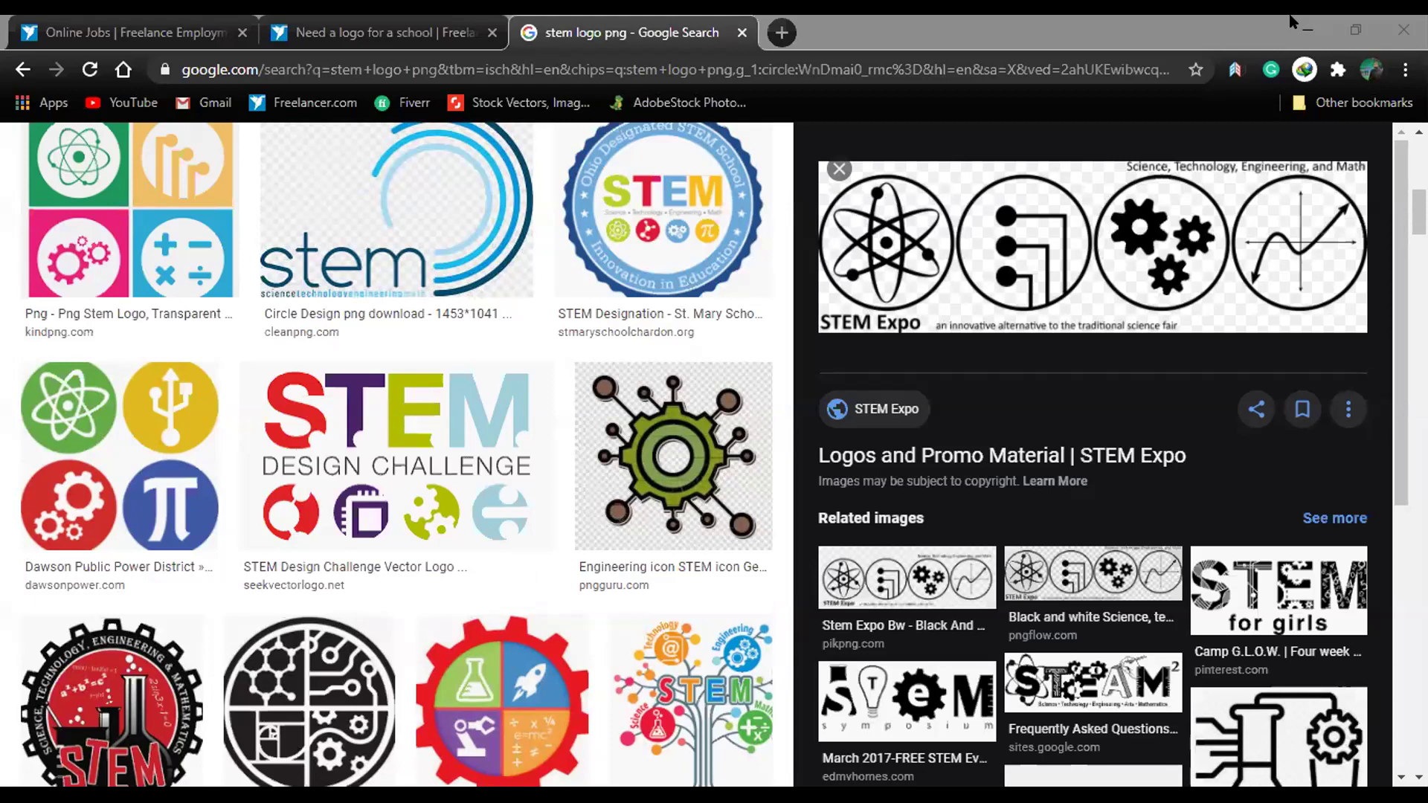
# Switch from the browser to Adobe Illustrator and create a new 1000 x 1000 px document
pyautogui.click(1355, 30)
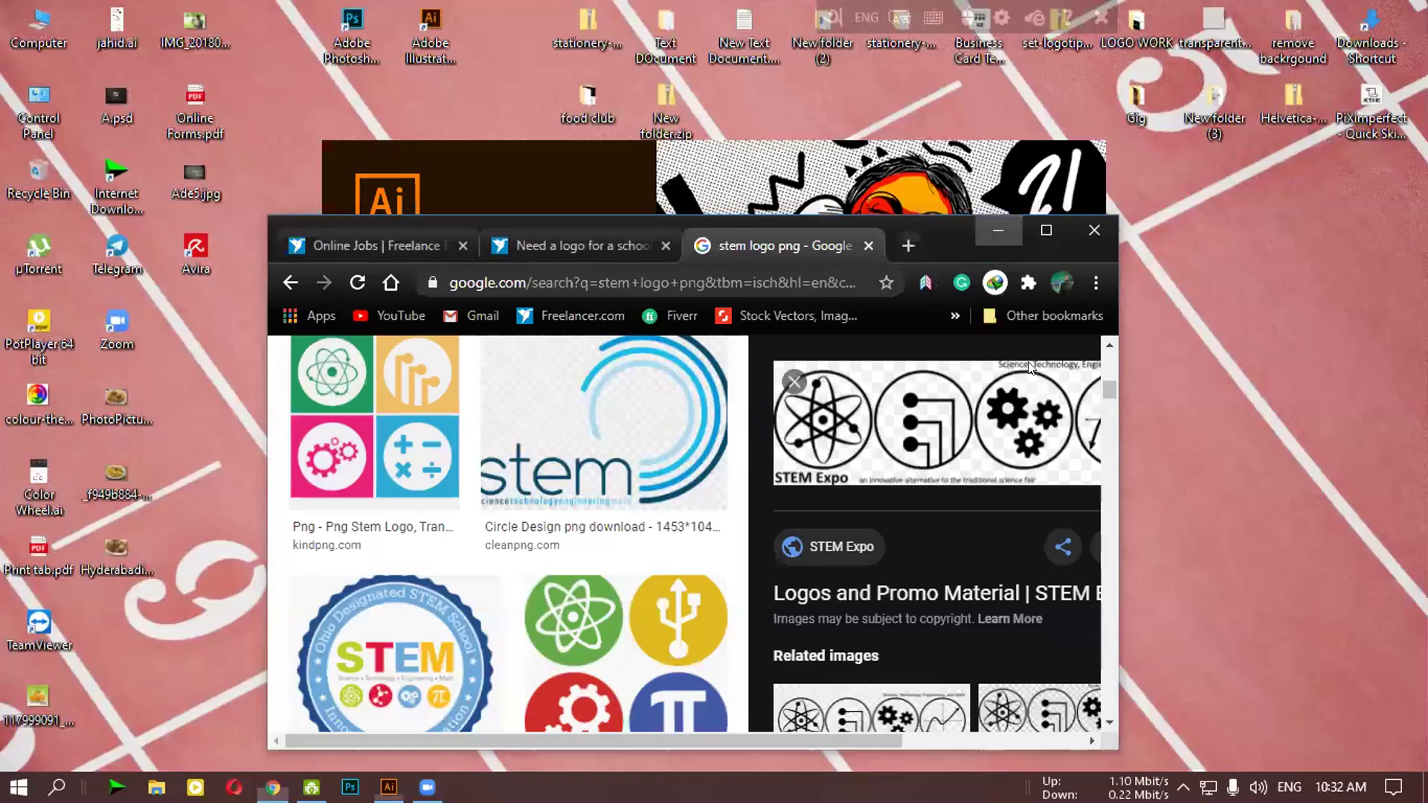
pyautogui.click(995, 228)
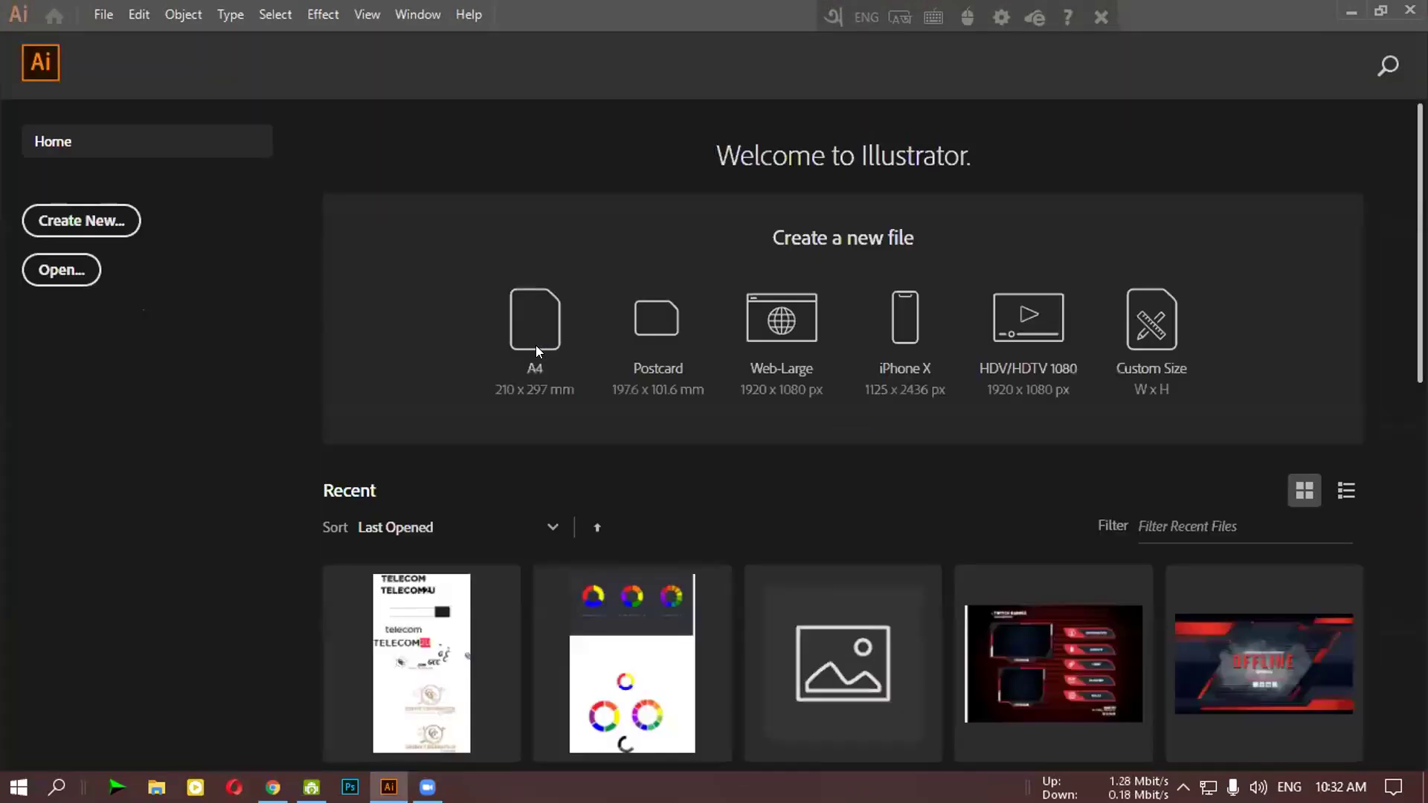
pyautogui.click(78, 219)
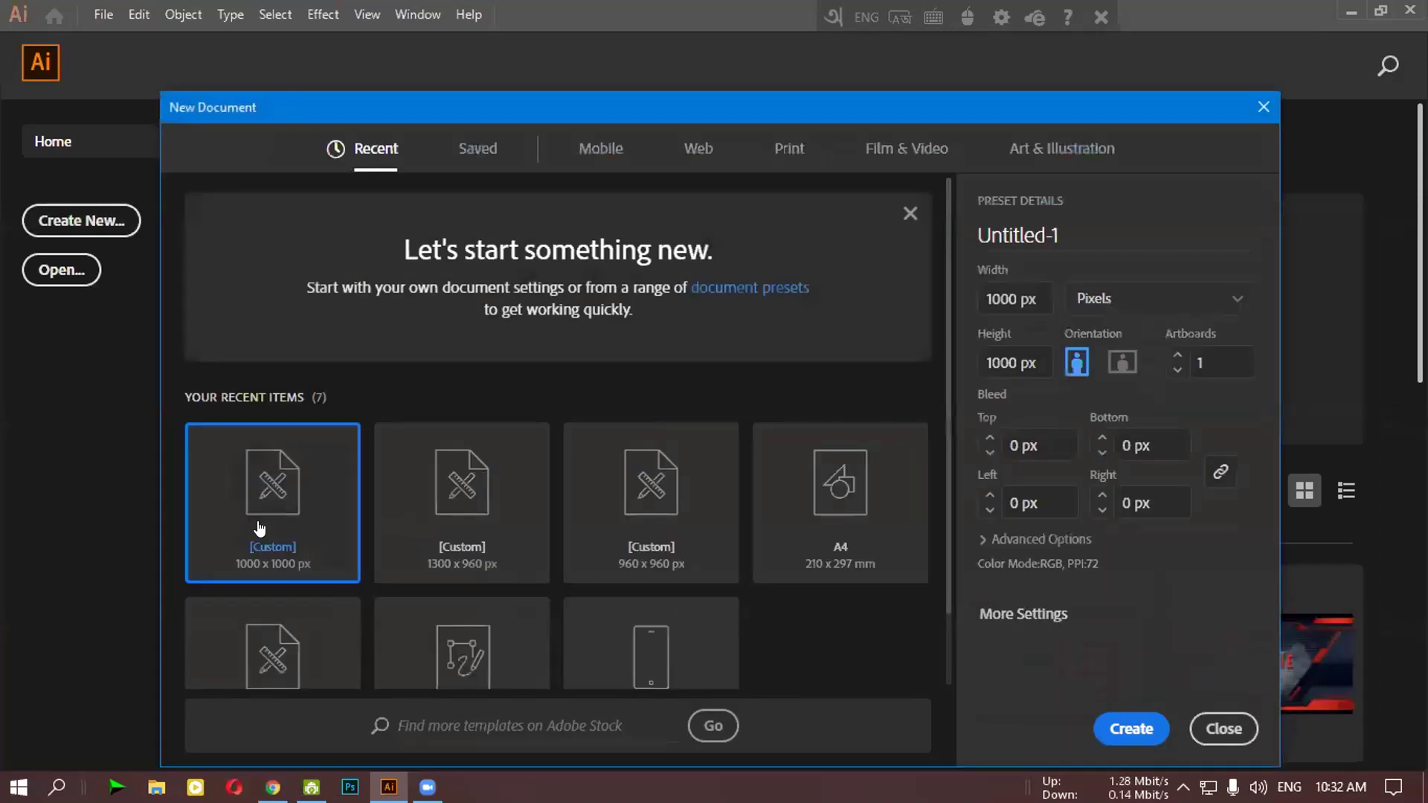
pyautogui.click(1129, 727)
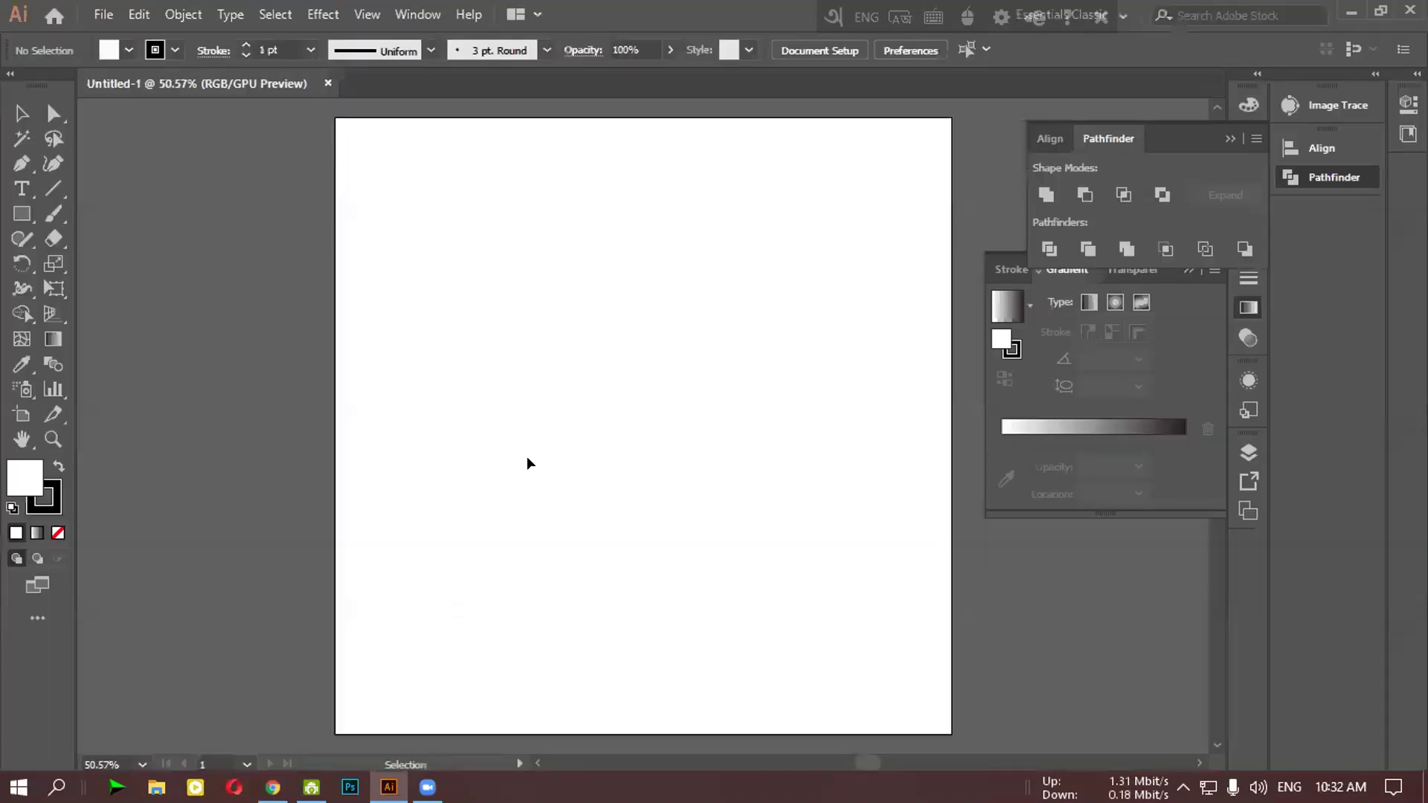
# Draw a circle with the Ellipse tool in the artboard's upper left area and move it near the artboard's centre
pyautogui.rightClick(21, 213)
pyautogui.click(121, 239)
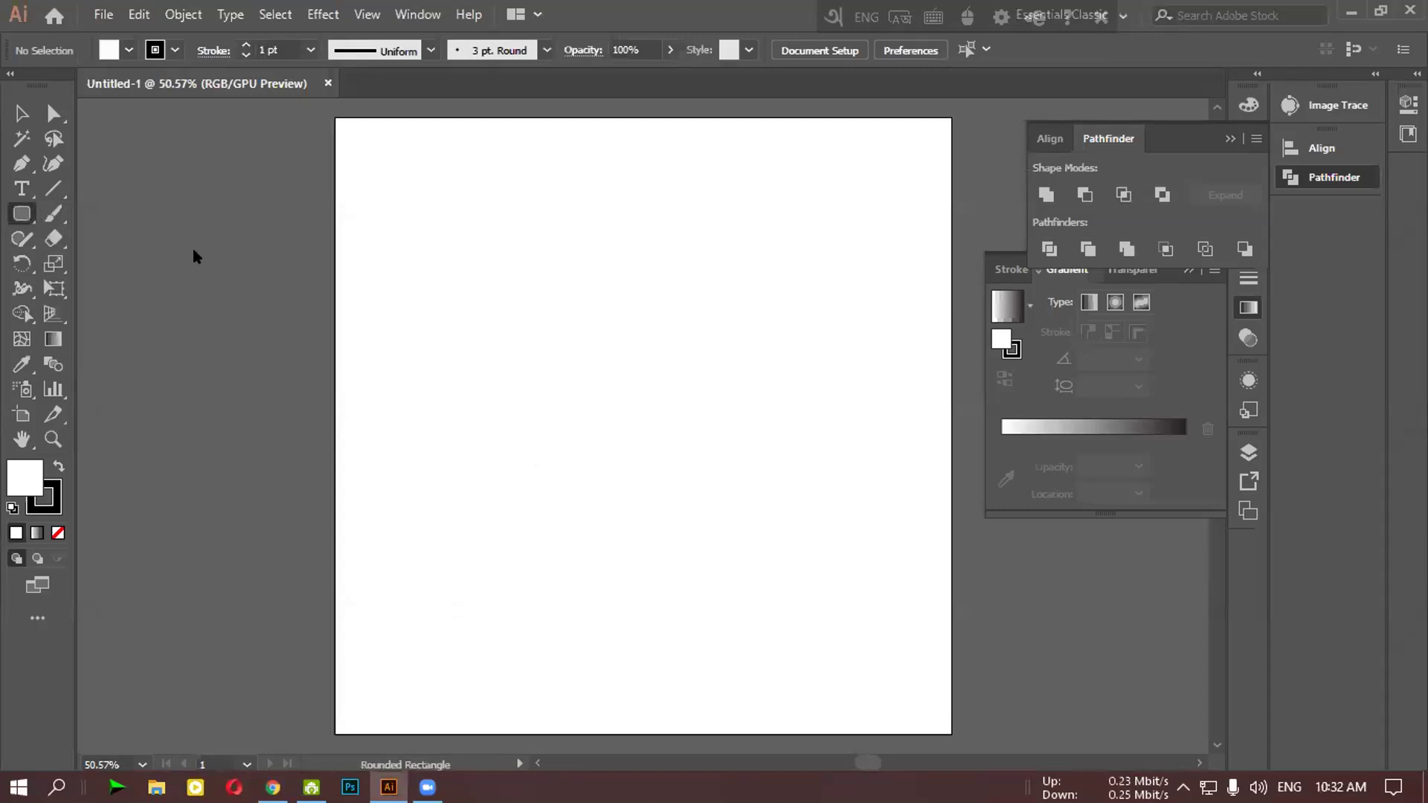
pyautogui.rightClick(22, 213)
pyautogui.click(107, 264)
pyautogui.moveTo(511, 283); pyautogui.dragTo(546, 363)
pyautogui.press('v')
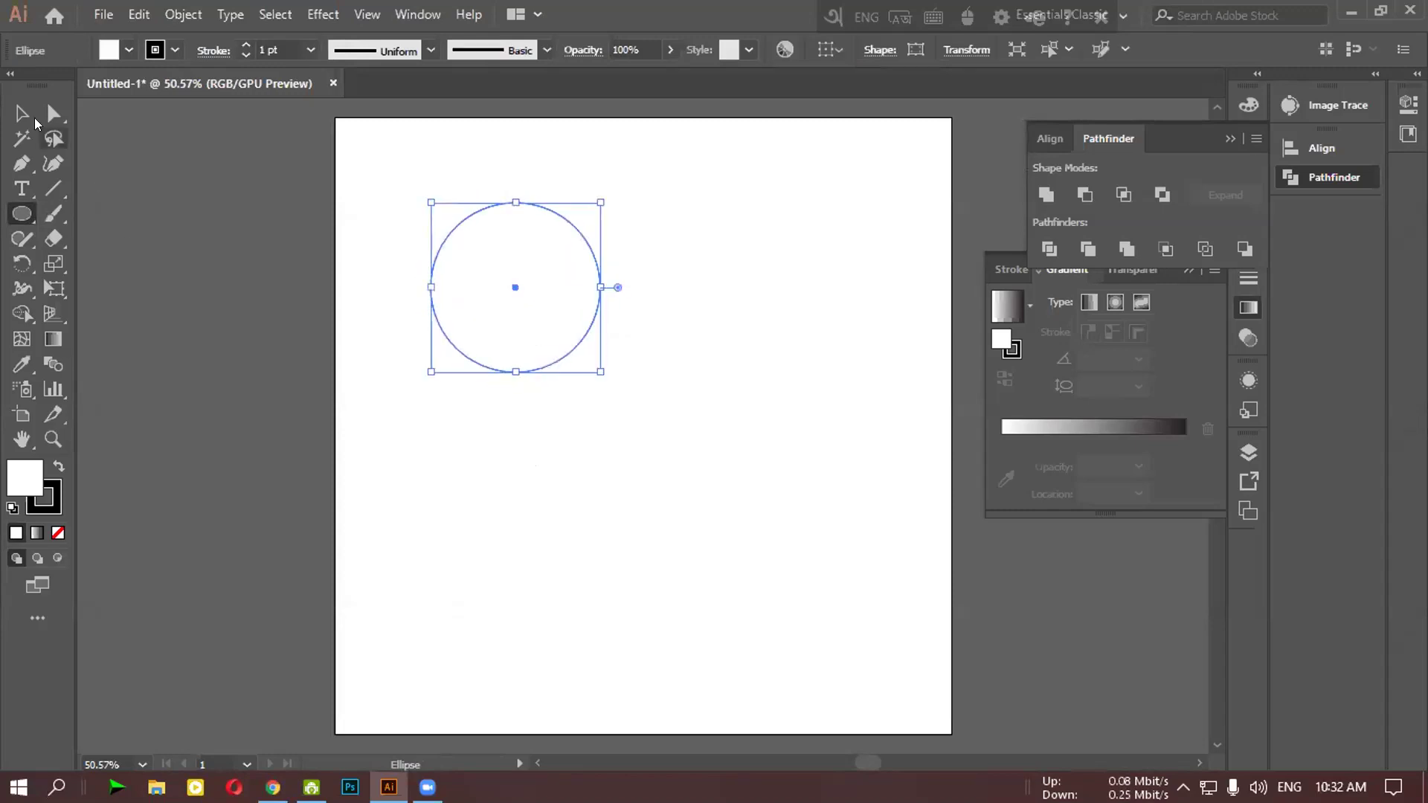
pyautogui.moveTo(509, 278); pyautogui.dragTo(620, 369)
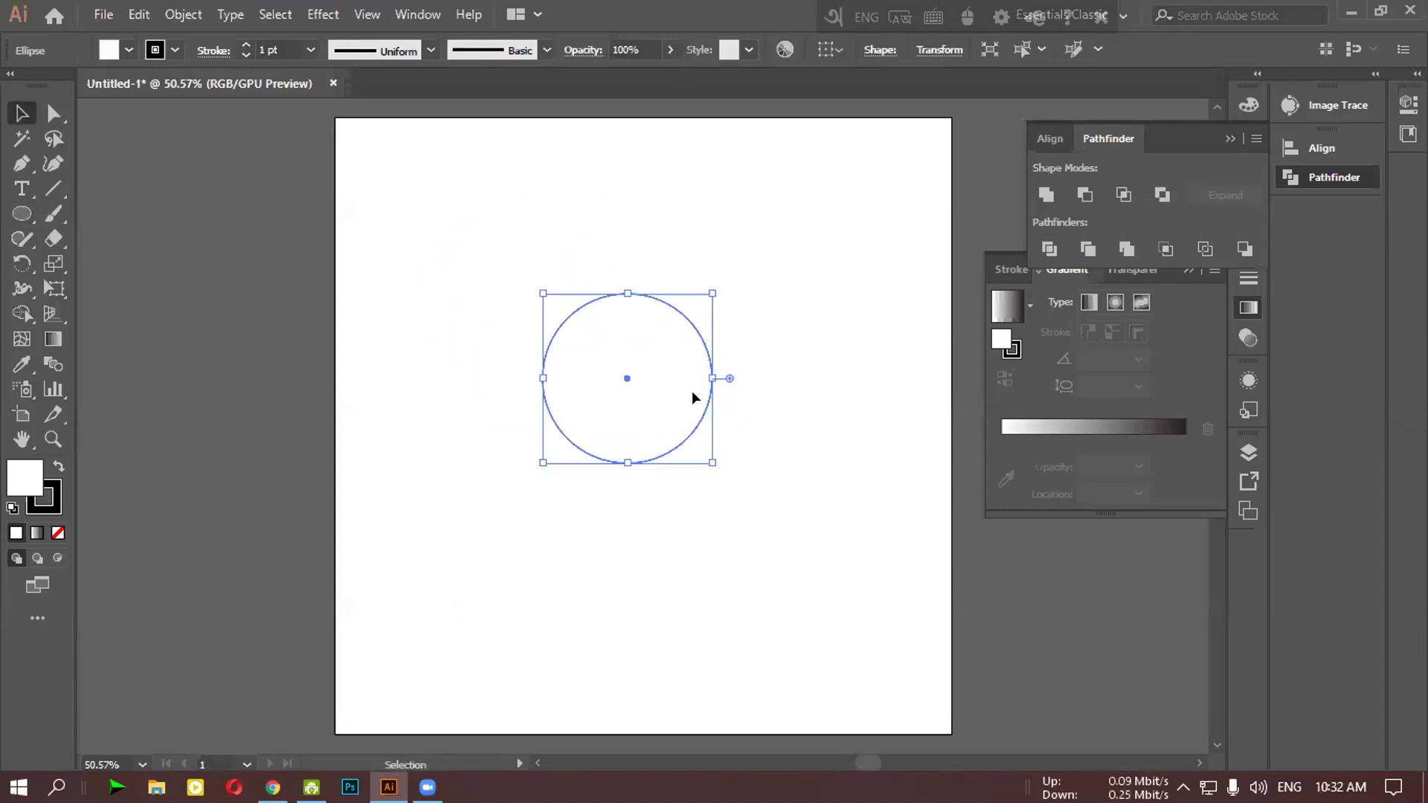
pyautogui.press('super')
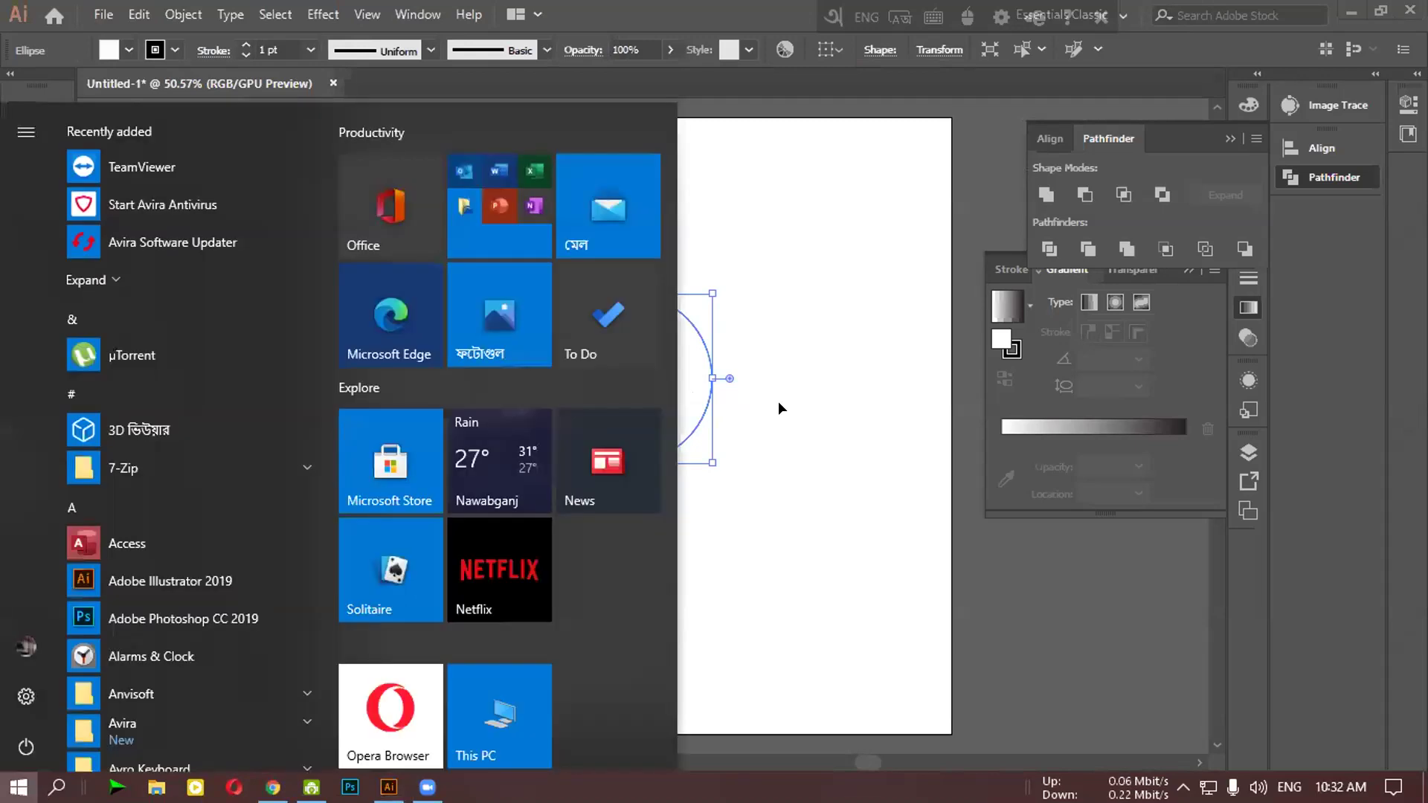
pyautogui.press('super')
pyautogui.hscroll(-1, 778, 400)
pyautogui.hscroll(1, 778, 400)
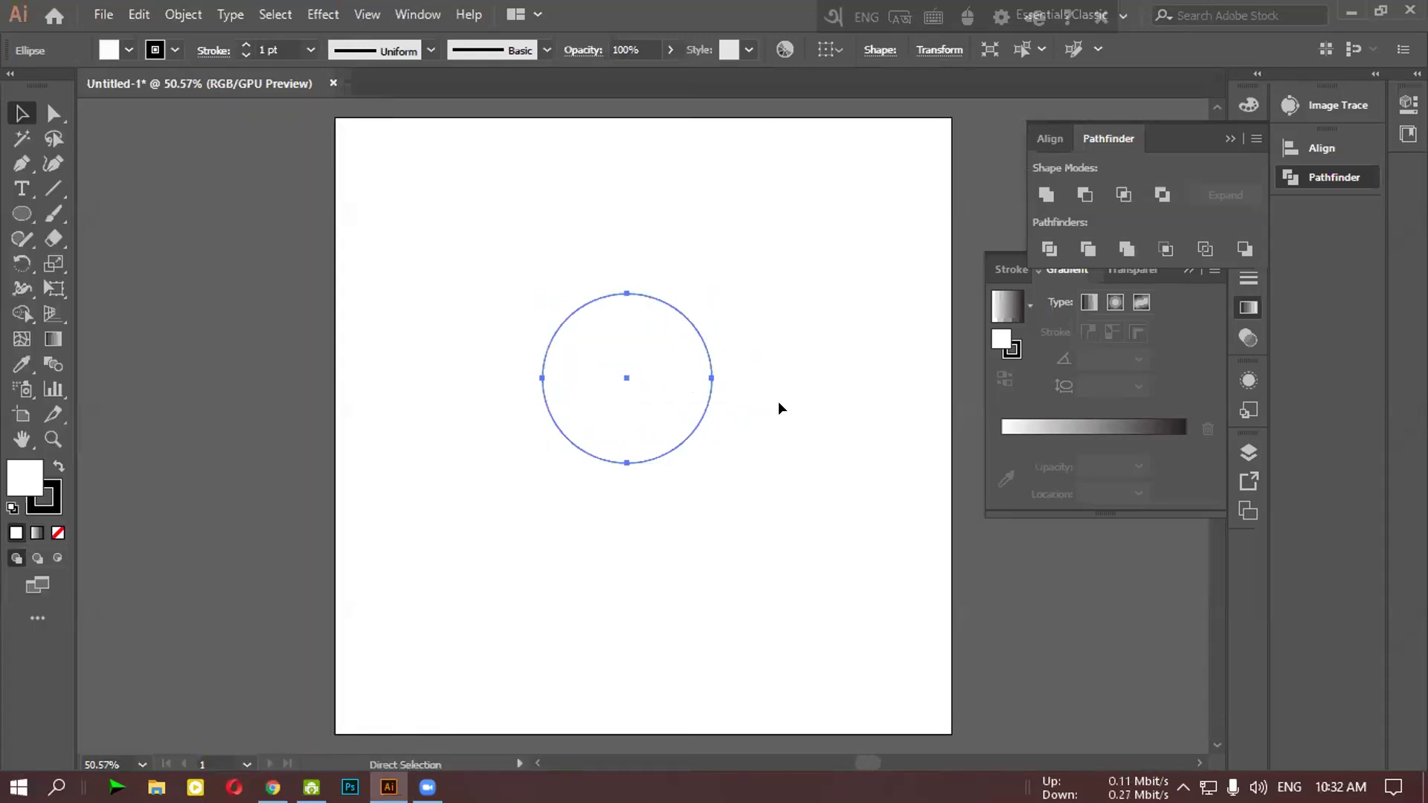
# Draw a tall, narrow rectangle to the left of the circle with the Rectangle tool
pyautogui.scroll(2, 777, 400)
pyautogui.moveTo(737, 395); pyautogui.dragTo(768, 415)
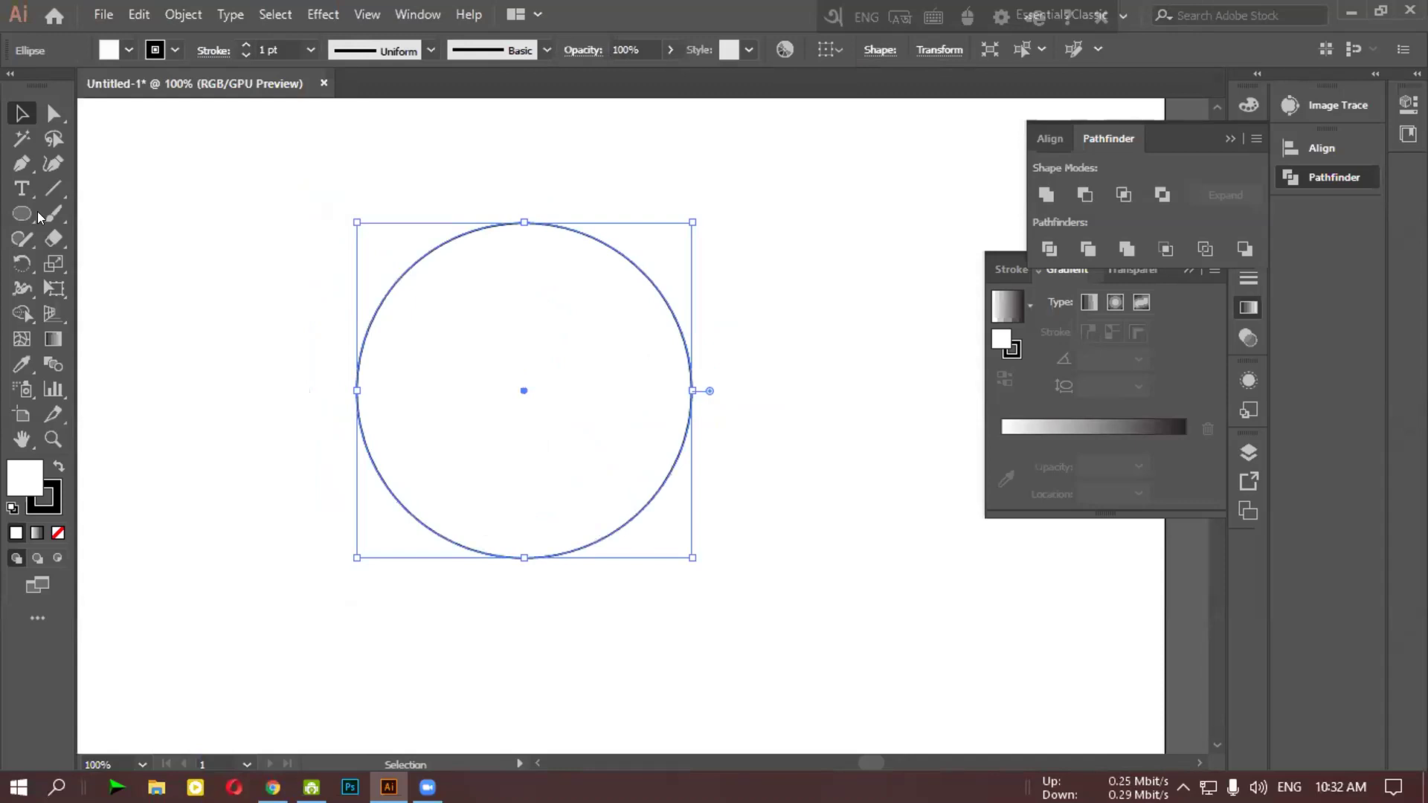
pyautogui.moveTo(21, 214); pyautogui.dragTo(86, 242)
pyautogui.click(112, 214)
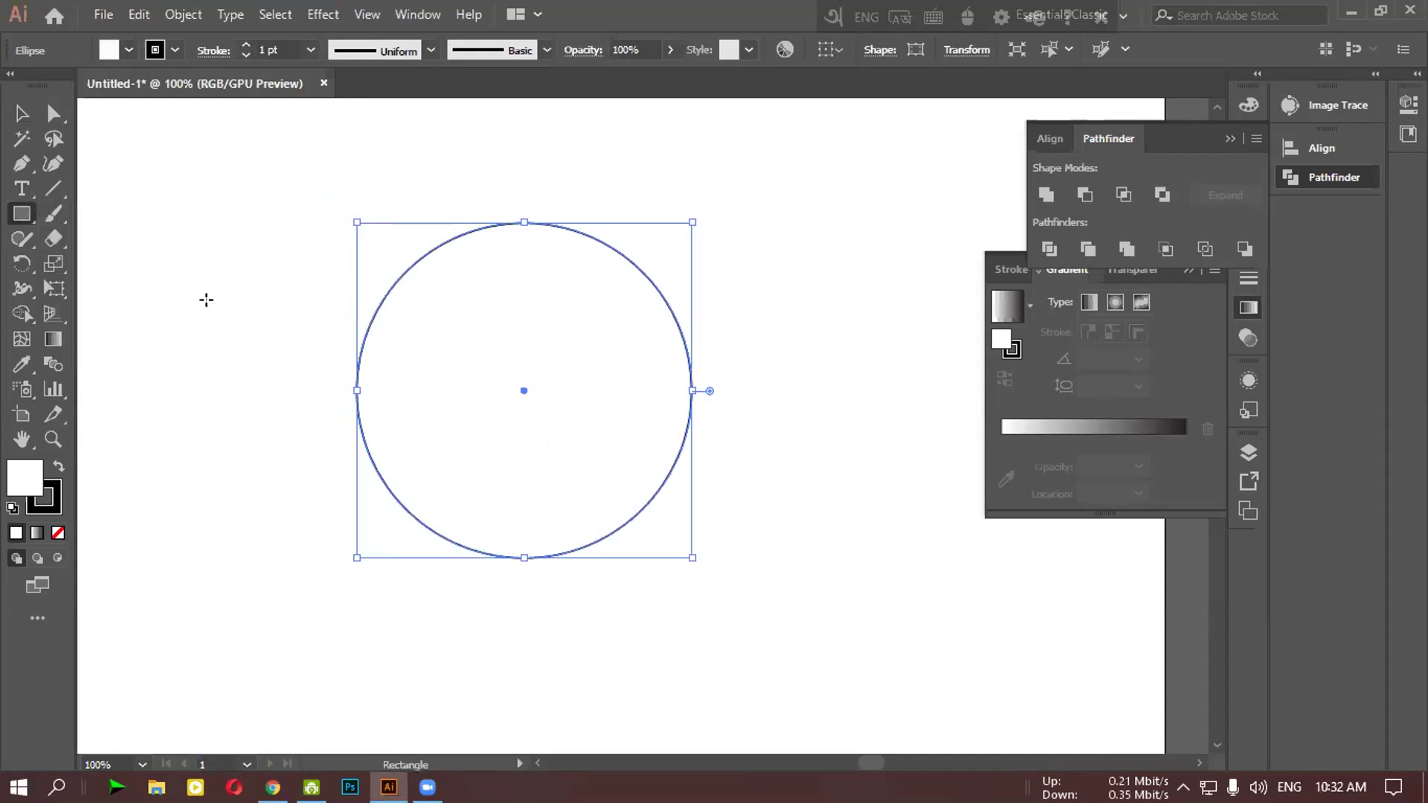
pyautogui.moveTo(185, 258)
pyautogui.mouseDown()
pyautogui.moveTo(227, 349)
pyautogui.moveTo(244, 461)
pyautogui.mouseUp()
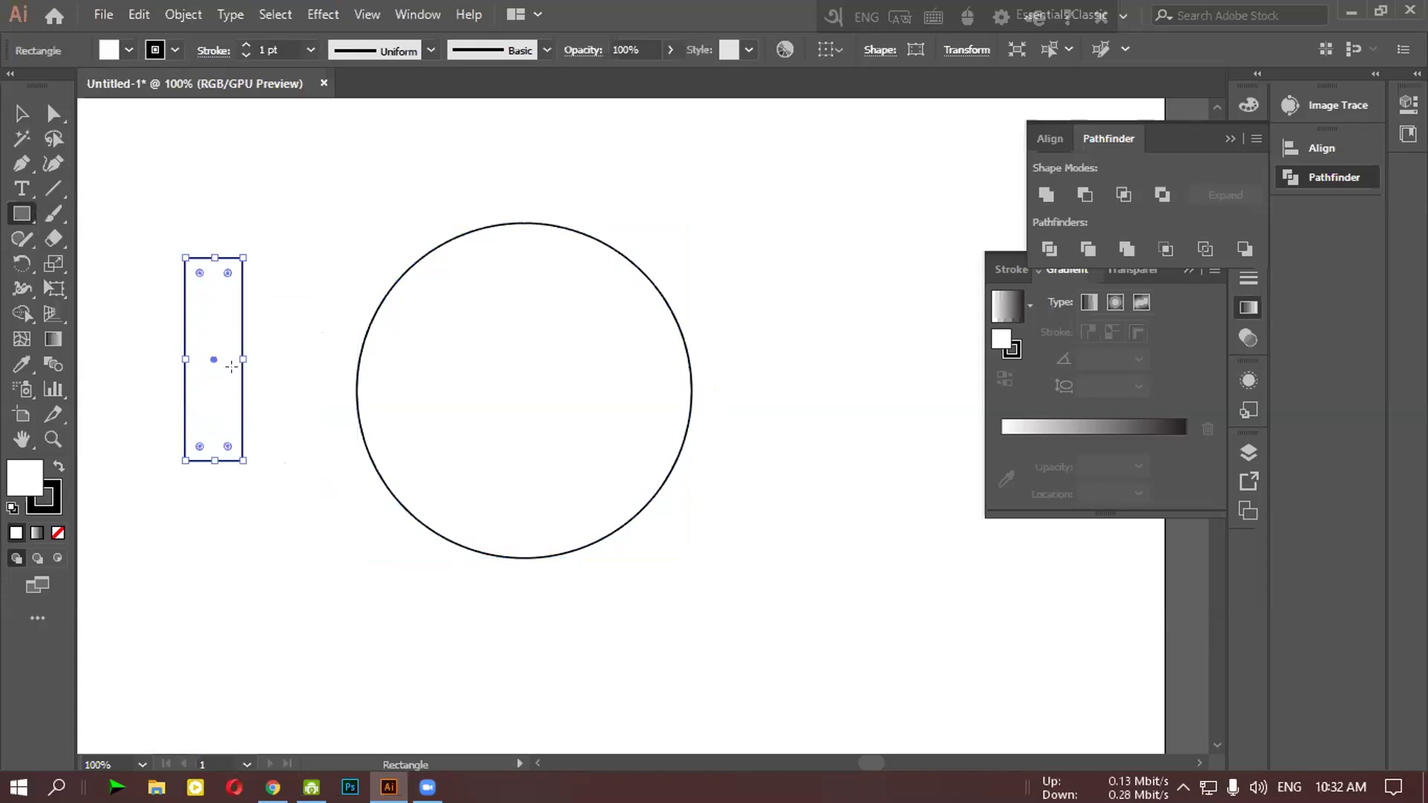
# Place the rectangle upright over the circle's top edge, horizontally centred on the circle and ending just above its centre
pyautogui.click(21, 115)
pyautogui.moveTo(207, 355); pyautogui.dragTo(616, 270)
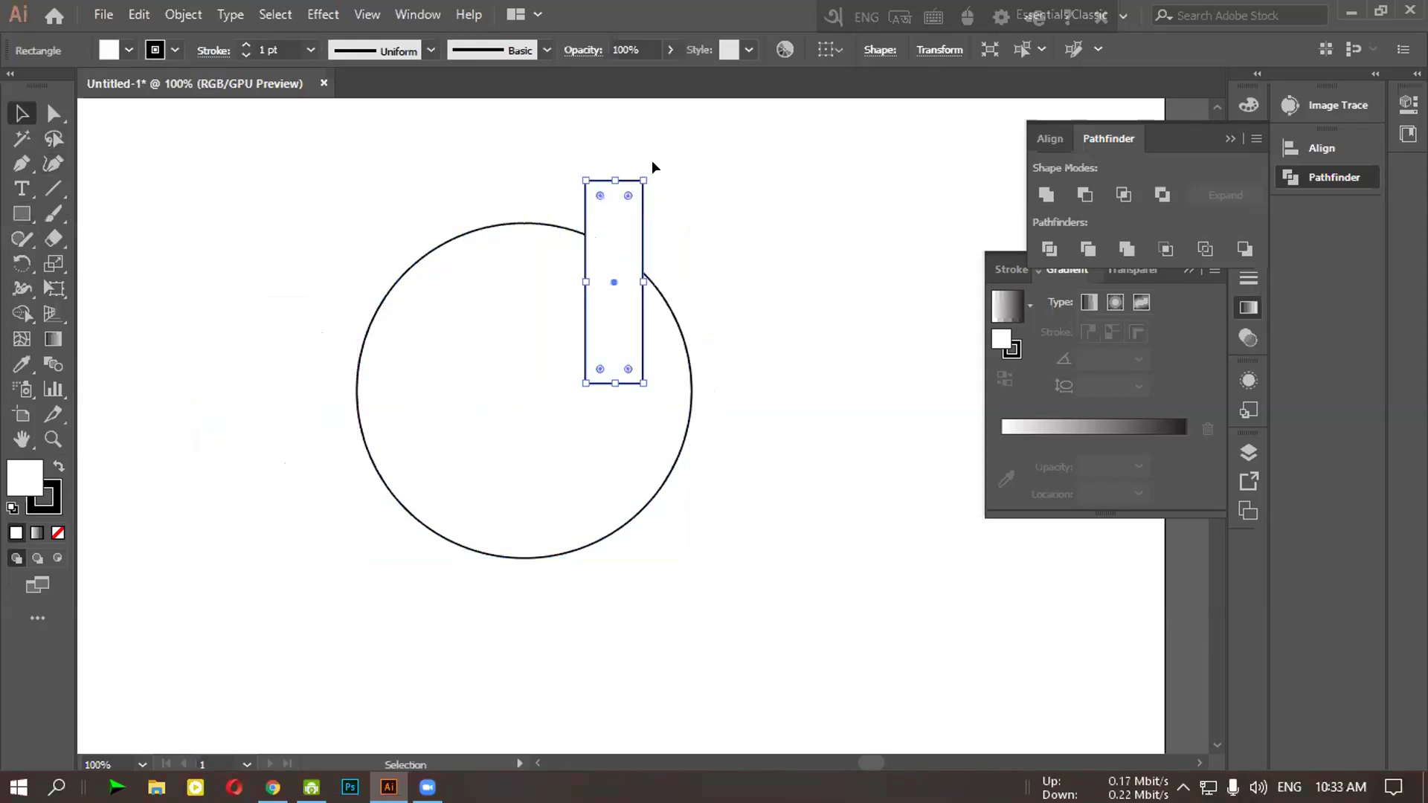
pyautogui.moveTo(644, 163); pyautogui.dragTo(699, 208)
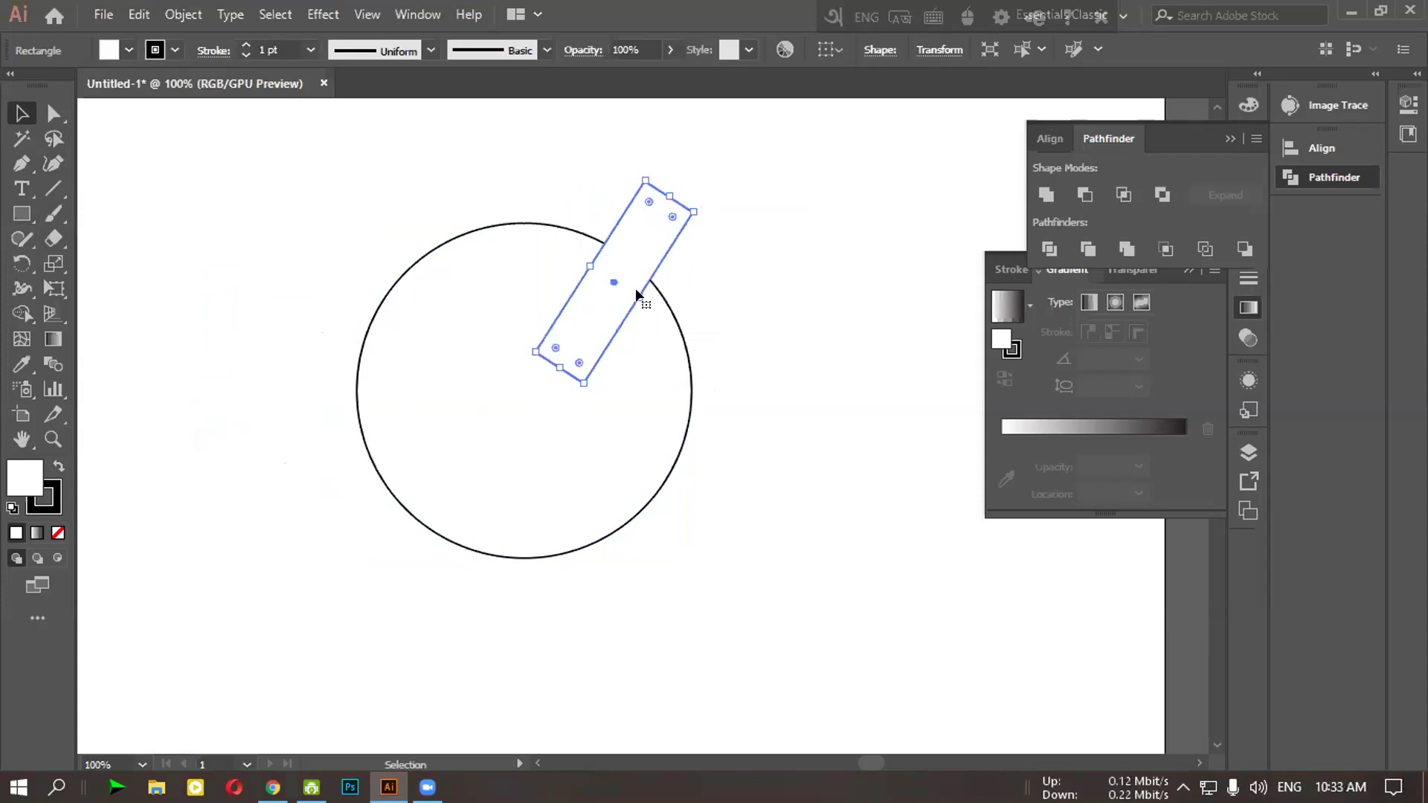
pyautogui.moveTo(607, 274); pyautogui.dragTo(550, 260)
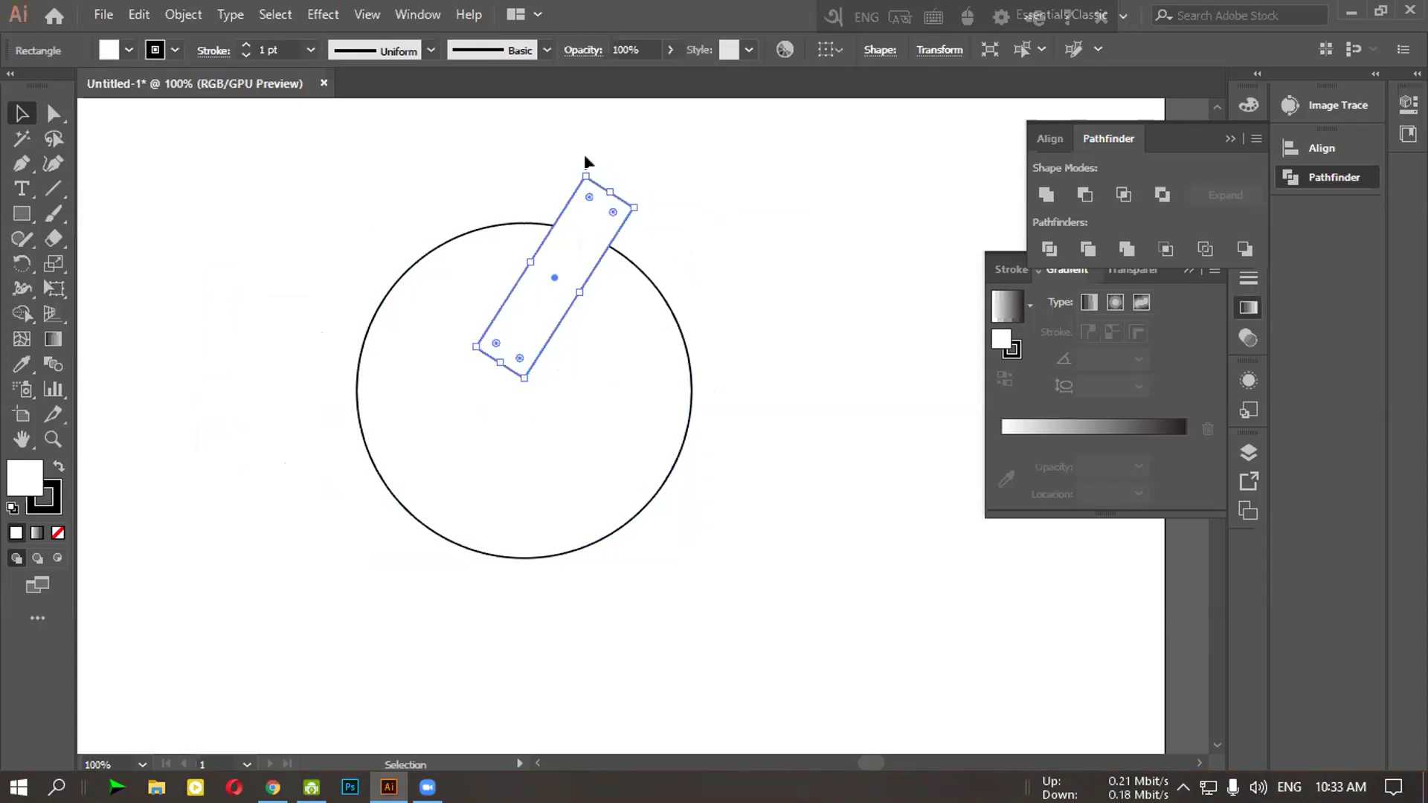
pyautogui.moveTo(545, 158); pyautogui.dragTo(521, 284)
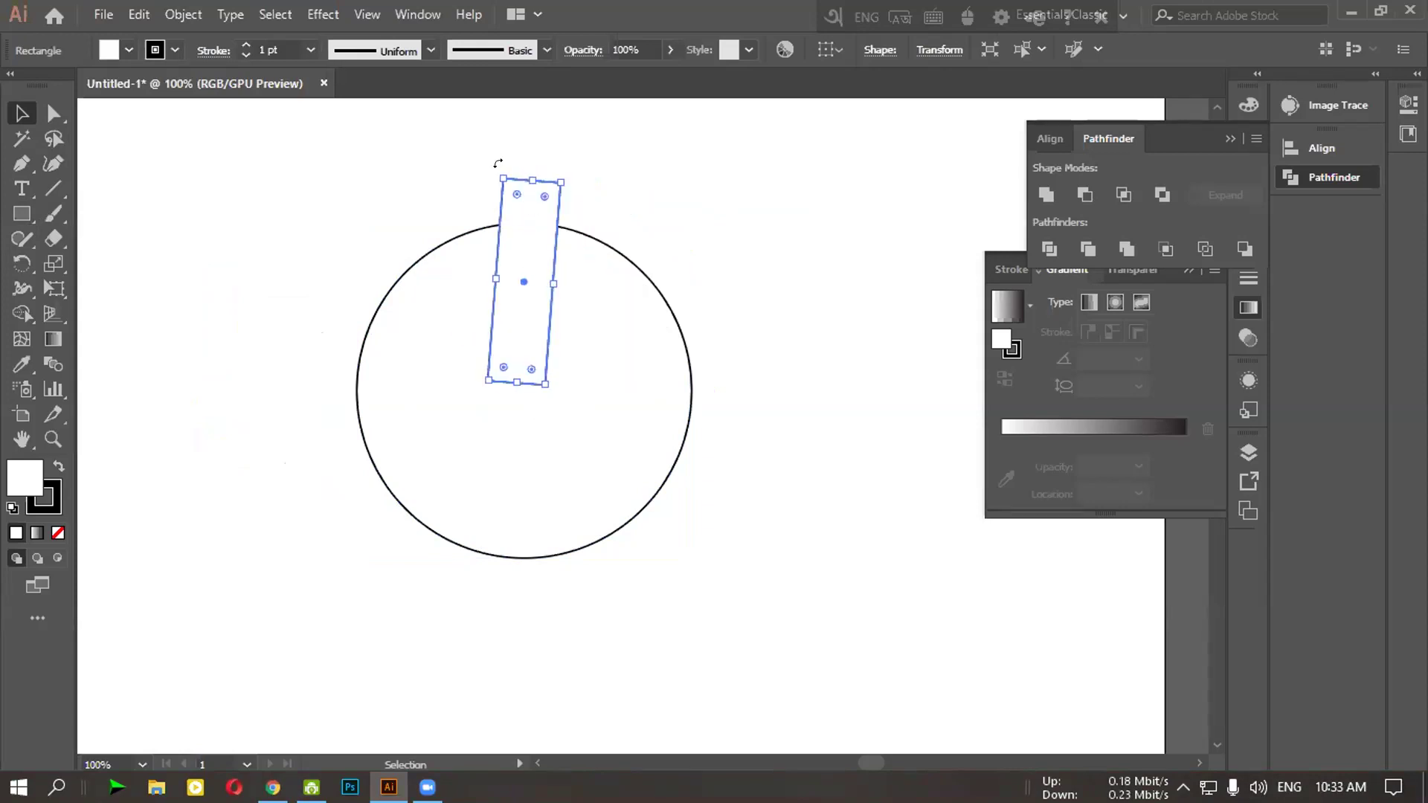
pyautogui.moveTo(479, 172); pyautogui.dragTo(493, 165)
pyautogui.moveTo(522, 275); pyautogui.dragTo(510, 278)
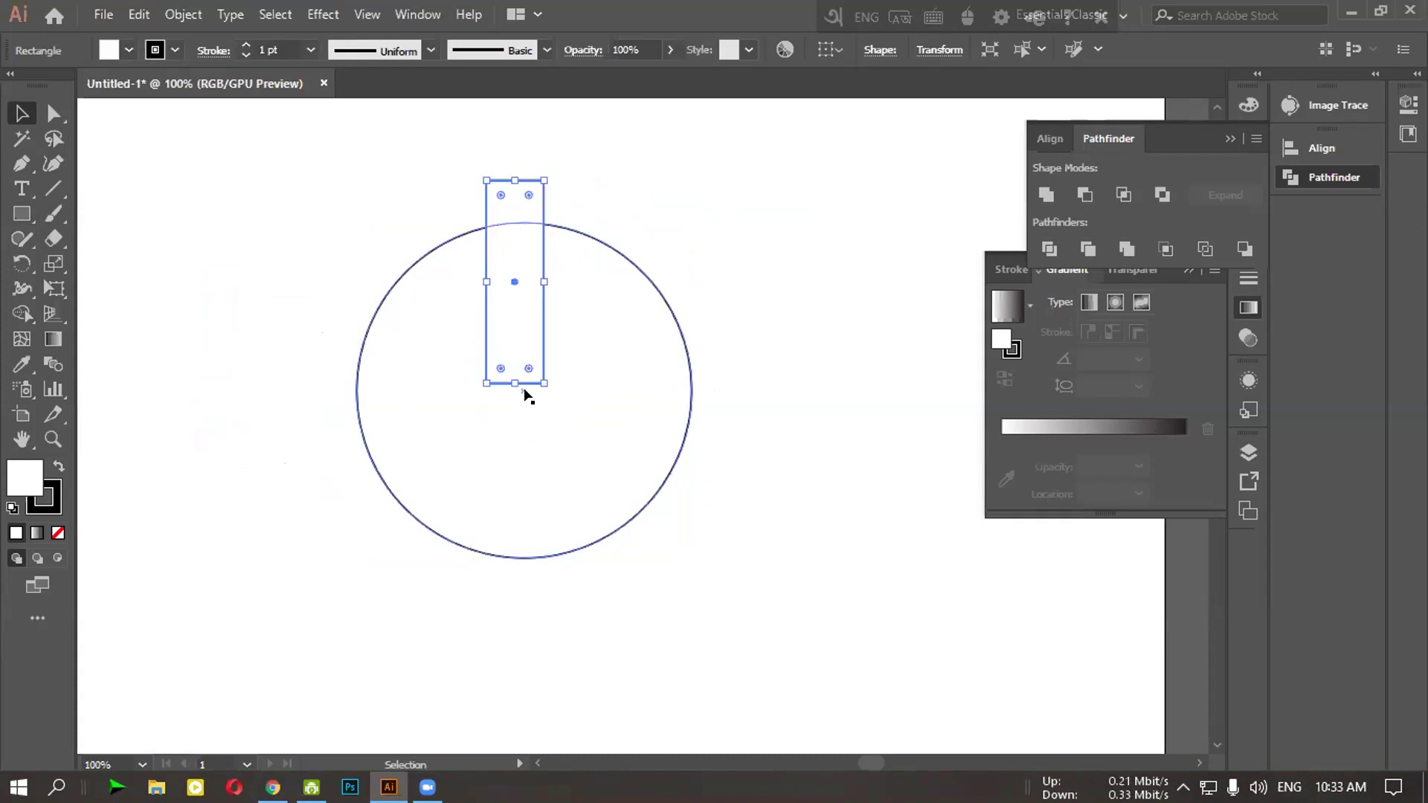
pyautogui.click(523, 387)
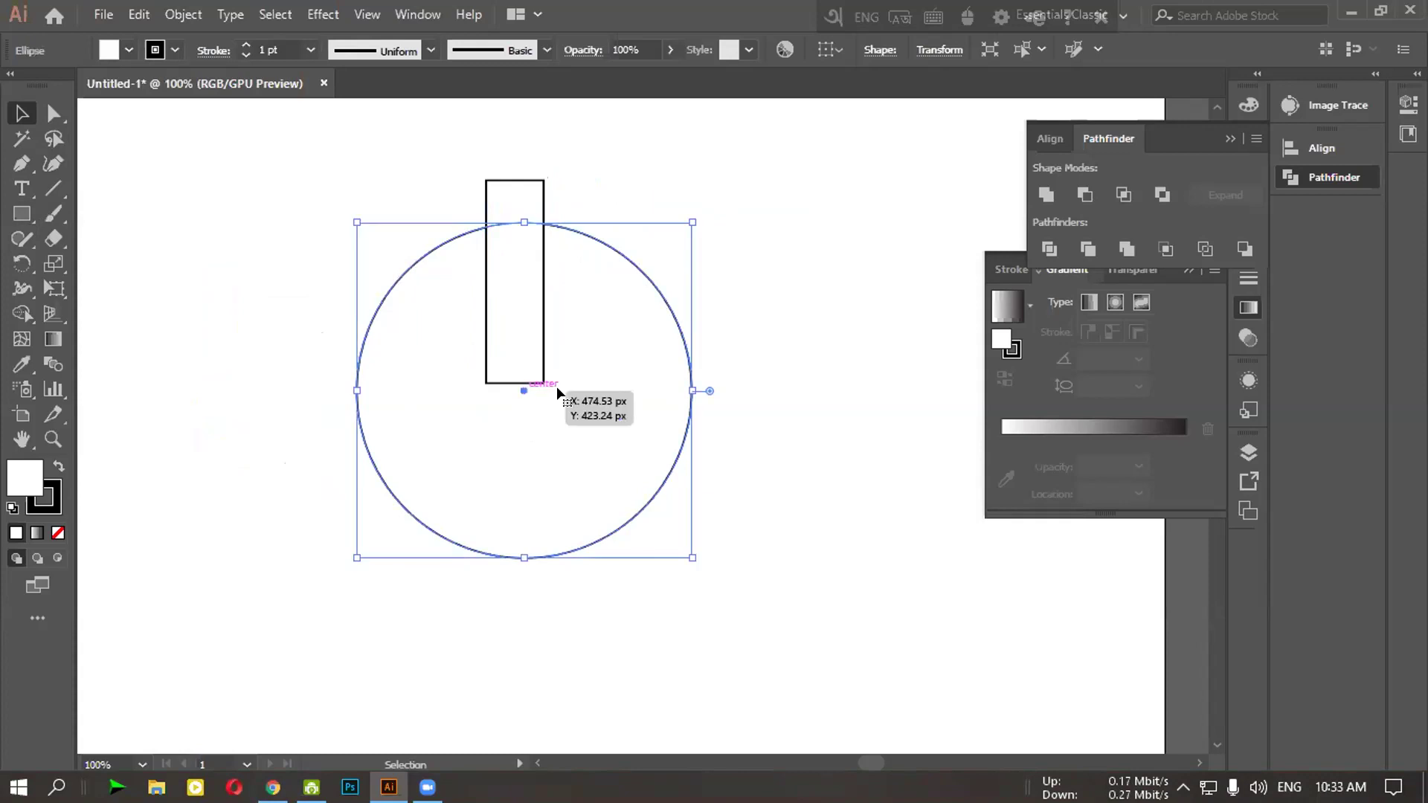
pyautogui.moveTo(524, 175); pyautogui.dragTo(537, 171)
pyautogui.click(656, 240)
pyautogui.moveTo(199, 83)
pyautogui.mouseDown()
pyautogui.moveTo(687, 645)
pyautogui.moveTo(244, 86)
pyautogui.moveTo(189, 91)
pyautogui.moveTo(176, 77)
pyautogui.moveTo(212, 89)
pyautogui.mouseUp()
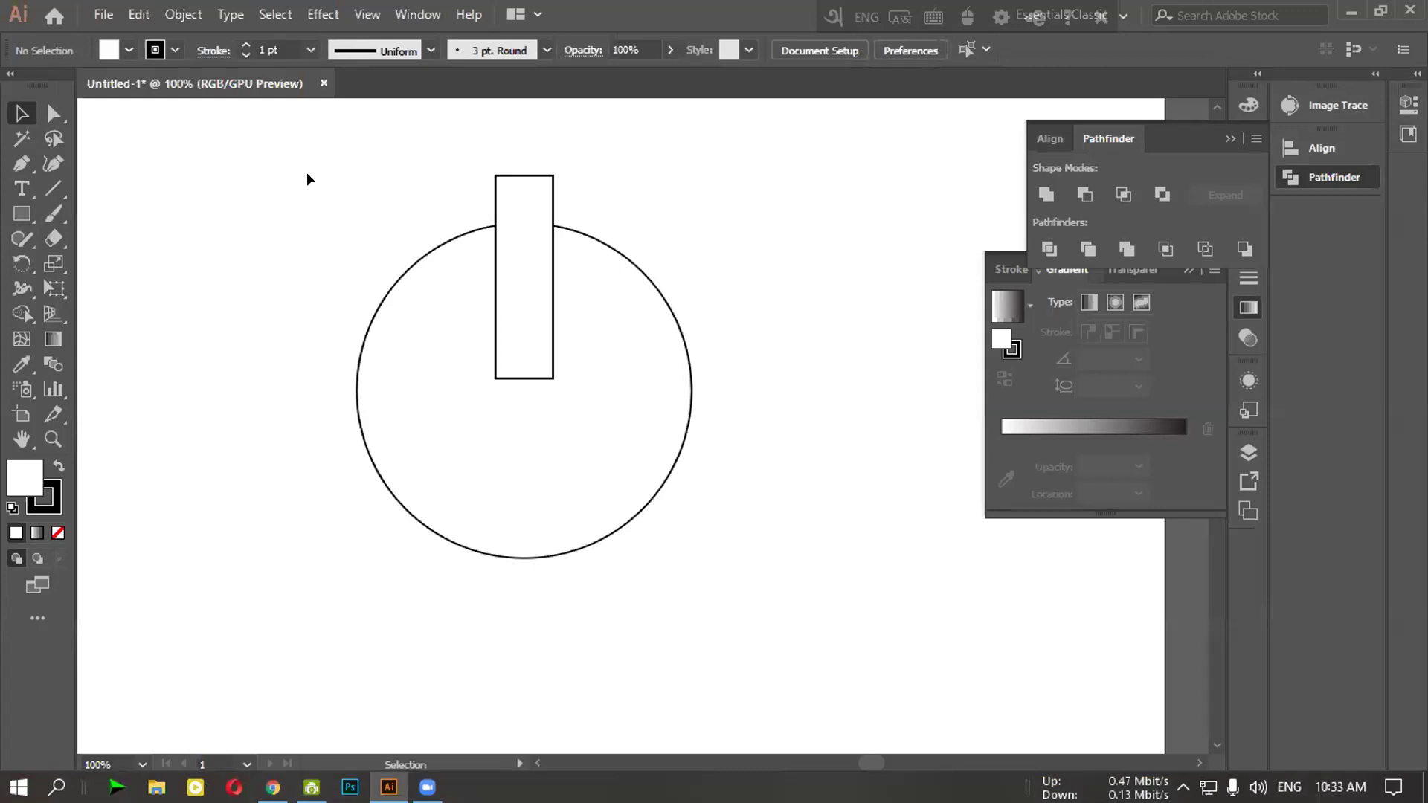
pyautogui.hotkey('ctrl', 'a')
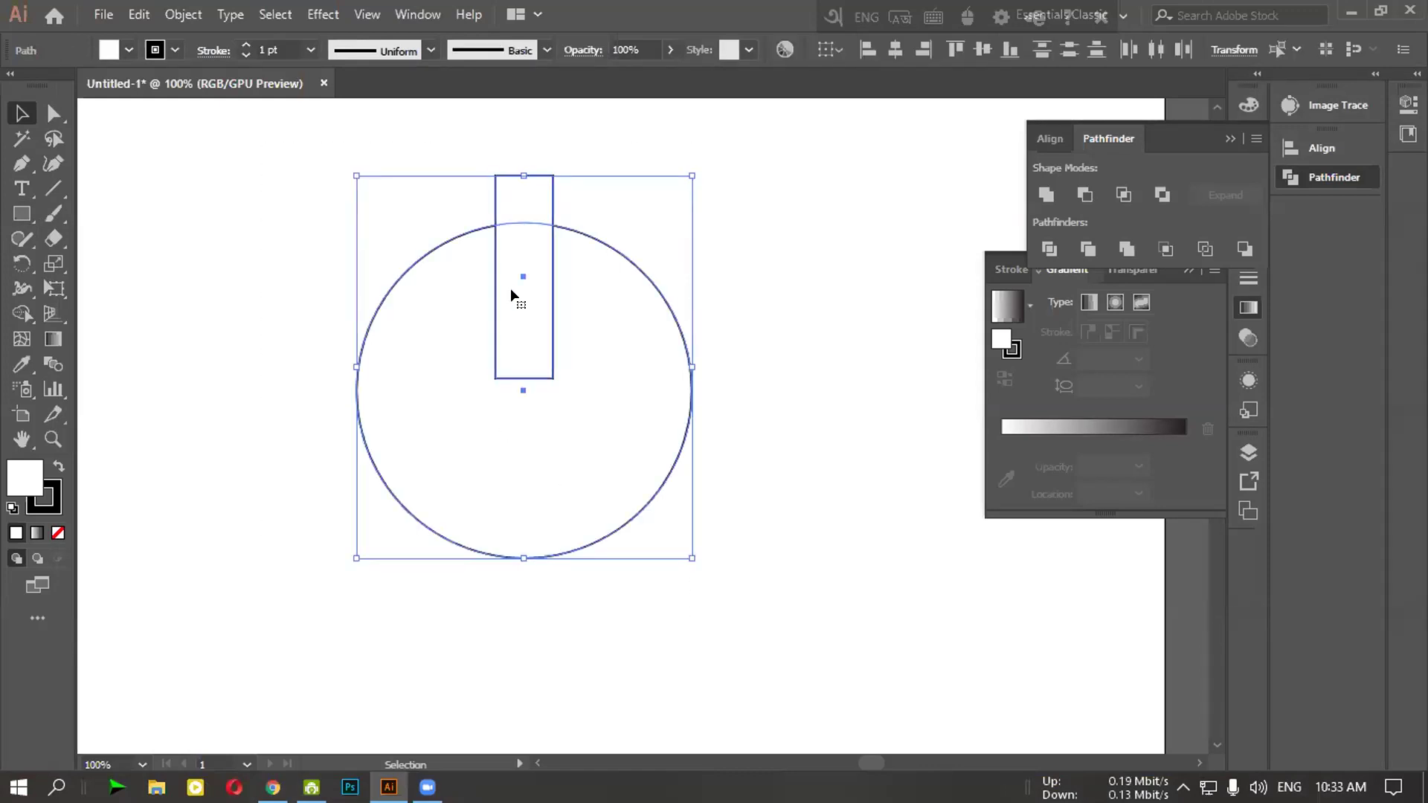
pyautogui.click(576, 279)
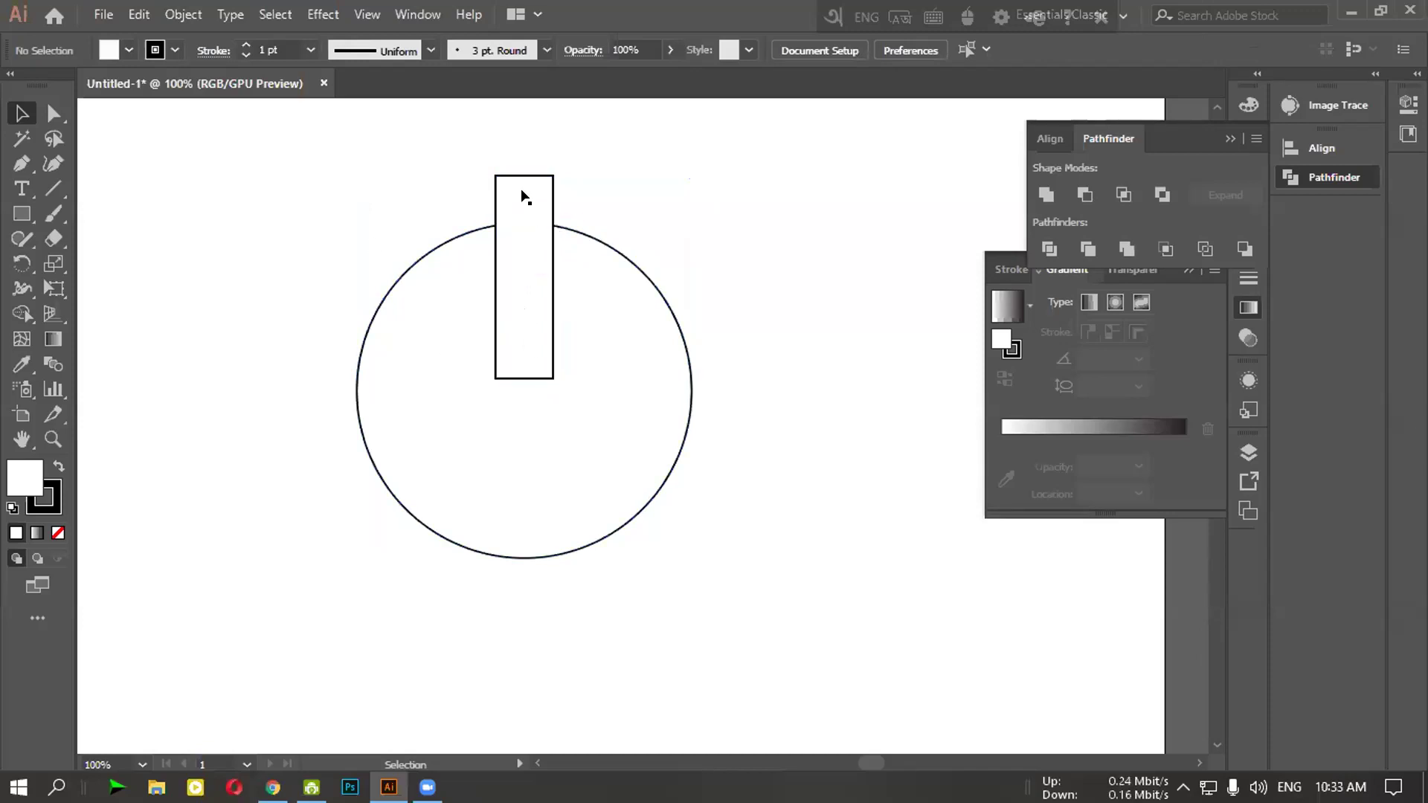
pyautogui.click(489, 250)
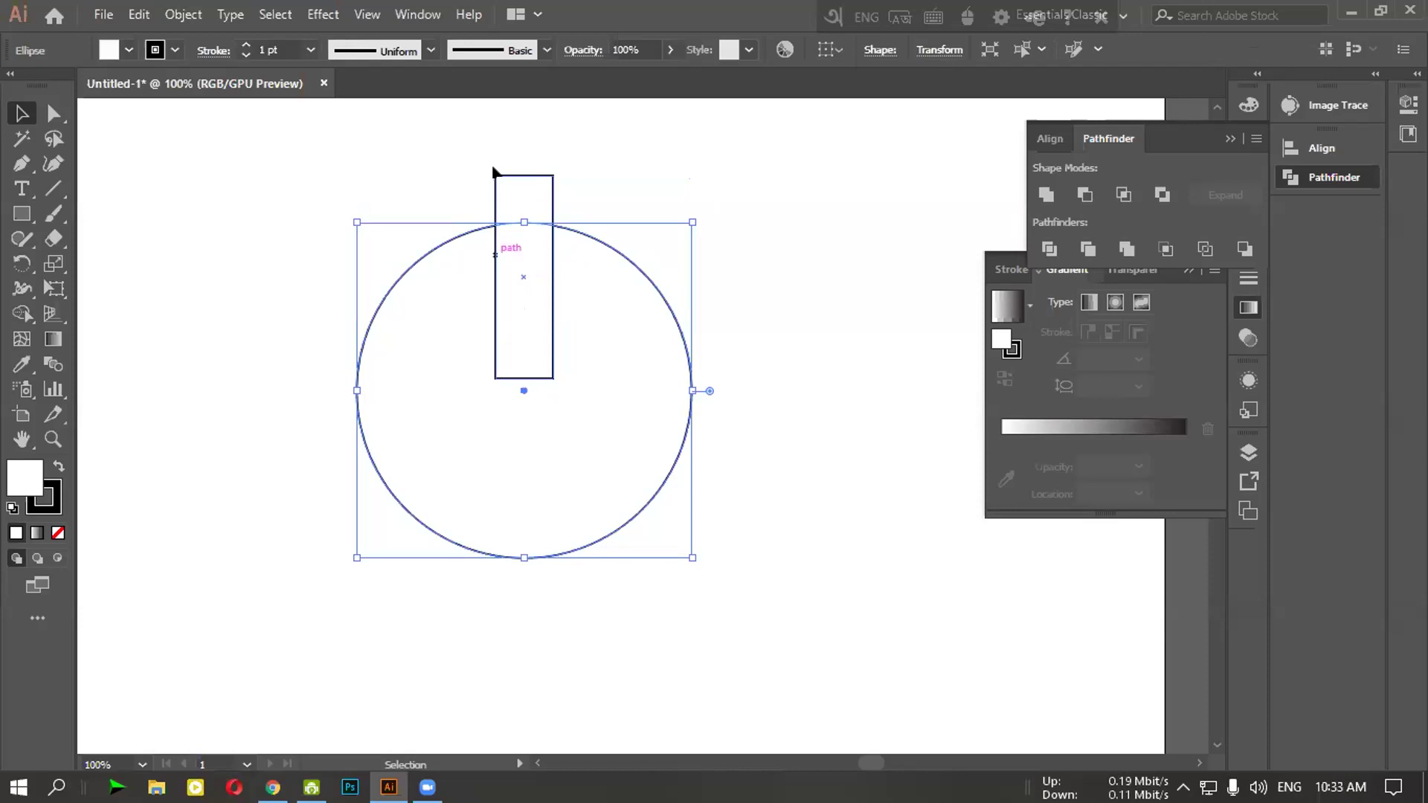
pyautogui.click(720, 173)
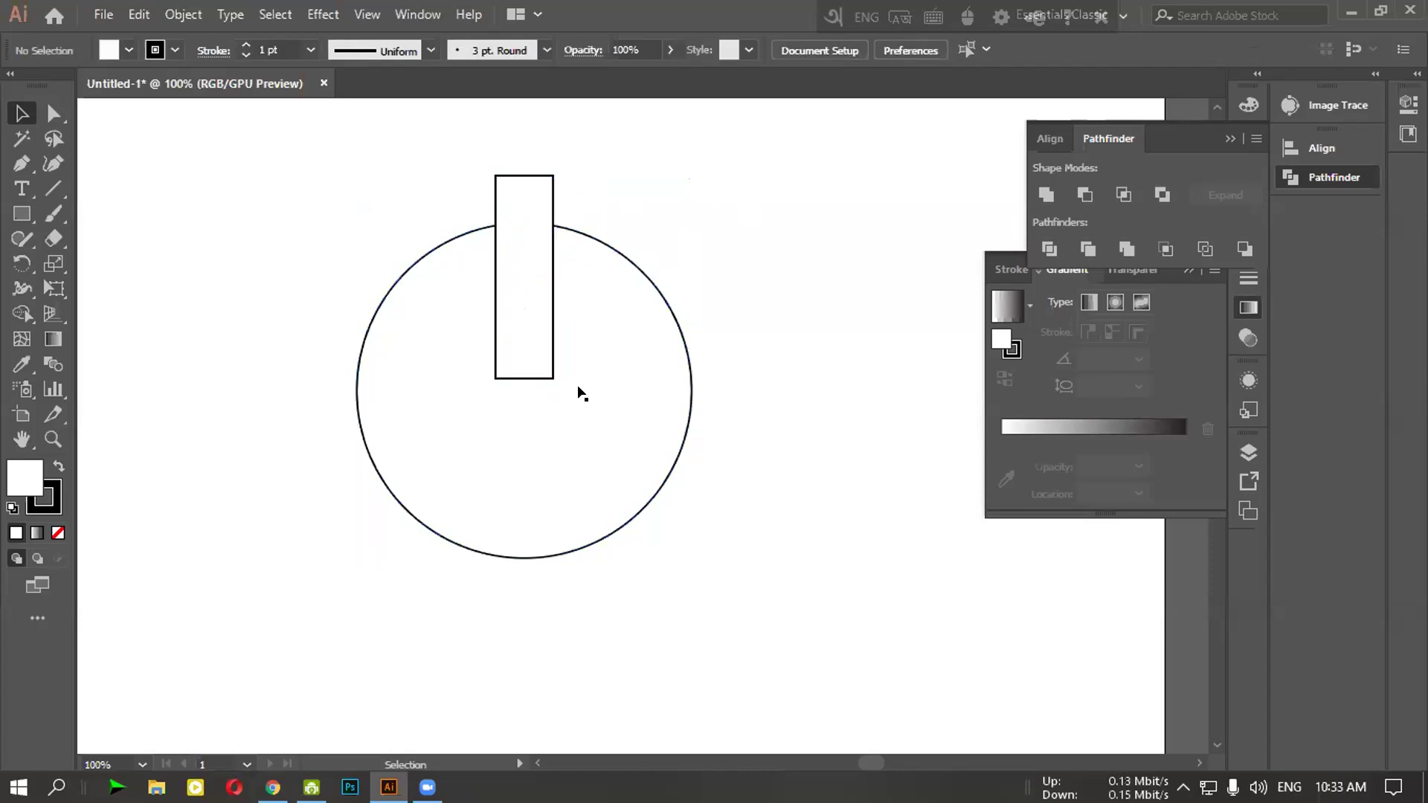
pyautogui.rightClick(522, 250)
pyautogui.moveTo(636, 578)
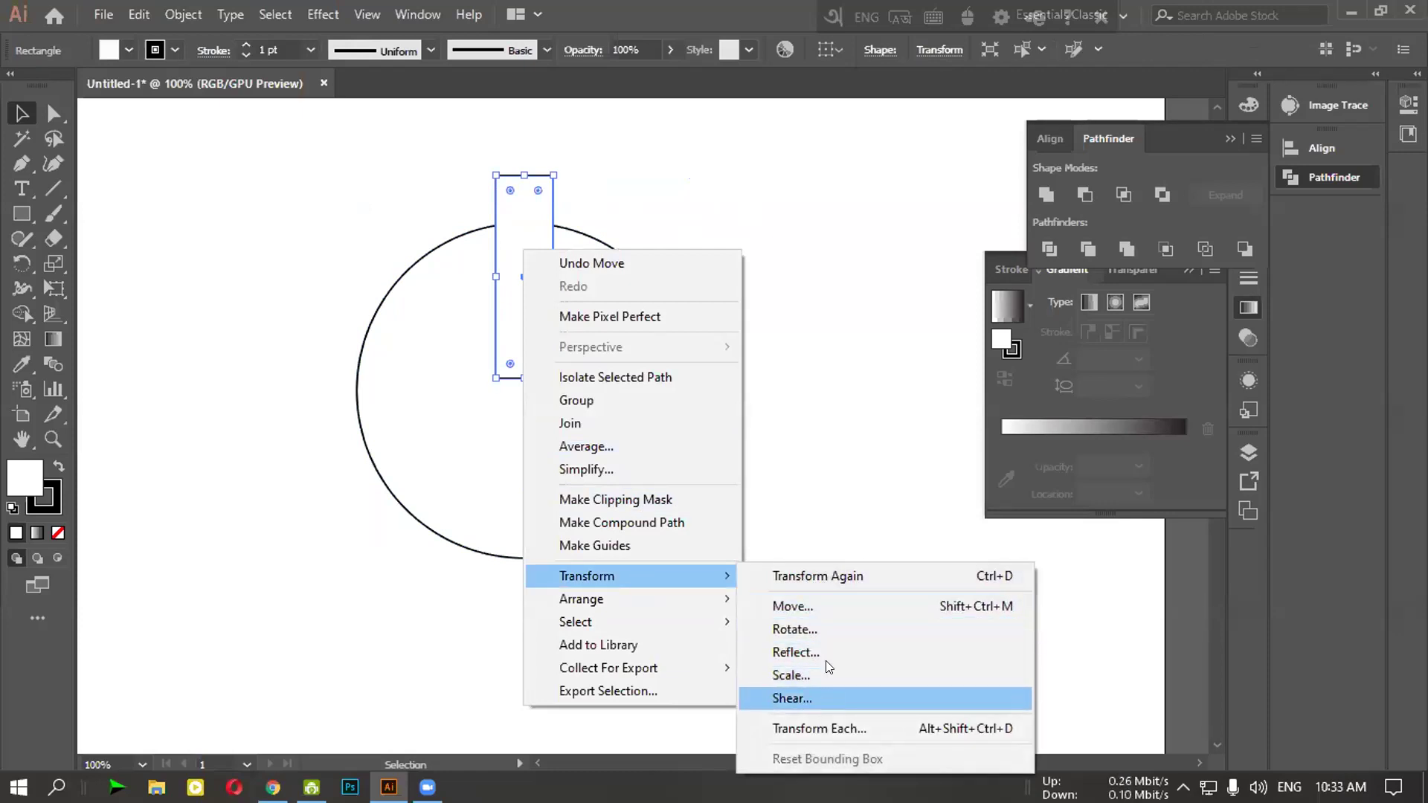
pyautogui.click(793, 376)
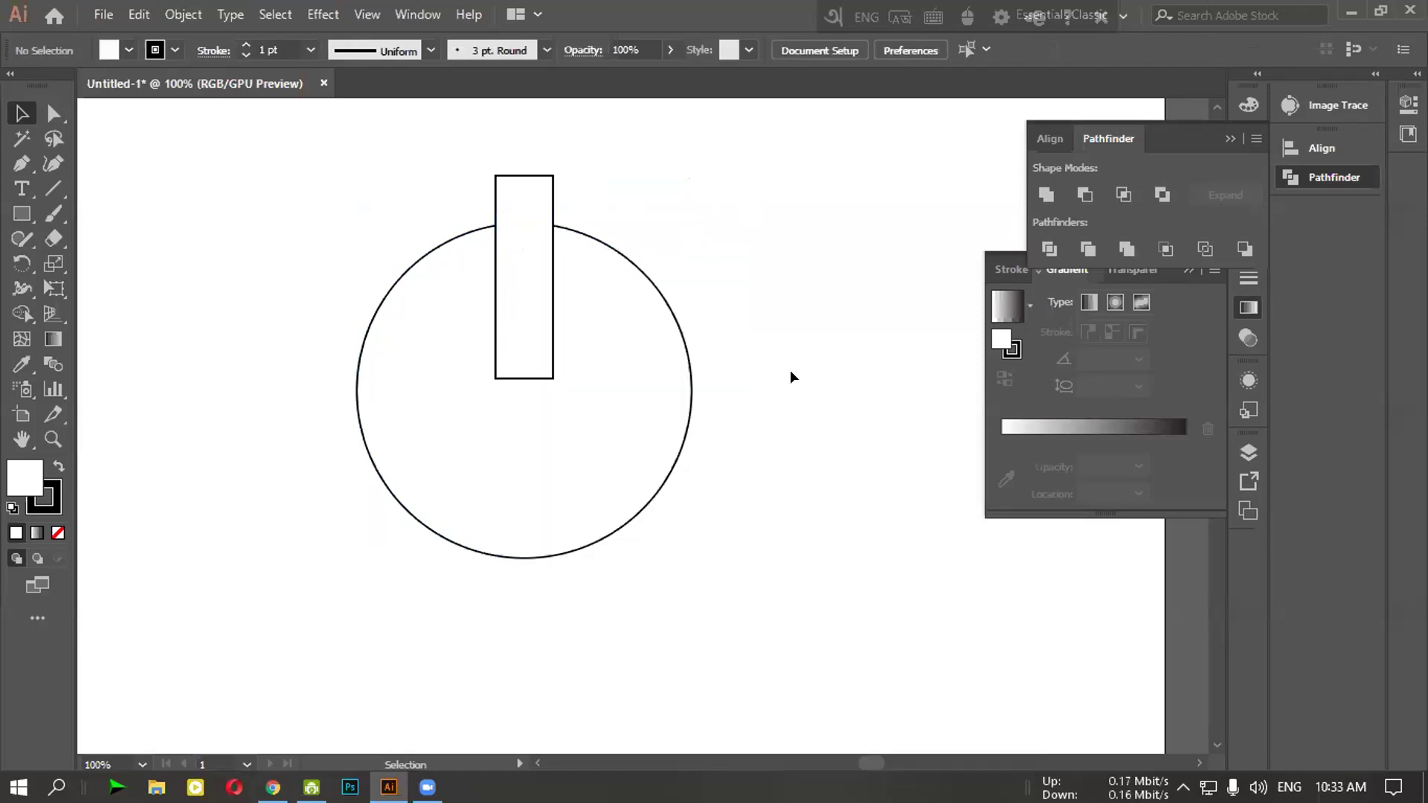
pyautogui.click(507, 298)
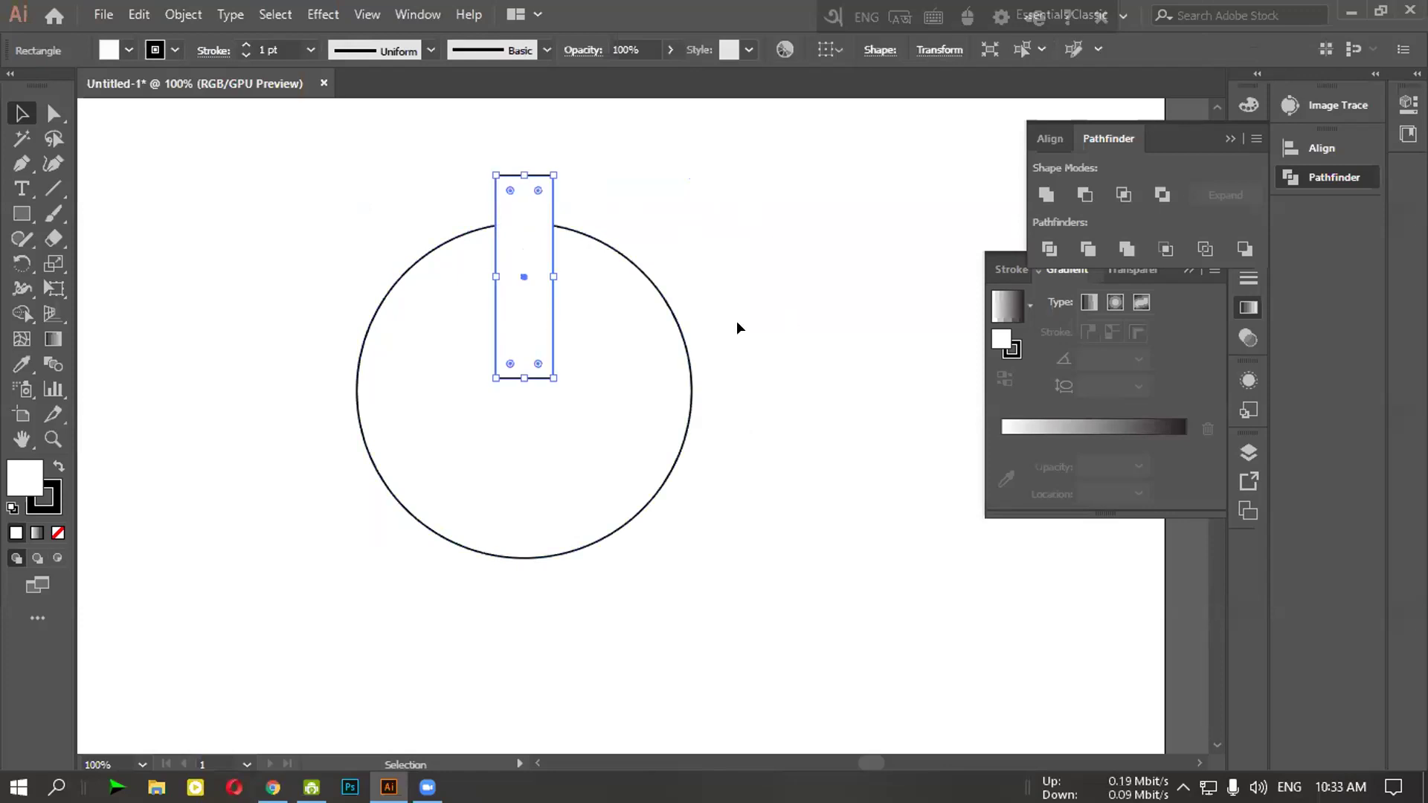
pyautogui.rightClick(538, 317)
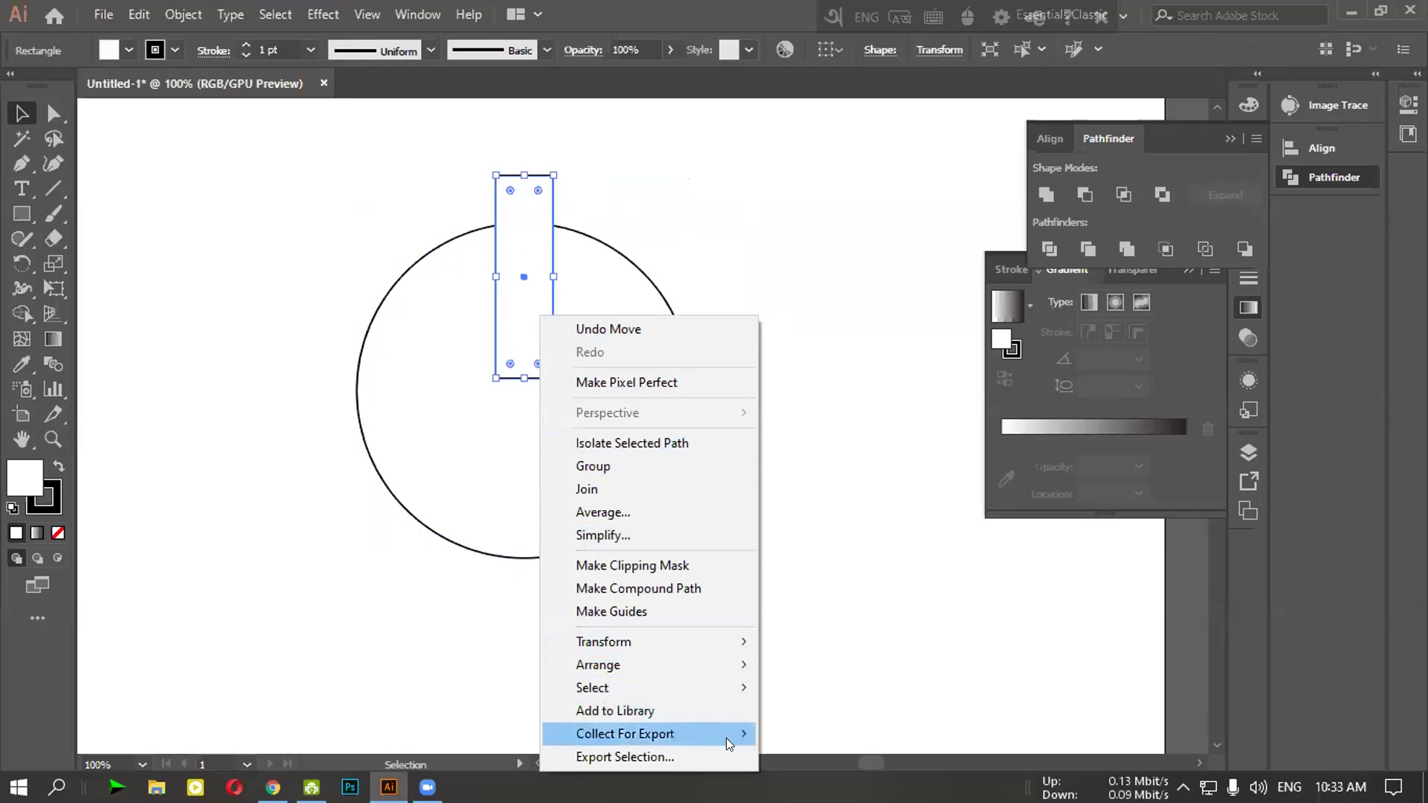
pyautogui.moveTo(740, 687)
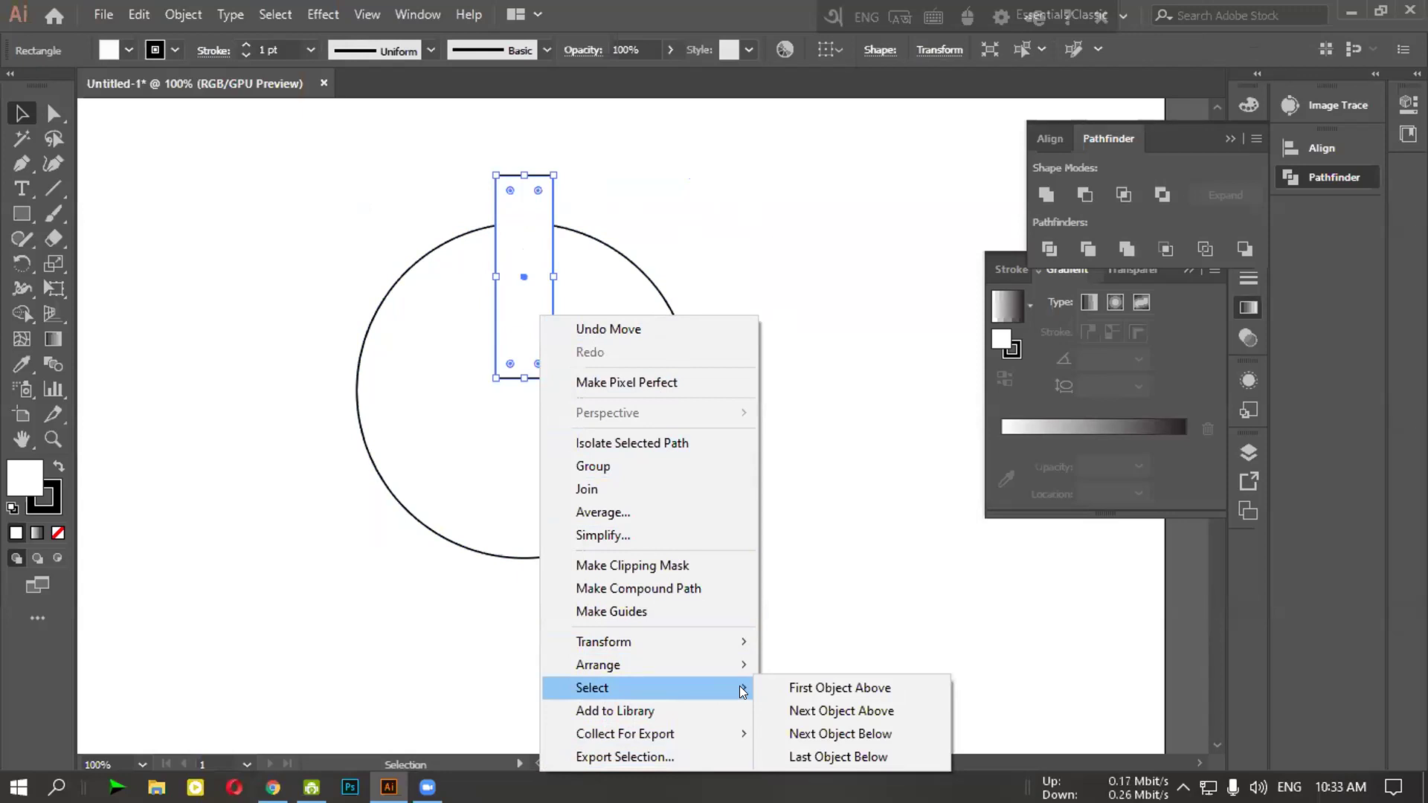
pyautogui.moveTo(735, 650)
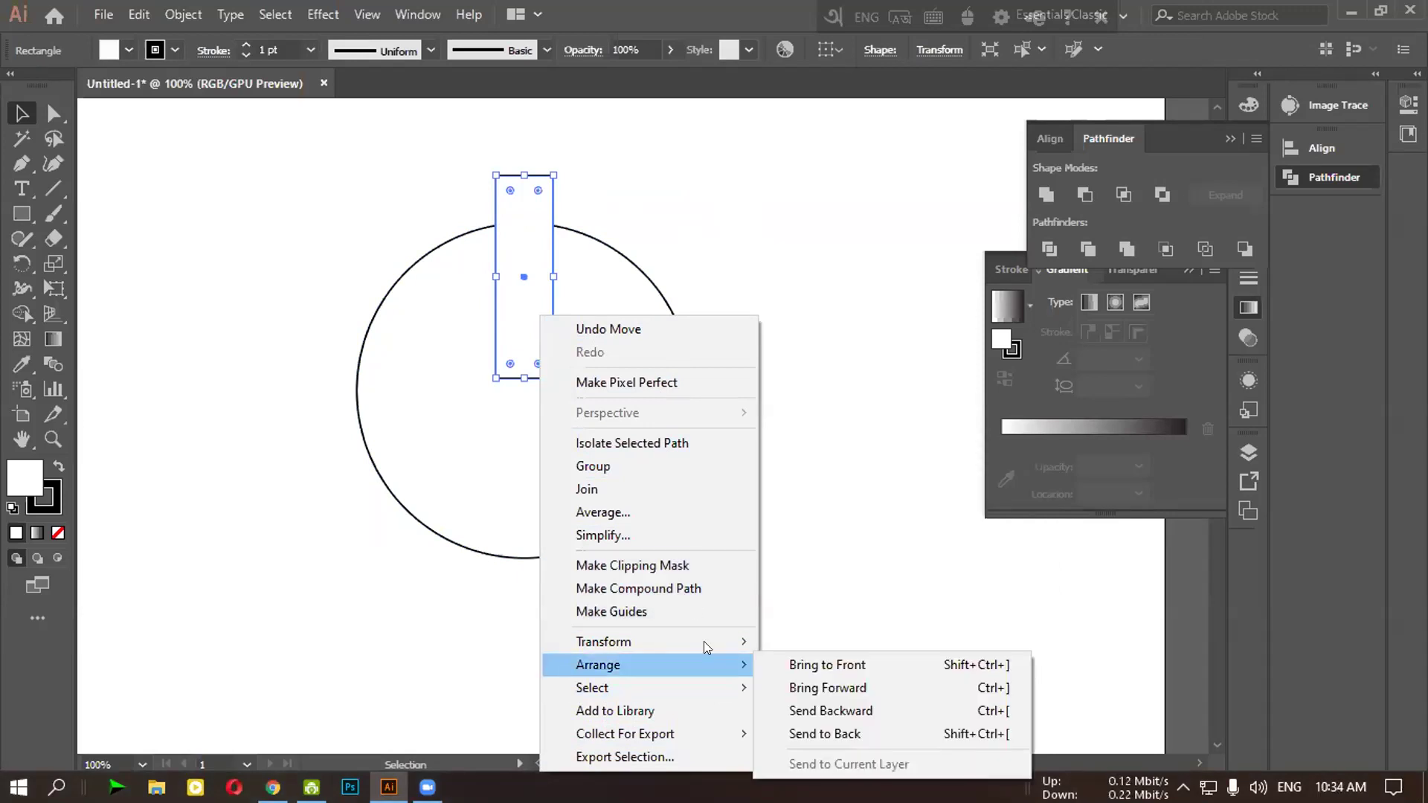
pyautogui.click(321, 239)
# Rotate the rectangle itself by 360/12 (30°) around the circle's centre, with the preview on
pyautogui.click(495, 287)
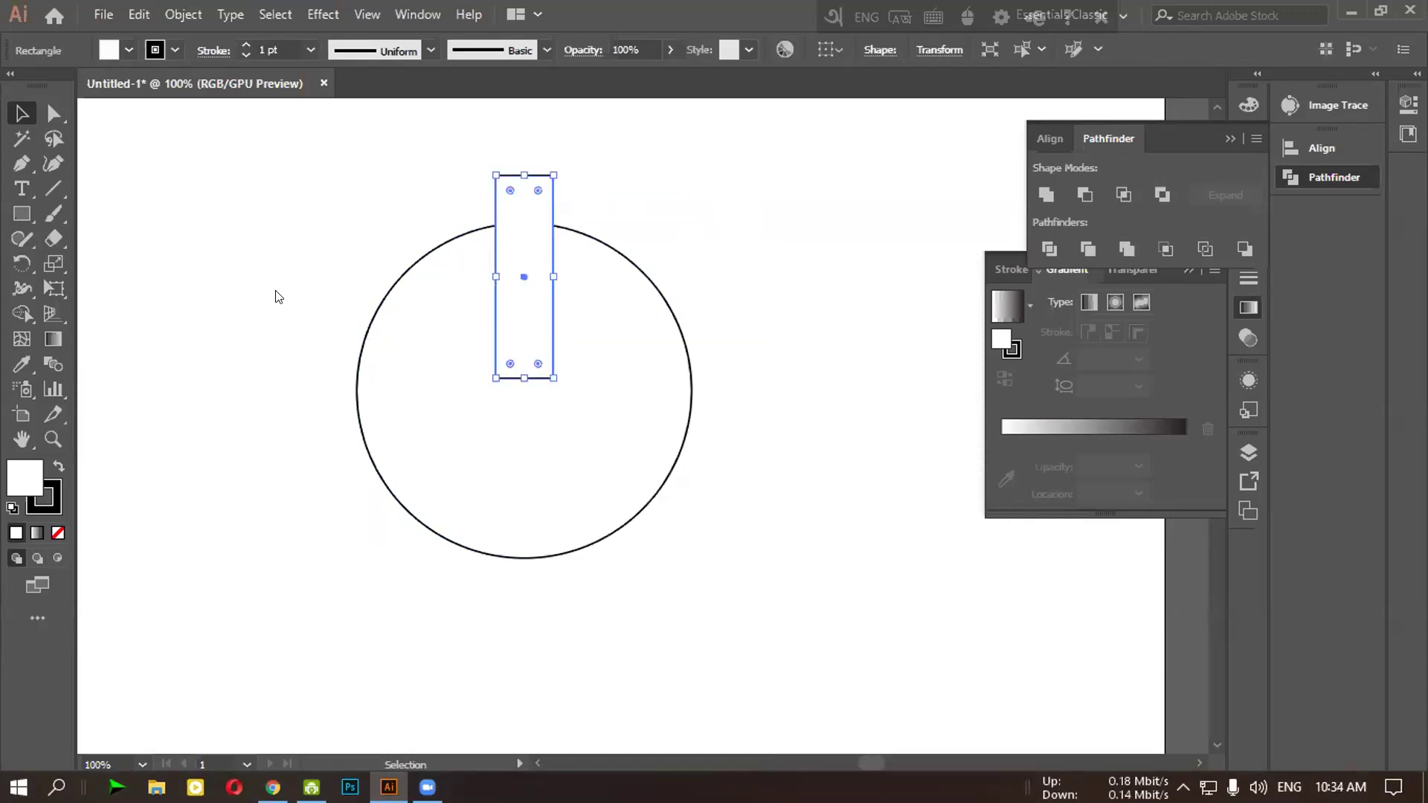
pyautogui.click(12, 262)
pyautogui.click(103, 272)
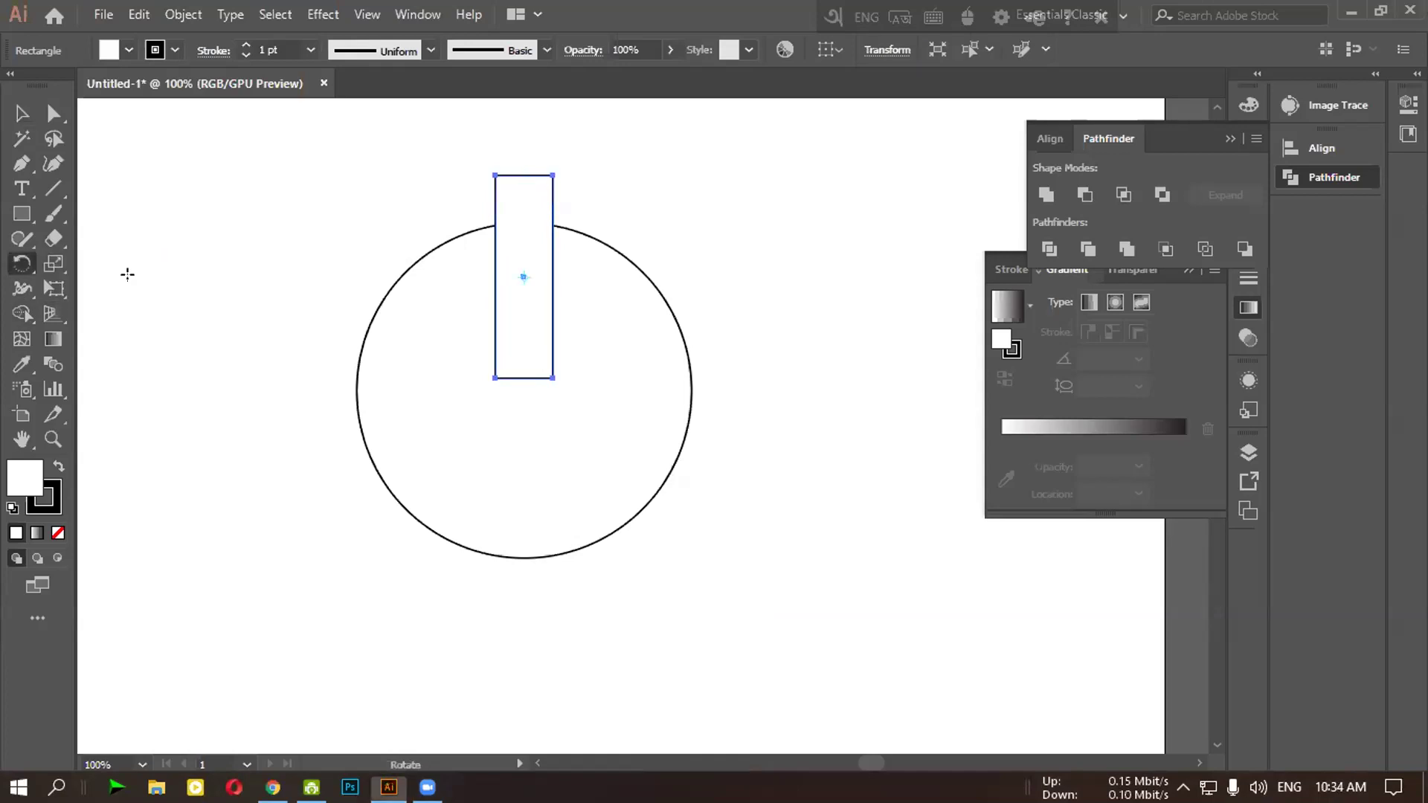
pyautogui.keyDown('alt'); pyautogui.click(518, 385); pyautogui.keyUp('alt')
pyautogui.moveTo(920, 417); pyautogui.dragTo(802, 217)
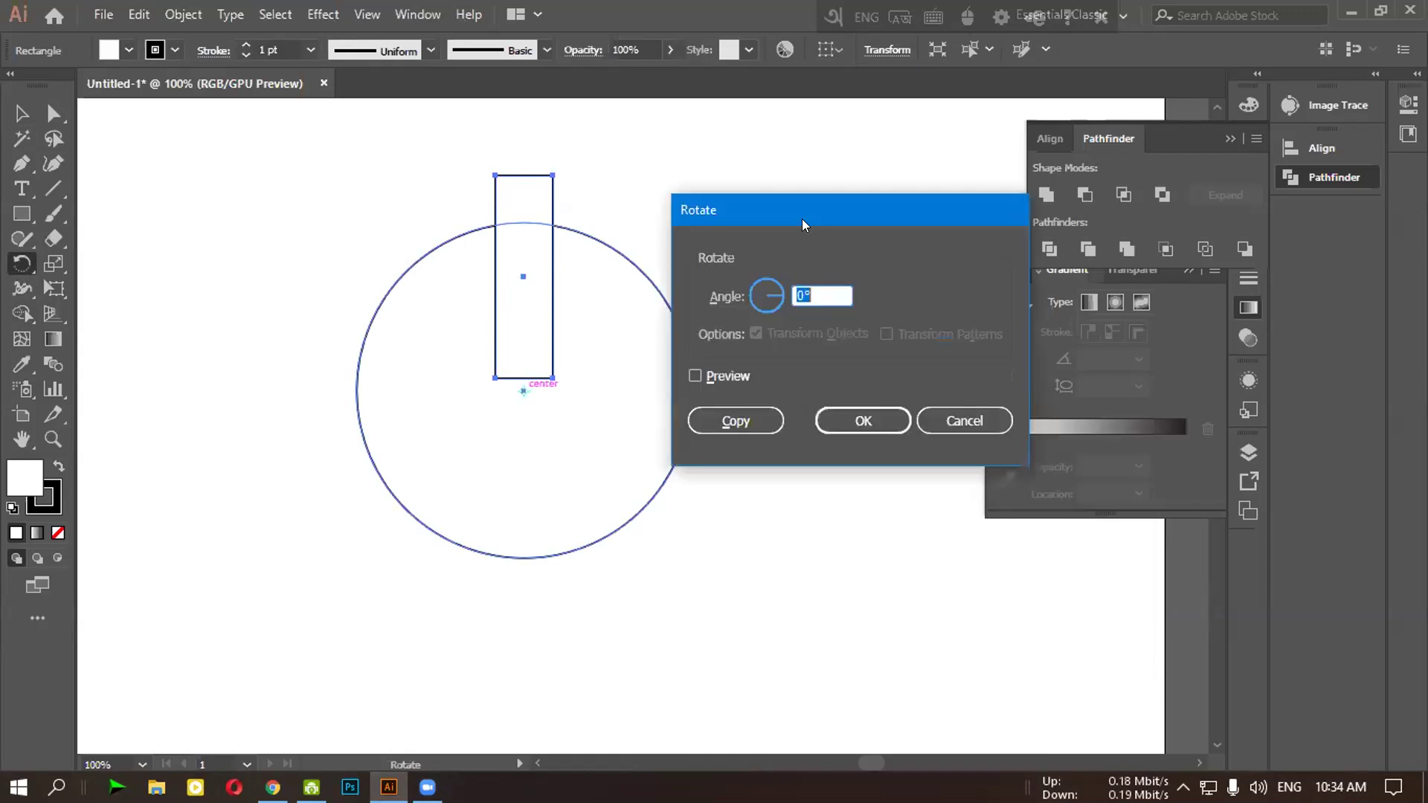
pyautogui.write('360/12')
pyautogui.click(694, 376)
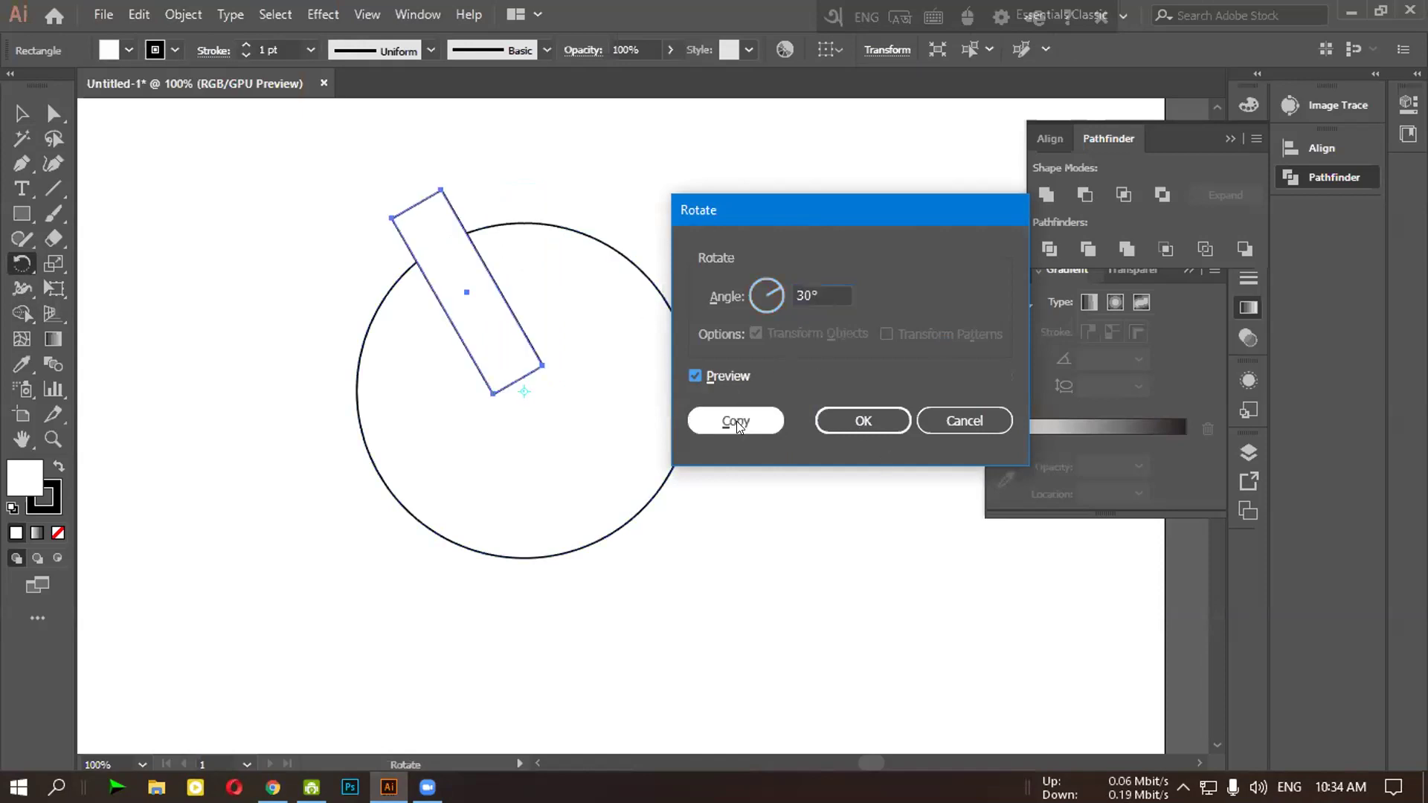
pyautogui.click(862, 422)
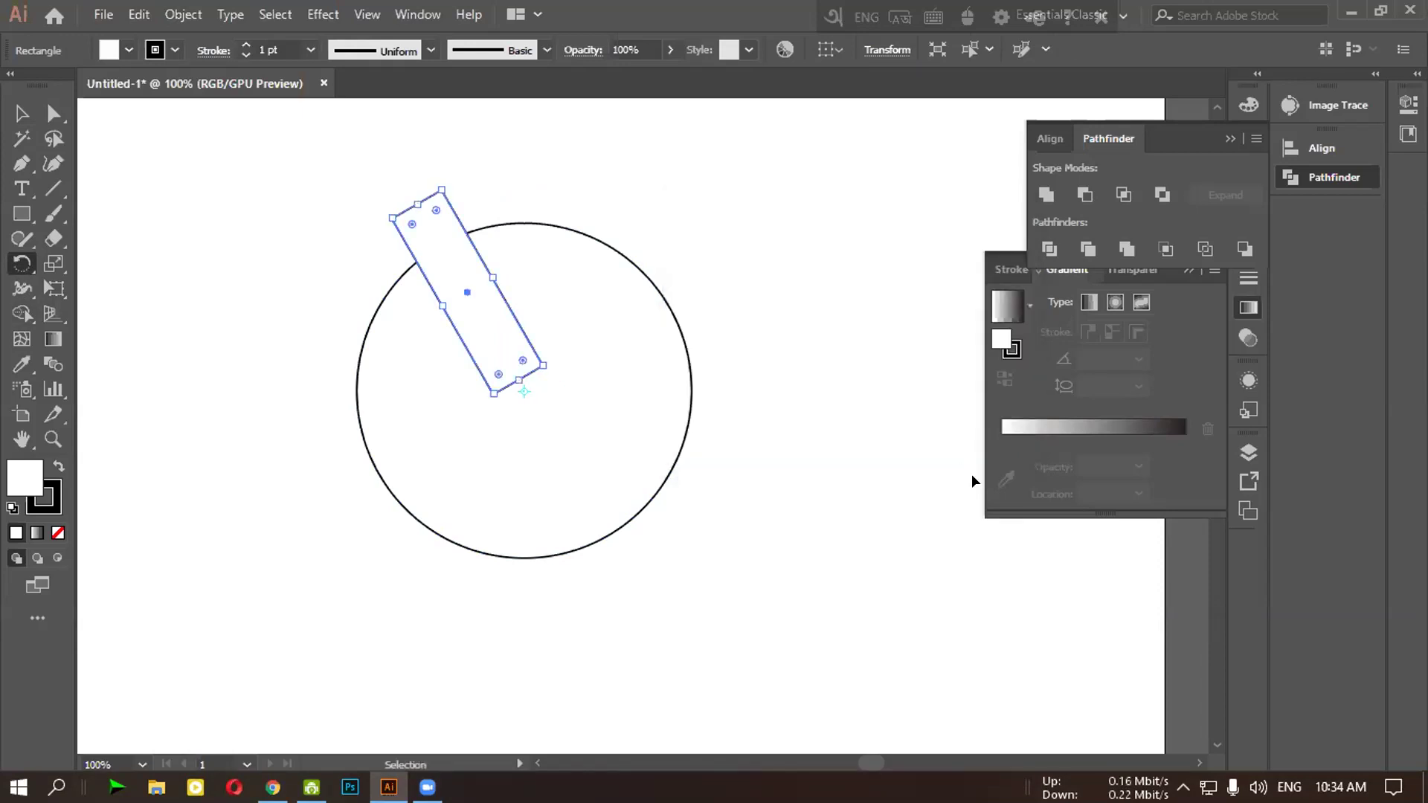
# Repeat the rectangle's 30° rotation around the circle's centre several times with Transform Again
pyautogui.hotkey('ctrl', 'd')
pyautogui.hotkey('ctrl', 'd')
pyautogui.hotkey('ctrl', 'd')
pyautogui.hotkey('ctrl', 'd')
pyautogui.hotkey('ctrl', 'd')
pyautogui.hotkey('ctrl', 'd')
pyautogui.hotkey('ctrl', 'd')
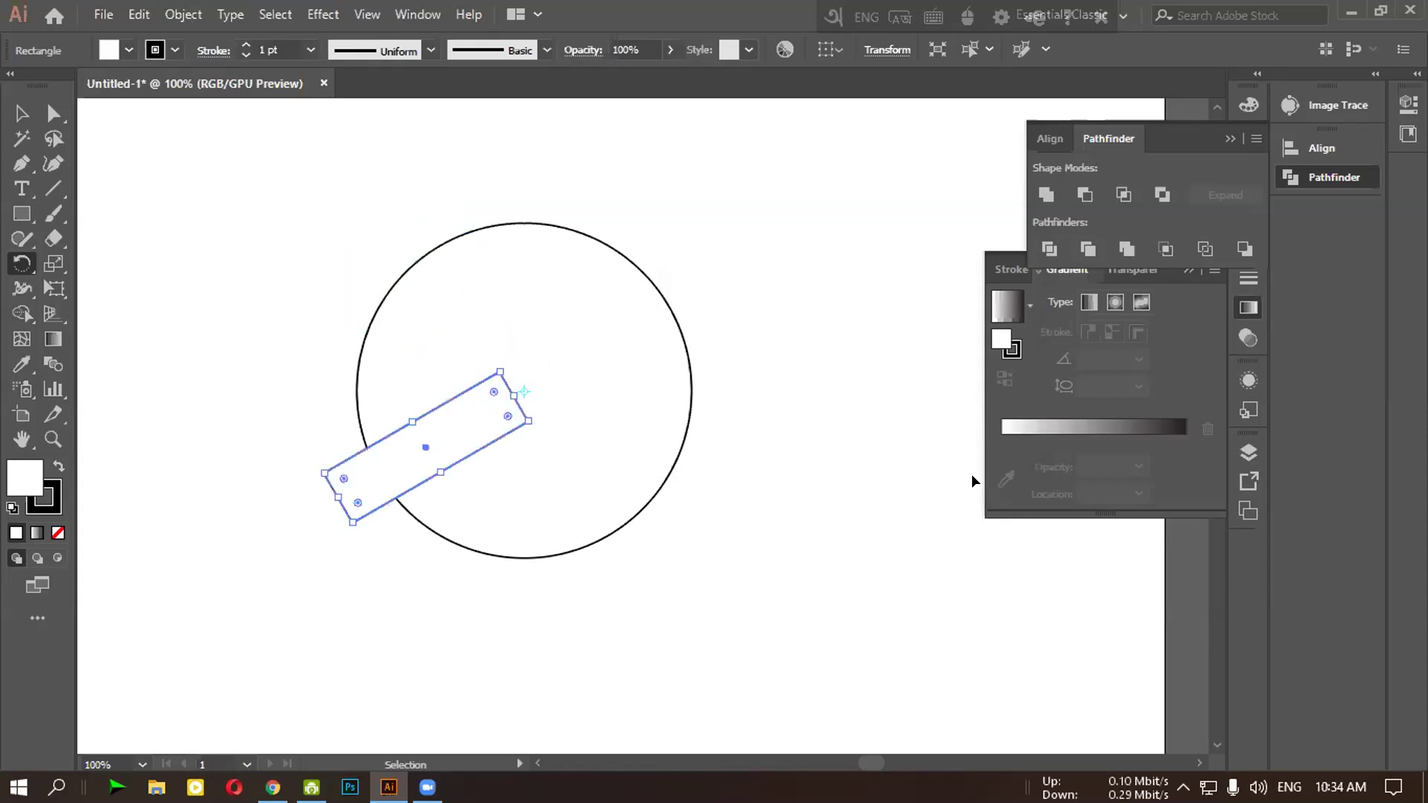
# Keep applying Transform Again until the rectangle completes its turn and stands upright over the circle's top edge
pyautogui.hotkey('ctrl', 'd')
pyautogui.hotkey('ctrl', 'd')
pyautogui.hotkey('ctrl', 'd')
pyautogui.hotkey('ctrl', 'd')
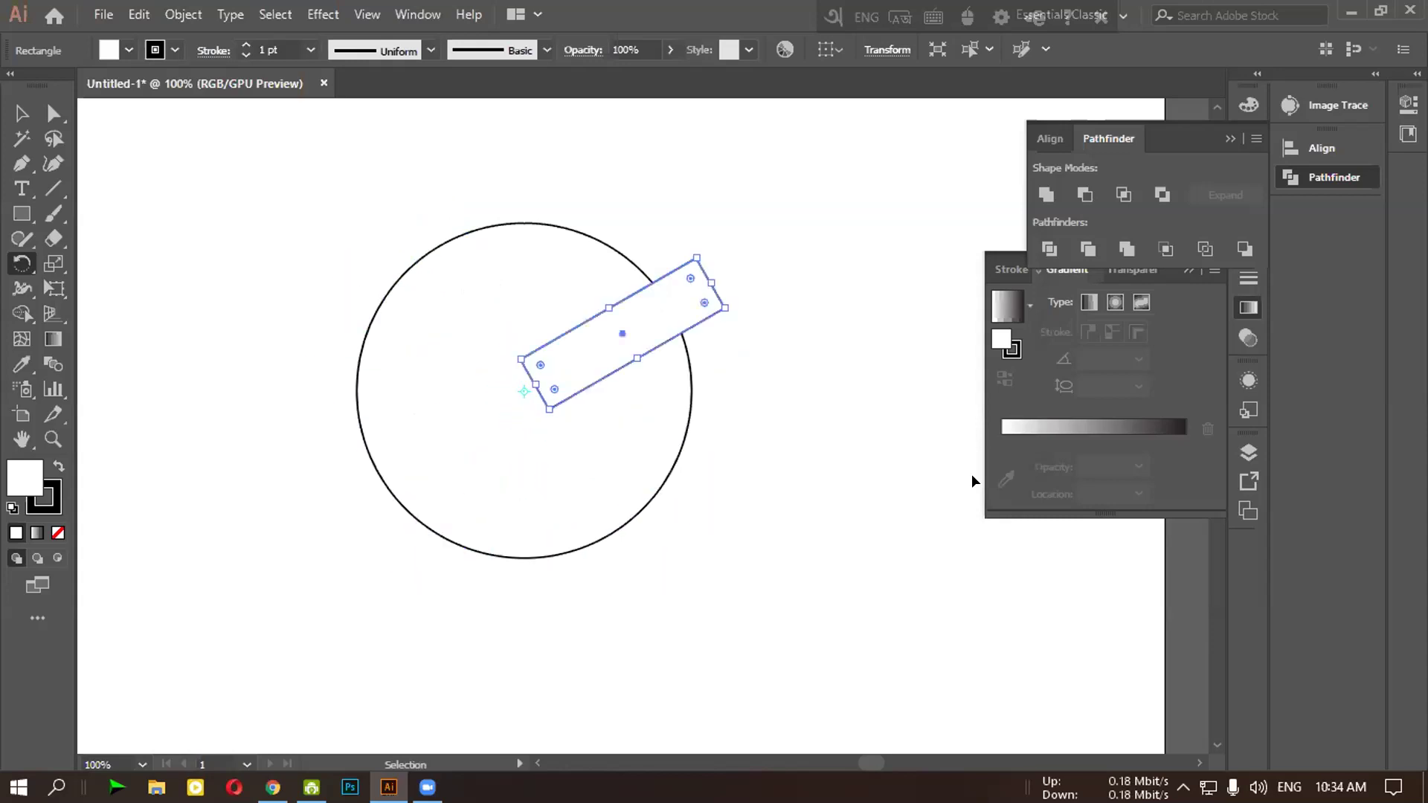
pyautogui.click(21, 113)
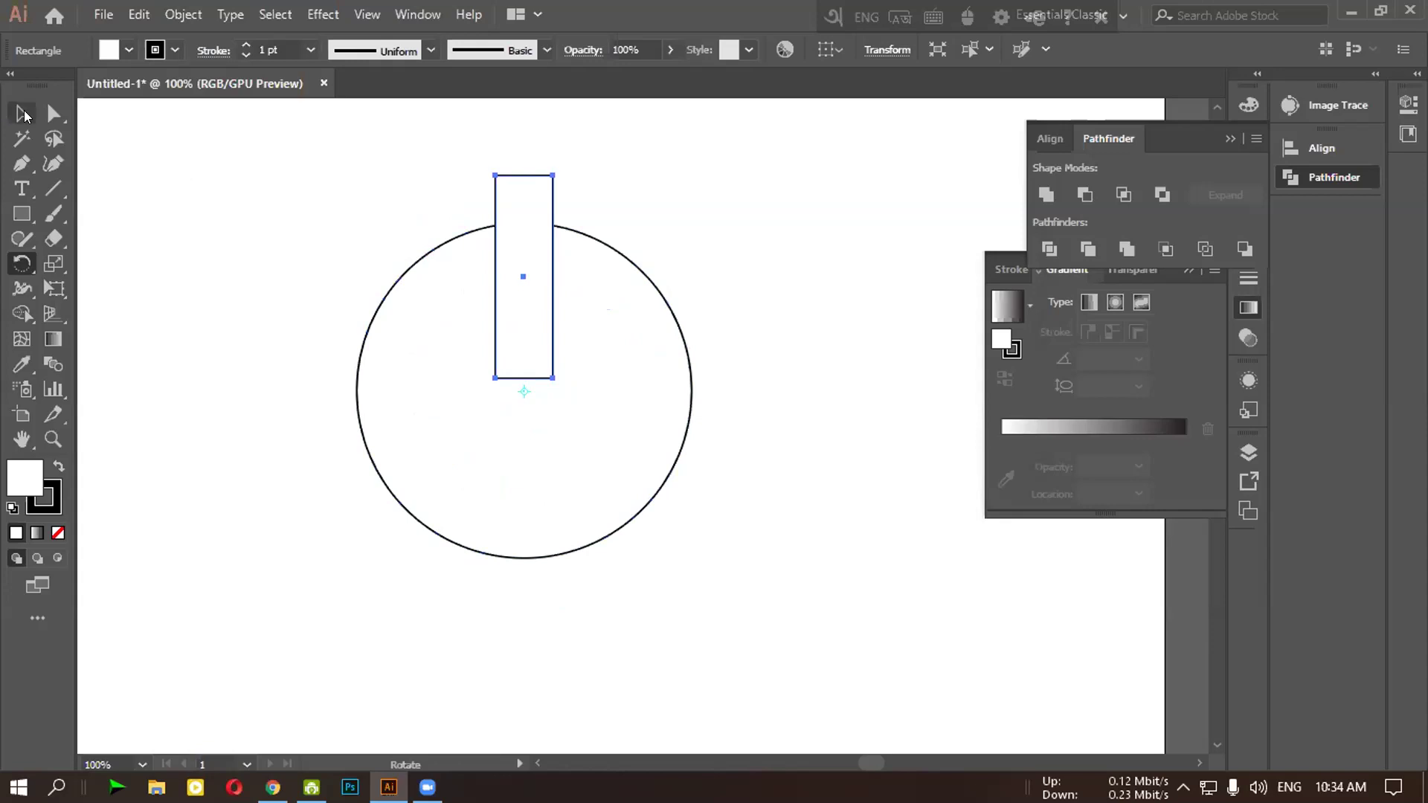
pyautogui.moveTo(305, 165); pyautogui.dragTo(781, 660)
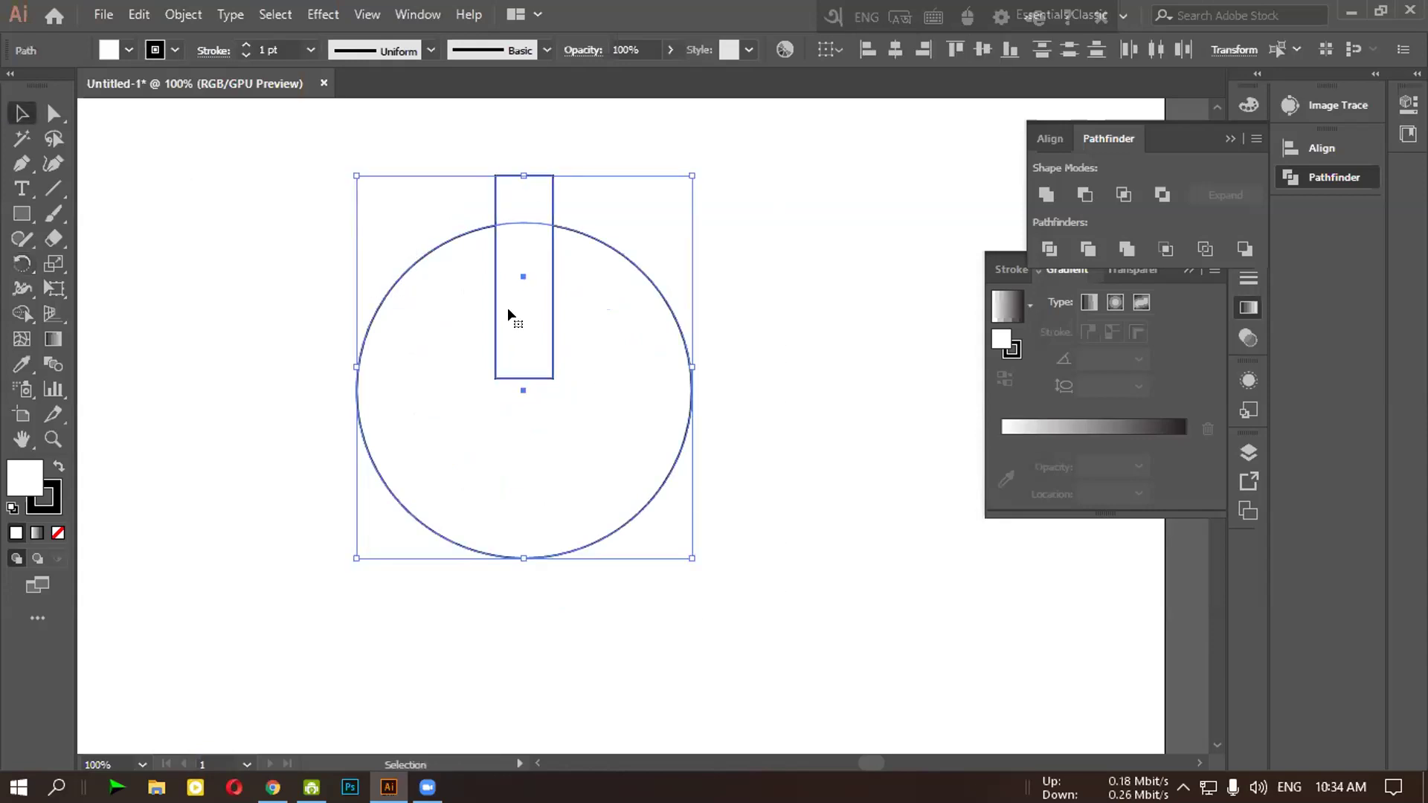
pyautogui.click(715, 302)
pyautogui.click(522, 273)
pyautogui.rightClick(523, 277)
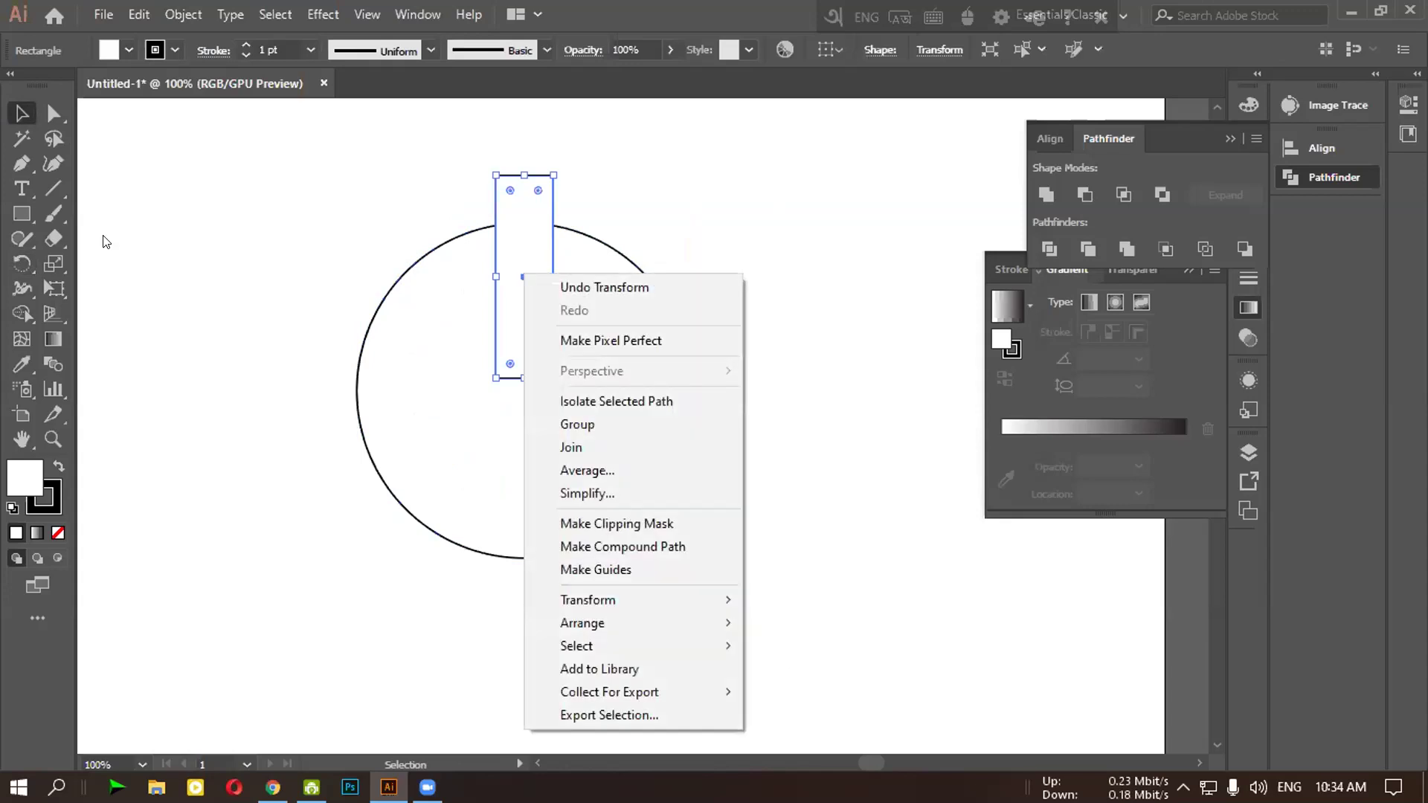
pyautogui.click(105, 236)
pyautogui.click(473, 295)
# Create a copy of the upright rectangle rotated by 360/12 around the circle's centre with the Rotate tool
pyautogui.click(535, 284)
pyautogui.press('r')
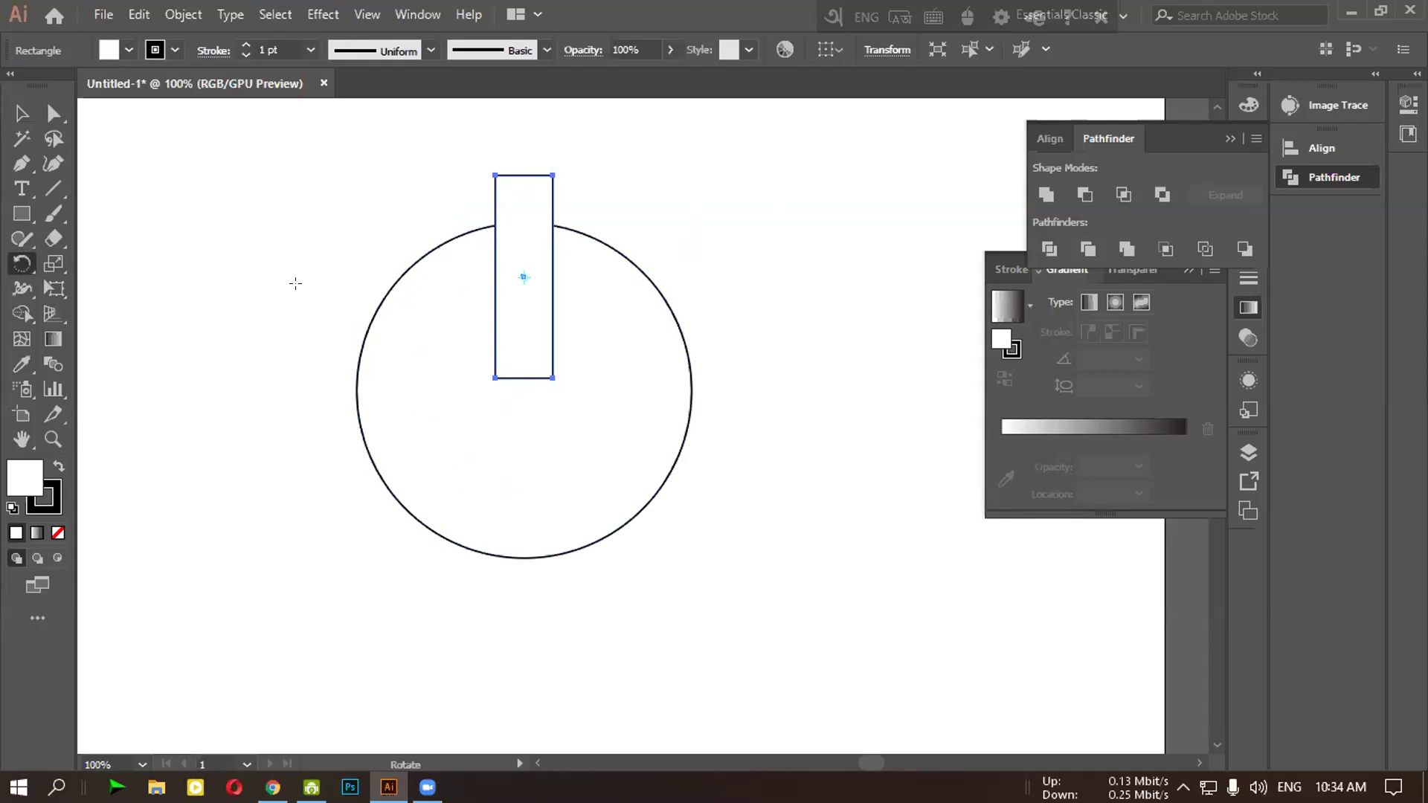
pyautogui.keyDown('alt'); pyautogui.click(518, 384); pyautogui.keyUp('alt')
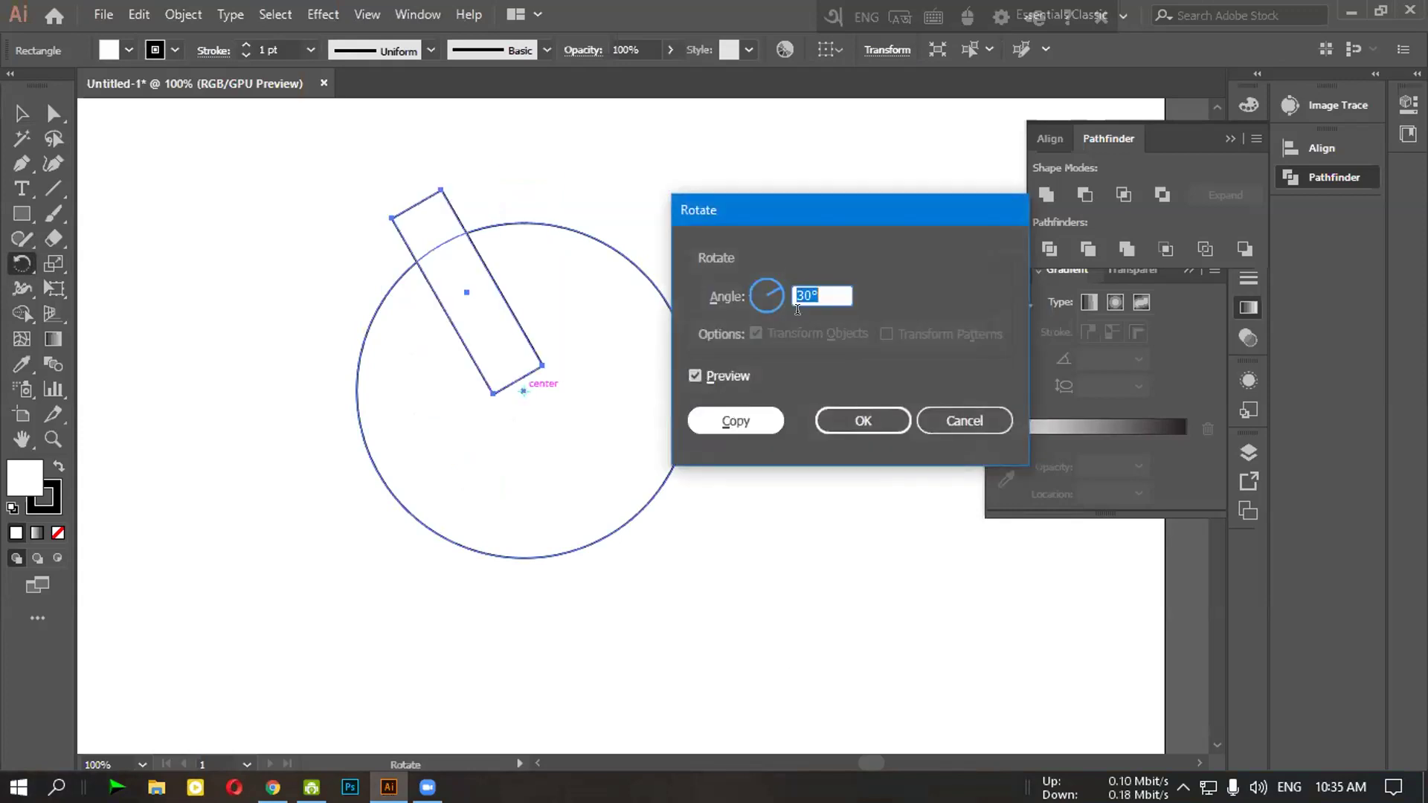
pyautogui.press('BackSpace')
pyautogui.write('360')
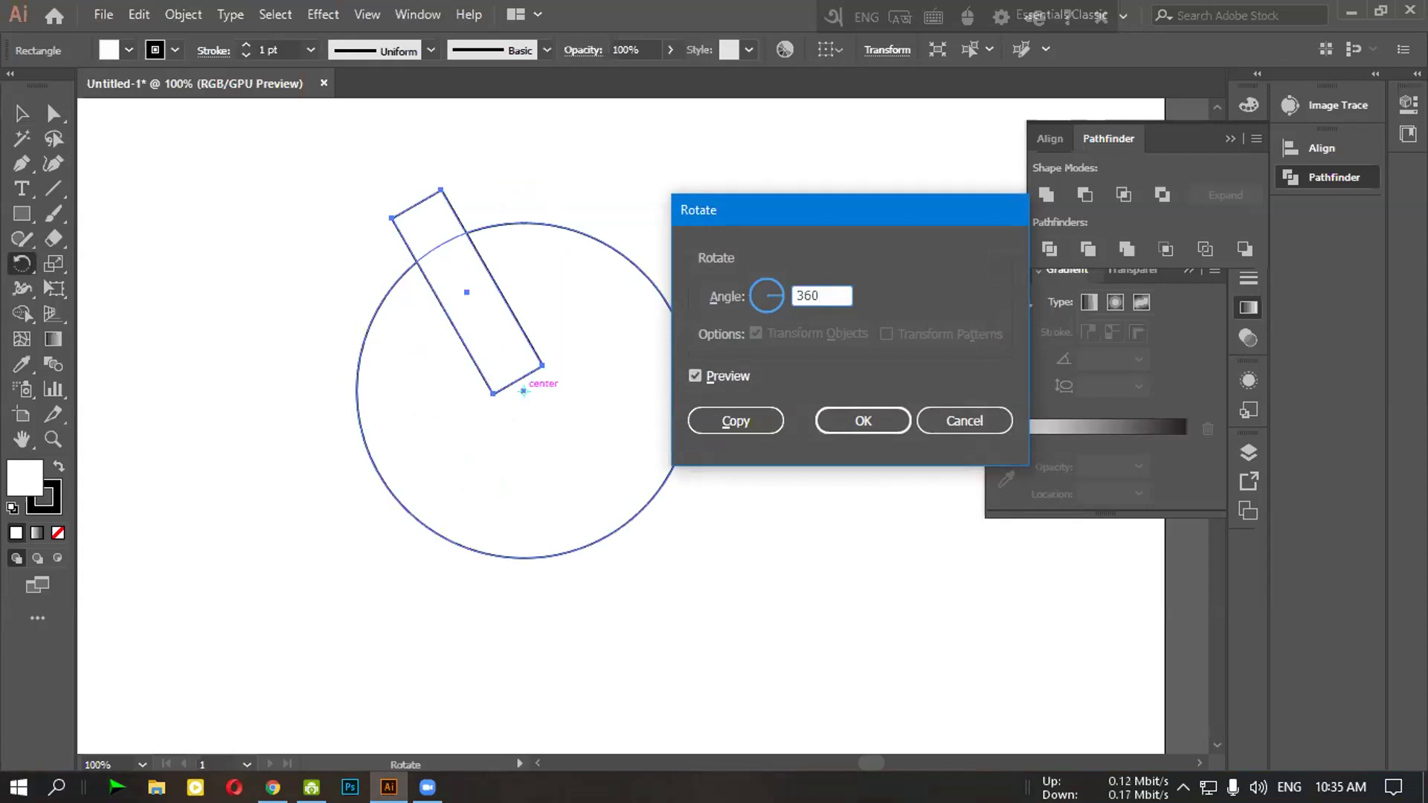
pyautogui.write('/12')
pyautogui.click(735, 421)
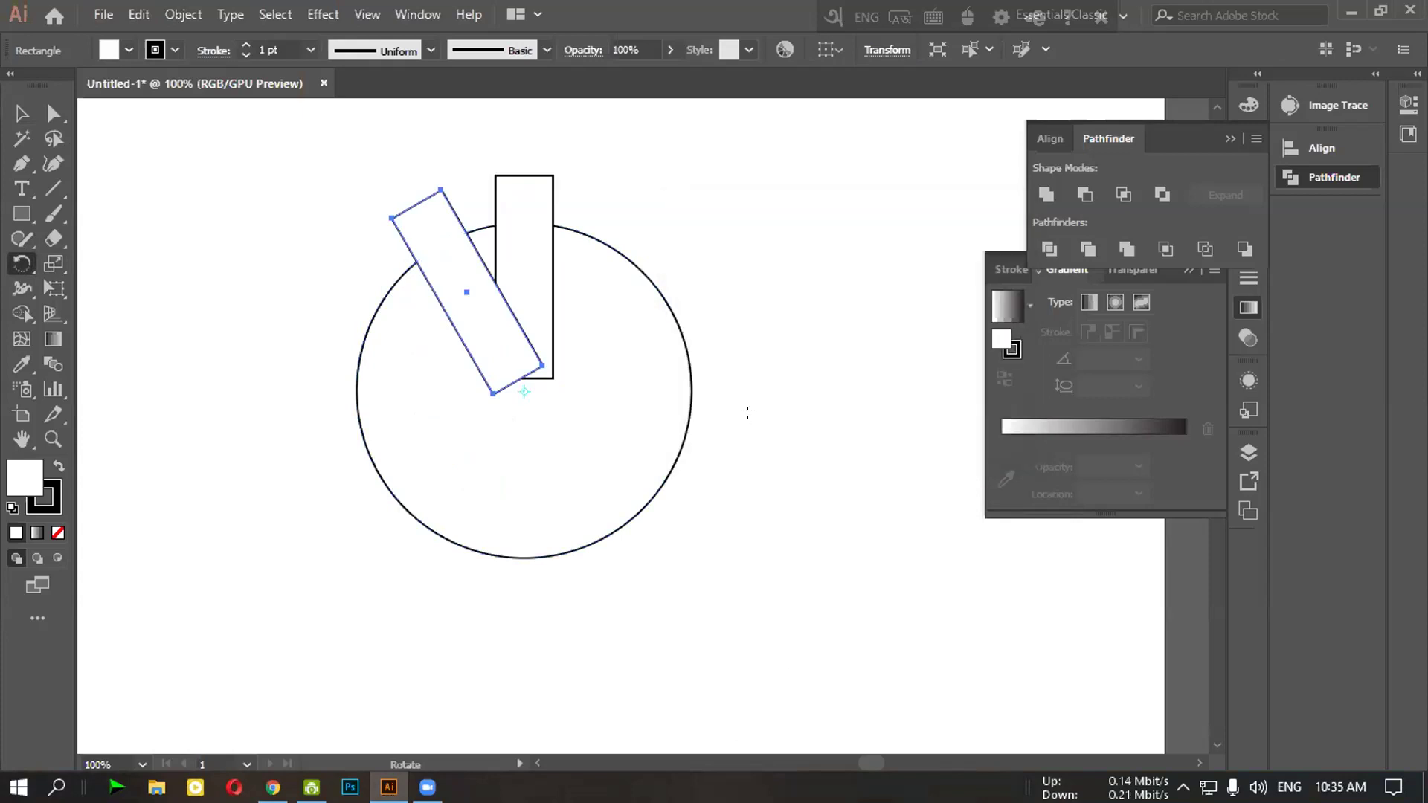
# Repeat the rotated copy with Transform Again until twelve rectangles surround the circle
pyautogui.hotkey('ctrl', 'd')
pyautogui.hotkey('ctrl', 'd')
pyautogui.hotkey('ctrl', 'd')
pyautogui.hotkey('ctrl', 'd')
pyautogui.hotkey('ctrl', 'd')
pyautogui.hotkey('ctrl', 'd')
pyautogui.hotkey('ctrl', 'd')
pyautogui.hotkey('ctrl', 'd')
pyautogui.hotkey('ctrl', 'd')
pyautogui.hotkey('ctrl', 'd')
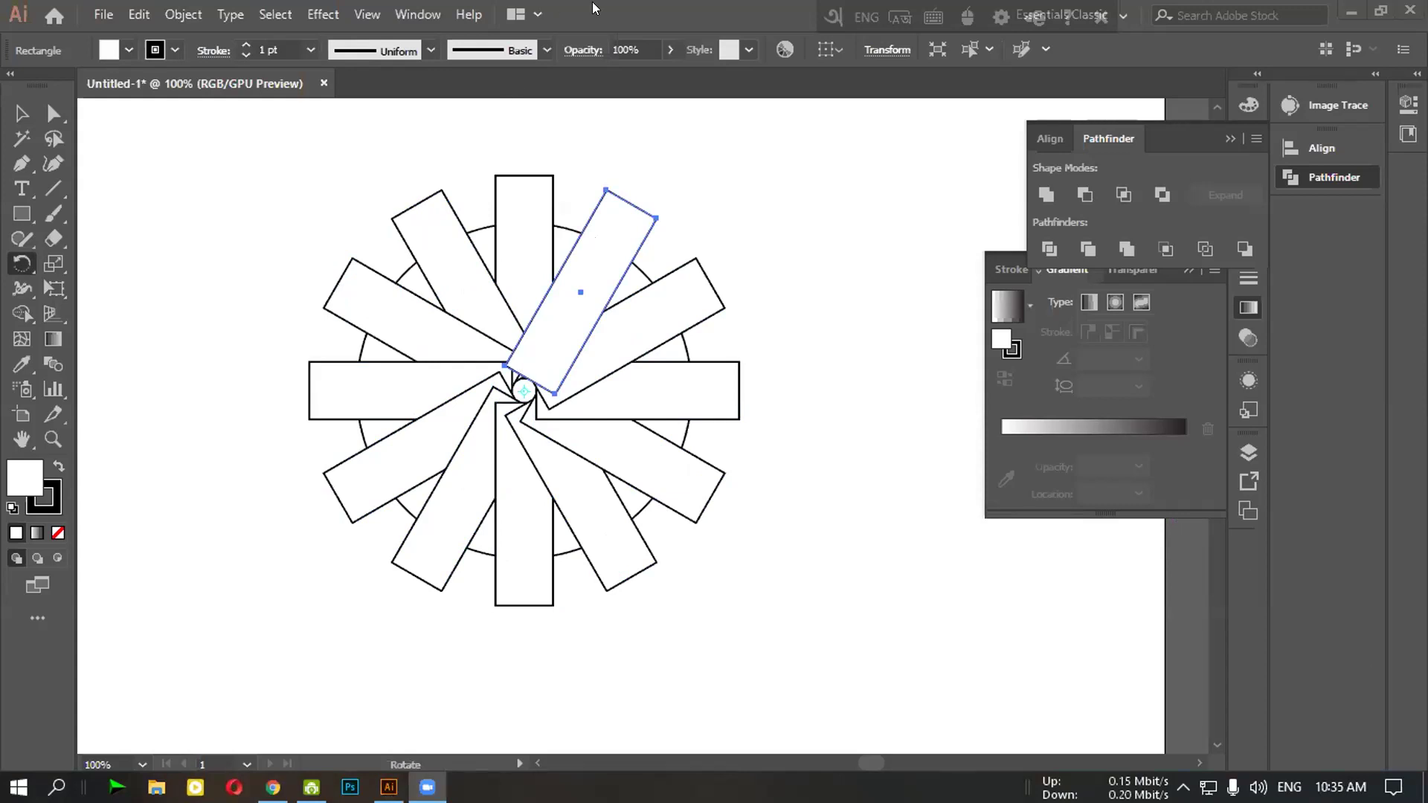
pyautogui.press('v')
pyautogui.moveTo(209, 161); pyautogui.dragTo(784, 658)
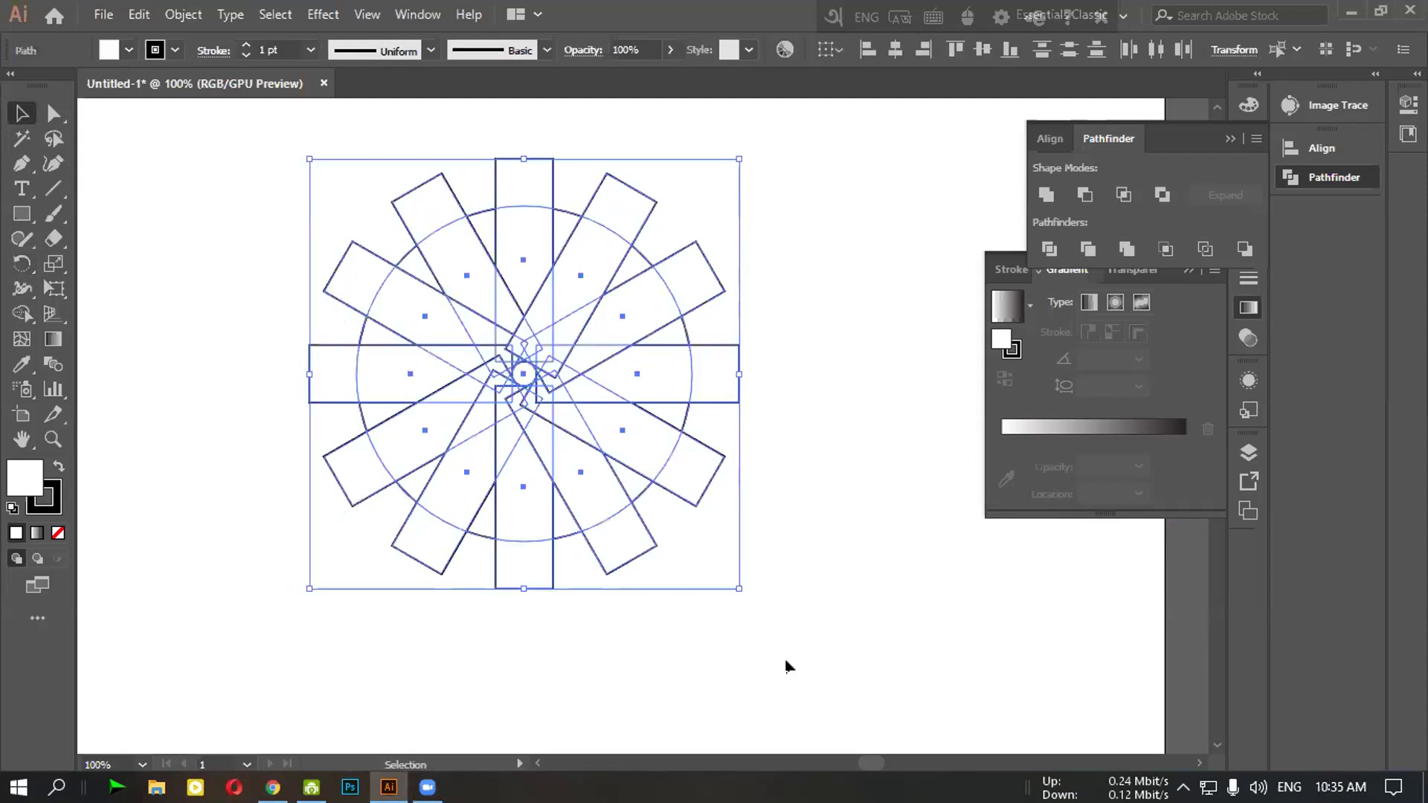
pyautogui.click(810, 569)
pyautogui.moveTo(261, 220); pyautogui.dragTo(552, 595)
pyautogui.click(807, 624)
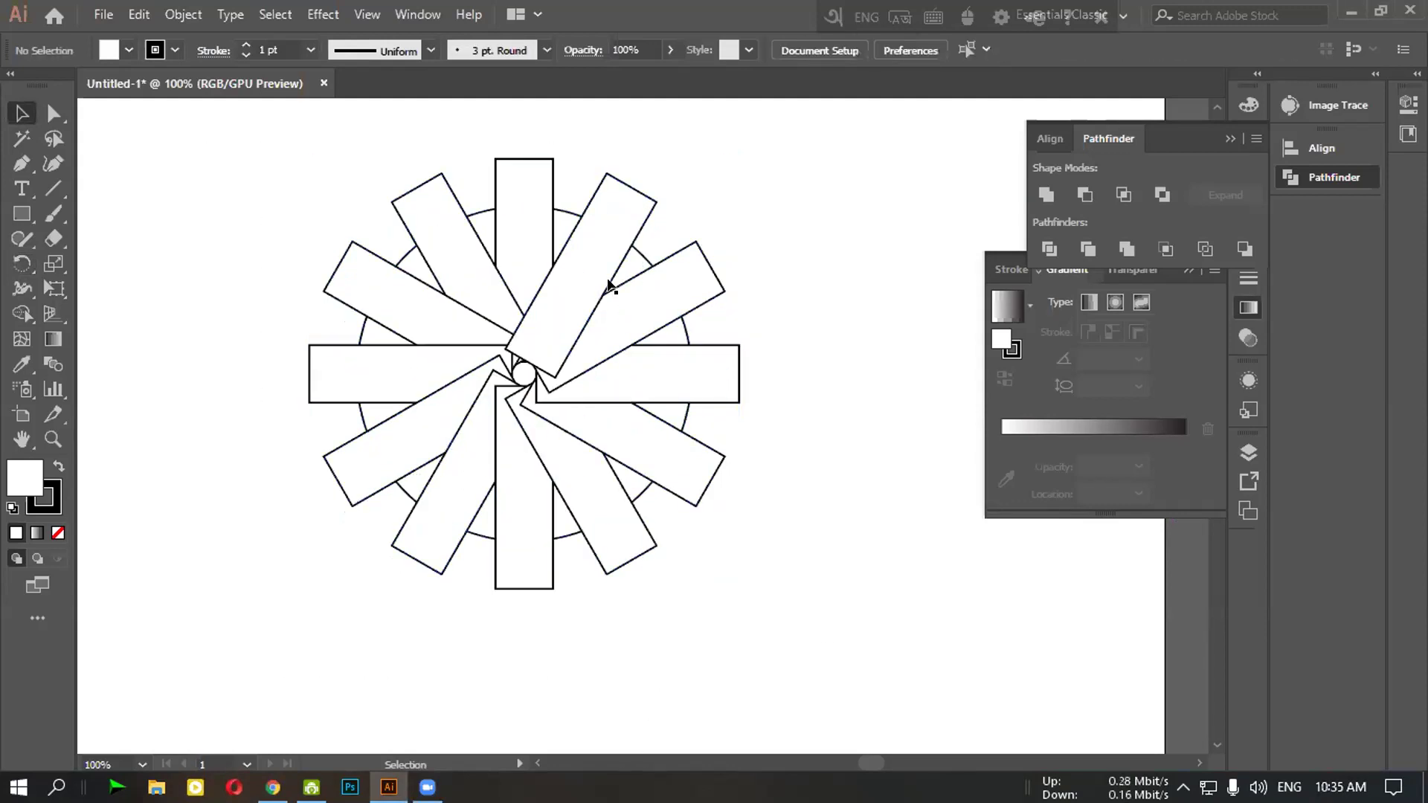
# Set the circle's stroke weight to 34 pt, leaving the rectangles' strokes as they are
pyautogui.click(640, 248)
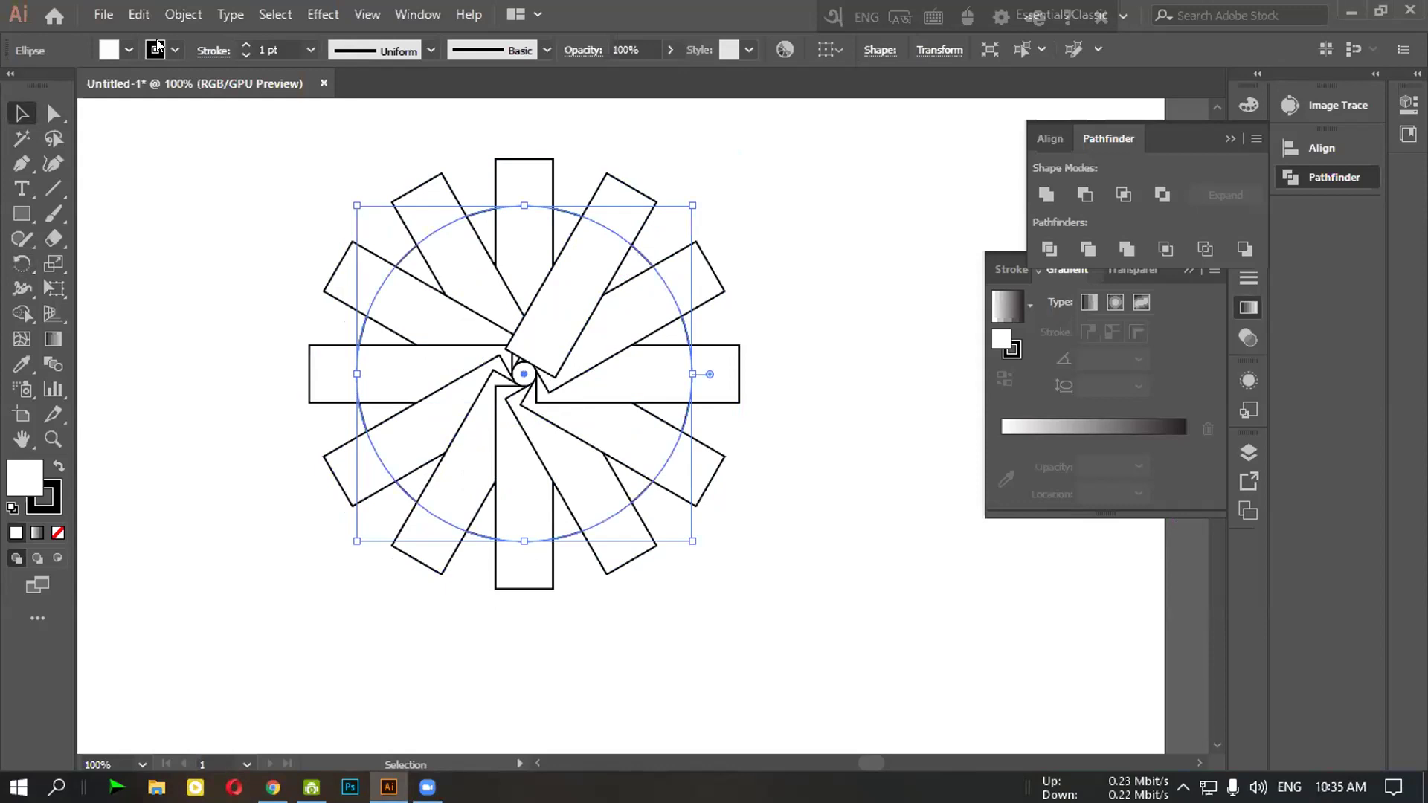
pyautogui.click(244, 44)
pyautogui.click(244, 43)
pyautogui.click(244, 43)
pyautogui.click(243, 43)
pyautogui.click(243, 43)
pyautogui.click(244, 43)
pyautogui.click(244, 44)
pyautogui.click(243, 44)
pyautogui.click(244, 43)
pyautogui.click(244, 44)
pyautogui.click(243, 44)
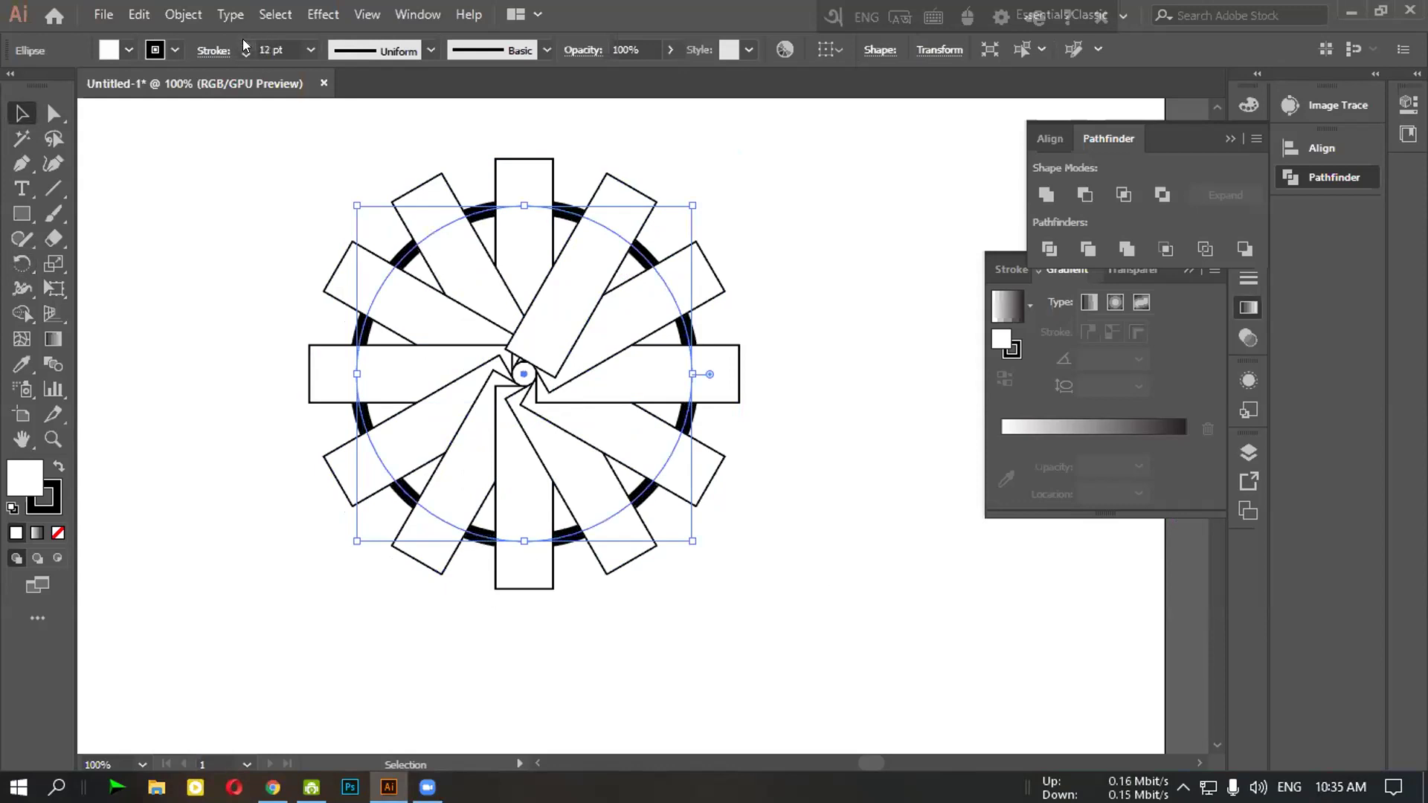
pyautogui.click(244, 43)
pyautogui.click(244, 43)
pyautogui.click(243, 43)
pyautogui.click(243, 43)
pyautogui.click(243, 44)
pyautogui.click(243, 43)
pyautogui.click(243, 43)
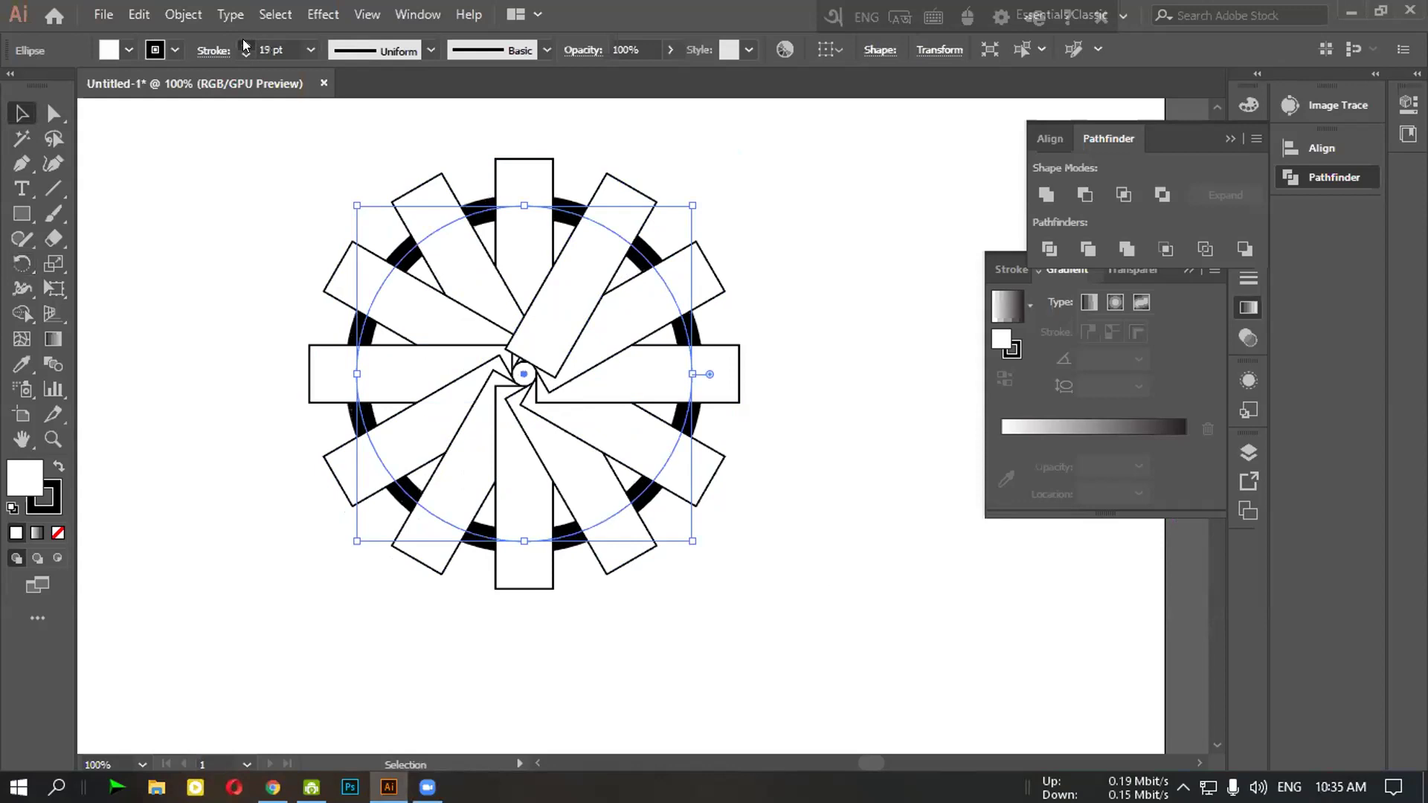
pyautogui.click(245, 44)
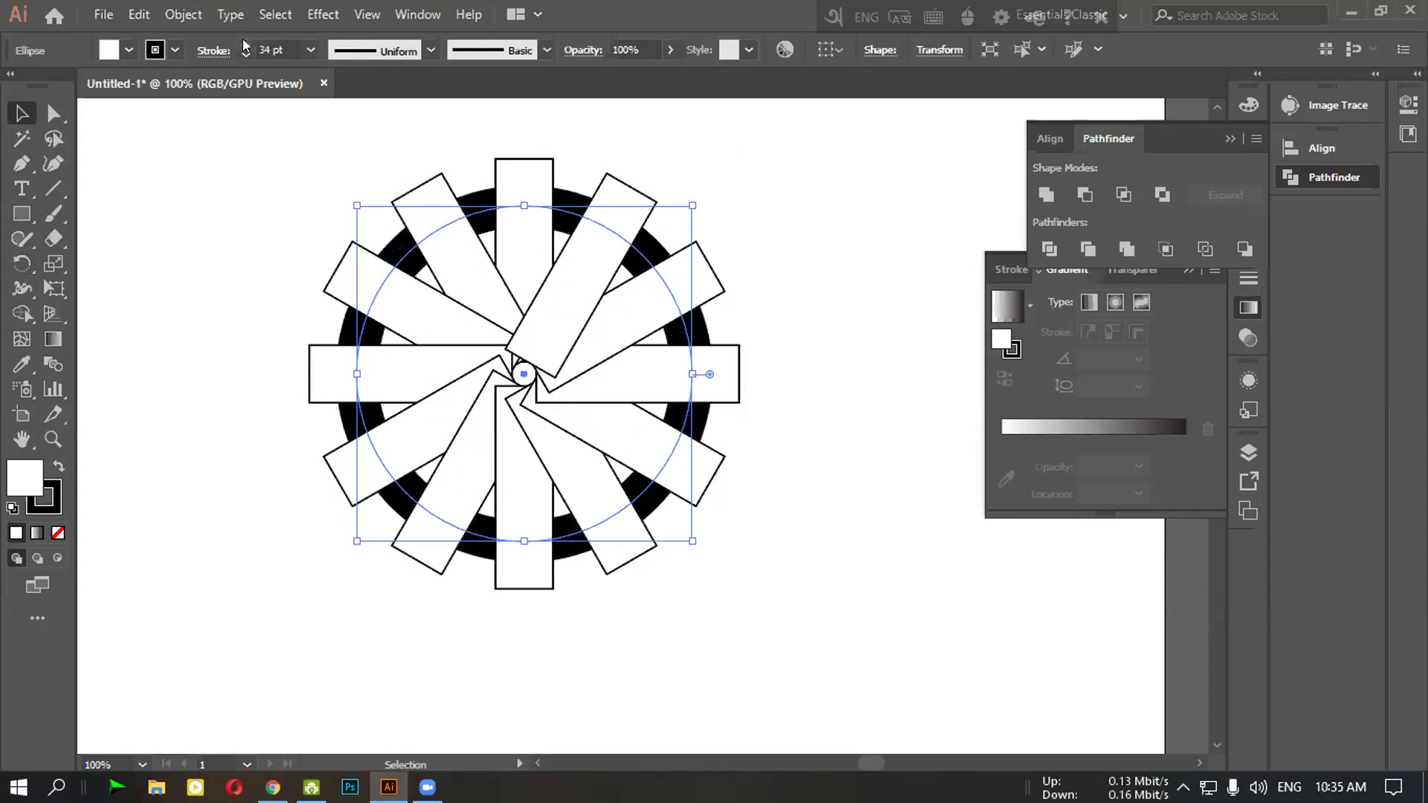
pyautogui.click(156, 137)
# Fill the circle and all the rectangles with black
pyautogui.click(394, 308)
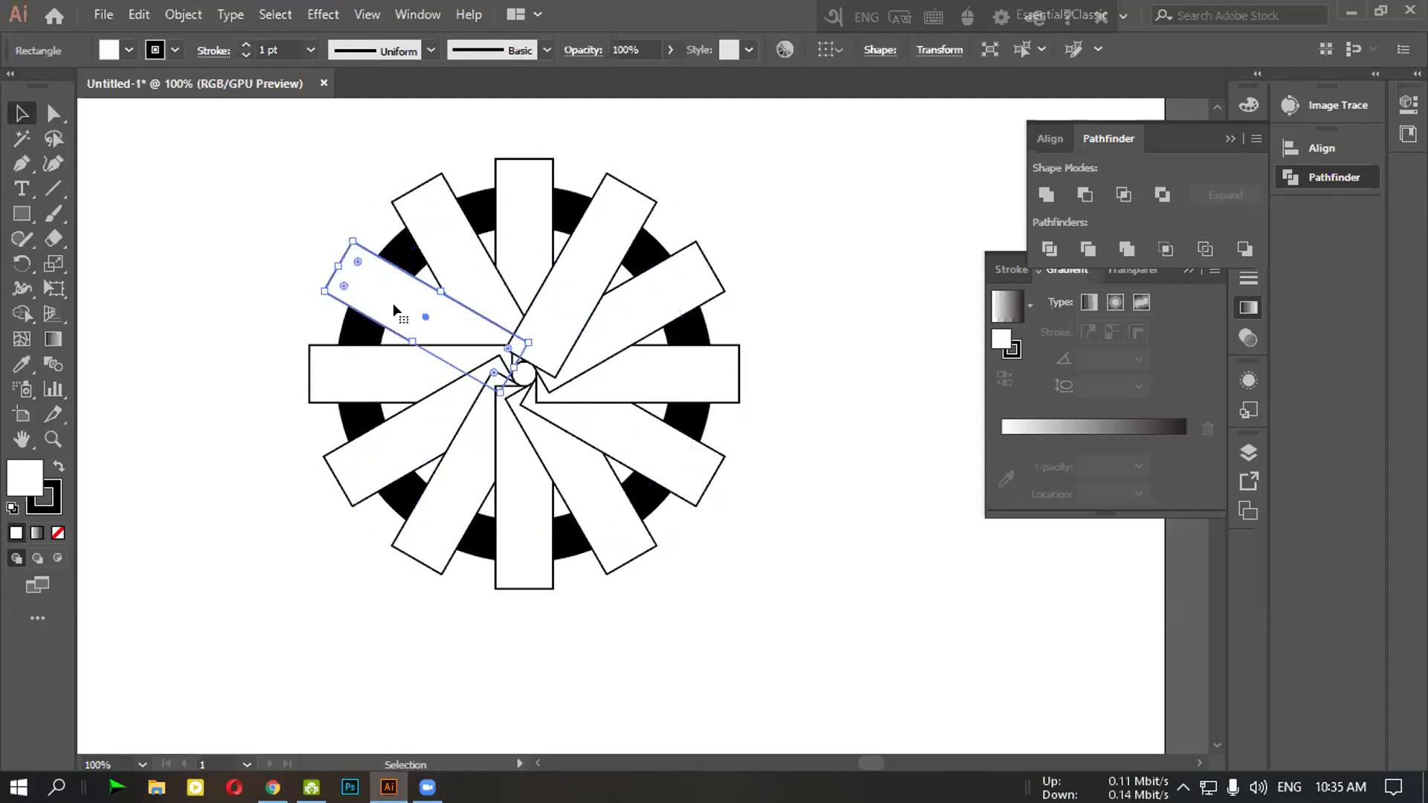
pyautogui.moveTo(198, 141); pyautogui.dragTo(659, 573)
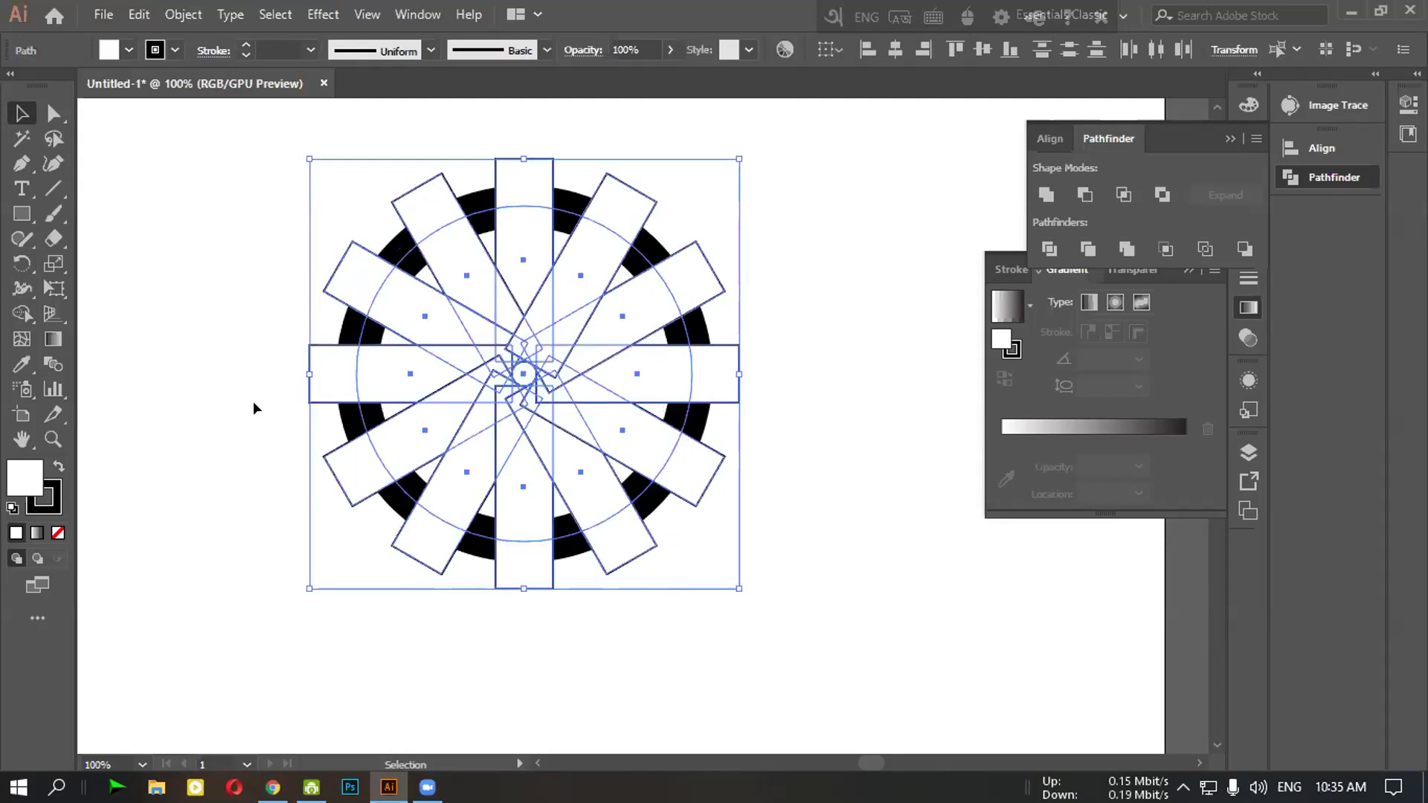
pyautogui.click(129, 50)
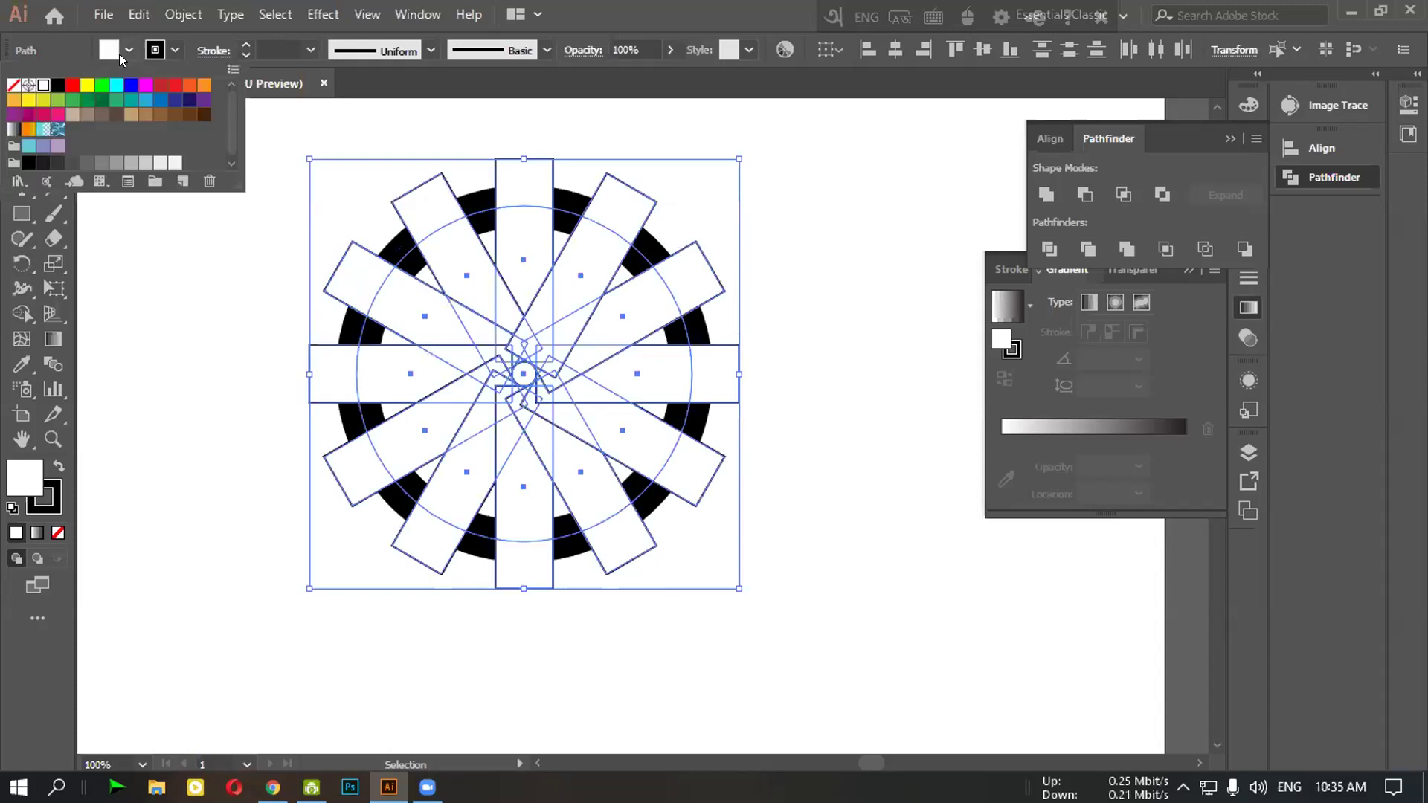
pyautogui.click(57, 85)
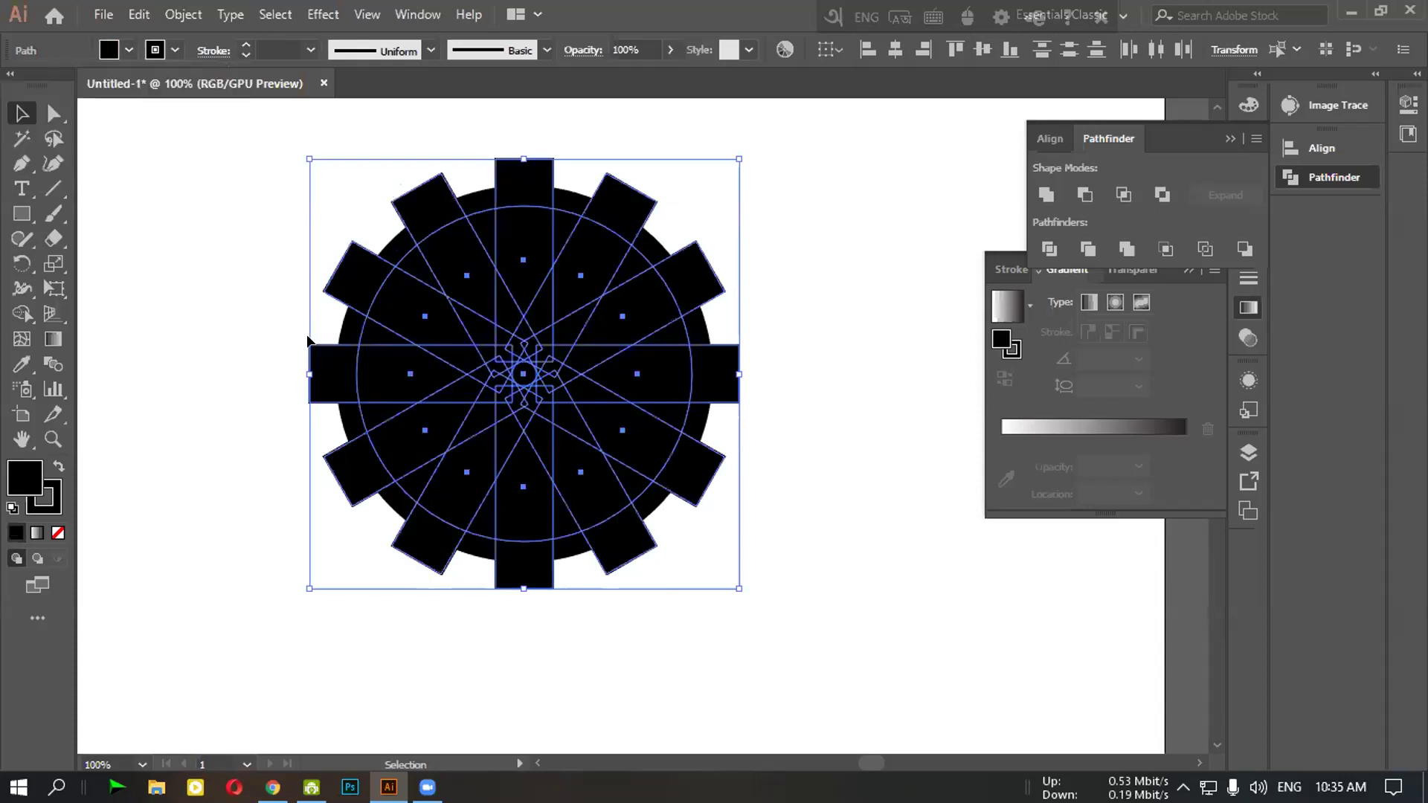
# Remove the fill from the circle and all the rectangles, then deselect them
pyautogui.click(128, 50)
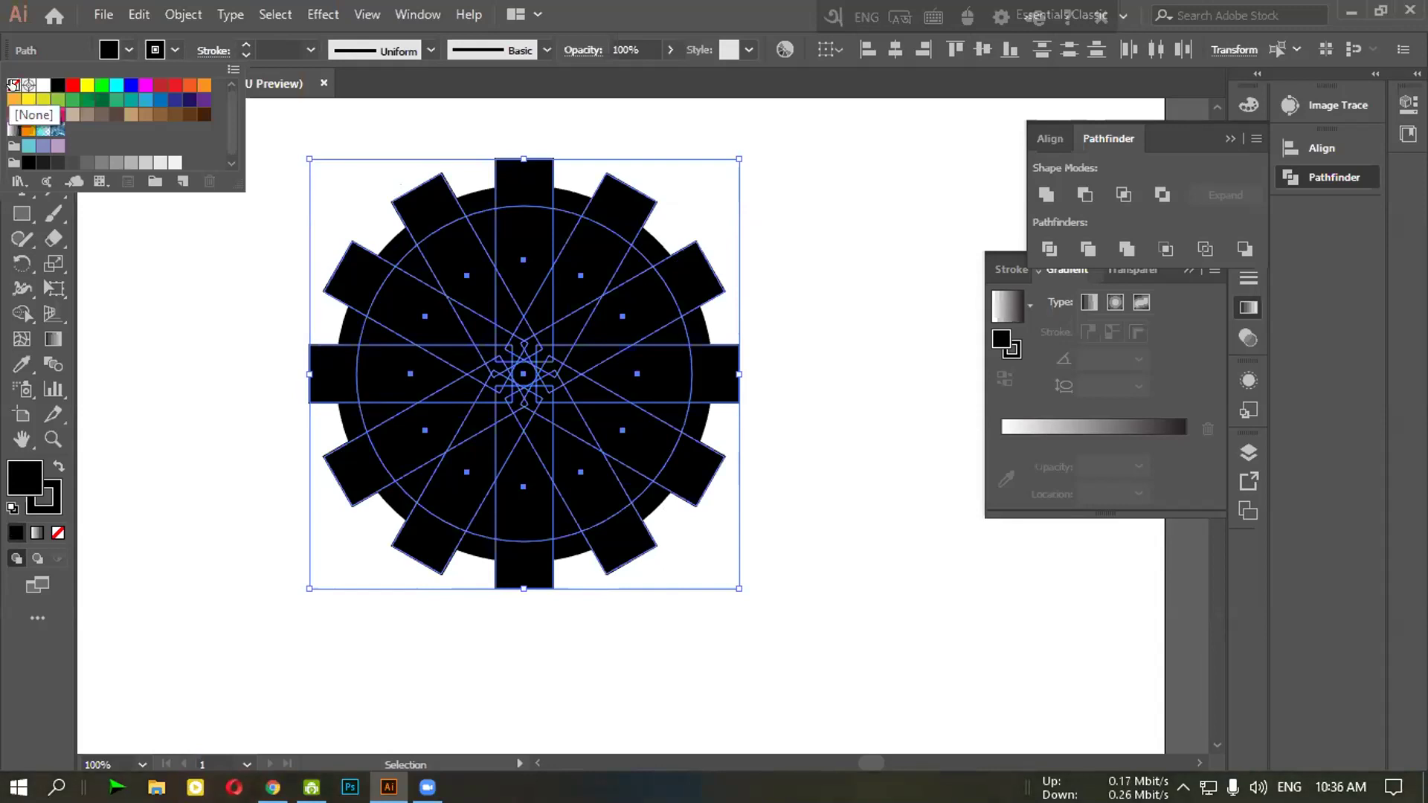
pyautogui.click(11, 84)
pyautogui.click(167, 300)
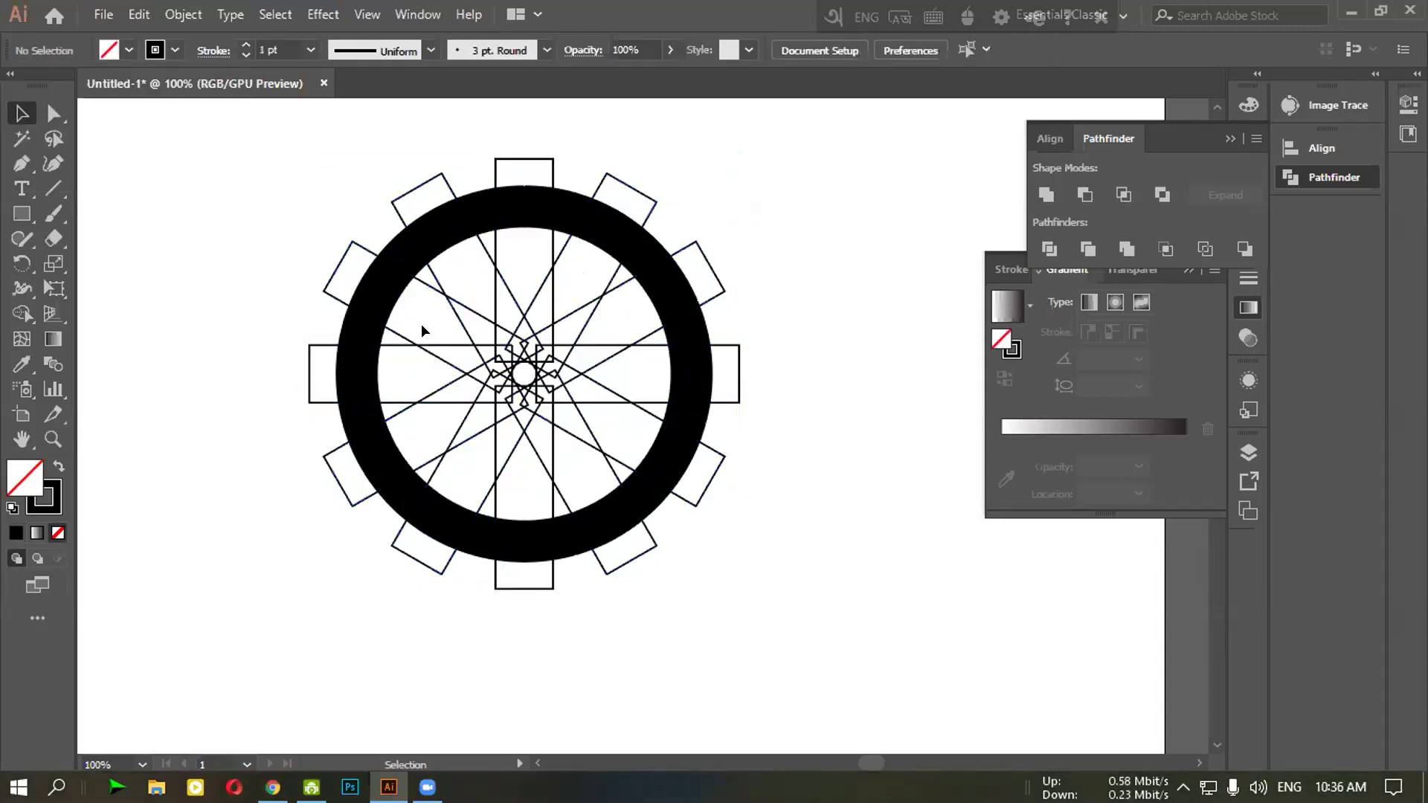
# Set the stroke of the circle and all the rectangles to None
pyautogui.click(175, 50)
pyautogui.click(13, 85)
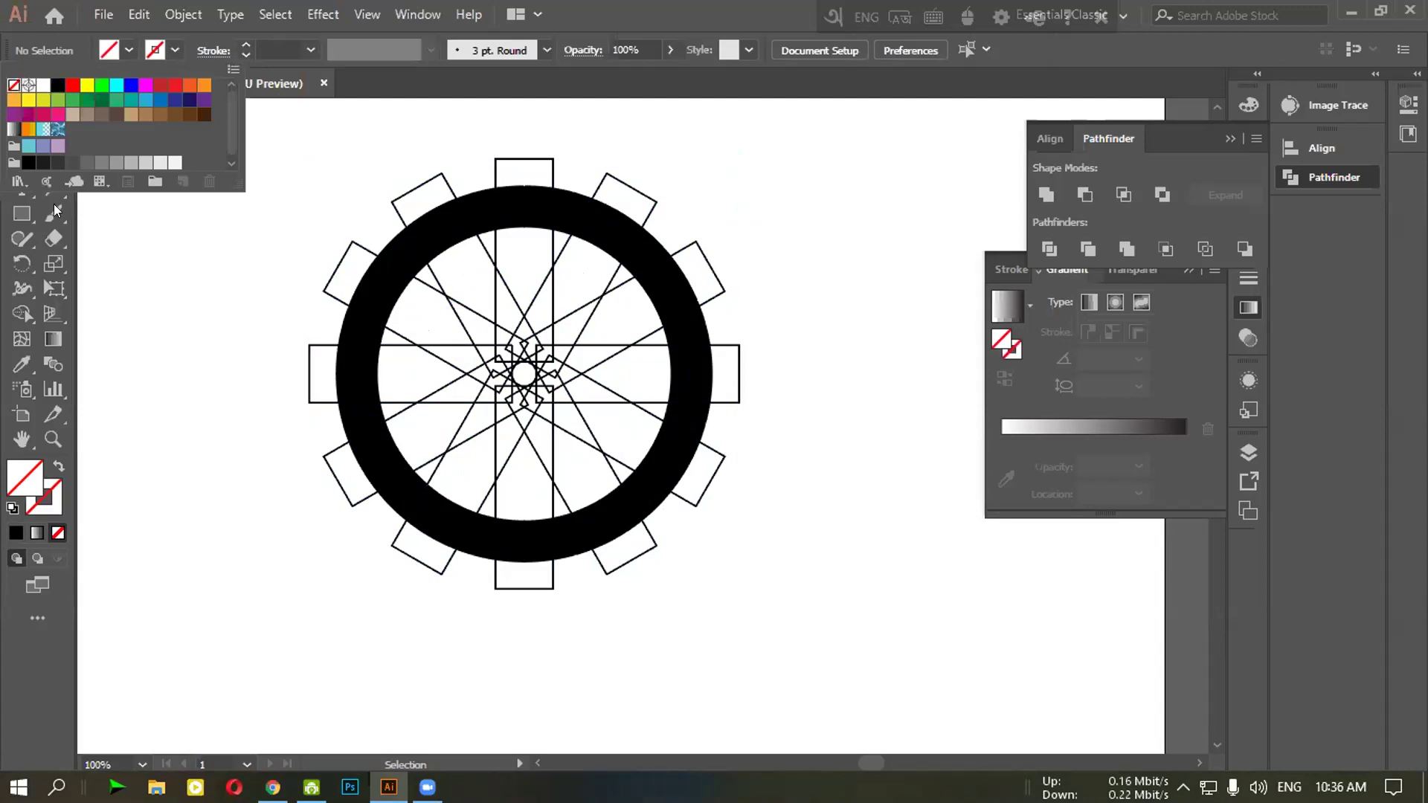
pyautogui.click(153, 344)
pyautogui.hotkey('ctrl', 'a')
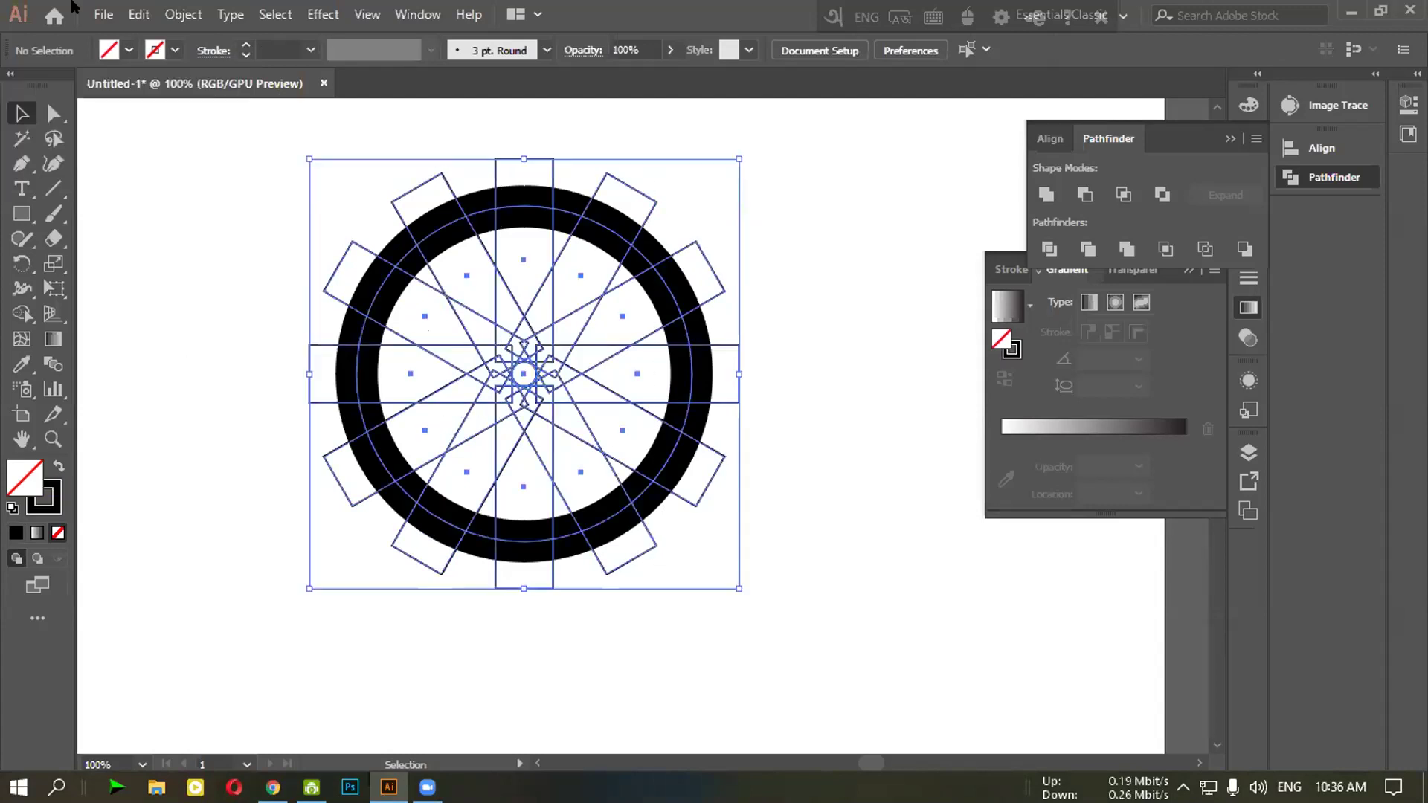
pyautogui.click(176, 49)
pyautogui.click(175, 49)
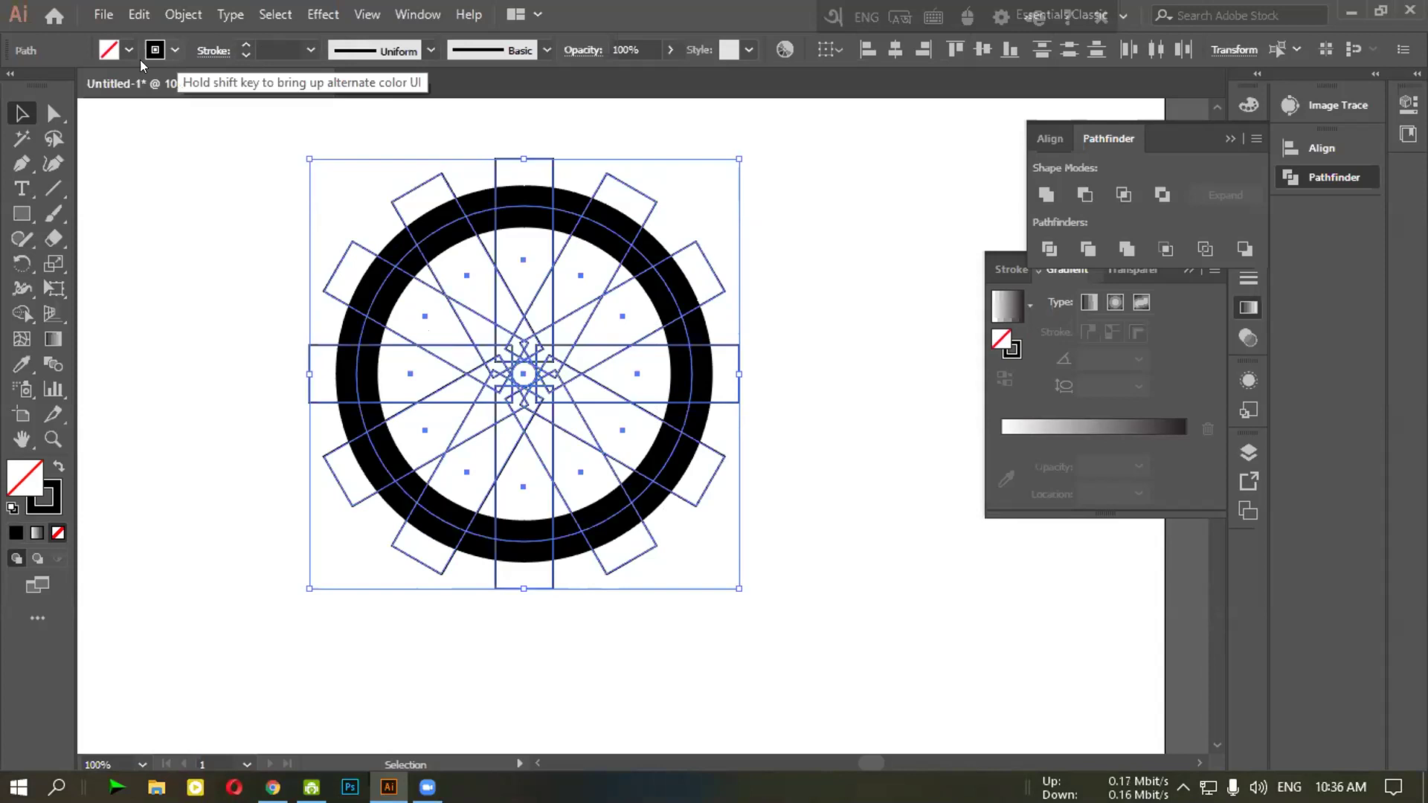
pyautogui.click(175, 49)
pyautogui.click(14, 85)
pyautogui.click(240, 275)
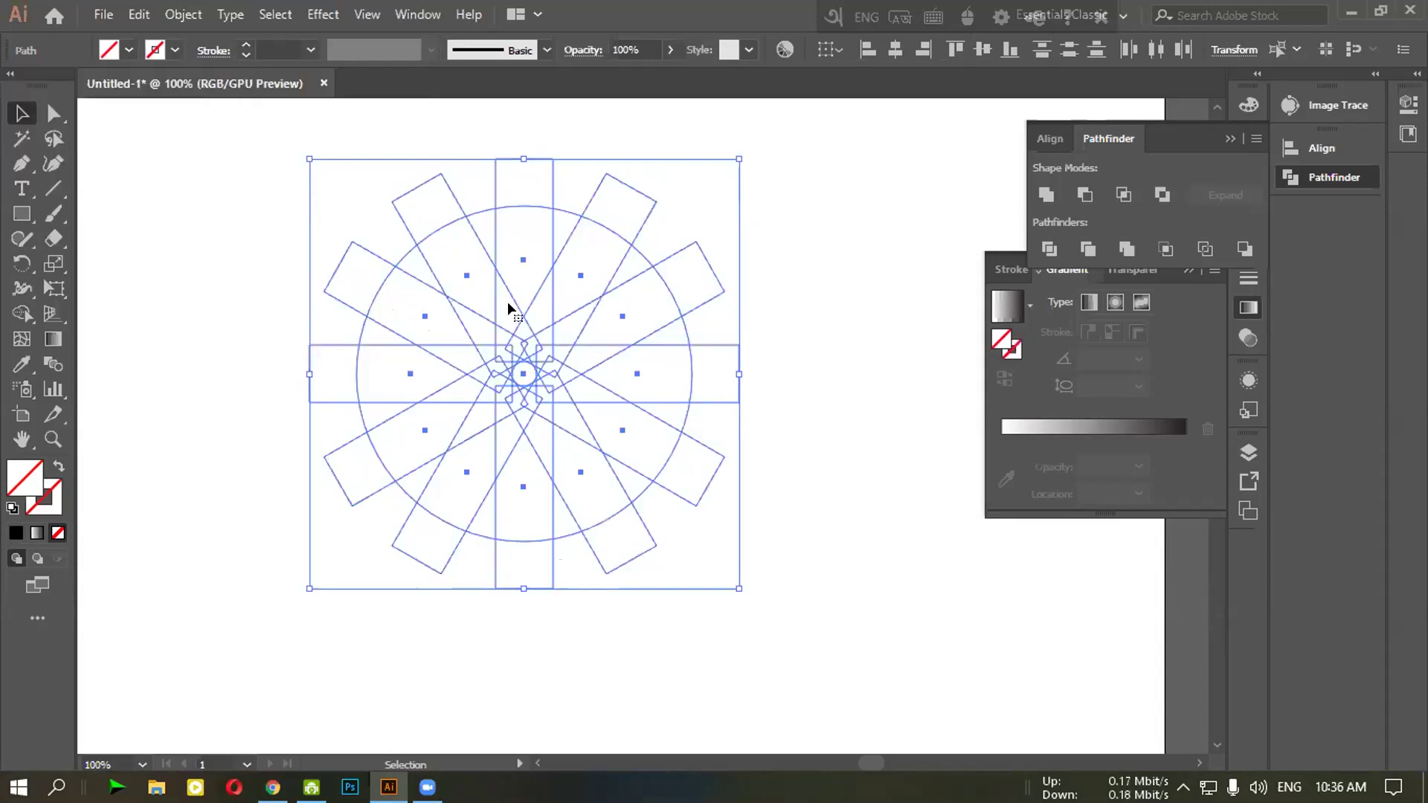
# Switch the artwork to Outline view and select the circle among the rectangles
pyautogui.click(210, 322)
pyautogui.moveTo(179, 208)
pyautogui.mouseDown()
pyautogui.moveTo(737, 693)
pyautogui.moveTo(724, 635)
pyautogui.mouseUp()
pyautogui.hotkey('ctrl', 'y')
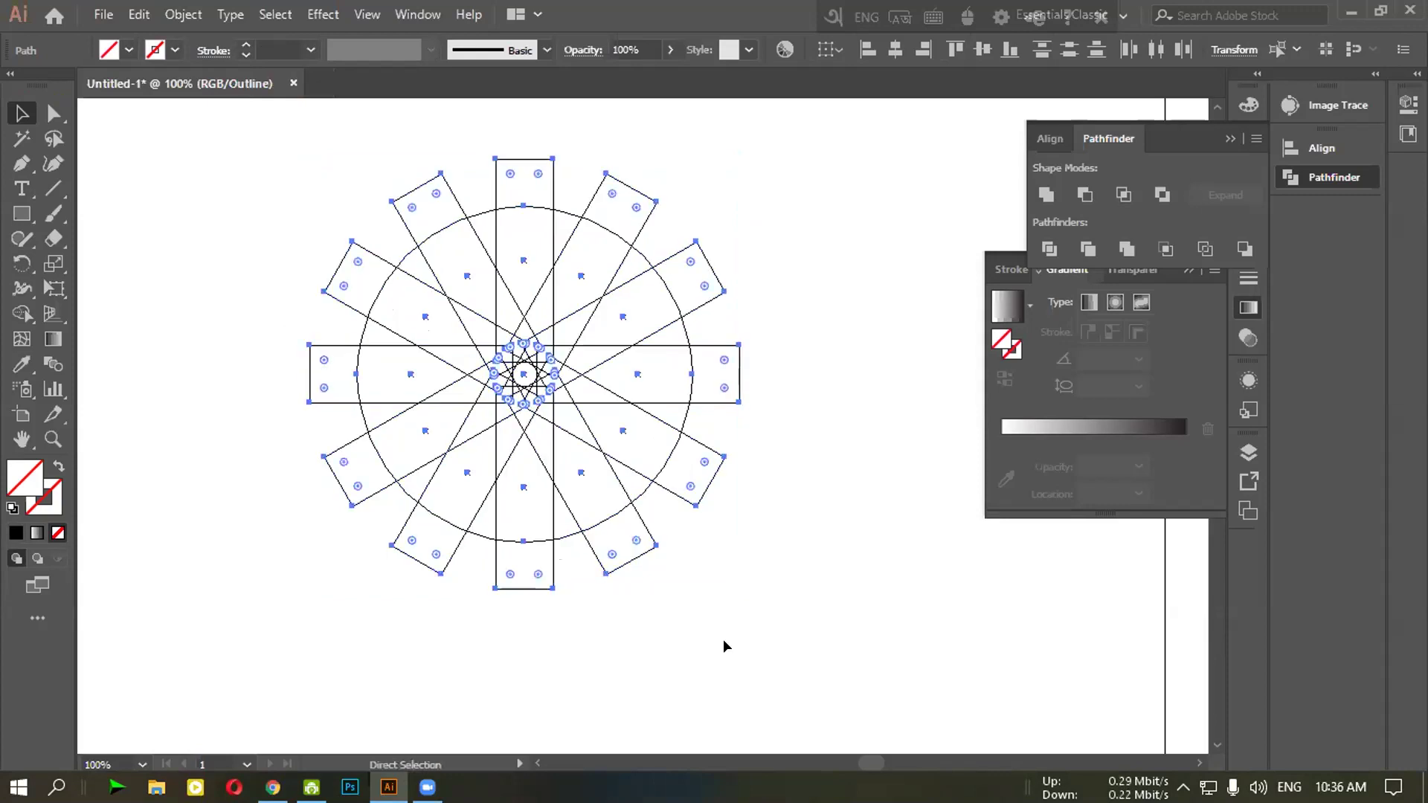
pyautogui.press('v')
pyautogui.click(288, 340)
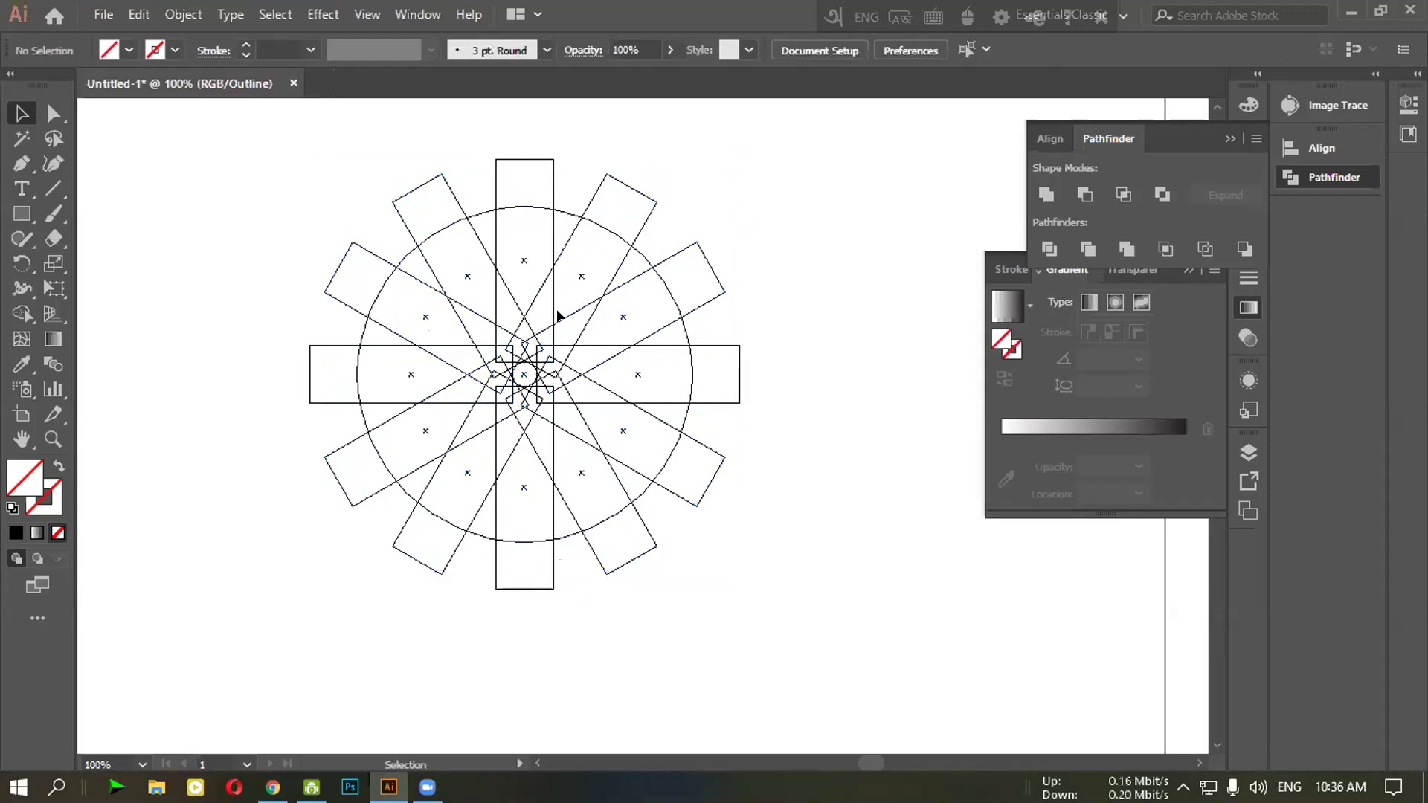
pyautogui.click(541, 207)
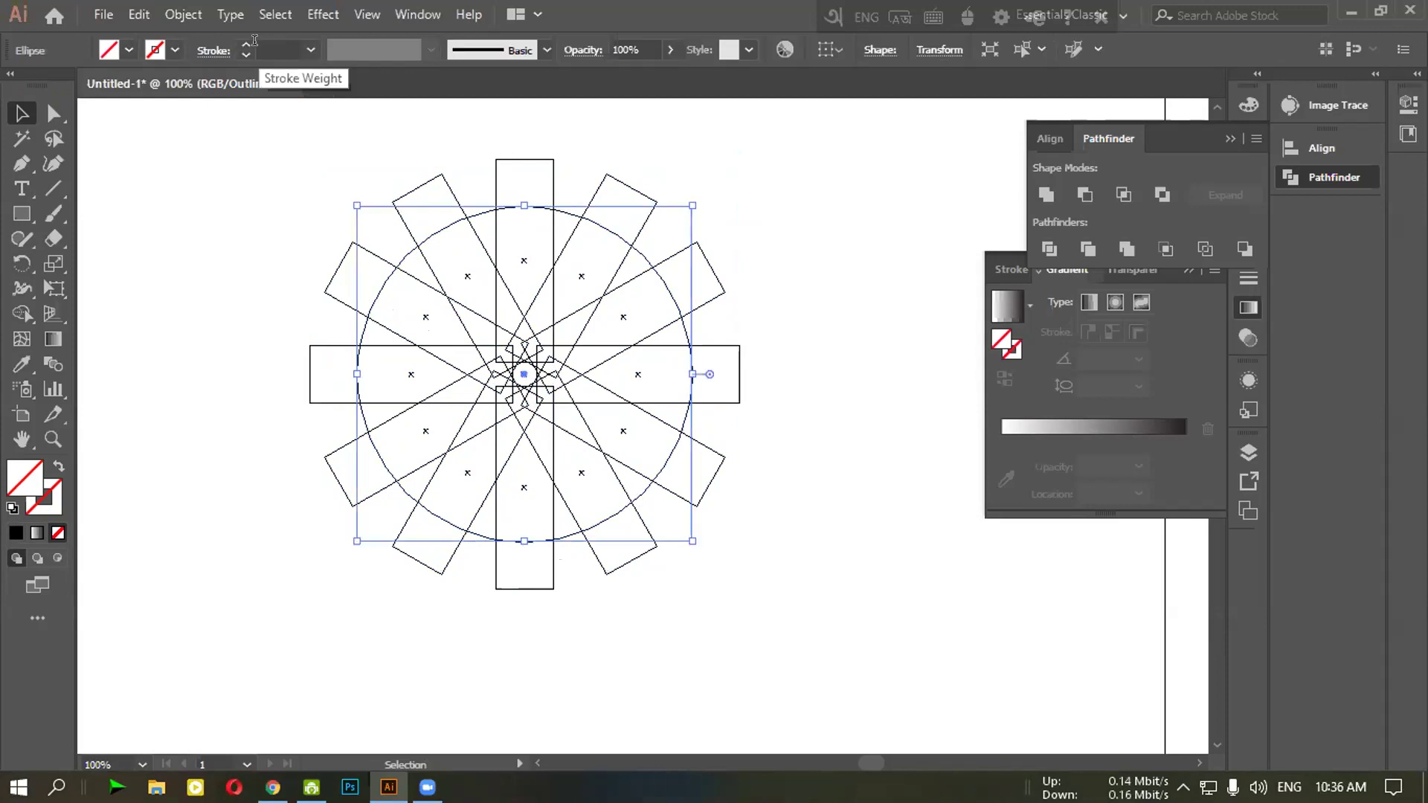
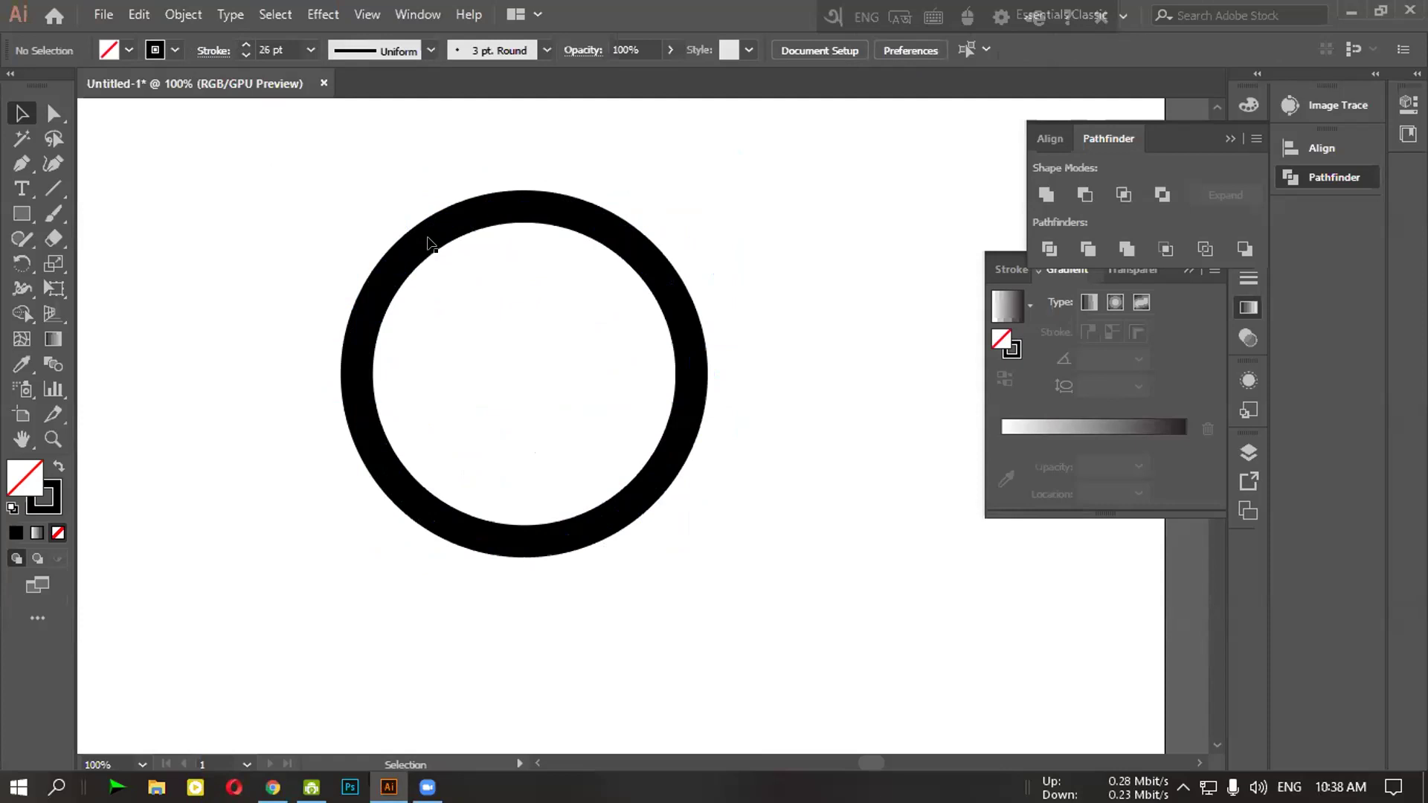
# Convert the thick black circle's stroke into a filled ring with Outline Stroke and deselect it
pyautogui.click(425, 240)
pyautogui.click(139, 14)
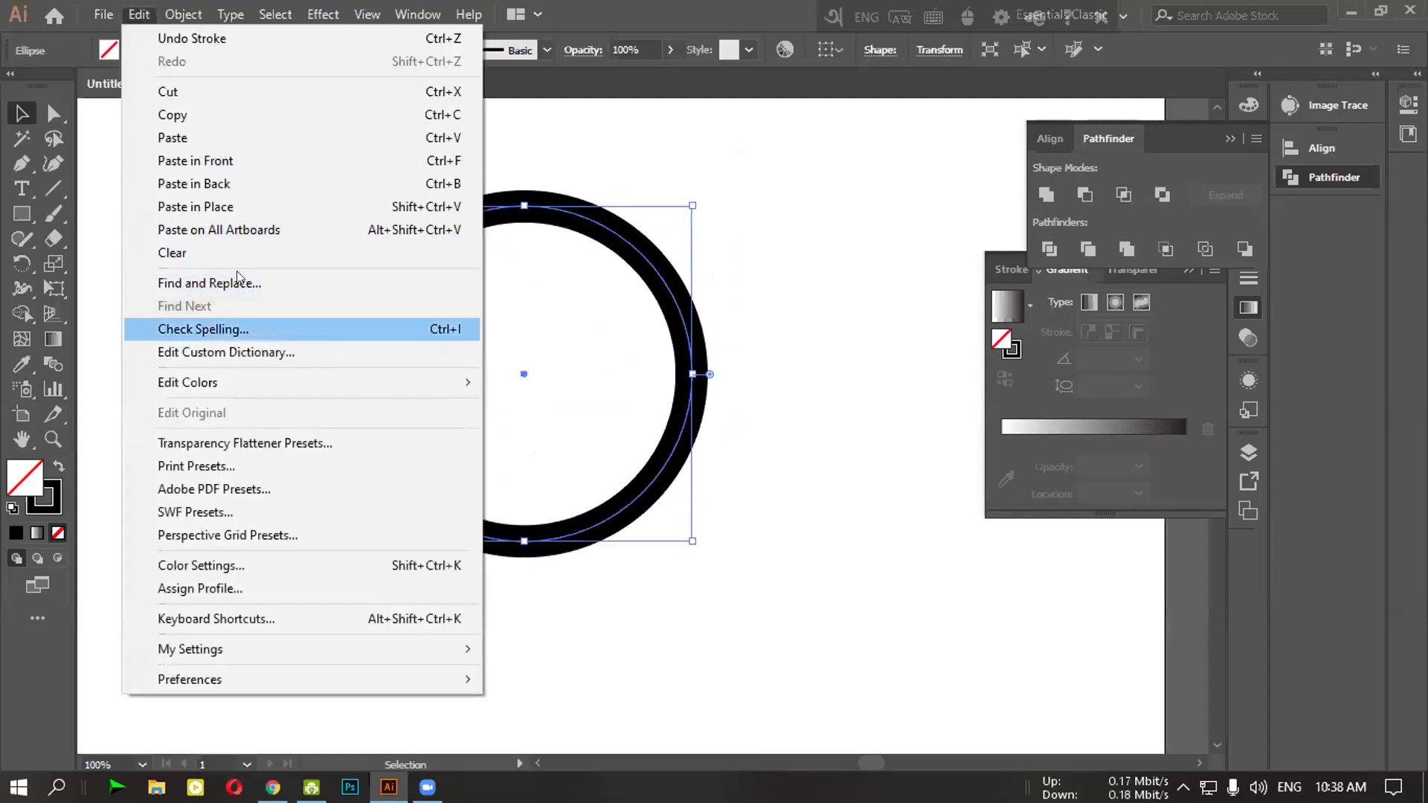
pyautogui.click(103, 14)
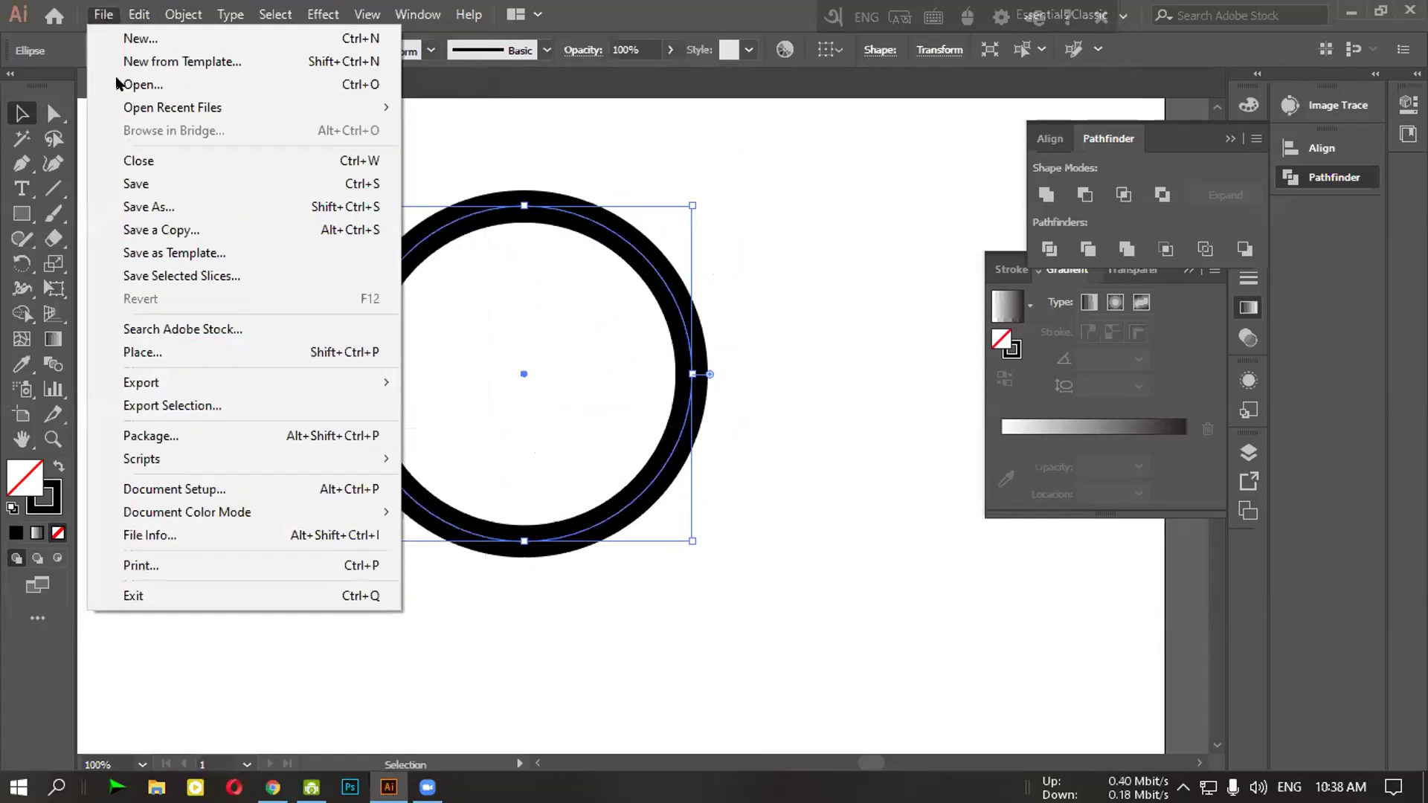
pyautogui.moveTo(181, 13)
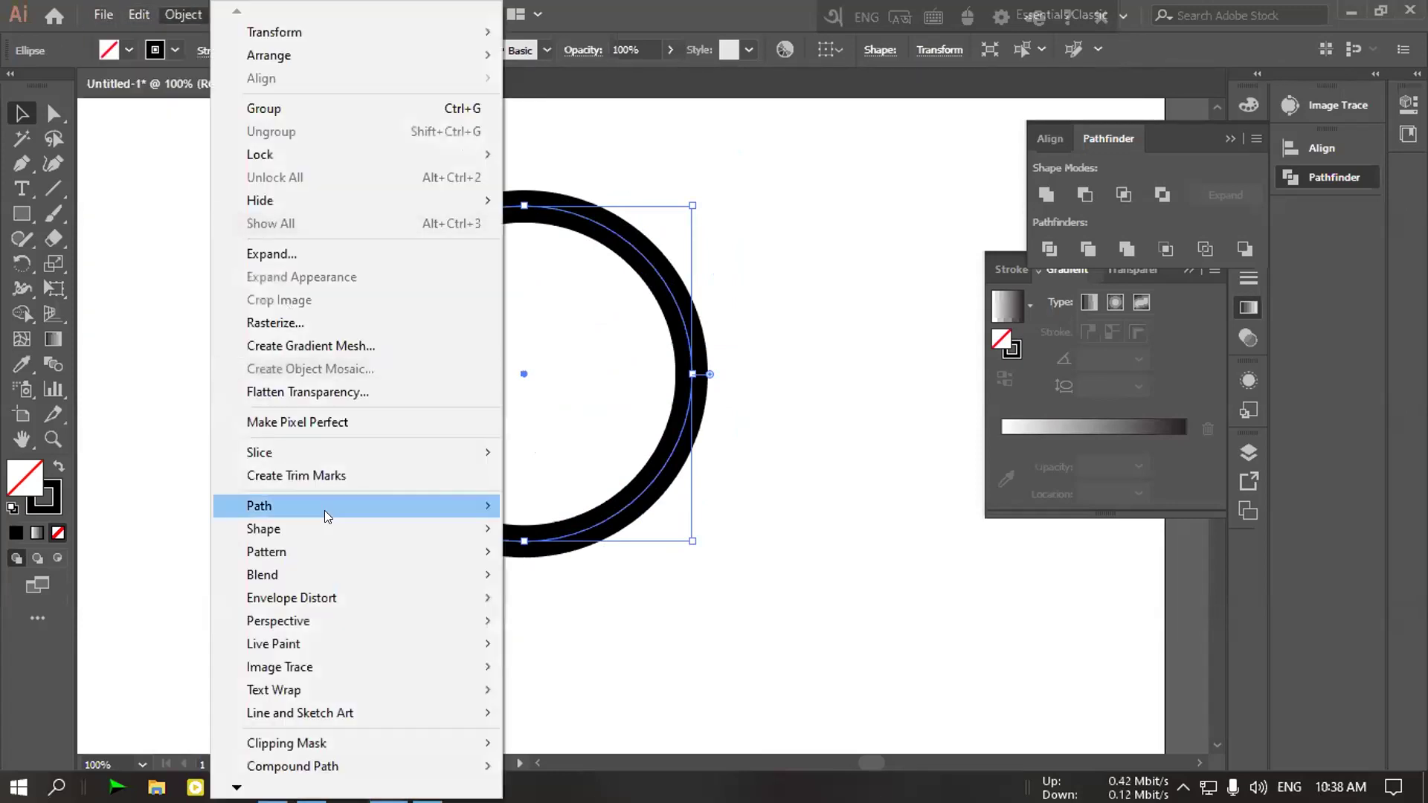
pyautogui.moveTo(401, 504)
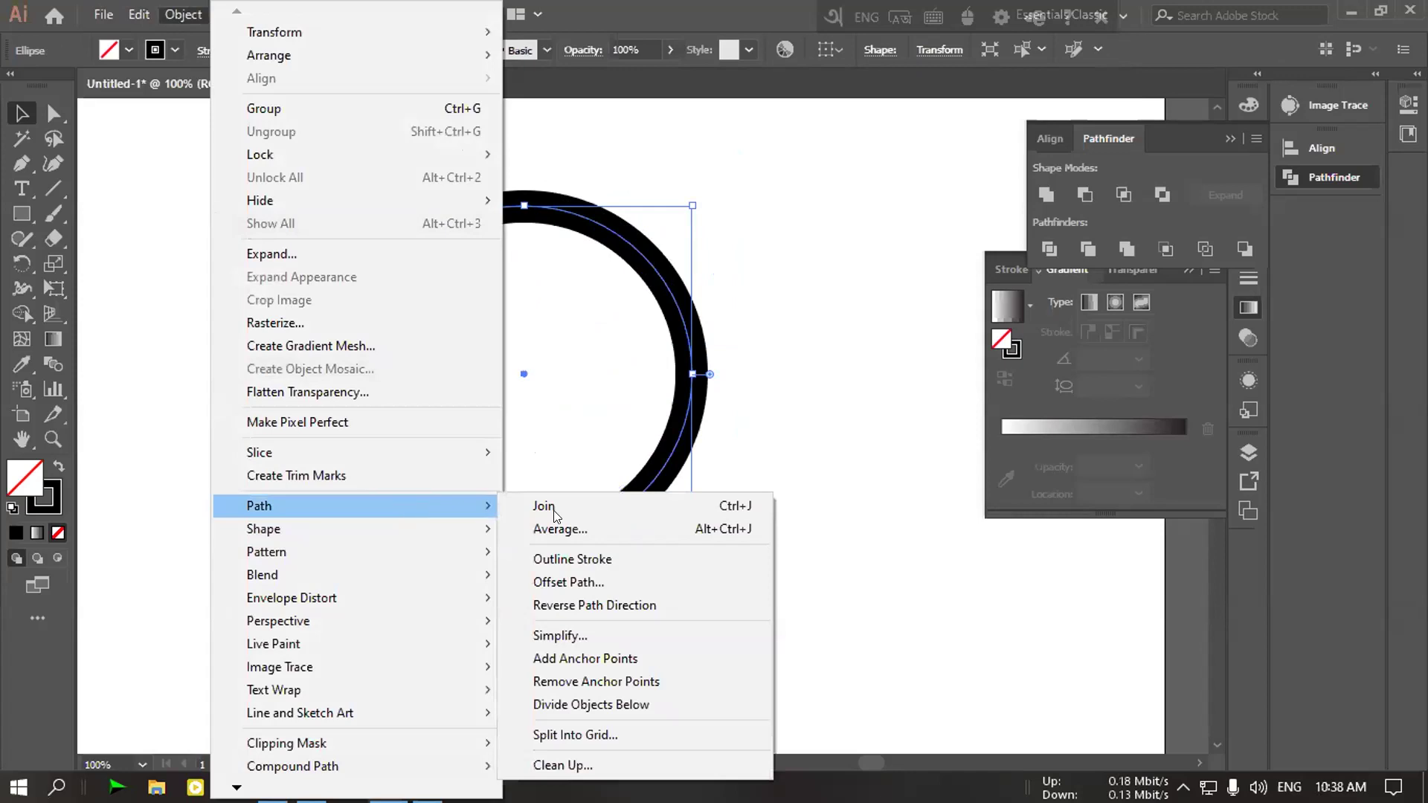
pyautogui.click(575, 561)
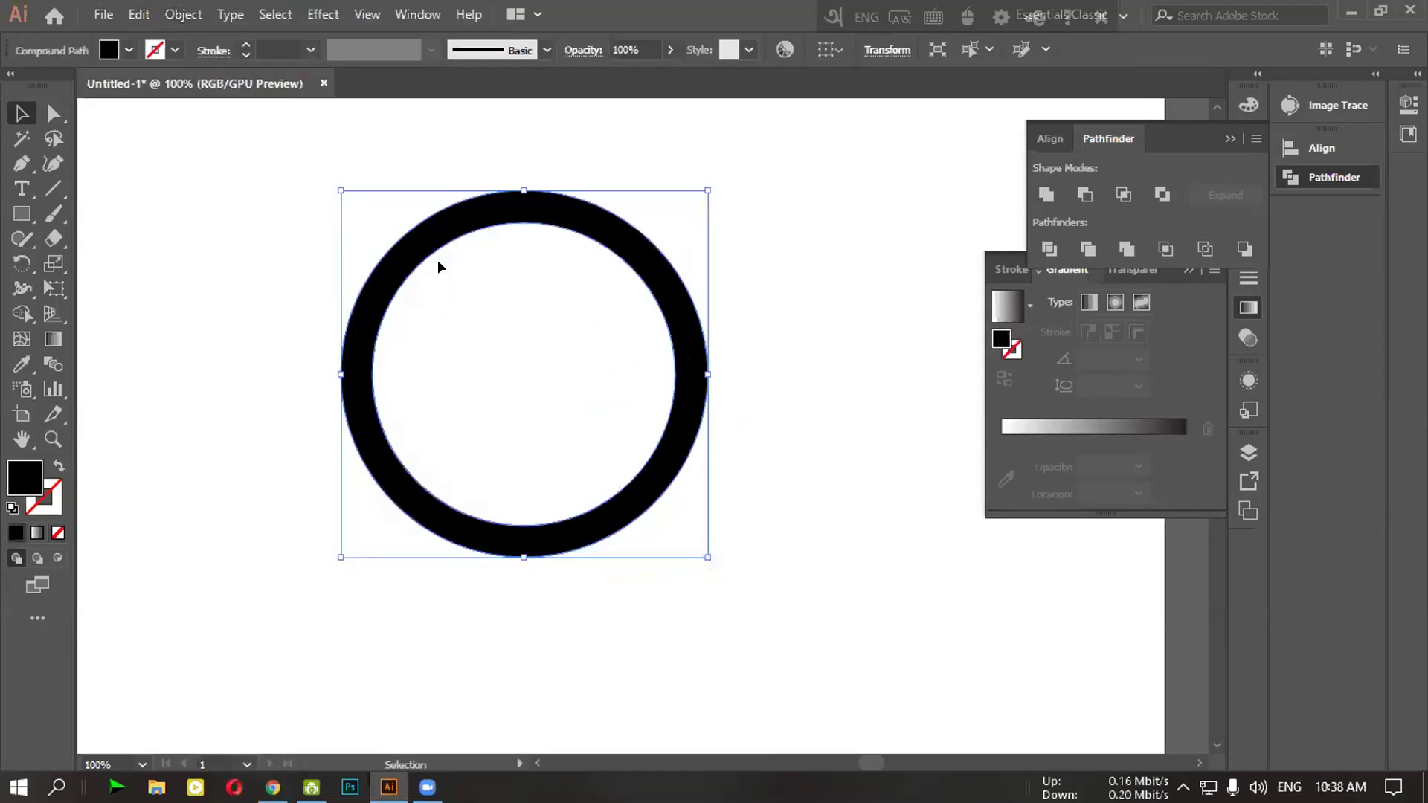
pyautogui.click(217, 257)
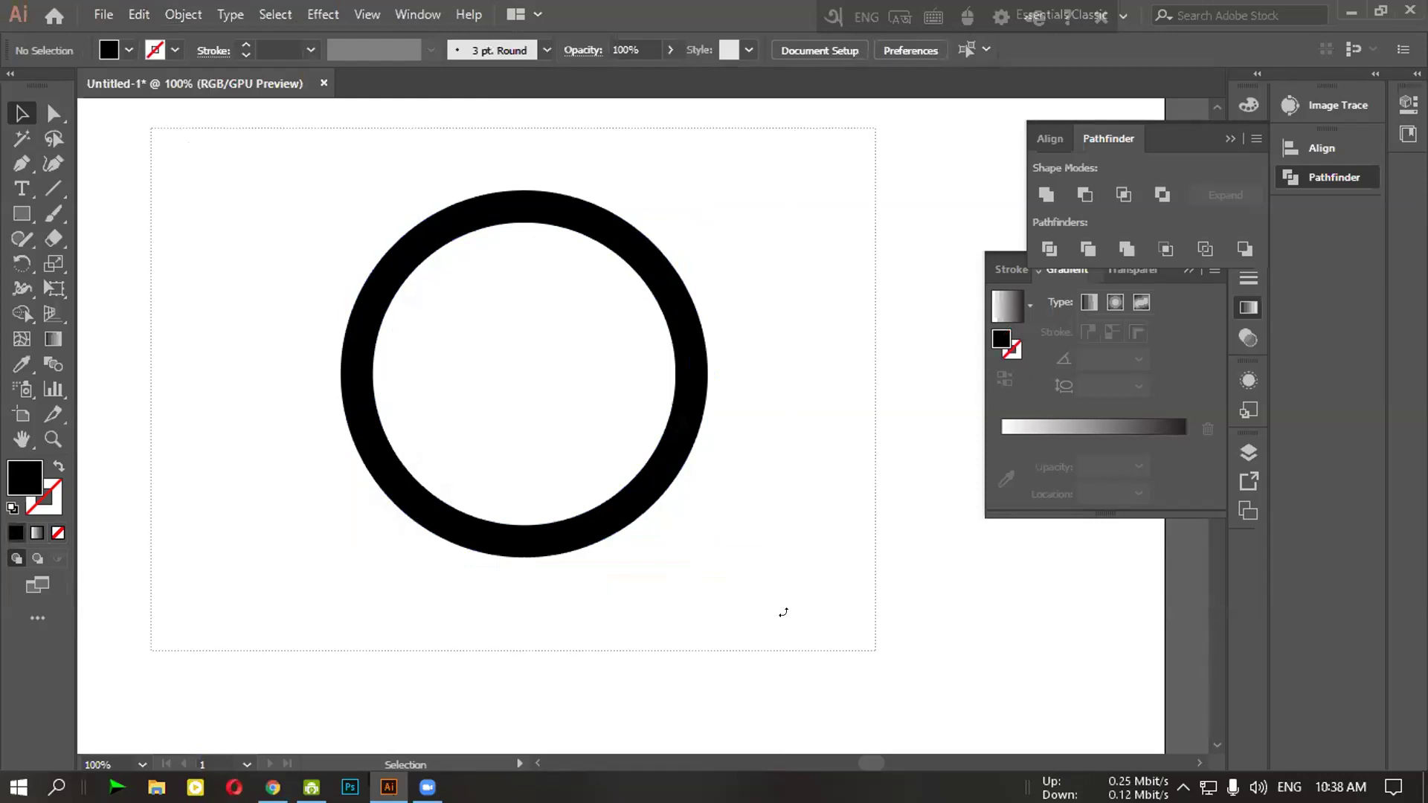
# Move the black ring off the rectangles to an empty area of the artboard
pyautogui.hotkey('ctrl', 'a')
pyautogui.click(257, 391)
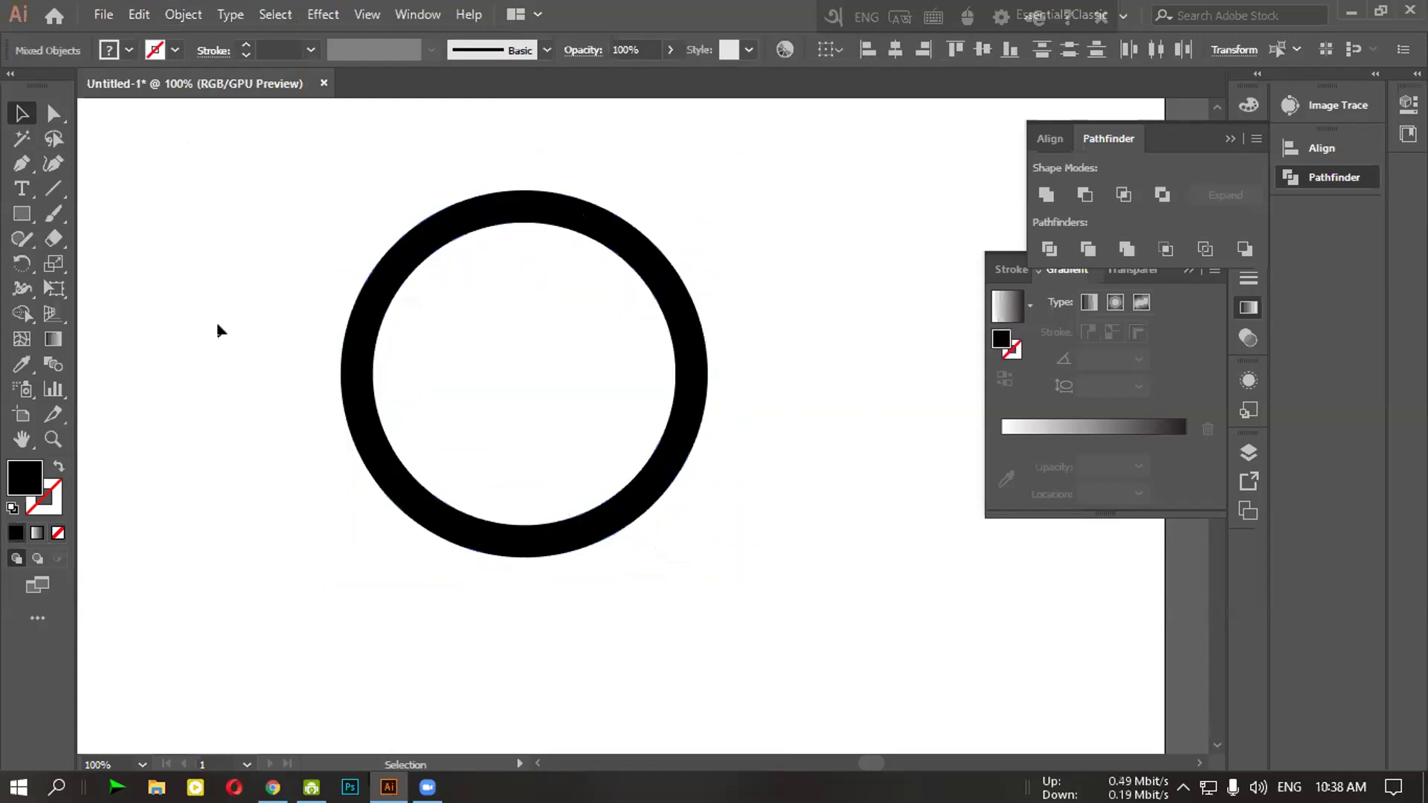
pyautogui.moveTo(379, 291); pyautogui.dragTo(933, 611)
# Select all the rotated rectangles, fill them with black and deselect them
pyautogui.moveTo(640, 631); pyautogui.dragTo(685, 662)
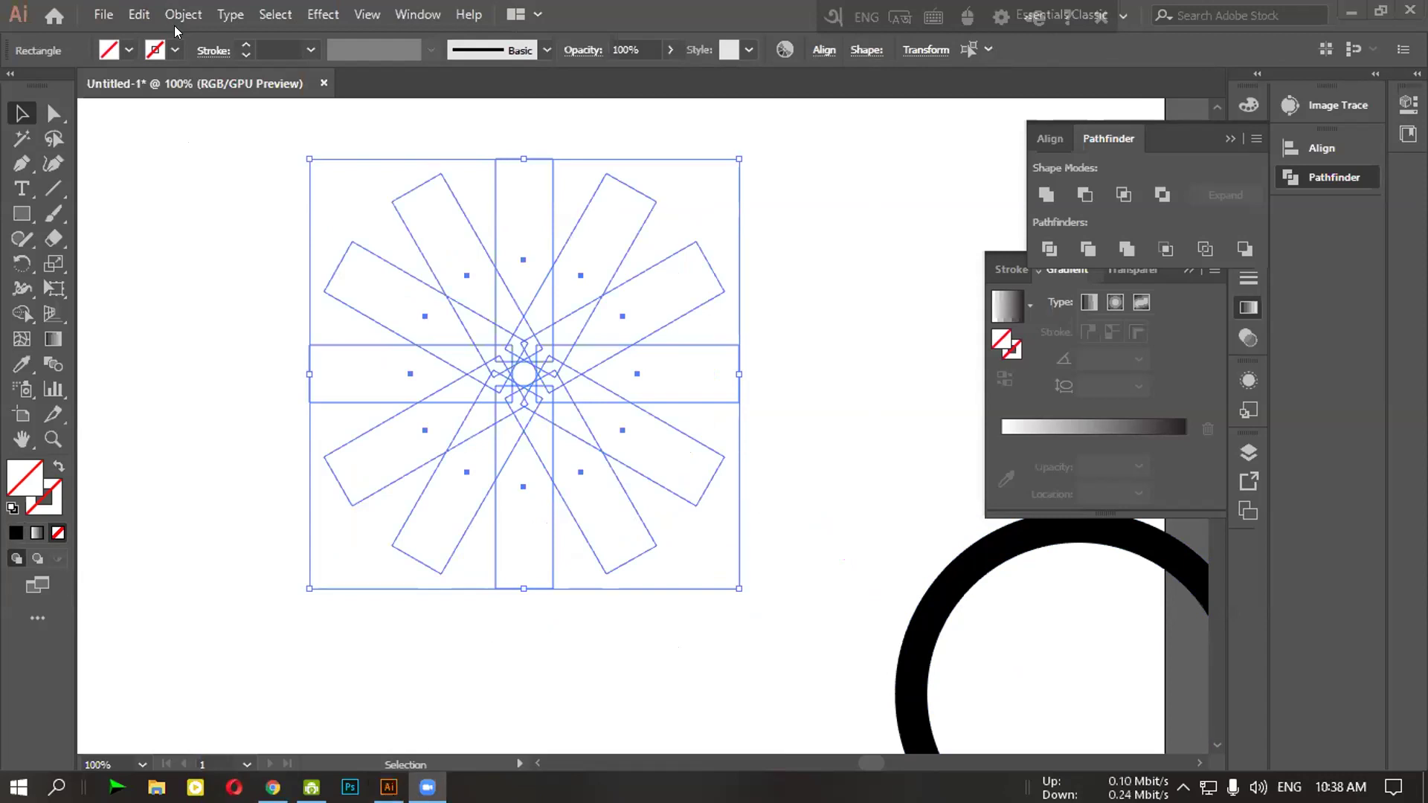
pyautogui.click(129, 50)
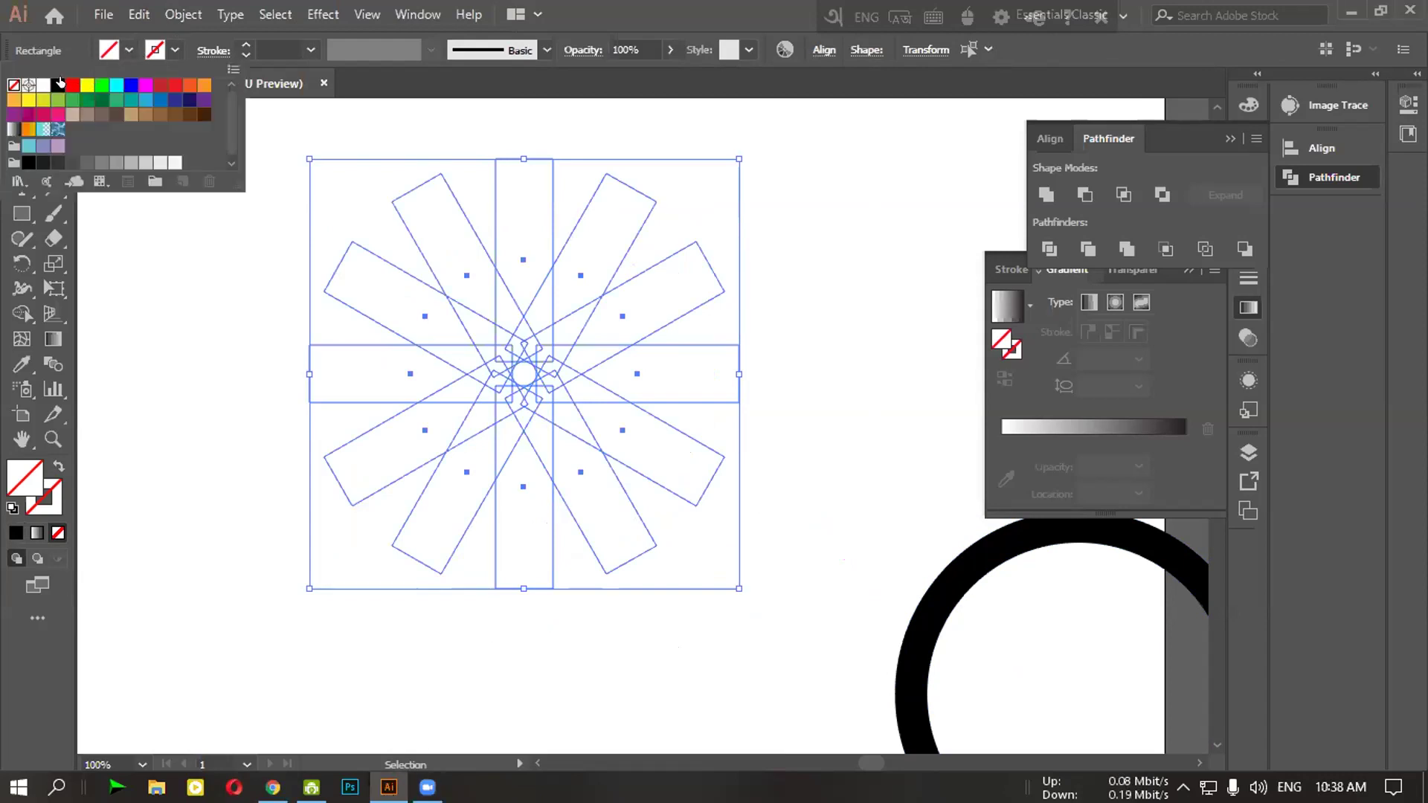
pyautogui.click(59, 83)
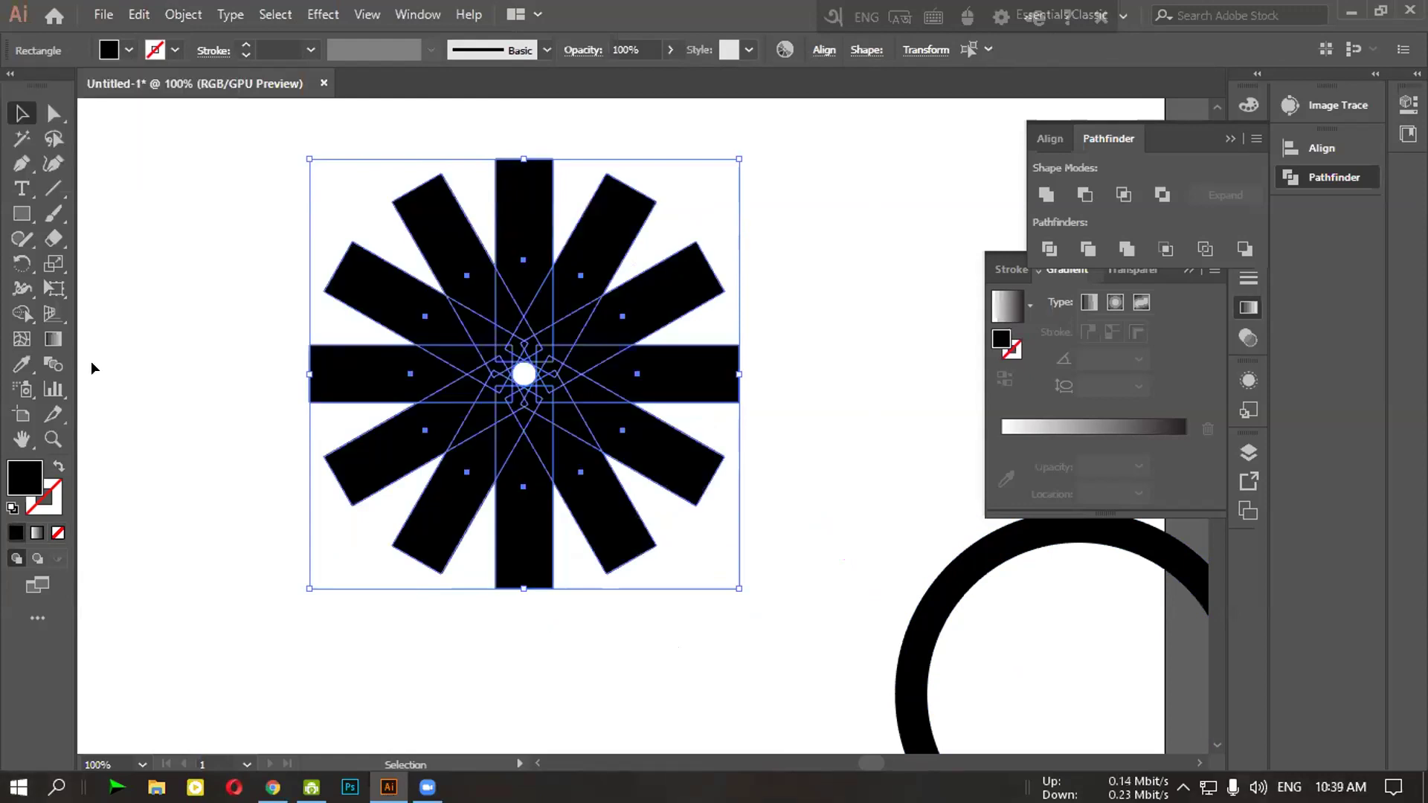
pyautogui.click(253, 617)
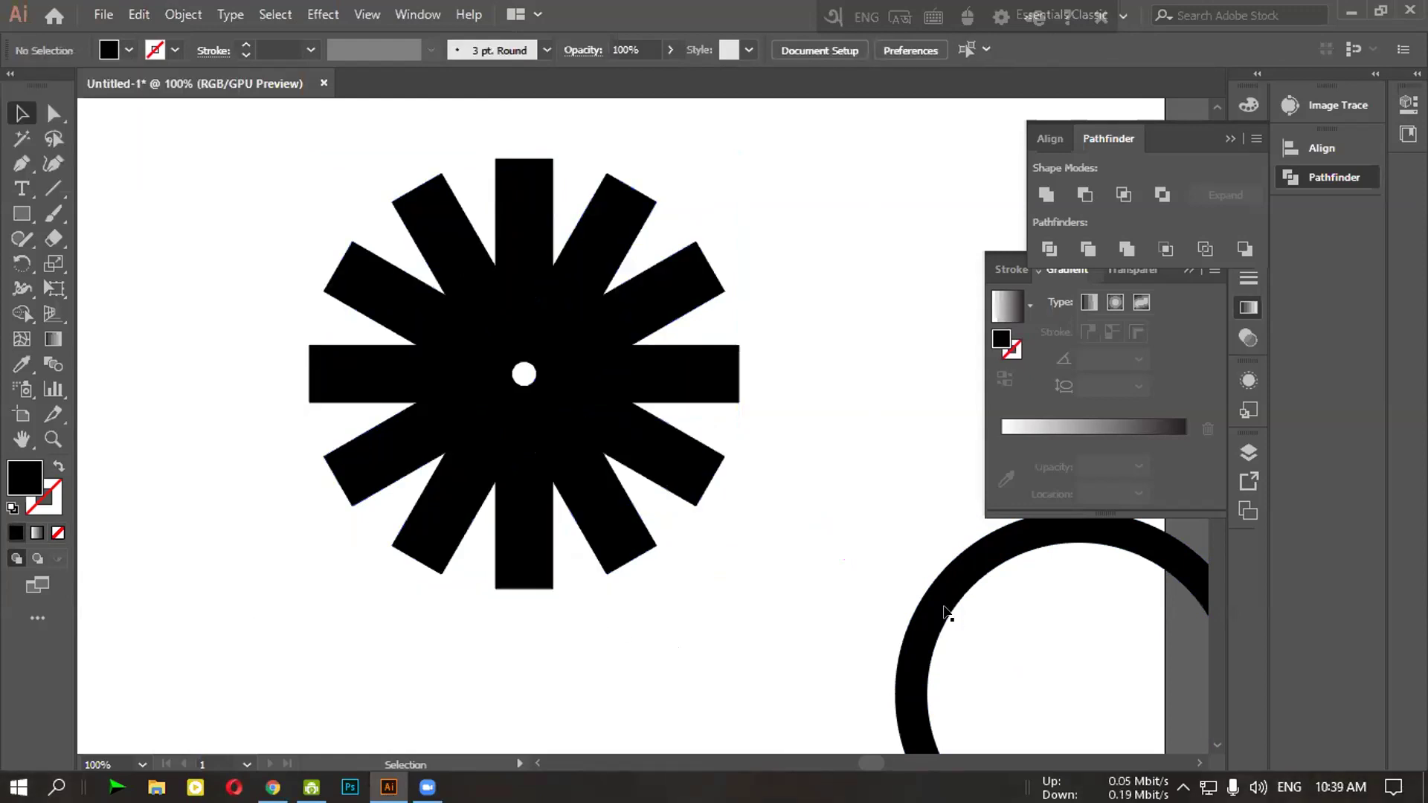
# Move the black ring back over the rectangles, centred on their common centre, and deselect it
pyautogui.moveTo(937, 615); pyautogui.dragTo(380, 283)
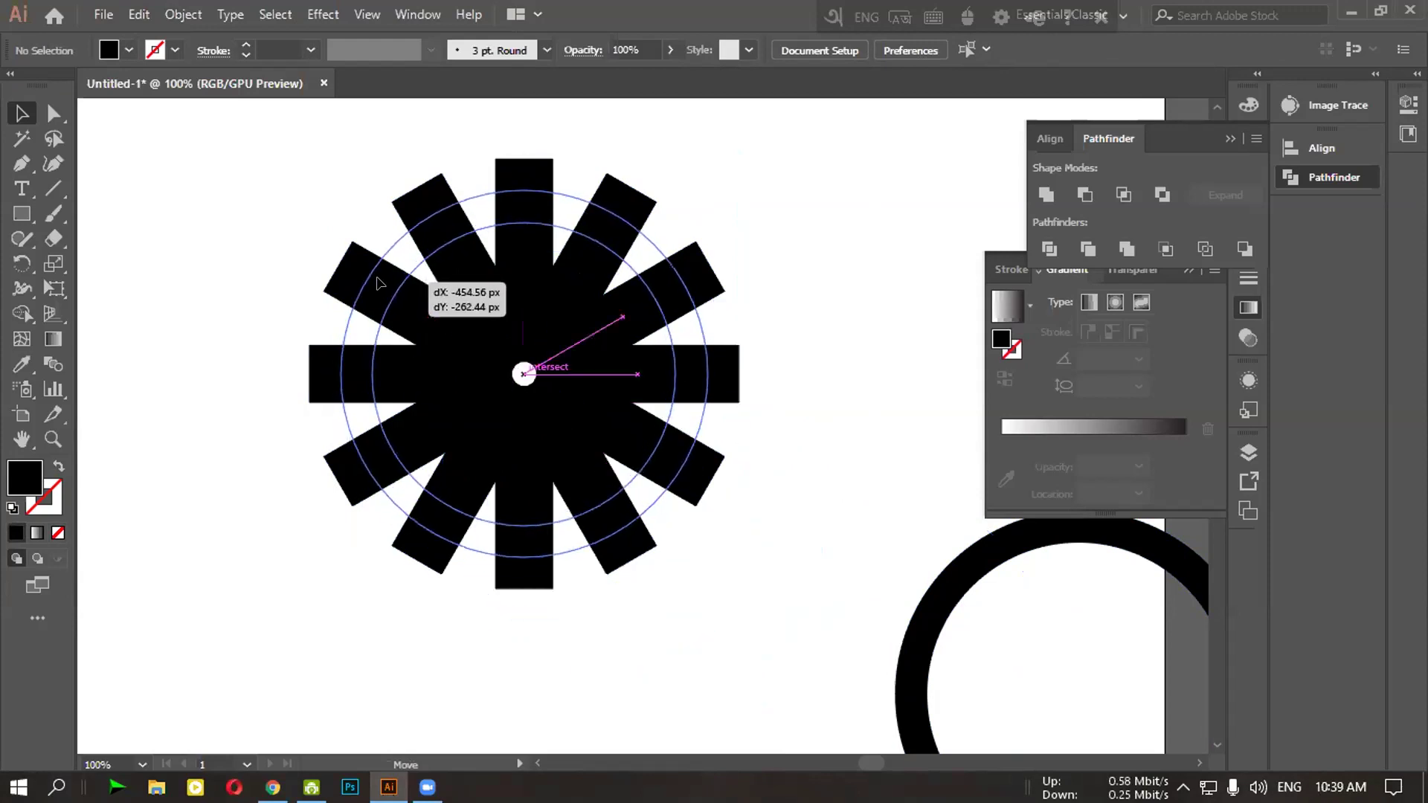
pyautogui.moveTo(381, 283); pyautogui.dragTo(385, 283)
pyautogui.click(341, 520)
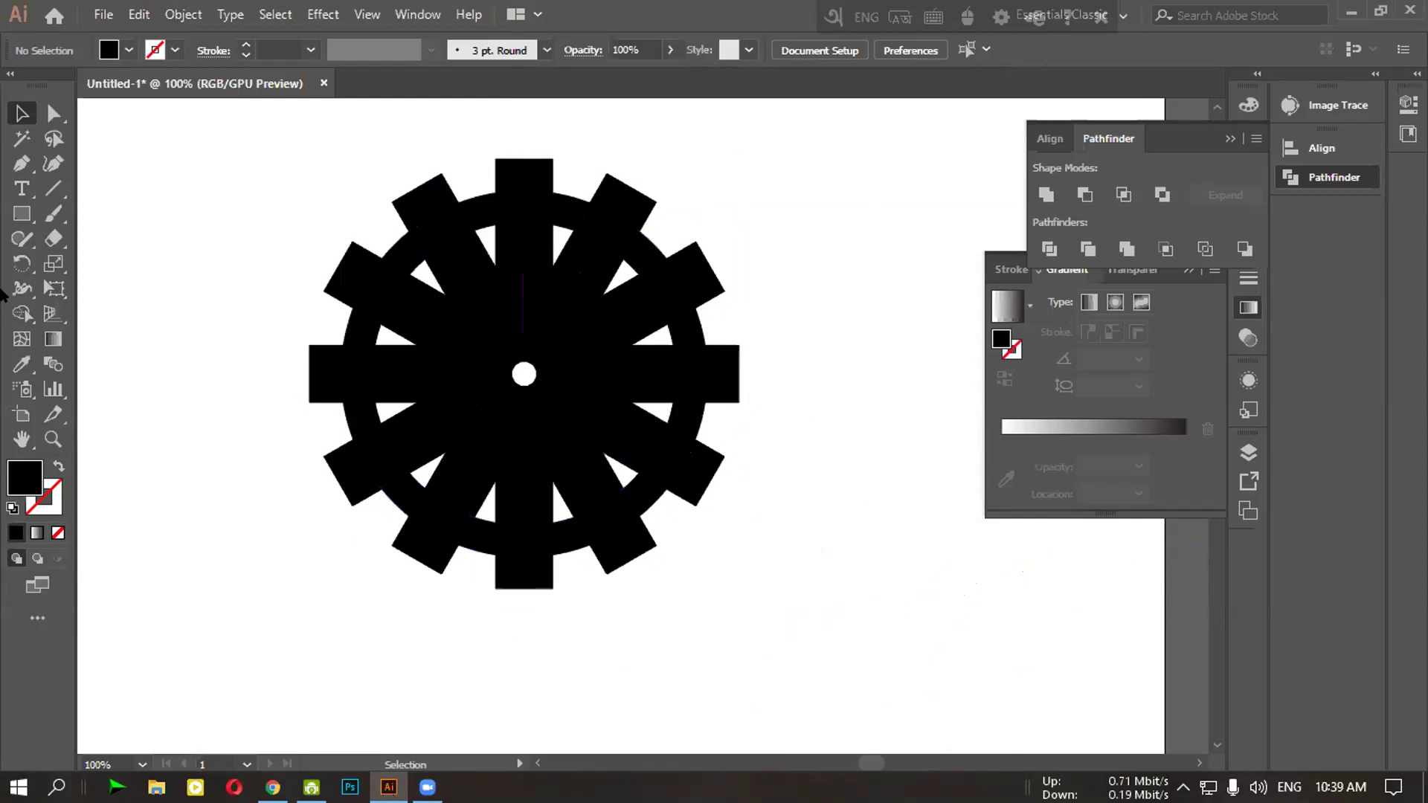
# Select the ring and rectangles and remove the rectangle arms inside the ring with the Shape Builder tool
pyautogui.moveTo(270, 159); pyautogui.dragTo(741, 671)
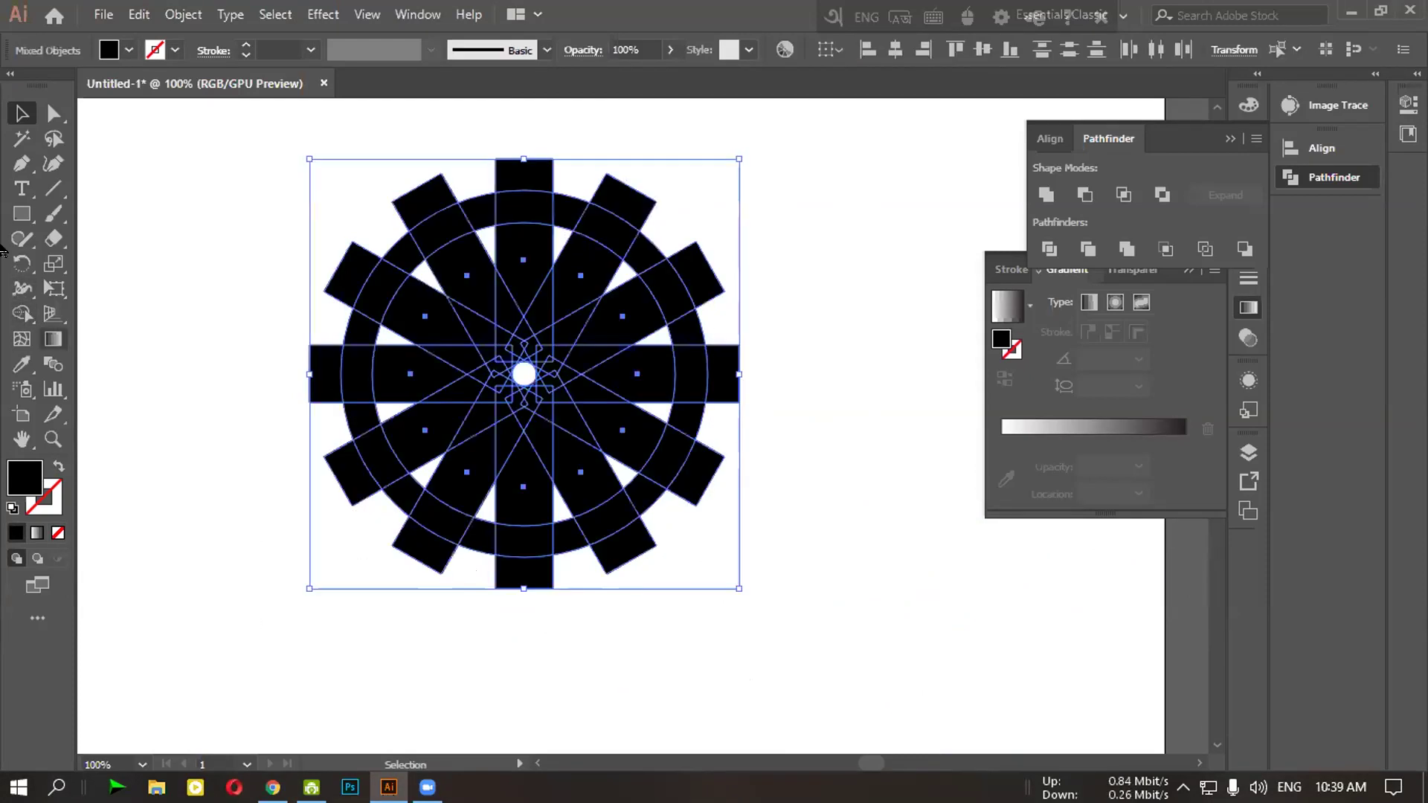
pyautogui.click(21, 313)
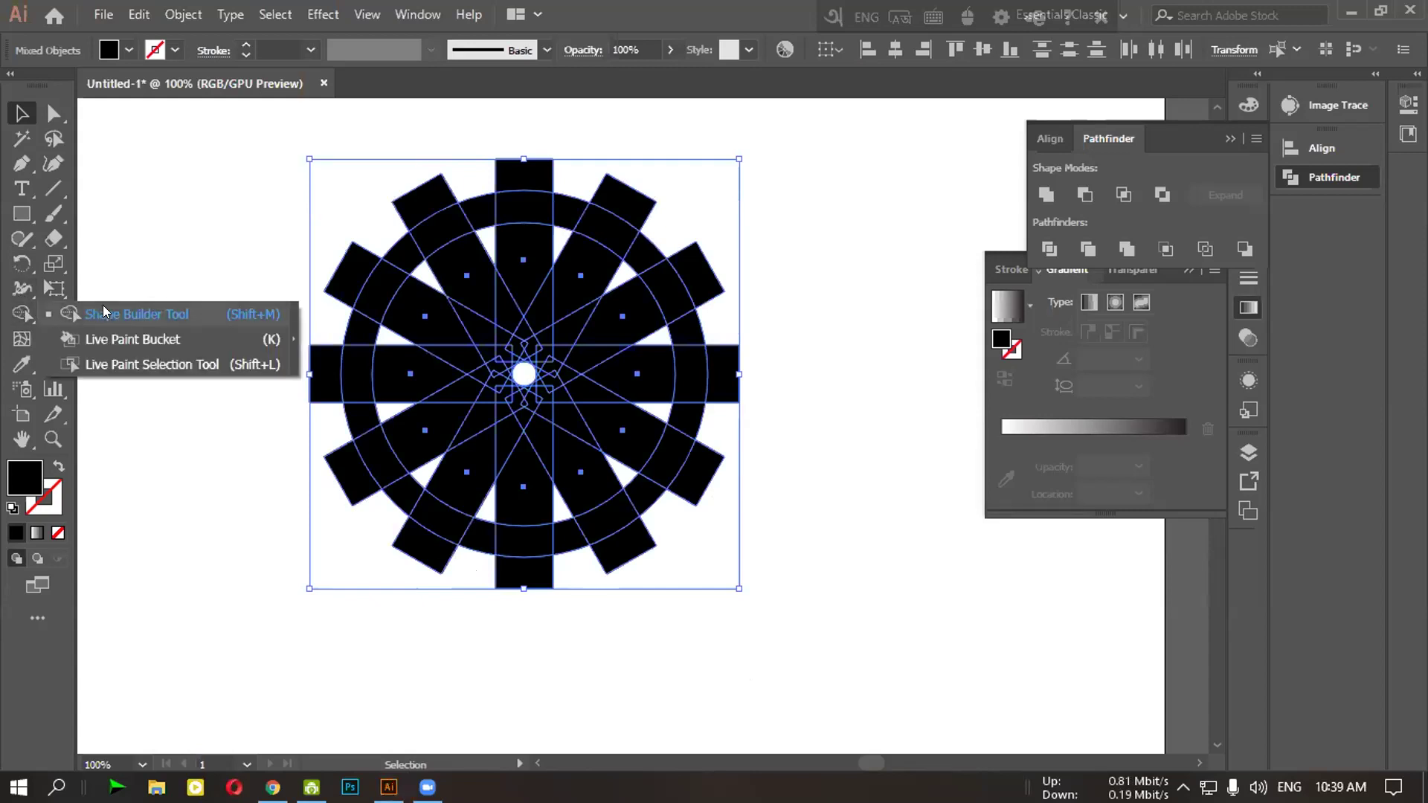
pyautogui.click(104, 312)
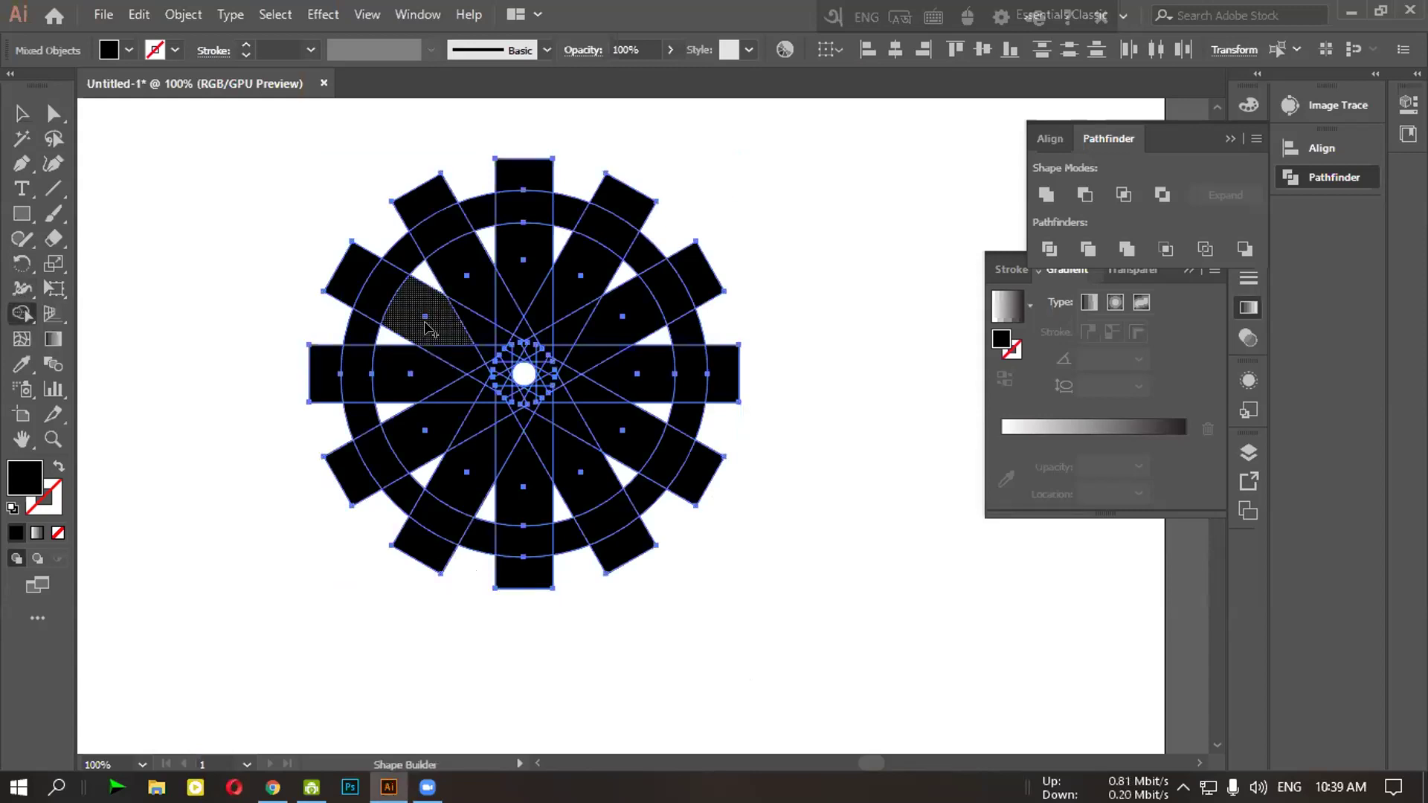
pyautogui.moveTo(425, 328)
pyautogui.mouseDown()
pyautogui.moveTo(479, 250)
pyautogui.moveTo(524, 238)
pyautogui.mouseUp()
pyautogui.keyDown('alt'); pyautogui.click(603, 278); pyautogui.keyUp('alt')
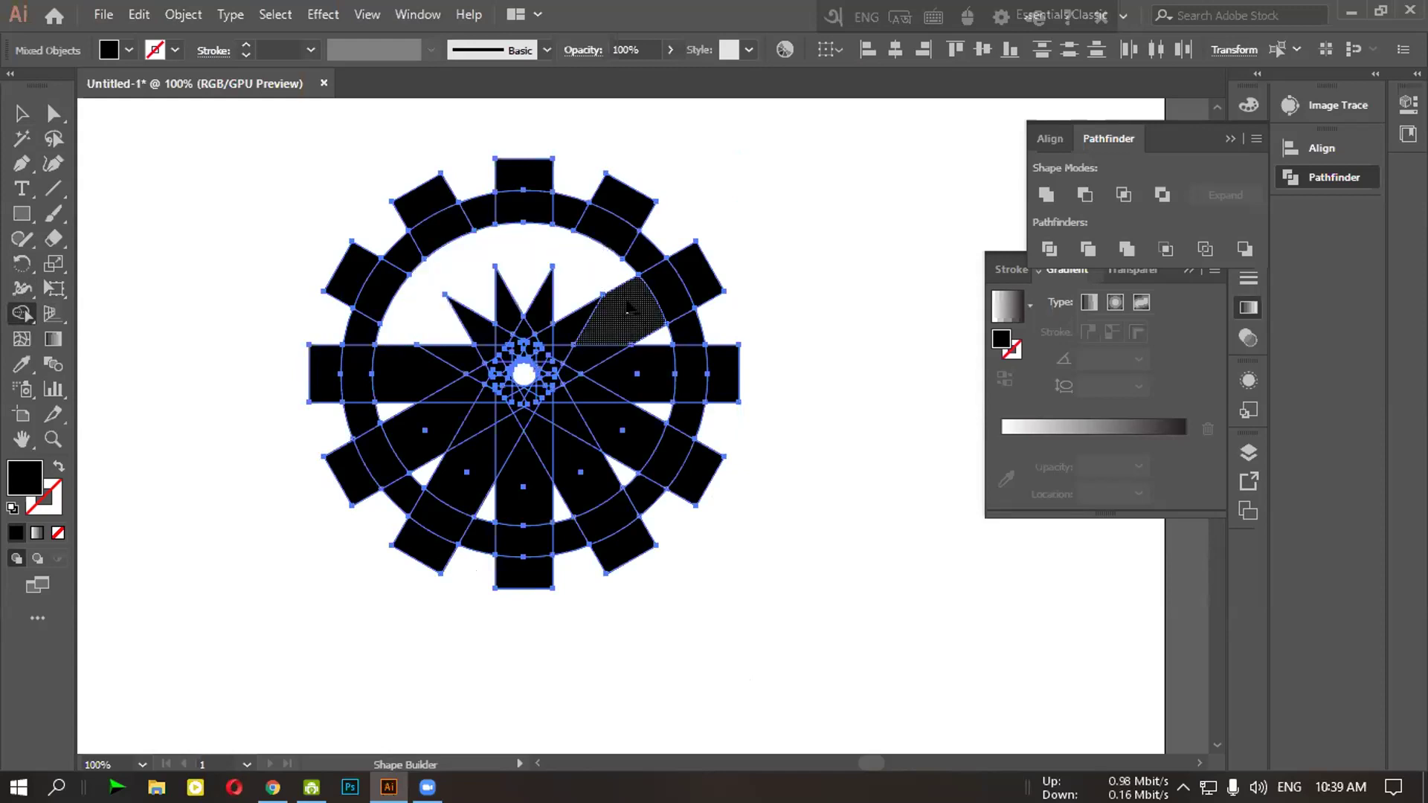
pyautogui.keyDown('alt'); pyautogui.click(636, 346); pyautogui.keyUp('alt')
pyautogui.keyDown('alt'); pyautogui.click(654, 372); pyautogui.keyUp('alt')
pyautogui.keyDown('alt'); pyautogui.click(624, 430); pyautogui.keyUp('alt')
pyautogui.keyDown('alt'); pyautogui.click(588, 469); pyautogui.keyUp('alt')
pyautogui.keyDown('alt'); pyautogui.click(530, 493); pyautogui.keyUp('alt')
pyautogui.keyDown('alt'); pyautogui.click(457, 476); pyautogui.keyUp('alt')
pyautogui.keyDown('alt'); pyautogui.click(416, 435); pyautogui.keyUp('alt')
pyautogui.keyDown('alt'); pyautogui.click(447, 368); pyautogui.keyUp('alt')
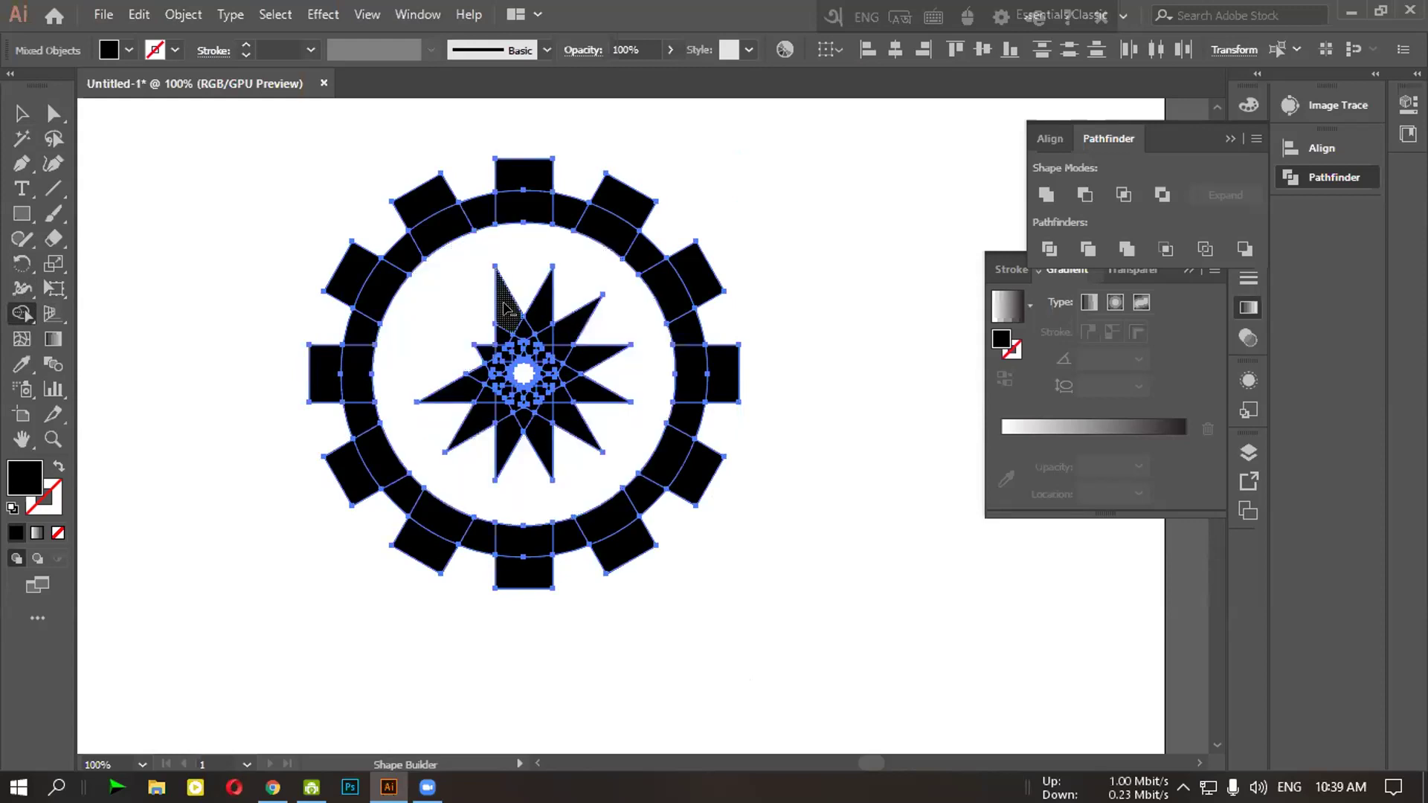
# Remove the leftover star-shaped pieces in the ring's centre with the Shape Builder tool and deselect the gear
pyautogui.keyDown('alt'); pyautogui.click(529, 305); pyautogui.keyUp('alt')
pyautogui.keyDown('alt'); pyautogui.click(585, 311); pyautogui.keyUp('alt')
pyautogui.moveTo(444, 349)
pyautogui.mouseDown()
pyautogui.moveTo(541, 450)
pyautogui.moveTo(606, 383)
pyautogui.moveTo(545, 308)
pyautogui.moveTo(513, 420)
pyautogui.moveTo(497, 340)
pyautogui.moveTo(500, 394)
pyautogui.moveTo(550, 349)
pyautogui.moveTo(513, 375)
pyautogui.moveTo(525, 392)
pyautogui.moveTo(490, 397)
pyautogui.mouseUp()
pyautogui.moveTo(511, 344)
pyautogui.mouseDown()
pyautogui.moveTo(535, 389)
pyautogui.moveTo(513, 329)
pyautogui.moveTo(492, 396)
pyautogui.moveTo(544, 369)
pyautogui.moveTo(521, 363)
pyautogui.moveTo(497, 389)
pyautogui.moveTo(518, 387)
pyautogui.moveTo(525, 354)
pyautogui.moveTo(556, 370)
pyautogui.moveTo(527, 386)
pyautogui.moveTo(522, 351)
pyautogui.moveTo(546, 357)
pyautogui.moveTo(538, 377)
pyautogui.moveTo(526, 343)
pyautogui.moveTo(521, 377)
pyautogui.moveTo(477, 397)
pyautogui.moveTo(527, 389)
pyautogui.moveTo(510, 371)
pyautogui.moveTo(543, 360)
pyautogui.moveTo(535, 327)
pyautogui.moveTo(529, 363)
pyautogui.mouseUp()
pyautogui.press('v')
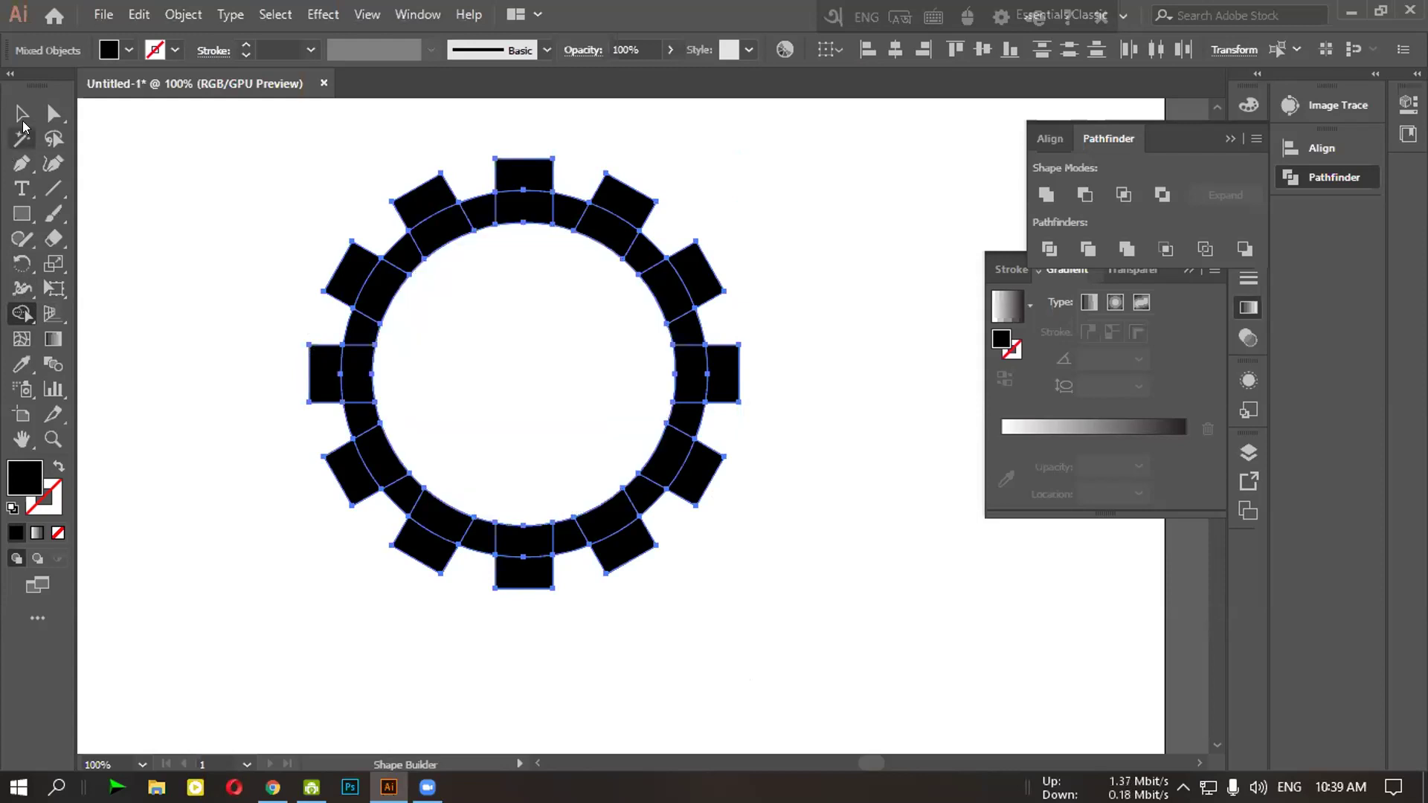
pyautogui.click(238, 186)
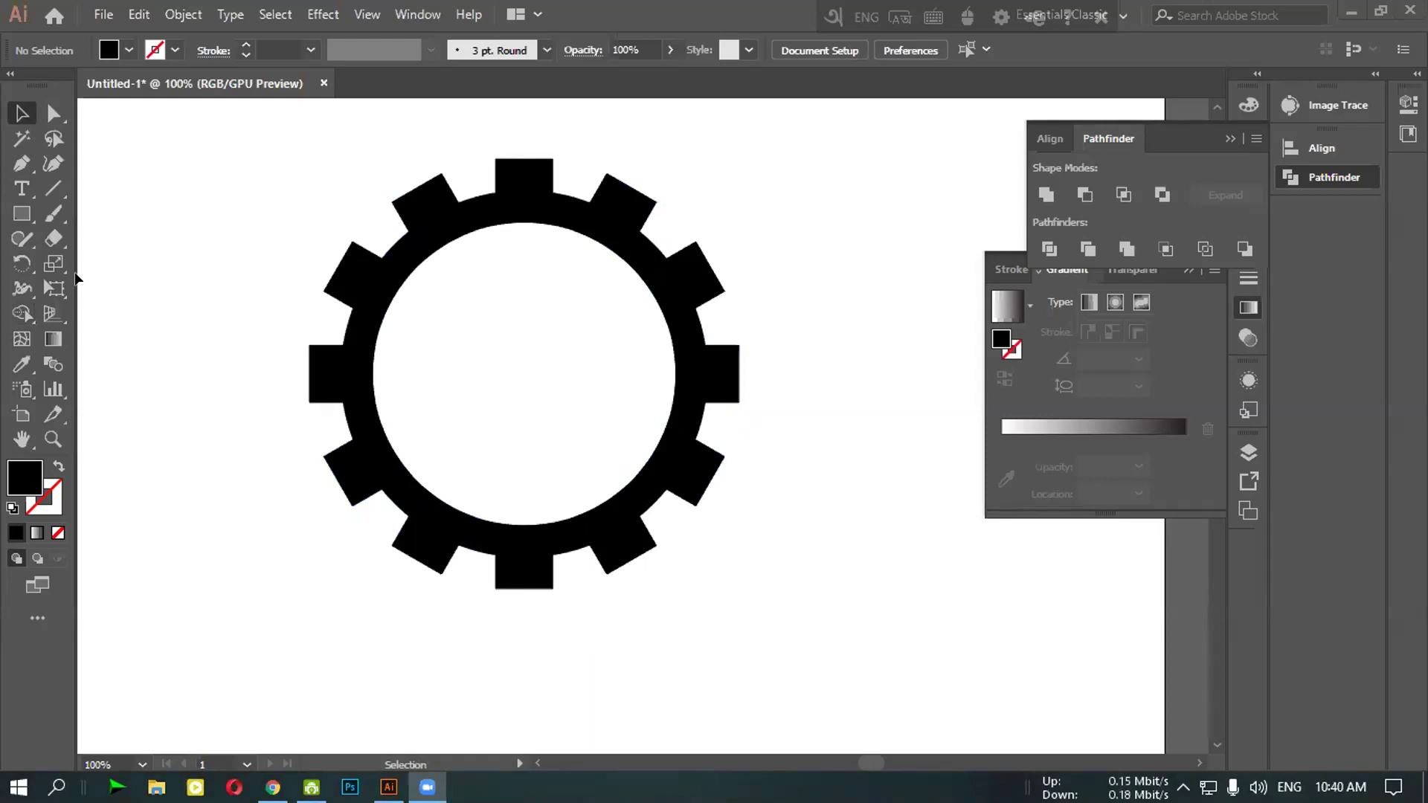
# Draw a black circle from the gear's centre, slightly smaller than its inner opening, and deselect it
pyautogui.click(22, 213)
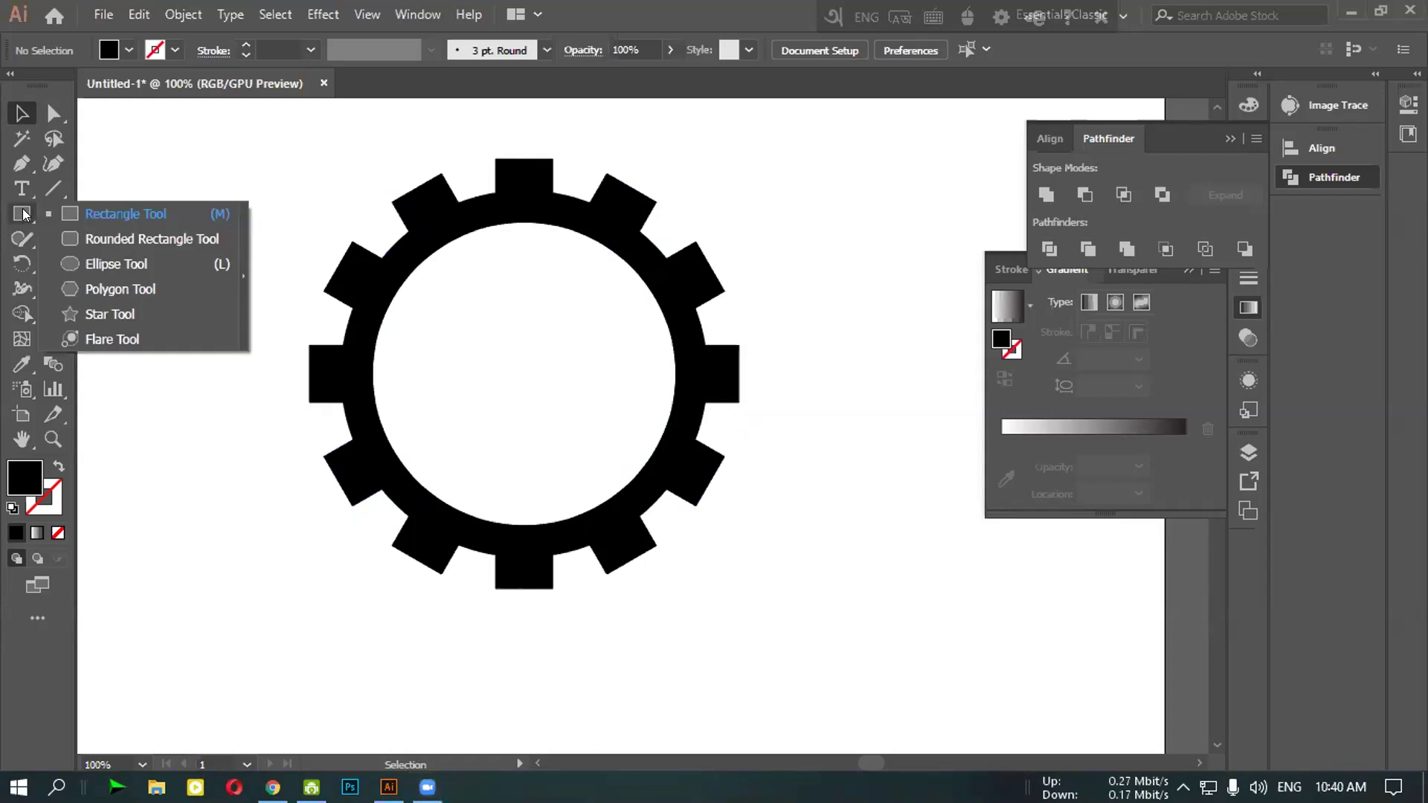
pyautogui.click(102, 264)
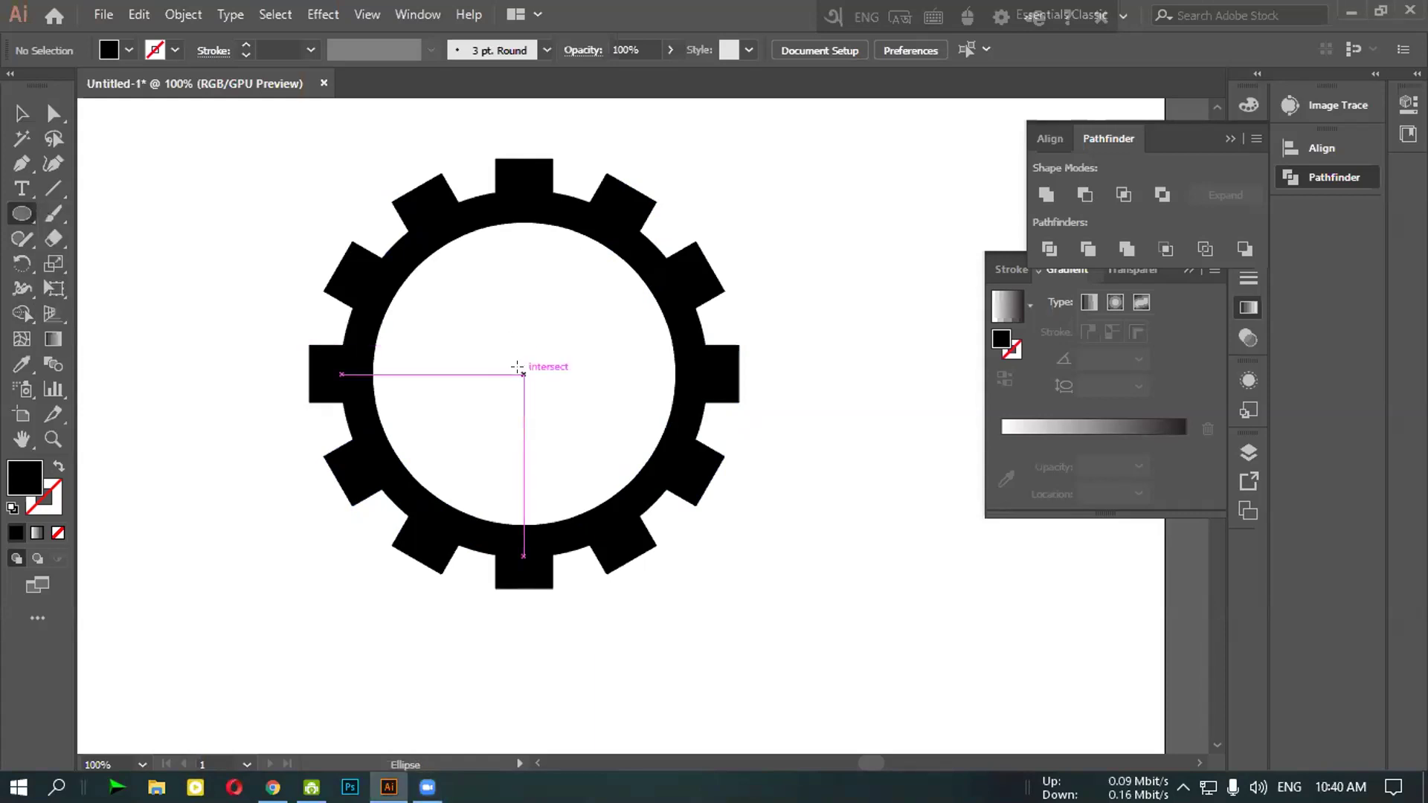
pyautogui.moveTo(517, 367); pyautogui.dragTo(614, 514)
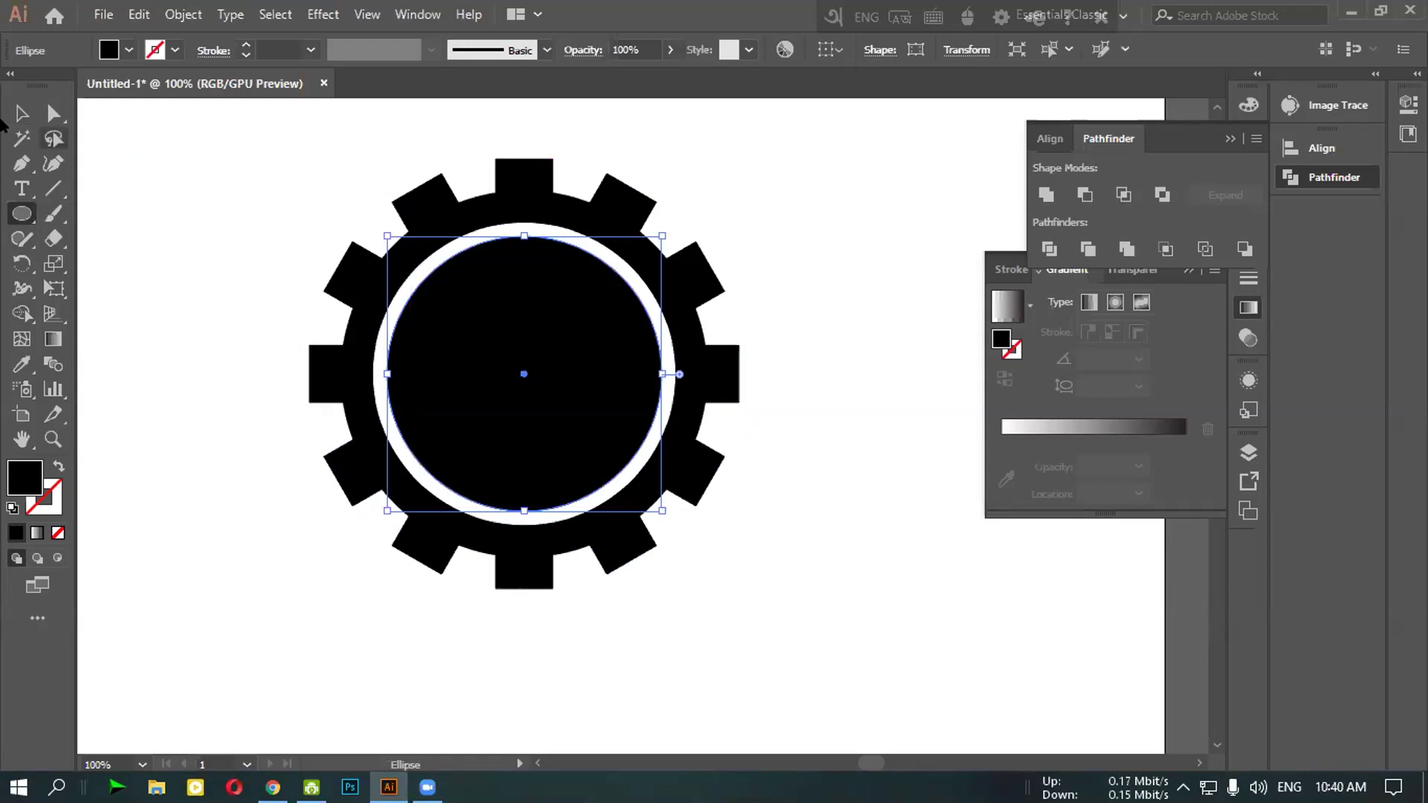
pyautogui.click(20, 113)
pyautogui.click(260, 128)
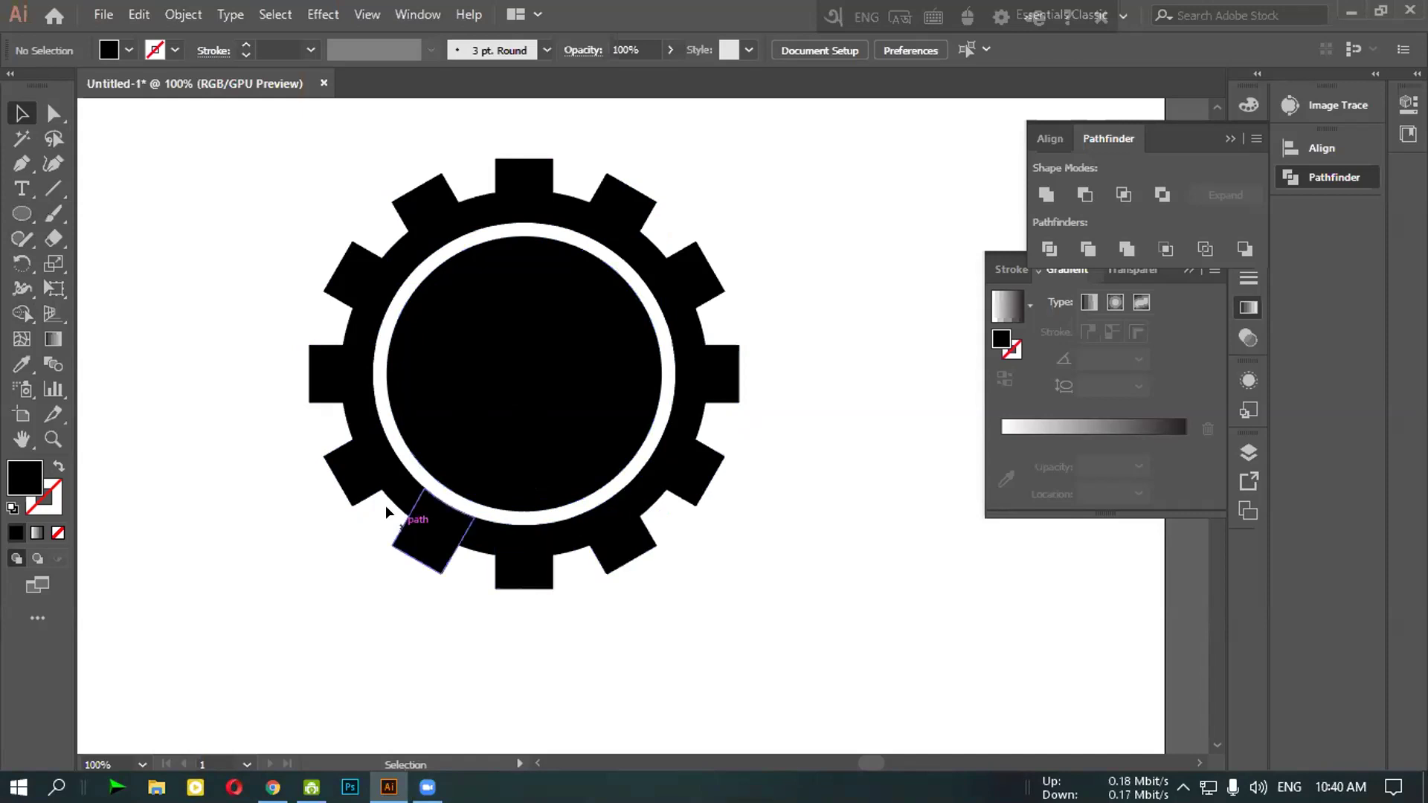
# Move the black circle out of the gear, then group all the gear pieces and deselect them
pyautogui.moveTo(525, 381); pyautogui.dragTo(980, 685)
pyautogui.moveTo(261, 165); pyautogui.dragTo(755, 625)
pyautogui.rightClick(641, 517)
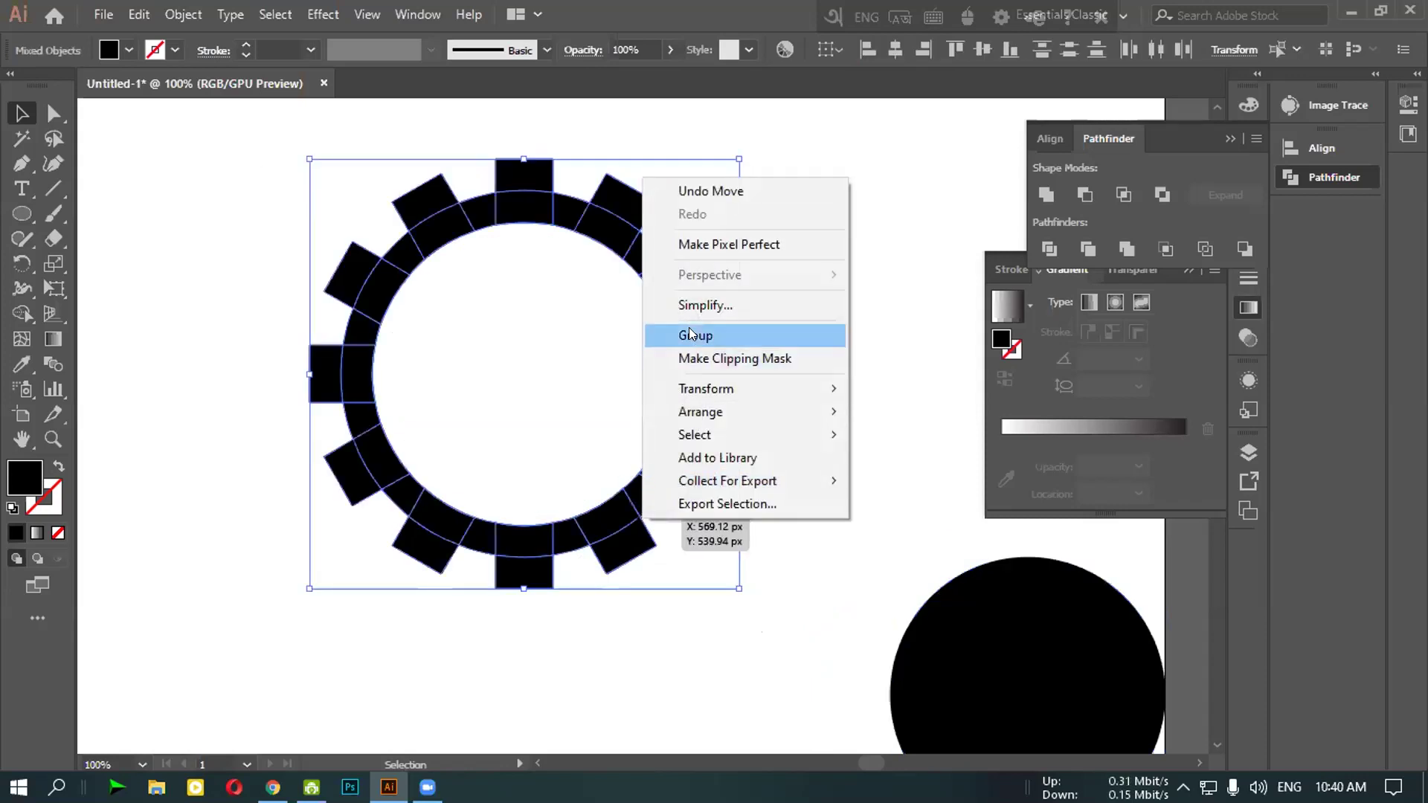
pyautogui.click(692, 335)
pyautogui.click(255, 382)
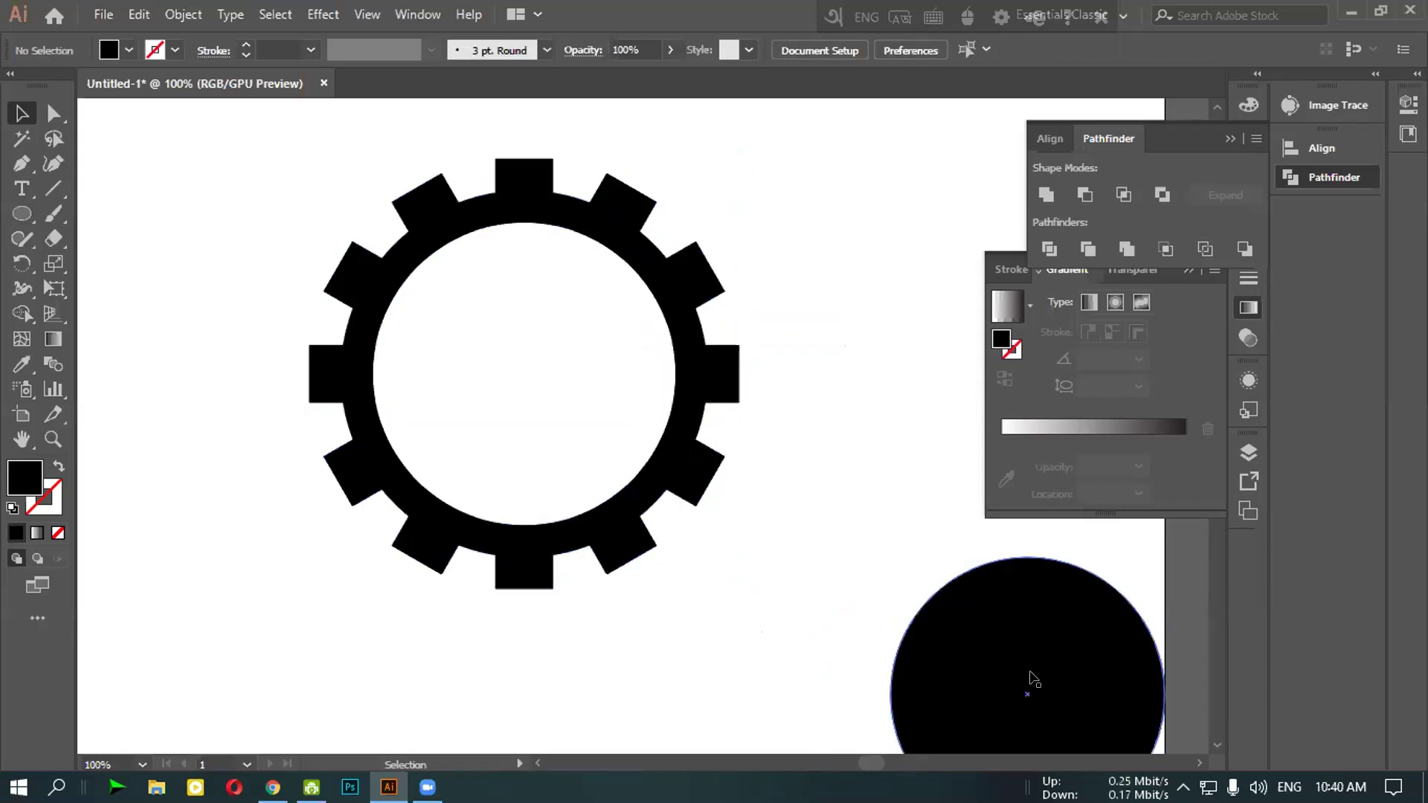
# Move the black circle back to the gear's centre and fill it with white
pyautogui.moveTo(527, 362); pyautogui.dragTo(525, 351)
pyautogui.click(122, 309)
pyautogui.click(506, 402)
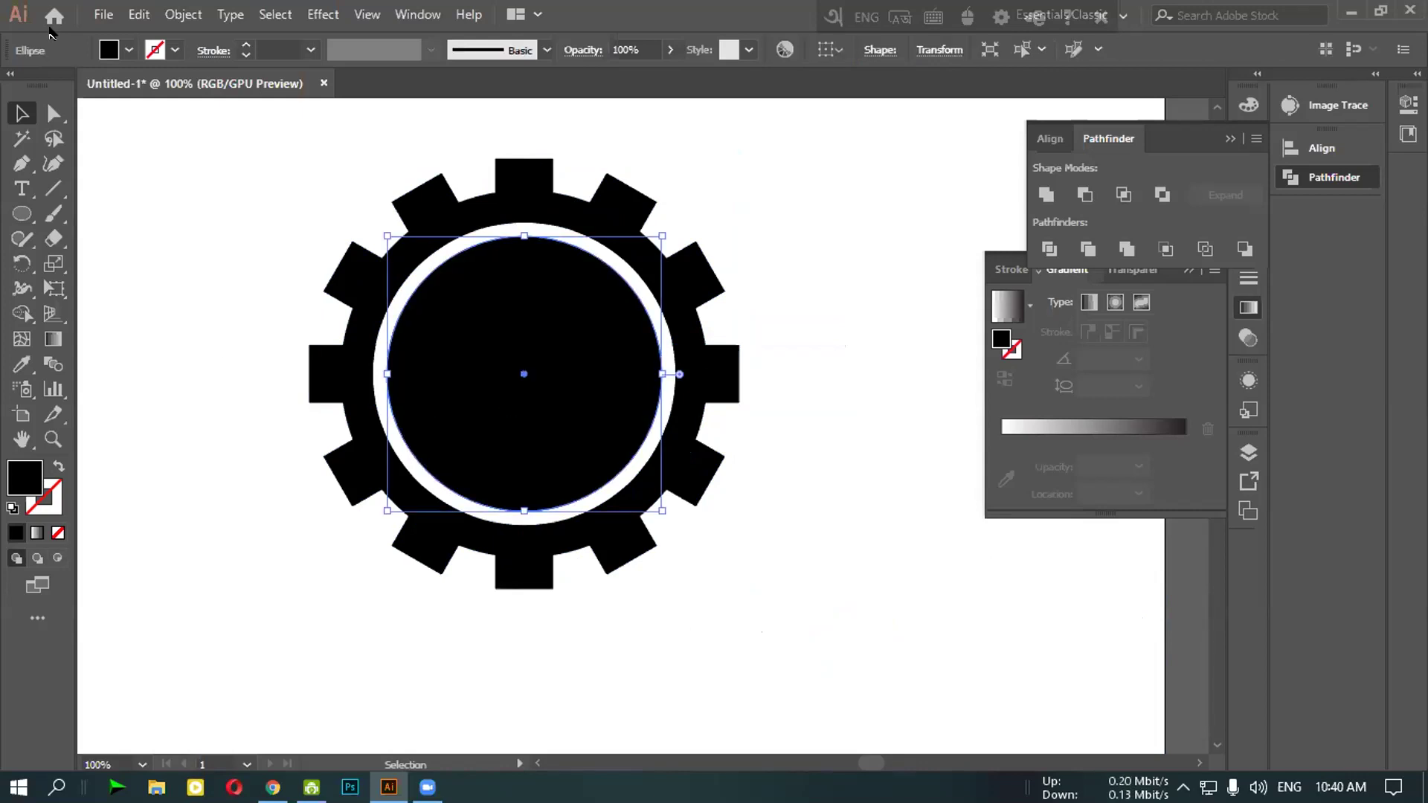
pyautogui.click(129, 50)
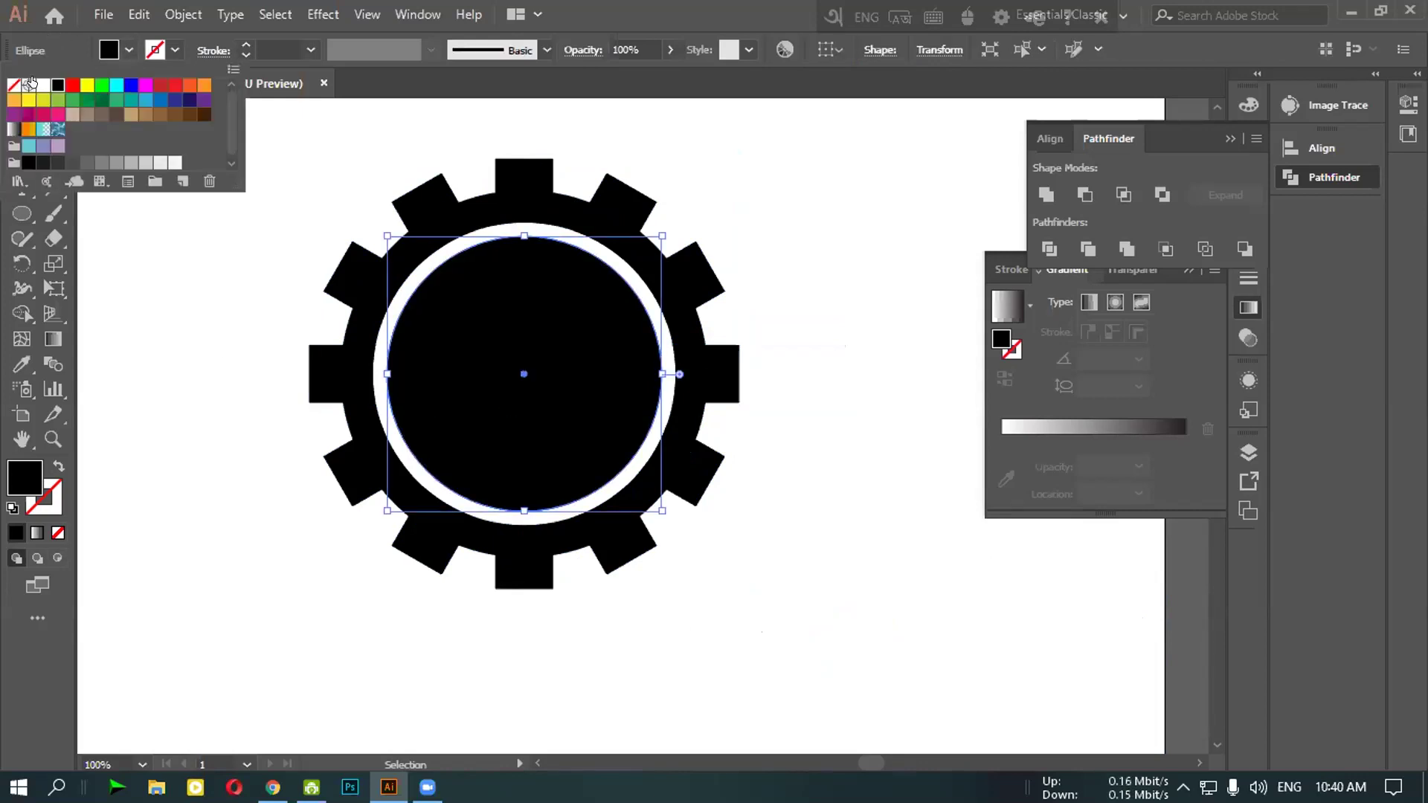
pyautogui.click(42, 85)
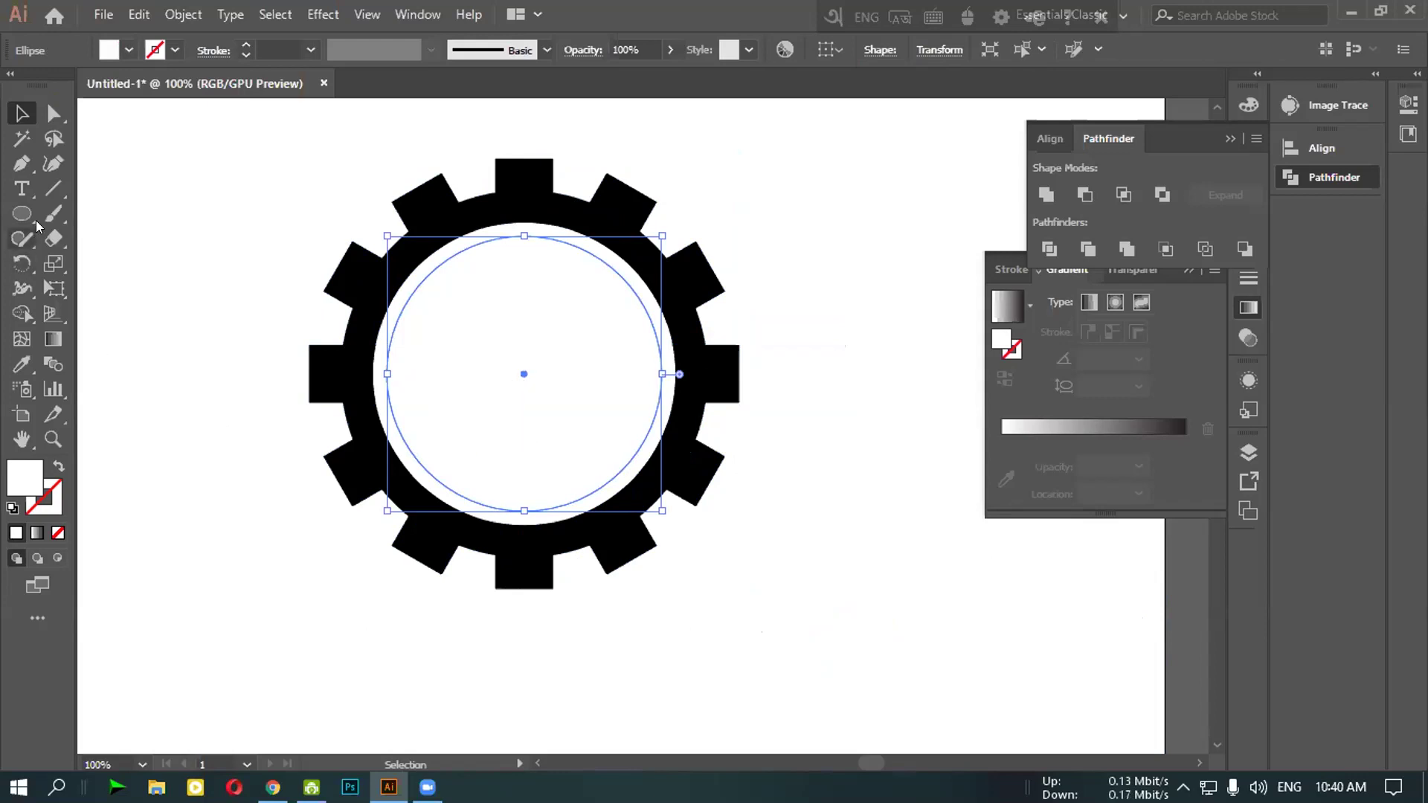
pyautogui.click(53, 189)
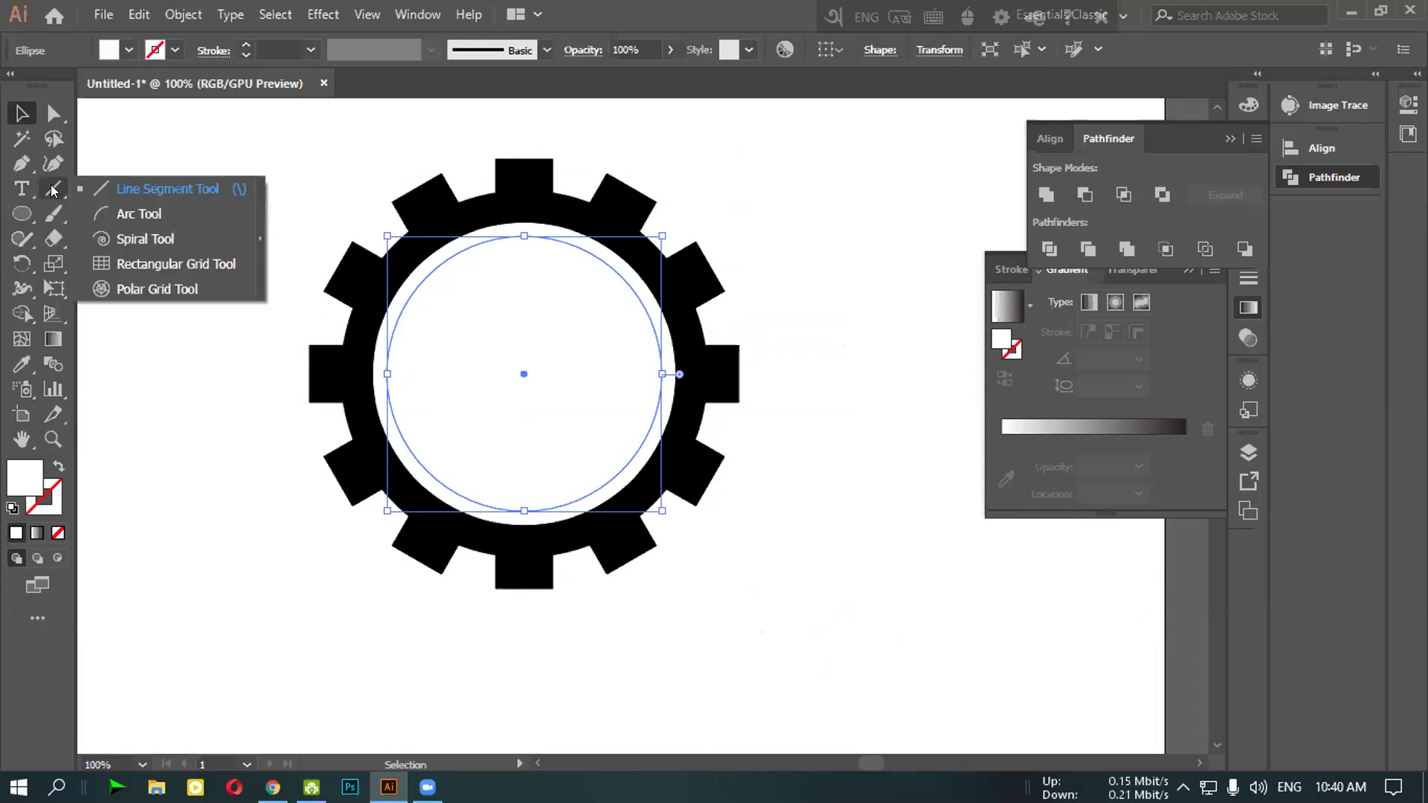
pyautogui.click(148, 189)
pyautogui.moveTo(381, 367)
pyautogui.mouseDown()
pyautogui.moveTo(521, 373)
pyautogui.moveTo(381, 367)
pyautogui.mouseUp()
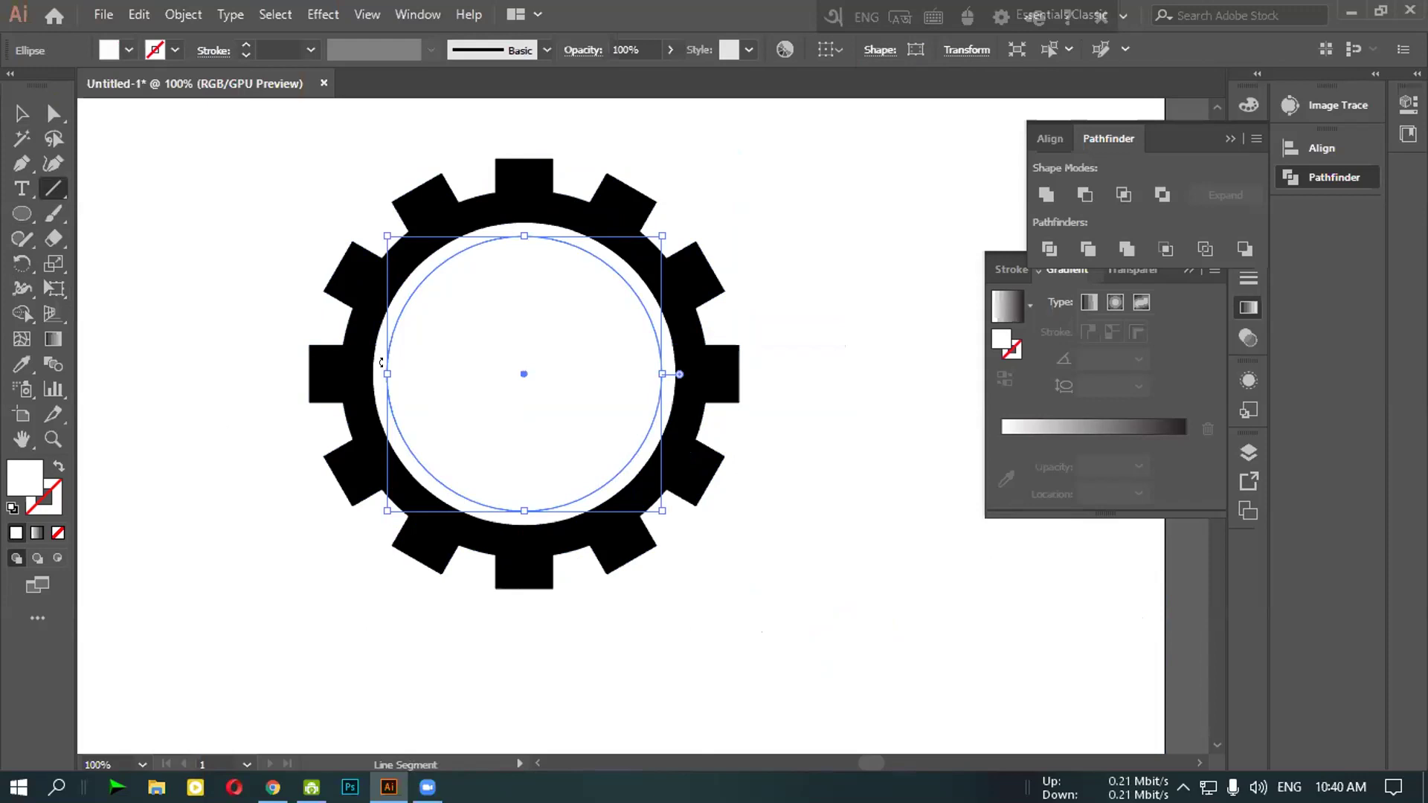
pyautogui.click(120, 414)
pyautogui.click(766, 456)
pyautogui.click(18, 112)
pyautogui.click(192, 153)
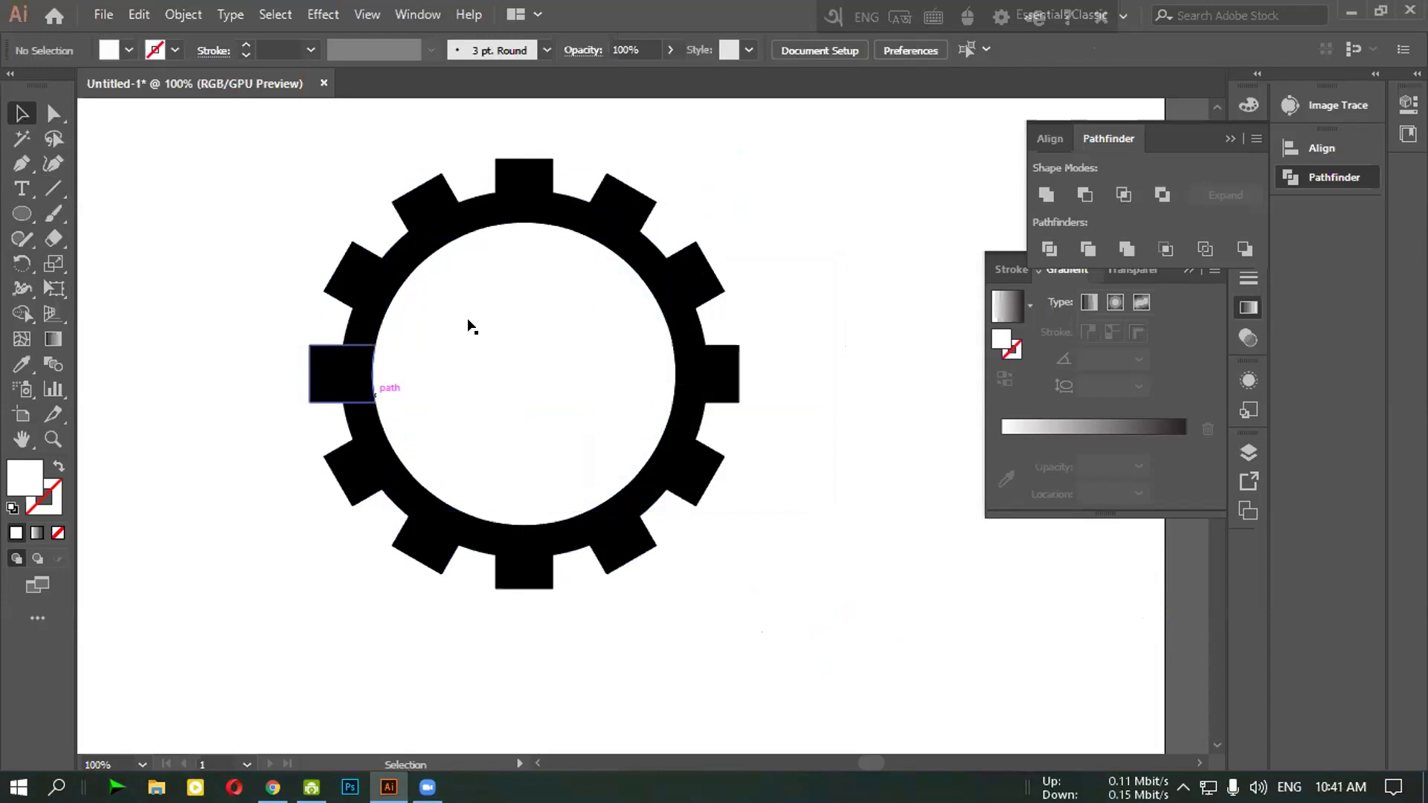
# Draw a thin vertical rectangle about as tall as the inner circle and centre it inside the gear
pyautogui.moveTo(21, 213); pyautogui.dragTo(146, 471)
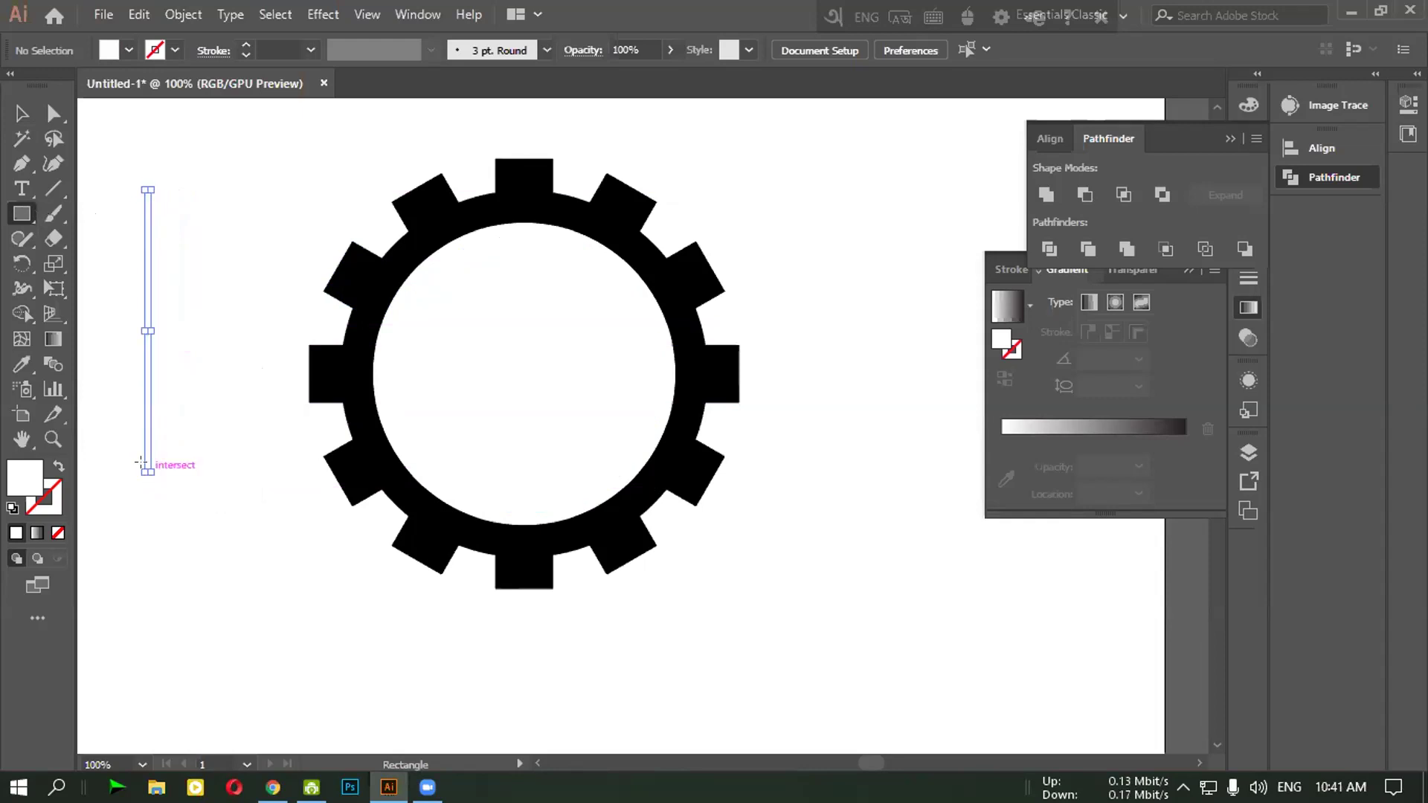
pyautogui.press('v')
pyautogui.moveTo(141, 342); pyautogui.dragTo(522, 399)
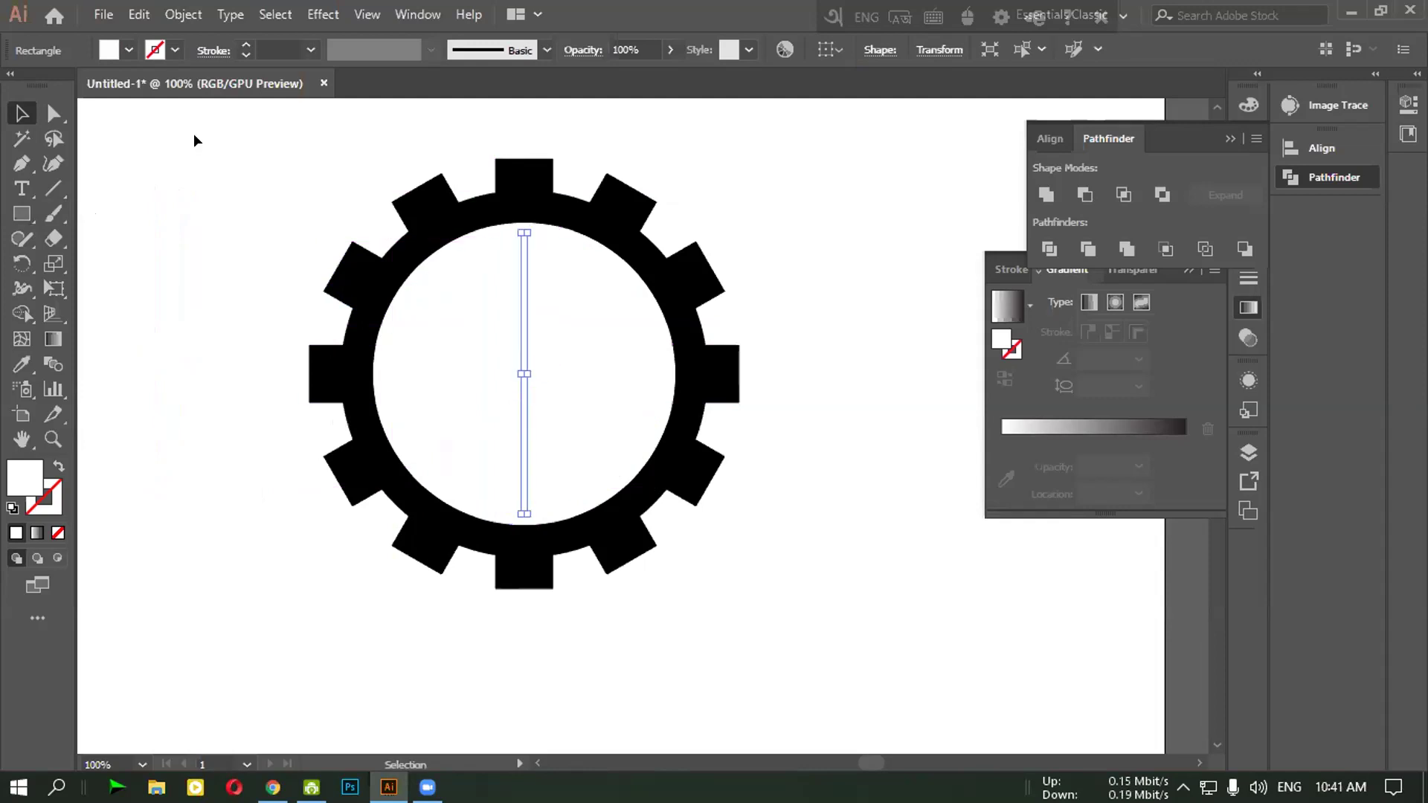
pyautogui.click(223, 159)
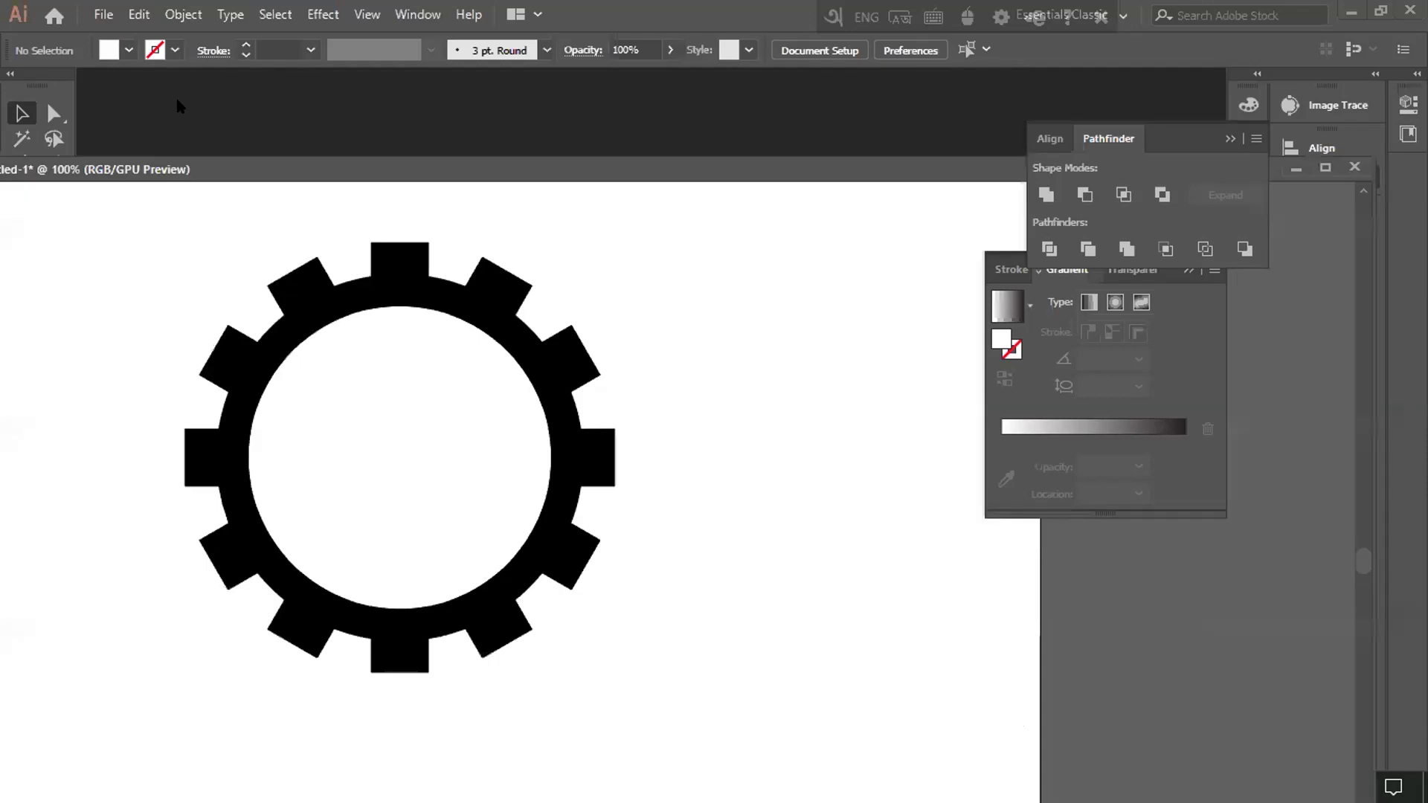
pyautogui.moveTo(177, 103); pyautogui.dragTo(338, 68)
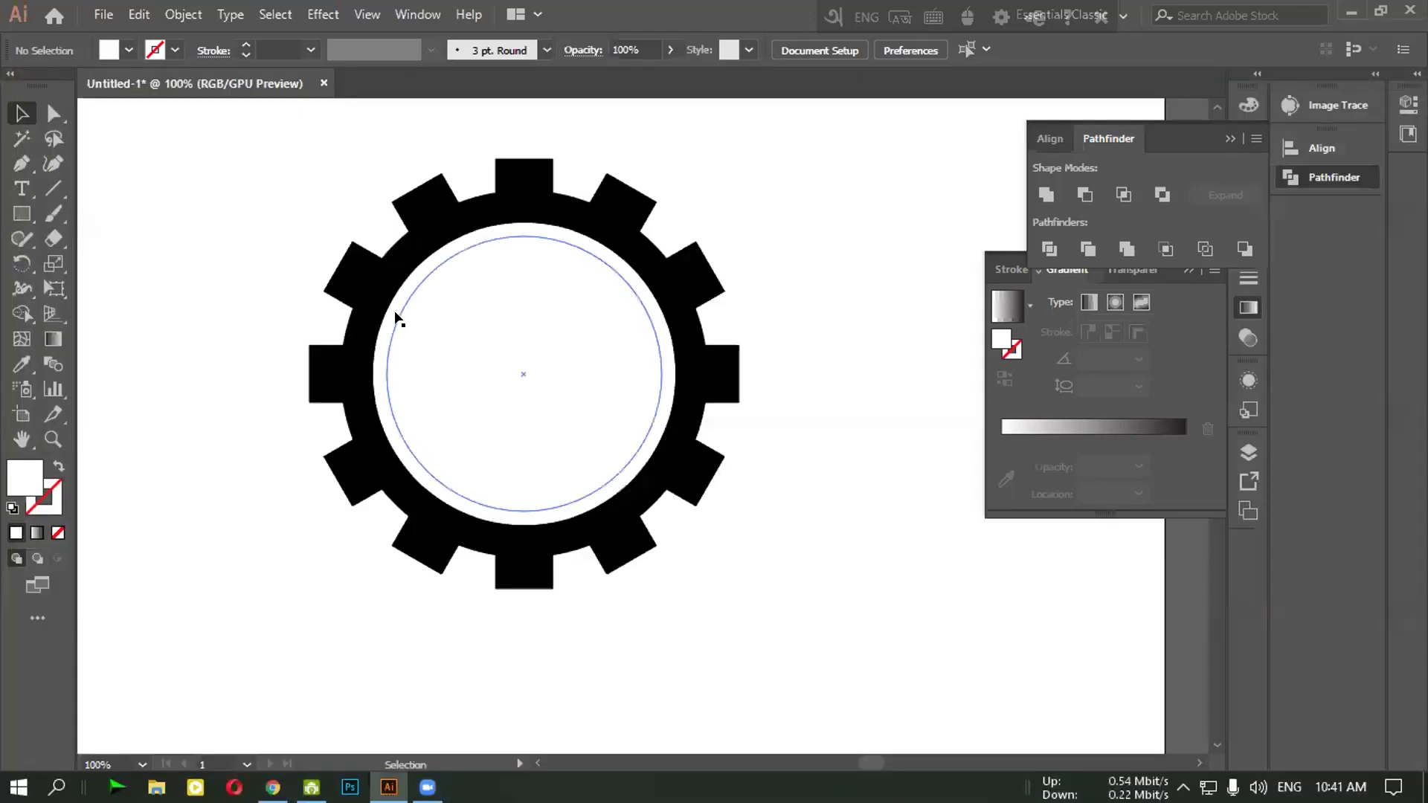
pyautogui.moveTo(134, 149); pyautogui.dragTo(726, 650)
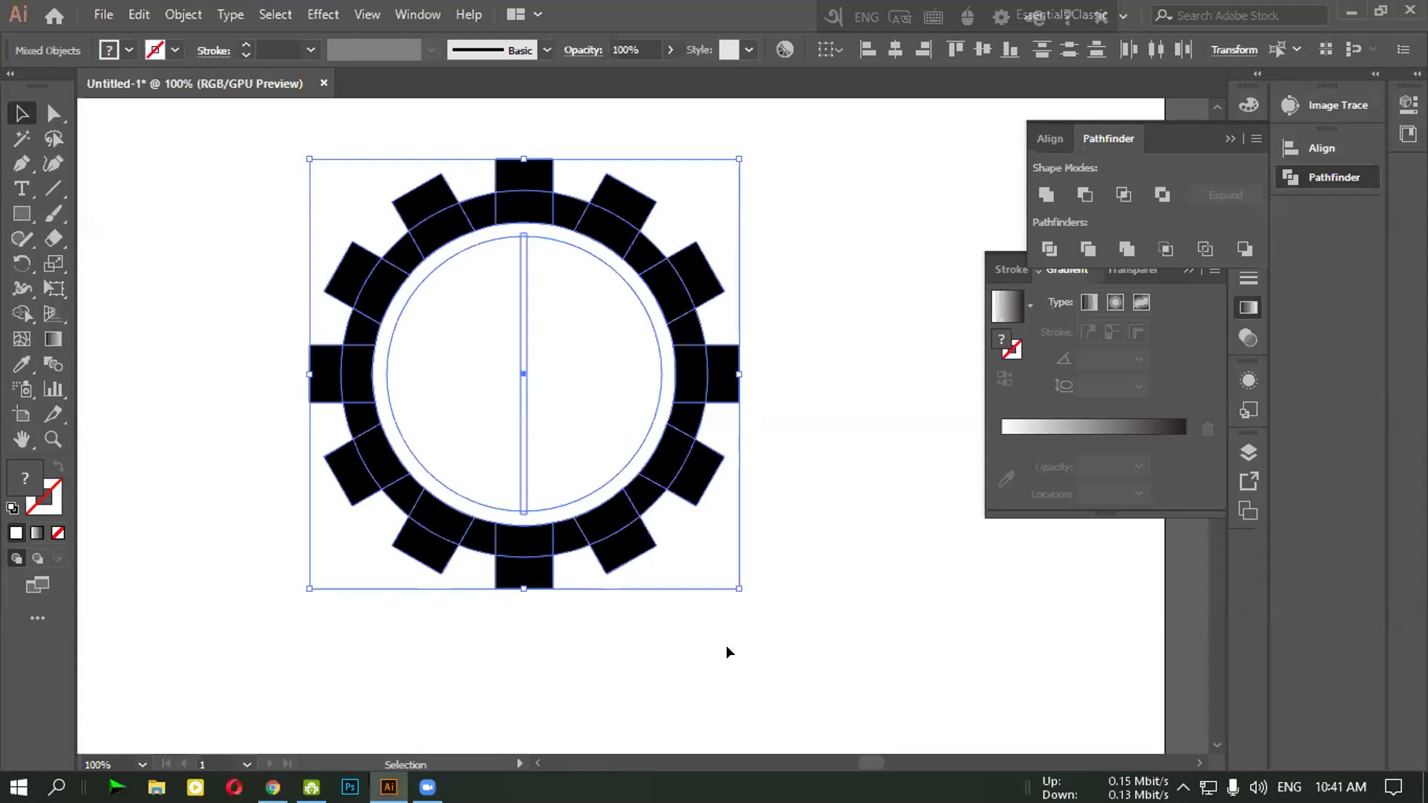
pyautogui.click(710, 652)
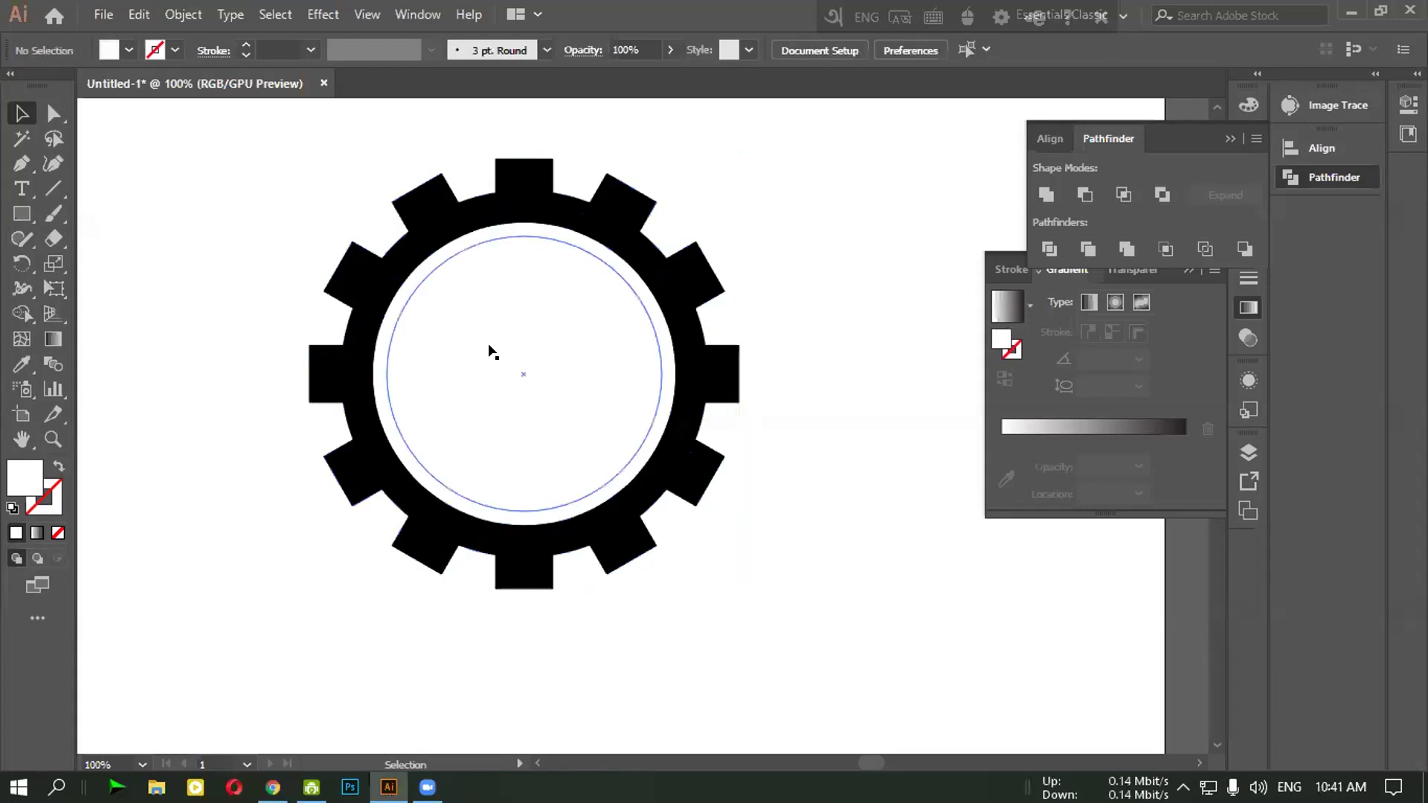
# Copy the thin vertical rectangle with a rotation of 360/1 degrees around the gear's centre
pyautogui.click(519, 374)
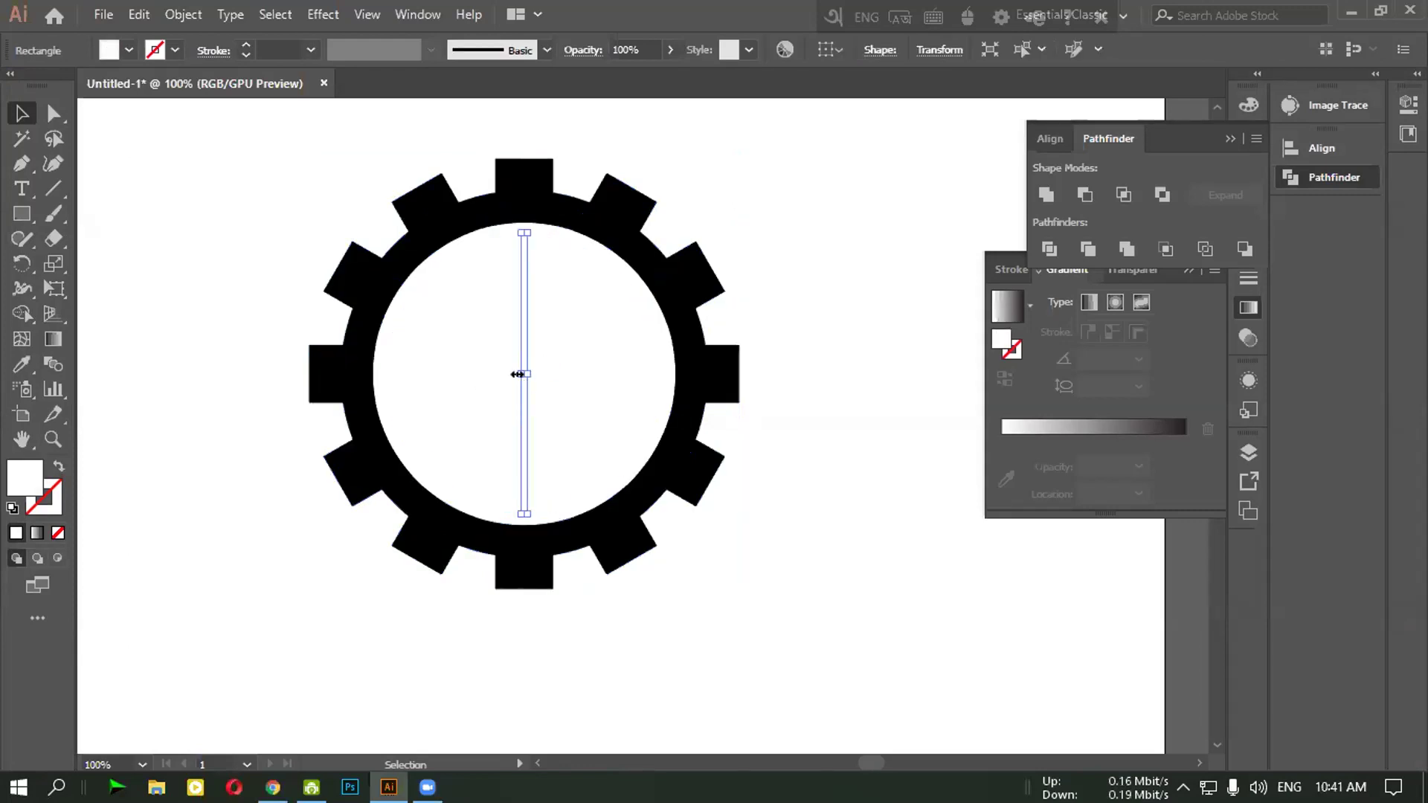
pyautogui.click(21, 263)
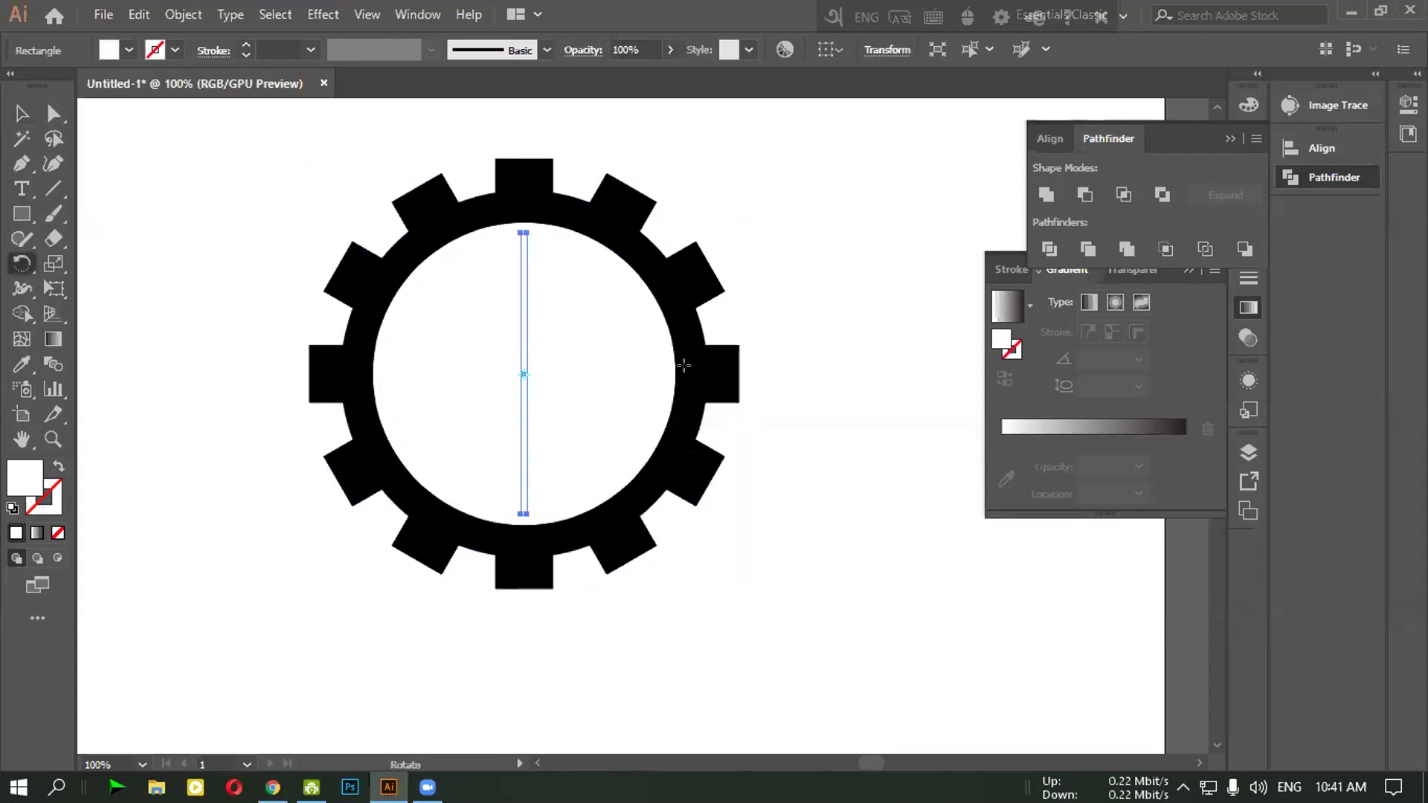
pyautogui.keyDown('alt'); pyautogui.click(516, 368); pyautogui.keyUp('alt')
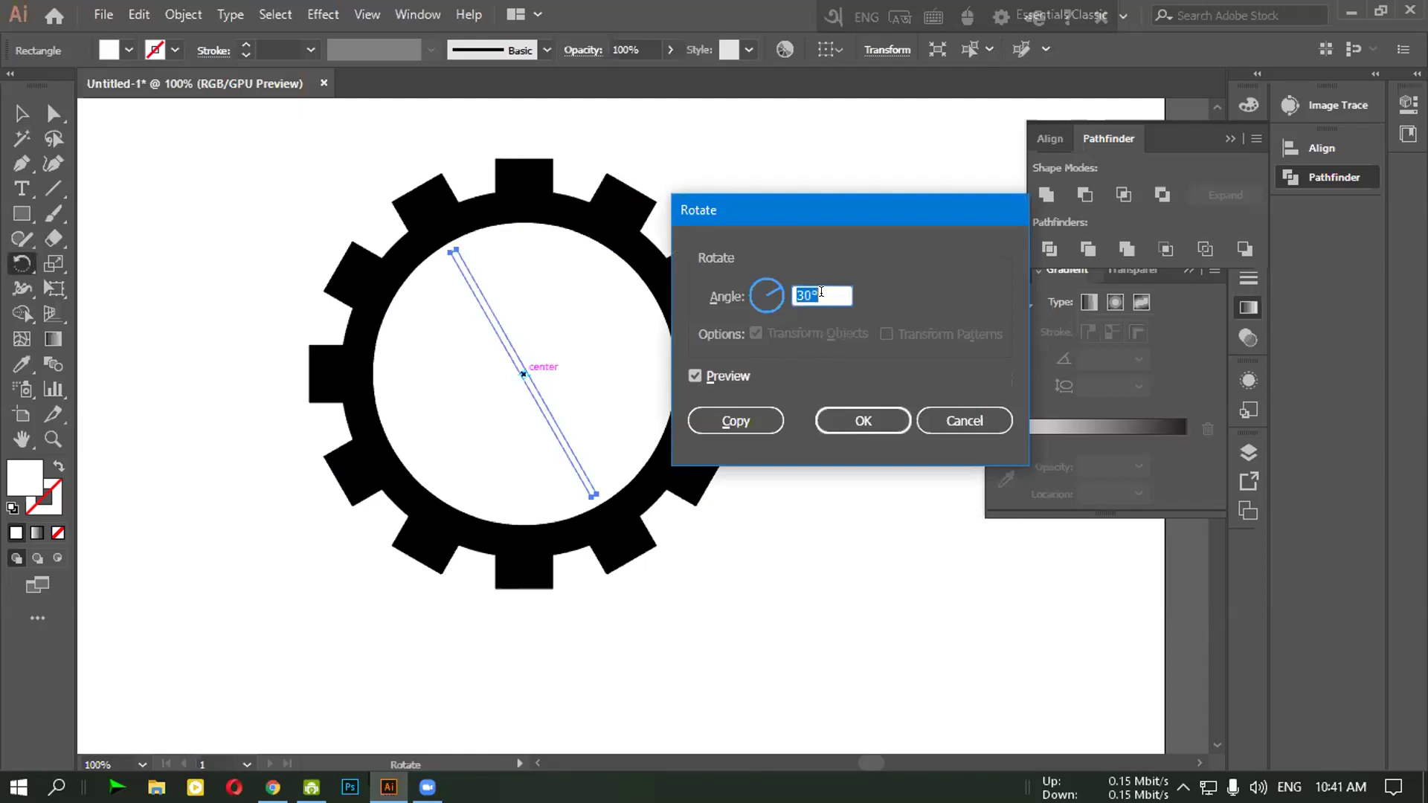
pyautogui.press('BackSpace')
pyautogui.write('30')
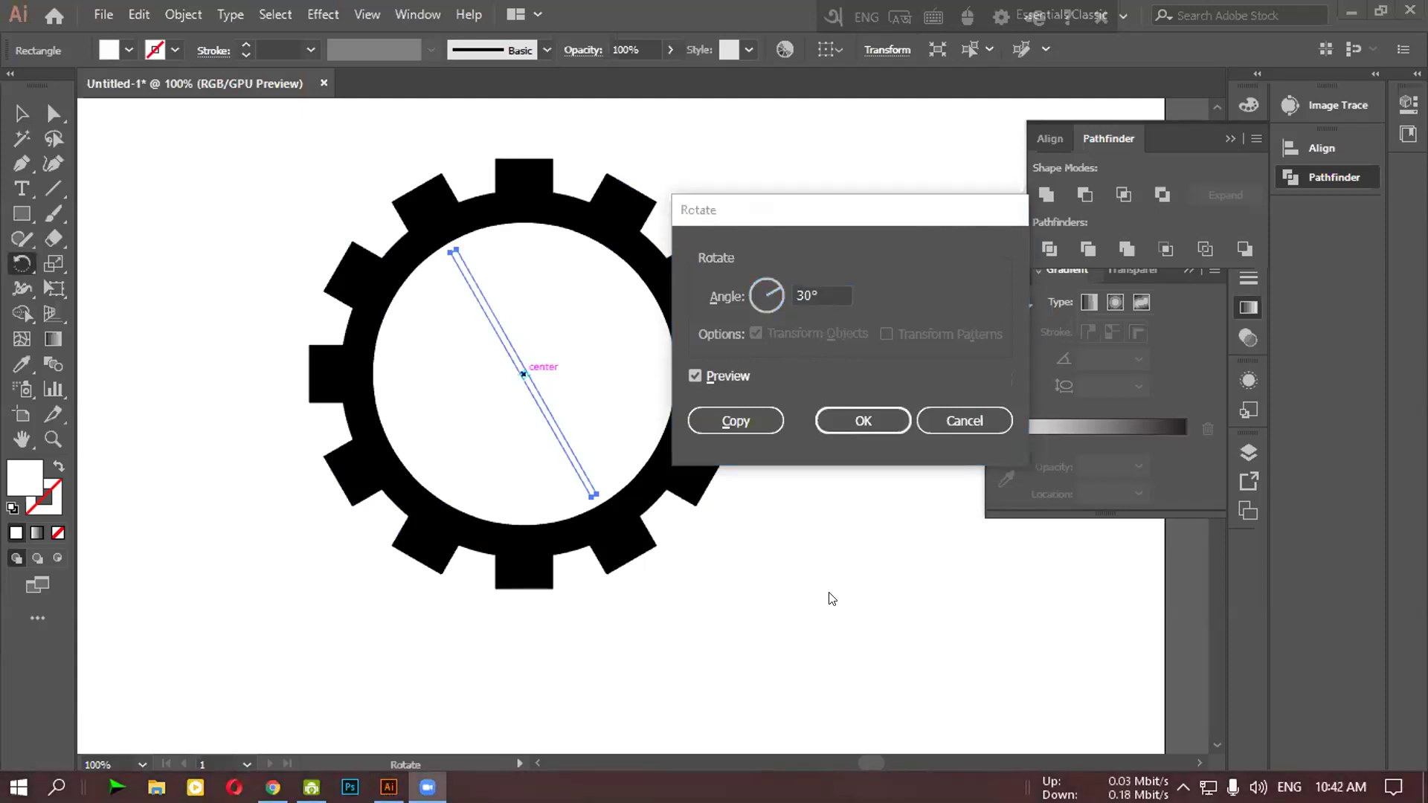
pyautogui.click(793, 293)
pyautogui.press('BackSpace')
pyautogui.write('360')
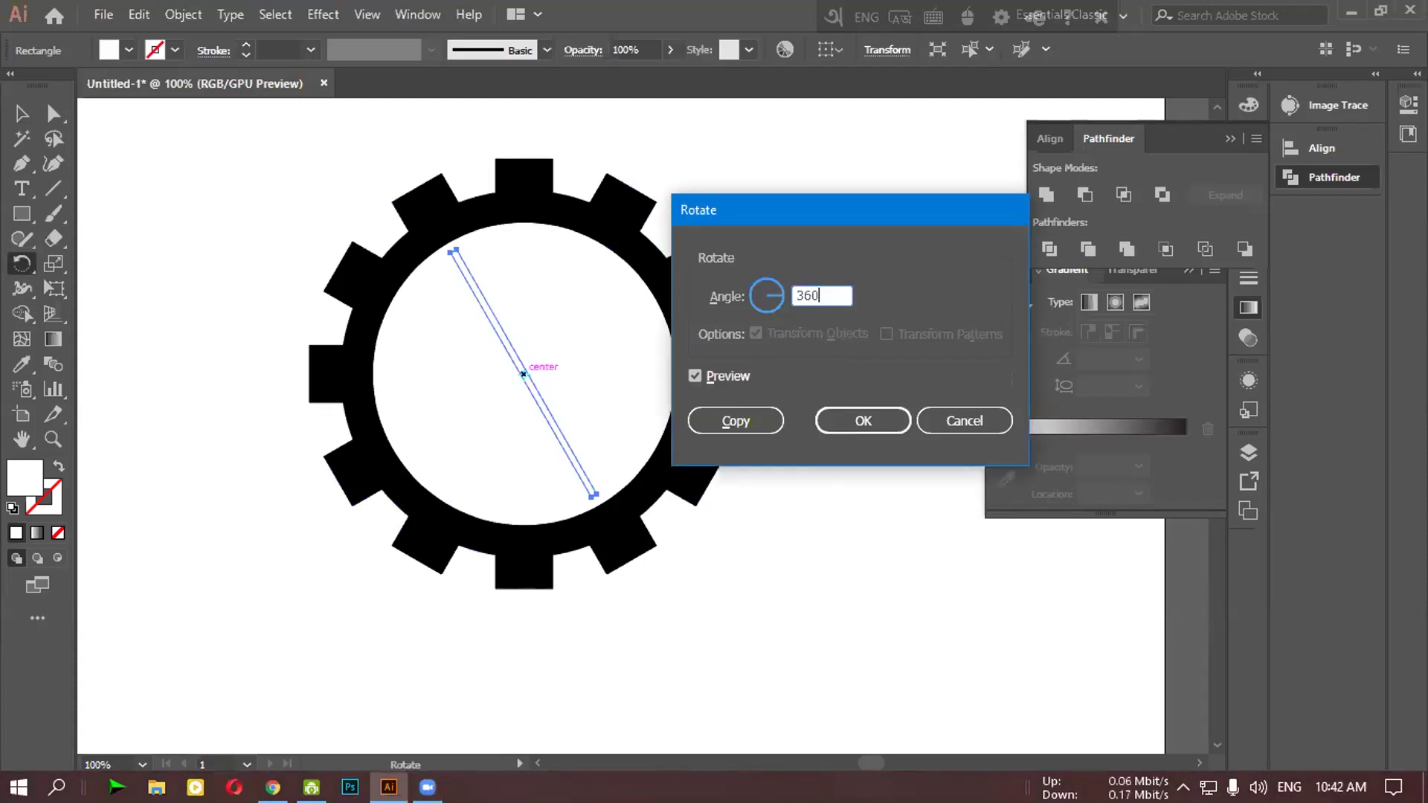
pyautogui.write('/1')
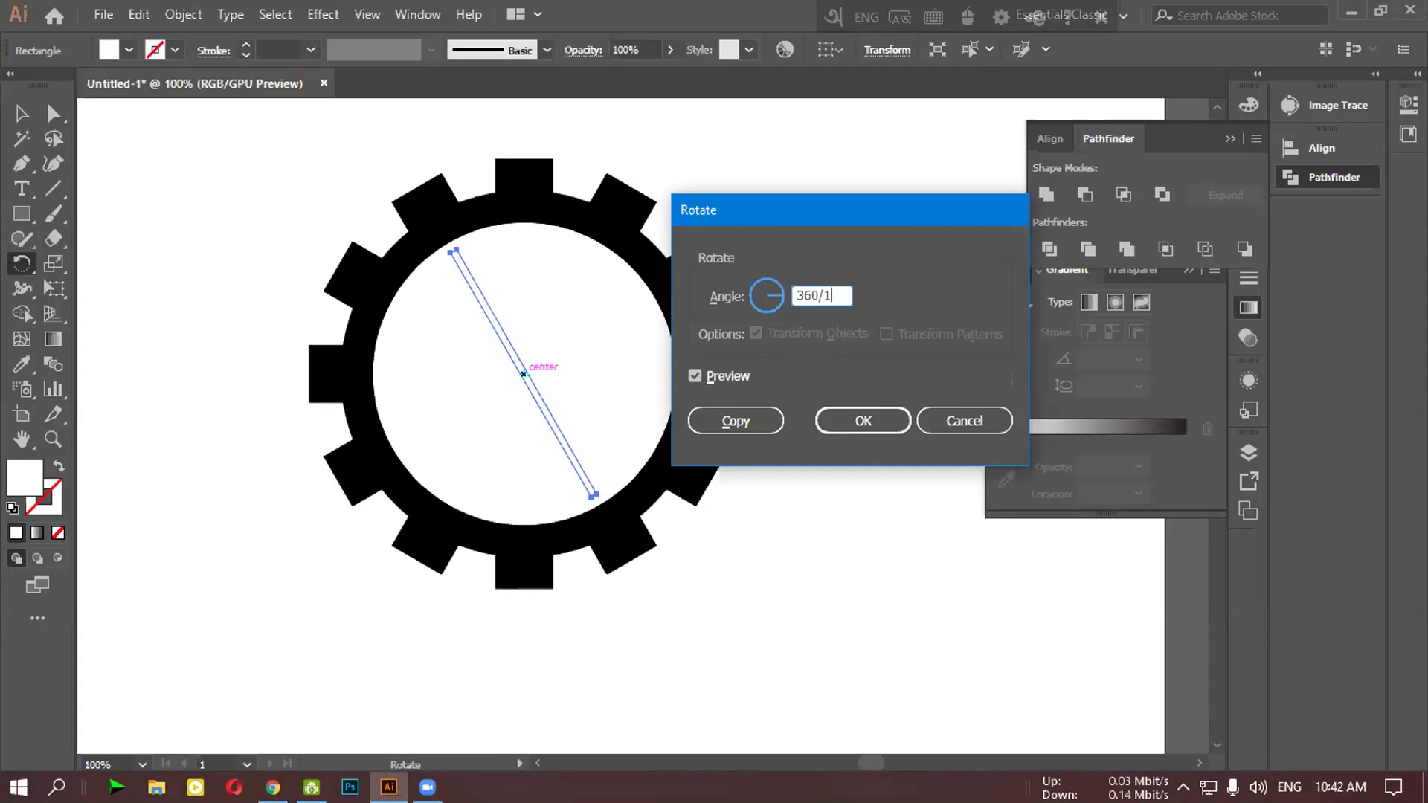
pyautogui.click(735, 421)
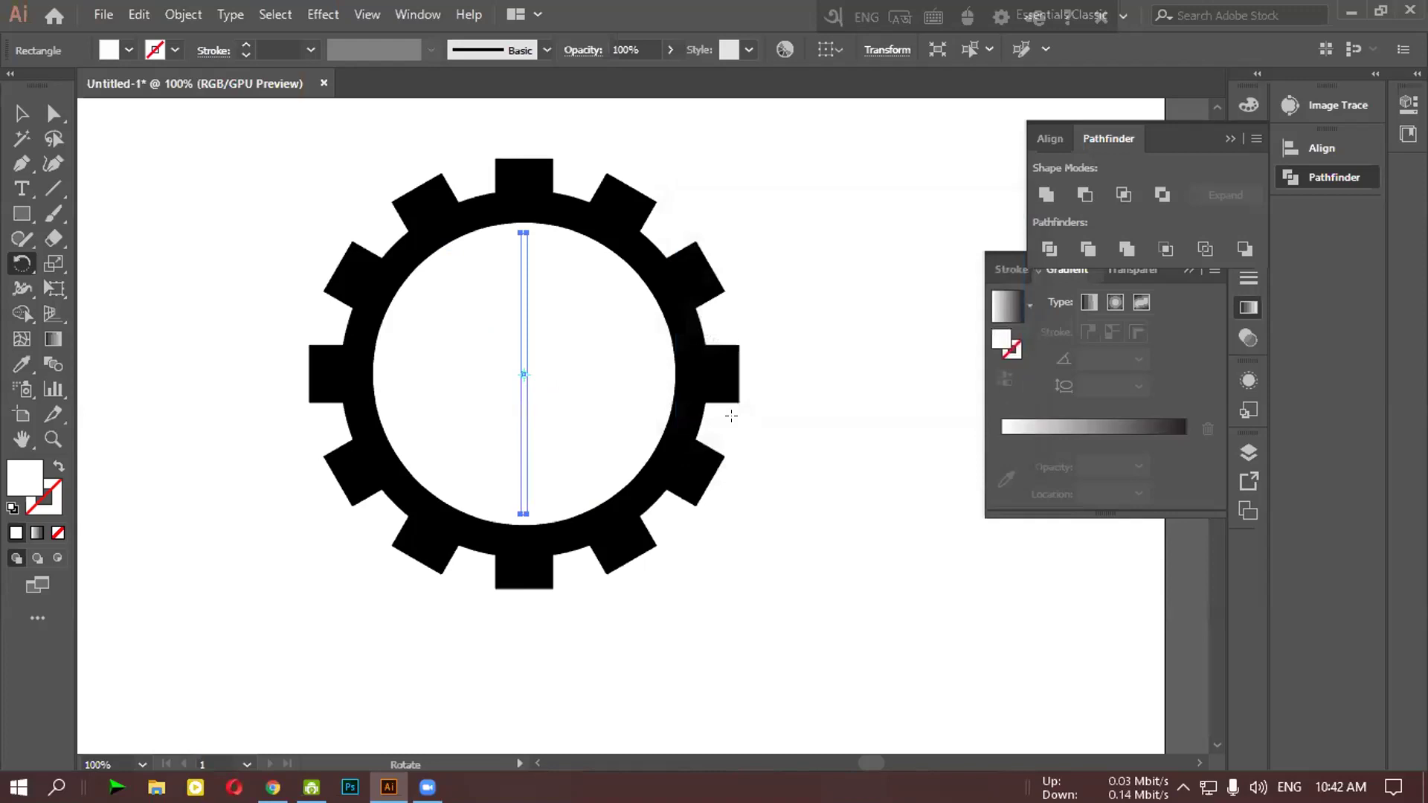
# Reflect a copy of the thin vertical rectangle across a vertical axis through the gear's centre
pyautogui.click(21, 113)
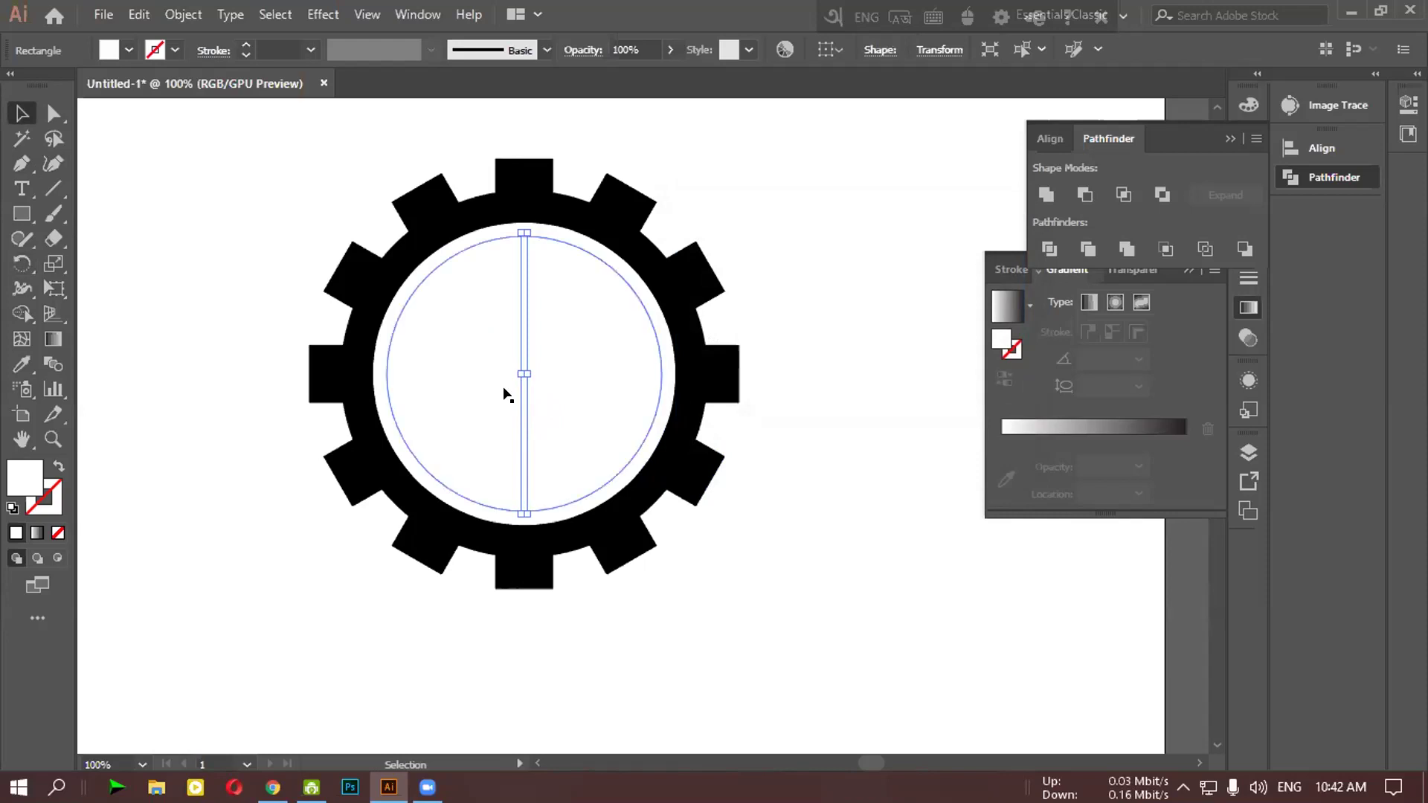
pyautogui.click(185, 184)
pyautogui.moveTo(197, 141); pyautogui.dragTo(759, 658)
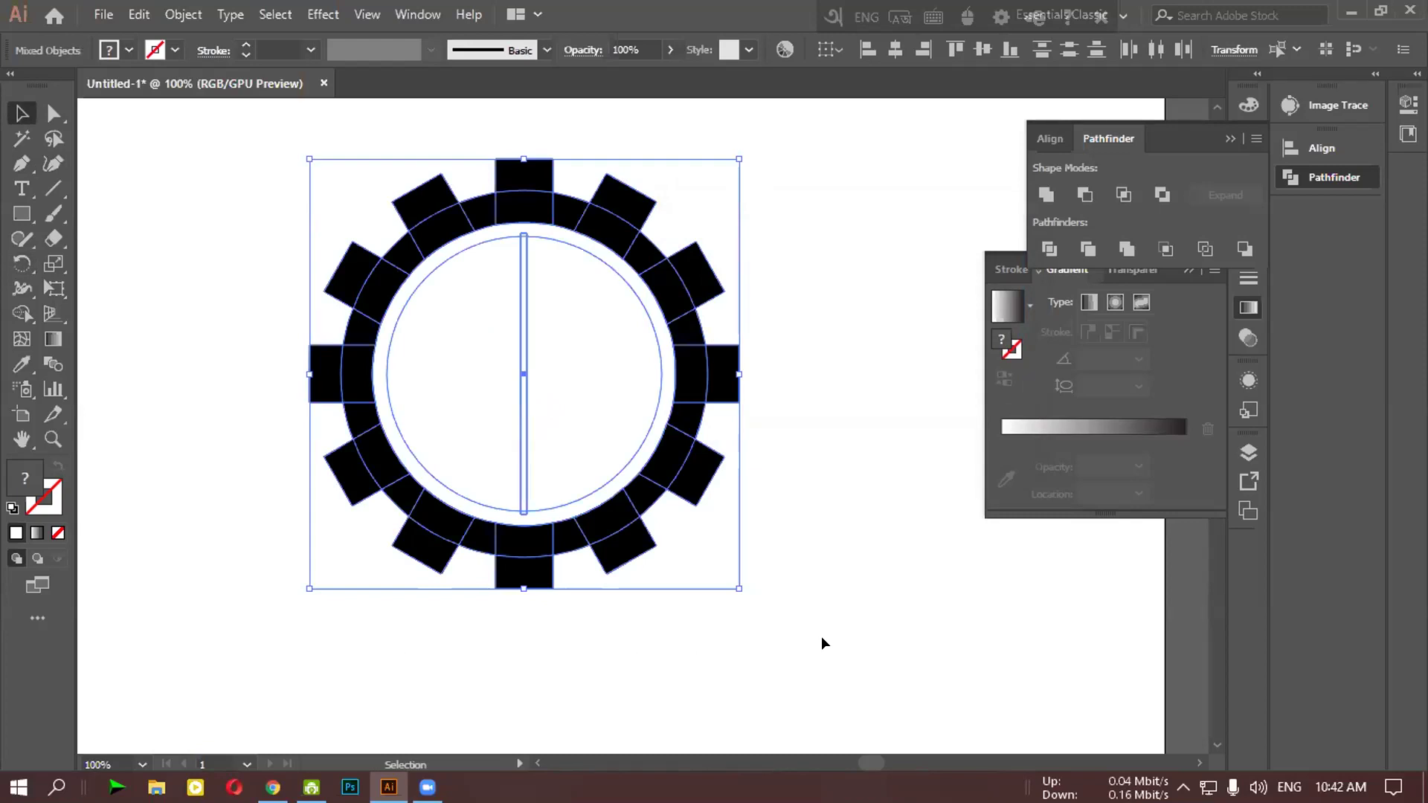
pyautogui.click(821, 636)
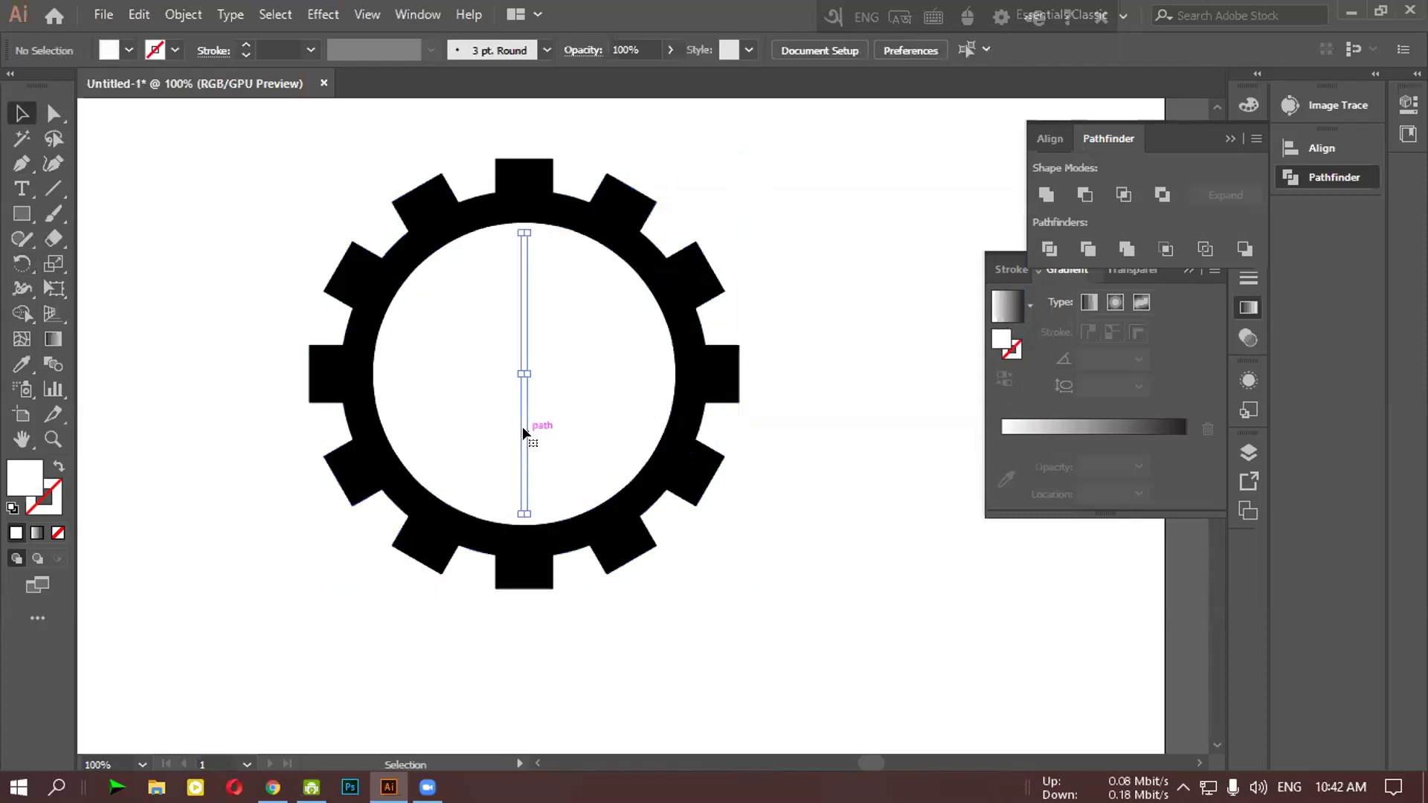
pyautogui.click(522, 426)
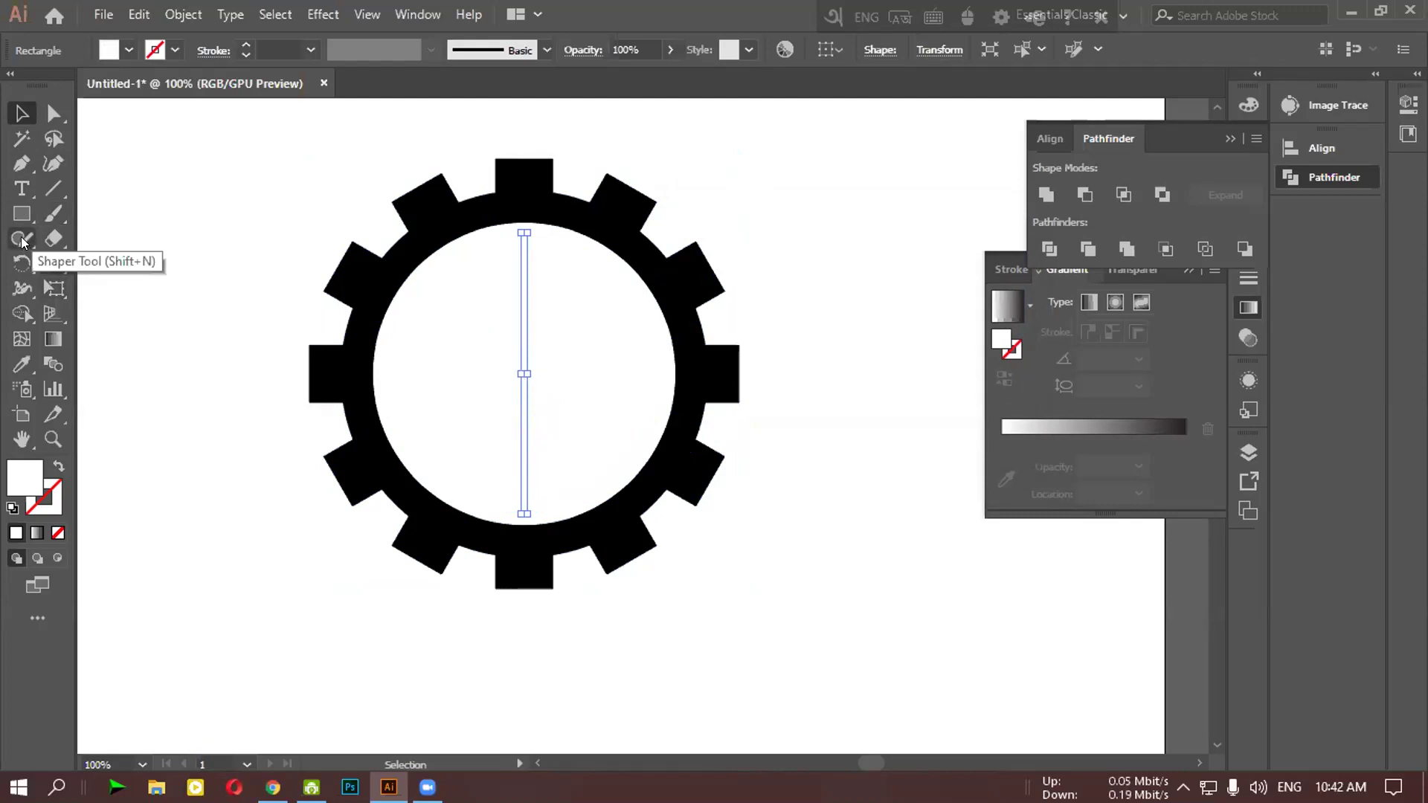
pyautogui.click(22, 262)
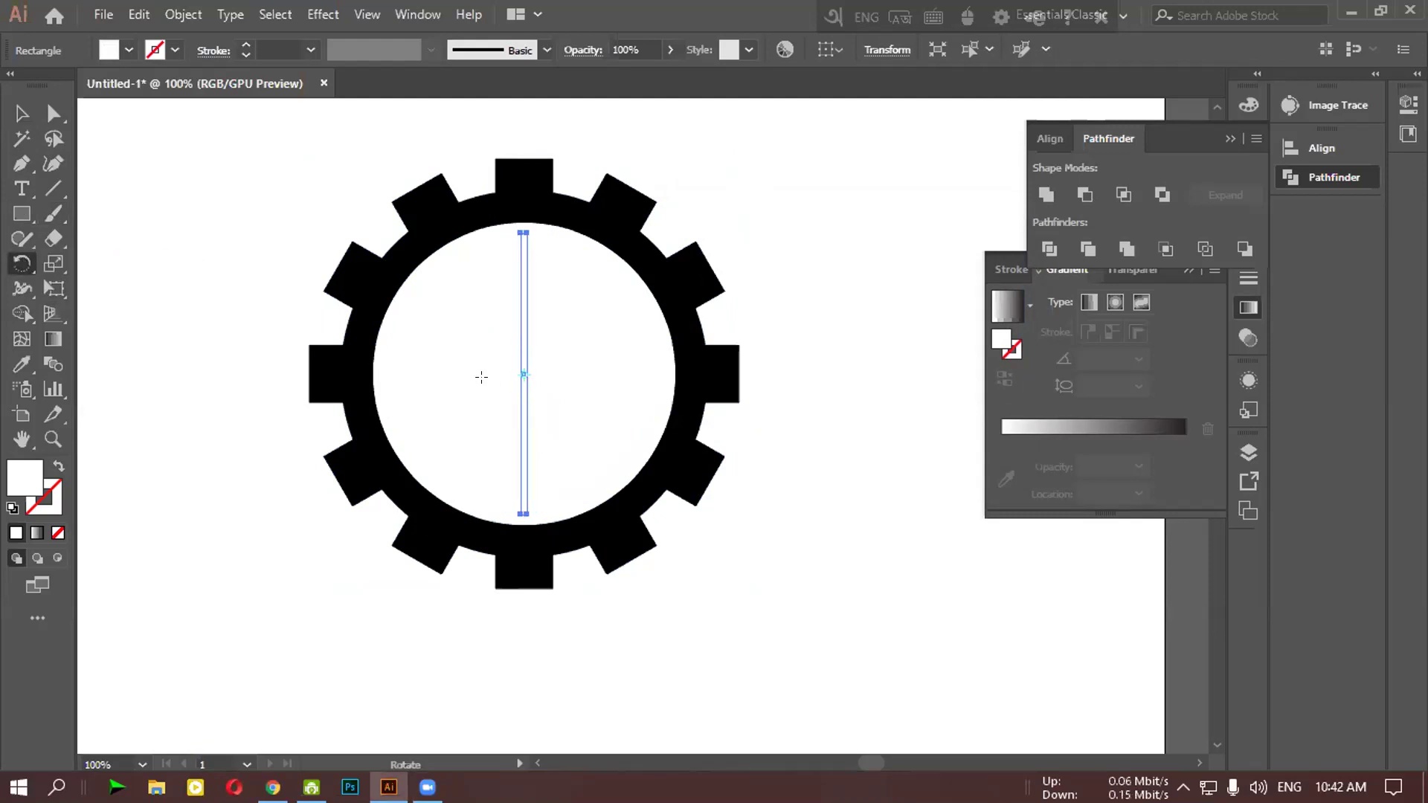
pyautogui.moveTo(22, 263); pyautogui.dragTo(104, 290)
pyautogui.keyDown('alt'); pyautogui.click(523, 374); pyautogui.keyUp('alt')
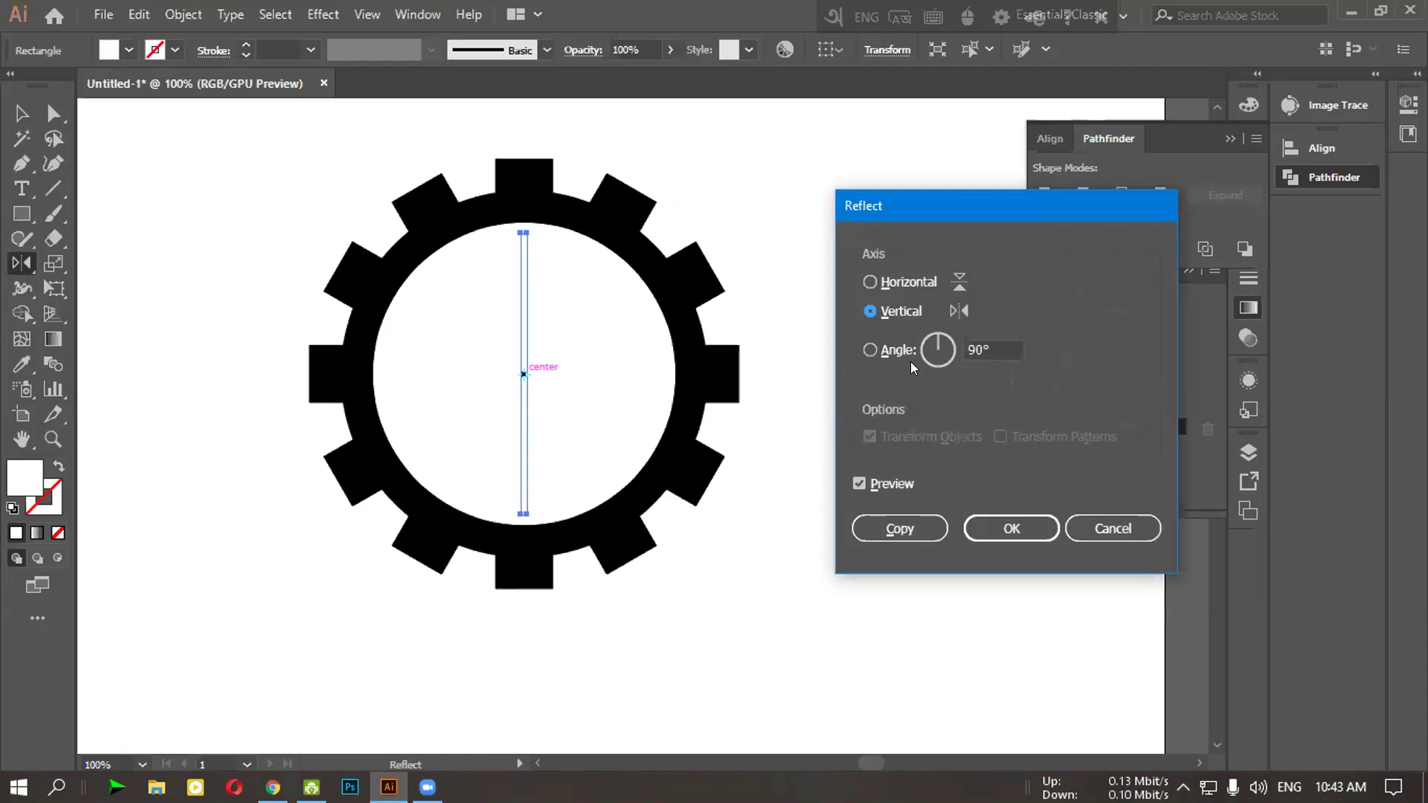
pyautogui.click(909, 530)
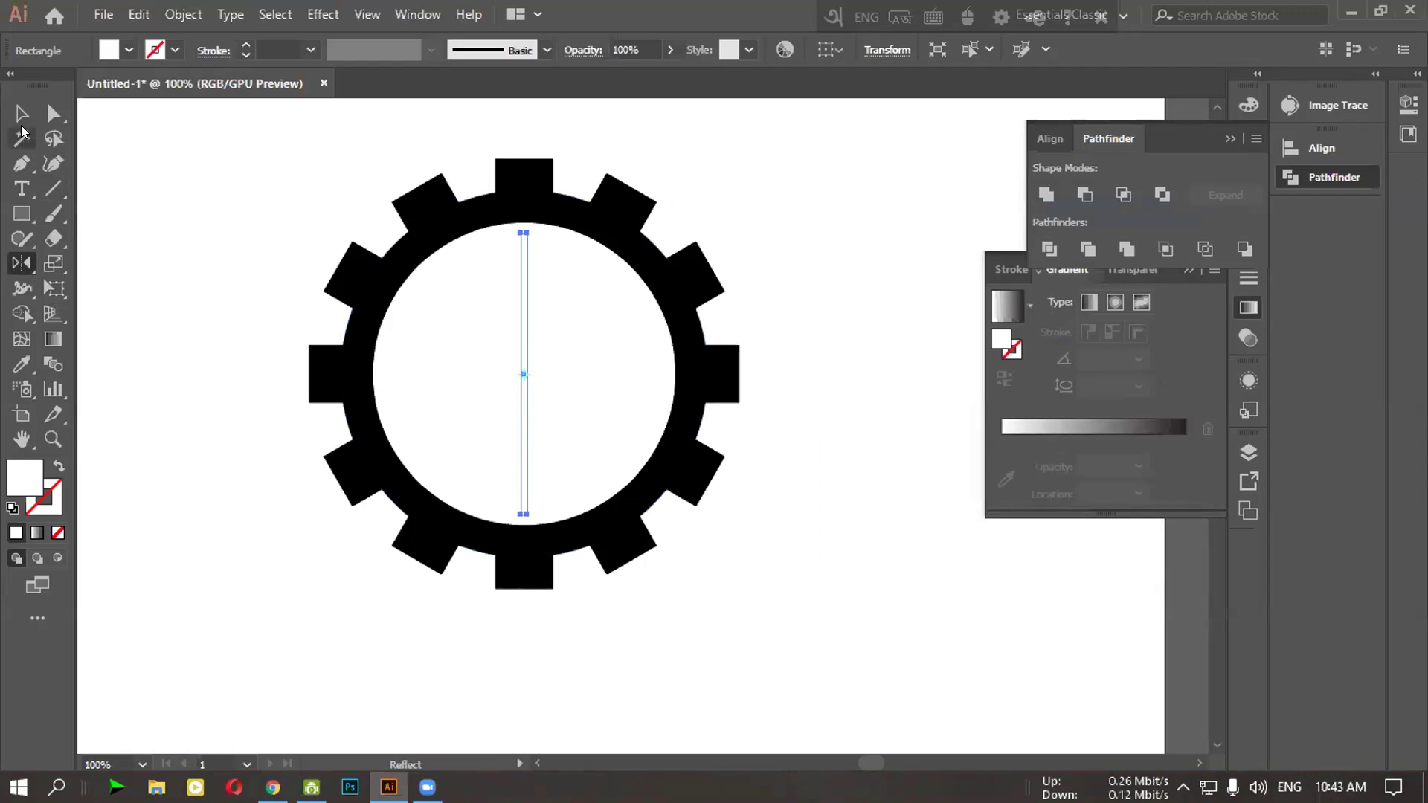
# Turn one thin rectangle copy horizontal and centre it in the gear to form a cross, leaving everything deselected
pyautogui.click(21, 114)
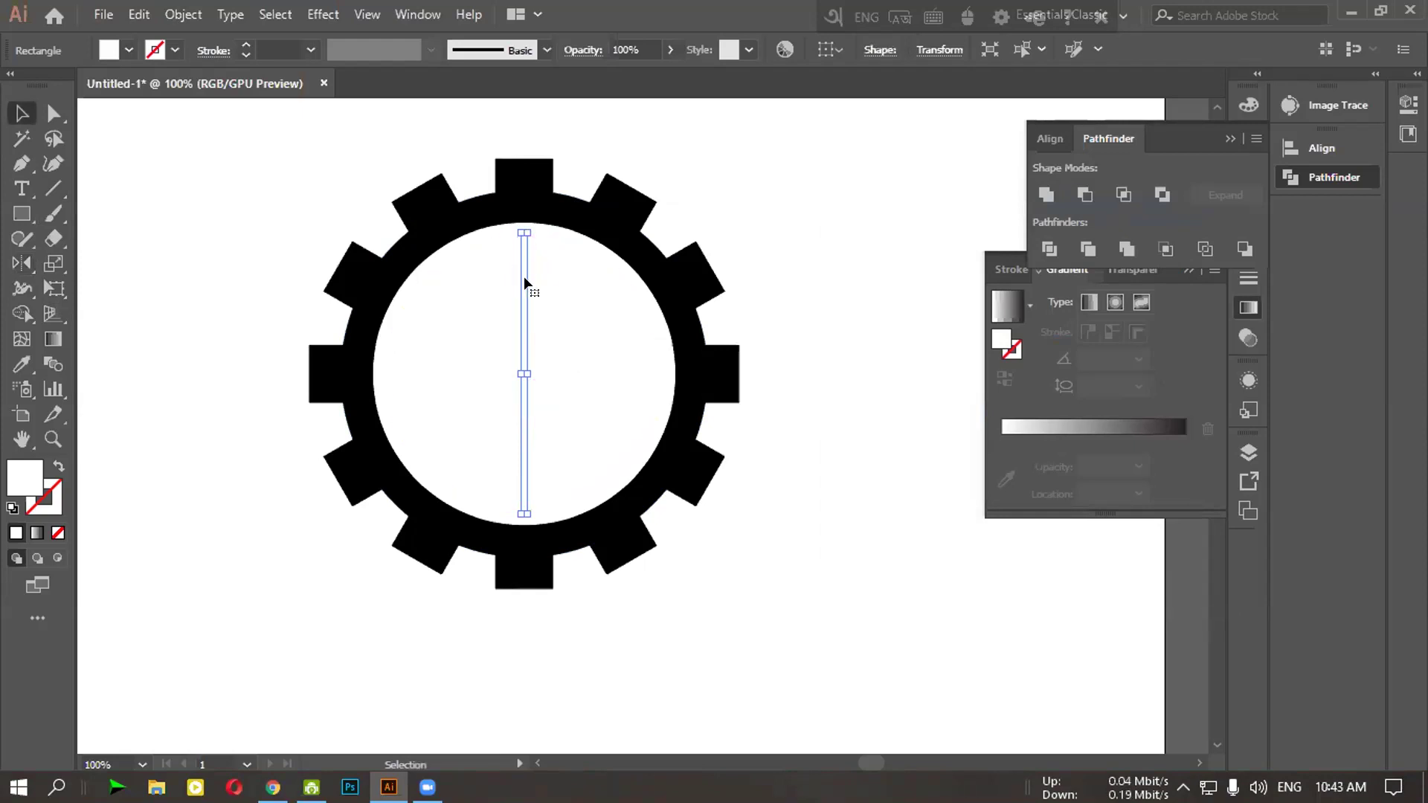
pyautogui.moveTo(527, 289); pyautogui.dragTo(565, 314)
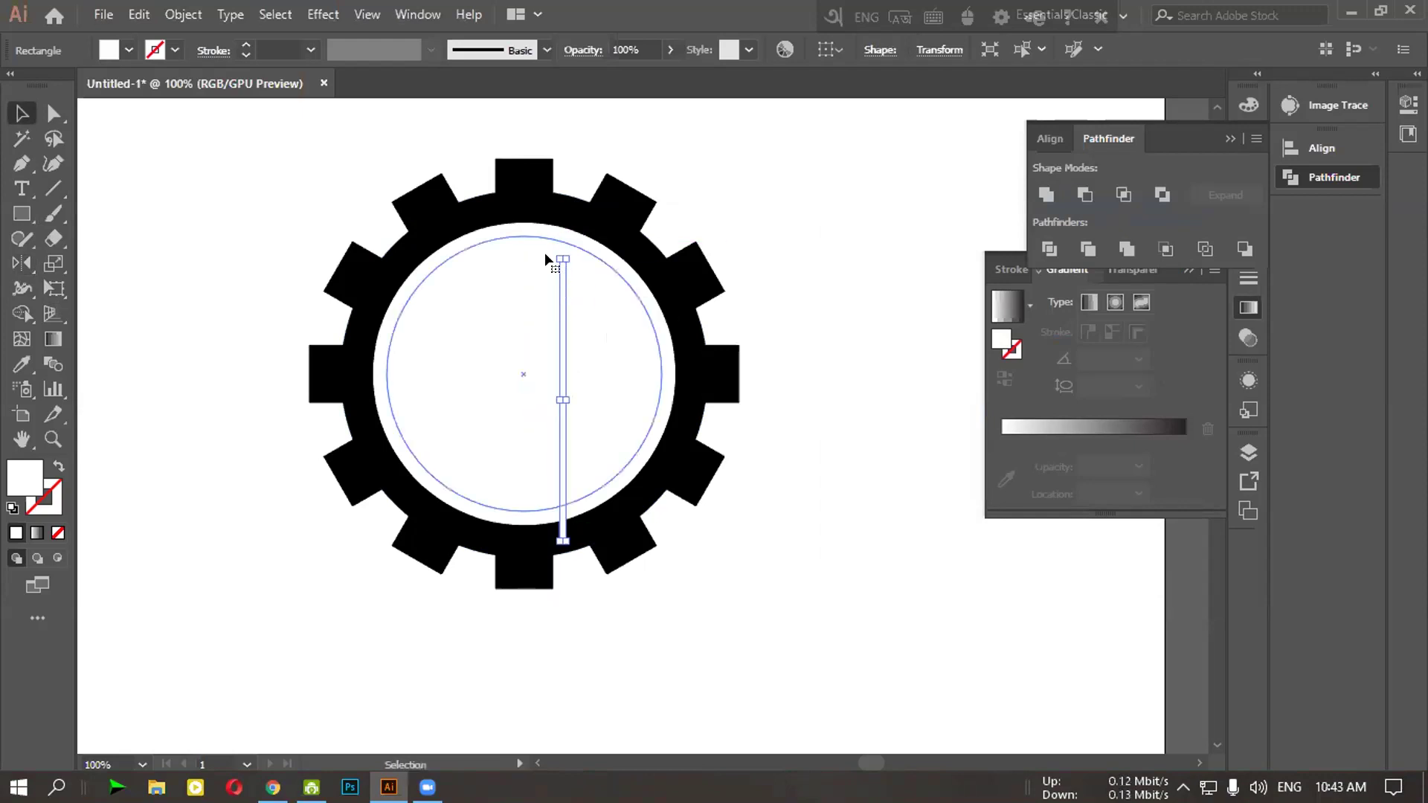
pyautogui.moveTo(546, 251); pyautogui.dragTo(731, 412)
pyautogui.moveTo(544, 395)
pyautogui.mouseDown()
pyautogui.moveTo(494, 376)
pyautogui.moveTo(545, 374)
pyautogui.mouseUp()
pyautogui.click(134, 351)
pyautogui.moveTo(89, 127); pyautogui.dragTo(804, 624)
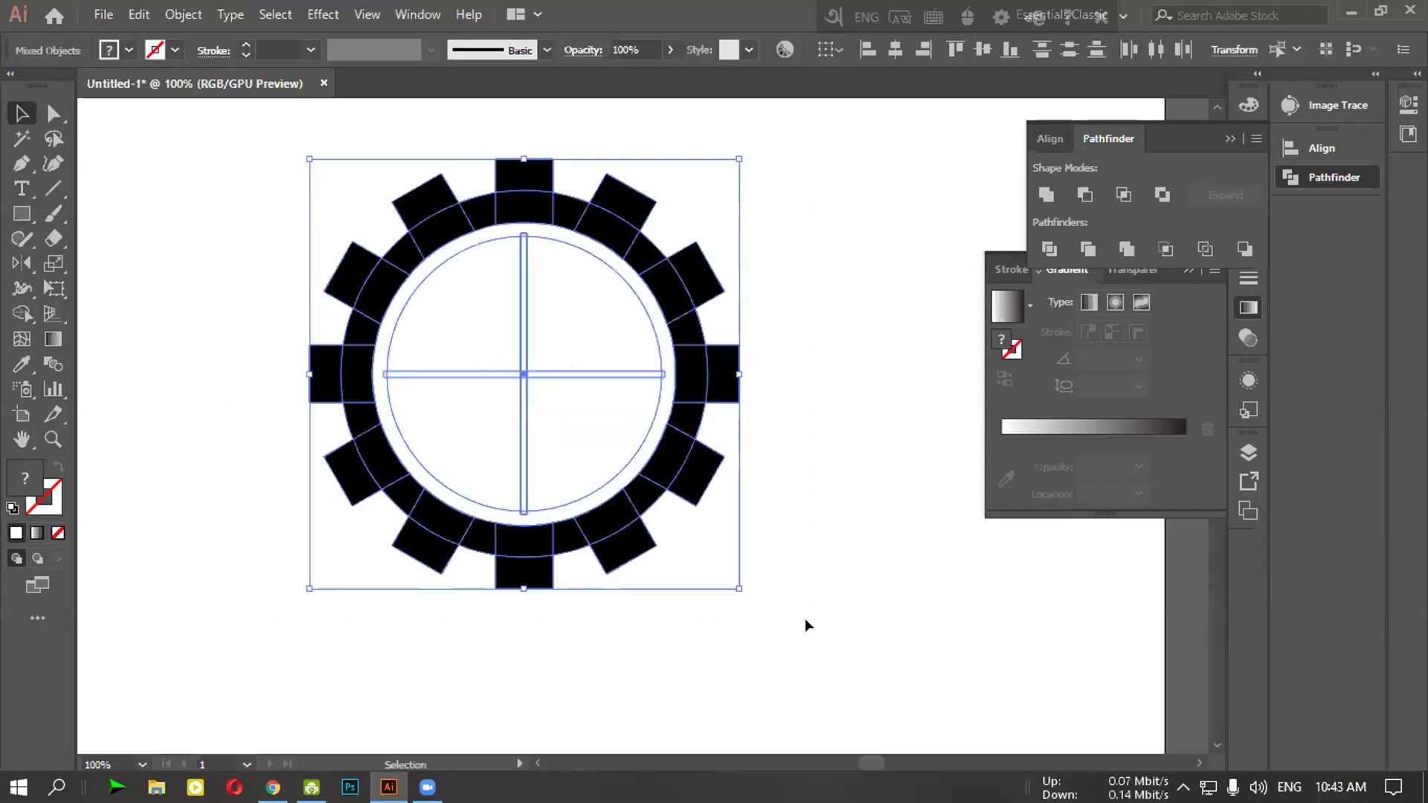
pyautogui.click(805, 618)
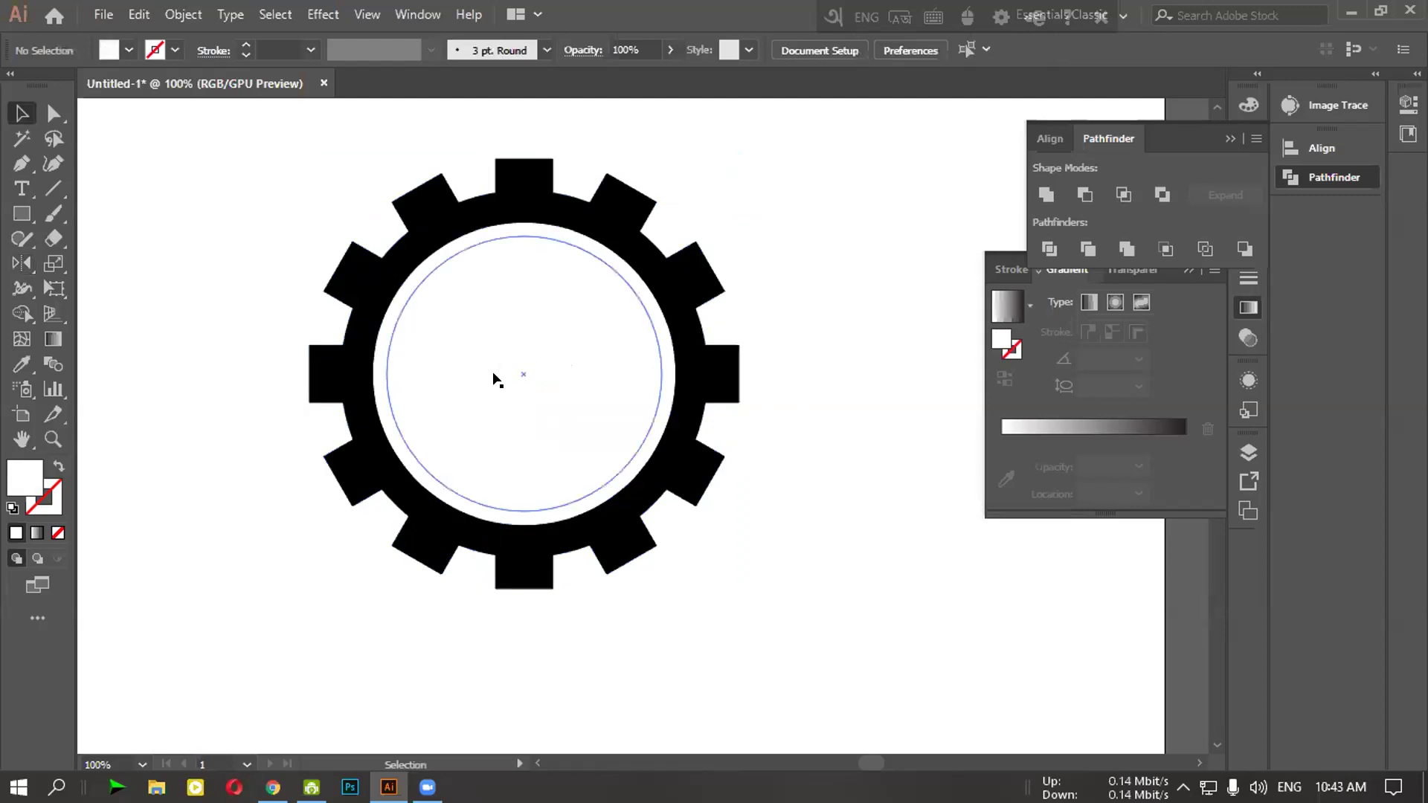
# Select the whole gear and erase the cross's central intersection and both horizontal arms with the Shape Builder
pyautogui.moveTo(209, 193); pyautogui.dragTo(876, 605)
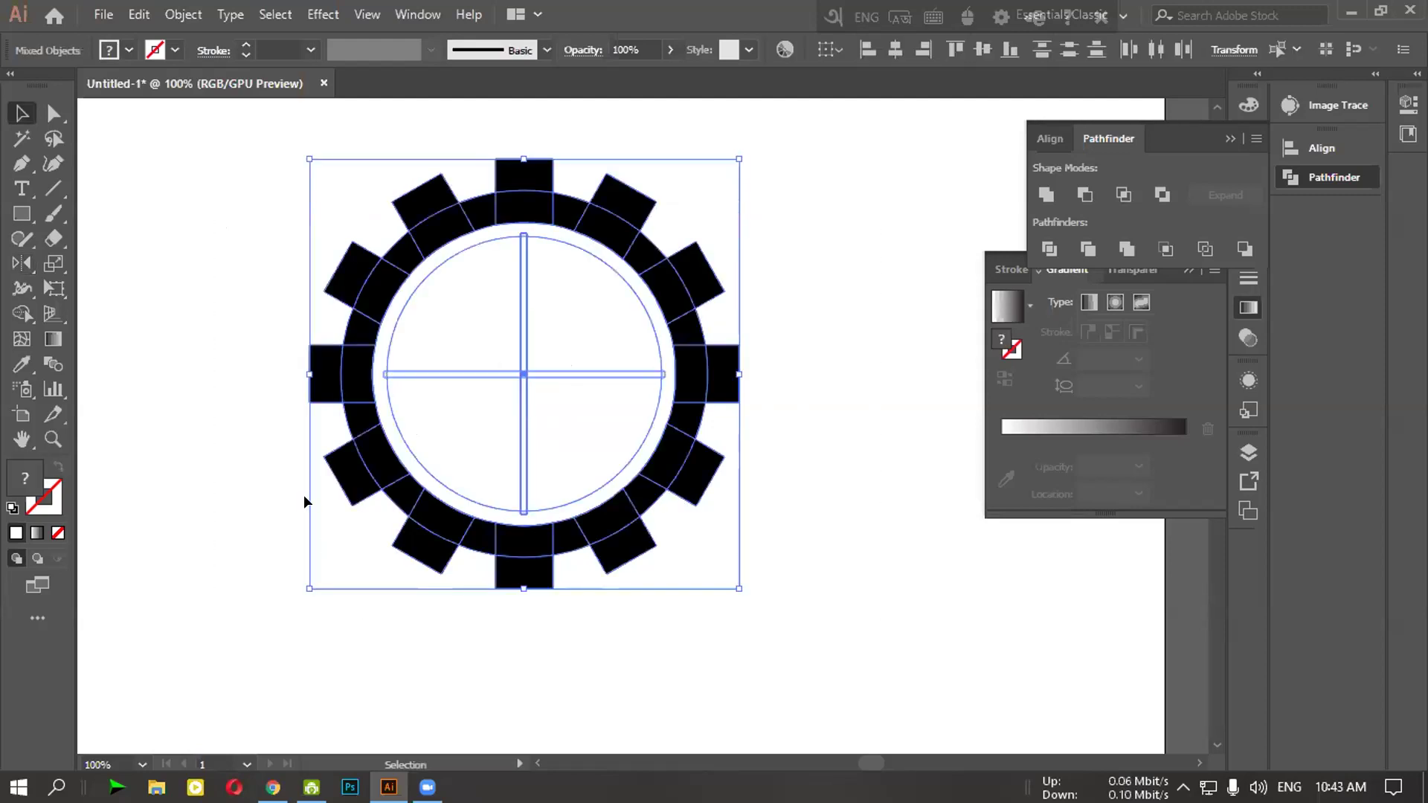
pyautogui.moveTo(20, 315); pyautogui.dragTo(85, 318)
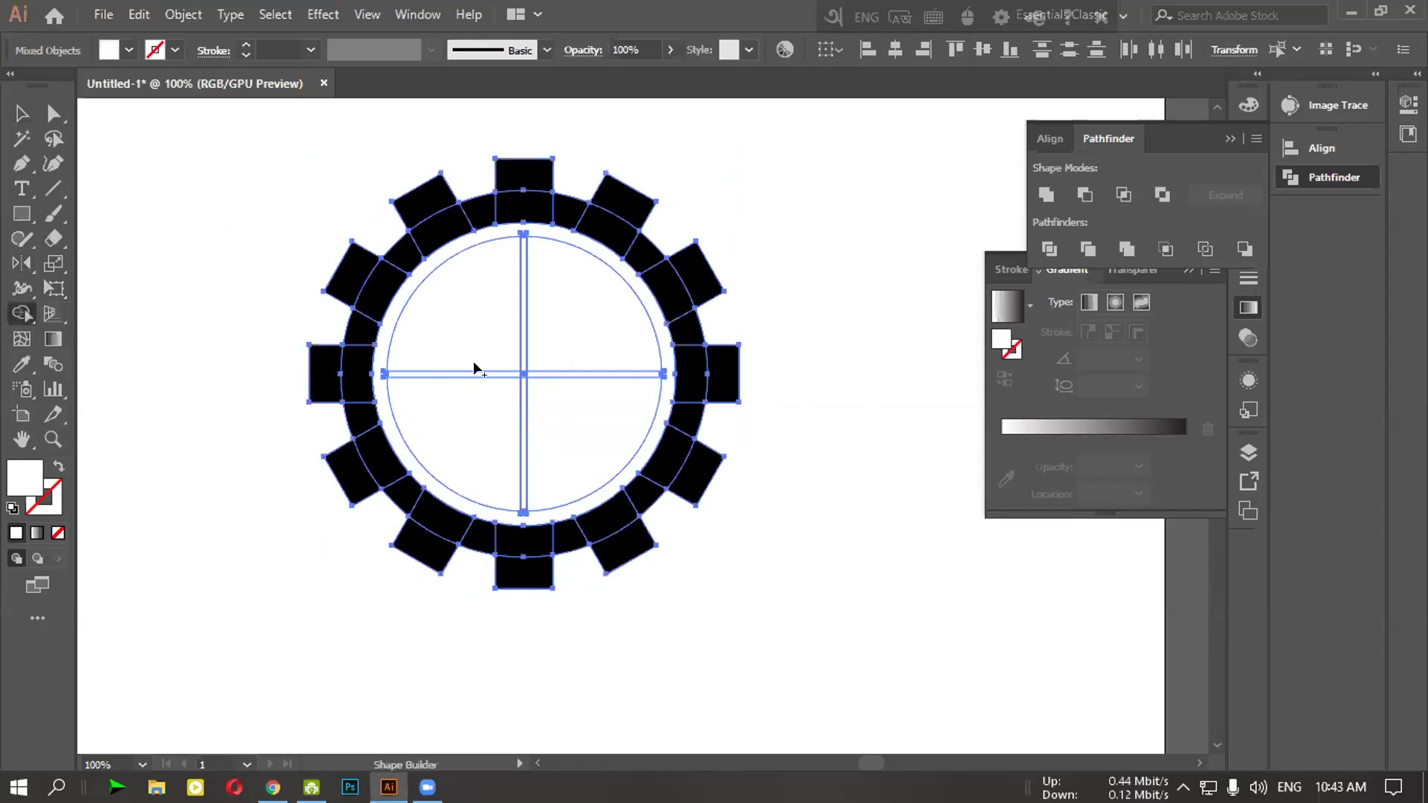
pyautogui.press('alt')
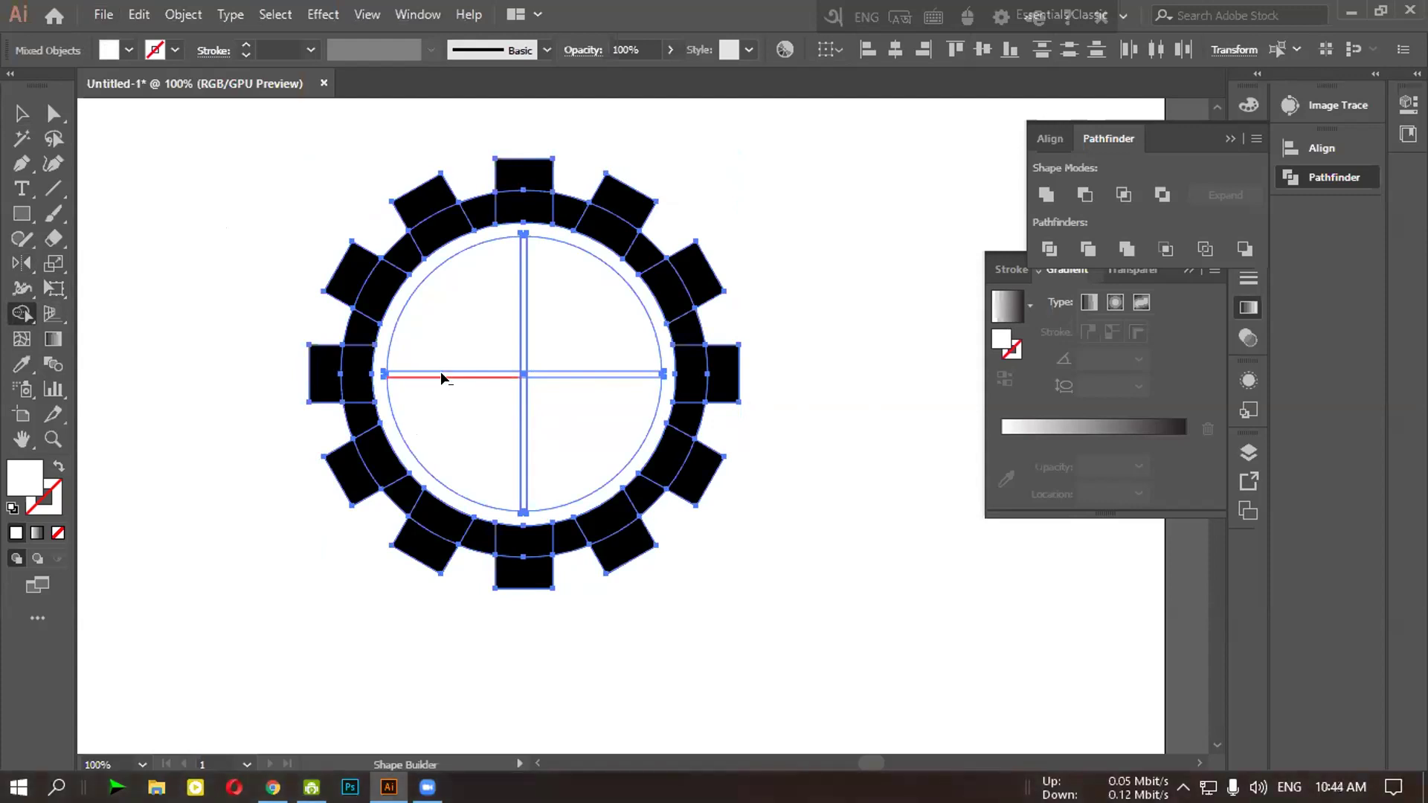
pyautogui.scroll(4, 536, 405)
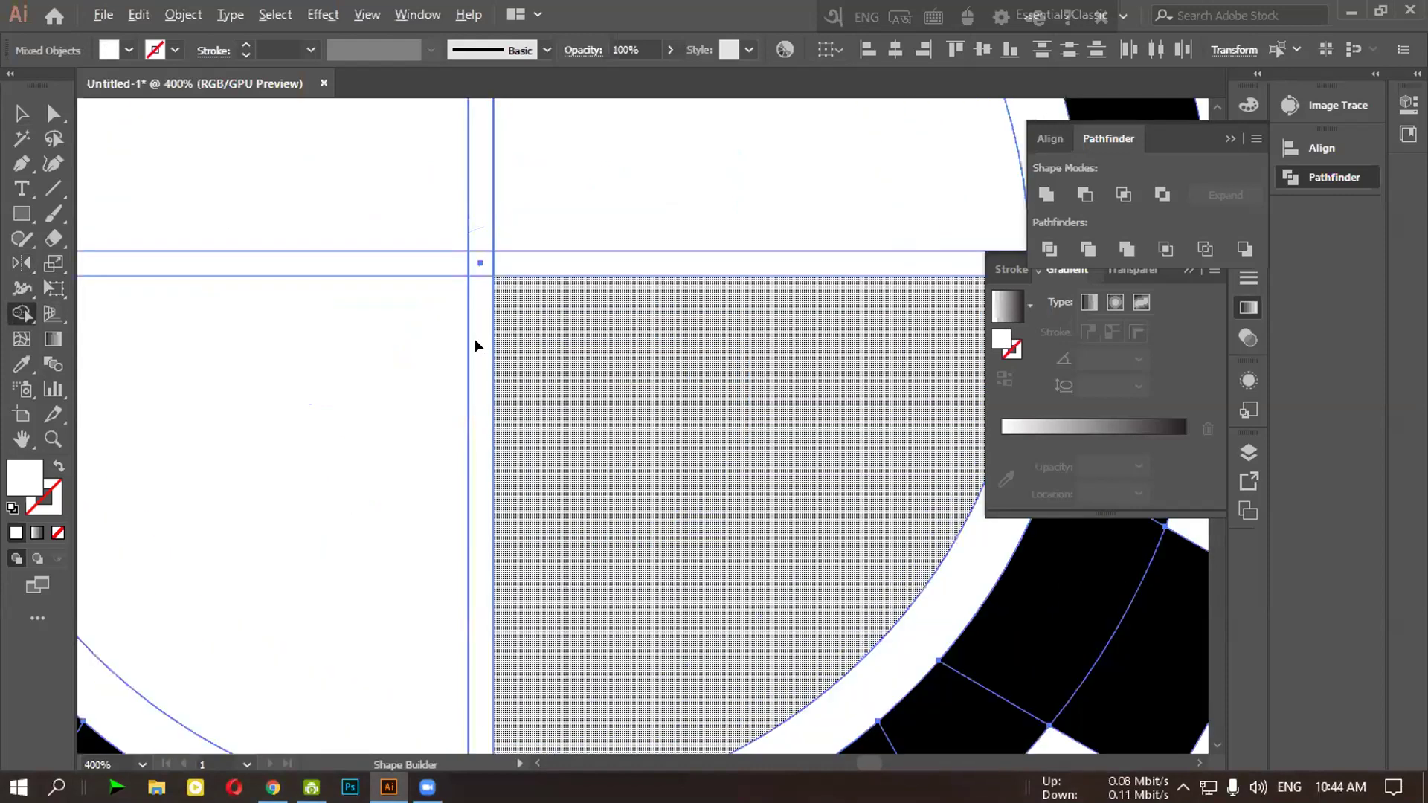
pyautogui.keyDown('alt'); pyautogui.click(480, 263); pyautogui.keyUp('alt')
pyautogui.scroll(-2, 371, 272)
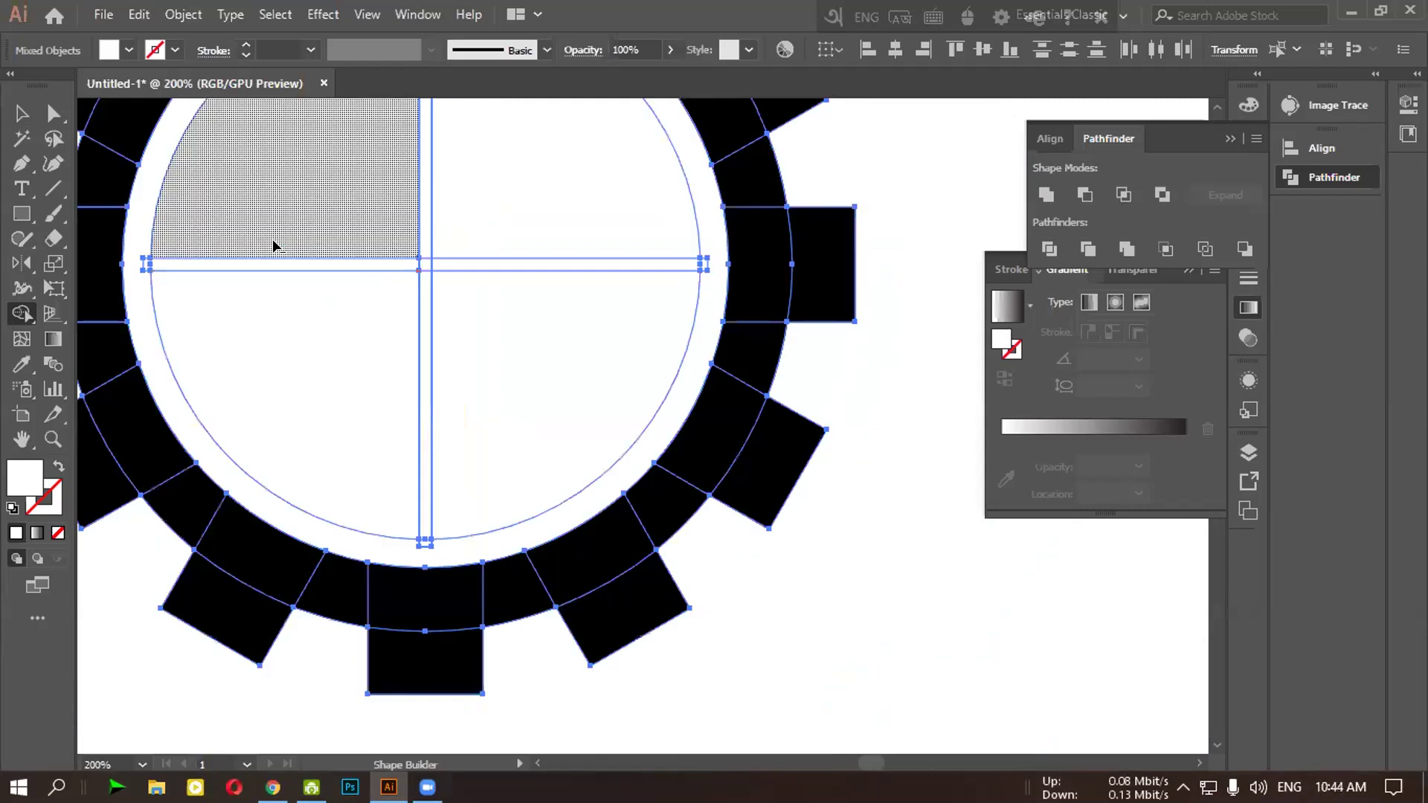
pyautogui.moveTo(188, 262); pyautogui.dragTo(127, 259)
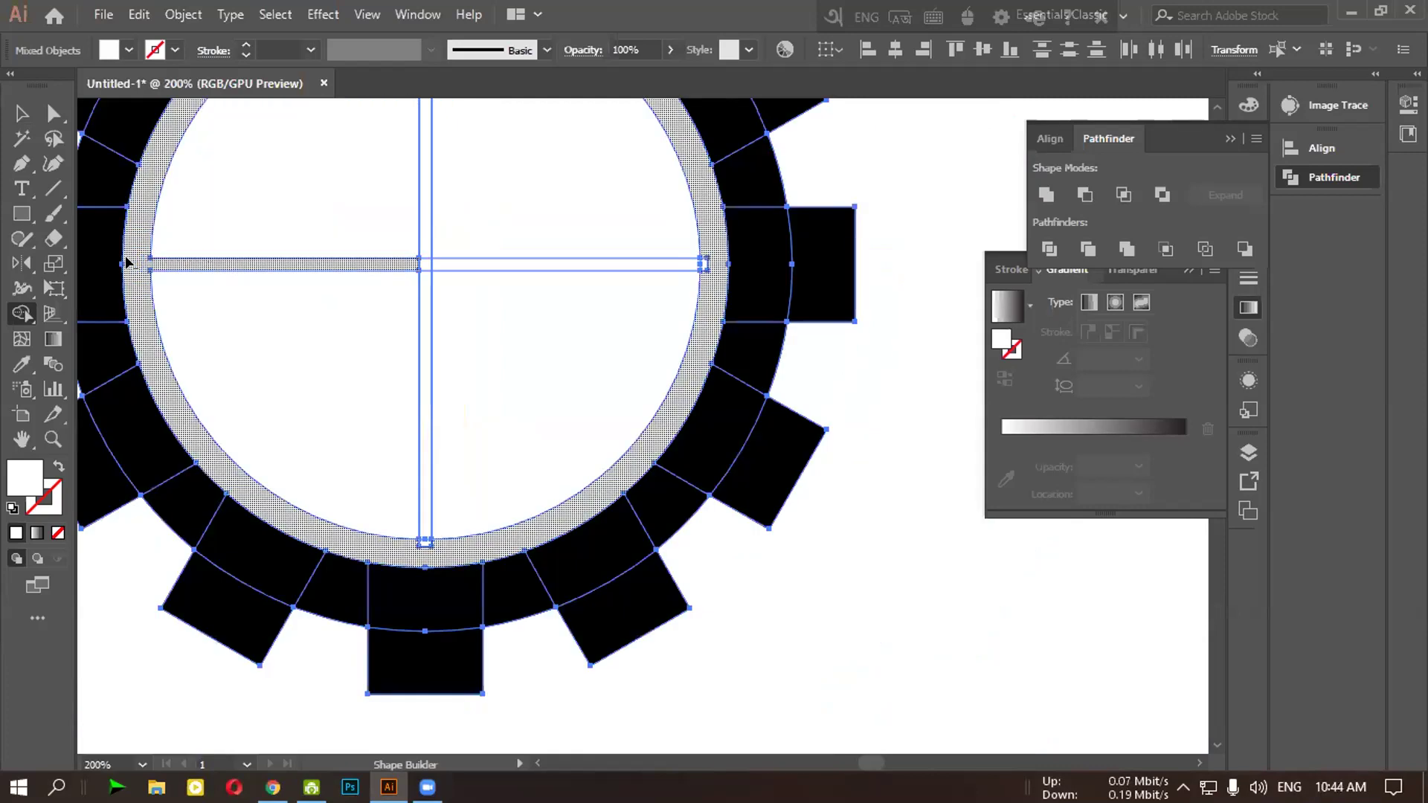
pyautogui.moveTo(394, 265); pyautogui.dragTo(711, 265)
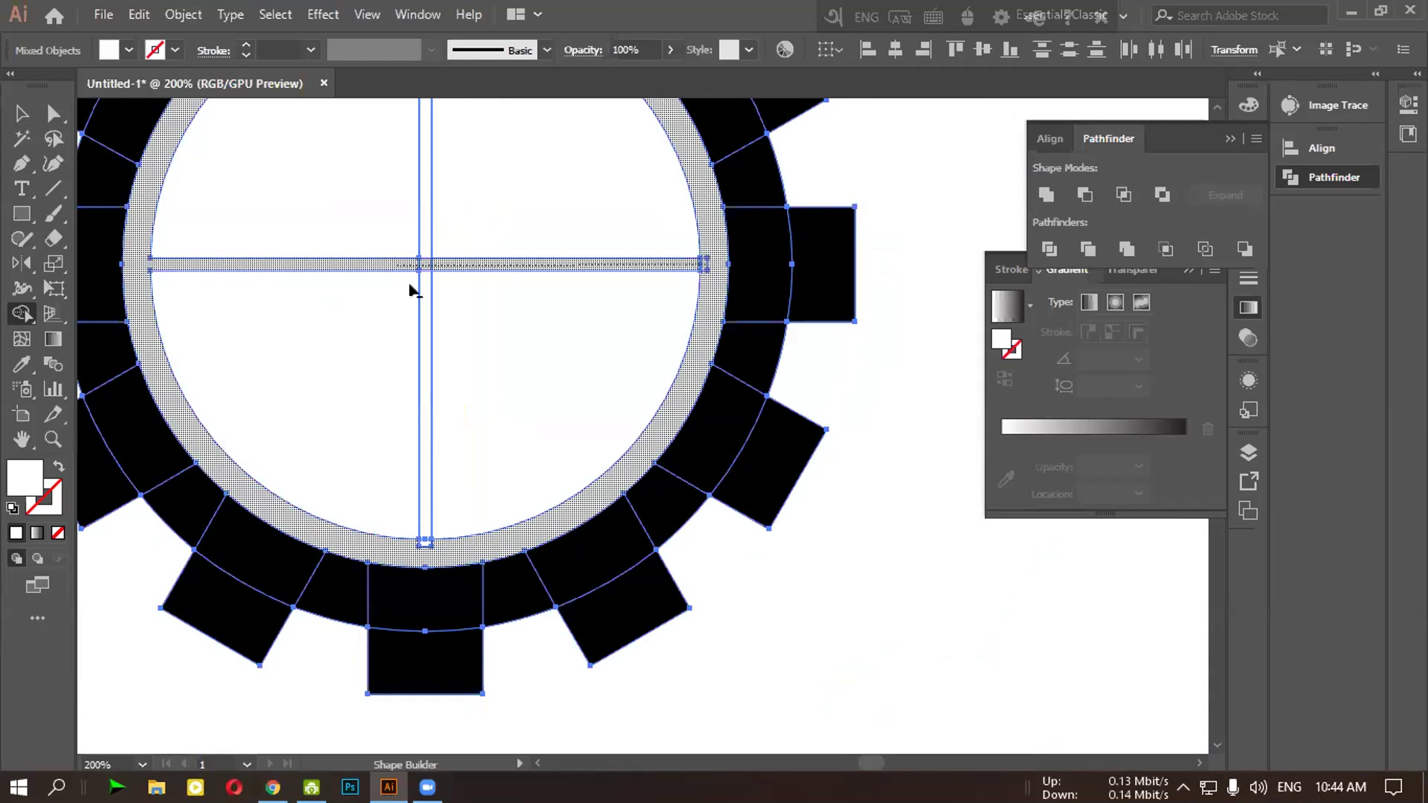
# Erase the cross's upper vertical arm and its end beyond the inner circle, undoing the stray removal in between
pyautogui.scroll(2, 408, 287)
pyautogui.scroll(-4, 409, 287)
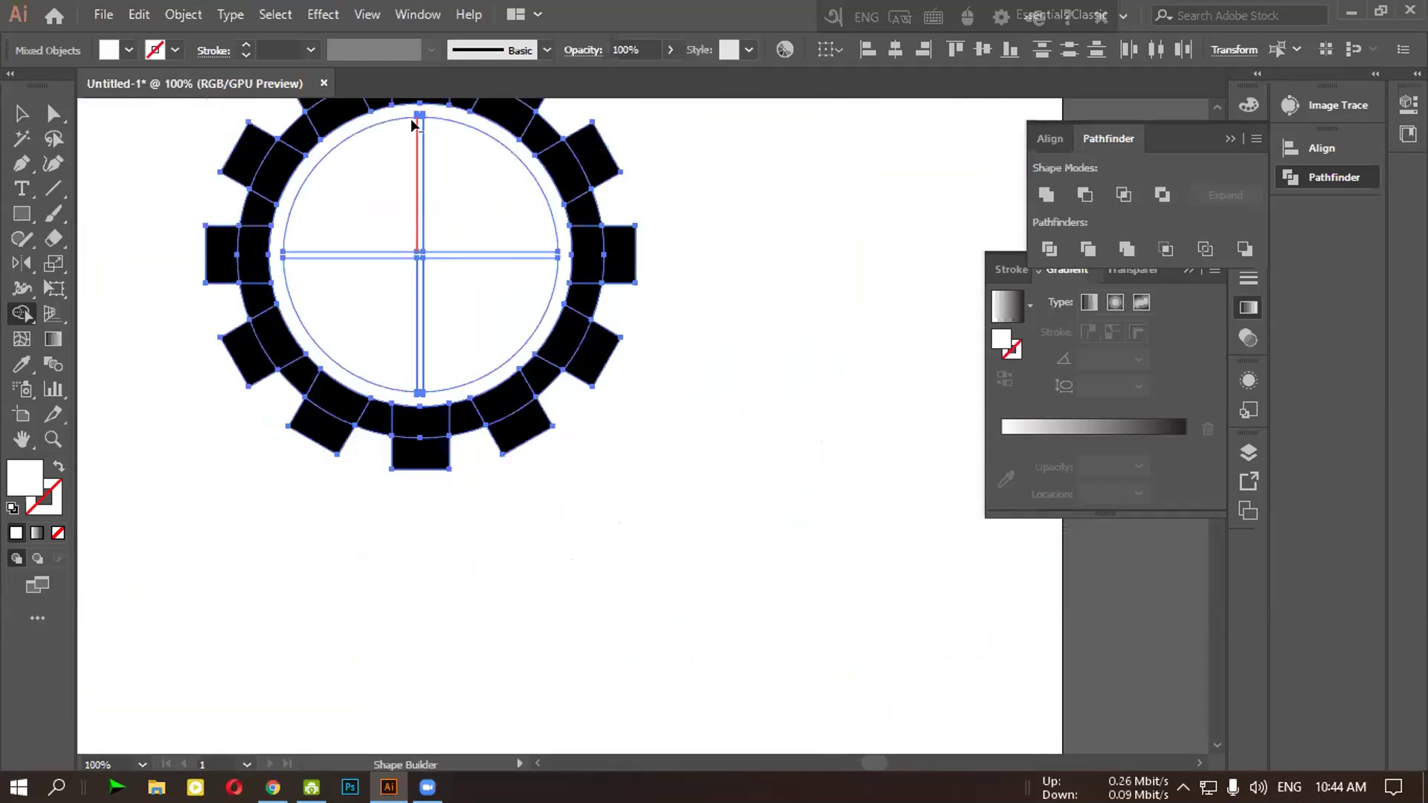
pyautogui.moveTo(415, 114); pyautogui.dragTo(419, 123)
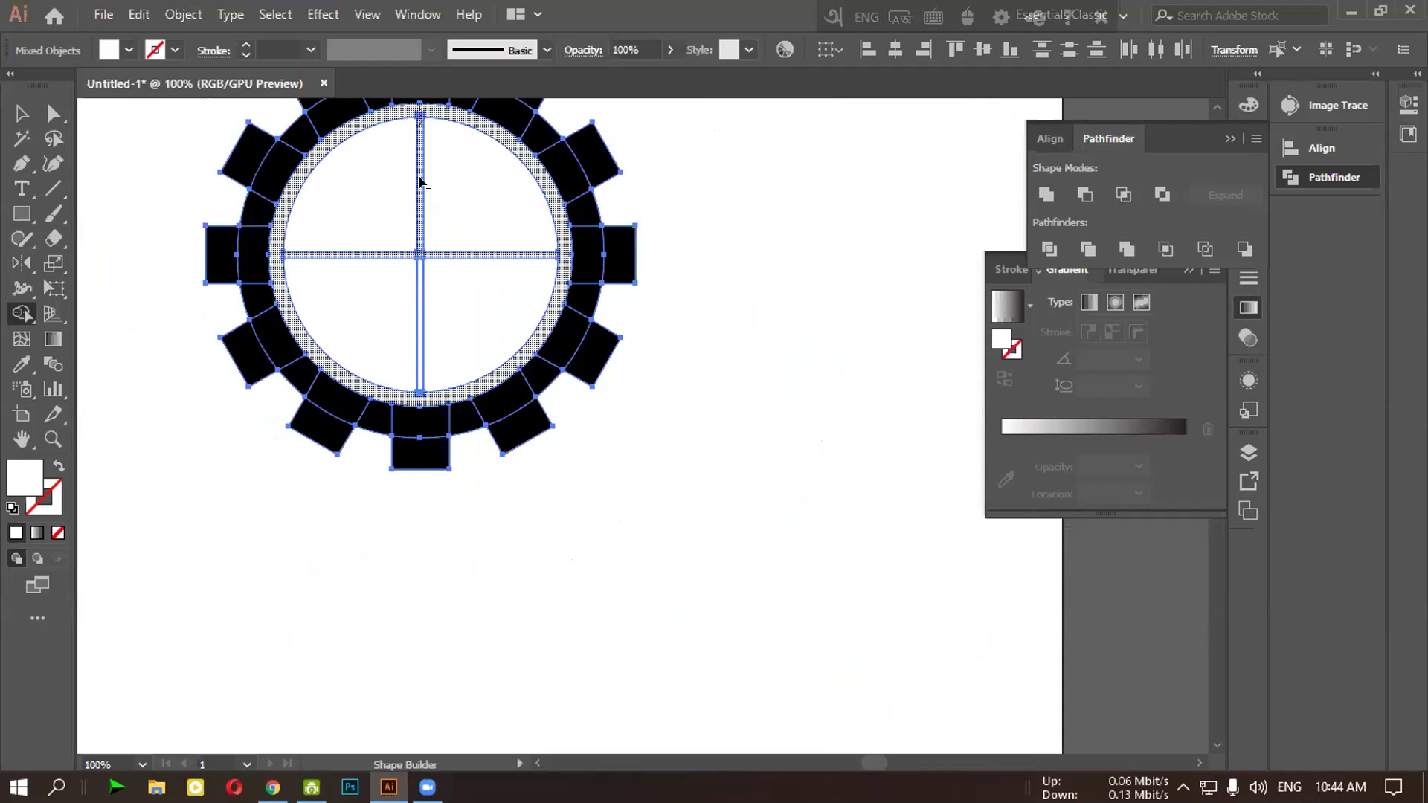
pyautogui.keyDown('alt'); pyautogui.click(411, 144); pyautogui.keyUp('alt')
pyautogui.hotkey('ctrl', 'z')
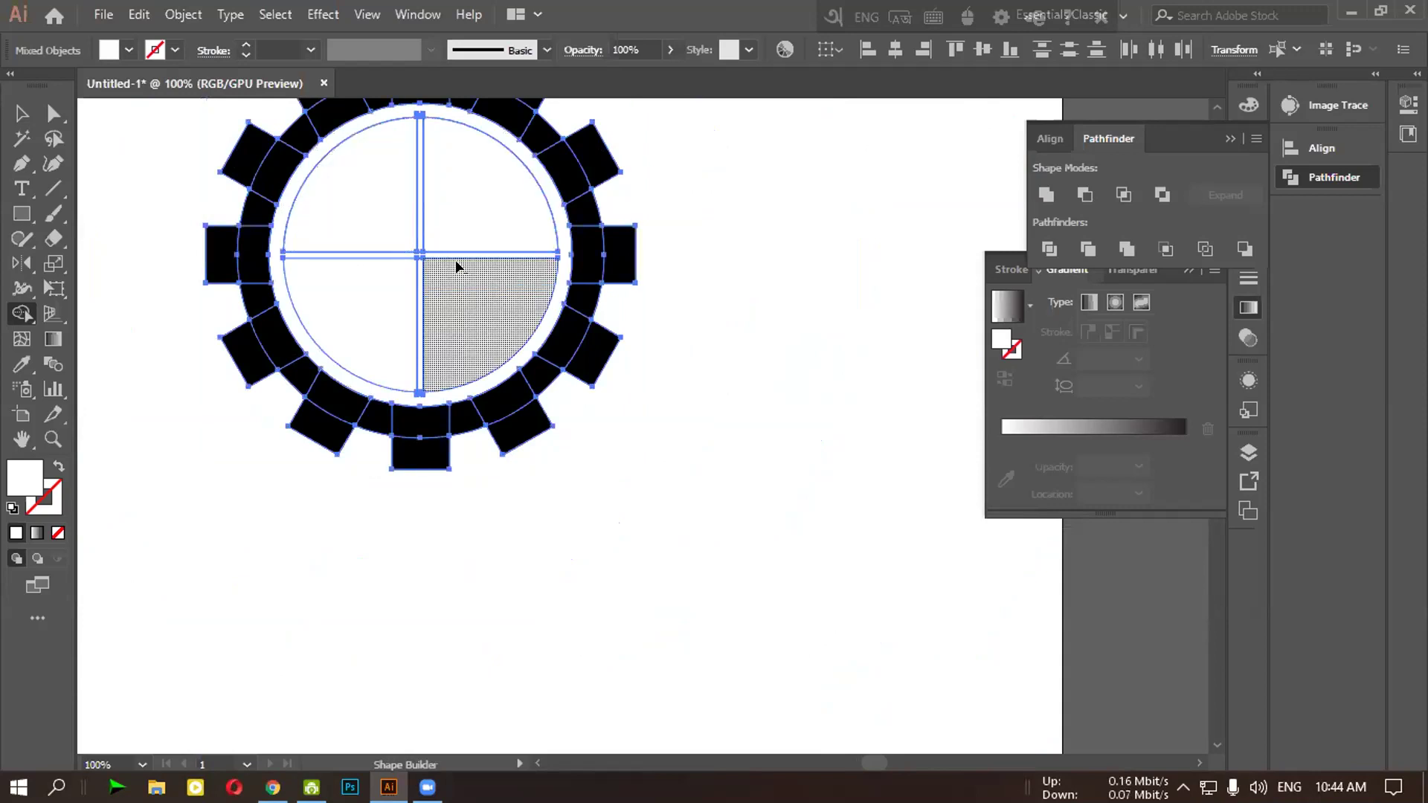
pyautogui.scroll(3, 457, 262)
pyautogui.hotkey('alt', 'space')
pyautogui.press('Escape')
pyautogui.scroll(5, 444, 183)
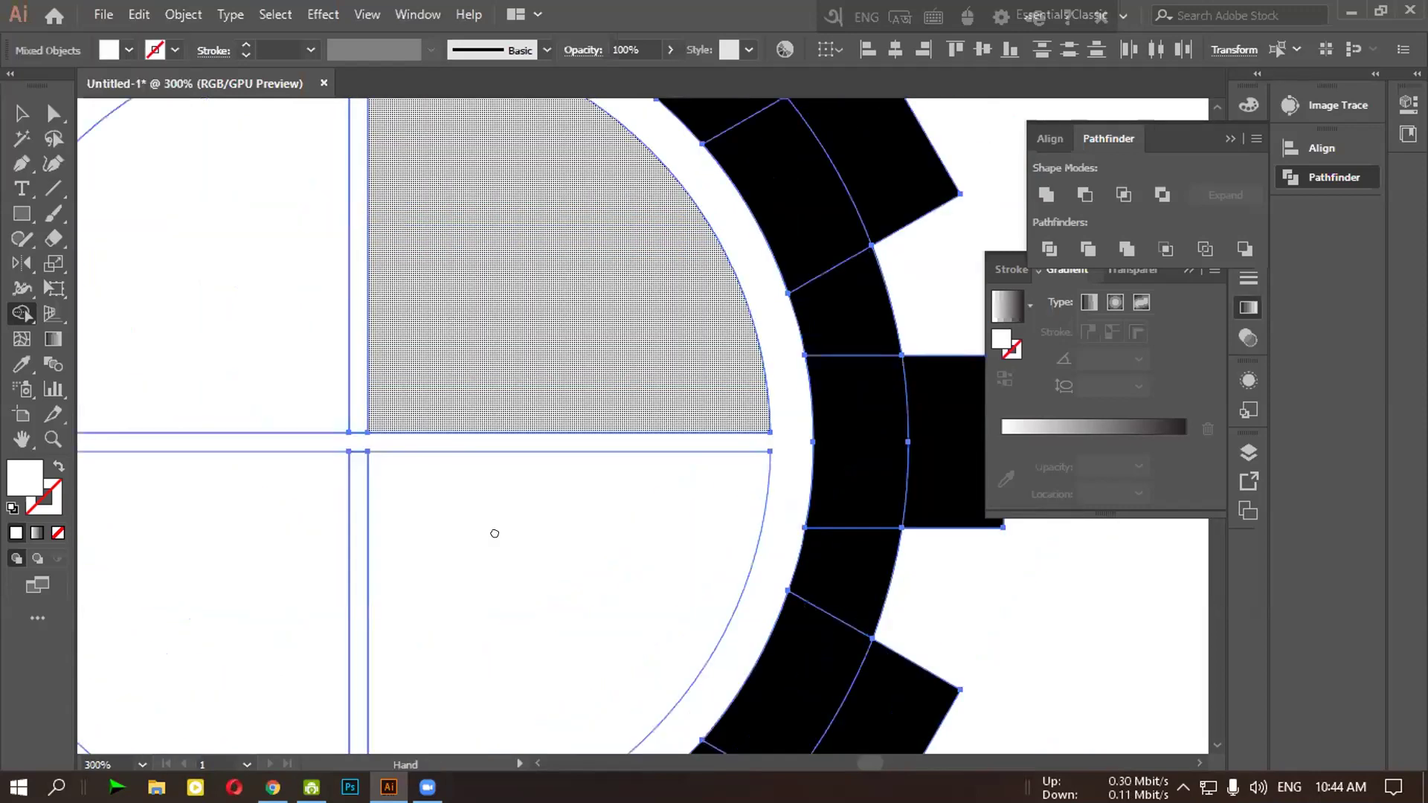
pyautogui.hscroll(-2, 373, 310)
pyautogui.moveTo(357, 175)
pyautogui.mouseDown()
pyautogui.moveTo(423, 163)
pyautogui.moveTo(431, 226)
pyautogui.mouseUp()
pyautogui.scroll(-3, 525, 502)
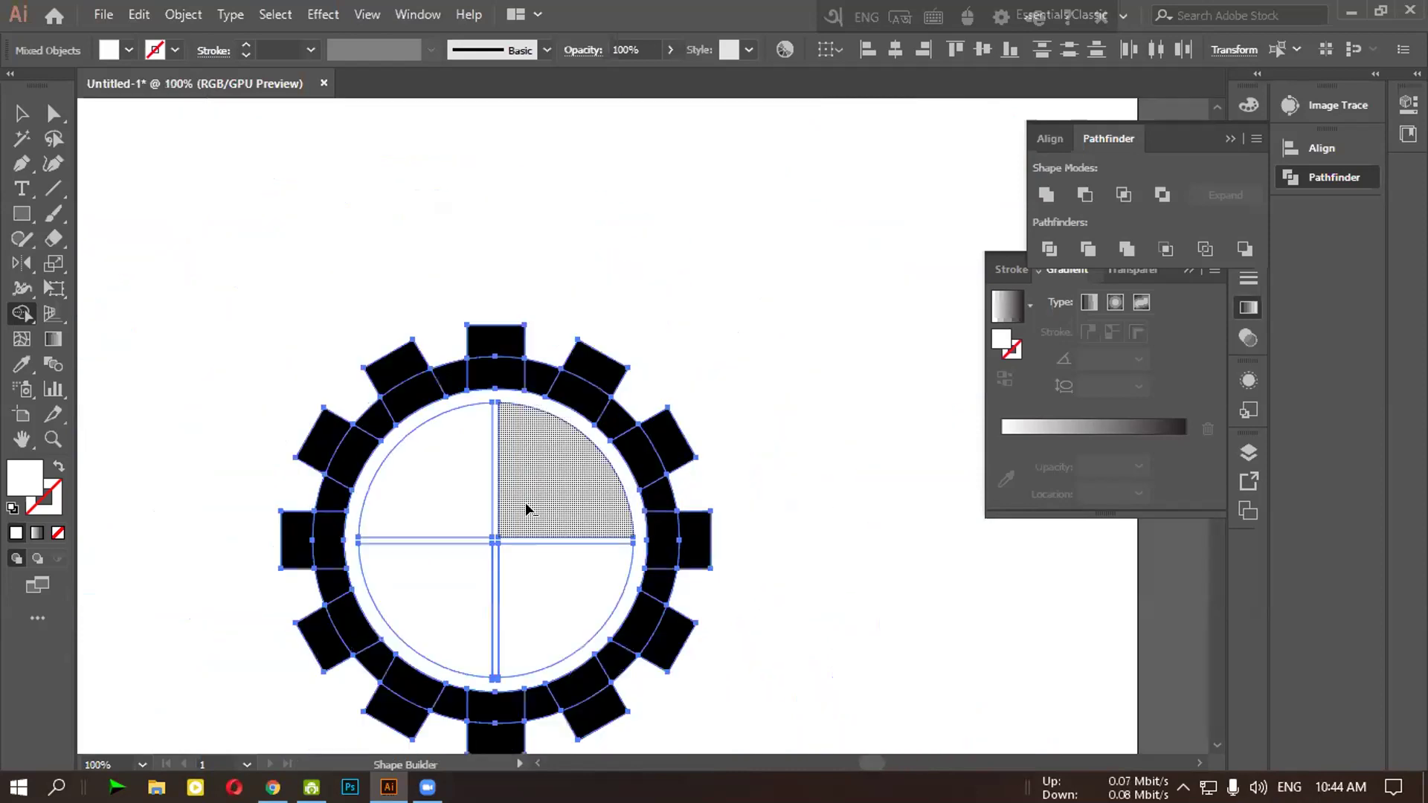
pyautogui.scroll(2, 525, 502)
pyautogui.hotkey('alt', 'space')
pyautogui.press('Down')
pyautogui.press('Down')
pyautogui.press('Down')
pyautogui.press('Return')
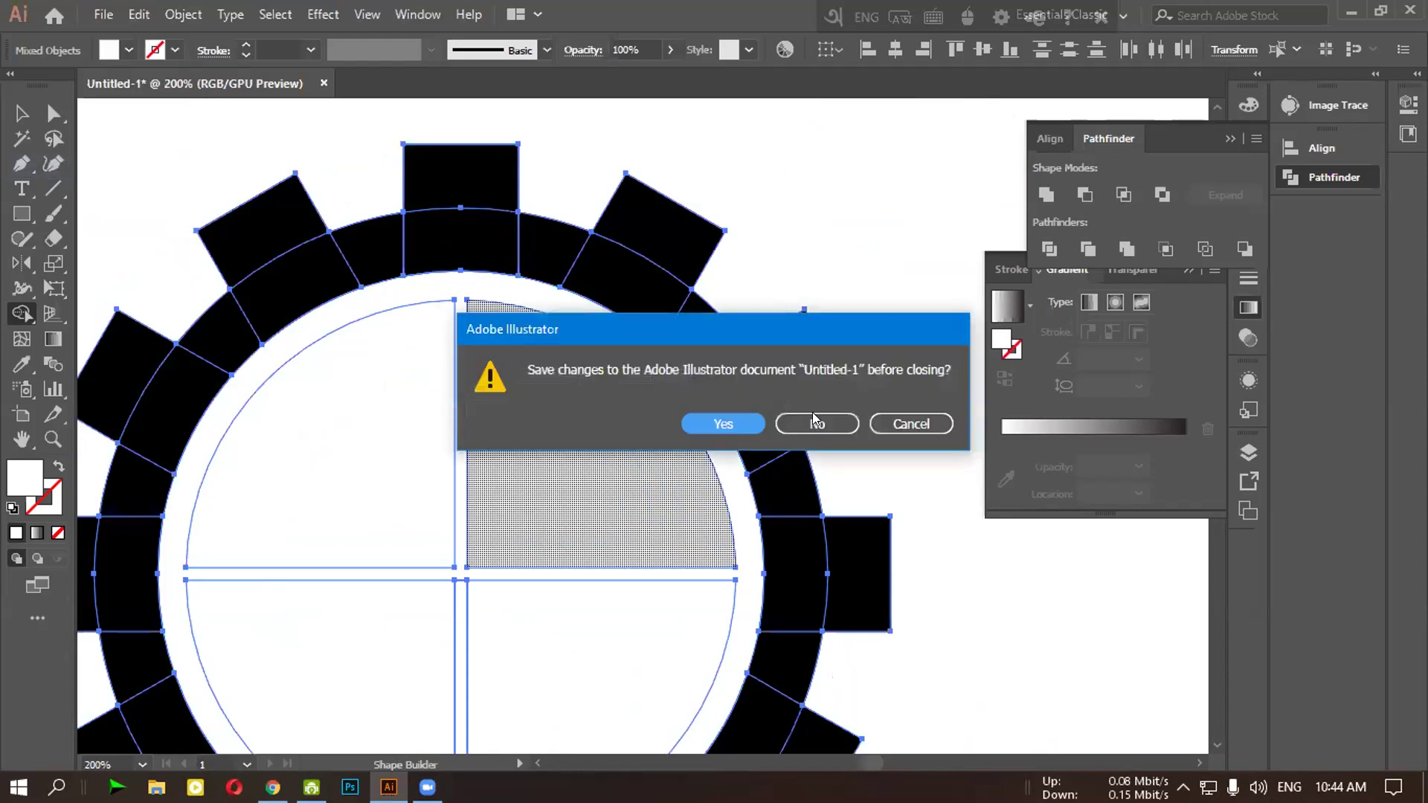
pyautogui.click(912, 425)
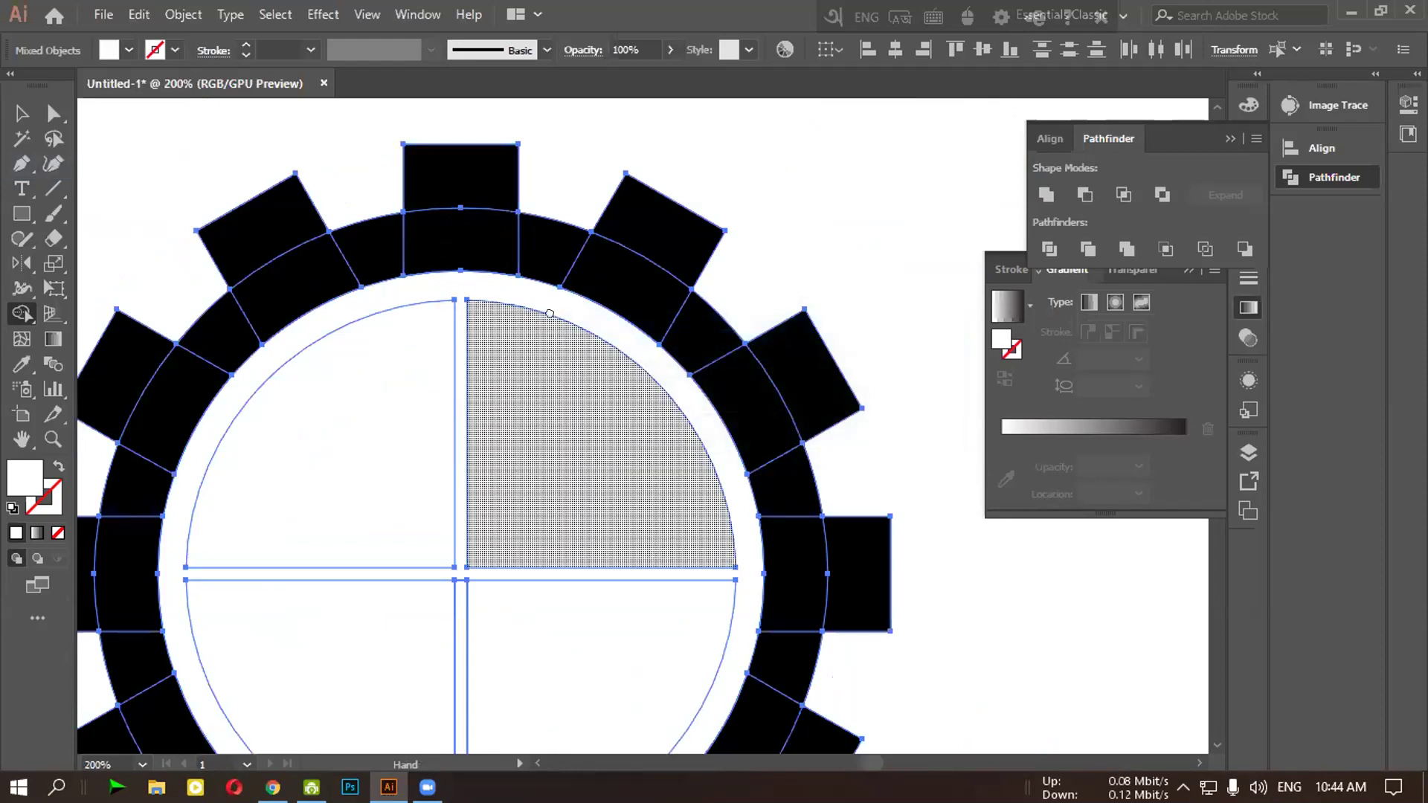
pyautogui.moveTo(552, 633); pyautogui.dragTo(510, 458)
pyautogui.hotkey('alt', 'space')
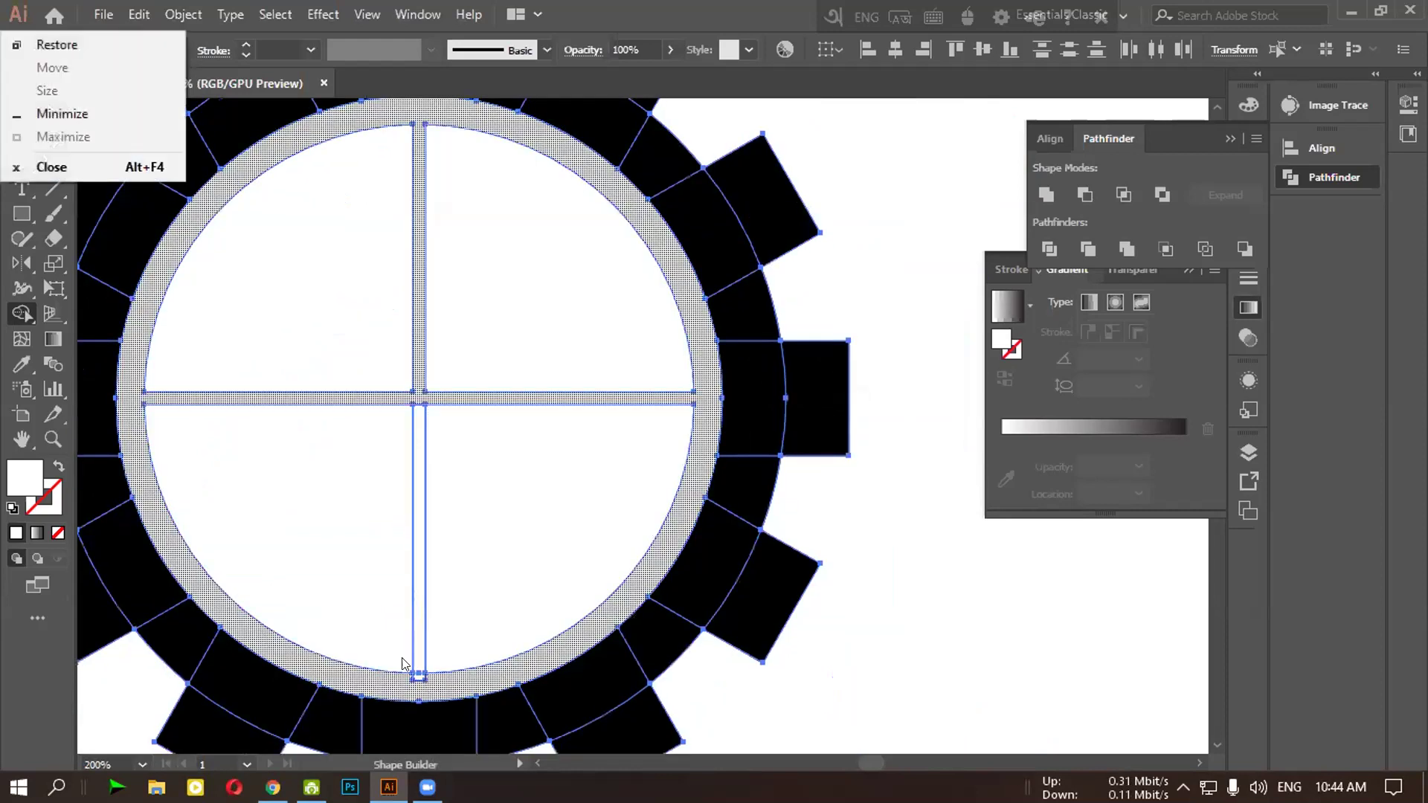
pyautogui.click(69, 167)
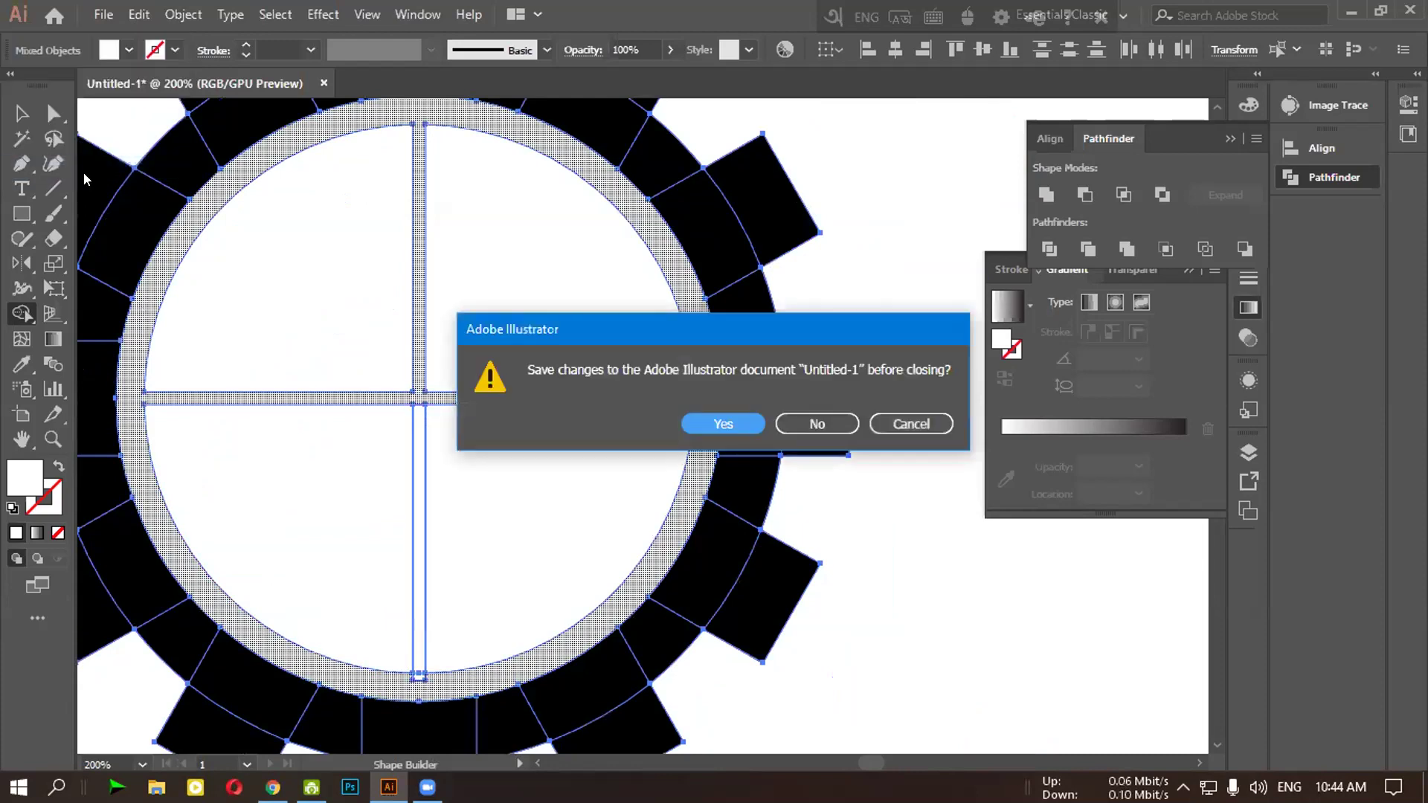
pyautogui.click(904, 426)
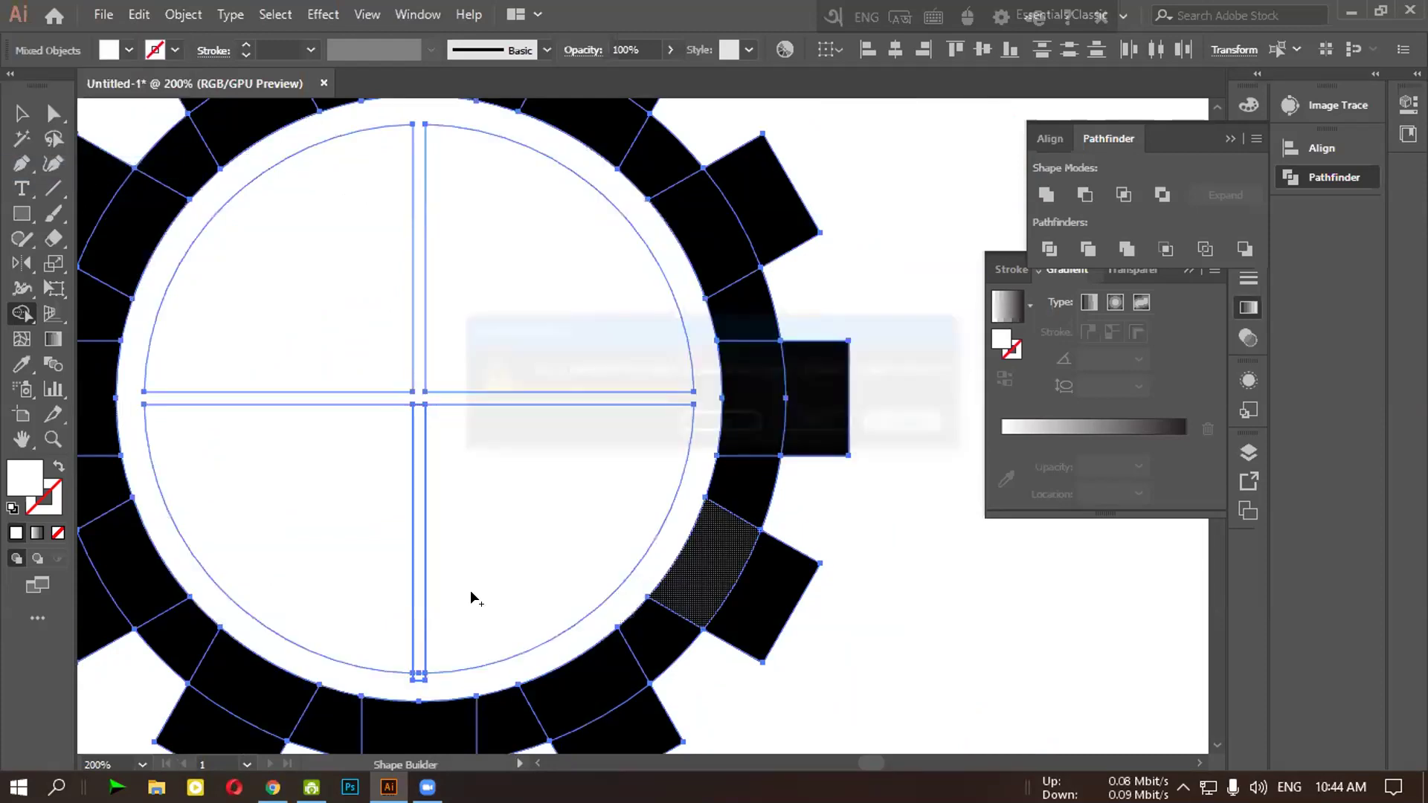
# Erase the cross's lower vertical arm and its end beyond the inner circle with the Shape Builder, then deselect everything
pyautogui.scroll(-2, 446, 593)
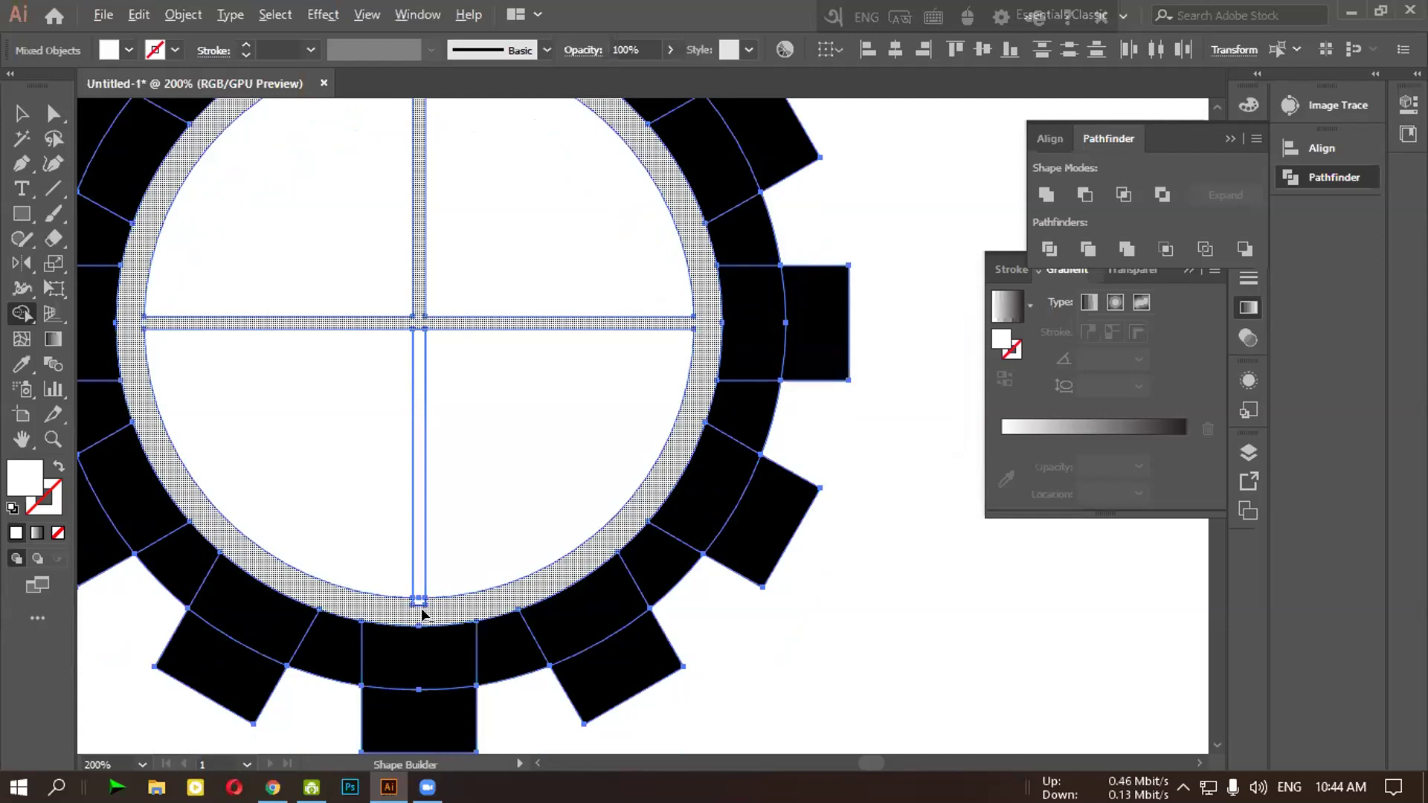
pyautogui.moveTo(420, 607); pyautogui.dragTo(417, 597)
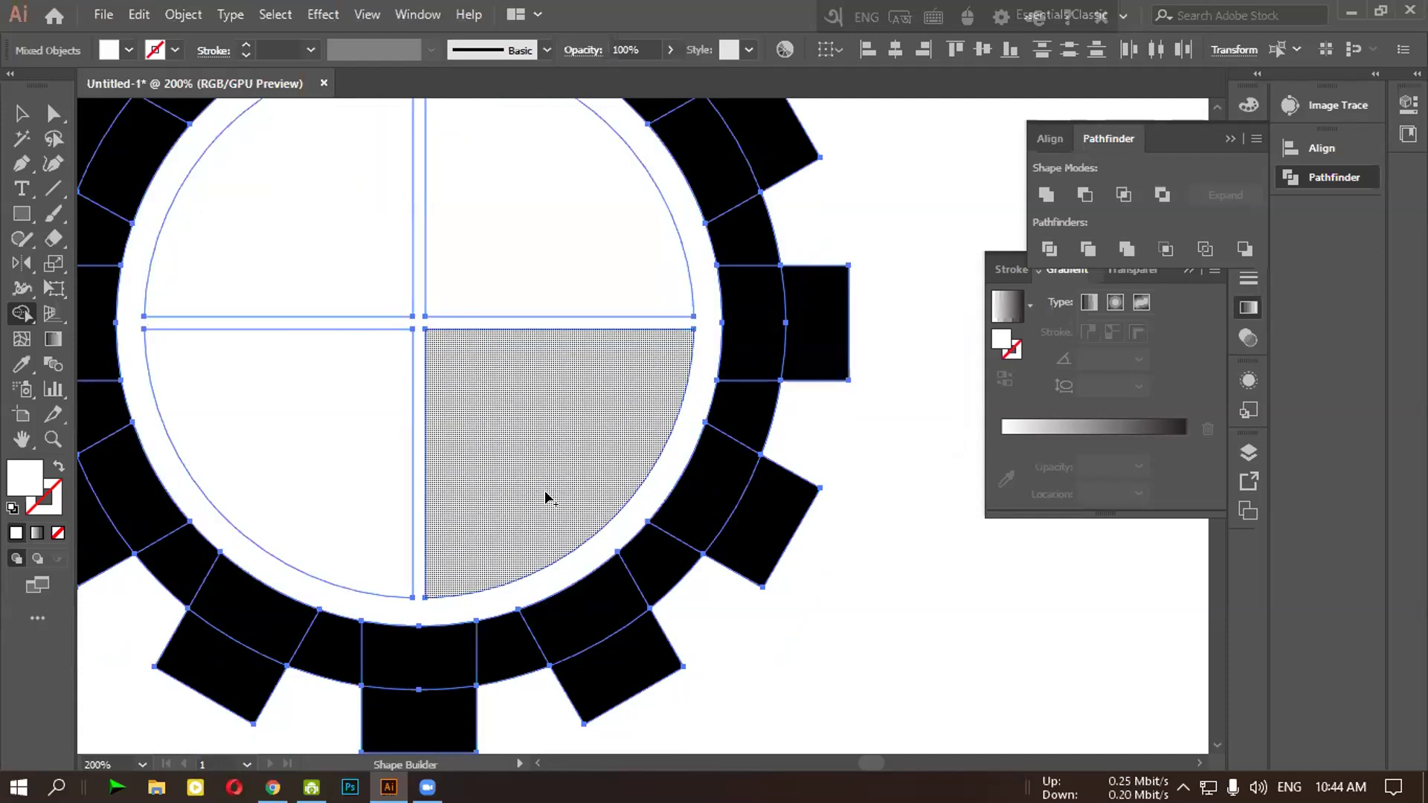
pyautogui.scroll(-3, 545, 490)
pyautogui.press('v')
pyautogui.click(224, 145)
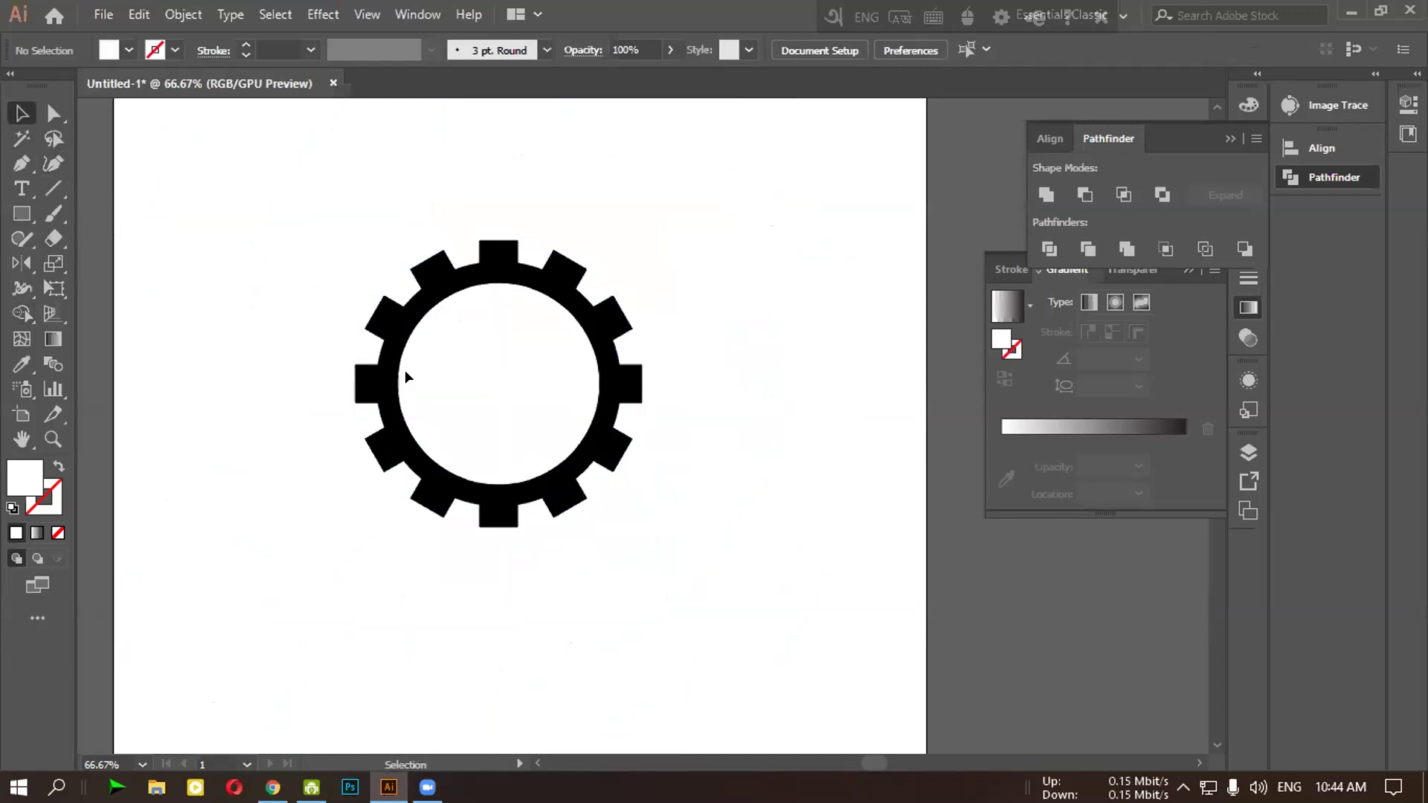
# Select the whole artwork to check the circle's four quarters, leaving everything deselected
pyautogui.hotkey('ctrl', 'a')
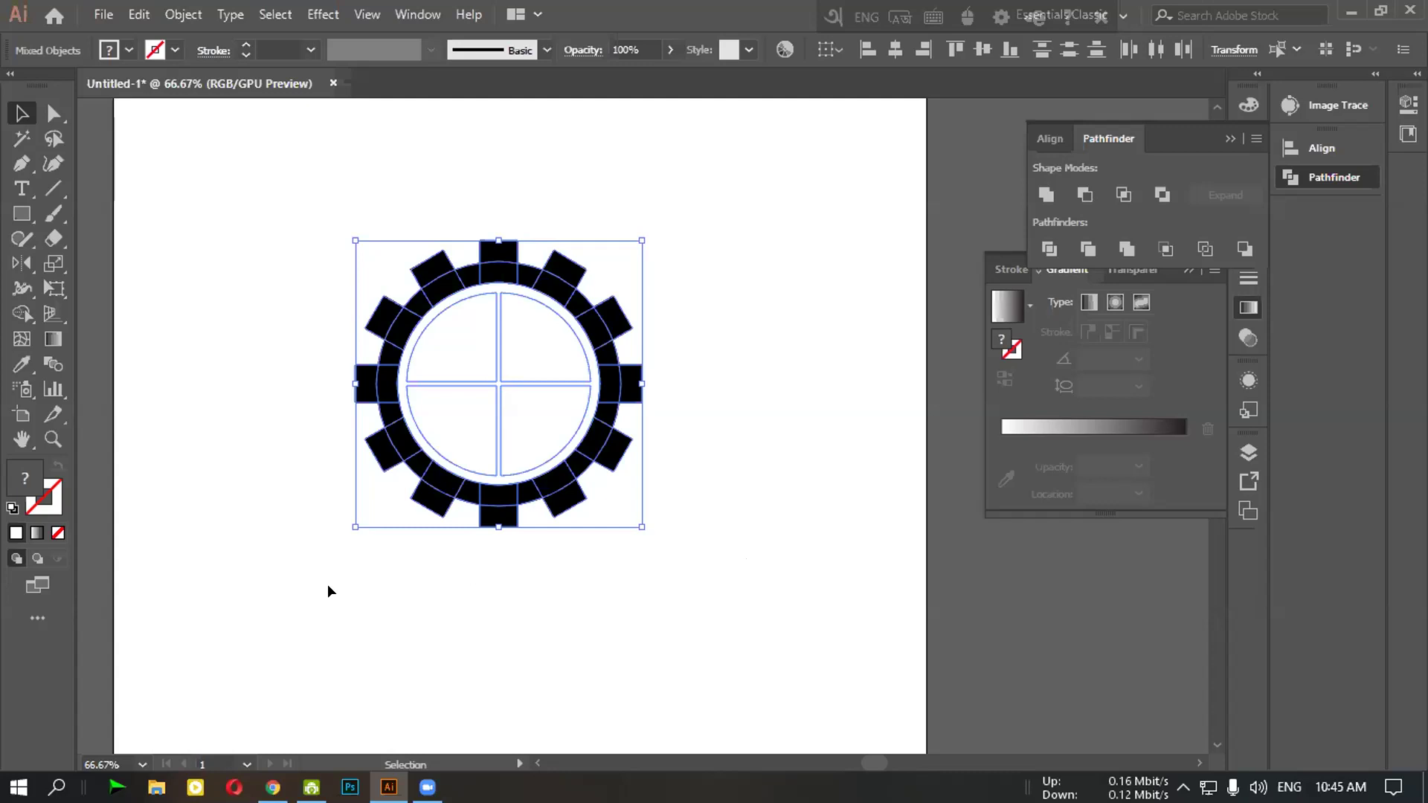
pyautogui.click(307, 545)
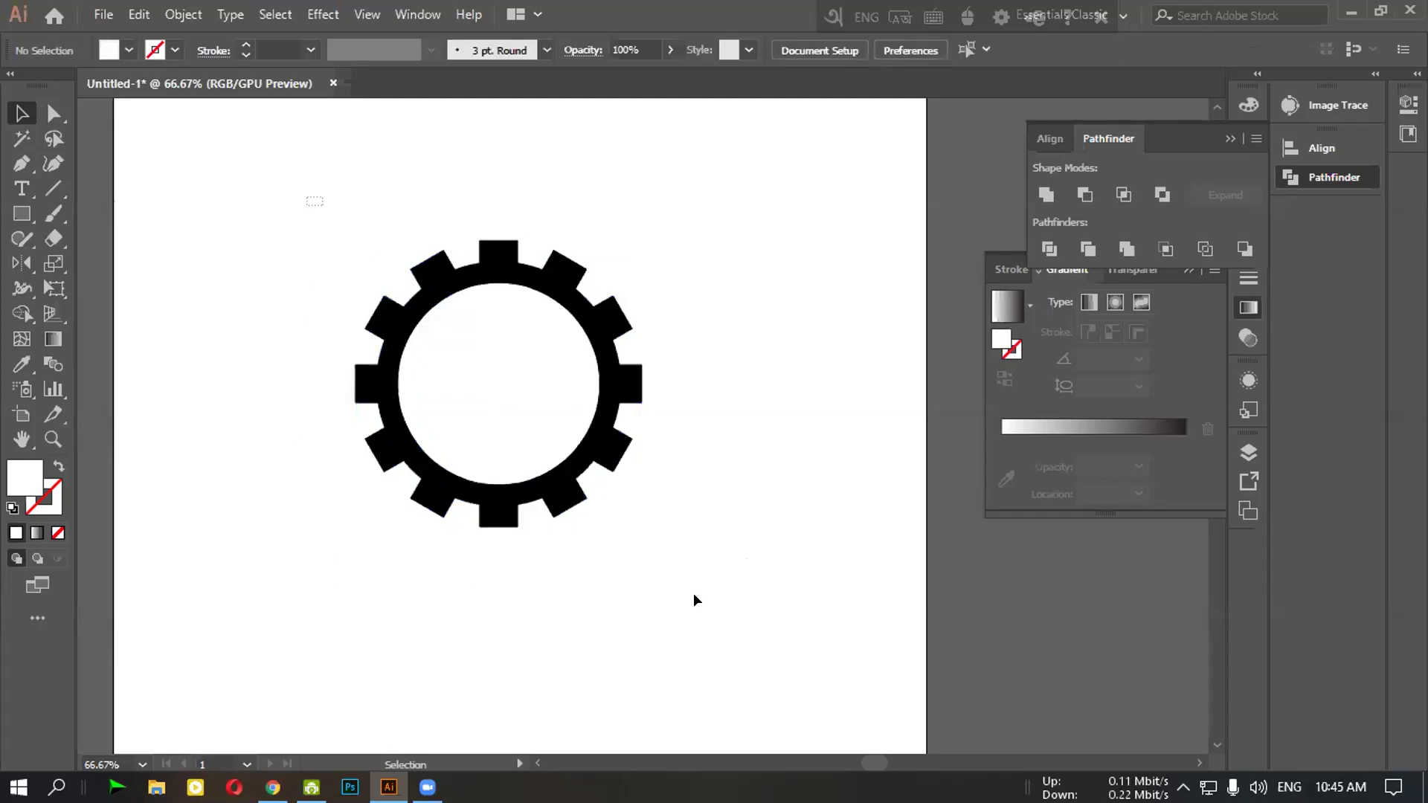
pyautogui.moveTo(696, 599); pyautogui.dragTo(703, 621)
pyautogui.click(433, 711)
# Switch to Chrome, review the "stem logo png" image results and open Shutterstock's vector search in a new browser tab
pyautogui.click(273, 787)
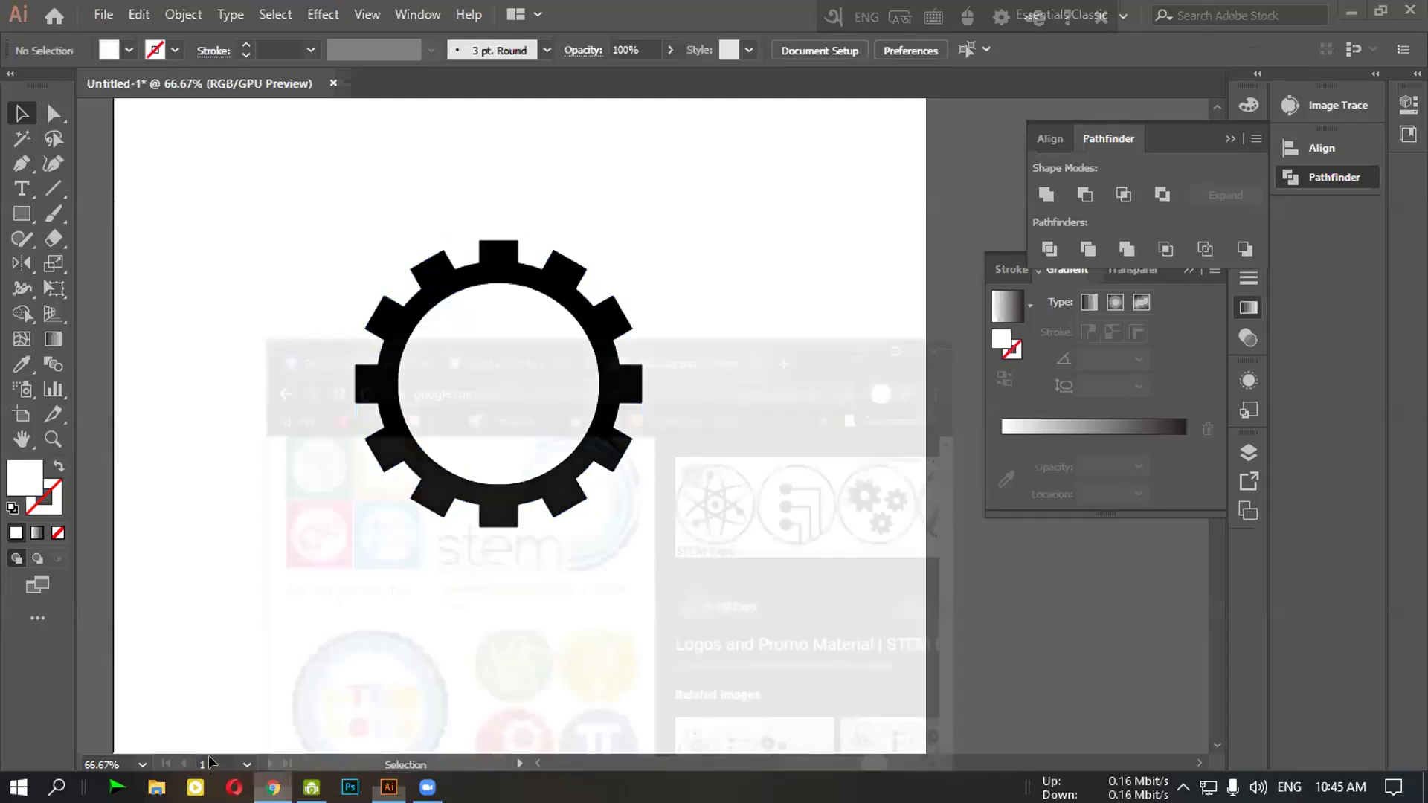
pyautogui.click(797, 40)
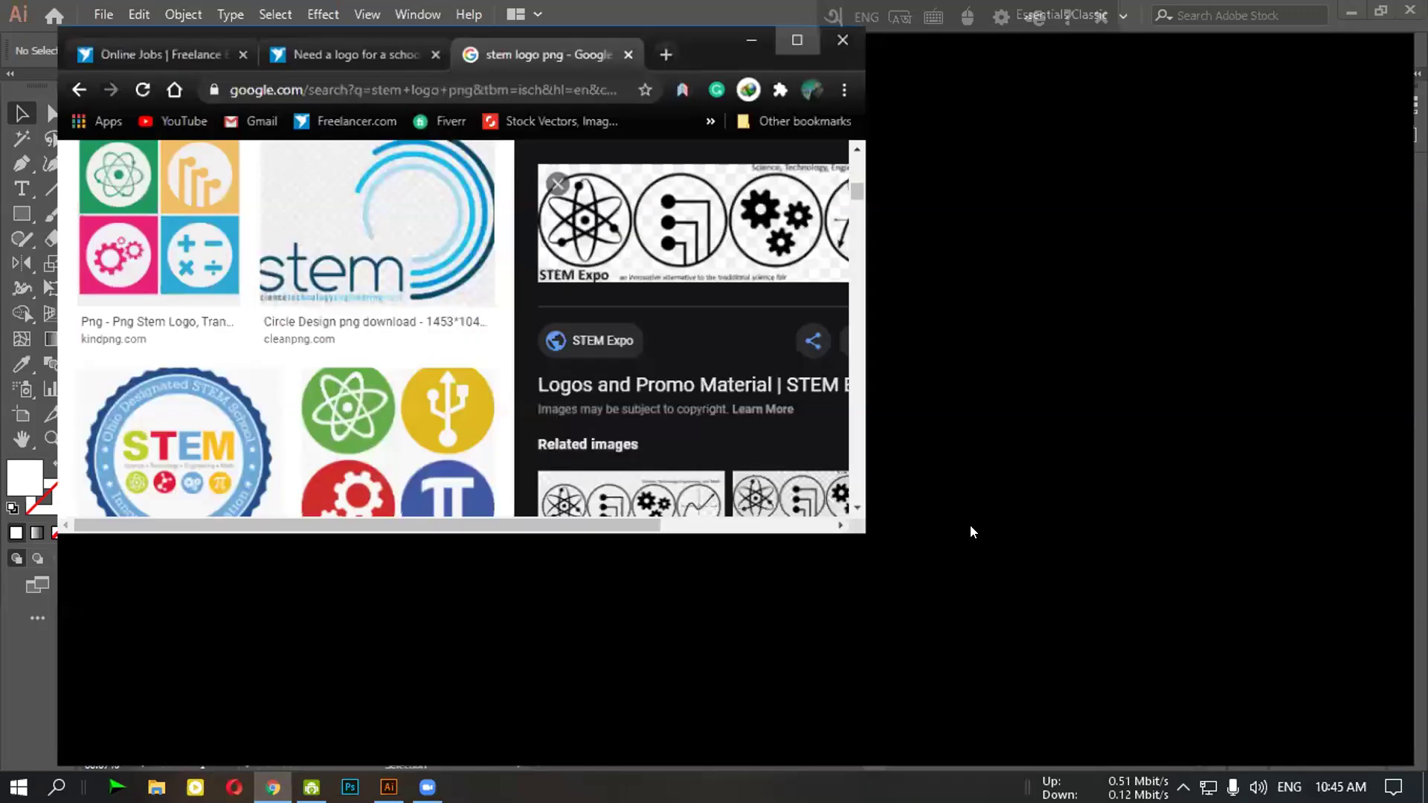
pyautogui.scroll(-3, 900, 521)
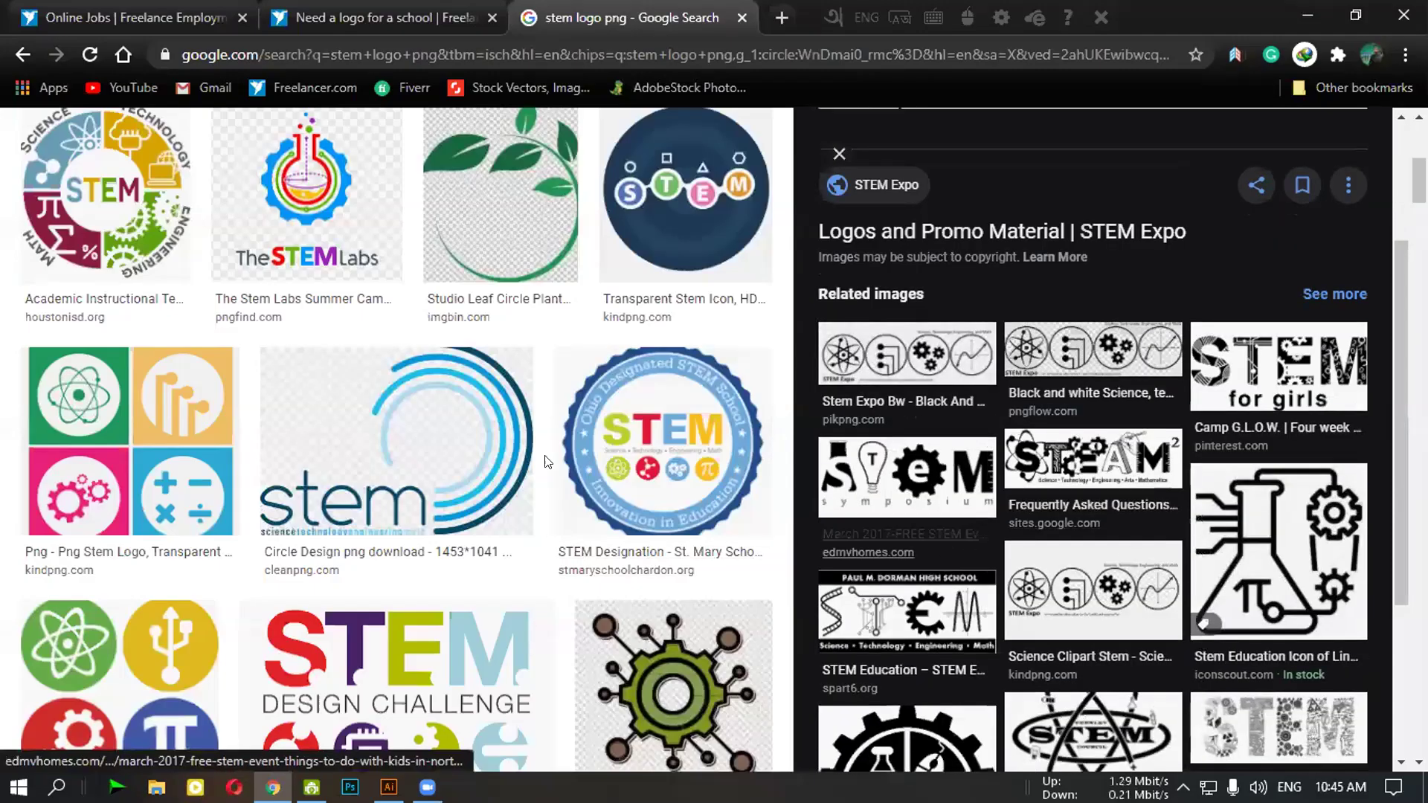
pyautogui.scroll(3, 716, 431)
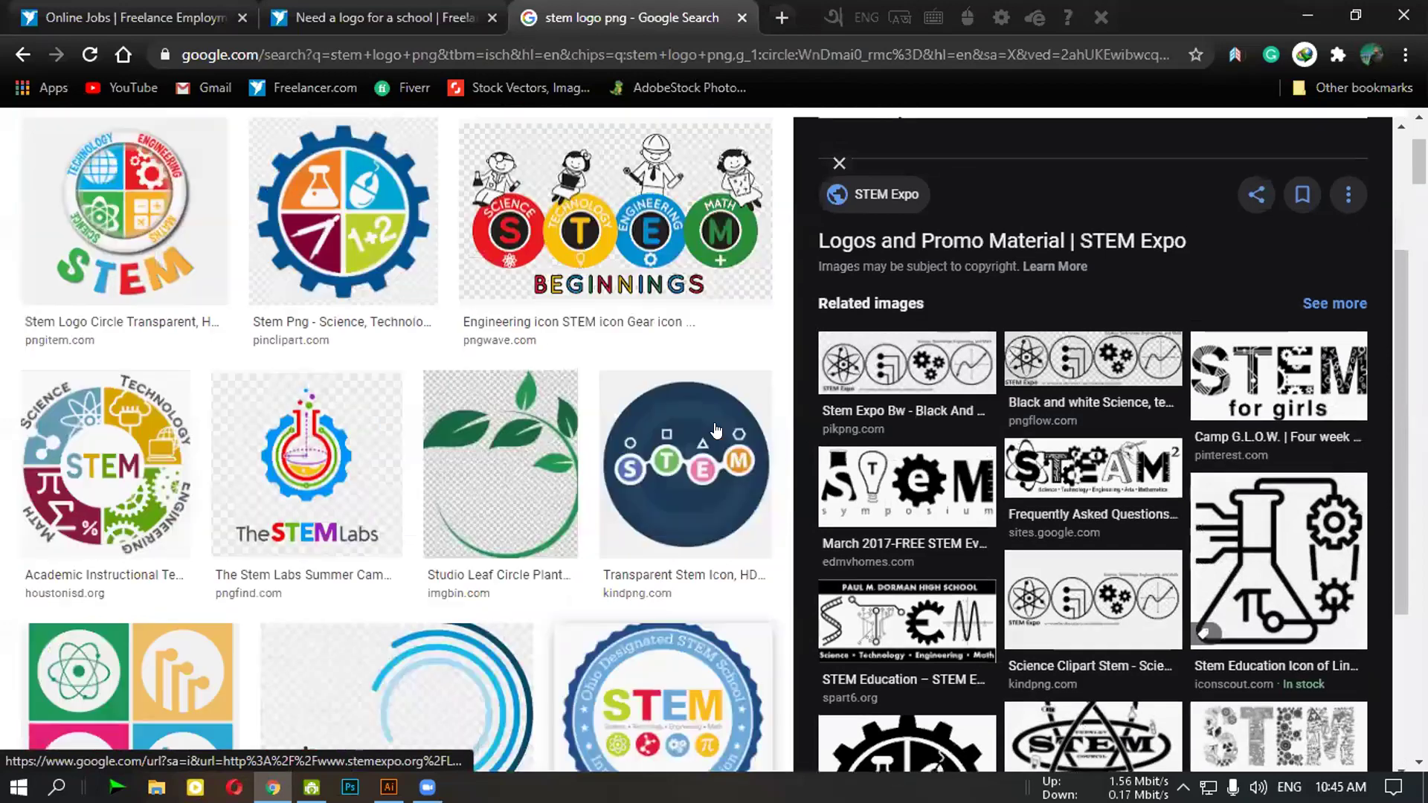
pyautogui.scroll(3, 318, 111)
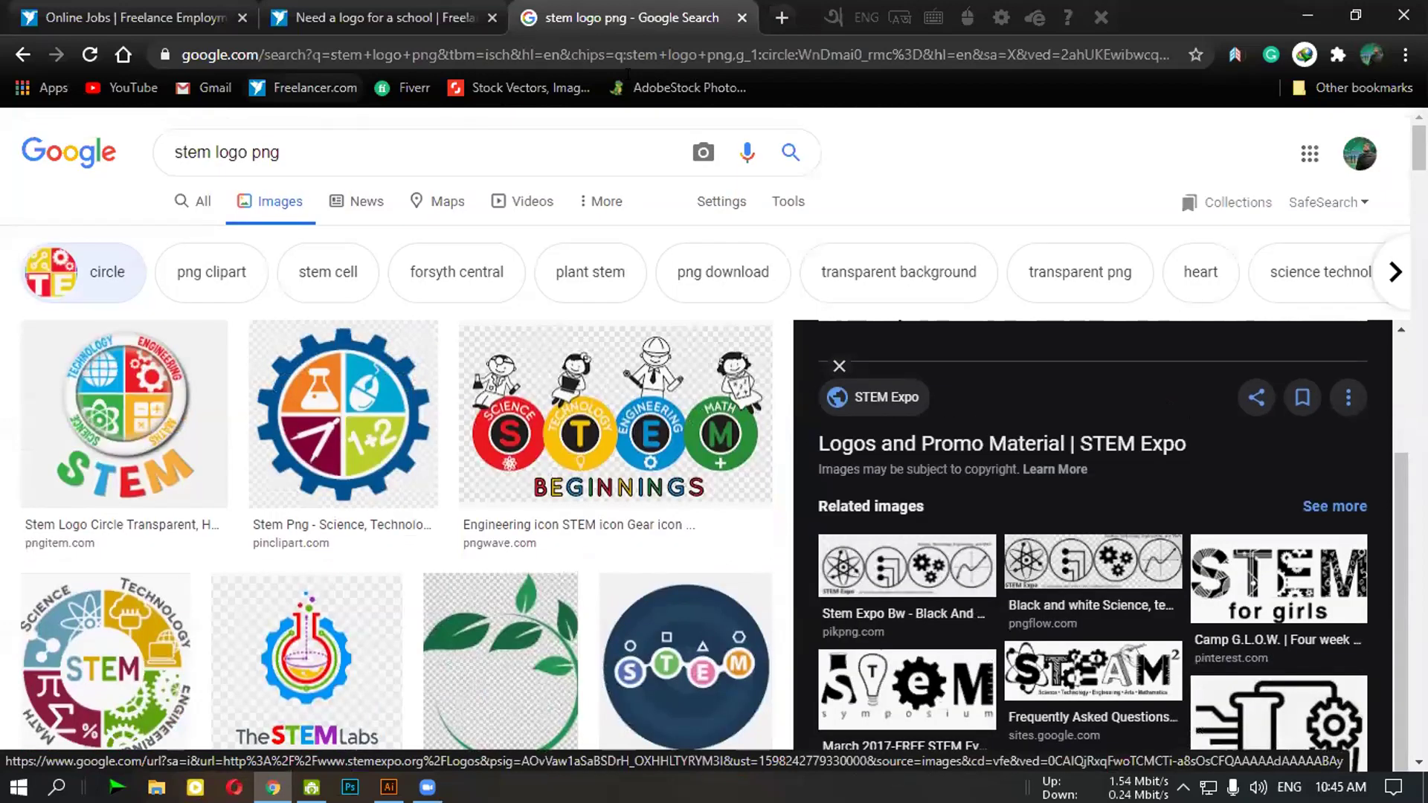
pyautogui.click(775, 22)
pyautogui.click(502, 85)
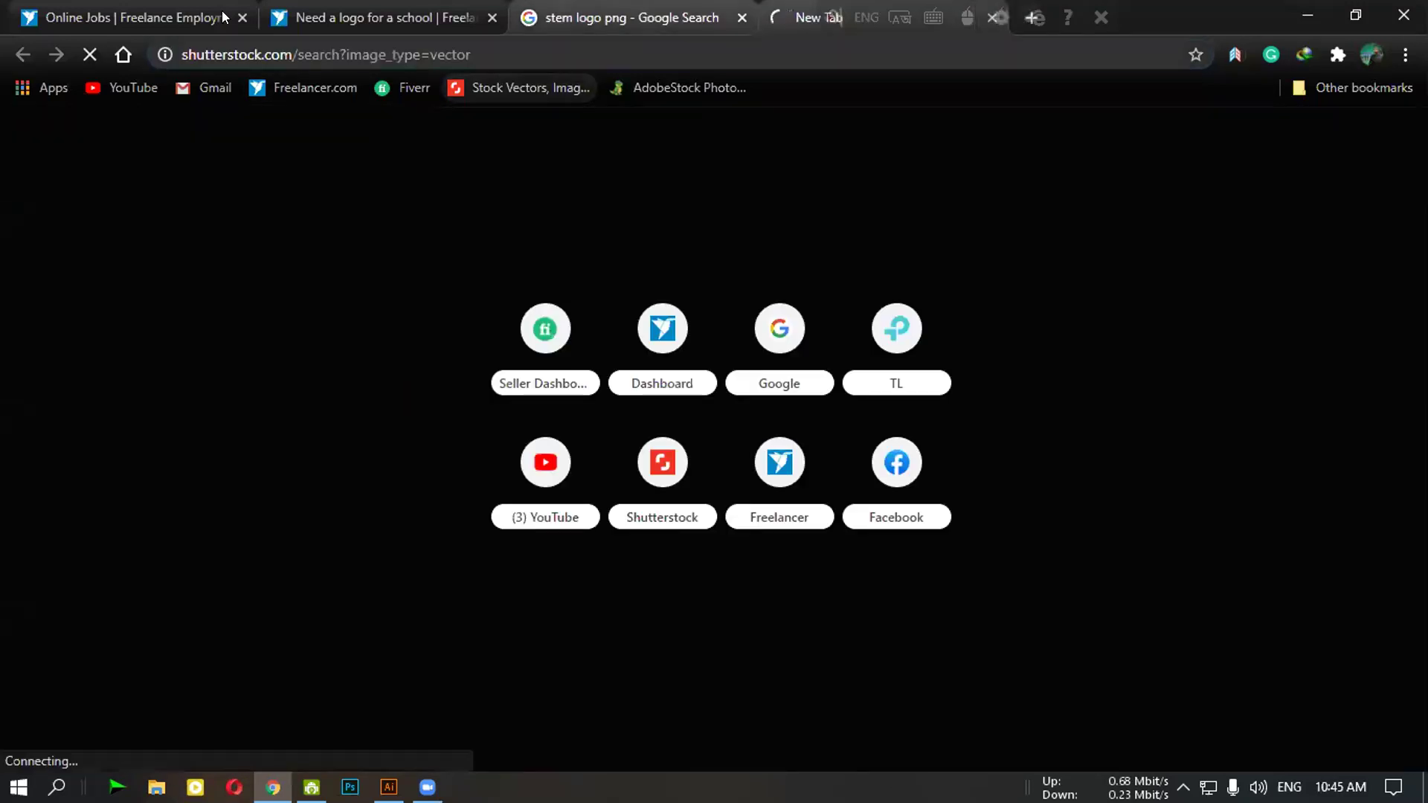
# Look through the entries submitted to the "Need a logo for a school" contest on Freelancer
pyautogui.click(371, 18)
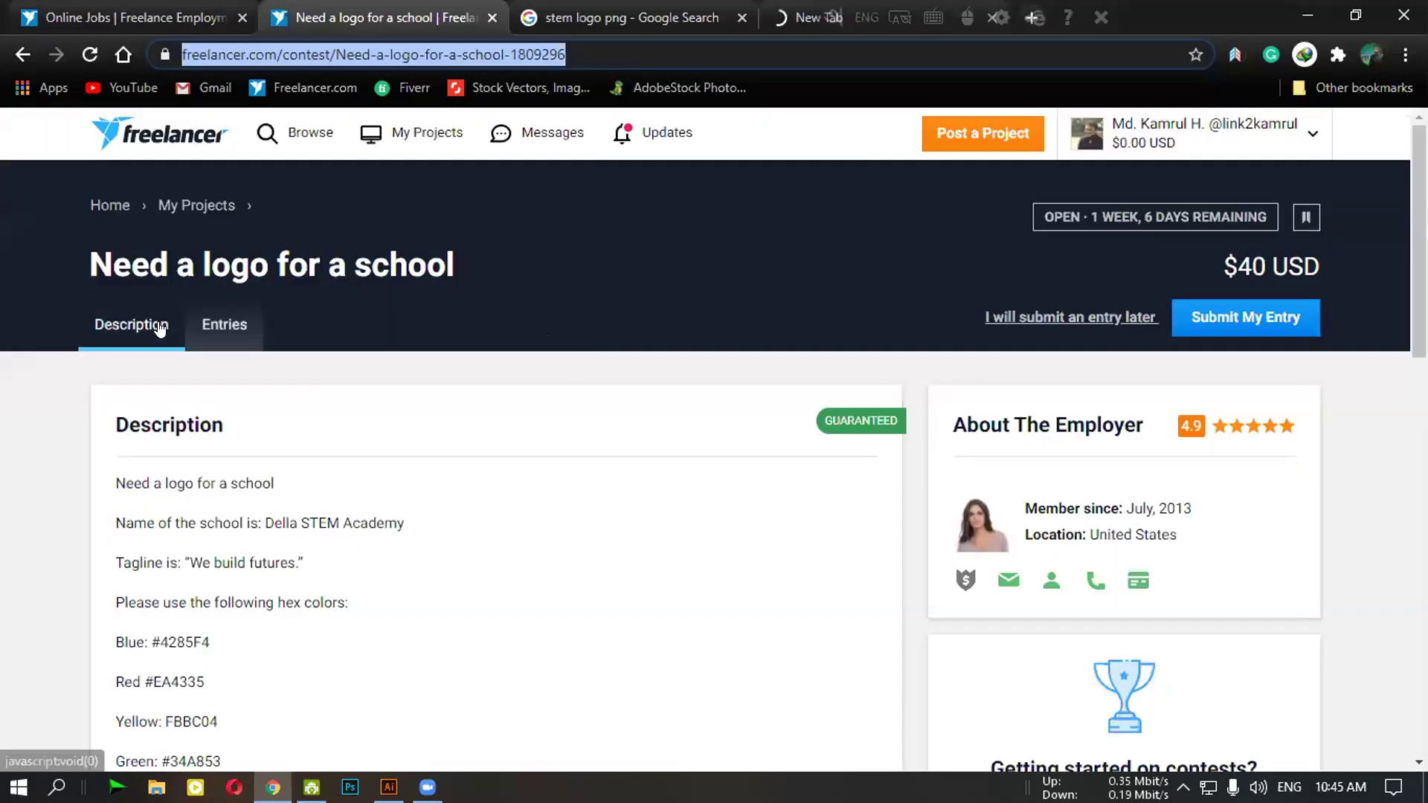
pyautogui.click(222, 325)
pyautogui.scroll(-3, 559, 548)
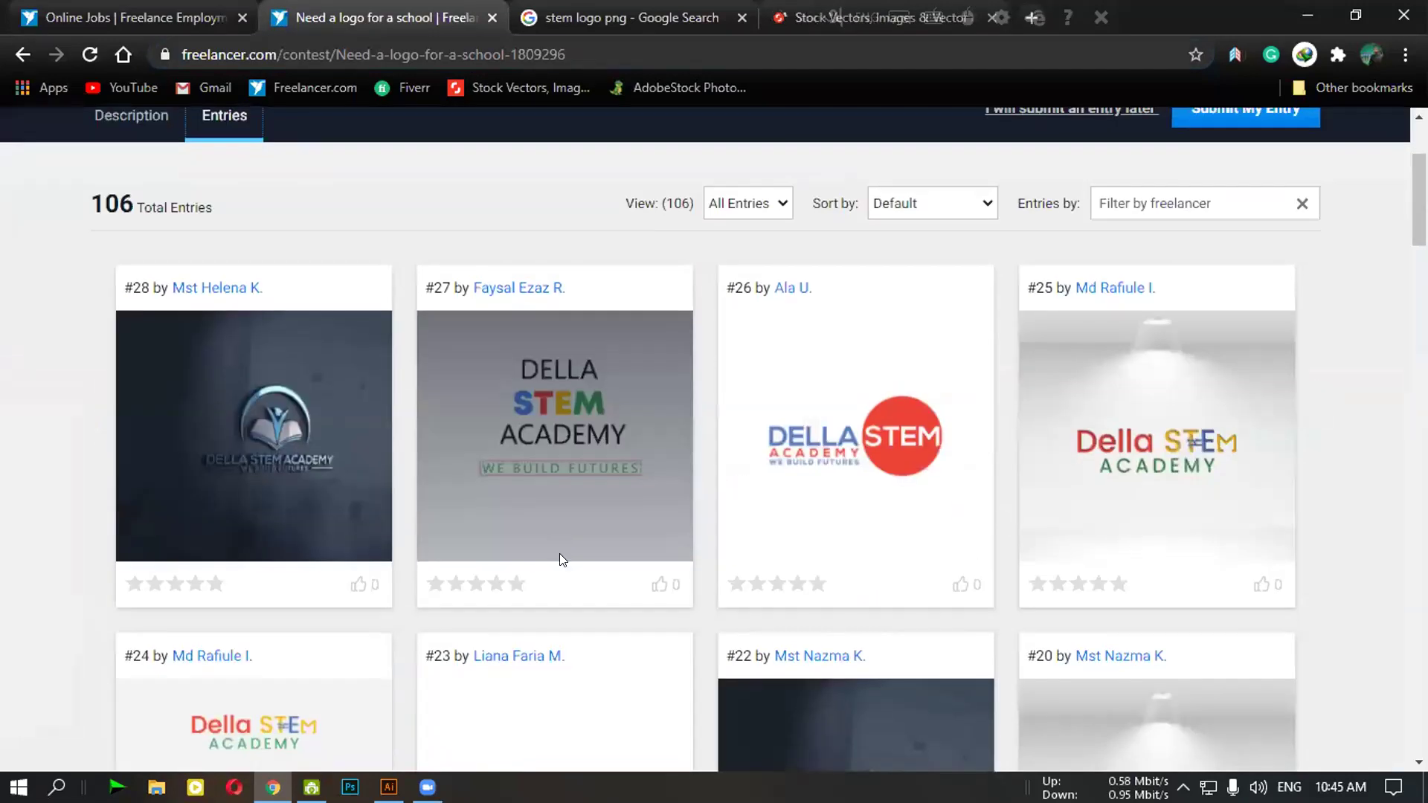
pyautogui.scroll(-1, 561, 559)
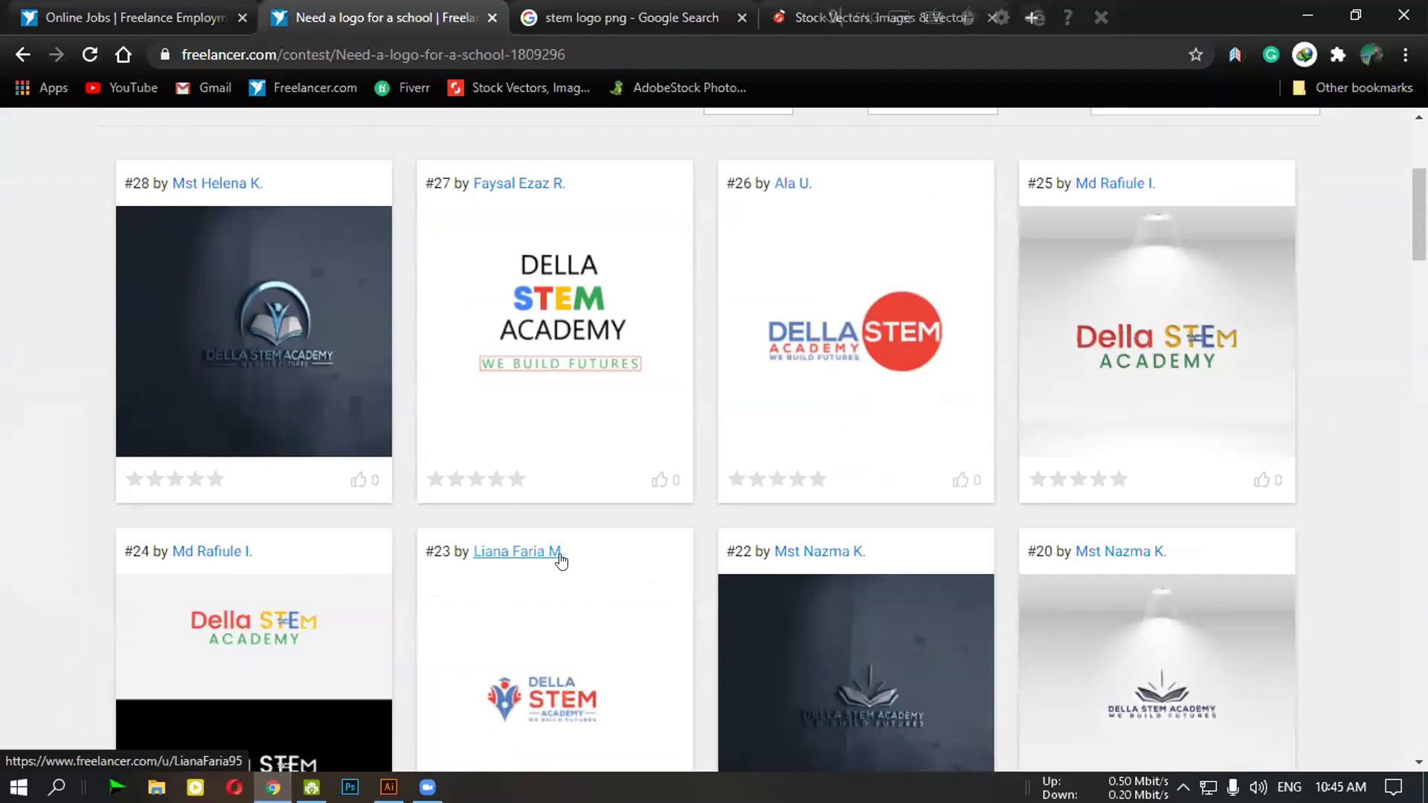
pyautogui.scroll(-3, 561, 559)
pyautogui.scroll(-3, 560, 557)
pyautogui.scroll(-2, 559, 550)
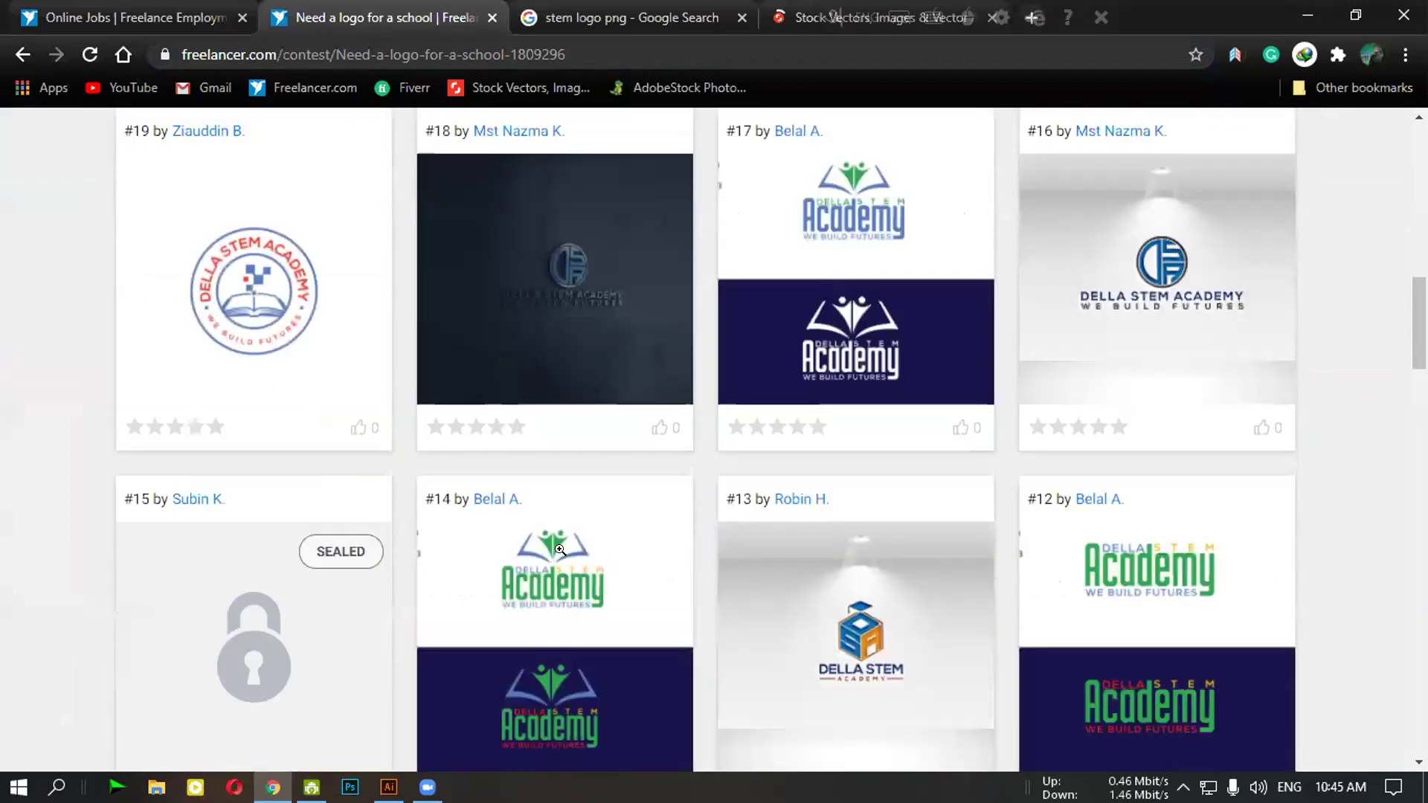
pyautogui.scroll(-5, 559, 551)
pyautogui.scroll(-8, 561, 556)
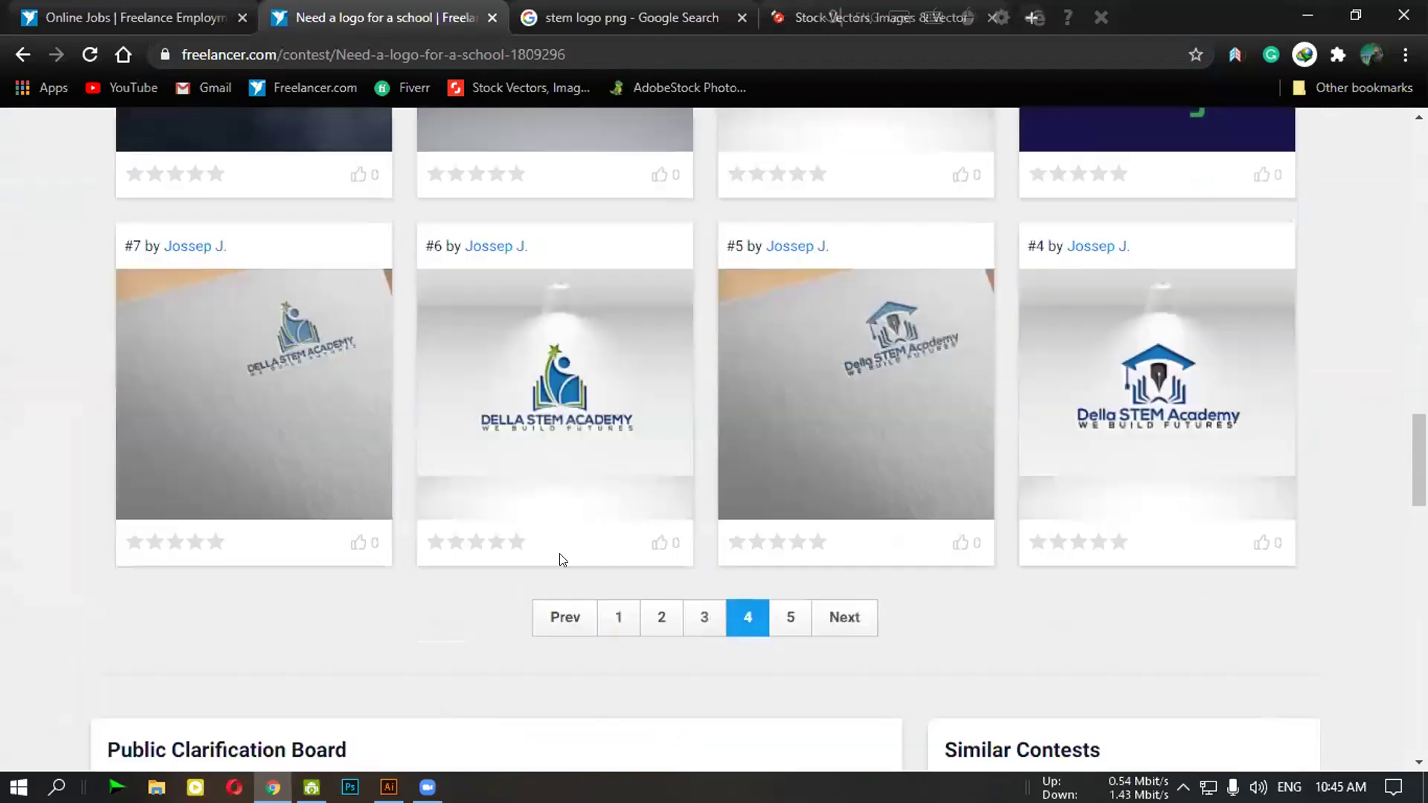
# Examine the logo designs on page 5 of the contest entries
pyautogui.click(788, 621)
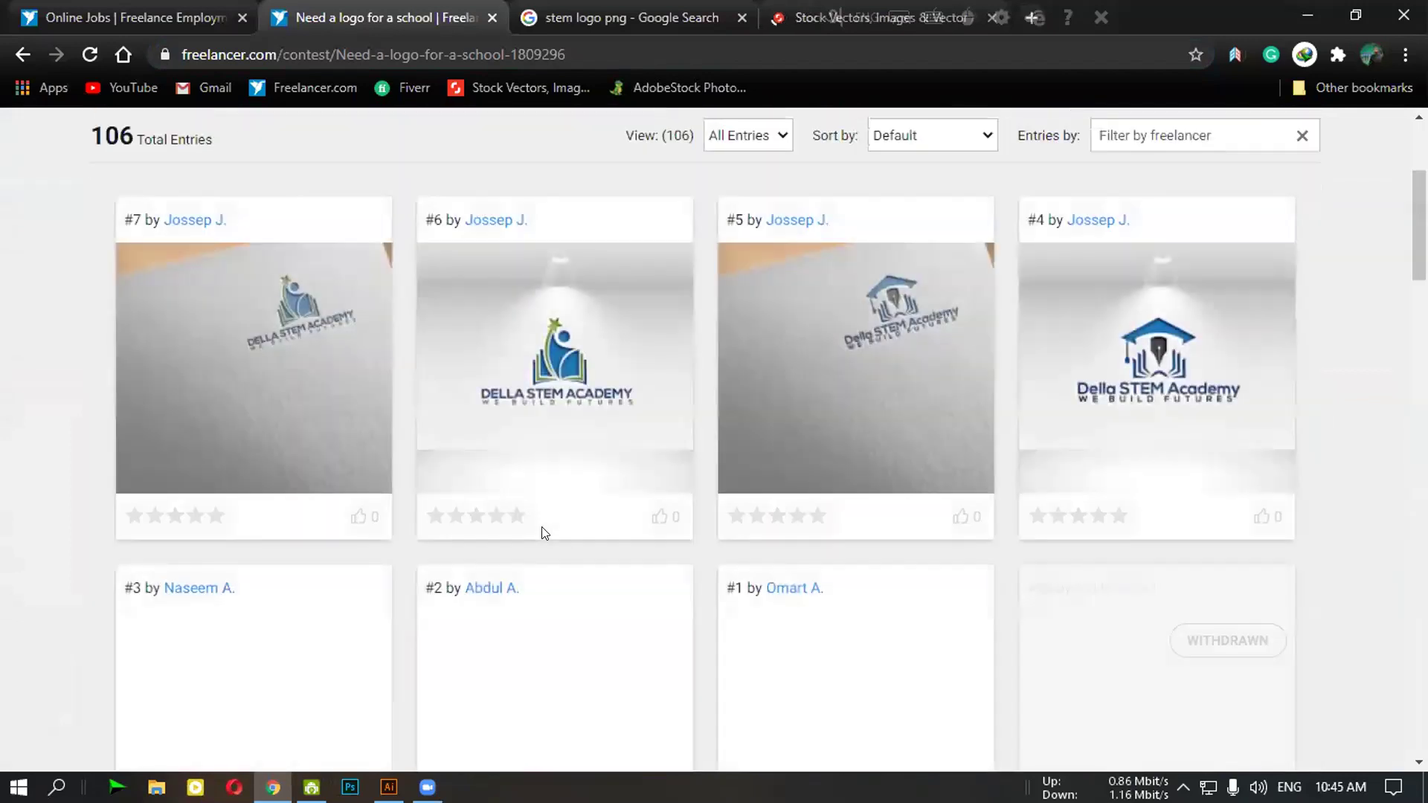
pyautogui.scroll(-5, 543, 533)
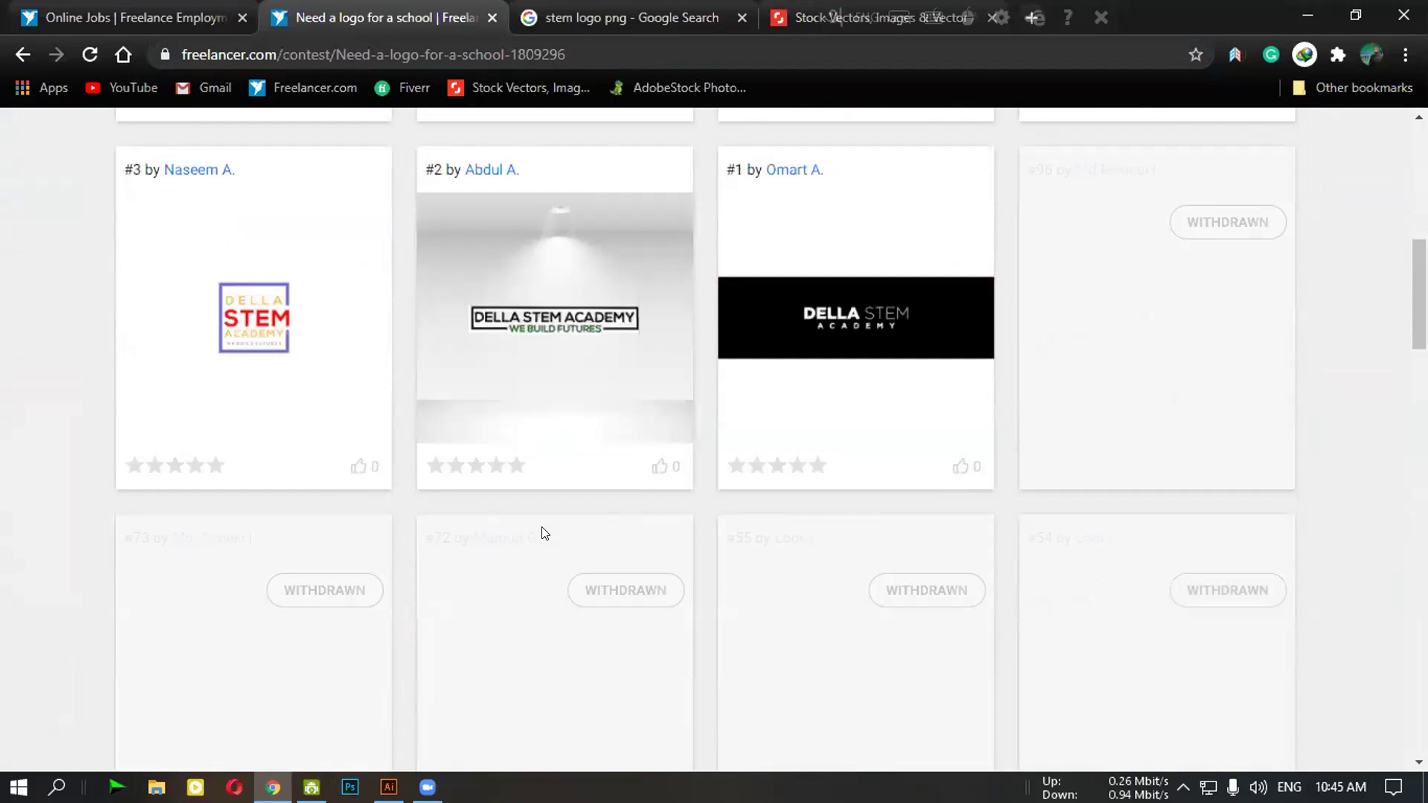
pyautogui.scroll(-4, 543, 533)
pyautogui.scroll(11, 544, 533)
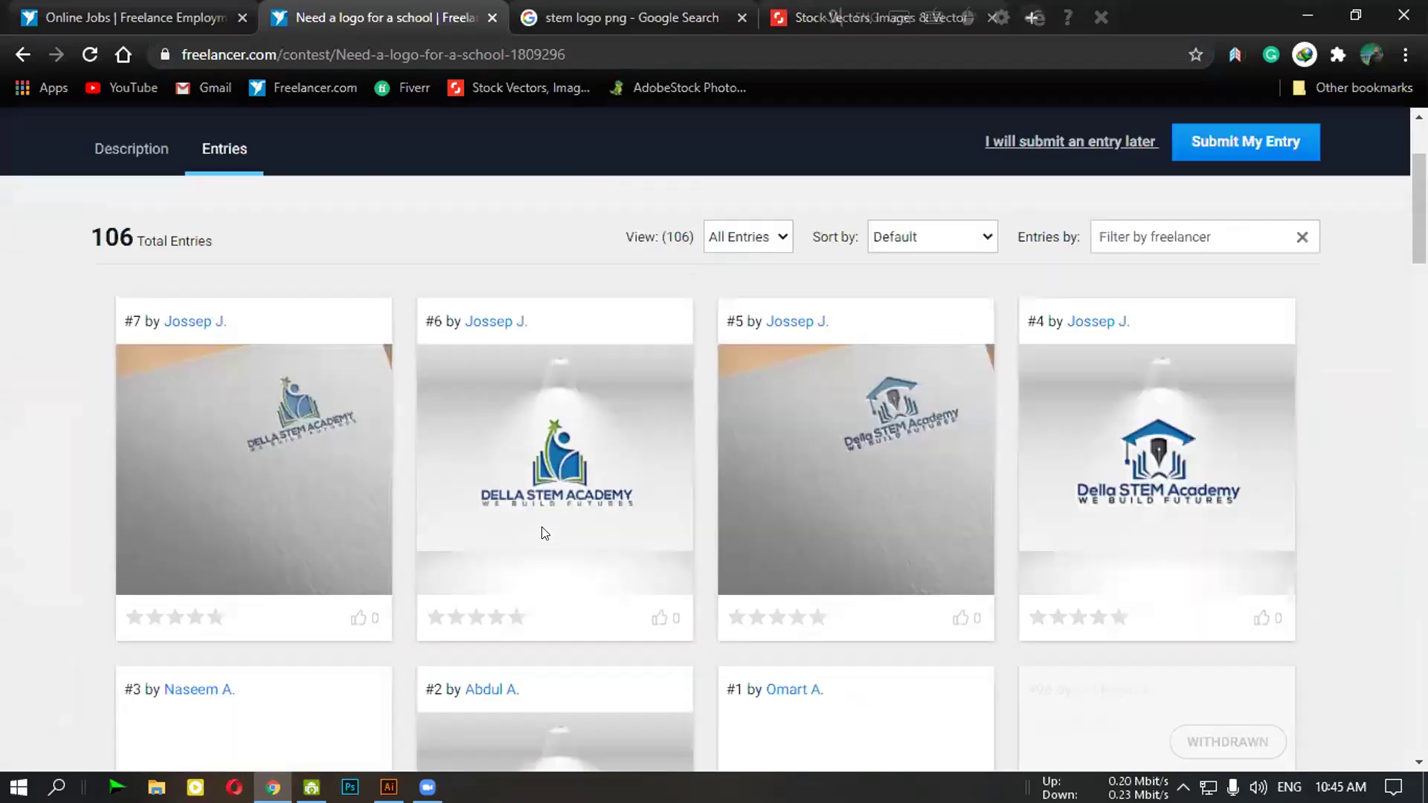
pyautogui.scroll(-14, 543, 529)
pyautogui.scroll(-5, 543, 528)
pyautogui.scroll(15, 542, 525)
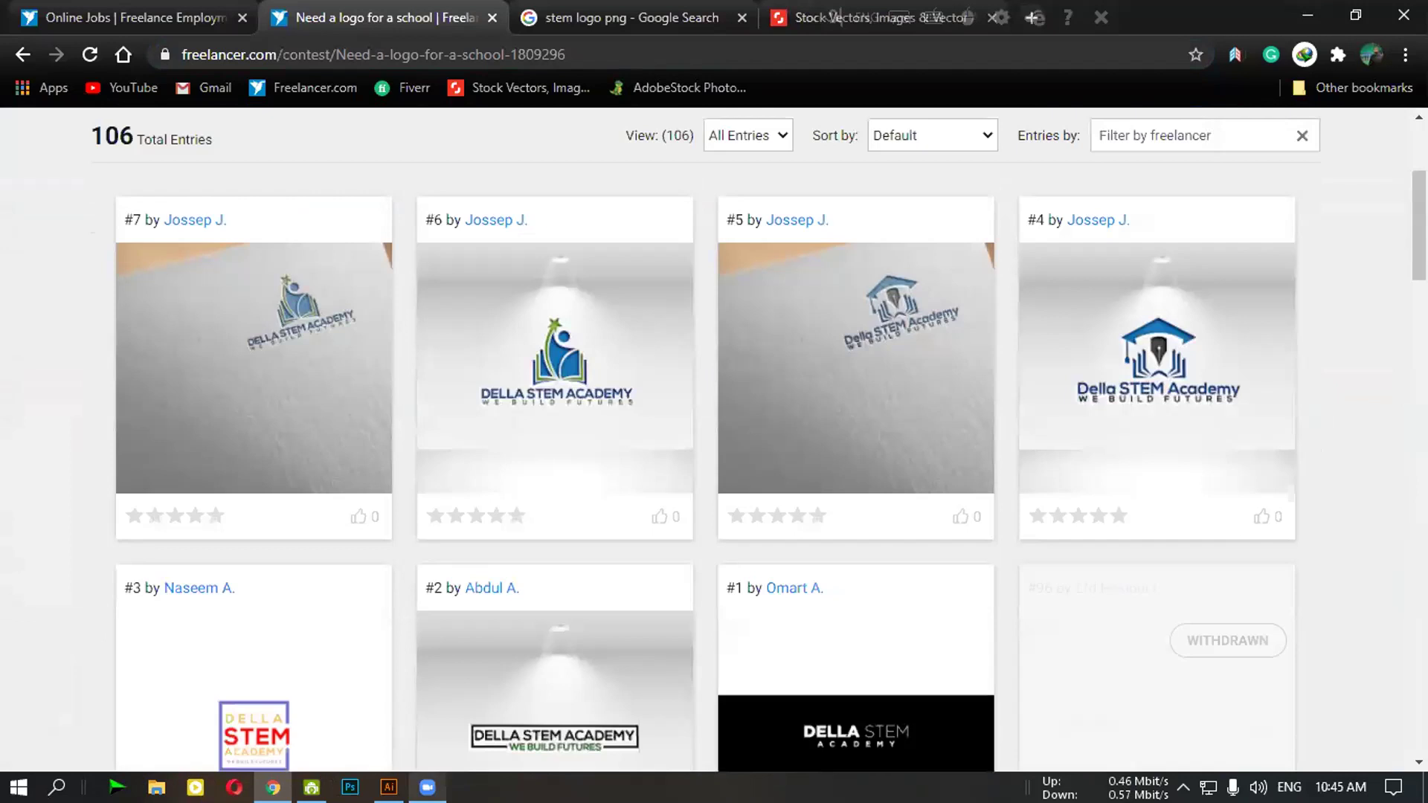
# Search Shutterstock for "stem" with the image type limited to vectors
pyautogui.click(388, 787)
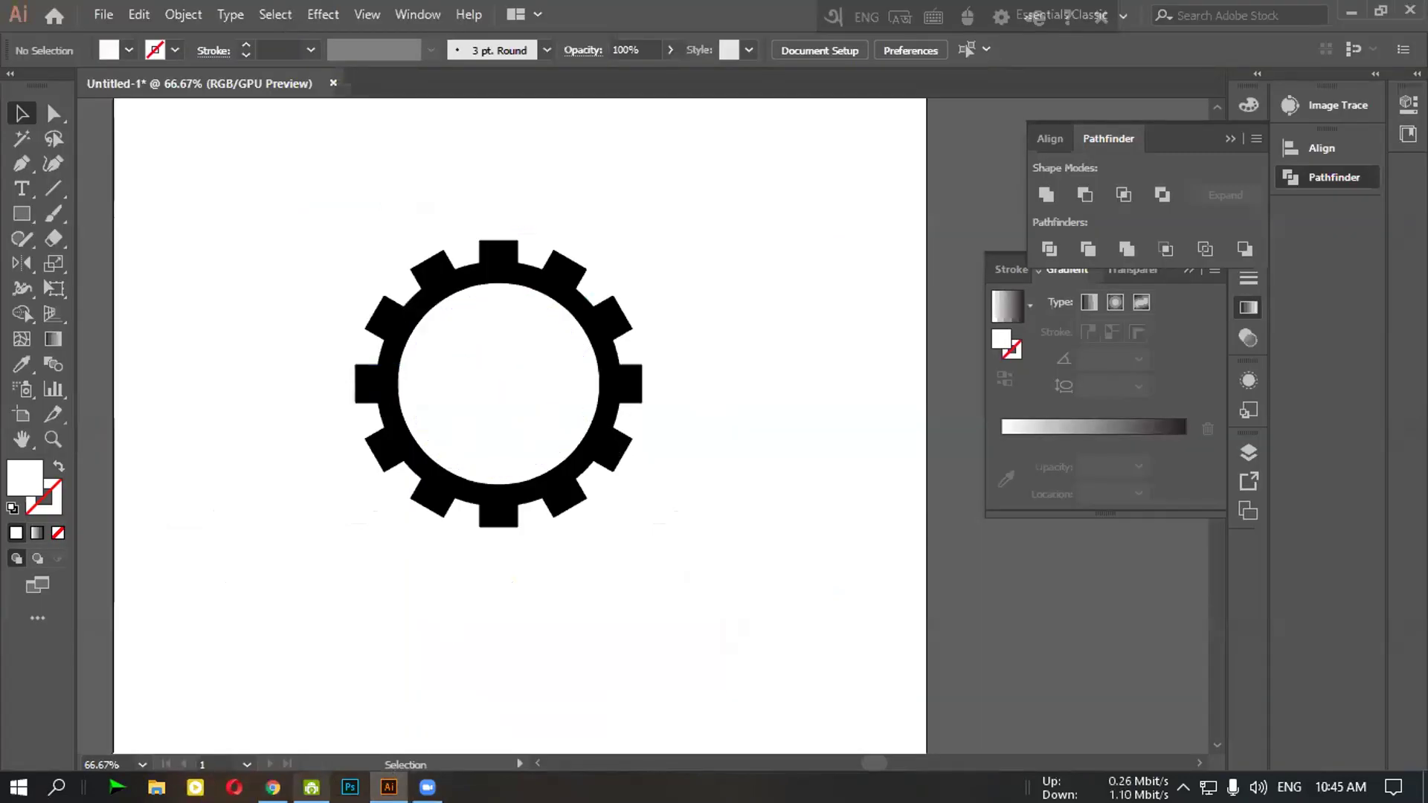
pyautogui.click(270, 787)
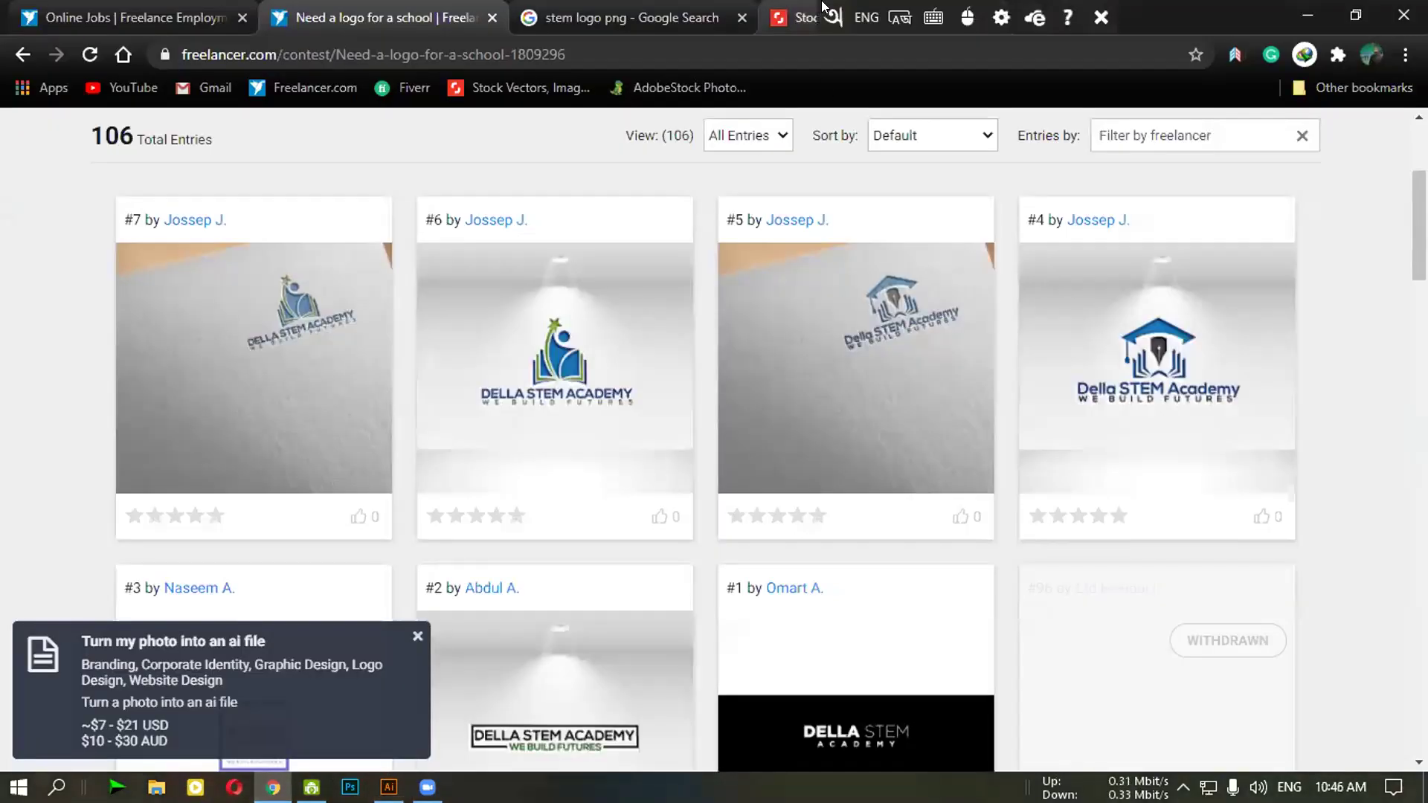
pyautogui.hotkey('ctrl', '4')
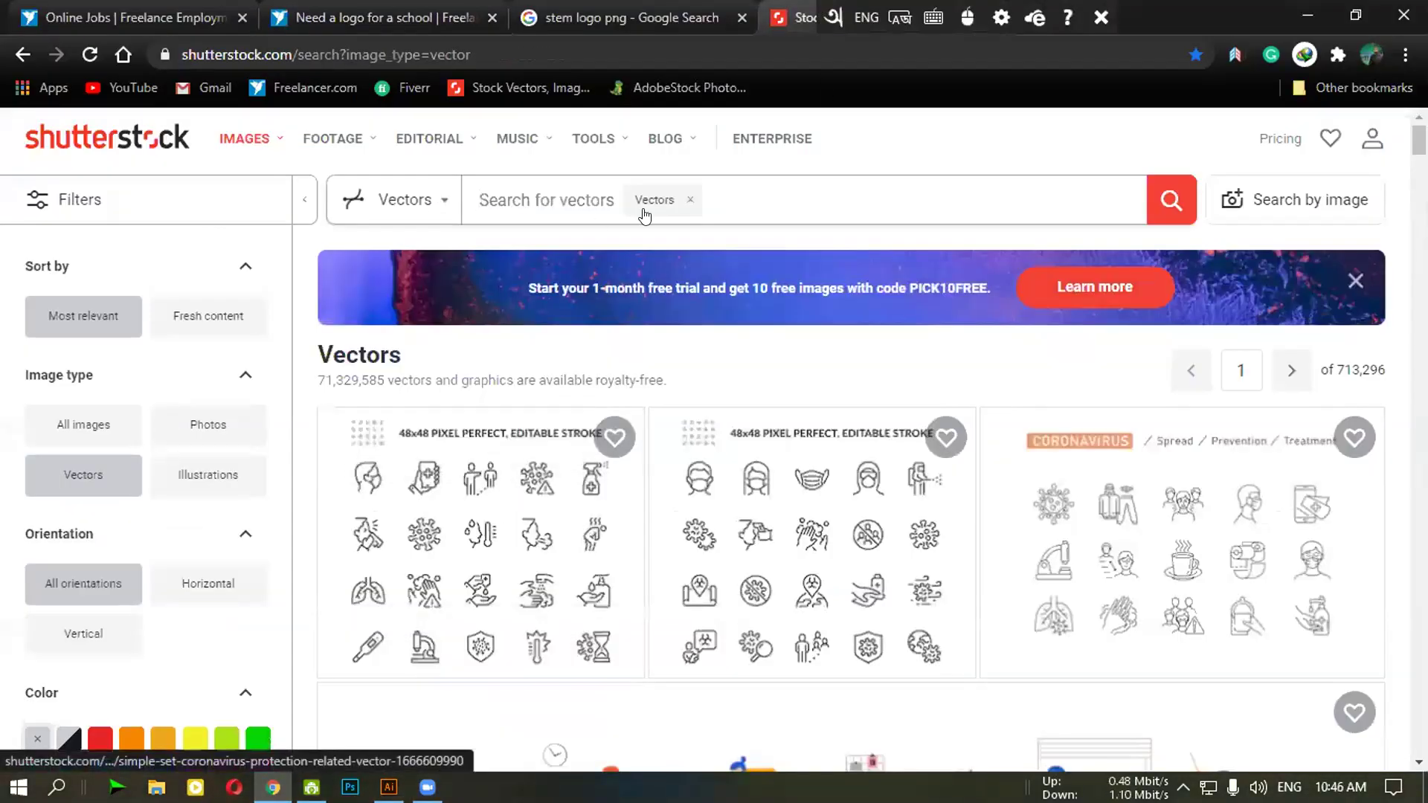
pyautogui.click(691, 199)
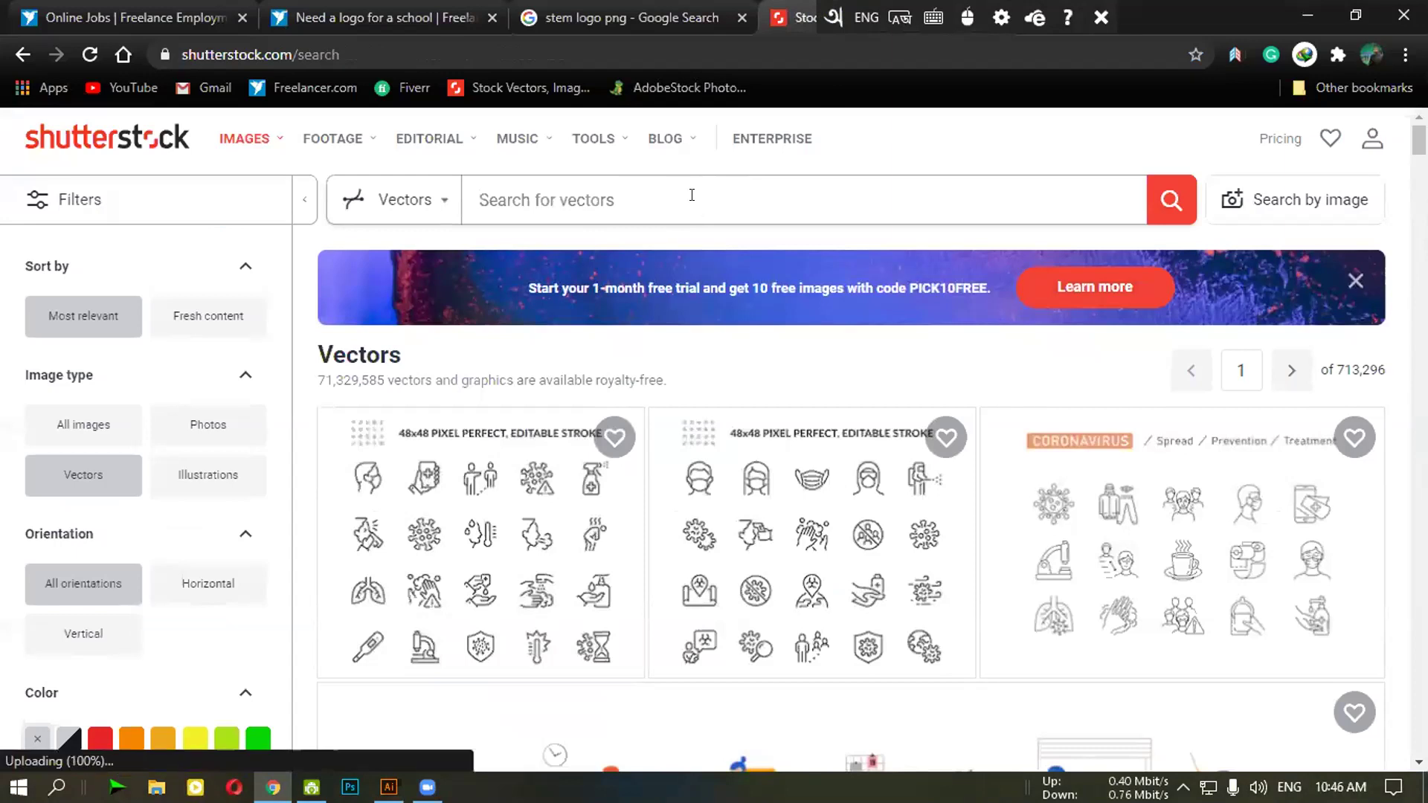
pyautogui.click(461, 201)
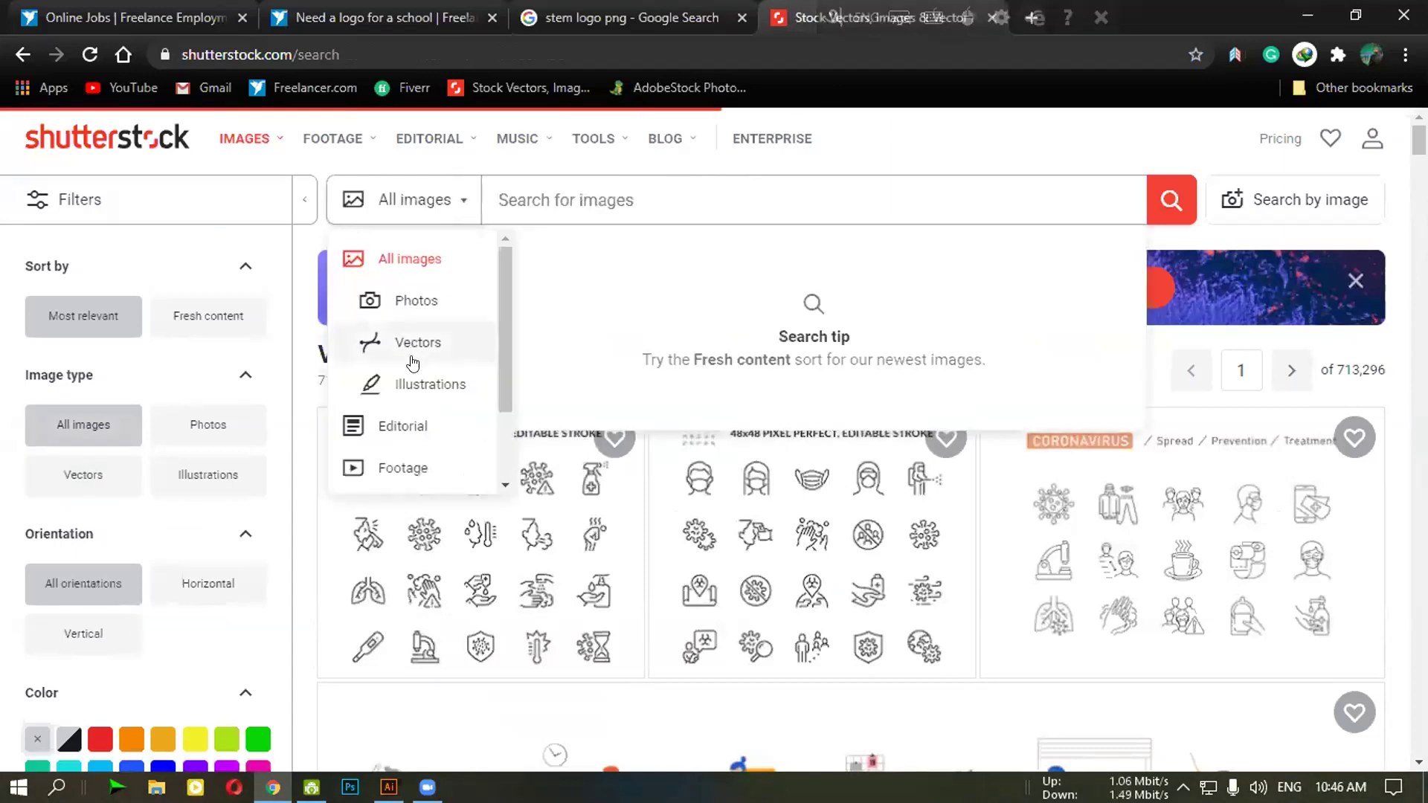
pyautogui.click(418, 344)
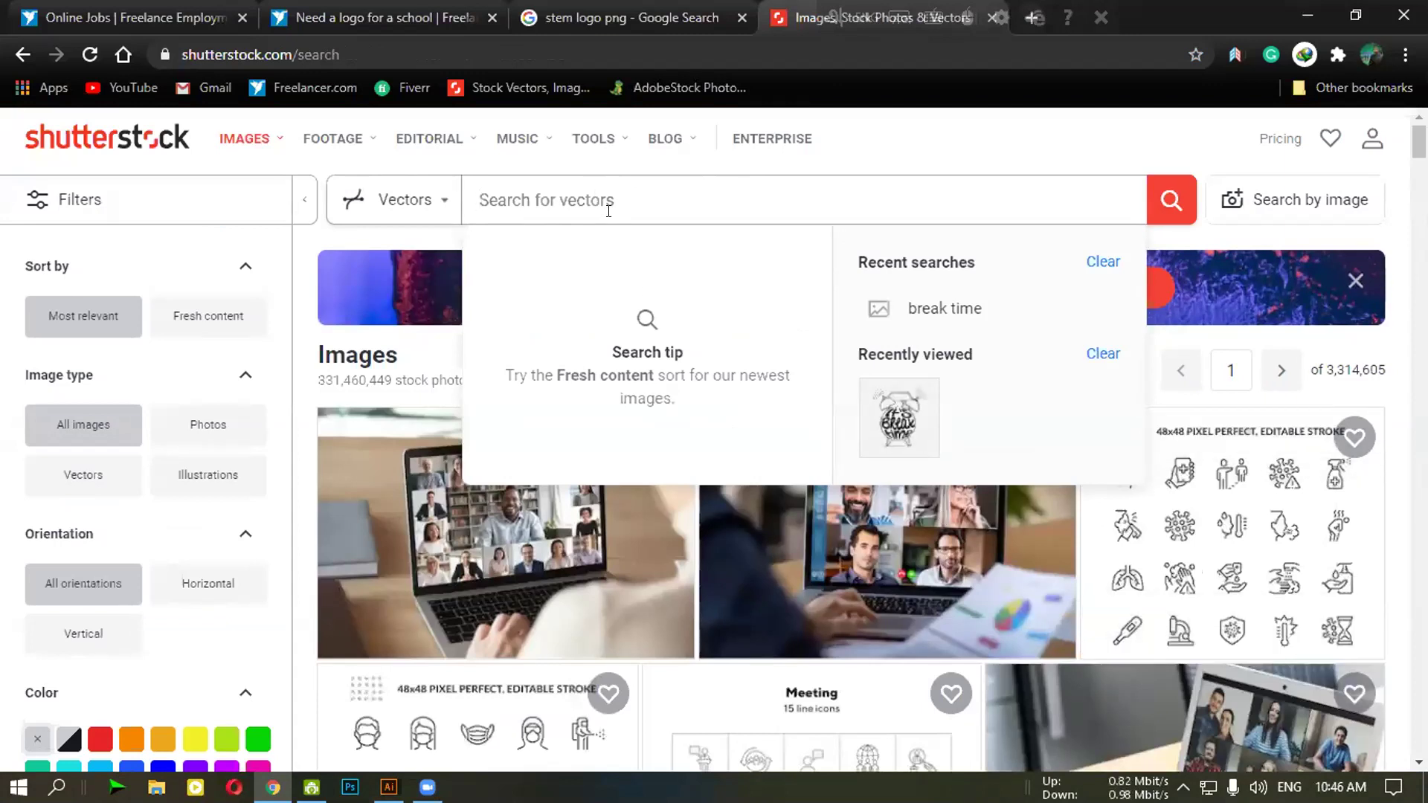
pyautogui.write('stem')
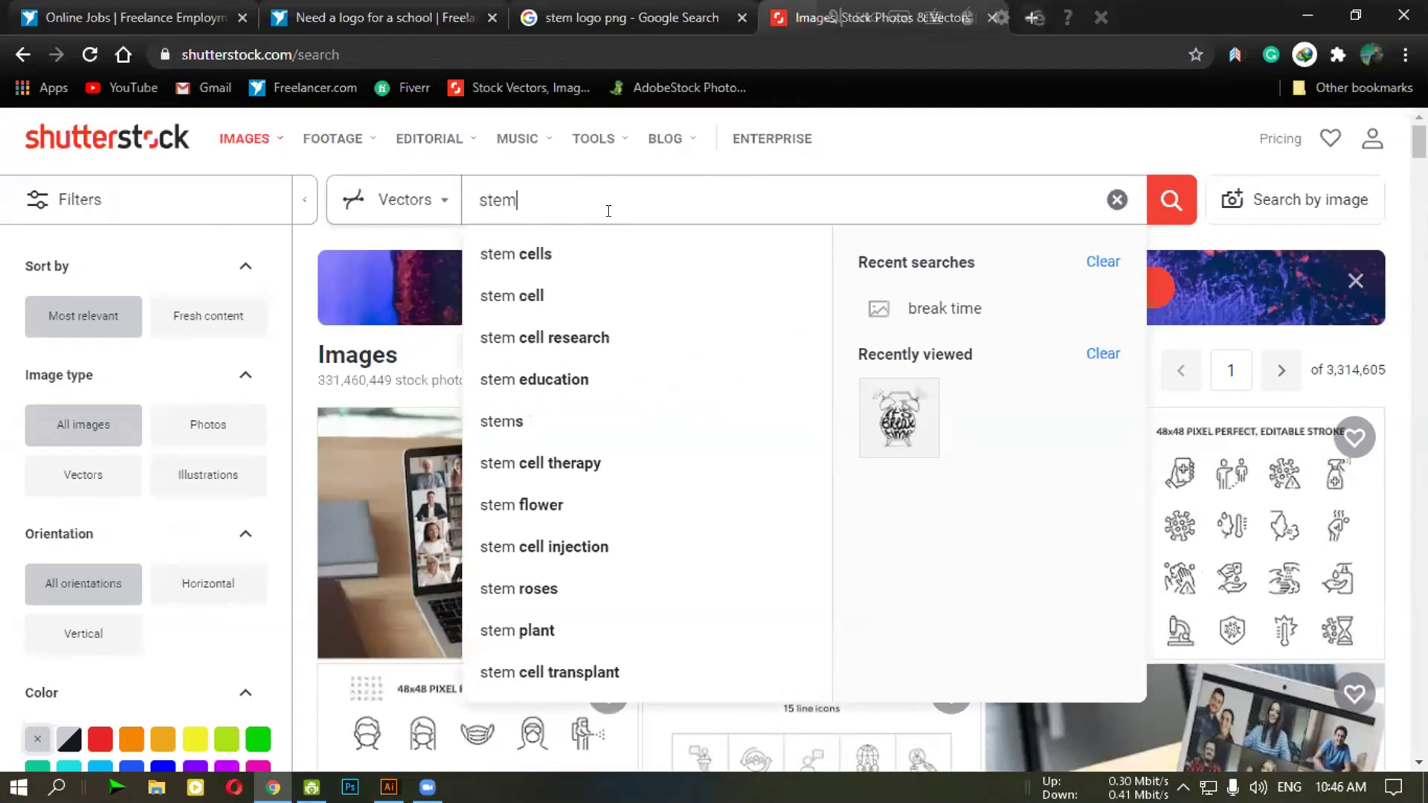
pyautogui.press('Return')
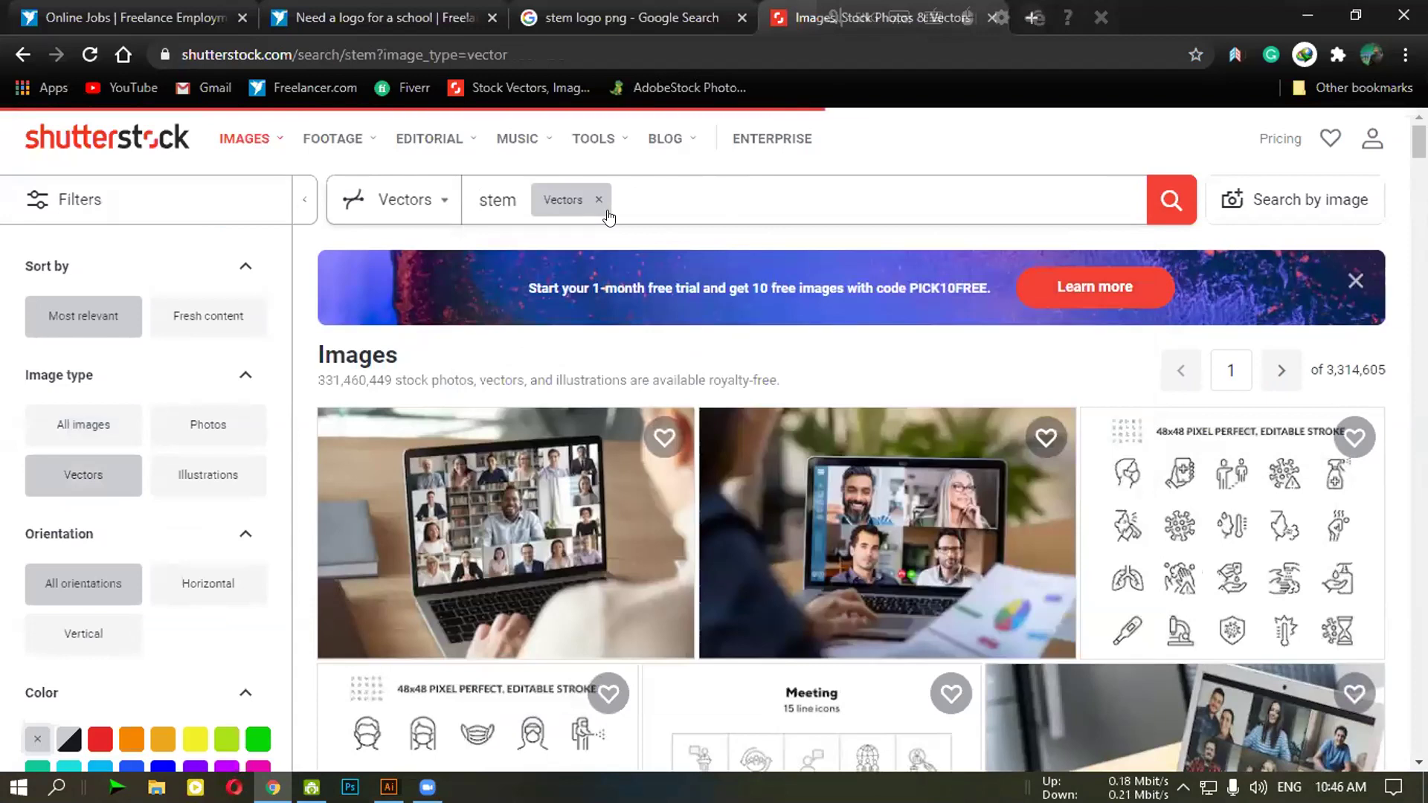
# Browse the stem vector results, open the "Banner STEM concept" image and examine its preview and similar images
pyautogui.scroll(-5, 660, 290)
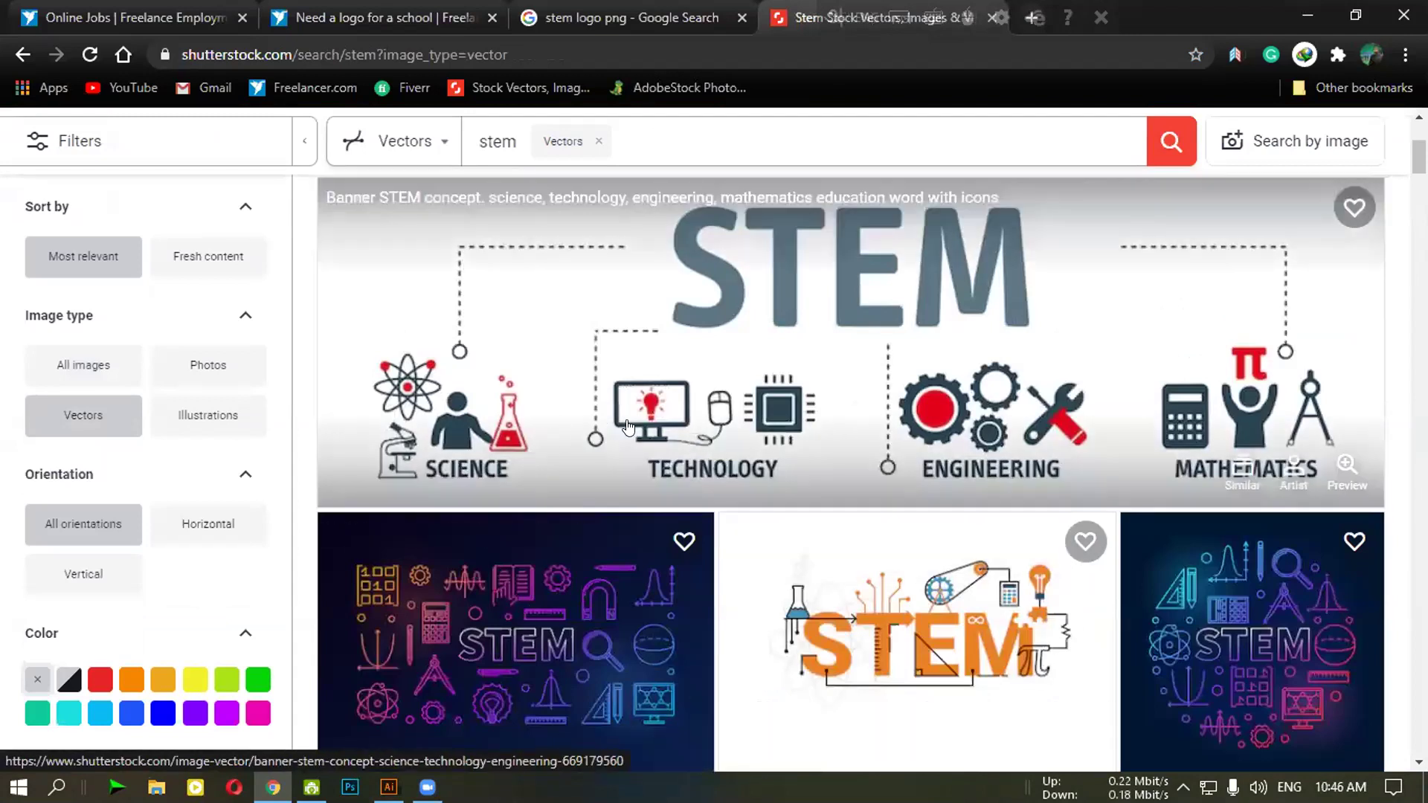
pyautogui.click(859, 415)
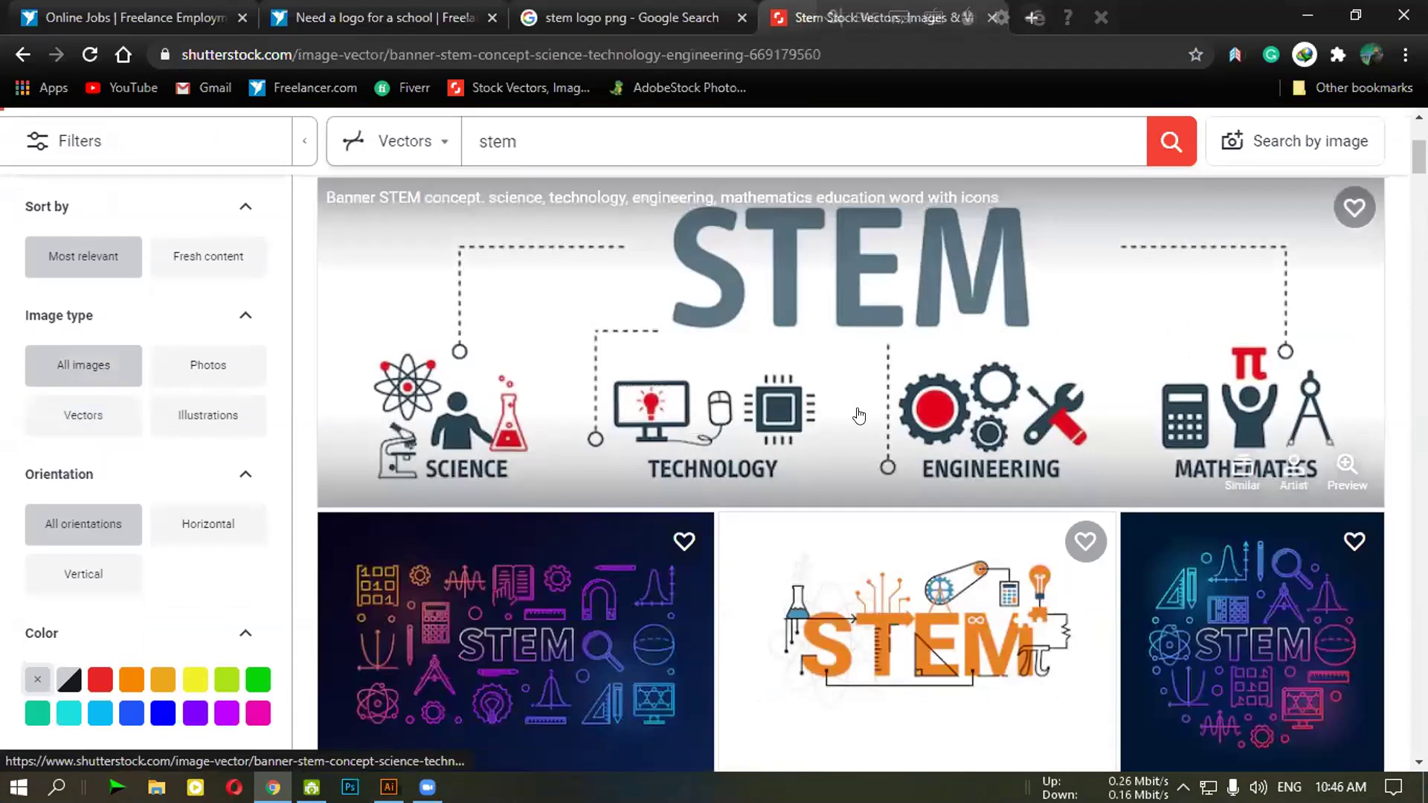
pyautogui.scroll(-7, 825, 459)
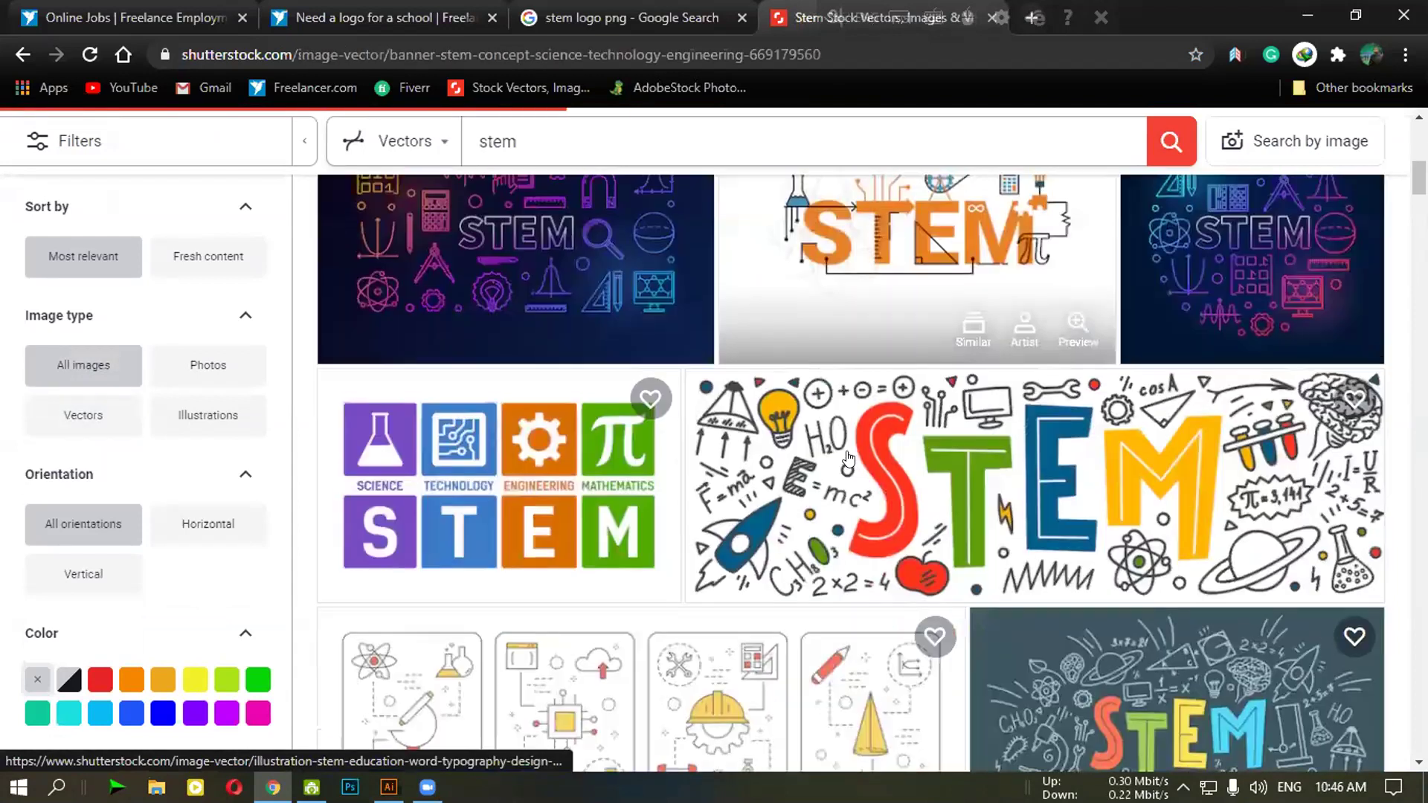
pyautogui.scroll(-5, 833, 461)
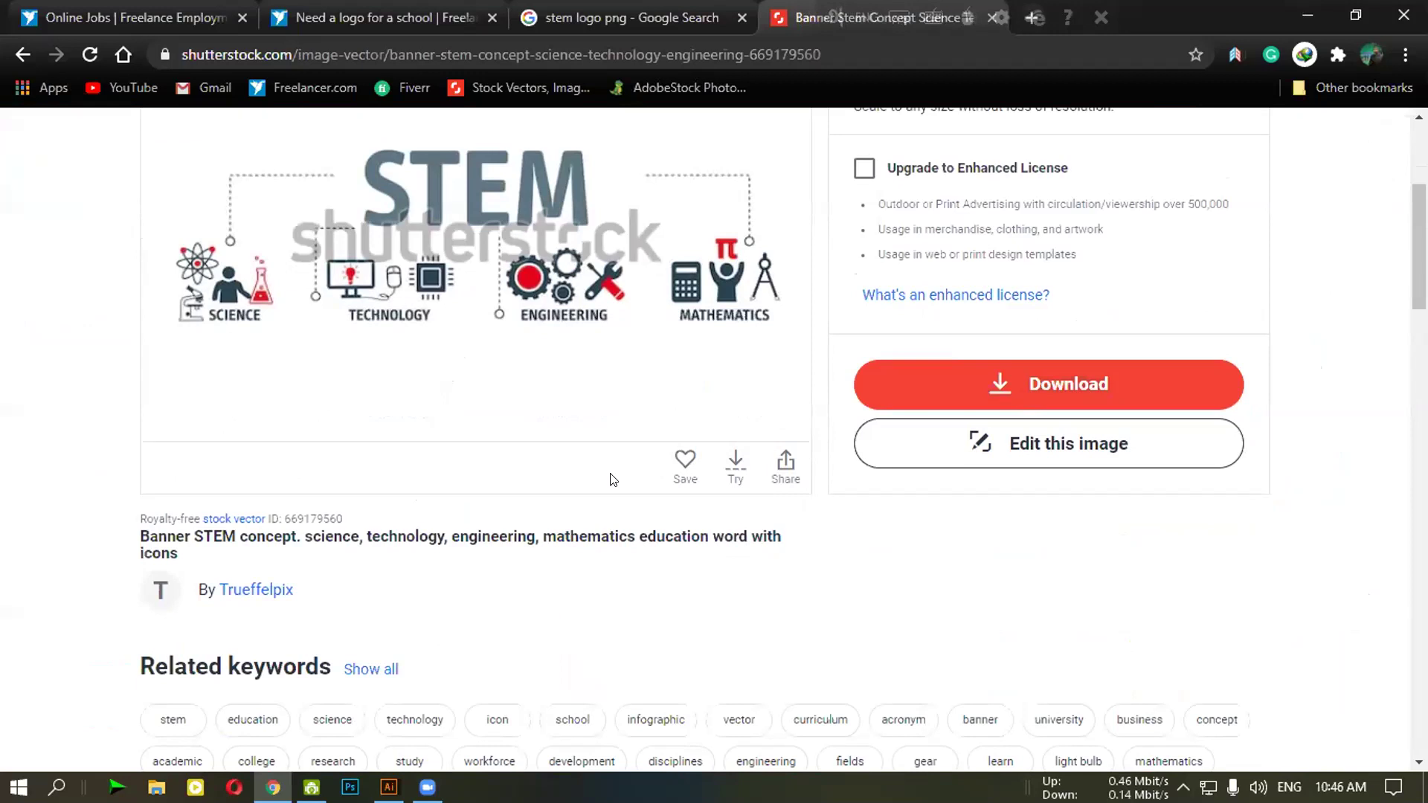
pyautogui.scroll(-8, 611, 480)
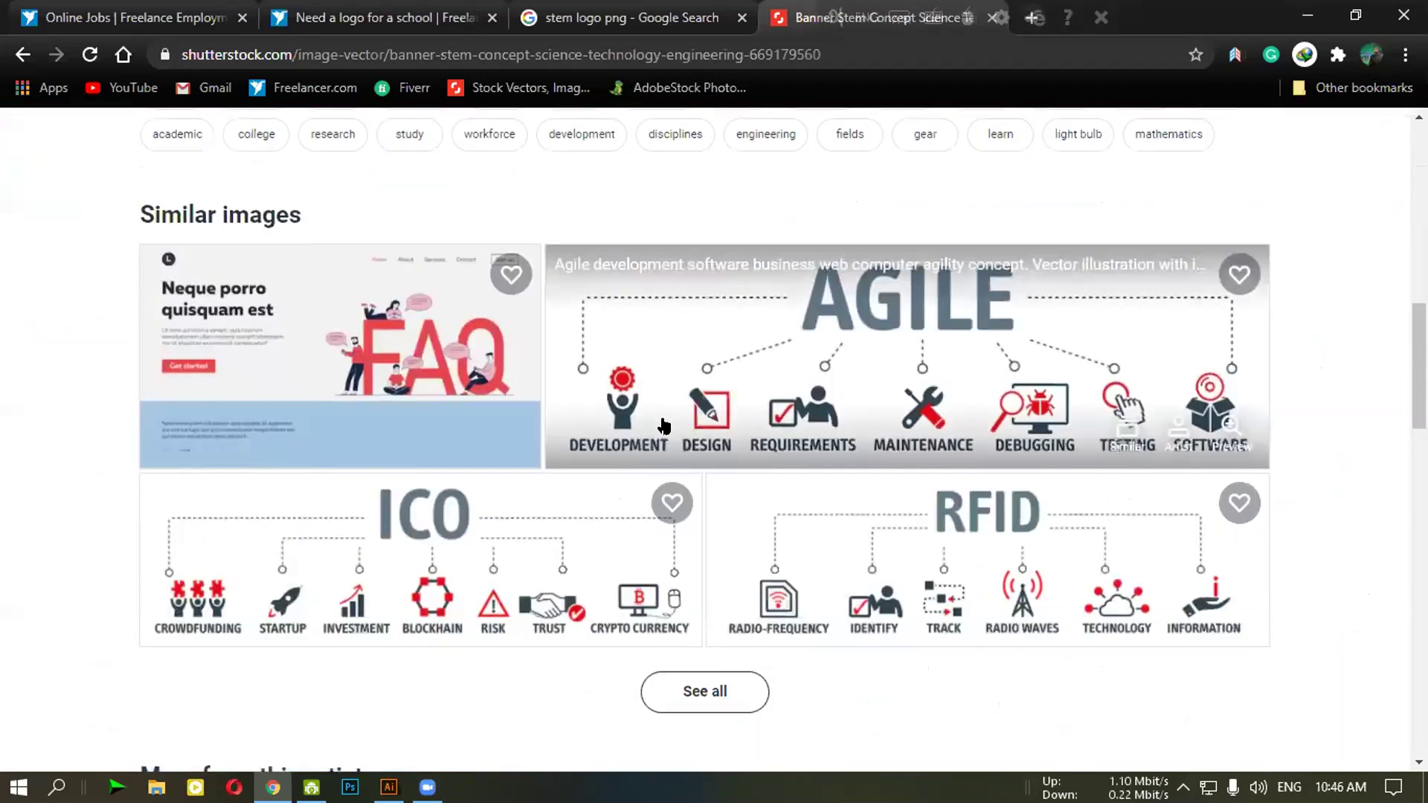
pyautogui.scroll(8, 661, 431)
# Check the download options for the STEM banner vector and dismiss the purchase plans
pyautogui.click(1030, 500)
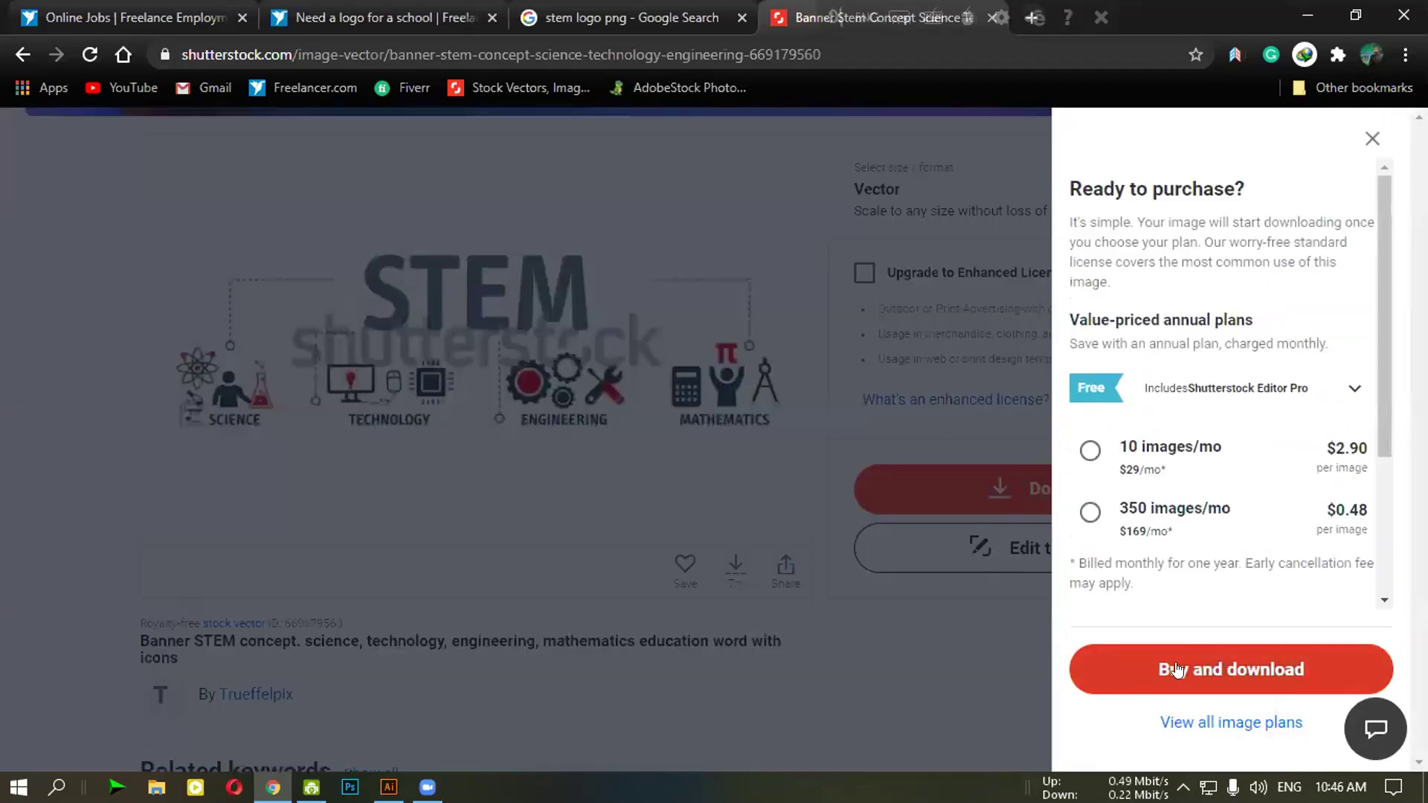
pyautogui.click(910, 623)
pyautogui.scroll(1, 892, 335)
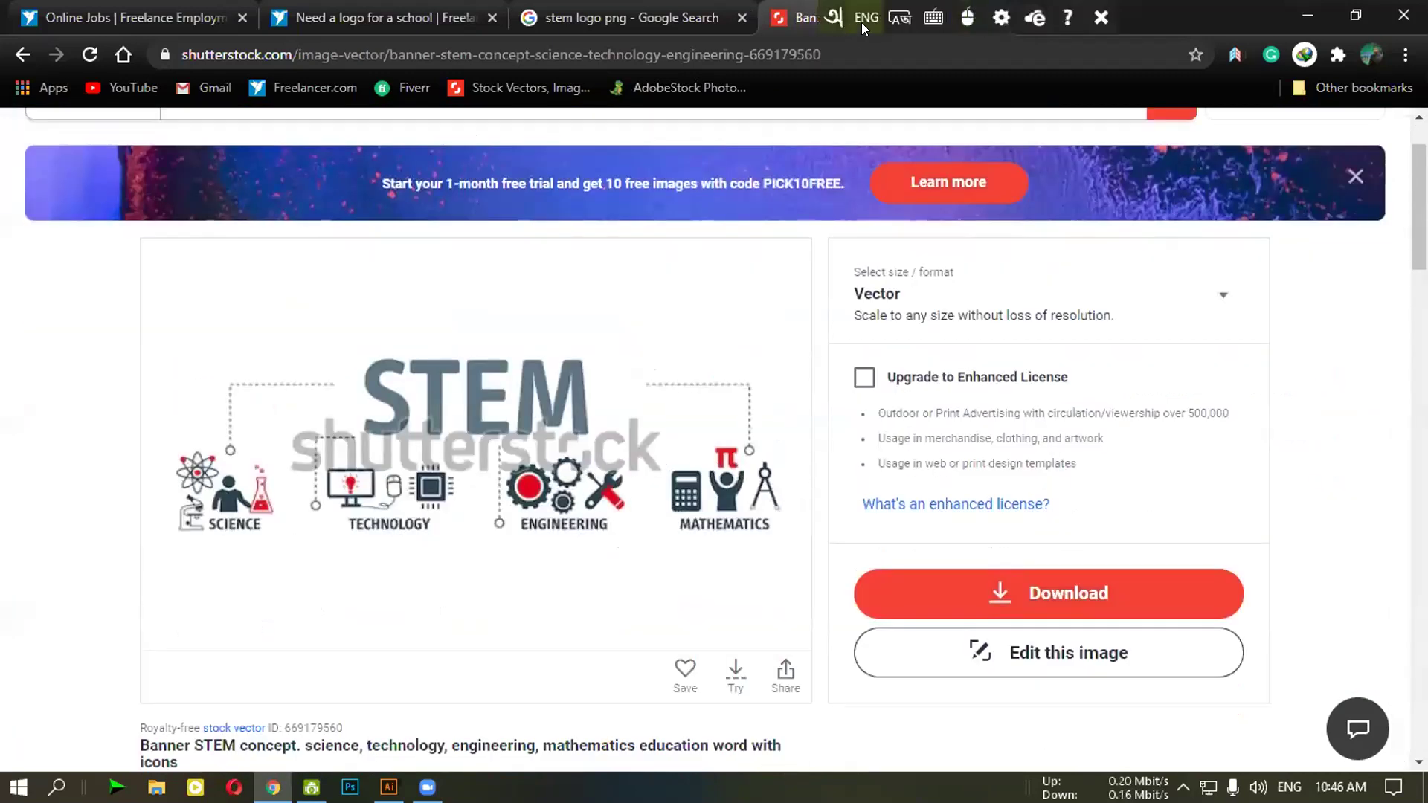
# Open the Shutterstock downloader page of downloader.la in a new browser tab
pyautogui.click(839, 18)
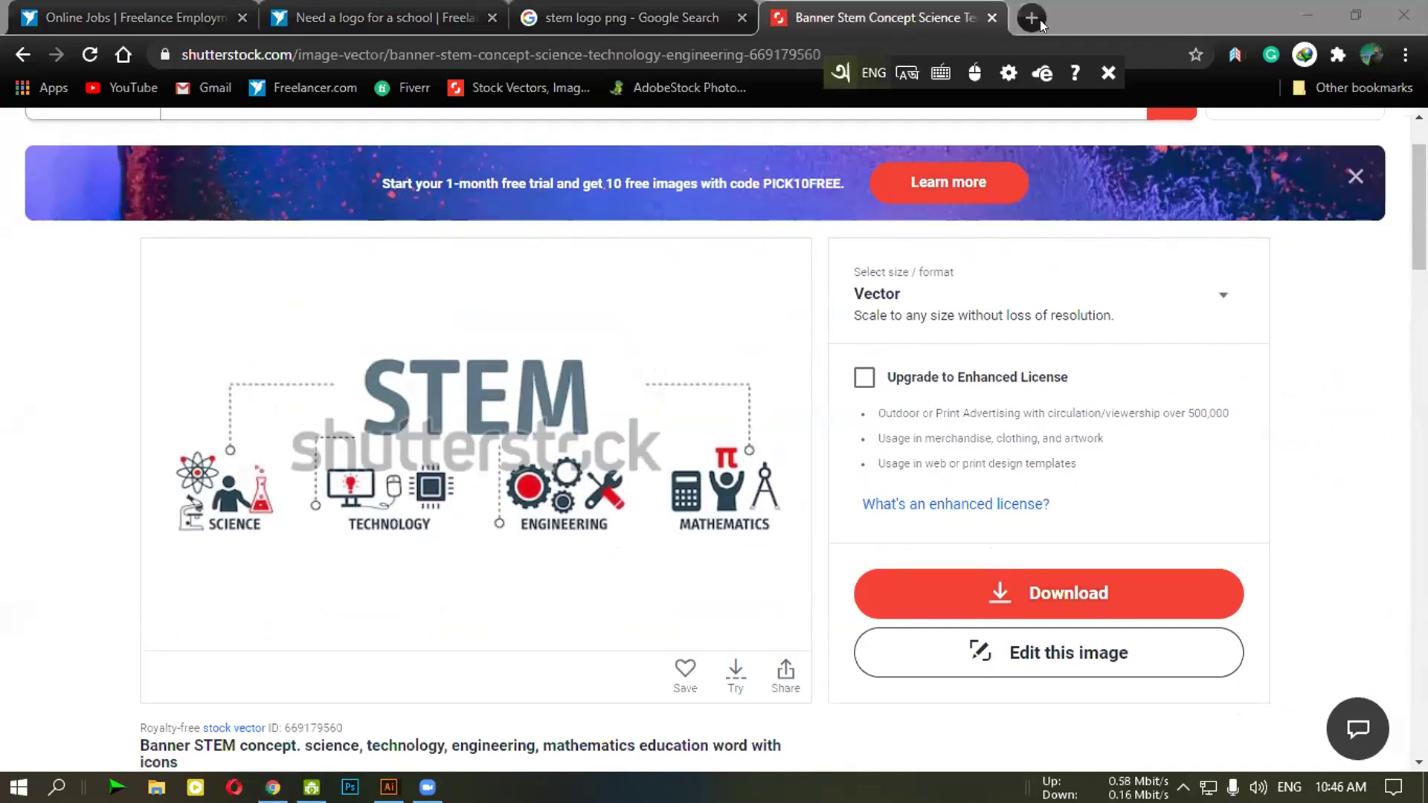
pyautogui.hotkey('ctrl', 't')
pyautogui.click(692, 88)
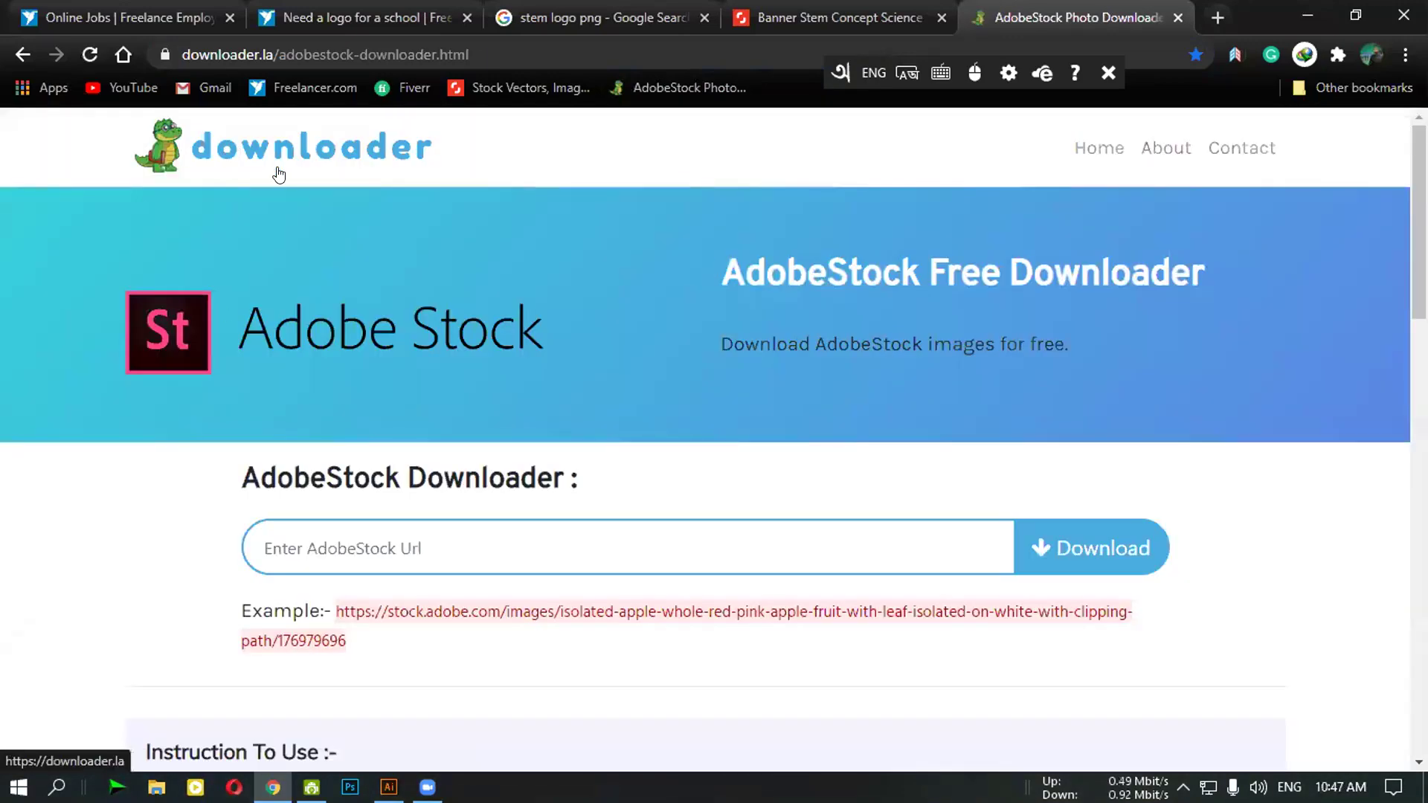
pyautogui.click(279, 175)
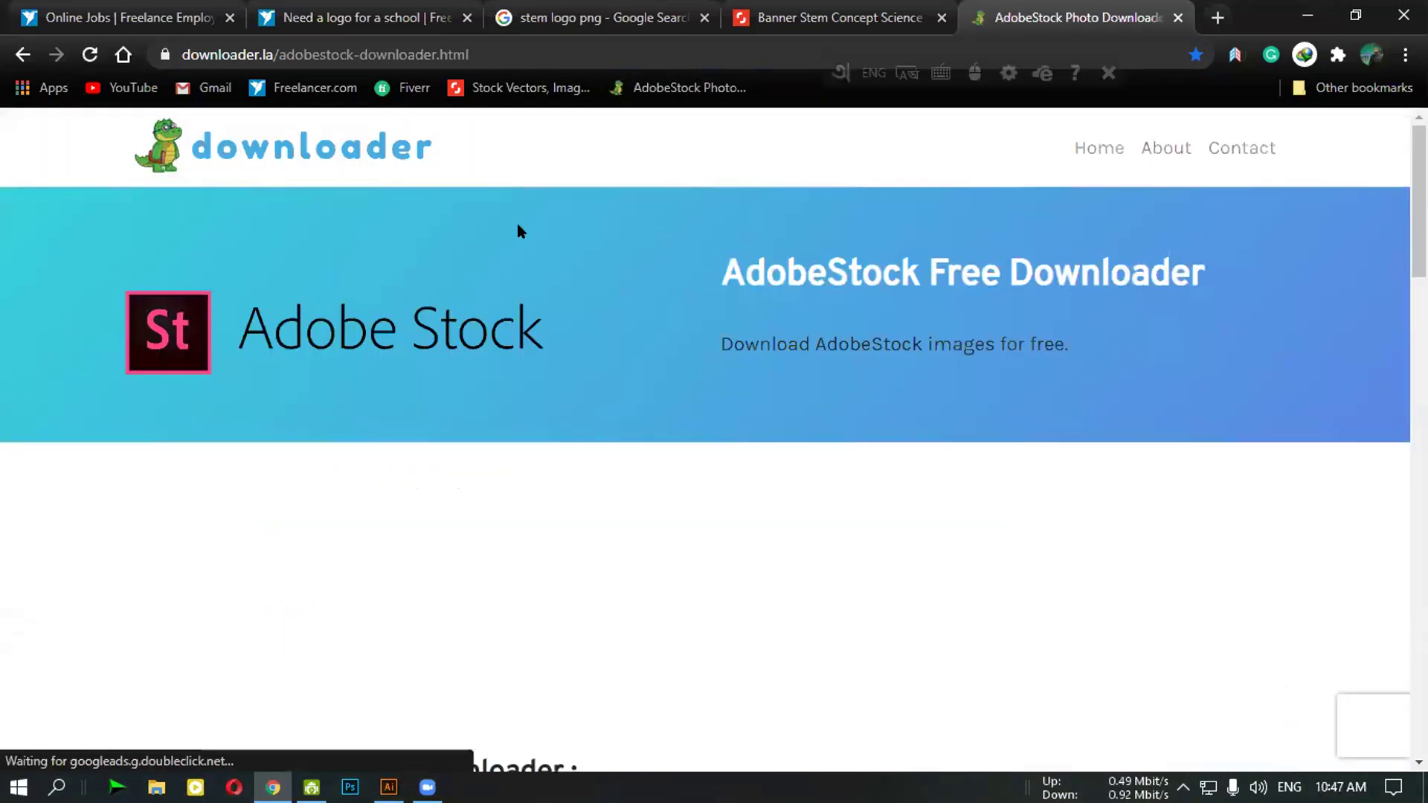
pyautogui.scroll(-10, 508, 477)
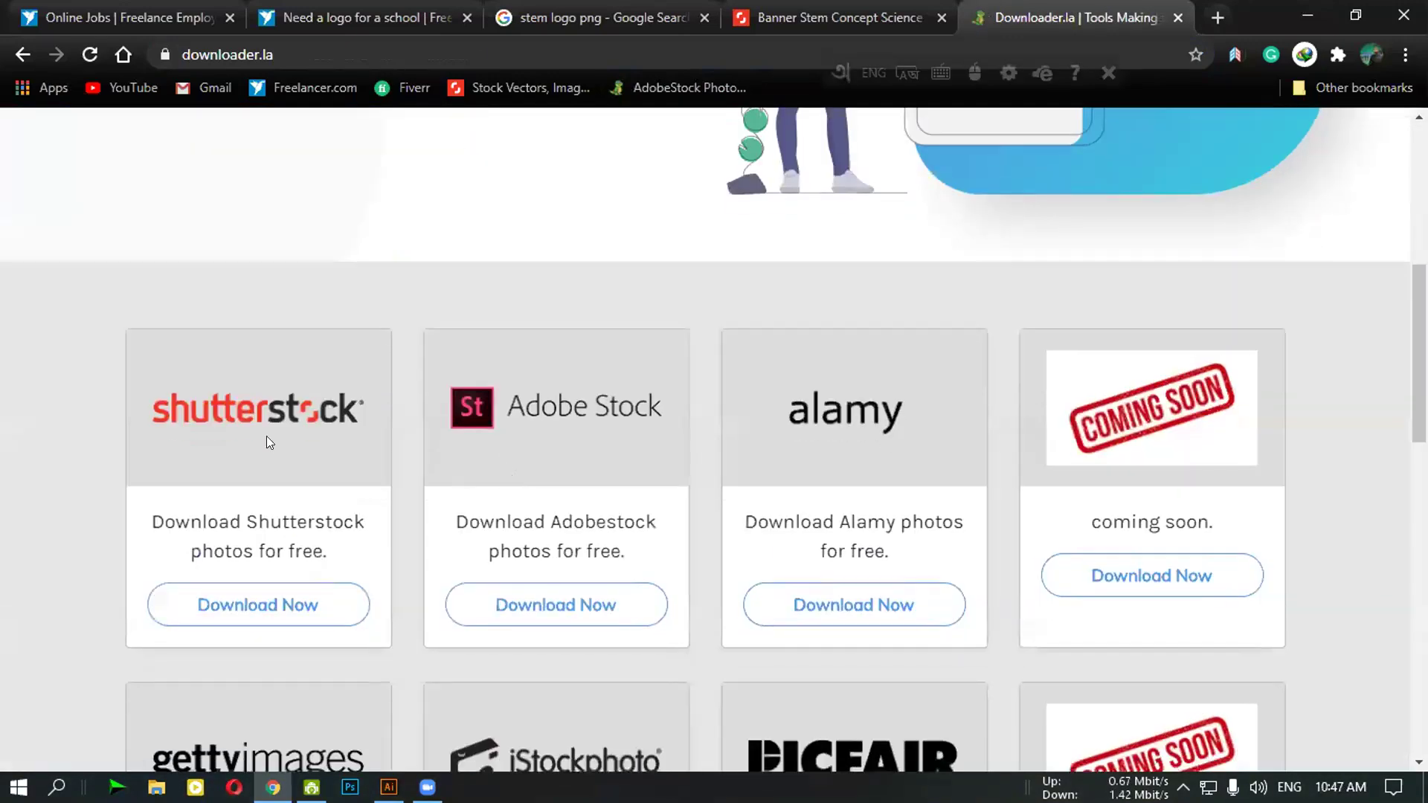
pyautogui.click(257, 389)
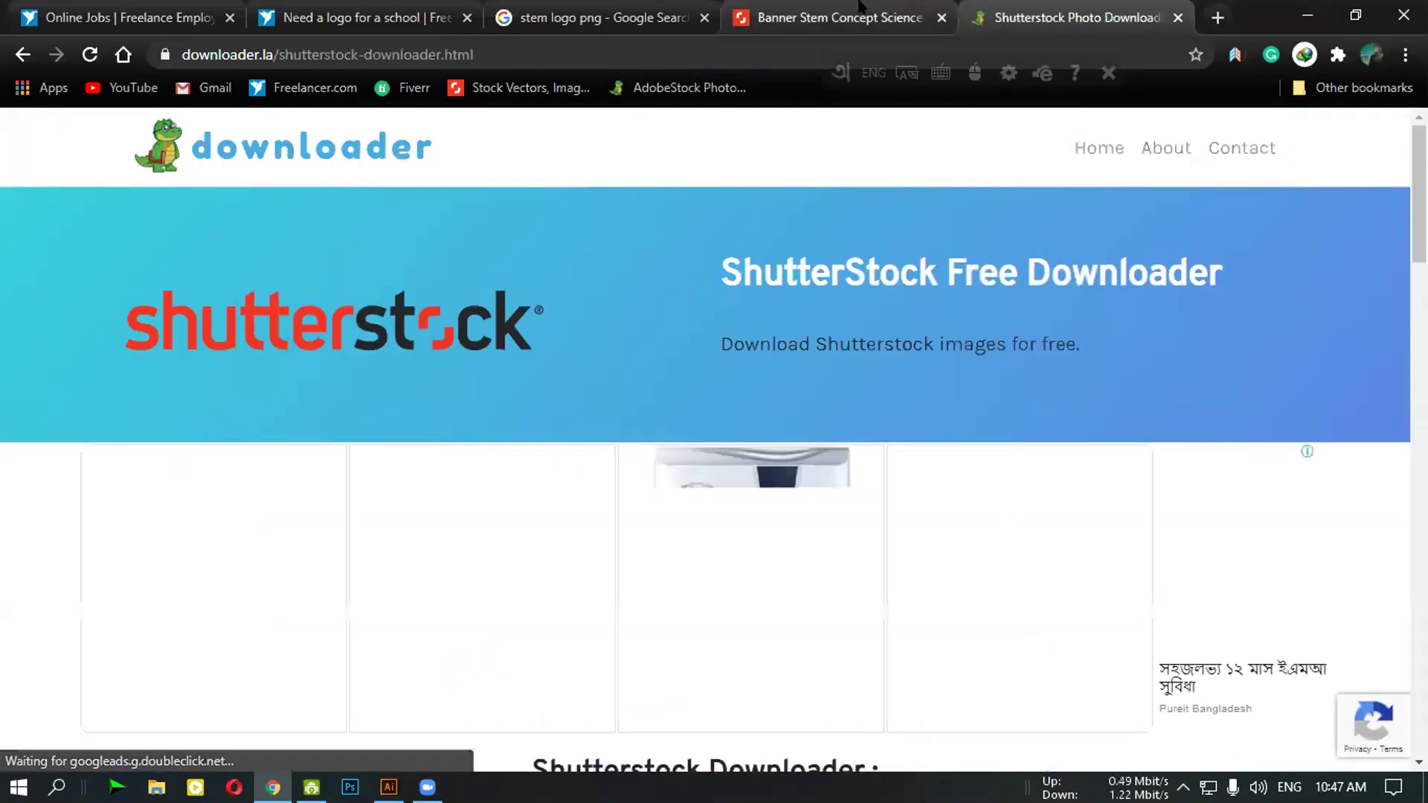
# Copy the full web address of the Banner STEM concept image page on Shutterstock
pyautogui.click(859, 7)
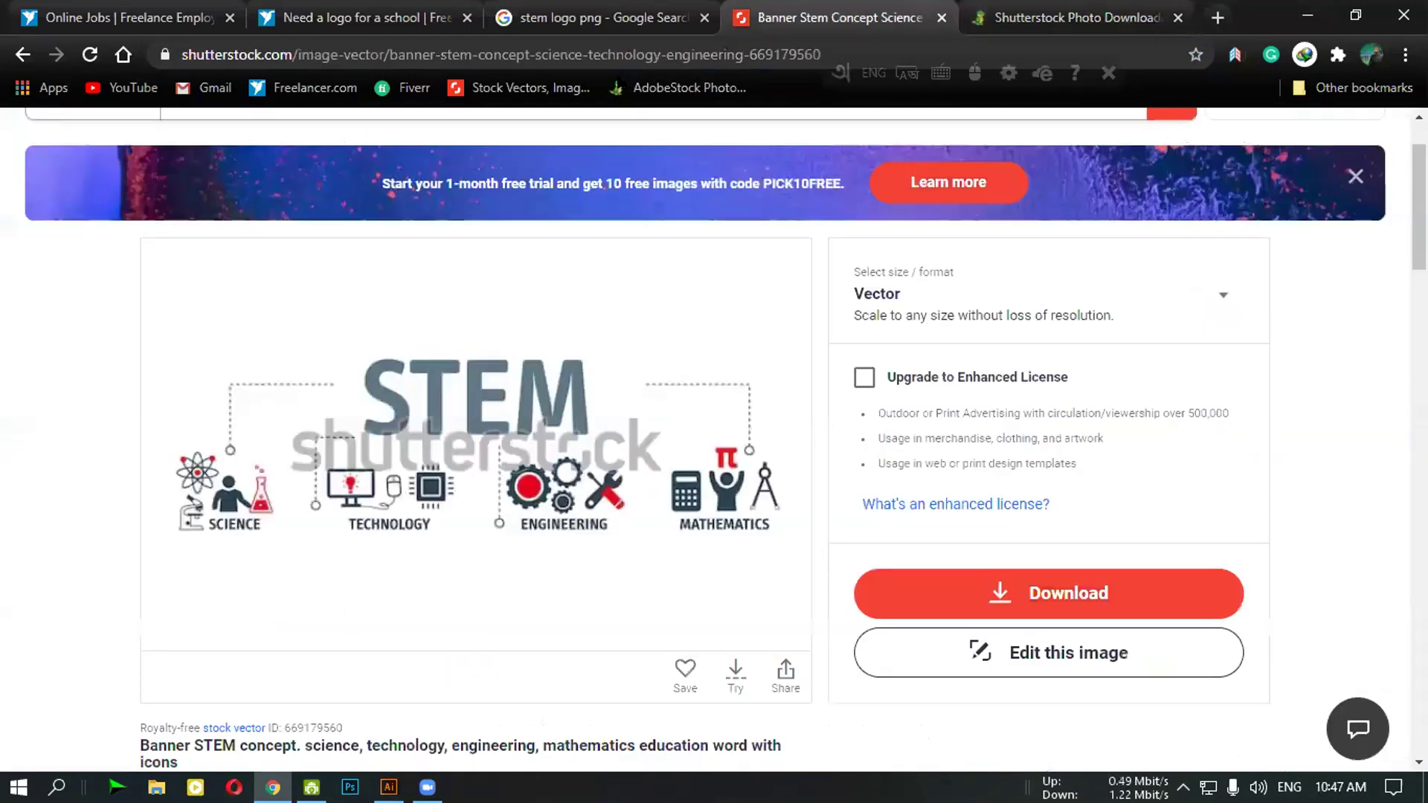
pyautogui.doubleClick(475, 54)
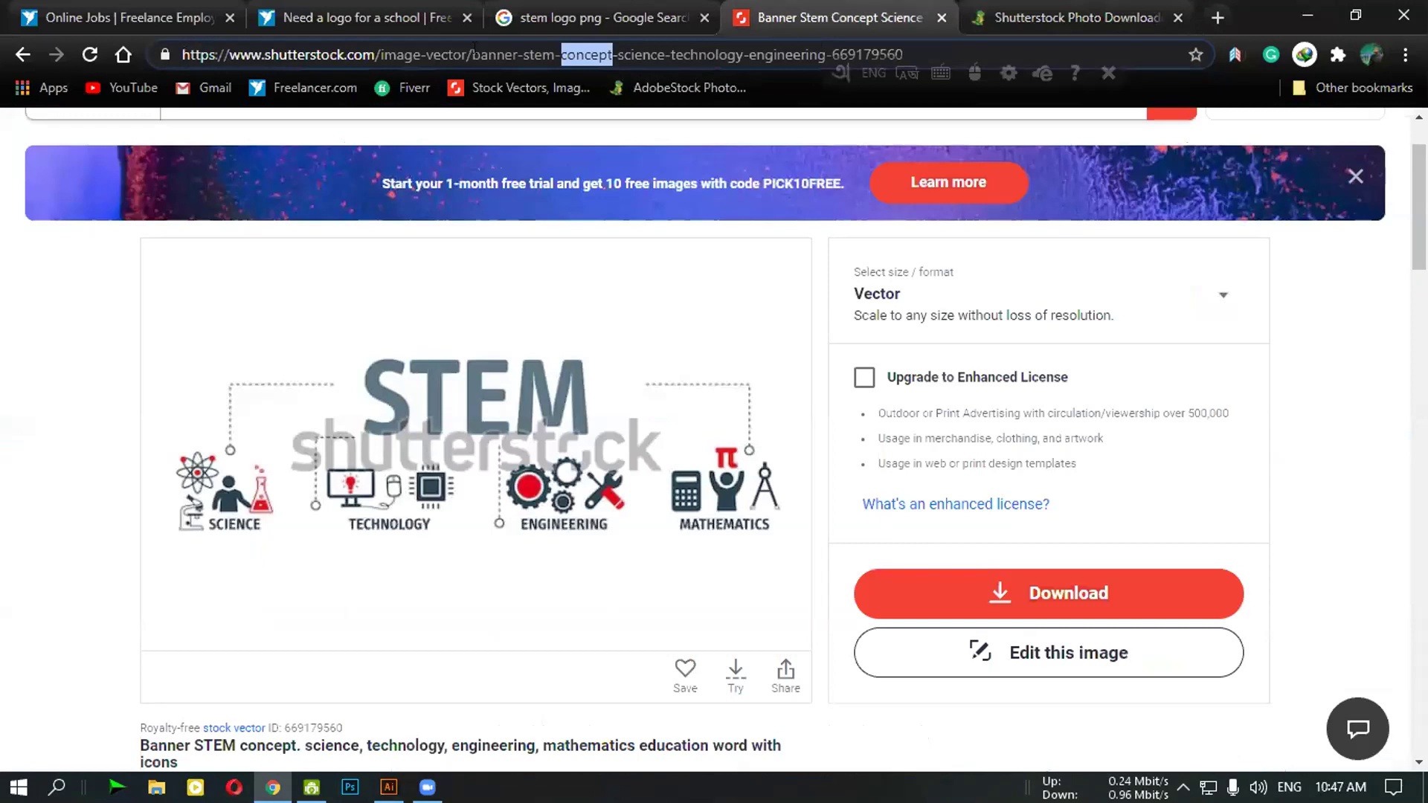
pyautogui.tripleClick(473, 52)
pyautogui.rightClick(473, 53)
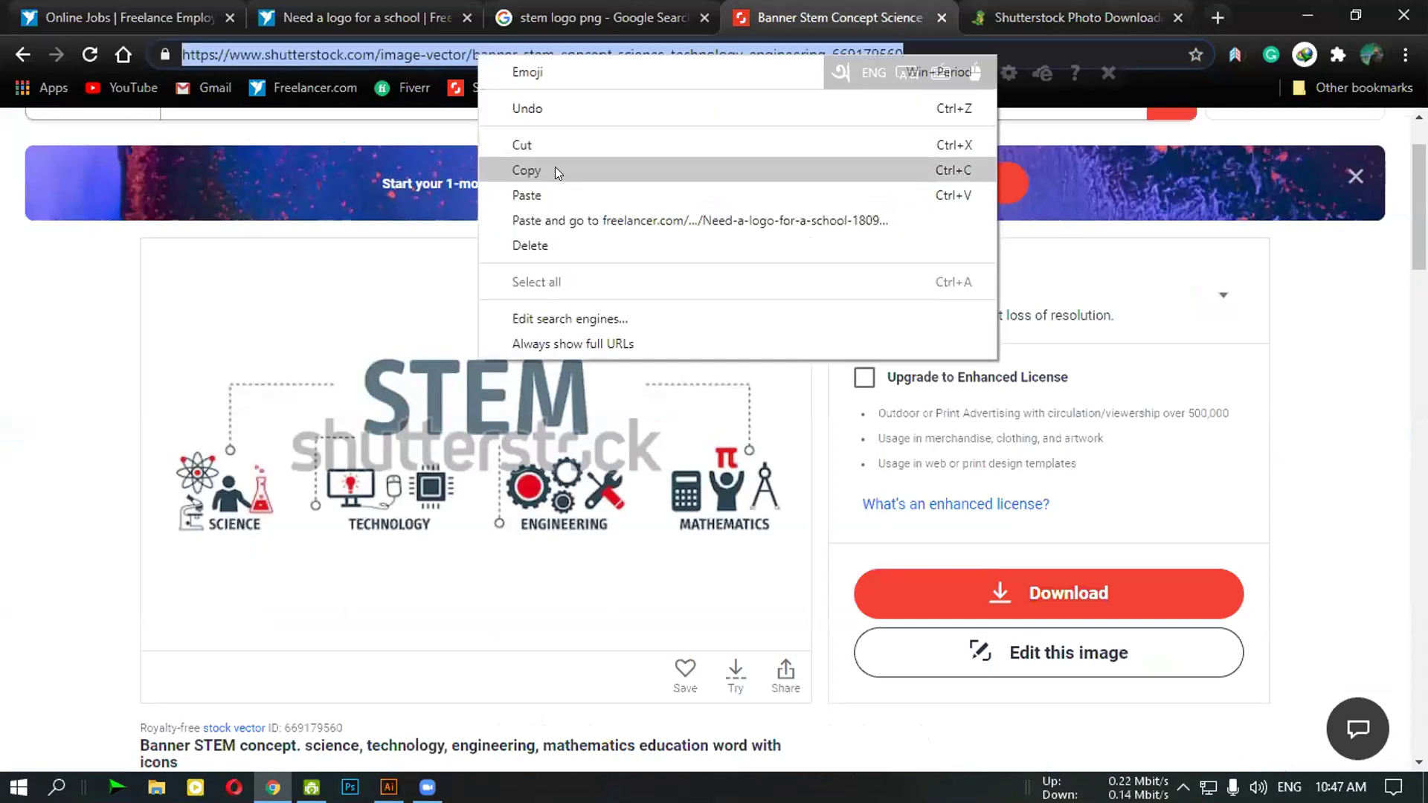
pyautogui.click(555, 170)
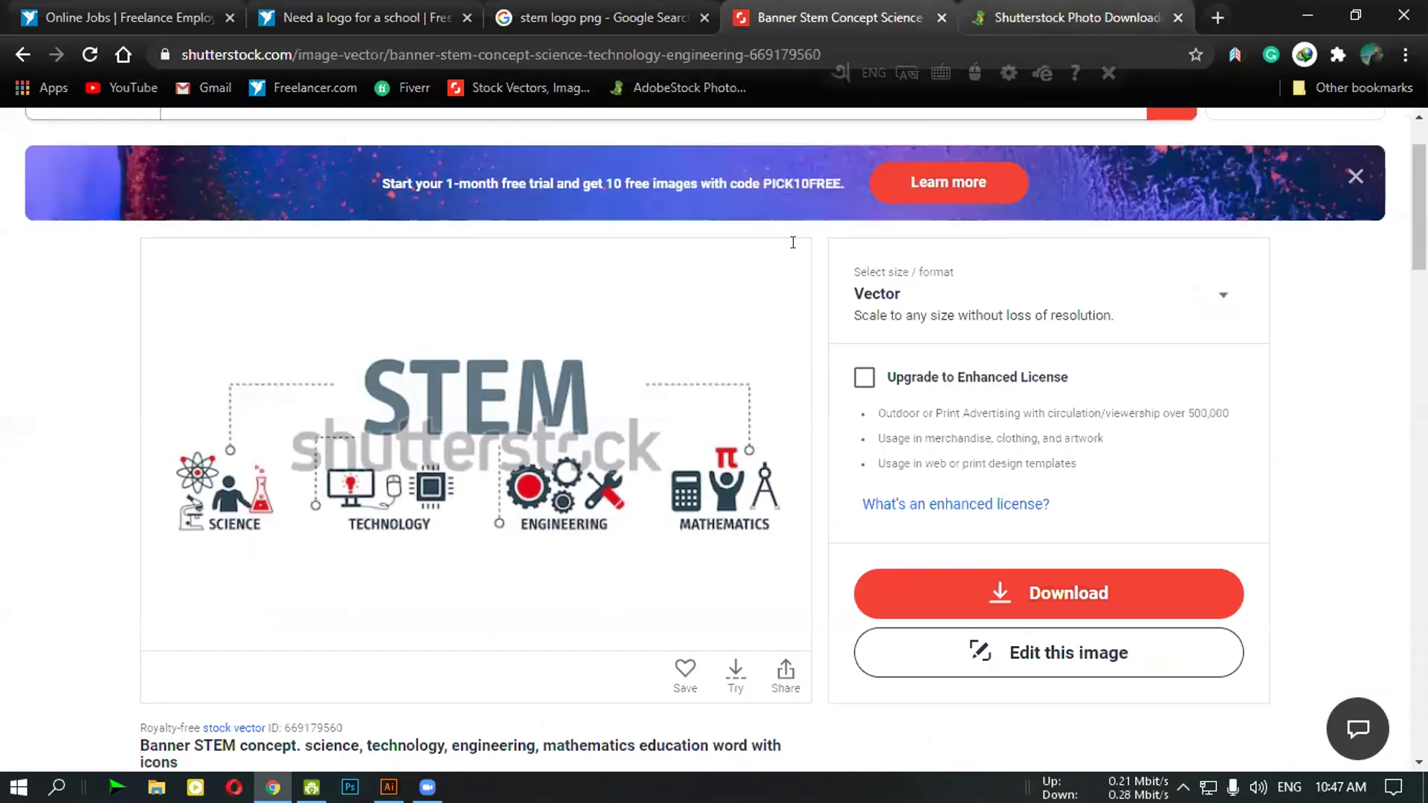
# Paste the copied STEM banner address into the Shutterstock downloader and generate its download link
pyautogui.hotkey('ctrl', 'Tab')
pyautogui.scroll(-8, 672, 309)
pyautogui.click(395, 212)
pyautogui.rightClick(422, 211)
pyautogui.click(471, 360)
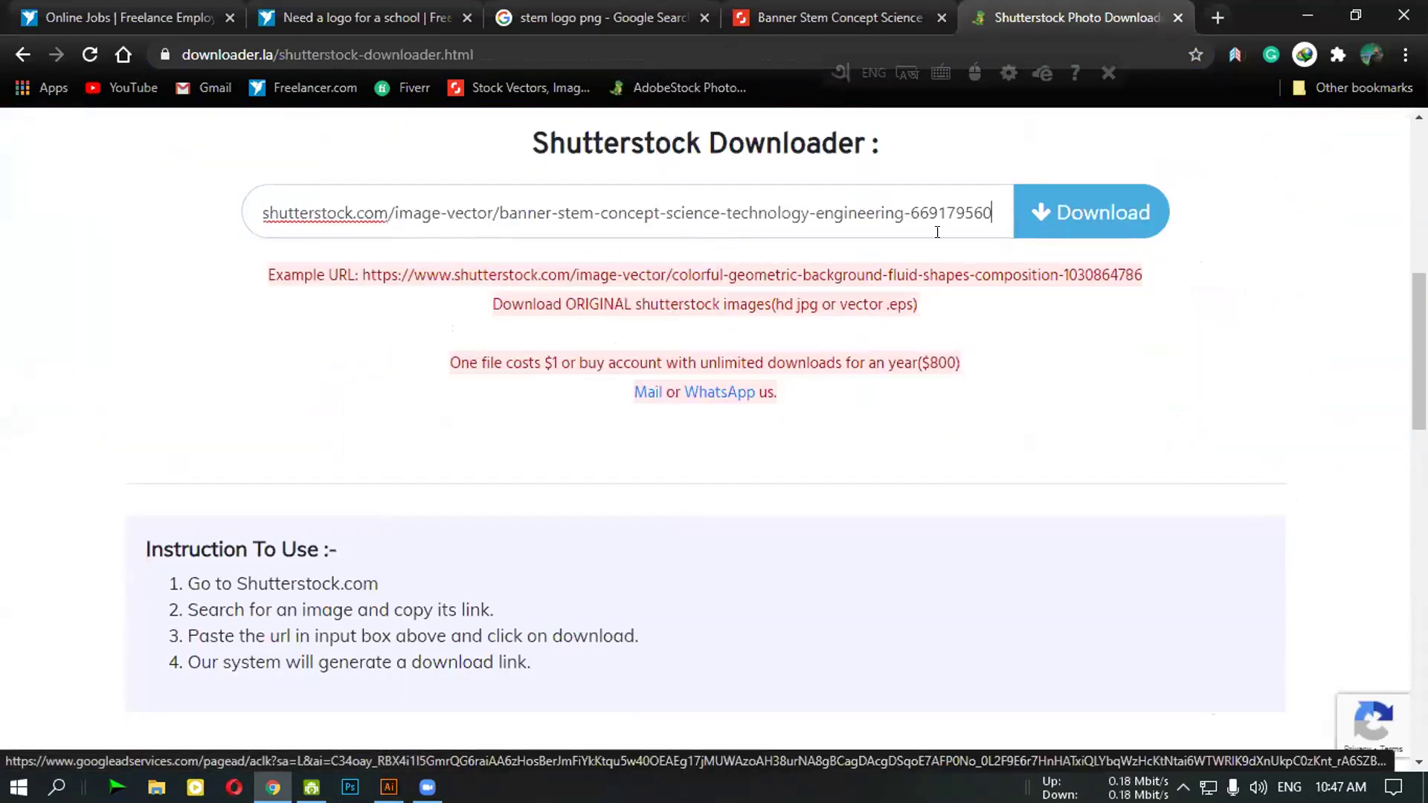
pyautogui.click(1099, 212)
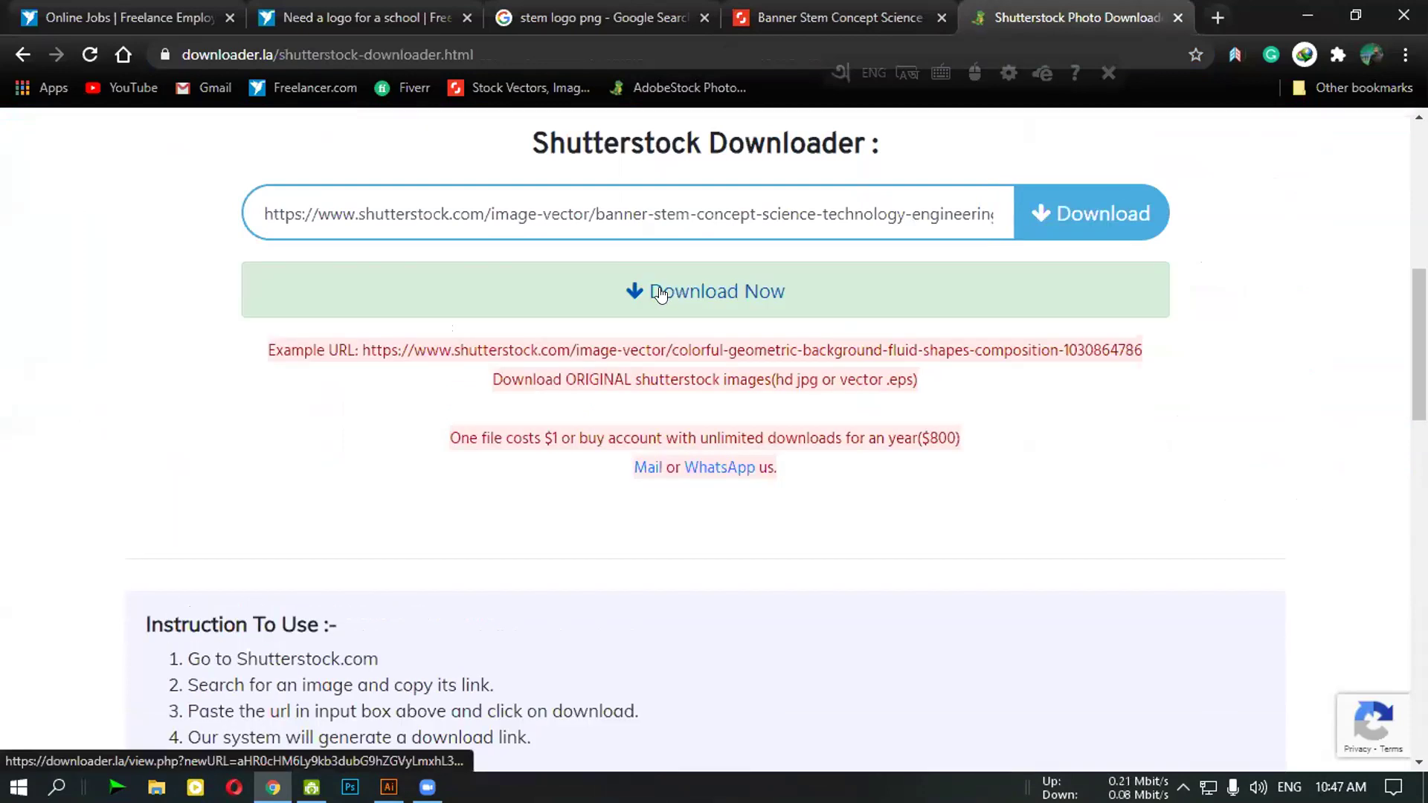
# Follow the generated download link and open the enlarged STEM banner image
pyautogui.click(661, 294)
pyautogui.scroll(-5, 757, 424)
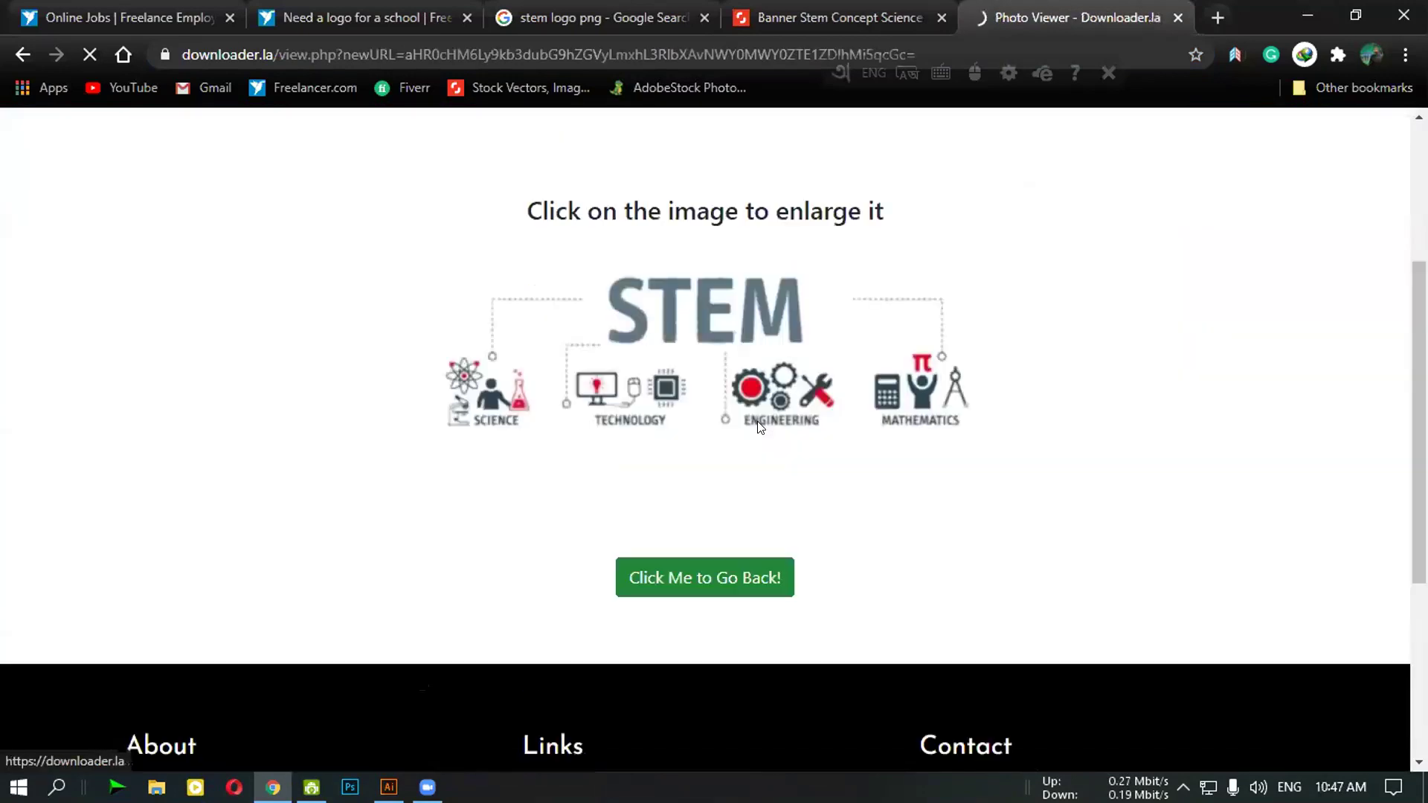
pyautogui.scroll(5, 757, 428)
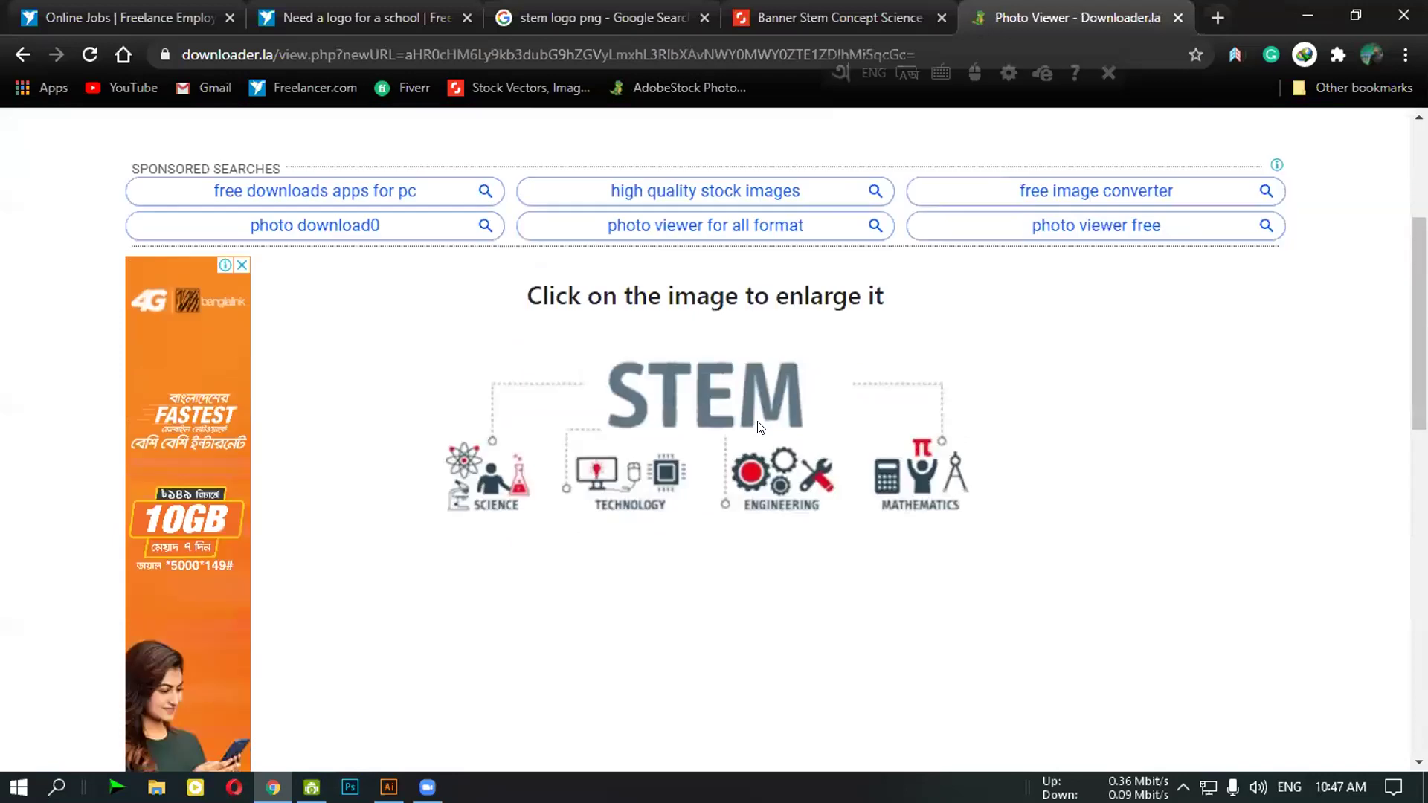
pyautogui.scroll(-3, 783, 314)
pyautogui.scroll(3, 729, 325)
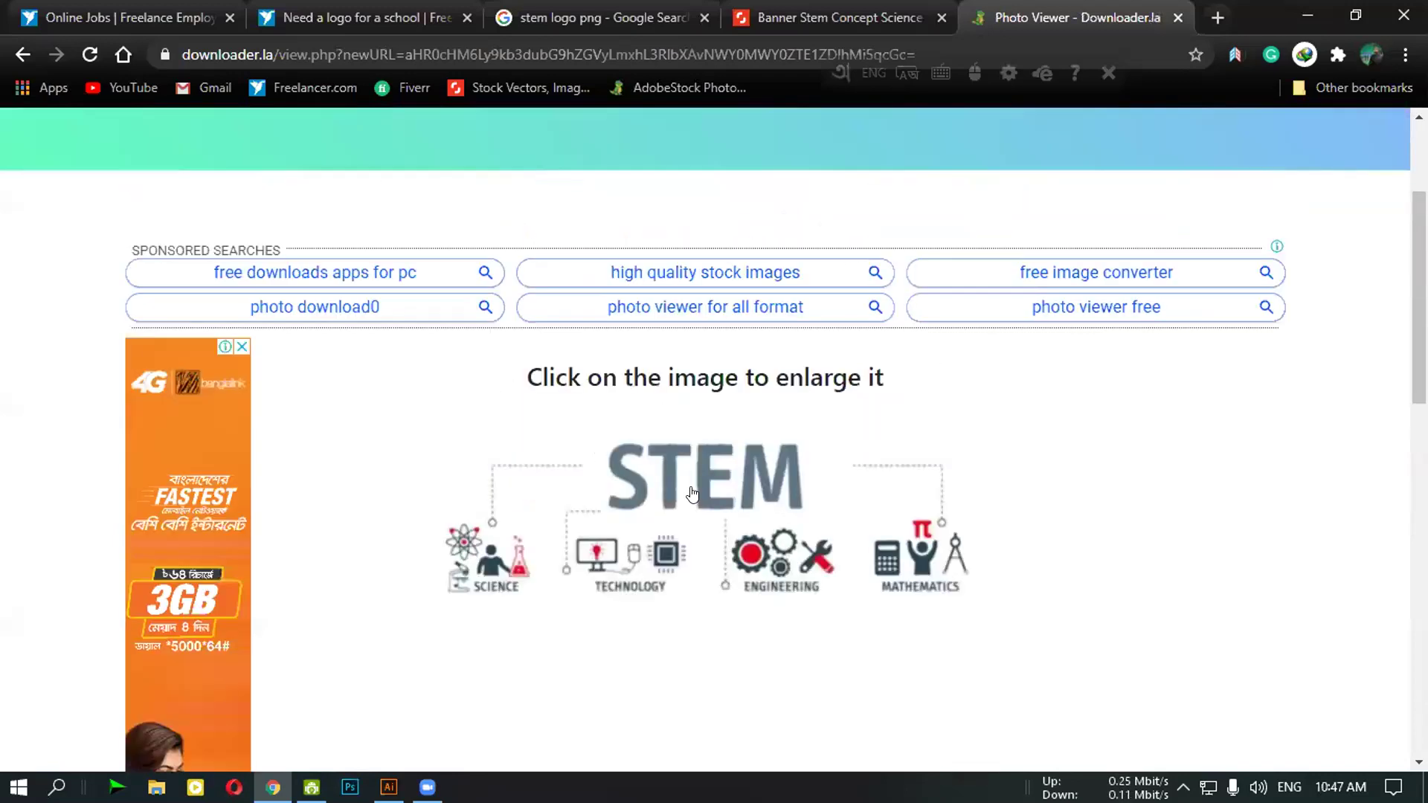
pyautogui.click(733, 499)
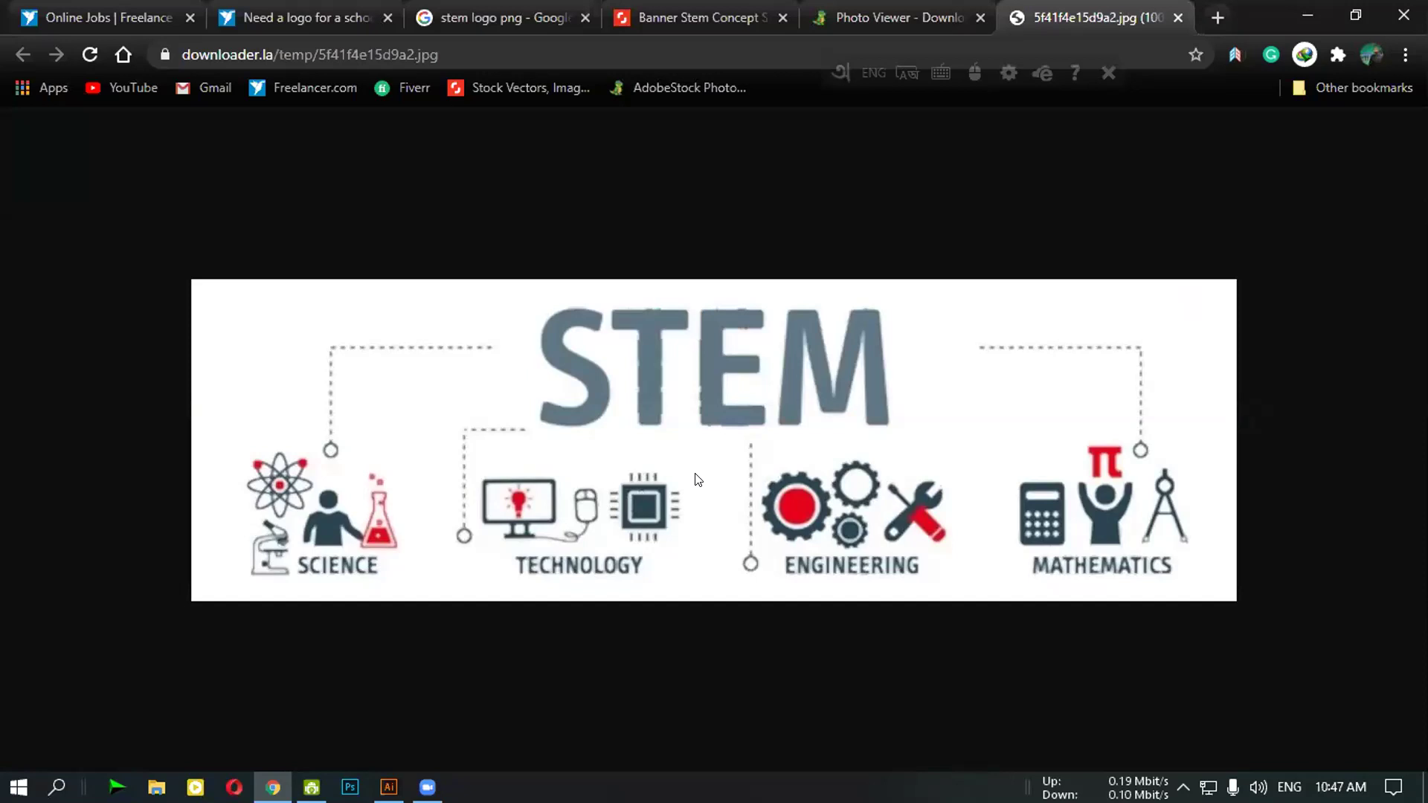
# Save the enlarged STEM banner to the Desktop as the JPEG image 5f41f4e15d9a2.jpg
pyautogui.rightClick(585, 416)
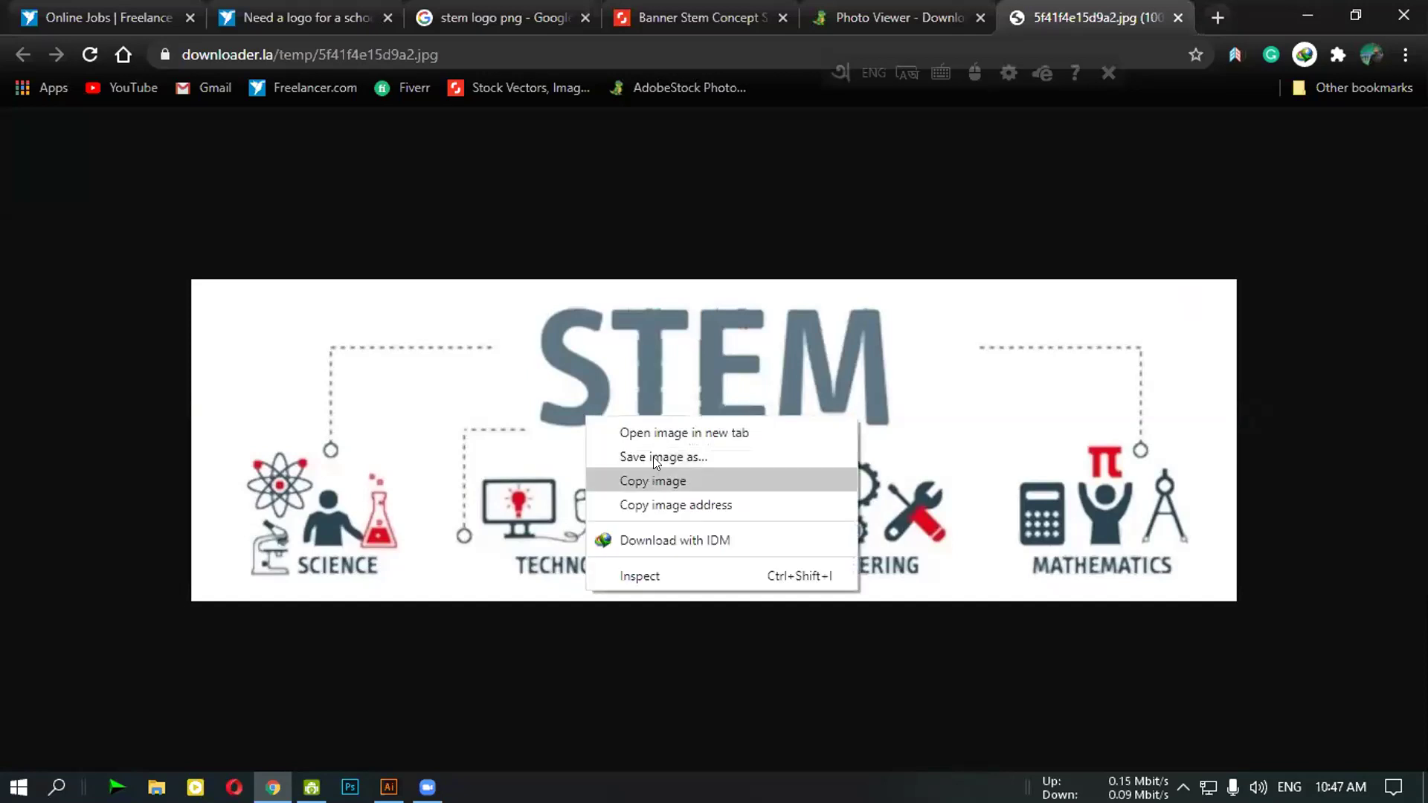
pyautogui.click(654, 481)
pyautogui.hotkey('ctrl', 's')
pyautogui.scroll(-3, 644, 392)
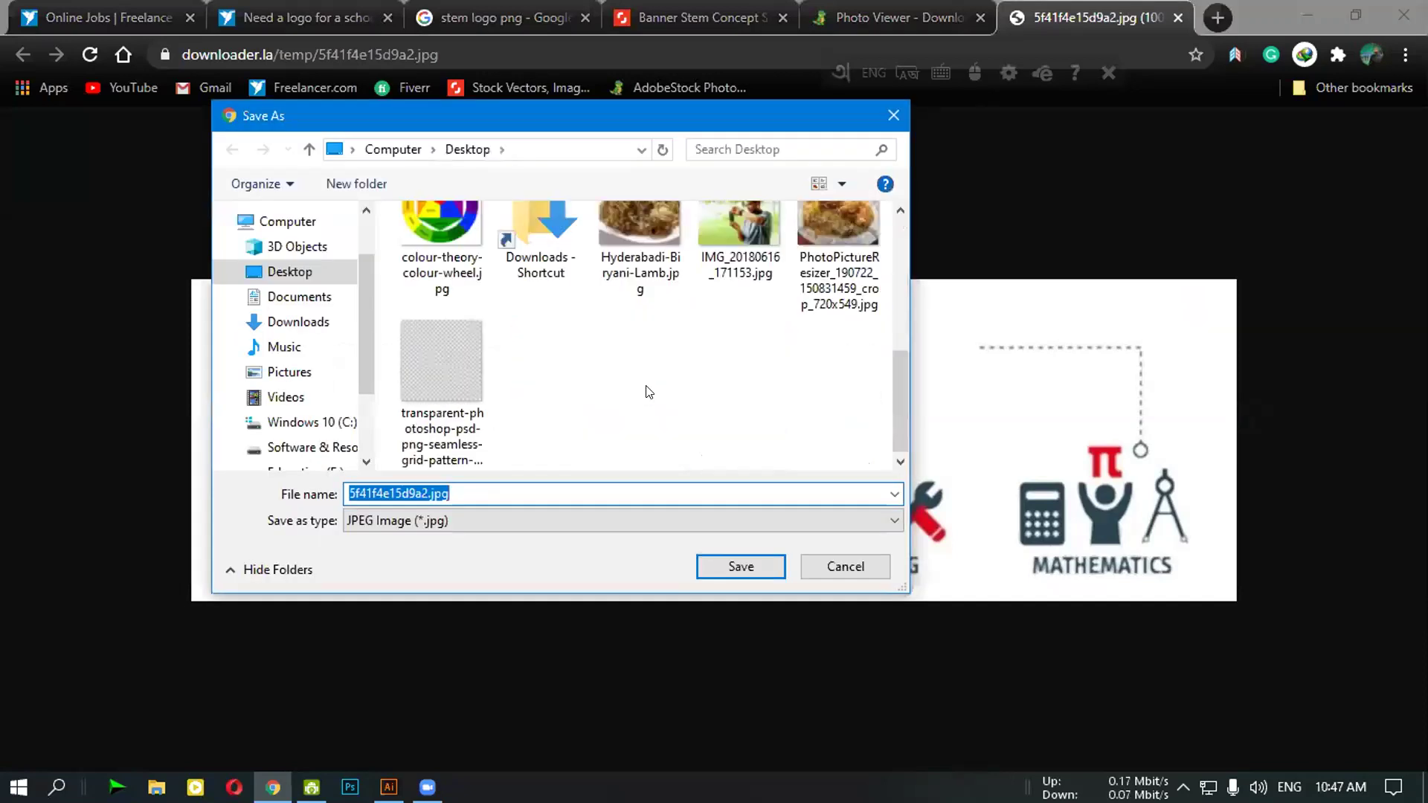
pyautogui.click(727, 561)
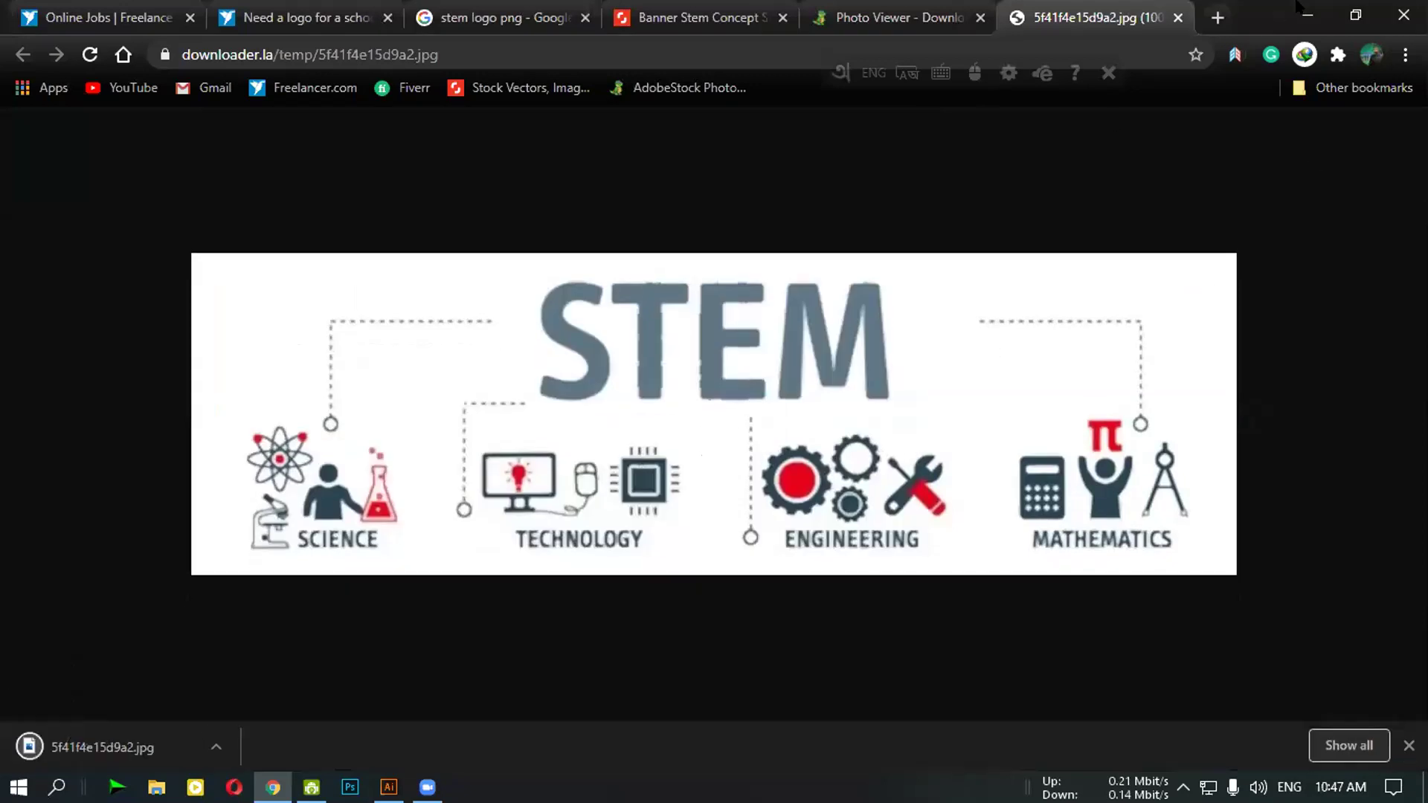
# Switch to Illustrator and reduce its window so the saved STEM image on the desktop is accessible
pyautogui.click(1303, 10)
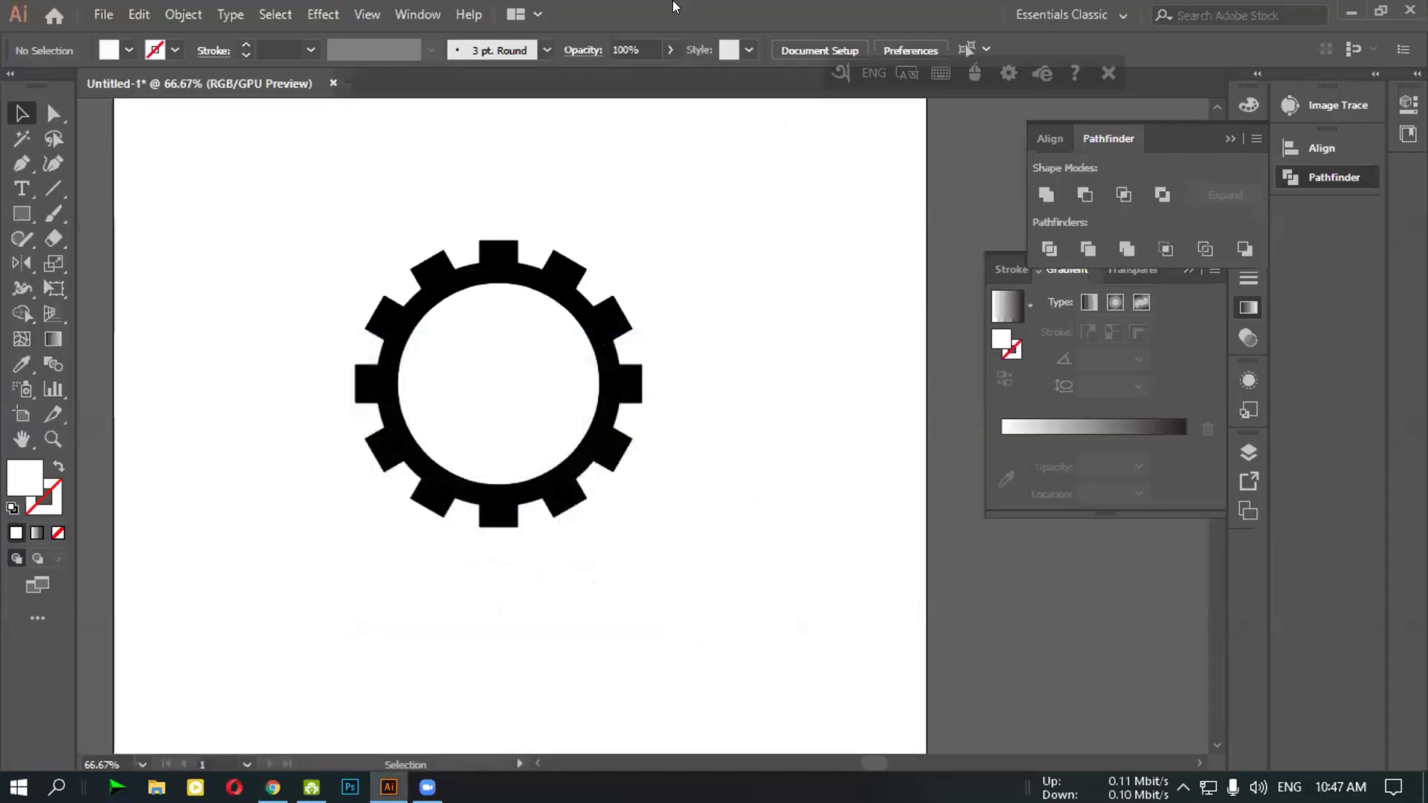
pyautogui.click(1380, 11)
pyautogui.moveTo(116, 628); pyautogui.dragTo(195, 562)
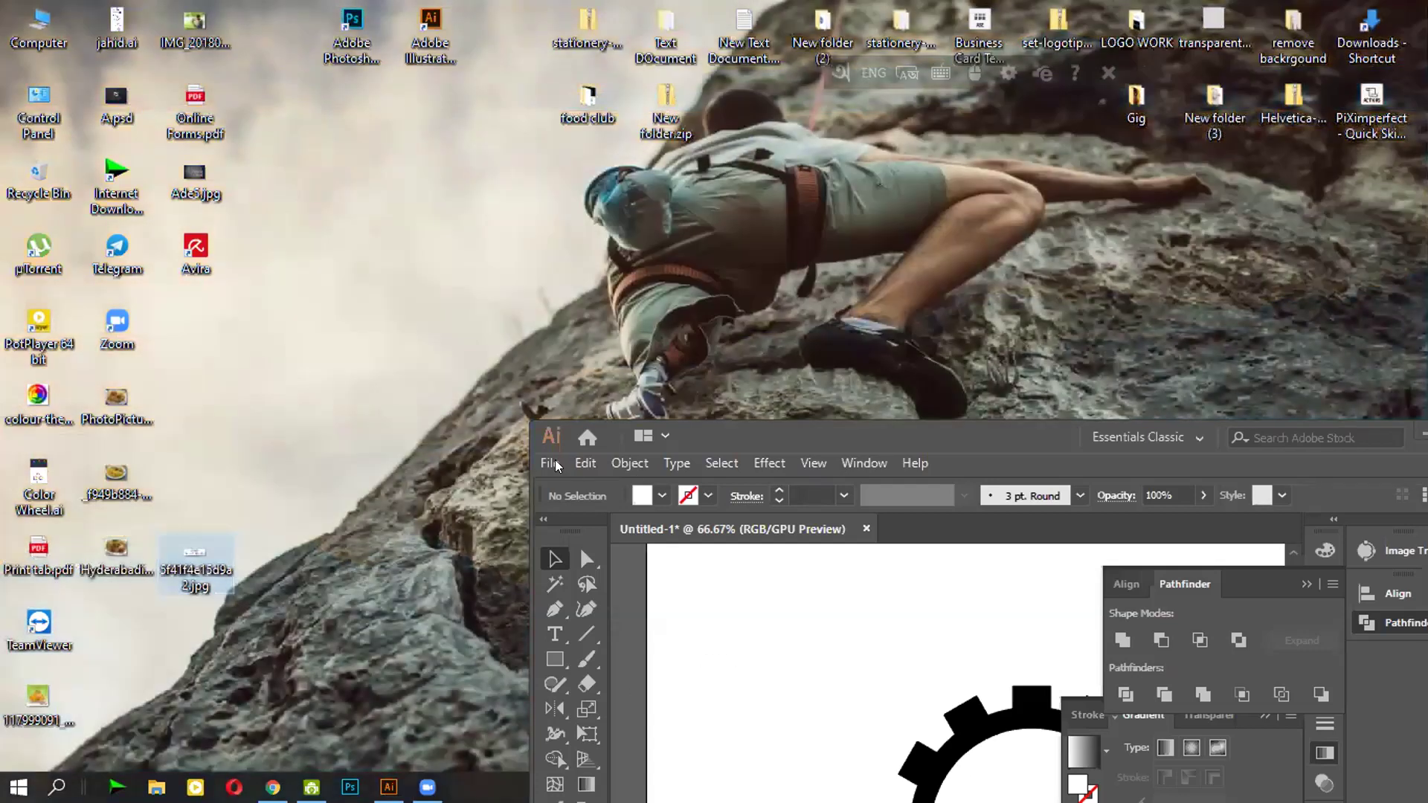
pyautogui.click(703, 593)
pyautogui.hotkey('alt', 'f')
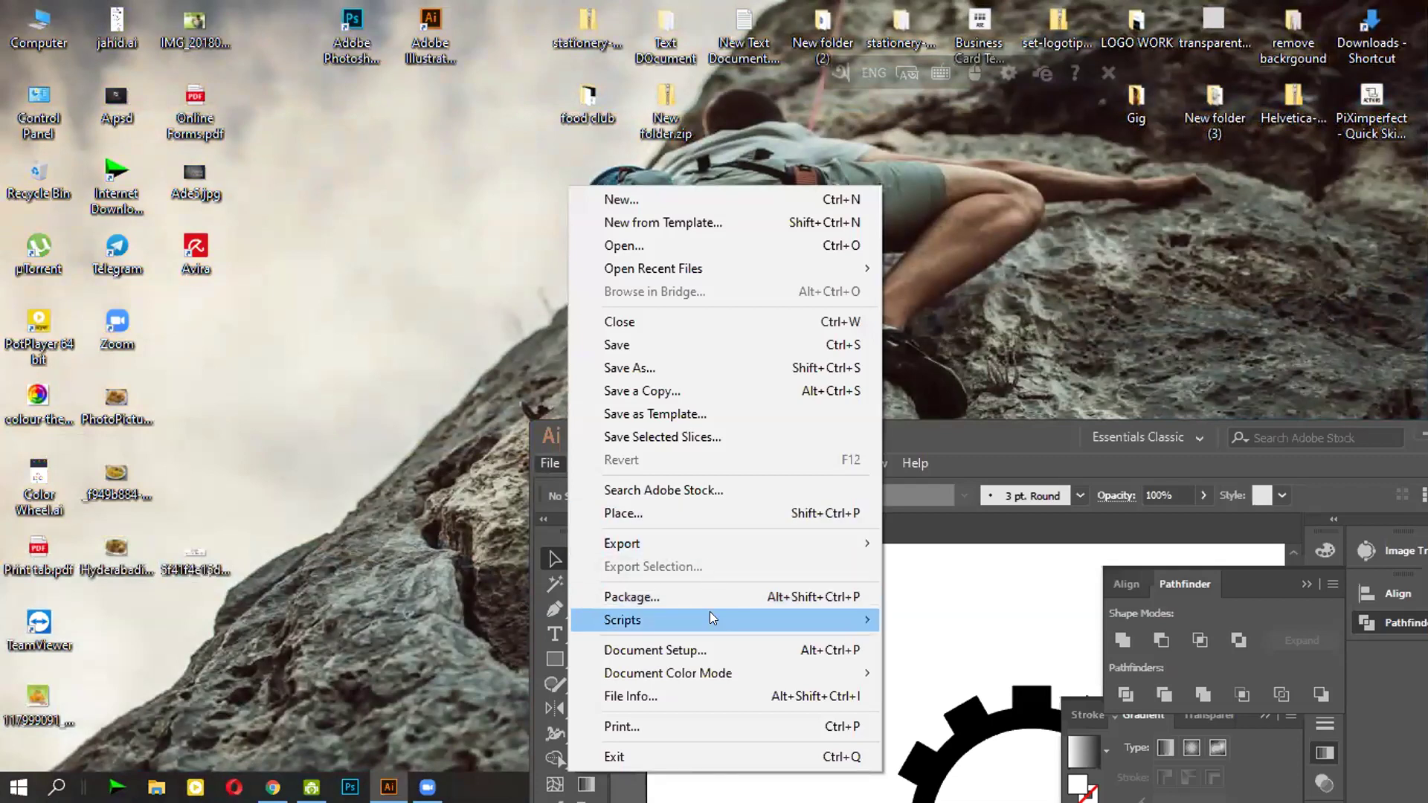
pyautogui.moveTo(710, 614)
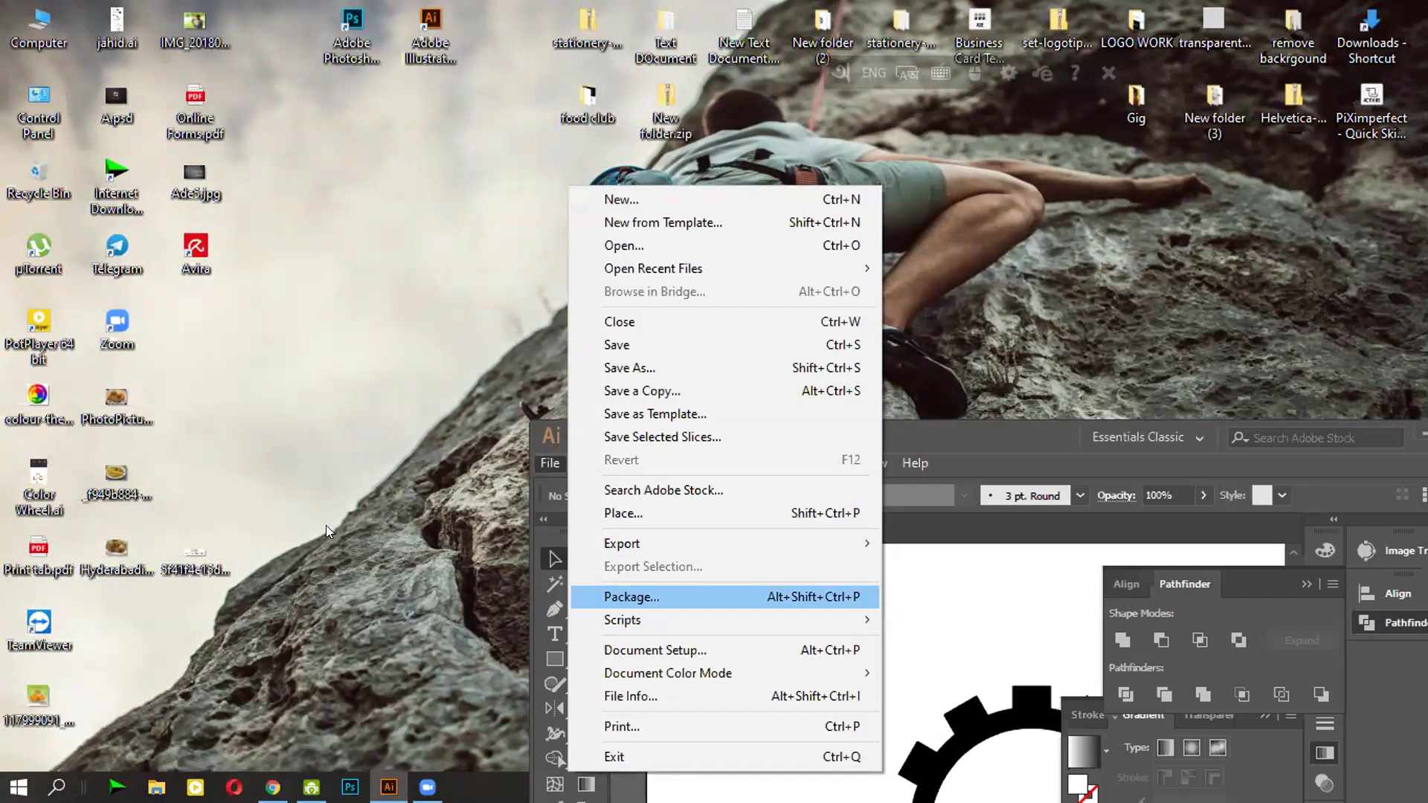
pyautogui.click(309, 455)
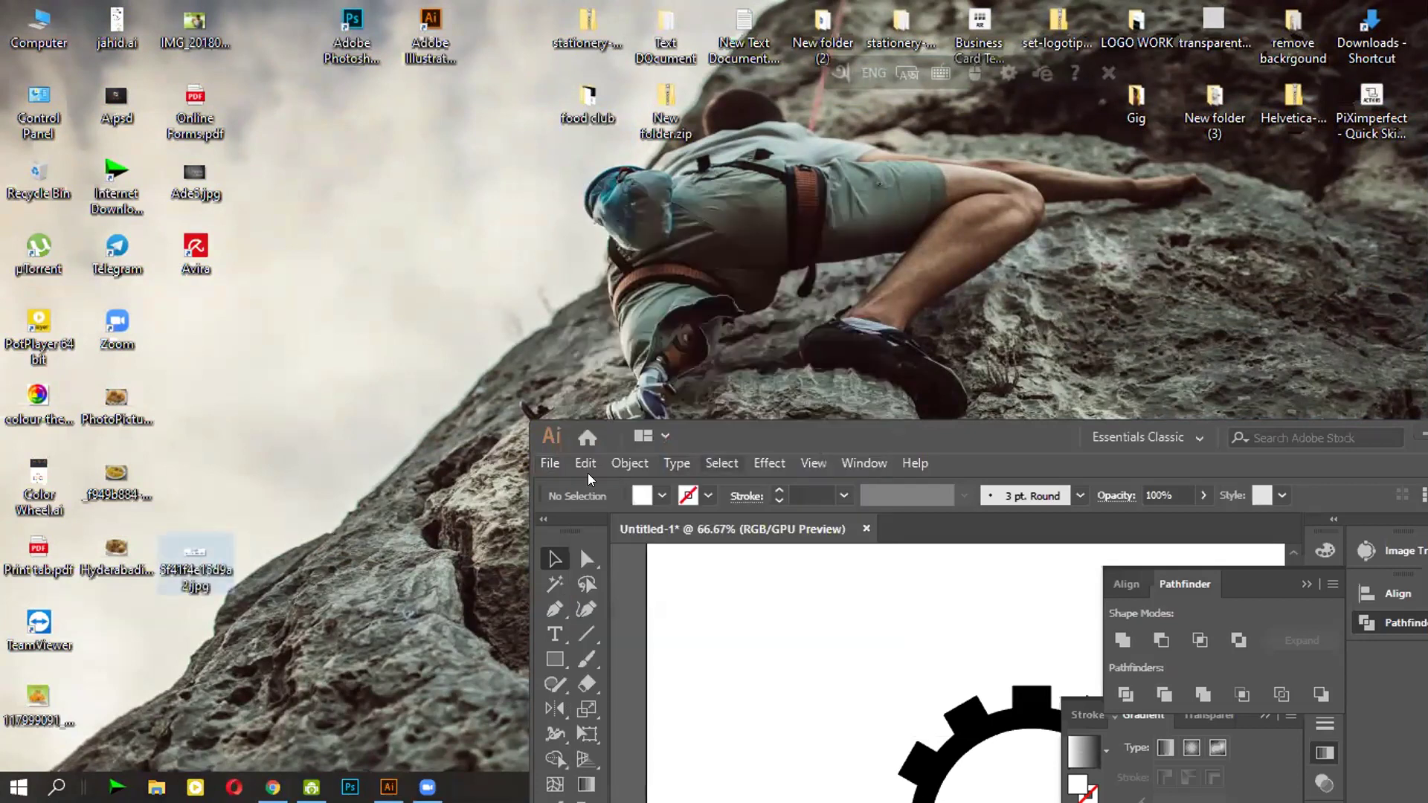
pyautogui.click(578, 471)
pyautogui.moveTo(543, 462)
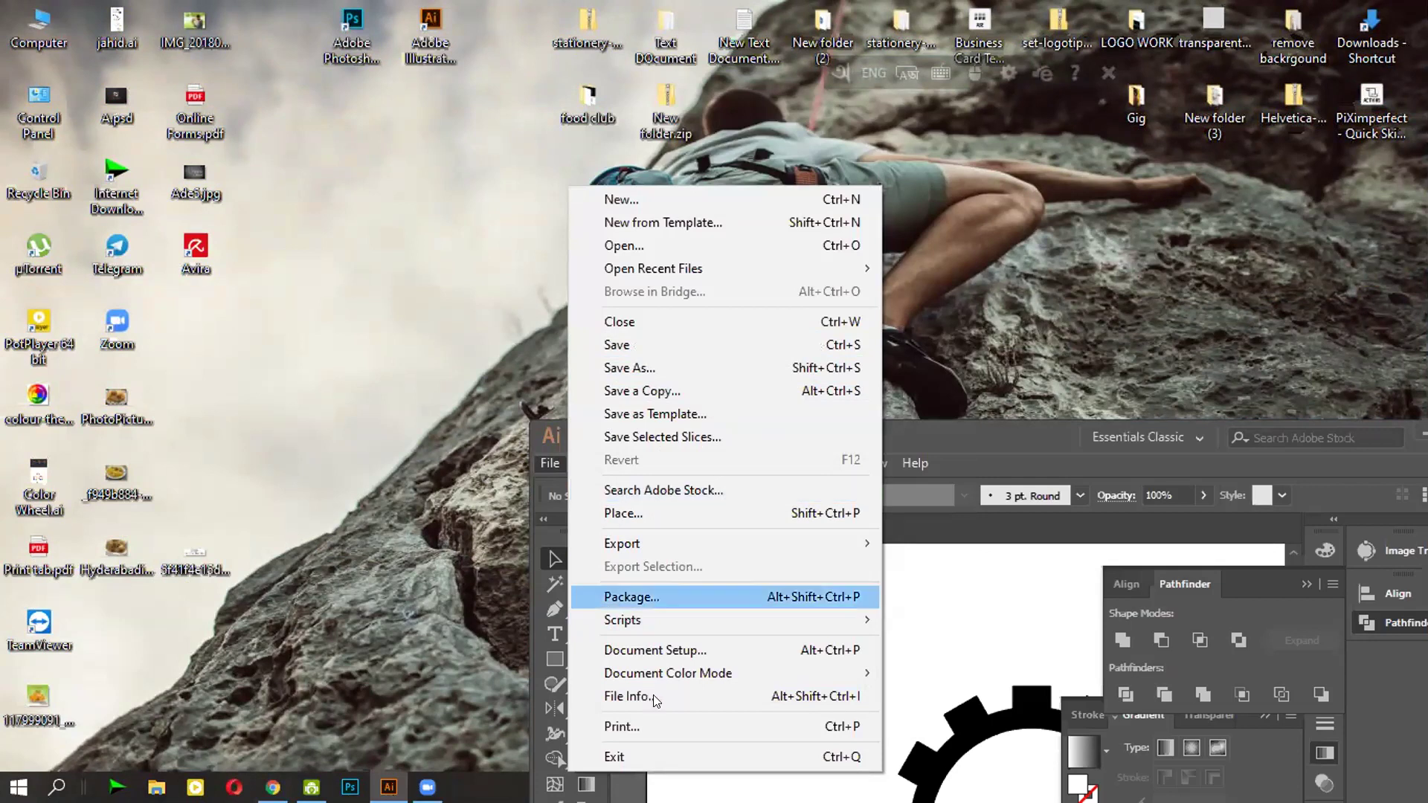
pyautogui.click(195, 560)
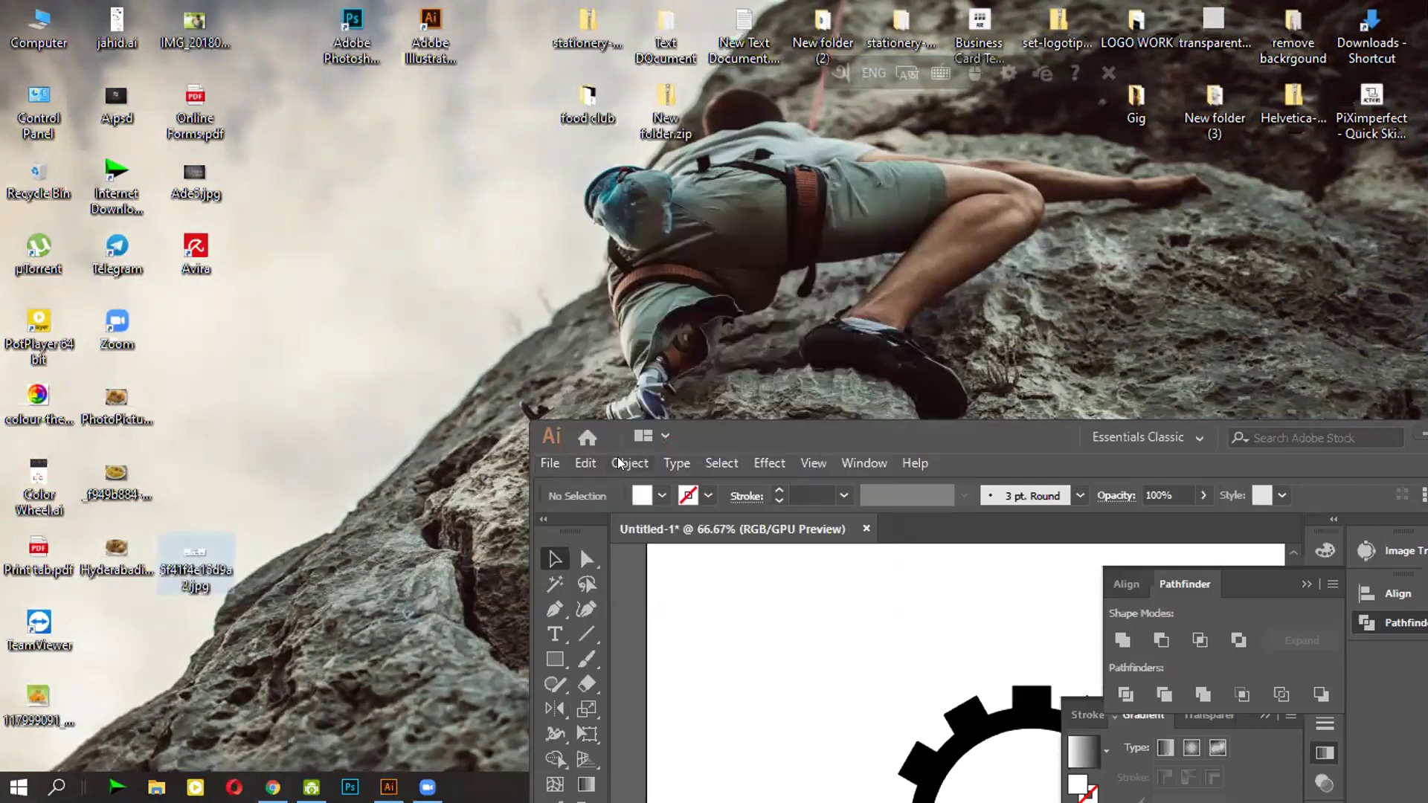
pyautogui.click(614, 463)
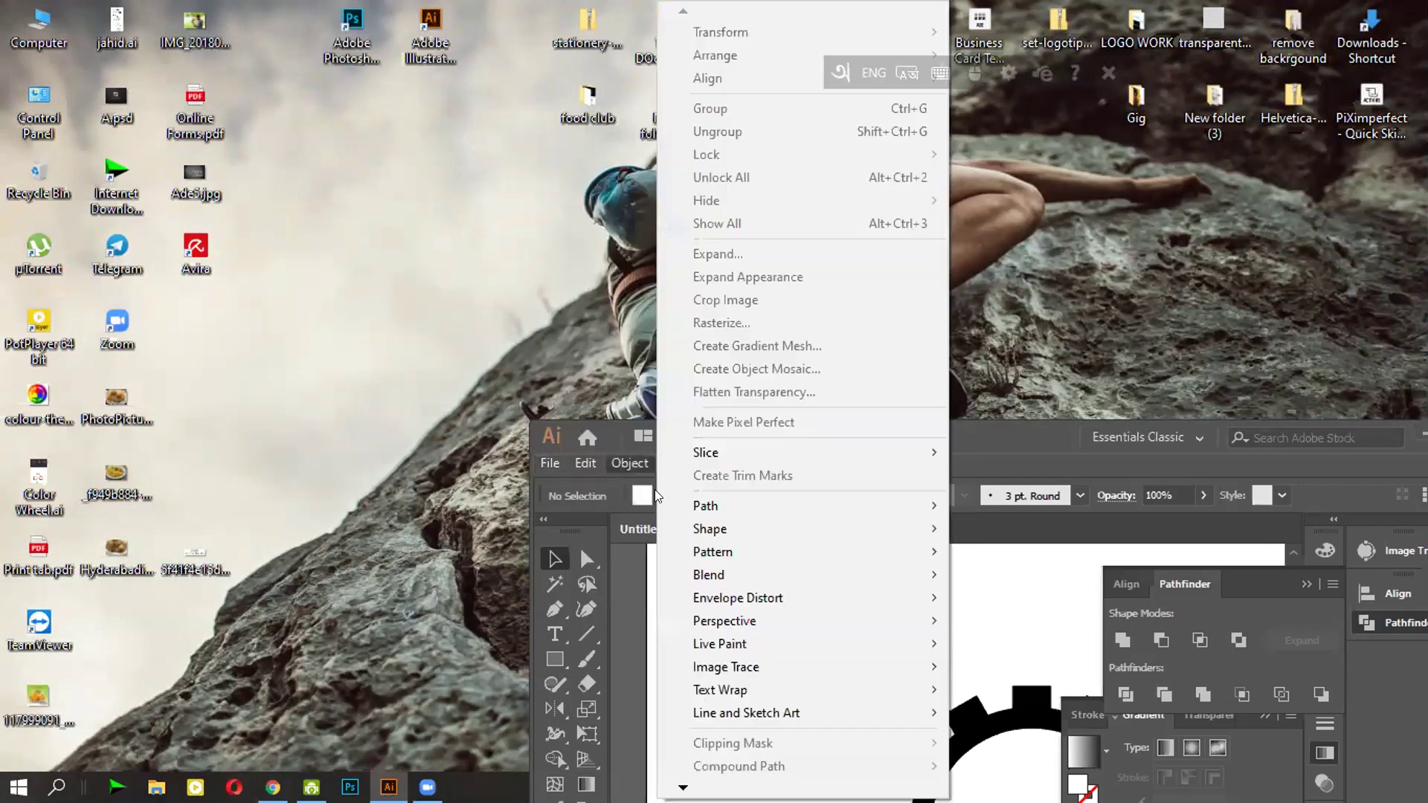
pyautogui.click(585, 464)
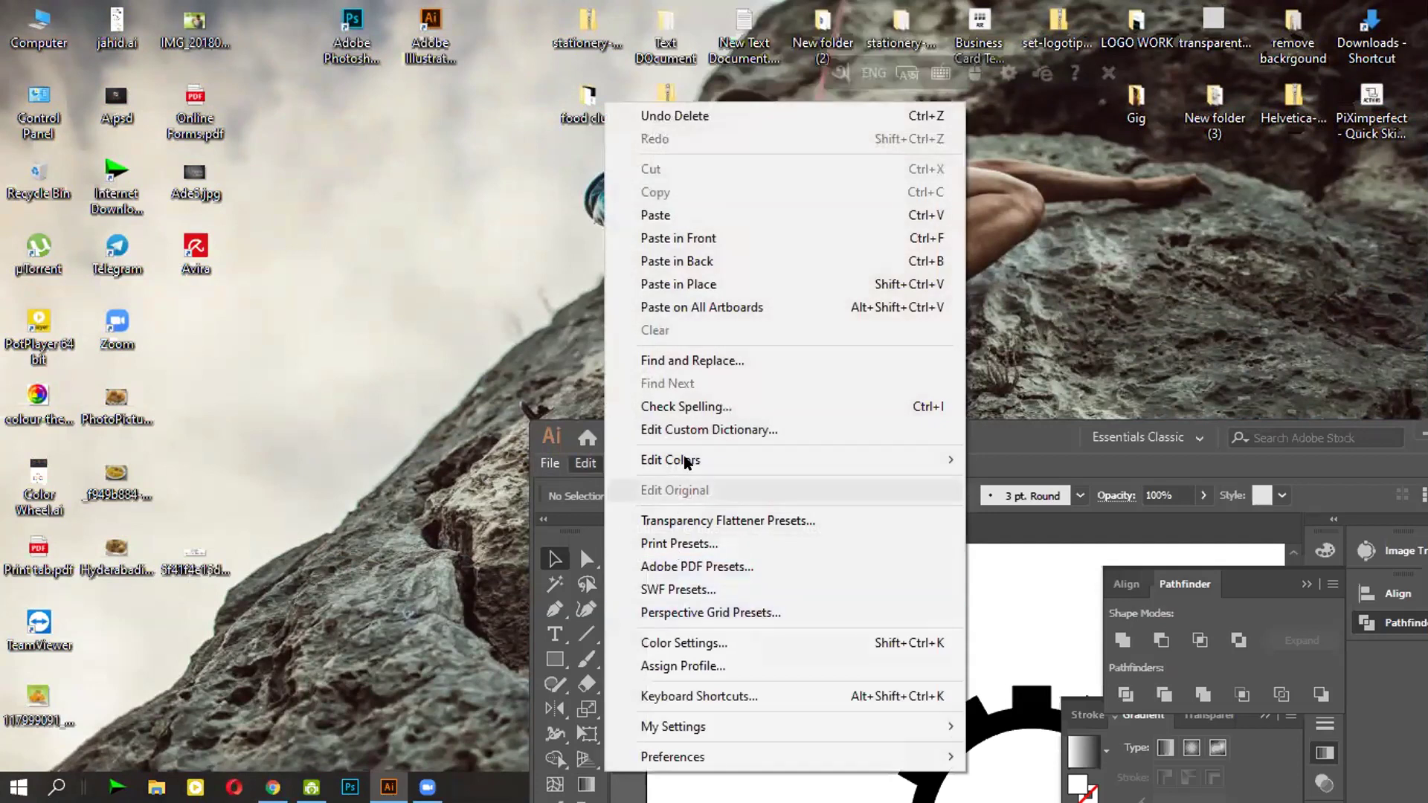
# Run the ImageTracing script in Illustrator
pyautogui.moveTo(554, 465)
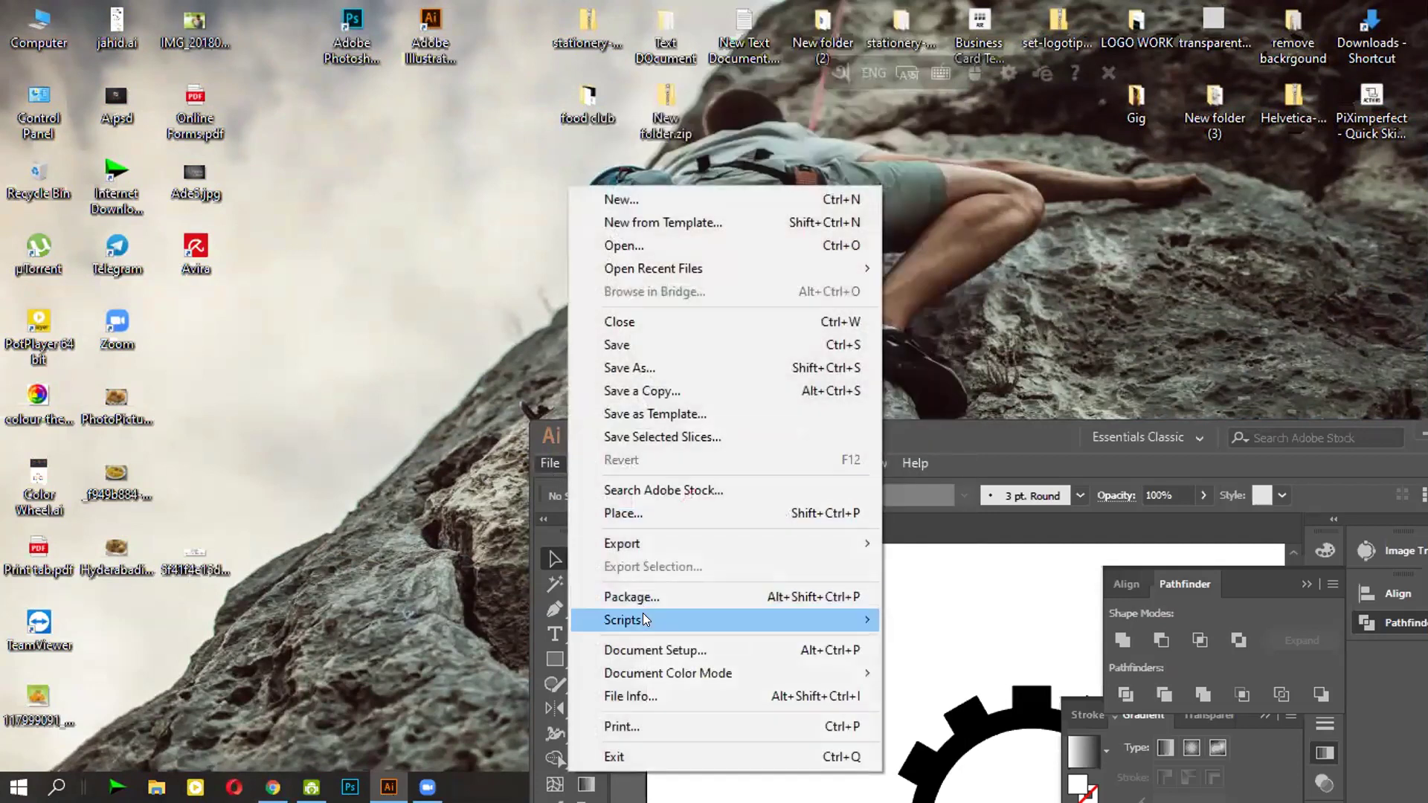
pyautogui.moveTo(642, 619)
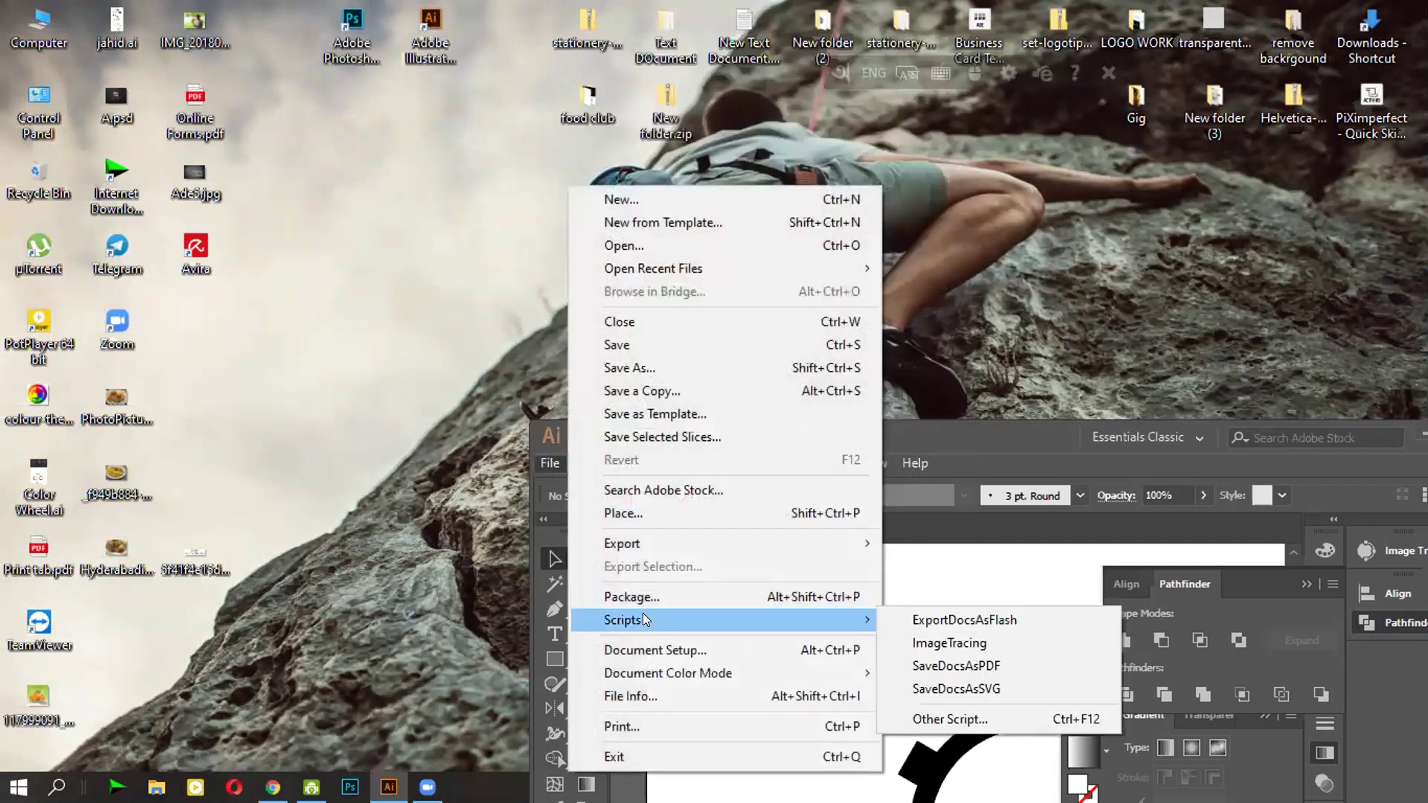
pyautogui.click(970, 642)
pyautogui.scroll(-4, 664, 364)
pyautogui.scroll(6, 665, 366)
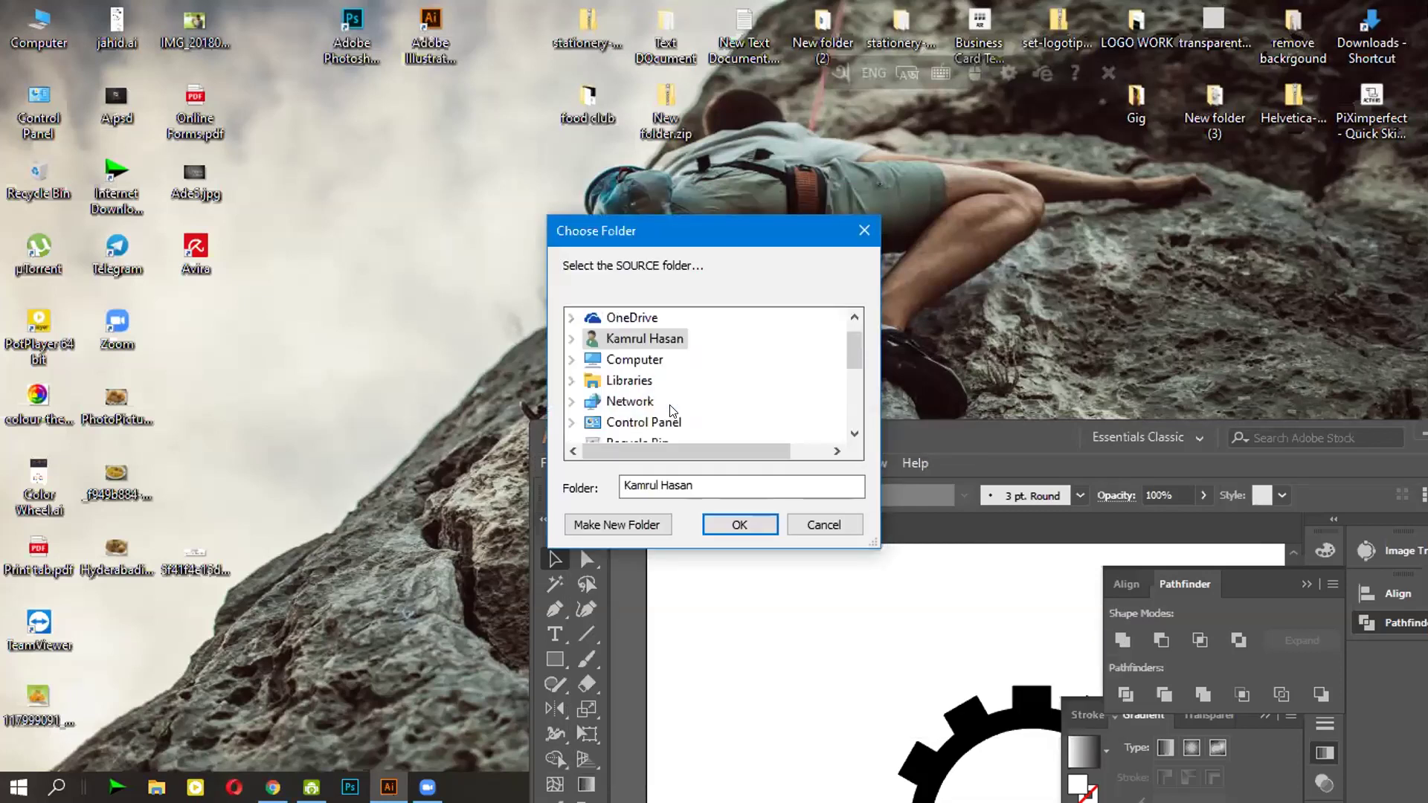
pyautogui.click(634, 380)
pyautogui.doubleClick(635, 381)
pyautogui.scroll(-3, 635, 388)
pyautogui.scroll(4, 634, 388)
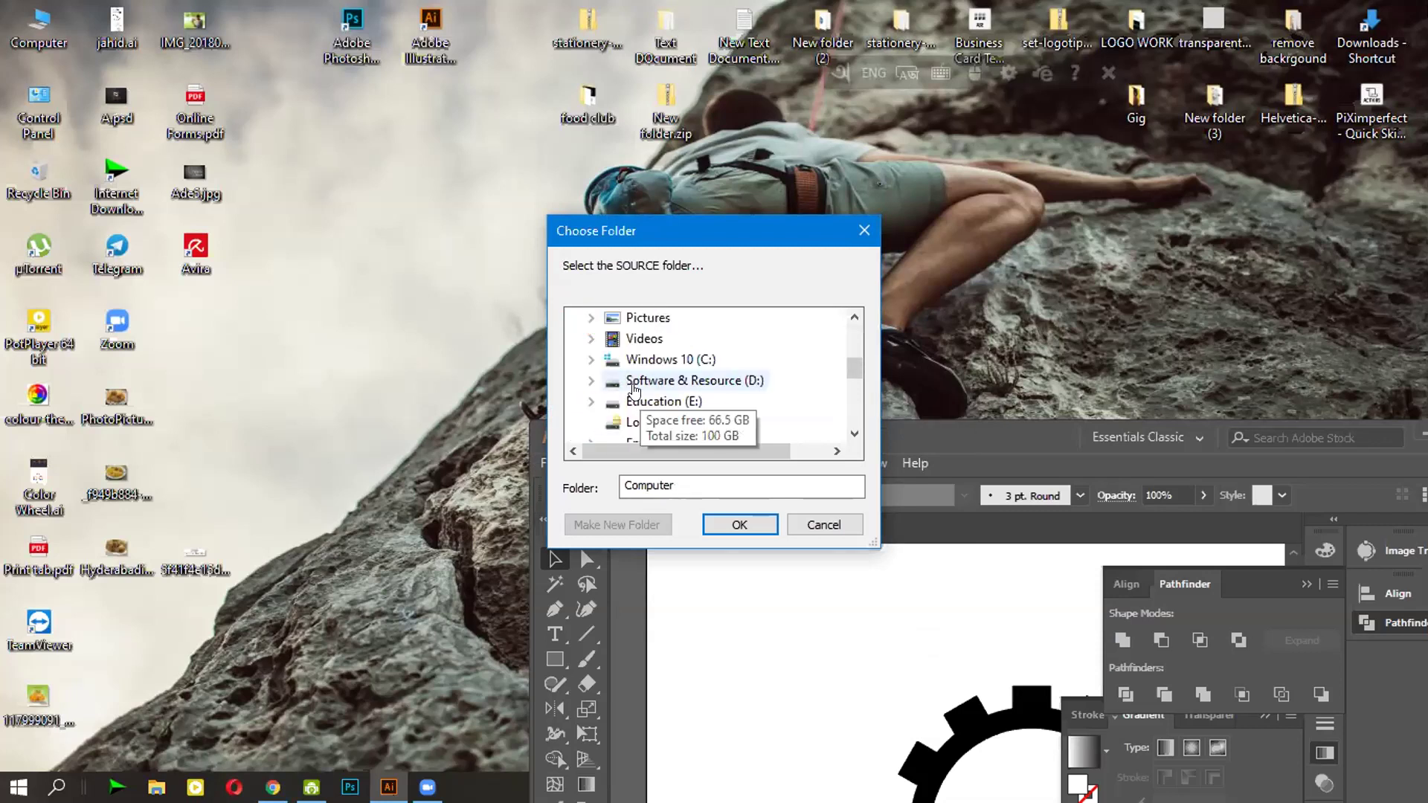
pyautogui.scroll(-1, 635, 388)
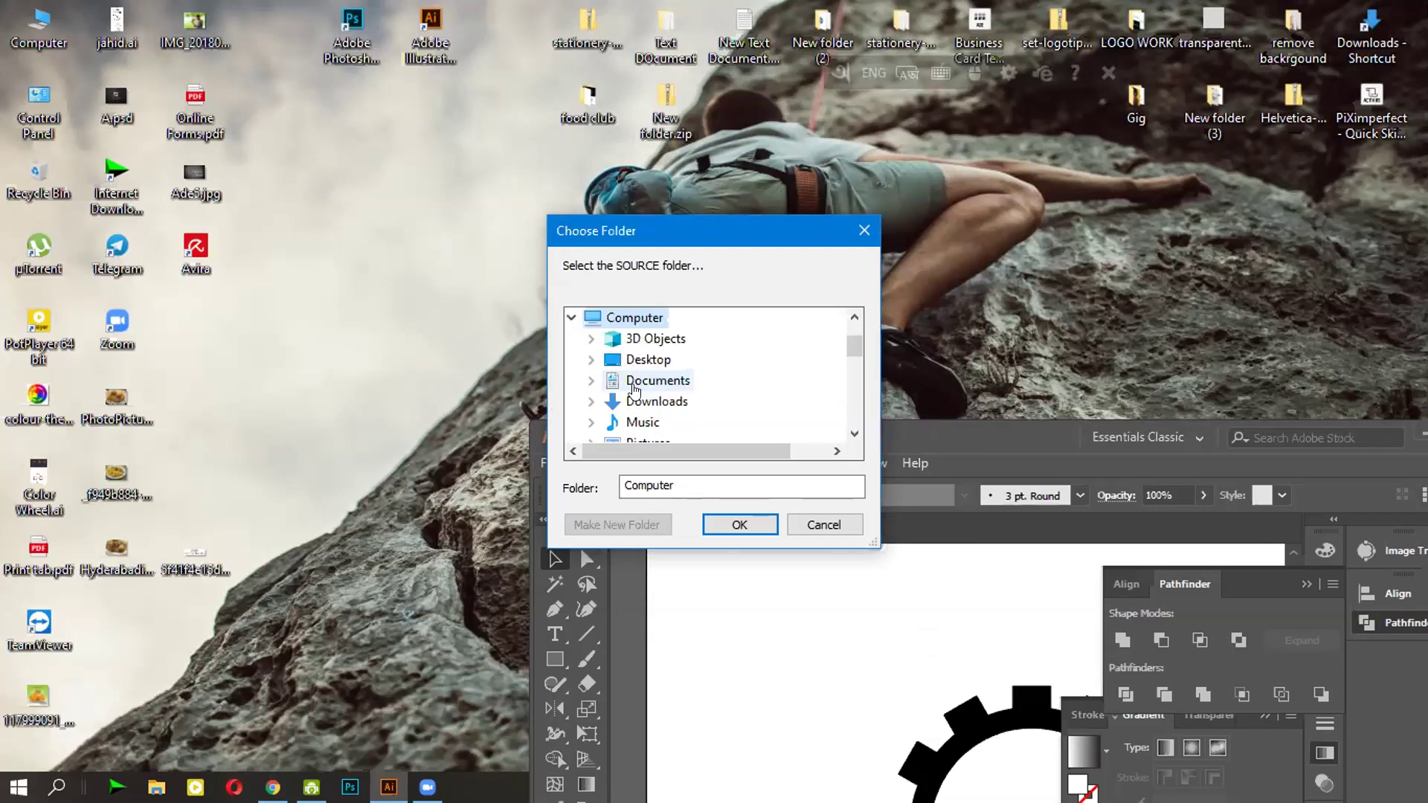
pyautogui.scroll(-1, 635, 388)
pyautogui.scroll(-2, 635, 388)
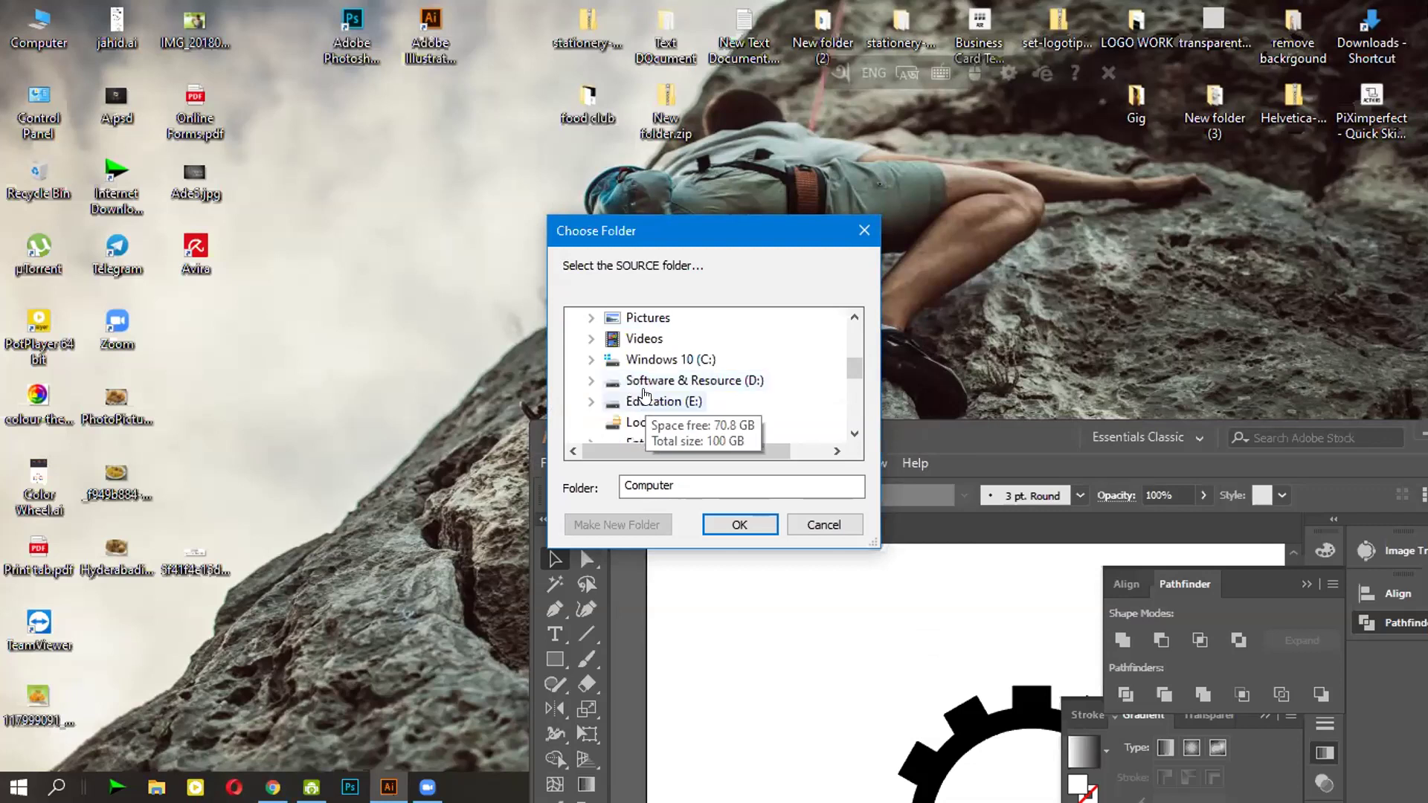
pyautogui.scroll(1, 643, 395)
pyautogui.scroll(3, 643, 395)
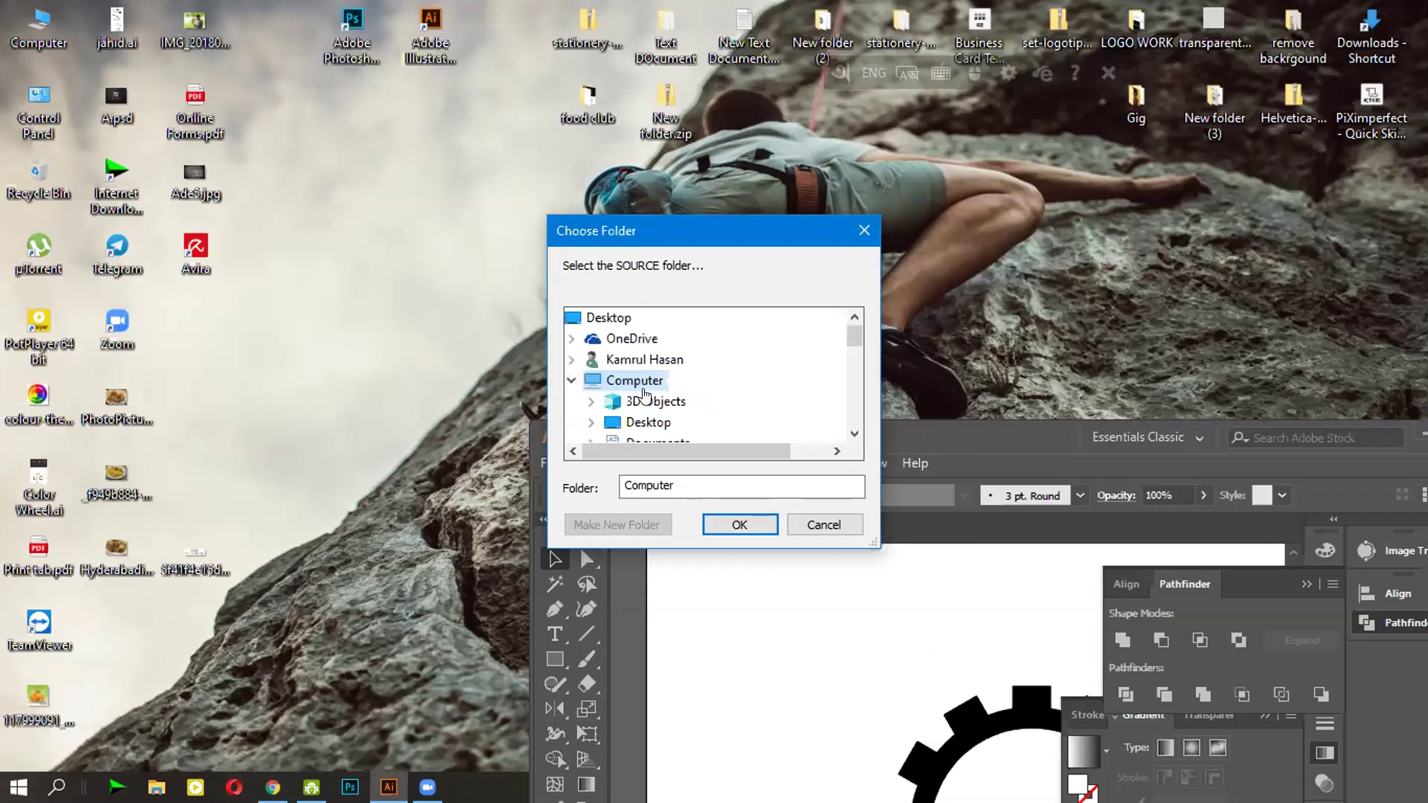
pyautogui.scroll(-1, 644, 394)
pyautogui.click(649, 362)
pyautogui.scroll(-3, 659, 381)
pyautogui.scroll(1, 658, 381)
pyautogui.scroll(-1, 658, 381)
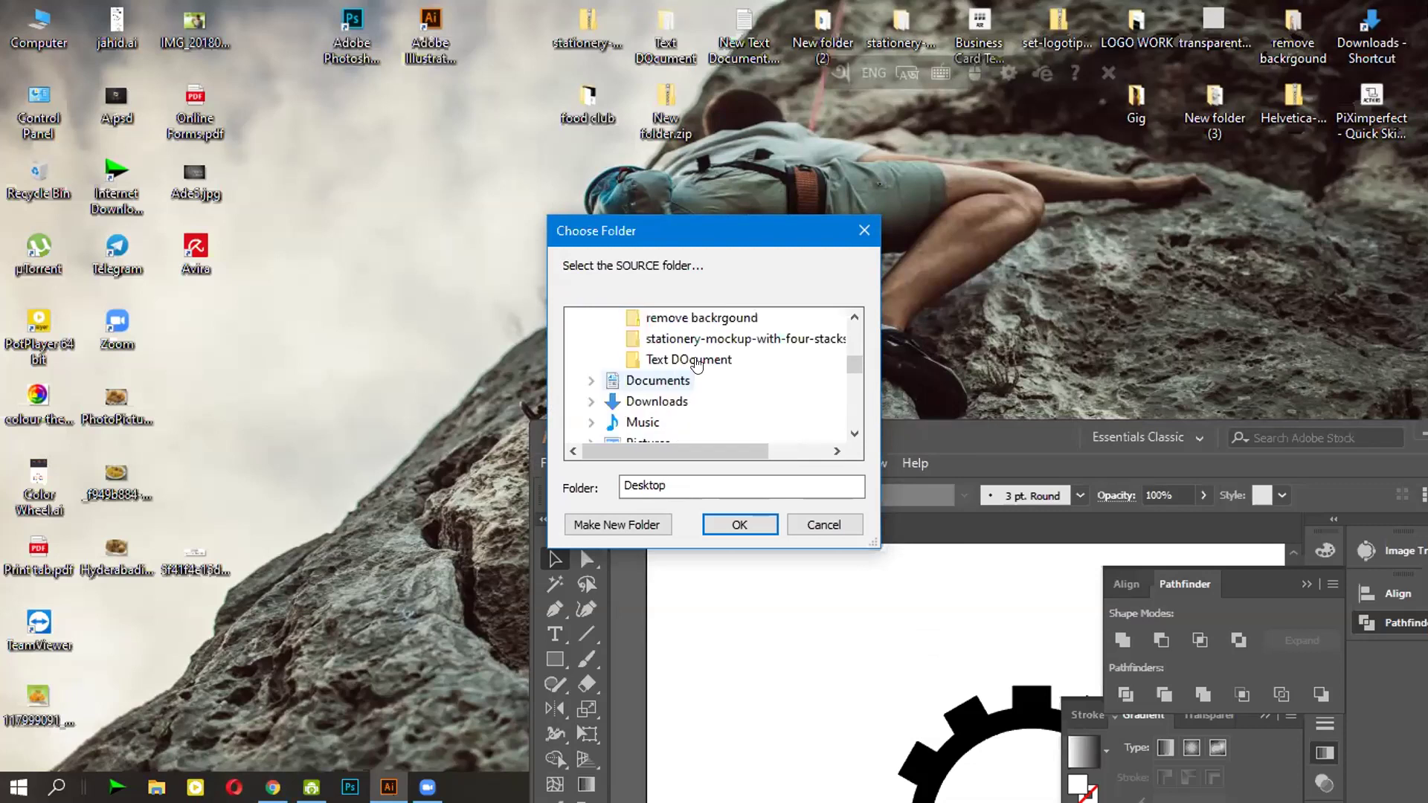
pyautogui.click(859, 229)
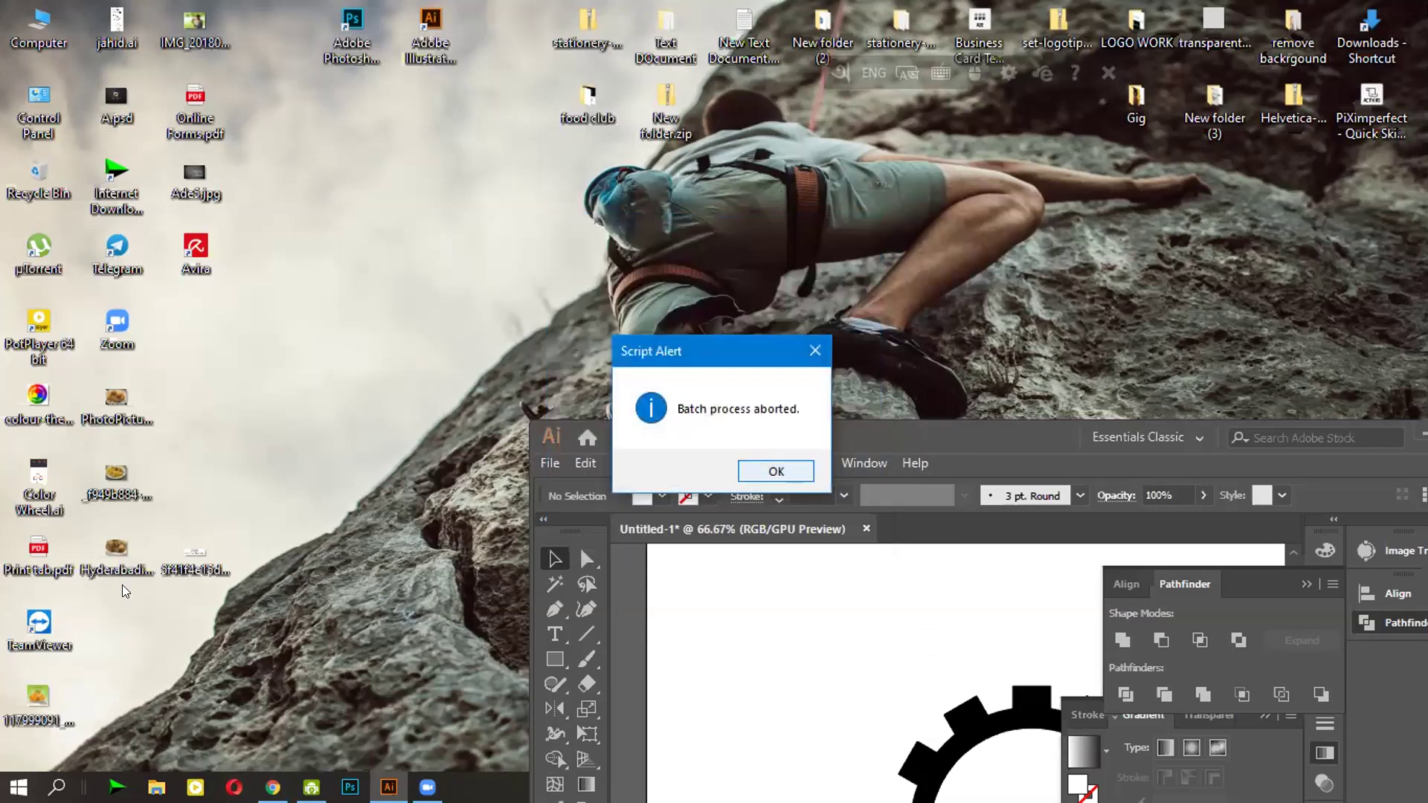
pyautogui.press('Return')
# Place the desktop image 5f41f4e15d9a2.jpg into the open Illustrator document and maximize the window
pyautogui.moveTo(204, 563); pyautogui.dragTo(676, 593)
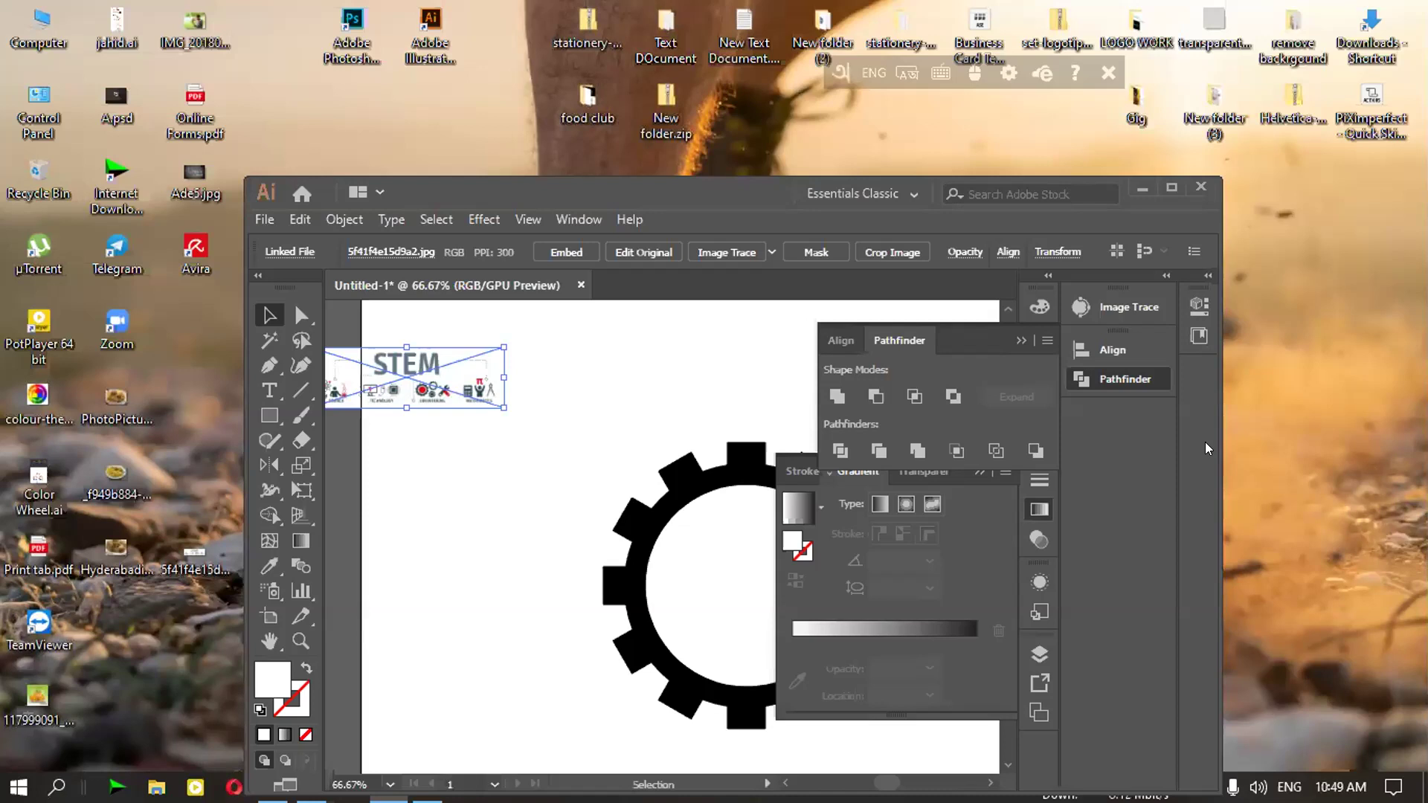
pyautogui.click(1171, 187)
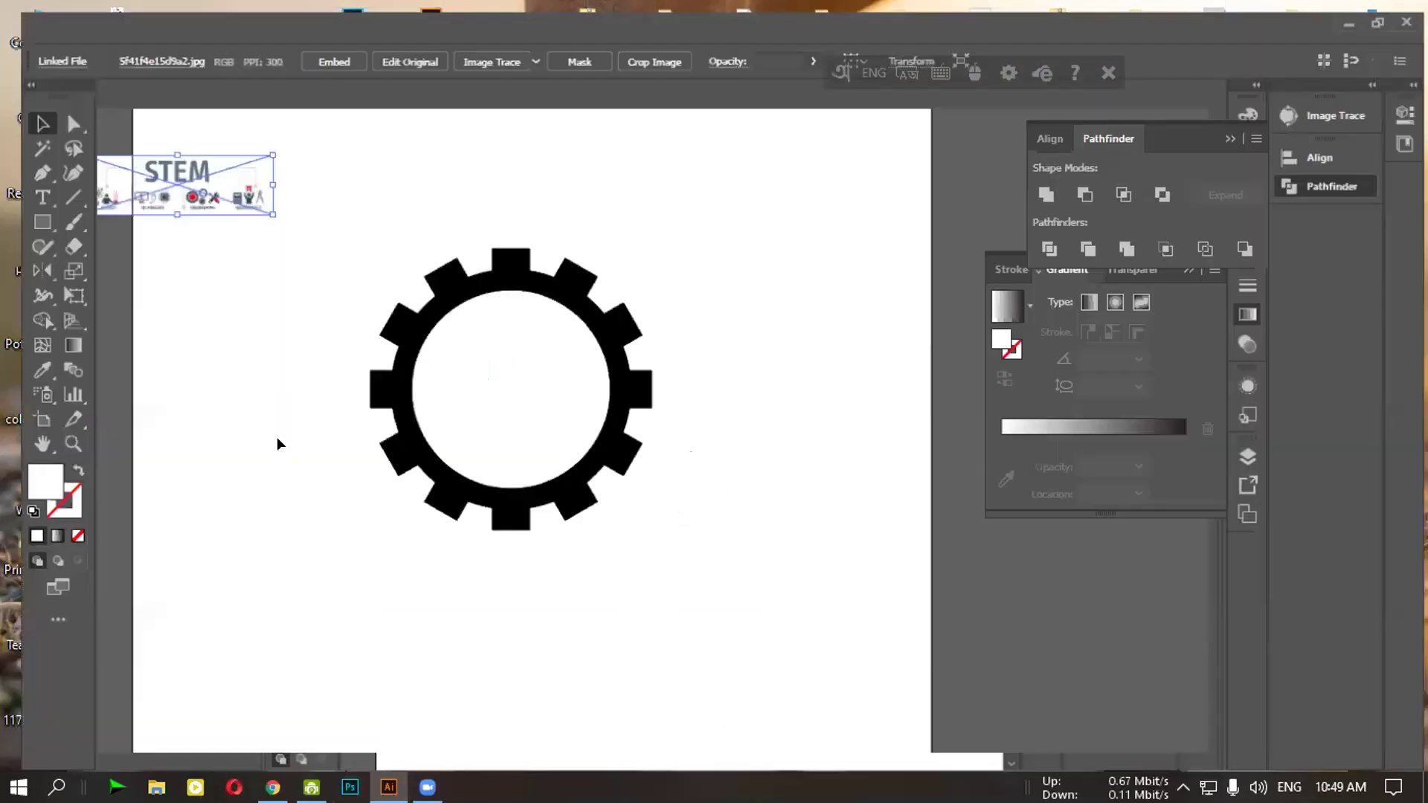
# Enlarge the linked STEM image to roughly the artboard's width and position it to the right of the gear
pyautogui.moveTo(156, 181); pyautogui.dragTo(339, 633)
pyautogui.scroll(-3, 401, 591)
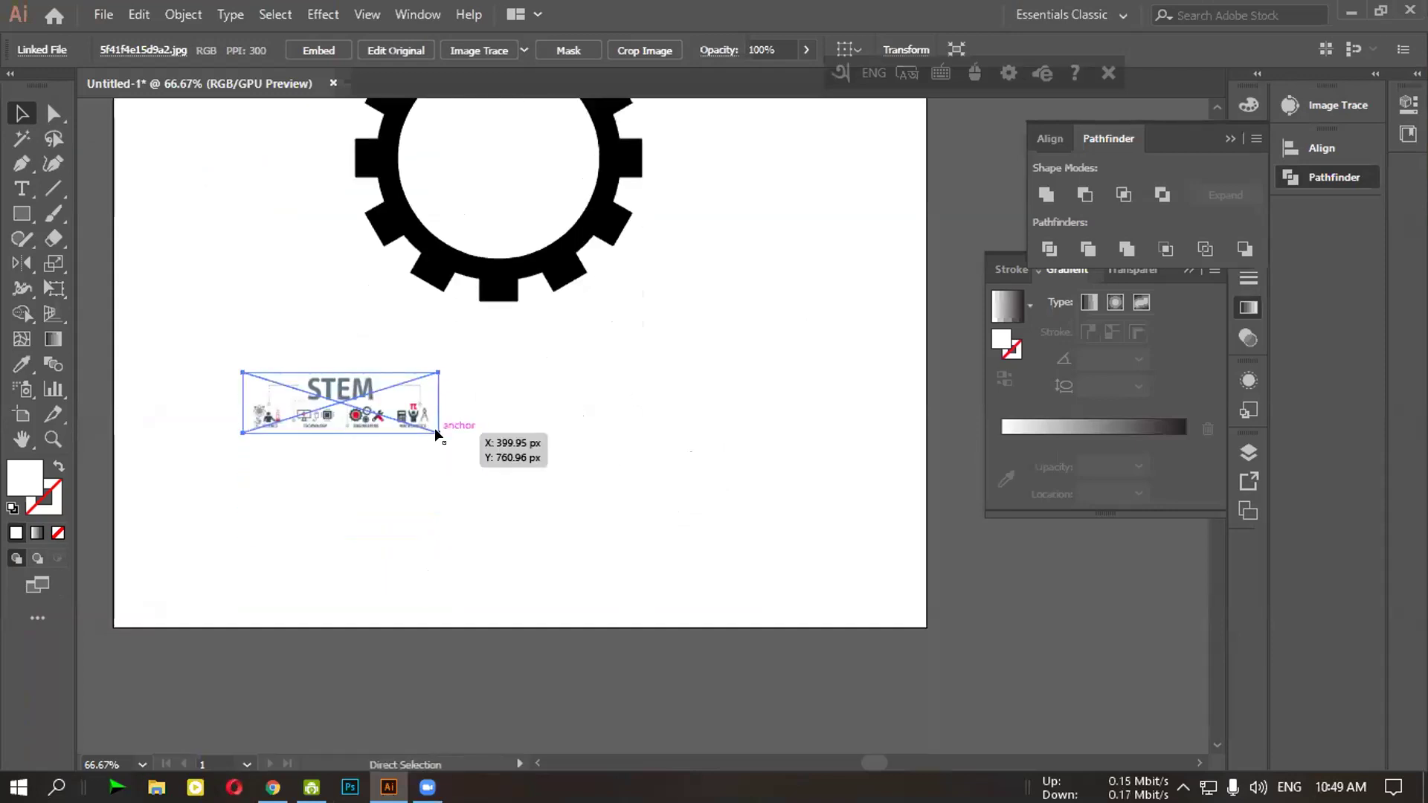
pyautogui.moveTo(436, 431); pyautogui.dragTo(995, 616)
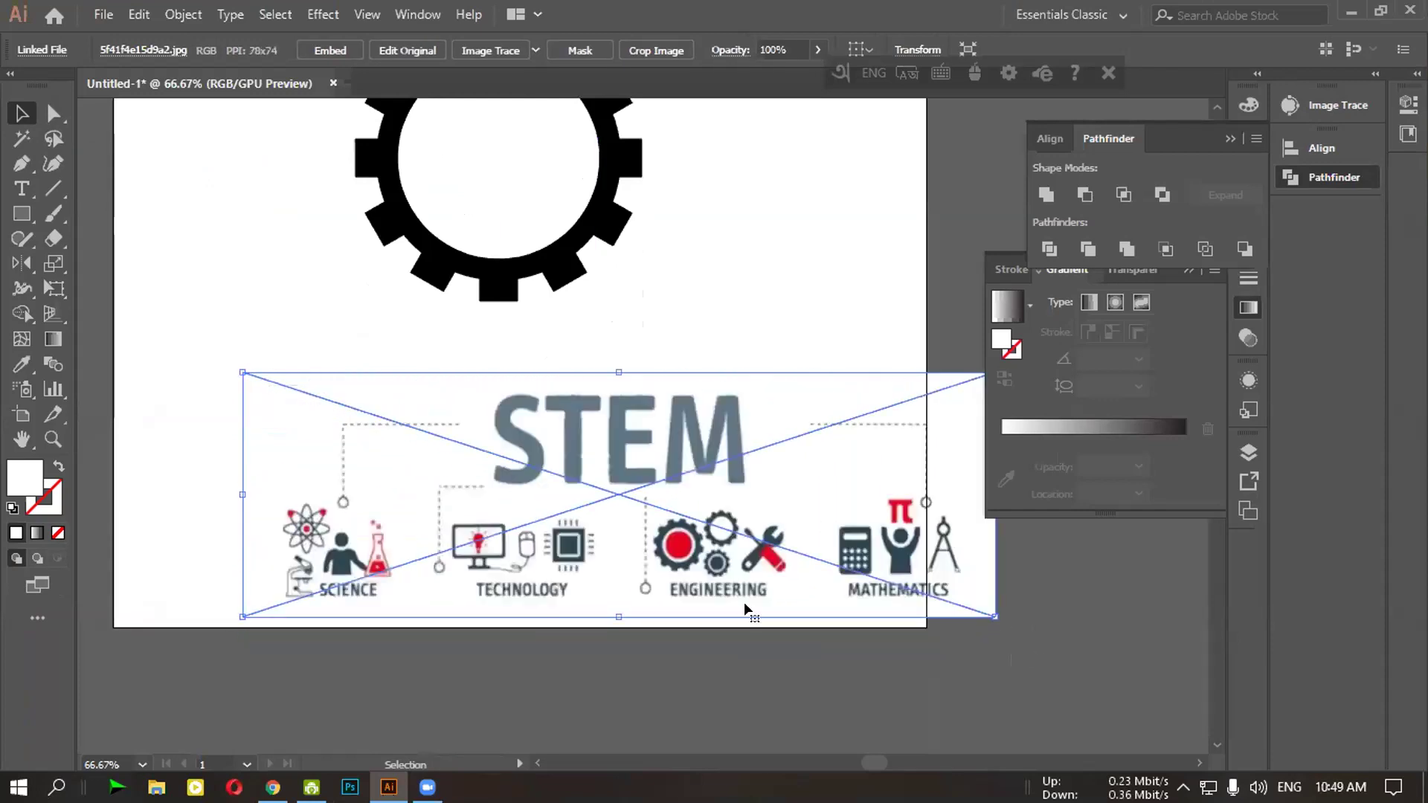
pyautogui.scroll(1, 615, 542)
pyautogui.moveTo(614, 543); pyautogui.dragTo(540, 193)
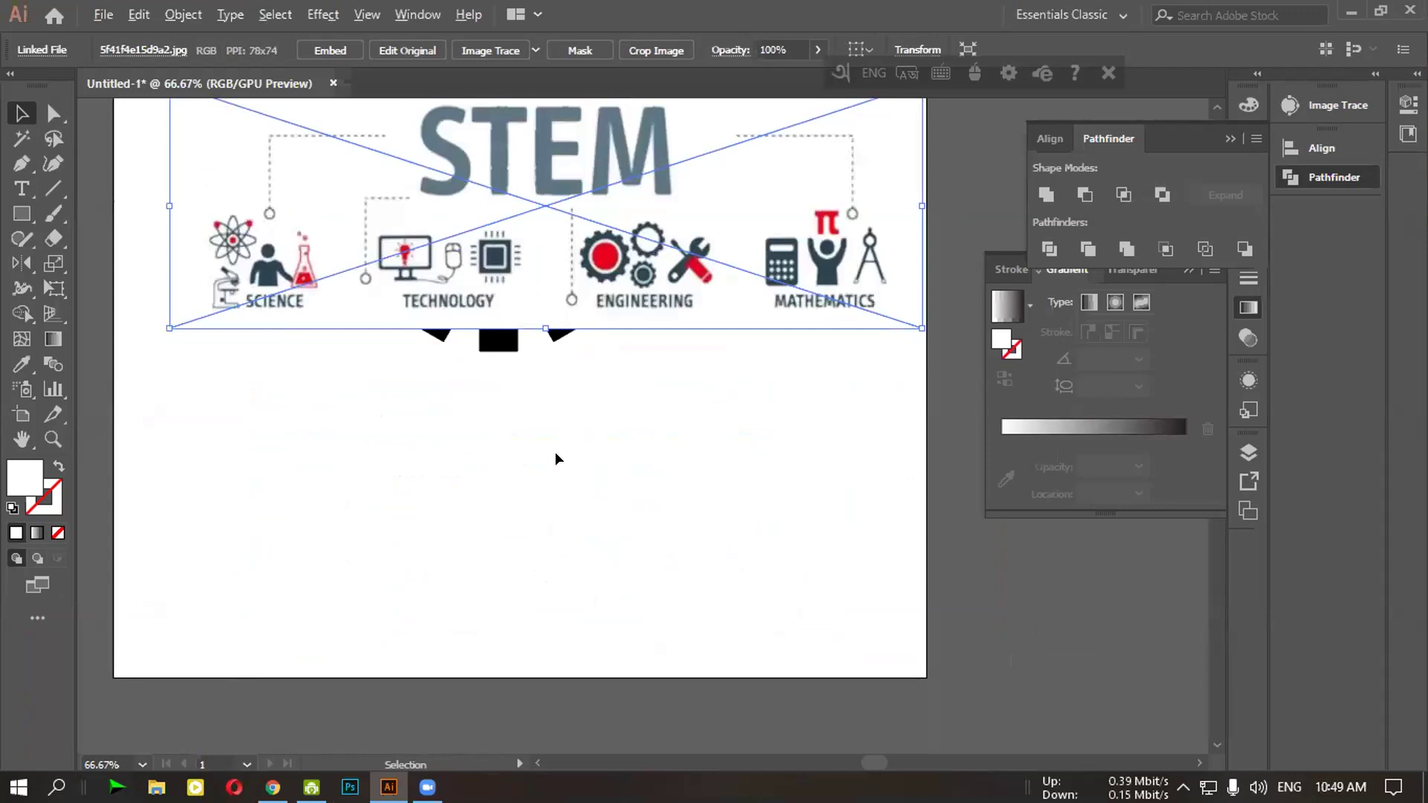
pyautogui.moveTo(561, 217); pyautogui.dragTo(862, 301)
pyautogui.click(580, 604)
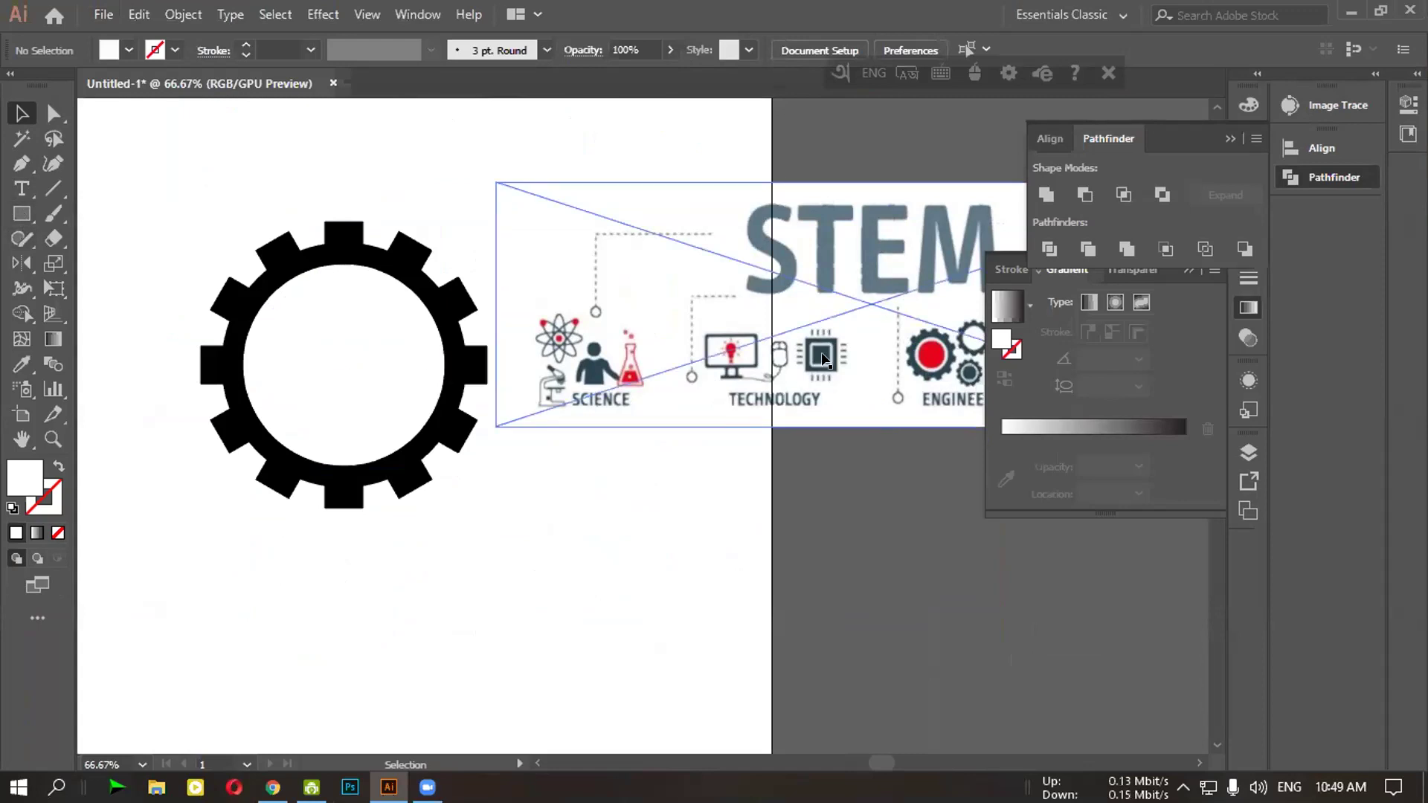
# Draw a square of about 99 px below the SCIENCE icons and fill it black
pyautogui.click(21, 213)
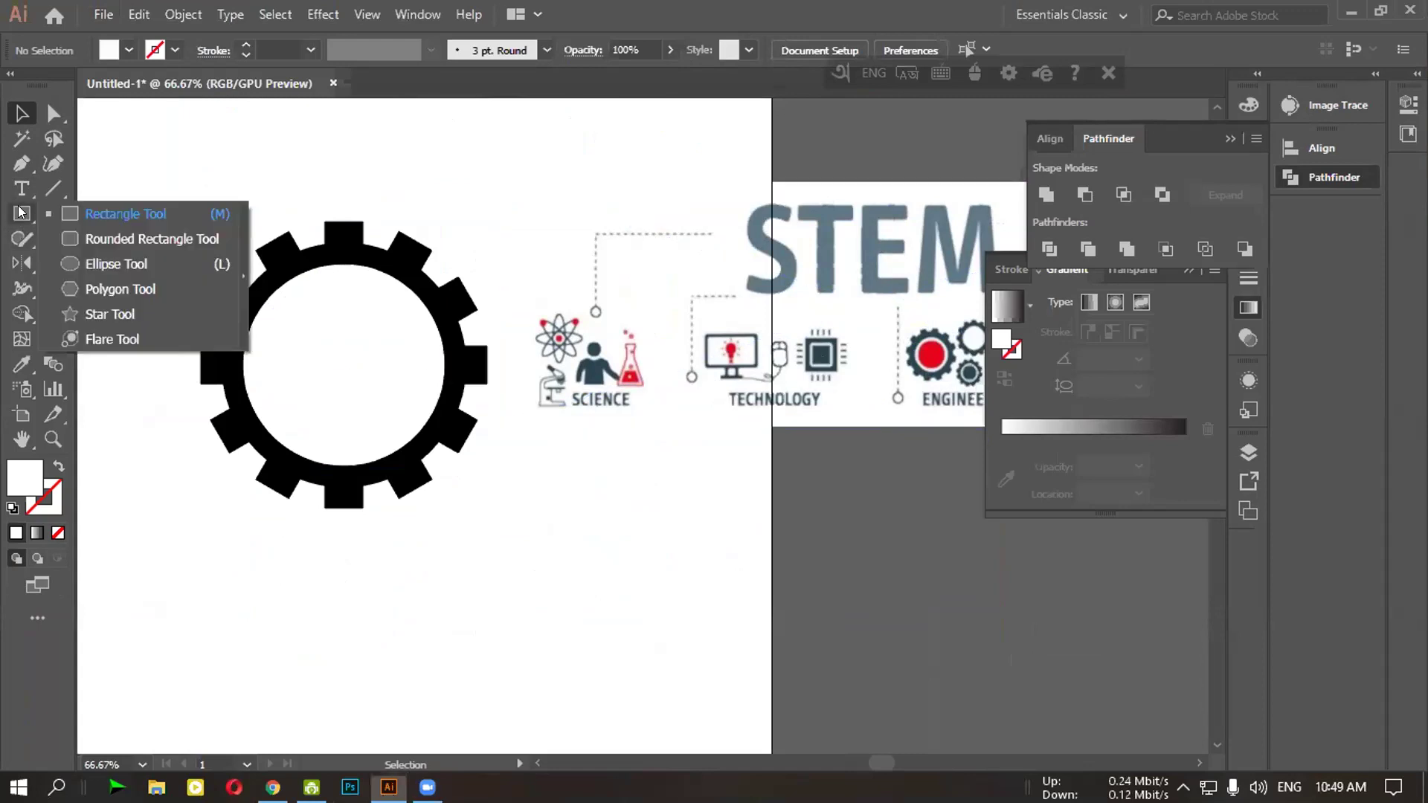
pyautogui.click(122, 214)
pyautogui.moveTo(541, 557); pyautogui.dragTo(620, 636)
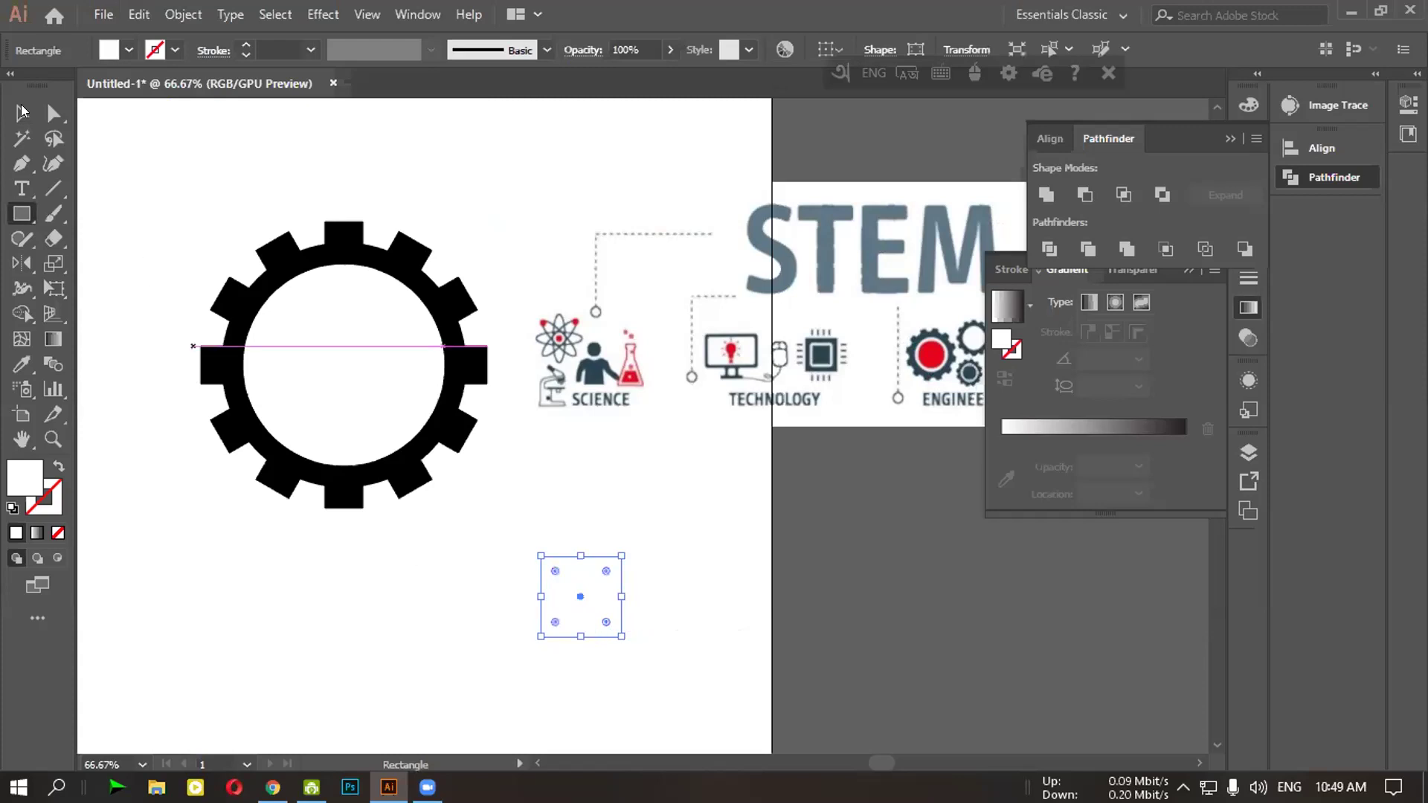
pyautogui.click(130, 49)
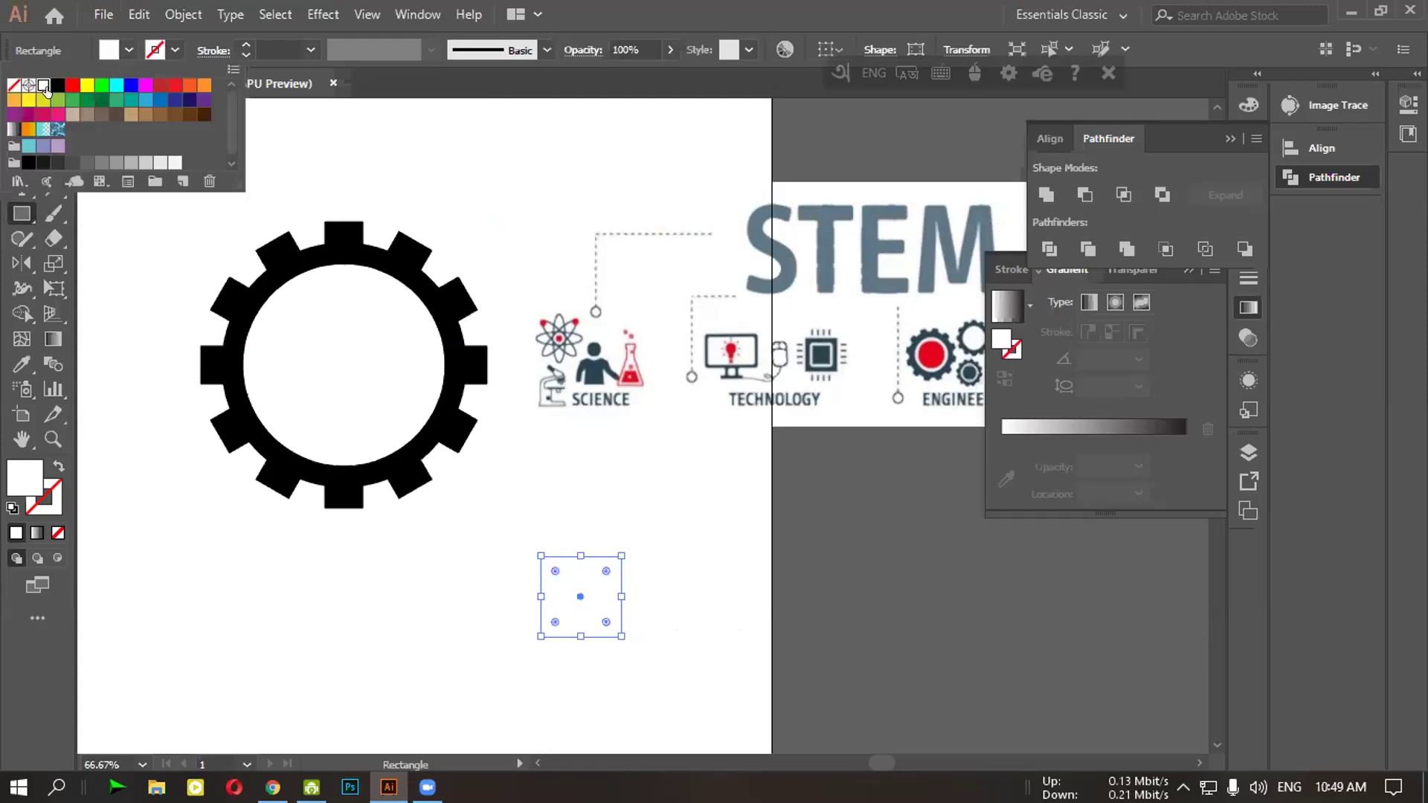
pyautogui.click(52, 92)
pyautogui.click(650, 548)
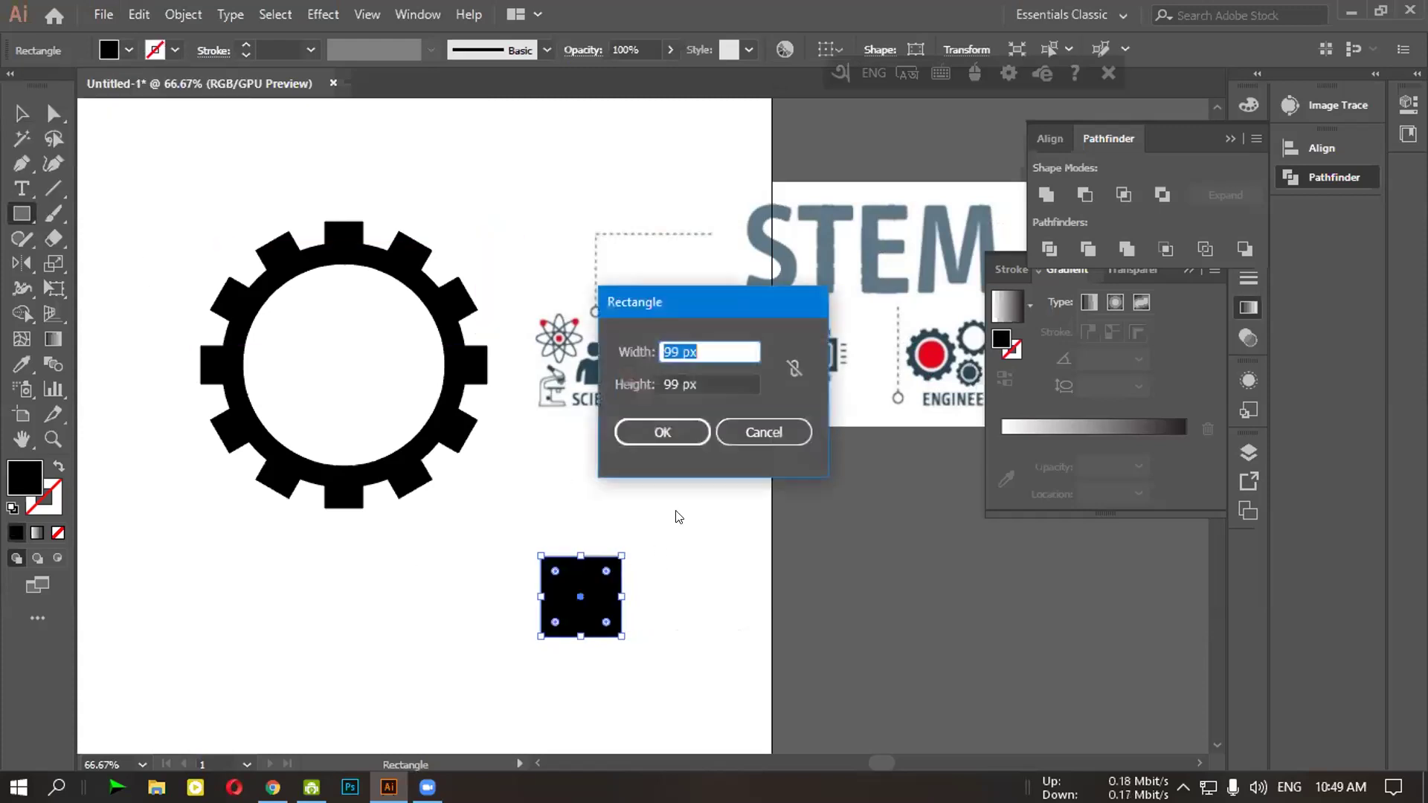
pyautogui.click(752, 420)
pyautogui.click(22, 113)
pyautogui.click(506, 593)
pyautogui.click(575, 587)
pyautogui.click(604, 494)
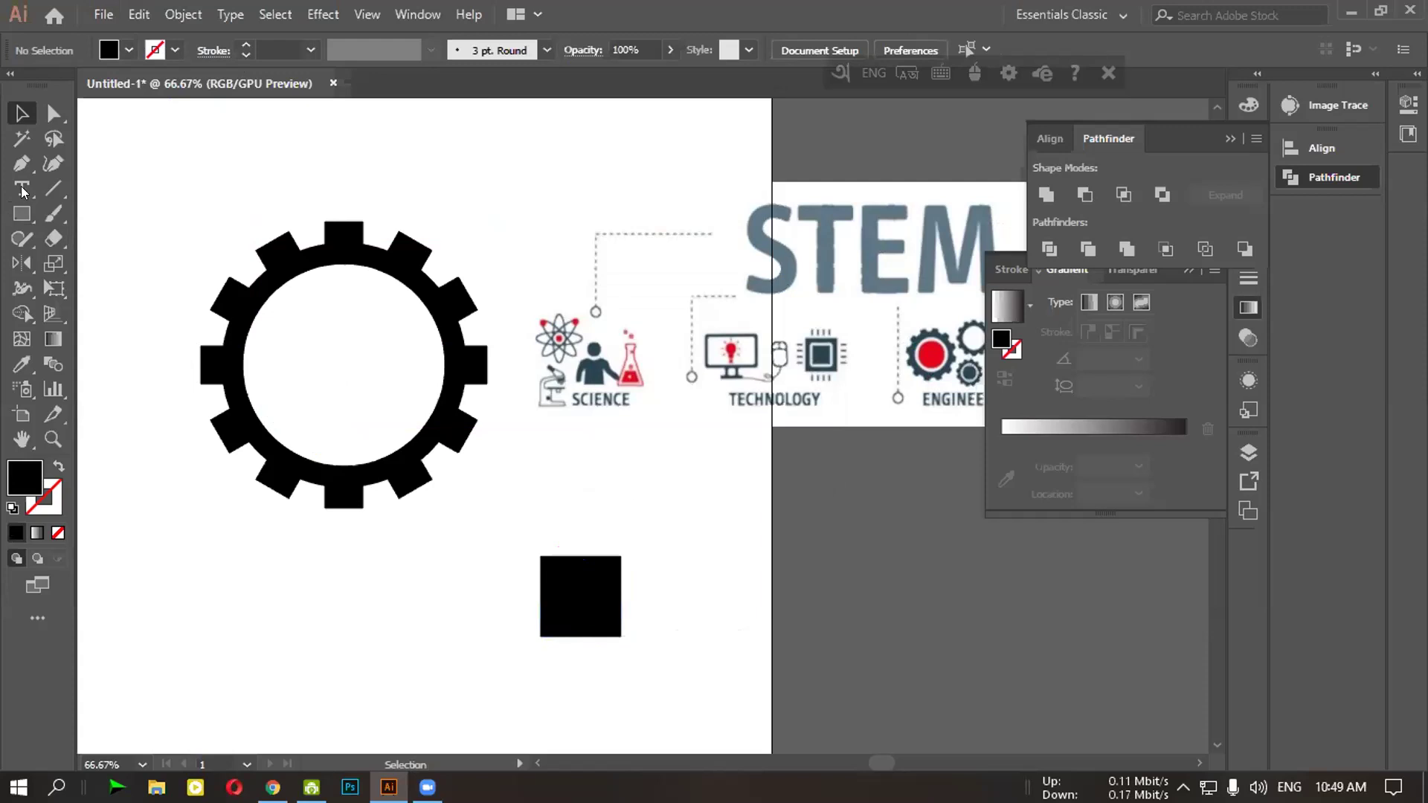
# Draw a slightly smaller rounded square centred inside the black square
pyautogui.moveTo(21, 214); pyautogui.dragTo(93, 238)
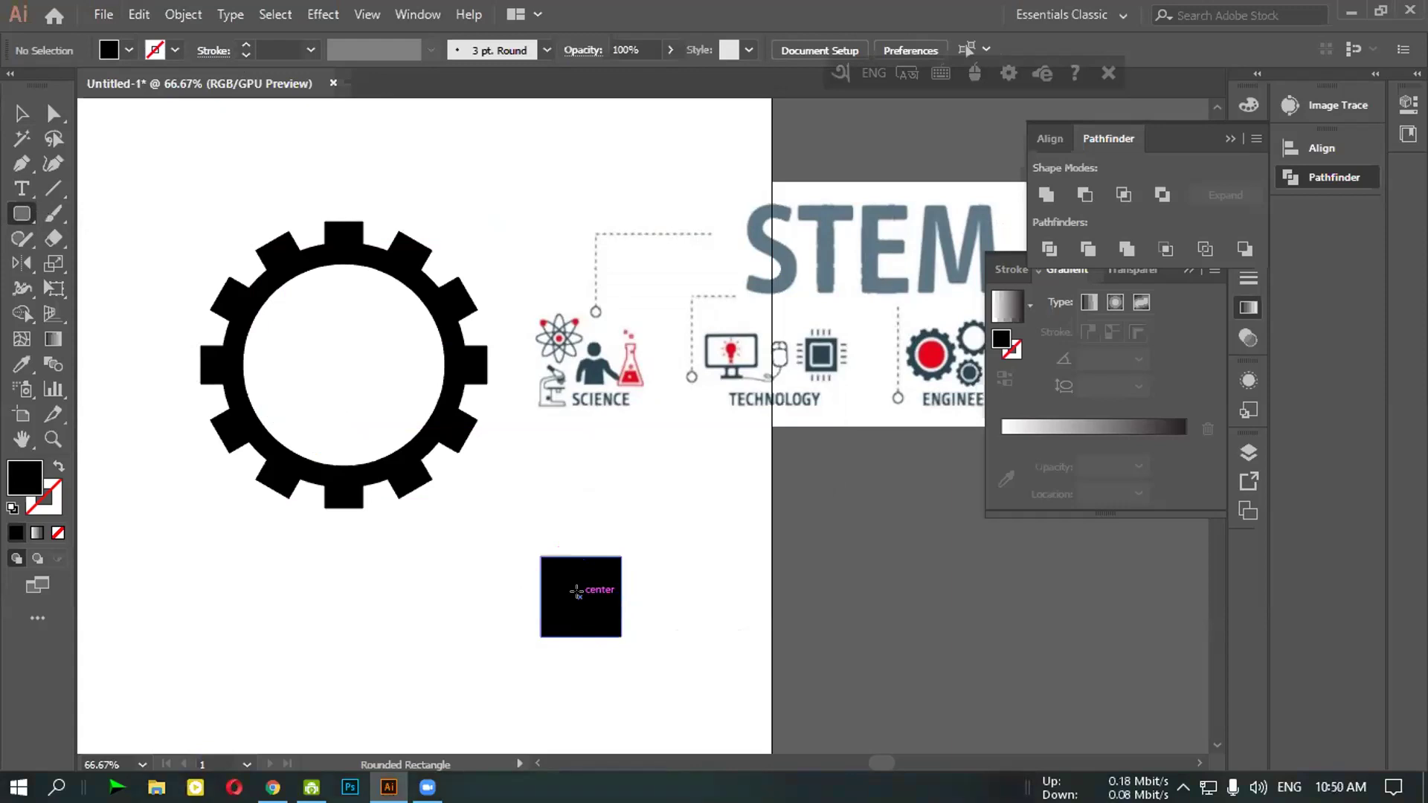
pyautogui.moveTo(576, 593); pyautogui.dragTo(603, 625)
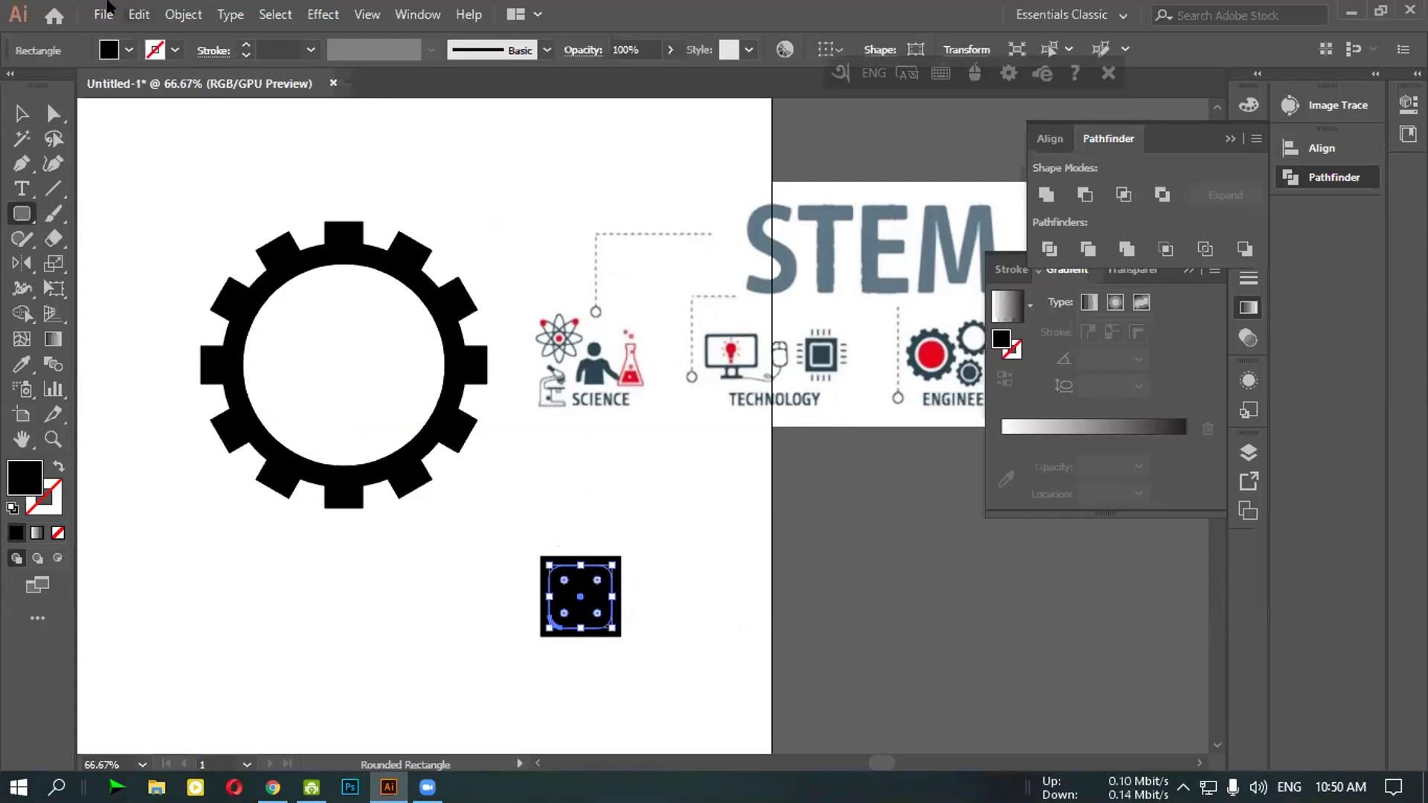
pyautogui.click(23, 112)
pyautogui.click(210, 112)
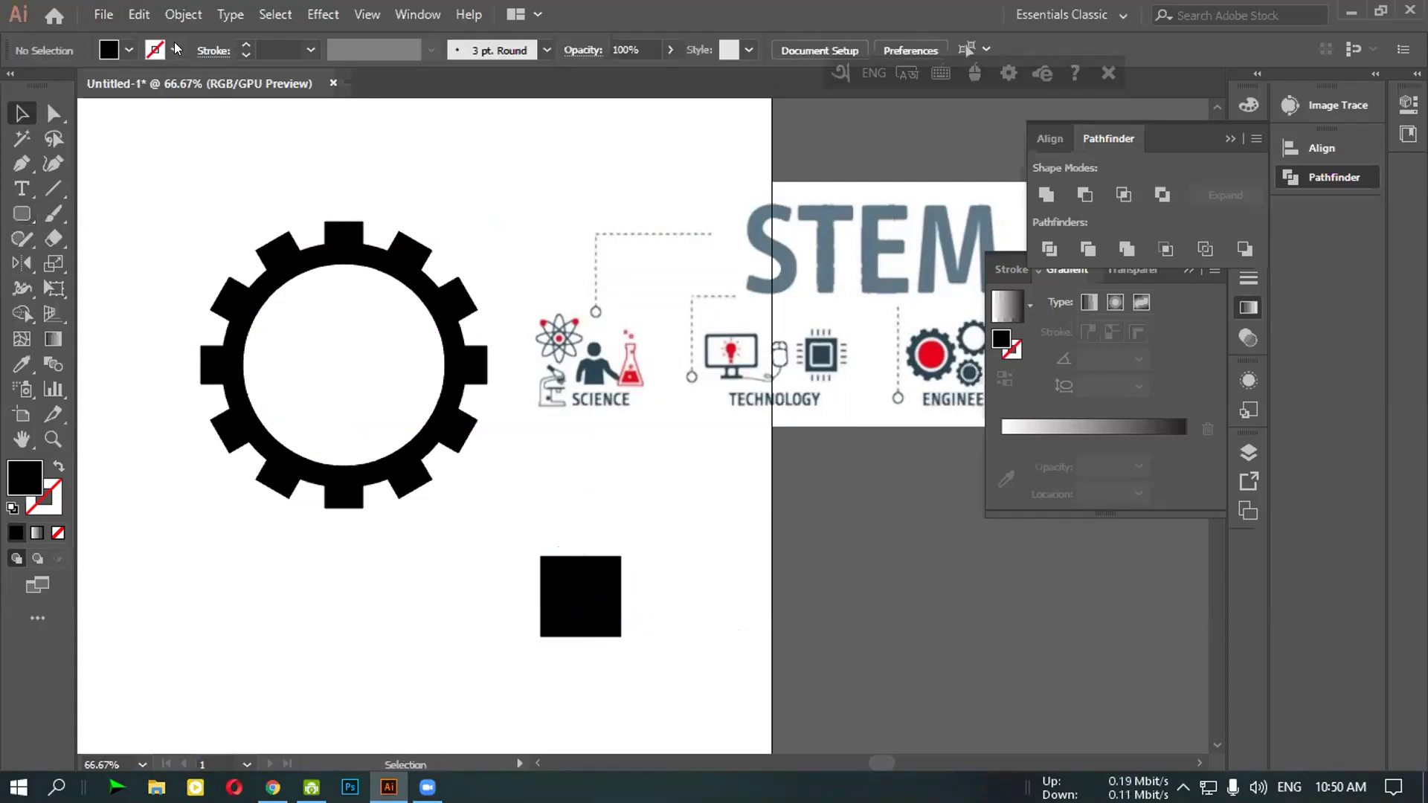
# Give the inner rounded square a white 4 pt stroke
pyautogui.click(174, 50)
pyautogui.click(43, 84)
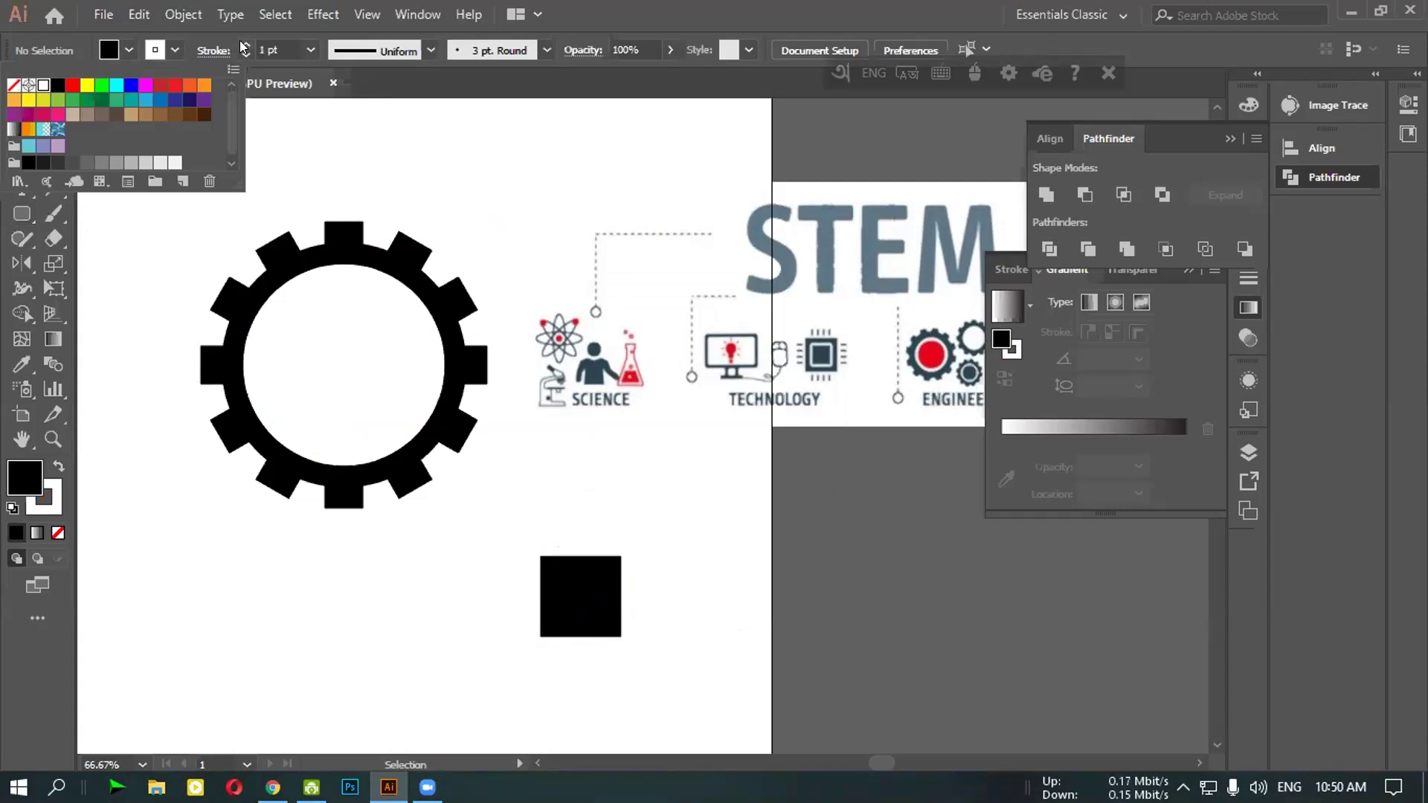
pyautogui.click(239, 40)
pyautogui.click(591, 590)
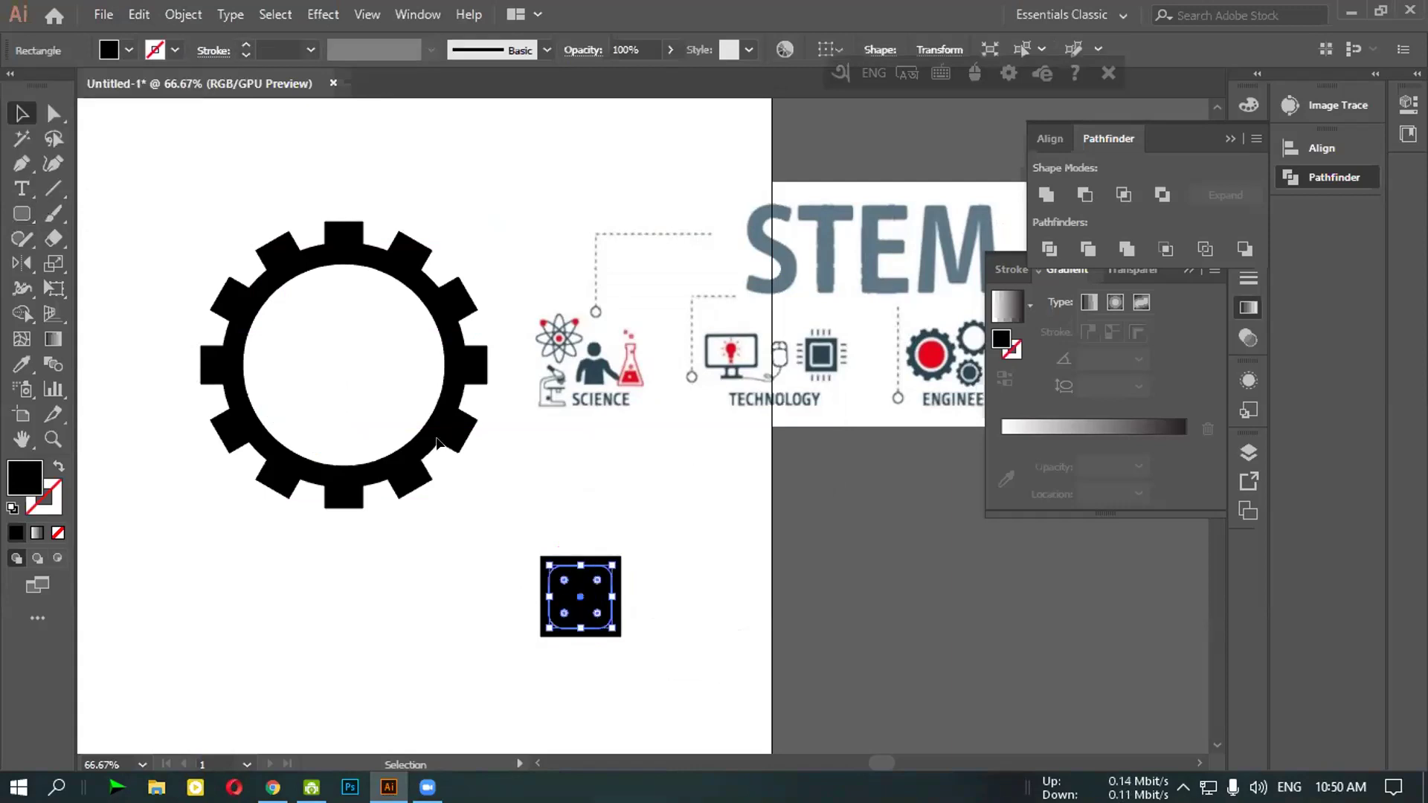
pyautogui.click(174, 50)
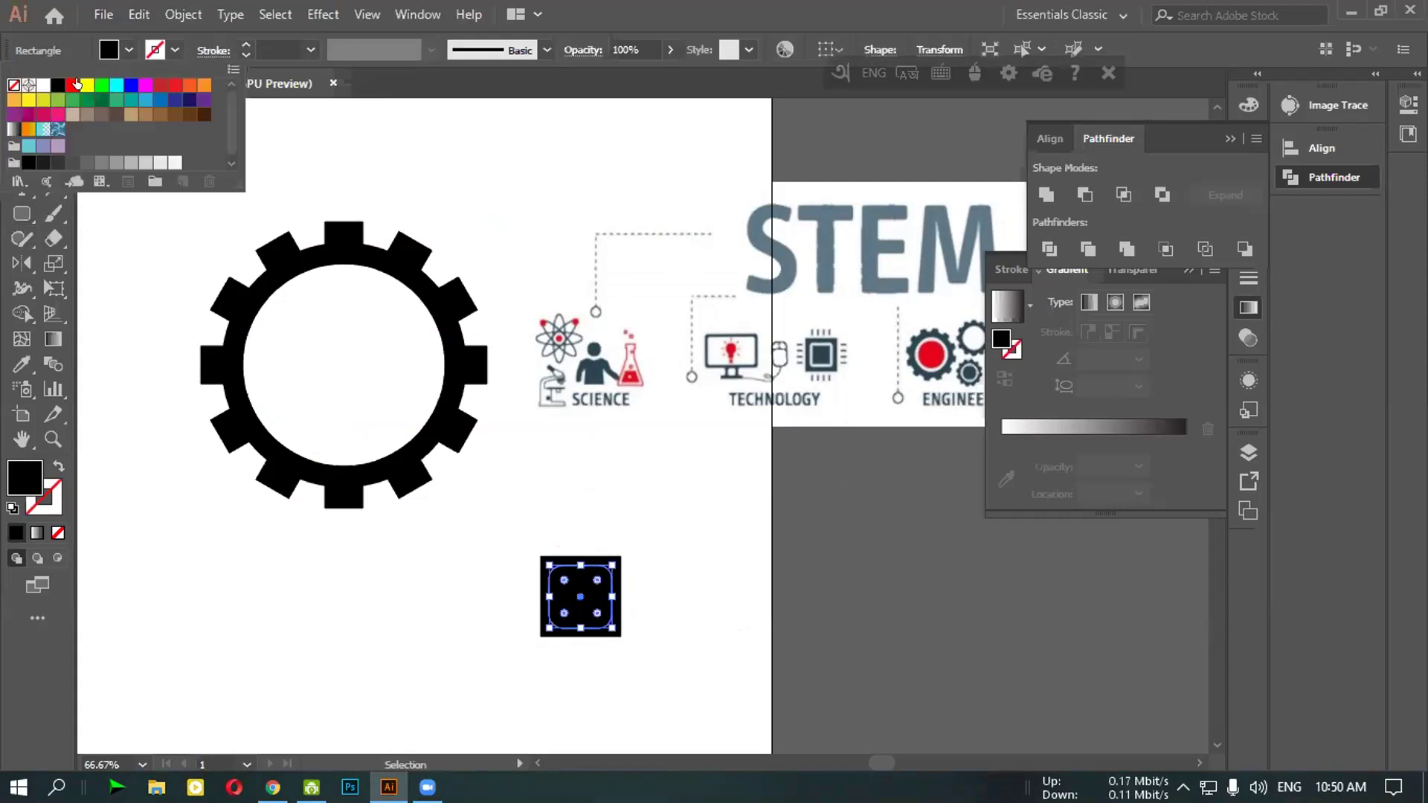
pyautogui.click(43, 85)
pyautogui.click(240, 41)
pyautogui.click(241, 41)
pyautogui.click(240, 41)
pyautogui.click(241, 41)
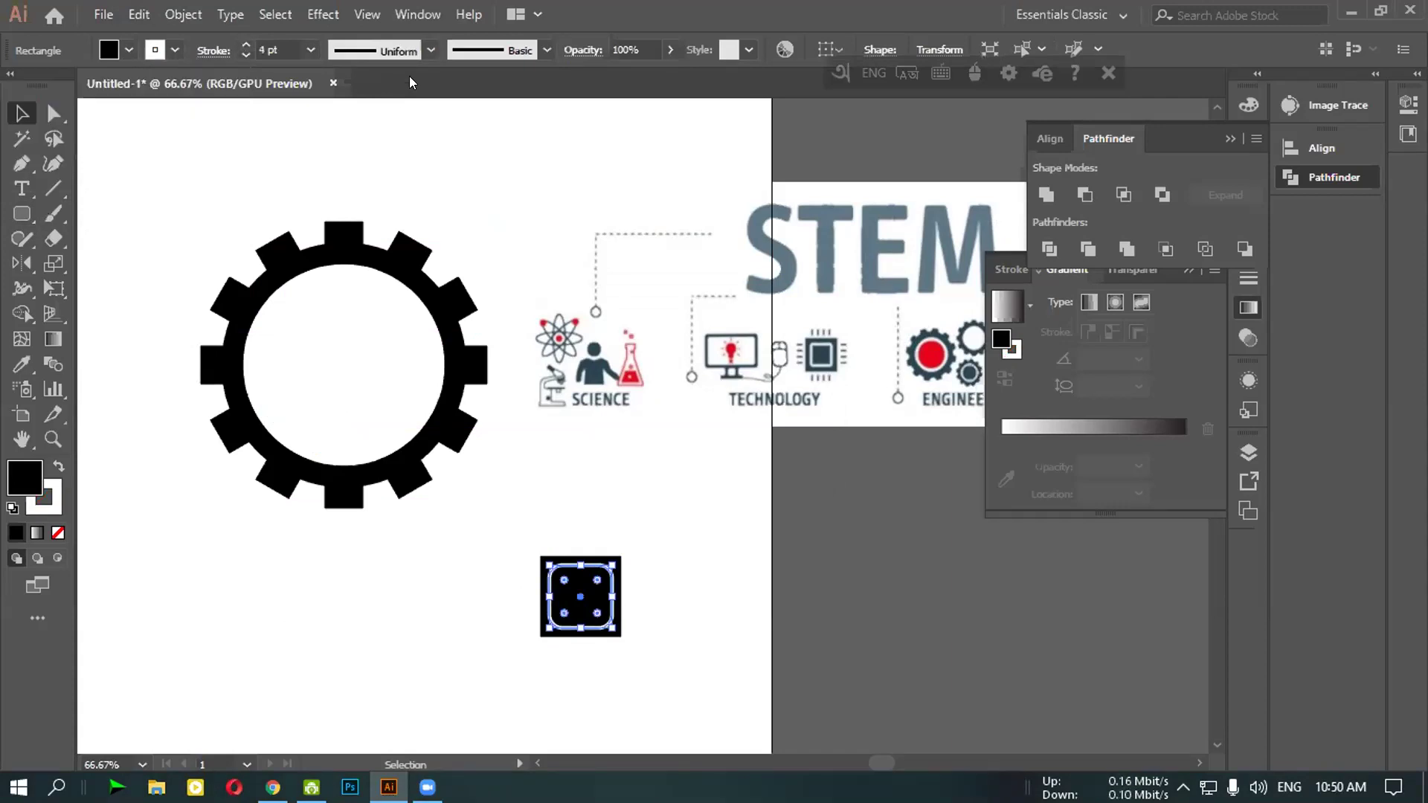
pyautogui.click(468, 220)
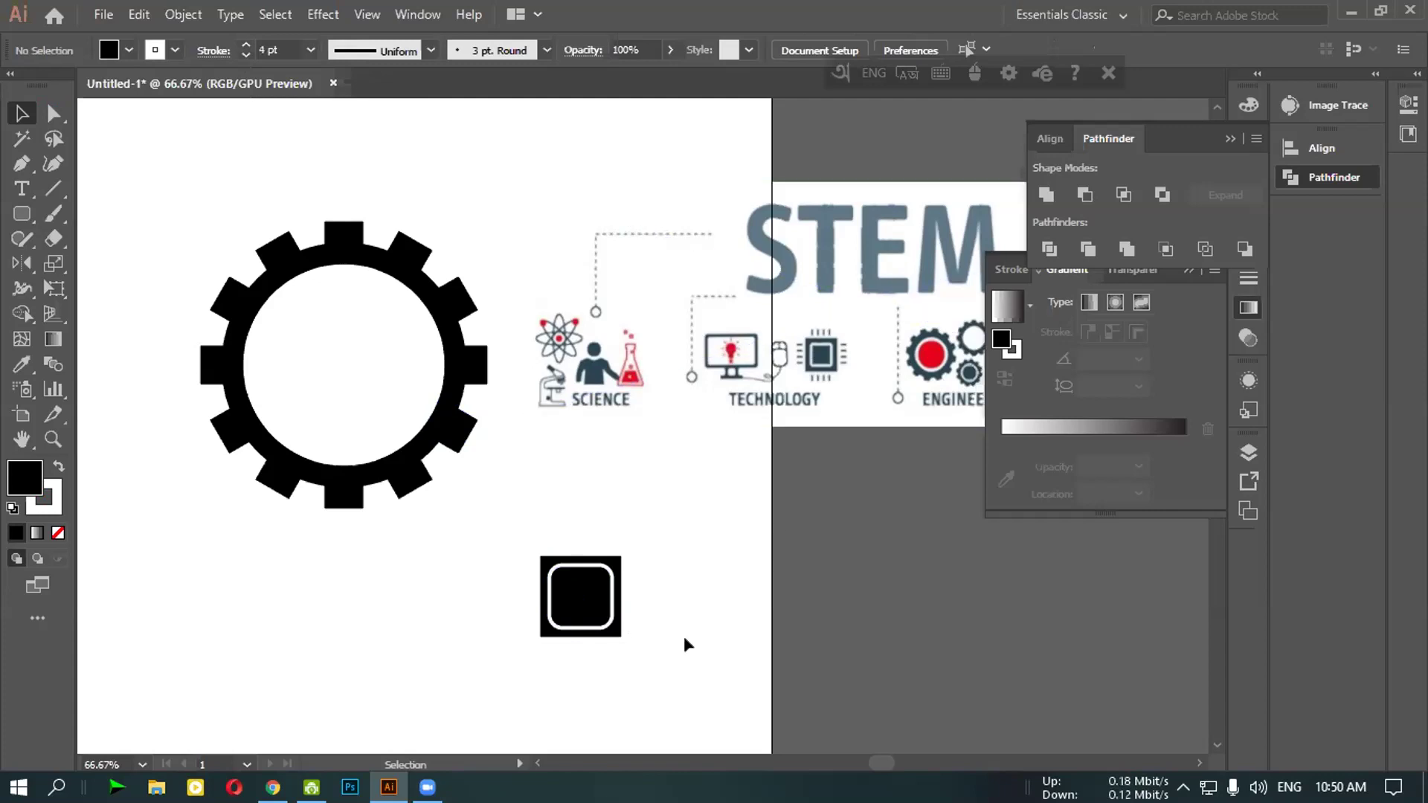
pyautogui.click(620, 628)
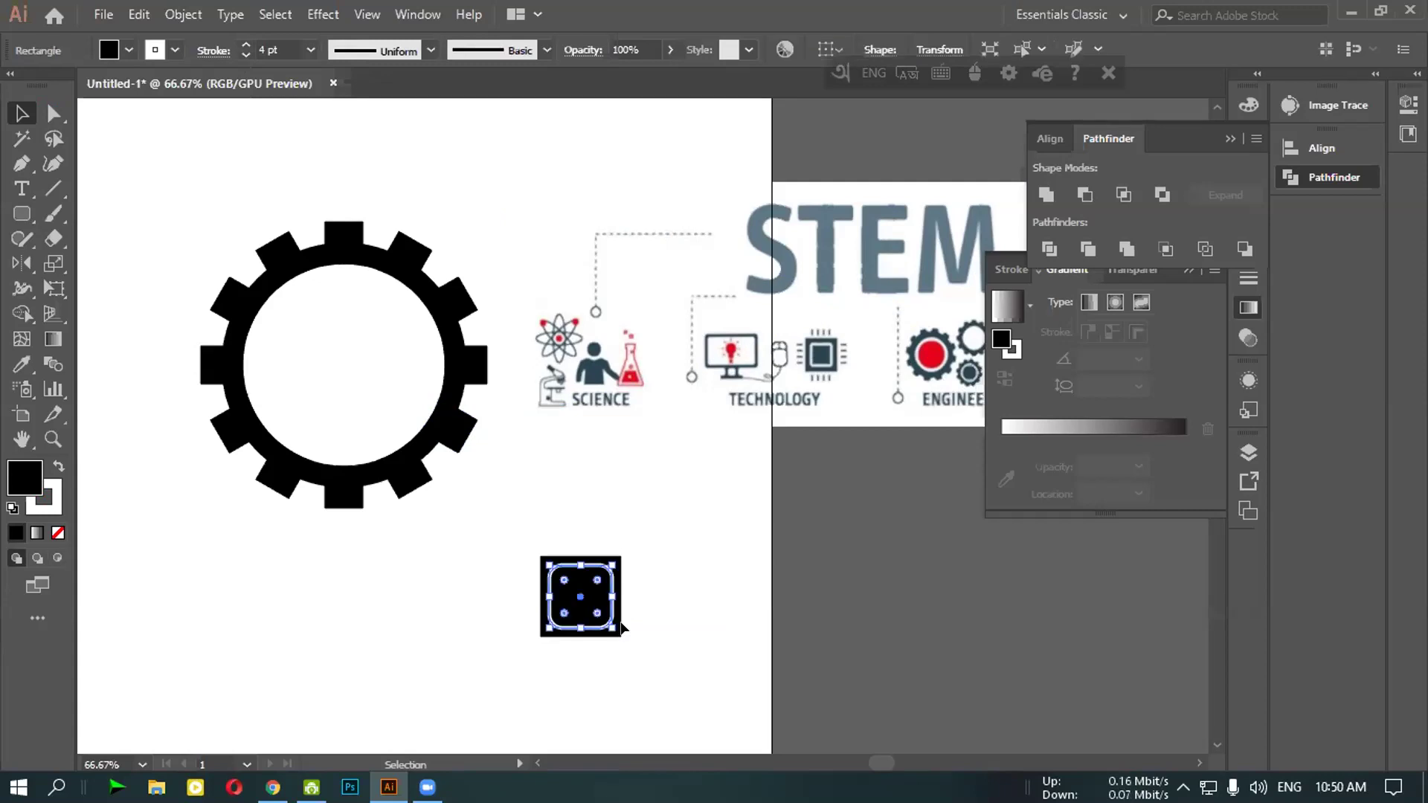
pyautogui.click(629, 494)
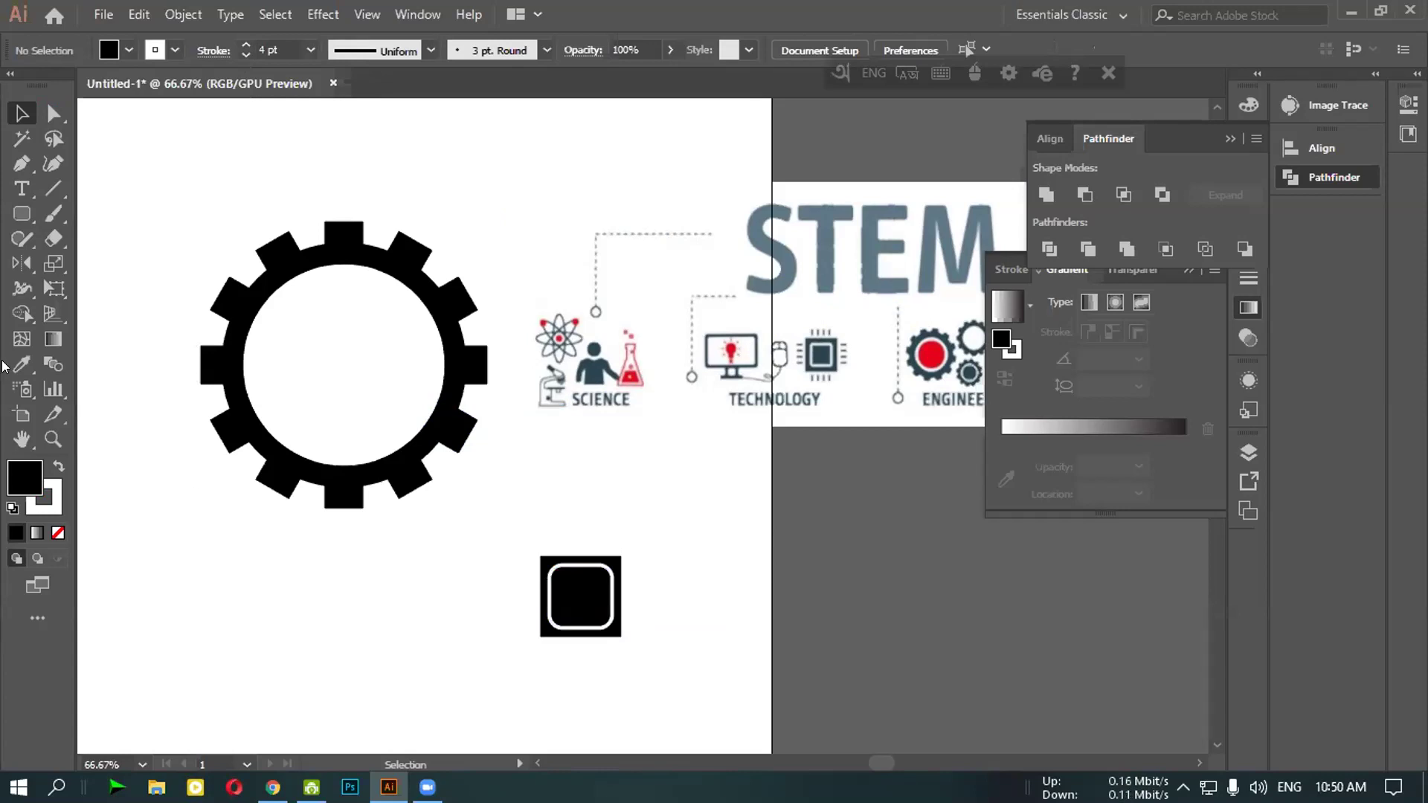
# Draw a vertical white 4 pt line through the left part of the black square, extending past its upper and lower edges
pyautogui.click(47, 189)
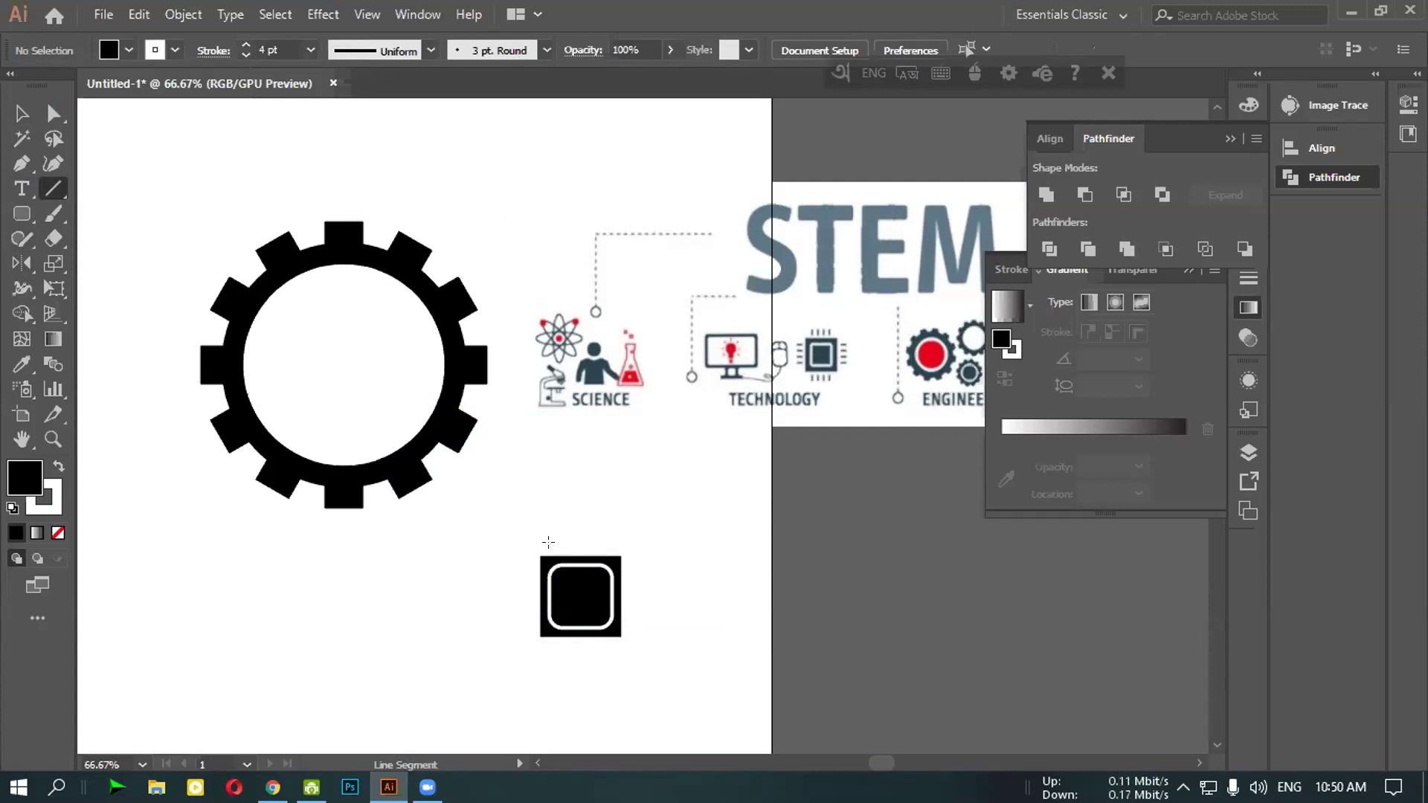
pyautogui.moveTo(548, 543); pyautogui.dragTo(549, 644)
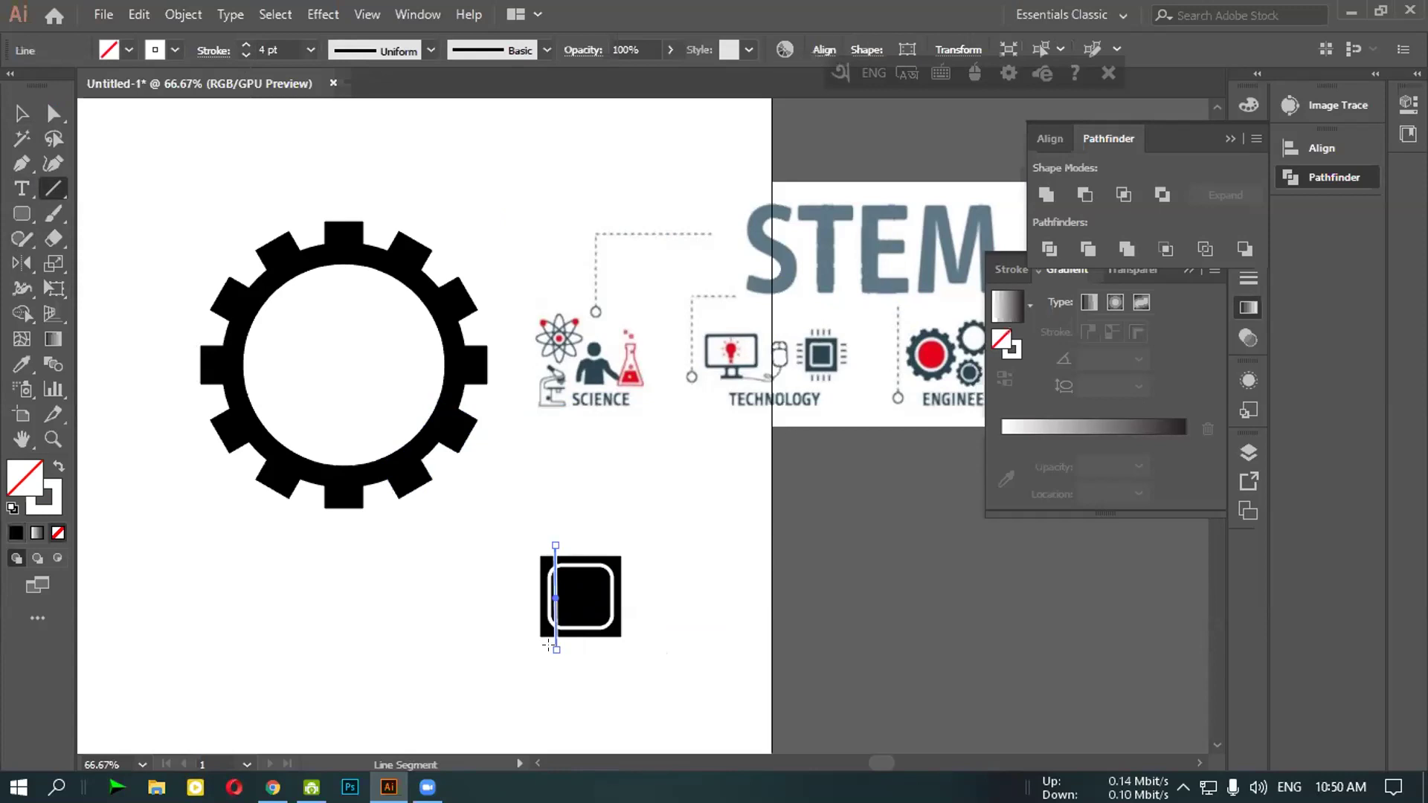
pyautogui.click(21, 111)
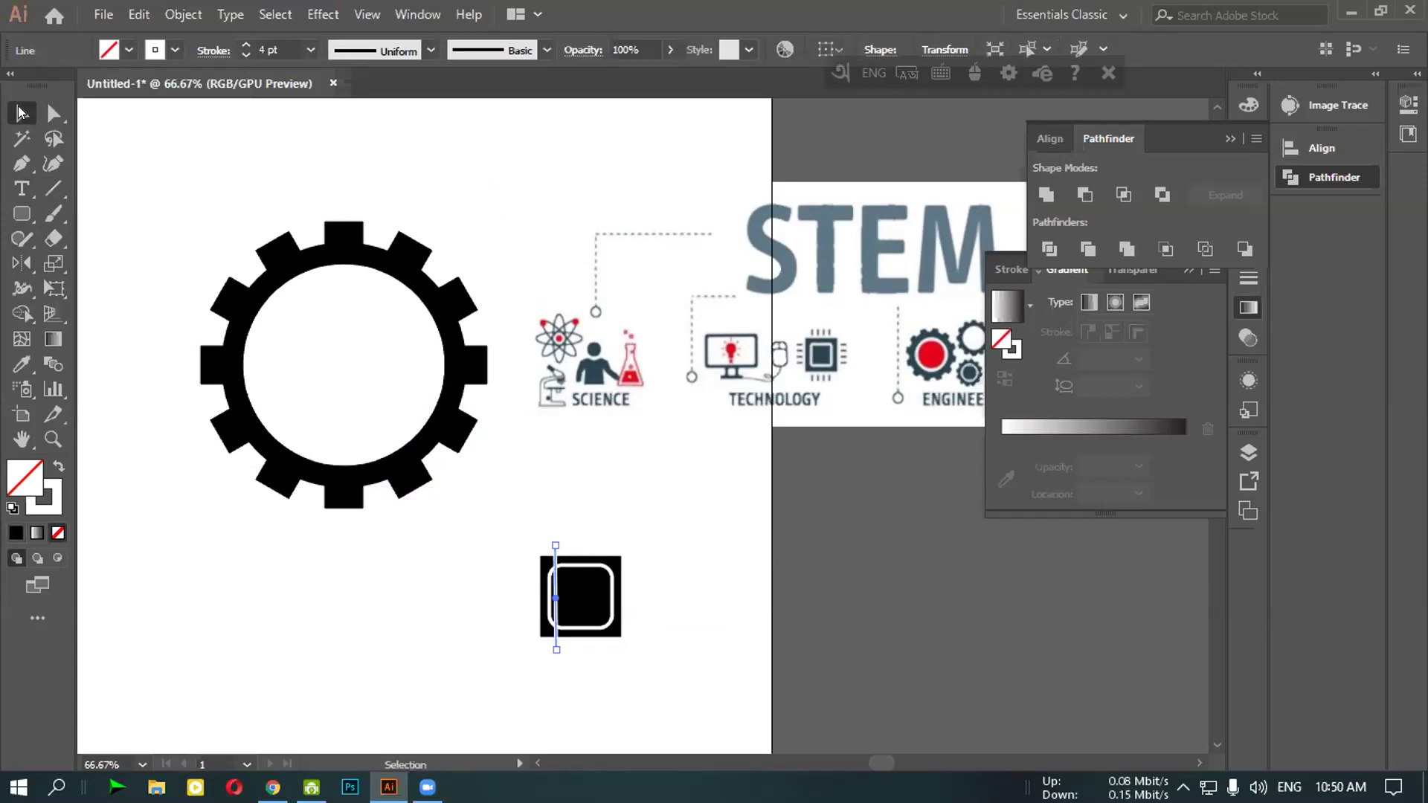
pyautogui.click(587, 465)
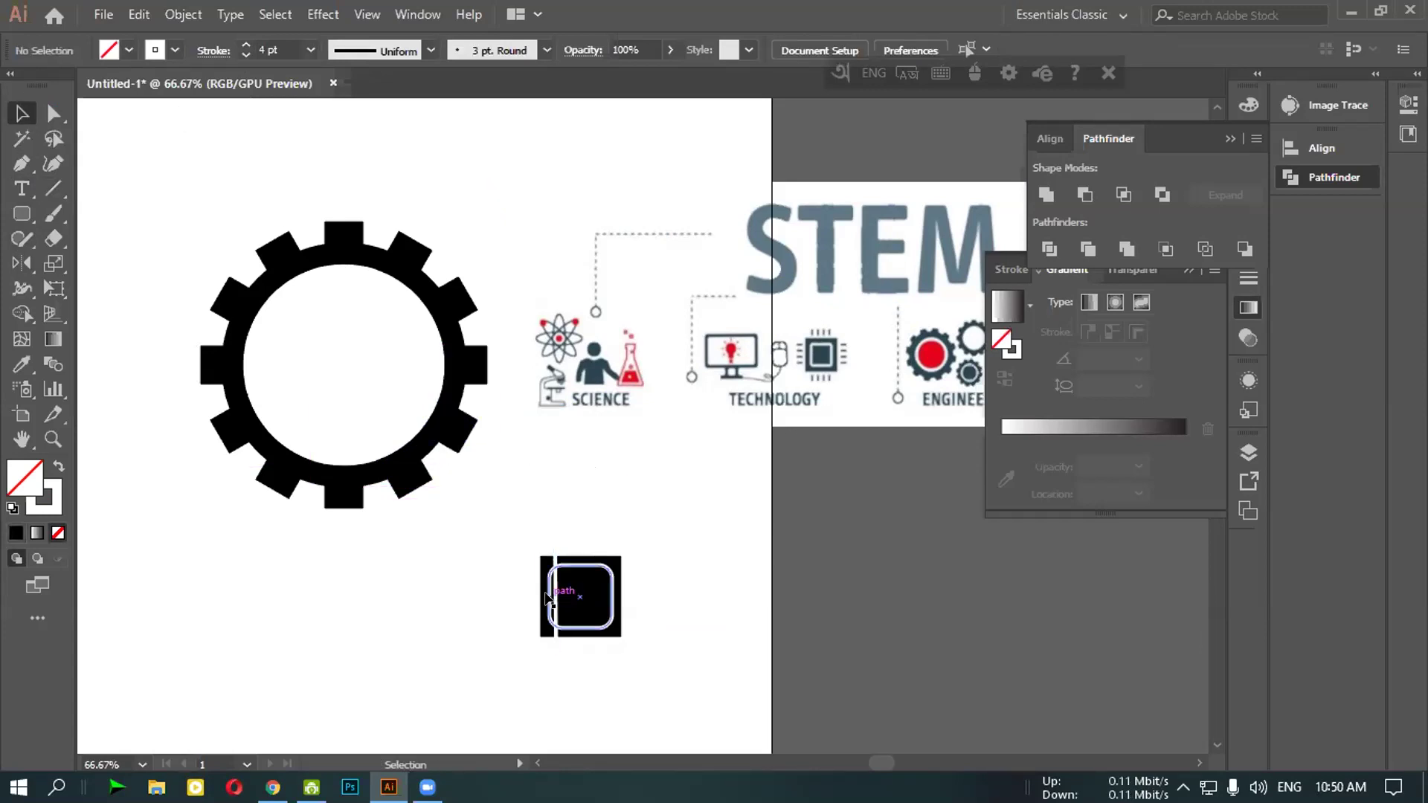
# Duplicate the vertical white line across the black square to make four evenly spaced lines
pyautogui.click(556, 594)
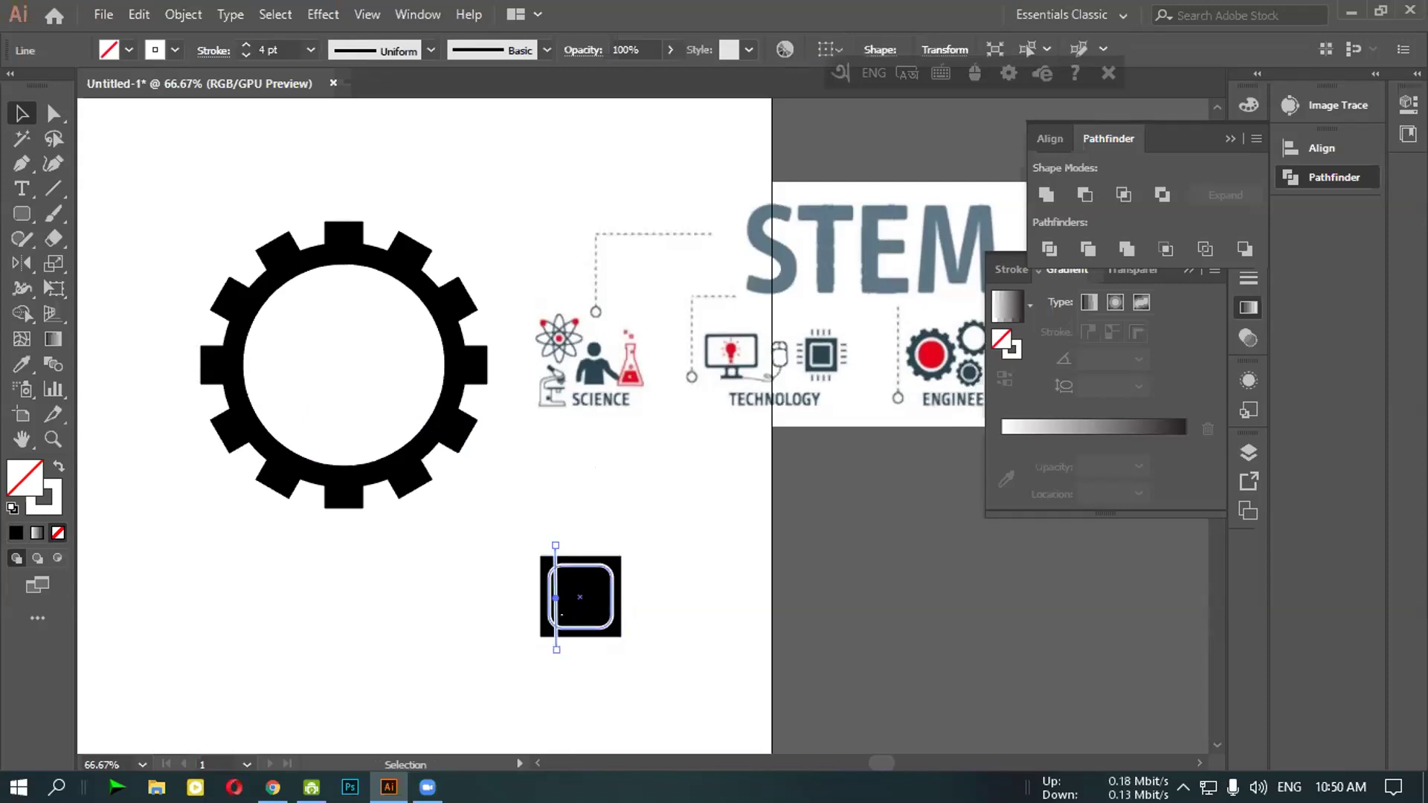
pyautogui.press('alt')
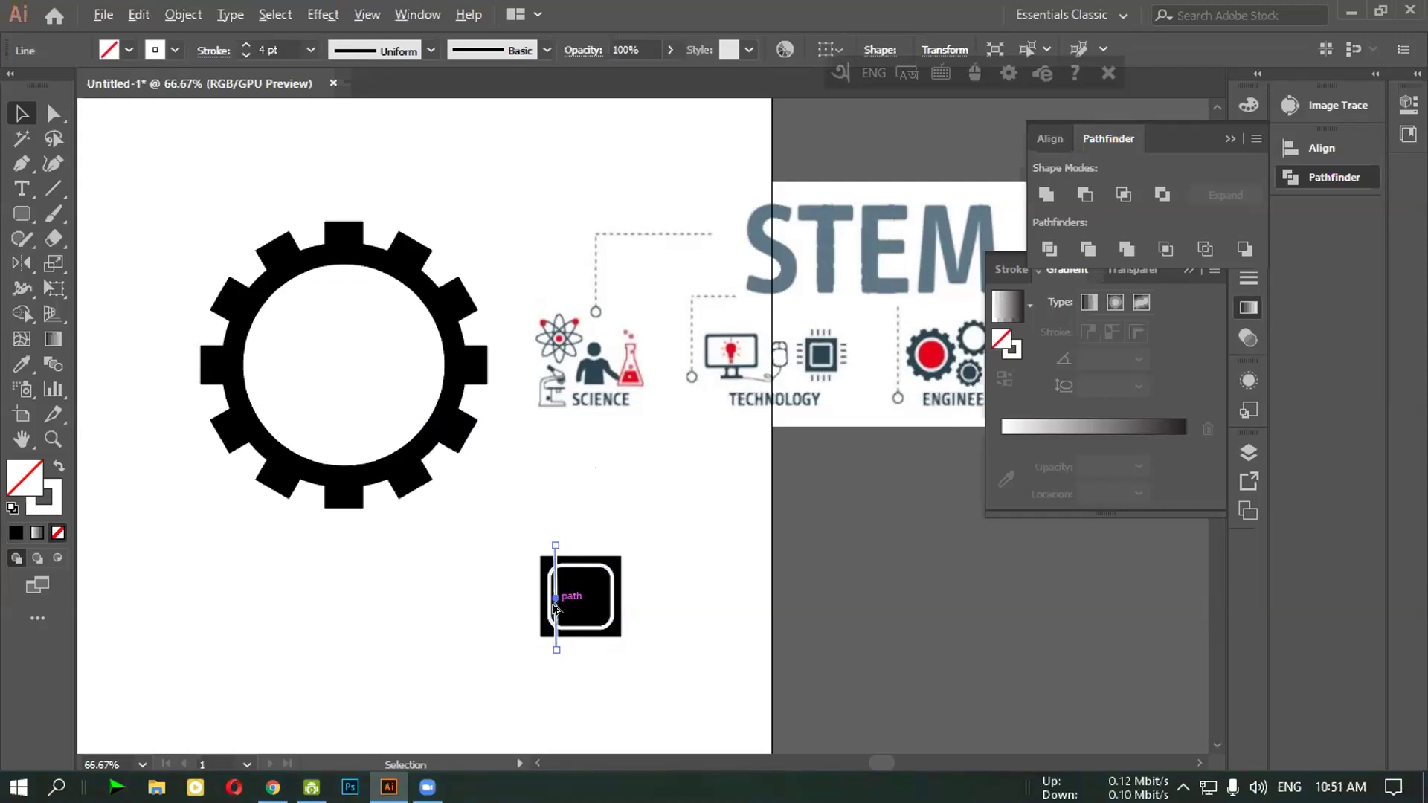
pyautogui.moveTo(554, 613); pyautogui.dragTo(606, 614)
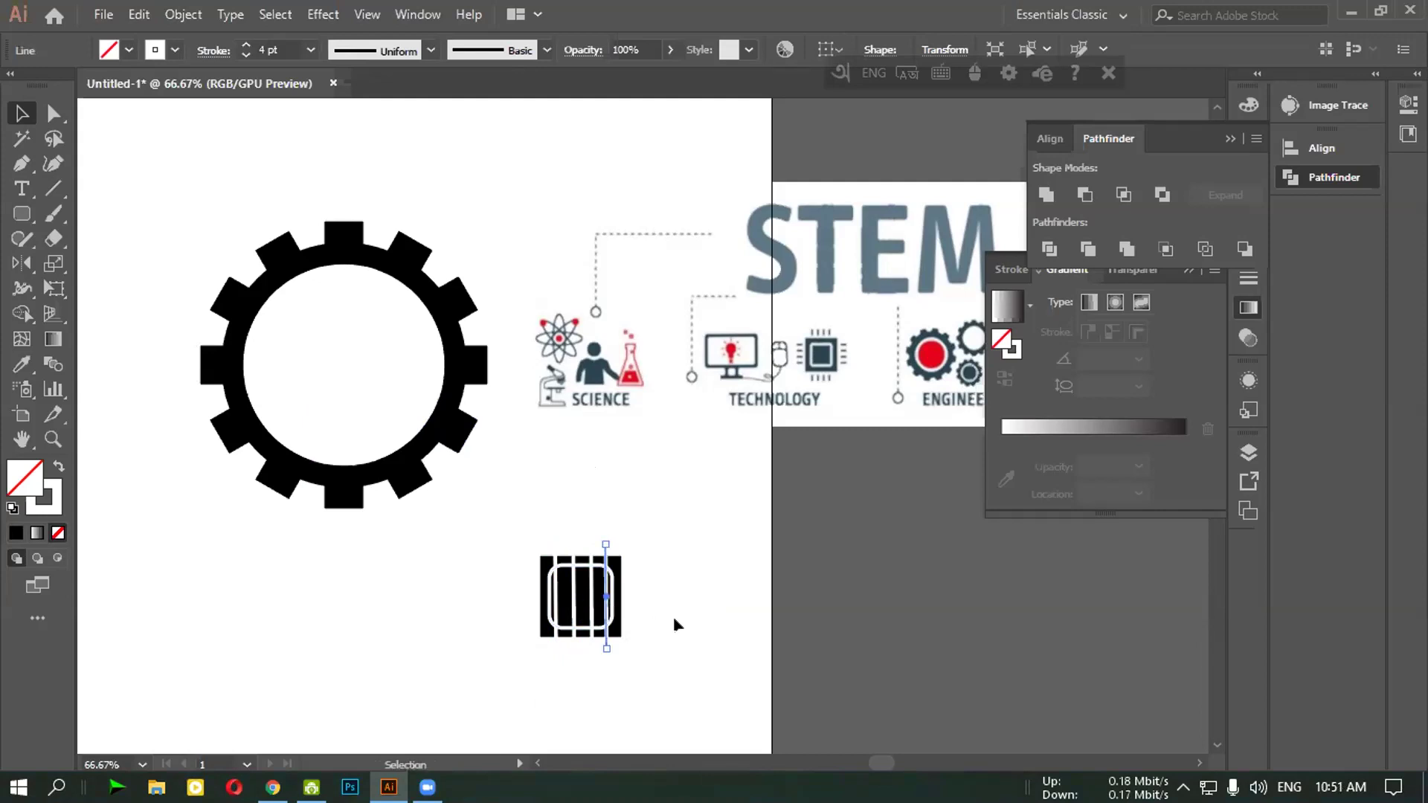
pyautogui.click(223, 593)
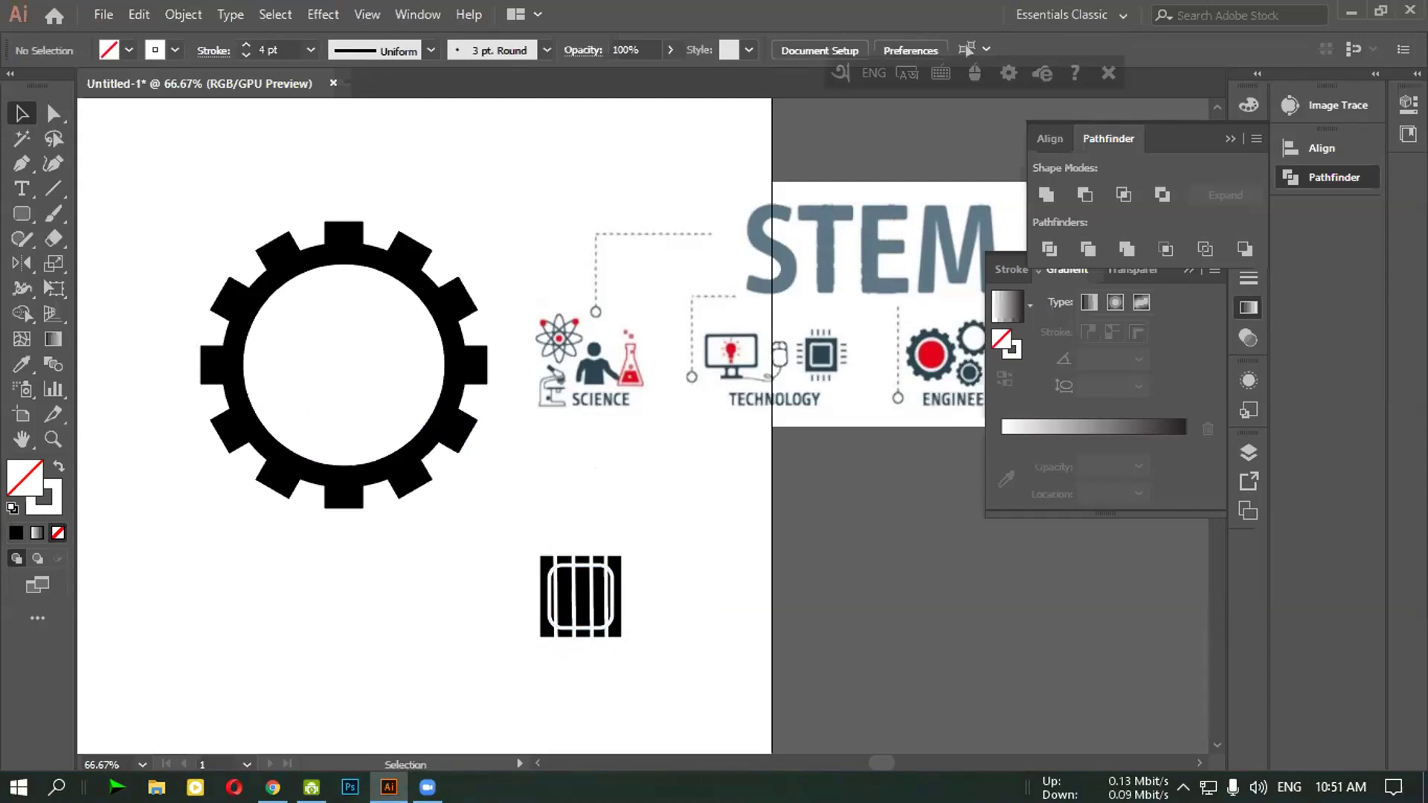
pyautogui.moveTo(495, 494); pyautogui.dragTo(666, 644)
pyautogui.click(175, 50)
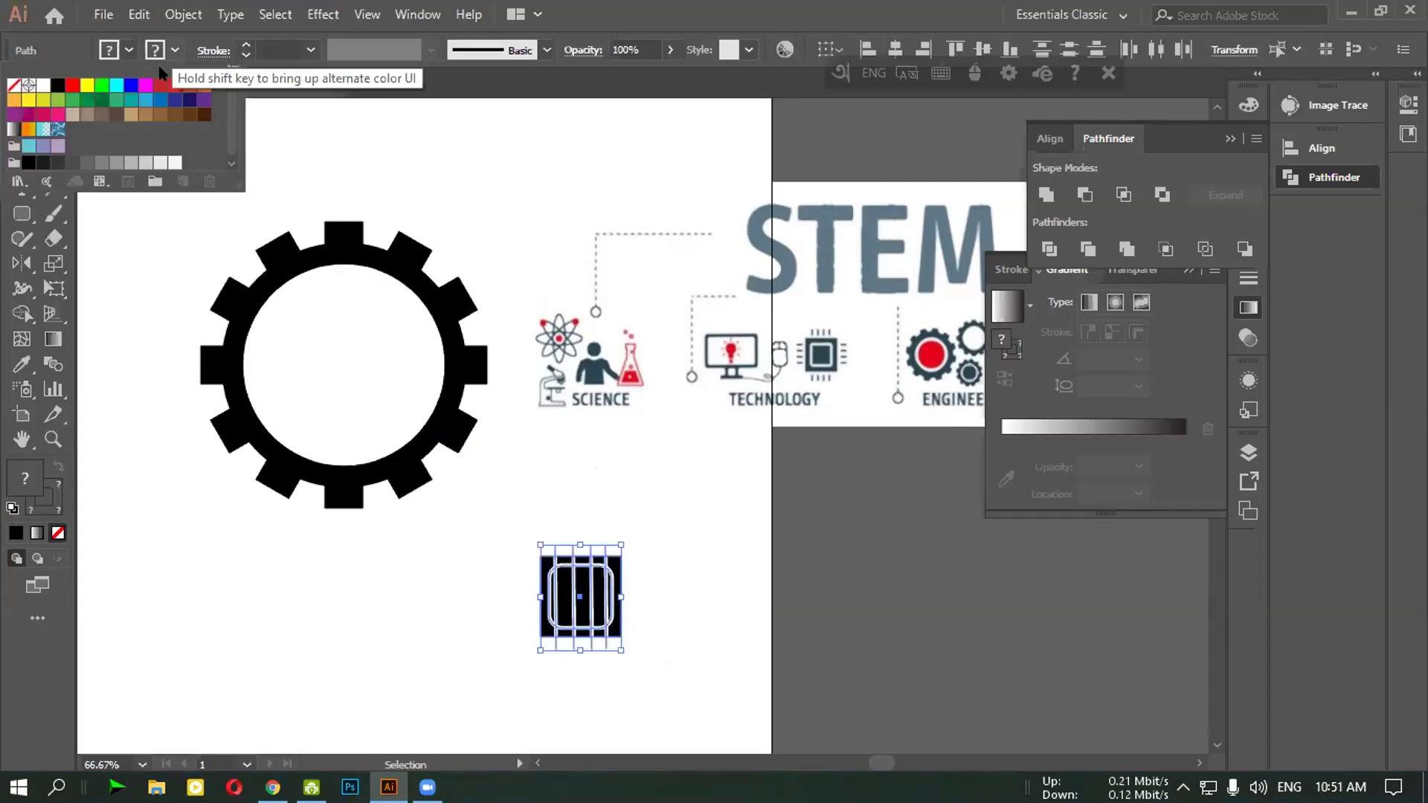
pyautogui.click(598, 463)
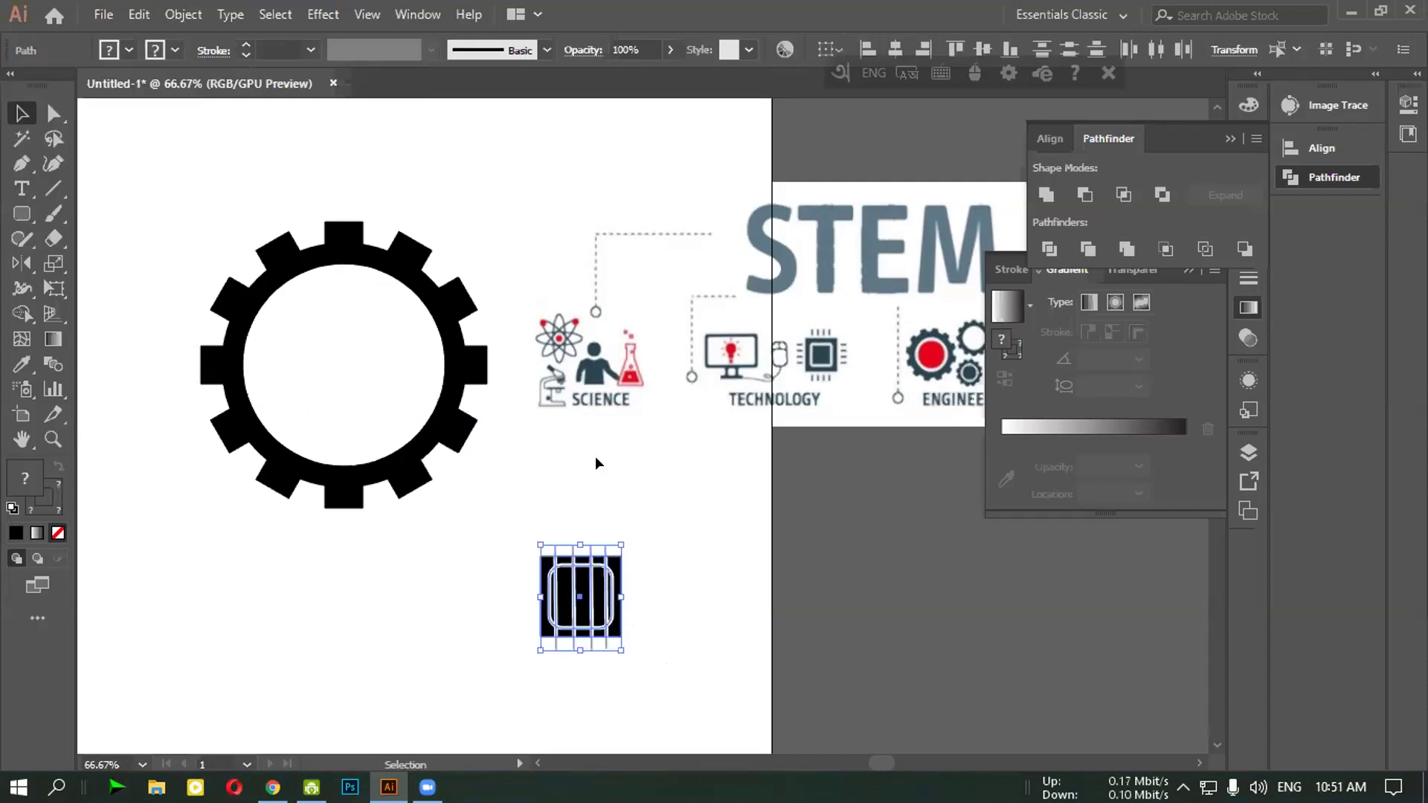
pyautogui.click(562, 498)
# Remove the stroke from the four vertical lines crossing the black square
pyautogui.moveTo(537, 545); pyautogui.dragTo(637, 548)
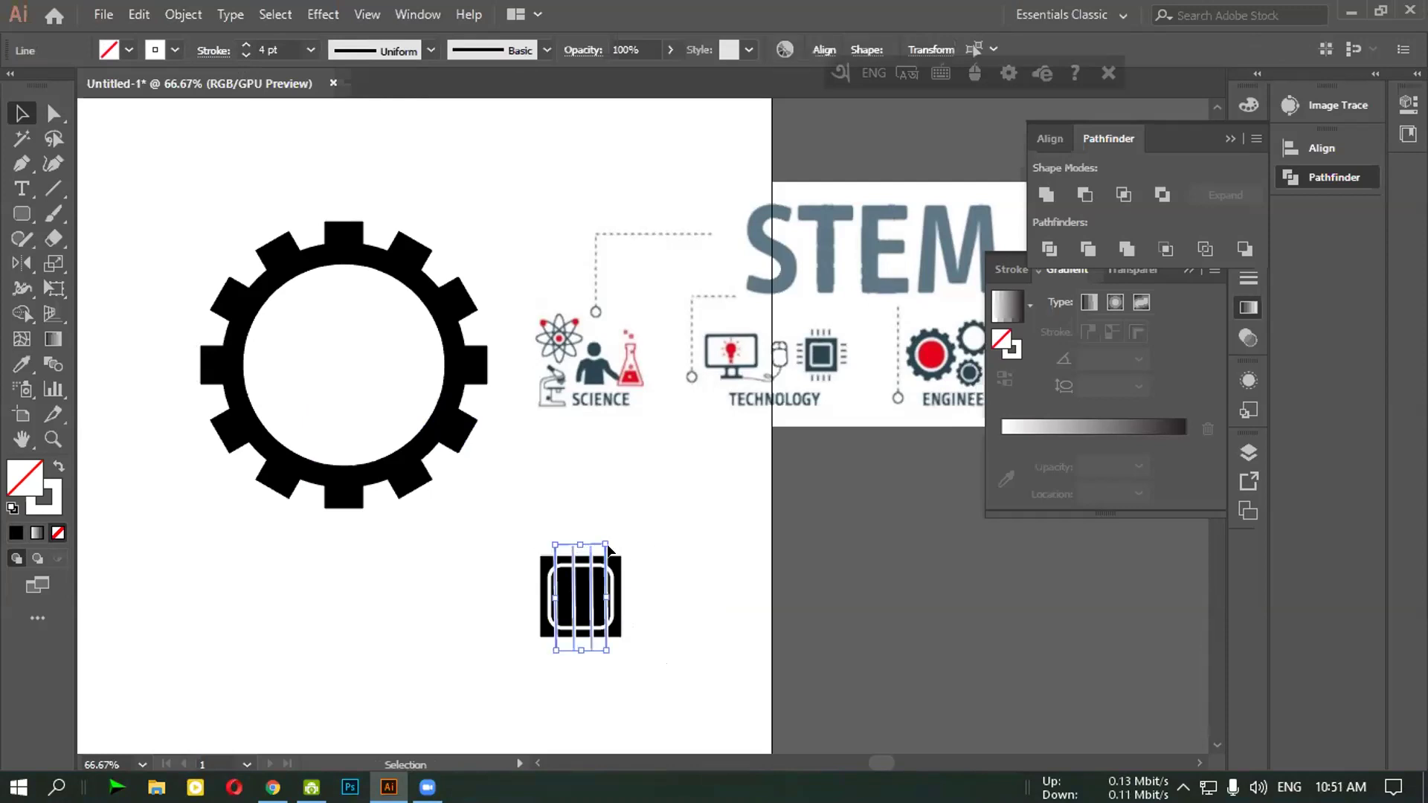
pyautogui.click(173, 50)
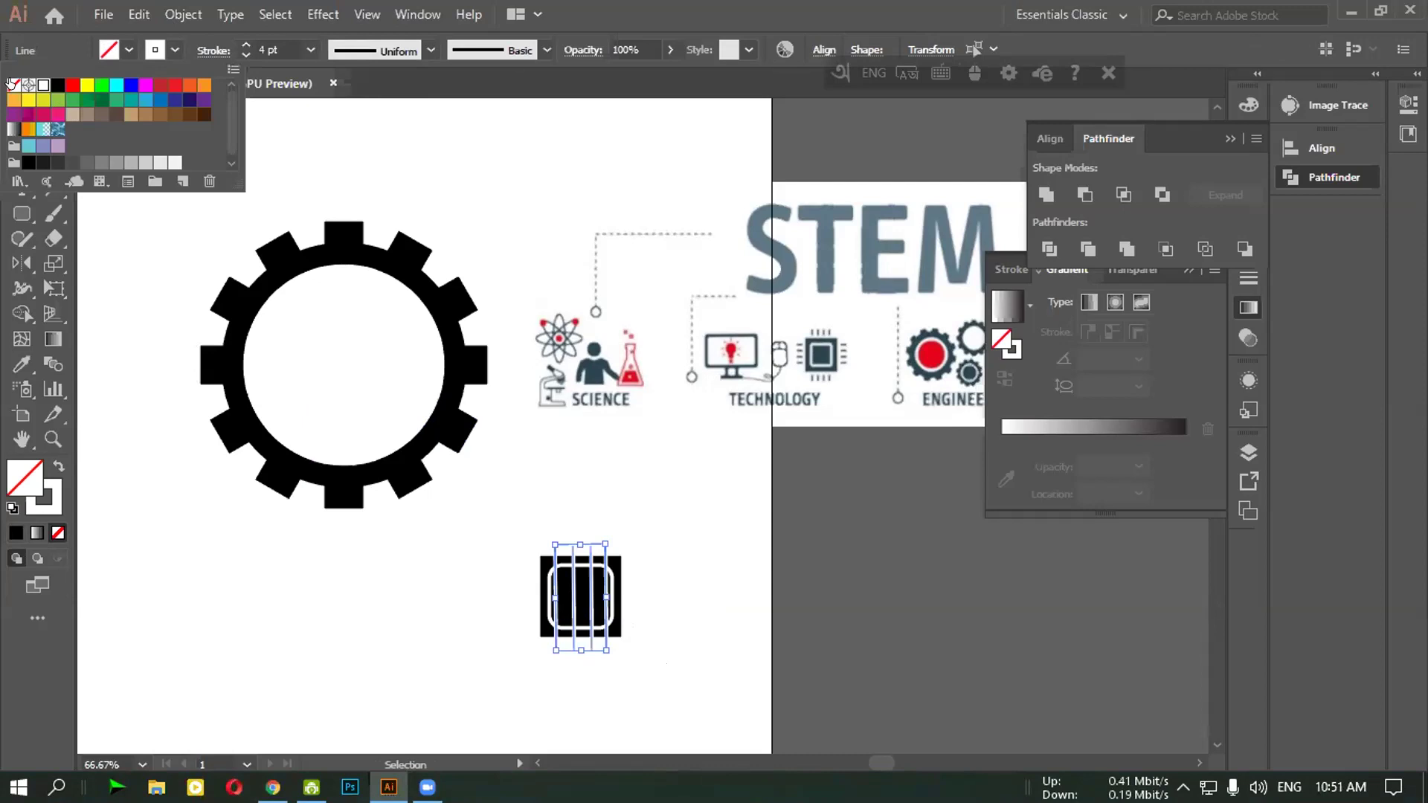
pyautogui.click(13, 85)
pyautogui.click(436, 127)
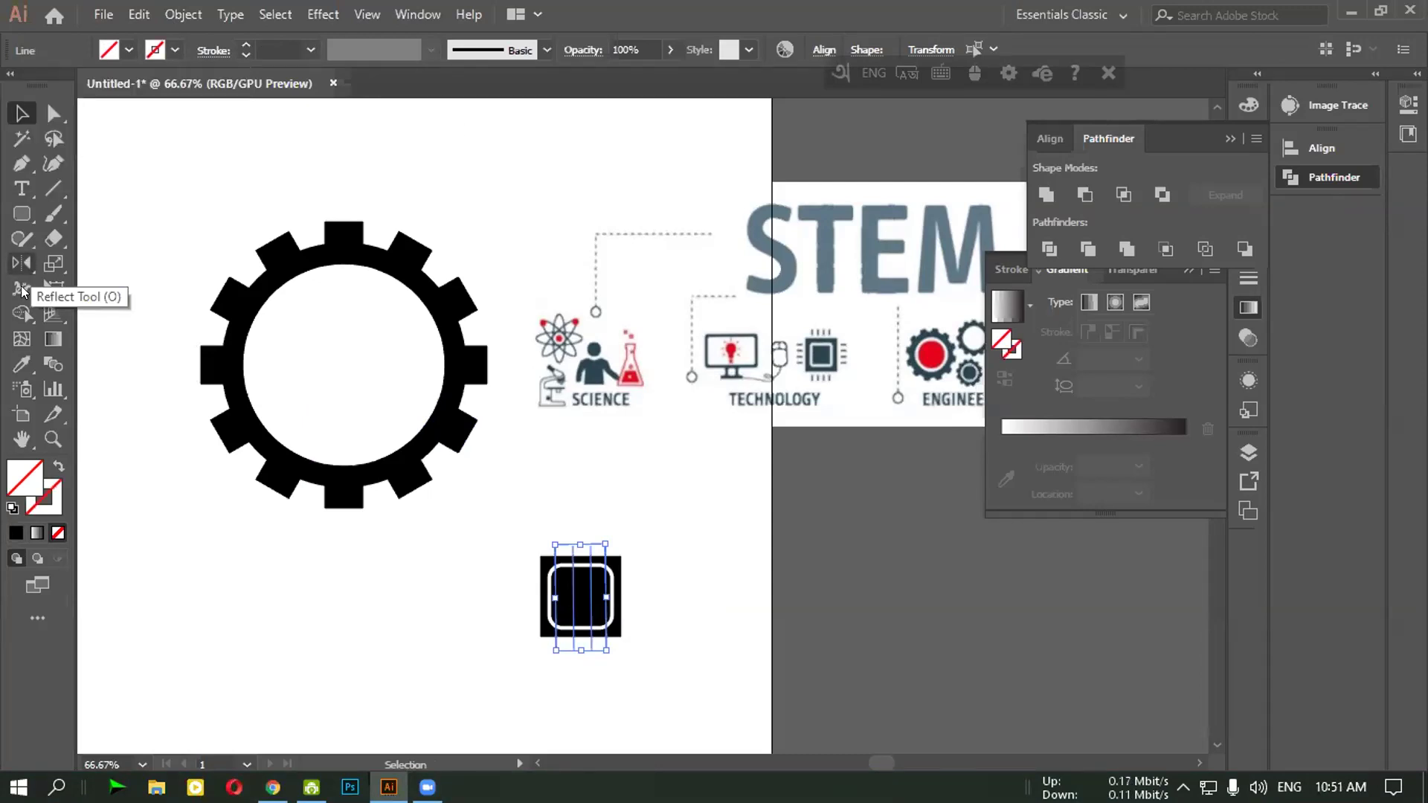
# Reflect a copy of the four lines across the vertical axis about the black square's centre
pyautogui.moveTo(22, 258); pyautogui.dragTo(96, 289)
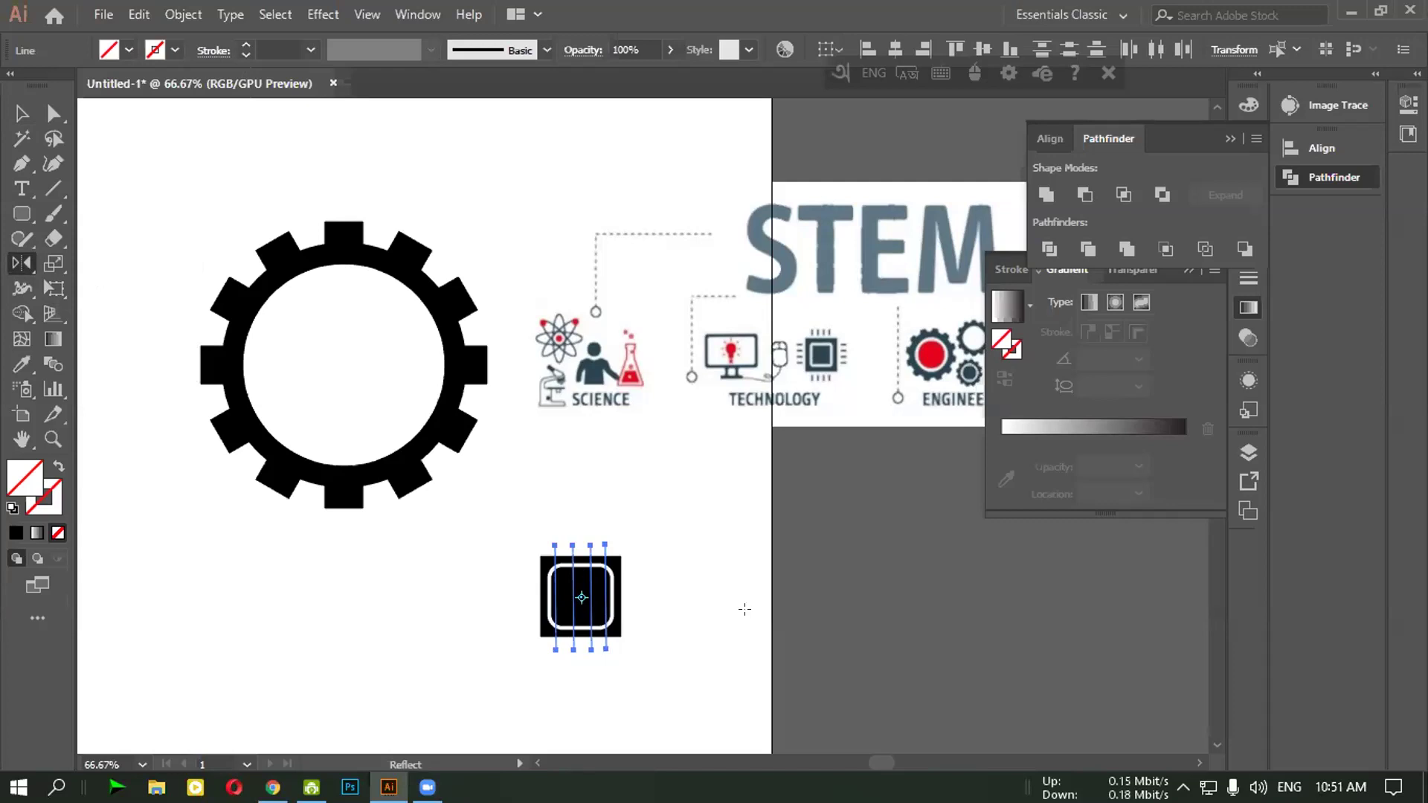
pyautogui.keyDown('alt'); pyautogui.click(581, 595); pyautogui.keyUp('alt')
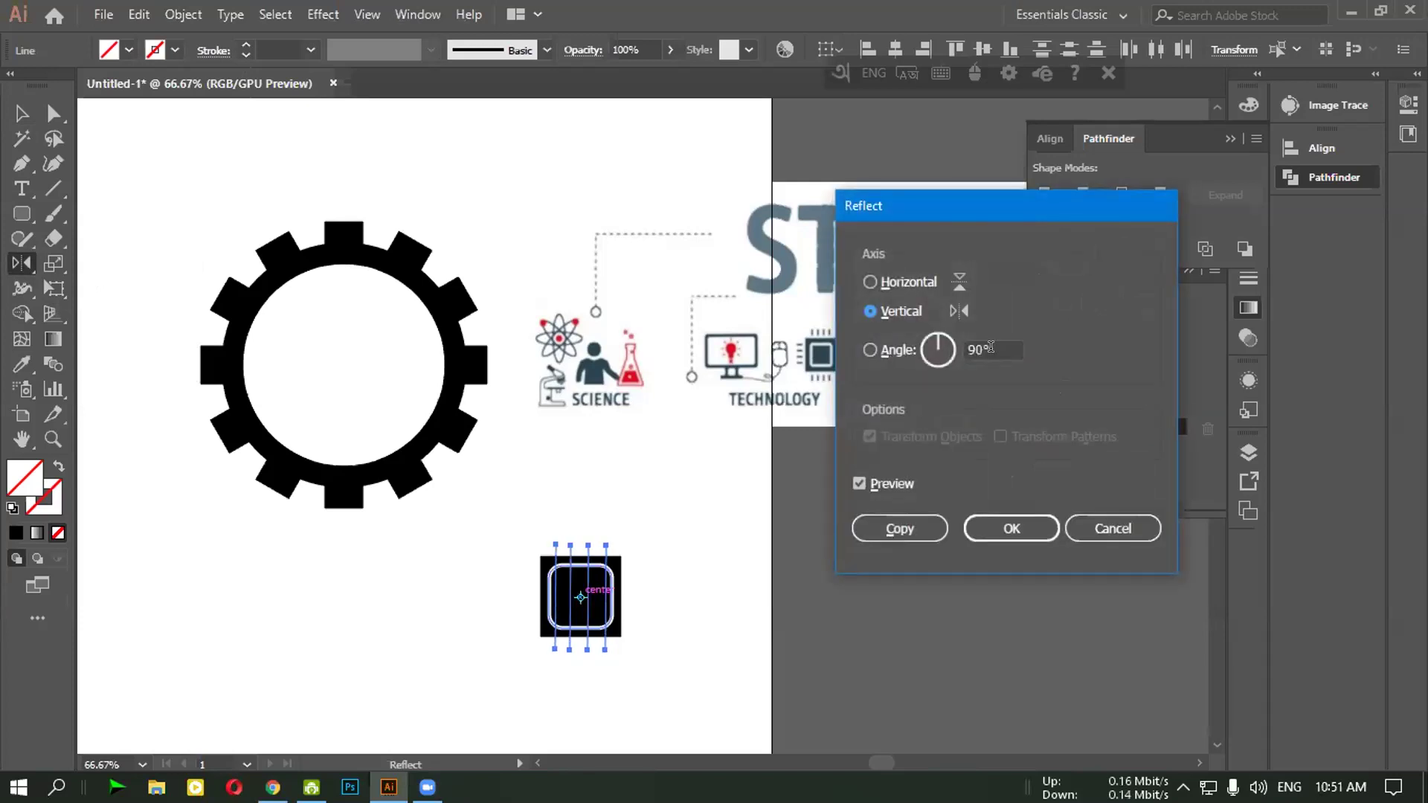
pyautogui.click(870, 351)
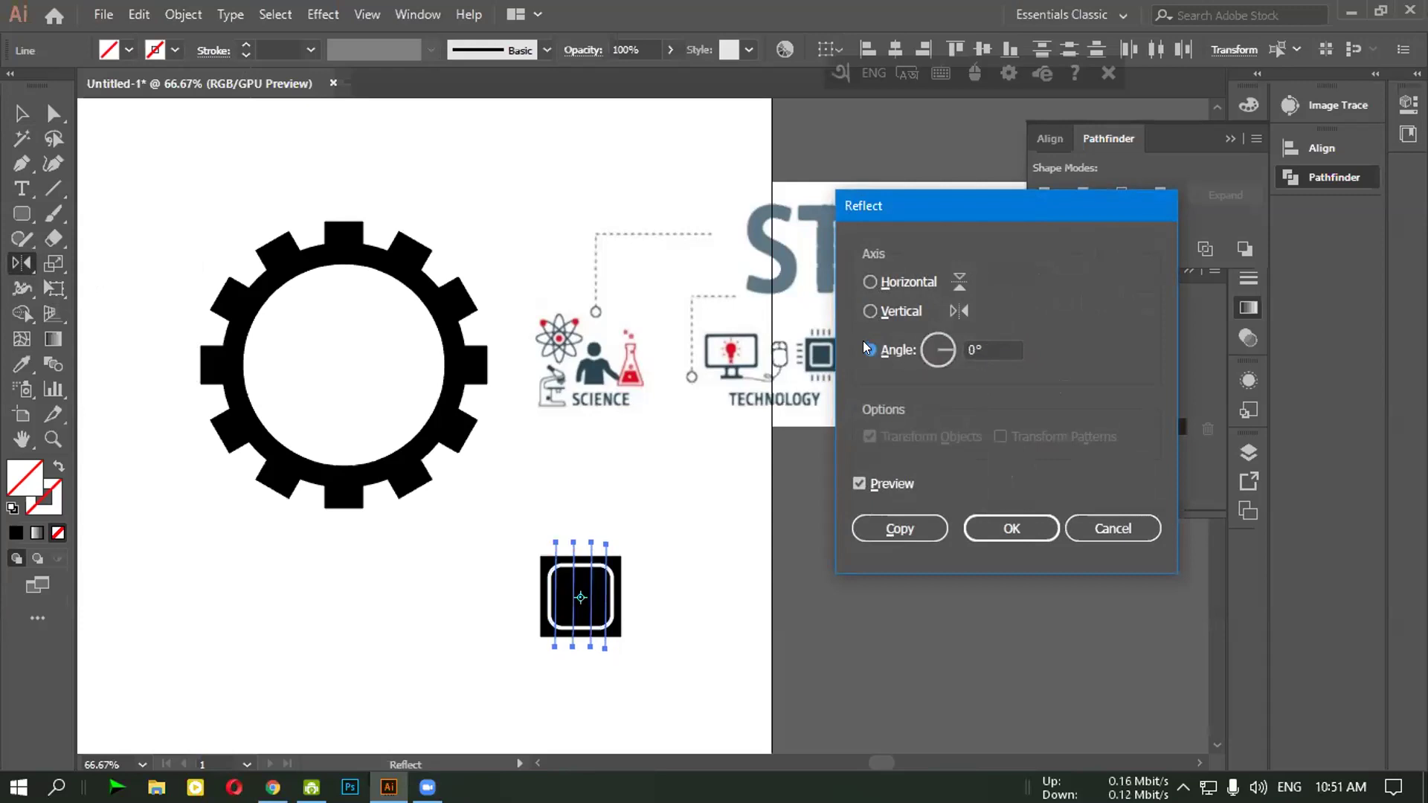
pyautogui.click(867, 310)
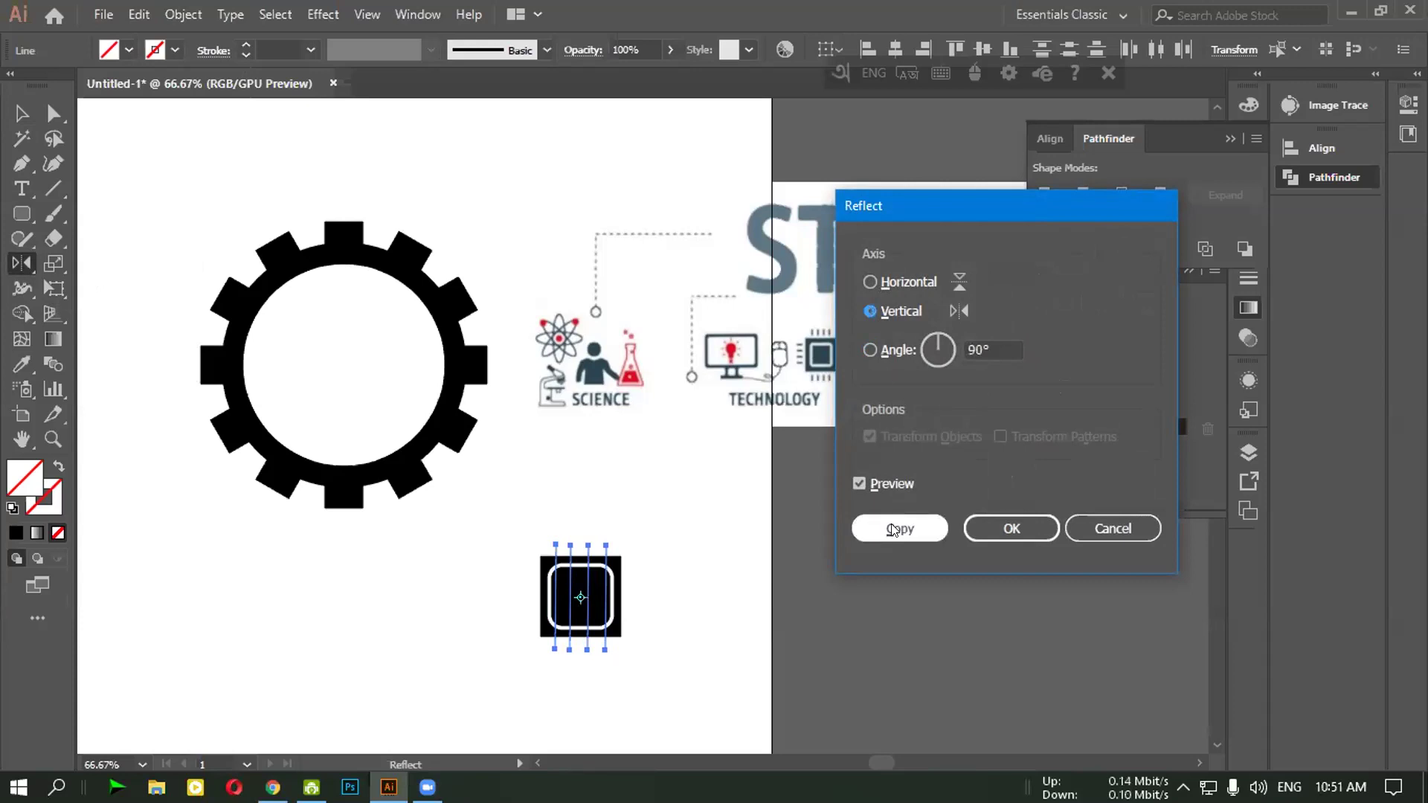
pyautogui.click(859, 485)
pyautogui.click(859, 485)
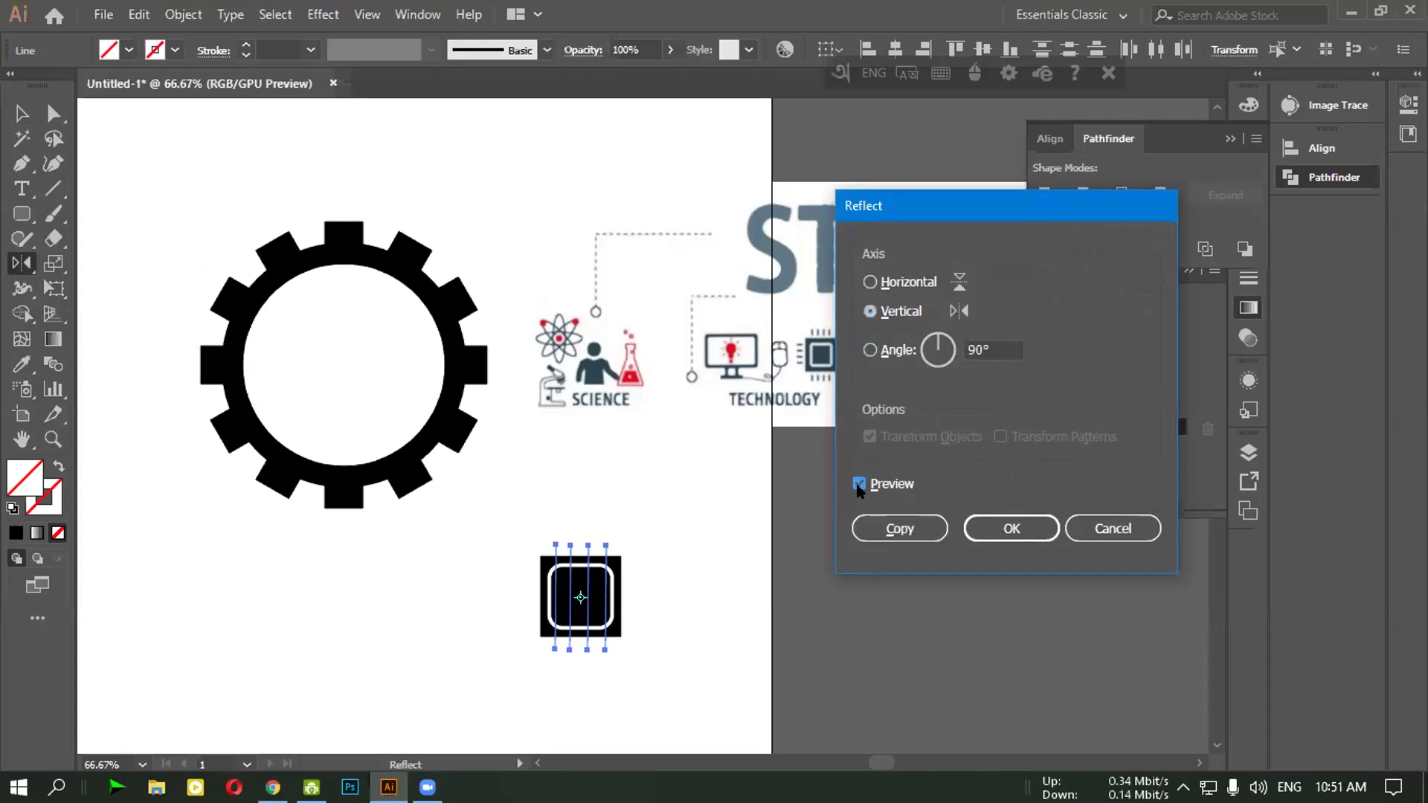
pyautogui.click(870, 282)
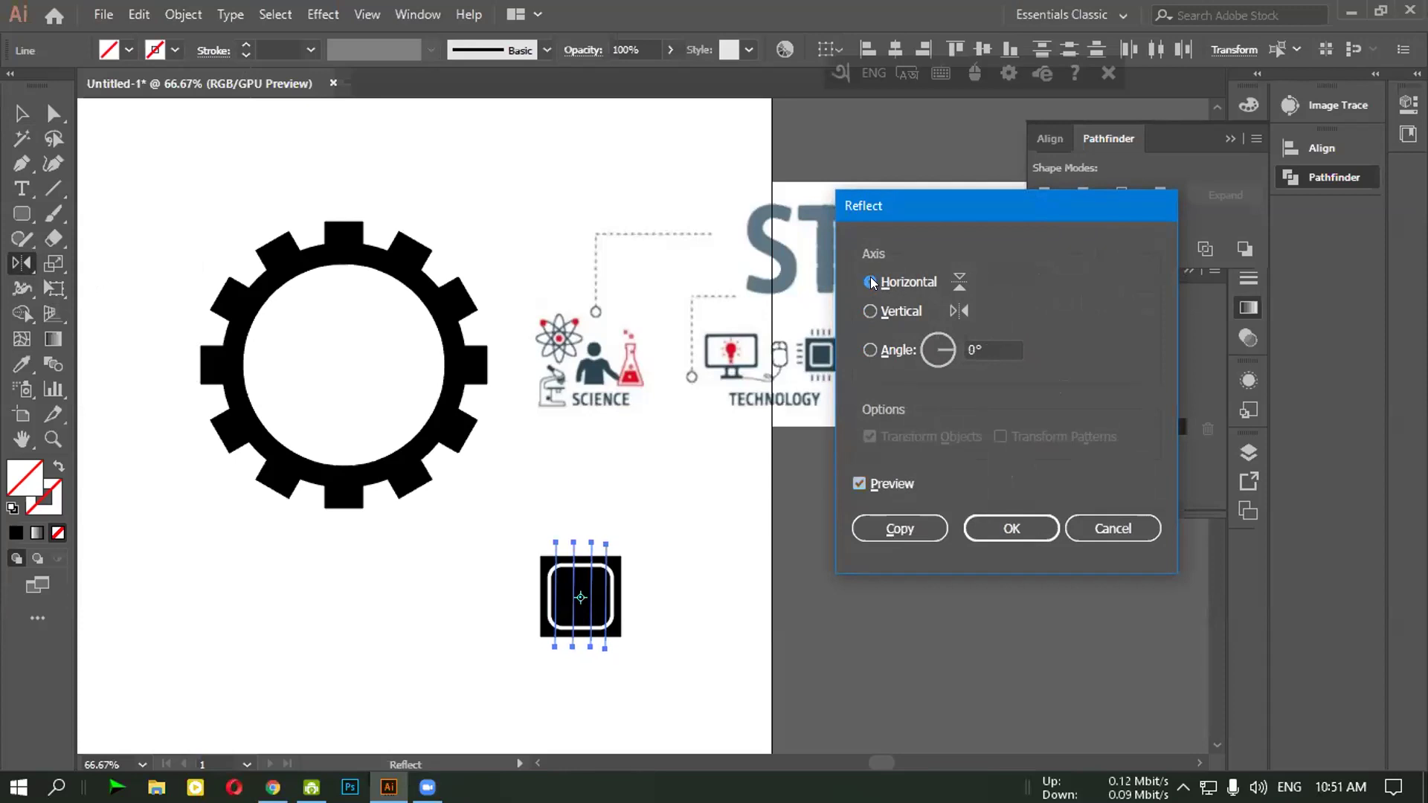
pyautogui.click(870, 311)
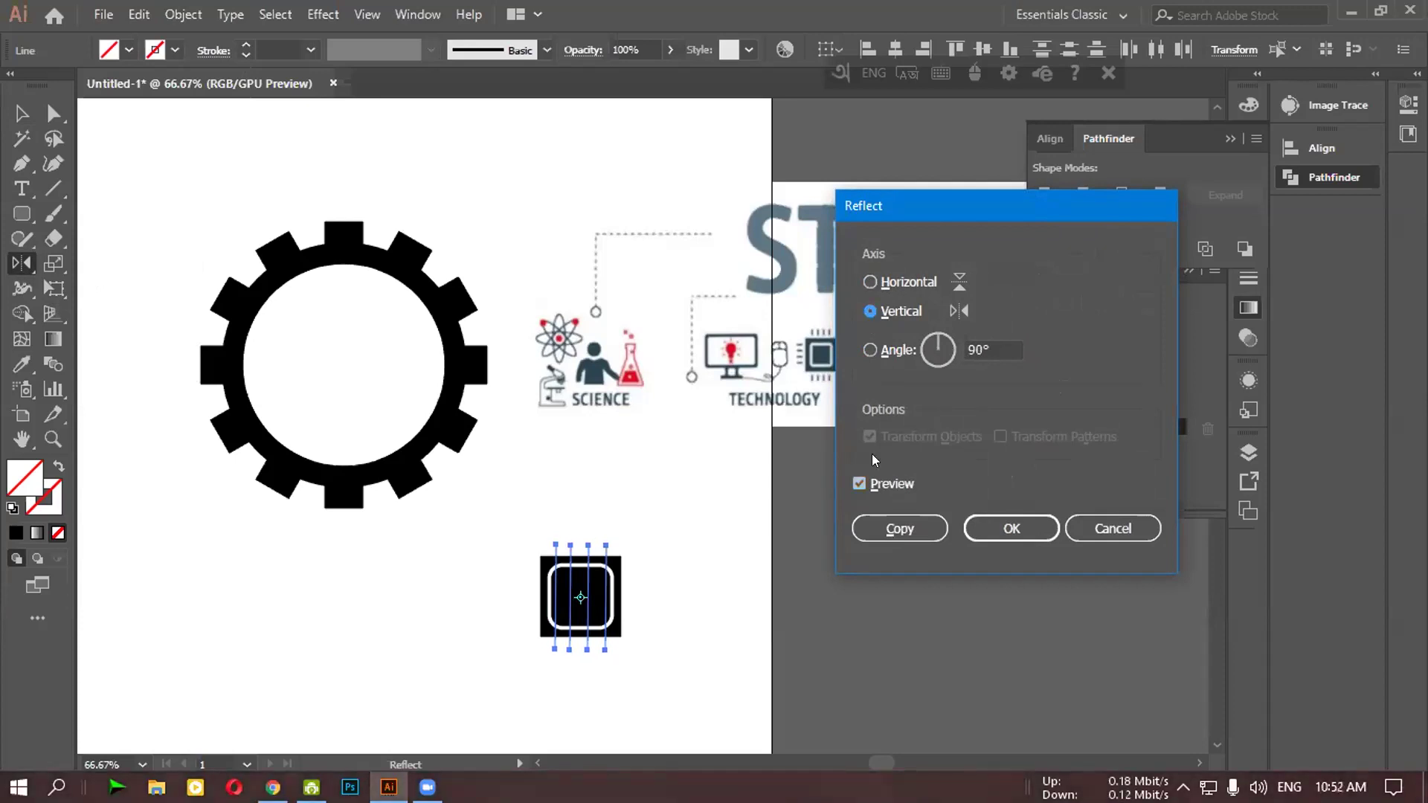
pyautogui.click(905, 529)
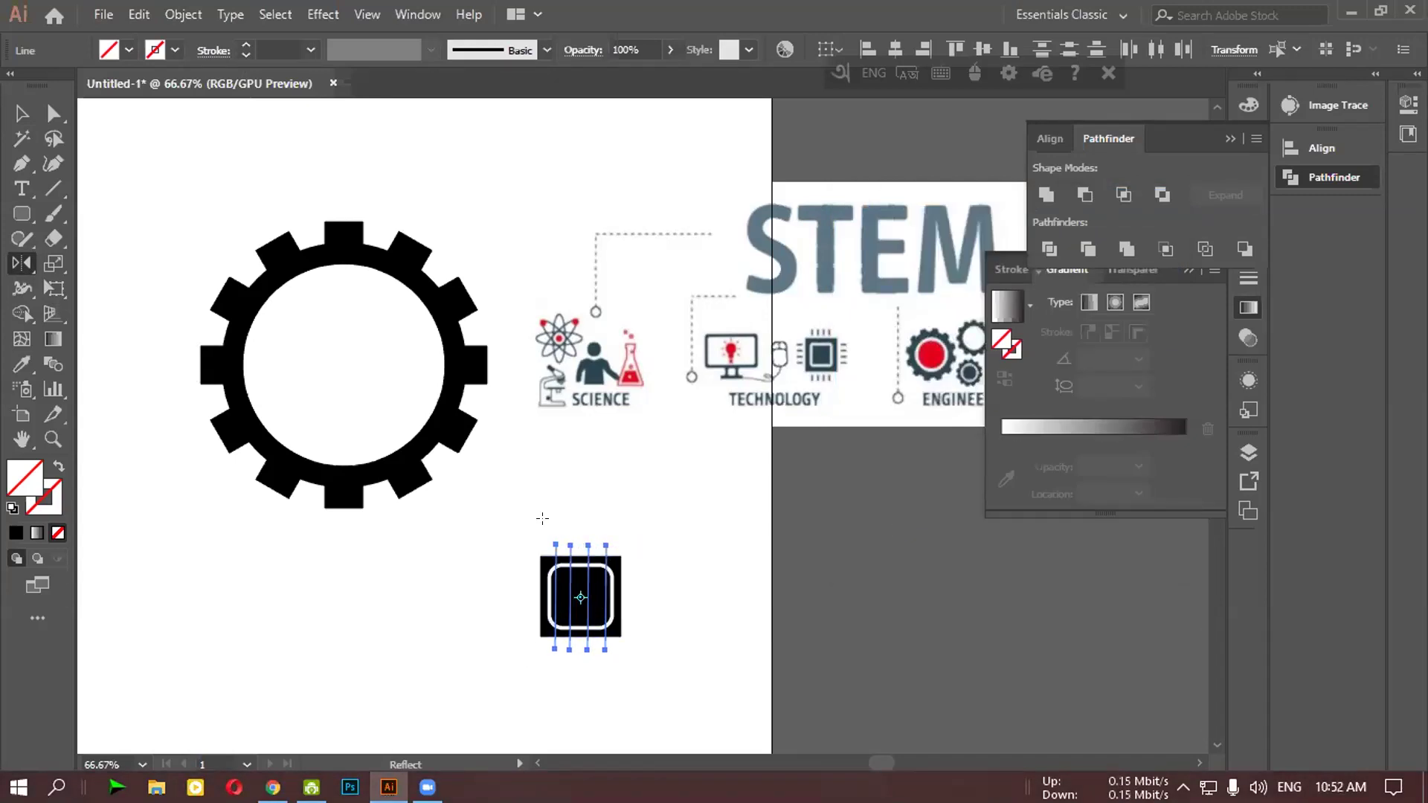
pyautogui.click(20, 114)
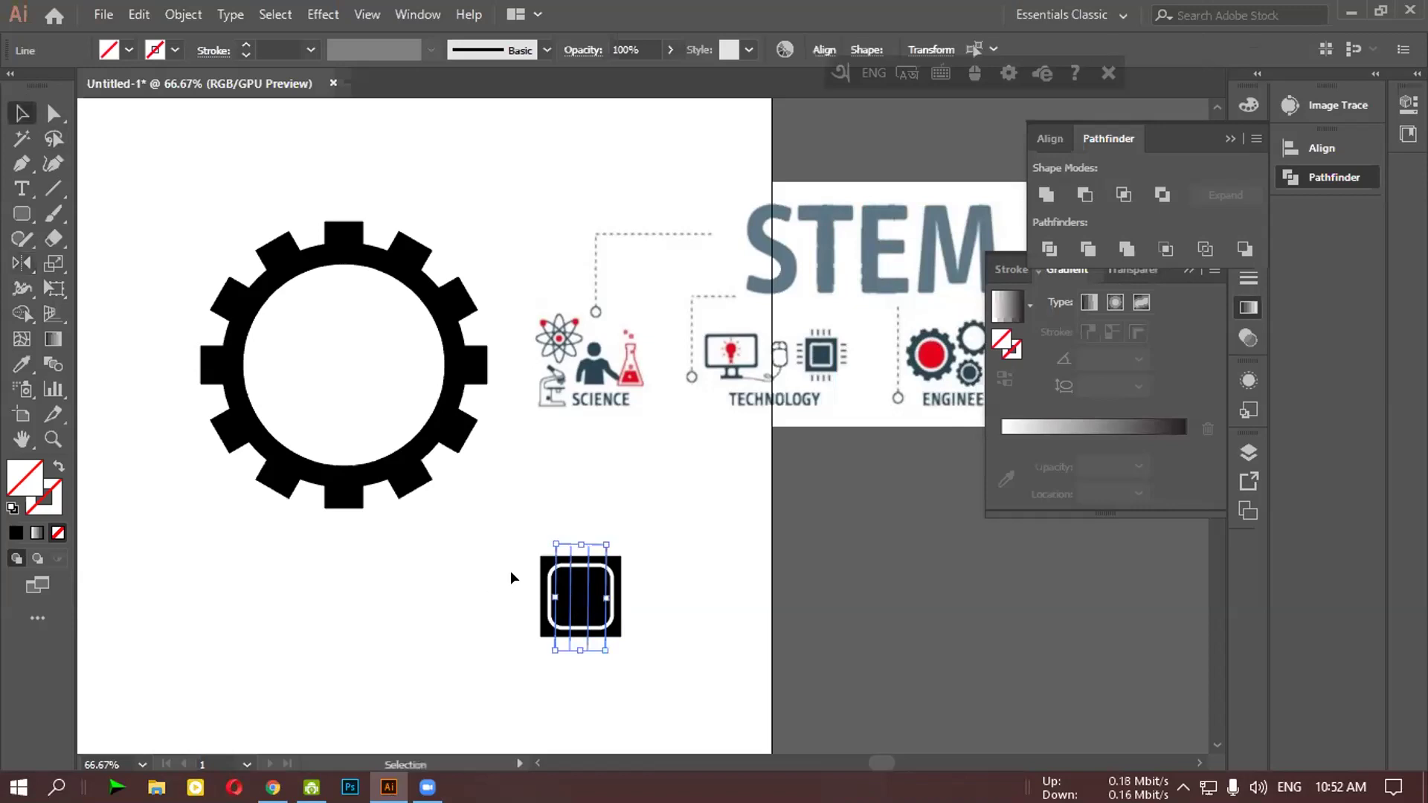
pyautogui.click(705, 619)
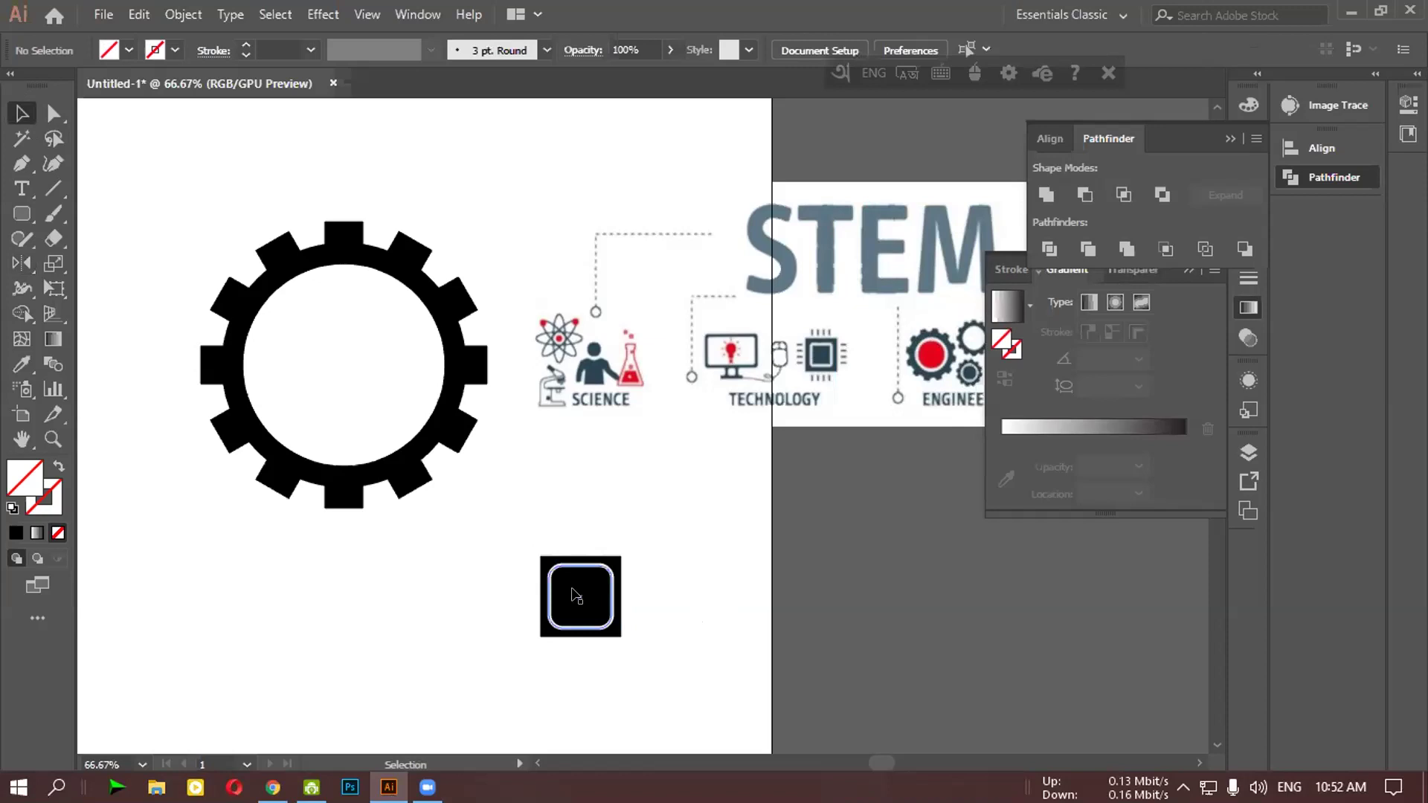
# Undo the reflected copy and set the four vertical lines' stroke to none
pyautogui.press('a')
pyautogui.hotkey('ctrl', 'a')
pyautogui.press('v')
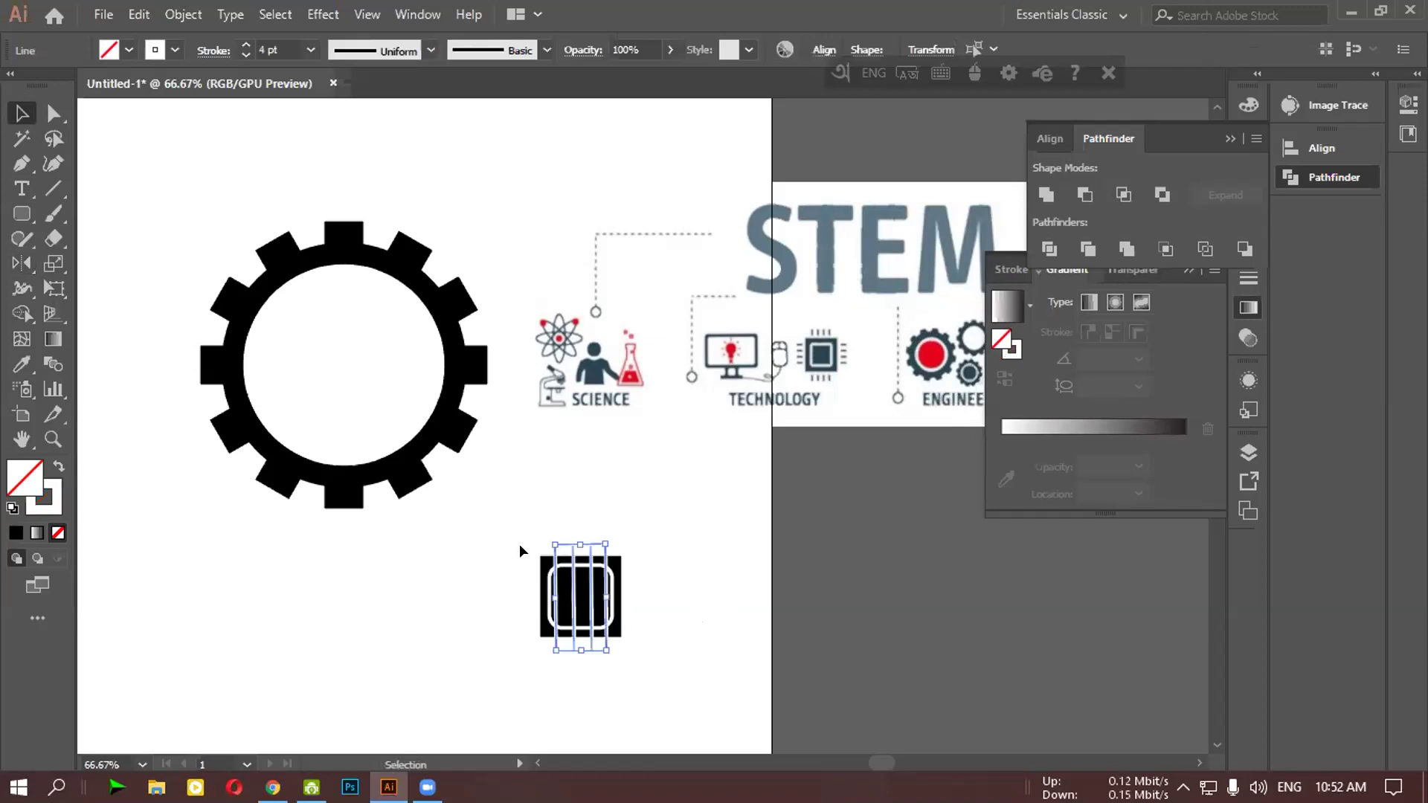
pyautogui.click(174, 50)
pyautogui.click(12, 84)
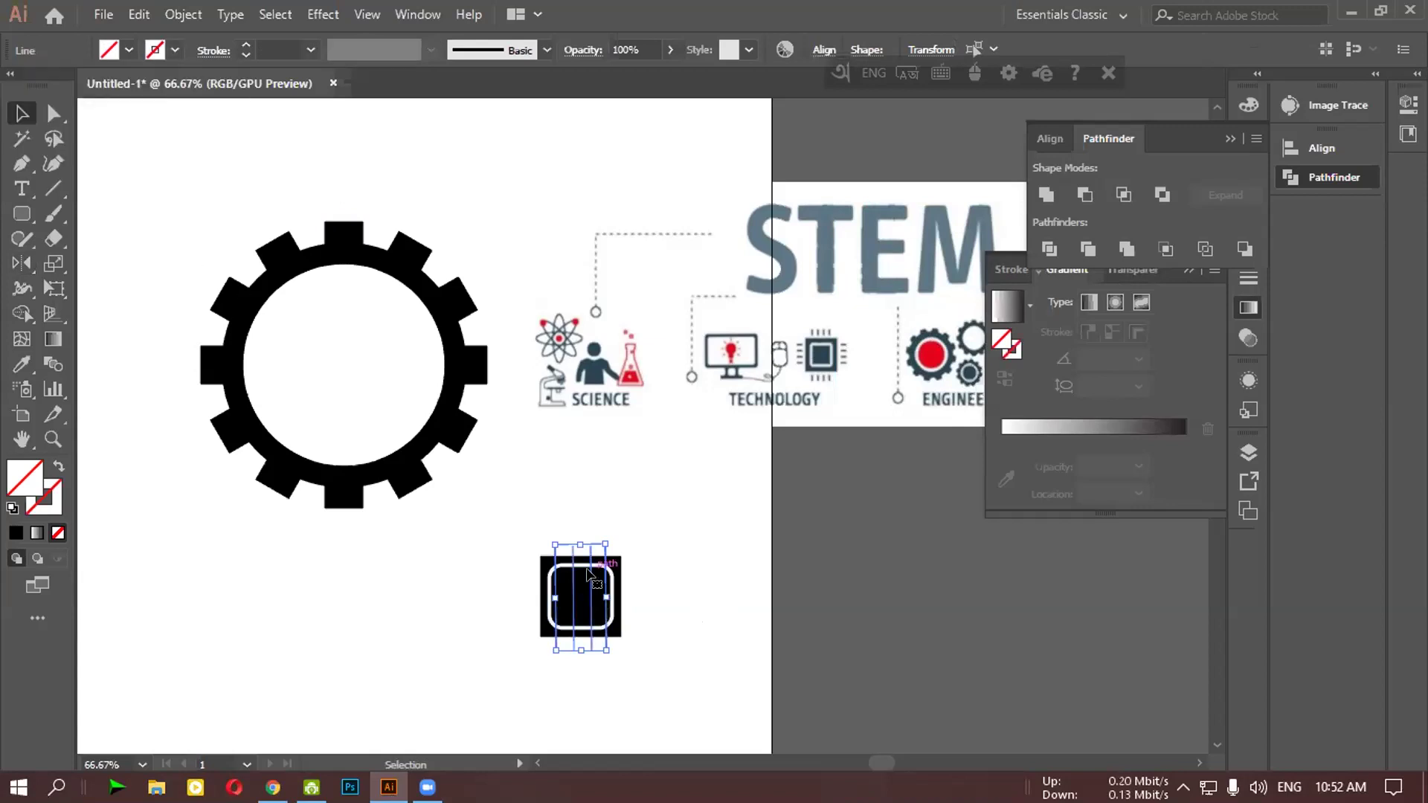
# Duplicate the four vertical lines beside the black square and rotate the copy to run horizontally
pyautogui.moveTo(588, 573)
pyautogui.mouseDown()
pyautogui.moveTo(682, 574)
pyautogui.moveTo(604, 520)
pyautogui.moveTo(584, 548)
pyautogui.moveTo(602, 567)
pyautogui.mouseUp()
pyautogui.moveTo(678, 604); pyautogui.dragTo(760, 612)
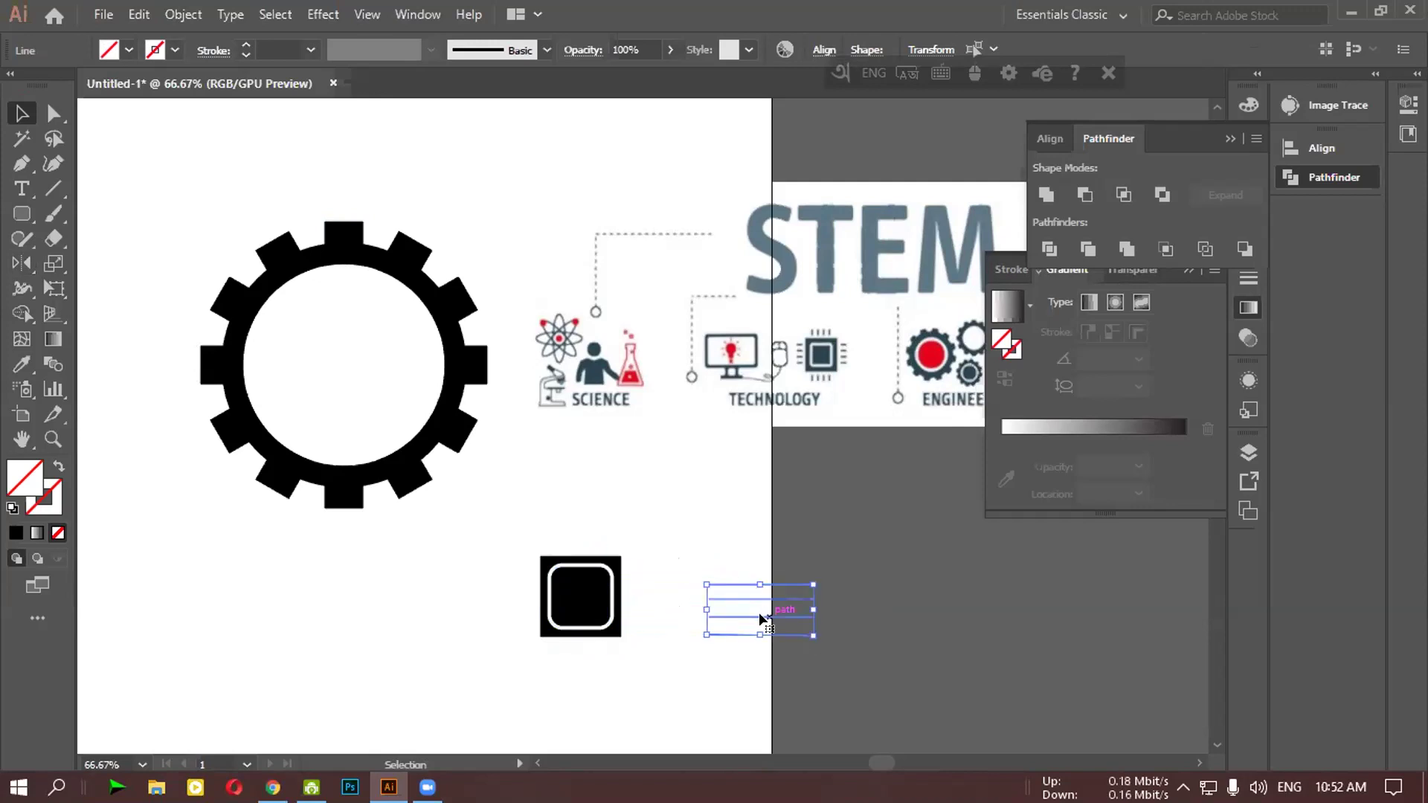
pyautogui.moveTo(692, 574); pyautogui.dragTo(693, 574)
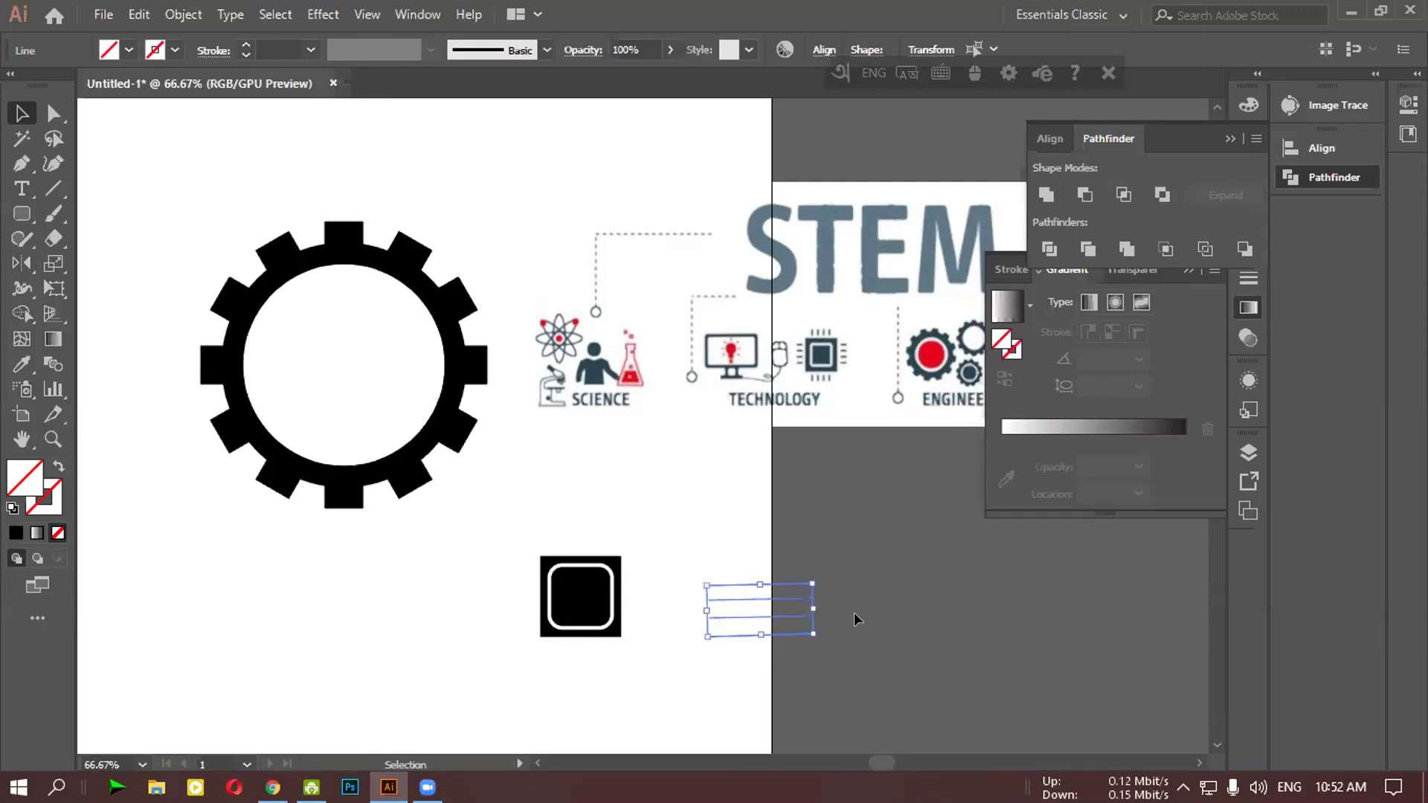
# Move the four horizontal lines onto the black square, centred across the vertical lines, adjusting their rotation slightly
pyautogui.scroll(4, 857, 613)
pyautogui.moveTo(439, 611); pyautogui.dragTo(707, 595)
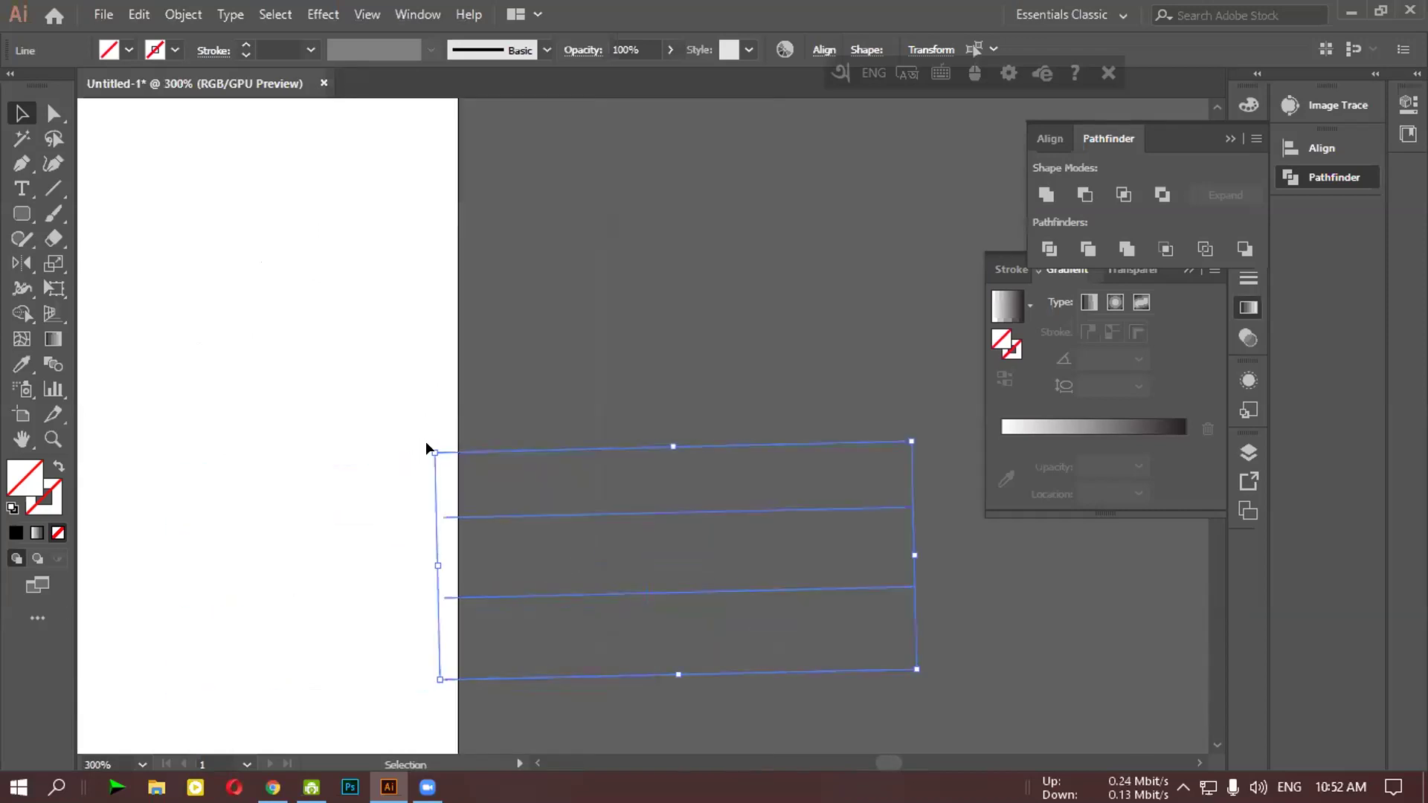
pyautogui.click(457, 483)
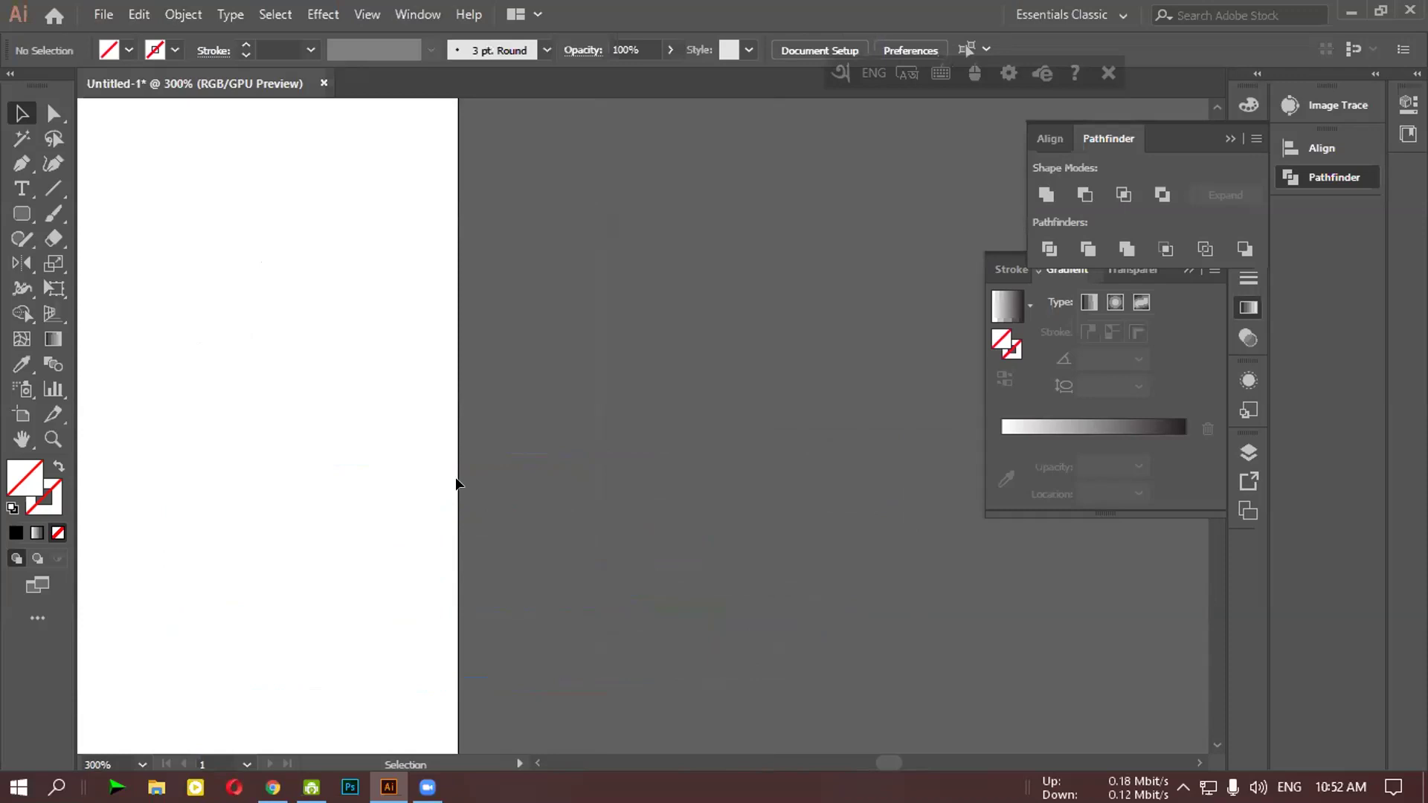
pyautogui.moveTo(543, 549); pyautogui.dragTo(413, 442)
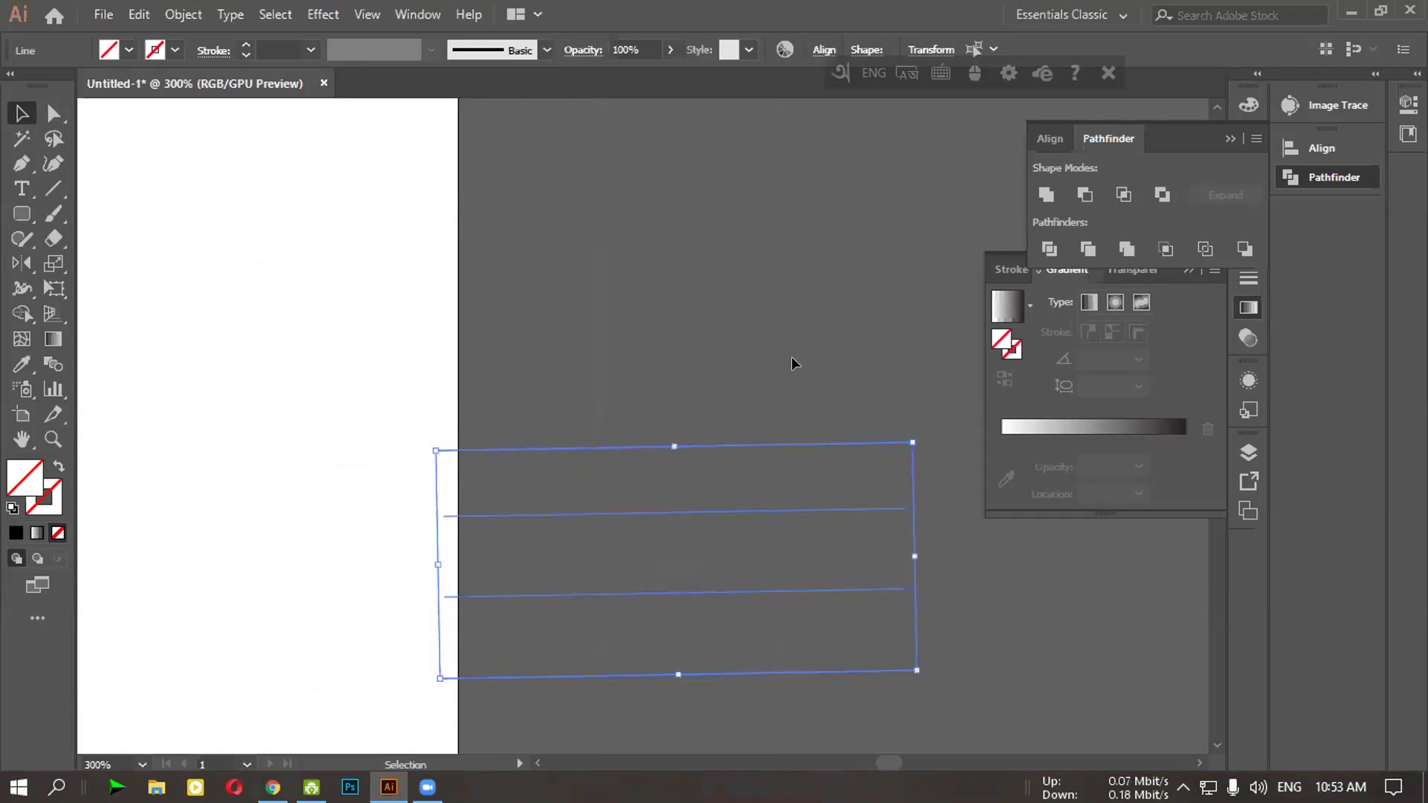
pyautogui.hotkey('ctrl', '-')
pyautogui.hotkey('ctrl', '-')
pyautogui.hotkey('ctrl', '-')
pyautogui.moveTo(753, 435); pyautogui.dragTo(395, 420)
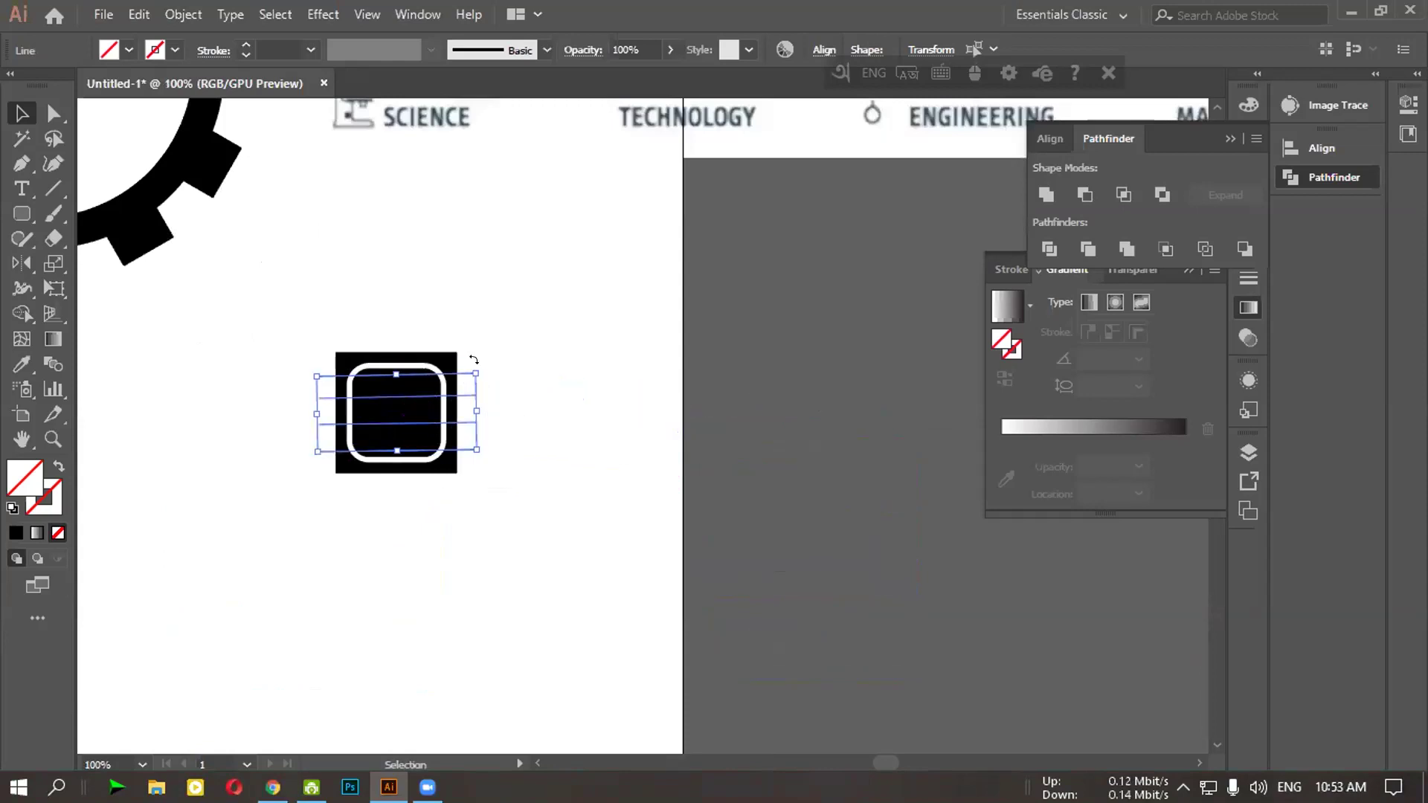
pyautogui.moveTo(474, 361); pyautogui.dragTo(477, 365)
pyautogui.click(462, 397)
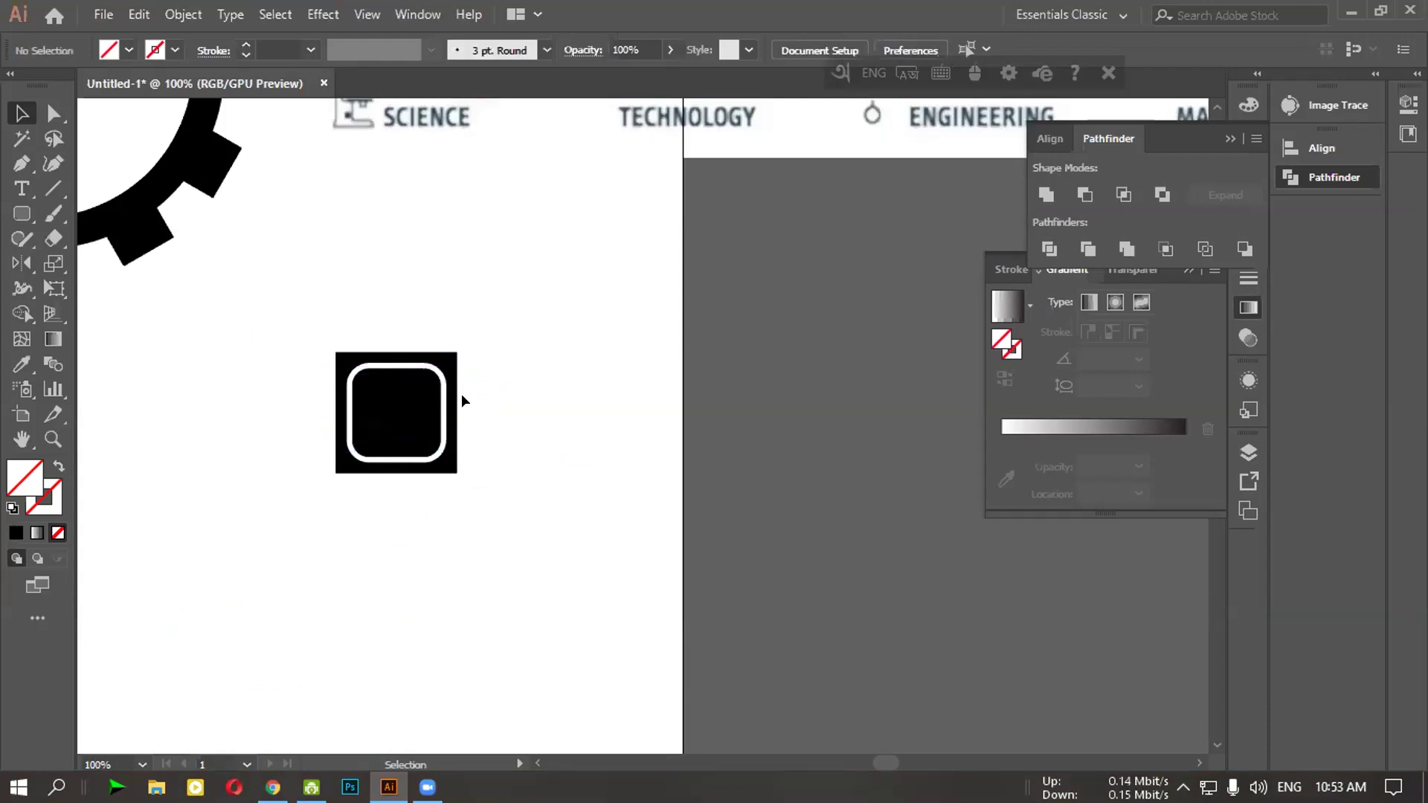
# Fine-tune the rotation of the four horizontal lines over the black square
pyautogui.moveTo(318, 368); pyautogui.dragTo(519, 496)
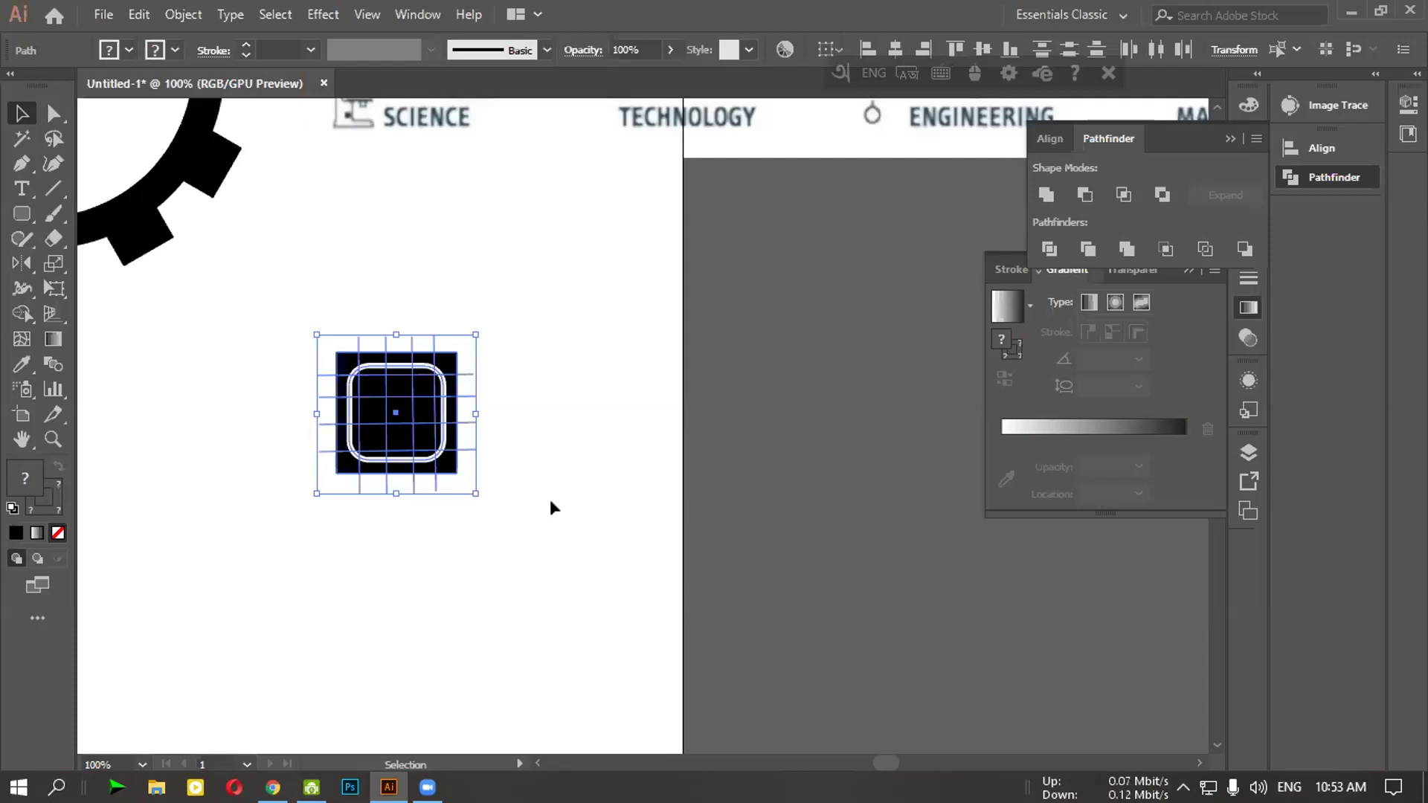
pyautogui.scroll(2, 556, 494)
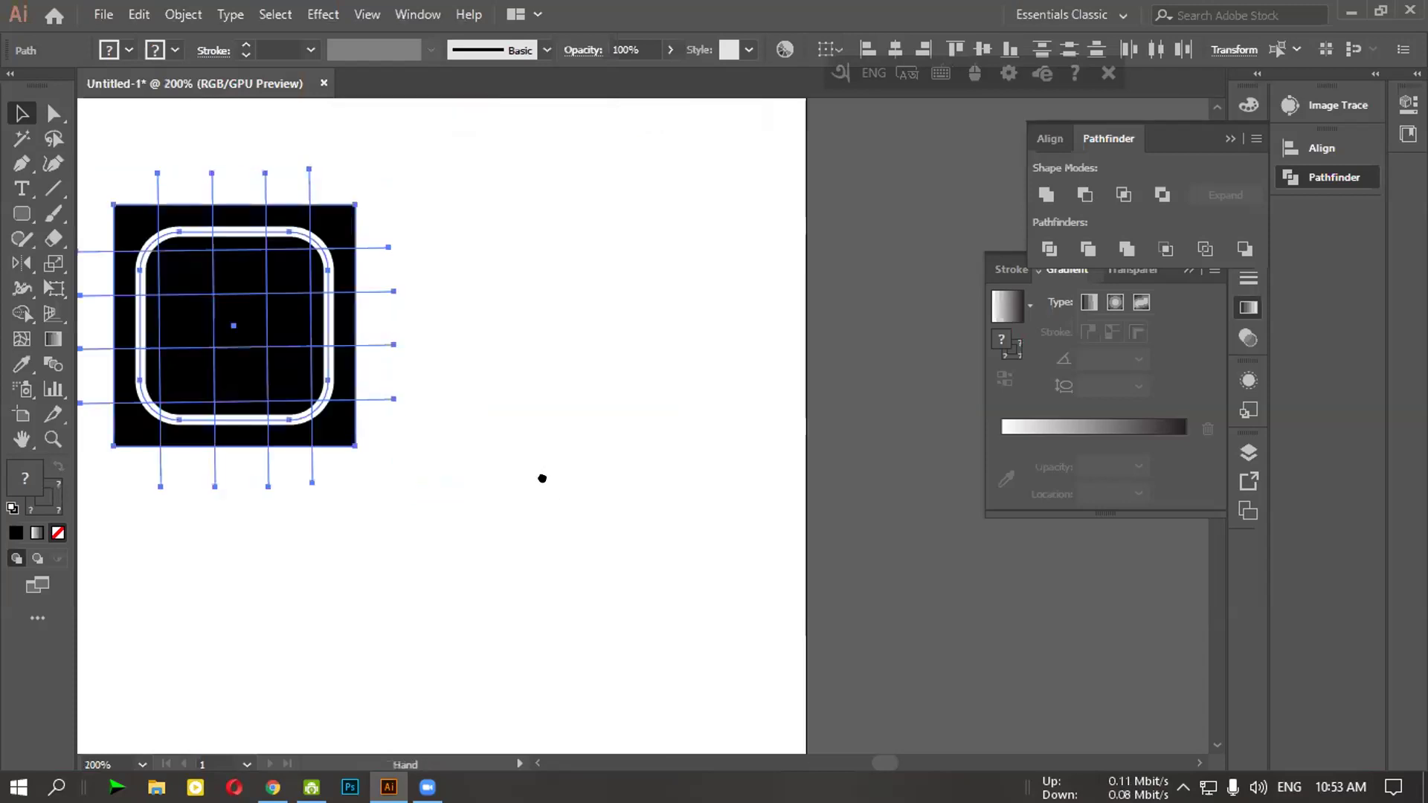
pyautogui.moveTo(542, 478); pyautogui.dragTo(927, 574)
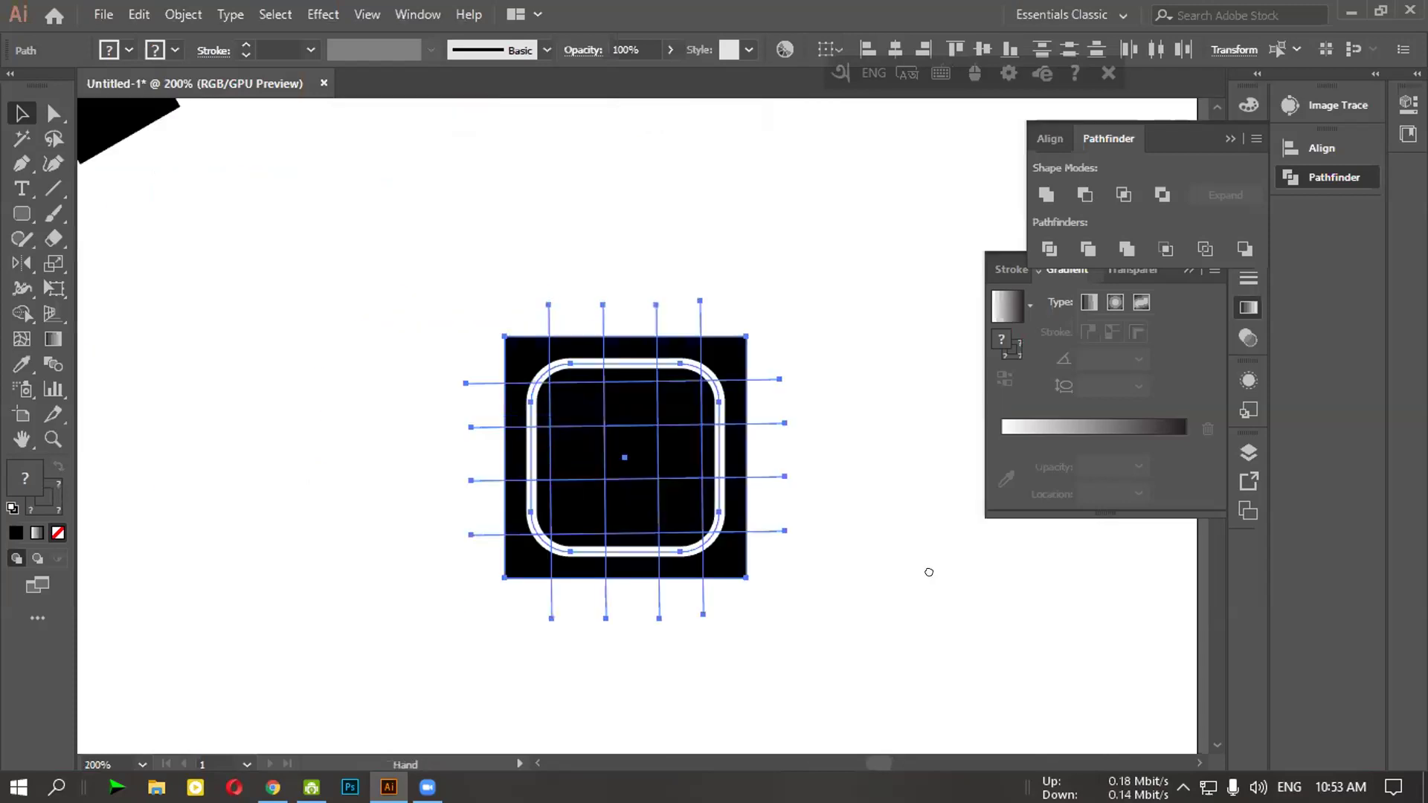
pyautogui.click(879, 476)
pyautogui.moveTo(786, 309); pyautogui.dragTo(773, 528)
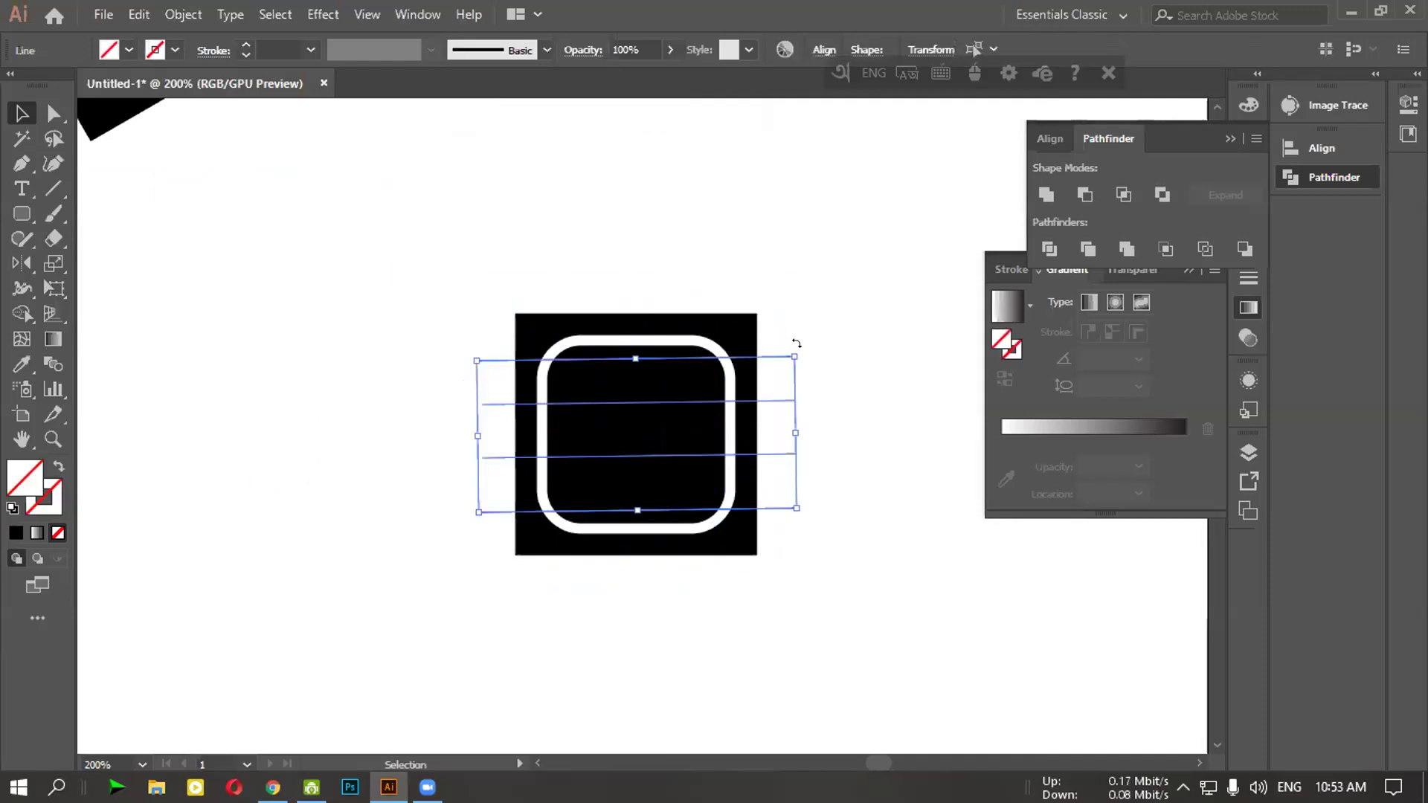
pyautogui.moveTo(797, 343); pyautogui.dragTo(798, 343)
pyautogui.click(857, 424)
# Group the four vertical and four horizontal lines, leaving out the black square and the rounded square
pyautogui.moveTo(462, 230); pyautogui.dragTo(836, 704)
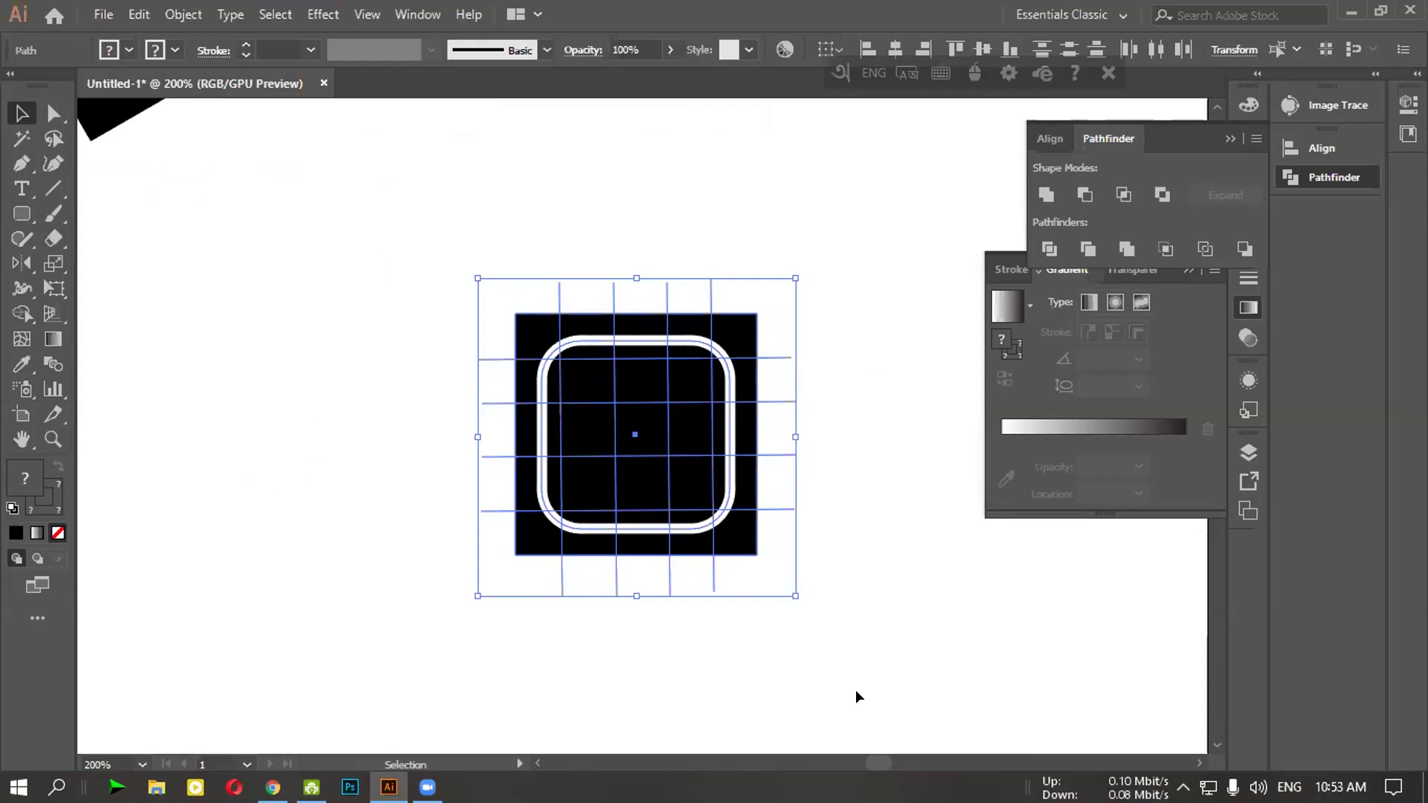
pyautogui.click(873, 673)
pyautogui.moveTo(514, 232); pyautogui.dragTo(739, 307)
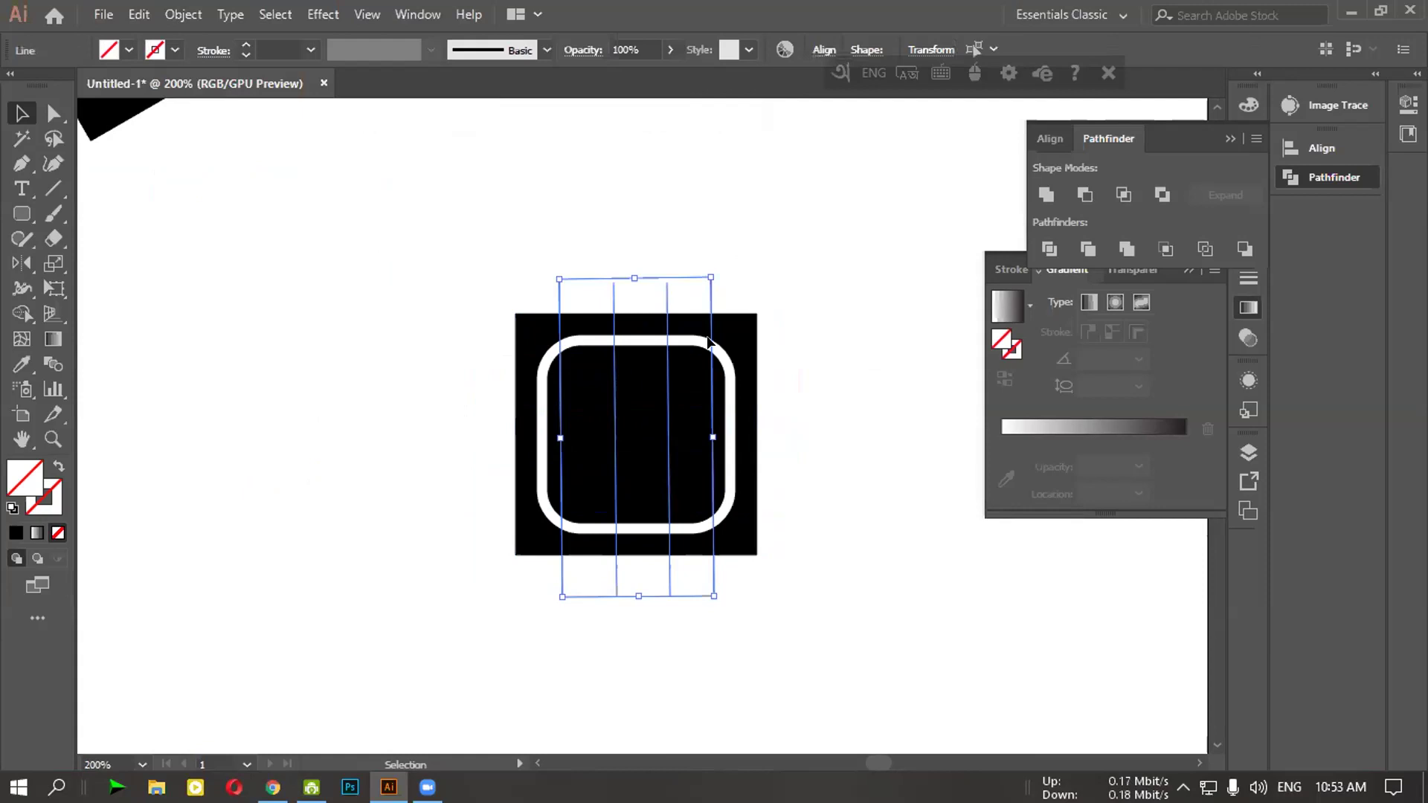
pyautogui.moveTo(487, 466); pyautogui.dragTo(490, 542)
pyautogui.rightClick(562, 410)
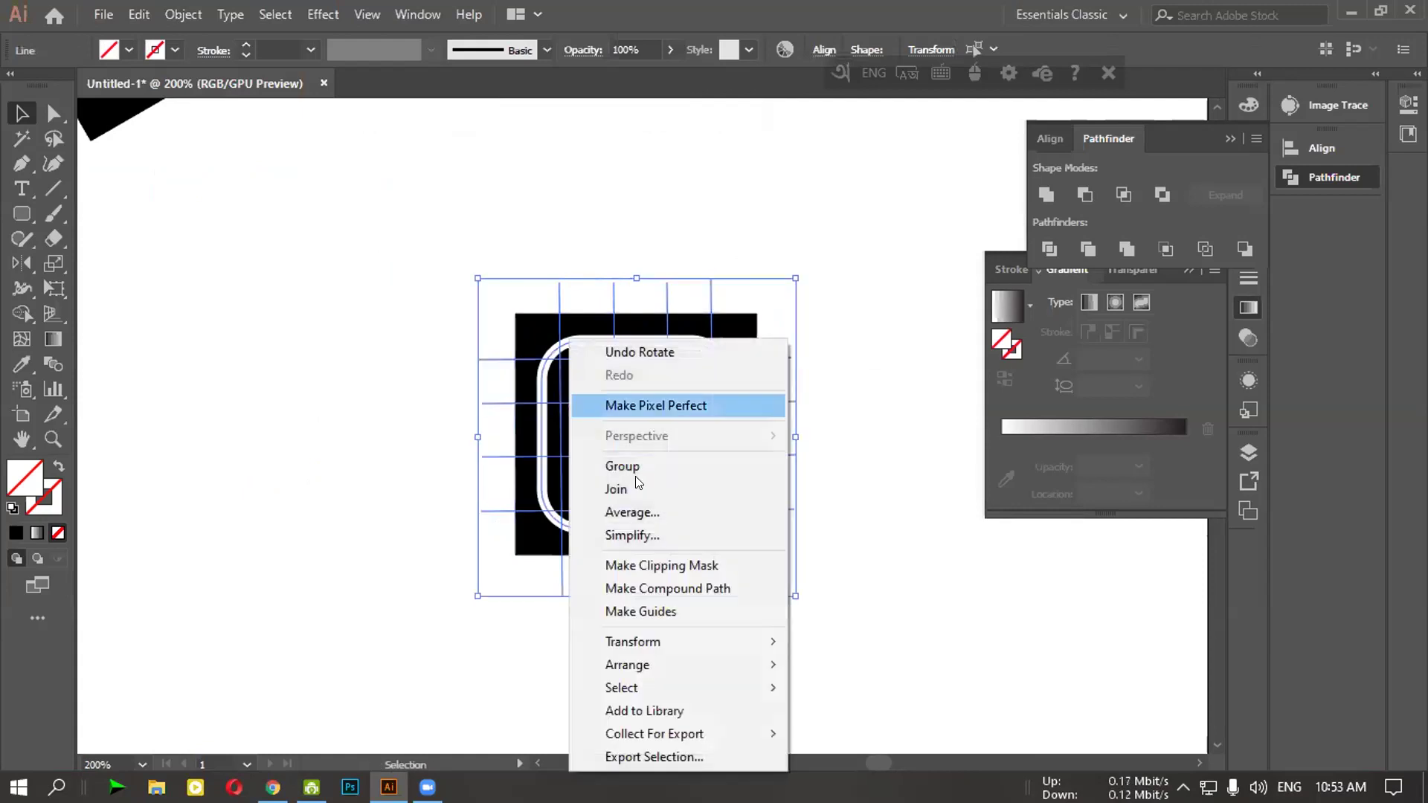
pyautogui.click(654, 467)
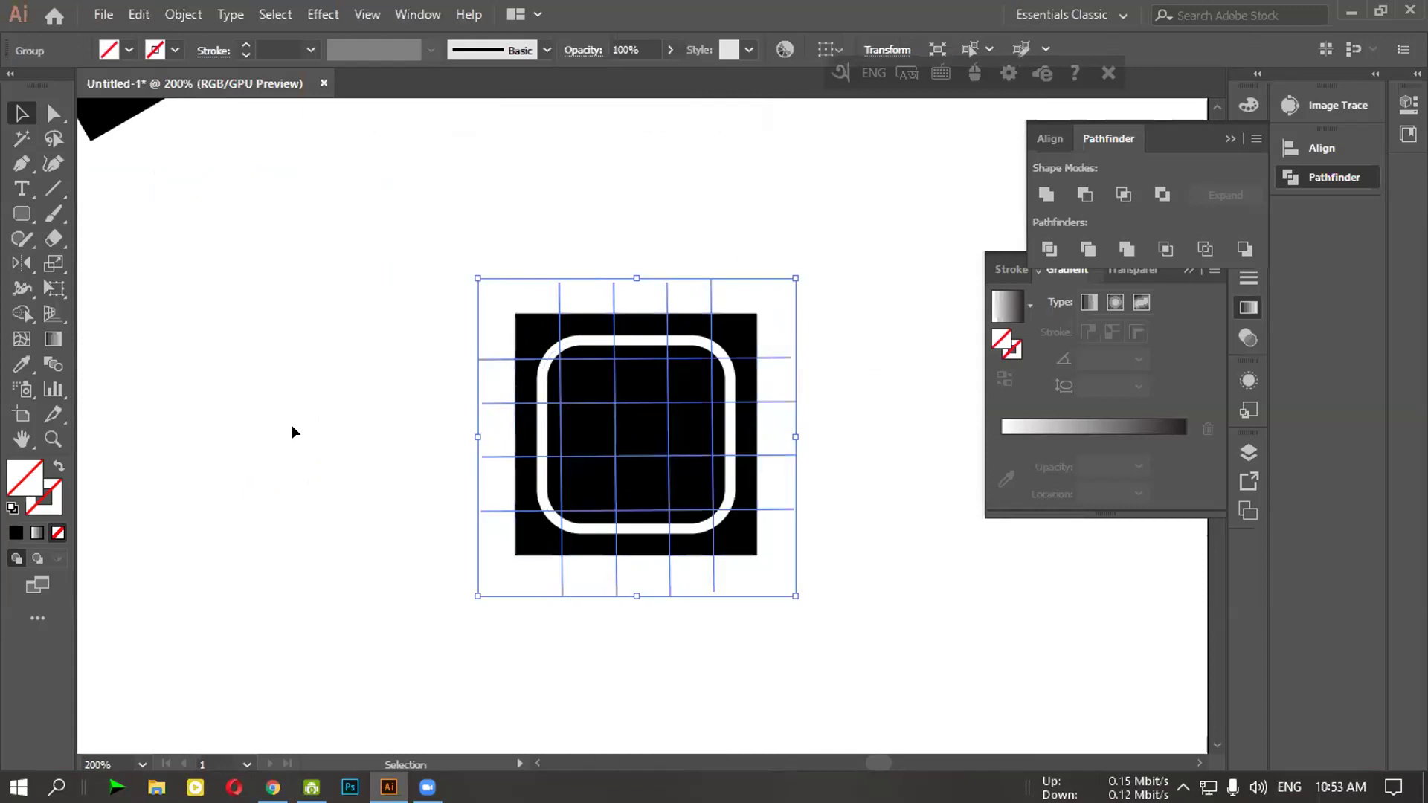
pyautogui.click(292, 430)
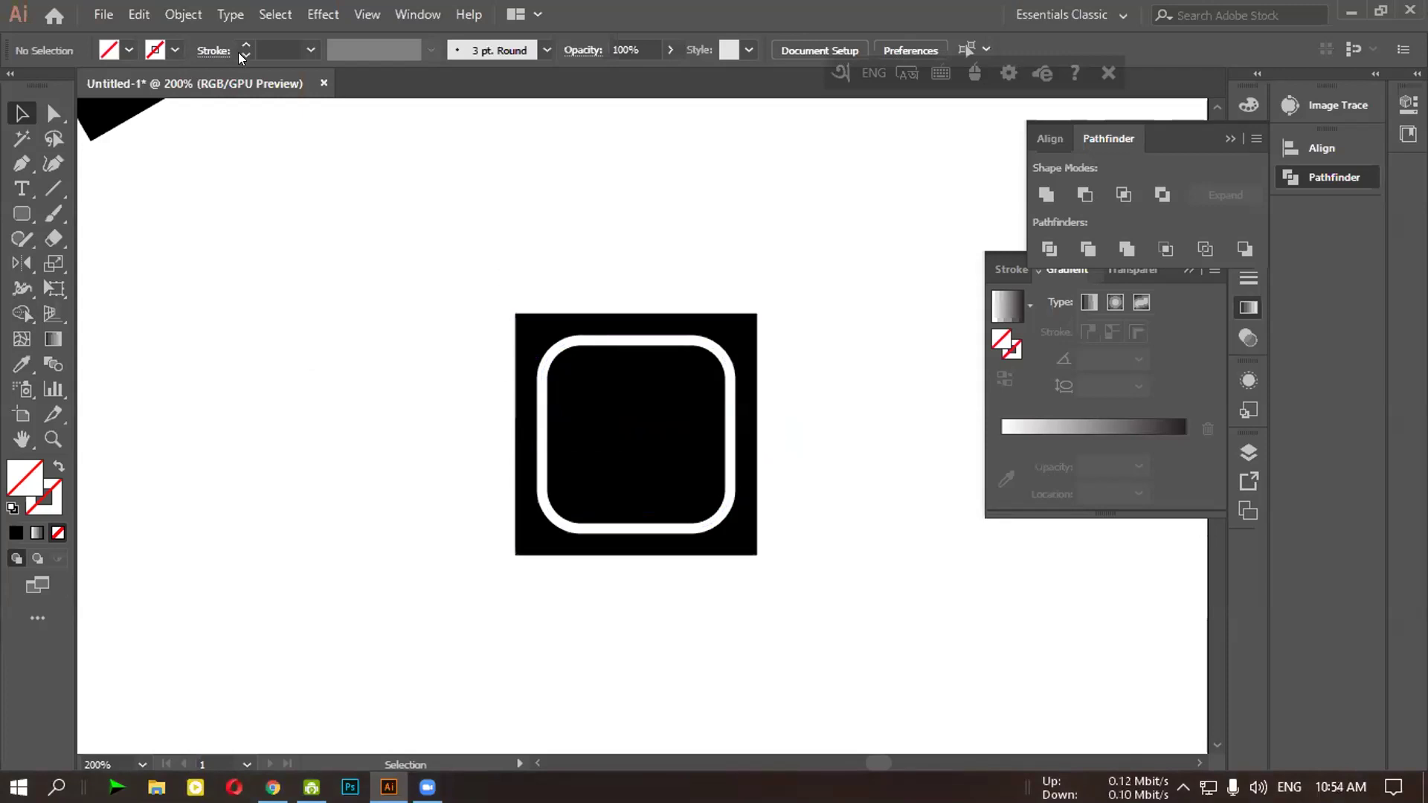
# Give the grouped grid of vertical and horizontal lines a black 2 pt stroke
pyautogui.moveTo(445, 277); pyautogui.dragTo(491, 450)
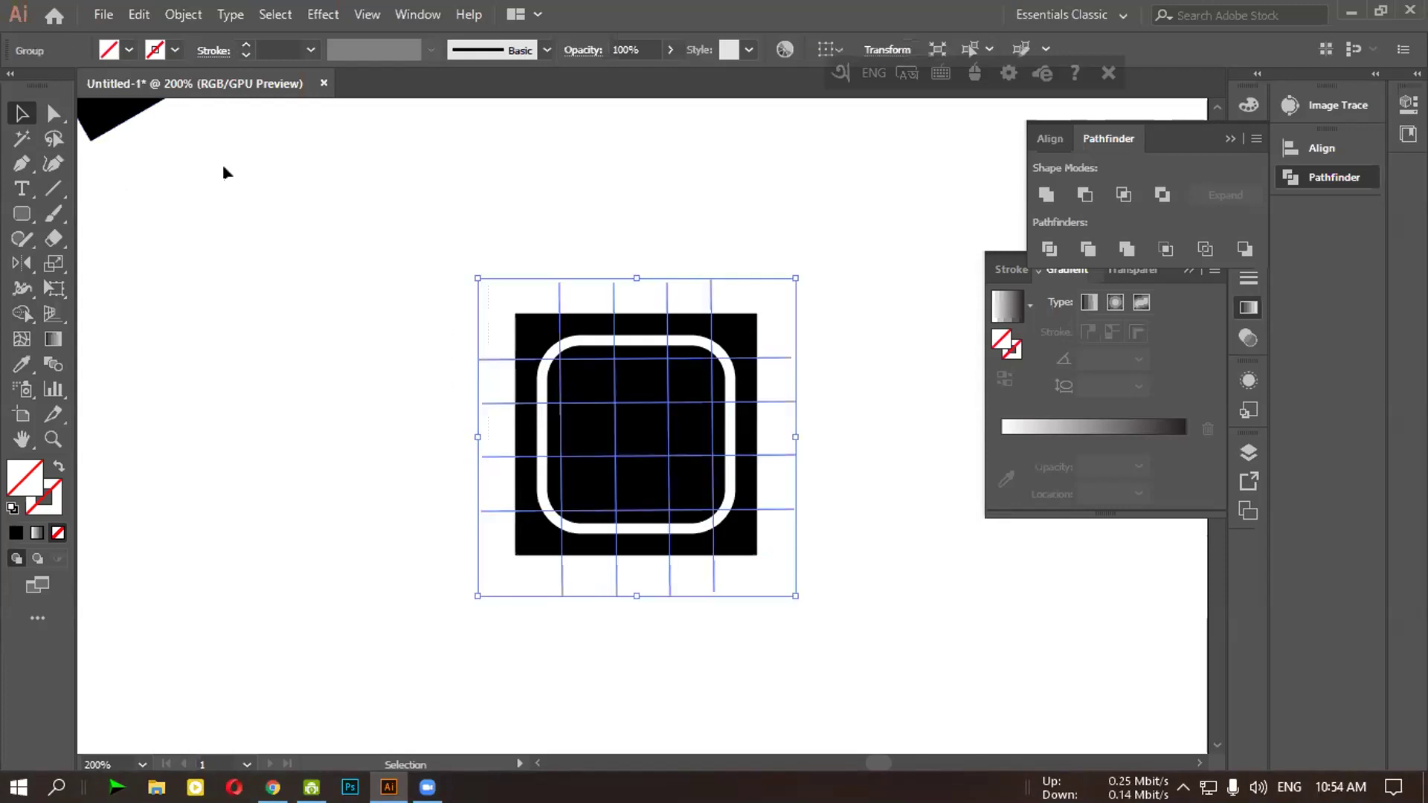
pyautogui.click(172, 50)
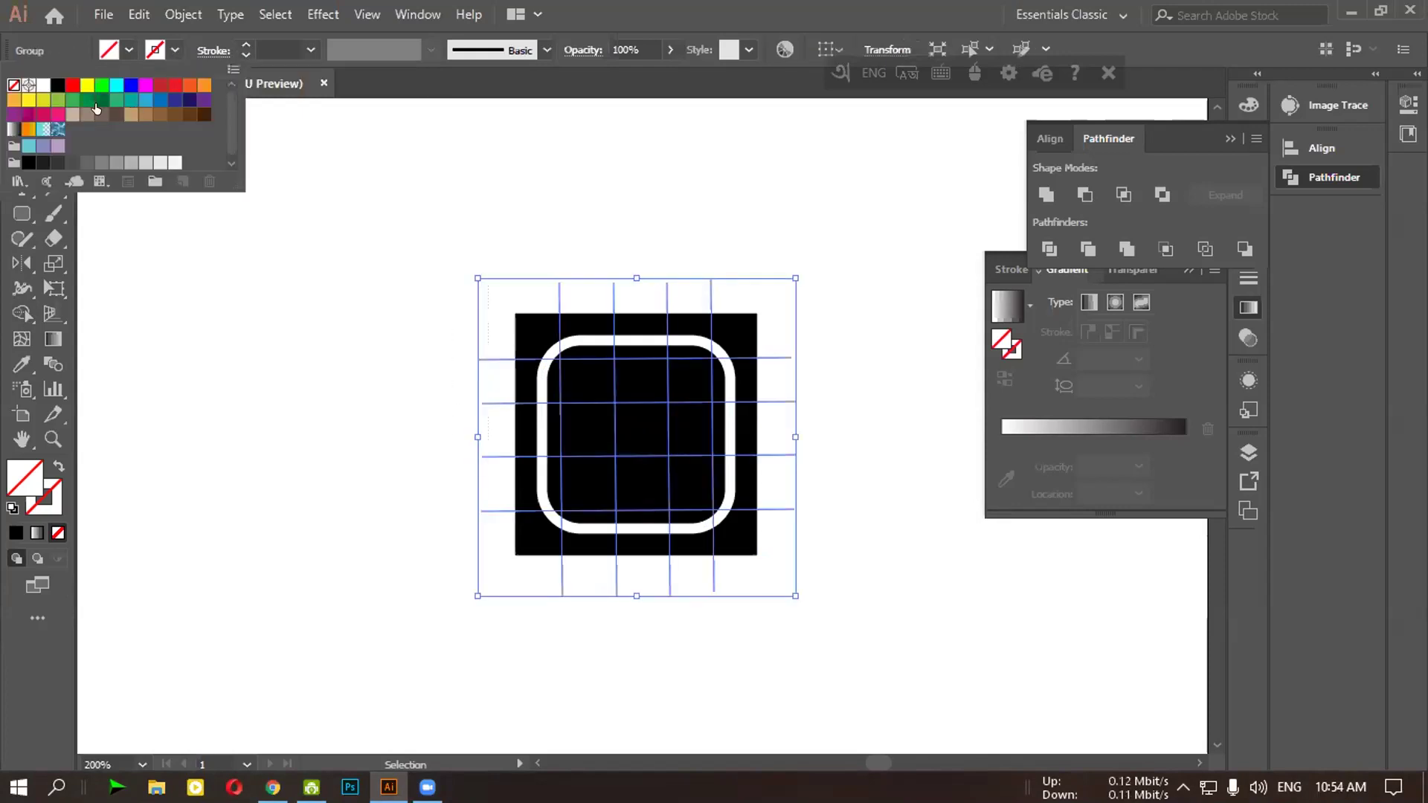
pyautogui.click(55, 85)
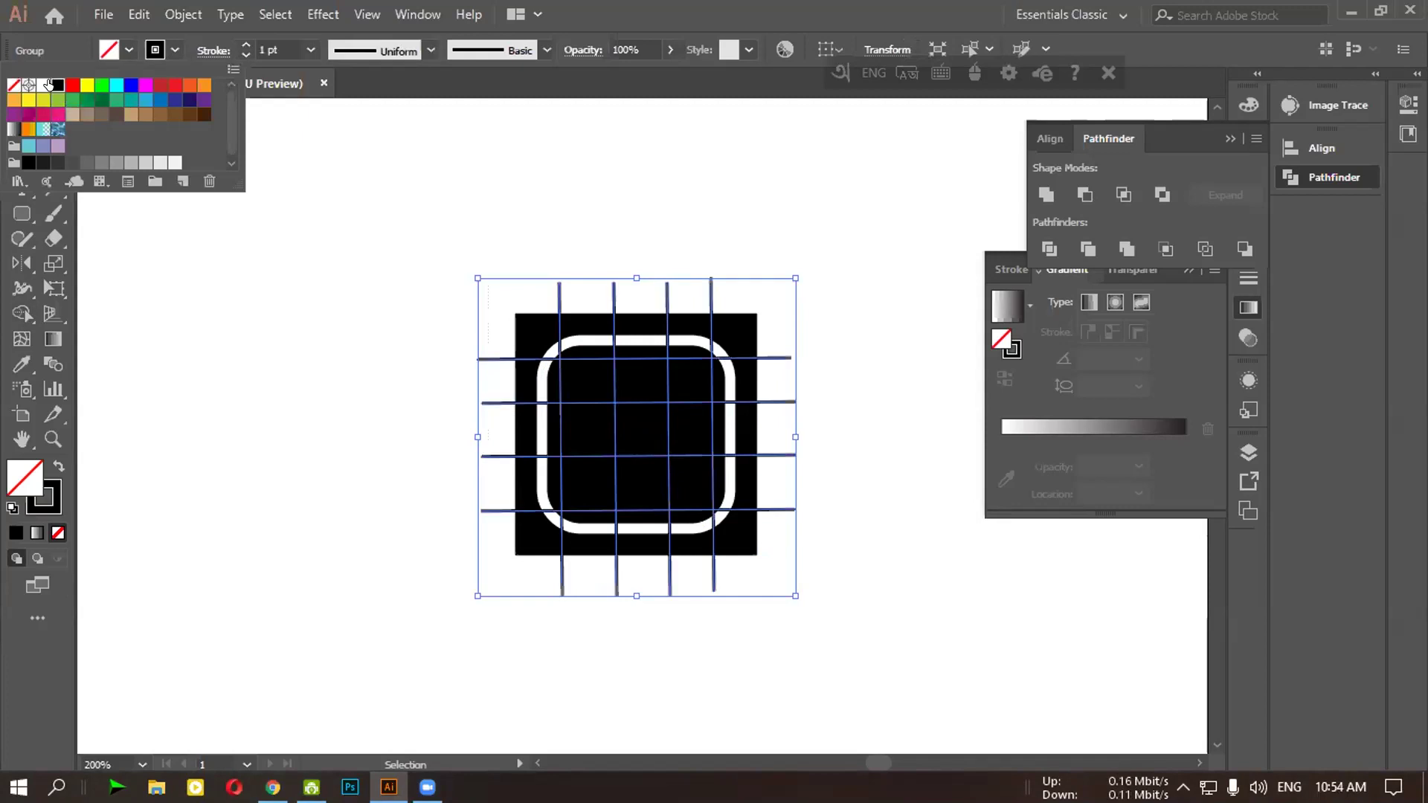
pyautogui.click(244, 43)
pyautogui.click(244, 42)
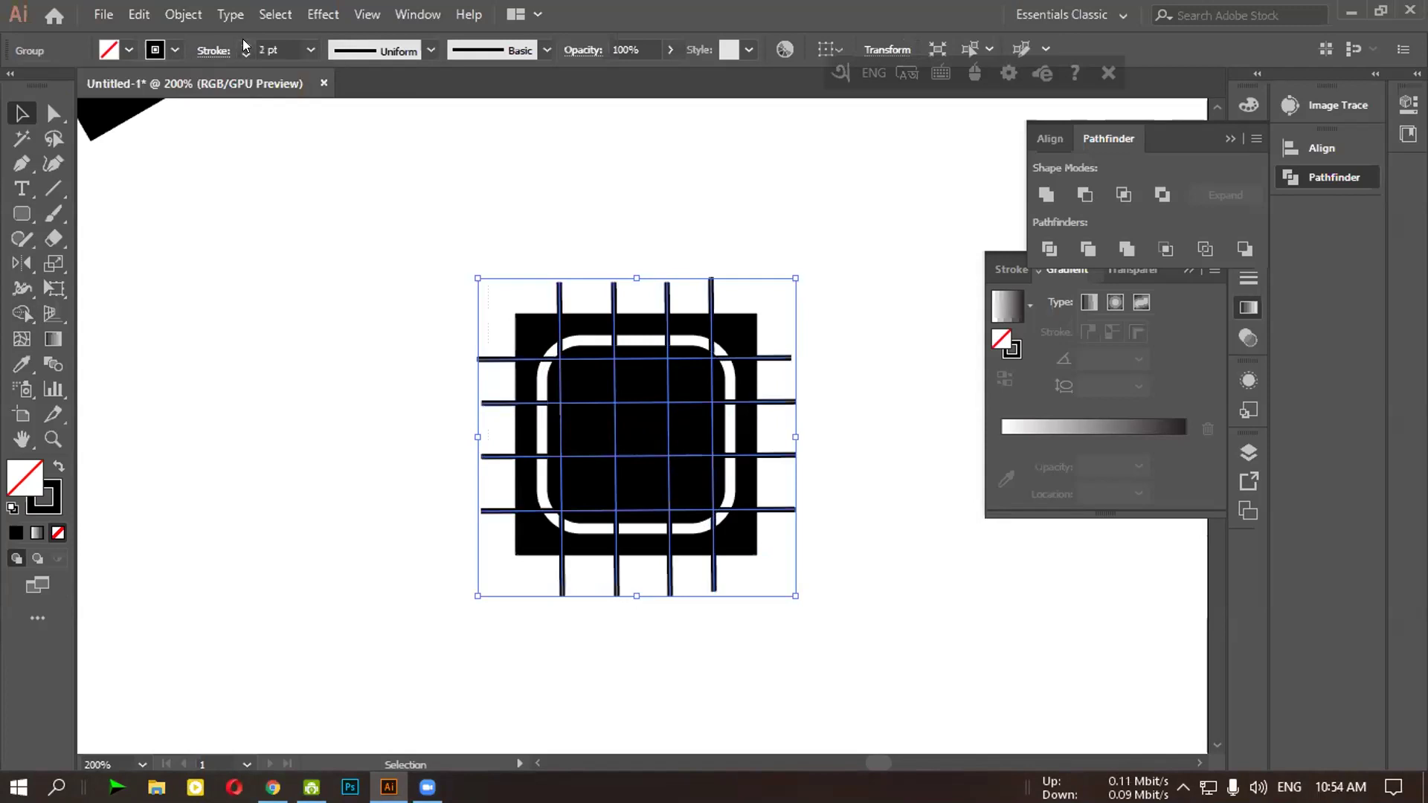
pyautogui.click(362, 257)
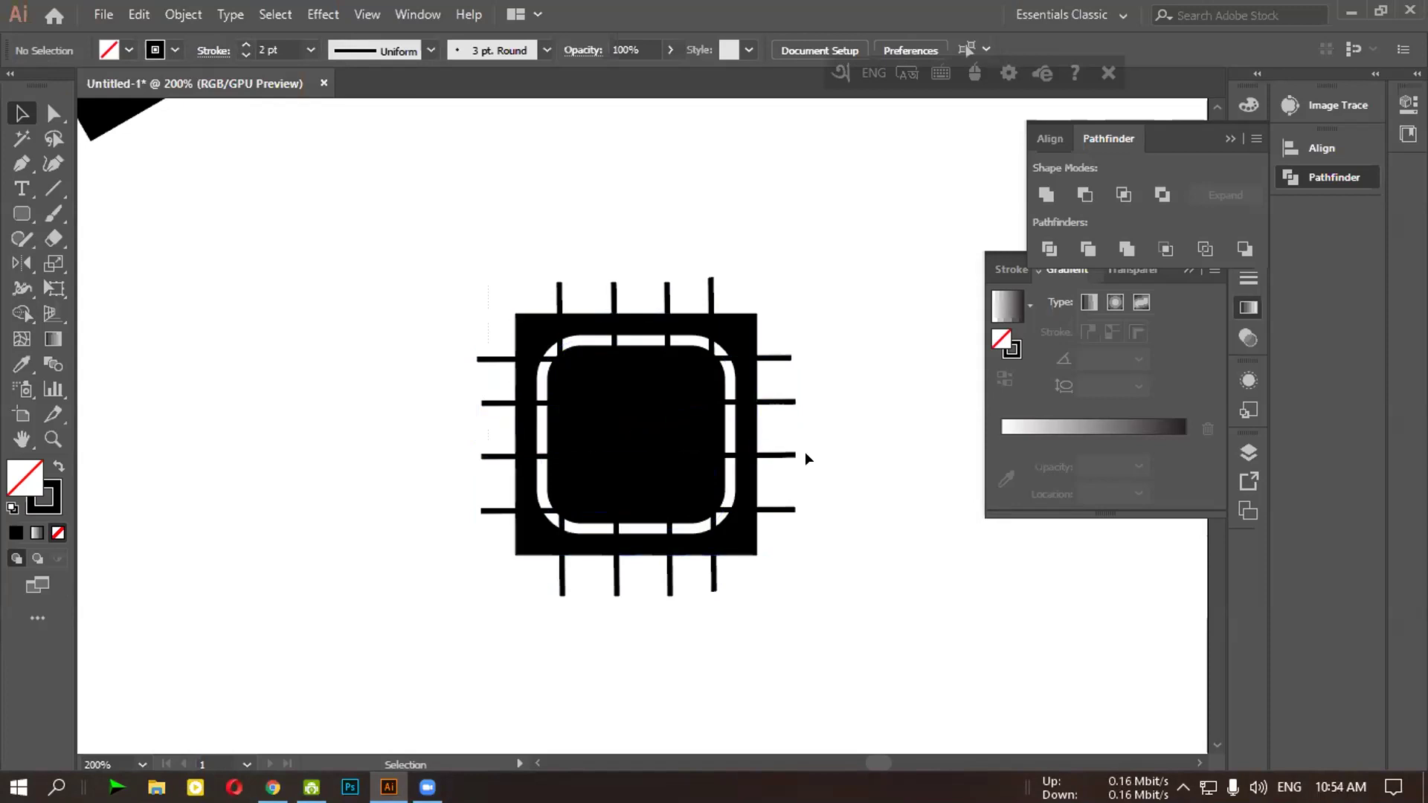
pyautogui.click(25, 312)
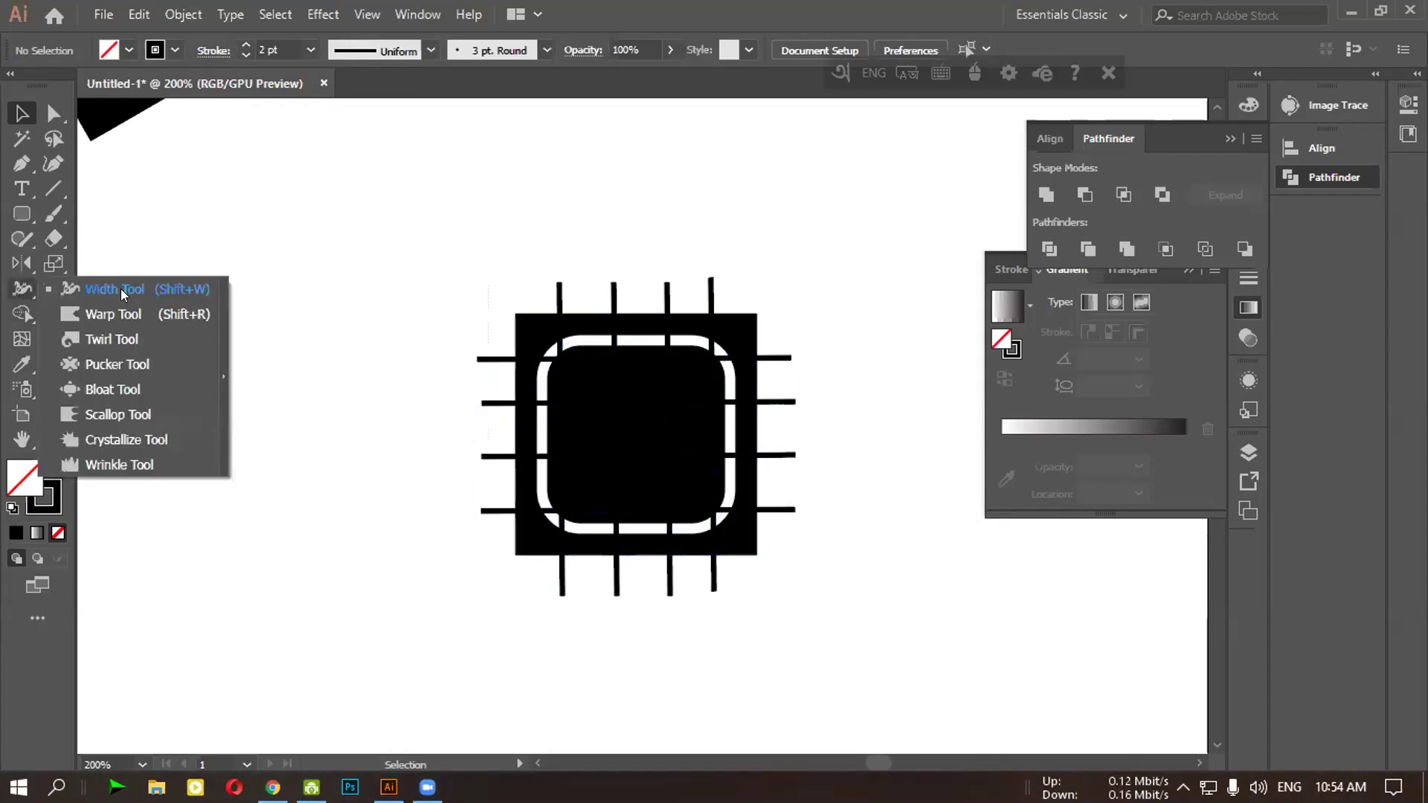
pyautogui.click(22, 313)
pyautogui.click(112, 305)
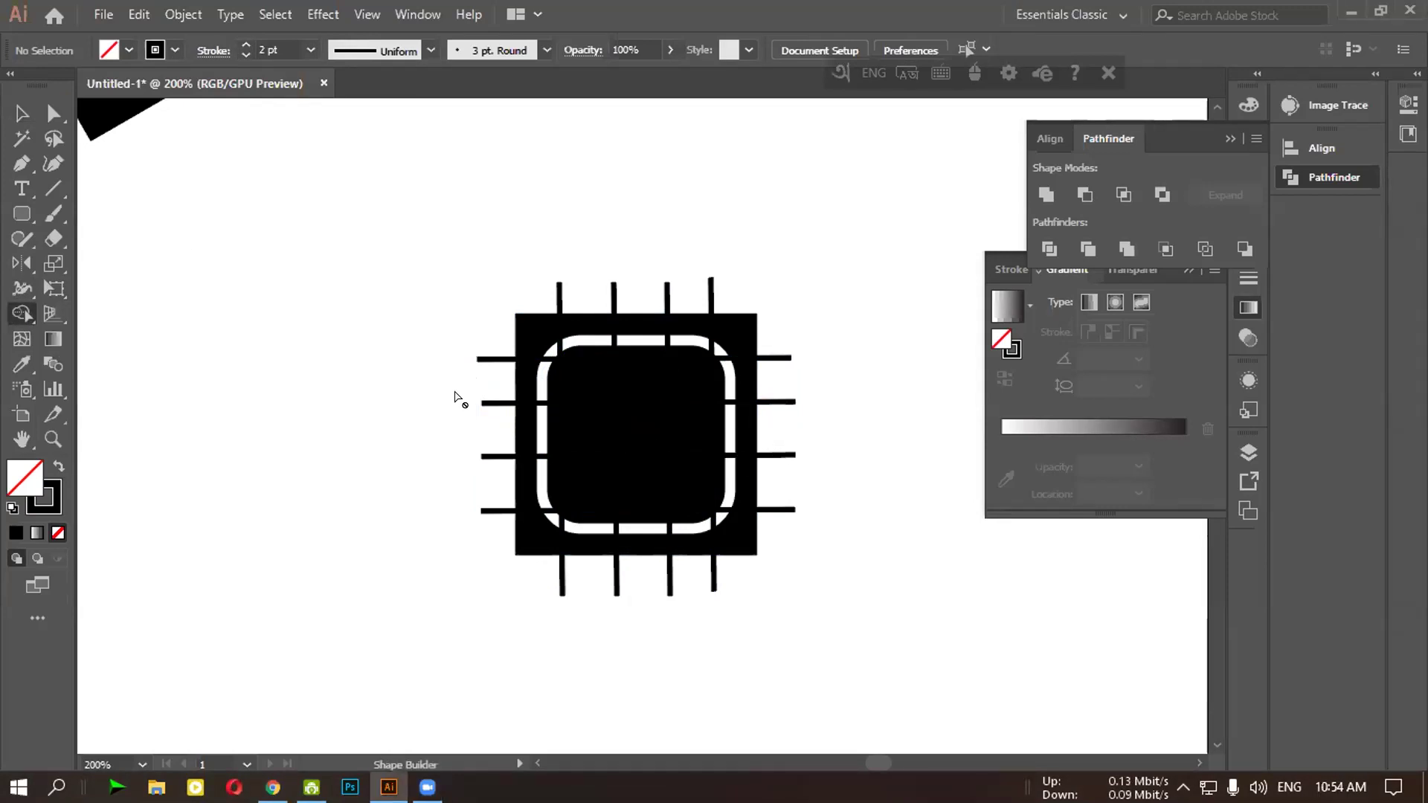
pyautogui.click(21, 114)
pyautogui.moveTo(431, 265); pyautogui.dragTo(487, 539)
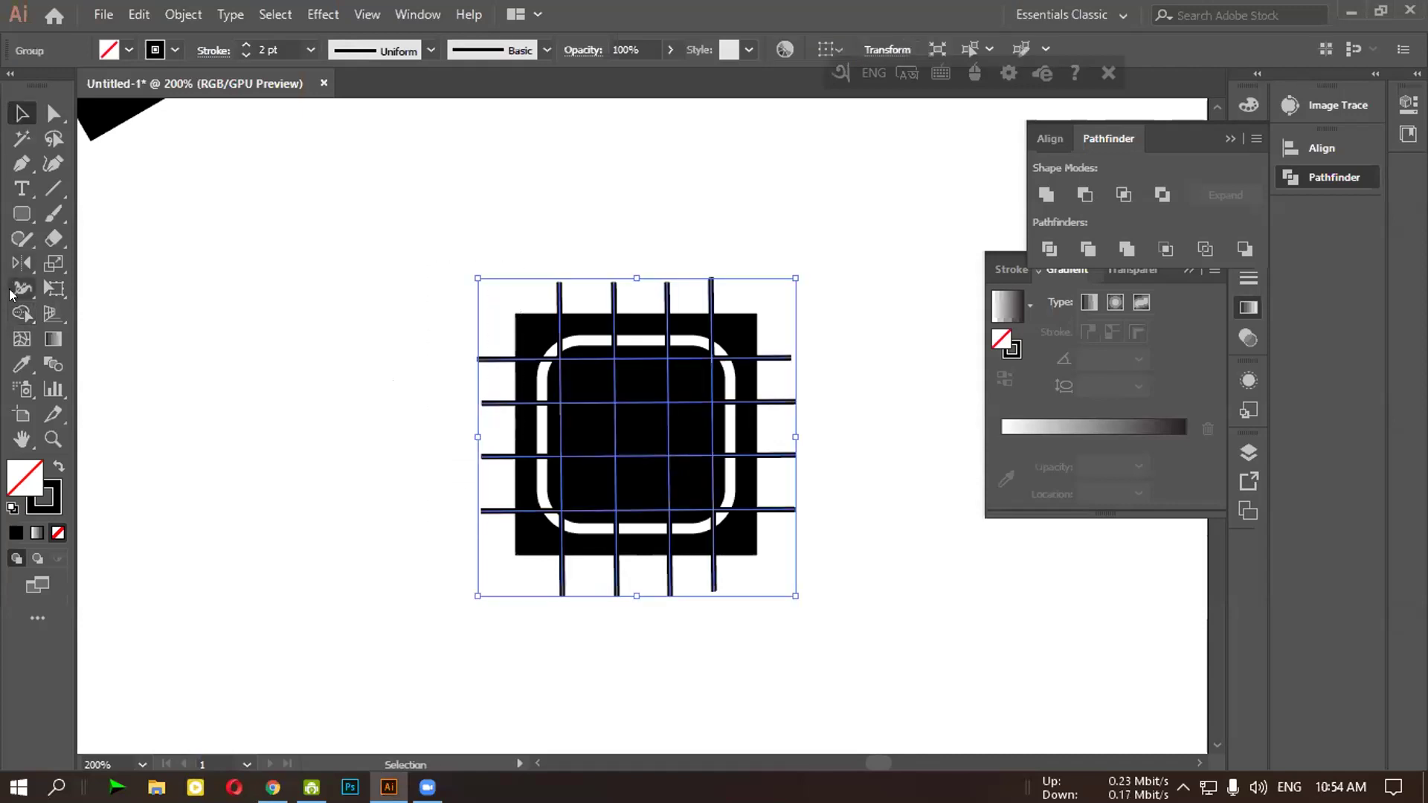
pyautogui.click(21, 287)
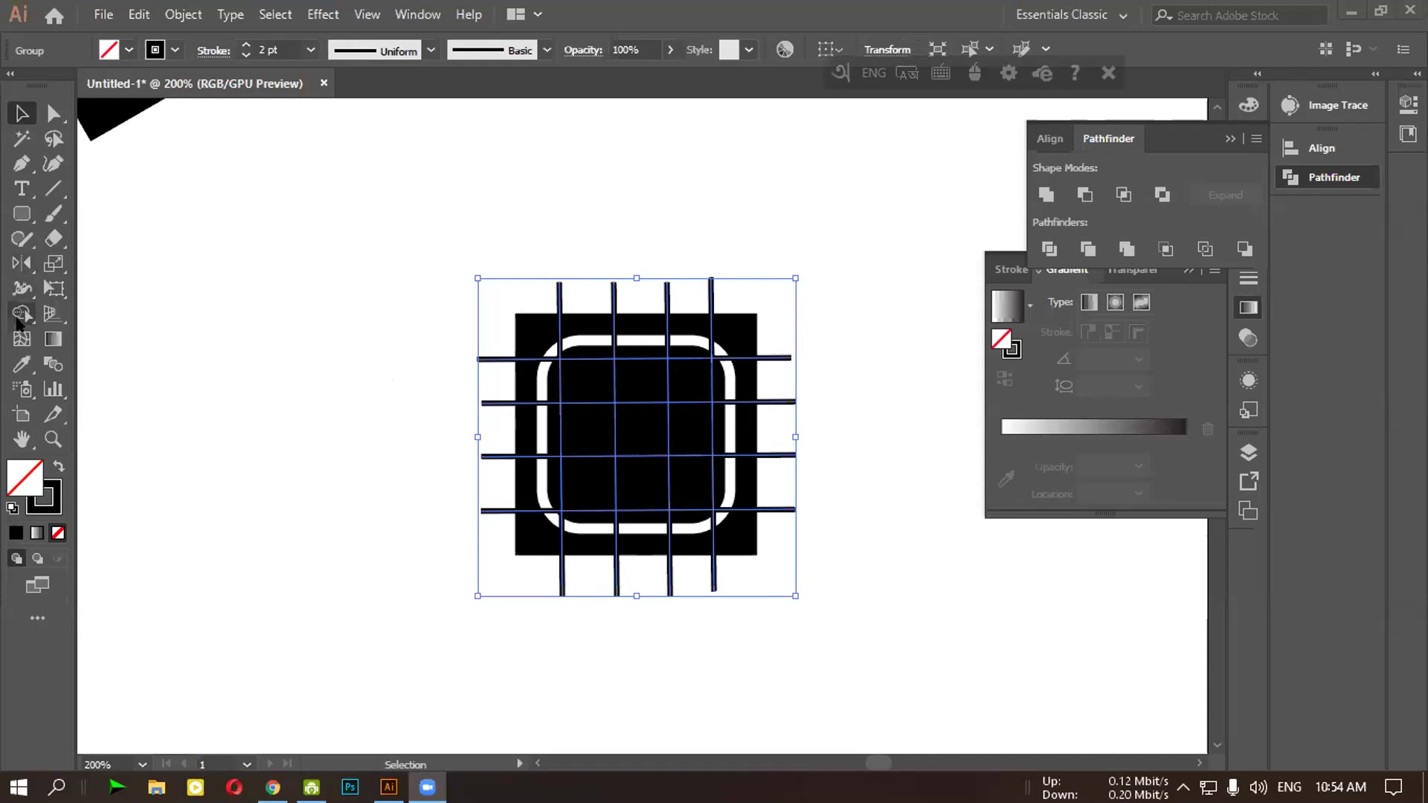
pyautogui.click(21, 314)
pyautogui.click(122, 319)
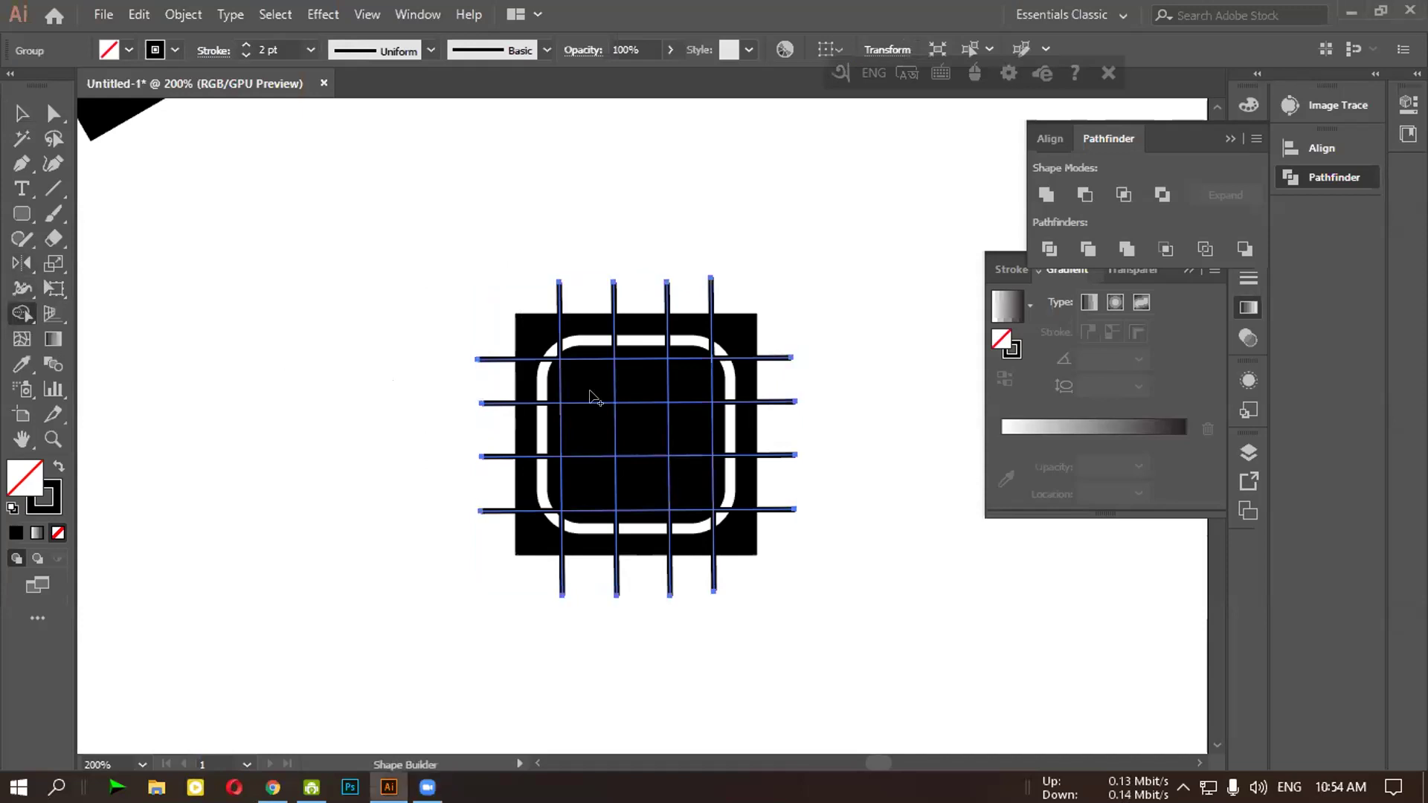
pyautogui.scroll(5, 728, 430)
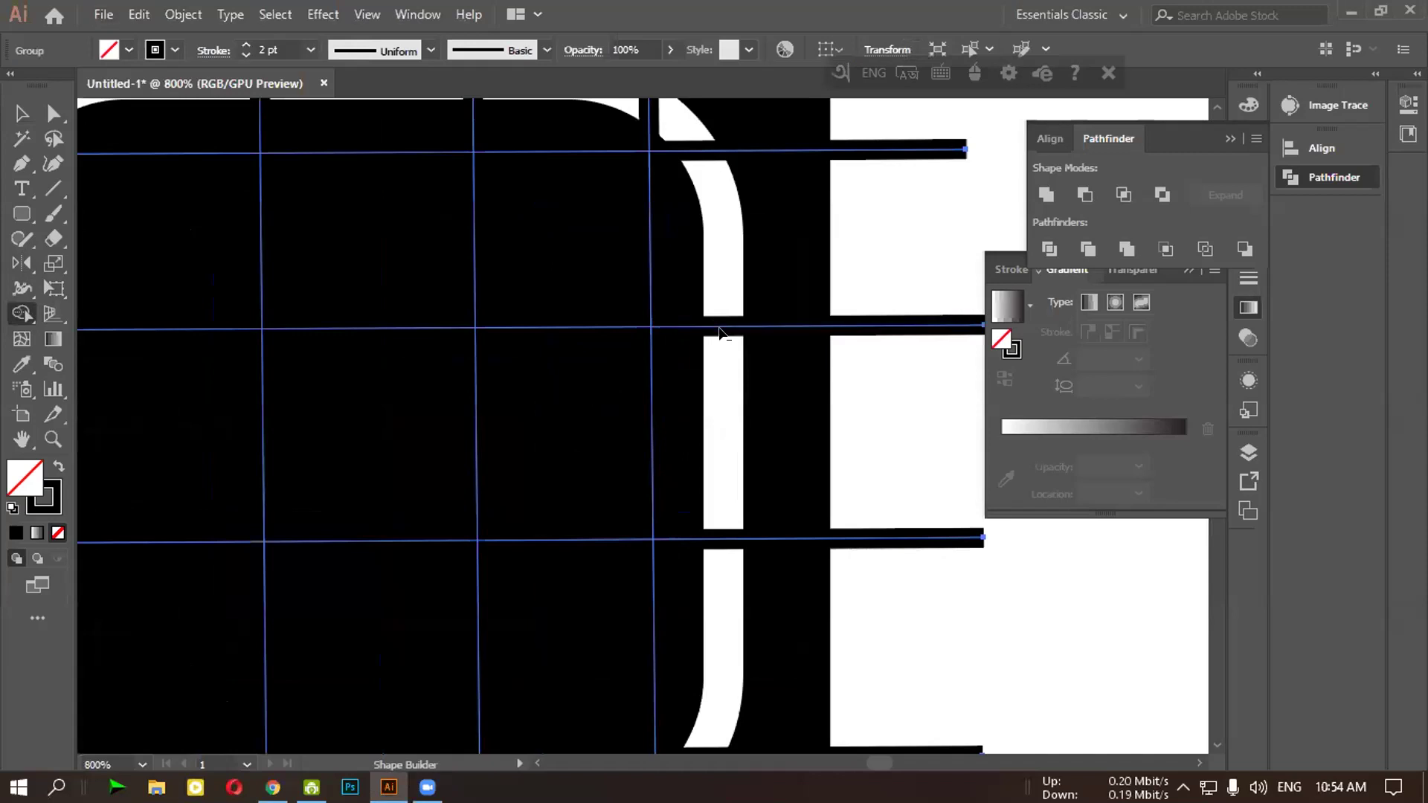
pyautogui.scroll(-3, 713, 327)
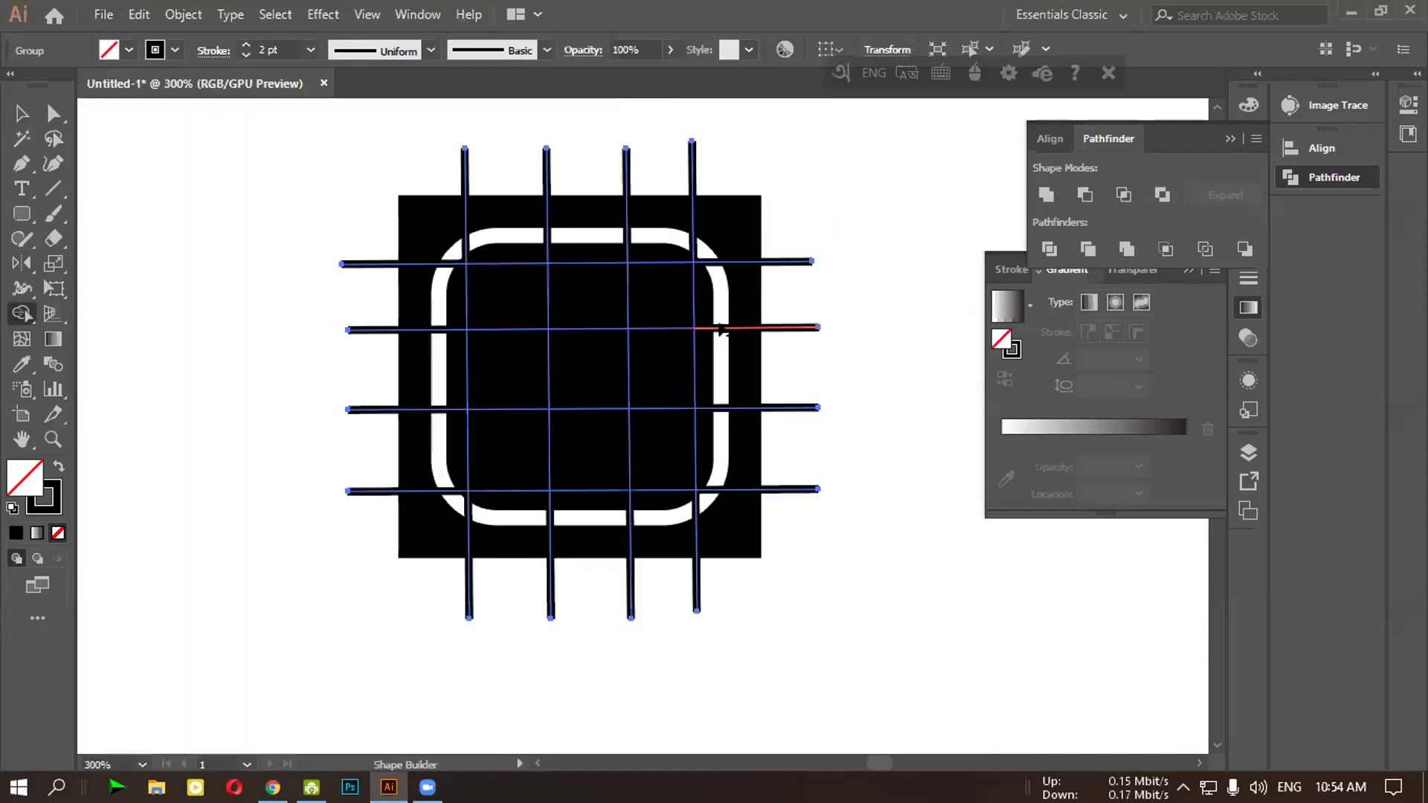
# Convert the strokes of the grouped grid lines into filled shapes with Outline Stroke
pyautogui.click(19, 112)
pyautogui.moveTo(295, 166); pyautogui.dragTo(359, 515)
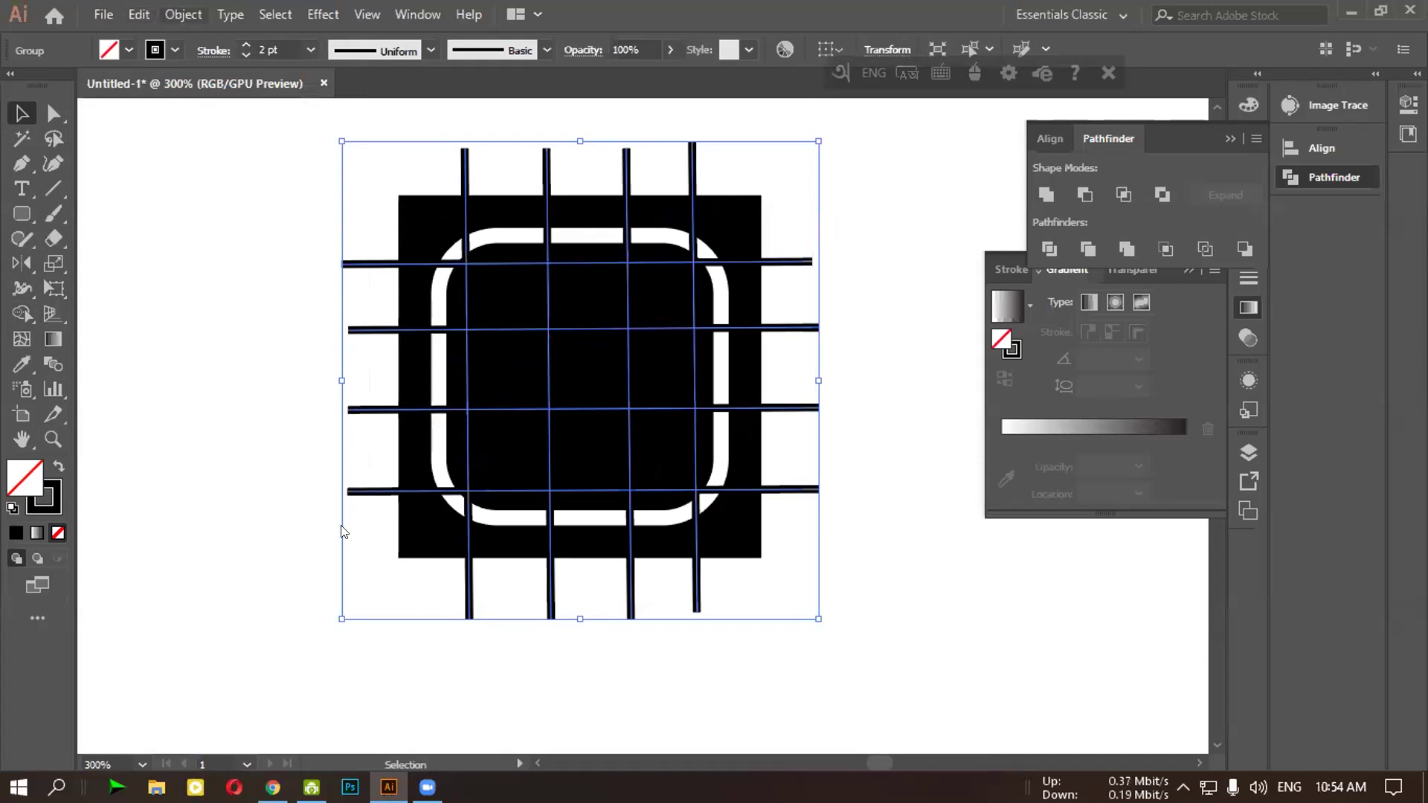
pyautogui.click(172, 14)
pyautogui.moveTo(351, 506)
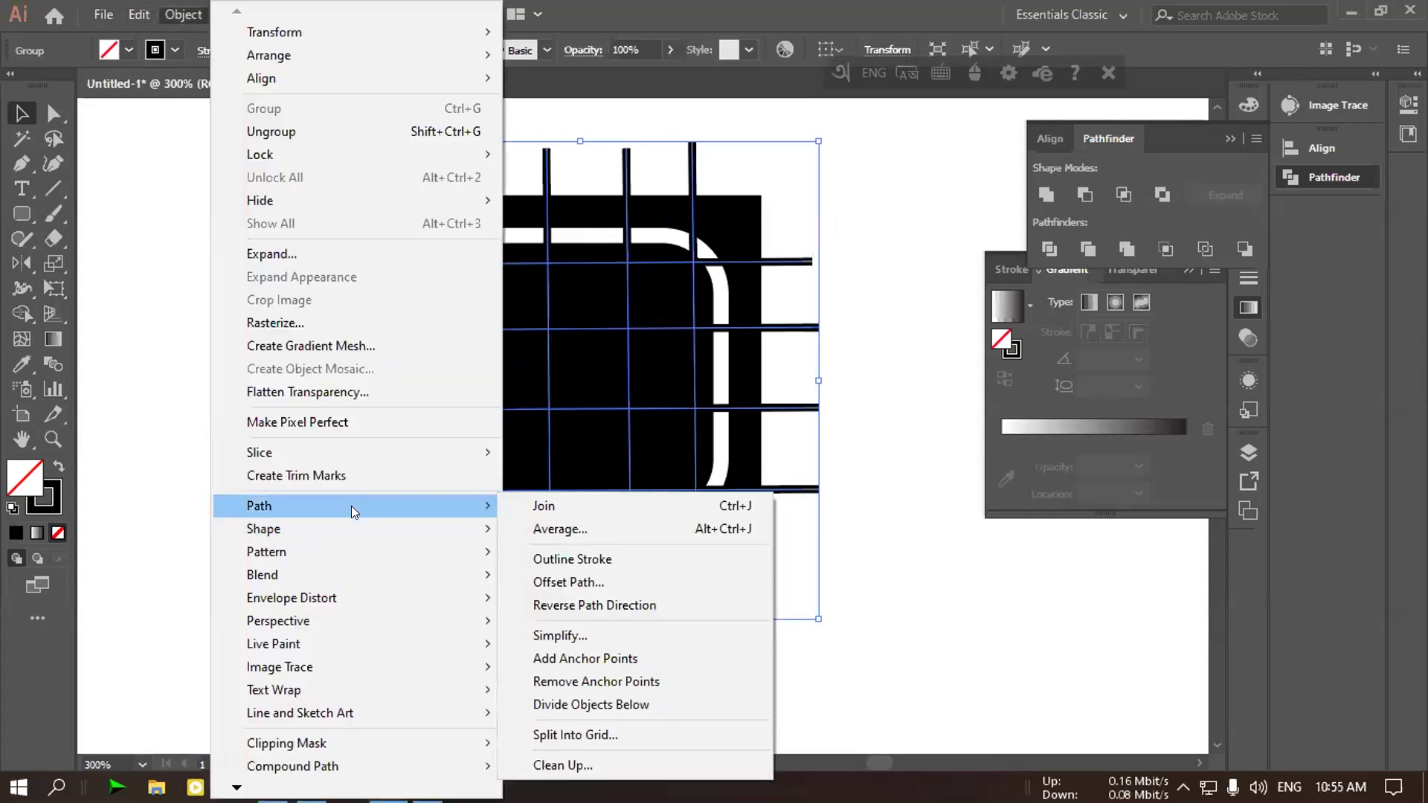
pyautogui.click(590, 559)
pyautogui.click(240, 400)
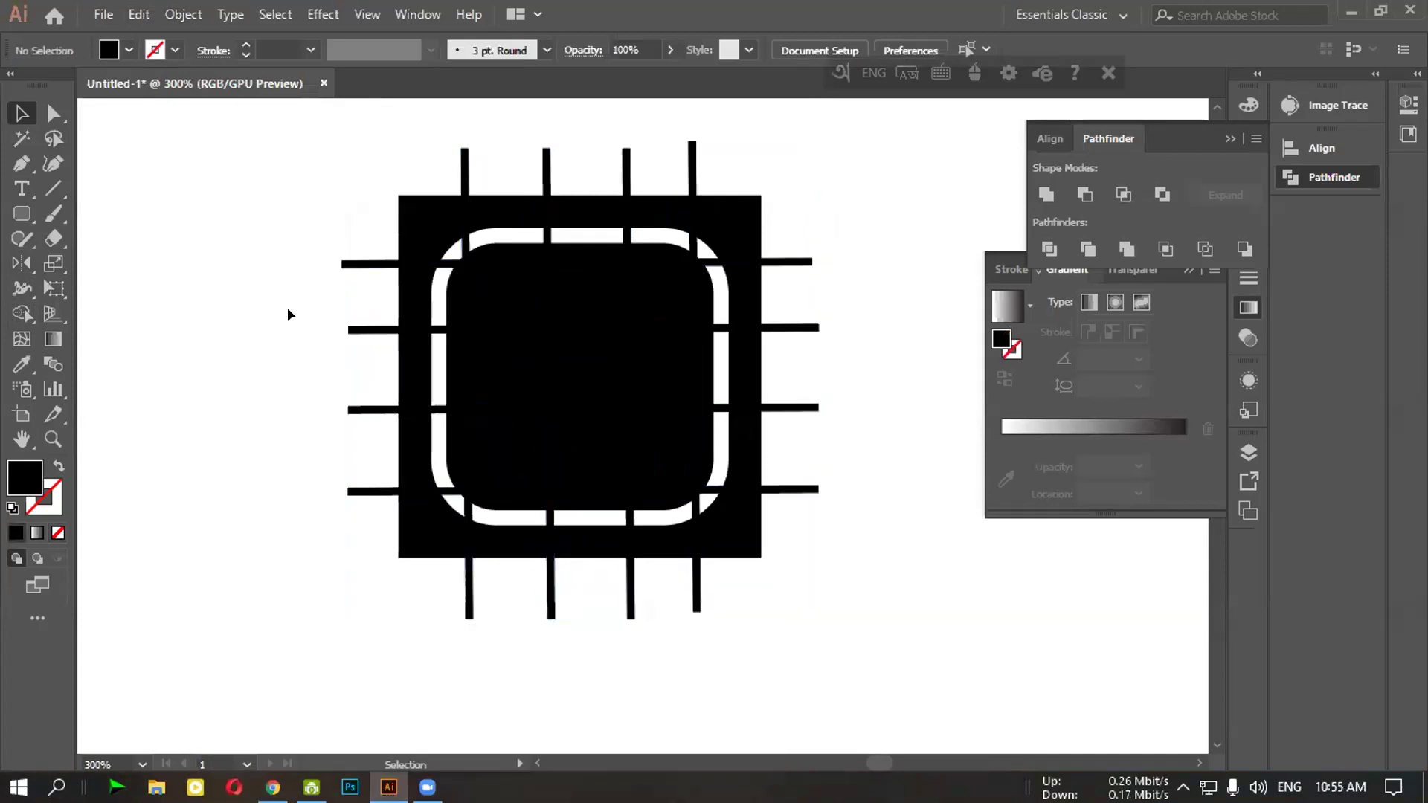
pyautogui.moveTo(22, 288); pyautogui.dragTo(101, 279)
pyautogui.moveTo(22, 313); pyautogui.dragTo(124, 313)
pyautogui.scroll(3, 431, 446)
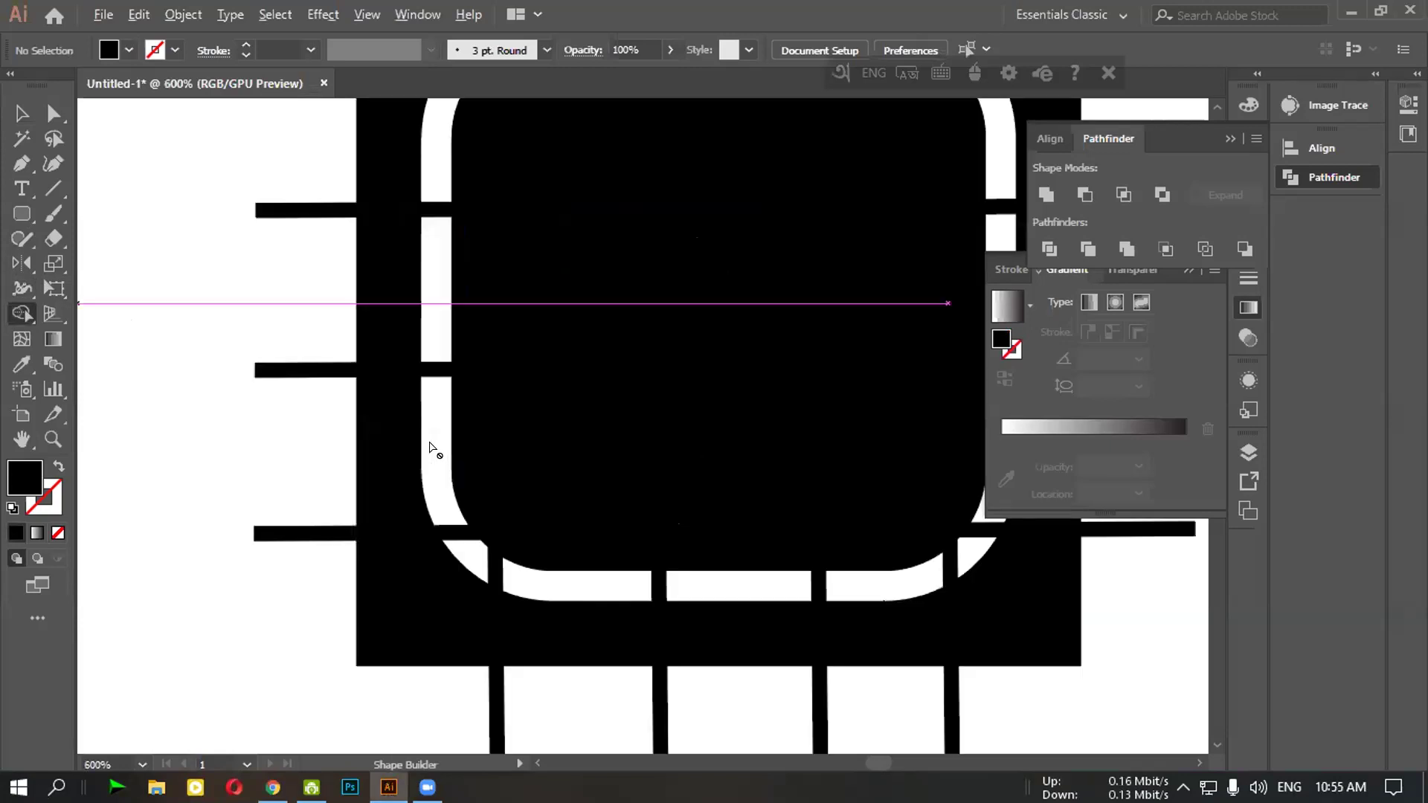
pyautogui.scroll(-5, 212, 328)
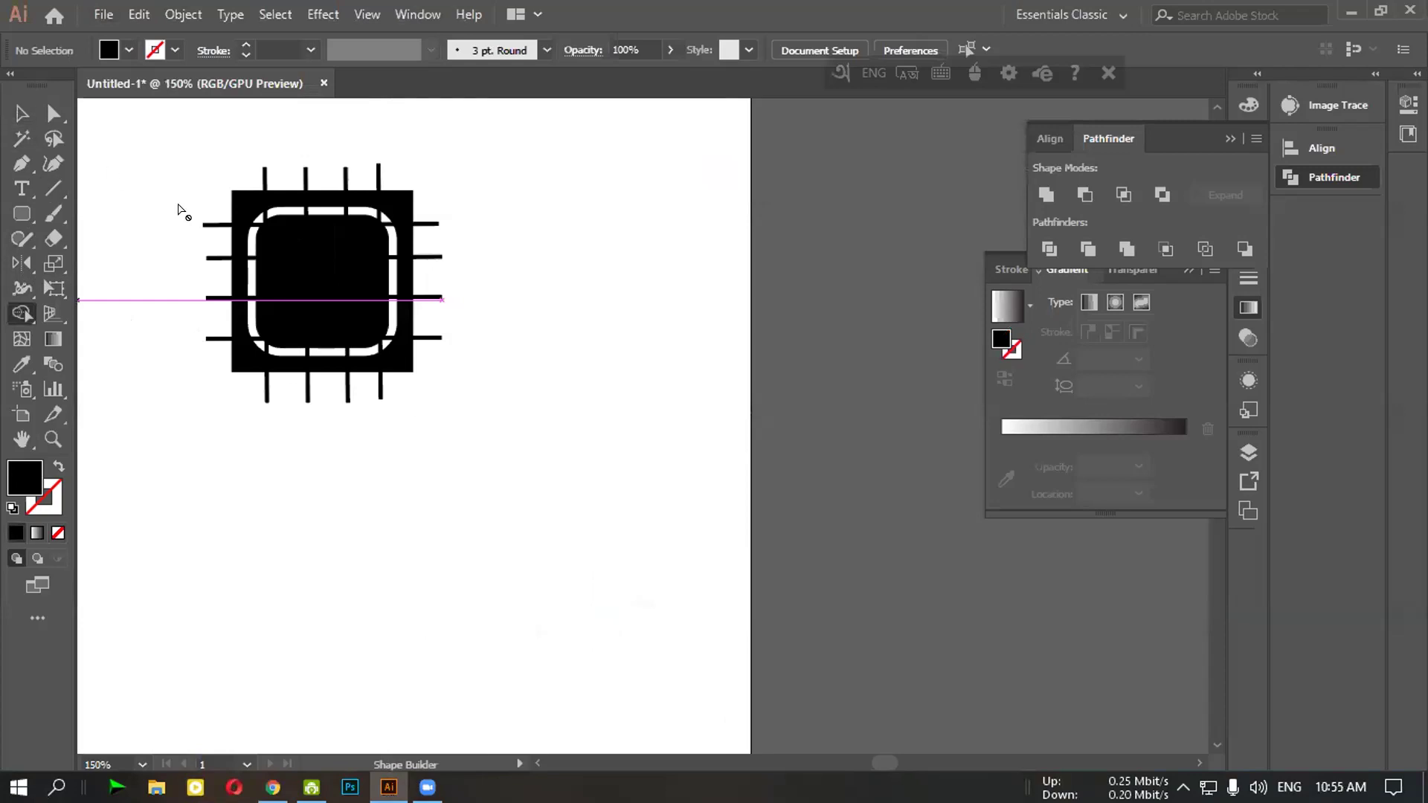
# Try to merge the right part of the lowest horizontal line with the area above it using Shape Builder on all chip shapes, and undo it
pyautogui.click(22, 114)
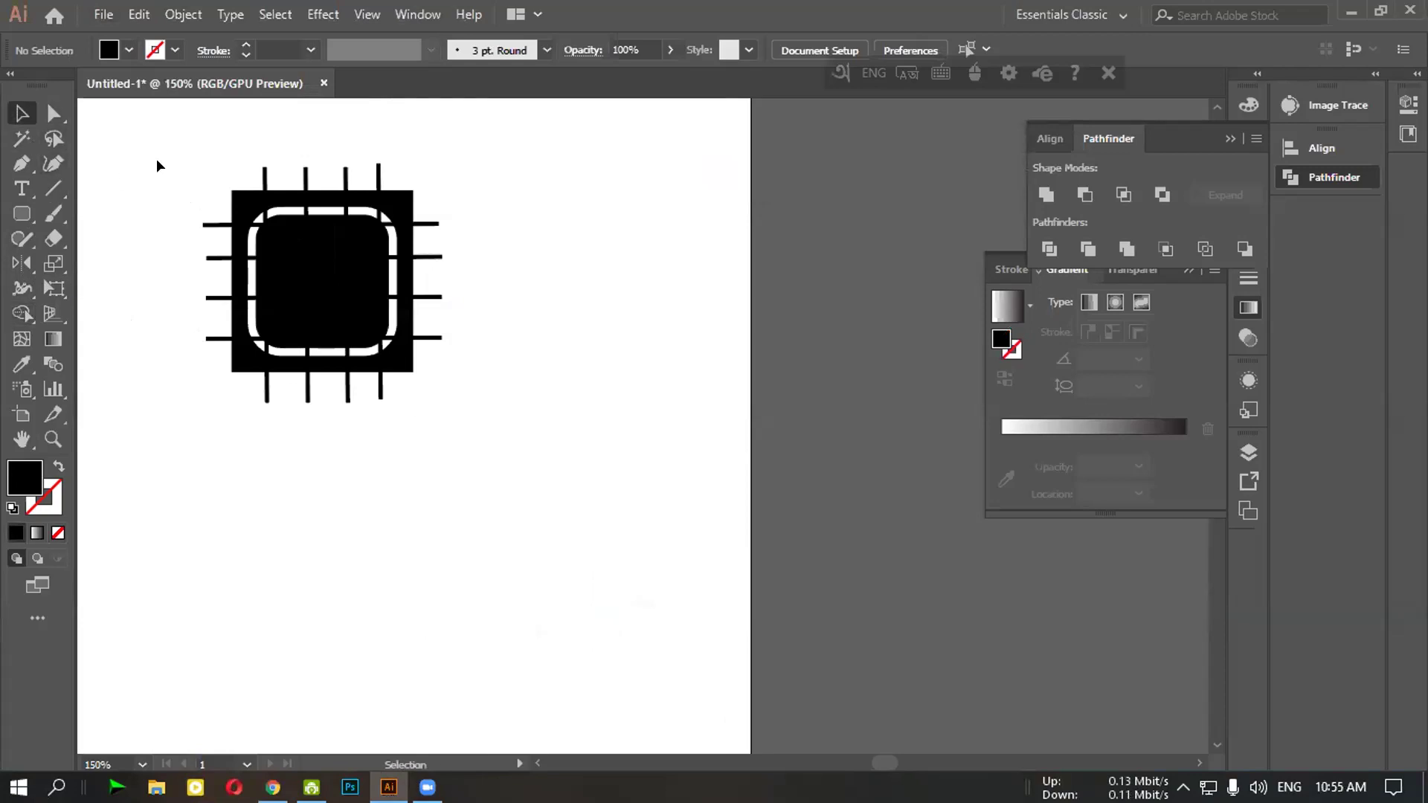
pyautogui.moveTo(156, 158); pyautogui.dragTo(445, 524)
pyautogui.click(20, 312)
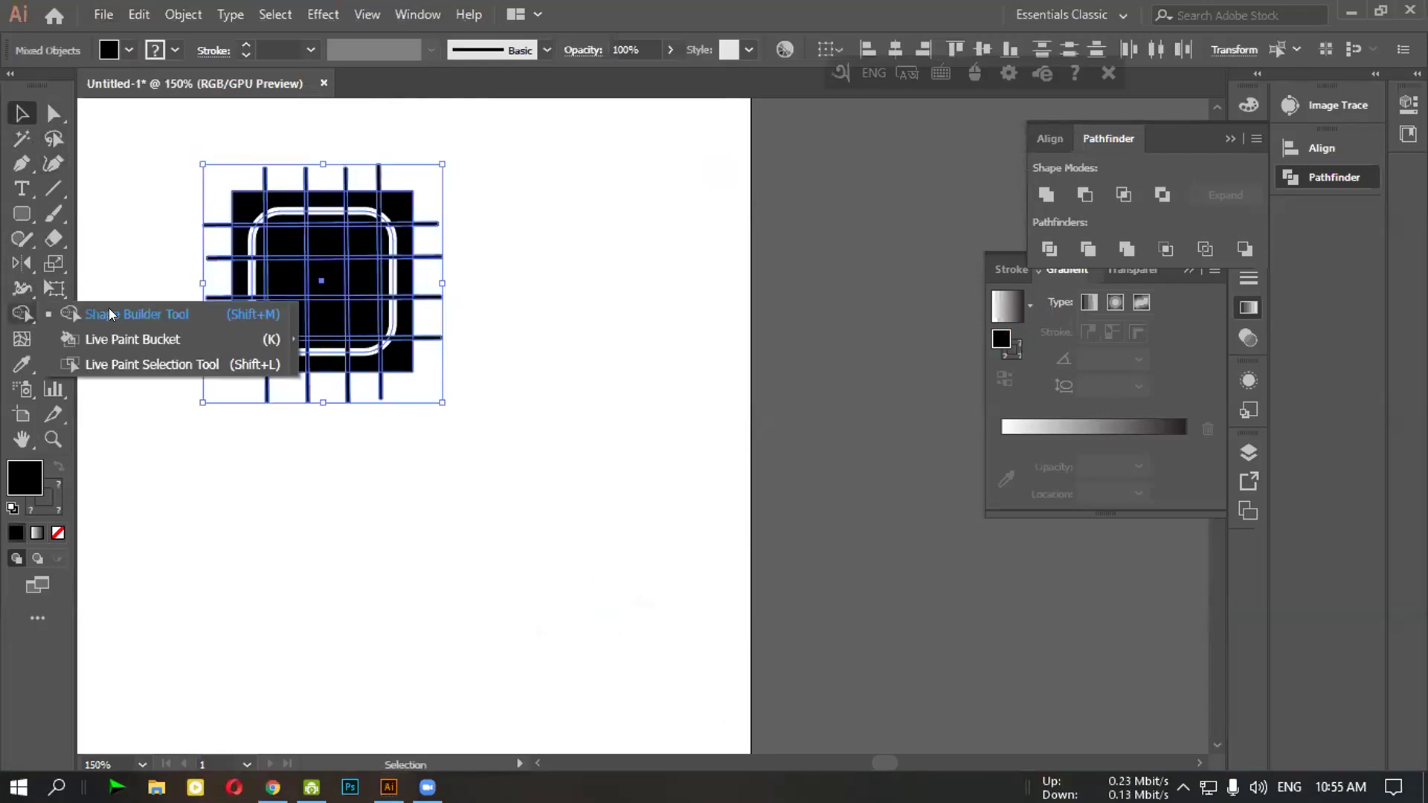
pyautogui.click(108, 308)
pyautogui.scroll(6, 422, 460)
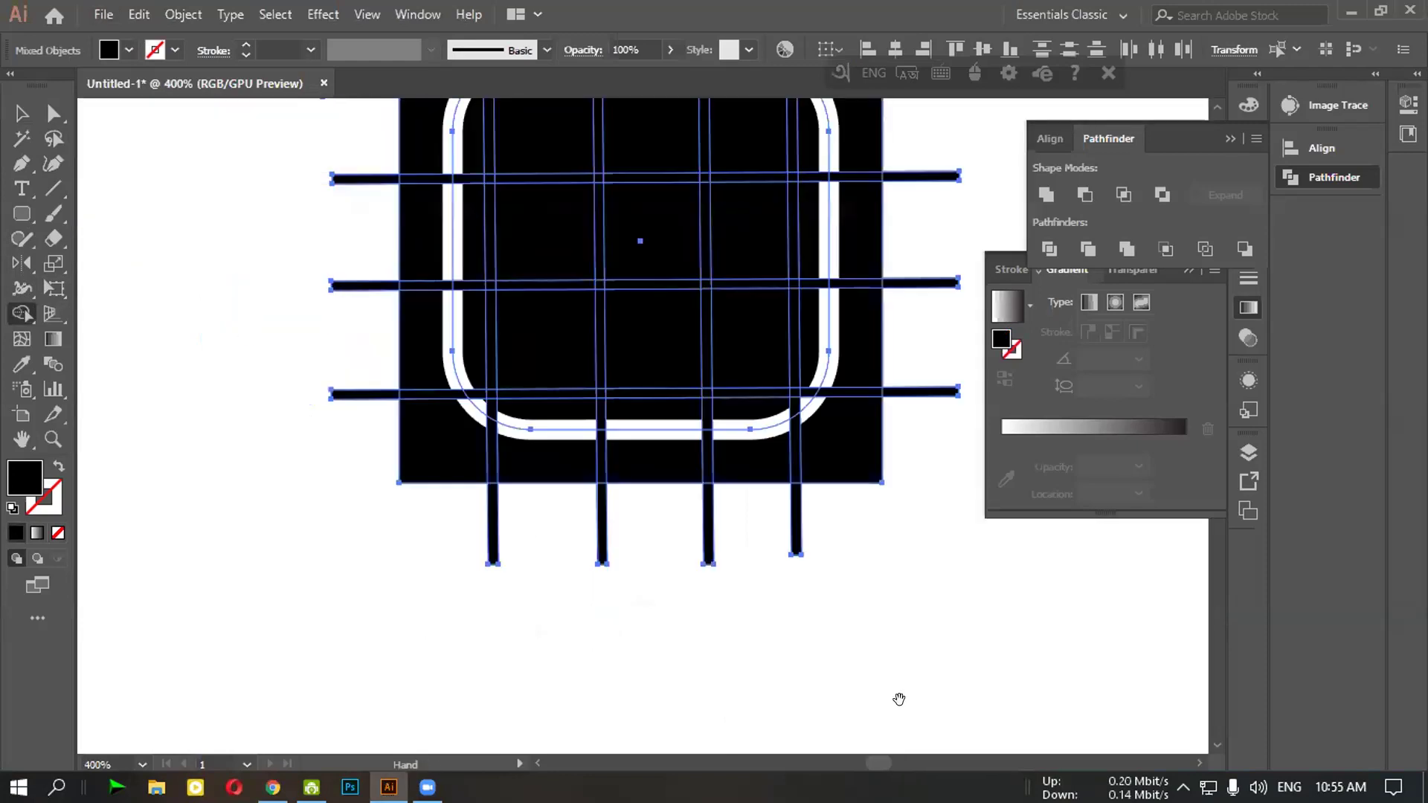
pyautogui.scroll(3, 891, 686)
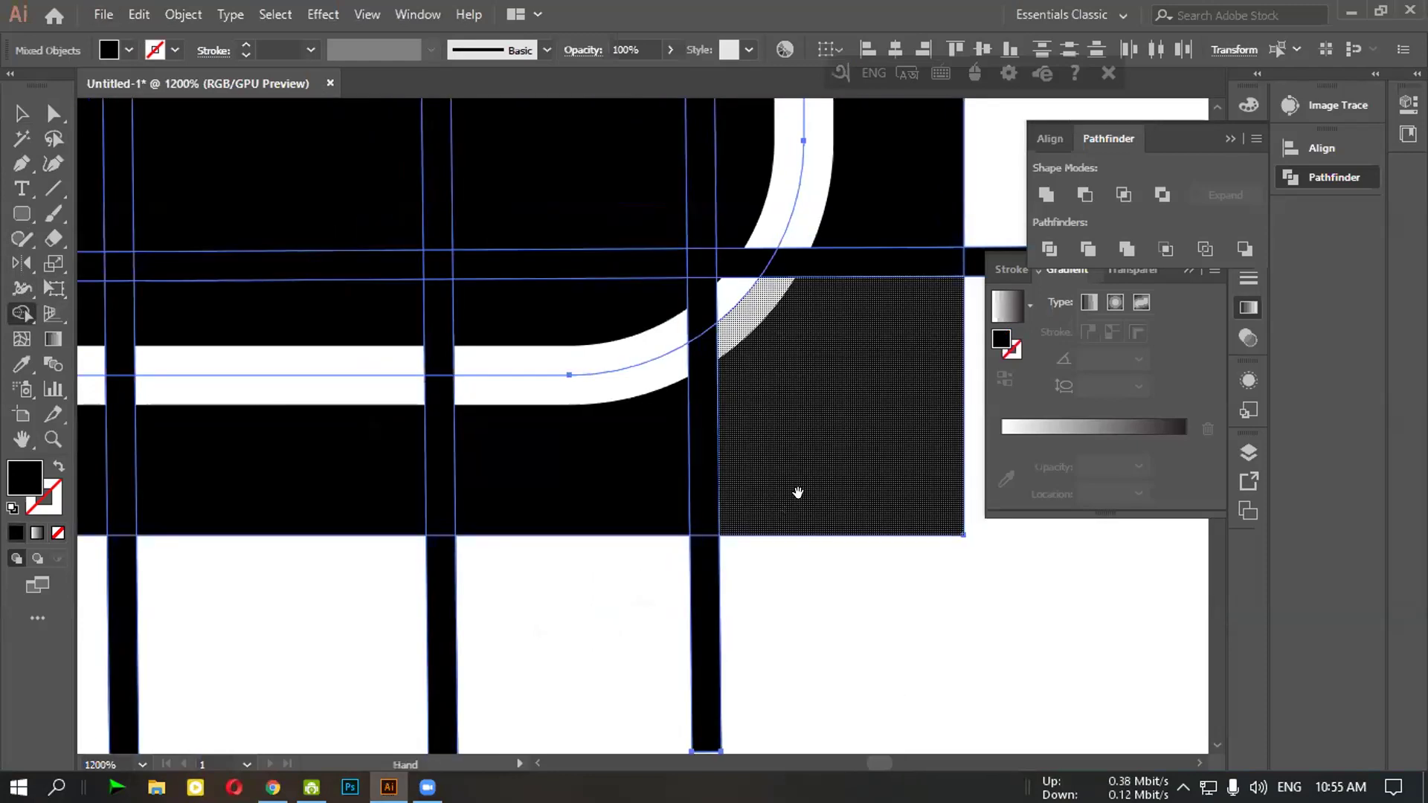
pyautogui.scroll(3, 796, 488)
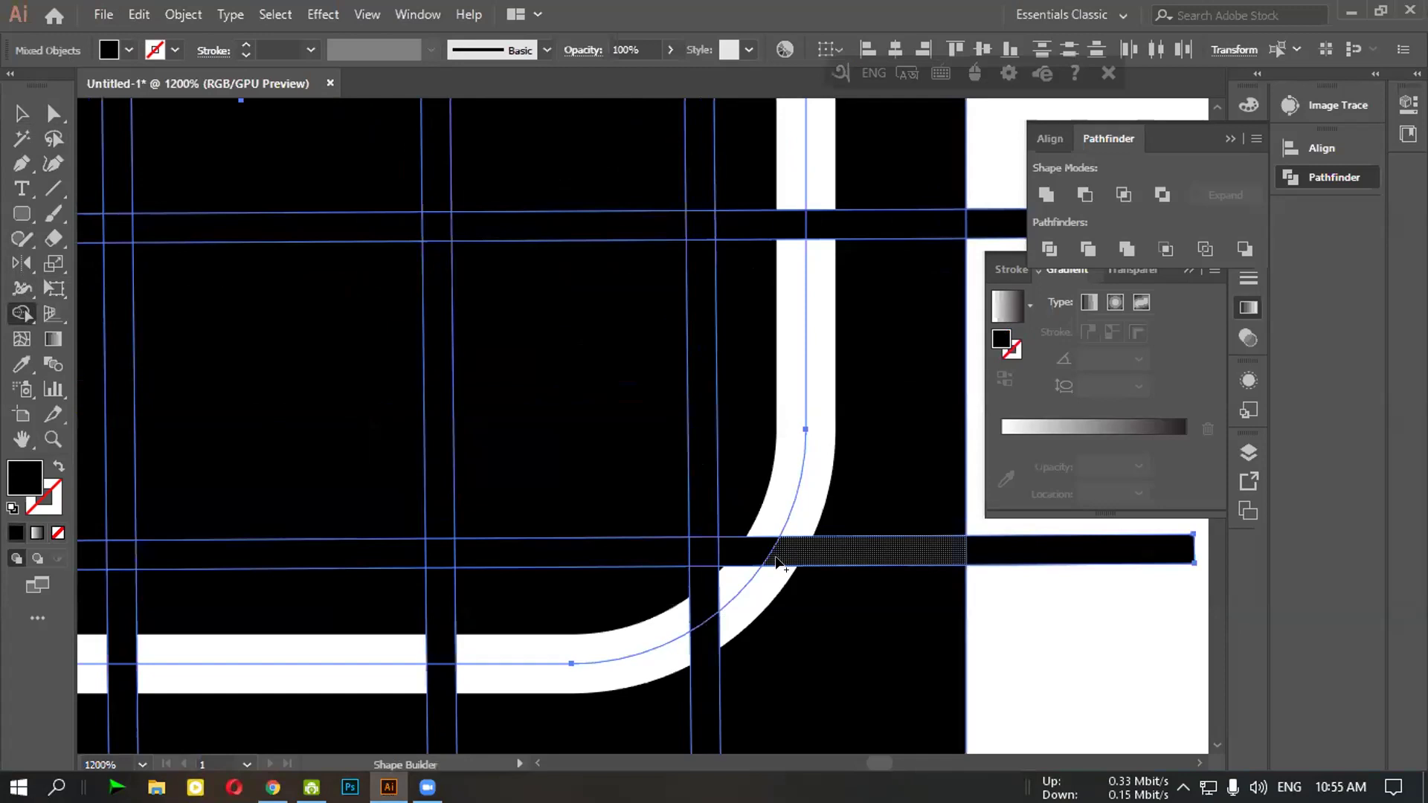
pyautogui.moveTo(776, 563); pyautogui.dragTo(814, 446)
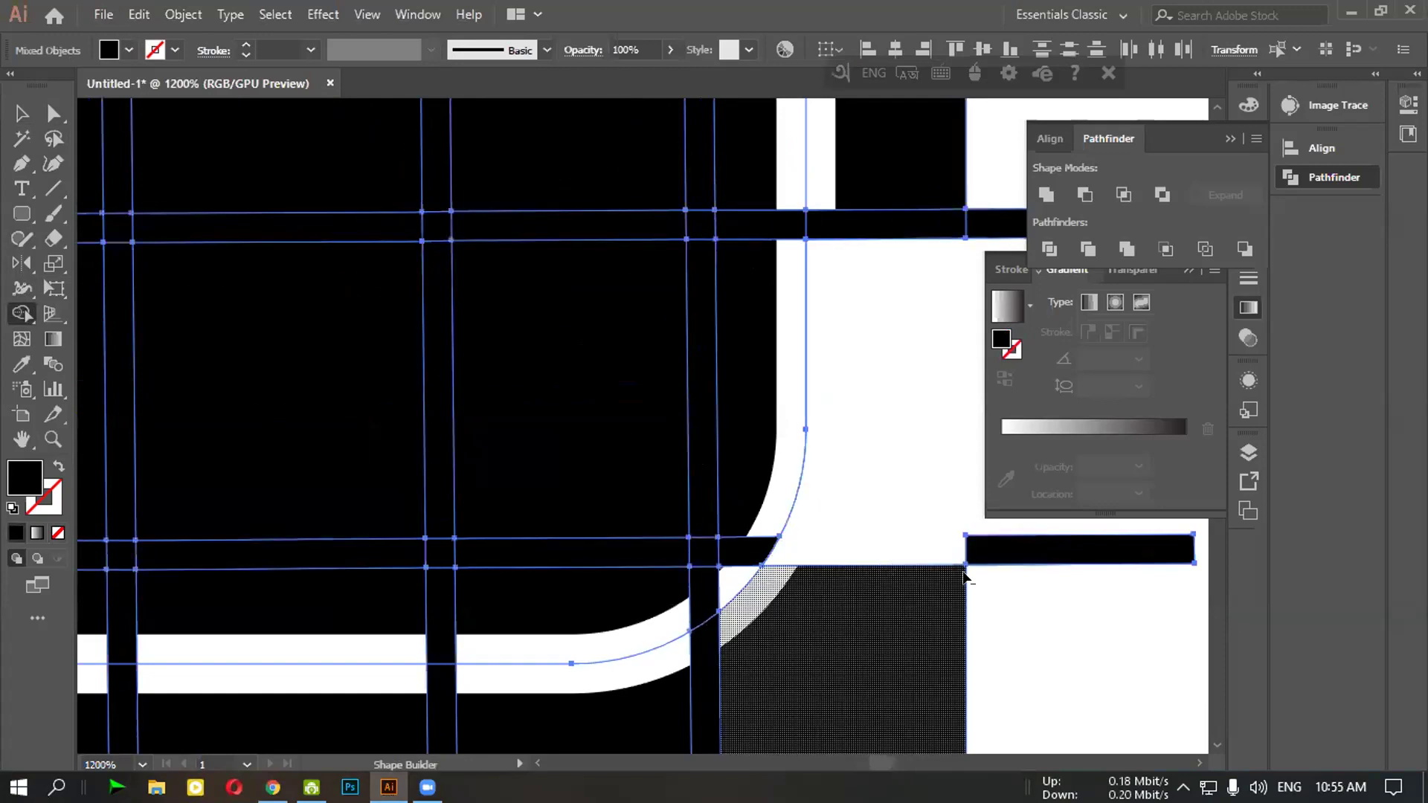
pyautogui.hotkey('ctrl', 'z')
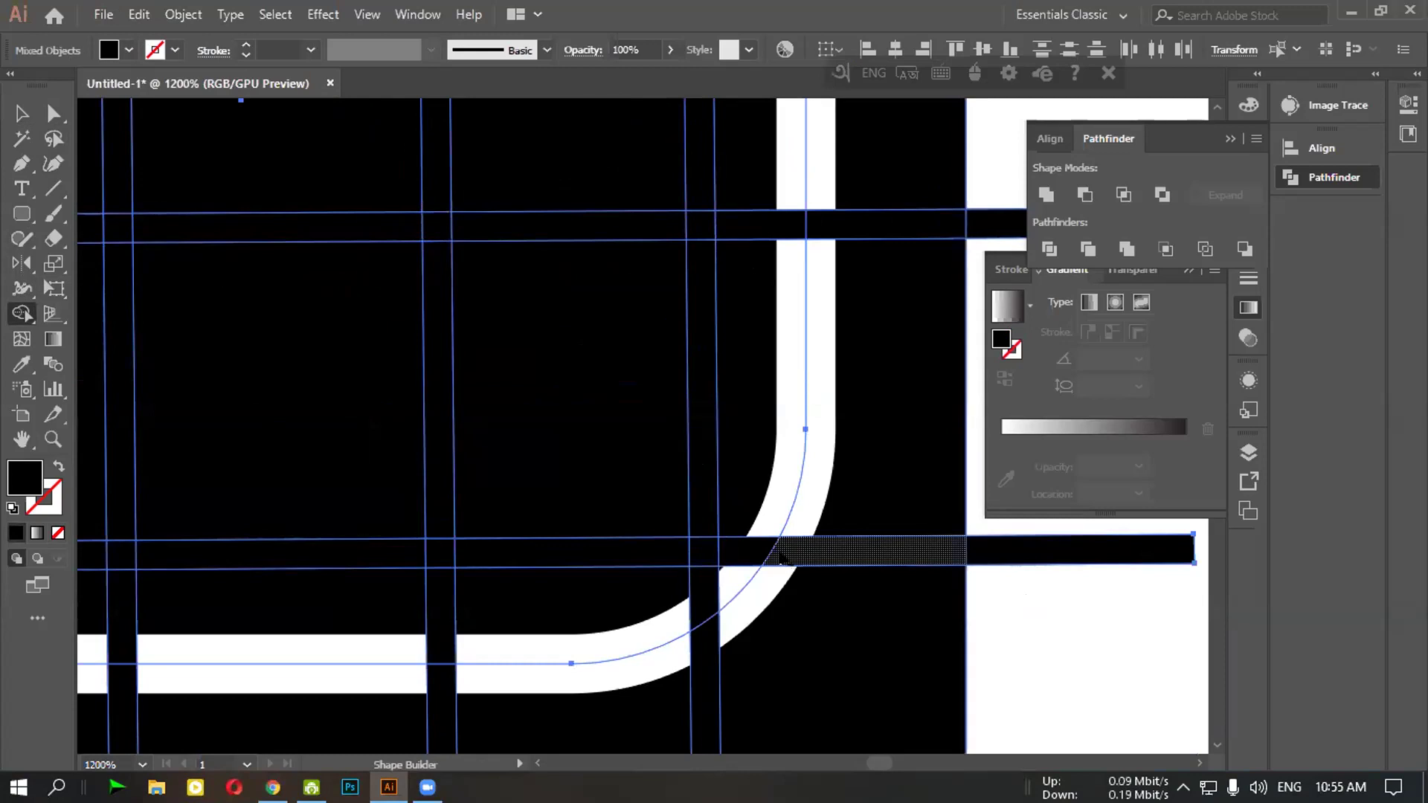
# Try Shape Builder on the lowest line's segment between the rounded outline and the black square's right edge, undo it and deselect everything
pyautogui.click(861, 561)
pyautogui.scroll(-2, 1038, 590)
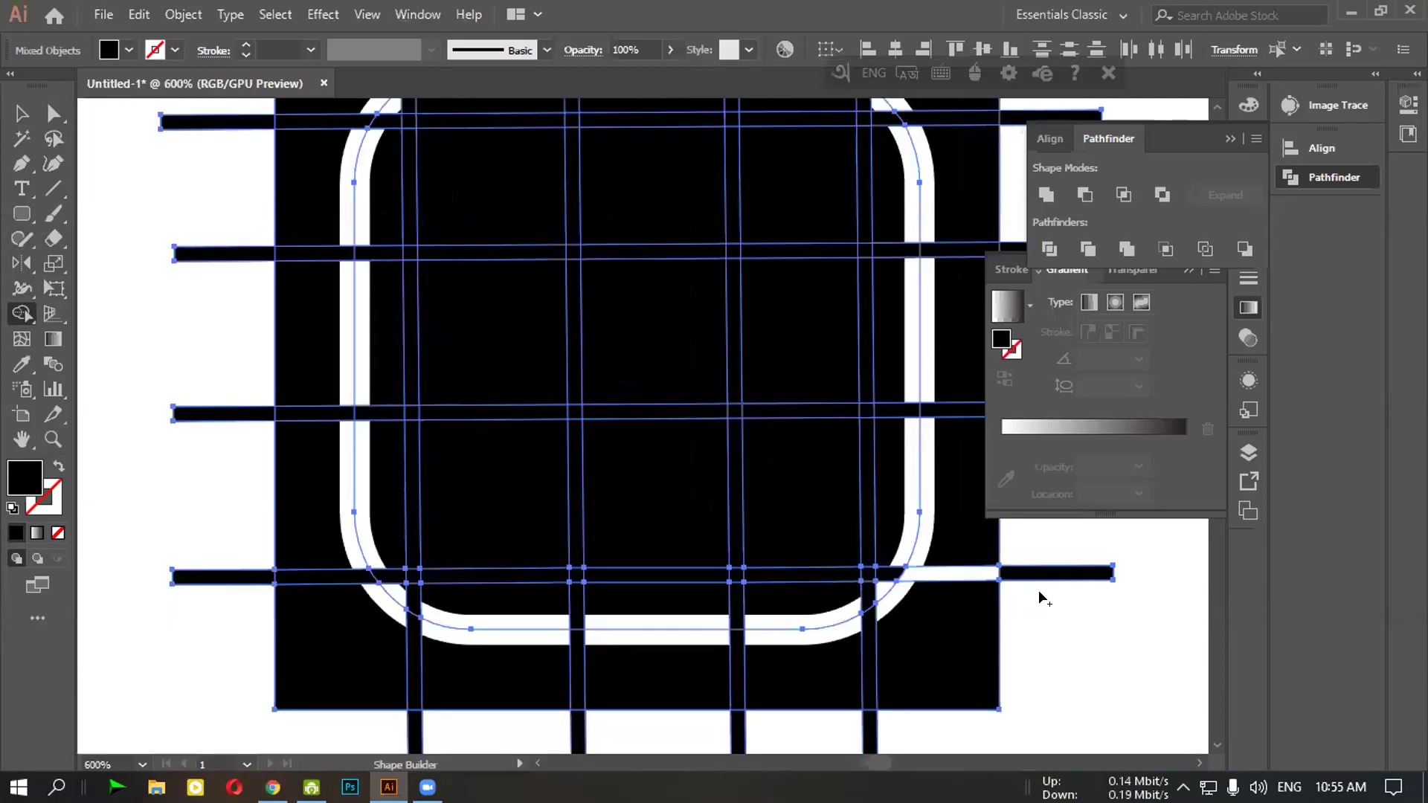
pyautogui.scroll(-1, 1038, 591)
pyautogui.press('space')
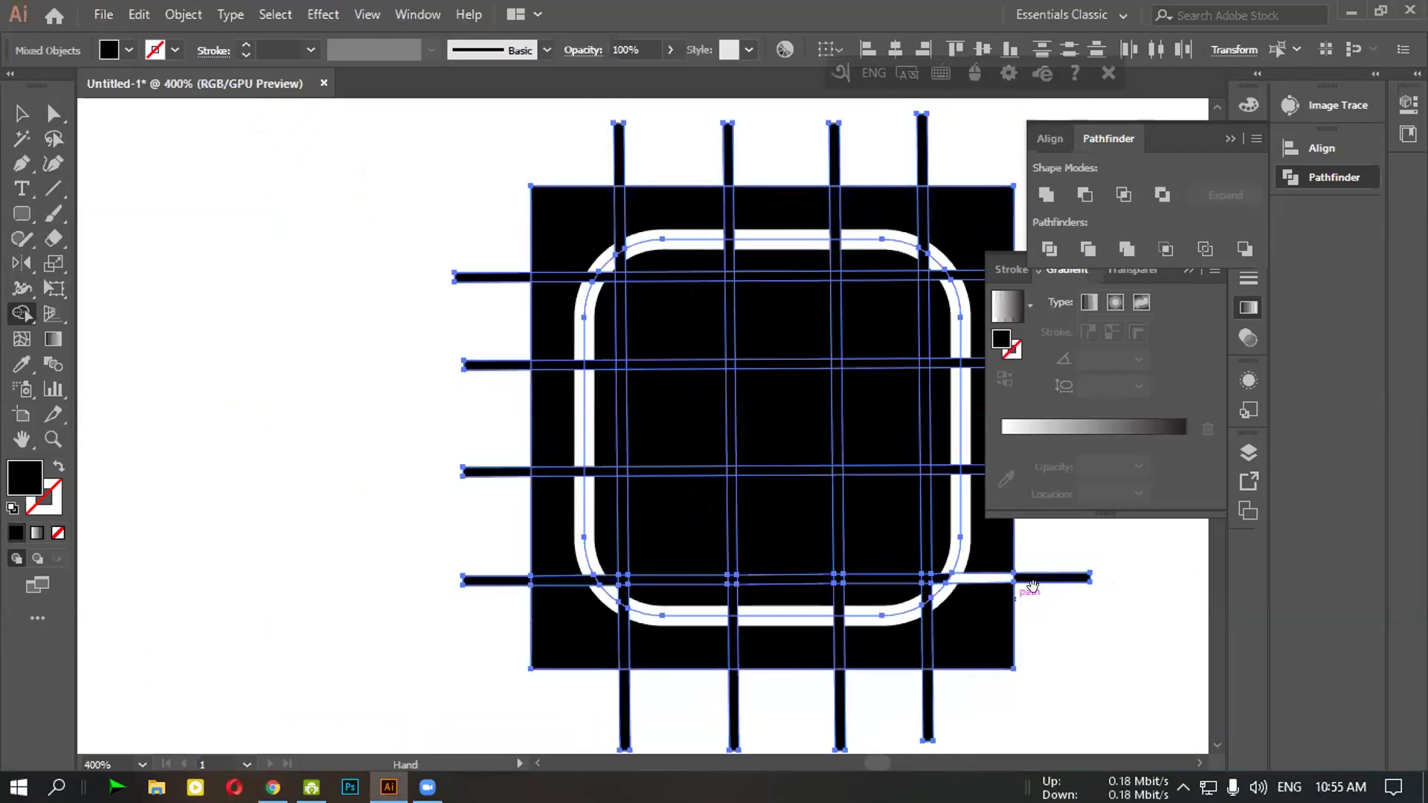
pyautogui.moveTo(847, 564); pyautogui.dragTo(644, 530)
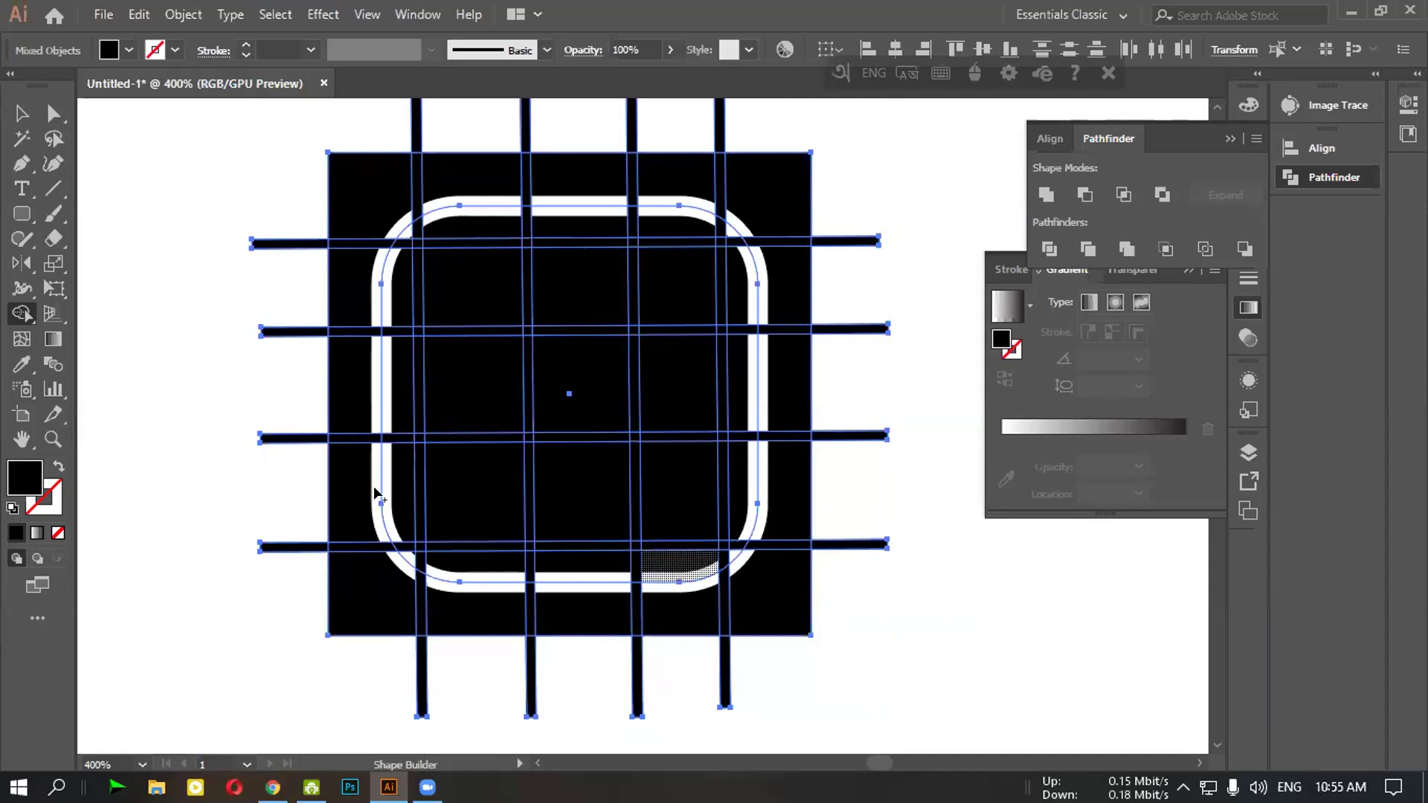
pyautogui.click(22, 113)
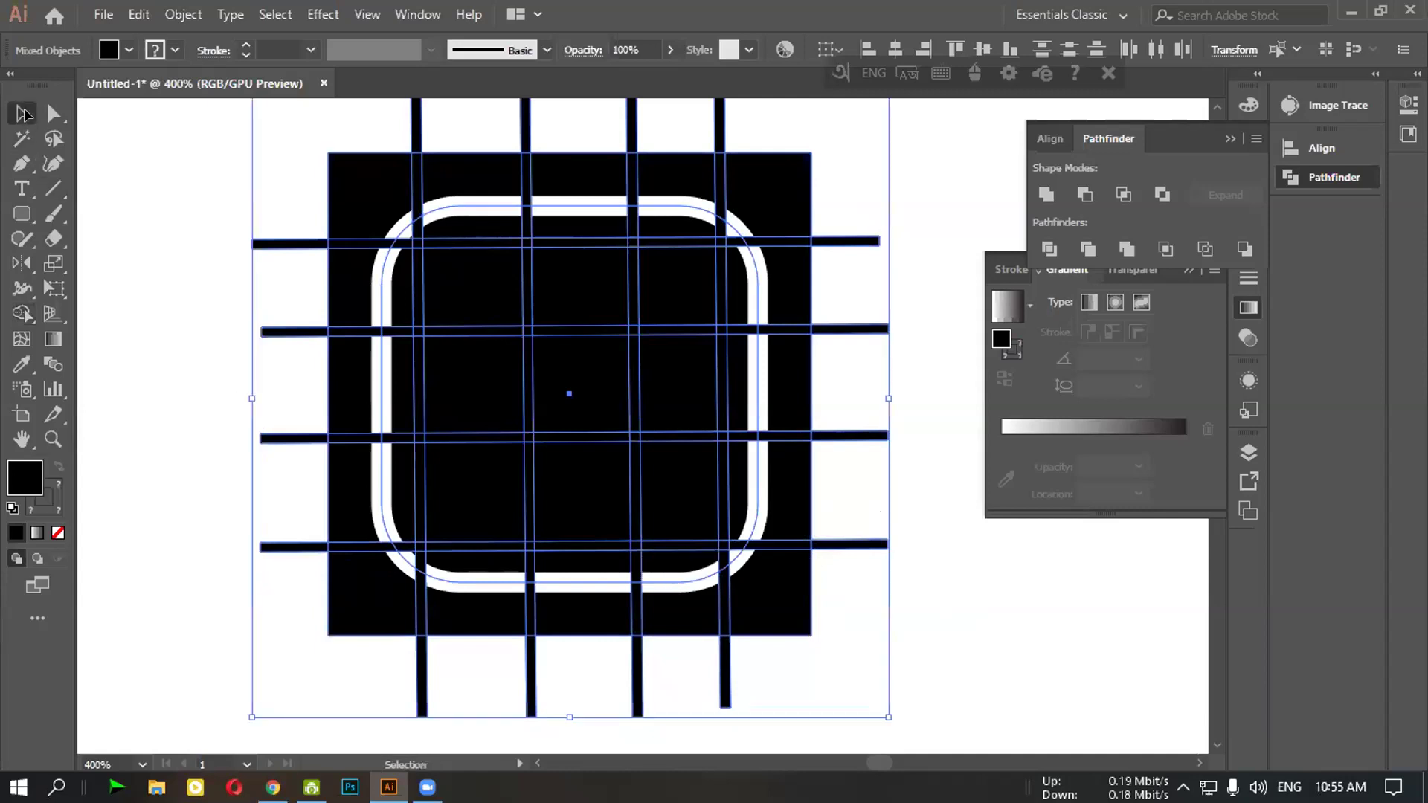
pyautogui.click(251, 360)
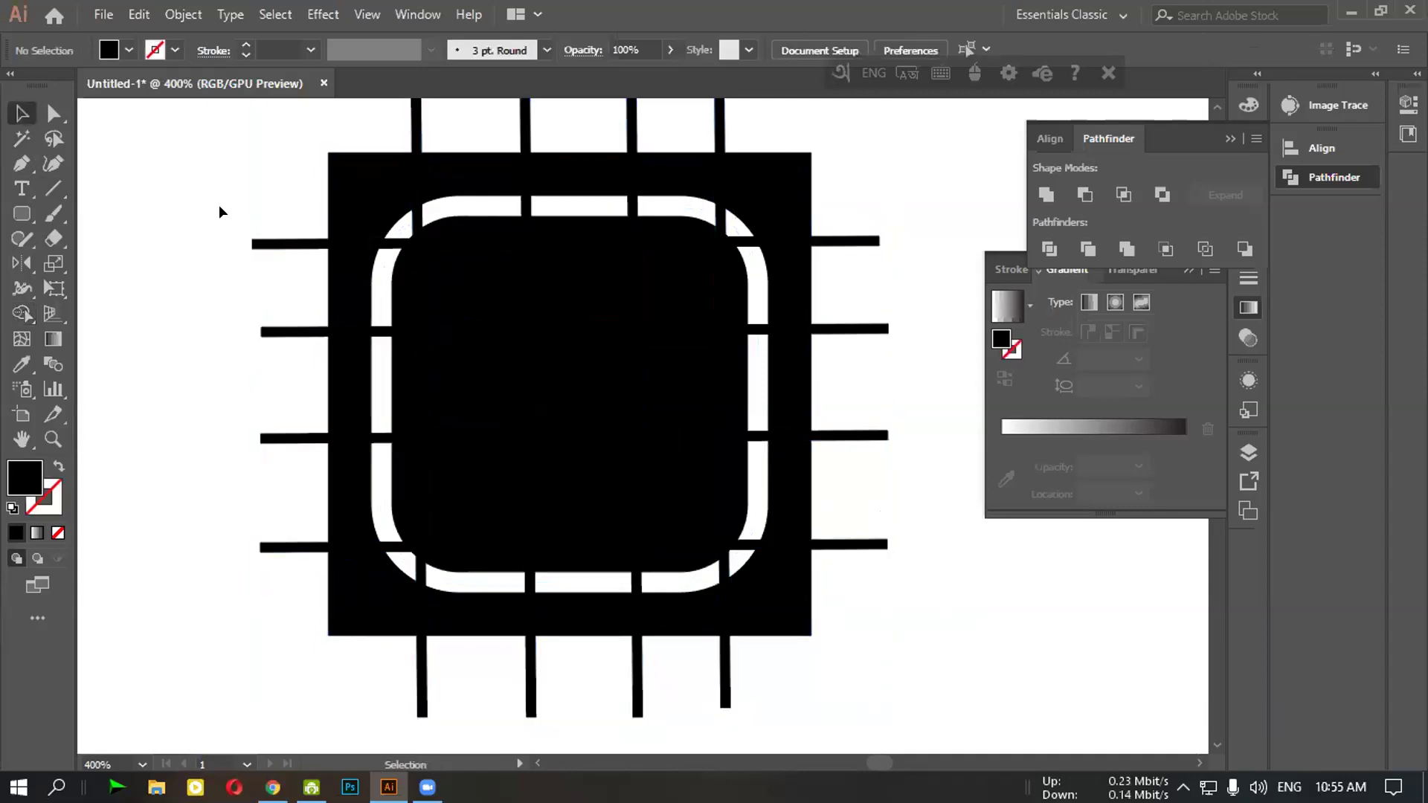
# Expand the fill and stroke of all chip shapes, including the black square, rounded outline and grid lines
pyautogui.scroll(2, 223, 197)
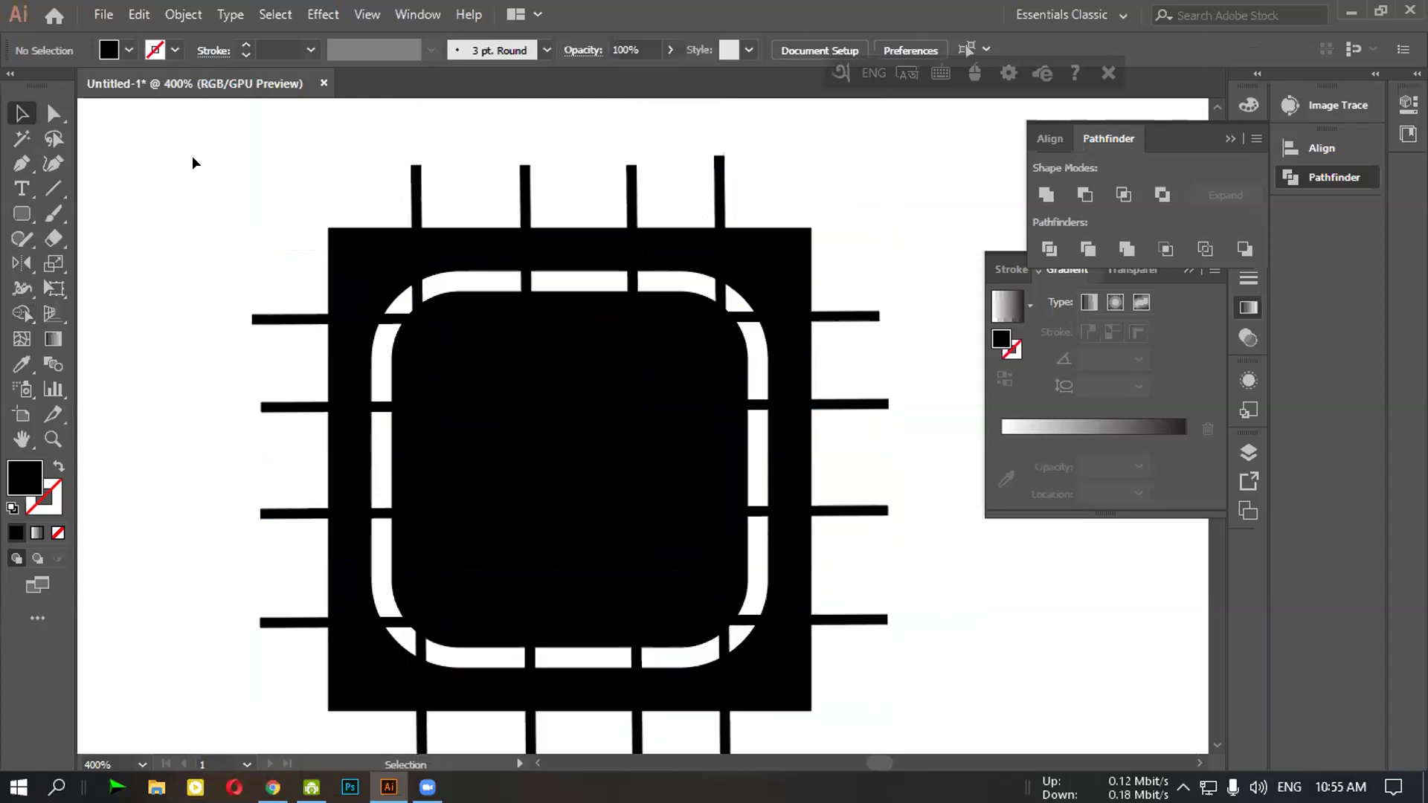
pyautogui.scroll(-1, 191, 159)
pyautogui.moveTo(914, 729); pyautogui.dragTo(216, 101)
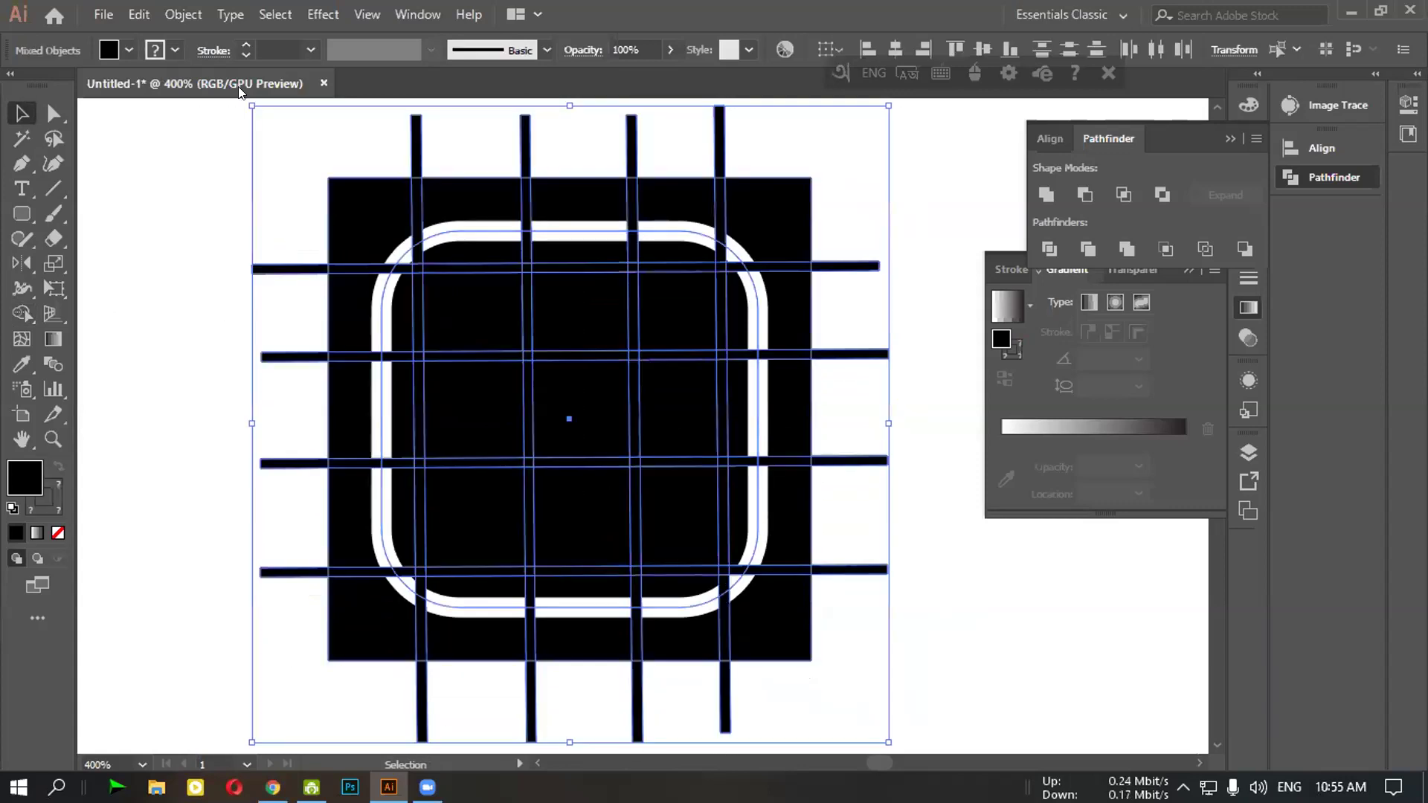
pyautogui.click(184, 9)
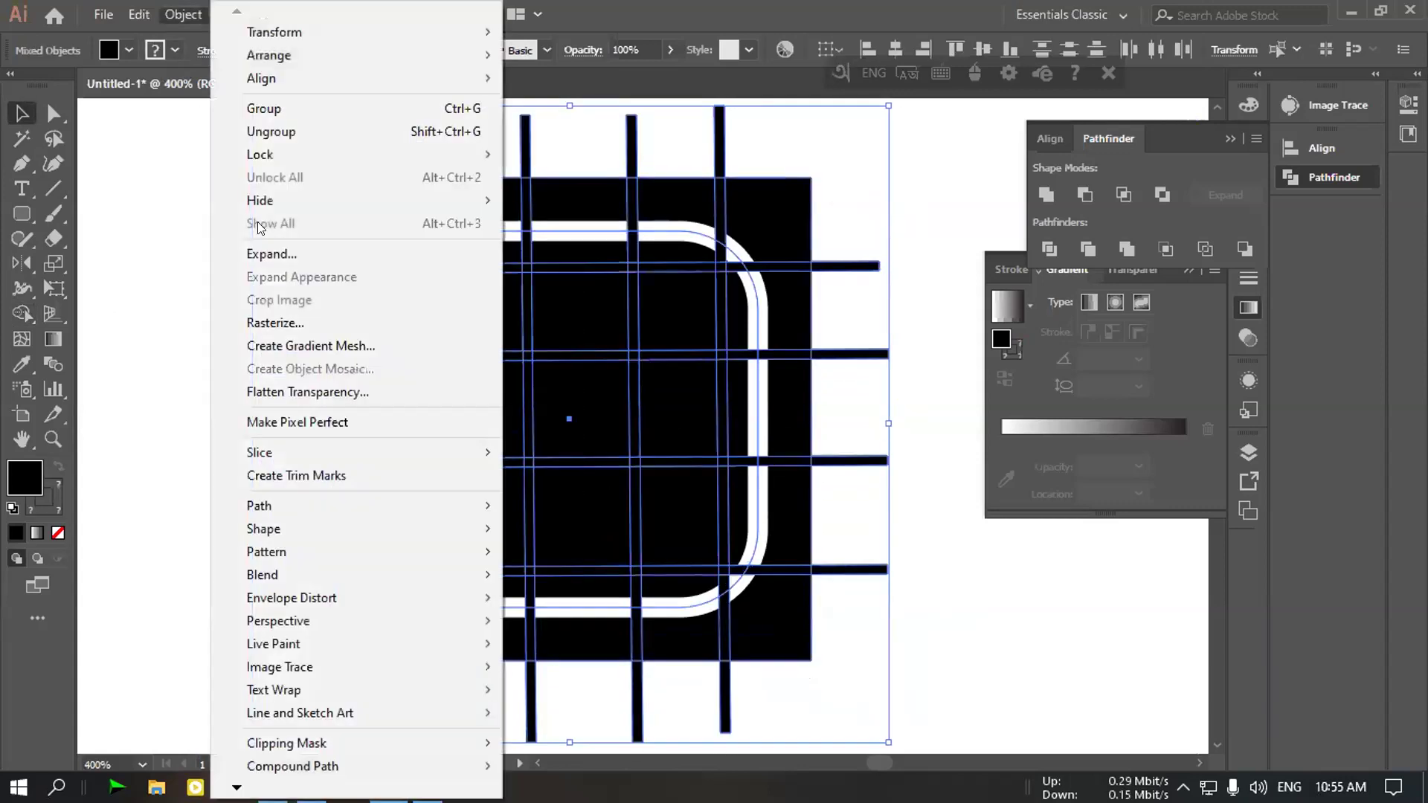
pyautogui.click(307, 253)
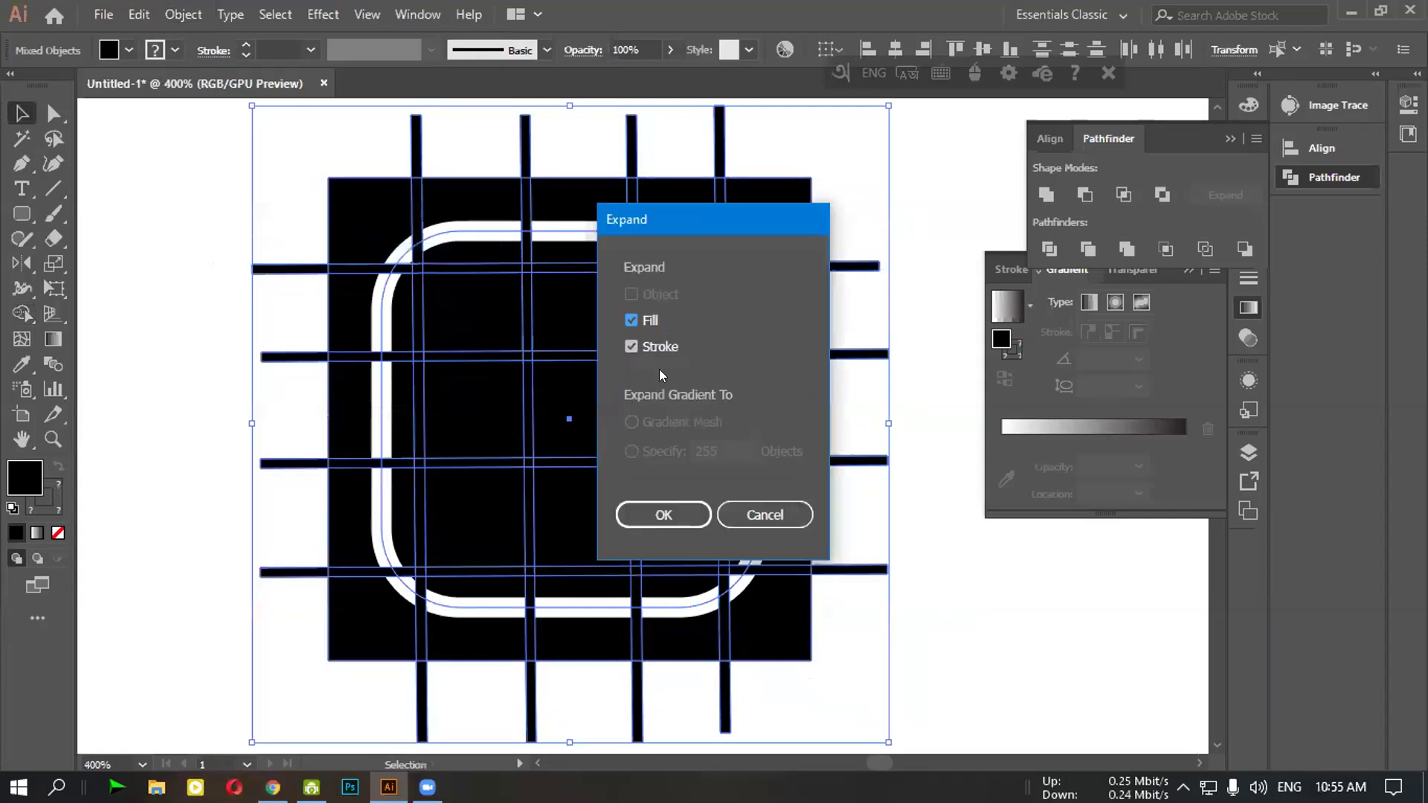
pyautogui.click(664, 516)
pyautogui.click(150, 191)
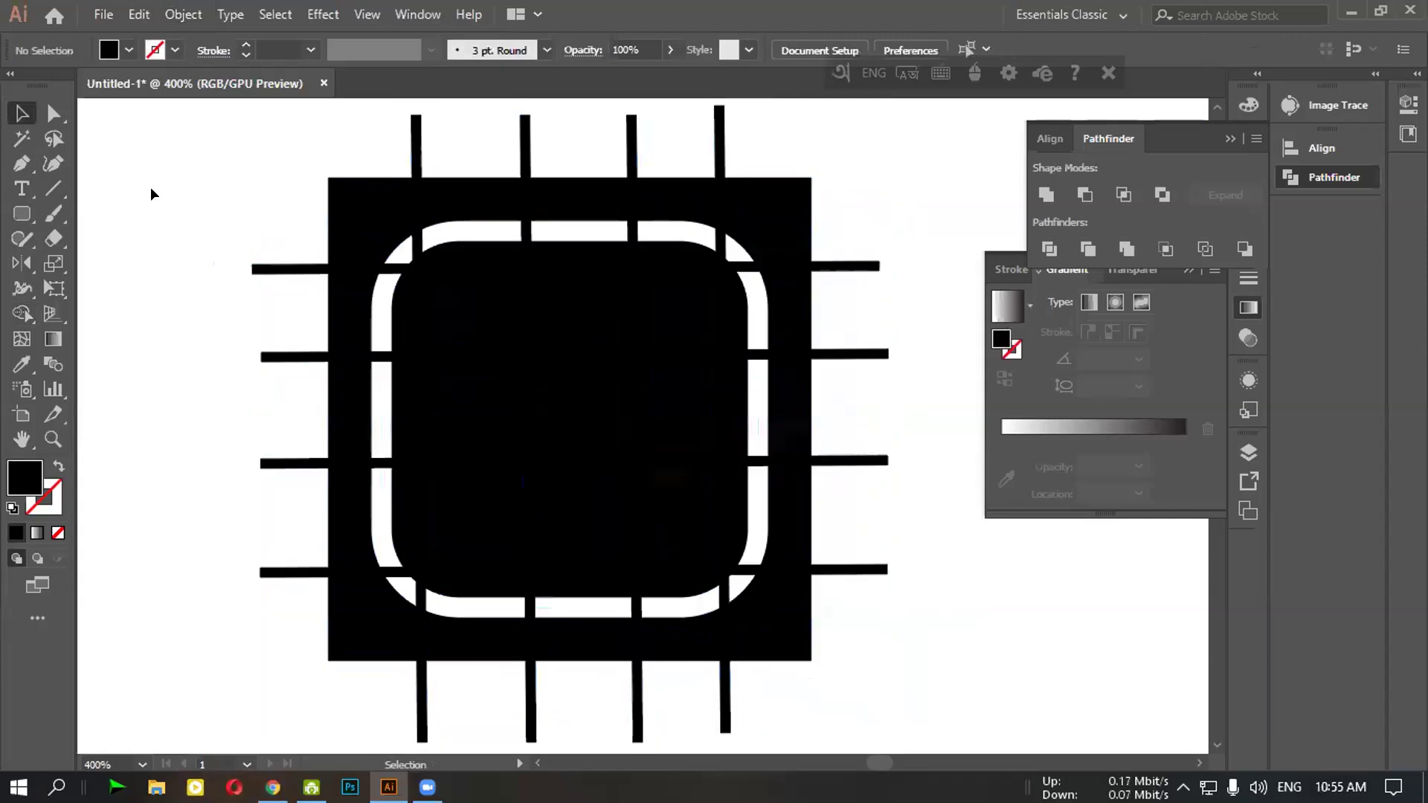
pyautogui.scroll(-1, 355, 384)
pyautogui.click(673, 518)
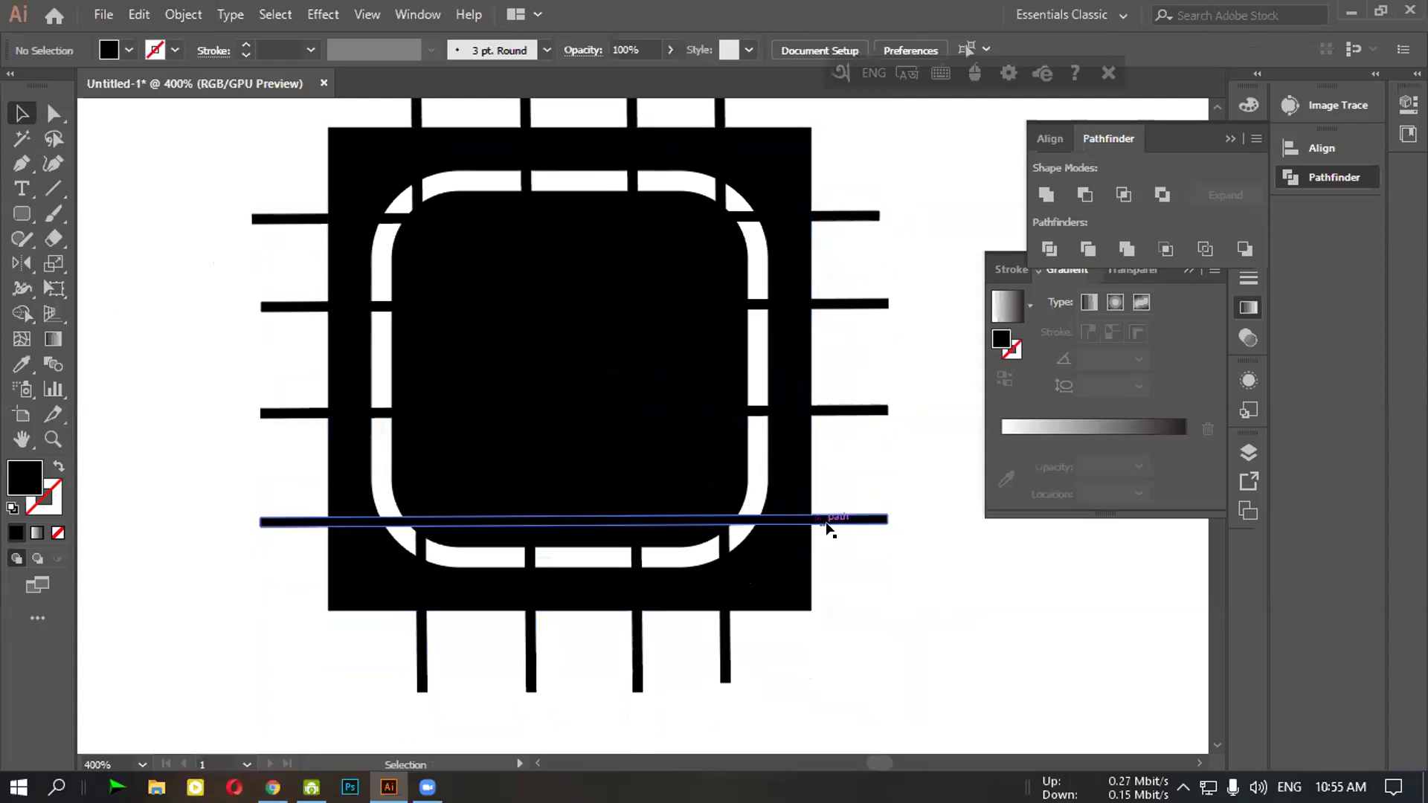
# Select all chip shapes and merge the two middle horizontal lines' crossings into the right side of the white ring with Shape Builder
pyautogui.click(308, 531)
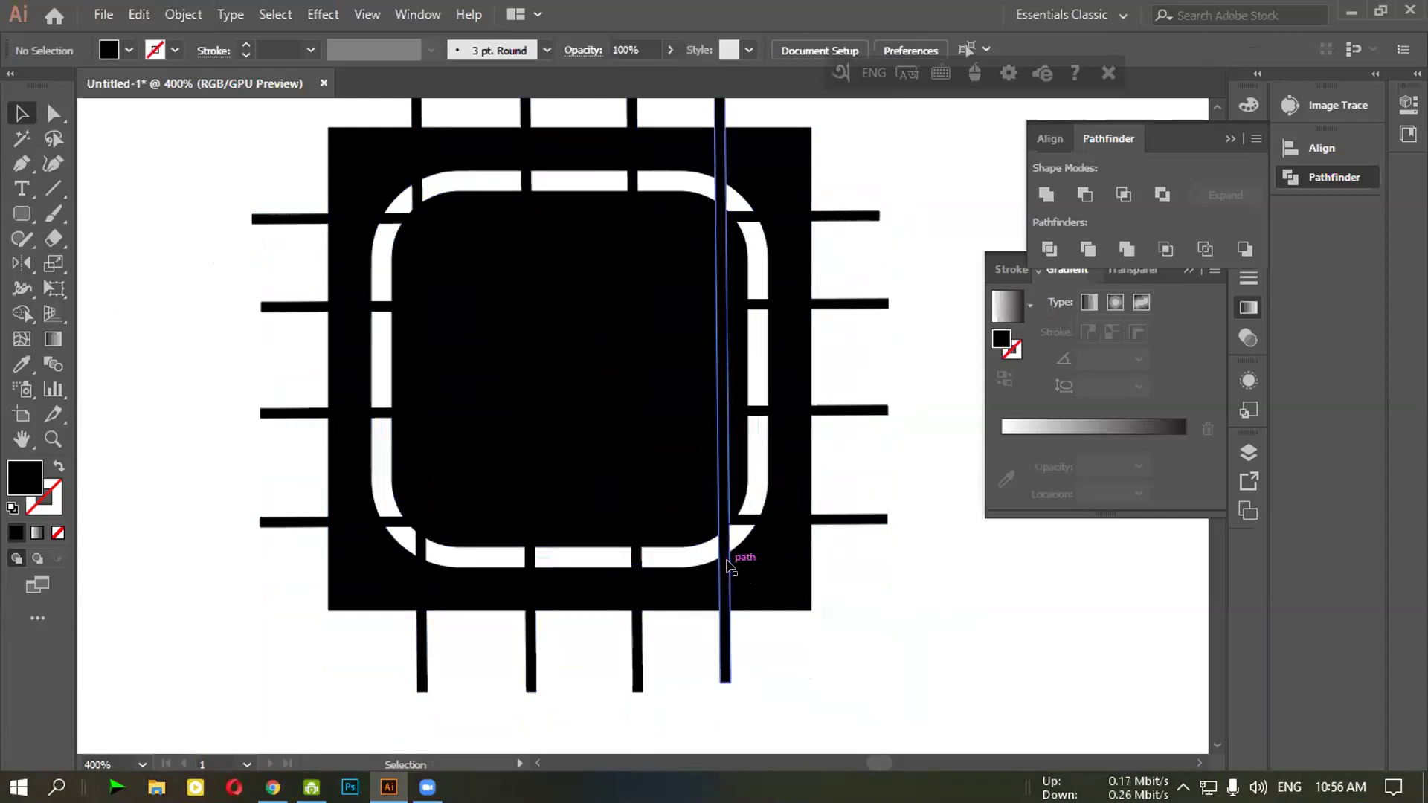
pyautogui.scroll(1, 728, 565)
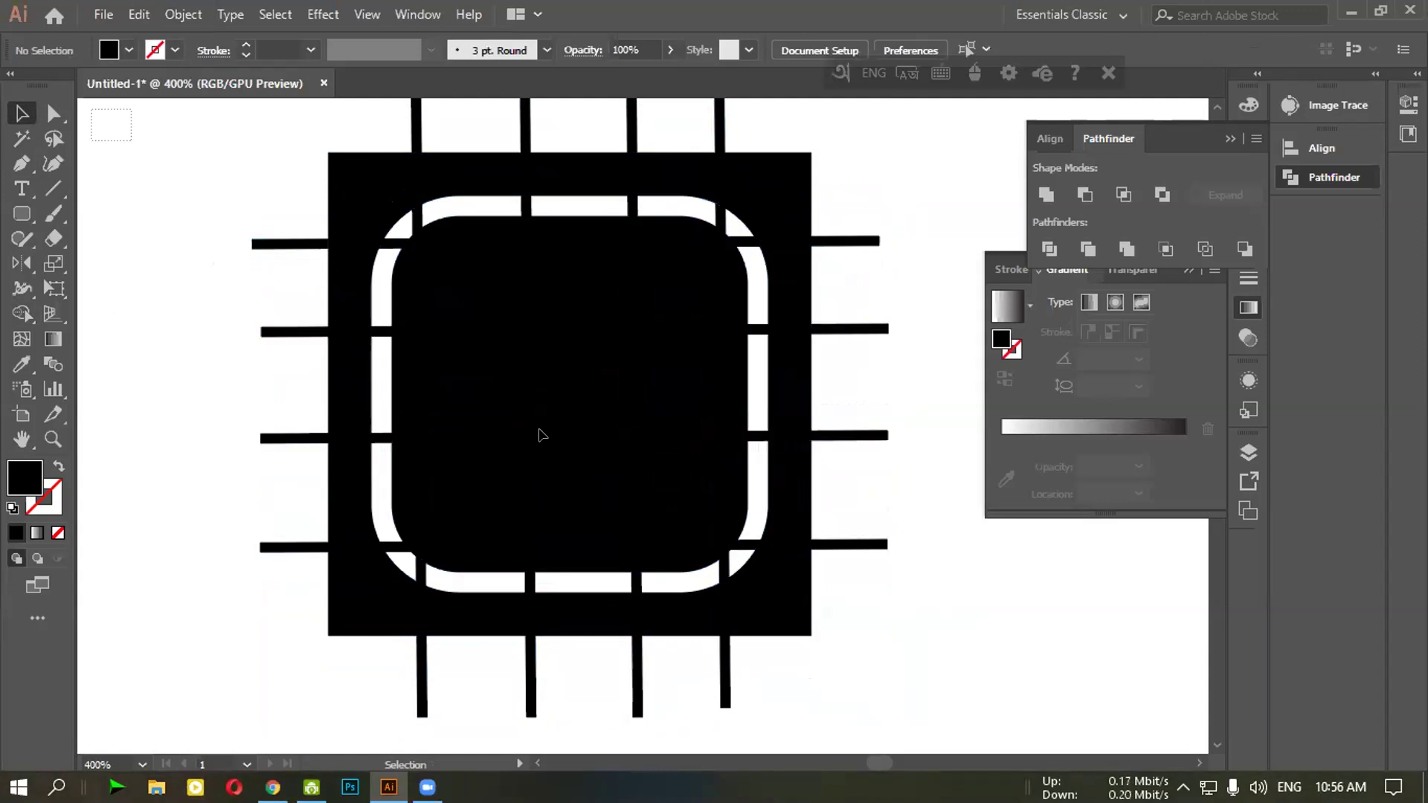
pyautogui.click(879, 545)
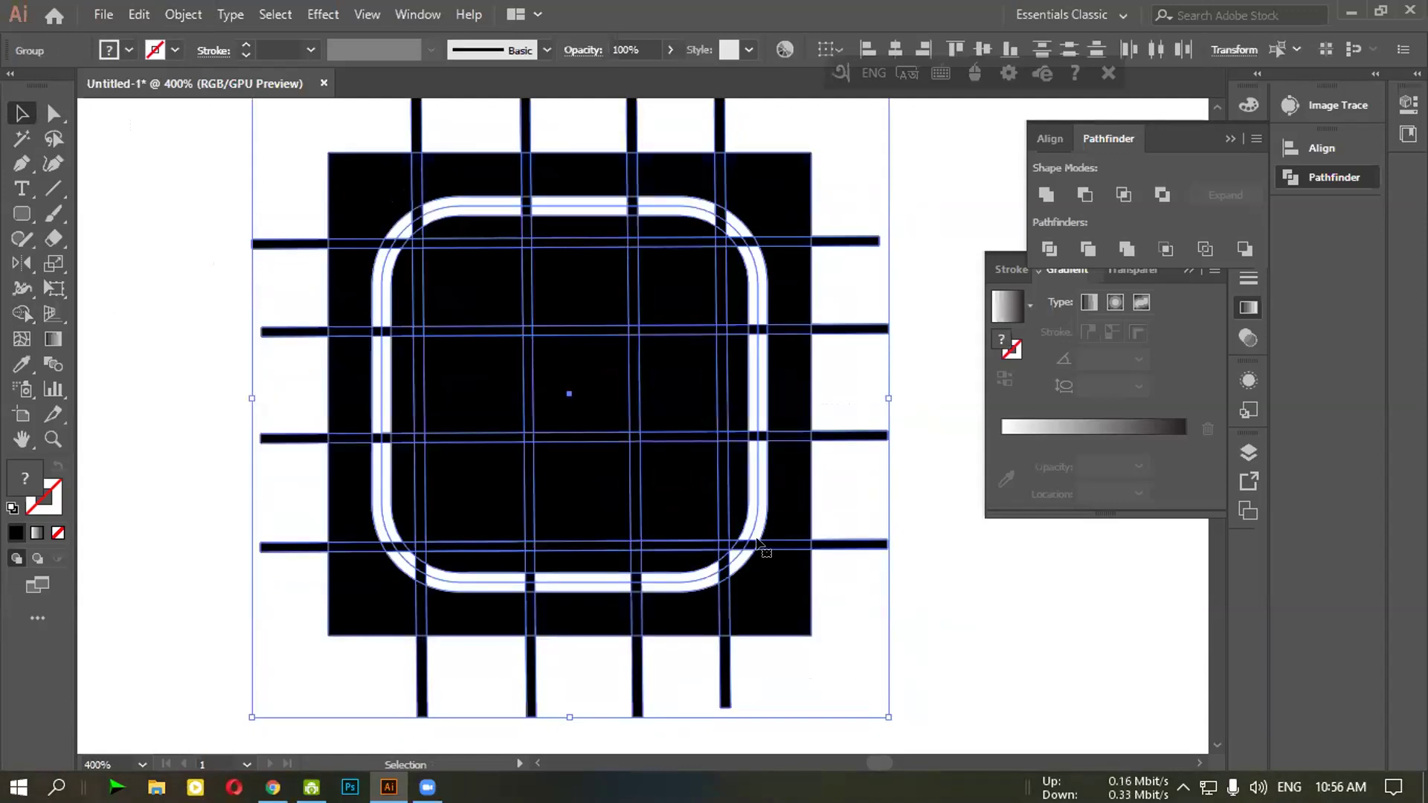
pyautogui.moveTo(21, 263); pyautogui.dragTo(104, 322)
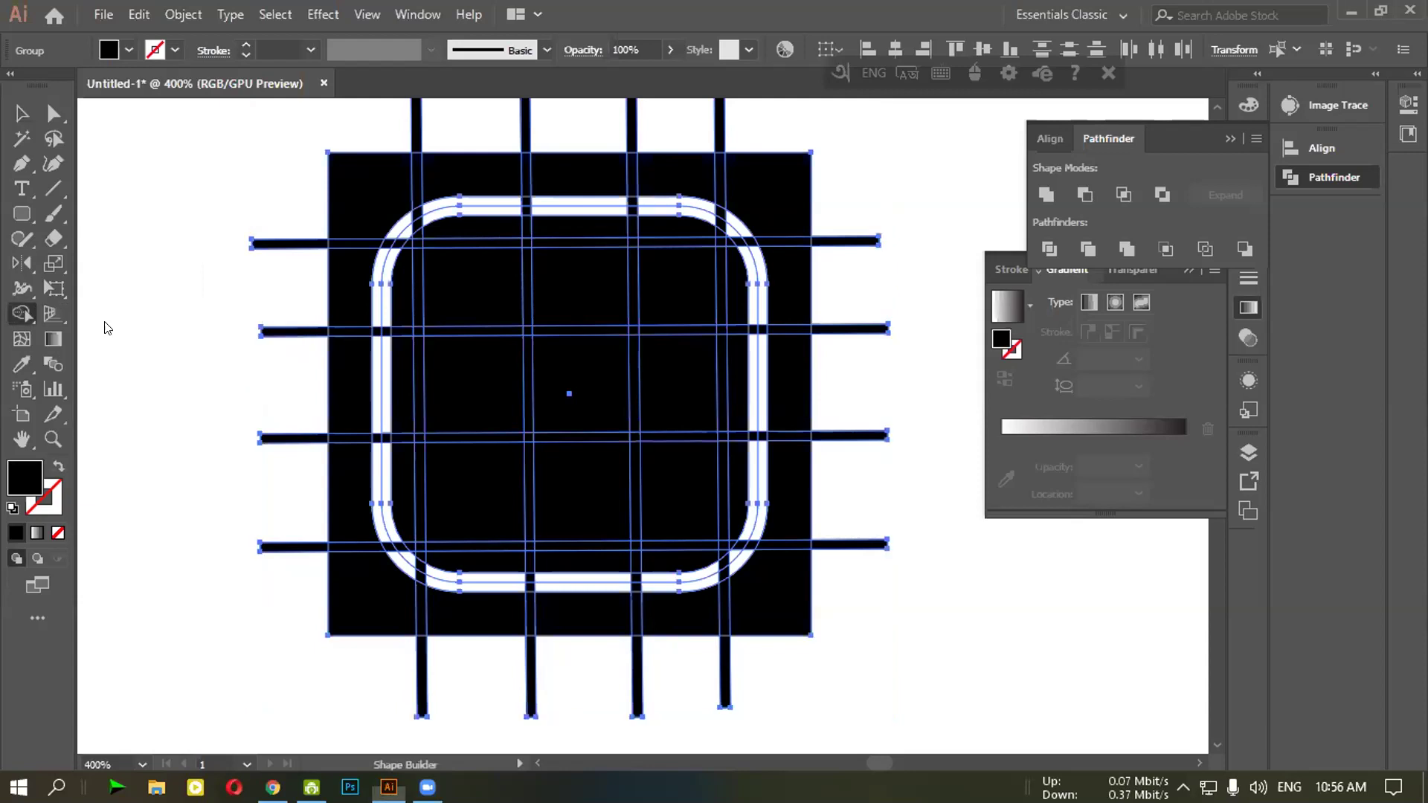
pyautogui.scroll(3, 765, 446)
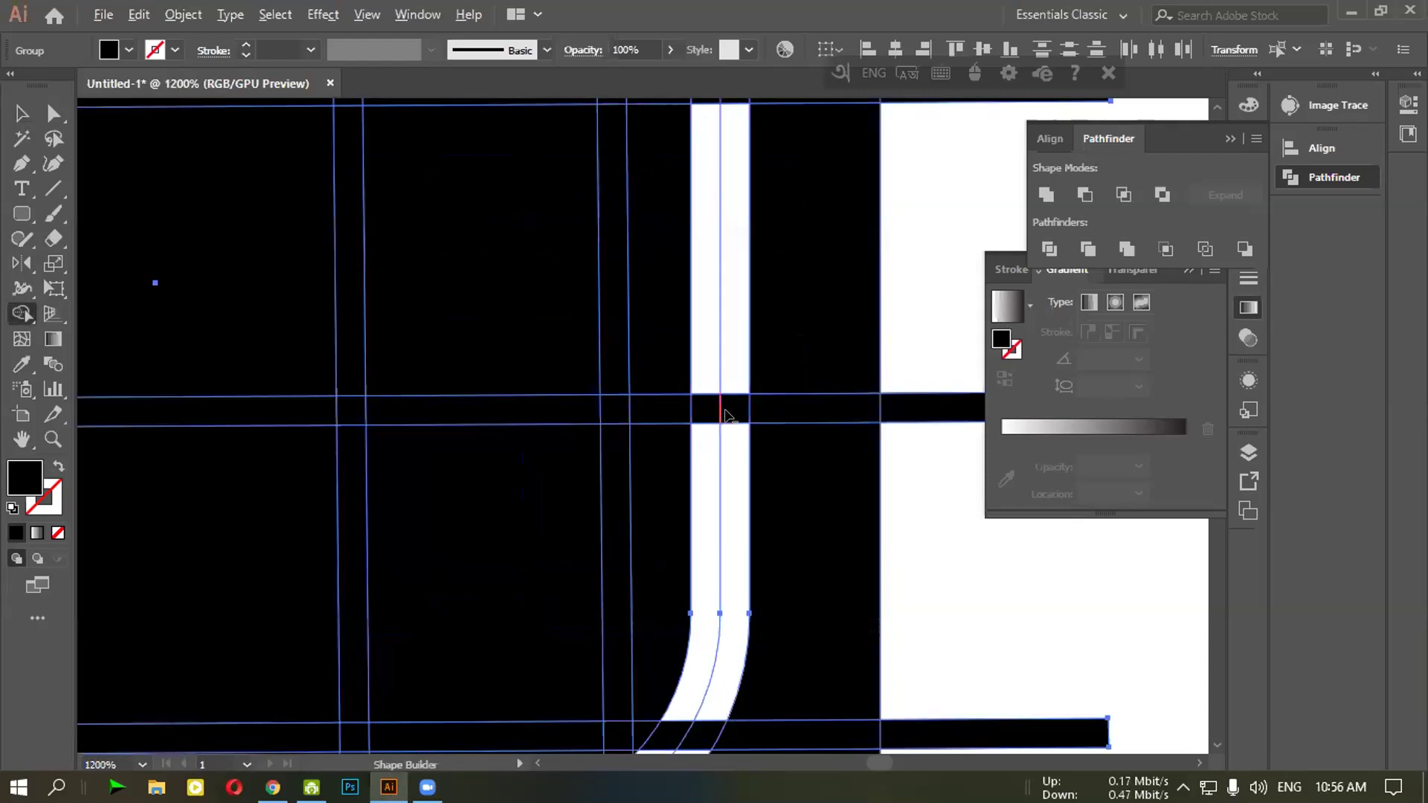
pyautogui.moveTo(732, 408); pyautogui.dragTo(733, 335)
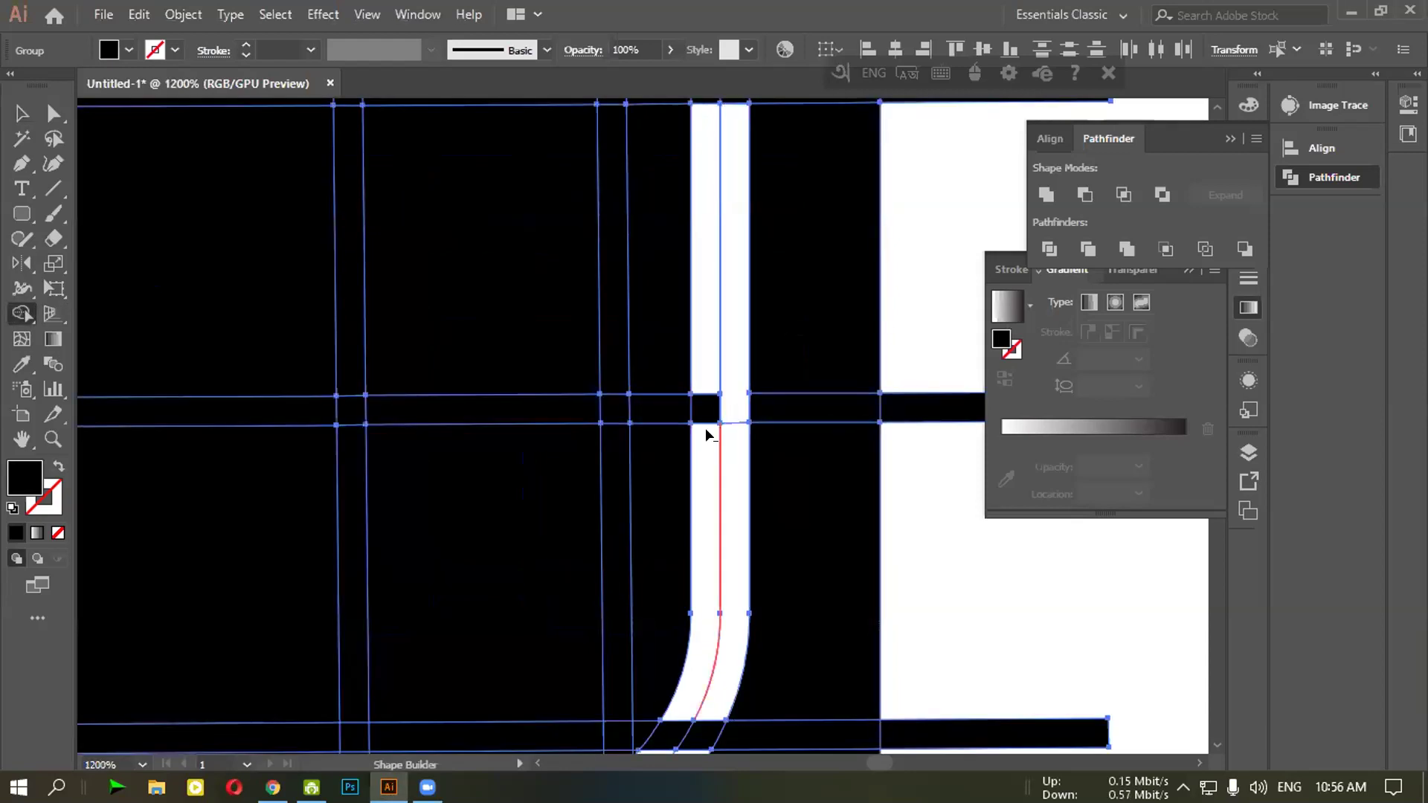
pyautogui.moveTo(709, 396)
pyautogui.mouseDown()
pyautogui.moveTo(724, 456)
pyautogui.moveTo(728, 421)
pyautogui.mouseUp()
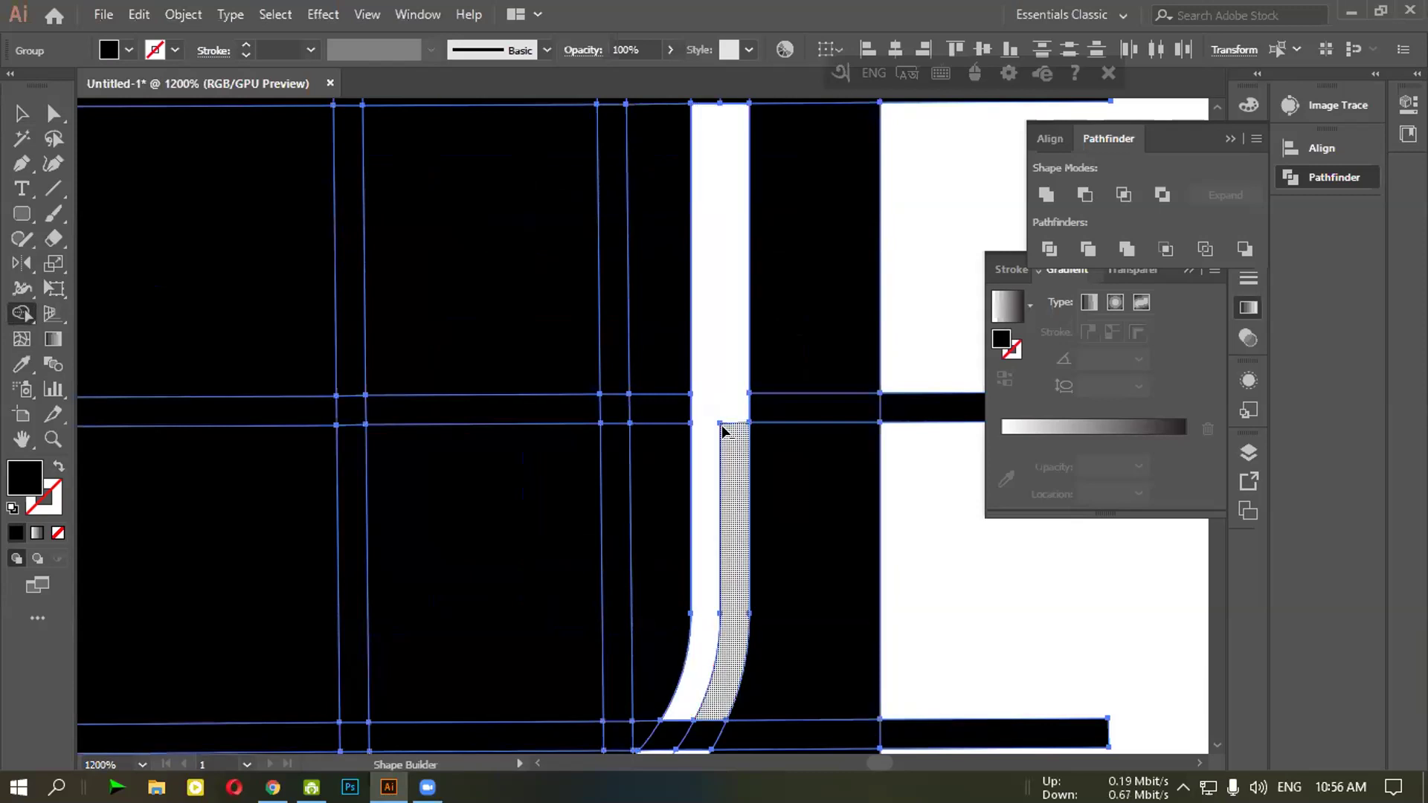
pyautogui.scroll(-2, 722, 435)
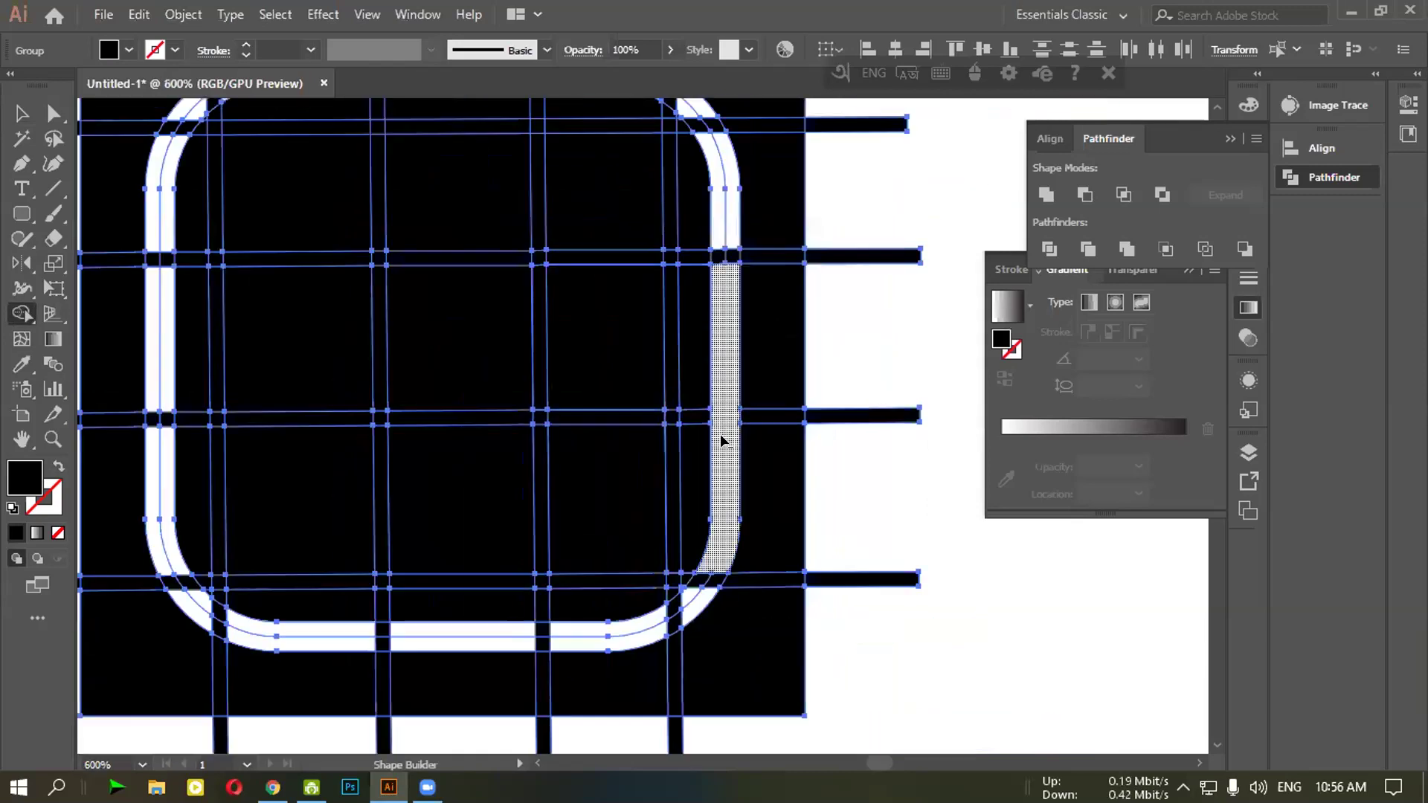
pyautogui.click(727, 275)
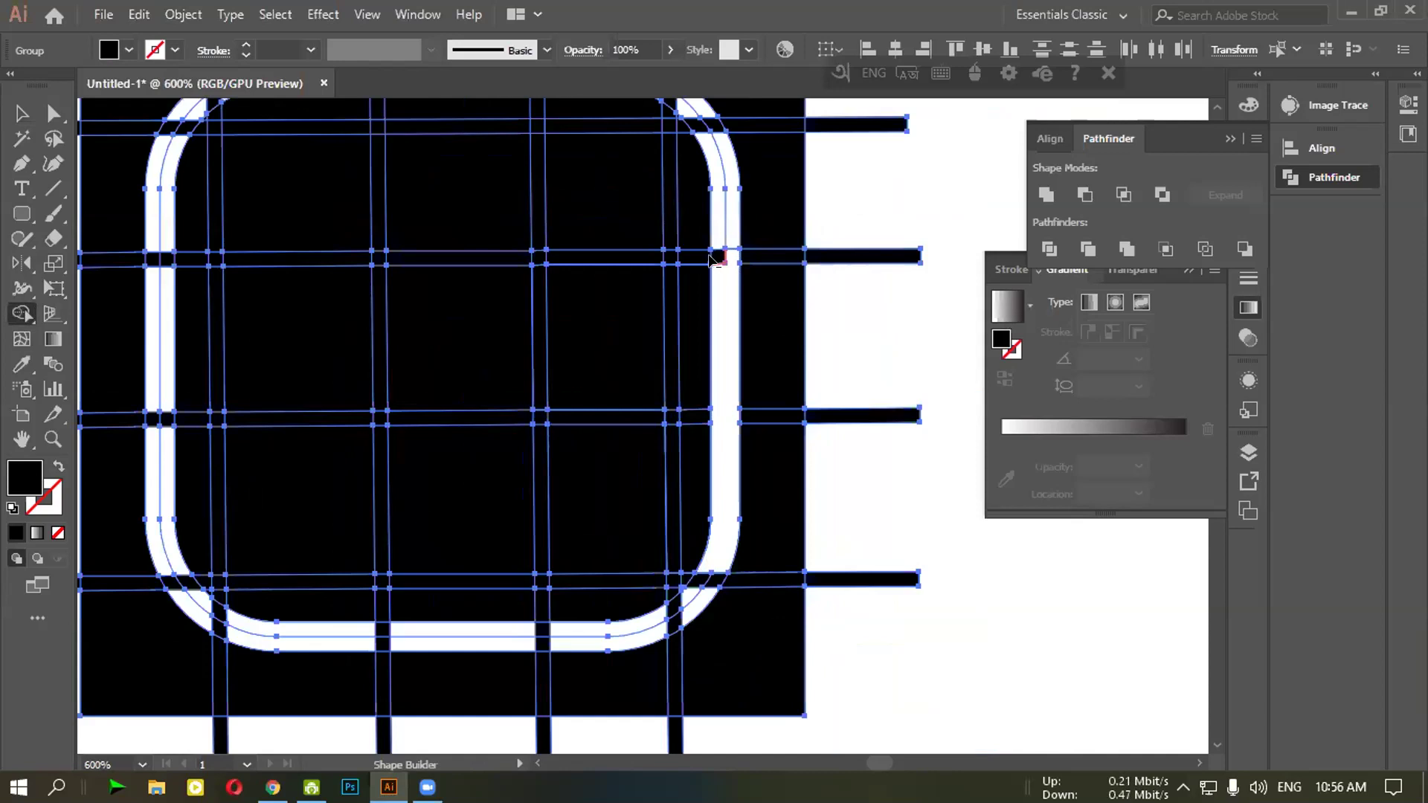
pyautogui.moveTo(716, 257); pyautogui.dragTo(718, 312)
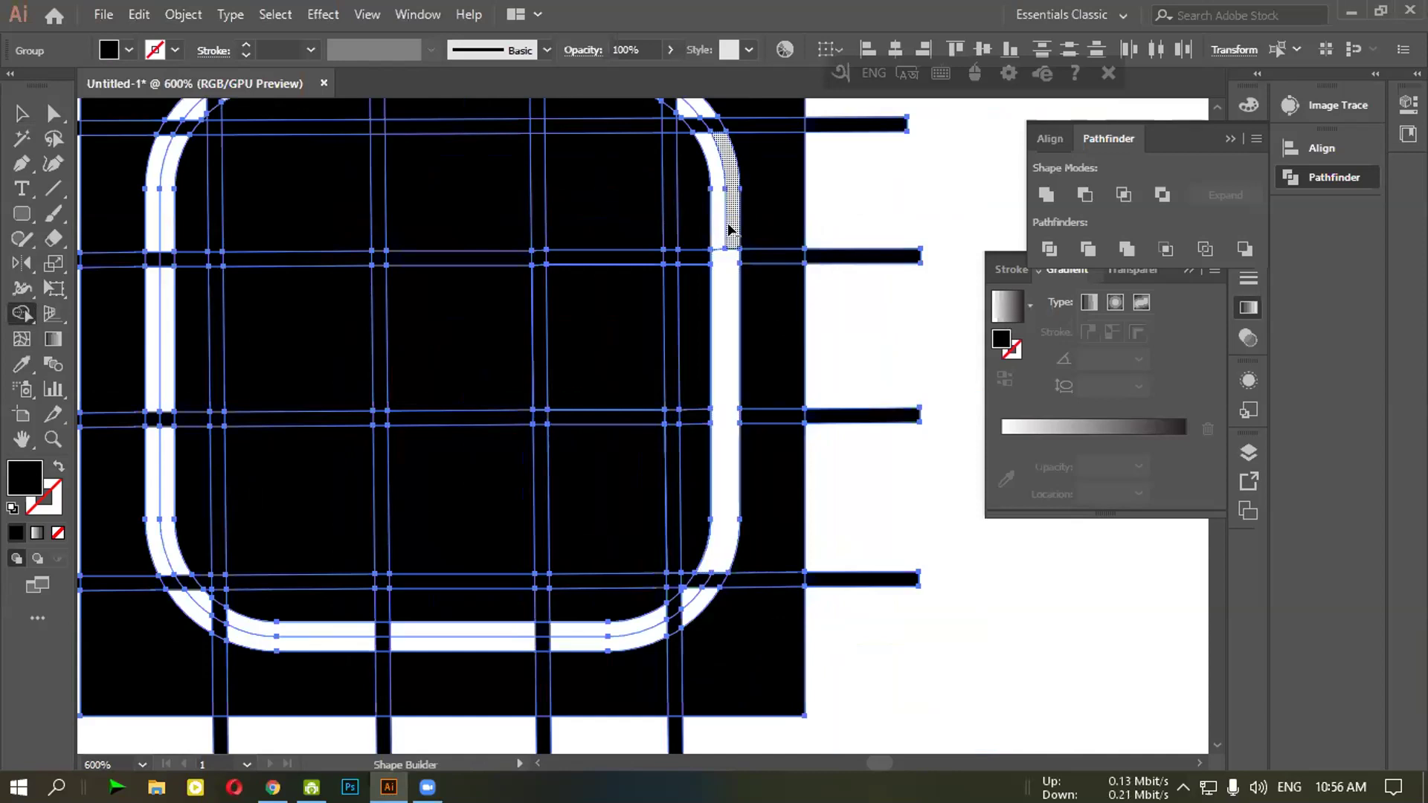
# Merge the line crossings at the white ring's lower right corner and along its bottom side into the ring
pyautogui.moveTo(713, 379); pyautogui.dragTo(713, 554)
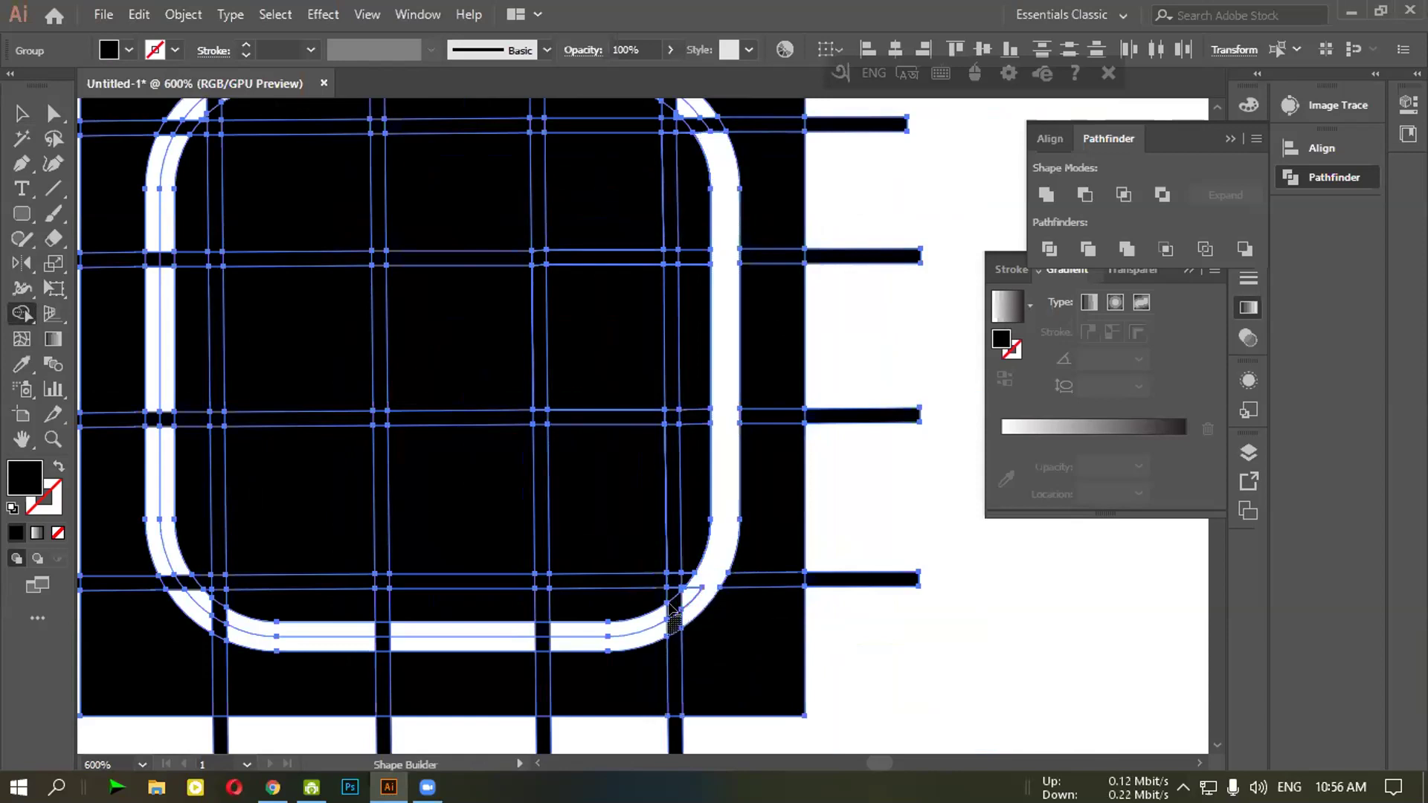
pyautogui.moveTo(673, 624)
pyautogui.mouseDown()
pyautogui.moveTo(688, 614)
pyautogui.moveTo(598, 637)
pyautogui.moveTo(644, 629)
pyautogui.moveTo(679, 592)
pyautogui.moveTo(590, 647)
pyautogui.moveTo(520, 640)
pyautogui.mouseUp()
pyautogui.moveTo(360, 644)
pyautogui.mouseDown()
pyautogui.moveTo(223, 632)
pyautogui.moveTo(201, 604)
pyautogui.moveTo(238, 627)
pyautogui.moveTo(354, 643)
pyautogui.moveTo(558, 632)
pyautogui.moveTo(388, 632)
pyautogui.moveTo(297, 595)
pyautogui.moveTo(547, 595)
pyautogui.moveTo(502, 550)
pyautogui.mouseUp()
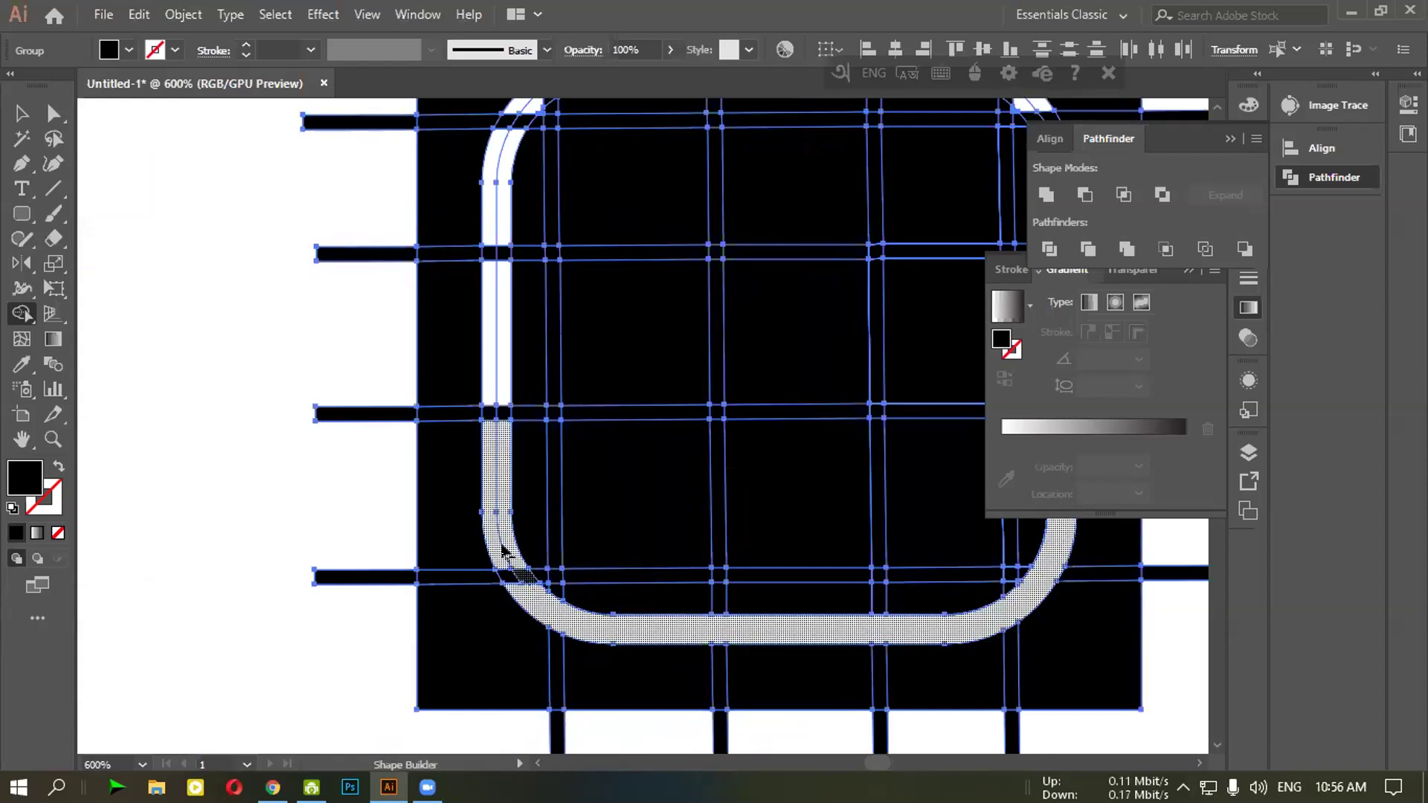
# Merge the line crossings along the white ring's left side, including its lower and upper left corners, into the ring
pyautogui.moveTo(505, 422); pyautogui.dragTo(504, 357)
pyautogui.moveTo(504, 279); pyautogui.dragTo(504, 195)
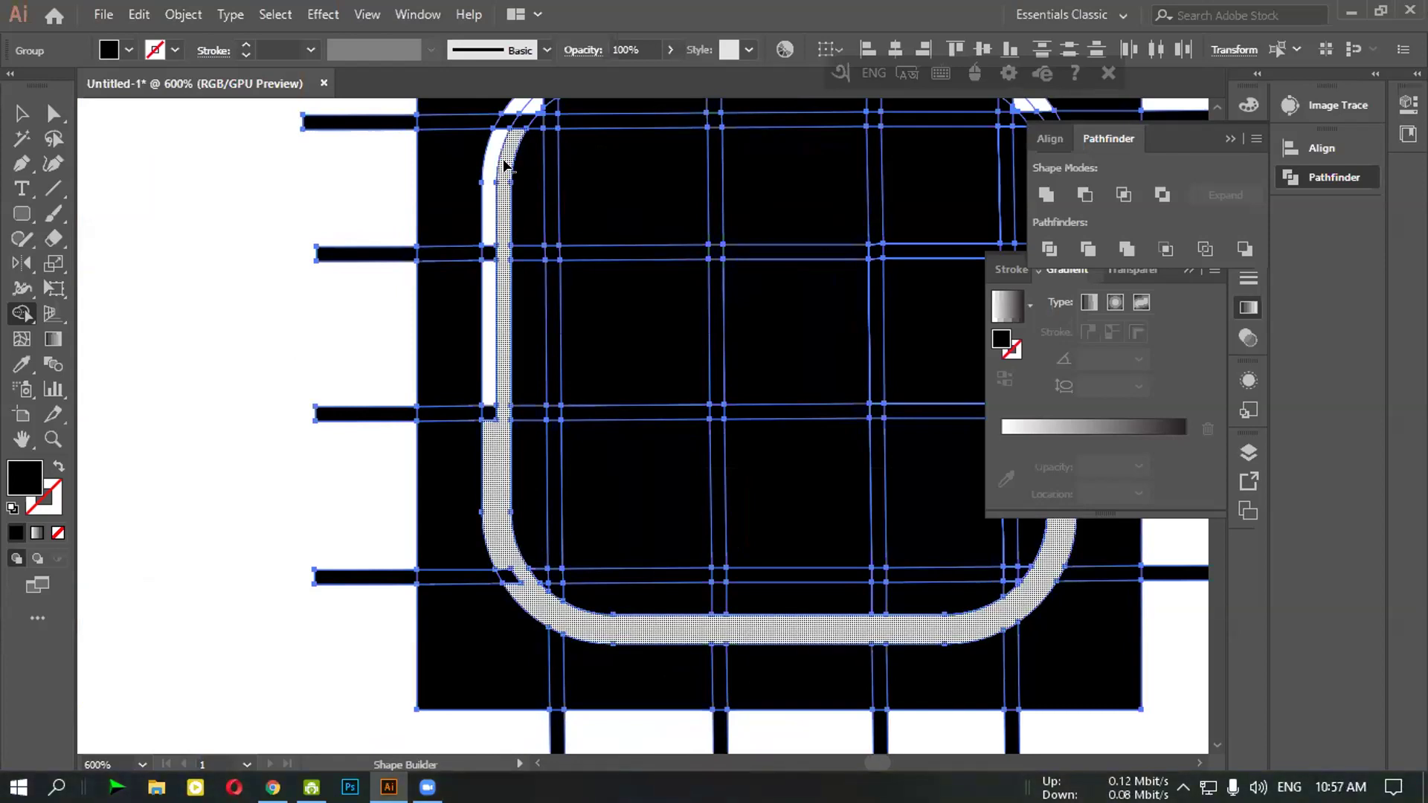
pyautogui.scroll(5, 520, 112)
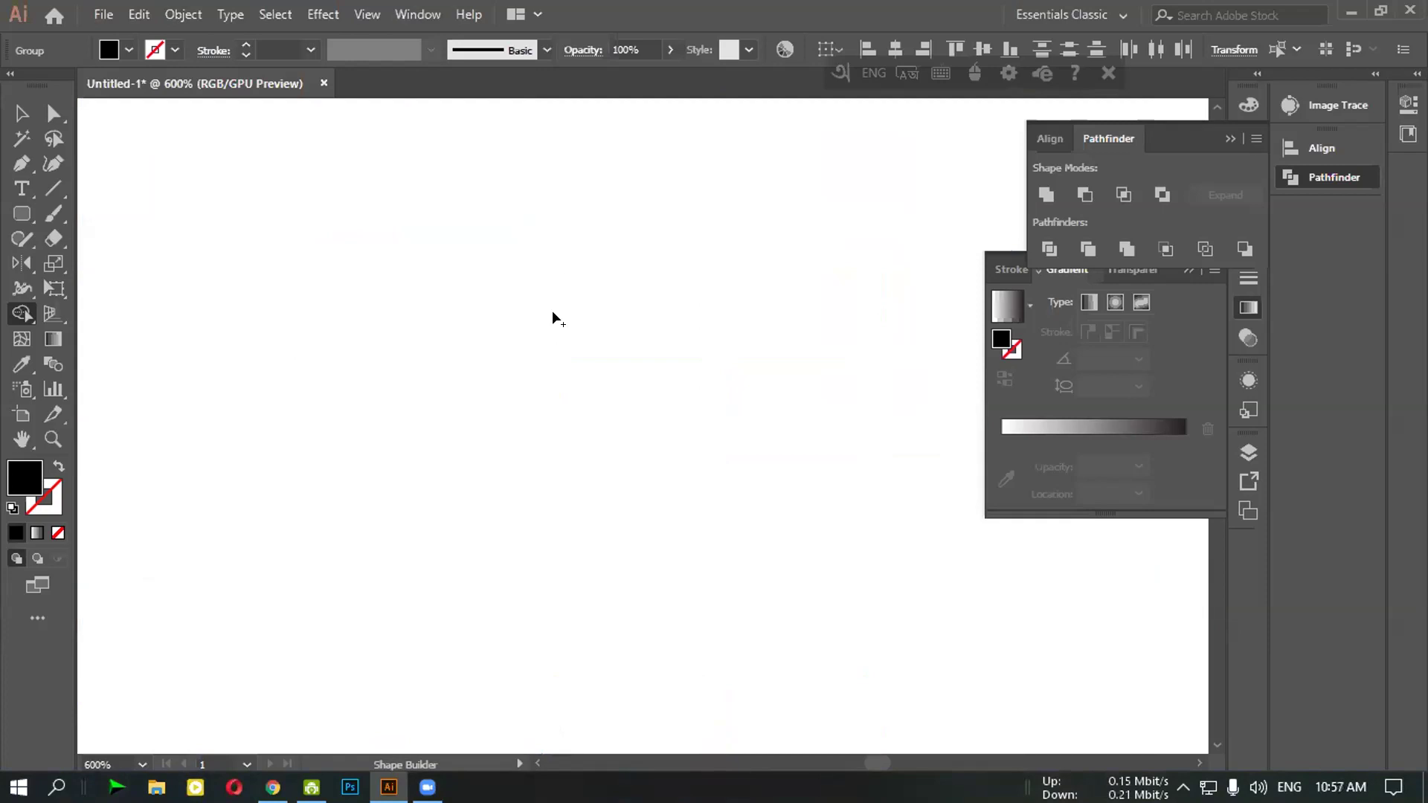
pyautogui.scroll(-5, 555, 318)
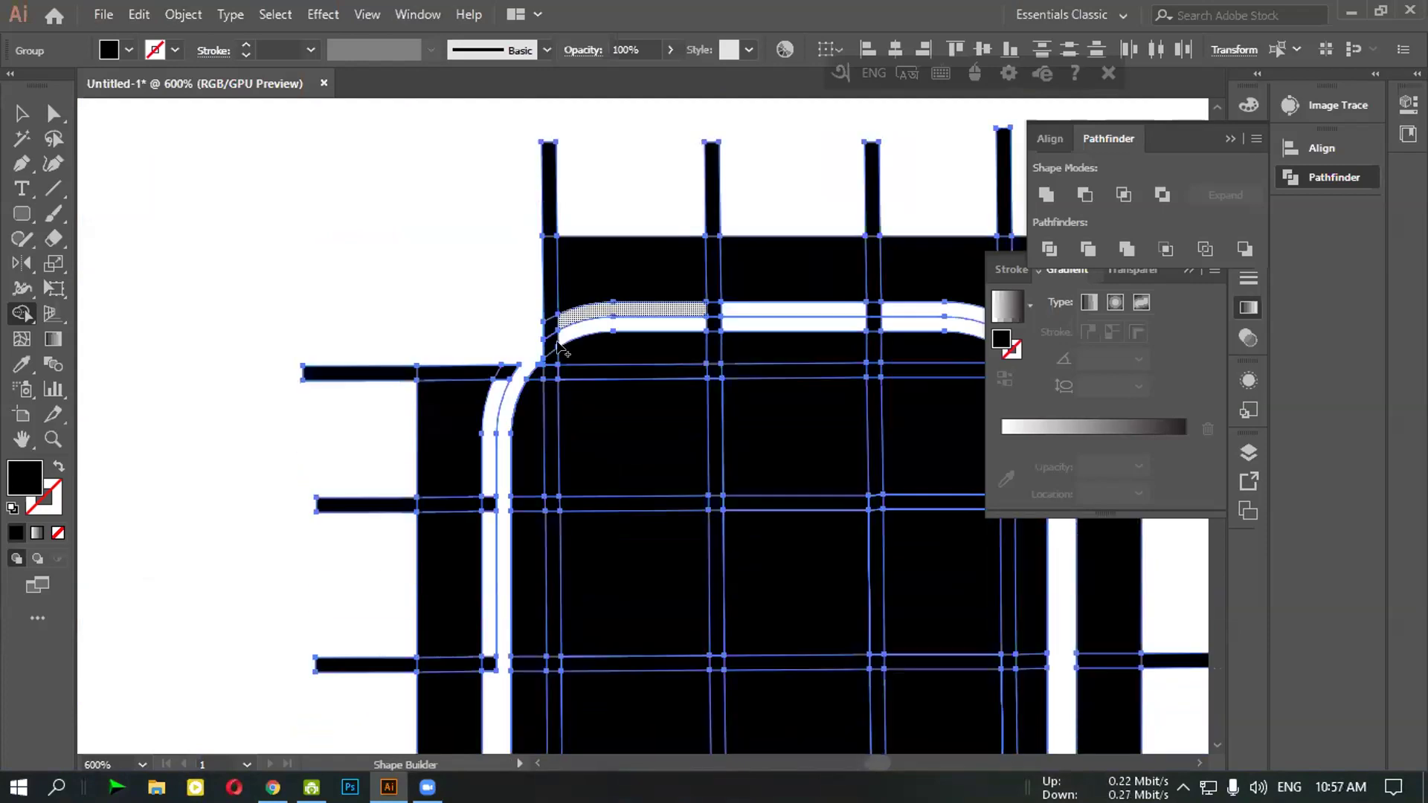
pyautogui.scroll(-3, 520, 406)
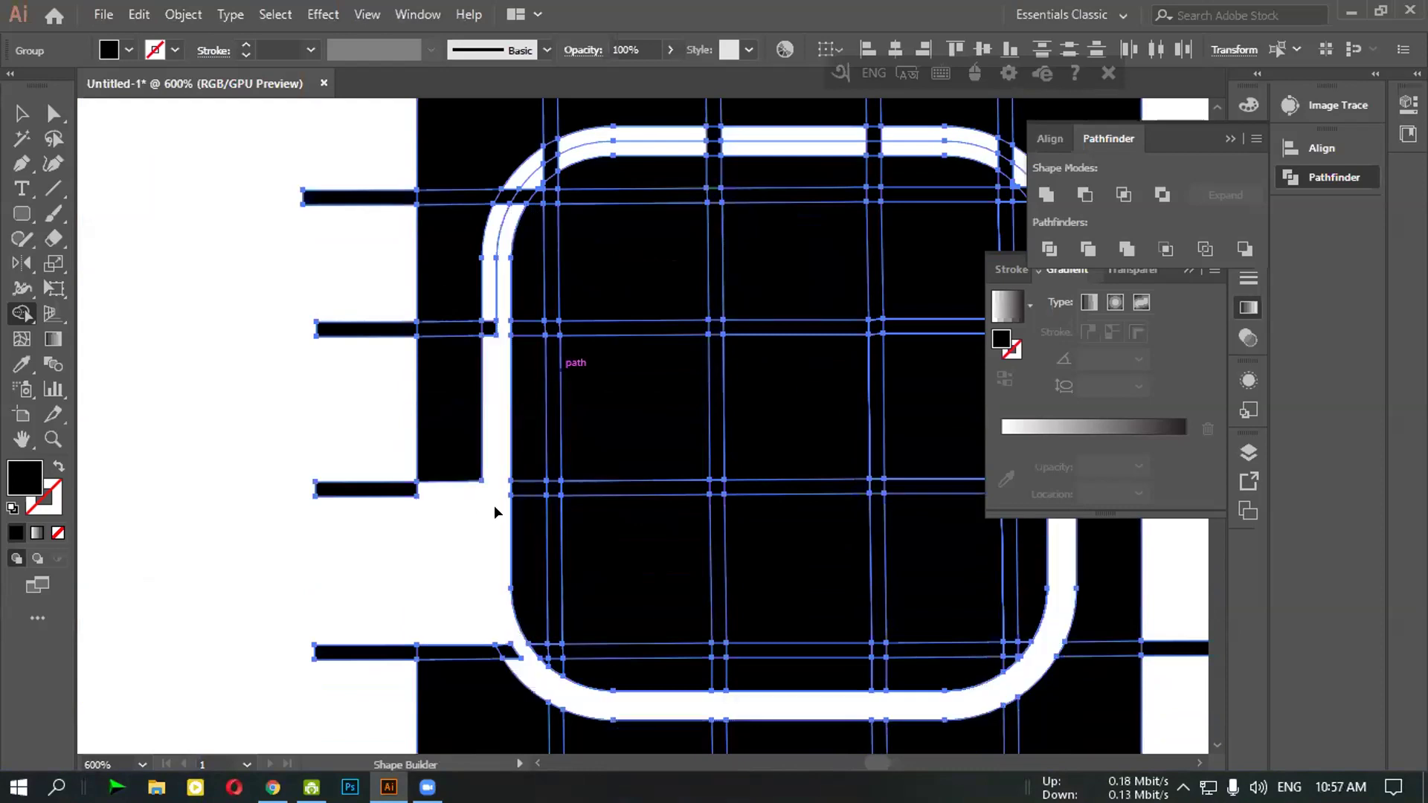
pyautogui.moveTo(489, 487)
pyautogui.mouseDown()
pyautogui.moveTo(502, 406)
pyautogui.moveTo(489, 291)
pyautogui.moveTo(505, 192)
pyautogui.moveTo(524, 173)
pyautogui.moveTo(510, 223)
pyautogui.mouseUp()
pyautogui.press('space')
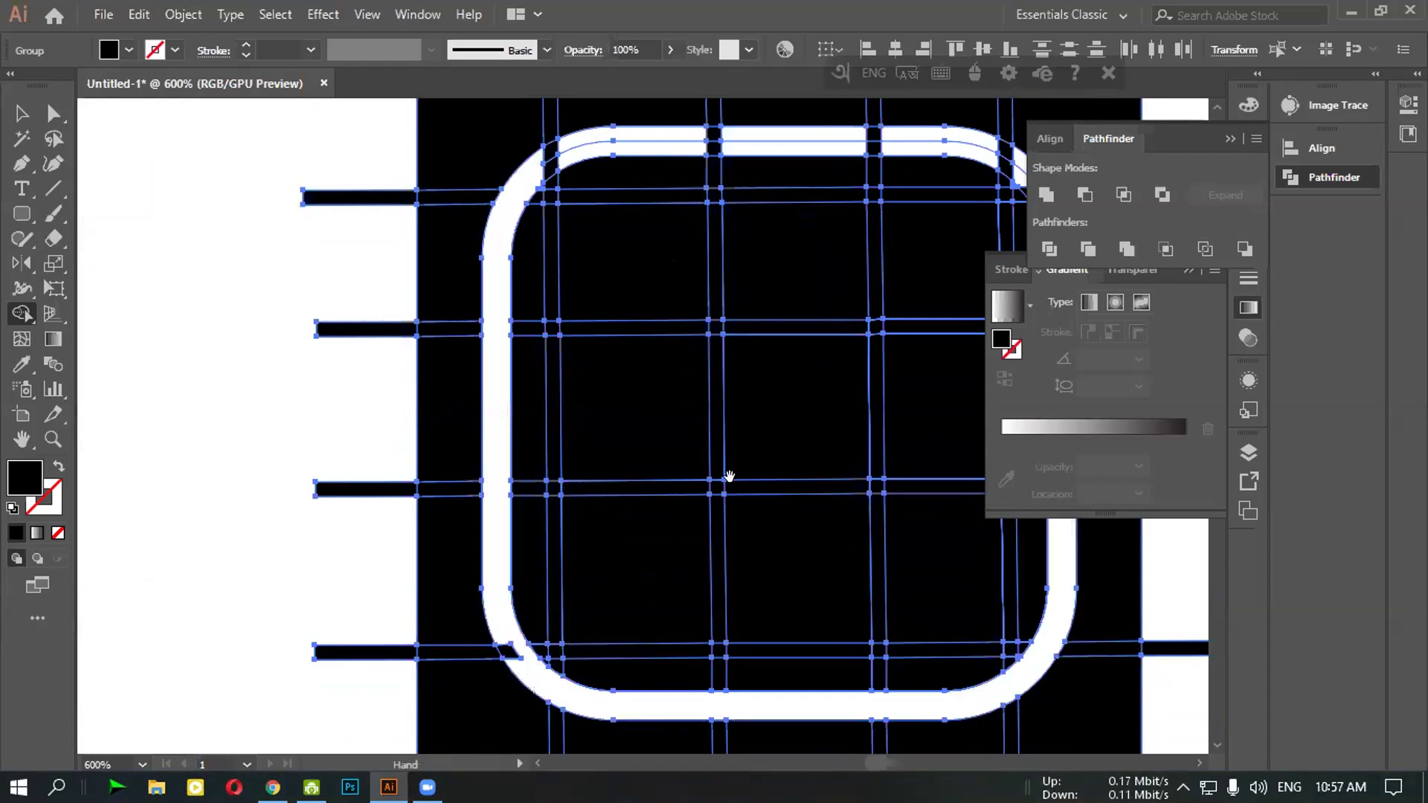
pyautogui.moveTo(594, 515); pyautogui.dragTo(397, 560)
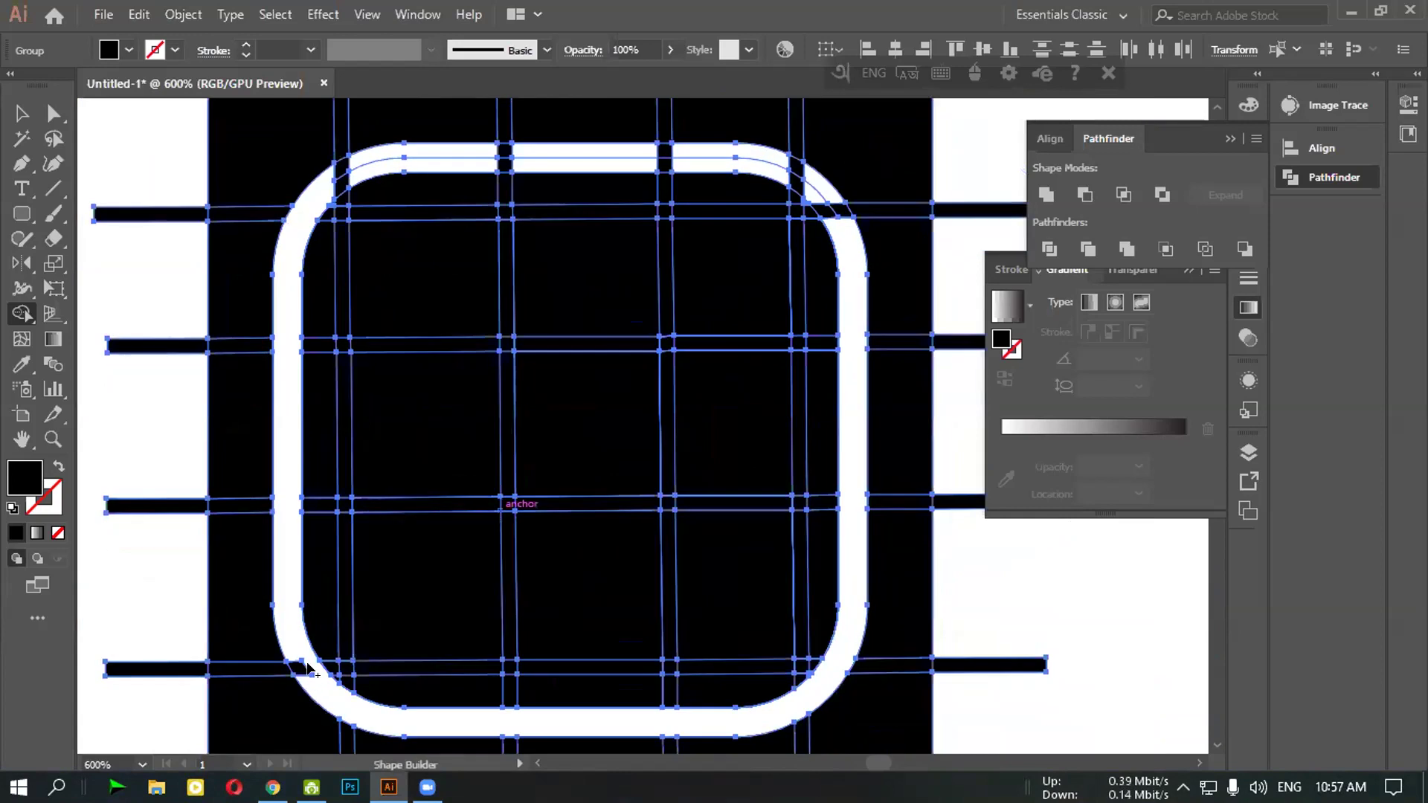
pyautogui.press('super')
pyautogui.press('super')
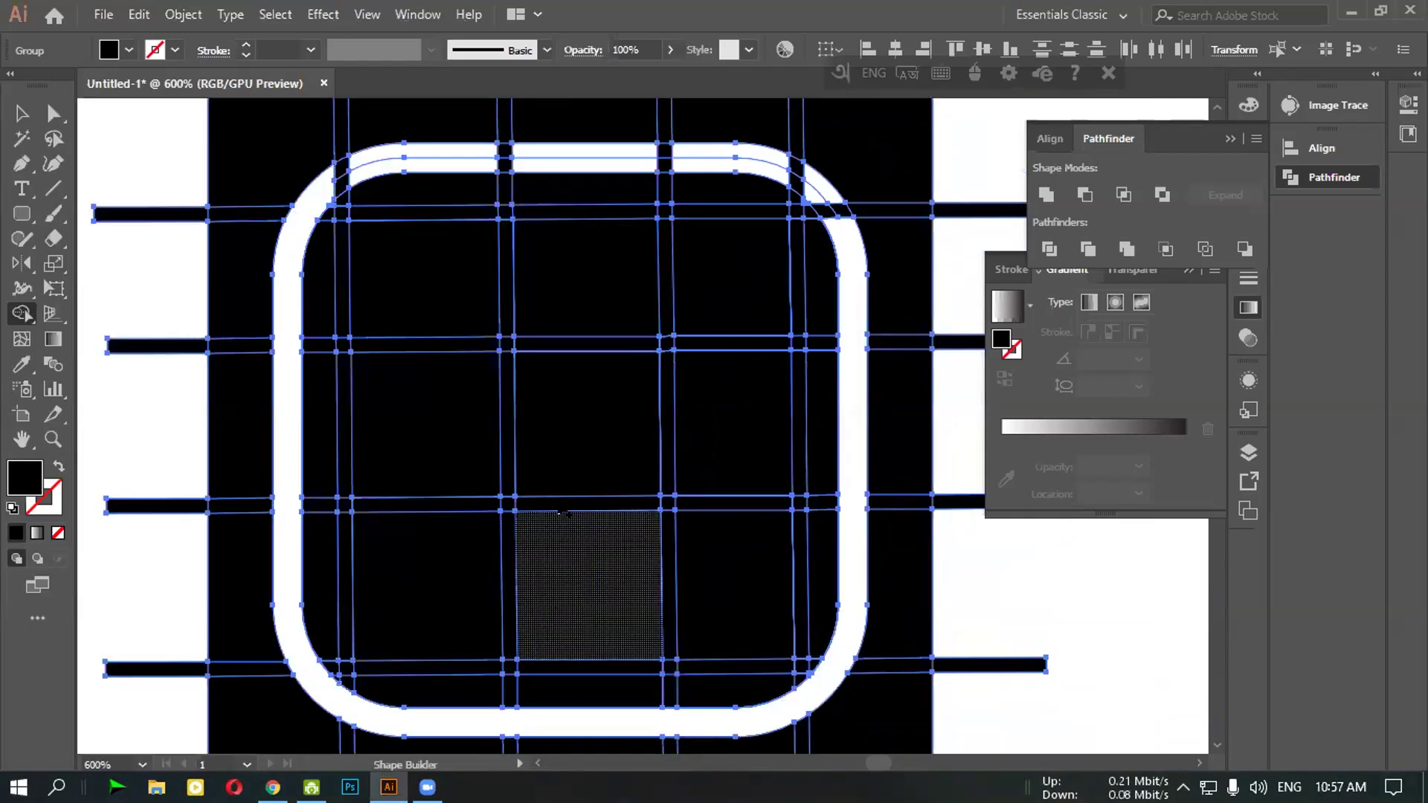
# Merge the remaining crossings along the white ring's top side and upper corners into the ring, and deselect the chip
pyautogui.scroll(3, 580, 485)
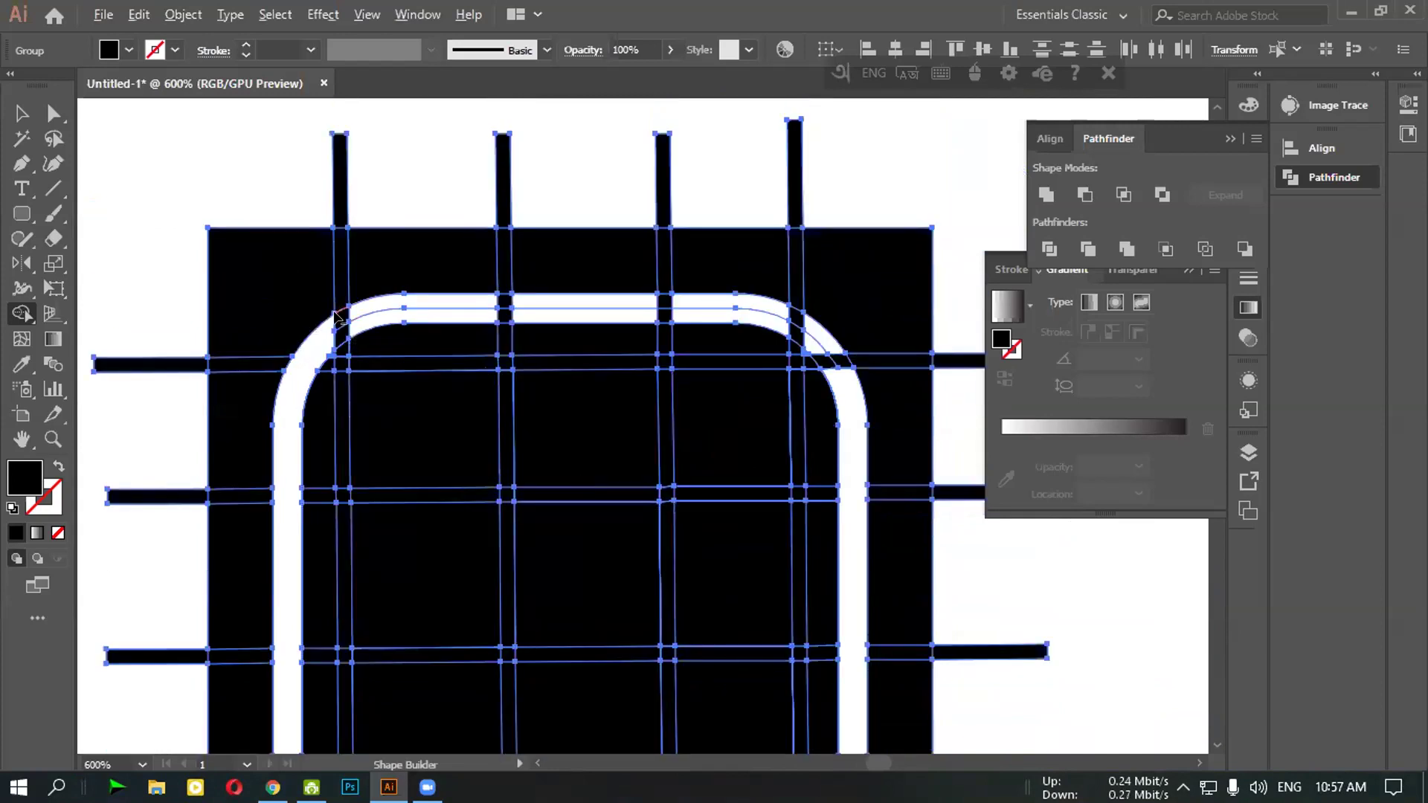
pyautogui.moveTo(426, 299)
pyautogui.mouseDown()
pyautogui.moveTo(781, 302)
pyautogui.moveTo(809, 316)
pyautogui.moveTo(796, 320)
pyautogui.mouseUp()
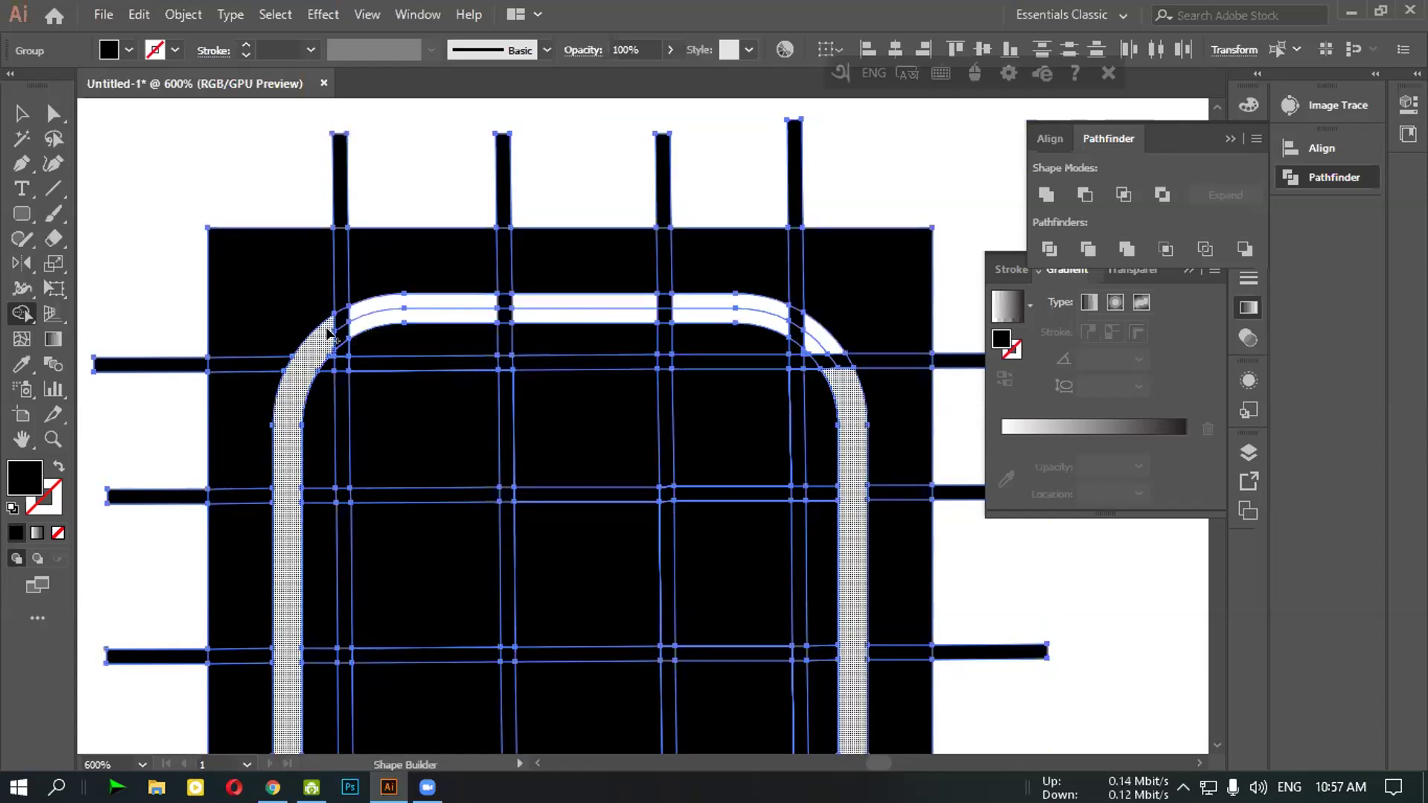
pyautogui.moveTo(331, 328)
pyautogui.mouseDown()
pyautogui.moveTo(376, 305)
pyautogui.moveTo(513, 300)
pyautogui.mouseUp()
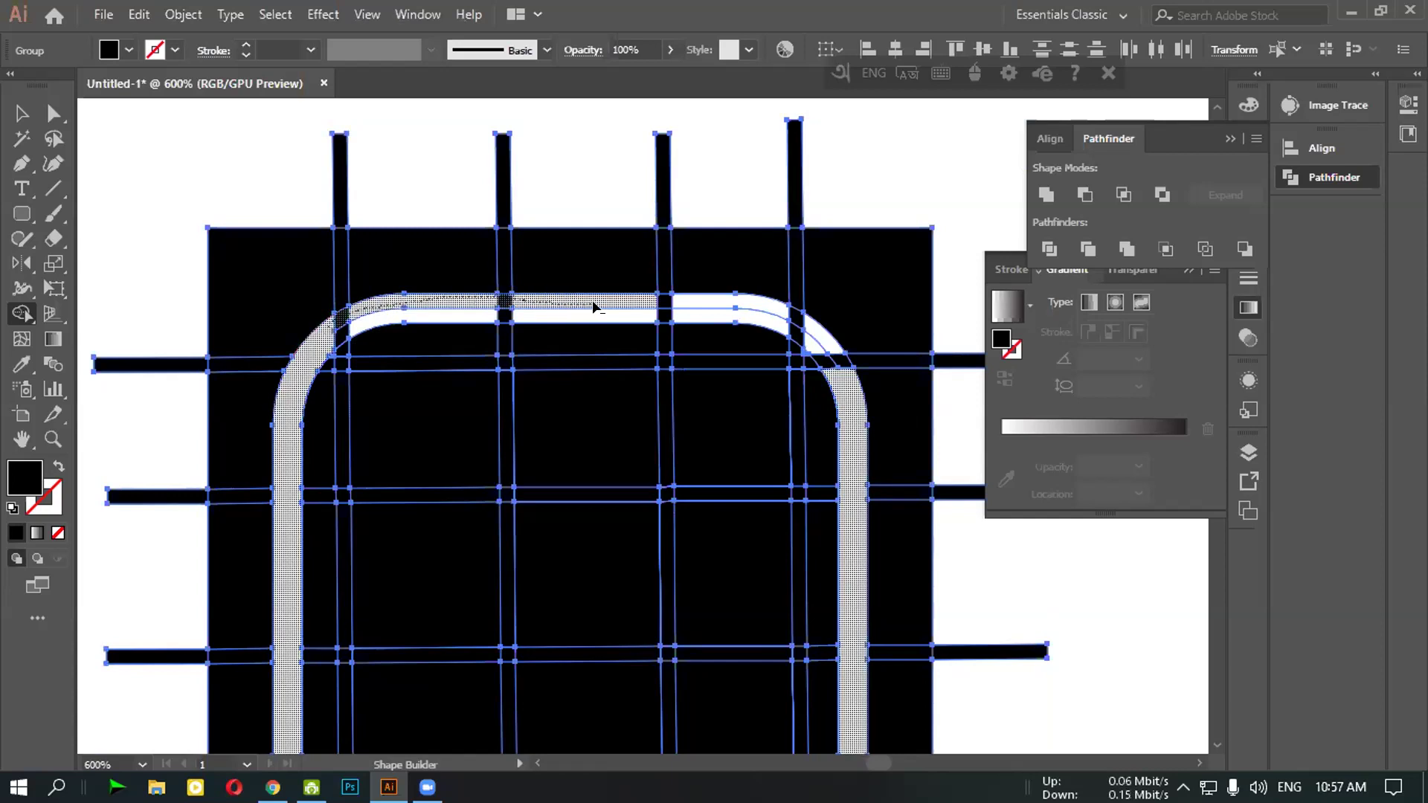
pyautogui.moveTo(646, 300)
pyautogui.mouseDown()
pyautogui.moveTo(795, 316)
pyautogui.moveTo(848, 376)
pyautogui.moveTo(814, 365)
pyautogui.moveTo(799, 336)
pyautogui.moveTo(720, 320)
pyautogui.mouseUp()
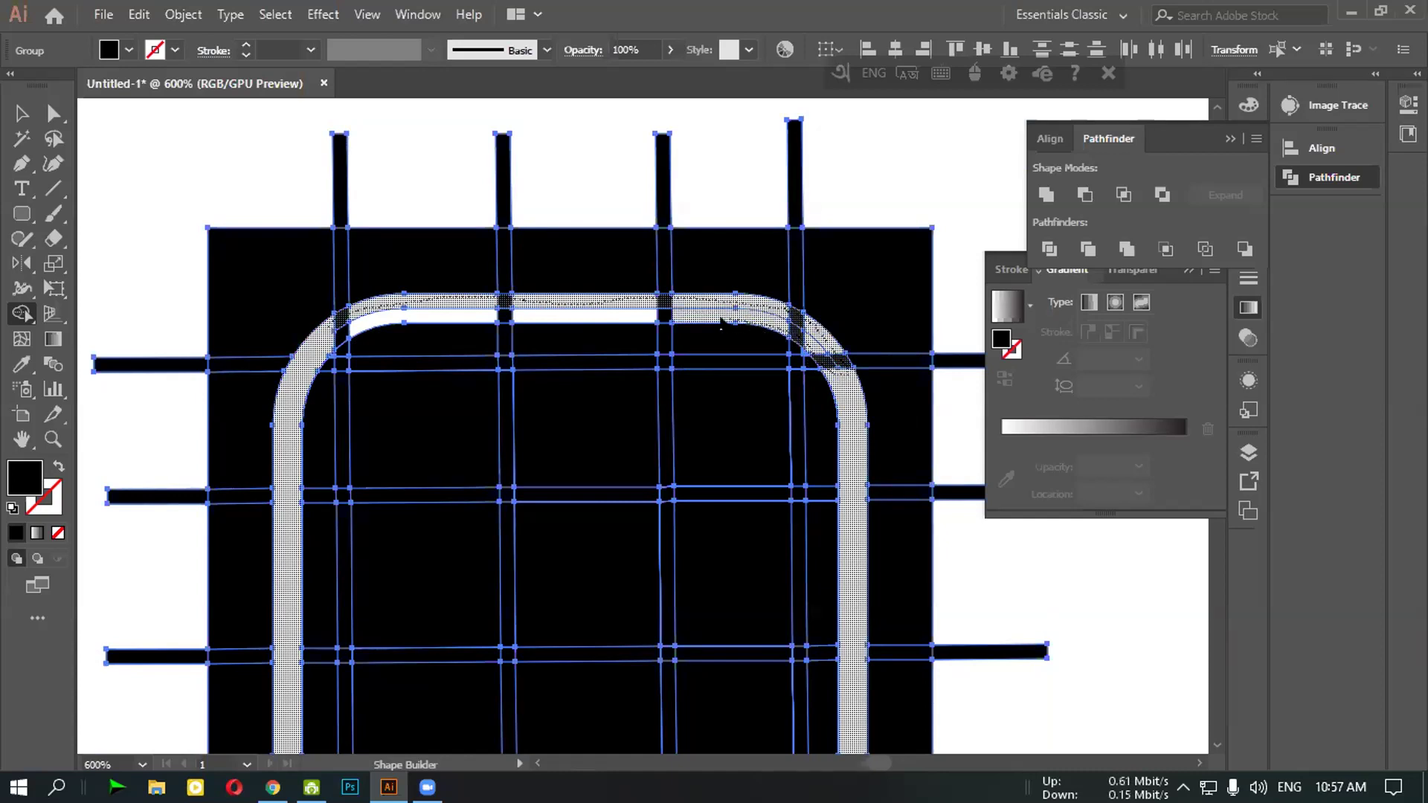
pyautogui.moveTo(571, 316); pyautogui.dragTo(461, 318)
pyautogui.moveTo(360, 325); pyautogui.dragTo(329, 348)
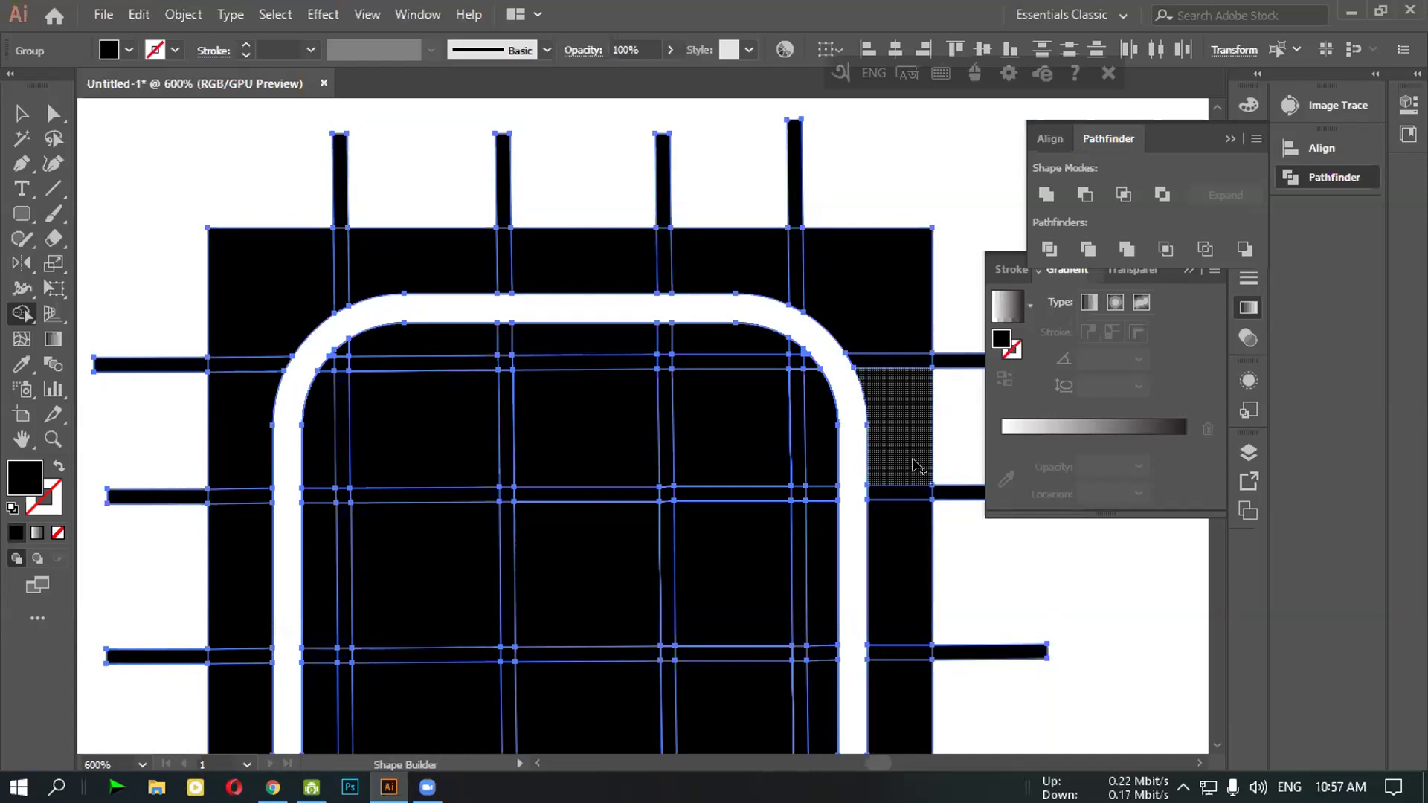
pyautogui.scroll(-5, 919, 467)
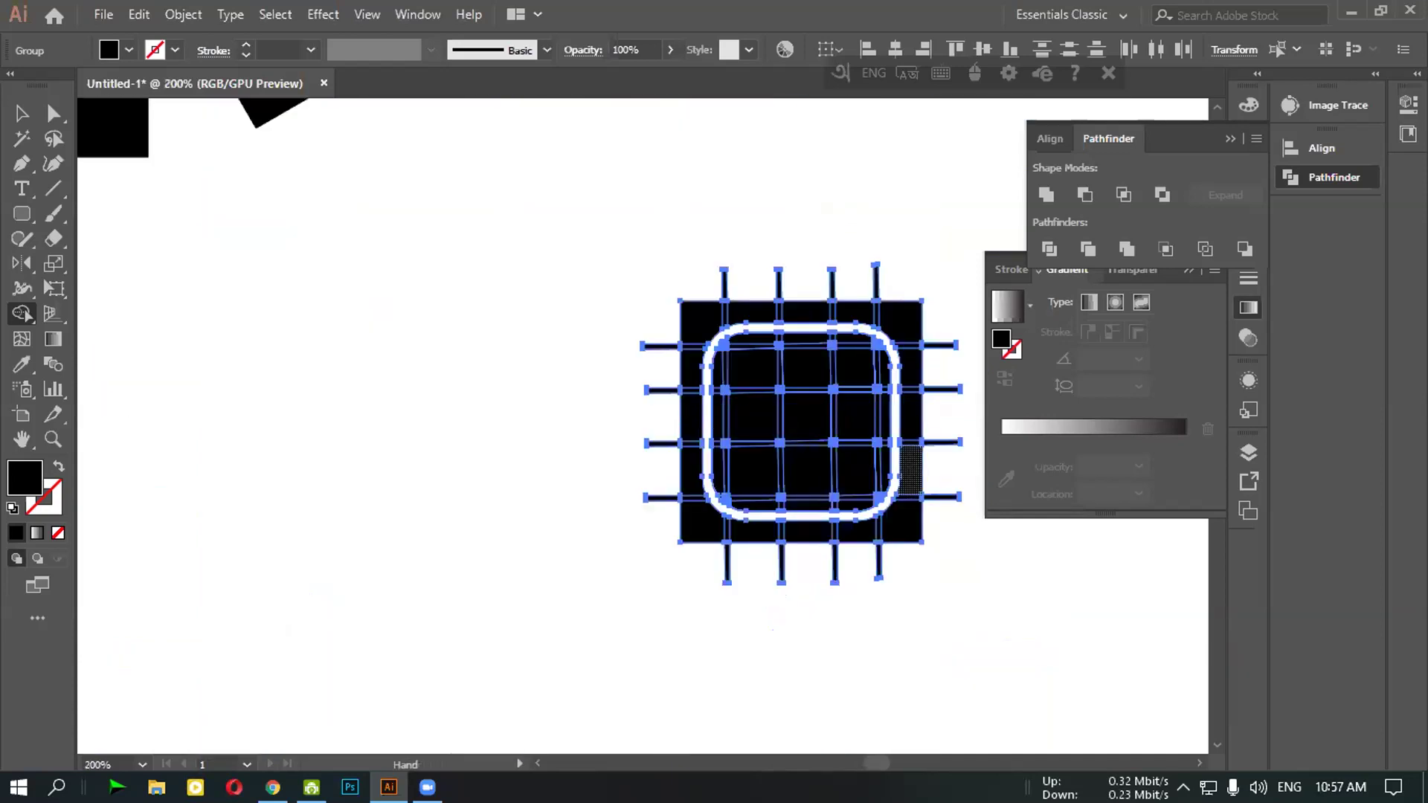
pyautogui.moveTo(1064, 449); pyautogui.dragTo(804, 407)
pyautogui.press('v')
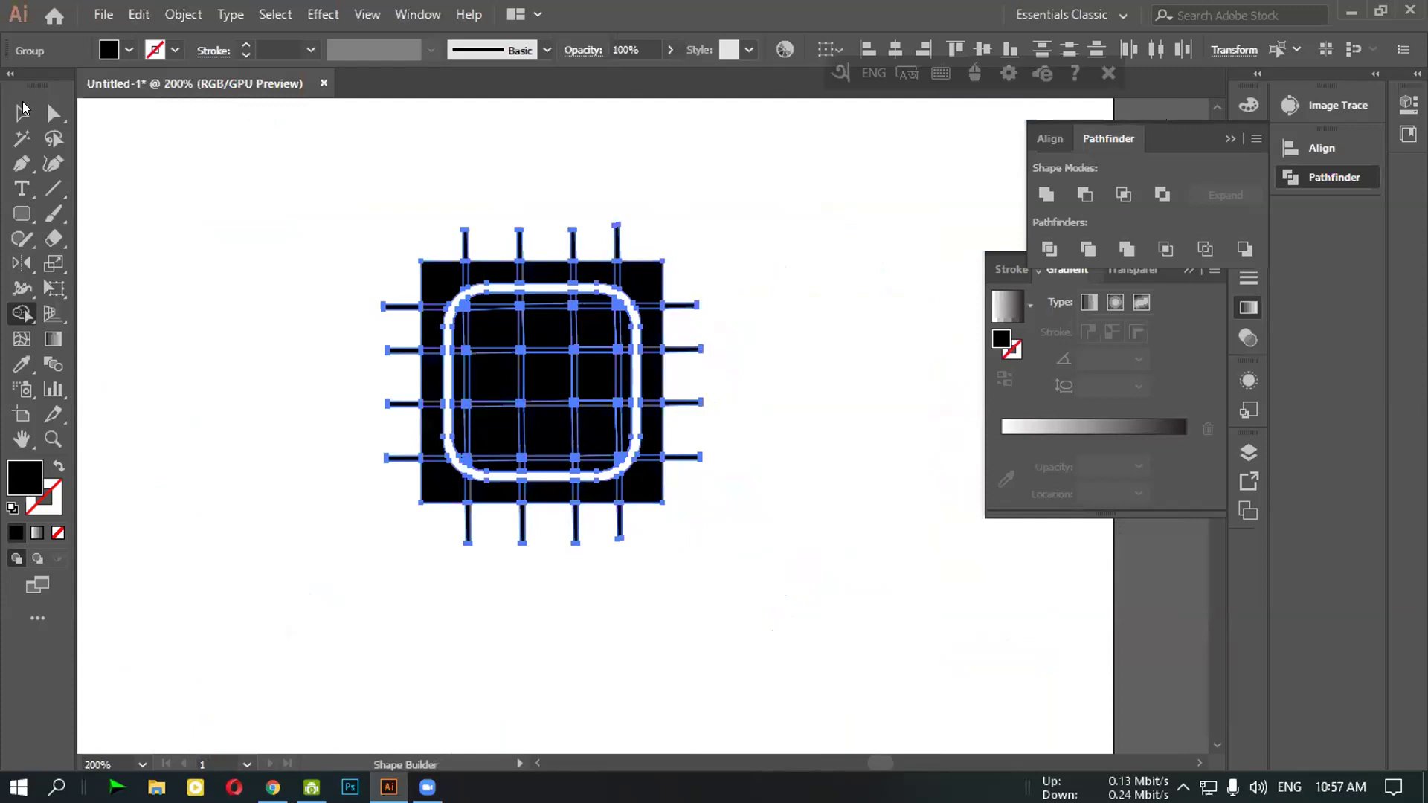
pyautogui.click(357, 427)
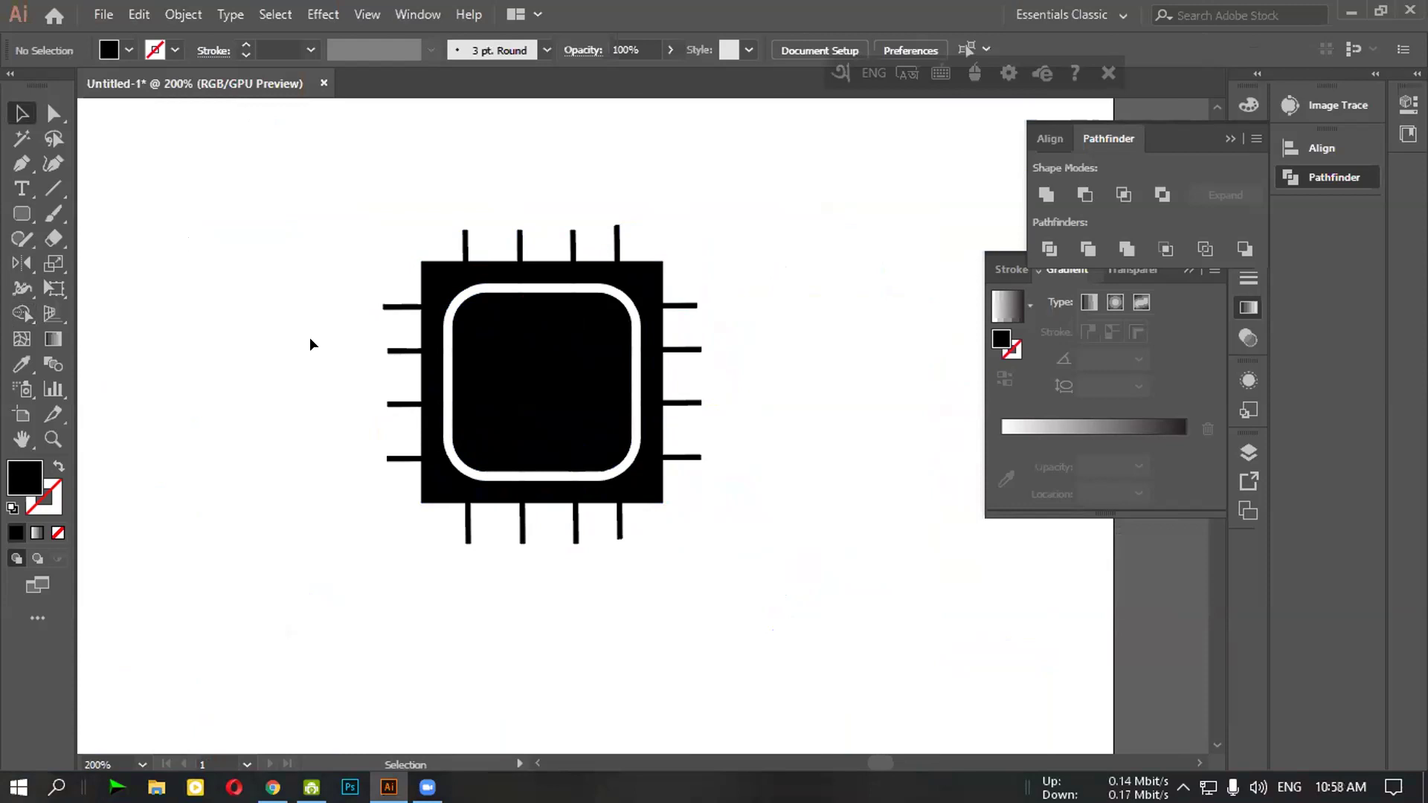
# Merge all grid pieces inside the white ring into one solid black rounded square with Shape Builder, and deselect the chip
pyautogui.hotkey('ctrl', '=')
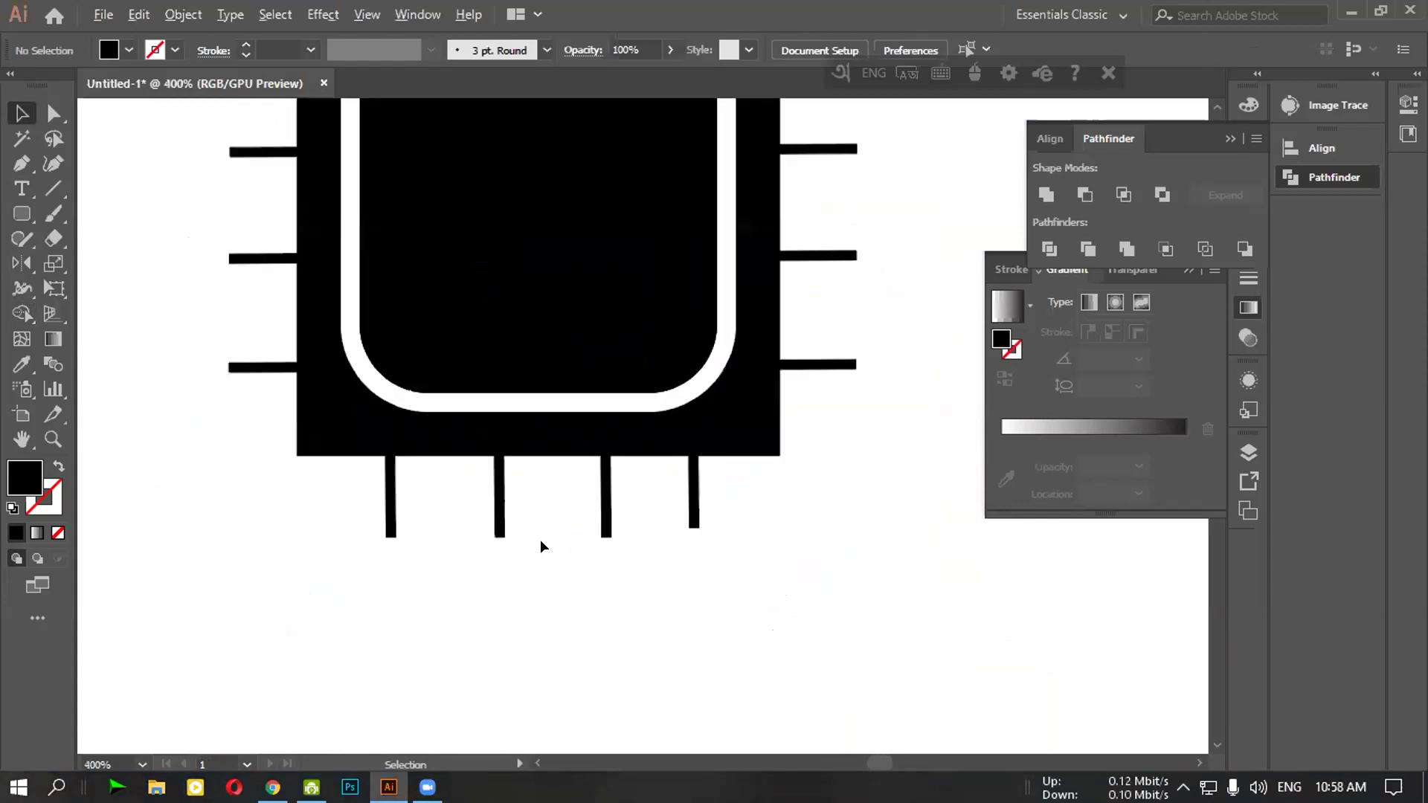
pyautogui.scroll(3, 560, 661)
pyautogui.moveTo(560, 661); pyautogui.dragTo(564, 663)
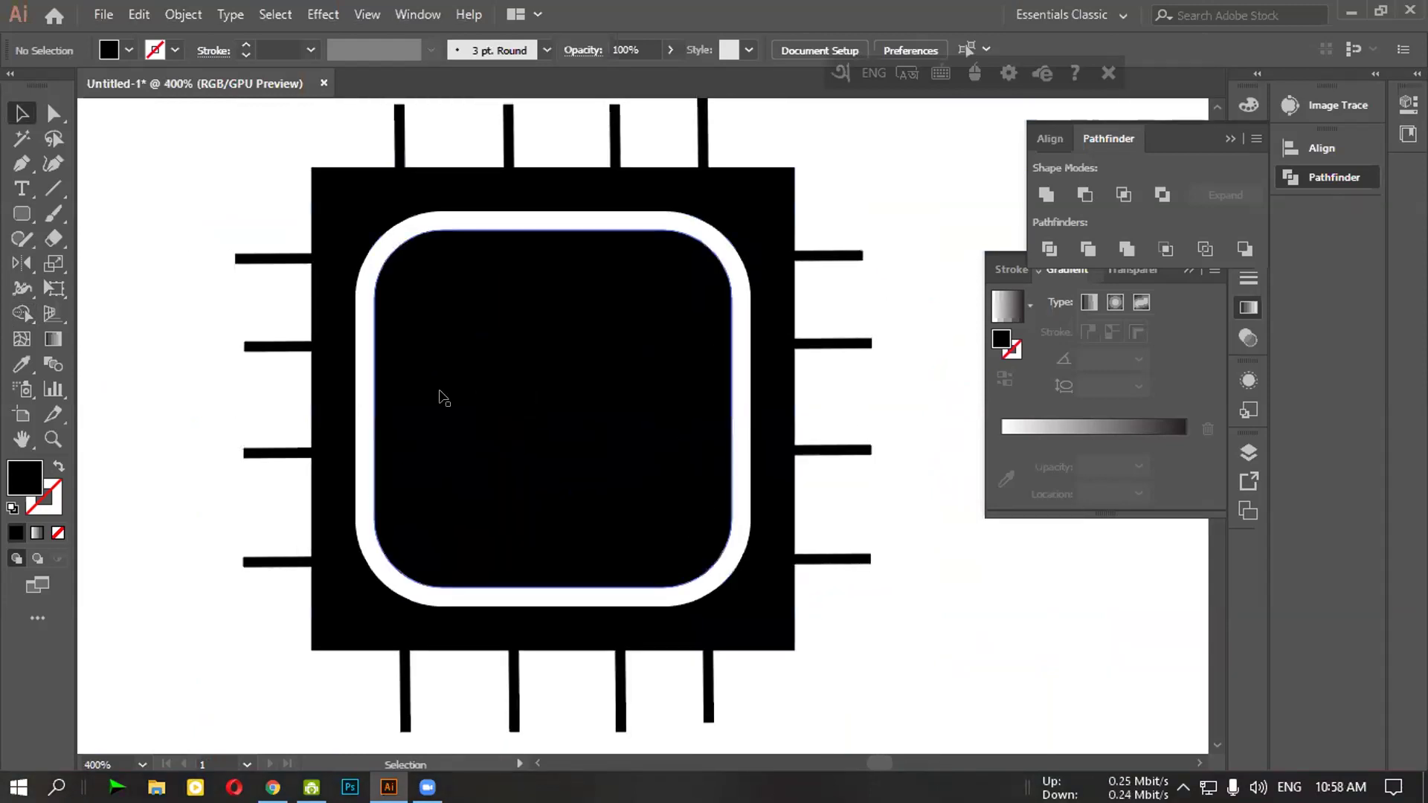
pyautogui.click(743, 593)
pyautogui.scroll(1, 431, 465)
pyautogui.moveTo(22, 311); pyautogui.dragTo(82, 305)
pyautogui.moveTo(447, 446)
pyautogui.mouseDown()
pyautogui.moveTo(479, 319)
pyautogui.moveTo(516, 296)
pyautogui.moveTo(699, 299)
pyautogui.moveTo(716, 350)
pyautogui.moveTo(716, 595)
pyautogui.moveTo(659, 631)
pyautogui.moveTo(714, 604)
pyautogui.moveTo(586, 629)
pyautogui.moveTo(392, 615)
pyautogui.moveTo(399, 551)
pyautogui.moveTo(513, 503)
pyautogui.moveTo(641, 587)
pyautogui.moveTo(580, 611)
pyautogui.moveTo(507, 608)
pyautogui.moveTo(508, 328)
pyautogui.moveTo(693, 307)
pyautogui.moveTo(710, 331)
pyautogui.moveTo(694, 411)
pyautogui.moveTo(706, 476)
pyautogui.moveTo(632, 496)
pyautogui.moveTo(606, 431)
pyautogui.mouseUp()
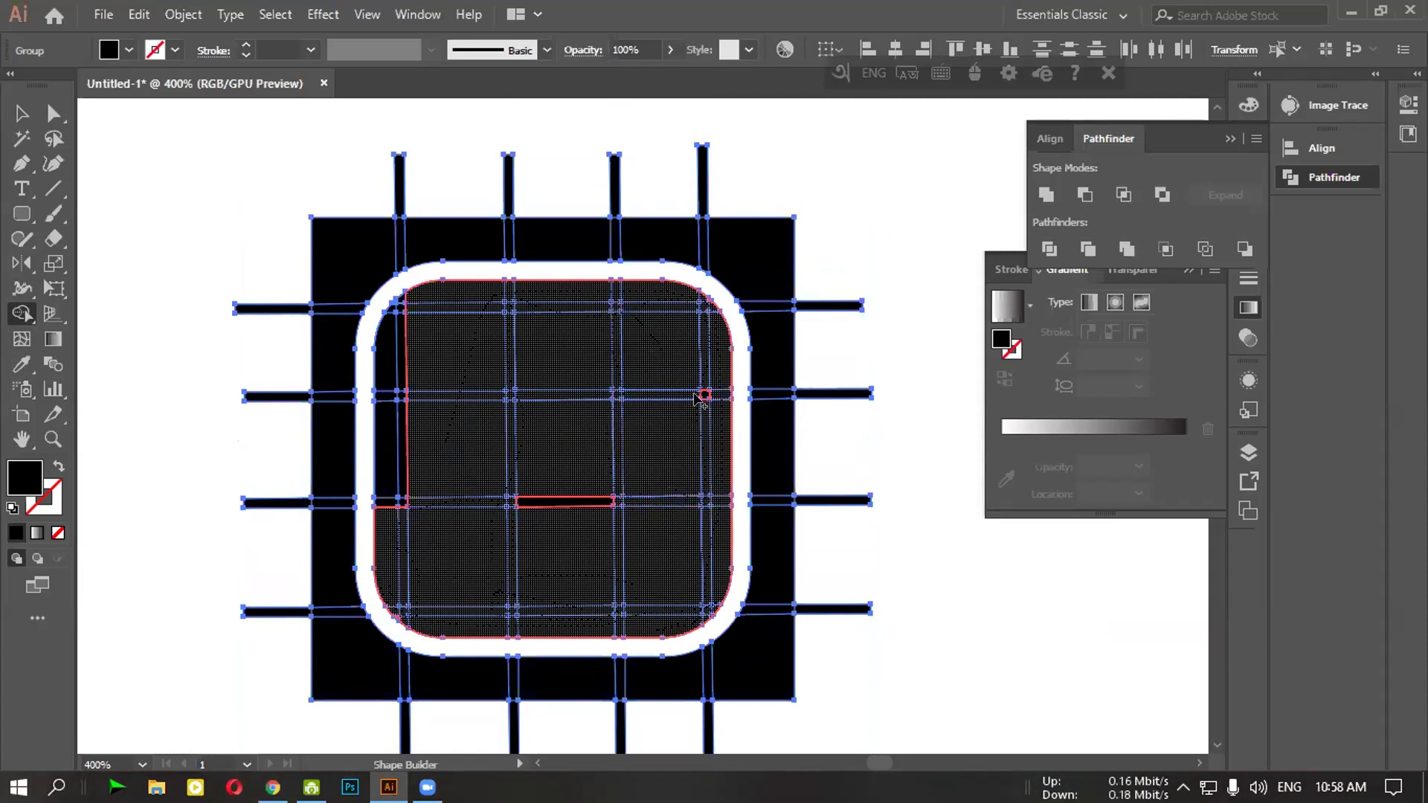
pyautogui.moveTo(405, 511)
pyautogui.mouseDown()
pyautogui.moveTo(404, 288)
pyautogui.moveTo(375, 342)
pyautogui.mouseUp()
pyautogui.moveTo(387, 398)
pyautogui.mouseDown()
pyautogui.moveTo(529, 462)
pyautogui.moveTo(625, 482)
pyautogui.moveTo(736, 585)
pyautogui.mouseUp()
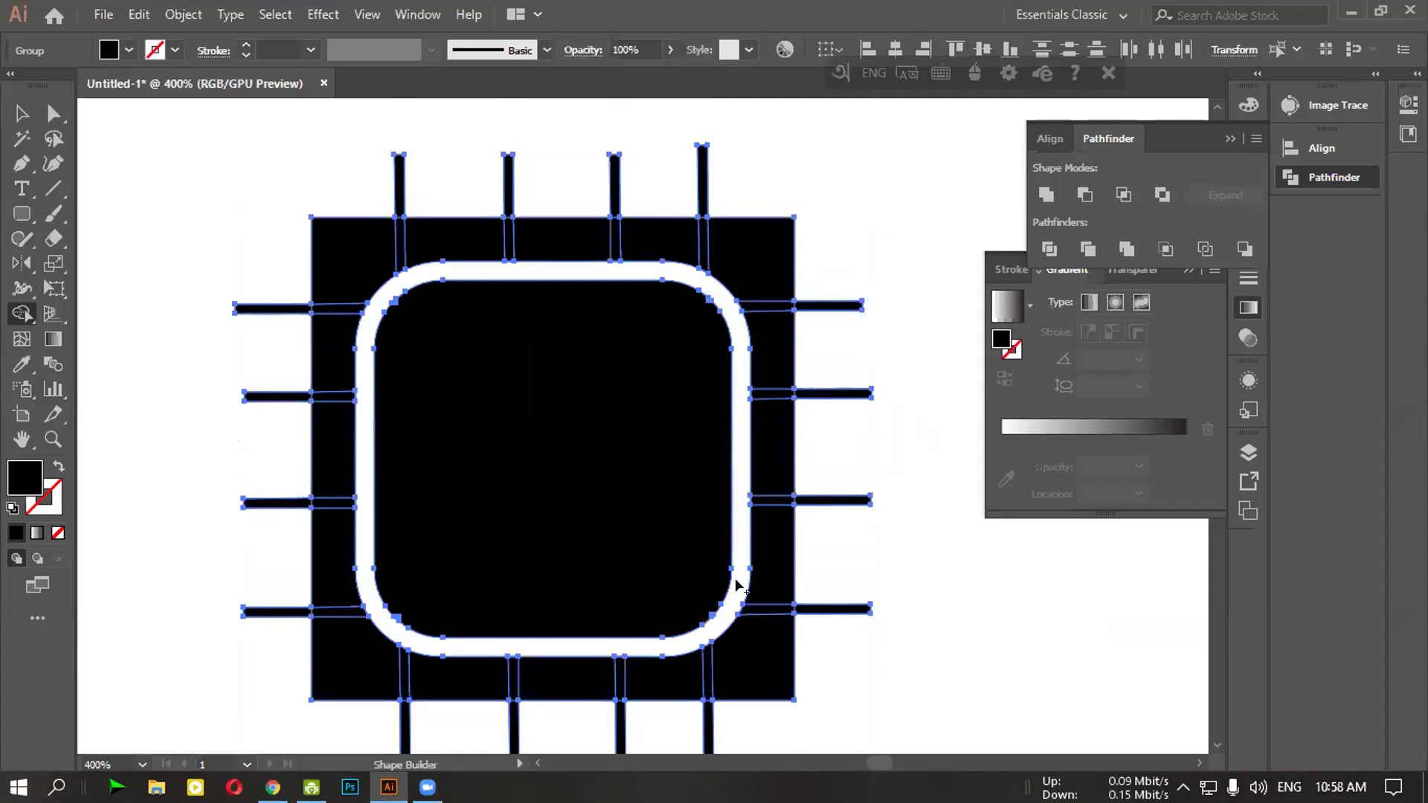
pyautogui.press('v')
pyautogui.click(158, 164)
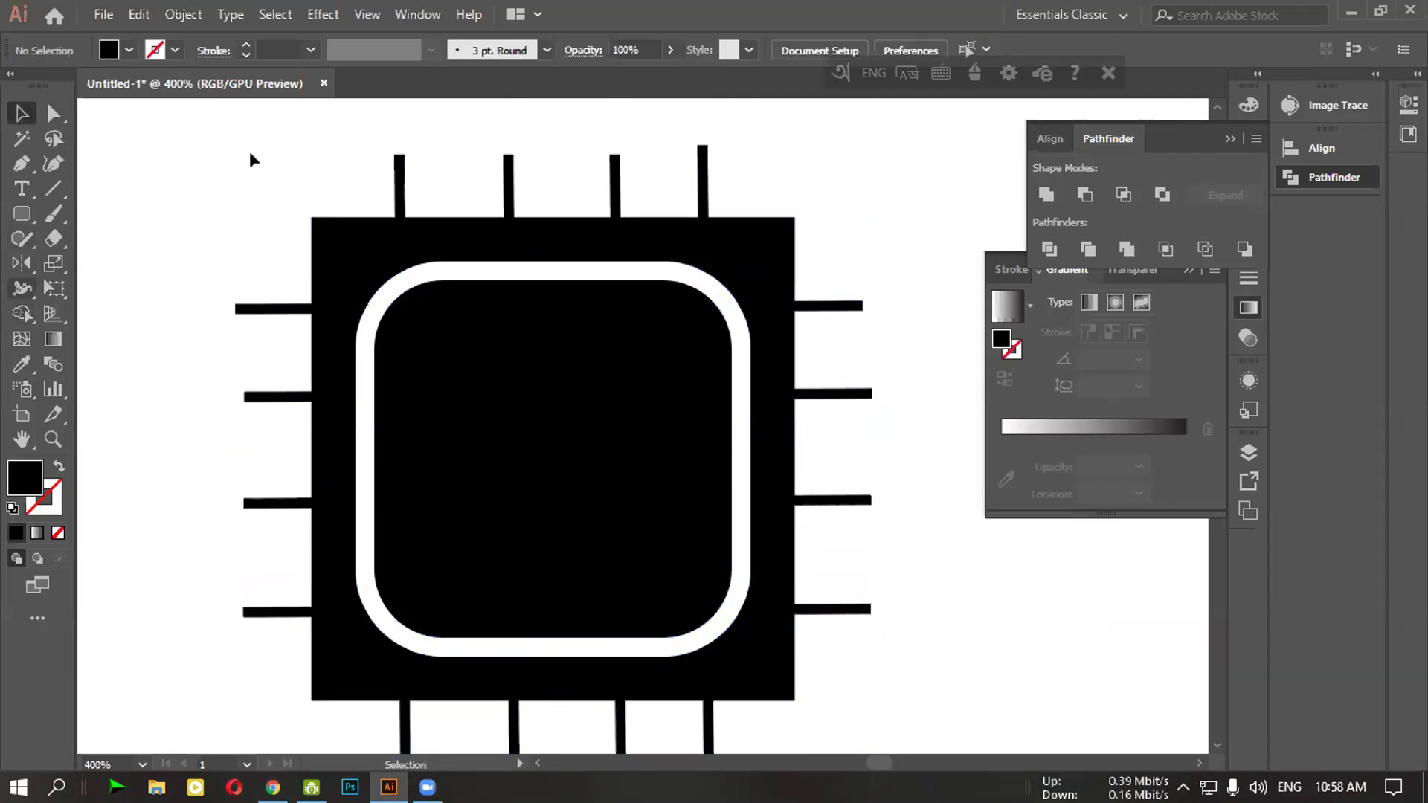
# Select the chip again and merge all line segments between the white ring and the square's edges into one solid black frame
pyautogui.click(382, 363)
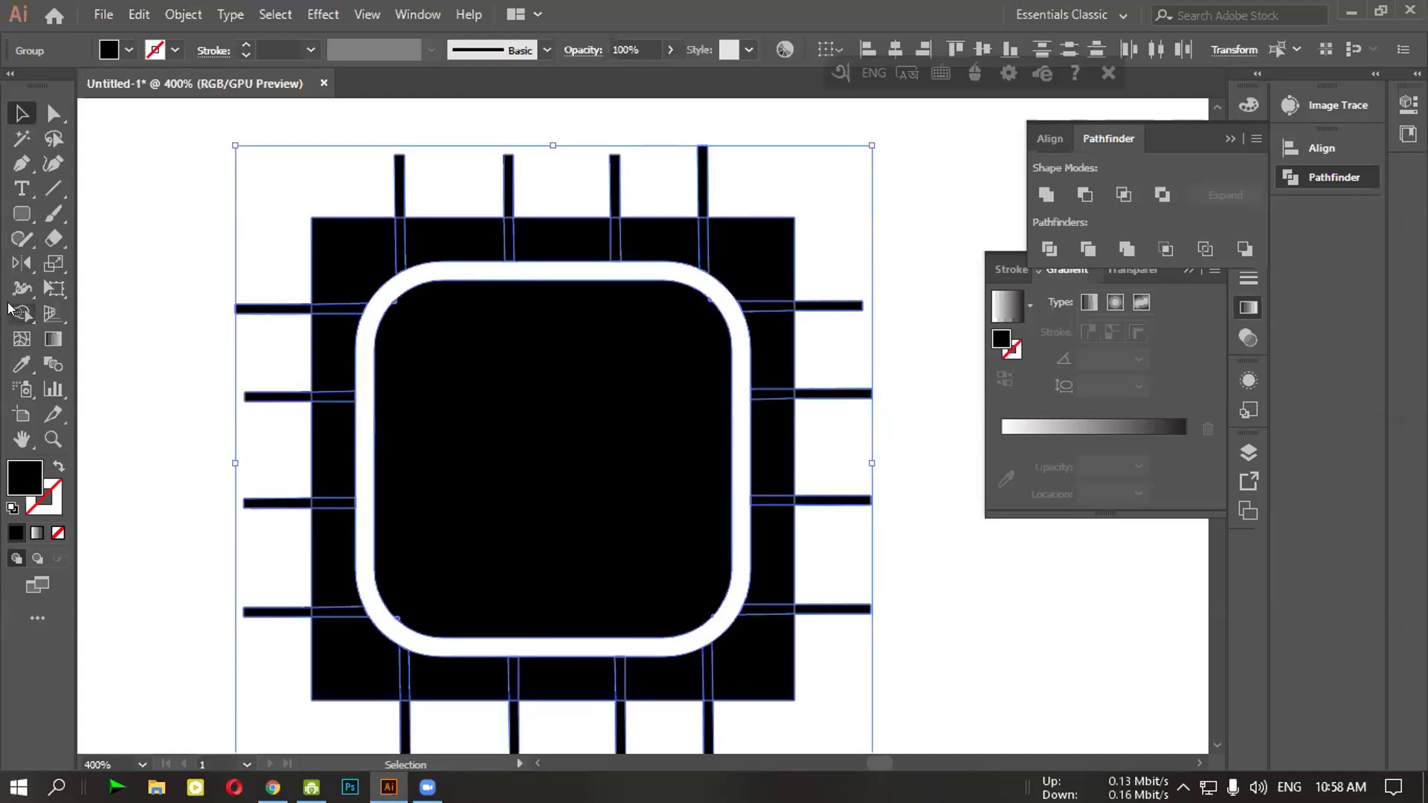
pyautogui.click(18, 314)
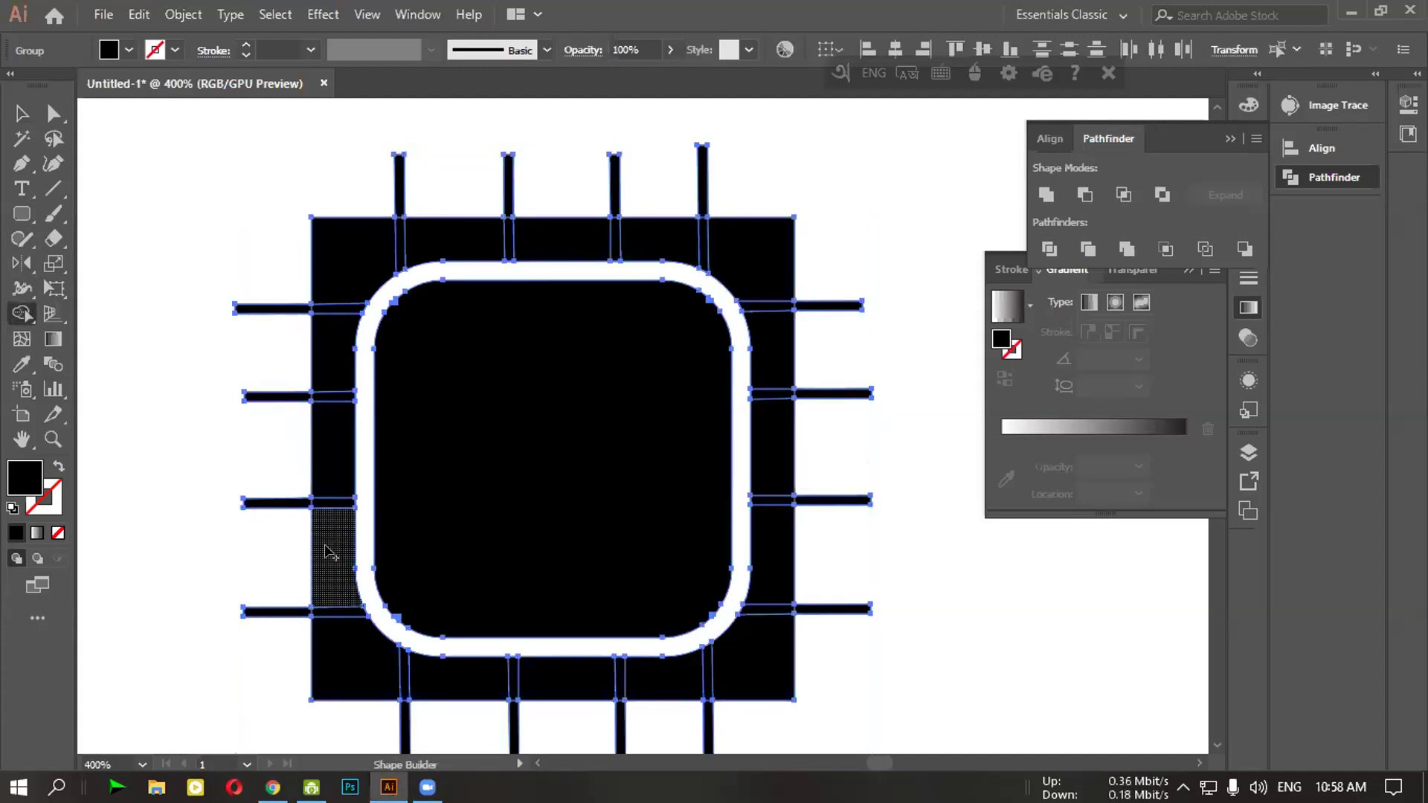
pyautogui.moveTo(339, 513)
pyautogui.mouseDown()
pyautogui.moveTo(361, 261)
pyautogui.moveTo(679, 242)
pyautogui.moveTo(769, 305)
pyautogui.moveTo(792, 433)
pyautogui.moveTo(737, 673)
pyautogui.moveTo(615, 688)
pyautogui.moveTo(345, 678)
pyautogui.moveTo(336, 447)
pyautogui.mouseUp()
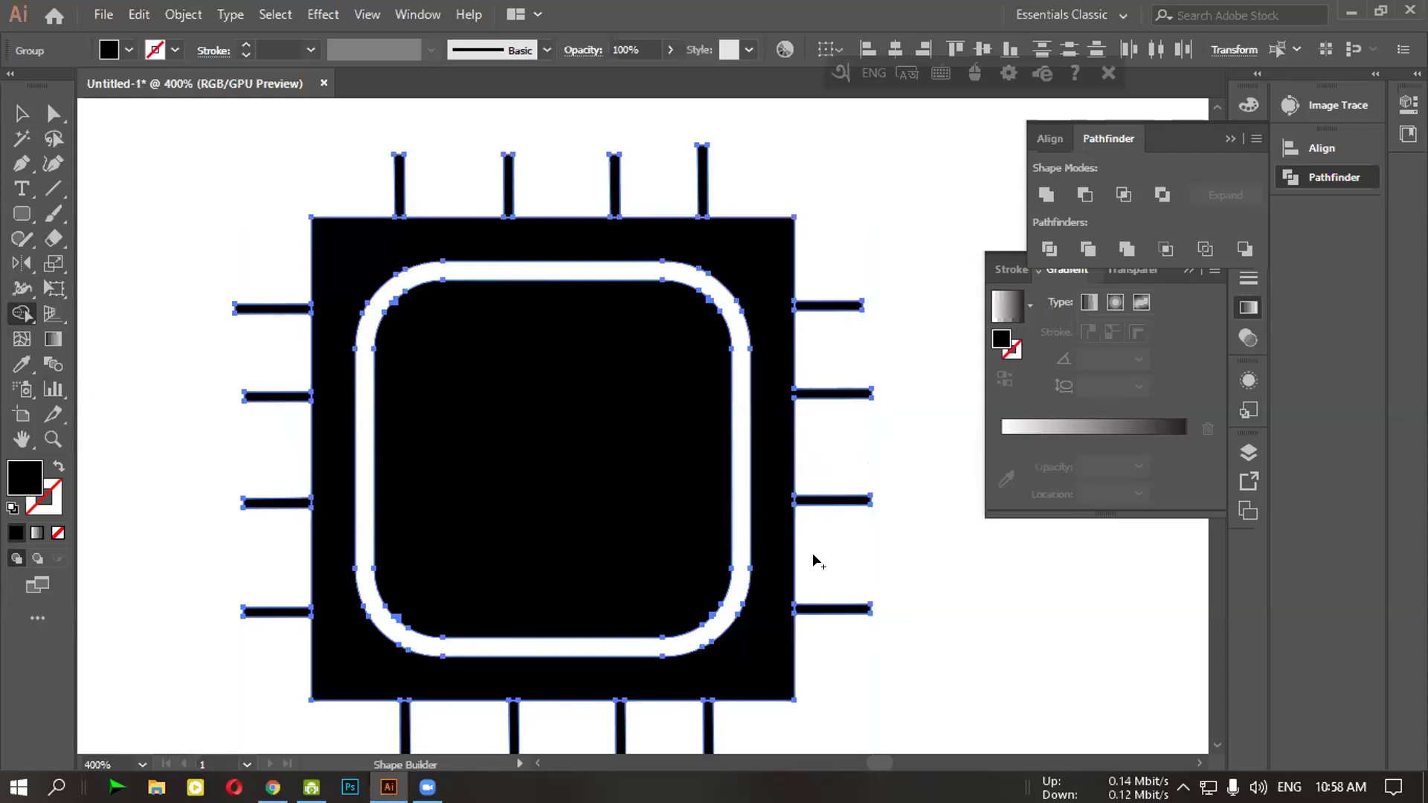
# Deselect the chip and draw a square from its center, slightly larger than the chip body and crossing every pin, with no fill
pyautogui.scroll(-5, 882, 395)
pyautogui.scroll(2, 922, 387)
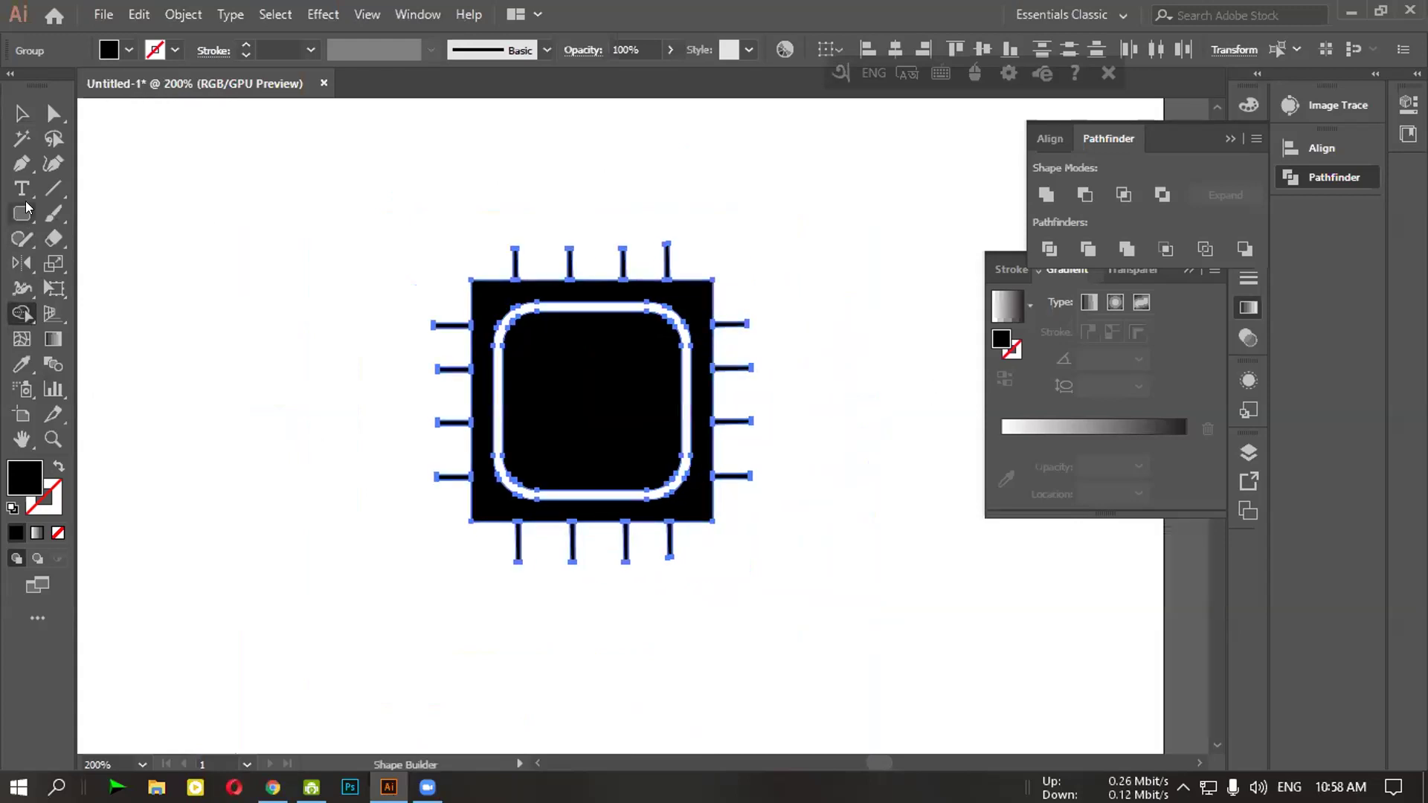
pyautogui.click(22, 113)
pyautogui.click(394, 491)
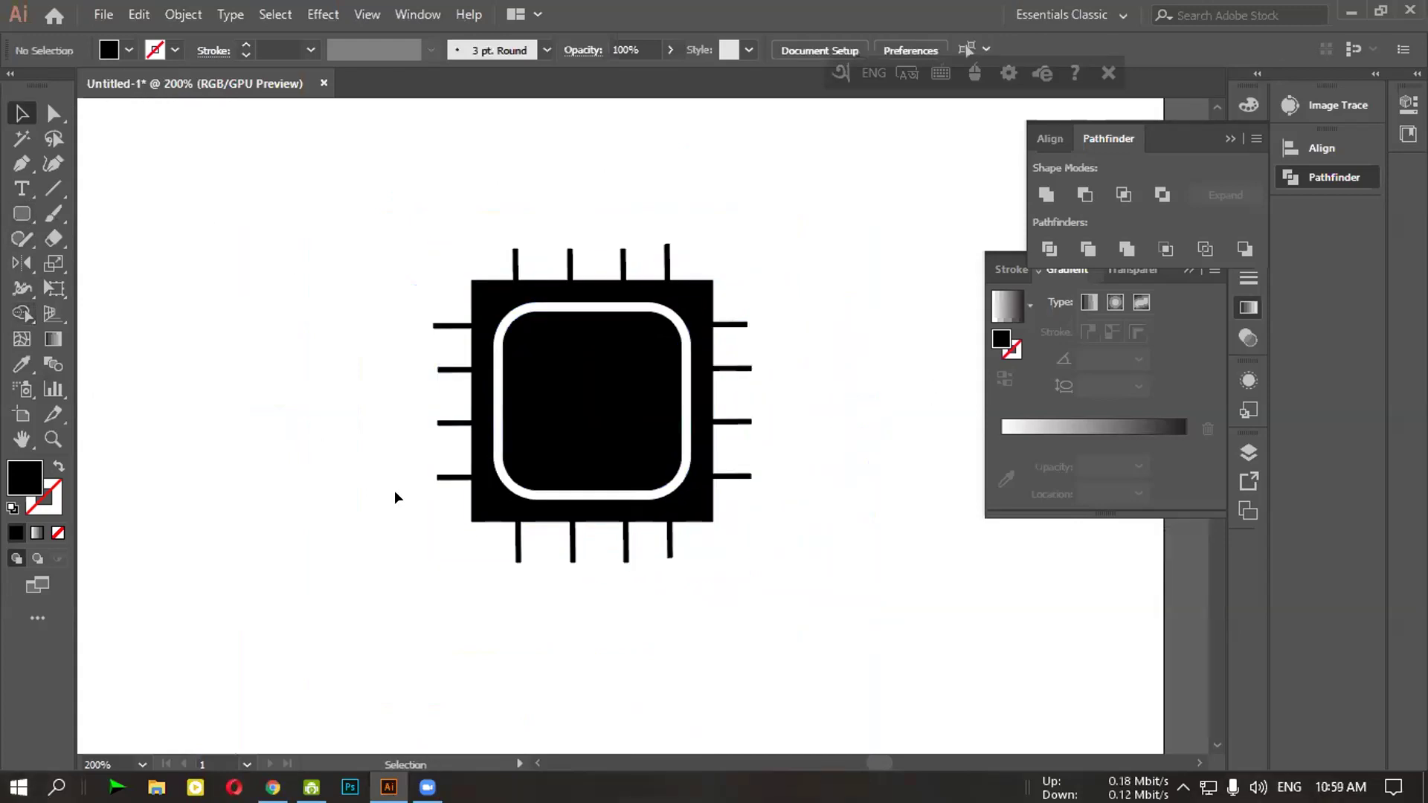
pyautogui.moveTo(22, 213); pyautogui.dragTo(104, 214)
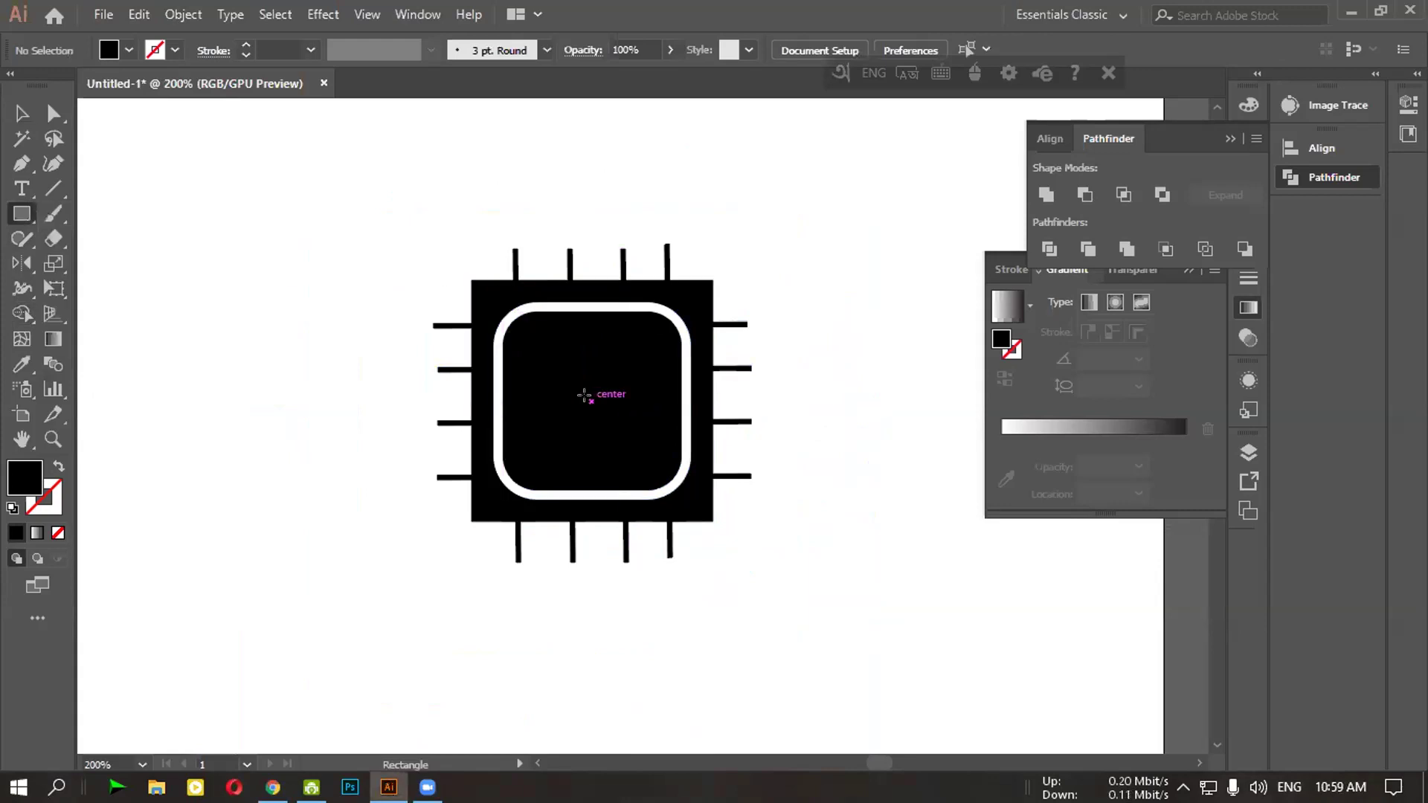
pyautogui.moveTo(585, 395)
pyautogui.mouseDown()
pyautogui.moveTo(688, 491)
pyautogui.moveTo(699, 543)
pyautogui.mouseUp()
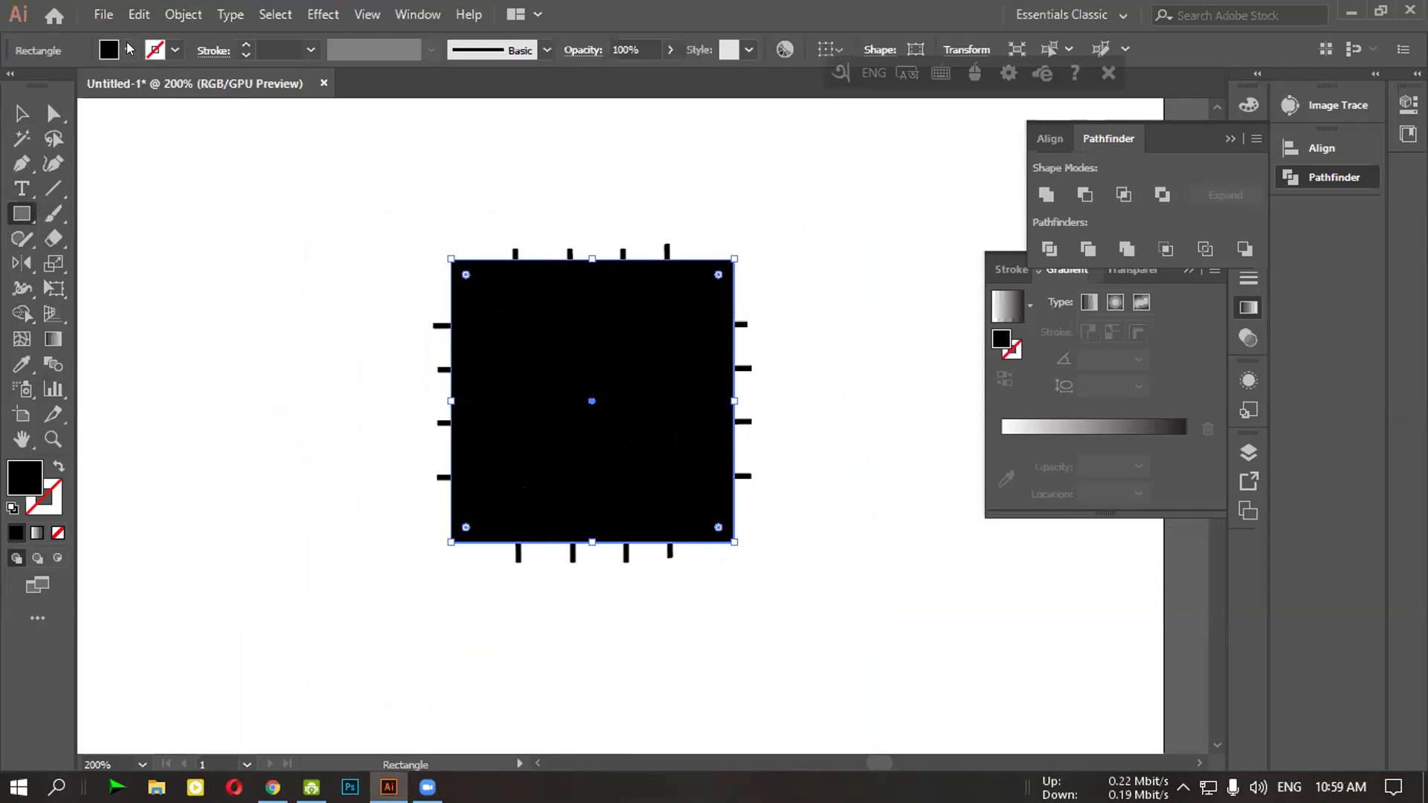
pyautogui.click(128, 49)
pyautogui.click(13, 84)
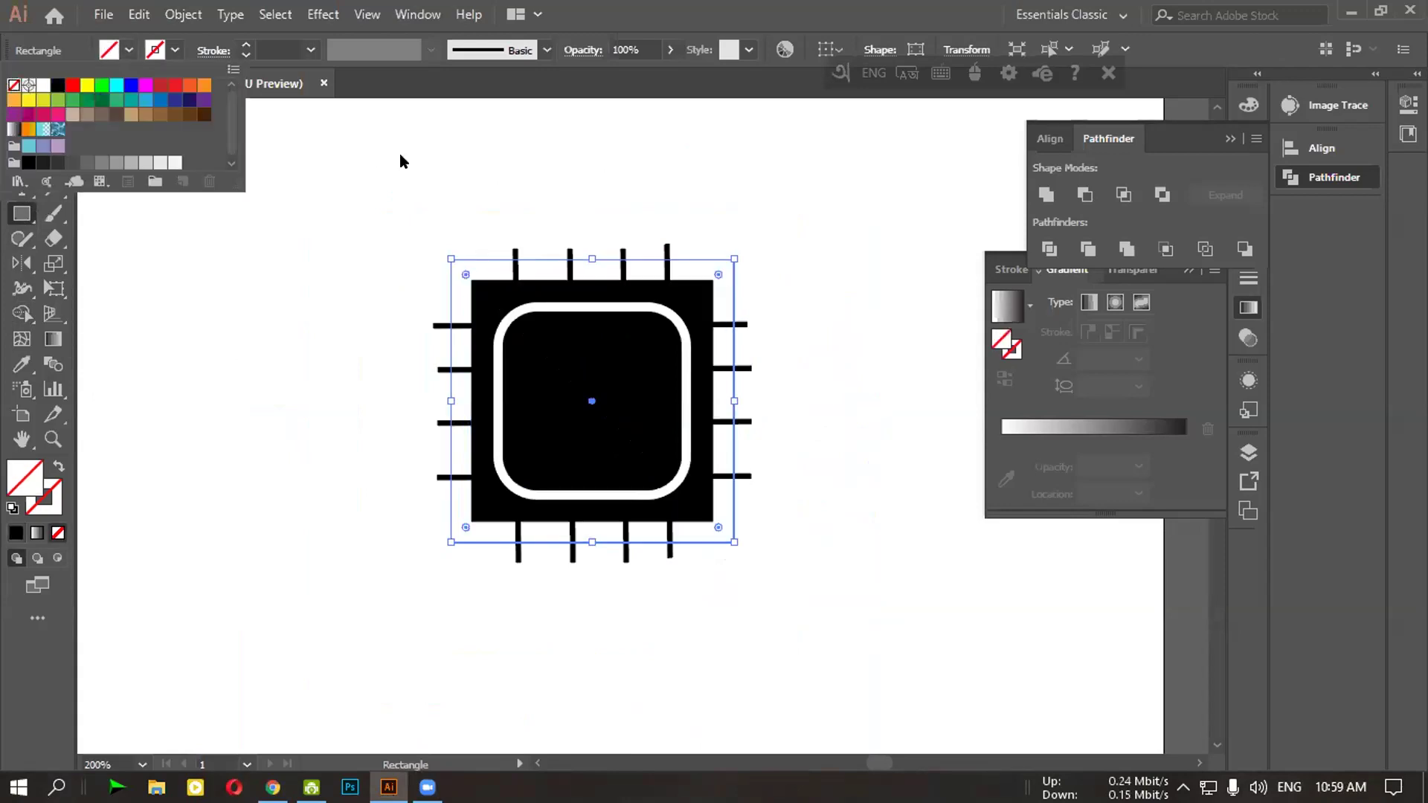
pyautogui.click(399, 162)
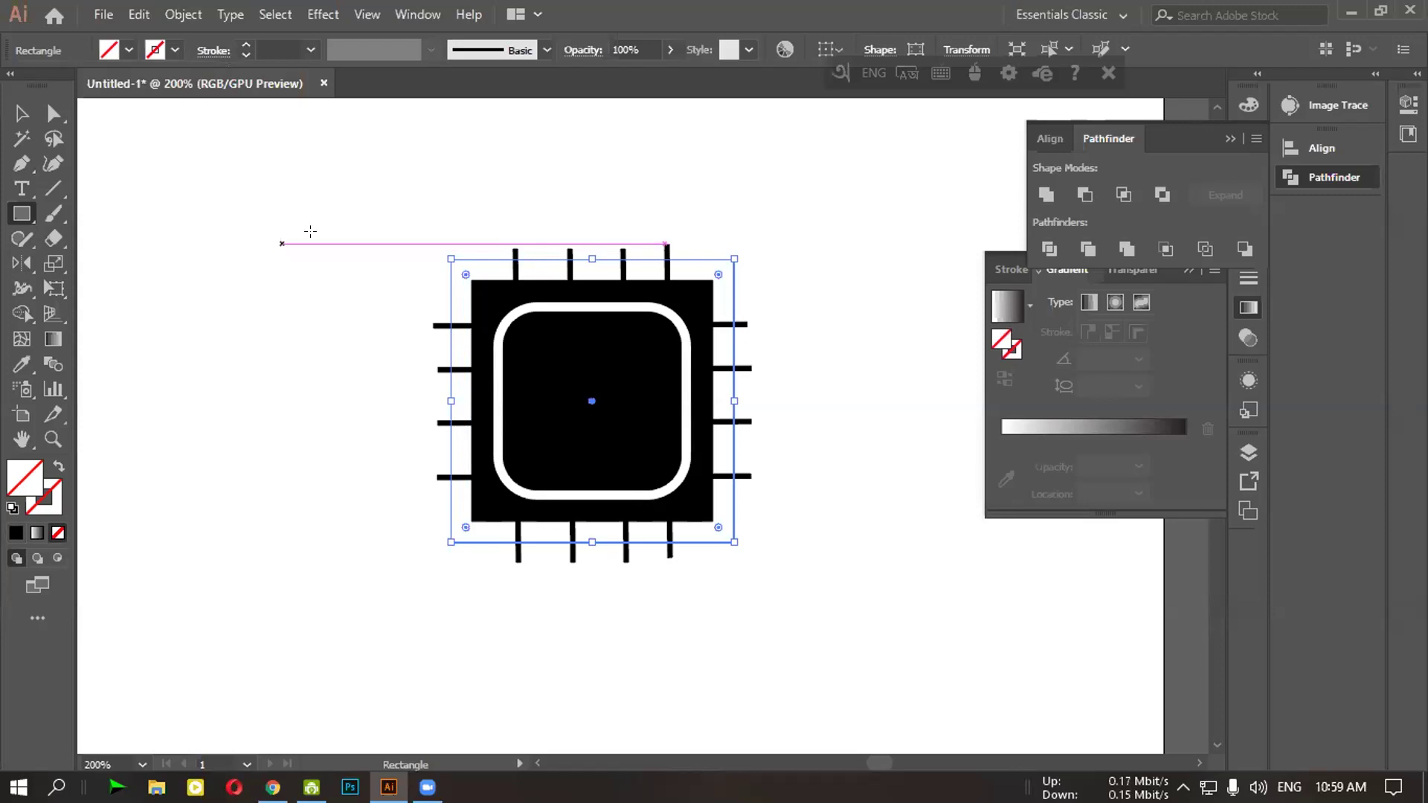
# Split the chip with the unfilled square using Pathfinder Divide, and ungroup the resulting pieces
pyautogui.click(21, 113)
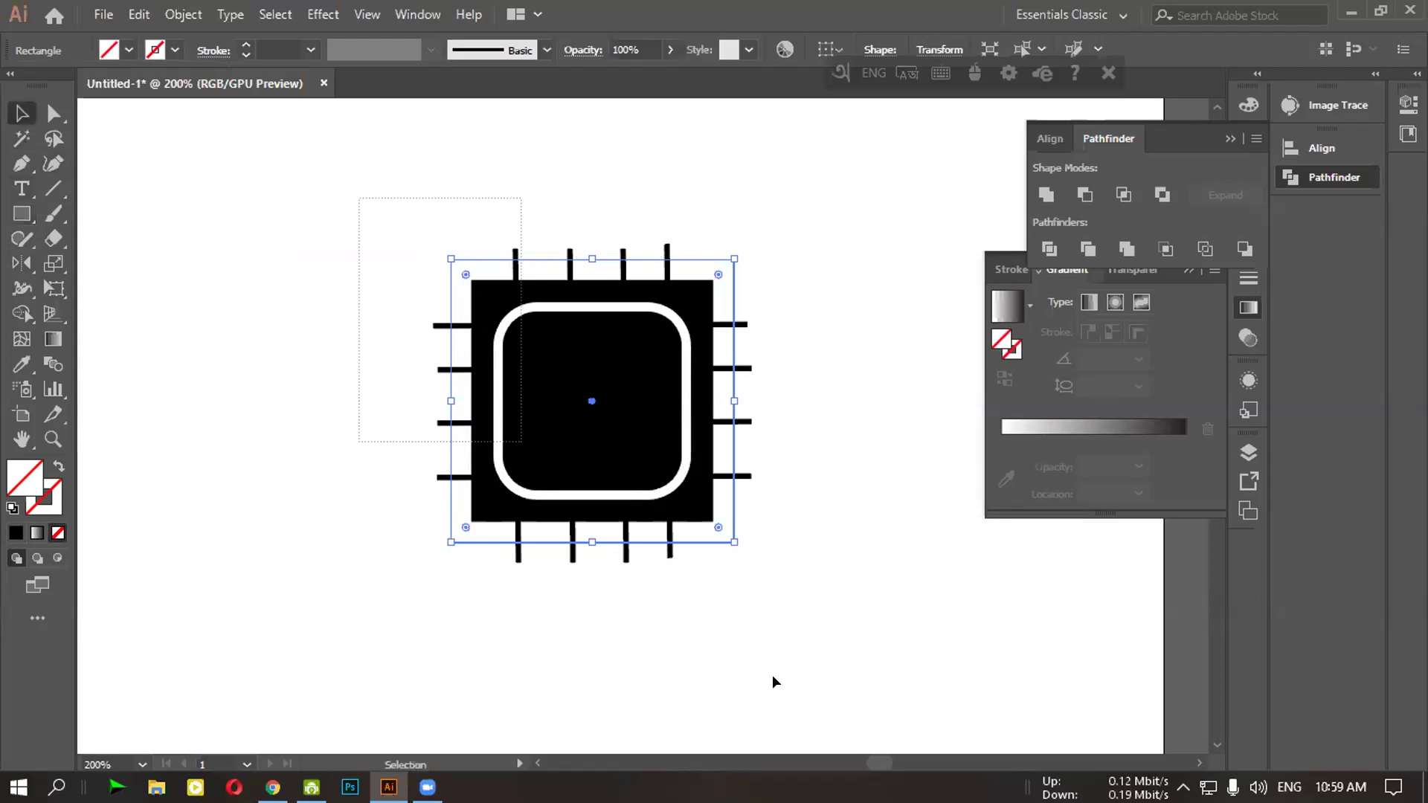
pyautogui.hotkey('ctrl', 'a')
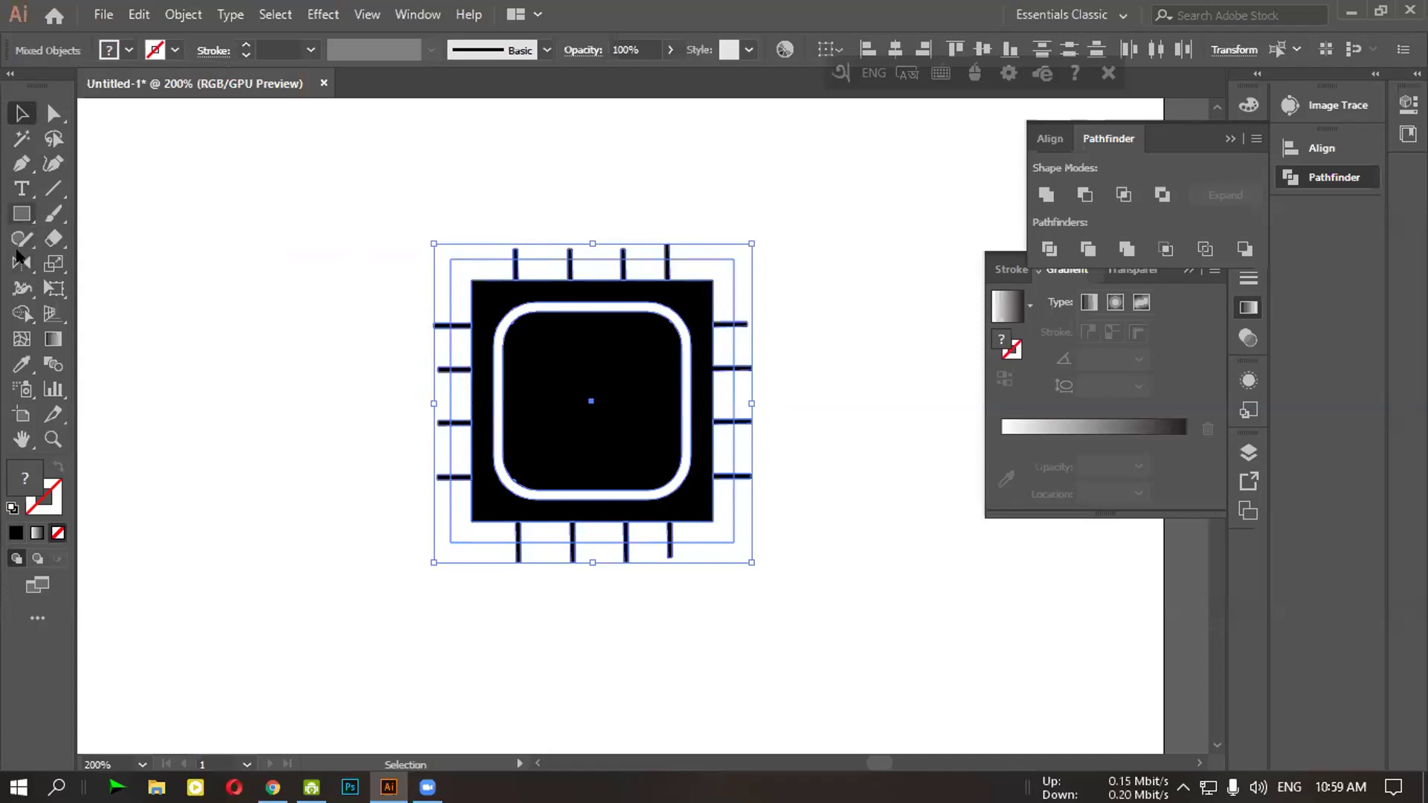
pyautogui.click(1048, 256)
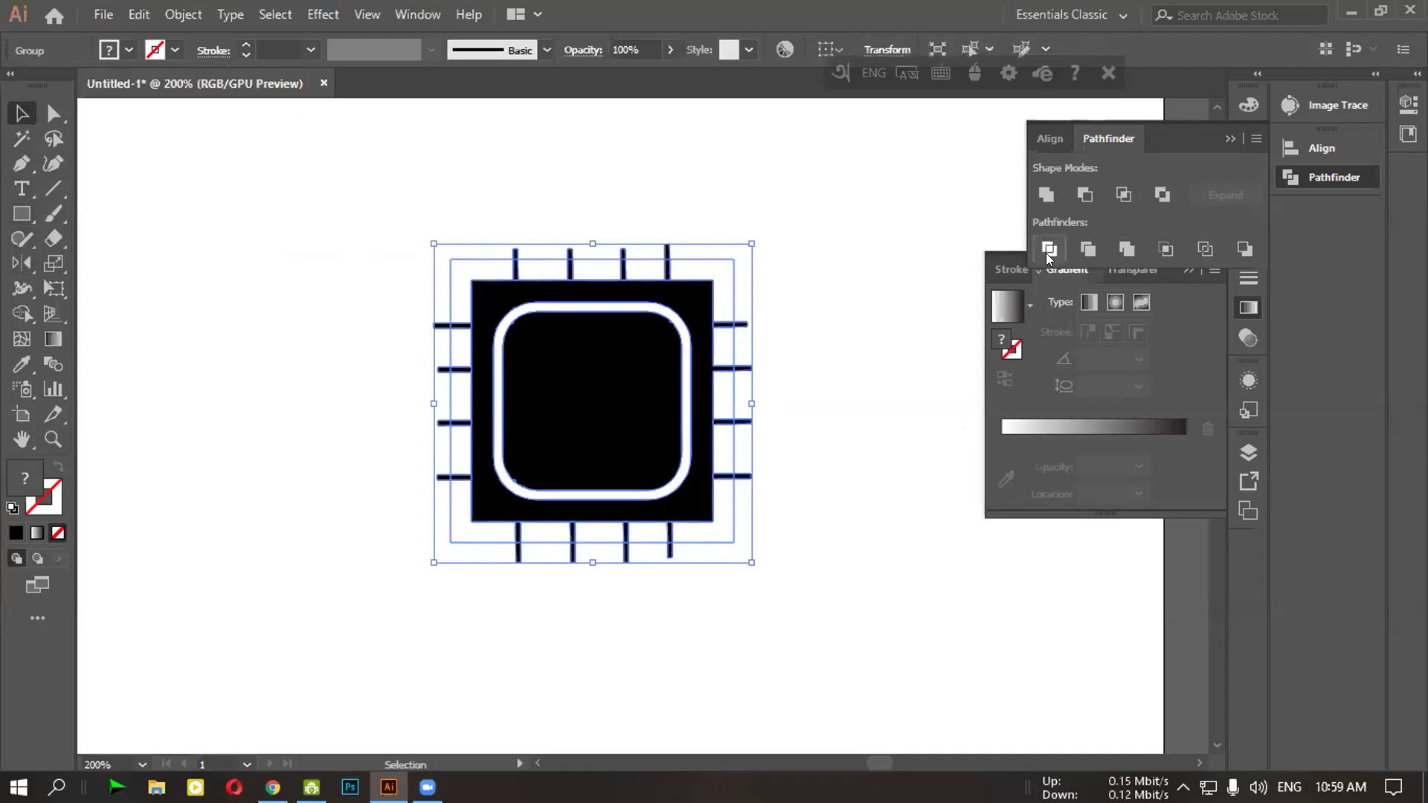
pyautogui.click(728, 435)
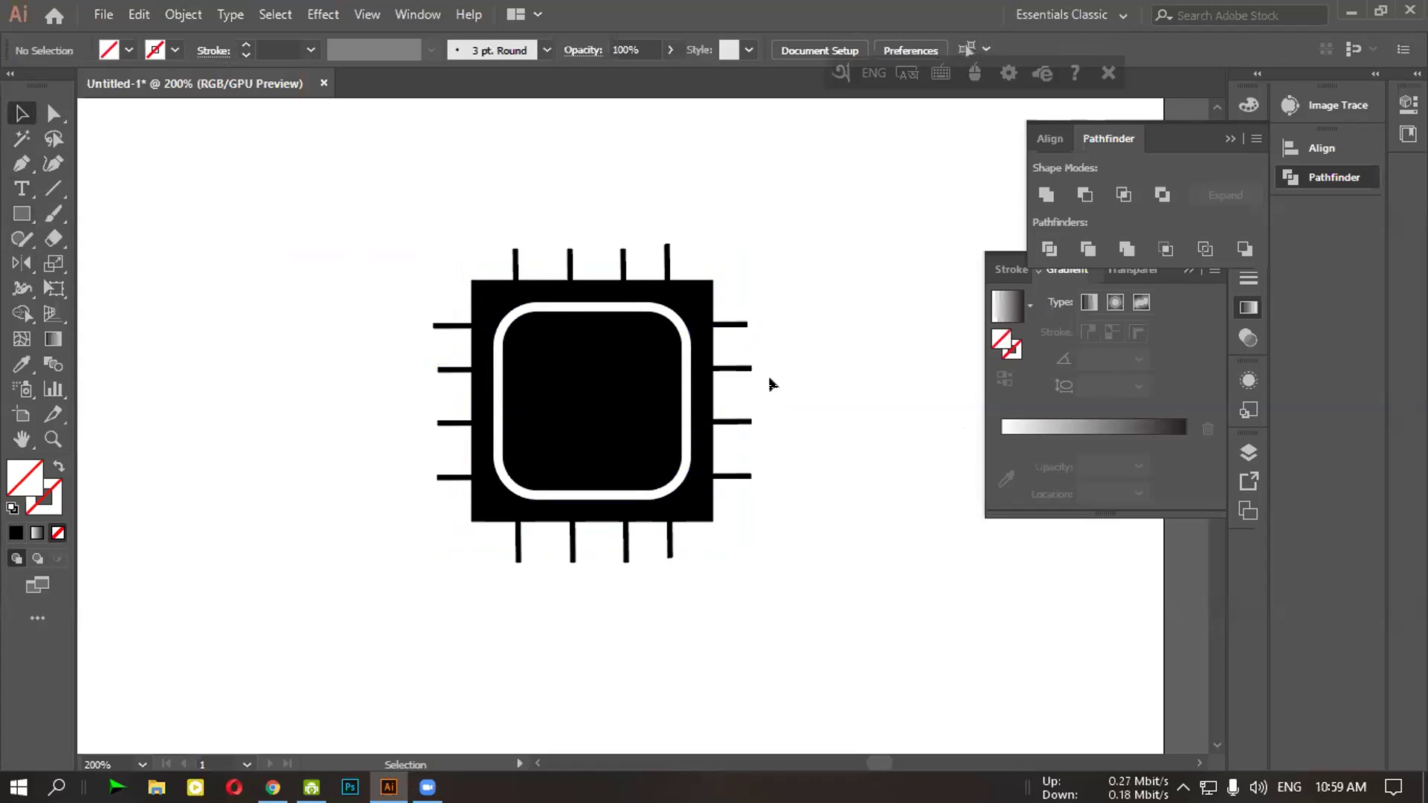
pyautogui.scroll(4, 776, 386)
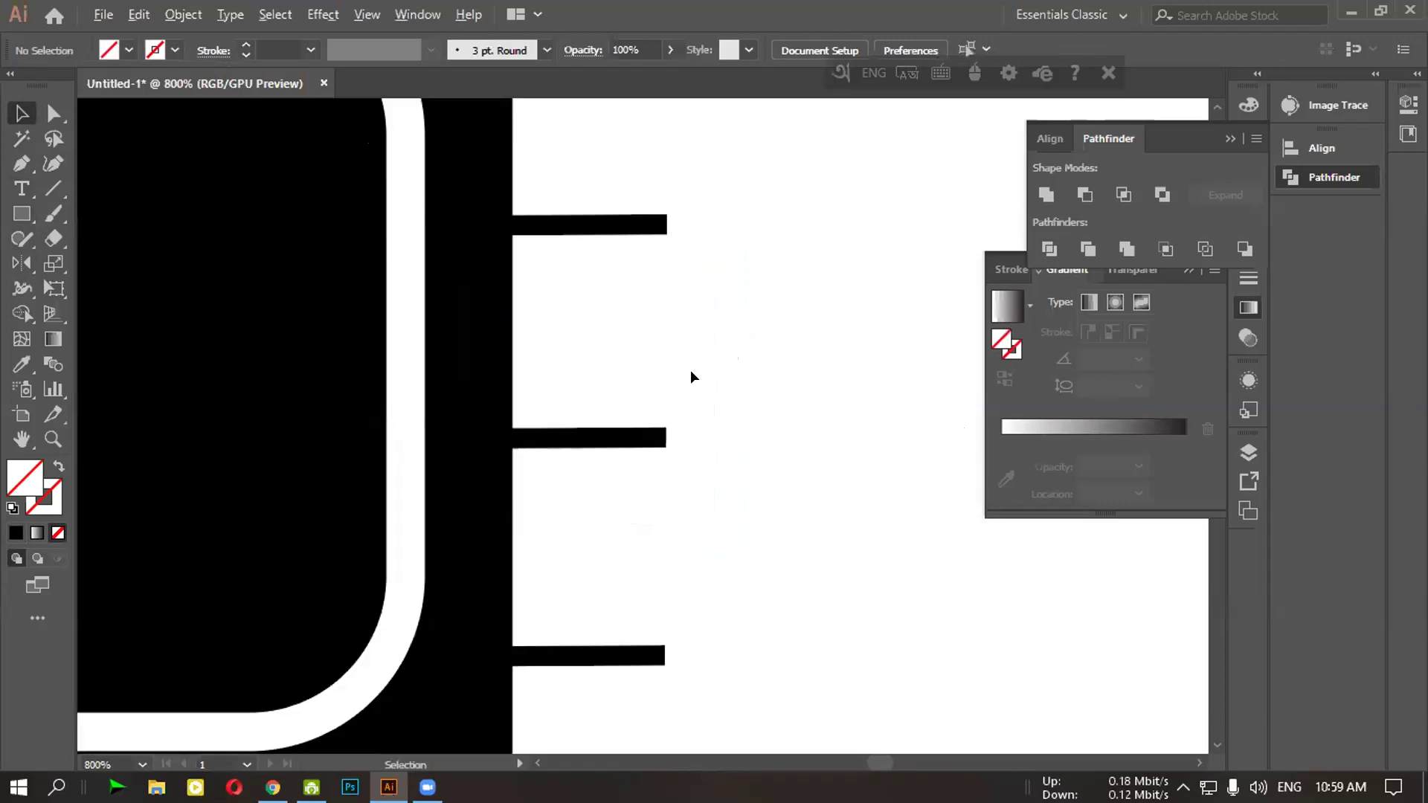
pyautogui.scroll(-5, 690, 368)
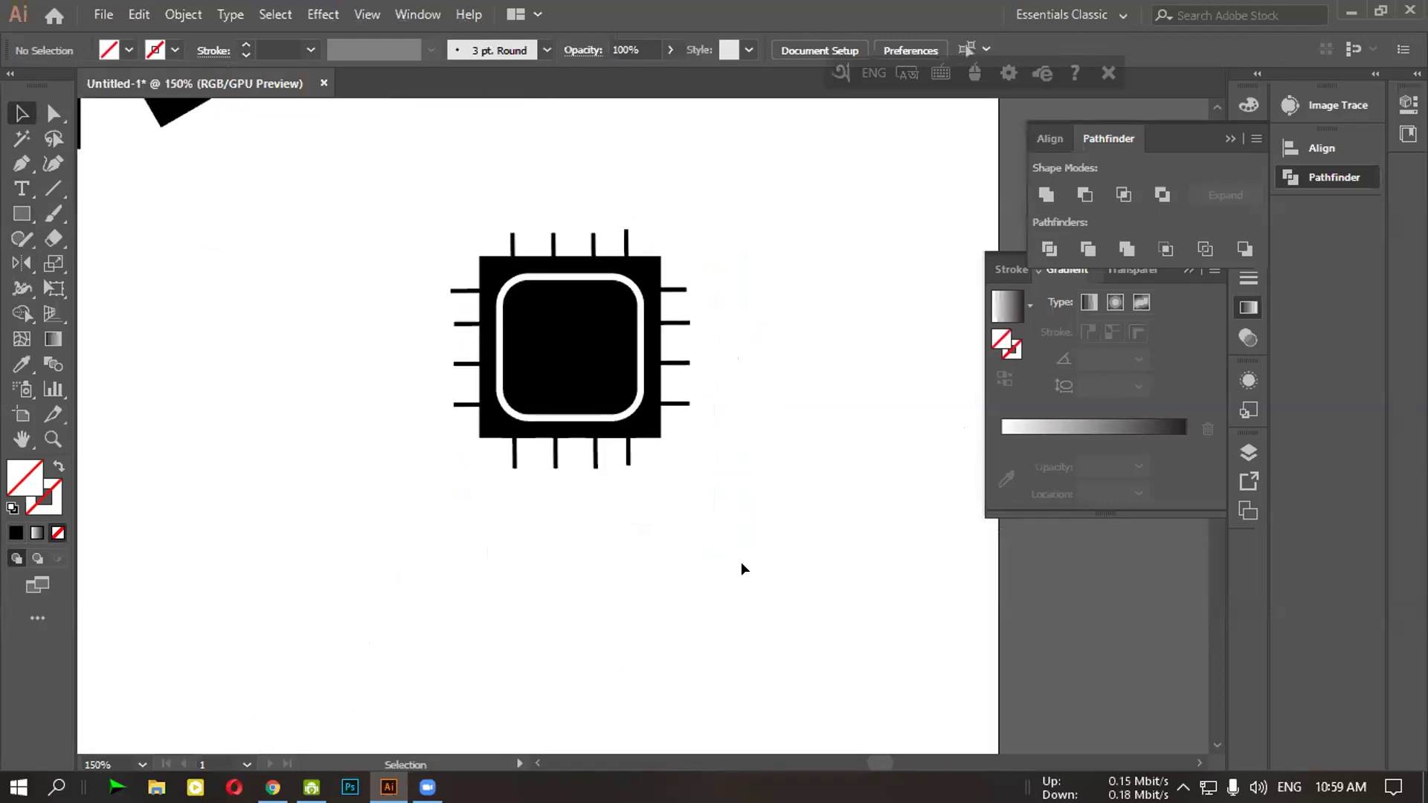
pyautogui.rightClick(600, 400)
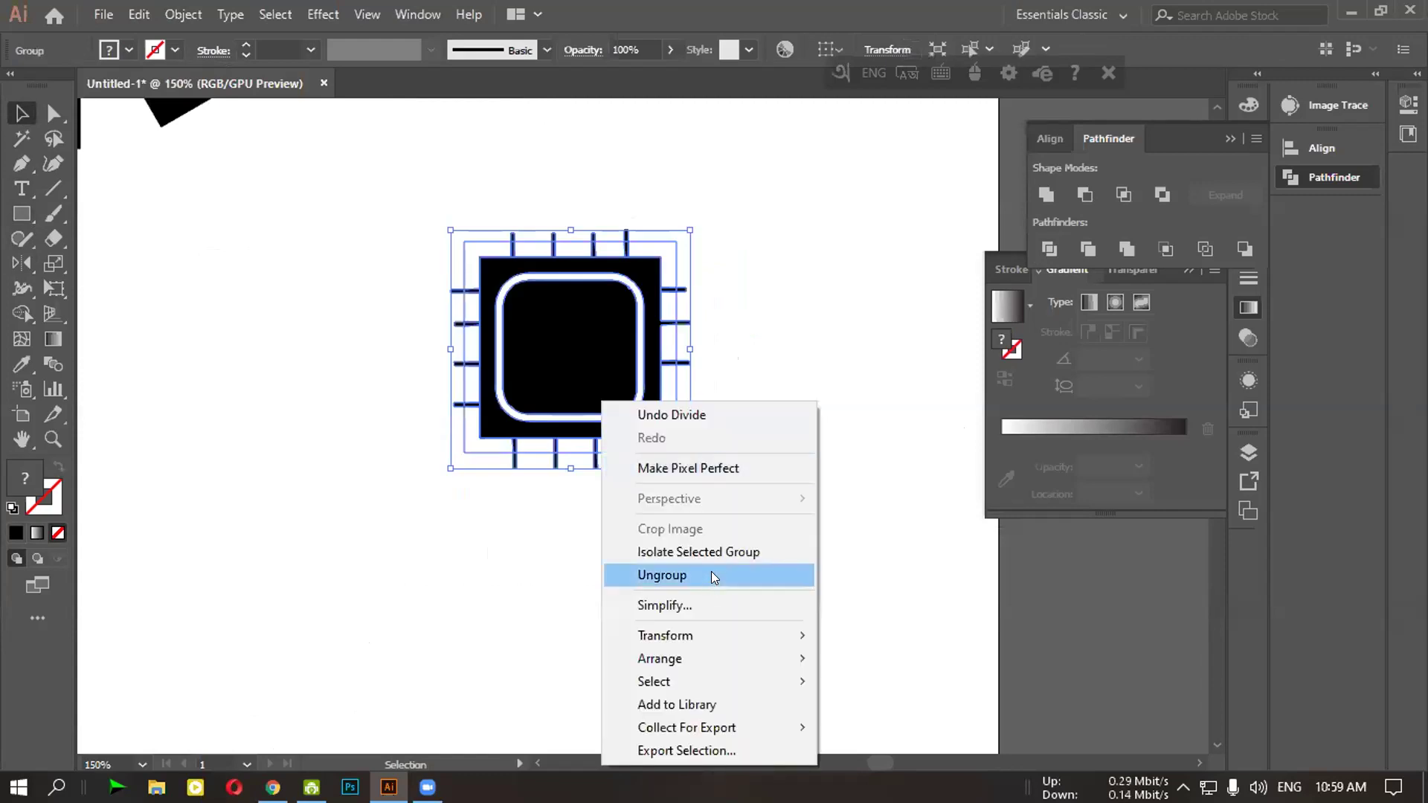
pyautogui.click(711, 571)
pyautogui.click(650, 529)
# Delete the outer ends of the four pins on the chip's right side
pyautogui.scroll(2, 705, 506)
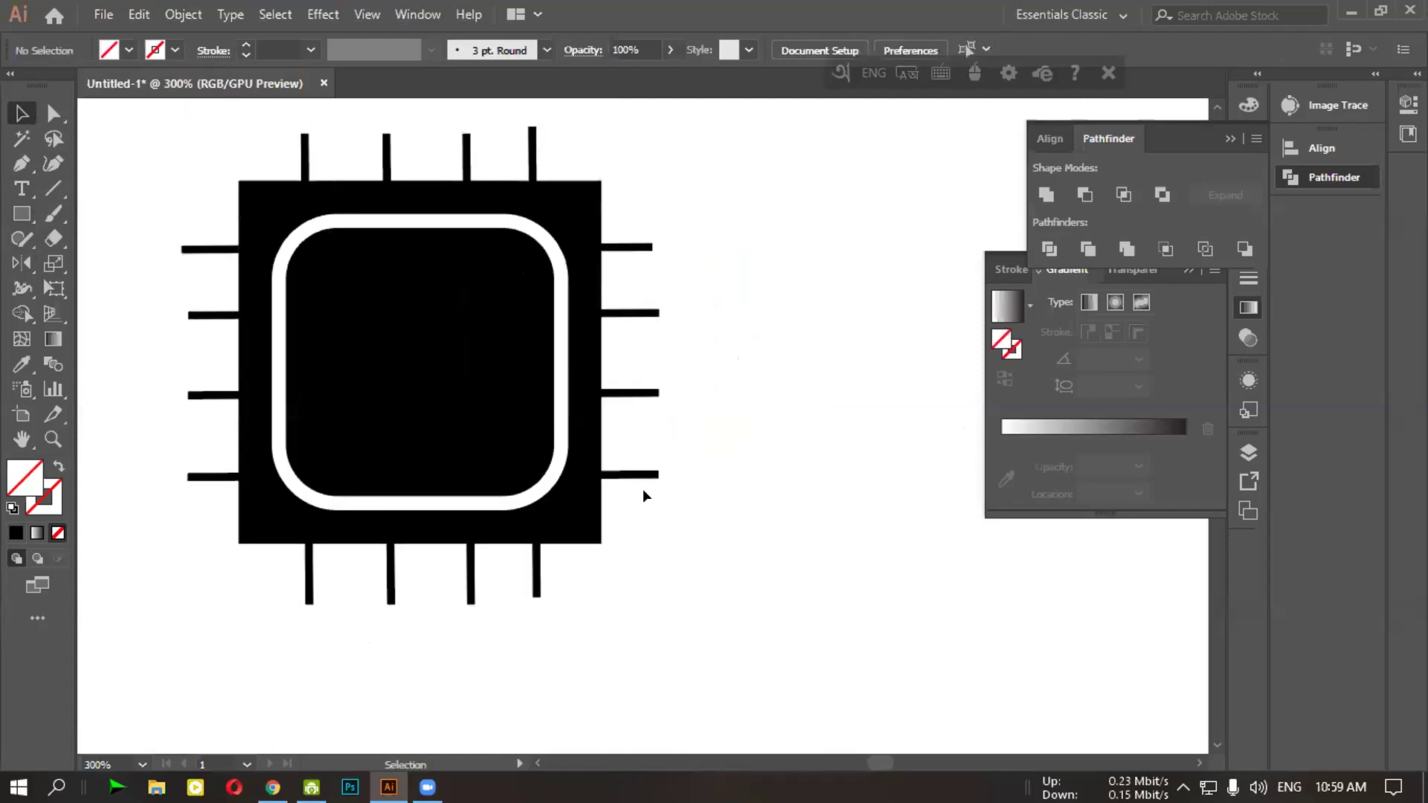
pyautogui.click(645, 476)
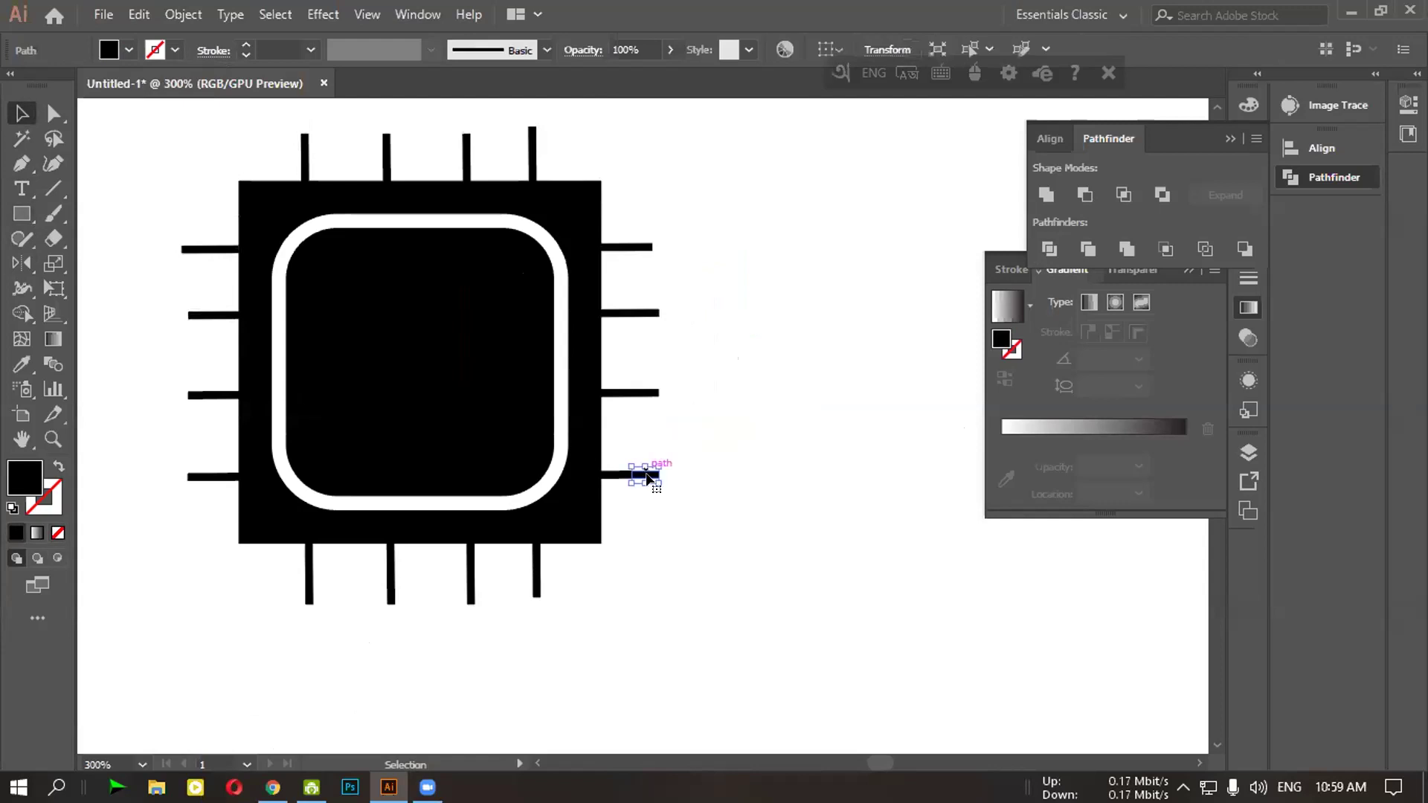
pyautogui.press('Delete')
pyautogui.click(646, 395)
pyautogui.press('Delete')
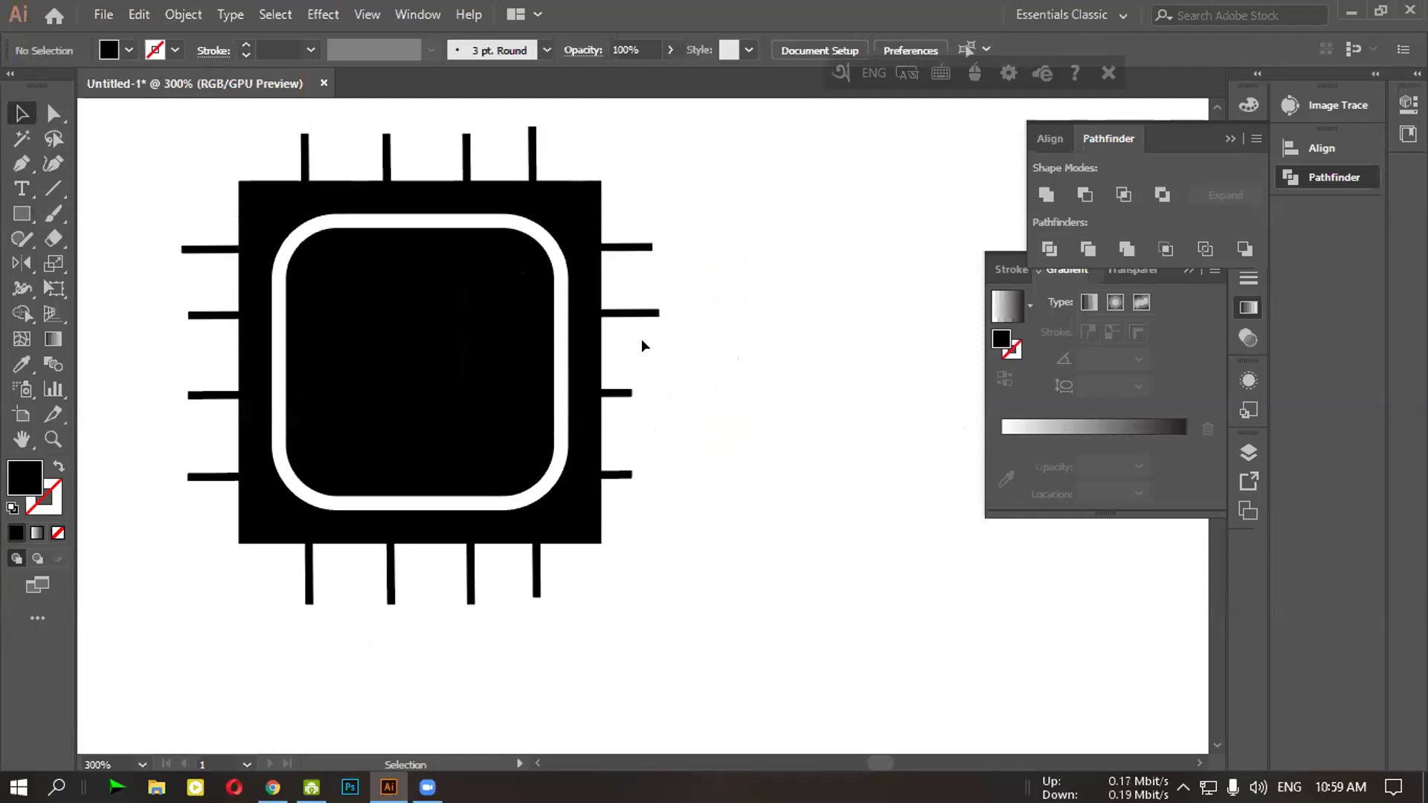
pyautogui.click(644, 313)
pyautogui.press('Delete')
pyautogui.click(646, 247)
pyautogui.press('Delete')
# Delete the outer ends of the four pins along the chip's top side
pyautogui.moveTo(802, 345); pyautogui.dragTo(963, 458)
pyautogui.click(693, 251)
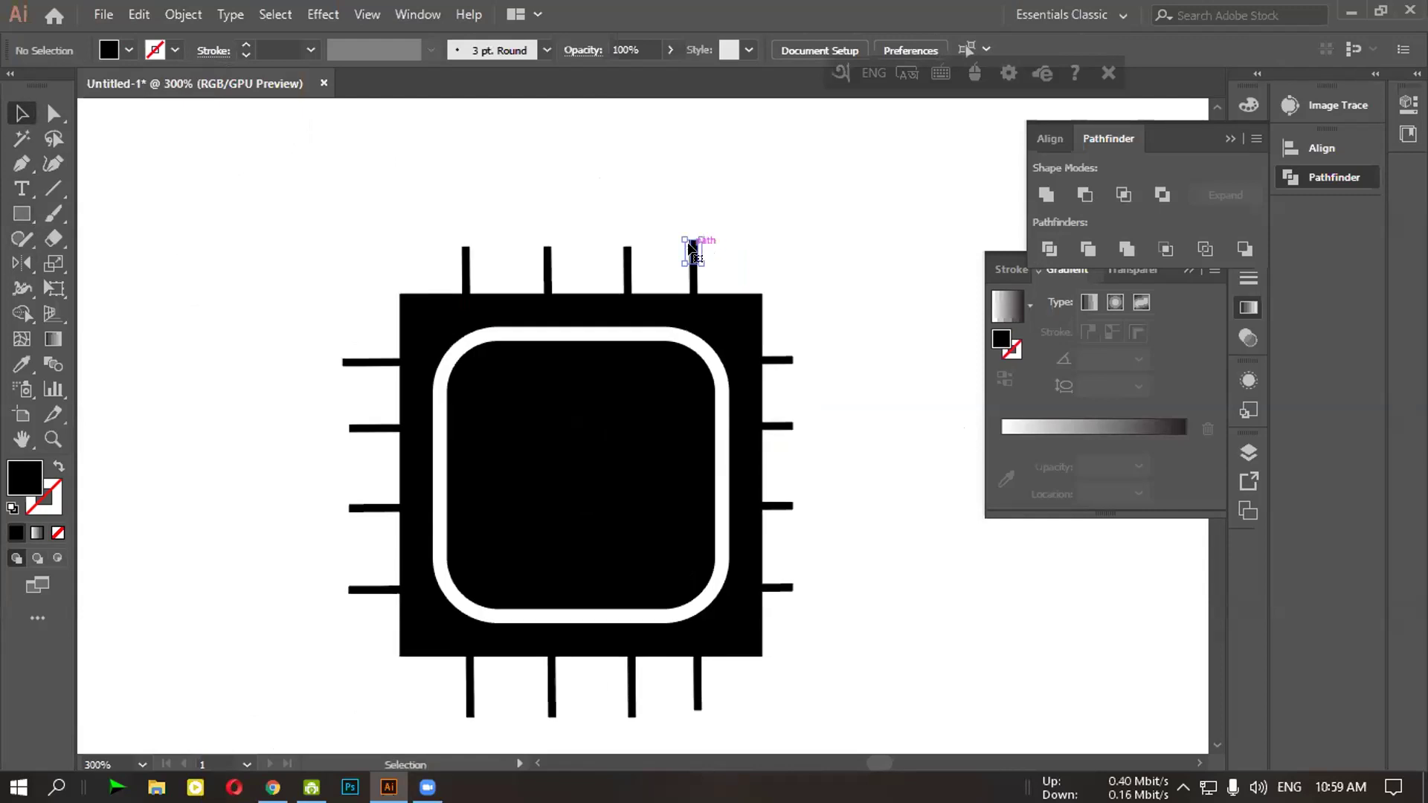
pyautogui.press('Delete')
pyautogui.click(629, 253)
pyautogui.press('Delete')
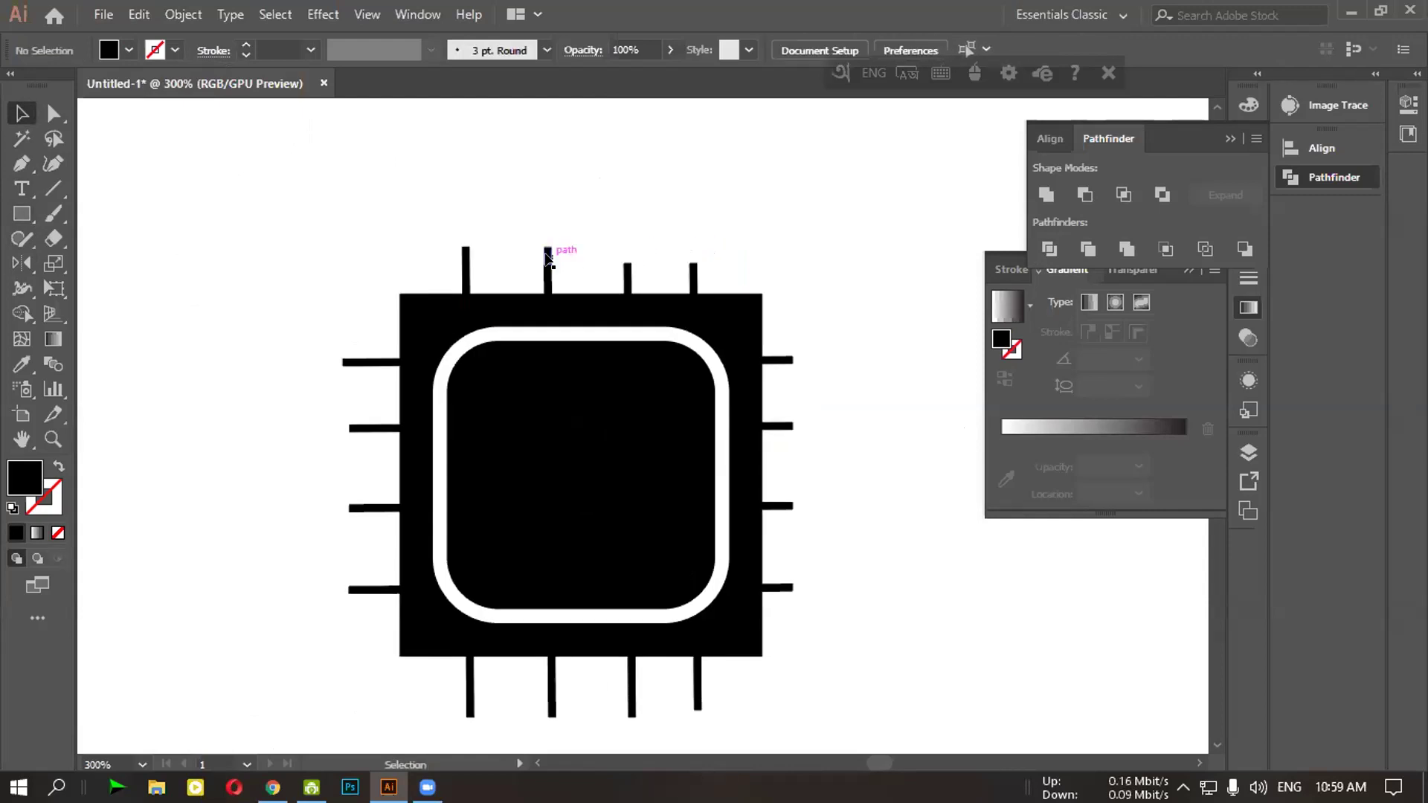
pyautogui.click(547, 256)
pyautogui.press('Delete')
pyautogui.click(467, 253)
pyautogui.press('Delete')
# Delete the outer ends of the four pins on the chip's left side
pyautogui.click(352, 362)
pyautogui.press('Delete')
pyautogui.click(353, 429)
pyautogui.press('Delete')
pyautogui.click(354, 508)
pyautogui.press('Delete')
pyautogui.click(354, 589)
pyautogui.press('Delete')
# Delete the outer ends of the four pins along the chip's bottom side
pyautogui.click(470, 708)
pyautogui.press('Delete')
pyautogui.click(551, 703)
pyautogui.press('Delete')
pyautogui.click(632, 706)
pyautogui.press('Delete')
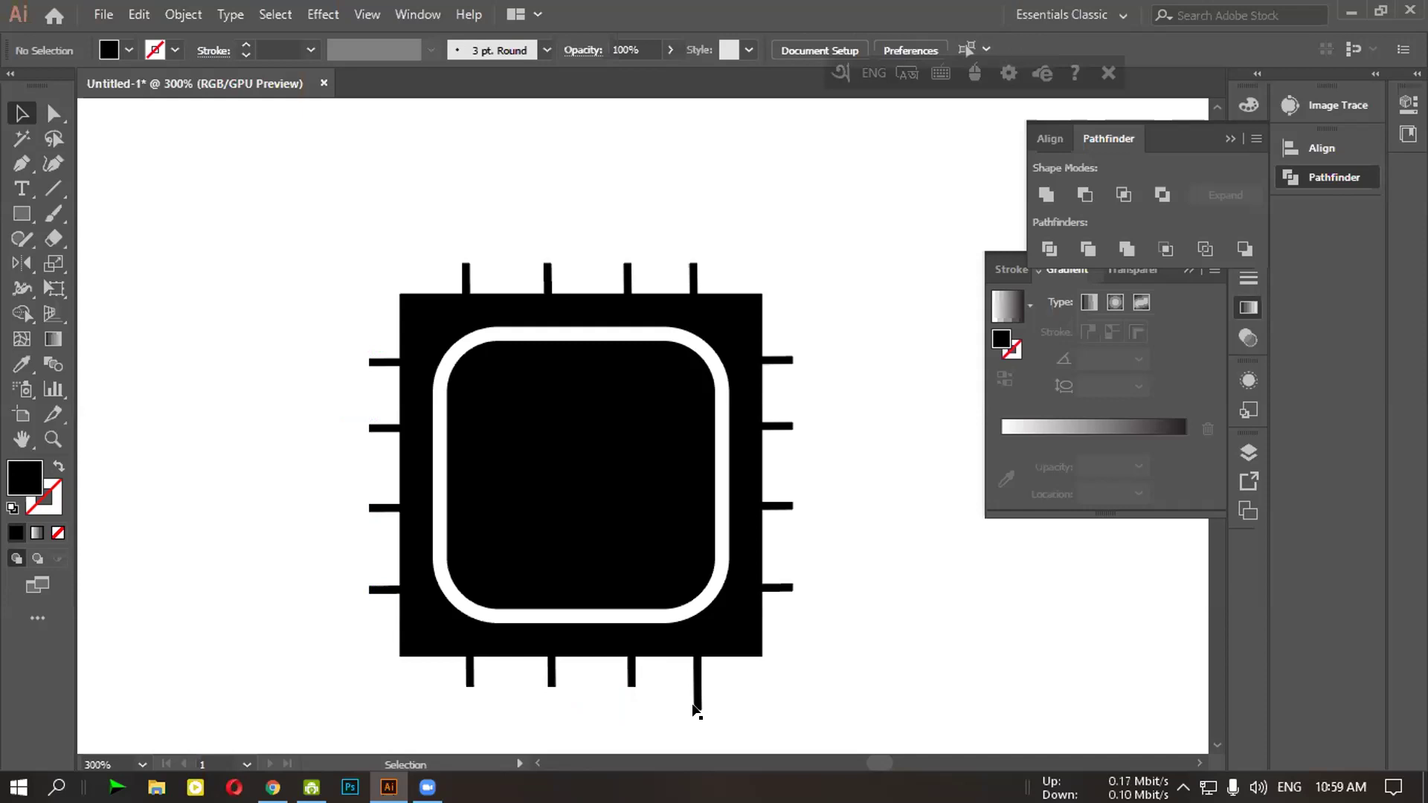
pyautogui.click(699, 706)
pyautogui.press('Delete')
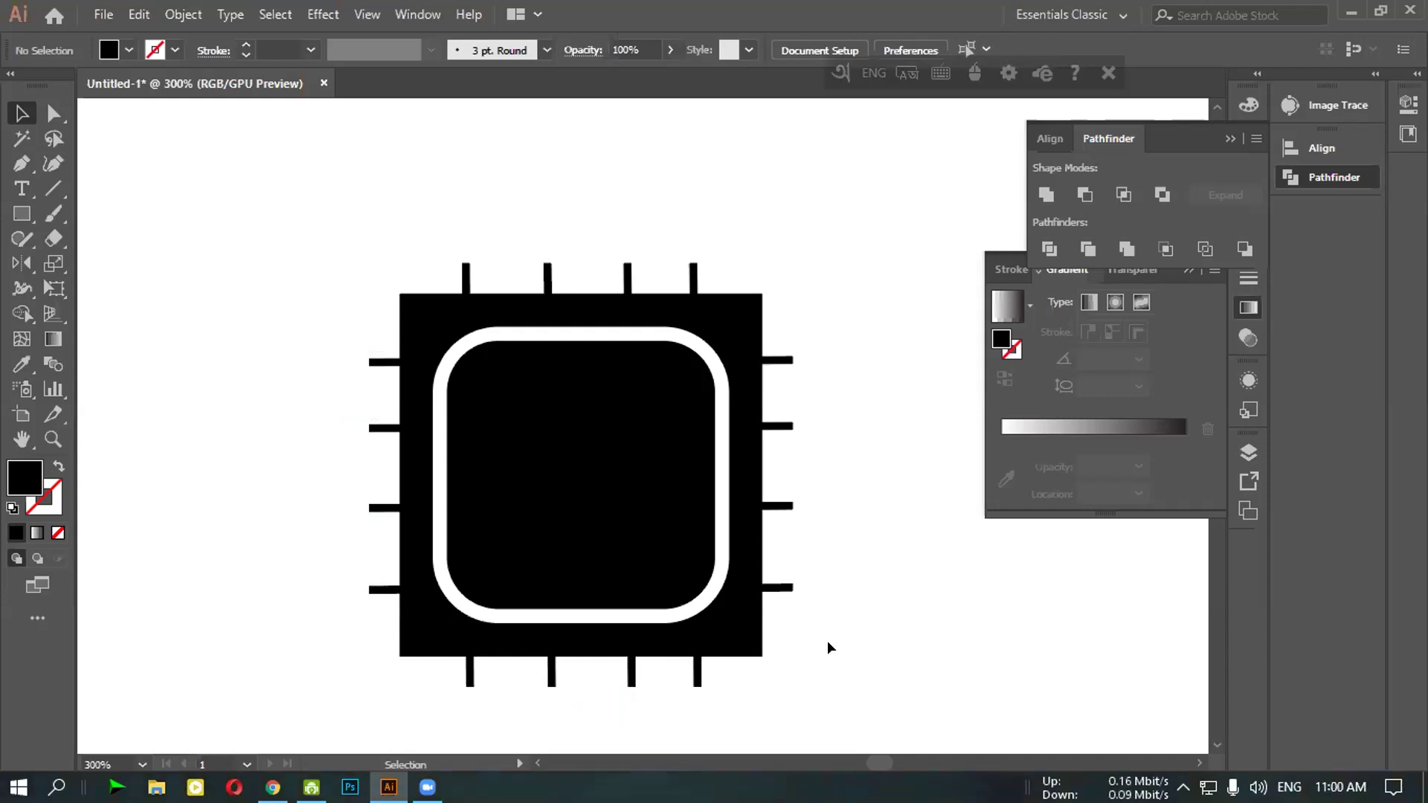
# Move the whole chip to the blank area below the gear, slightly right of its center, and deselect it
pyautogui.scroll(-3, 827, 641)
pyautogui.moveTo(828, 638); pyautogui.dragTo(734, 510)
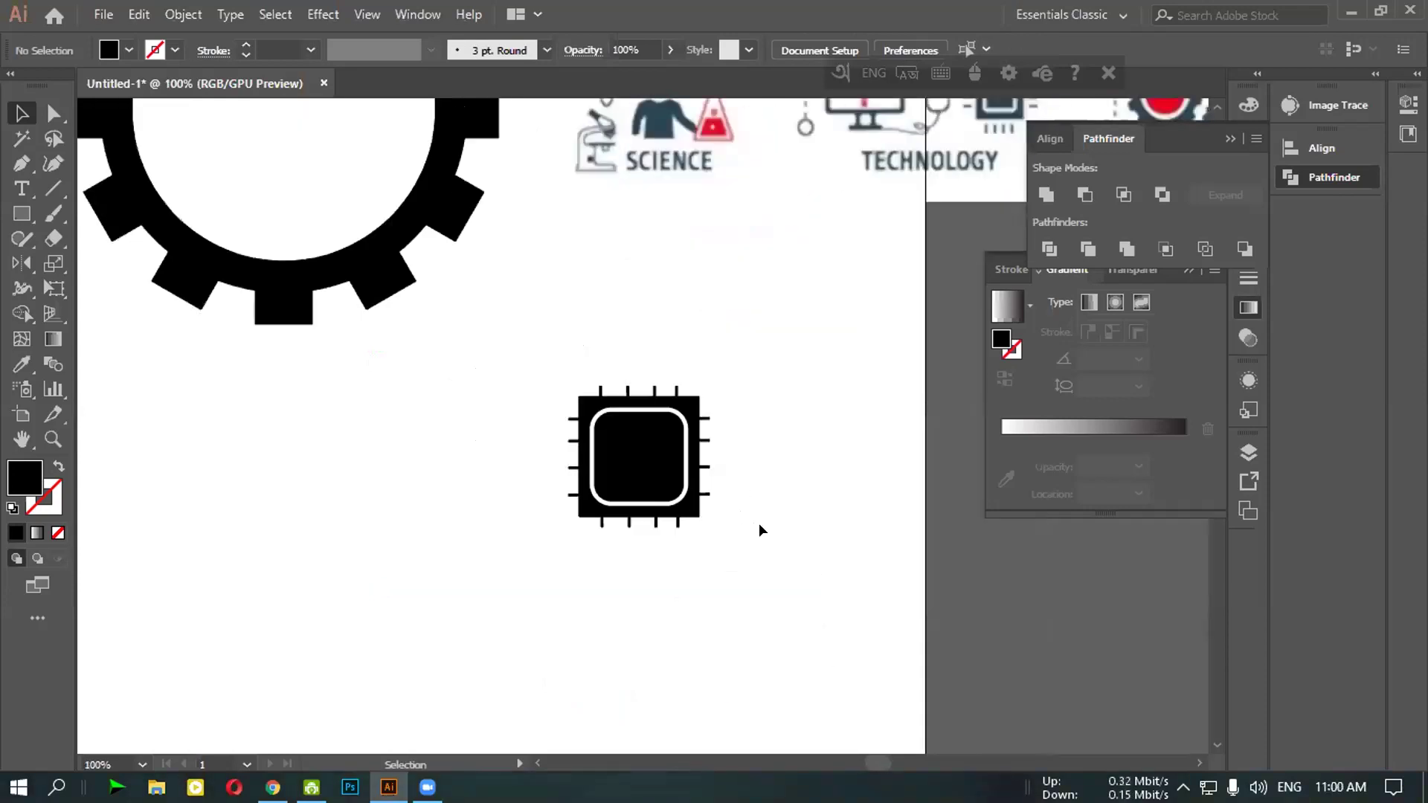
pyautogui.scroll(1, 758, 524)
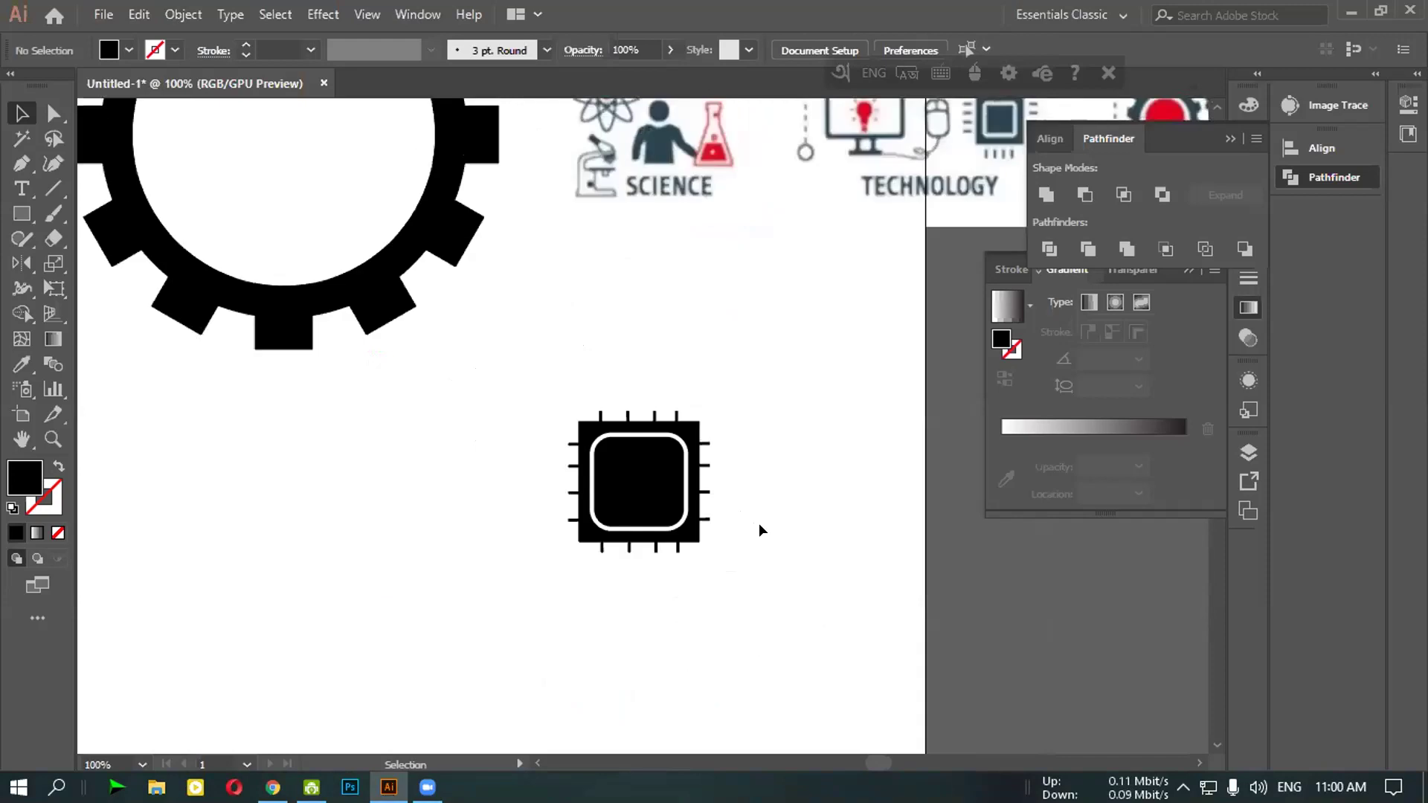
pyautogui.scroll(1, 759, 524)
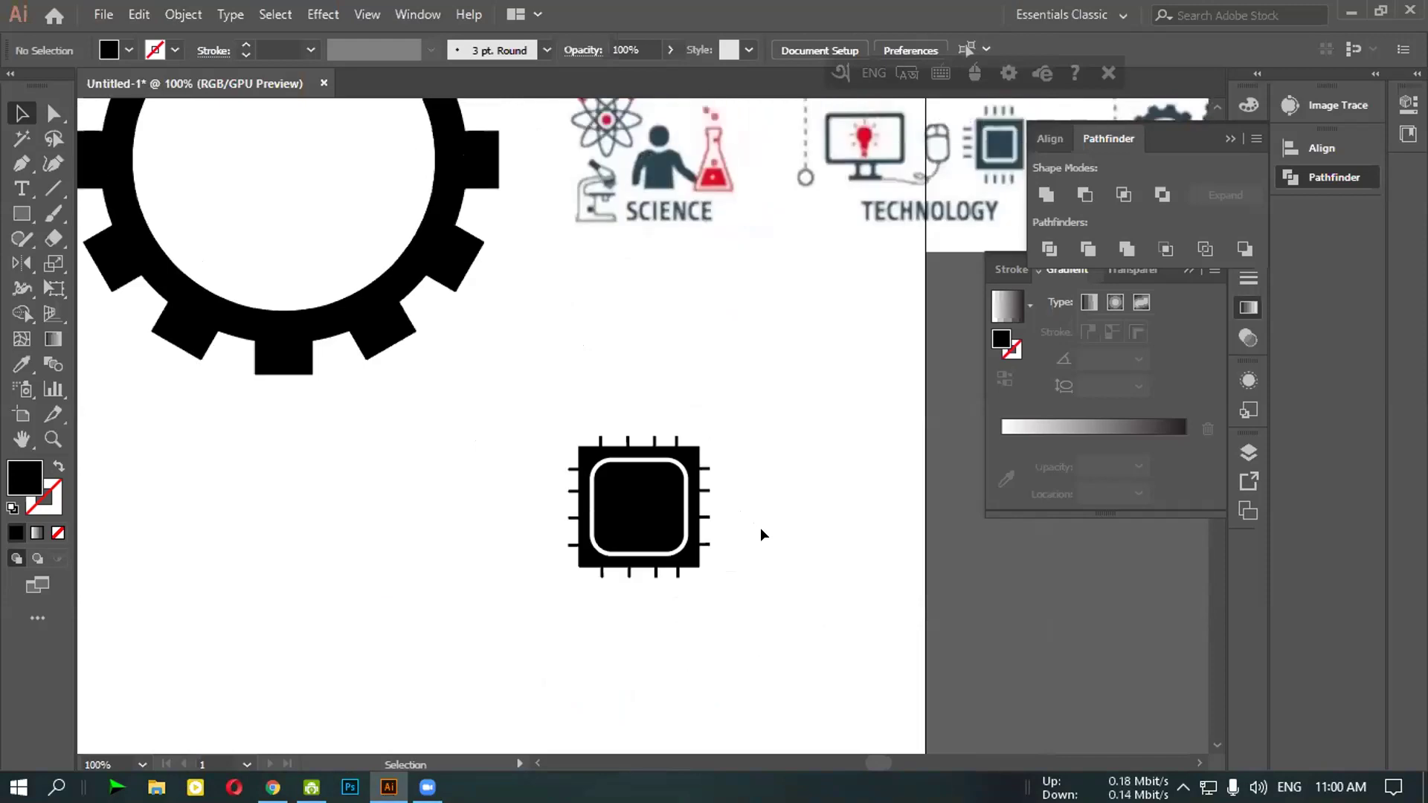
pyautogui.scroll(-2, 760, 528)
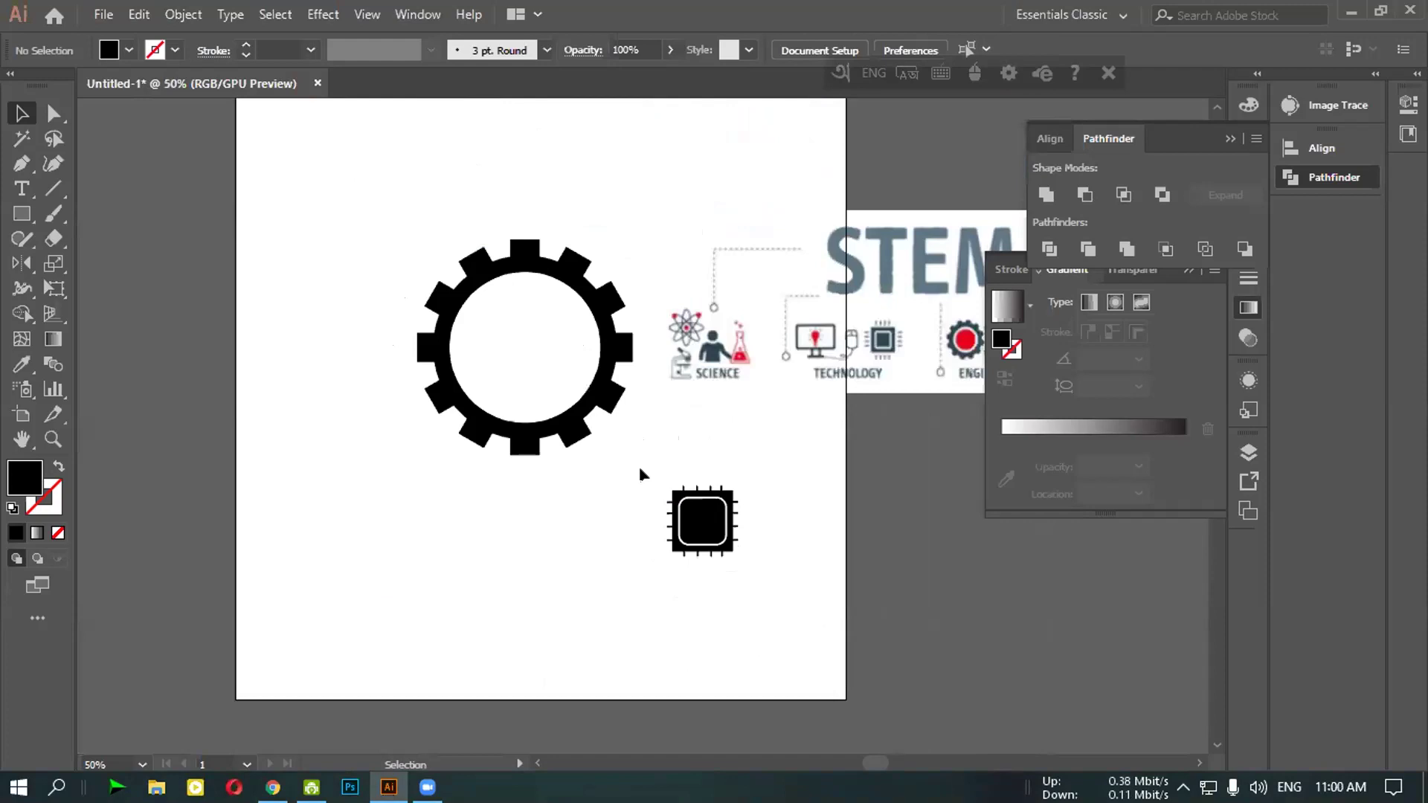
pyautogui.moveTo(743, 590); pyautogui.dragTo(744, 591)
pyautogui.moveTo(704, 521); pyautogui.dragTo(618, 577)
pyautogui.click(741, 551)
# Place a copy of the gear's upper-right inner quarter on the blank area above the chip and fill it with yellow
pyautogui.scroll(2, 739, 550)
pyautogui.moveTo(640, 408); pyautogui.dragTo(841, 548)
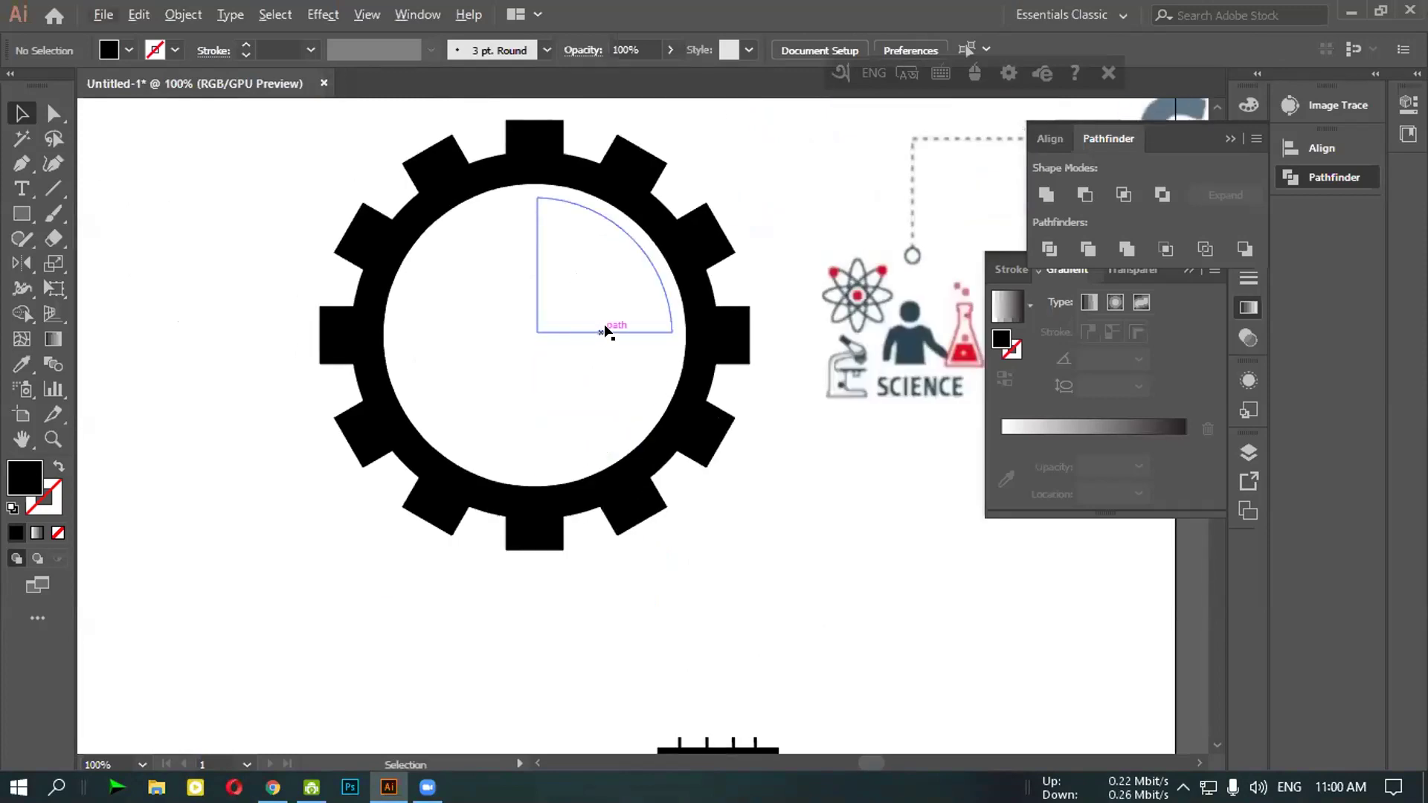
pyautogui.click(641, 252)
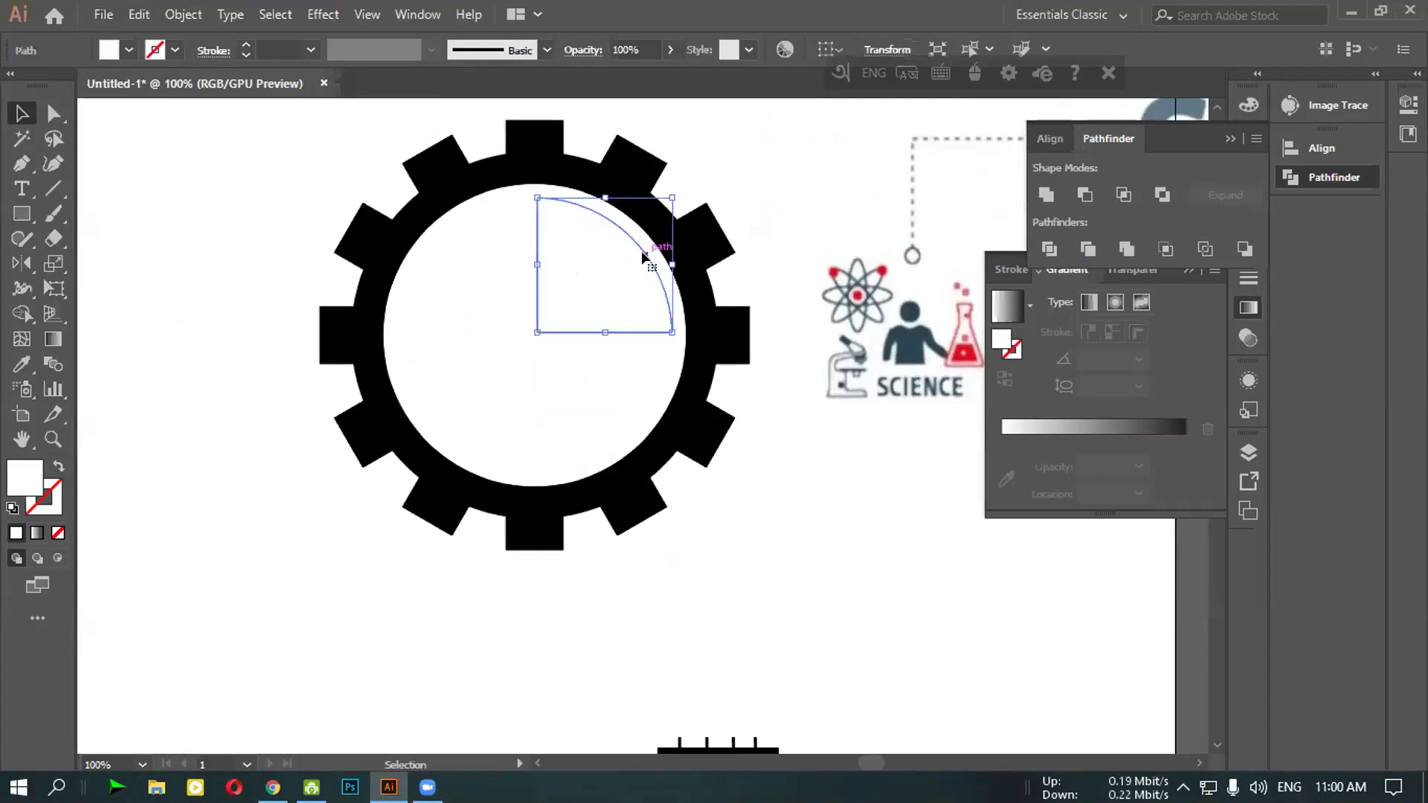
pyautogui.moveTo(645, 260); pyautogui.dragTo(791, 438)
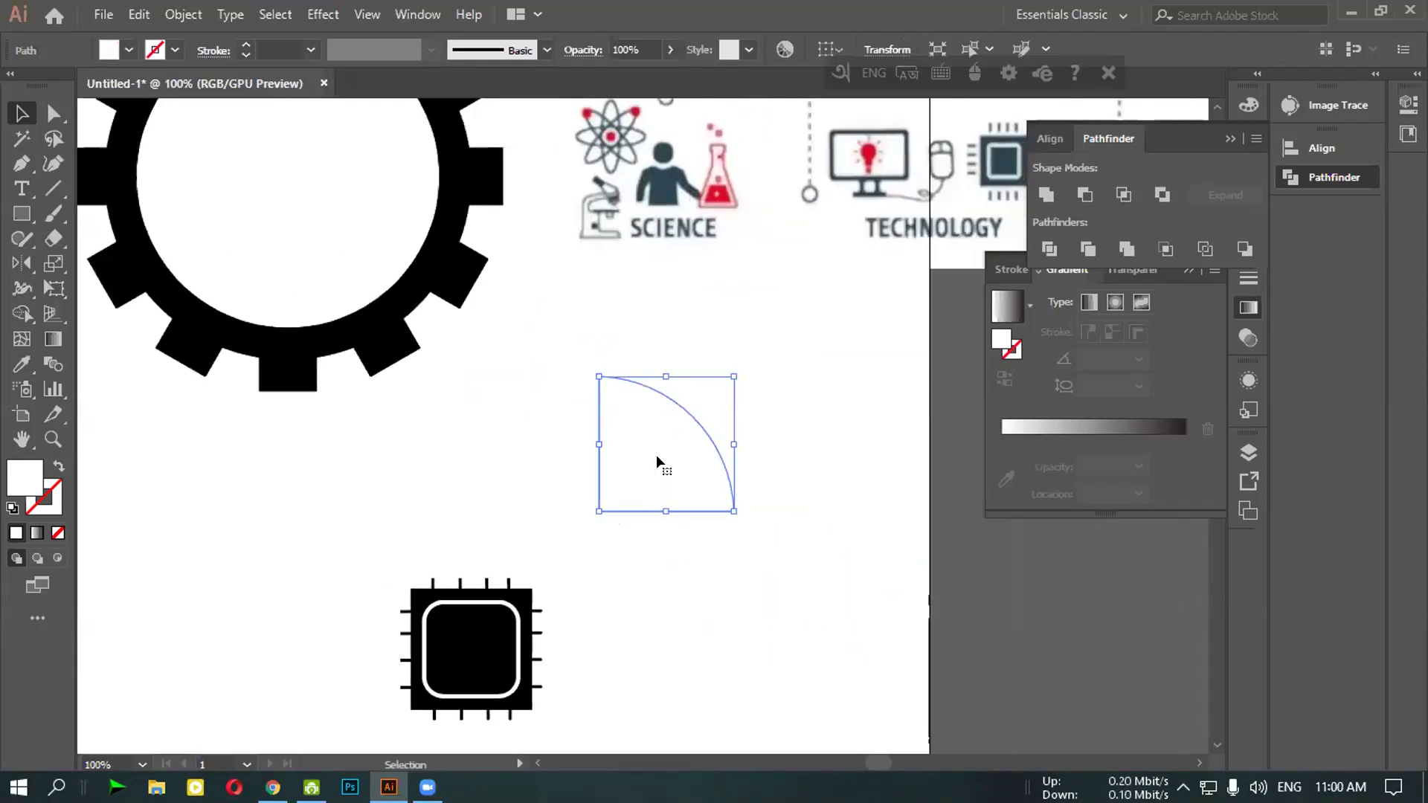
pyautogui.click(130, 49)
pyautogui.click(83, 84)
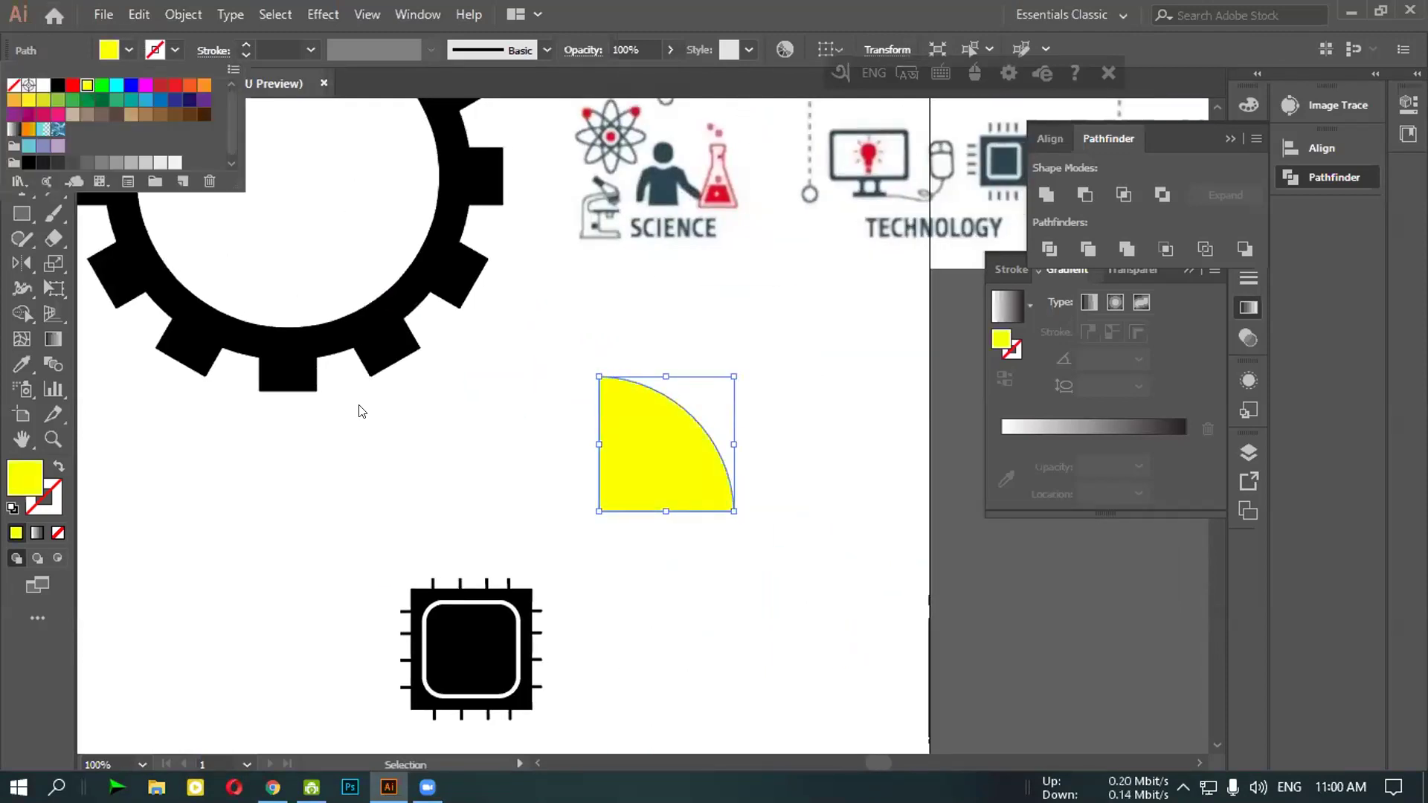
pyautogui.click(360, 409)
# Scale the chip to about half size on the yellow quarter, and place a copy of both in the gear's upper-right quarter
pyautogui.moveTo(357, 535); pyautogui.dragTo(662, 452)
pyautogui.click(703, 578)
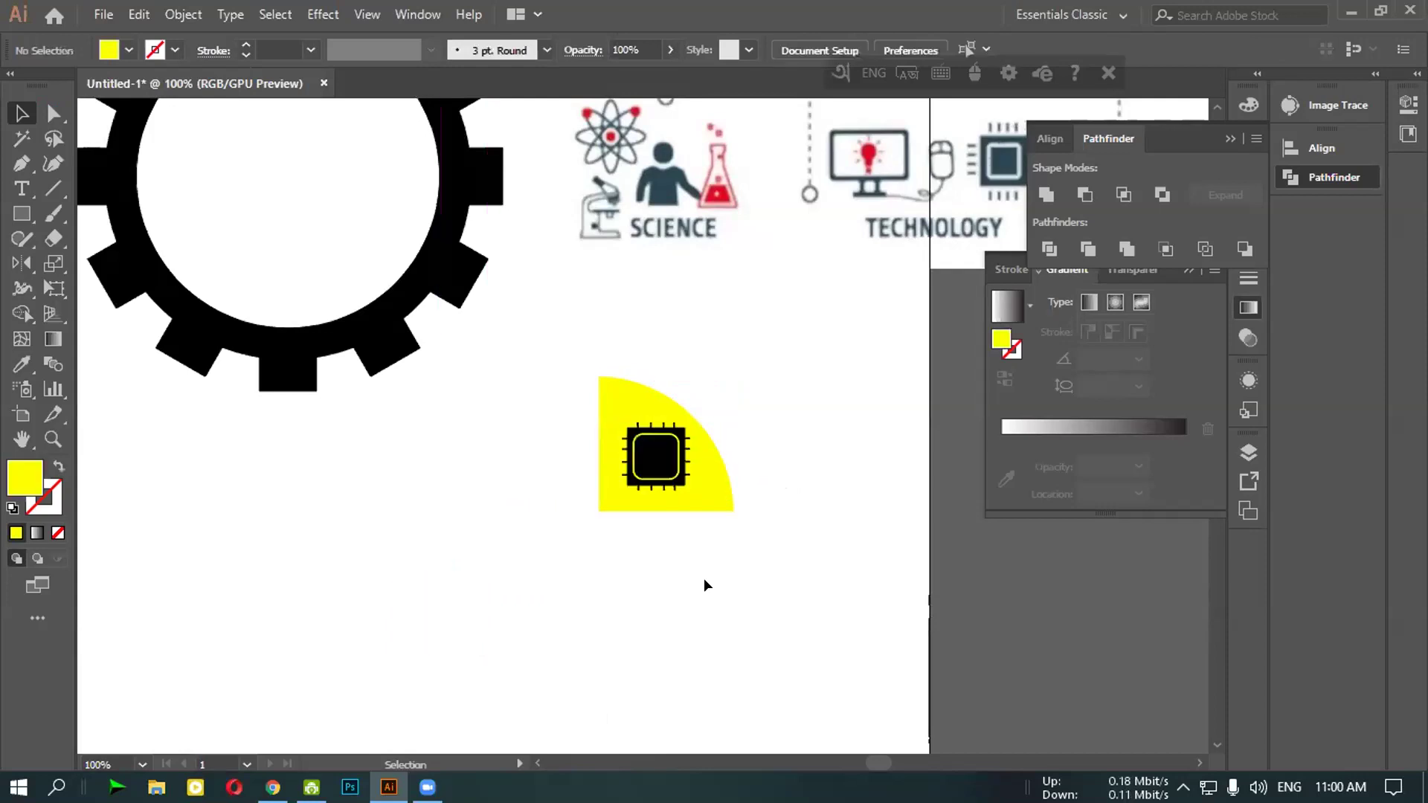
pyautogui.scroll(1, 520, 335)
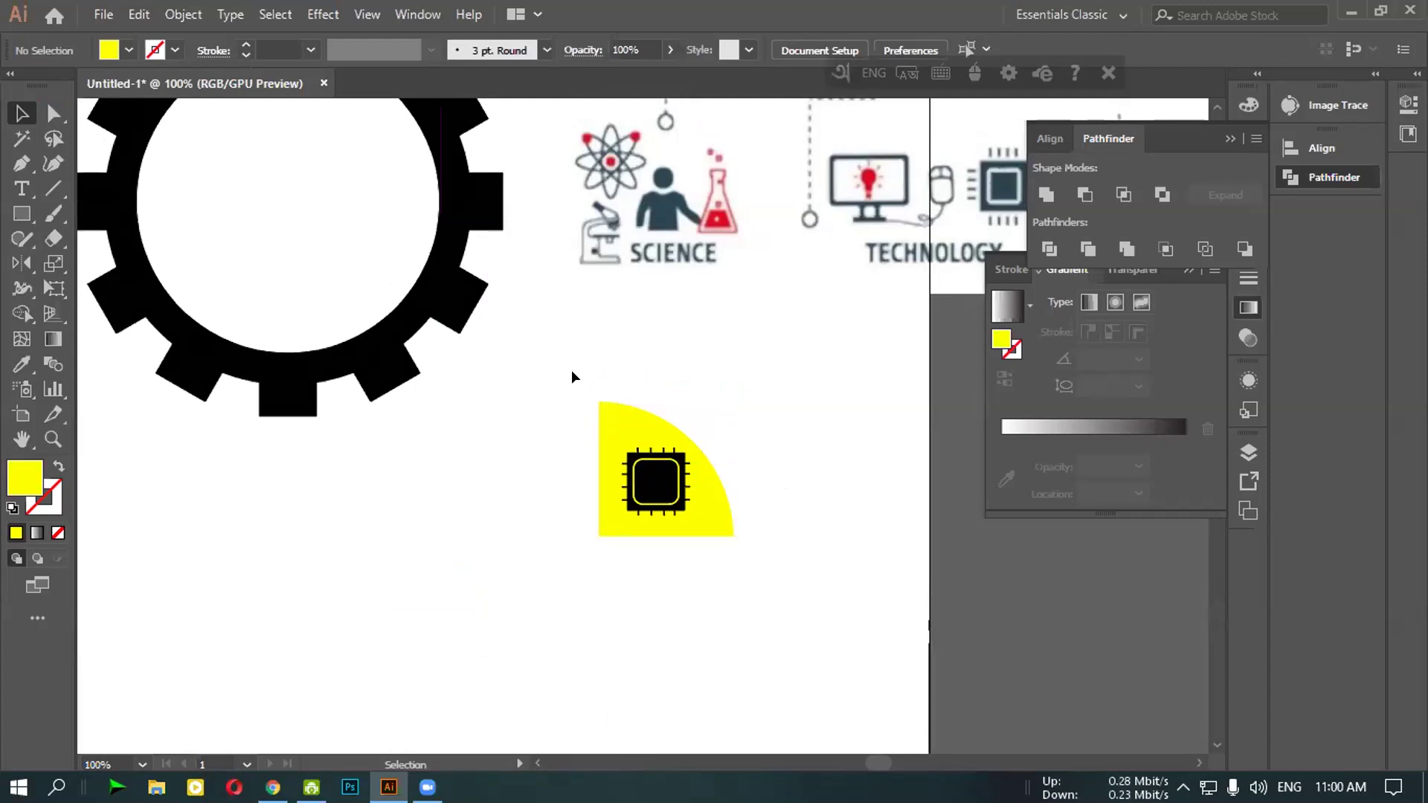
pyautogui.moveTo(701, 508); pyautogui.dragTo(392, 172)
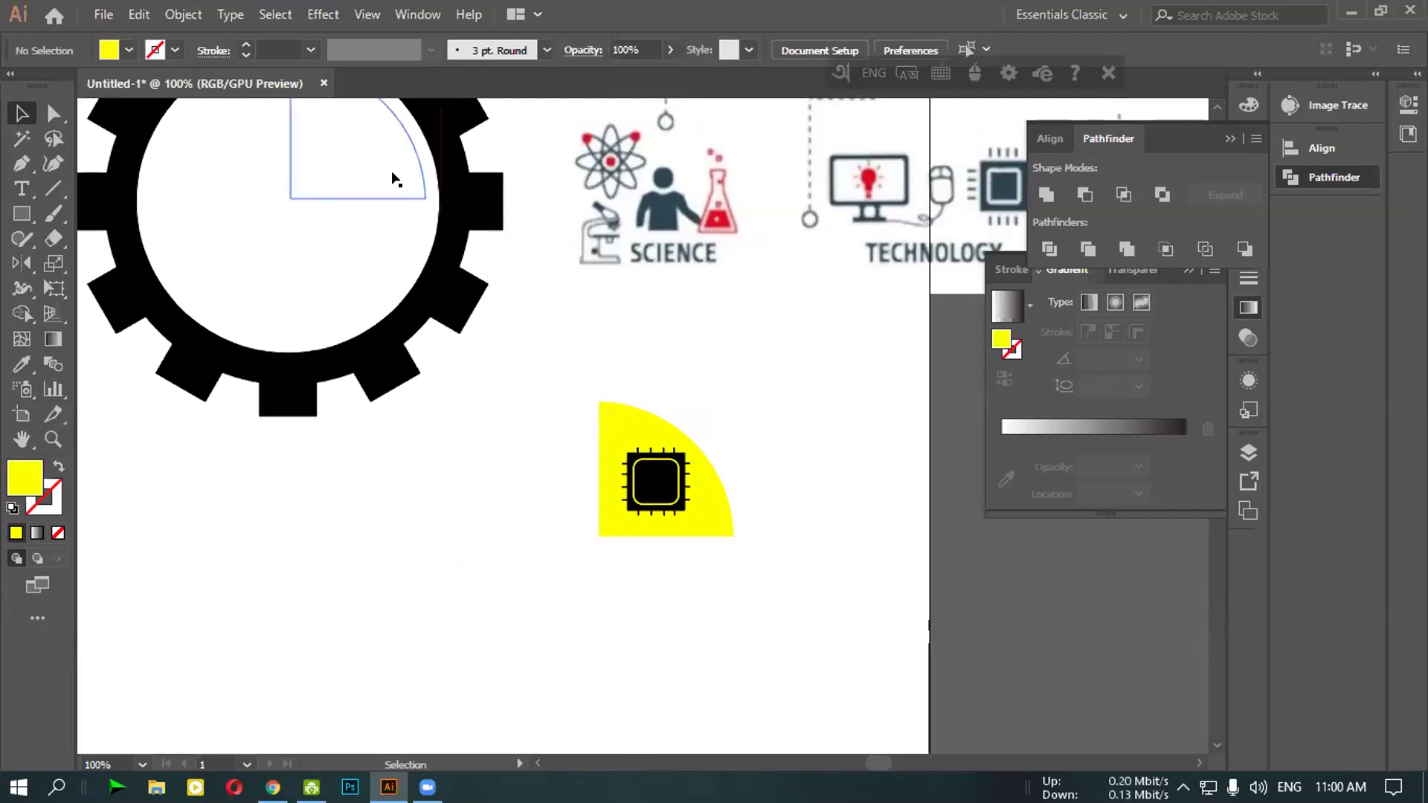
pyautogui.moveTo(561, 377); pyautogui.dragTo(385, 192)
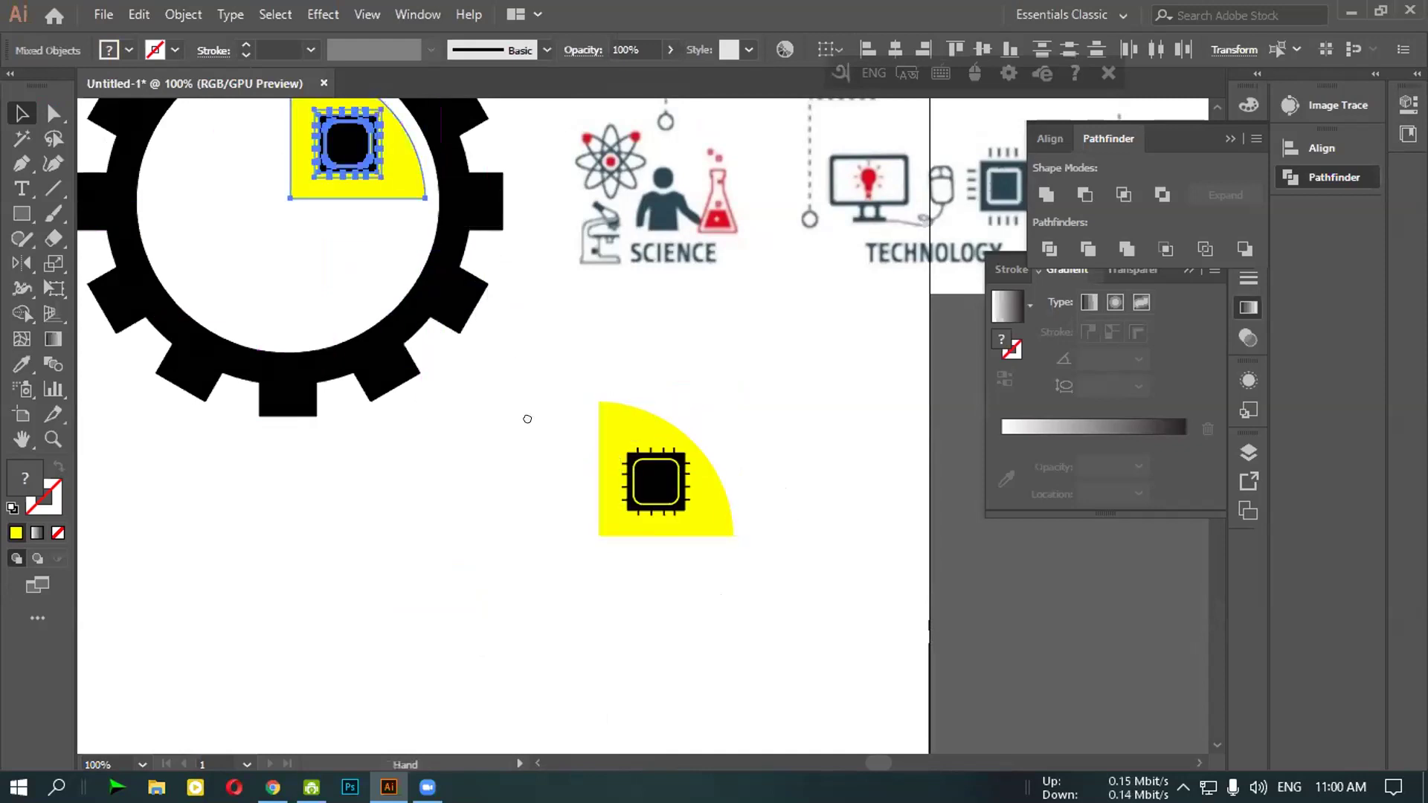
# Select the whole gear together with its inner quarters and the chip
pyautogui.scroll(5, 526, 417)
pyautogui.hscroll(-4, 525, 417)
pyautogui.scroll(3, 600, 568)
pyautogui.scroll(2, 707, 696)
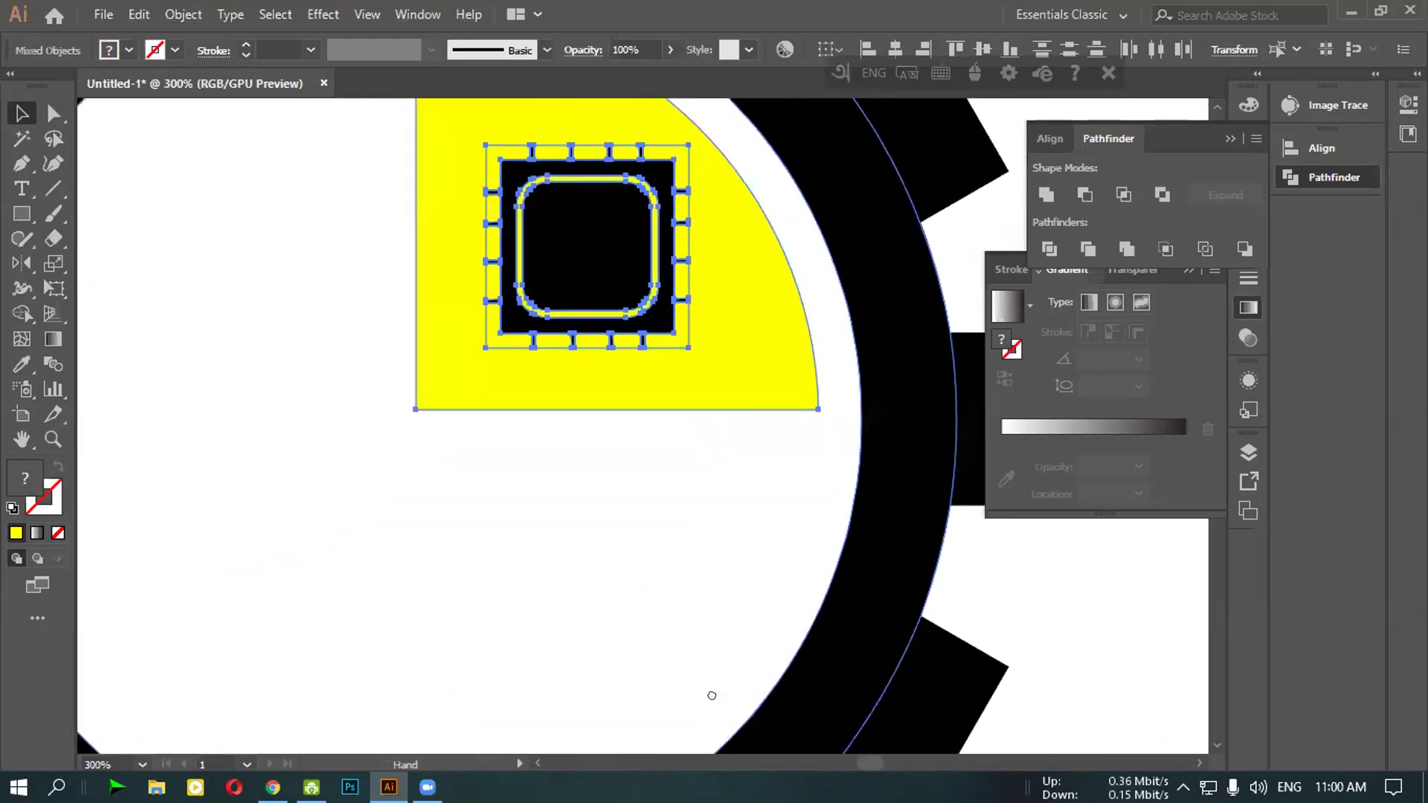
pyautogui.scroll(-5, 707, 696)
pyautogui.moveTo(402, 389); pyautogui.dragTo(831, 716)
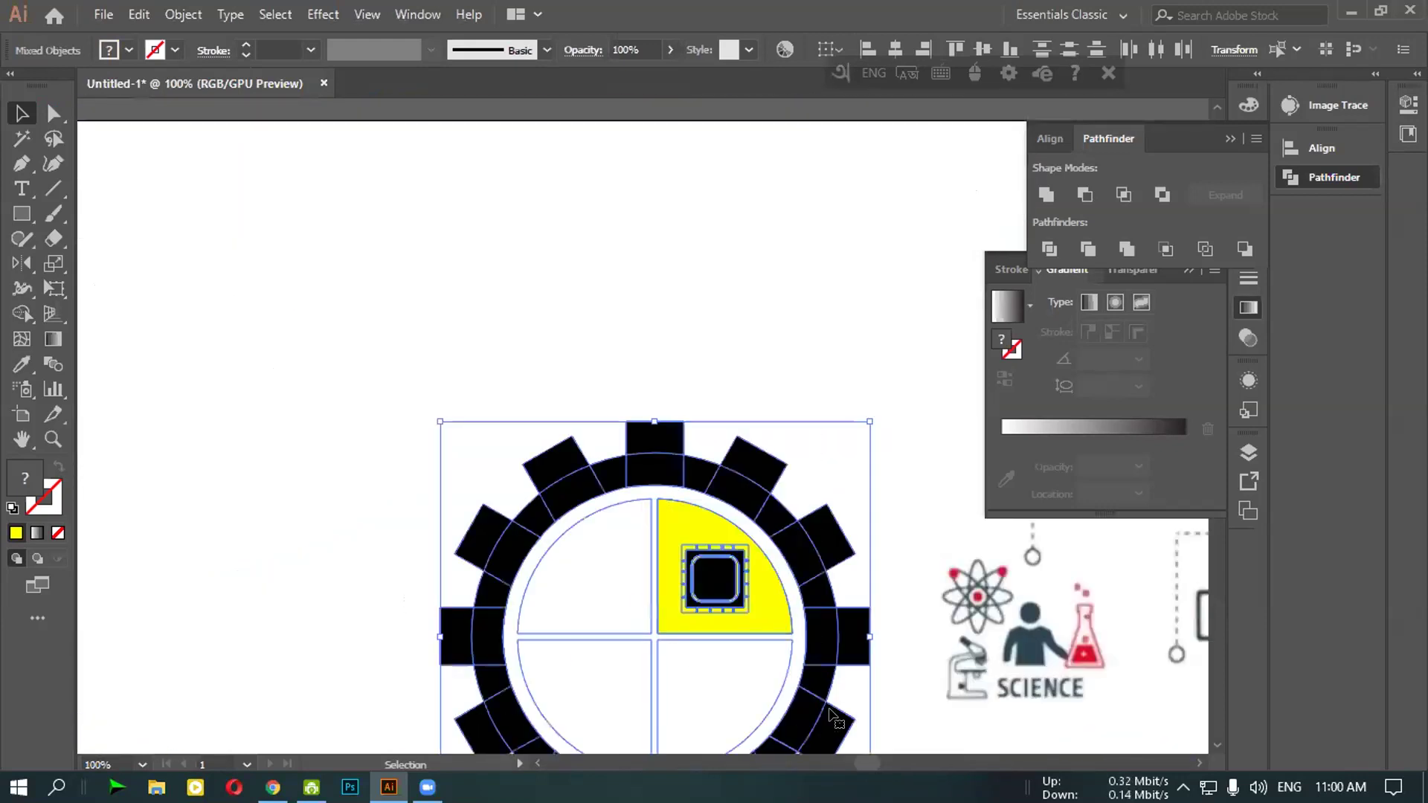
# Deselect the gear artwork and compare it with the STEM reference banner
pyautogui.click(573, 257)
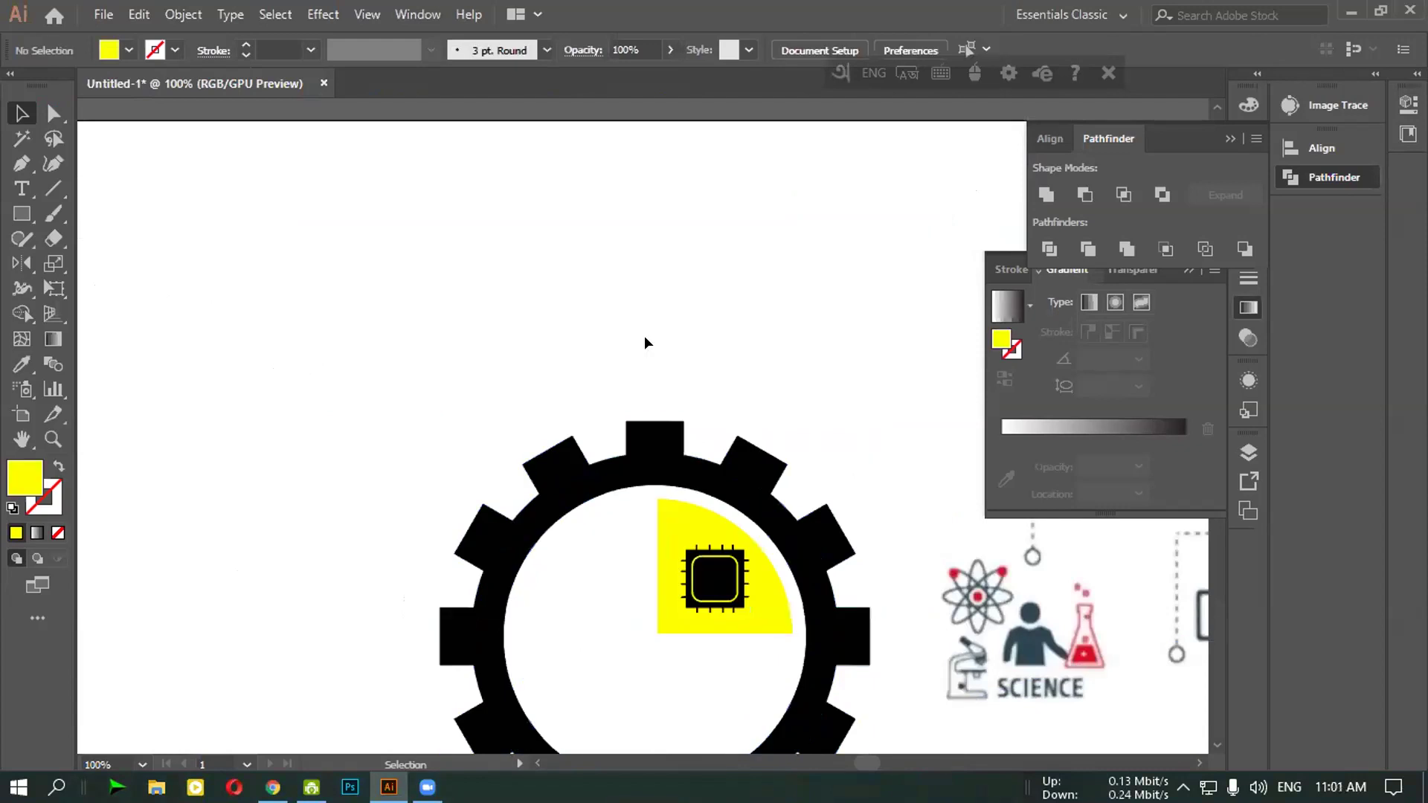
pyautogui.moveTo(765, 386); pyautogui.dragTo(533, 169)
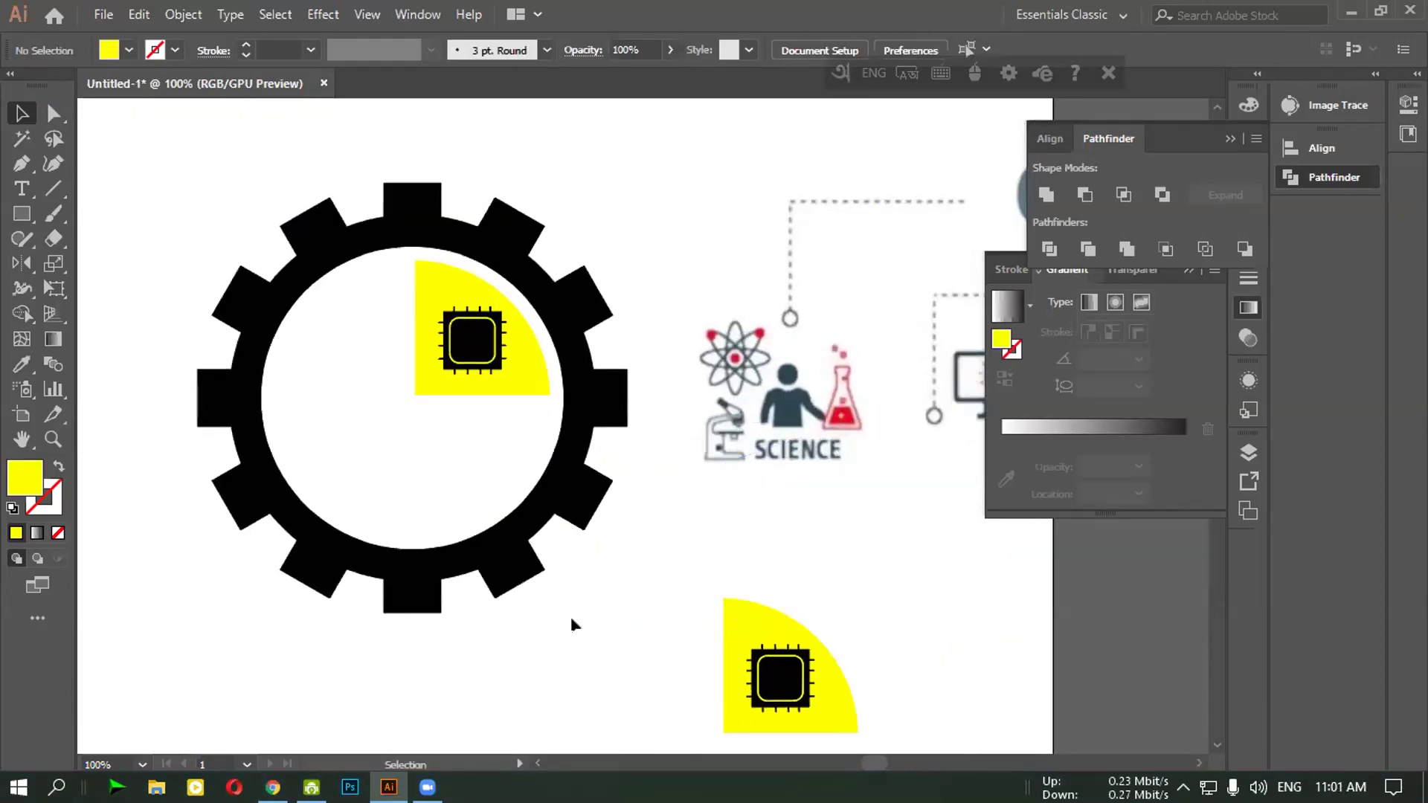
pyautogui.scroll(-1, 577, 568)
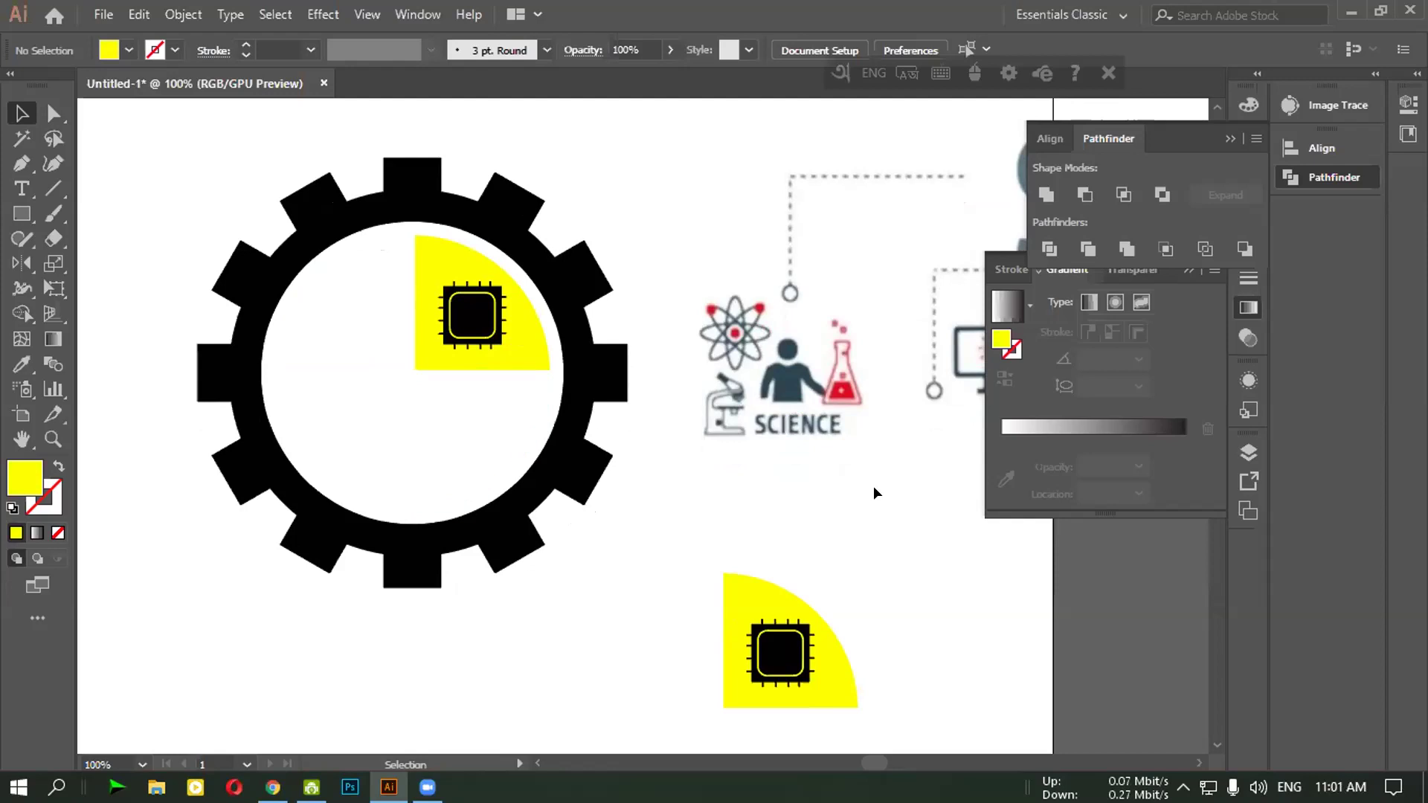
pyautogui.scroll(-2, 873, 485)
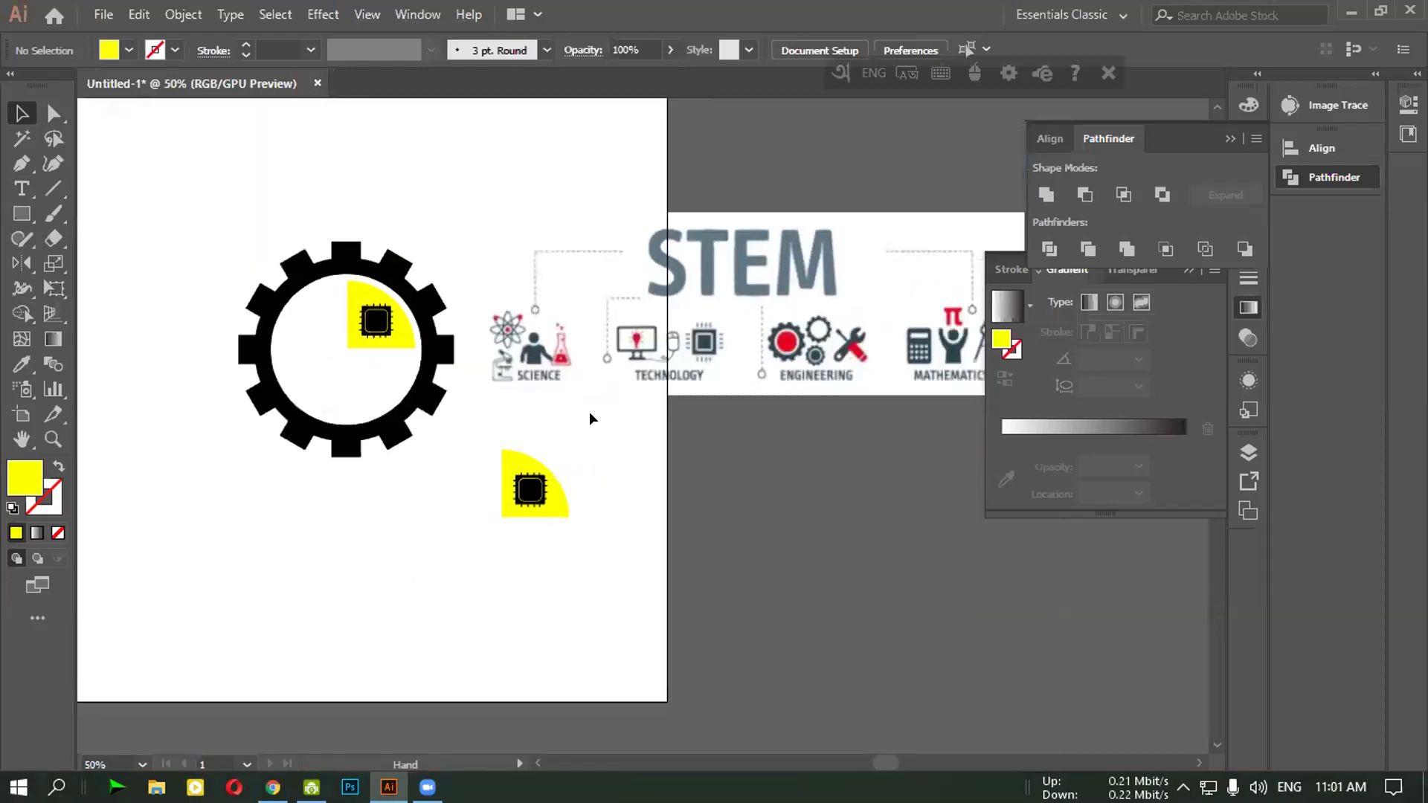
pyautogui.moveTo(644, 416); pyautogui.dragTo(594, 412)
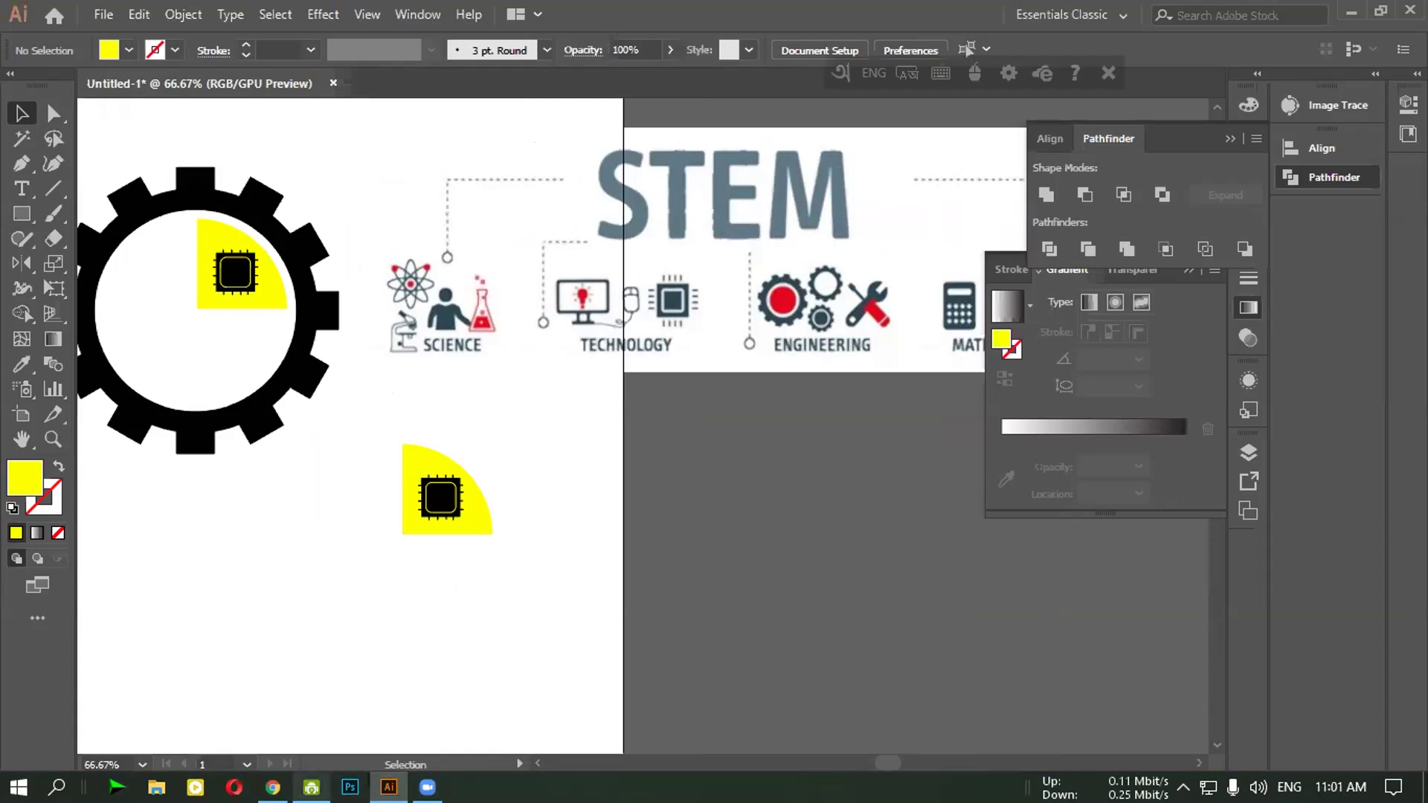
# Switch to Chrome, search for "freepik" in a new tab and open the Freepik website
pyautogui.click(273, 786)
pyautogui.click(790, 7)
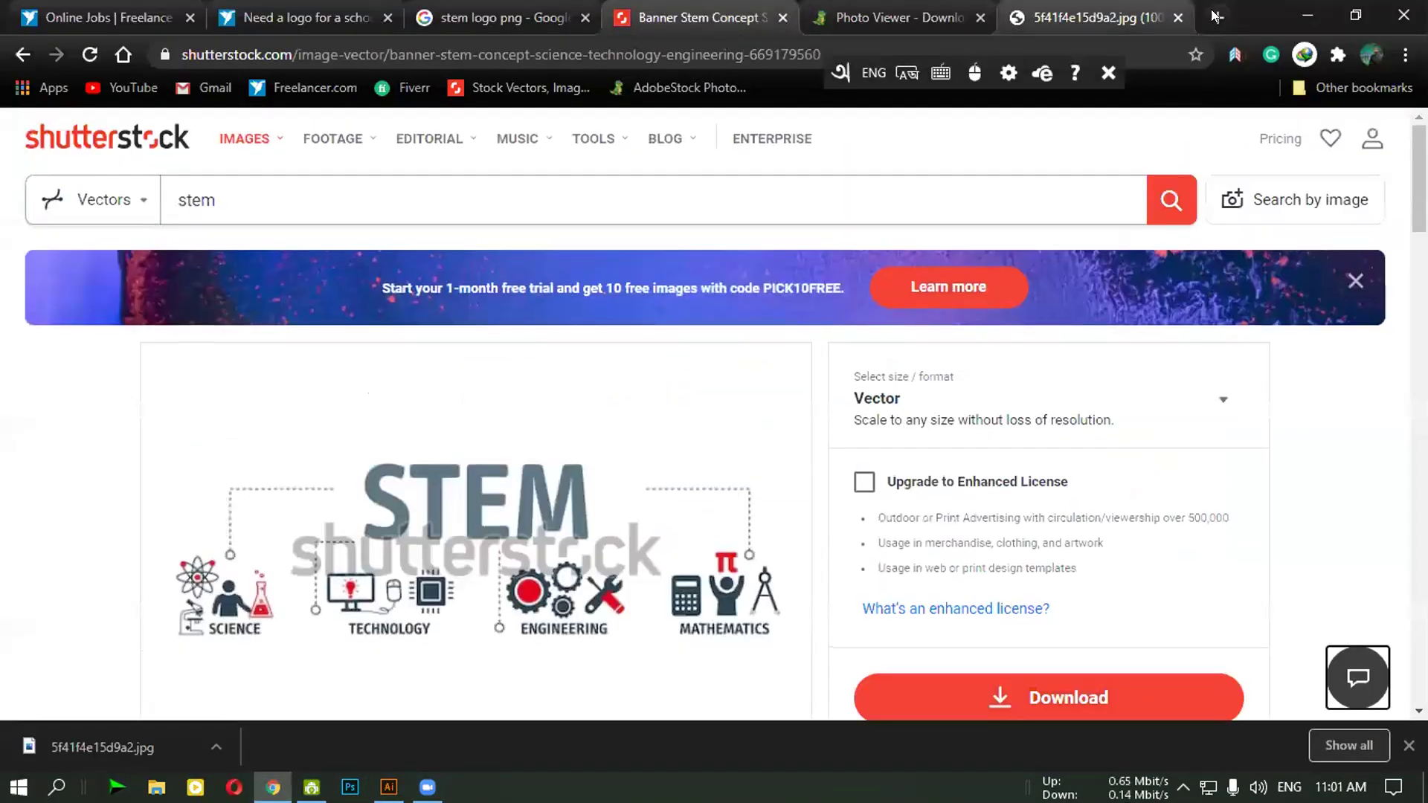
pyautogui.click(1215, 16)
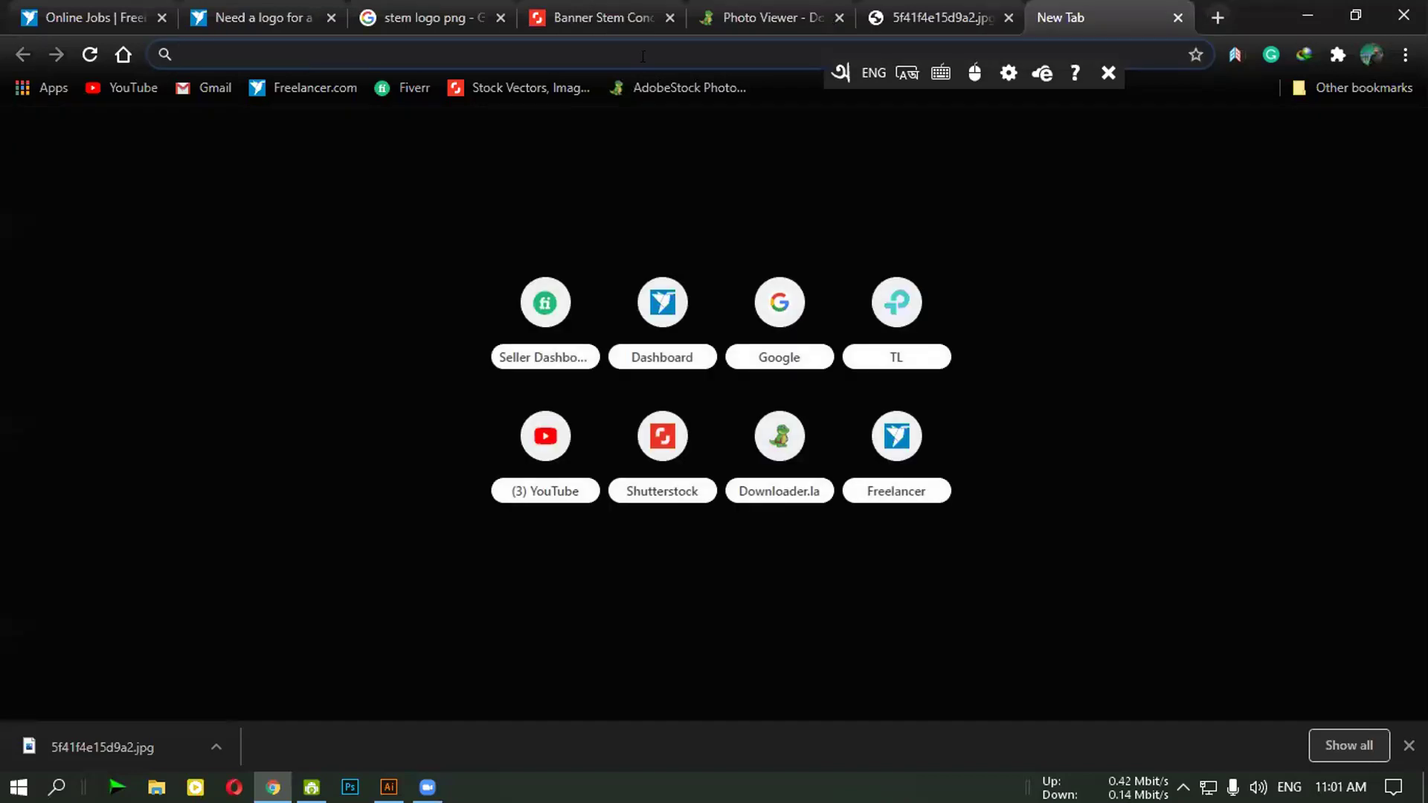
pyautogui.write('freepik')
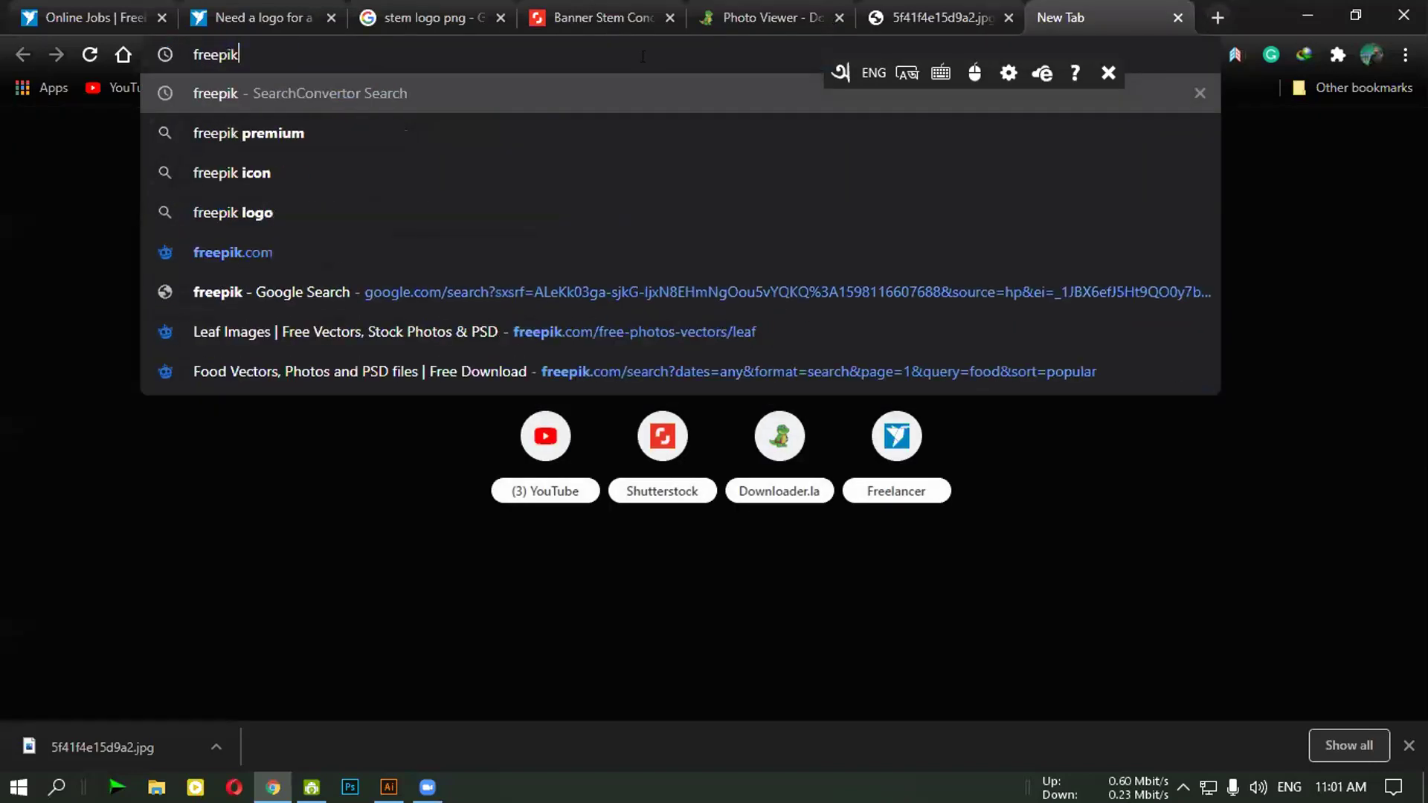
pyautogui.press('Return')
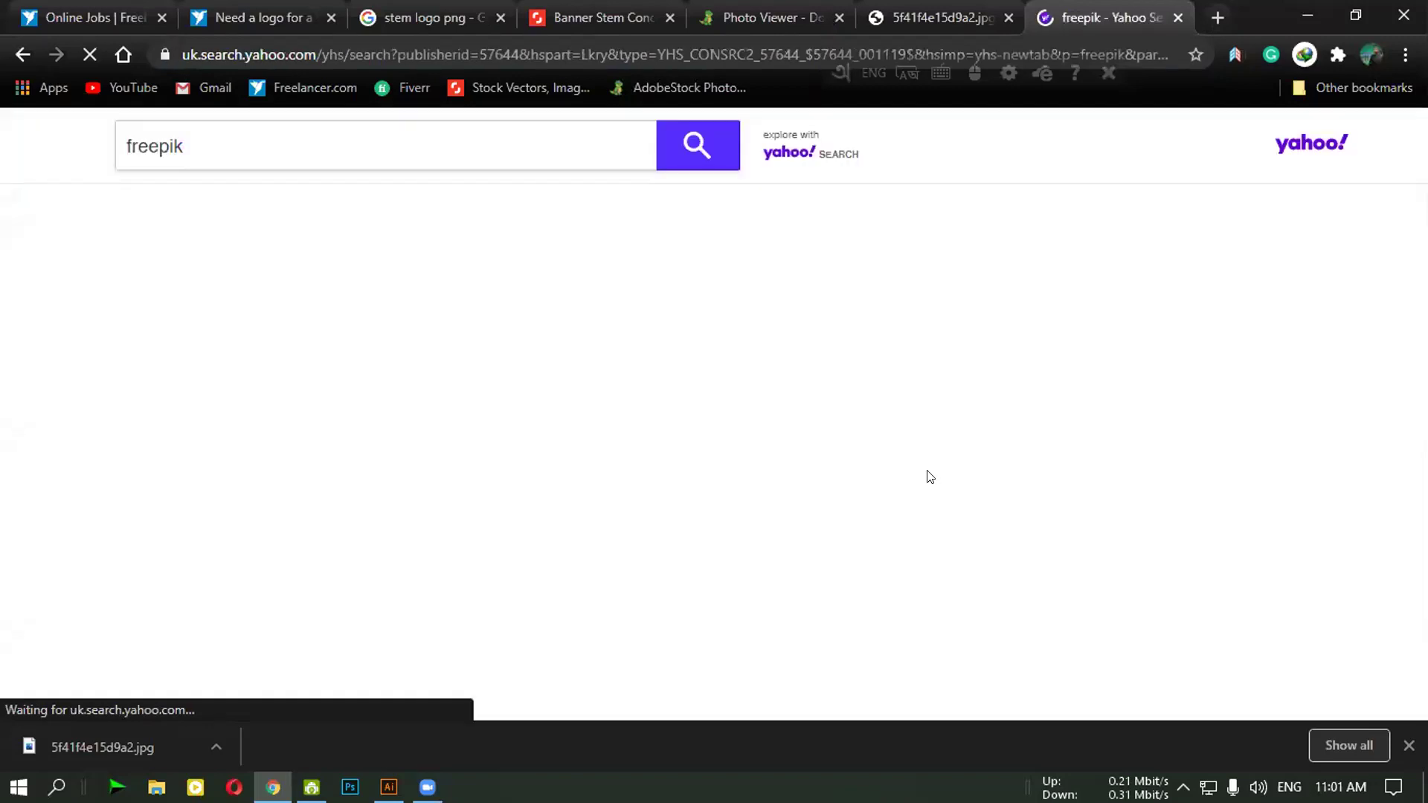
pyautogui.click(1408, 745)
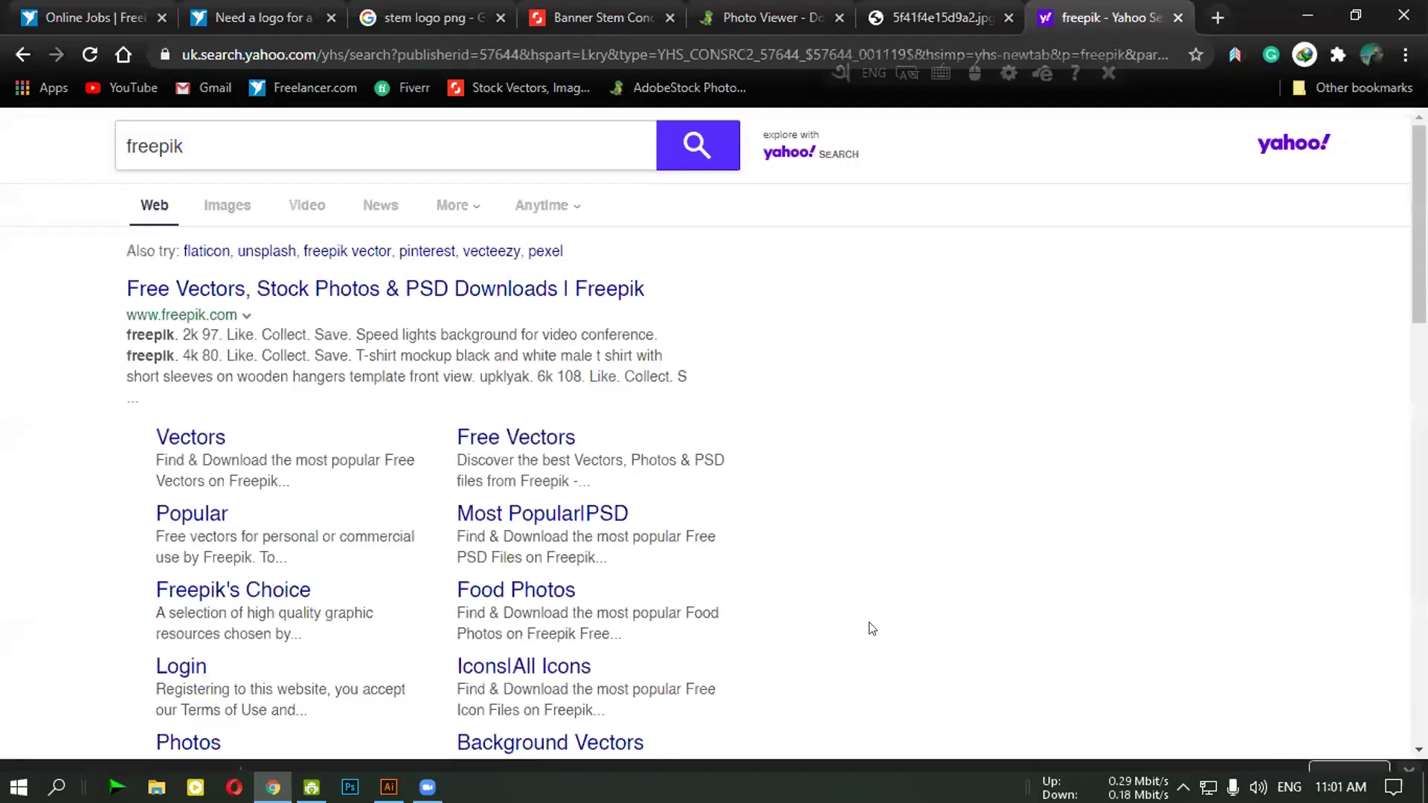
pyautogui.click(313, 288)
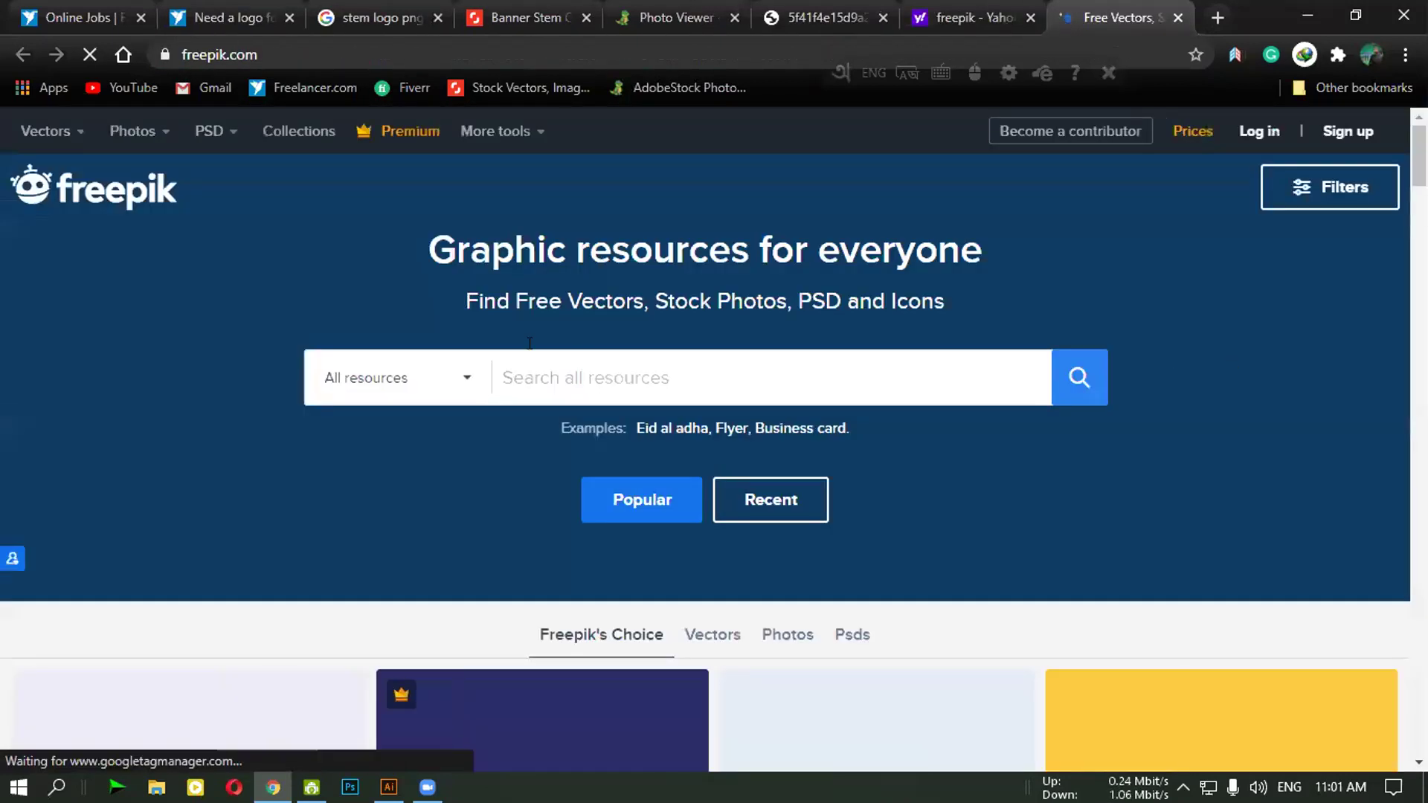
# Limit the Freepik search to free vectors and search for "screw"
pyautogui.click(449, 381)
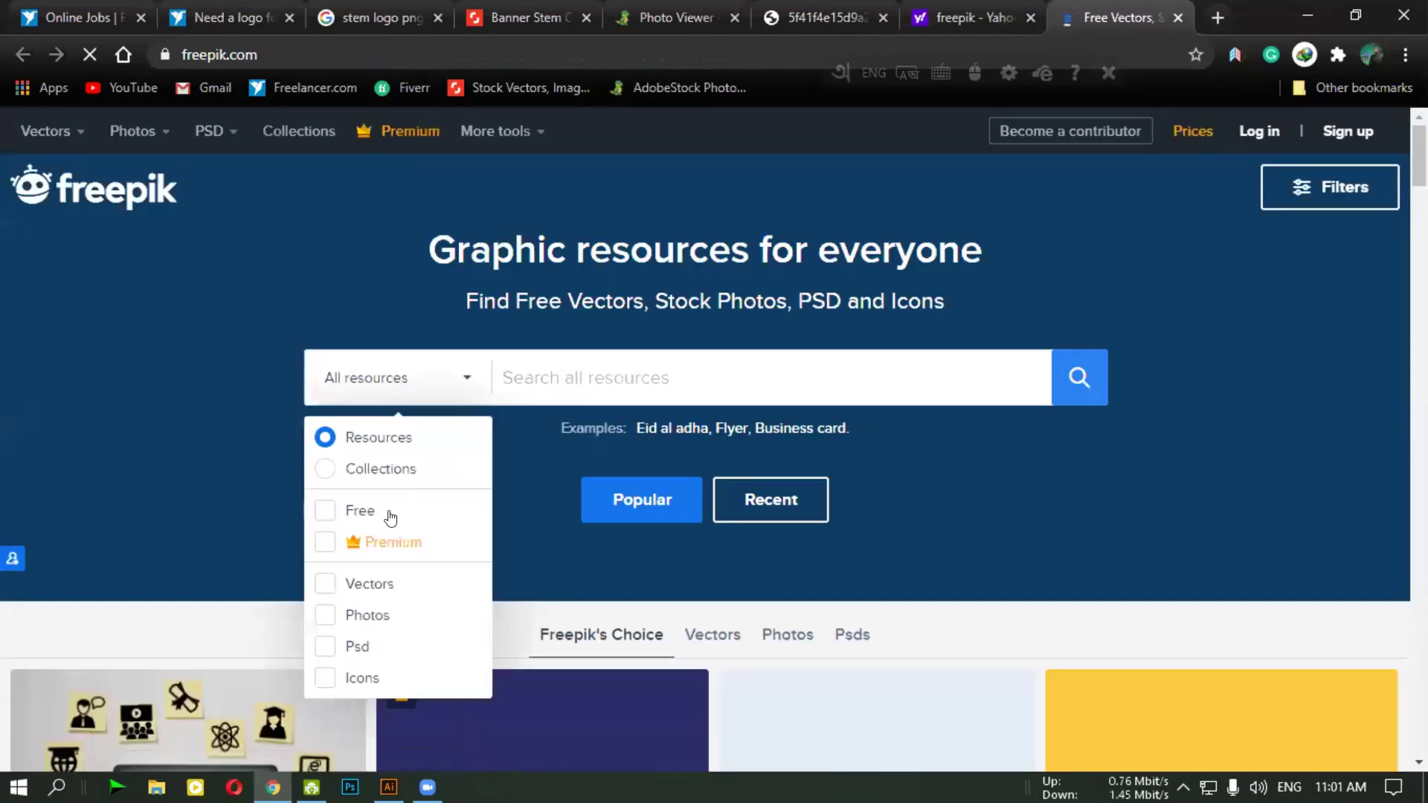
pyautogui.click(364, 509)
pyautogui.click(340, 585)
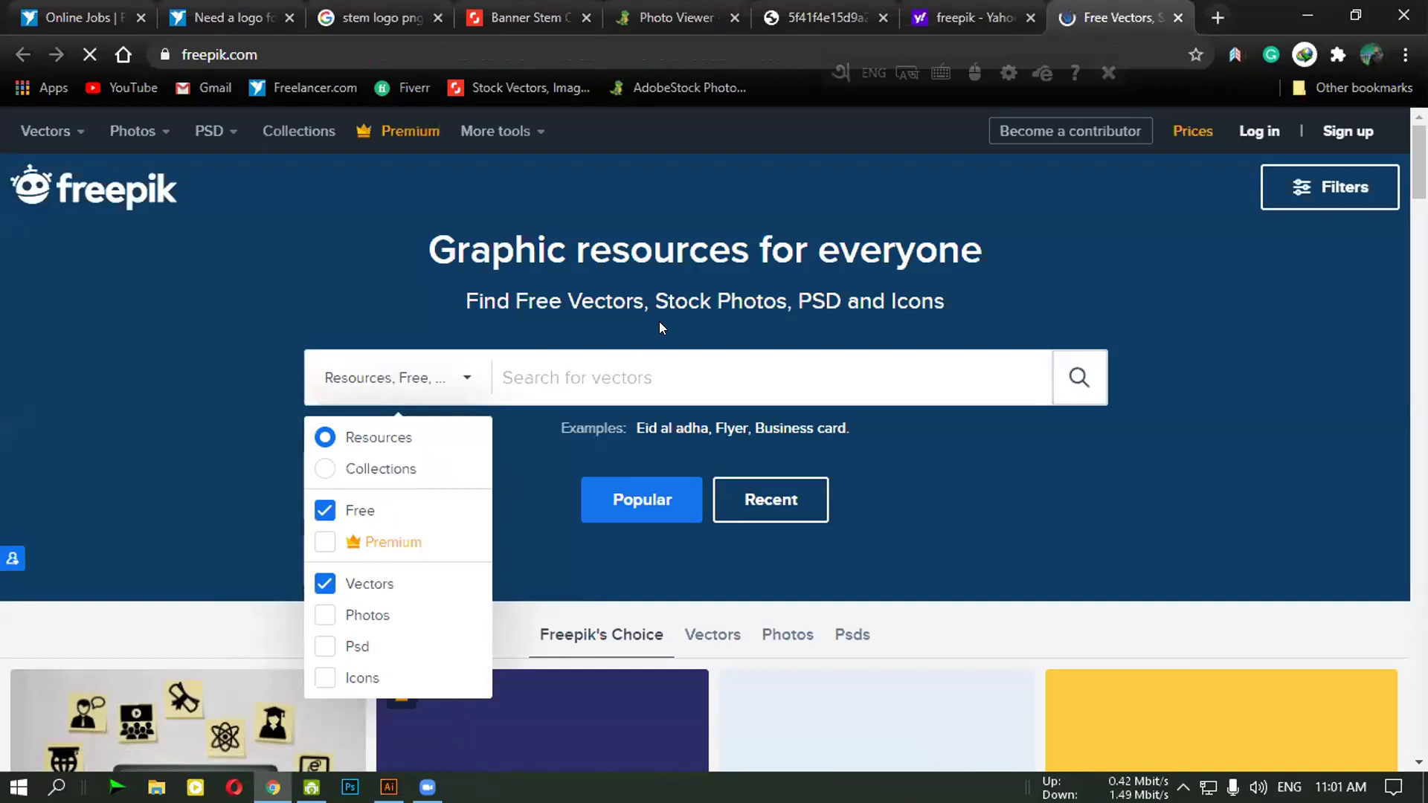
pyautogui.click(601, 376)
pyautogui.write('crew')
pyautogui.press('Return')
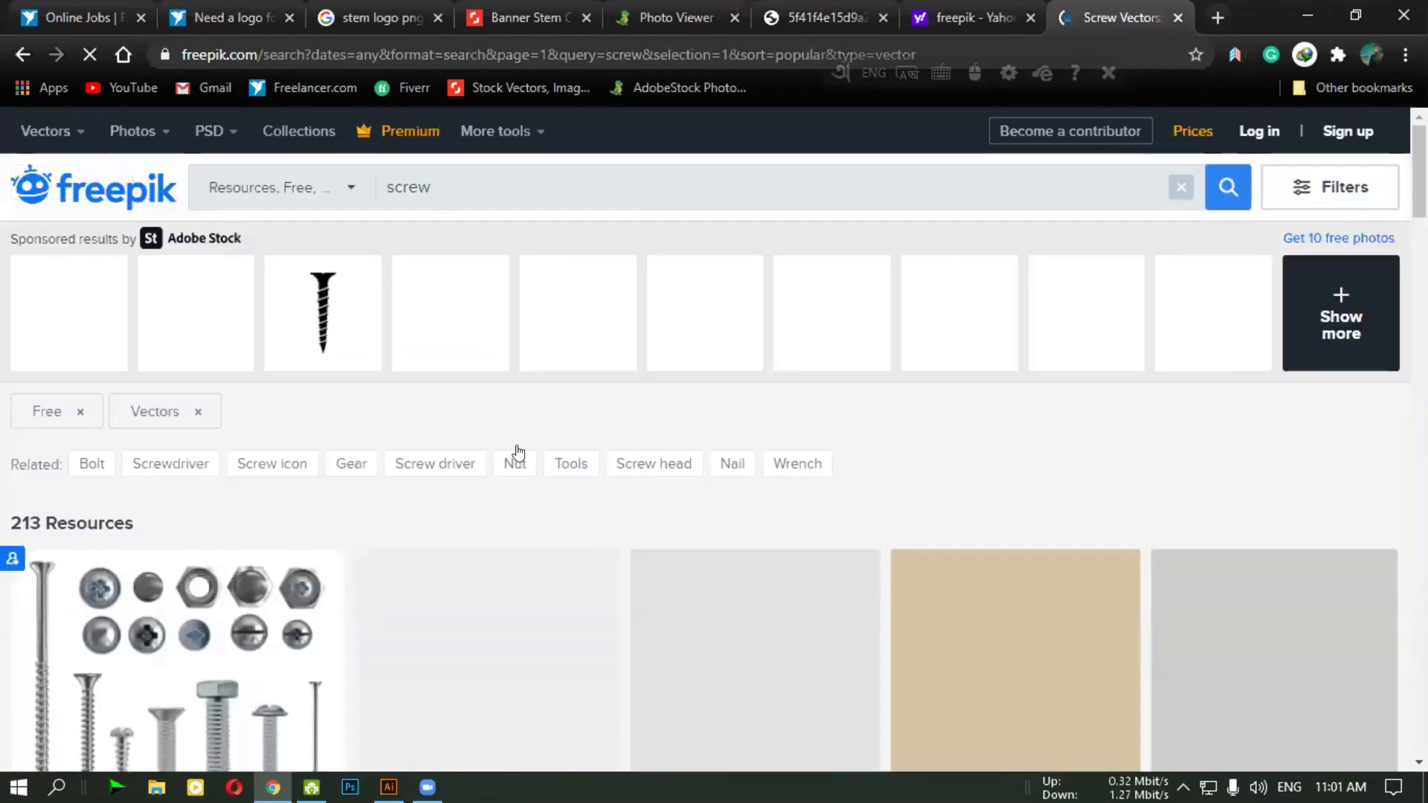
# Browse the screw results and open the "Labor day design with tools" vector
pyautogui.scroll(-4, 510, 450)
pyautogui.scroll(-3, 979, 446)
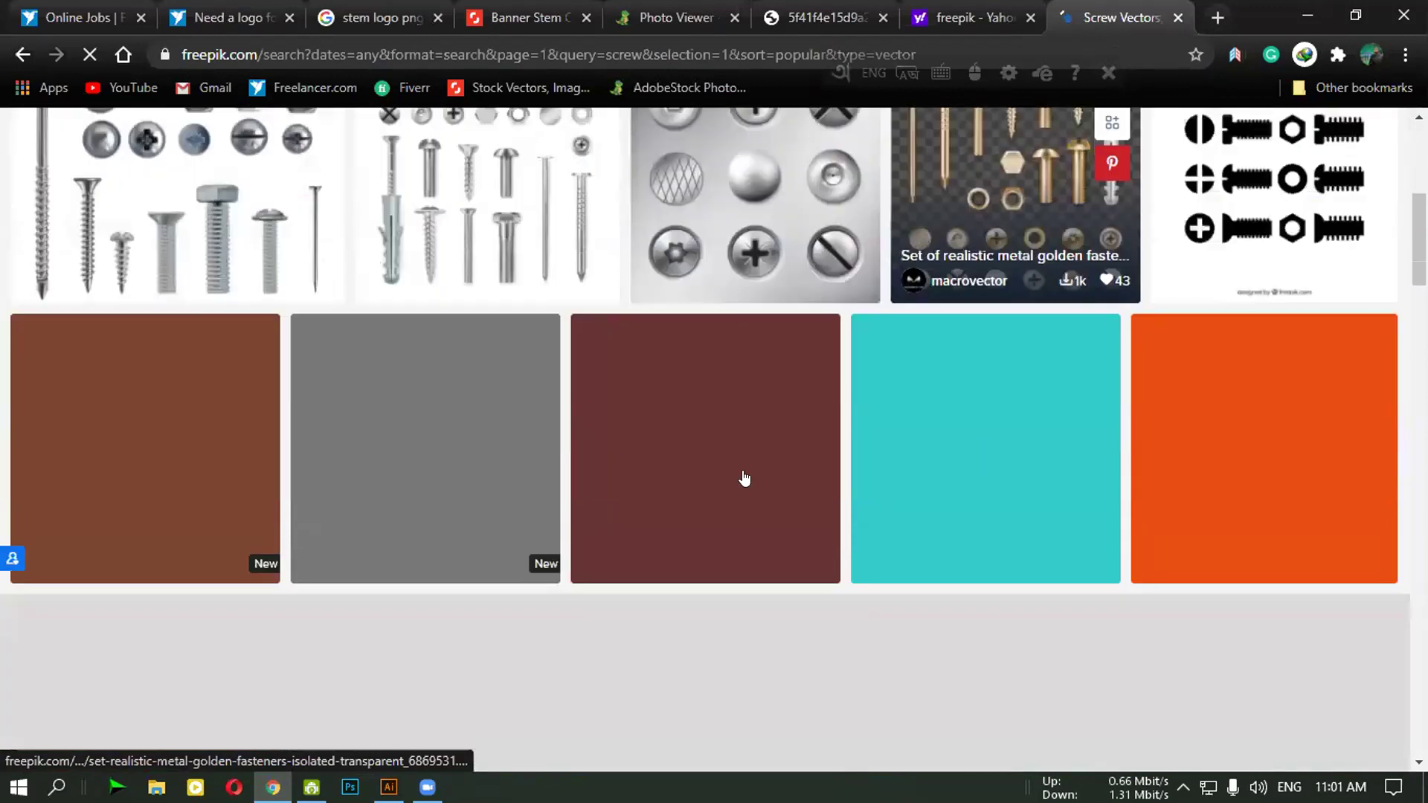
pyautogui.scroll(3, 1184, 430)
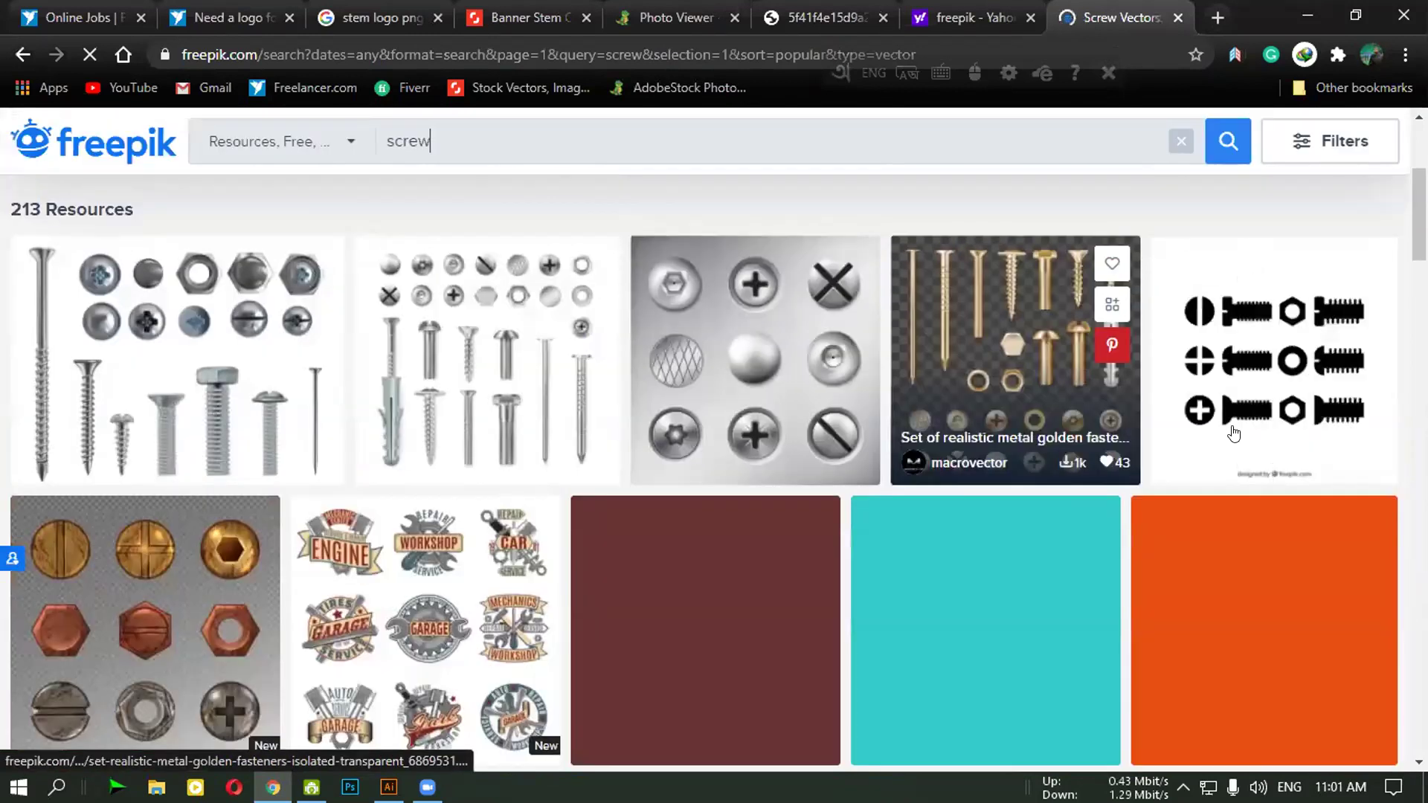
pyautogui.scroll(-3, 652, 461)
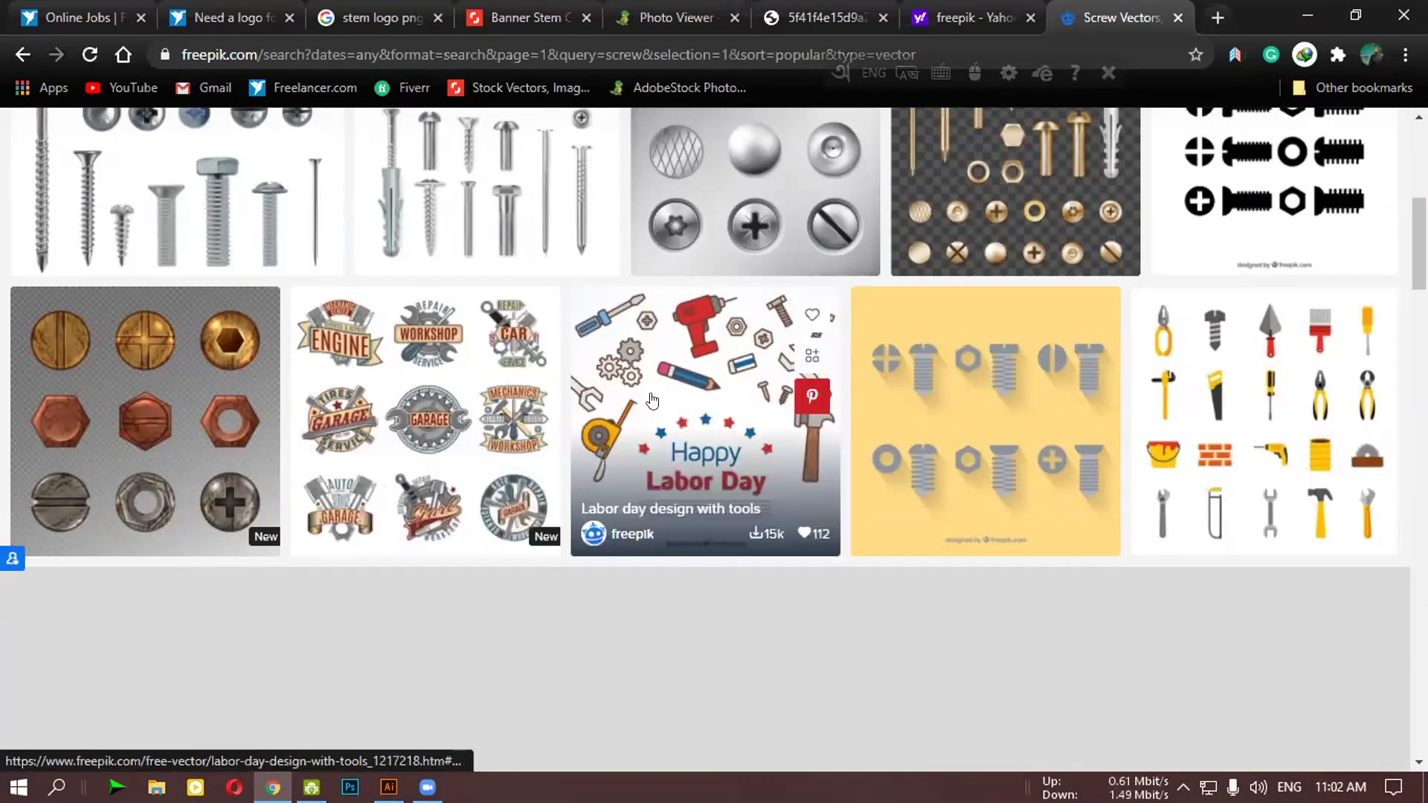
pyautogui.click(945, 391)
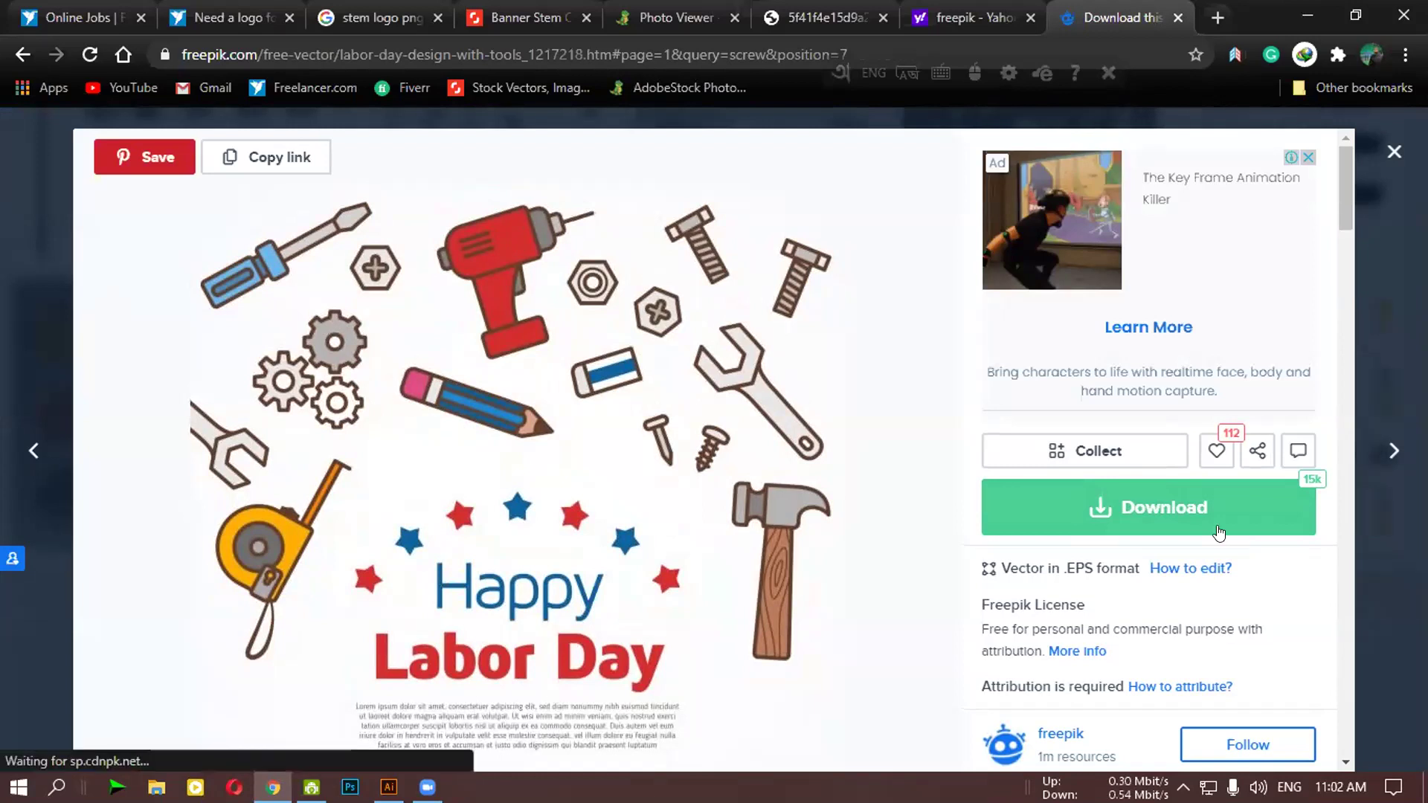
# Download the Labor Day tools vector using the free, attribution-required option
pyautogui.click(1142, 510)
pyautogui.scroll(-3, 1112, 633)
pyautogui.click(1136, 559)
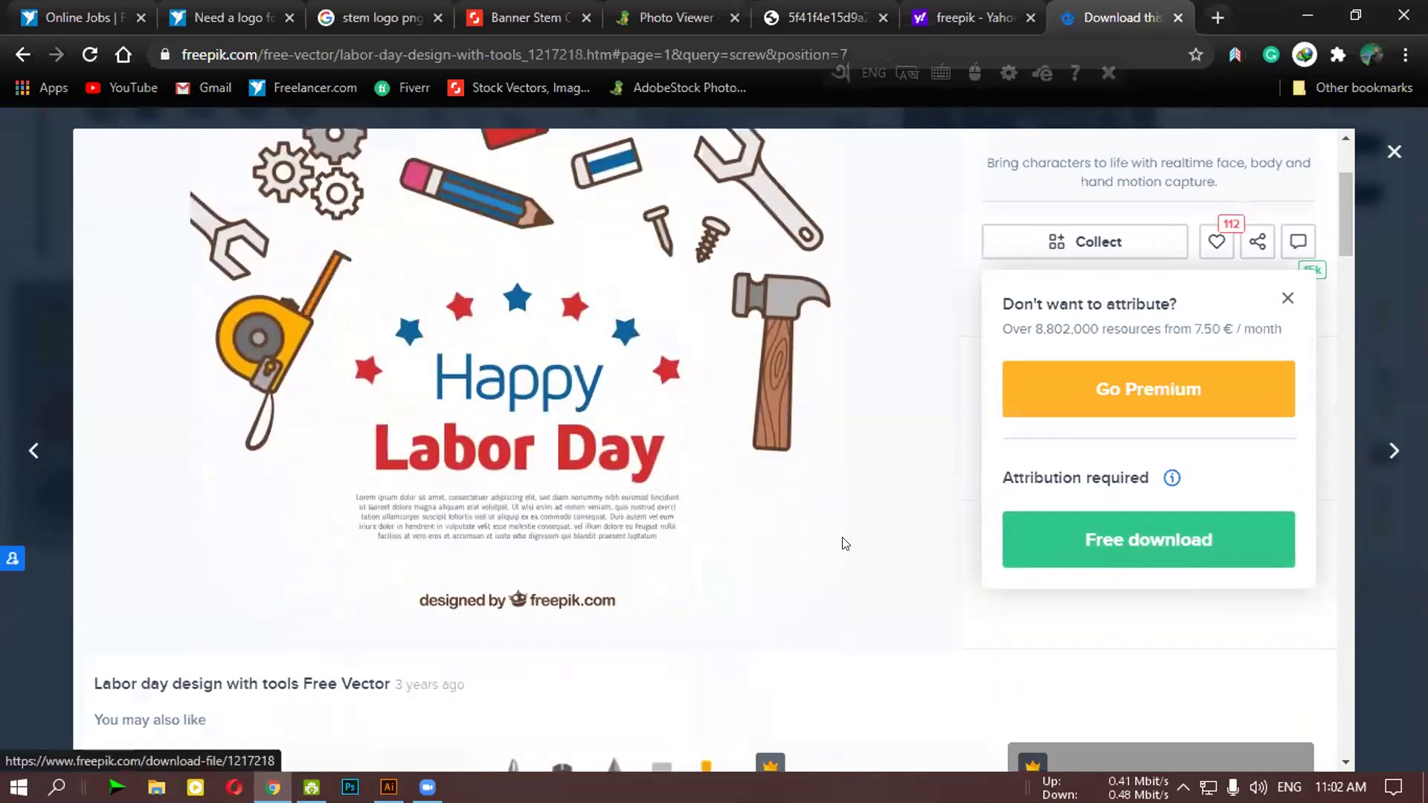
pyautogui.scroll(1, 727, 418)
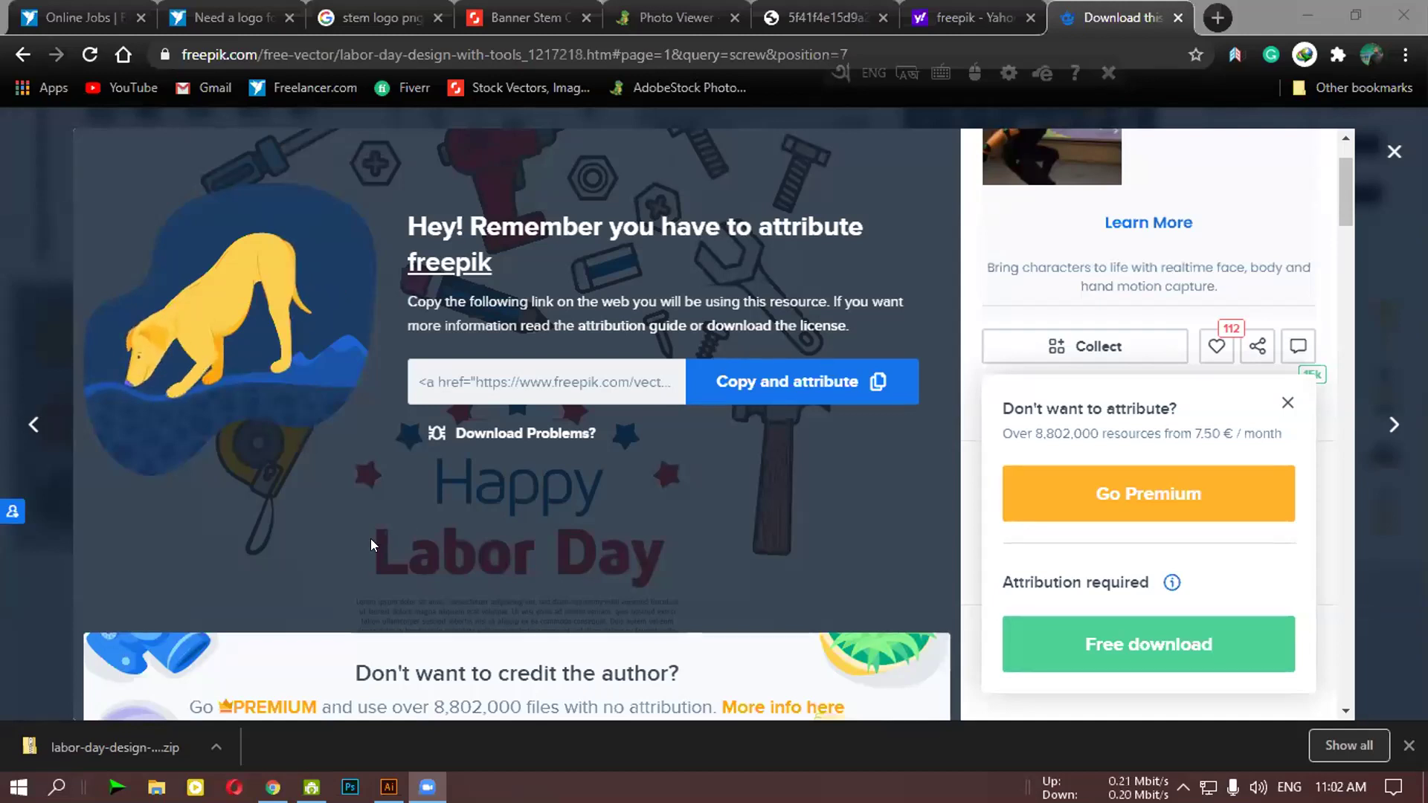
# Open 138129-OTPR57-591.eps from the downloaded zip in Illustrator and dismiss the missing fonts notice
pyautogui.click(109, 736)
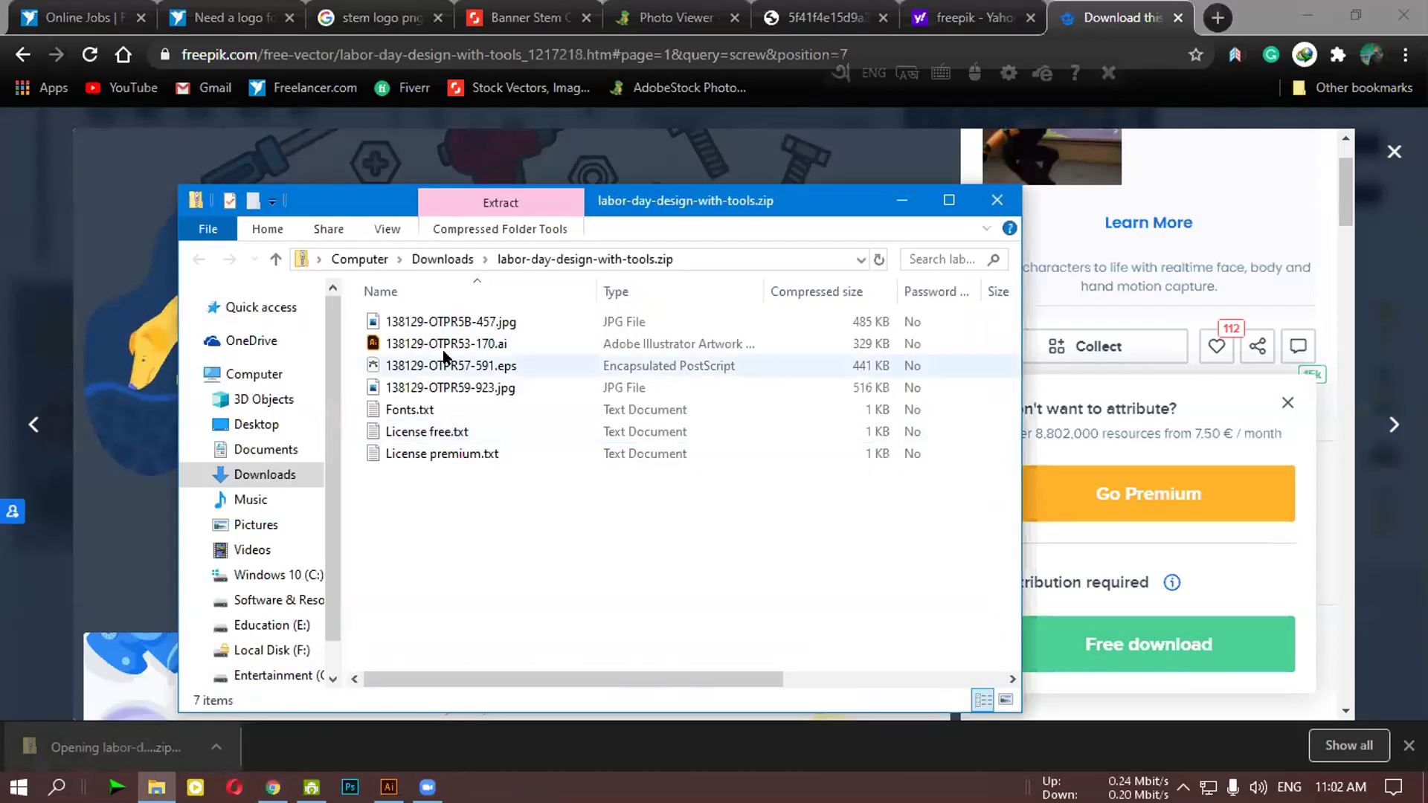
pyautogui.doubleClick(461, 364)
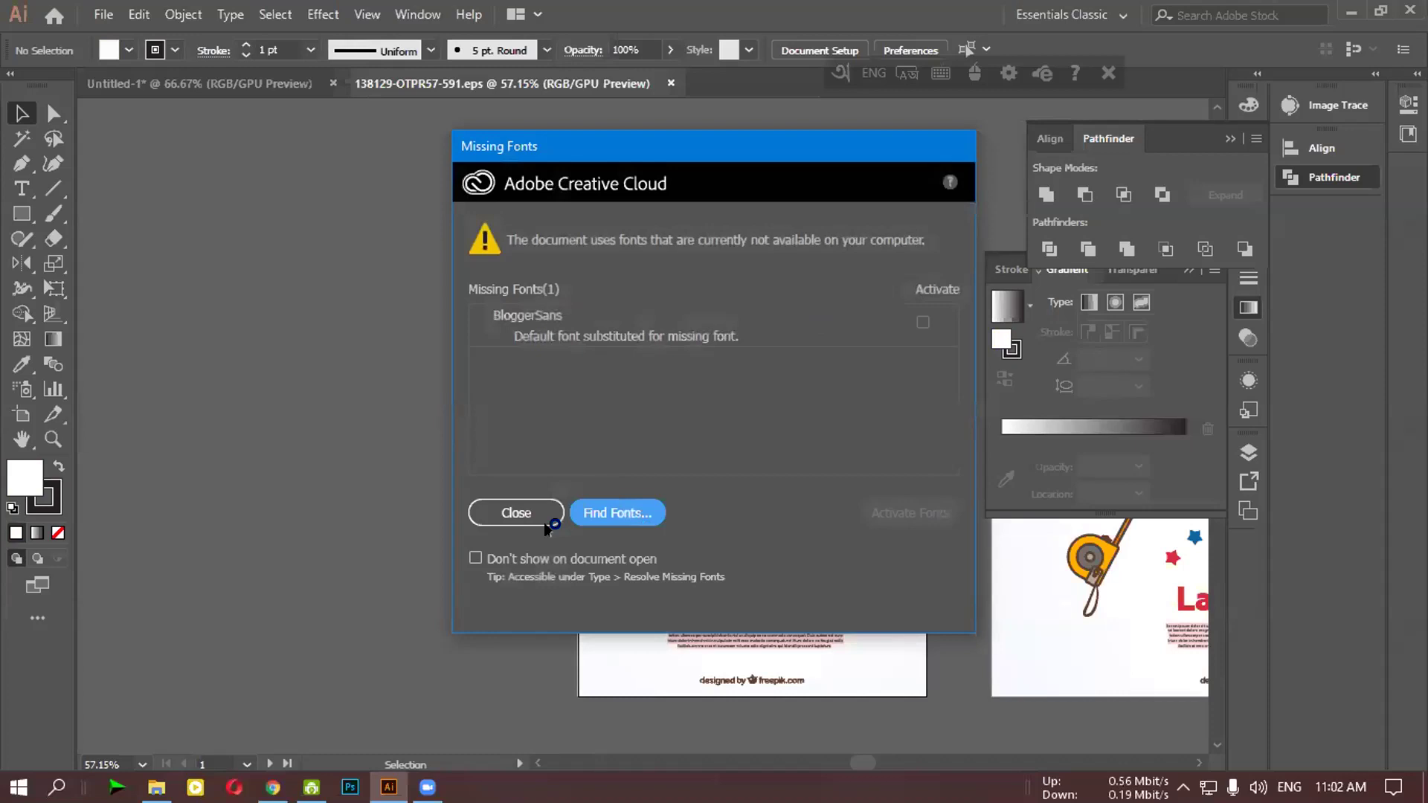
pyautogui.click(517, 512)
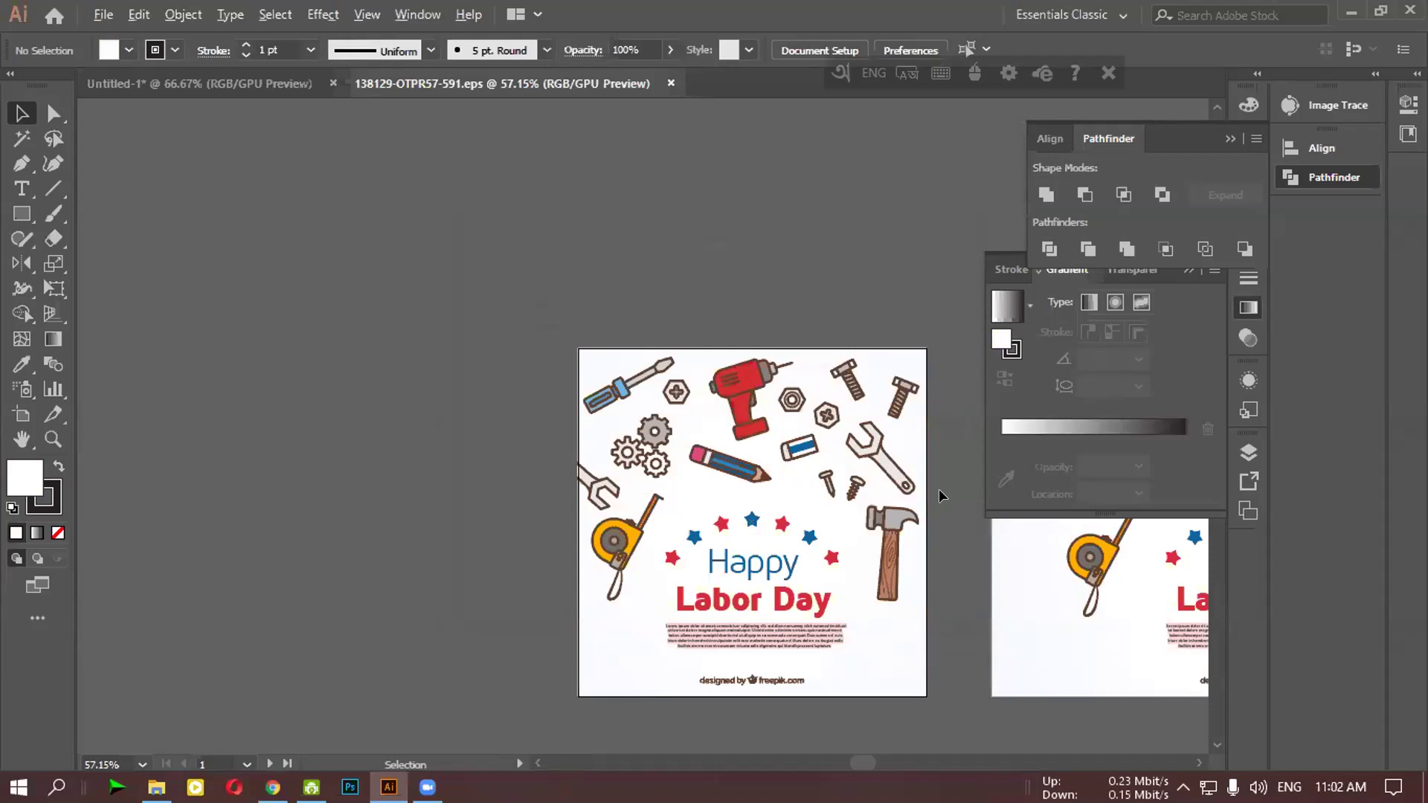
# Move the clipped Labor Day artwork on the first artboard slightly beyond the artboard's upper-left corner
pyautogui.keyDown('alt'); pyautogui.scroll(3, 939, 497); pyautogui.keyUp('alt')
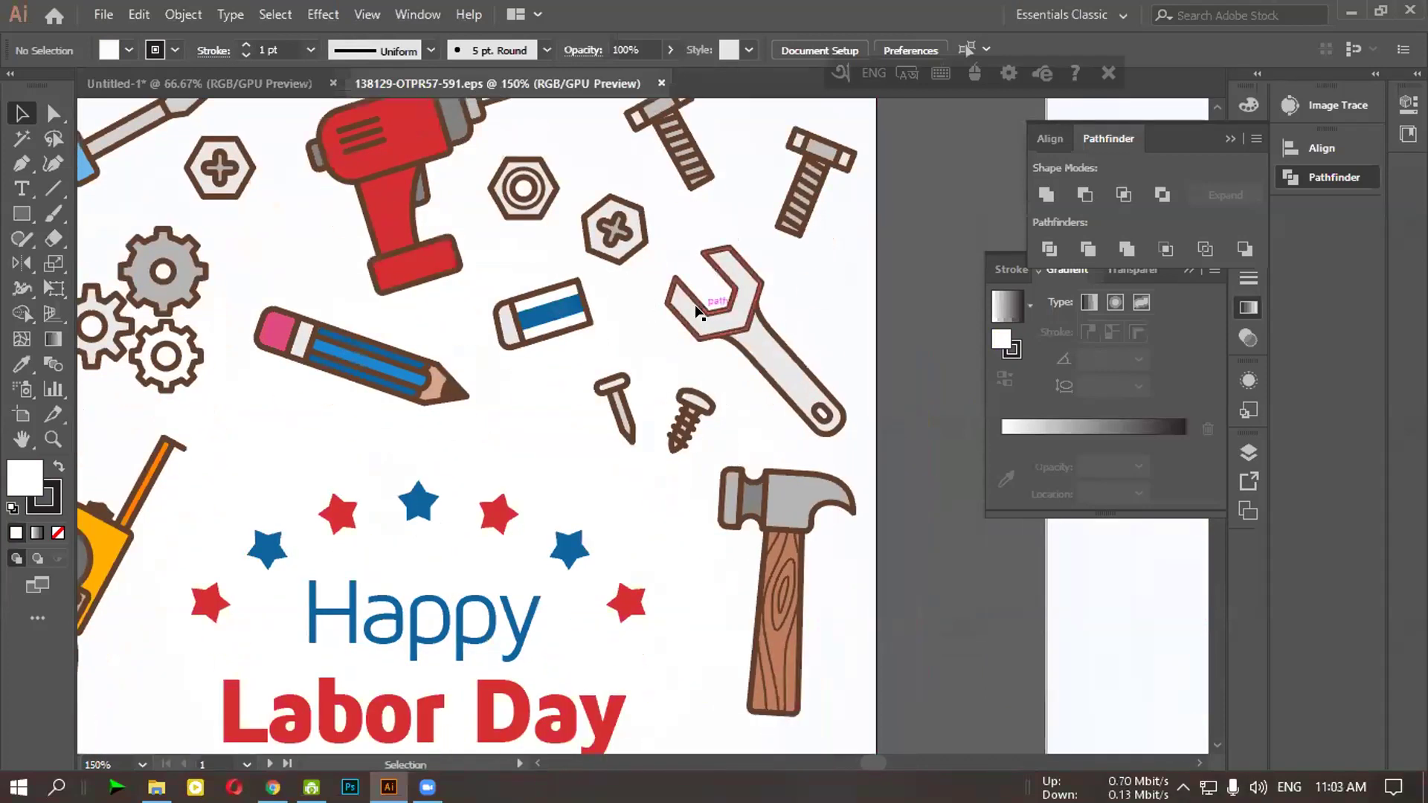
pyautogui.moveTo(697, 322); pyautogui.dragTo(788, 394)
pyautogui.keyDown('alt'); pyautogui.scroll(-3, 785, 371); pyautogui.keyUp('alt')
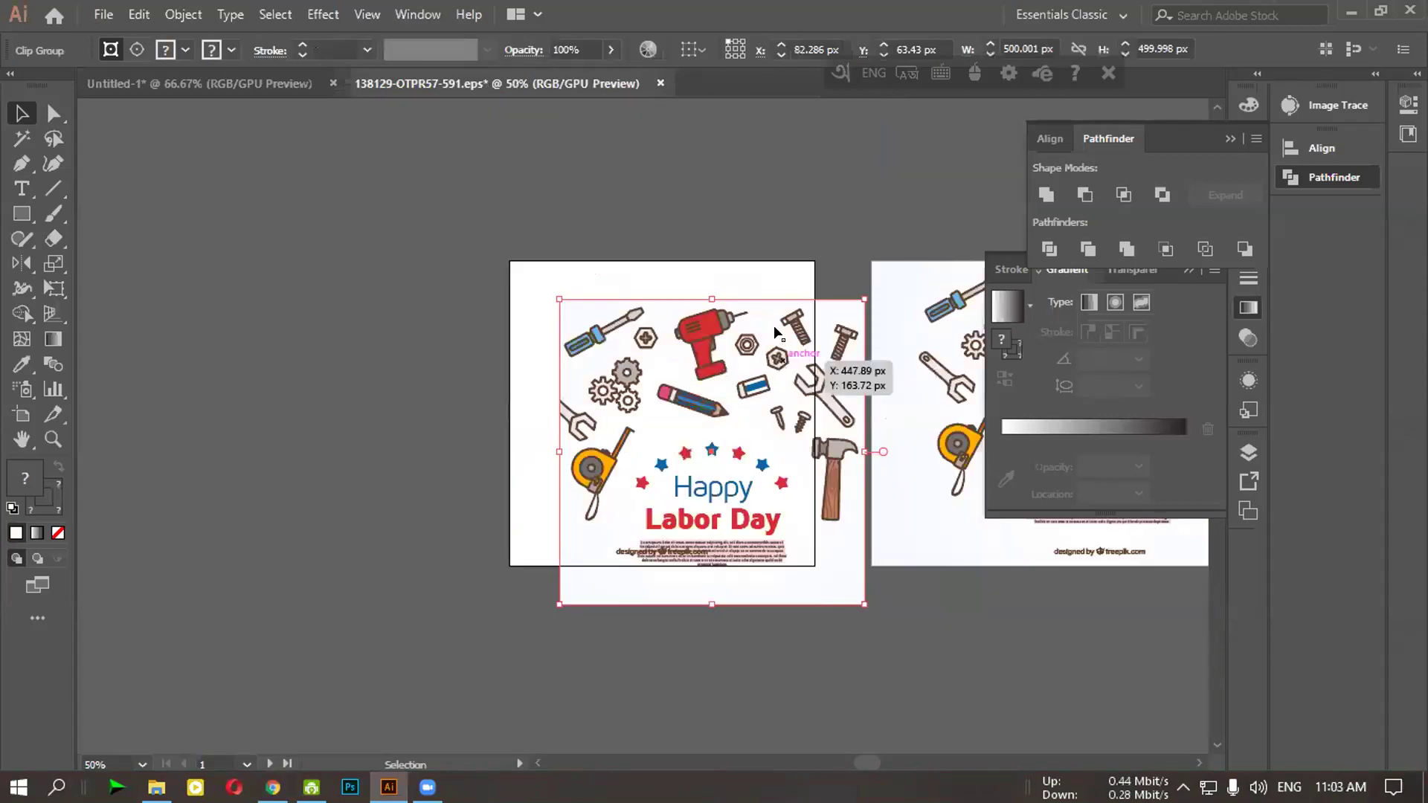
pyautogui.moveTo(774, 328); pyautogui.dragTo(679, 280)
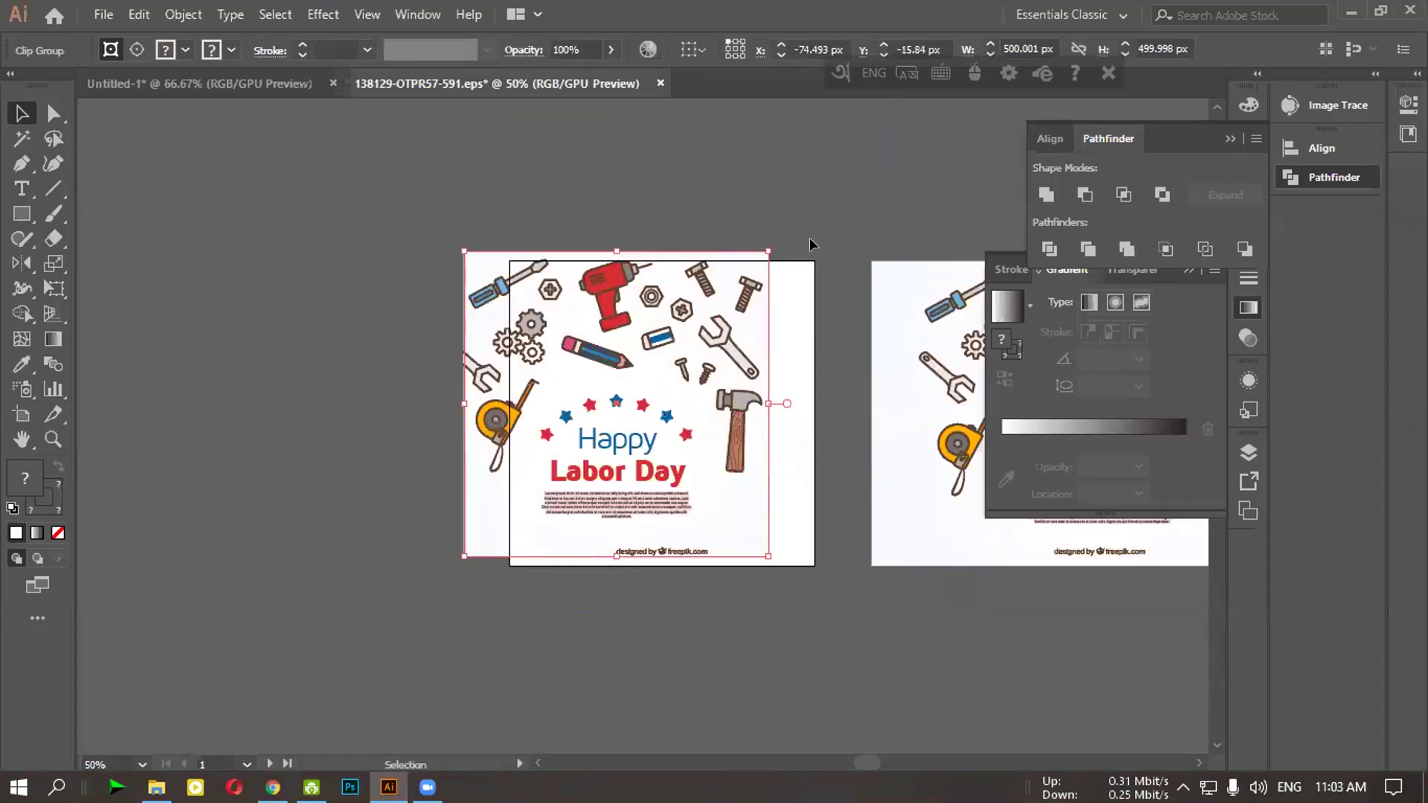
# Ungroup the artwork on the second artboard and move its gradient background off below the artboard
pyautogui.moveTo(898, 297); pyautogui.dragTo(619, 273)
pyautogui.click(840, 525)
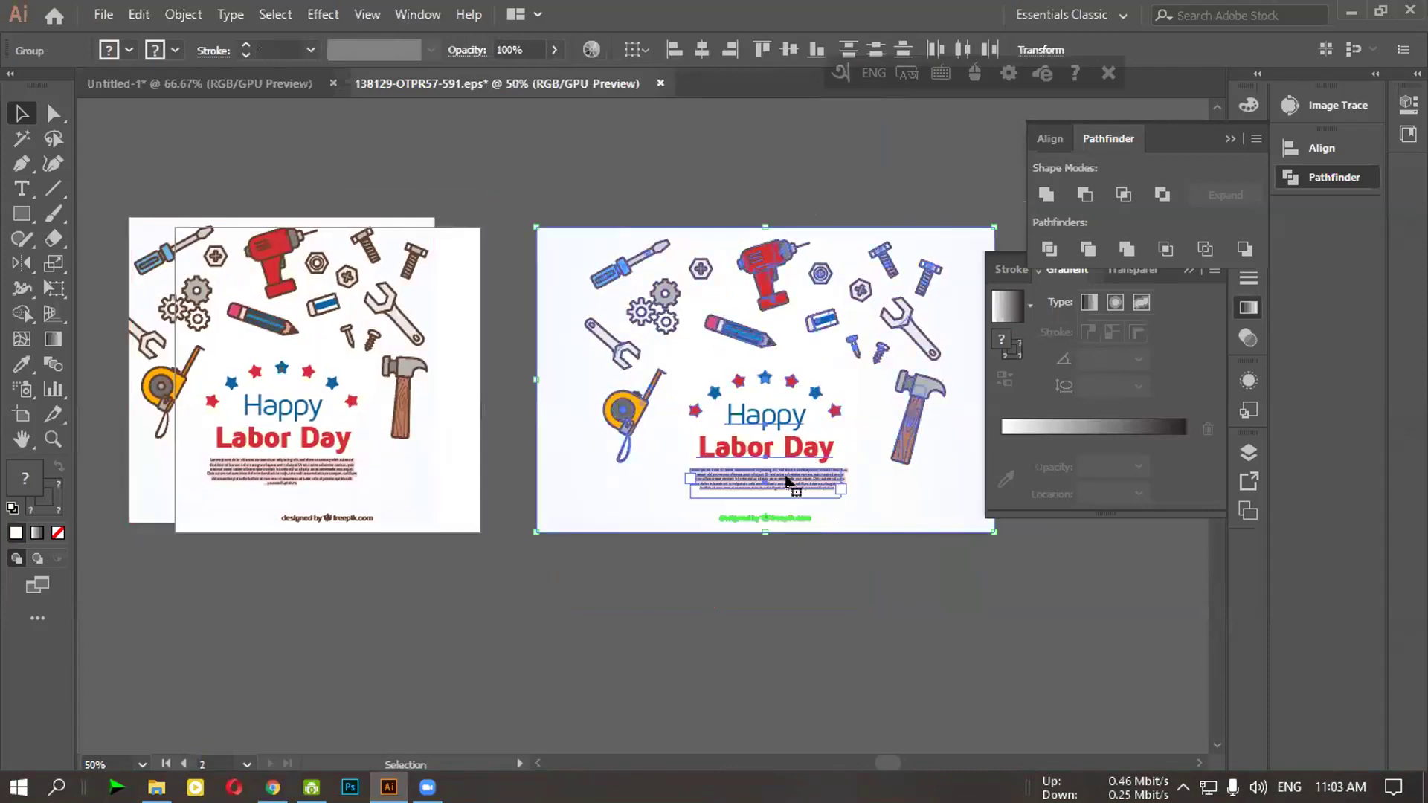
pyautogui.rightClick(763, 422)
pyautogui.click(708, 563)
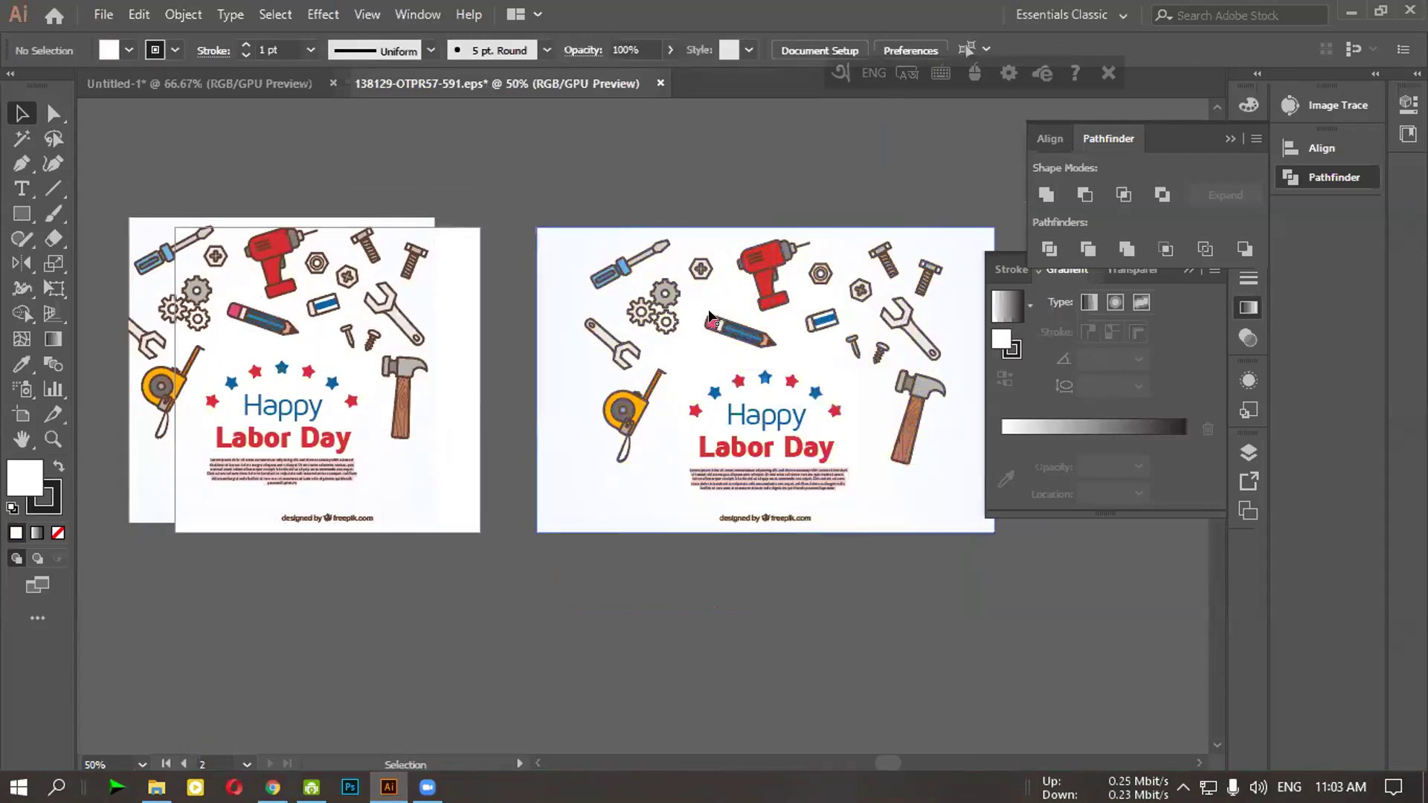
pyautogui.moveTo(572, 312); pyautogui.dragTo(843, 679)
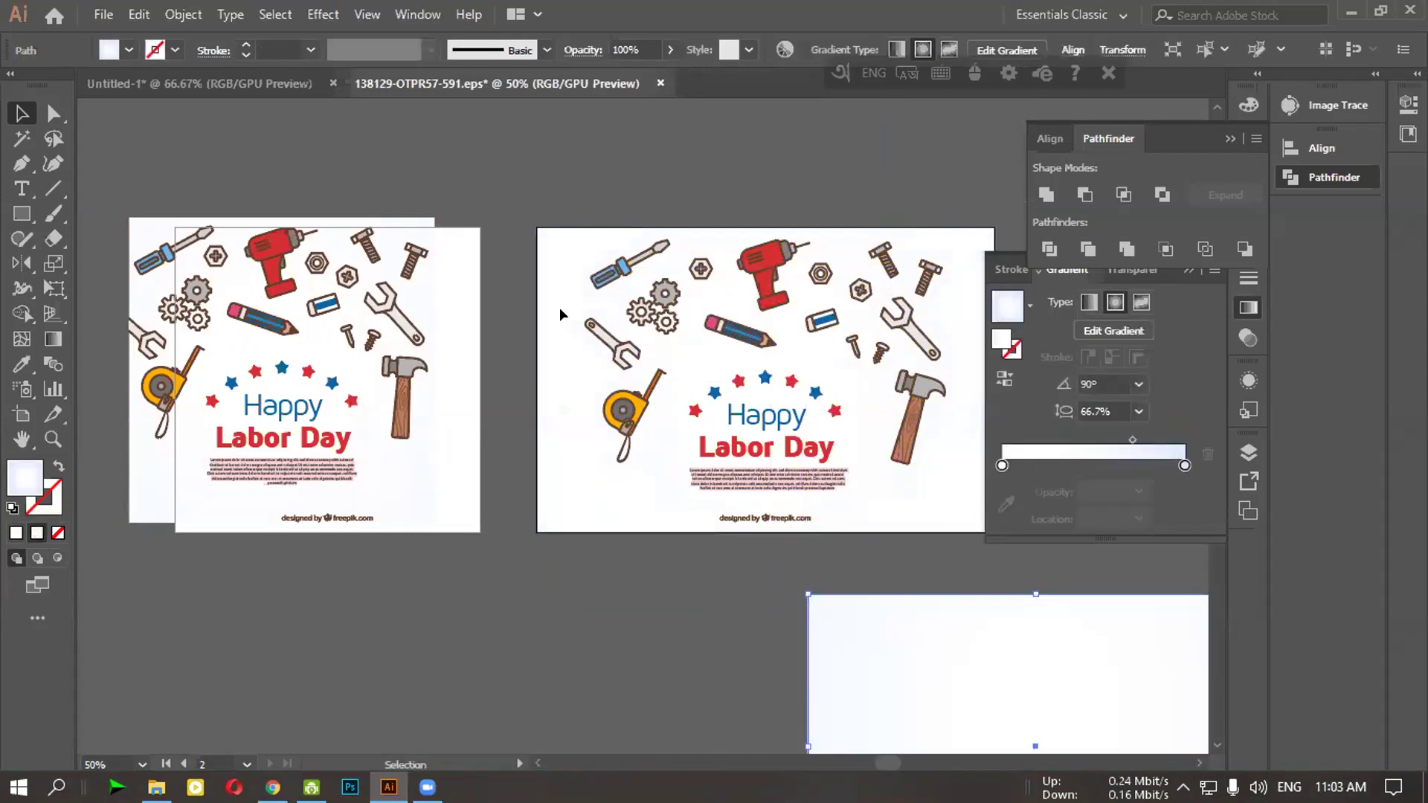
# Ungroup the remaining tool illustrations and text on the second artboard, leaving nothing selected
pyautogui.click(604, 365)
pyautogui.click(623, 361)
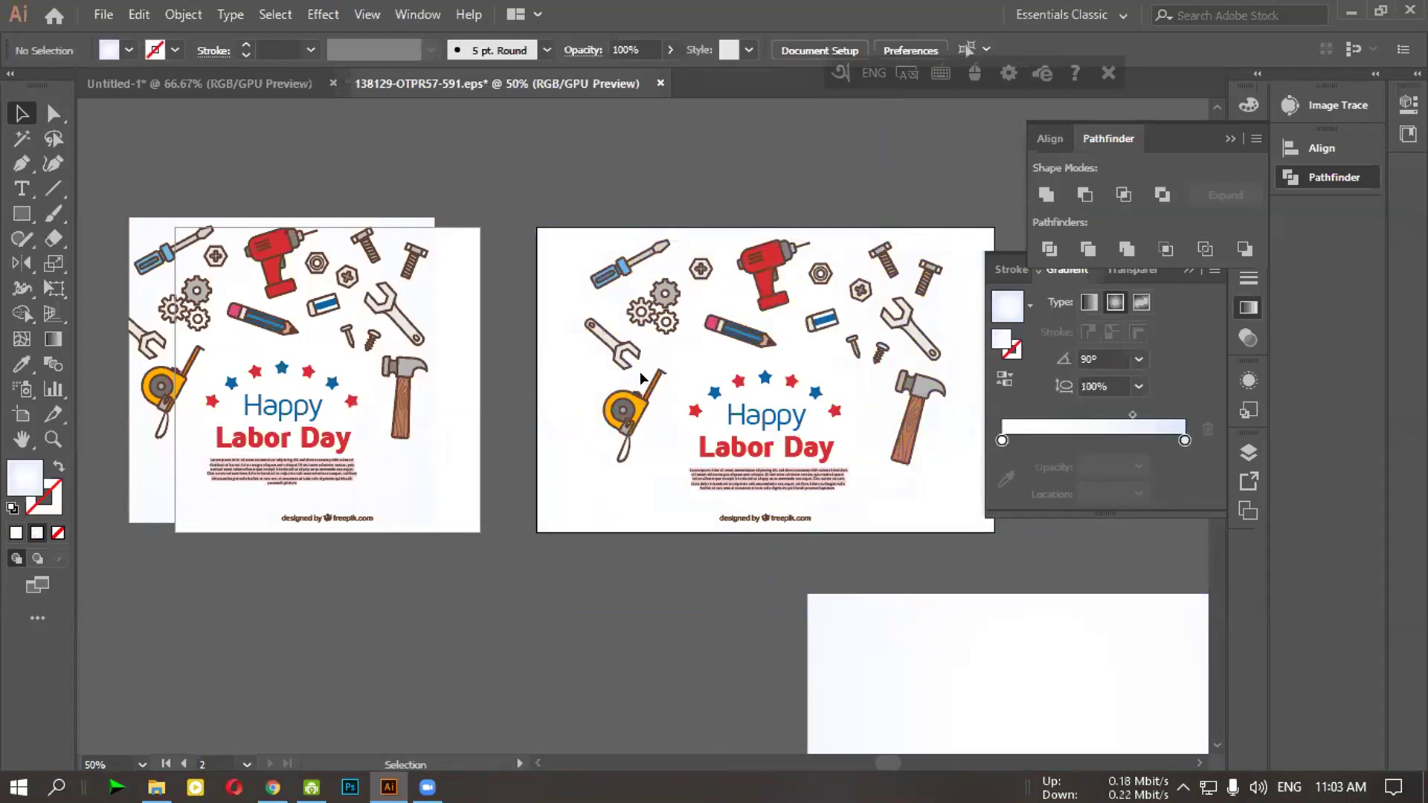
pyautogui.click(574, 327)
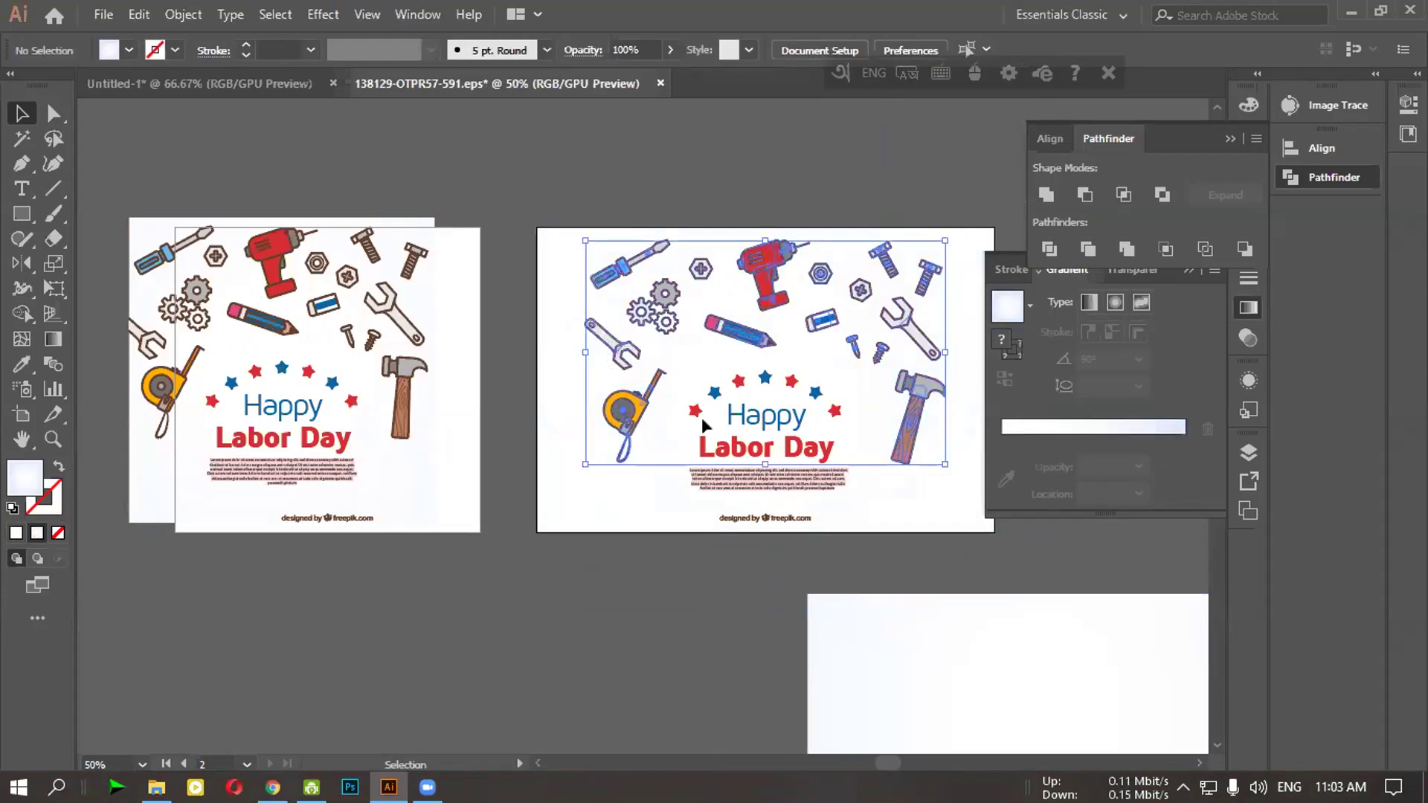
pyautogui.moveTo(563, 246); pyautogui.dragTo(763, 444)
pyautogui.rightClick(762, 443)
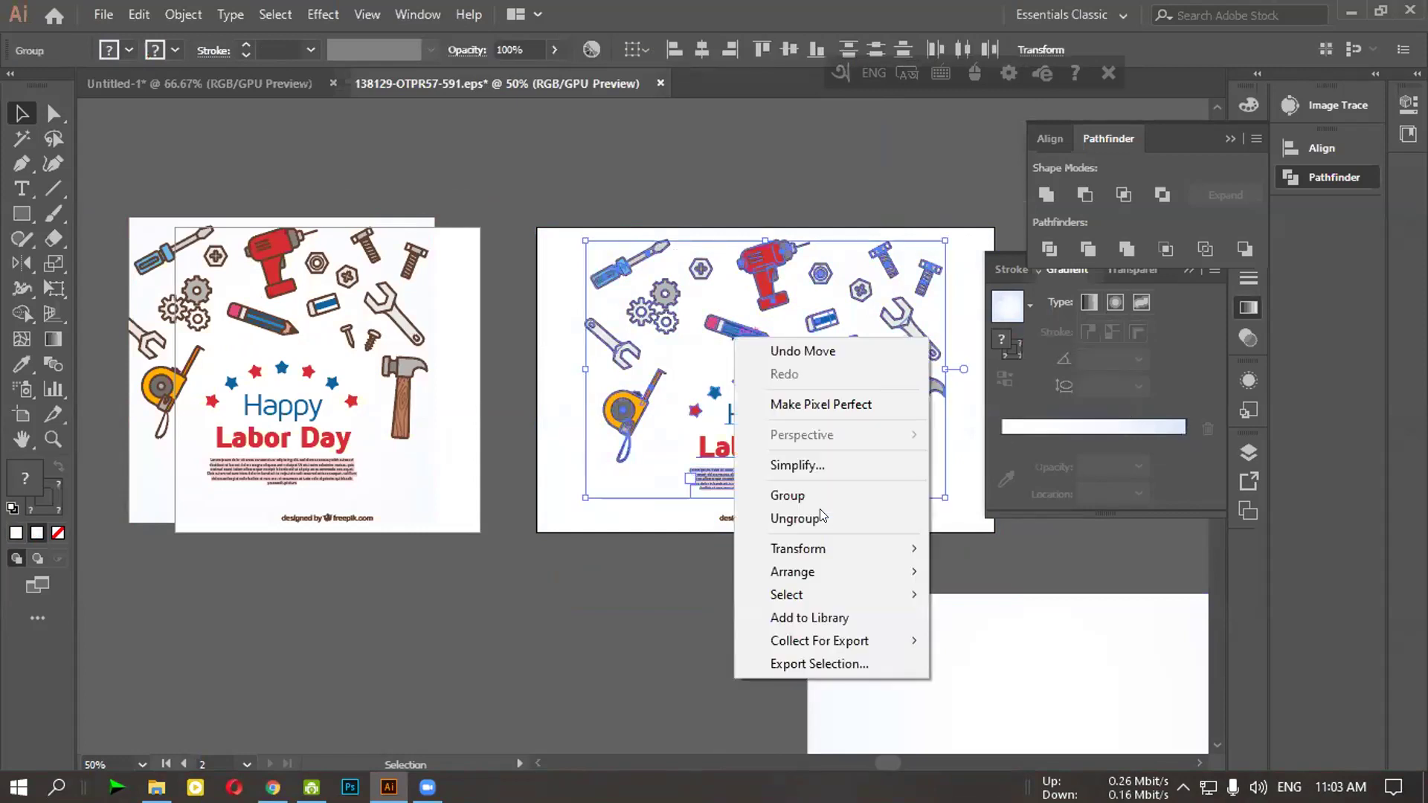
pyautogui.click(647, 583)
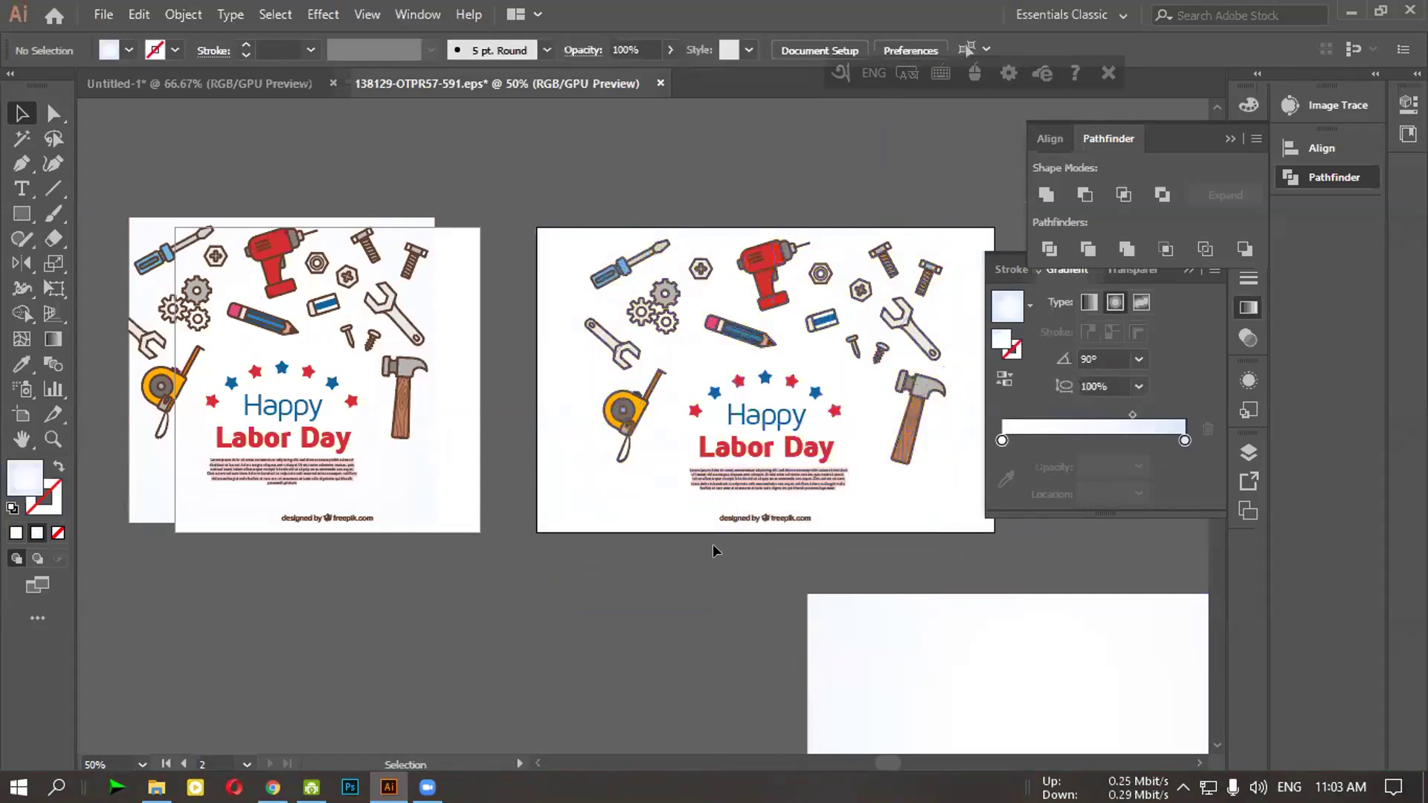
pyautogui.scroll(3, 713, 550)
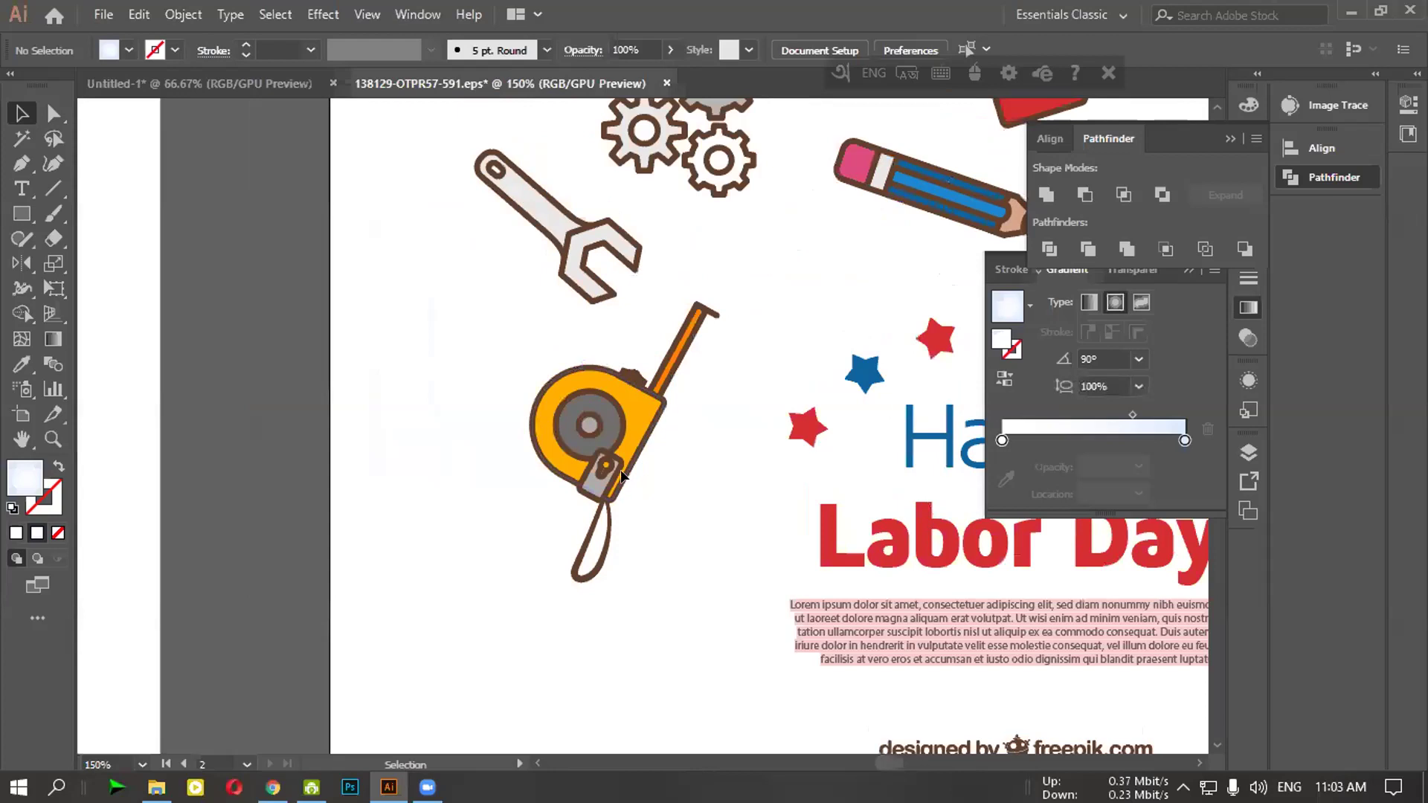
pyautogui.scroll(3, 675, 428)
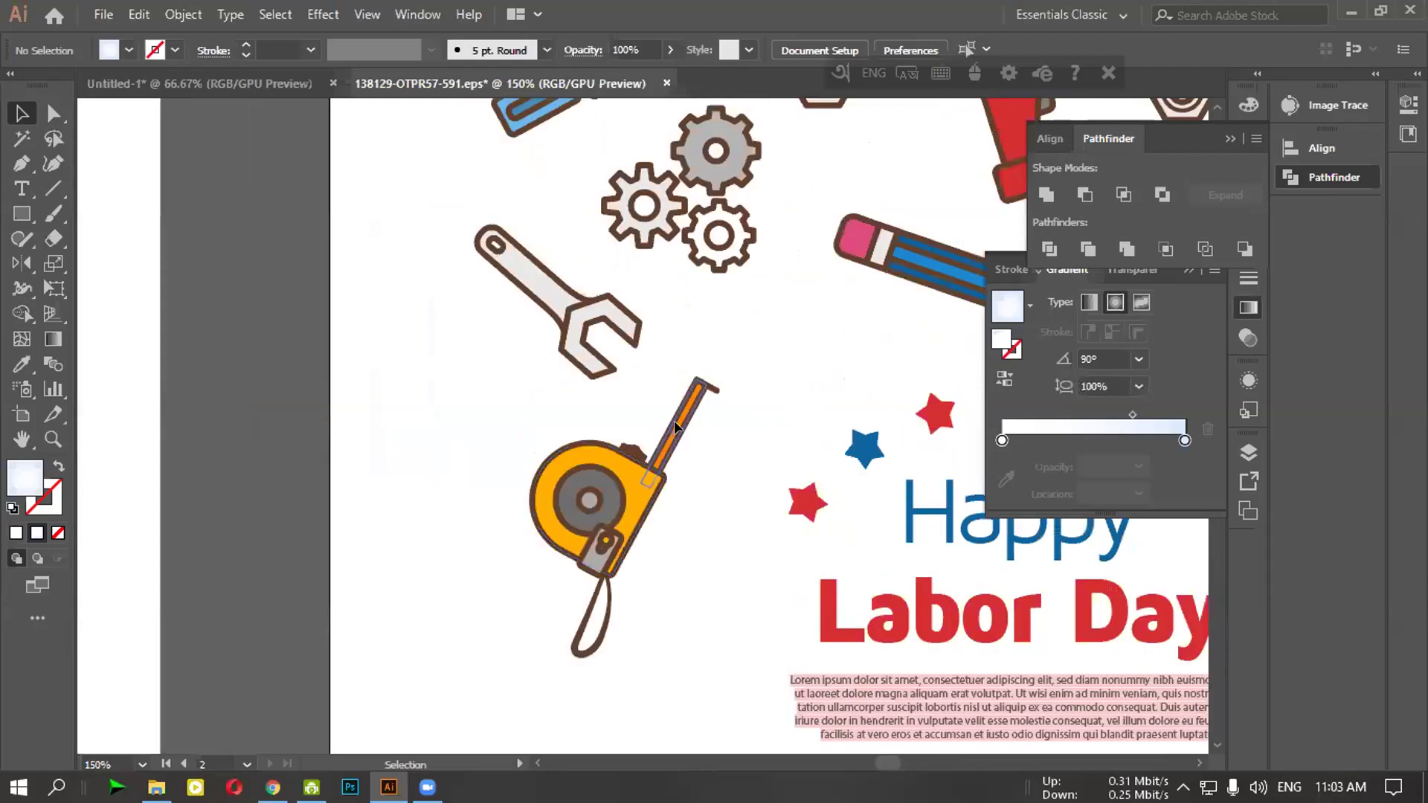
# Copy the wrench above the tape measure from 138129-OTPR57-591.eps into Untitled-1, below the black gear
pyautogui.moveTo(432, 250); pyautogui.dragTo(580, 416)
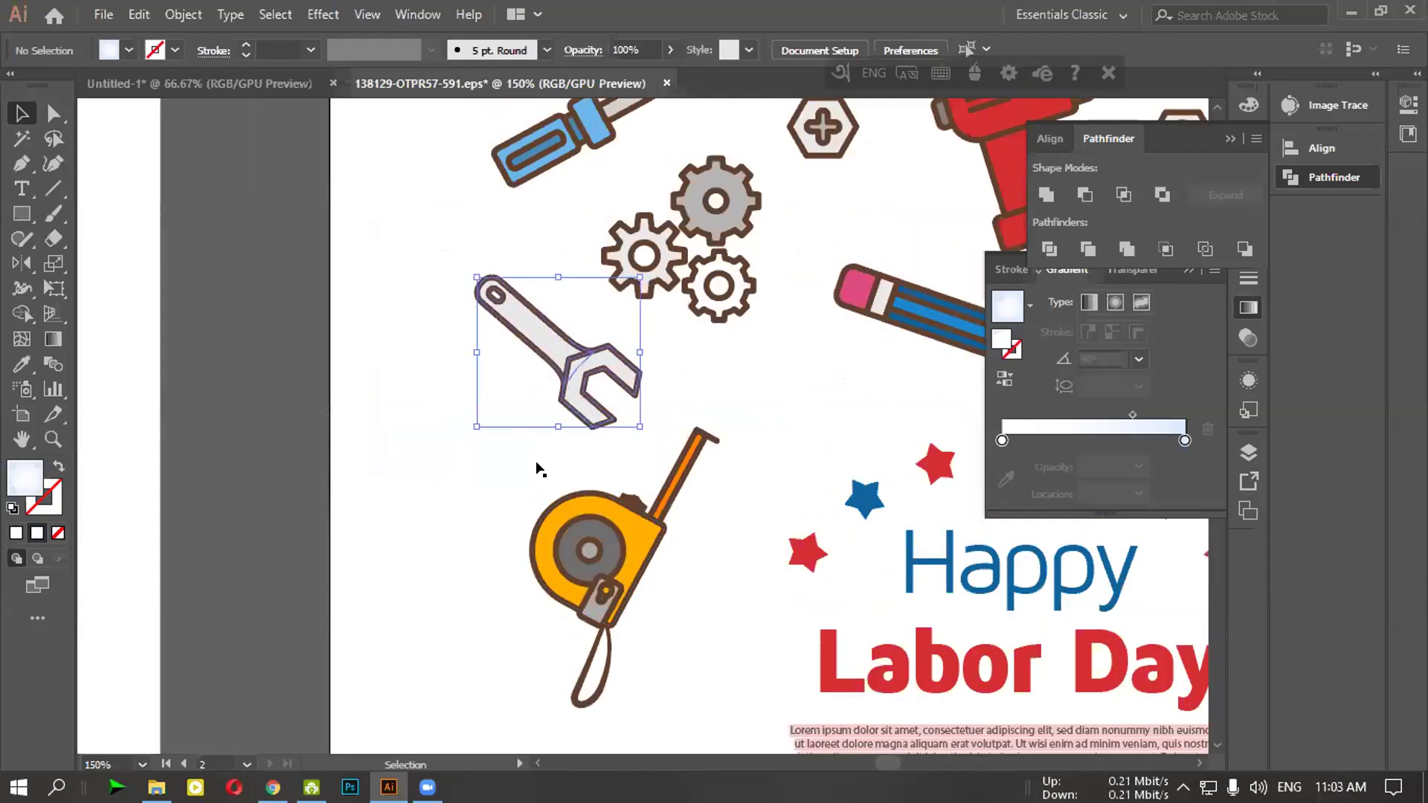
pyautogui.hotkey('ctrl', '-')
pyautogui.click(556, 390)
pyautogui.moveTo(556, 391); pyautogui.dragTo(430, 335)
pyautogui.moveTo(456, 575); pyautogui.dragTo(441, 453)
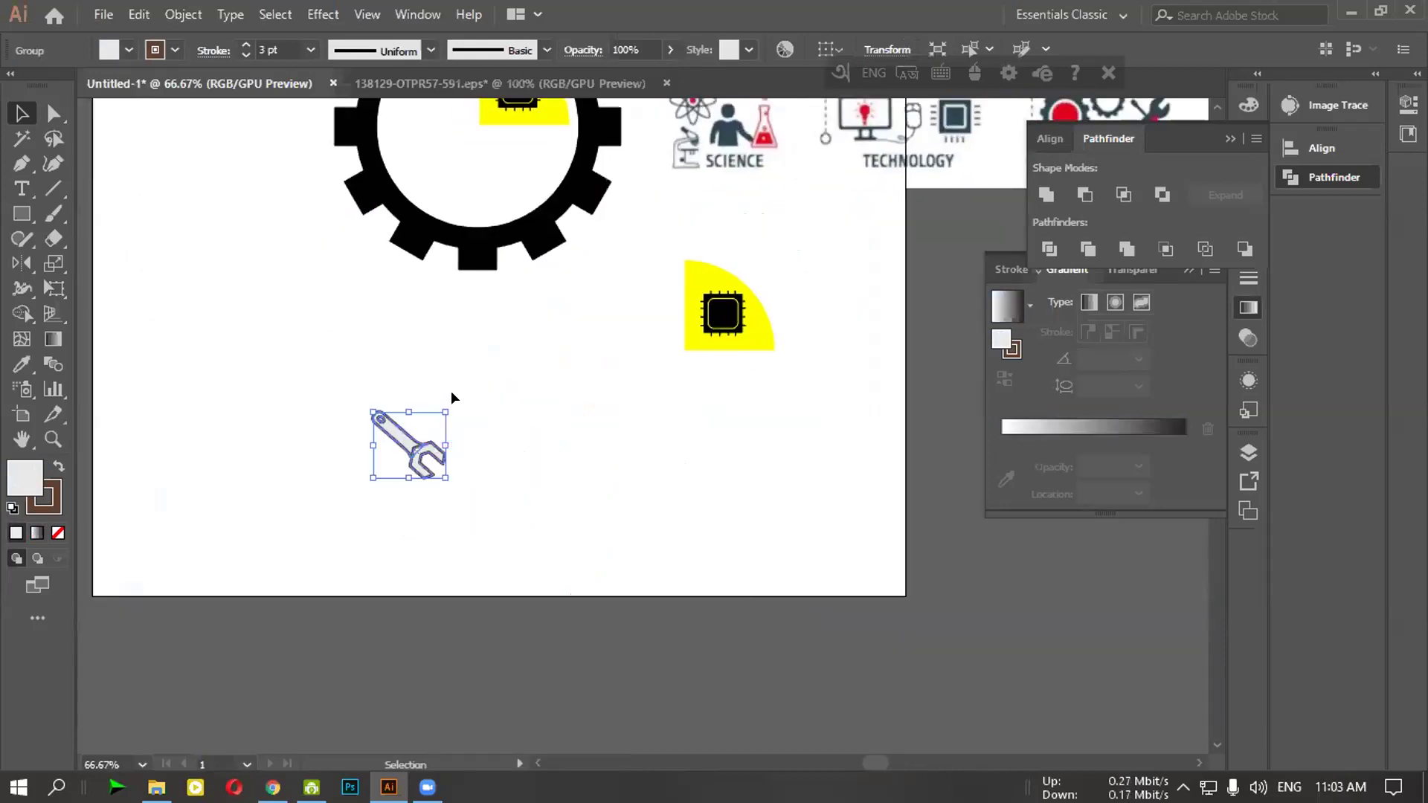
# Rotate the copied wrench so its jaw points to the upper right, and set its stroke to black
pyautogui.click(344, 409)
pyautogui.click(413, 447)
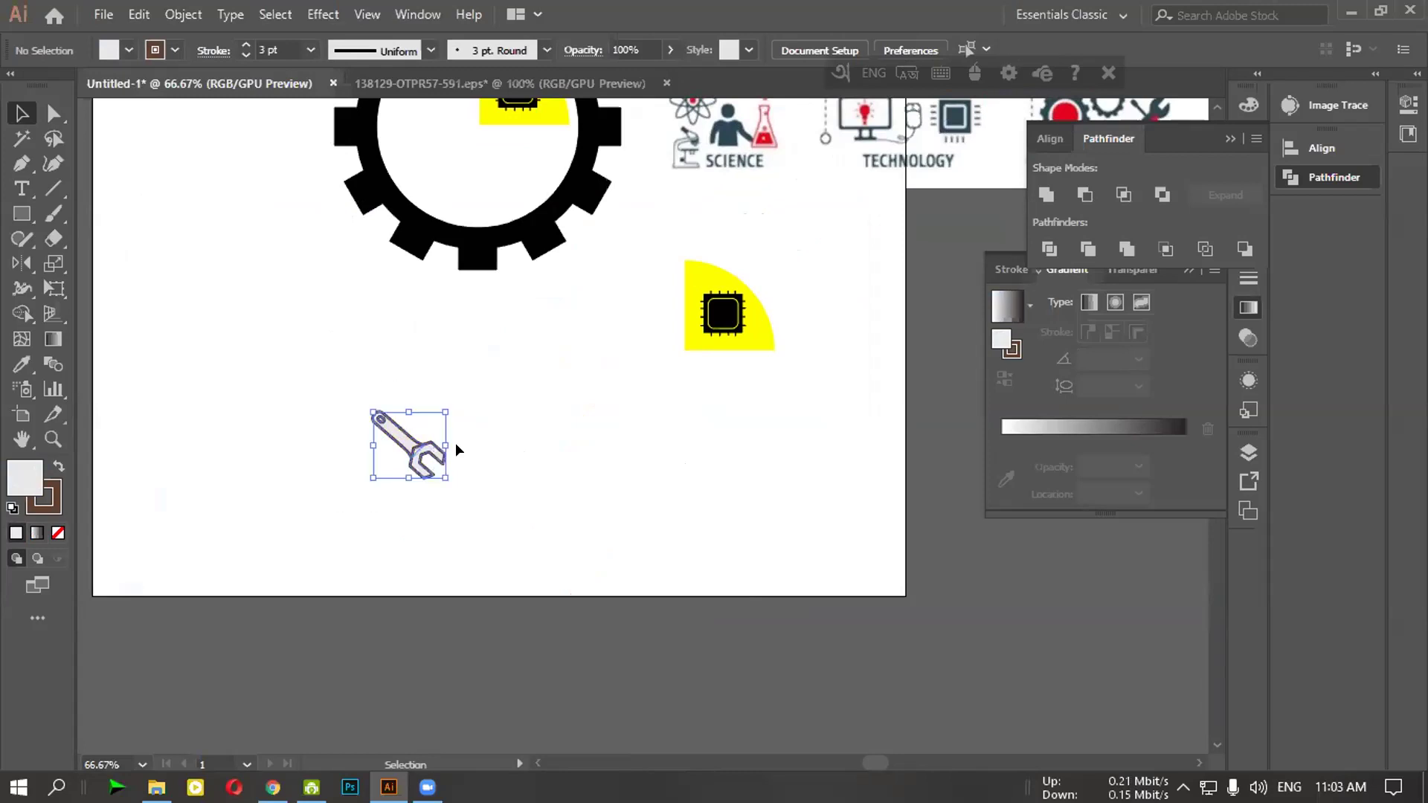
pyautogui.moveTo(446, 397)
pyautogui.mouseDown()
pyautogui.moveTo(573, 526)
pyautogui.moveTo(242, 175)
pyautogui.mouseUp()
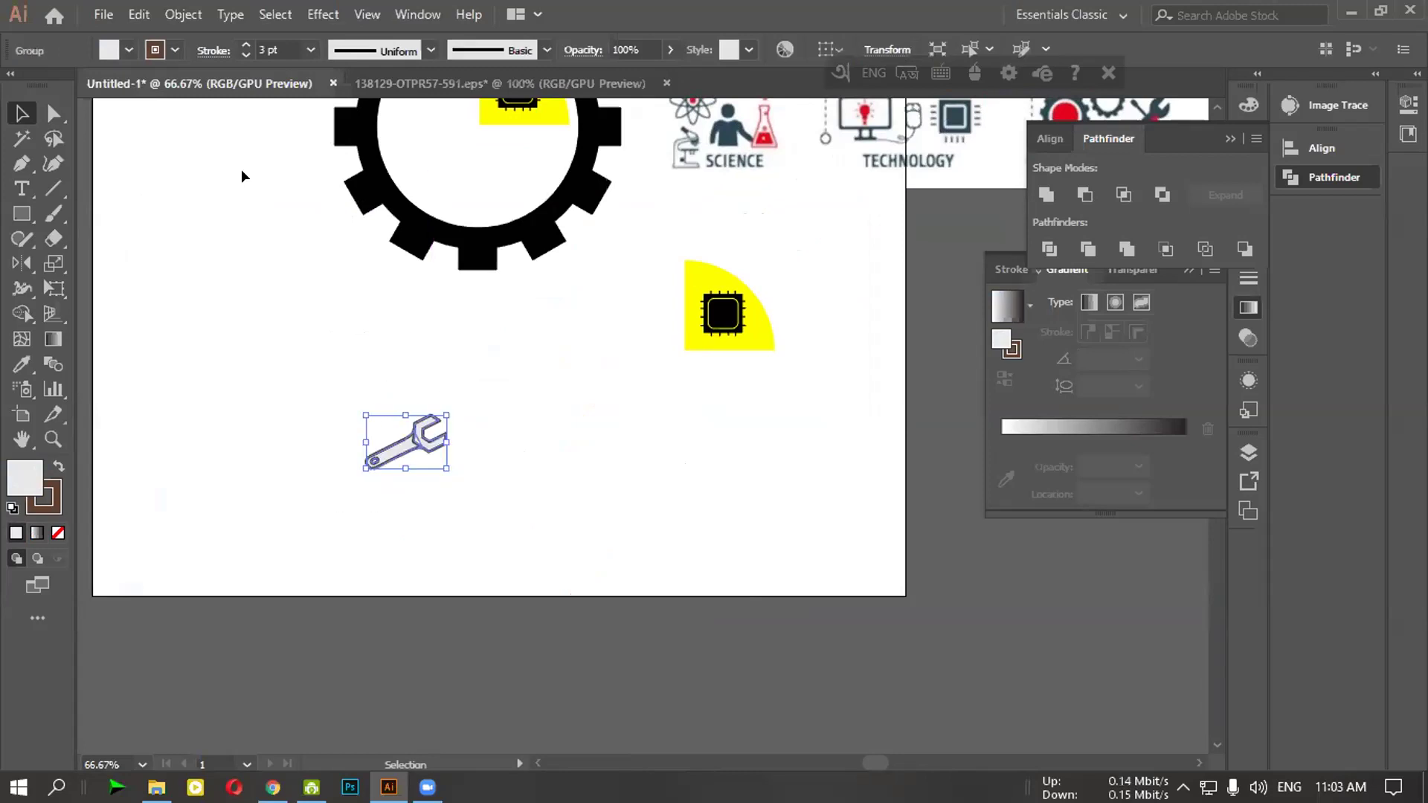
pyautogui.click(175, 50)
pyautogui.click(59, 86)
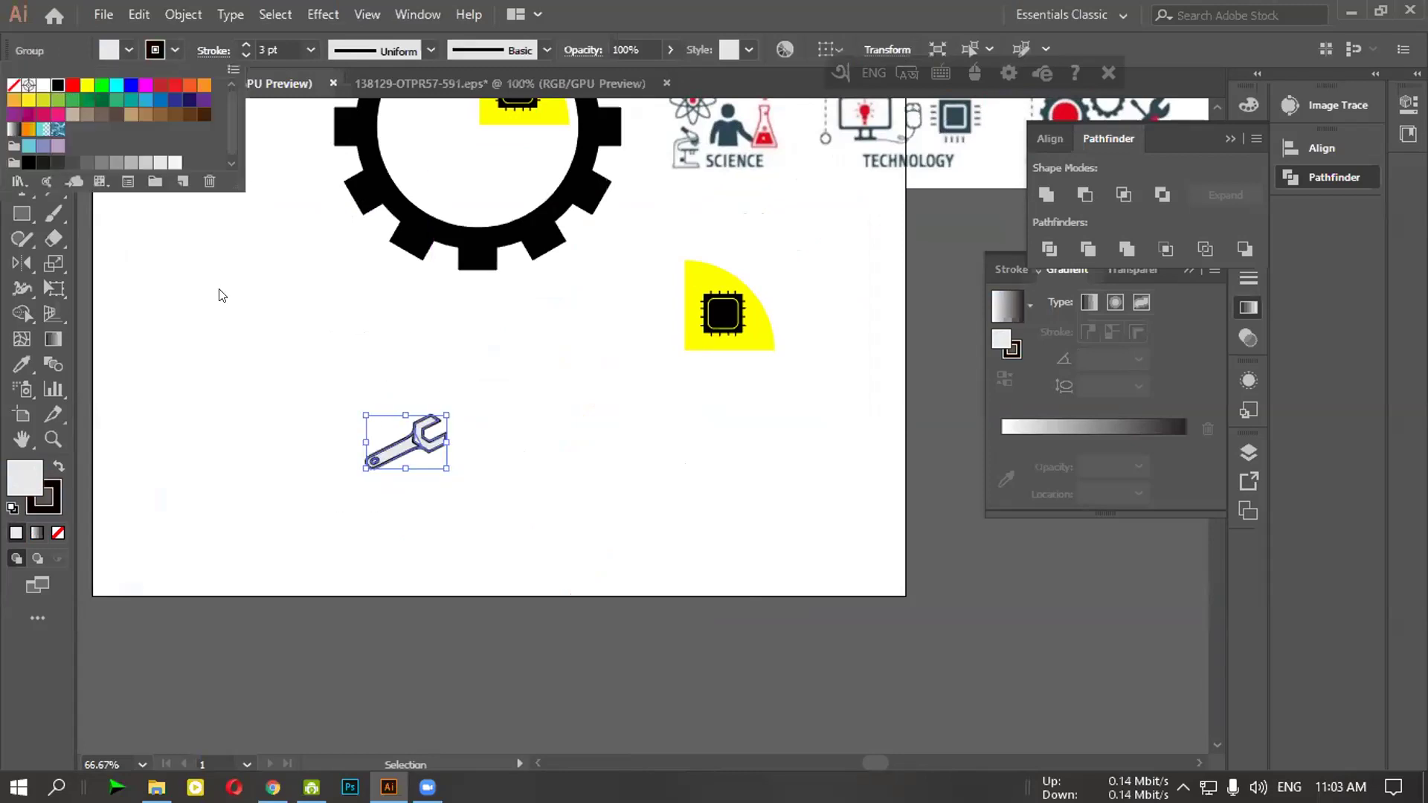
pyautogui.click(216, 293)
pyautogui.click(447, 548)
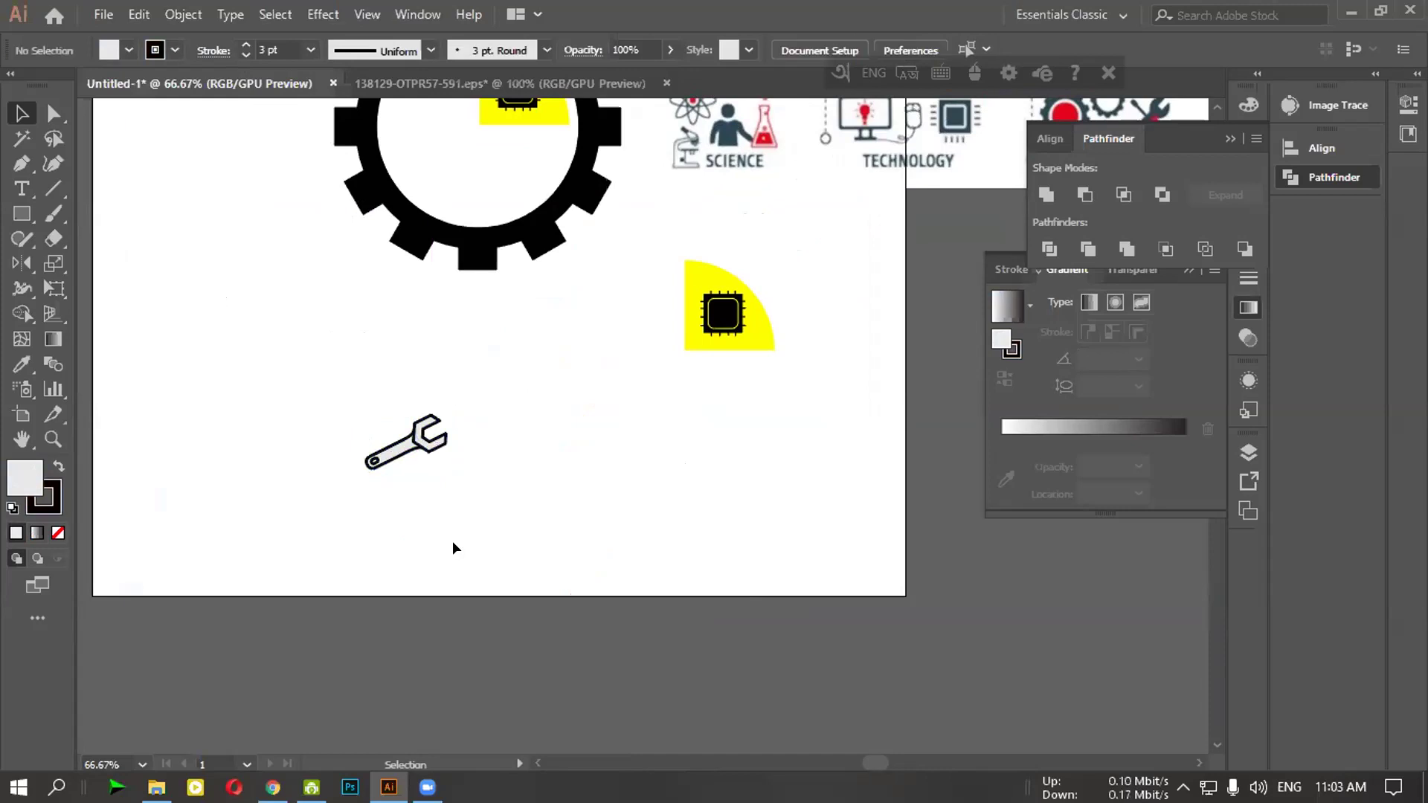
# Copy the upper of the two long bolts from 138129-OTPR57-591.eps into Untitled-1, near the wrench
pyautogui.click(491, 83)
pyautogui.moveTo(764, 510); pyautogui.dragTo(414, 492)
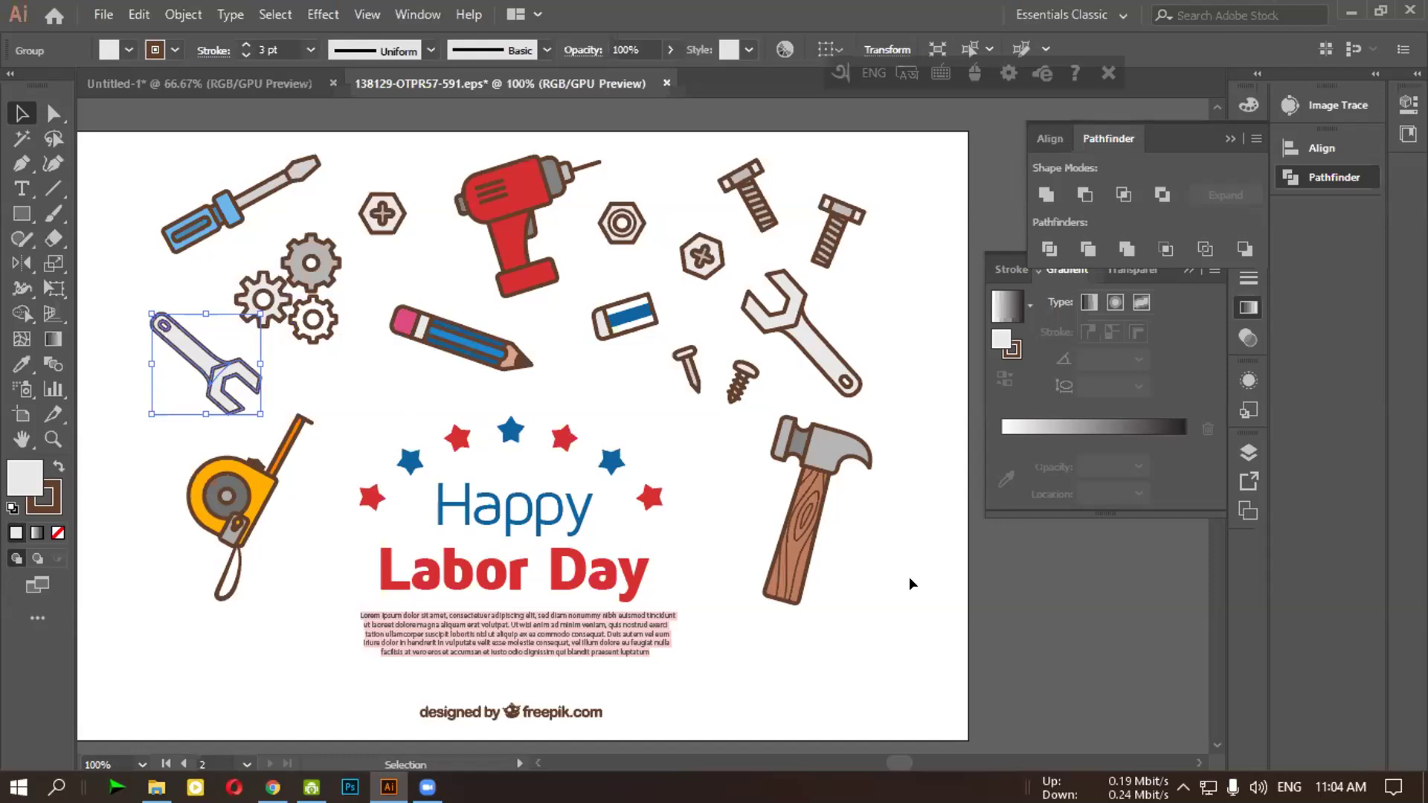
pyautogui.click(917, 610)
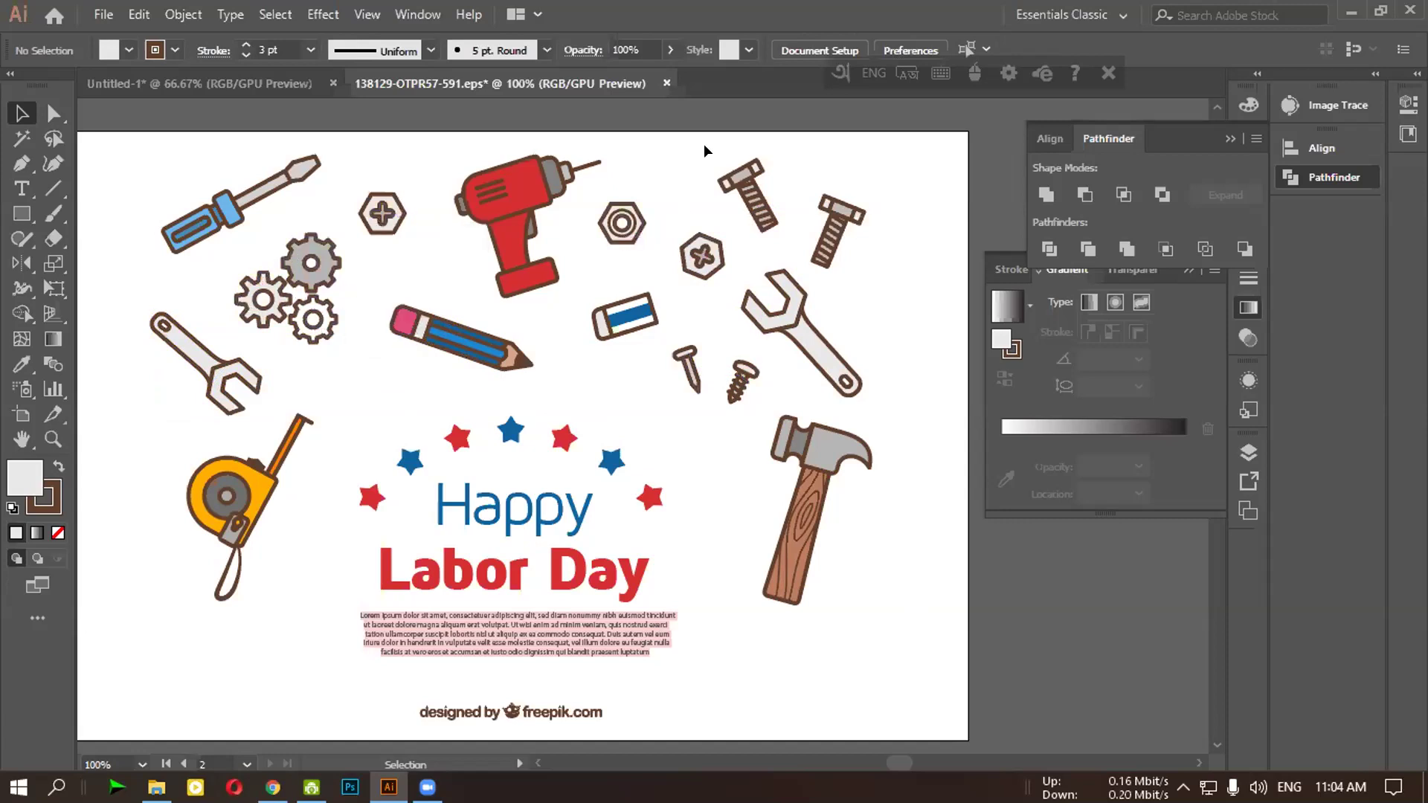
pyautogui.click(758, 217)
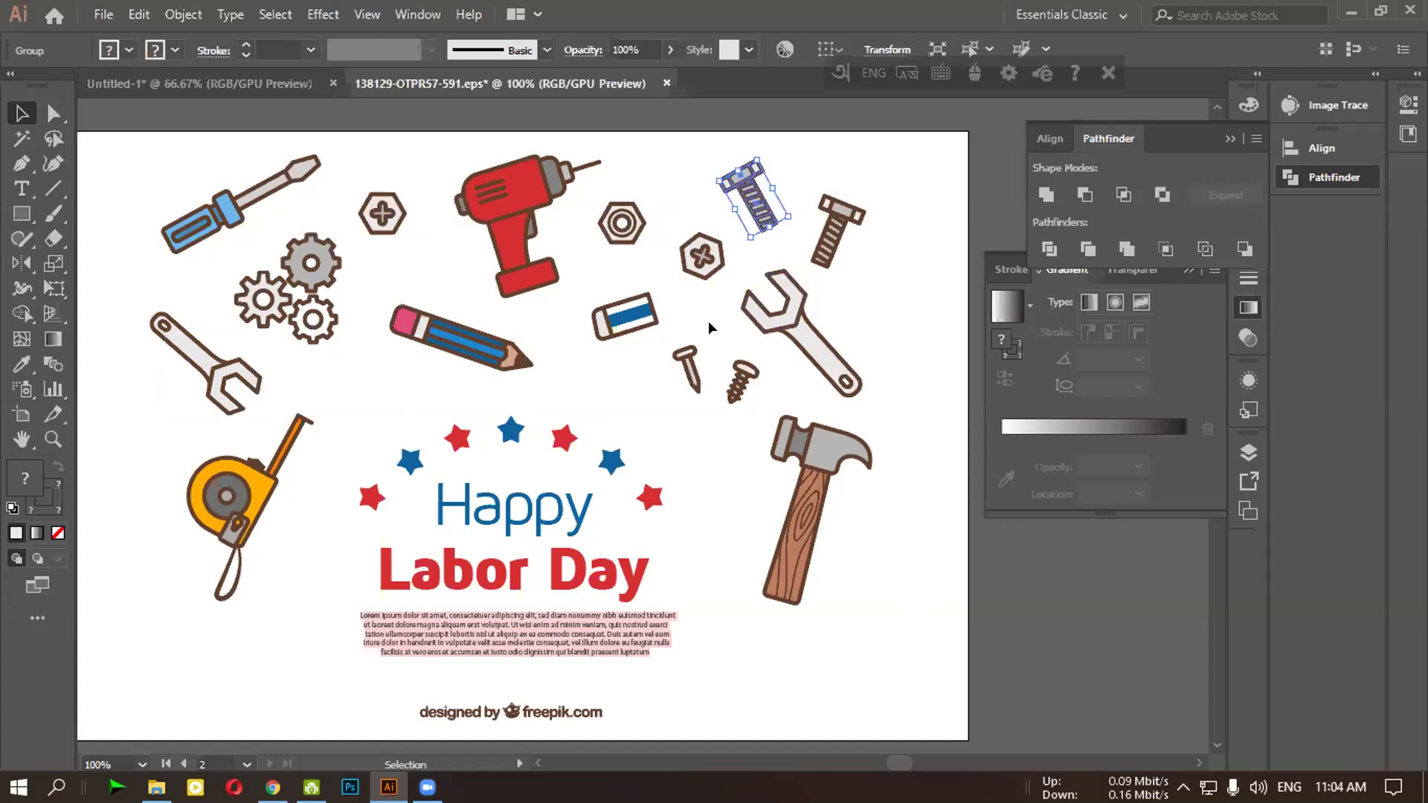
pyautogui.click(761, 199)
pyautogui.moveTo(760, 207); pyautogui.dragTo(270, 212)
pyautogui.moveTo(290, 357); pyautogui.dragTo(293, 388)
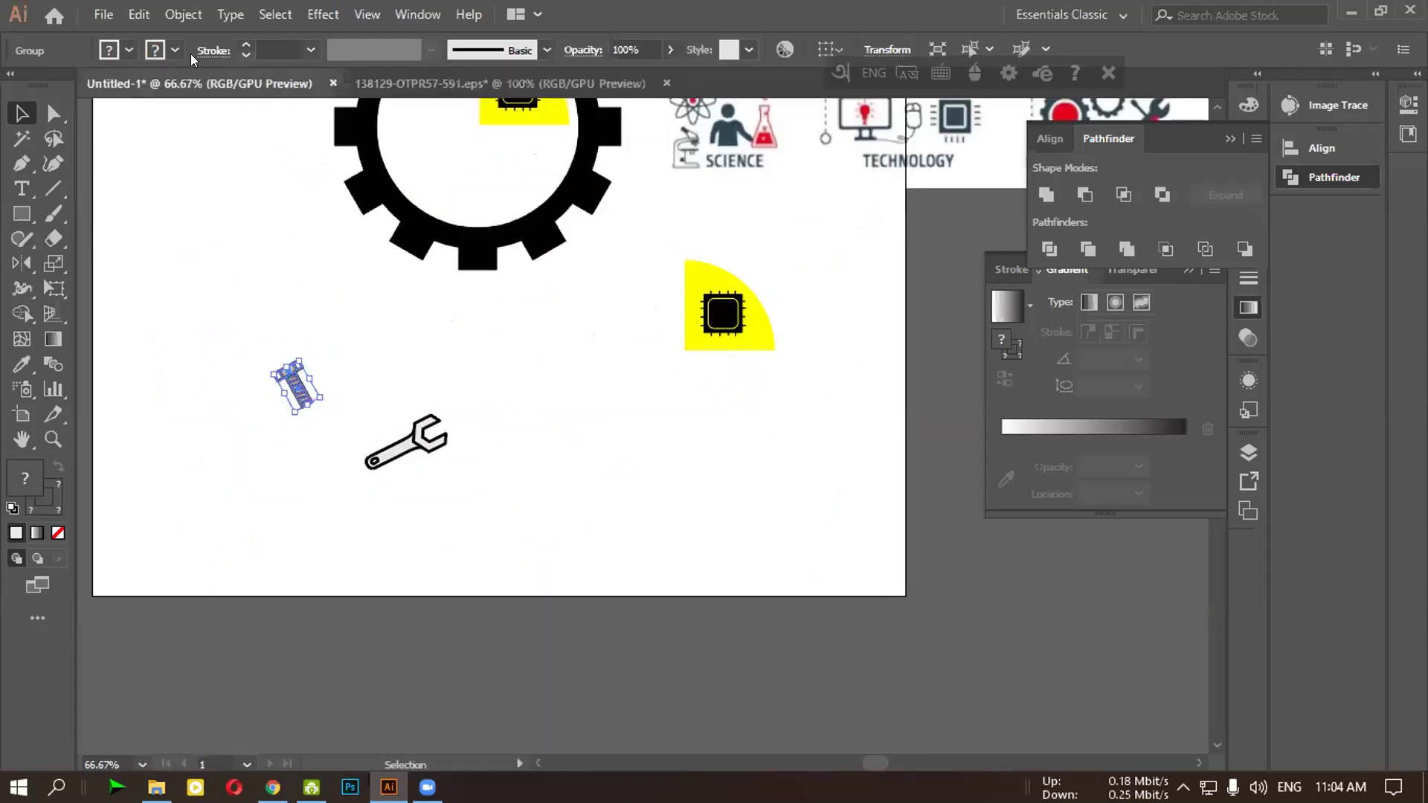
# Set the bolt's stroke to black and place it just to the right of the wrench
pyautogui.click(175, 49)
pyautogui.click(57, 87)
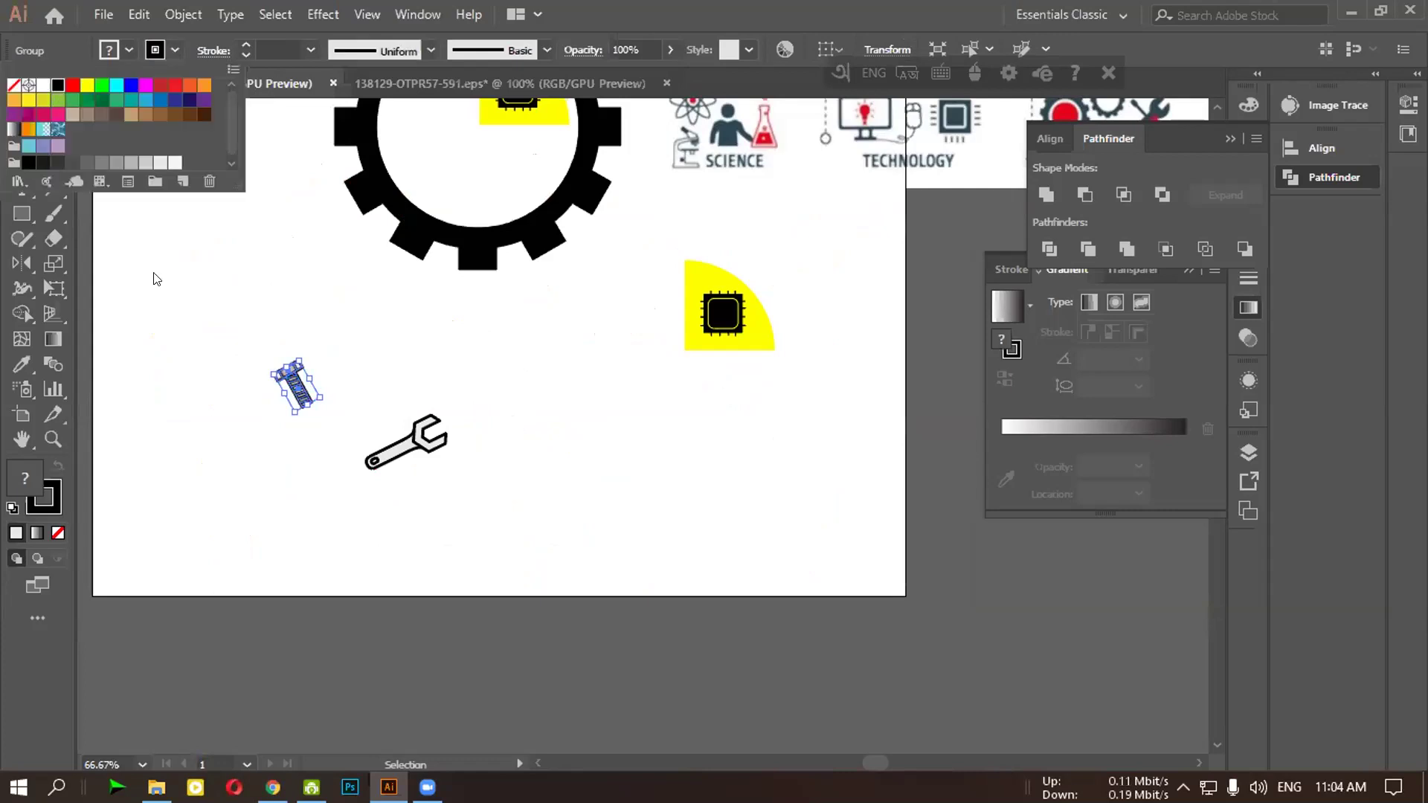
pyautogui.click(156, 278)
pyautogui.click(402, 399)
pyautogui.scroll(2, 532, 450)
pyautogui.moveTo(417, 450); pyautogui.dragTo(513, 483)
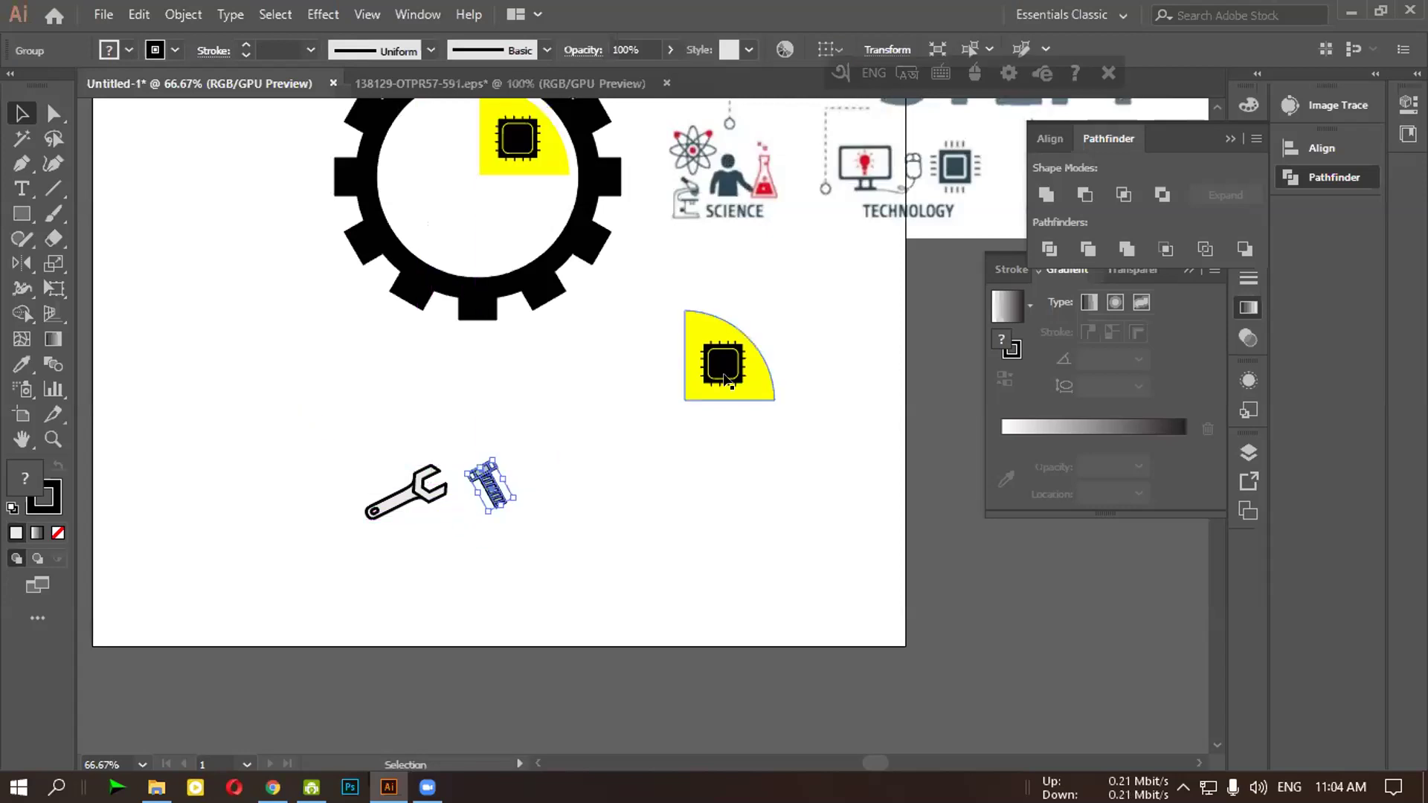
# Move the yellow quadrant off the chip icon to the right of the bolt, leaving the chip in place
pyautogui.moveTo(726, 380); pyautogui.dragTo(812, 483)
pyautogui.hotkey('ctrl', 'z')
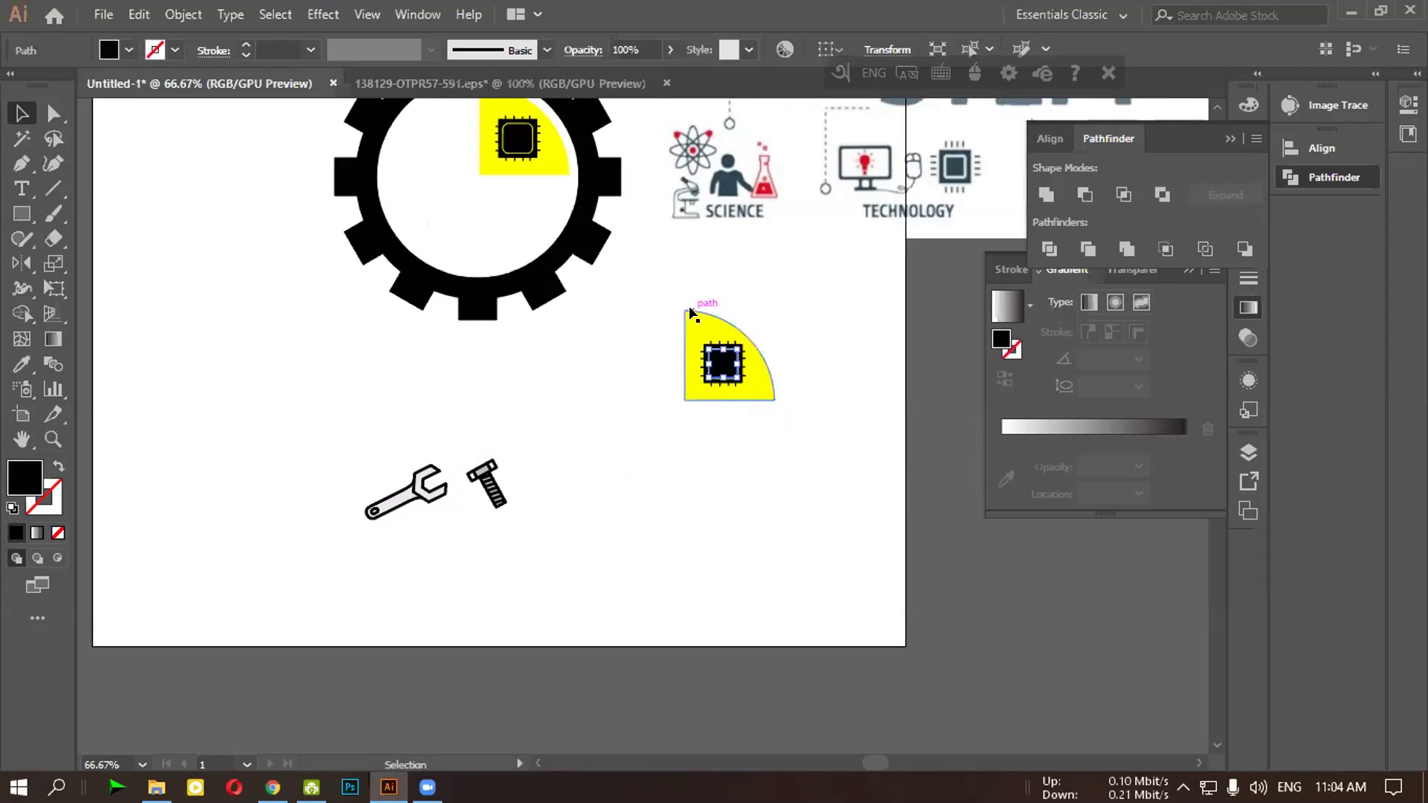
pyautogui.moveTo(690, 313); pyautogui.dragTo(620, 455)
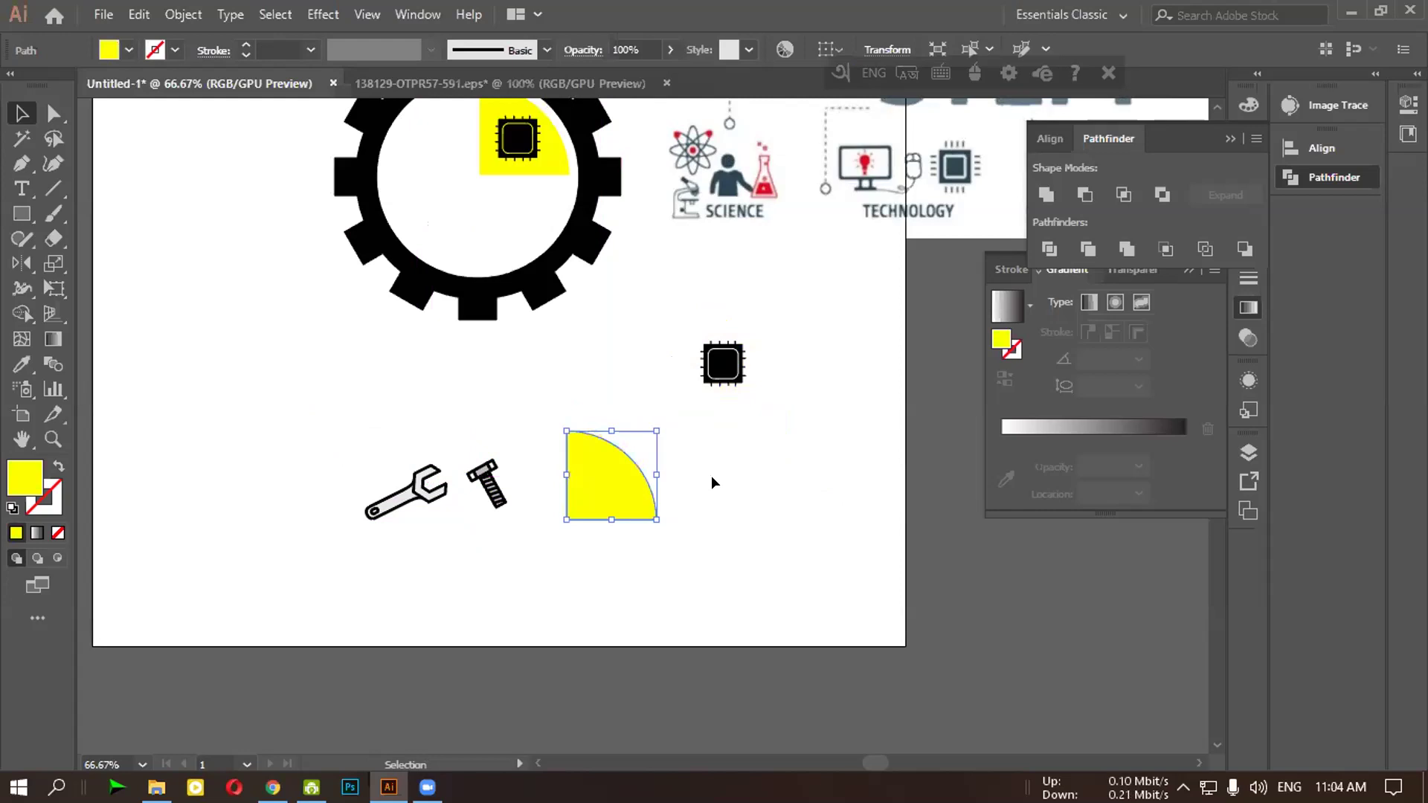
pyautogui.scroll(3, 712, 483)
pyautogui.moveTo(714, 484); pyautogui.dragTo(1173, 347)
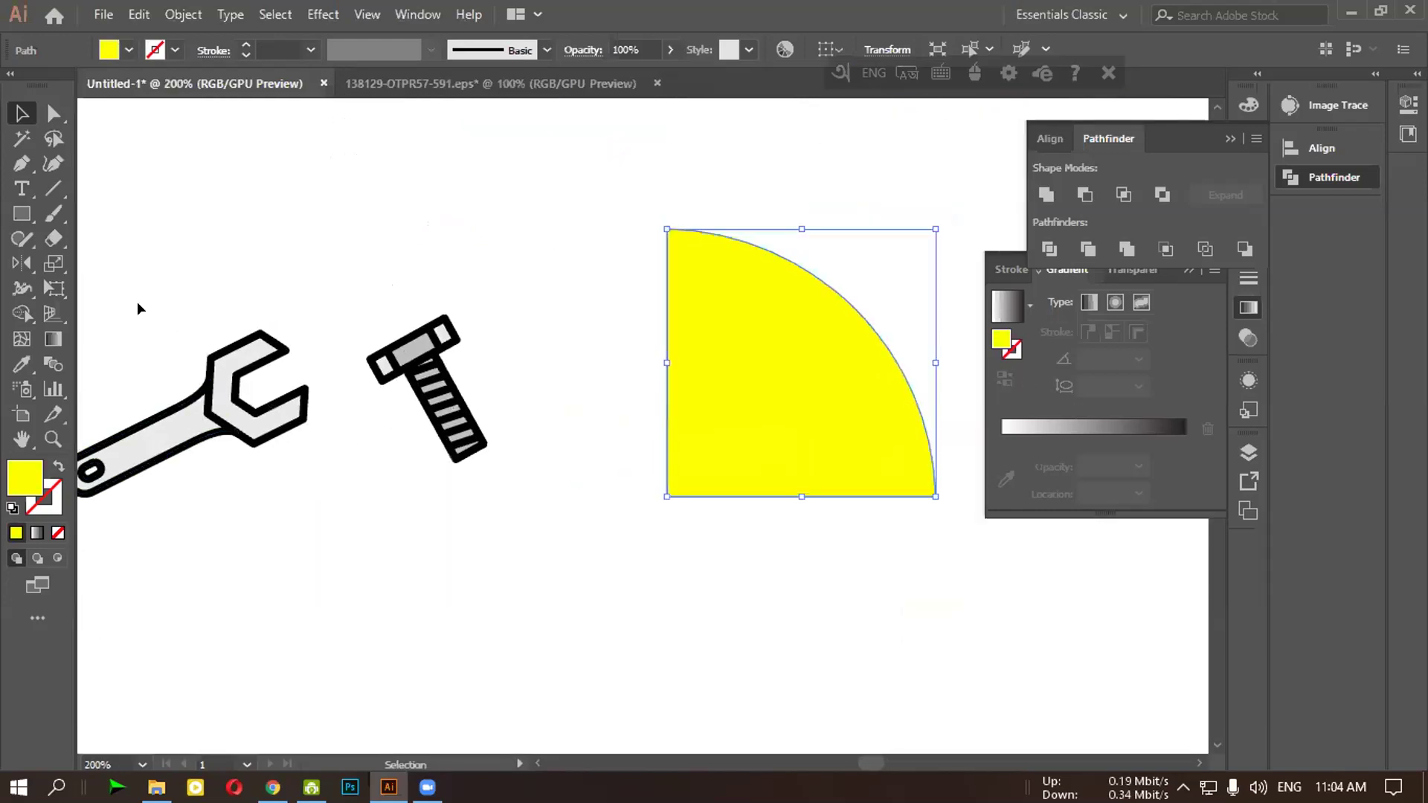
# Try to scale the wrench and bolt down together and place them on the yellow quadrant
pyautogui.moveTo(136, 293); pyautogui.dragTo(487, 558)
pyautogui.moveTo(481, 495); pyautogui.dragTo(275, 406)
pyautogui.moveTo(168, 379); pyautogui.dragTo(774, 416)
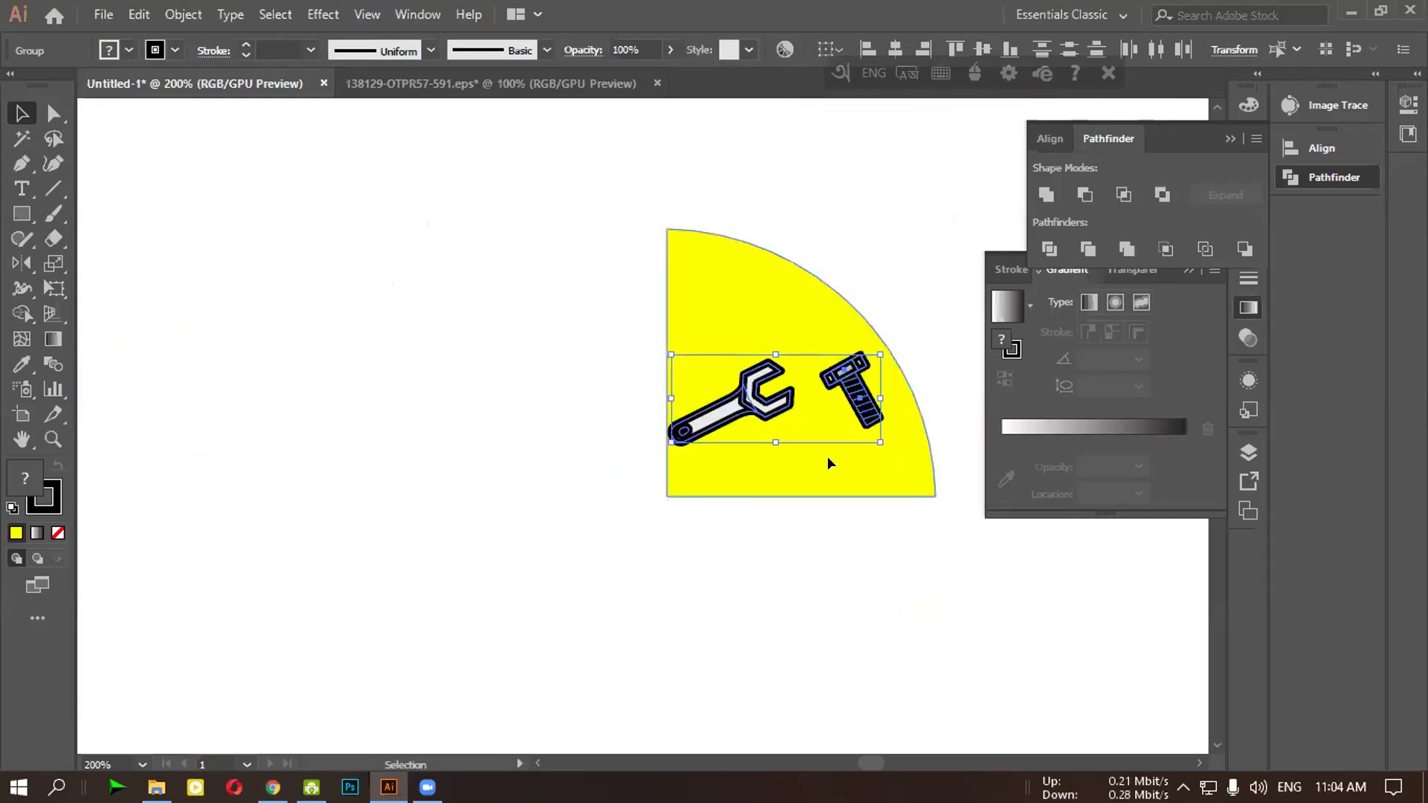
pyautogui.click(831, 463)
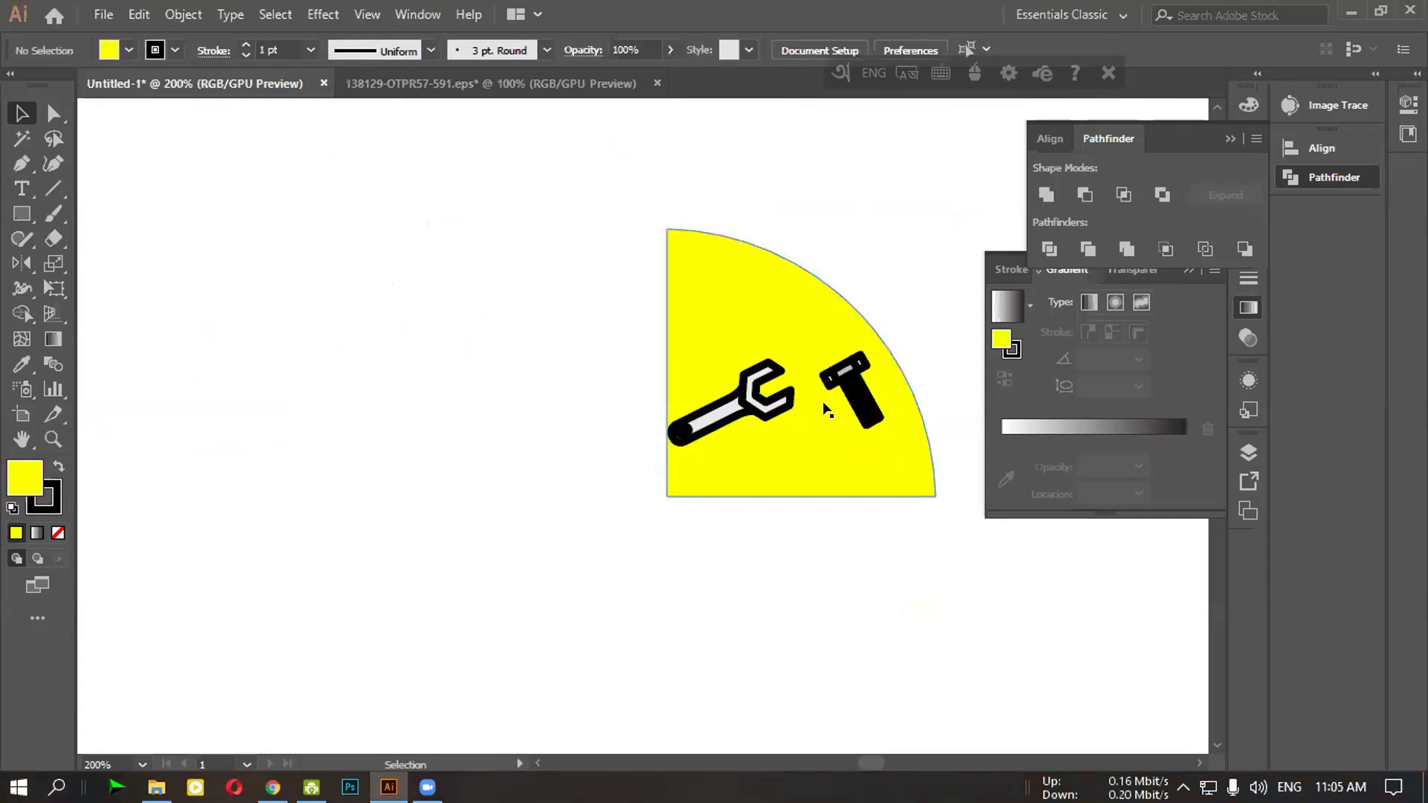
# Undo the latest quadrant moves and the joint scaling and placement of the wrench and bolt
pyautogui.moveTo(752, 299); pyautogui.dragTo(756, 319)
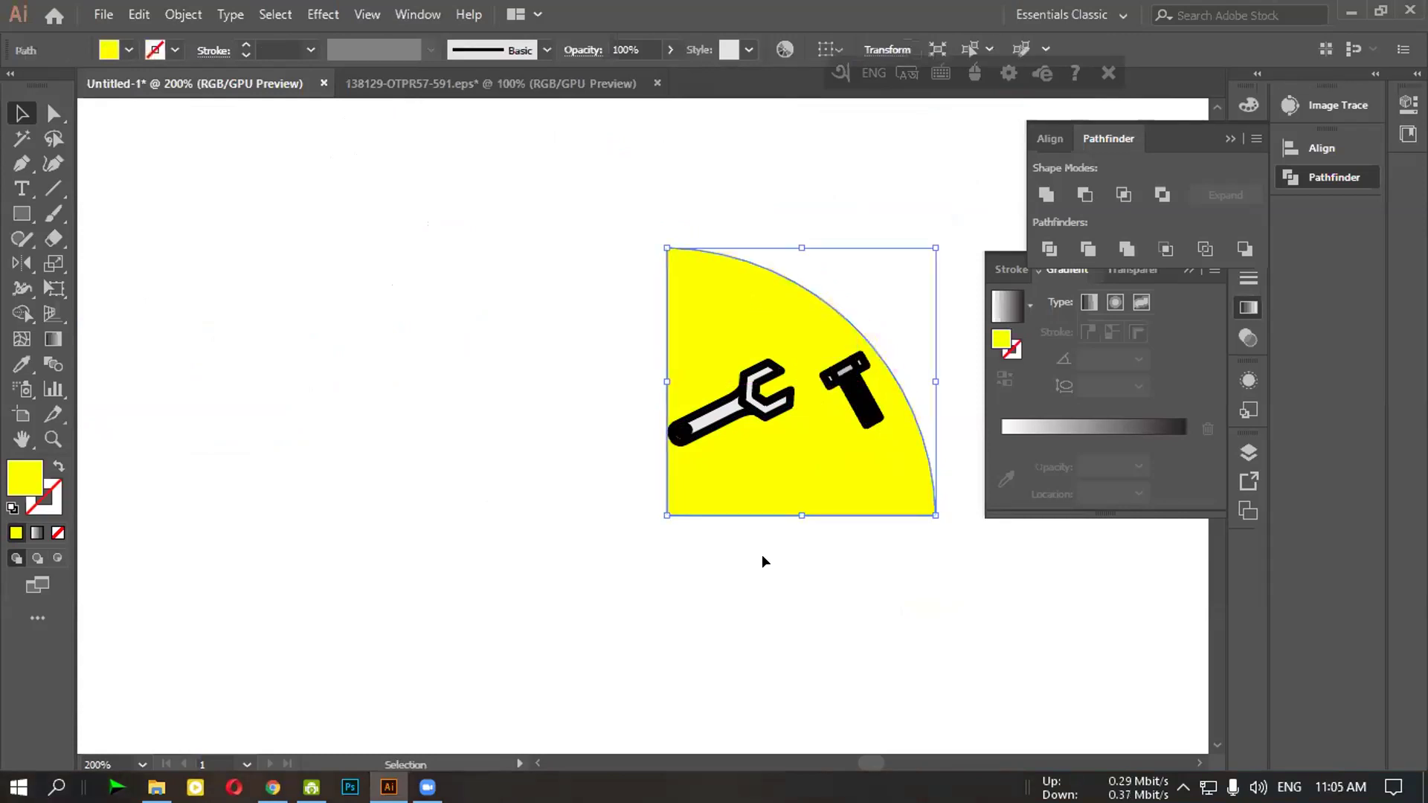
pyautogui.hotkey('ctrl', 'z')
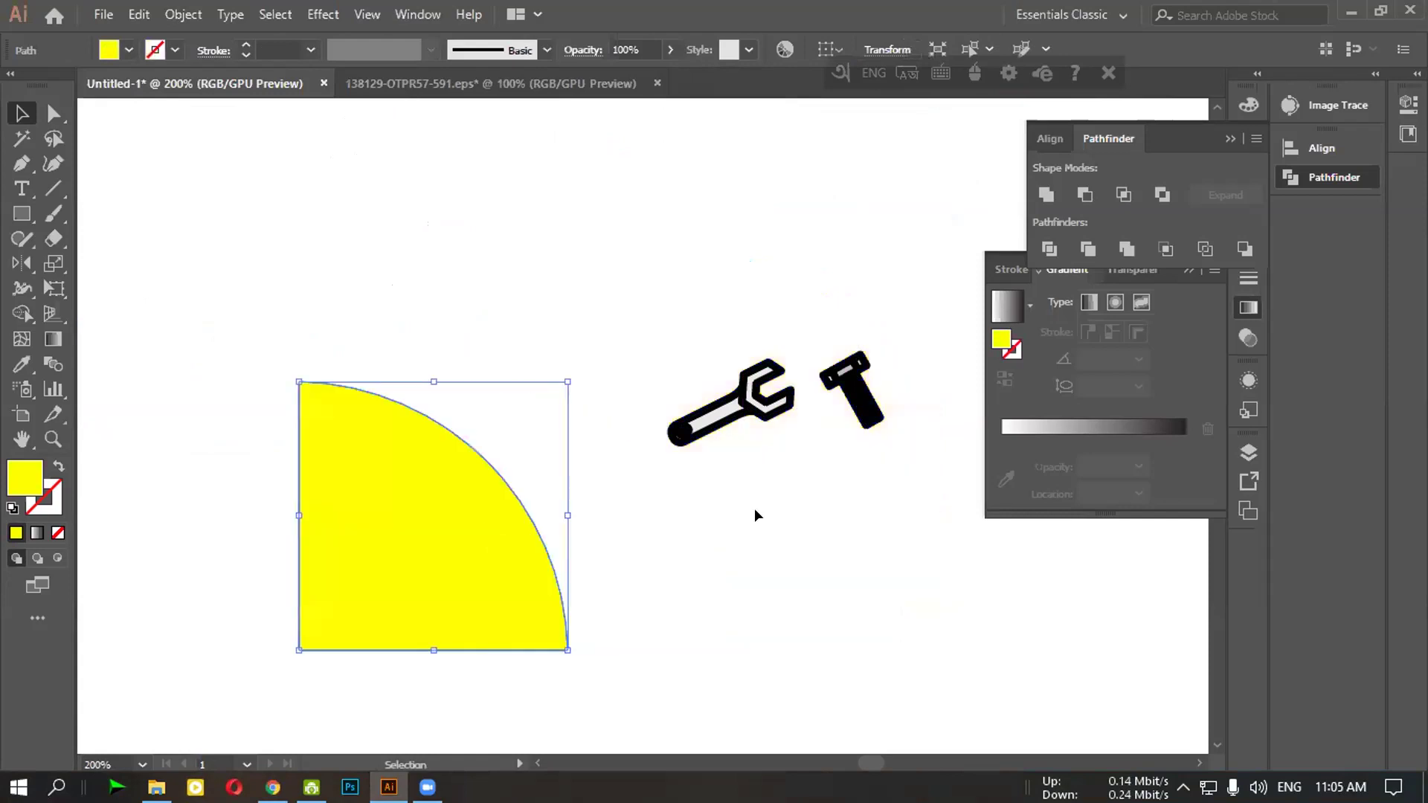
pyautogui.click(827, 367)
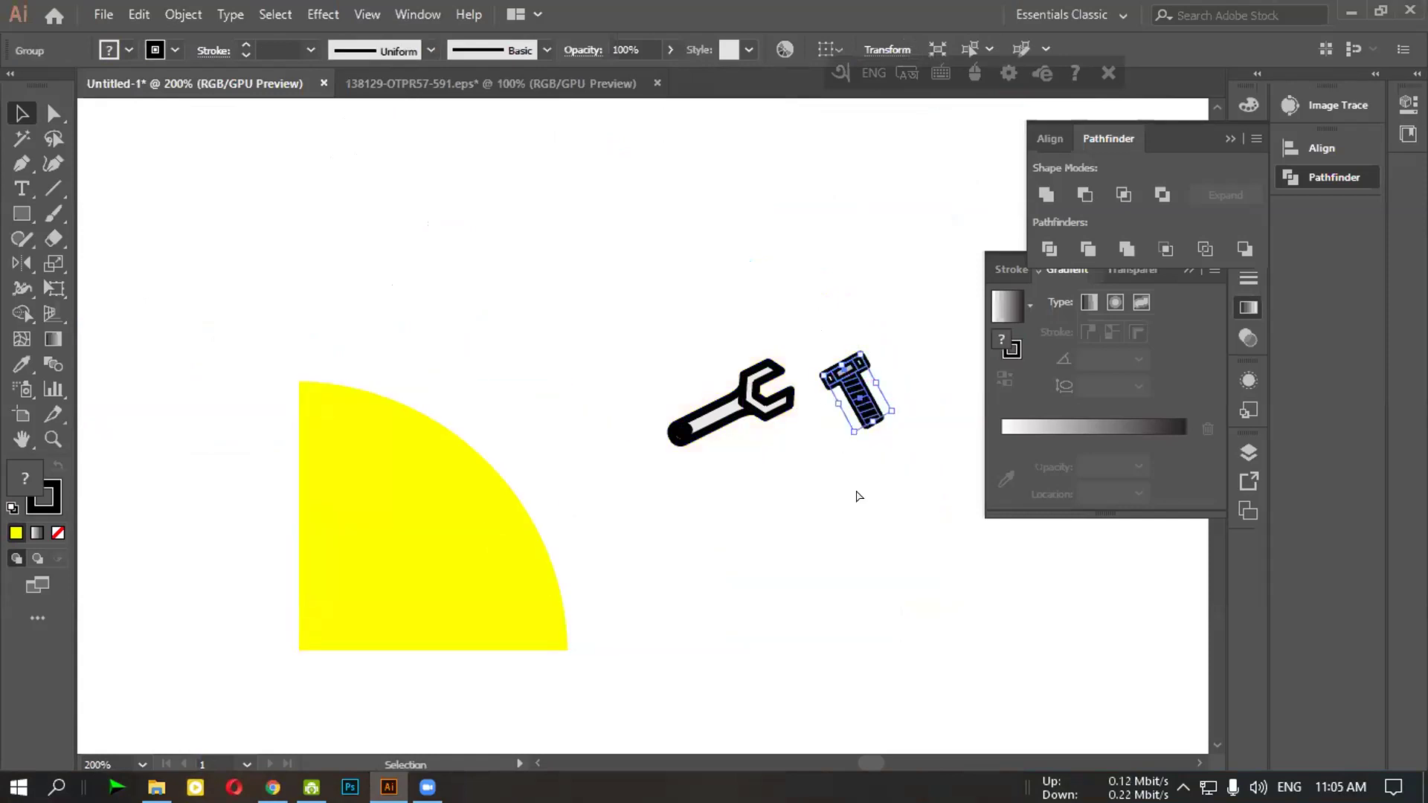
pyautogui.hotkey('ctrl', 'z')
pyautogui.hotkey('ctrl', 'z')
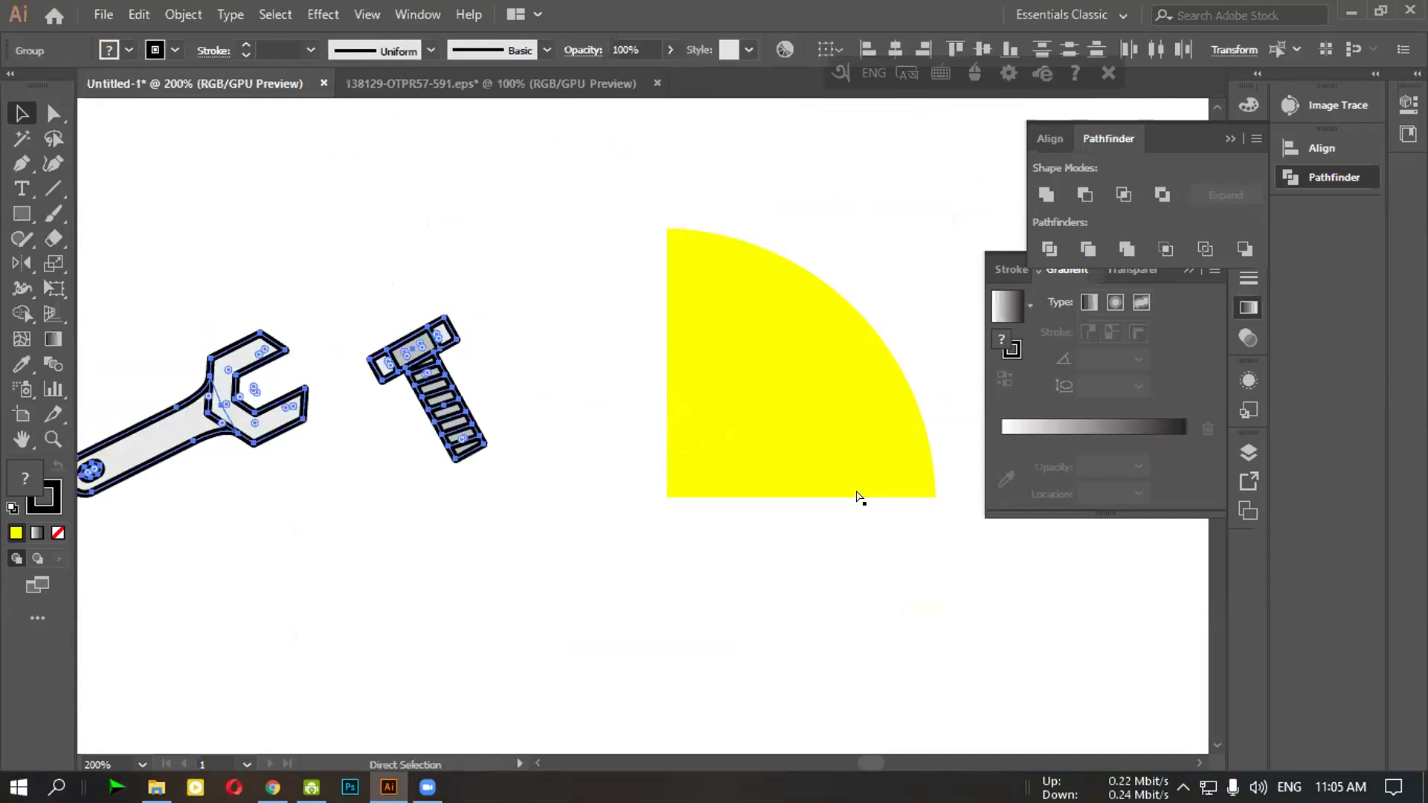
pyautogui.hotkey('ctrl', 'z')
pyautogui.press('v')
pyautogui.click(515, 417)
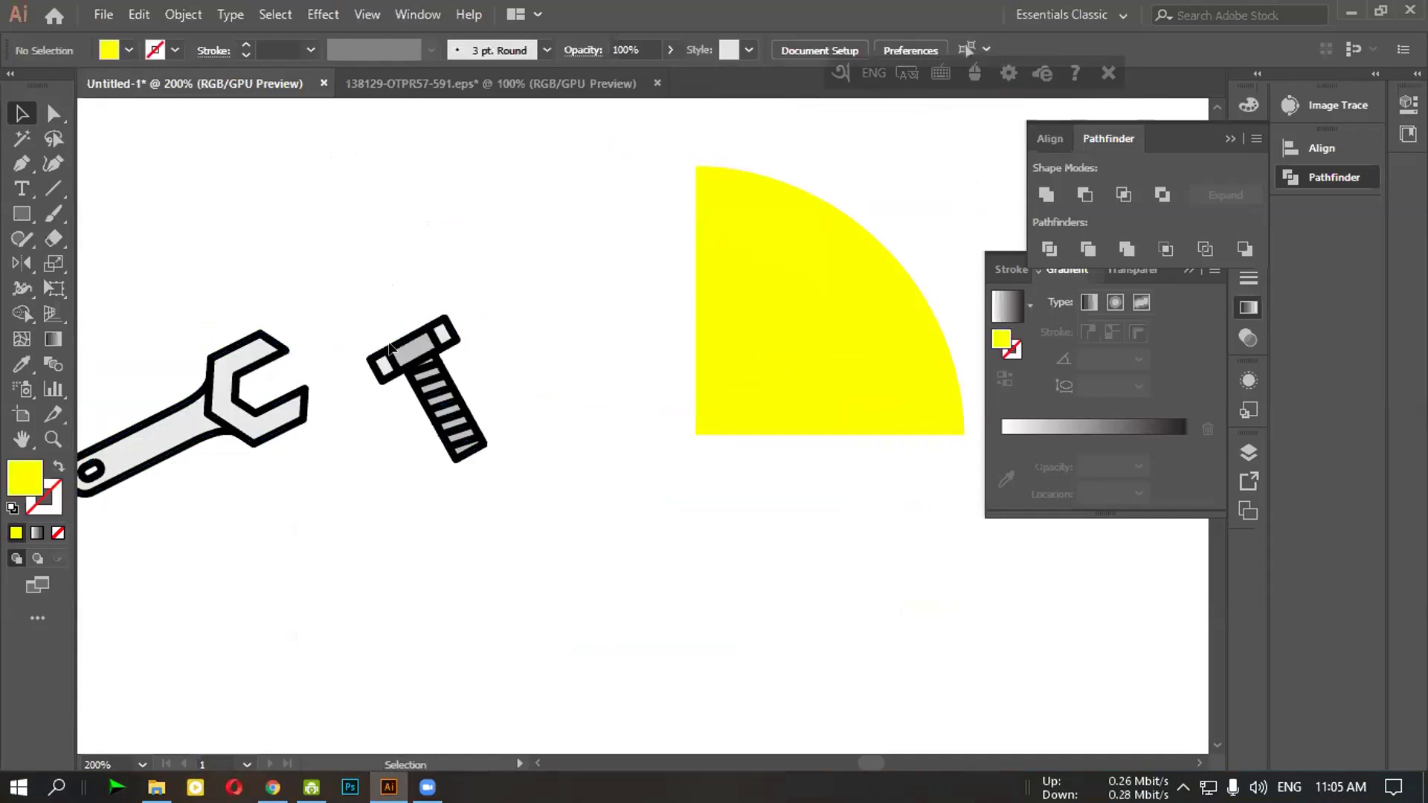
# Scale the bolt down, try it on the yellow quadrant, and delete it
pyautogui.scroll(-1, 312, 593)
pyautogui.scroll(2, 312, 595)
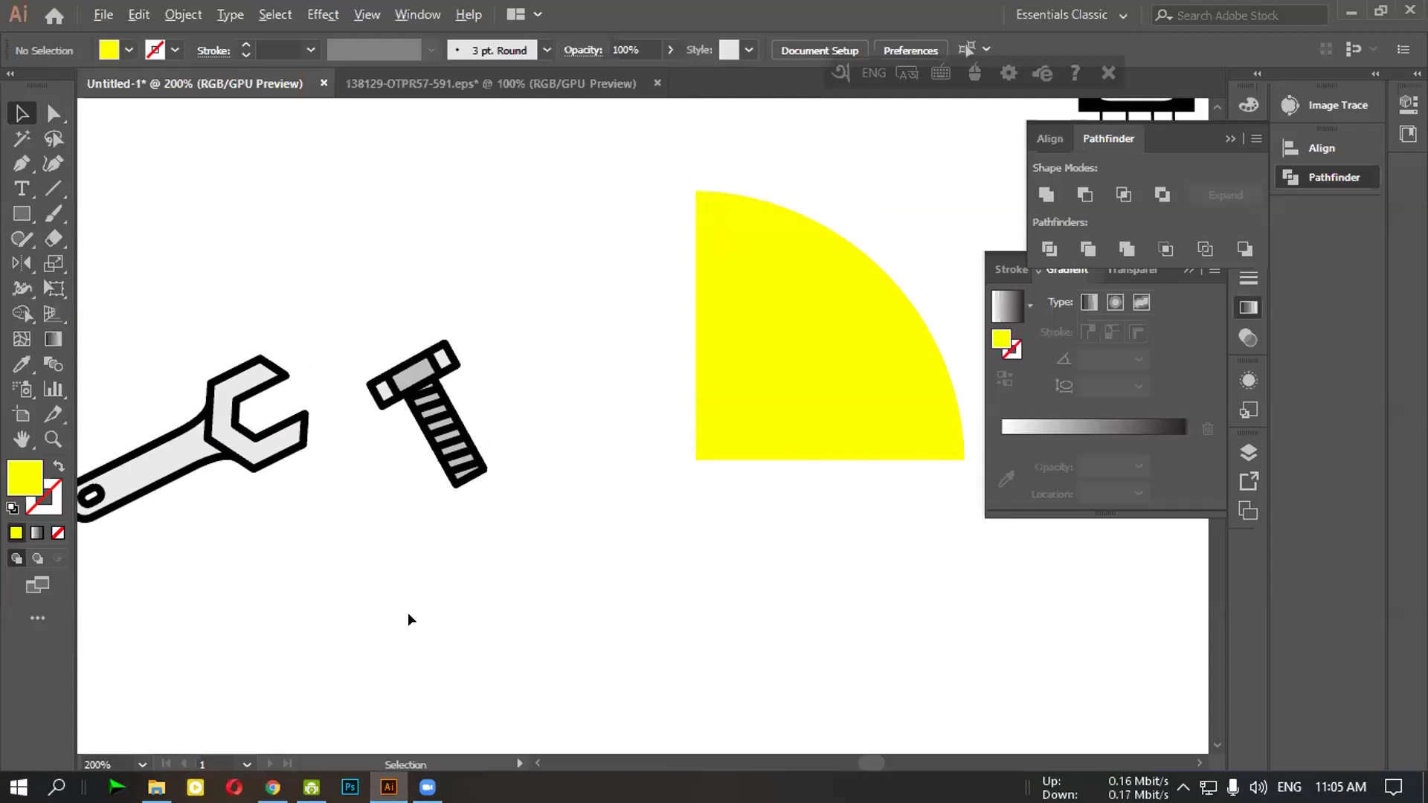
pyautogui.moveTo(79, 355); pyautogui.dragTo(301, 524)
pyautogui.press('space')
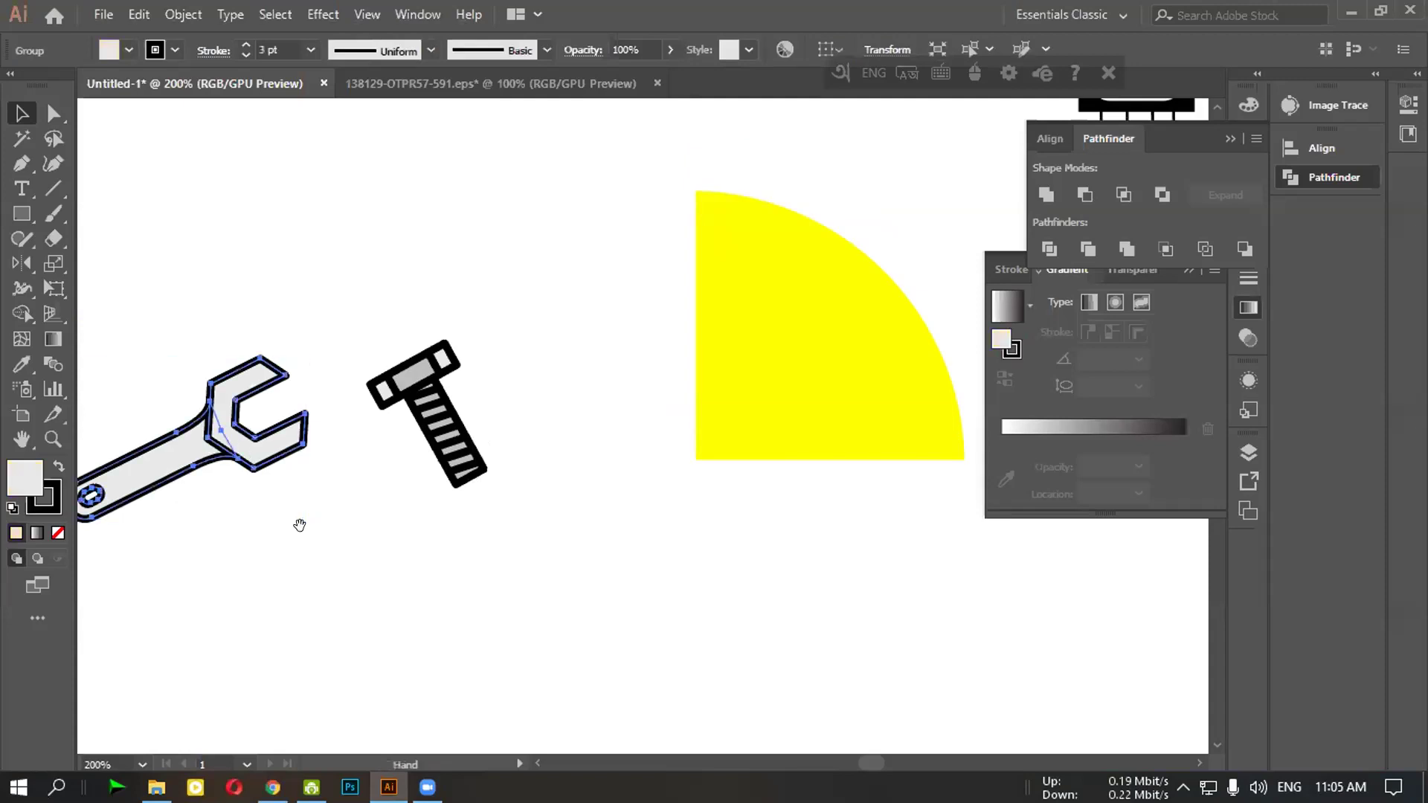
pyautogui.moveTo(136, 319); pyautogui.dragTo(464, 468)
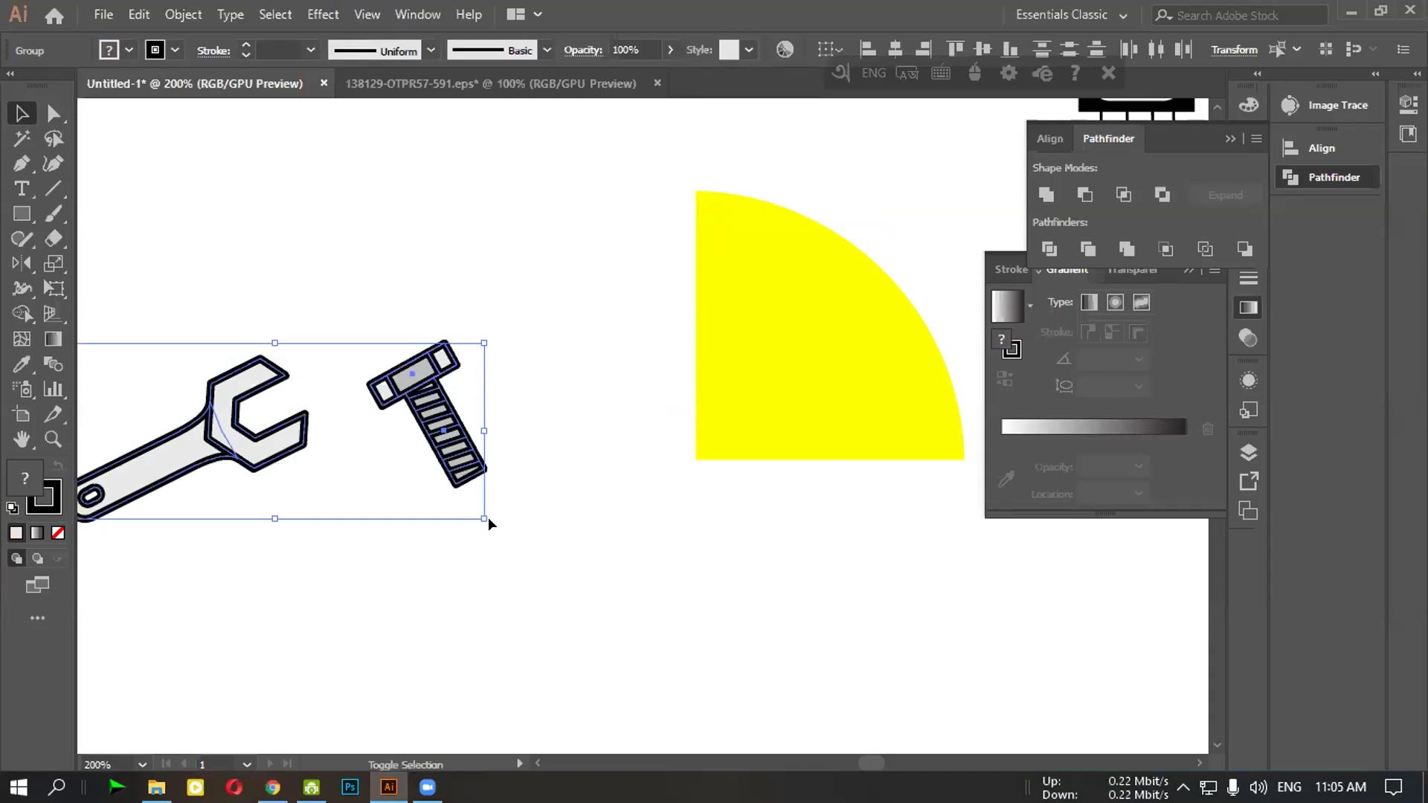
pyautogui.click(480, 515)
pyautogui.click(438, 417)
pyautogui.moveTo(483, 485); pyautogui.dragTo(446, 435)
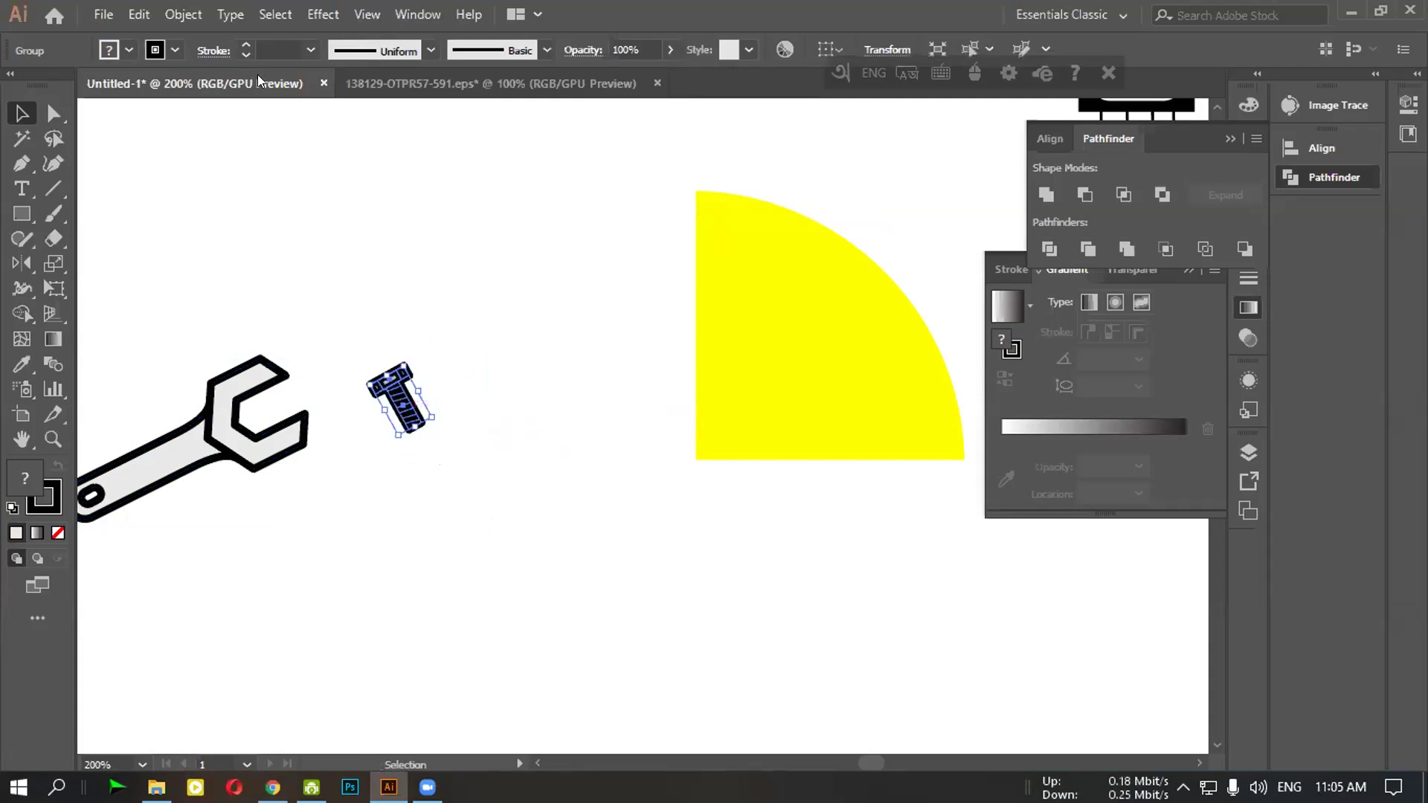
pyautogui.moveTo(400, 400); pyautogui.dragTo(838, 363)
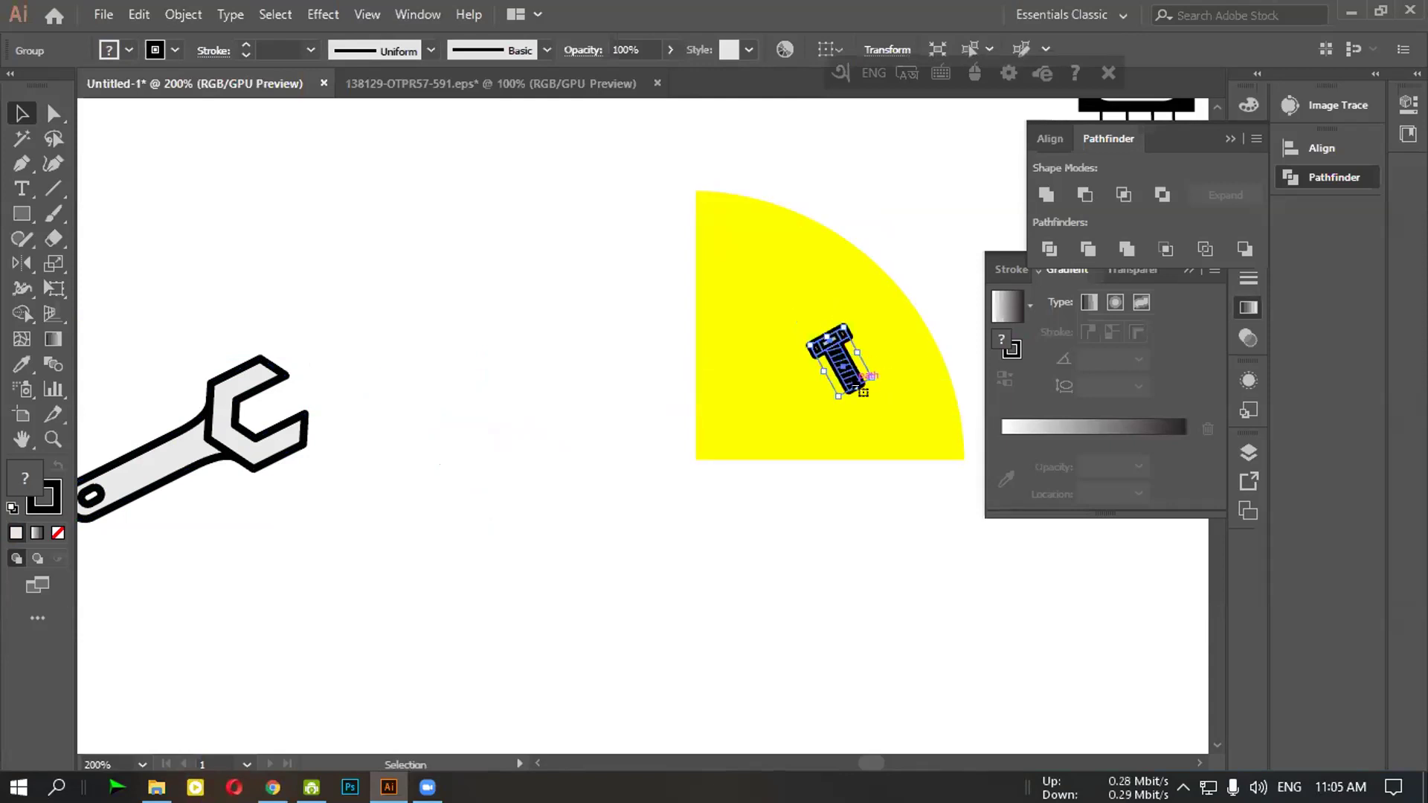
pyautogui.press('Delete')
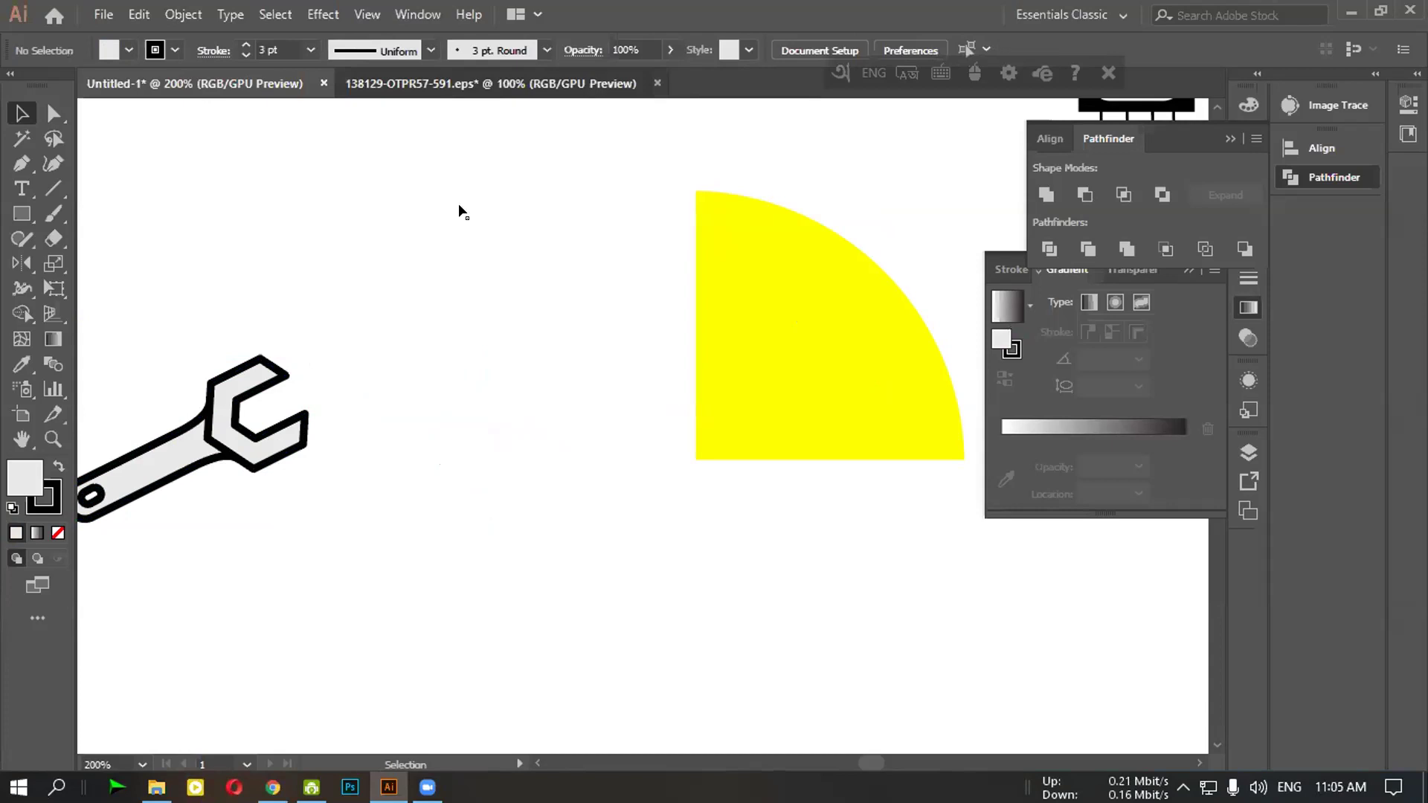
# Copy the blue-handled screwdriver from 138129-OTPR57-591.eps into Untitled-1 and rotate it so its tip points to the lower left
pyautogui.hotkey('ctrl', 'Tab')
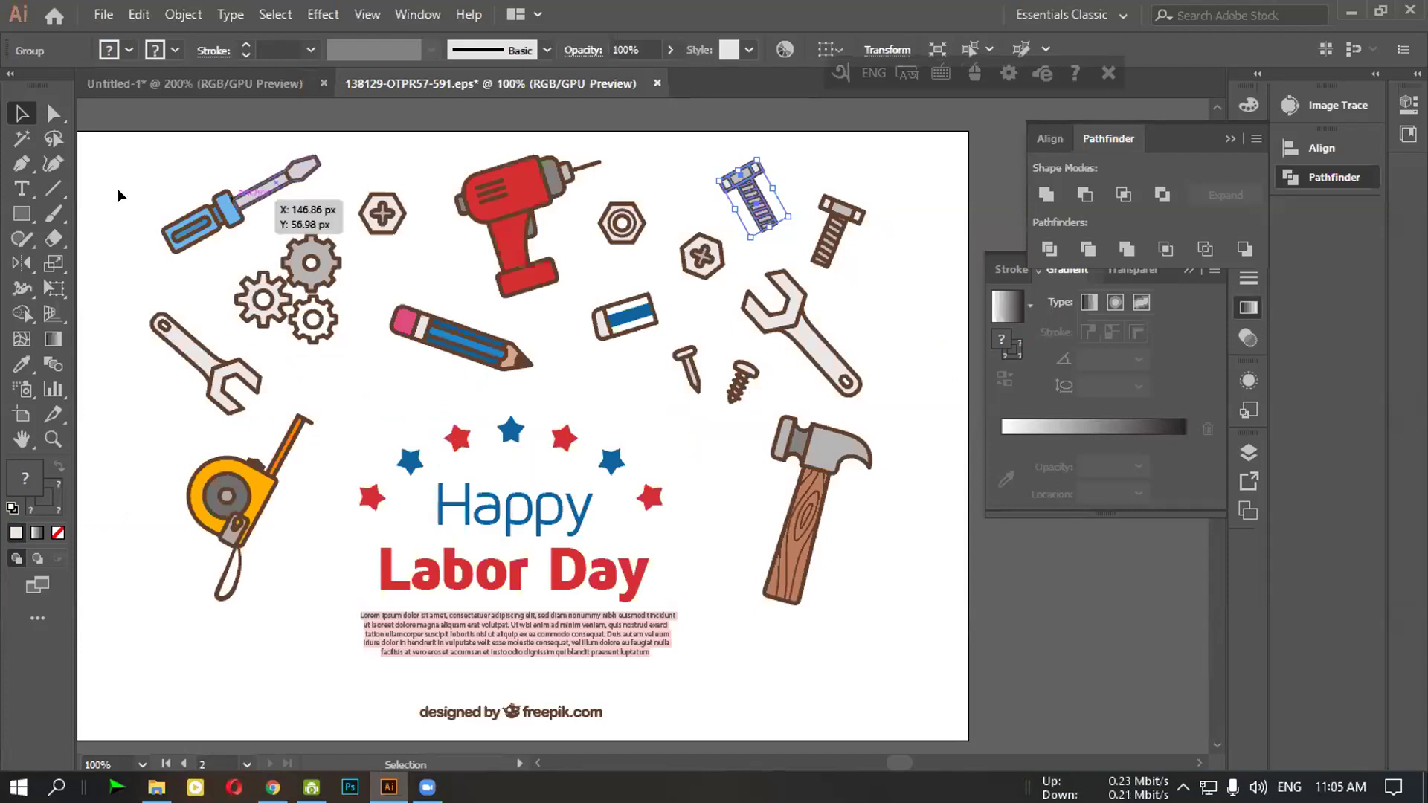
pyautogui.click(208, 212)
pyautogui.moveTo(208, 212); pyautogui.dragTo(405, 564)
pyautogui.moveTo(499, 430)
pyautogui.mouseDown()
pyautogui.moveTo(547, 599)
pyautogui.moveTo(157, 677)
pyautogui.mouseUp()
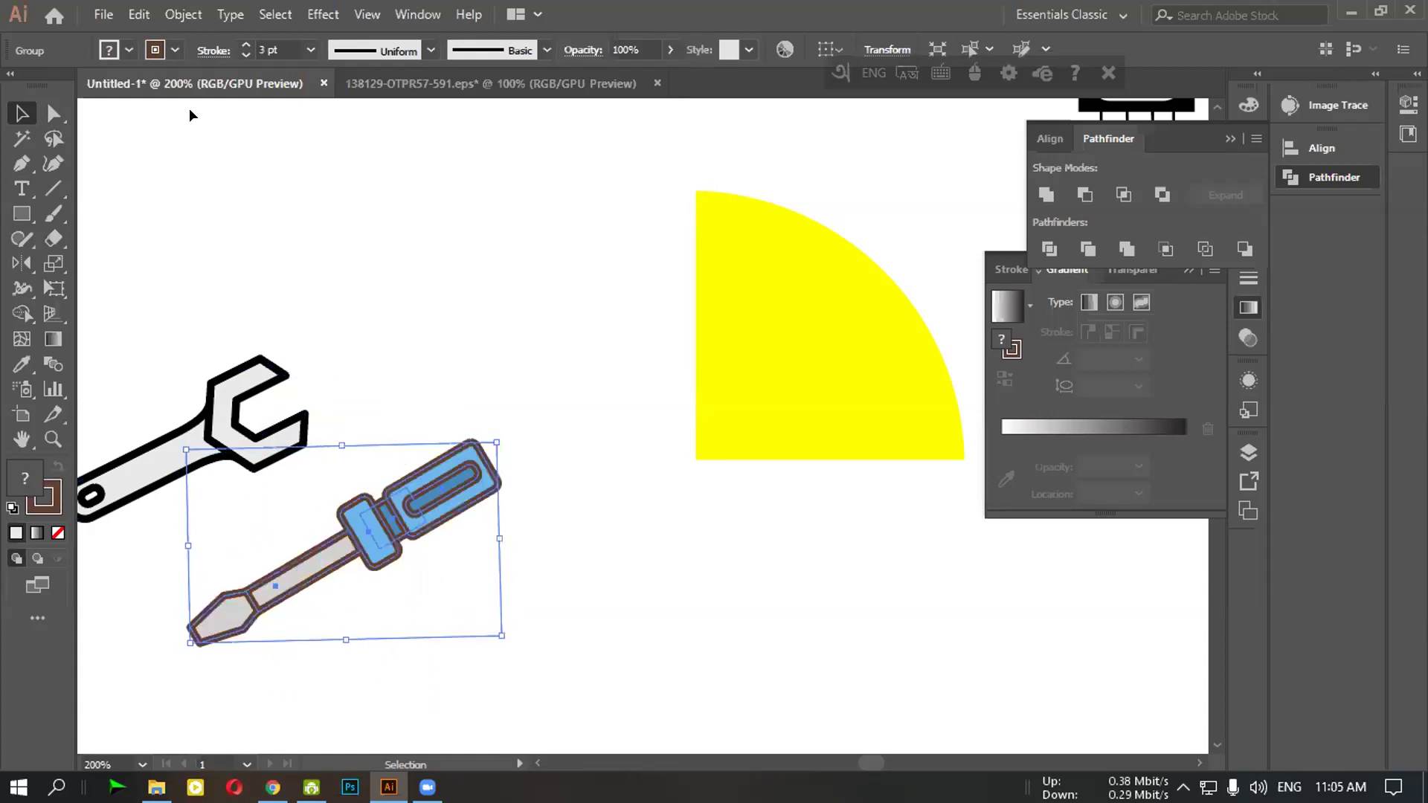
# Scale the screwdriver to slightly over half its size and give it a 2 pt black stroke
pyautogui.click(175, 49)
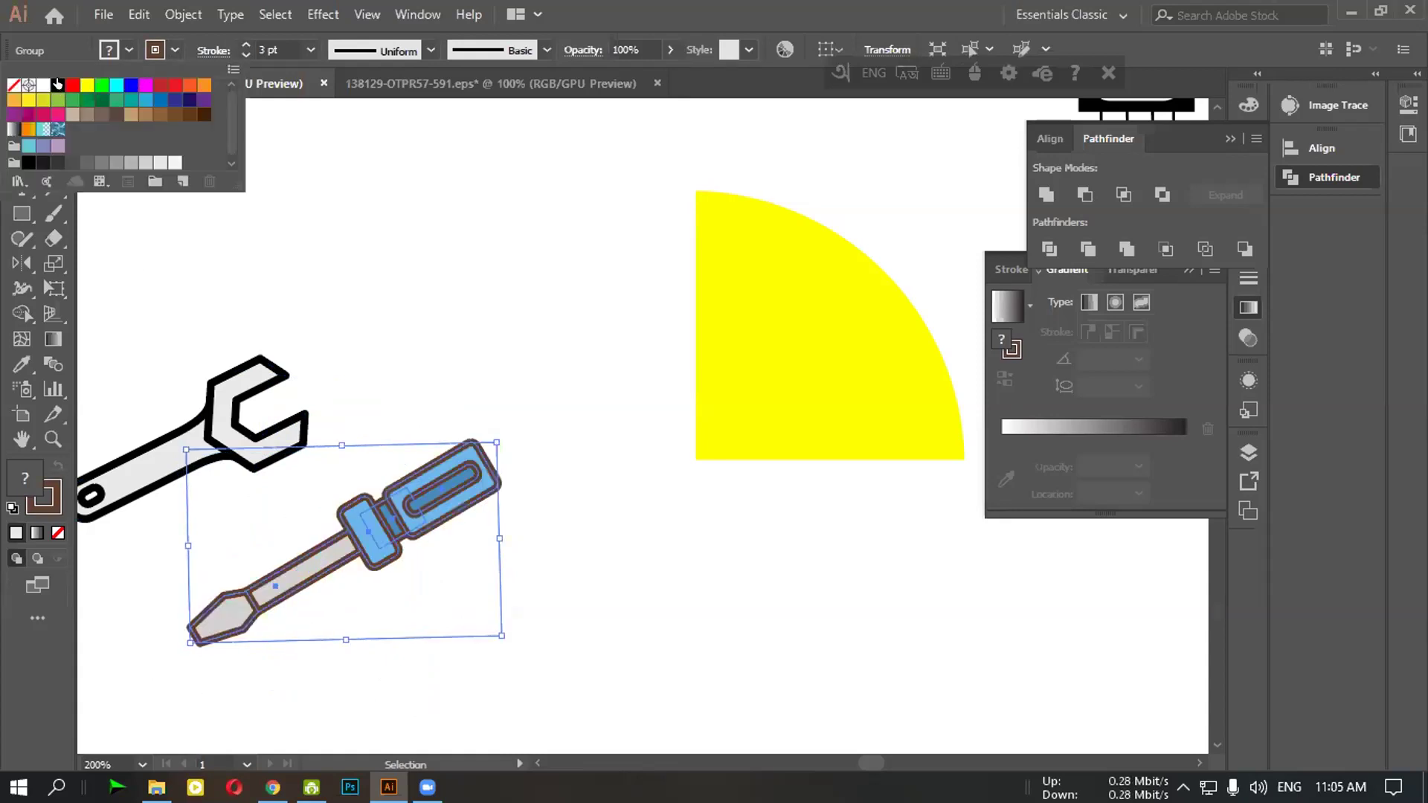
pyautogui.click(58, 84)
pyautogui.moveTo(494, 631); pyautogui.dragTo(363, 554)
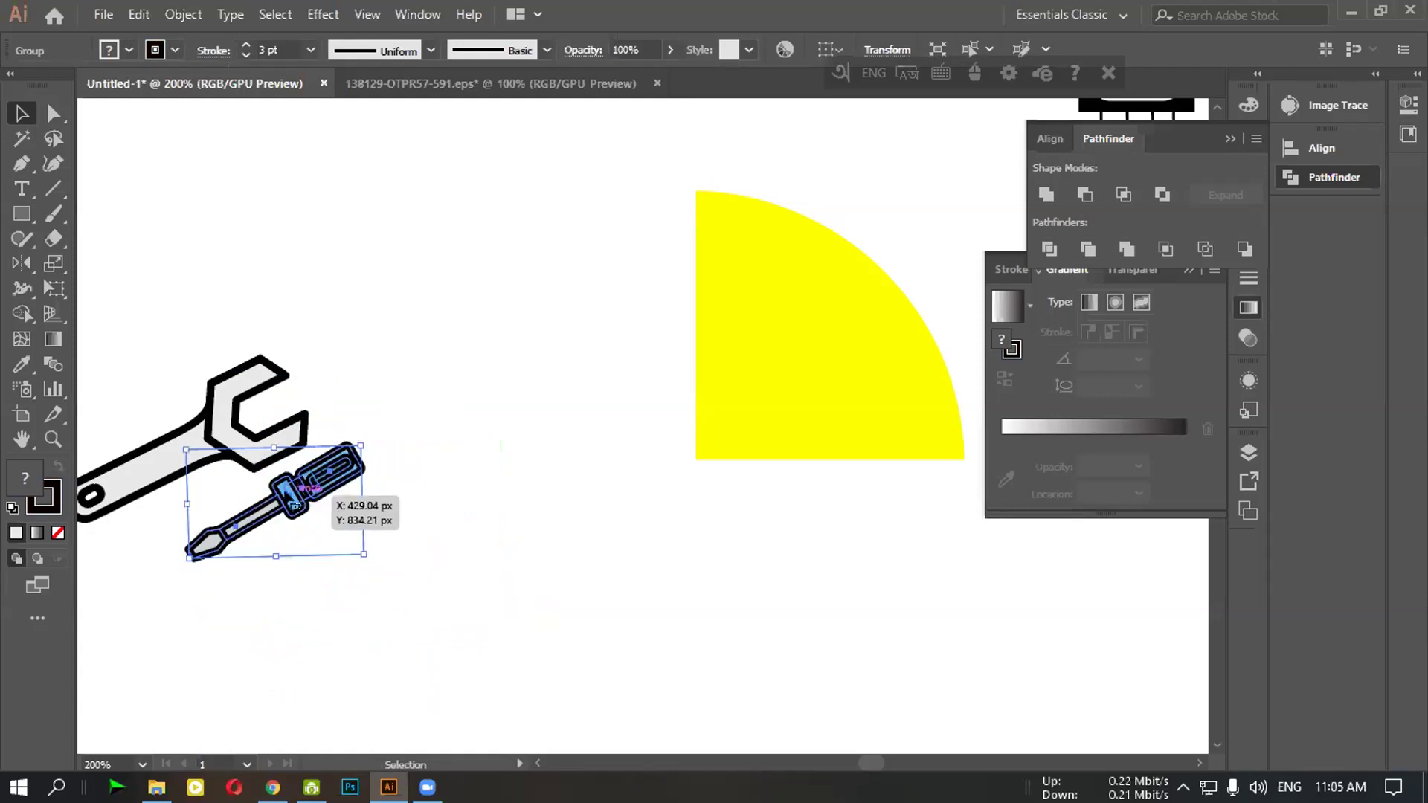
pyautogui.click(247, 55)
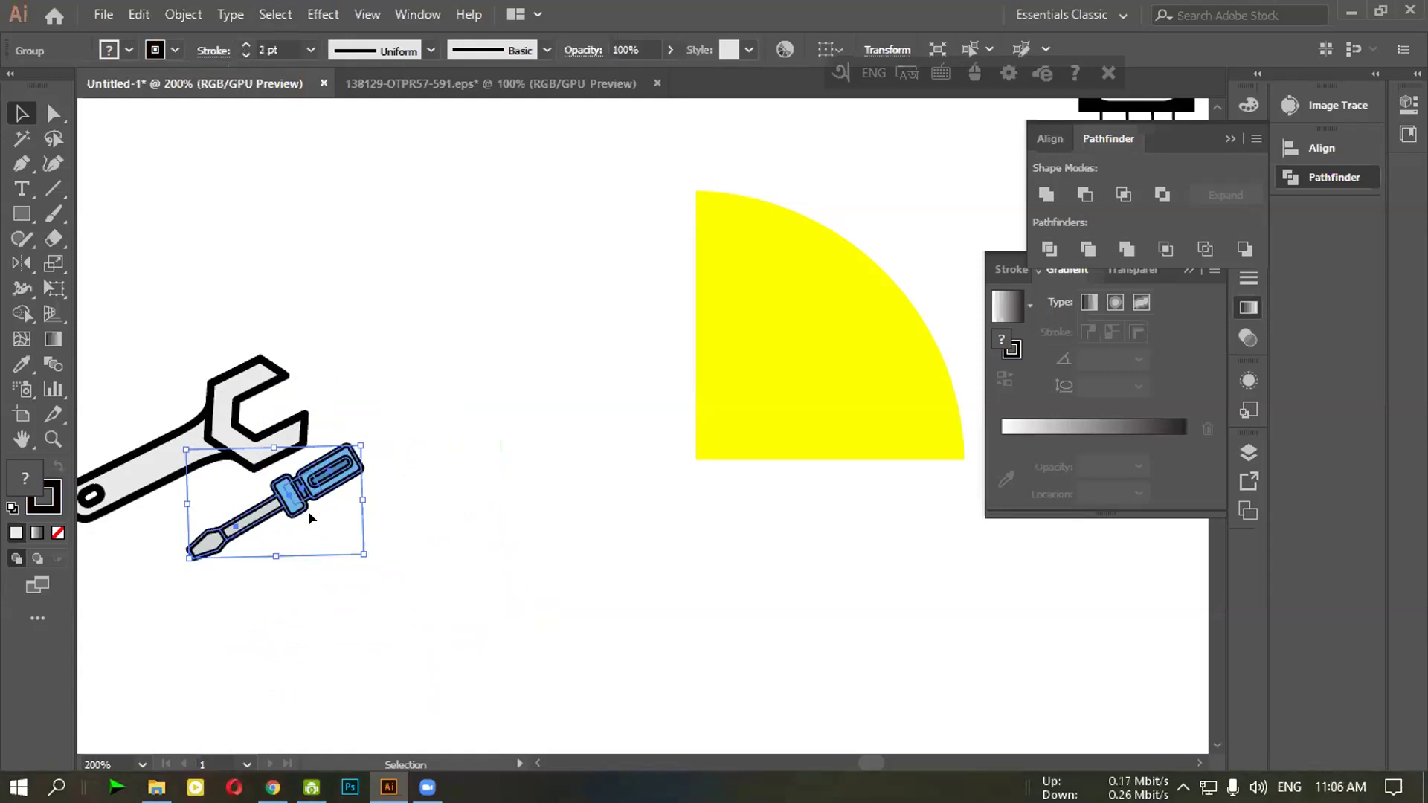
pyautogui.click(345, 526)
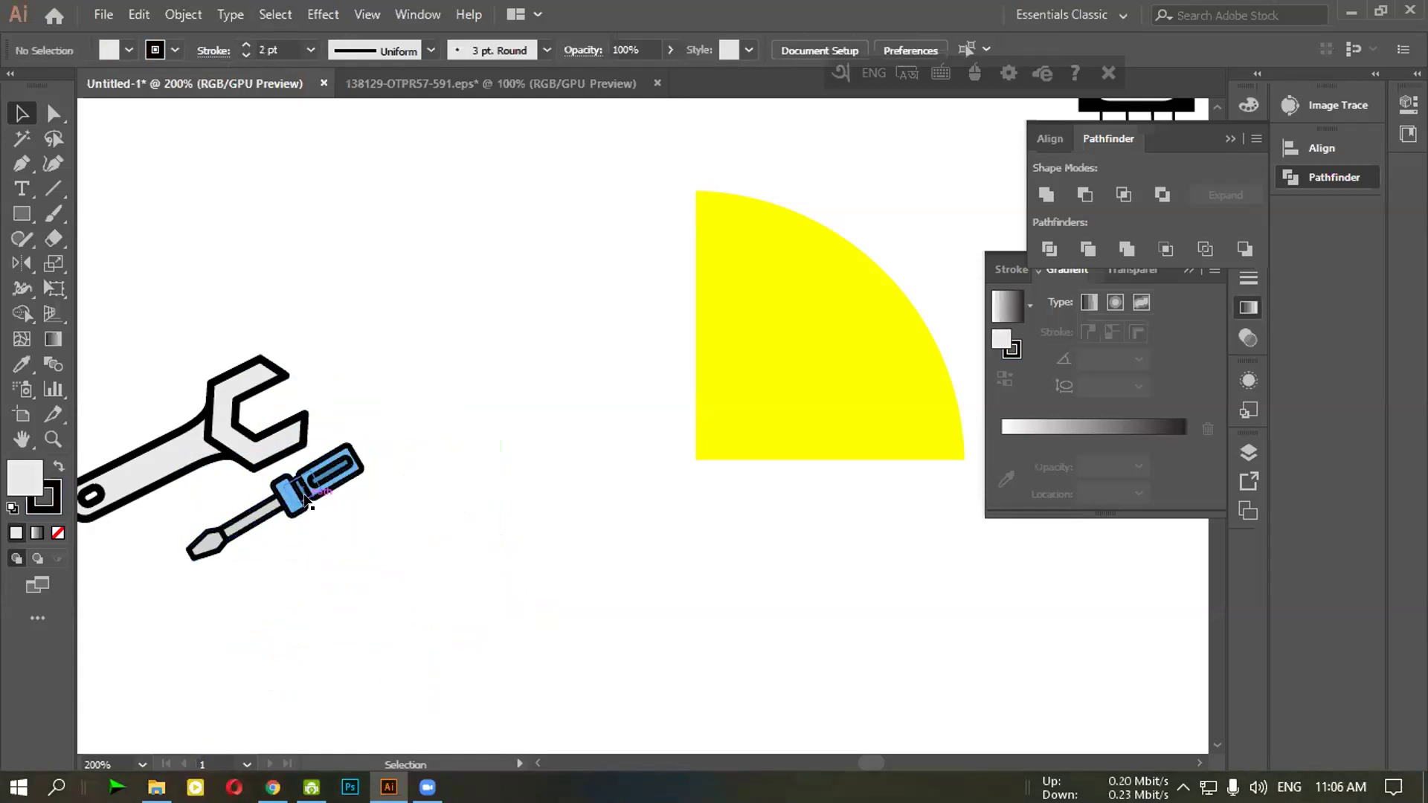
# Move the screwdriver onto the yellow quadrant
pyautogui.click(307, 500)
pyautogui.click(210, 590)
pyautogui.moveTo(240, 608); pyautogui.dragTo(782, 343)
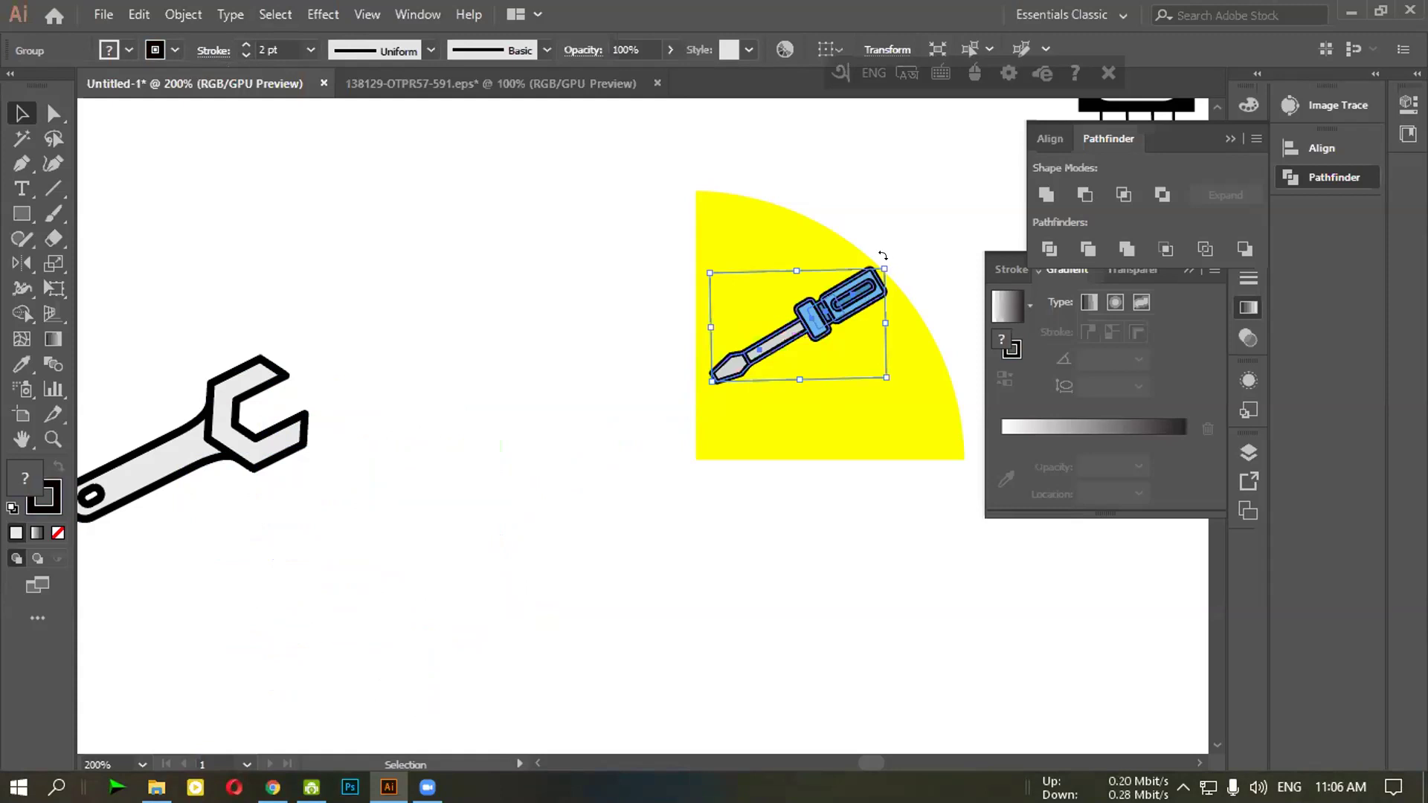
# Shrink and rotate the screwdriver on the yellow quadrant, then delete it together with the wrench
pyautogui.moveTo(882, 263); pyautogui.dragTo(774, 362)
pyautogui.press('ctrl')
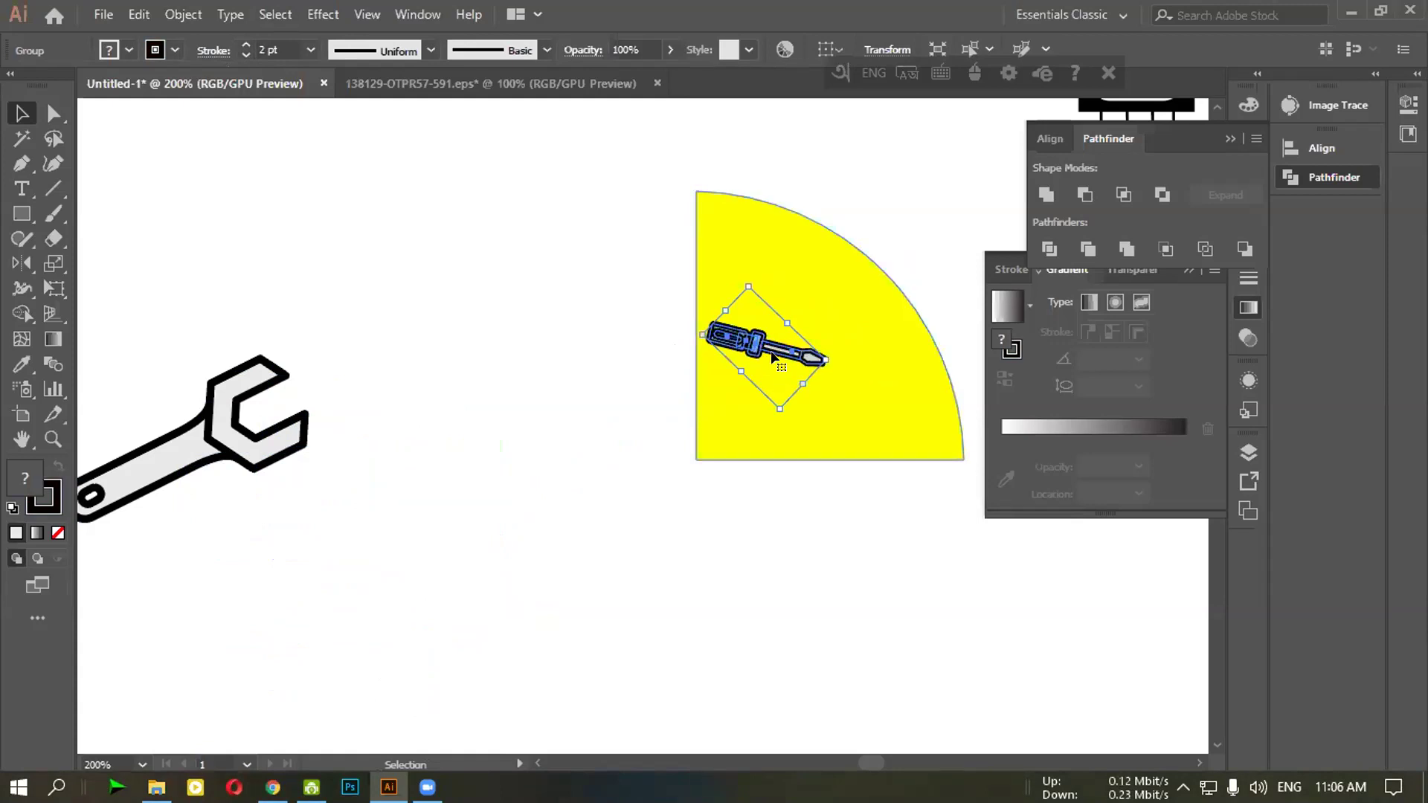
pyautogui.press('Delete')
pyautogui.click(212, 442)
pyautogui.press('Delete')
# Copy the three gears from 138129-OTPR57-591.eps into Untitled-1, scale them to about half size and place them on the loose yellow quadrant
pyautogui.hotkey('ctrl', 'Tab')
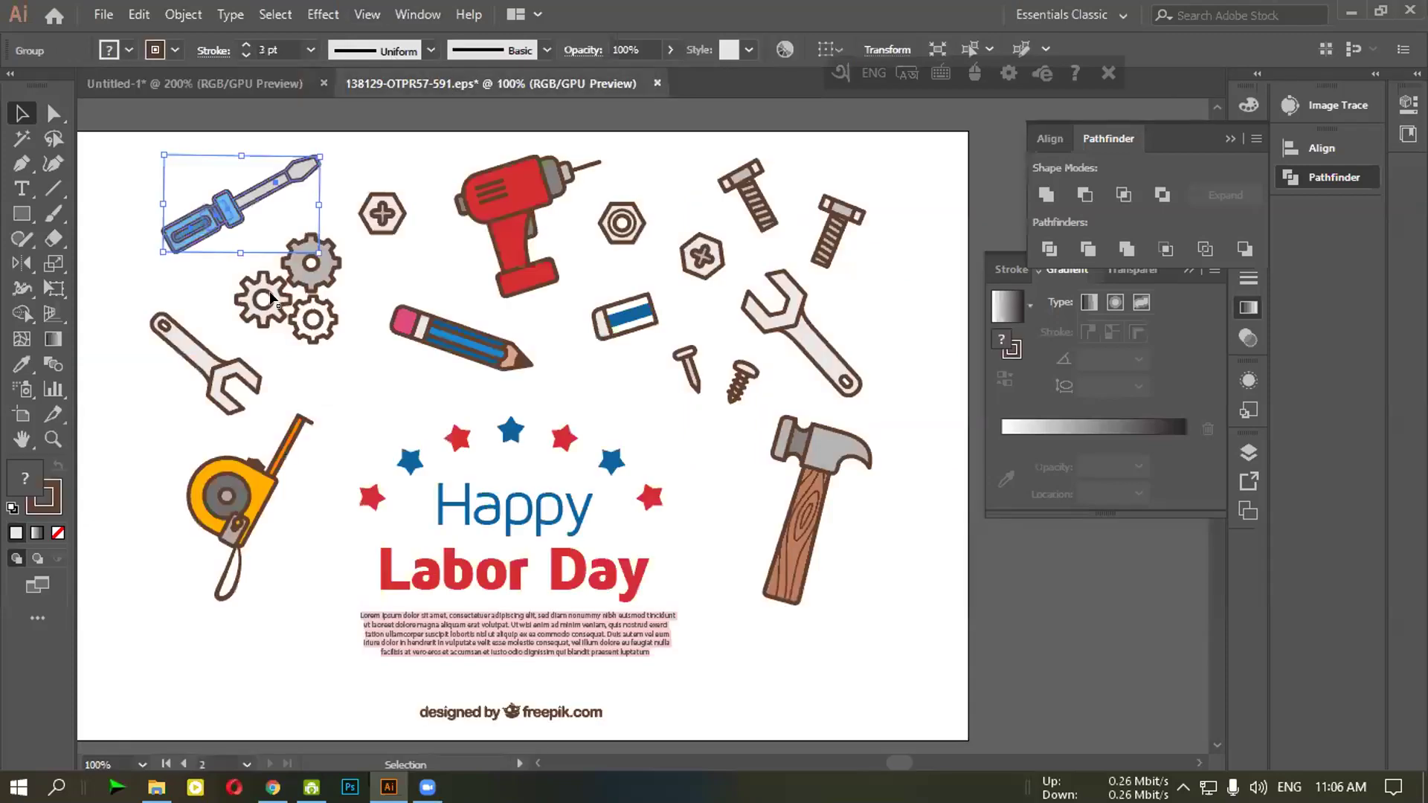
pyautogui.click(223, 297)
pyautogui.moveTo(226, 270); pyautogui.dragTo(359, 350)
pyautogui.moveTo(307, 299); pyautogui.dragTo(813, 372)
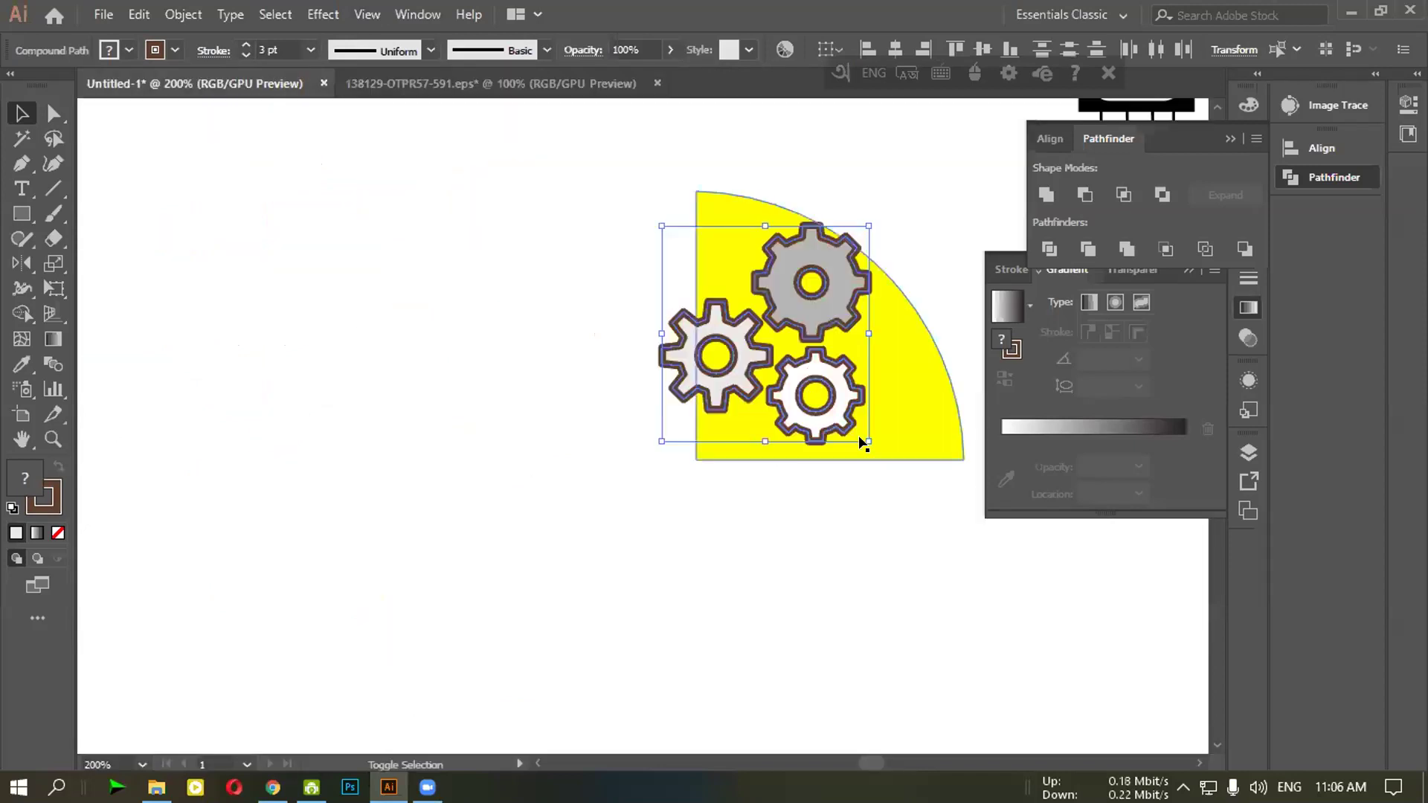
pyautogui.moveTo(863, 437); pyautogui.dragTo(755, 361)
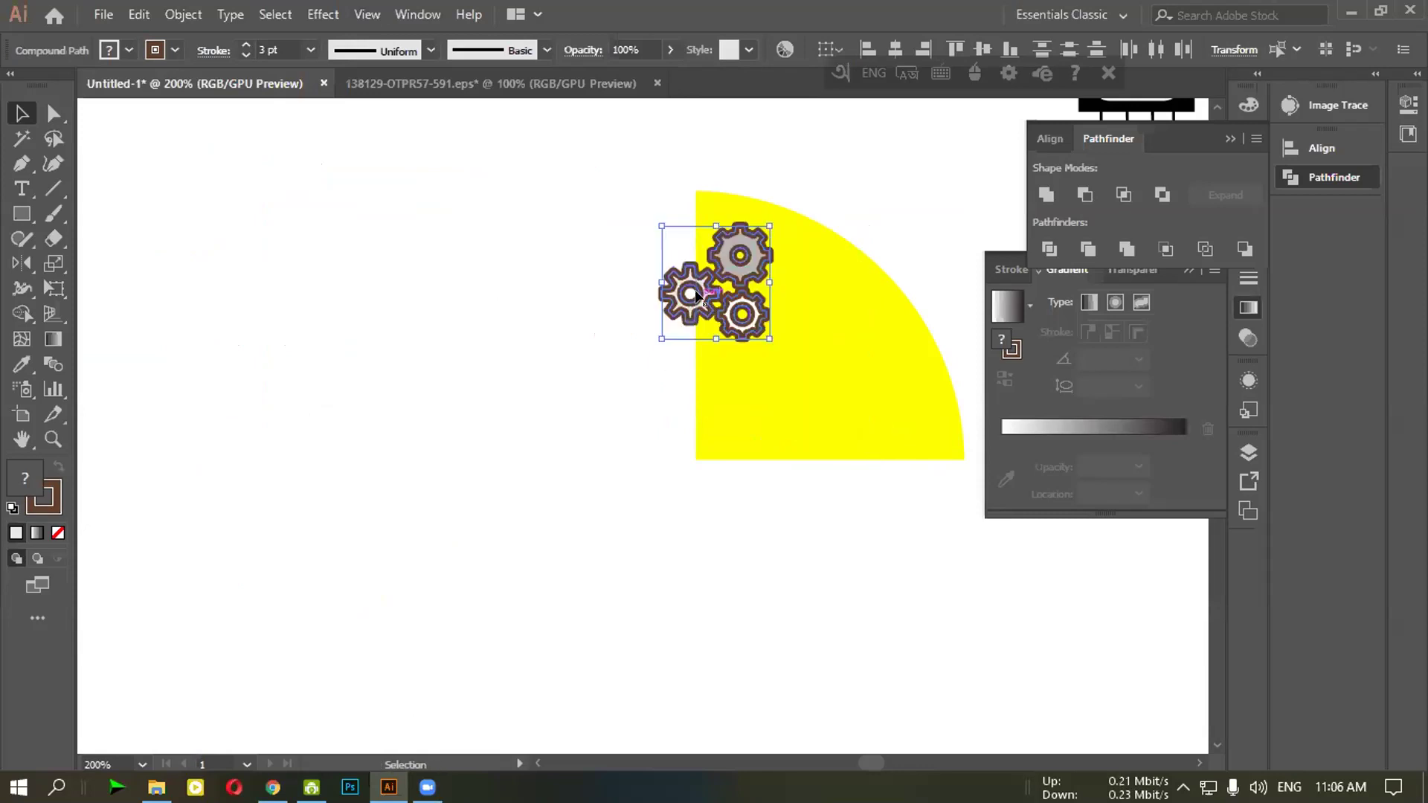
pyautogui.moveTo(704, 296); pyautogui.dragTo(790, 360)
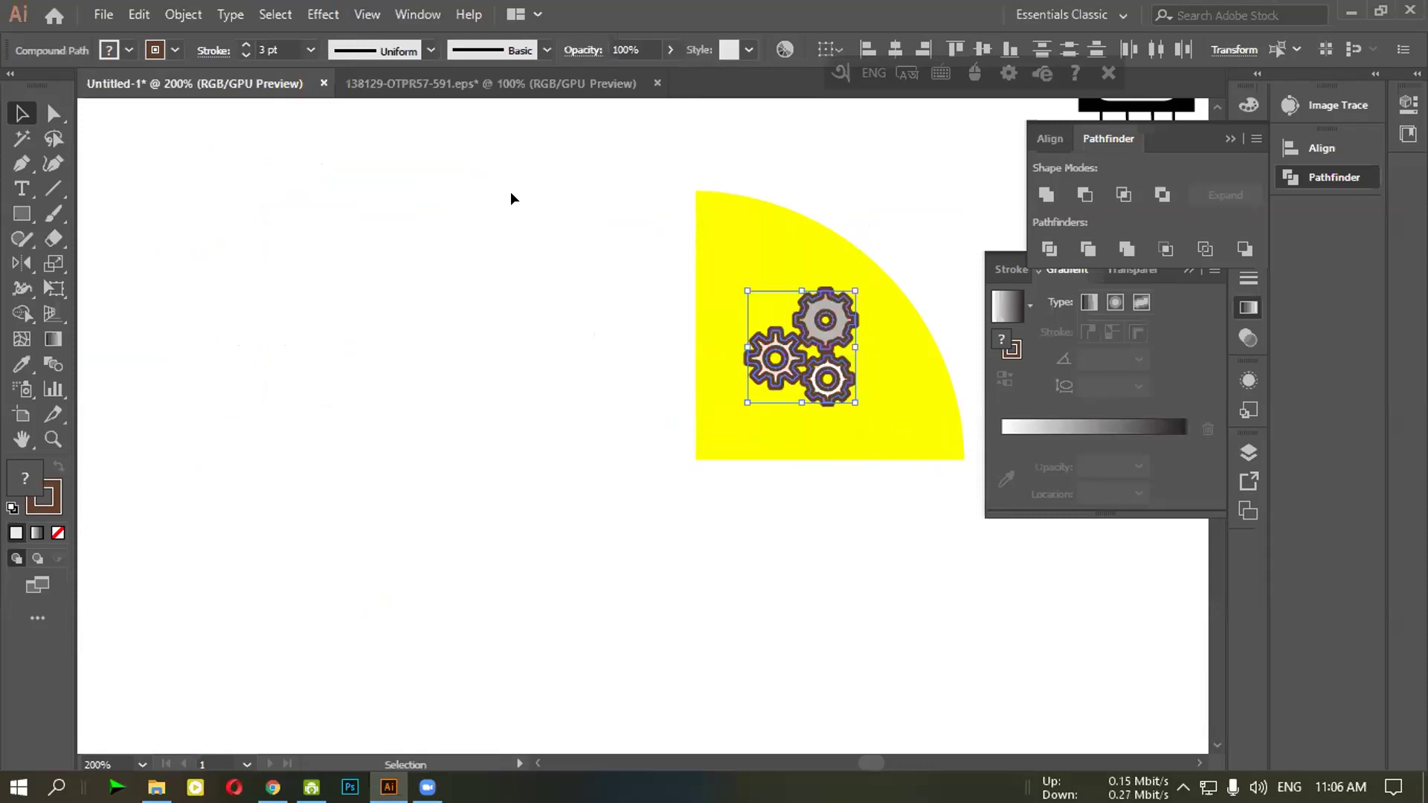
# Try a 1 pt stroke on the three gears, then raise it back to 3 pt
pyautogui.click(245, 57)
pyautogui.click(246, 57)
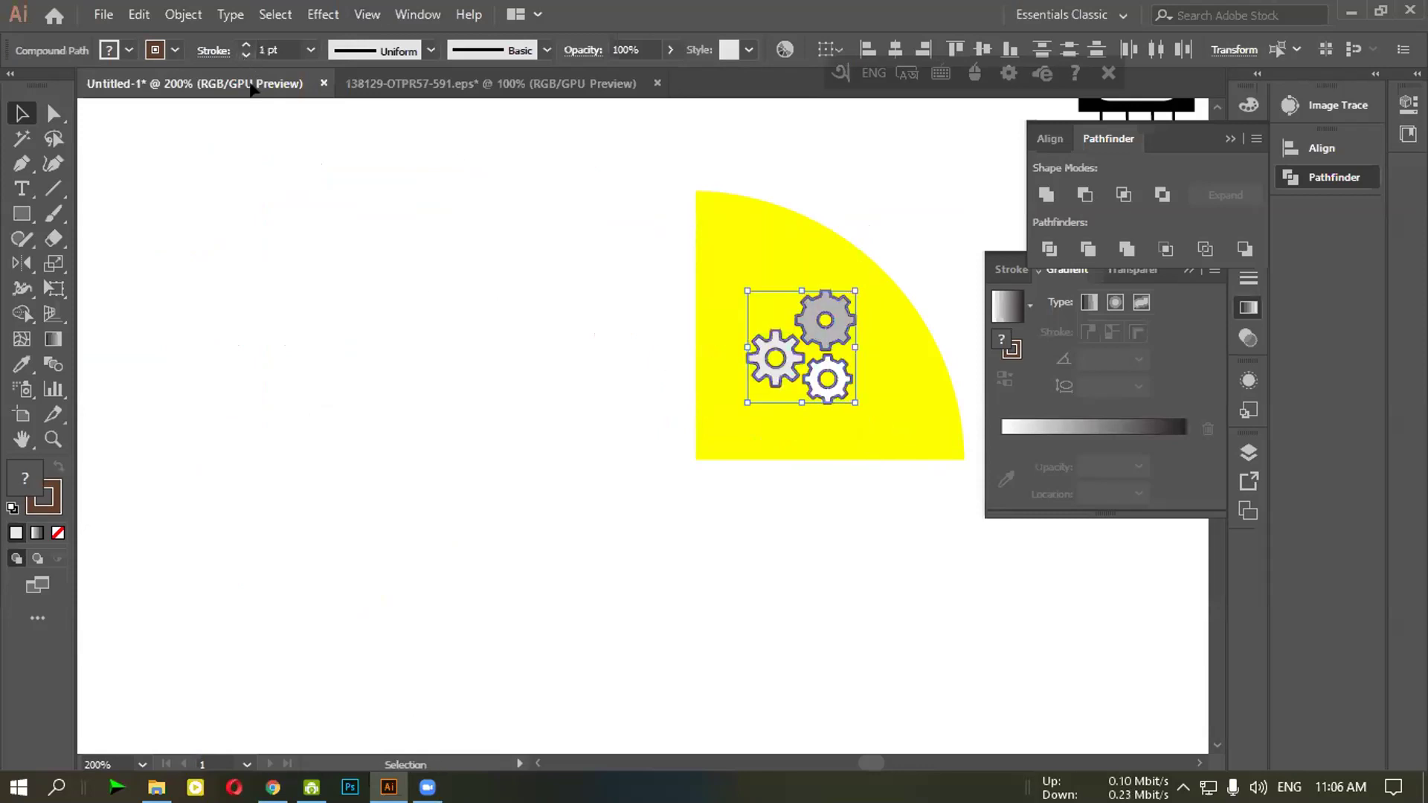
pyautogui.click(424, 312)
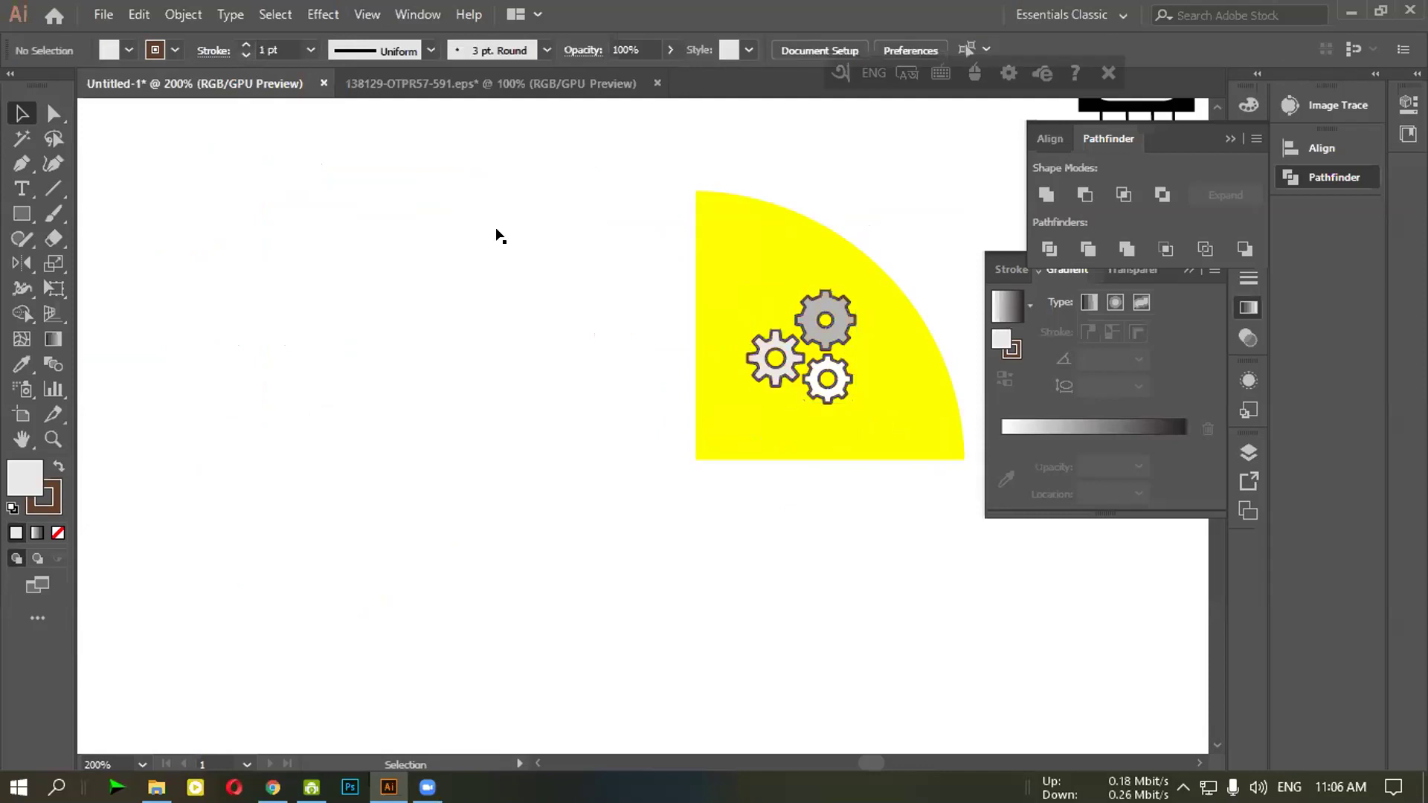
pyautogui.click(822, 344)
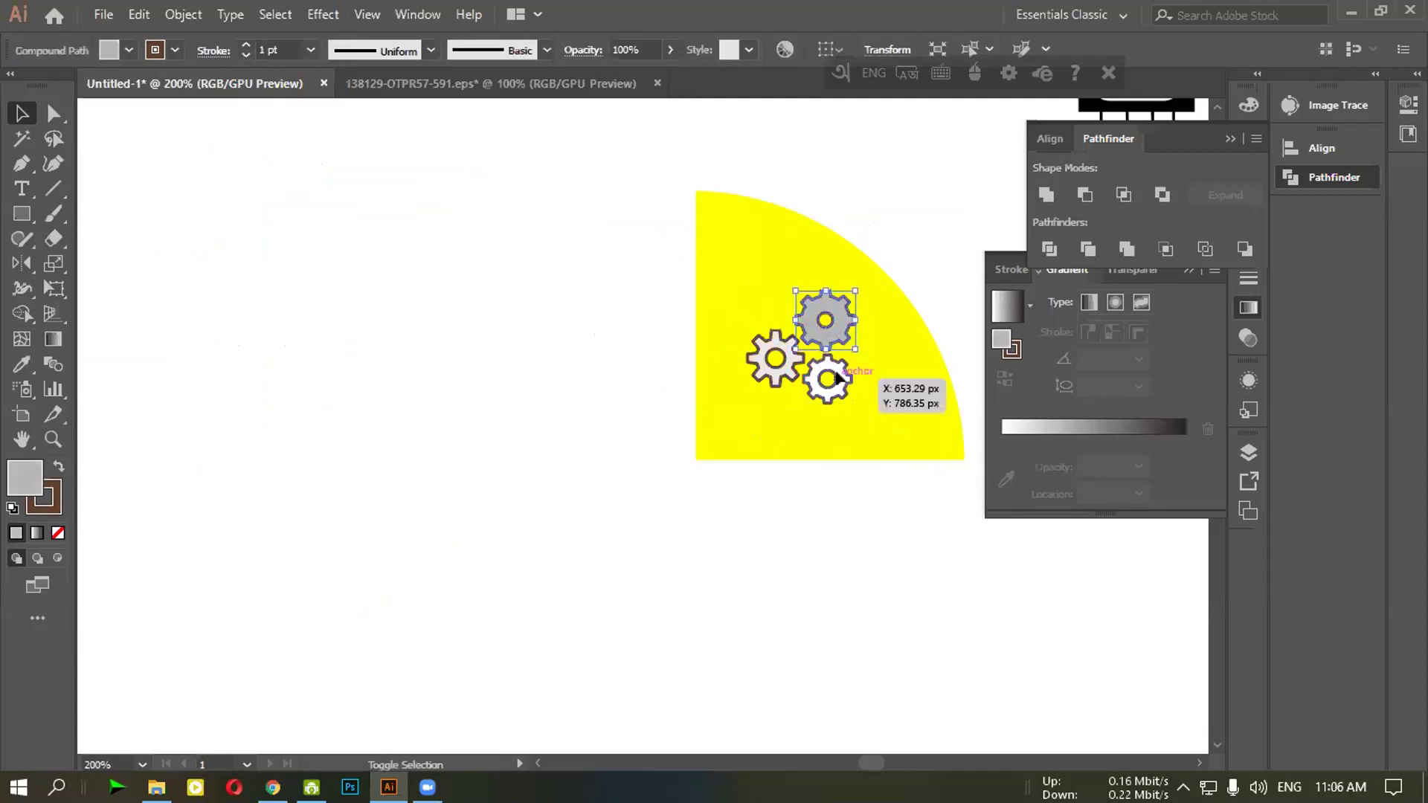
pyautogui.click(246, 44)
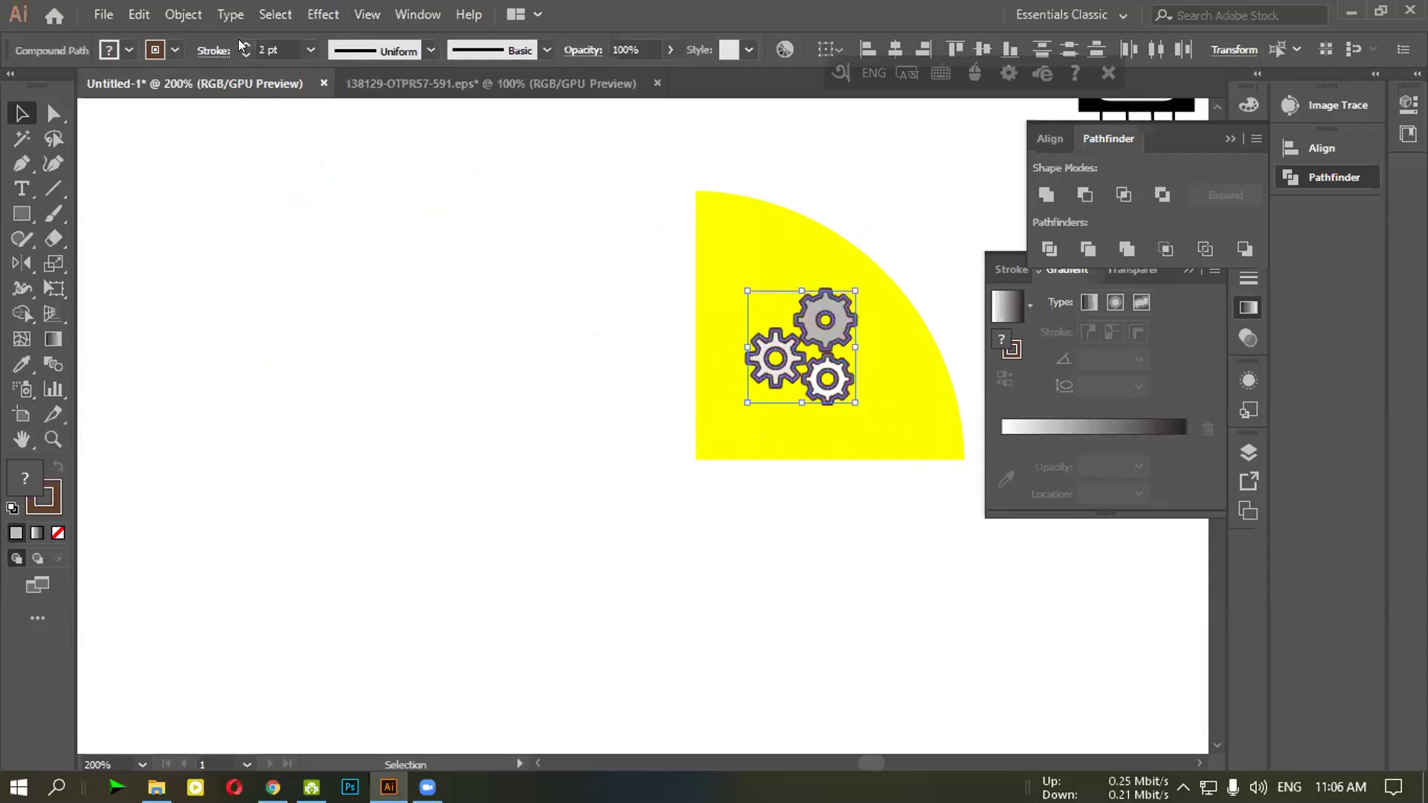
pyautogui.click(245, 44)
pyautogui.click(330, 199)
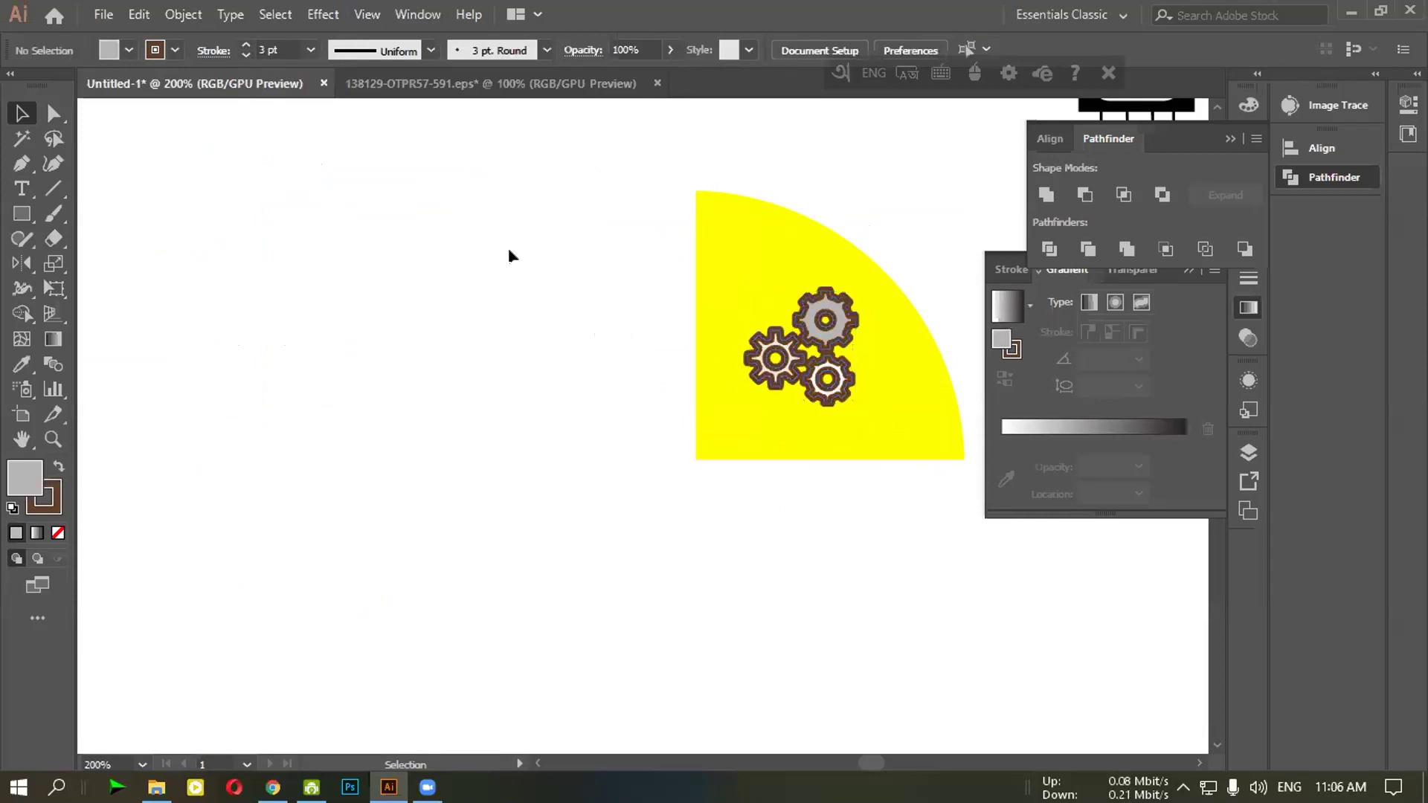
# Set the stroke of the three gears to 2 pt
pyautogui.click(831, 379)
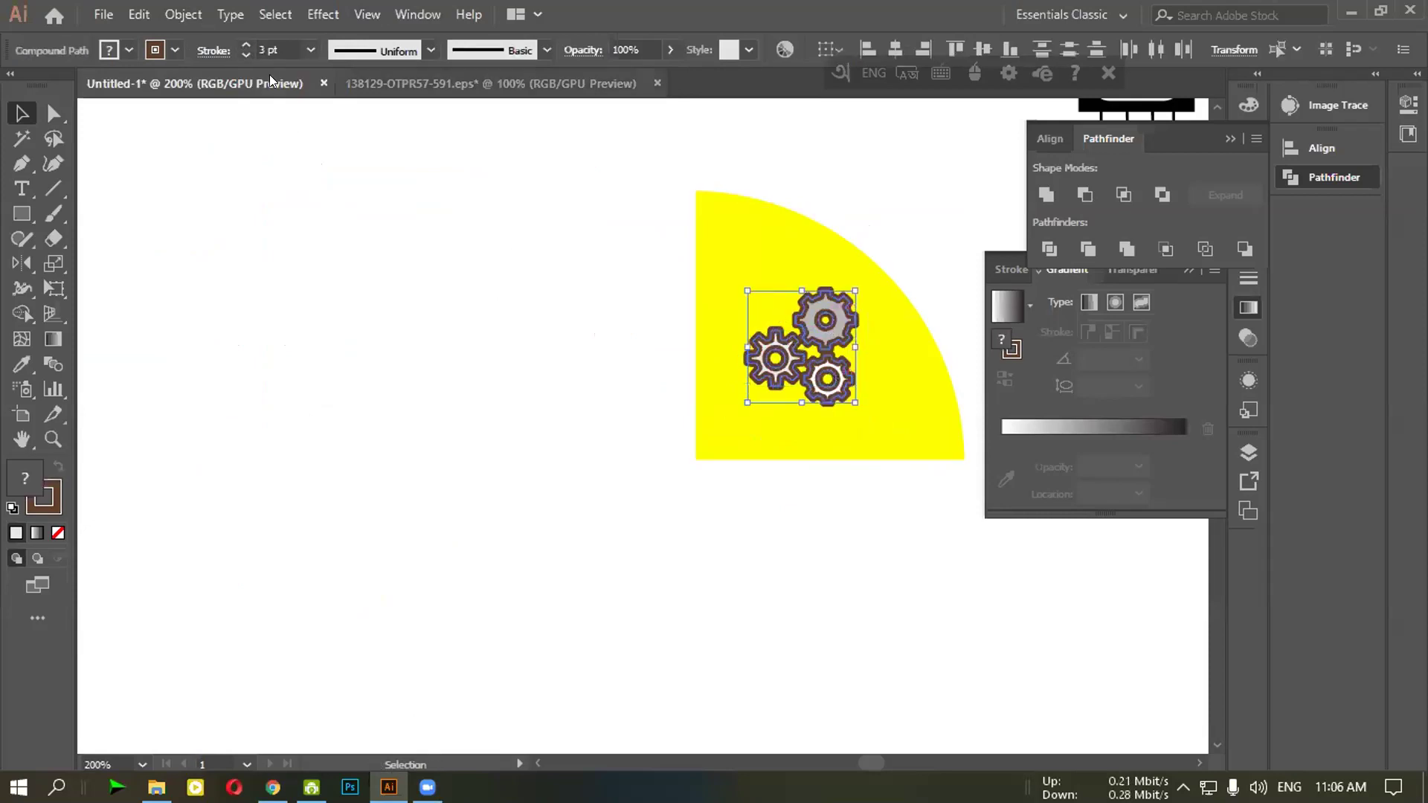
pyautogui.click(246, 55)
pyautogui.click(758, 478)
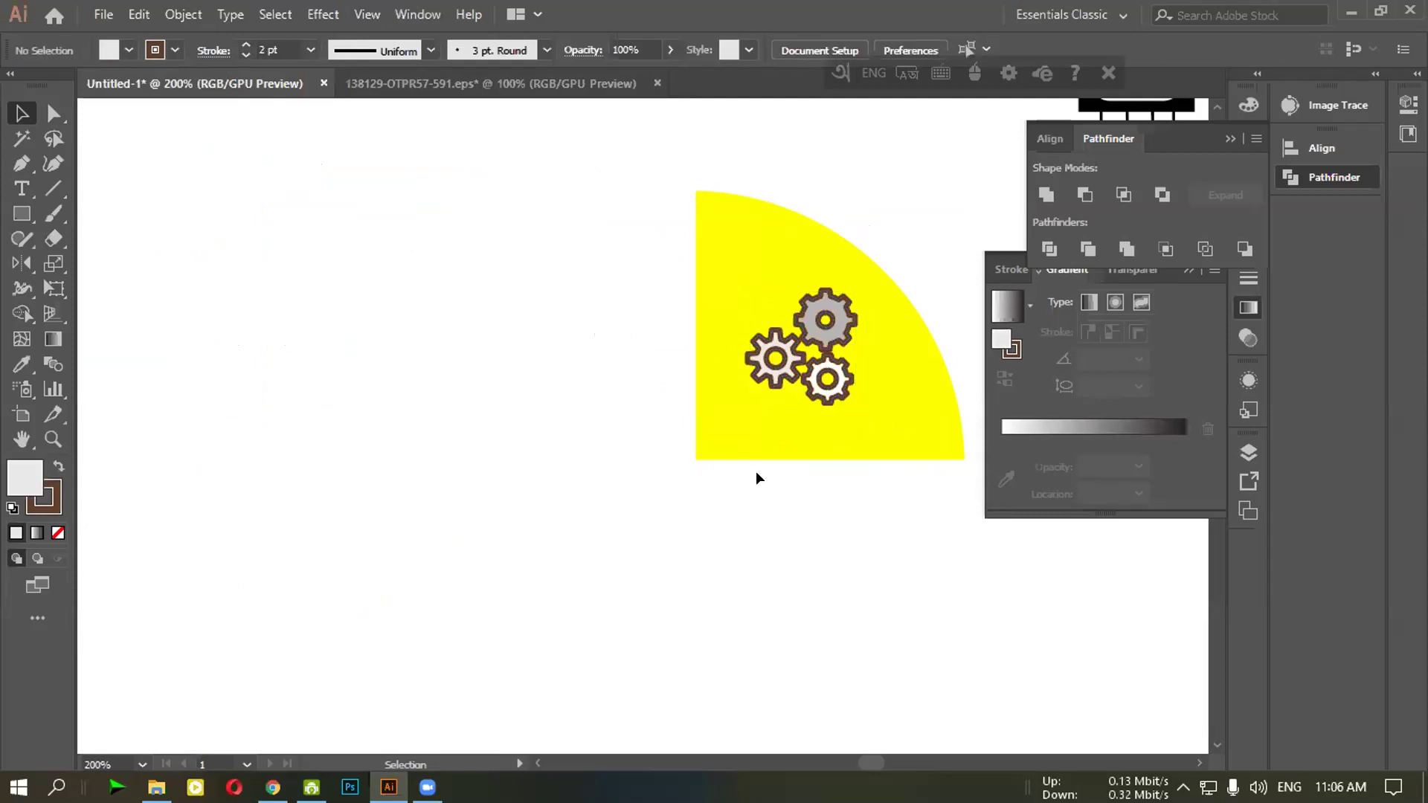
# Fill the lower-left quadrant inside the large black gear with red
pyautogui.moveTo(797, 497); pyautogui.dragTo(583, 500)
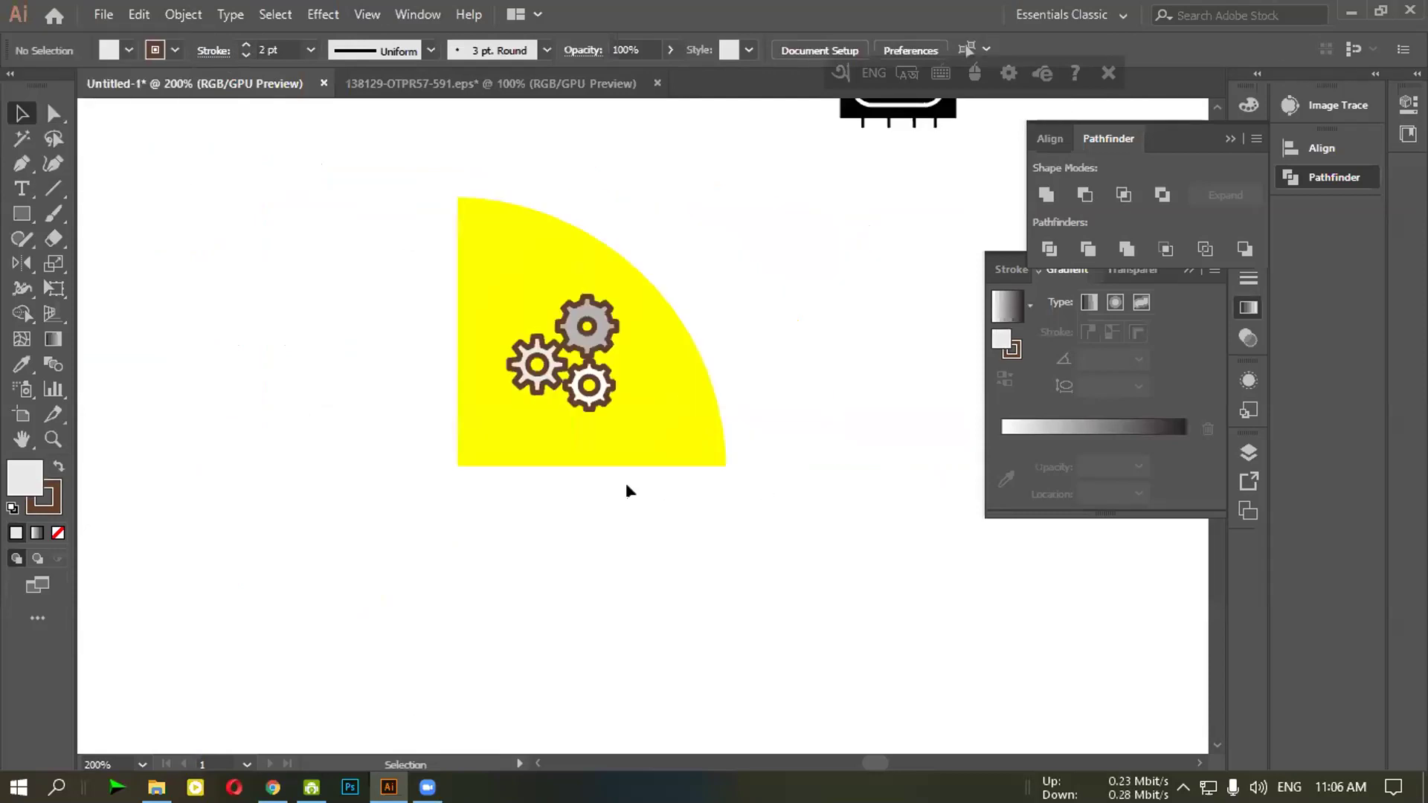
pyautogui.scroll(-2, 627, 491)
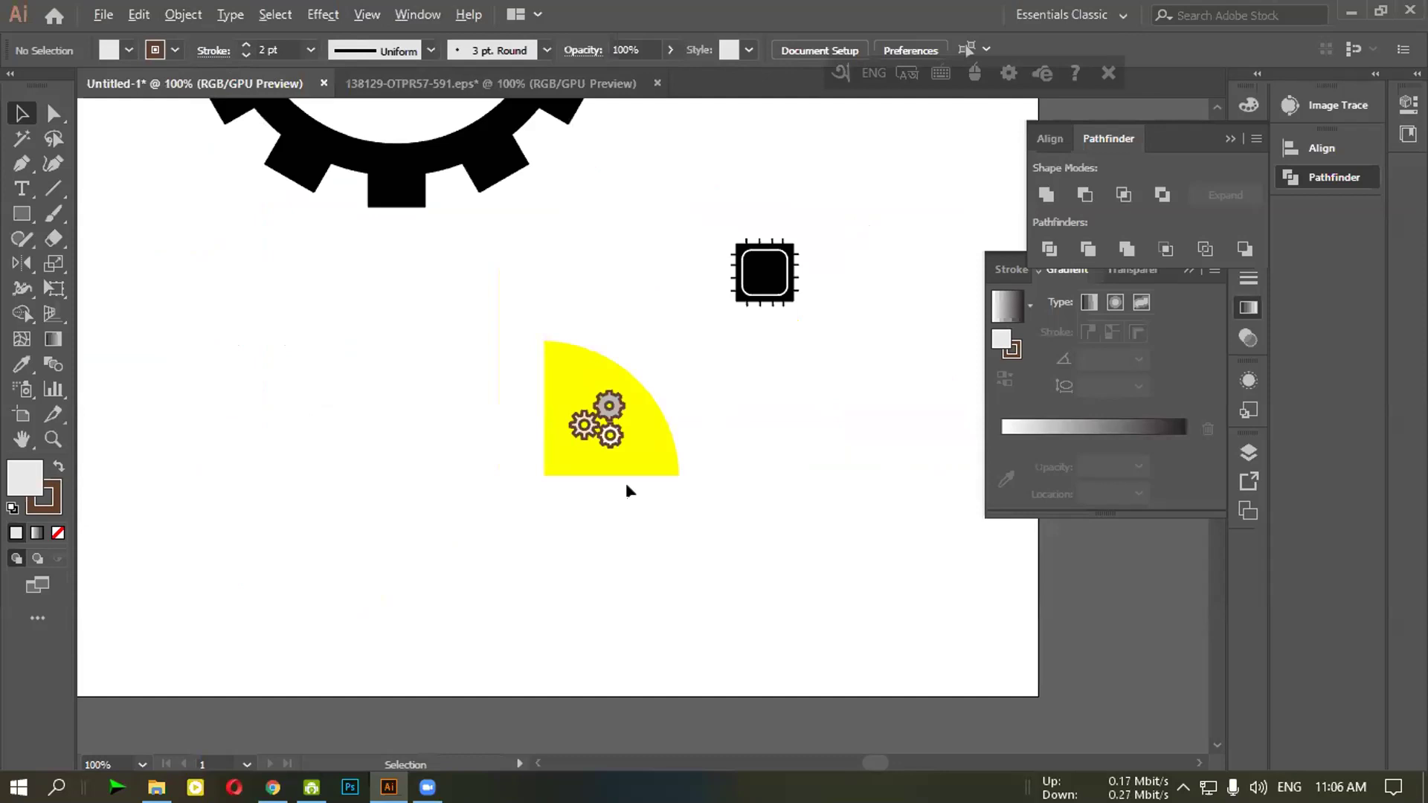
pyautogui.scroll(-1, 627, 491)
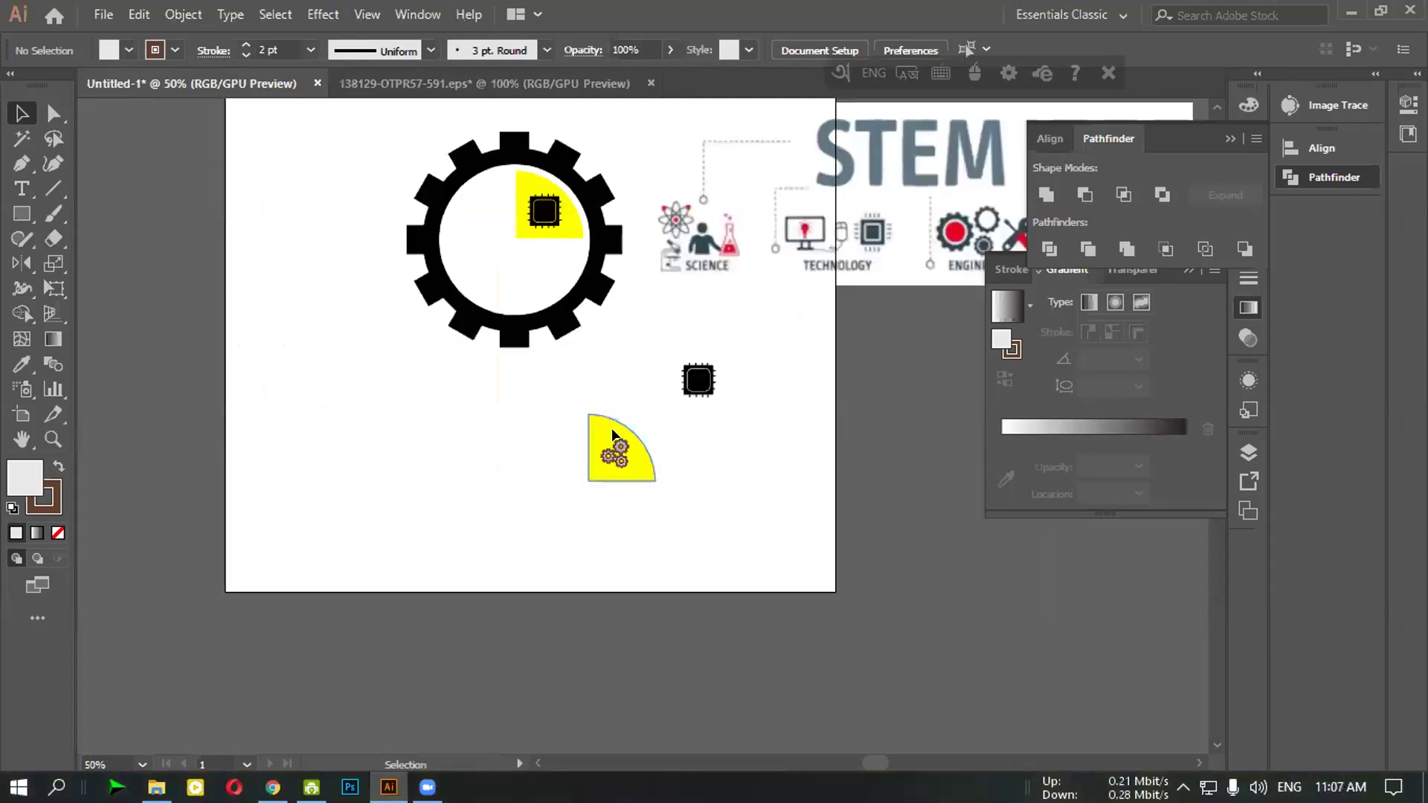
pyautogui.click(612, 435)
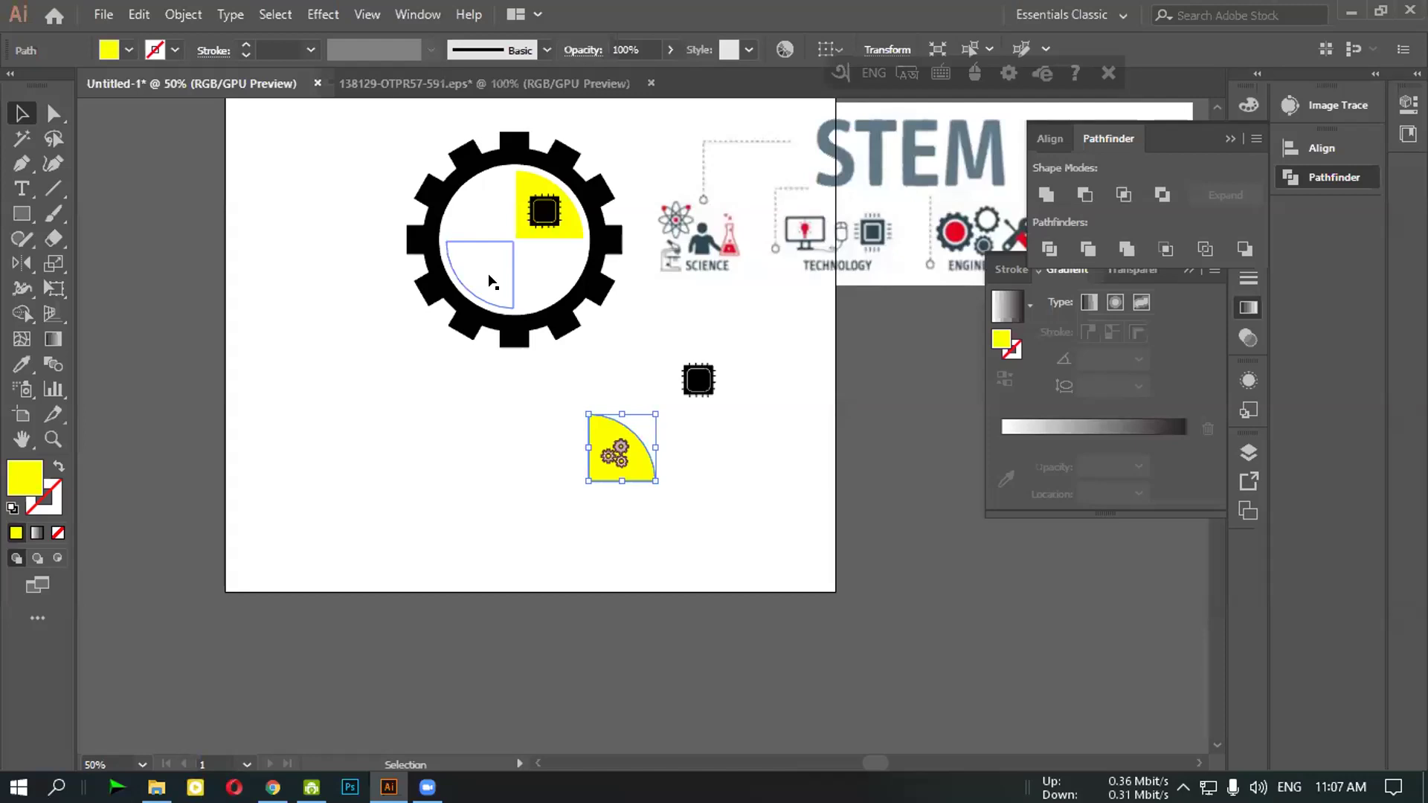
pyautogui.click(491, 280)
pyautogui.click(129, 50)
pyautogui.click(72, 85)
pyautogui.click(223, 278)
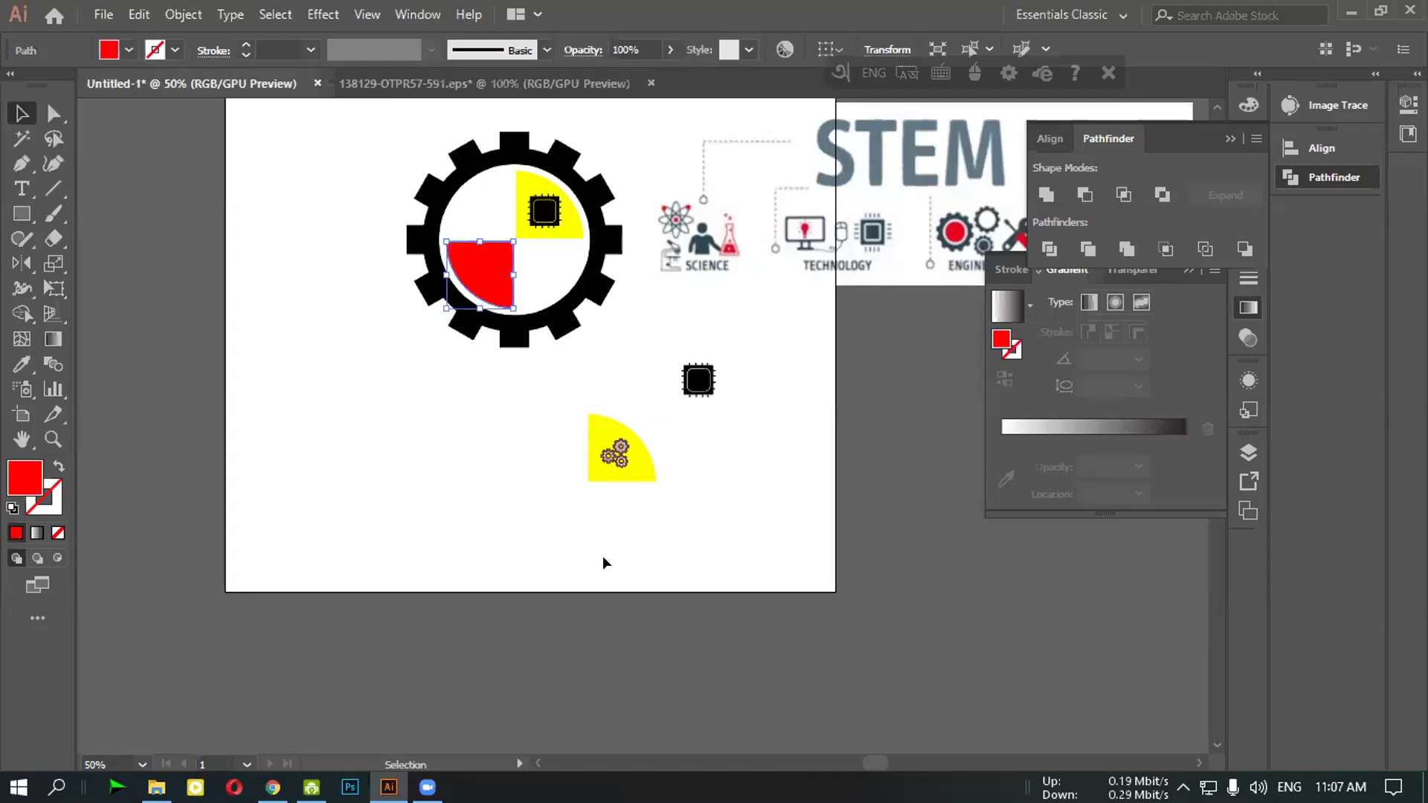
pyautogui.click(602, 564)
# Move the loose yellow quadrant aside and place the three small gears on the red quadrant
pyautogui.moveTo(628, 484); pyautogui.dragTo(735, 525)
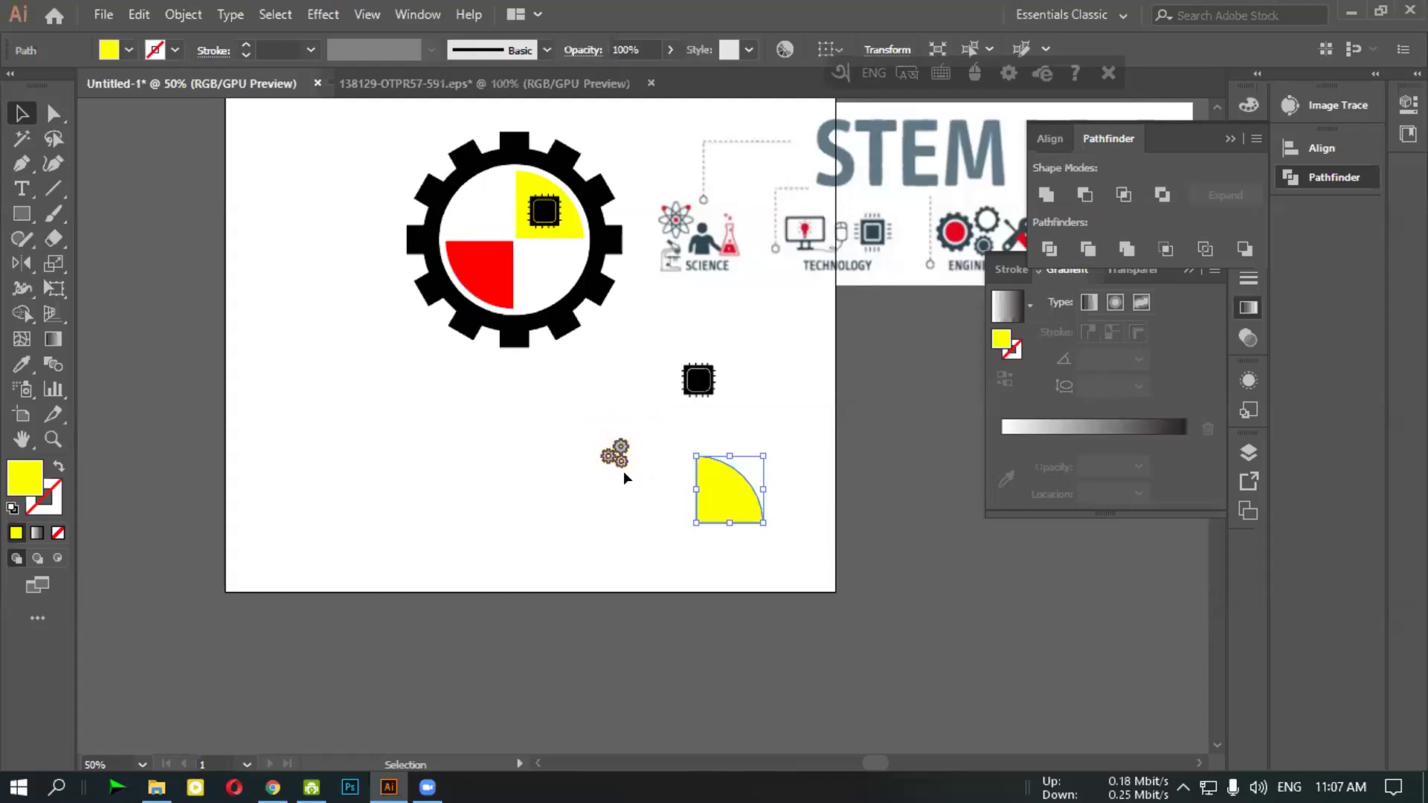
pyautogui.click(609, 448)
pyautogui.moveTo(608, 448); pyautogui.dragTo(488, 276)
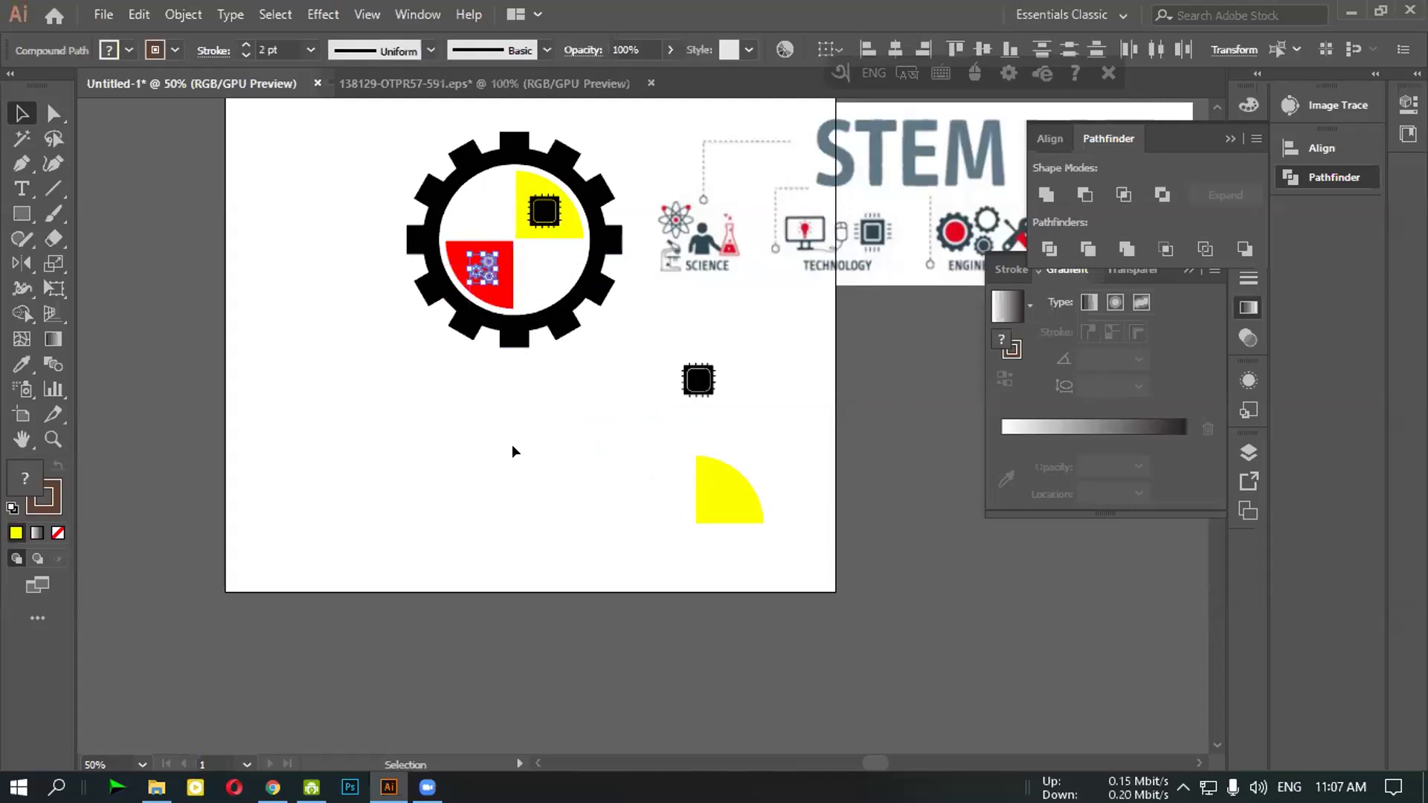
pyautogui.click(606, 427)
pyautogui.scroll(2, 605, 426)
pyautogui.scroll(-1, 679, 567)
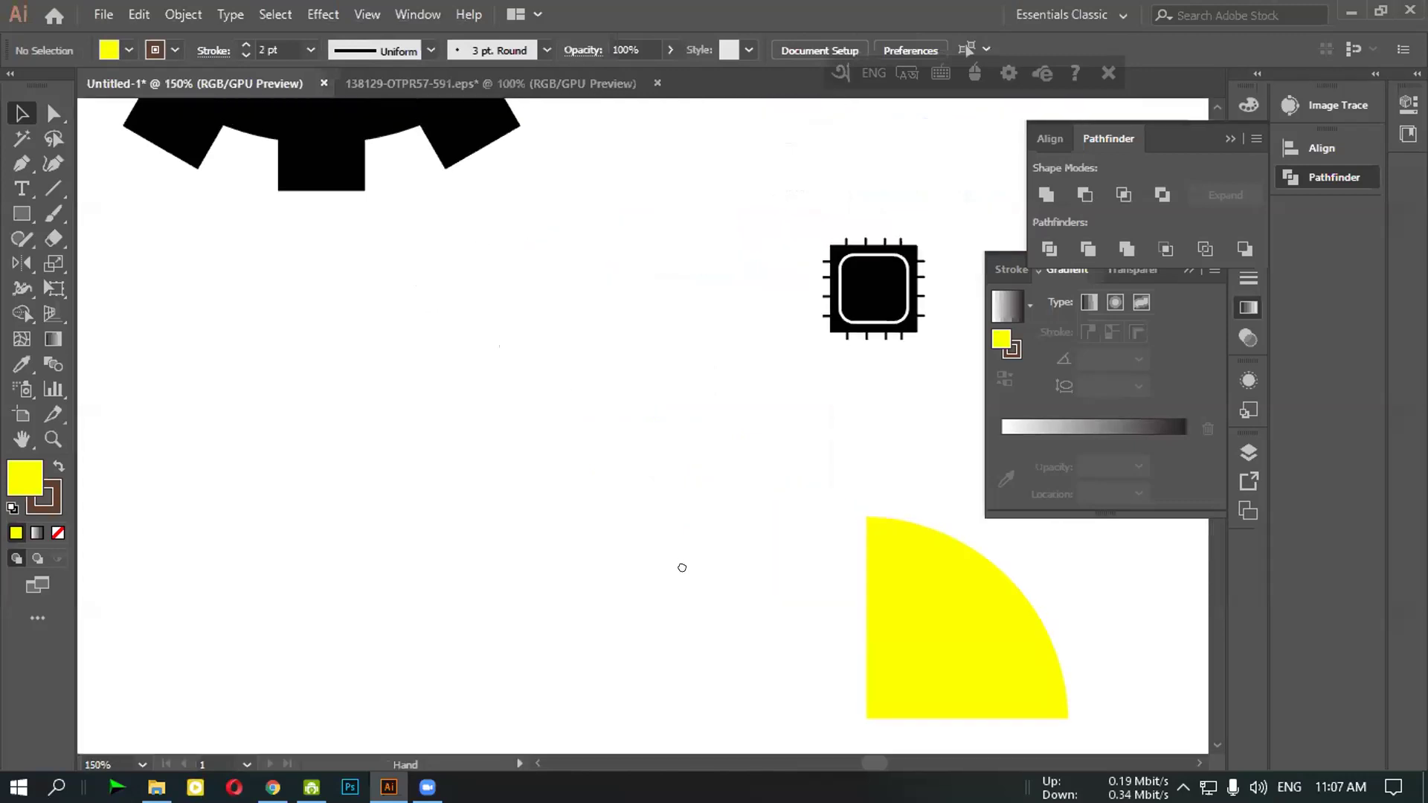
pyautogui.scroll(3, 679, 568)
pyautogui.scroll(-1, 781, 590)
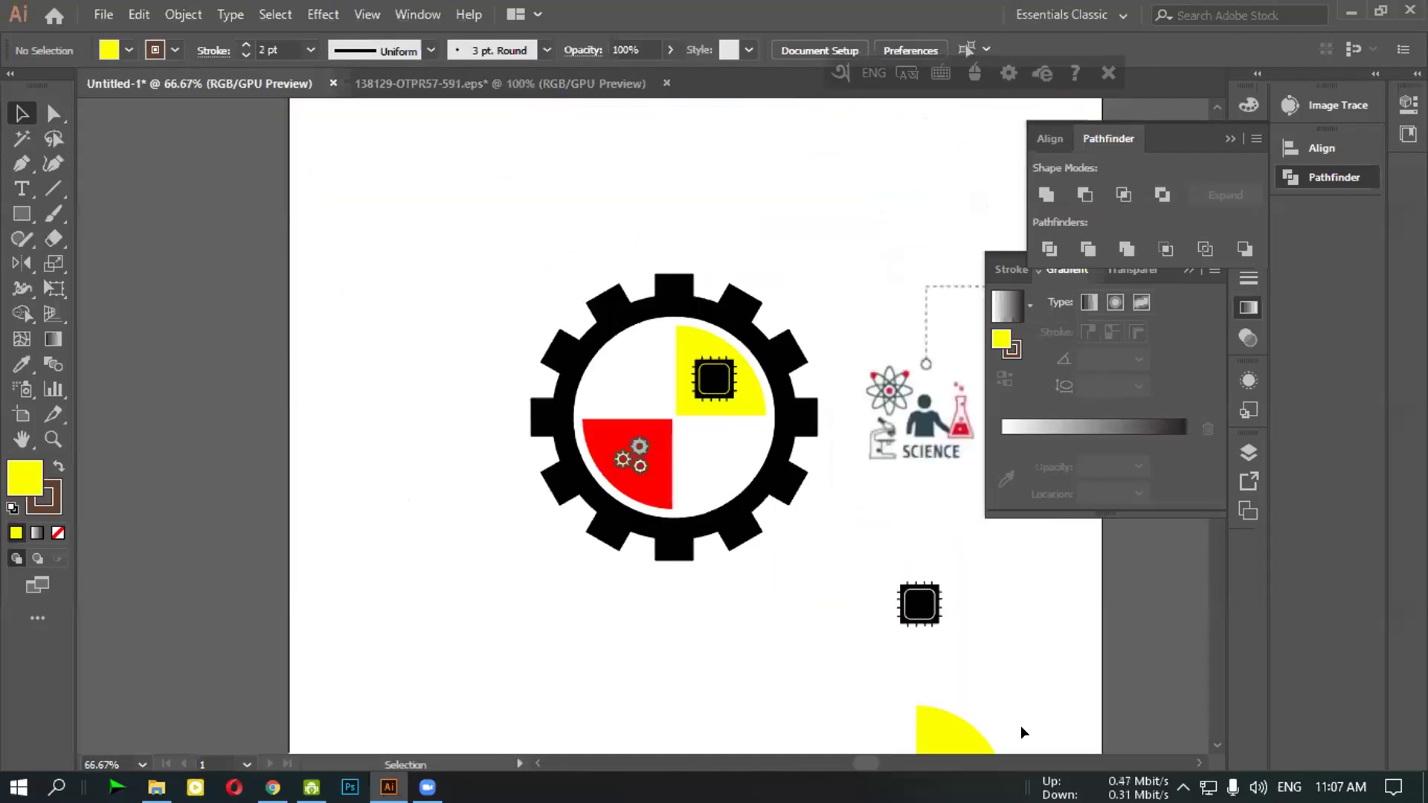
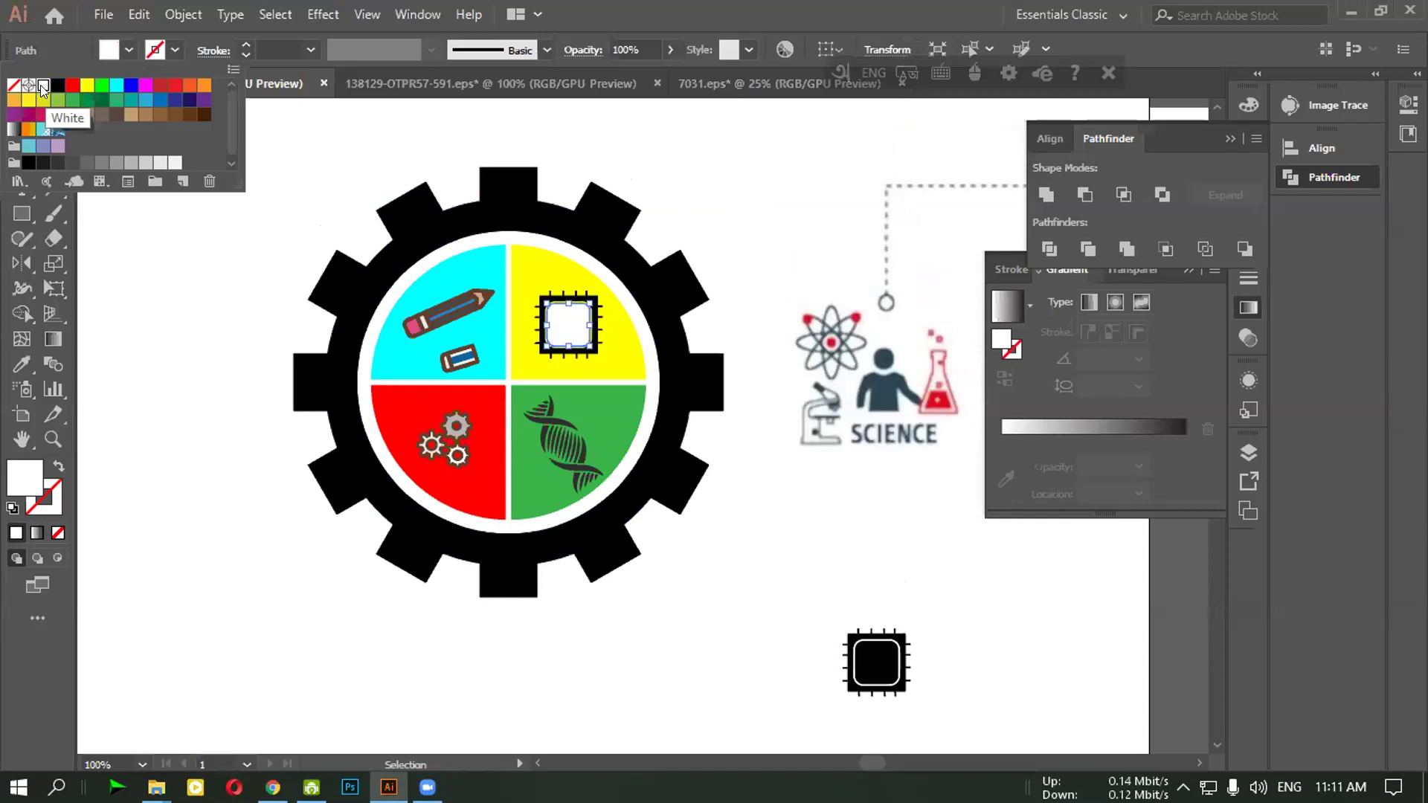
# Fill the inner square of the chip icon on the yellow quadrant with cyan
pyautogui.click(320, 175)
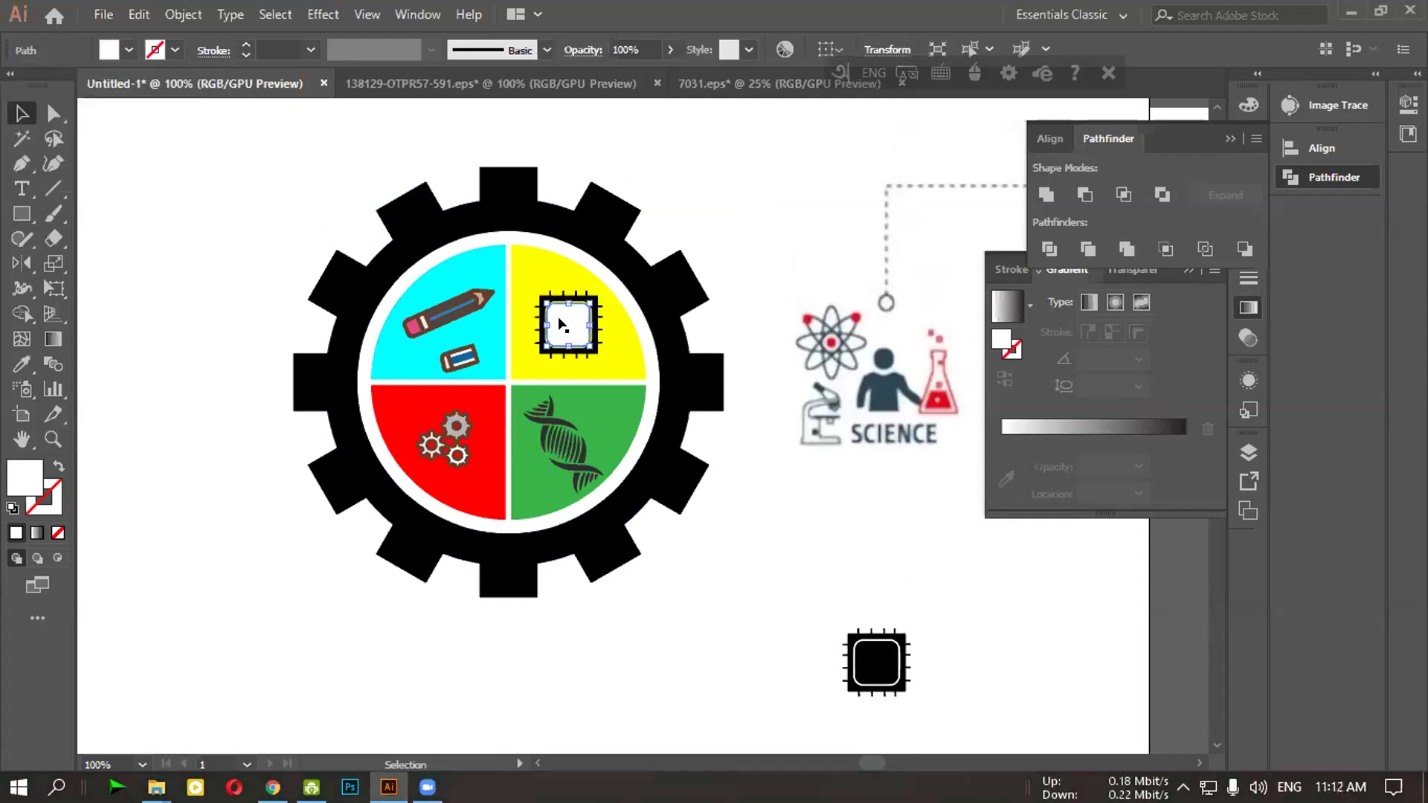
pyautogui.click(128, 50)
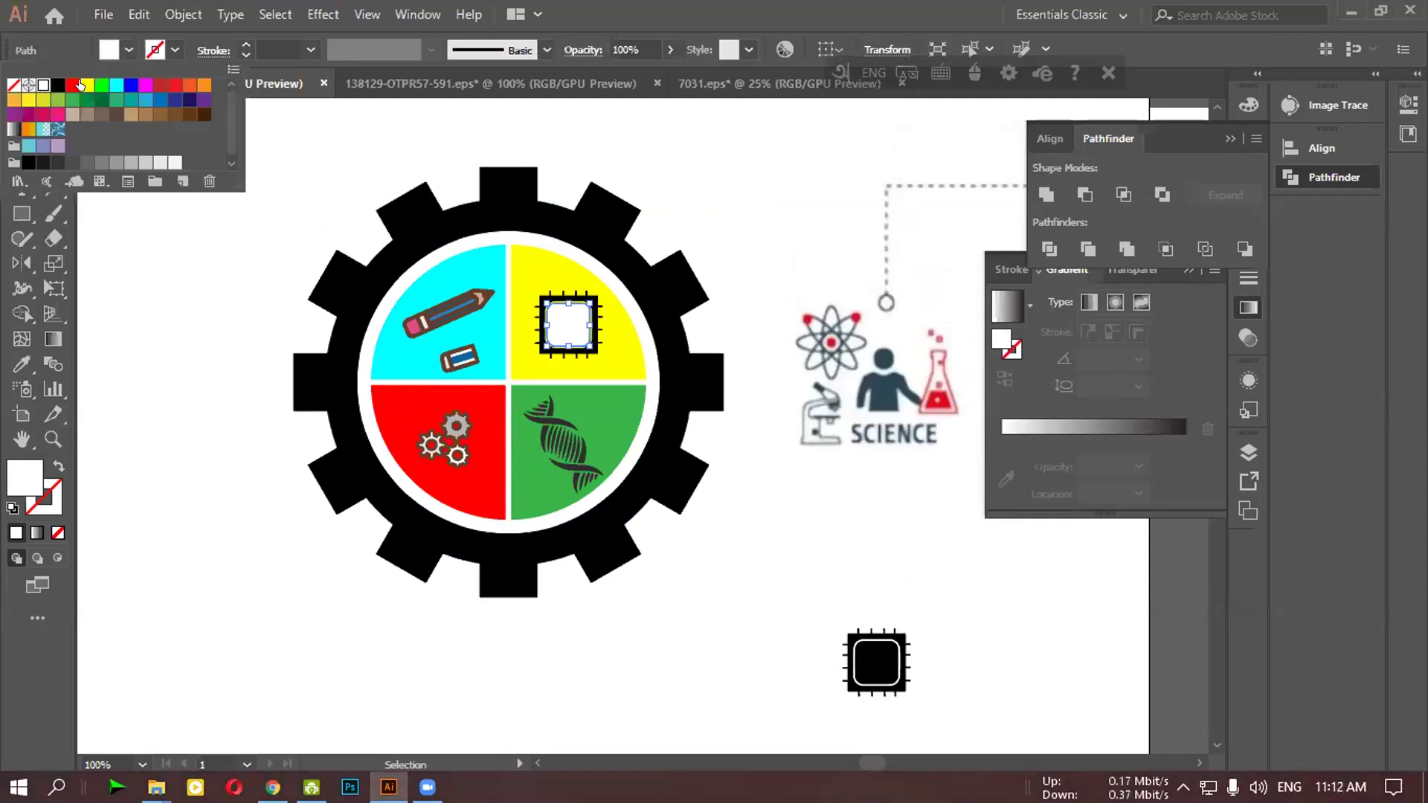
pyautogui.click(117, 86)
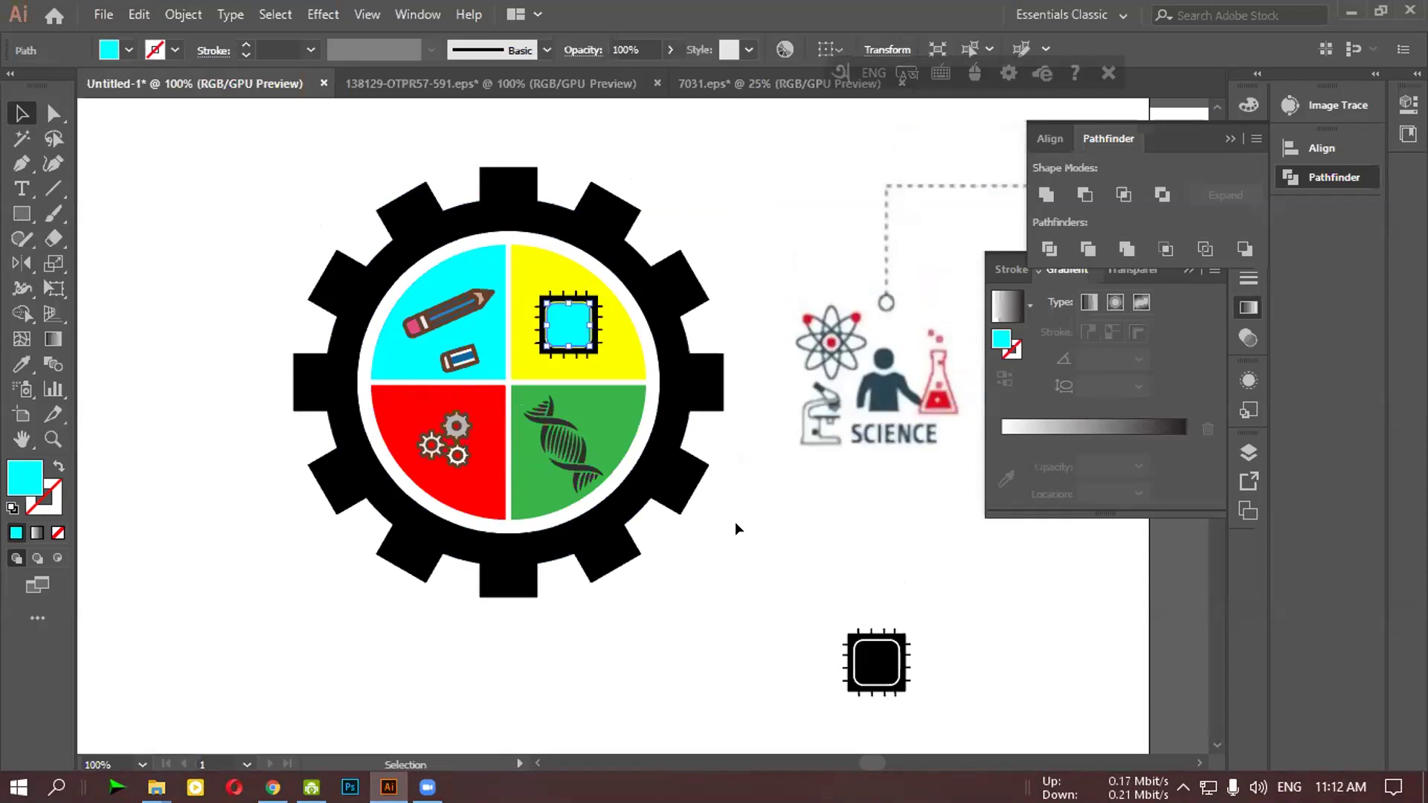
pyautogui.click(685, 623)
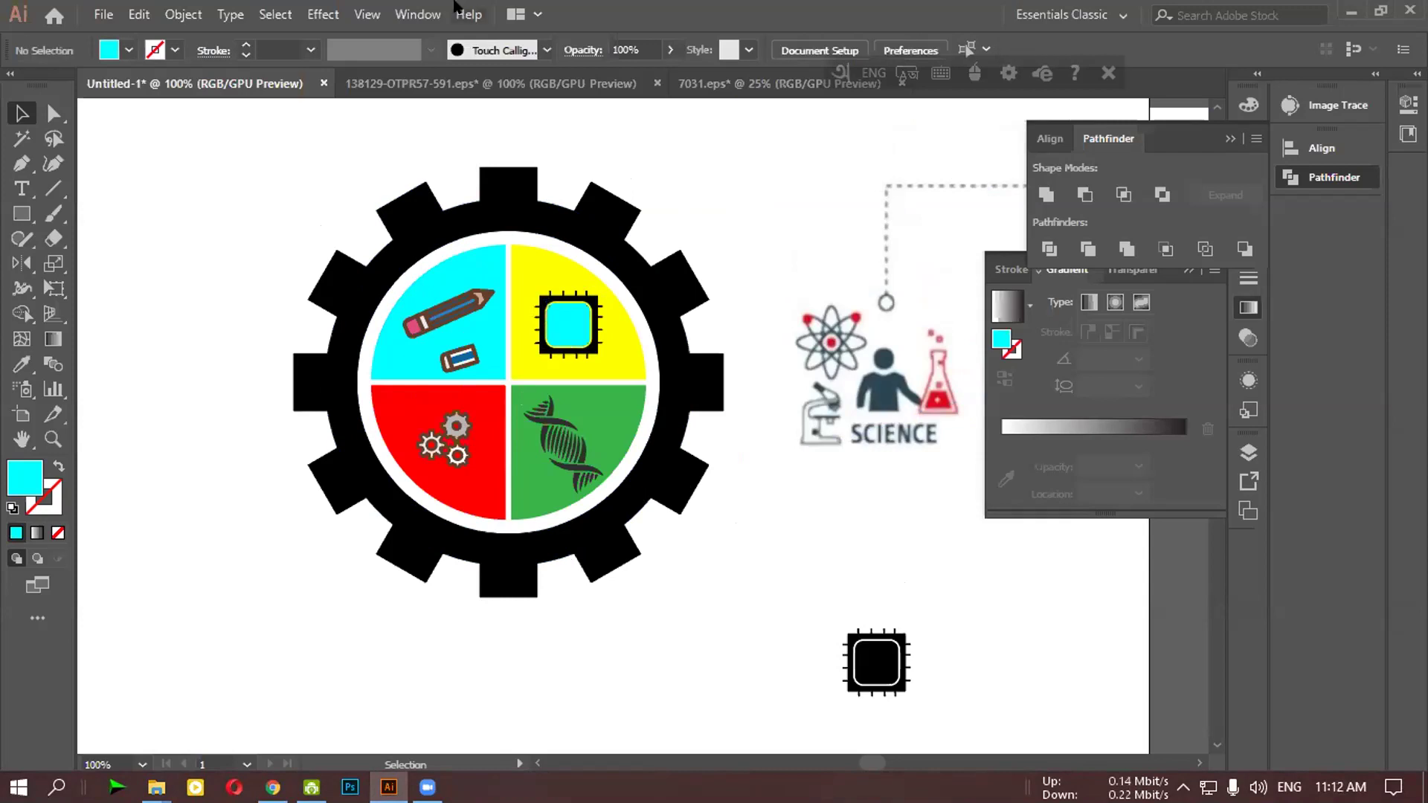
# Review the DNA icon set in 7031.eps and return to the logo in Untitled-1
pyautogui.click(773, 83)
pyautogui.scroll(-2, 823, 542)
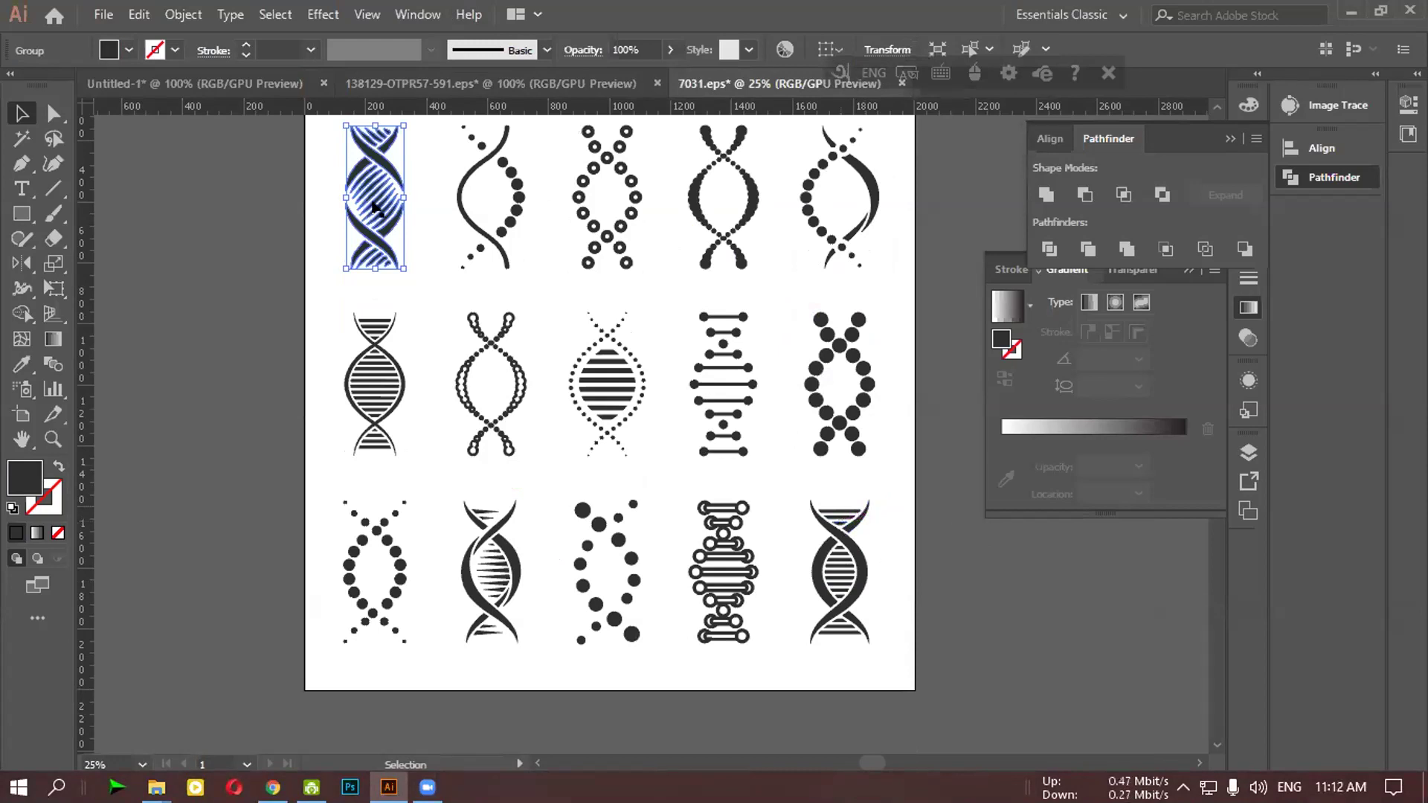
pyautogui.scroll(1, 383, 195)
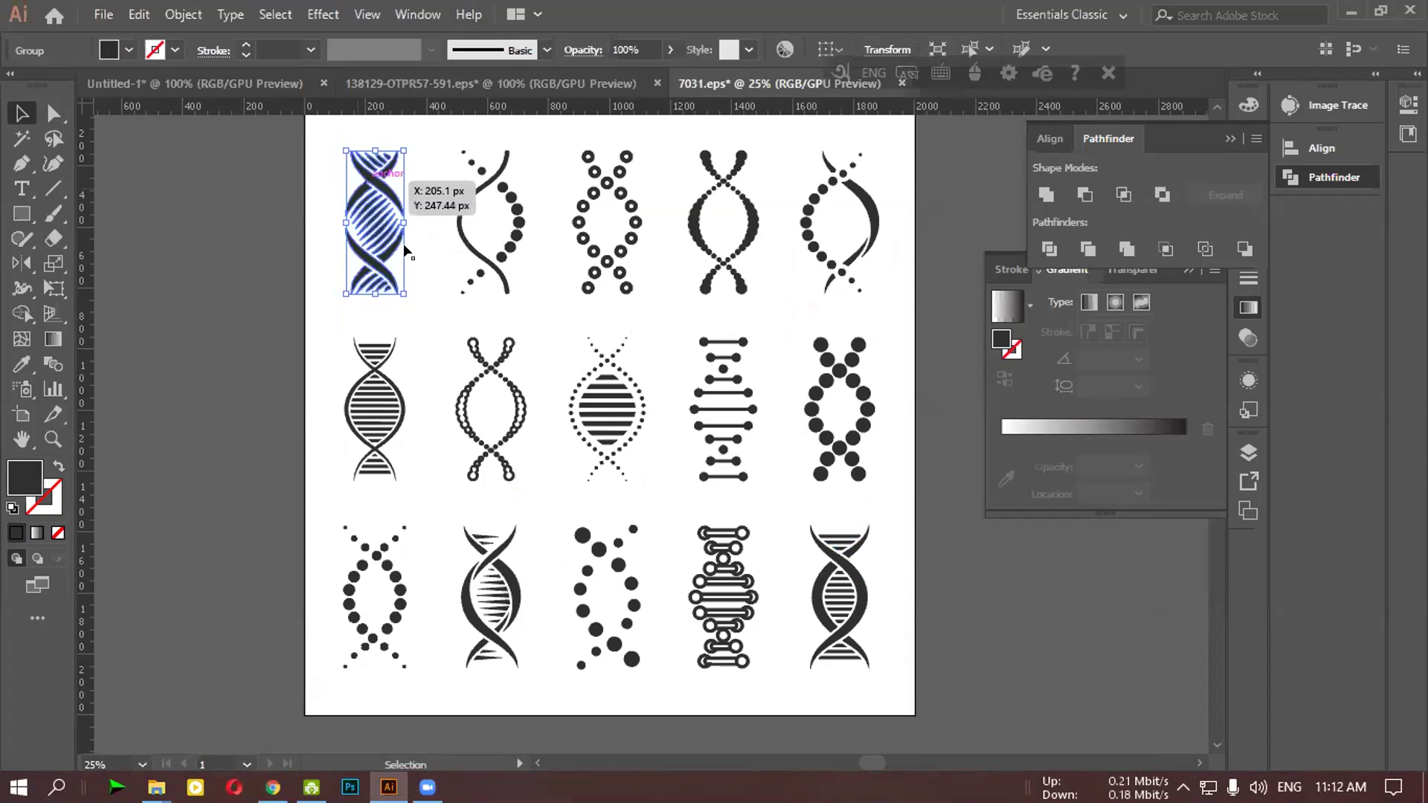
pyautogui.click(226, 77)
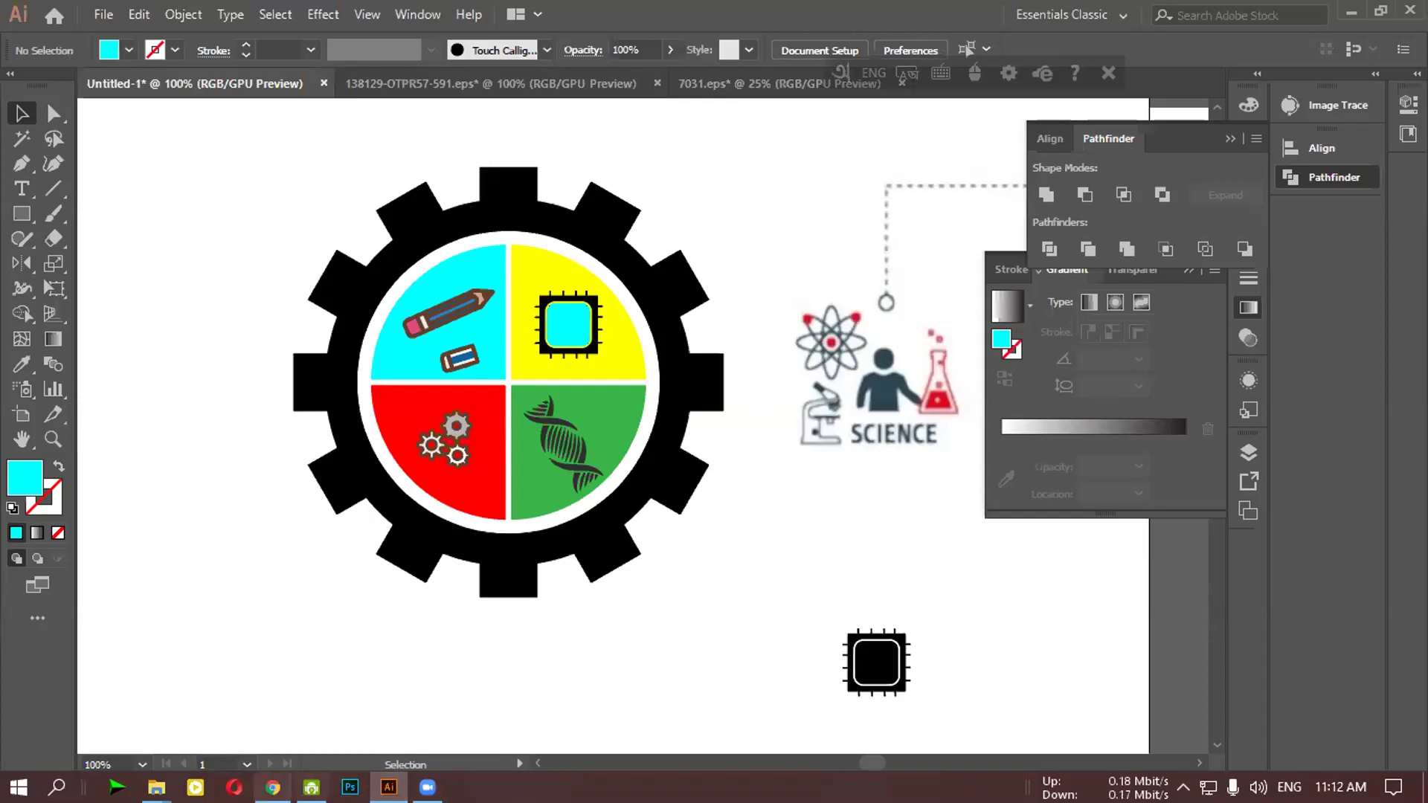
# Switch to Chrome and copy the address of the Freepik DNA vector search page
pyautogui.hotkey('alt', 'Tab')
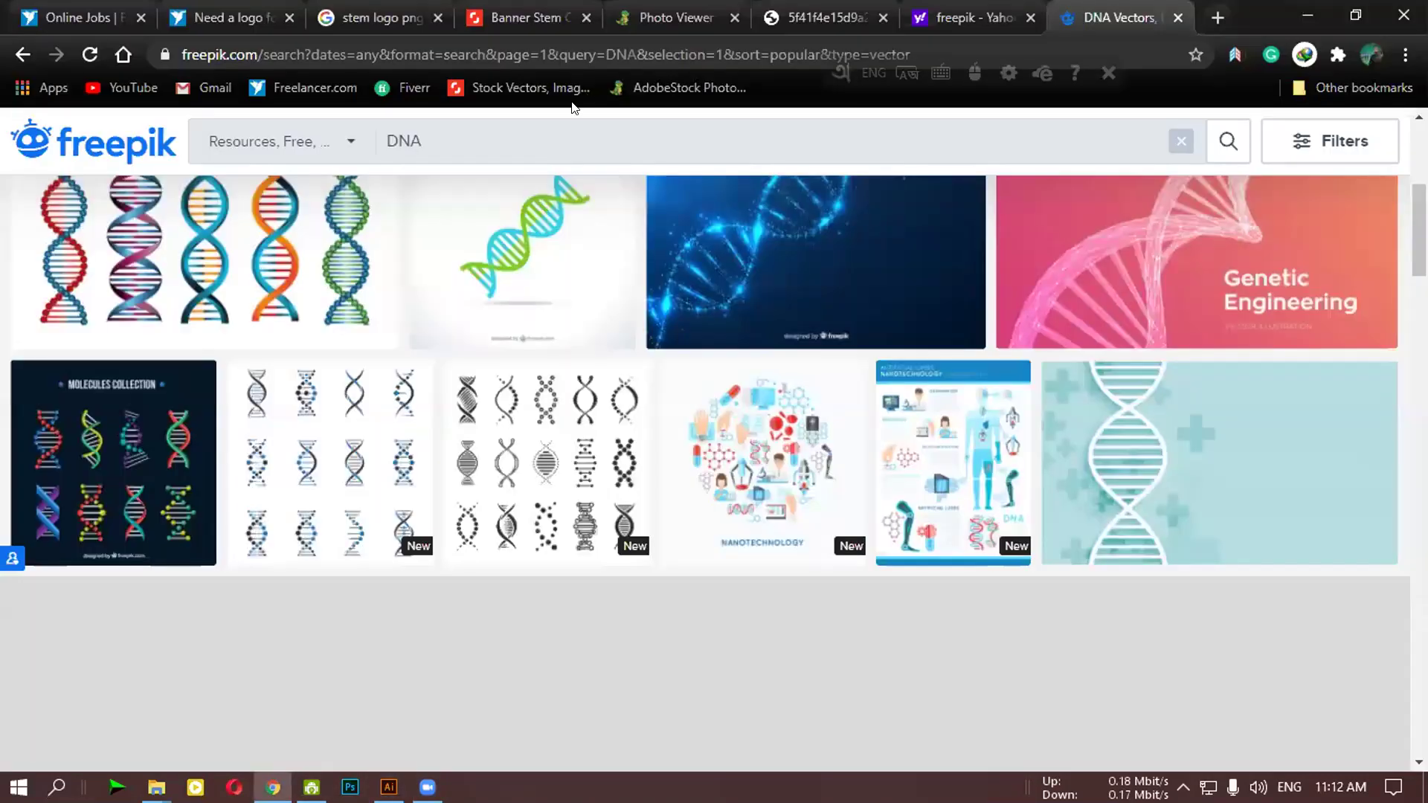
pyautogui.scroll(3, 452, 200)
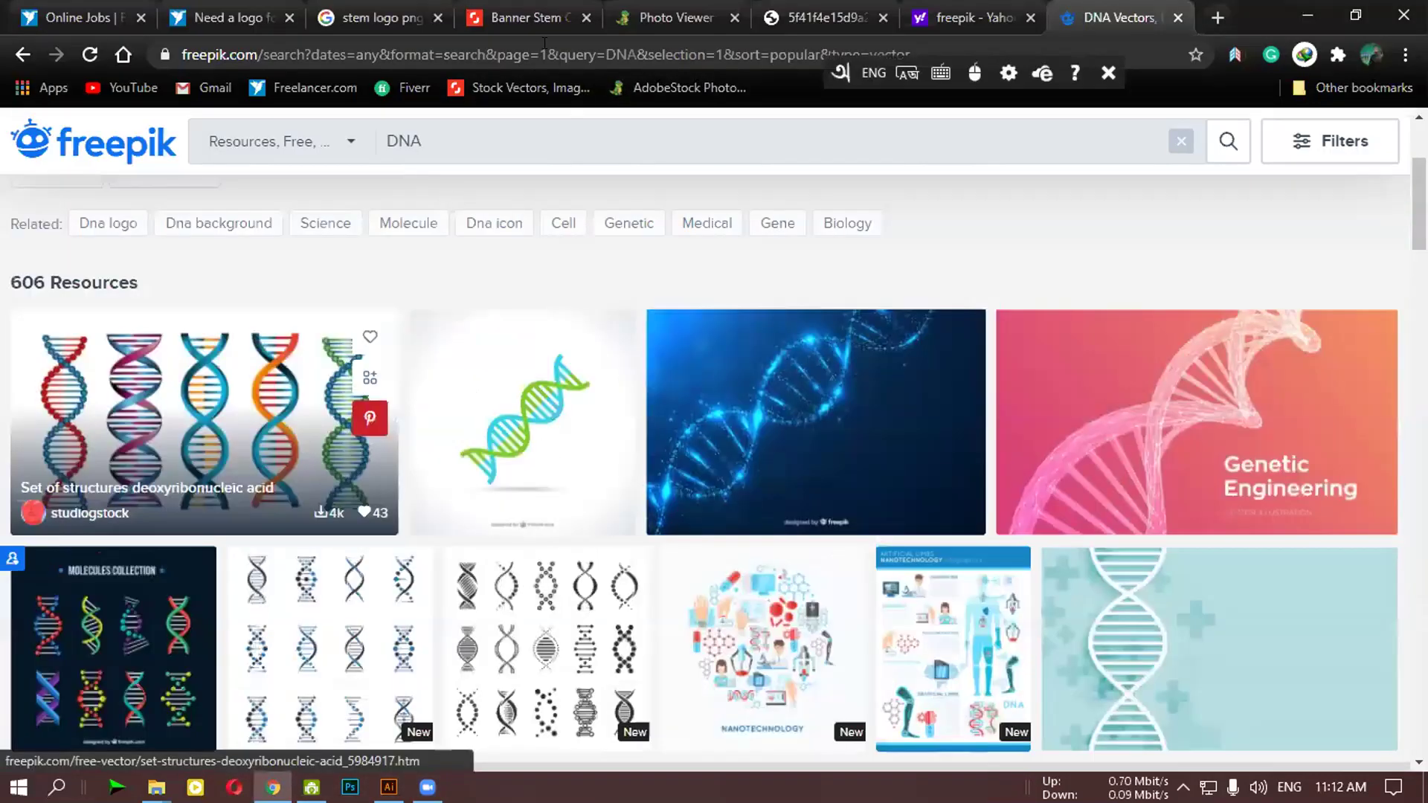
pyautogui.click(528, 52)
pyautogui.rightClick(528, 52)
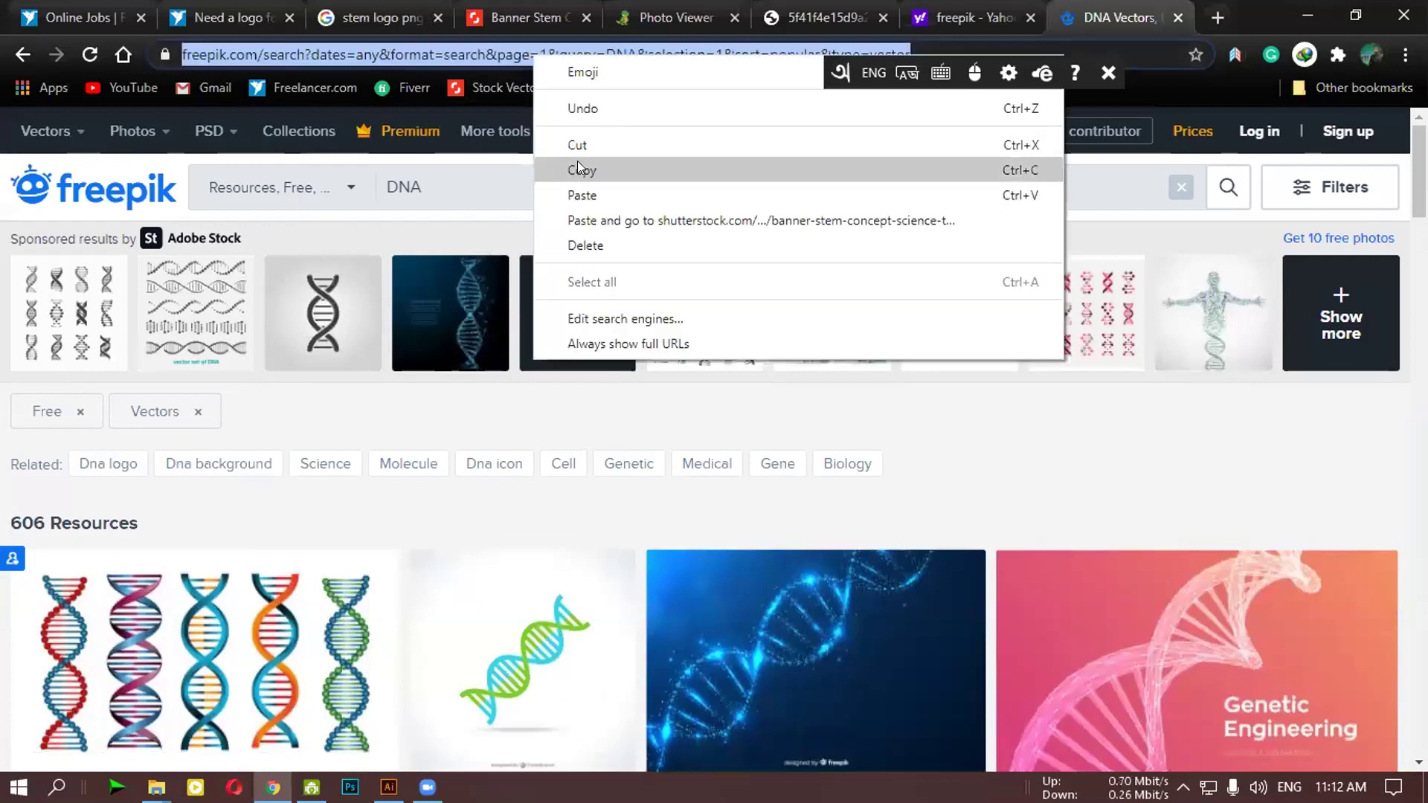
pyautogui.click(579, 170)
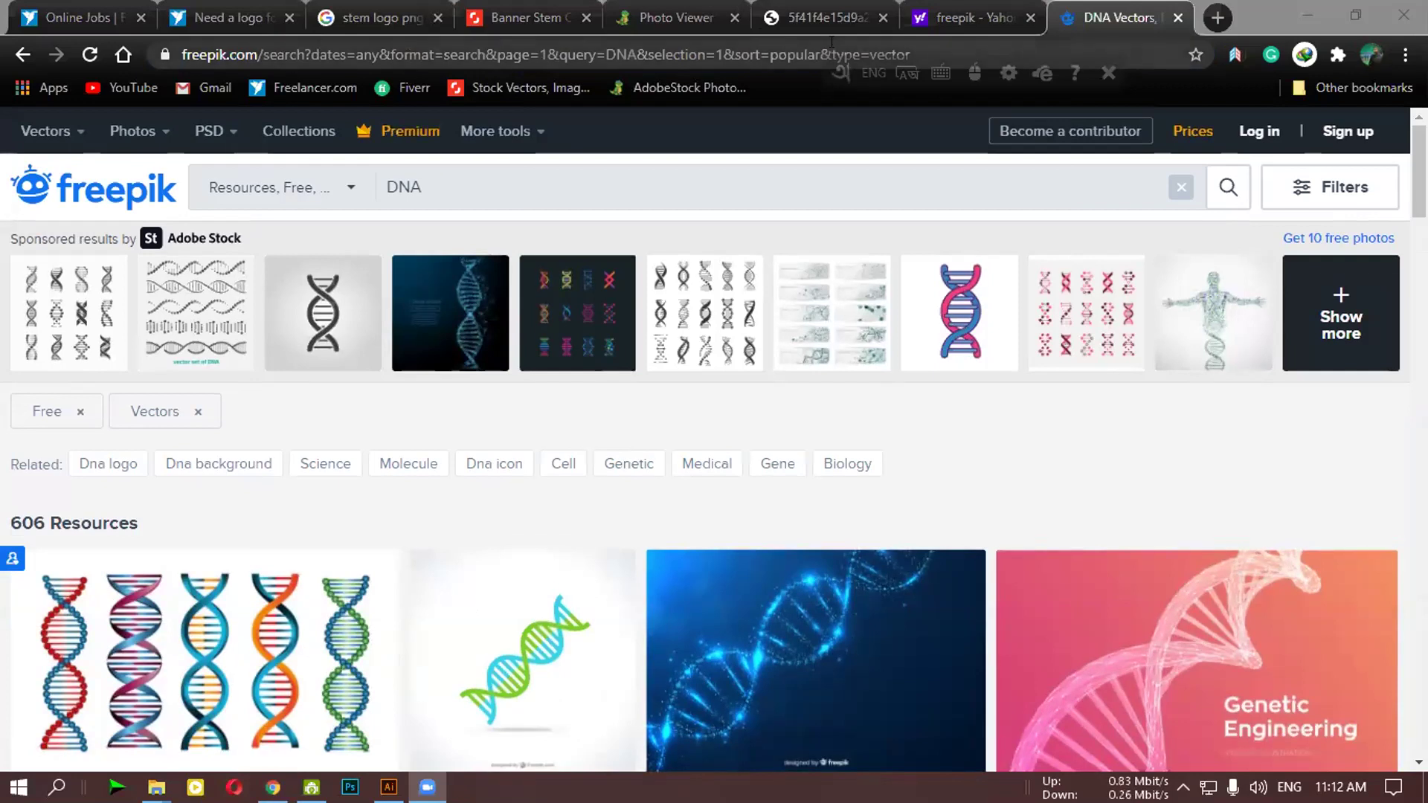
# Open the Freelancer school logo brief and highlight "Science, Technology, Engineering, and Mathematics" in its description
pyautogui.click(209, 13)
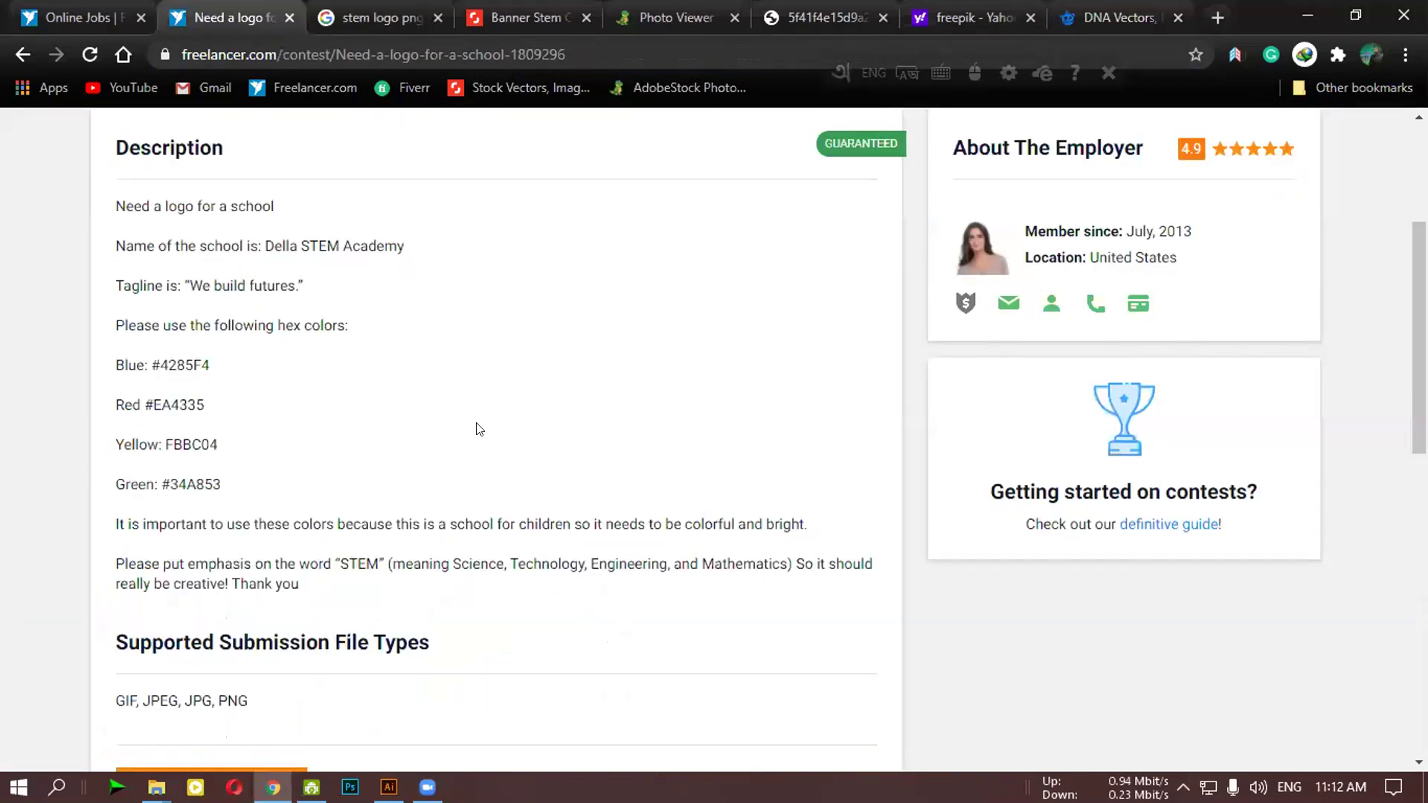
pyautogui.moveTo(451, 562); pyautogui.dragTo(781, 562)
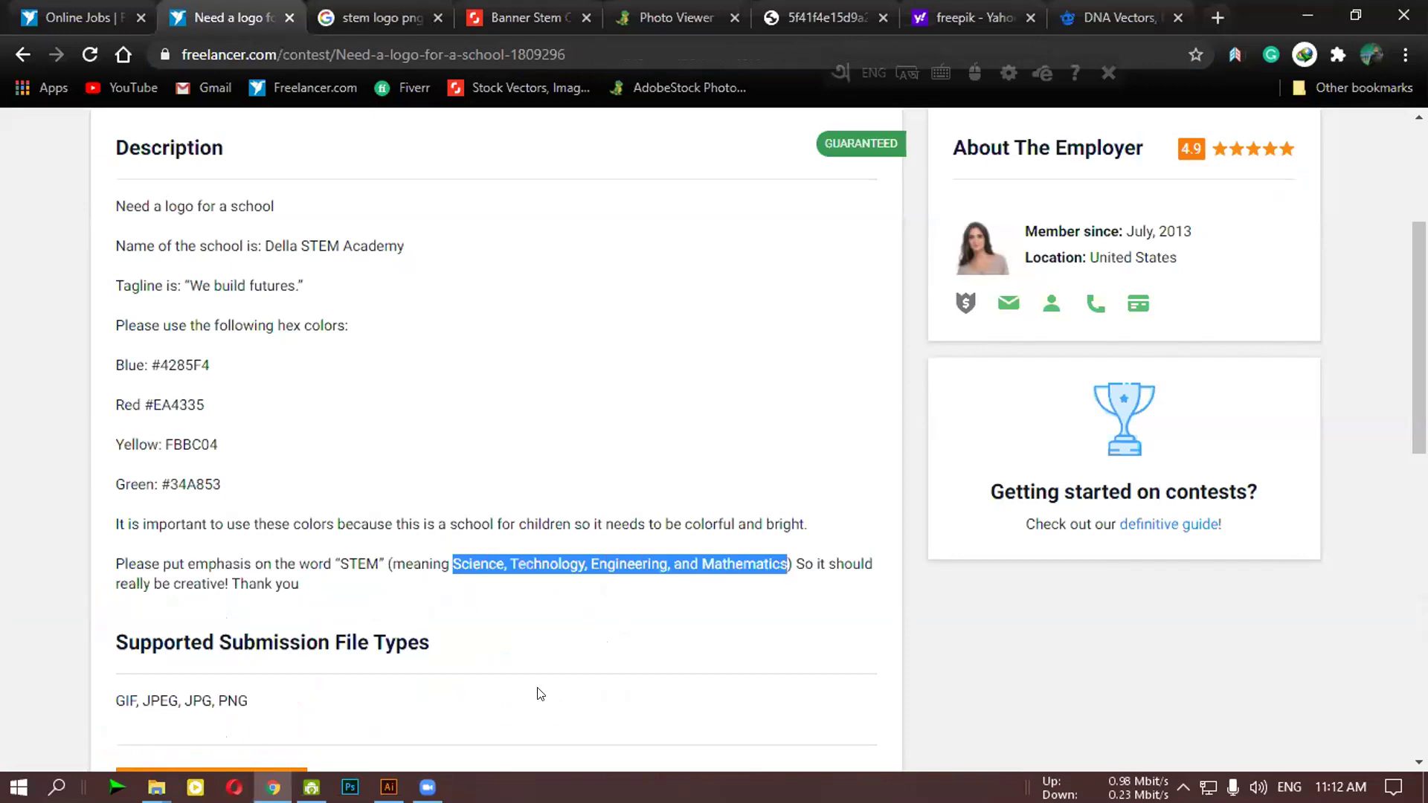
# Clear the text highlight in the school logo brief, review the contest page, and return to the logo in Illustrator
pyautogui.click(589, 641)
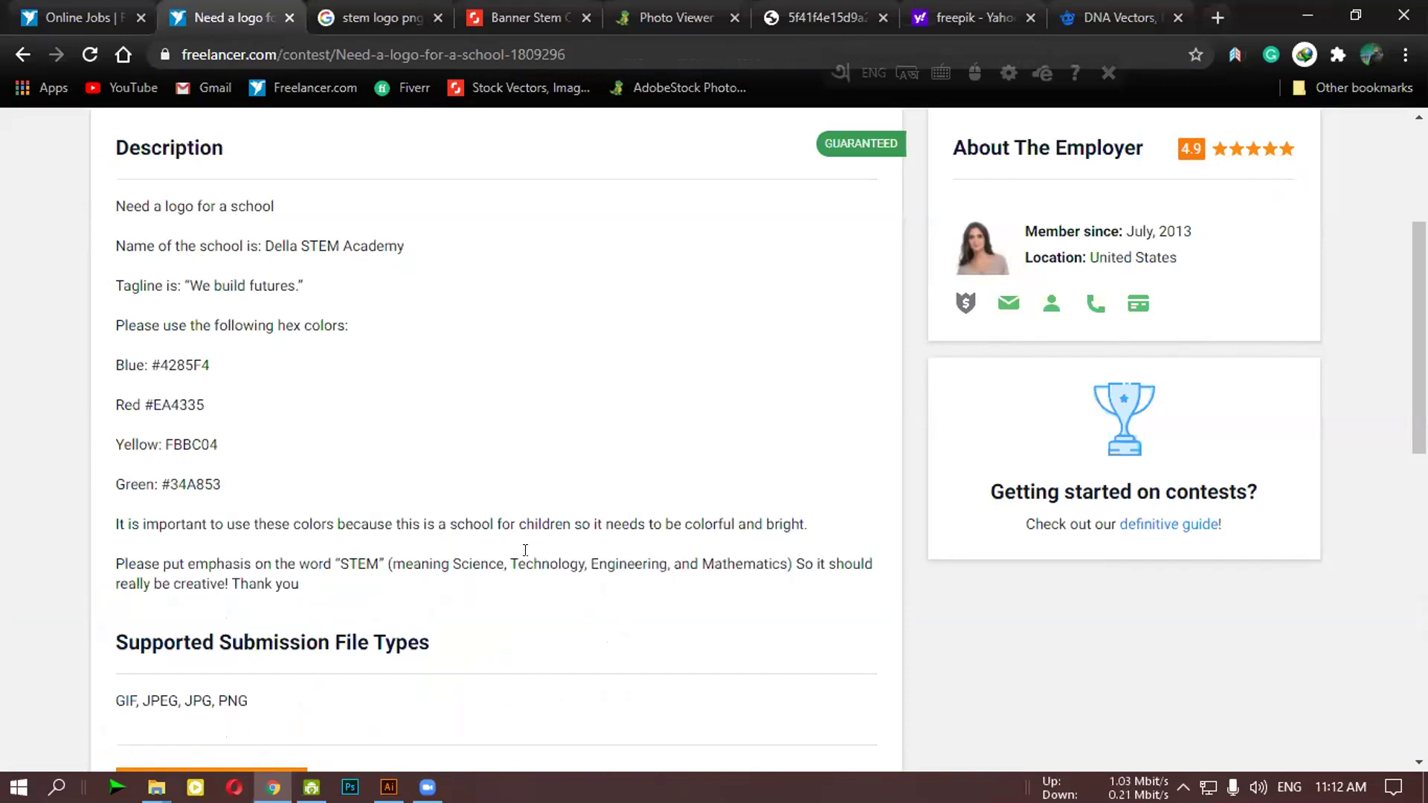
pyautogui.scroll(3, 525, 550)
pyautogui.scroll(-3, 524, 562)
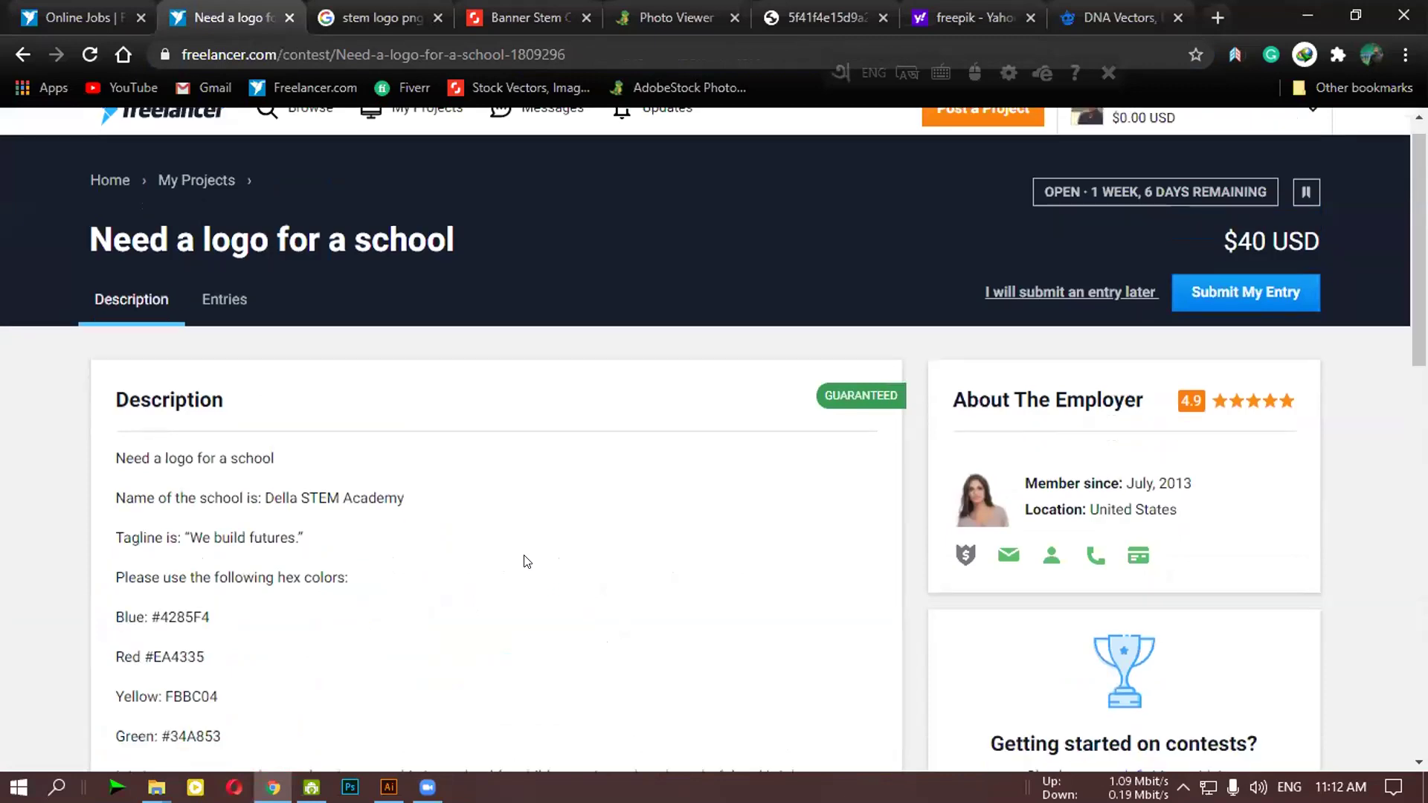
pyautogui.scroll(3, 462, 592)
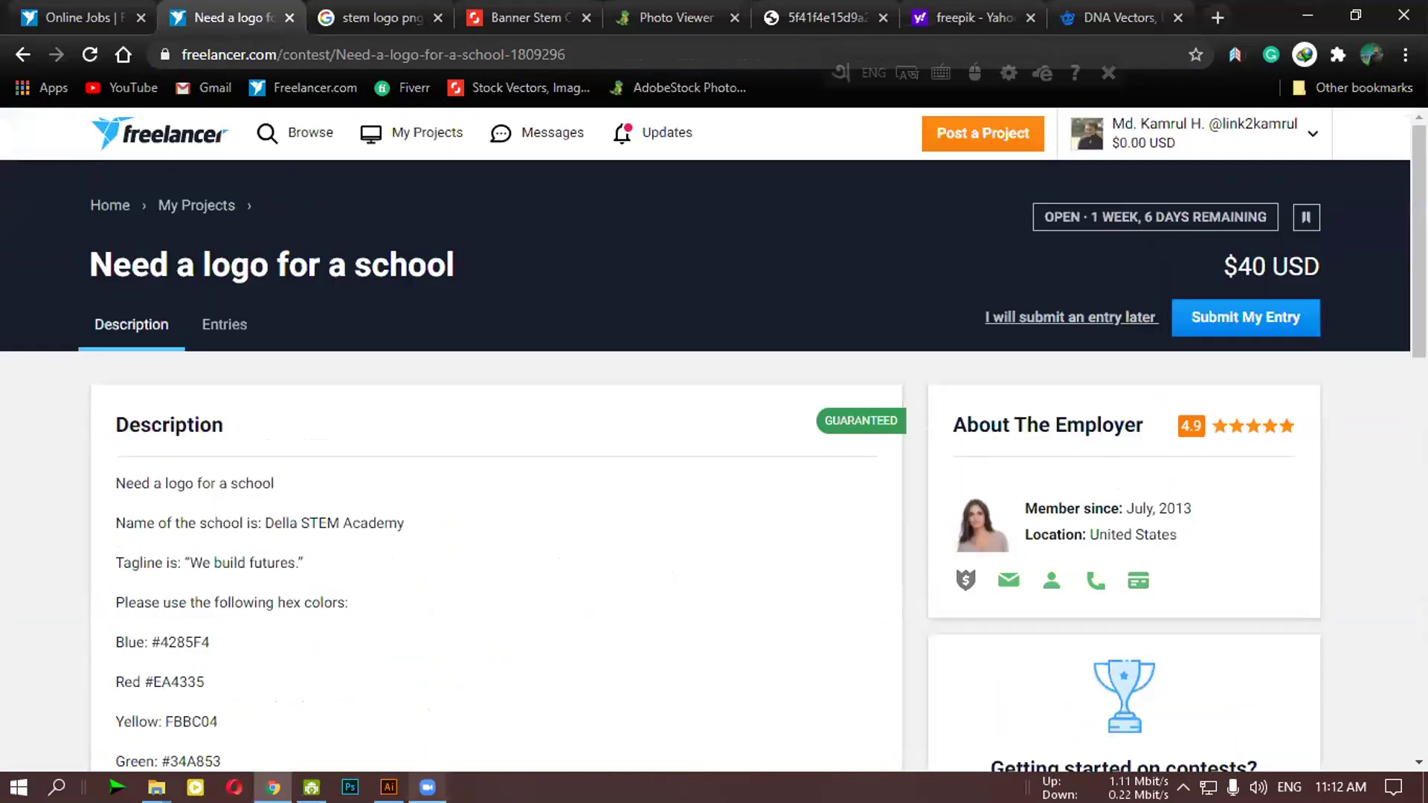
pyautogui.moveTo(388, 787)
pyautogui.click(389, 691)
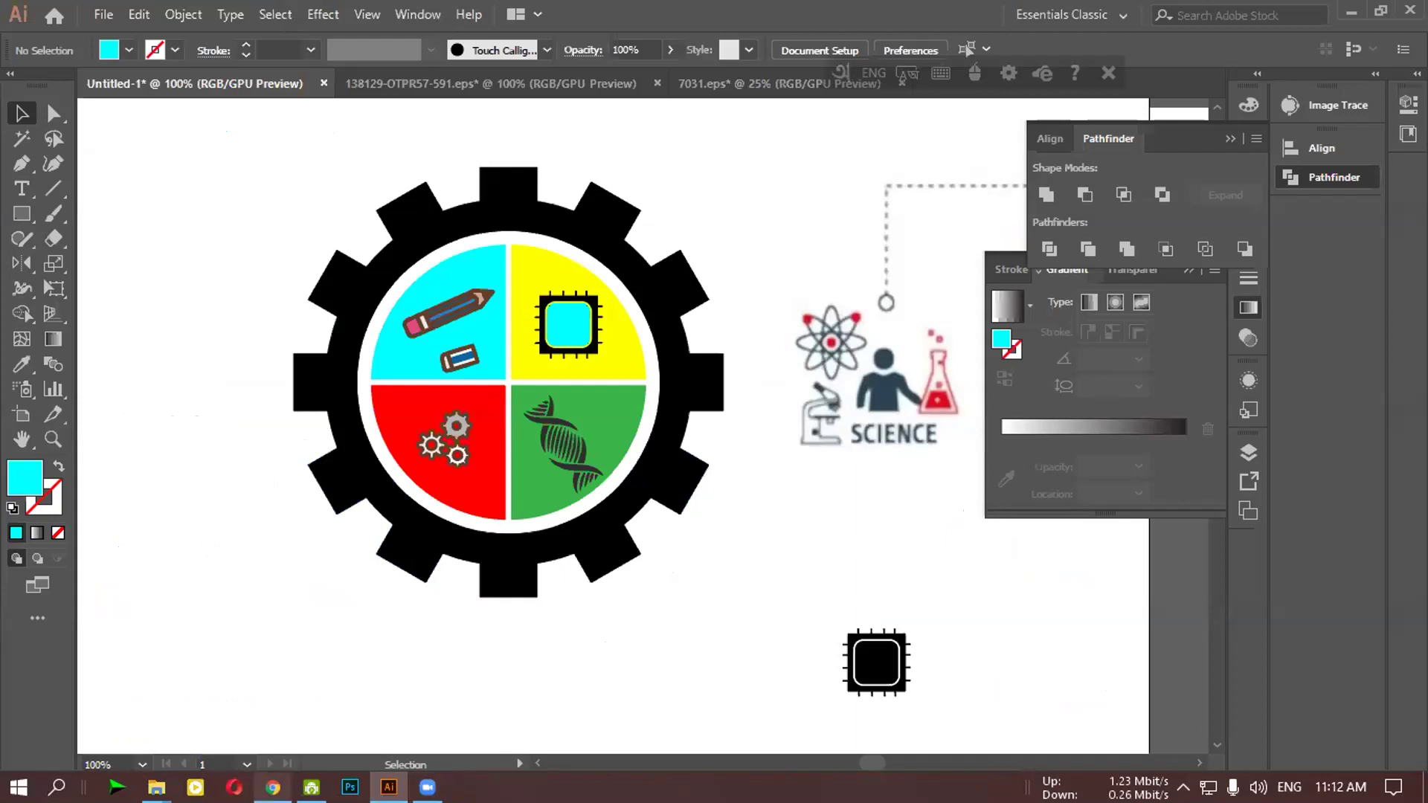
# Switch to Chrome and copy the web address of the "Need a logo for a school" contest page
pyautogui.click(273, 787)
pyautogui.click(314, 44)
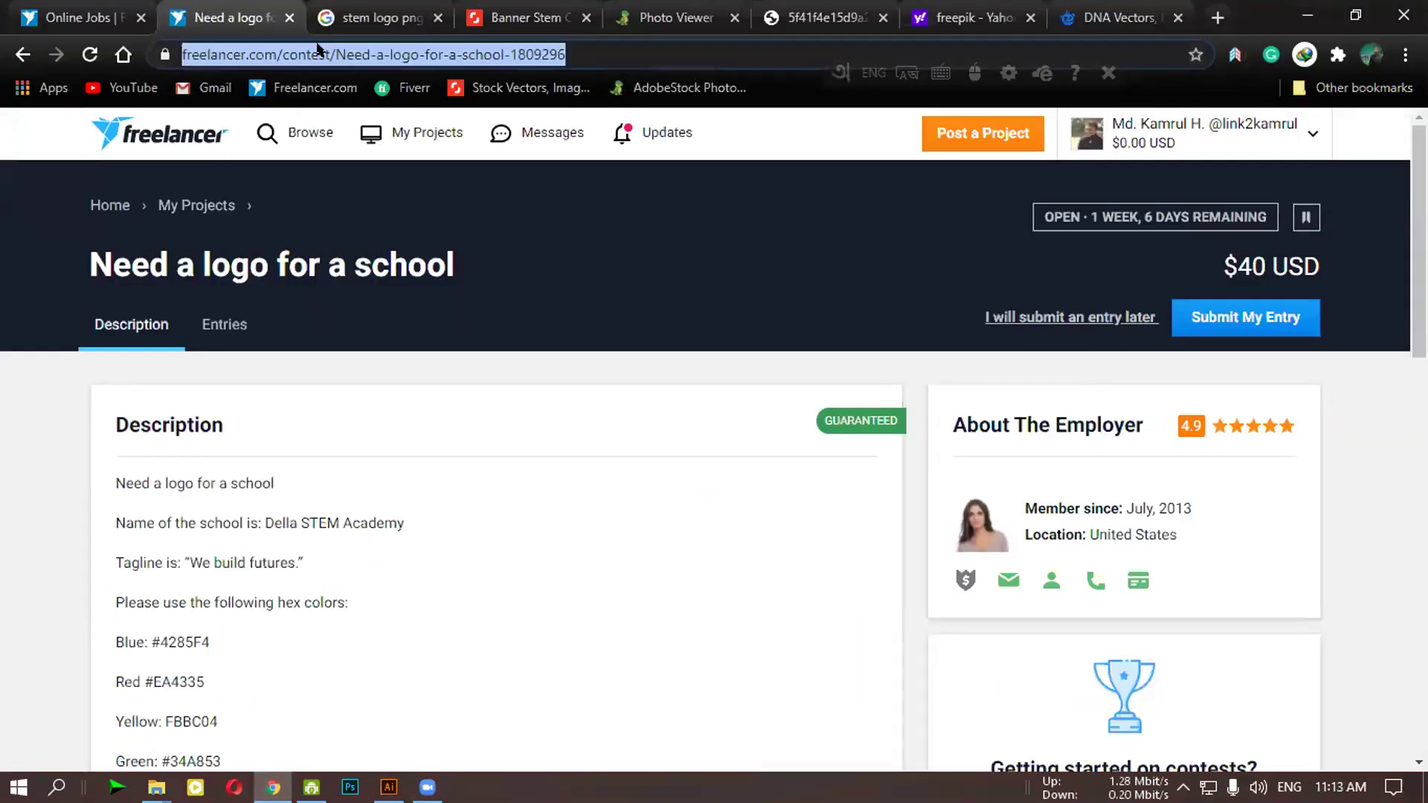
pyautogui.rightClick(317, 47)
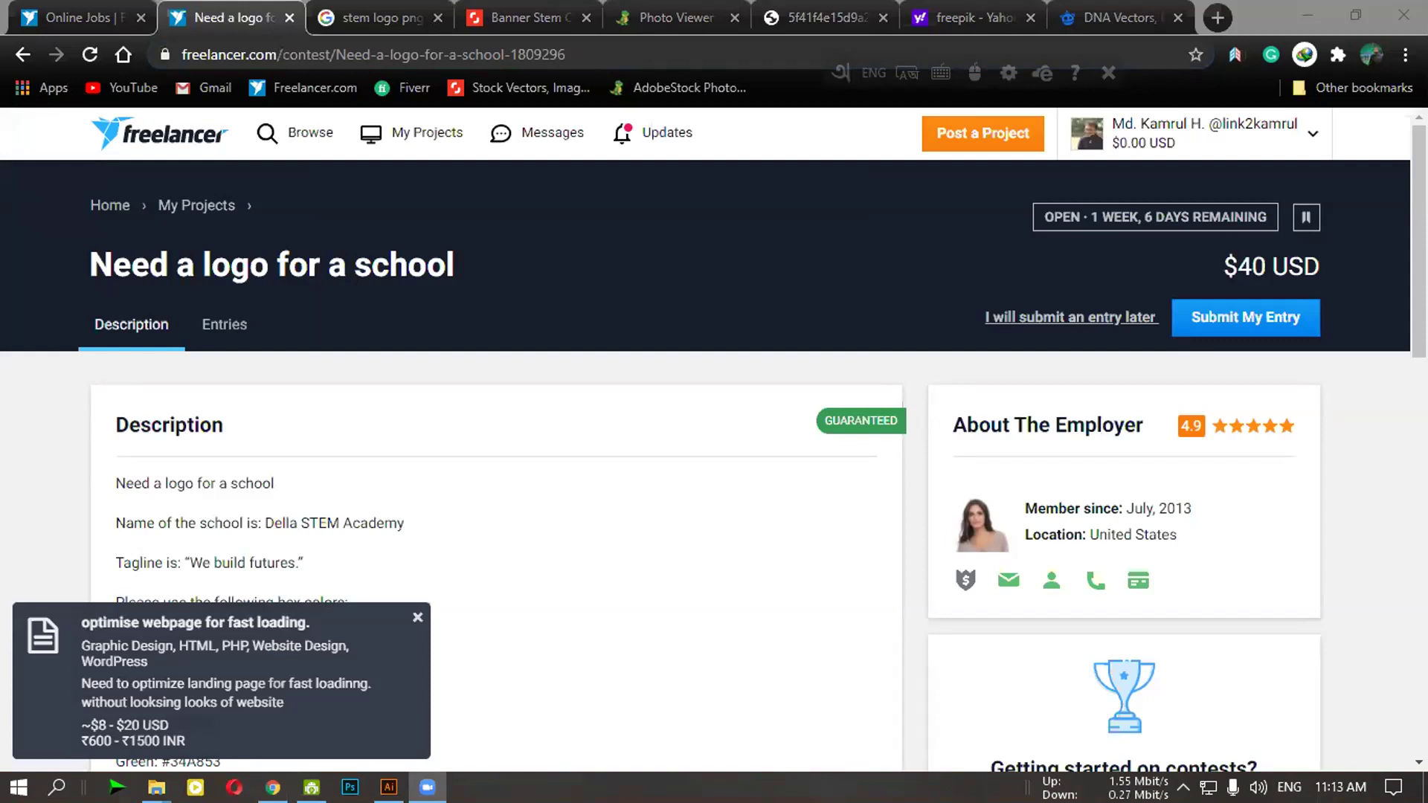
pyautogui.scroll(-4, 449, 340)
pyautogui.click(450, 338)
pyautogui.scroll(5, 449, 337)
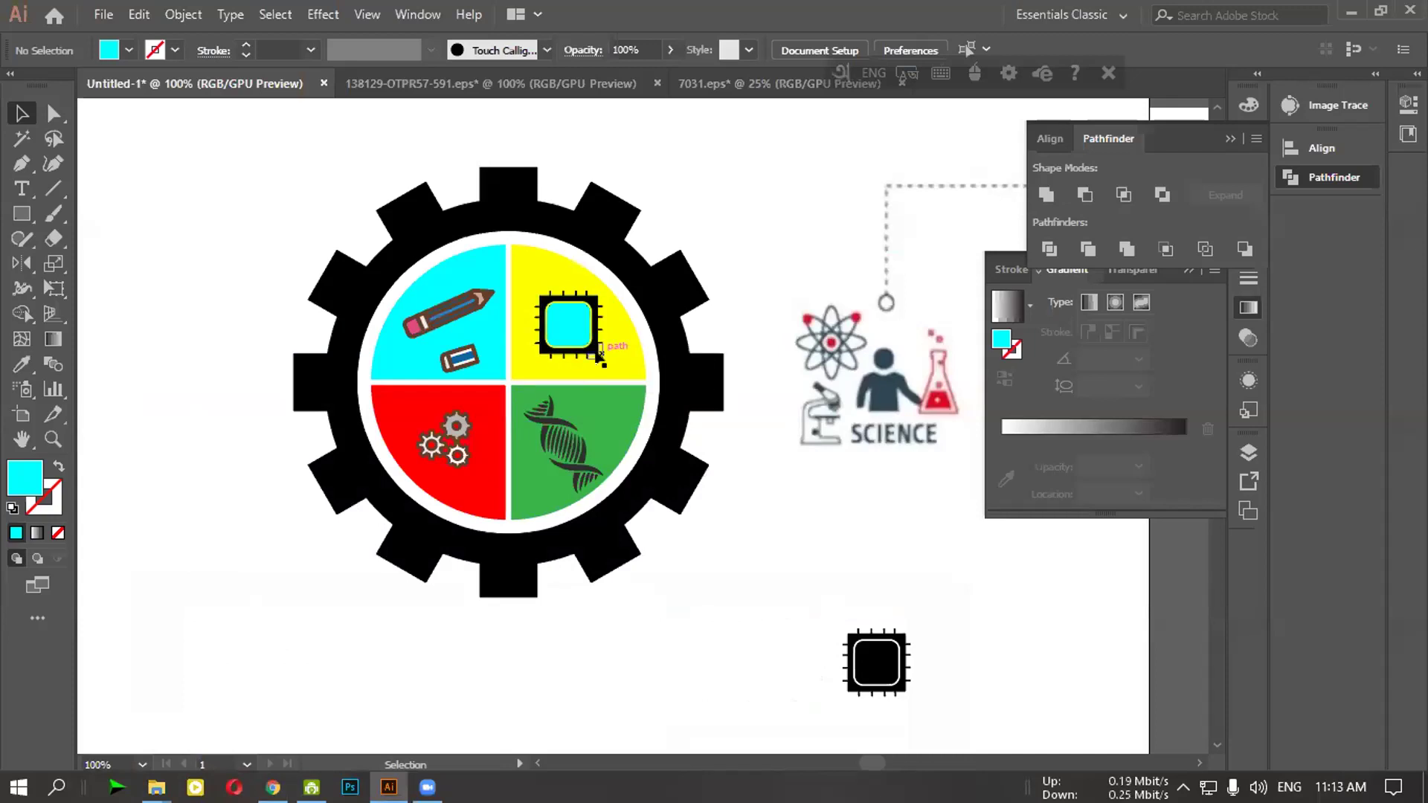
pyautogui.click(444, 307)
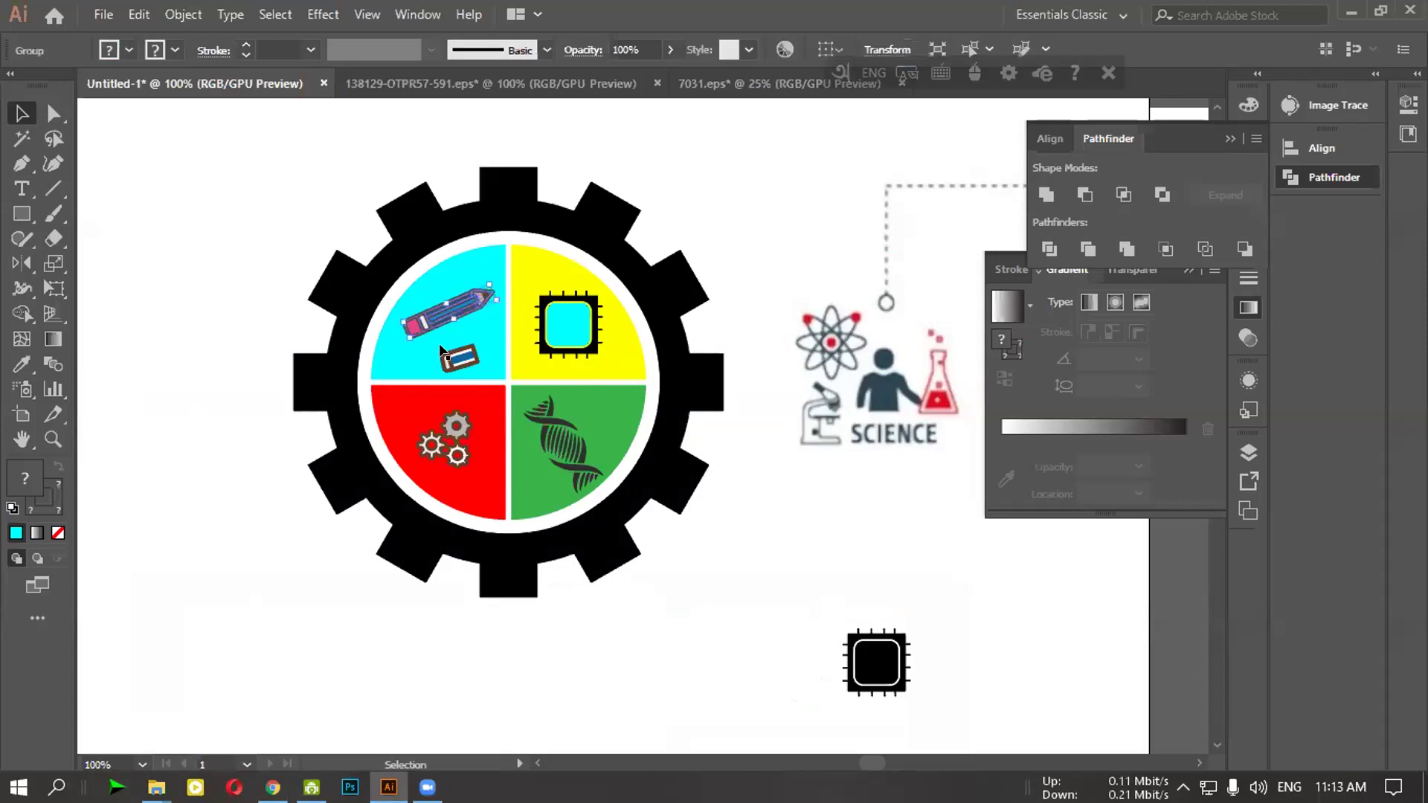
pyautogui.click(201, 233)
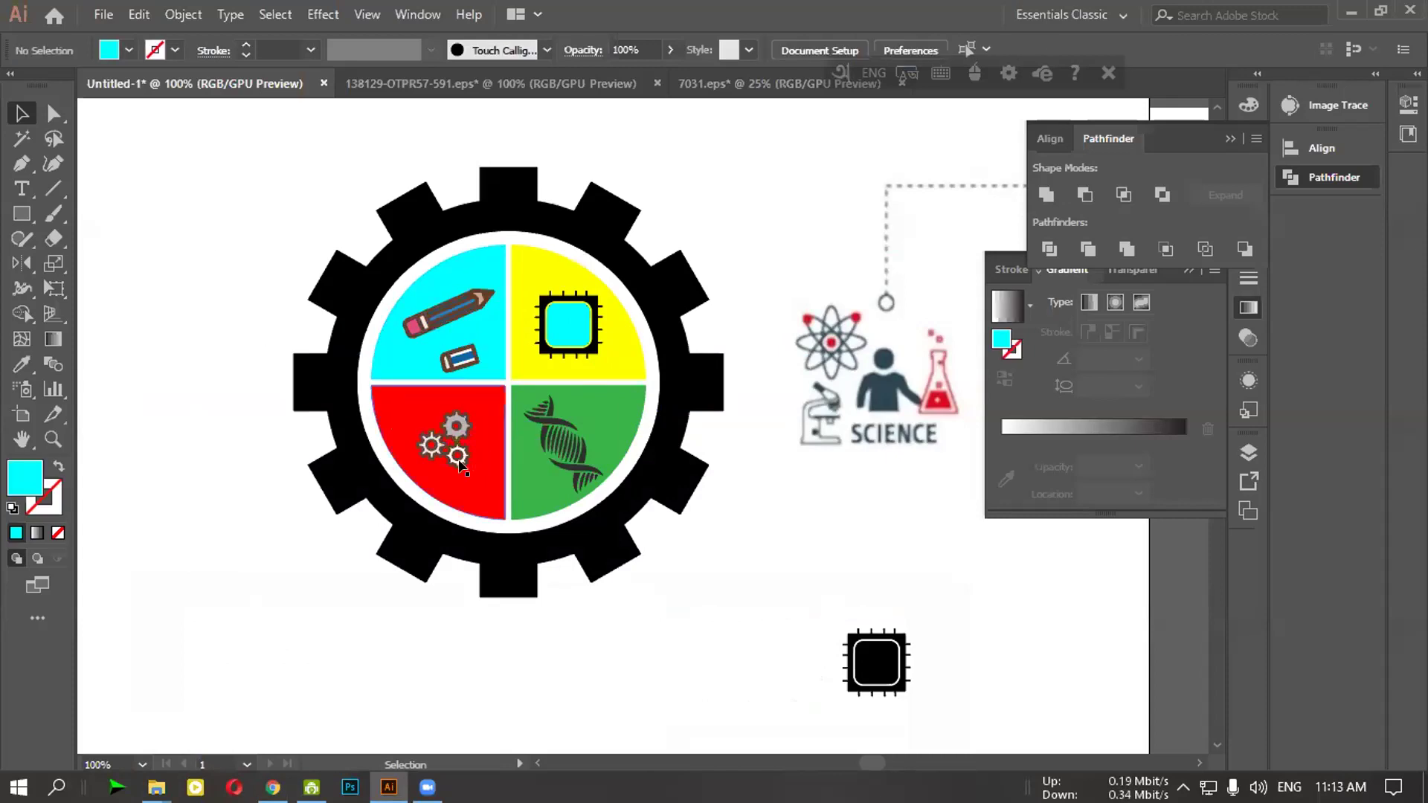
pyautogui.click(552, 424)
pyautogui.click(785, 475)
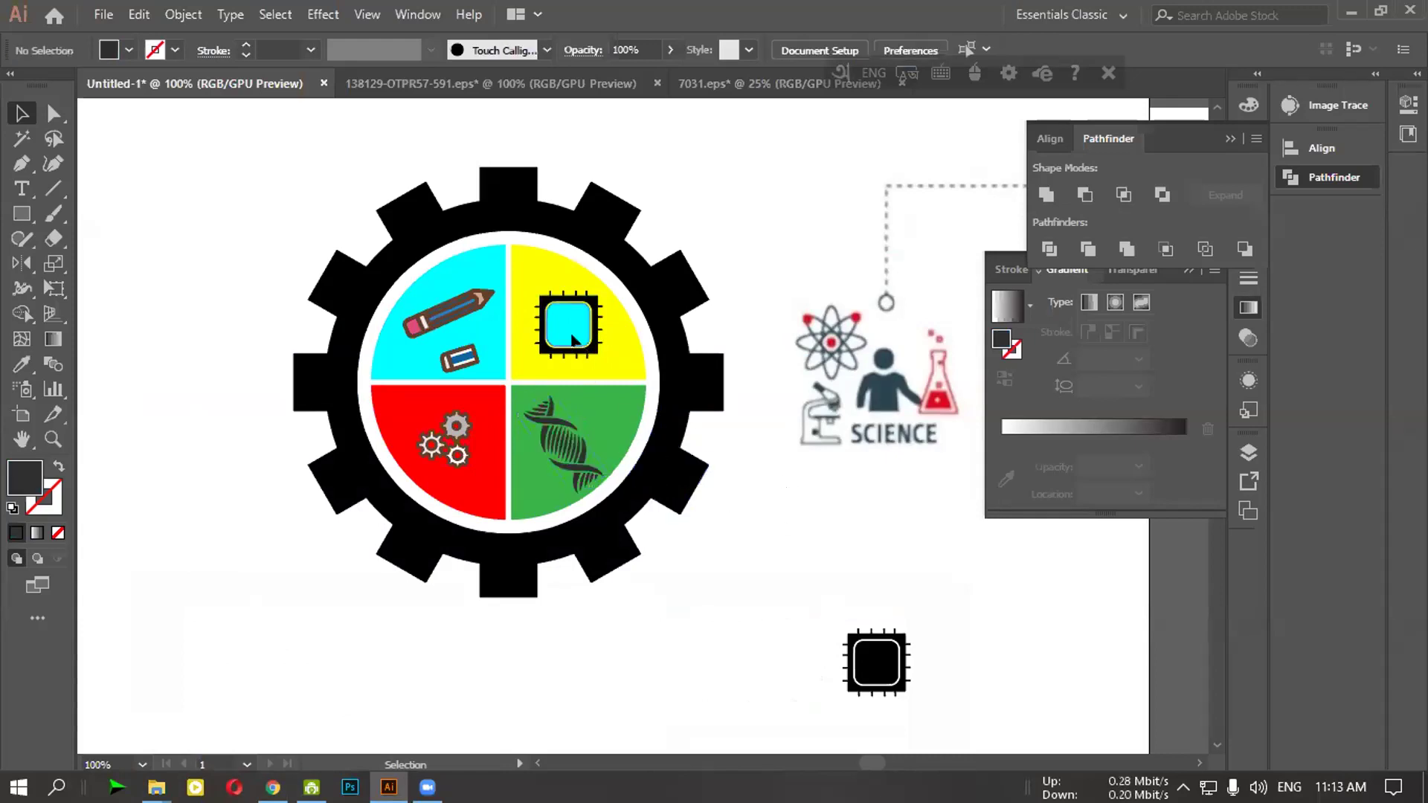
pyautogui.click(572, 341)
# Shrink the linked STEM reference image from its upper-left corner so it sits farther from the gear logo
pyautogui.click(730, 219)
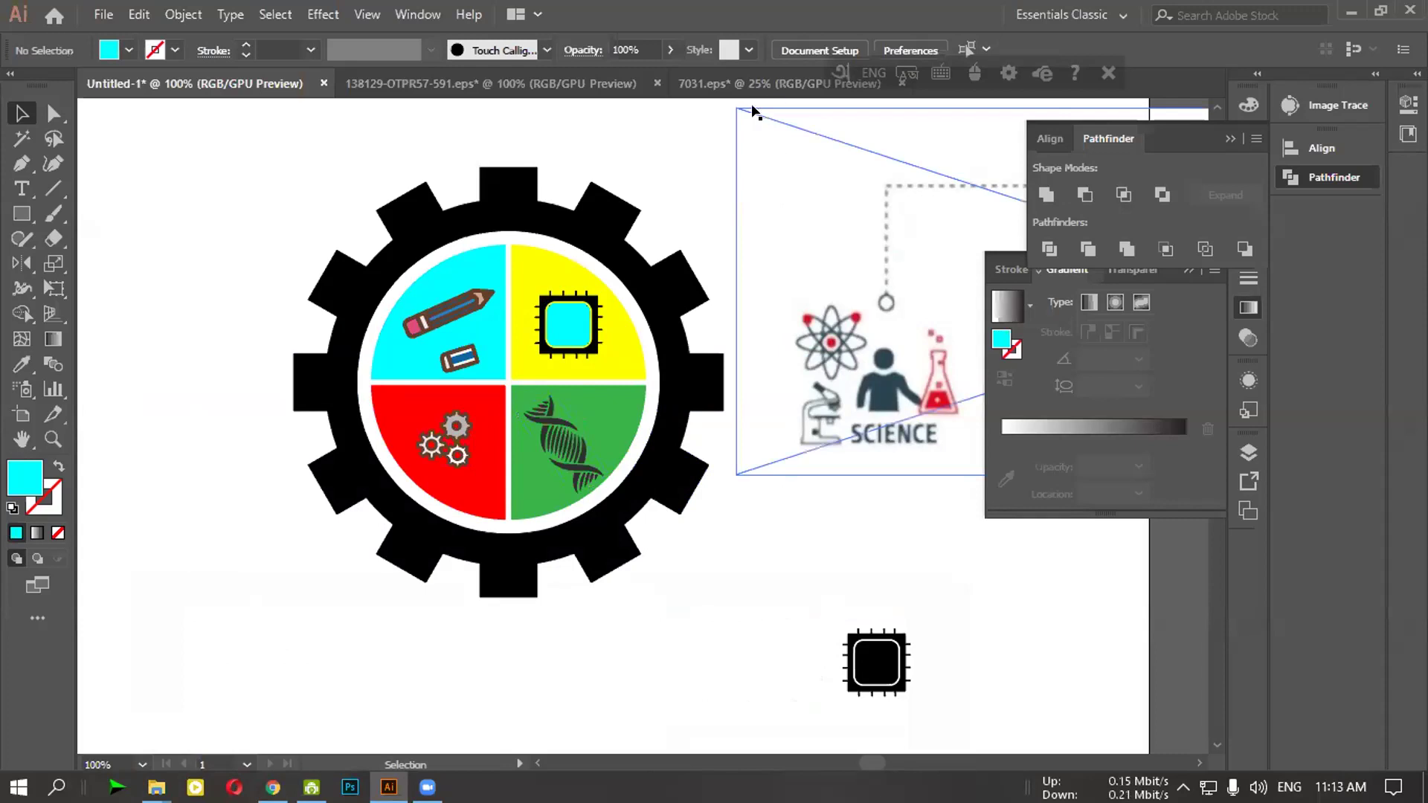
pyautogui.moveTo(738, 108); pyautogui.dragTo(879, 188)
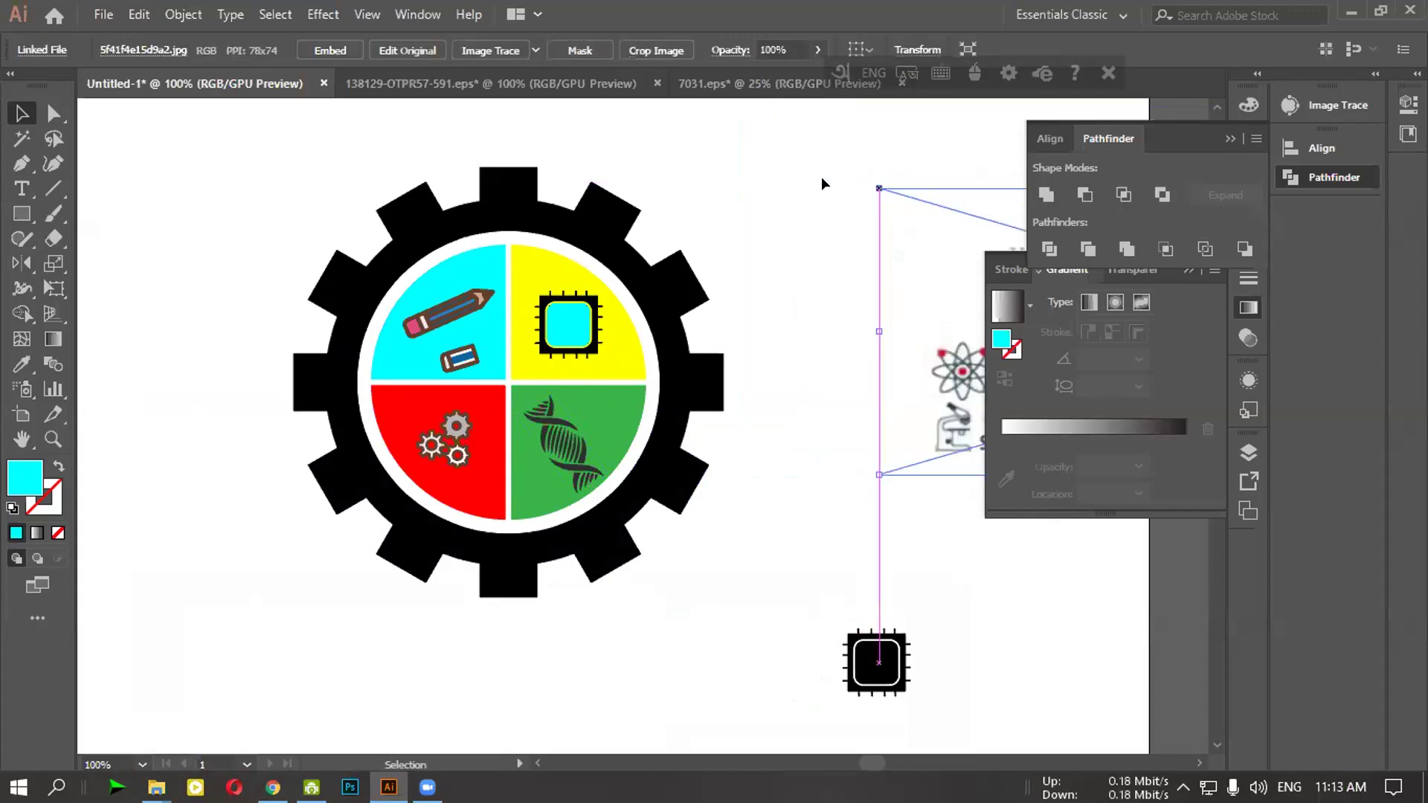
pyautogui.click(821, 176)
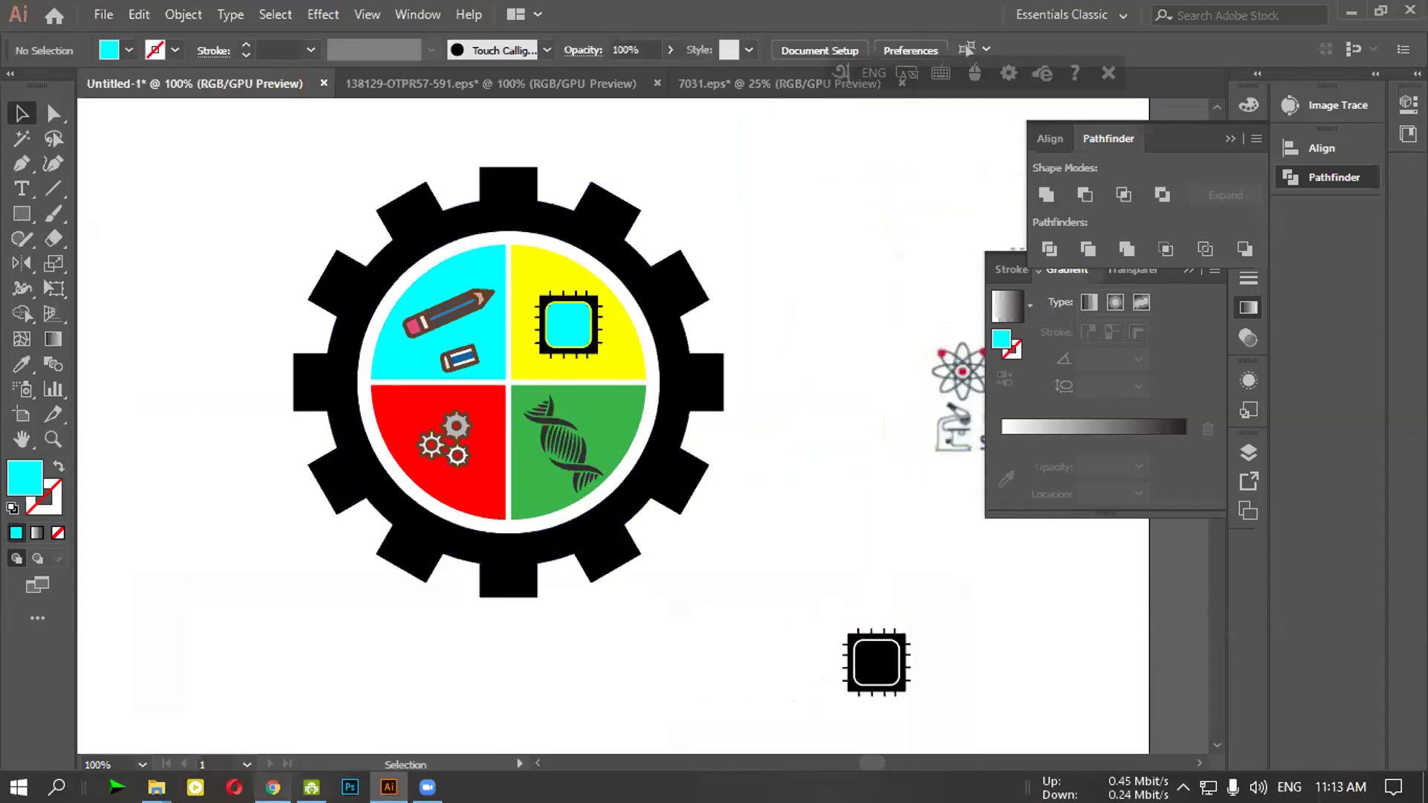
# Switch to the Freelancer brief in Chrome, copy the blue hex code 4285F4, and return to Illustrator
pyautogui.click(273, 786)
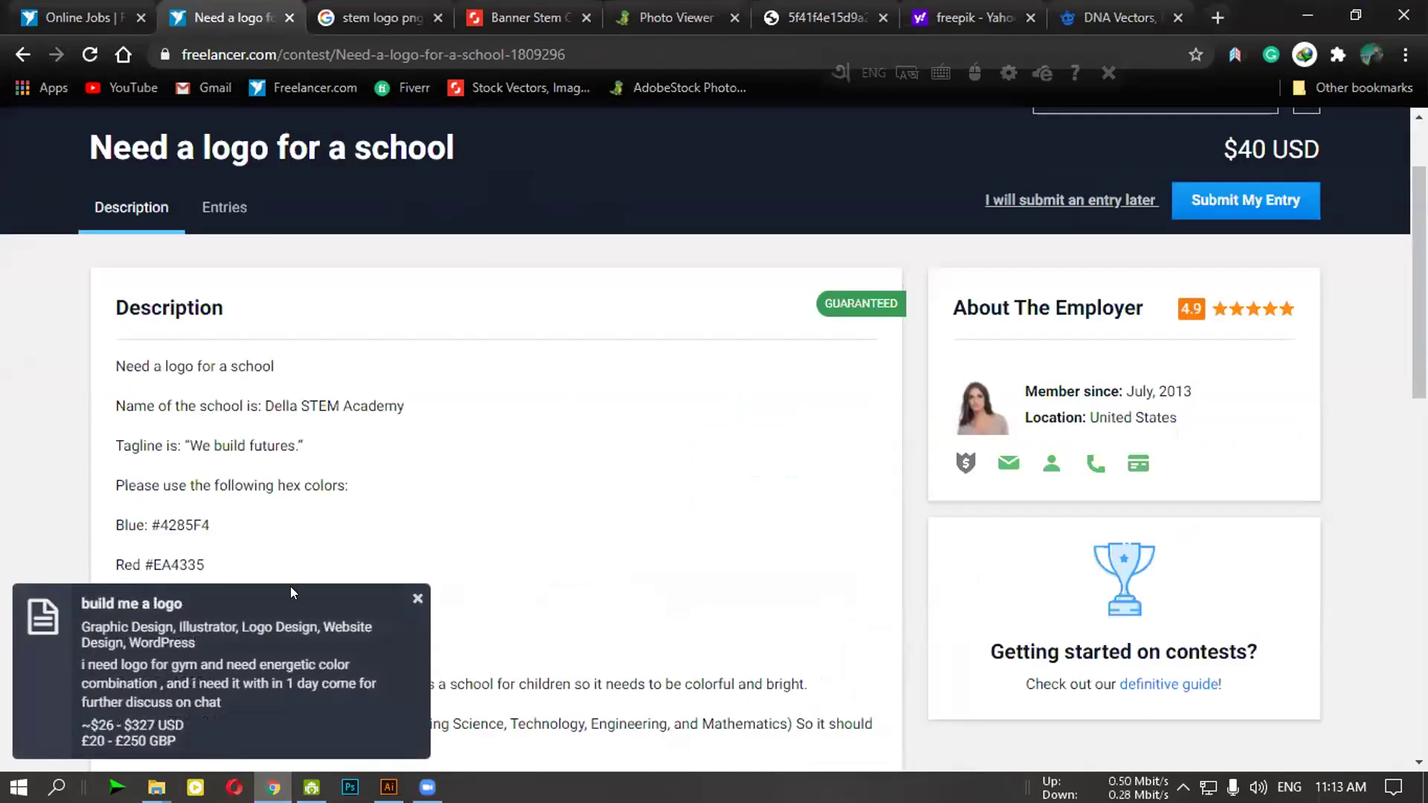
pyautogui.scroll(-3, 150, 317)
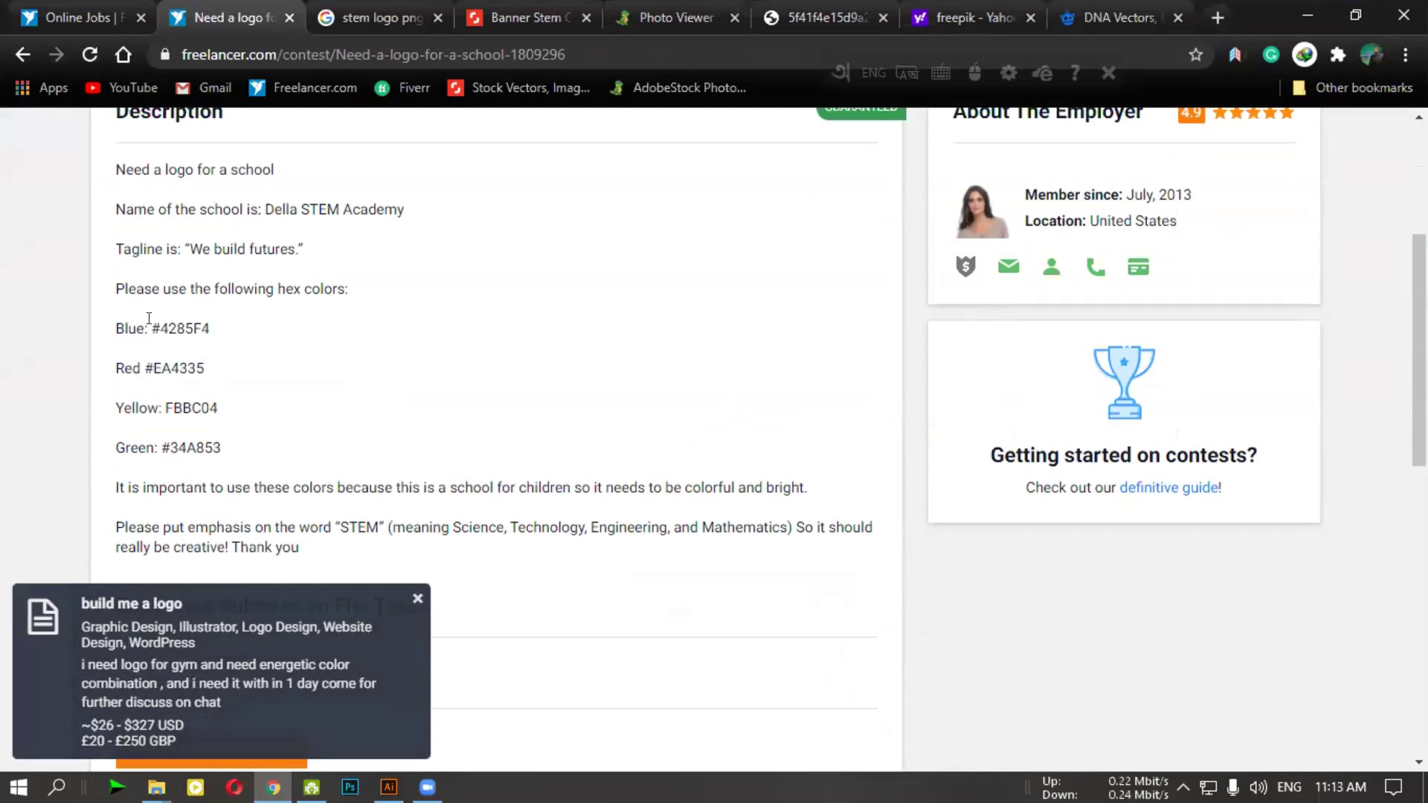
pyautogui.moveTo(157, 325); pyautogui.dragTo(222, 330)
pyautogui.rightClick(178, 328)
pyautogui.click(223, 341)
pyautogui.click(388, 787)
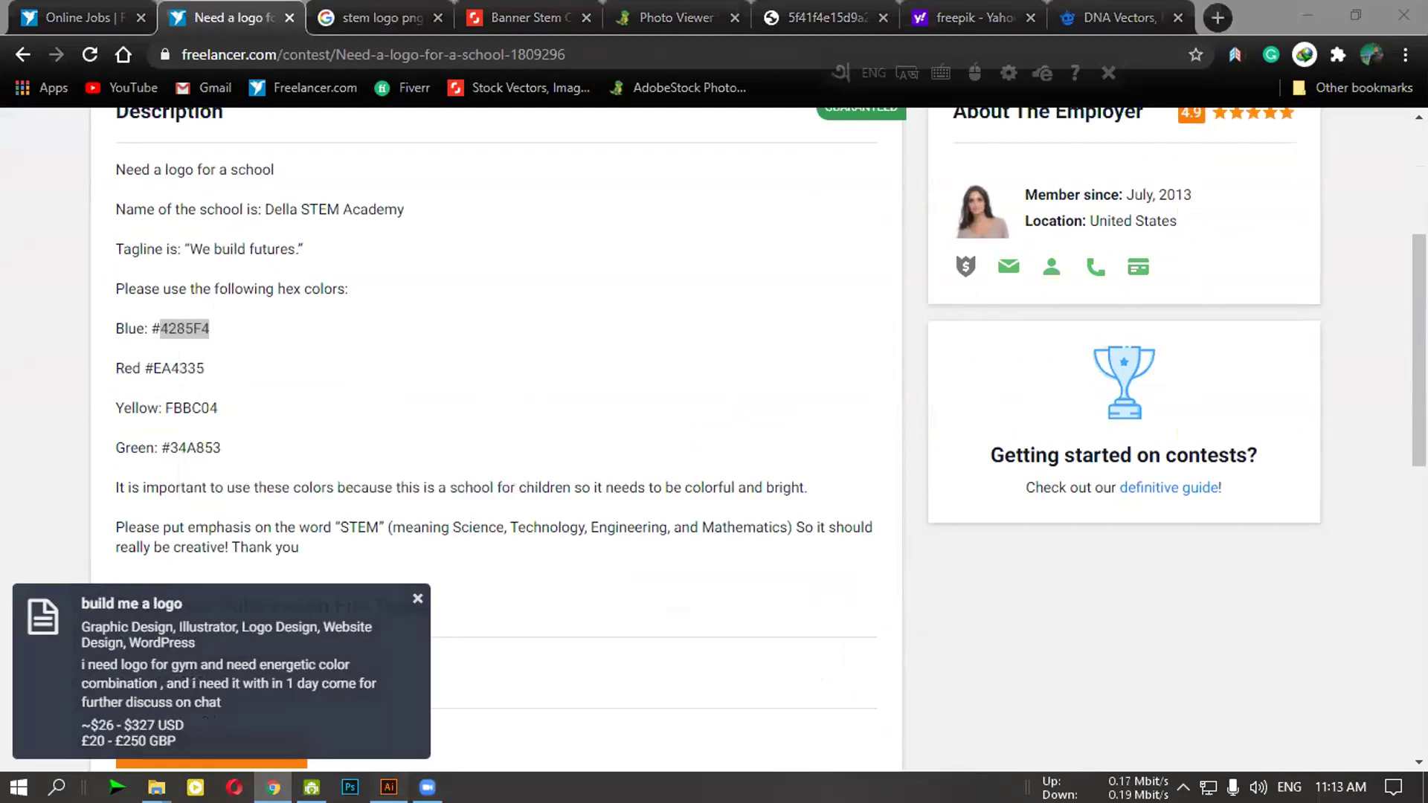
# Draw a square about 92 px wide with the Rectangle tool on the artboard, above and left of the gear
pyautogui.scroll(-3, 184, 337)
pyautogui.moveTo(408, 285); pyautogui.dragTo(435, 295)
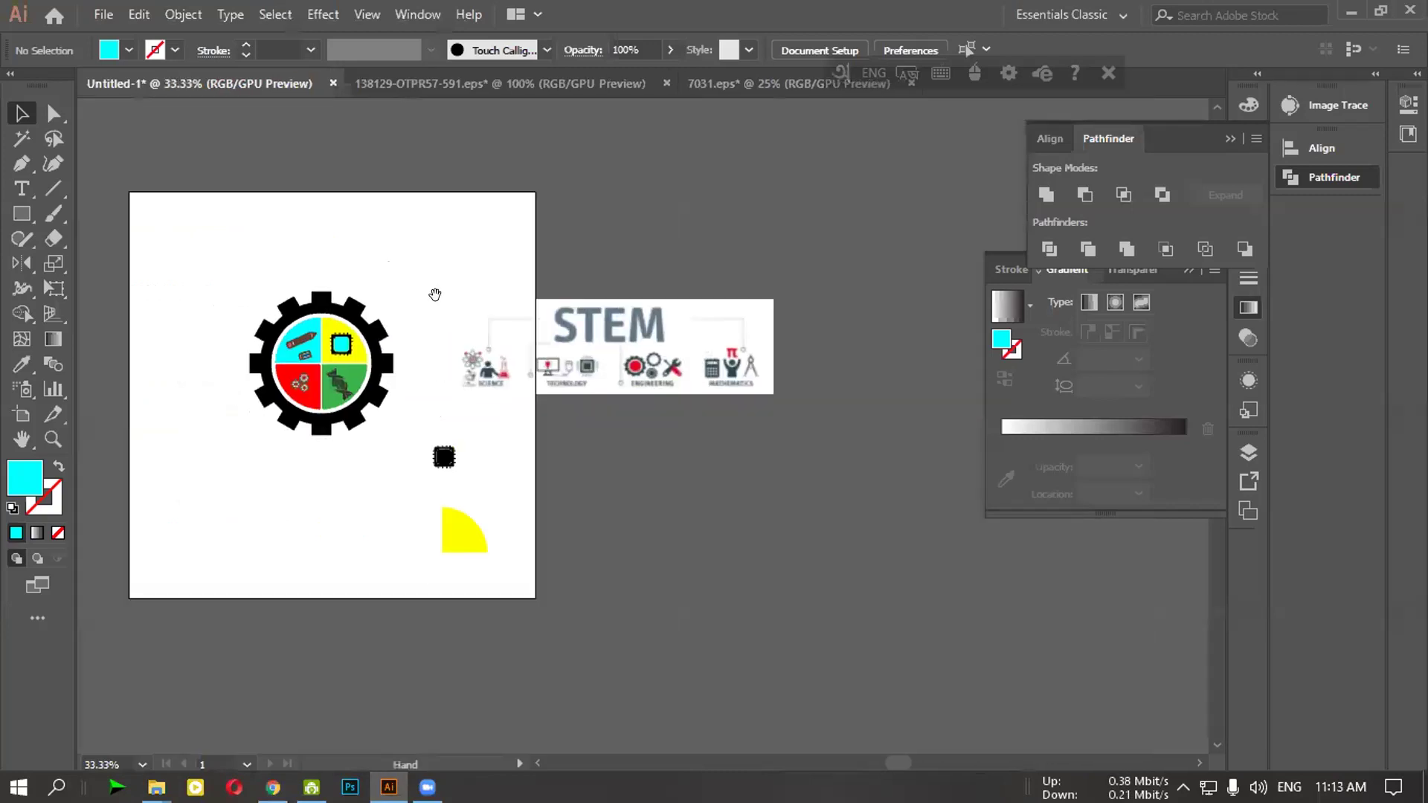
pyautogui.scroll(1, 409, 297)
pyautogui.click(21, 214)
pyautogui.click(112, 214)
pyautogui.moveTo(402, 261); pyautogui.dragTo(458, 316)
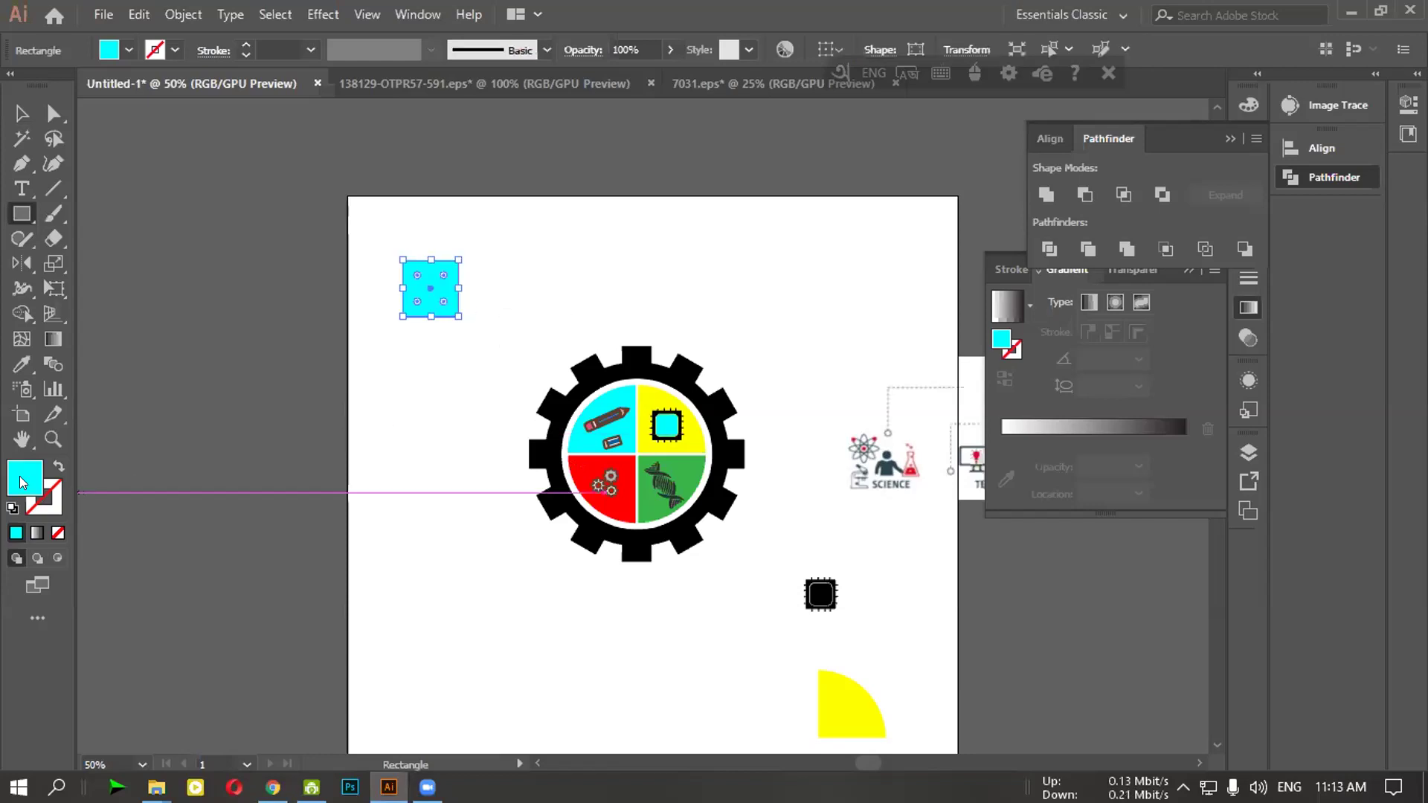
# Set the new square's fill to the copied hex colour 4285F4 and deselect it
pyautogui.doubleClick(22, 476)
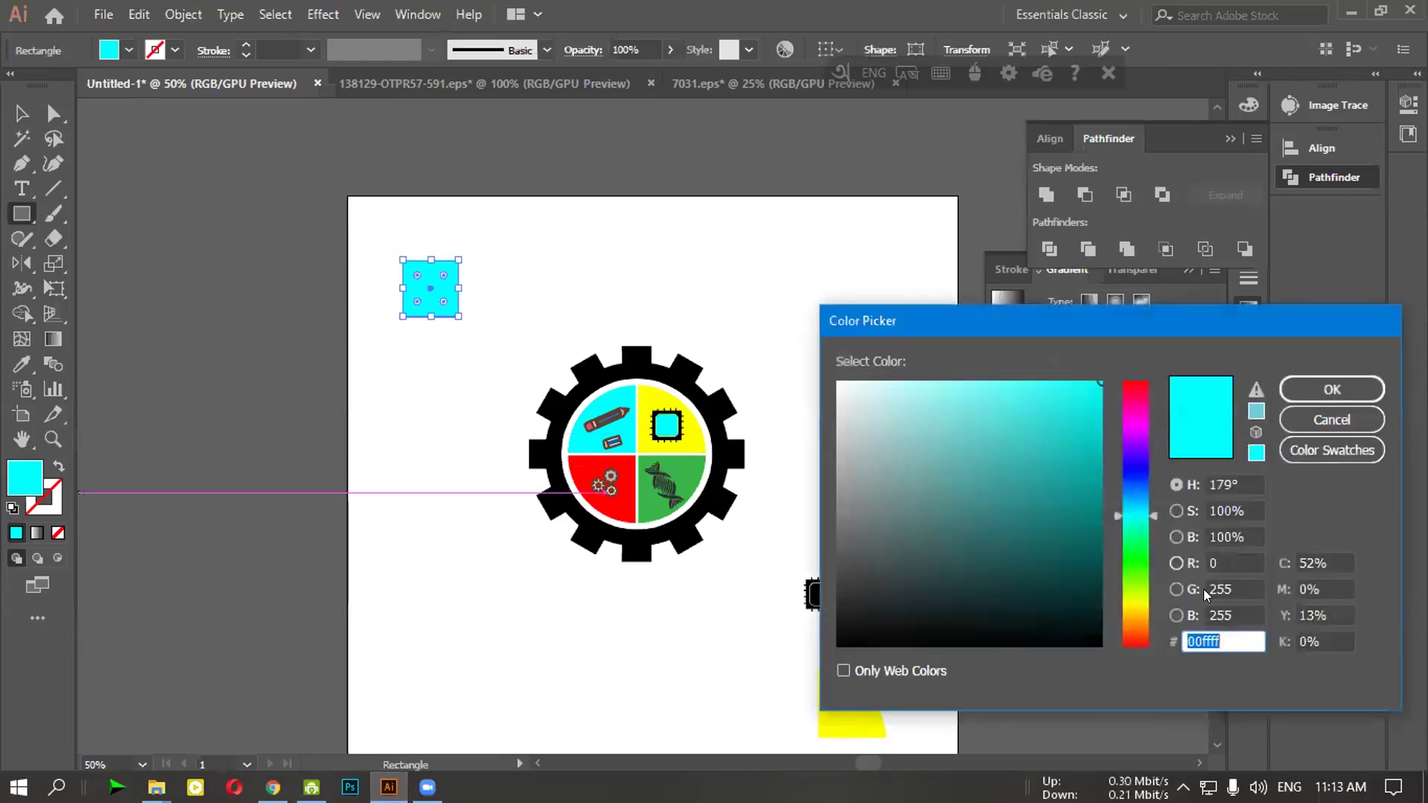
pyautogui.hotkey('ctrl', 'v')
pyautogui.click(1320, 388)
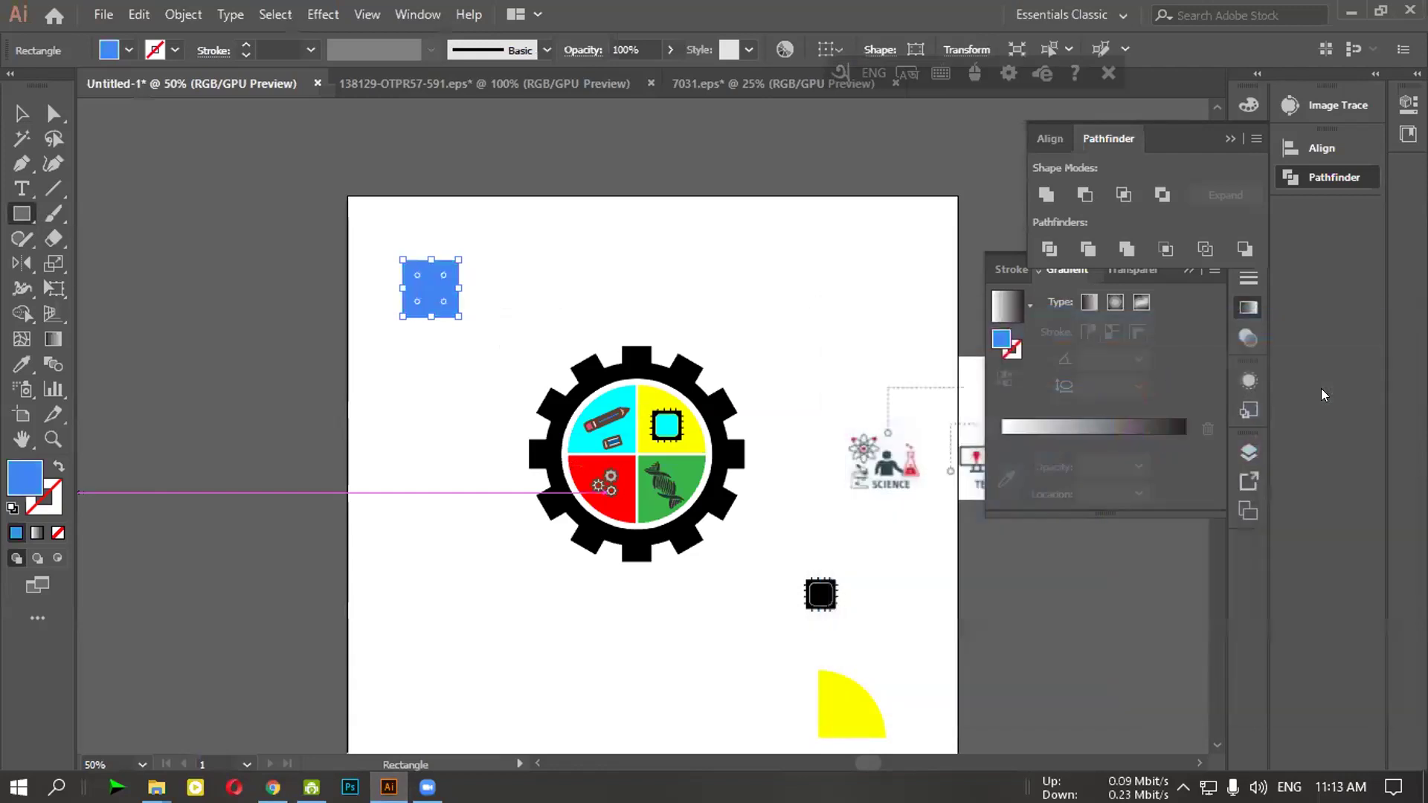
pyautogui.click(327, 221)
pyautogui.click(763, 431)
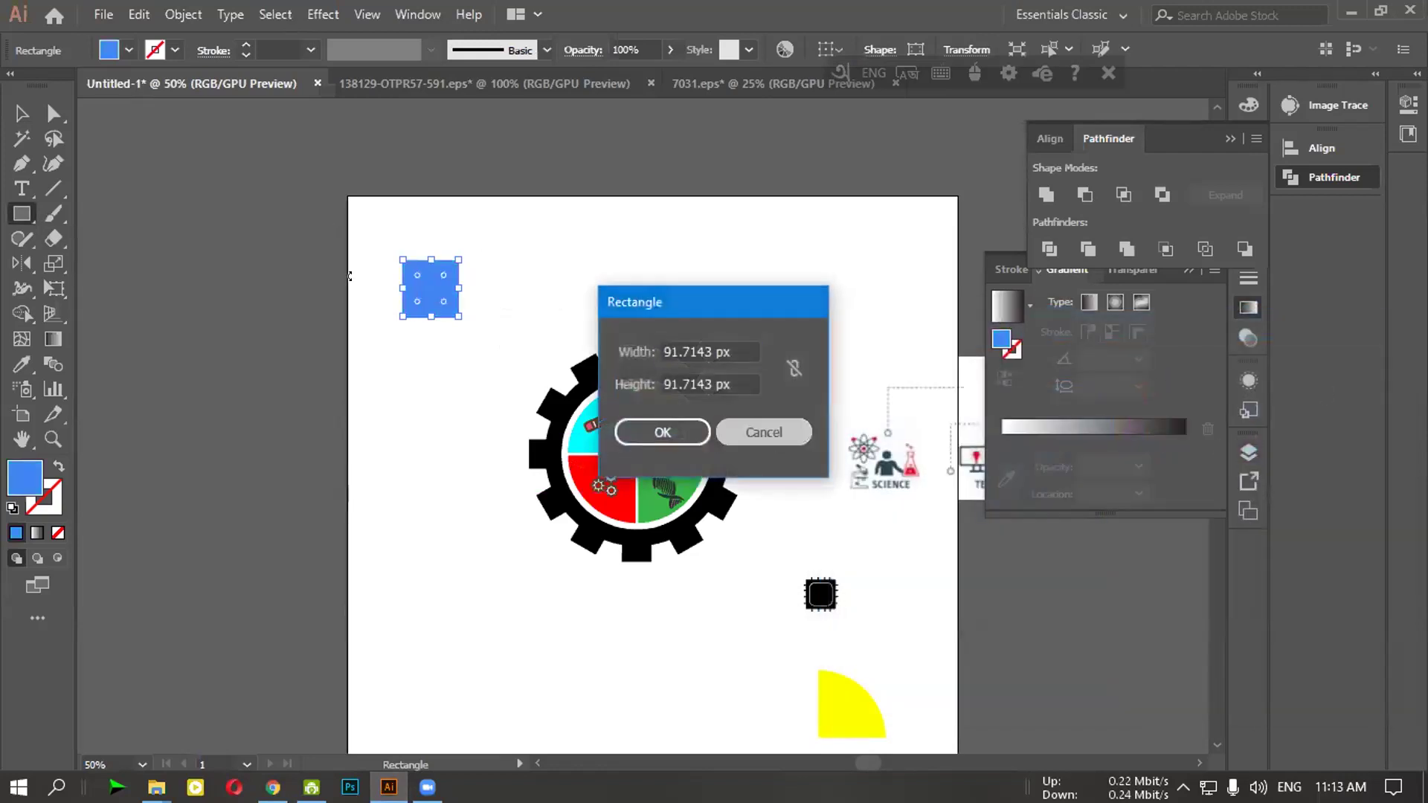
pyautogui.click(14, 113)
pyautogui.click(304, 301)
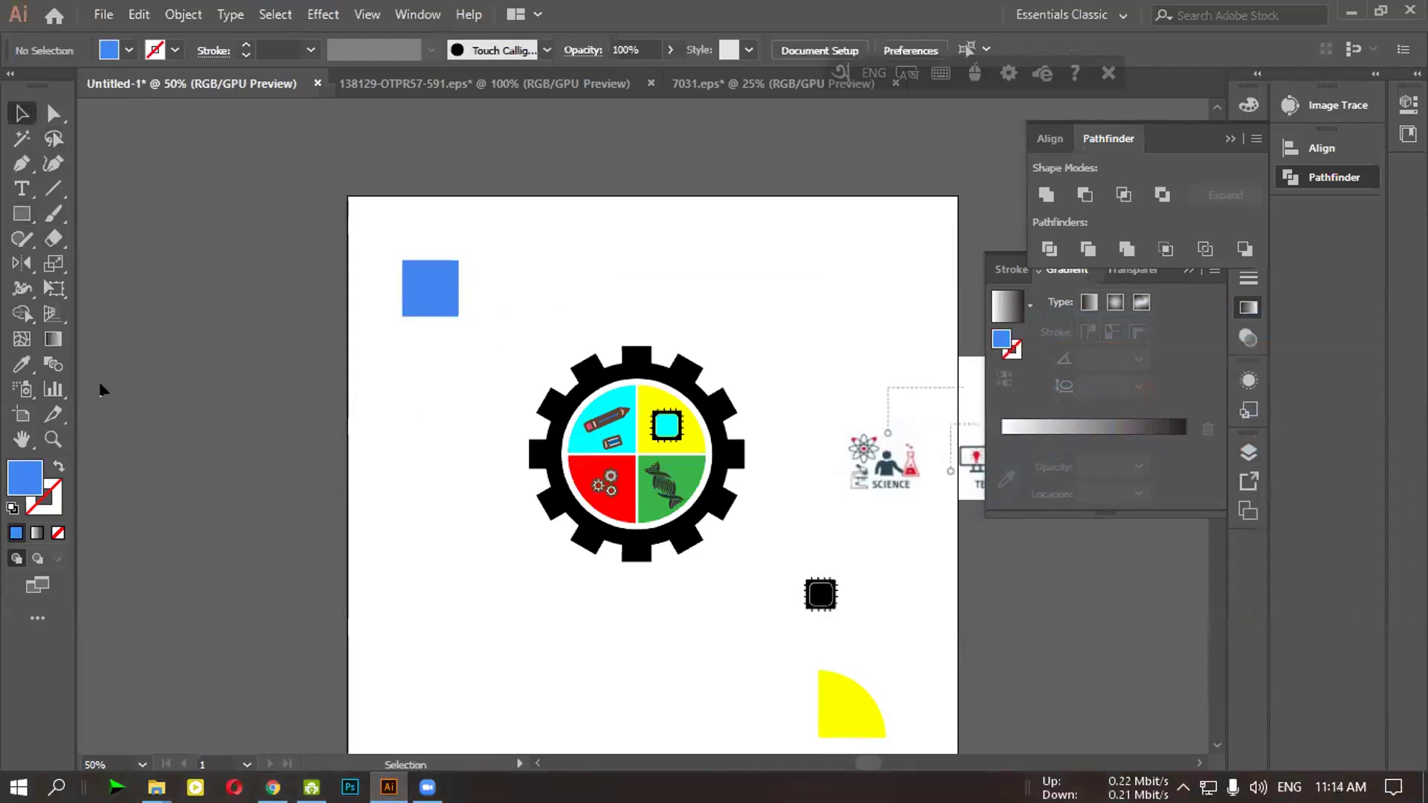
# Draw a second square of about the same size directly below the blue one
pyautogui.click(24, 216)
pyautogui.click(97, 198)
pyautogui.moveTo(402, 346); pyautogui.dragTo(458, 402)
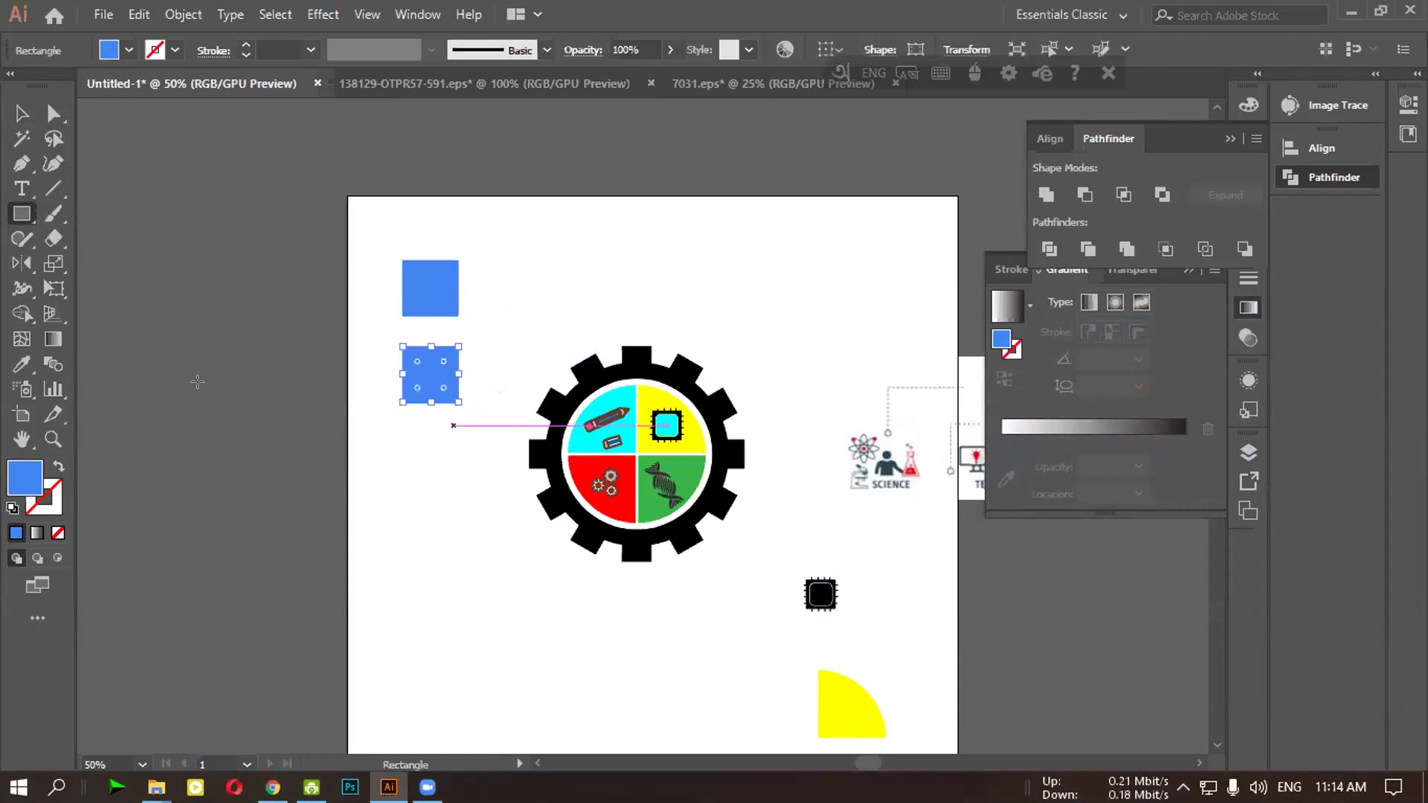
# Copy the red hex code EA4335 from the Freelancer brief, apply it as the second square's fill, and deselect the square
pyautogui.doubleClick(23, 477)
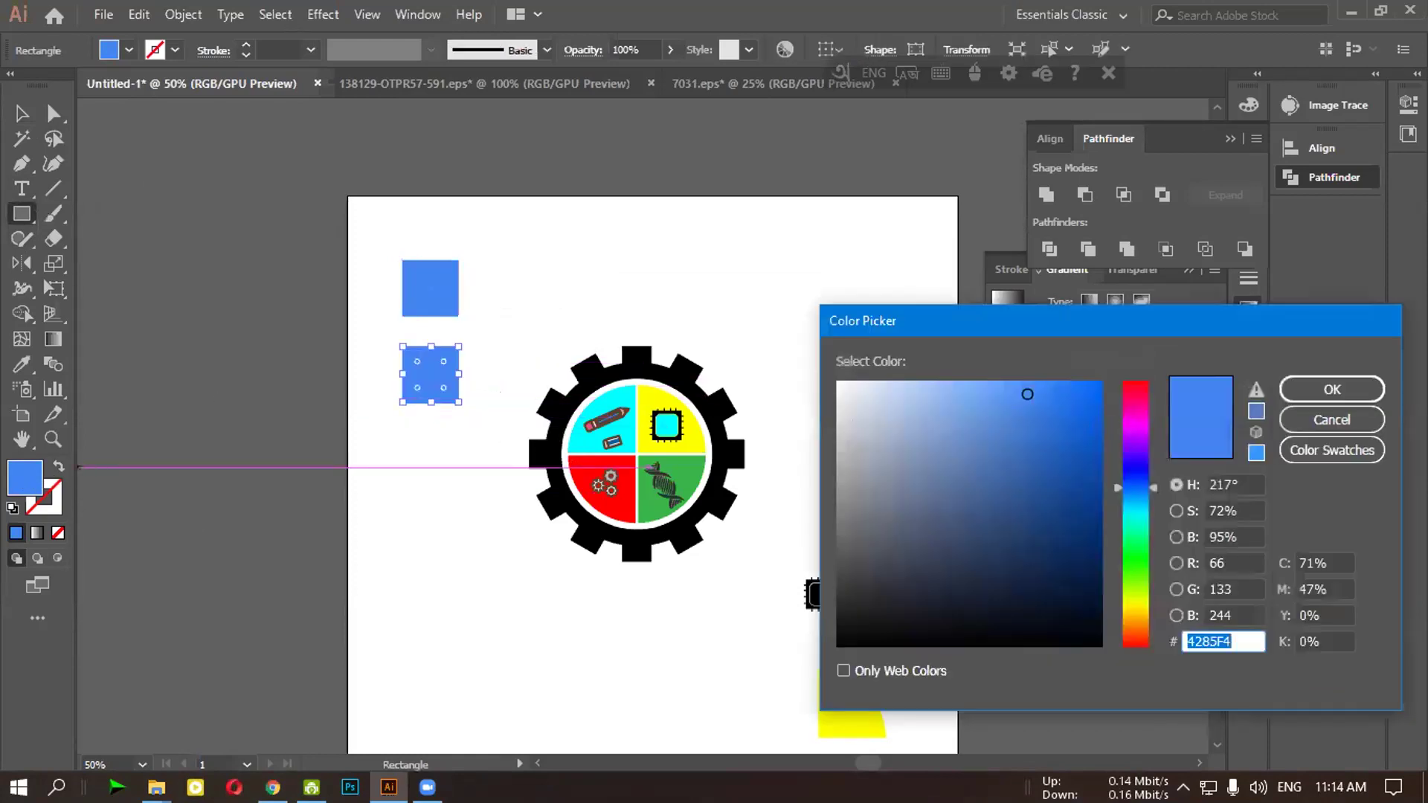
pyautogui.click(273, 787)
pyautogui.moveTo(153, 365); pyautogui.dragTo(196, 362)
pyautogui.rightClick(190, 364)
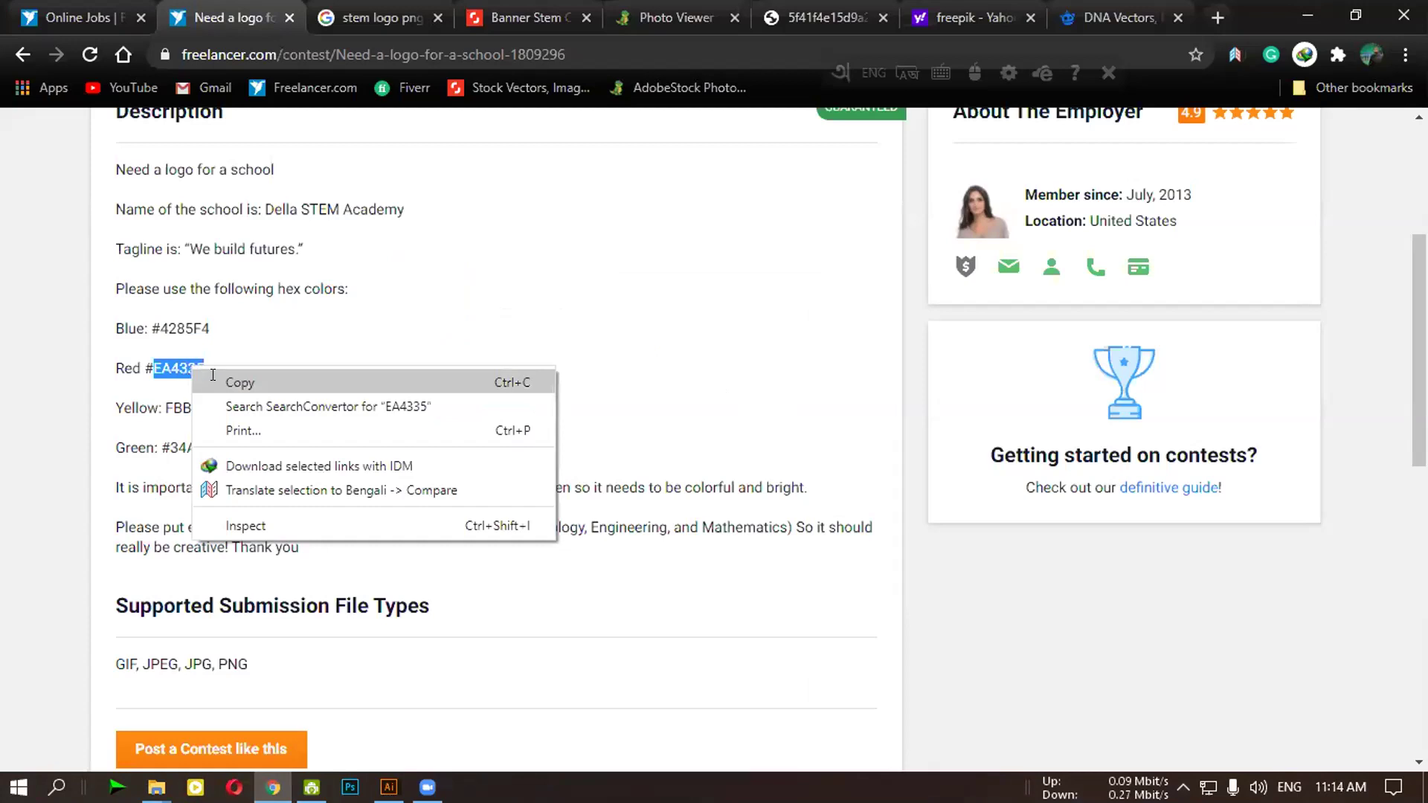
pyautogui.click(227, 382)
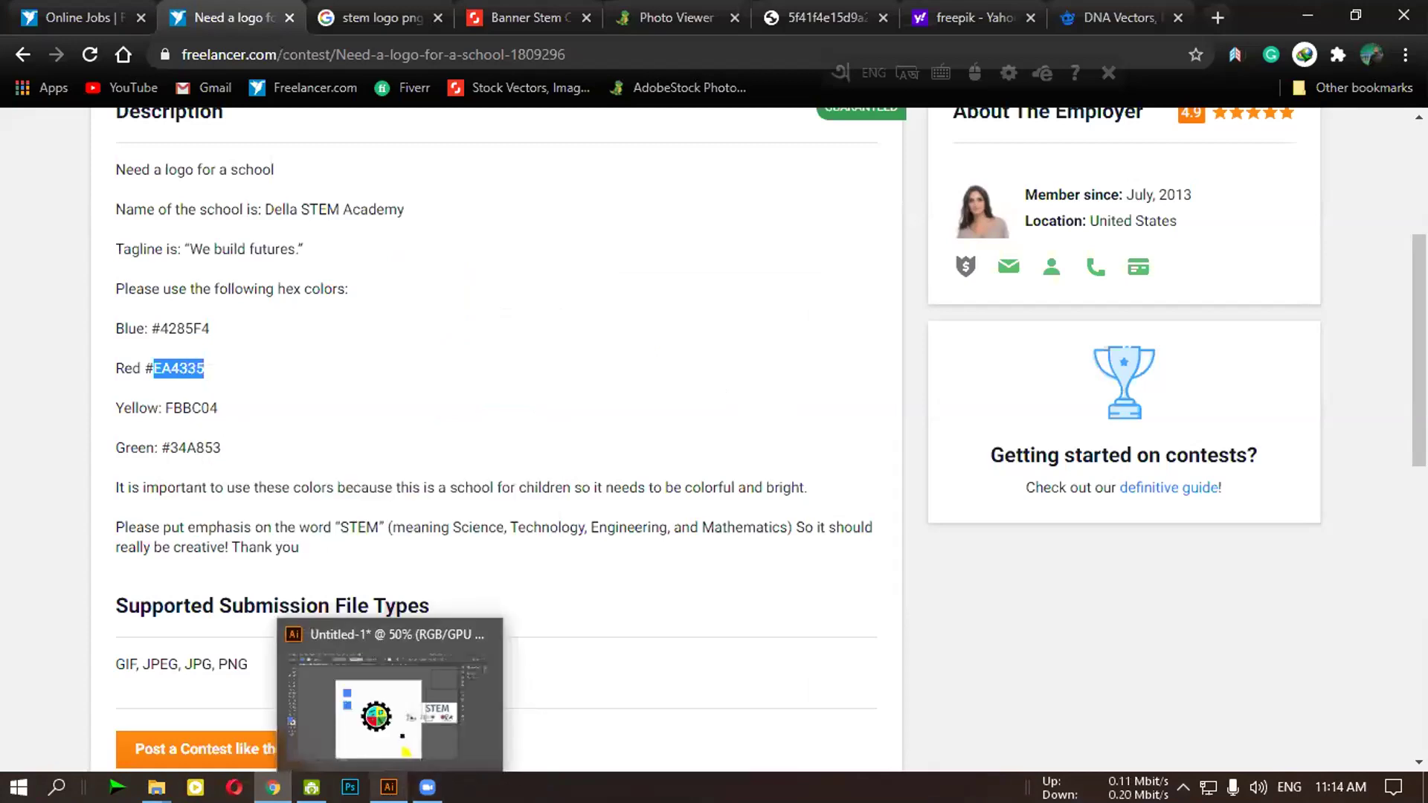
pyautogui.click(388, 787)
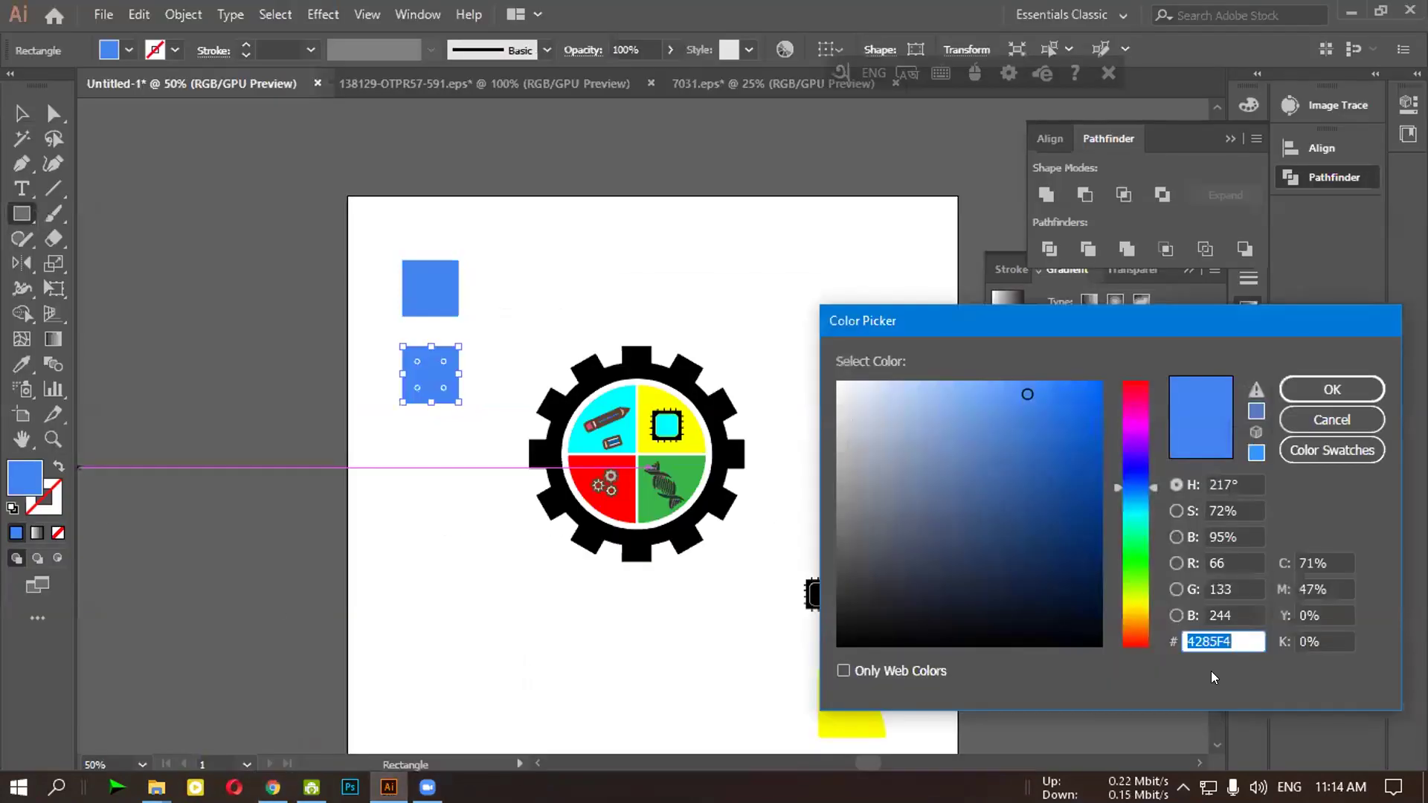
pyautogui.hotkey('ctrl', 'v')
pyautogui.click(1331, 389)
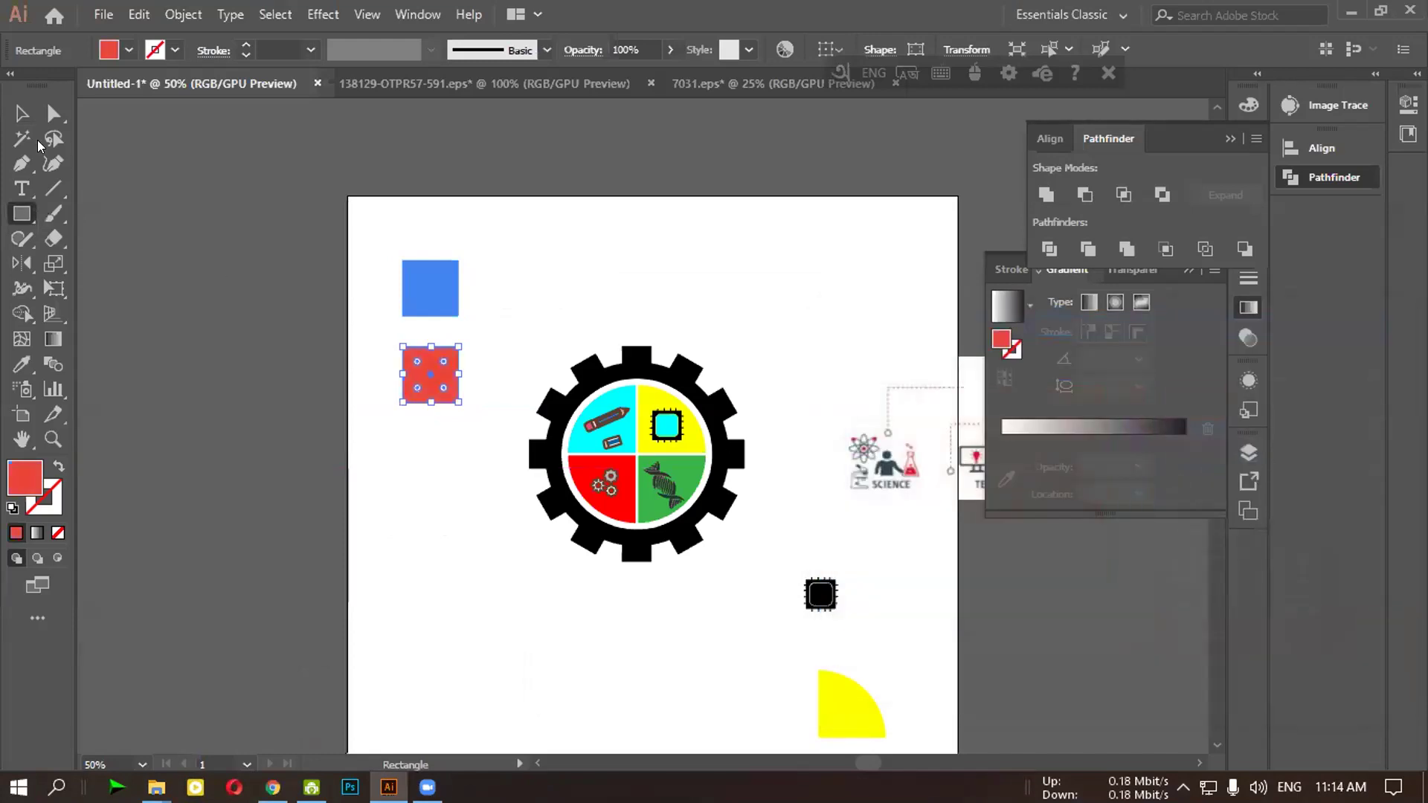
pyautogui.click(21, 113)
pyautogui.click(240, 228)
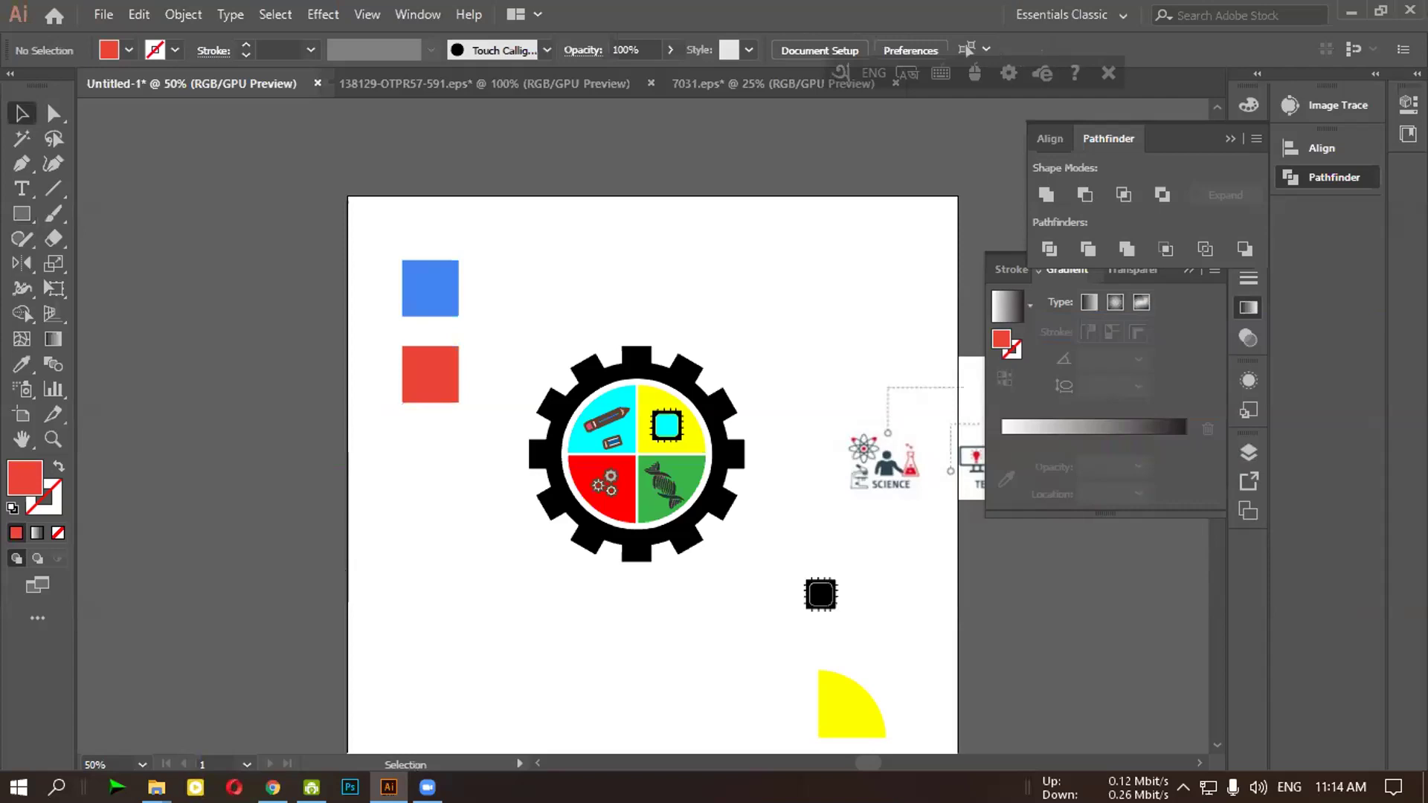
# Switch to the Freelancer brief in Chrome, copy the yellow hex code FBBC04, and return to Illustrator
pyautogui.click(272, 787)
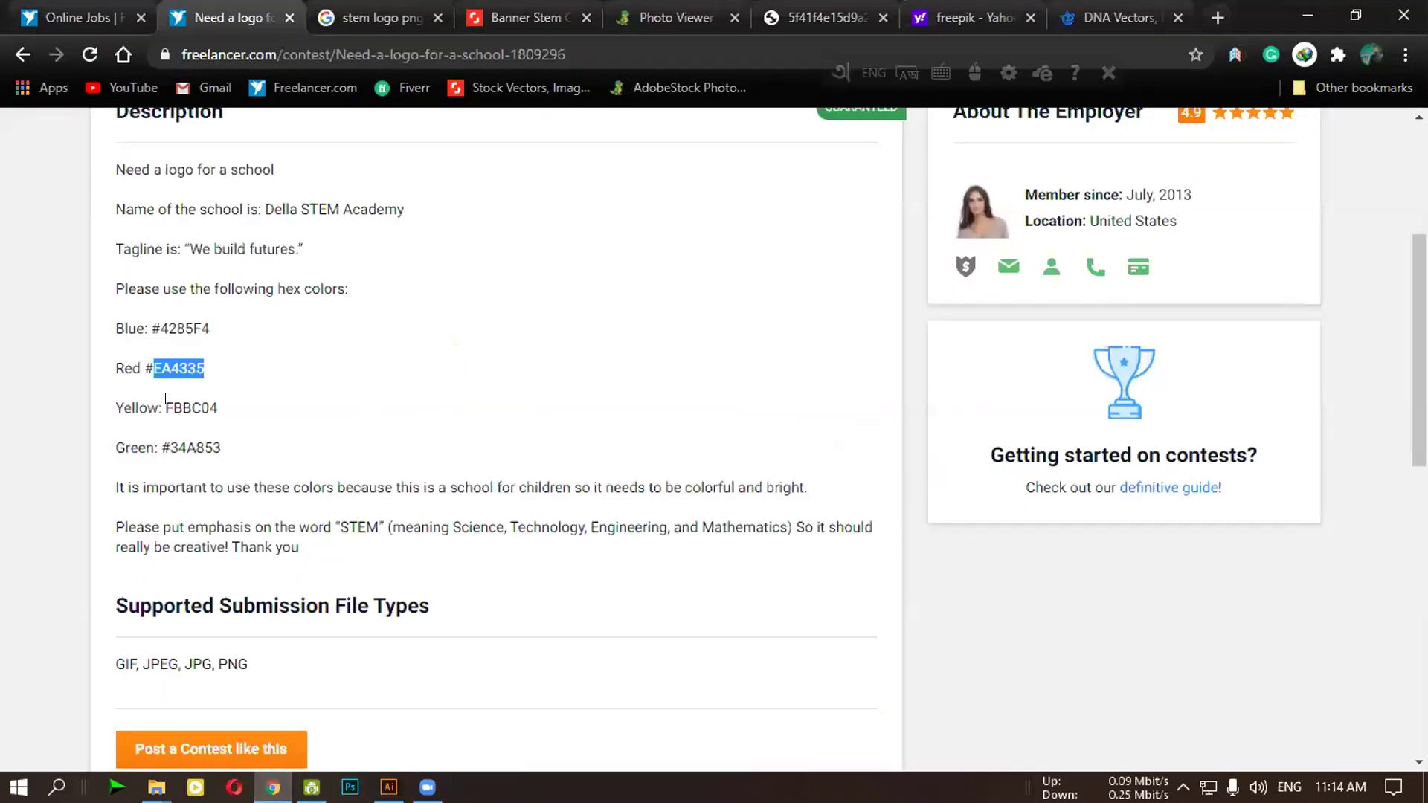
pyautogui.moveTo(160, 407); pyautogui.dragTo(217, 408)
pyautogui.rightClick(202, 409)
pyautogui.click(239, 417)
pyautogui.click(388, 787)
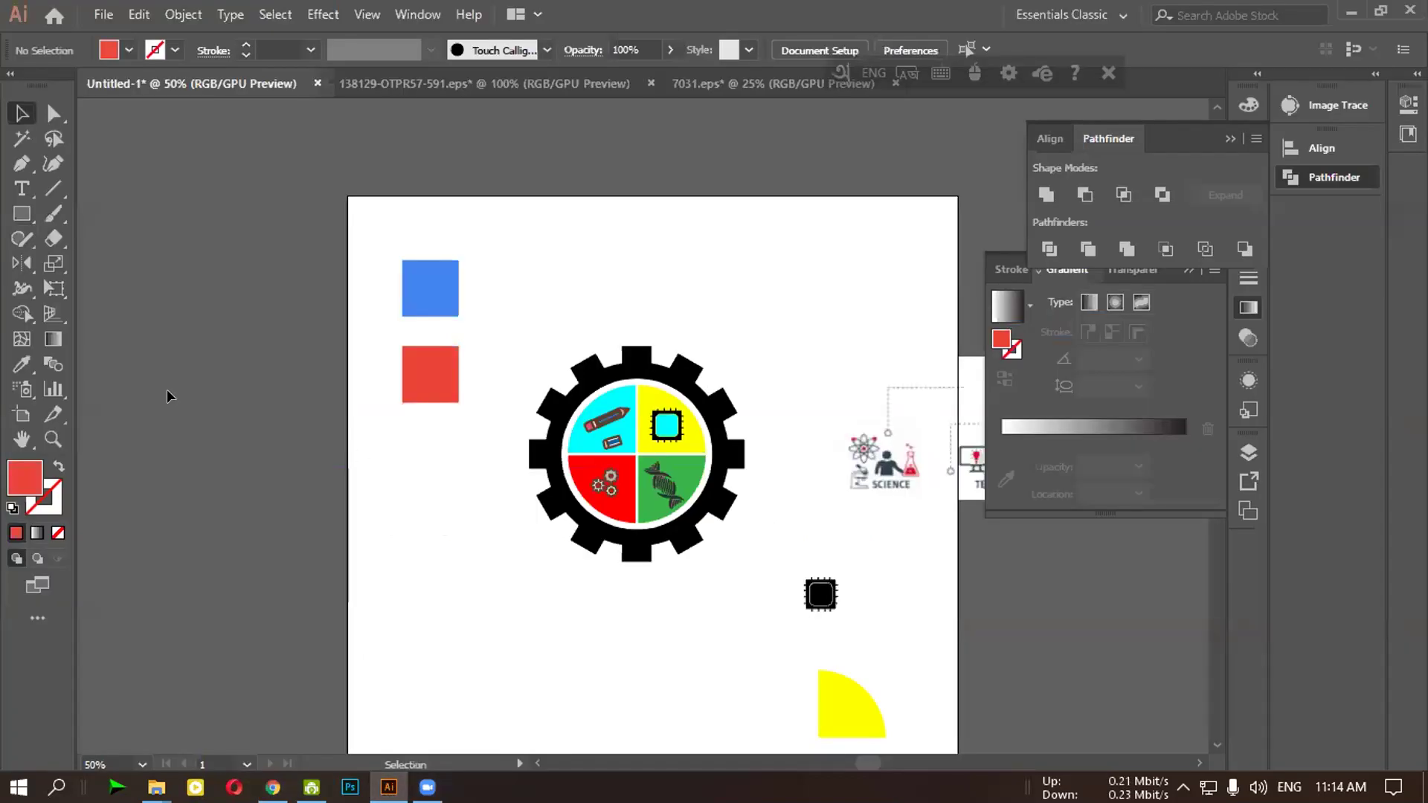
# Draw a third square of about 92 px directly below the red one
pyautogui.moveTo(22, 213); pyautogui.dragTo(57, 223)
pyautogui.moveTo(386, 430); pyautogui.dragTo(443, 485)
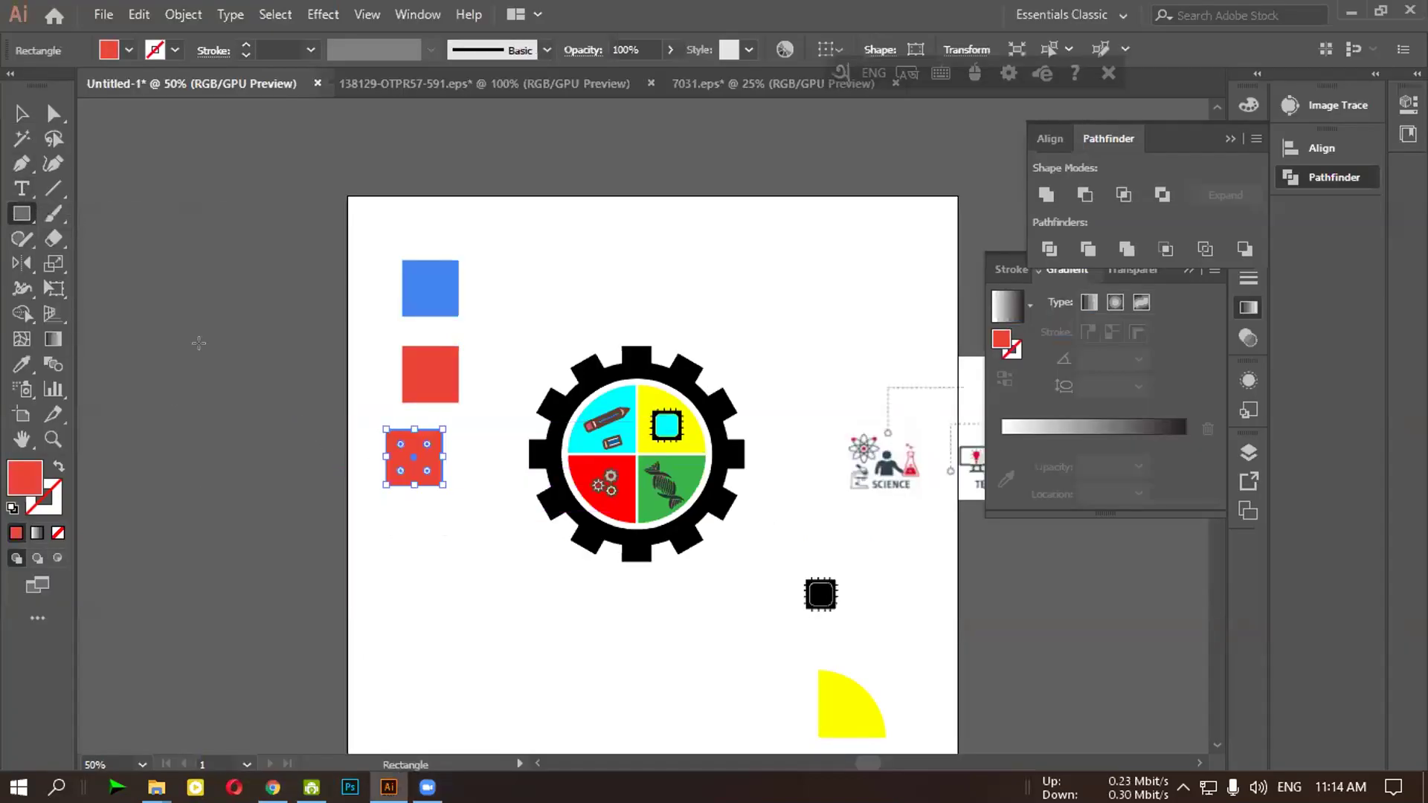
# Try to paste the copied hex code as the third square's fill colour
pyautogui.doubleClick(37, 477)
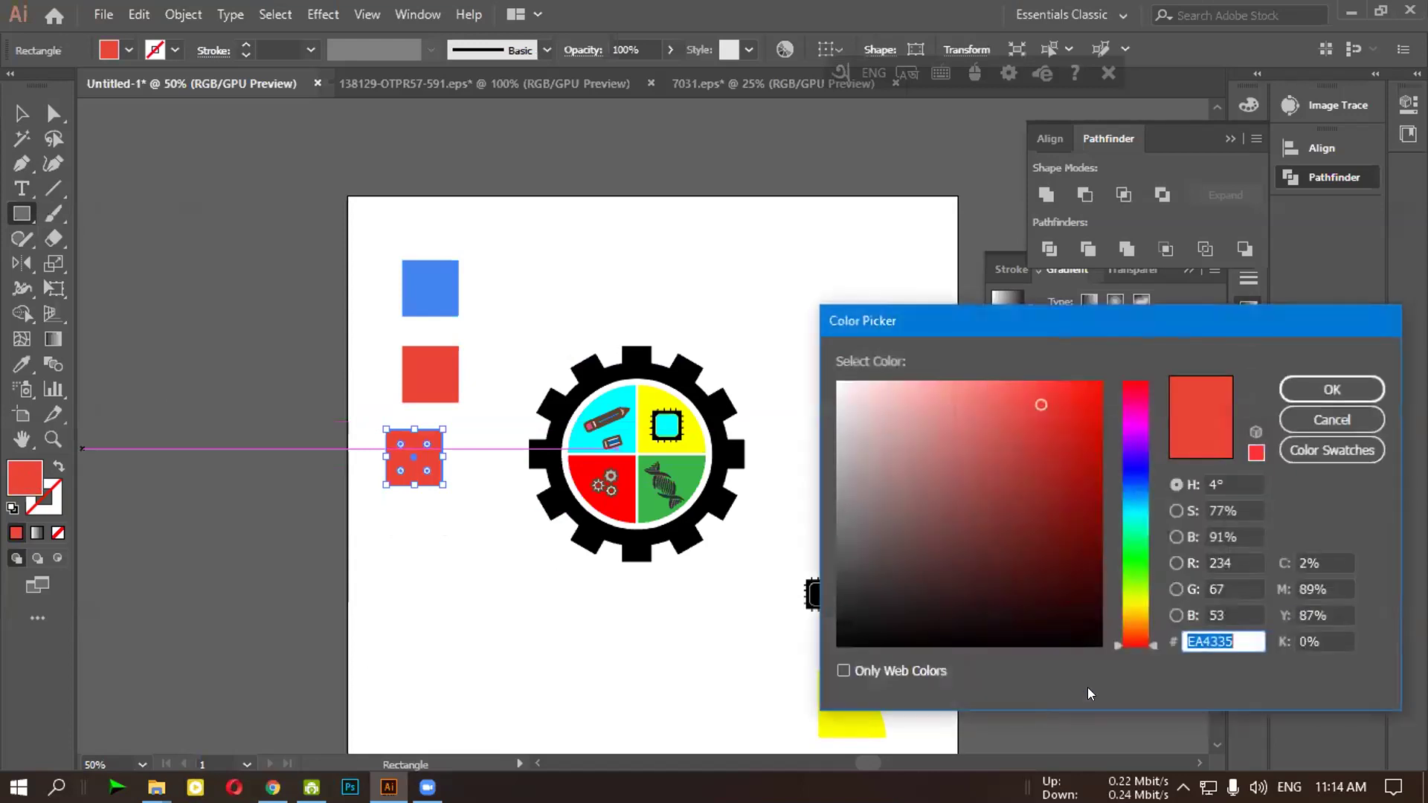
pyautogui.click(1230, 634)
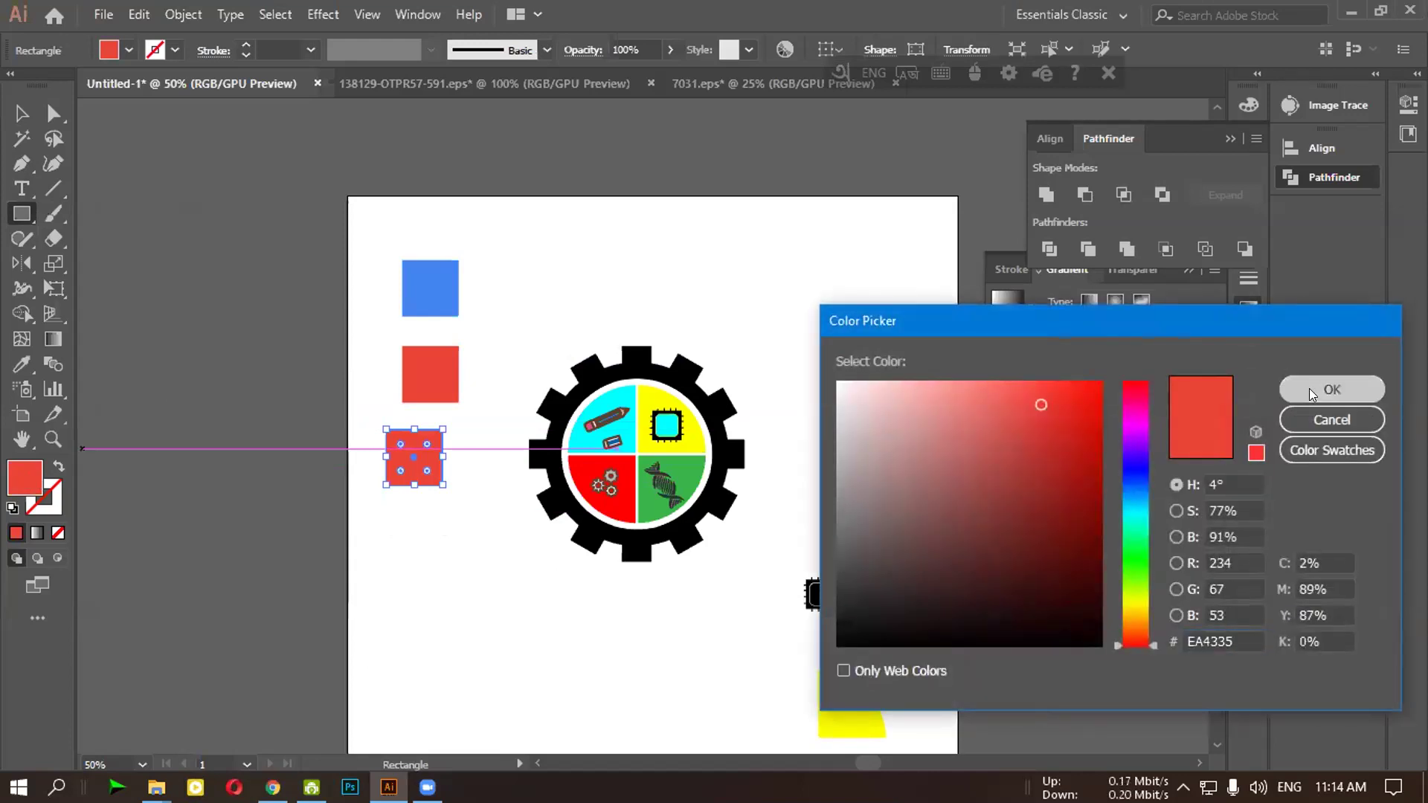
pyautogui.click(1309, 388)
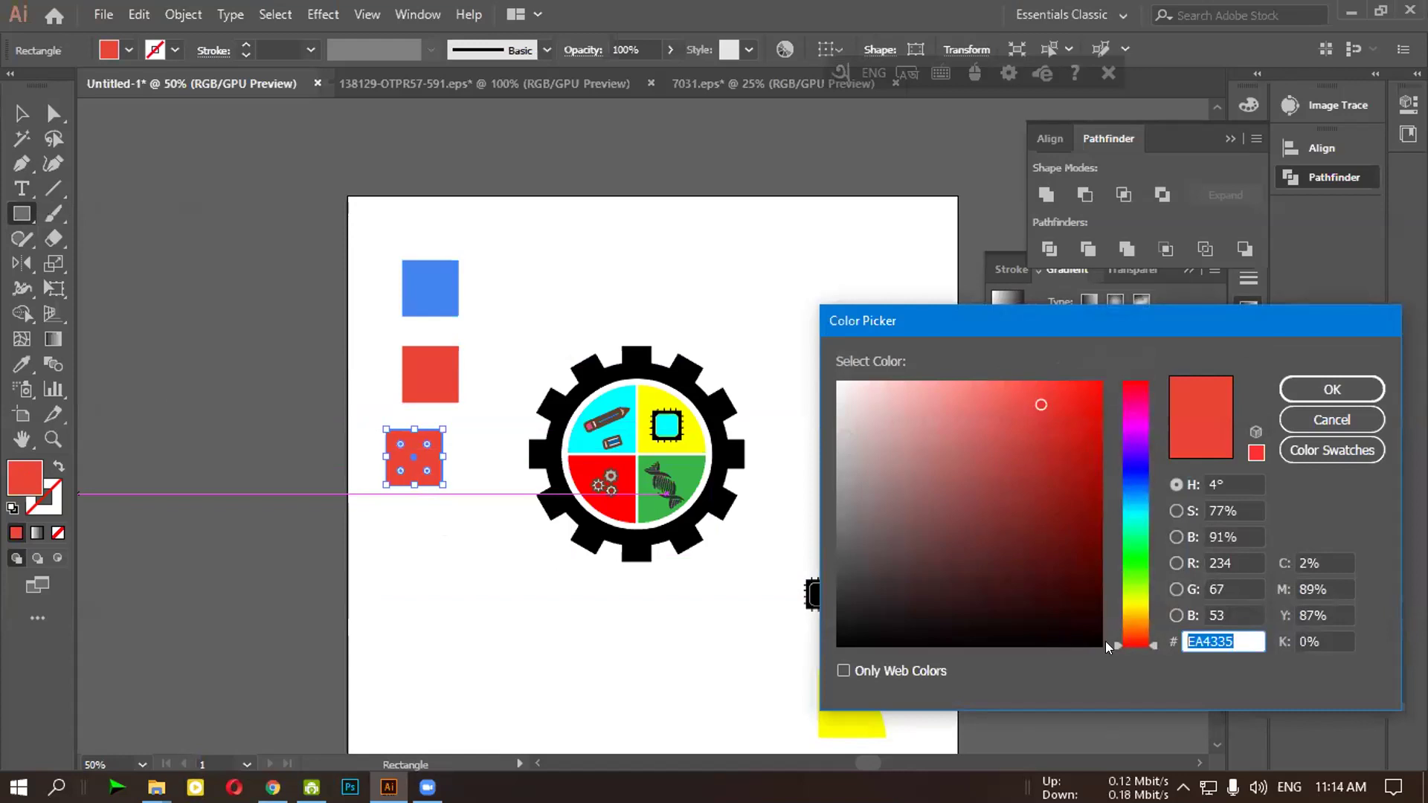
pyautogui.hotkey('ctrl', 'v')
pyautogui.click(1335, 387)
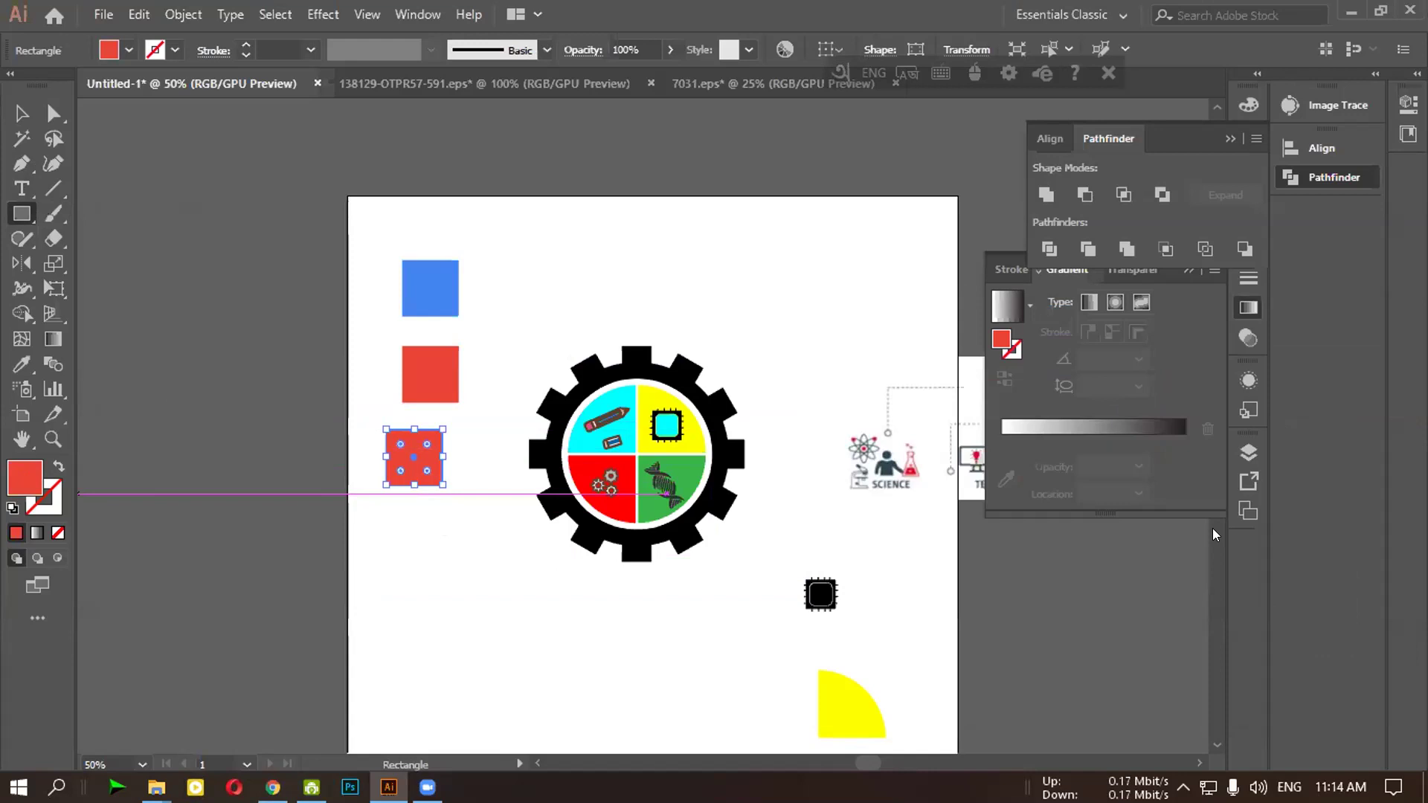
# Switch to the Freelancer brief in Chrome, copy the yellow hex code FBBC04 again, and return to Illustrator
pyautogui.hotkey('alt', 'Tab')
pyautogui.click(191, 418)
pyautogui.moveTo(162, 401); pyautogui.dragTo(248, 414)
pyautogui.rightClick(196, 397)
pyautogui.click(212, 415)
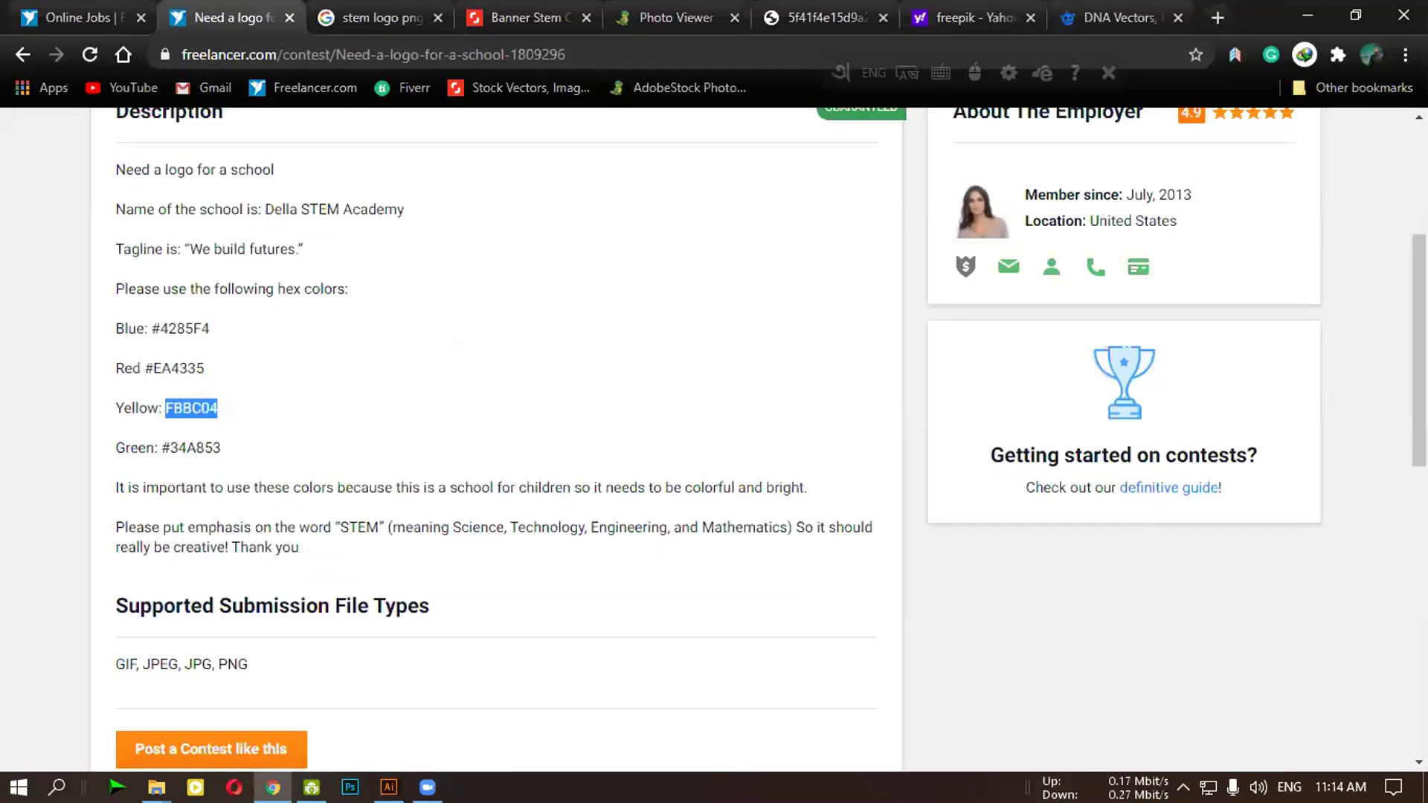
pyautogui.hotkey('alt', 'Tab')
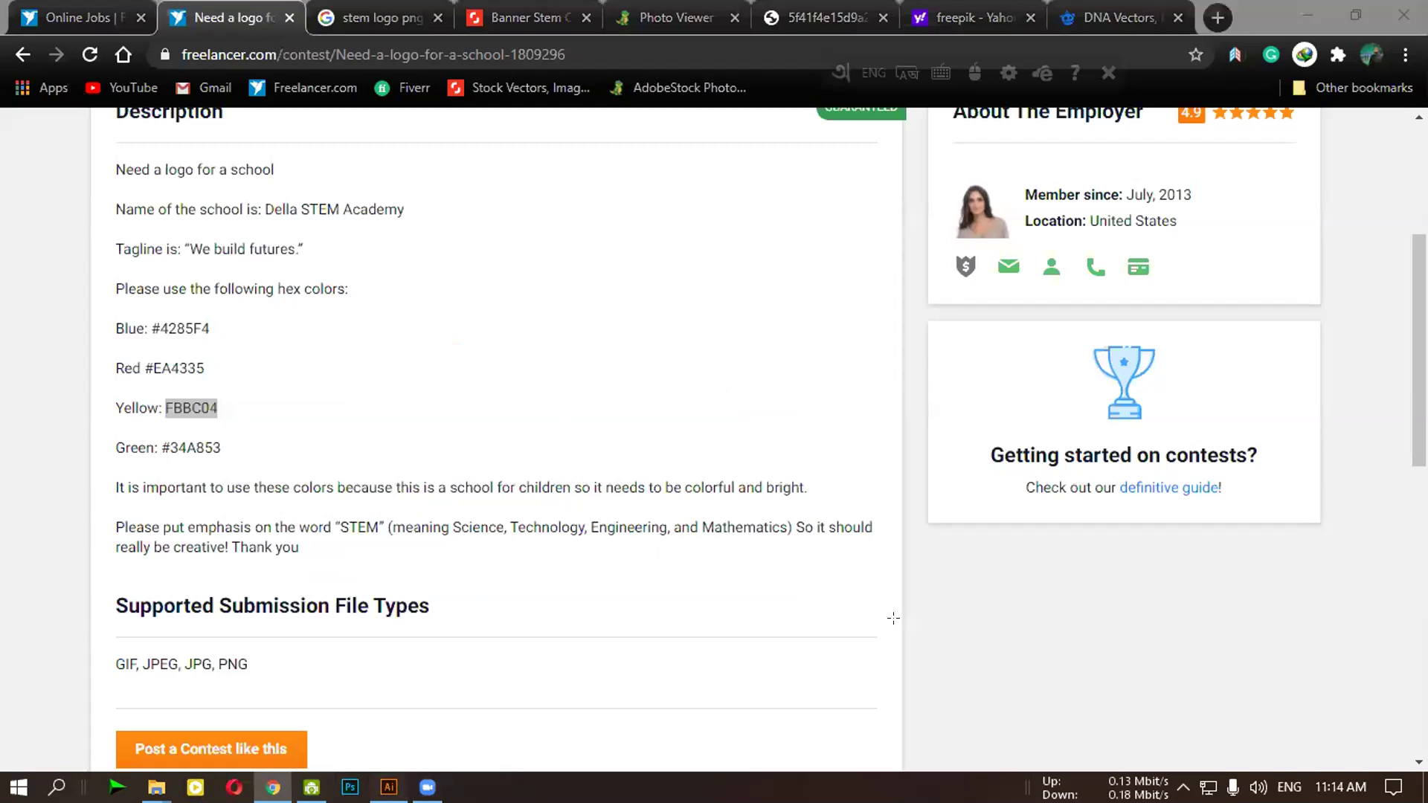
# Set the third square's fill to the hex colour FBBC04 and deselect the square
pyautogui.doubleClick(37, 480)
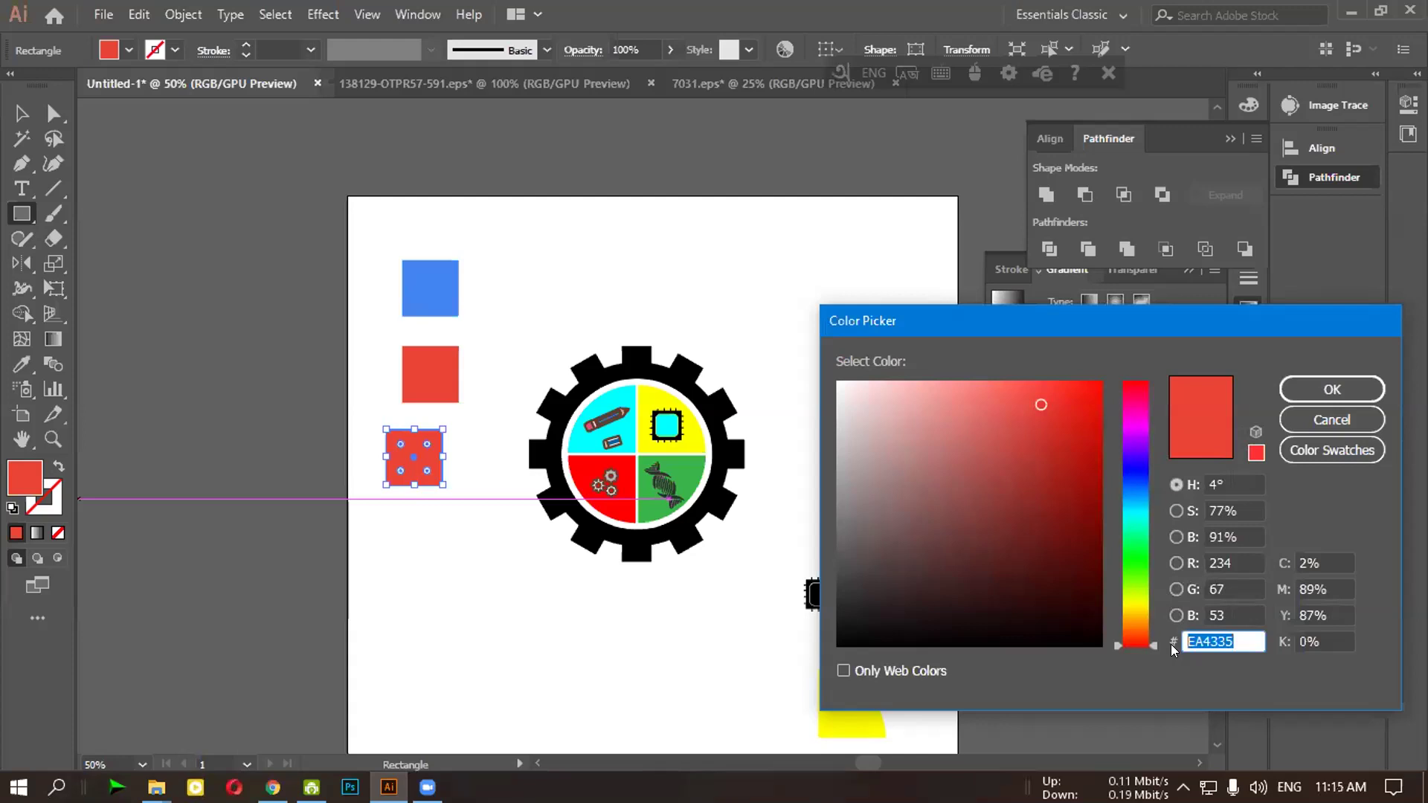
pyautogui.hotkey('ctrl', 'v')
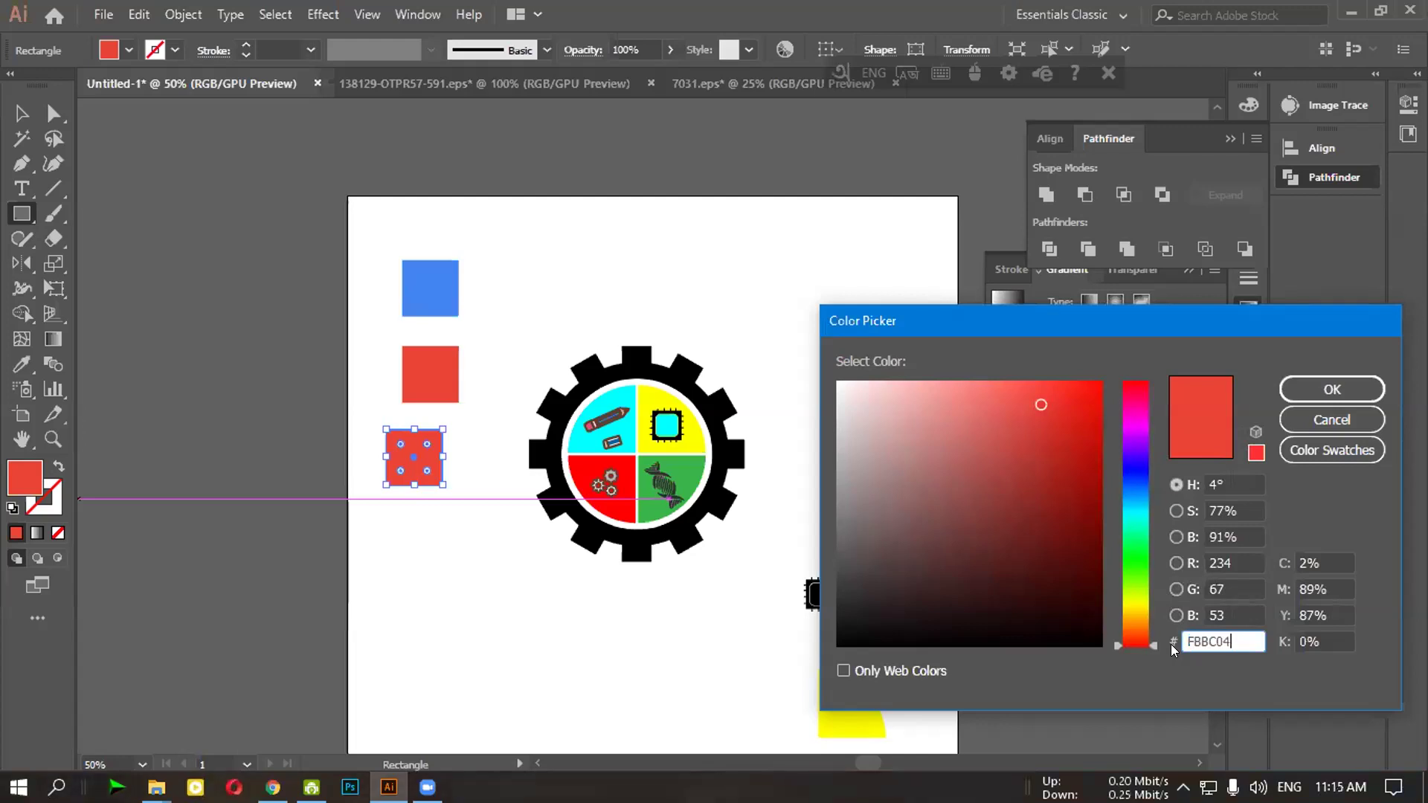
pyautogui.click(1332, 389)
pyautogui.click(121, 328)
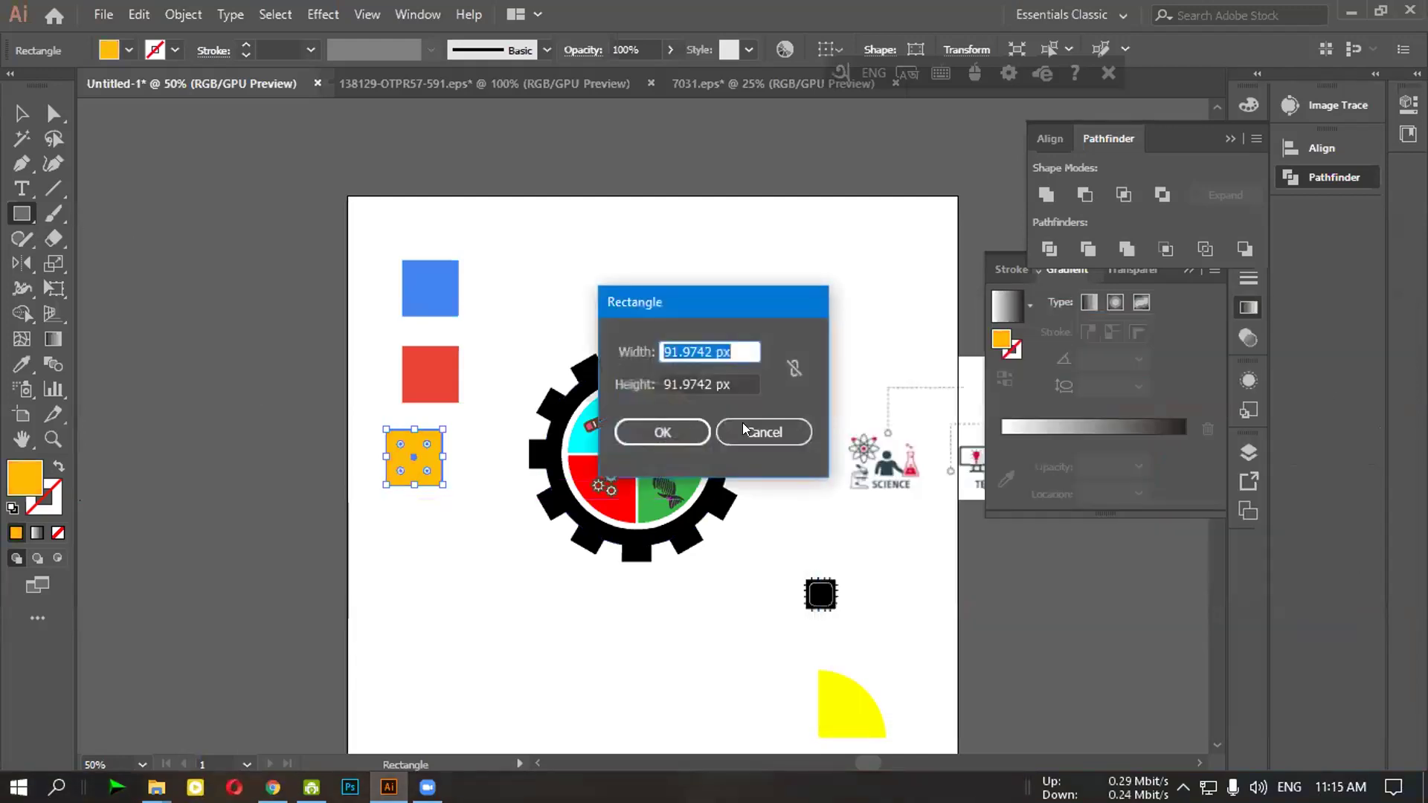
pyautogui.press('Escape')
pyautogui.click(20, 113)
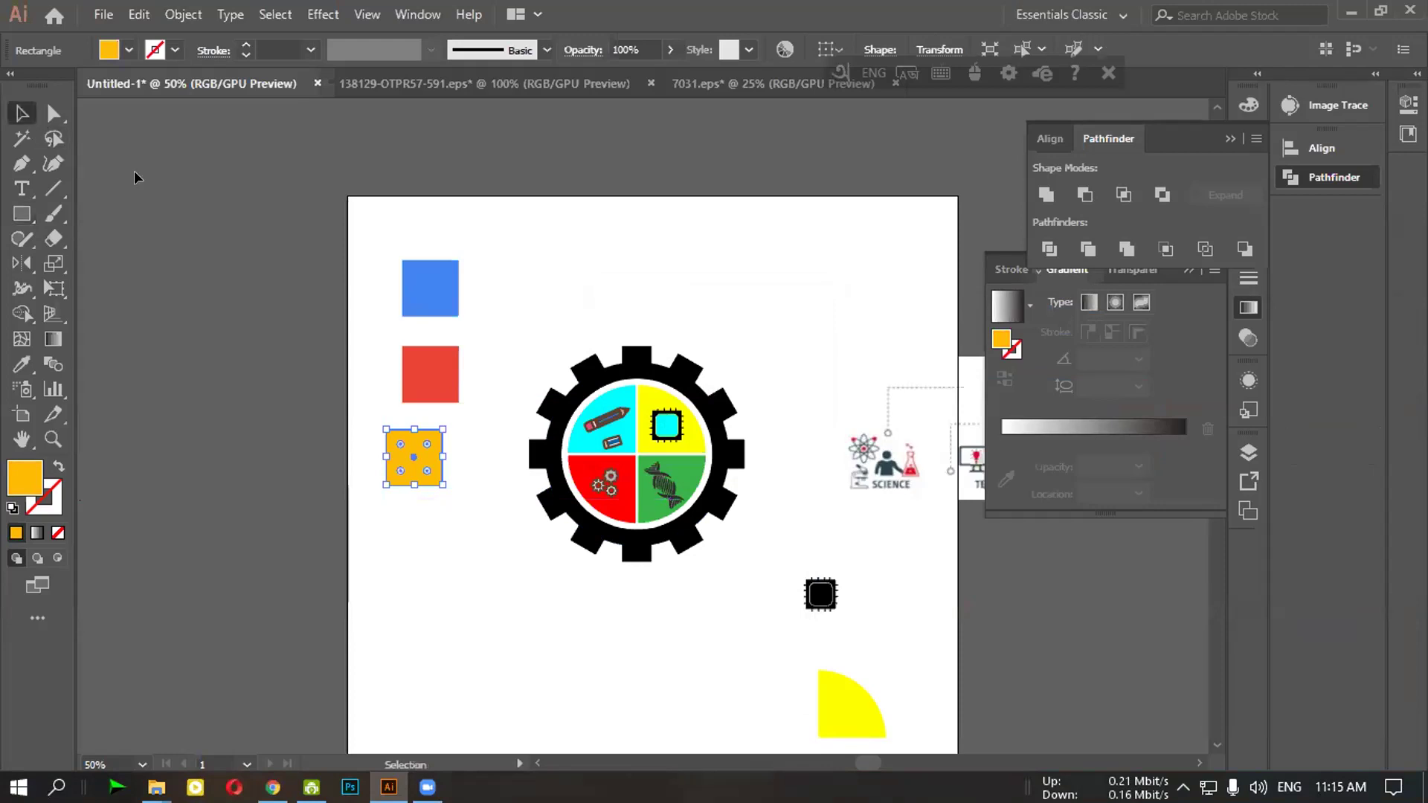
pyautogui.click(285, 386)
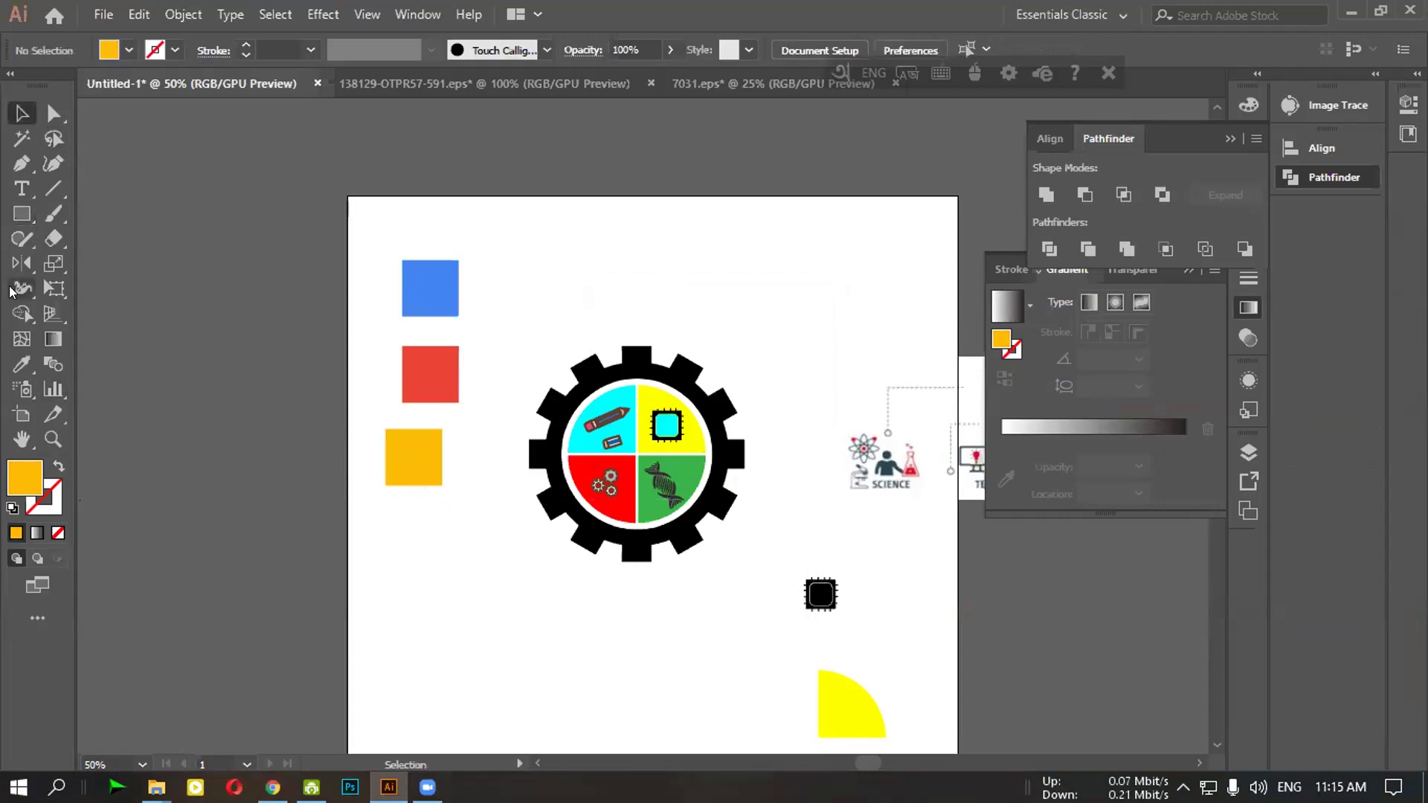
# Draw a fourth square of about 82 px directly below the yellow one
pyautogui.click(21, 213)
pyautogui.moveTo(402, 512); pyautogui.dragTo(453, 563)
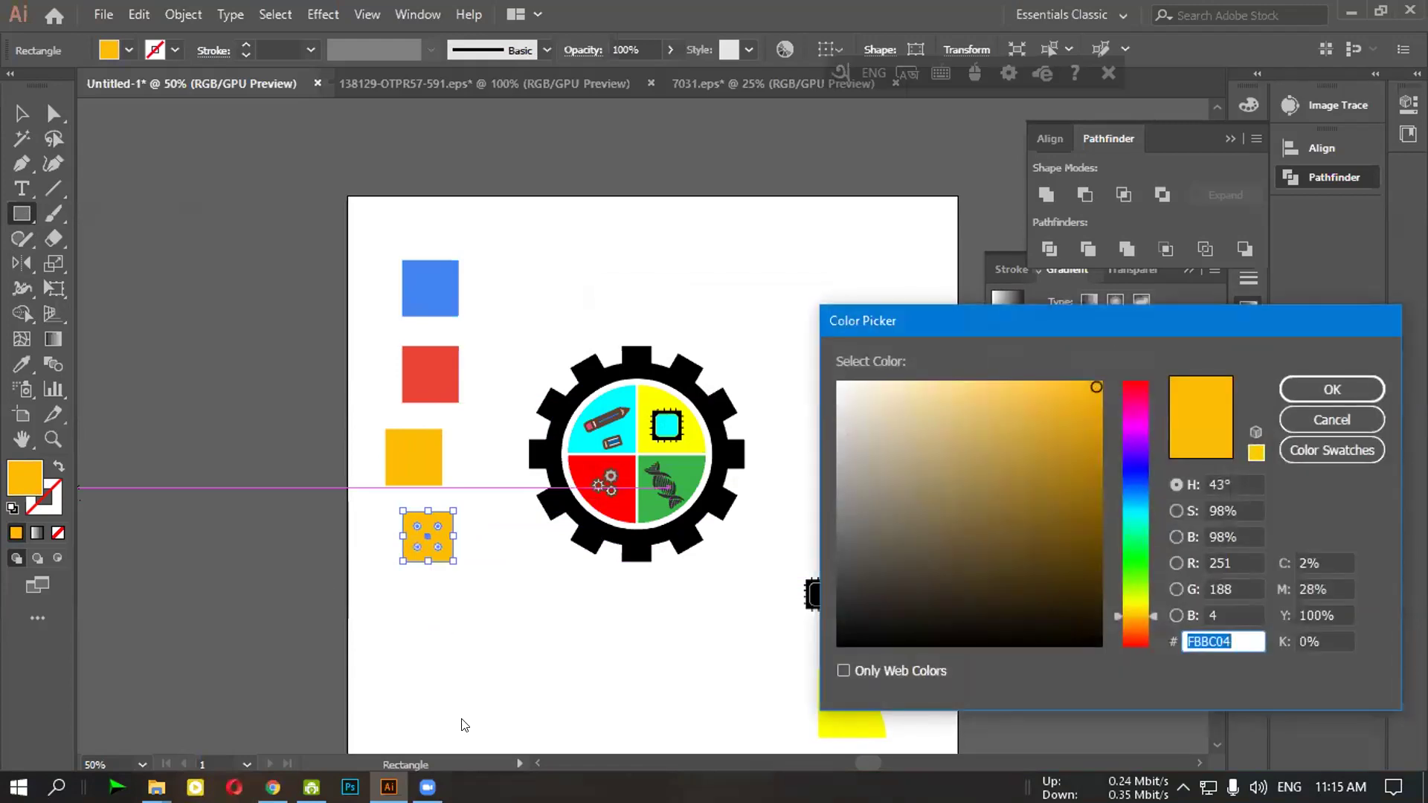
# Copy the green hex code 34A853 from the Freelancer brief, apply it as the fourth square's fill, and deselect the square
pyautogui.hotkey('alt', 'Tab')
pyautogui.moveTo(171, 447); pyautogui.dragTo(200, 444)
pyautogui.rightClick(201, 444)
pyautogui.click(238, 462)
pyautogui.click(388, 787)
pyautogui.hotkey('ctrl', 'v')
pyautogui.press('Tab')
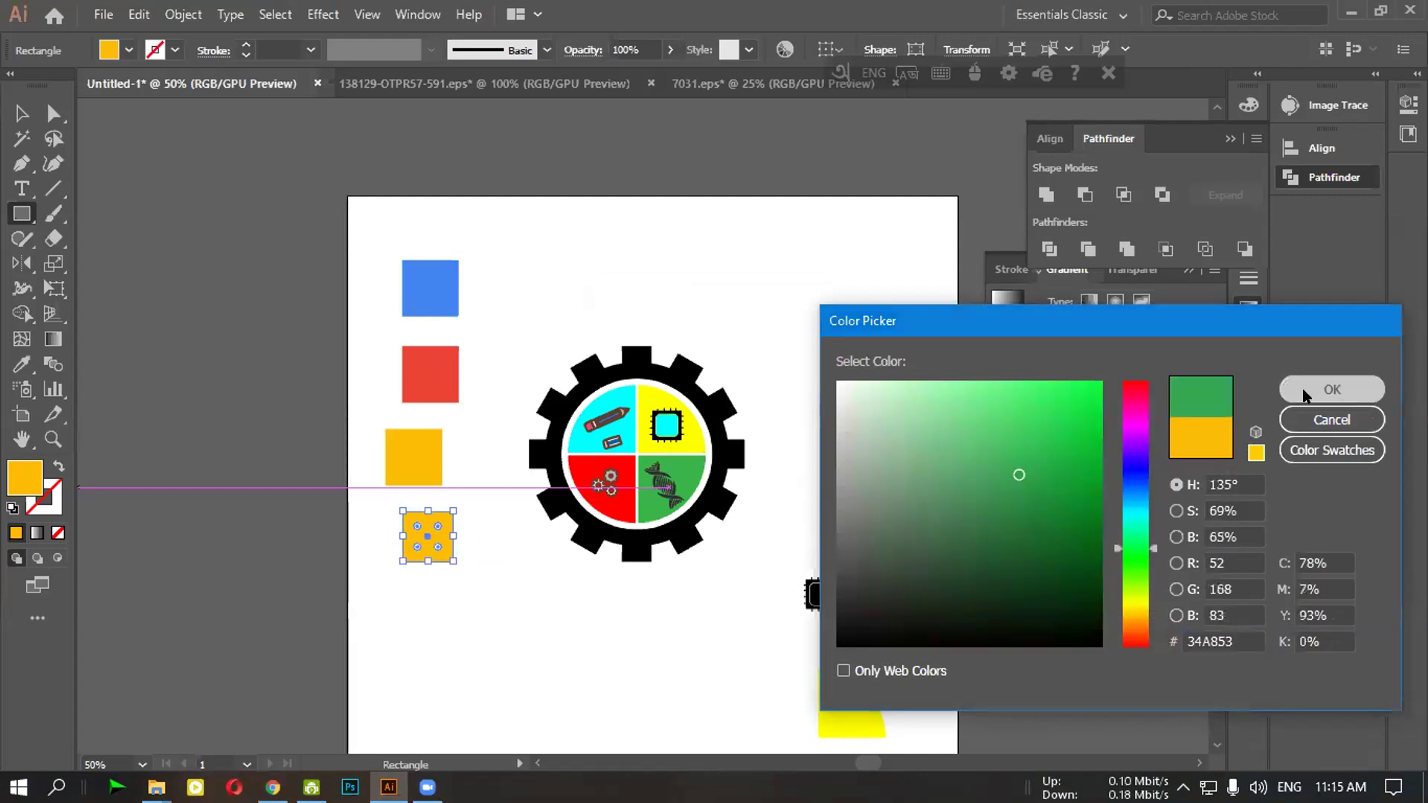
pyautogui.press('Return')
pyautogui.click(391, 652)
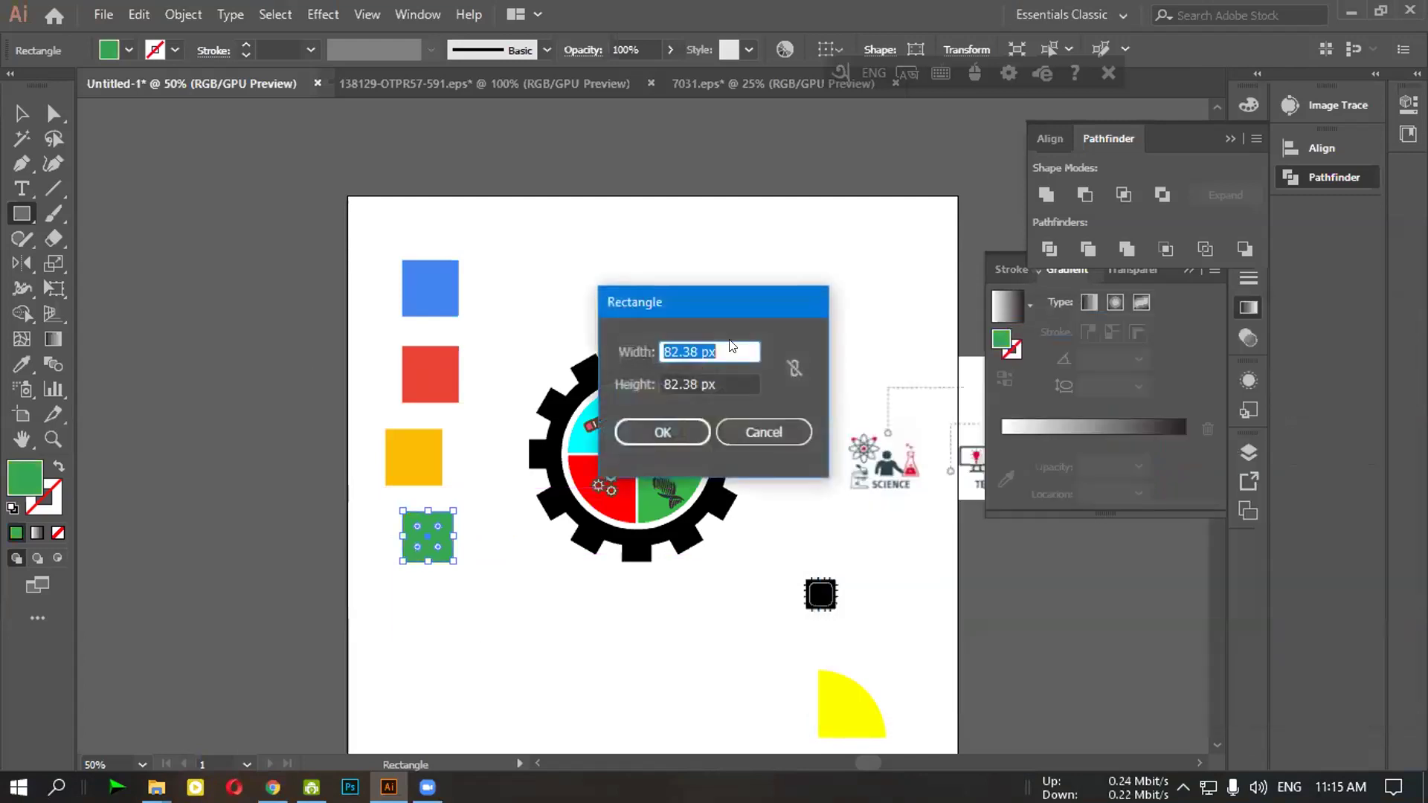
pyautogui.press('Escape')
pyautogui.press('v')
pyautogui.click(586, 257)
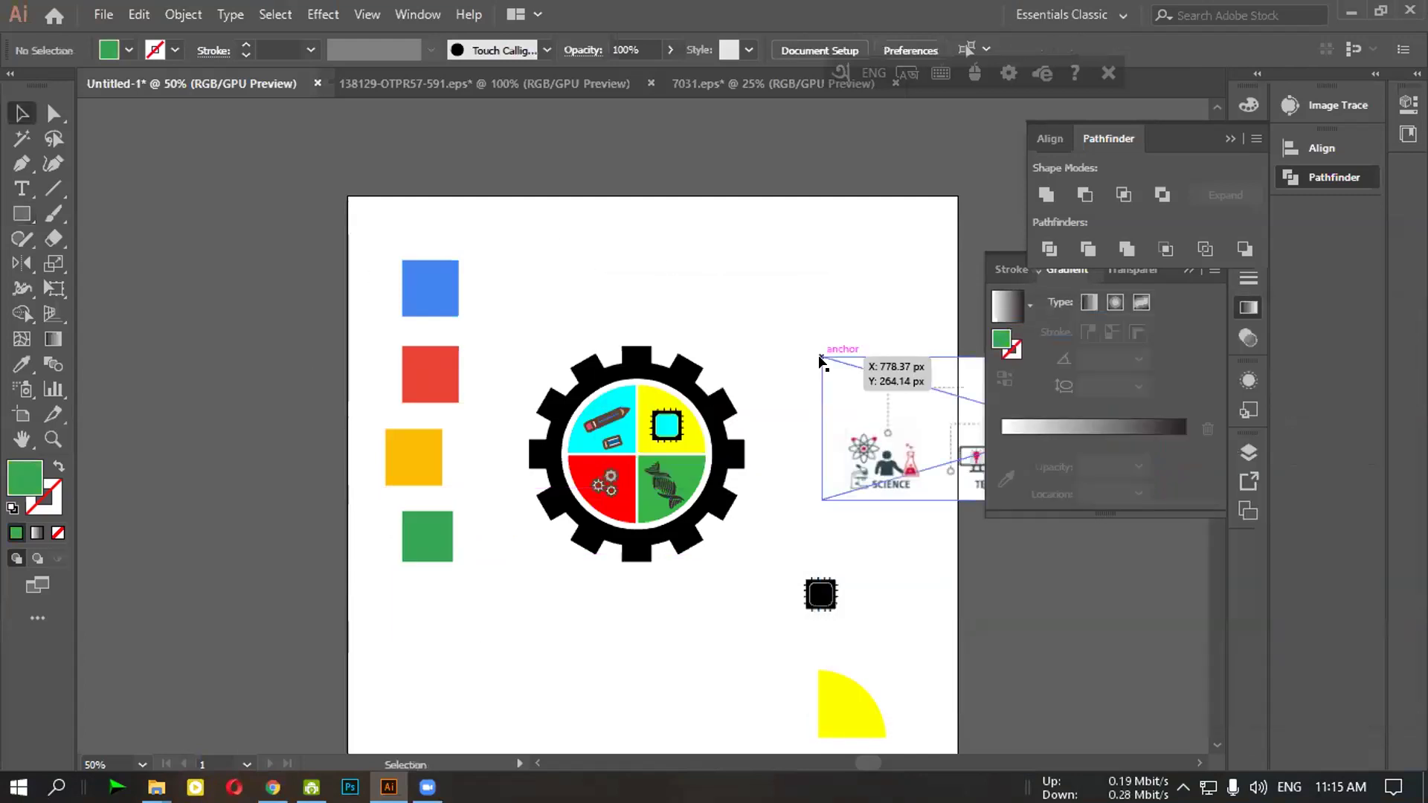
# Recolour the logo's cyan pencil quadrant by sampling the blue swatch square with the Eyedropper
pyautogui.moveTo(819, 360); pyautogui.dragTo(818, 361)
pyautogui.scroll(-2, 761, 360)
pyautogui.keyDown('alt'); pyautogui.scroll(1, 746, 355); pyautogui.keyUp('alt')
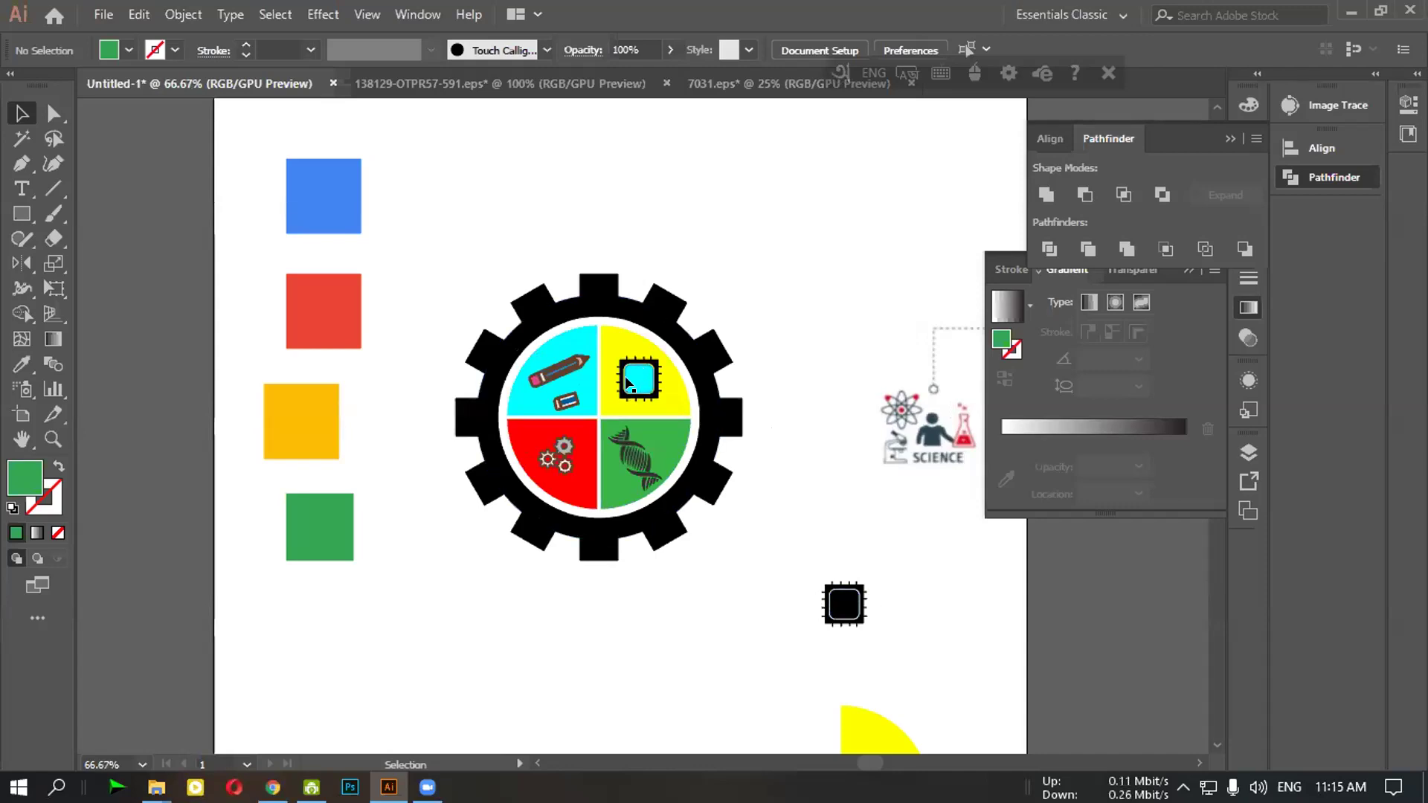
pyautogui.click(563, 366)
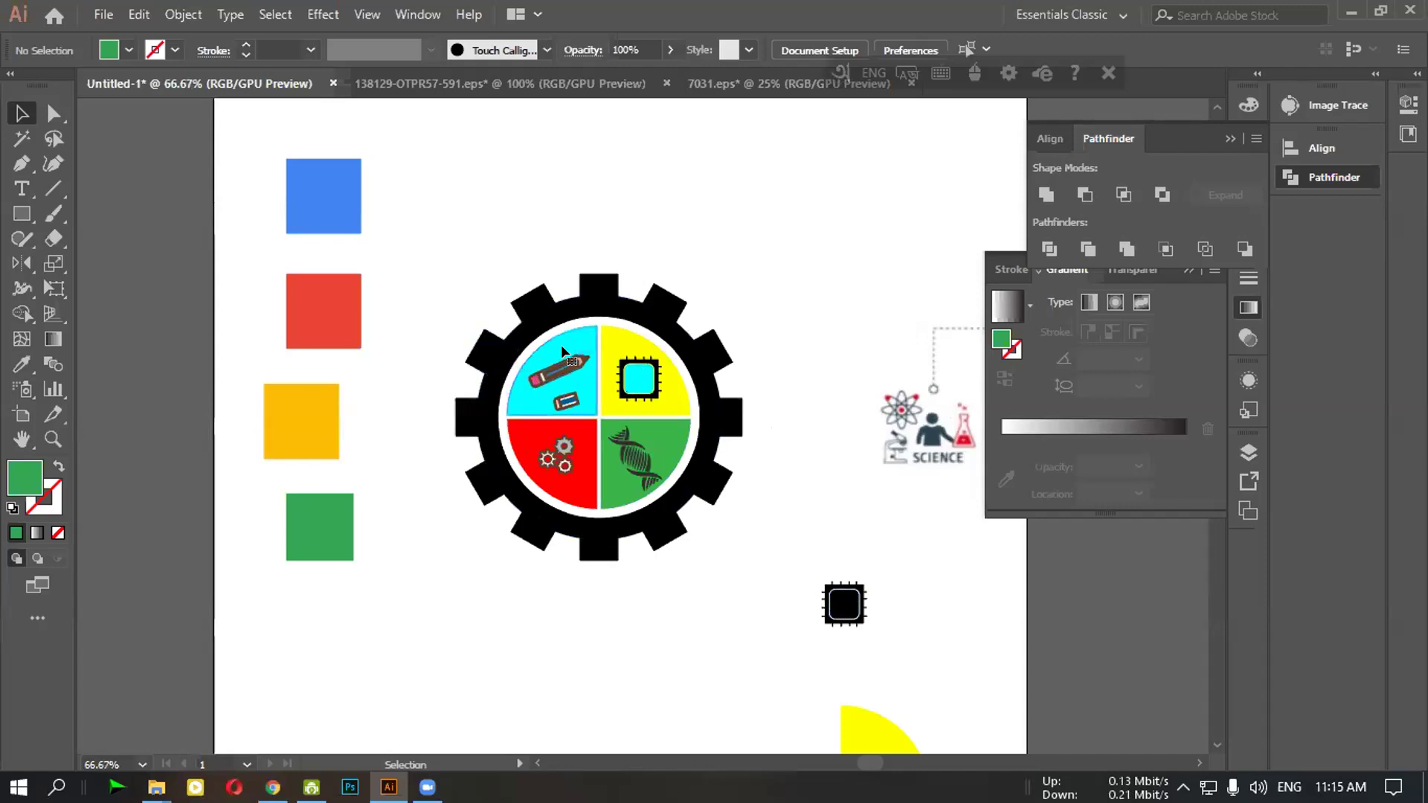
pyautogui.click(21, 364)
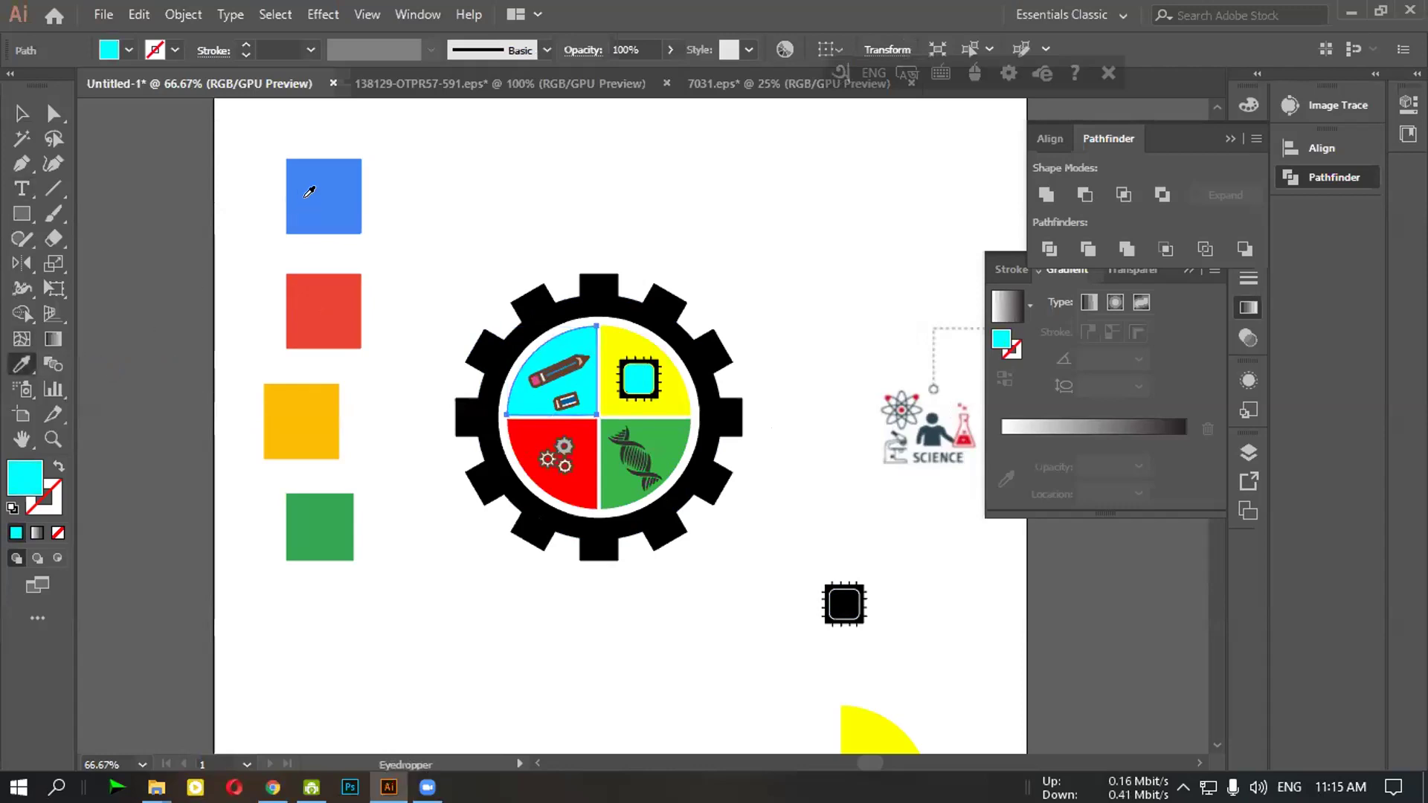
pyautogui.click(322, 182)
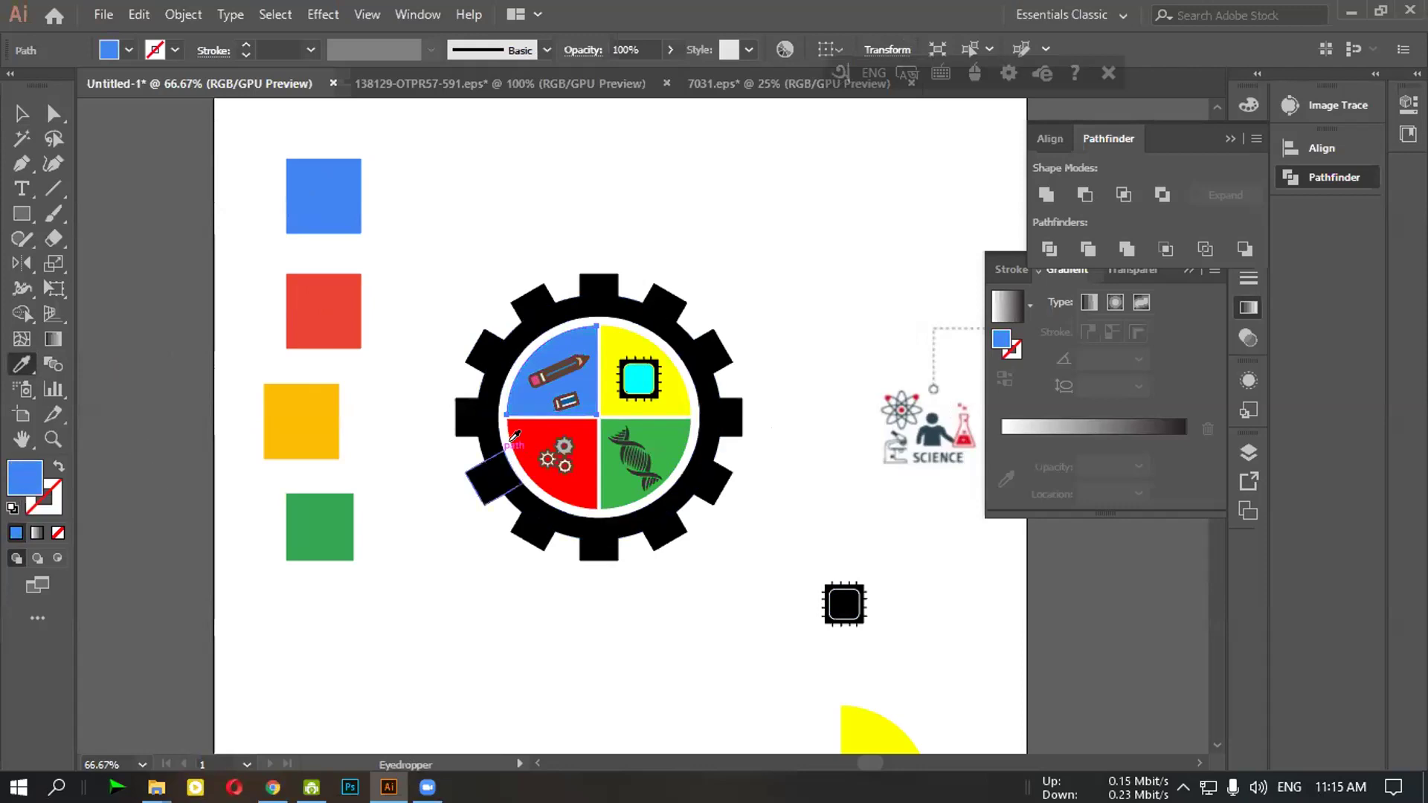
# Recolour the logo's gears quadrant by sampling the red swatch square with the Eyedropper
pyautogui.click(17, 112)
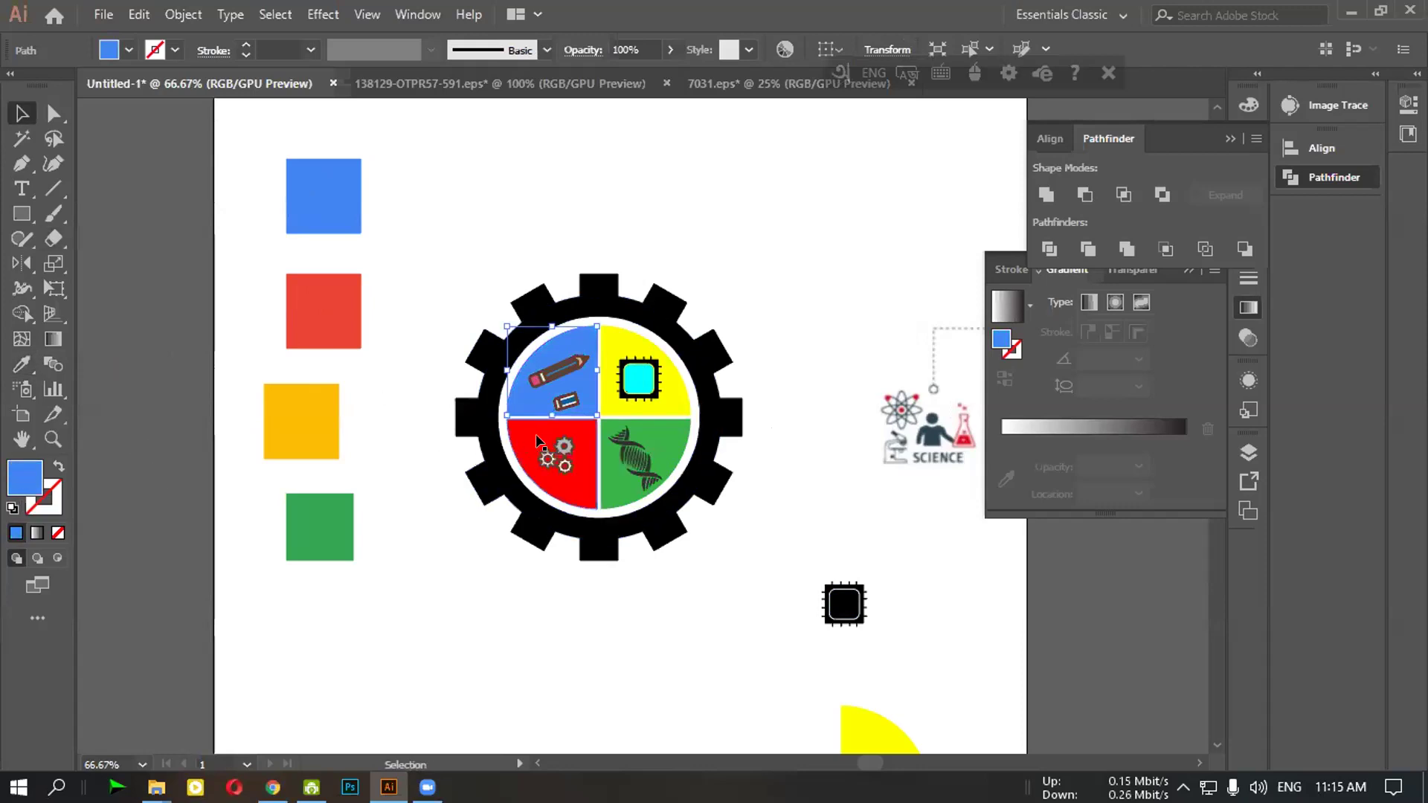
pyautogui.click(551, 476)
pyautogui.doubleClick(25, 478)
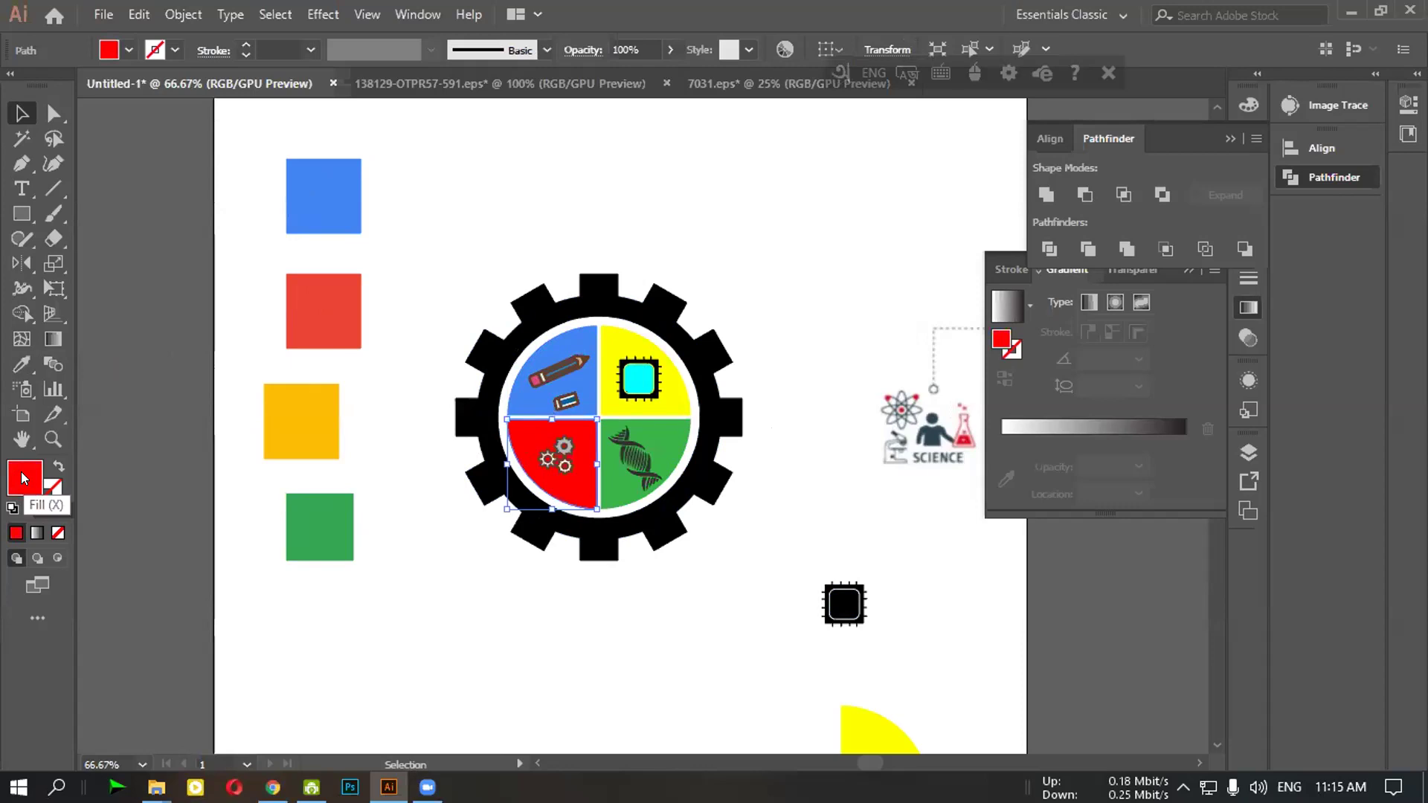
pyautogui.click(1331, 419)
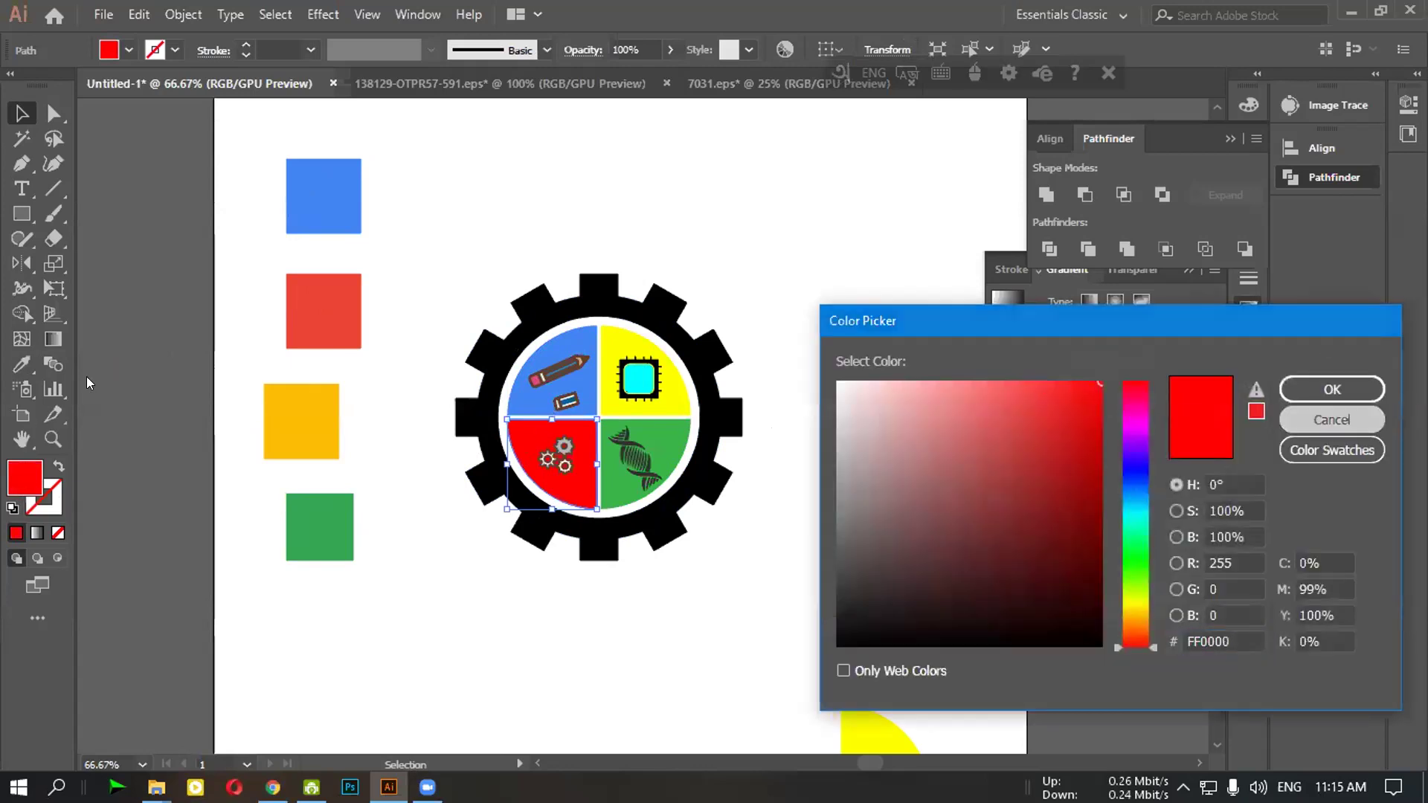
pyautogui.click(21, 364)
pyautogui.click(308, 298)
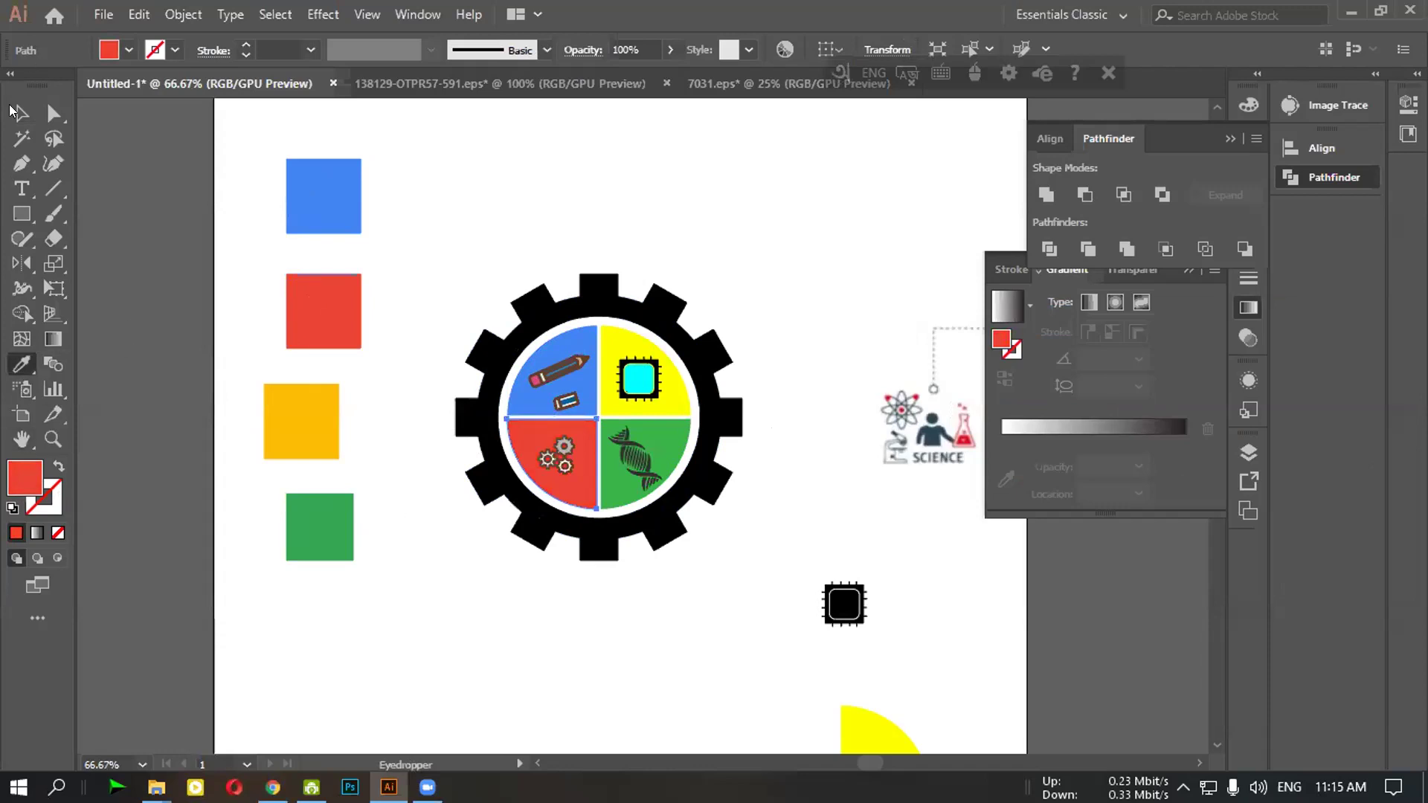
# Recolour the logo's DNA quadrant by sampling the yellow swatch square with the Eyedropper
pyautogui.click(21, 113)
pyautogui.click(644, 459)
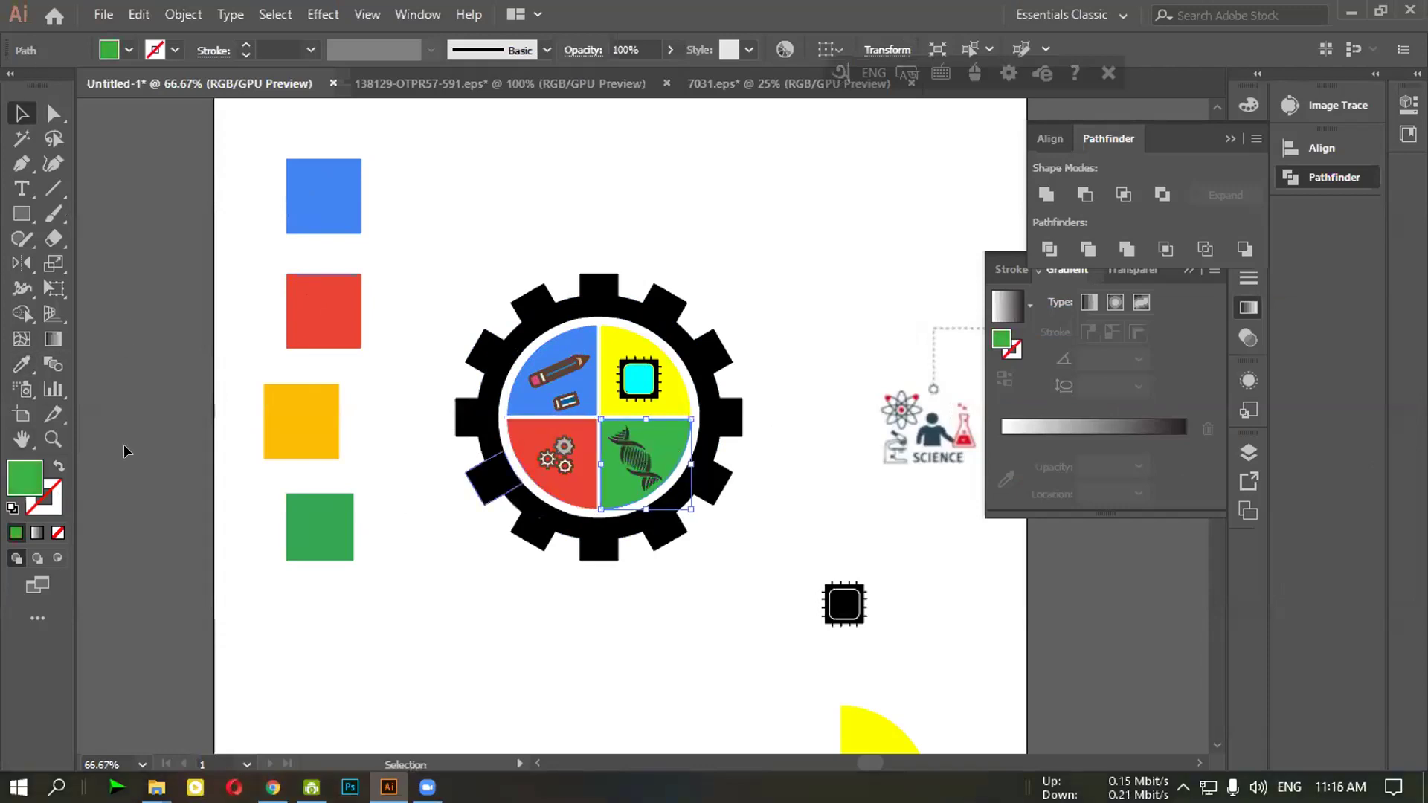
pyautogui.click(21, 365)
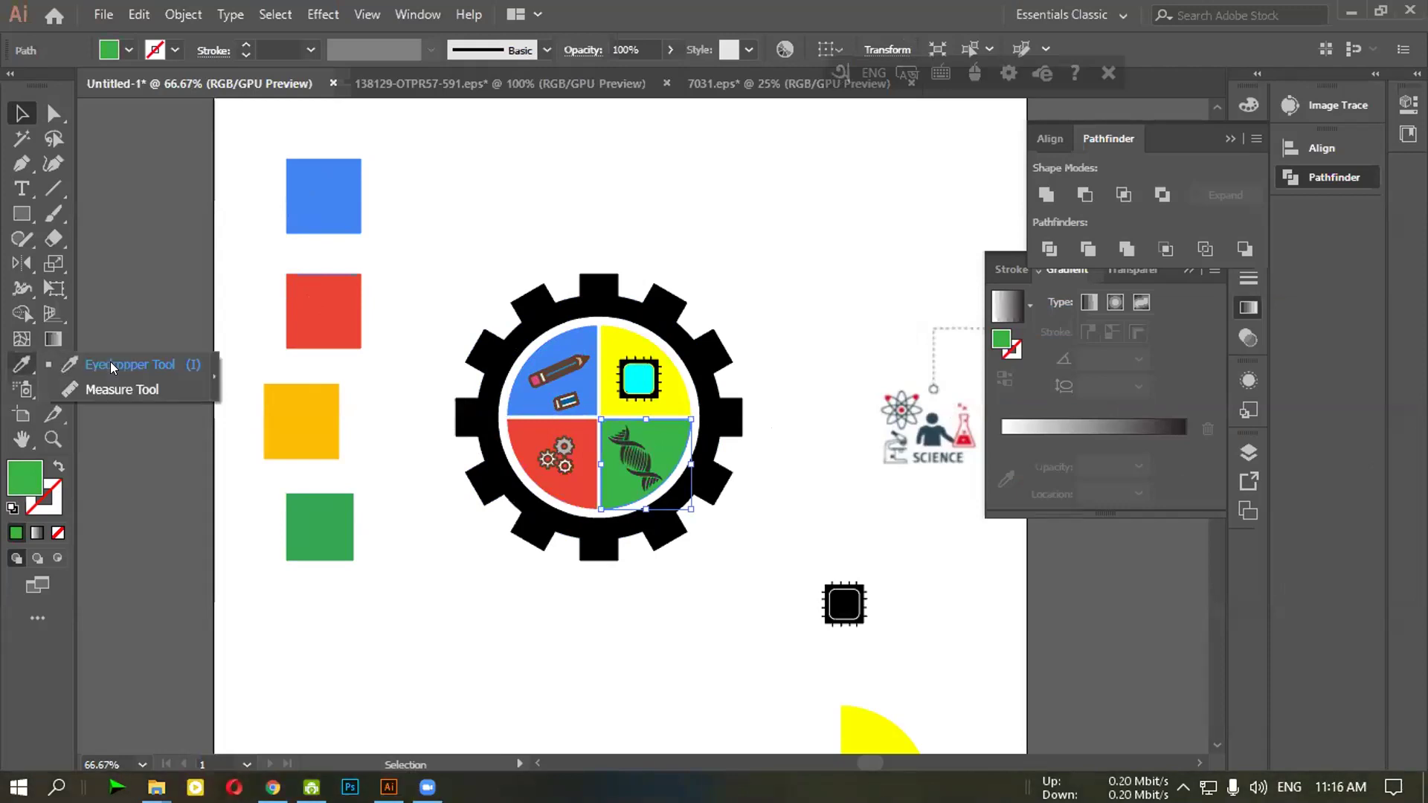
pyautogui.click(310, 402)
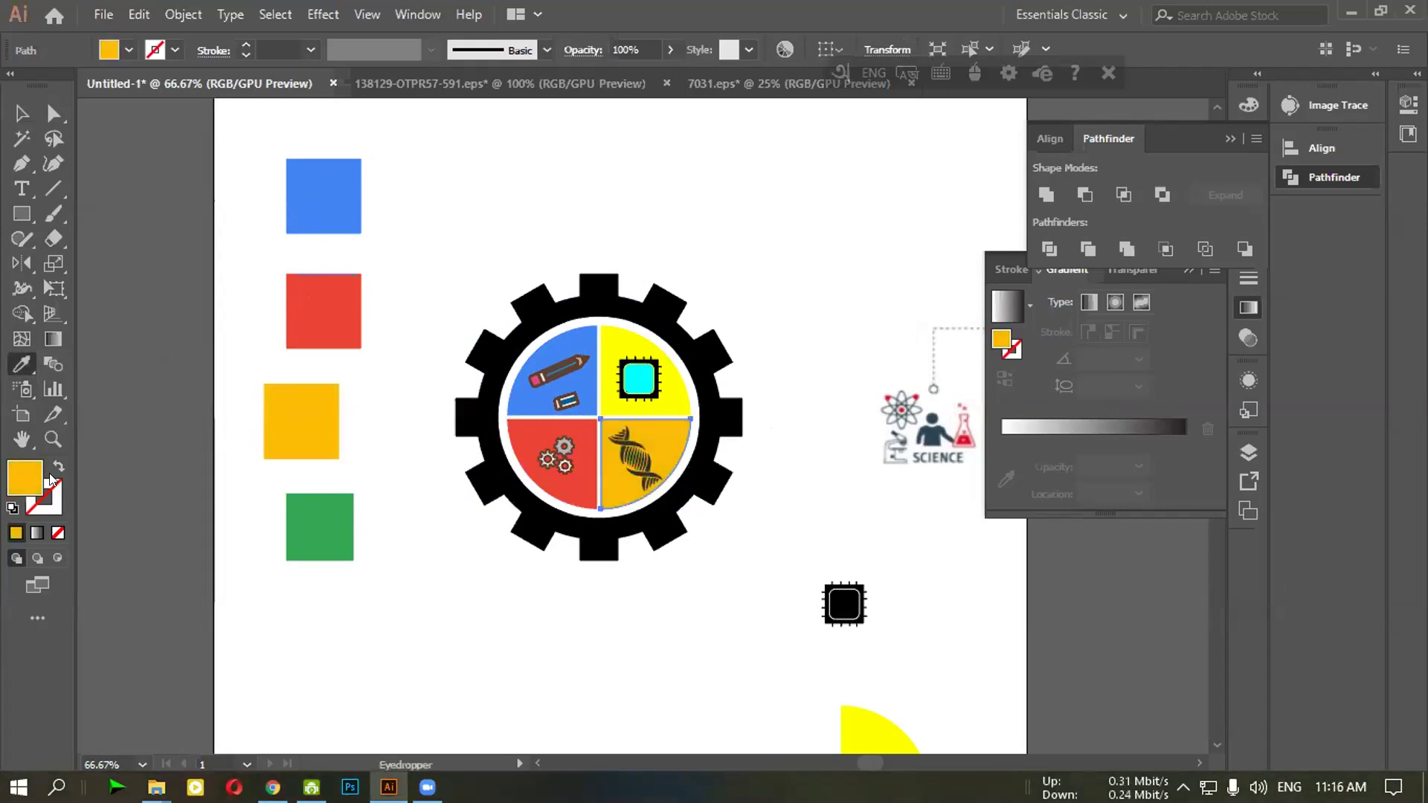
# Recolour the logo's microchip quadrant by sampling the green swatch square with the Eyedropper, and deselect everything
pyautogui.press('v')
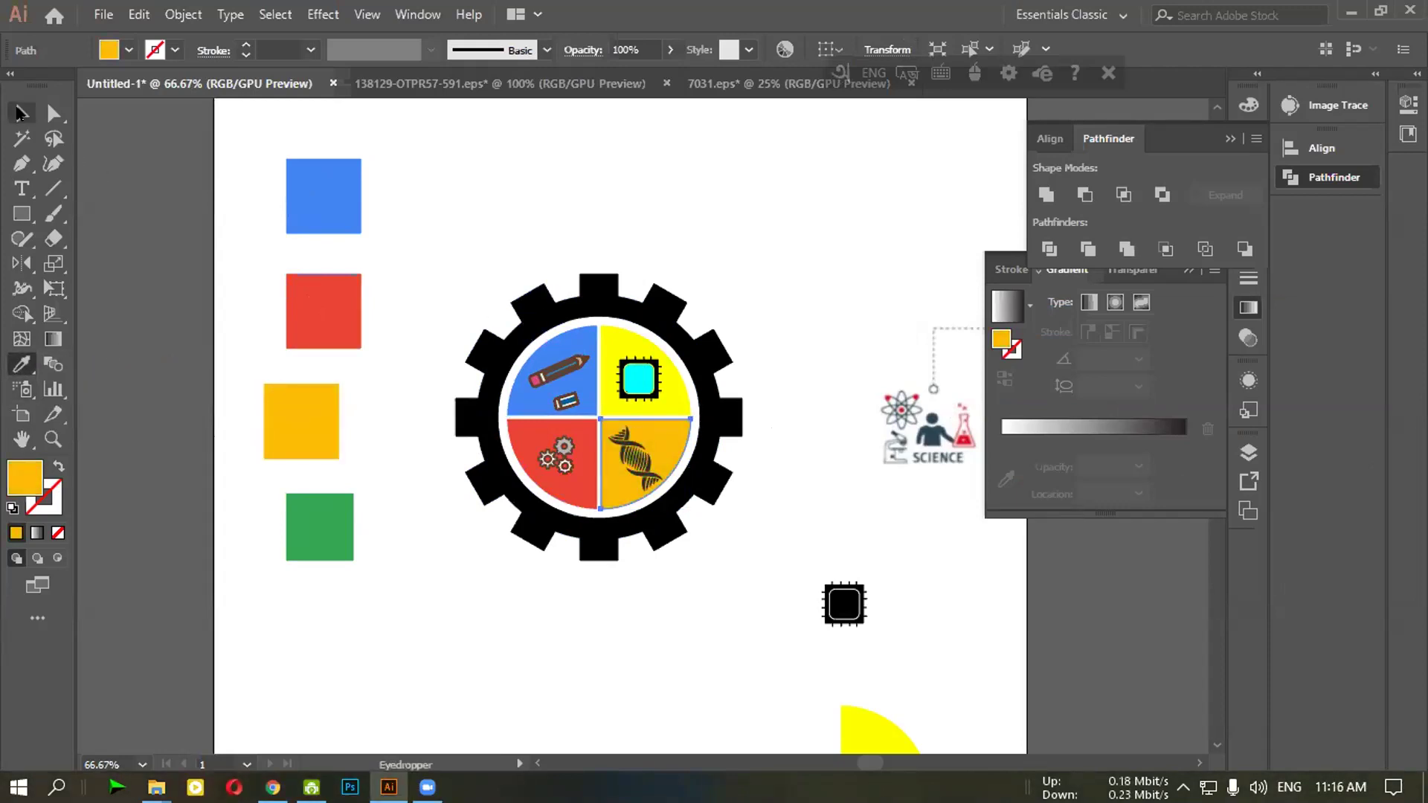
pyautogui.click(628, 366)
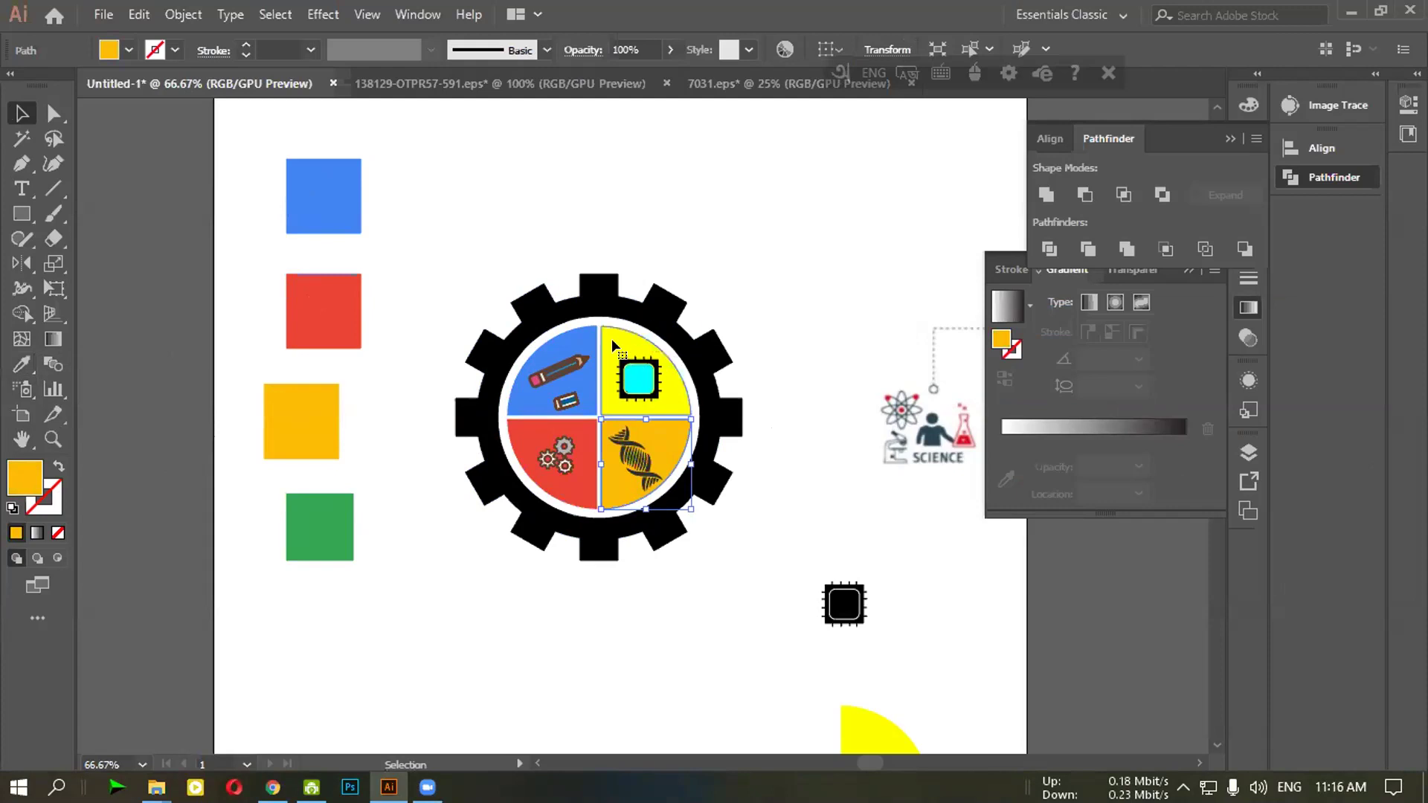
pyautogui.click(12, 364)
pyautogui.click(330, 503)
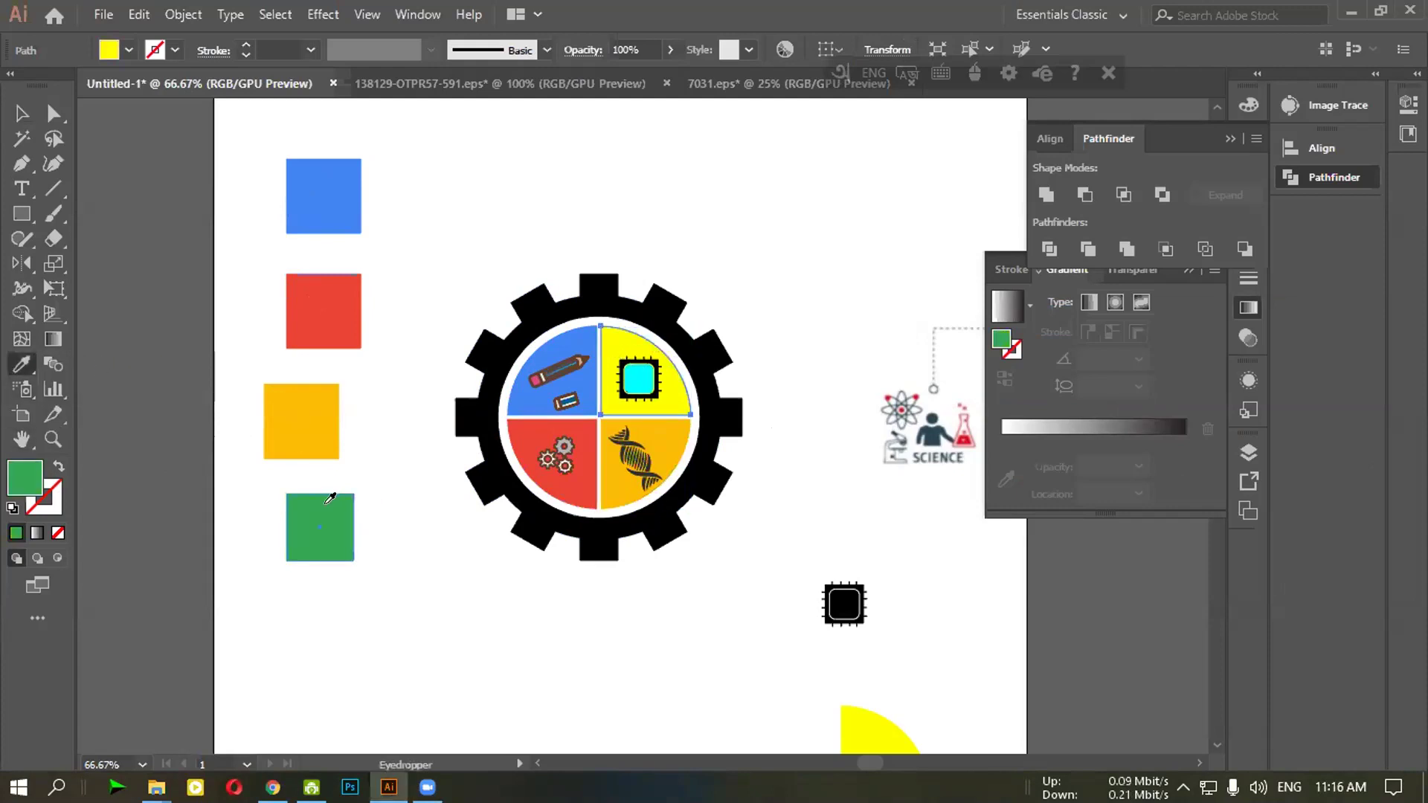
pyautogui.click(22, 113)
pyautogui.click(292, 167)
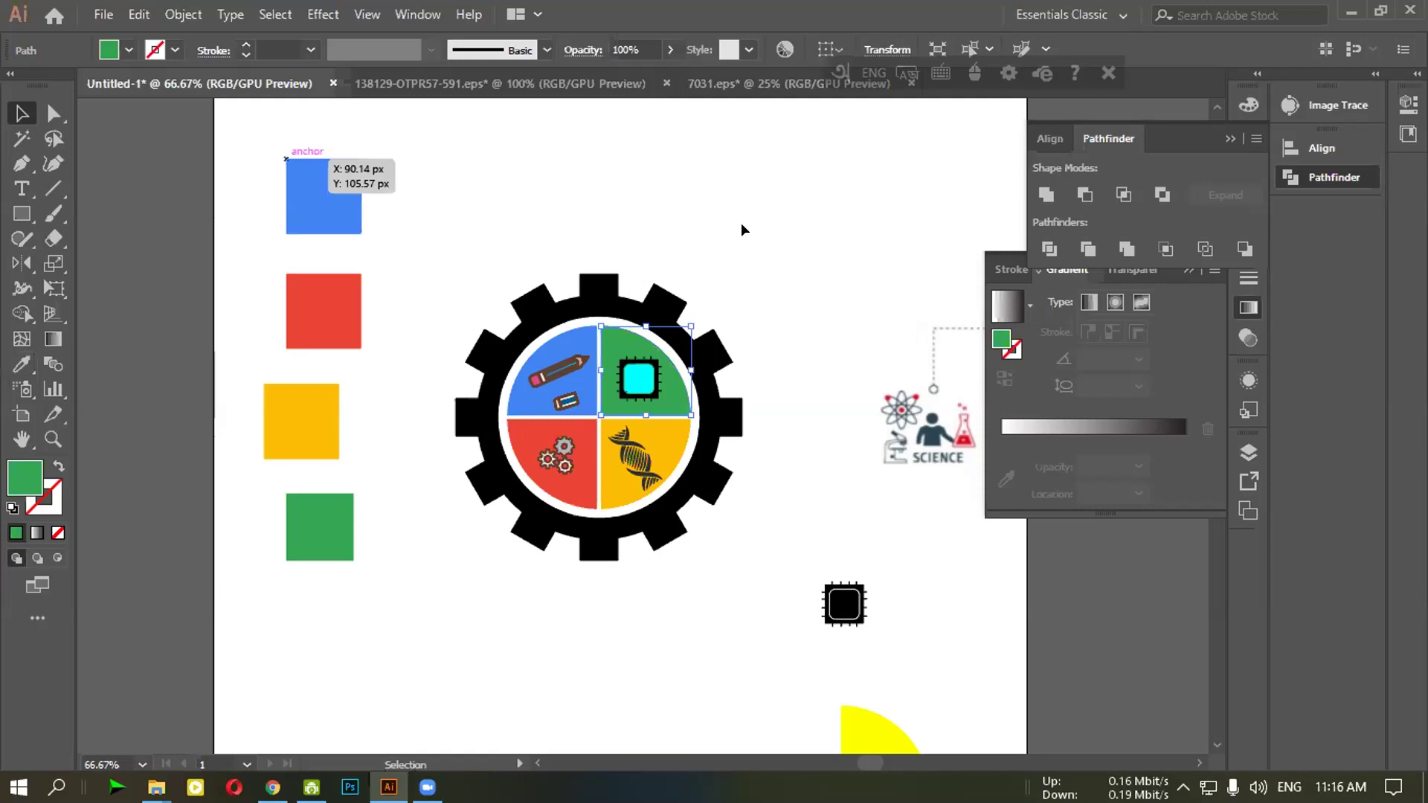
pyautogui.click(811, 408)
# Scale down the cyan rounded square inside the microchip icon and centre it within the chip's green opening
pyautogui.scroll(6, 807, 404)
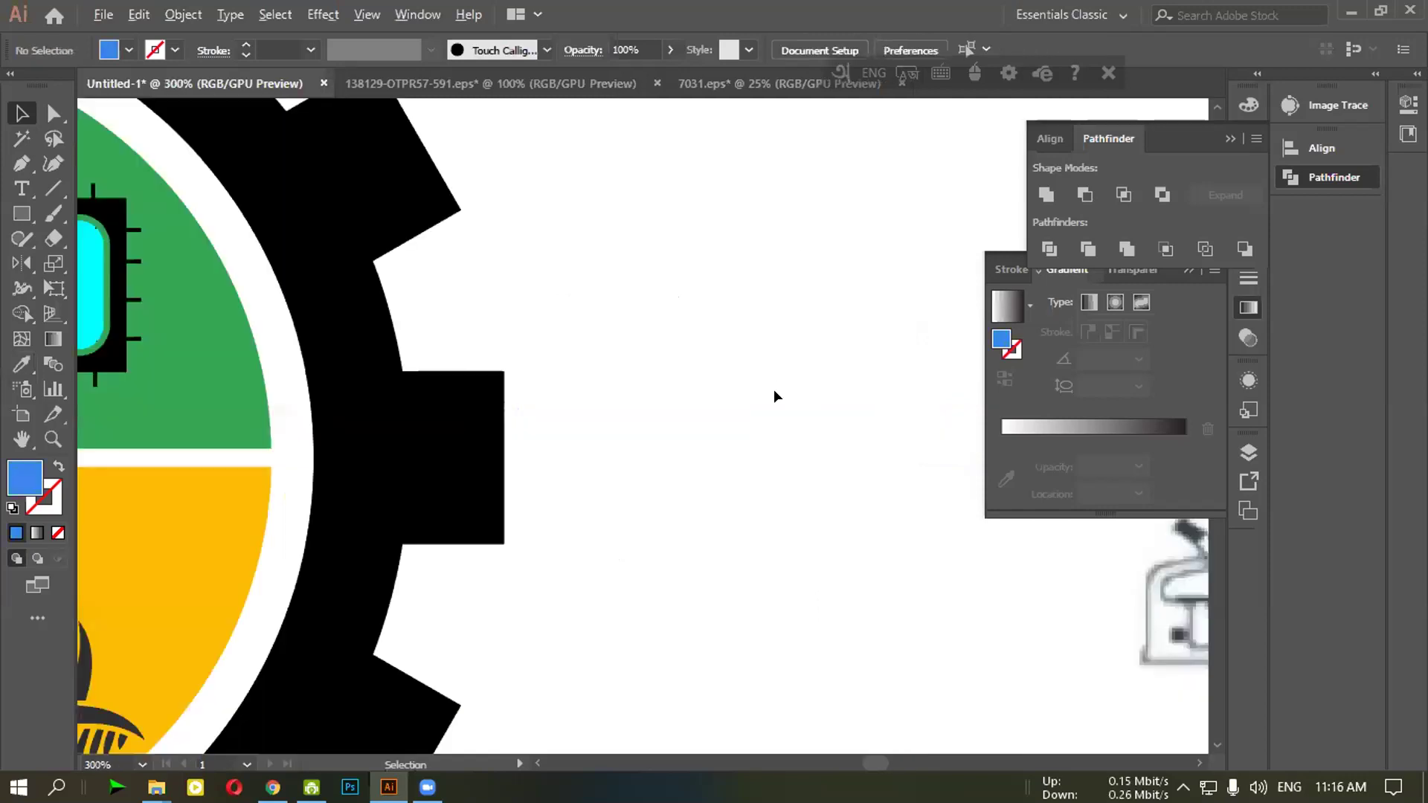
pyautogui.scroll(2, 810, 363)
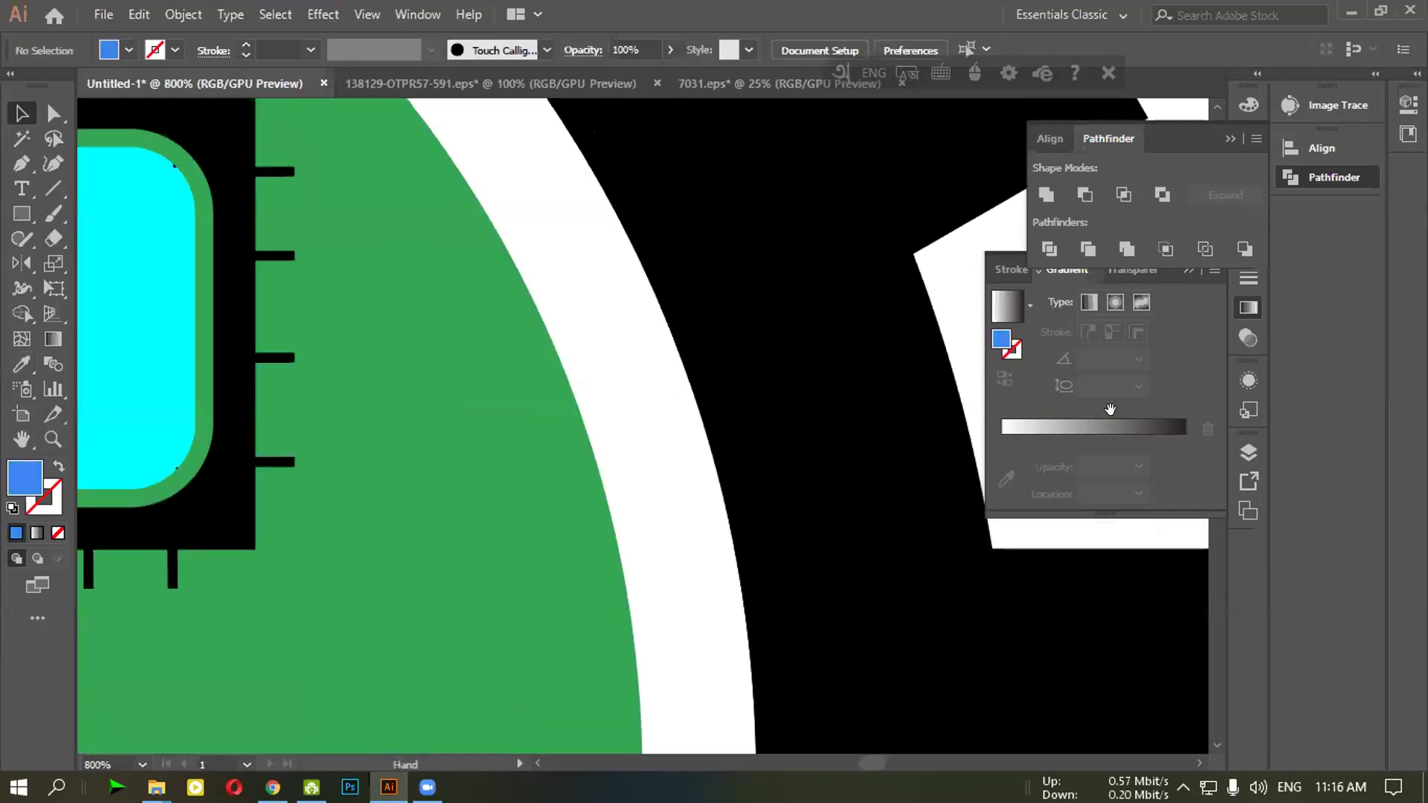
pyautogui.scroll(3, 377, 315)
pyautogui.click(388, 308)
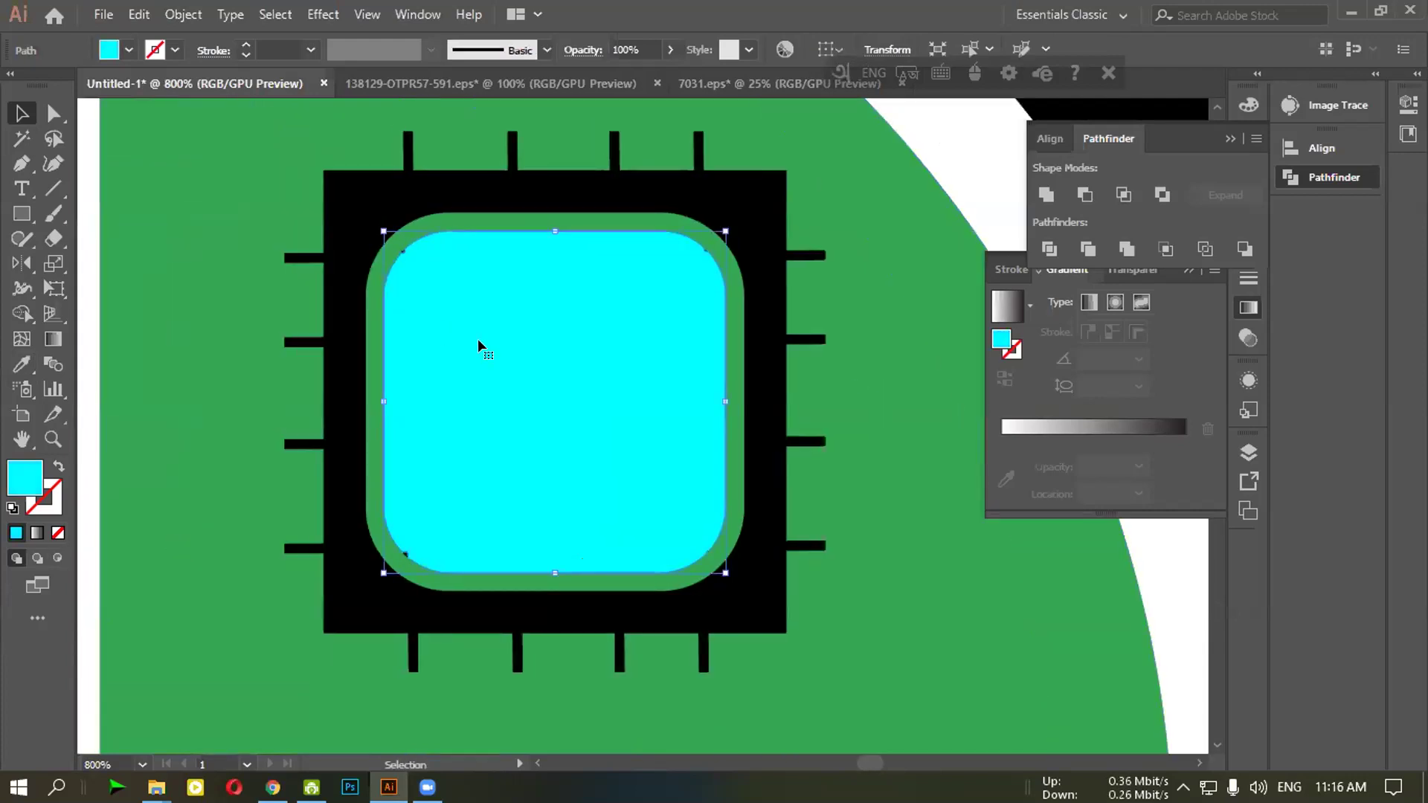
pyautogui.moveTo(725, 572); pyautogui.dragTo(643, 505)
pyautogui.moveTo(508, 356); pyautogui.dragTo(558, 402)
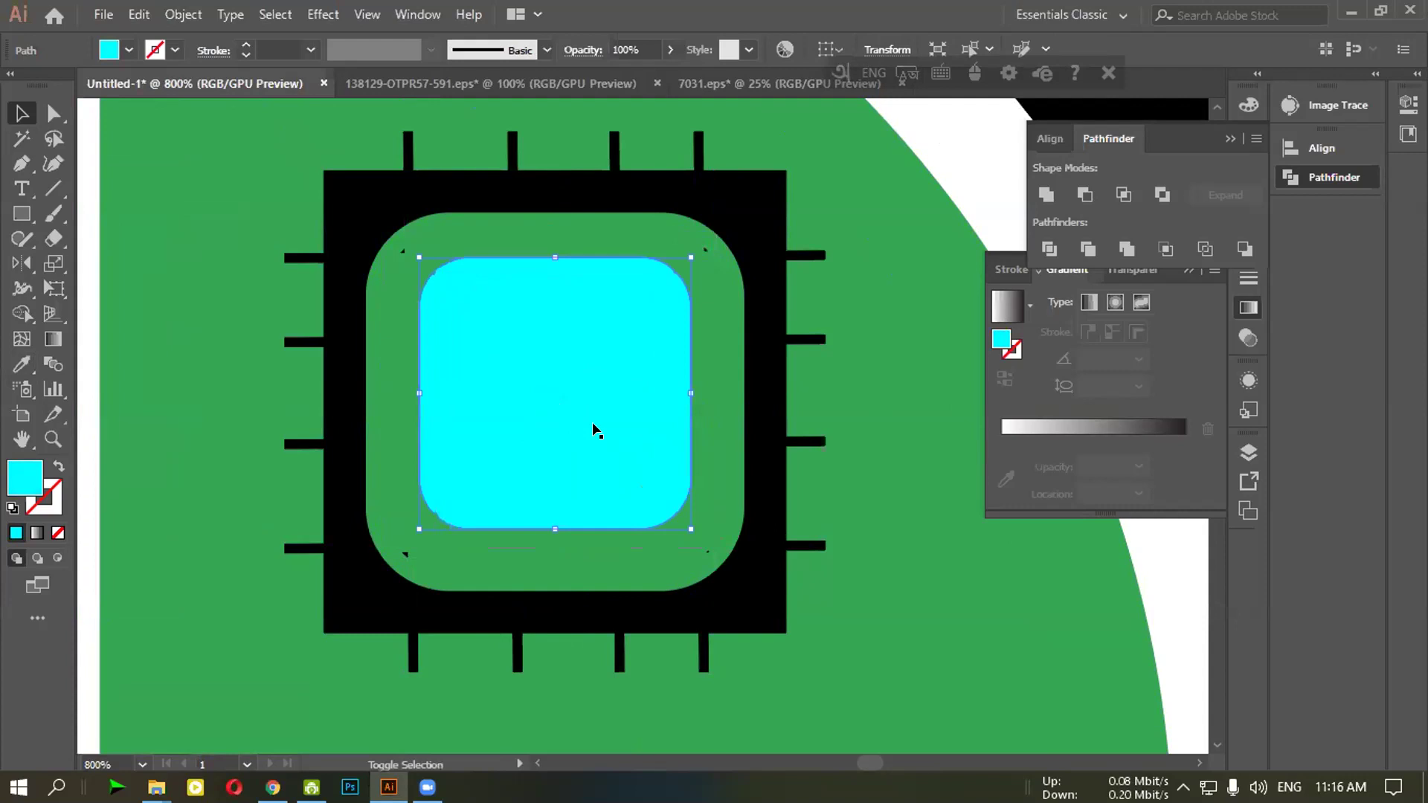
# Deselect the cyan square and examine the recoloured logo as a whole beside the colour swatches
pyautogui.scroll(-2, 592, 421)
pyautogui.scroll(-1, 592, 422)
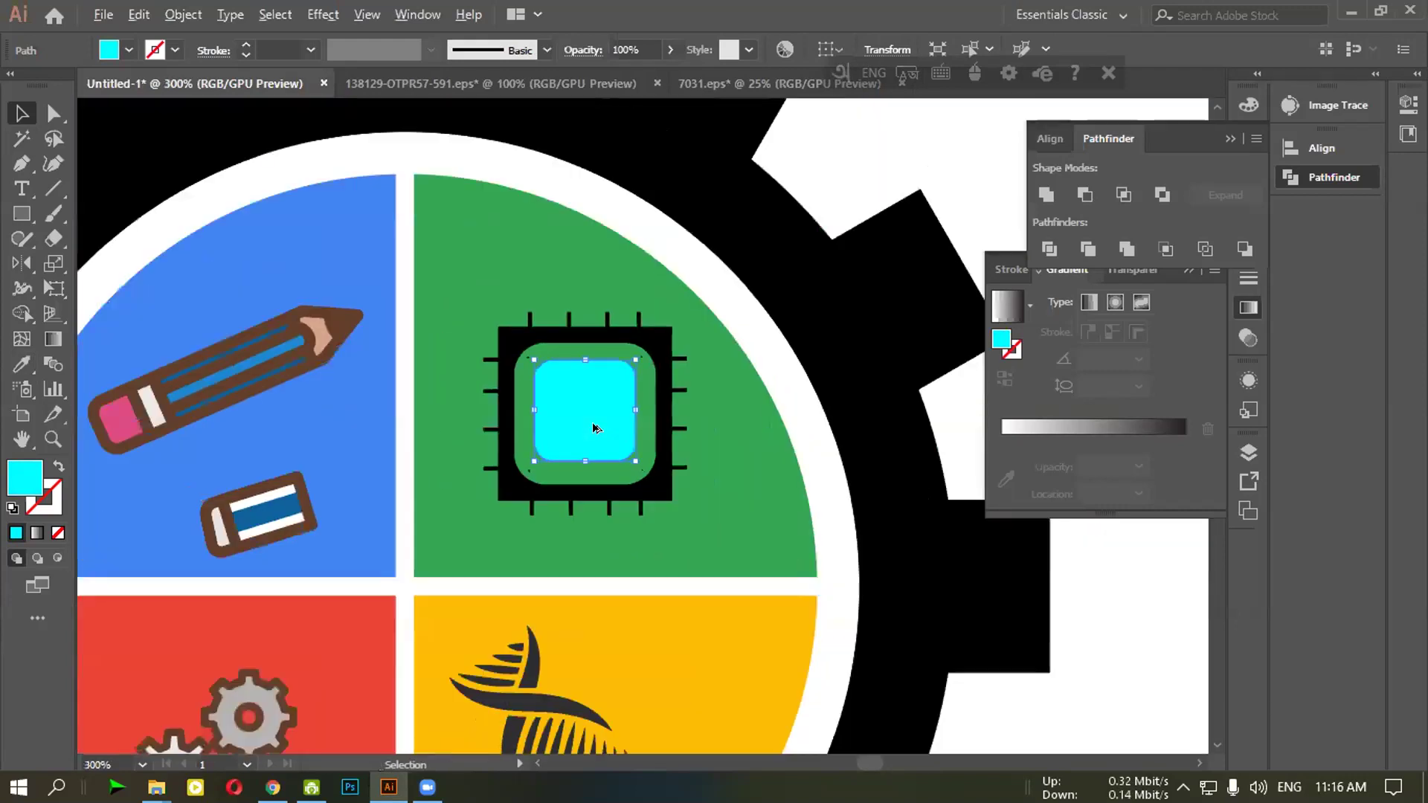
pyautogui.click(586, 193)
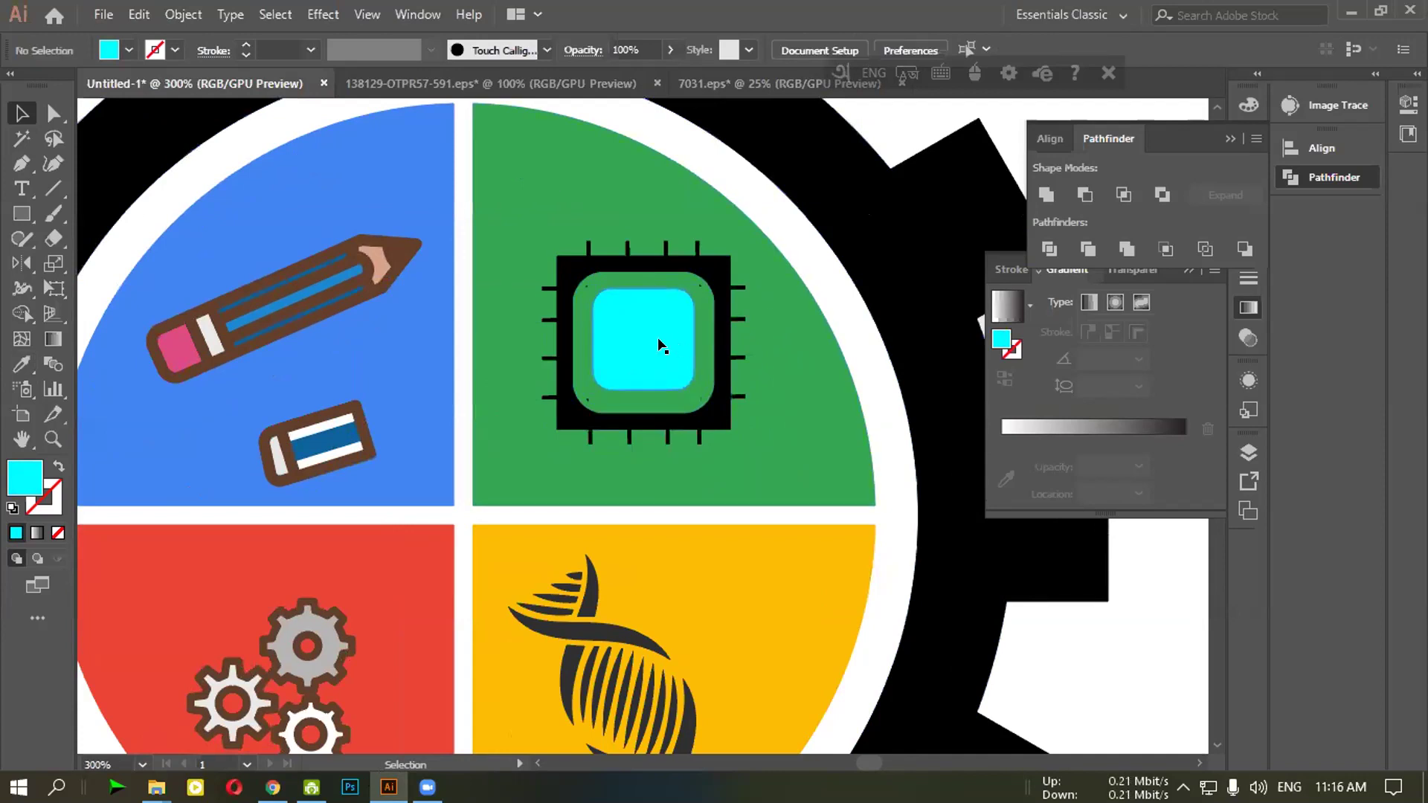
pyautogui.scroll(-4, 661, 346)
pyautogui.moveTo(865, 385); pyautogui.dragTo(692, 369)
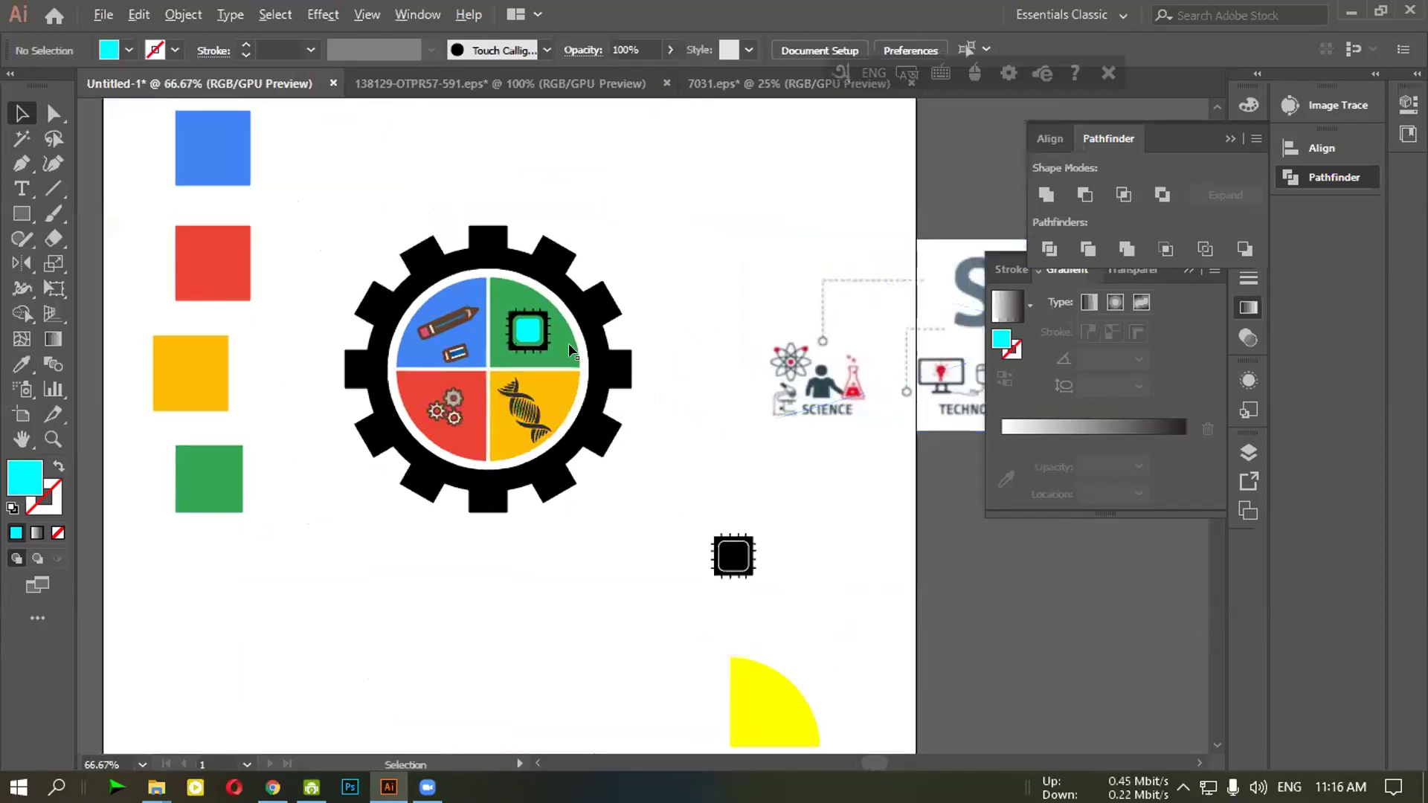
pyautogui.click(520, 314)
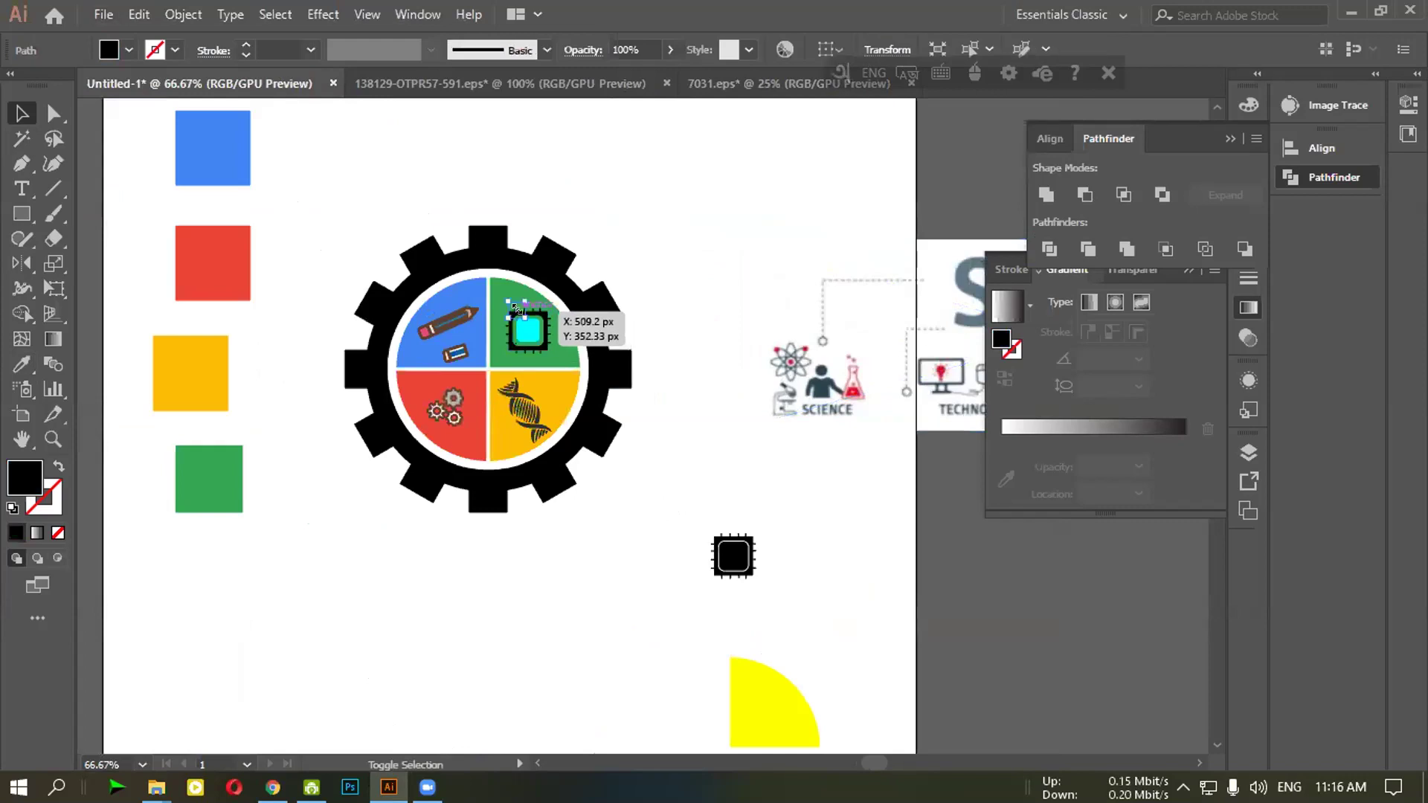
pyautogui.scroll(1, 689, 327)
pyautogui.click(689, 324)
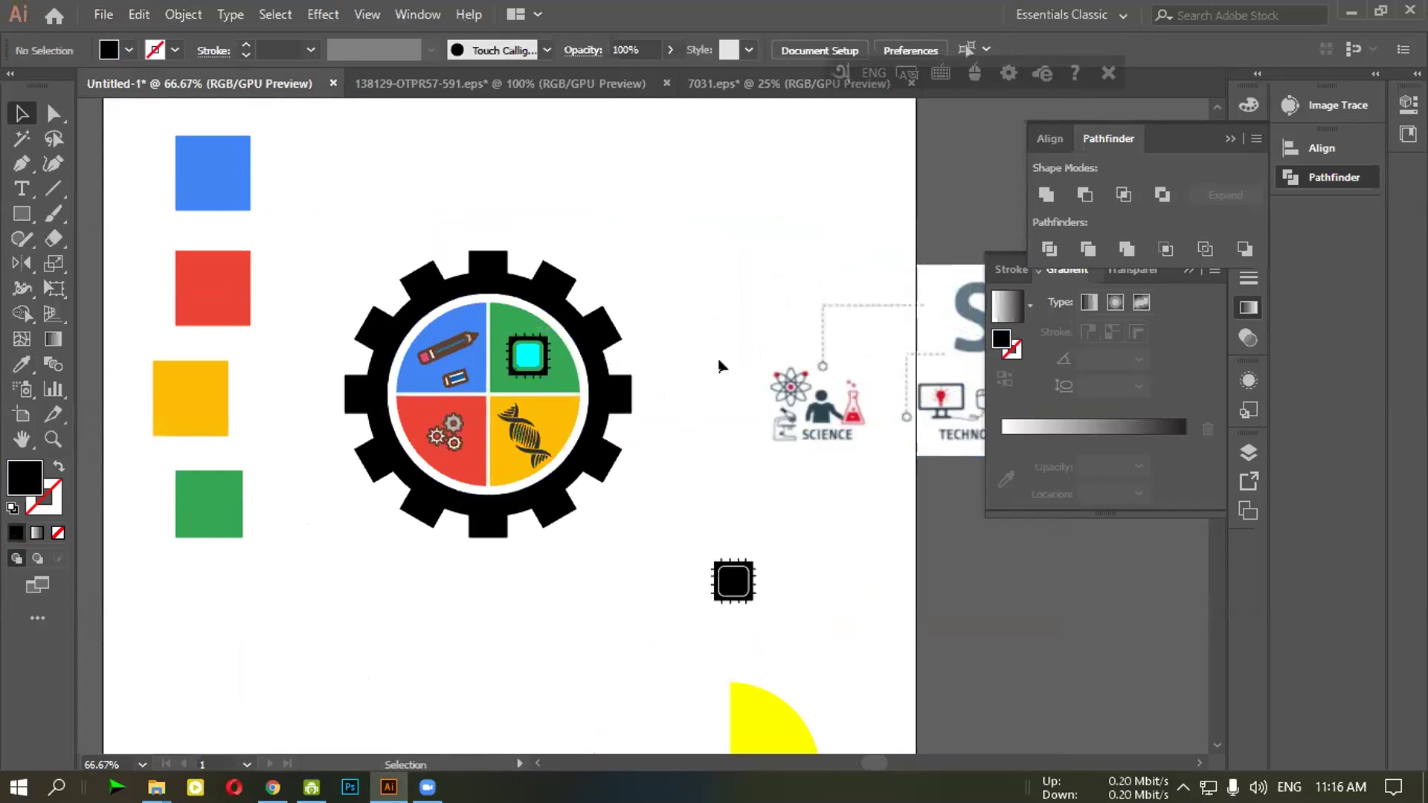
# Select the microchip icon's black body, its surrounding pins and its cyan rounded square together
pyautogui.scroll(5, 720, 363)
pyautogui.moveTo(383, 287); pyautogui.dragTo(1123, 291)
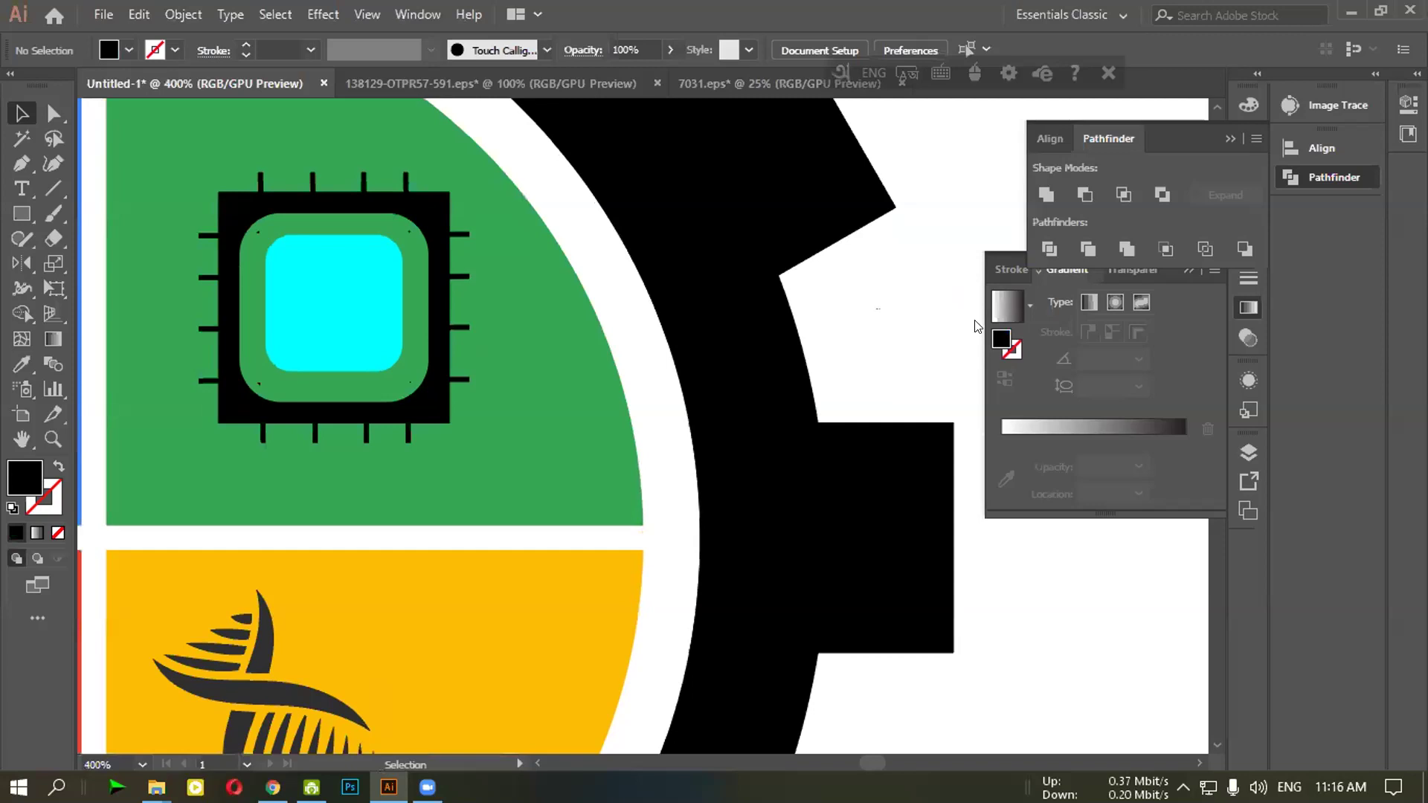
pyautogui.moveTo(885, 305); pyautogui.dragTo(1121, 360)
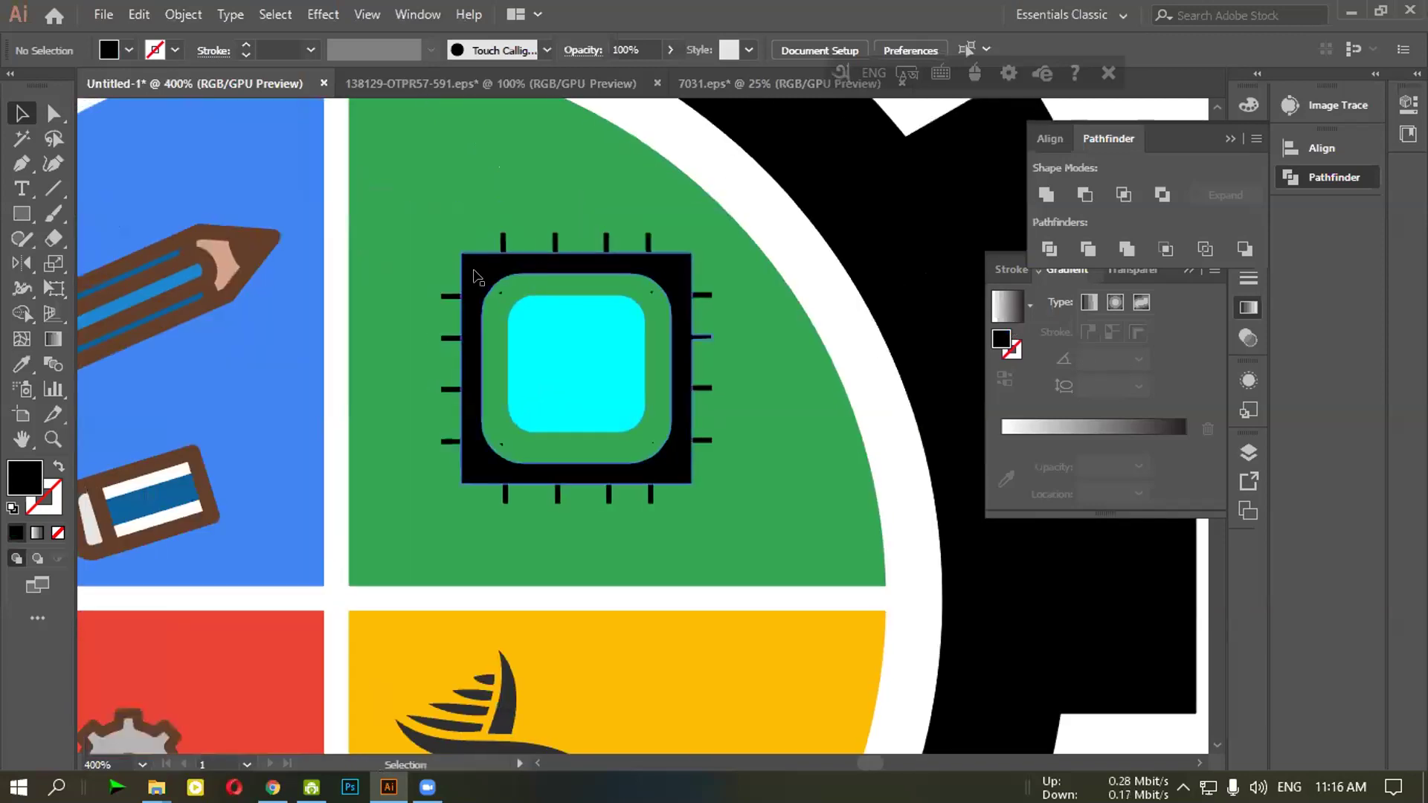
pyautogui.click(477, 277)
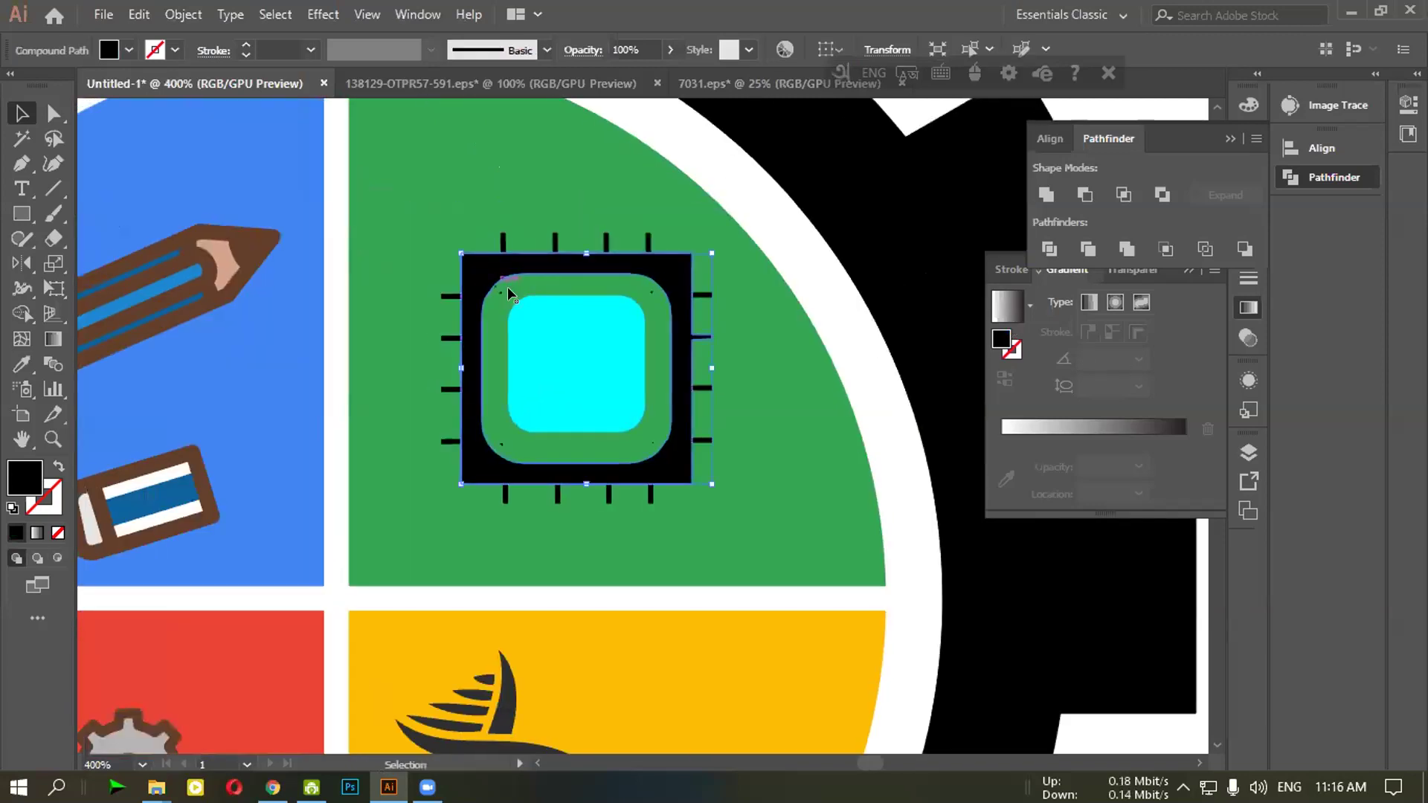
pyautogui.click(458, 207)
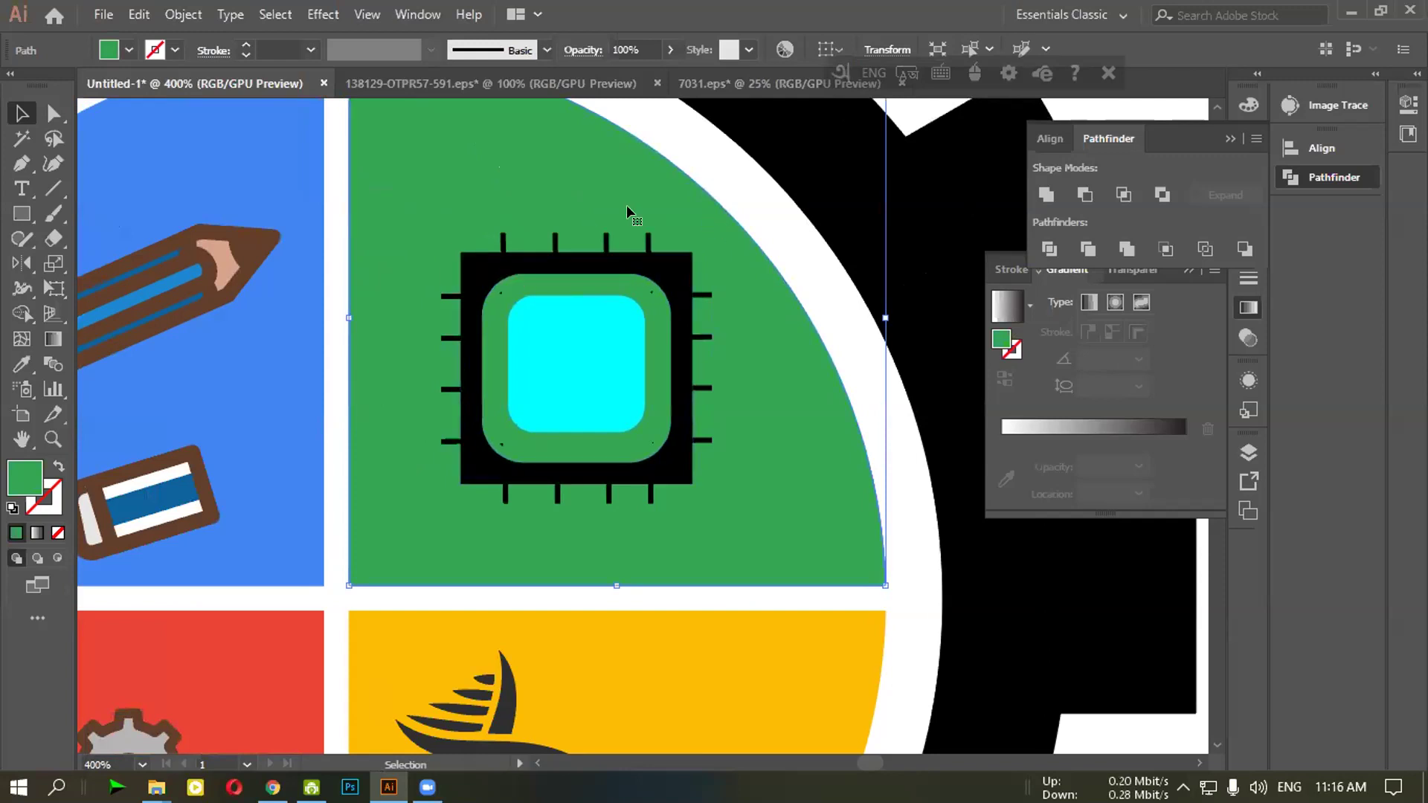
pyautogui.click(499, 280)
pyautogui.keyDown('shift'); pyautogui.click(444, 297); pyautogui.keyUp('shift')
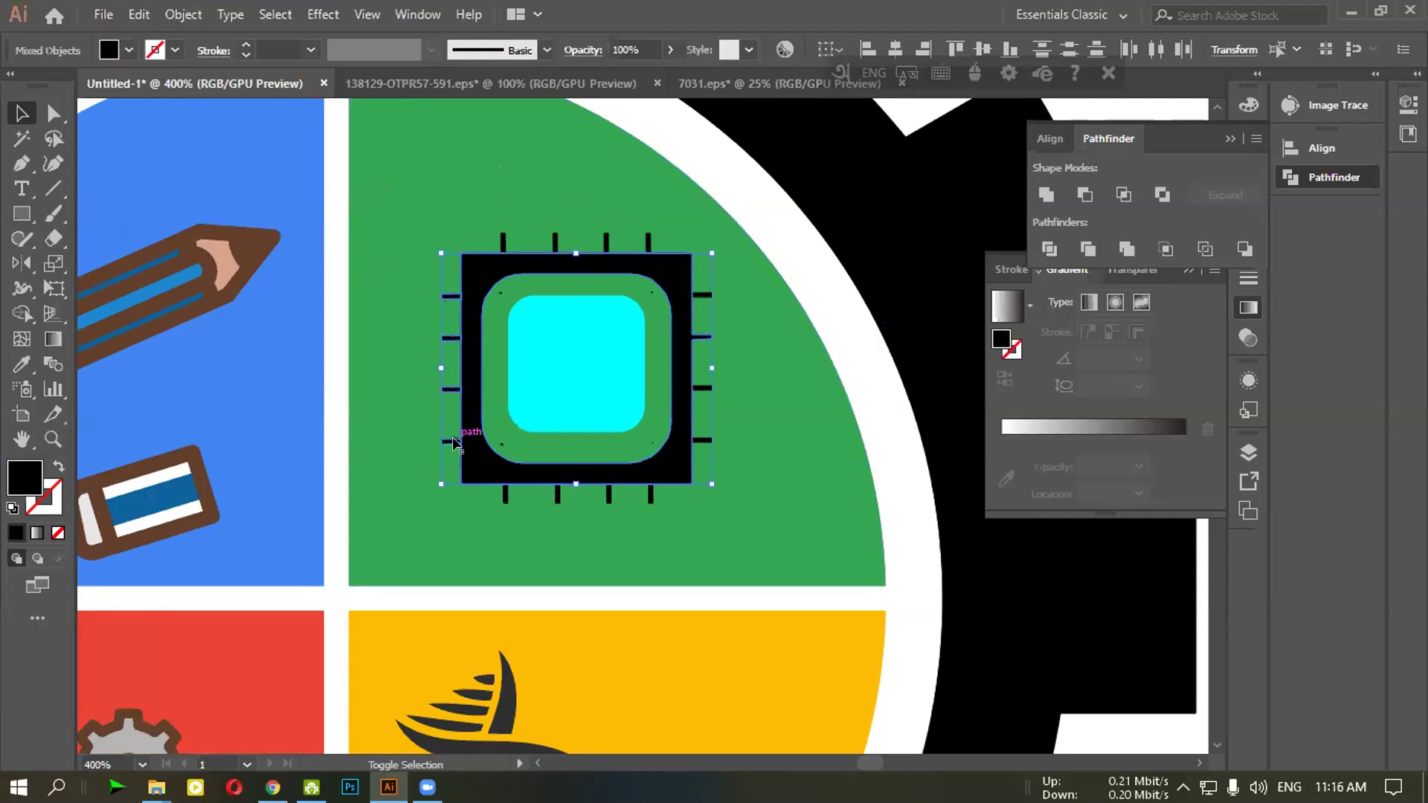
pyautogui.keyDown('shift'); pyautogui.click(557, 494); pyautogui.keyUp('shift')
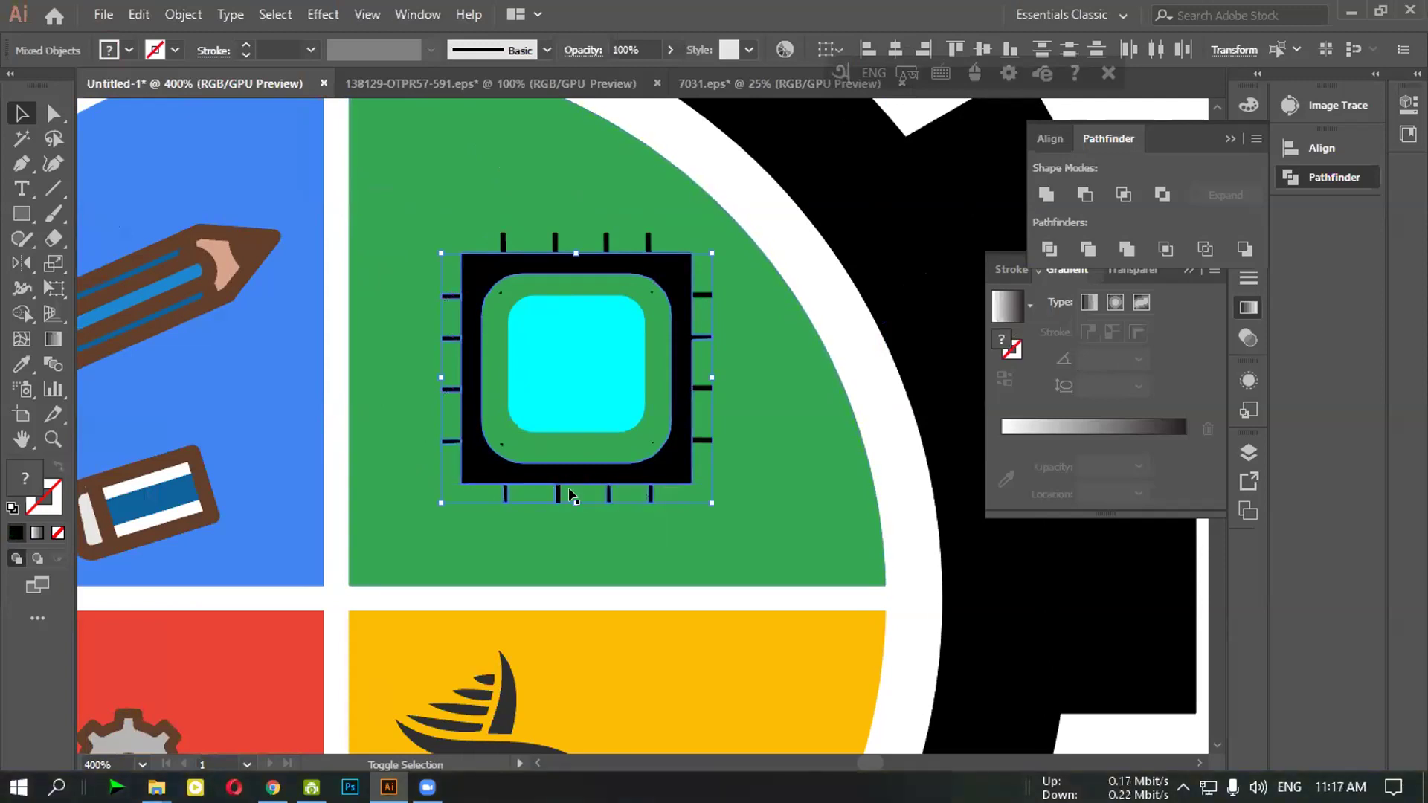
pyautogui.keyDown('shift'); pyautogui.click(646, 473); pyautogui.keyUp('shift')
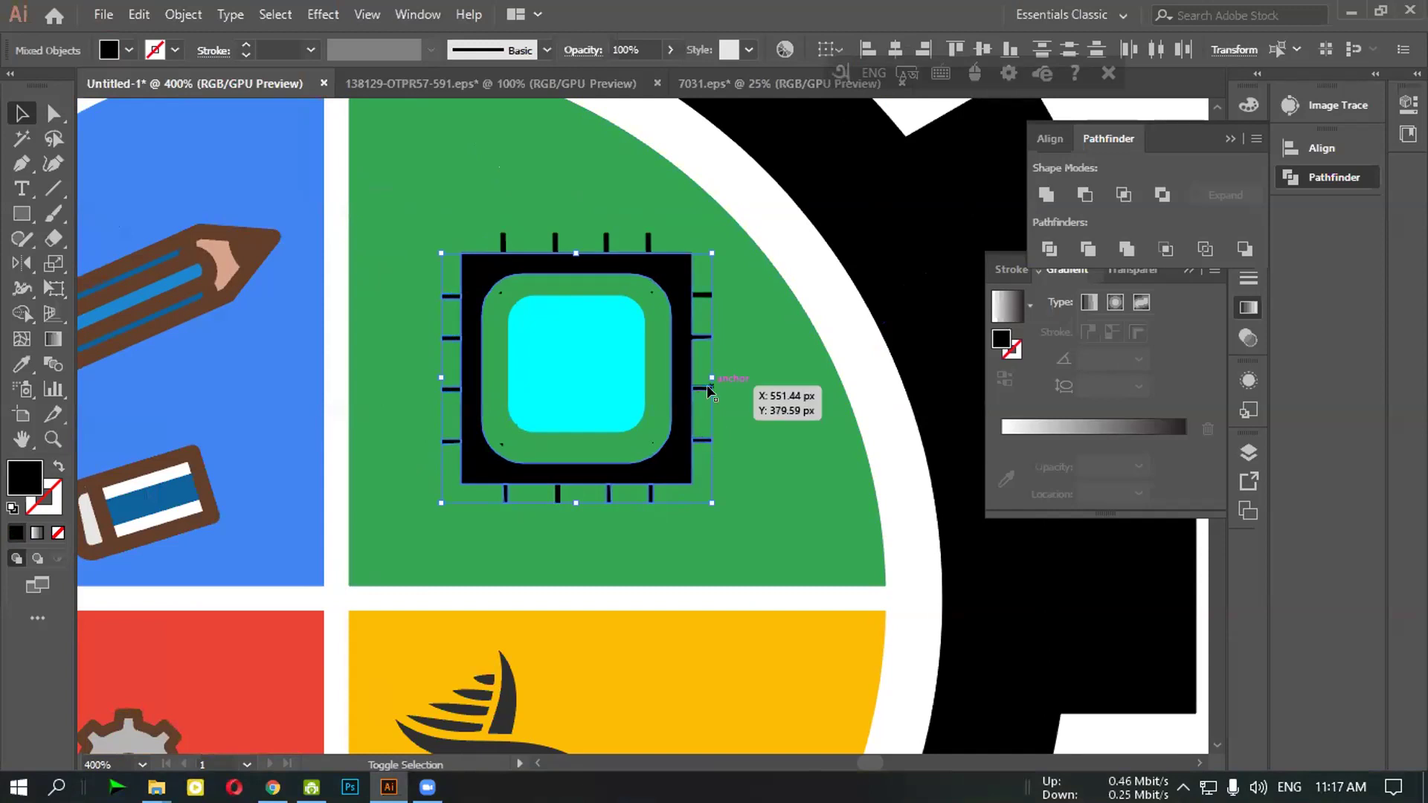
pyautogui.keyDown('shift'); pyautogui.click(699, 298); pyautogui.keyUp('shift')
pyautogui.keyDown('shift'); pyautogui.click(641, 258); pyautogui.keyUp('shift')
pyautogui.keyDown('shift'); pyautogui.click(608, 244); pyautogui.keyUp('shift')
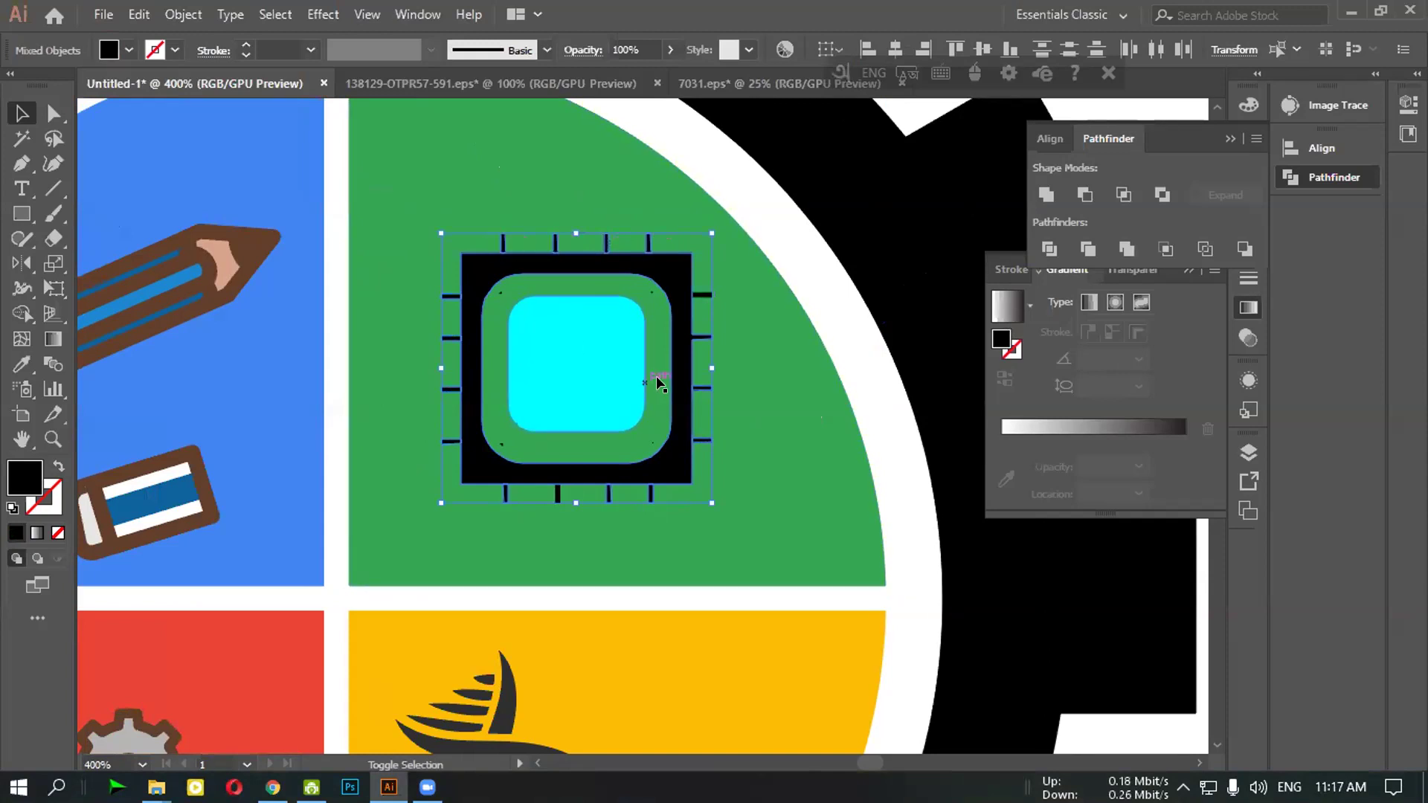
pyautogui.keyDown('shift'); pyautogui.click(542, 403); pyautogui.keyUp('shift')
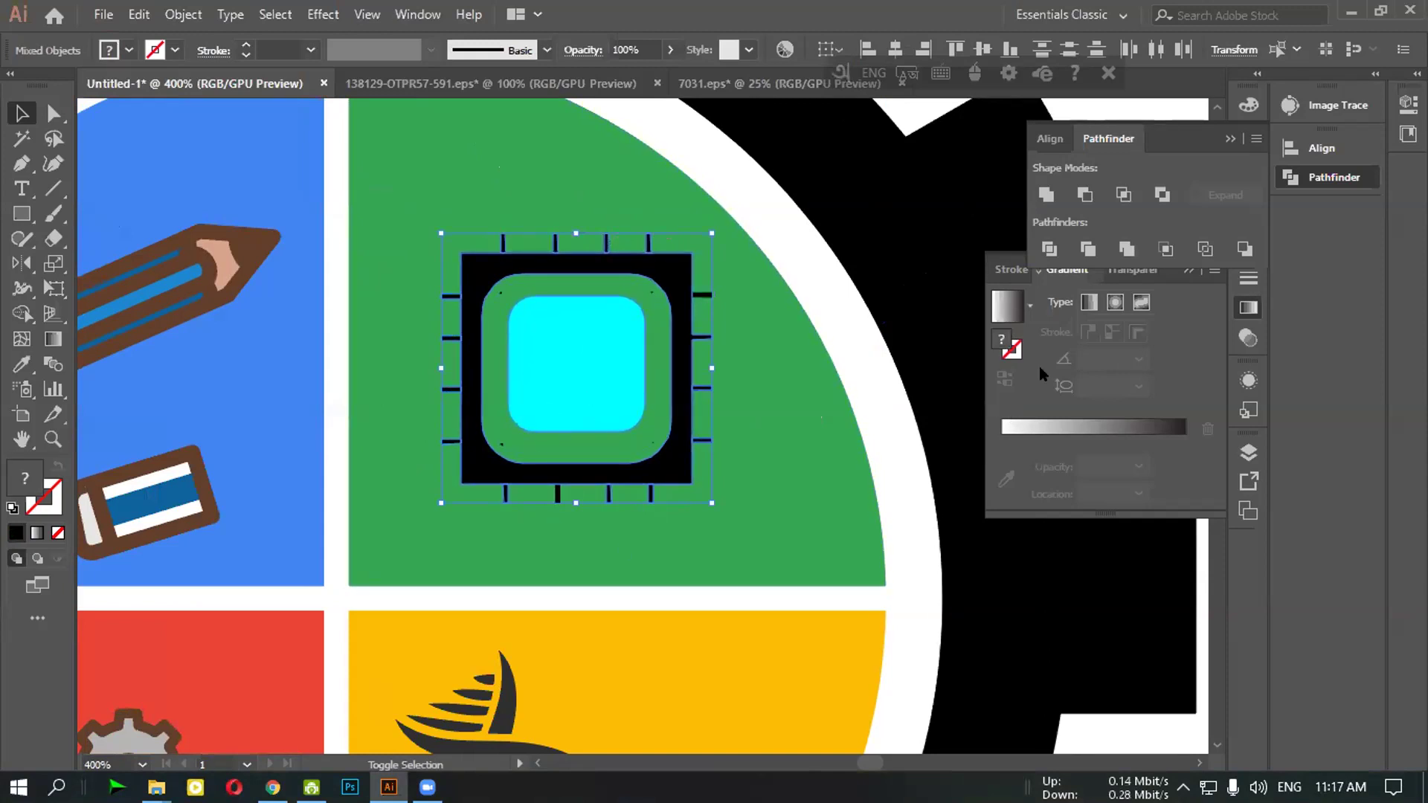
# Recolour the selected microchip parts by sampling the dark blue of the reference image's Technology chip with the Eyedropper, and deselect everything
pyautogui.scroll(-5, 852, 488)
pyautogui.scroll(5, 852, 488)
pyautogui.scroll(5, 852, 488)
pyautogui.scroll(-5, 852, 487)
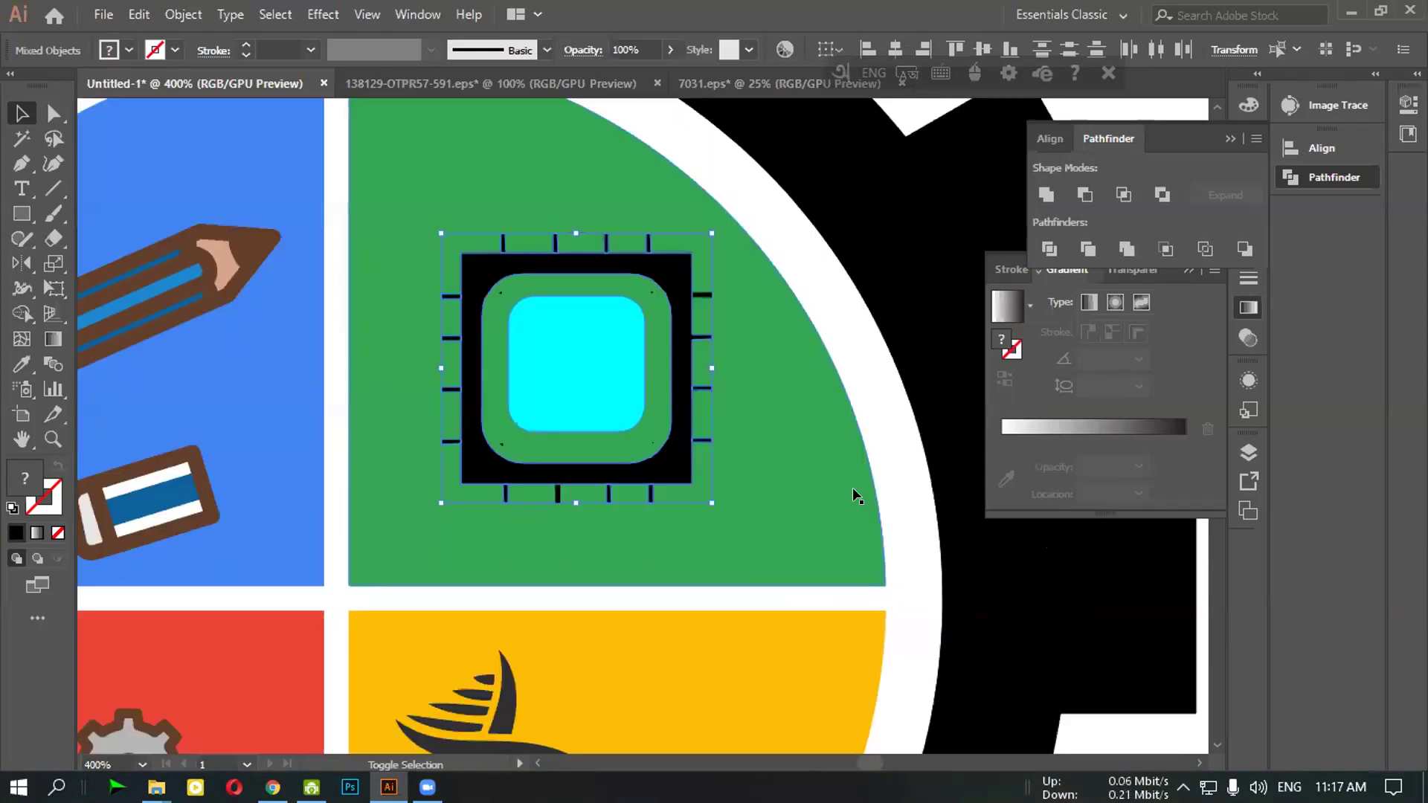
pyautogui.moveTo(21, 364); pyautogui.dragTo(121, 369)
pyautogui.scroll(-1, 480, 342)
pyautogui.scroll(-2, 479, 342)
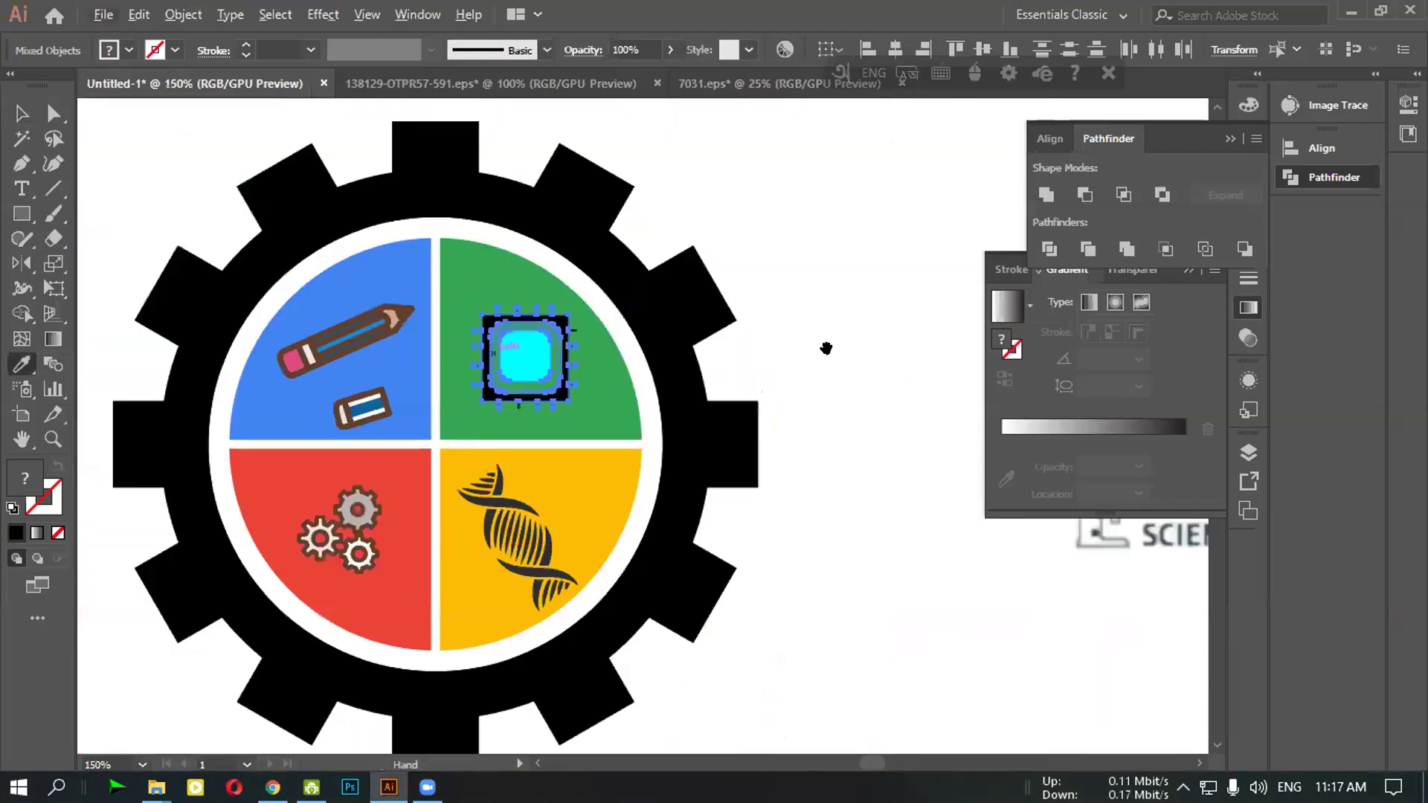
pyautogui.scroll(2, 829, 344)
pyautogui.moveTo(736, 393); pyautogui.dragTo(427, 356)
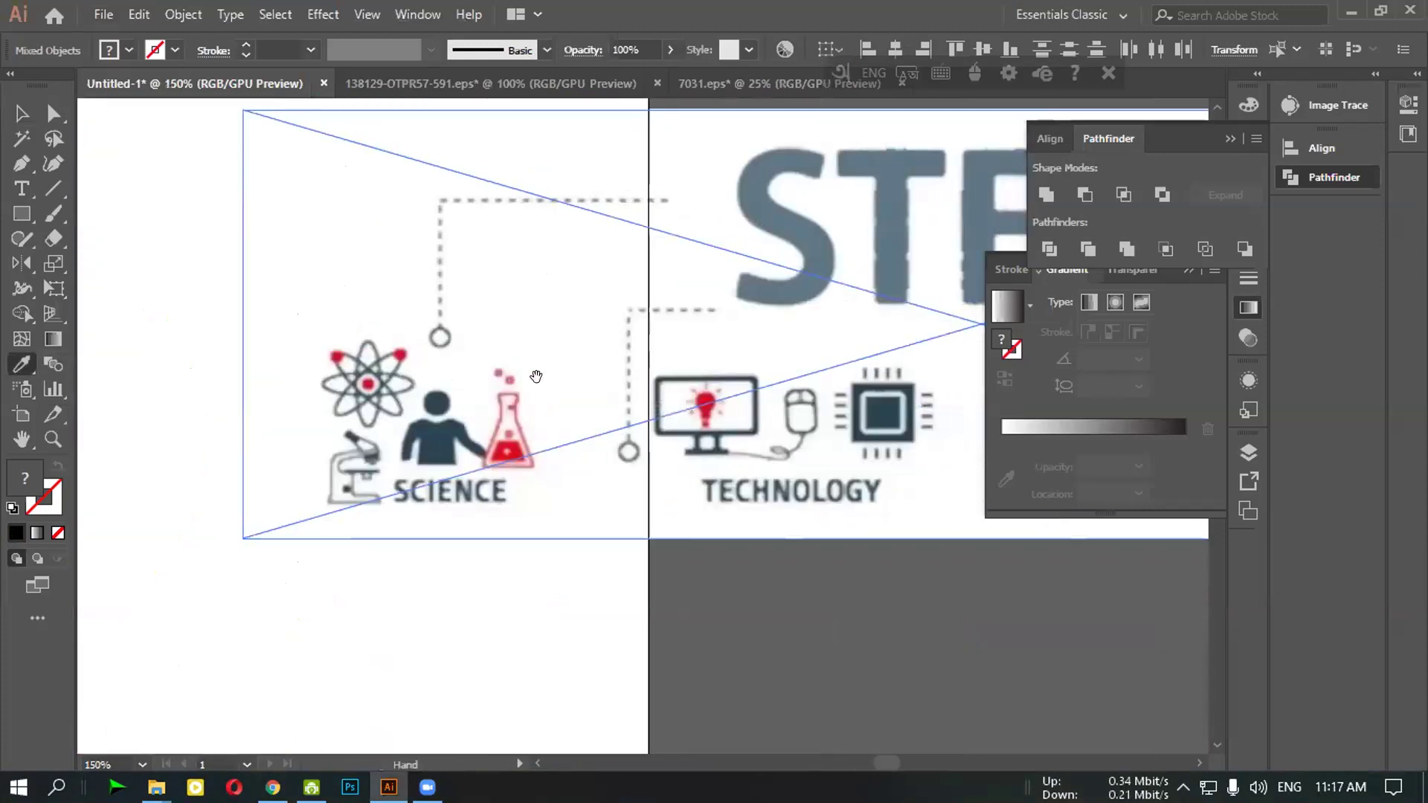
pyautogui.click(884, 399)
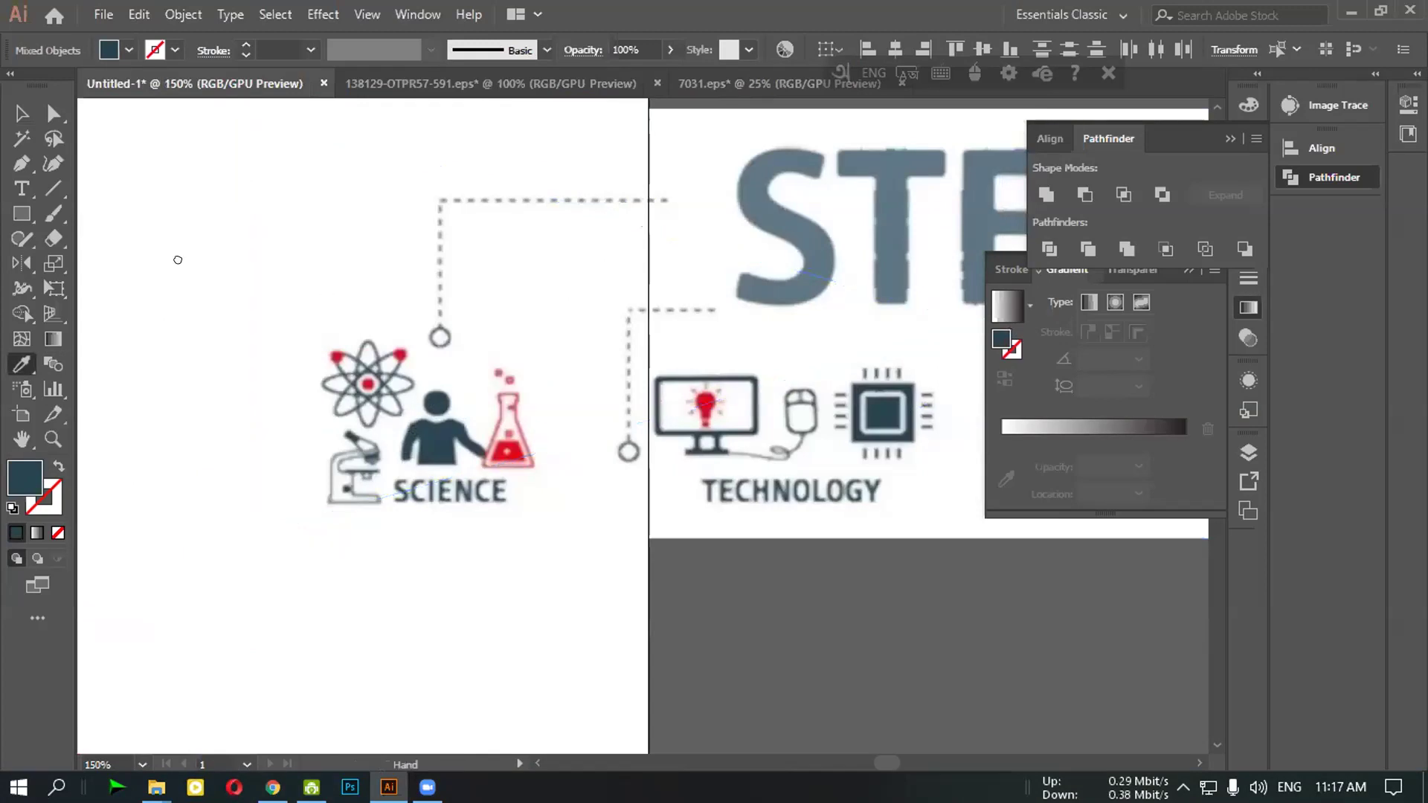
pyautogui.moveTo(176, 261); pyautogui.dragTo(879, 366)
pyautogui.scroll(-2, 809, 315)
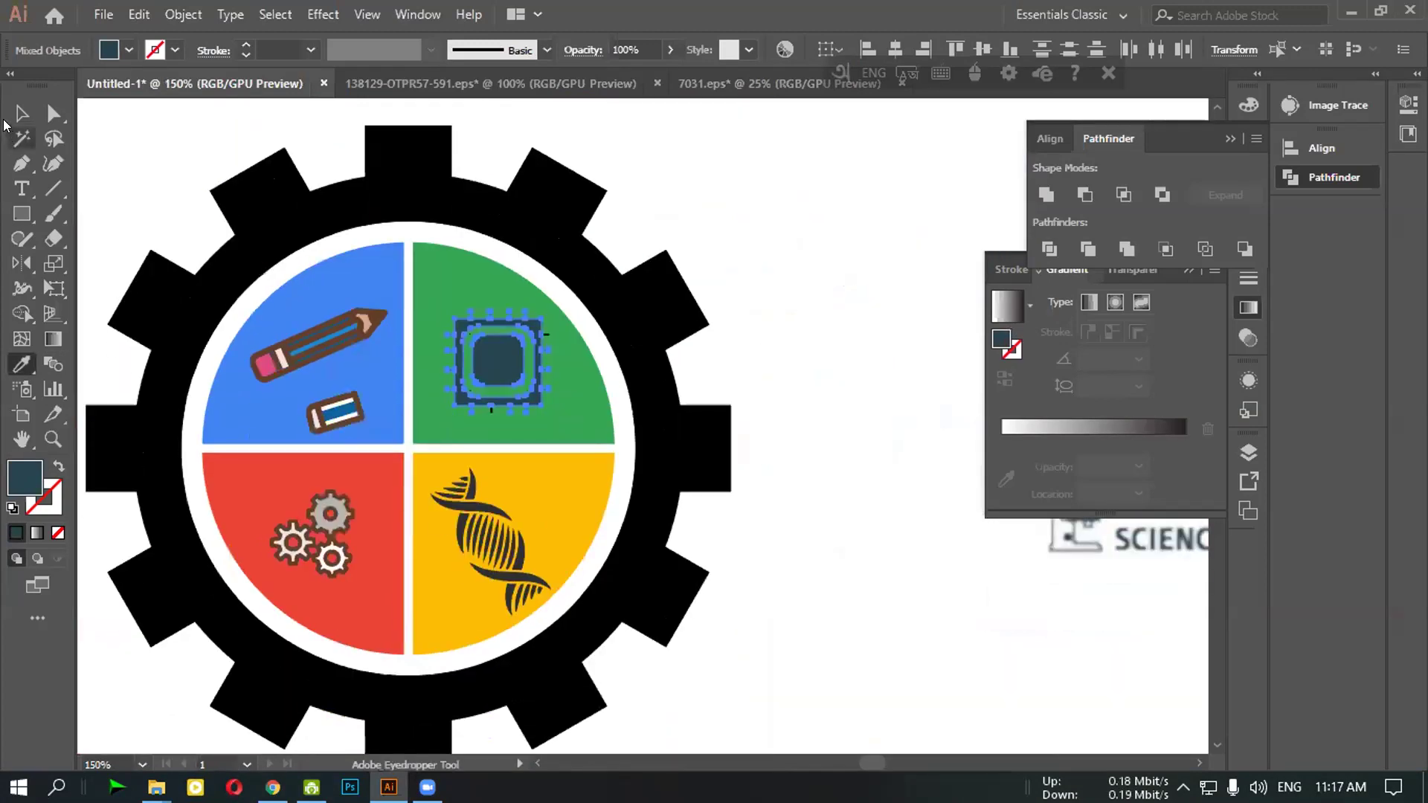
pyautogui.click(22, 113)
pyautogui.click(775, 310)
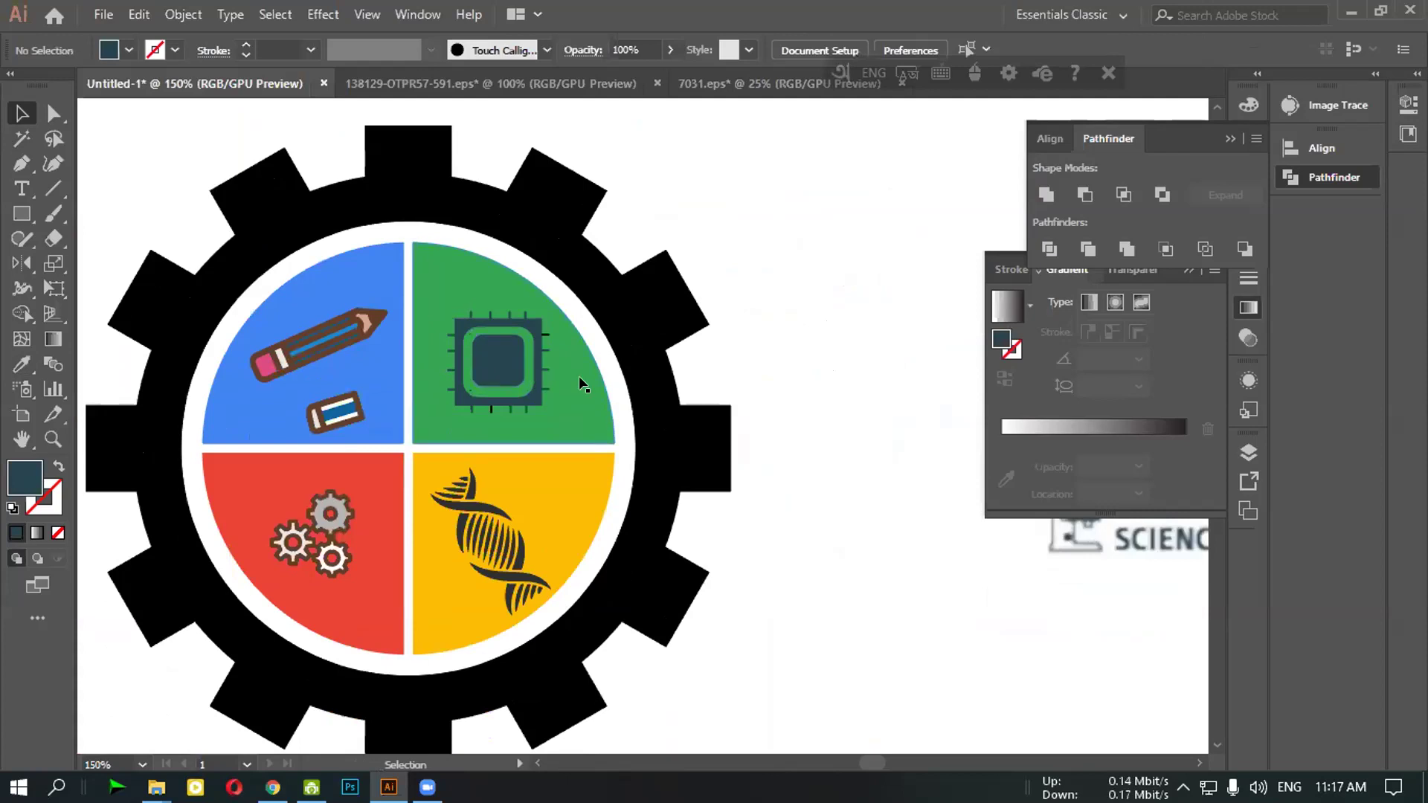
# Fill the microchip's inner rounded square and its outer square body with white
pyautogui.scroll(5, 582, 385)
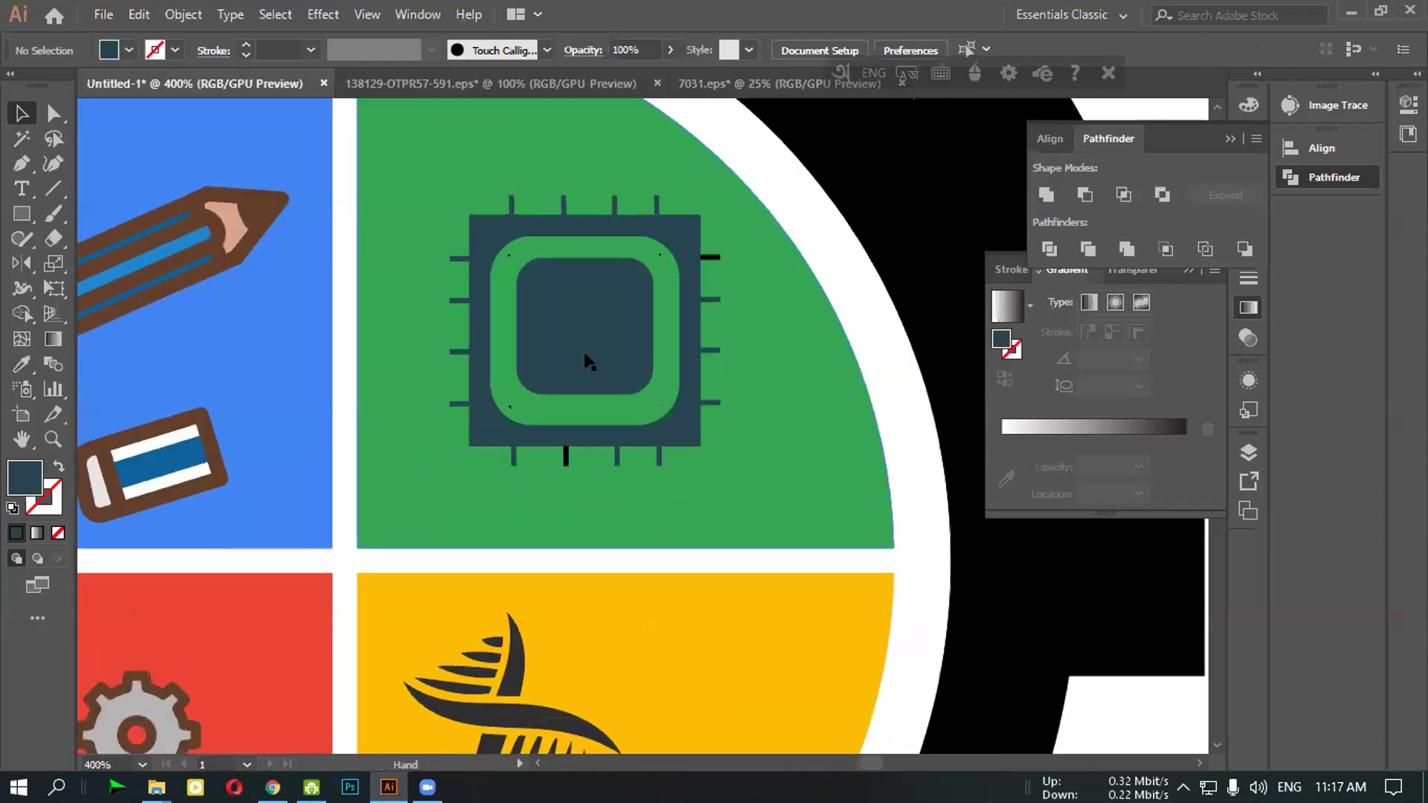
pyautogui.click(587, 356)
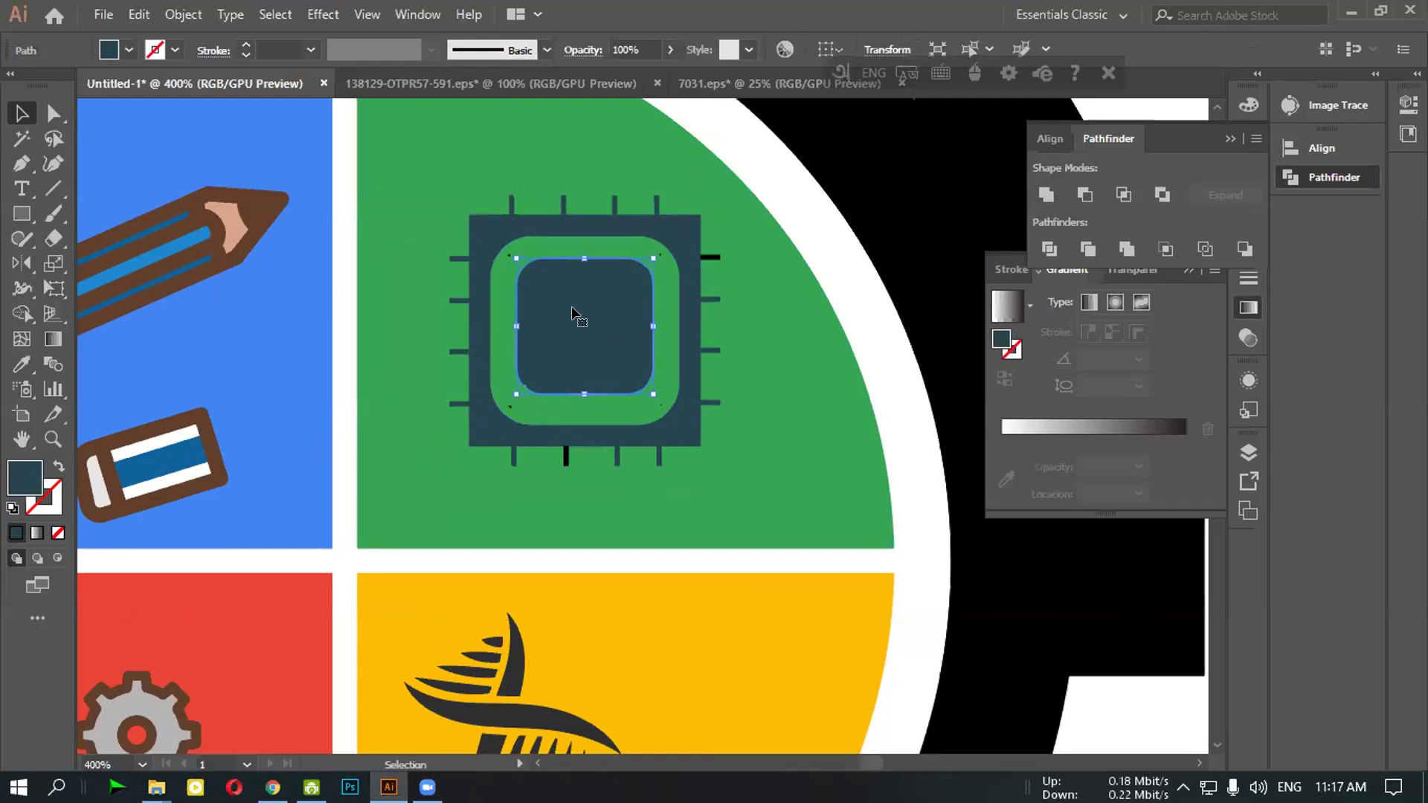
pyautogui.click(129, 50)
pyautogui.click(43, 85)
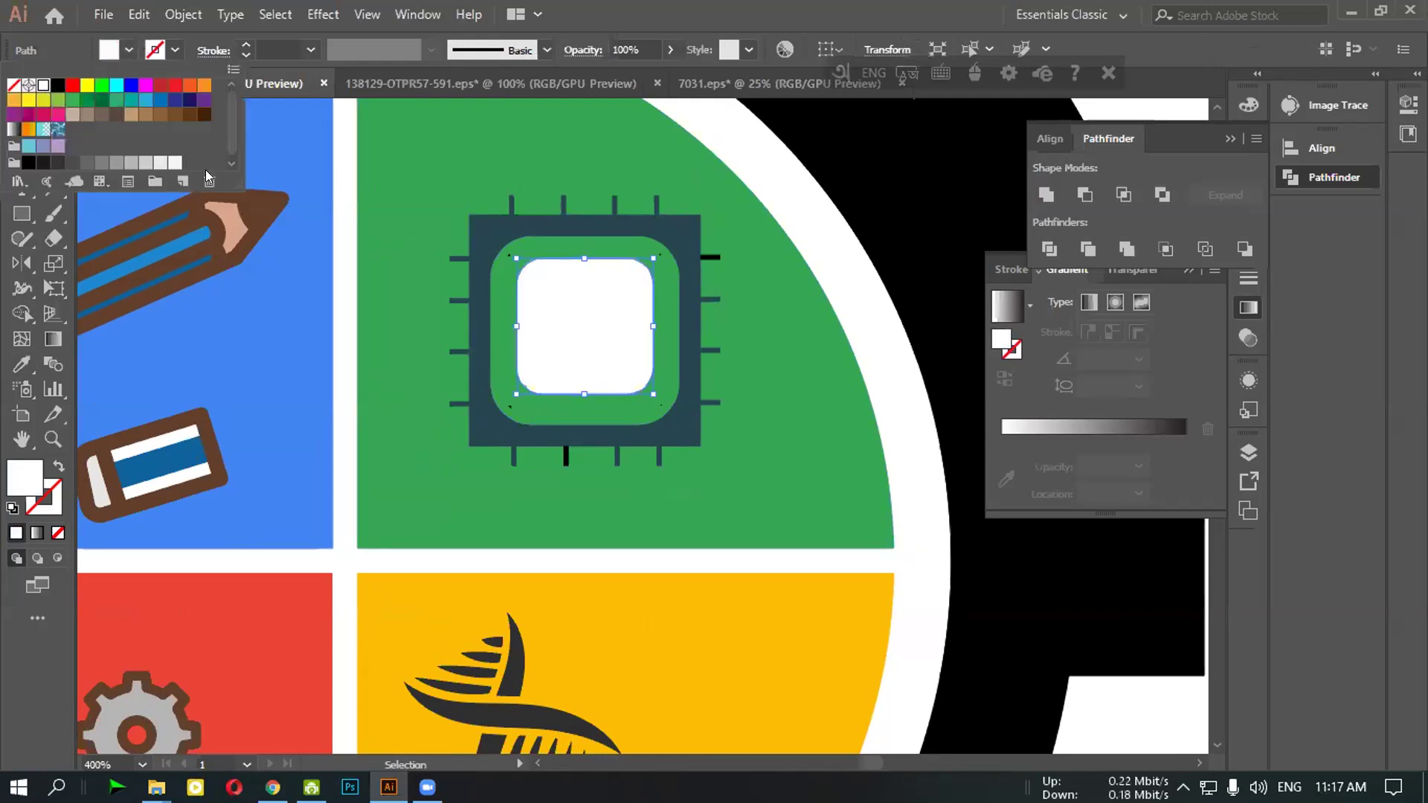
pyautogui.click(475, 222)
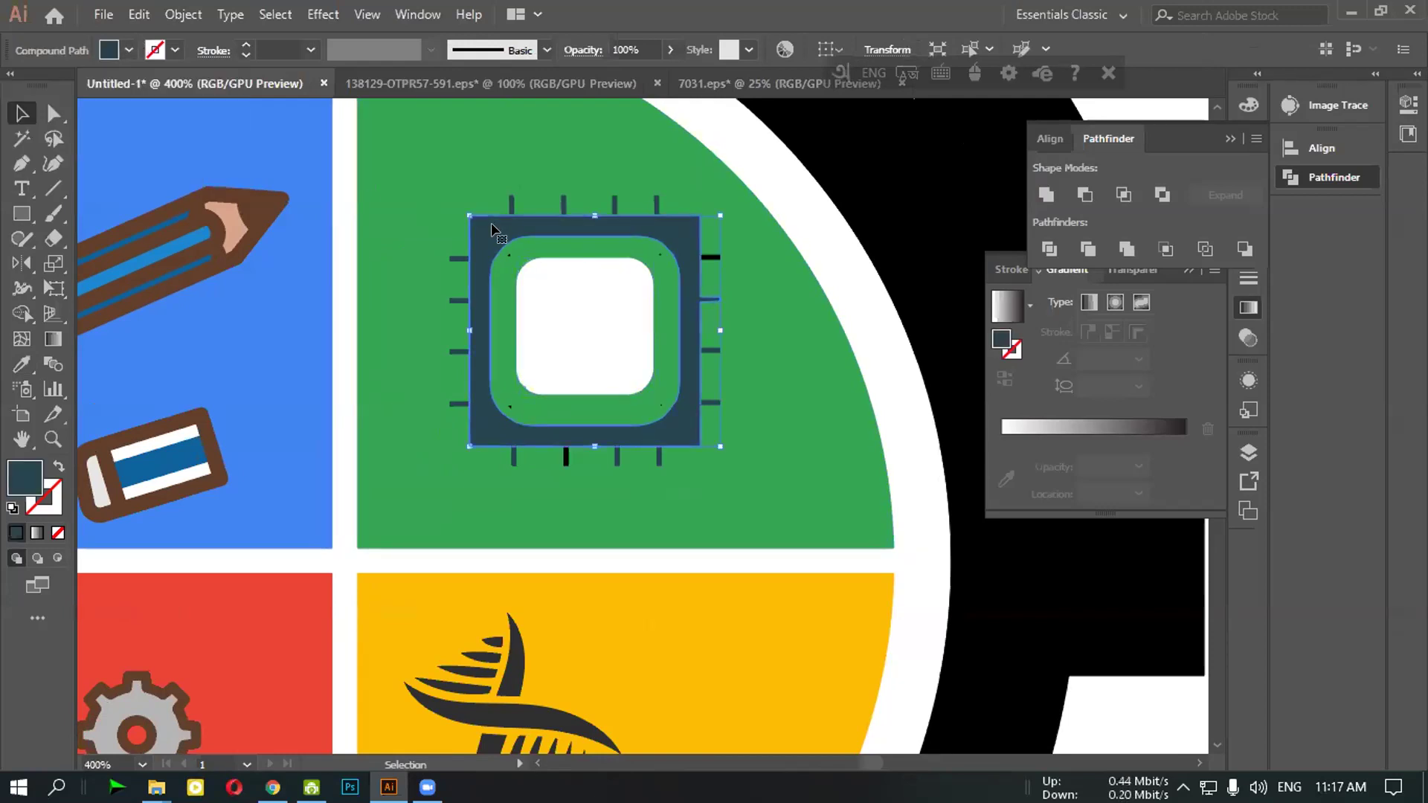
pyautogui.click(129, 50)
pyautogui.click(43, 85)
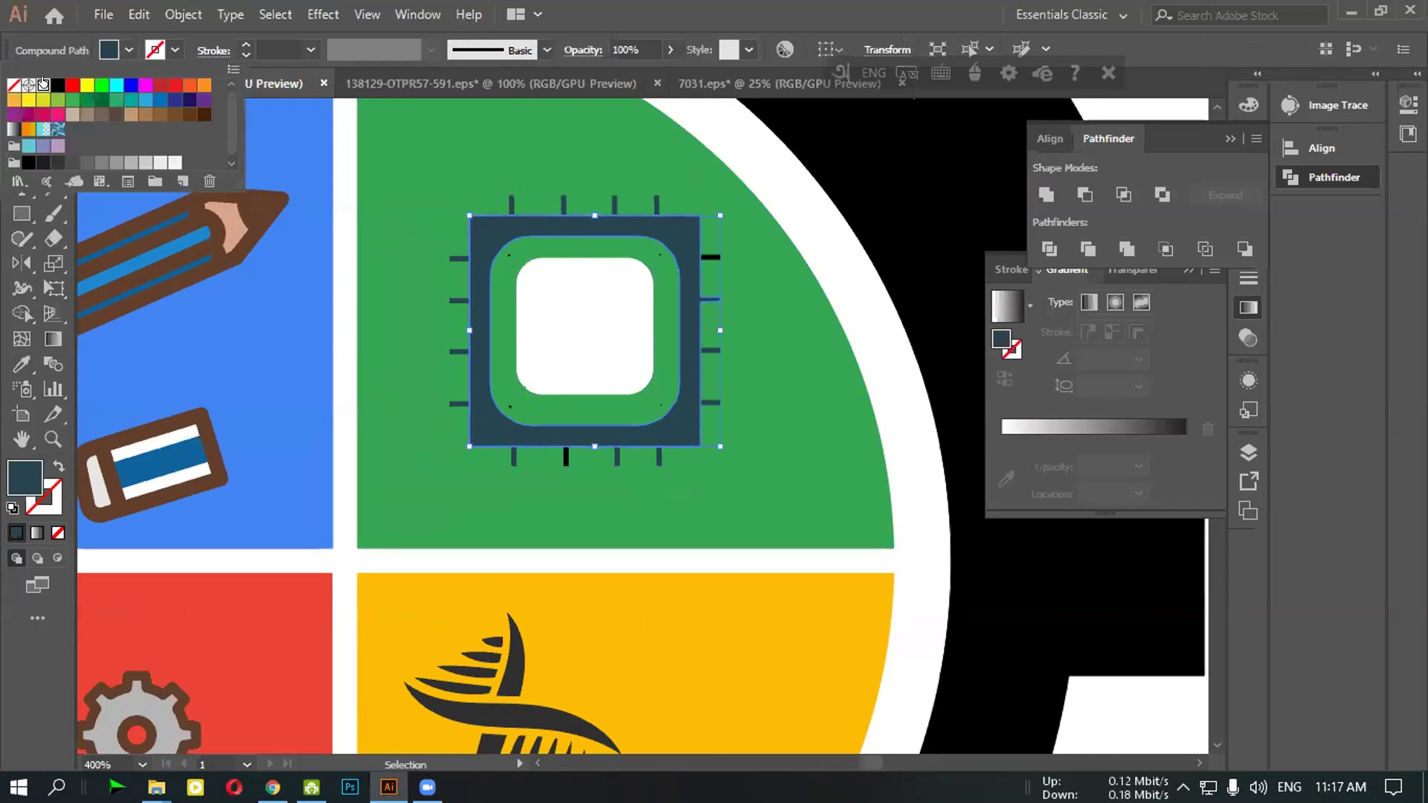
pyautogui.click(511, 181)
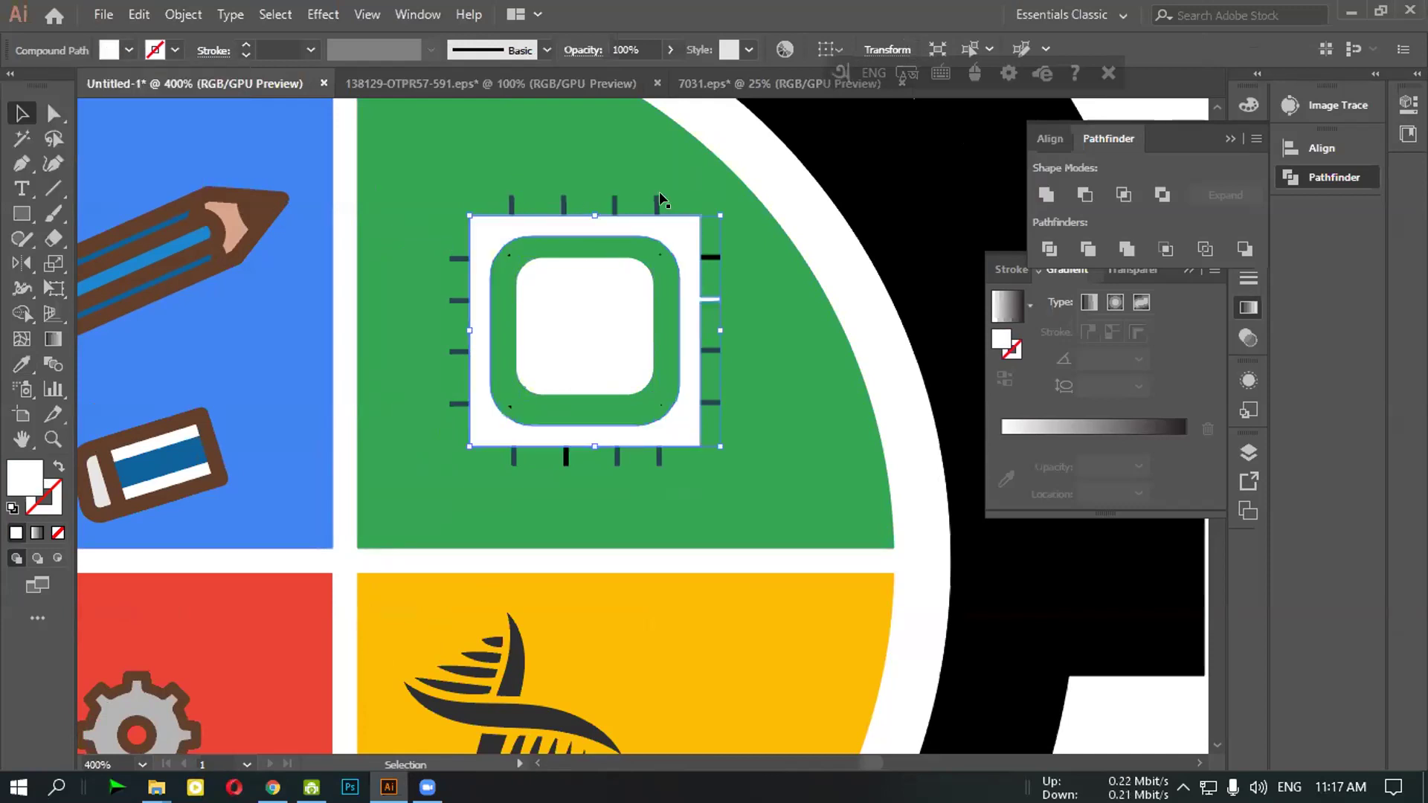
# Fill the third pin from the top on the microchip's right side with white
pyautogui.click(711, 346)
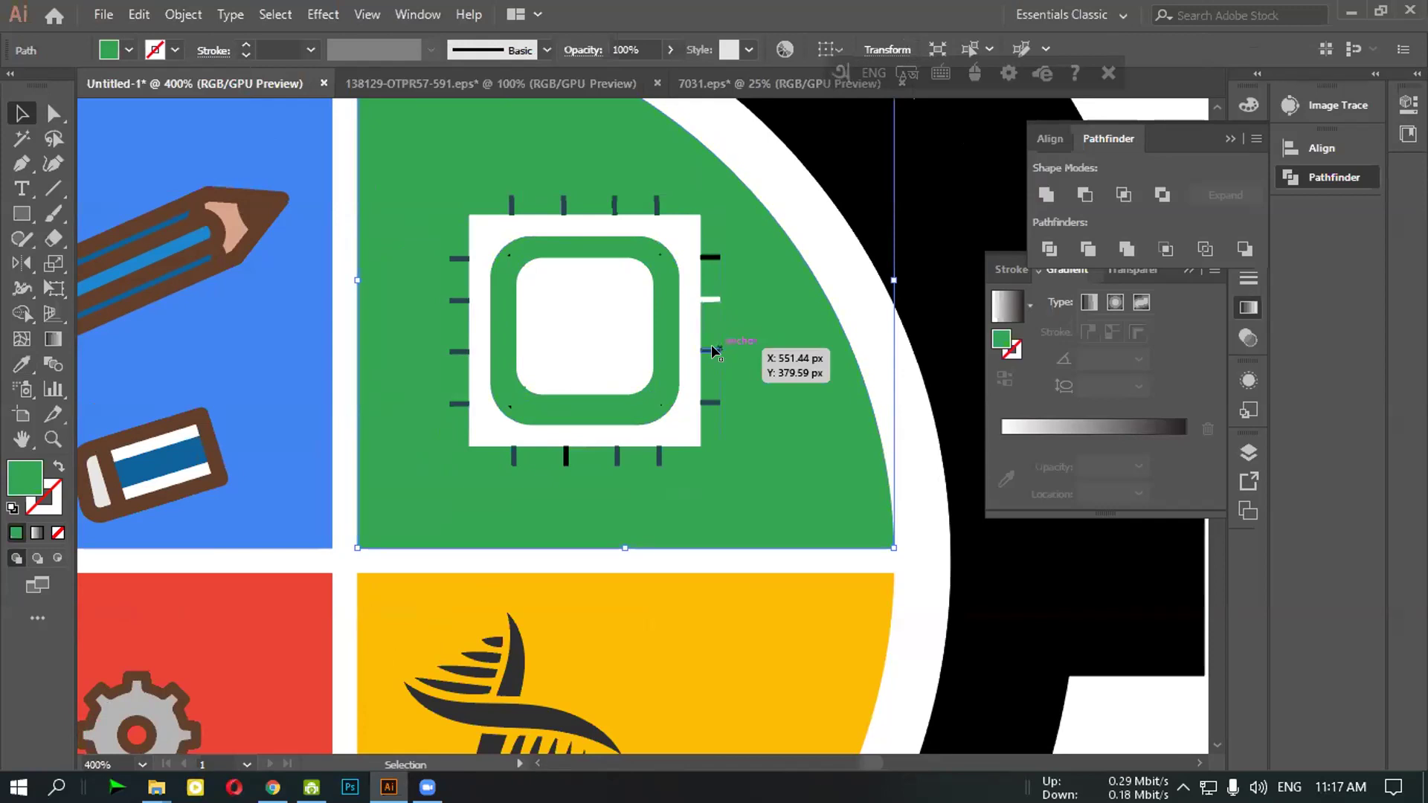
pyautogui.click(128, 50)
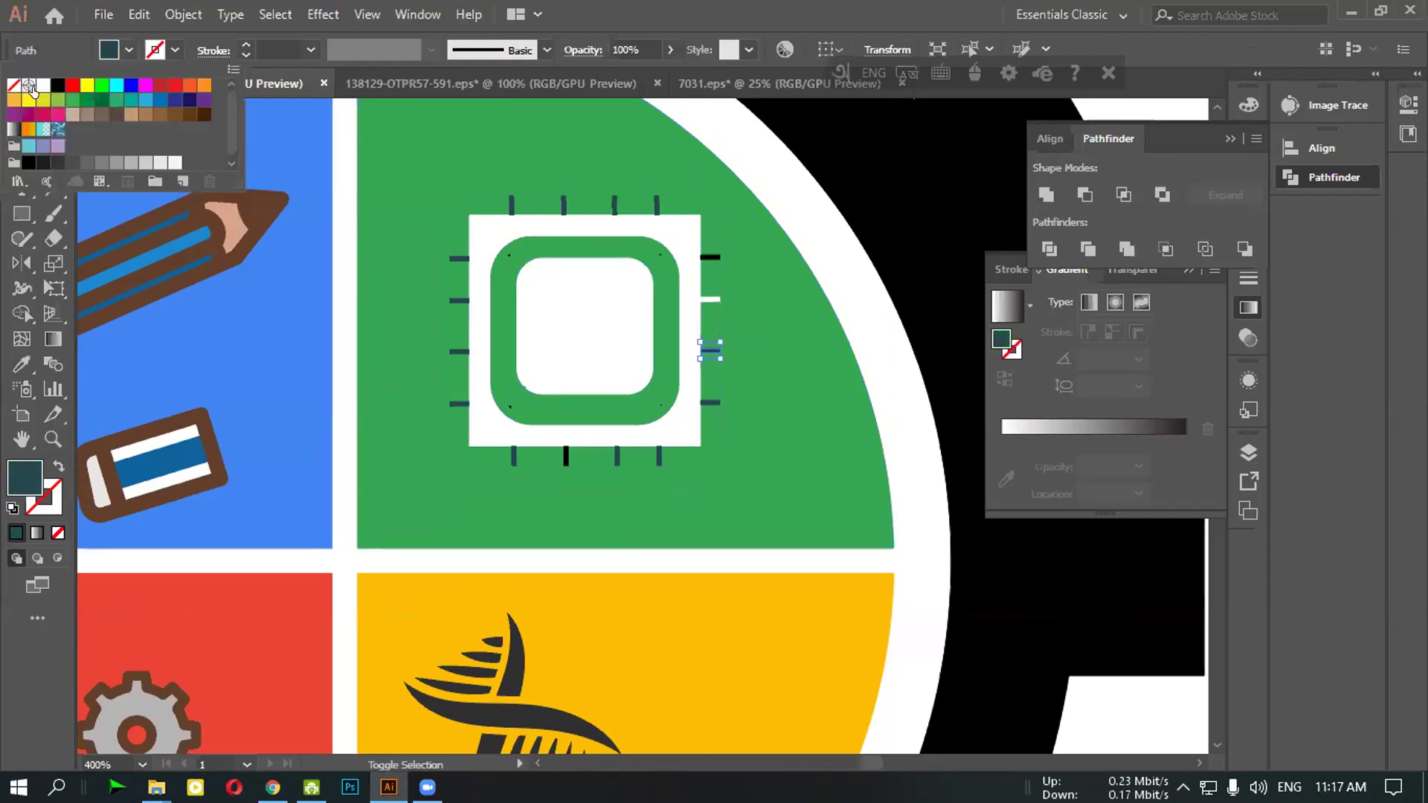
pyautogui.click(43, 85)
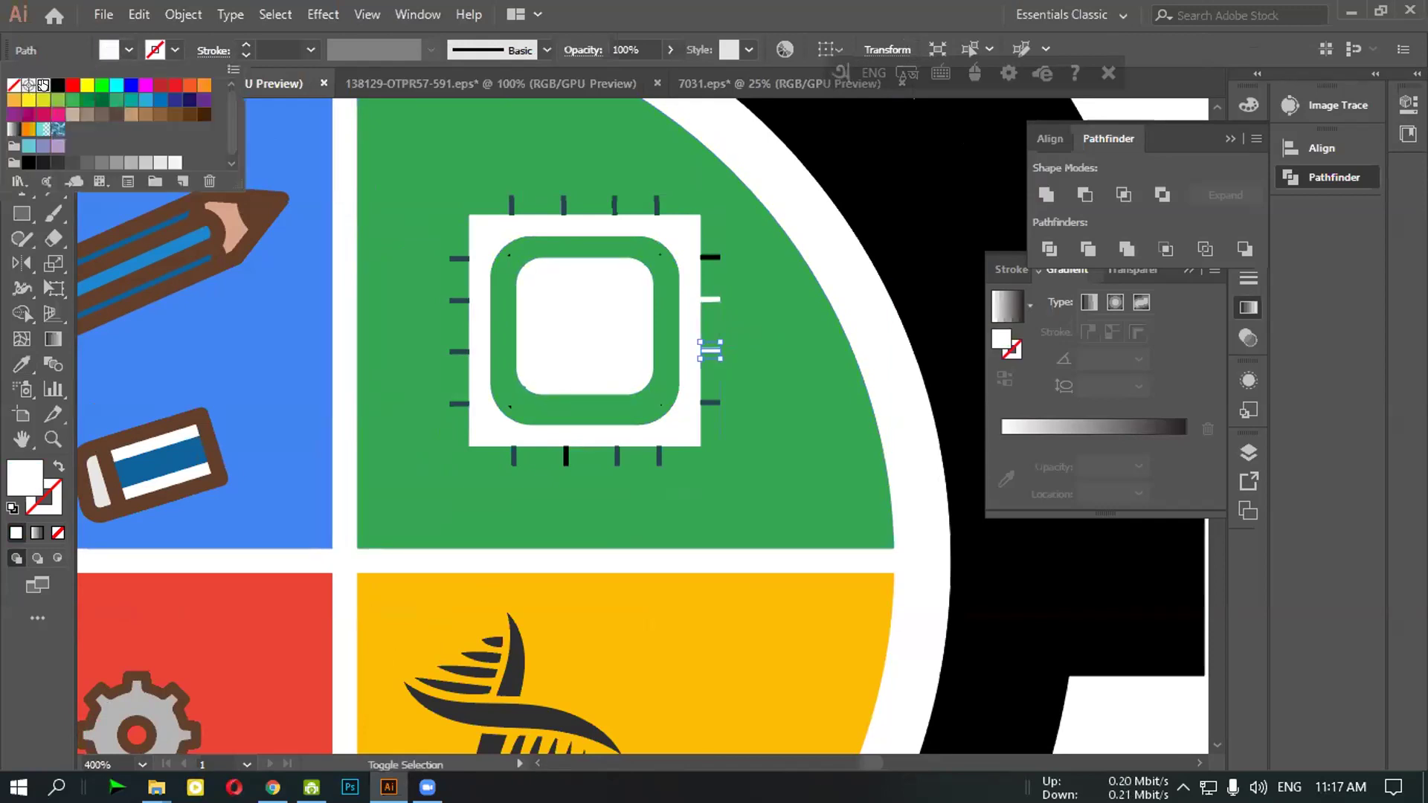
pyautogui.click(905, 178)
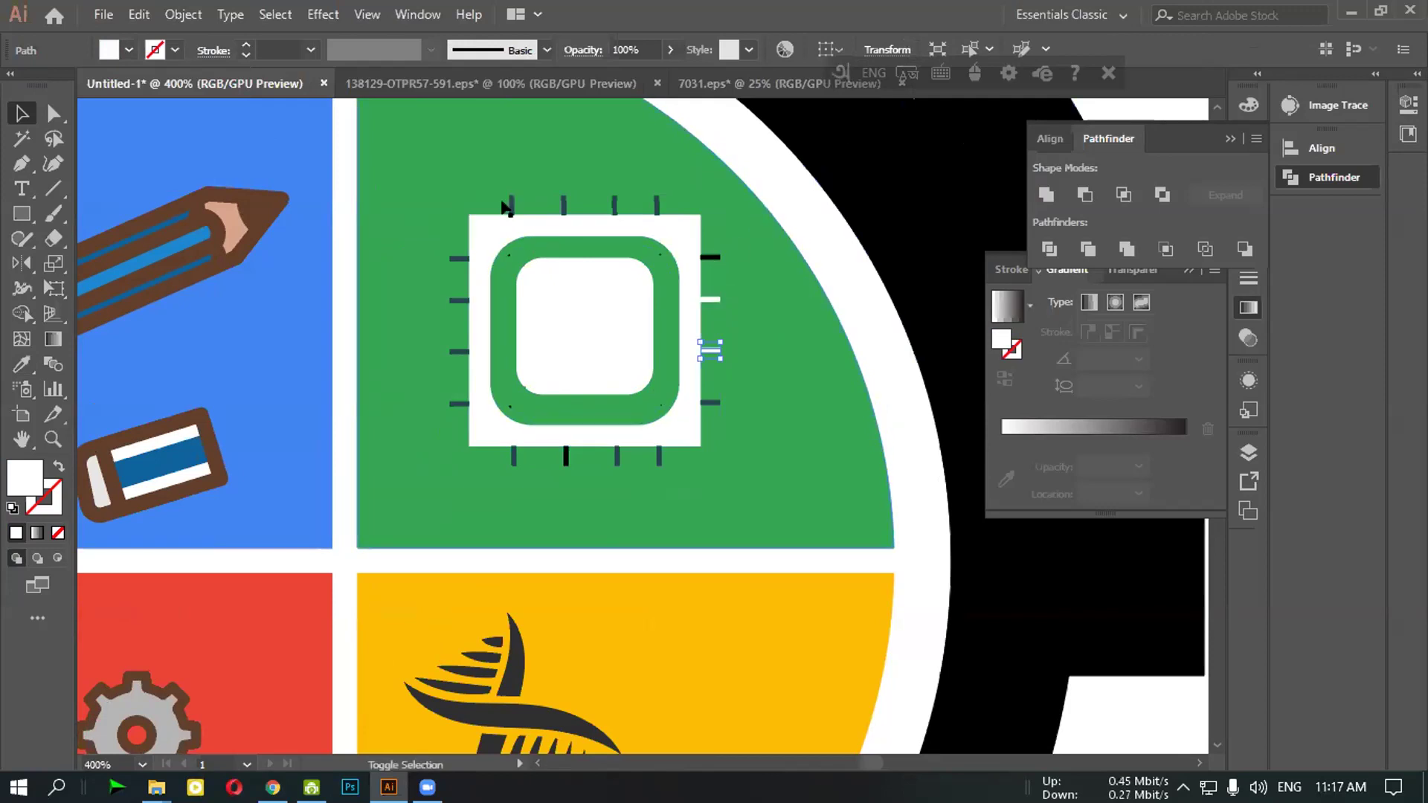
# Add the microchip's remaining dark pins on all four sides to the selection
pyautogui.keyDown('shift'); pyautogui.click(541, 206); pyautogui.keyUp('shift')
pyautogui.keyDown('shift'); pyautogui.click(555, 203); pyautogui.keyUp('shift')
pyautogui.scroll(-3, 695, 232)
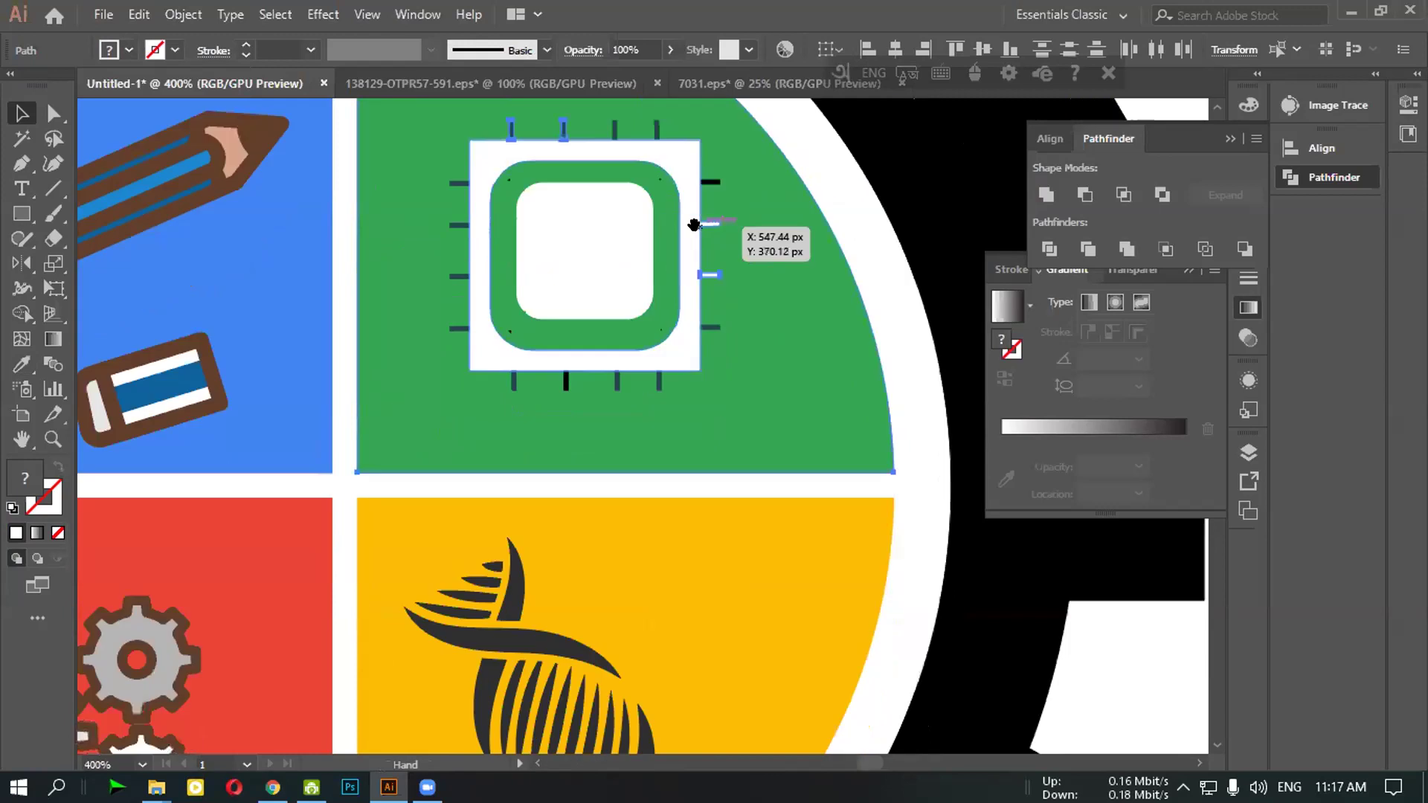
pyautogui.scroll(-3, 702, 232)
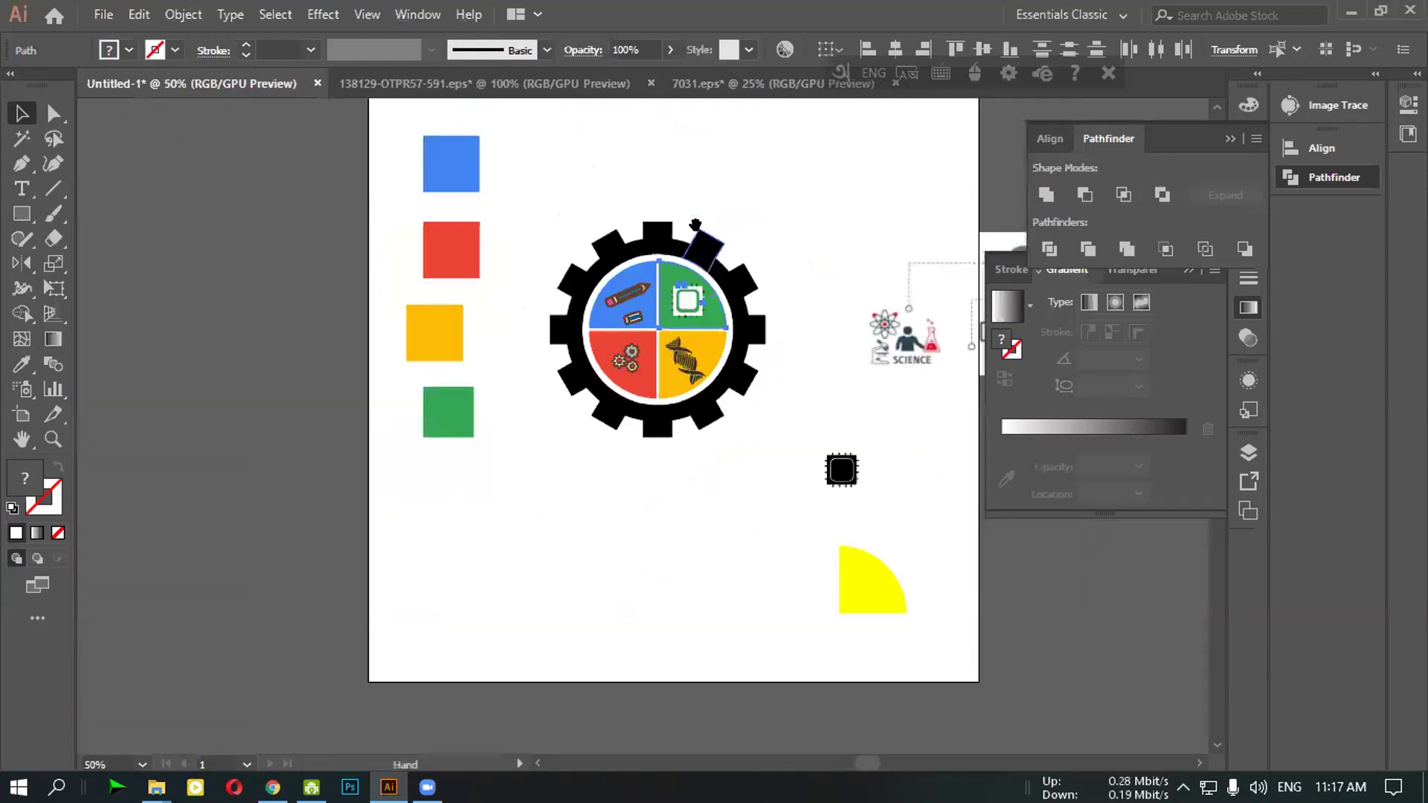
pyautogui.scroll(2, 725, 356)
pyautogui.scroll(2, 725, 356)
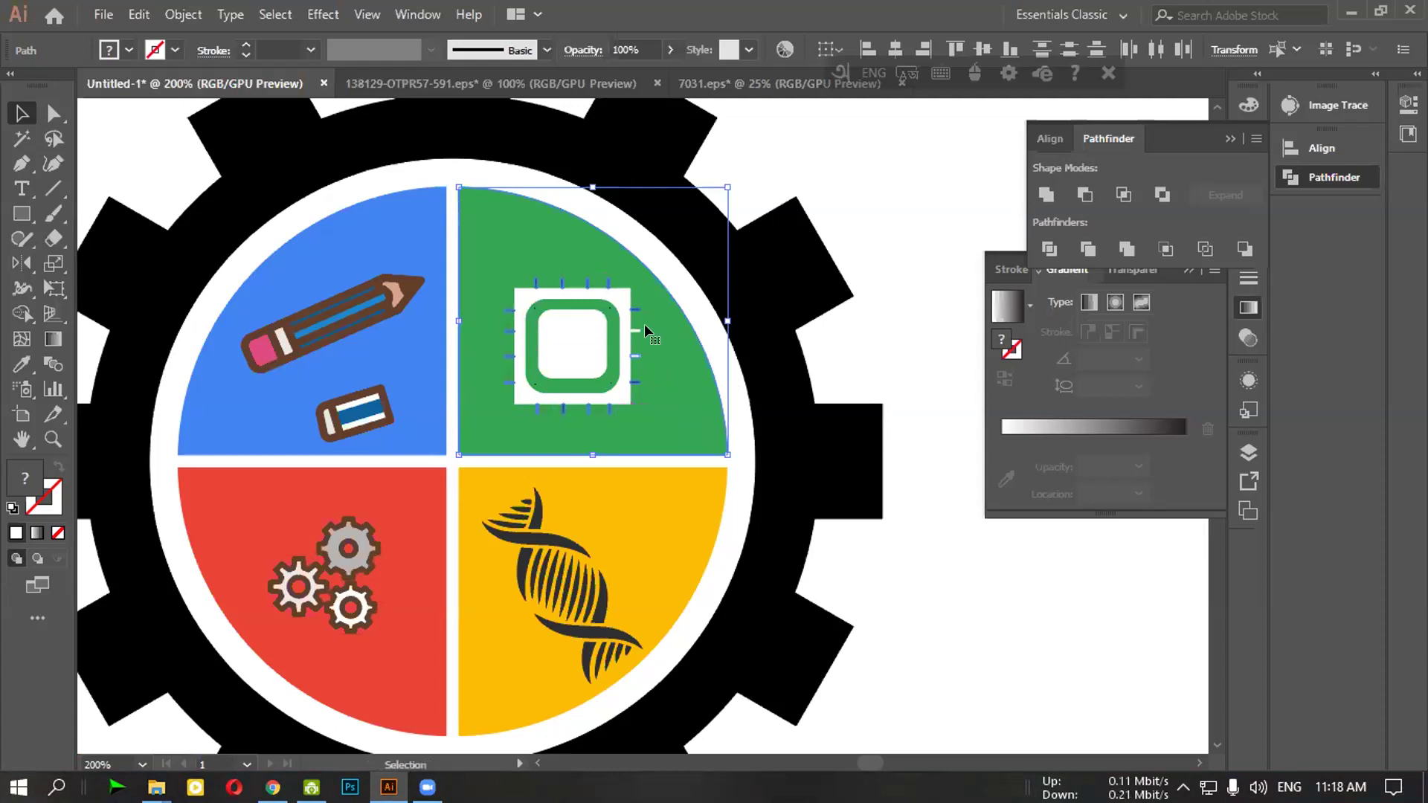
# Try filling the whole pin selection with white, and undo that fill
pyautogui.click(121, 54)
pyautogui.click(31, 85)
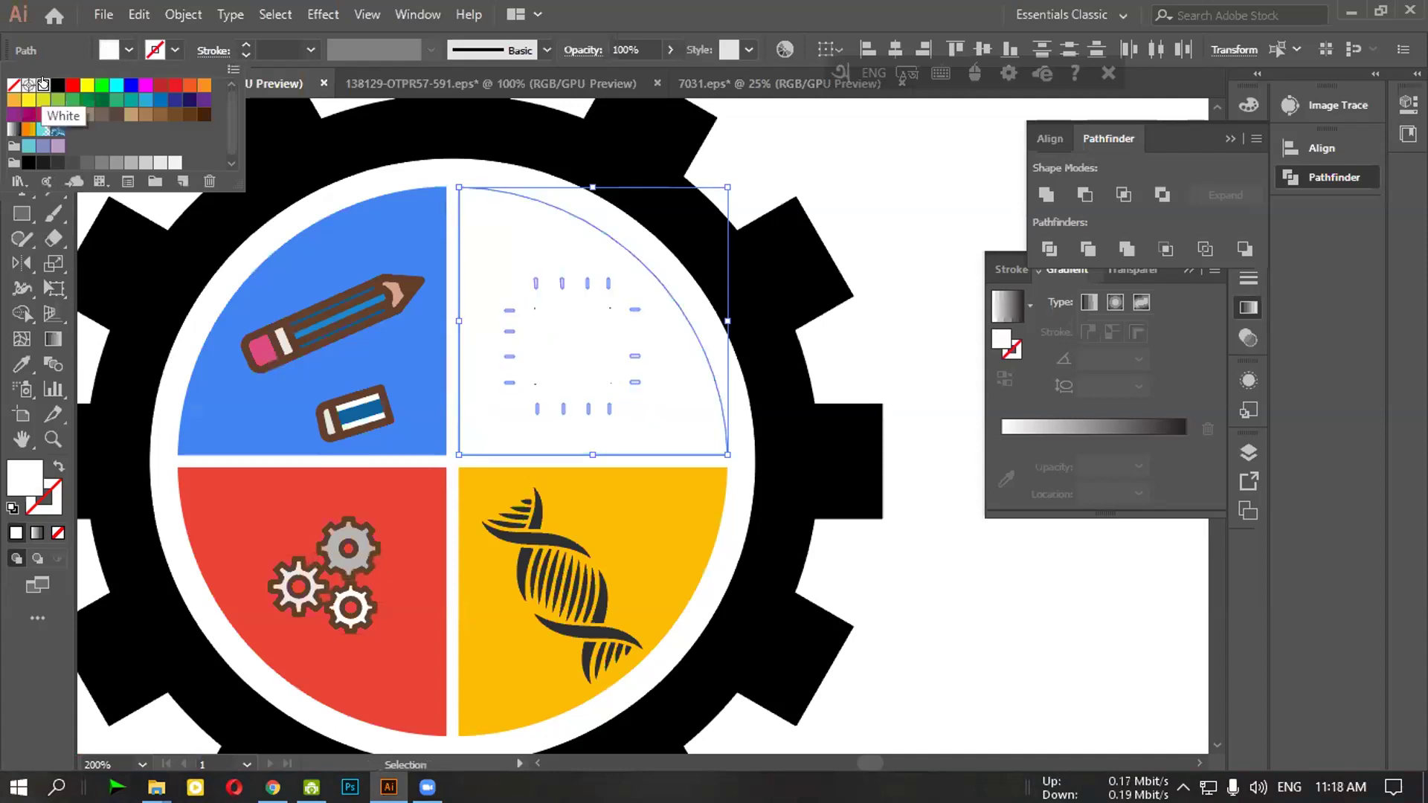
pyautogui.press('Escape')
pyautogui.press('a')
pyautogui.hotkey('ctrl', 'z')
pyautogui.press('v')
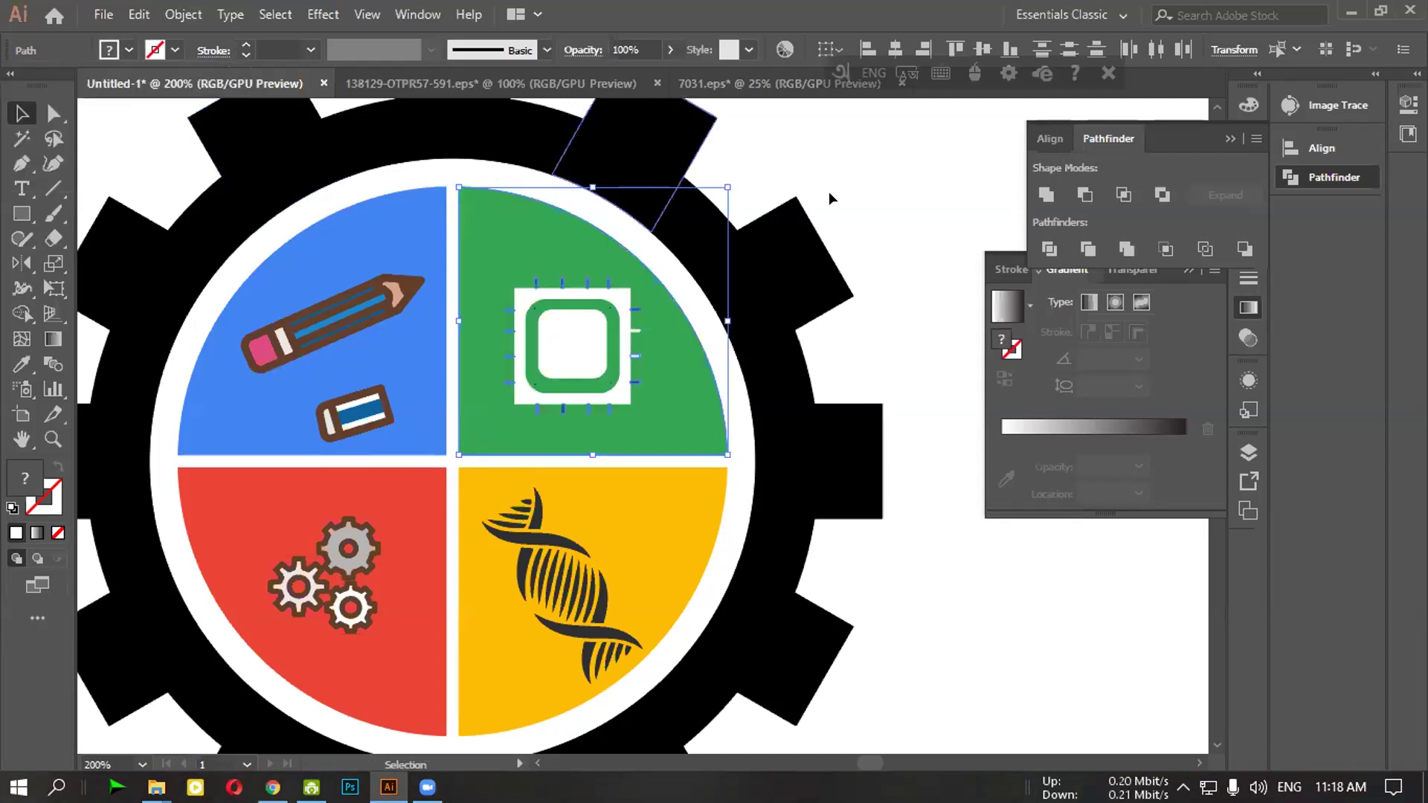
# Select the microchip's remaining dark pins on all four sides and fill them with white
pyautogui.click(922, 190)
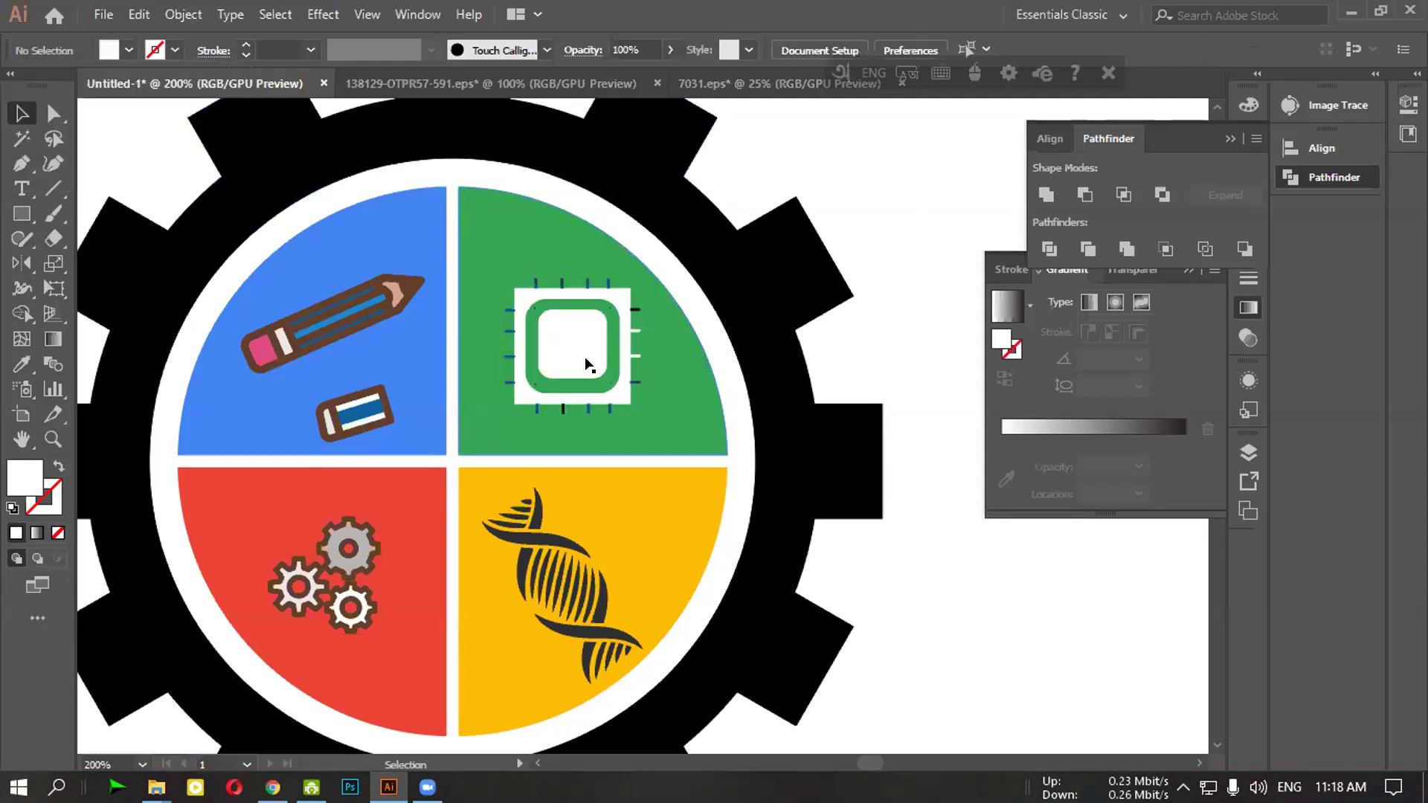
pyautogui.click(627, 388)
pyautogui.click(604, 405)
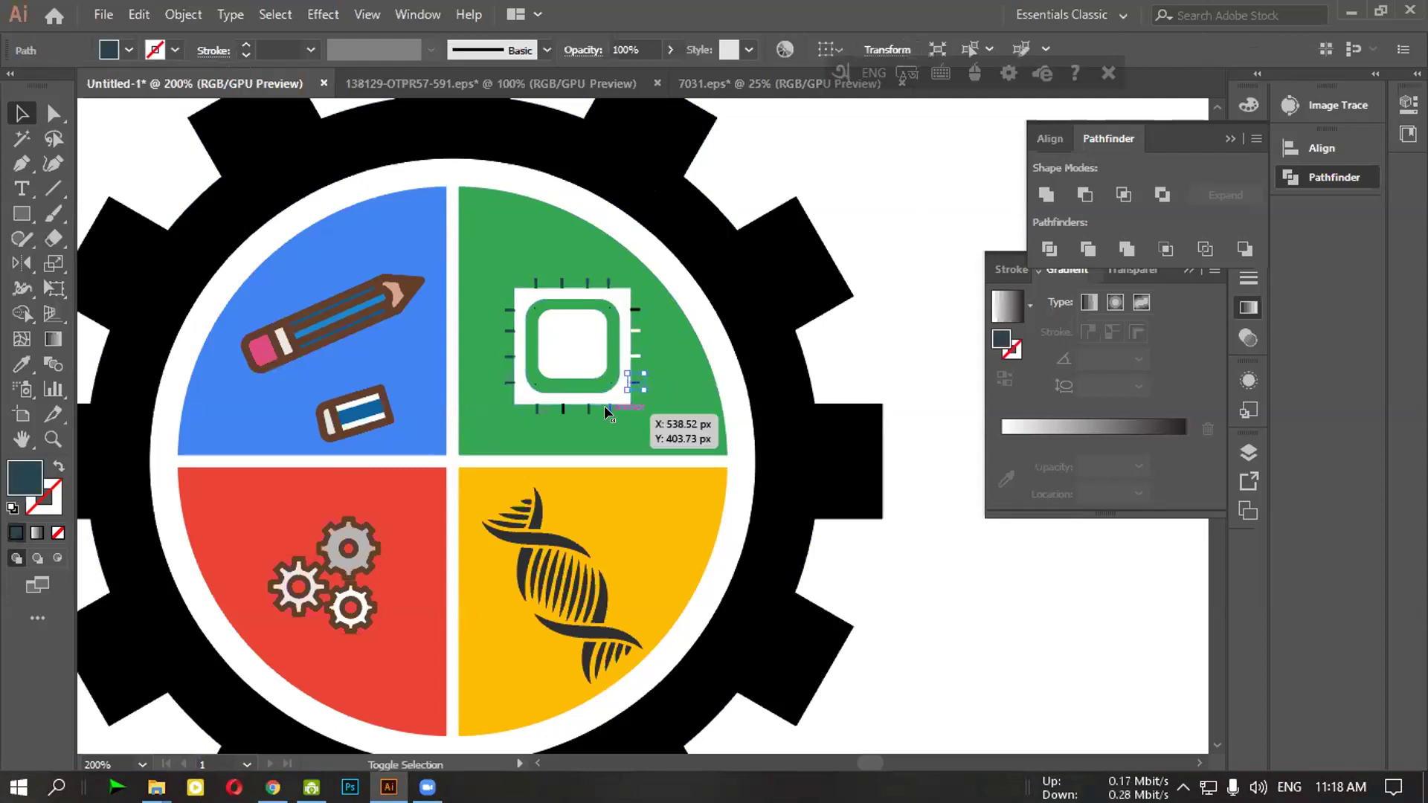
pyautogui.keyDown('shift'); pyautogui.click(556, 407); pyautogui.keyUp('shift')
pyautogui.keyDown('shift'); pyautogui.click(506, 378); pyautogui.keyUp('shift')
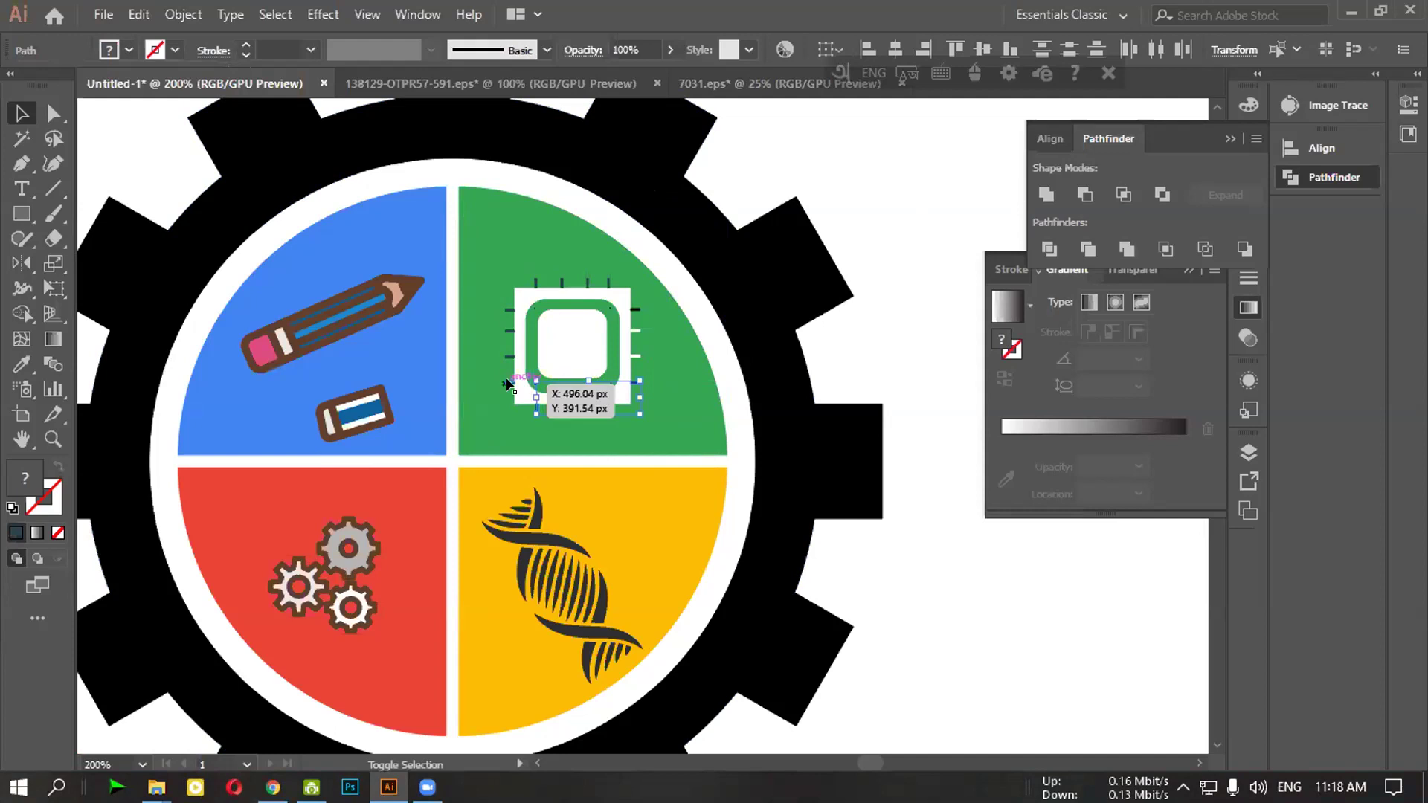
pyautogui.keyDown('shift'); pyautogui.click(505, 306); pyautogui.keyUp('shift')
pyautogui.keyDown('shift'); pyautogui.click(574, 283); pyautogui.keyUp('shift')
pyautogui.moveTo(586, 282); pyautogui.dragTo(637, 381)
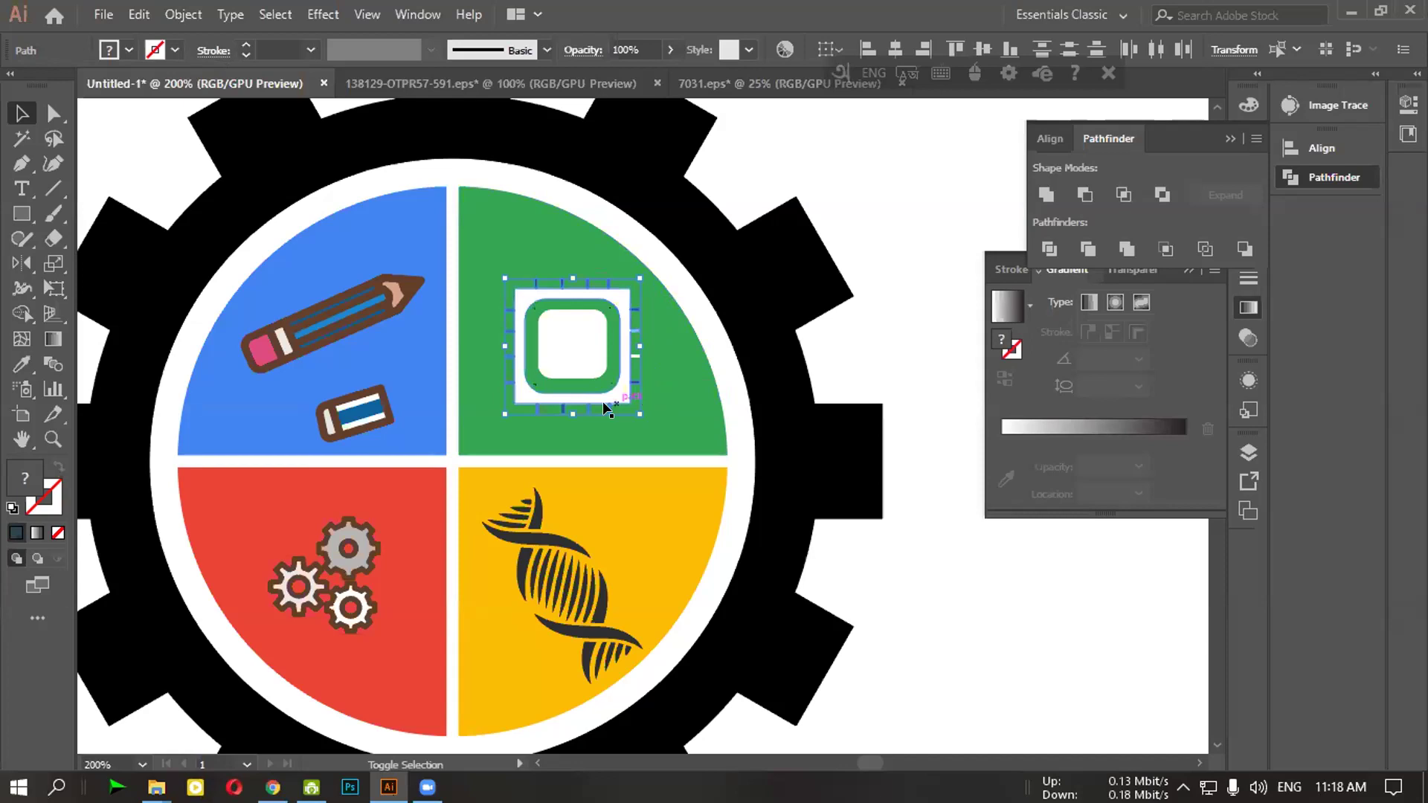
pyautogui.keyDown('shift'); pyautogui.click(124, 50); pyautogui.keyUp('shift')
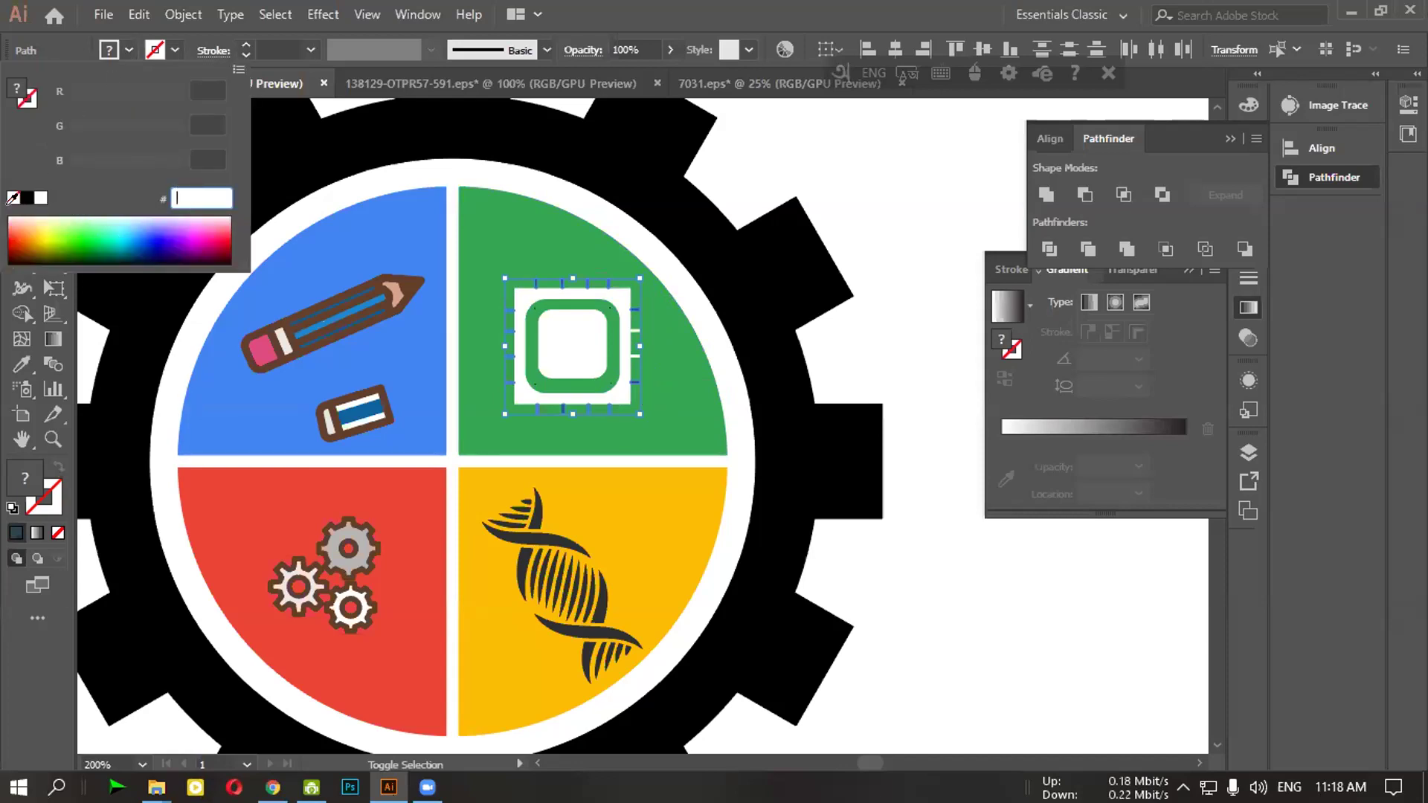
pyautogui.click(56, 219)
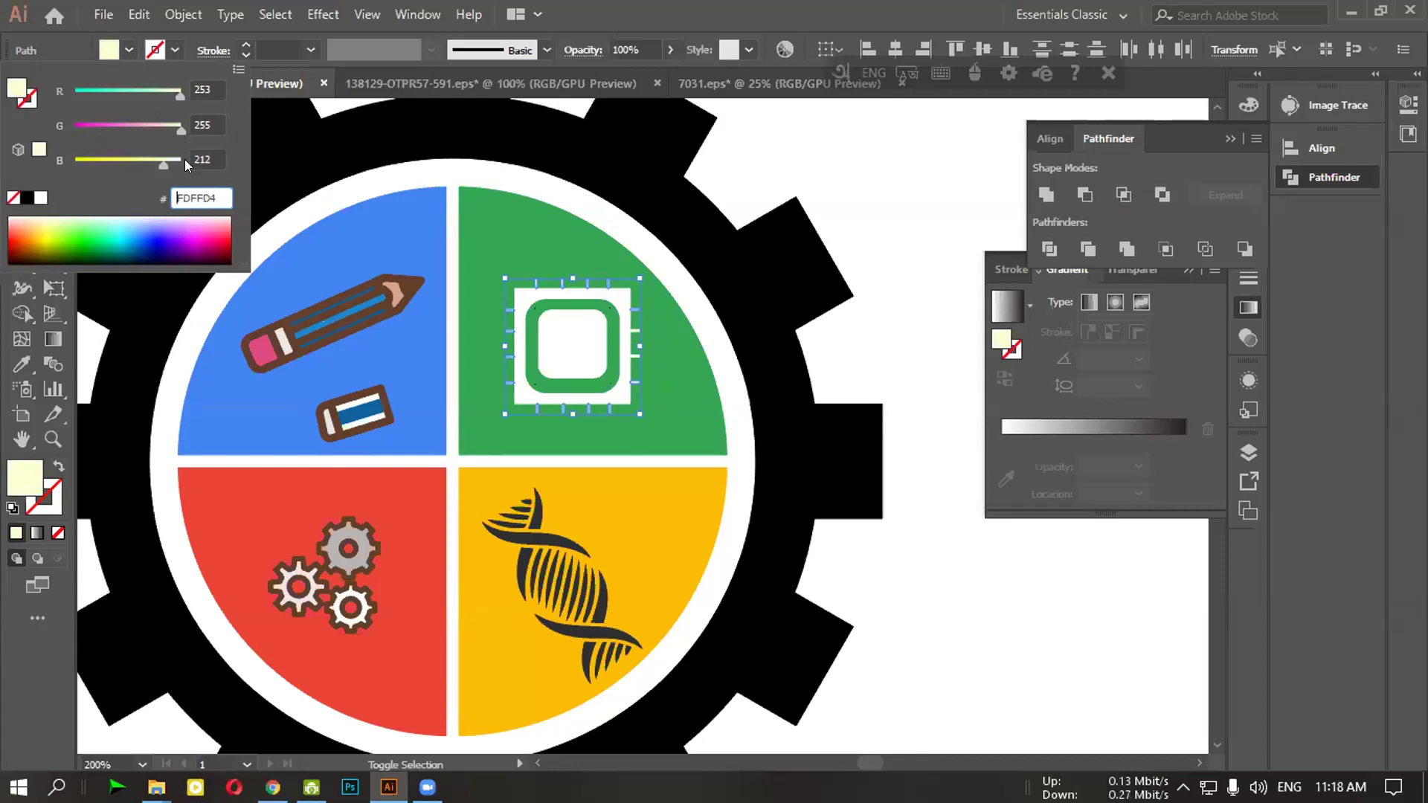
pyautogui.click(112, 50)
pyautogui.click(119, 45)
pyautogui.click(30, 83)
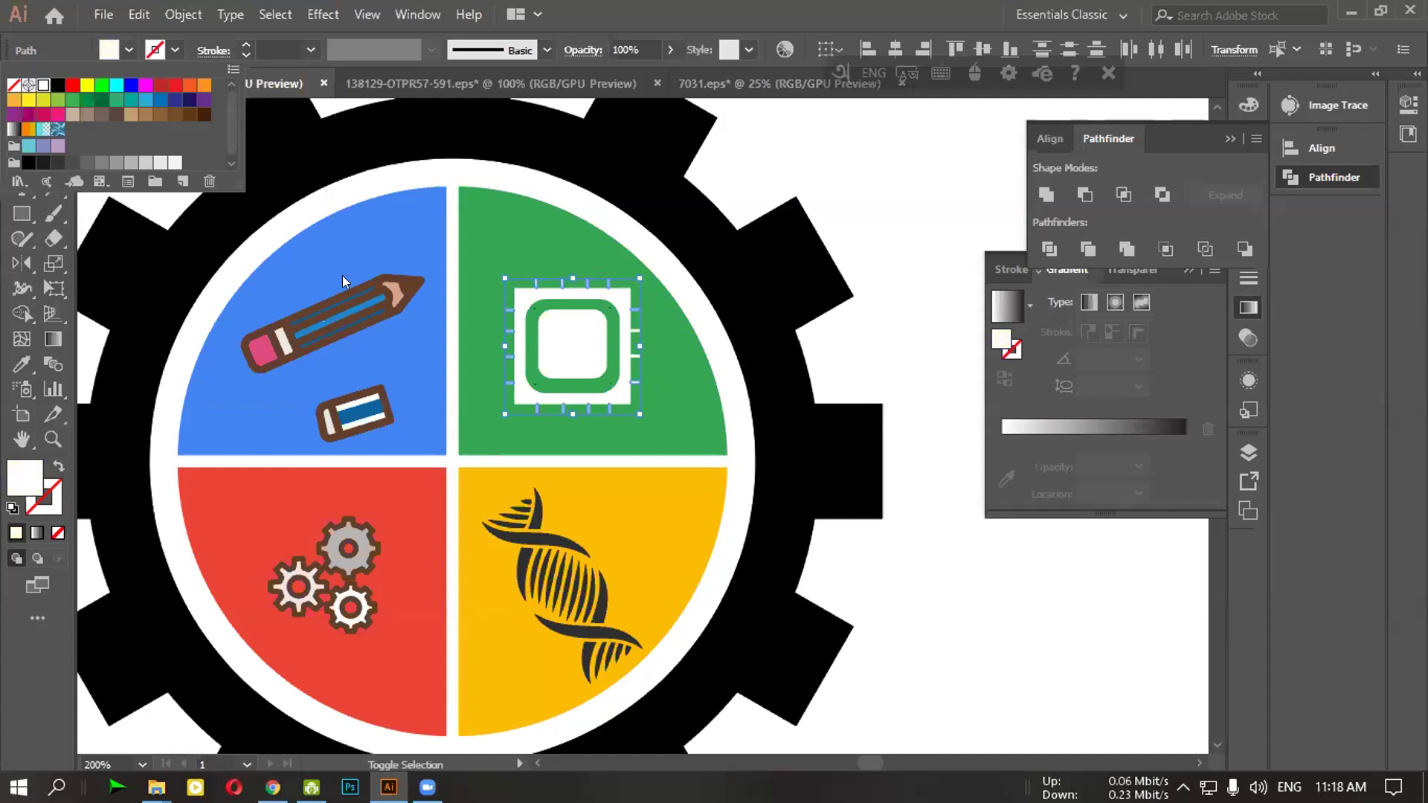
pyautogui.click(777, 171)
pyautogui.click(771, 164)
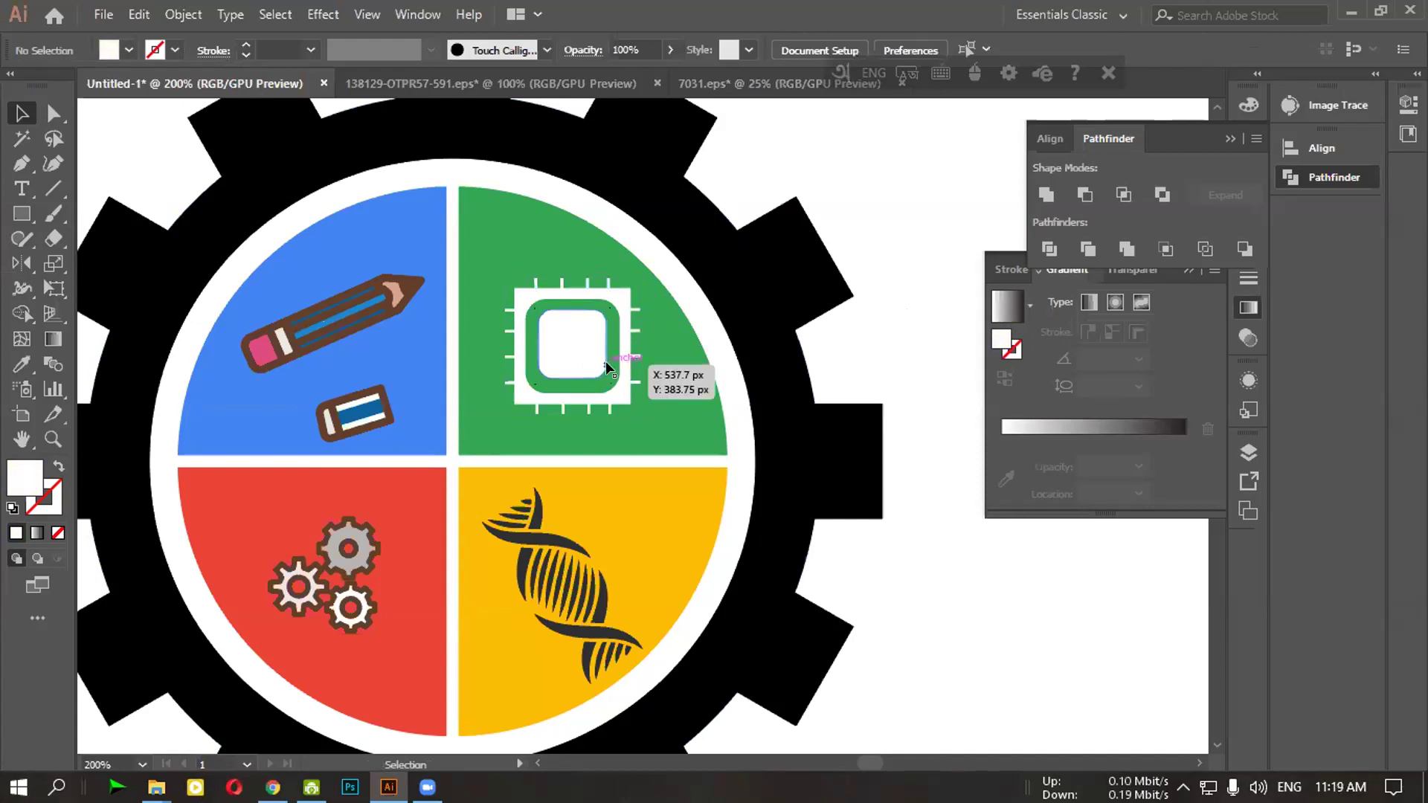
# Enlarge the microchip's white inner rounded square evenly so that only a thin green outline remains around it
pyautogui.scroll(3, 595, 364)
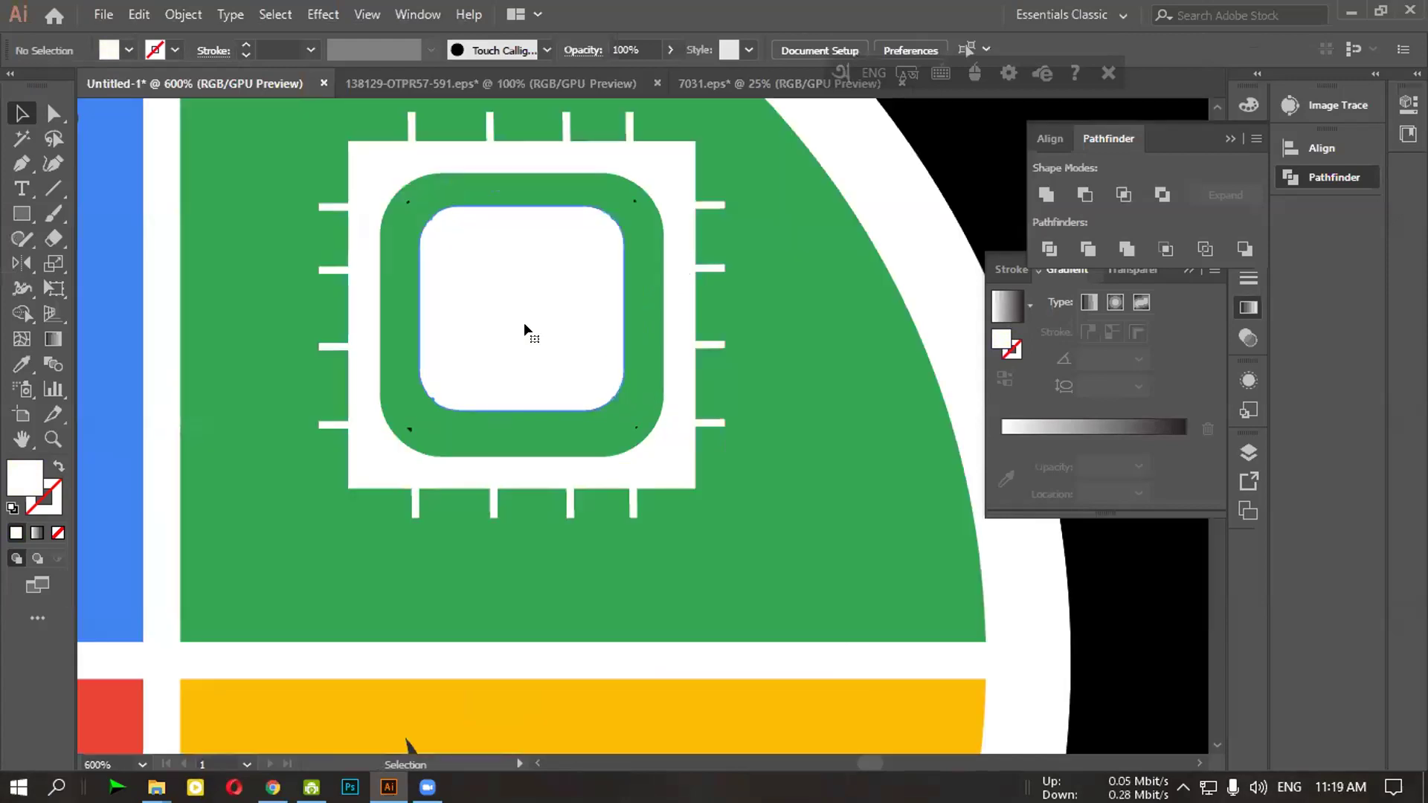
pyautogui.click(525, 327)
pyautogui.moveTo(616, 402); pyautogui.dragTo(641, 427)
pyautogui.moveTo(511, 326)
pyautogui.mouseDown()
pyautogui.moveTo(494, 322)
pyautogui.moveTo(506, 322)
pyautogui.mouseUp()
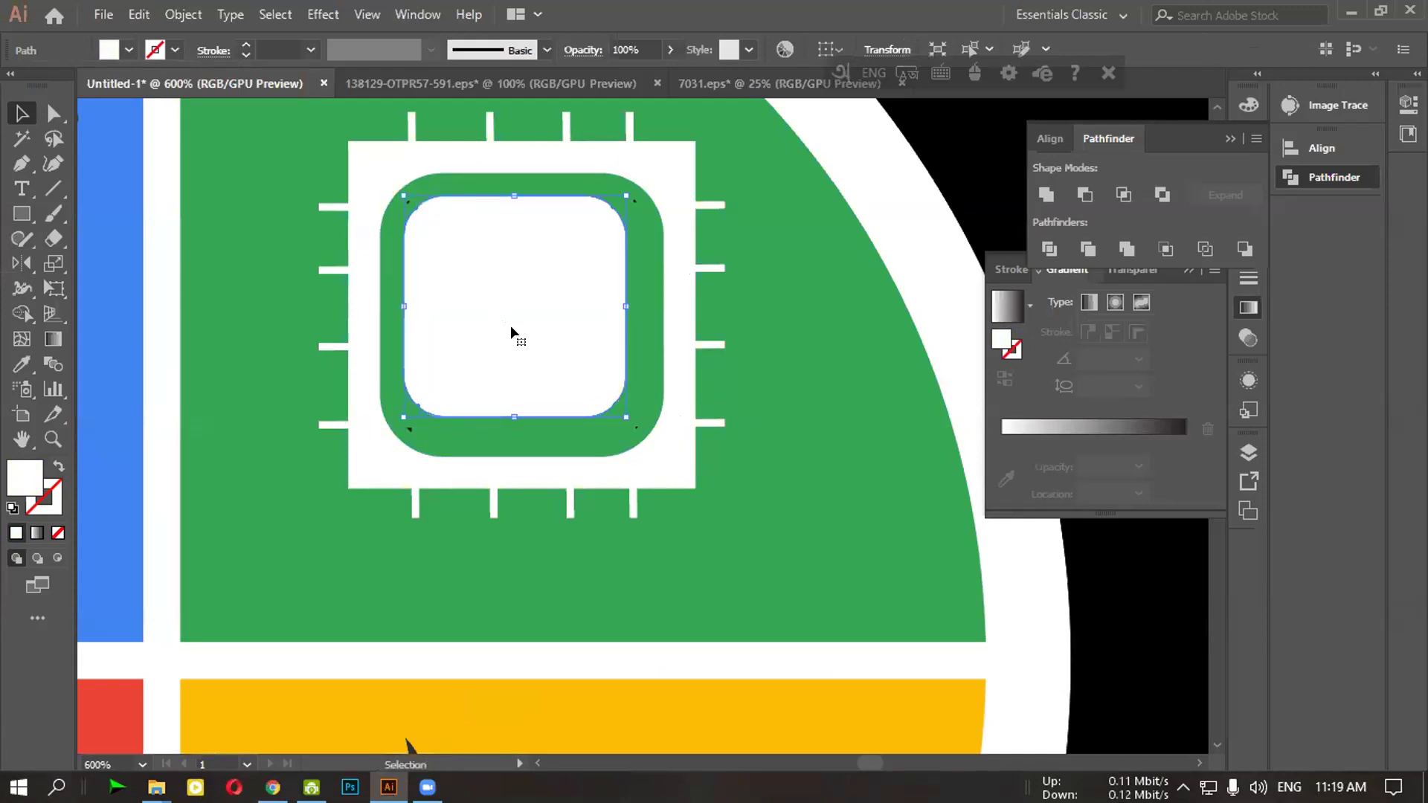
pyautogui.moveTo(618, 415); pyautogui.dragTo(644, 435)
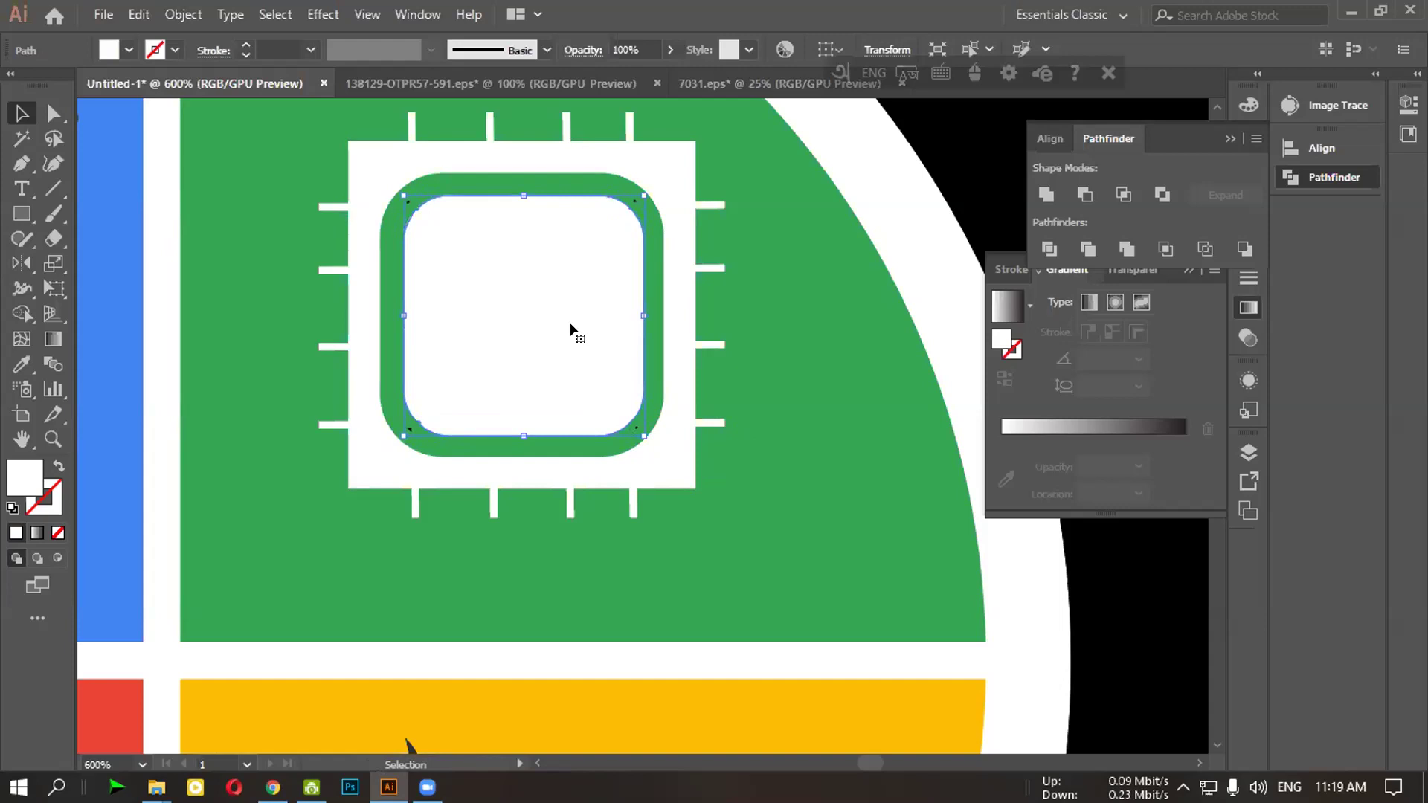
pyautogui.click(422, 174)
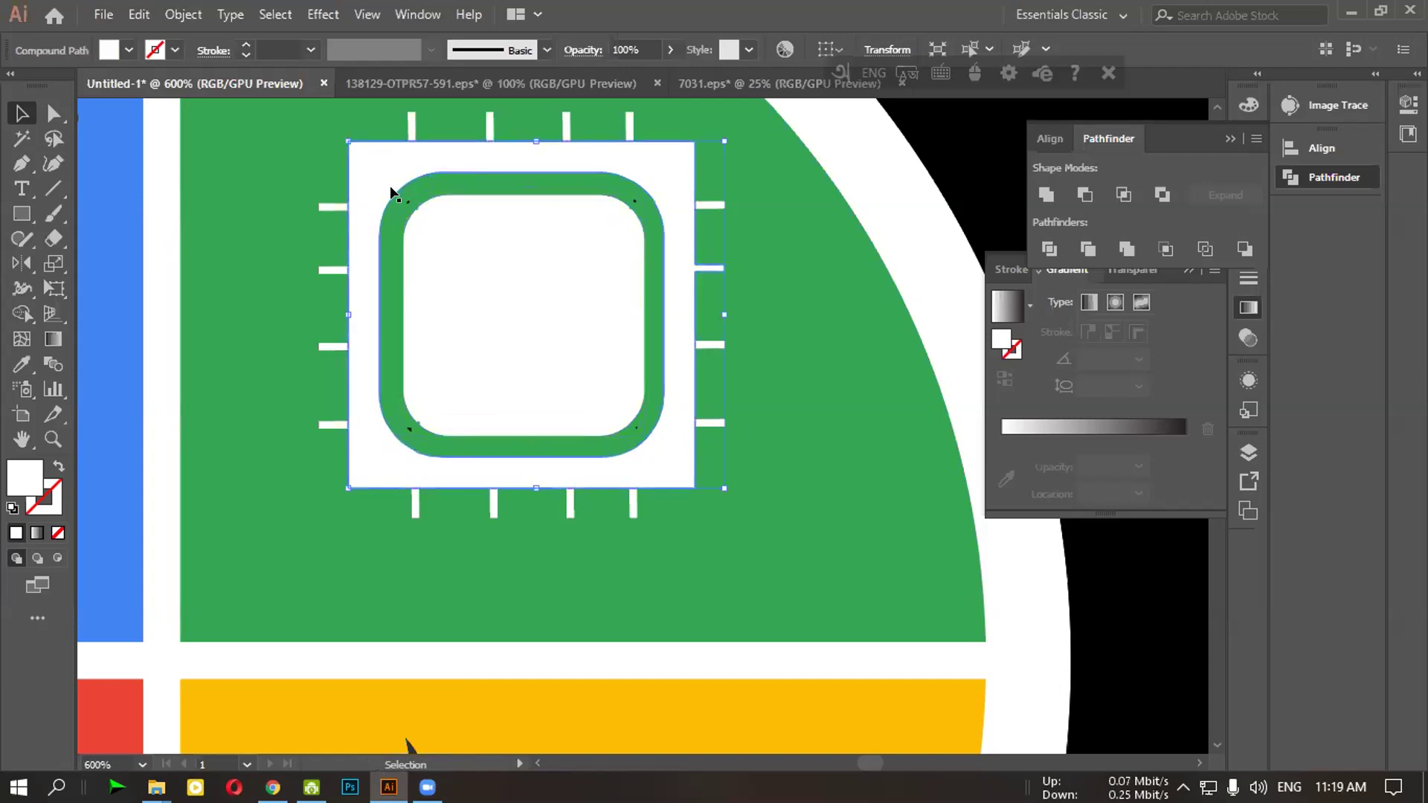
pyautogui.click(302, 173)
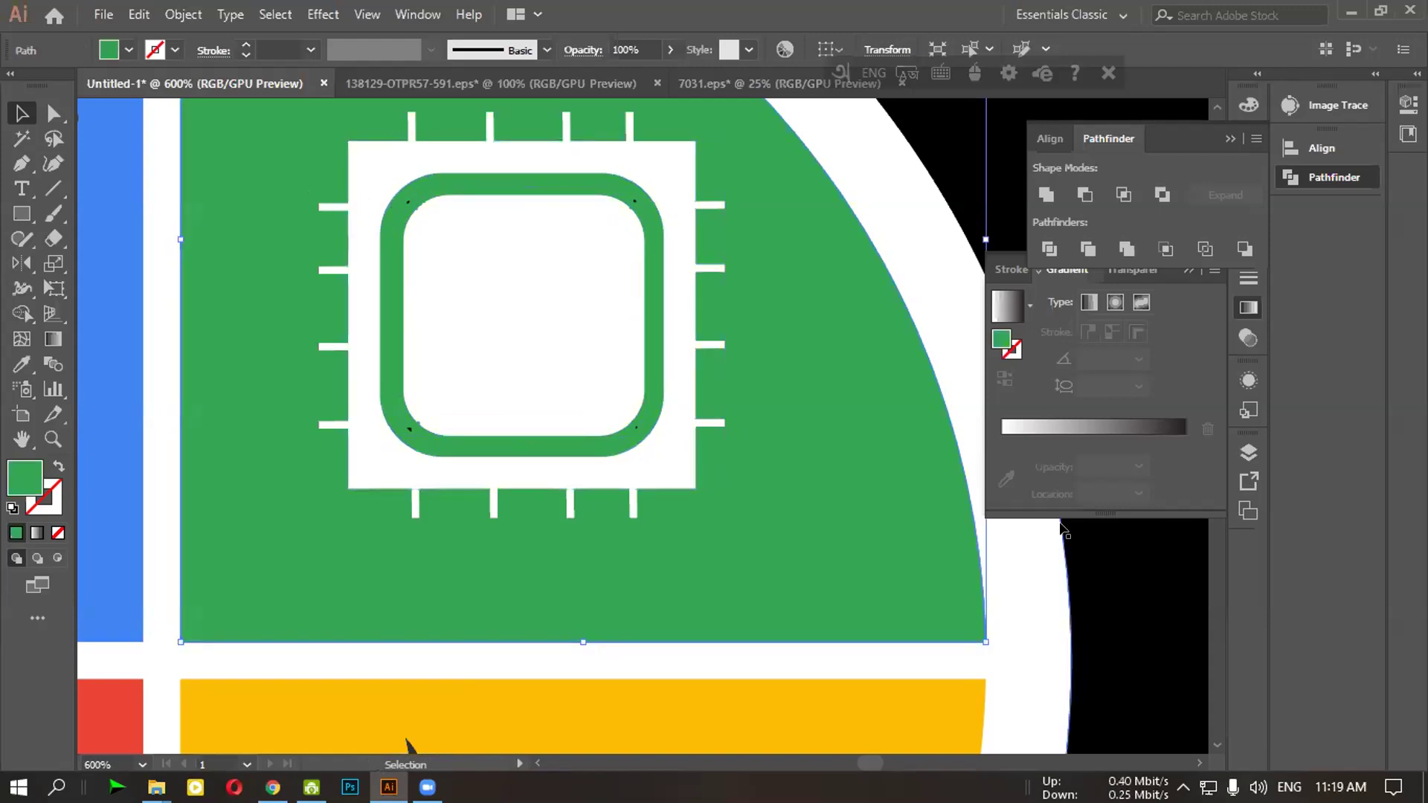
pyautogui.scroll(-4, 988, 533)
pyautogui.click(1076, 584)
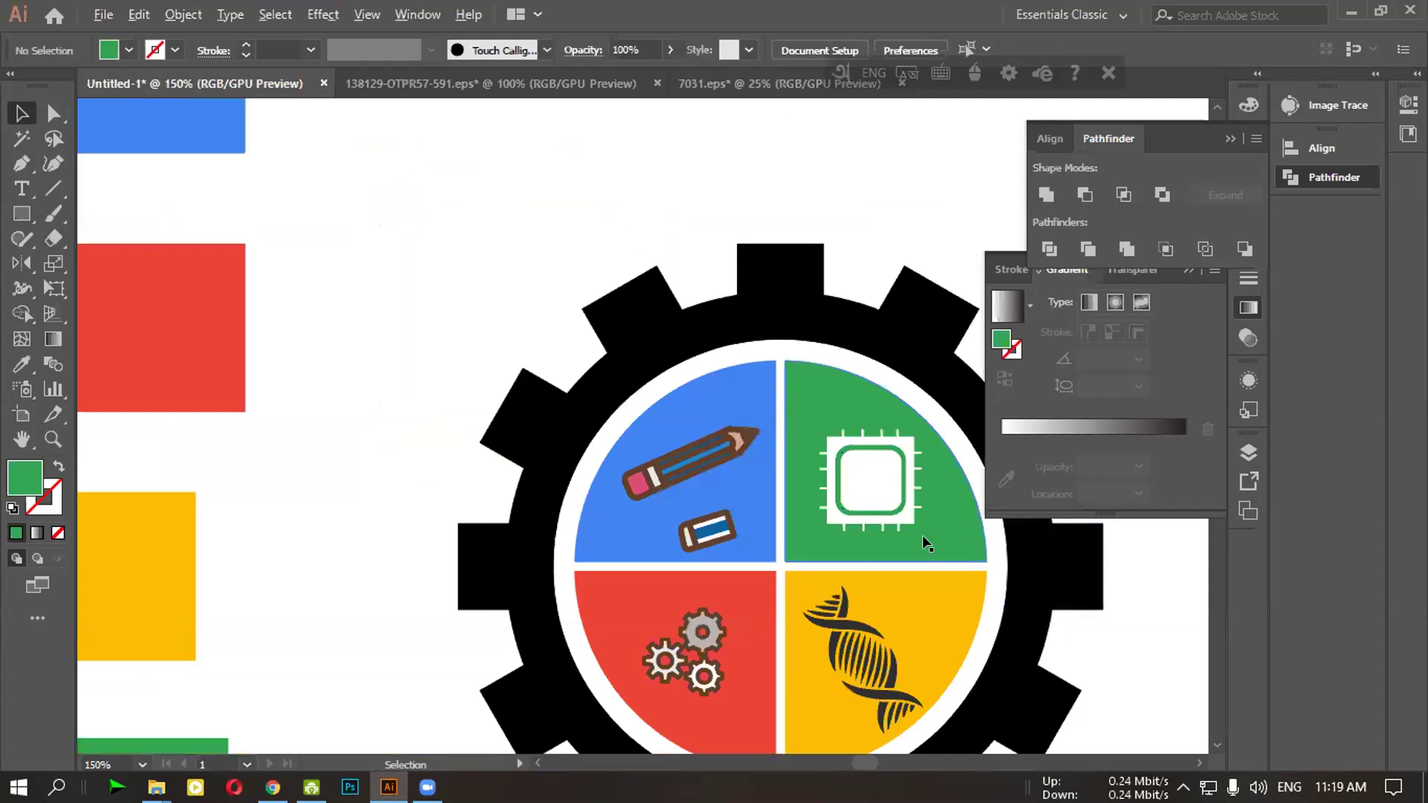
# Delete the four small black specks at the corners of the microchip's green rounded outline
pyautogui.scroll(4, 922, 534)
pyautogui.click(587, 190)
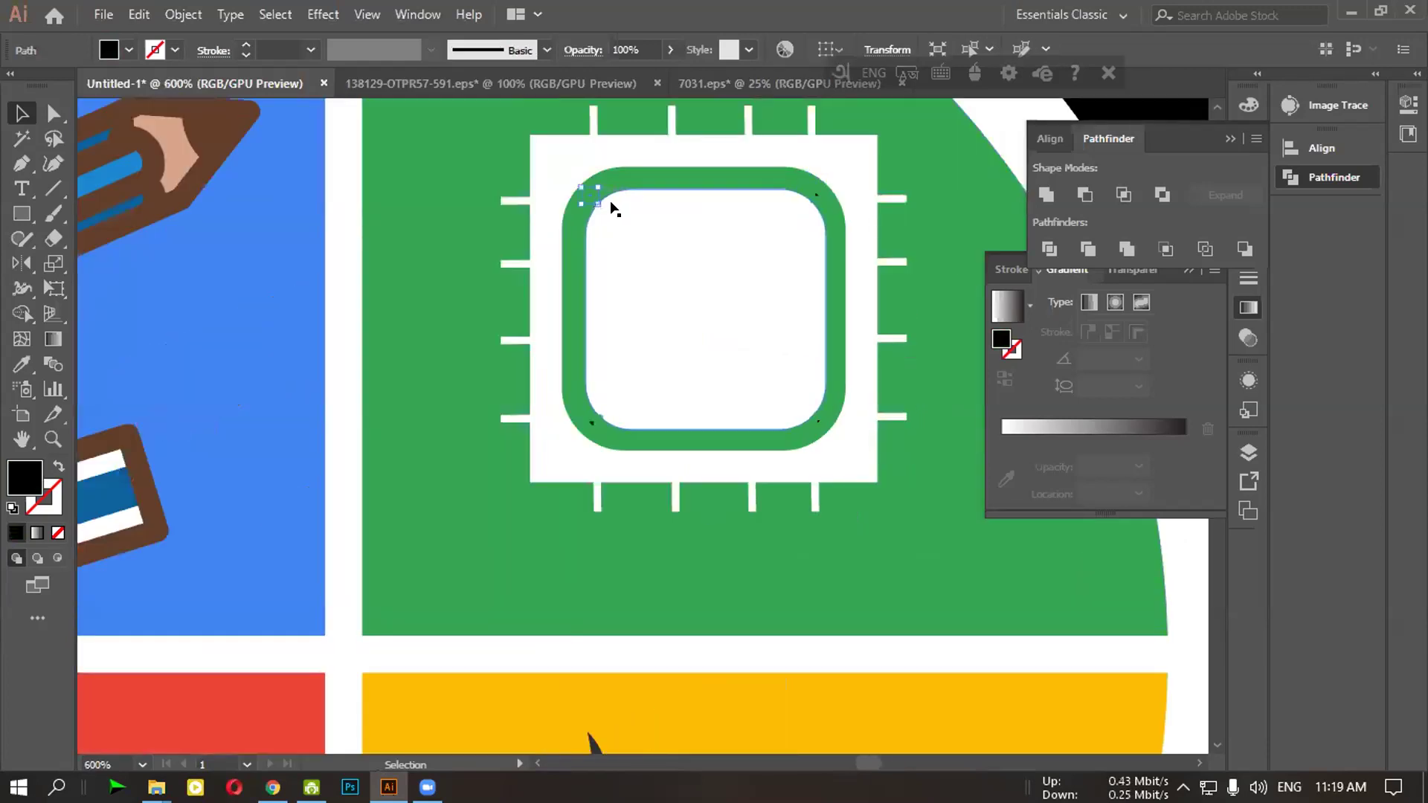
pyautogui.moveTo(588, 192); pyautogui.dragTo(812, 190)
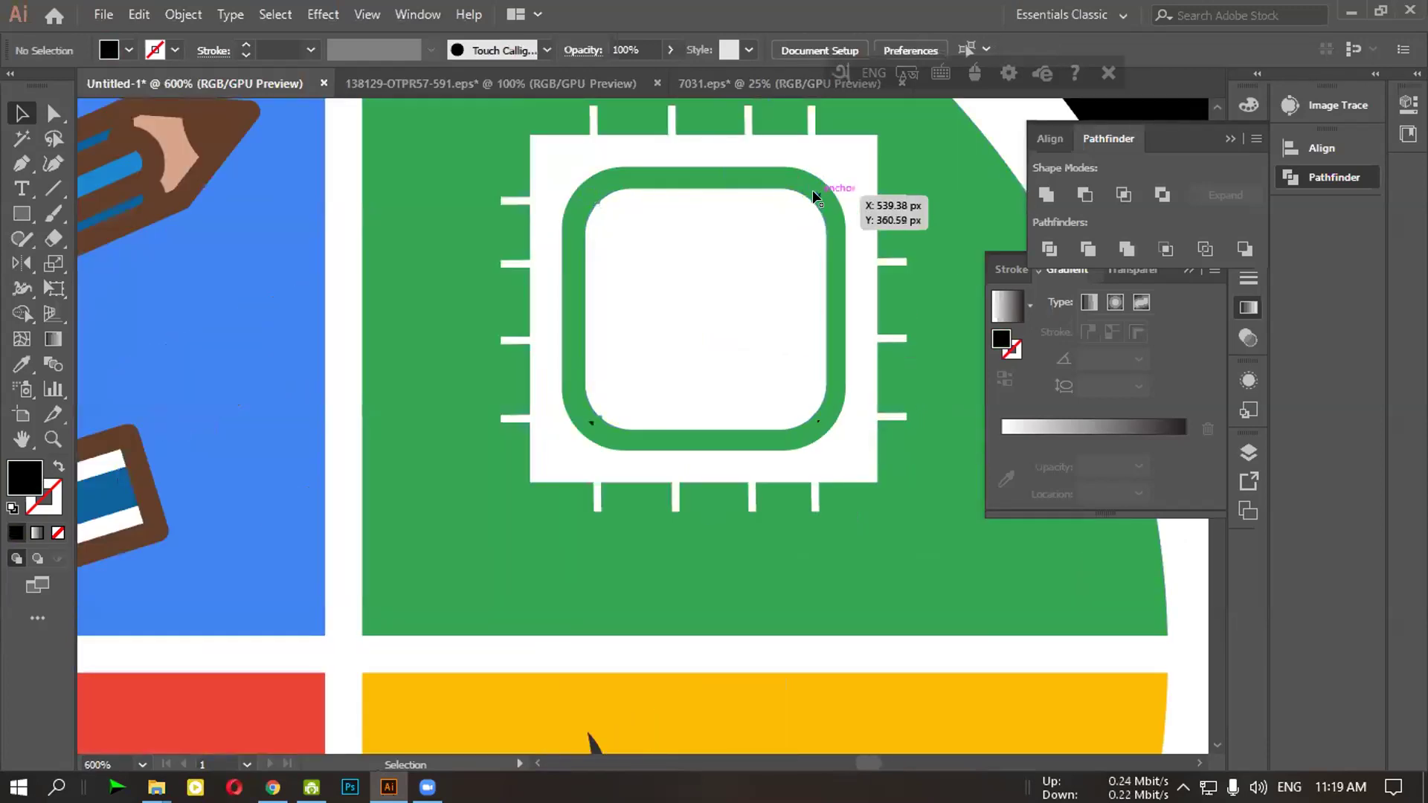
pyautogui.hotkey('ctrl', 'shift', 'a')
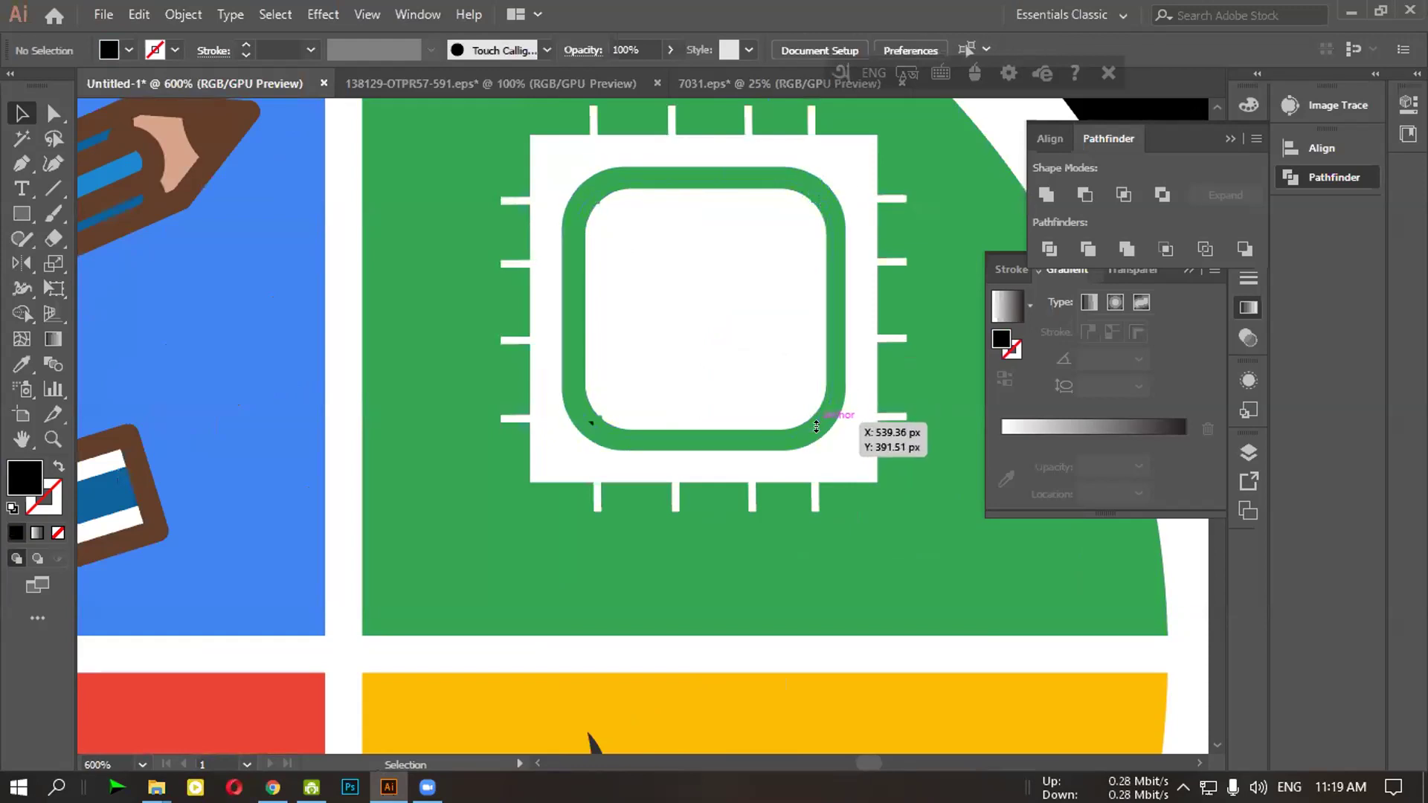
pyautogui.moveTo(608, 426); pyautogui.dragTo(594, 418)
pyautogui.hotkey('ctrl', 'shift', 'a')
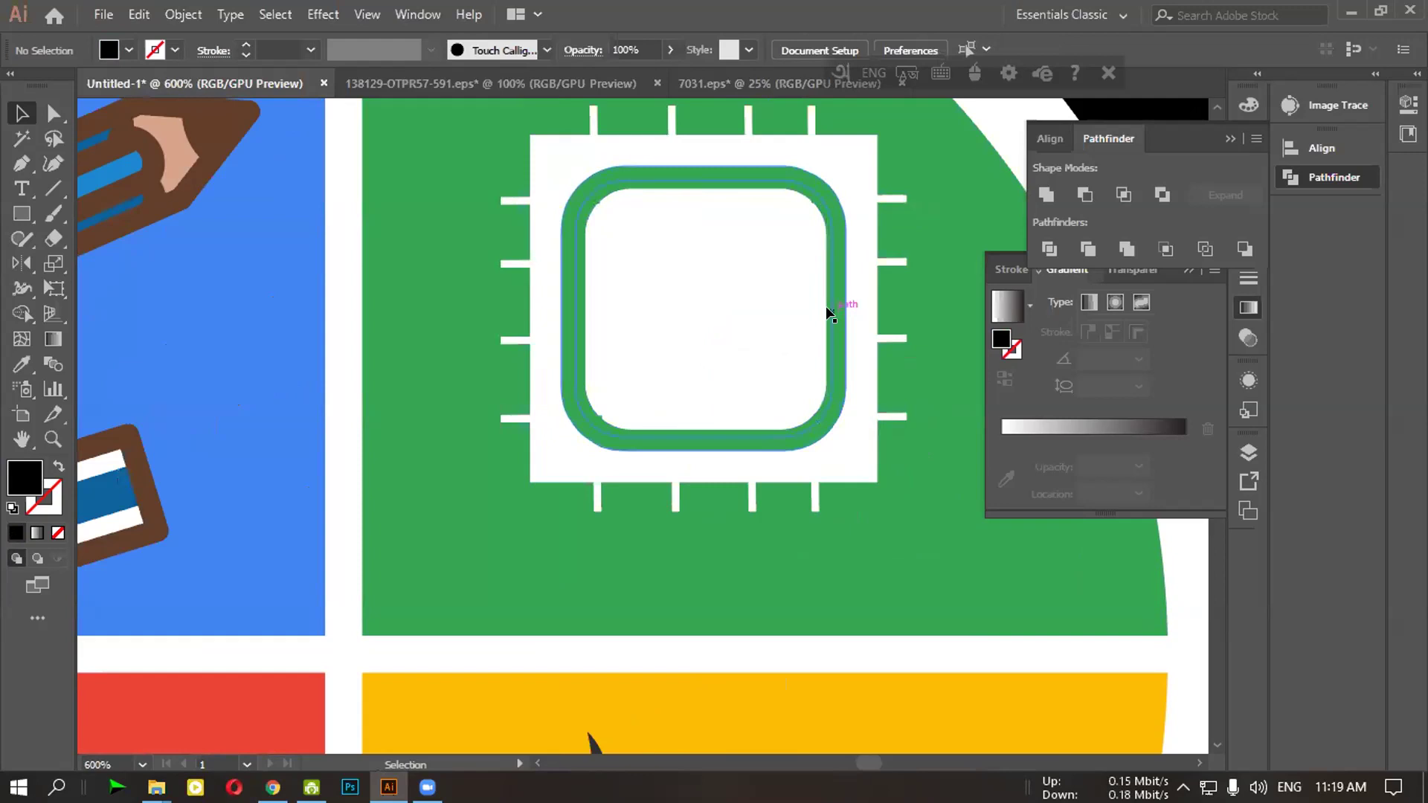
# Examine the whole gear logo and its four icon quadrants, including the recoloured microchip
pyautogui.keyDown('alt'); pyautogui.scroll(-4, 828, 313); pyautogui.keyUp('alt')
pyautogui.scroll(-1, 829, 327)
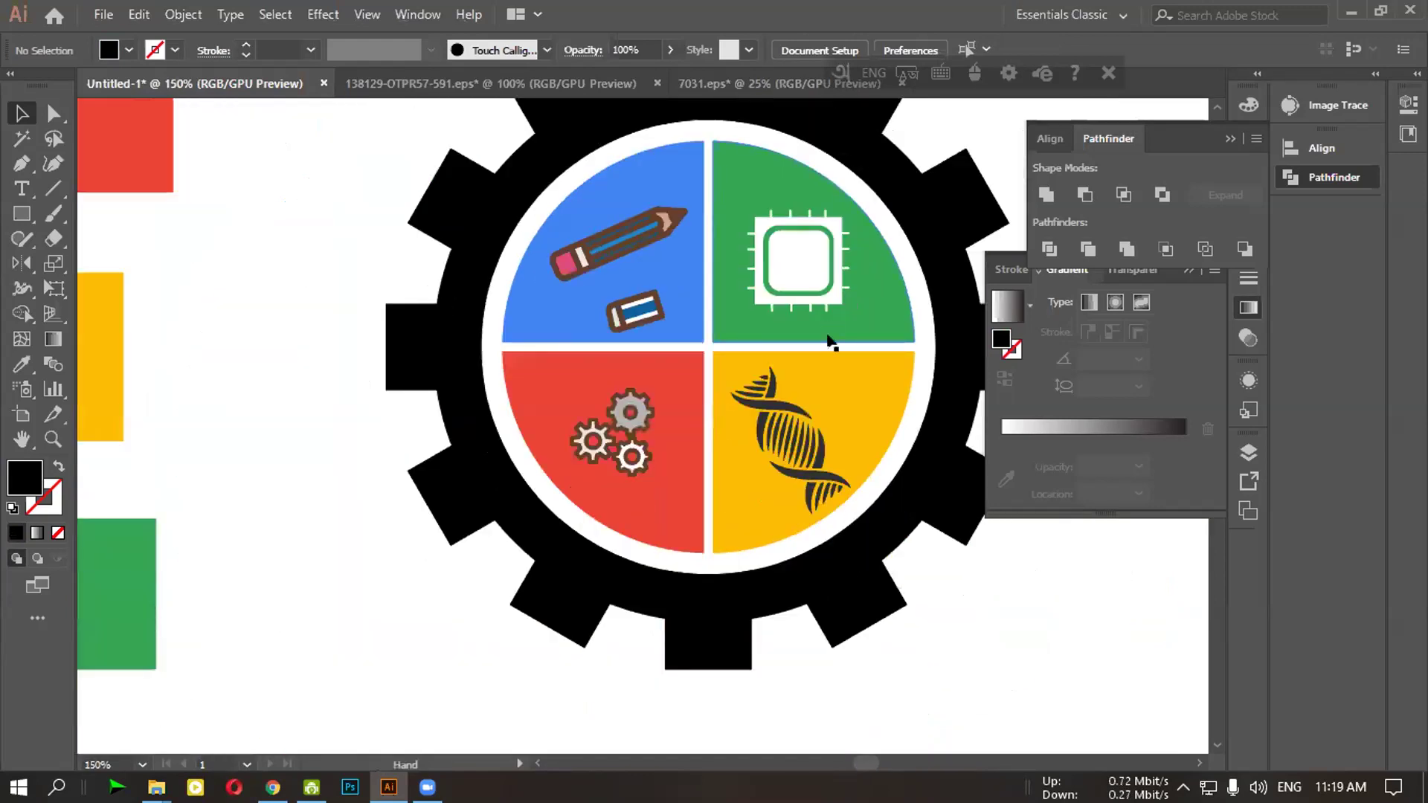
pyautogui.keyDown('ctrl'); pyautogui.hscroll(3, 733, 327); pyautogui.keyUp('ctrl')
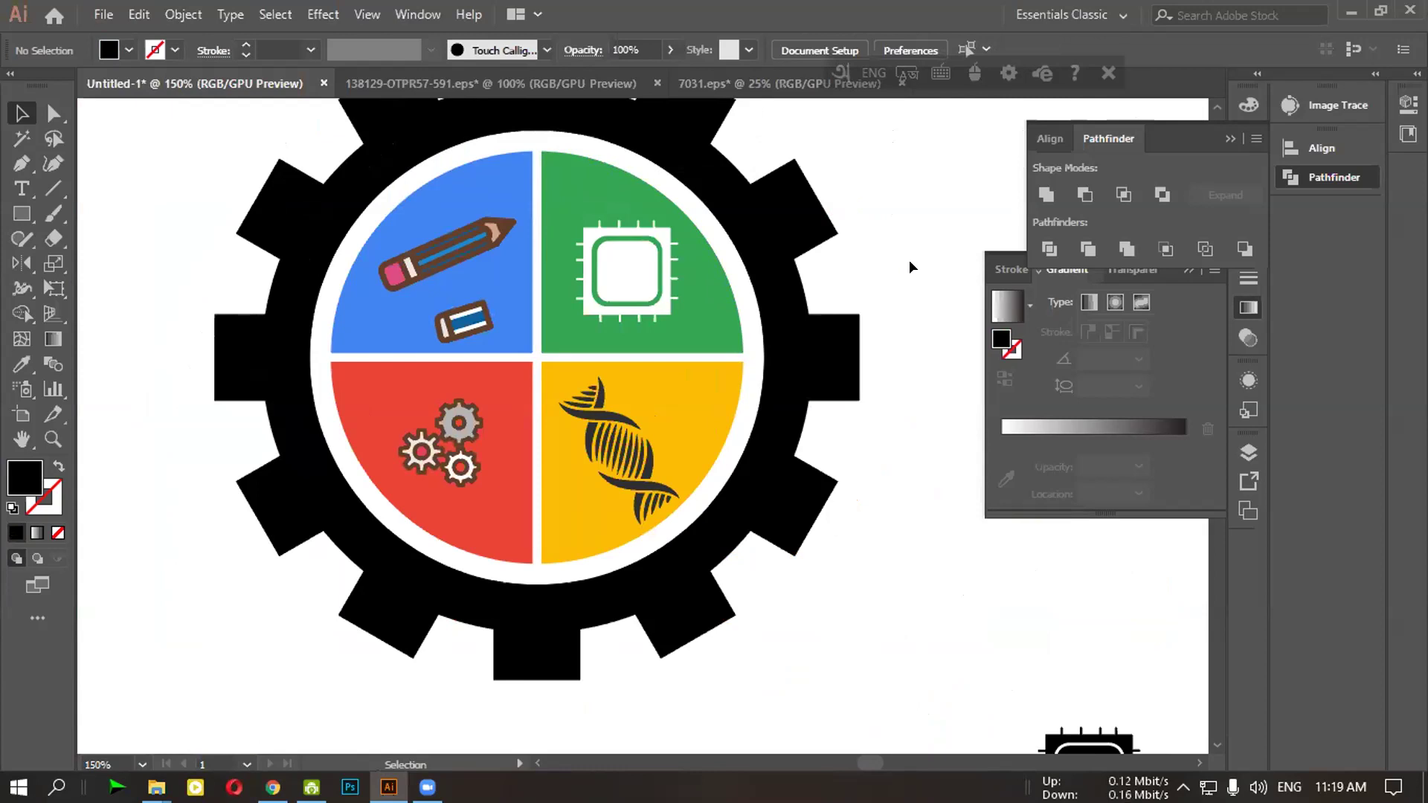
pyautogui.scroll(-1, 679, 328)
pyautogui.scroll(3, 679, 328)
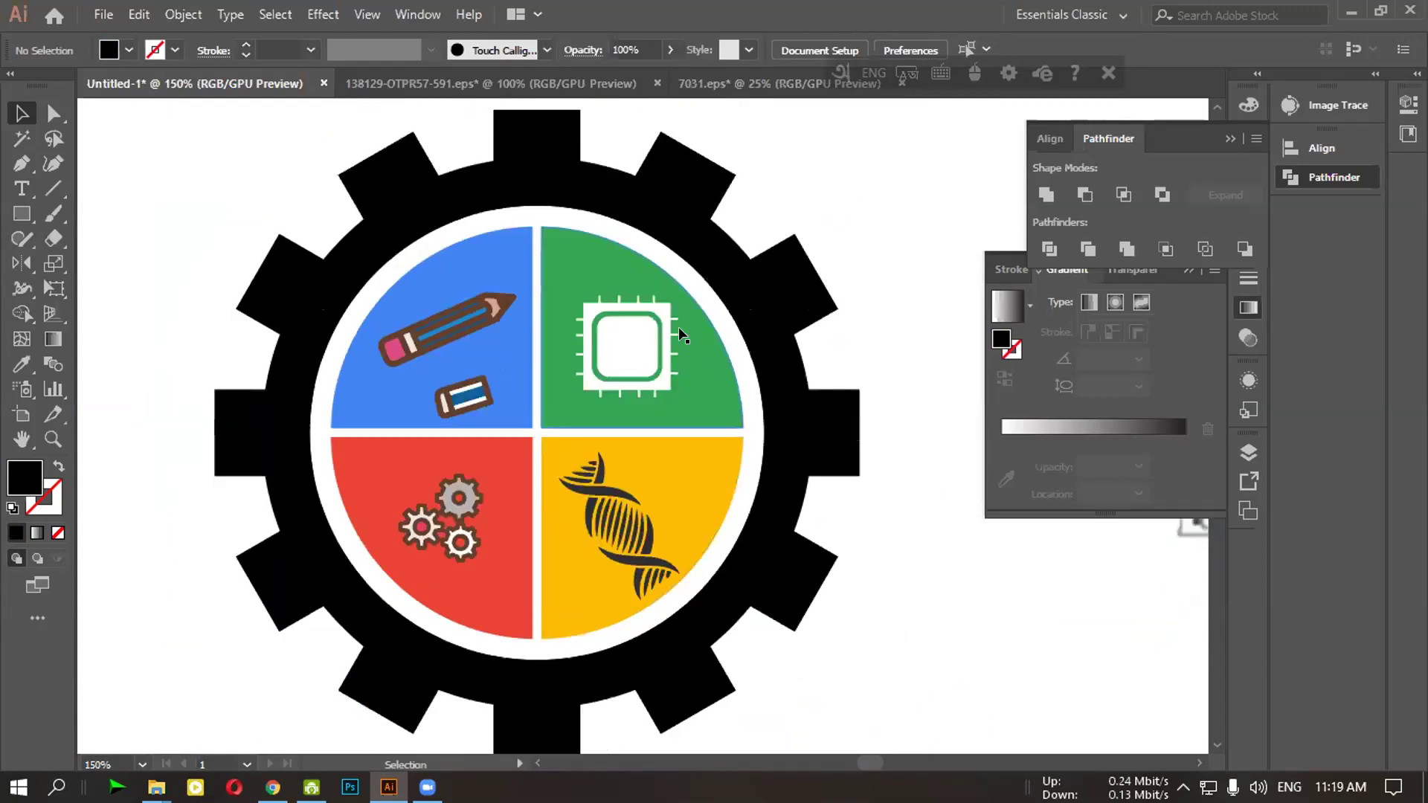
pyautogui.scroll(-3, 746, 374)
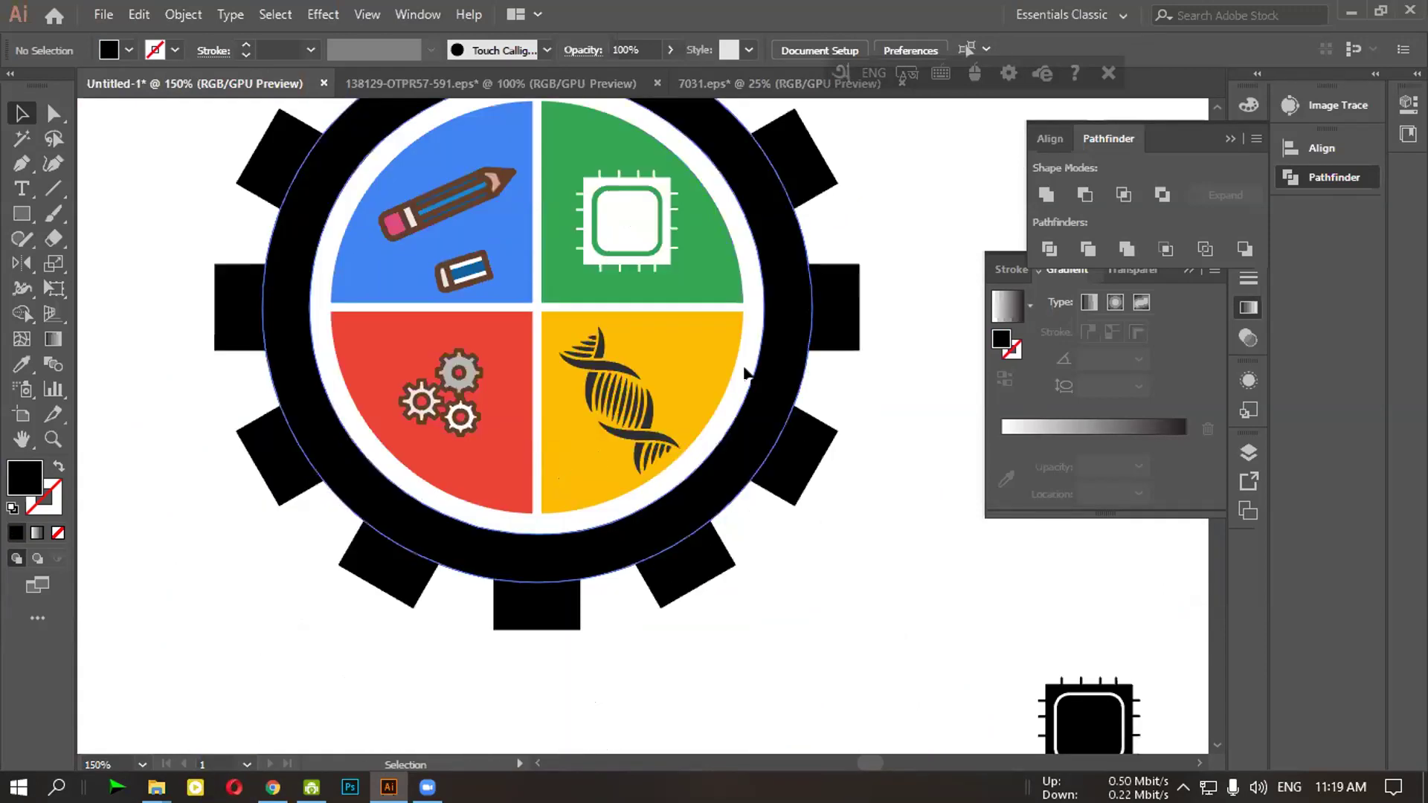
pyautogui.scroll(2, 746, 374)
pyautogui.scroll(-3, 962, 500)
pyautogui.moveTo(962, 500); pyautogui.dragTo(685, 400)
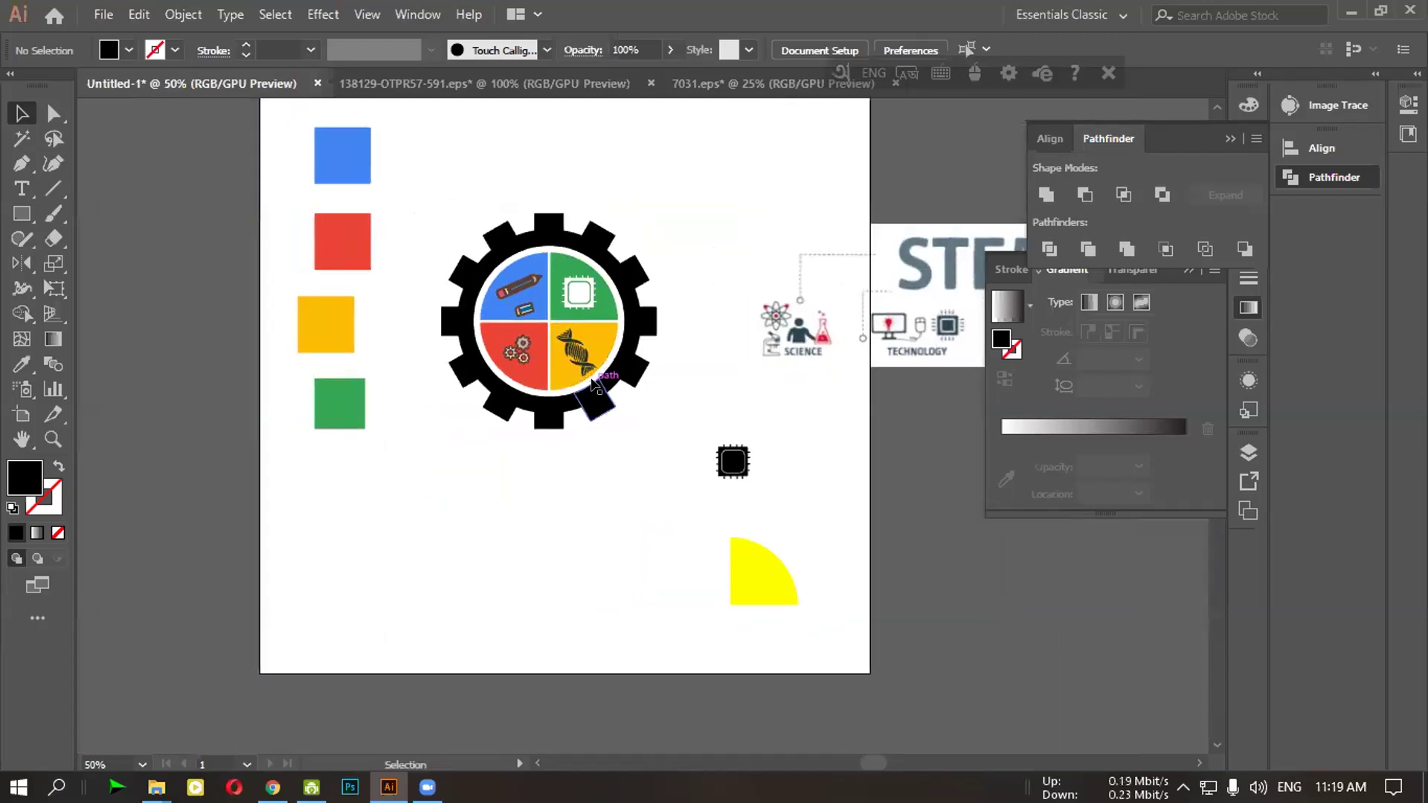
# Recolour the black gear ring with the slate blue sampled from the STEM lettering in the reference image
pyautogui.moveTo(447, 173); pyautogui.dragTo(525, 233)
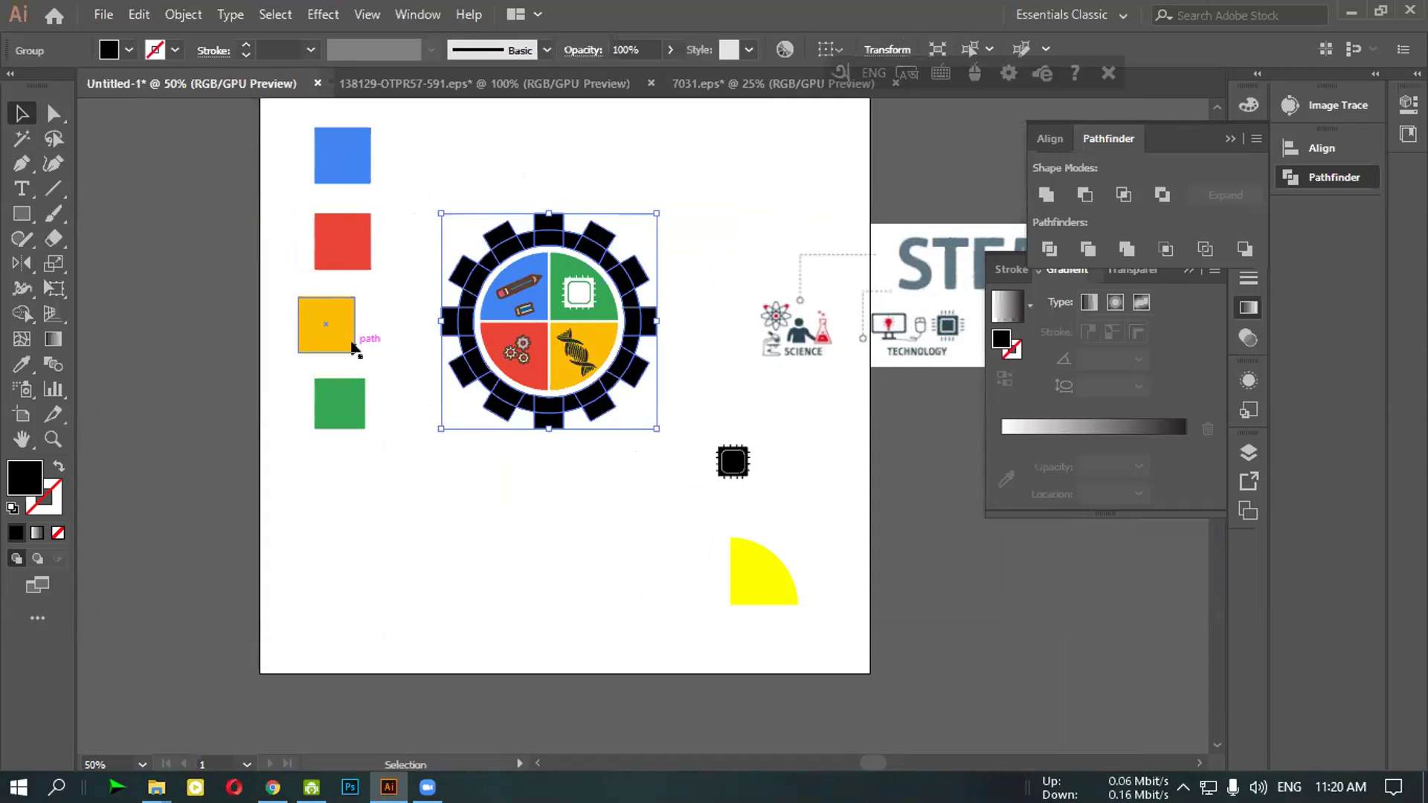
pyautogui.moveTo(22, 363); pyautogui.dragTo(84, 355)
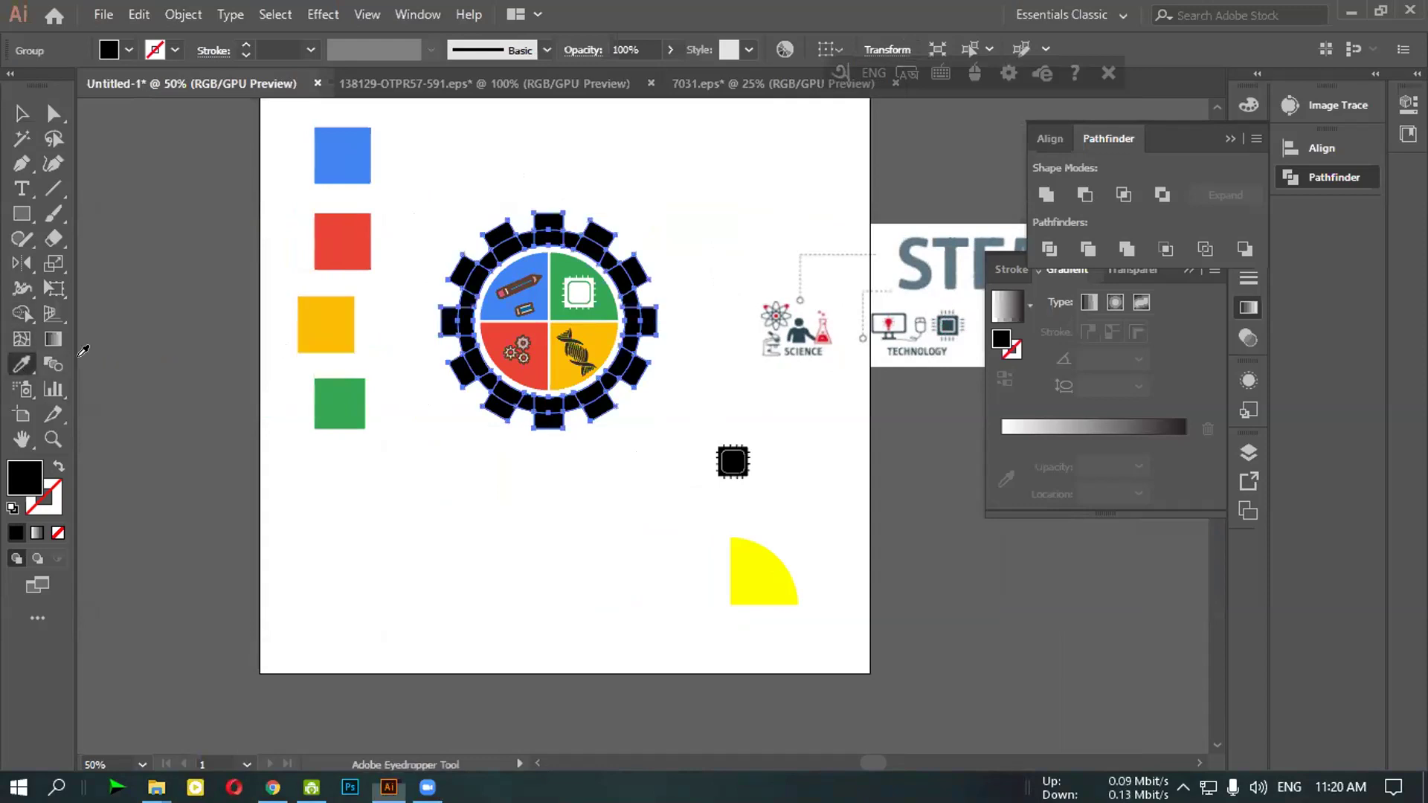
pyautogui.click(909, 230)
pyautogui.press('v')
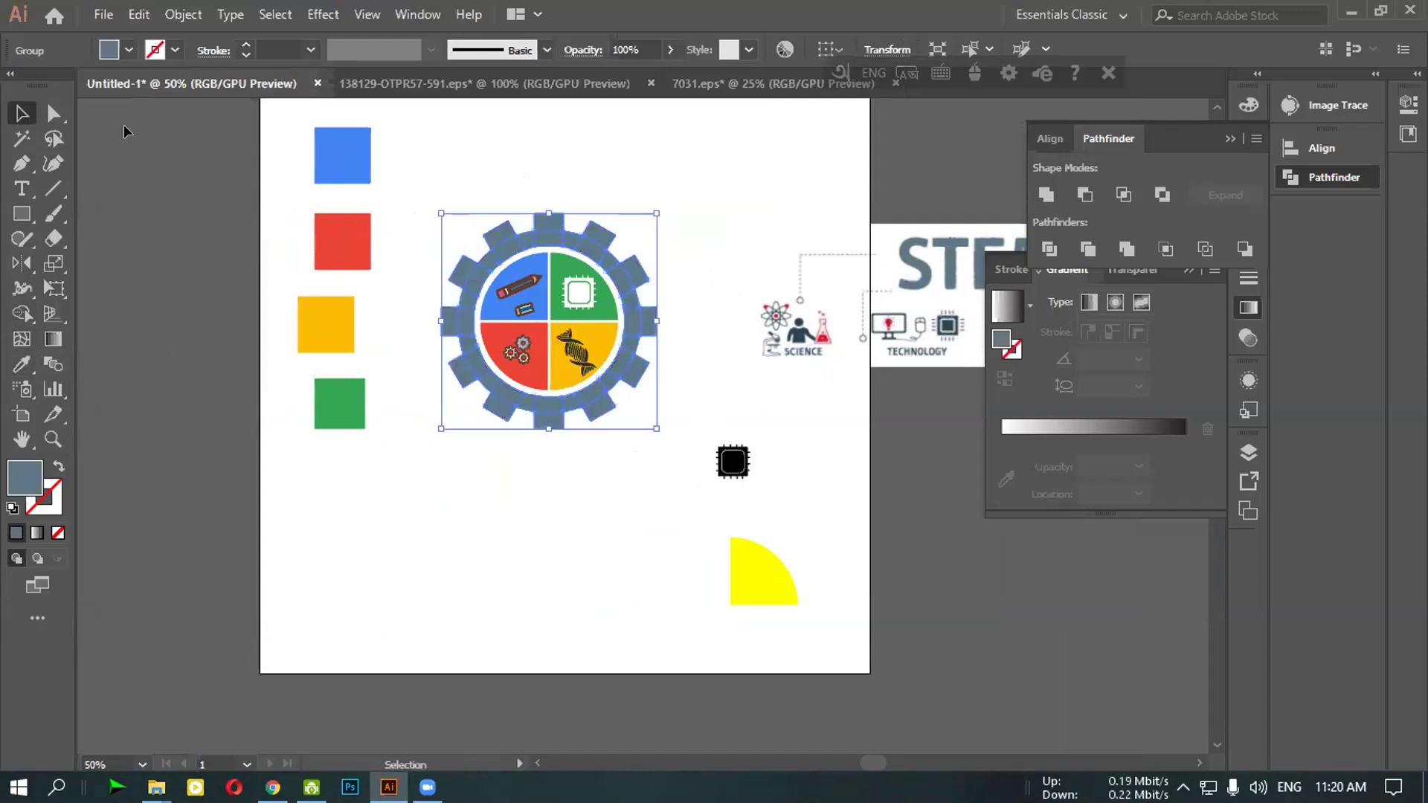
pyautogui.click(524, 609)
# Move the spare black microchip to the artboard's right edge and the yellow quarter circle off the artboard
pyautogui.moveTo(680, 407); pyautogui.dragTo(751, 487)
pyautogui.moveTo(863, 499); pyautogui.dragTo(877, 506)
pyautogui.click(774, 574)
pyautogui.moveTo(774, 574); pyautogui.dragTo(996, 642)
pyautogui.click(720, 484)
# Move the four colour sample squares together up toward the artboard's upper edge
pyautogui.scroll(1, 524, 456)
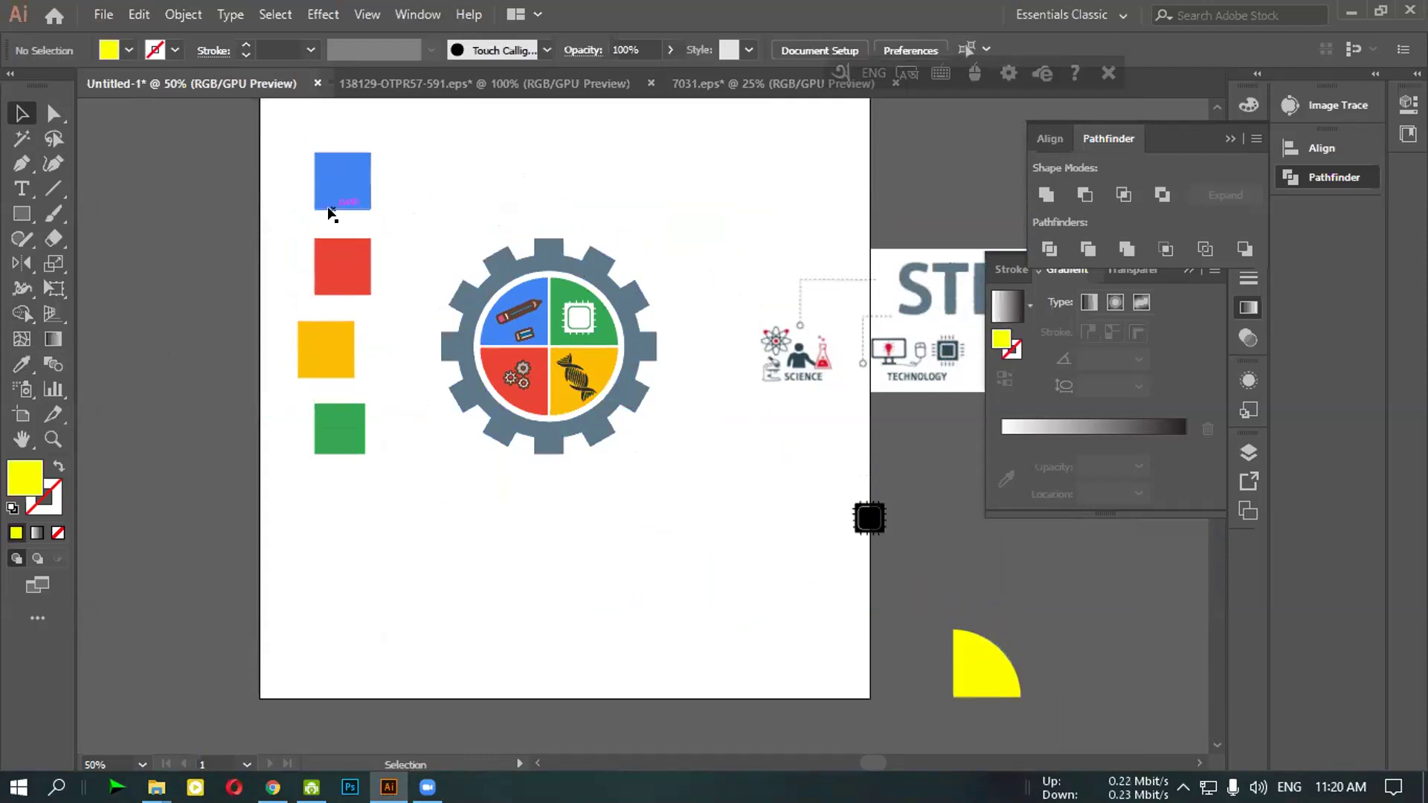
pyautogui.moveTo(297, 141); pyautogui.dragTo(425, 542)
pyautogui.moveTo(324, 338); pyautogui.dragTo(333, 130)
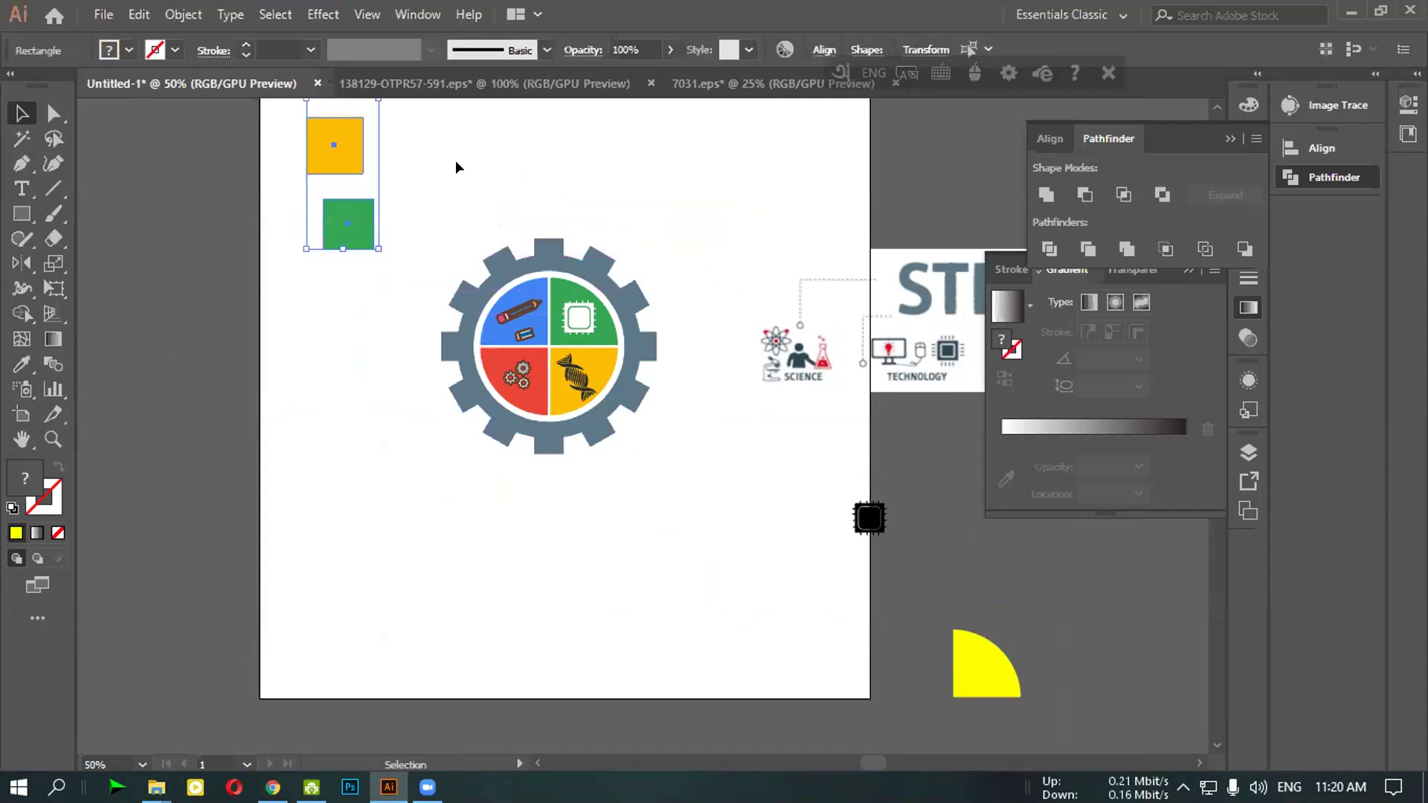
pyautogui.click(455, 159)
# Switch to the contest brief in Chrome and copy the school name "Della STEM Academy" from the description
pyautogui.scroll(-2, 535, 574)
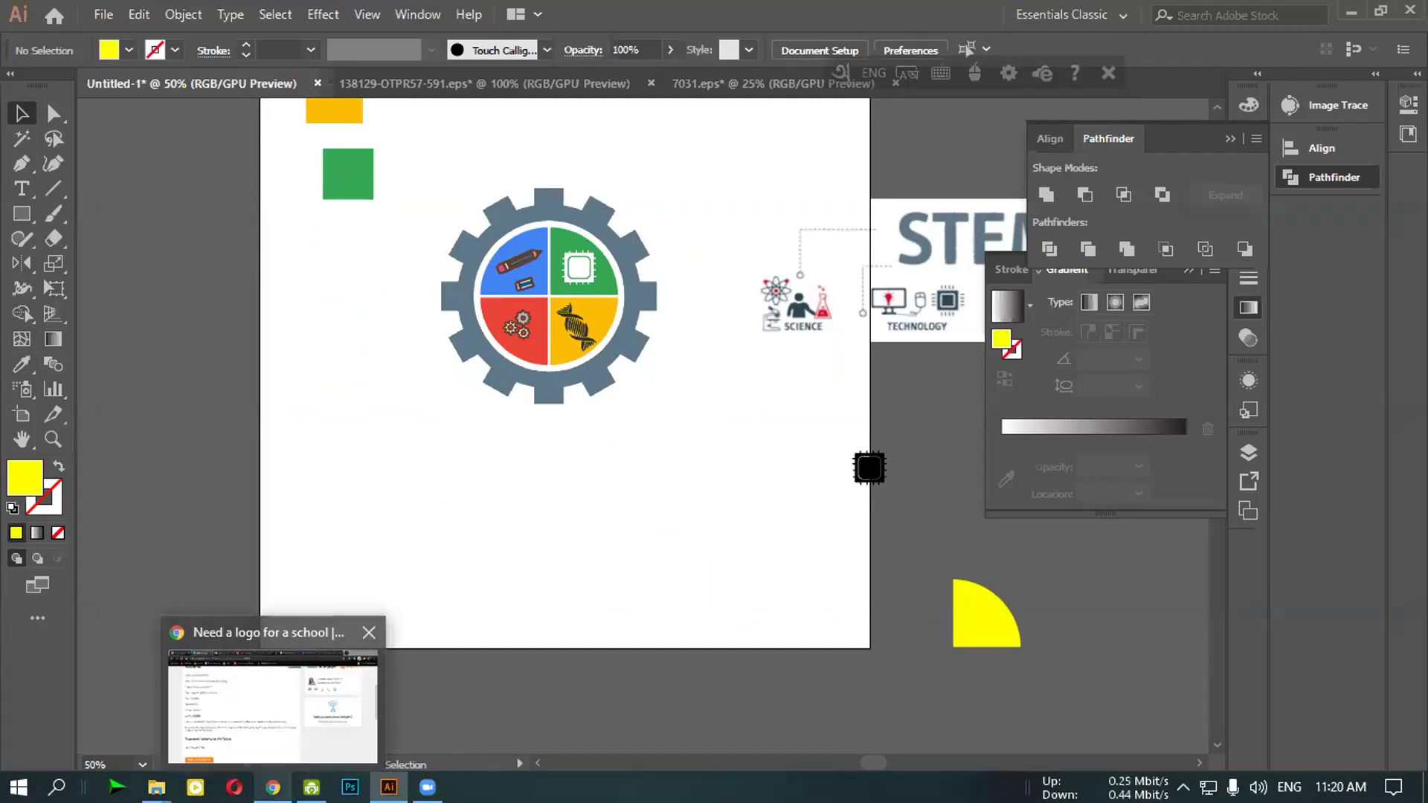
pyautogui.hotkey('alt', 'Tab')
pyautogui.scroll(1, 238, 297)
pyautogui.click(251, 308)
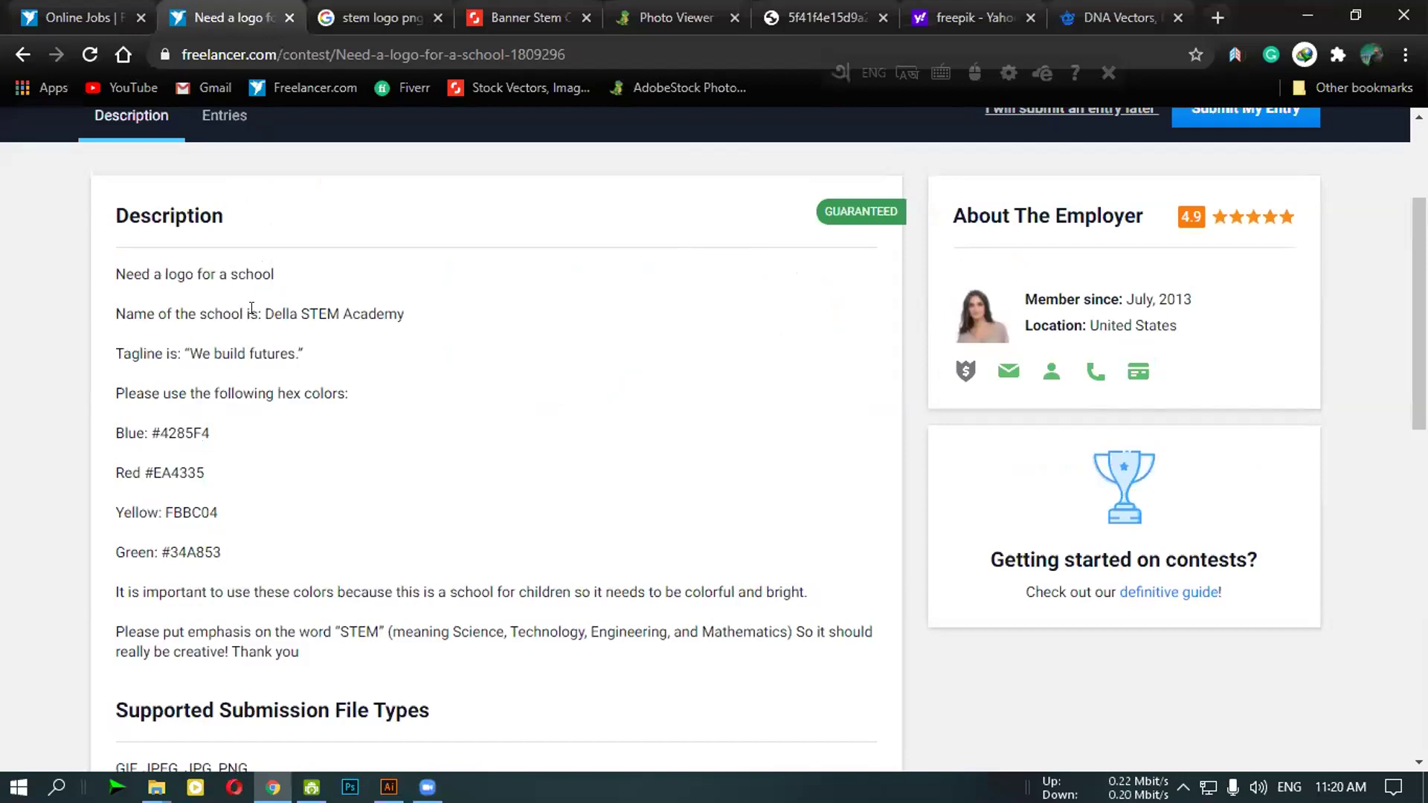
pyautogui.moveTo(263, 313); pyautogui.dragTo(404, 314)
pyautogui.rightClick(345, 311)
pyautogui.click(388, 325)
pyautogui.scroll(-3, 408, 614)
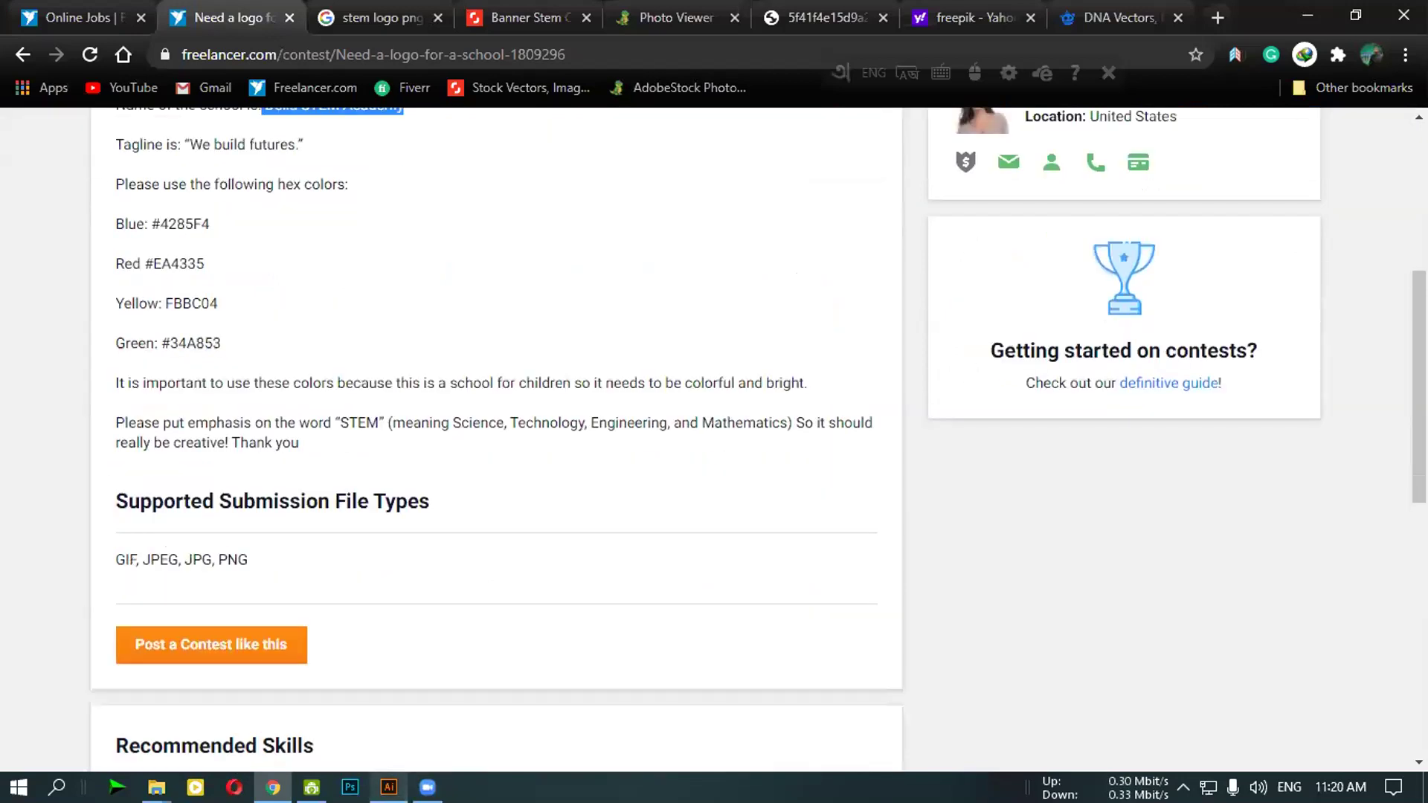
# Return to Illustrator and add the point text "Della STEM Academy" below the gear emblem
pyautogui.click(388, 787)
pyautogui.click(22, 188)
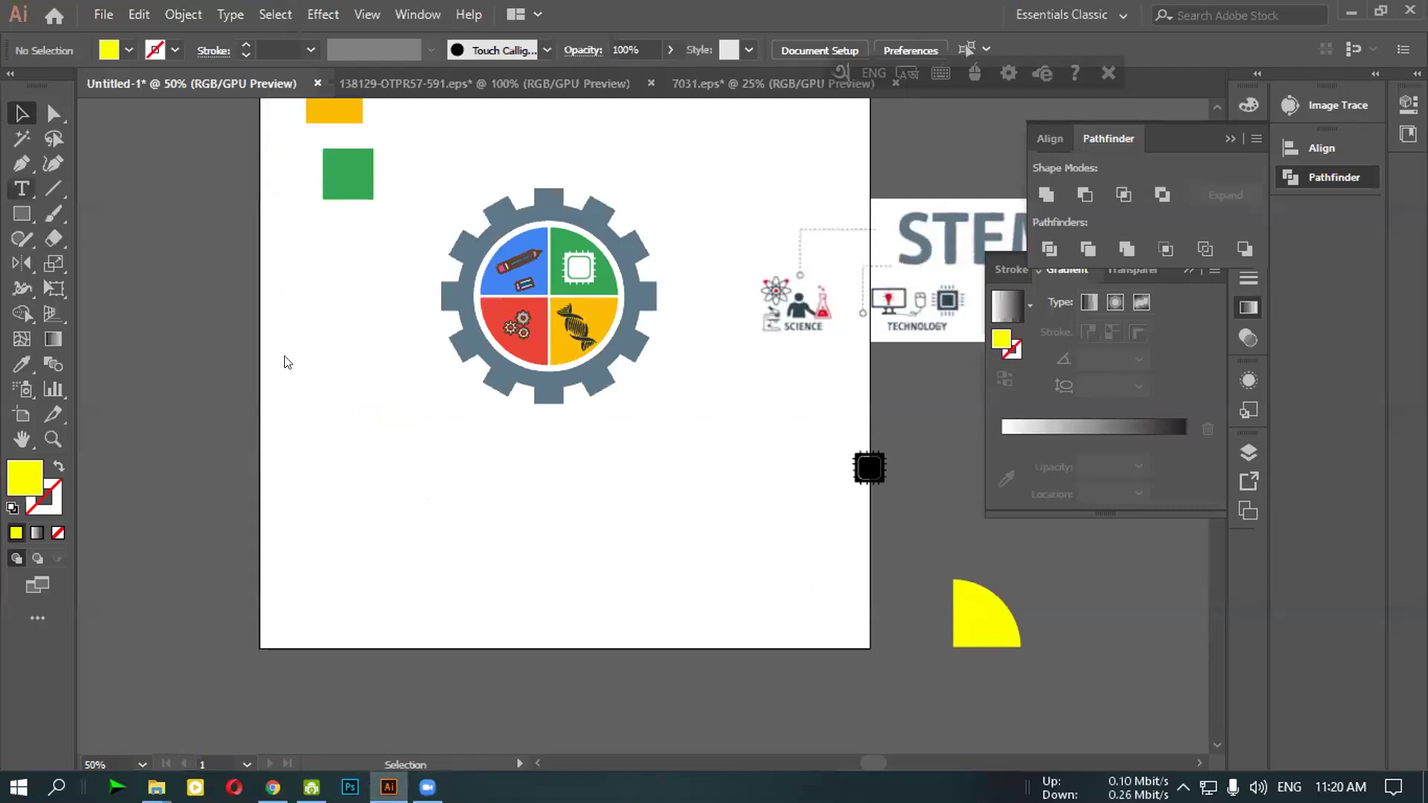
pyautogui.click(21, 188)
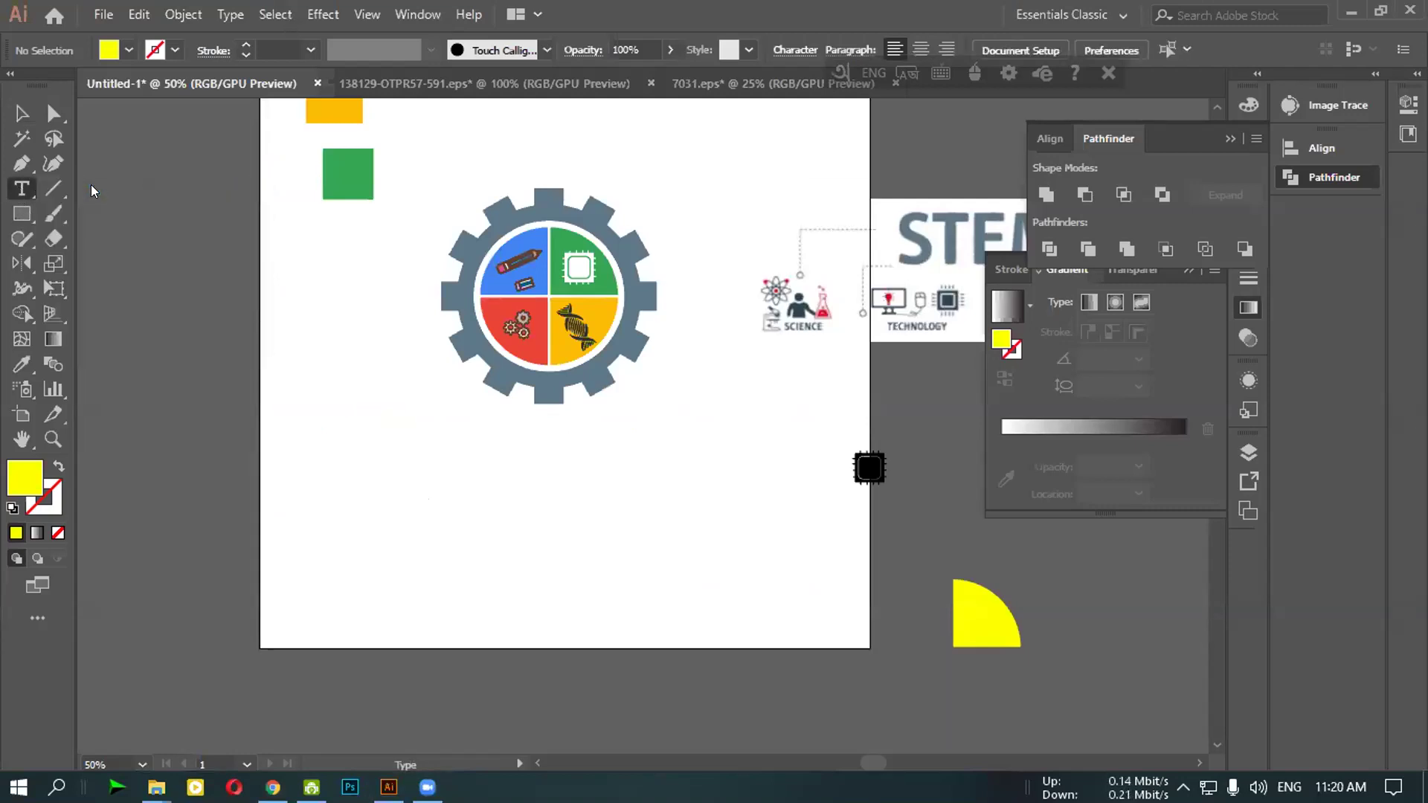
pyautogui.click(390, 444)
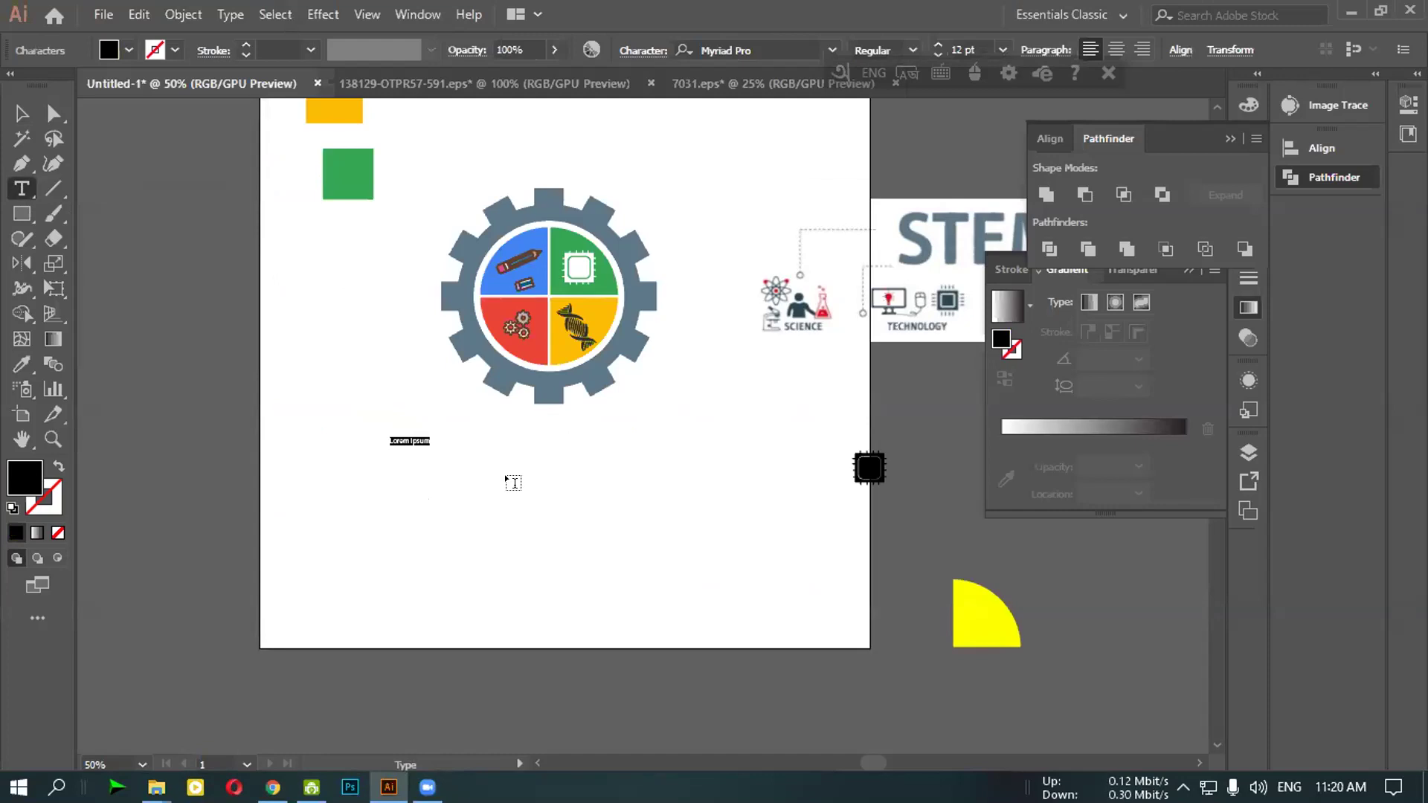
pyautogui.write('Delta STEM Academy')
pyautogui.click(22, 113)
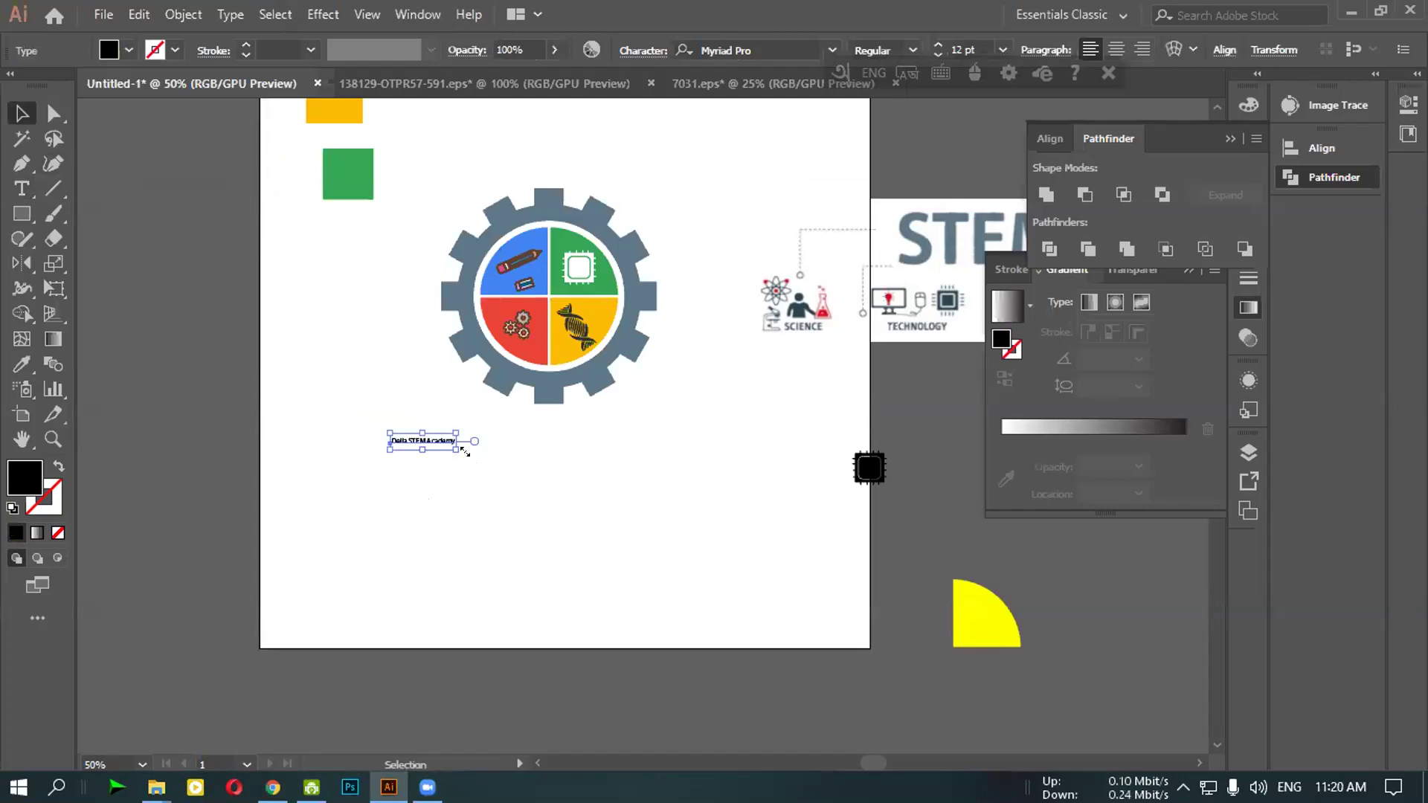
# Enlarge the "Della STEM Academy" text to about 59 pt and place it directly beneath the gear emblem
pyautogui.moveTo(456, 448); pyautogui.dragTo(721, 540)
pyautogui.moveTo(524, 458); pyautogui.dragTo(536, 424)
pyautogui.click(577, 485)
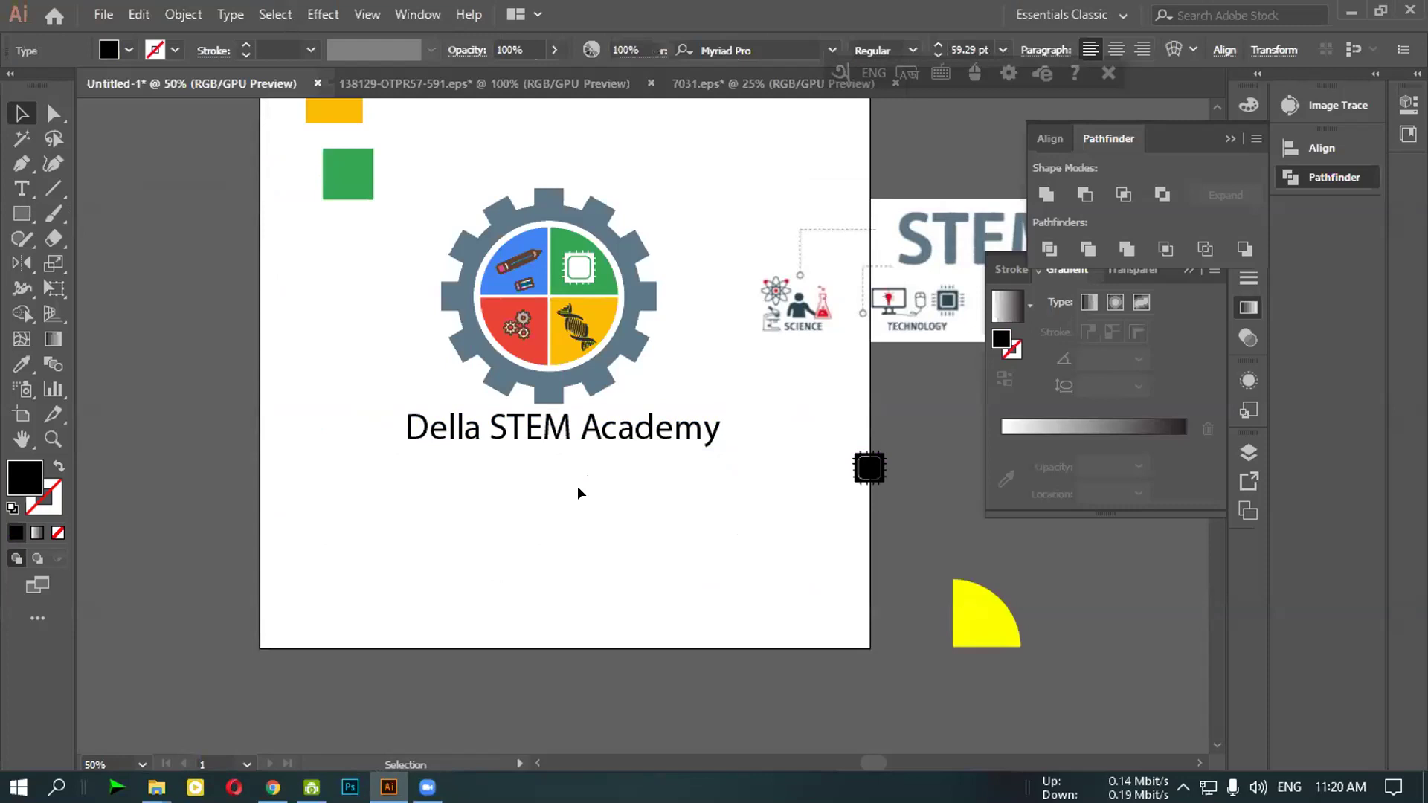
# Group all parts of the gear emblem
pyautogui.click(607, 336)
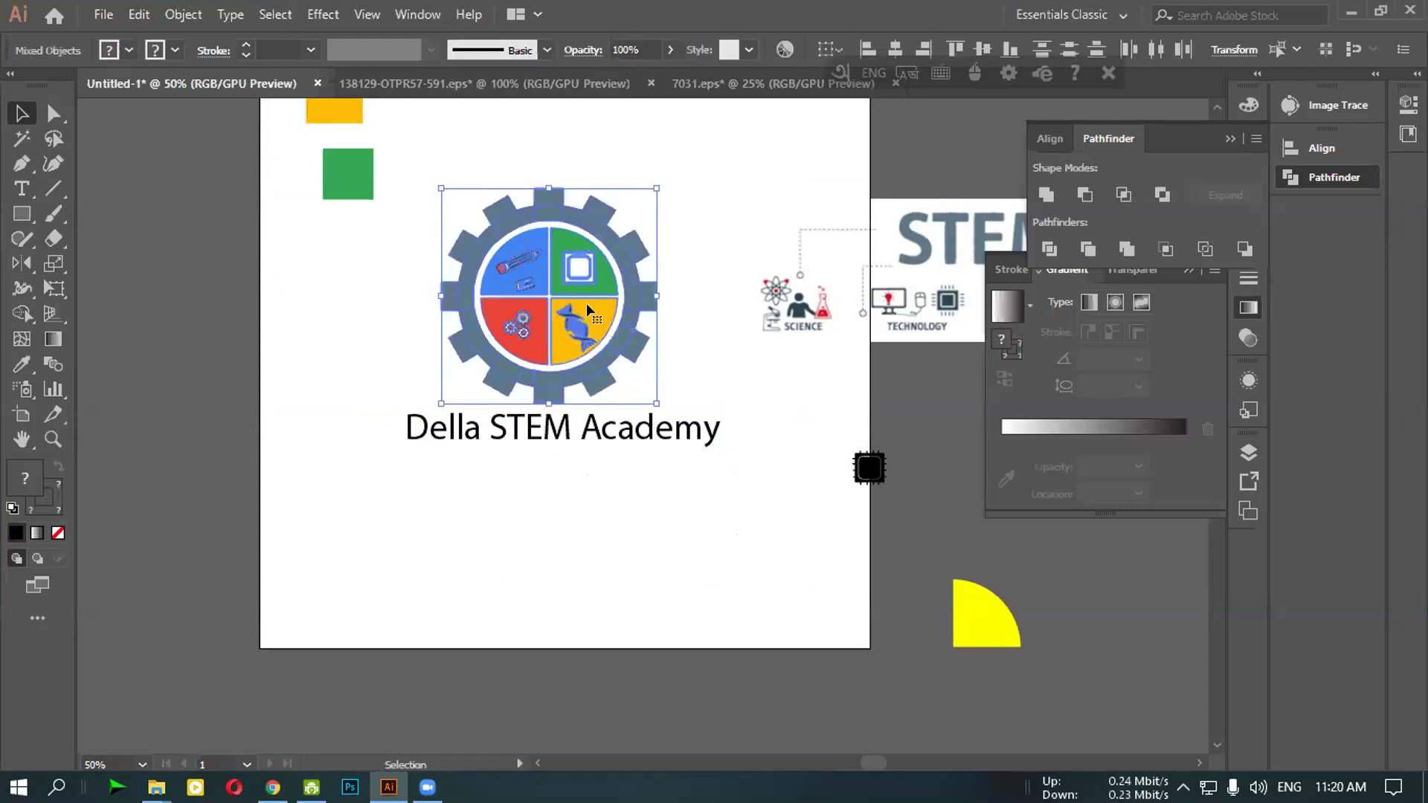
pyautogui.rightClick(586, 304)
pyautogui.click(658, 465)
pyautogui.click(588, 524)
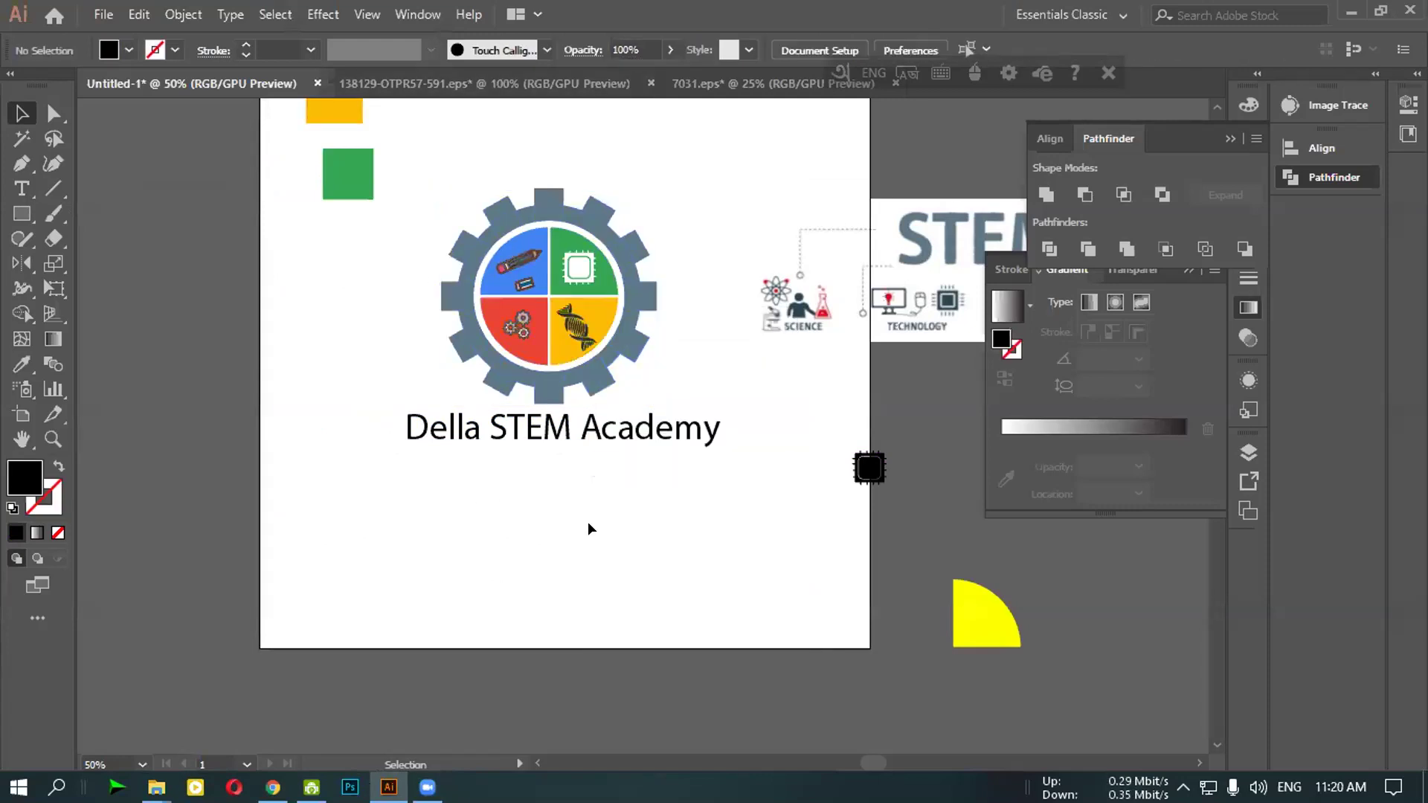
# Lower the school name slightly and align it with the gear emblem on their horizontal centres
pyautogui.moveTo(544, 425); pyautogui.dragTo(736, 387)
pyautogui.click(612, 478)
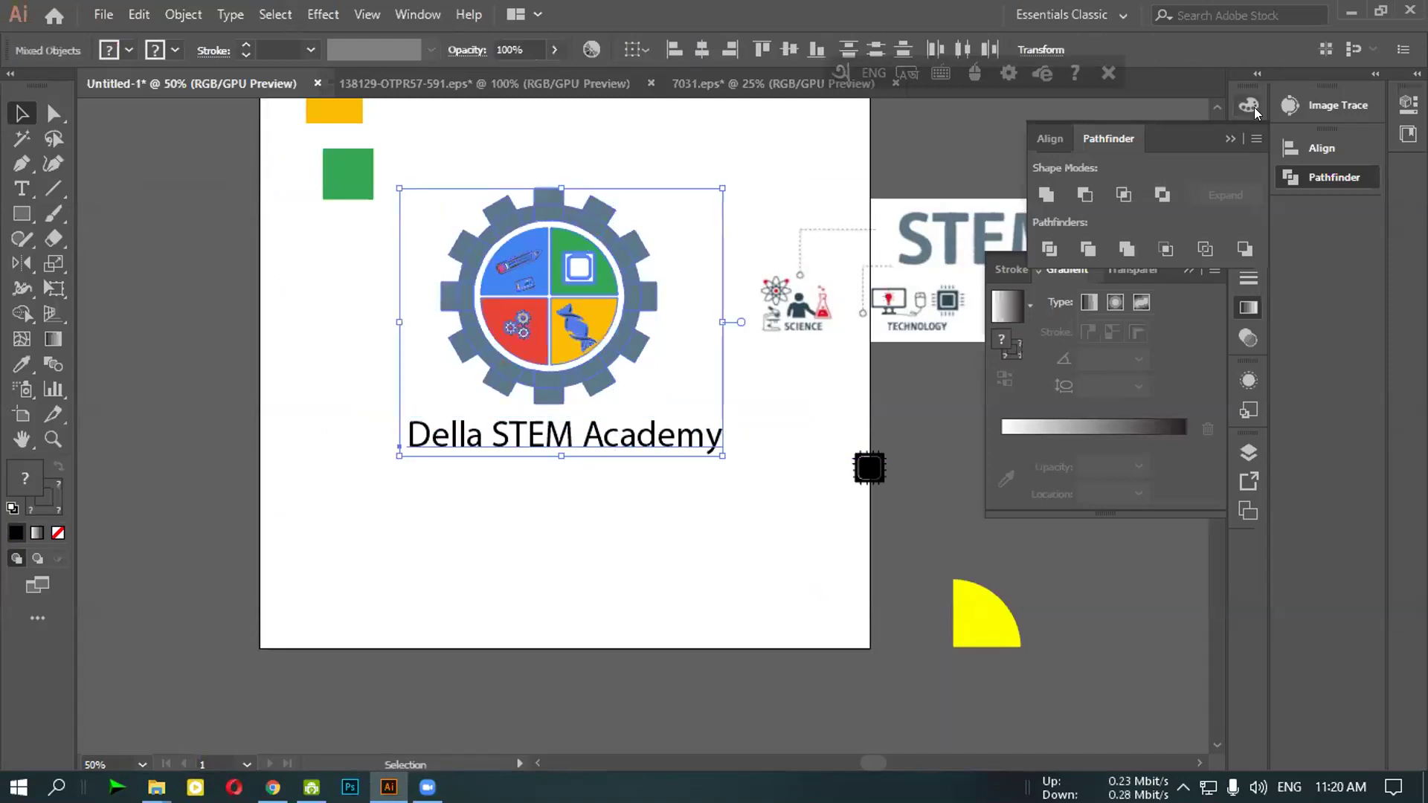
pyautogui.click(1300, 146)
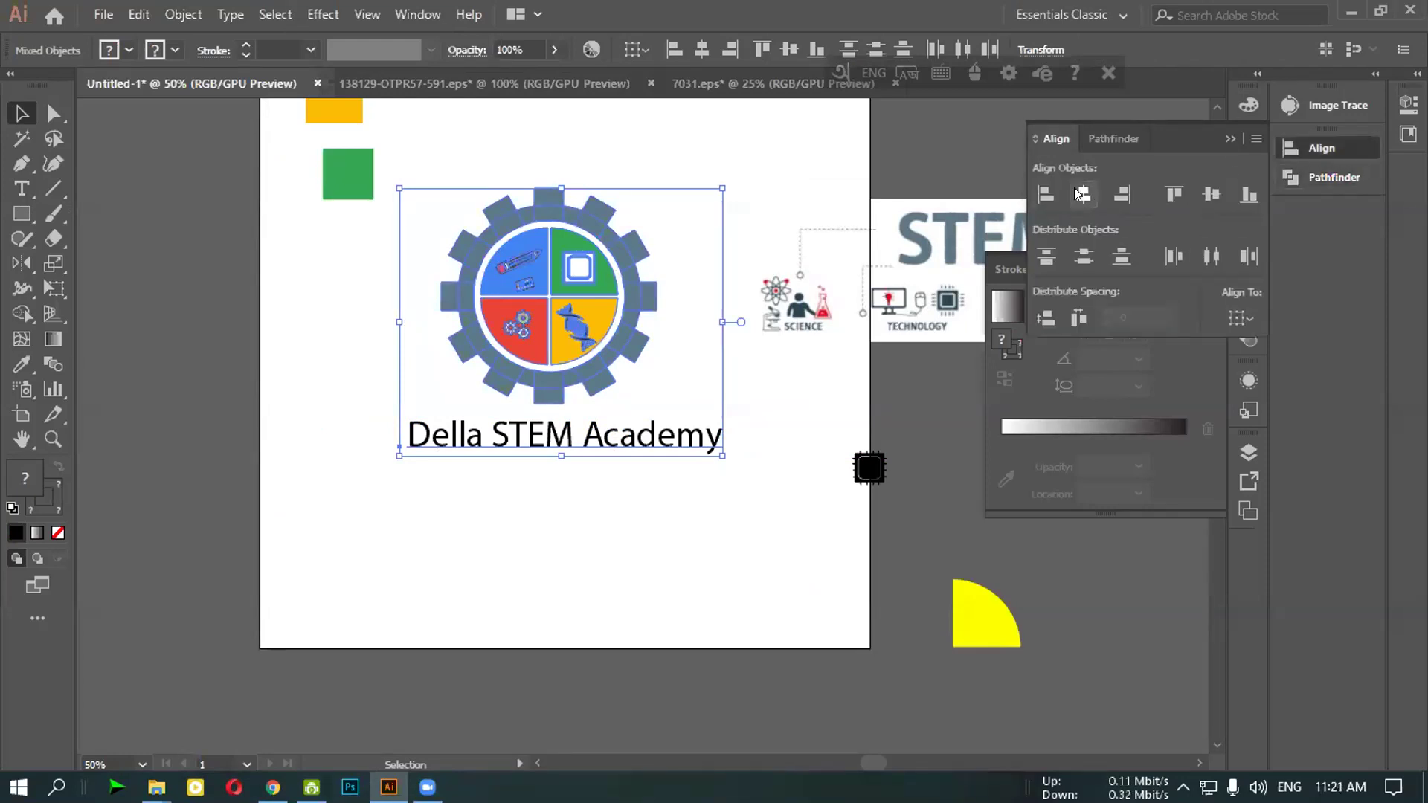
pyautogui.click(1074, 188)
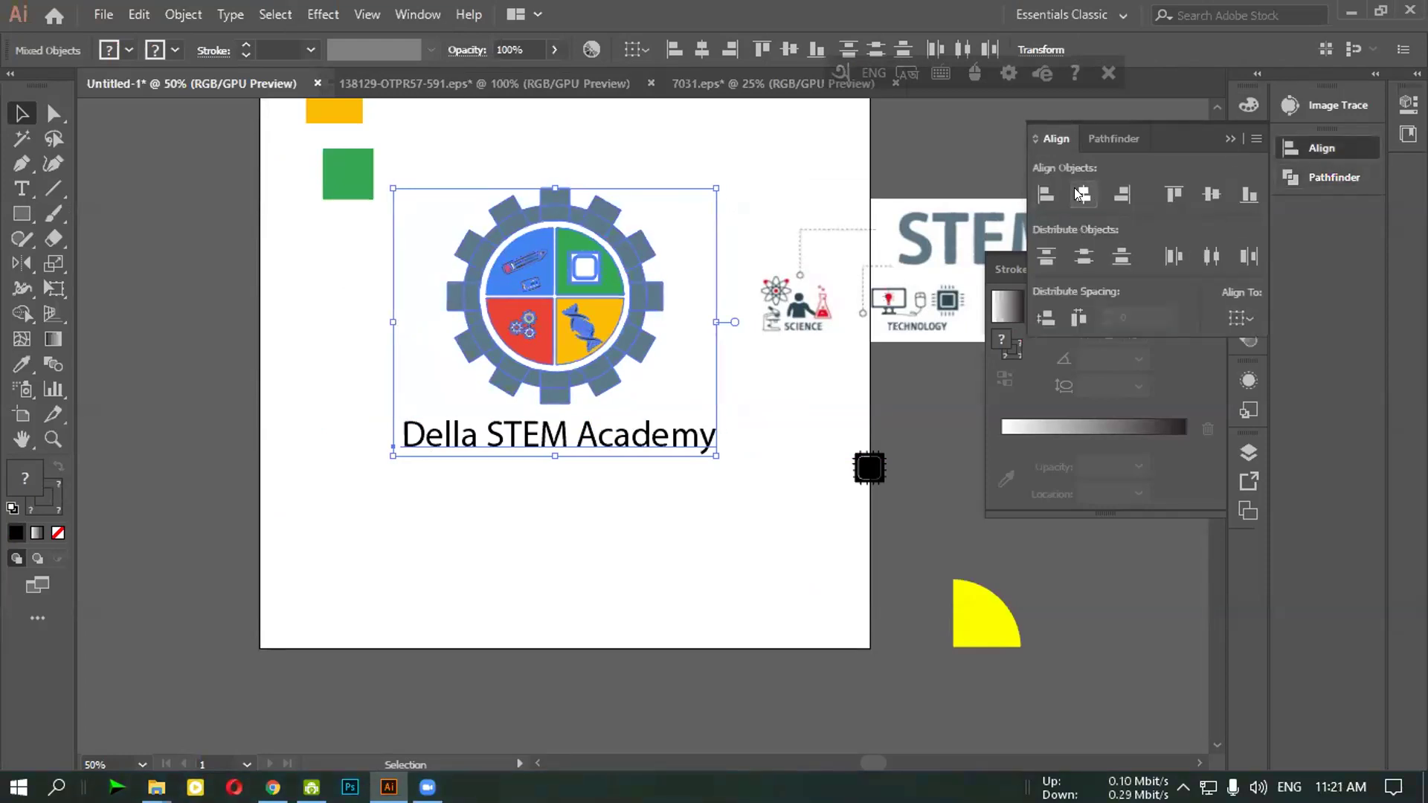
pyautogui.click(603, 492)
# Change the school name's font to Ageone
pyautogui.click(563, 445)
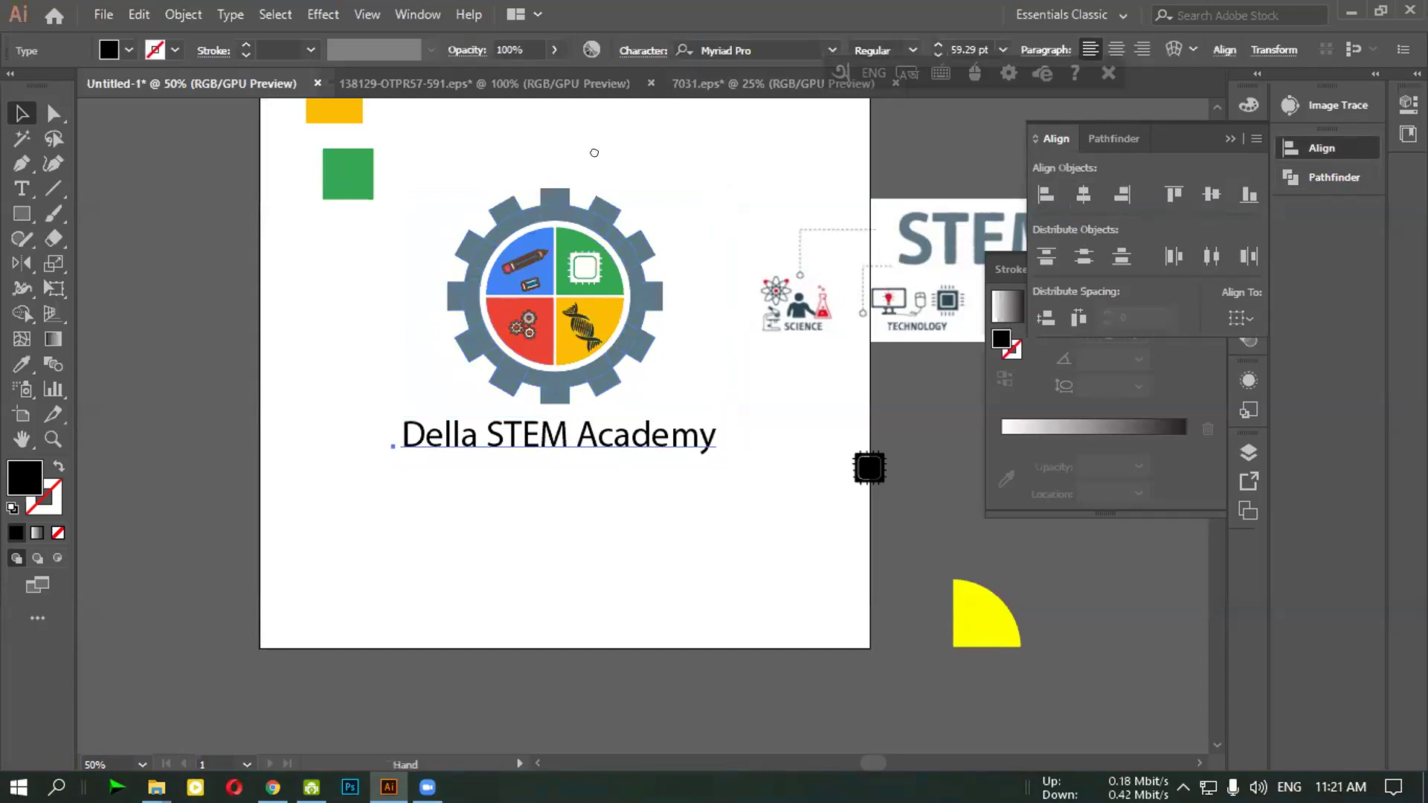
pyautogui.moveTo(594, 153); pyautogui.dragTo(367, 122)
pyautogui.click(832, 50)
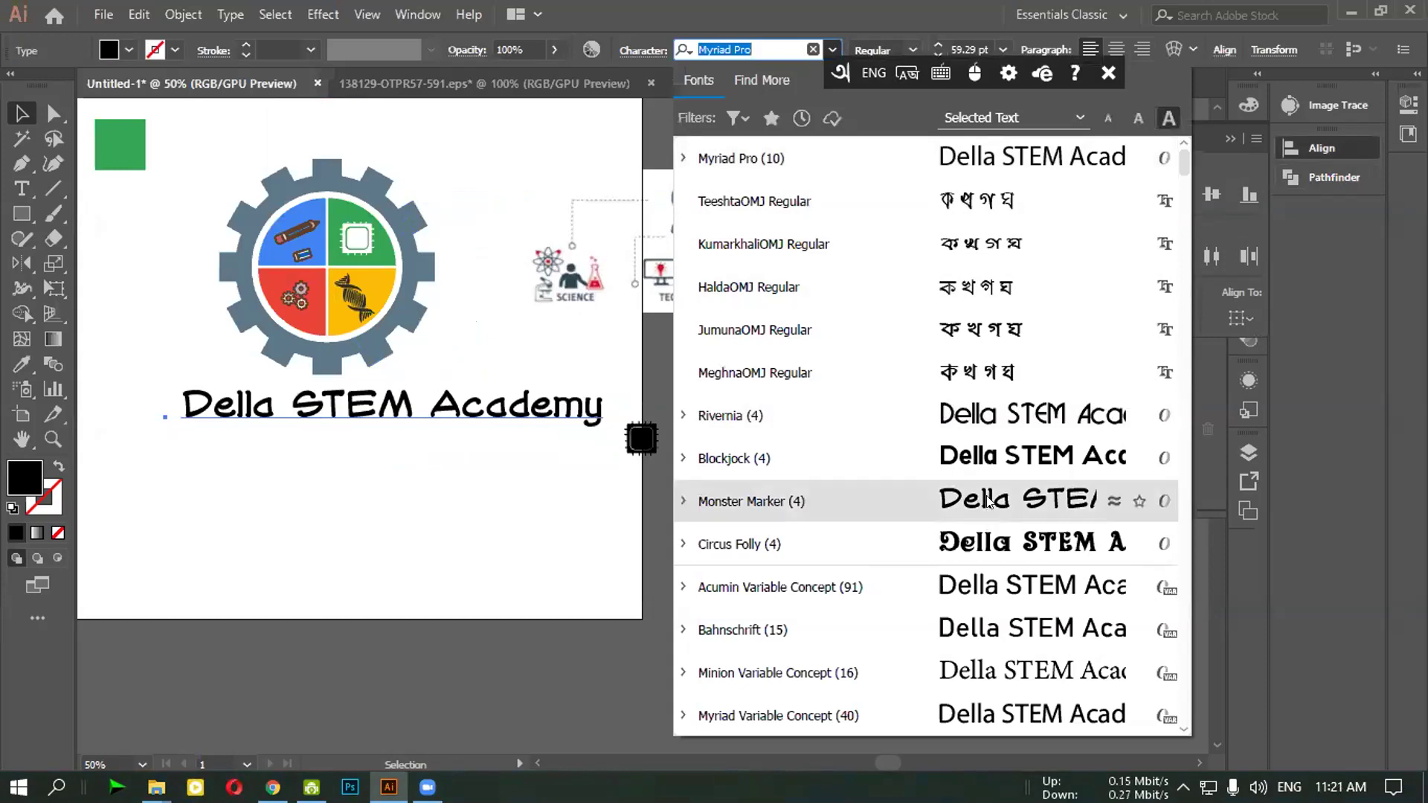
pyautogui.scroll(-5, 991, 583)
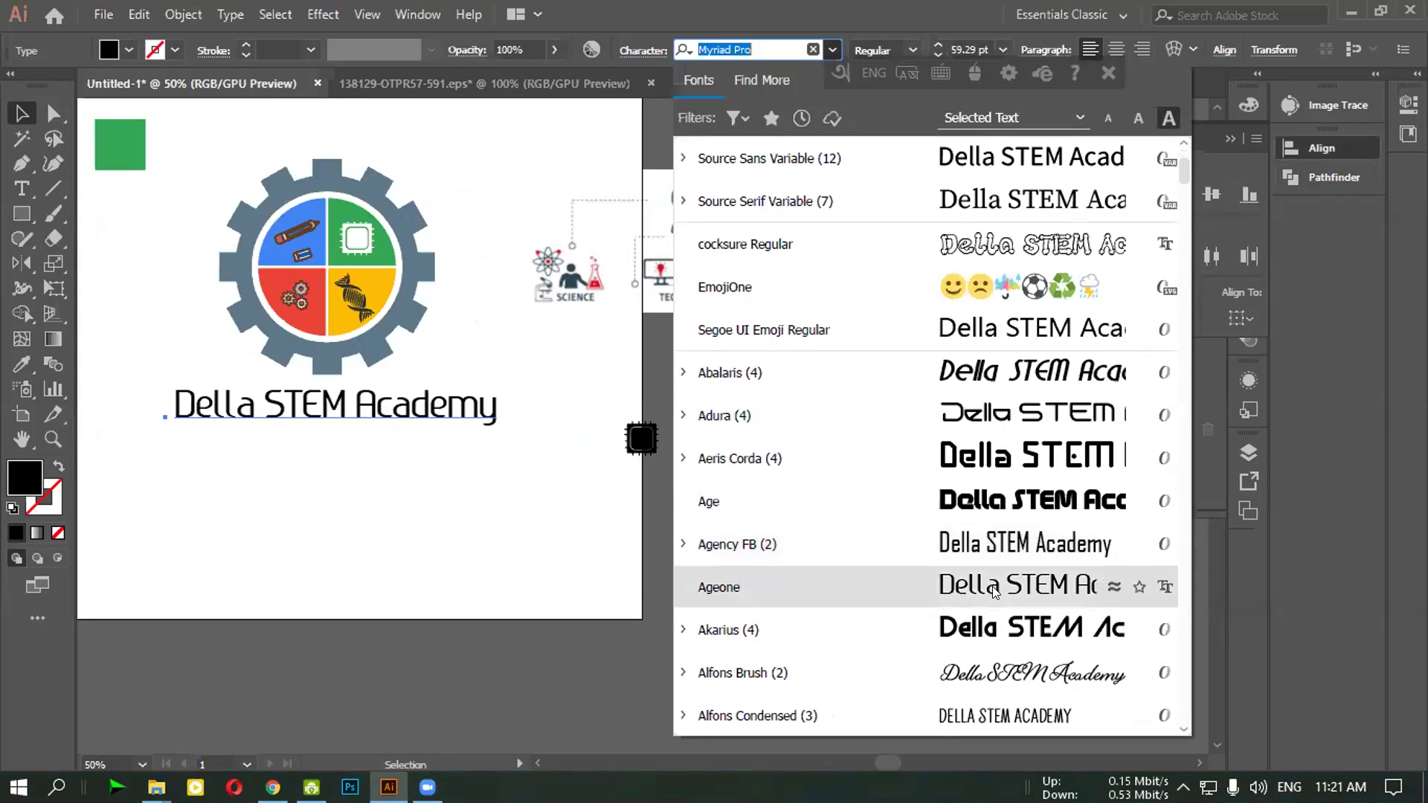
pyautogui.click(992, 588)
pyautogui.click(503, 489)
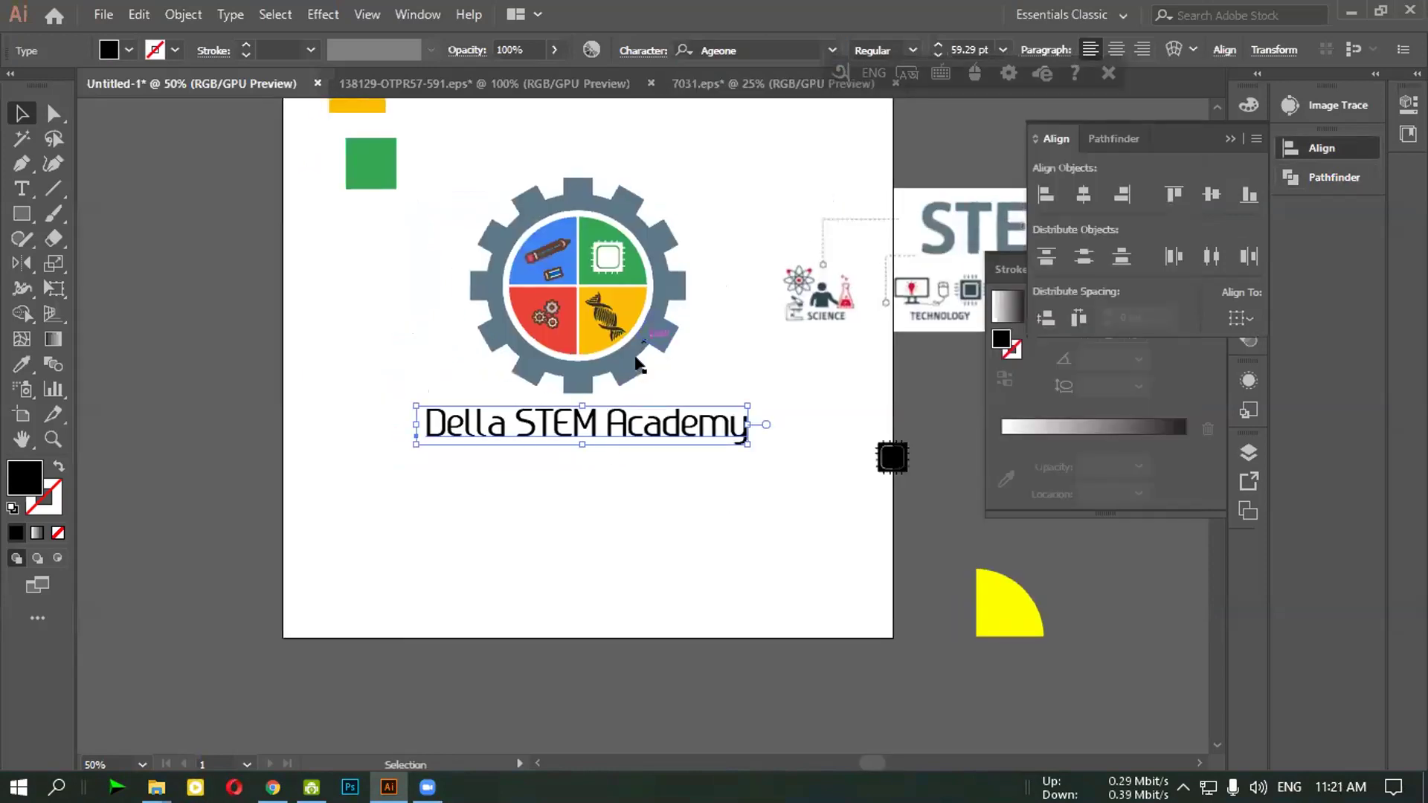
pyautogui.click(832, 50)
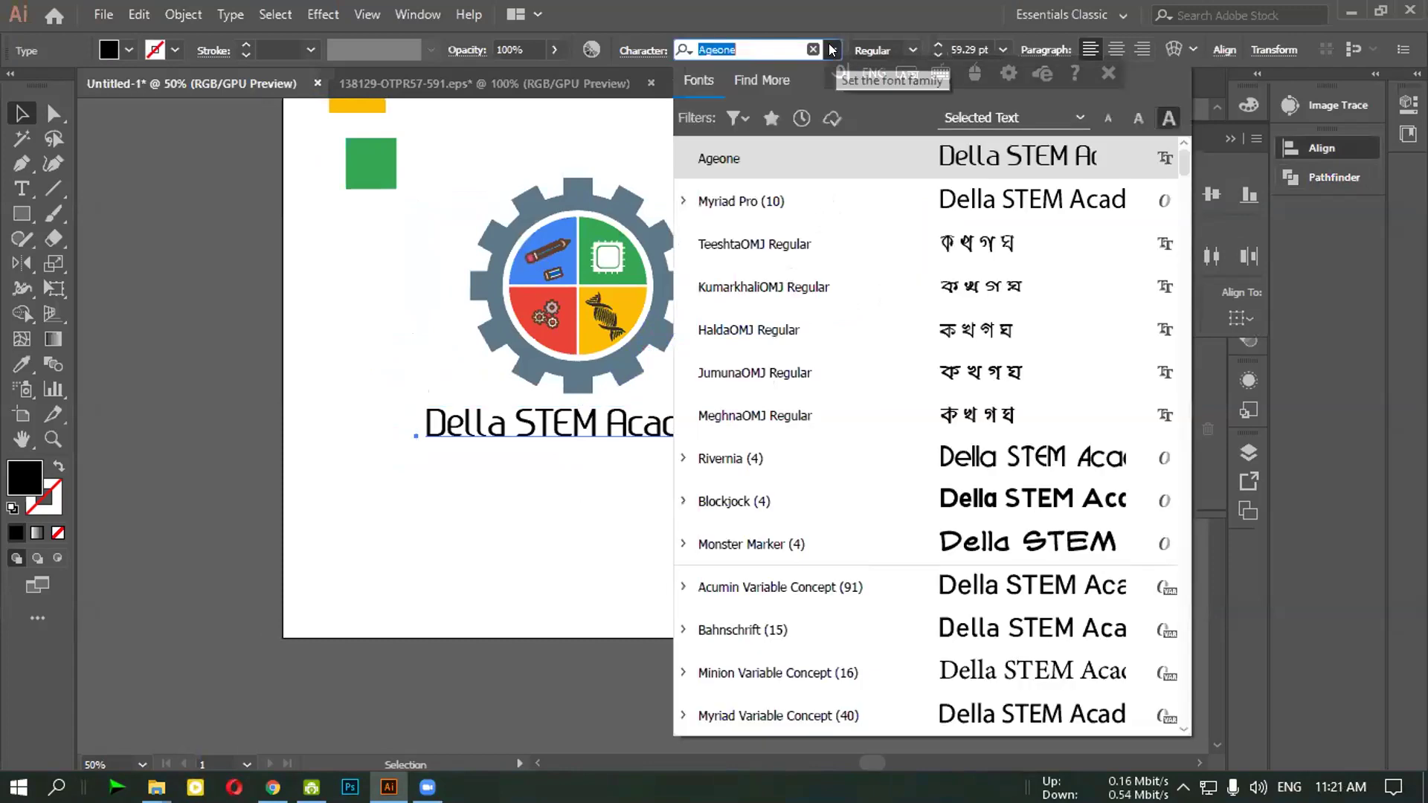
pyautogui.click(831, 50)
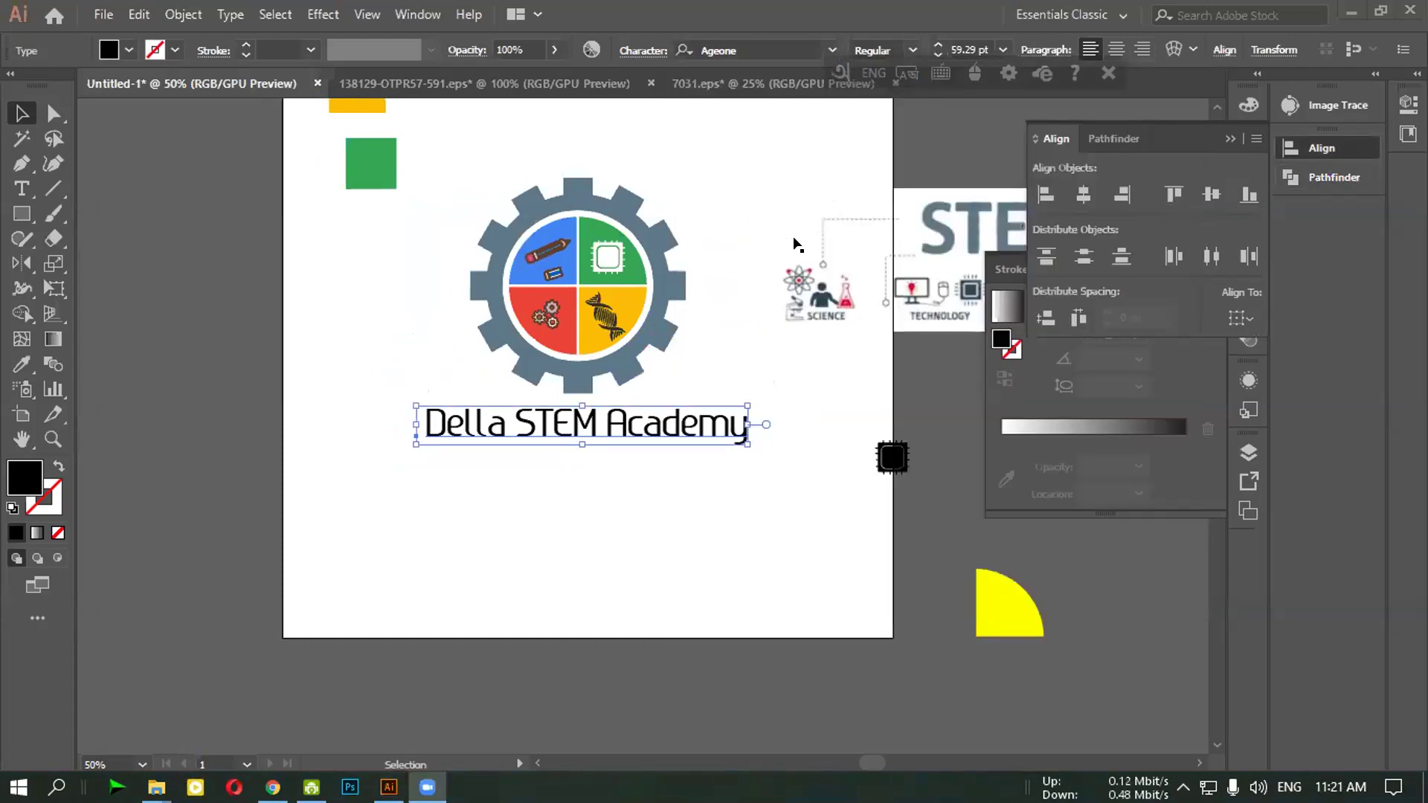
pyautogui.click(679, 180)
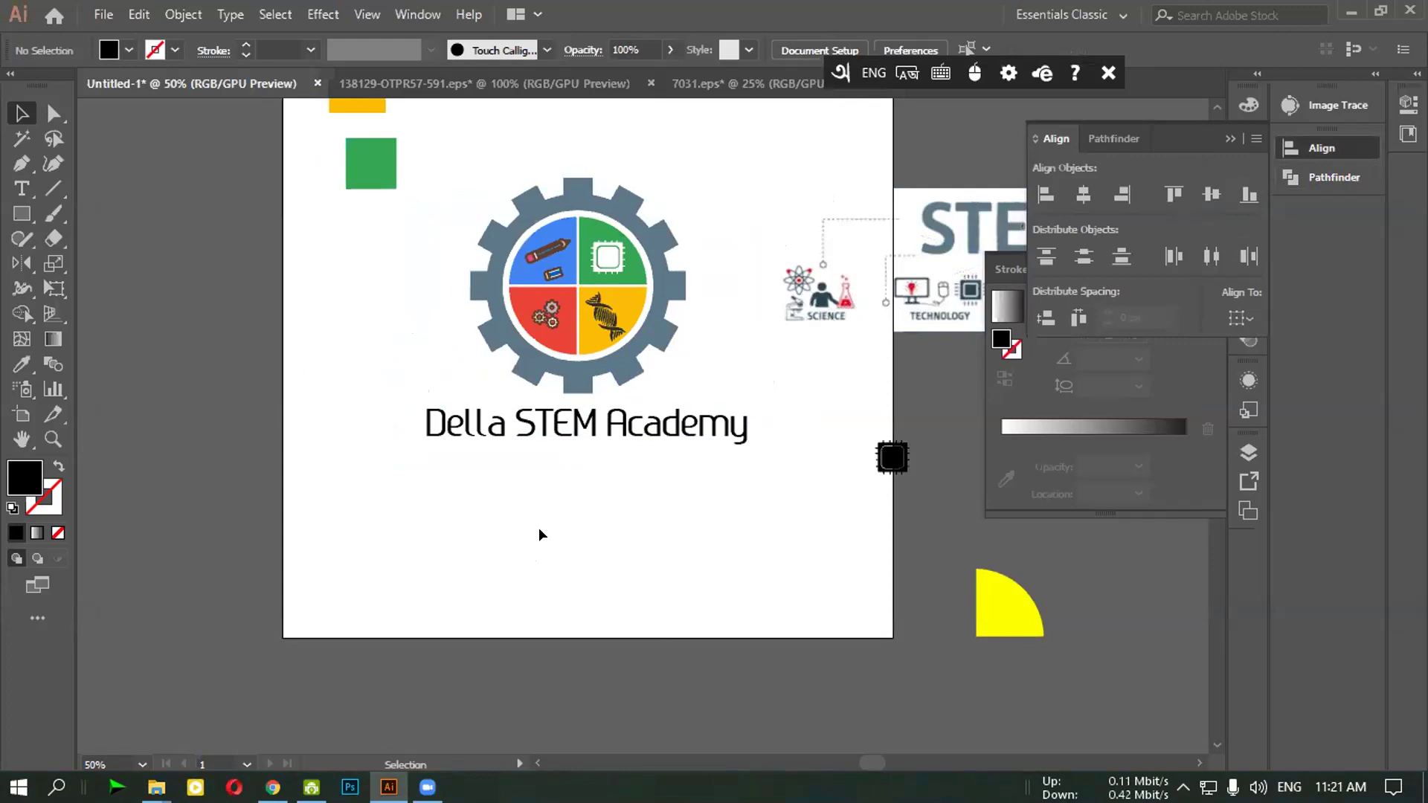
pyautogui.scroll(-1, 580, 506)
pyautogui.scroll(1, 586, 511)
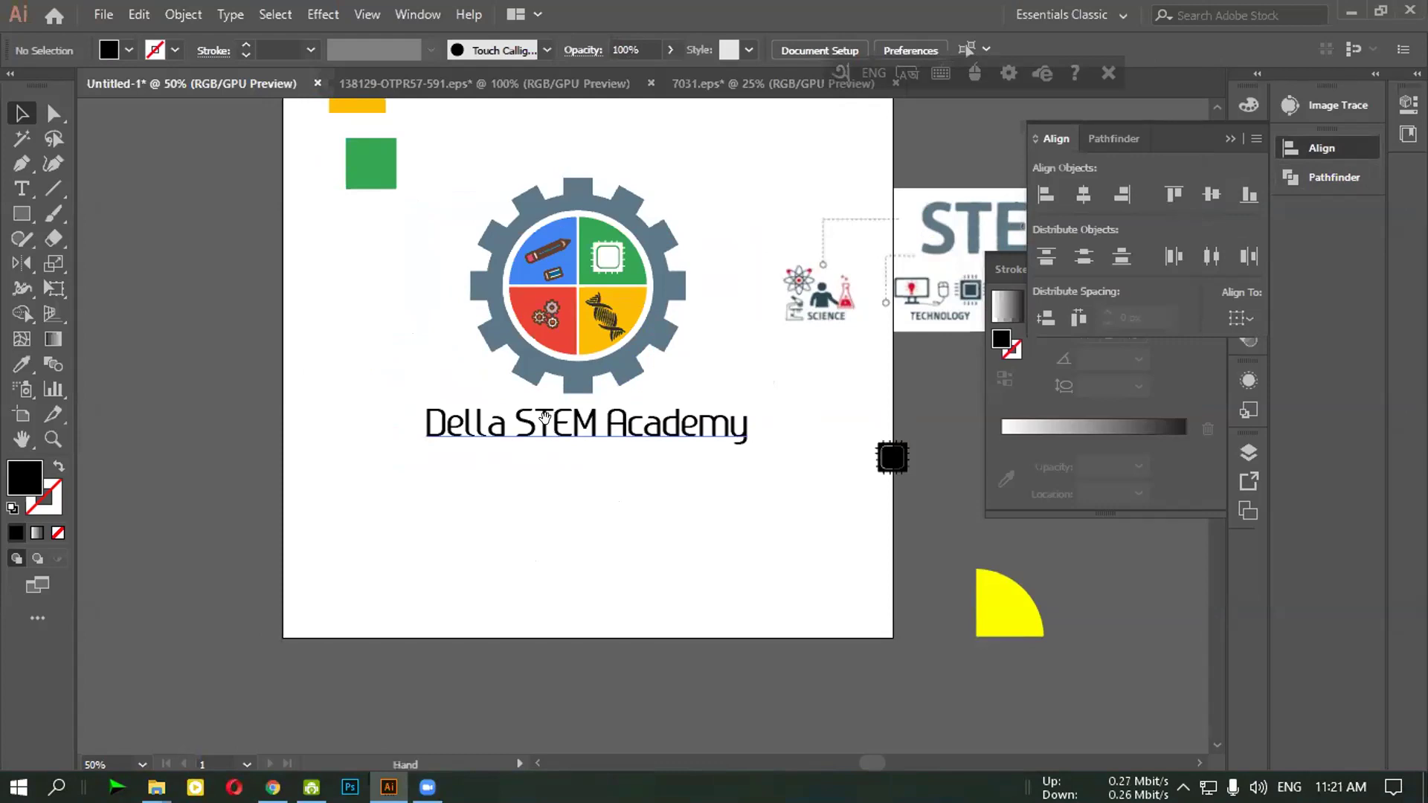
# Duplicate the school name below itself, shrink the copy to about 37 pt and move it toward the centre
pyautogui.click(562, 430)
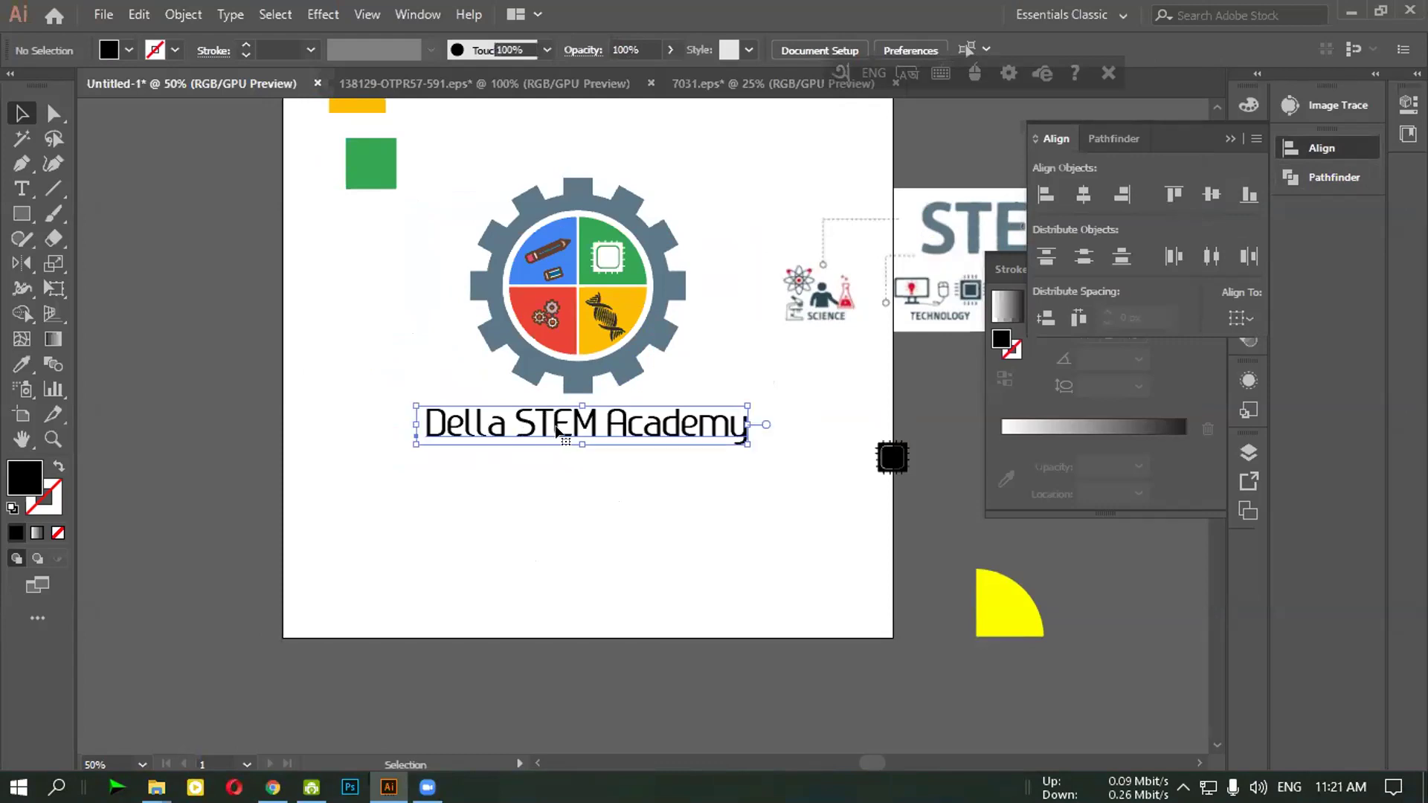
pyautogui.moveTo(561, 430); pyautogui.dragTo(562, 475)
pyautogui.moveTo(747, 489); pyautogui.dragTo(623, 474)
pyautogui.moveTo(519, 462); pyautogui.dragTo(588, 470)
pyautogui.click(577, 484)
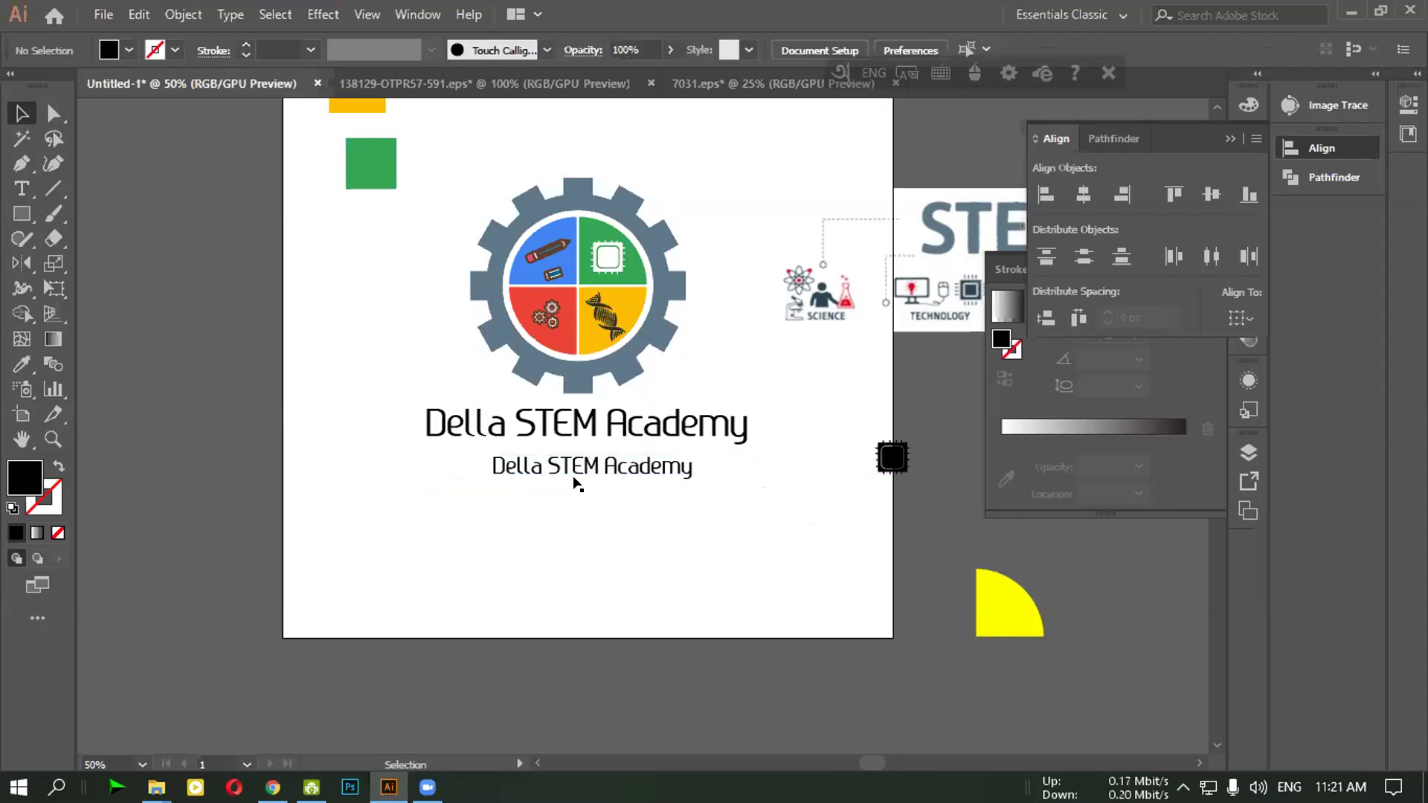
# Select the smaller name's text for replacement, then switch to the contest brief in Chrome and copy the tagline "We build futures"
pyautogui.click(21, 189)
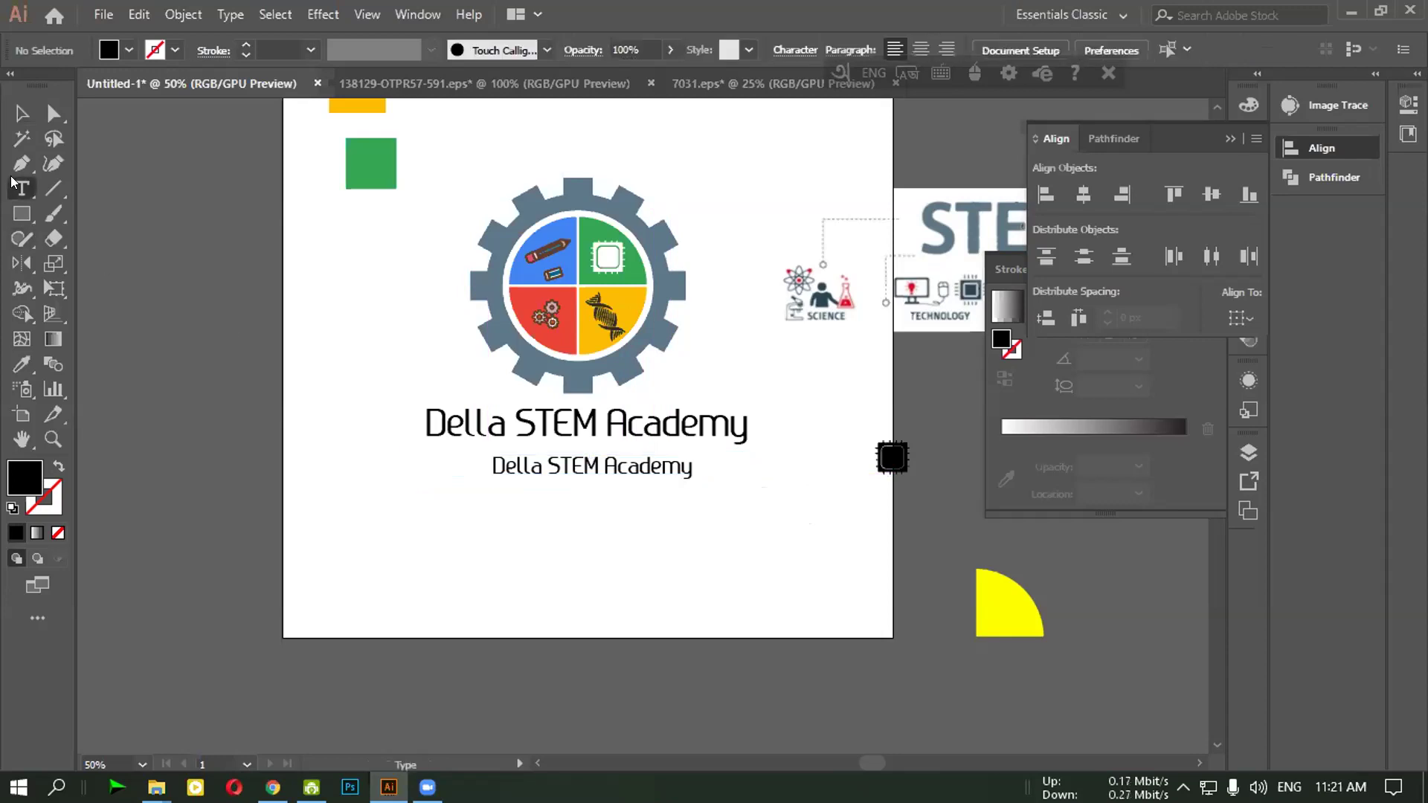
pyautogui.tripleClick(605, 464)
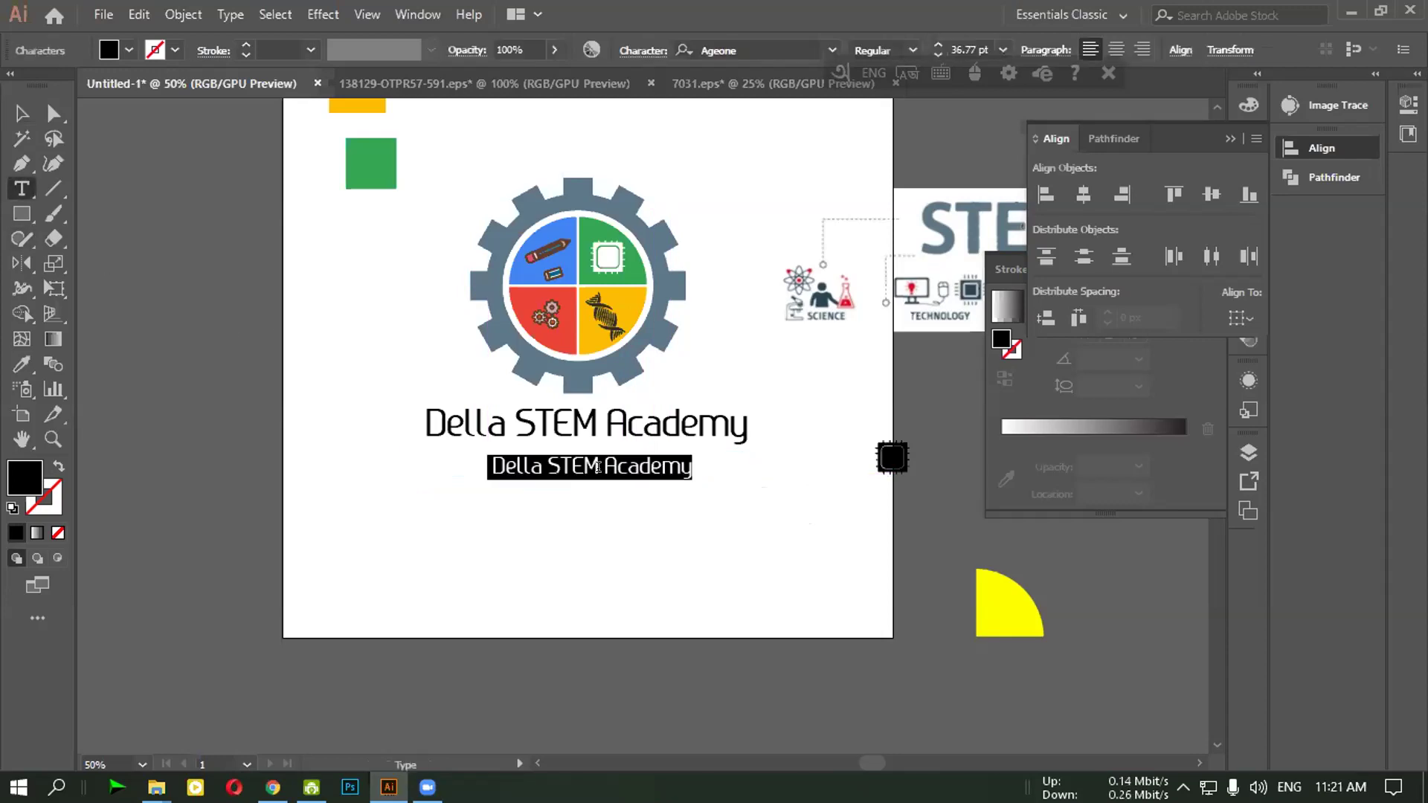
pyautogui.click(273, 787)
pyautogui.scroll(2, 248, 243)
pyautogui.click(240, 244)
pyautogui.moveTo(190, 245); pyautogui.dragTo(291, 240)
pyautogui.hotkey('ctrl', 'c')
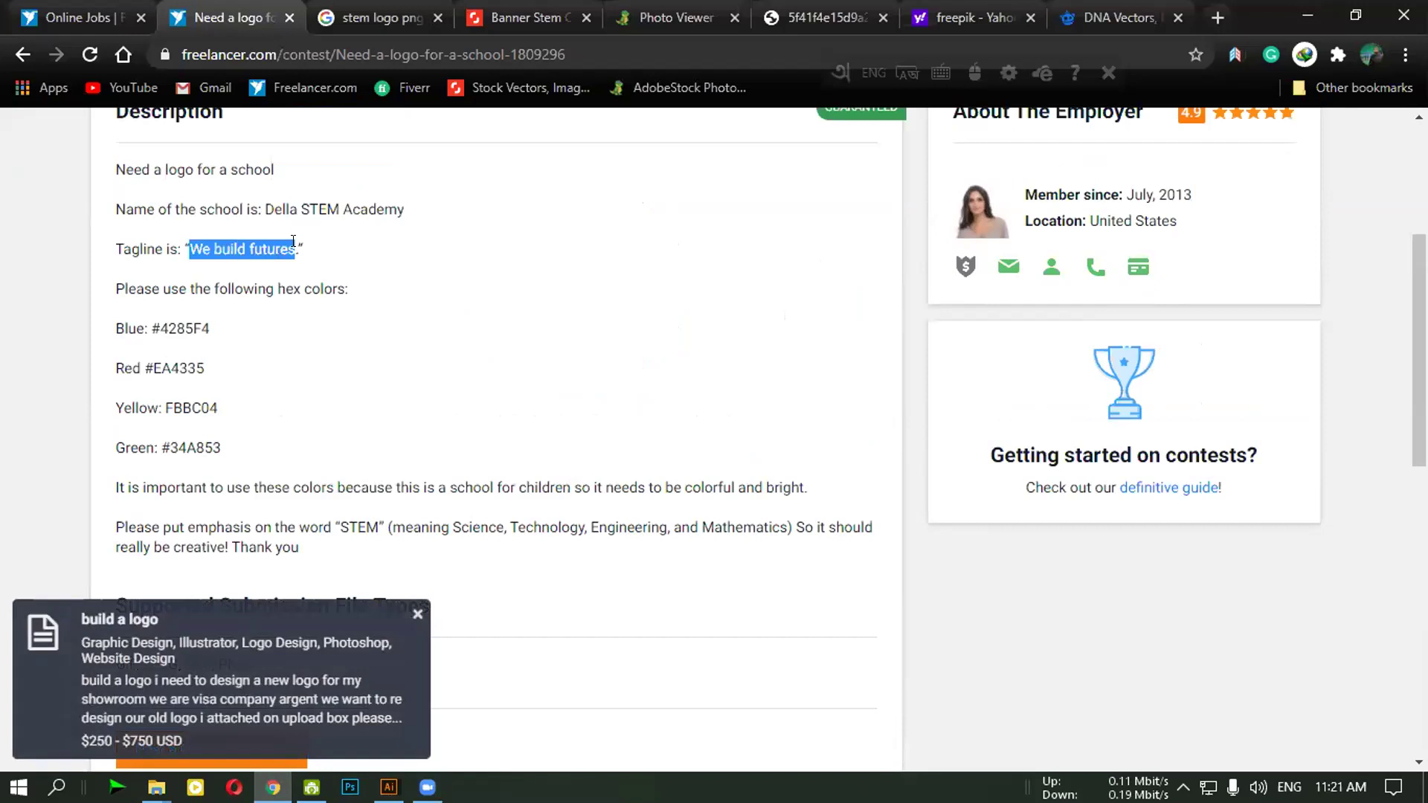
# Return to Illustrator, replace the smaller text with "We build futures", and enlarge it slightly, centred under the school name
pyautogui.click(388, 787)
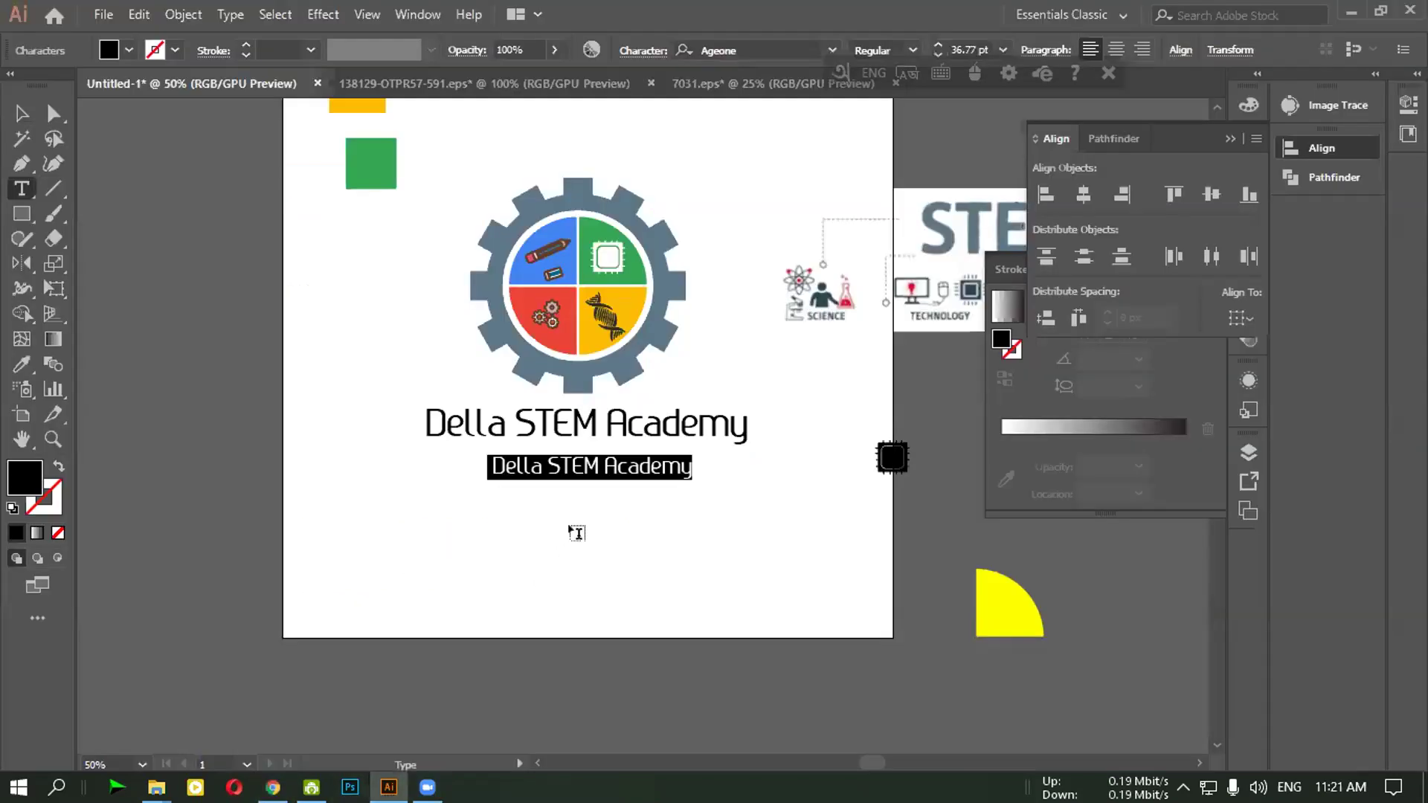
pyautogui.hotkey('ctrl', 'v')
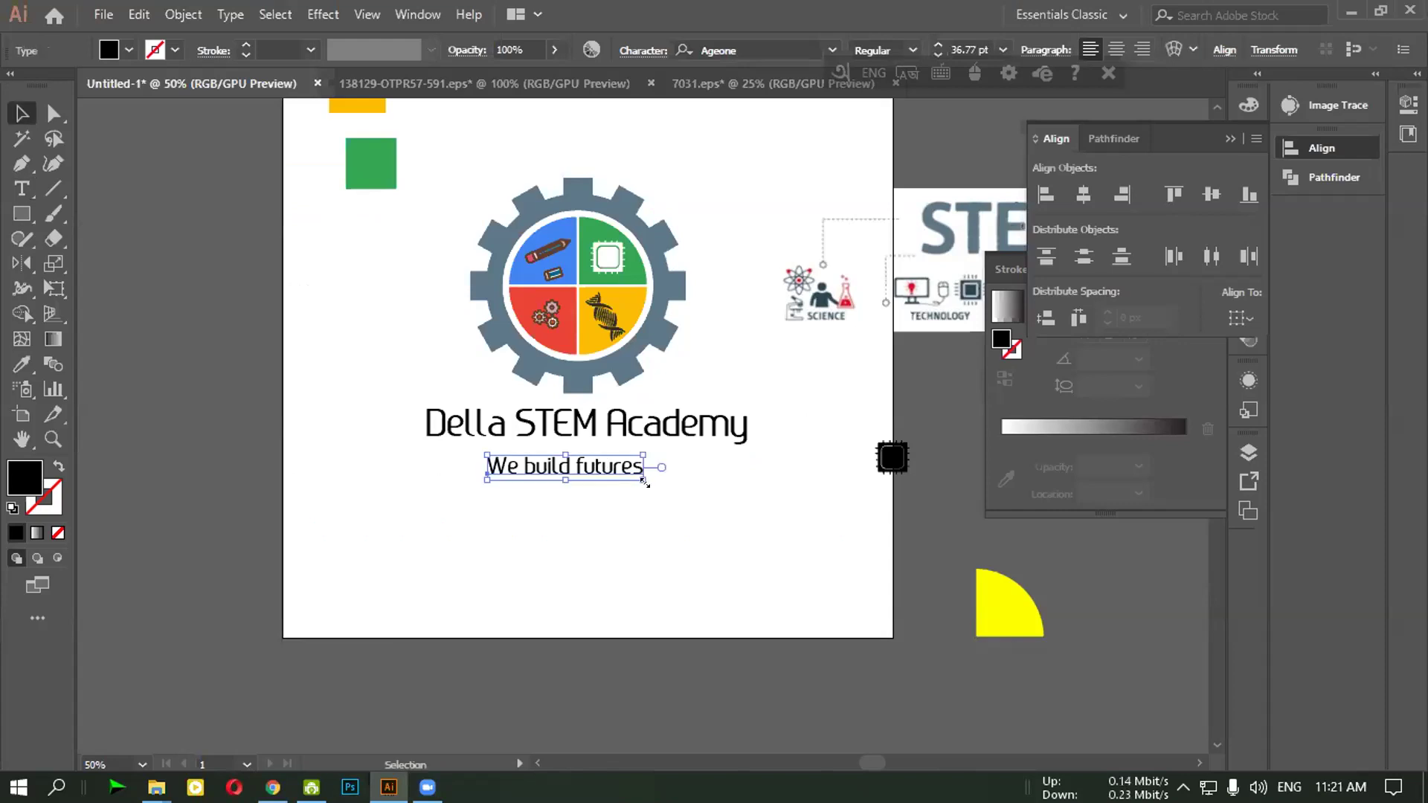
pyautogui.moveTo(646, 479); pyautogui.dragTo(656, 484)
pyautogui.click(627, 522)
pyautogui.moveTo(555, 466); pyautogui.dragTo(563, 461)
pyautogui.click(662, 527)
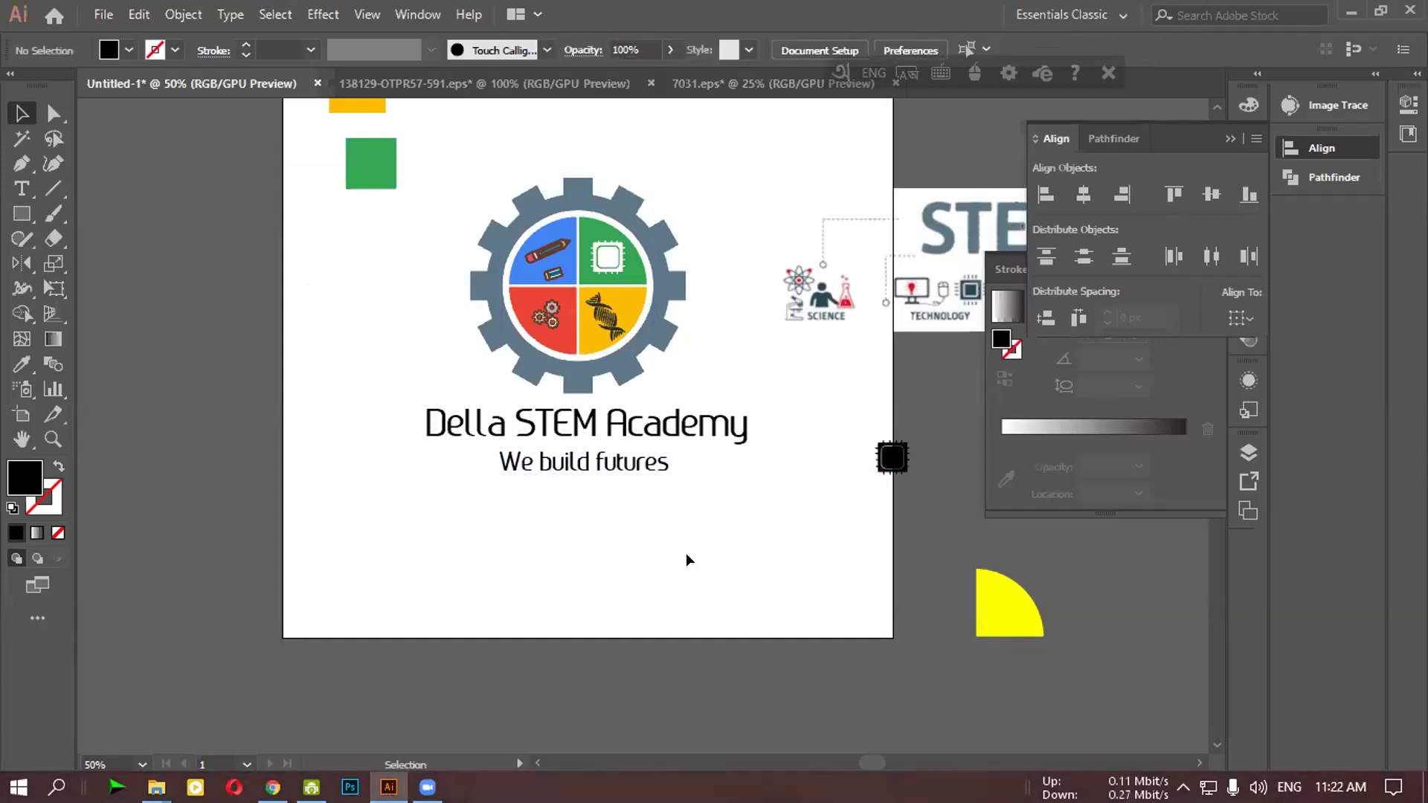
# Draw a nearly horizontal line segment through the tagline, spanning the width of the school name
pyautogui.rightClick(53, 188)
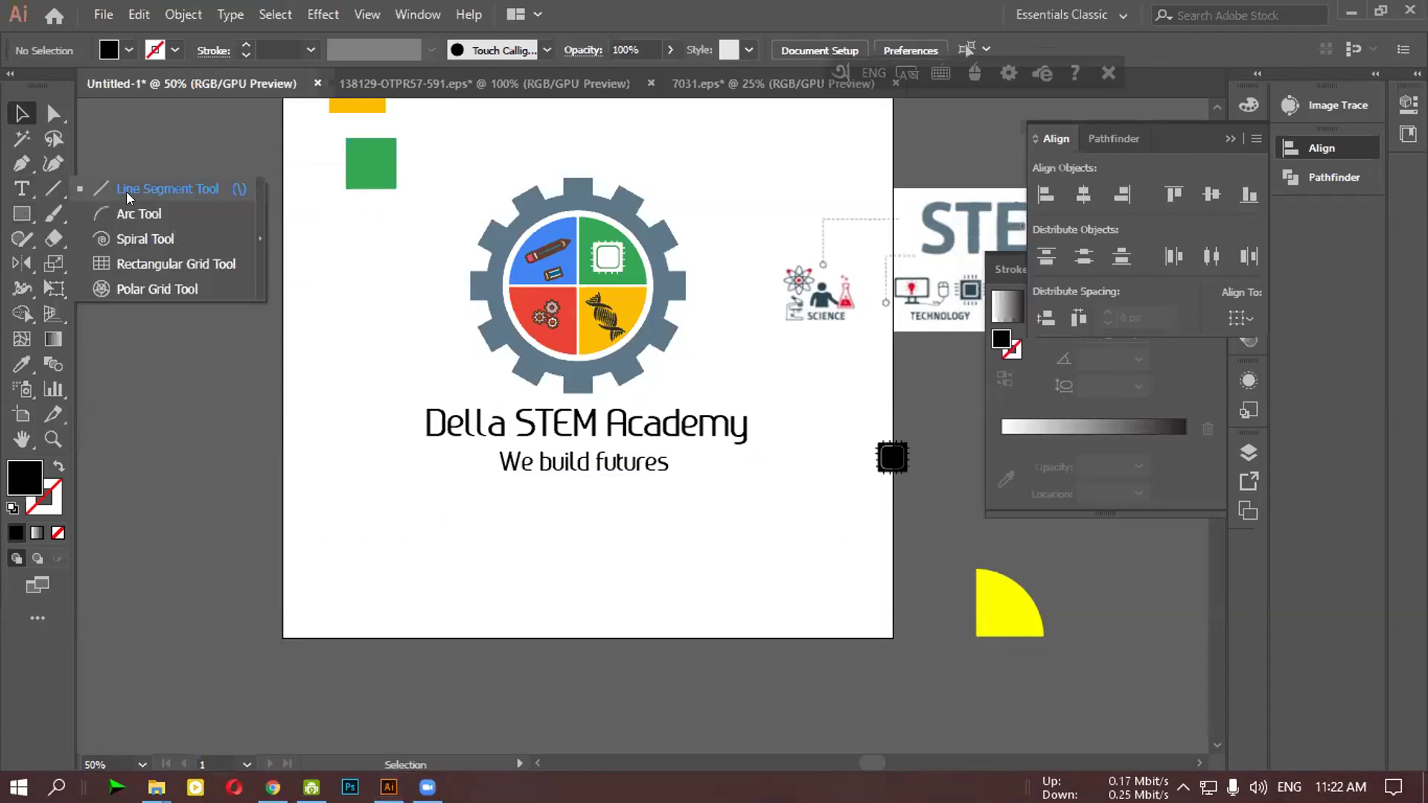
pyautogui.click(134, 192)
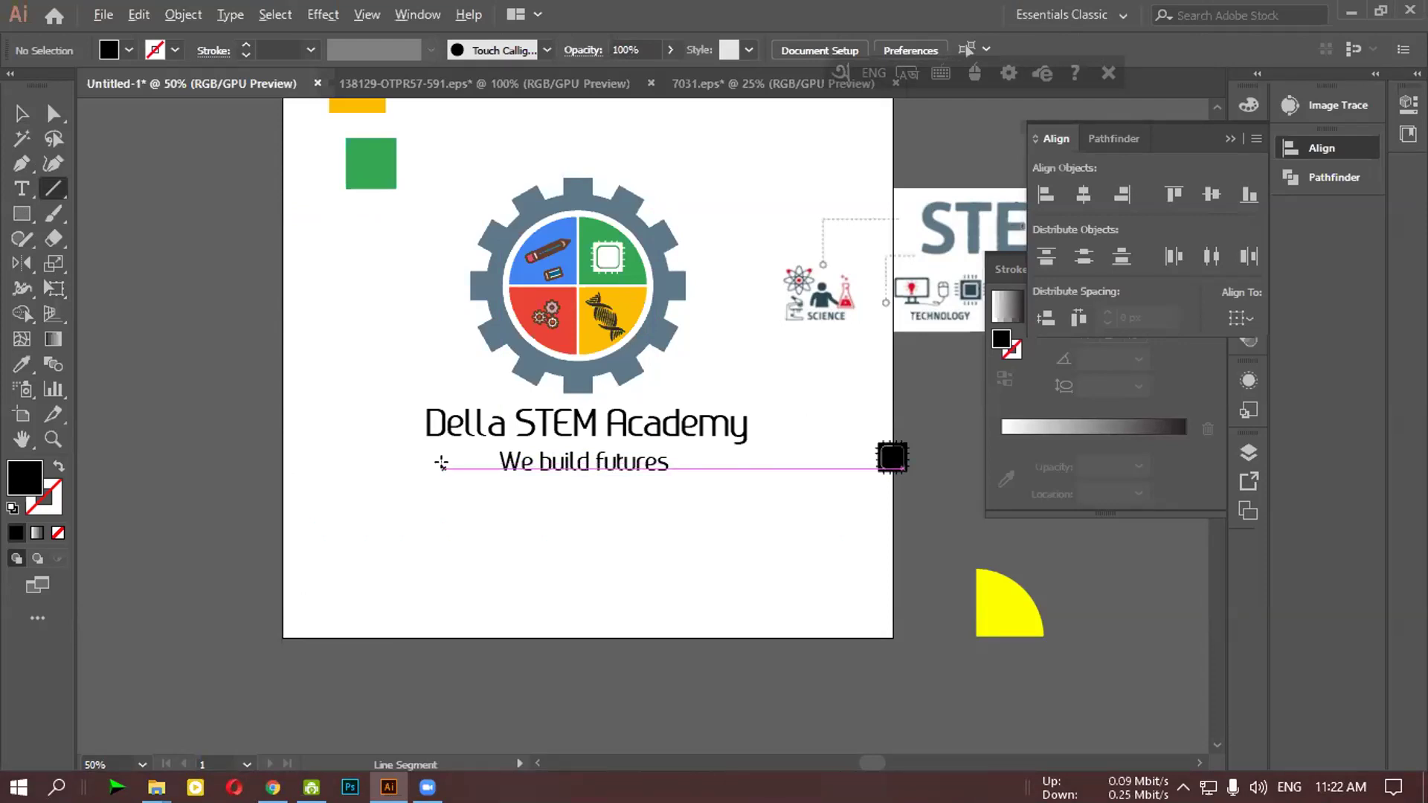
pyautogui.scroll(3, 418, 459)
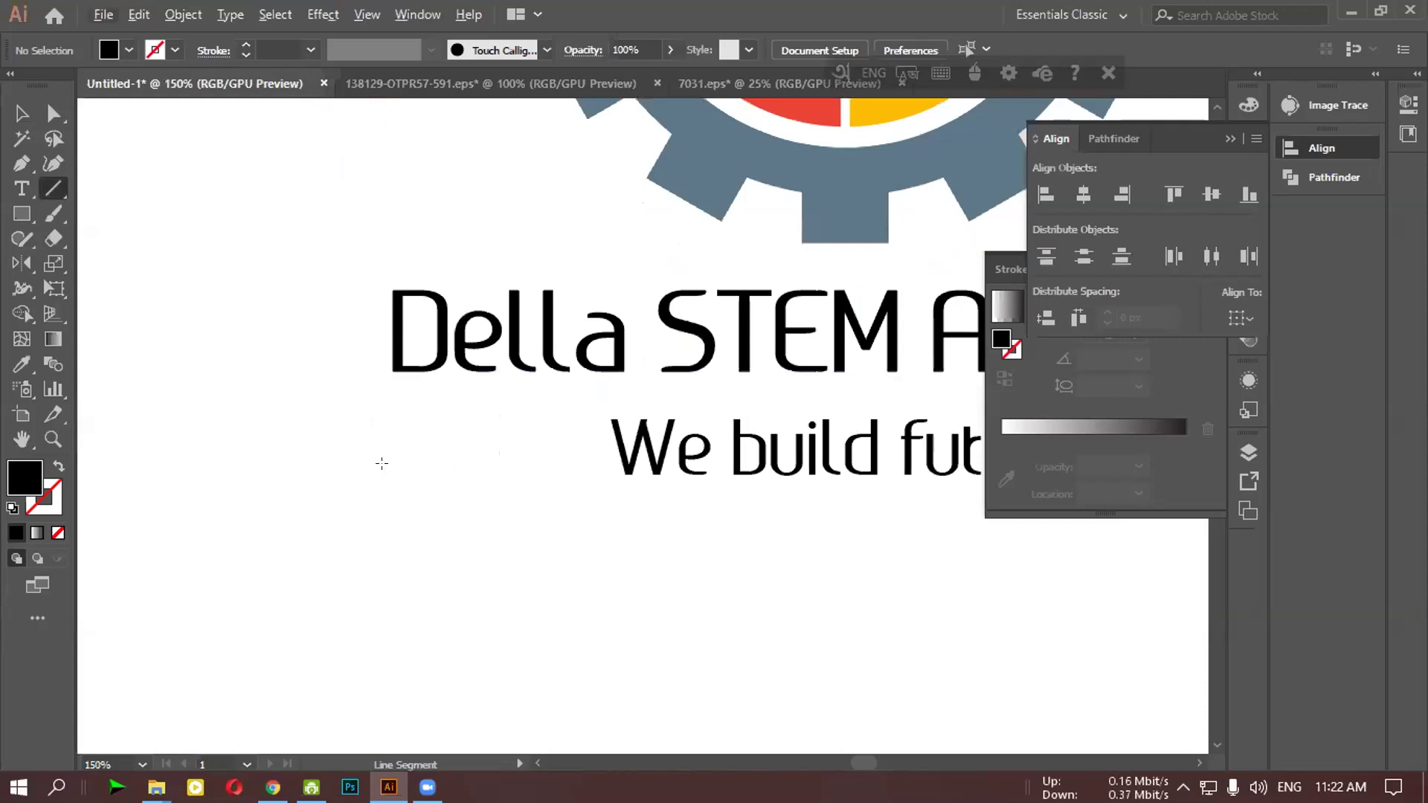
pyautogui.moveTo(382, 446); pyautogui.dragTo(201, 444)
pyautogui.scroll(-2, 204, 444)
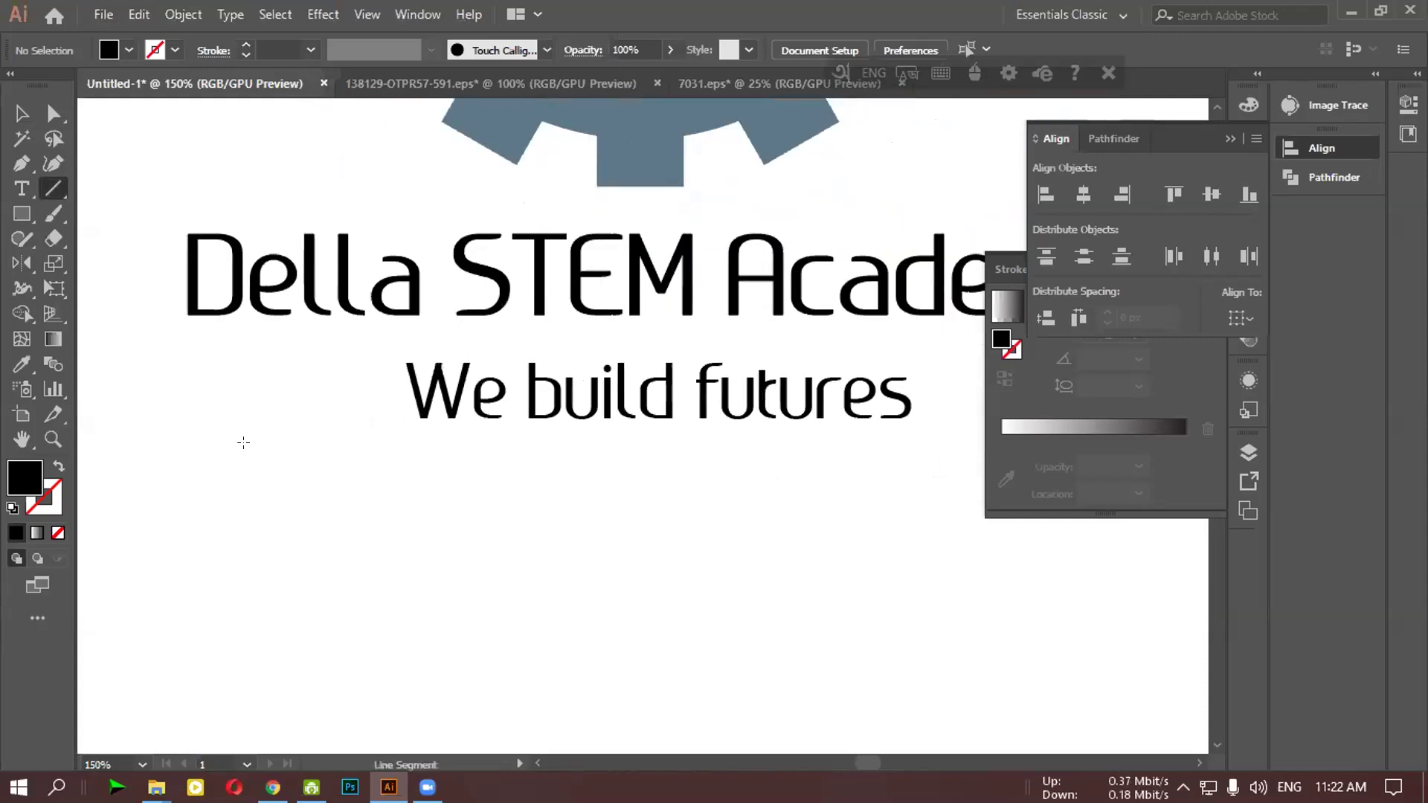
pyautogui.scroll(-1, 239, 440)
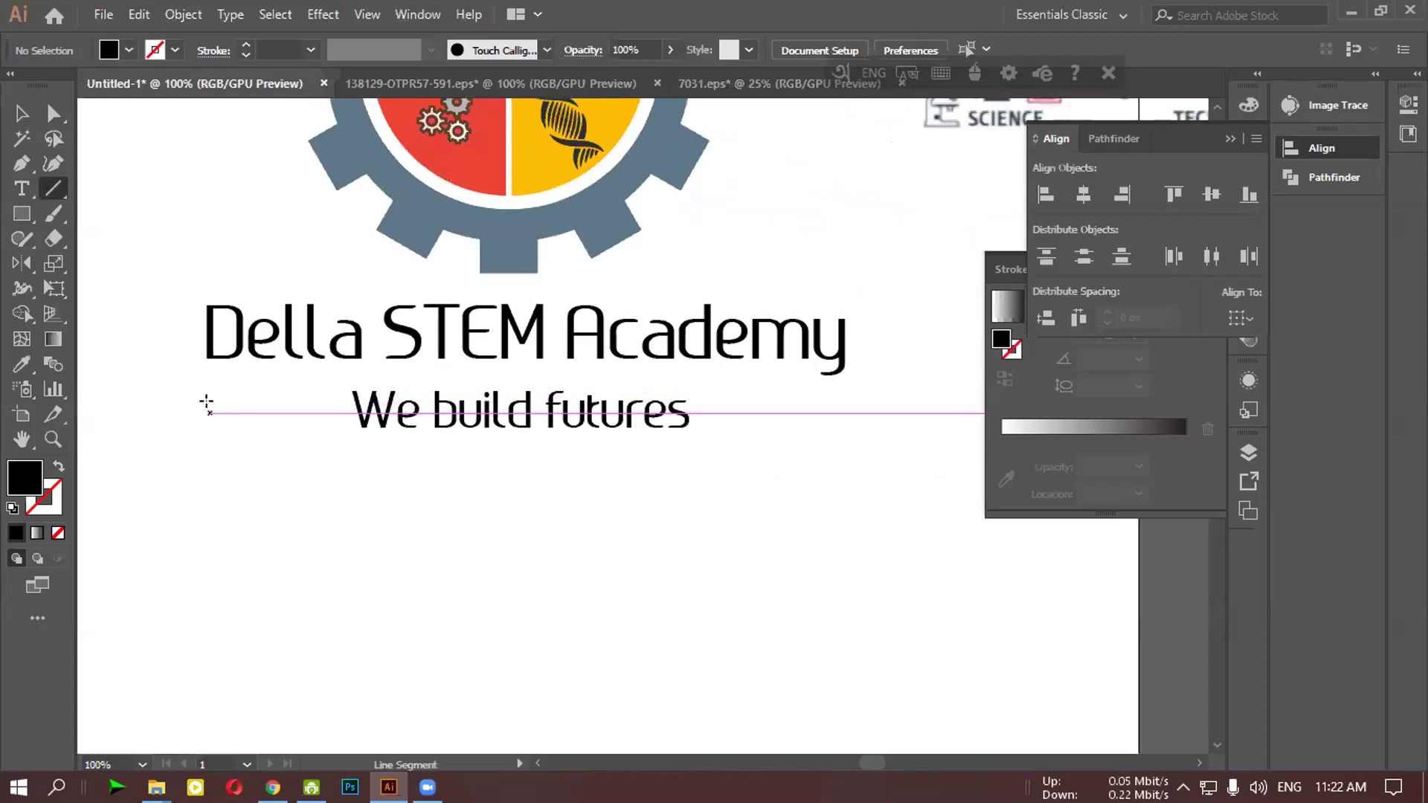
pyautogui.moveTo(197, 401)
pyautogui.mouseDown()
pyautogui.moveTo(519, 414)
pyautogui.moveTo(843, 401)
pyautogui.mouseUp()
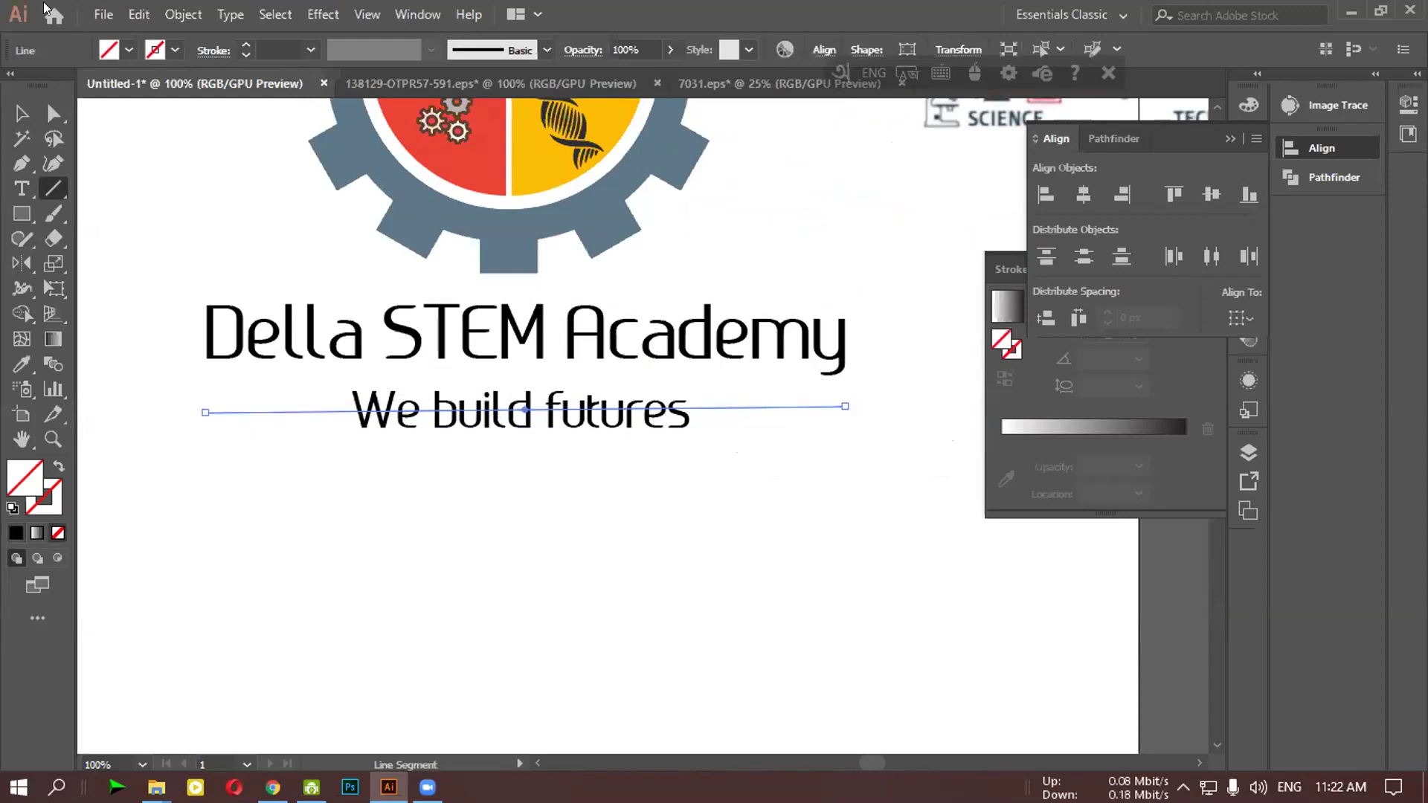
# Give the line a 4 pt black stroke with the elliptical width profile that tapers at both ends
pyautogui.click(245, 45)
pyautogui.click(245, 44)
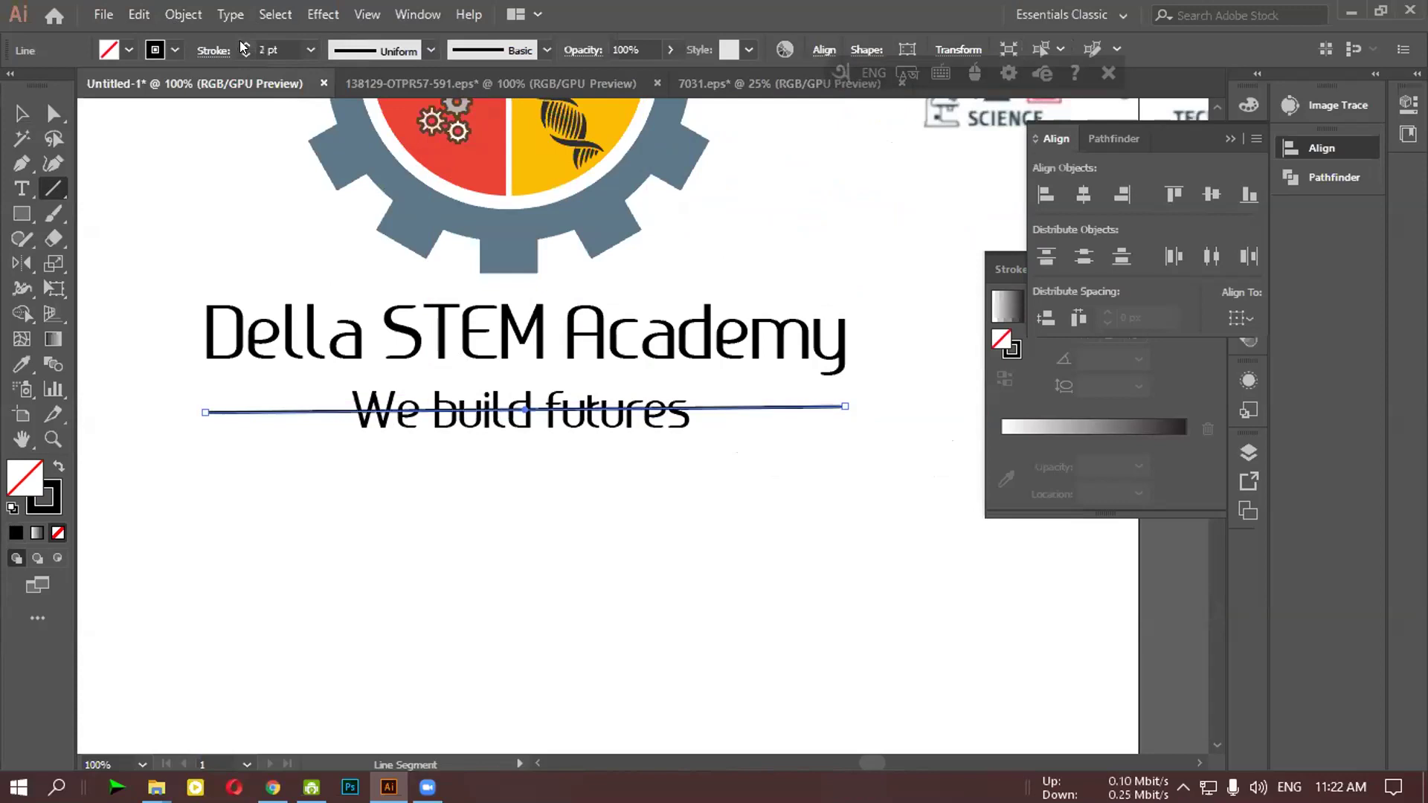
pyautogui.click(431, 50)
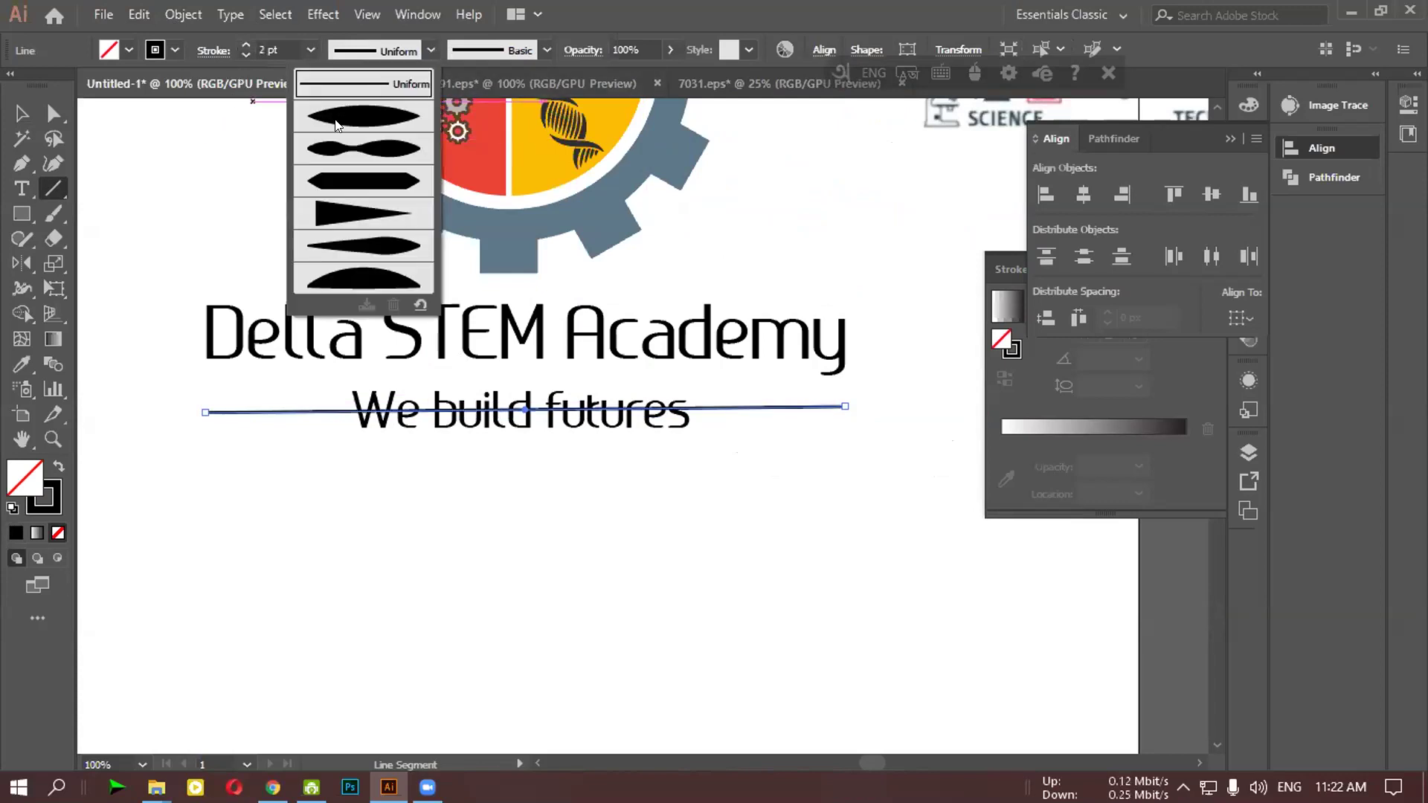
pyautogui.click(341, 123)
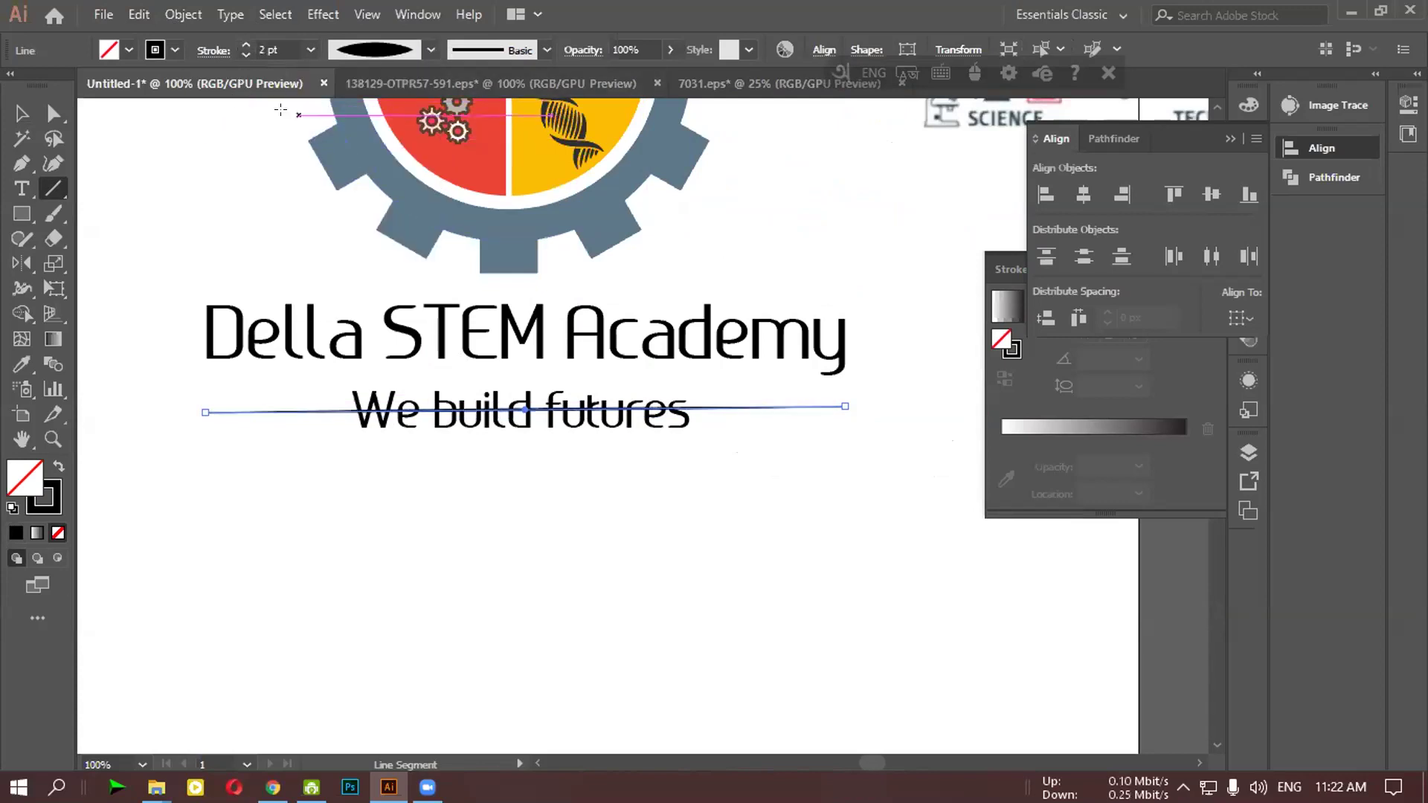
pyautogui.click(546, 50)
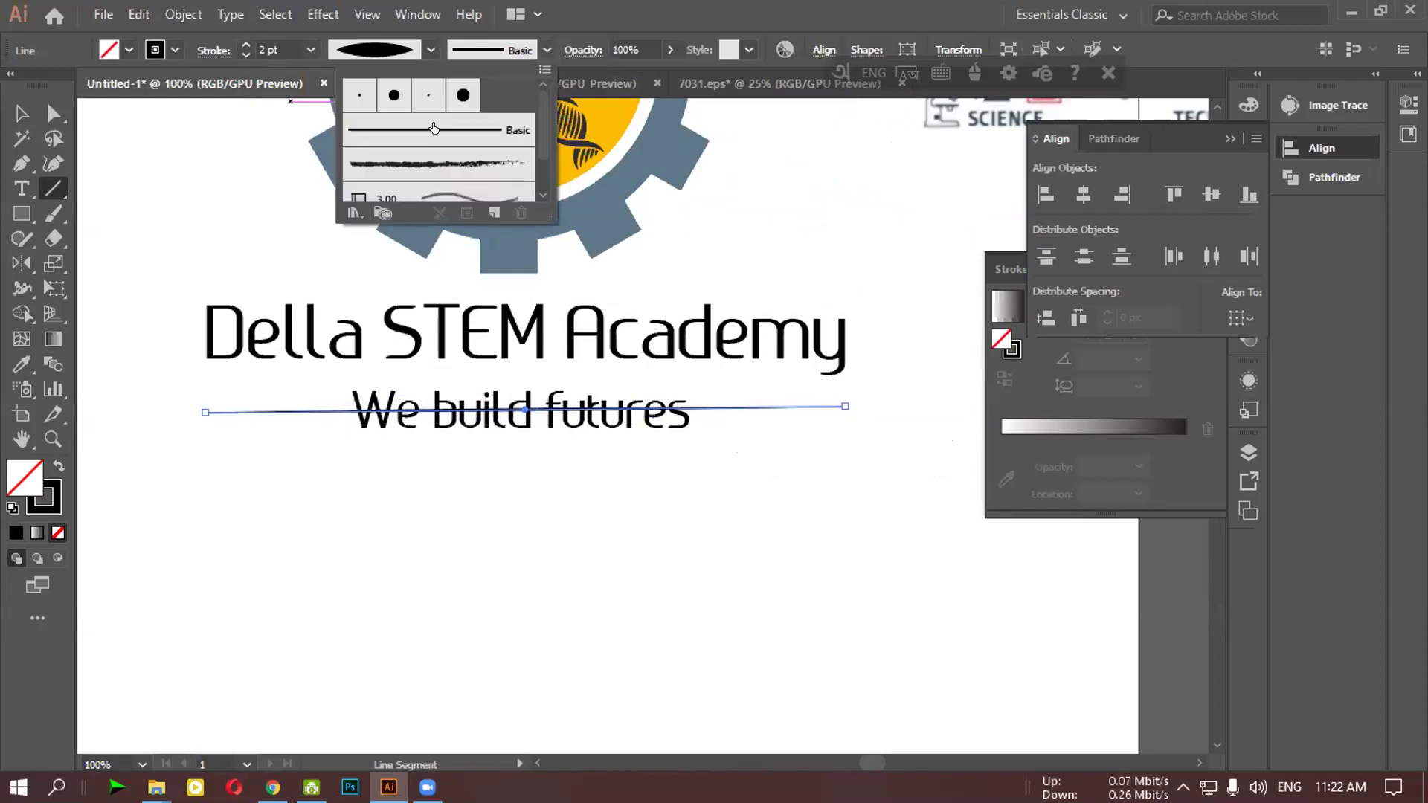
pyautogui.click(309, 49)
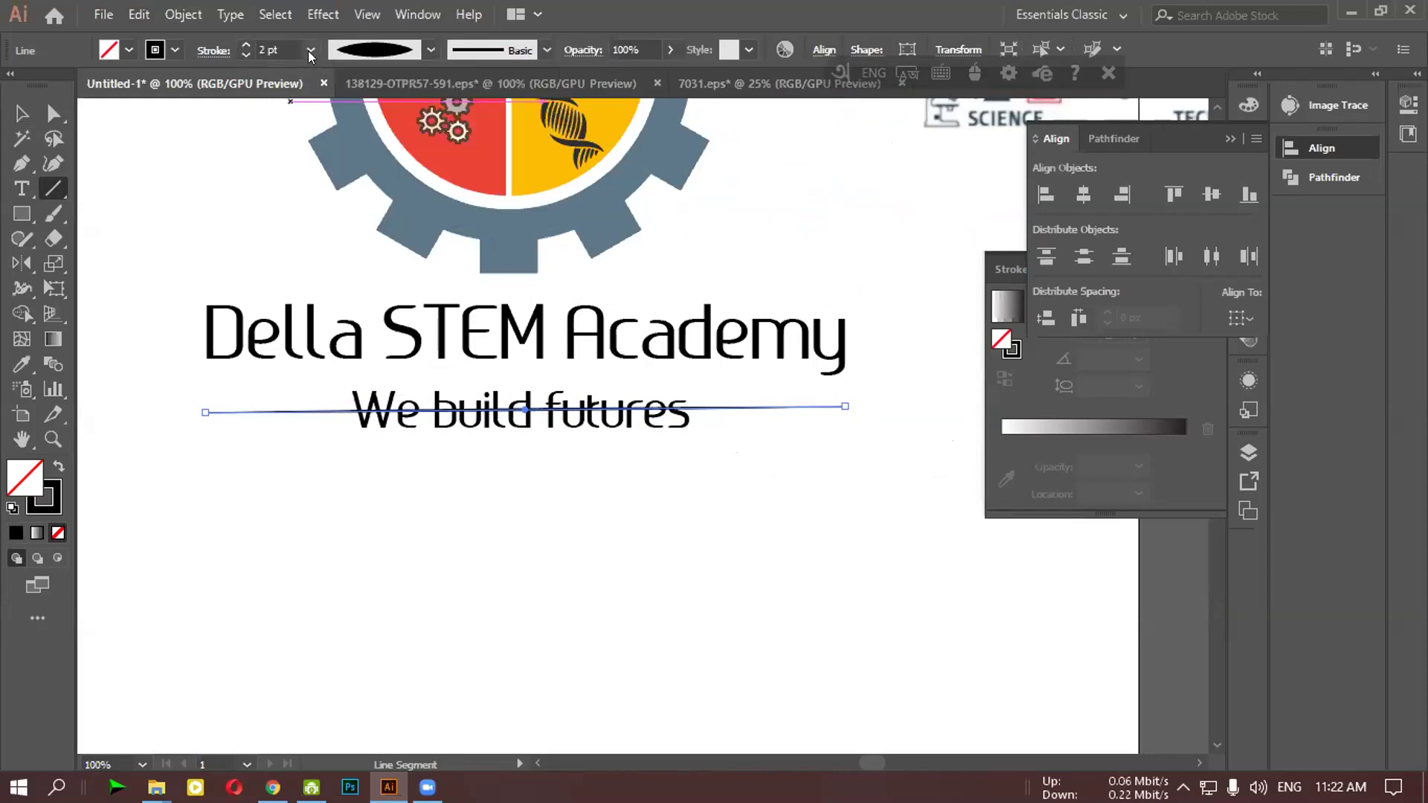
pyautogui.click(310, 50)
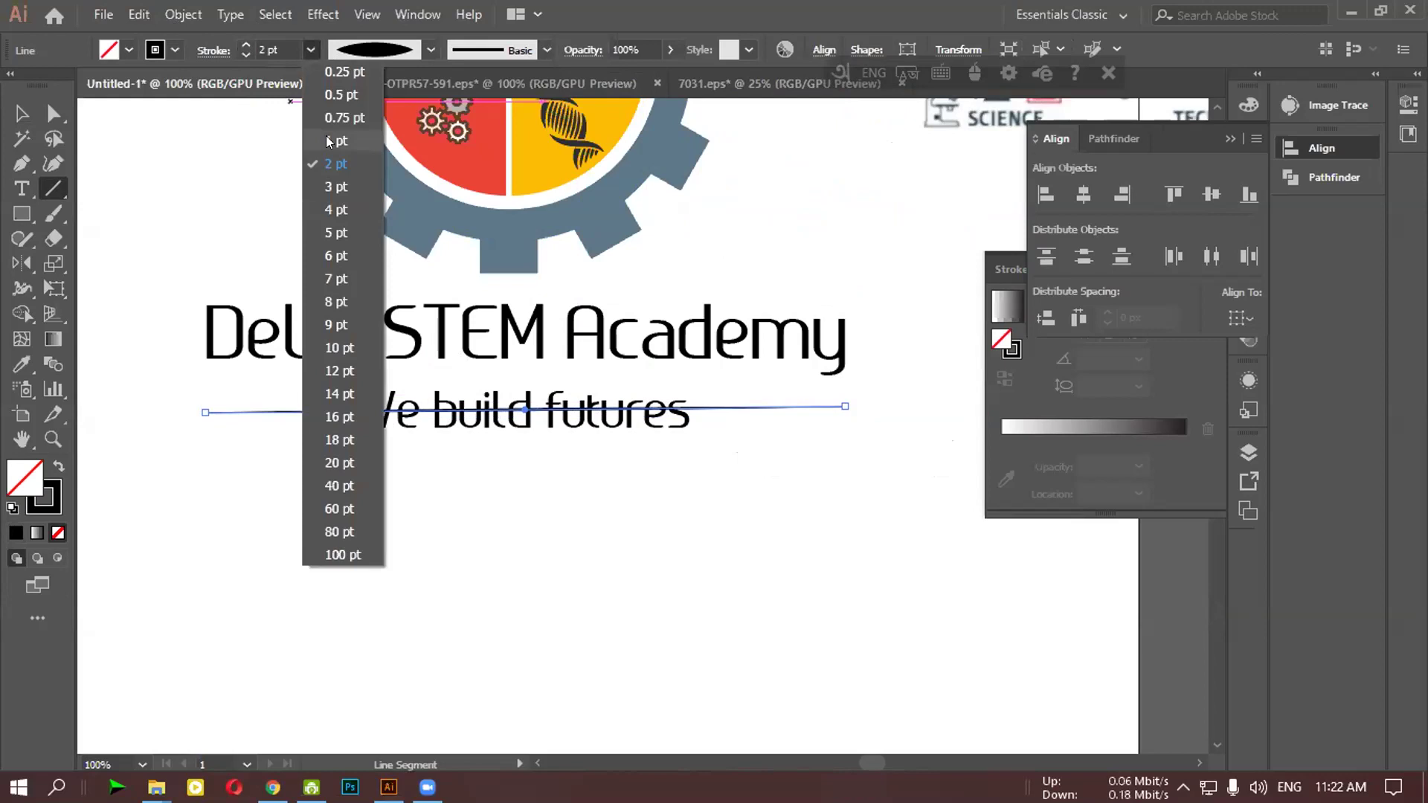
pyautogui.click(335, 210)
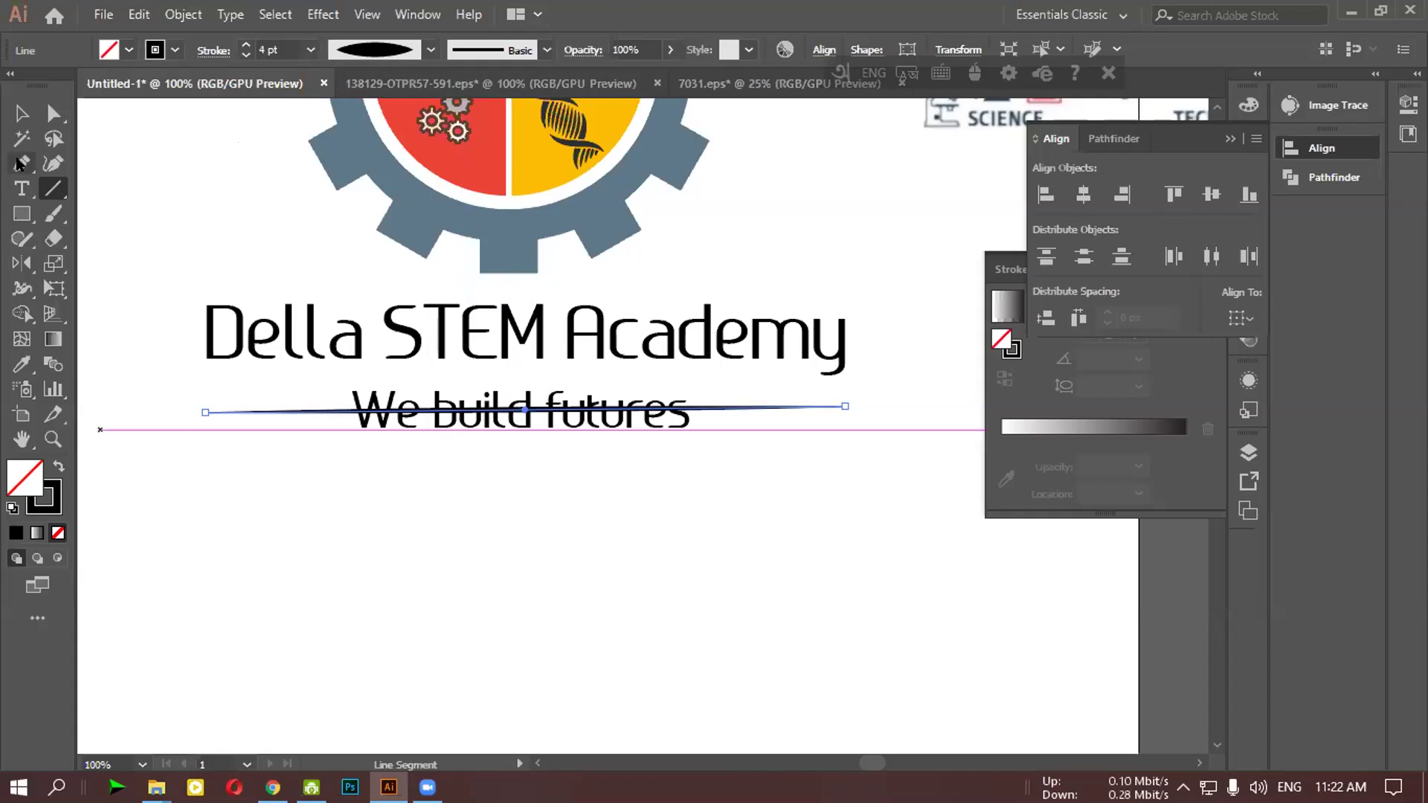
# Move the tapered line straight down to sit below the tagline "We build futures" and set its stroke weight to 6 pt
pyautogui.click(20, 122)
pyautogui.click(430, 647)
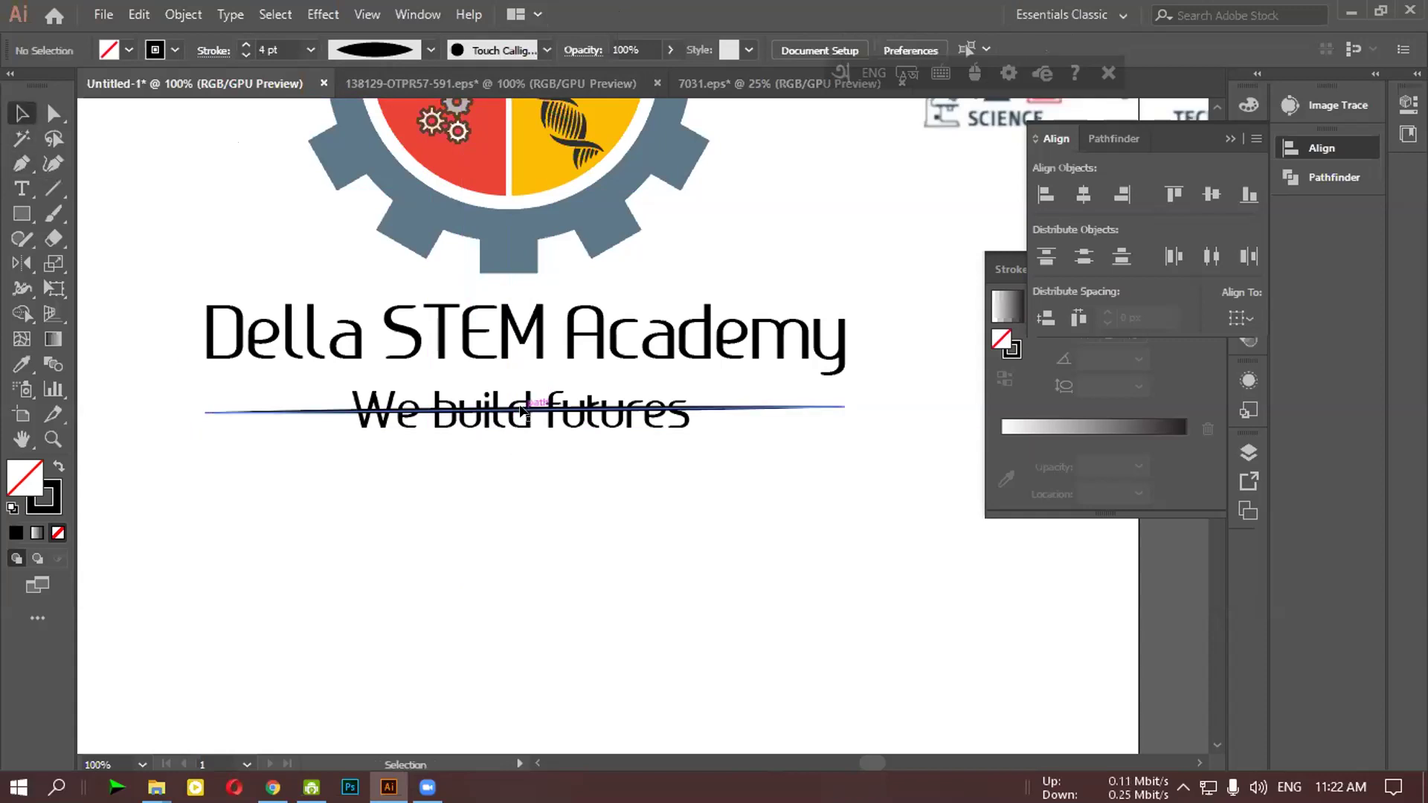
pyautogui.click(523, 410)
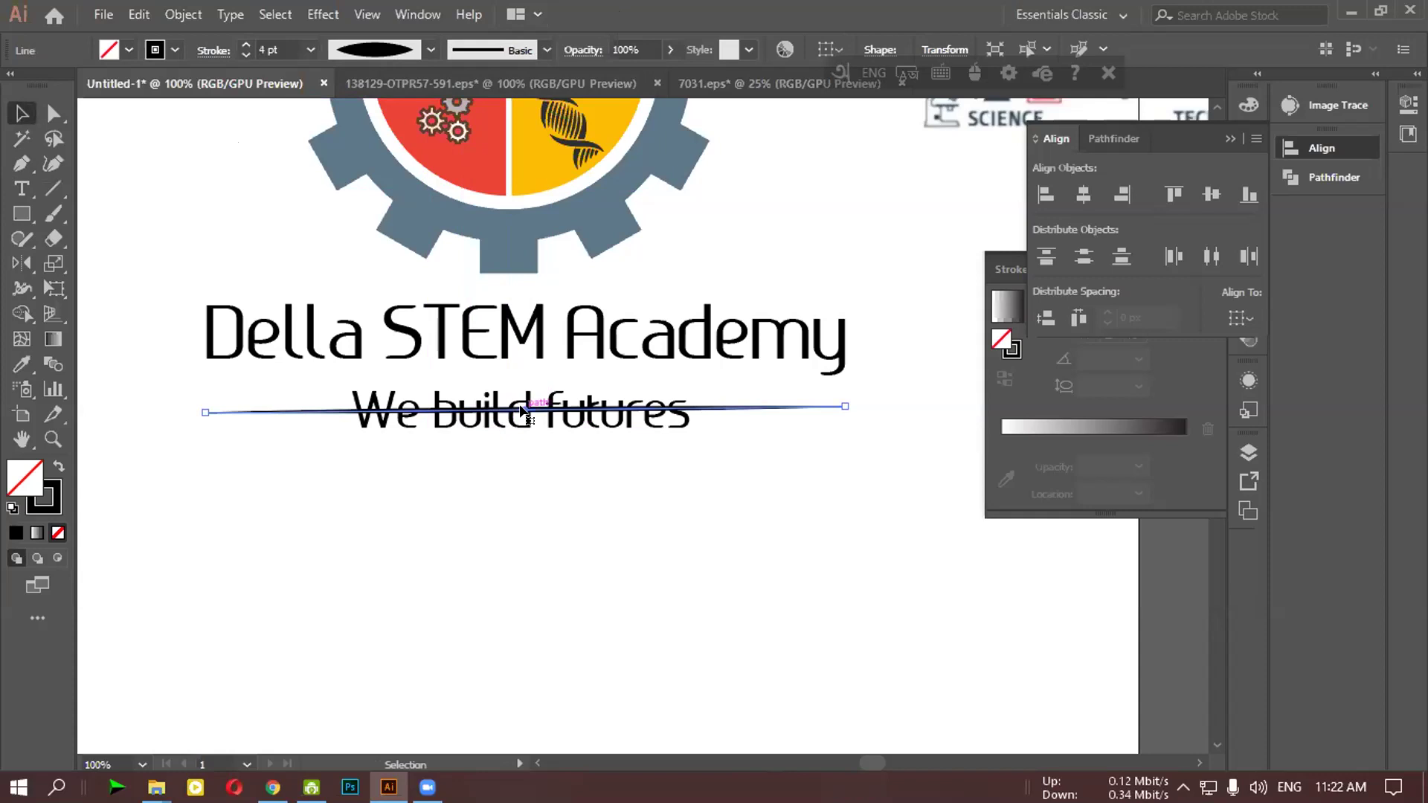
pyautogui.moveTo(522, 409); pyautogui.dragTo(521, 496)
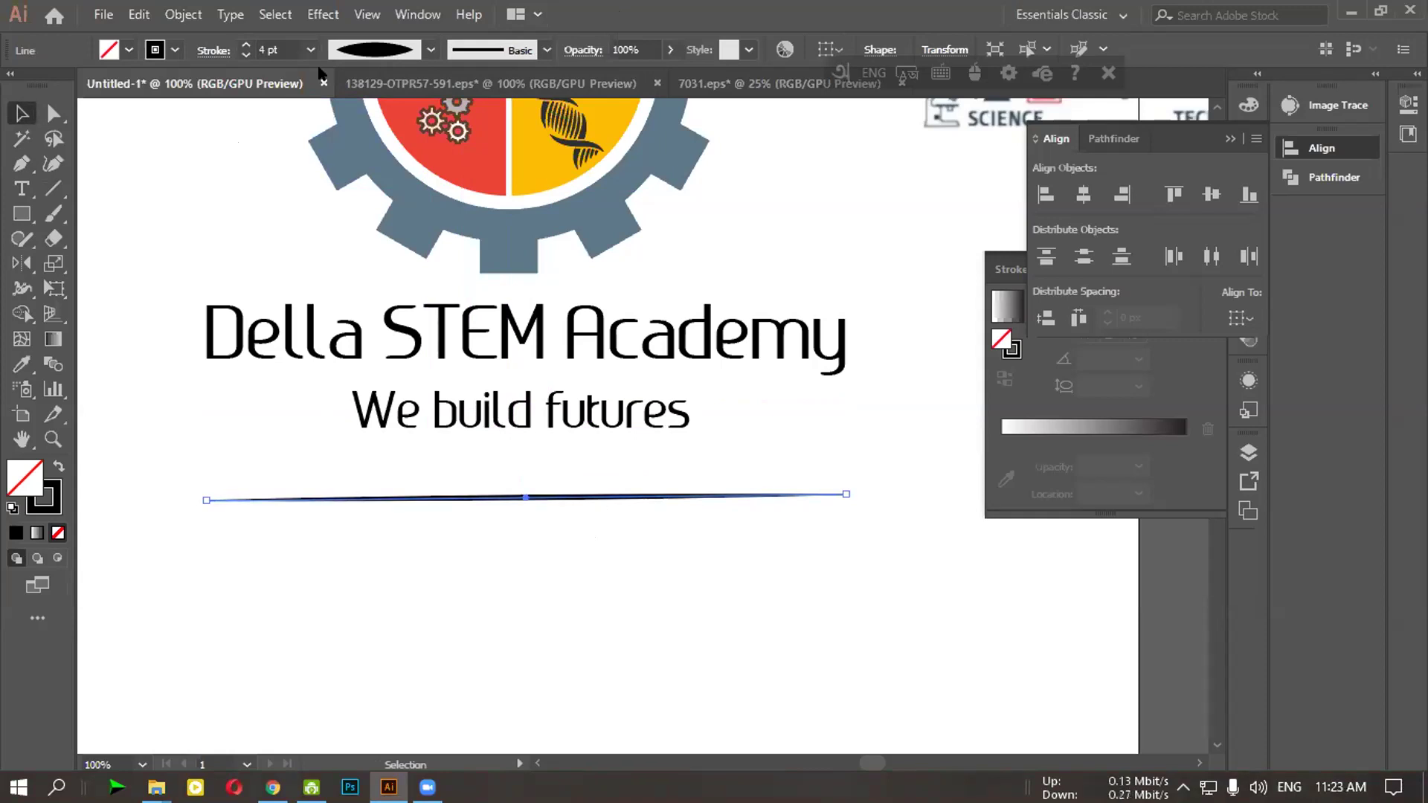
pyautogui.scroll(10, 238, 42)
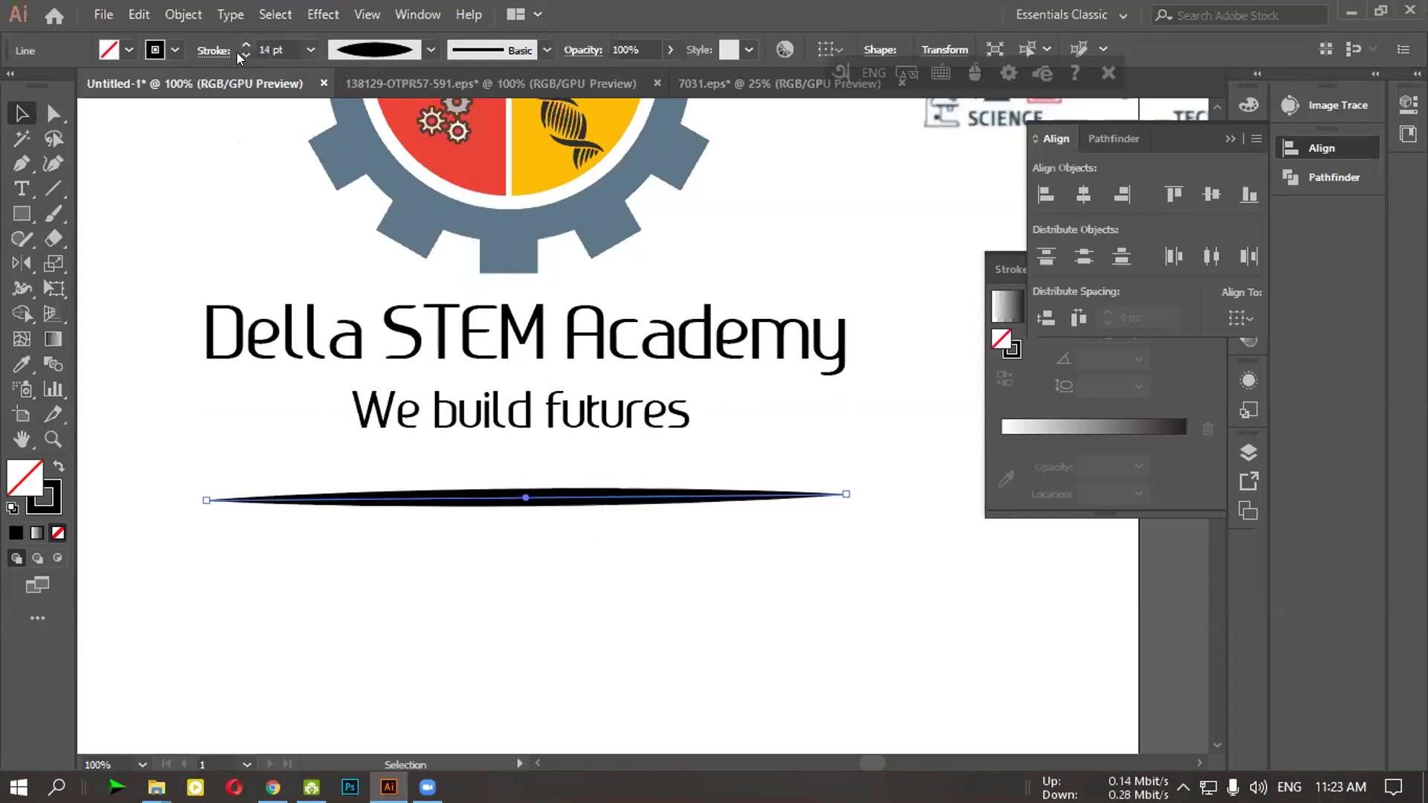
pyautogui.scroll(-4, 240, 55)
pyautogui.scroll(-4, 240, 56)
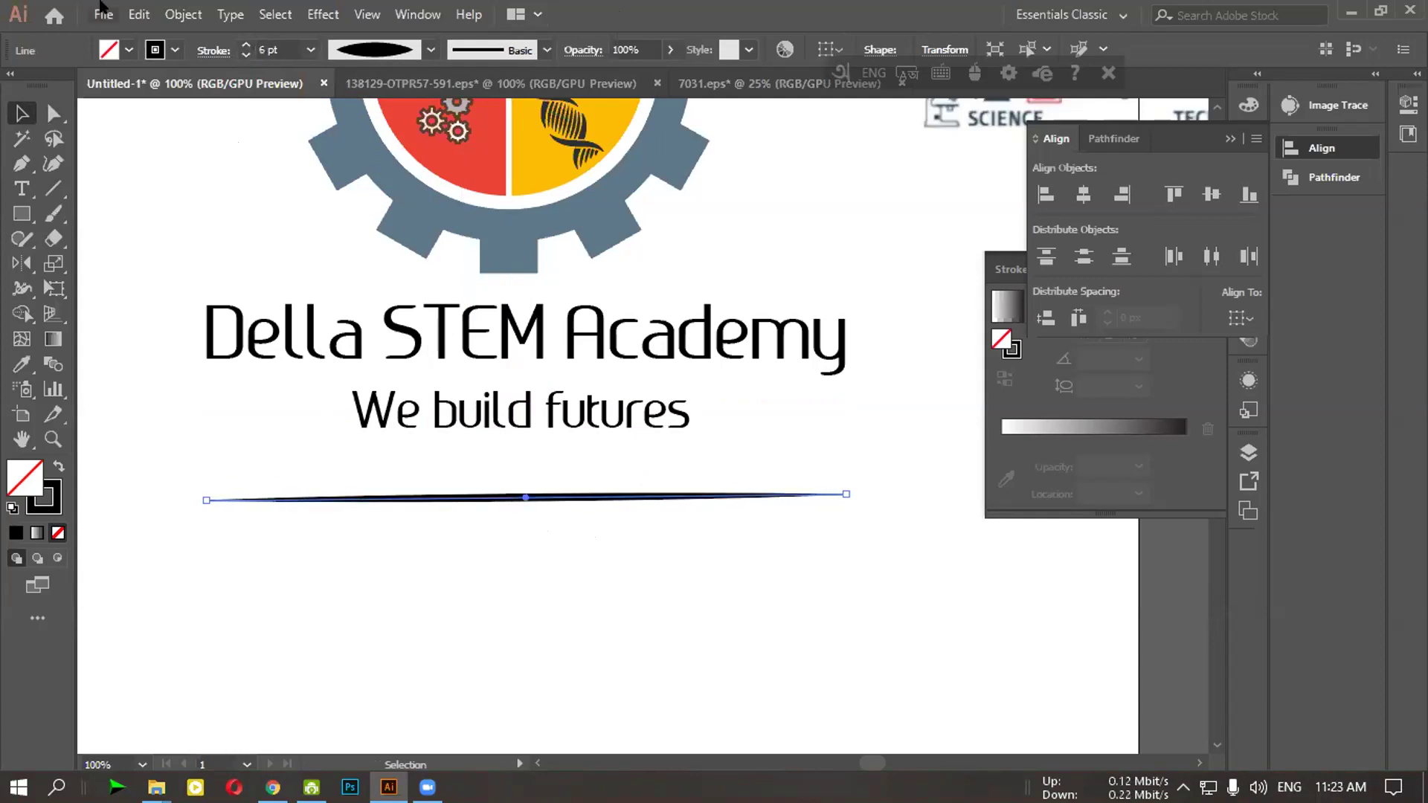
# Convert the tapered line's stroke into a filled black shape with Outline Stroke
pyautogui.click(140, 15)
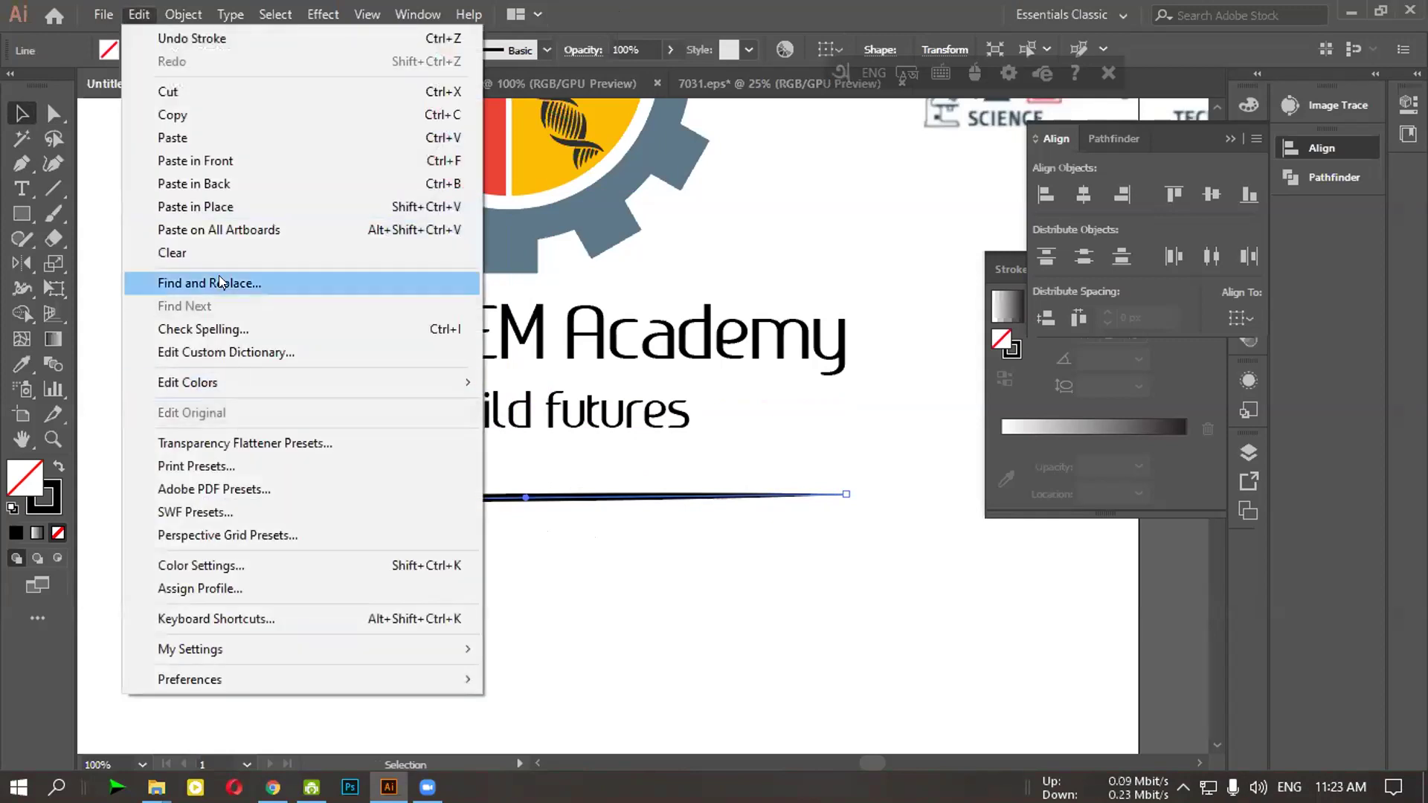
pyautogui.moveTo(183, 14)
pyautogui.moveTo(324, 508)
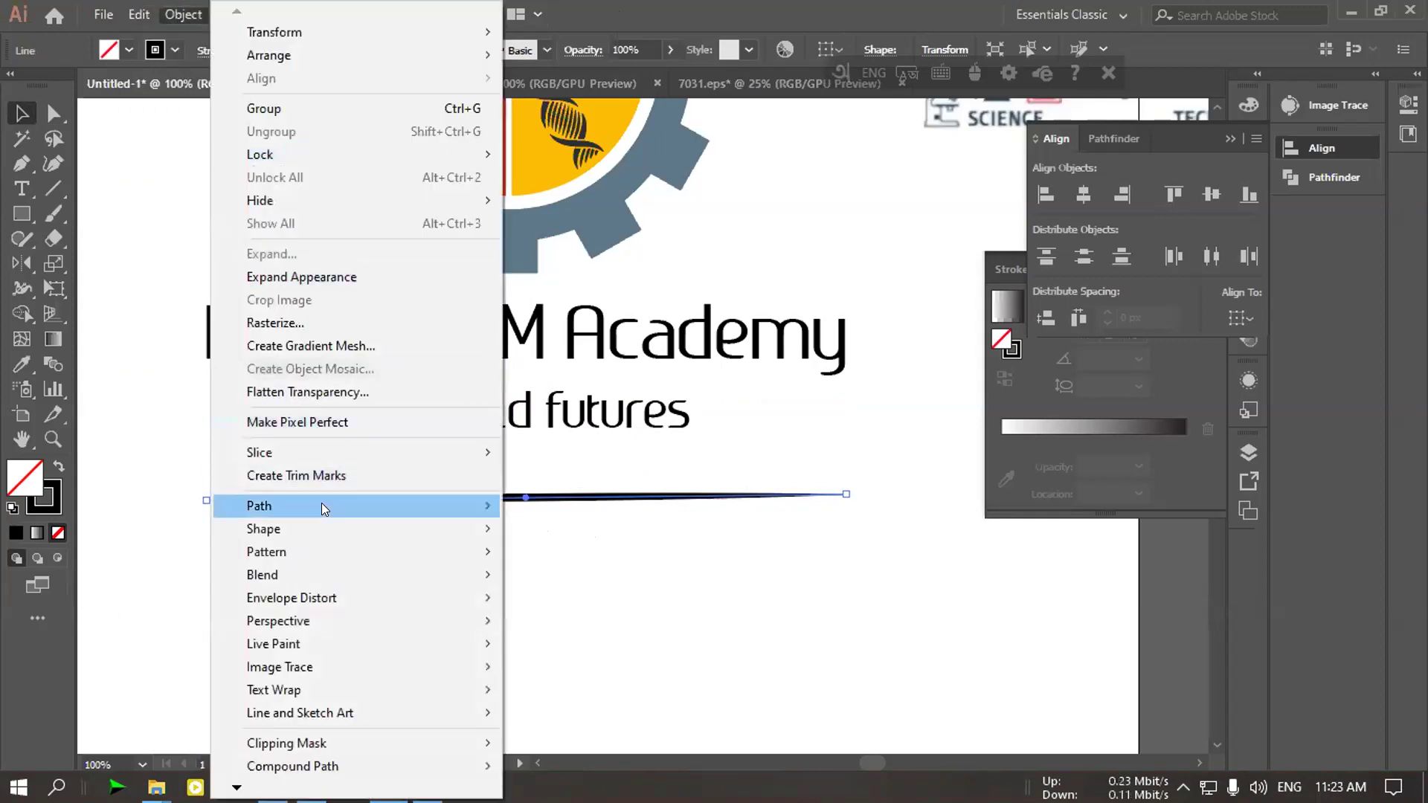
pyautogui.moveTo(361, 529)
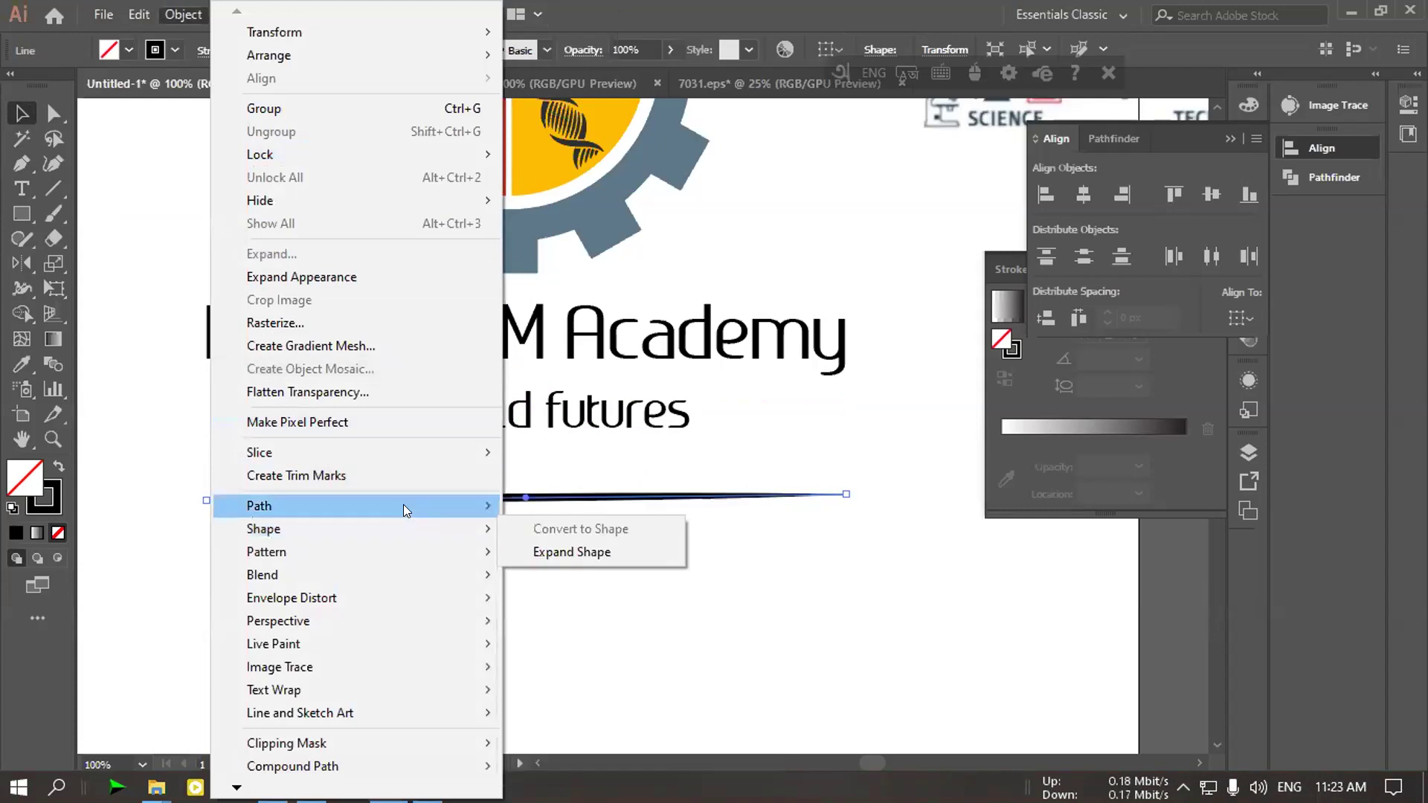
pyautogui.moveTo(491, 506)
pyautogui.click(589, 560)
pyautogui.click(610, 510)
# Draw a short vertical line segment crossing the tapered line just beyond its middle with the Line Segment tool
pyautogui.click(53, 189)
pyautogui.click(124, 190)
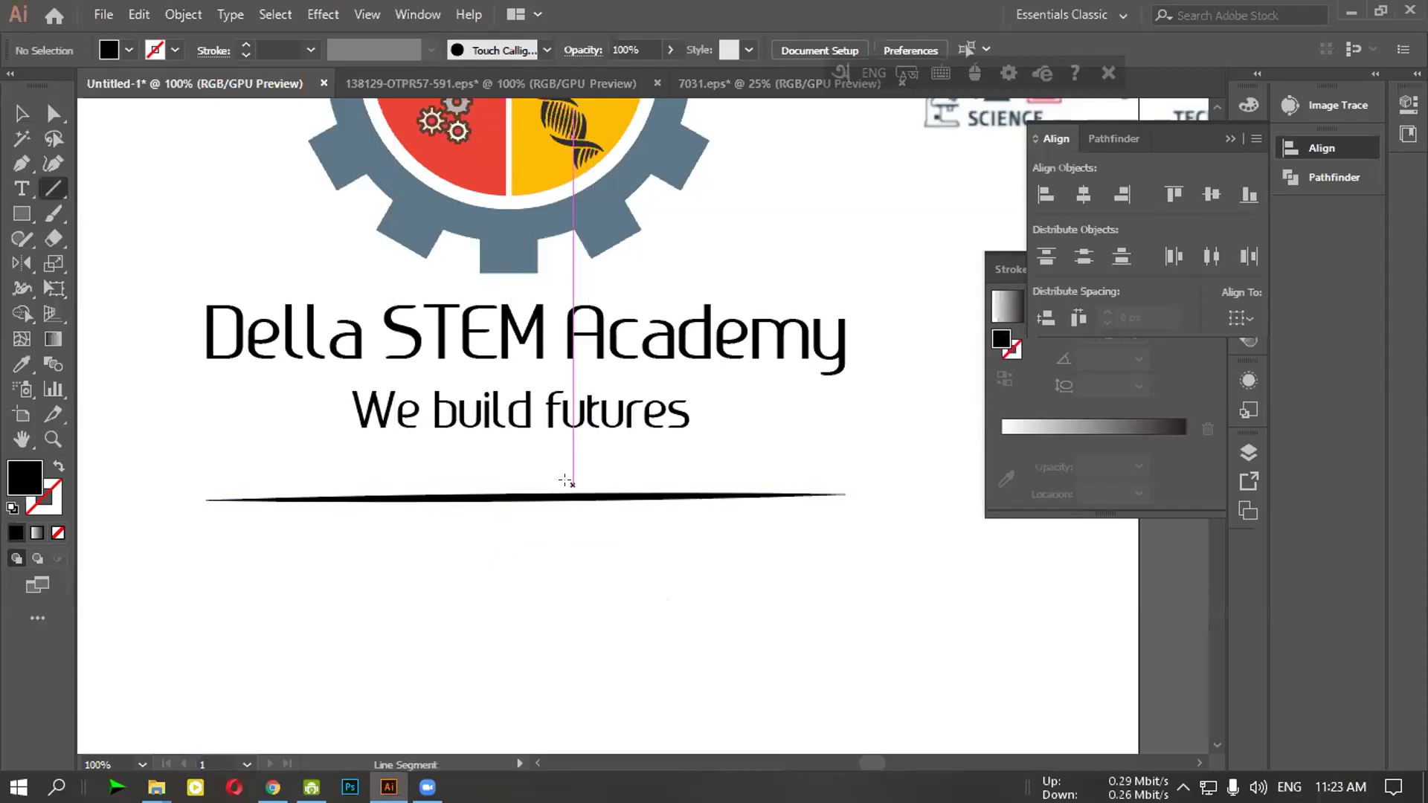
pyautogui.moveTo(569, 485); pyautogui.dragTo(570, 546)
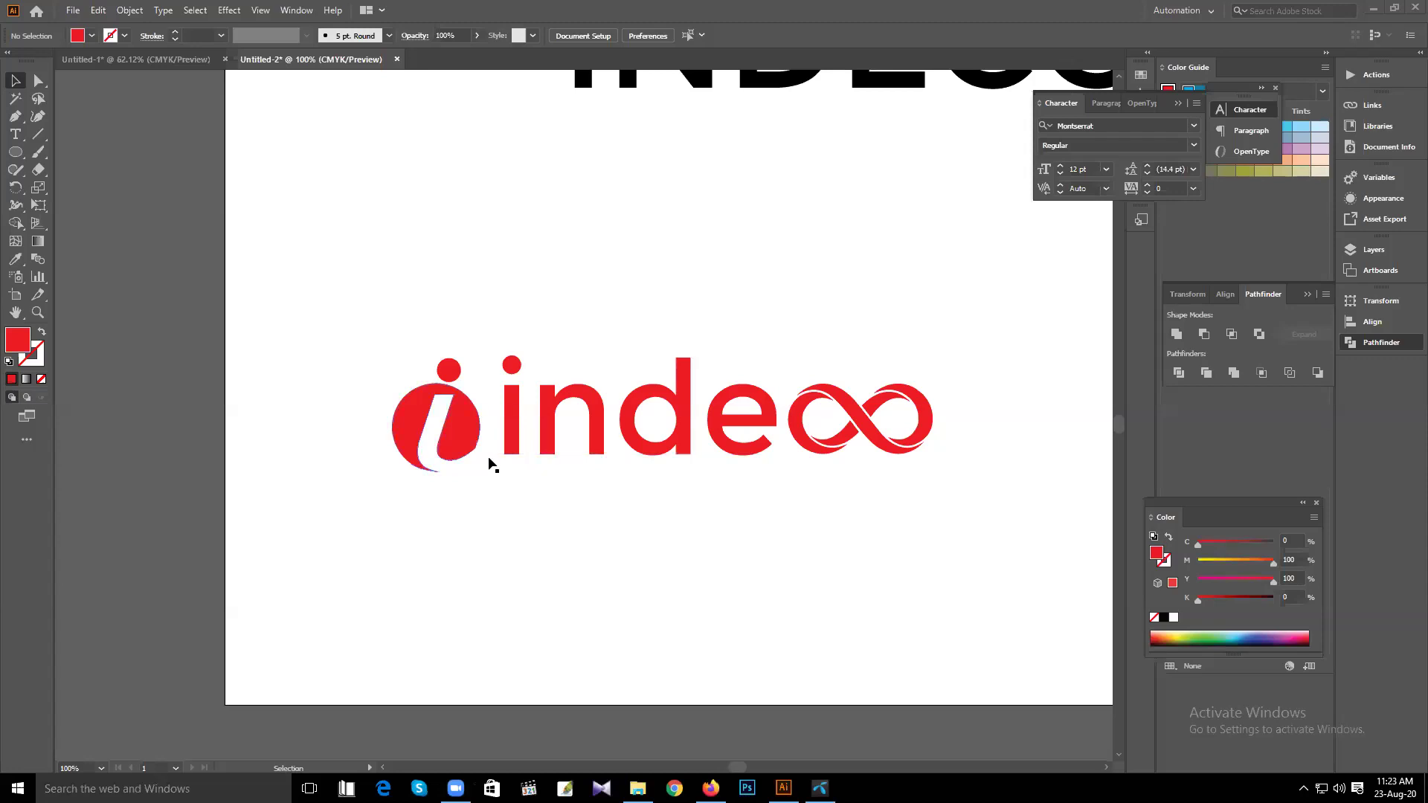
# Select the red icon beside the indeco wordmark, then switch to Firefox and look over the Indeco Logo Design contest entries
pyautogui.click(433, 452)
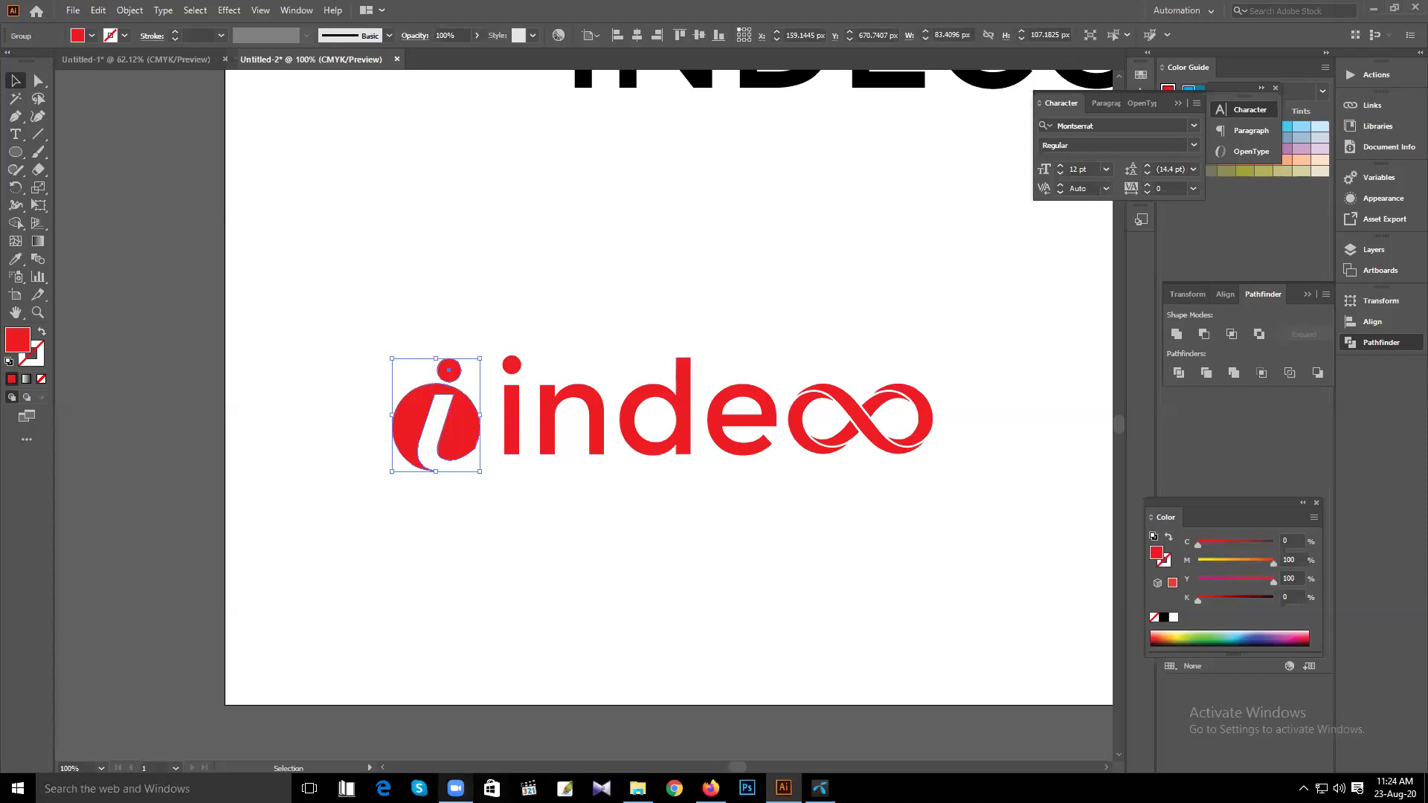
pyautogui.click(710, 788)
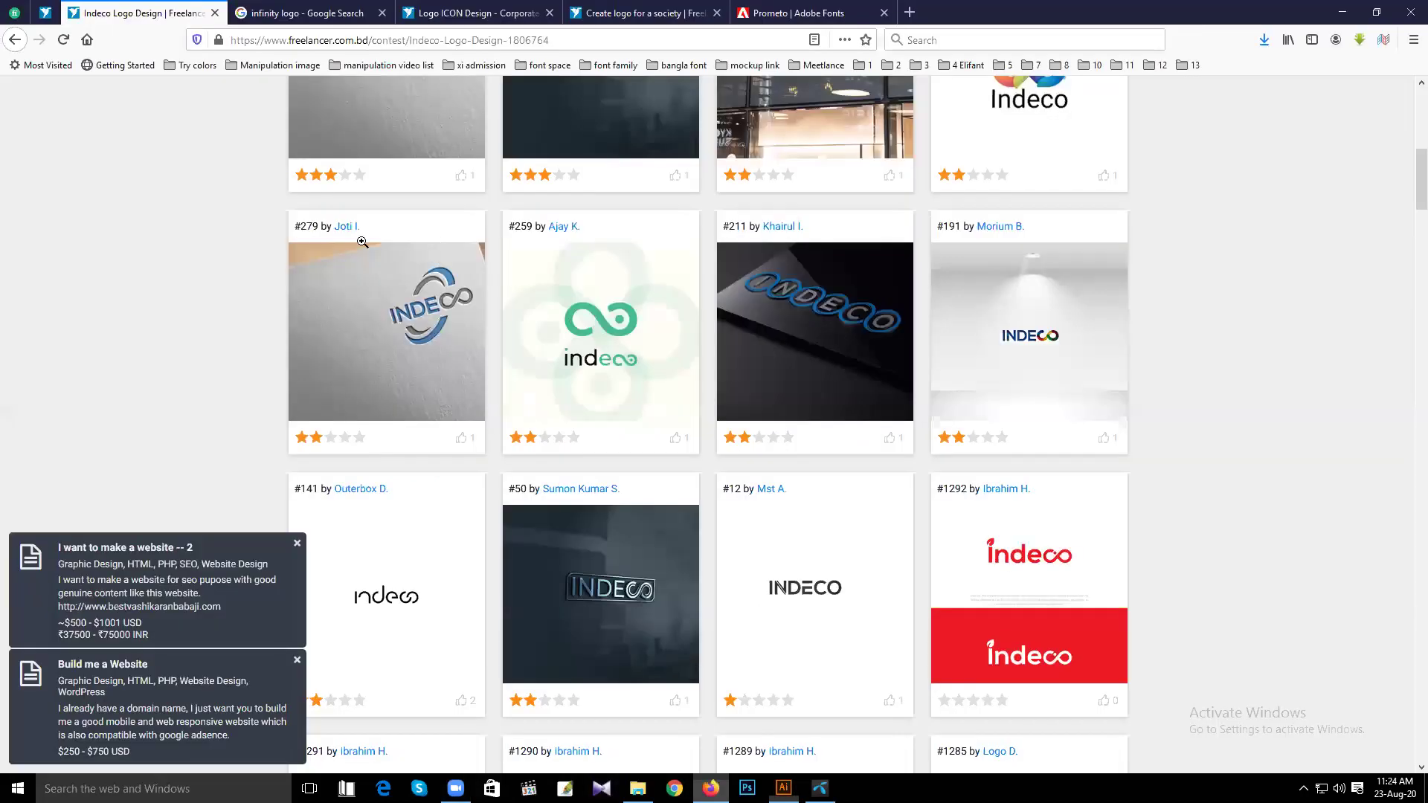
pyautogui.scroll(4, 625, 569)
pyautogui.scroll(2, 1105, 441)
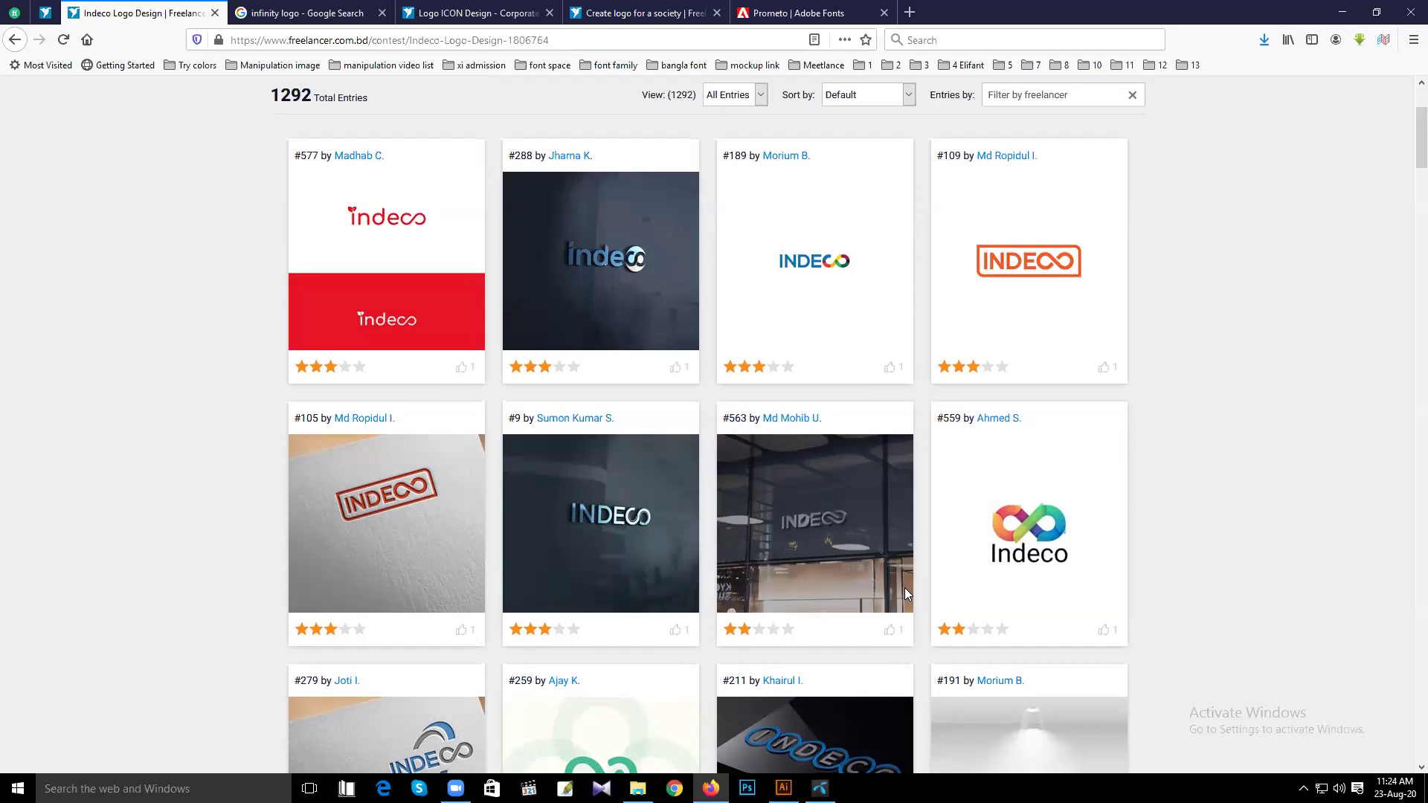
pyautogui.scroll(-2, 905, 589)
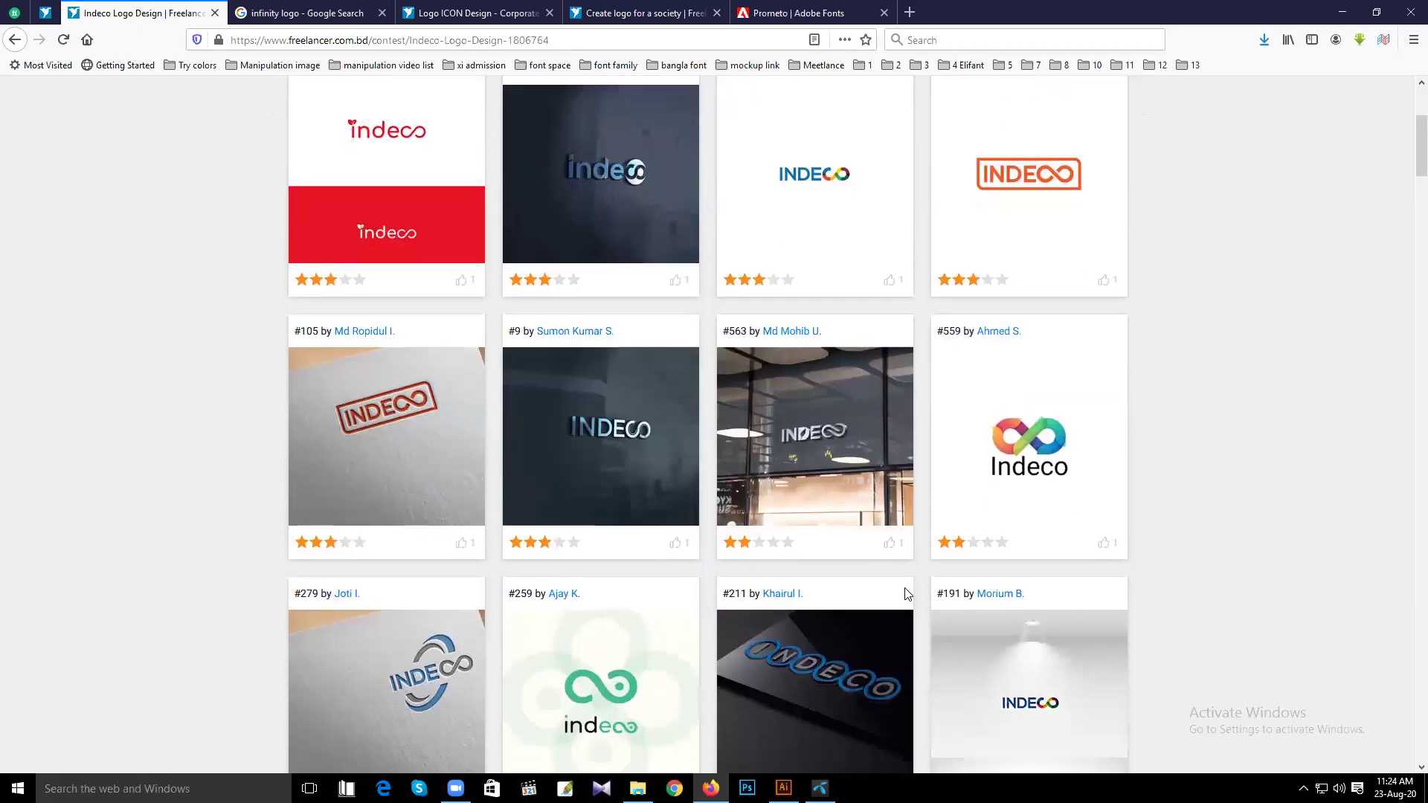
pyautogui.scroll(4, 905, 594)
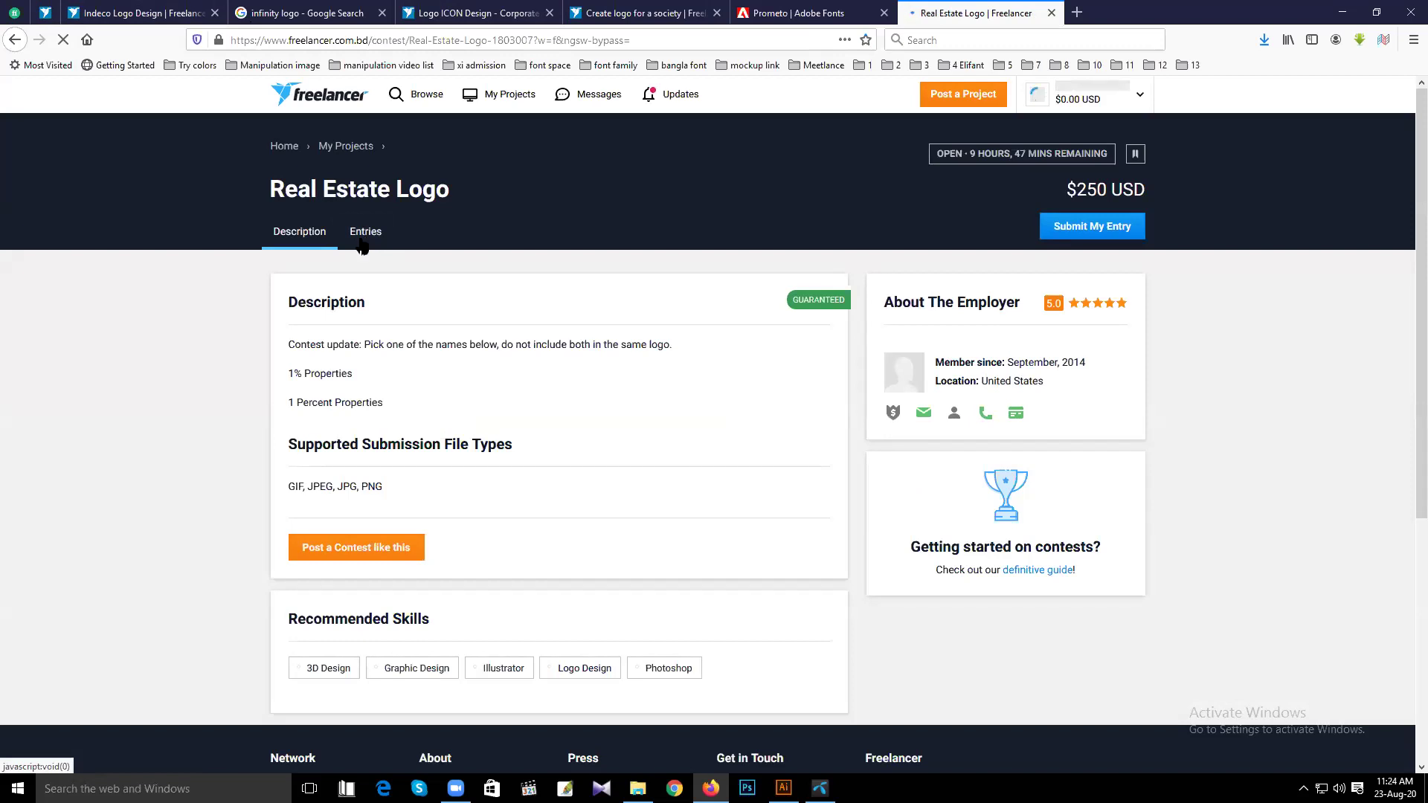
# Show the Real Estate Logo contest's entries and look through the submitted logos on pages 1 and 2
pyautogui.click(364, 234)
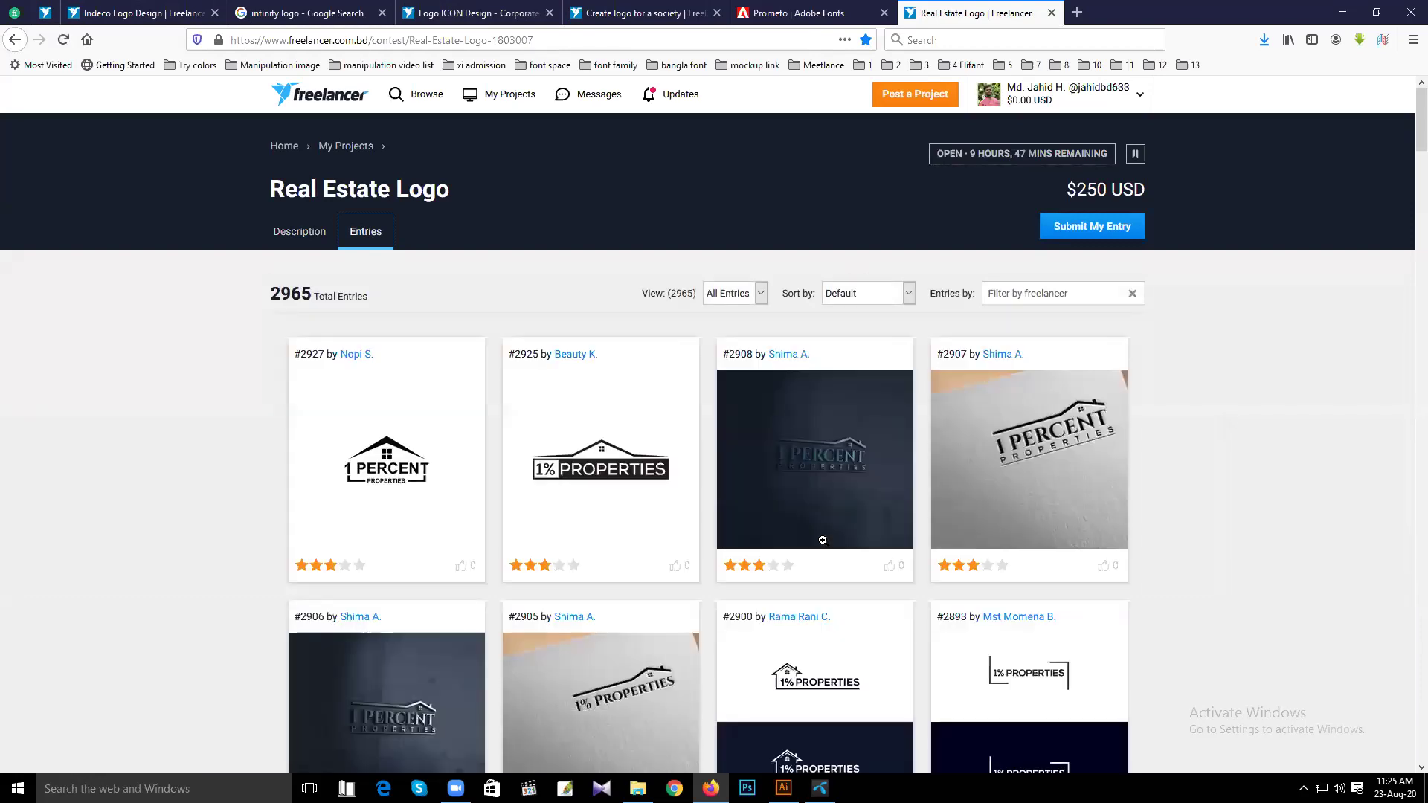
pyautogui.scroll(-2, 823, 540)
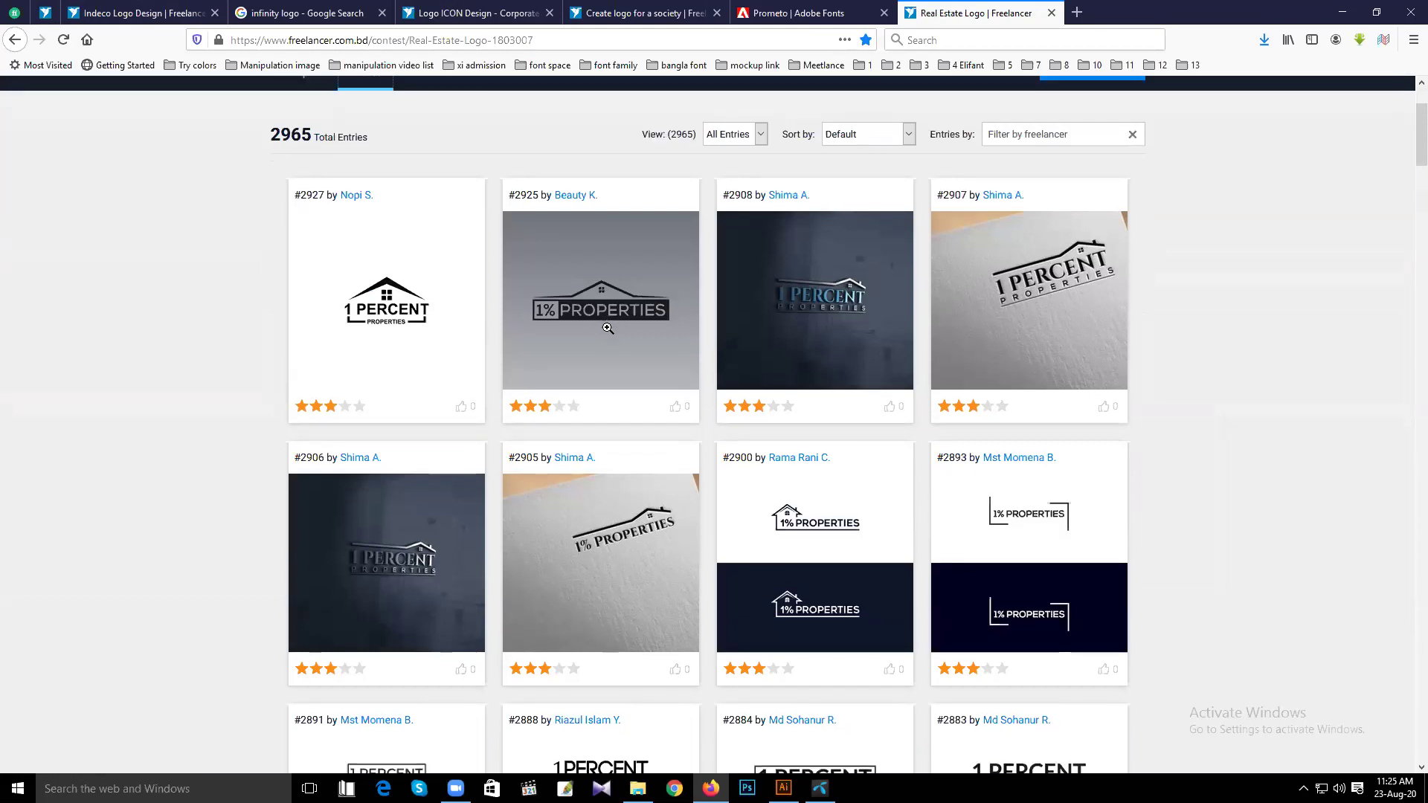
pyautogui.scroll(-1, 607, 328)
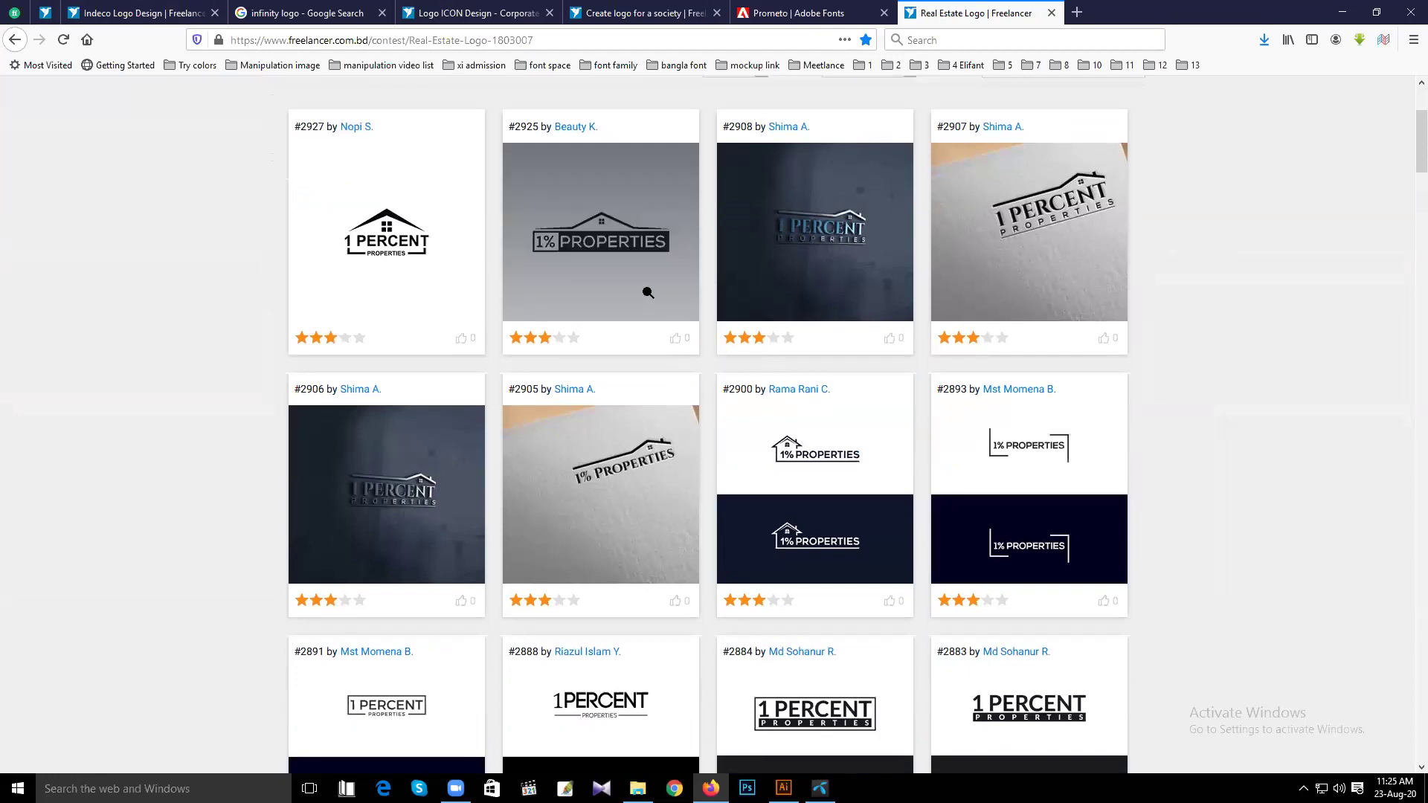
pyautogui.scroll(-1, 613, 272)
pyautogui.scroll(-15, 614, 272)
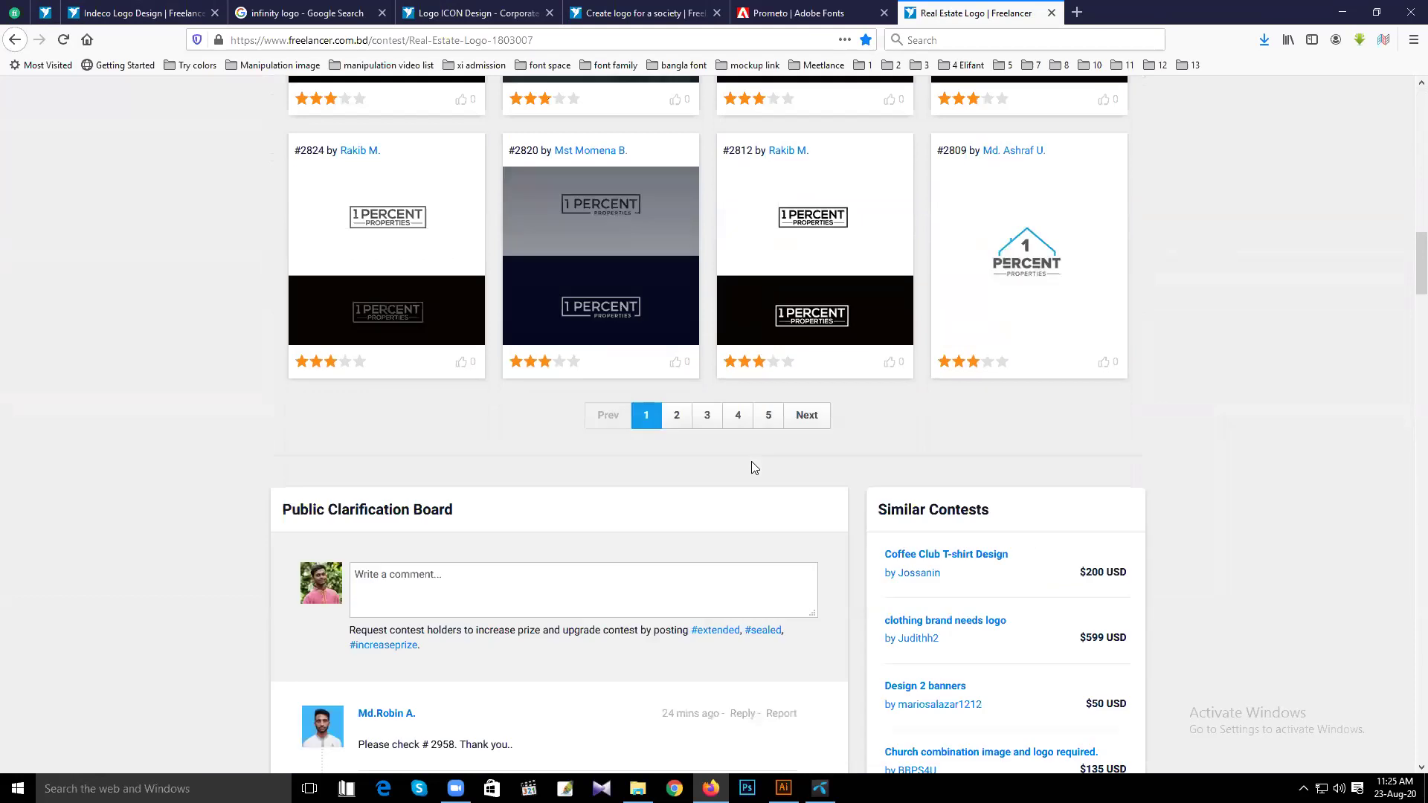
pyautogui.click(676, 417)
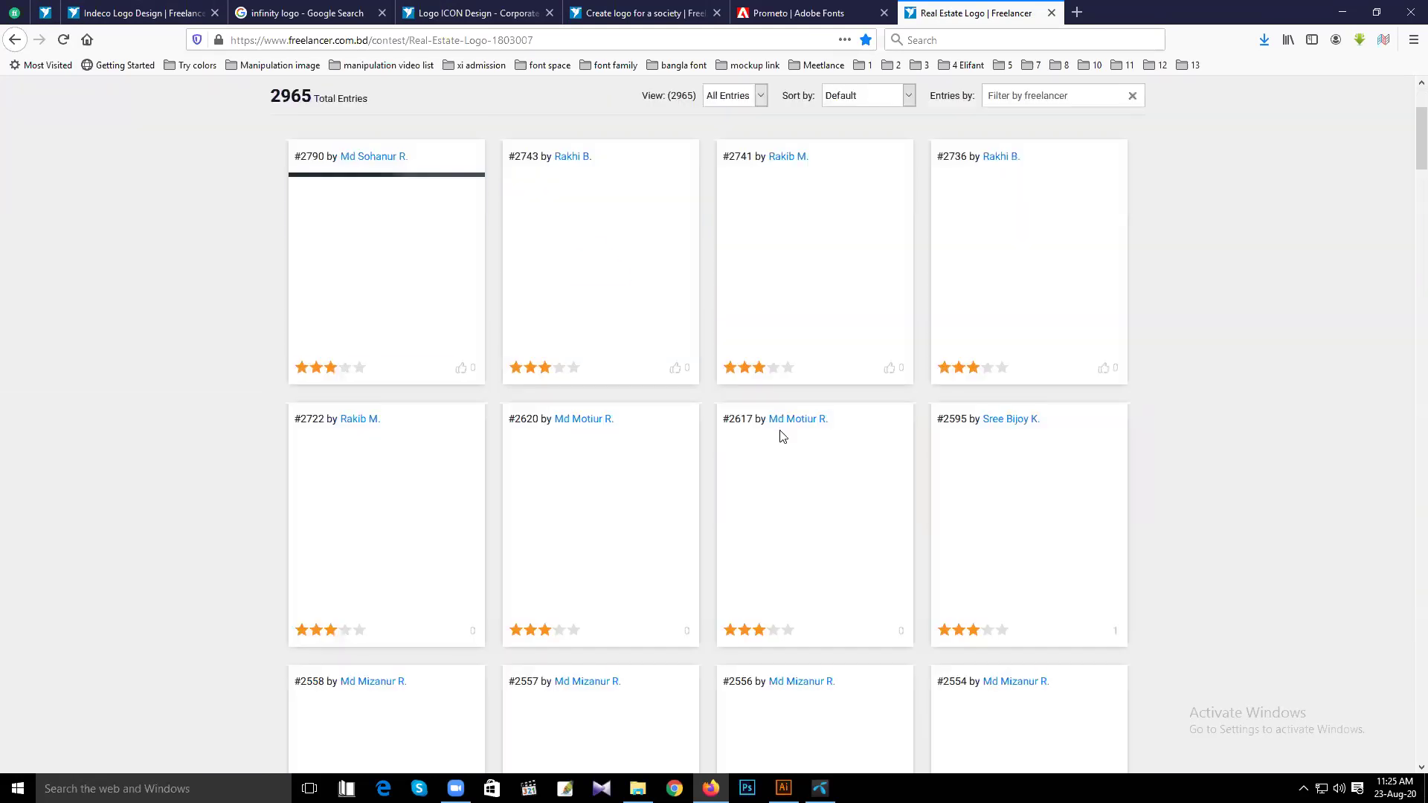
pyautogui.scroll(-4, 800, 557)
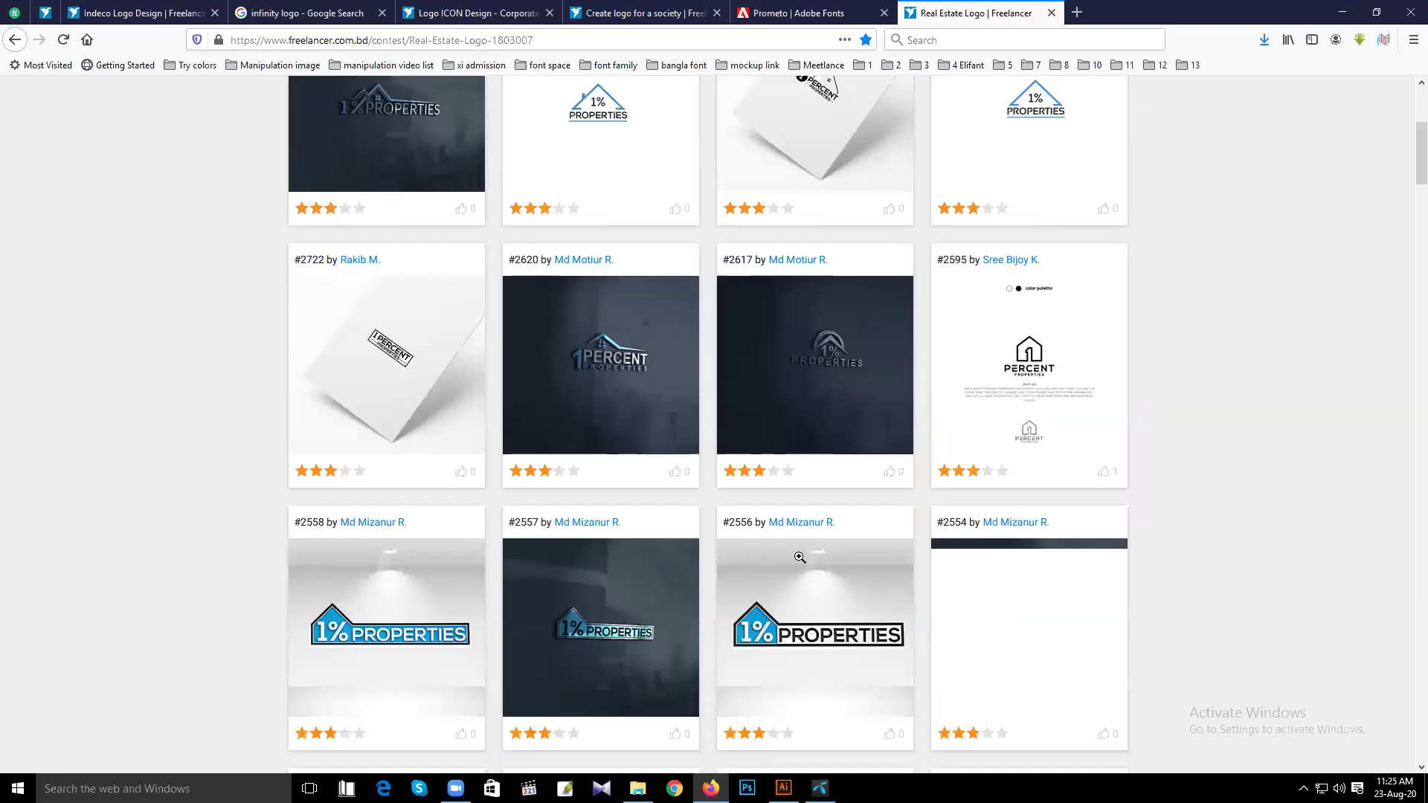
pyautogui.scroll(-6, 800, 557)
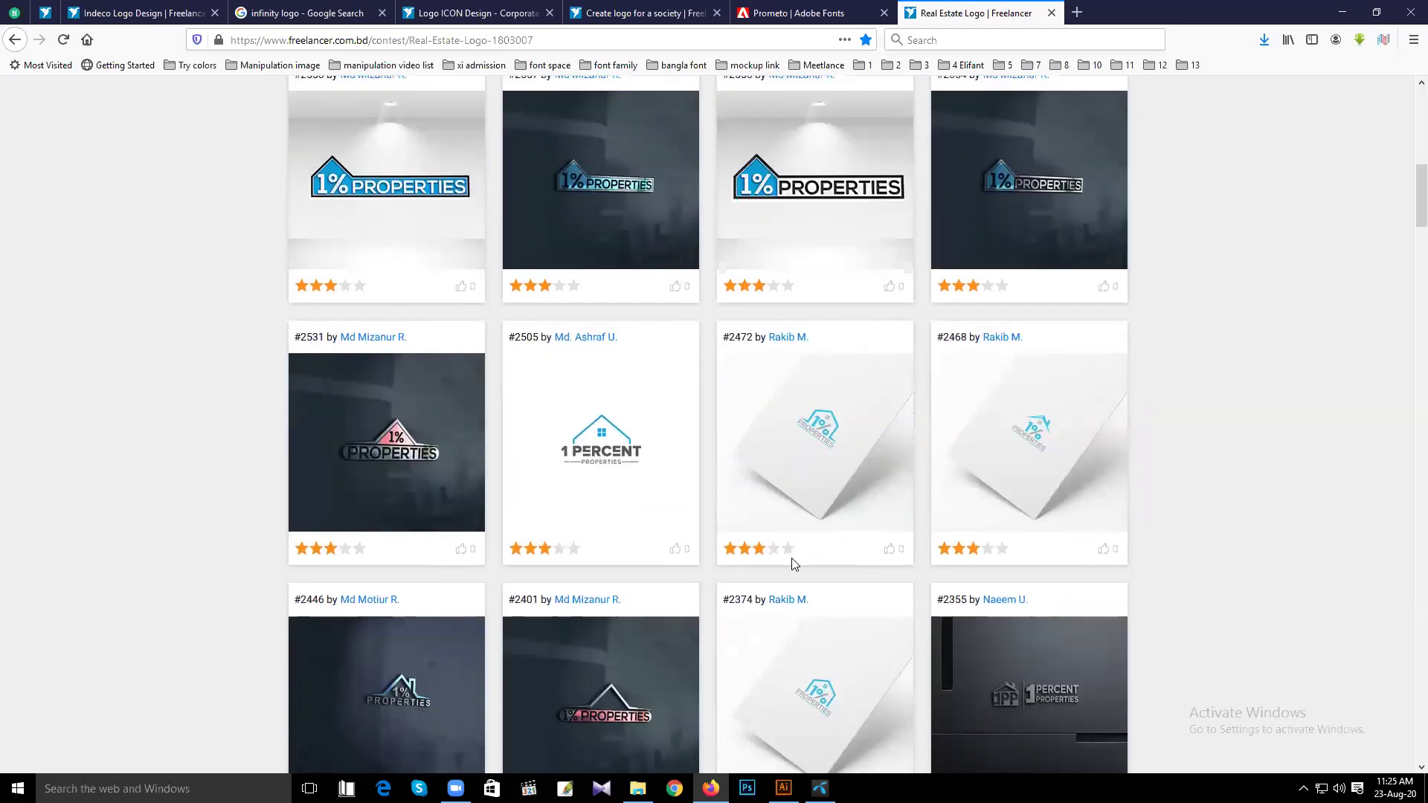
pyautogui.scroll(-6, 792, 558)
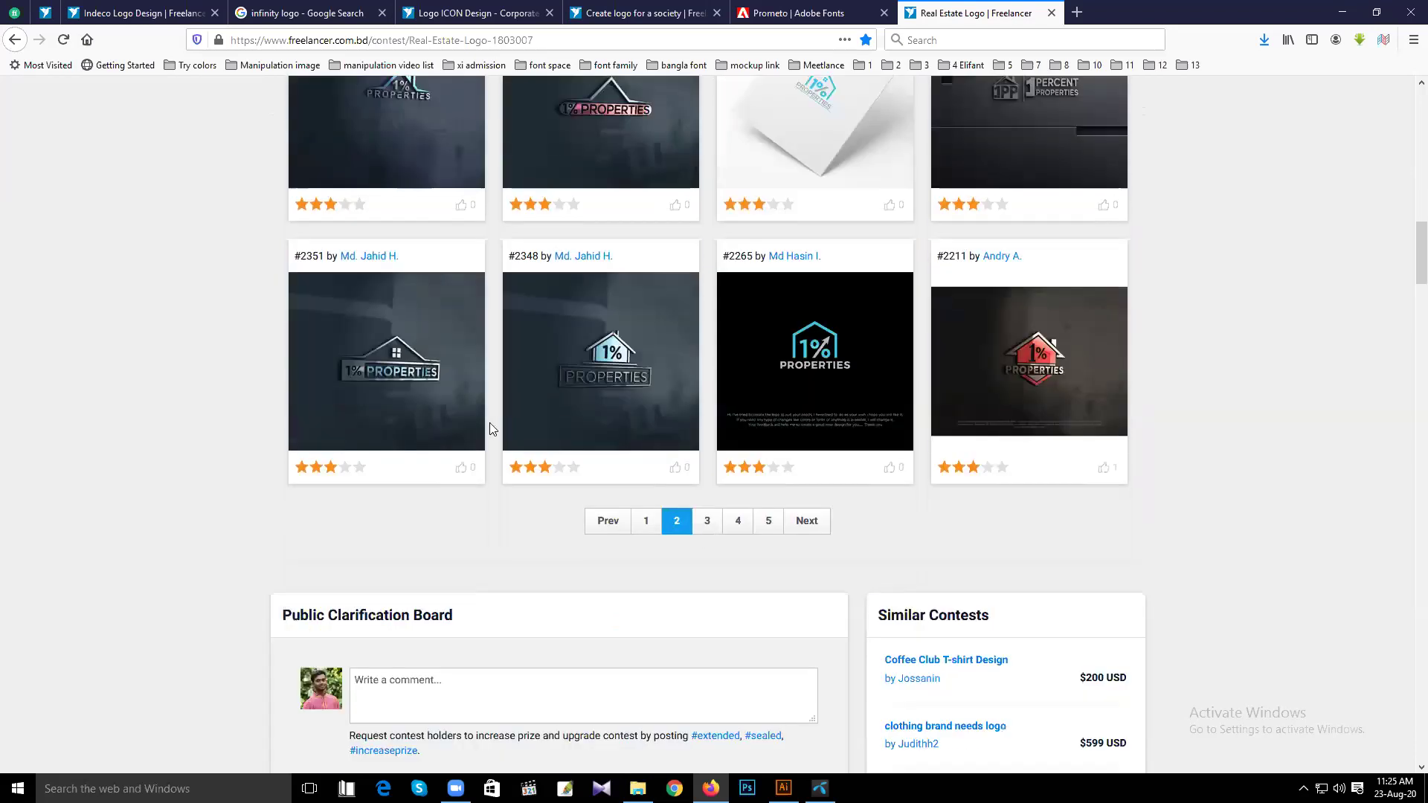
pyautogui.moveTo(602, 439)
pyautogui.moveTo(399, 437)
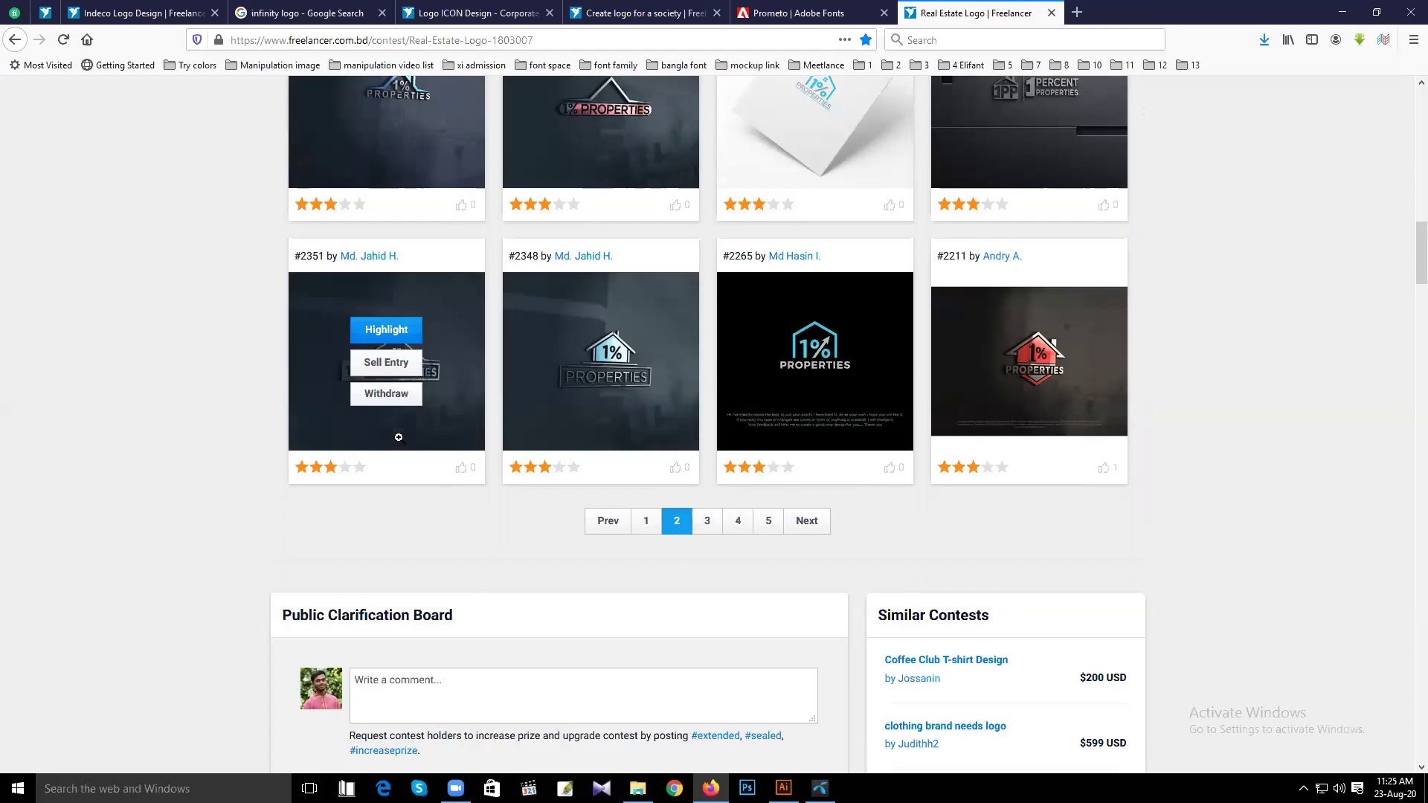
# Look through the submitted logos on page 3 of the Real Estate Logo contest entries
pyautogui.click(708, 525)
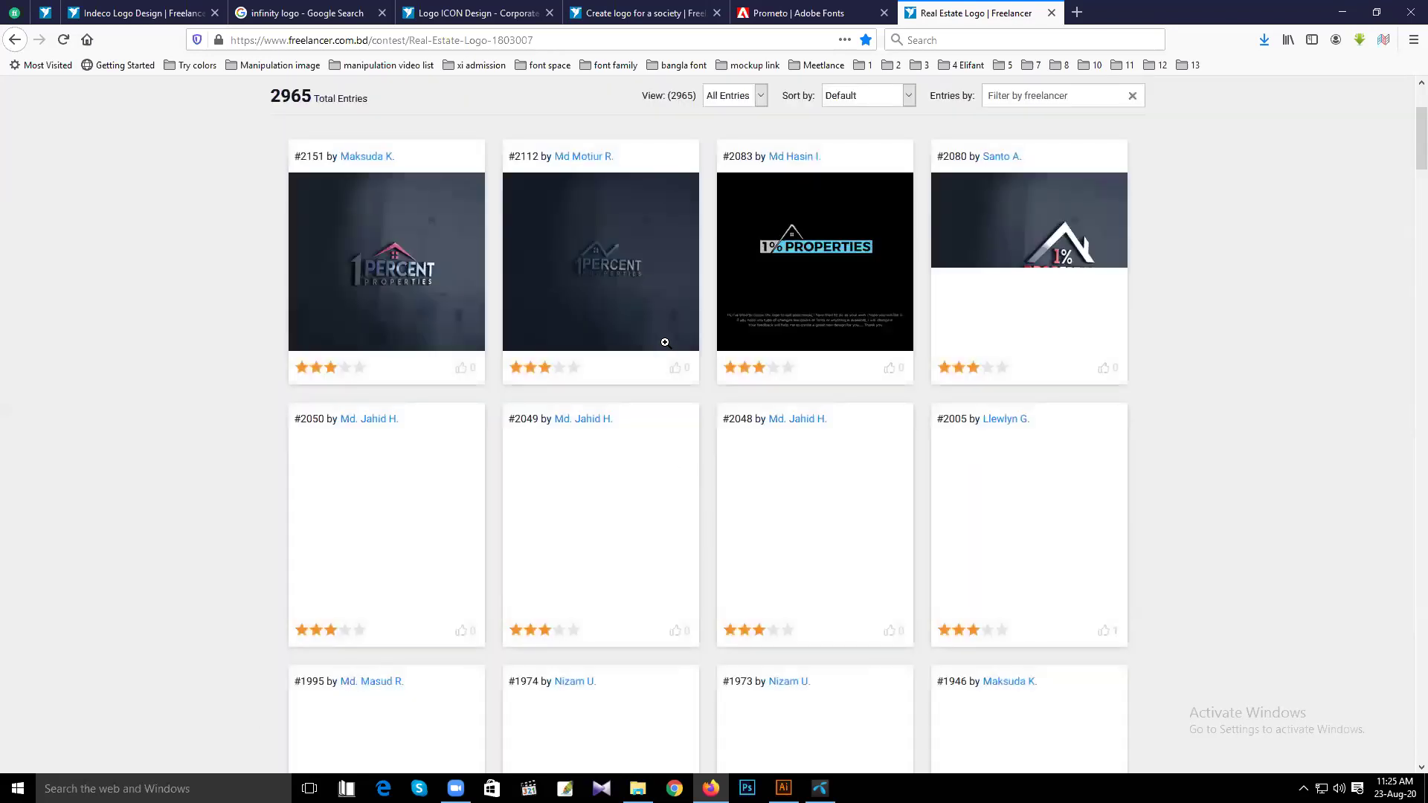
pyautogui.scroll(-1, 684, 387)
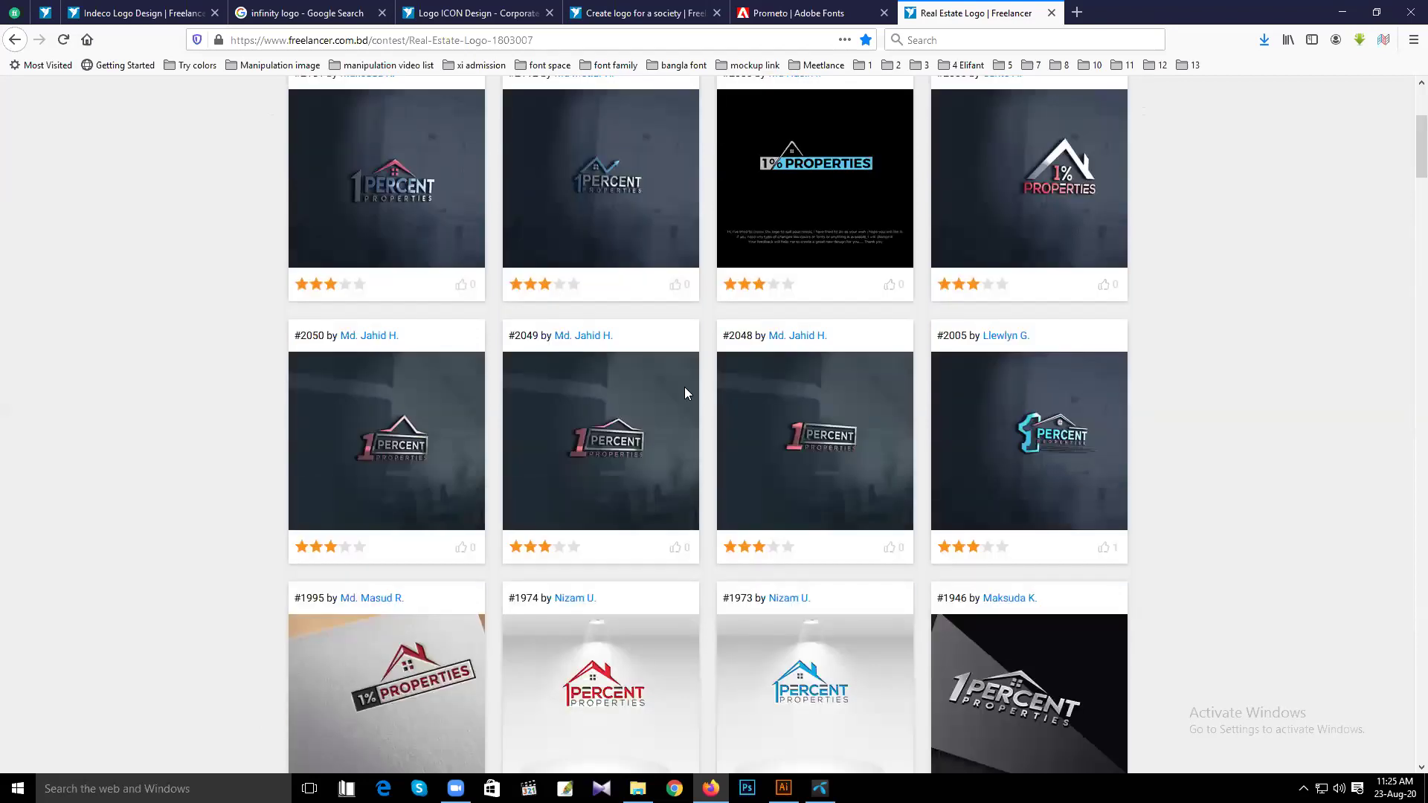
pyautogui.scroll(-2, 685, 388)
pyautogui.scroll(-4, 686, 392)
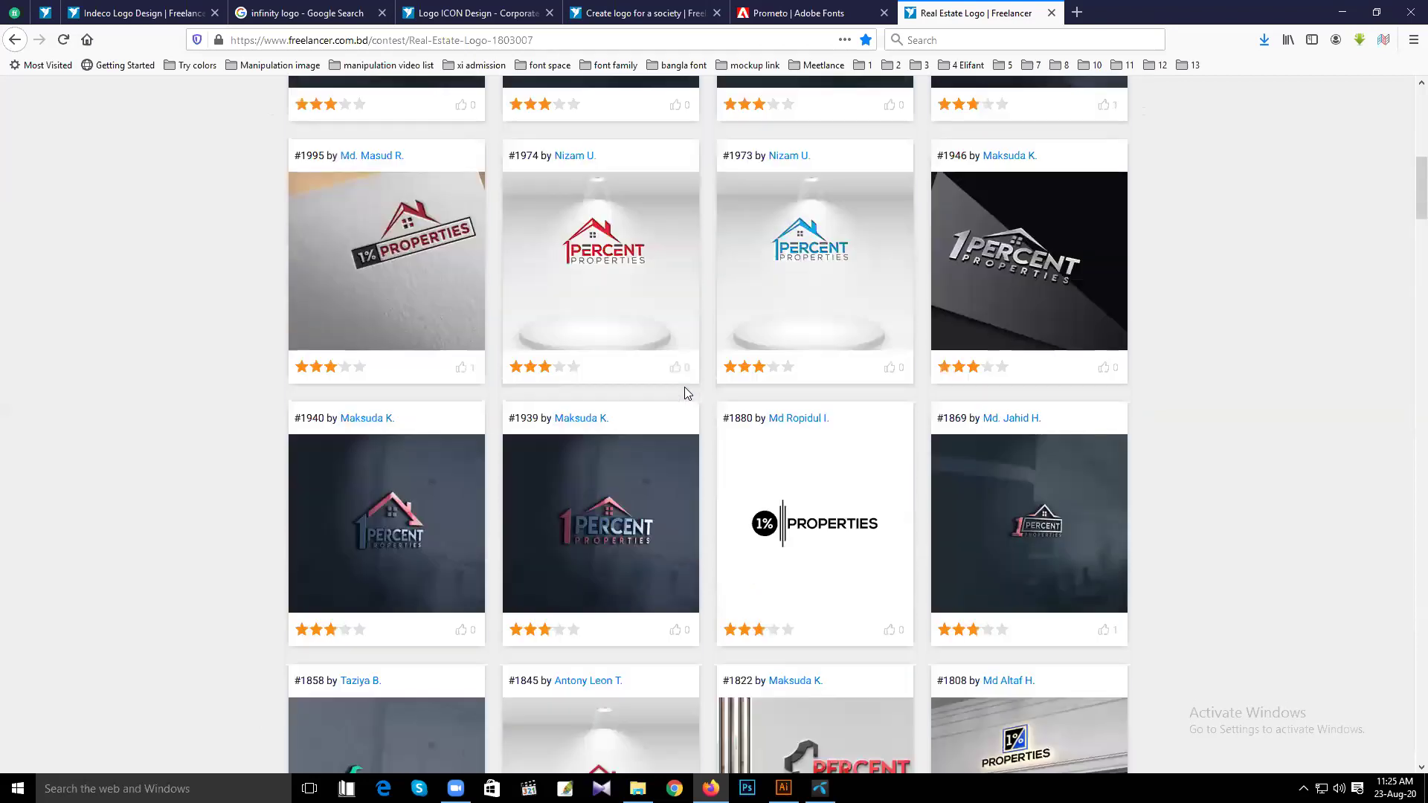
pyautogui.scroll(-3, 684, 386)
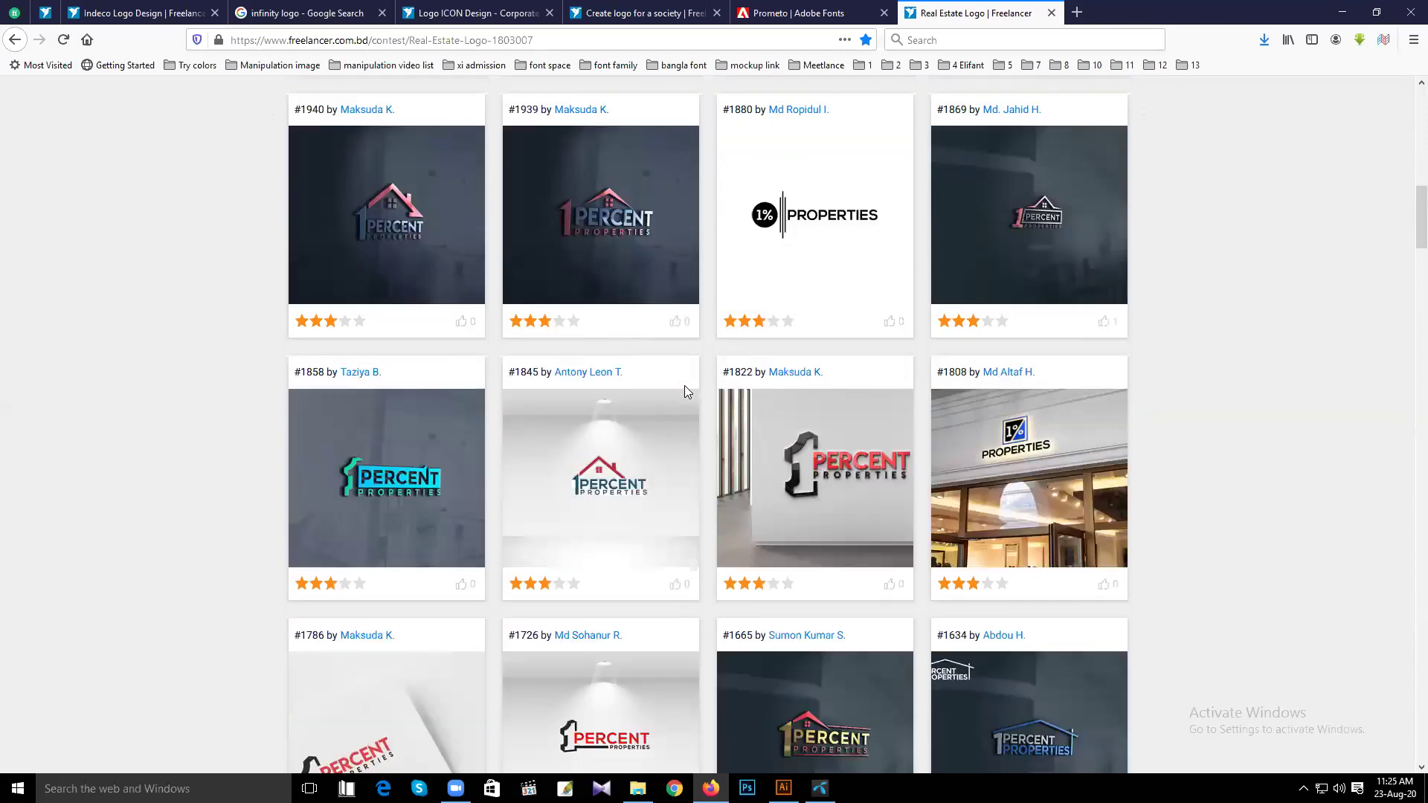
pyautogui.scroll(3, 685, 385)
pyautogui.scroll(8, 685, 387)
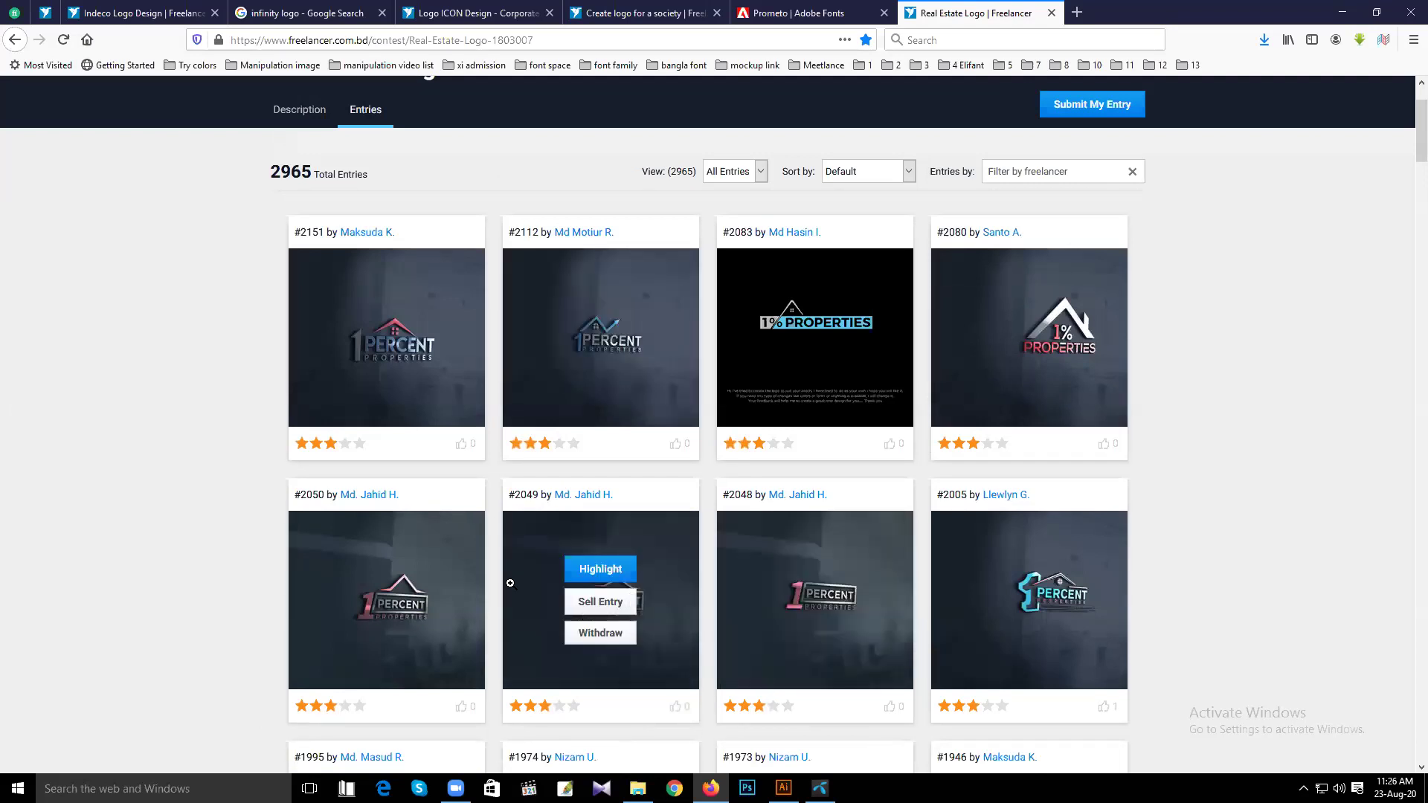
pyautogui.scroll(-8, 427, 172)
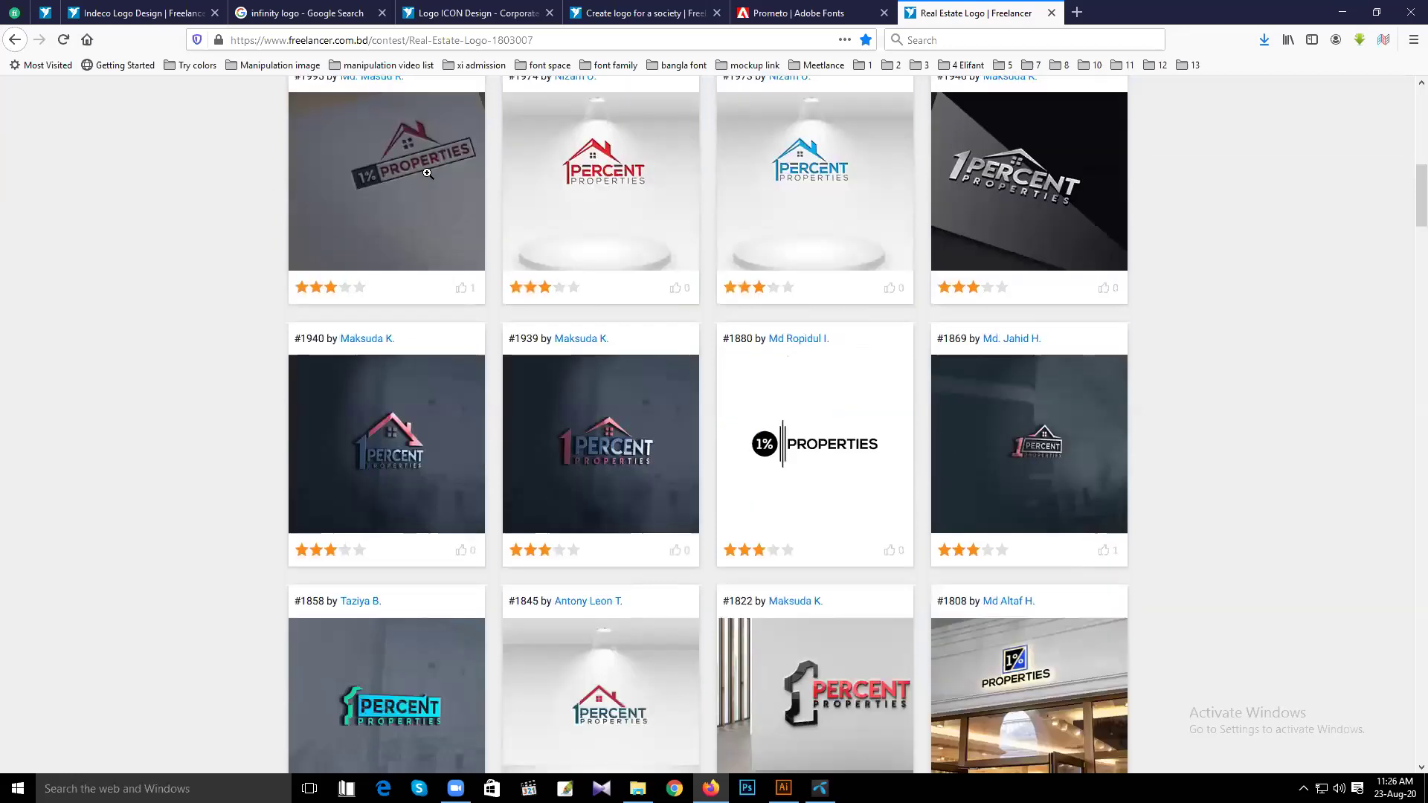
pyautogui.scroll(-10, 427, 172)
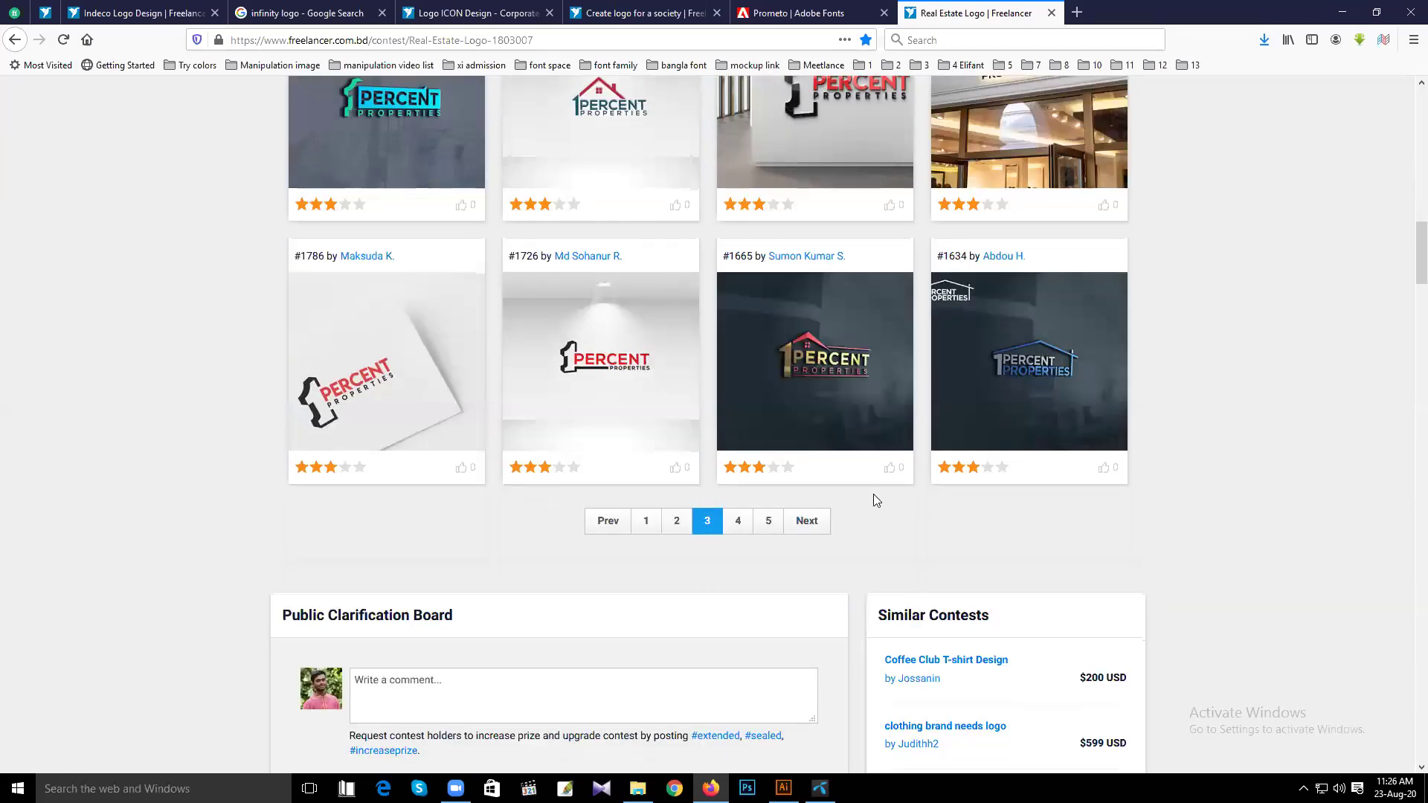
# Return to page 2 of the contest entries and filter the view to My Entries
pyautogui.click(677, 521)
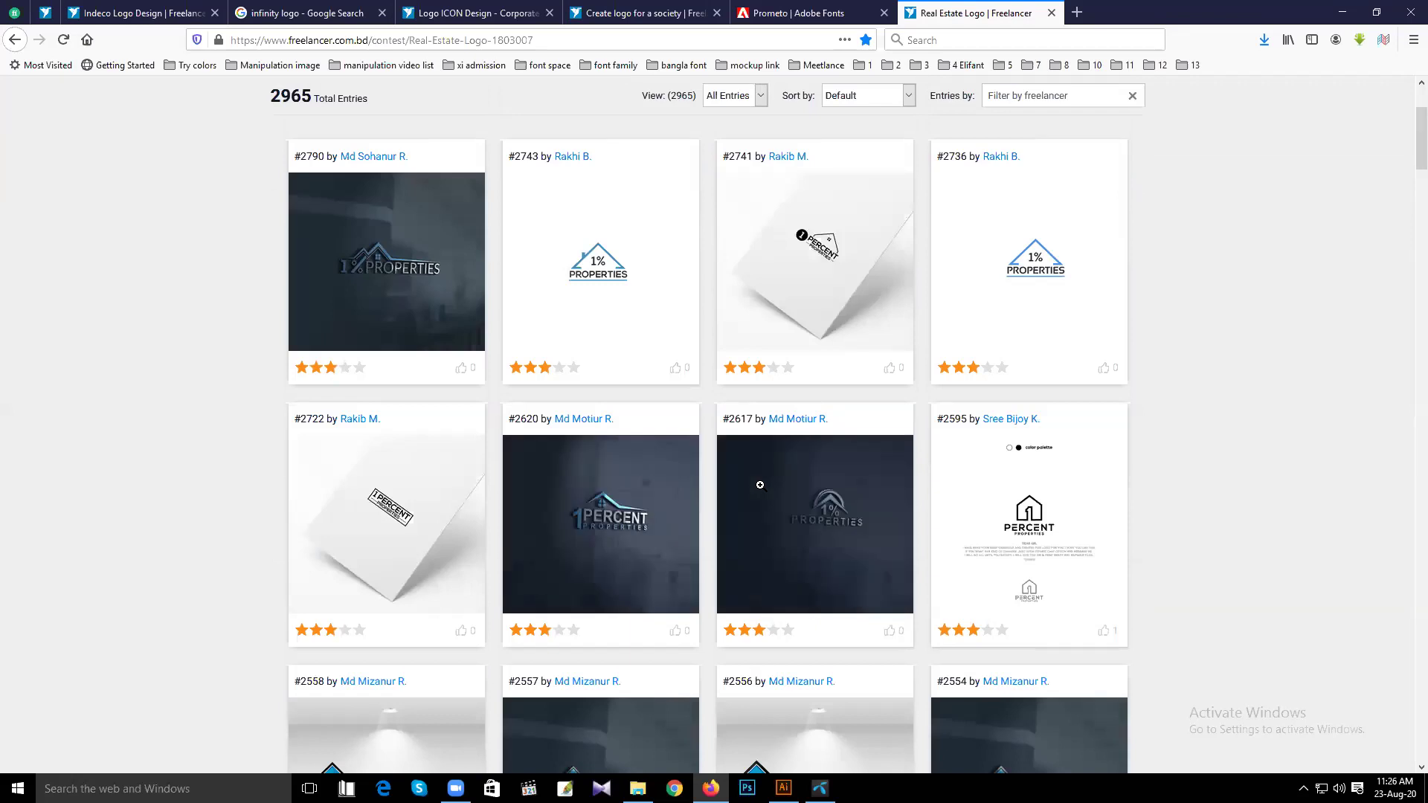
pyautogui.scroll(-2, 762, 487)
pyautogui.scroll(4, 761, 487)
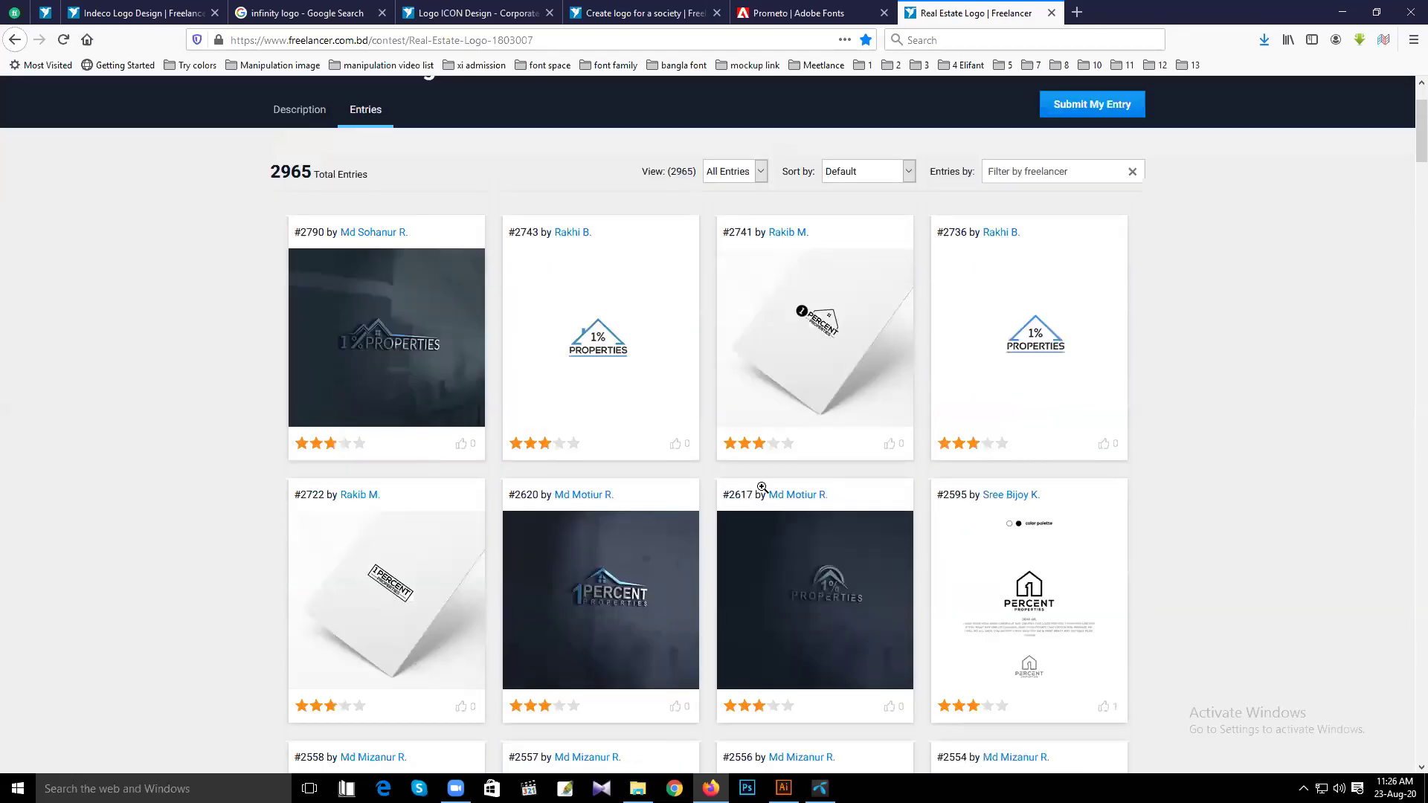
pyautogui.click(760, 293)
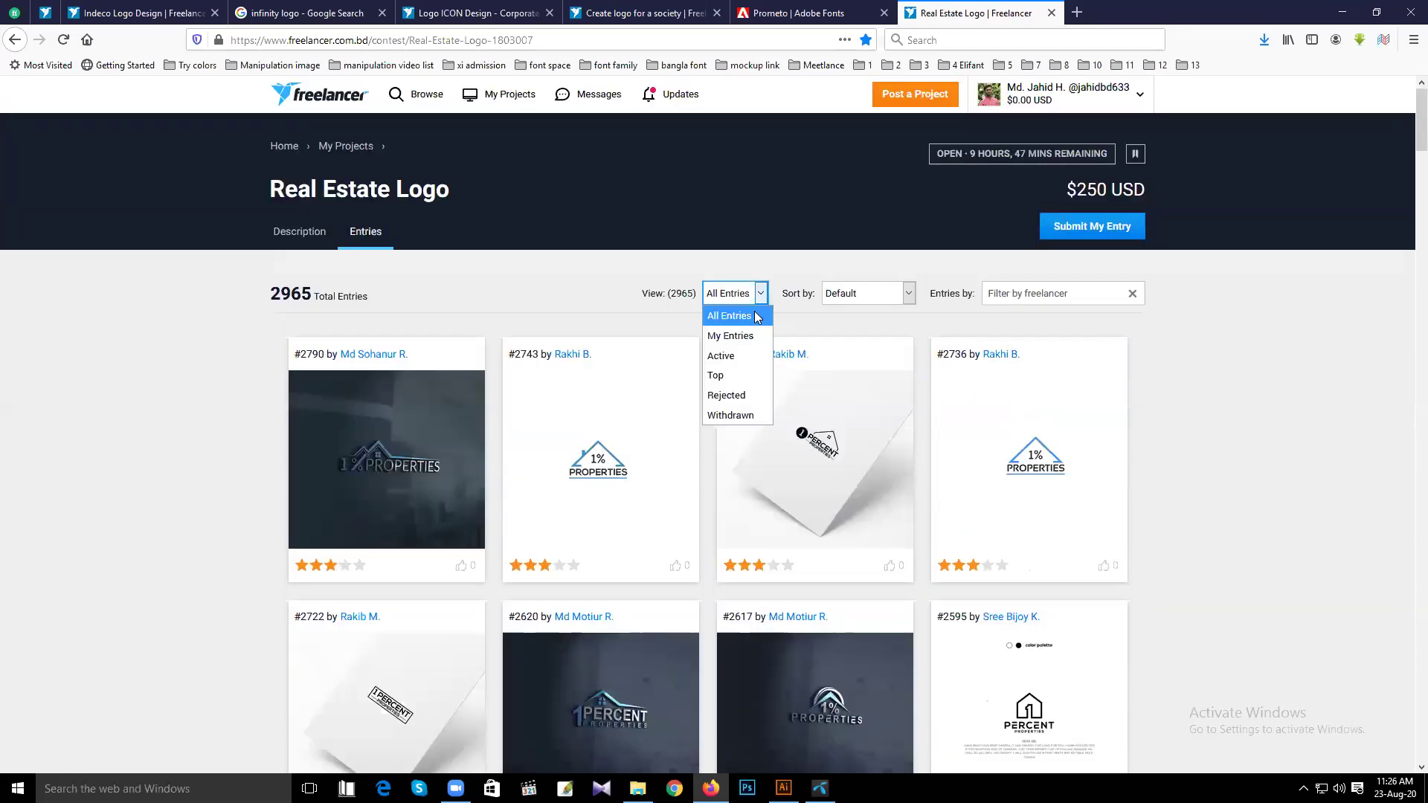
pyautogui.click(736, 331)
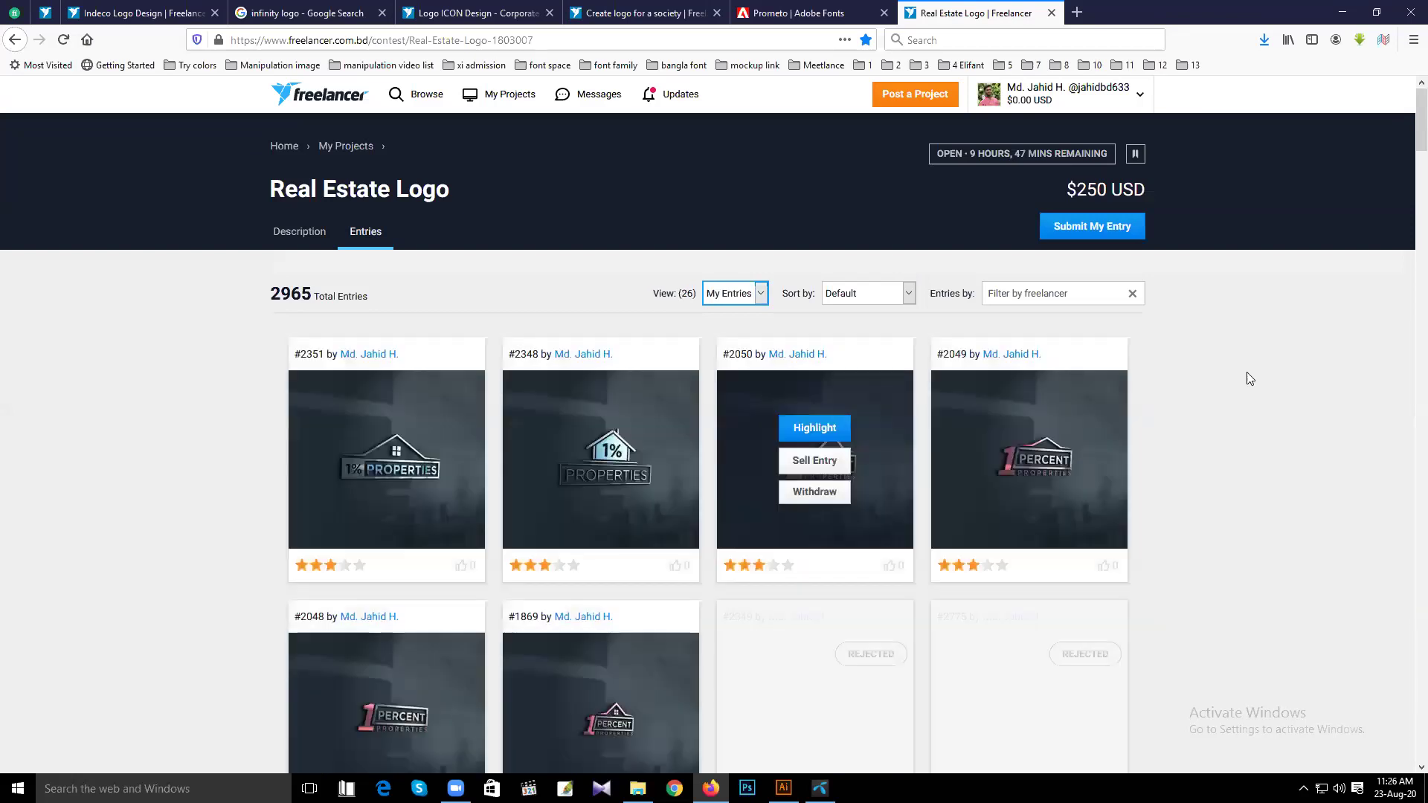
# Examine the participant's own Real Estate Logo entries, both the rated designs and the rejected ones
pyautogui.scroll(-4, 1250, 368)
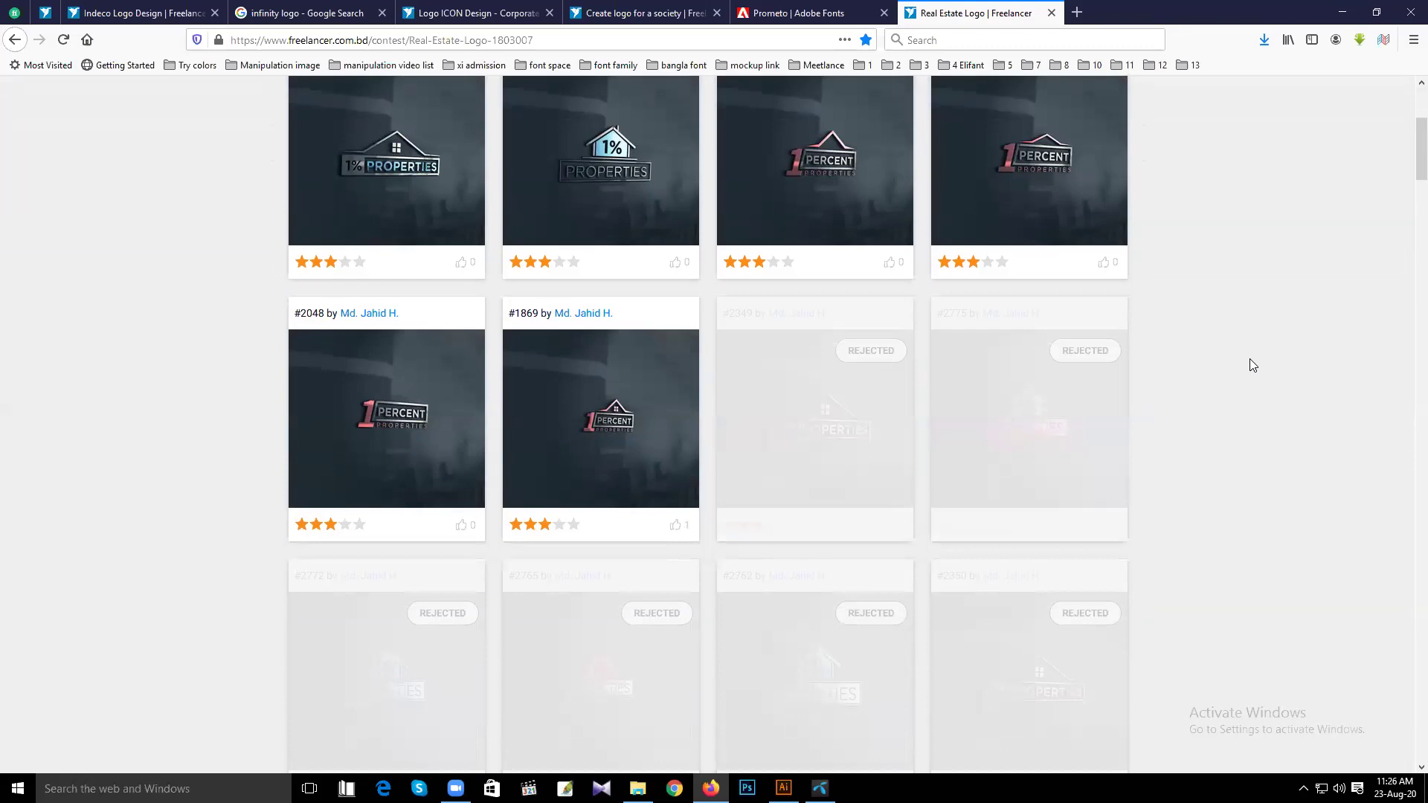
pyautogui.scroll(-2, 1250, 364)
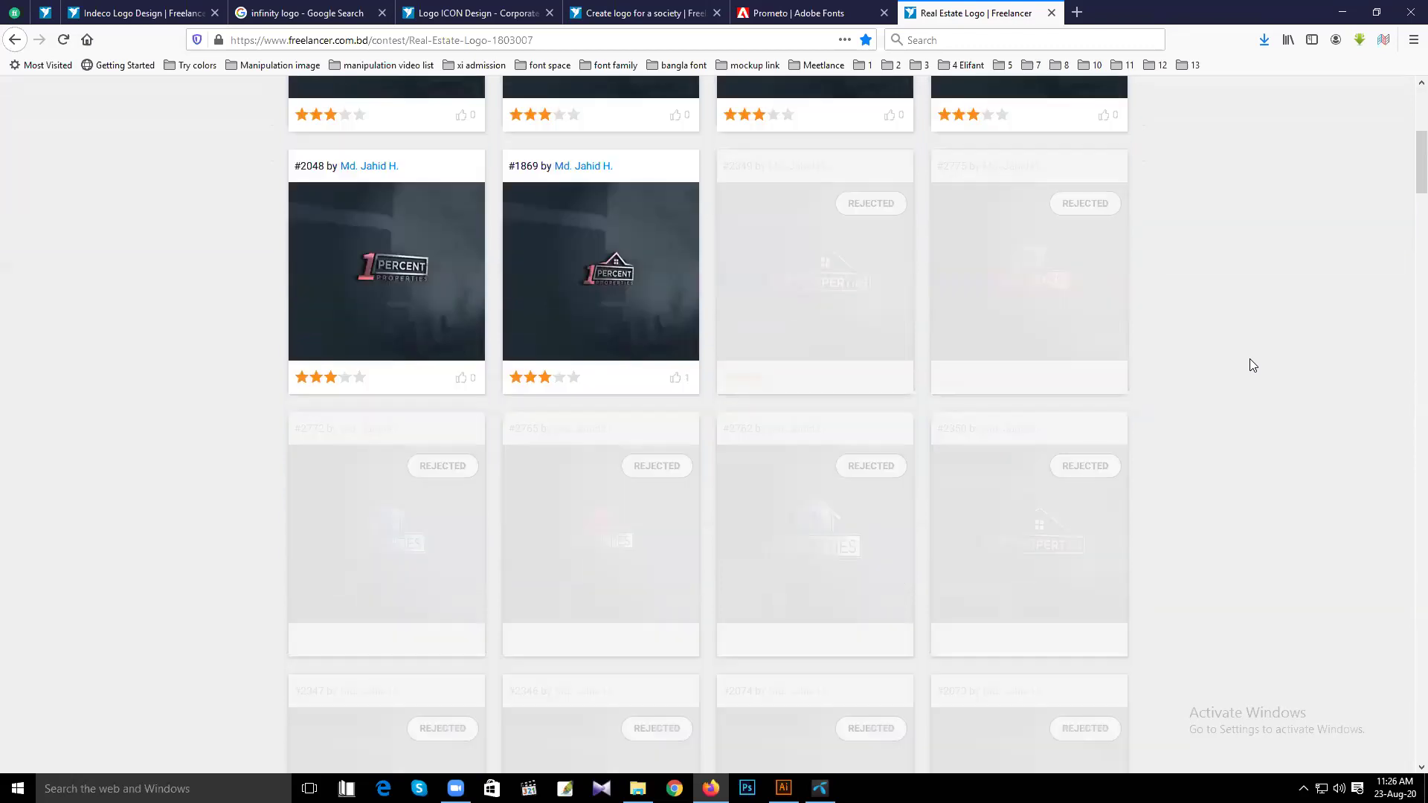
pyautogui.scroll(-5, 1250, 364)
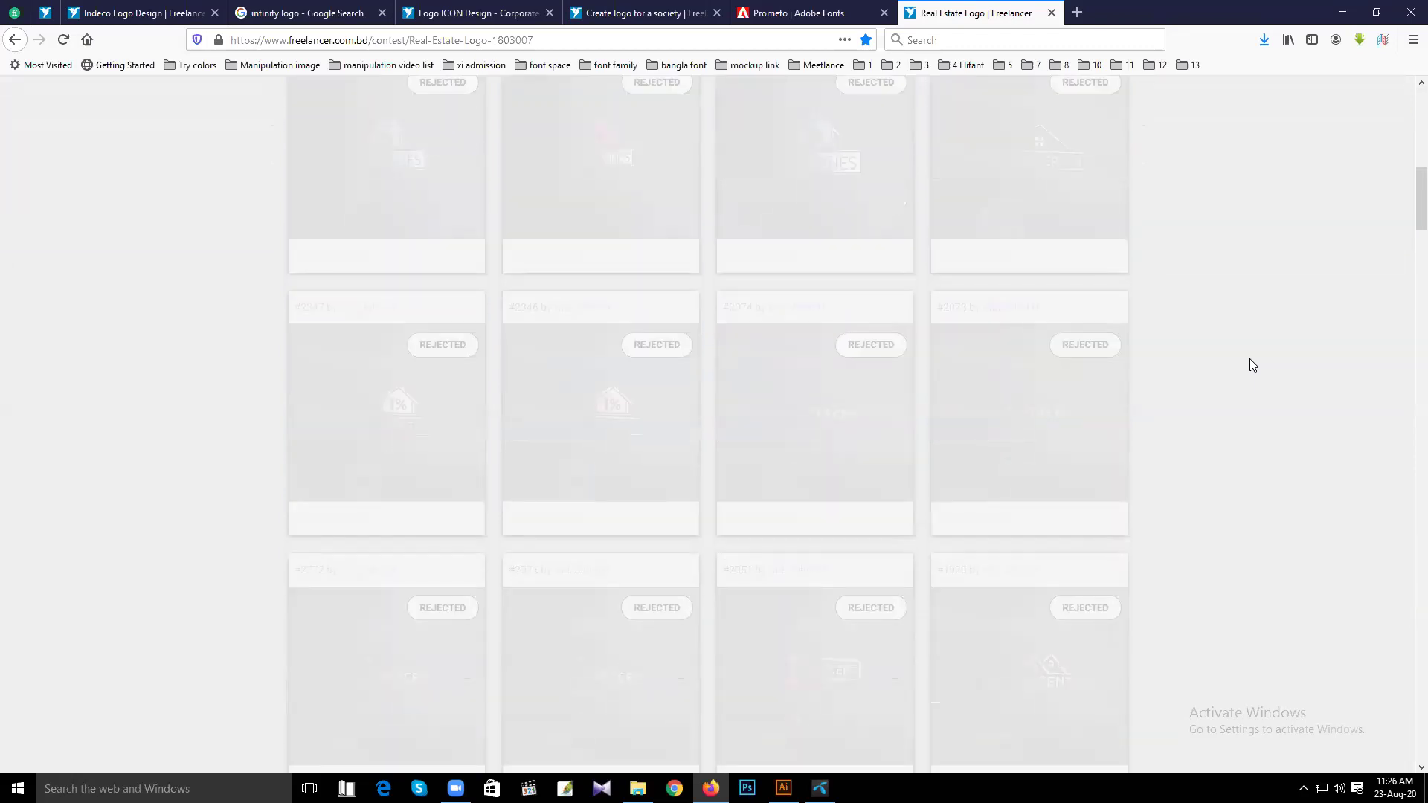
pyautogui.scroll(-5, 1249, 364)
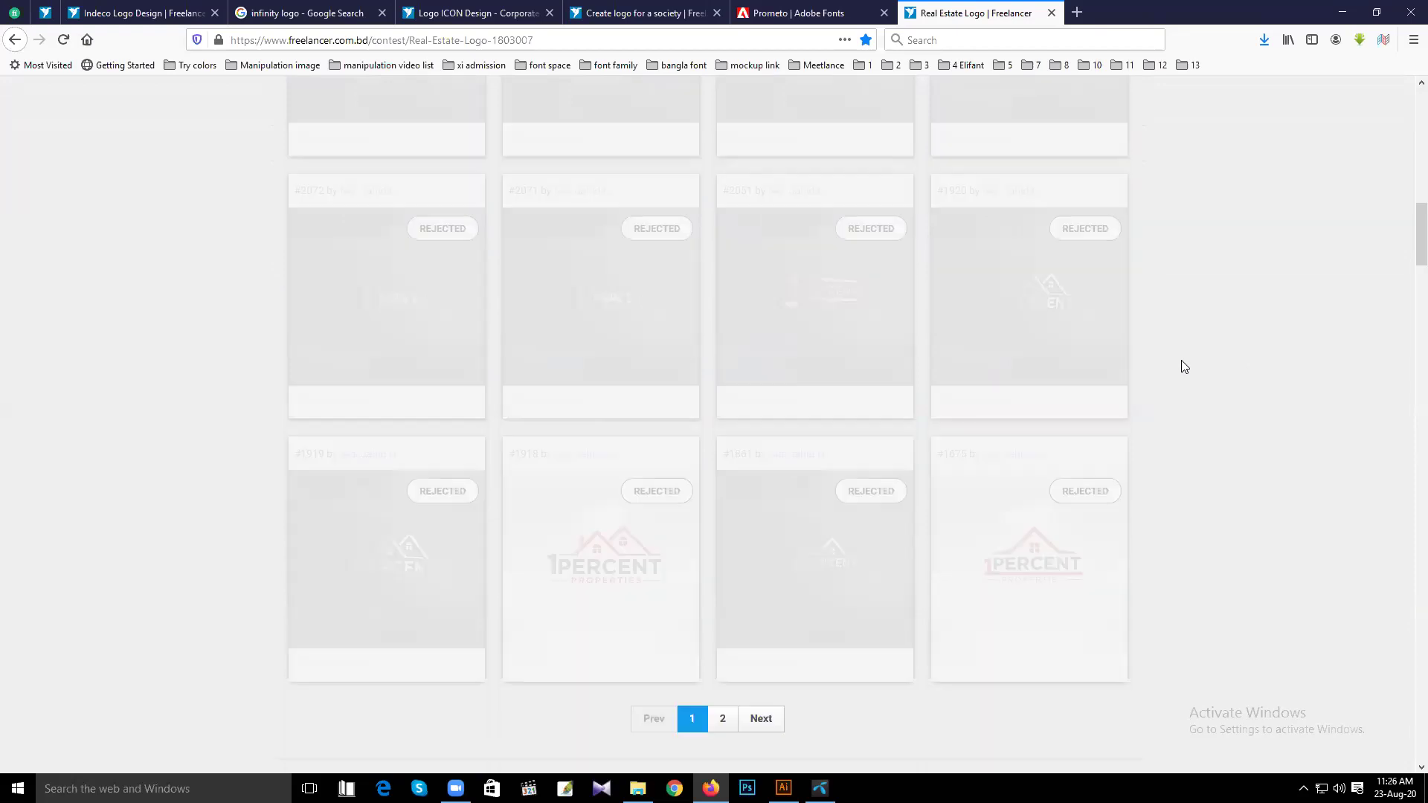
pyautogui.scroll(16, 710, 455)
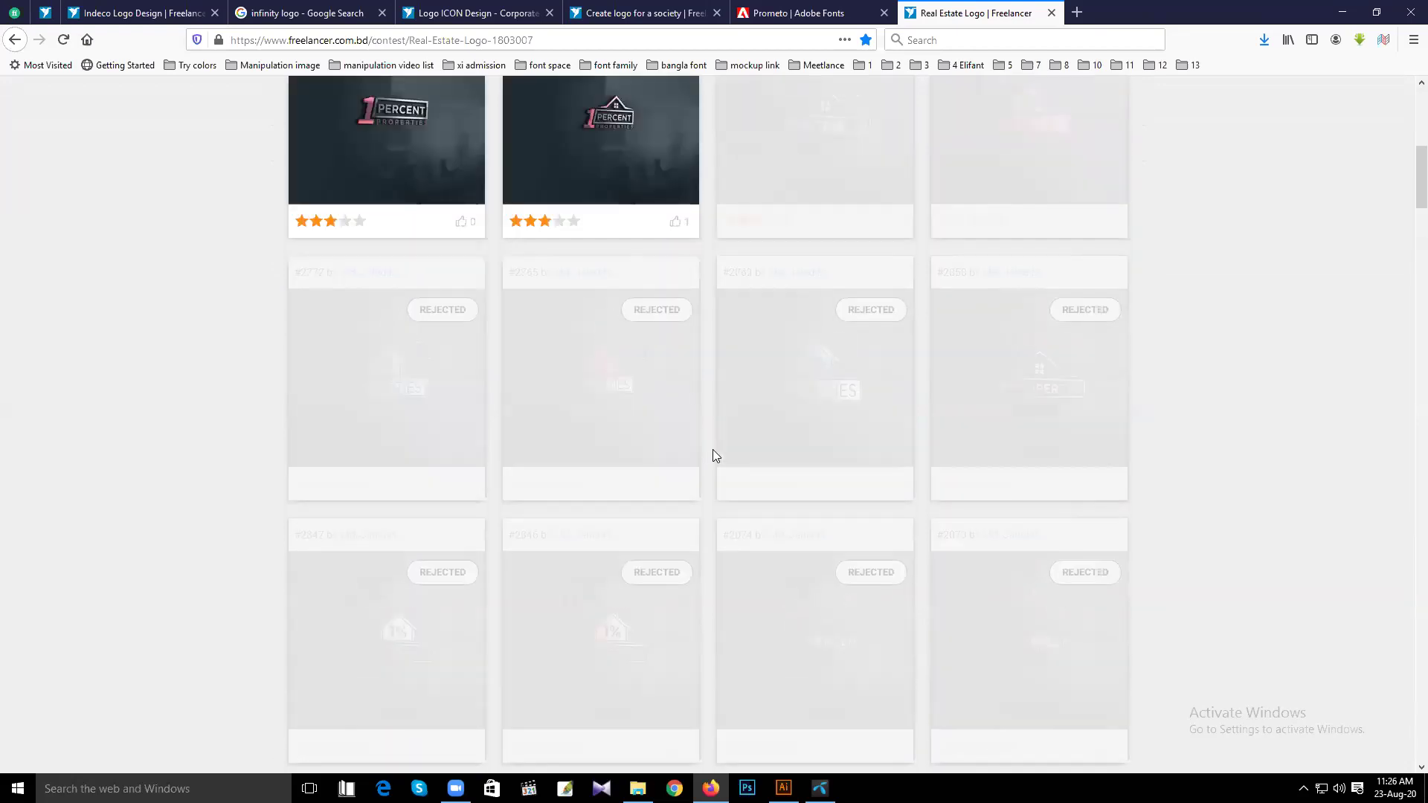
pyautogui.scroll(1, 714, 455)
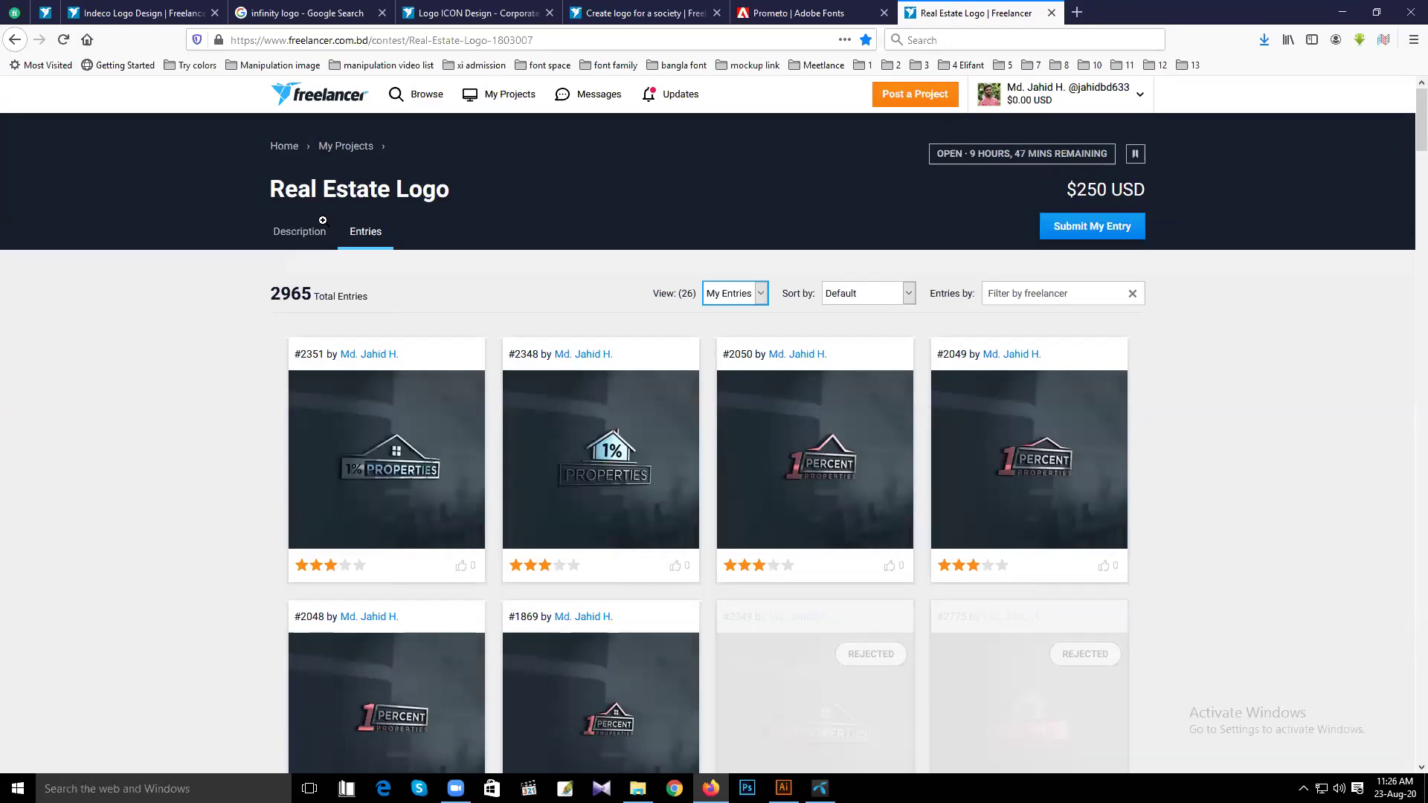
pyautogui.scroll(-3, 678, 573)
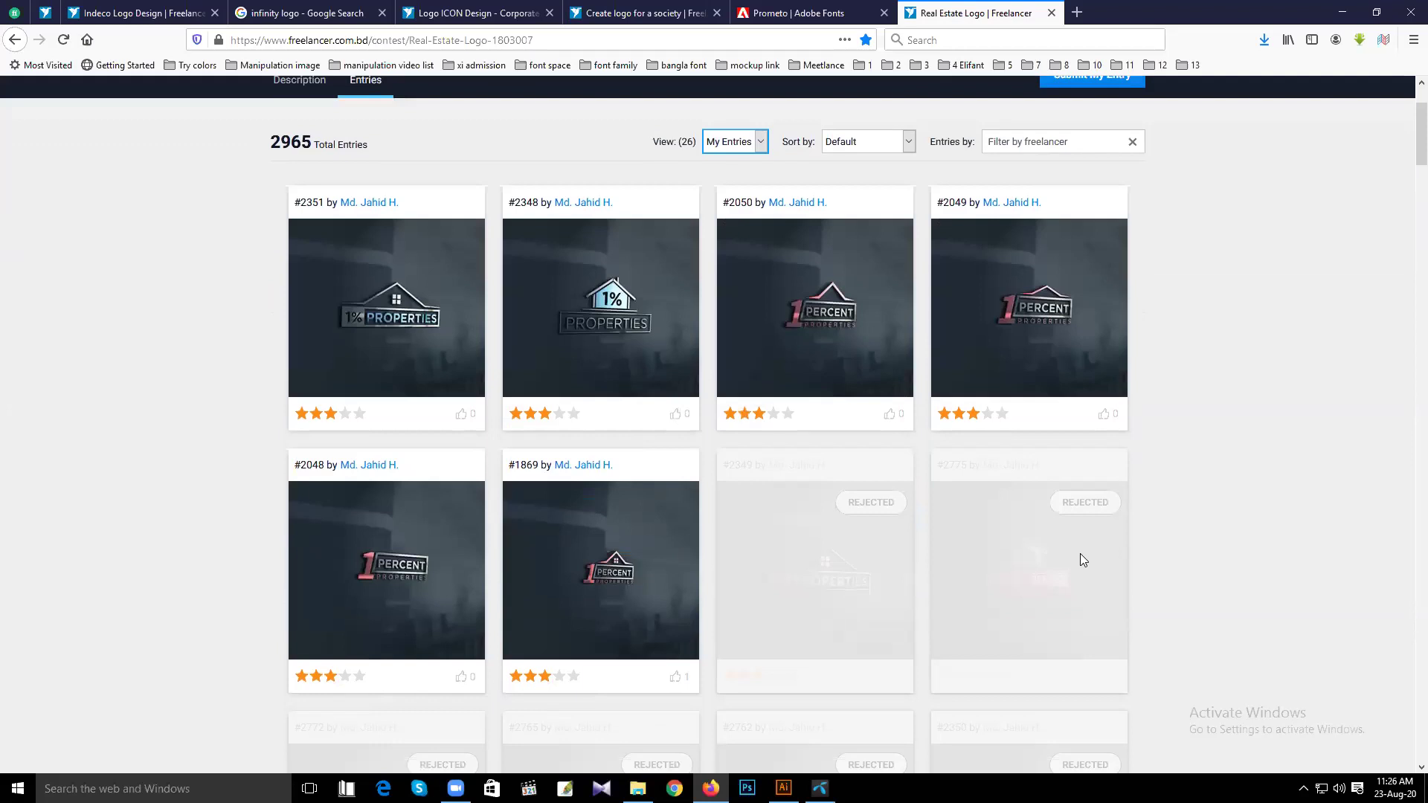
pyautogui.scroll(-3, 1080, 554)
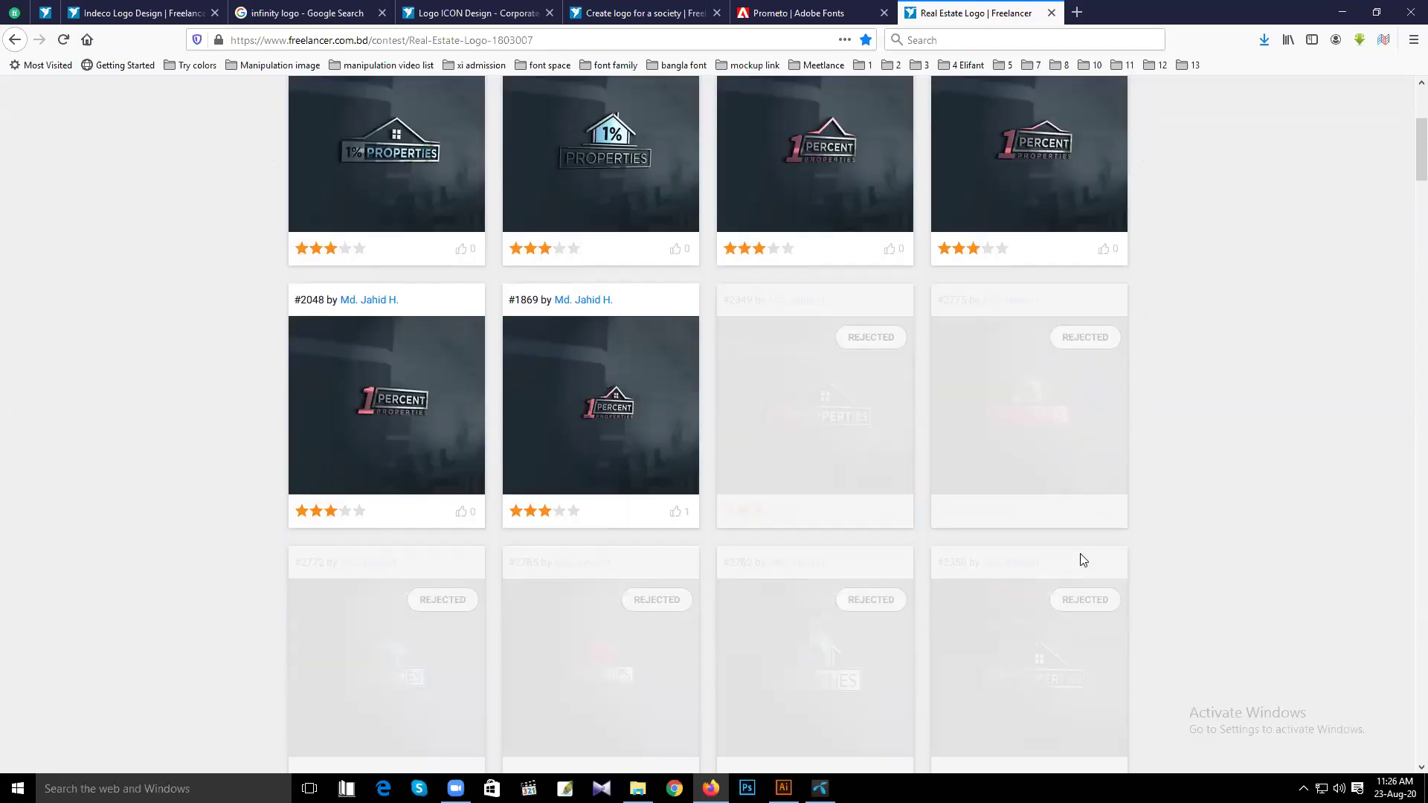
pyautogui.scroll(-6, 1082, 560)
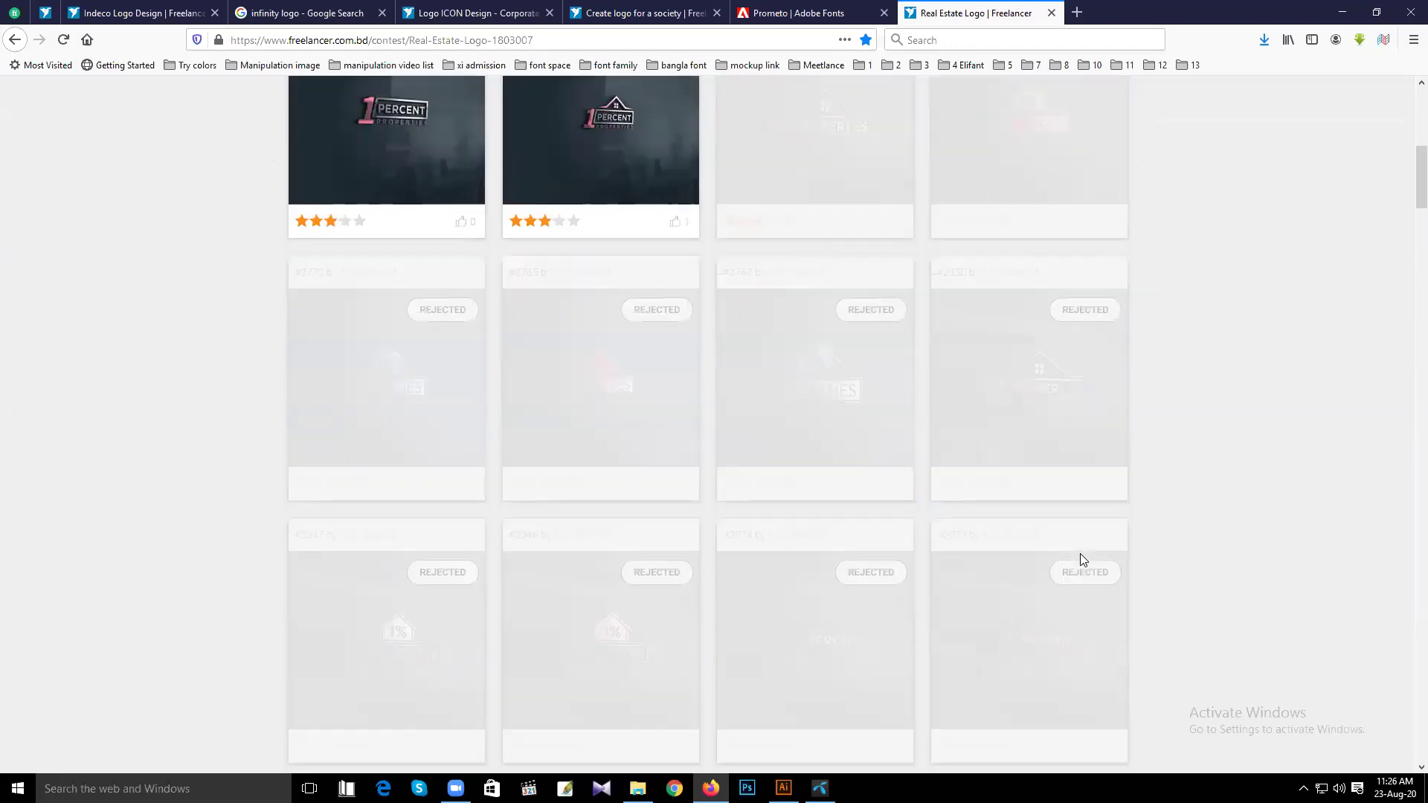
pyautogui.scroll(-6, 1079, 554)
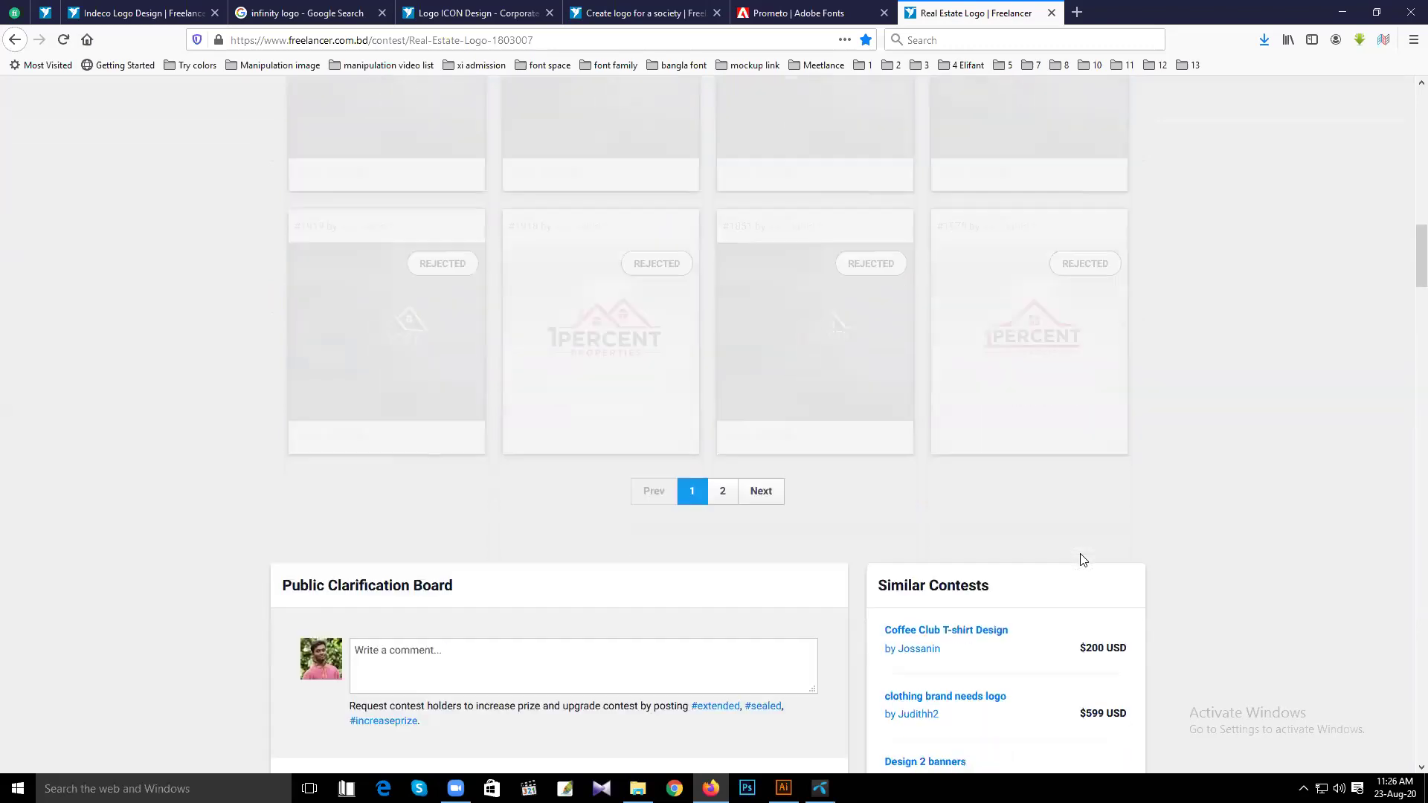
pyautogui.scroll(7, 1078, 543)
pyautogui.scroll(10, 1041, 491)
pyautogui.scroll(-2, 1025, 478)
pyautogui.moveTo(395, 386)
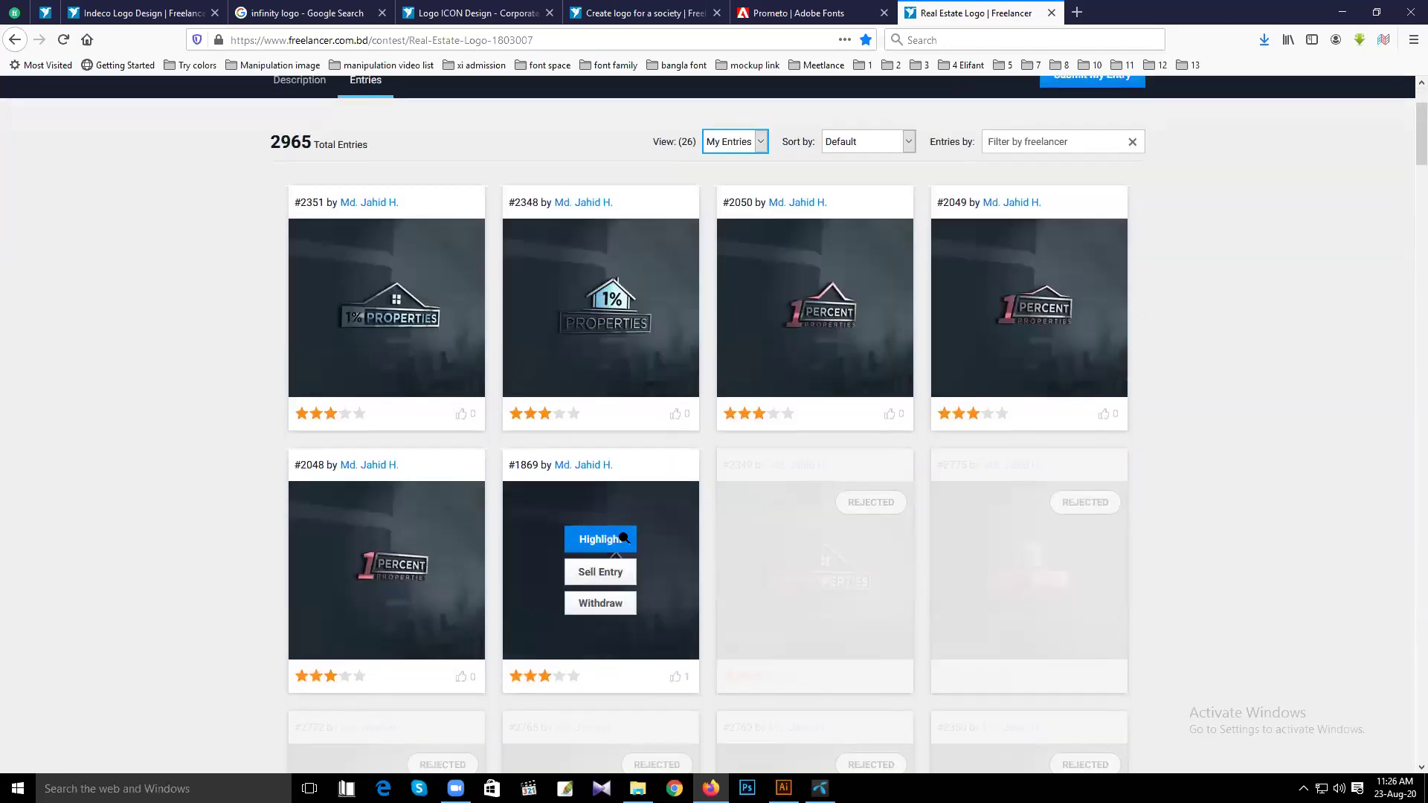
pyautogui.scroll(1, 623, 543)
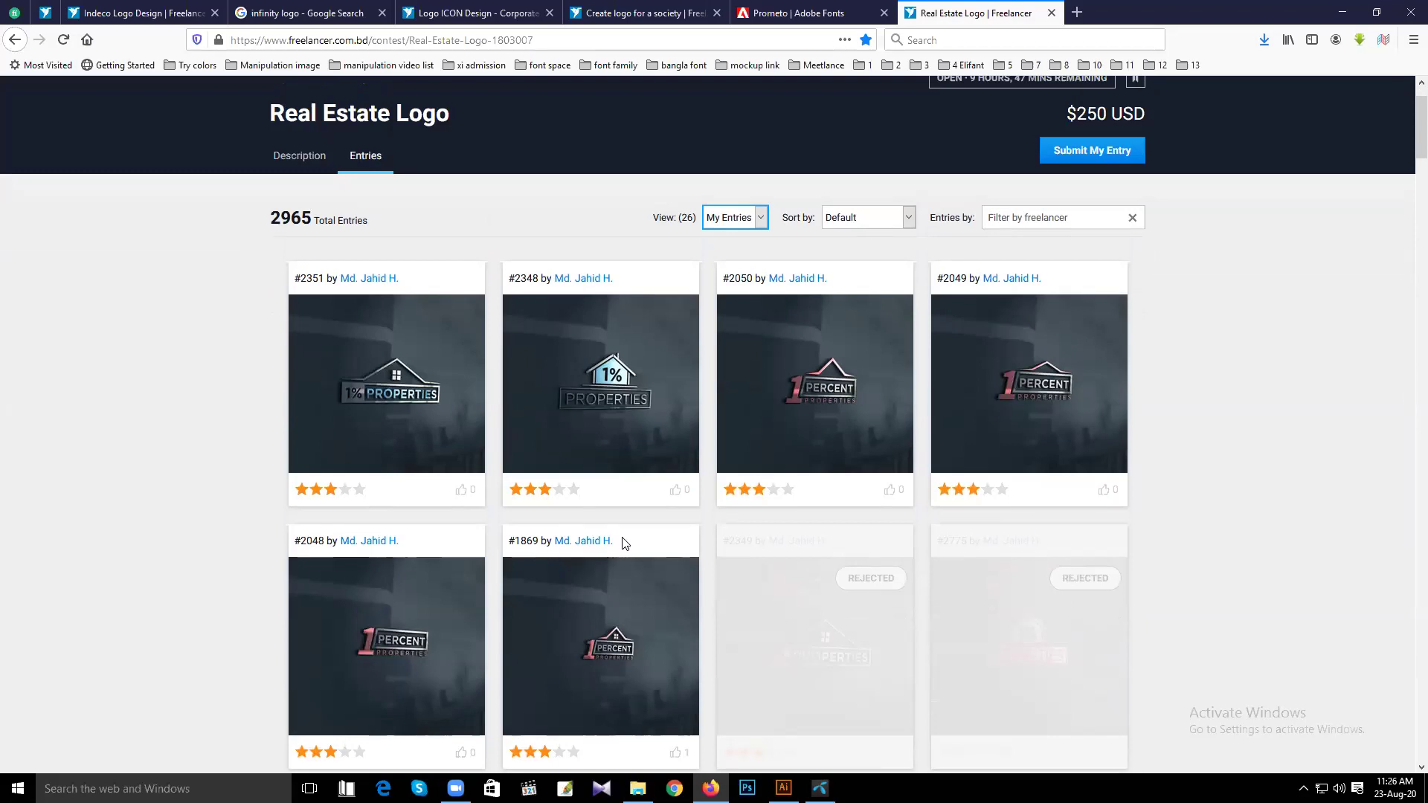
# Set the view filter back to All Entries and look through the submitted logos on pages 1 and 2
pyautogui.click(761, 223)
pyautogui.click(726, 236)
pyautogui.scroll(-15, 714, 432)
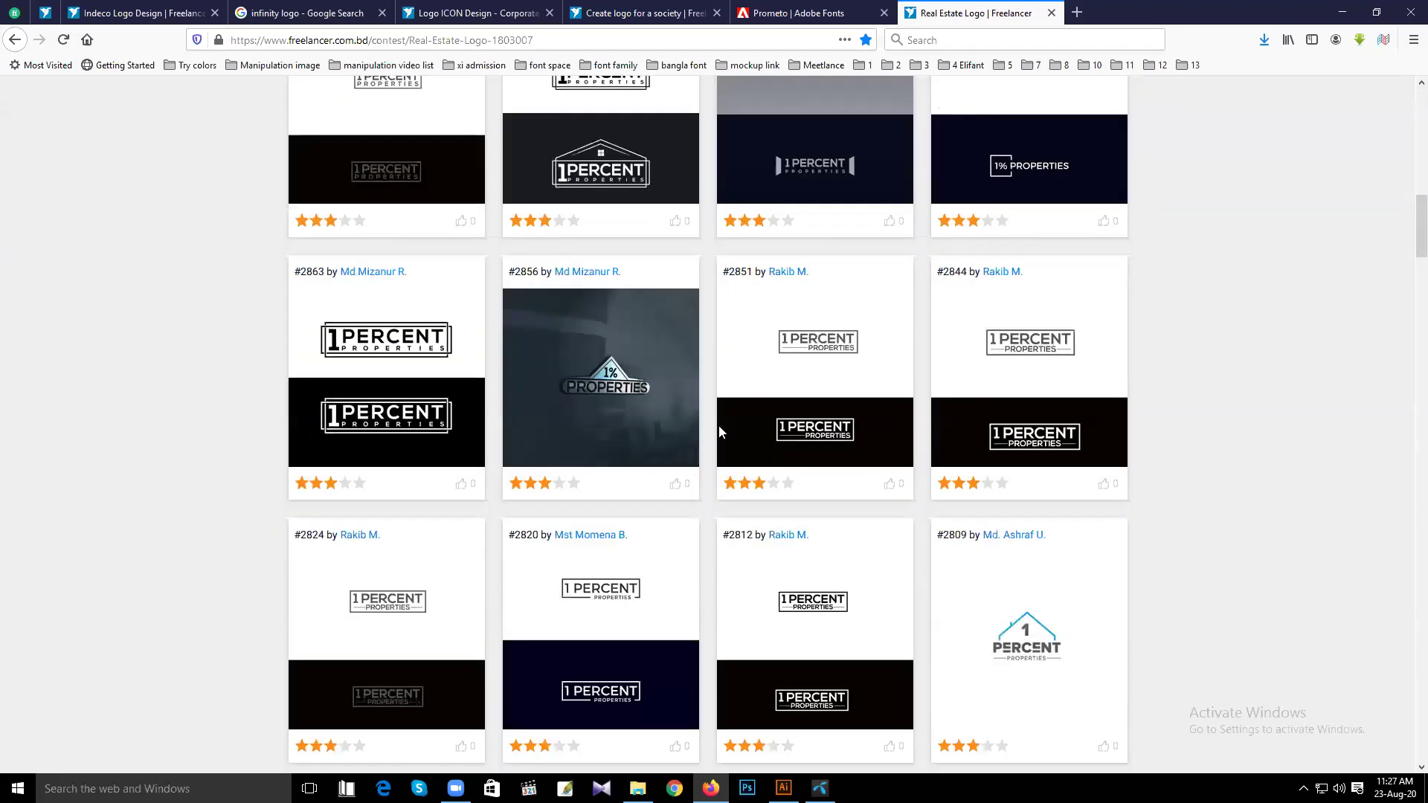
pyautogui.scroll(-3, 721, 431)
pyautogui.click(678, 192)
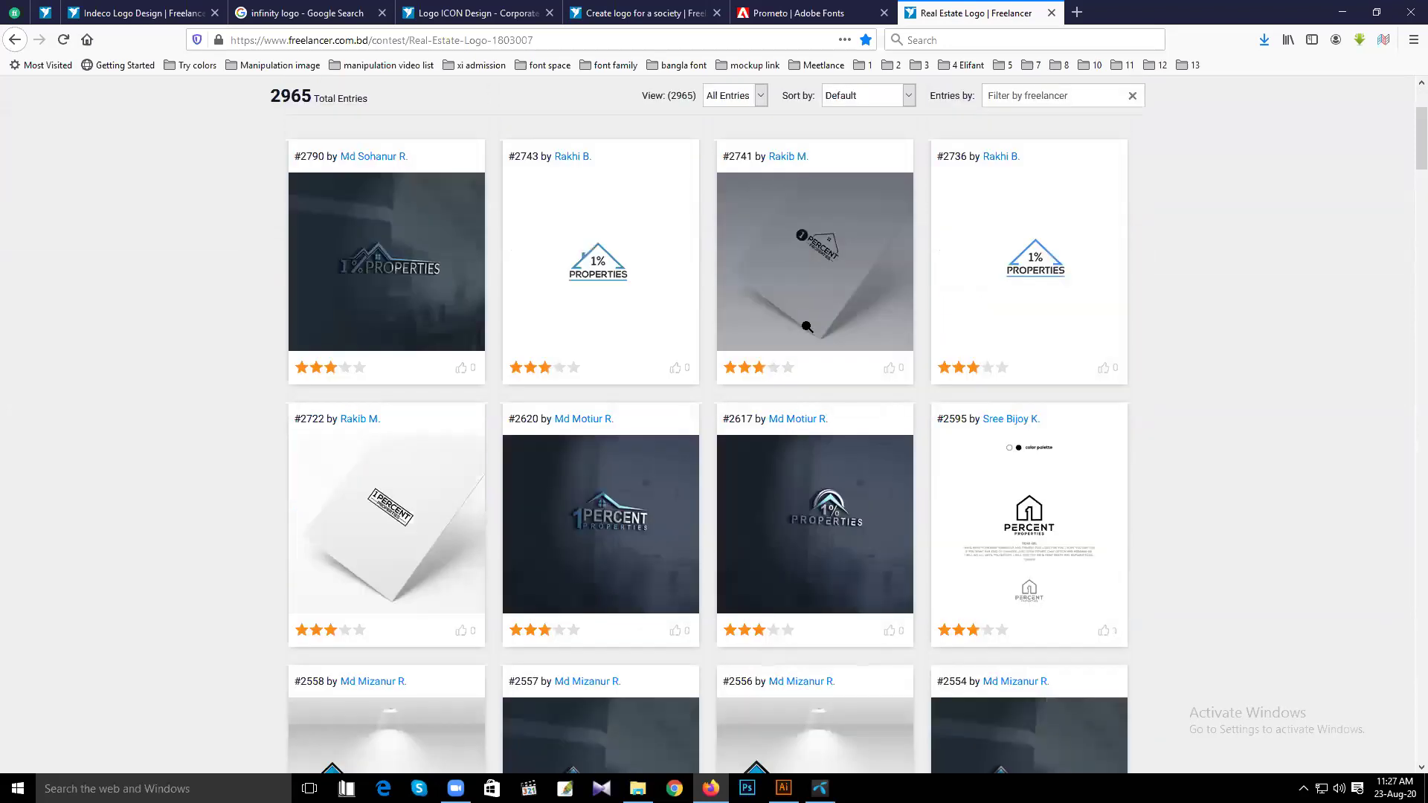
pyautogui.scroll(-3, 807, 326)
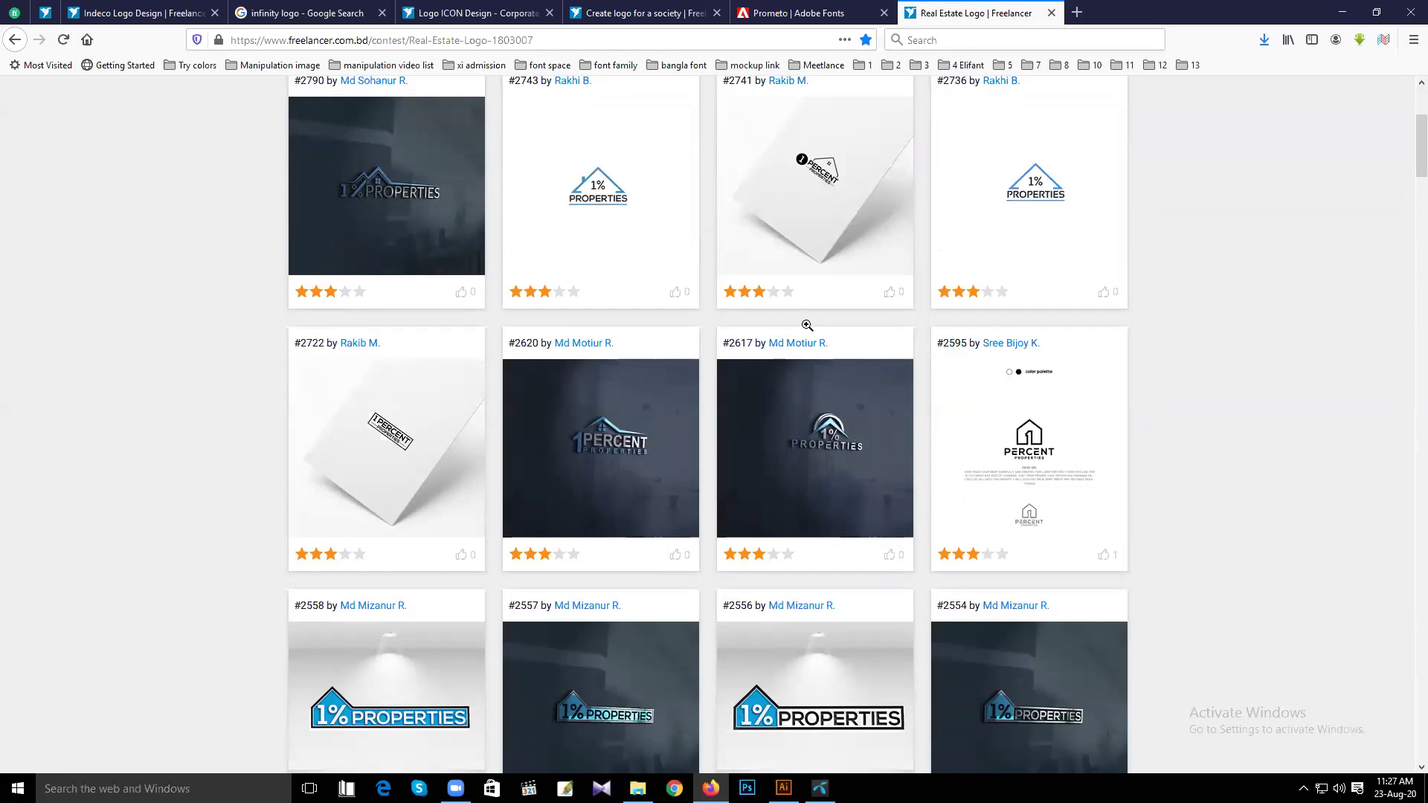
pyautogui.scroll(-12, 805, 325)
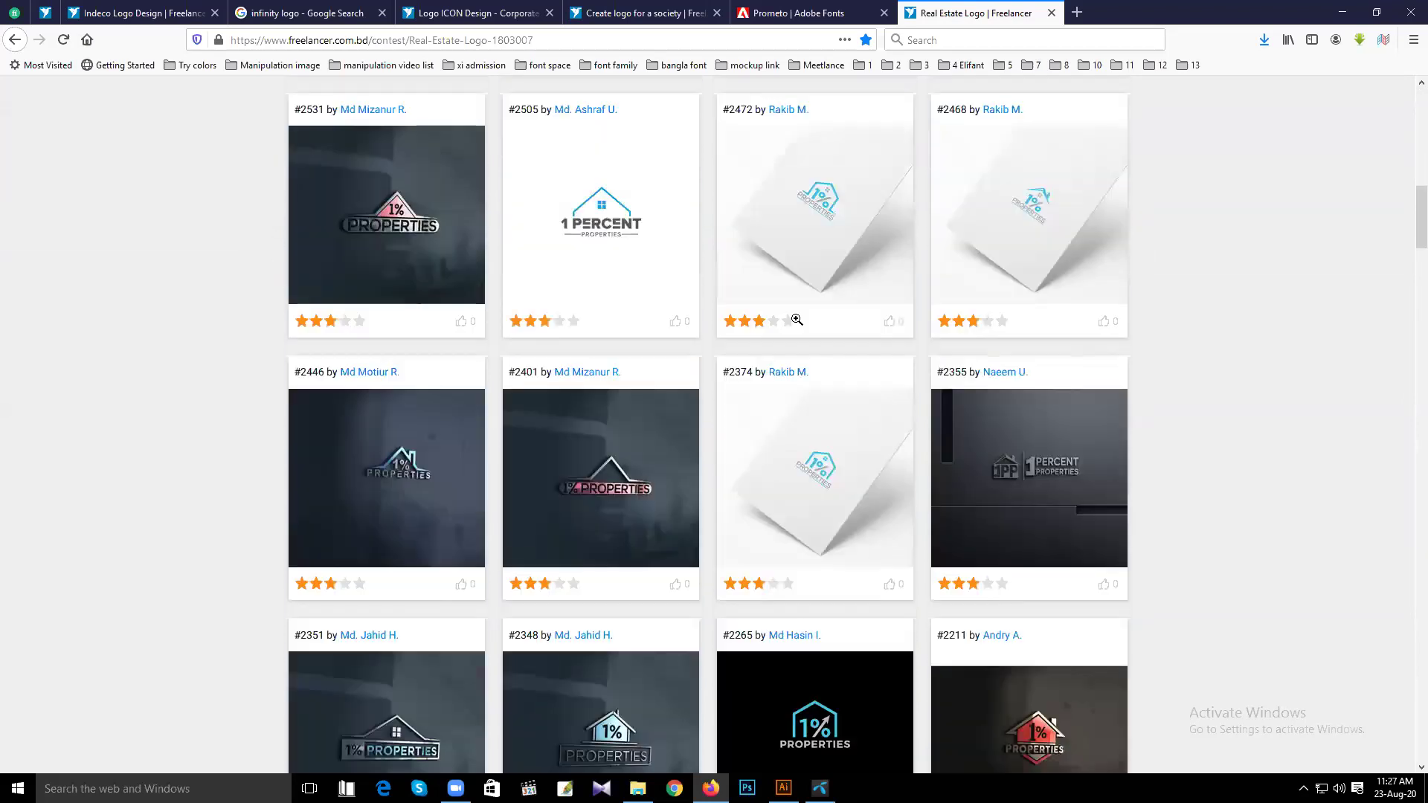
pyautogui.scroll(-2, 796, 327)
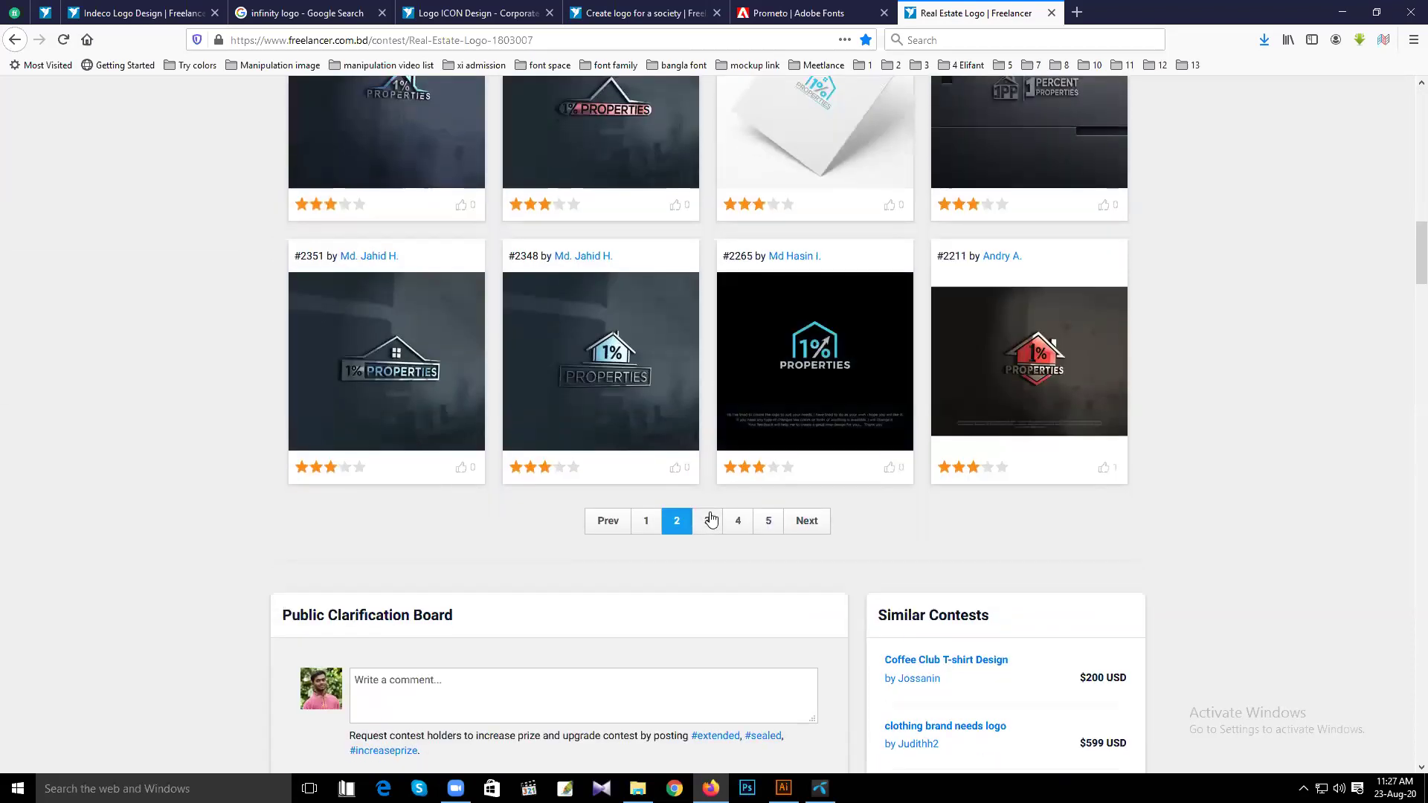
# Look through the logos on page 3 of the entries and view entry #1665 enlarged before closing it
pyautogui.click(707, 519)
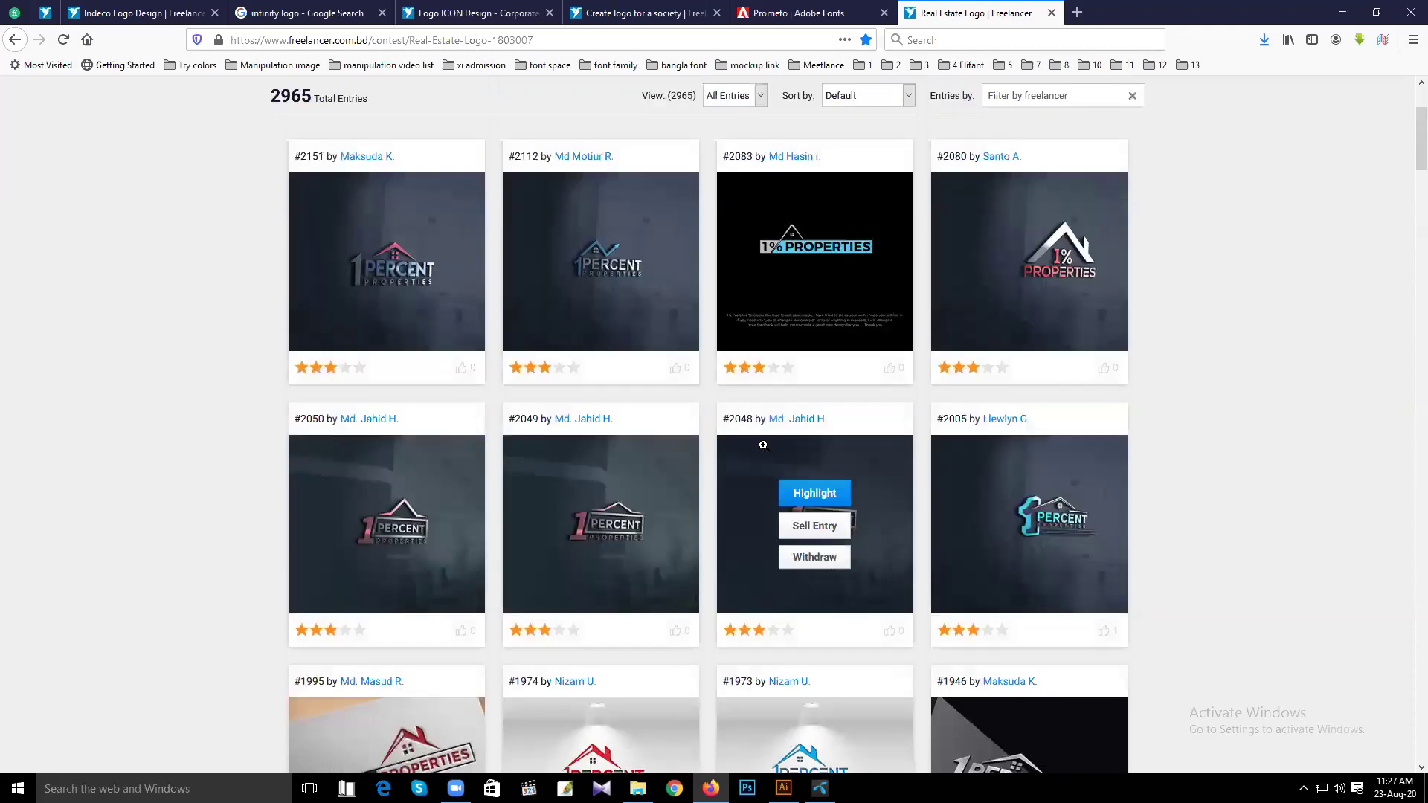
pyautogui.scroll(-2, 765, 443)
pyautogui.scroll(-7, 765, 443)
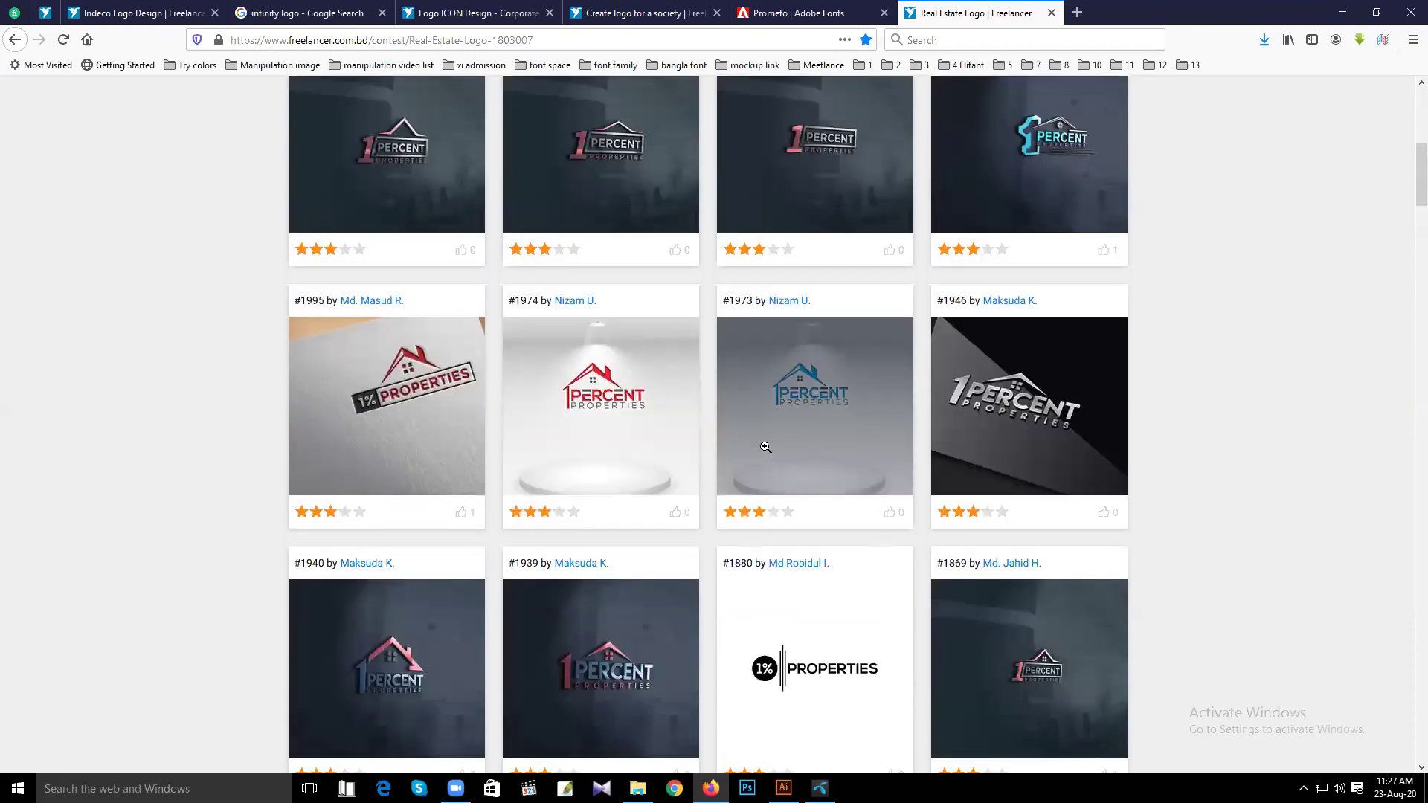
pyautogui.scroll(-6, 792, 467)
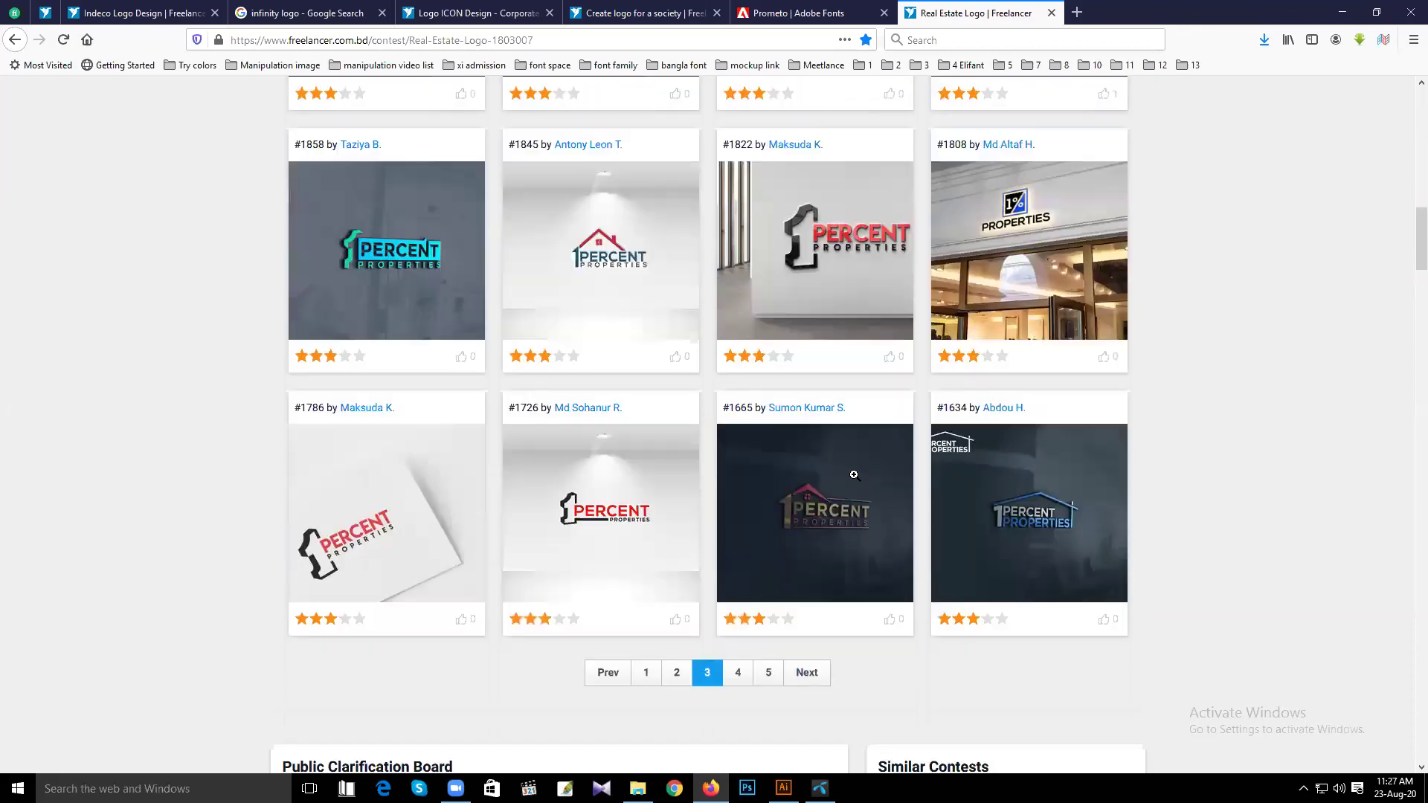
pyautogui.click(727, 532)
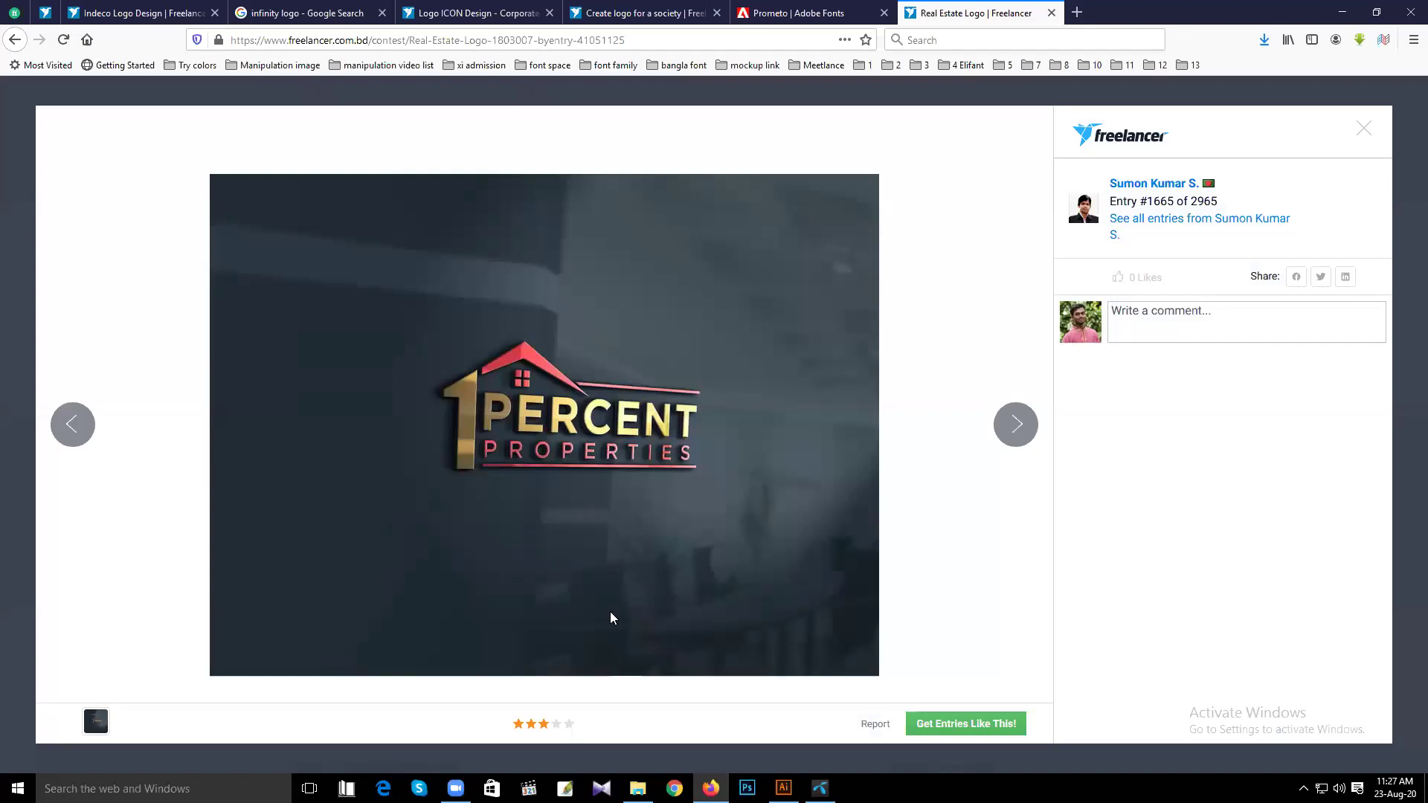
pyautogui.click(1364, 135)
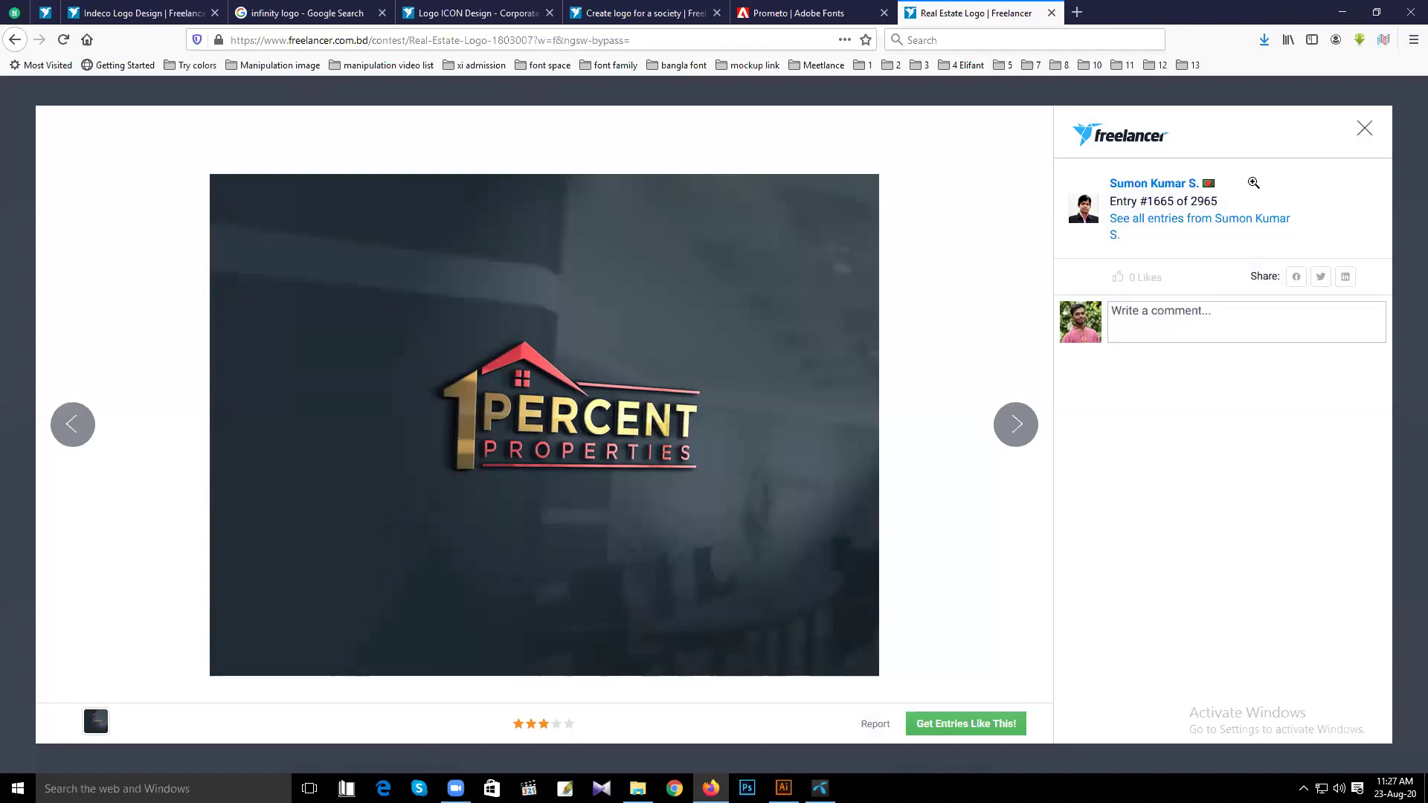
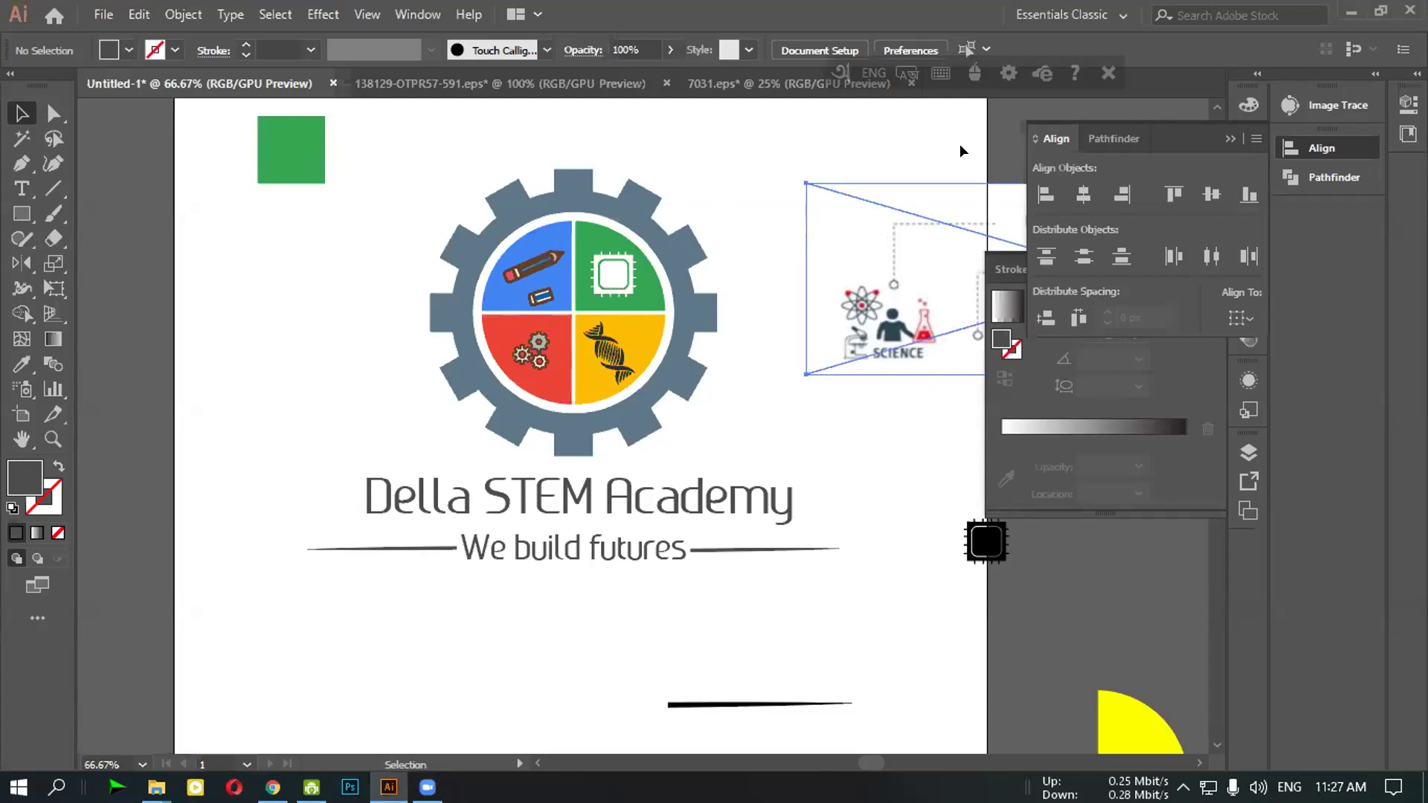
# In Illustrator, undo the last move of the STEM infographic and group the gear emblem, academy name, tagline and side lines
pyautogui.hotkey('ctrl', 'z')
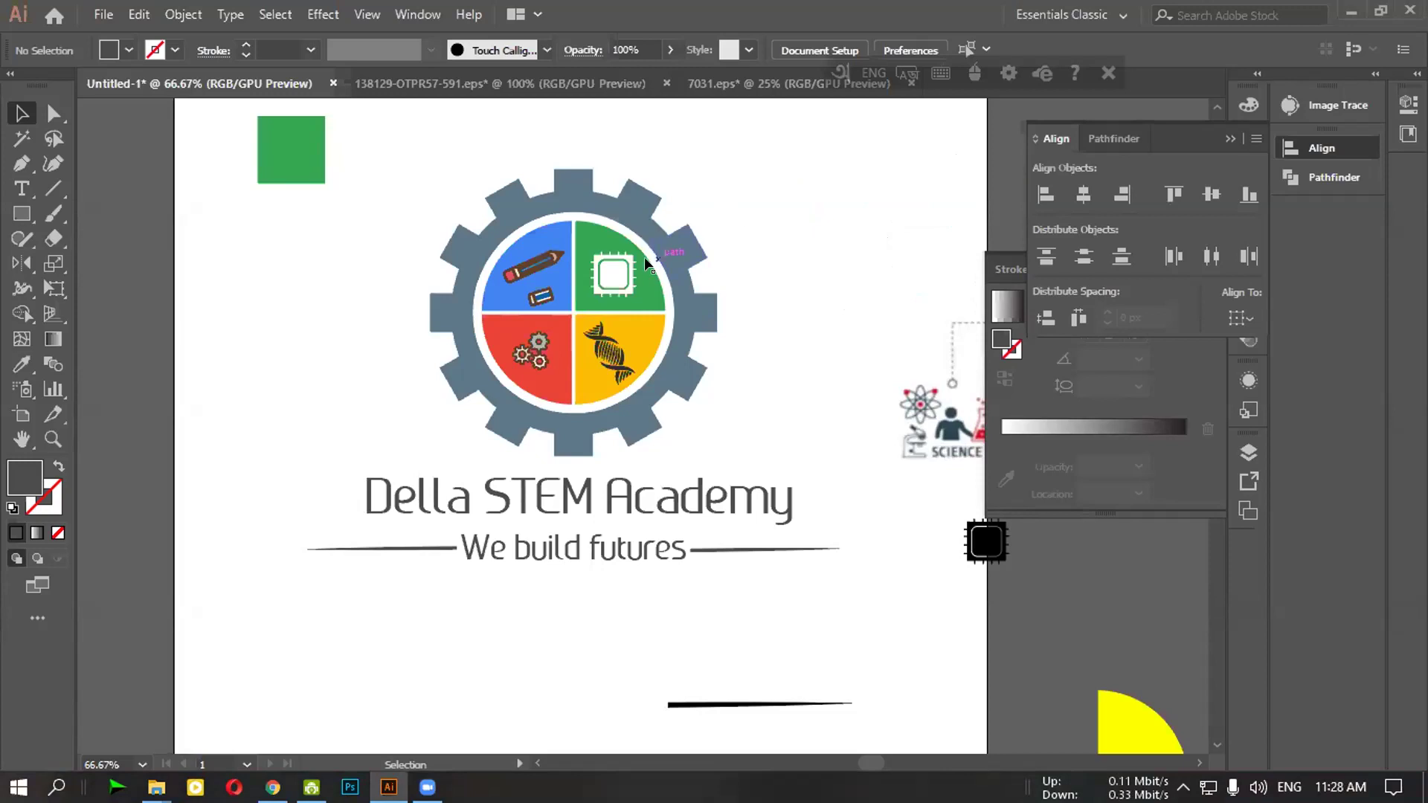
pyautogui.click(446, 346)
pyautogui.moveTo(412, 181); pyautogui.dragTo(595, 569)
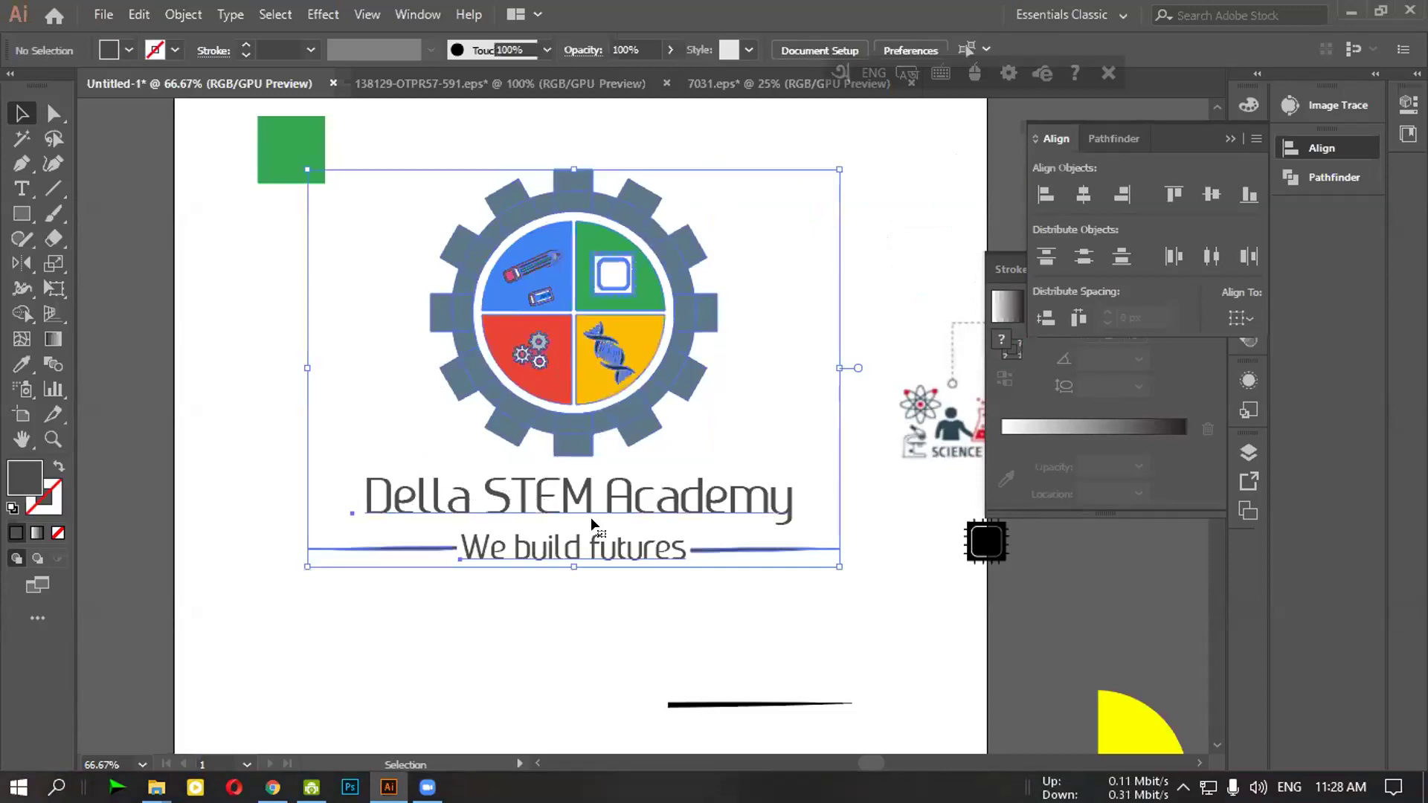
pyautogui.rightClick(594, 498)
pyautogui.click(647, 315)
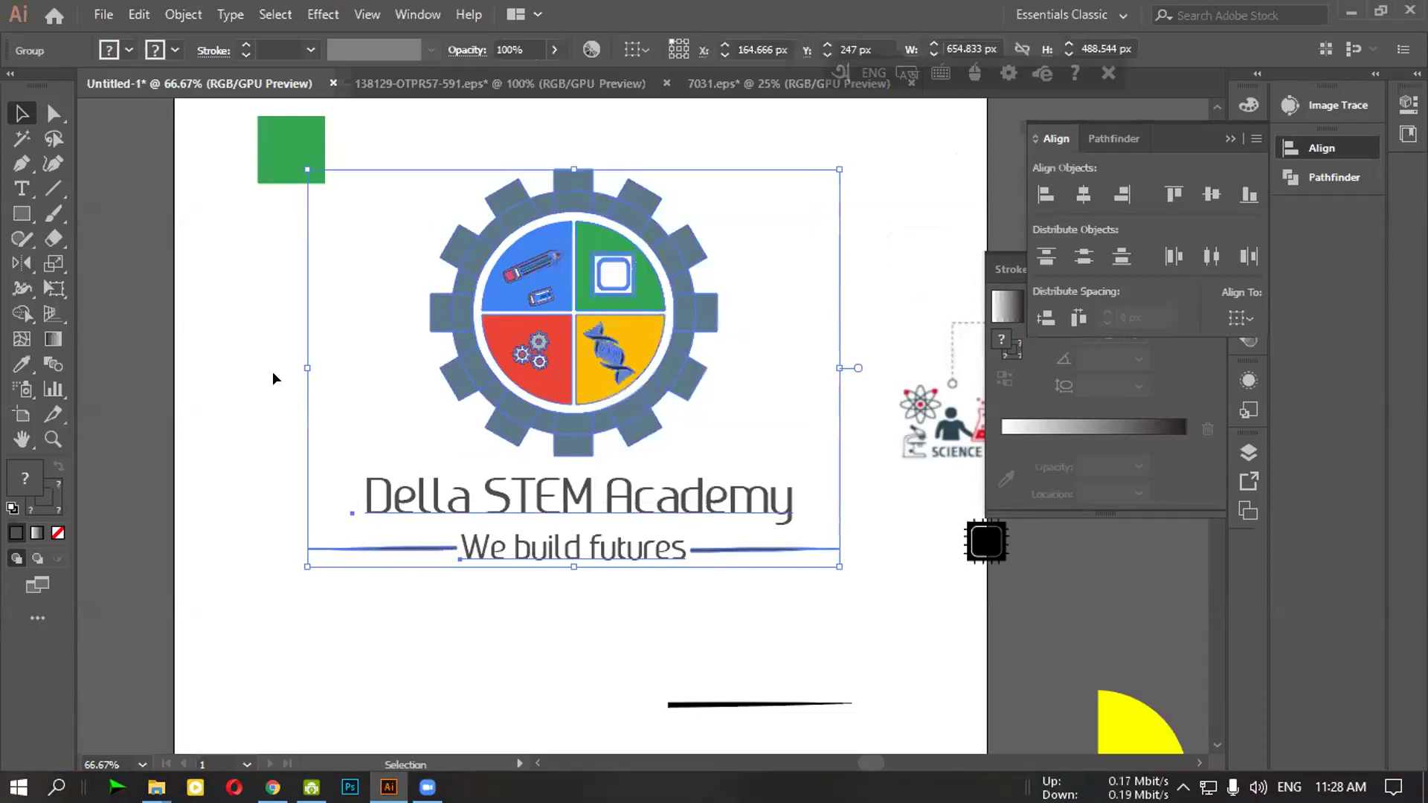
pyautogui.click(275, 379)
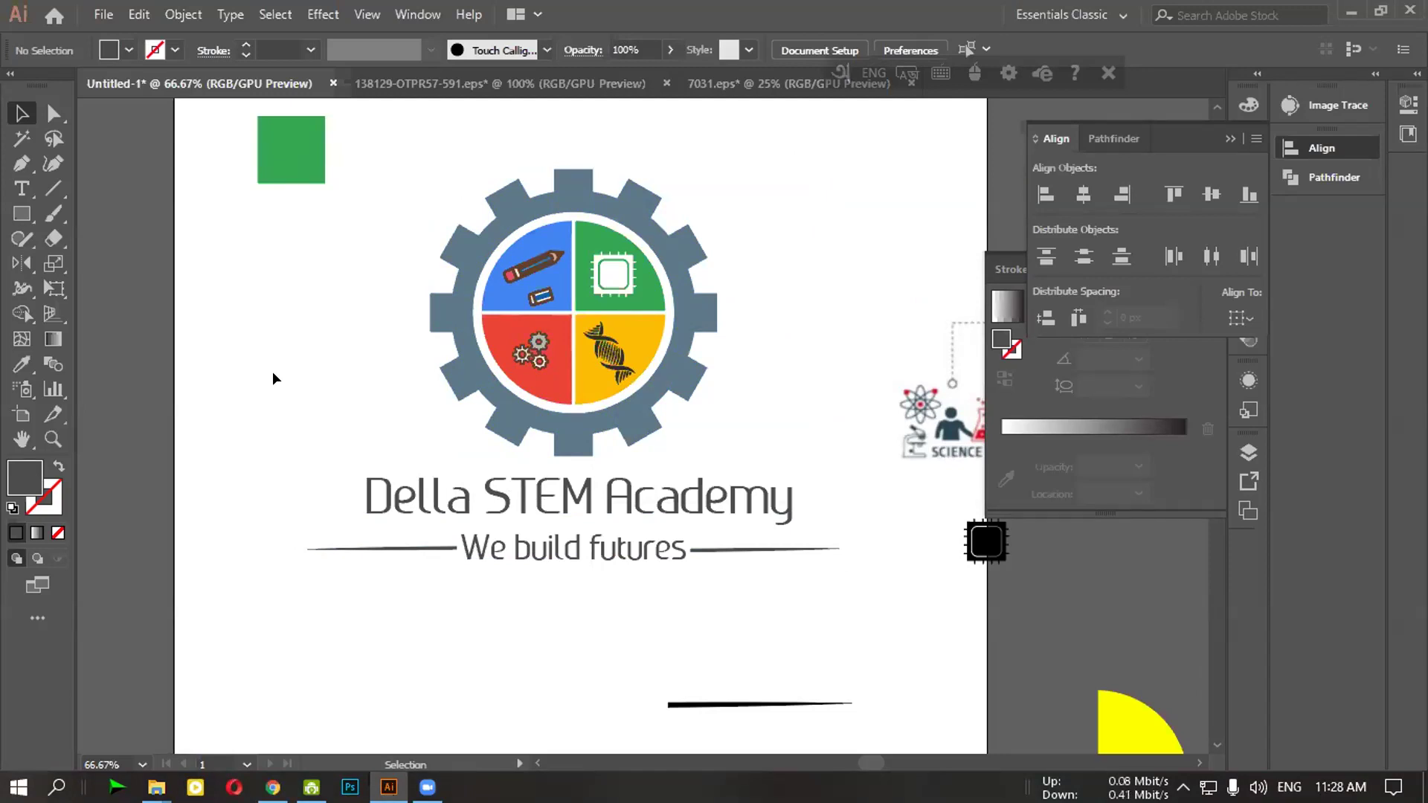
# Ungroup the complete Della STEM Academy logo and clear the selection
pyautogui.click(541, 513)
pyautogui.rightClick(540, 510)
pyautogui.click(595, 317)
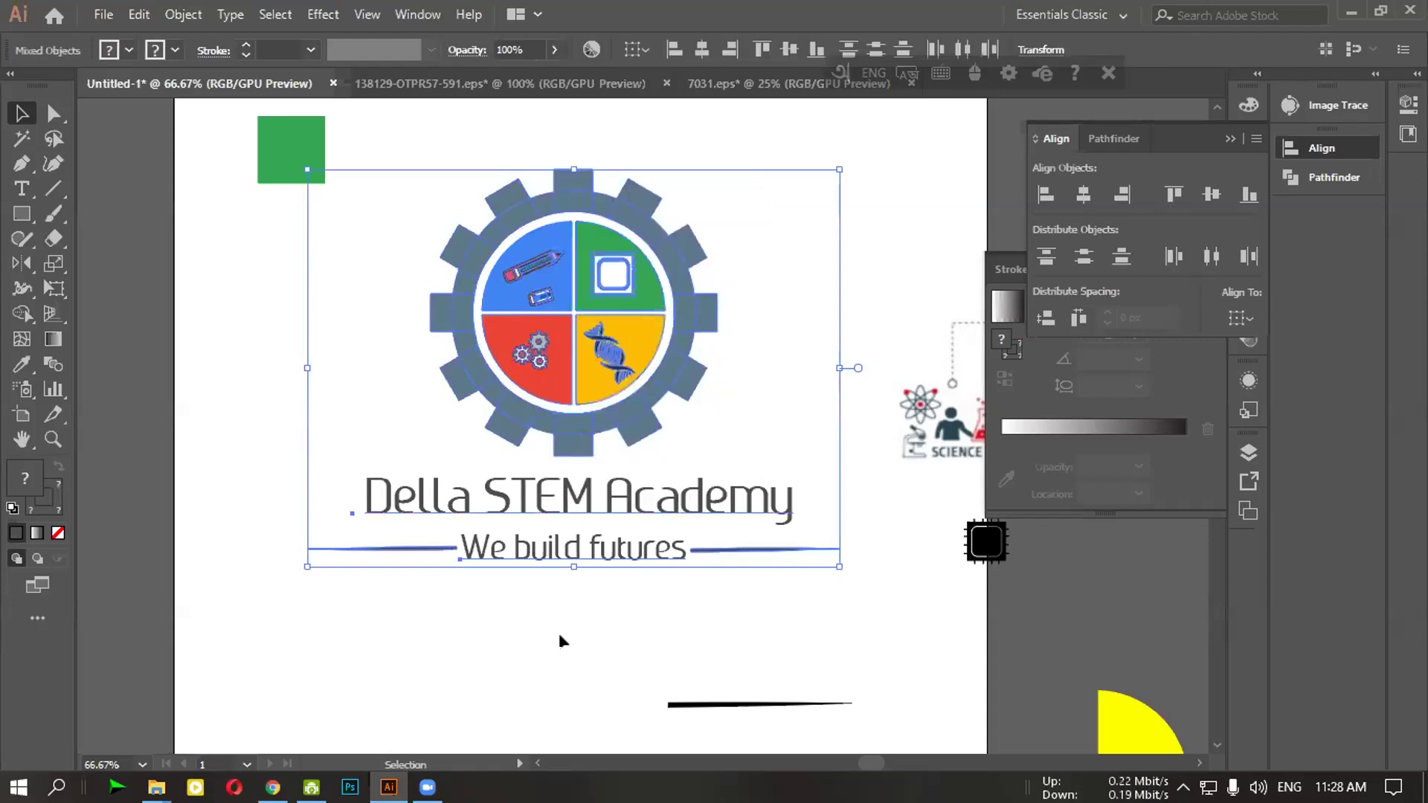
pyautogui.click(561, 637)
# Preview fonts on the academy name and the "We build futures" tagline, and apply Centaur to both
pyautogui.click(587, 502)
pyautogui.press('space')
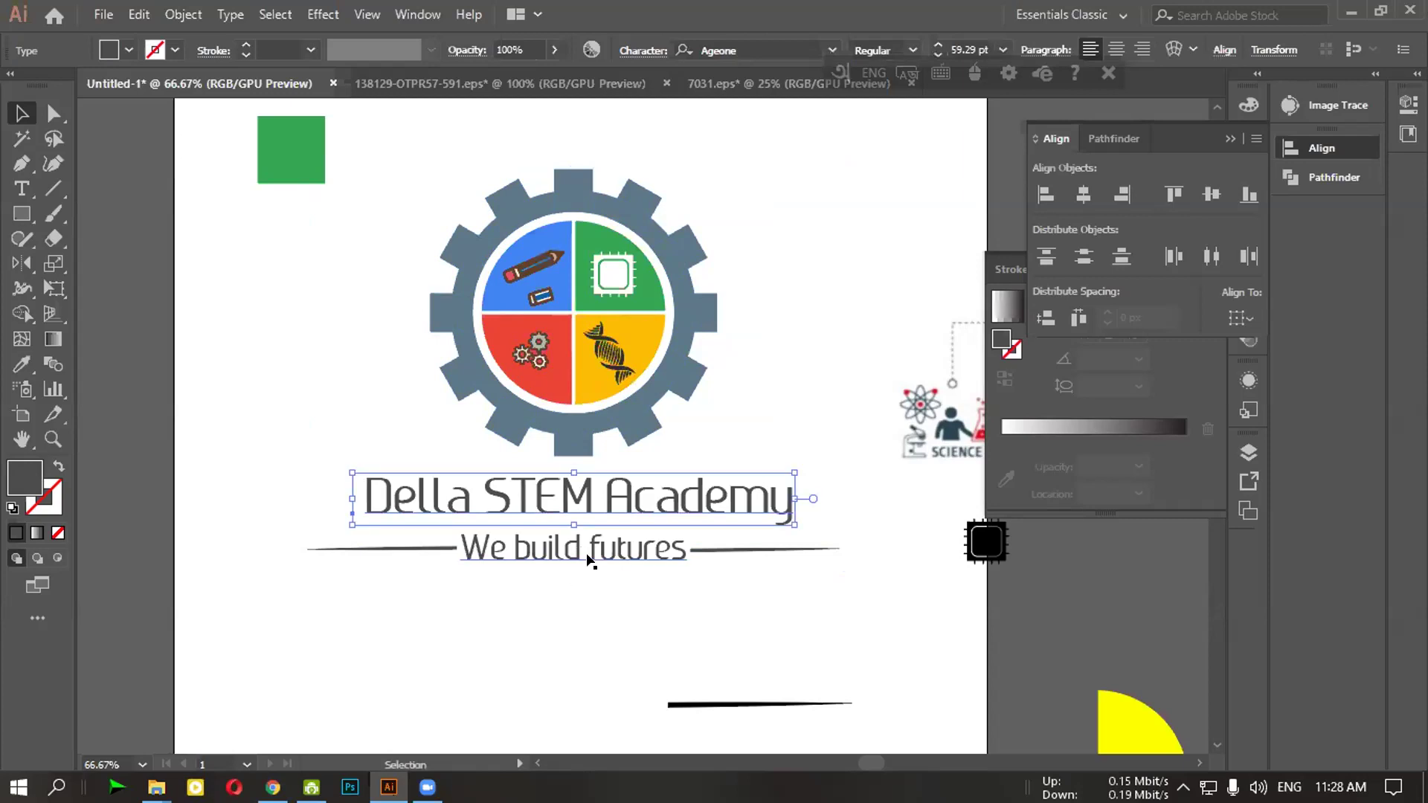
pyautogui.press('space')
pyautogui.moveTo(714, 577); pyautogui.dragTo(415, 498)
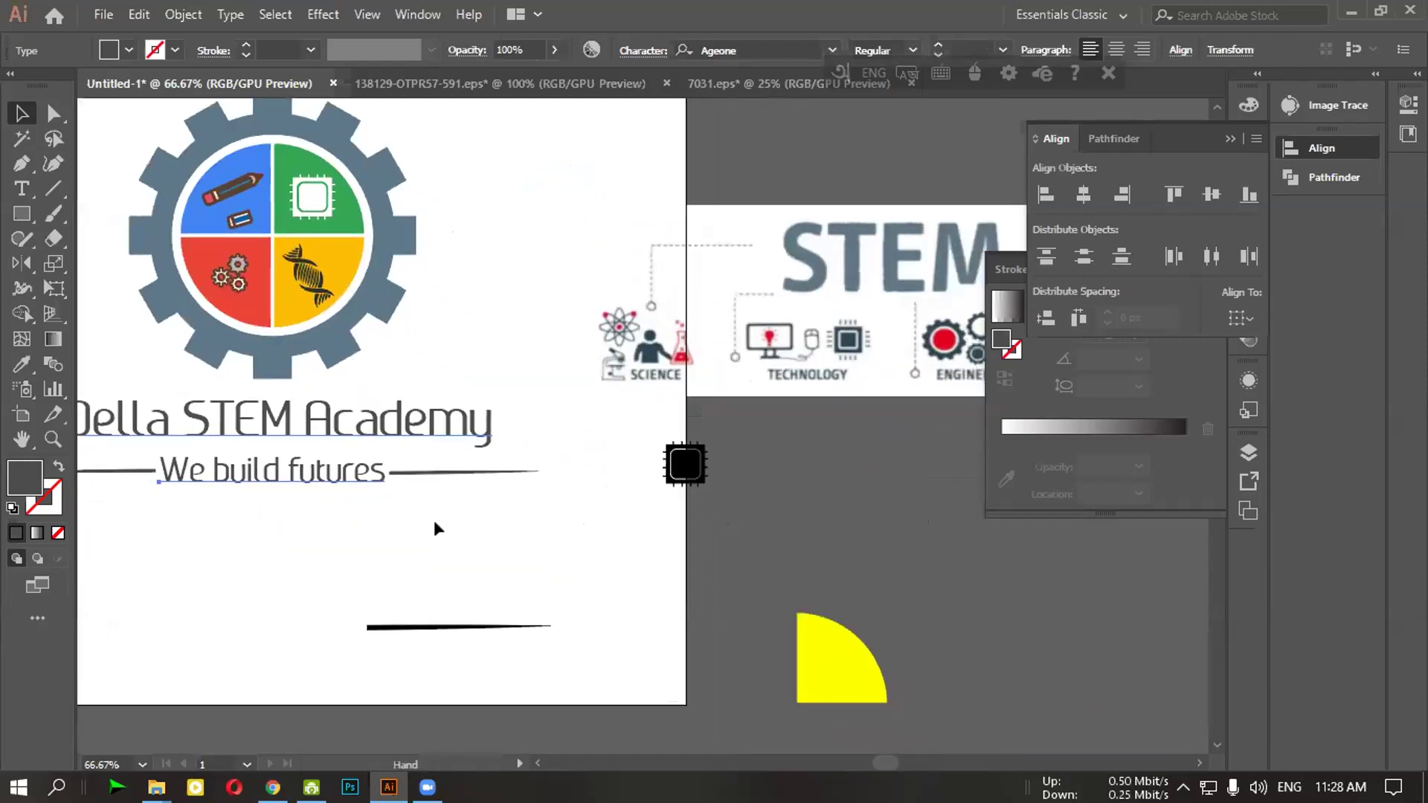
pyautogui.click(825, 43)
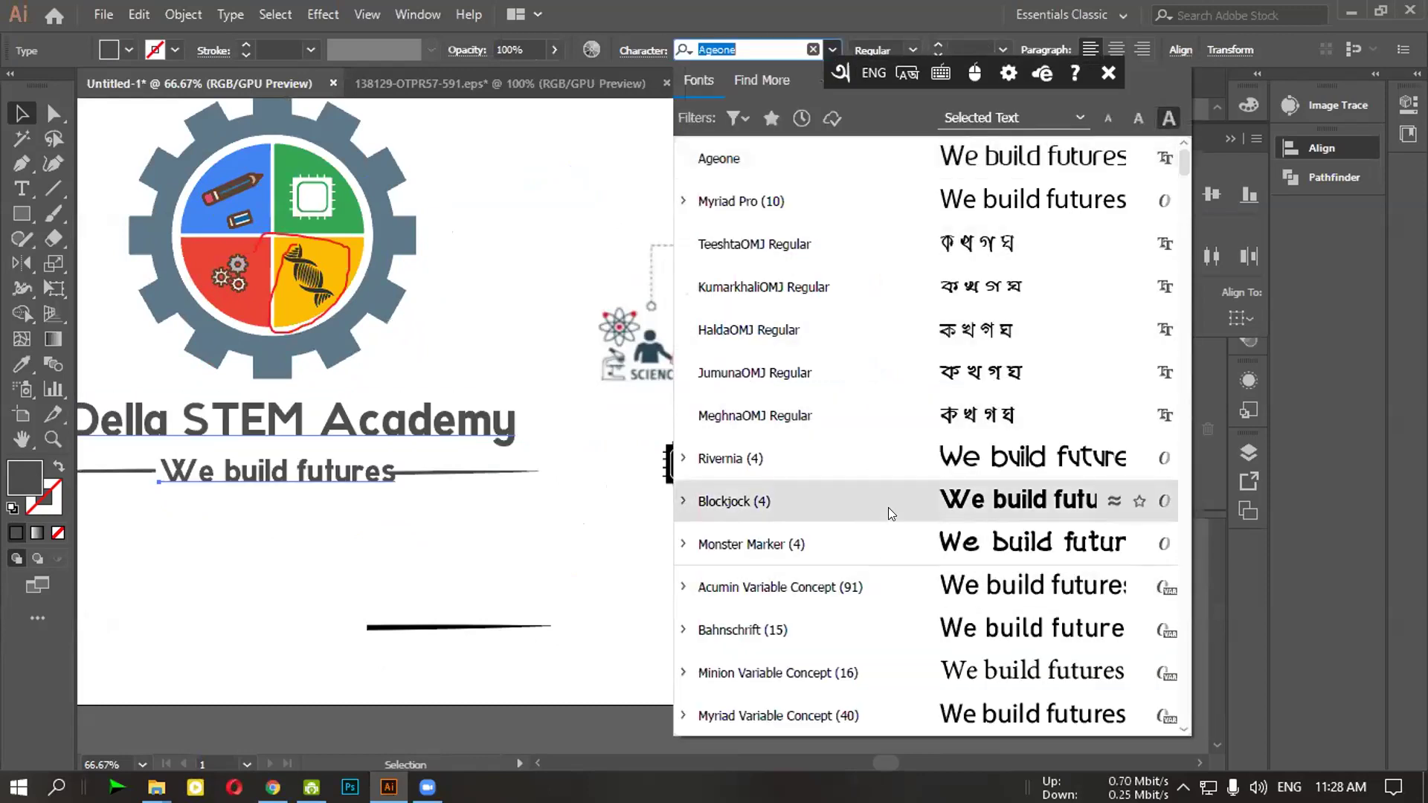
pyautogui.scroll(-5, 925, 606)
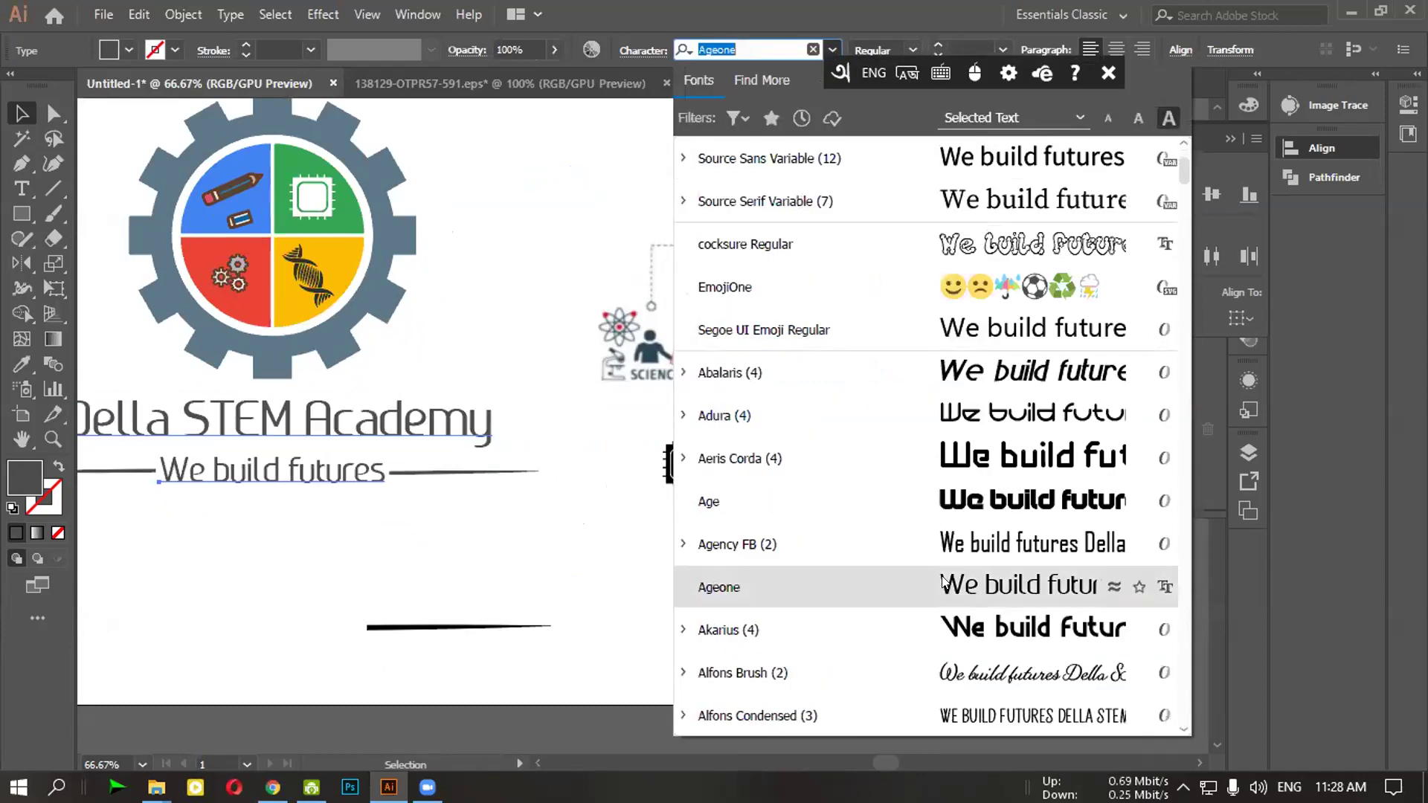
pyautogui.scroll(-3, 961, 647)
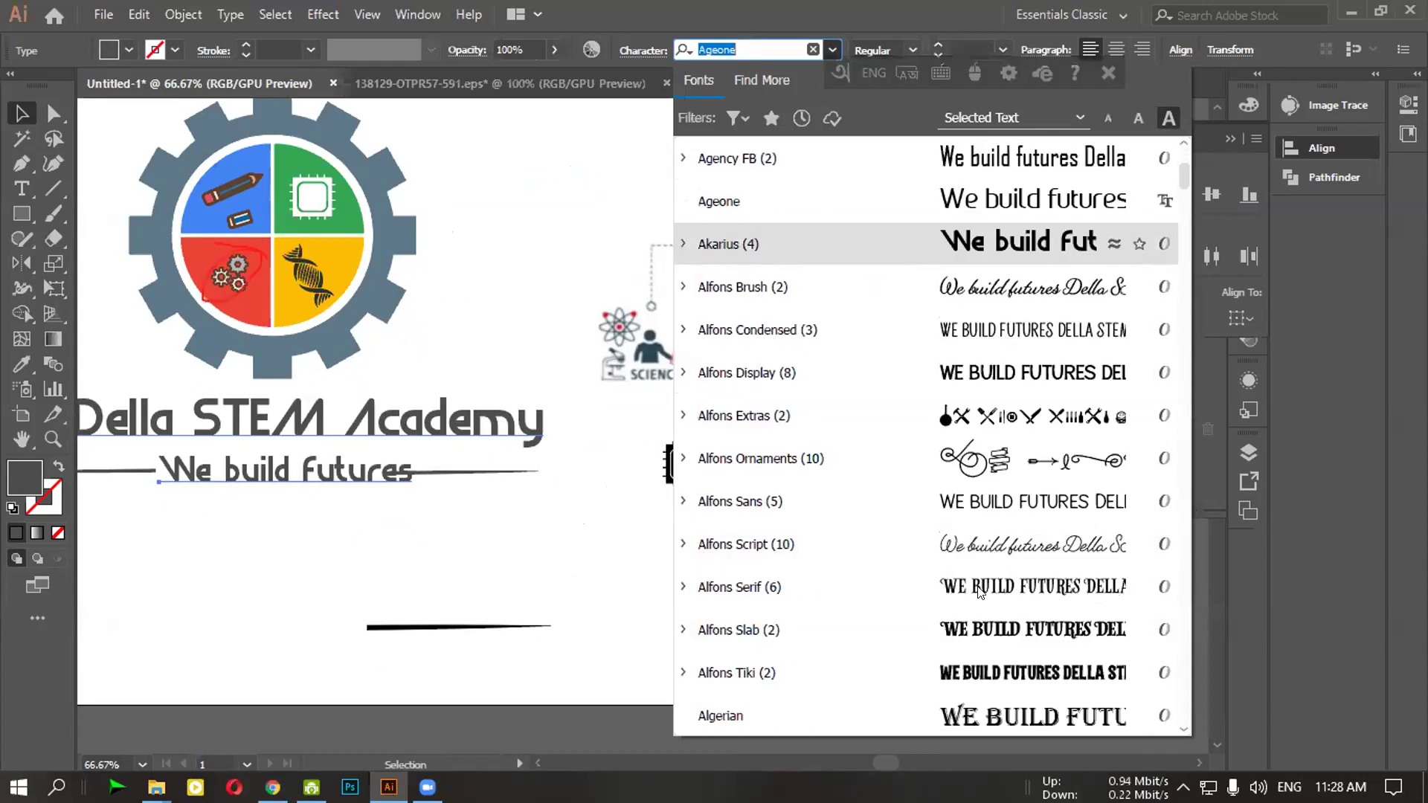
pyautogui.scroll(-1, 982, 610)
pyautogui.scroll(-5, 989, 640)
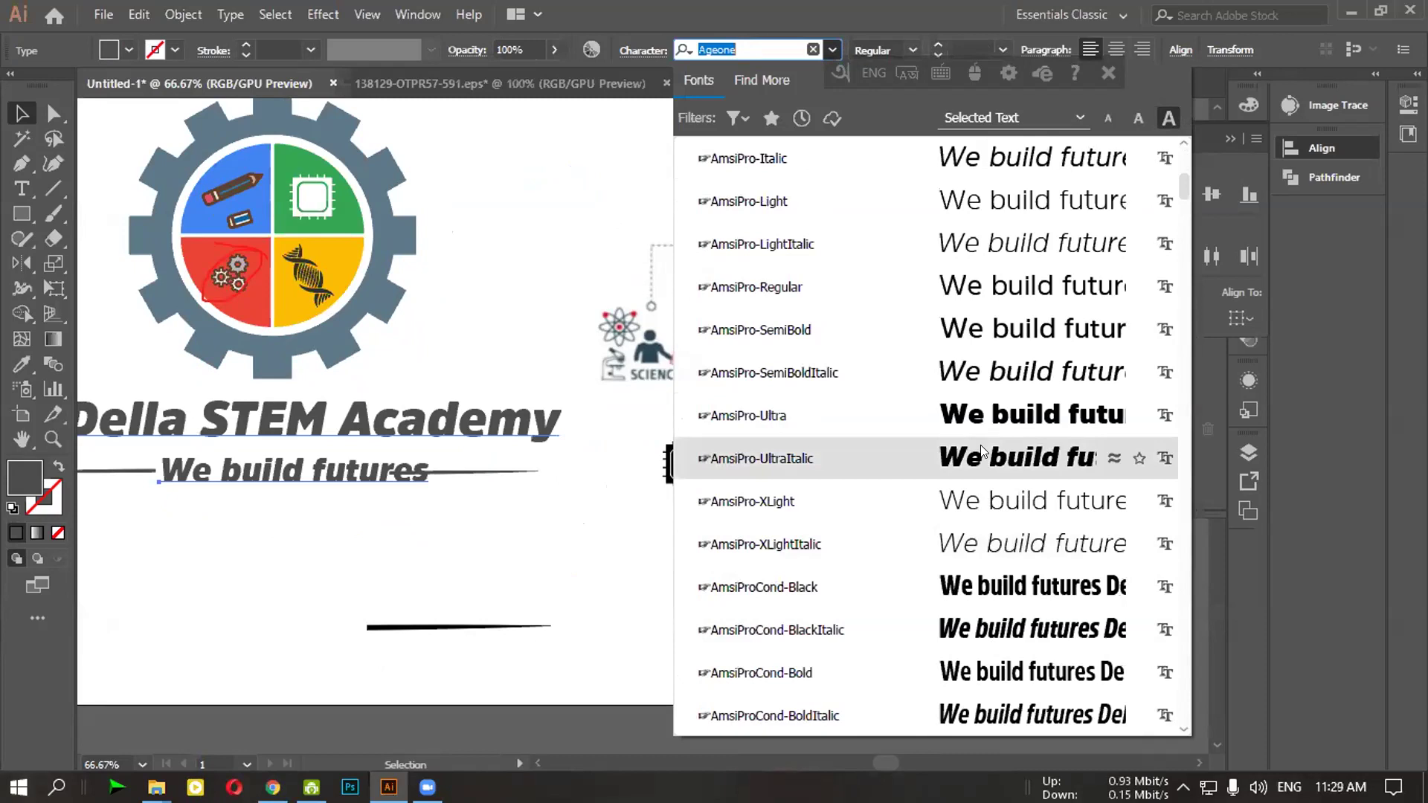
pyautogui.scroll(-3, 981, 542)
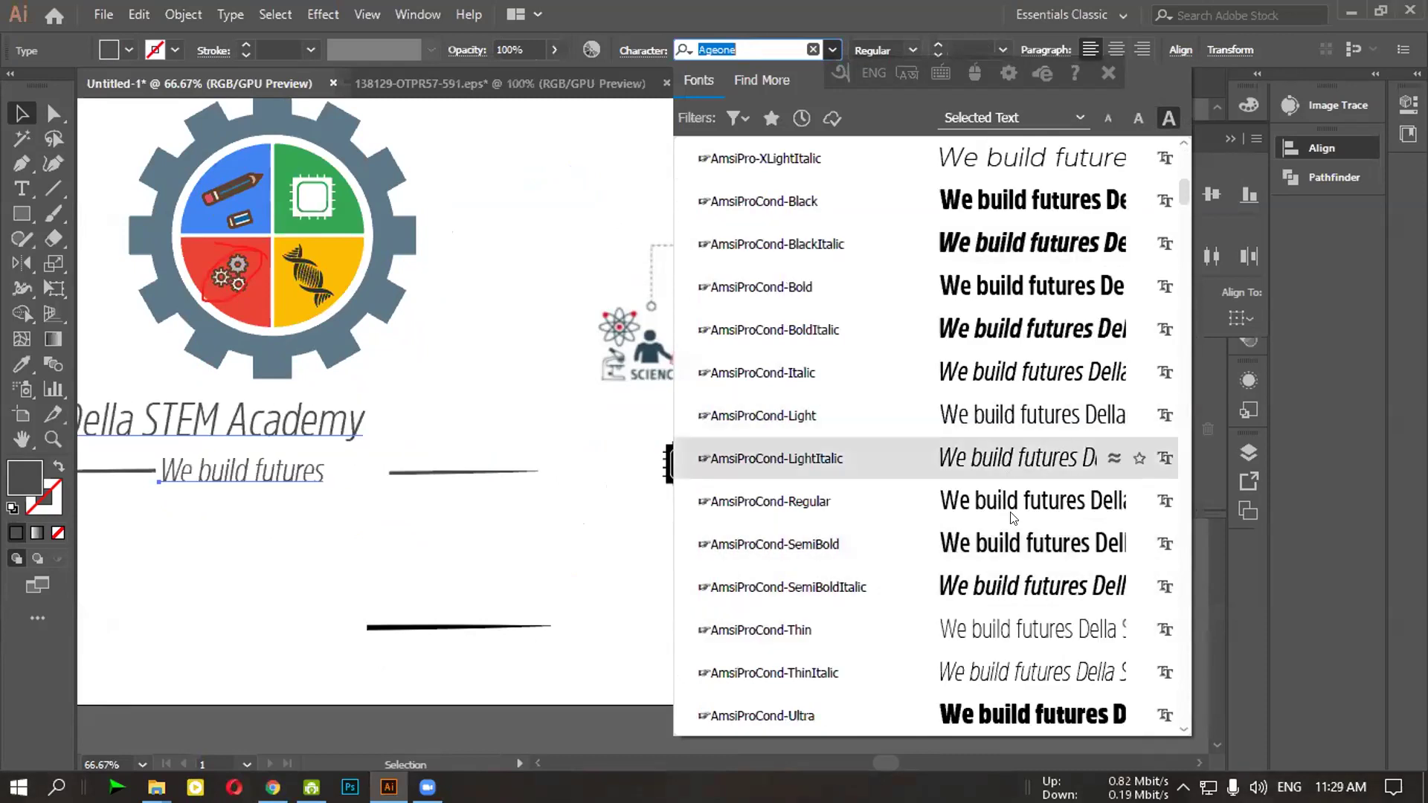
pyautogui.scroll(-5, 1016, 565)
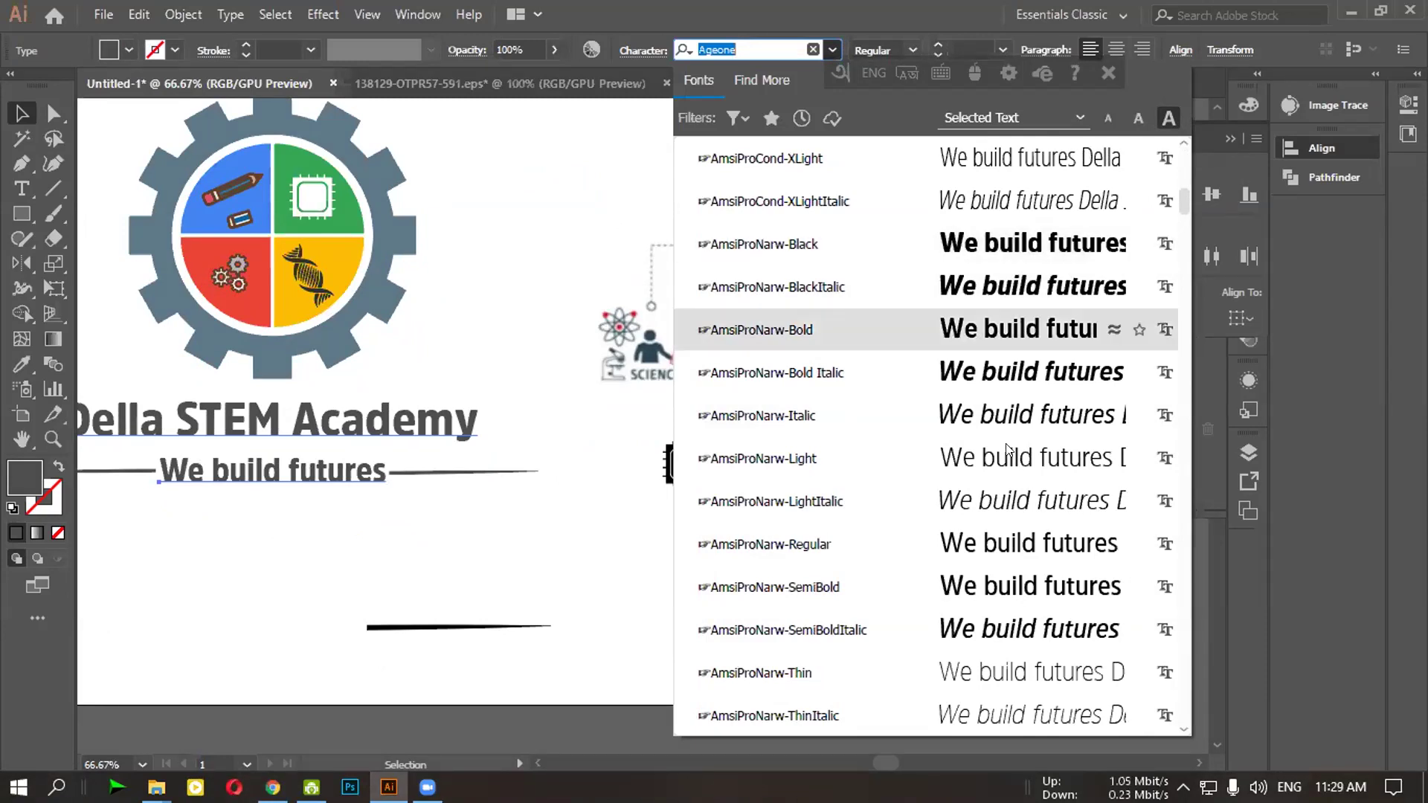
pyautogui.scroll(-10, 1008, 447)
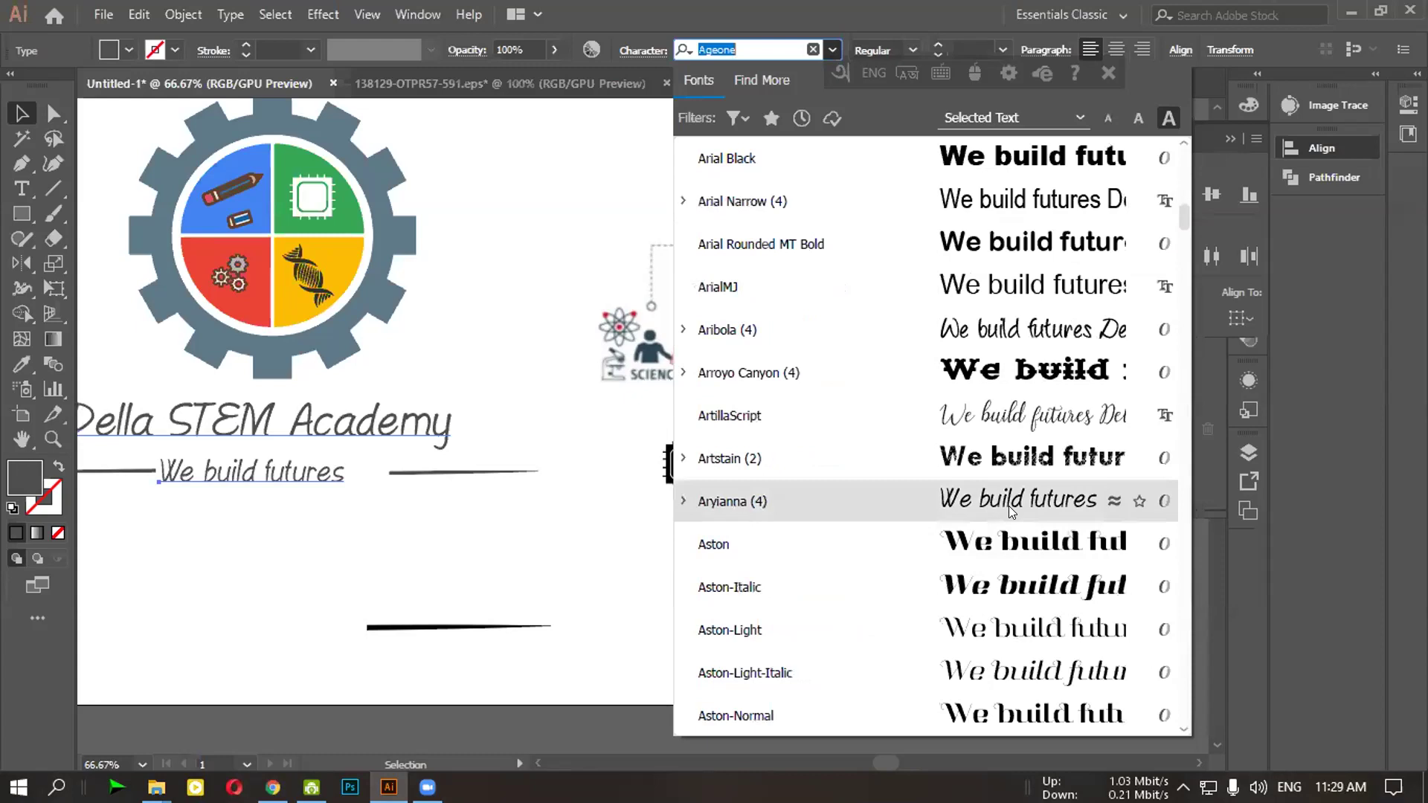
pyautogui.scroll(-4, 1013, 580)
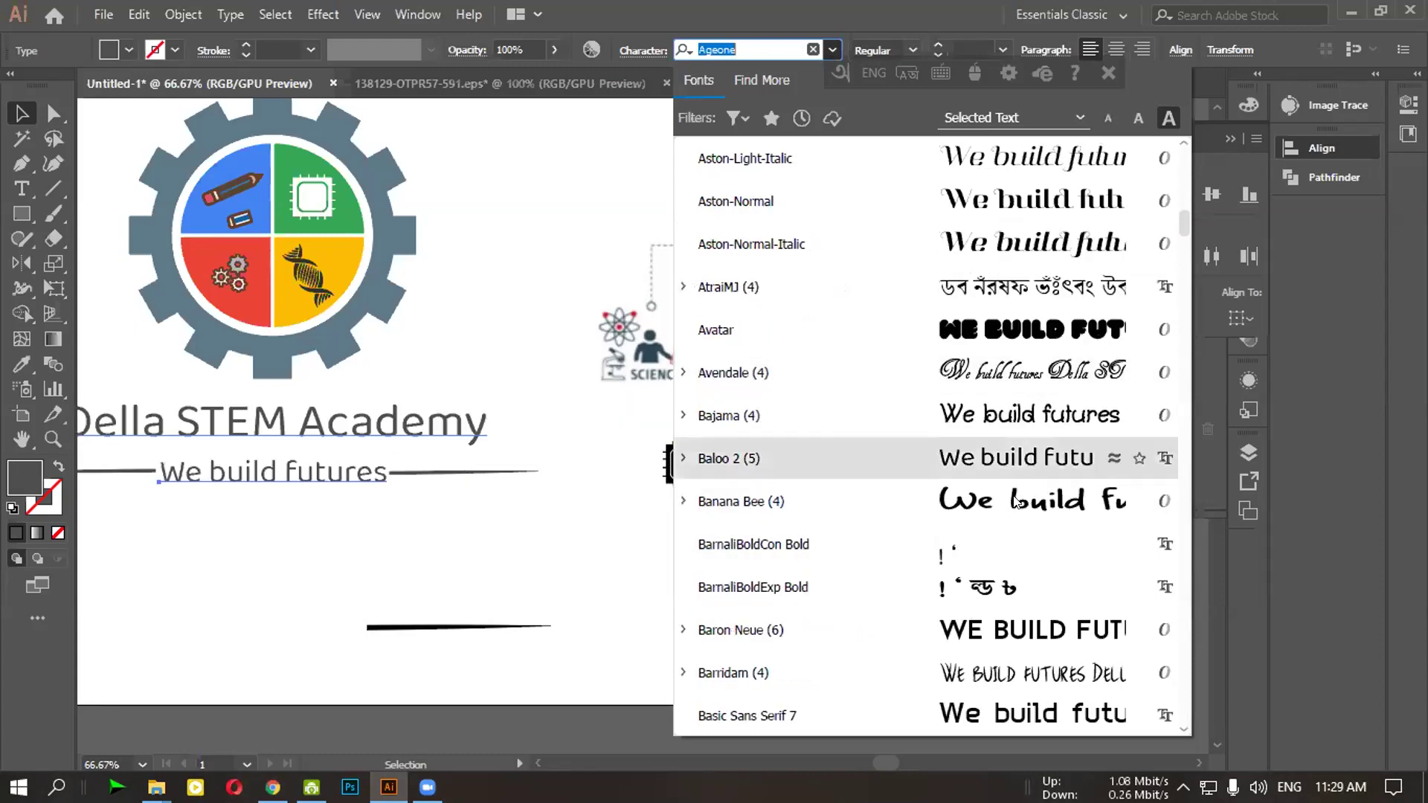
pyautogui.scroll(-4, 1021, 568)
pyautogui.scroll(-3, 1022, 568)
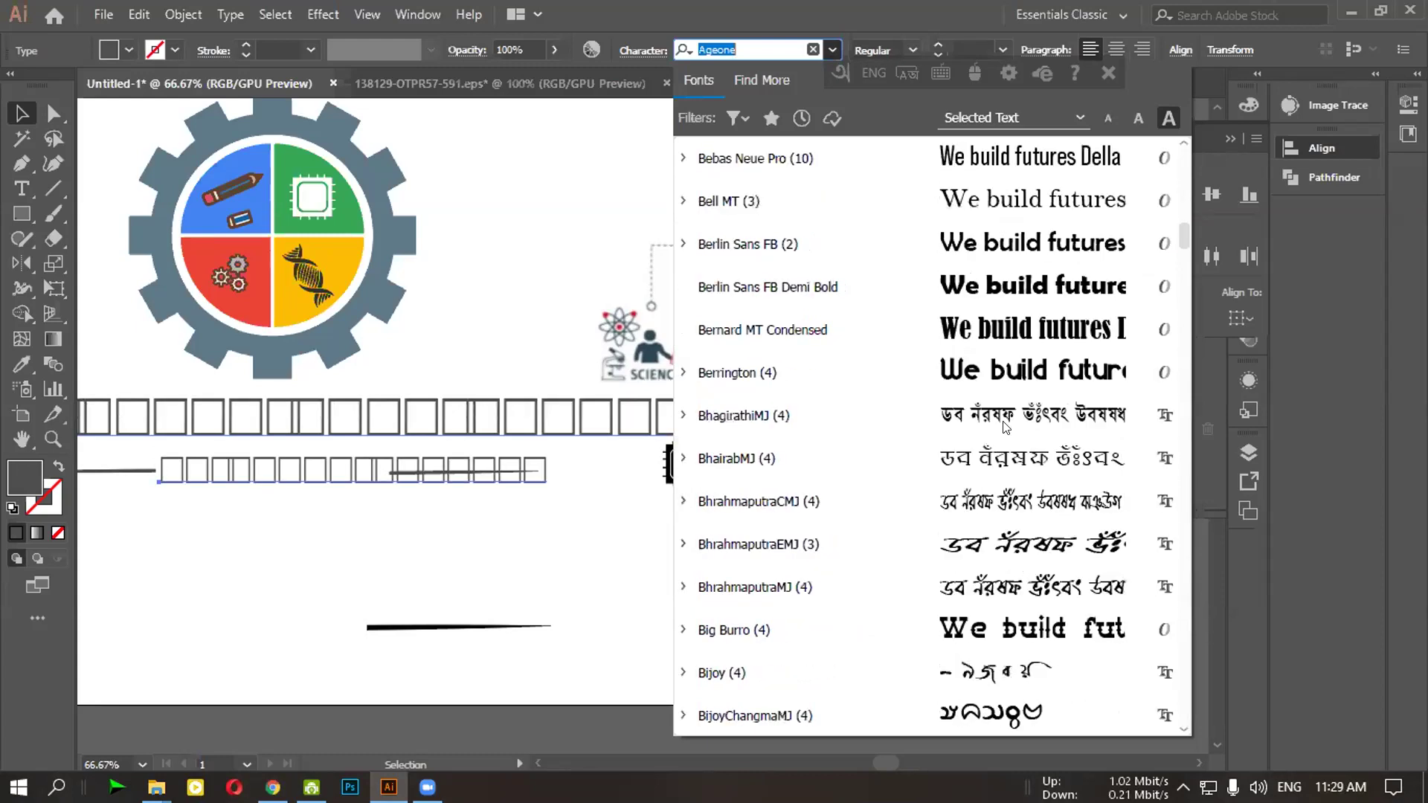
pyautogui.scroll(-8, 1015, 558)
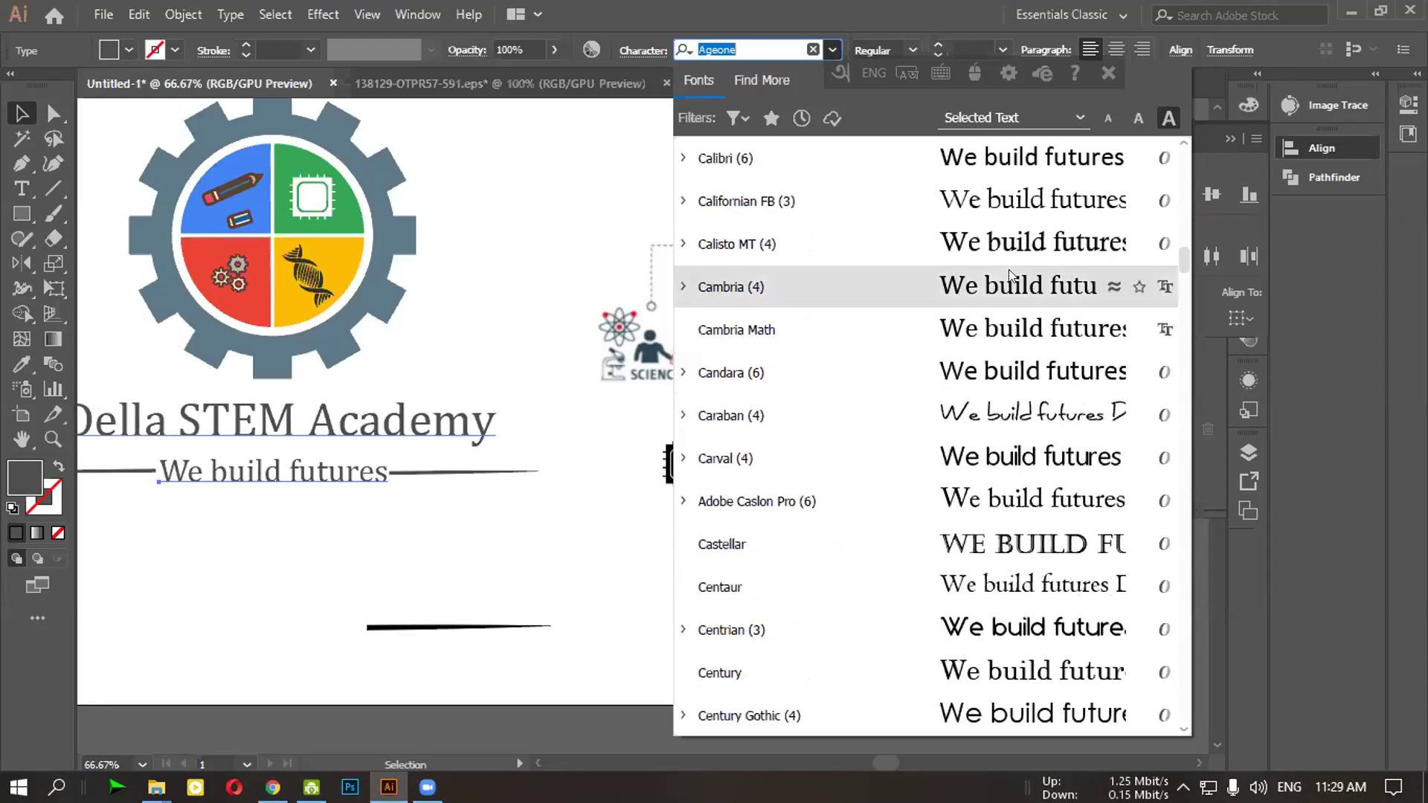
pyautogui.scroll(-2, 1010, 275)
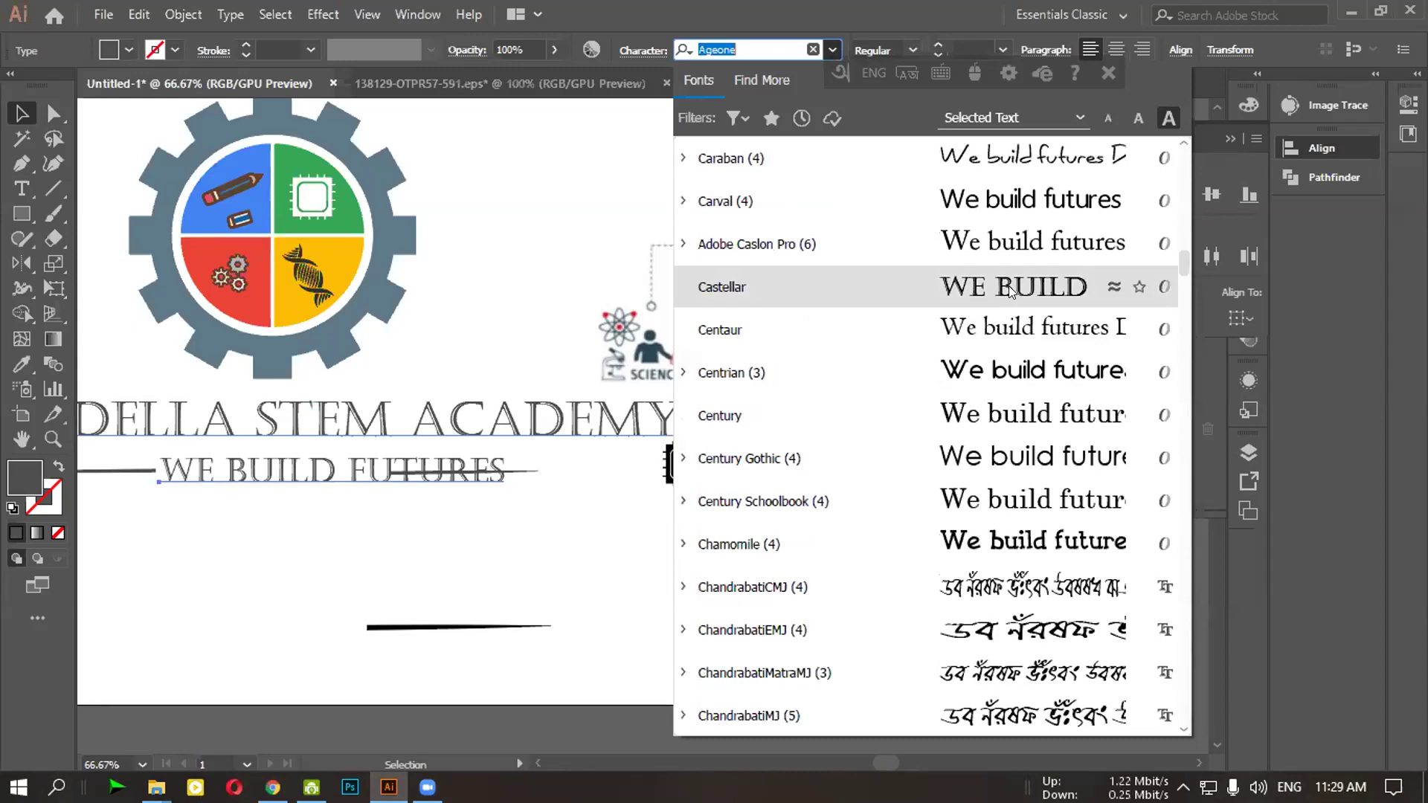
pyautogui.click(1005, 332)
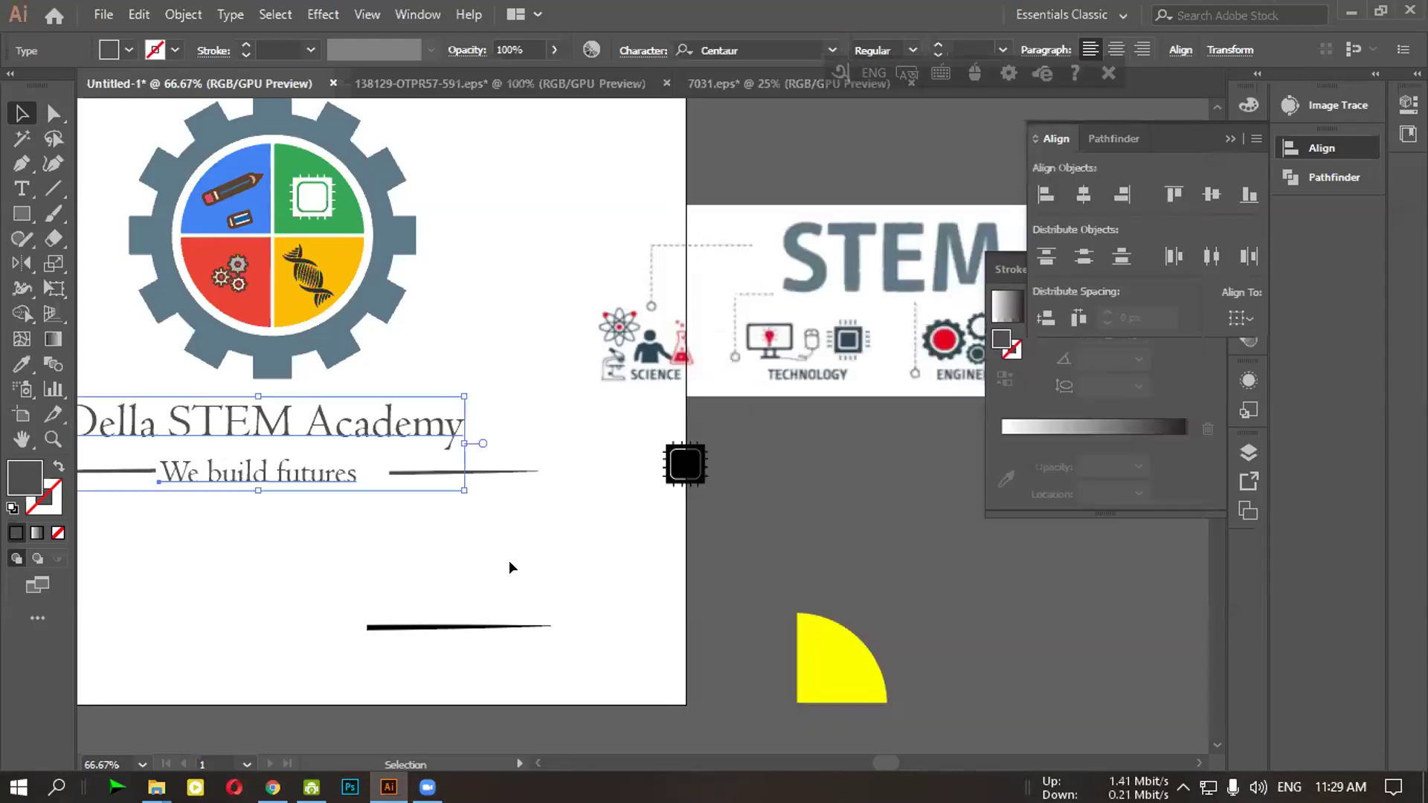
pyautogui.click(443, 554)
# Enlarge the academy name and tagline slightly and reposition them beneath the gear, with the tagline between the side lines
pyautogui.moveTo(398, 532); pyautogui.dragTo(666, 516)
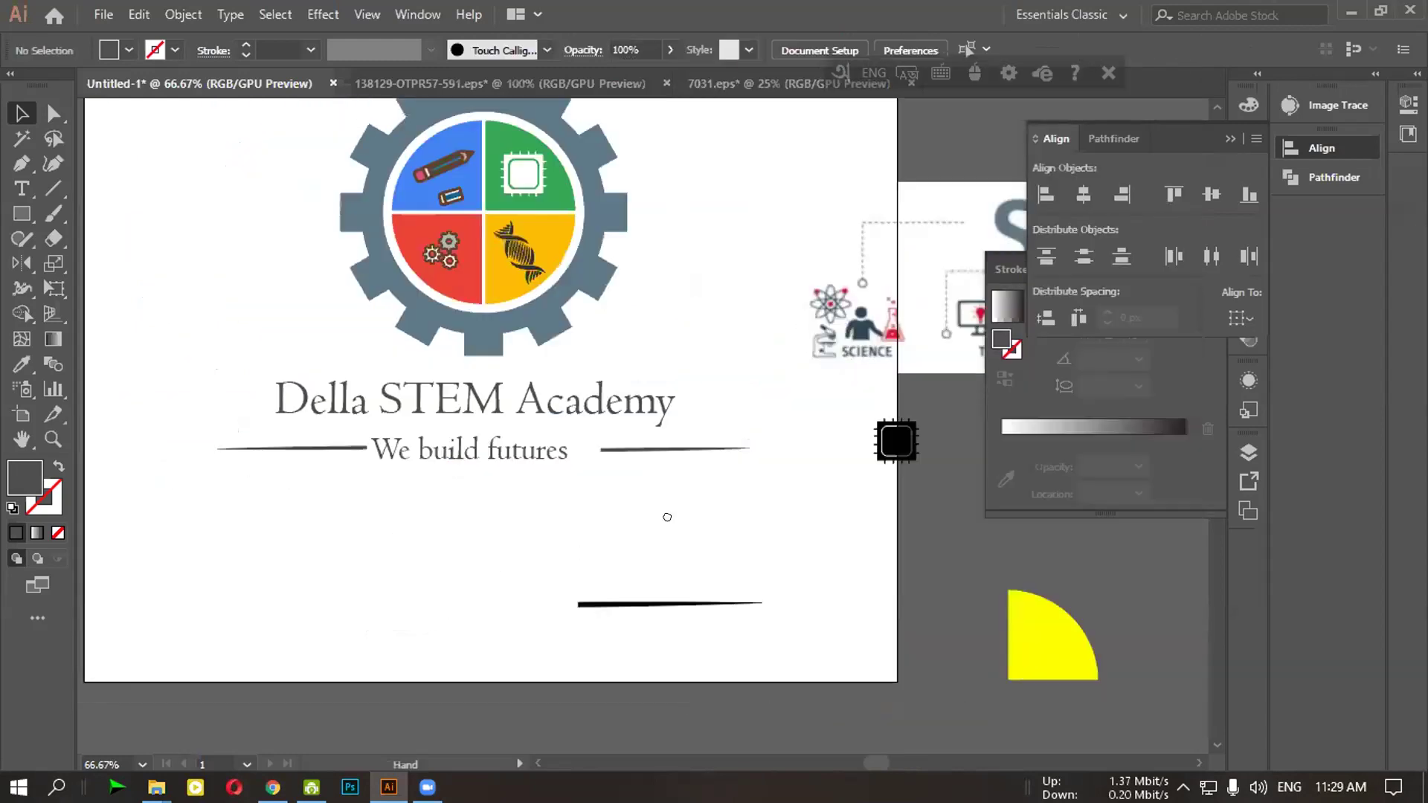
pyautogui.click(560, 409)
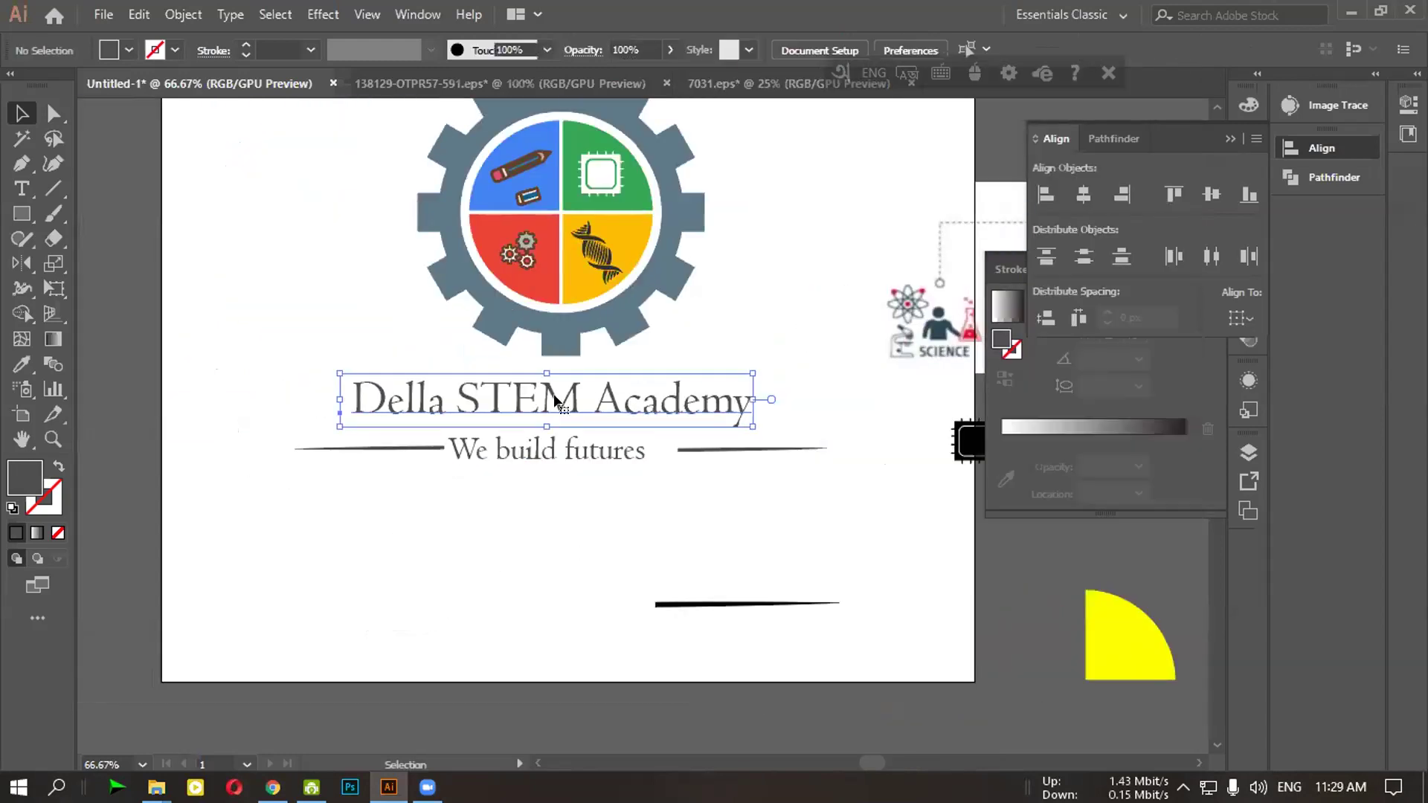
pyautogui.keyDown('shift'); pyautogui.click(574, 449); pyautogui.keyUp('shift')
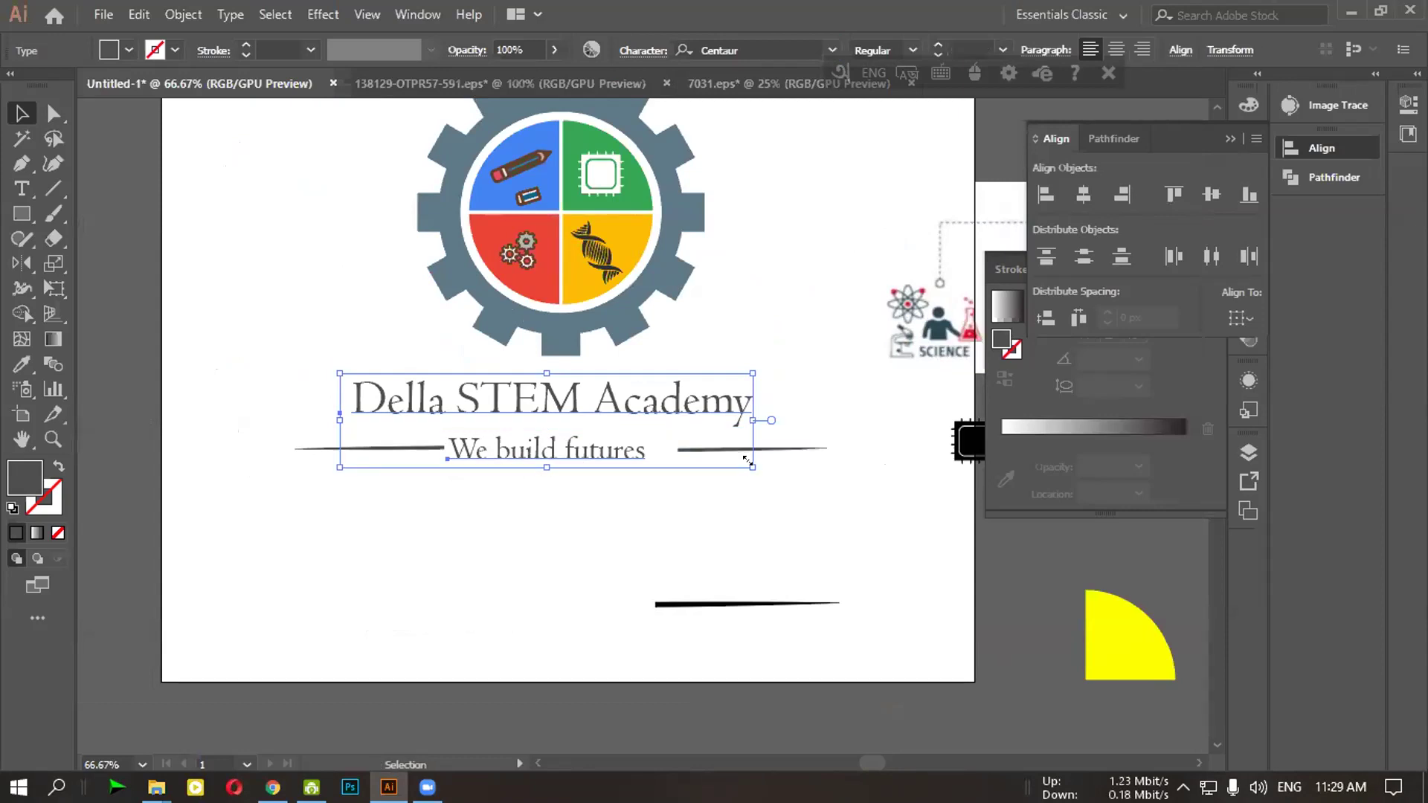
pyautogui.moveTo(748, 461); pyautogui.dragTo(796, 481)
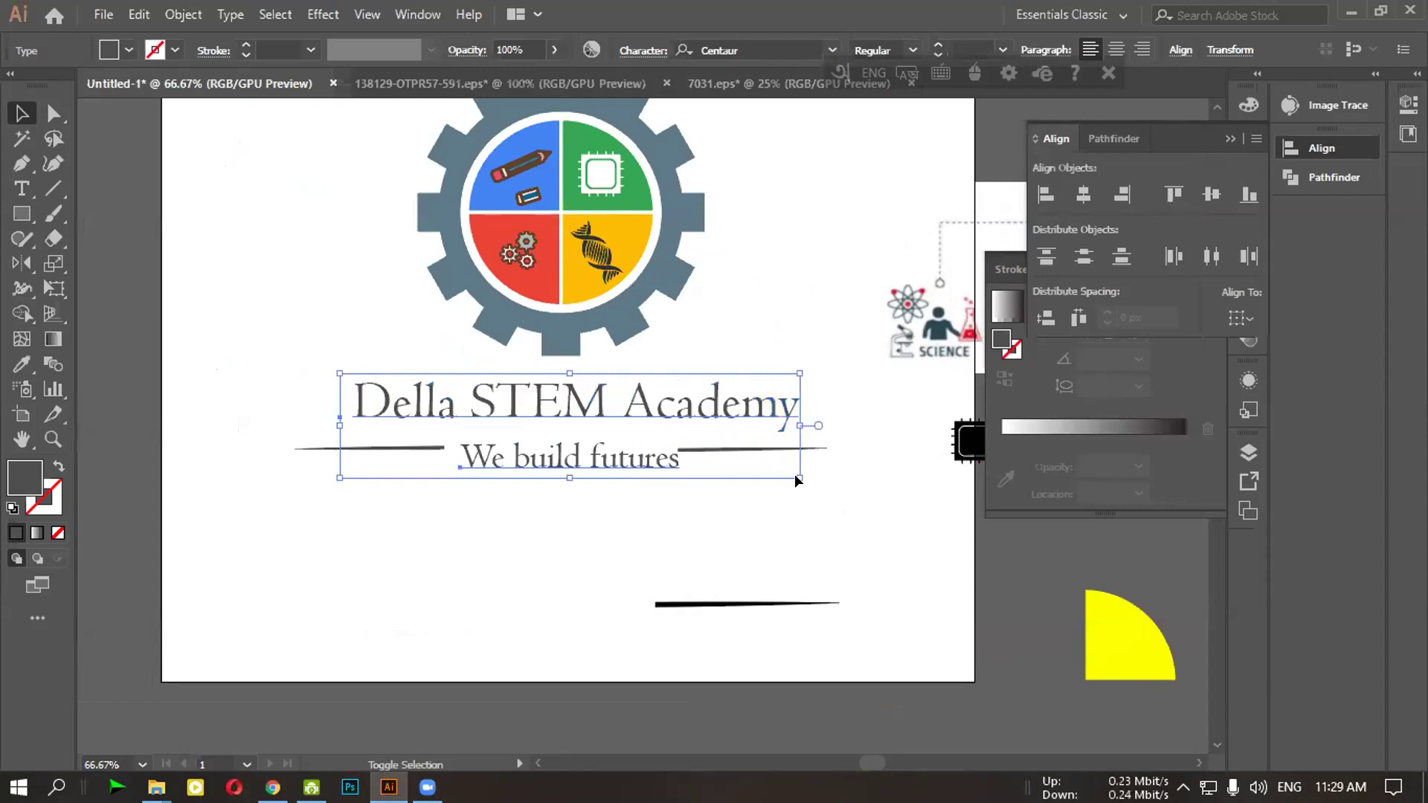
pyautogui.moveTo(574, 458); pyautogui.dragTo(561, 450)
pyautogui.click(625, 489)
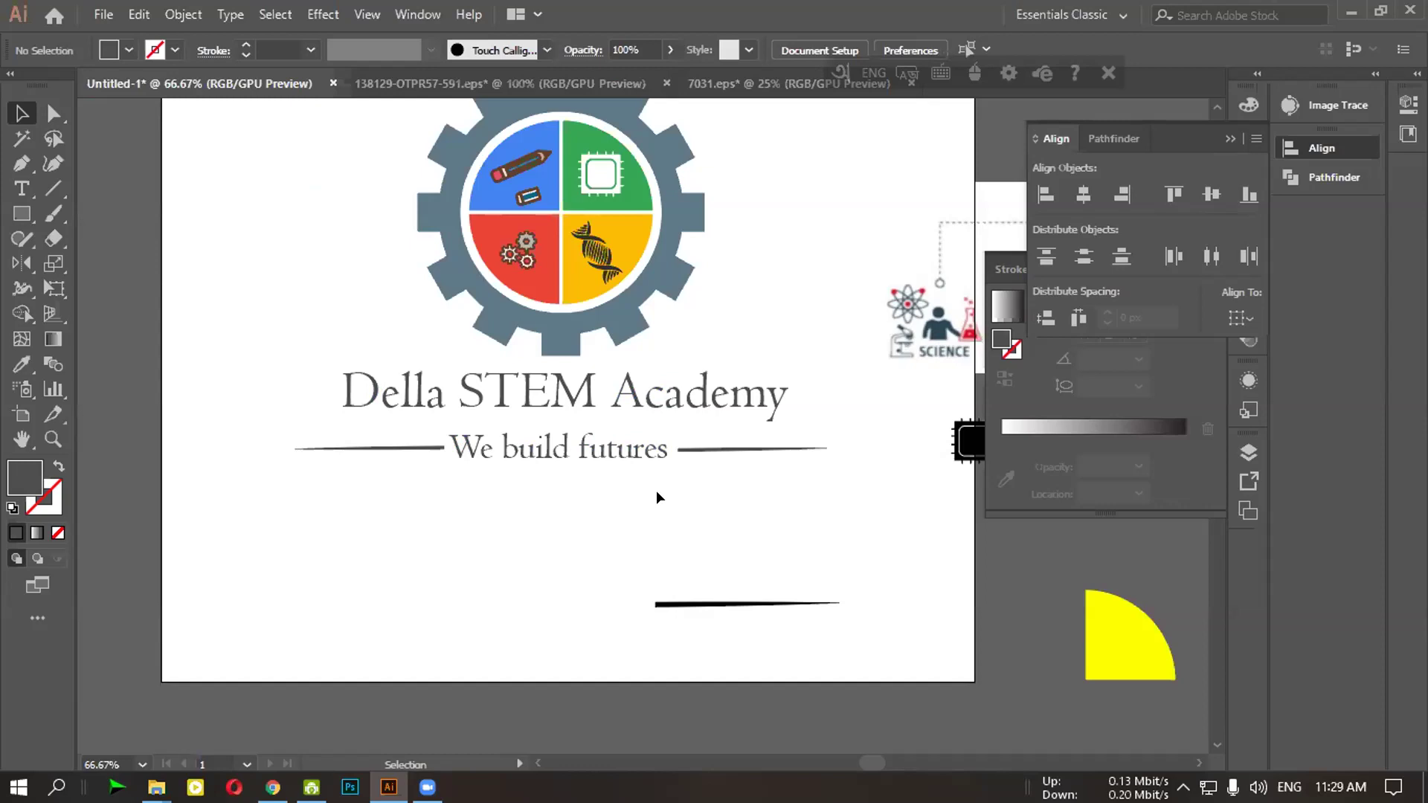
# Align the gear emblem, academy name and tagline to a common horizontal center, leaving out the side lines
pyautogui.scroll(3, 684, 513)
pyautogui.moveTo(381, 186); pyautogui.dragTo(623, 588)
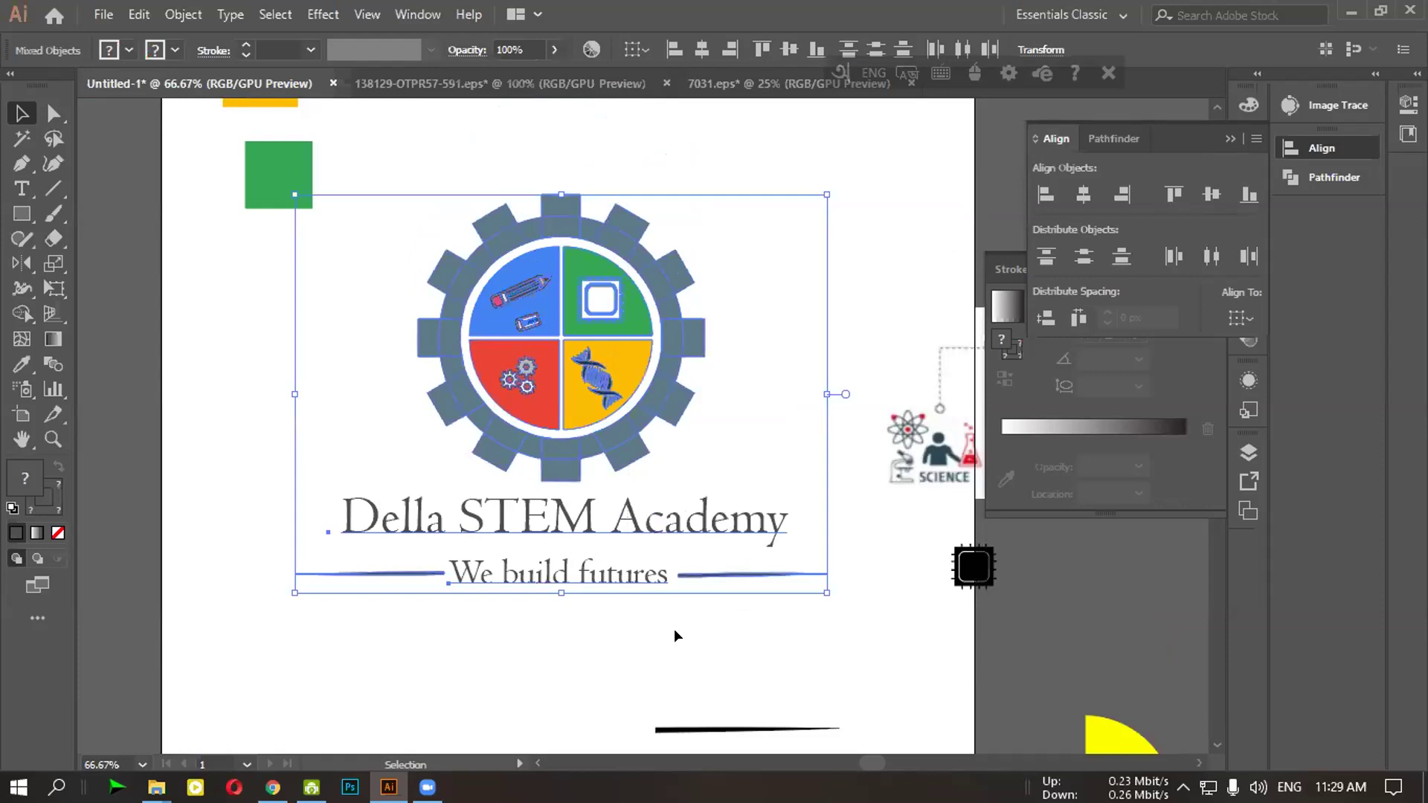
pyautogui.click(674, 629)
pyautogui.moveTo(539, 453); pyautogui.dragTo(561, 539)
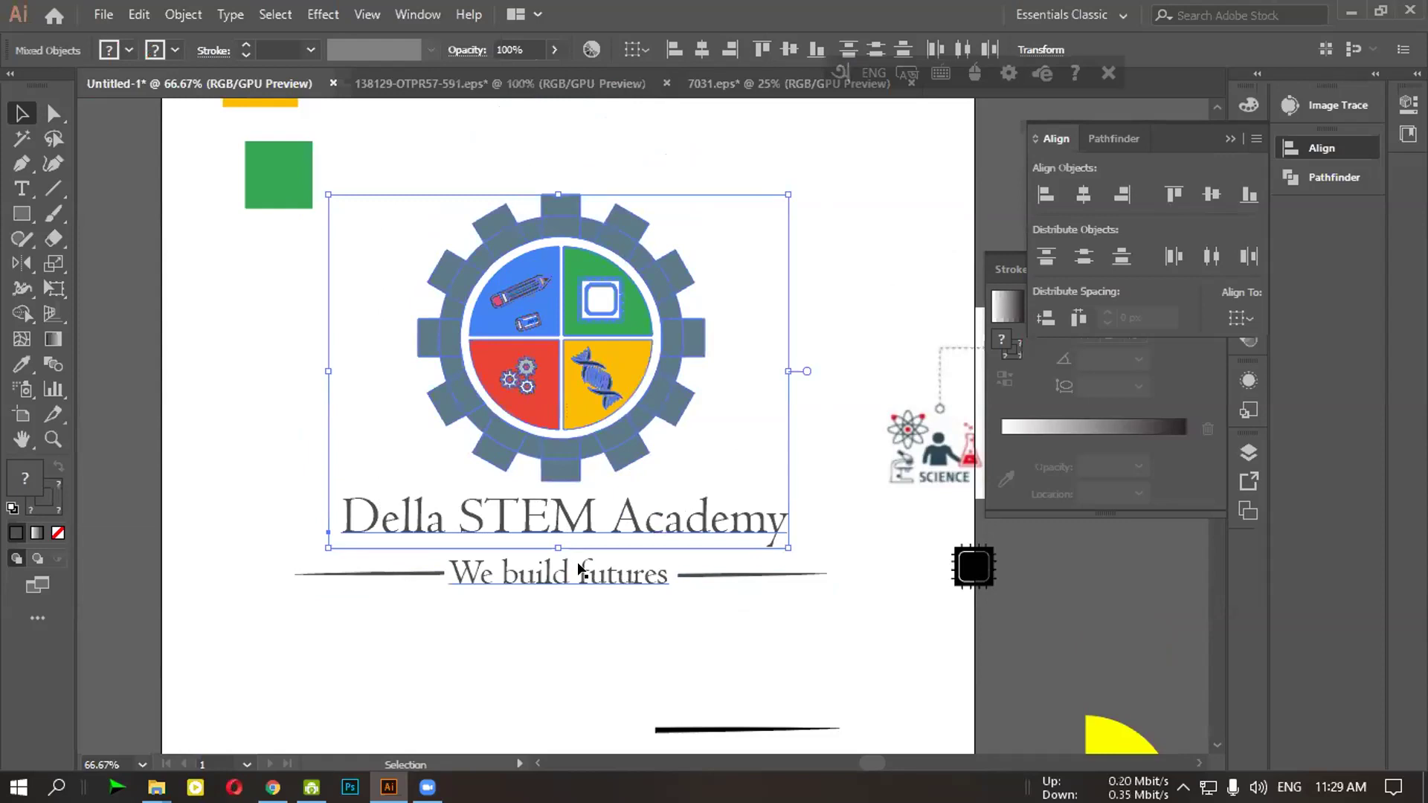
pyautogui.keyDown('shift'); pyautogui.click(579, 574); pyautogui.keyUp('shift')
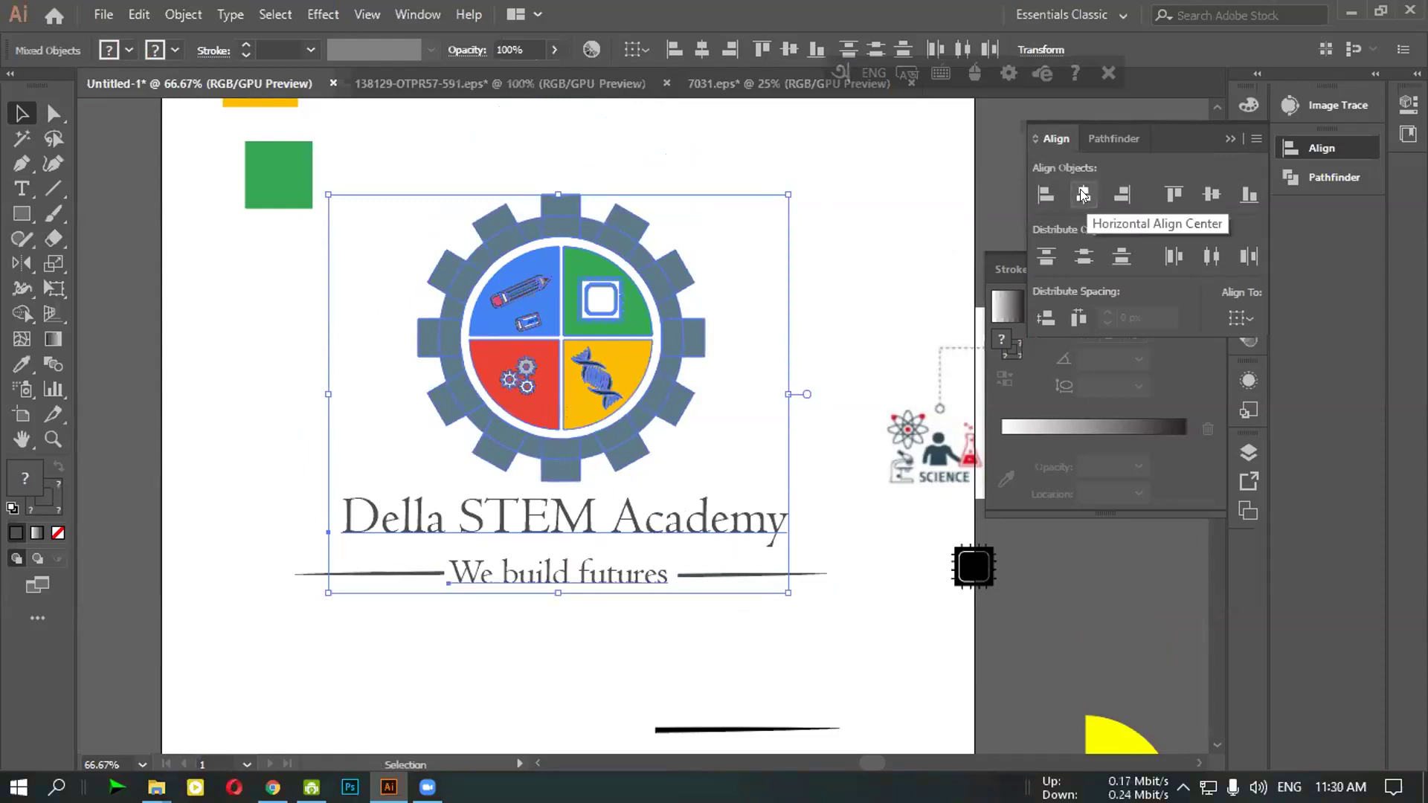
pyautogui.click(1083, 195)
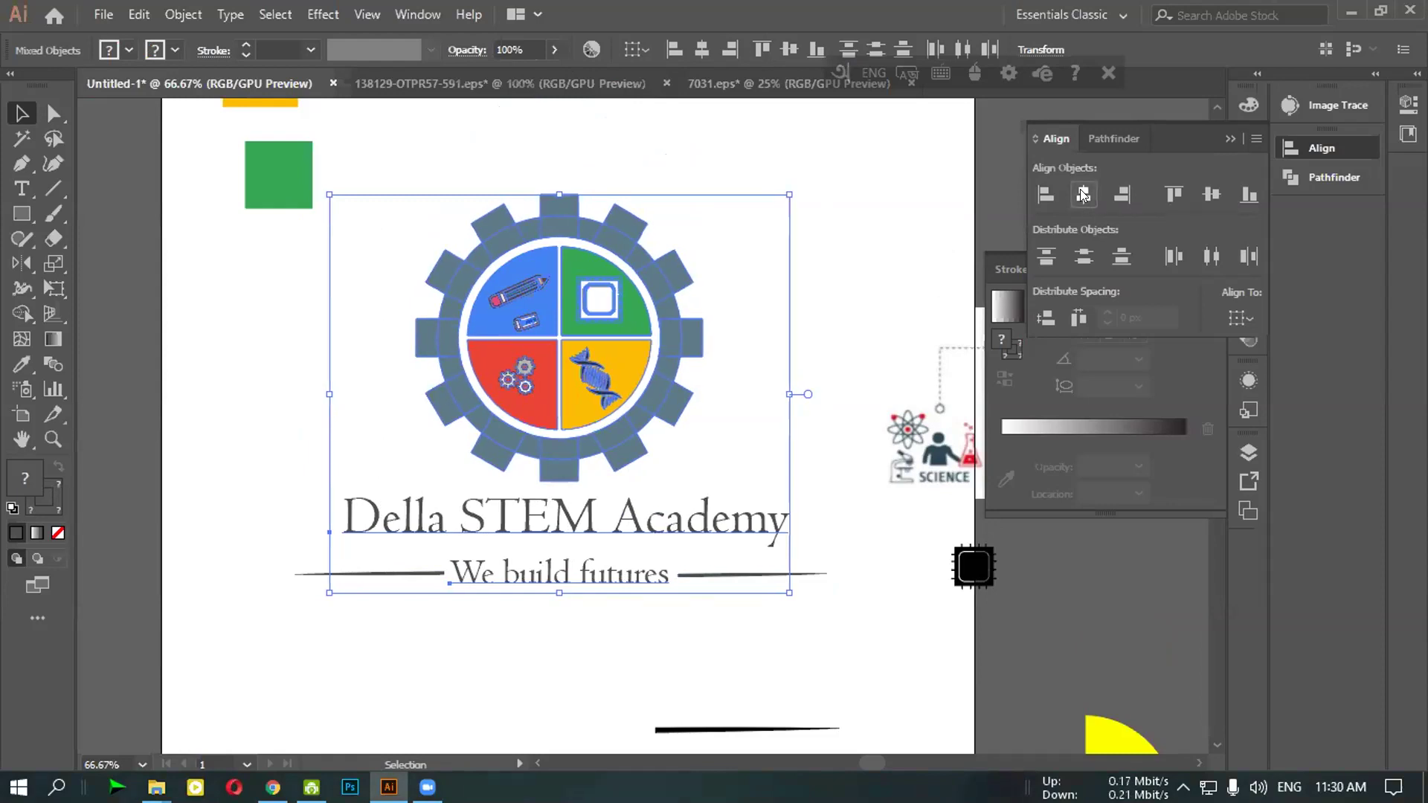
pyautogui.click(824, 223)
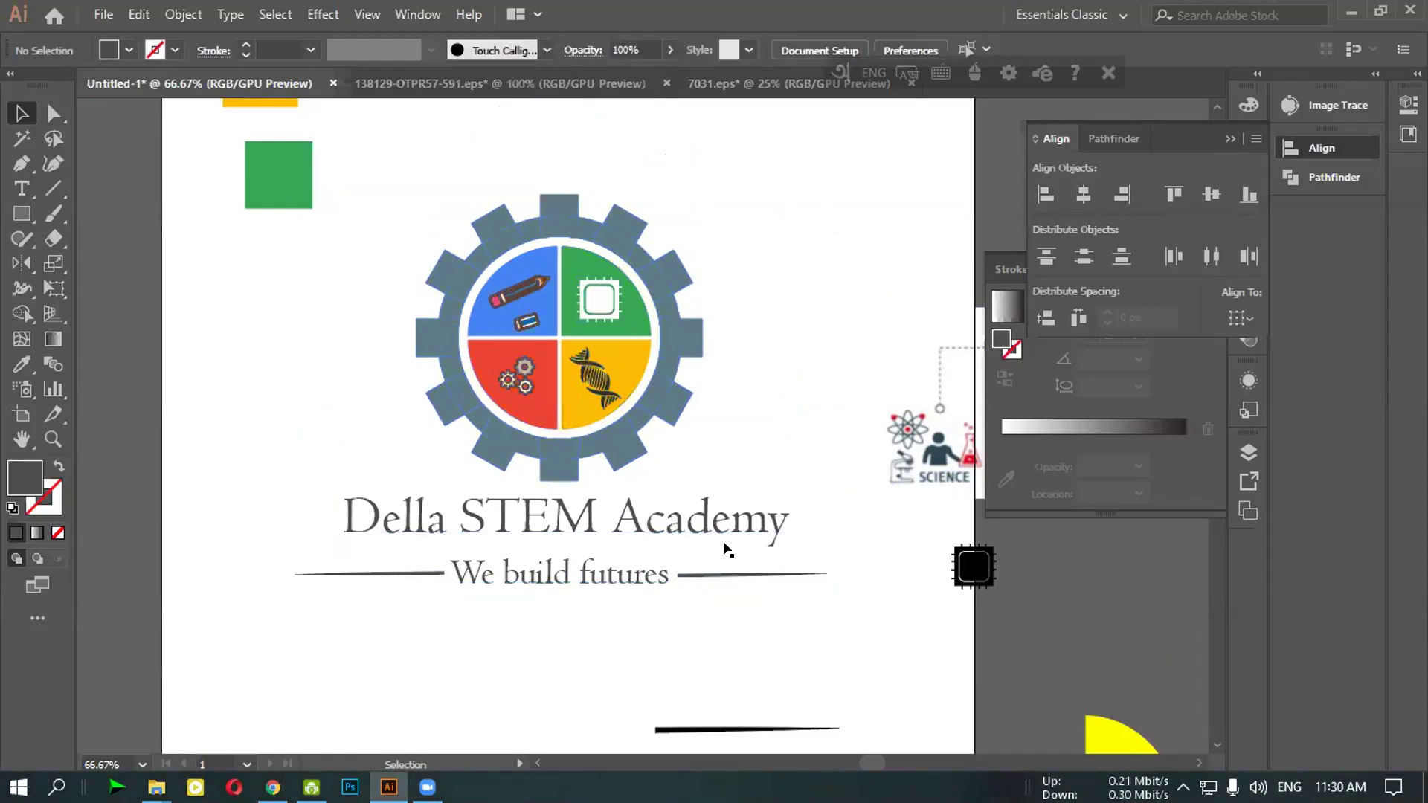
pyautogui.click(725, 574)
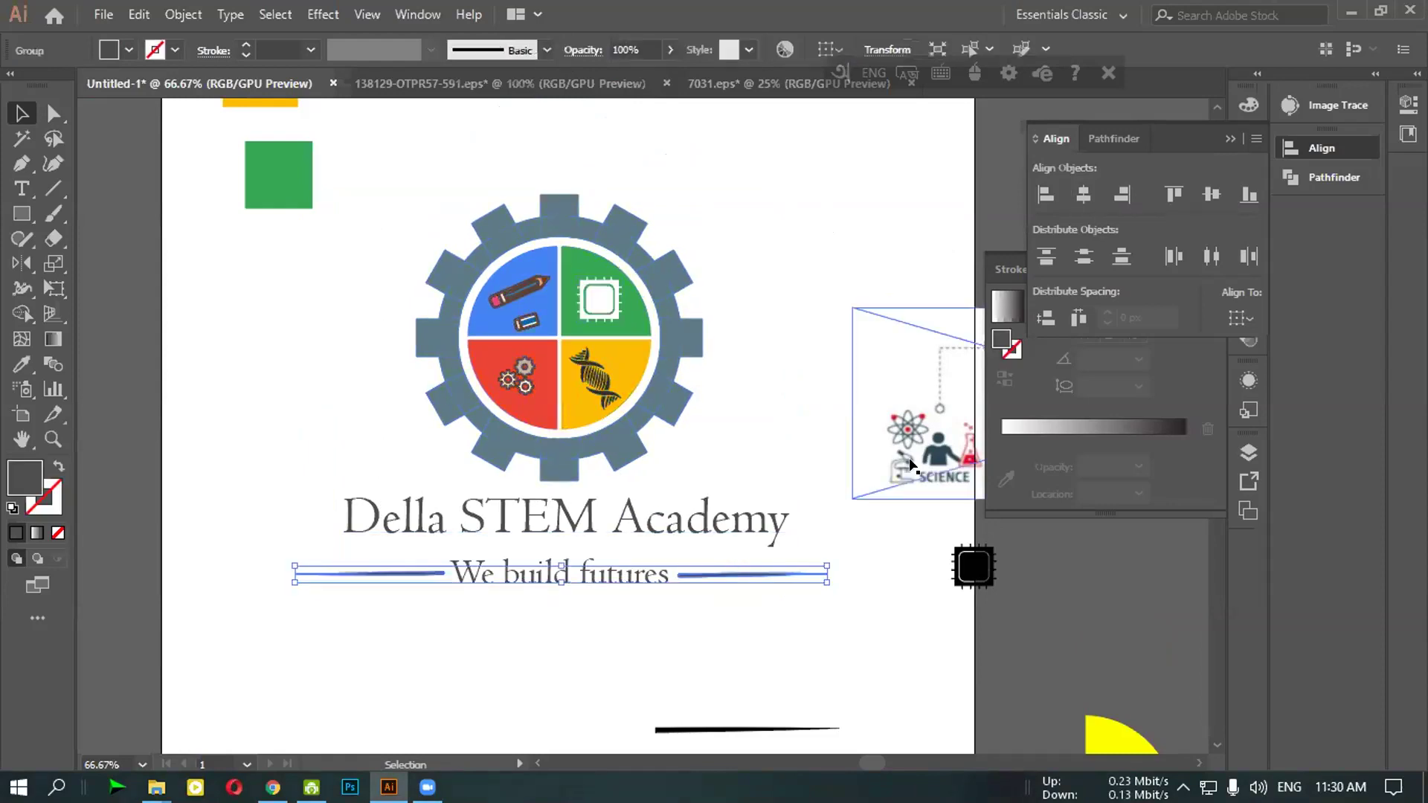
pyautogui.click(759, 223)
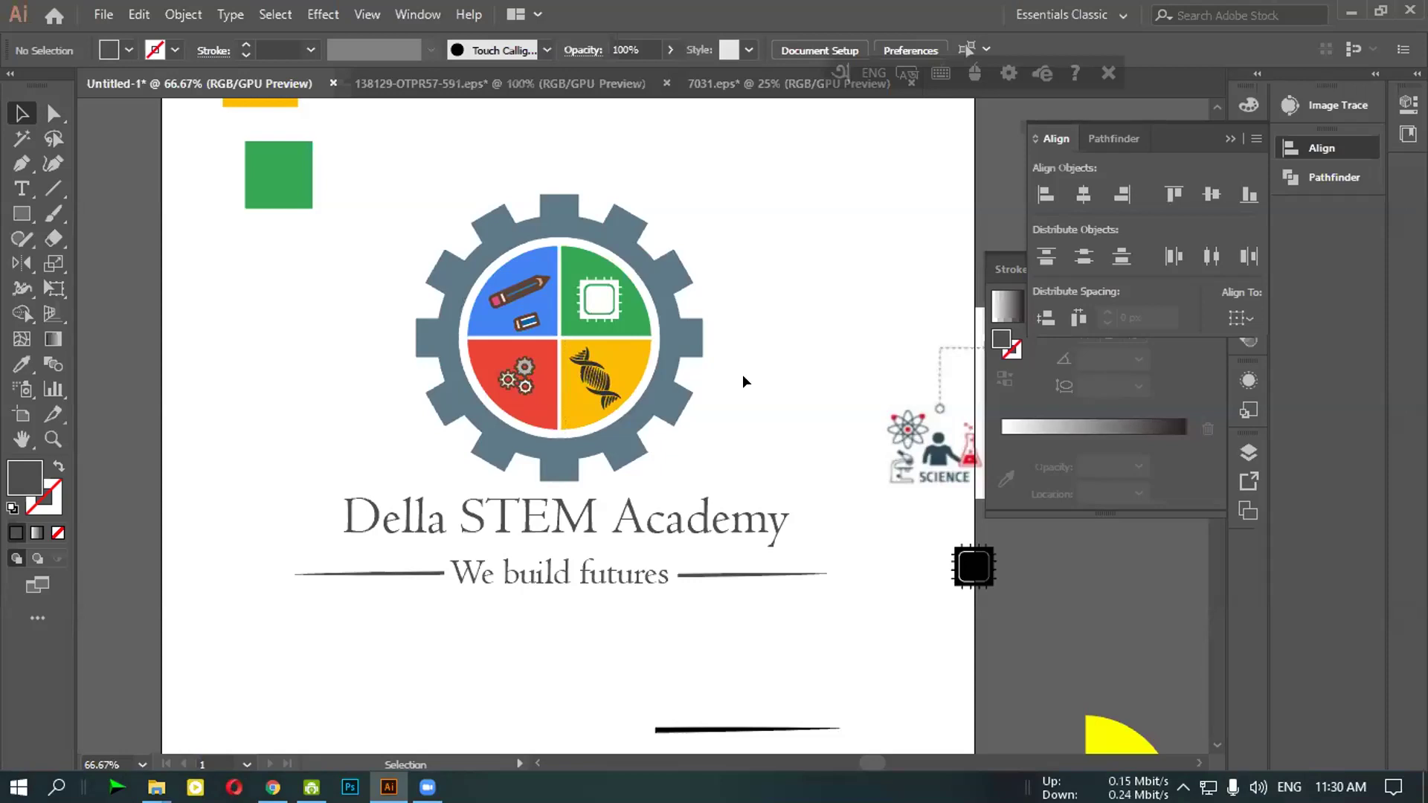
# Select the academy name and tagline and search the font list for "go", then clear the search
pyautogui.click(530, 514)
pyautogui.keyDown('shift'); pyautogui.click(558, 573); pyautogui.keyUp('shift')
pyautogui.press('space')
pyautogui.moveTo(749, 385); pyautogui.dragTo(396, 281)
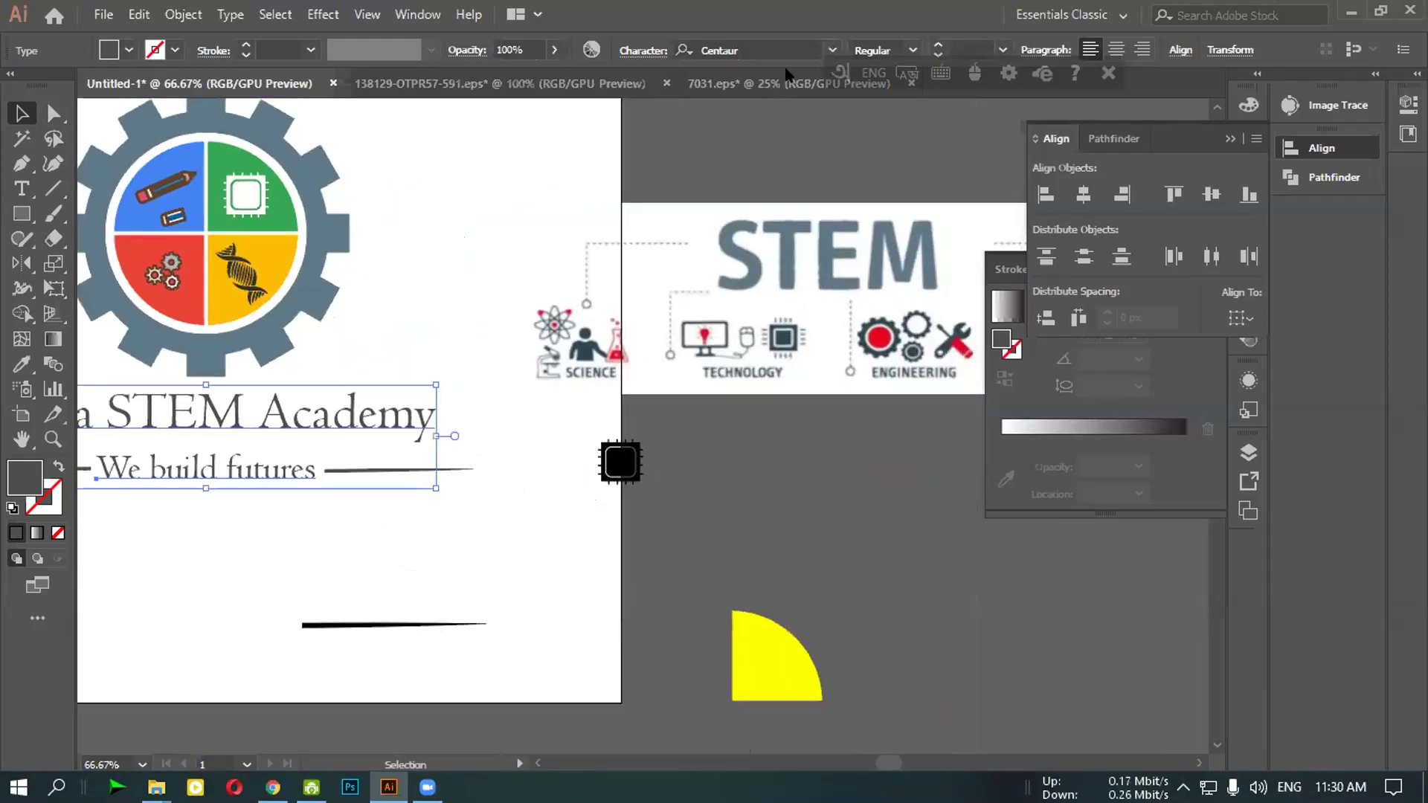
pyautogui.hotkey('ctrl', 'alt', 'shift', 'm')
pyautogui.press('BackSpace')
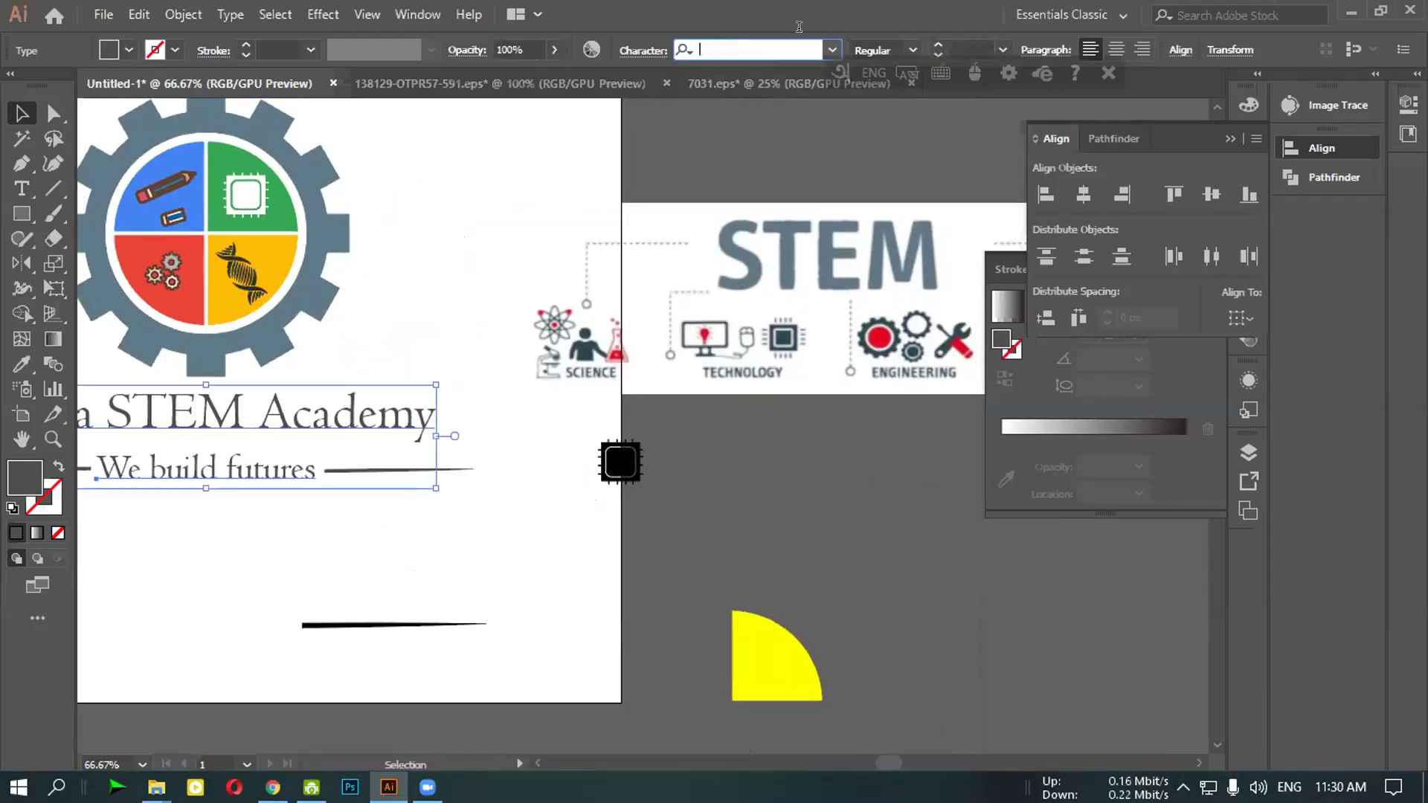
pyautogui.write('go')
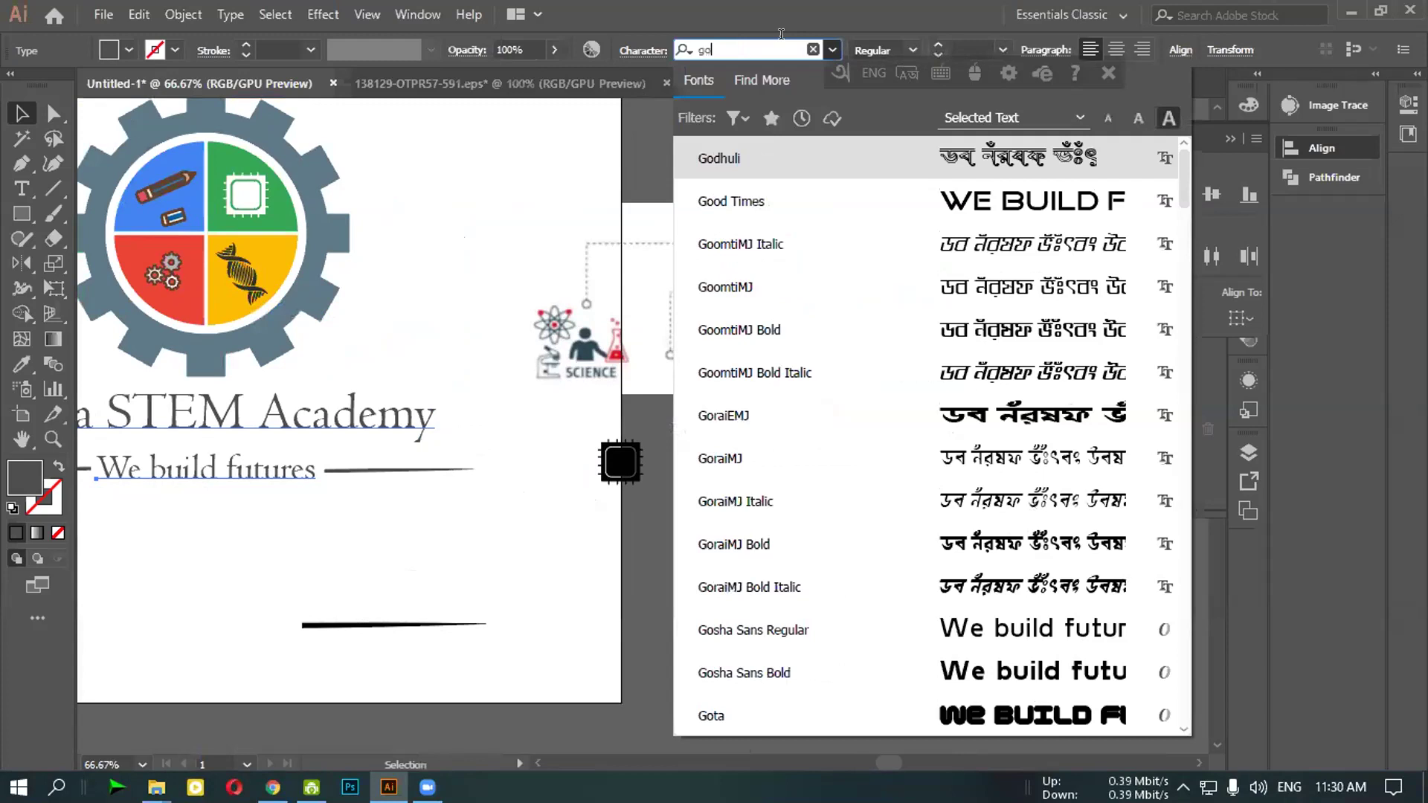
pyautogui.press('BackSpace')
pyautogui.press('BackSpace')
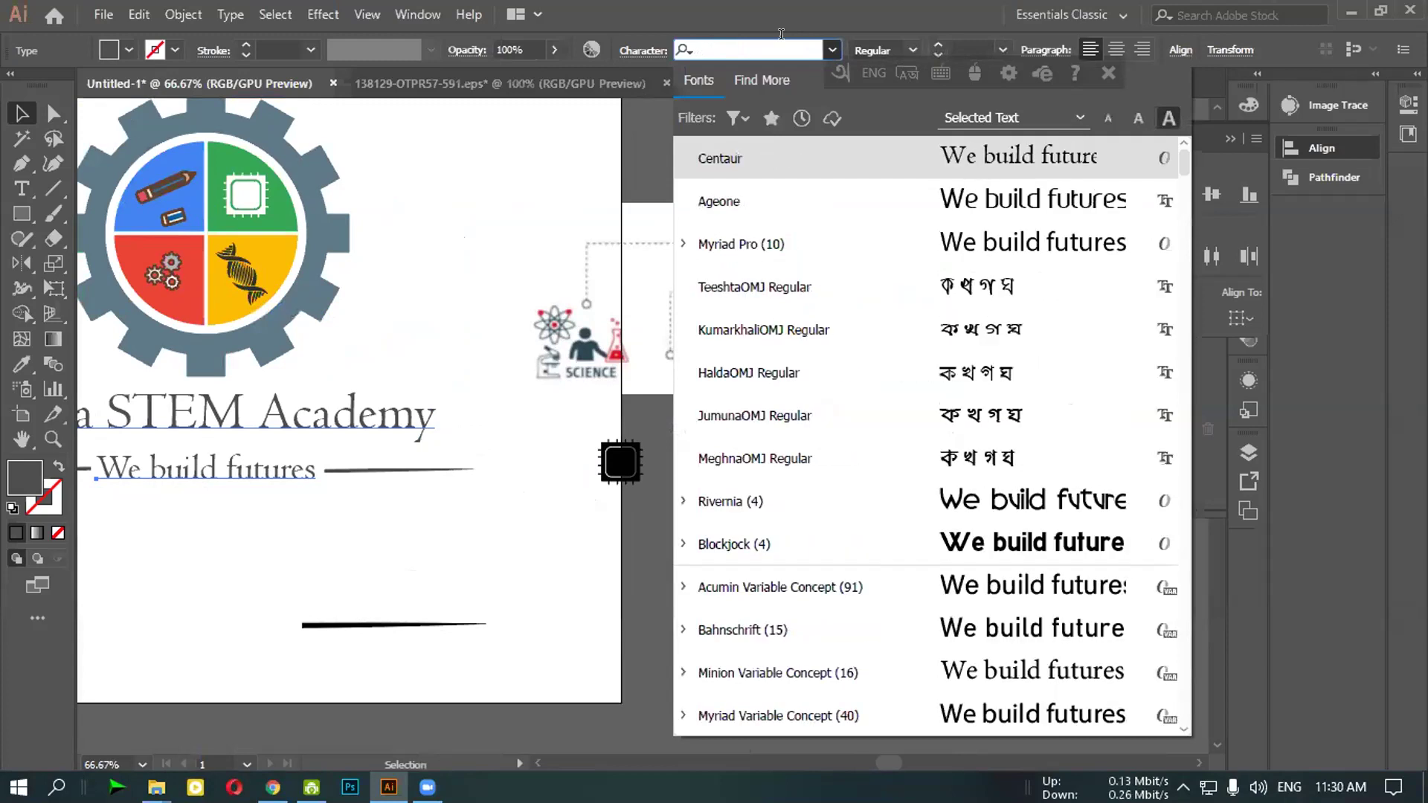
# Search the fonts for "exc" and "aexc", then clear the search and preview fonts from the full list on the selected text
pyautogui.write('exc')
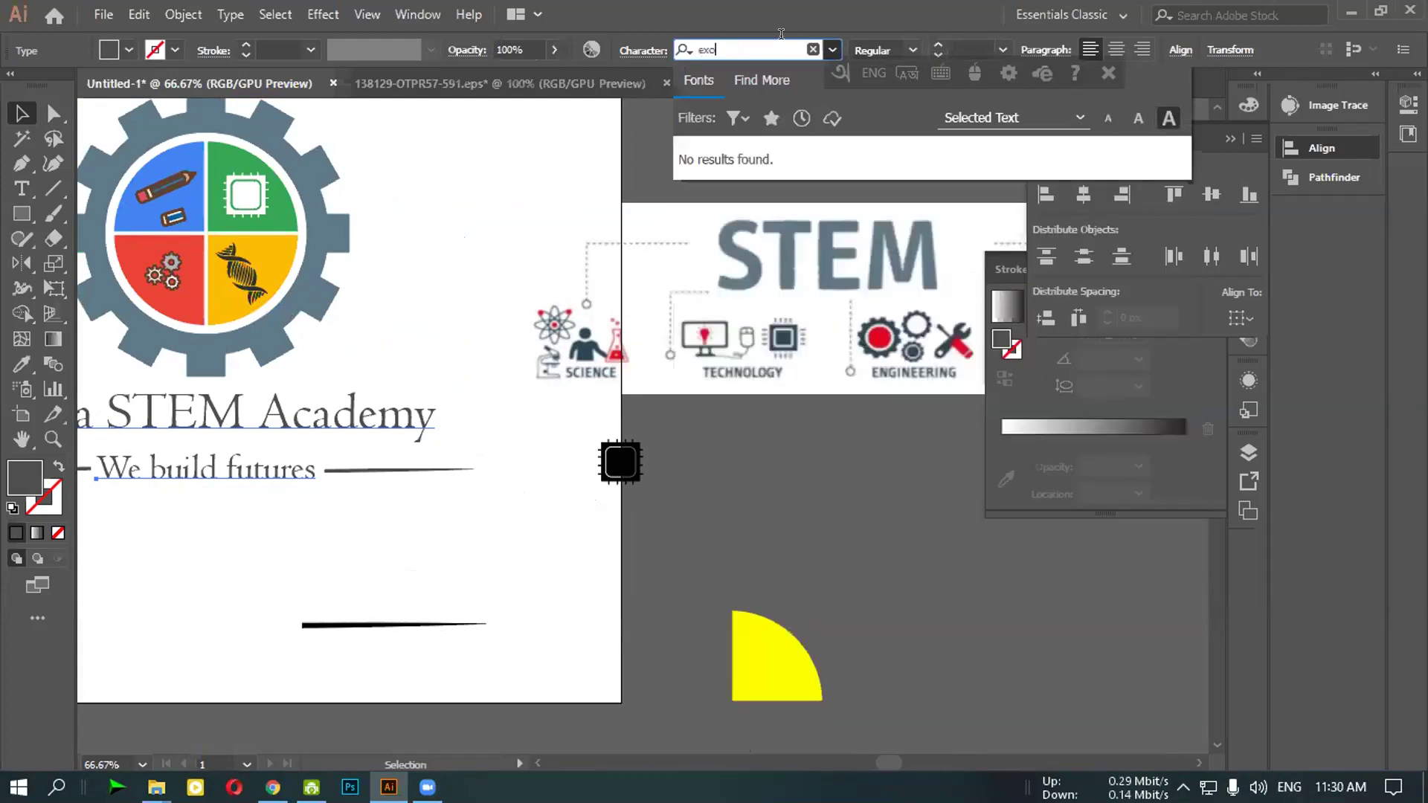
pyautogui.press('BackSpace')
pyautogui.press('BackSpace')
pyautogui.press('BackSpace')
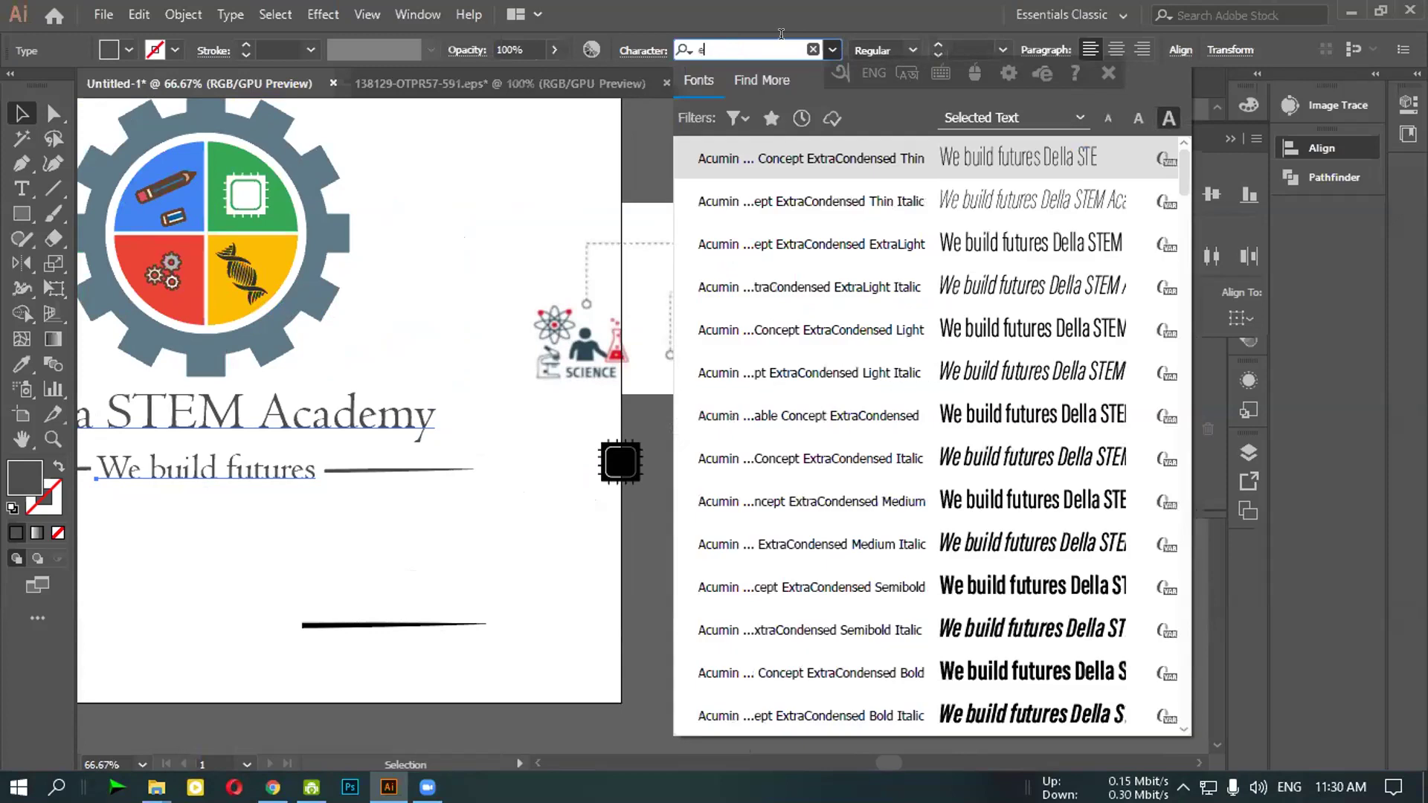
pyautogui.write('aexc')
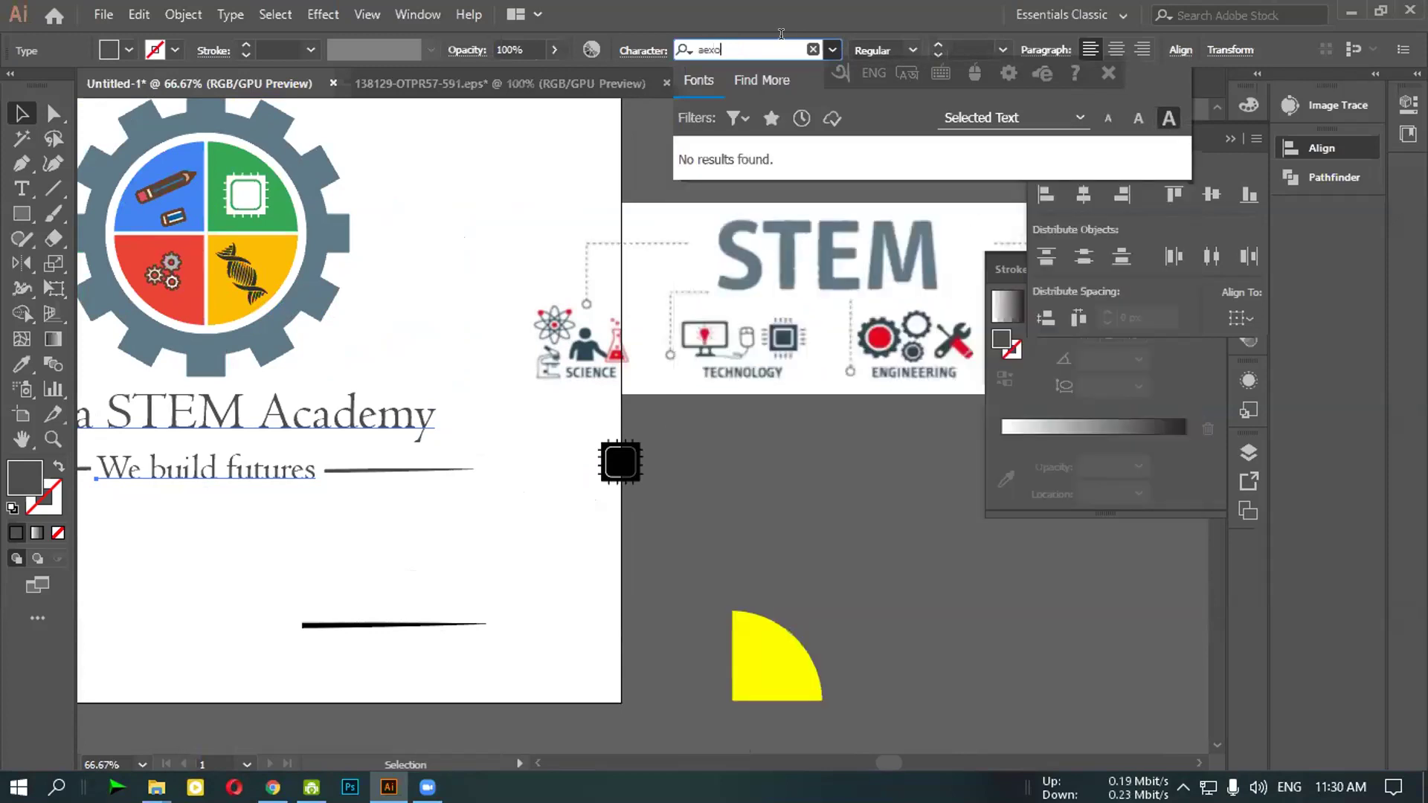
pyautogui.press('BackSpace')
pyautogui.press('BackSpace')
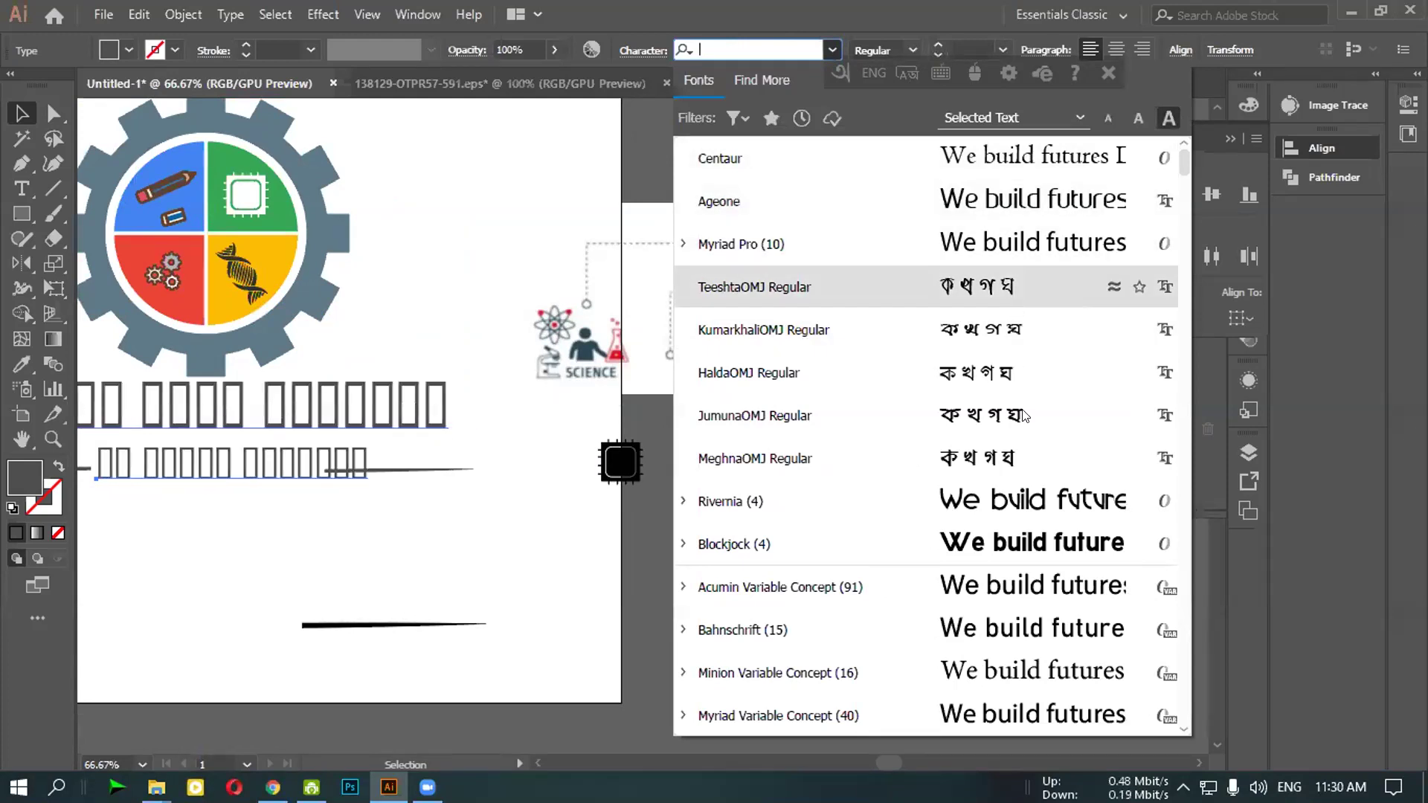
pyautogui.scroll(-8, 1029, 441)
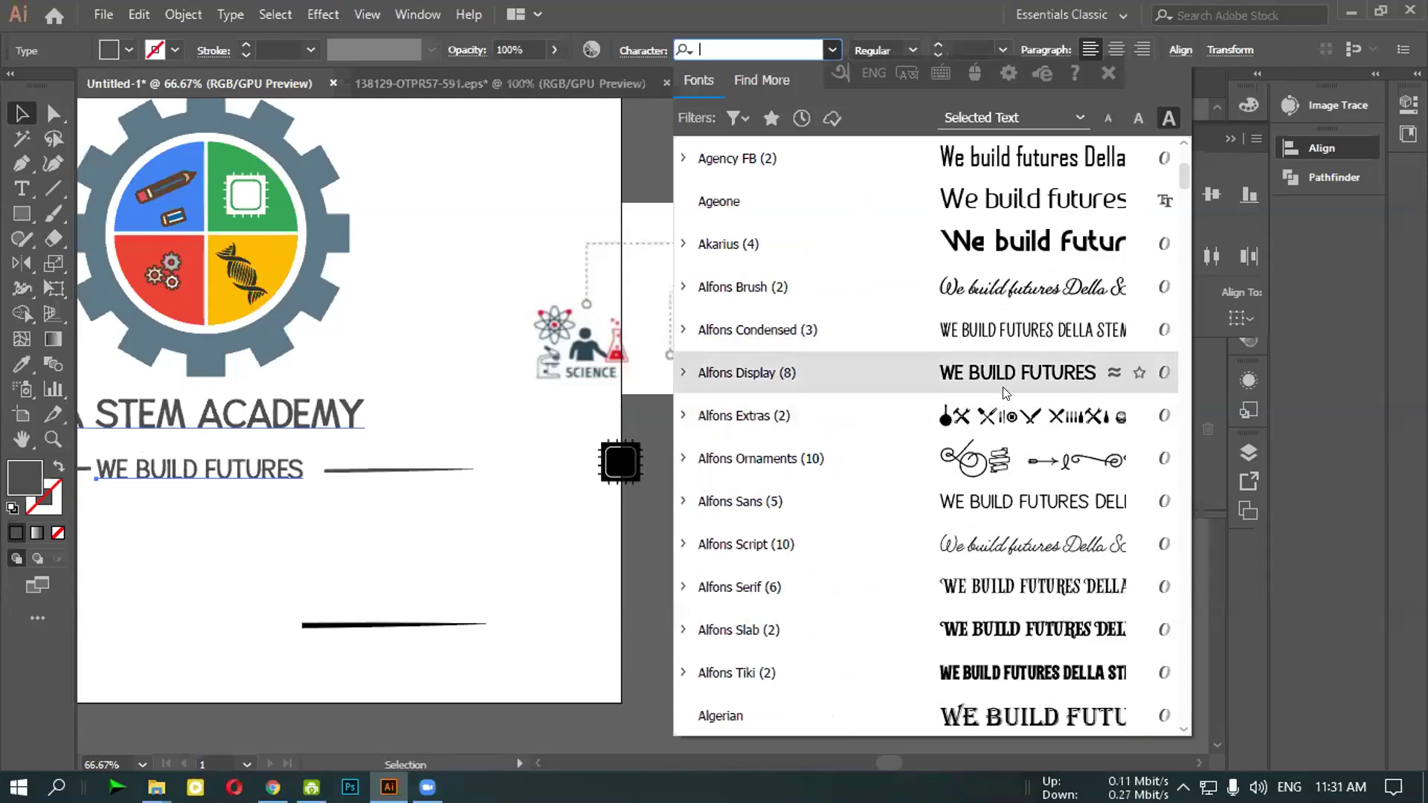
# Browse the font list with live previews on the STEM academy name and tagline texts
pyautogui.scroll(-5, 1004, 498)
pyautogui.scroll(-10, 1004, 498)
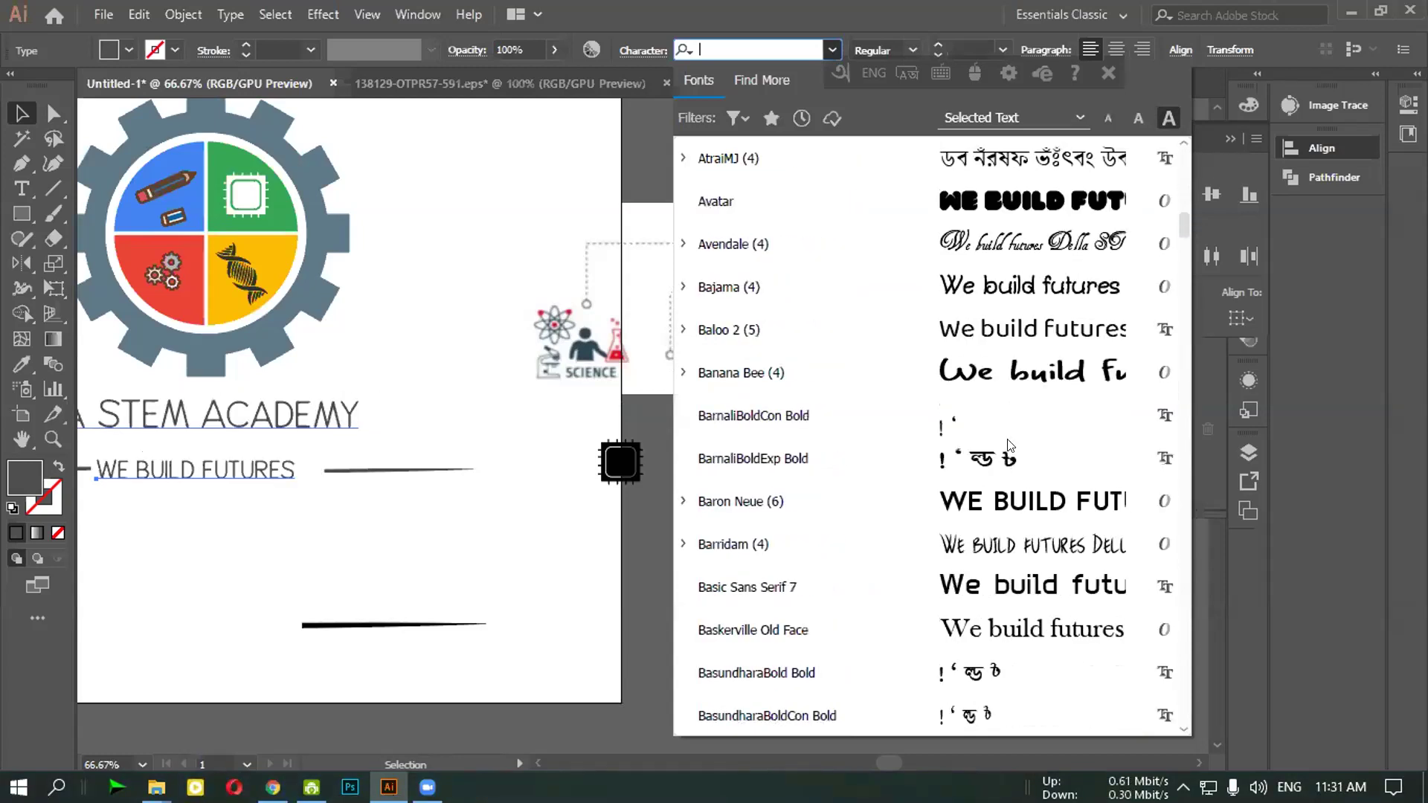
pyautogui.scroll(-5, 1012, 419)
pyautogui.scroll(-3, 1011, 419)
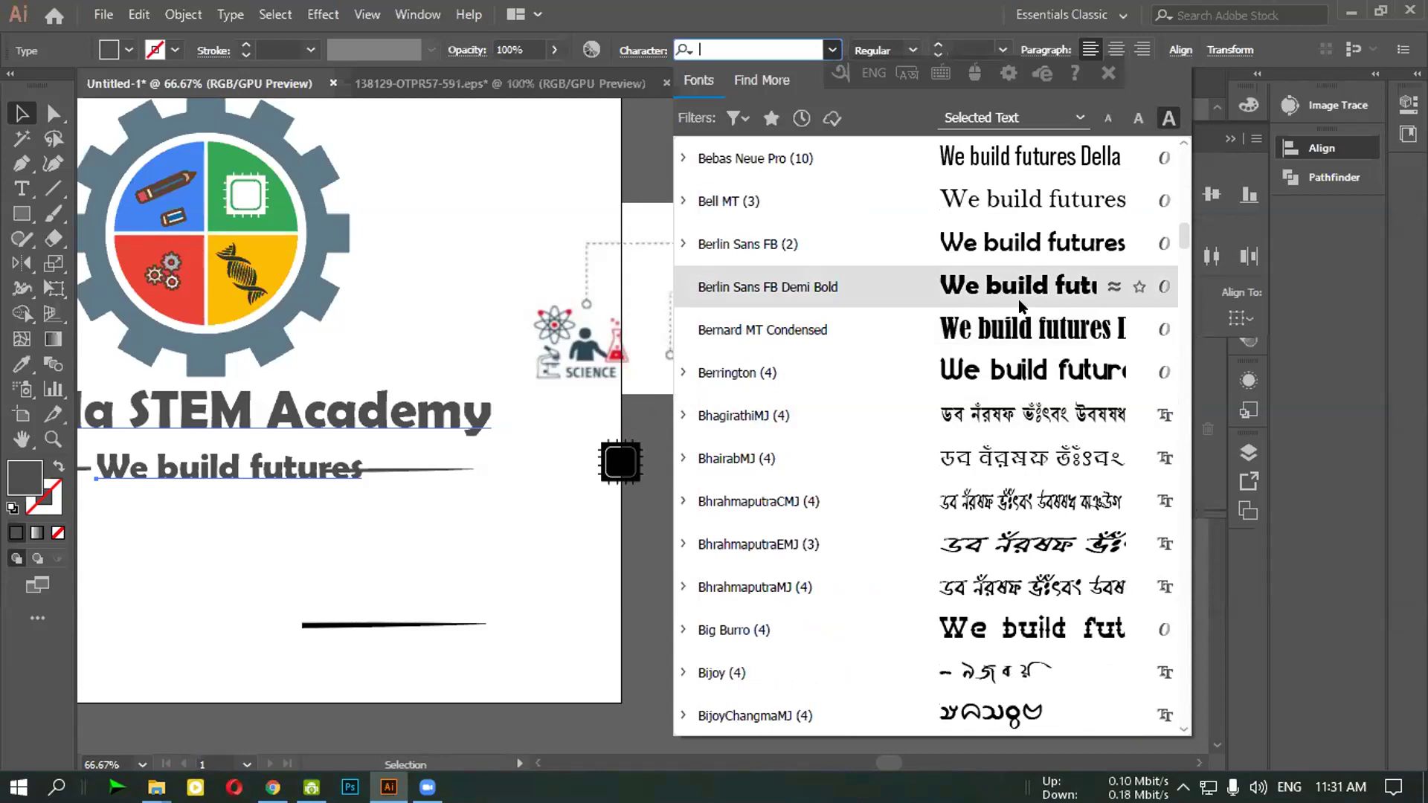
pyautogui.scroll(-5, 1019, 417)
pyautogui.moveTo(1179, 252); pyautogui.dragTo(1186, 572)
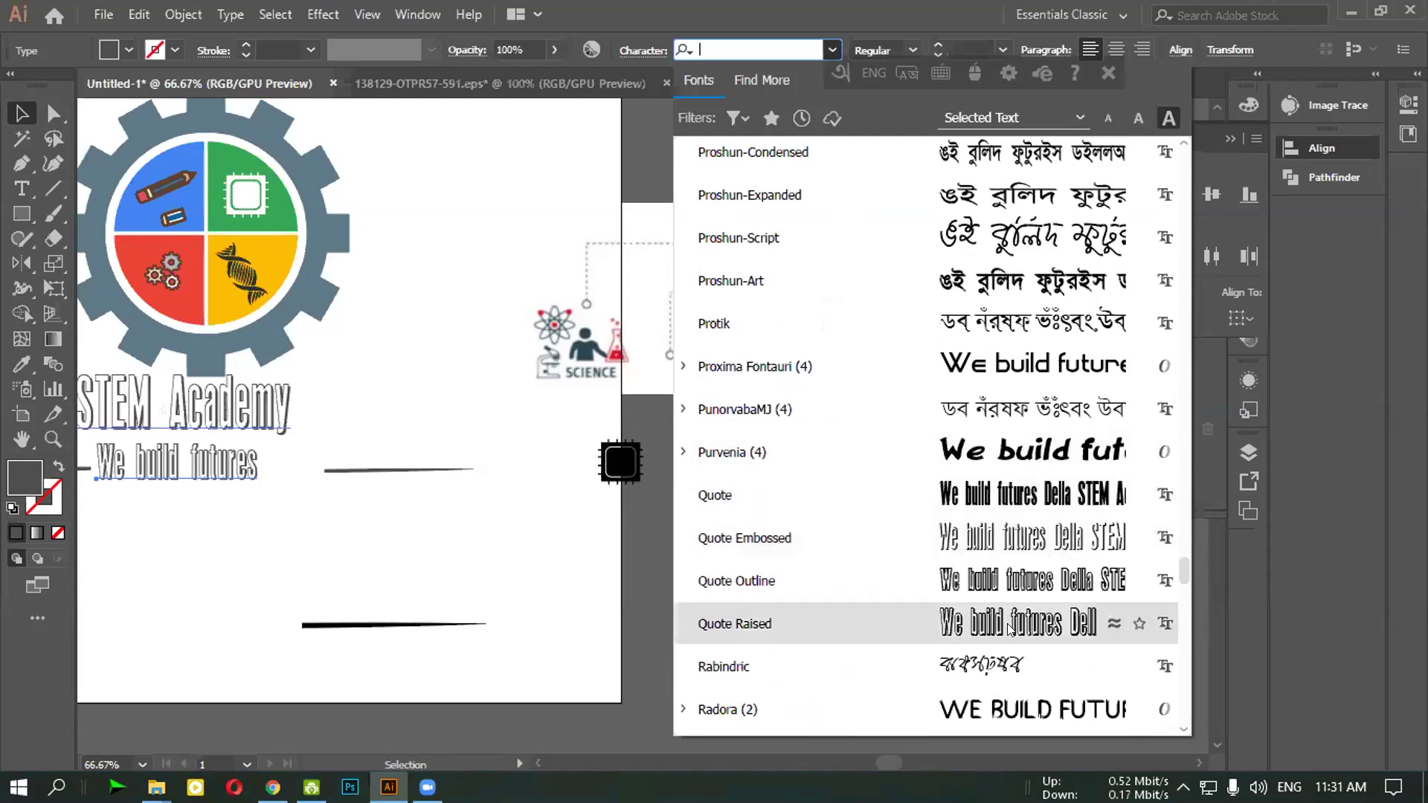
pyautogui.scroll(-5, 997, 595)
pyautogui.scroll(-4, 997, 580)
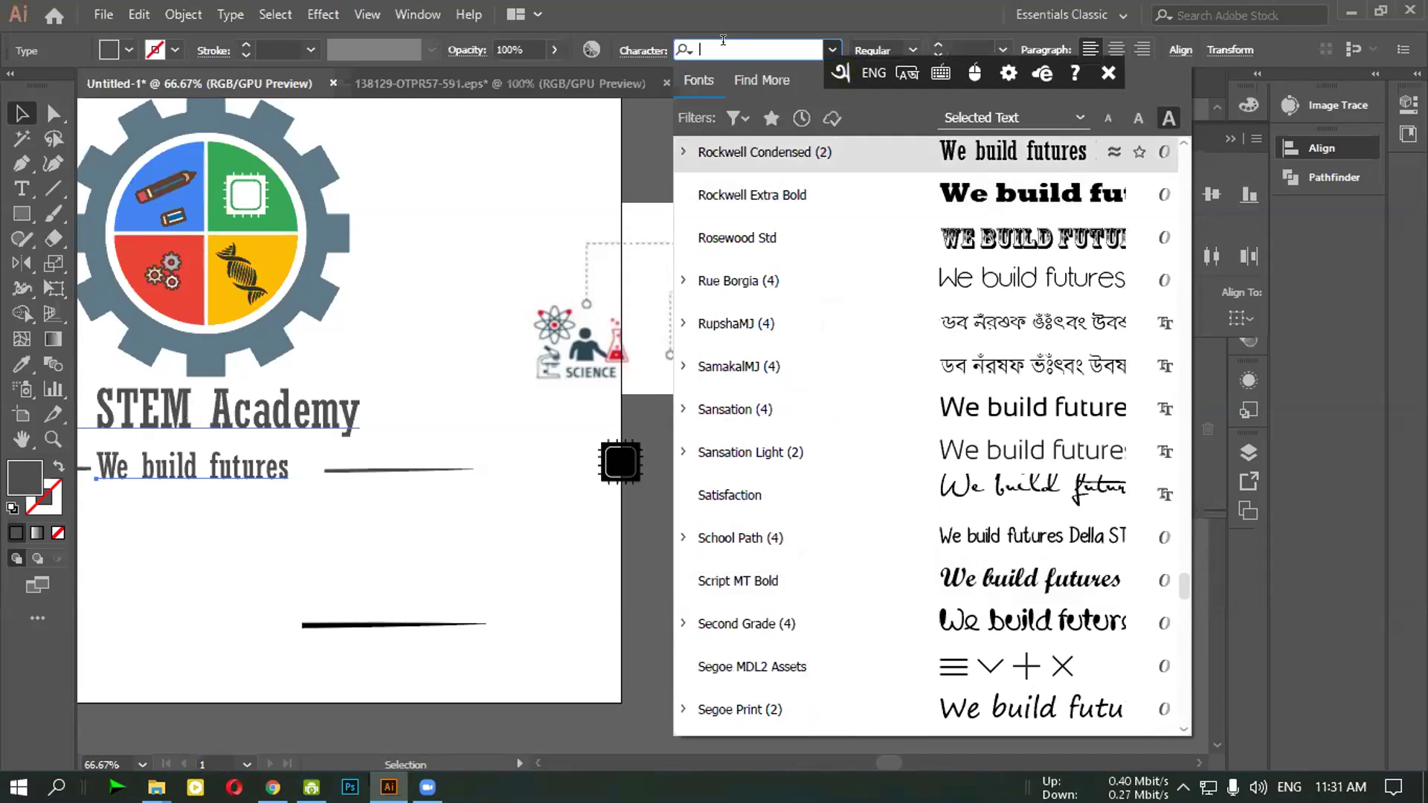
# Search the font list for "goth", preview the Gotham styles on the selected texts, and close the list without applying one
pyautogui.write('go')
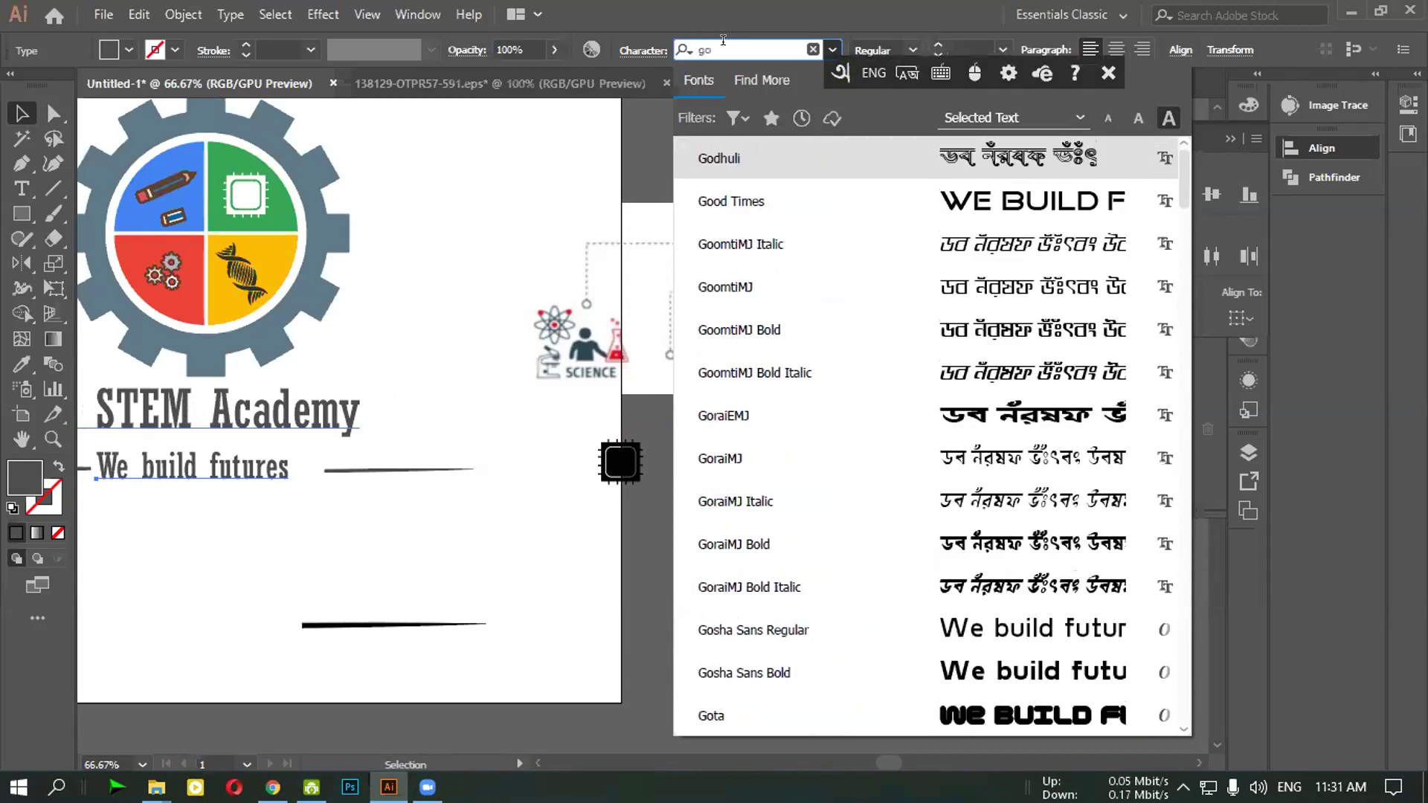
pyautogui.write('th')
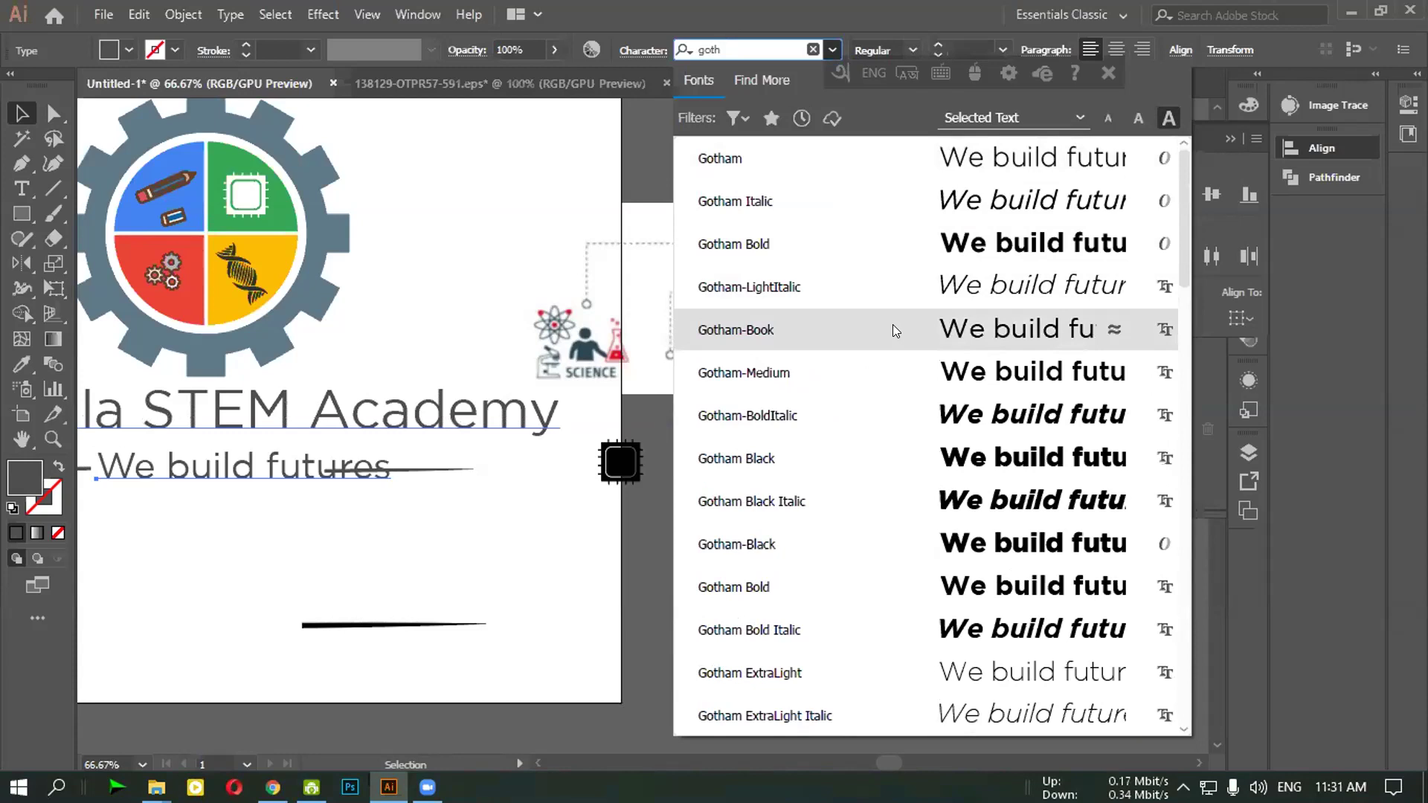
pyautogui.click(641, 158)
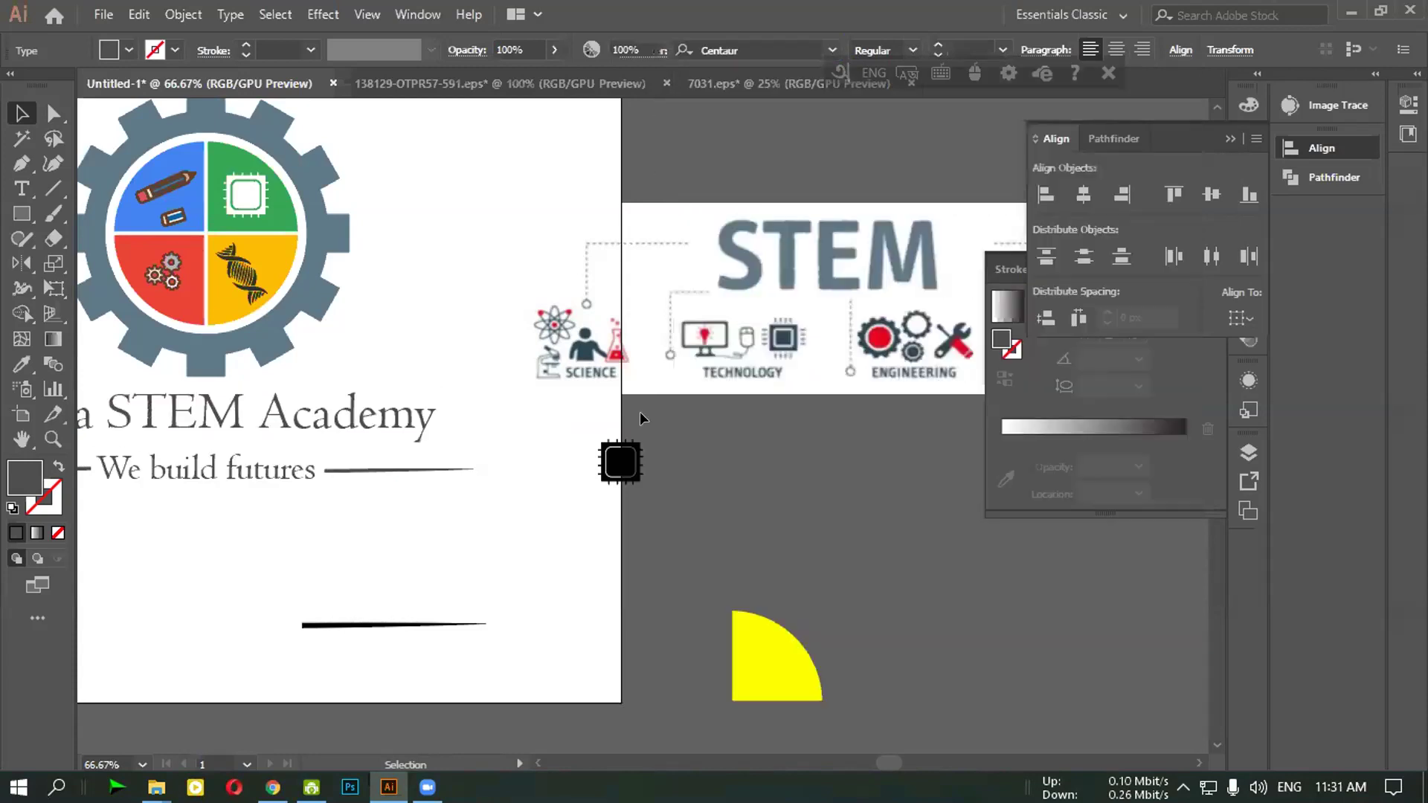
# Switch to Chrome, search Google in a new tab for "exo font" and open the Exo page on Google Fonts
pyautogui.click(273, 787)
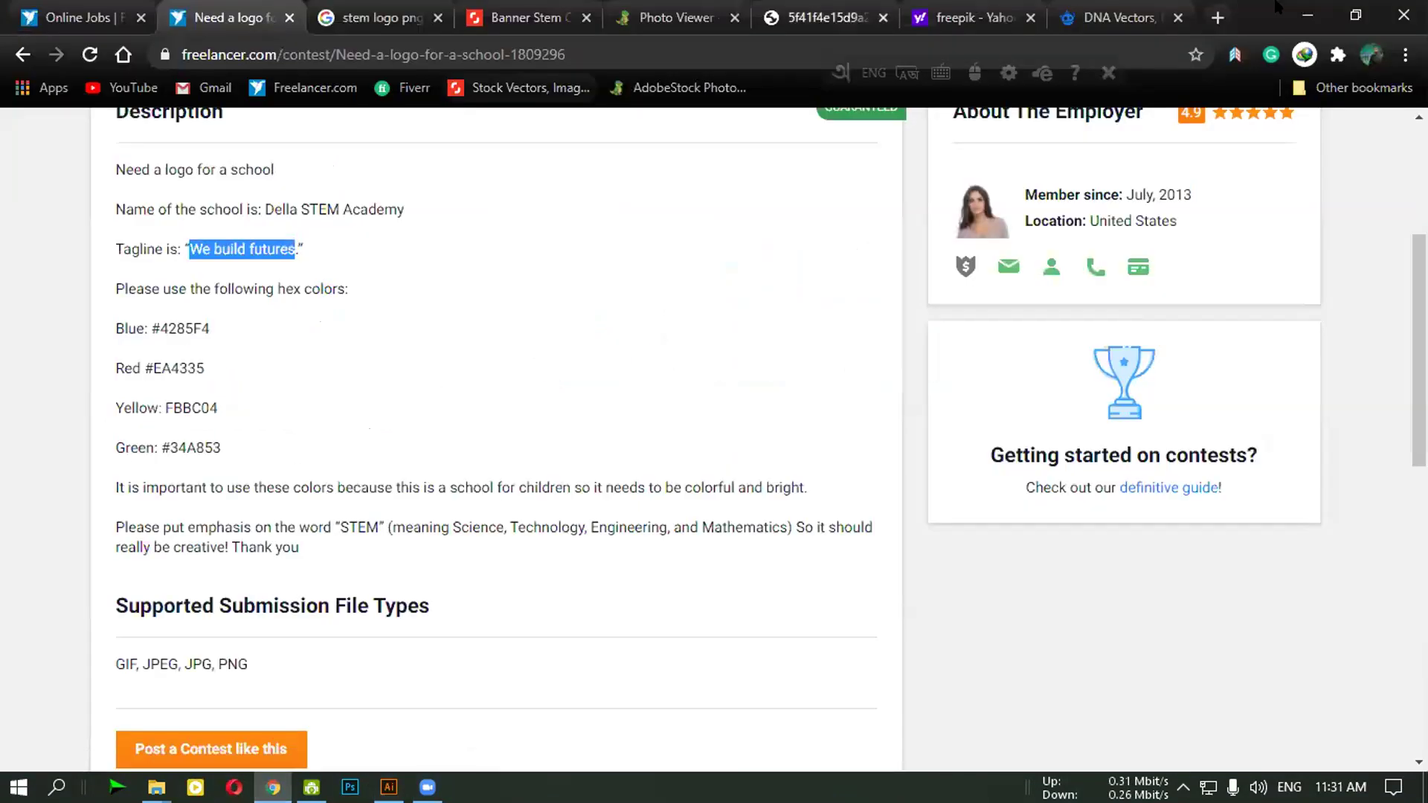
pyautogui.click(1217, 17)
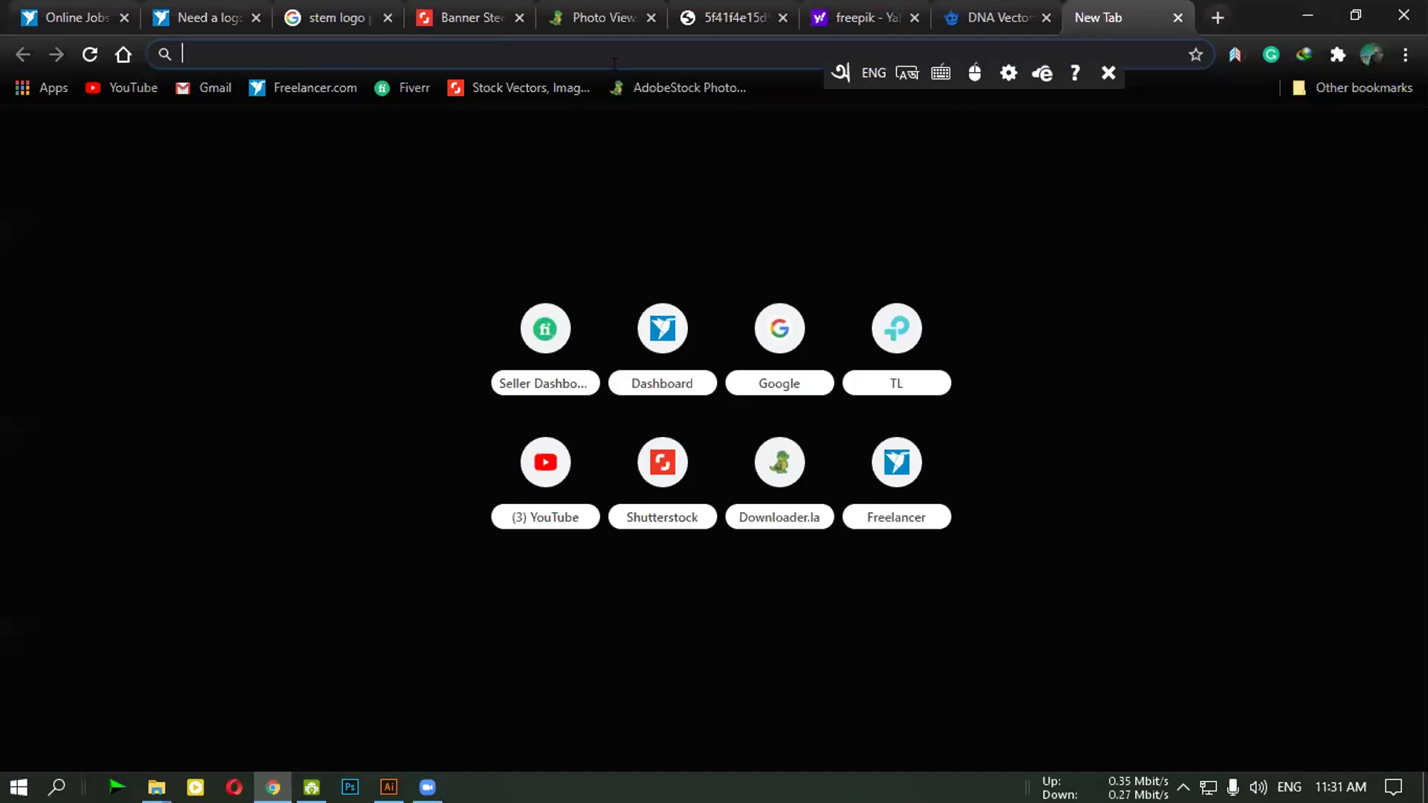
pyautogui.write('goo')
pyautogui.press('Return')
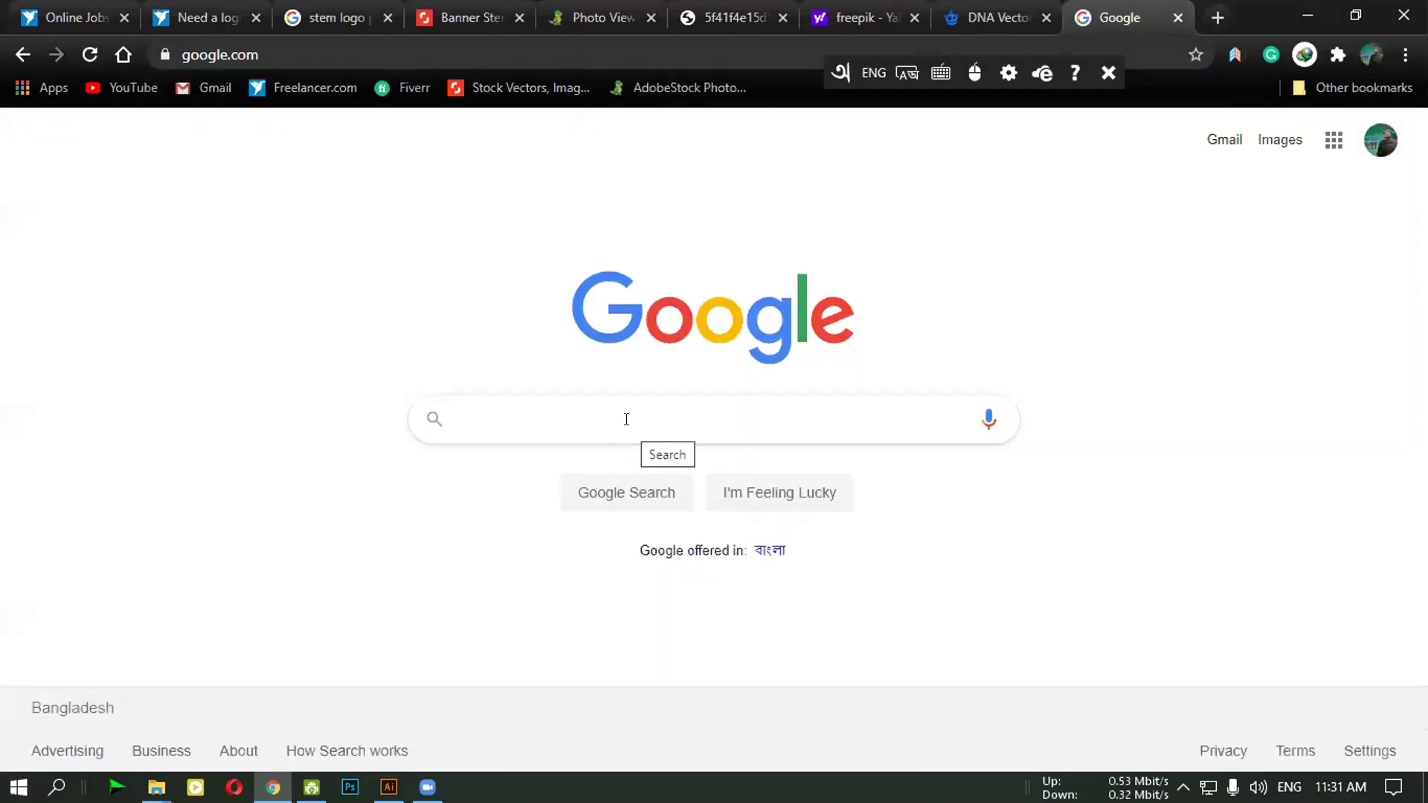
pyautogui.write('exo')
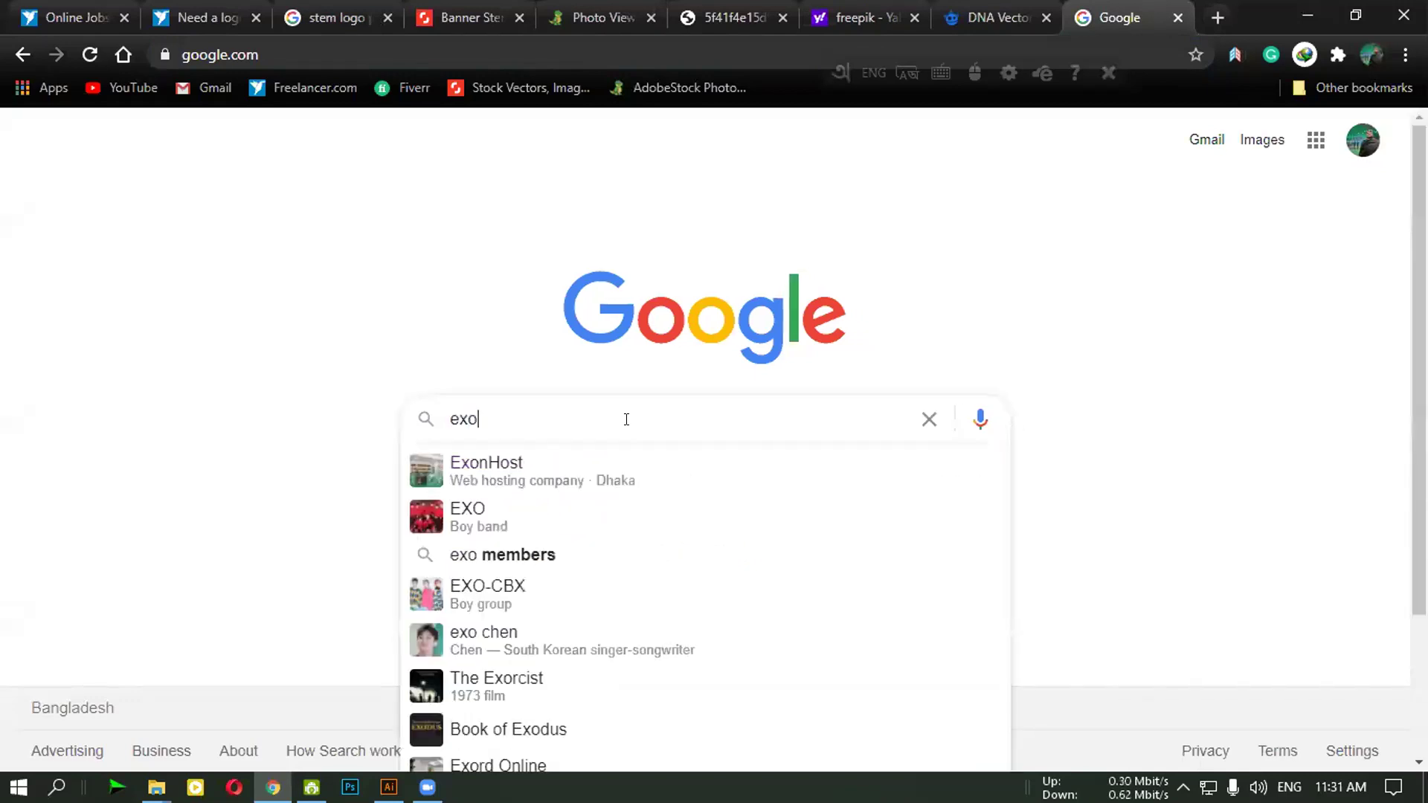
pyautogui.write(' font')
pyautogui.press('Return')
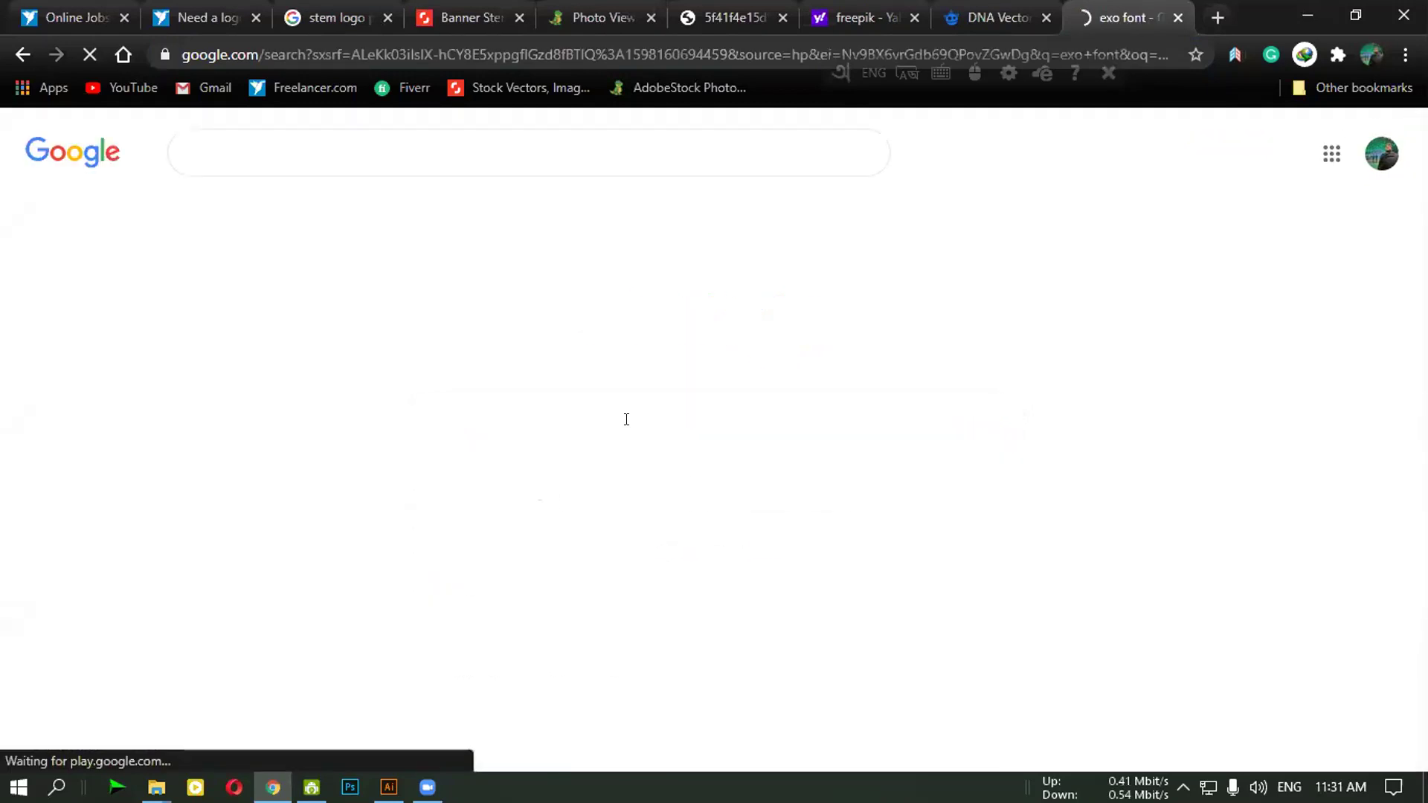
pyautogui.click(292, 332)
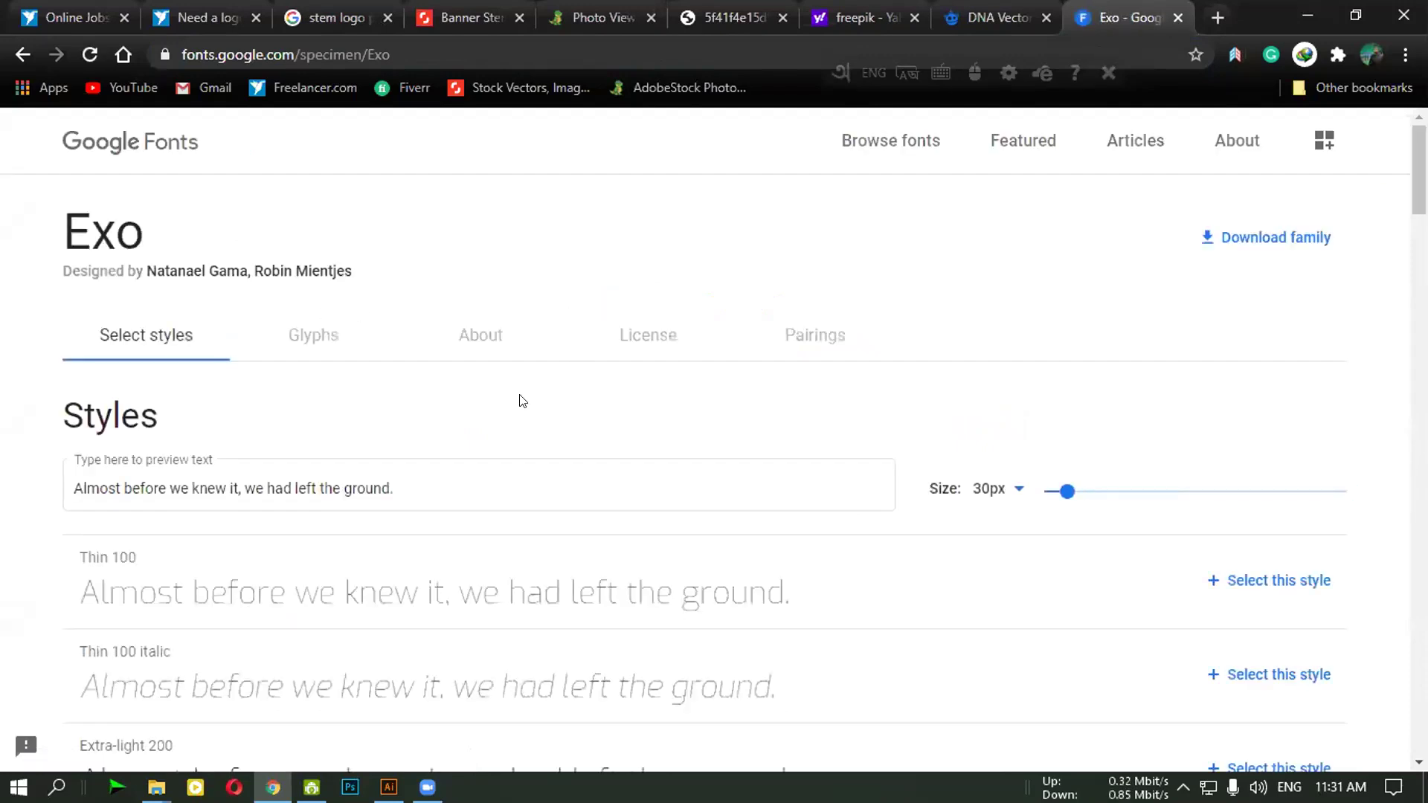
# Download the whole Exo font family from Google Fonts as Exo.zip
pyautogui.scroll(-1, 877, 468)
pyautogui.scroll(1, 1158, 279)
pyautogui.click(1240, 241)
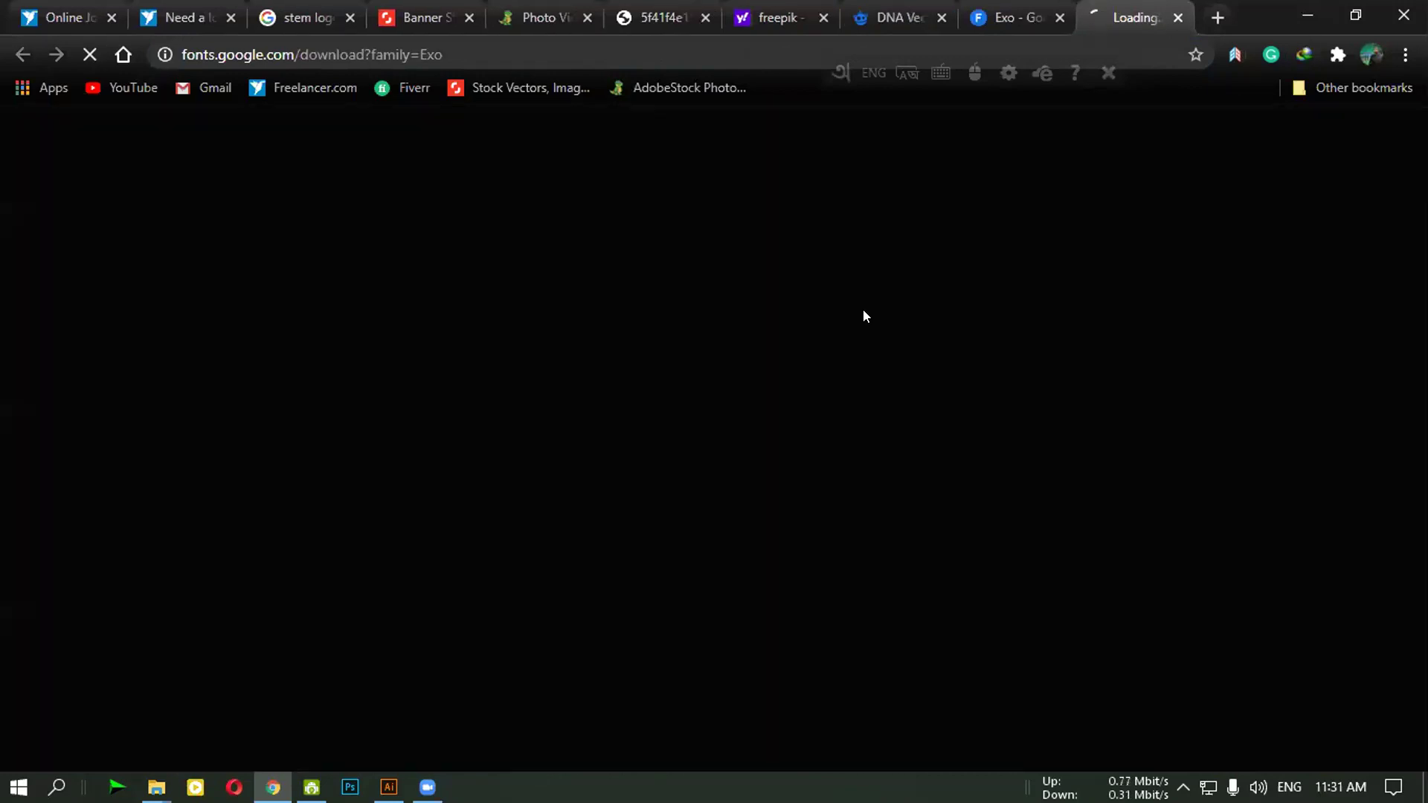
pyautogui.click(1029, 7)
pyautogui.click(1138, 4)
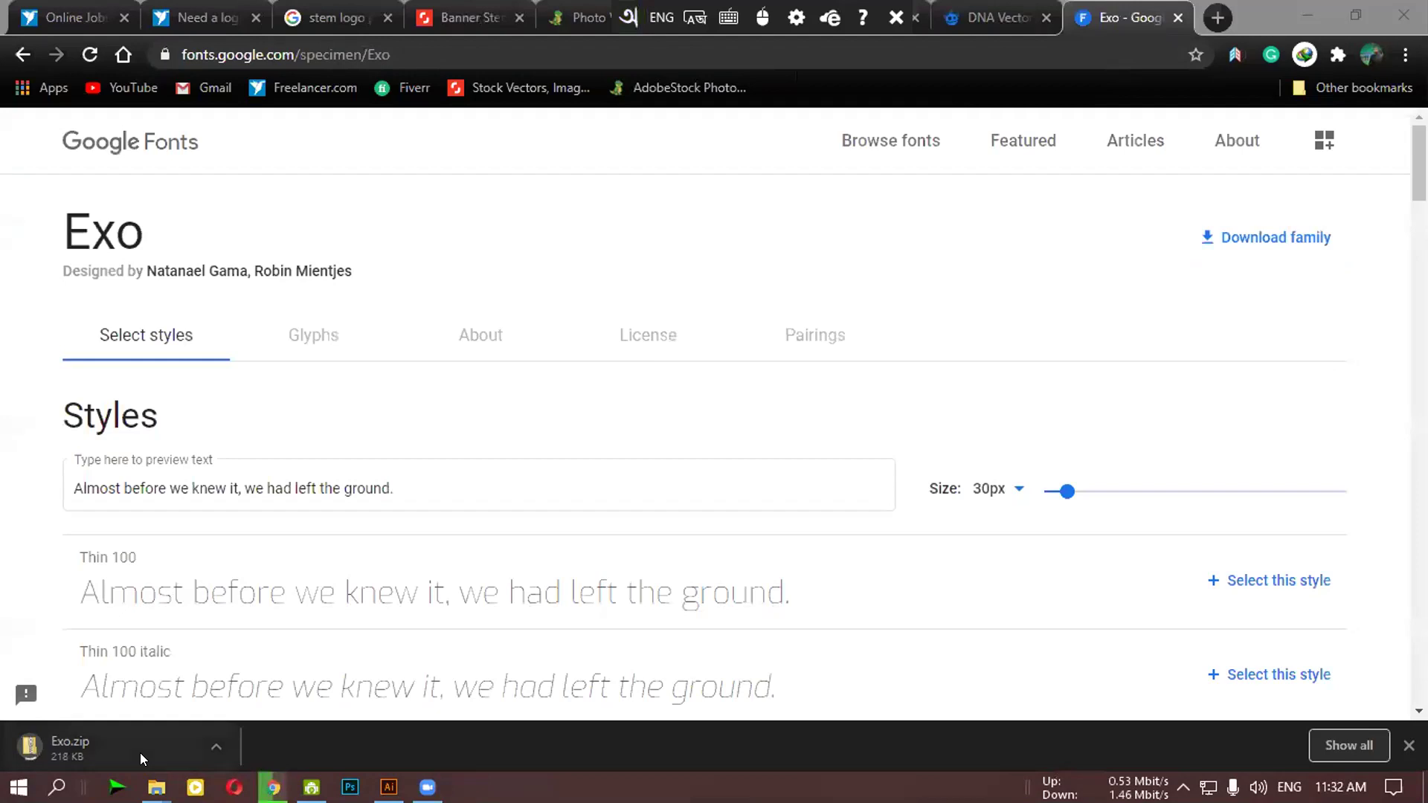
pyautogui.scroll(-5, 289, 641)
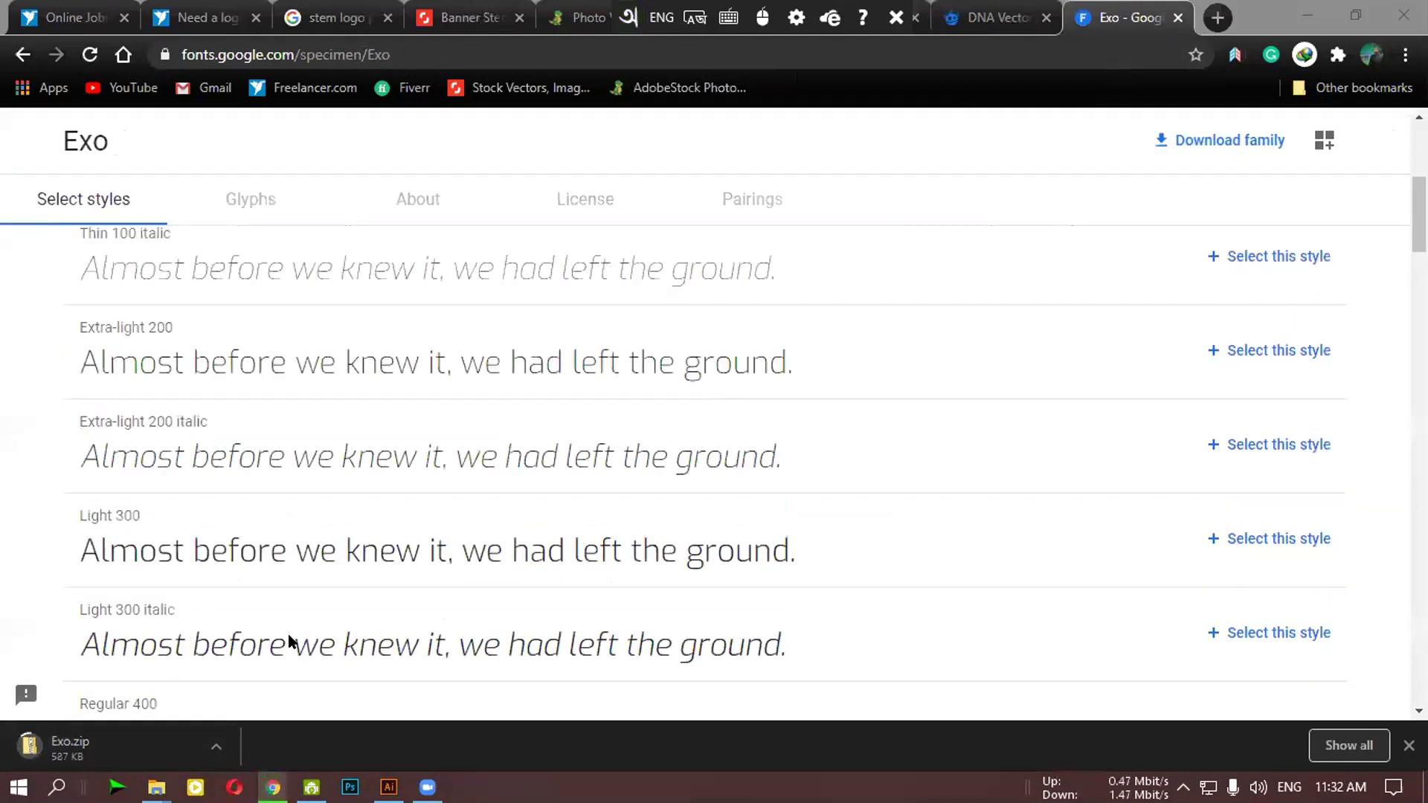
# Open the downloaded Exo.zip, go to the Downloads folder and extract the archive there with 7-Zip
pyautogui.click(162, 743)
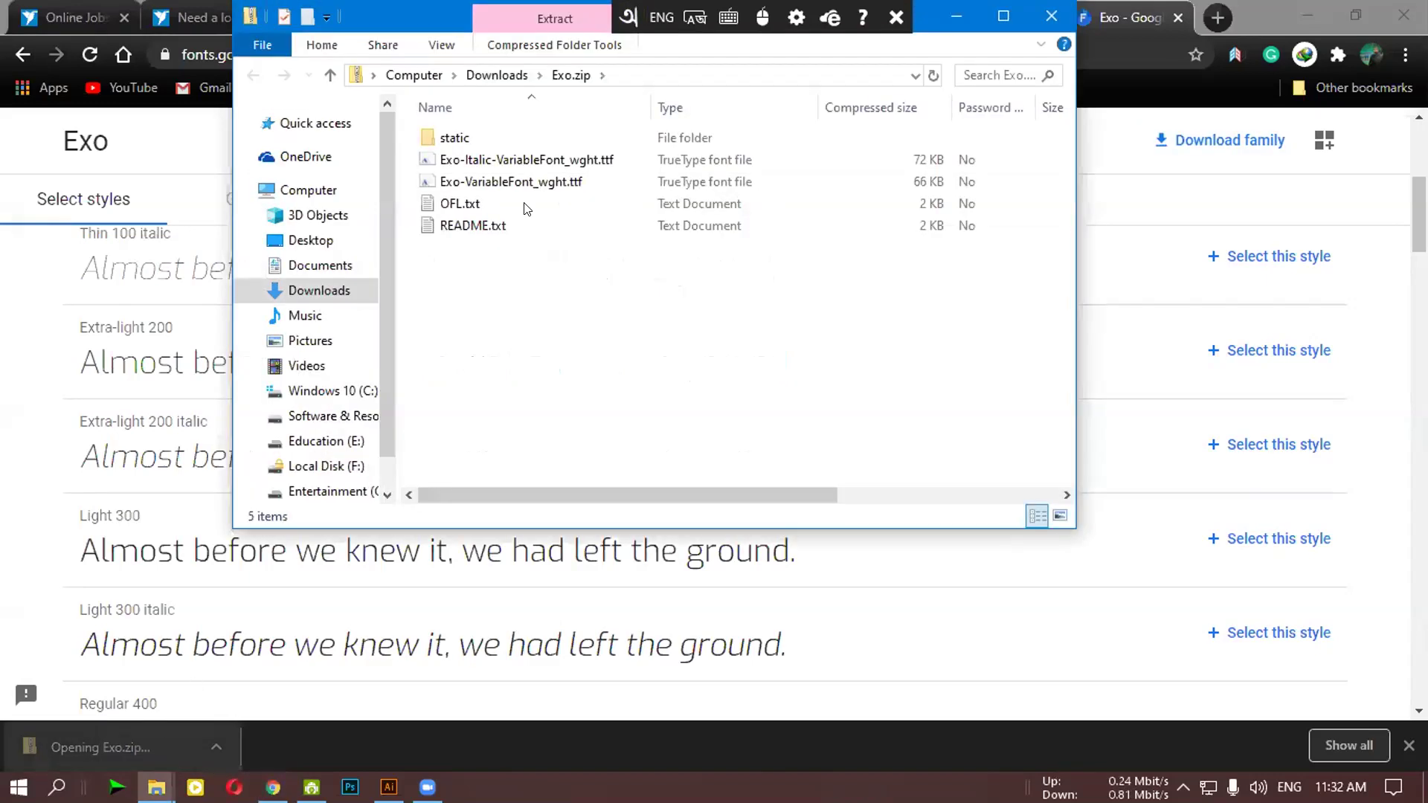
pyautogui.rightClick(503, 163)
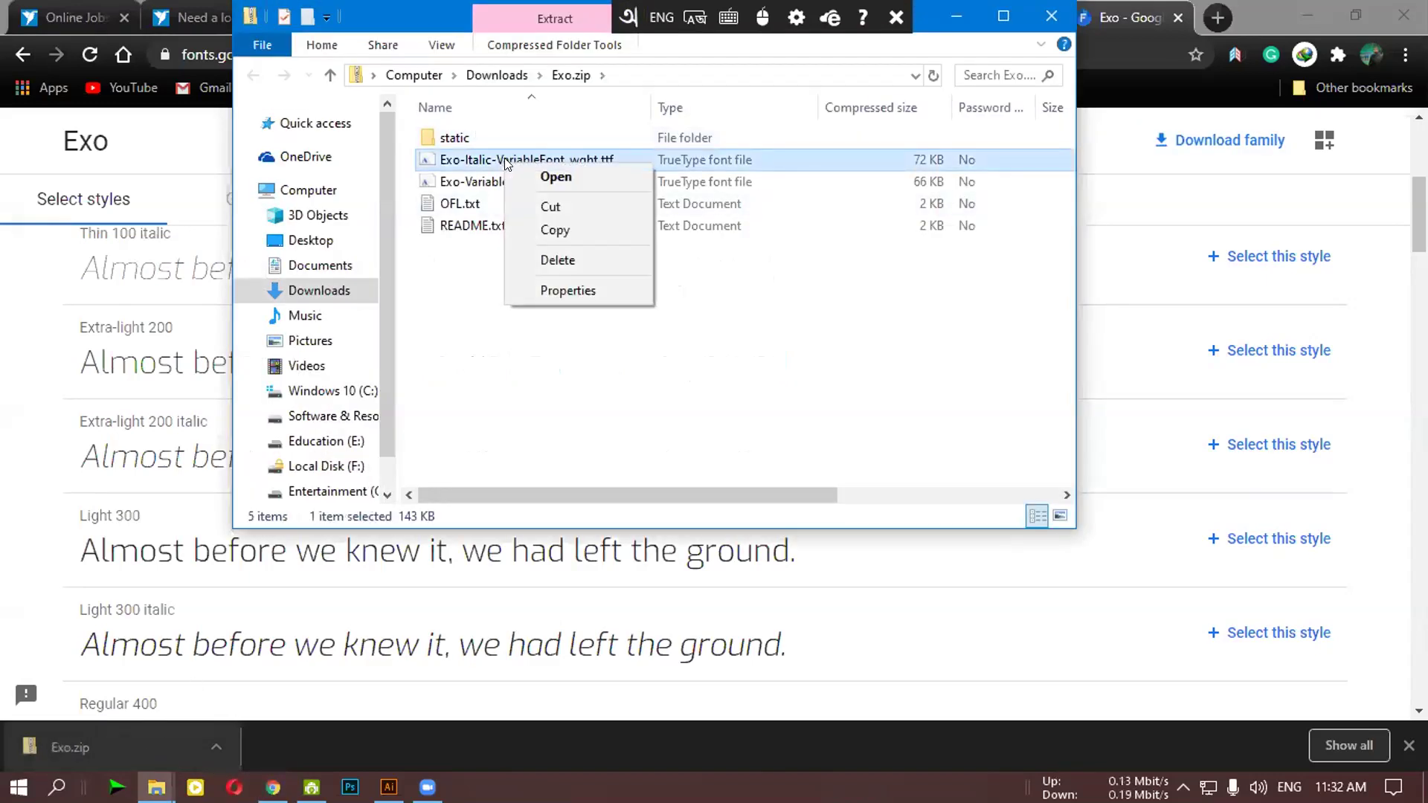
pyautogui.click(464, 276)
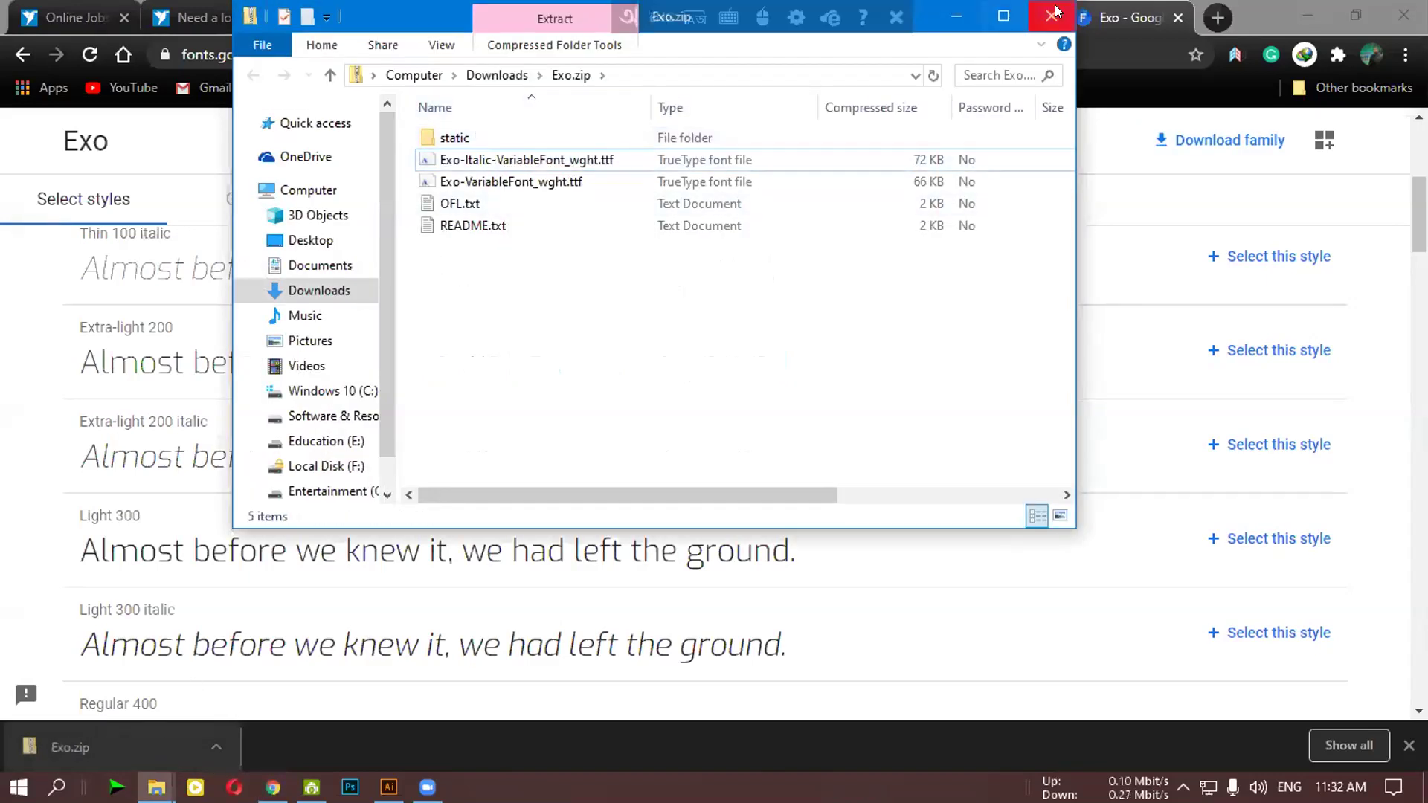
pyautogui.click(321, 288)
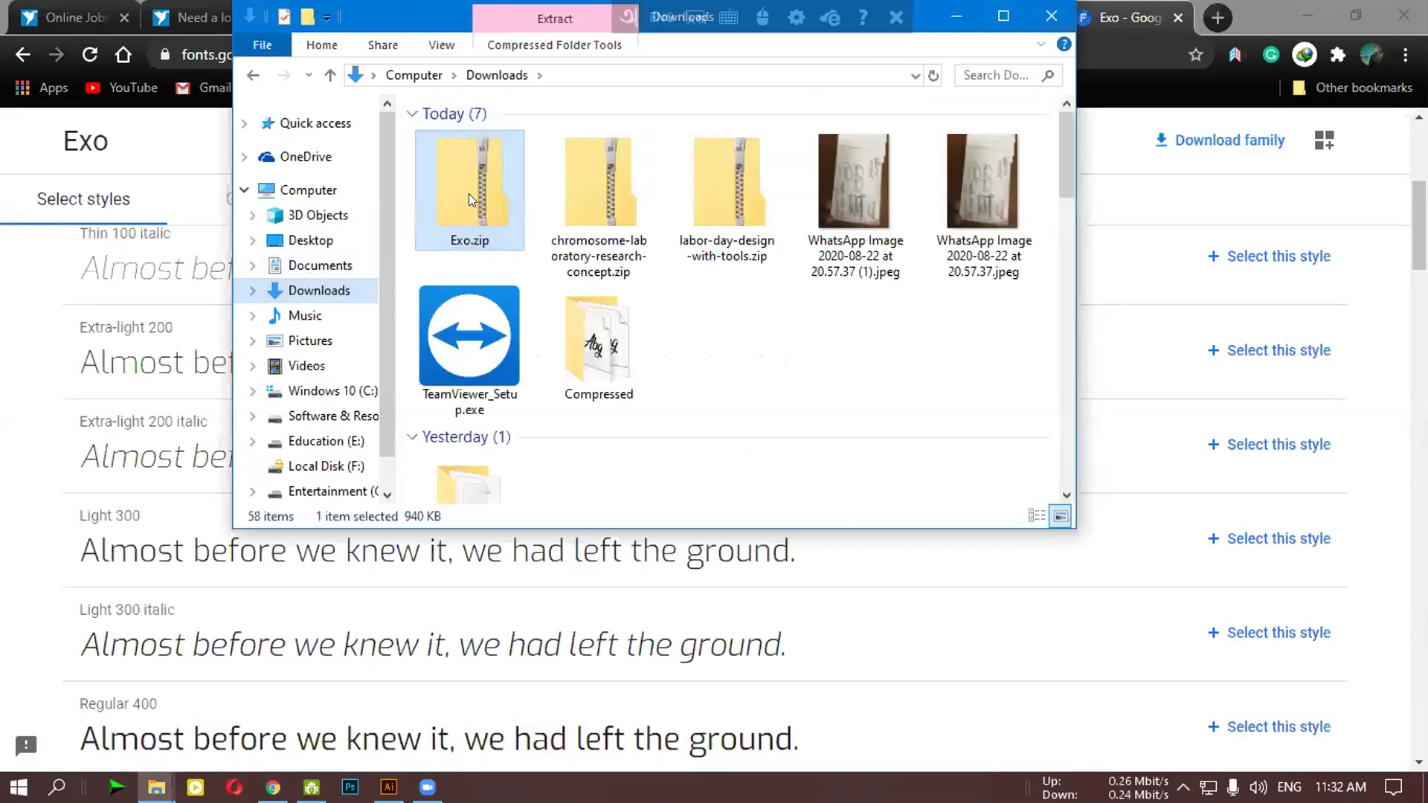
pyautogui.rightClick(502, 193)
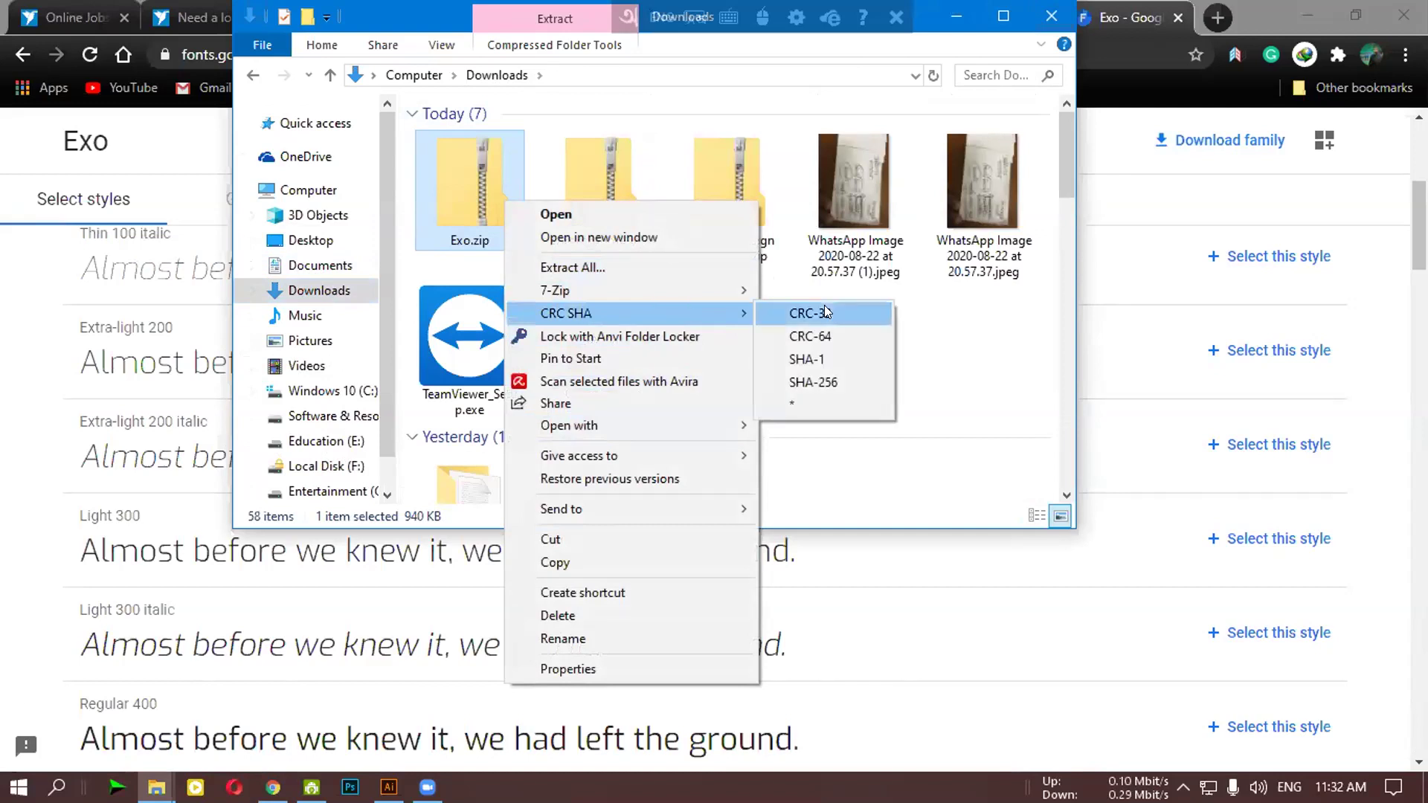
pyautogui.moveTo(705, 289)
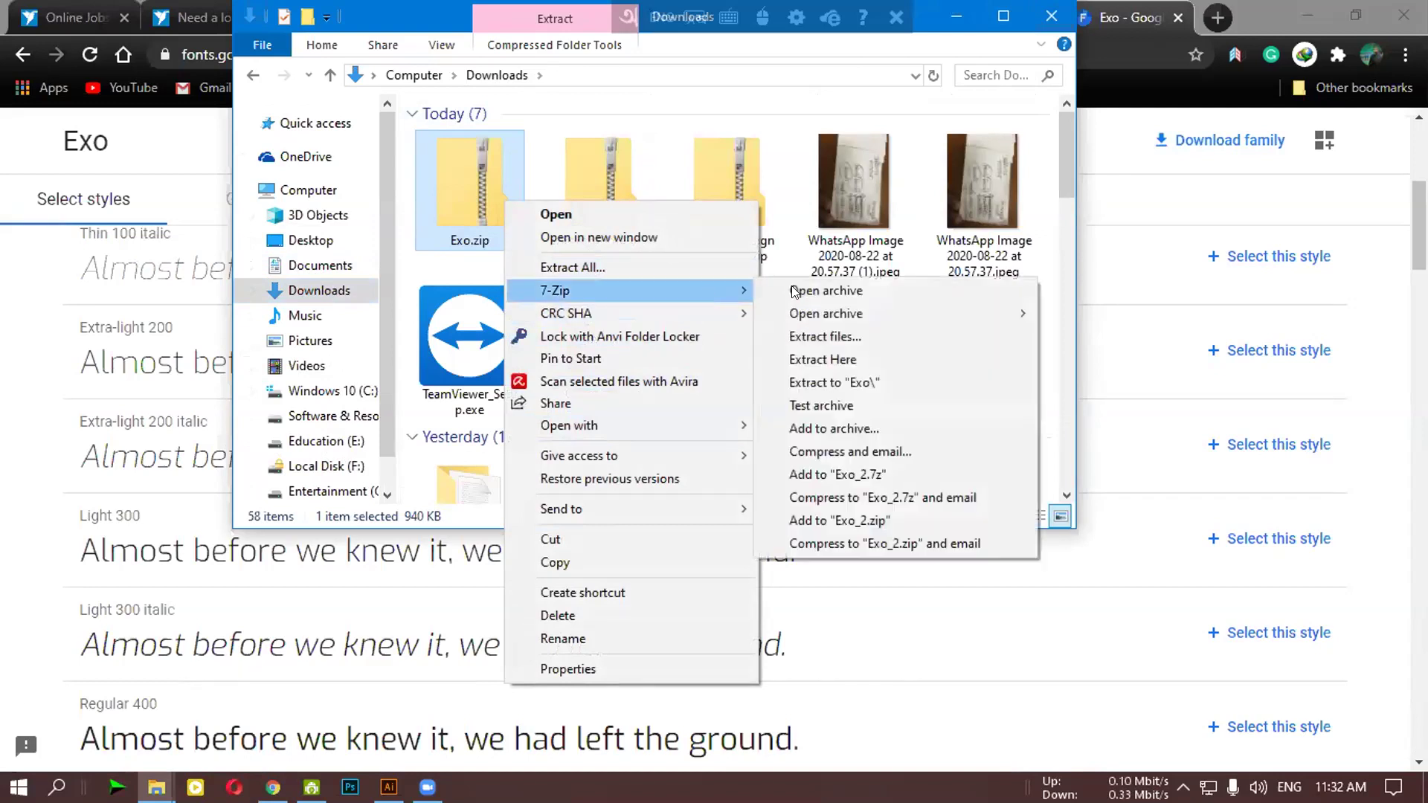
pyautogui.click(827, 359)
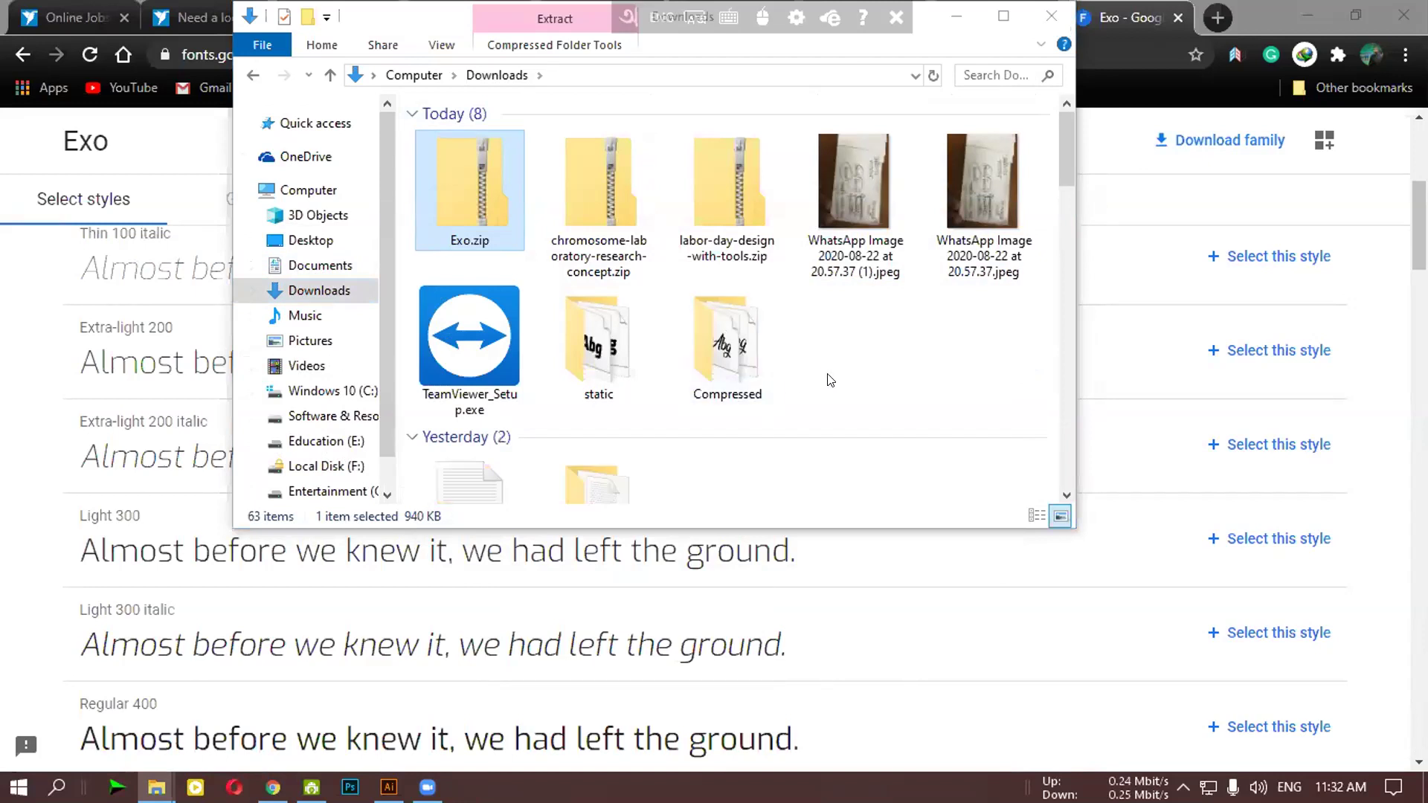
# Maximize the Downloads window and extract Exo.zip there again with 7-Zip, replacing all existing files
pyautogui.click(830, 380)
pyautogui.press('super+Up')
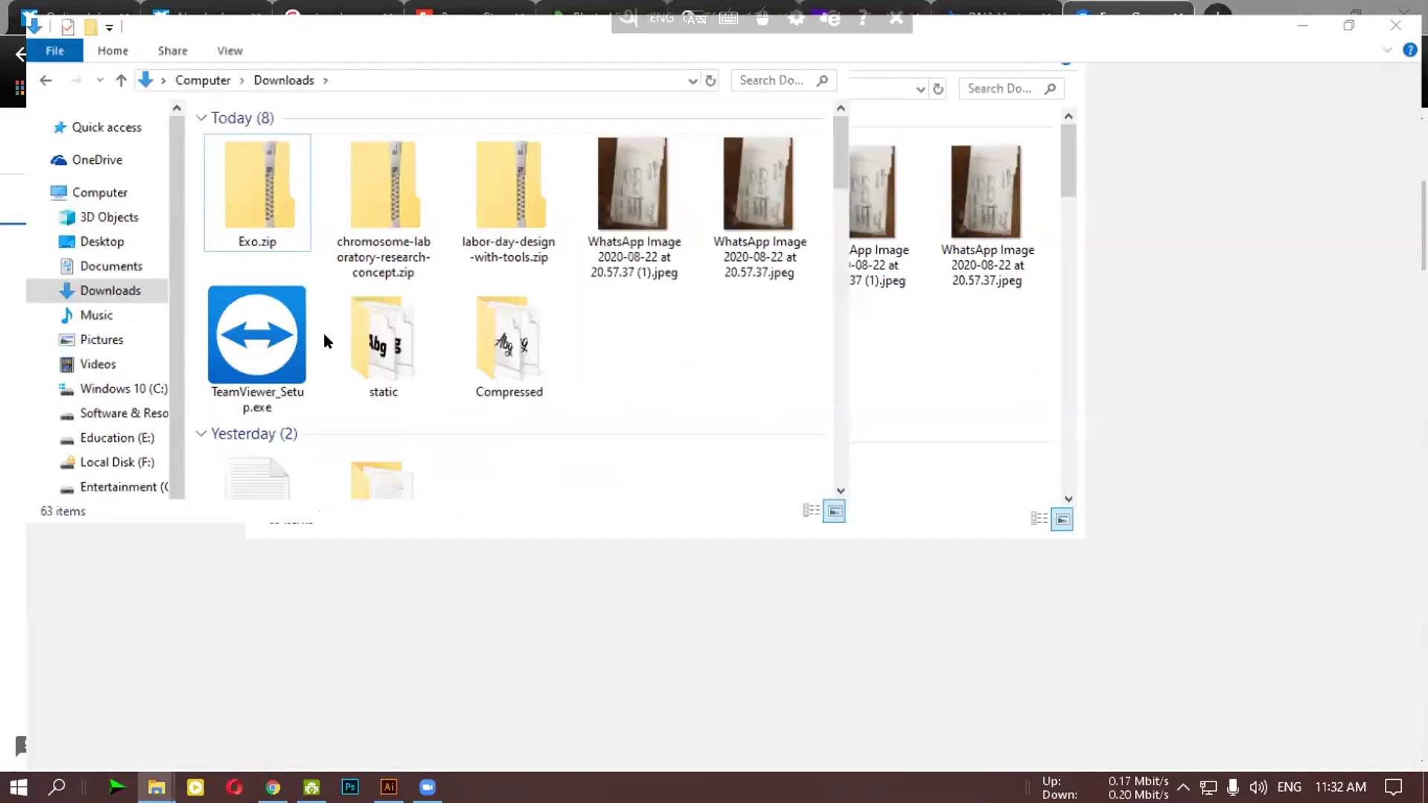
pyautogui.click(220, 175)
pyautogui.rightClick(220, 176)
pyautogui.moveTo(421, 270)
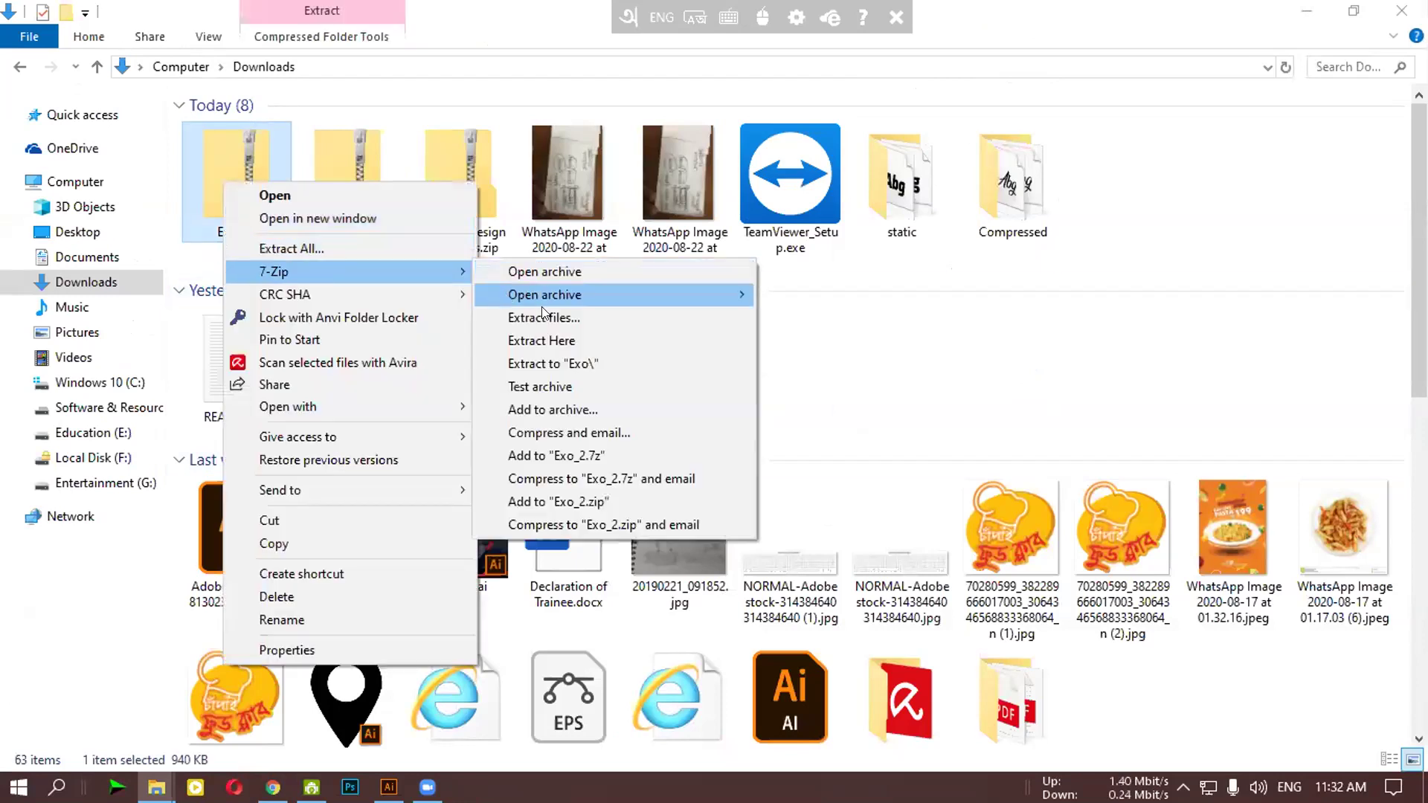
pyautogui.click(552, 340)
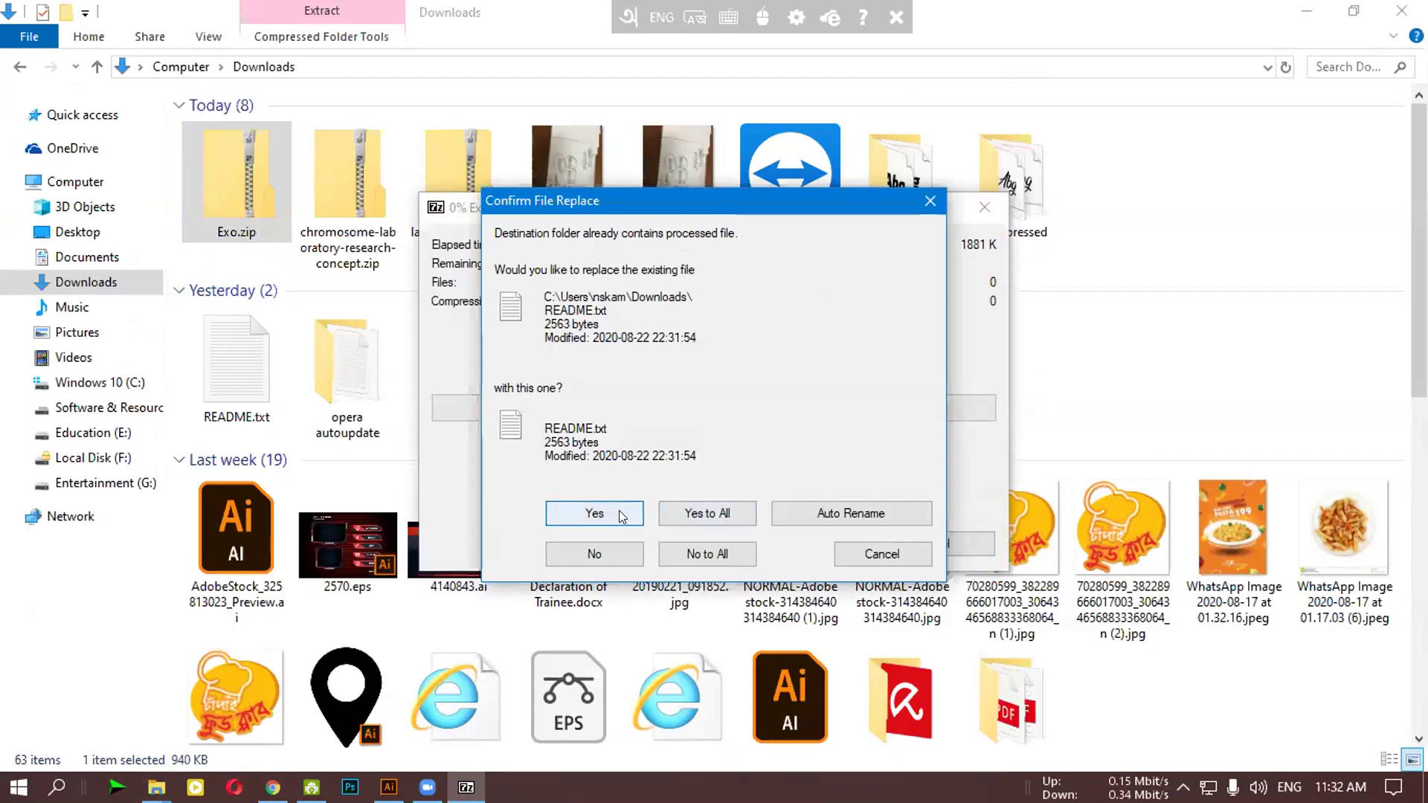
pyautogui.click(619, 510)
pyautogui.click(618, 510)
pyautogui.click(619, 510)
pyautogui.click(619, 510)
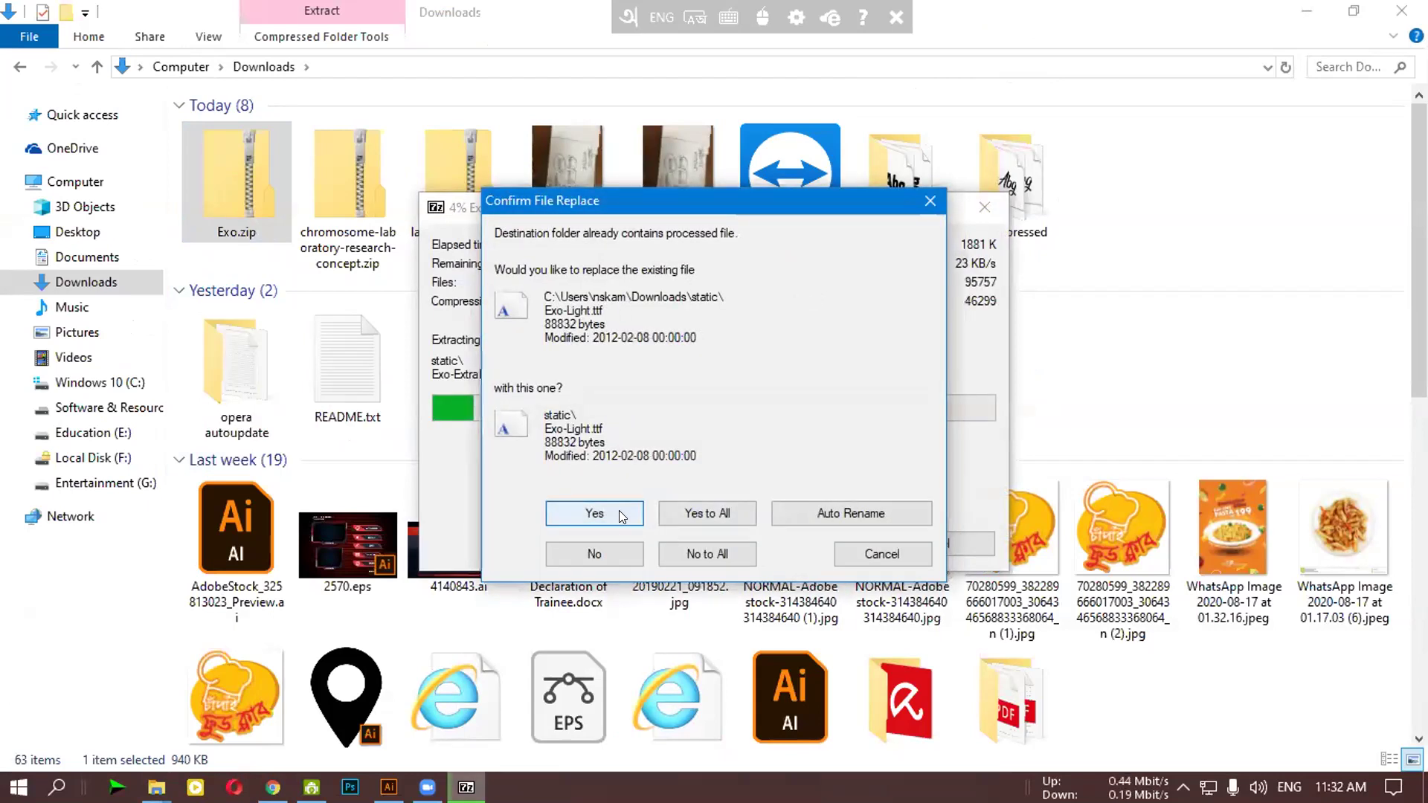
pyautogui.click(619, 510)
pyautogui.click(619, 510)
pyautogui.click(693, 512)
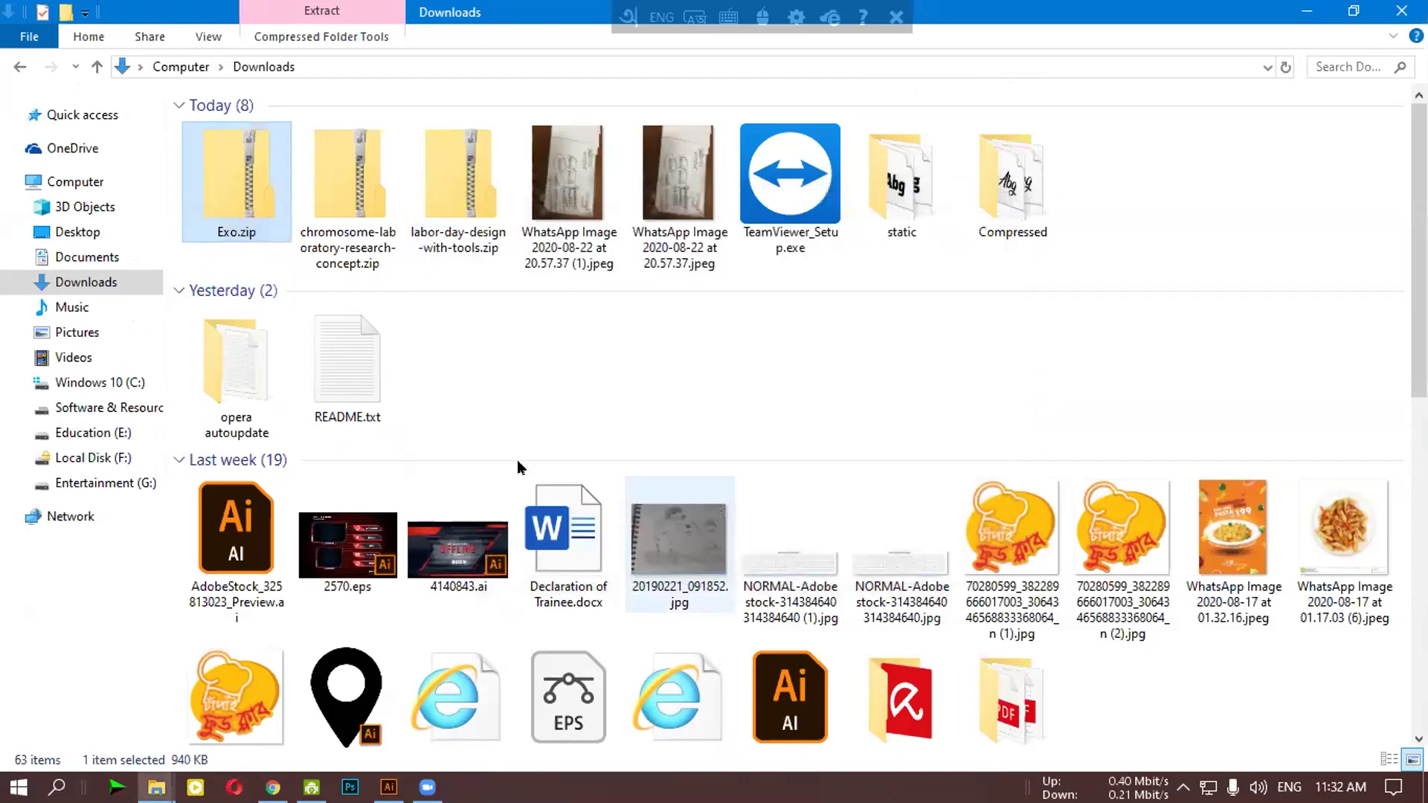
# Install the extracted fonts Exo-Italic-VariableFont_wght.ttf and Exo-VariableFont_wght.ttf from the Downloads folder
pyautogui.scroll(-15, 668, 367)
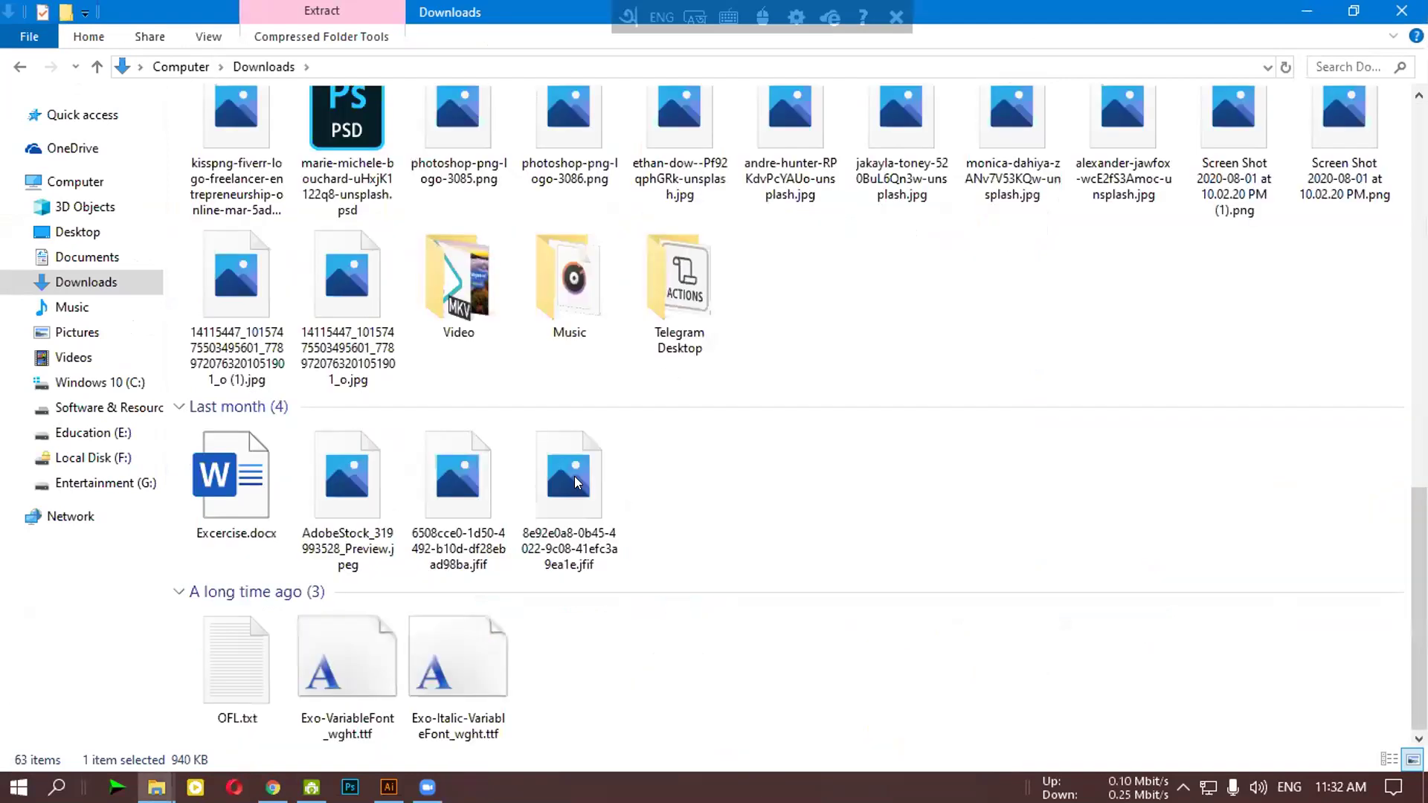
pyautogui.rightClick(451, 654)
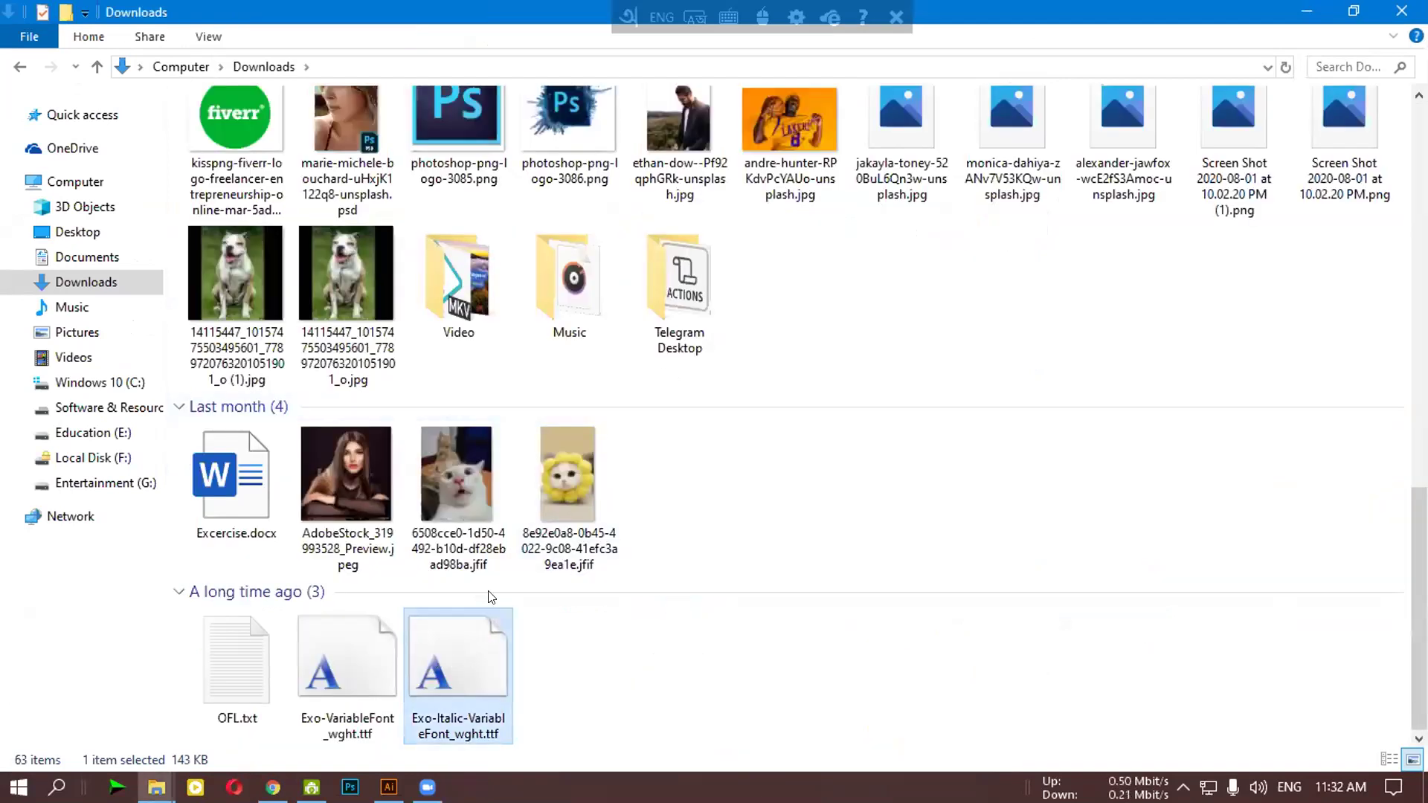
pyautogui.click(542, 240)
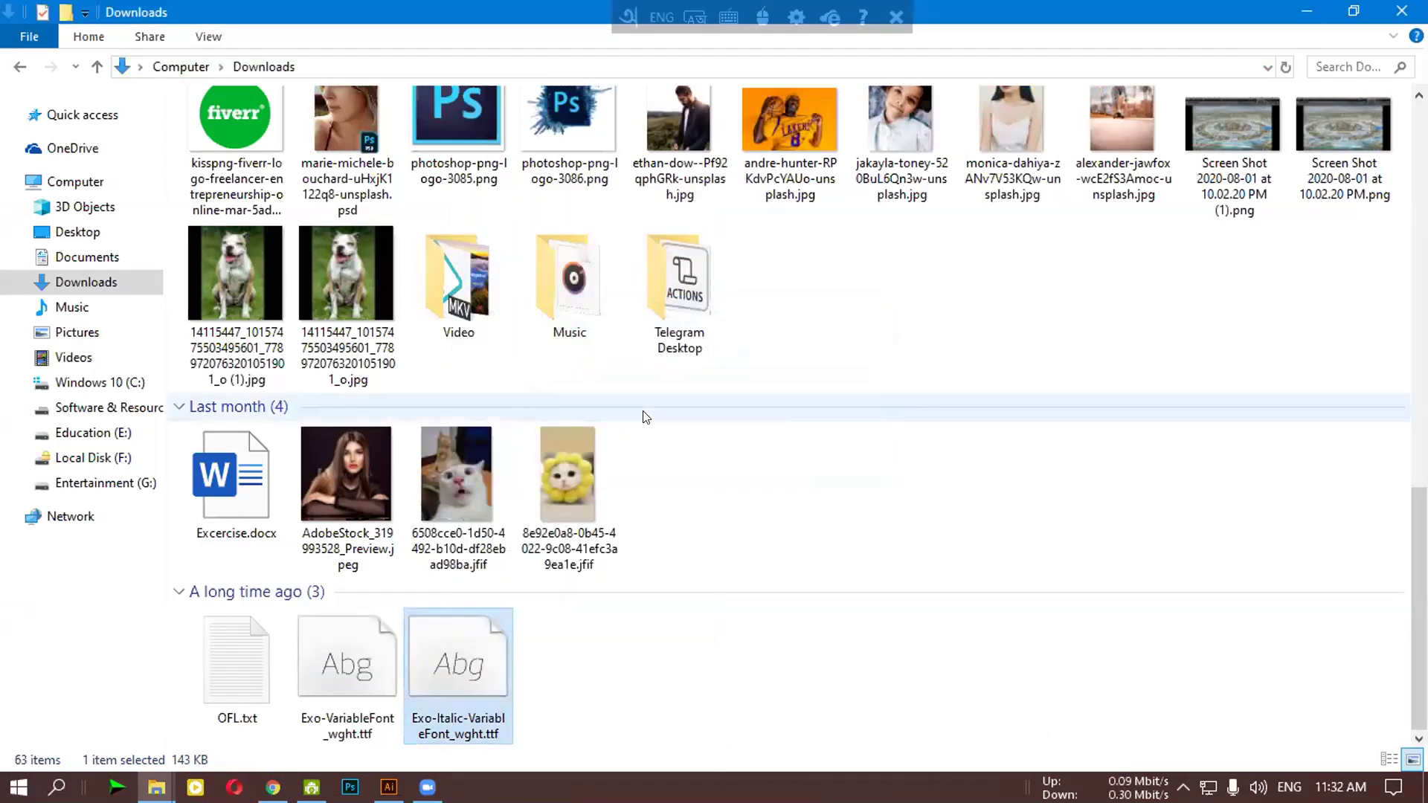
pyautogui.click(339, 679)
pyautogui.rightClick(339, 680)
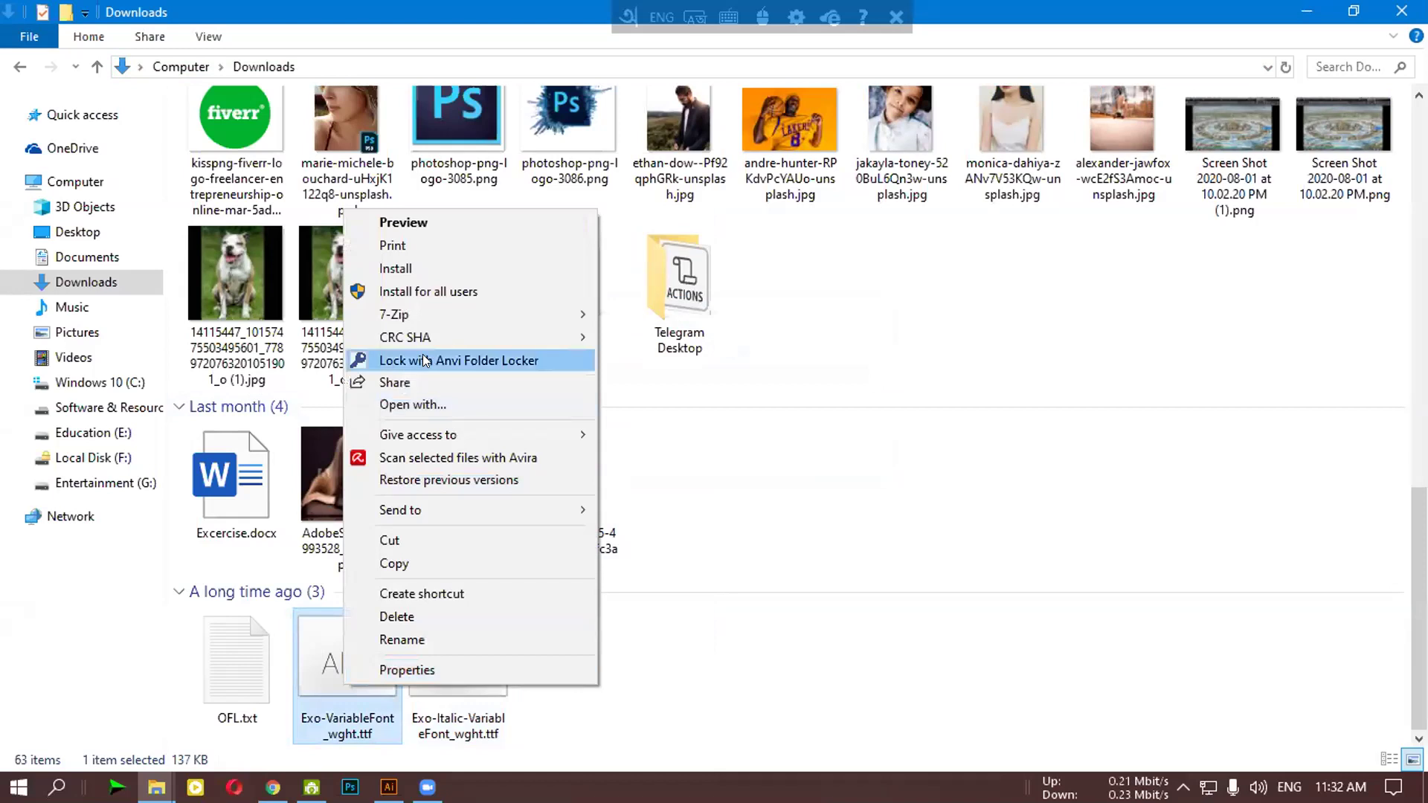
pyautogui.click(445, 269)
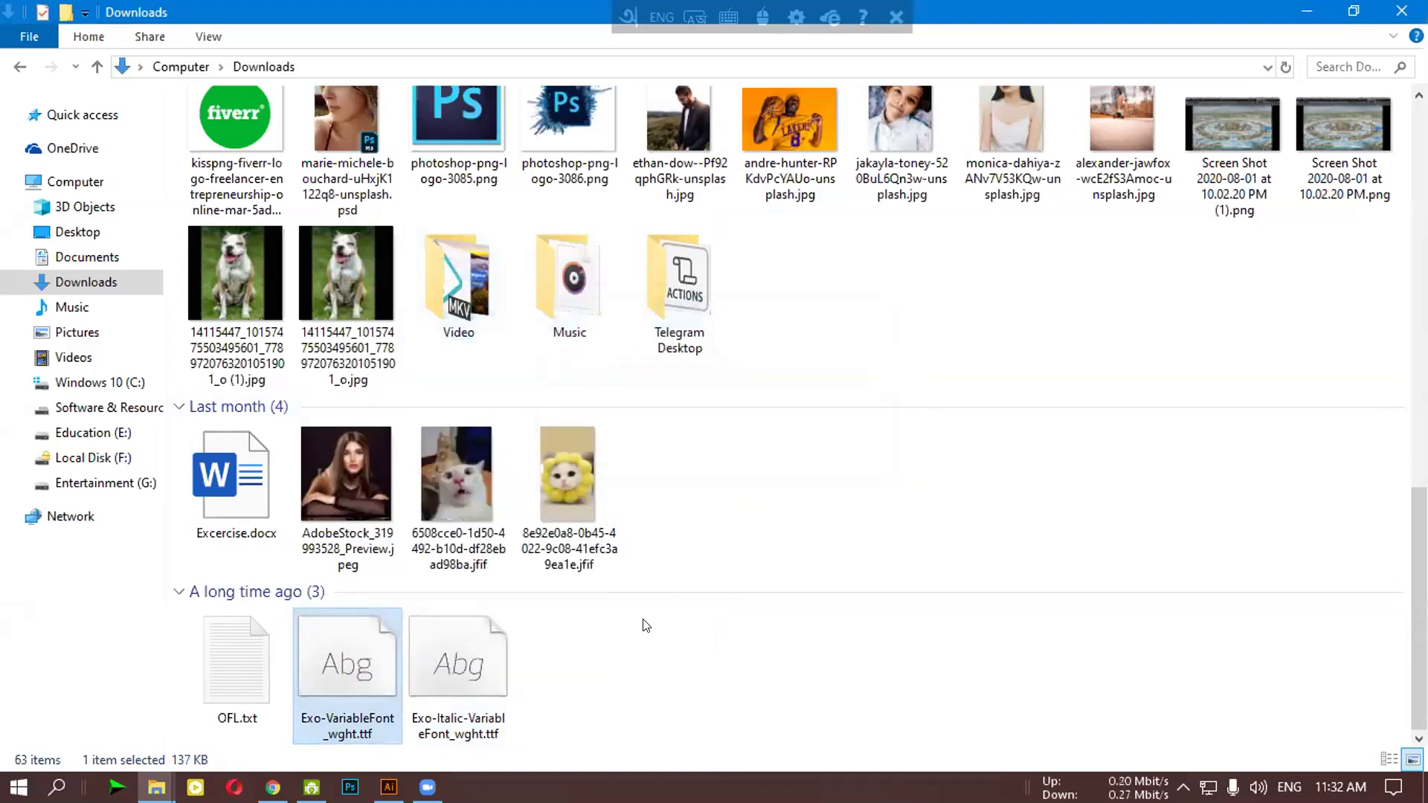
# Display the contents of the Downloads folder in the details view
pyautogui.scroll(15, 646, 625)
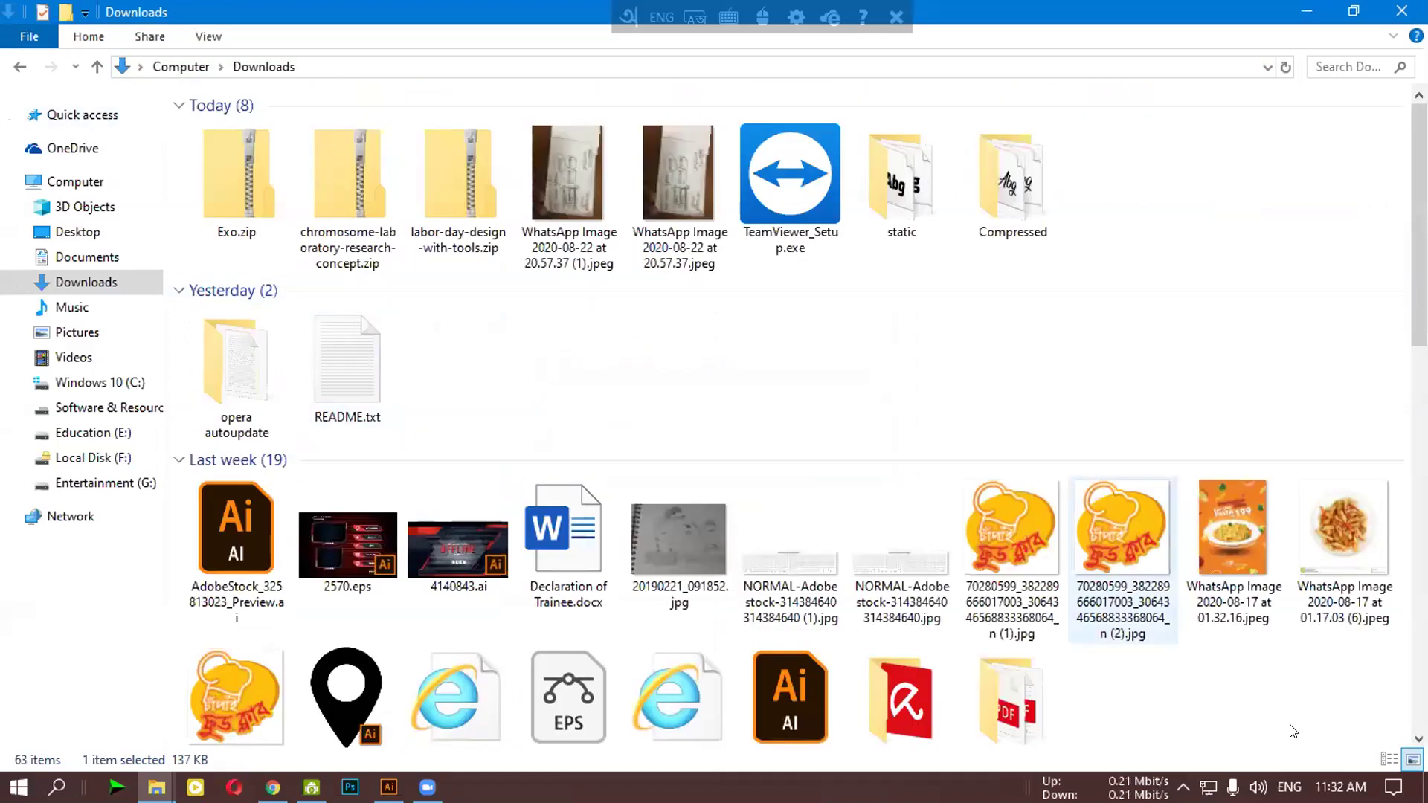
pyautogui.click(1389, 759)
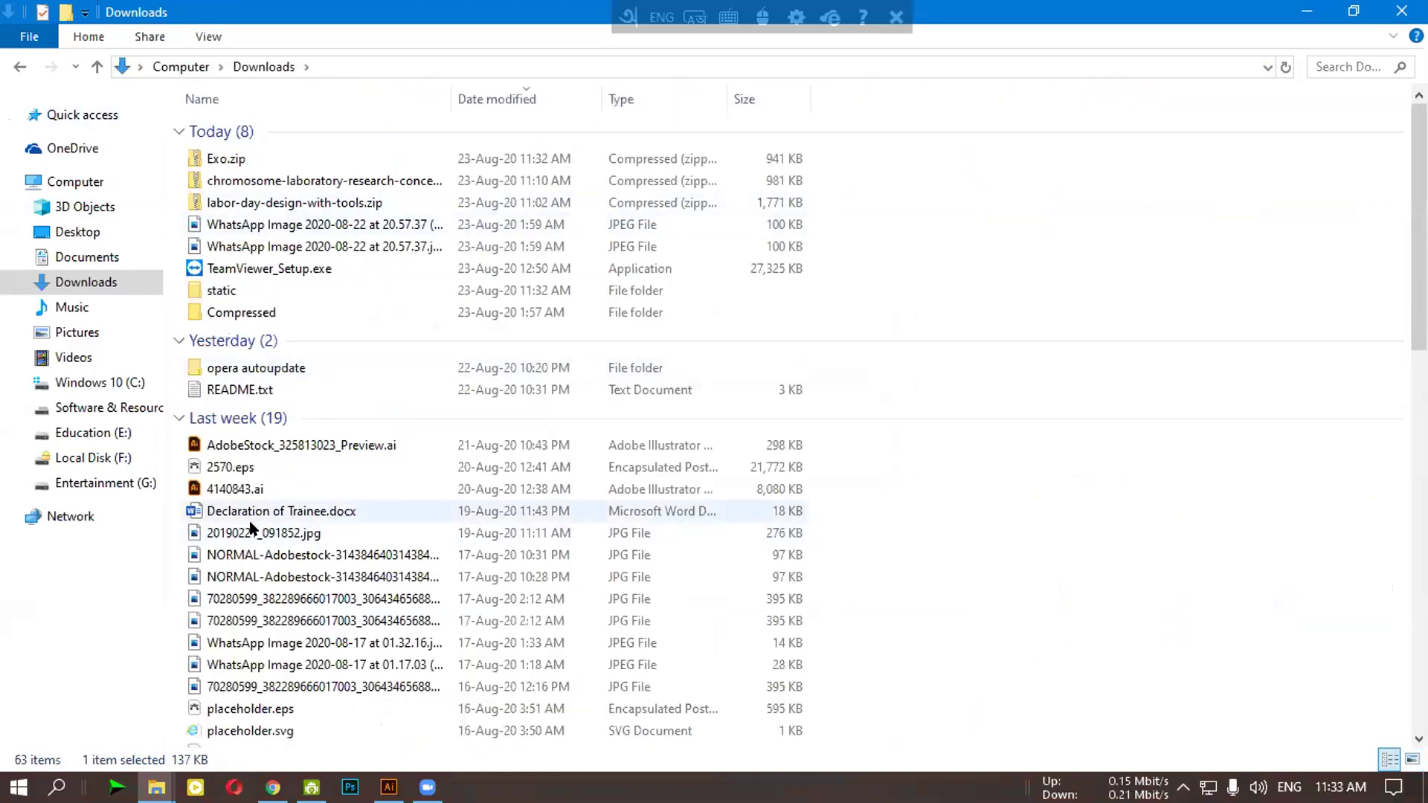
# Close the Downloads window and switch back to Illustrator
pyautogui.scroll(-12, 253, 529)
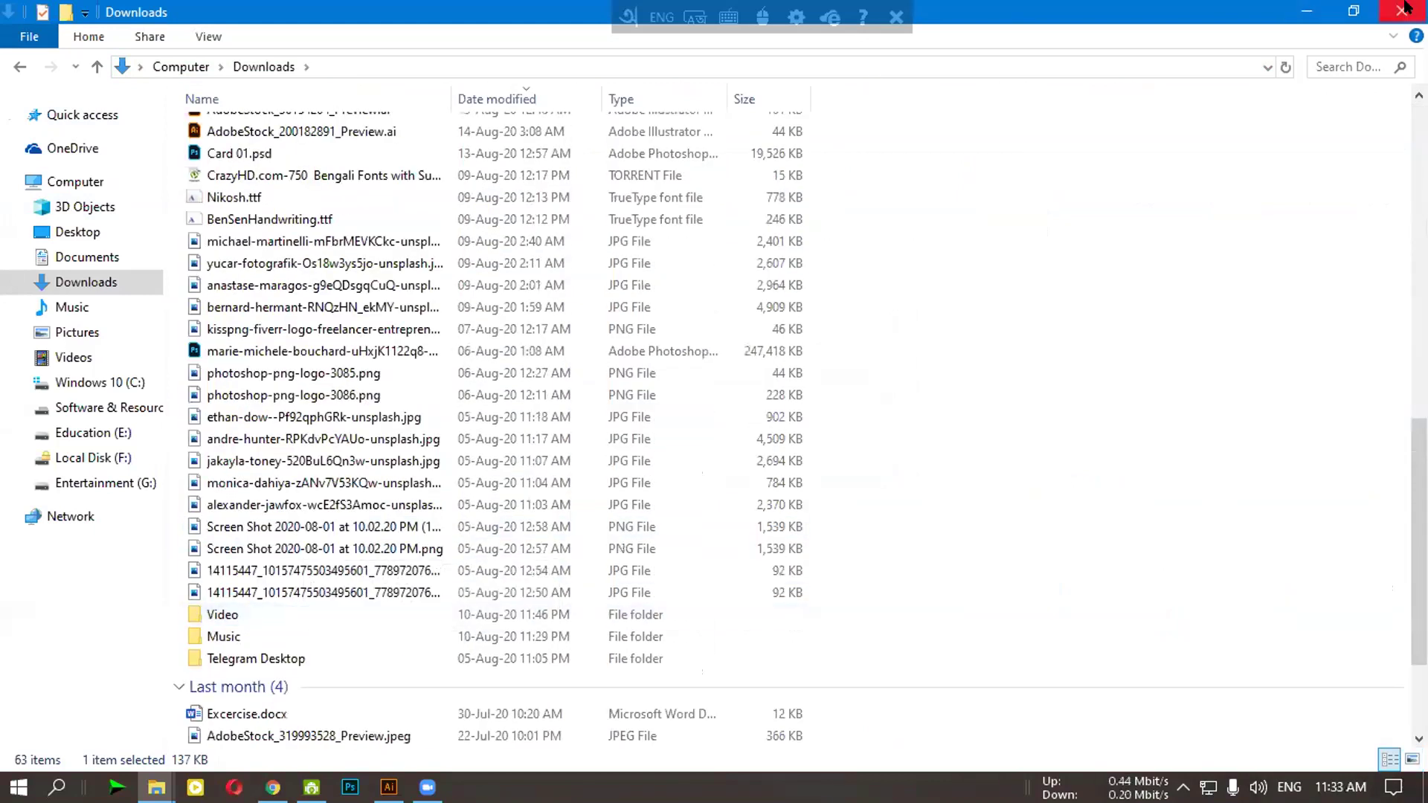
pyautogui.click(1401, 10)
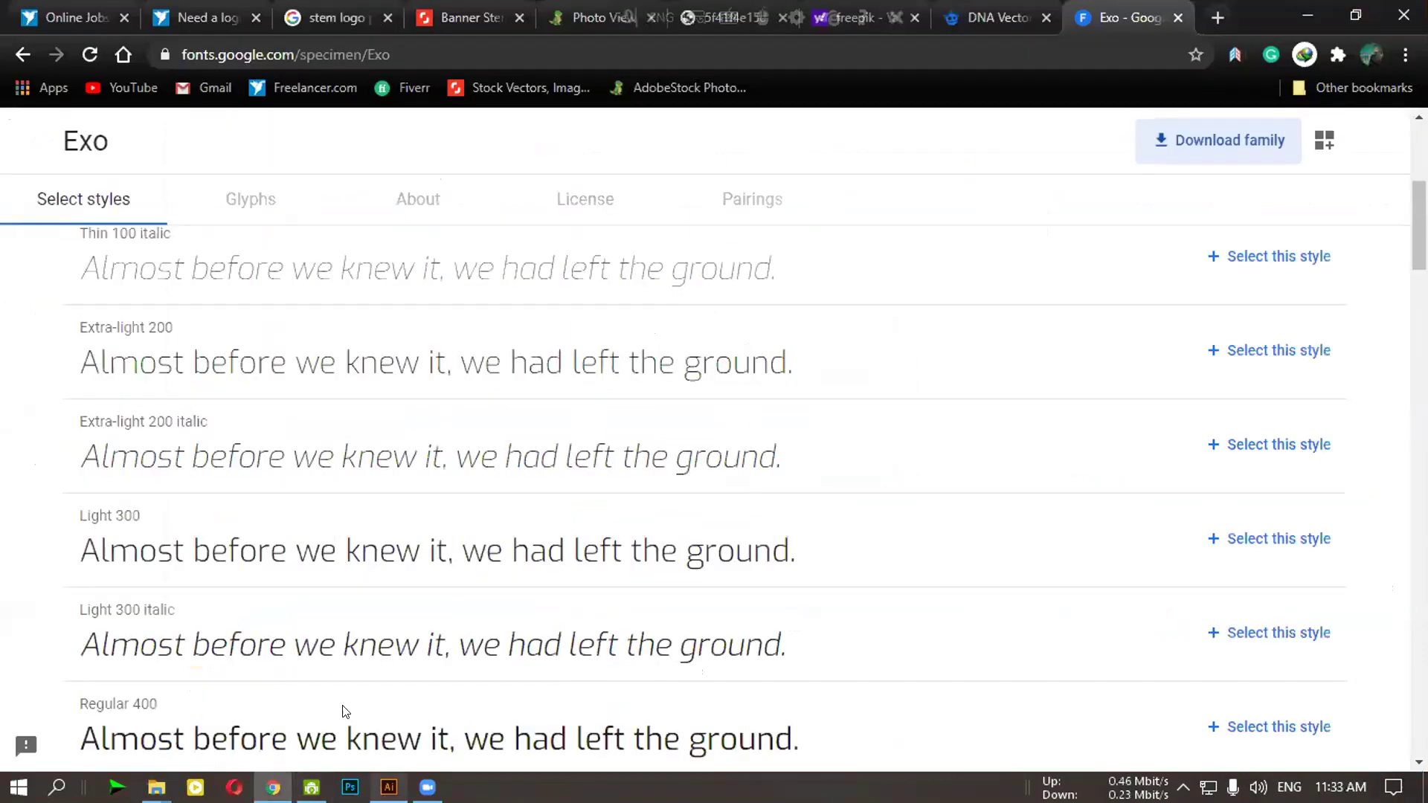
pyautogui.click(389, 787)
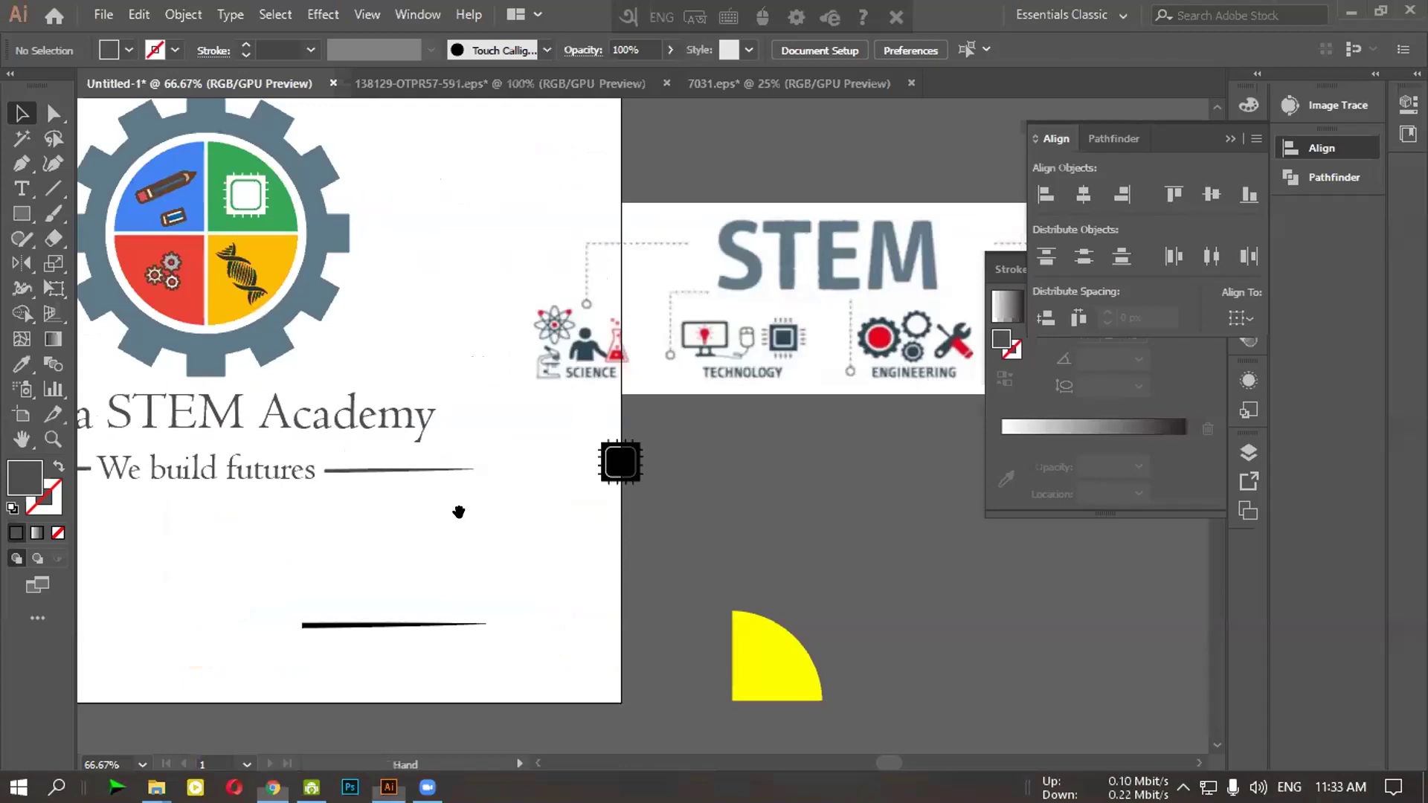
# Set the font of the Della STEM Academy name and the We build futures tagline to Exo Thin Italic
pyautogui.hscroll(-3, 420, 491)
pyautogui.click(431, 482)
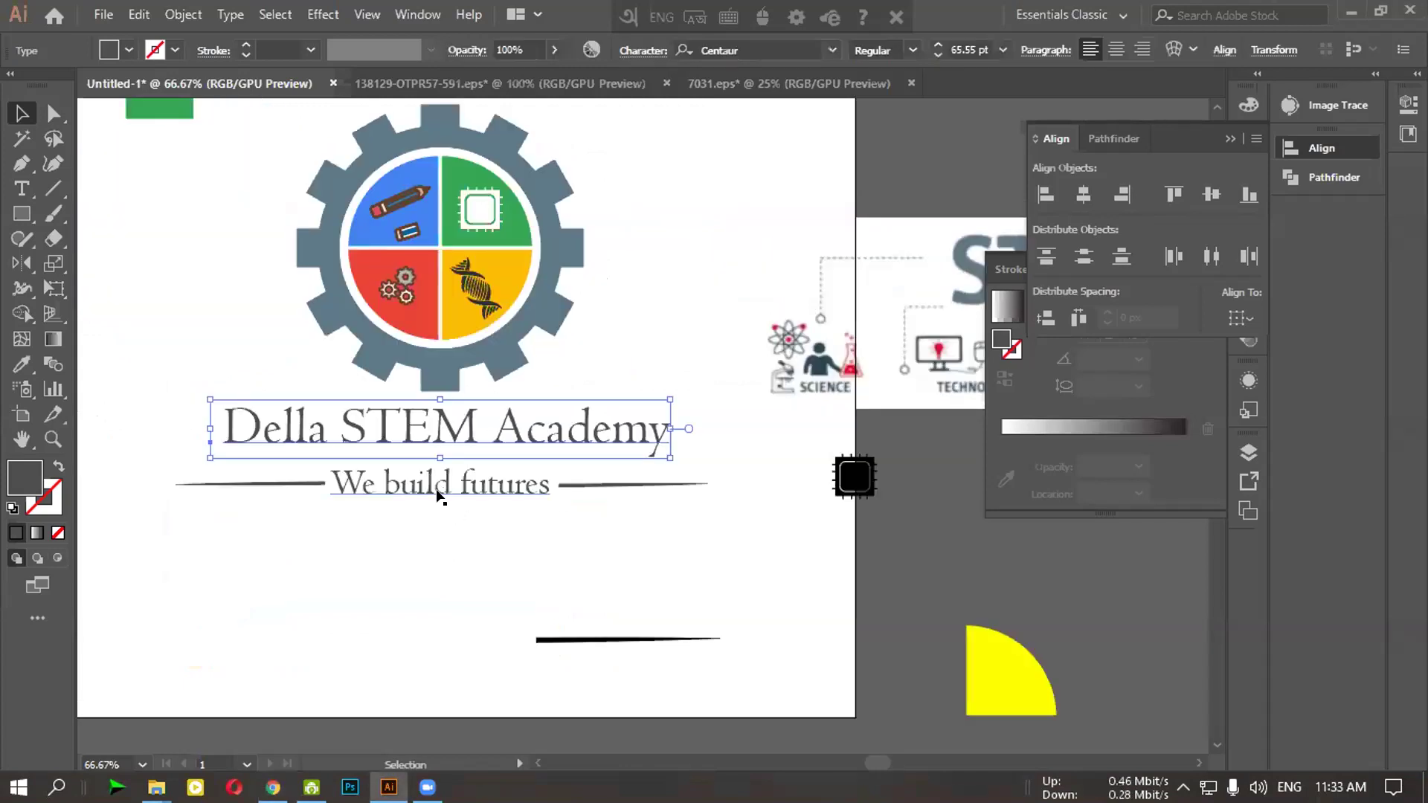
pyautogui.keyDown('shift'); pyautogui.click(435, 485); pyautogui.keyUp('shift')
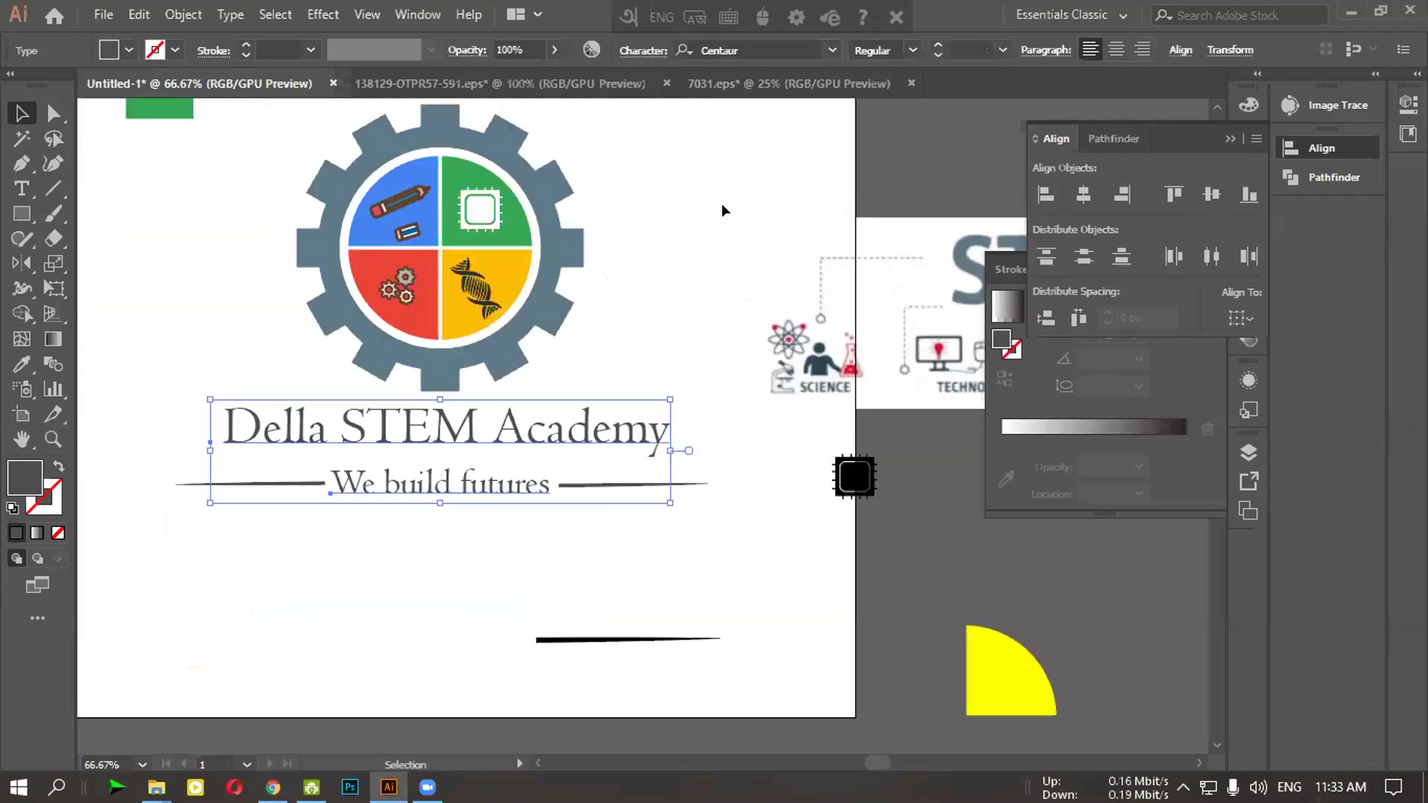
pyautogui.click(748, 48)
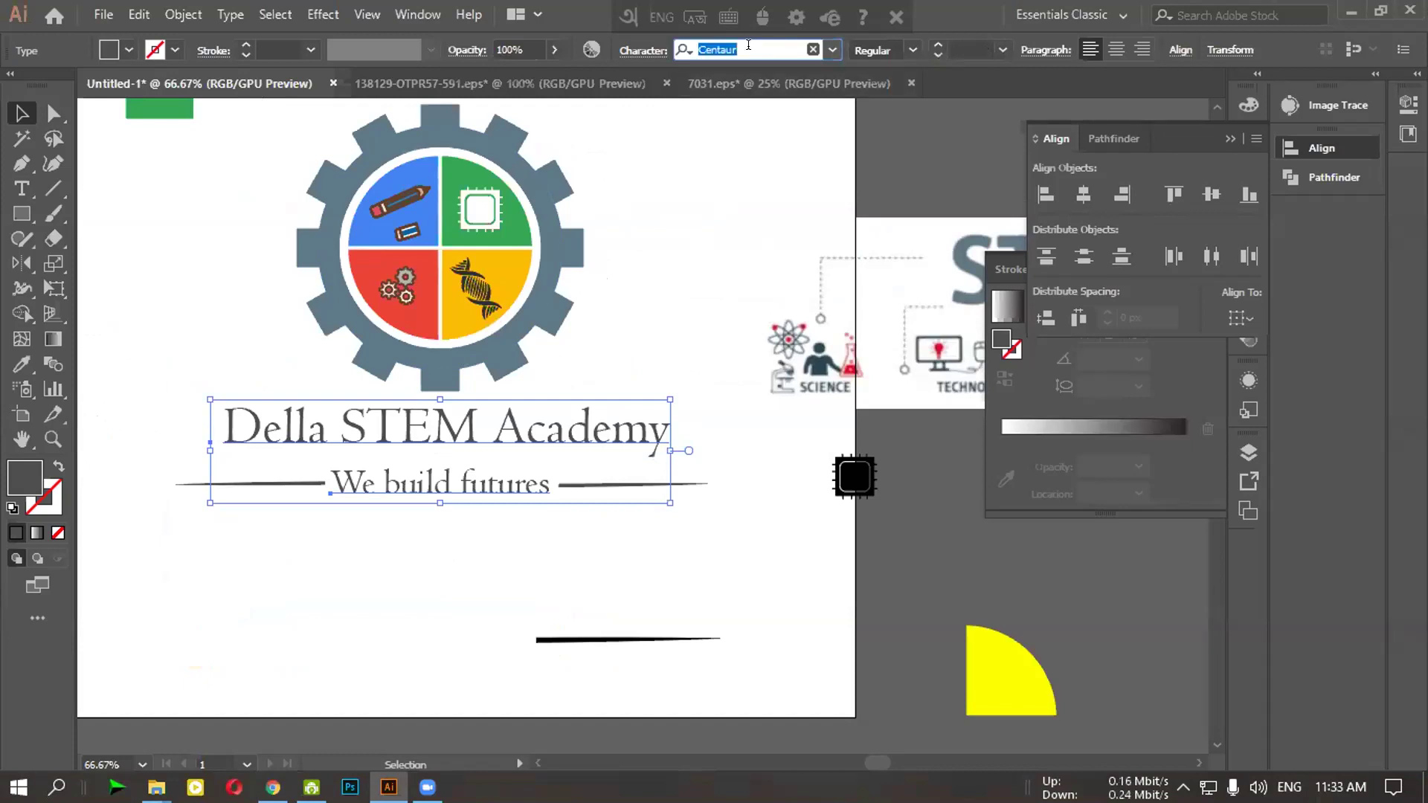
pyautogui.write('ex')
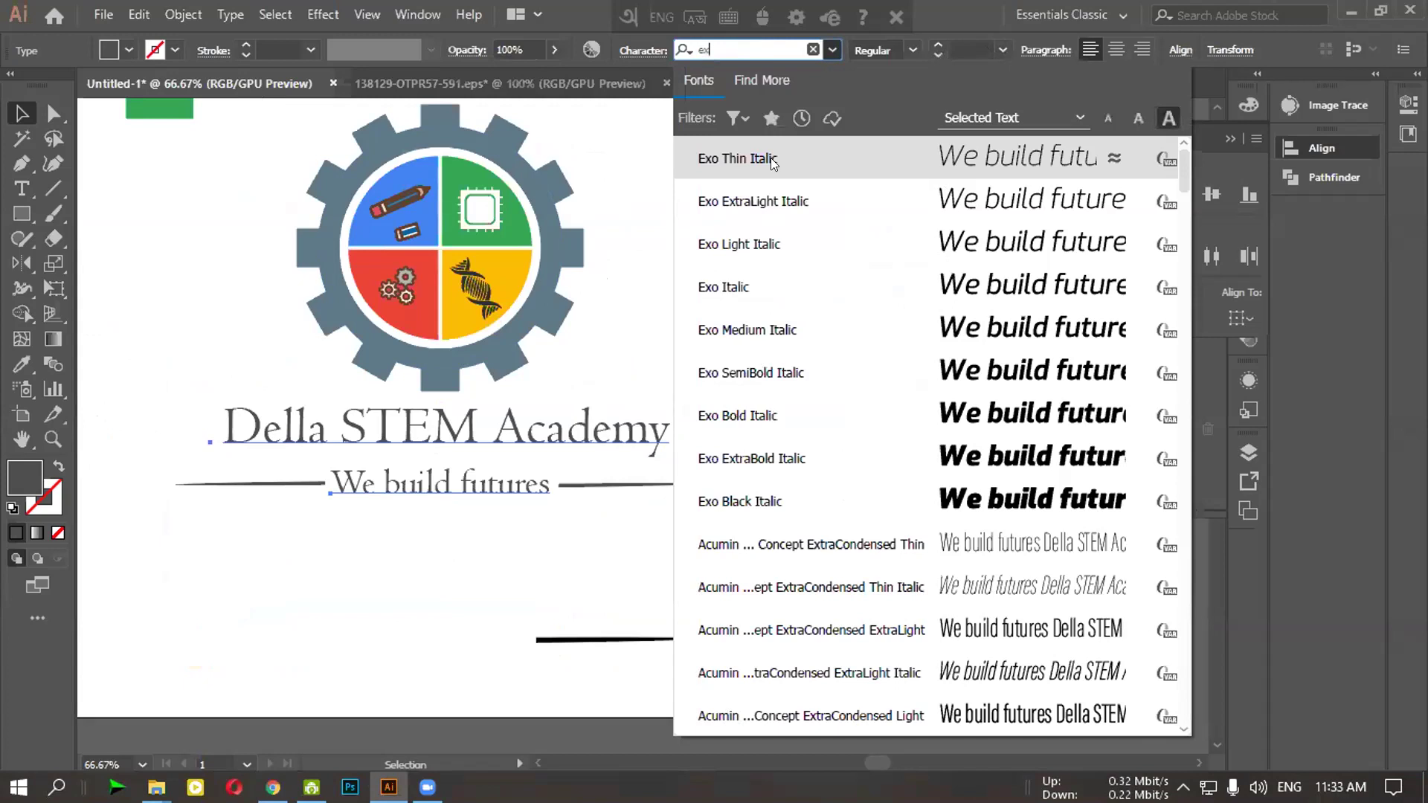
pyautogui.click(822, 167)
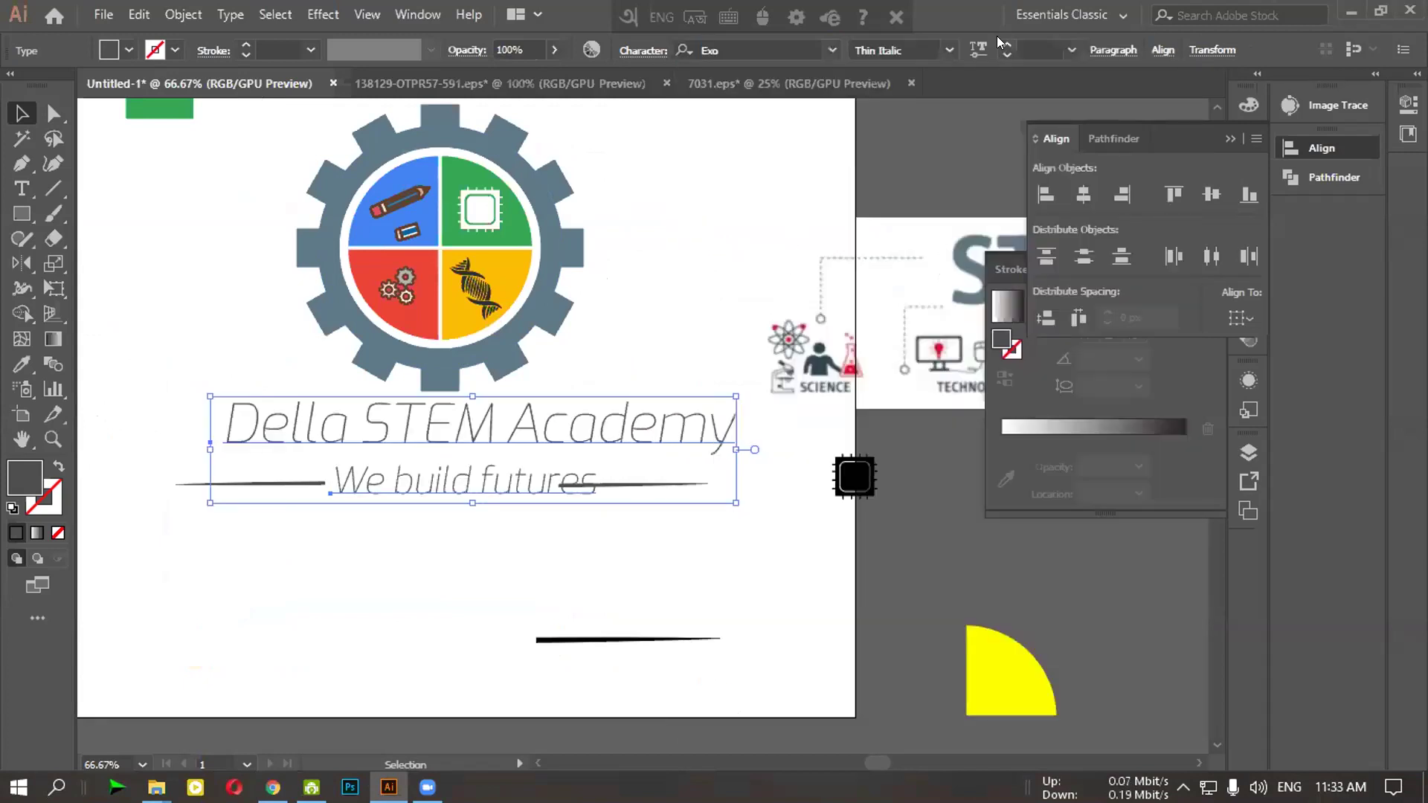
pyautogui.click(952, 49)
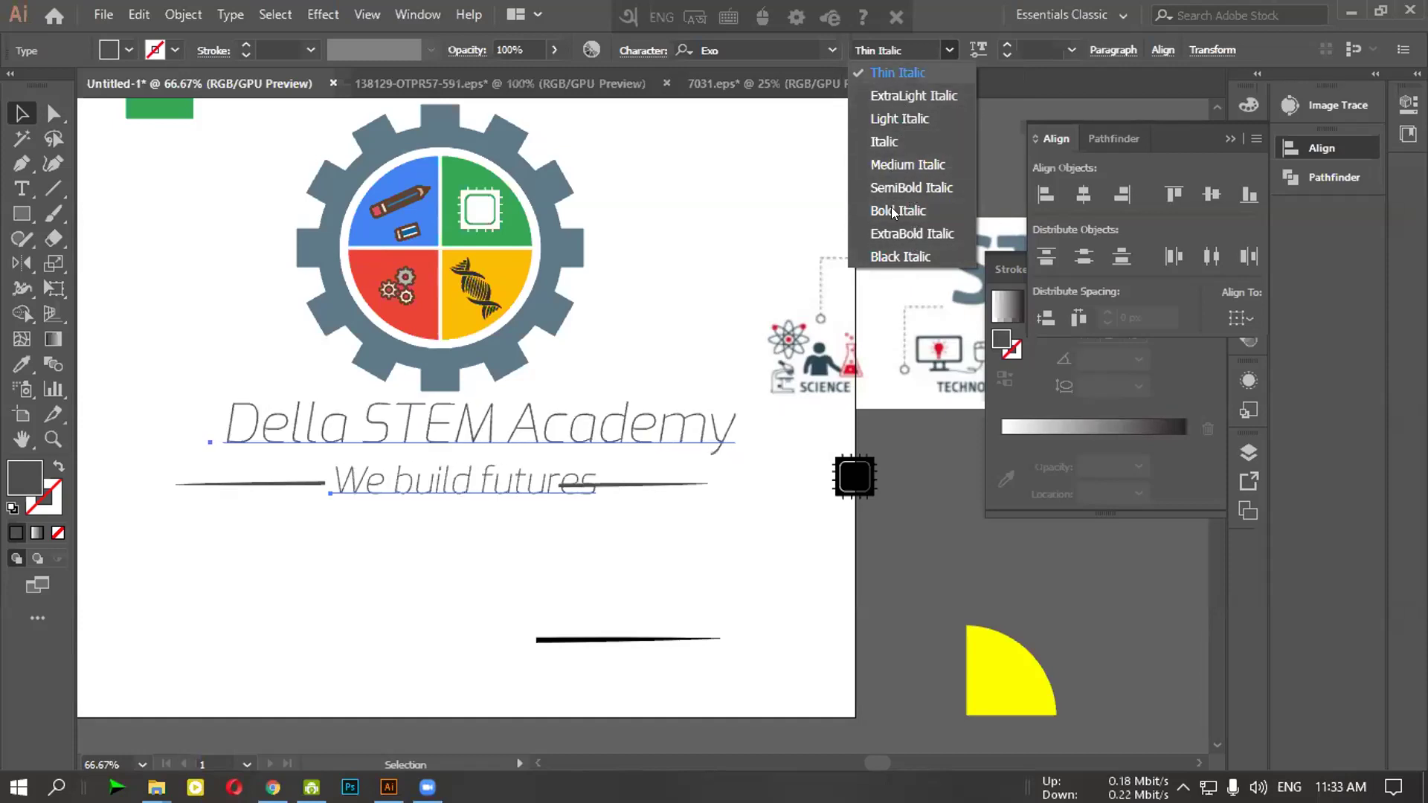
pyautogui.click(939, 74)
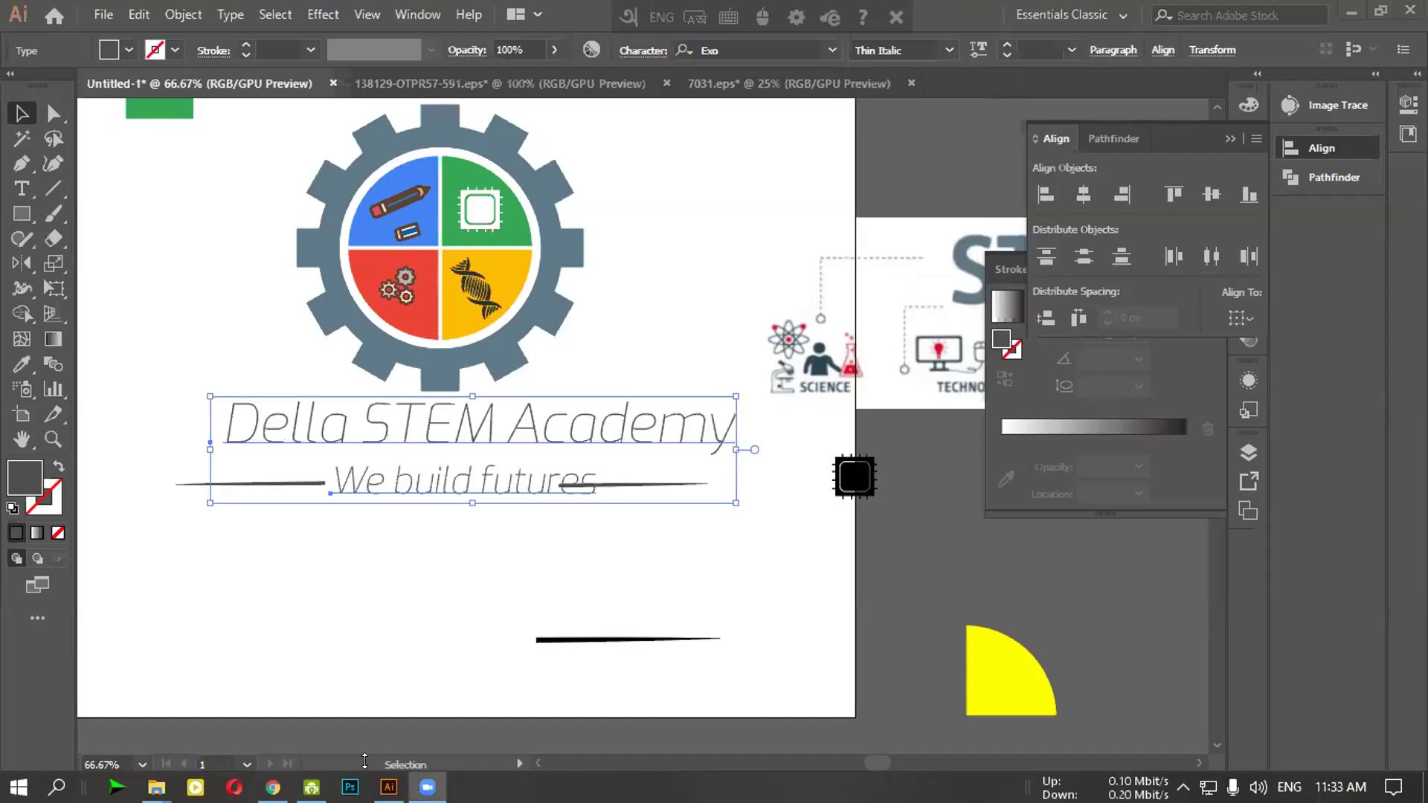
# Switch to File Explorer, maximize the labor-day-design-with-tools.zip window and go to the Downloads folder
pyautogui.moveTo(156, 786)
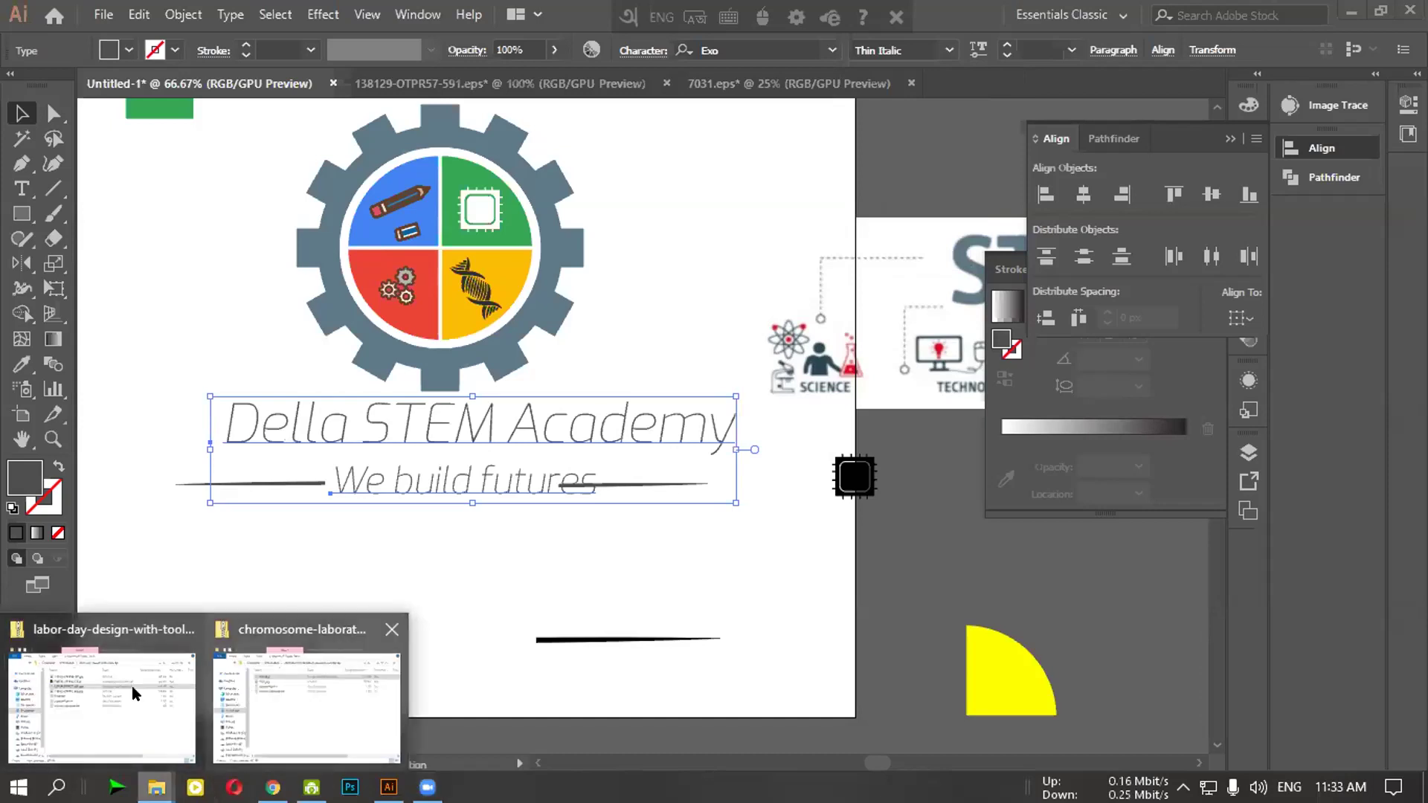
pyautogui.click(112, 703)
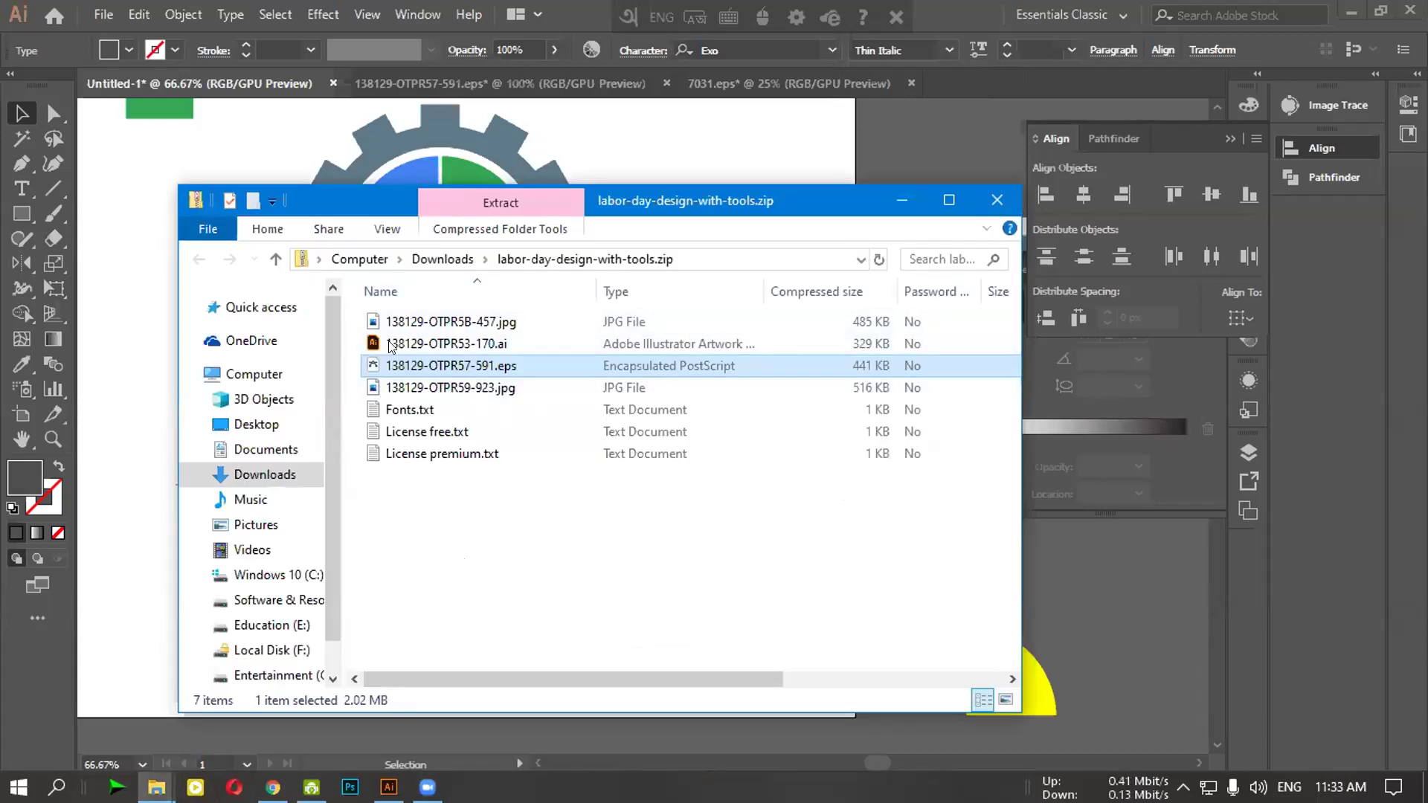
pyautogui.click(948, 199)
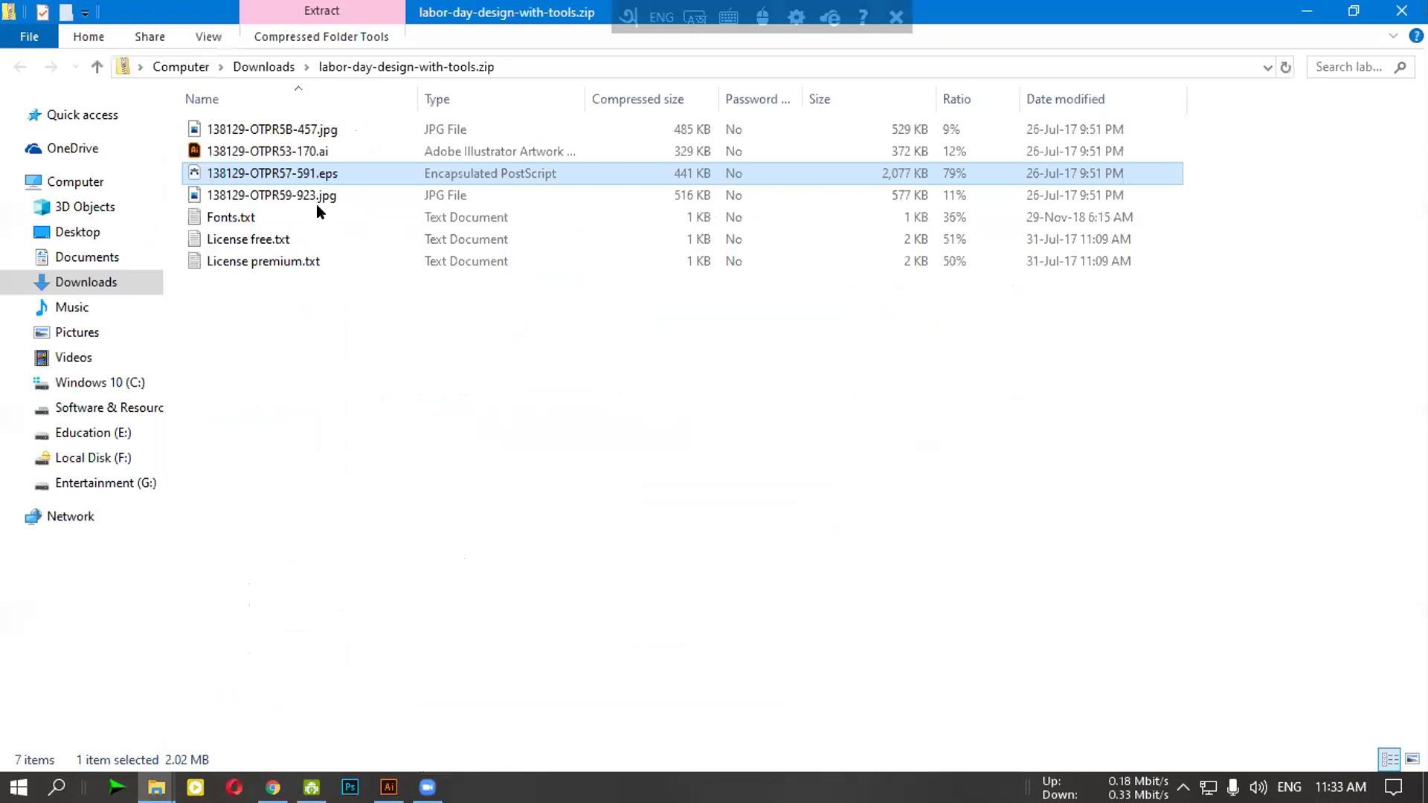
pyautogui.click(65, 290)
pyautogui.click(309, 156)
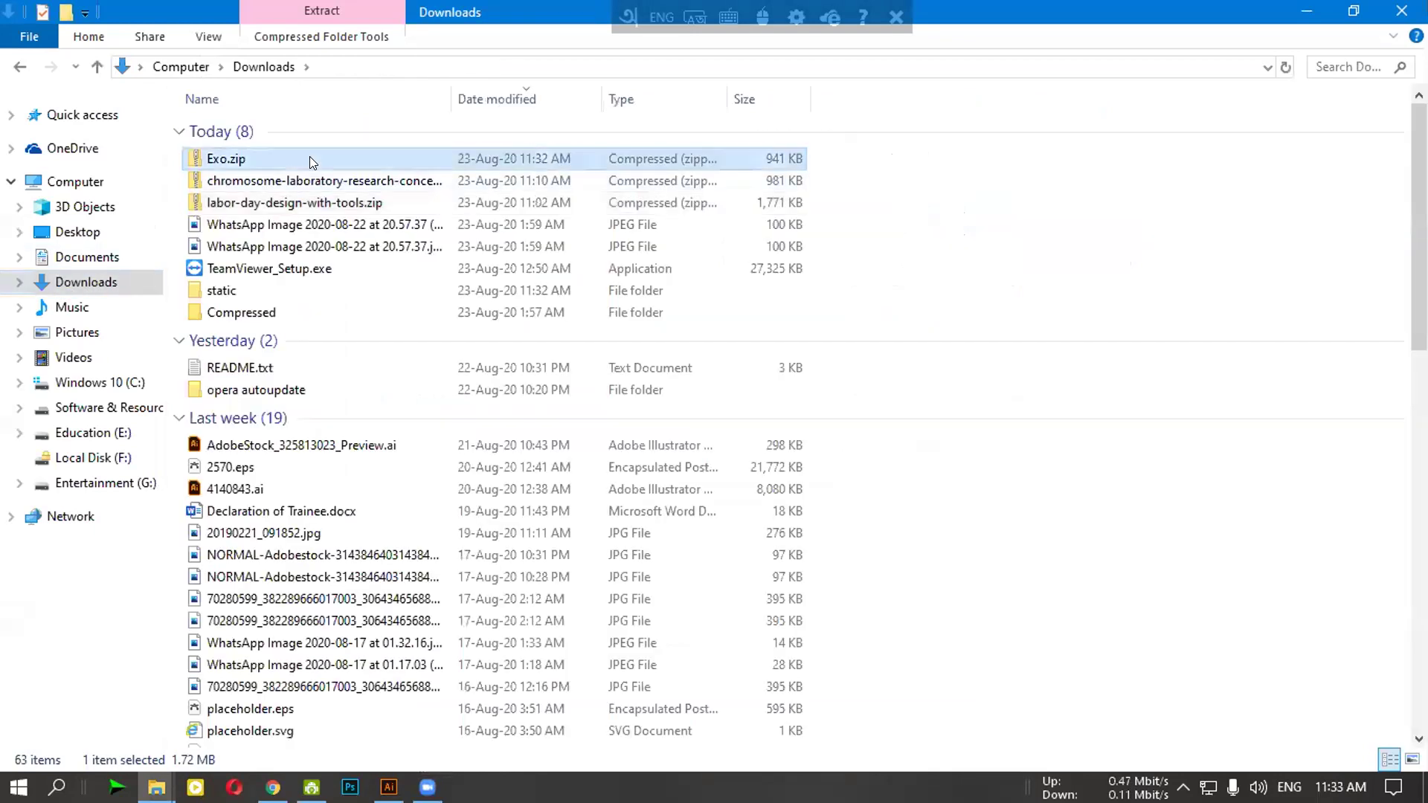
pyautogui.rightClick(309, 157)
pyautogui.click(1065, 223)
# Create a folder with the default name New folder in Downloads and move Exo.zip into it
pyautogui.rightClick(976, 195)
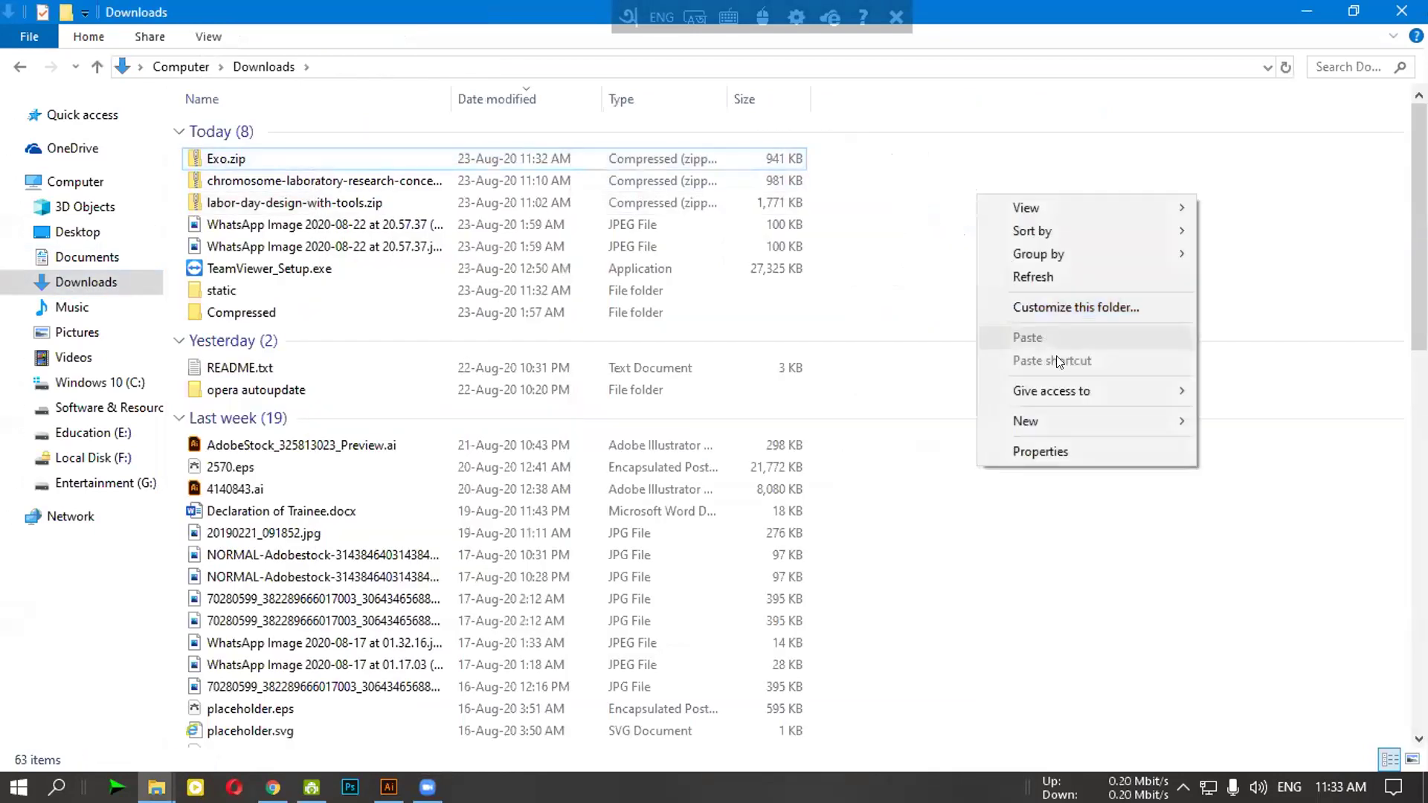
pyautogui.moveTo(1086, 417)
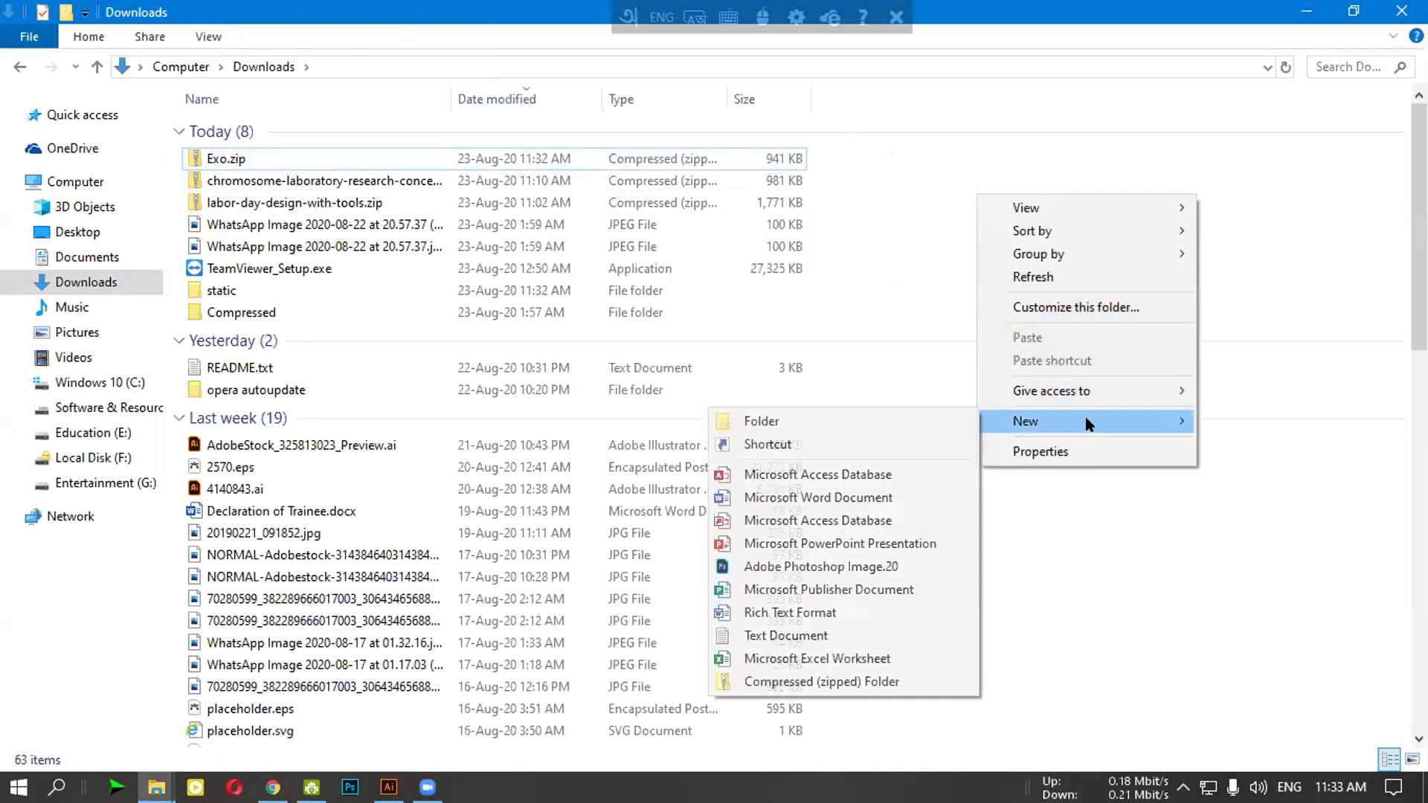
pyautogui.click(887, 419)
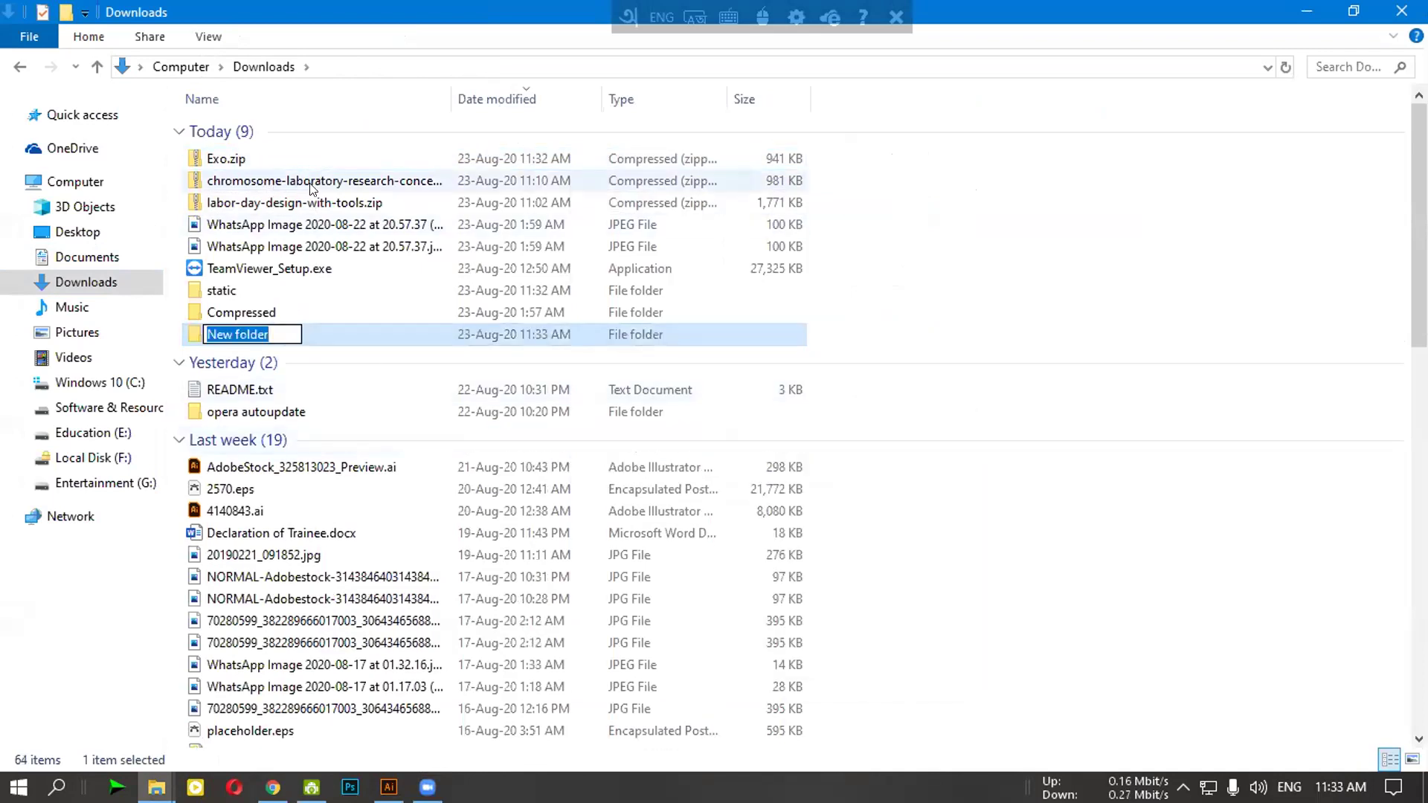
pyautogui.click(903, 277)
pyautogui.moveTo(357, 161); pyautogui.dragTo(303, 334)
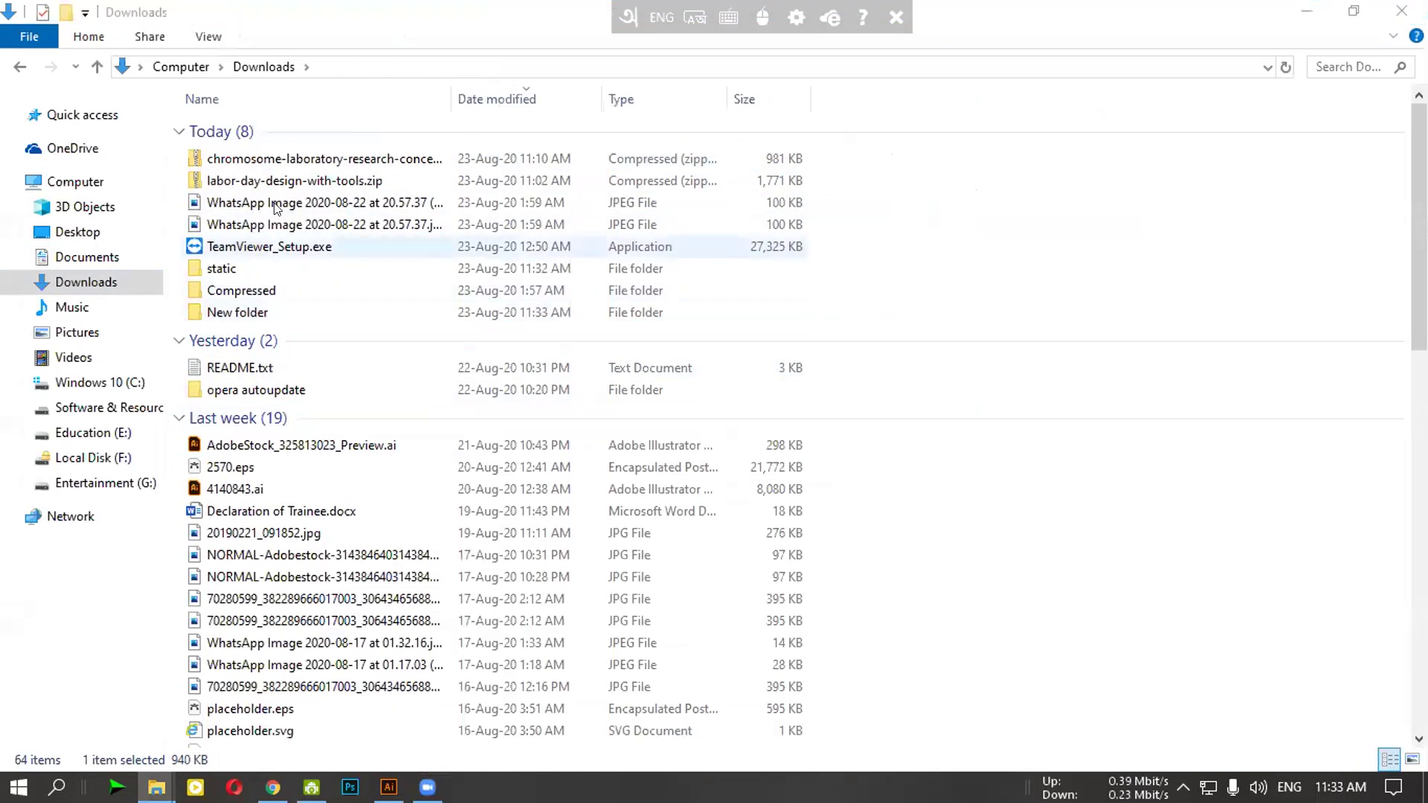
# Open New folder and extract Exo.zip there with 7-Zip
pyautogui.doubleClick(275, 311)
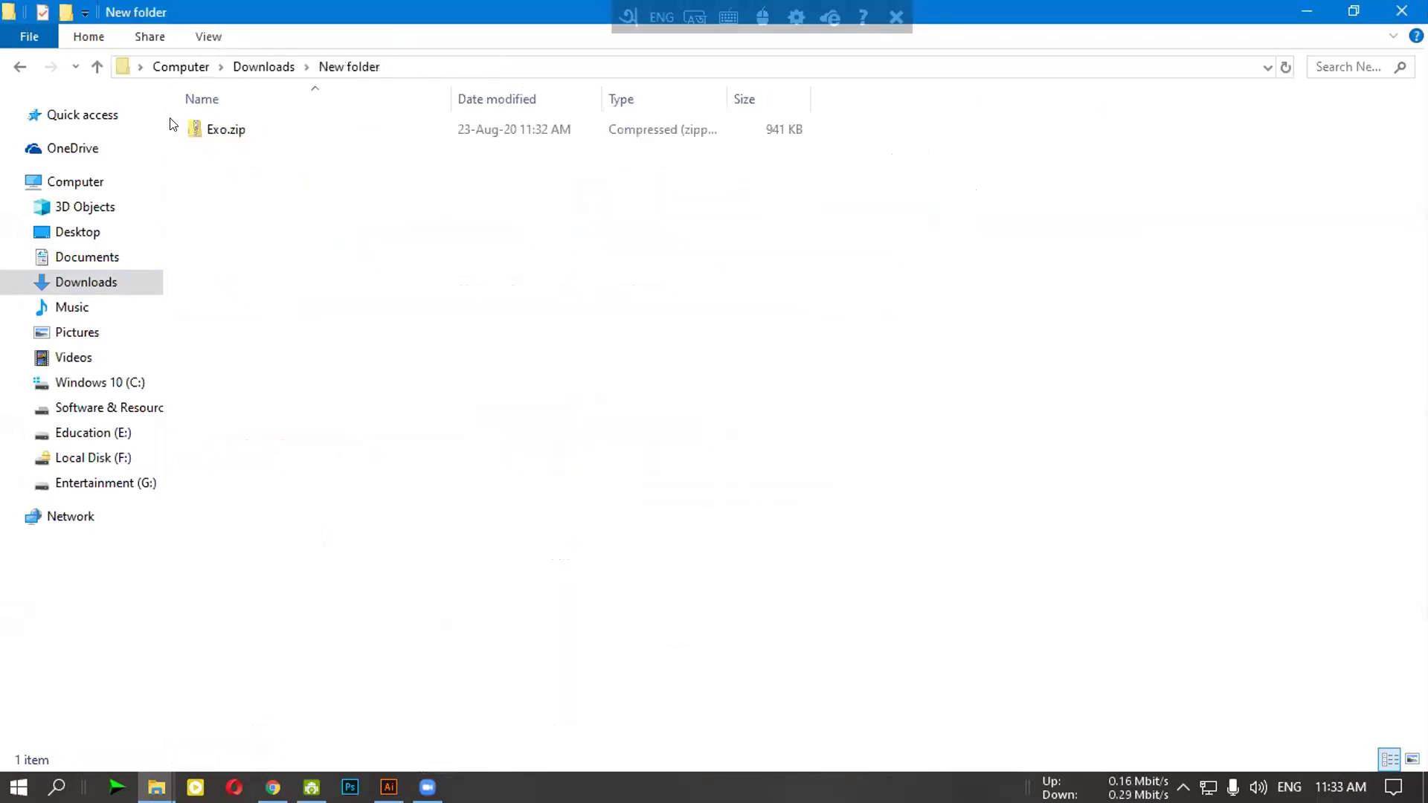
pyautogui.click(257, 131)
pyautogui.rightClick(262, 132)
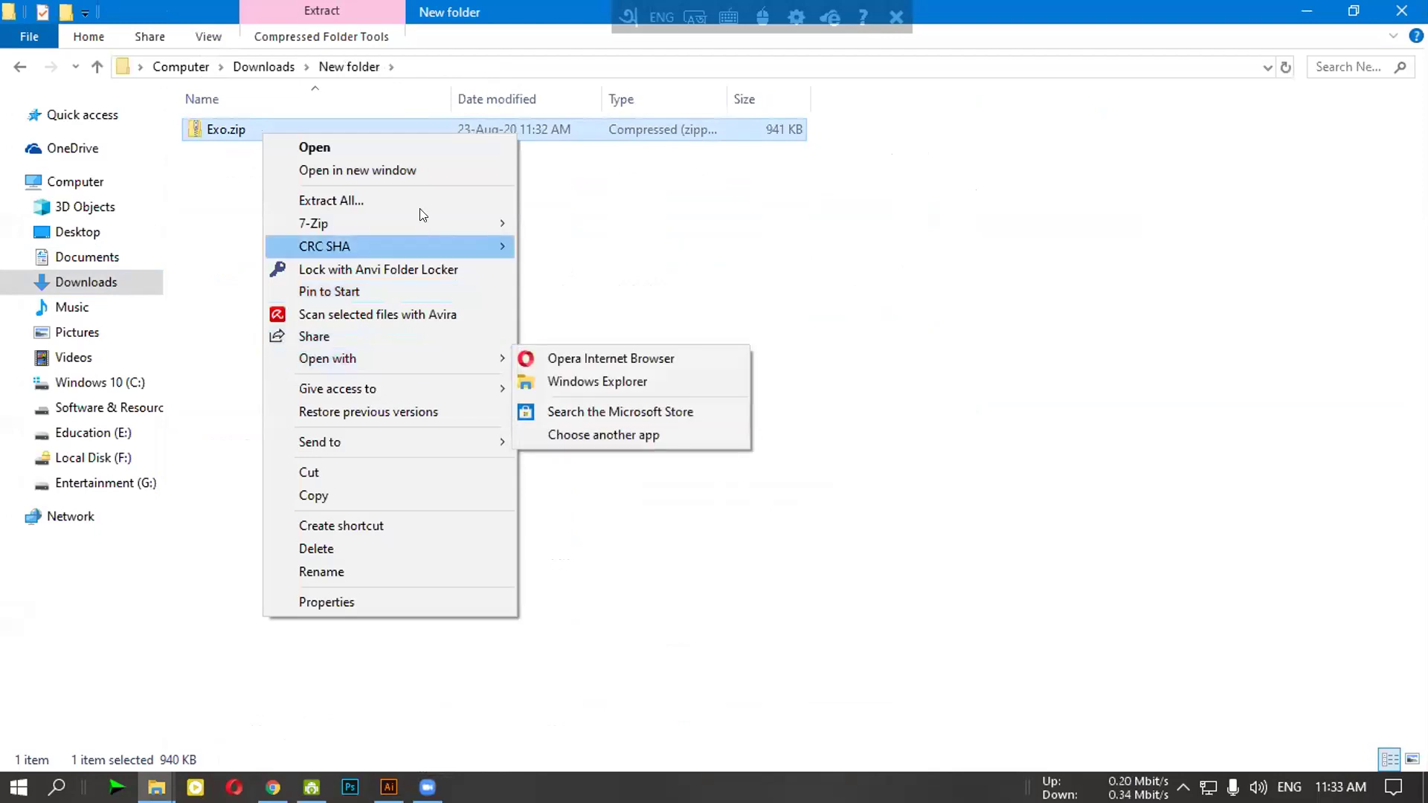
pyautogui.moveTo(456, 224)
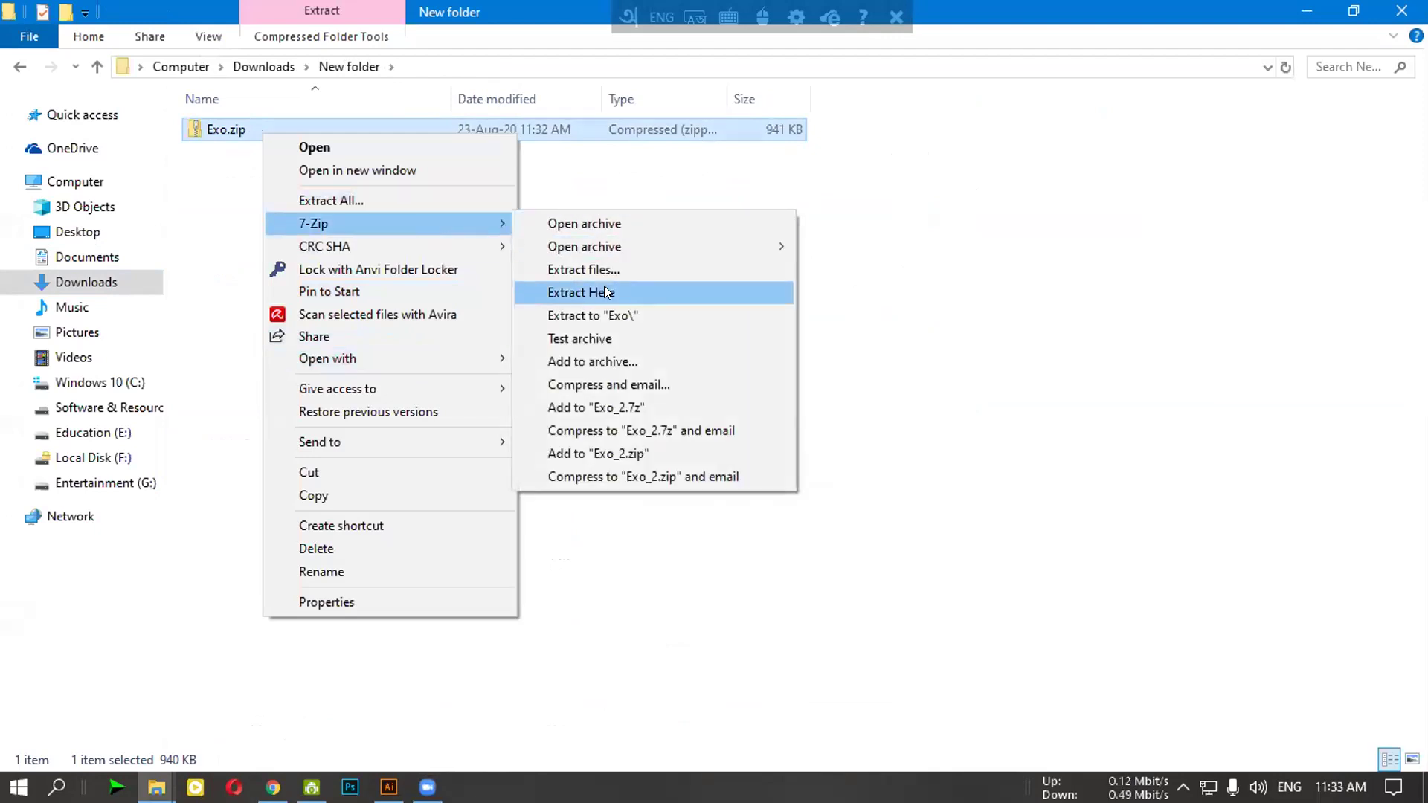
pyautogui.click(654, 292)
pyautogui.click(358, 132)
pyautogui.rightClick(365, 142)
pyautogui.click(319, 293)
pyautogui.click(319, 293)
# Install Exo-Italic-VariableFont_wght.ttf from New folder, replacing the already installed Exo Thin Italic font
pyautogui.click(345, 177)
pyautogui.rightClick(348, 176)
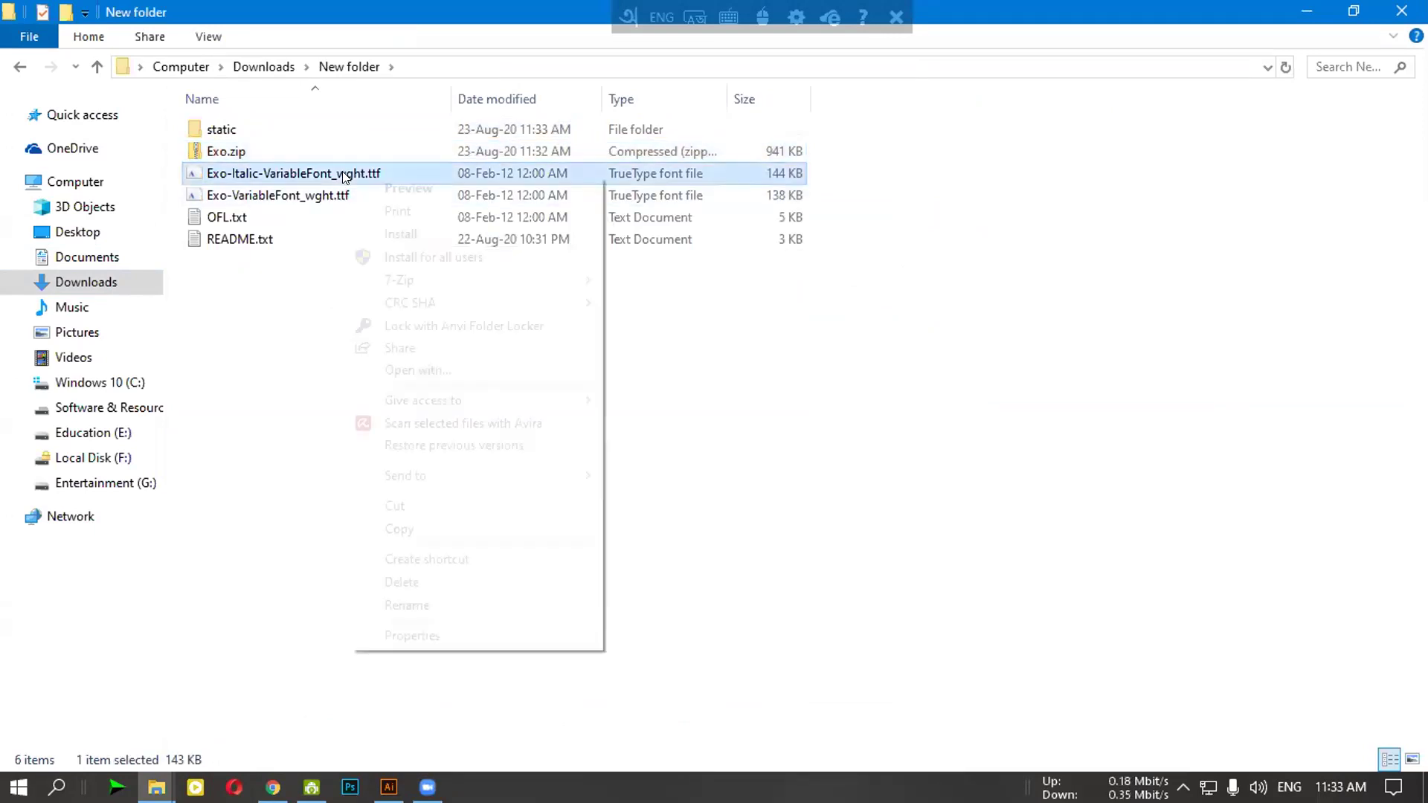
pyautogui.click(439, 234)
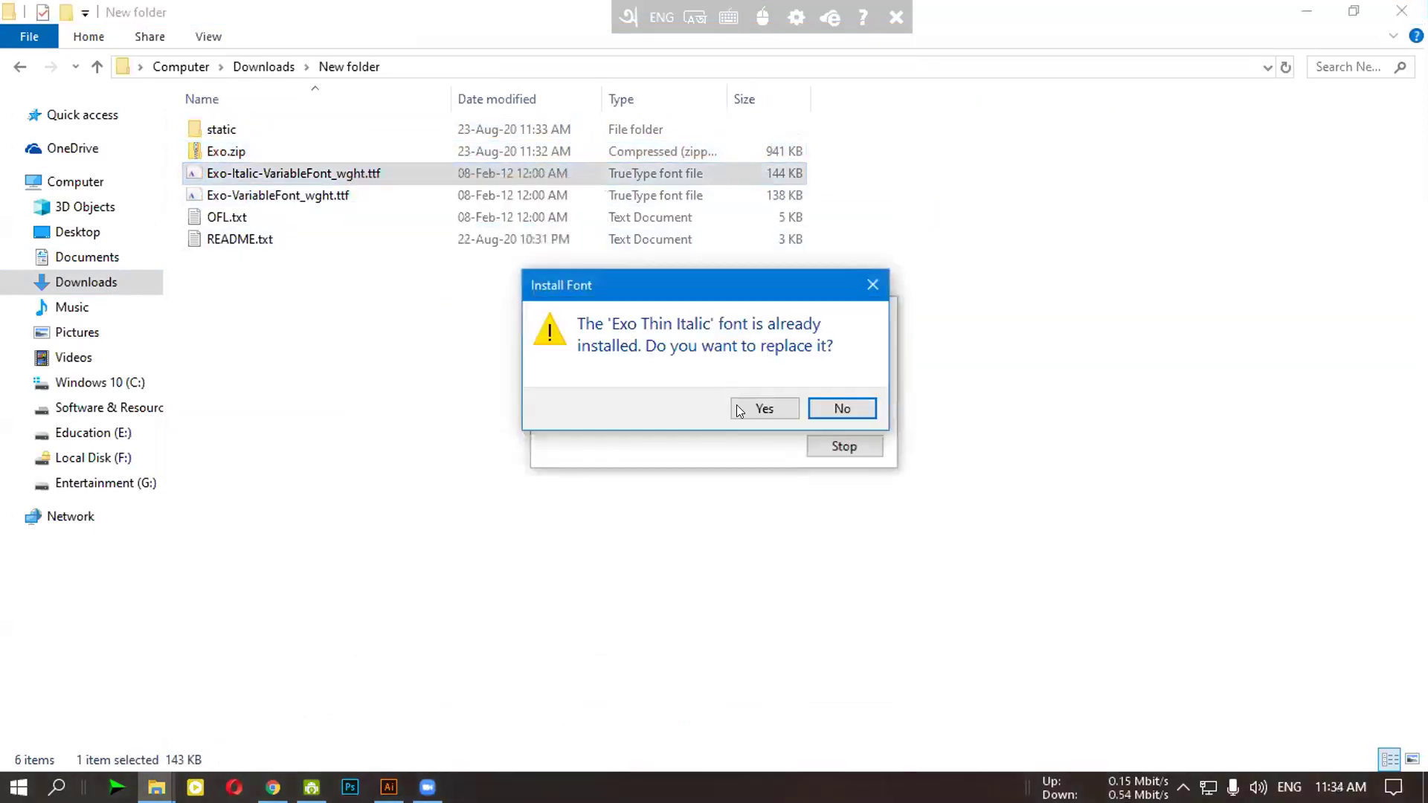
pyautogui.click(764, 409)
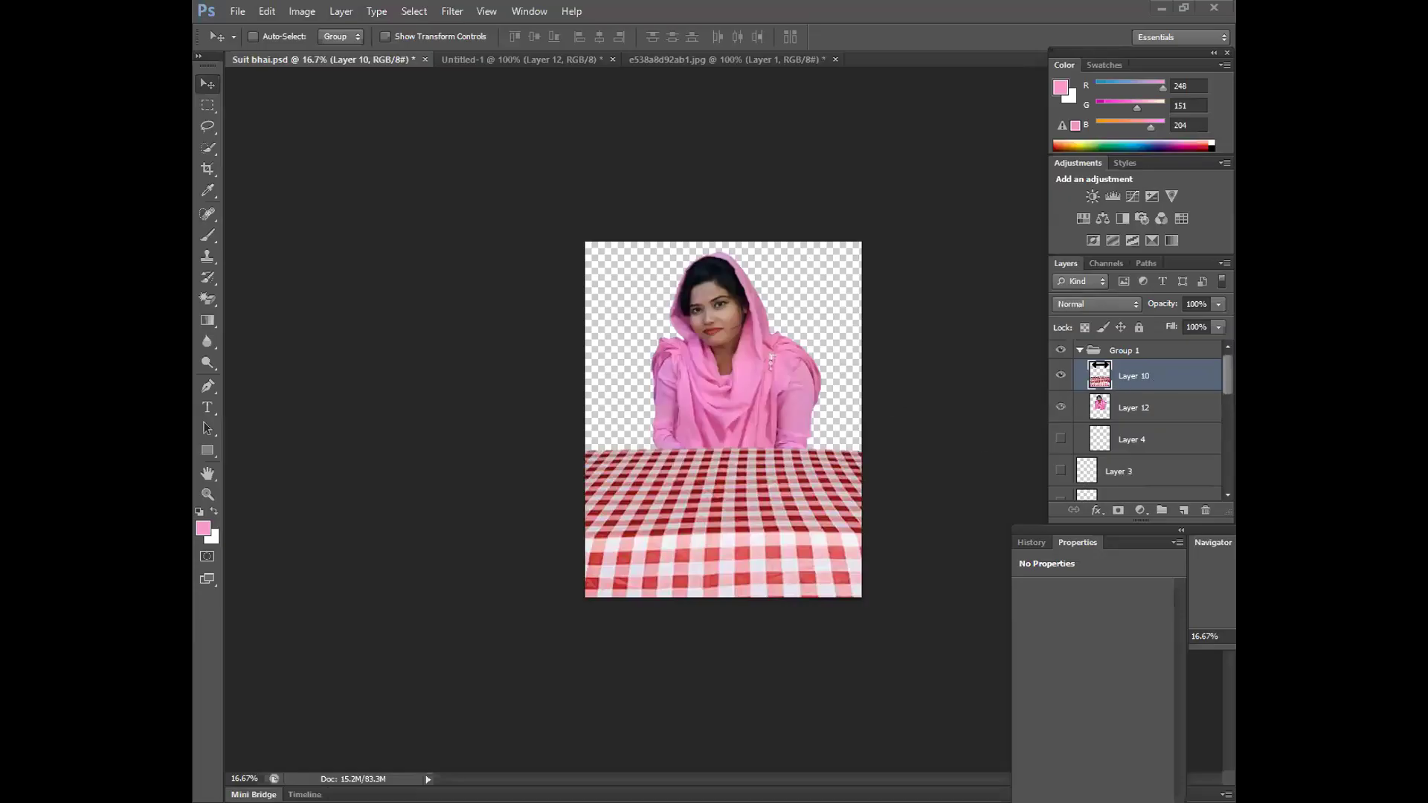
# In Photoshop, move the checkered tablecloth on Layer 10 of Suit bhai.psd slightly upward
pyautogui.moveTo(1139, 369); pyautogui.dragTo(1126, 390)
pyautogui.moveTo(764, 504)
pyautogui.mouseDown()
pyautogui.moveTo(756, 604)
pyautogui.moveTo(771, 479)
pyautogui.mouseUp()
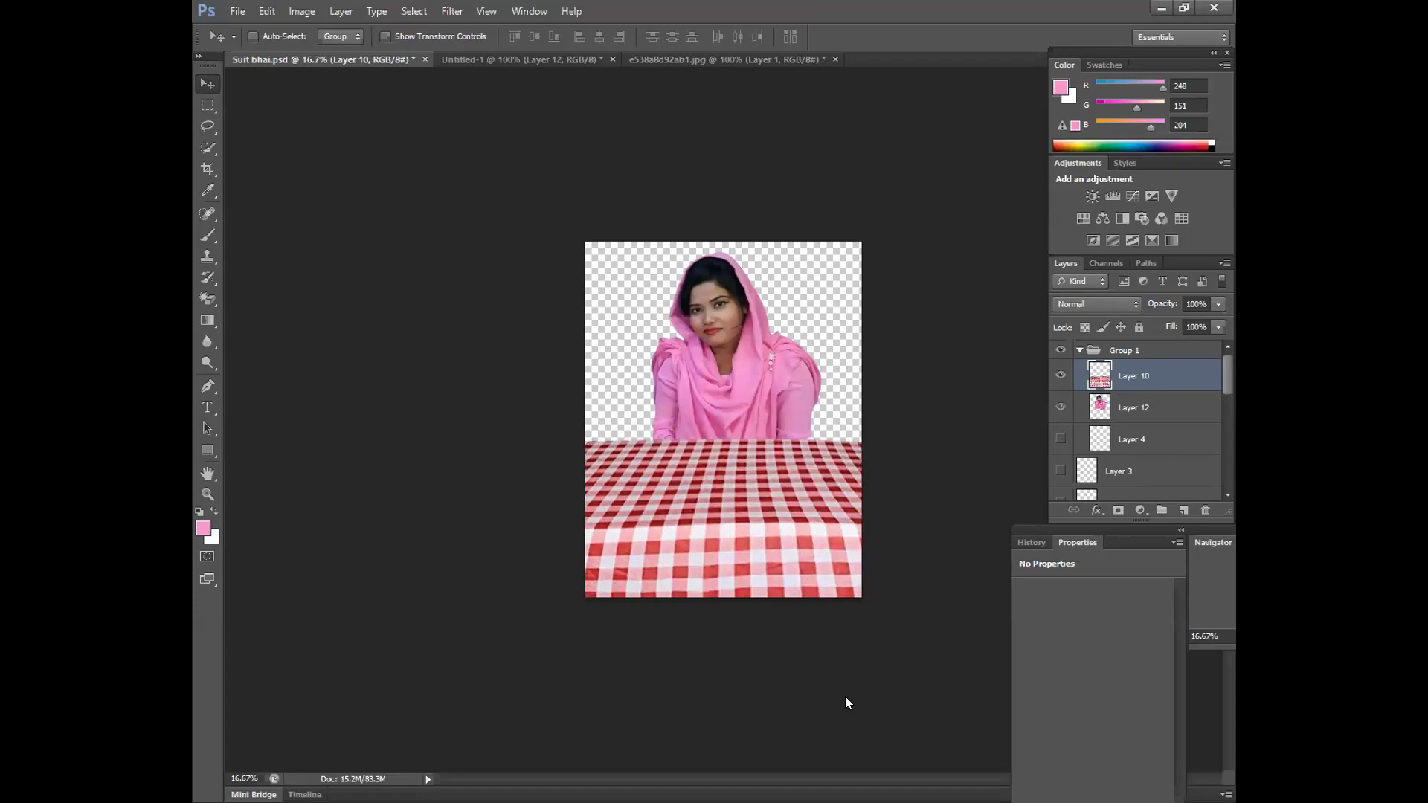
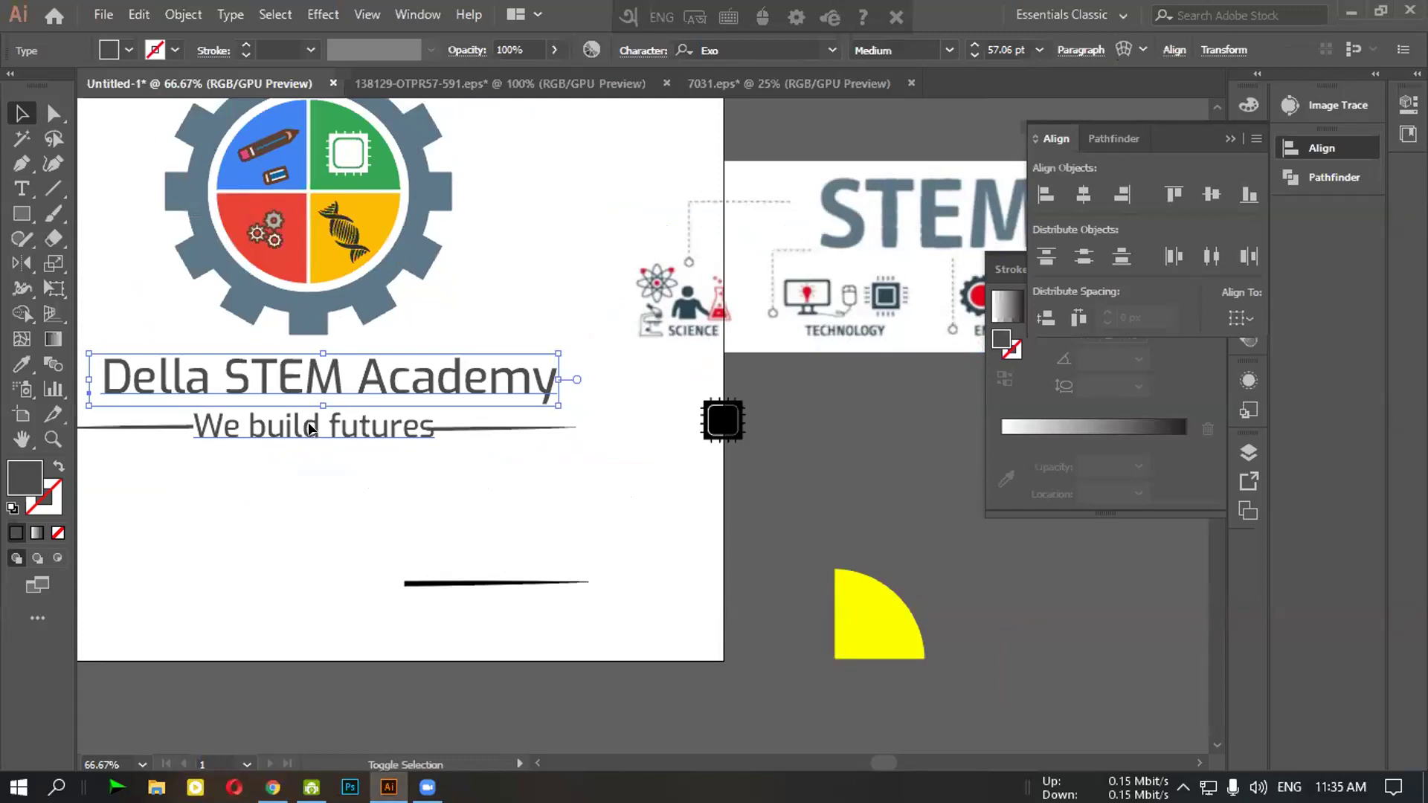
# In Illustrator, set the academy name and tagline to Exo SemiBold and scale both down slightly
pyautogui.click(945, 50)
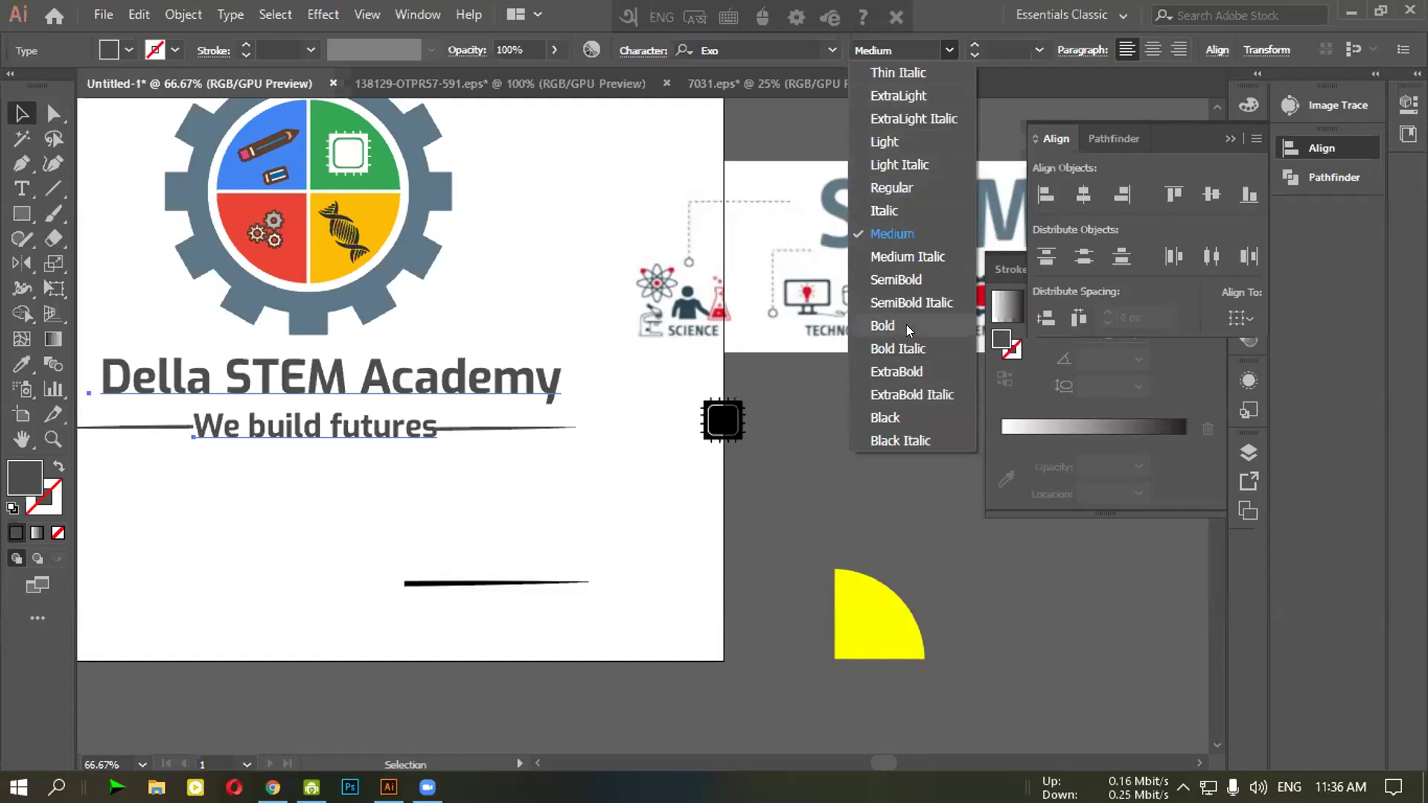
pyautogui.click(903, 282)
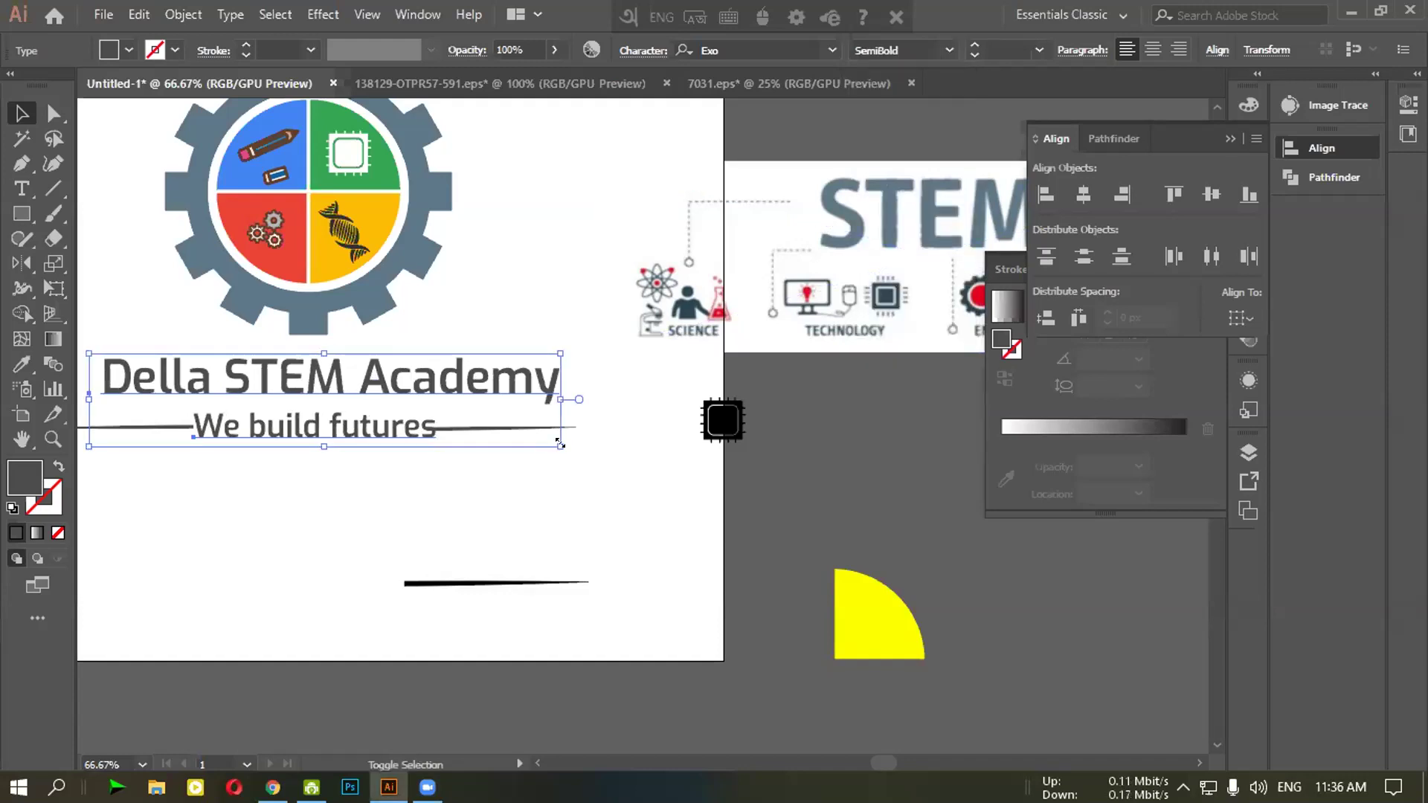
pyautogui.moveTo(561, 444); pyautogui.dragTo(546, 445)
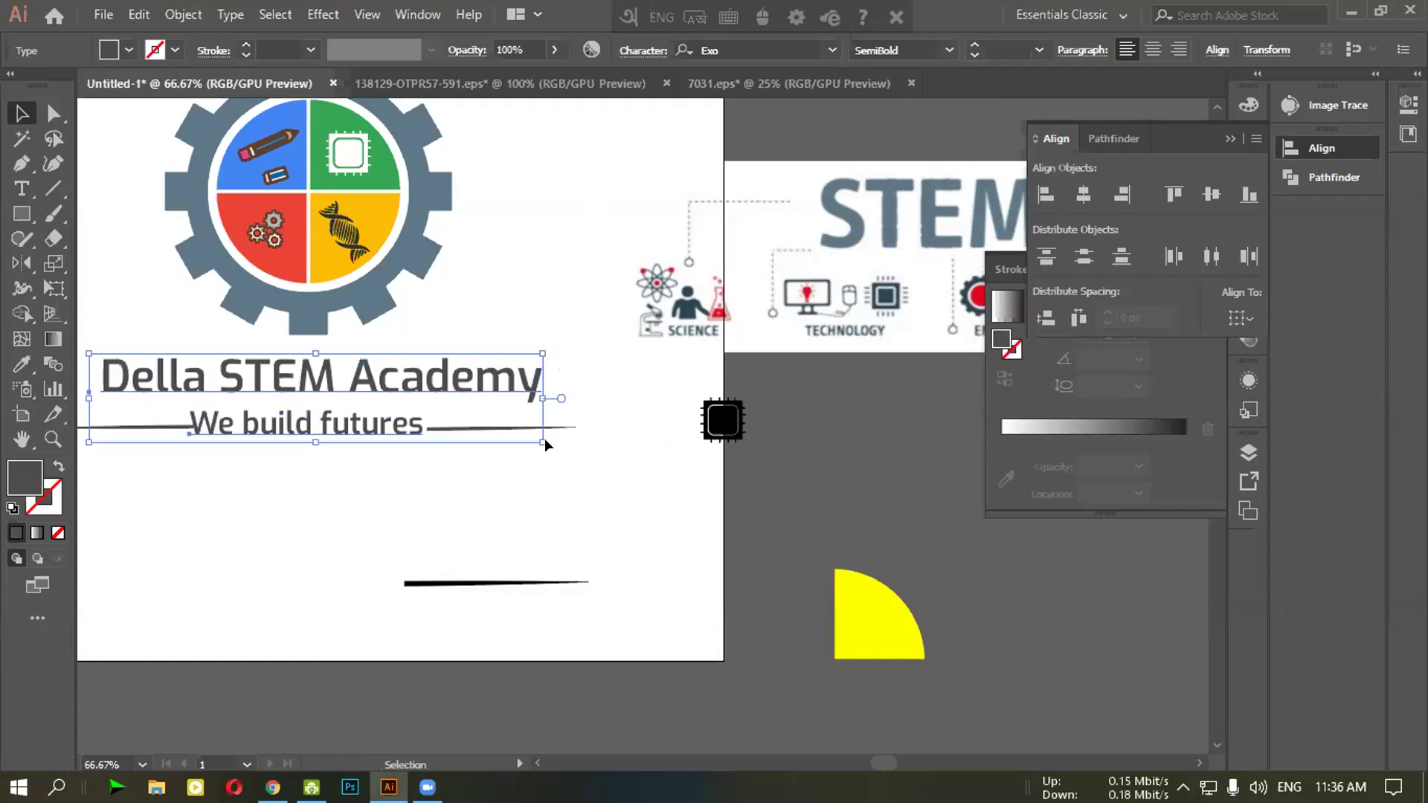
pyautogui.click(416, 480)
# Scale the academy name and tagline down a little more and reposition them centrally below the gear emblem
pyautogui.hscroll(-2, 476, 468)
pyautogui.click(471, 427)
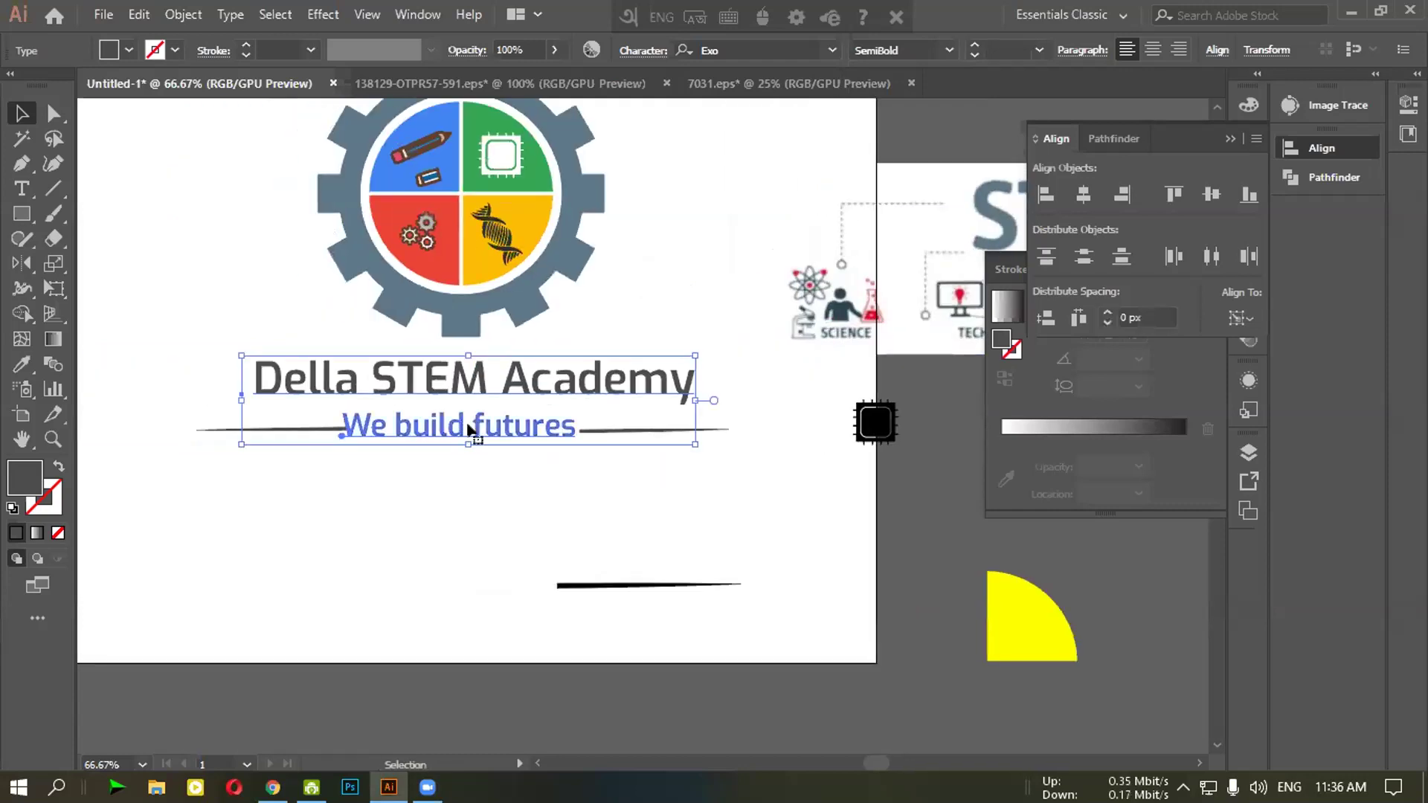
pyautogui.moveTo(694, 444); pyautogui.dragTo(679, 441)
pyautogui.moveTo(460, 424); pyautogui.dragTo(468, 431)
pyautogui.click(492, 479)
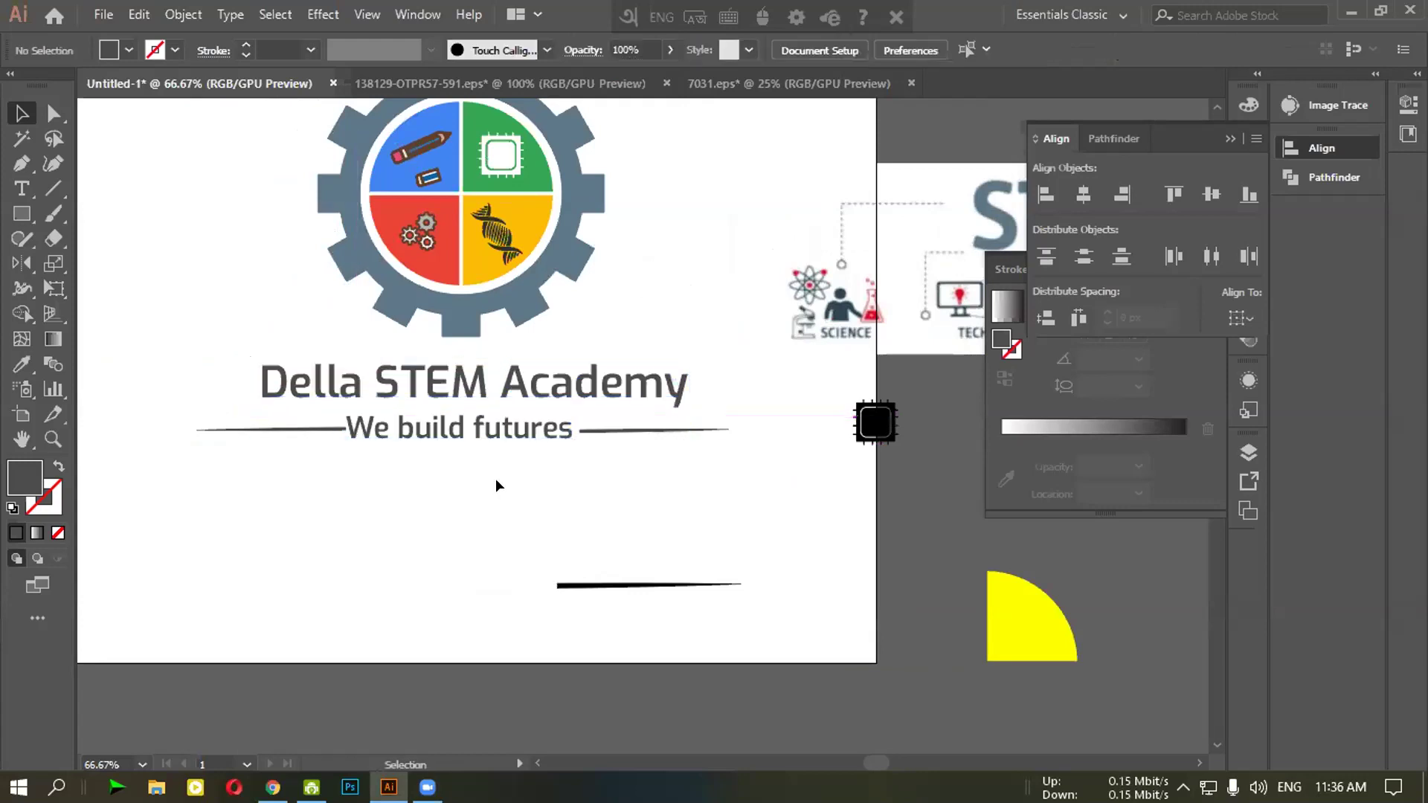
# Shift the We build futures tagline slightly to the right between the two tapered lines
pyautogui.click(490, 433)
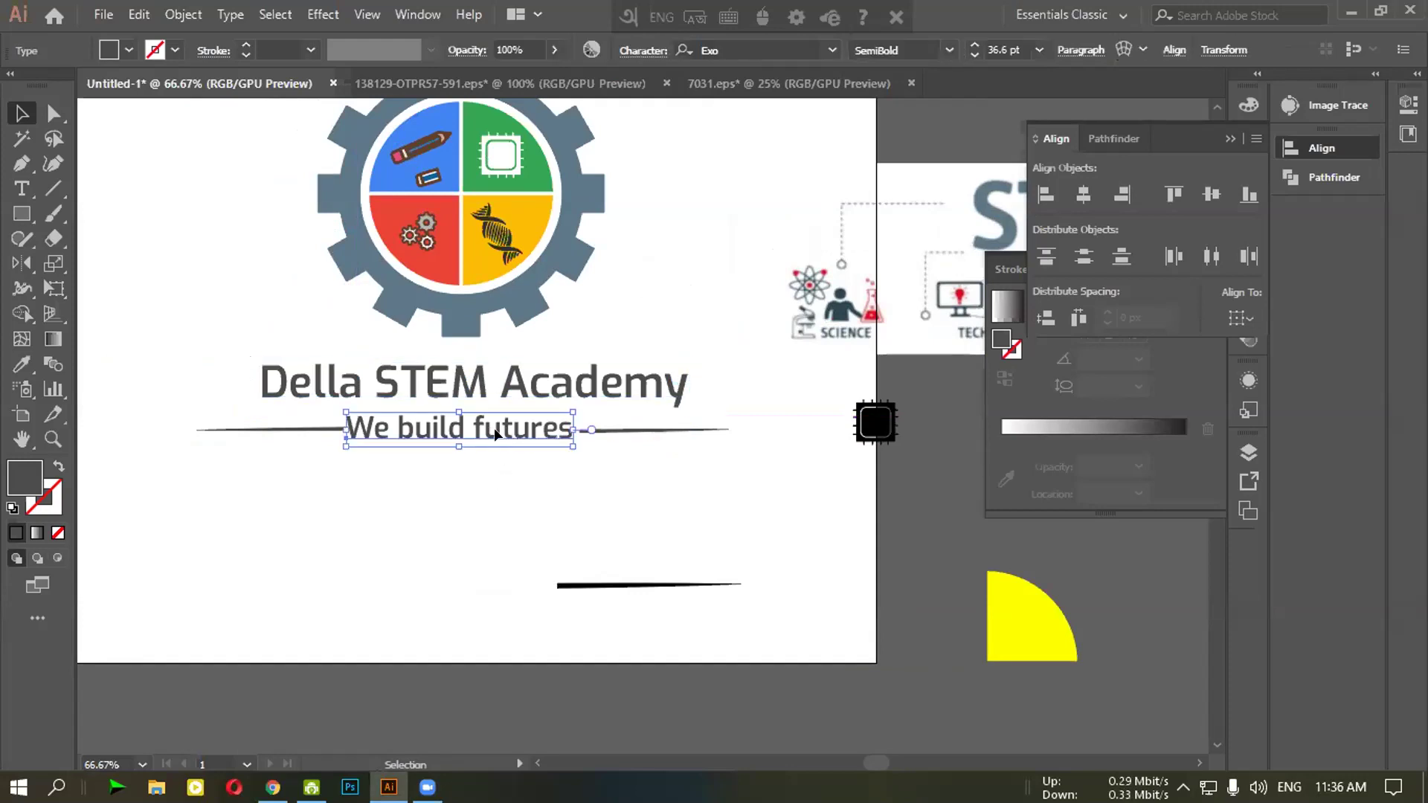
pyautogui.moveTo(495, 427); pyautogui.dragTo(501, 427)
pyautogui.click(487, 492)
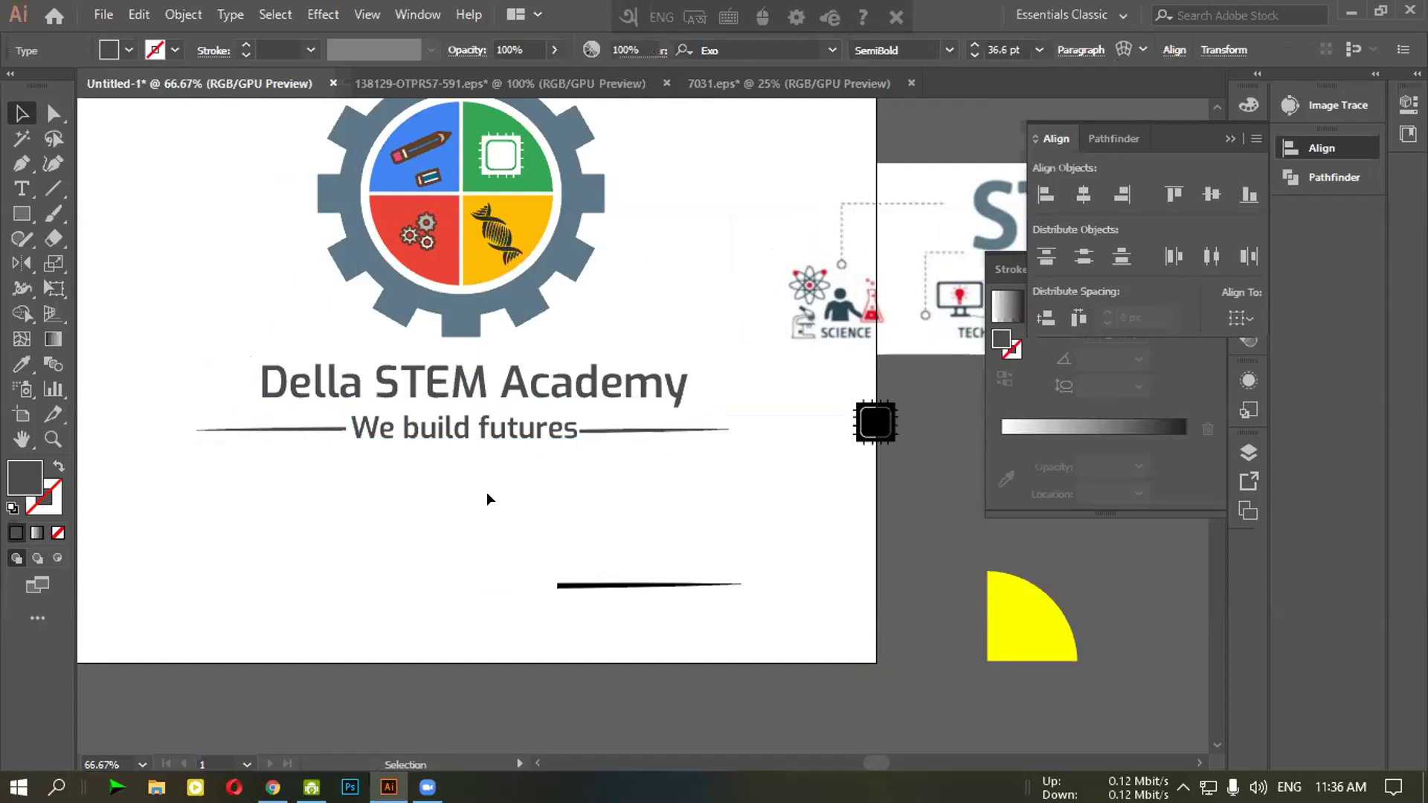
# Select the gear emblem together with the academy name and tagline and align them to their horizontal centre
pyautogui.hotkey('ctrl', '-')
pyautogui.hotkey('ctrl', '-')
pyautogui.moveTo(493, 475); pyautogui.dragTo(492, 443)
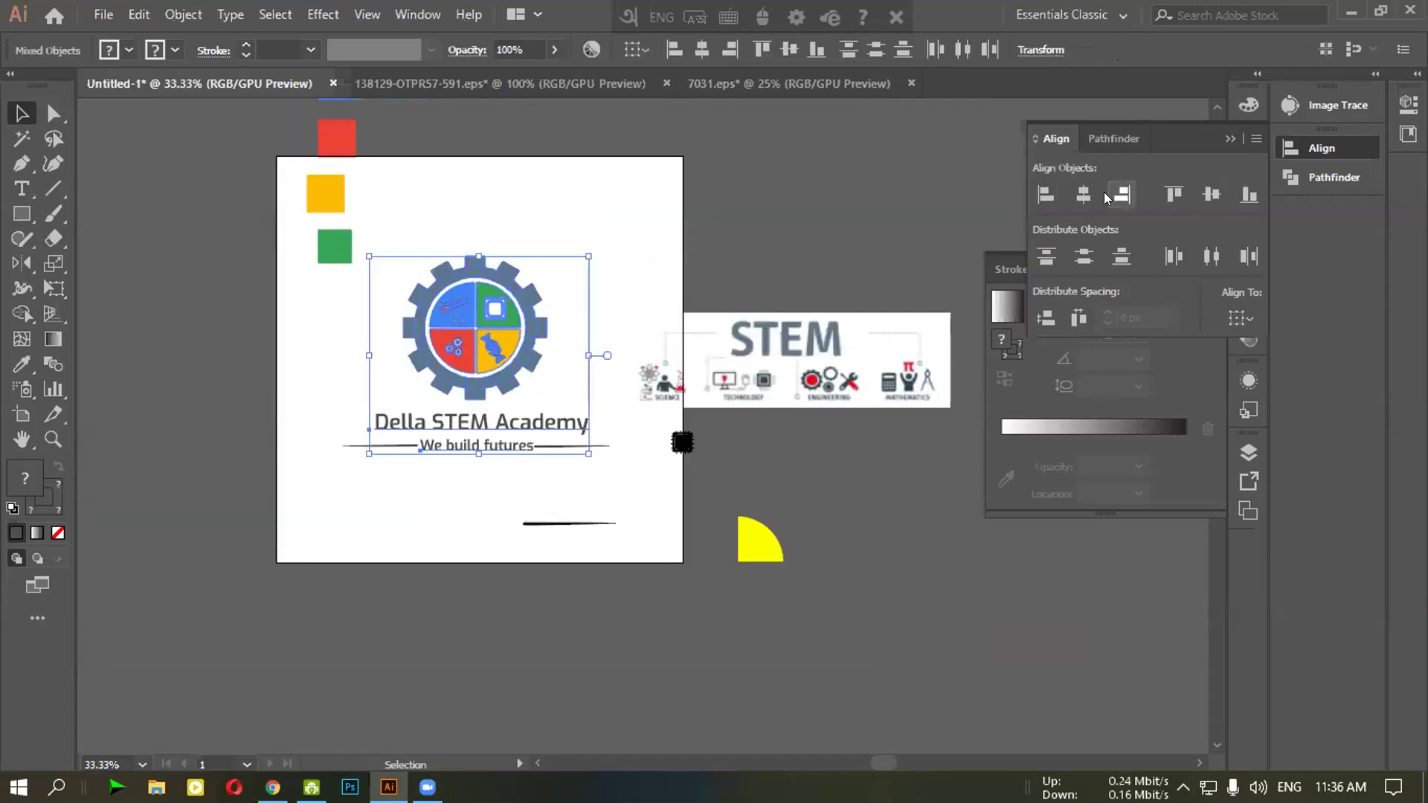
pyautogui.click(1083, 194)
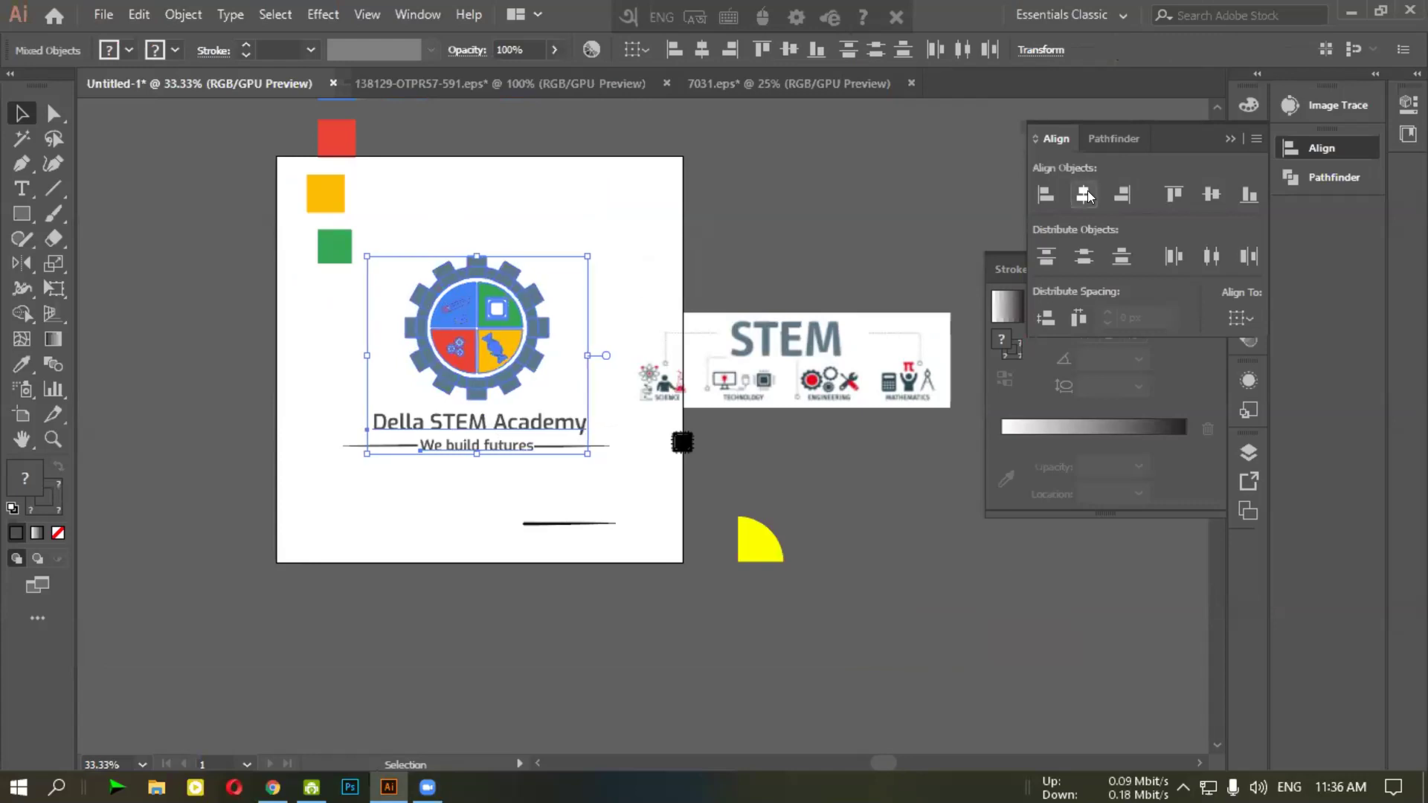
# Deselect the logo artwork and move the STEM reference image off the artboard, up and to the right
pyautogui.click(771, 194)
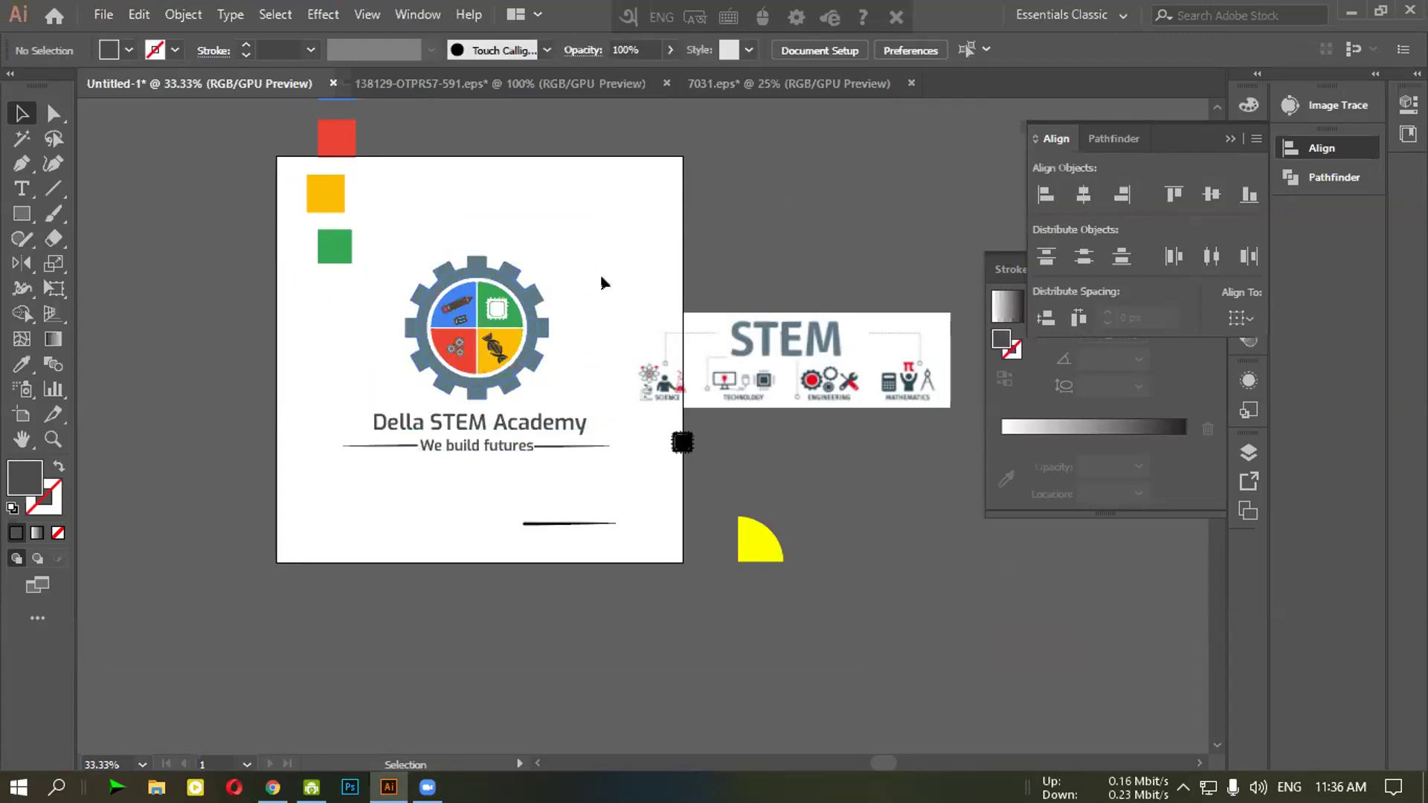
pyautogui.click(669, 372)
pyautogui.moveTo(669, 372); pyautogui.dragTo(777, 275)
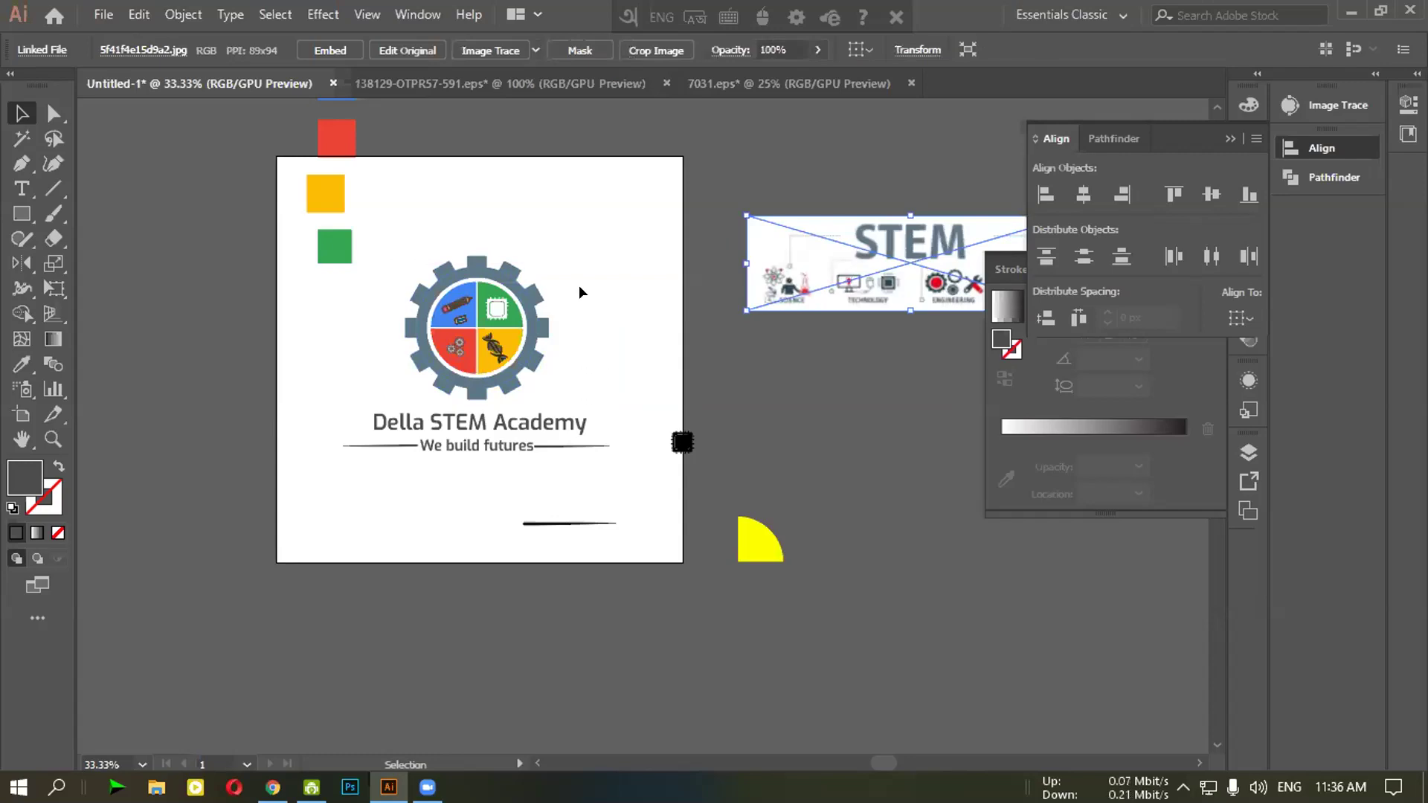
# Shift the tapered lines beside the We build futures tagline slightly to the right
pyautogui.hotkey('ctrl', '=')
pyautogui.hotkey('ctrl', '=')
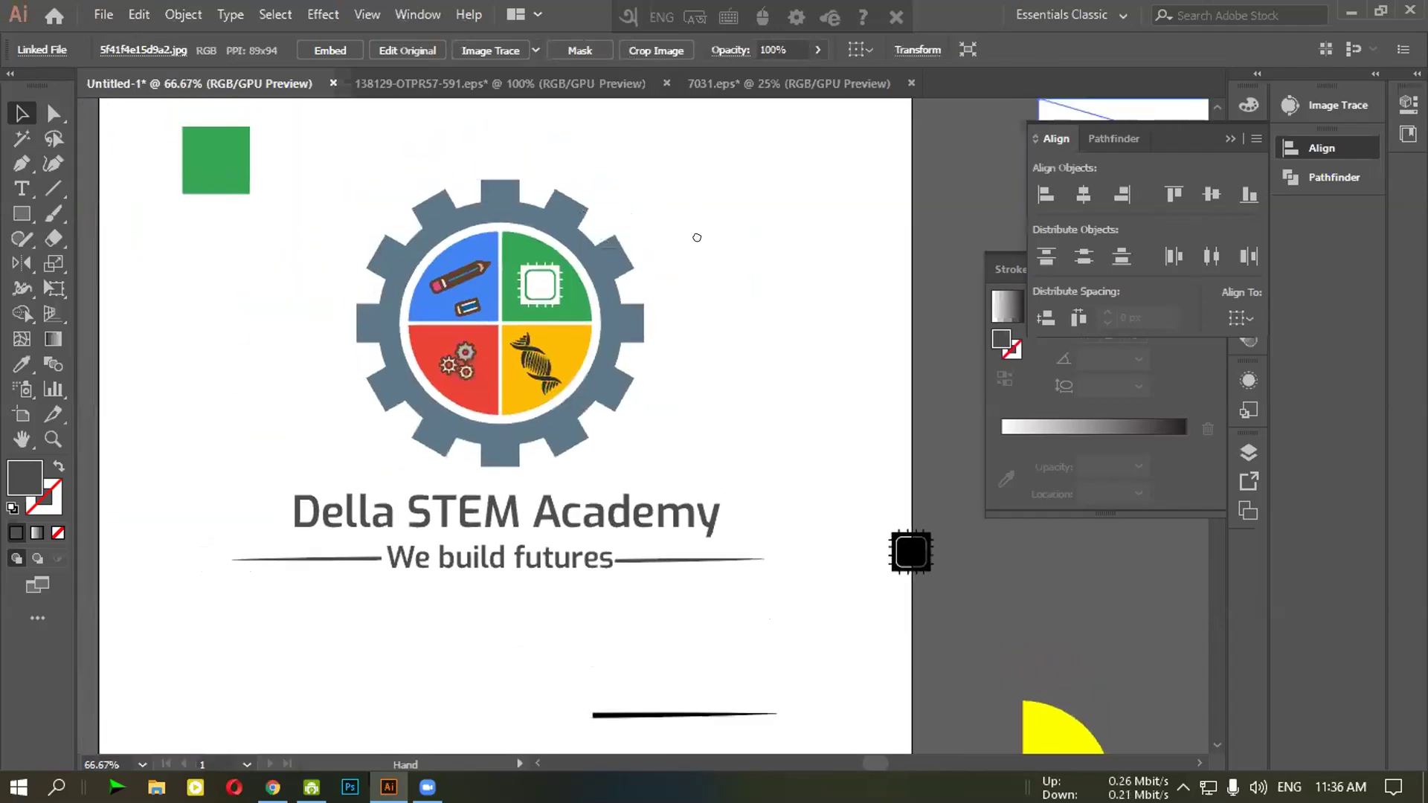
pyautogui.click(365, 559)
pyautogui.moveTo(363, 557); pyautogui.dragTo(360, 557)
pyautogui.click(266, 360)
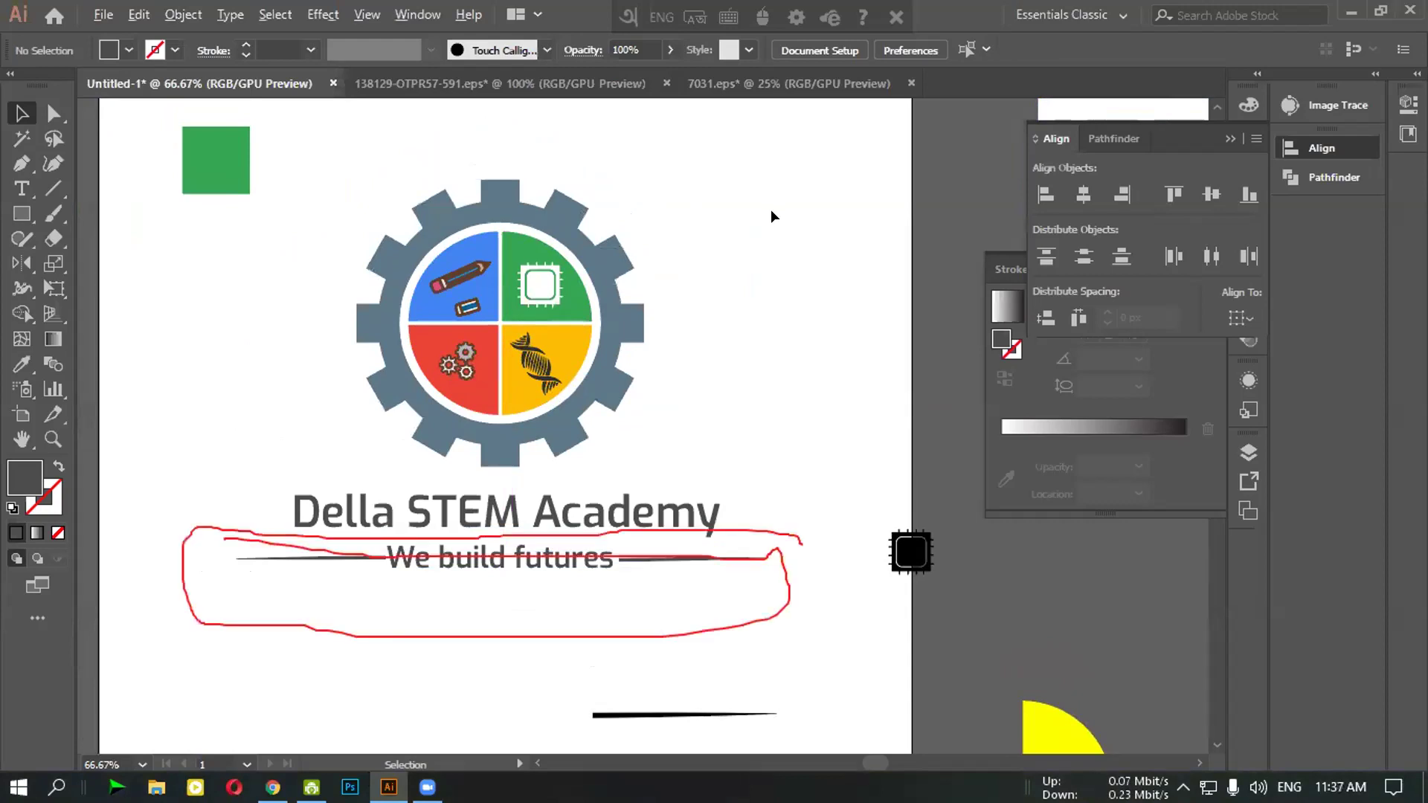
pyautogui.scroll(-1, 770, 208)
pyautogui.press('Escape')
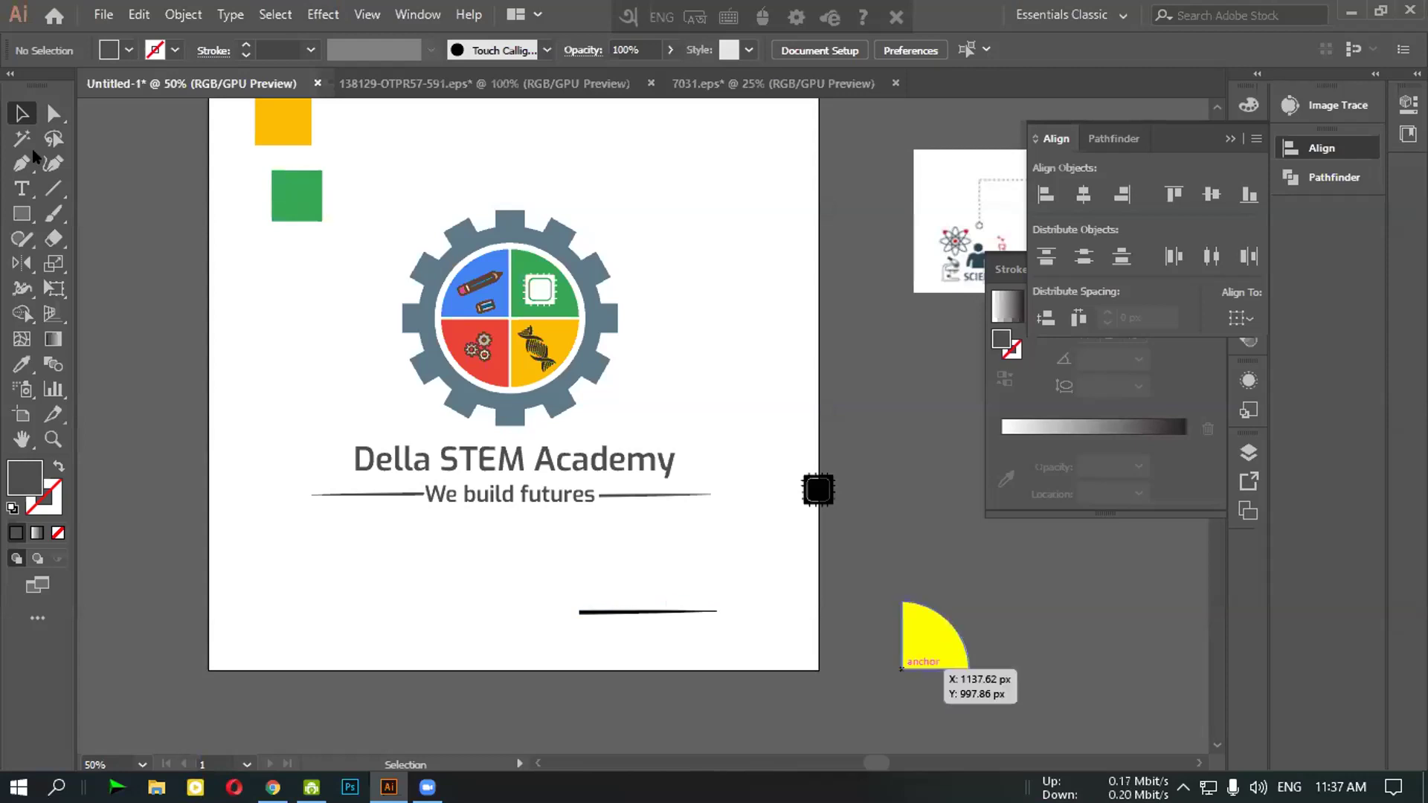
pyautogui.click(652, 611)
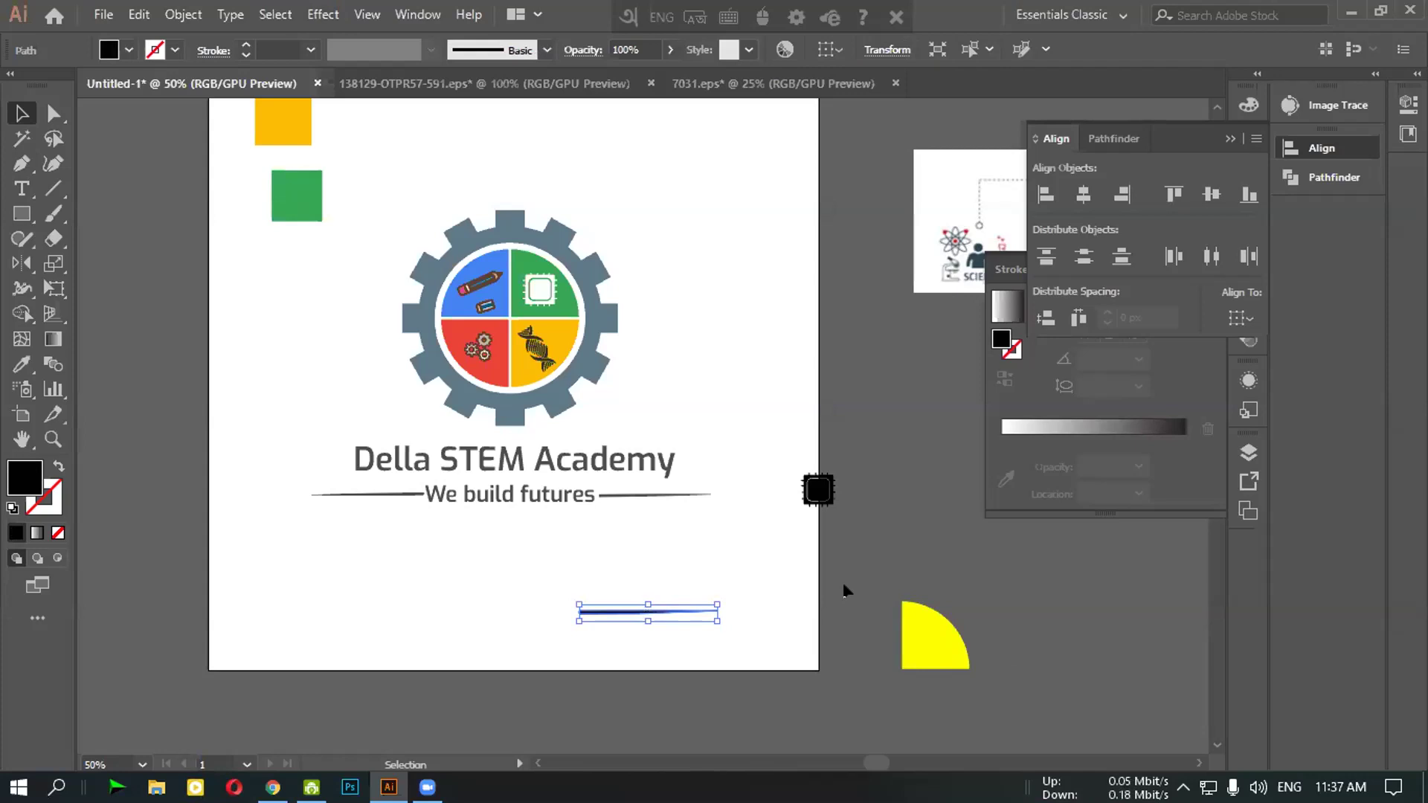
pyautogui.click(537, 555)
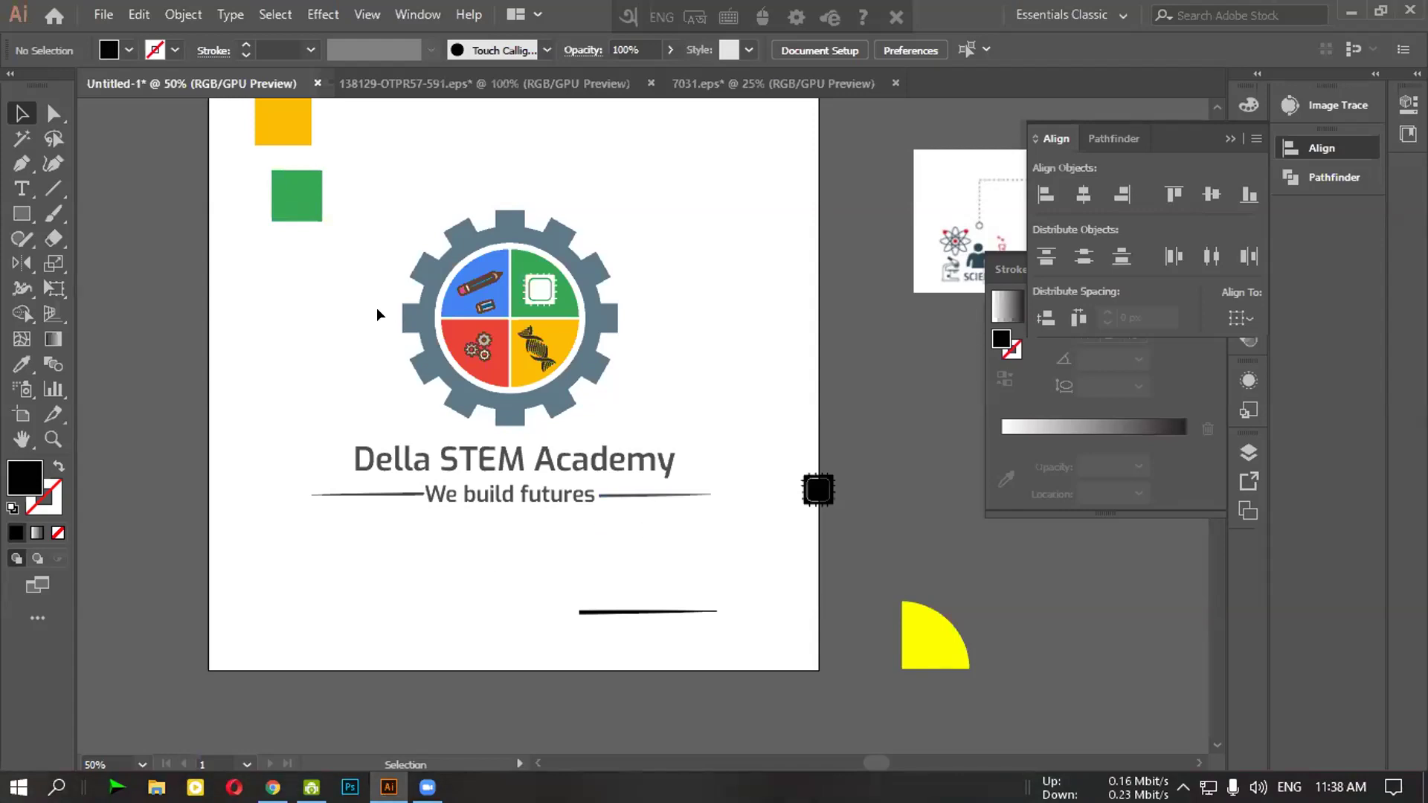
pyautogui.scroll(2, 376, 314)
pyautogui.scroll(-1, 376, 314)
pyautogui.scroll(2, 376, 313)
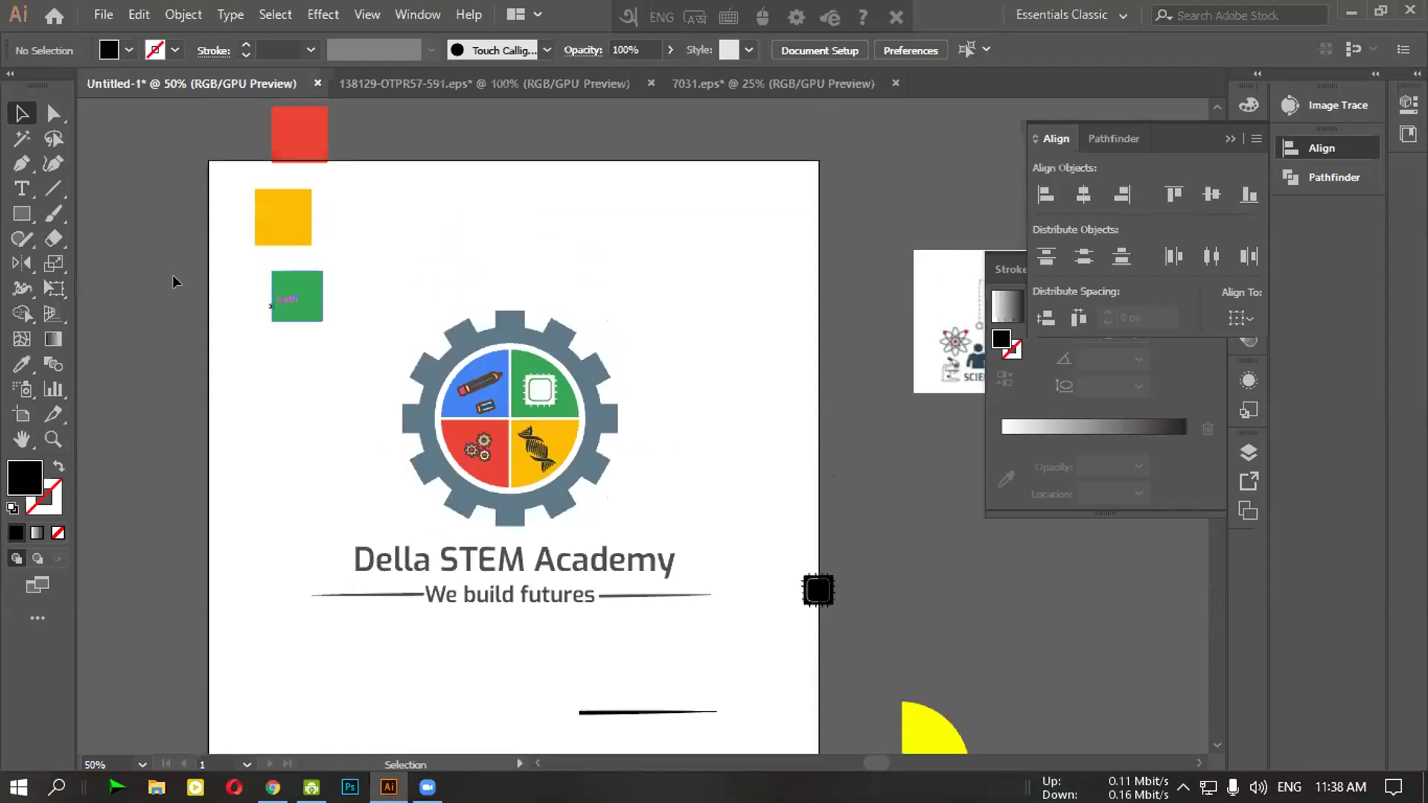
pyautogui.moveTo(23, 213); pyautogui.dragTo(91, 216)
pyautogui.scroll(-1, 688, 283)
pyautogui.scroll(1, 707, 282)
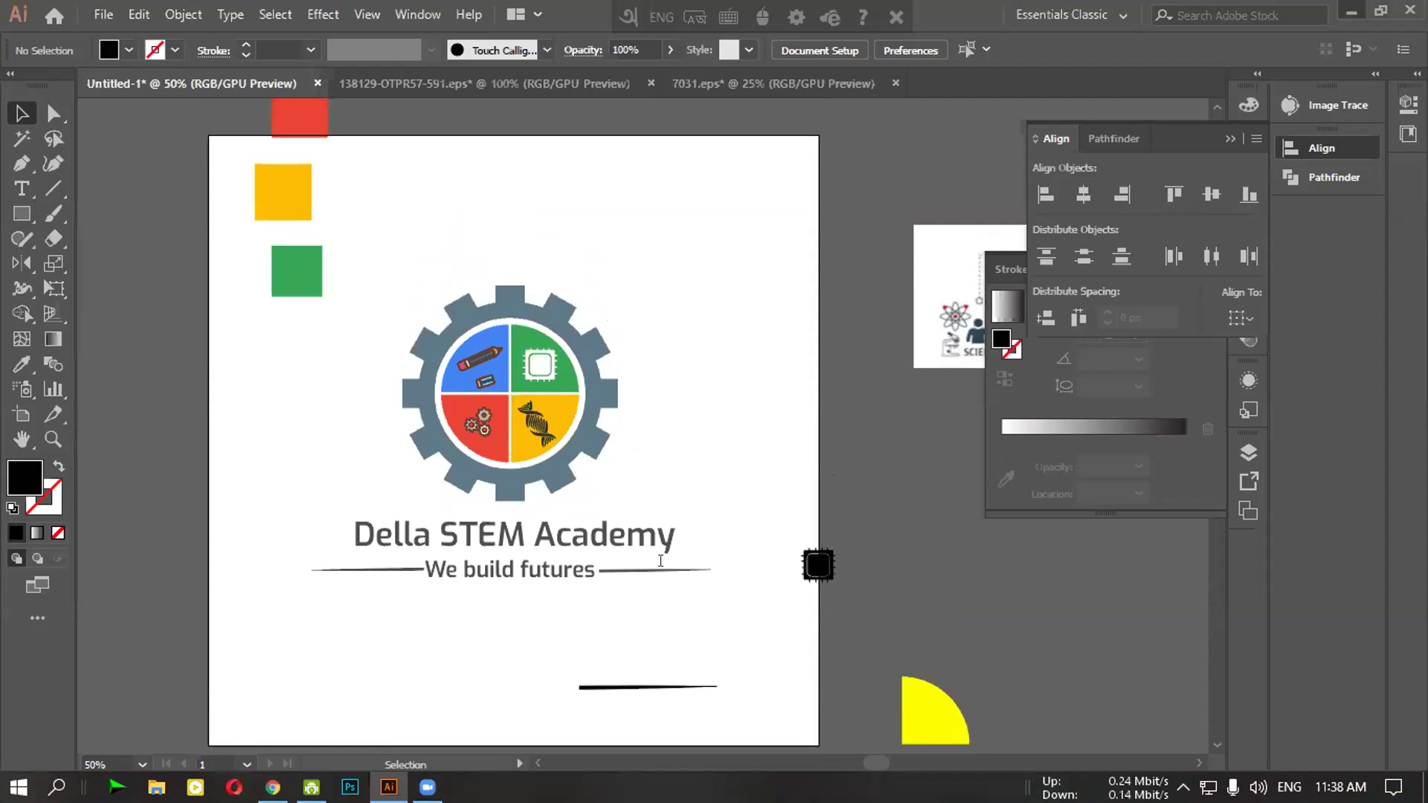
# Switch to File Explorer and browse from the Education (E:) drive up to the computer's drive overview
pyautogui.hotkey('alt', 'Tab')
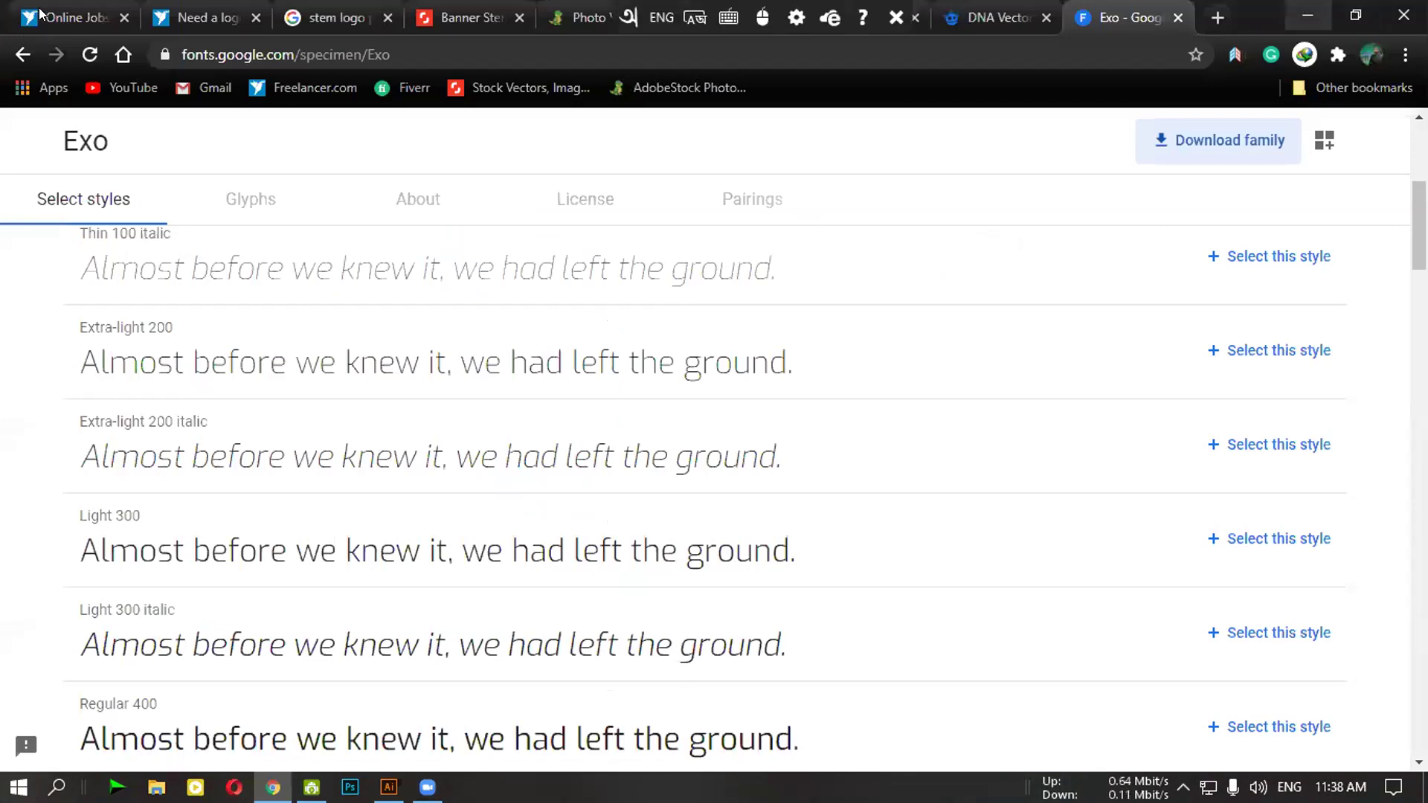
pyautogui.press('super+d')
pyautogui.hotkey('alt', 'Tab')
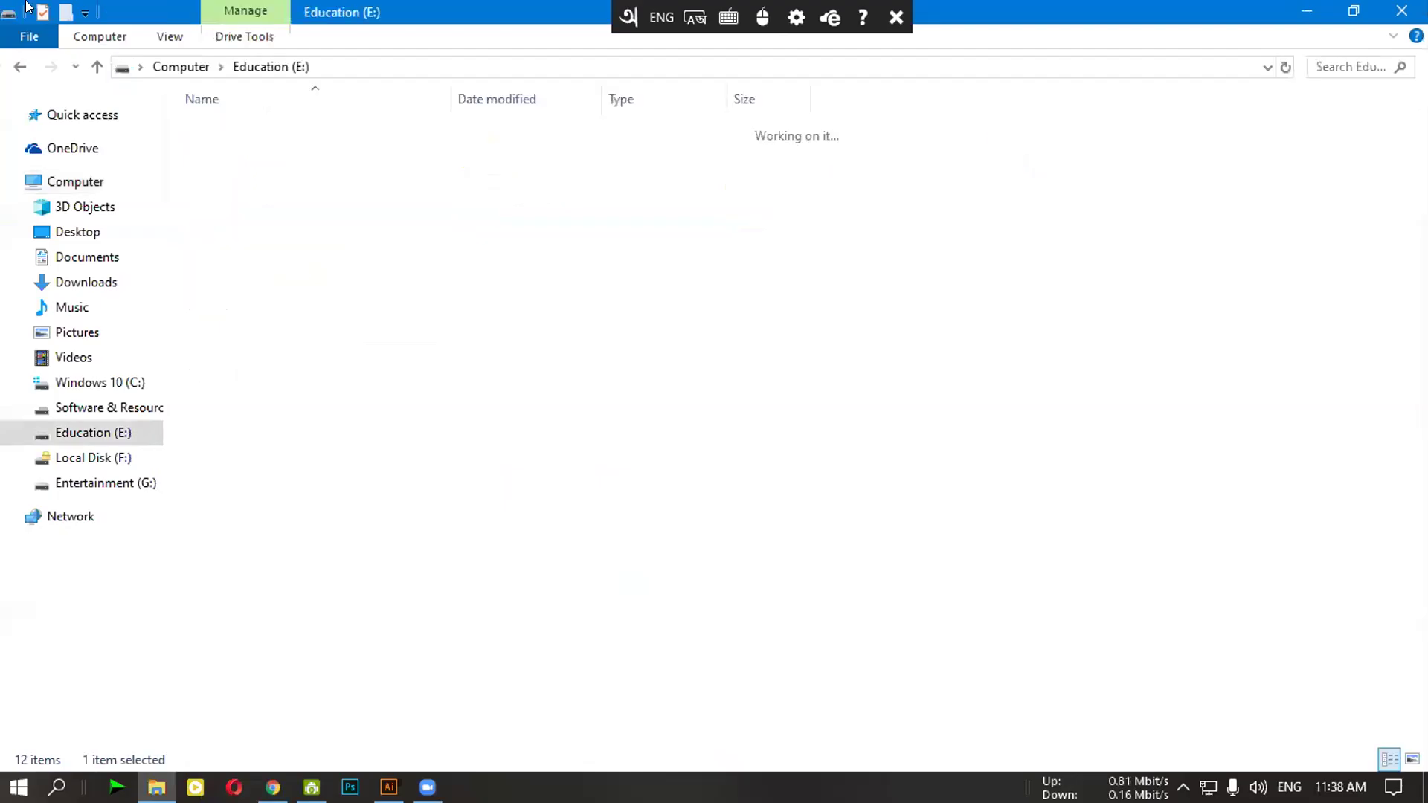
pyautogui.click(97, 67)
pyautogui.doubleClick(541, 278)
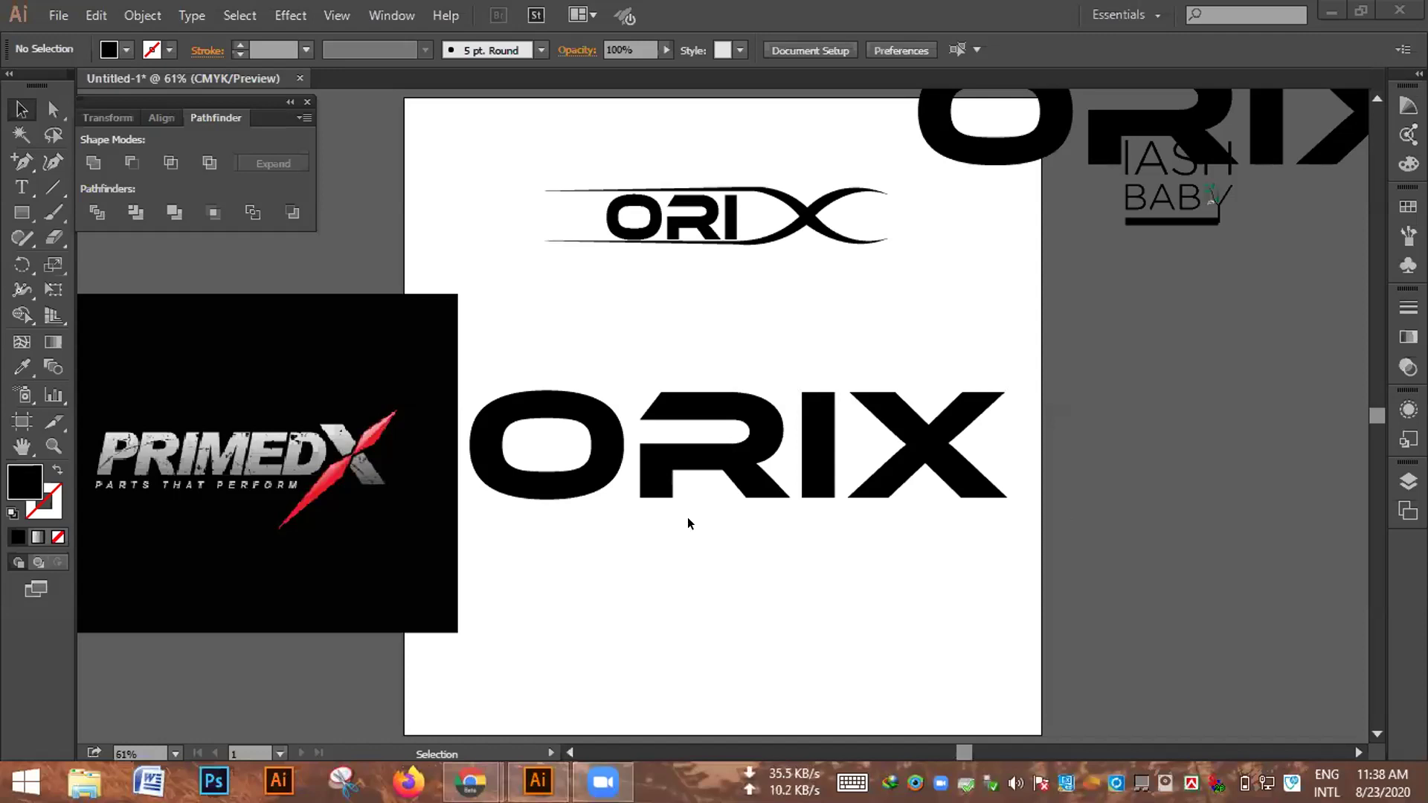
# In Illustrator's ORIX document, move the PRIMEDX reference image clear of the ORIX lettering, against the artboard's left edge
pyautogui.click(177, 486)
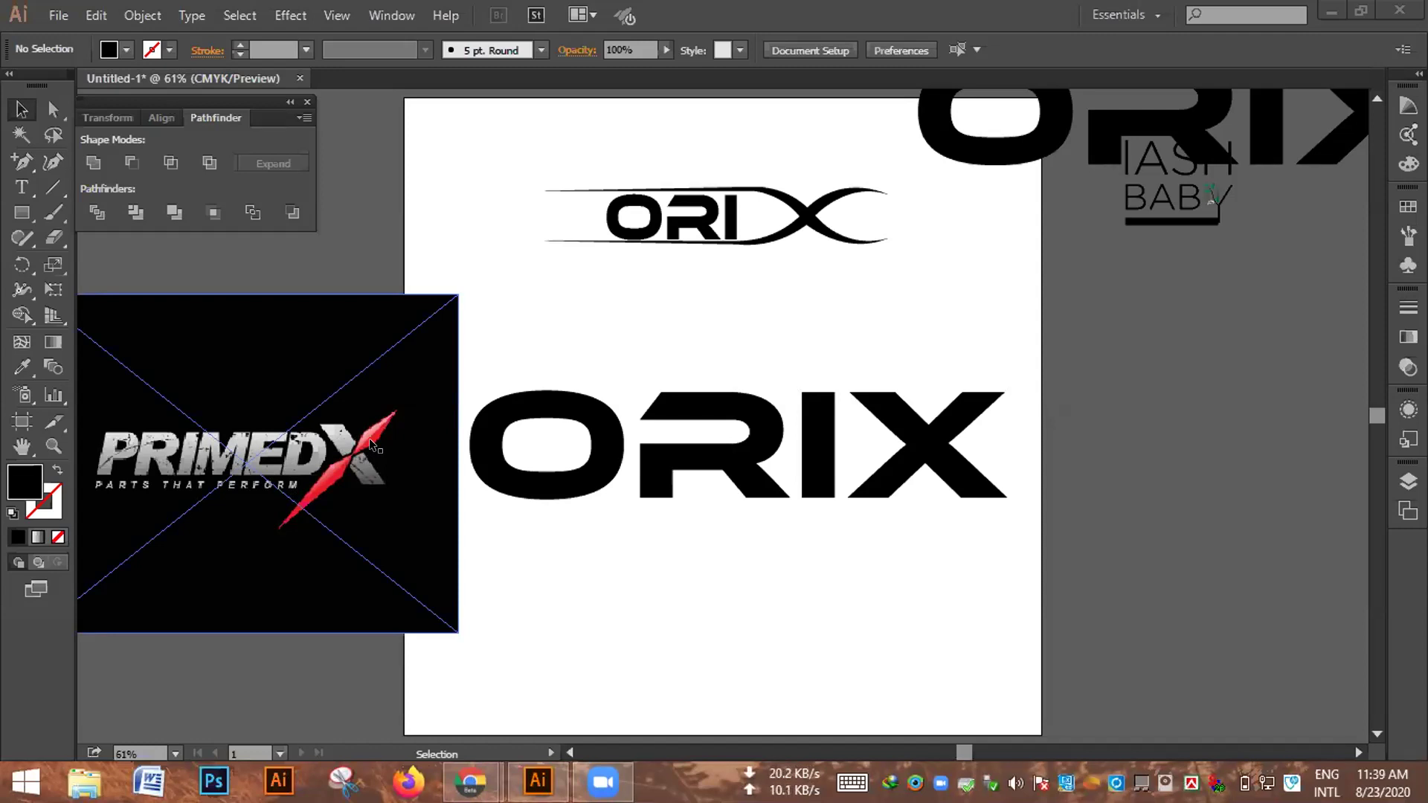
pyautogui.click(489, 582)
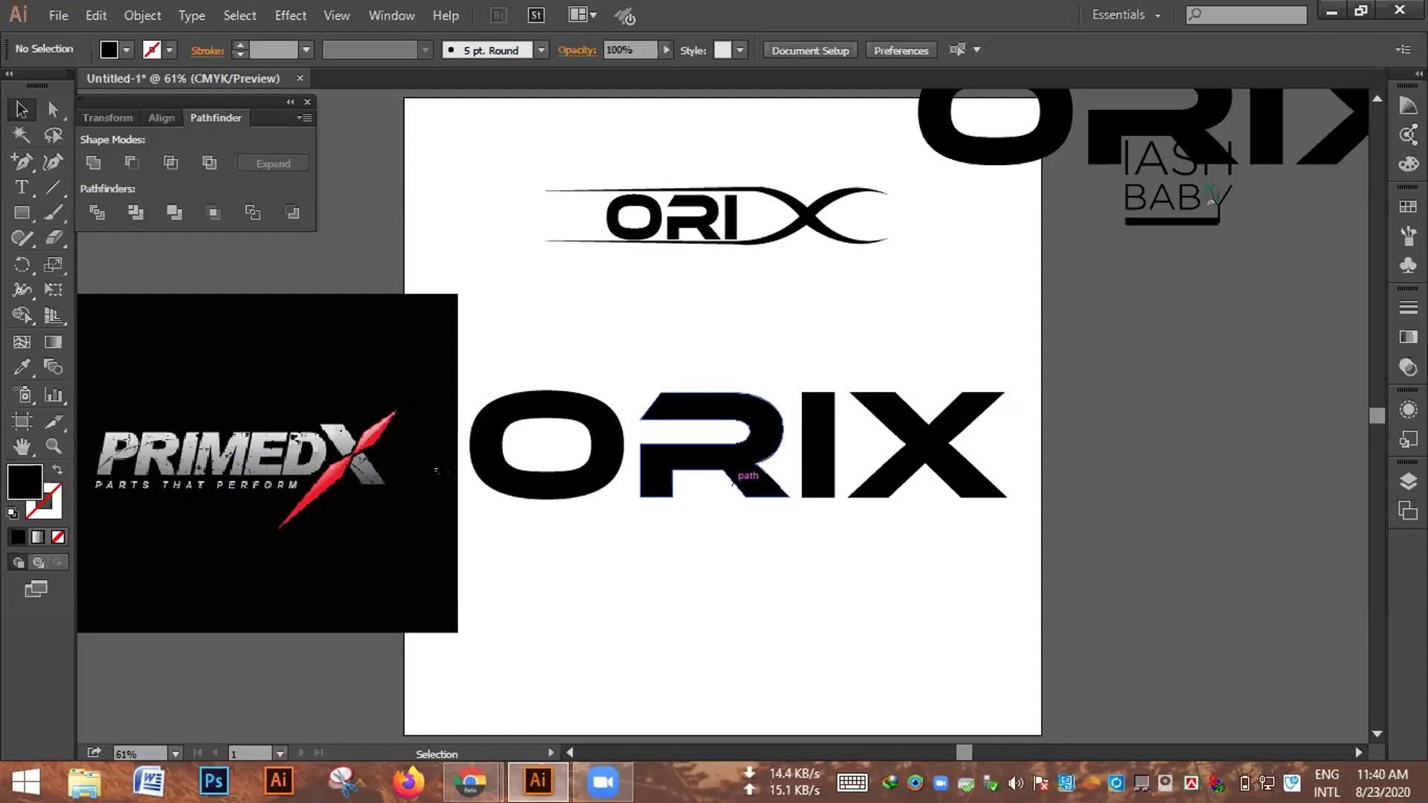
pyautogui.moveTo(365, 491); pyautogui.dragTo(406, 393)
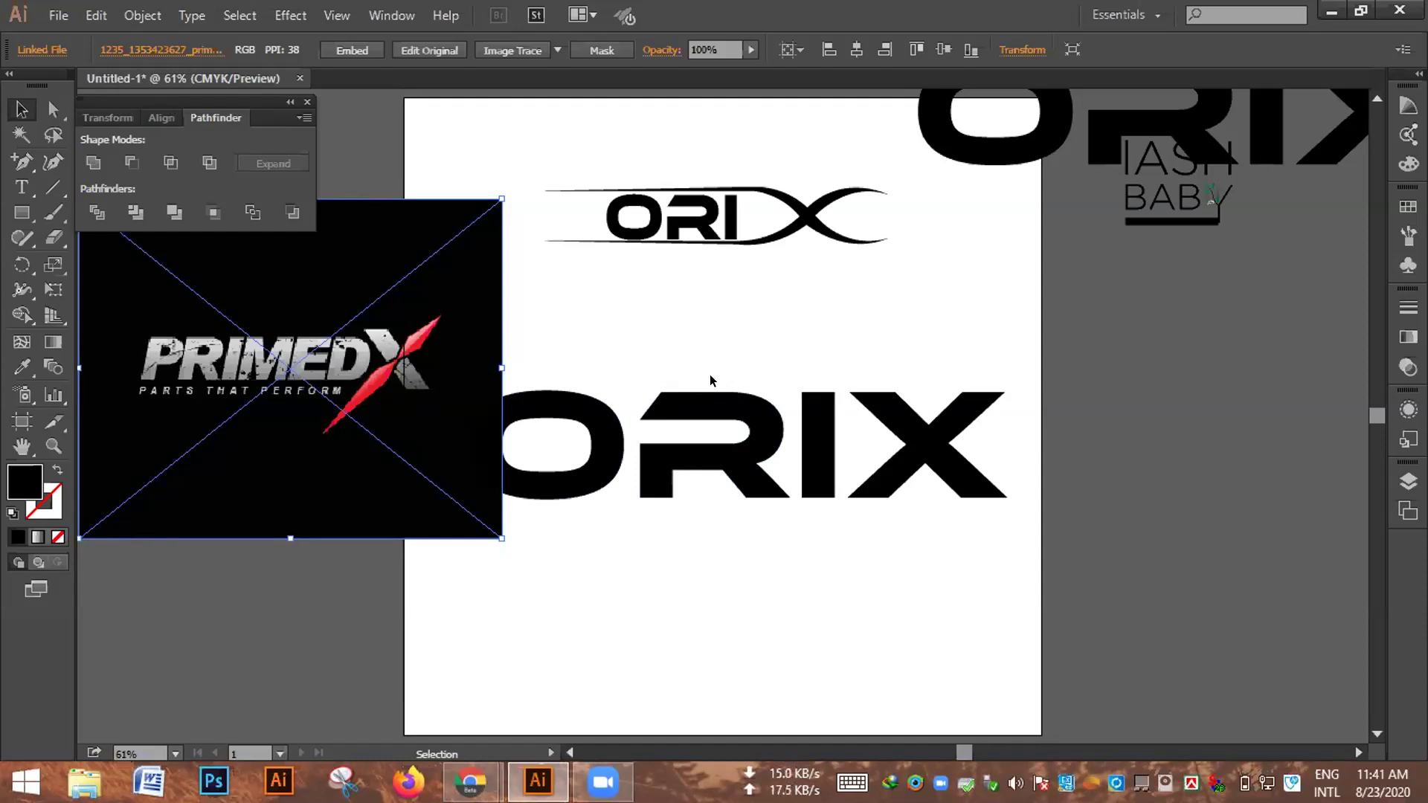
pyautogui.moveTo(422, 359); pyautogui.dragTo(226, 392)
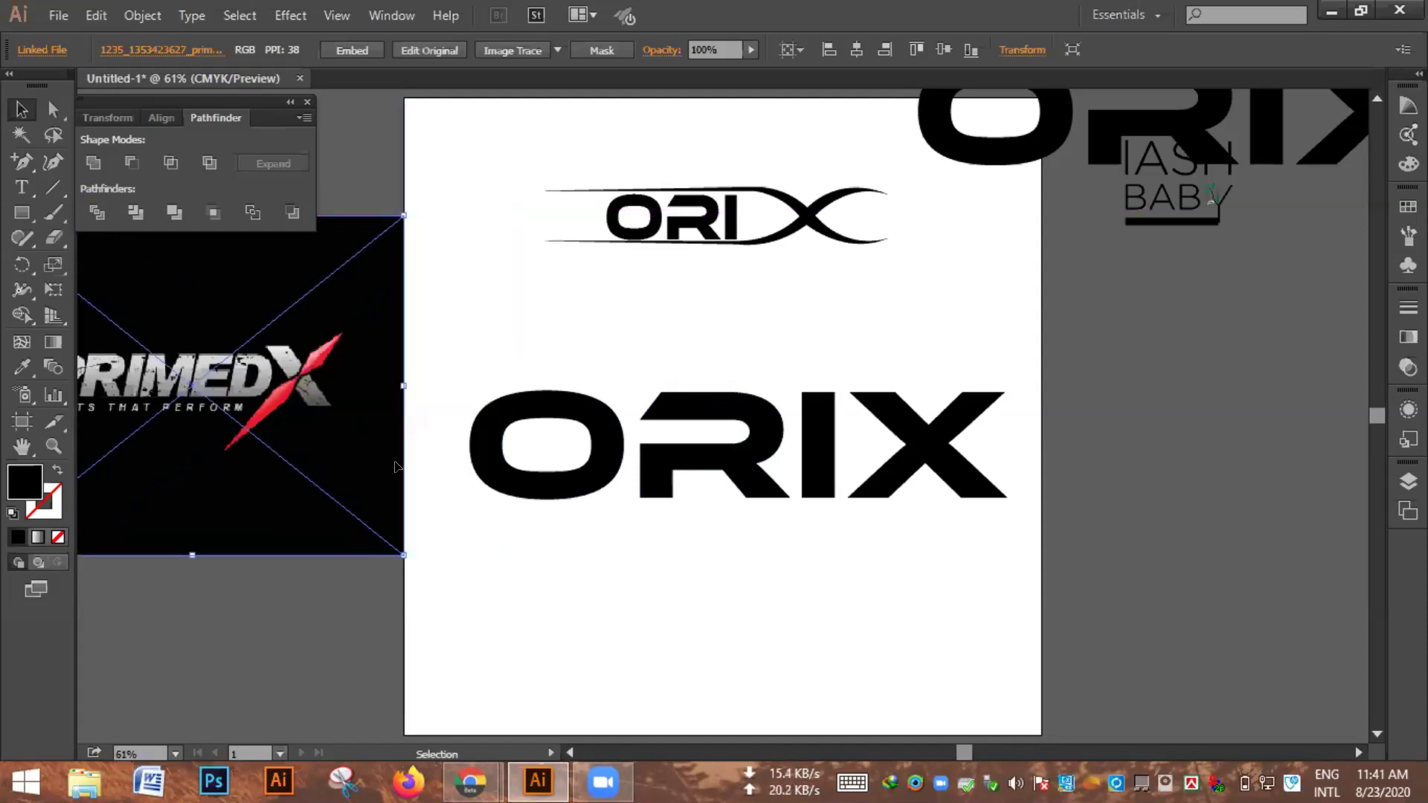
pyautogui.click(452, 533)
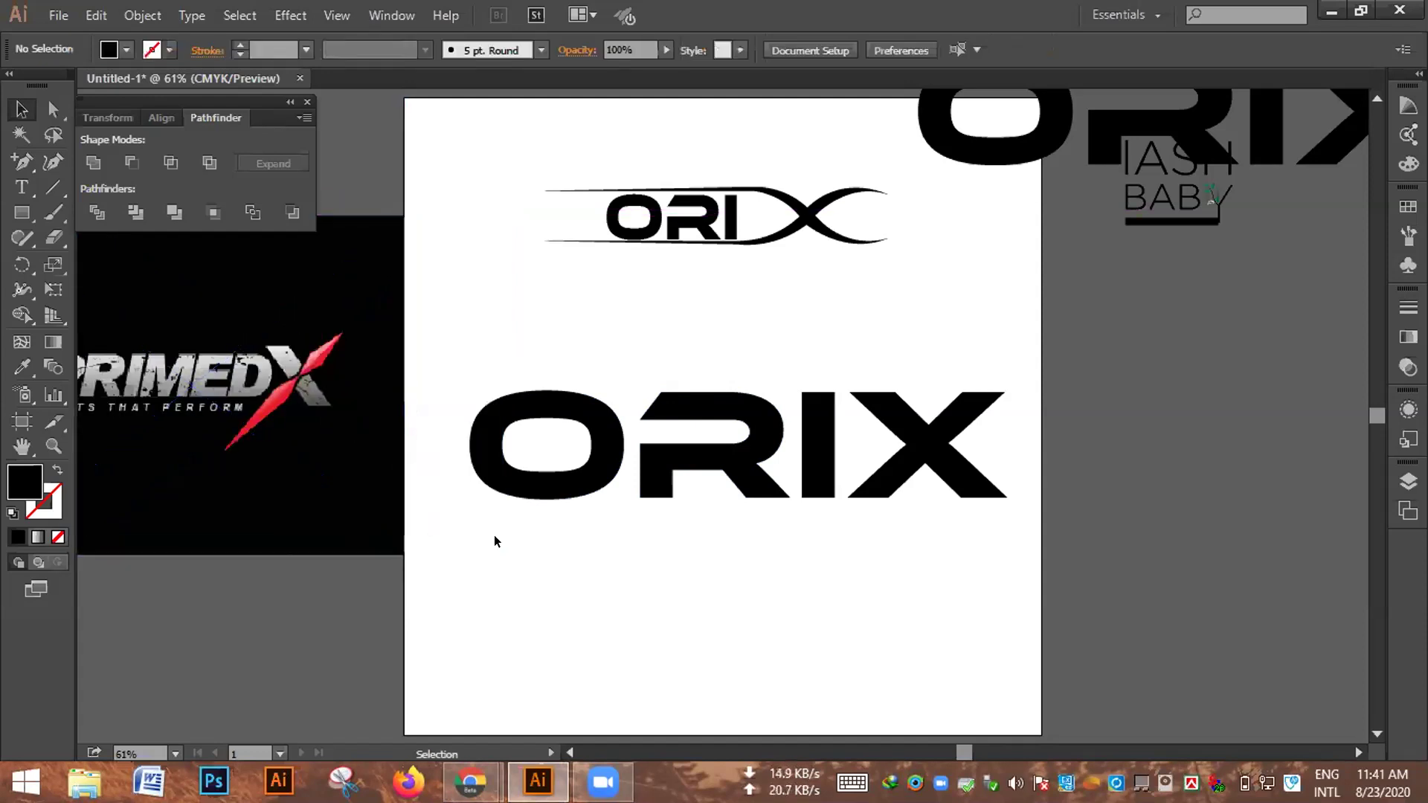
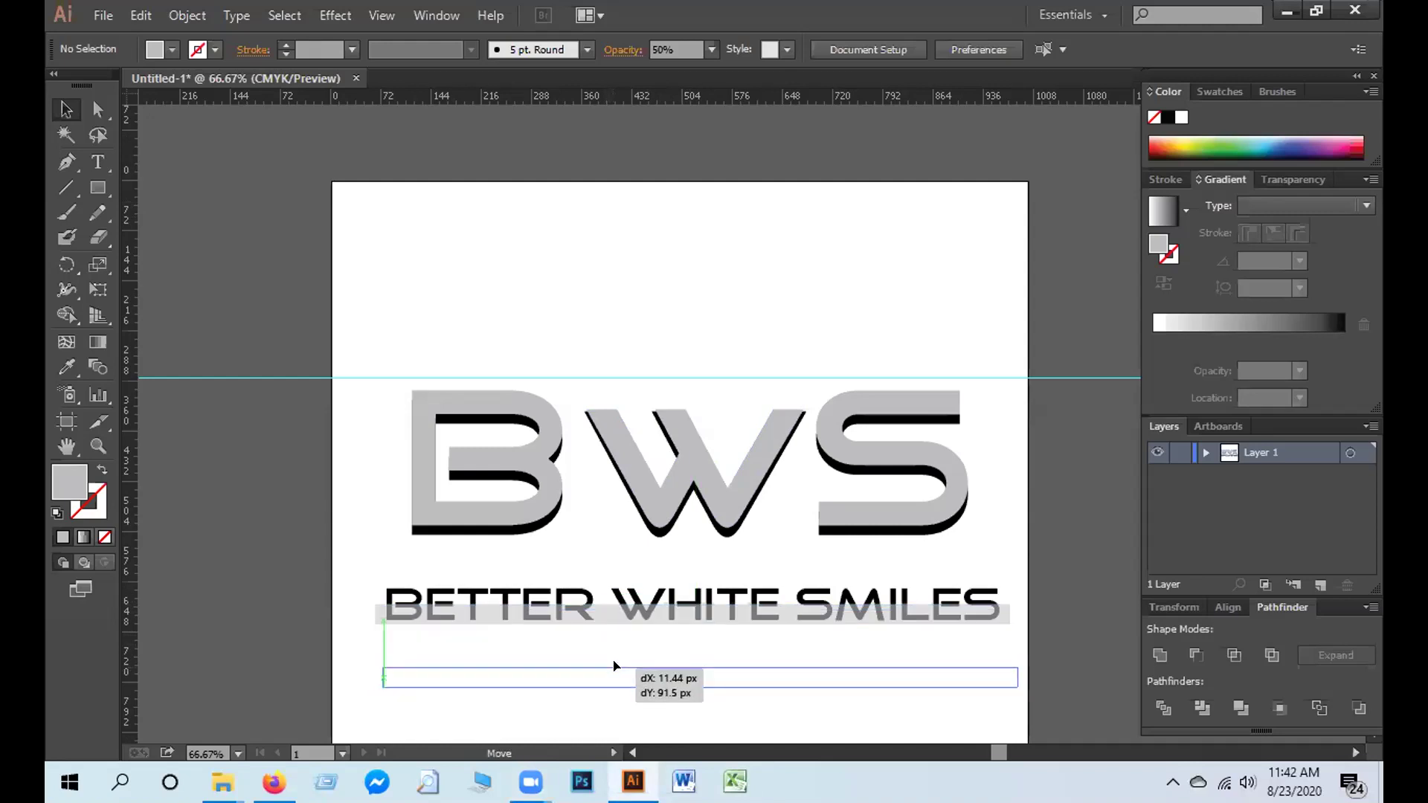
# Examine the BWS lettering and the BETTER WHITE SMILES tagline at 100% zoom, checking which object each part belongs to
pyautogui.hotkey('ctrl', '1')
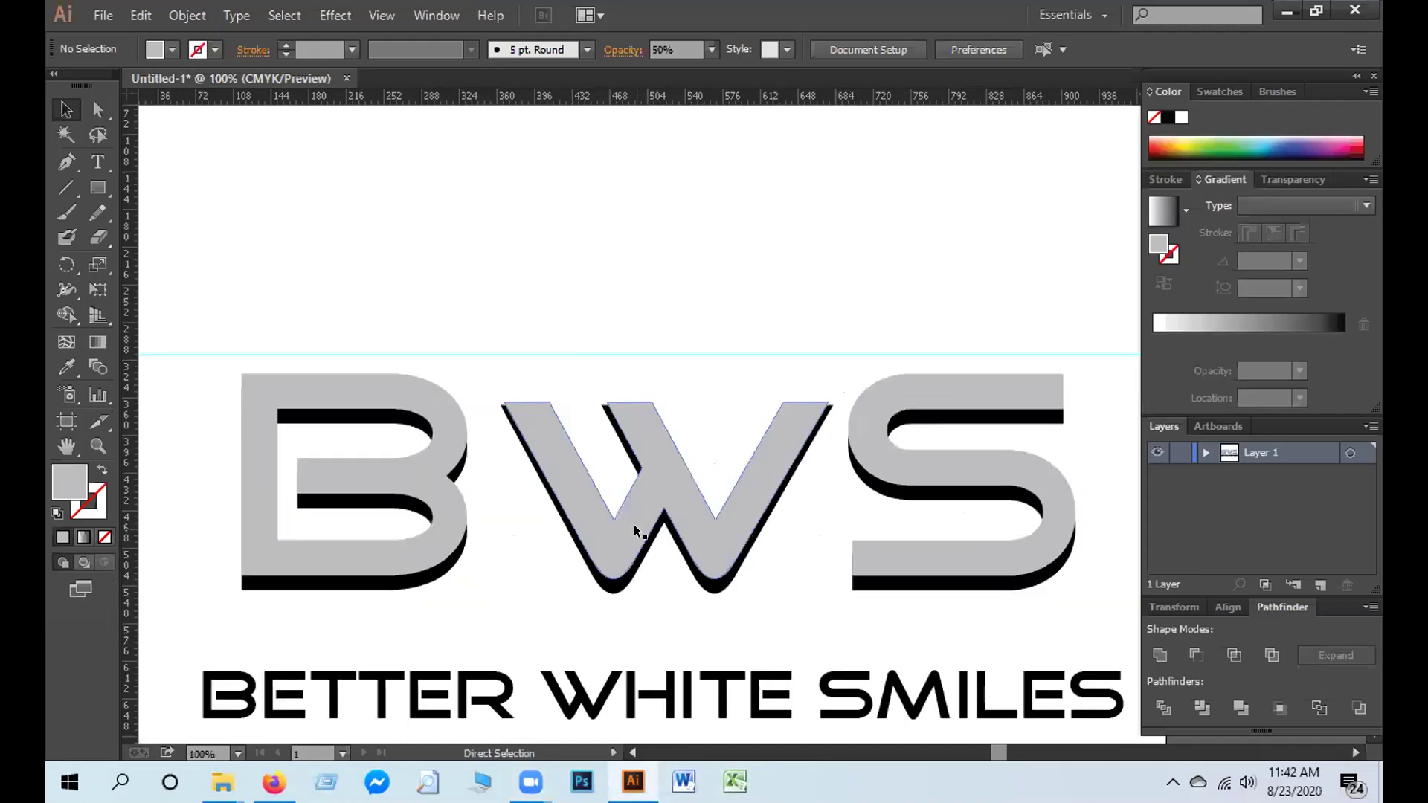
pyautogui.moveTo(654, 582); pyautogui.dragTo(632, 386)
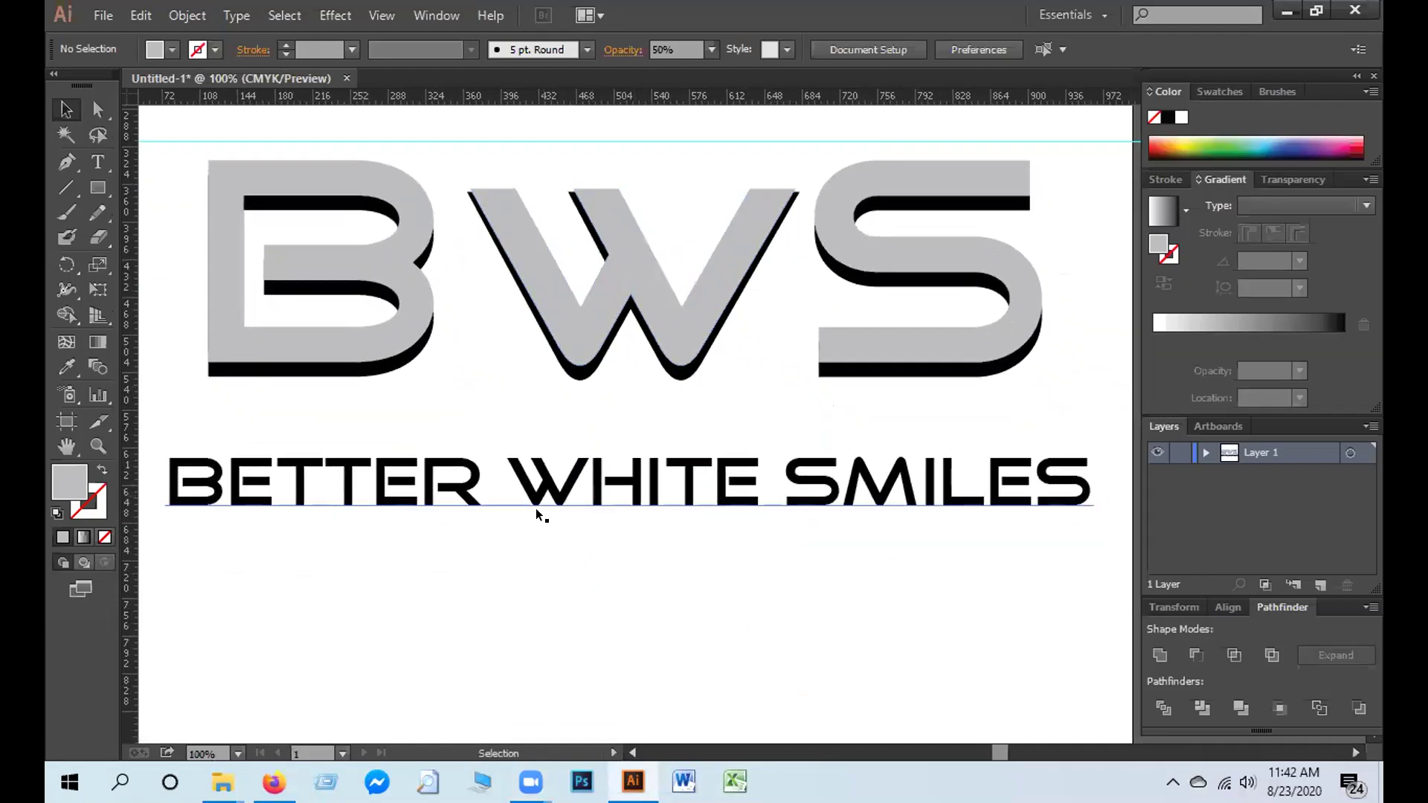
pyautogui.click(558, 492)
pyautogui.click(553, 569)
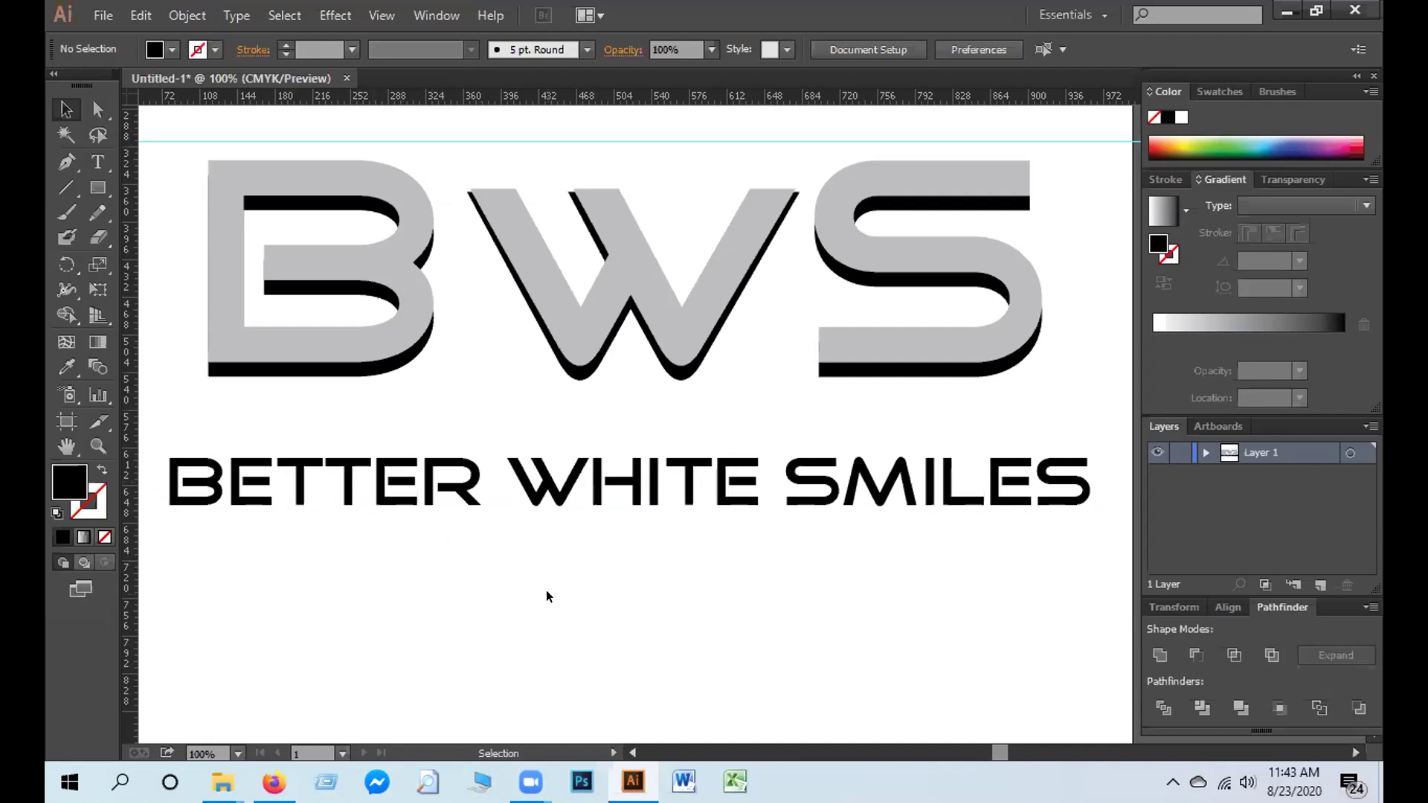
pyautogui.click(638, 515)
pyautogui.click(707, 593)
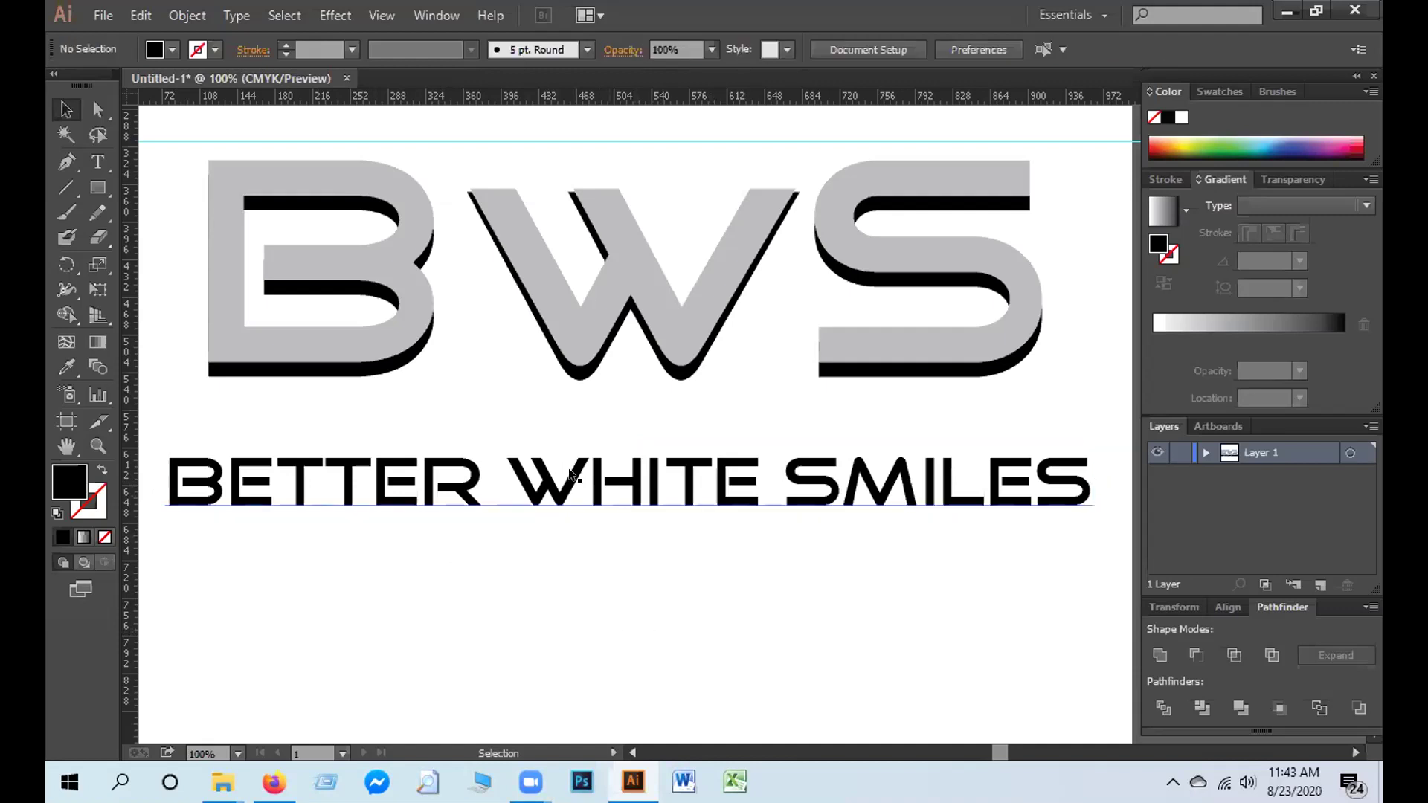
pyautogui.click(634, 489)
pyautogui.click(647, 627)
pyautogui.click(850, 376)
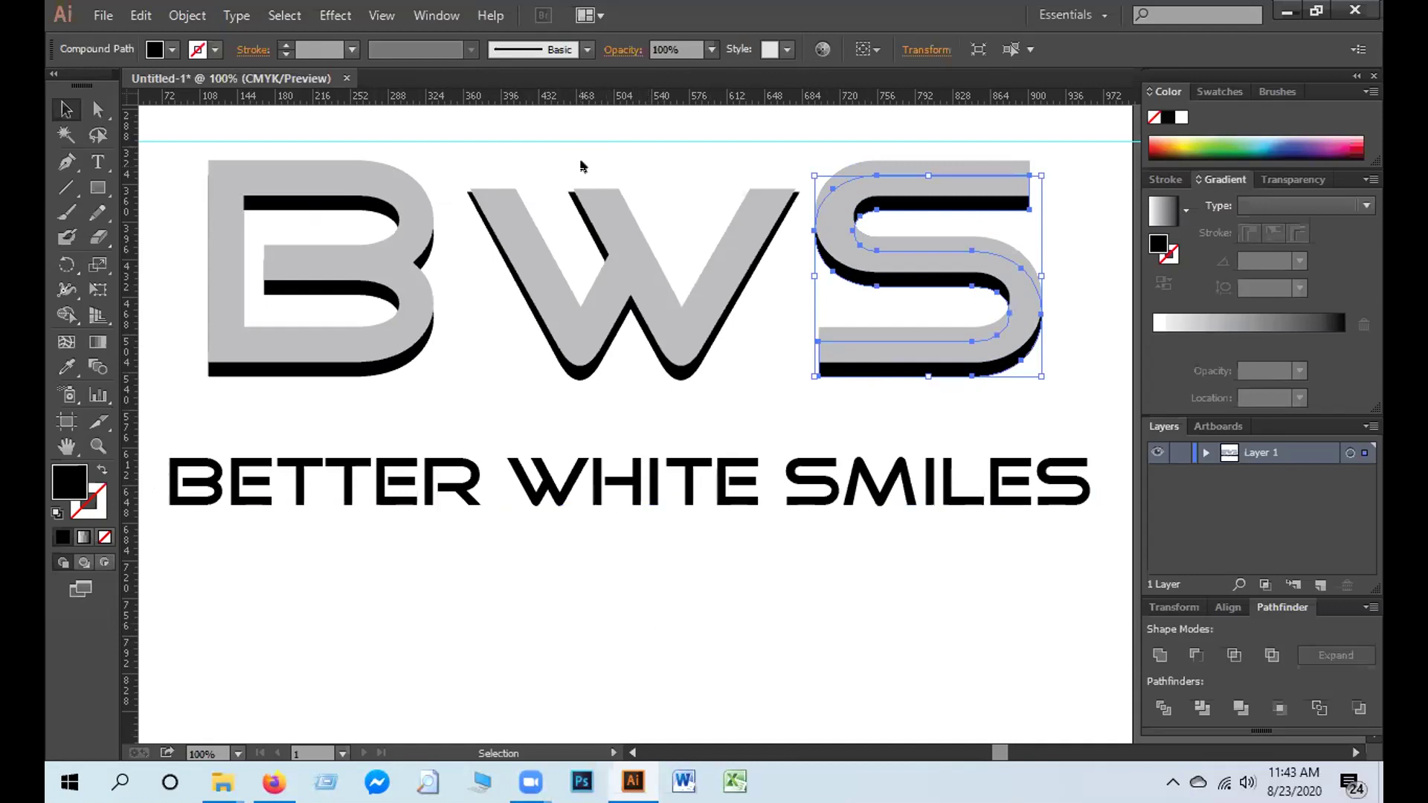
pyautogui.click(589, 621)
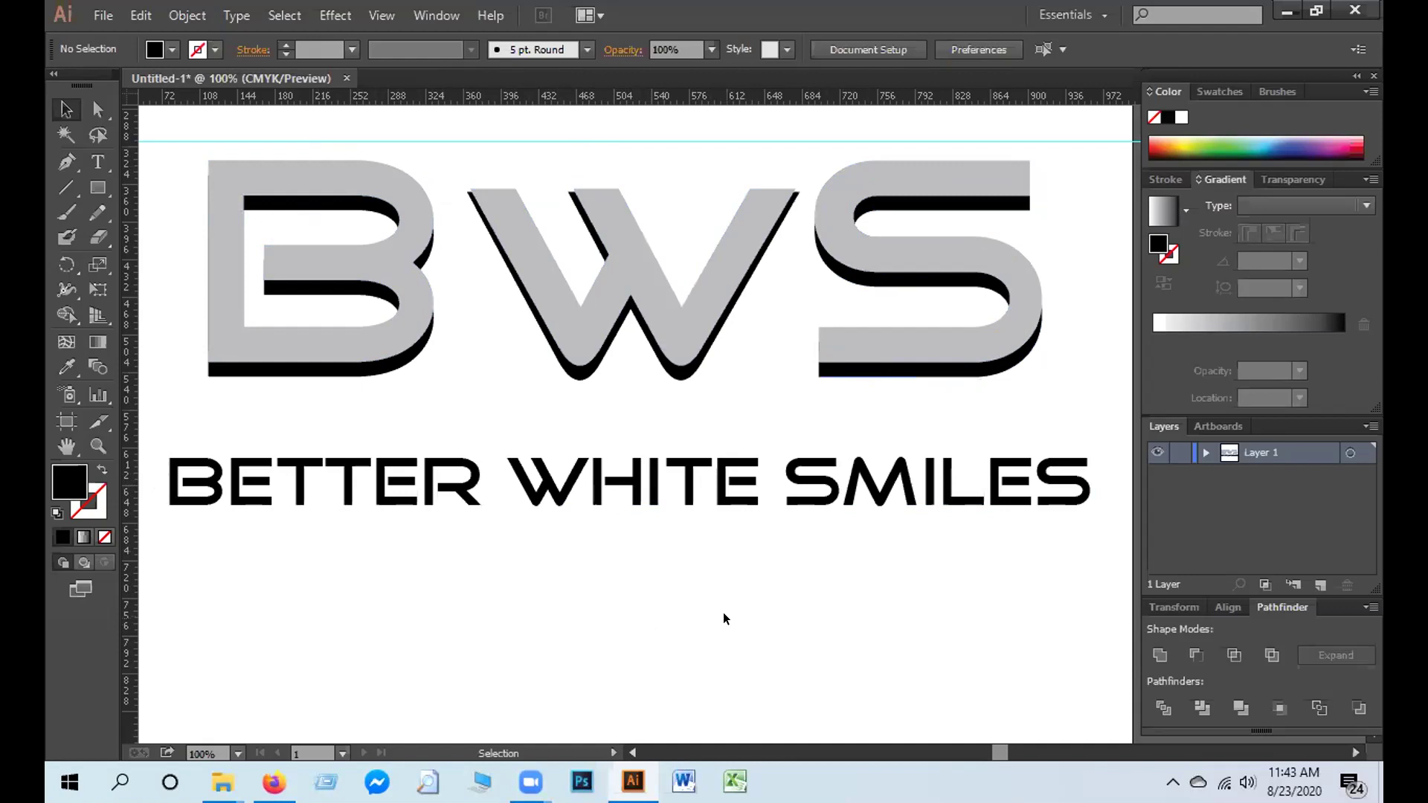
pyautogui.click(624, 479)
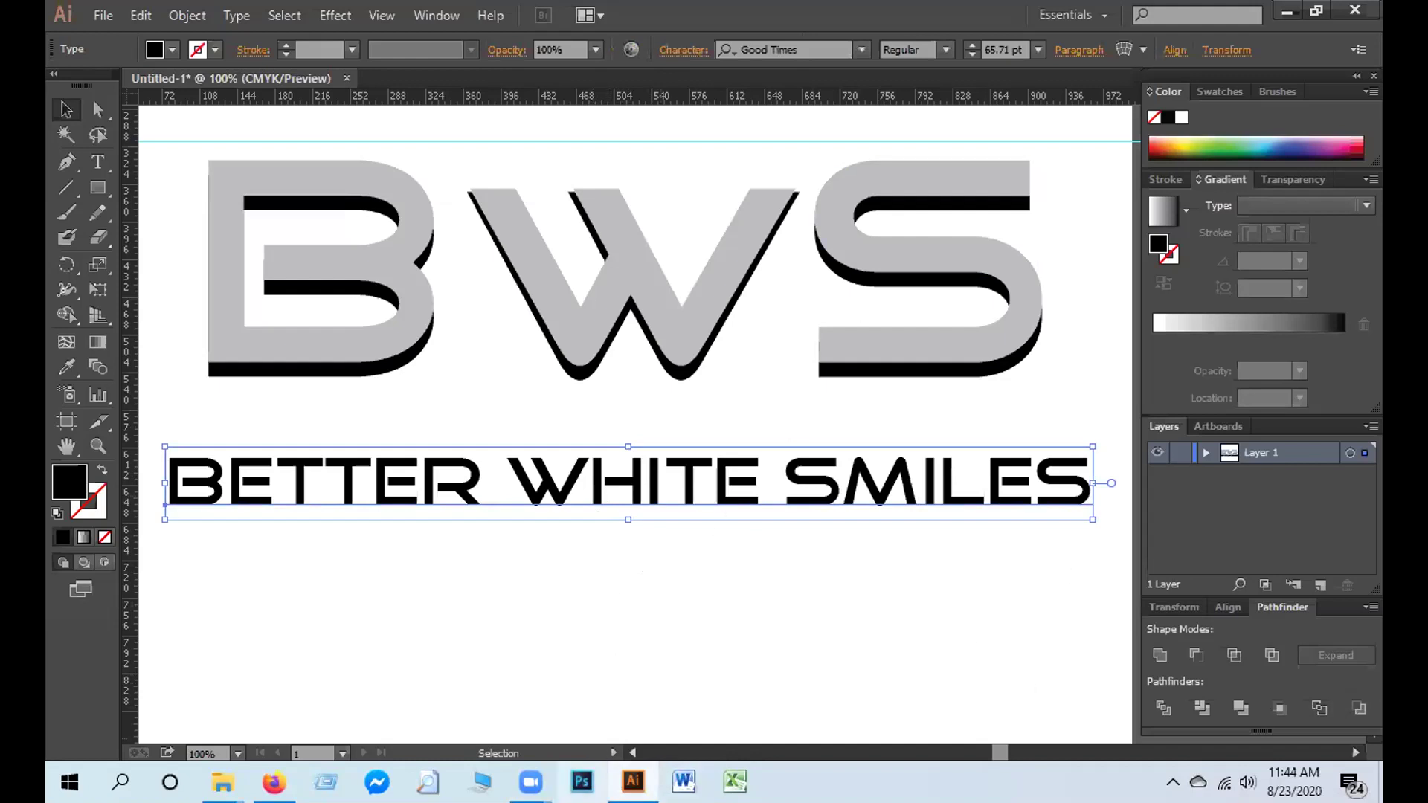
pyautogui.click(530, 781)
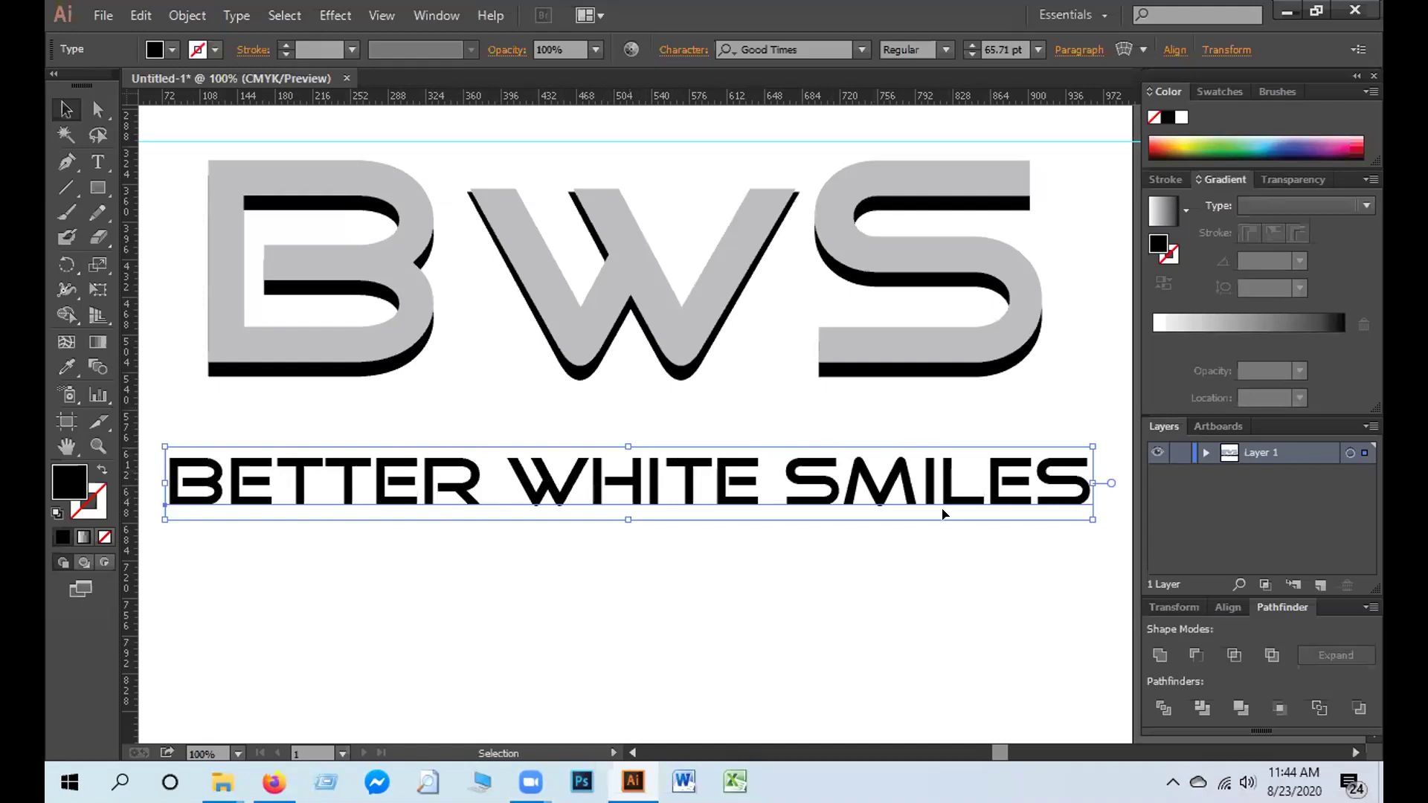
pyautogui.click(874, 576)
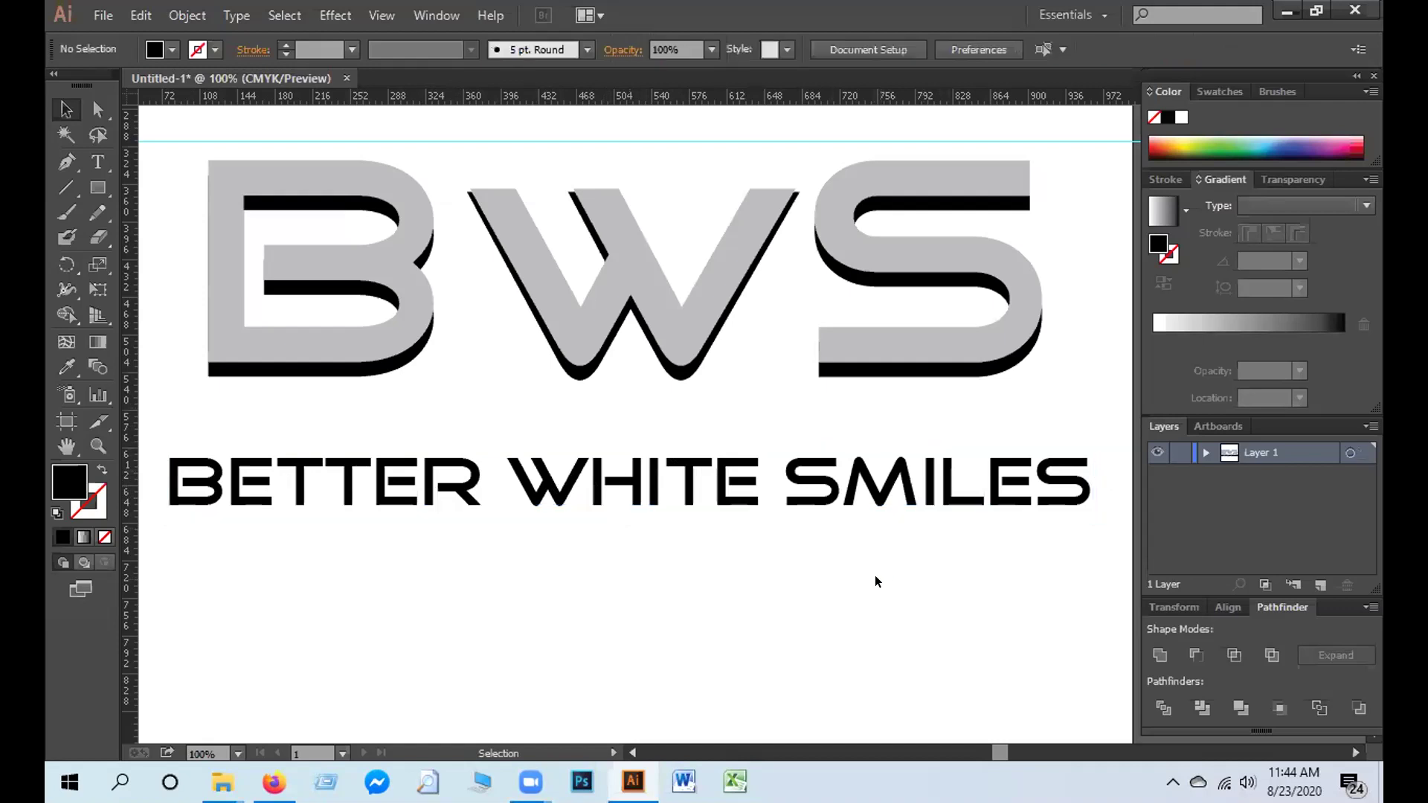
pyautogui.click(867, 475)
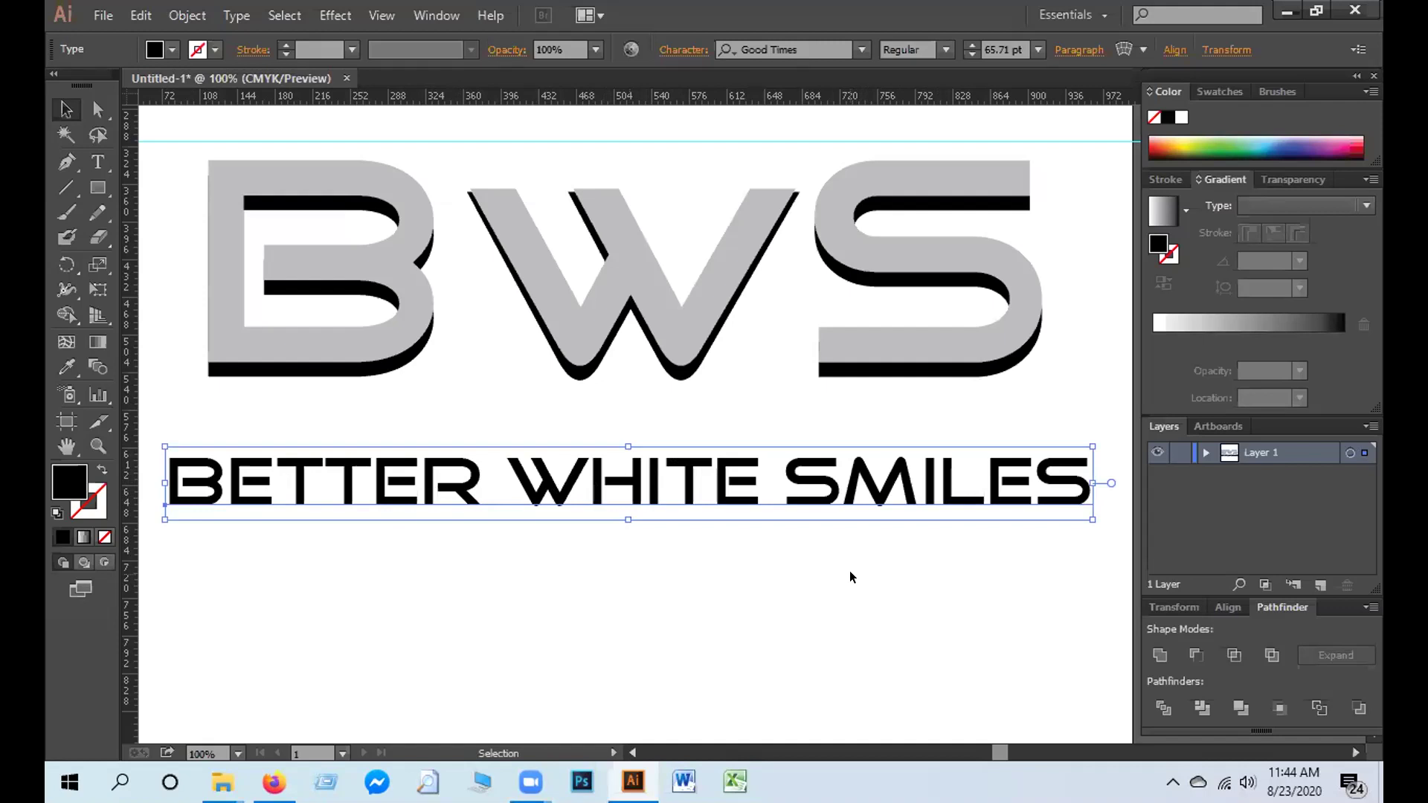
pyautogui.click(822, 573)
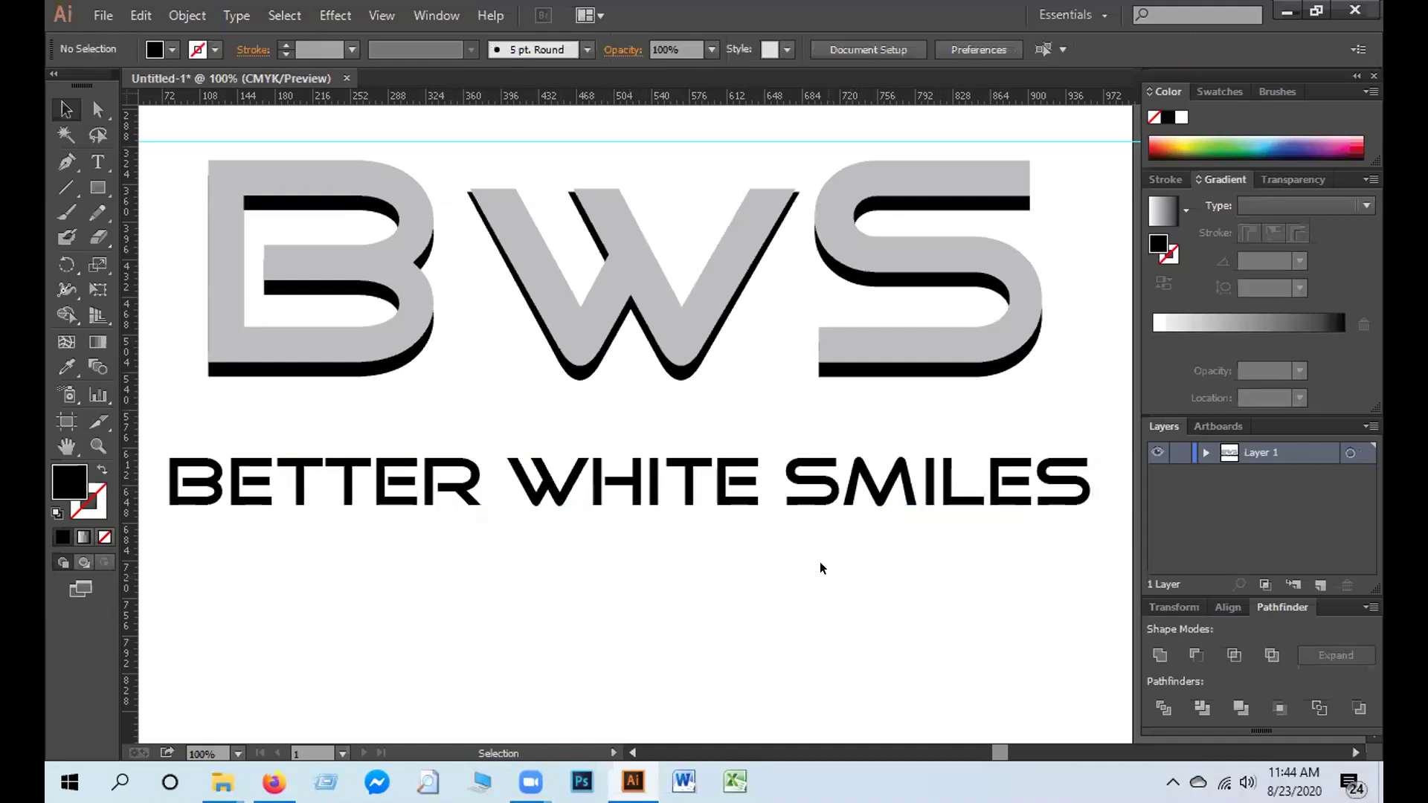
# Try a gradient fill on the live BETTER WHITE SMILES text and expand the text into vector outlines
pyautogui.click(804, 484)
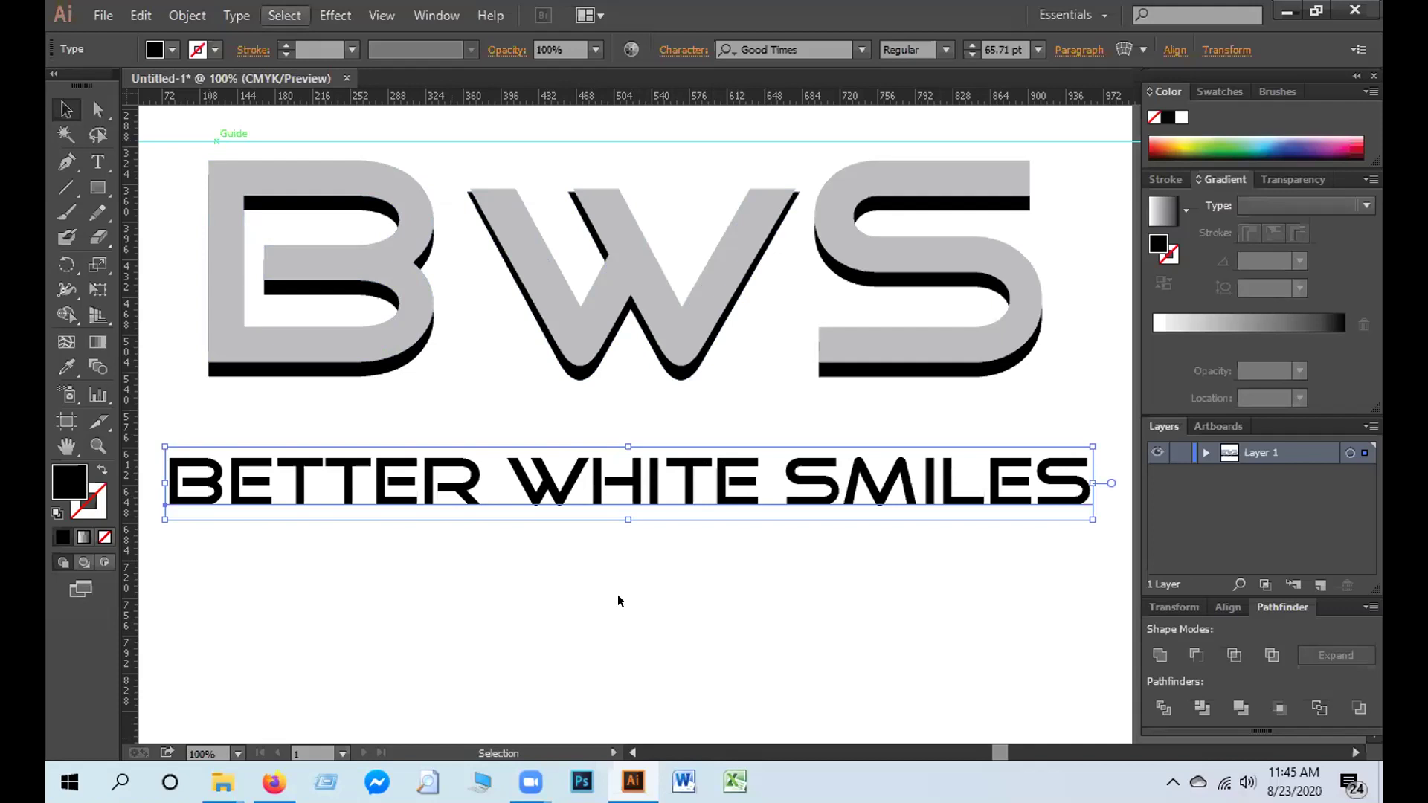
pyautogui.click(84, 546)
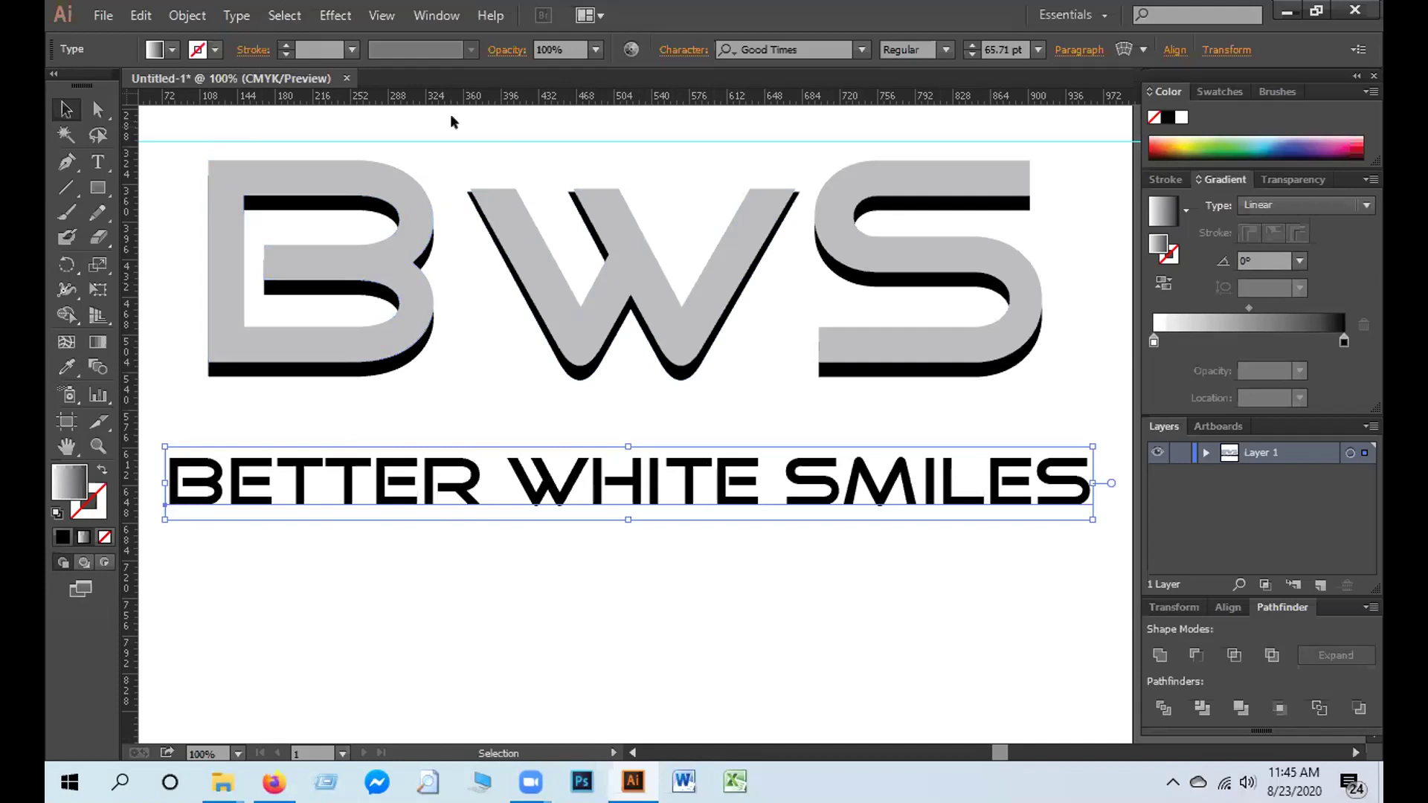
pyautogui.click(187, 15)
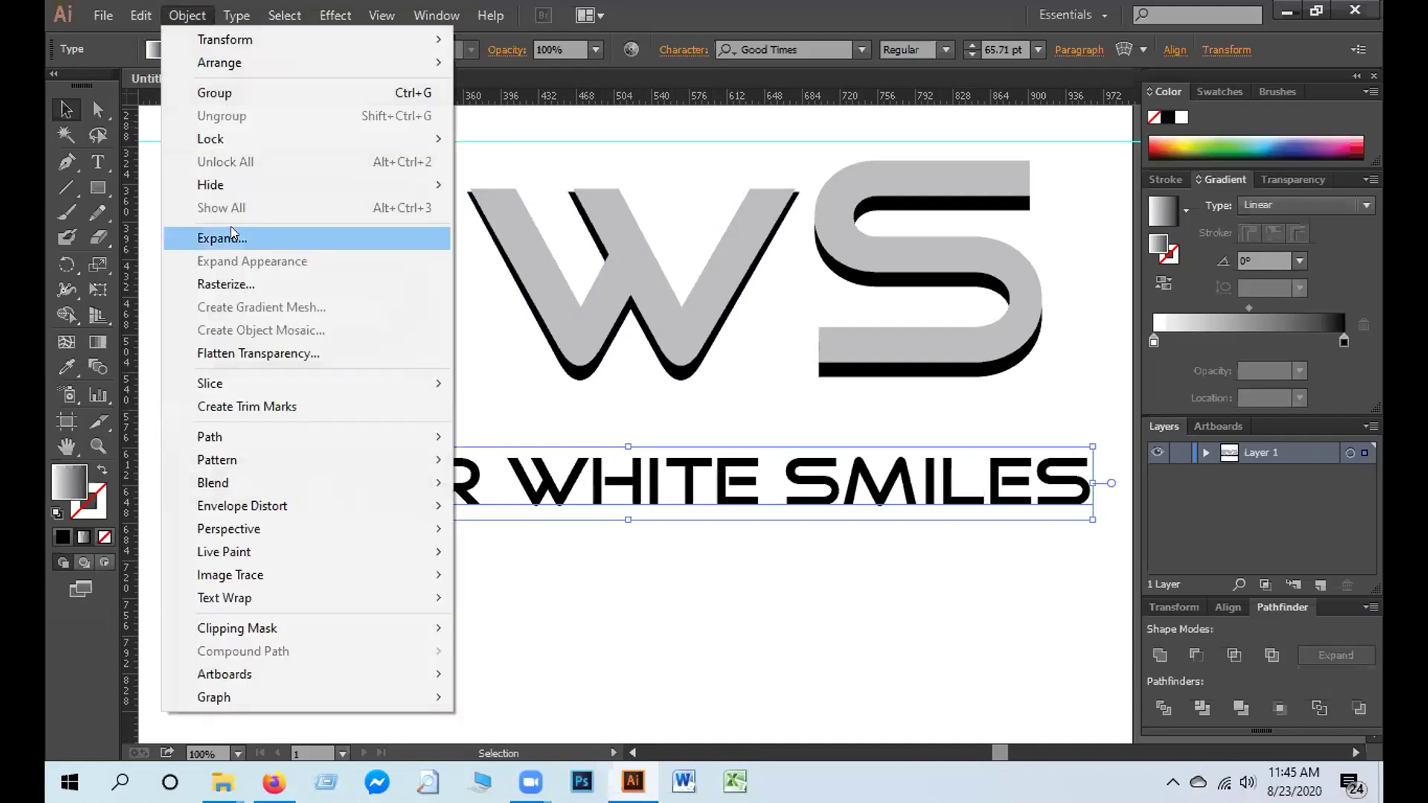
pyautogui.click(227, 240)
pyautogui.click(736, 517)
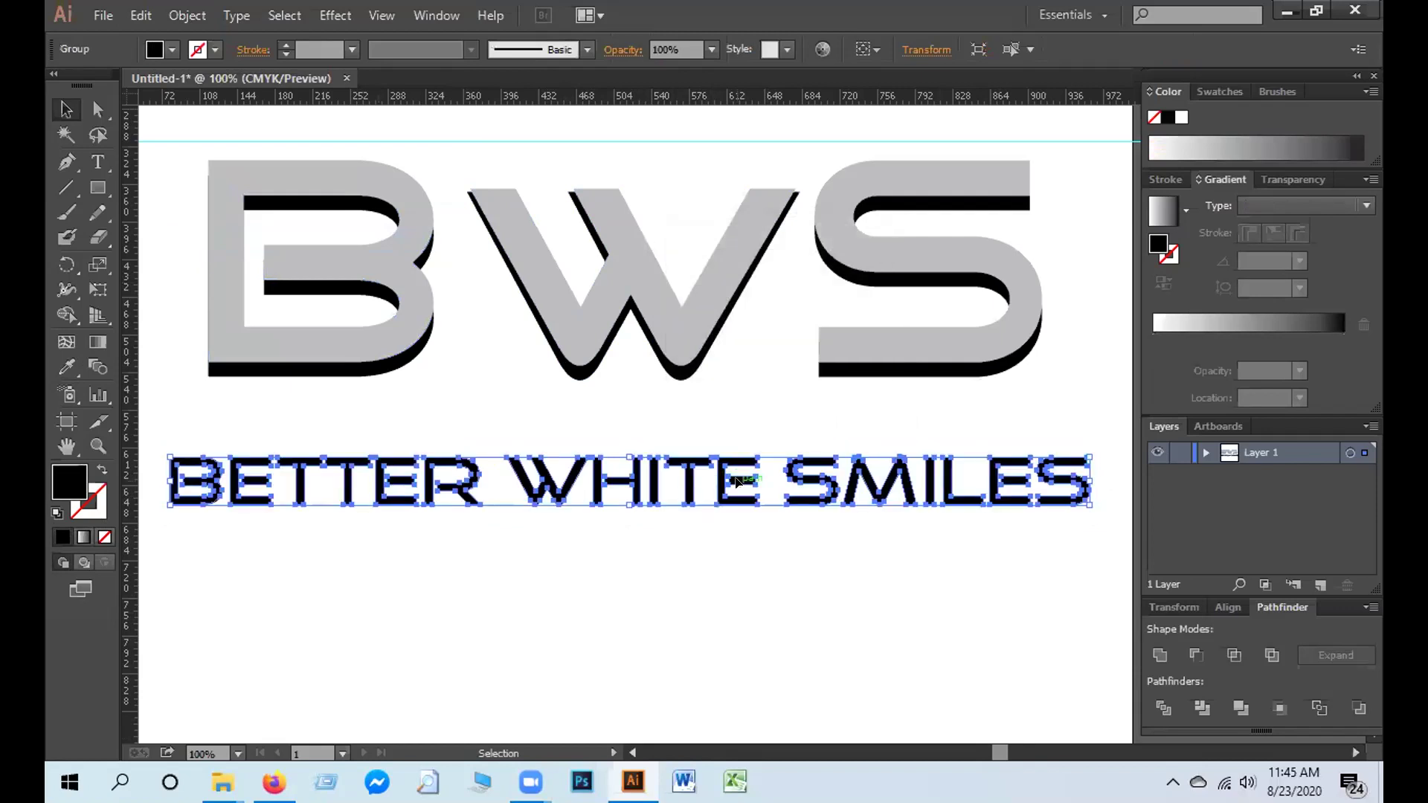
# Fill the expanded BETTER WHITE SMILES letters with the white-to-black linear gradient at 0°
pyautogui.click(589, 592)
pyautogui.click(603, 479)
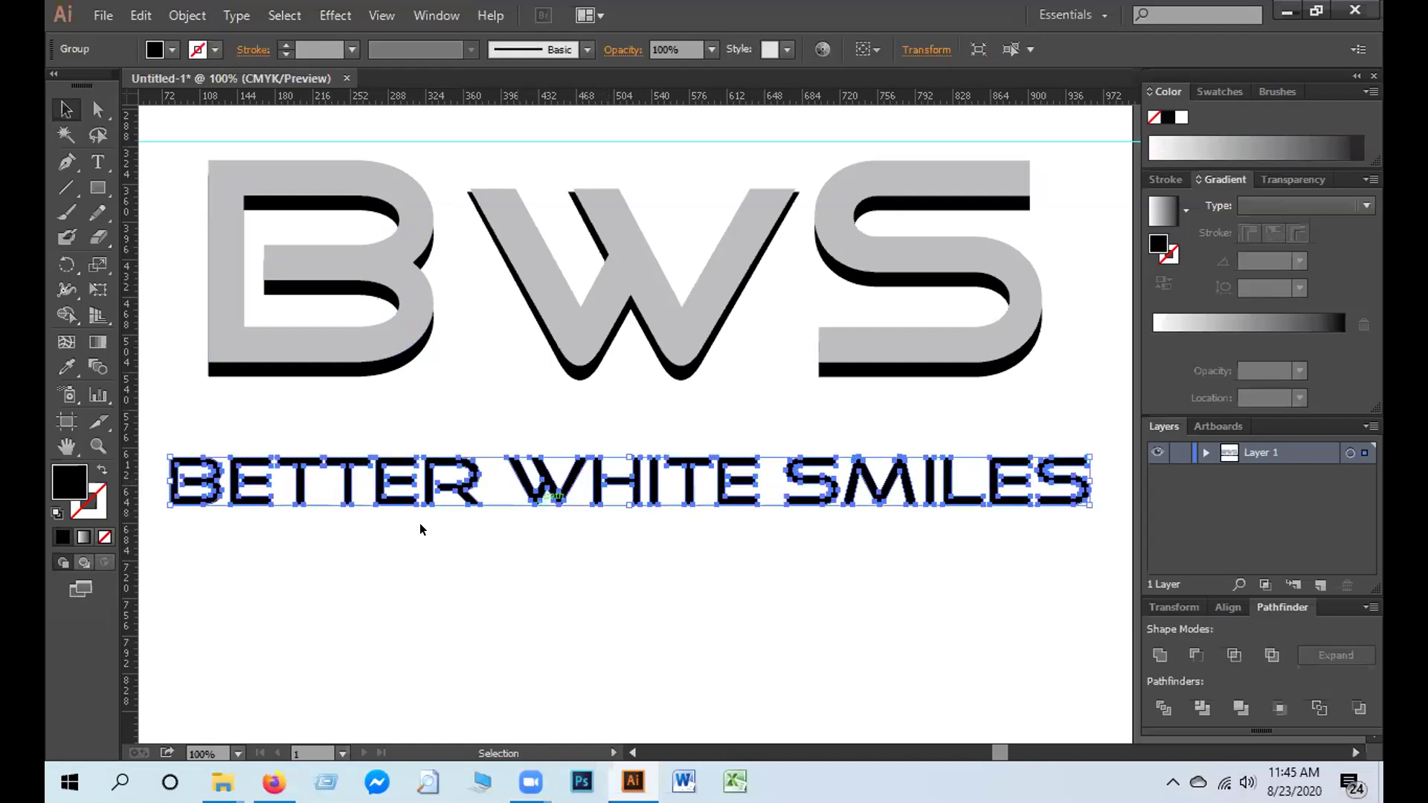
pyautogui.click(84, 536)
pyautogui.click(448, 592)
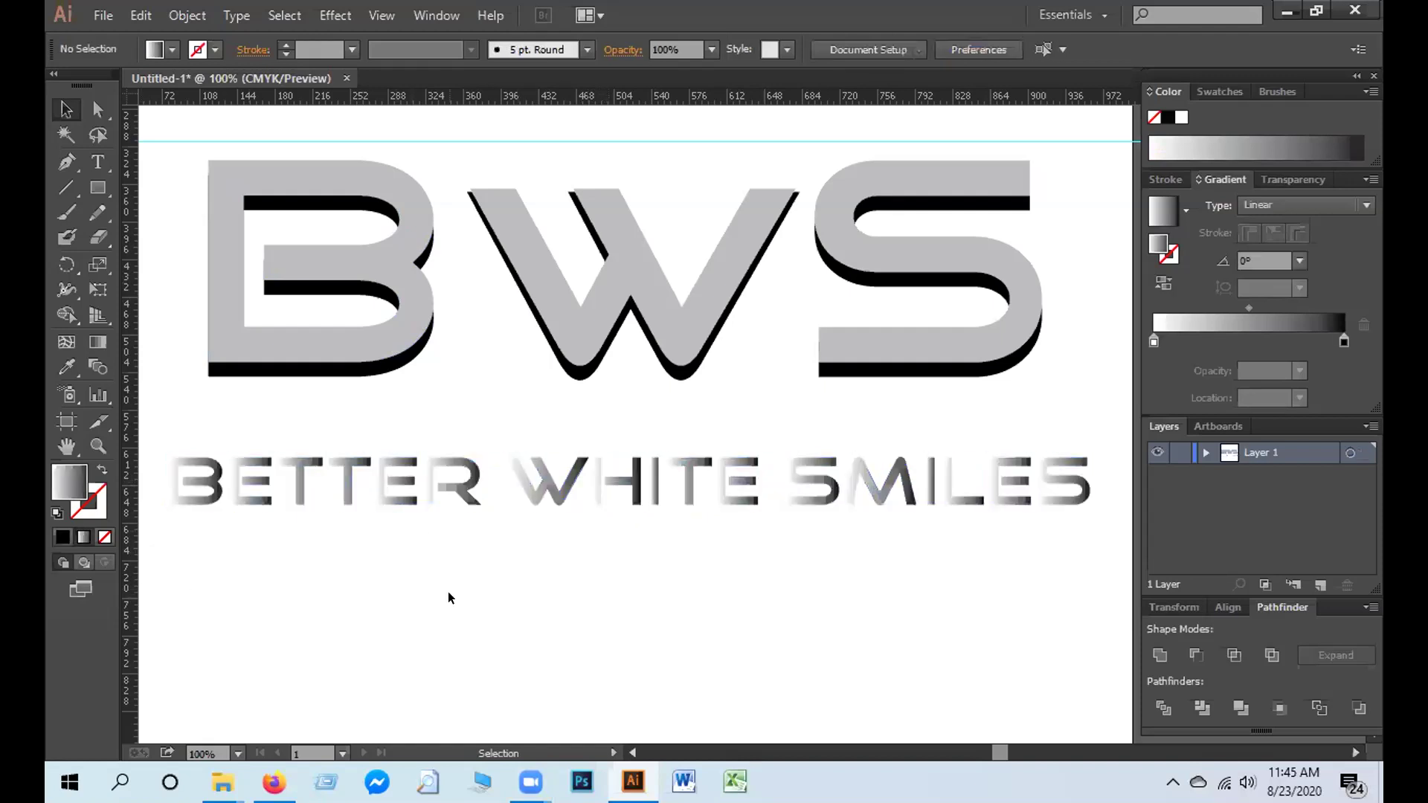
# Change the white start stop of the BETTER WHITE SMILES gradient to a mid gray of 36.47% K
pyautogui.click(616, 476)
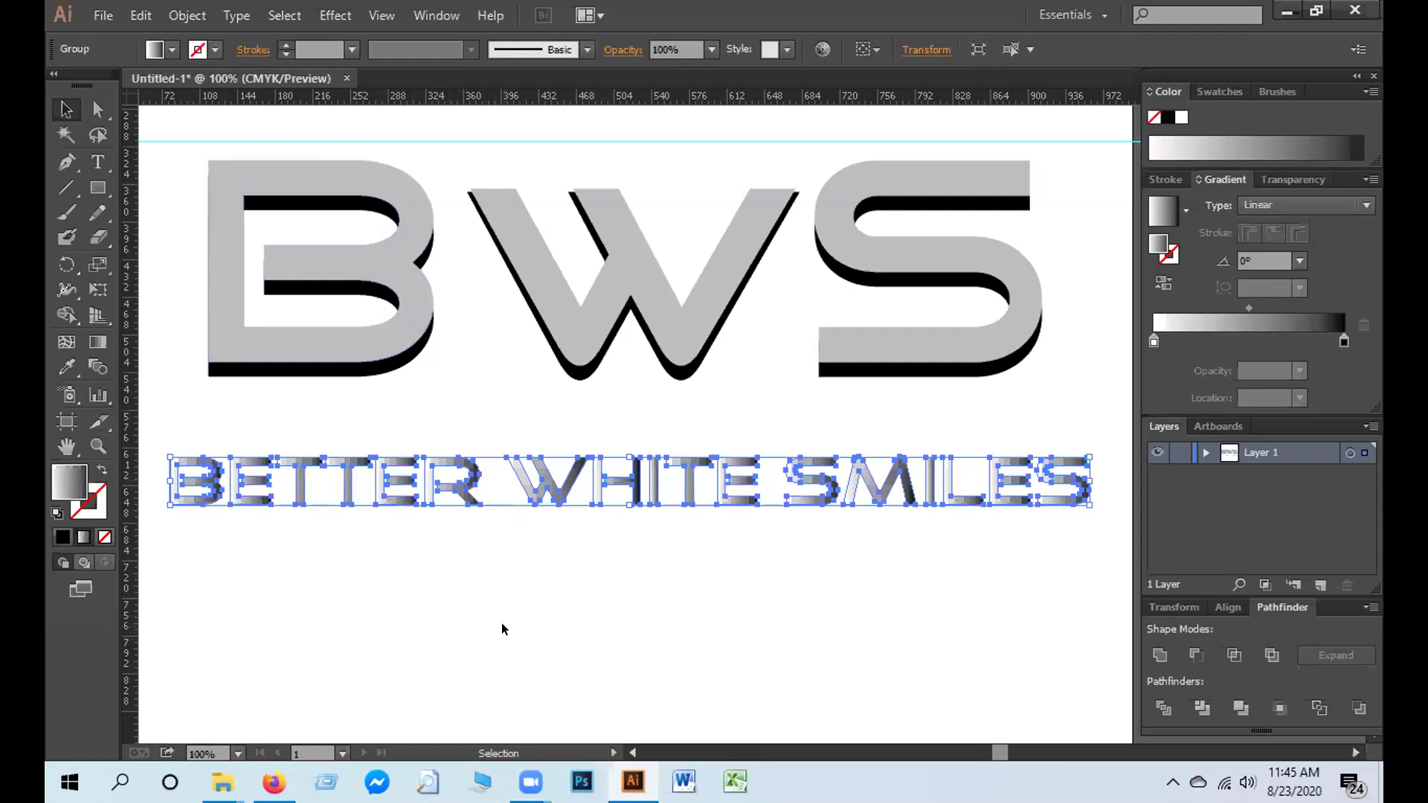
pyautogui.doubleClick(1154, 340)
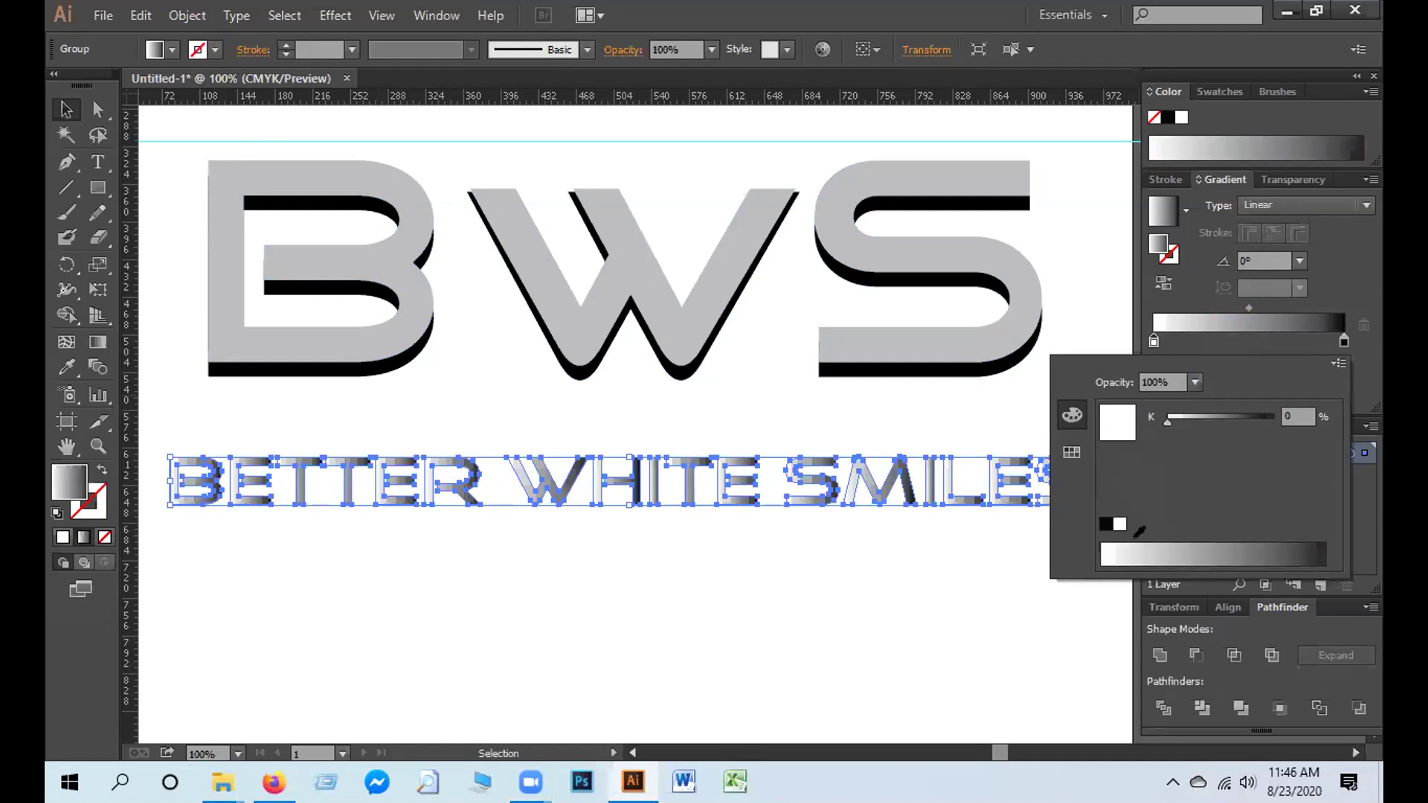
pyautogui.click(1179, 538)
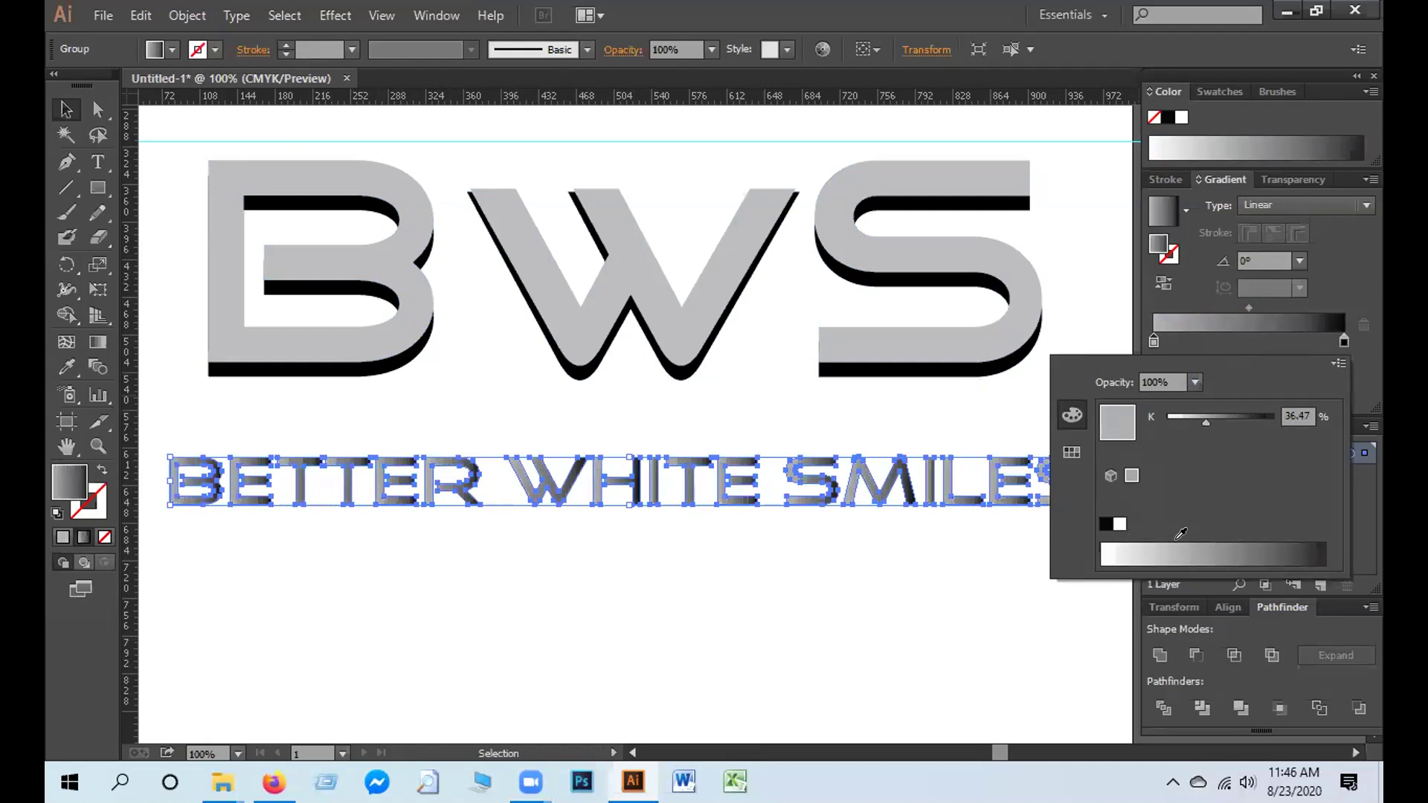
pyautogui.click(1136, 311)
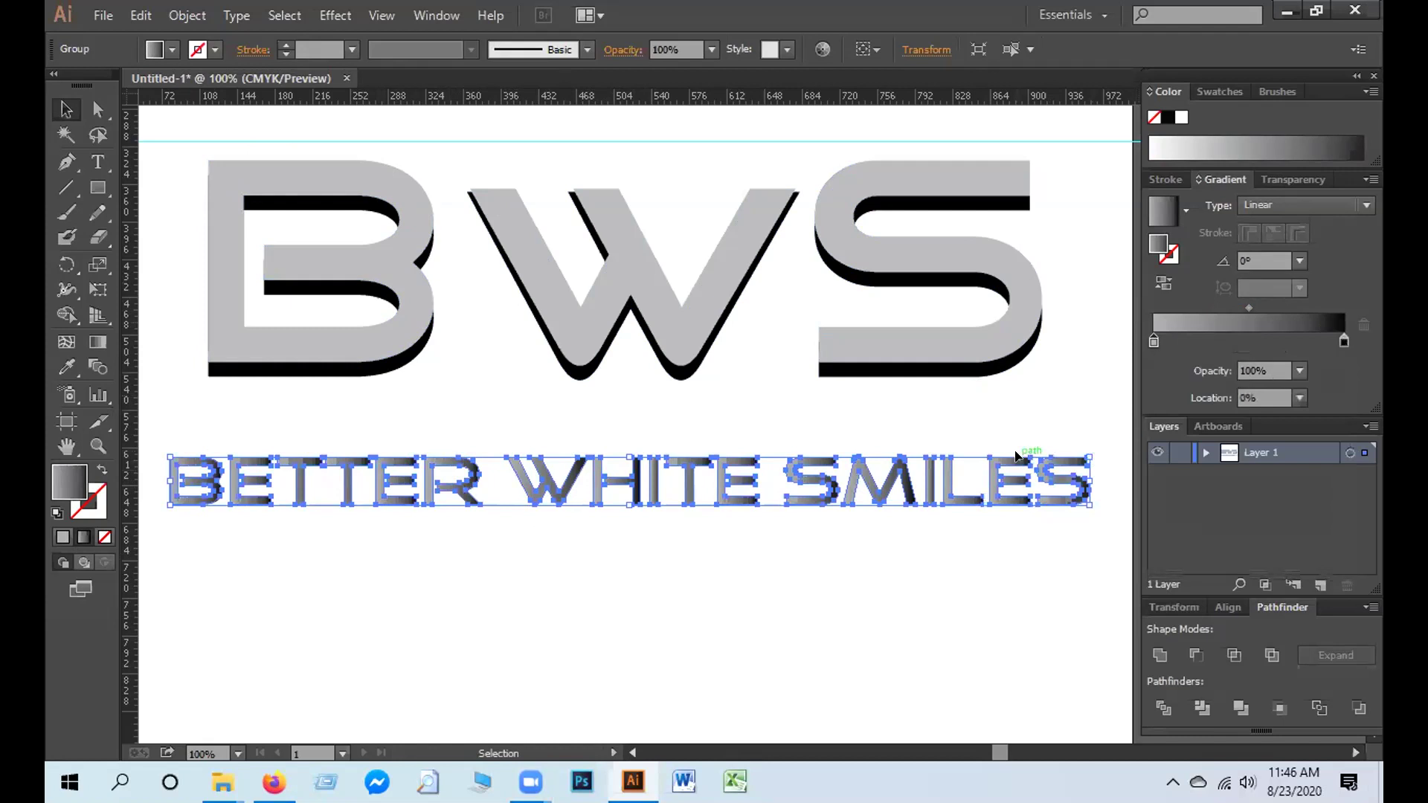
# Recolor the black end stop of the BETTER WHITE SMILES gradient with a brown swatch
pyautogui.doubleClick(1343, 341)
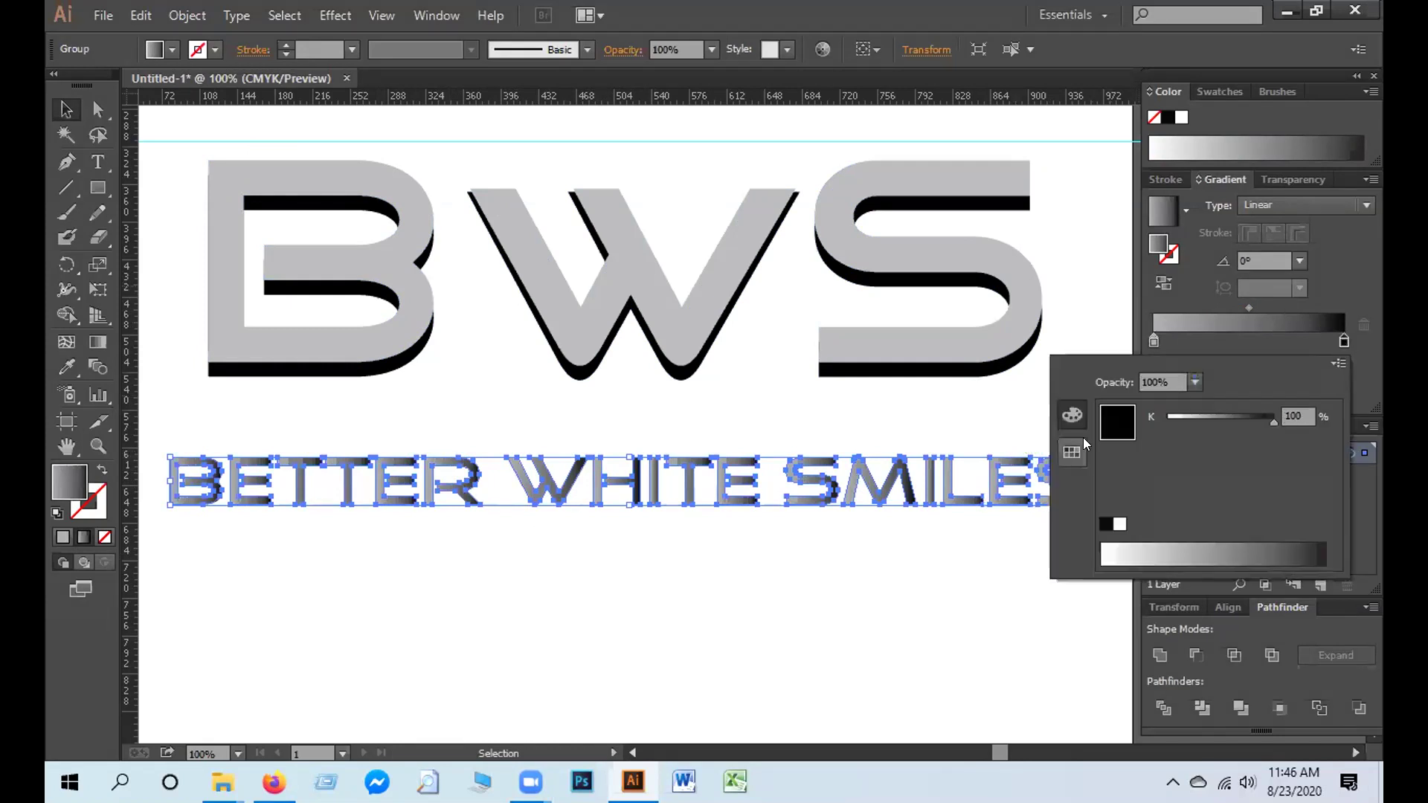
pyautogui.click(1259, 417)
pyautogui.moveTo(1259, 417); pyautogui.dragTo(1266, 418)
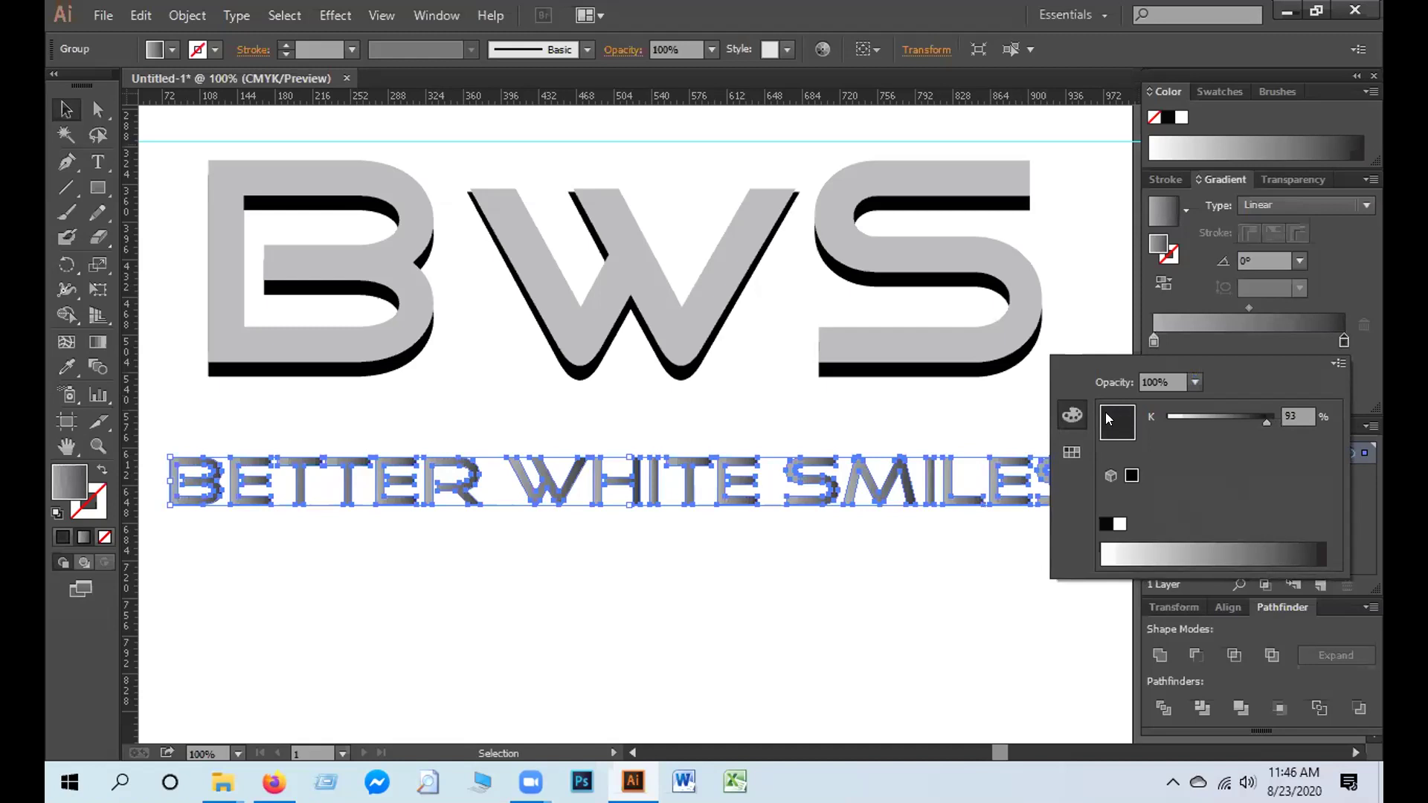
pyautogui.click(1072, 452)
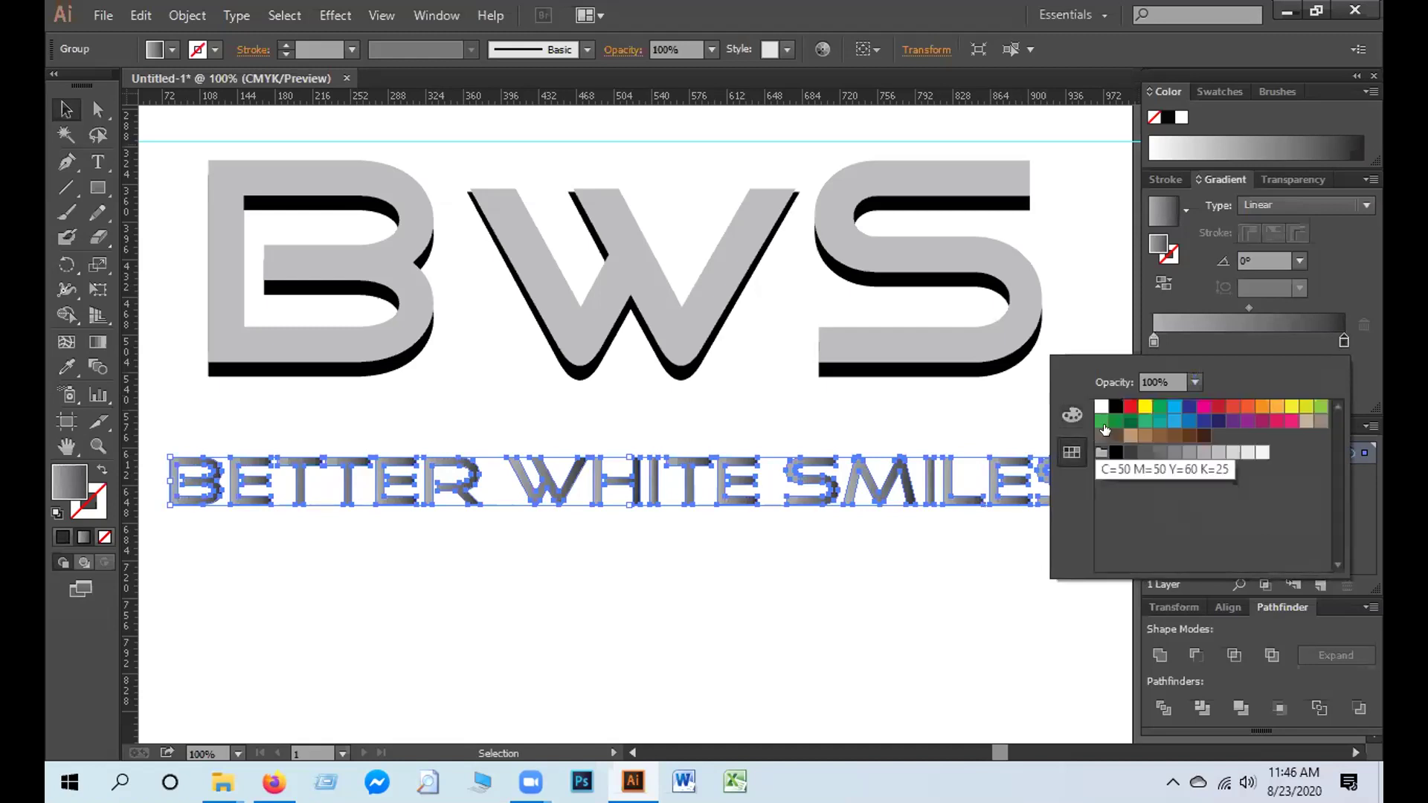
pyautogui.click(1173, 436)
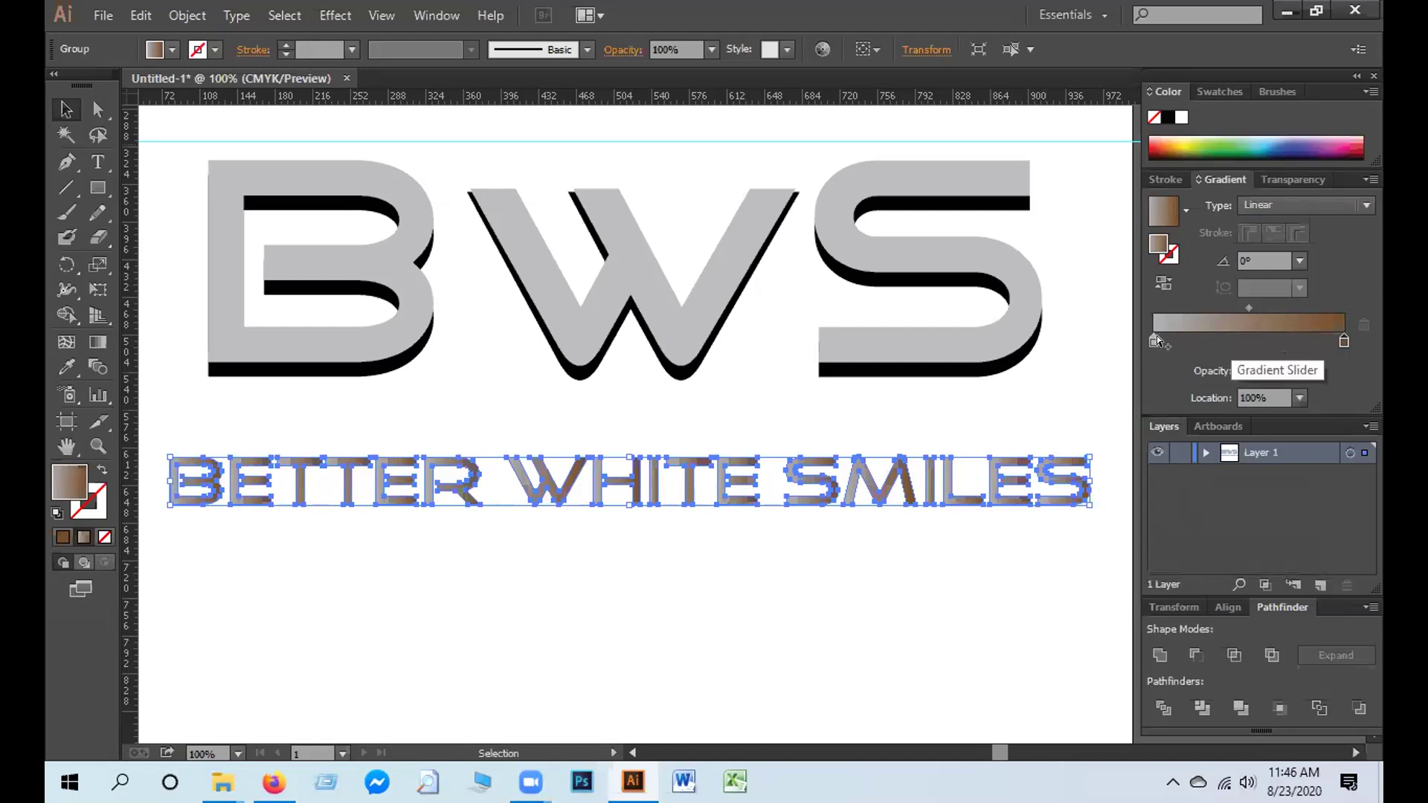
pyautogui.moveTo(1342, 342); pyautogui.dragTo(1350, 343)
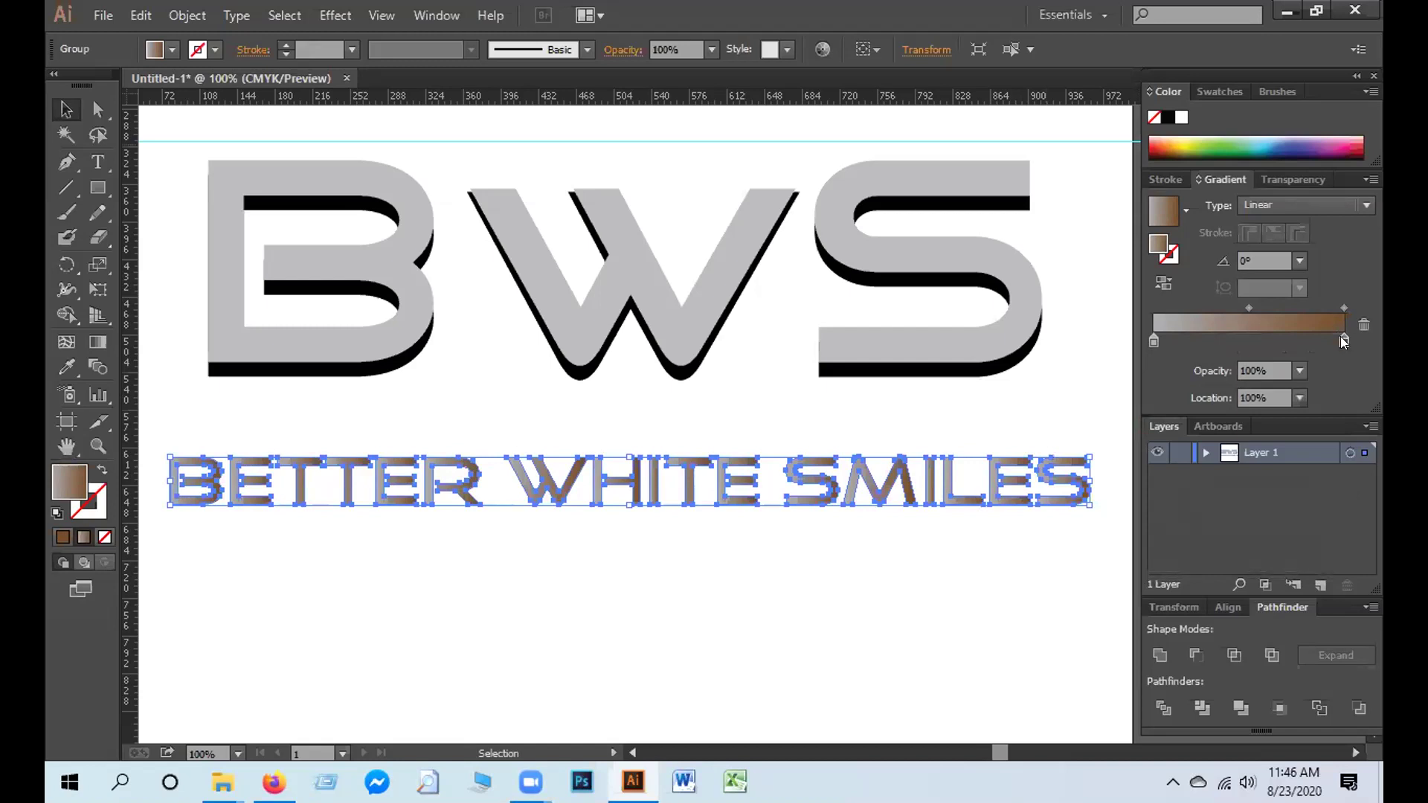
pyautogui.doubleClick(1344, 341)
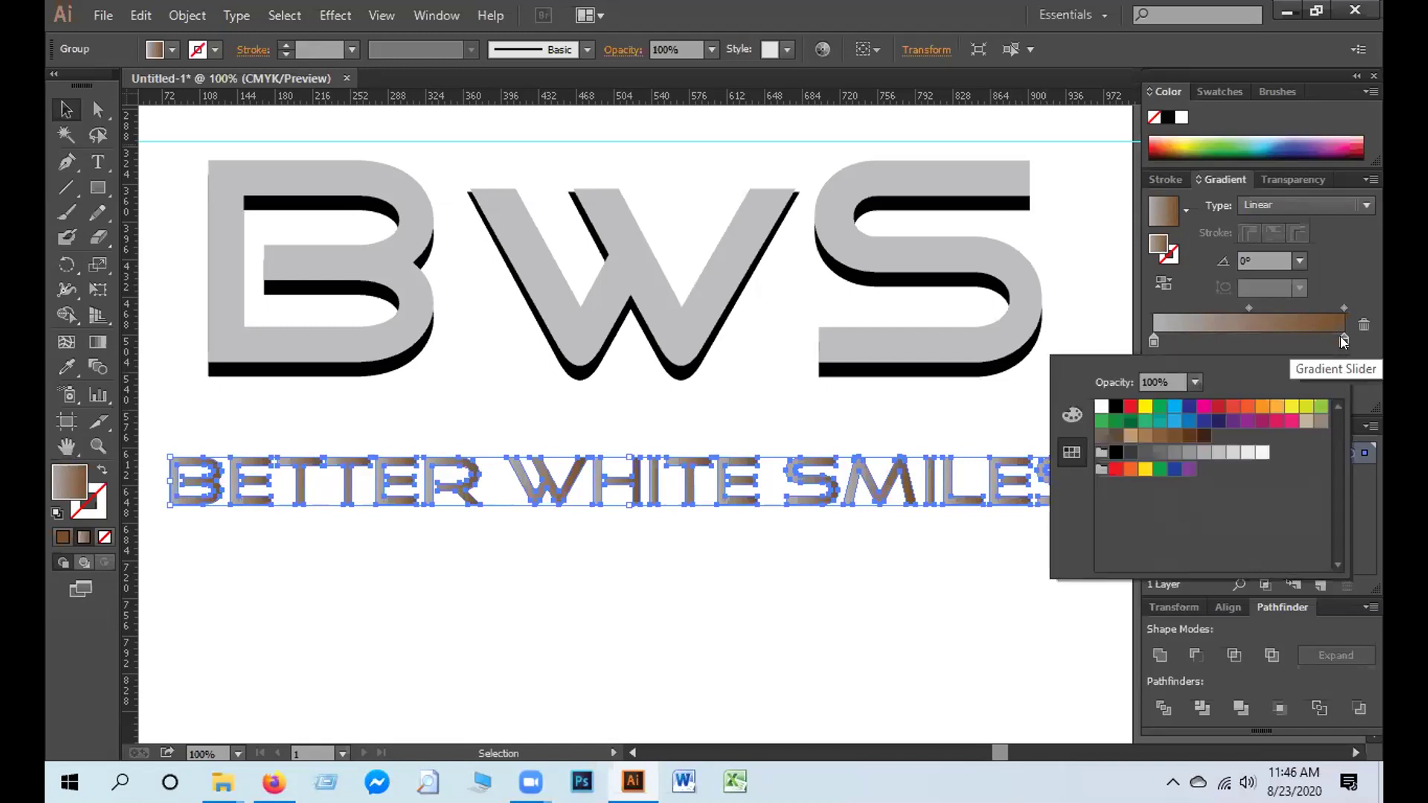
pyautogui.click(1133, 437)
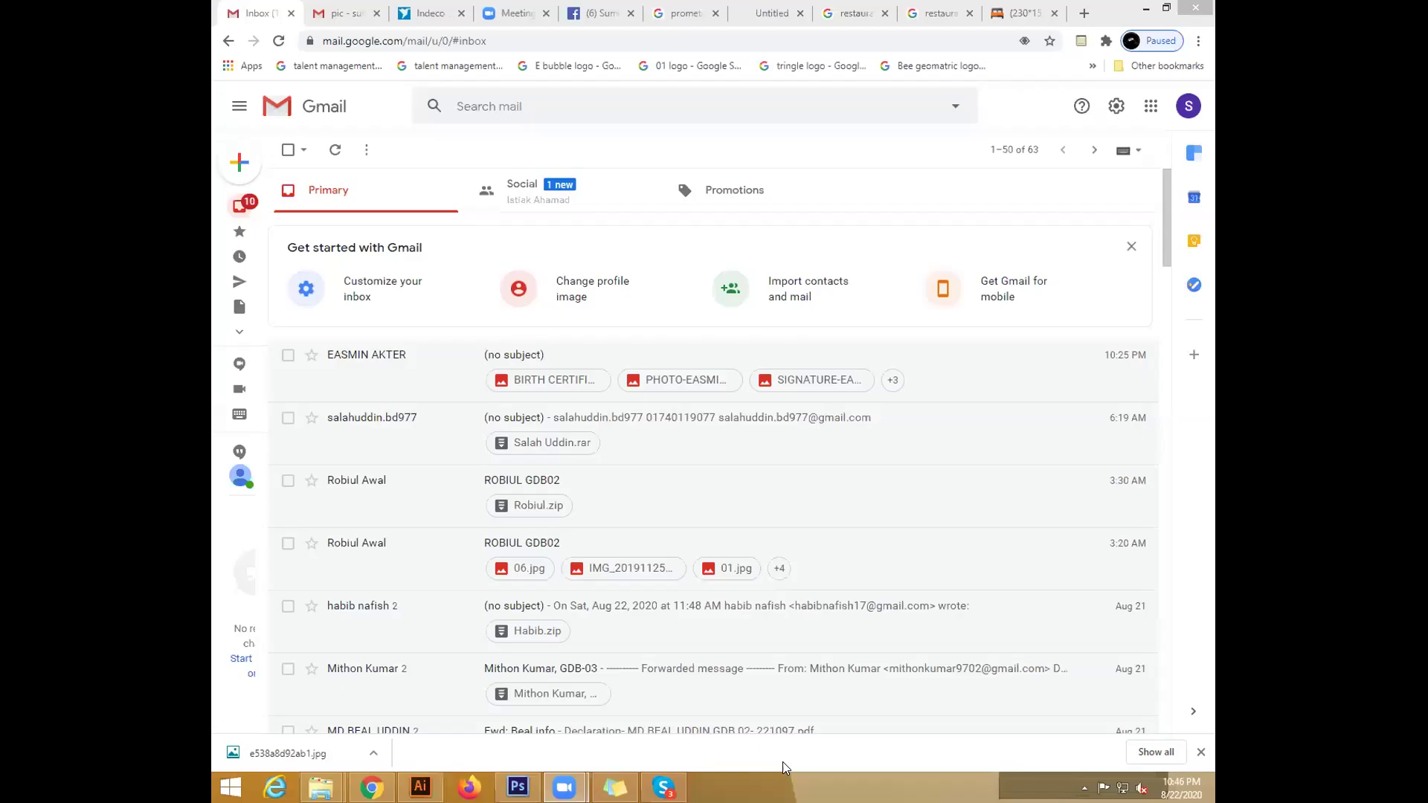
# Switch to Illustrator's purple and Orange PDF.pdf and move all SWEET SUITE logos and text off the artboard, leaving the background in place
pyautogui.hotkey('alt', 'Tab')
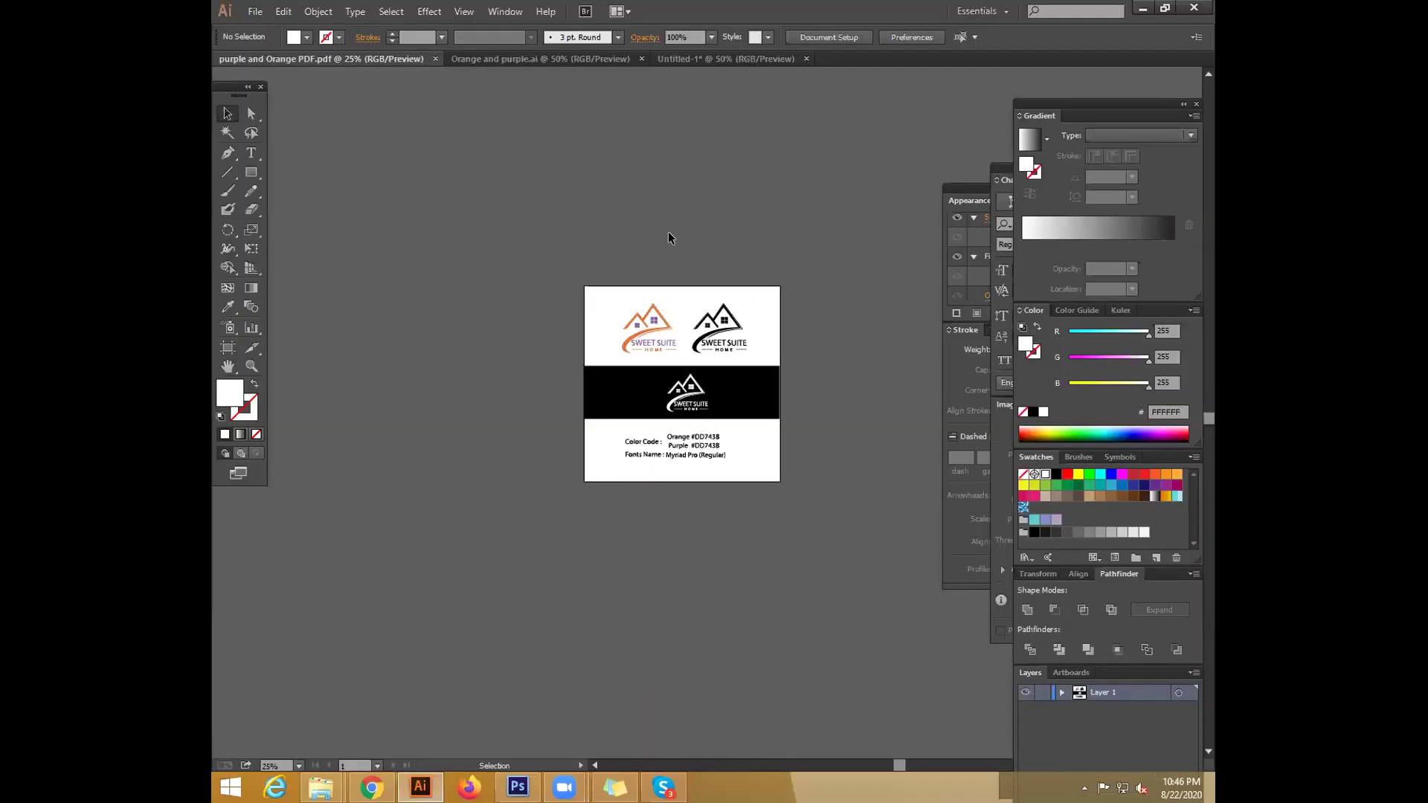
pyautogui.hotkey('ctrl', '+')
pyautogui.hotkey('ctrl', '+')
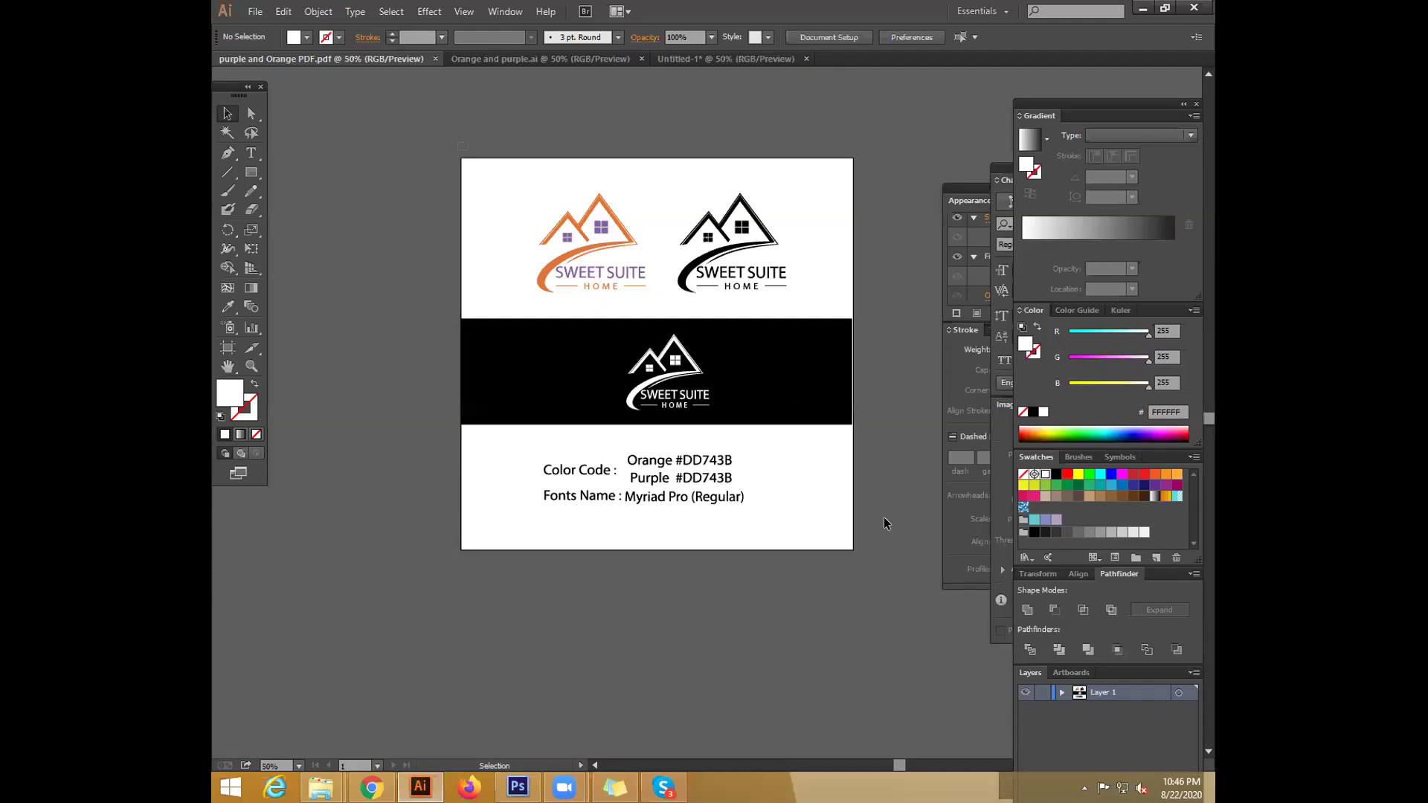
pyautogui.hotkey('ctrl', 'a')
pyautogui.scroll(3, 811, 400)
pyautogui.moveTo(819, 661); pyautogui.dragTo(493, 417)
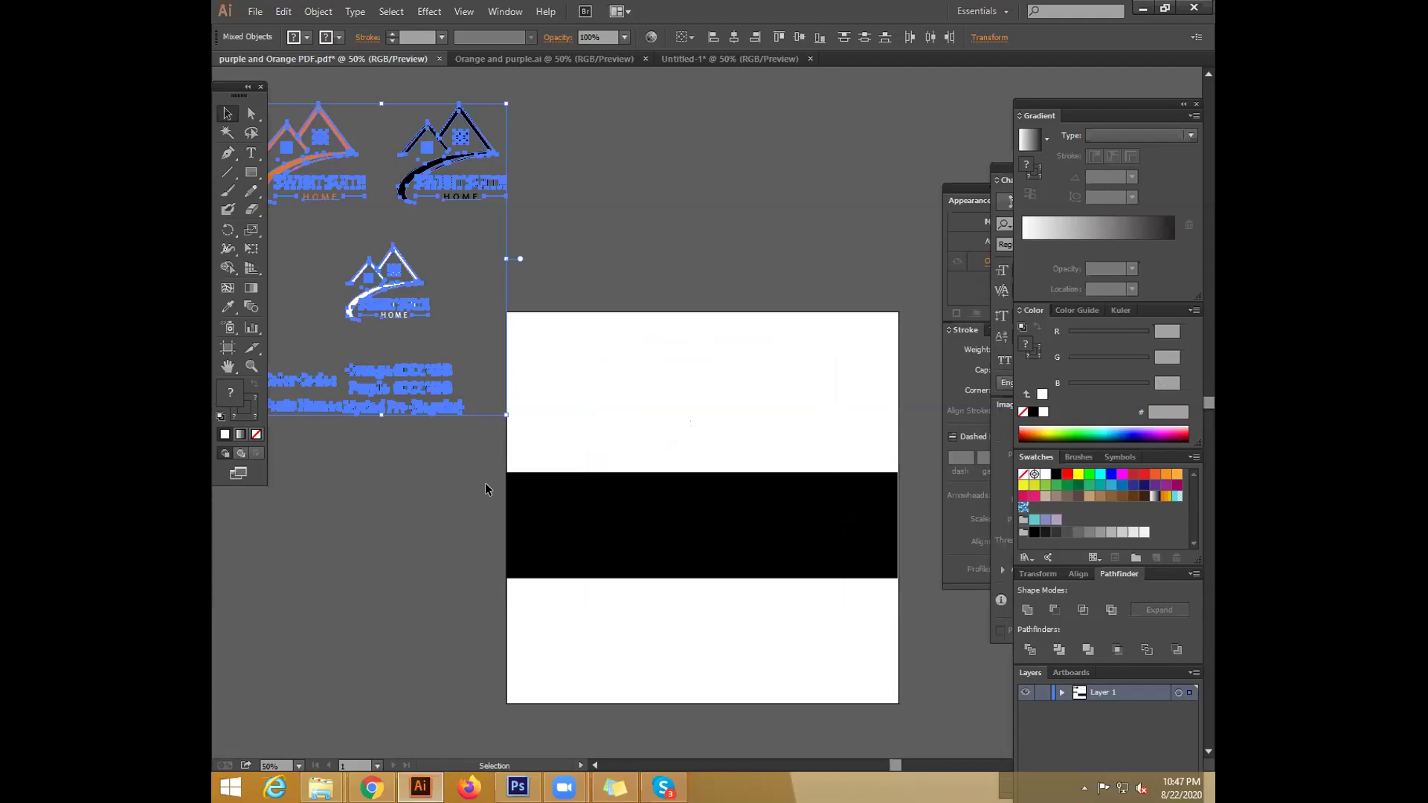
# Add the point text "Better White Smile" in black on the empty white area above the black band
pyautogui.hotkey('ctrl', '1')
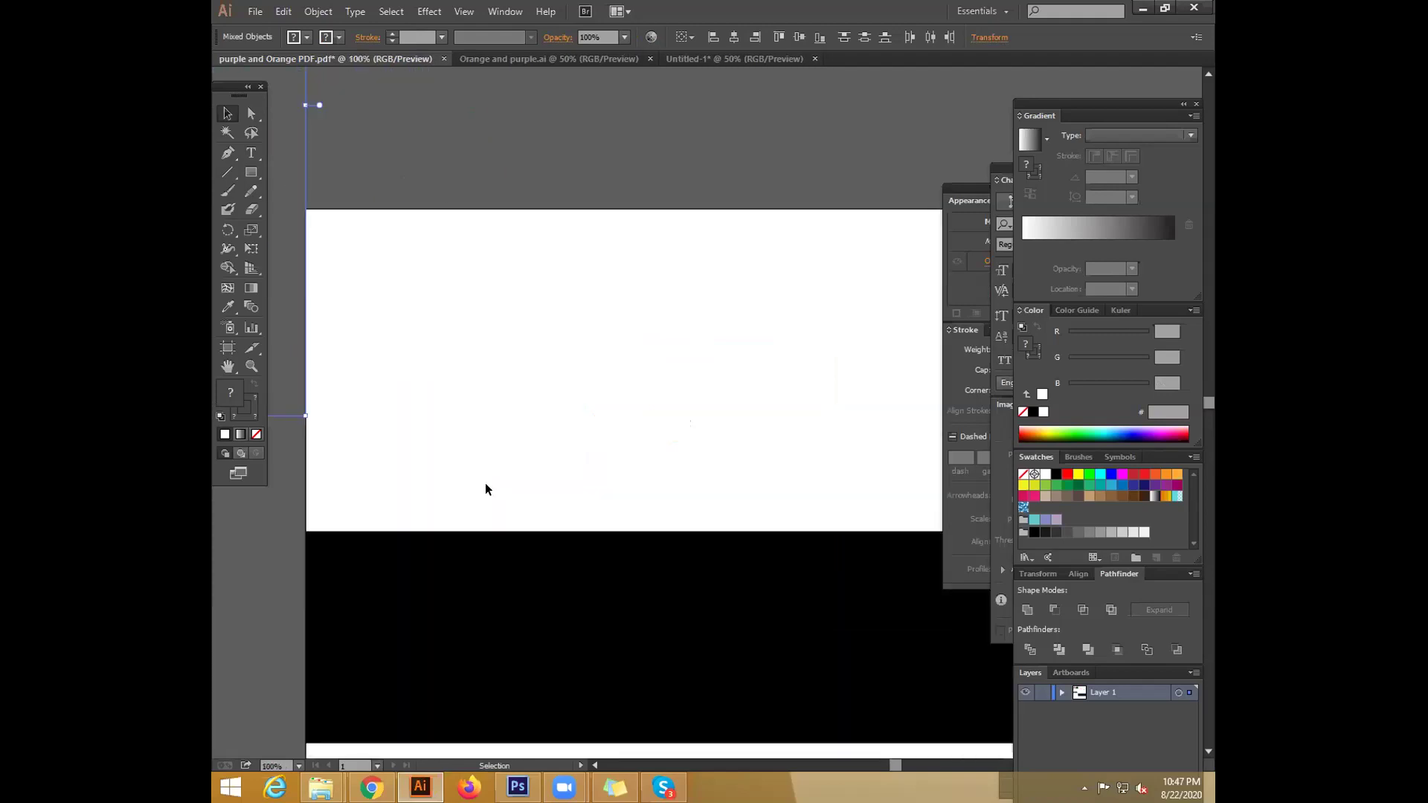
pyautogui.moveTo(730, 414); pyautogui.dragTo(643, 370)
pyautogui.hotkey('ctrl', '-')
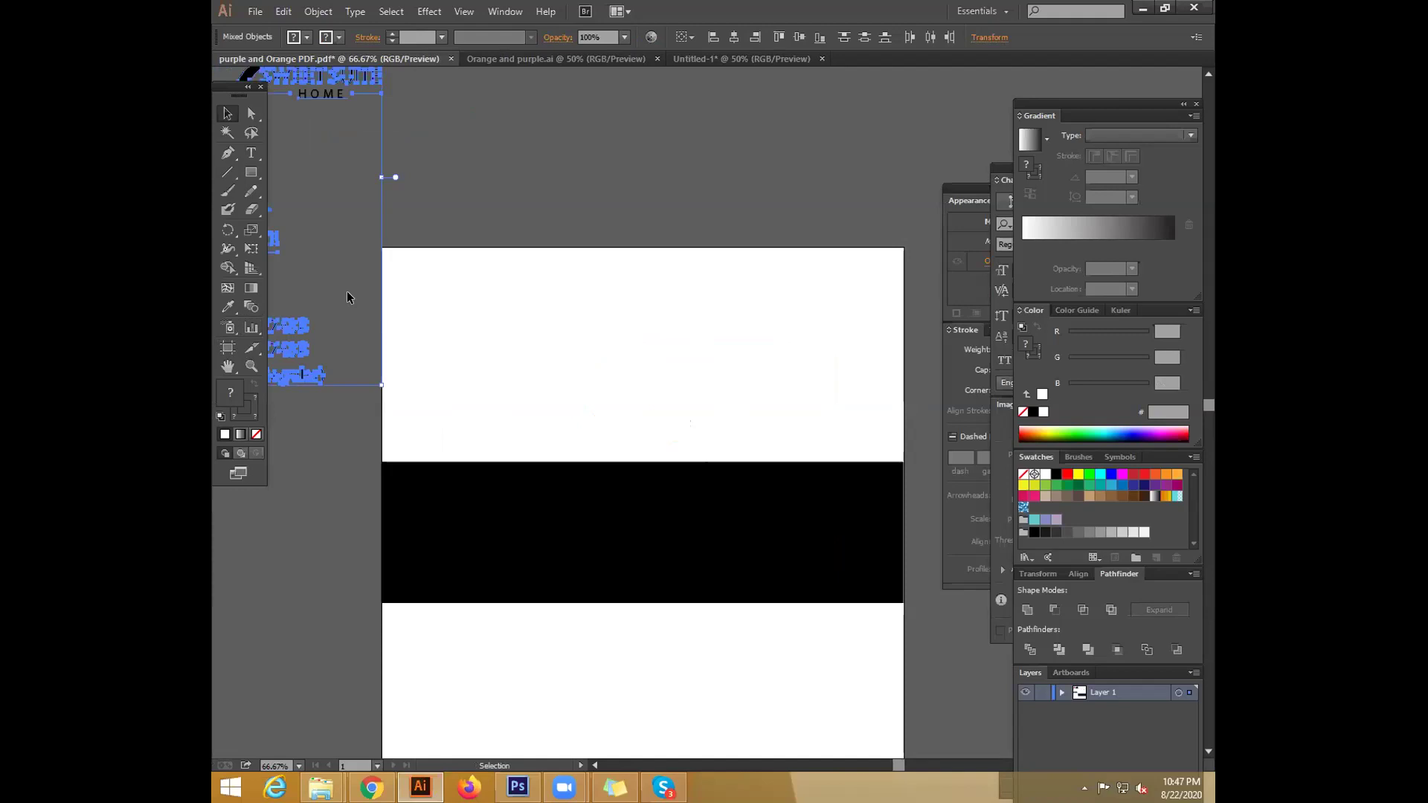
pyautogui.press('t')
pyautogui.click(547, 358)
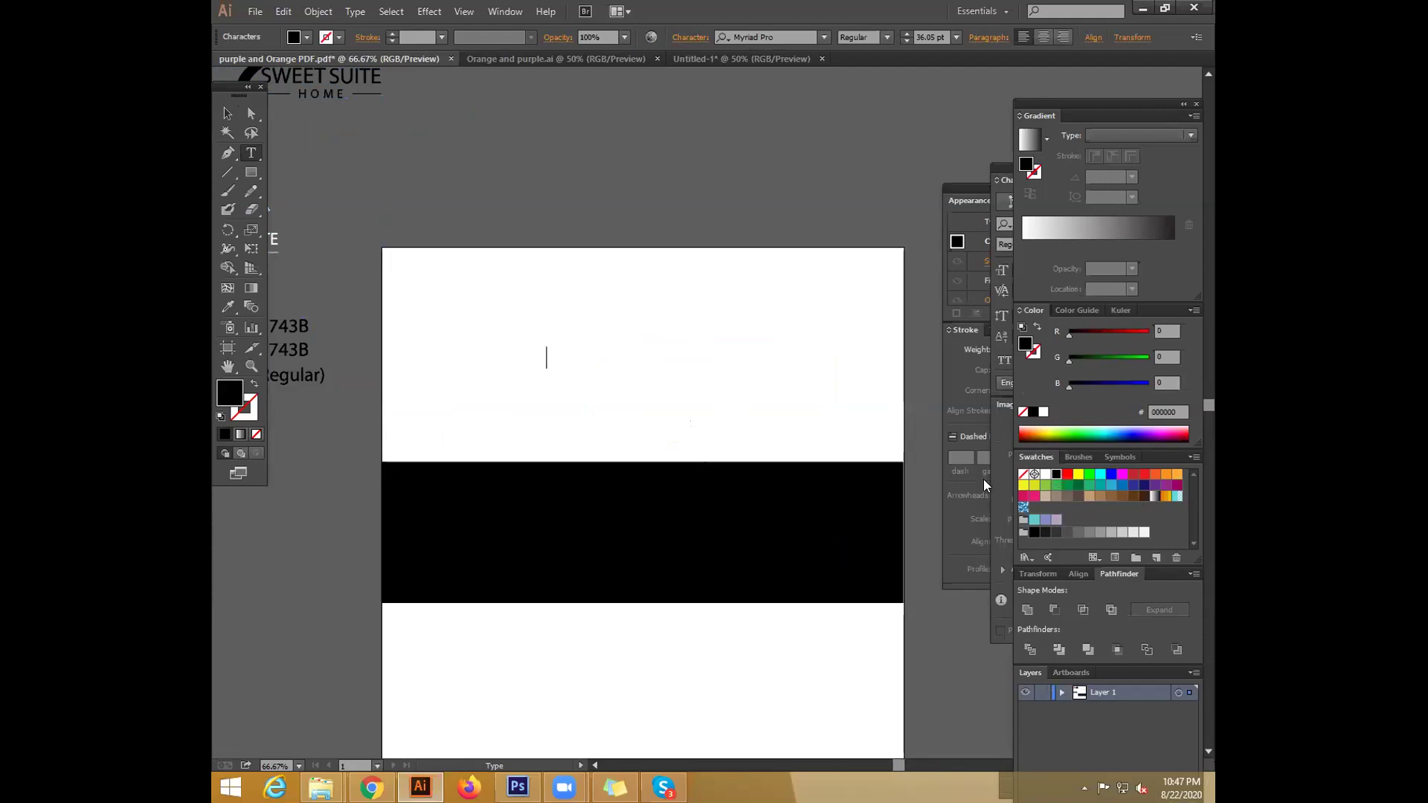
pyautogui.write('Vetter W')
pyautogui.write('irld')
pyautogui.press('BackSpace')
pyautogui.press('BackSpace')
pyautogui.press('BackSpace')
pyautogui.press('BackSpace')
pyautogui.press('BackSpace')
pyautogui.press('BackSpace')
pyautogui.press('BackSpace')
pyautogui.press('BackSpace')
pyautogui.press('BackSpace')
pyautogui.write('Better Wh')
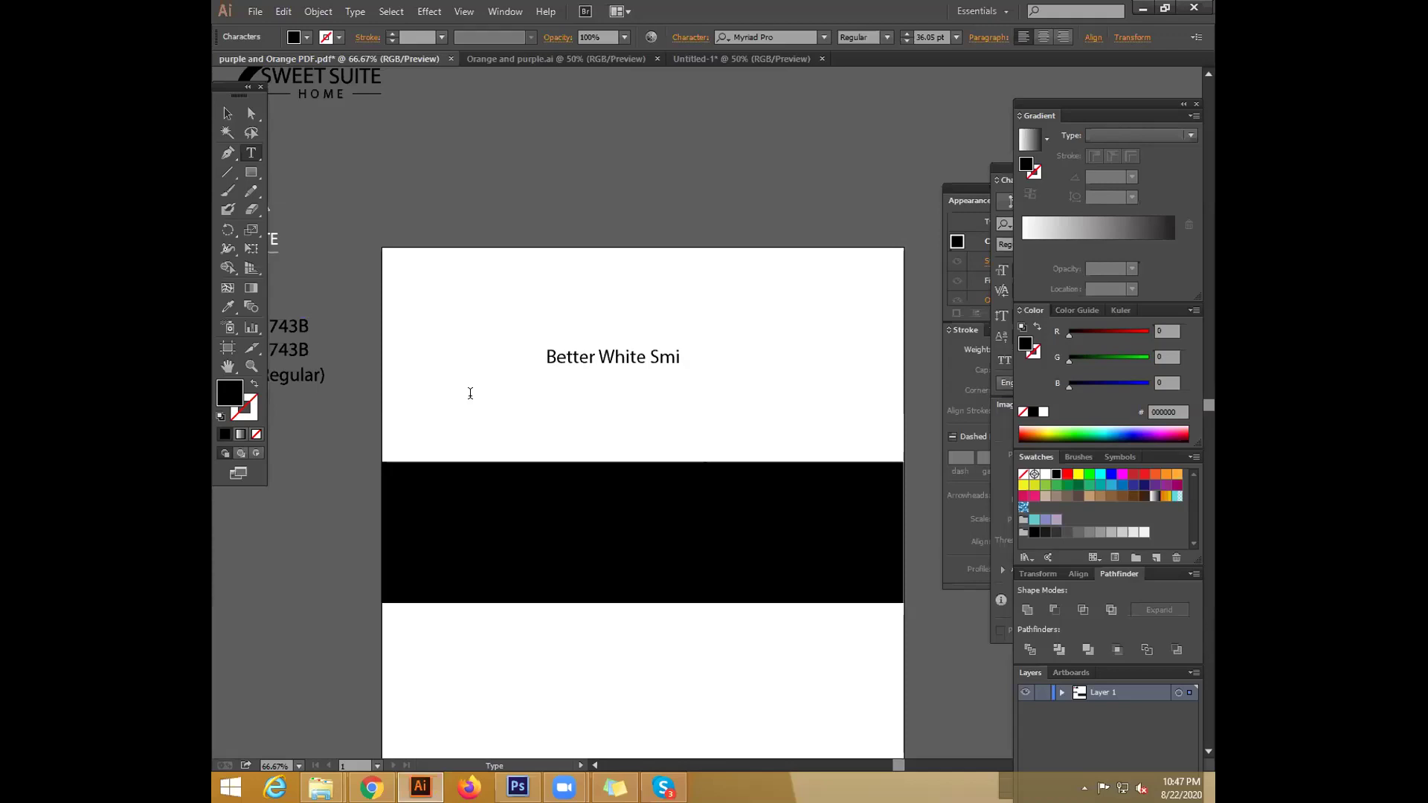
# Enlarge the text to 86.38 pt and correct its wording to "Better White Smiles"
pyautogui.click(227, 113)
pyautogui.moveTo(692, 368); pyautogui.dragTo(793, 433)
pyautogui.doubleClick(775, 357)
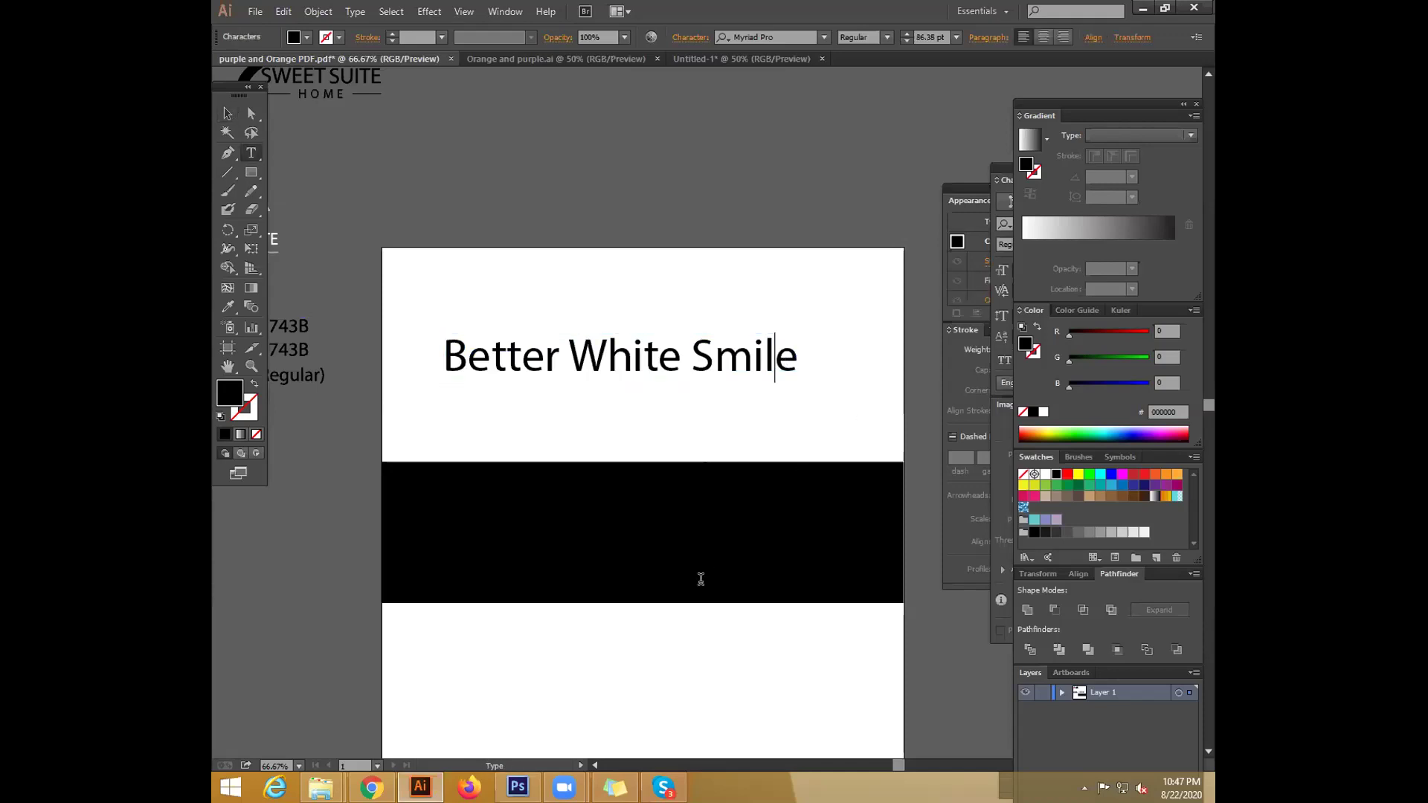
pyautogui.press('Right')
pyautogui.write('ls')
pyautogui.press('Left')
pyautogui.press('BackSpace')
pyautogui.click(228, 113)
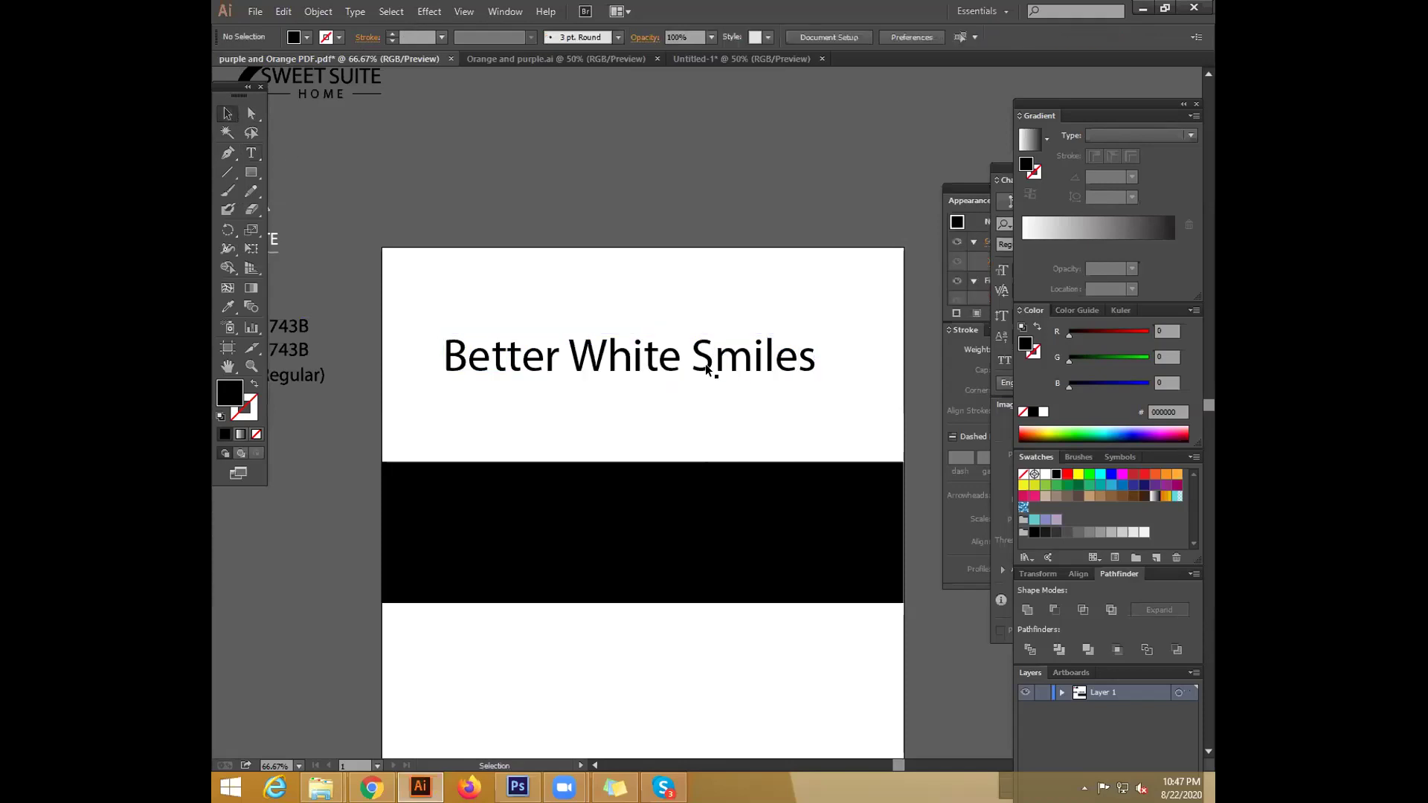
# Change the Better White Smiles text's font to GoodTimesRg-Regular
pyautogui.moveTo(695, 357); pyautogui.dragTo(704, 356)
pyautogui.hotkey('ctrl', 'alt', 'shift', 'm')
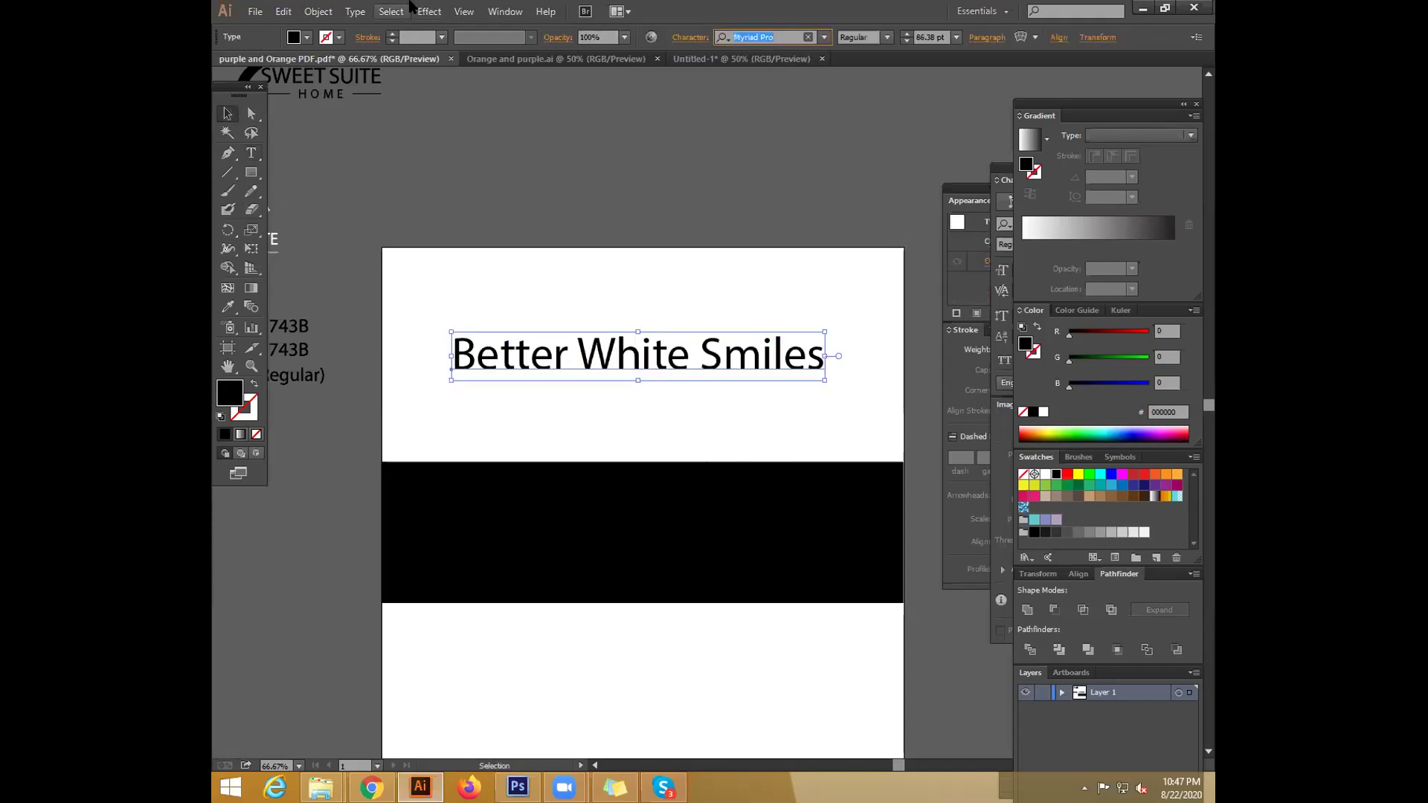
pyautogui.write('goth')
pyautogui.press('BackSpace')
pyautogui.press('BackSpace')
pyautogui.press('BackSpace')
pyautogui.press('BackSpace')
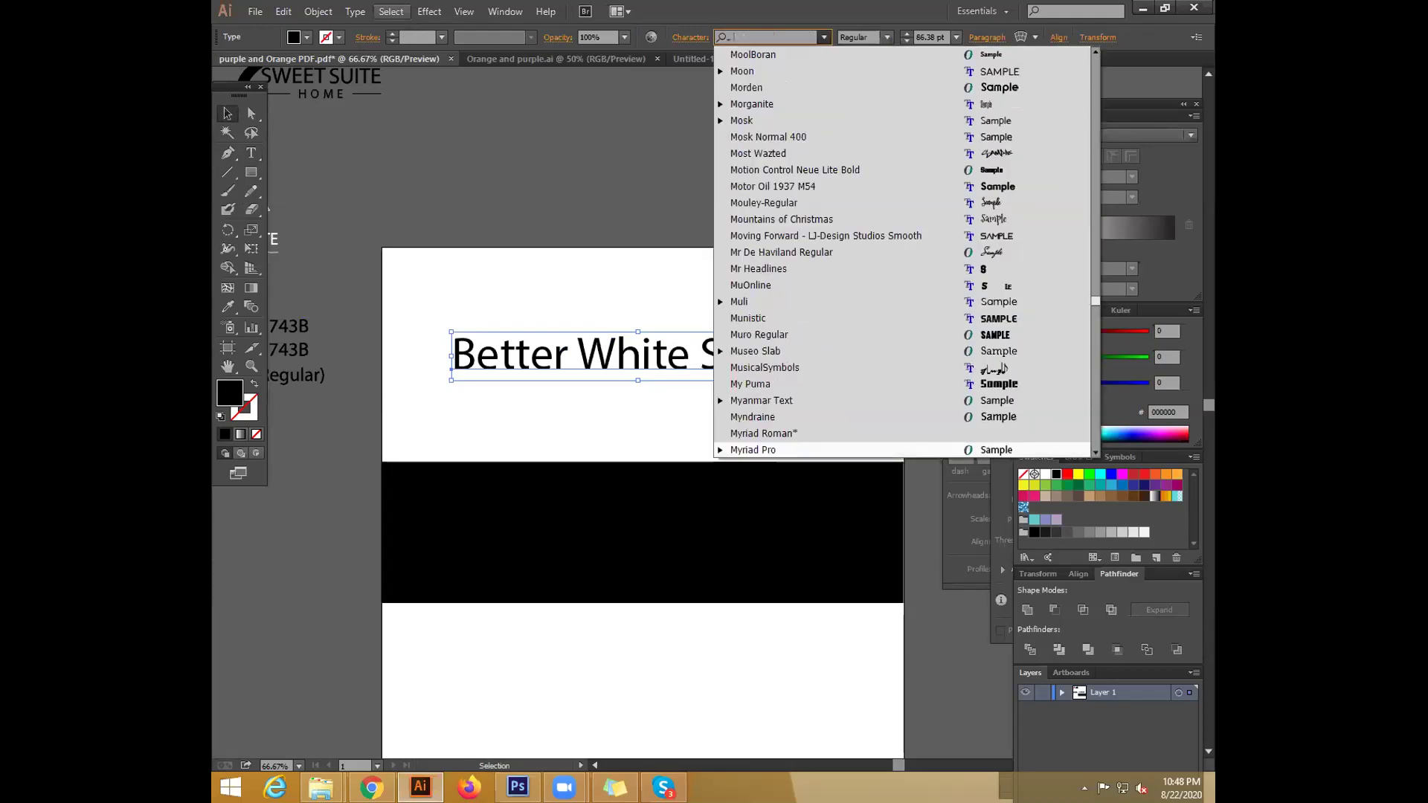
pyautogui.write('good')
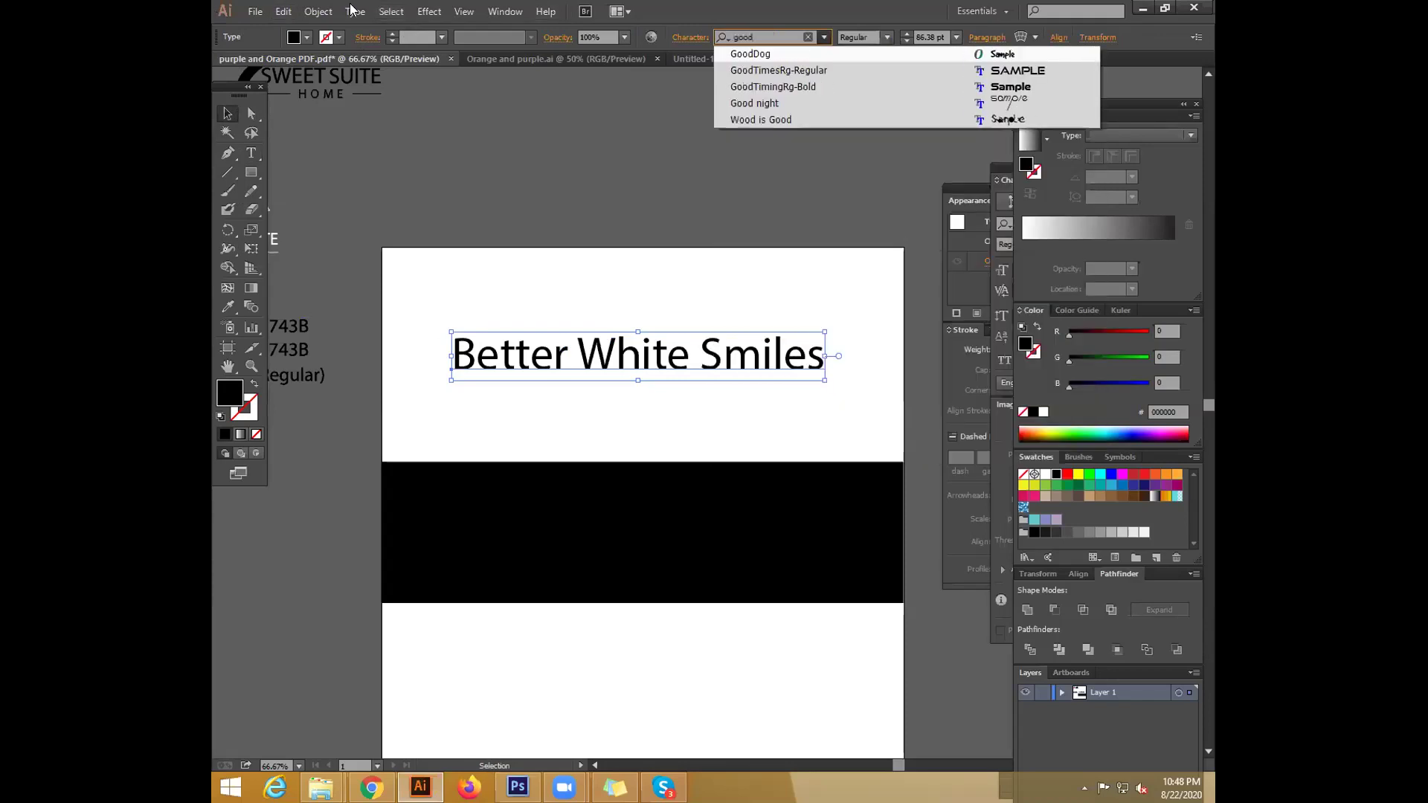
pyautogui.click(755, 71)
# Scale the text down to 55.47 pt so it fits the artboard, and place a duplicate line above it
pyautogui.moveTo(737, 359); pyautogui.dragTo(387, 359)
pyautogui.moveTo(737, 376); pyautogui.dragTo(623, 367)
pyautogui.moveTo(478, 355); pyautogui.dragTo(657, 282)
# Convert the lower BETTER WHITE SMILES line to outlines and fill it with the white-to-black linear gradient
pyautogui.click(666, 292)
pyautogui.hotkey('ctrl', '+')
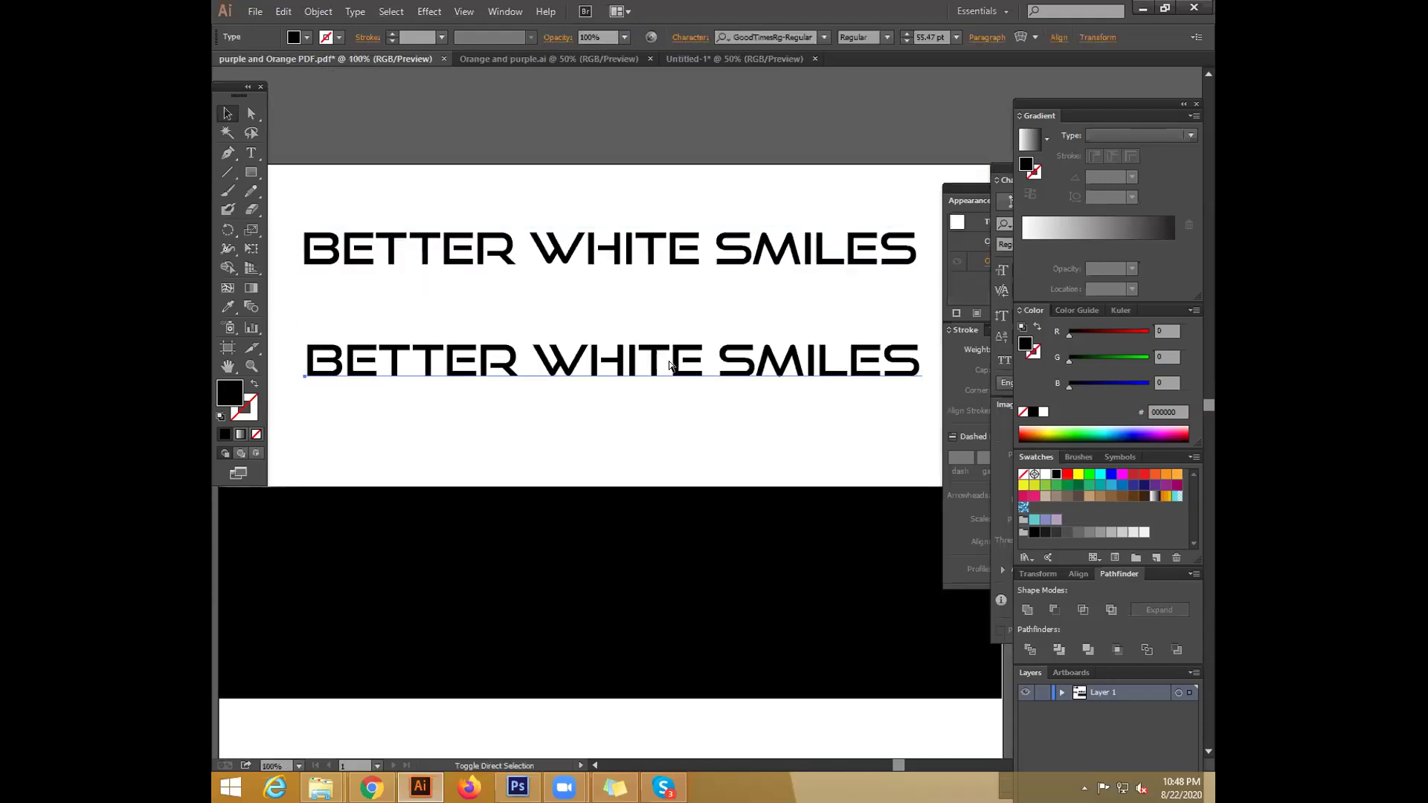
pyautogui.hotkey('shift', 'ctrl', 'o')
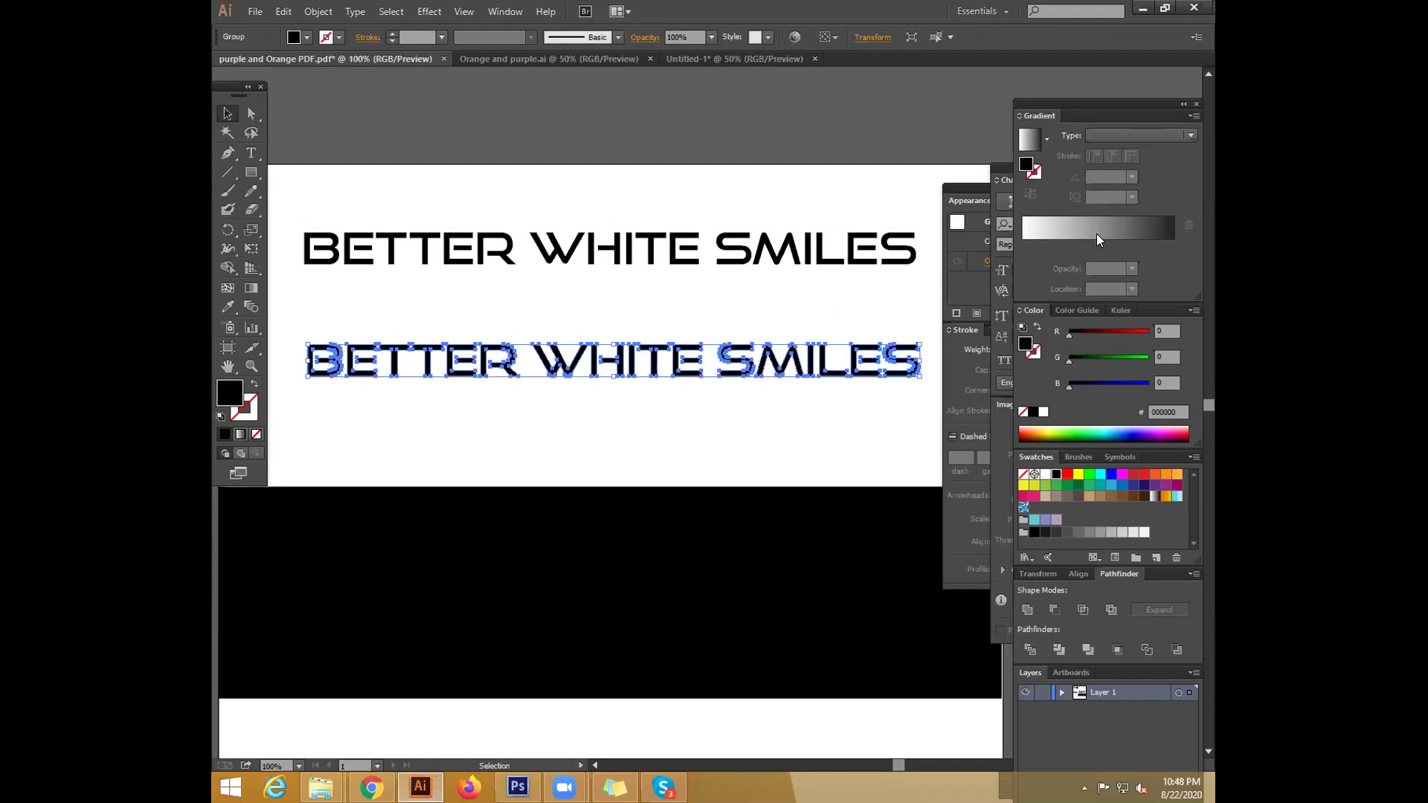
pyautogui.click(1096, 234)
pyautogui.hotkey('ctrl', '+')
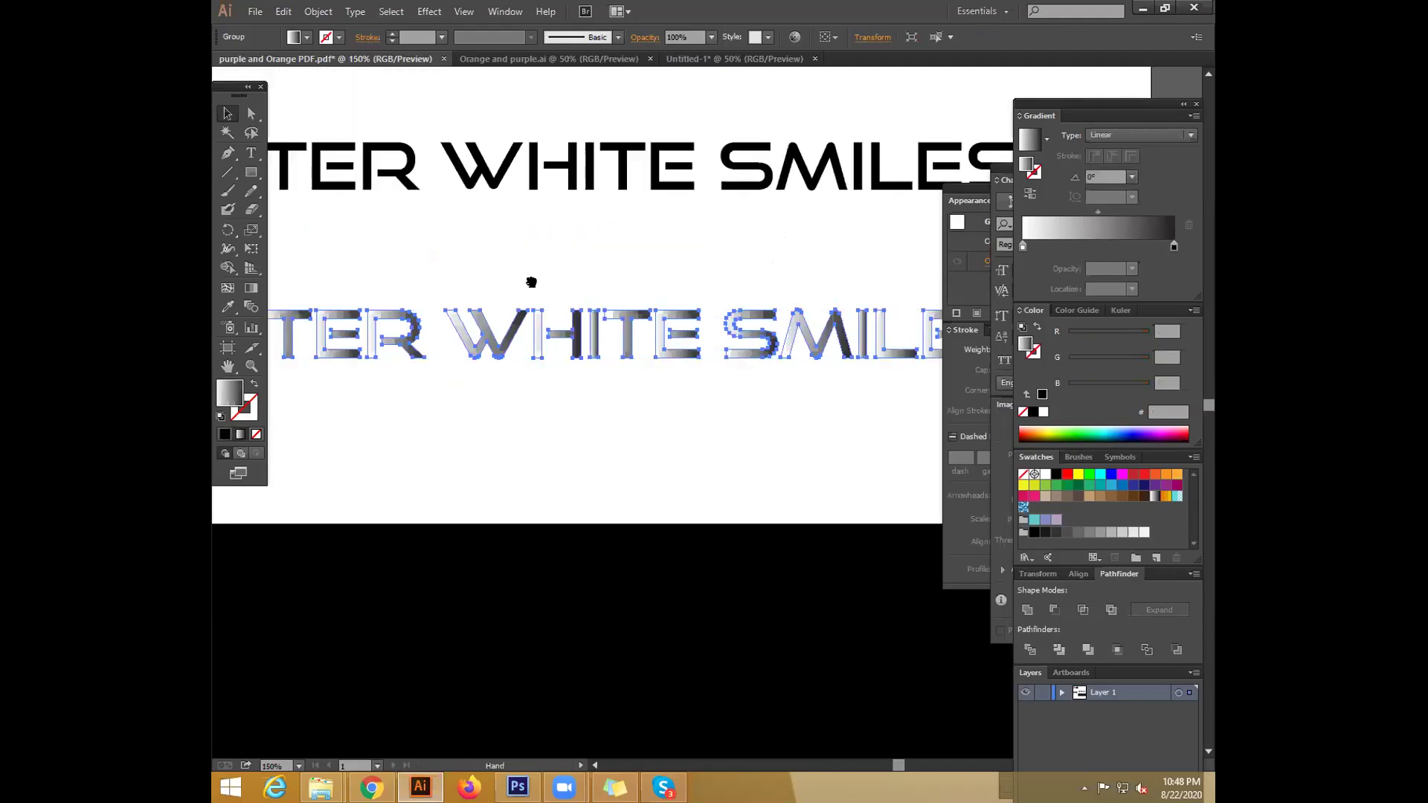
pyautogui.moveTo(531, 282); pyautogui.dragTo(396, 303)
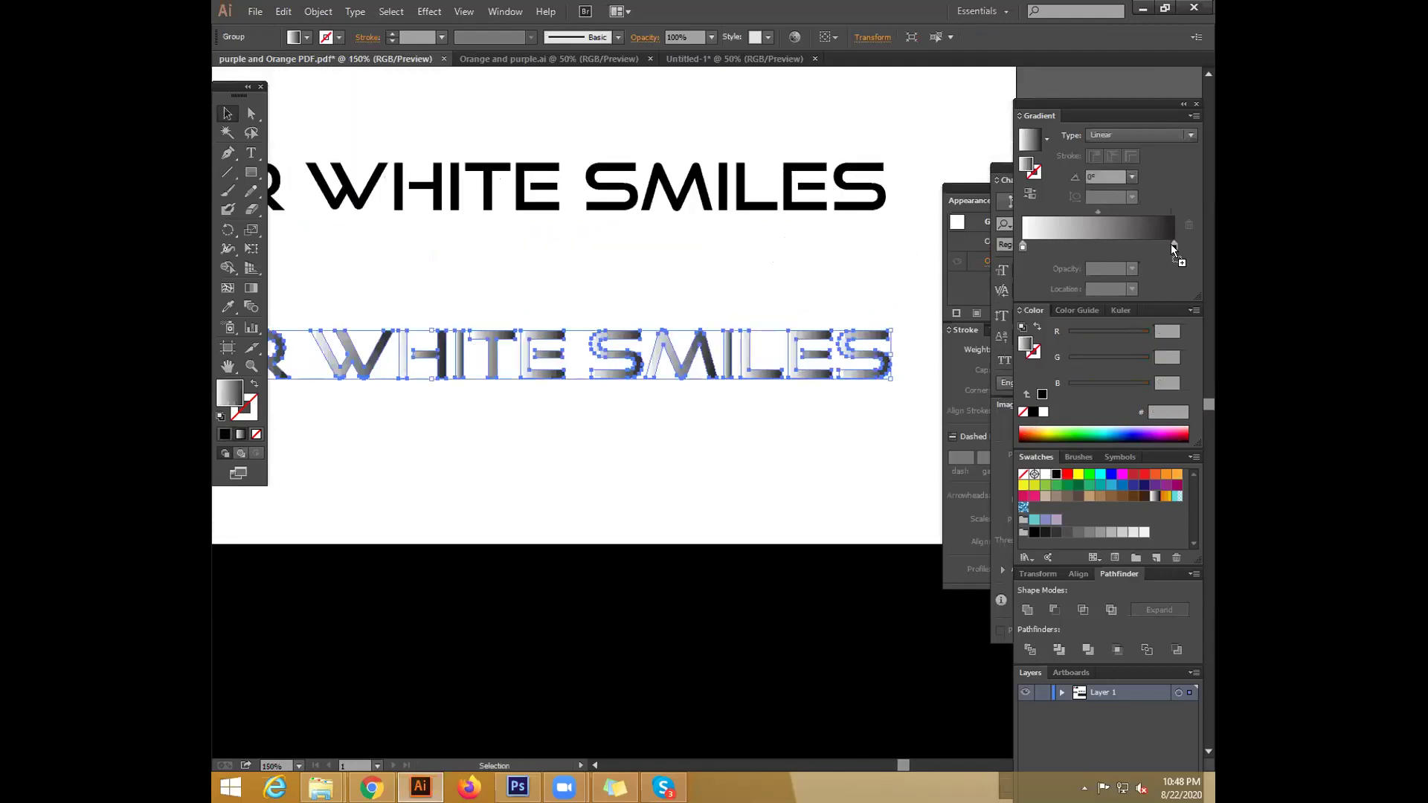
# Redirect the outlined letters' gradient with the Gradient tool so it runs vertically at -90°, from light at the top to black at the bottom
pyautogui.click(1174, 247)
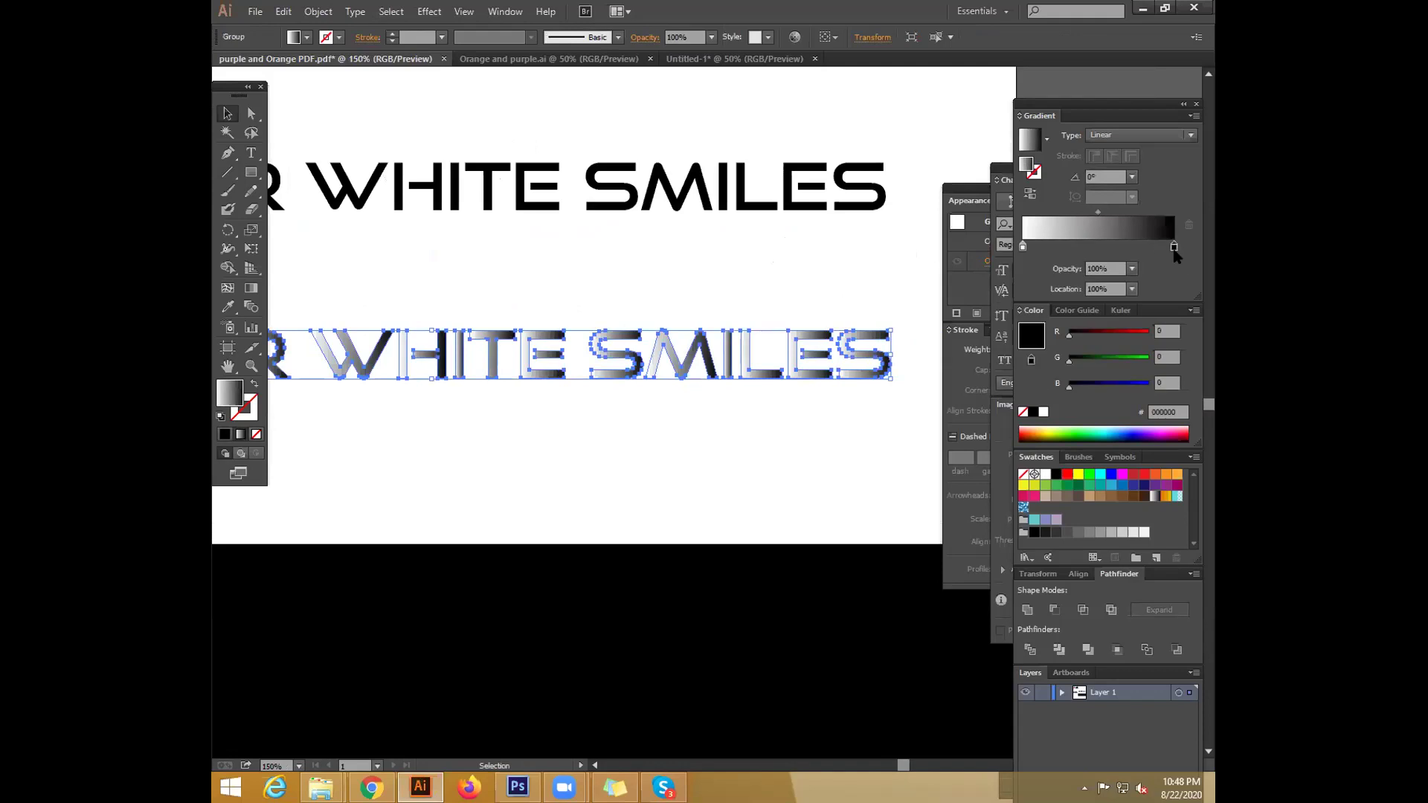
pyautogui.click(251, 288)
pyautogui.moveTo(592, 327); pyautogui.dragTo(588, 389)
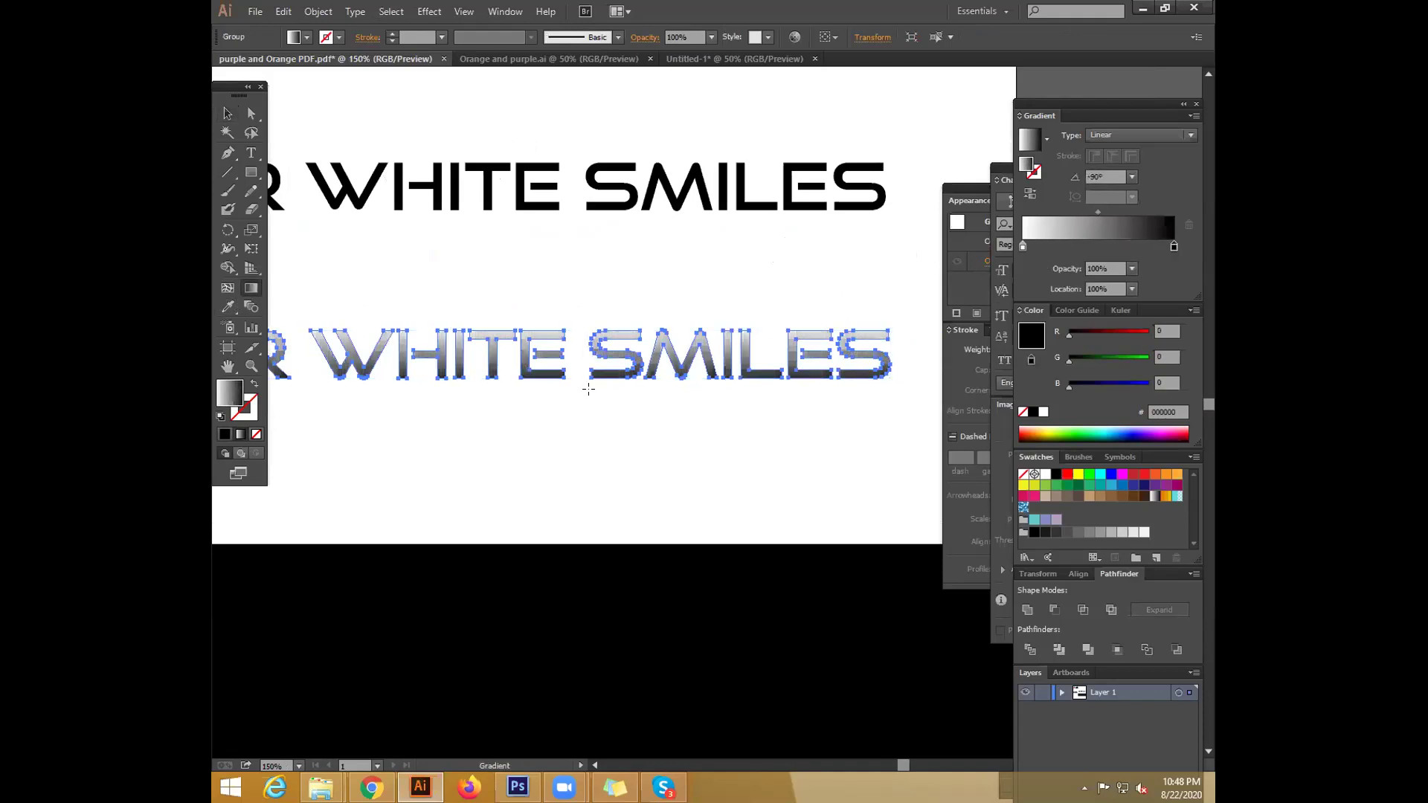
pyautogui.moveTo(590, 324); pyautogui.dragTo(595, 379)
# Change the gradient's white start stop to light gray B3B3B3 and deselect the letters
pyautogui.click(1089, 532)
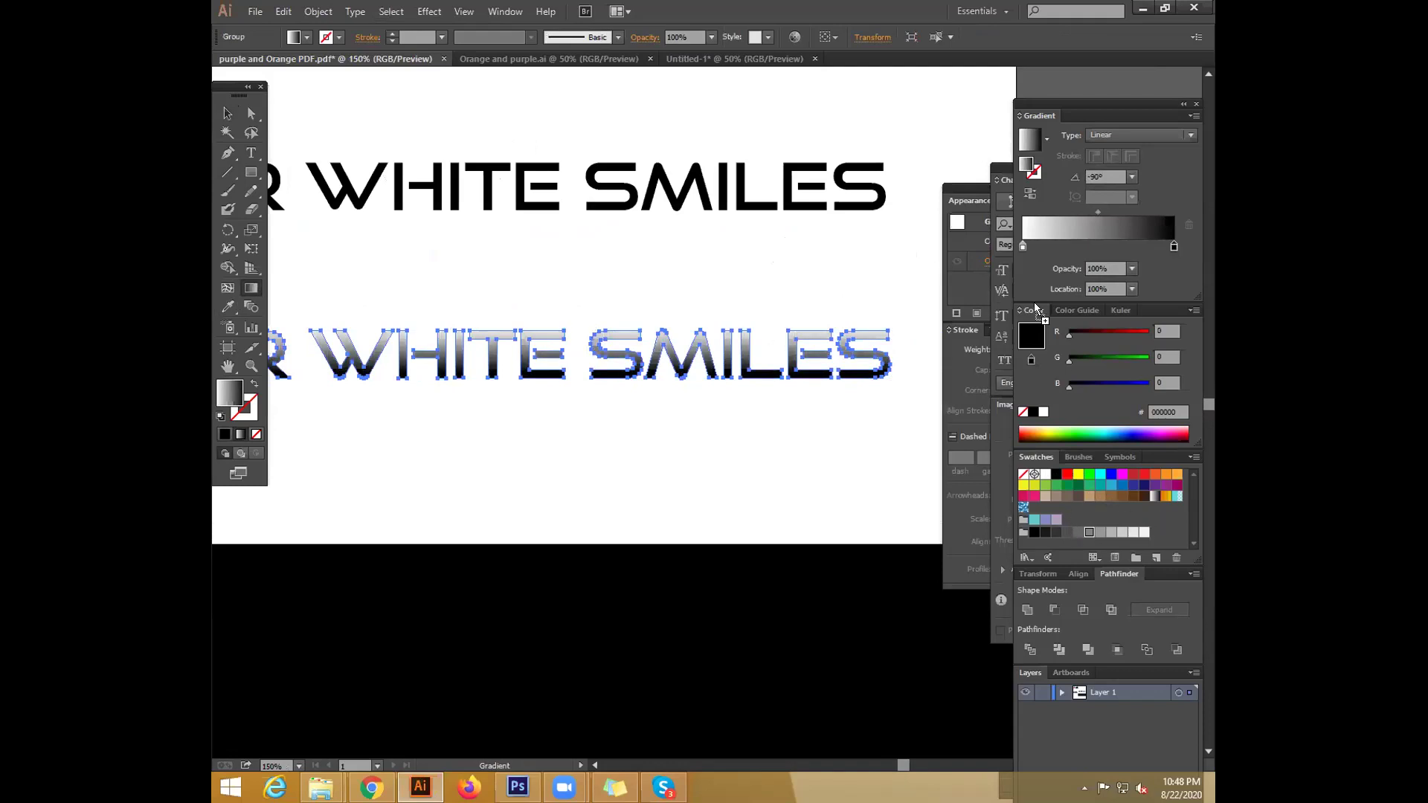
pyautogui.moveTo(1018, 249); pyautogui.dragTo(1022, 245)
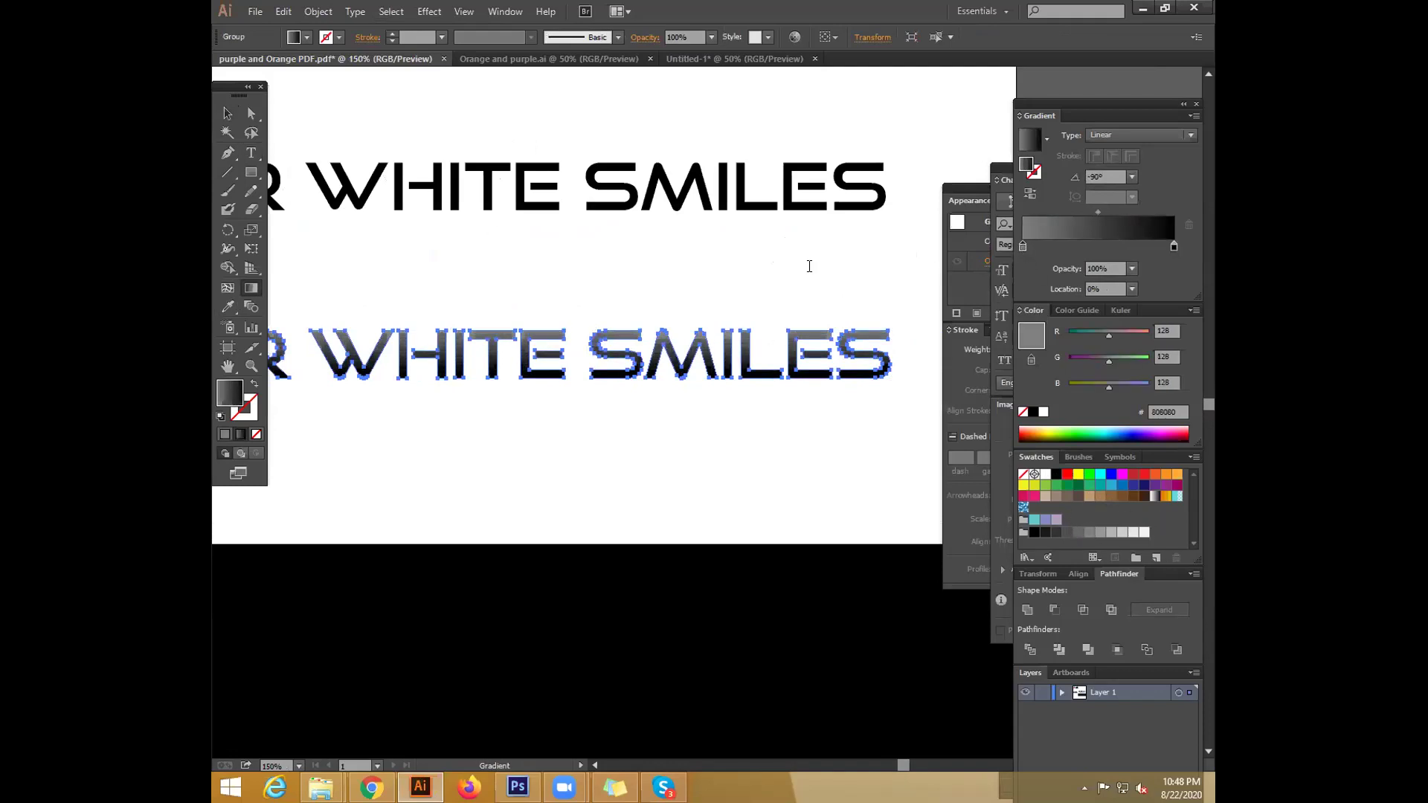
pyautogui.click(1112, 532)
pyautogui.moveTo(1026, 253); pyautogui.dragTo(1024, 247)
pyautogui.click(227, 113)
pyautogui.click(510, 261)
# Draw a wide gradient-filled rectangle across the lower half of the outlined BETTER WHITE SMILES line
pyautogui.hscroll(-3, 594, 245)
pyautogui.scroll(-1, 594, 245)
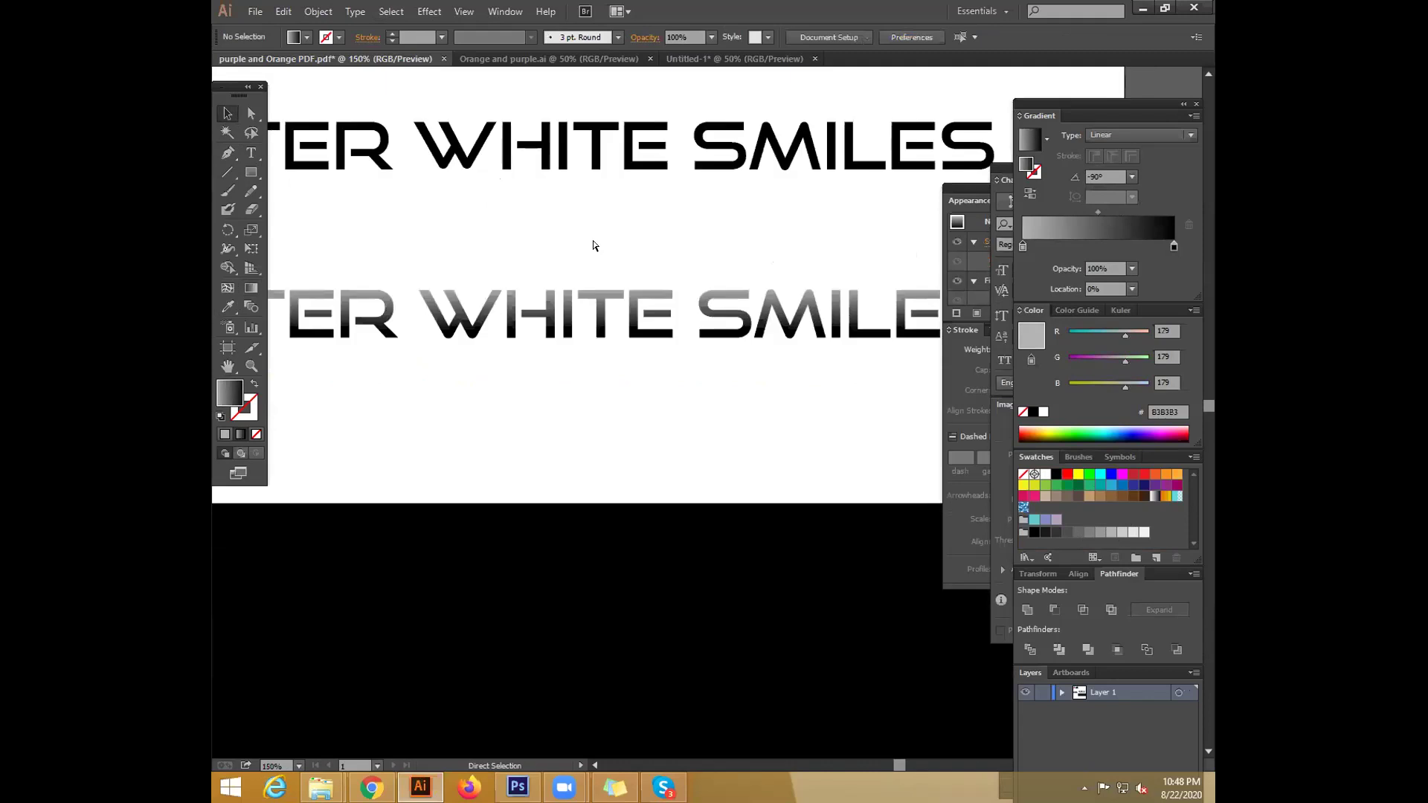
pyautogui.scroll(1, 580, 238)
pyautogui.hotkey('ctrl', '-')
pyautogui.hotkey('ctrl', '-')
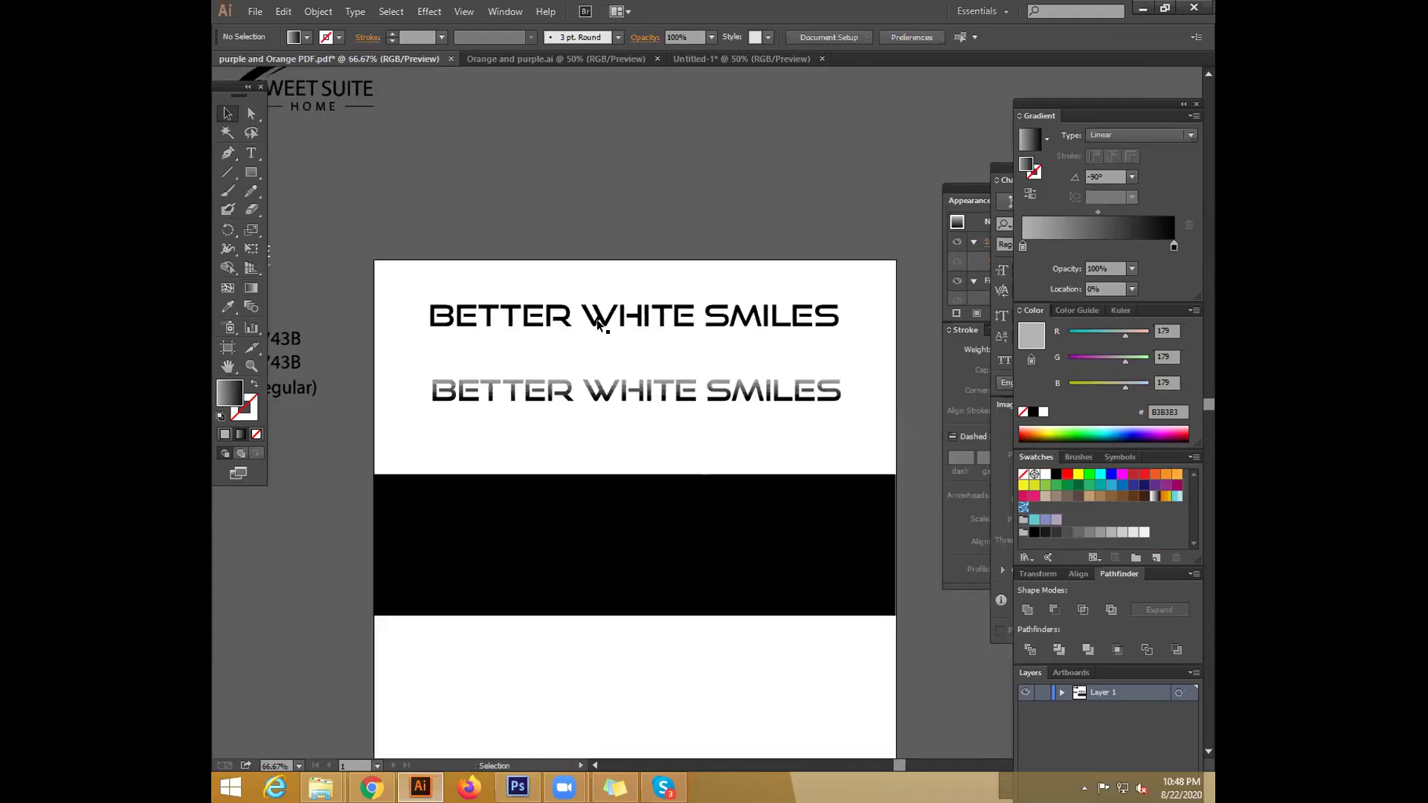
pyautogui.click(251, 172)
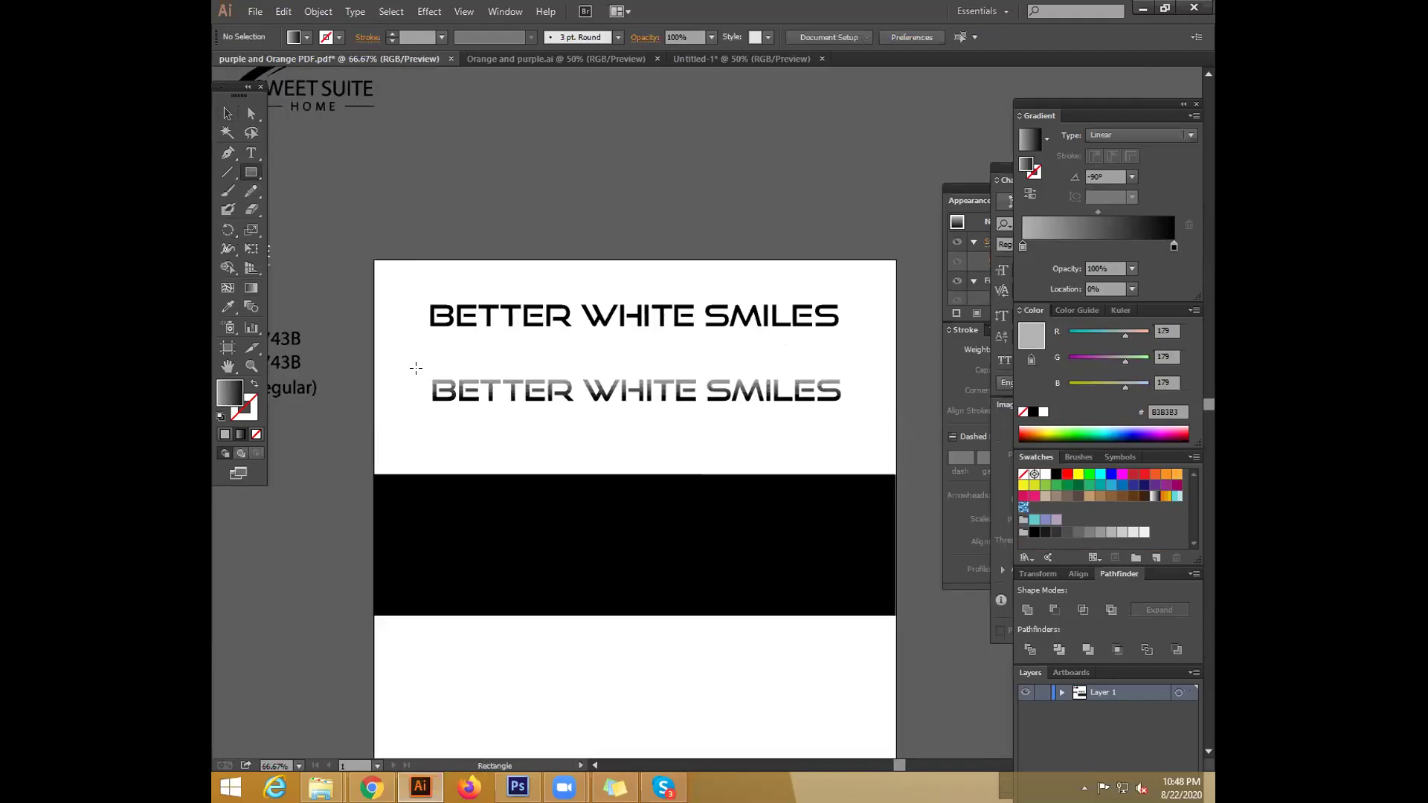
pyautogui.moveTo(477, 392); pyautogui.dragTo(880, 428)
pyautogui.hotkey('ctrl', '+')
pyautogui.hotkey('ctrl', '+')
pyautogui.hotkey('ctrl', '+')
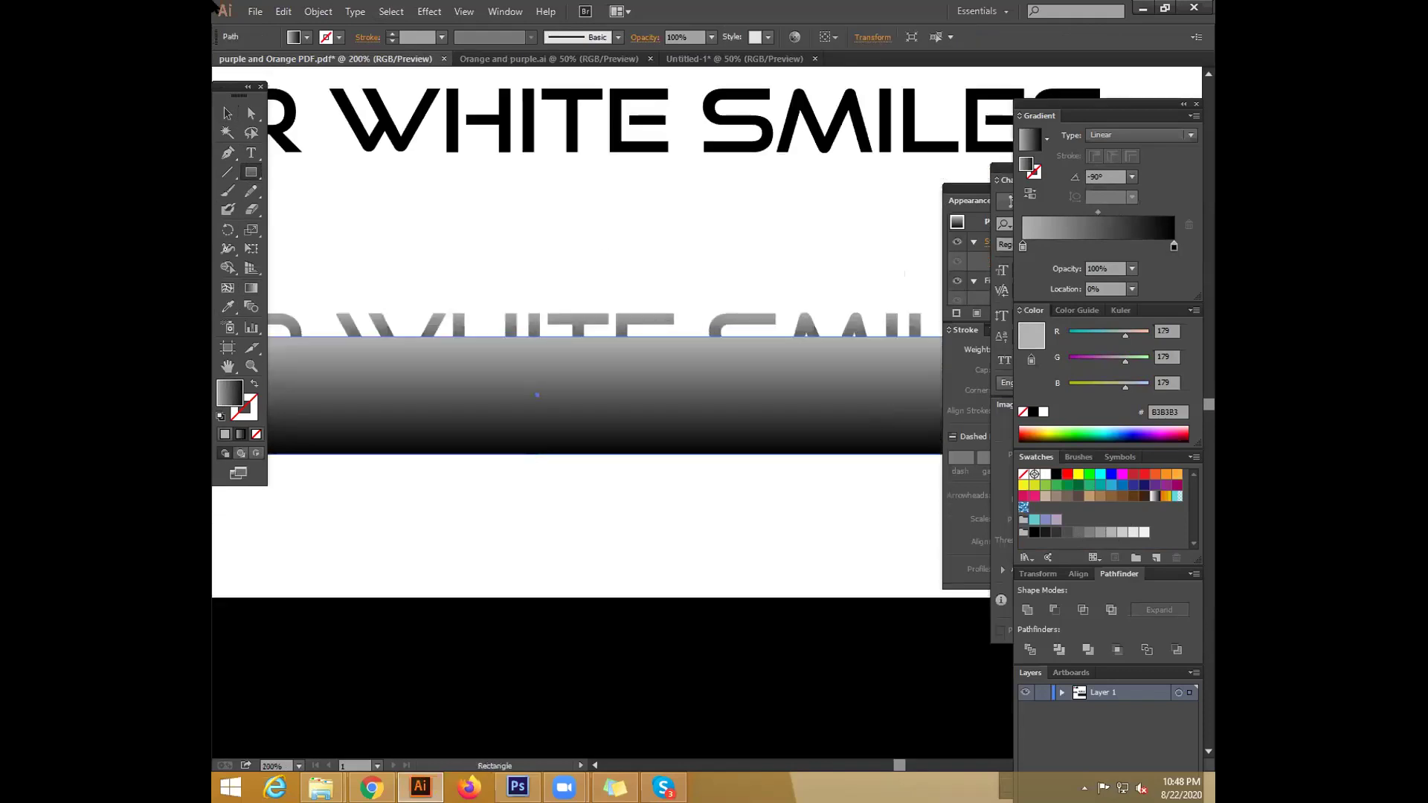
# Lower the top edge of the gradient rectangle slightly across the outlined BETTER WHITE SMILES letters
pyautogui.click(228, 113)
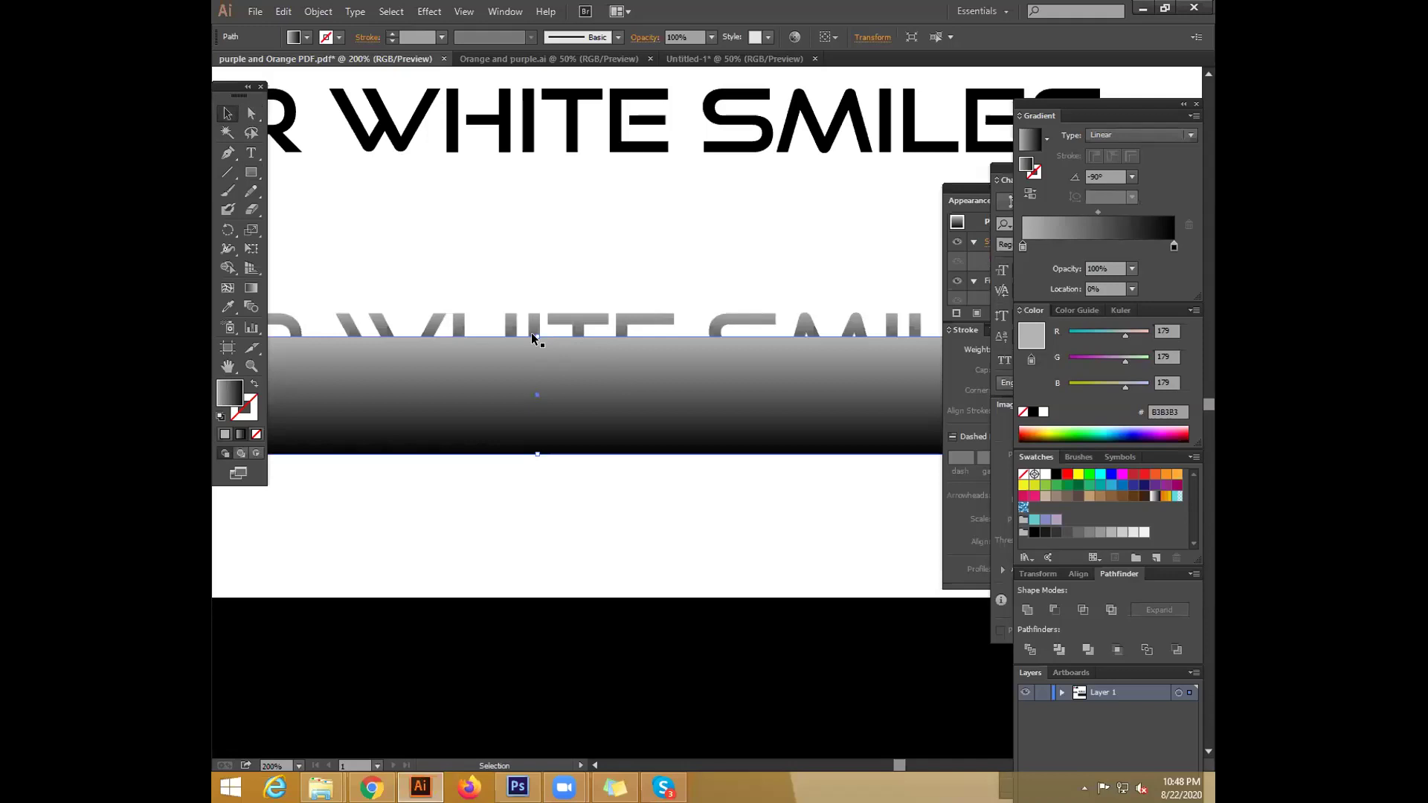
pyautogui.moveTo(536, 336)
pyautogui.mouseDown()
pyautogui.moveTo(535, 383)
pyautogui.moveTo(546, 340)
pyautogui.mouseUp()
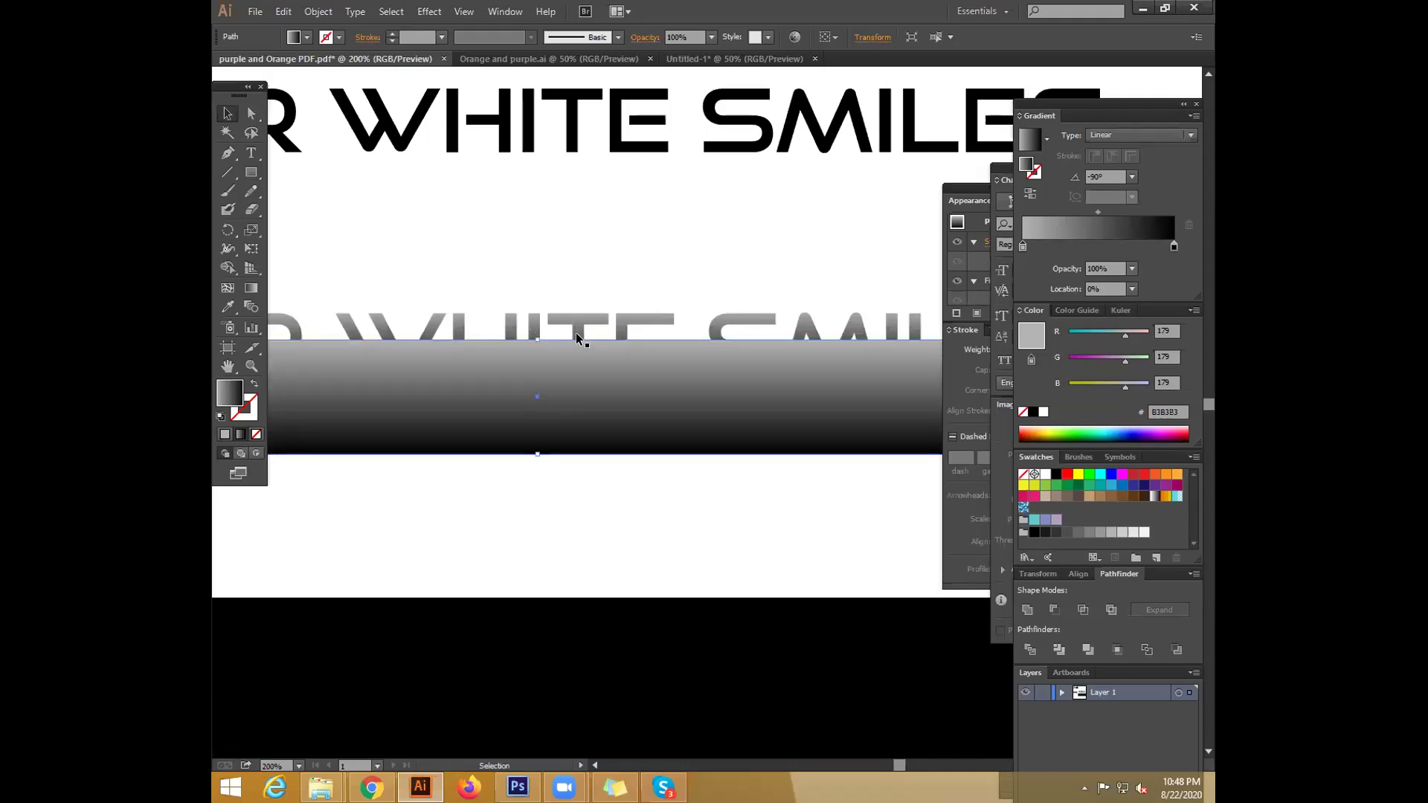
# Try to split the outlined letters along the gradient rectangle with the Shape Builder tool
pyautogui.hotkey('ctrl', '-')
pyautogui.hotkey('ctrl', '-')
pyautogui.moveTo(329, 352); pyautogui.dragTo(939, 449)
pyautogui.hotkey('ctrl', '+')
pyautogui.hotkey('ctrl', '+')
pyautogui.hotkey('ctrl', '+')
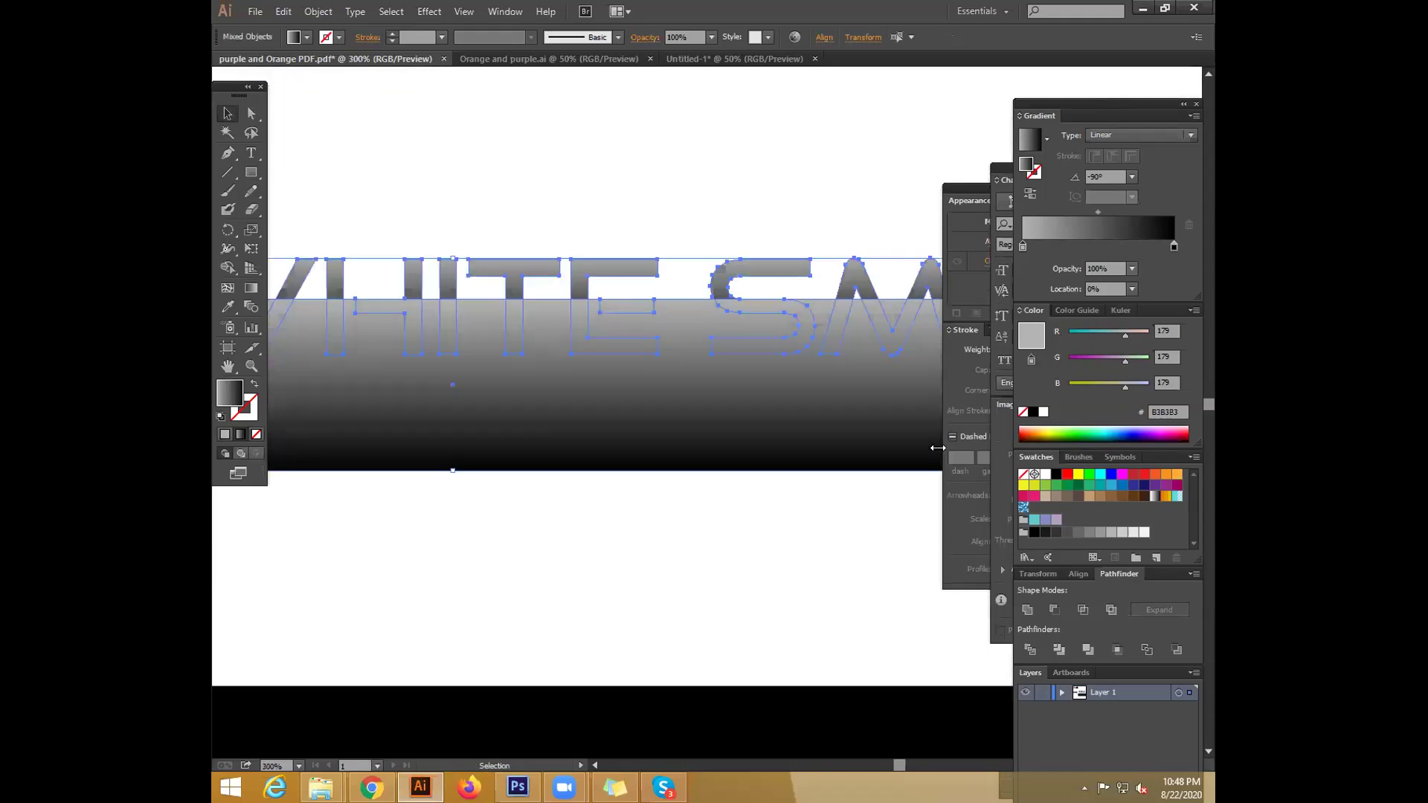
pyautogui.click(228, 267)
pyautogui.moveTo(416, 452); pyautogui.dragTo(759, 462)
pyautogui.hotkey('ctrl', '-')
pyautogui.hotkey('ctrl', '-')
pyautogui.hotkey('ctrl', '-')
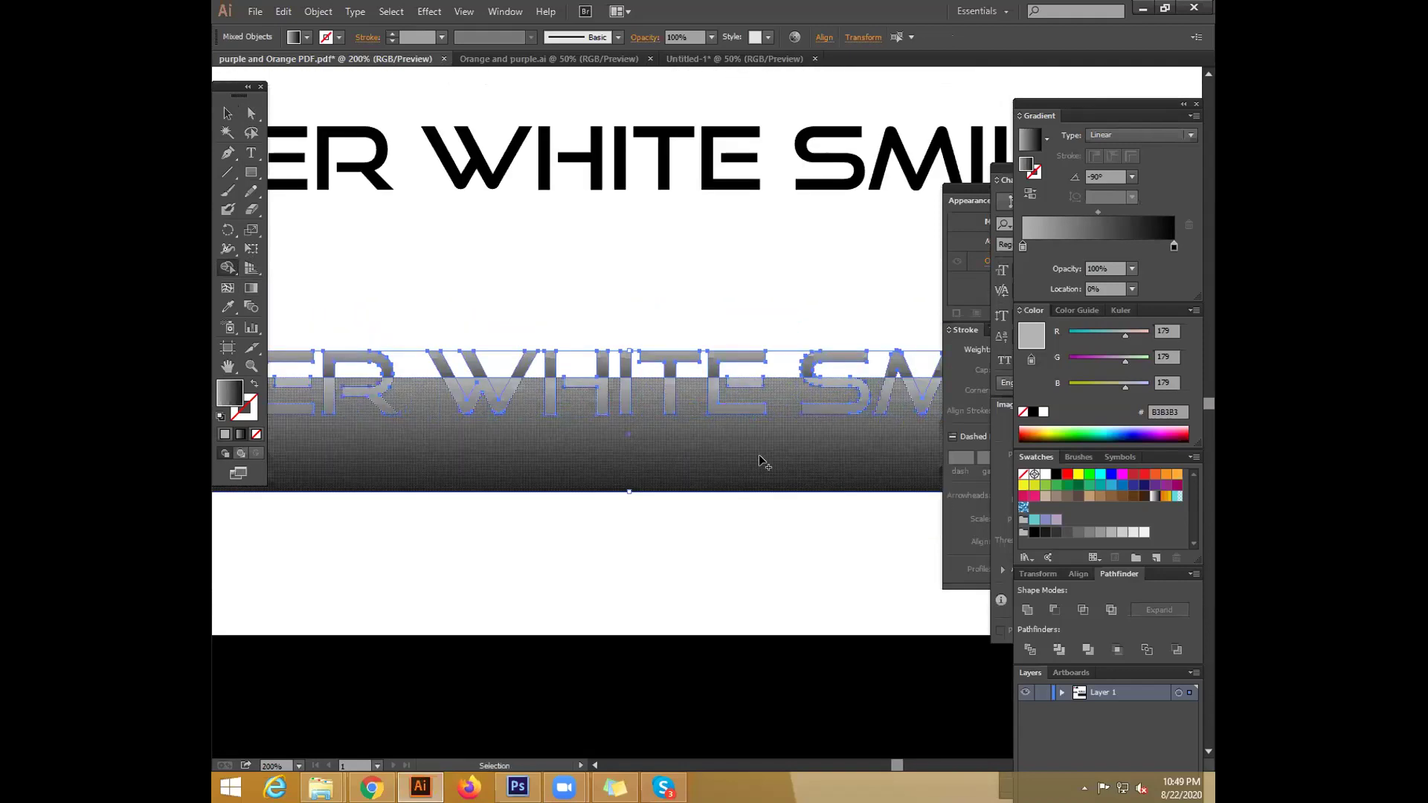
pyautogui.click(227, 113)
pyautogui.click(408, 454)
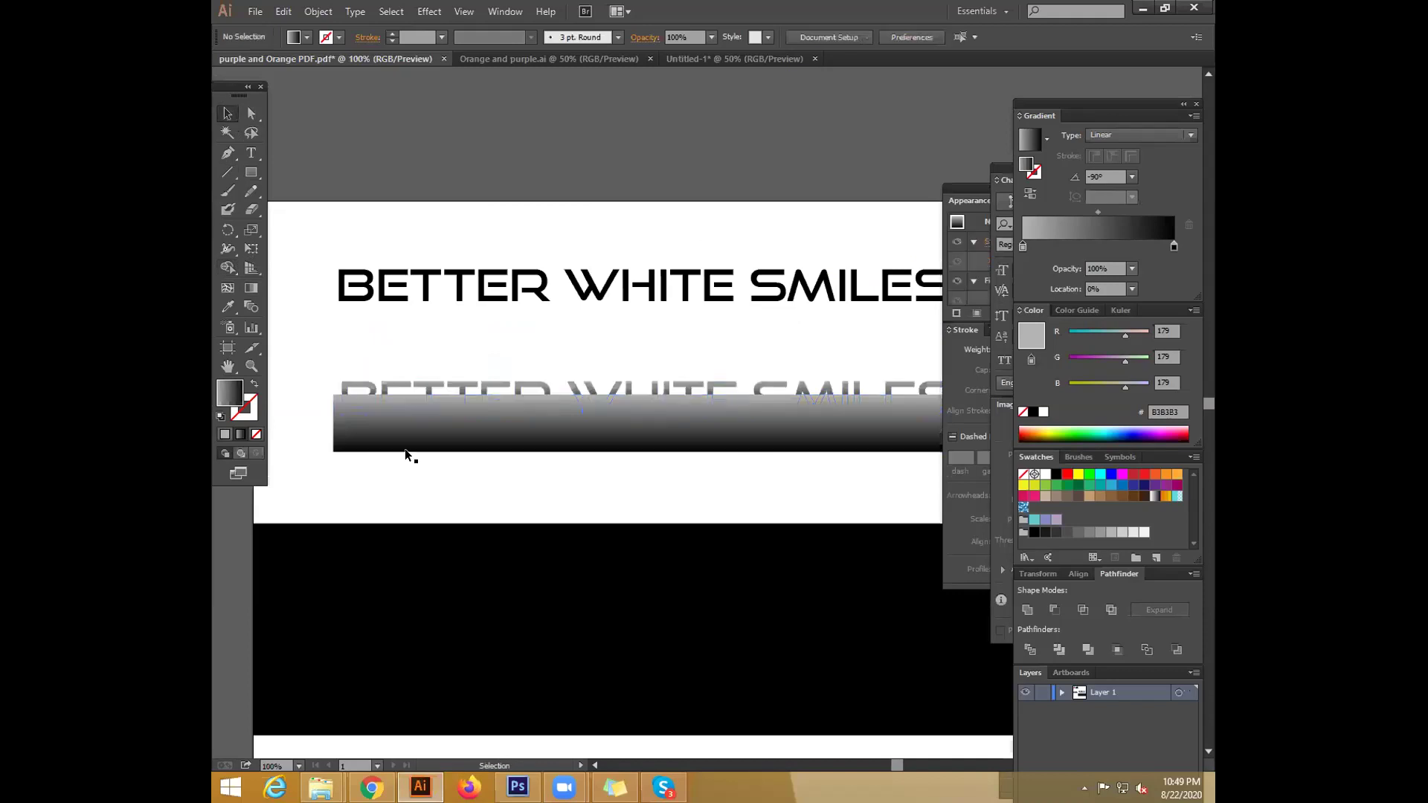
# Select the outlined letters with the rectangle and split the letters along the rectangle's top edge with the Shape Builder tool
pyautogui.click(511, 403)
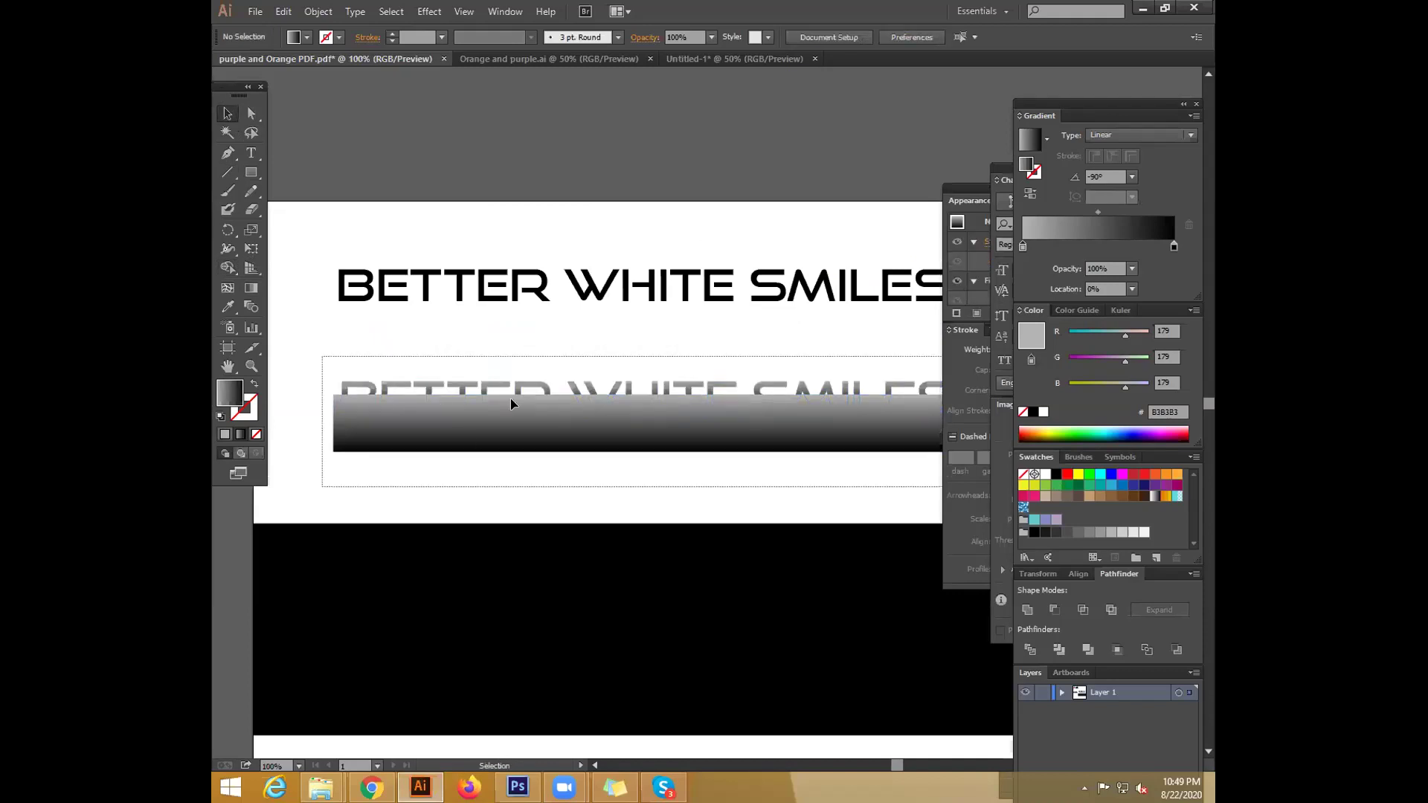
pyautogui.click(228, 268)
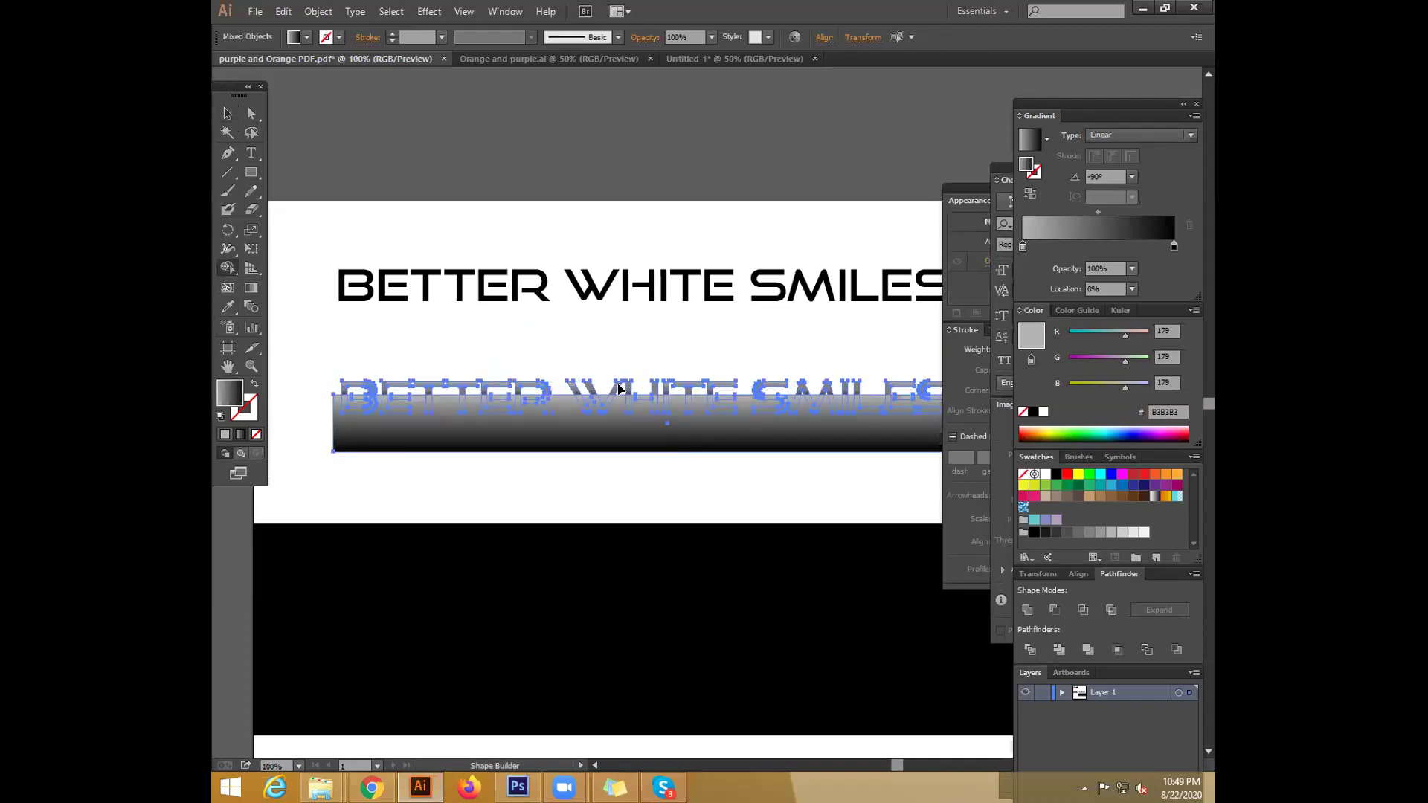
pyautogui.hotkey('ctrl', '+')
pyautogui.hotkey('ctrl', '+')
pyautogui.hotkey('ctrl', '+')
pyautogui.hotkey('ctrl', '+')
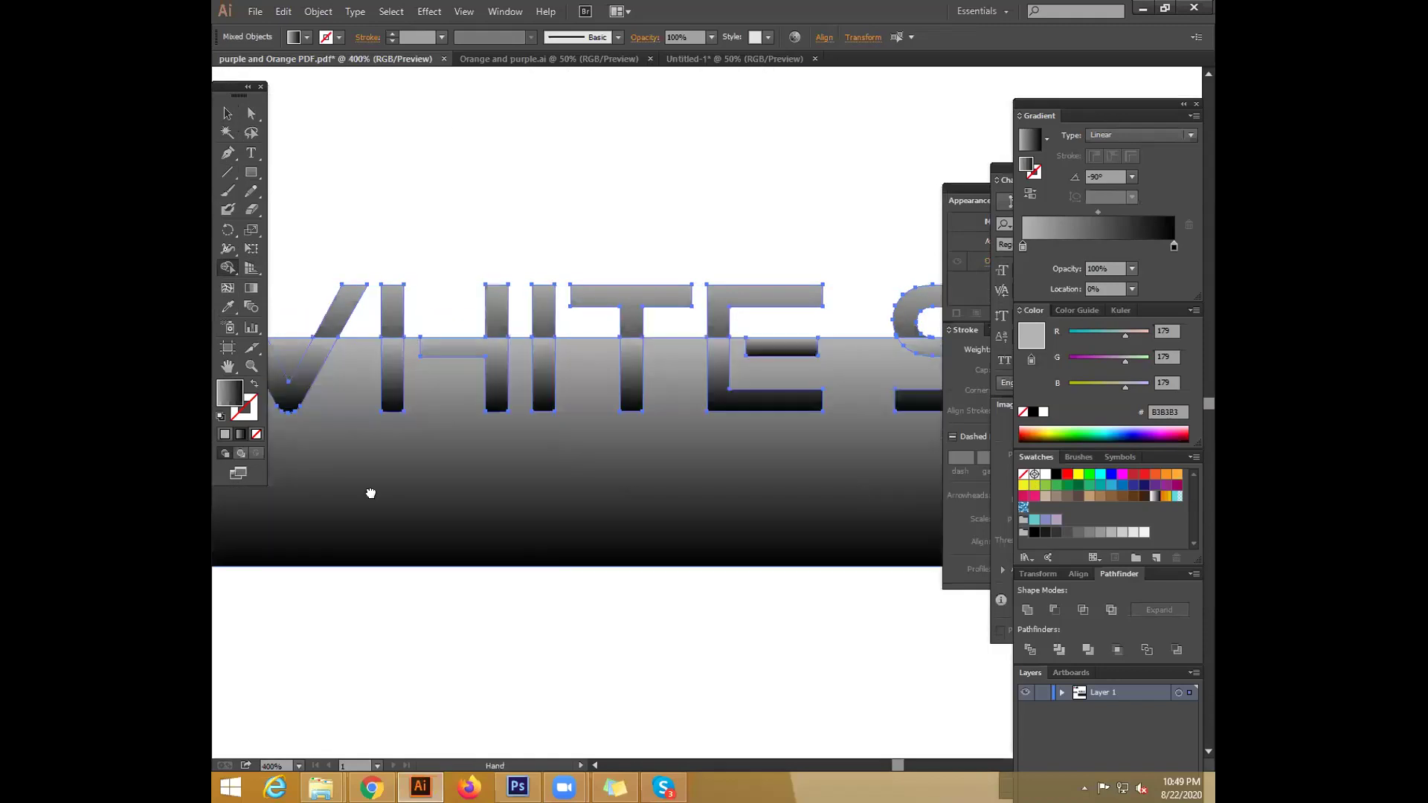
pyautogui.moveTo(553, 516); pyautogui.dragTo(448, 512)
pyautogui.moveTo(915, 501)
pyautogui.mouseDown()
pyautogui.moveTo(536, 479)
pyautogui.moveTo(914, 483)
pyautogui.mouseUp()
pyautogui.moveTo(452, 412); pyautogui.dragTo(873, 437)
pyautogui.moveTo(383, 386); pyautogui.dragTo(748, 383)
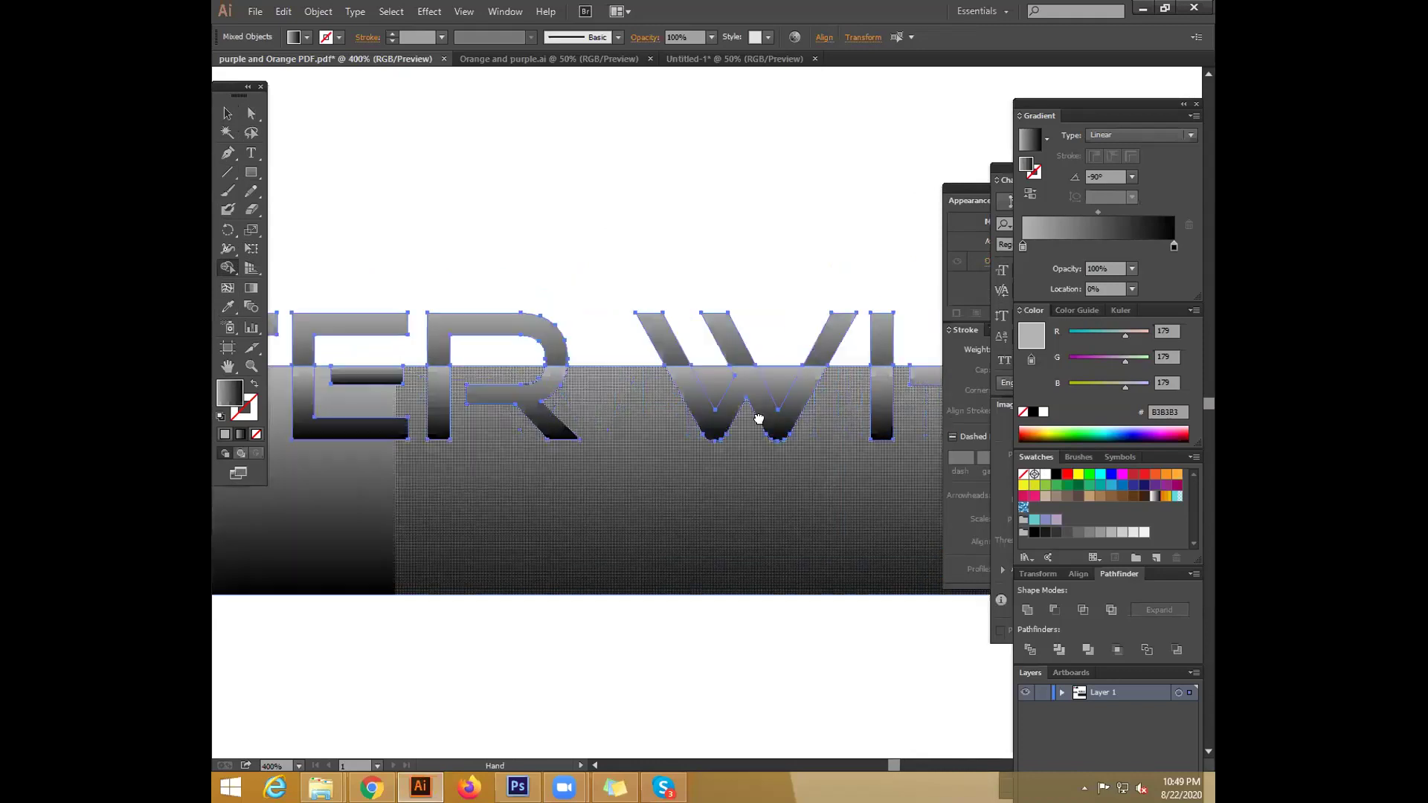
pyautogui.moveTo(523, 417); pyautogui.dragTo(688, 417)
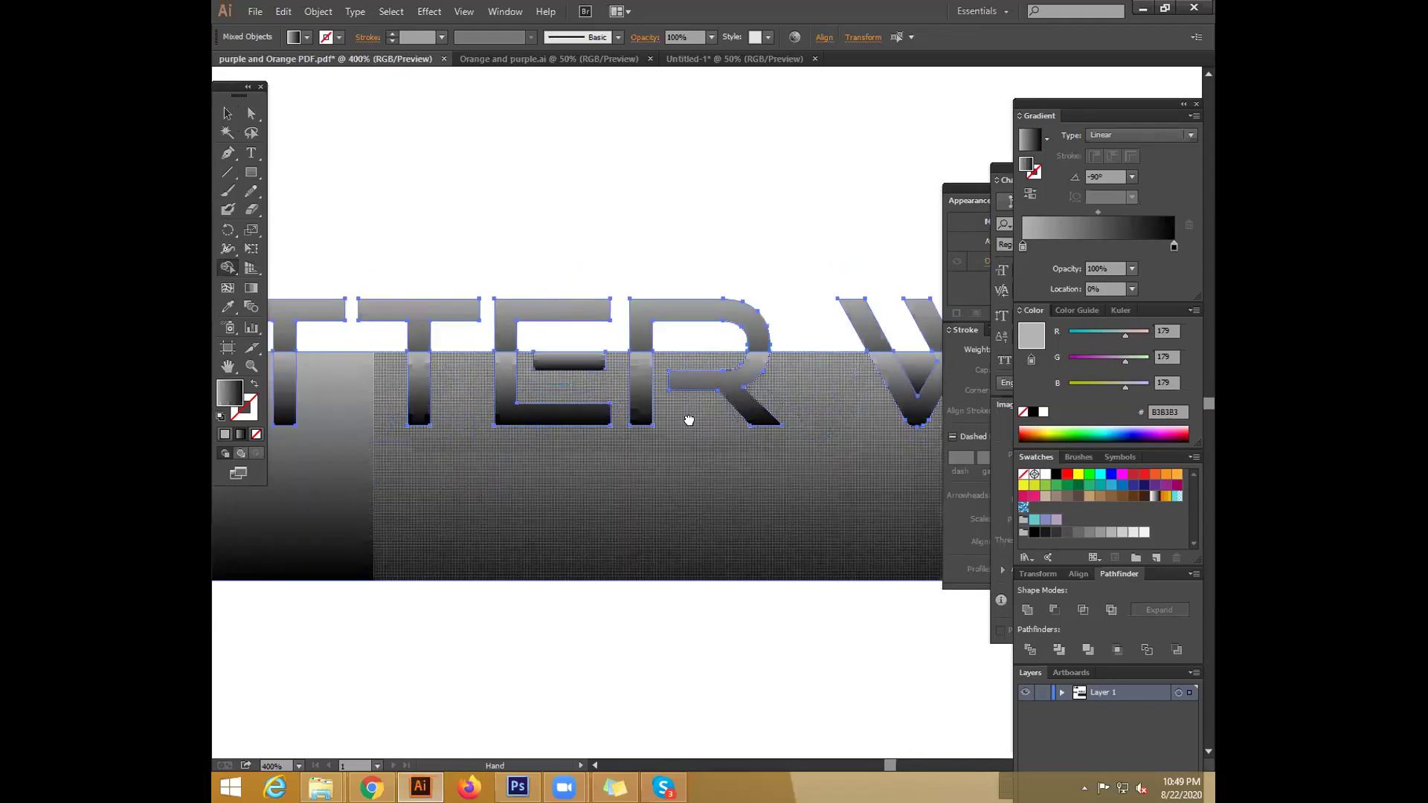
pyautogui.moveTo(426, 424); pyautogui.dragTo(818, 424)
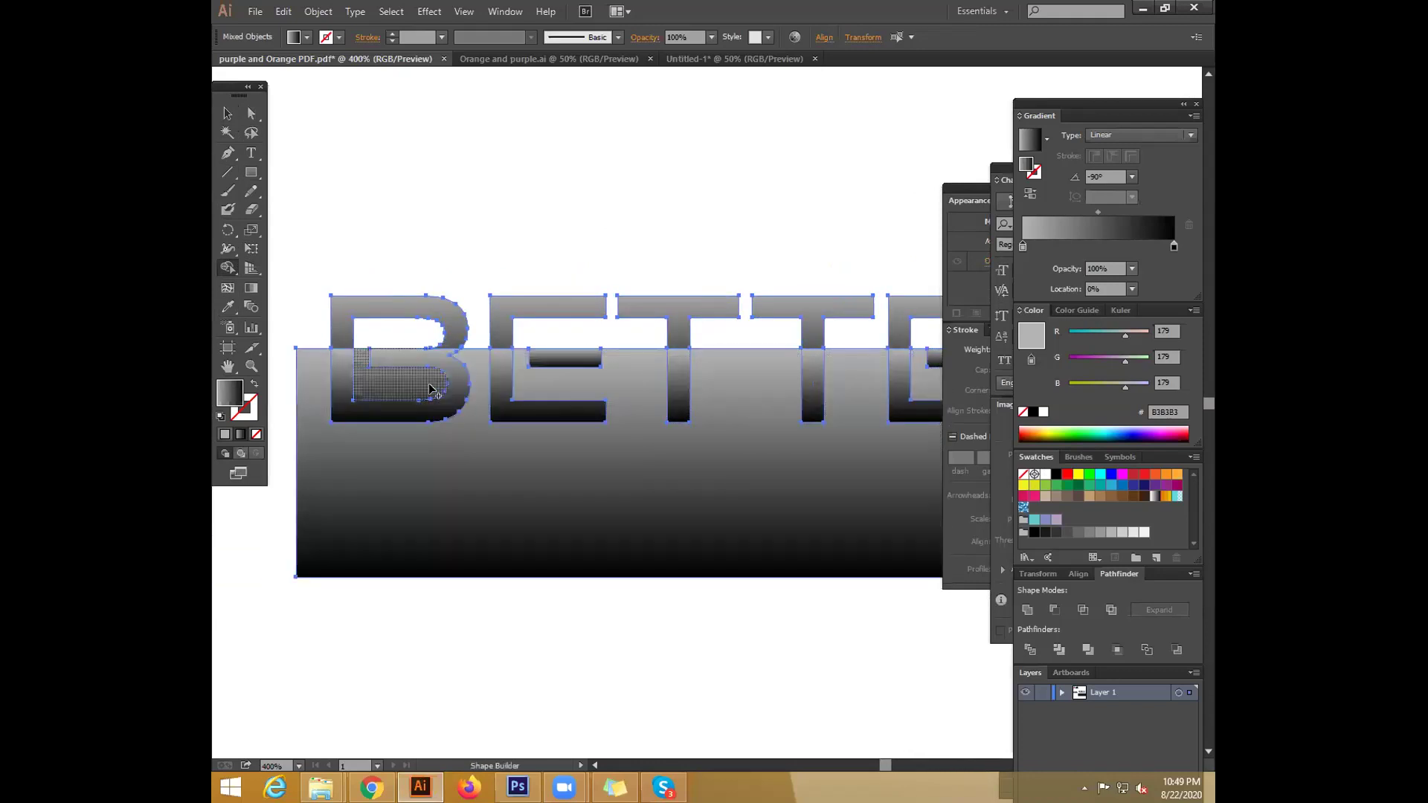
# Delete the leftover rectangle around the letters and the leftover pieces inside the letter openings, such as in the B
pyautogui.click(221, 116)
pyautogui.click(468, 134)
pyautogui.click(449, 483)
pyautogui.press('Delete')
pyautogui.click(427, 389)
pyautogui.press('Delete')
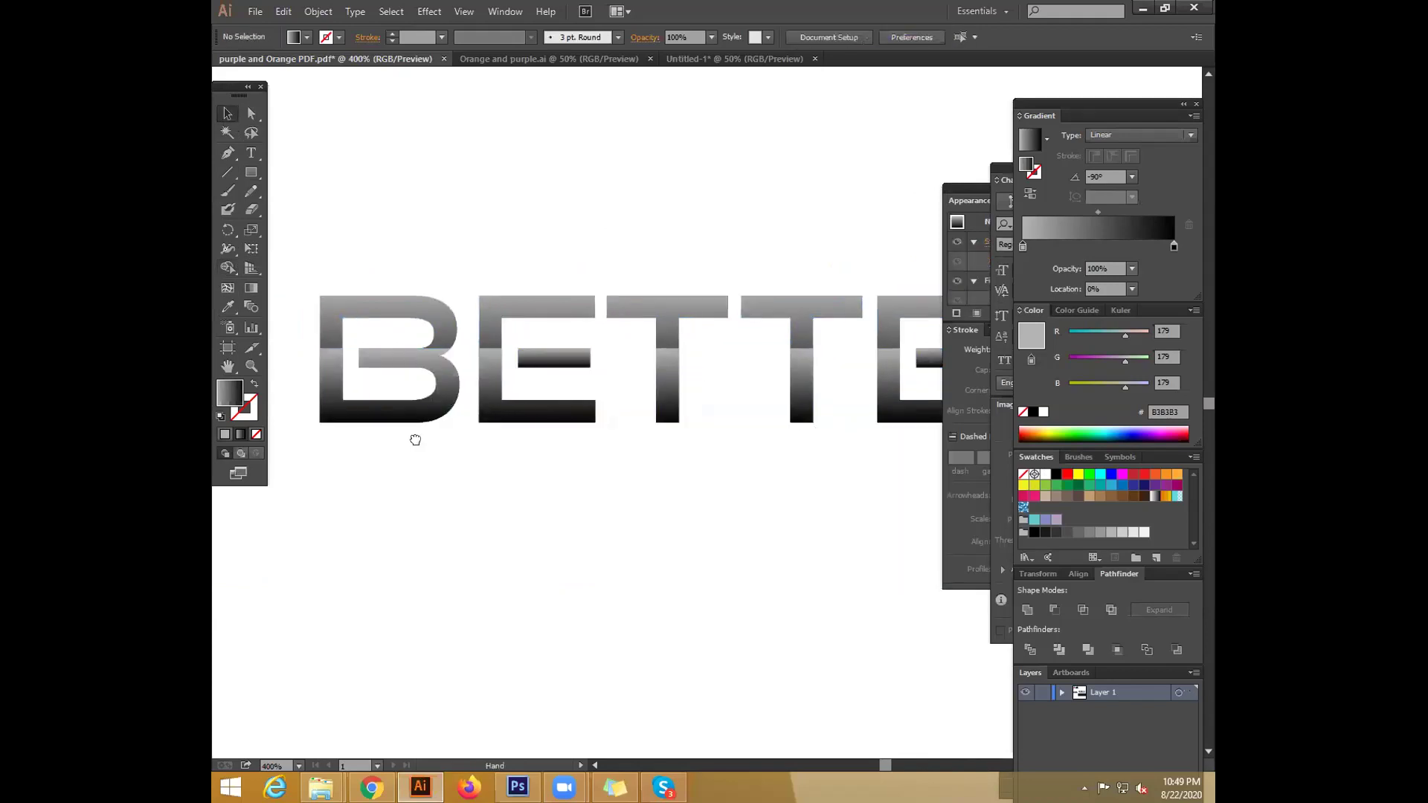
pyautogui.hscroll(10, 414, 437)
pyautogui.click(580, 364)
pyautogui.press('Delete')
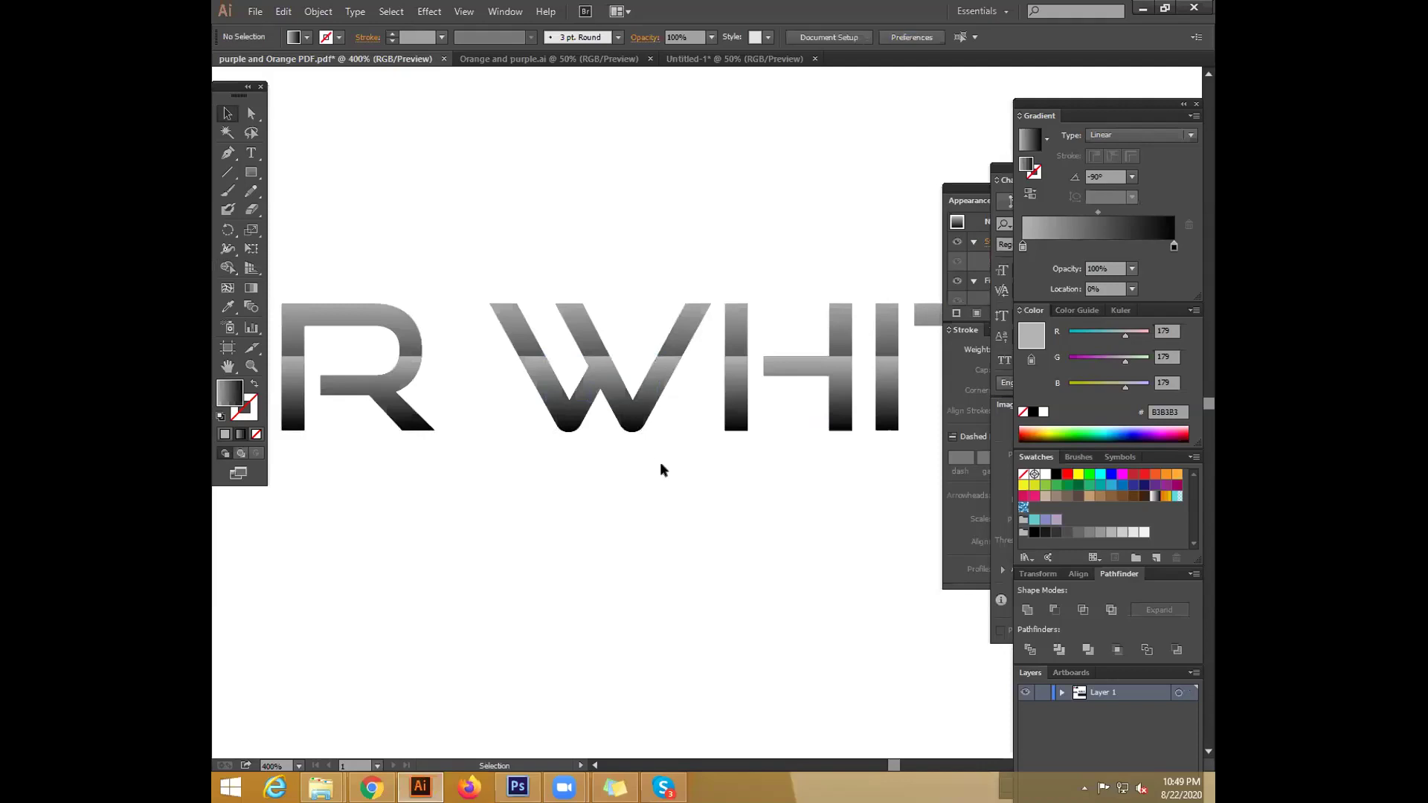
pyautogui.hscroll(5, 658, 462)
pyautogui.moveTo(868, 416); pyautogui.dragTo(654, 414)
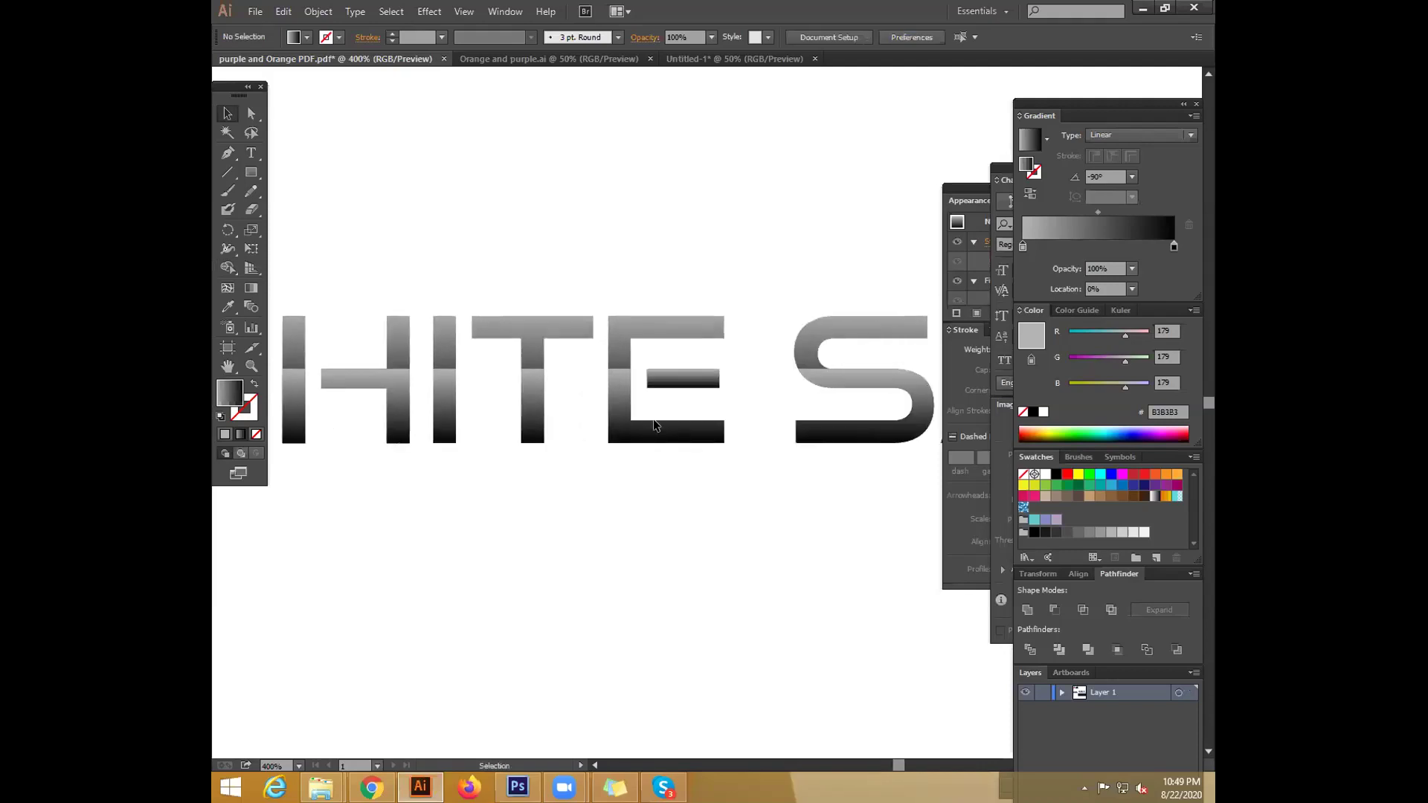
pyautogui.scroll(-2, 654, 413)
pyautogui.scroll(-2, 655, 413)
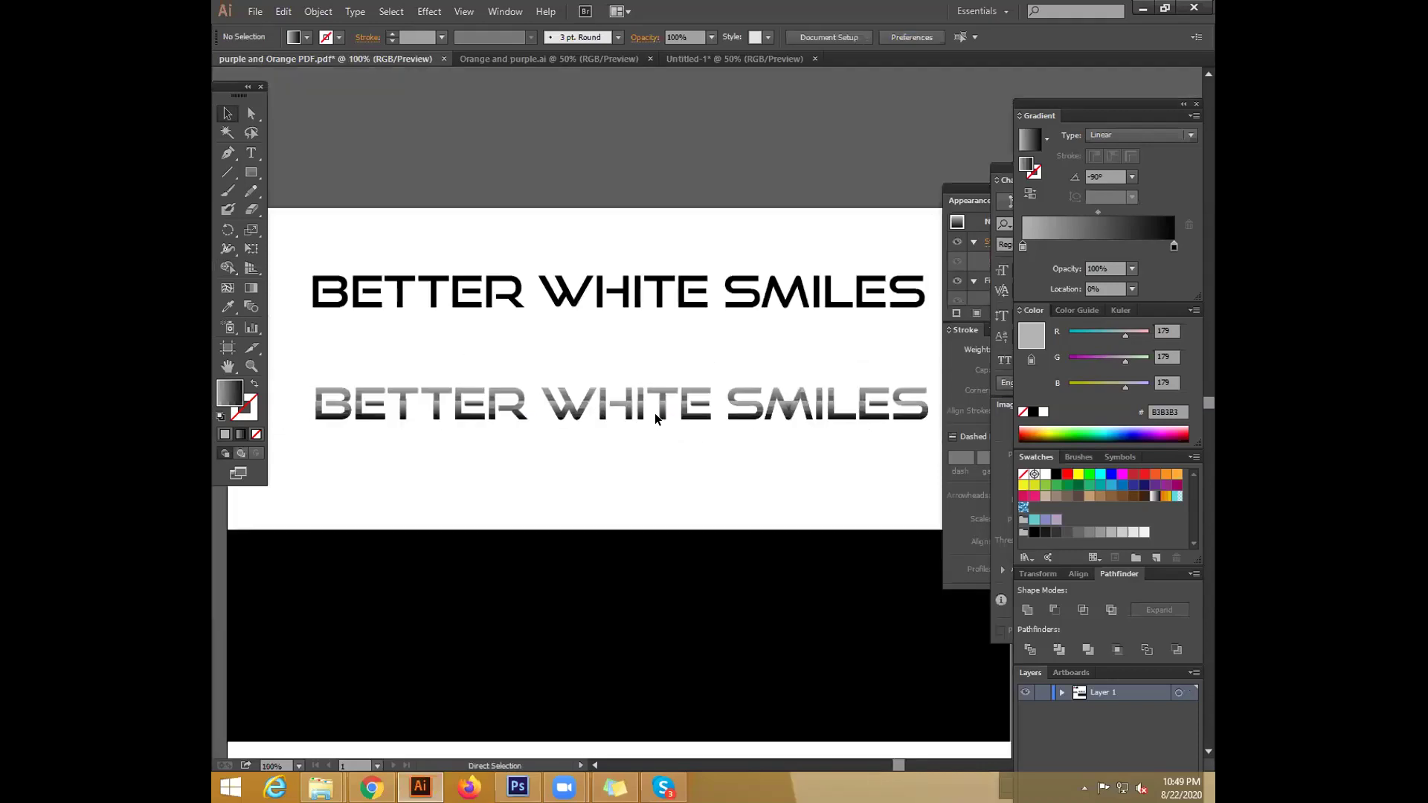
# Reverse the gradient on the letters' lower halves with the Gradient tool to 90°, light at the bottom and black at the split
pyautogui.moveTo(307, 371); pyautogui.dragTo(949, 394)
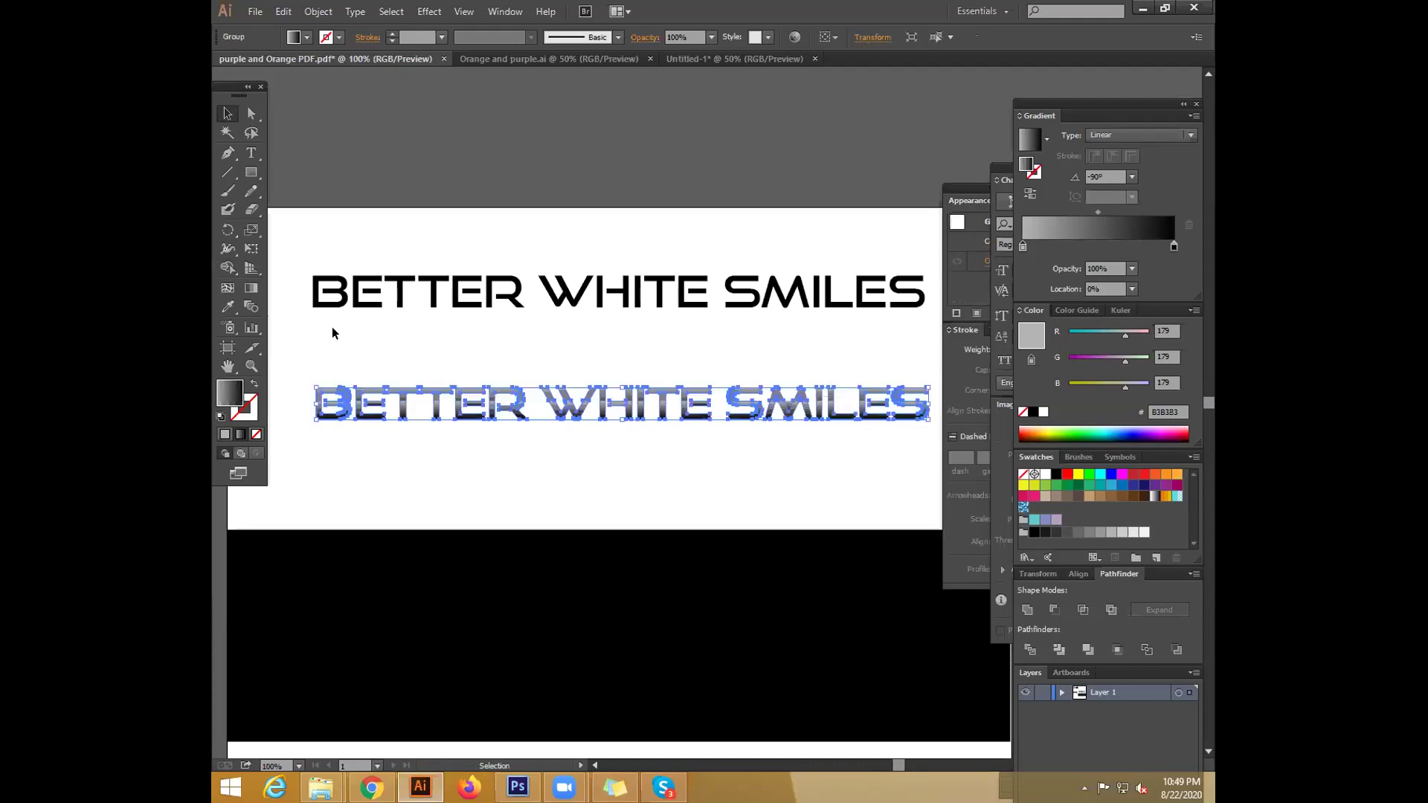
pyautogui.moveTo(302, 370); pyautogui.dragTo(893, 413)
pyautogui.click(896, 397)
pyautogui.hotkey('ctrl', '=')
pyautogui.hotkey('ctrl', '=')
pyautogui.hotkey('ctrl', '=')
pyautogui.hotkey('ctrl', '=')
pyautogui.click(250, 288)
pyautogui.moveTo(711, 362)
pyautogui.mouseDown()
pyautogui.moveTo(700, 381)
pyautogui.moveTo(703, 368)
pyautogui.moveTo(714, 441)
pyautogui.moveTo(716, 369)
pyautogui.moveTo(703, 439)
pyautogui.moveTo(689, 387)
pyautogui.mouseUp()
pyautogui.moveTo(683, 445); pyautogui.dragTo(692, 351)
pyautogui.click(228, 113)
pyautogui.click(435, 167)
# Examine the two-tone split lettering against the solid black line, both close up and with the whole artboard in view
pyautogui.hotkey('ctrl', '-')
pyautogui.hotkey('ctrl', '-')
pyautogui.hotkey('ctrl', '-')
pyautogui.hotkey('ctrl', '-')
pyautogui.hotkey('ctrl', '-')
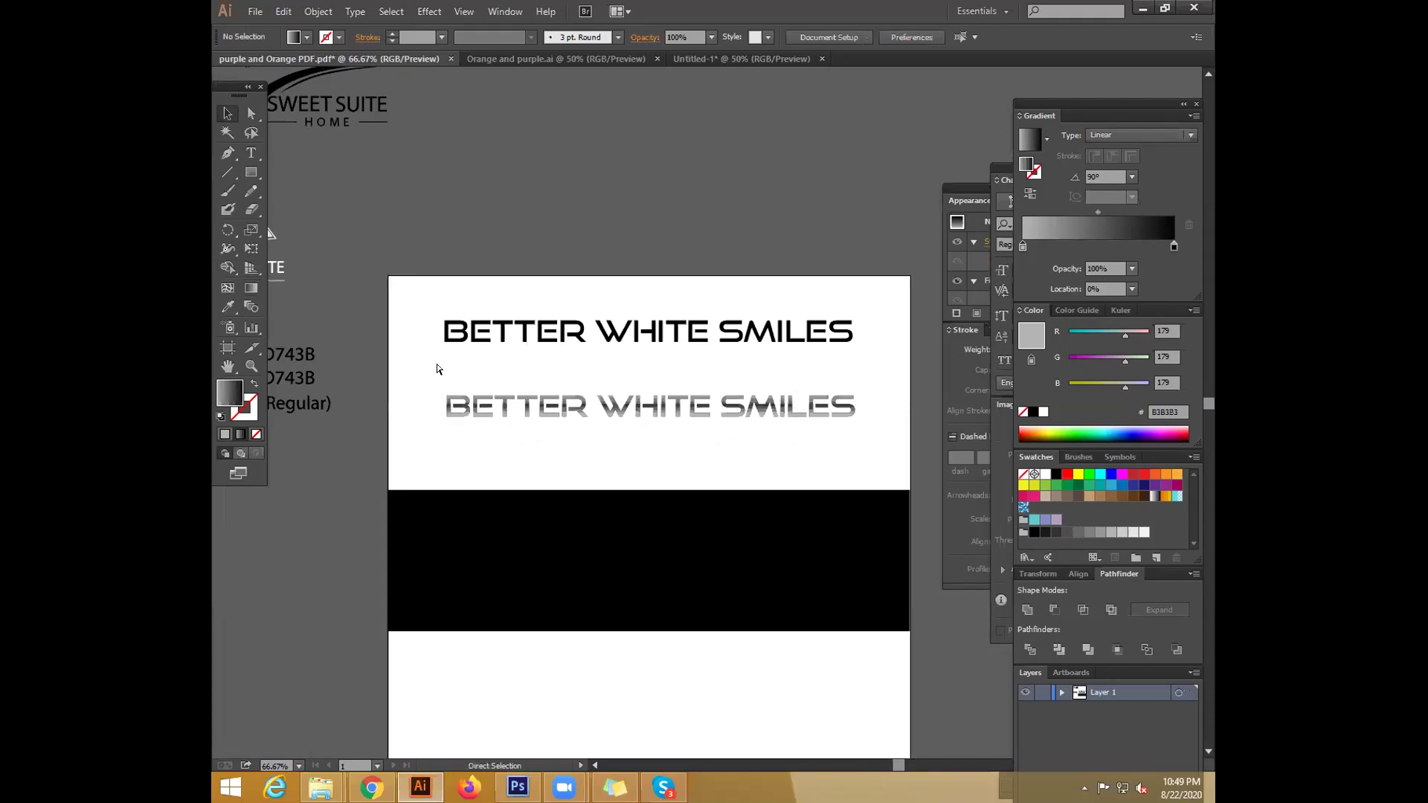
pyautogui.hotkey('ctrl', '+')
pyautogui.hotkey('ctrl', '+')
pyautogui.hotkey('ctrl', '+')
pyautogui.hotkey('ctrl', '-')
pyautogui.hotkey('ctrl', '-')
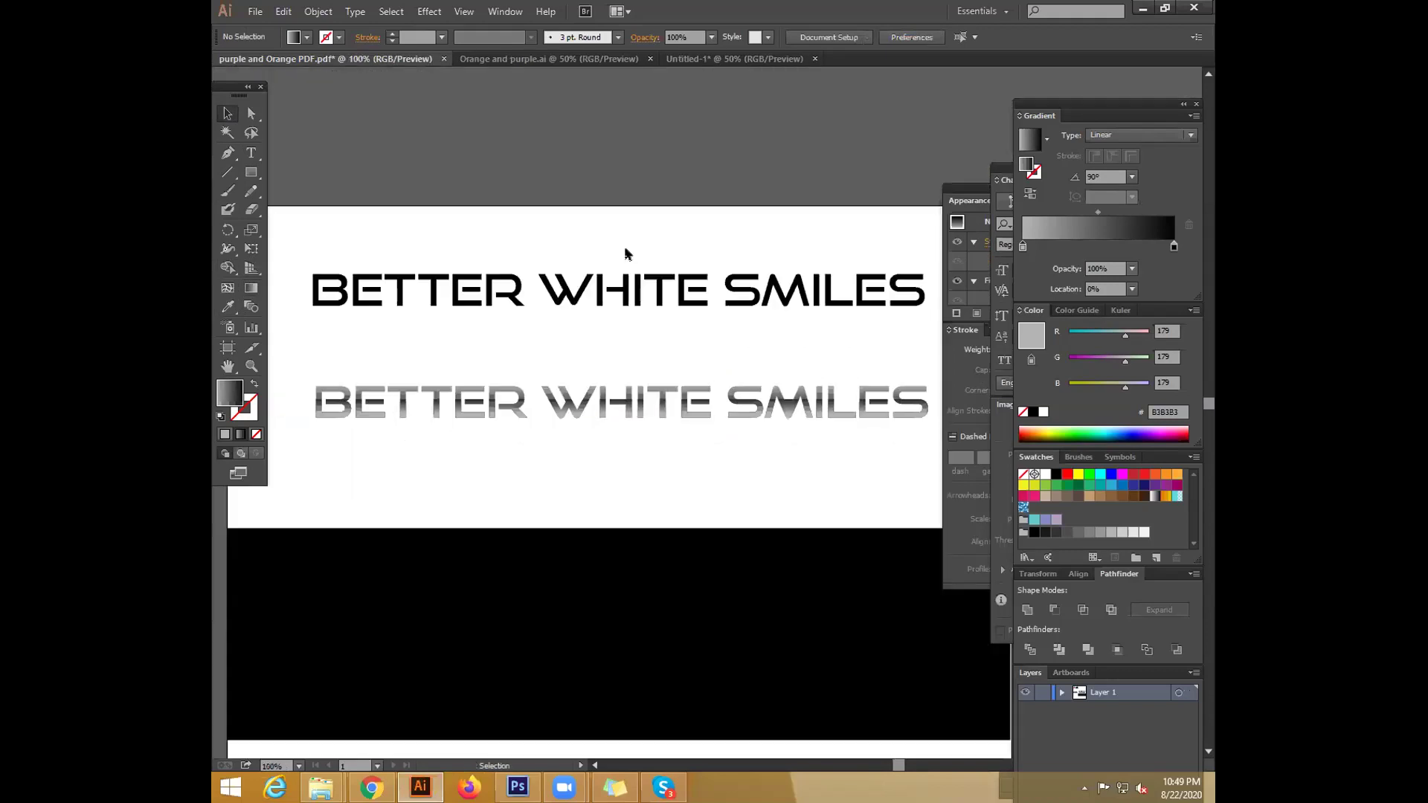
pyautogui.hotkey('ctrl', '-')
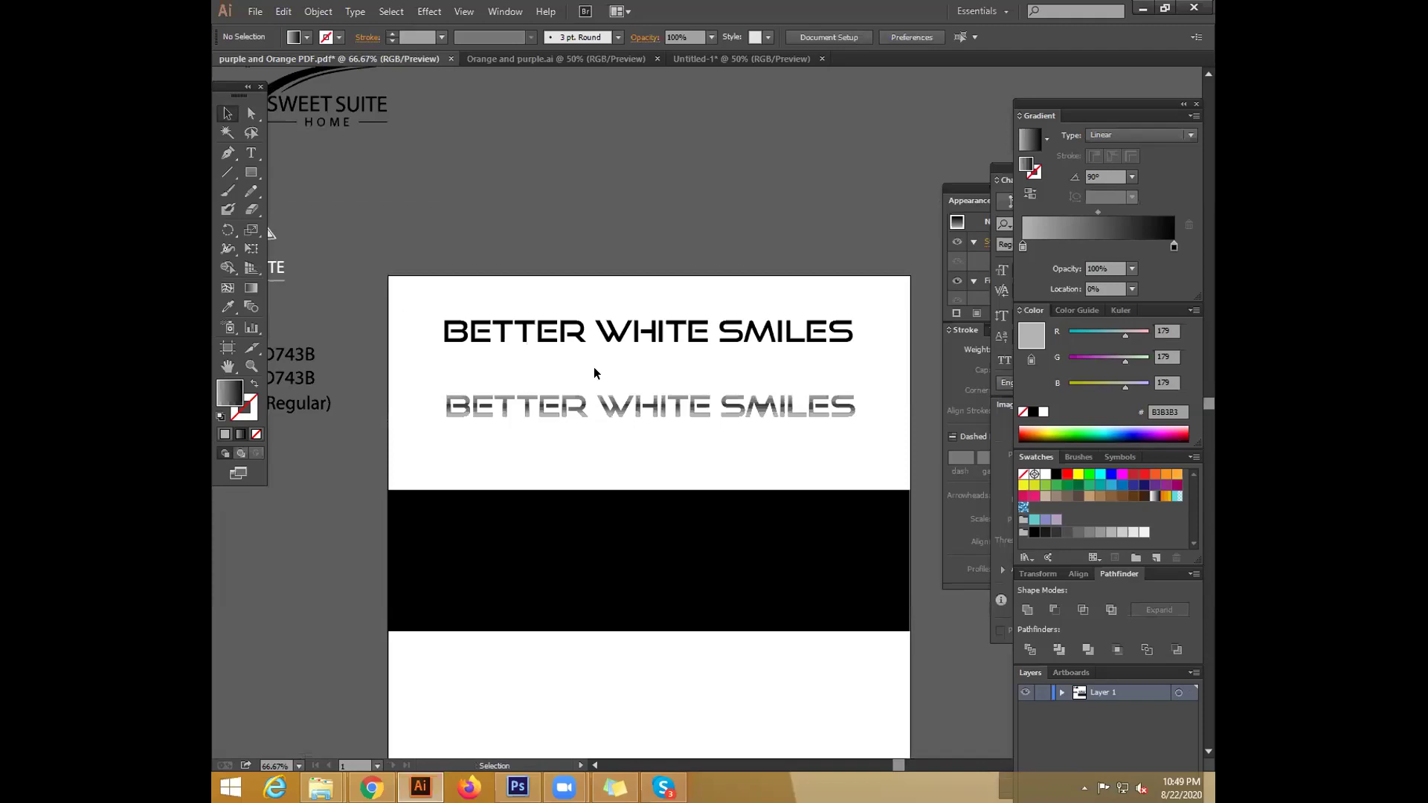
pyautogui.hotkey('ctrl', '+')
pyautogui.hotkey('ctrl', '+')
pyautogui.hotkey('ctrl', '+')
pyautogui.click(870, 392)
pyautogui.click(834, 506)
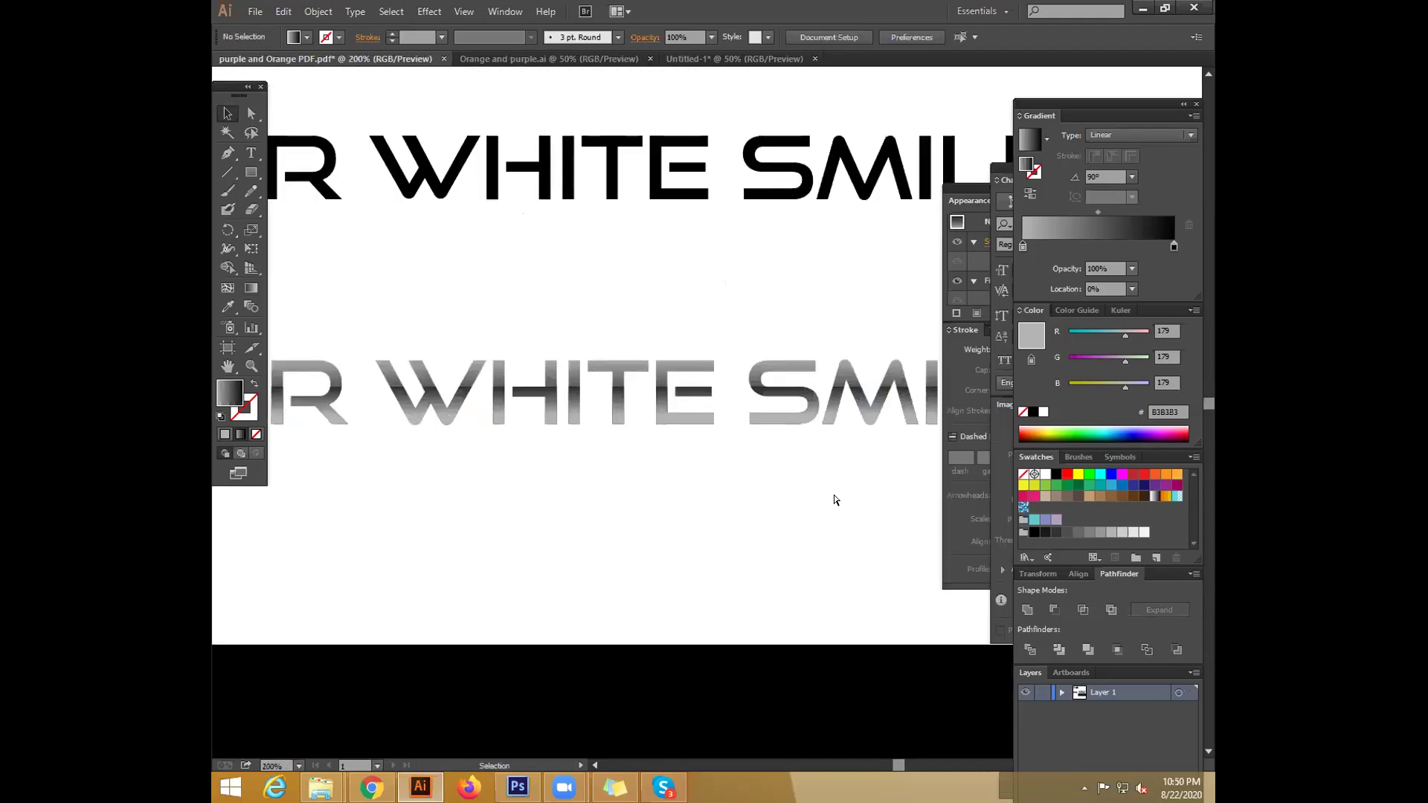
pyautogui.hotkey('ctrl', '-')
pyautogui.hotkey('ctrl', '-')
pyautogui.hotkey('ctrl', '-')
pyautogui.hotkey('ctrl', '-')
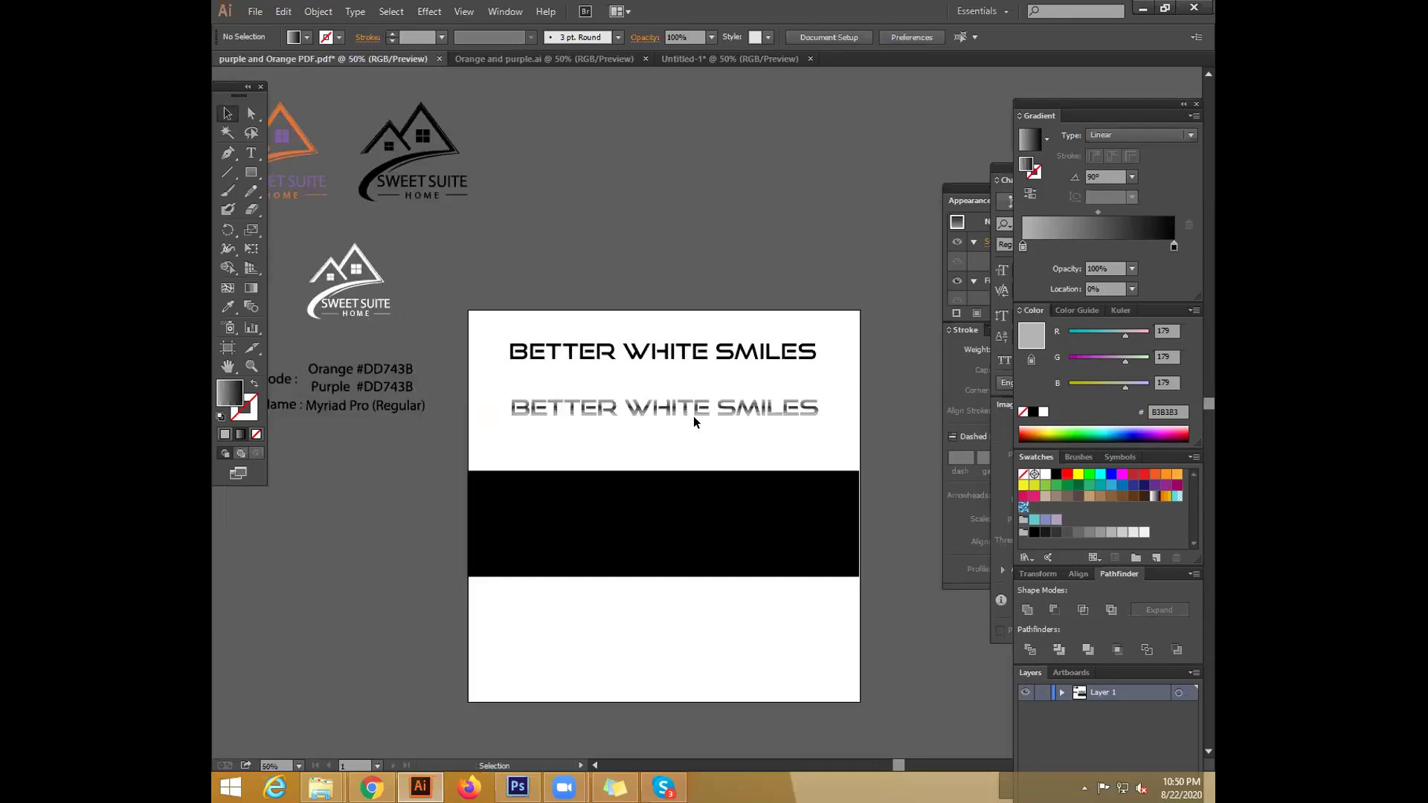
# Delete both BETTER WHITE SMILES lines from the white area above the black band
pyautogui.click(787, 411)
pyautogui.click(721, 439)
pyautogui.moveTo(475, 314); pyautogui.dragTo(866, 453)
pyautogui.press('Delete')
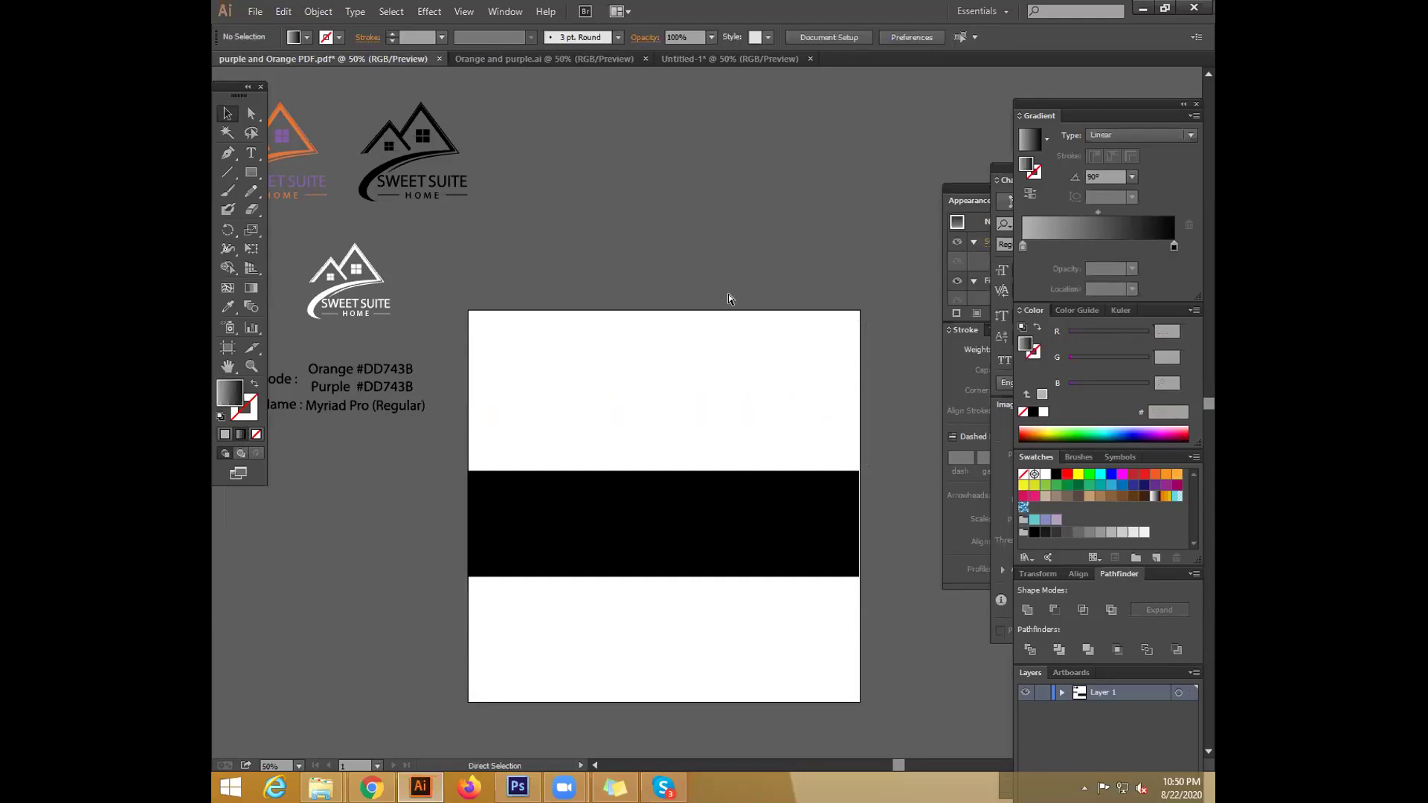
# Draw a narrow vertical ellipse in the white area above the black band and fill it with solid black
pyautogui.hotkey('ctrl', '=')
pyautogui.moveTo(251, 172); pyautogui.dragTo(305, 208)
pyautogui.moveTo(529, 256); pyautogui.dragTo(554, 371)
pyautogui.click(228, 111)
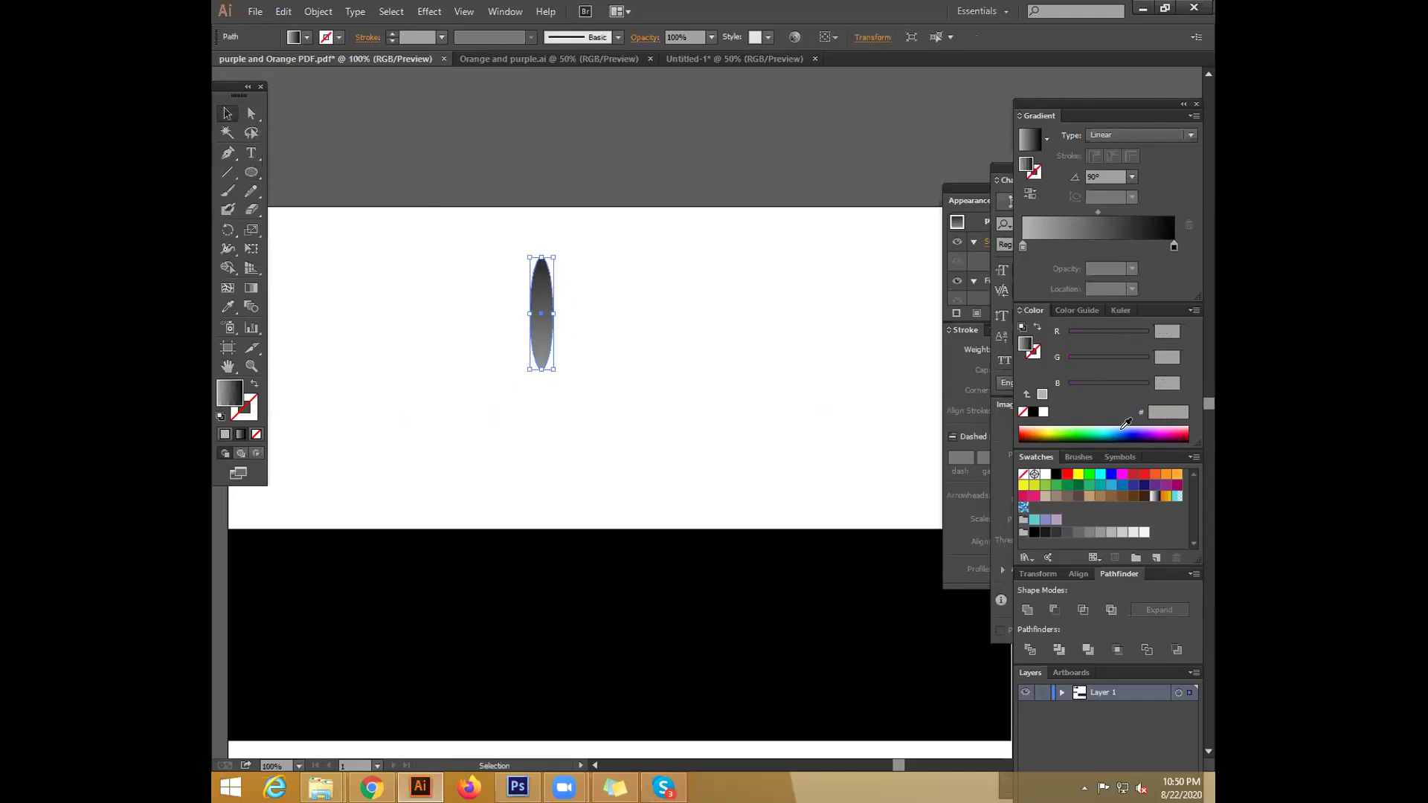
pyautogui.click(1056, 474)
pyautogui.click(734, 416)
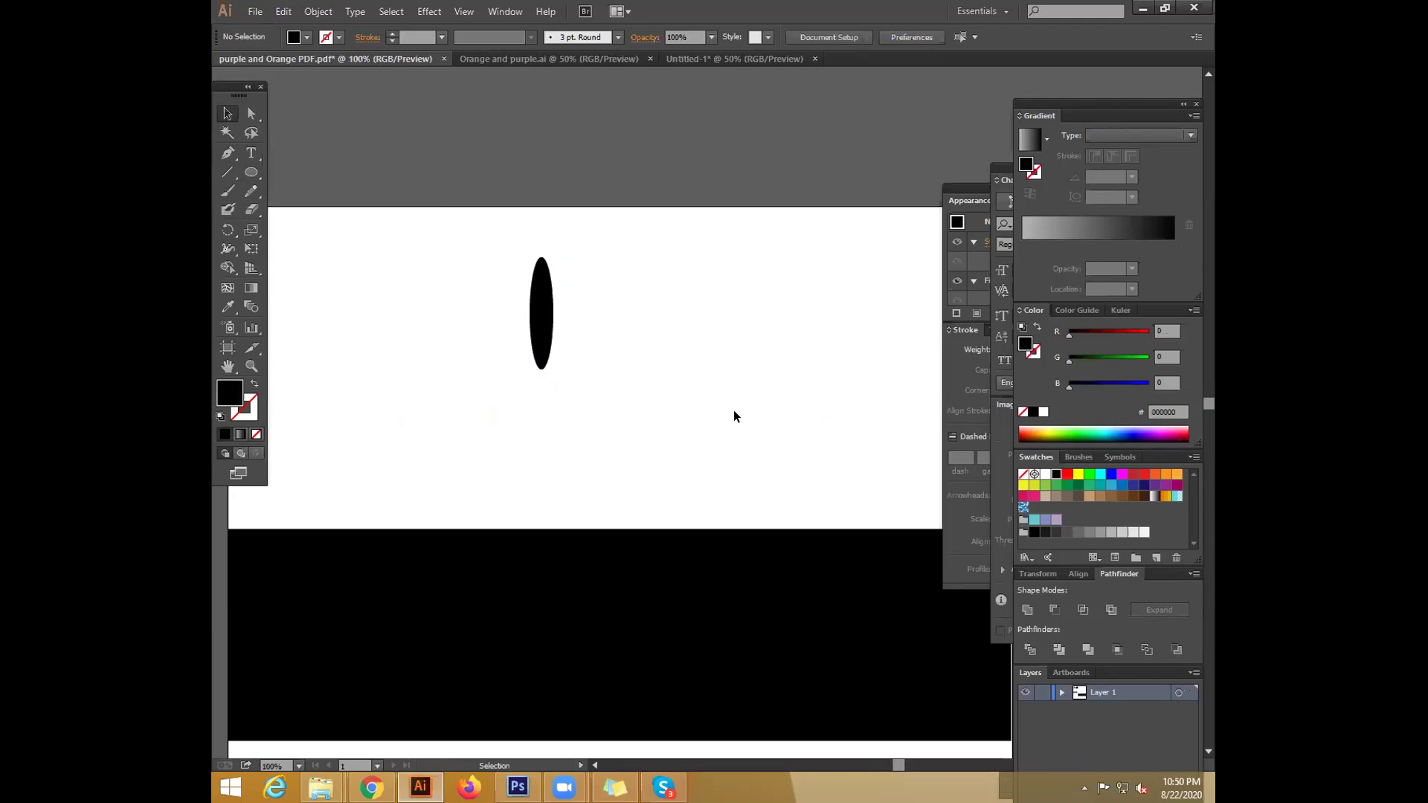
# Move the black ellipse sideways toward the middle of the white area and select it
pyautogui.moveTo(550, 294); pyautogui.dragTo(678, 306)
pyautogui.hotkey('ctrl', '+')
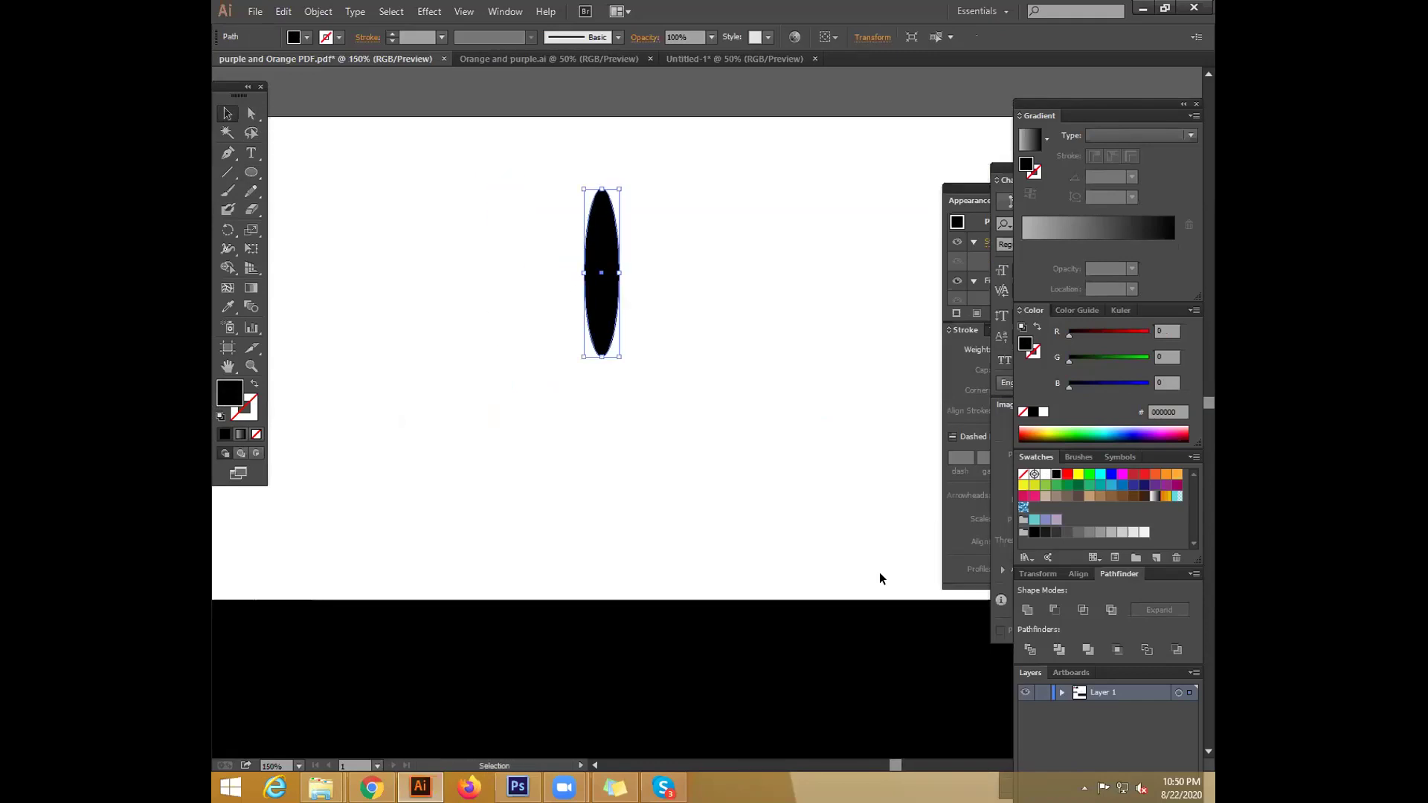
pyautogui.click(596, 269)
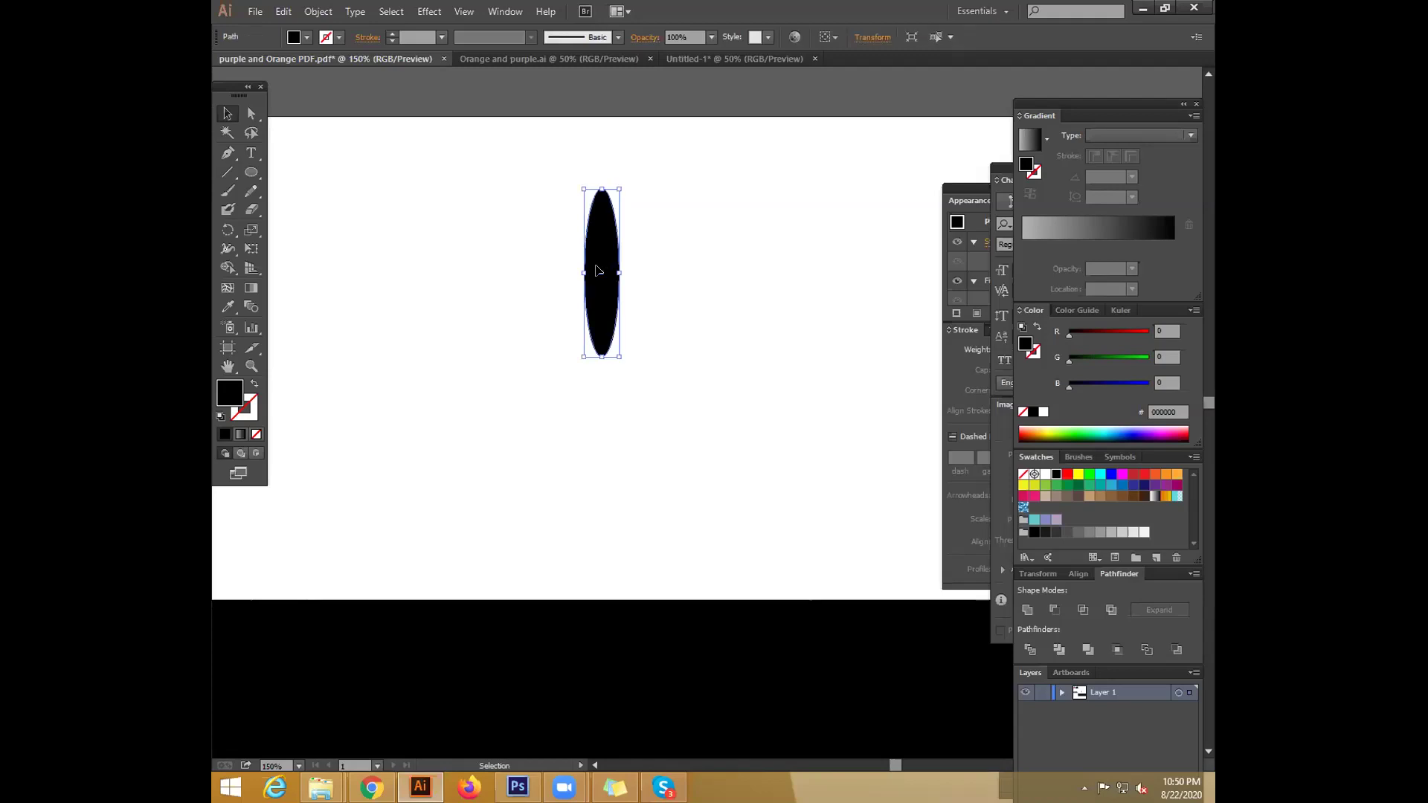
pyautogui.moveTo(554, 167); pyautogui.dragTo(730, 415)
pyautogui.moveTo(554, 172); pyautogui.dragTo(705, 402)
pyautogui.click(706, 399)
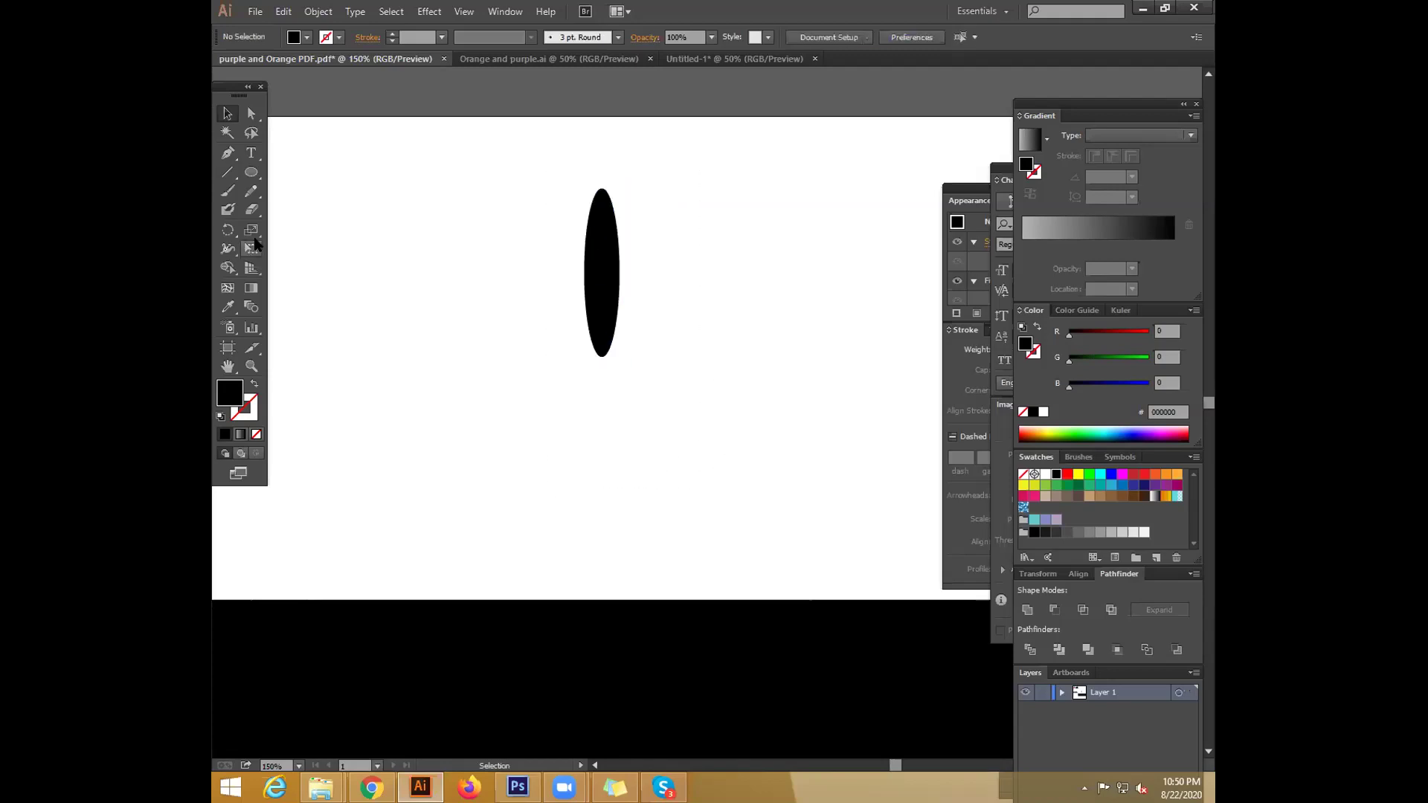
pyautogui.moveTo(510, 166); pyautogui.dragTo(662, 457)
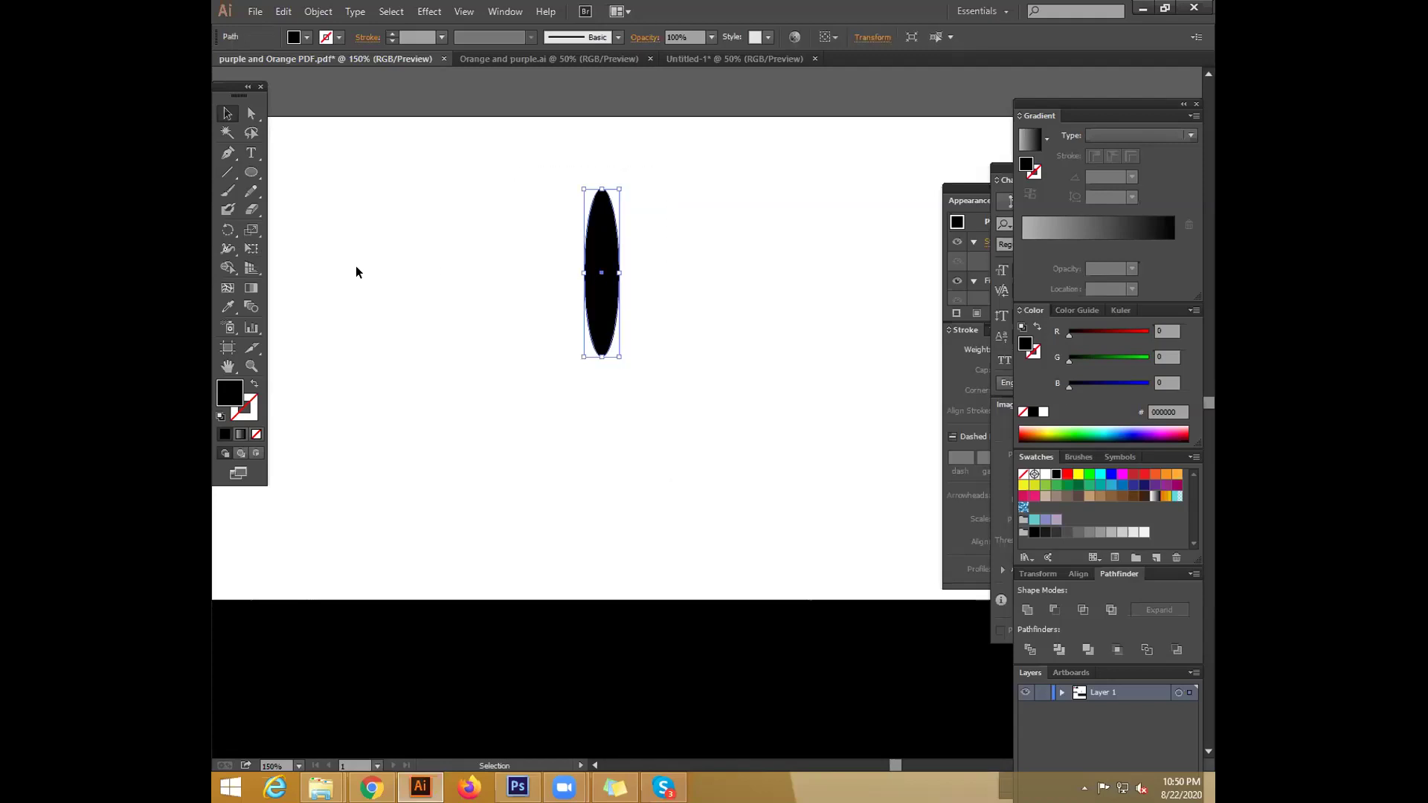
# Create a copy of the ellipse rotated 45° around a point just below its lower tip
pyautogui.click(228, 230)
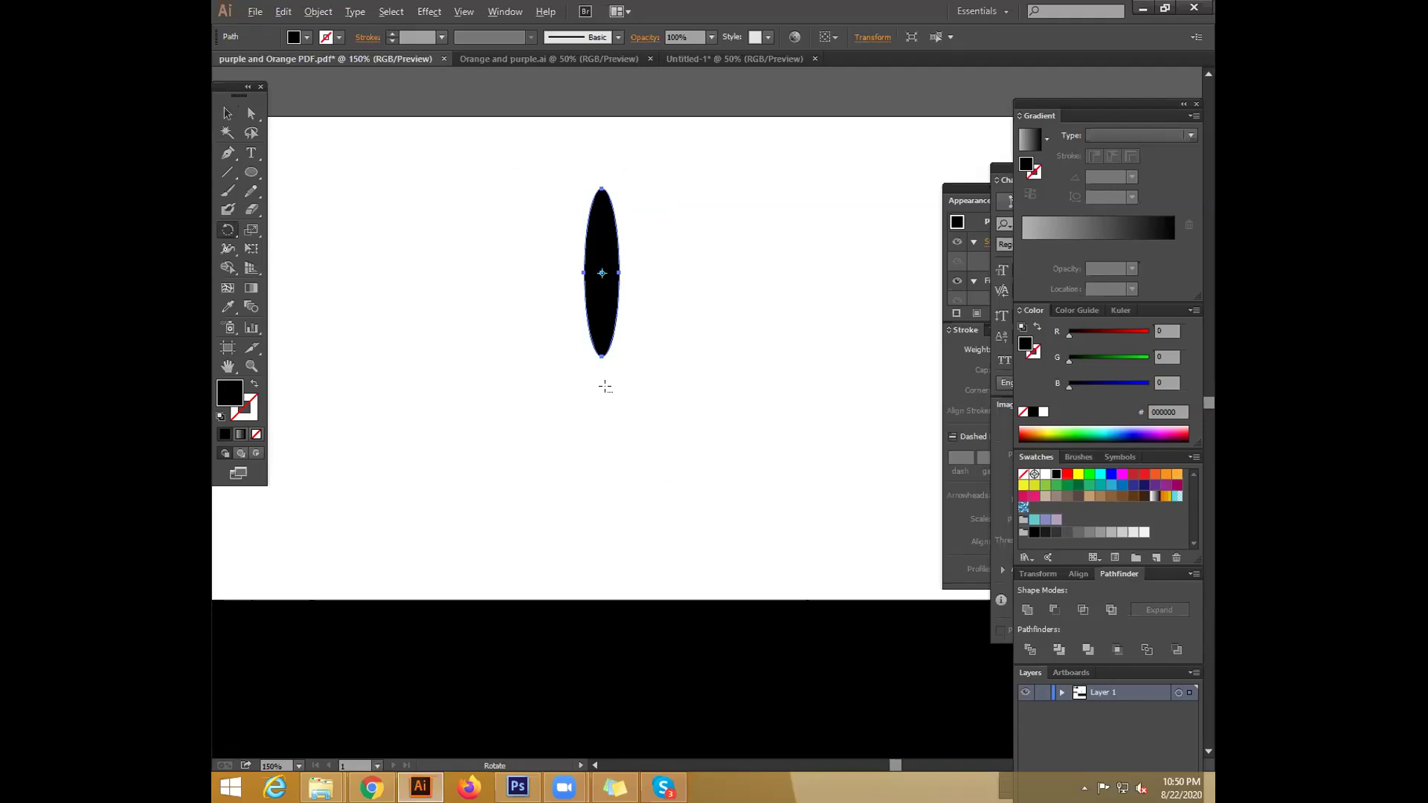
pyautogui.keyDown('alt'); pyautogui.click(601, 386); pyautogui.keyUp('alt')
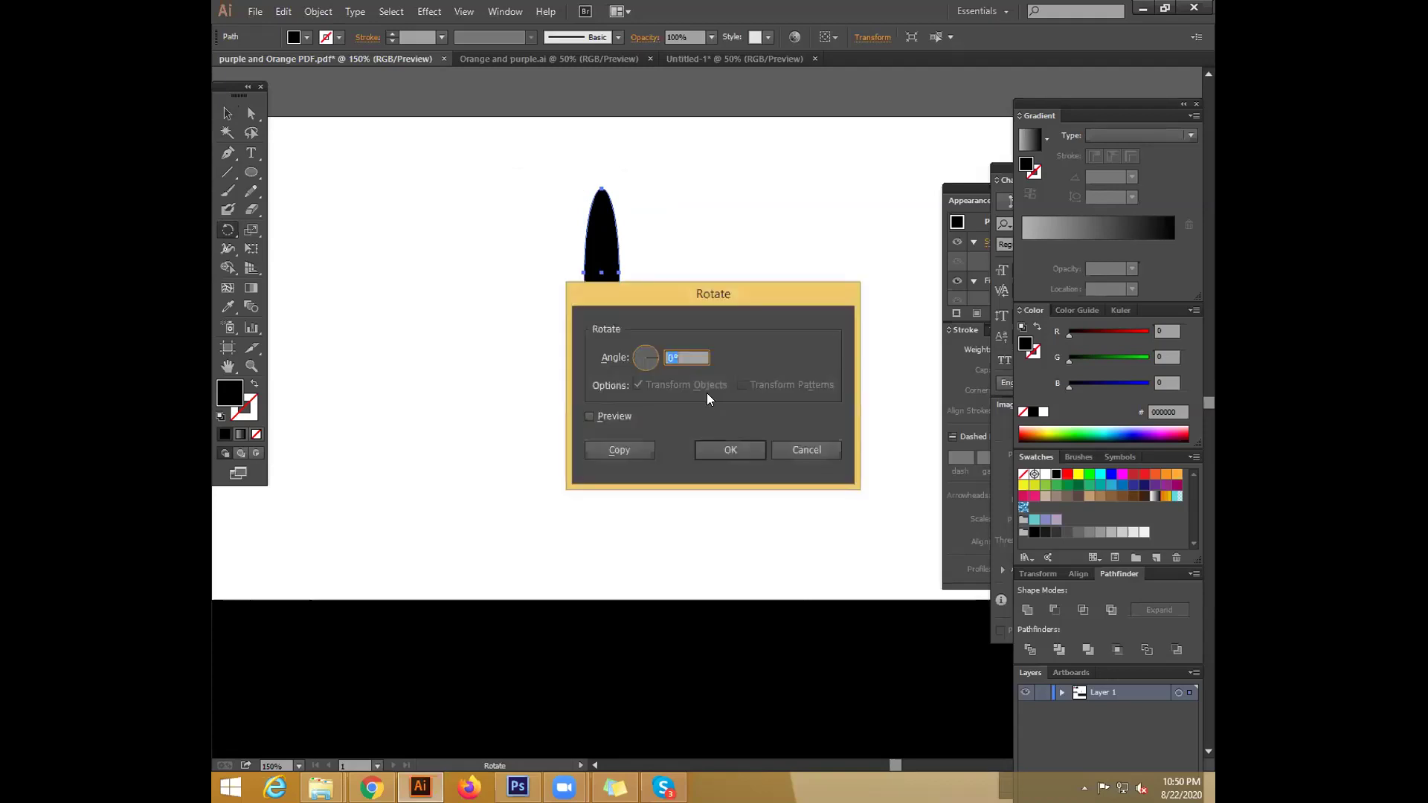
pyautogui.moveTo(691, 297); pyautogui.dragTo(702, 305)
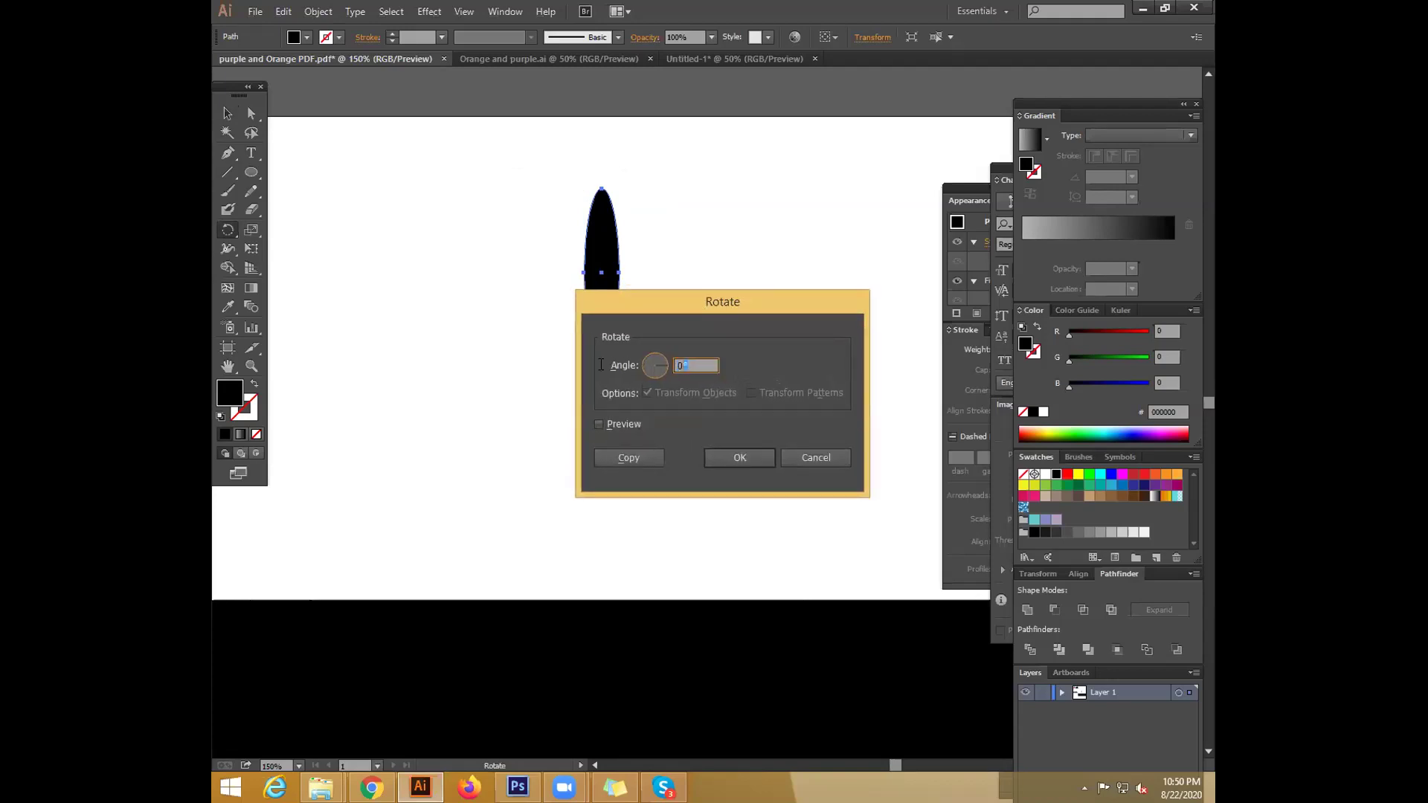
pyautogui.write('45')
pyautogui.click(629, 424)
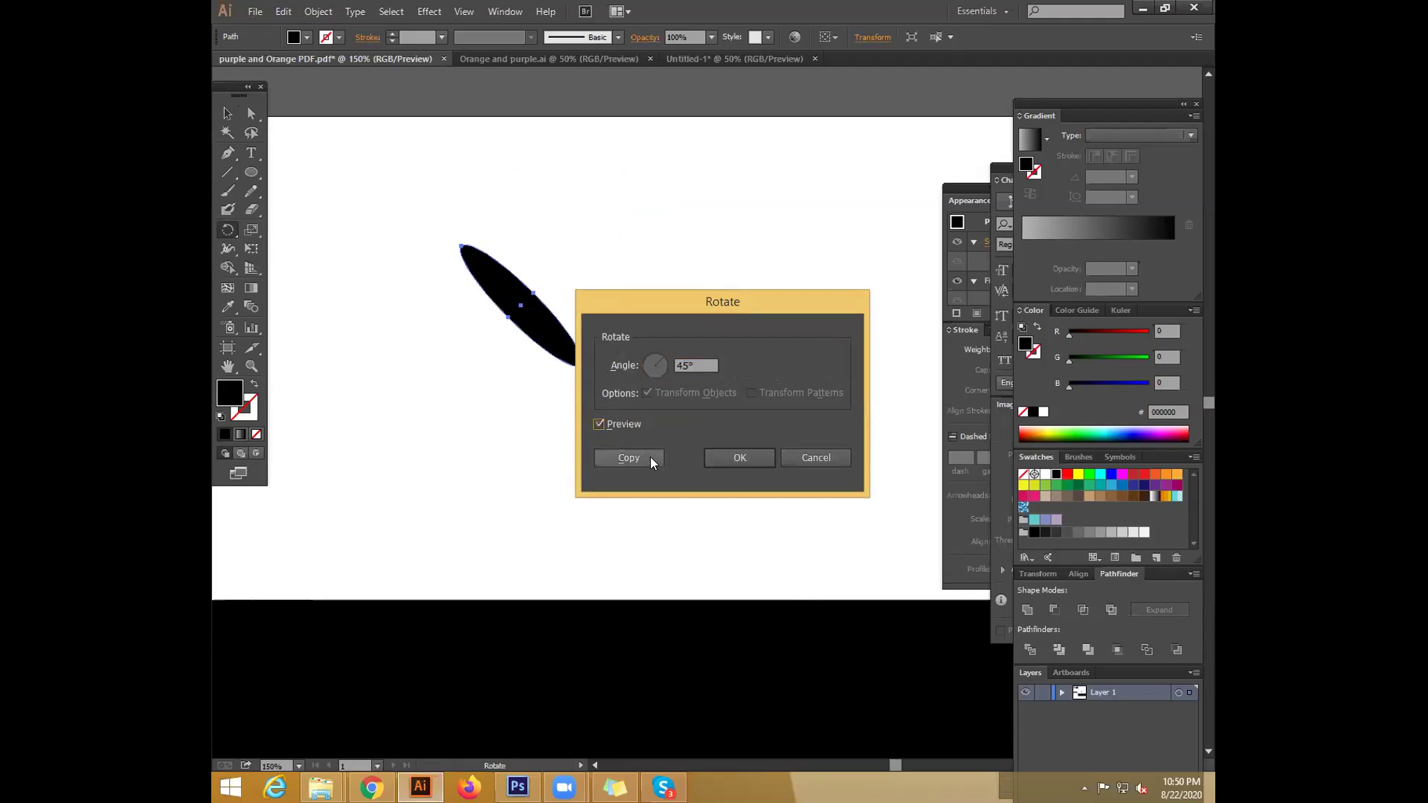
pyautogui.click(628, 457)
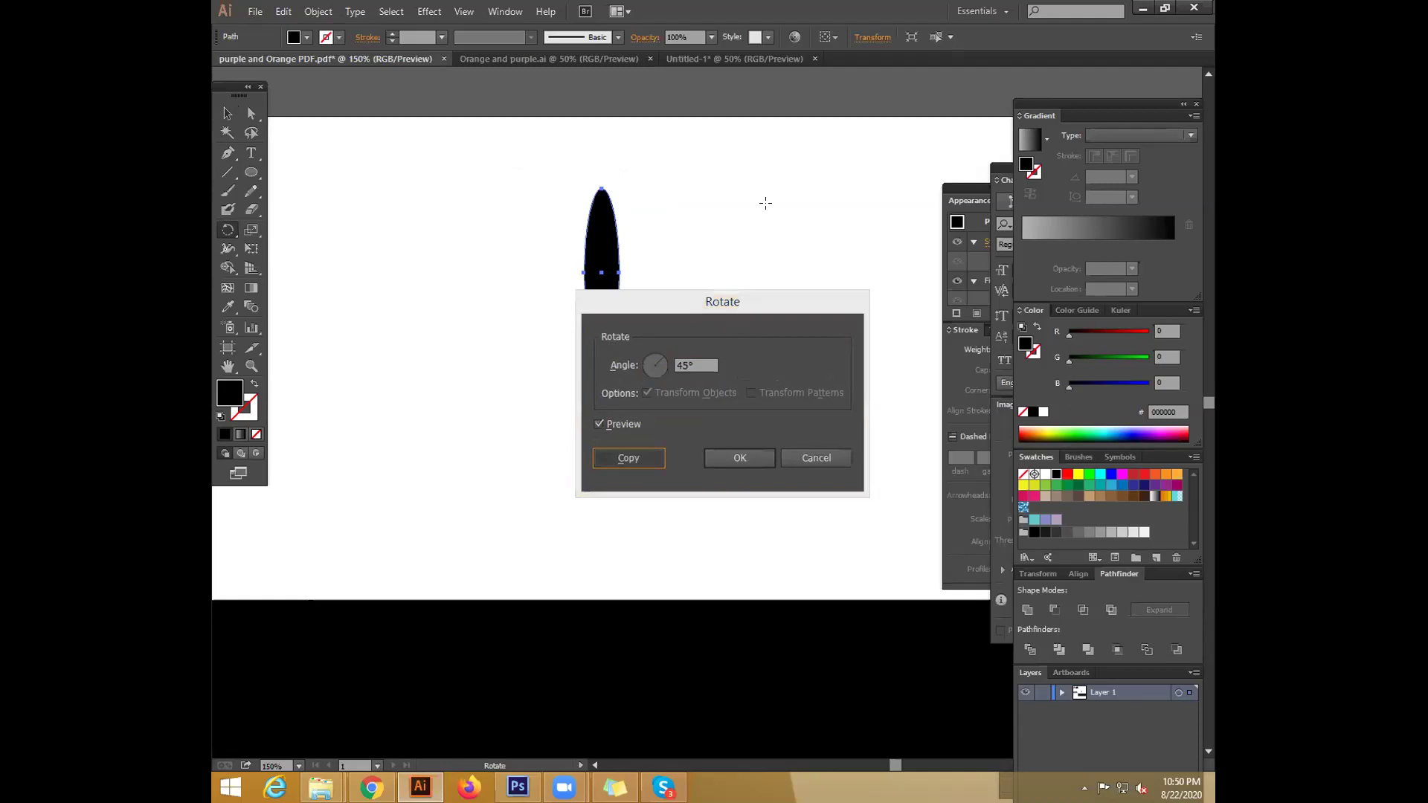
# Repeat the rotated copy six times to complete a ring of eight petals and deselect it
pyautogui.hotkey('ctrl', 'd')
pyautogui.hotkey('ctrl', 'd')
pyautogui.hotkey('ctrl', 'd')
pyautogui.hotkey('ctrl', 'd')
pyautogui.hotkey('ctrl', 'd')
pyautogui.hotkey('ctrl', 'd')
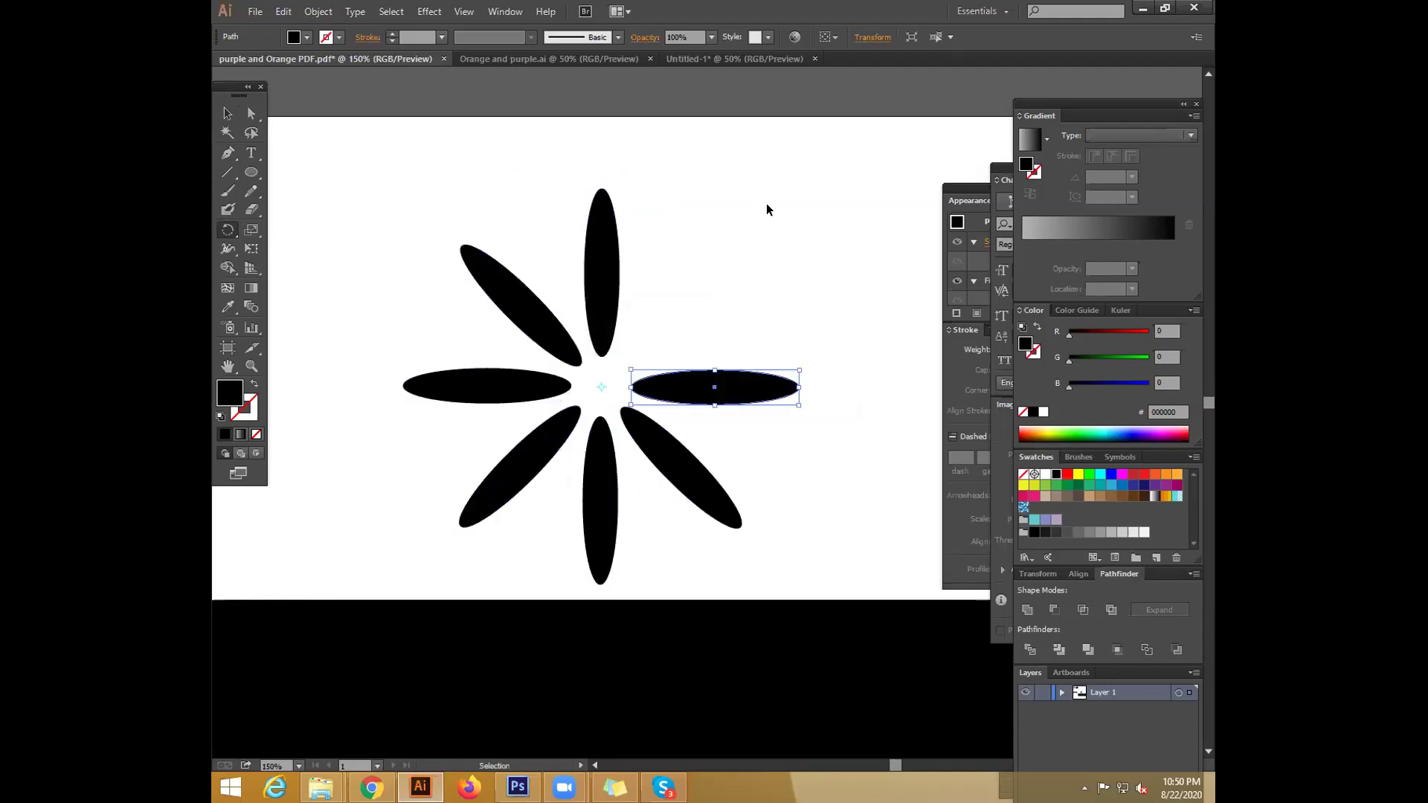
pyautogui.click(226, 112)
pyautogui.click(425, 150)
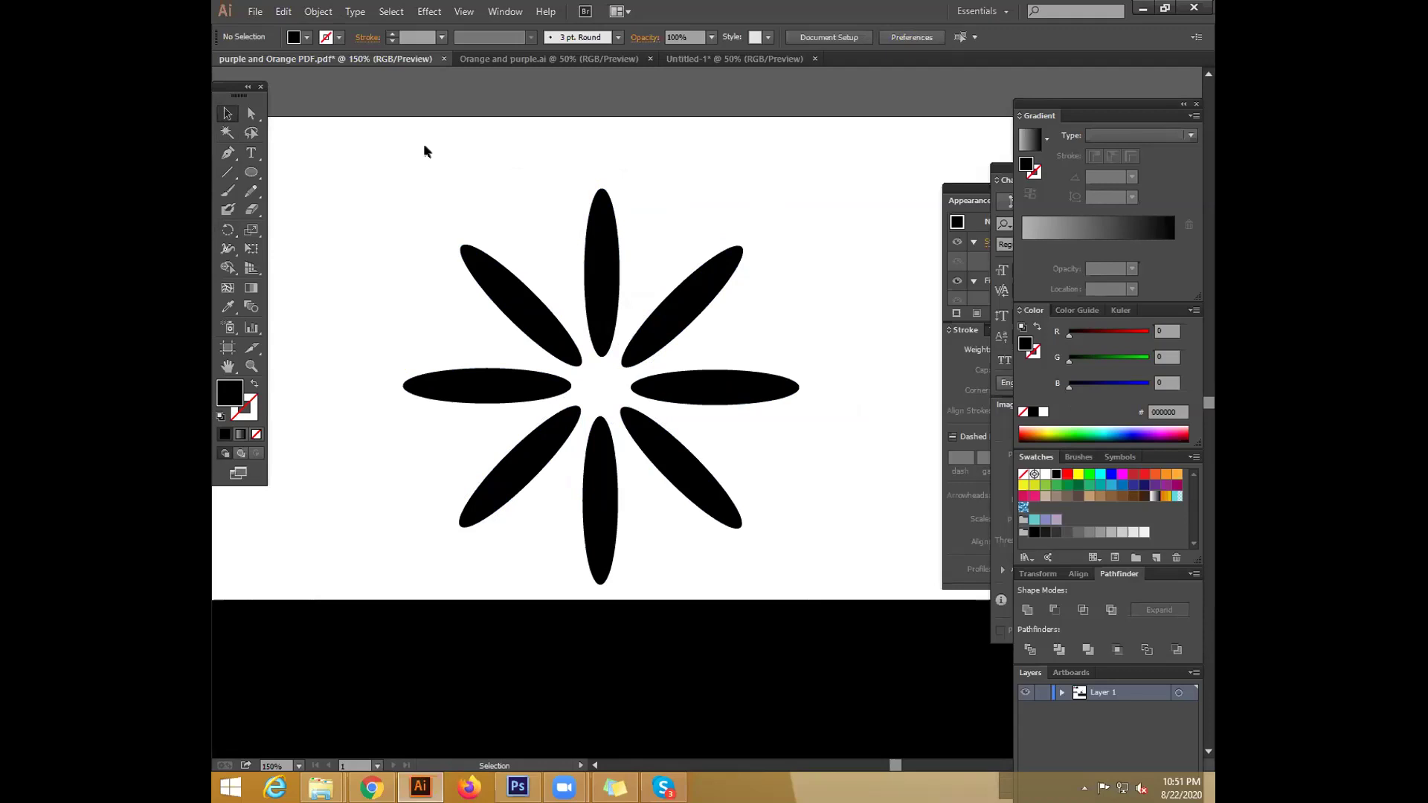
# Delete all eight black petals from the white area of the artboard
pyautogui.moveTo(410, 205); pyautogui.dragTo(886, 421)
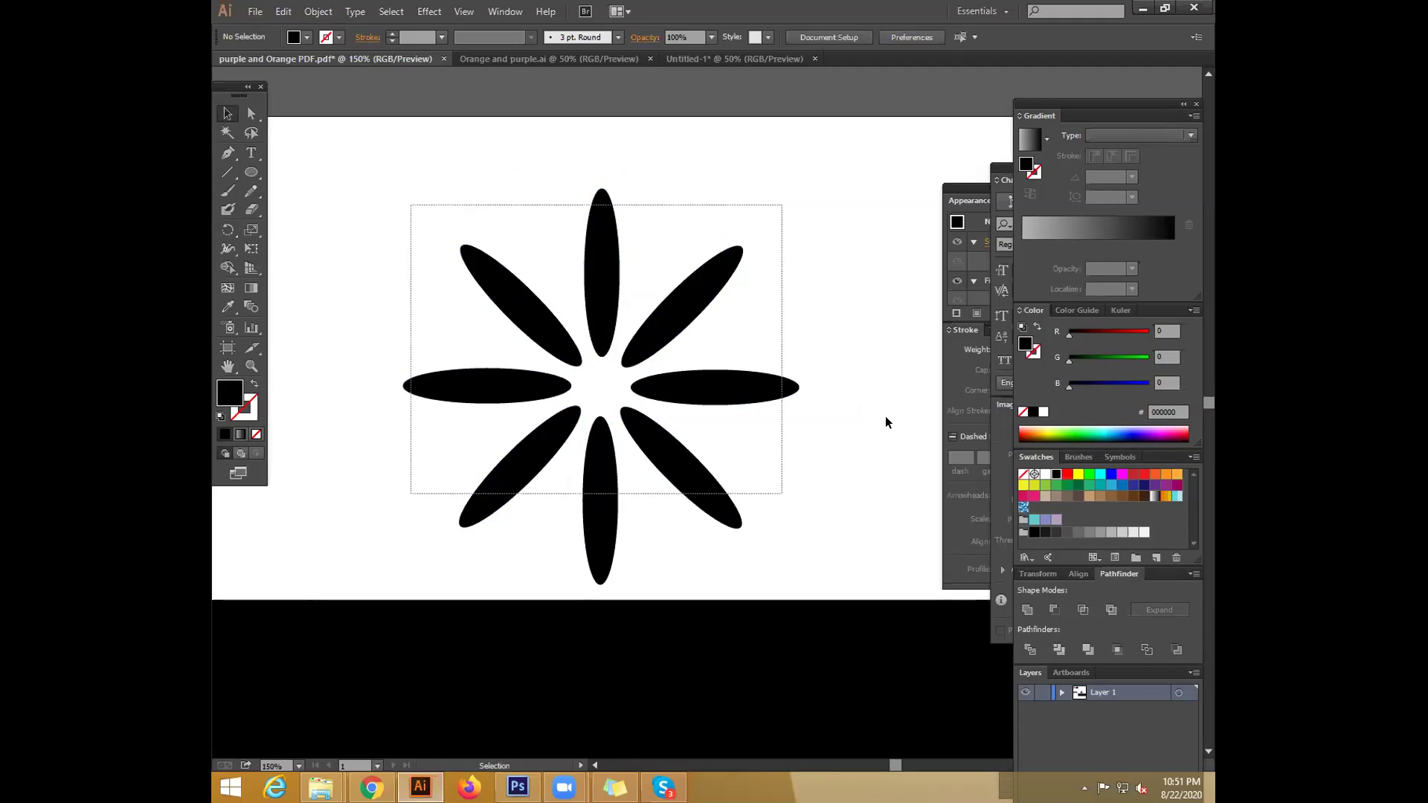
pyautogui.press('Delete')
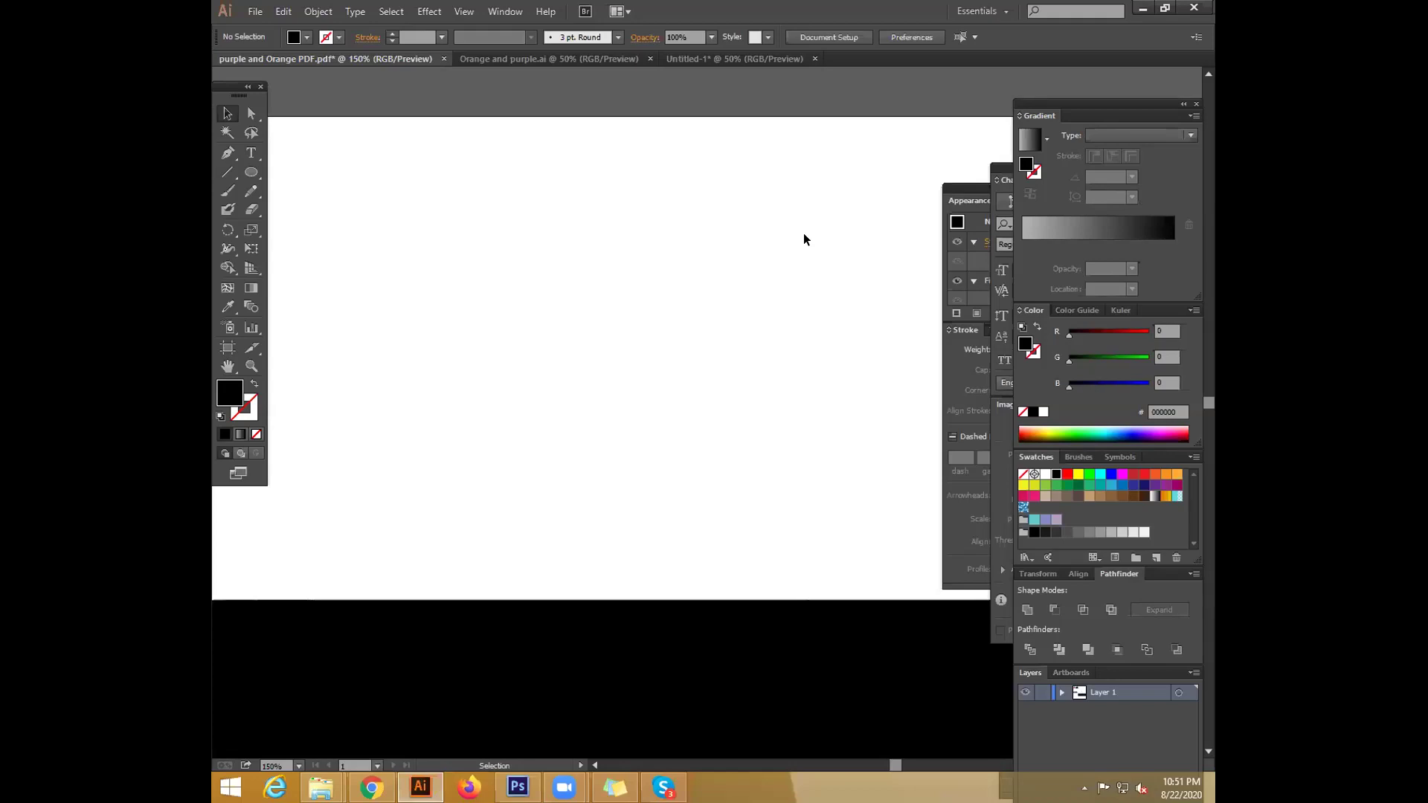
# Switch to Skype and open the second chat in the recent list to read its unread message
pyautogui.click(664, 787)
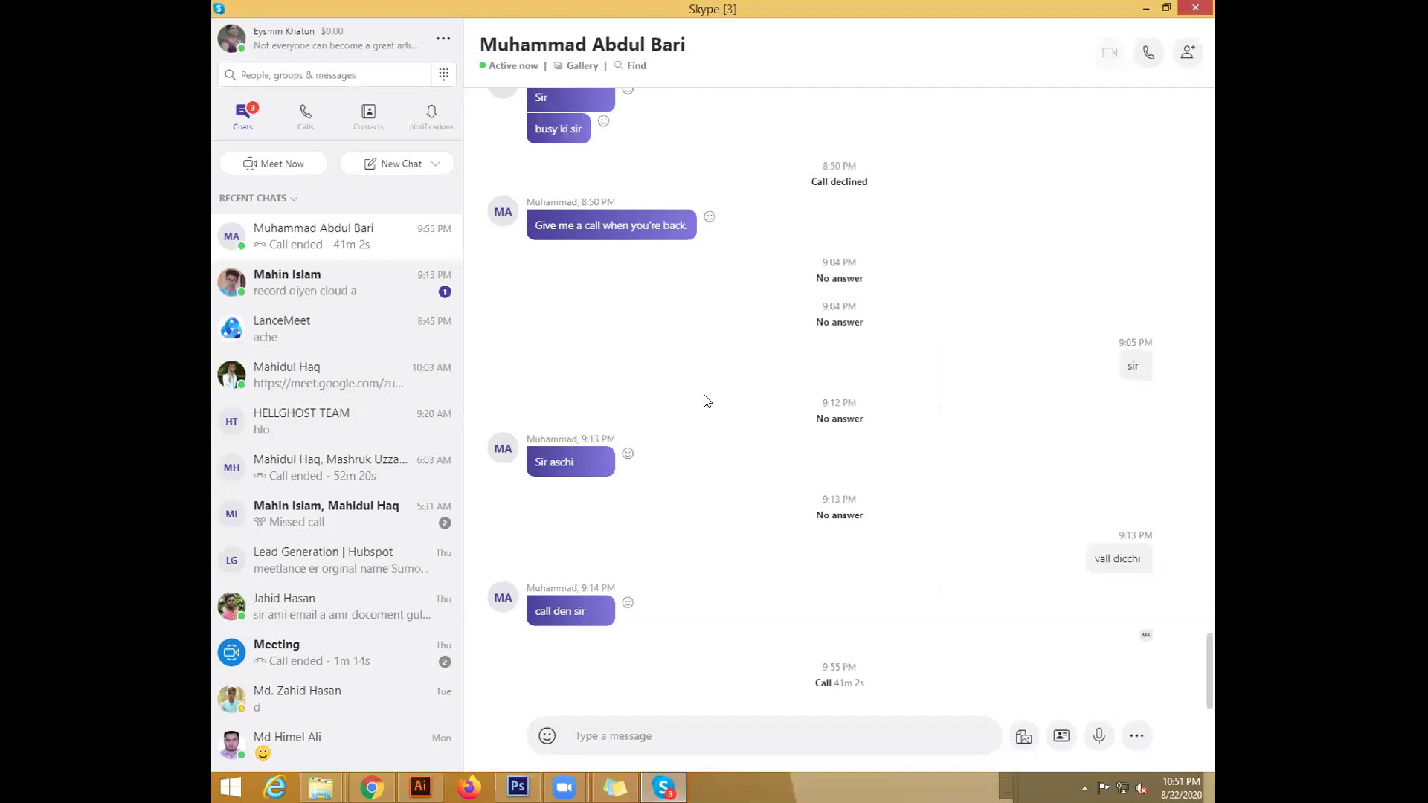
pyautogui.click(375, 299)
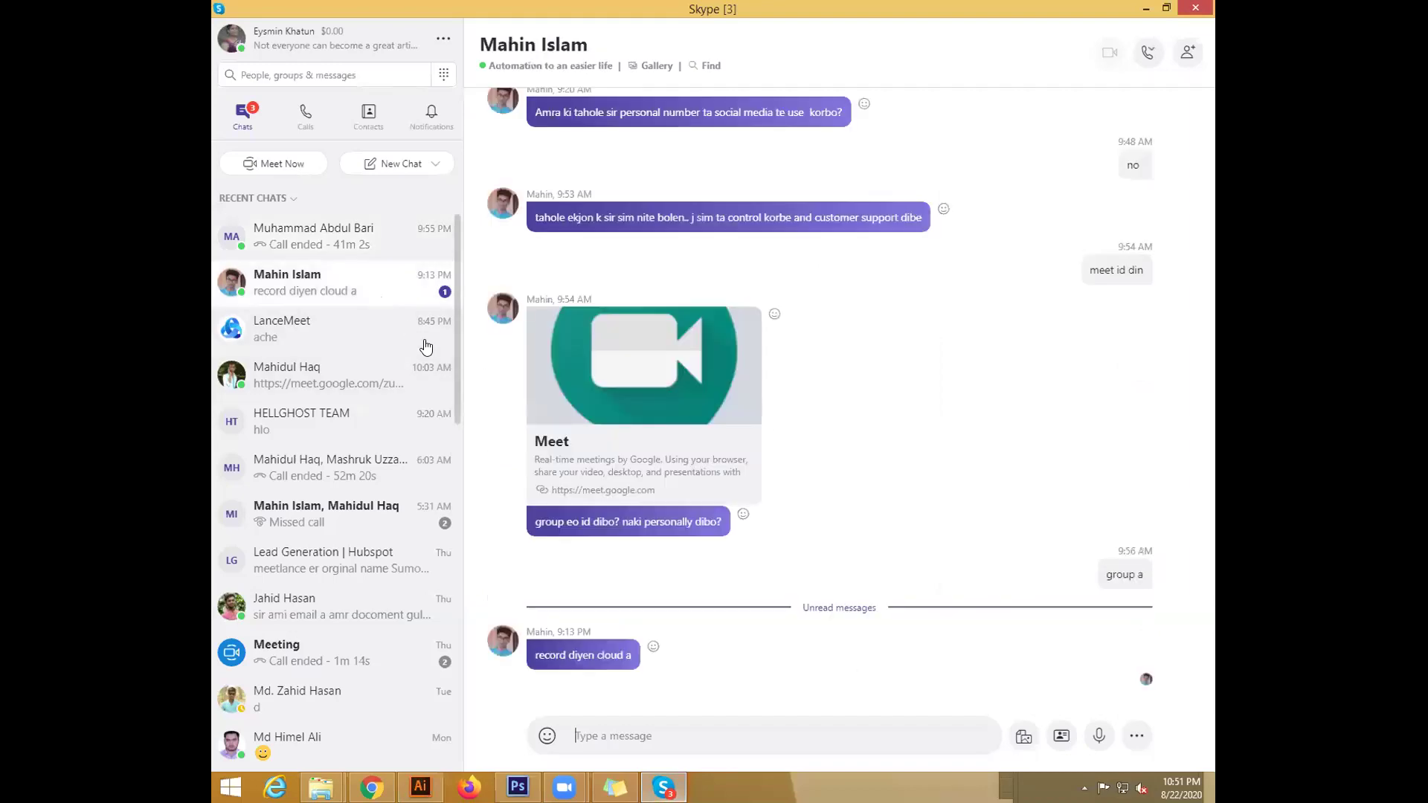
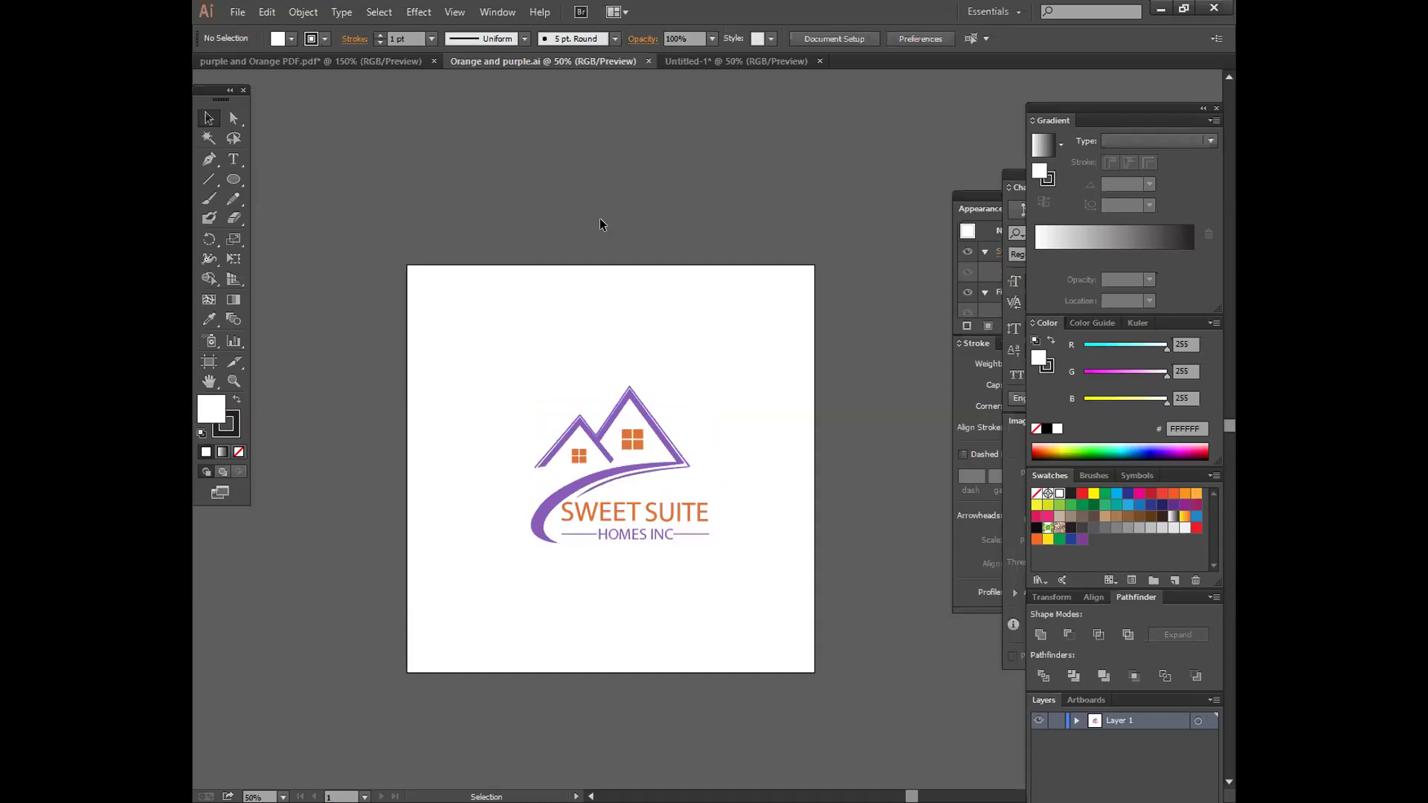
# Select all the artwork of the SWEET SUITE HOMES INC logo in the Orange and purple.ai document
pyautogui.moveTo(504, 366); pyautogui.dragTo(770, 582)
pyautogui.press('a')
pyautogui.hotkey('ctrl', '=')
pyautogui.press('v')
pyautogui.moveTo(377, 328); pyautogui.dragTo(740, 626)
pyautogui.click(741, 627)
pyautogui.moveTo(444, 274); pyautogui.dragTo(806, 560)
pyautogui.hotkey('ctrl', '=')
pyautogui.moveTo(341, 206); pyautogui.dragTo(824, 618)
pyautogui.press('a')
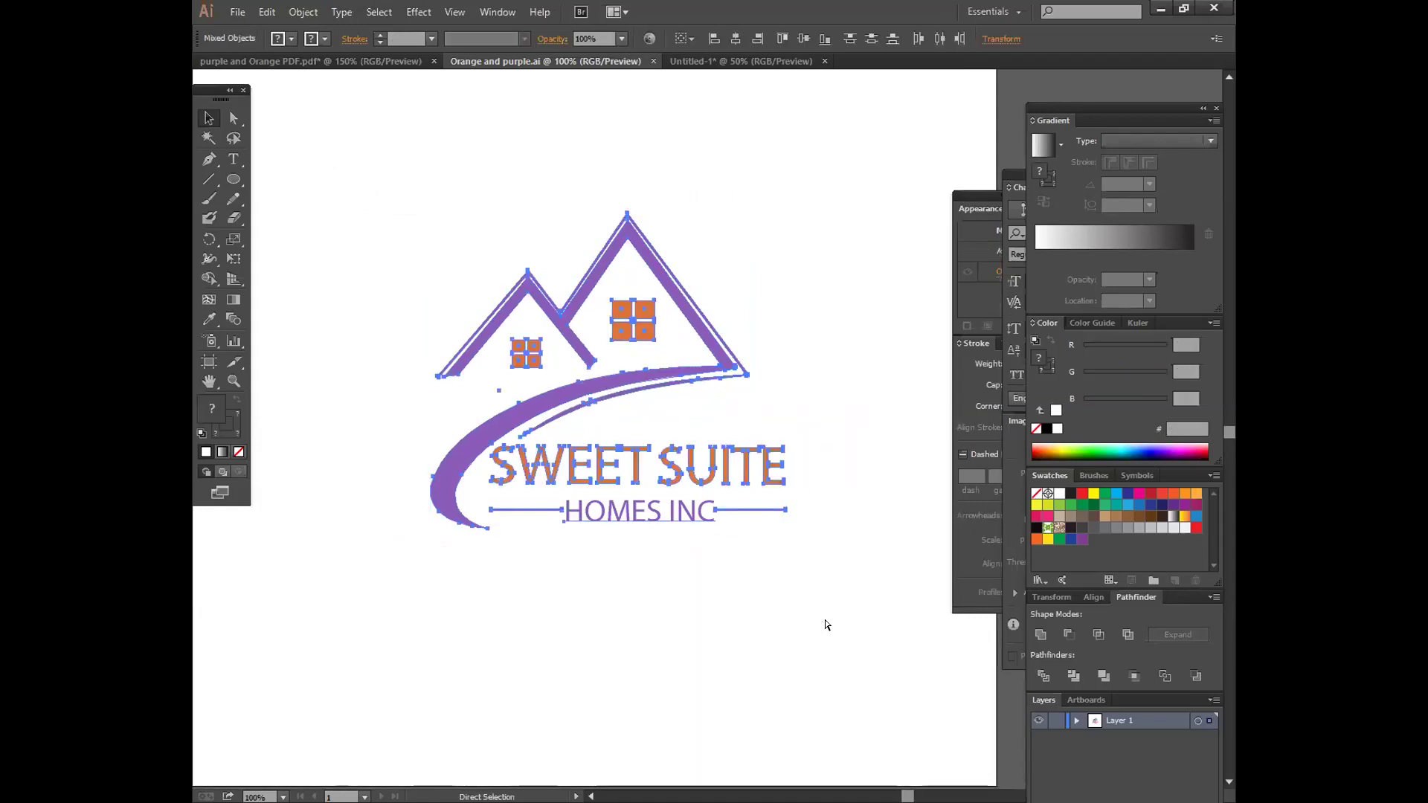
pyautogui.press('v')
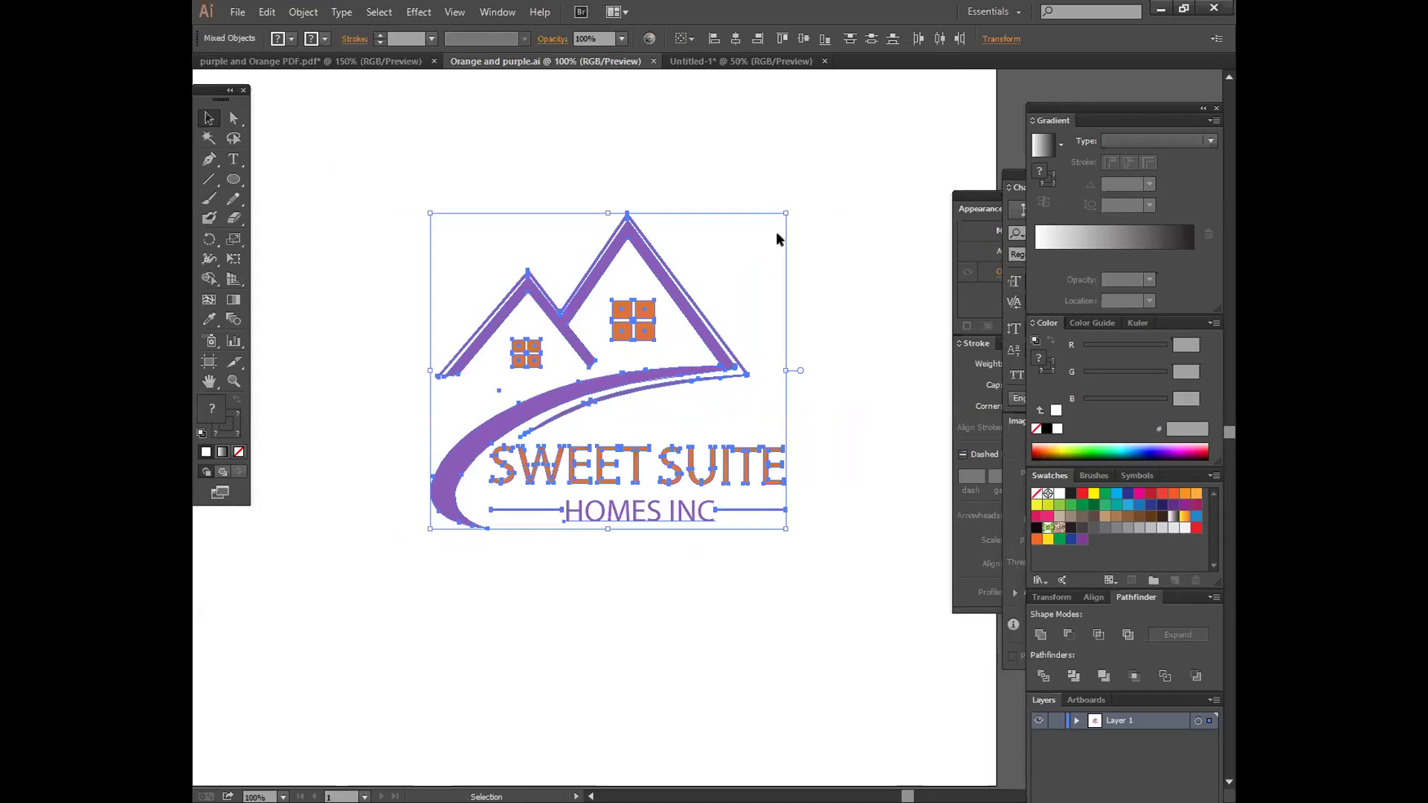
# Reselect the complete house logo and its lettering, and copy it for use in Photoshop
pyautogui.hotkey('ctrl', '-')
pyautogui.hotkey('ctrl', '-')
pyautogui.hotkey('ctrl', '-')
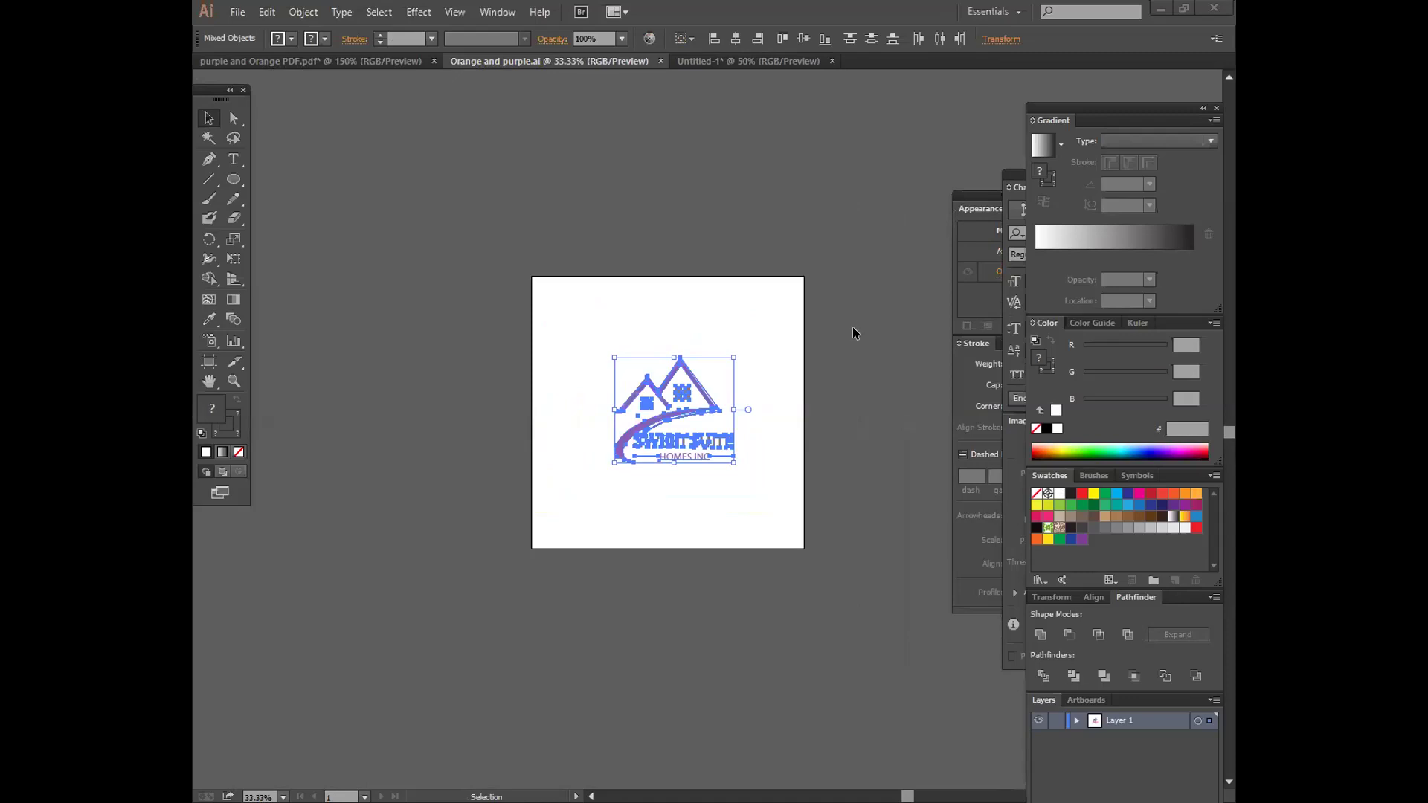
pyautogui.hotkey('ctrl', '+')
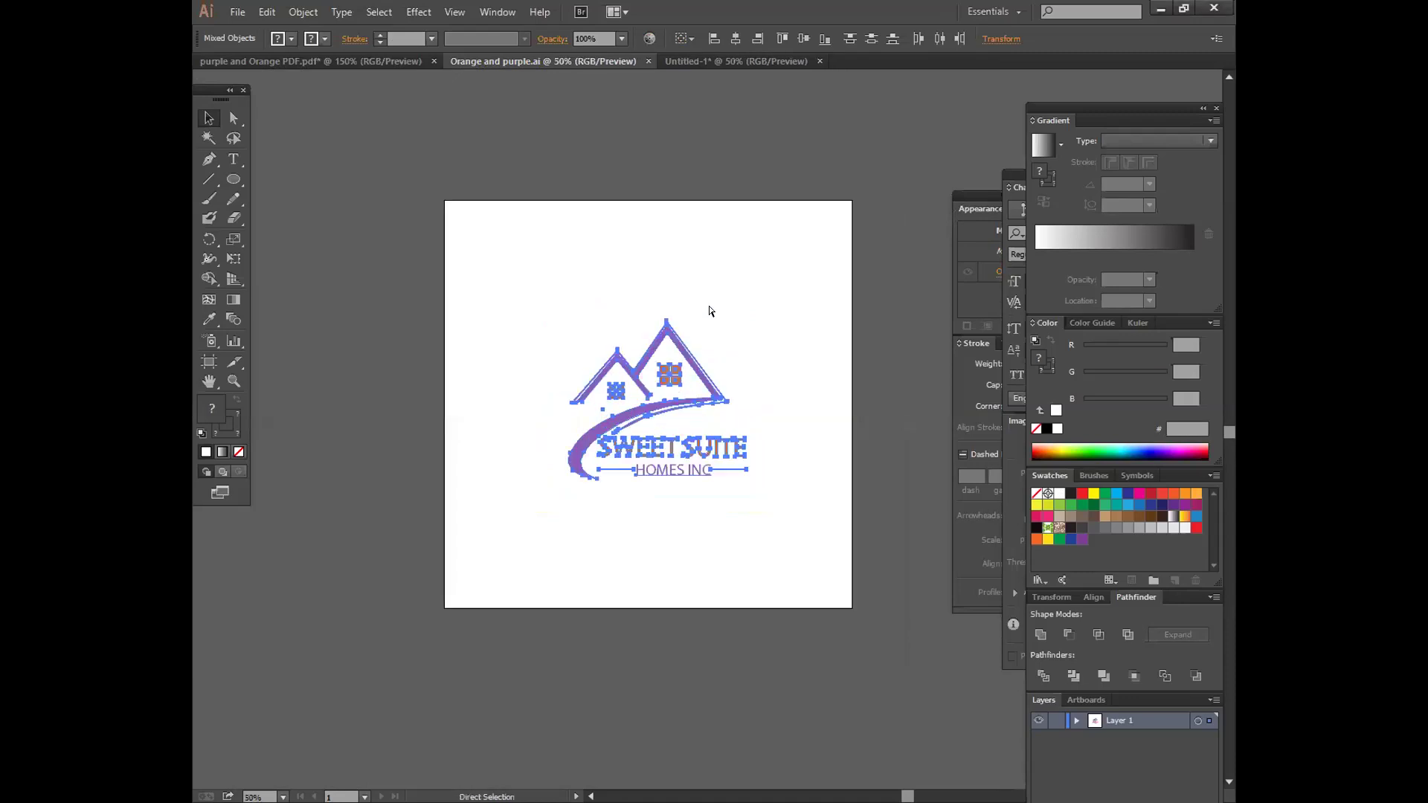
pyautogui.hotkey('ctrl', '+')
pyautogui.hotkey('ctrl', '+')
pyautogui.moveTo(440, 181); pyautogui.dragTo(877, 619)
pyautogui.moveTo(333, 158); pyautogui.dragTo(851, 583)
pyautogui.press('a')
pyautogui.press('v')
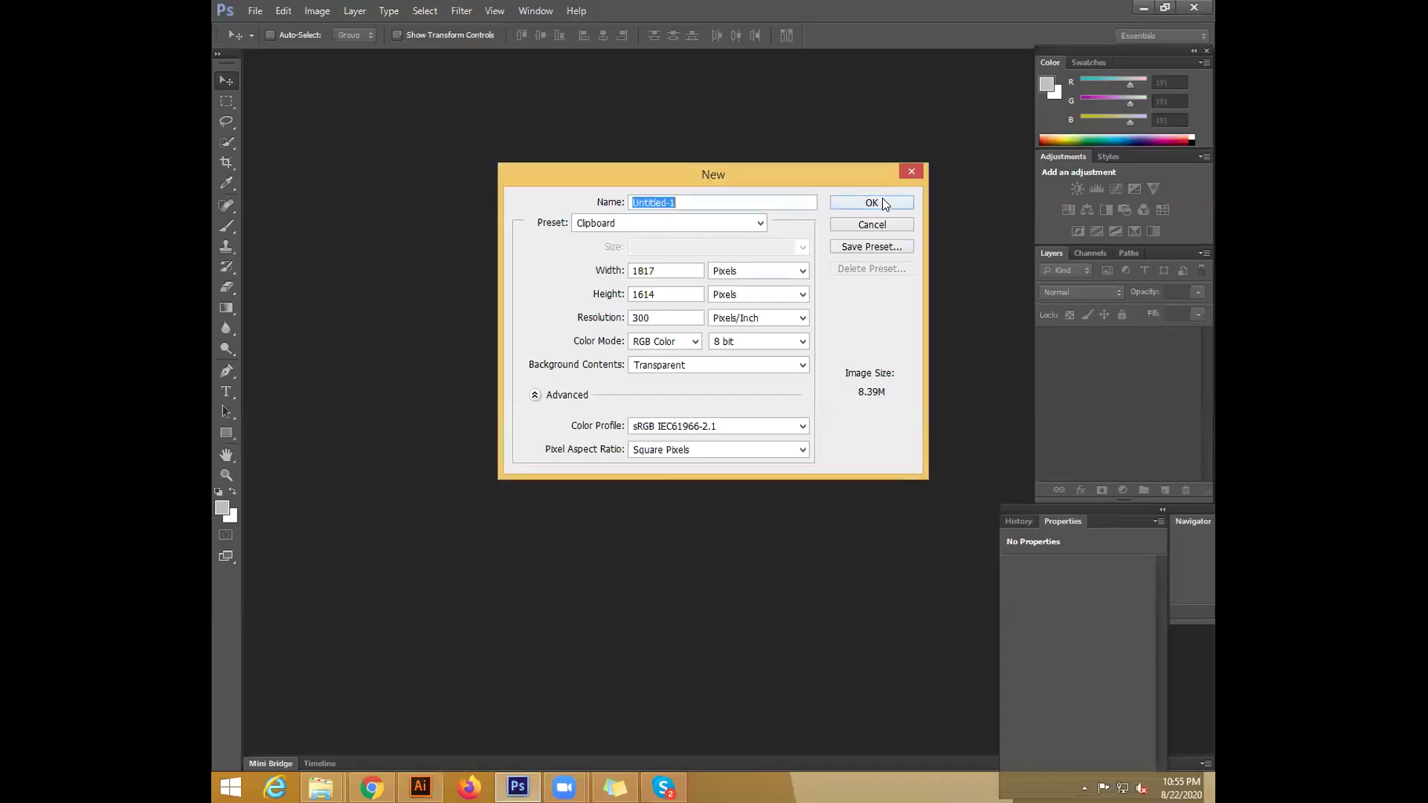
# Create a transparent 1817 × 1614 pixel document from the Clipboard preset and close it
pyautogui.click(885, 204)
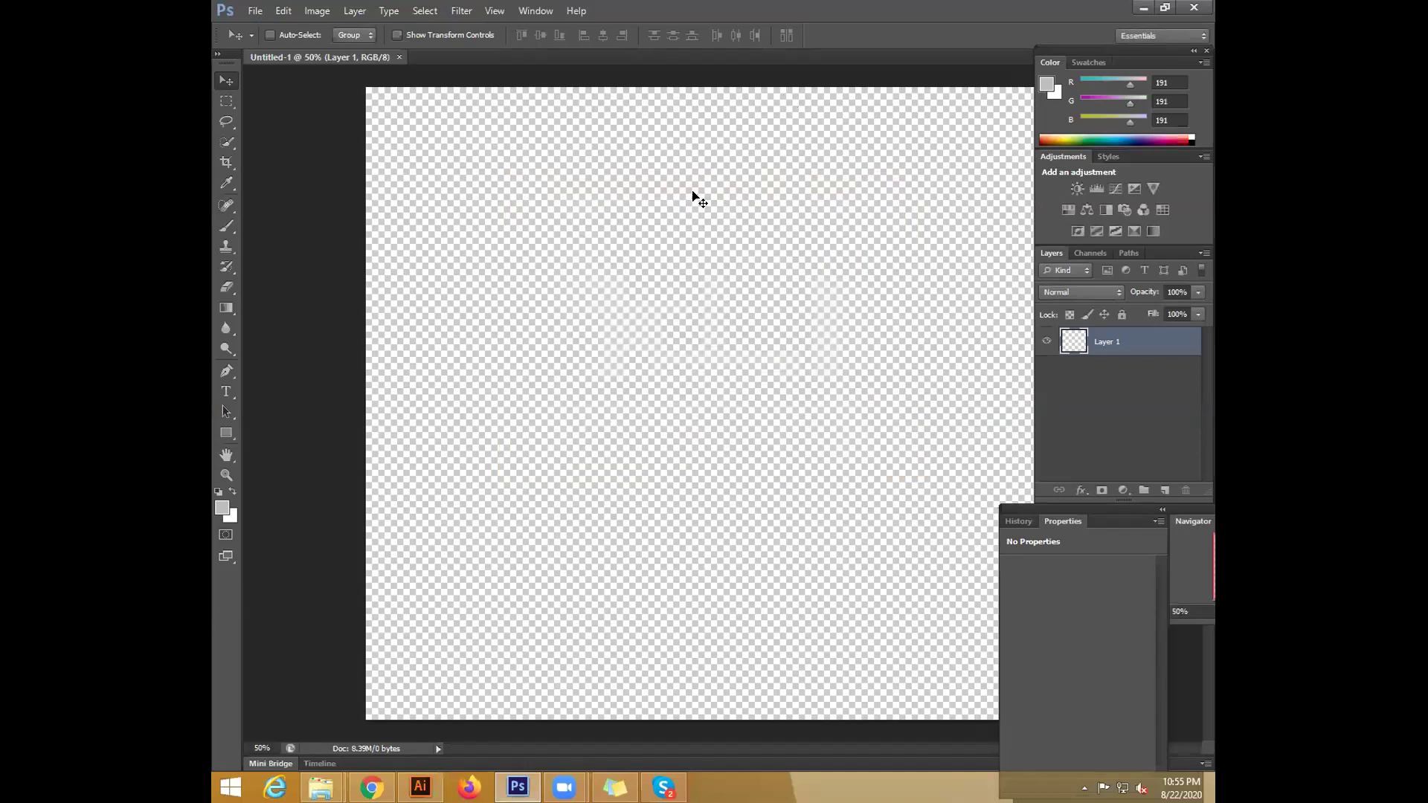
pyautogui.click(399, 57)
# Create a new transparent document 500 pixels wide and 500 pixels high at 300 pixels/inch
pyautogui.click(255, 10)
pyautogui.click(268, 28)
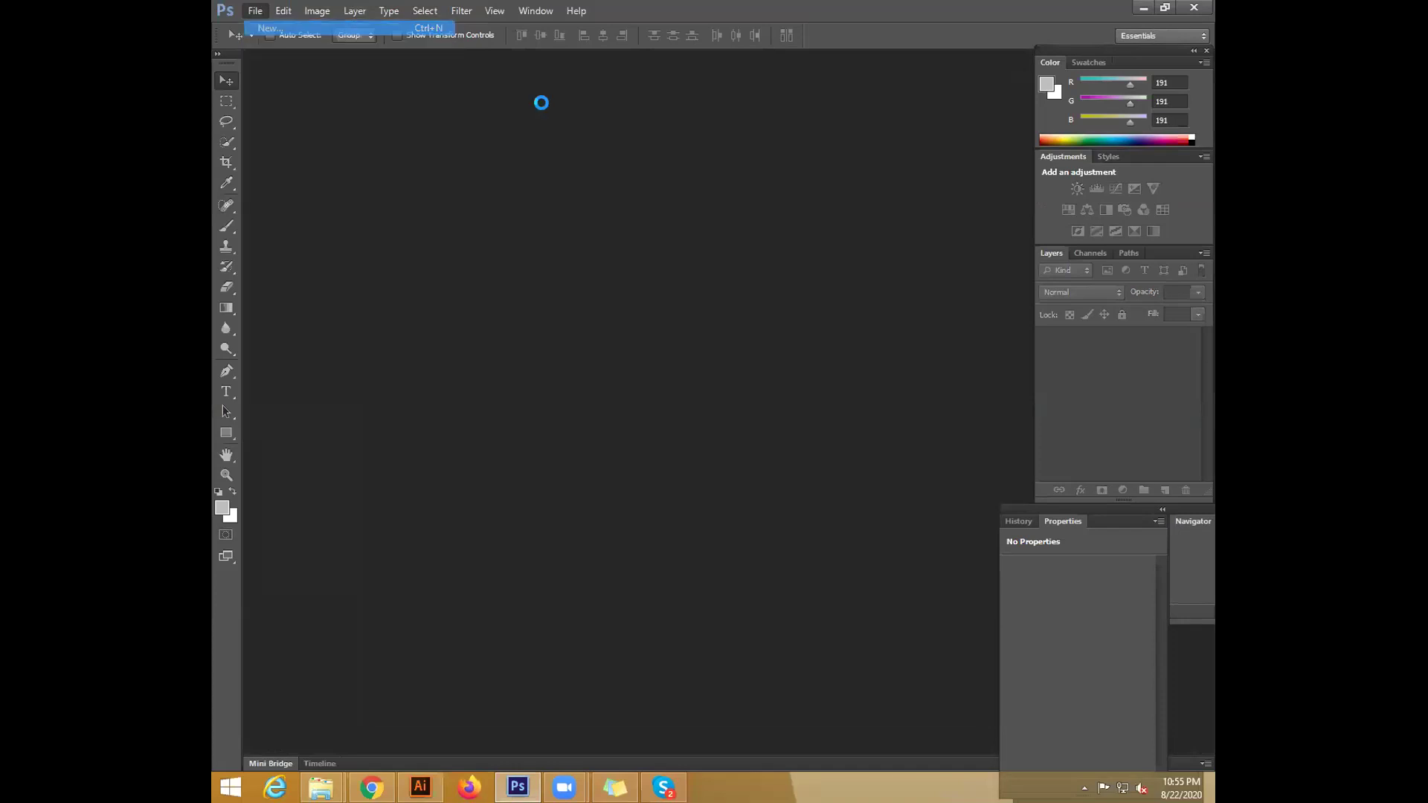
pyautogui.moveTo(661, 276); pyautogui.dragTo(621, 287)
pyautogui.write('500')
pyautogui.press('Tab')
pyautogui.press('Tab')
pyautogui.write('5')
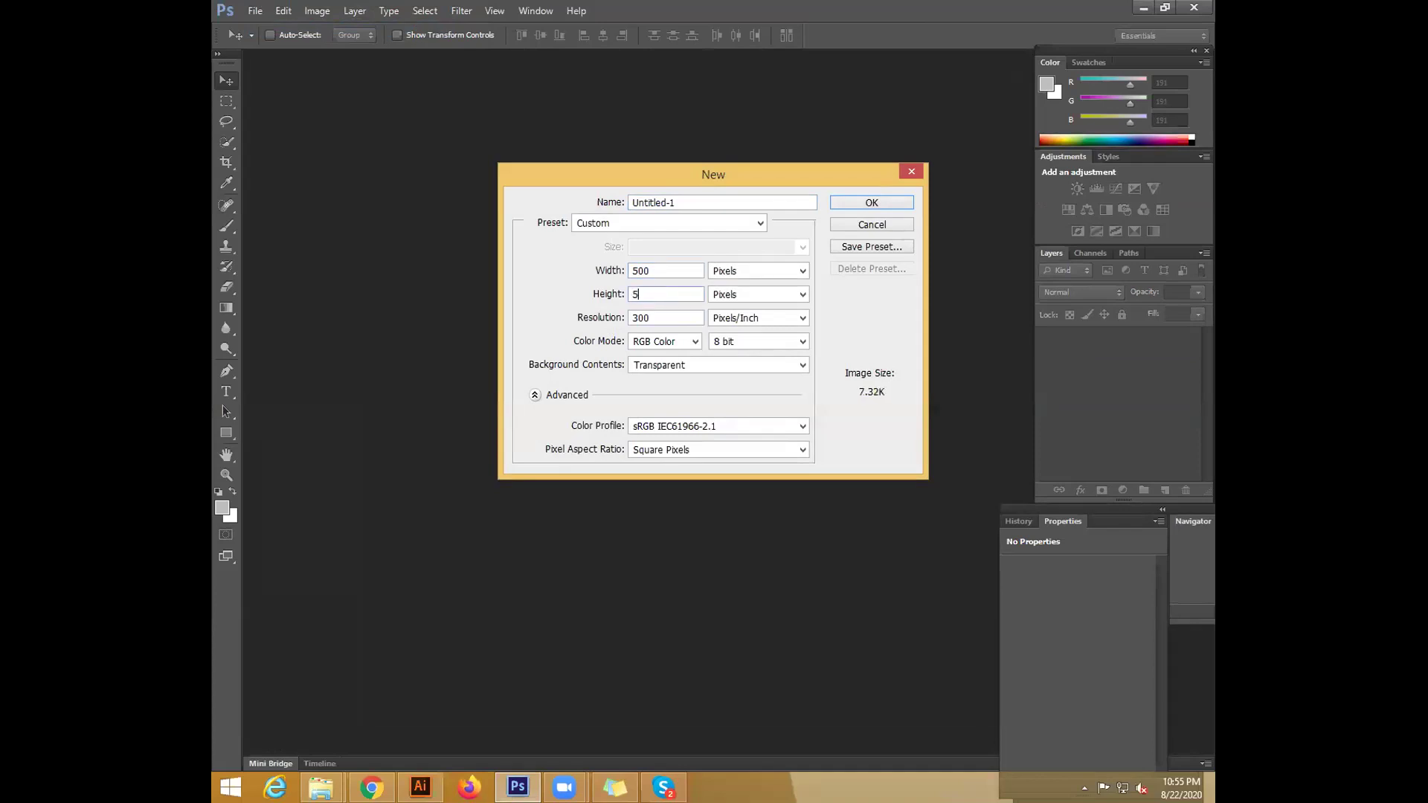
pyautogui.write('200')
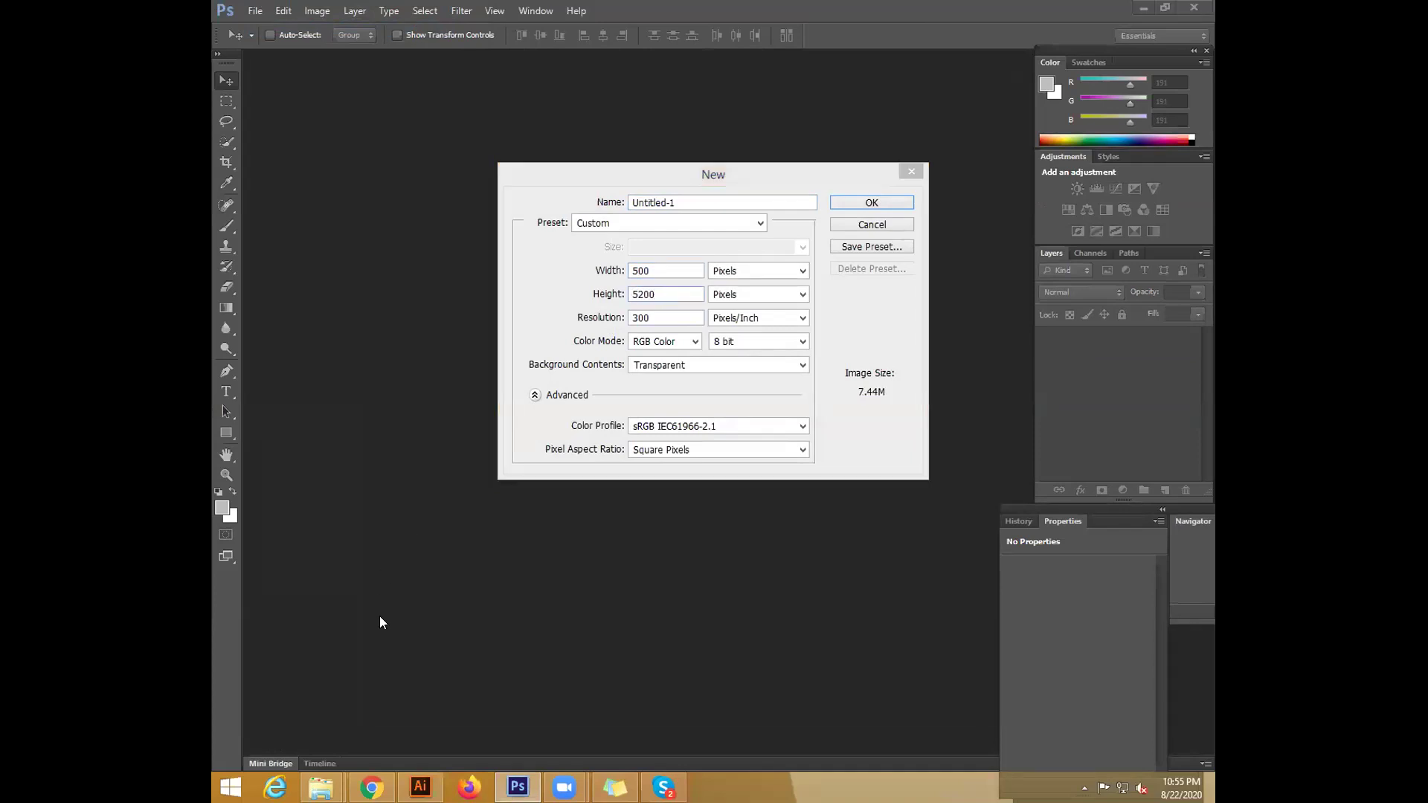
pyautogui.click(397, 300)
pyautogui.write('500')
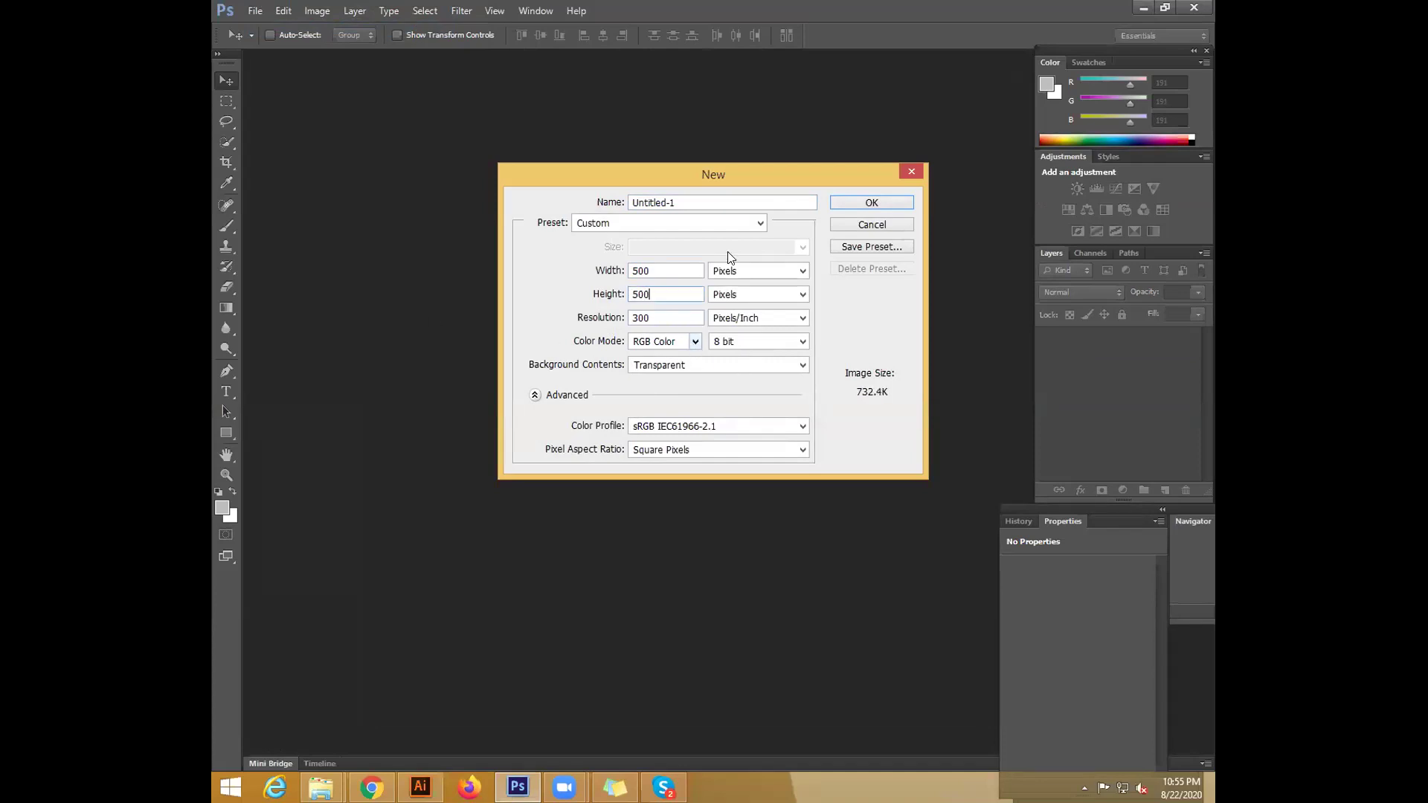
pyautogui.click(864, 201)
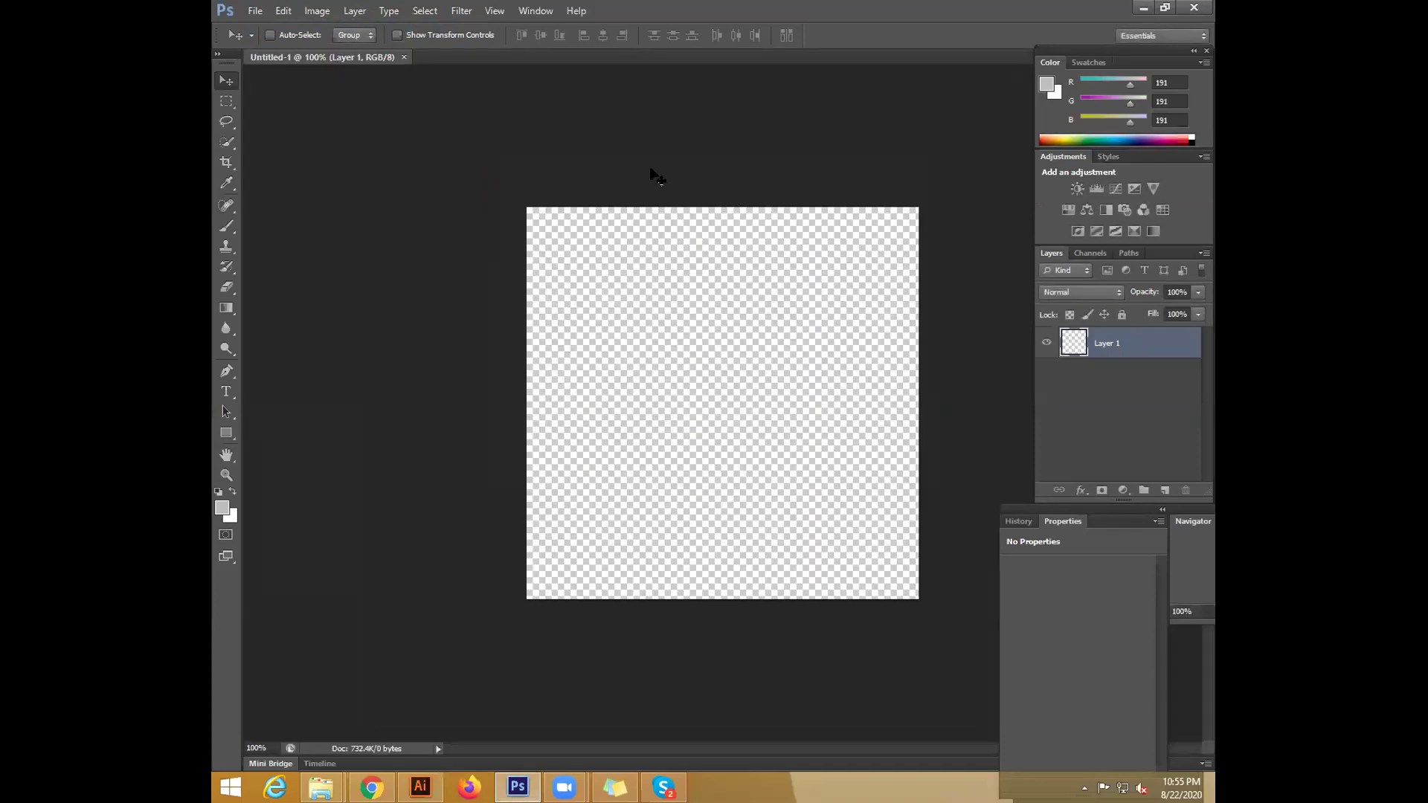
# Create a second transparent document 250 pixels wide and 250 pixels high at 300 pixels/inch
pyautogui.hotkey('ctrl', '+')
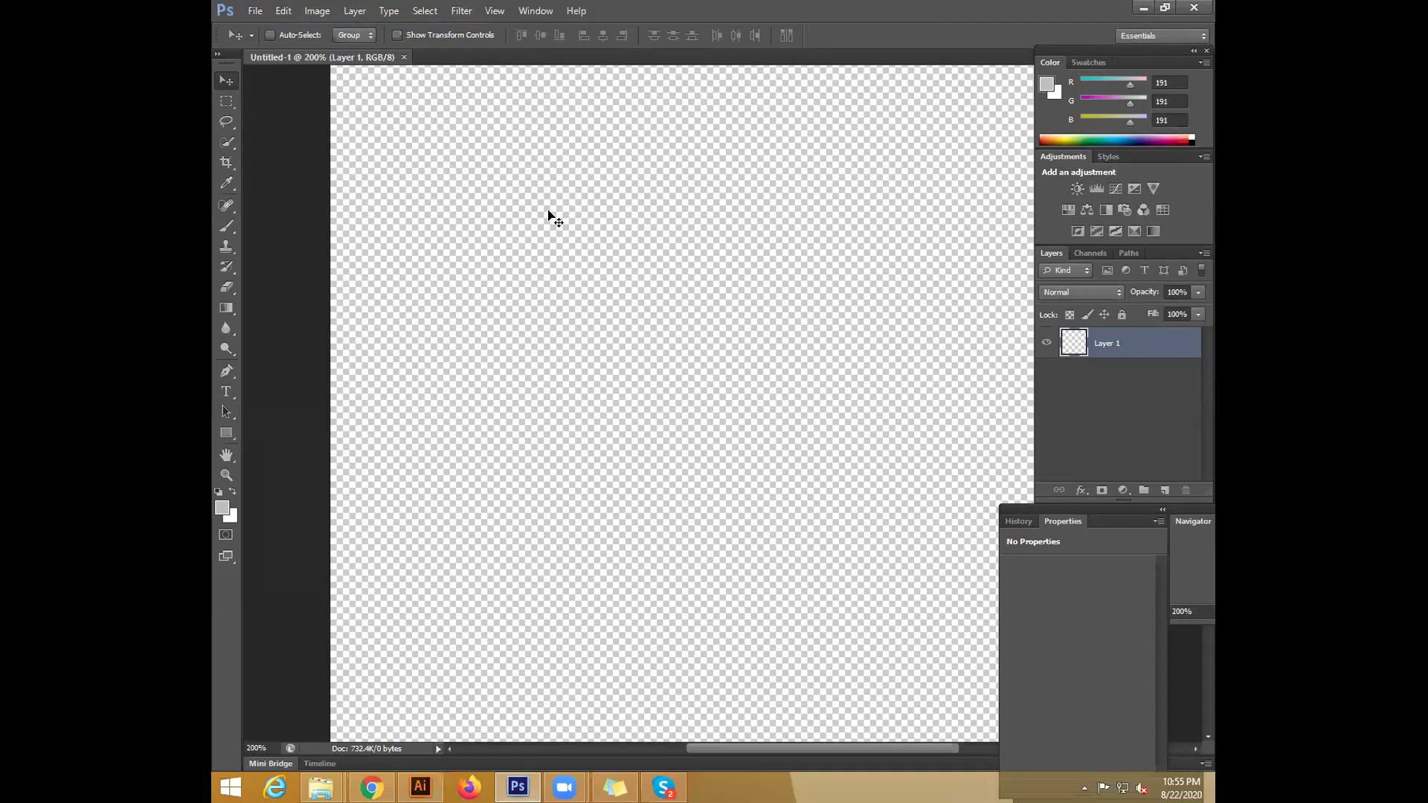
pyautogui.hotkey('ctrl', '-')
pyautogui.click(255, 13)
pyautogui.click(268, 30)
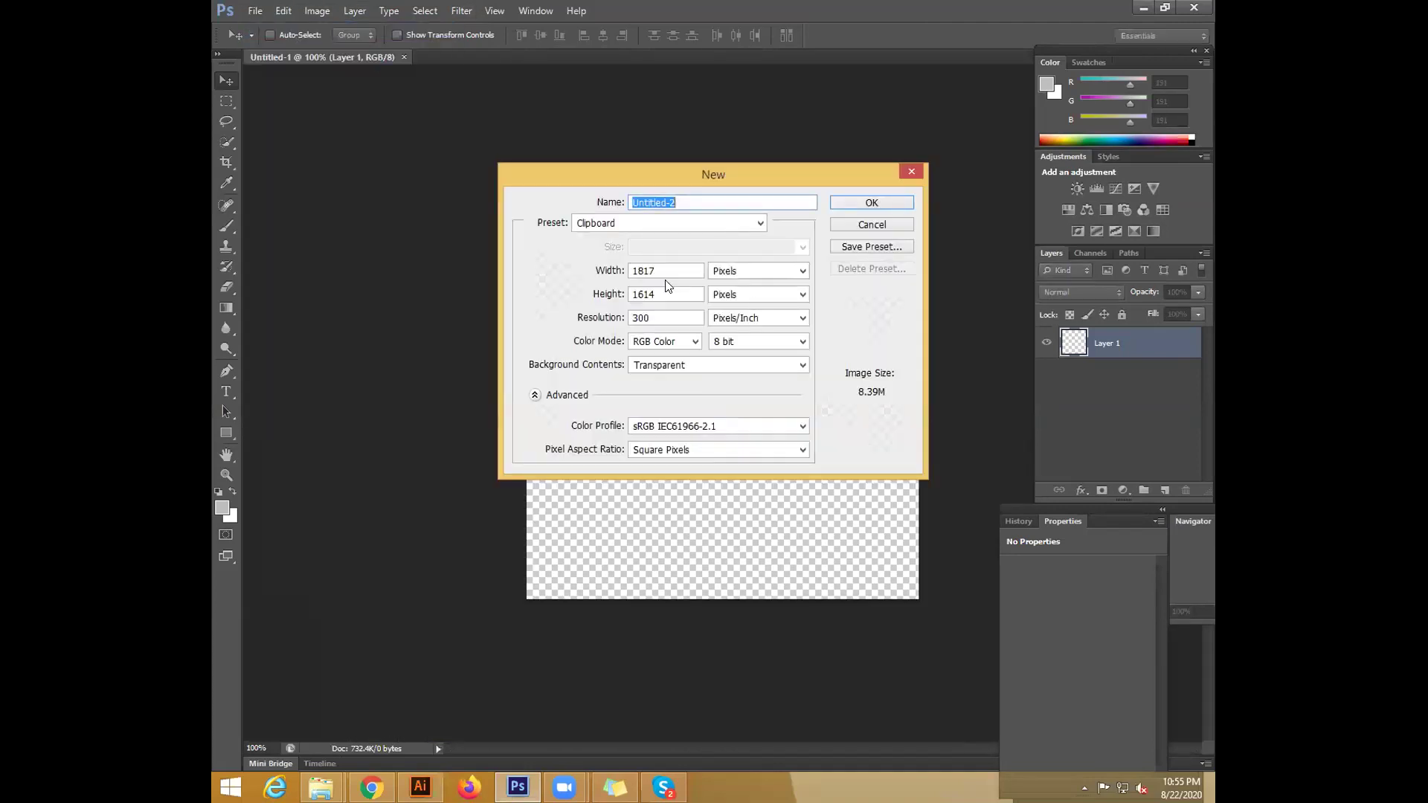
pyautogui.click(630, 270)
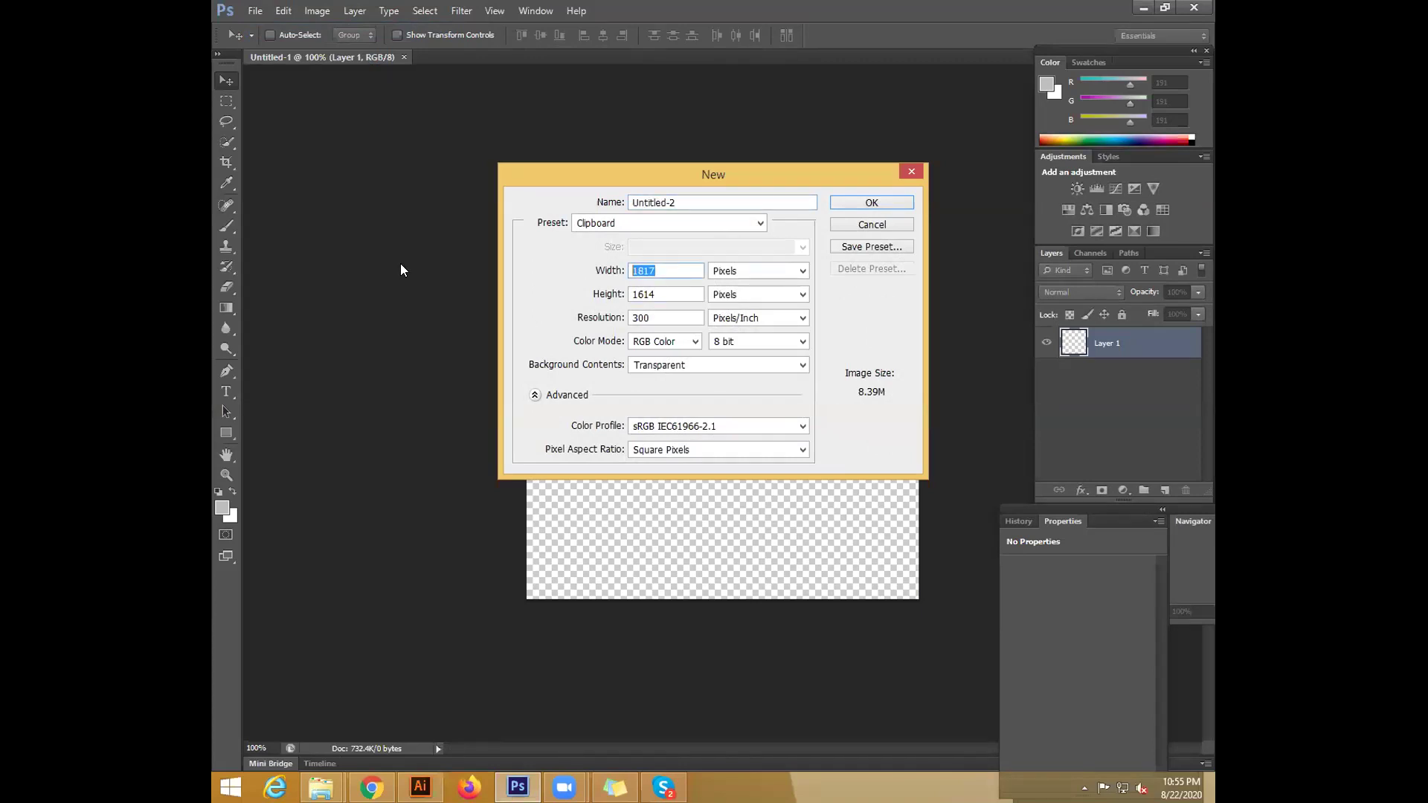
pyautogui.write('250')
pyautogui.press('Tab')
pyautogui.press('Tab')
pyautogui.write('250')
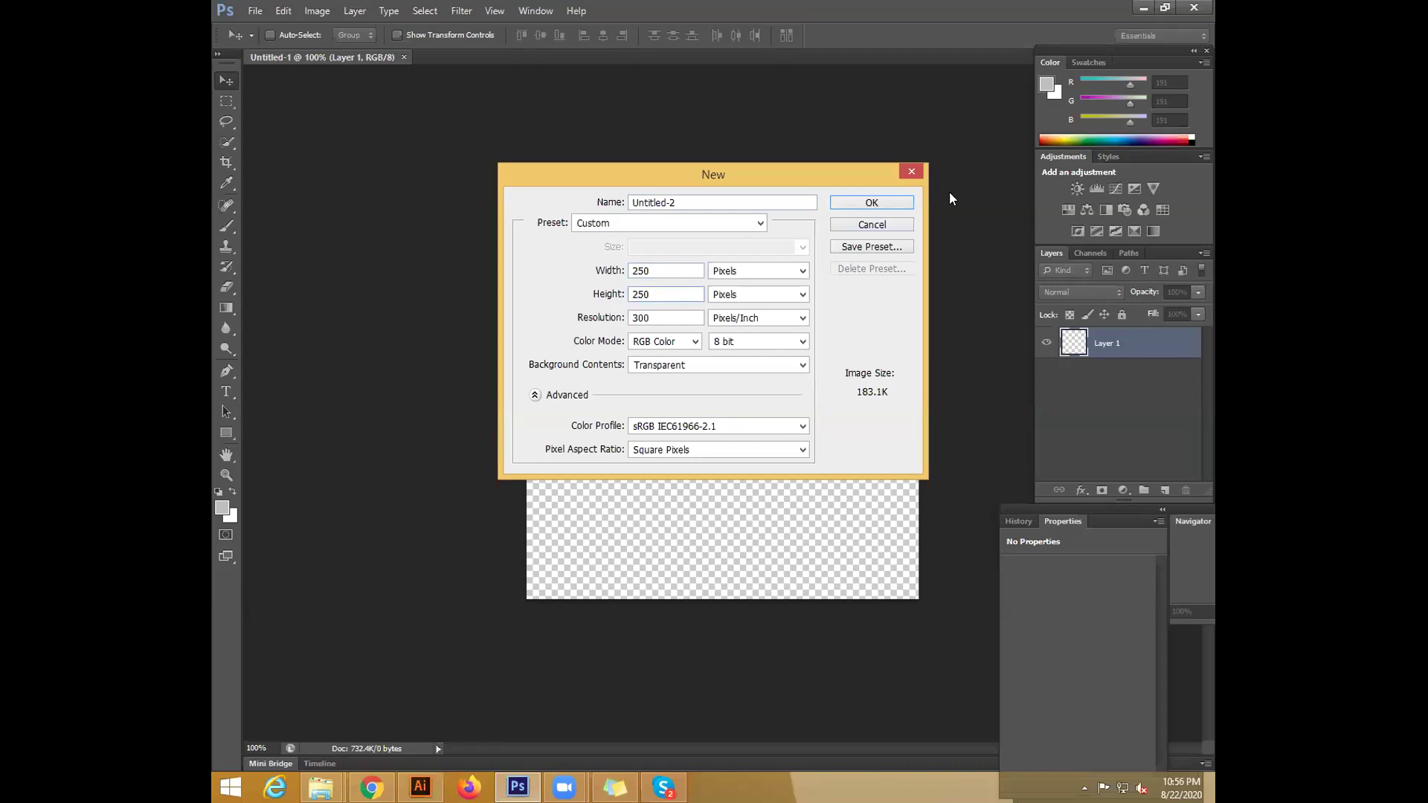
pyautogui.press('Return')
# Paste the logo as a Smart Object into the 250-pixel document and scale it to about 90%
pyautogui.hotkey('ctrl', 'v')
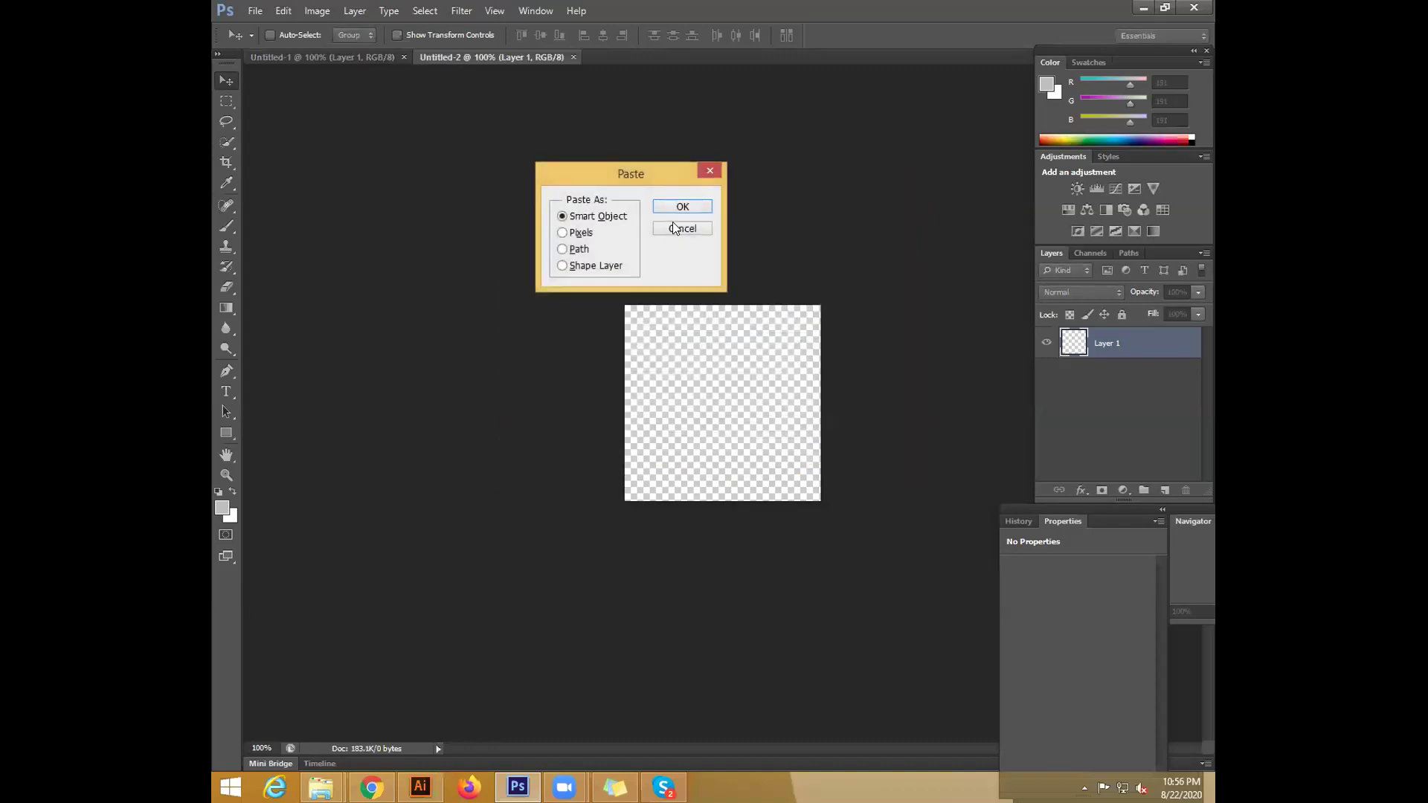
pyautogui.press('Return')
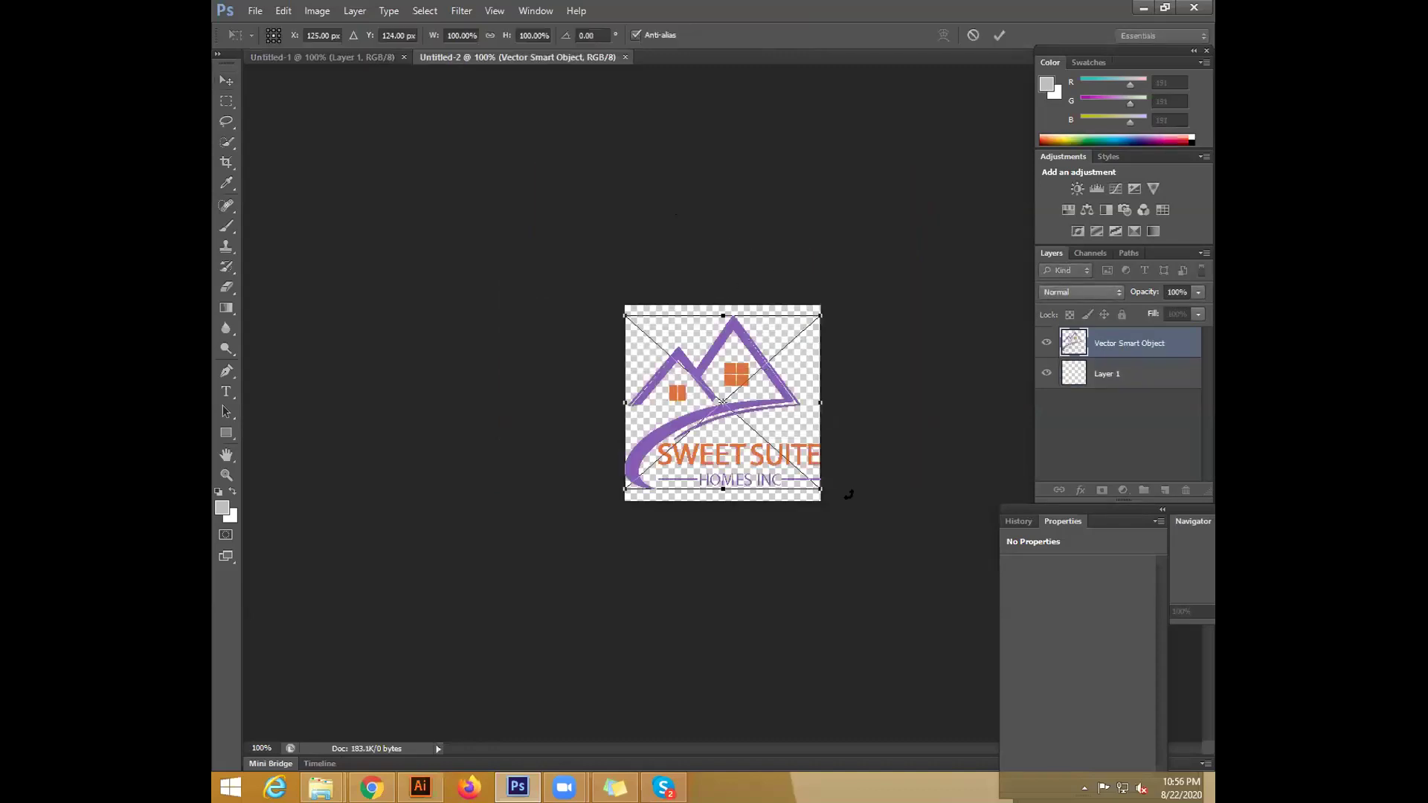
pyautogui.moveTo(820, 489); pyautogui.dragTo(806, 486)
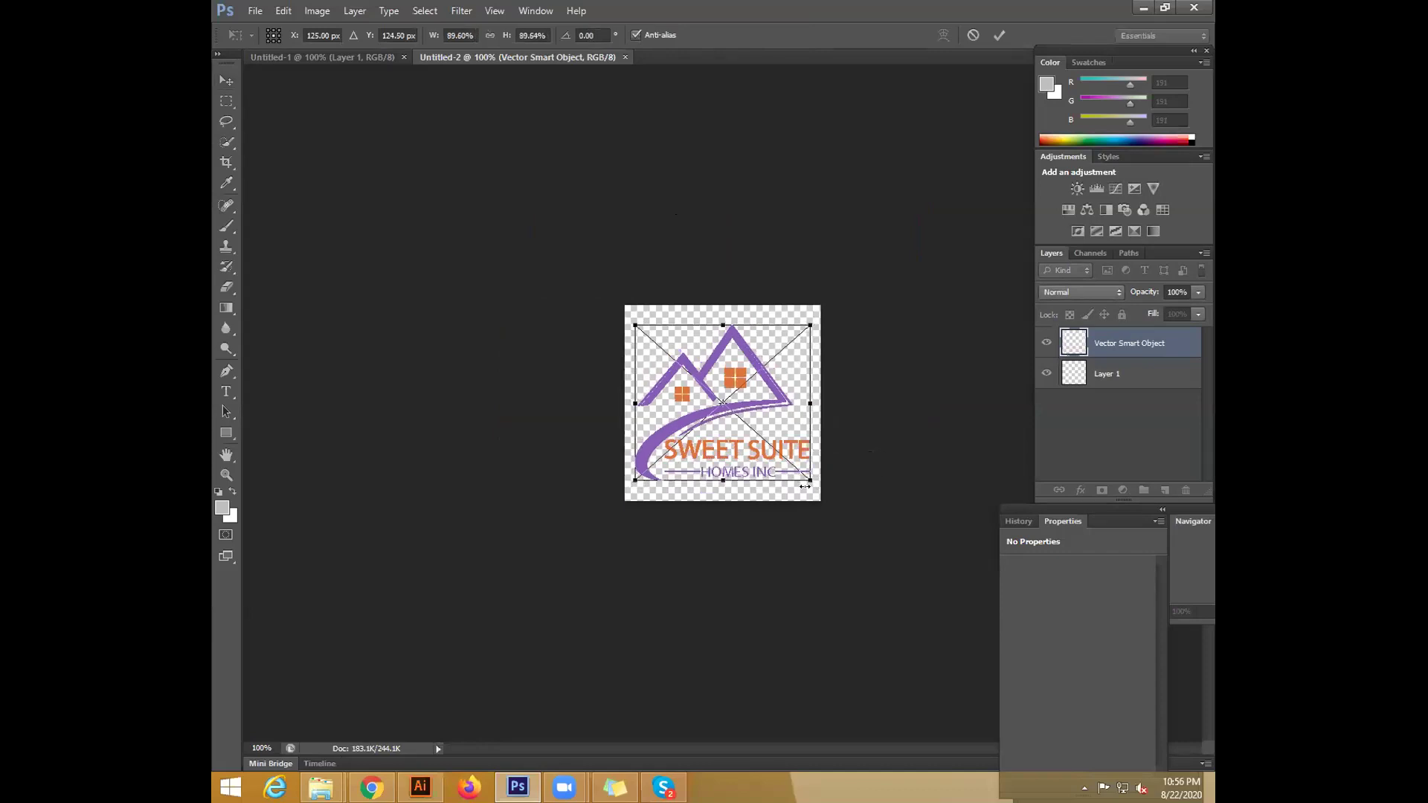
pyautogui.press('Return')
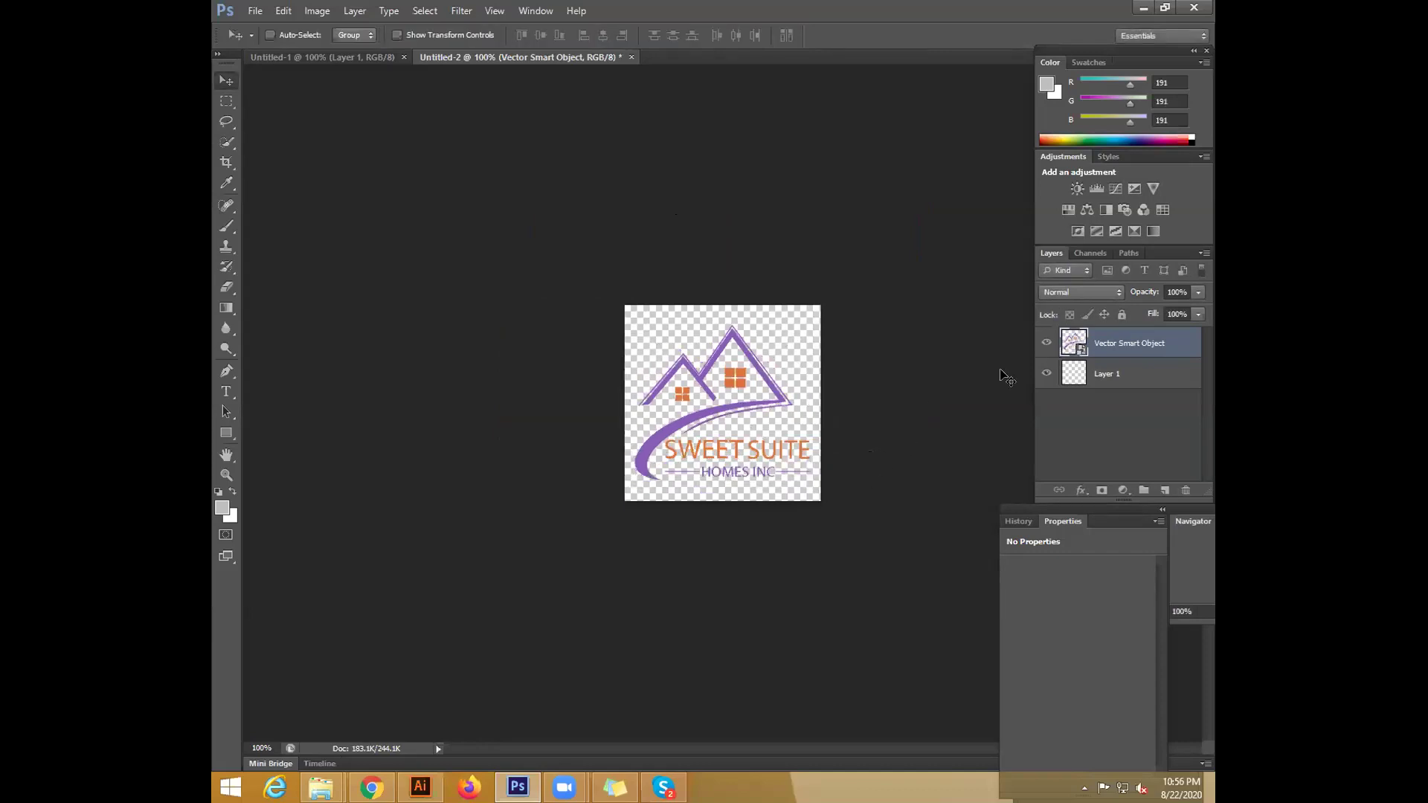
# Move the logo slightly upward and scale it down around its centre to leave wider margins
pyautogui.hotkey('ctrl', '+')
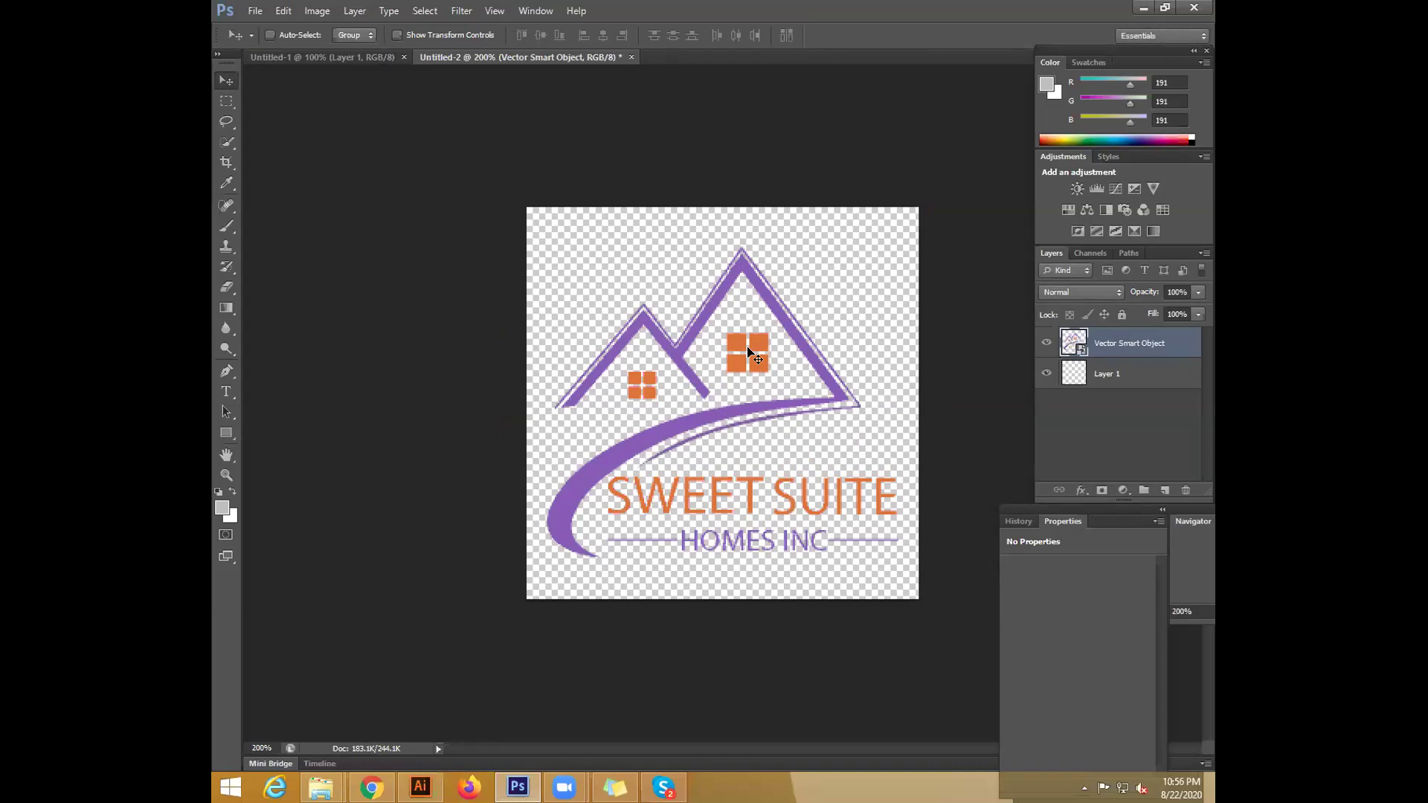
pyautogui.moveTo(744, 409); pyautogui.dragTo(742, 396)
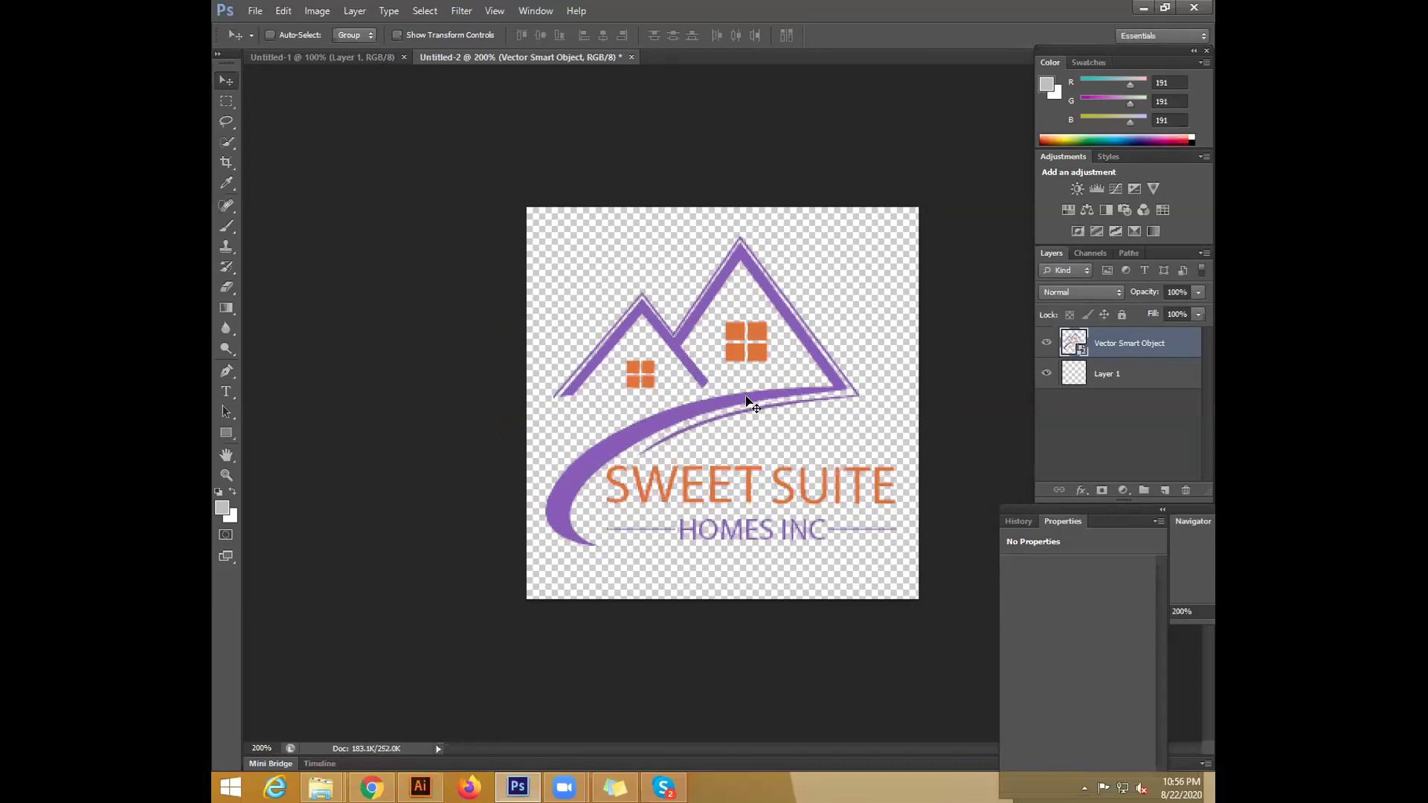
pyautogui.hotkey('ctrl', 't')
pyautogui.moveTo(895, 548); pyautogui.dragTo(855, 510)
pyautogui.press('Return')
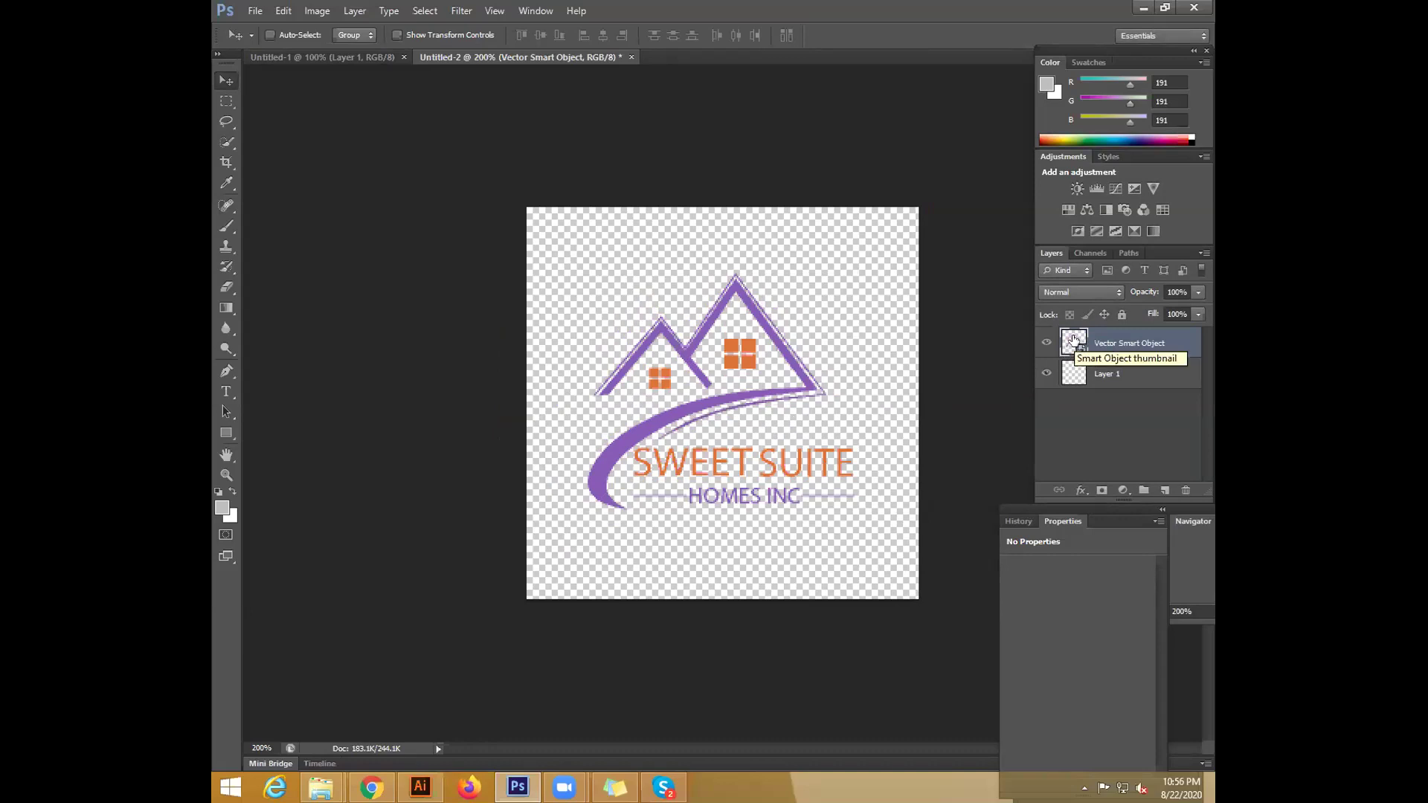
# Rasterize the logo's Smart Object layer and copy it into the middle of the 500-pixel Untitled-1 document
pyautogui.rightClick(1143, 341)
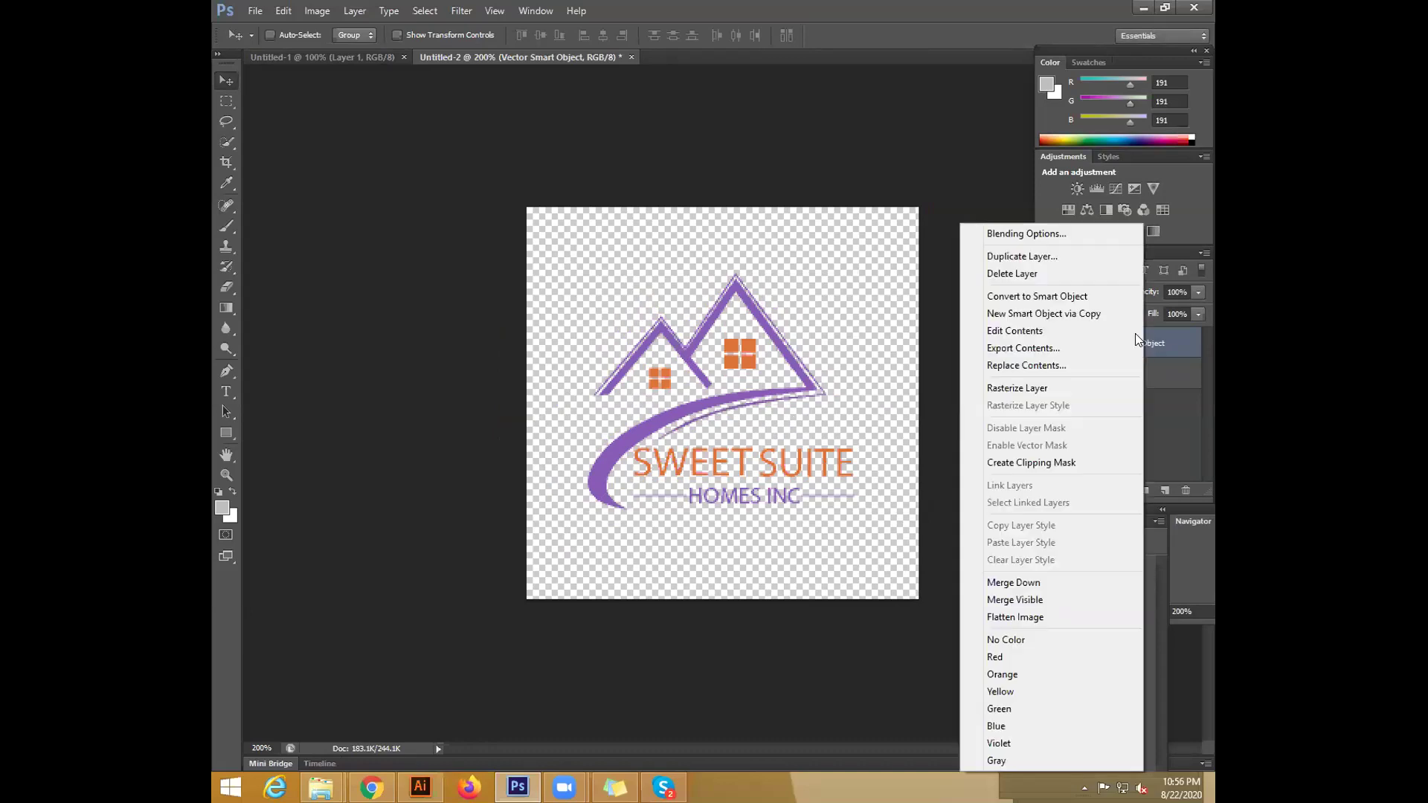
pyautogui.click(1061, 390)
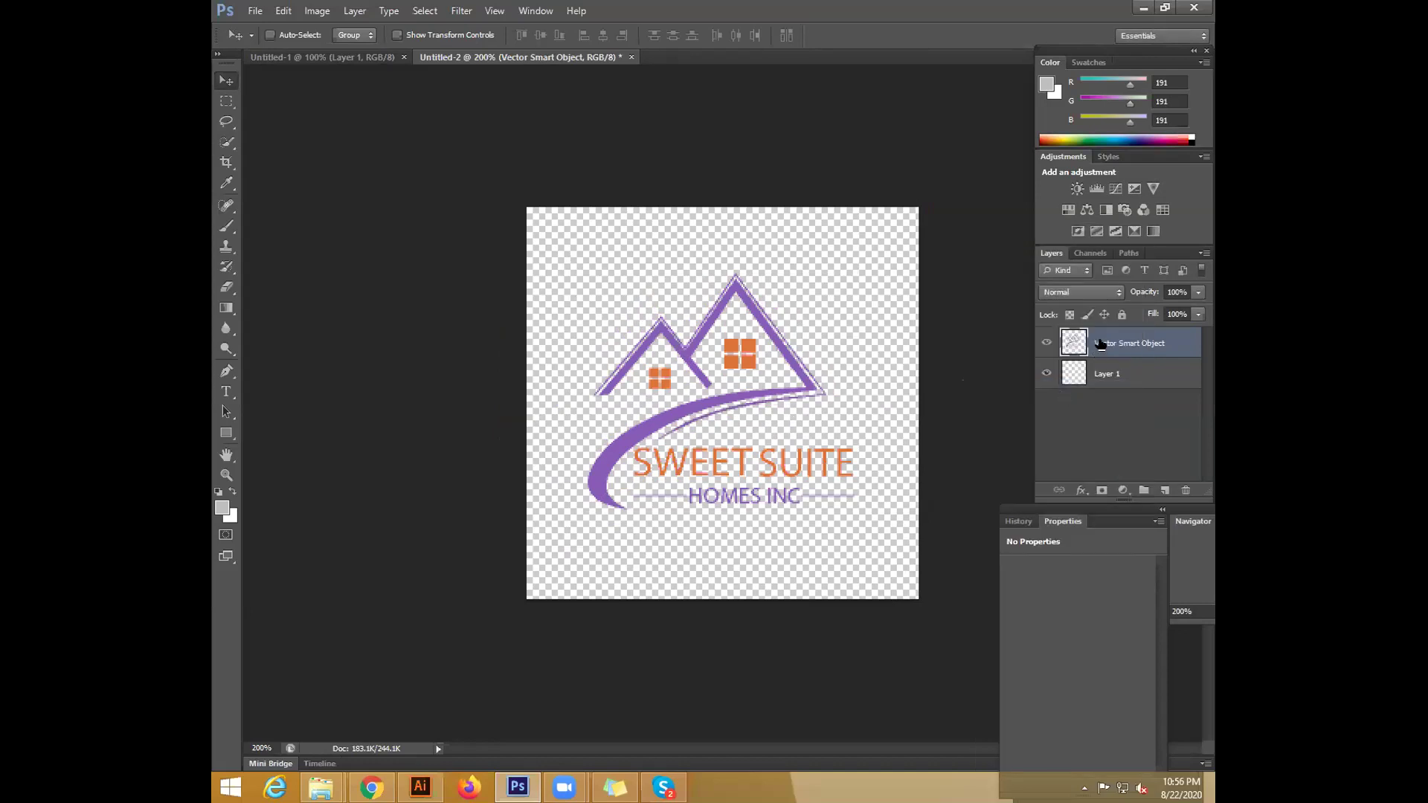
pyautogui.moveTo(662, 338); pyautogui.dragTo(721, 395)
pyautogui.click(332, 58)
pyautogui.click(351, 60)
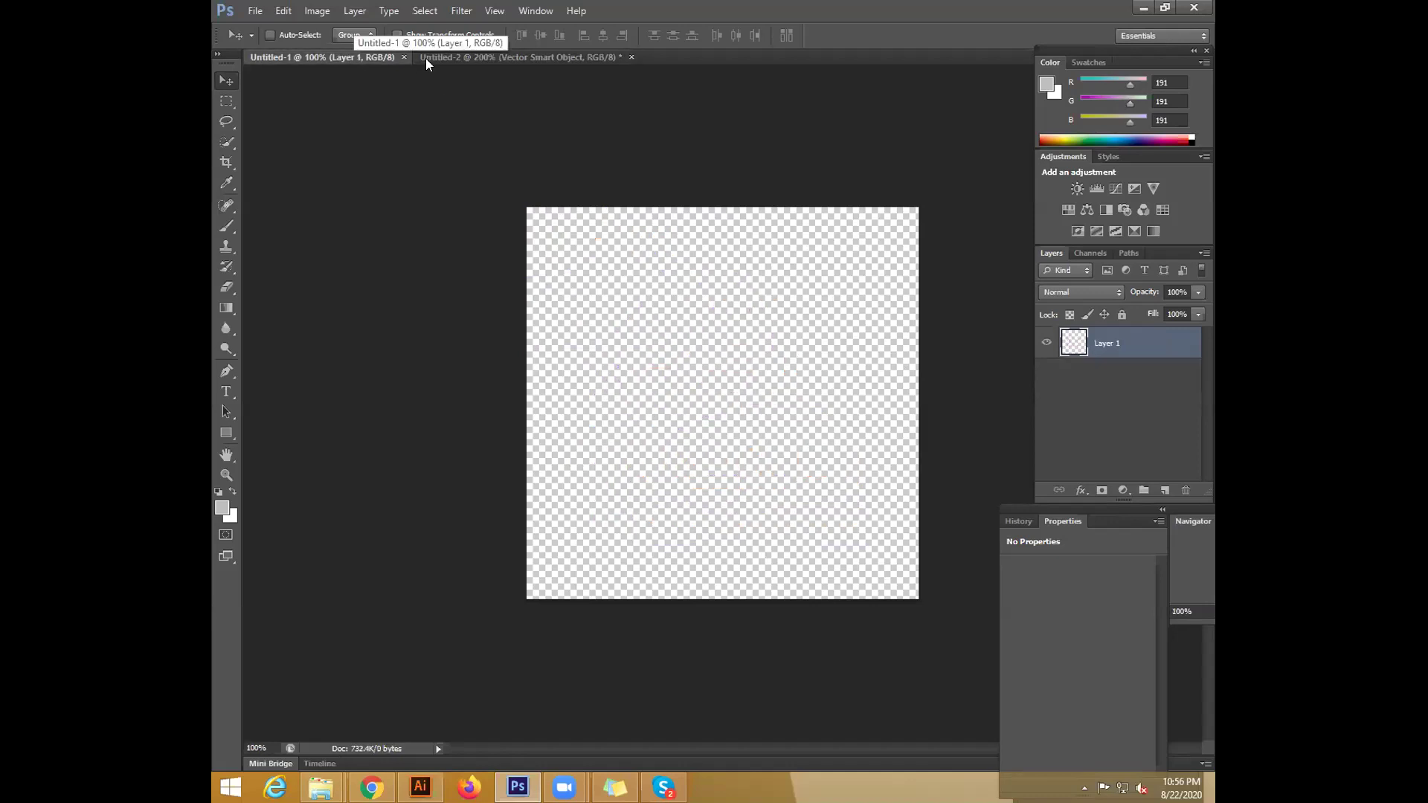
pyautogui.click(471, 57)
pyautogui.moveTo(768, 406); pyautogui.dragTo(742, 392)
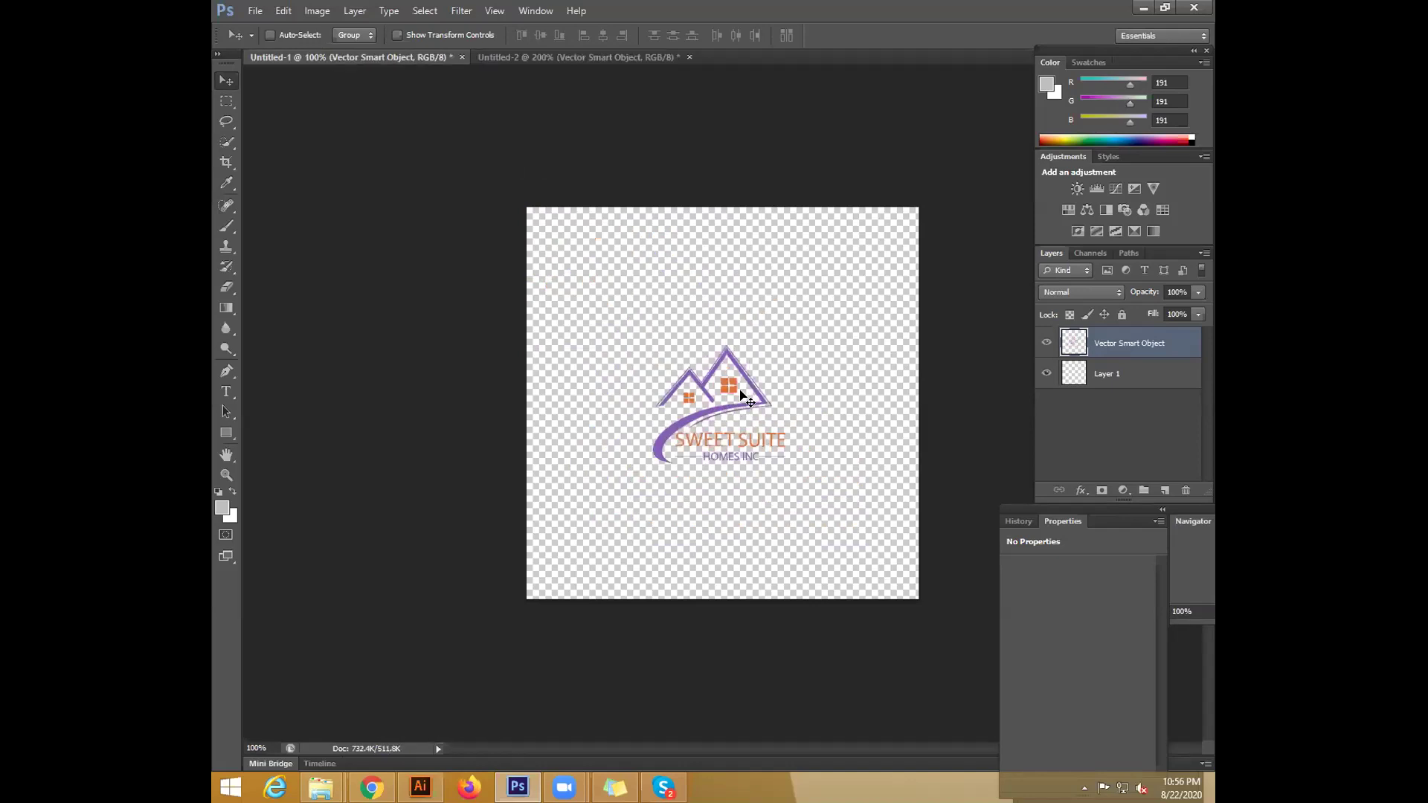
# Enlarge the rasterized logo slightly in Untitled-1 and shift it a little to recentre it
pyautogui.hotkey('ctrl', 't')
pyautogui.moveTo(782, 467); pyautogui.dragTo(805, 494)
pyautogui.moveTo(734, 408); pyautogui.dragTo(739, 412)
pyautogui.press('Return')
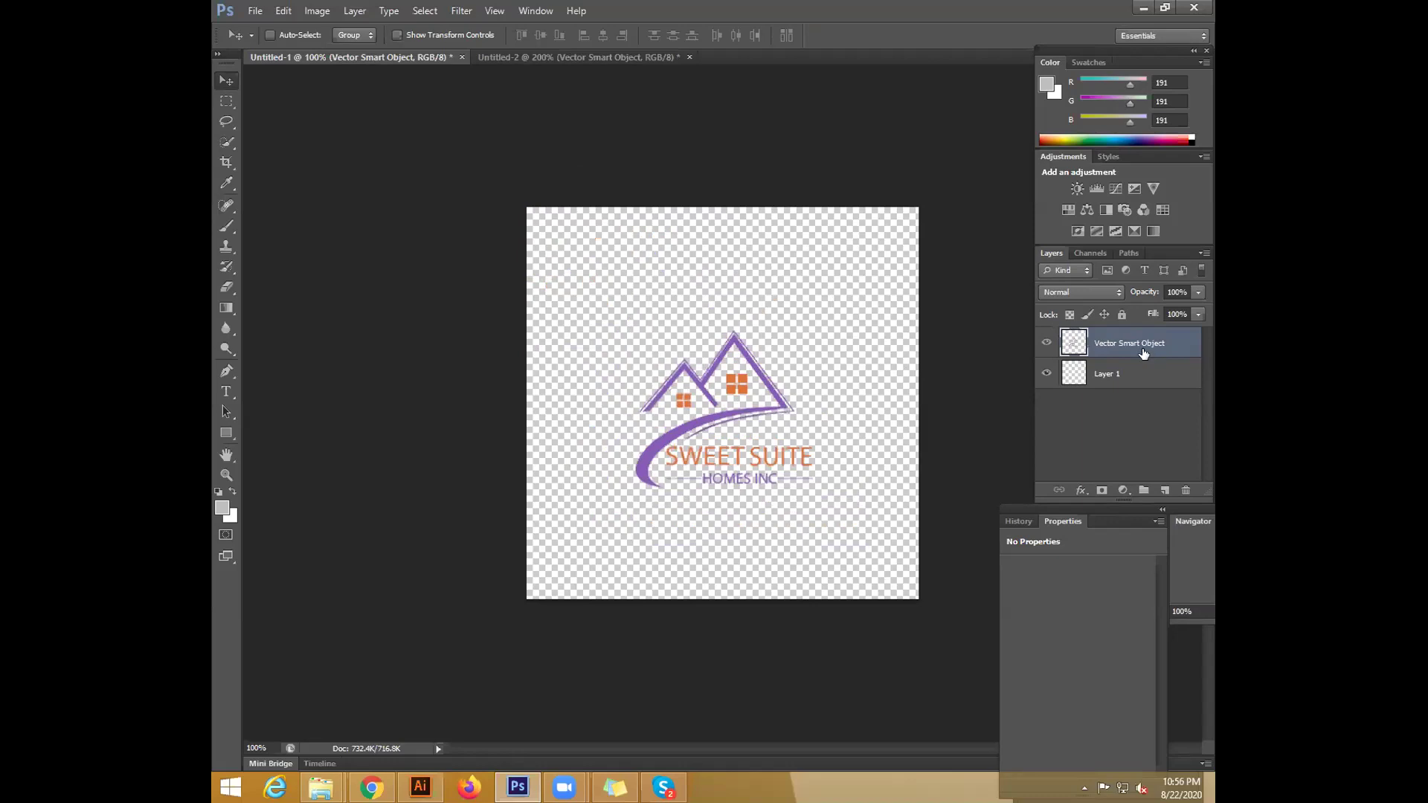
# Convert the copied logo layer to a Smart Object and move the logo slightly upward on the canvas
pyautogui.rightClick(1146, 354)
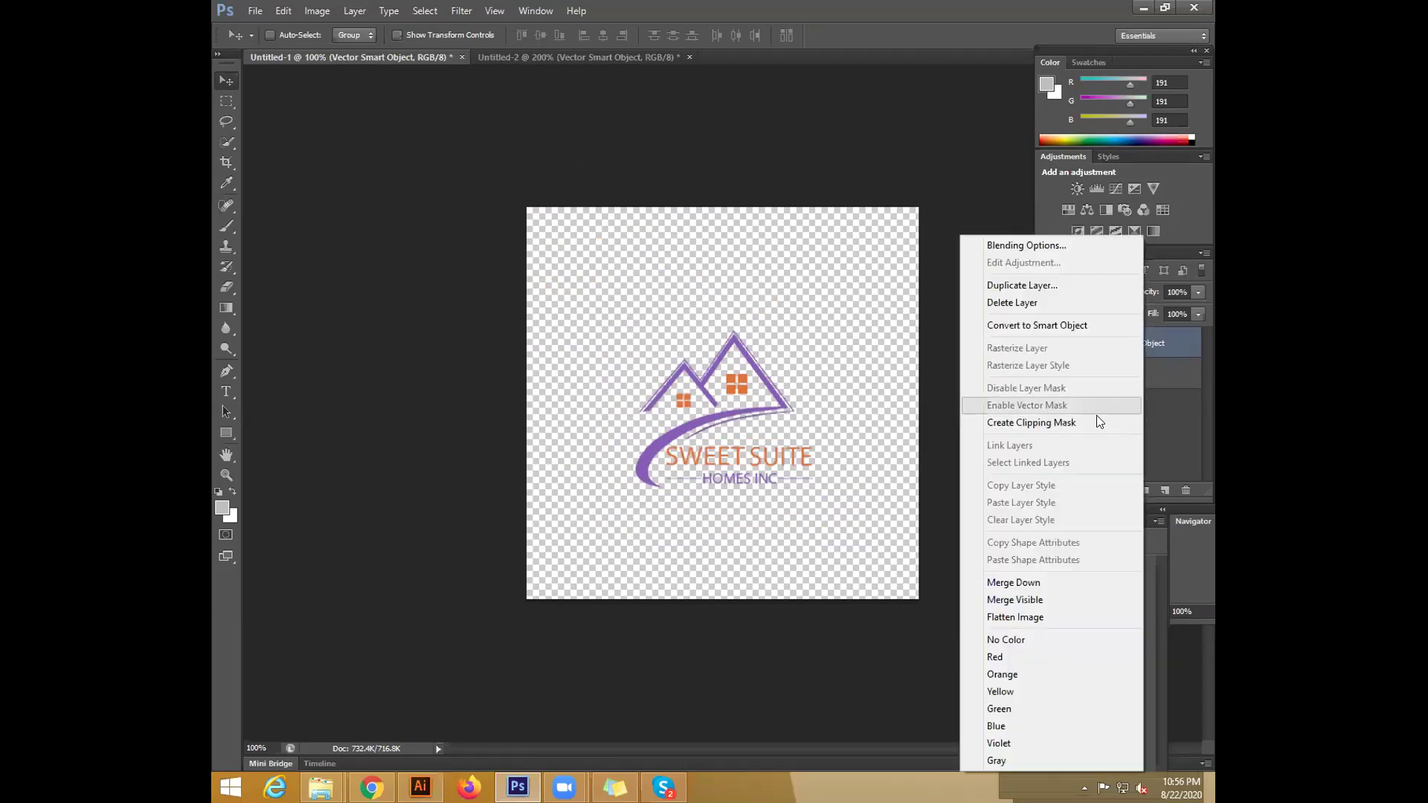
pyautogui.click(1063, 328)
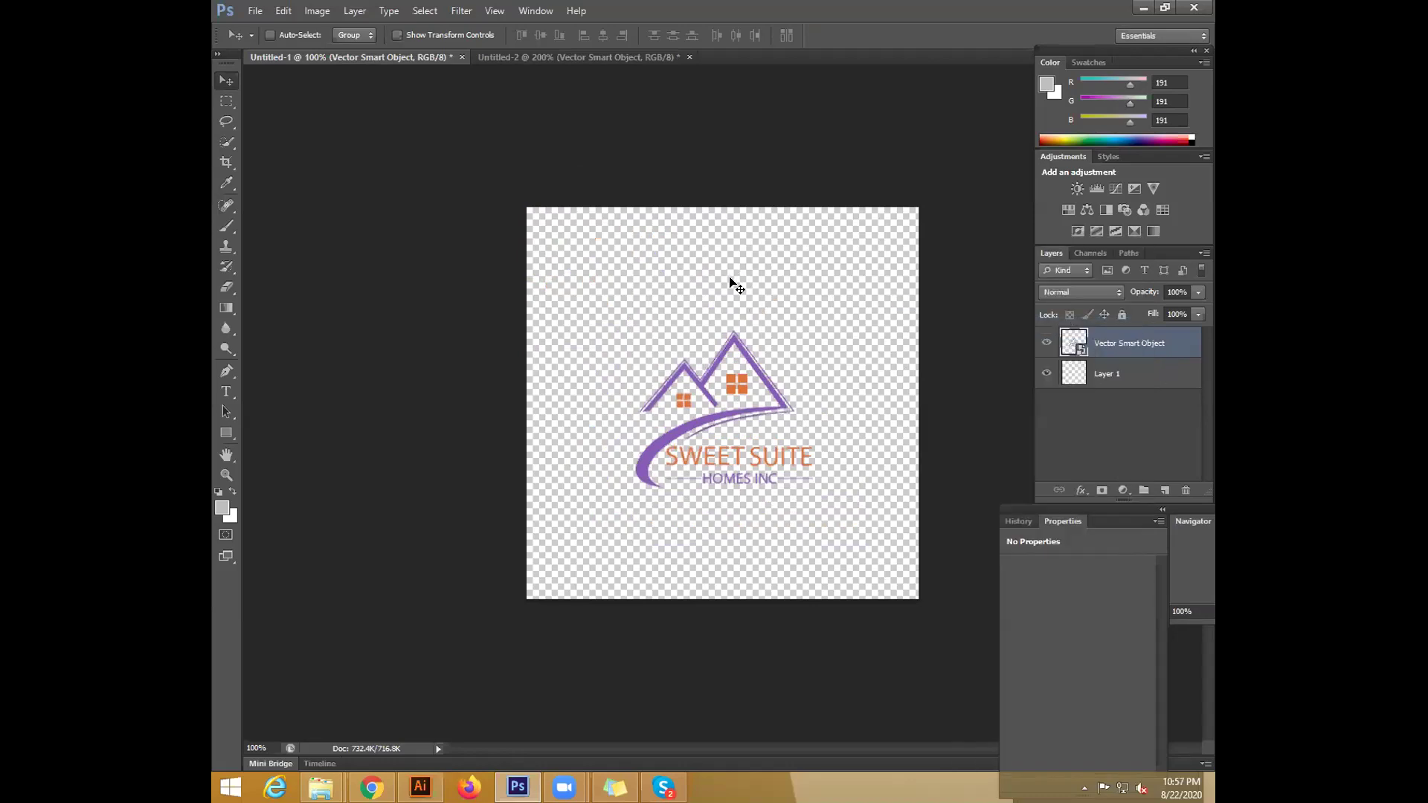
pyautogui.moveTo(726, 408); pyautogui.dragTo(725, 406)
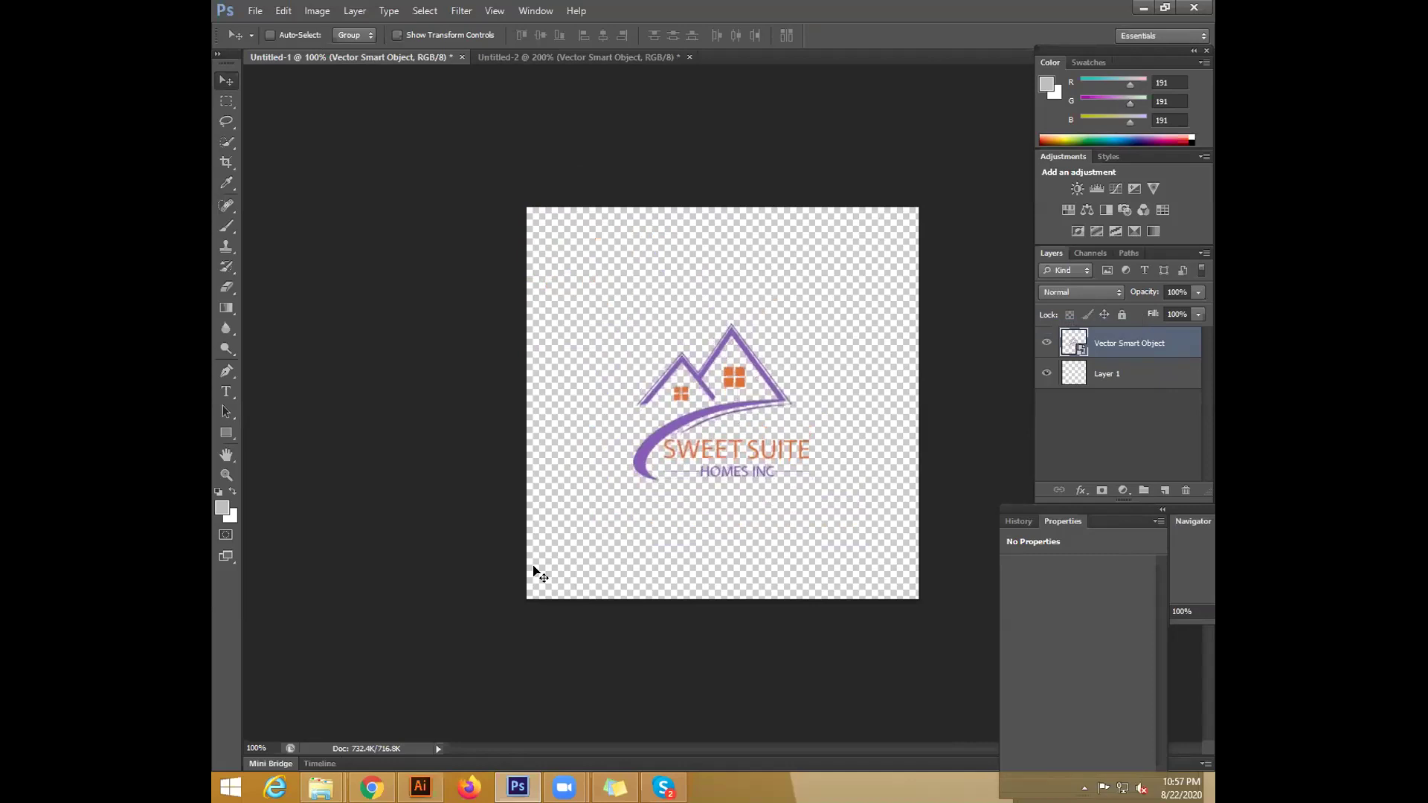
# Switch to Chrome, open Google and search its images for "mockup background"
pyautogui.click(372, 787)
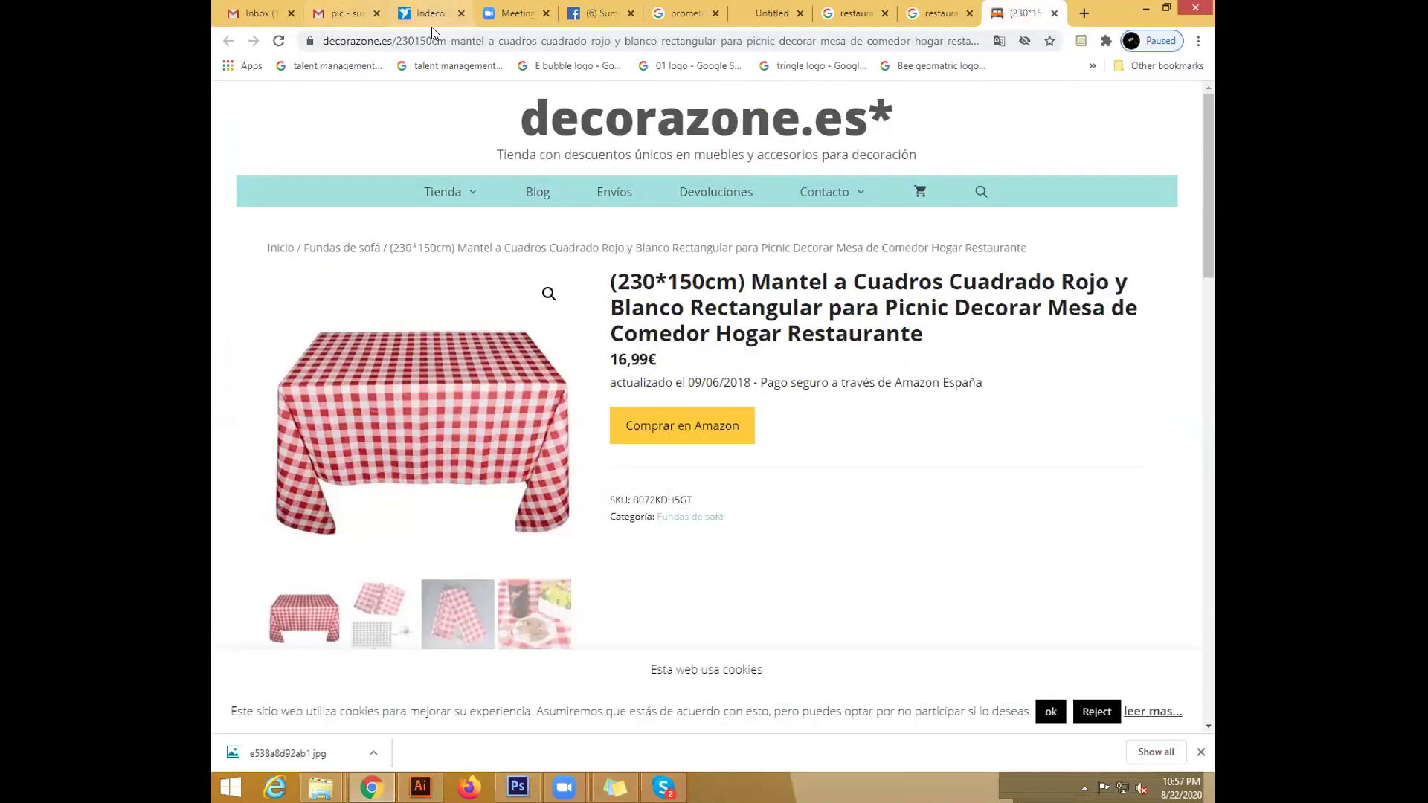
pyautogui.click(467, 33)
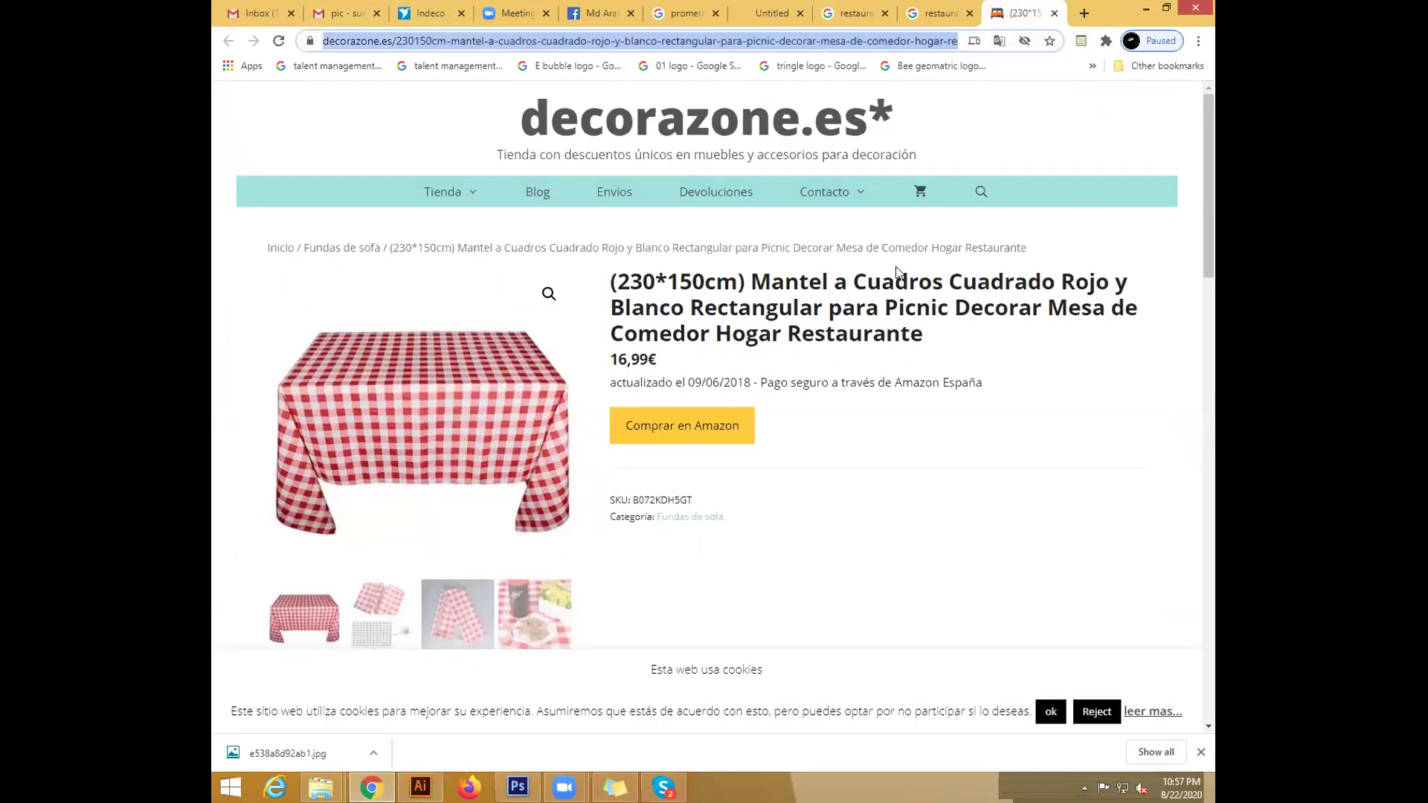
pyautogui.write('google')
pyautogui.press('Return')
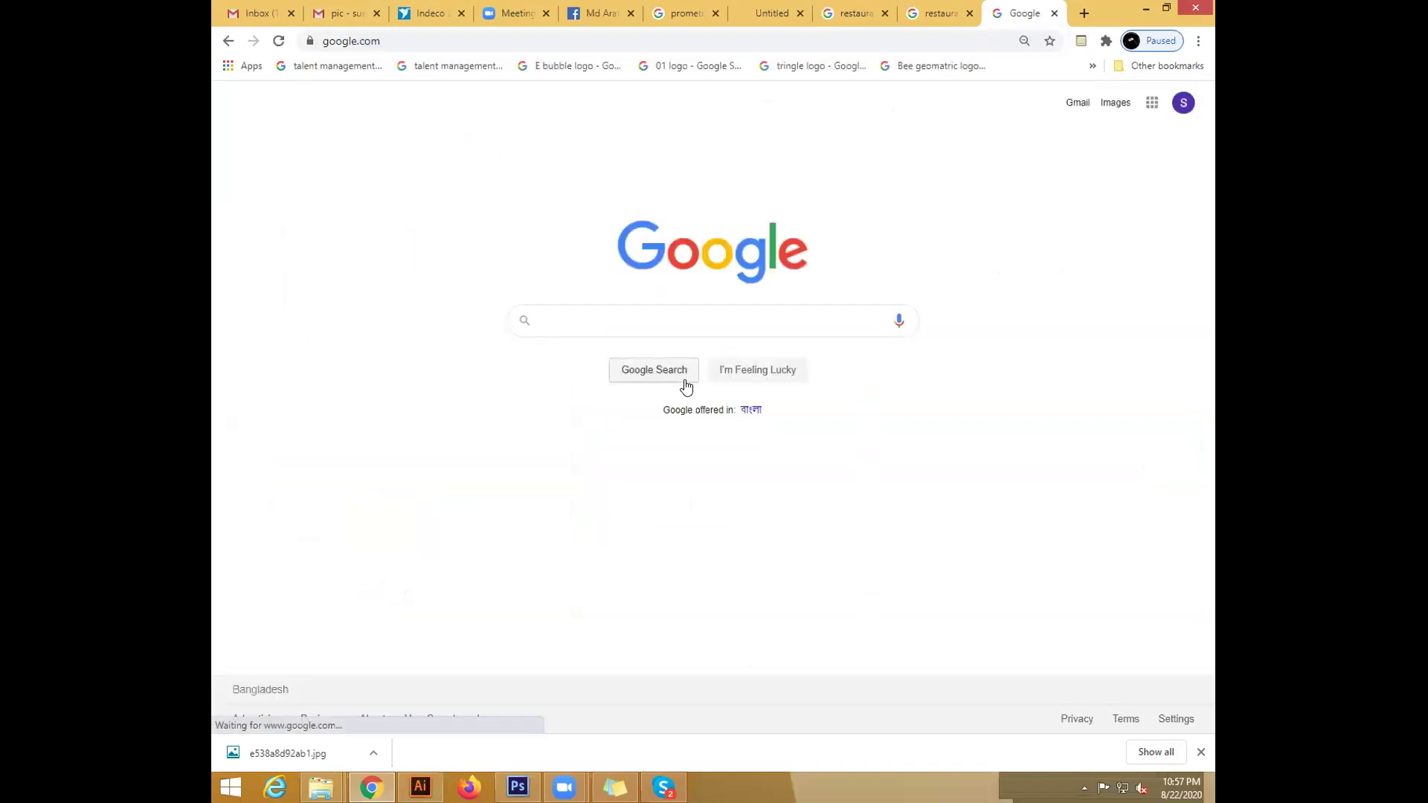
pyautogui.write('Mockup background')
pyautogui.click(644, 349)
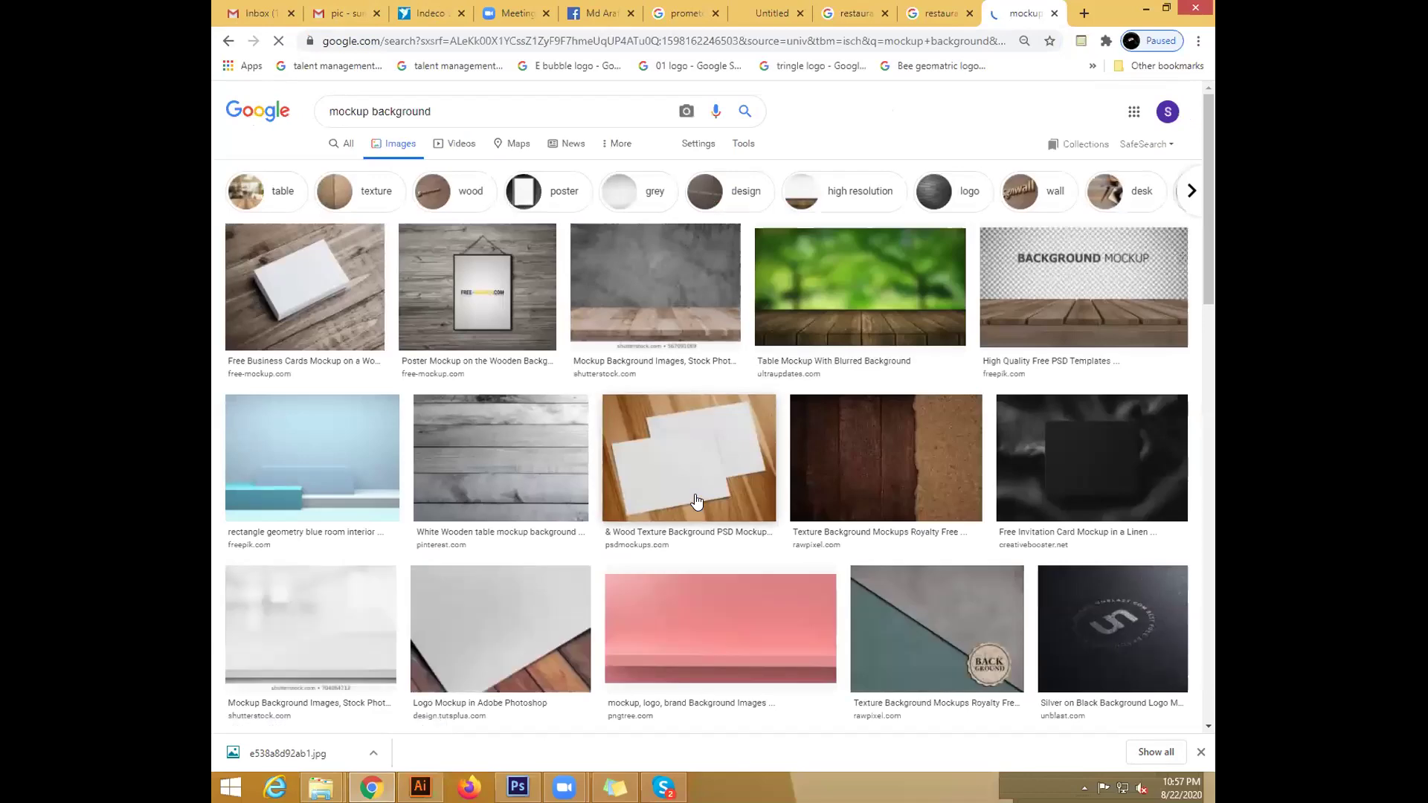
# Pick the abstract studio white and gray background from the image results and open its Freepik page in a separate browser tab
pyautogui.scroll(-3, 697, 500)
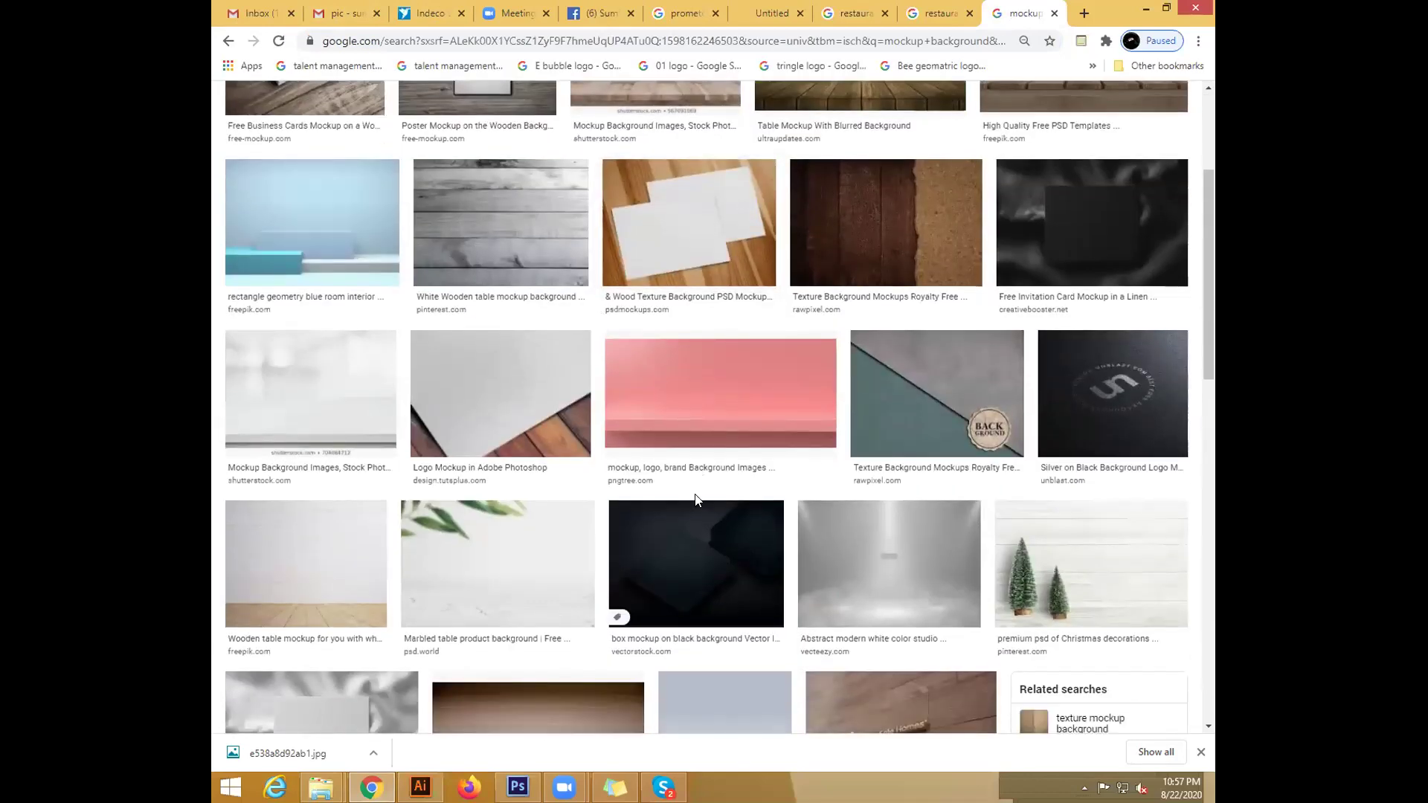
pyautogui.scroll(-3, 697, 500)
pyautogui.click(889, 331)
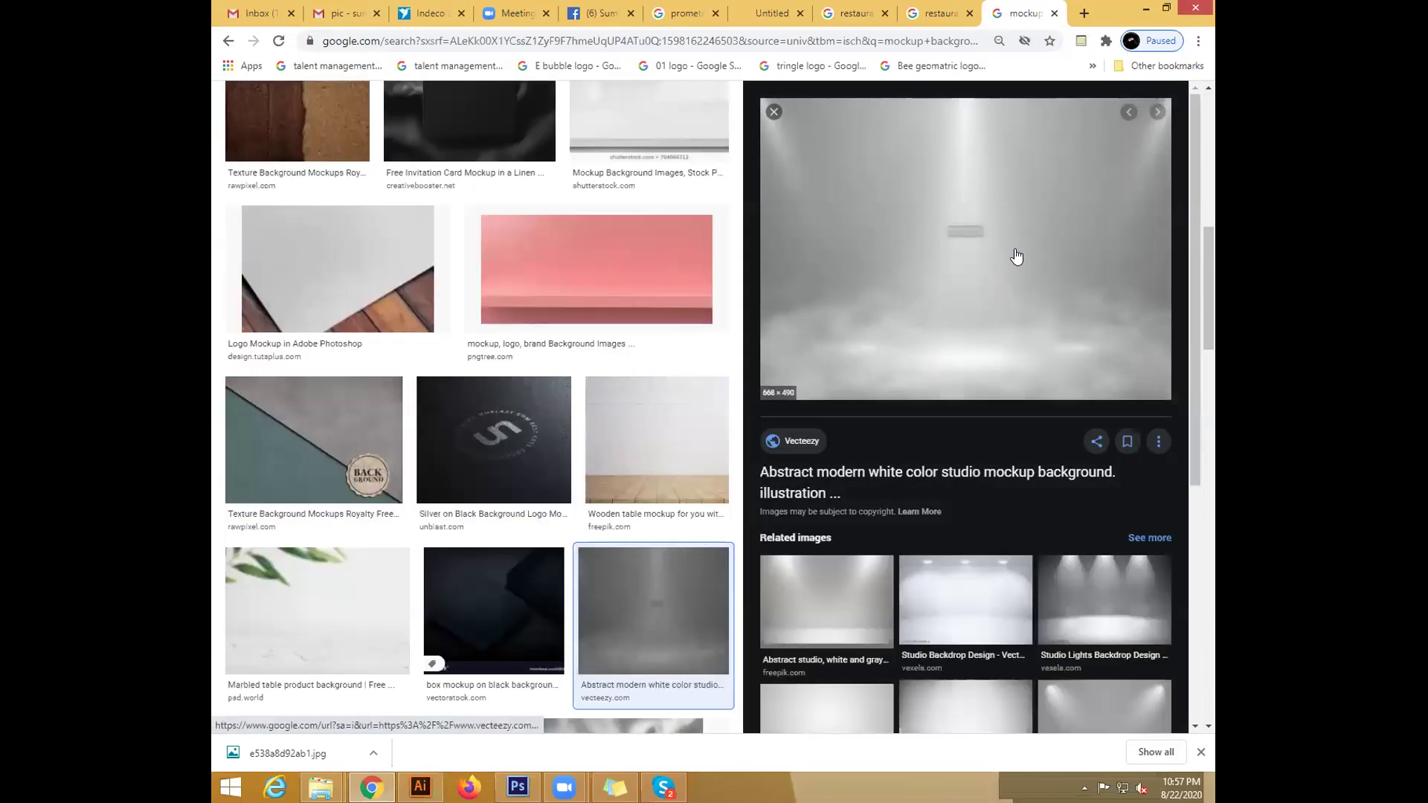
pyautogui.scroll(-3, 975, 387)
pyautogui.click(845, 354)
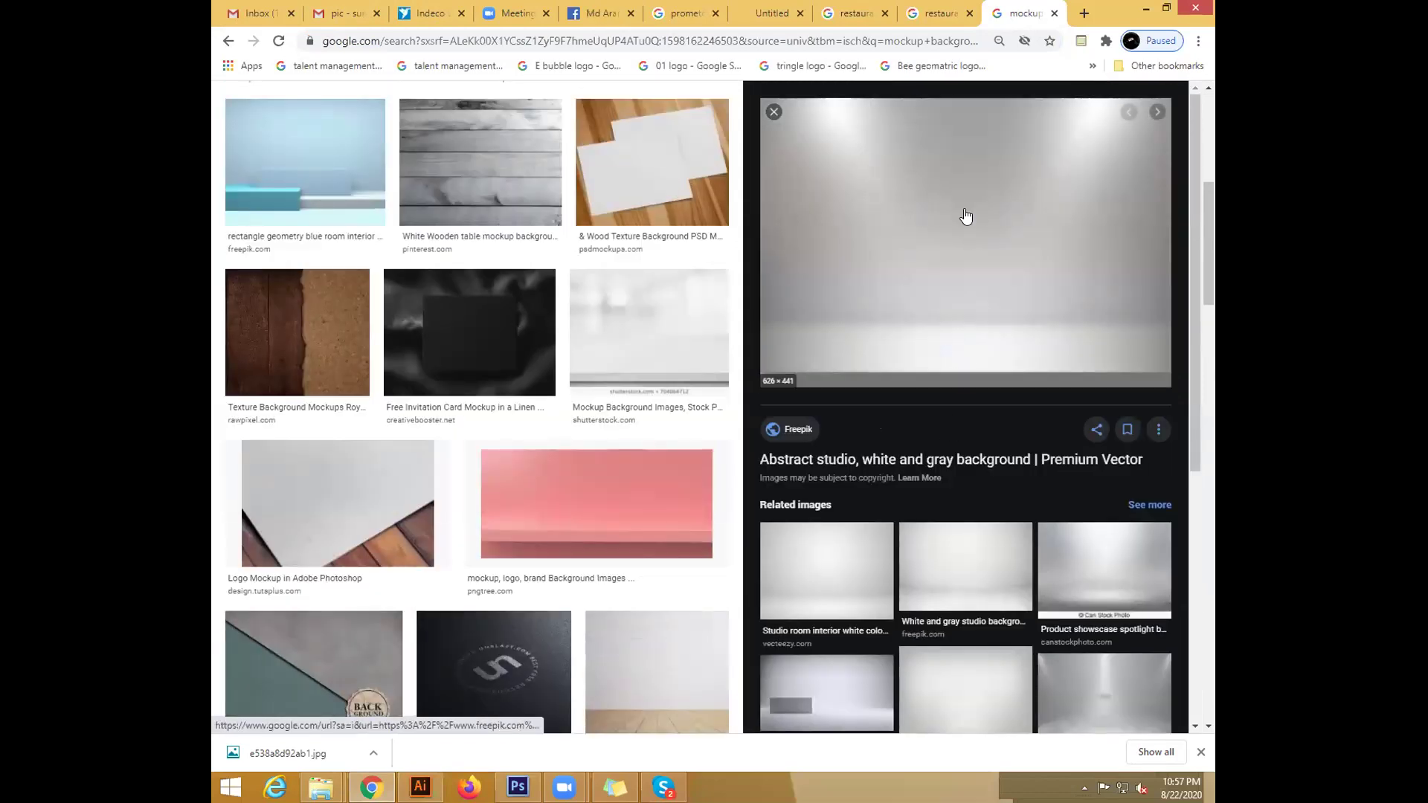
pyautogui.rightClick(966, 216)
pyautogui.click(1071, 221)
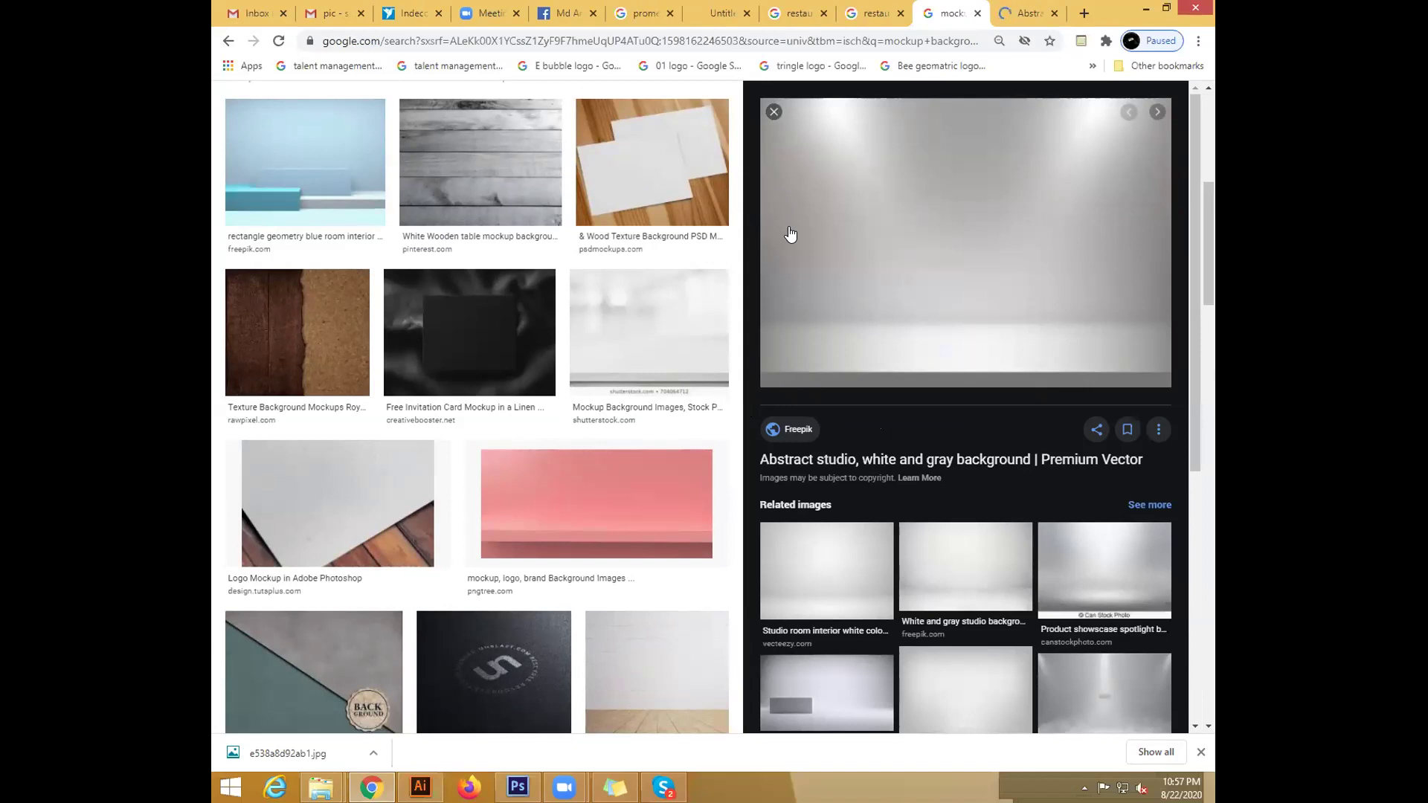
# Save the Freepik studio background image to the Desktop as the JPEG abstract-studio-white-gray-background_41981-1483
pyautogui.click(1018, 10)
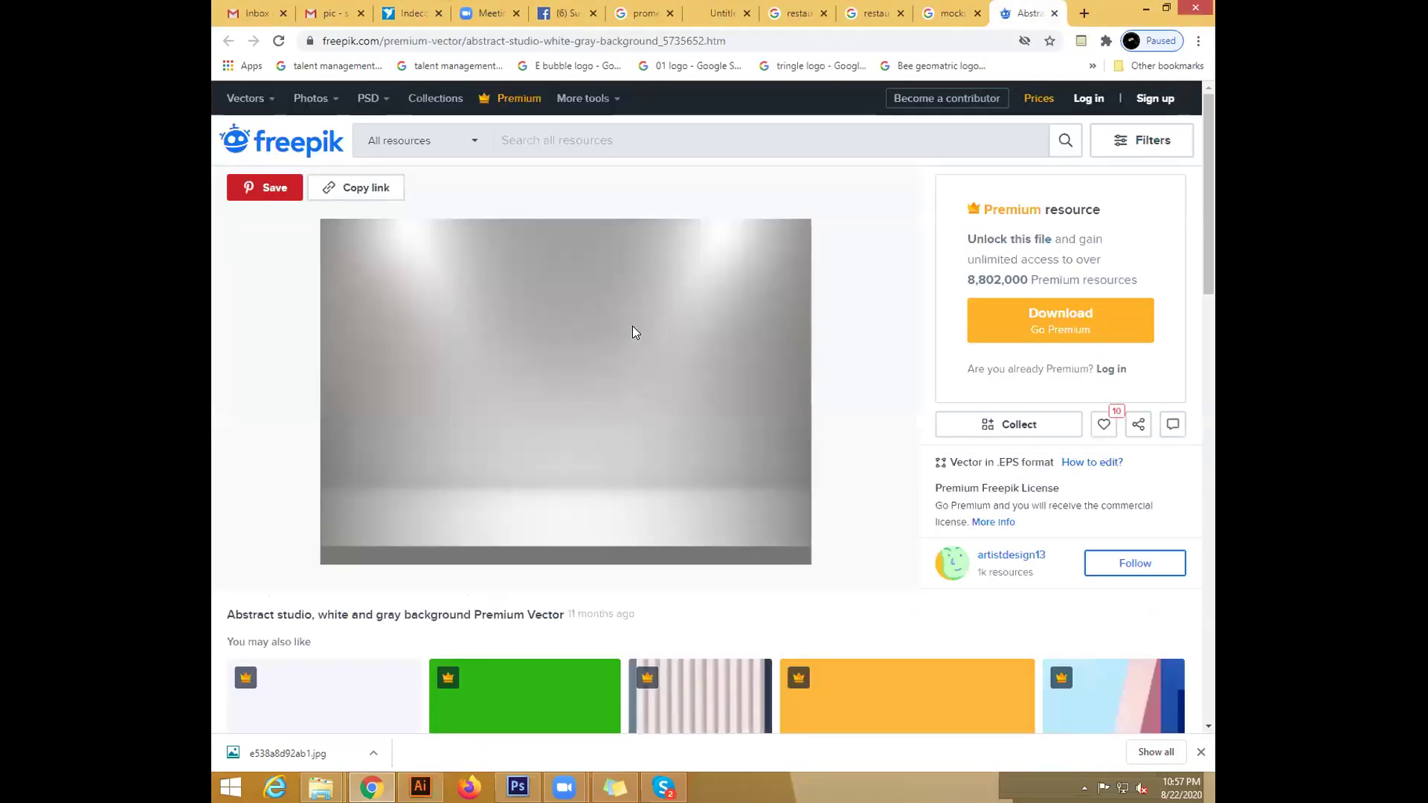
pyautogui.rightClick(632, 328)
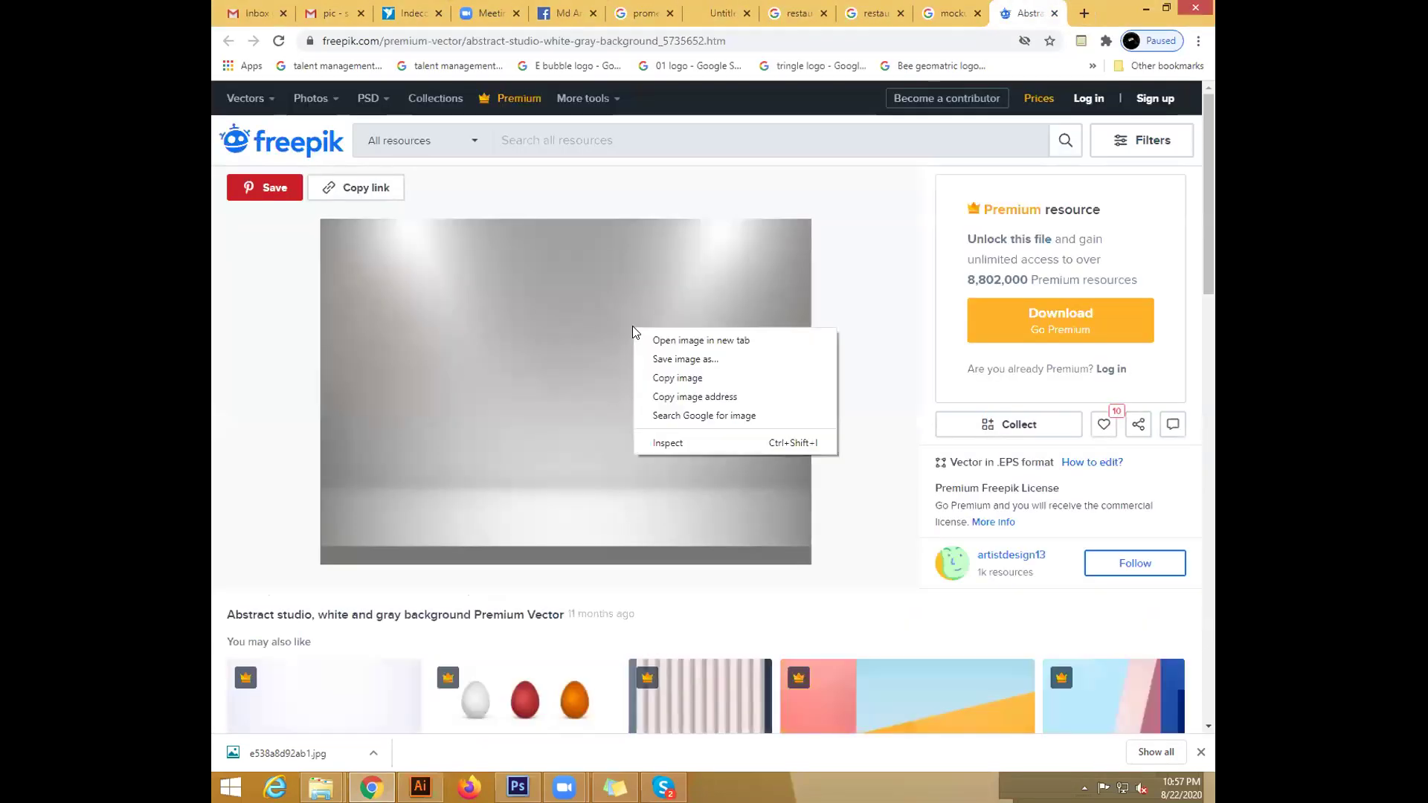
pyautogui.rightClick(706, 371)
pyautogui.click(758, 405)
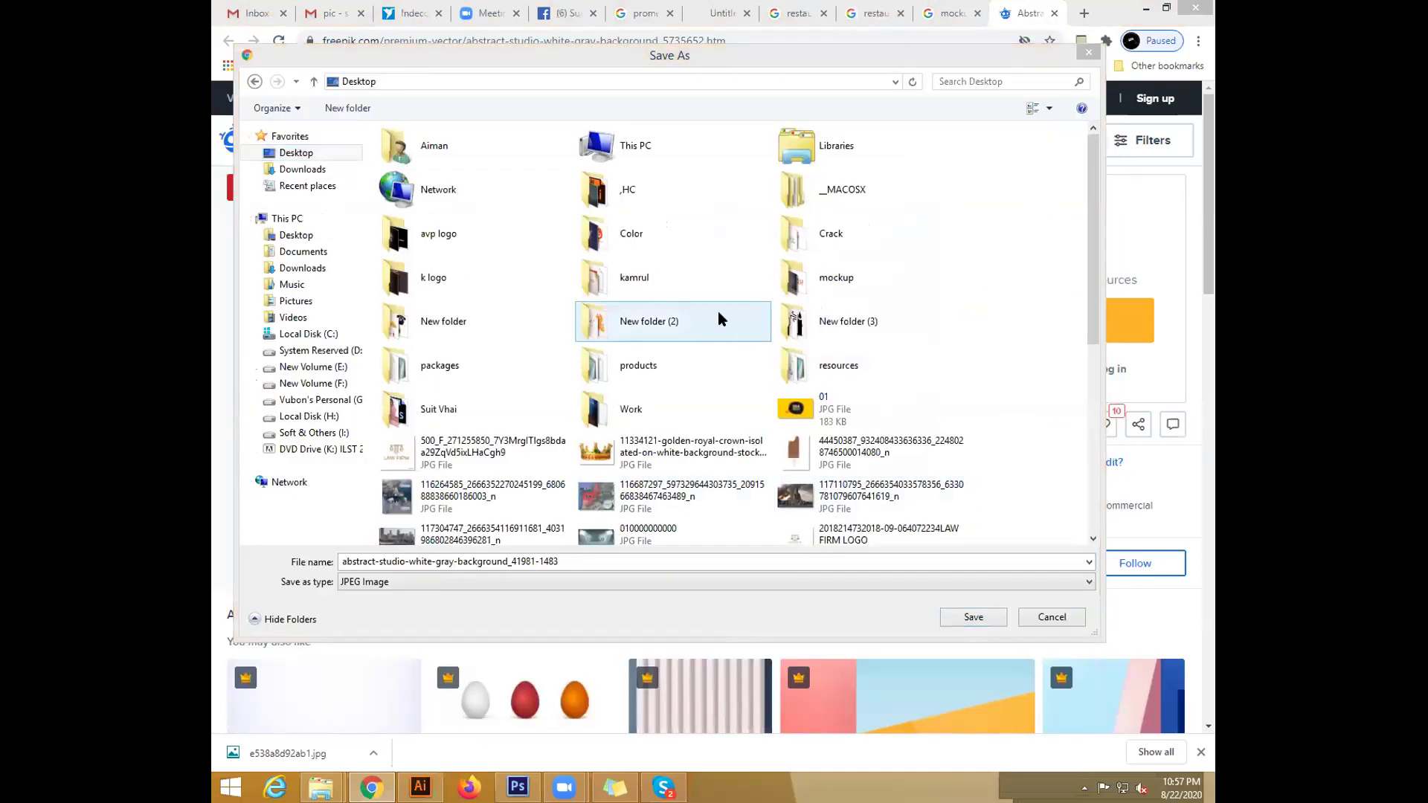
pyautogui.click(976, 617)
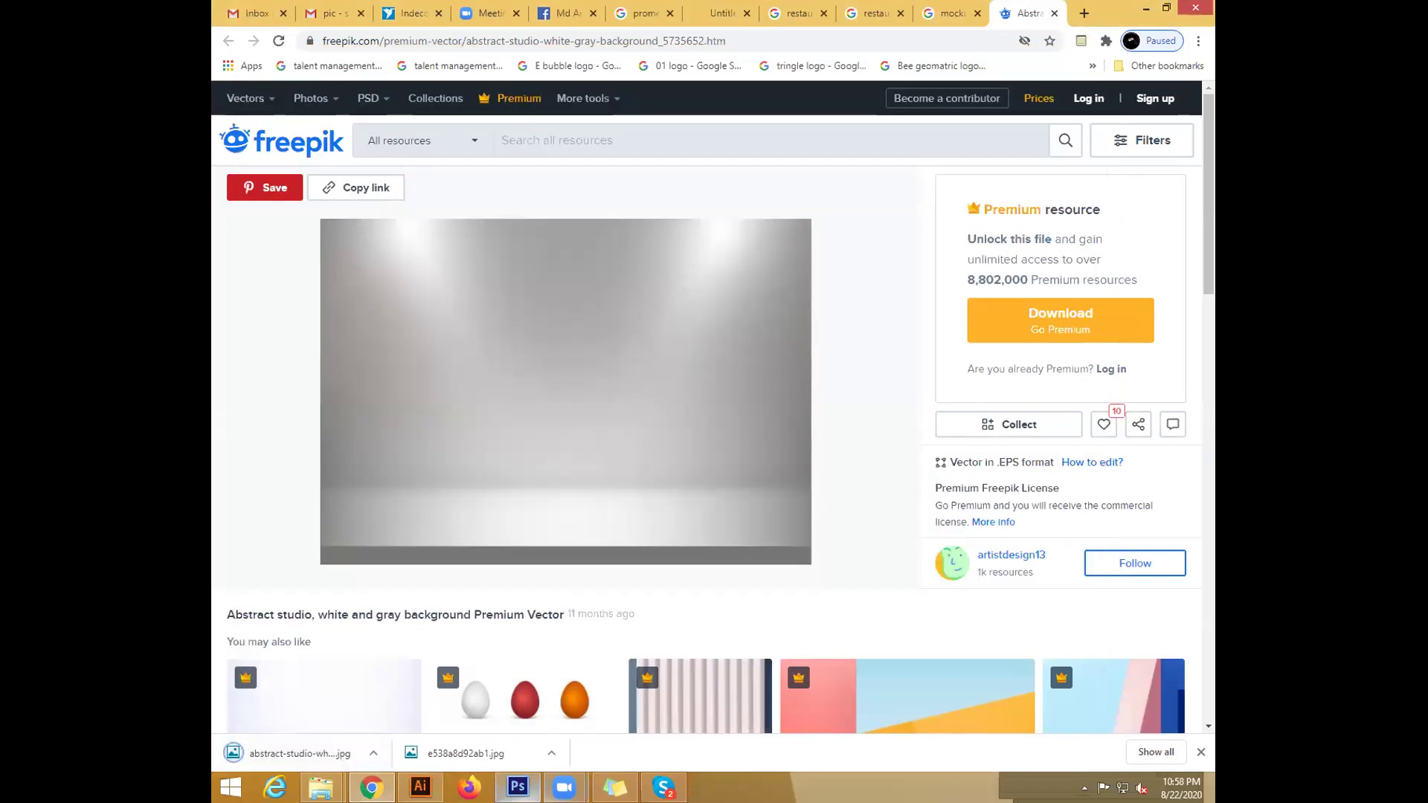
# Switch to Photoshop and browse to the Desktop for a file to open
pyautogui.click(518, 787)
pyautogui.click(255, 10)
pyautogui.click(285, 47)
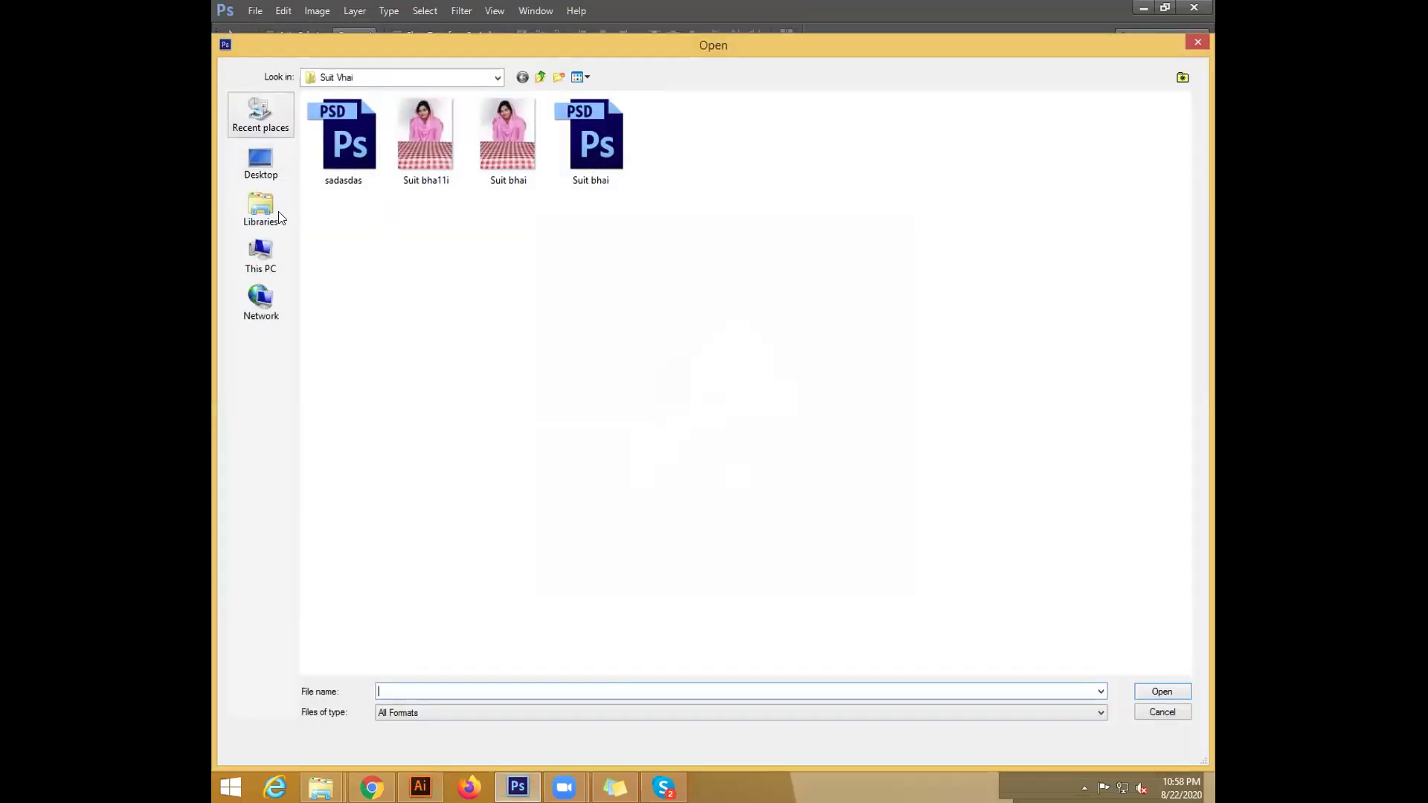
pyautogui.click(278, 214)
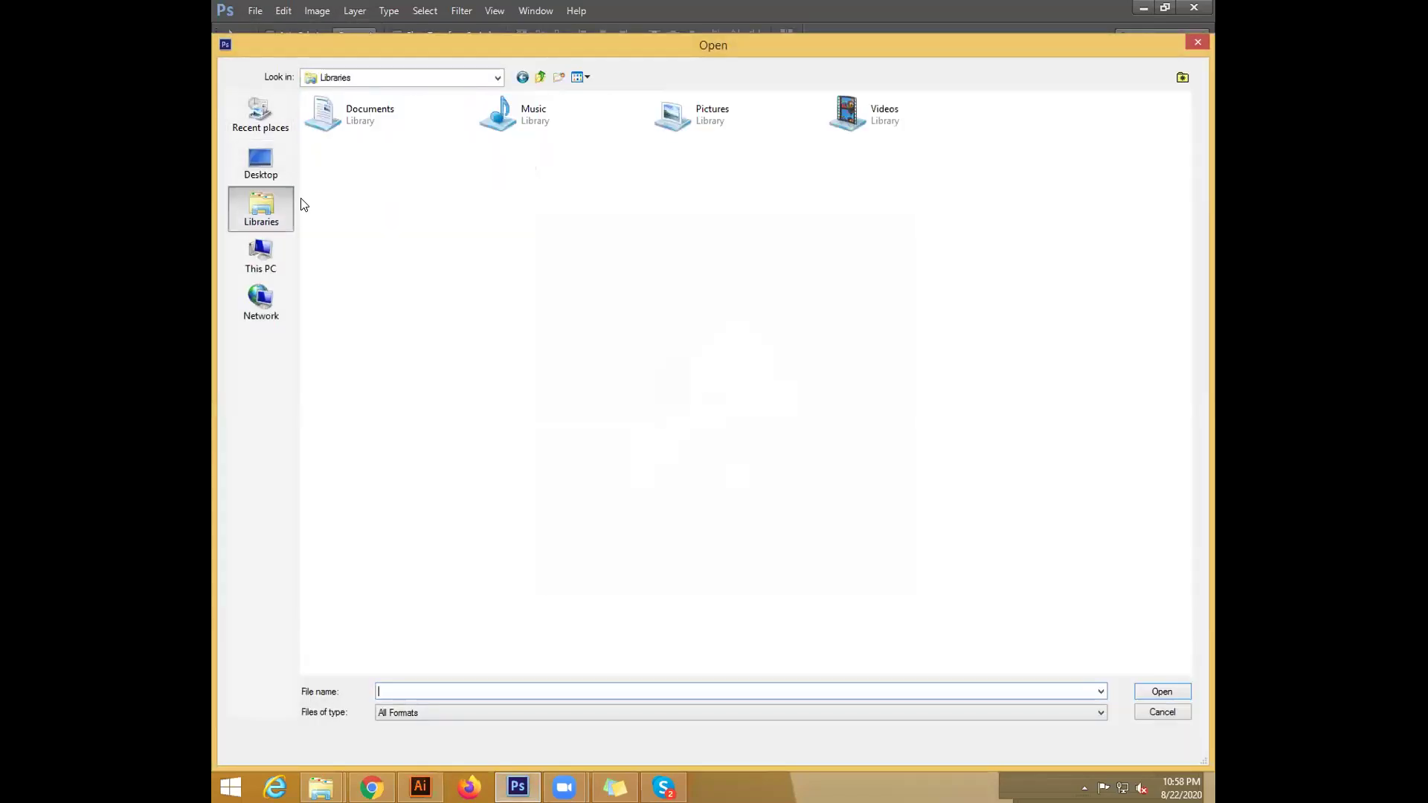
pyautogui.click(276, 168)
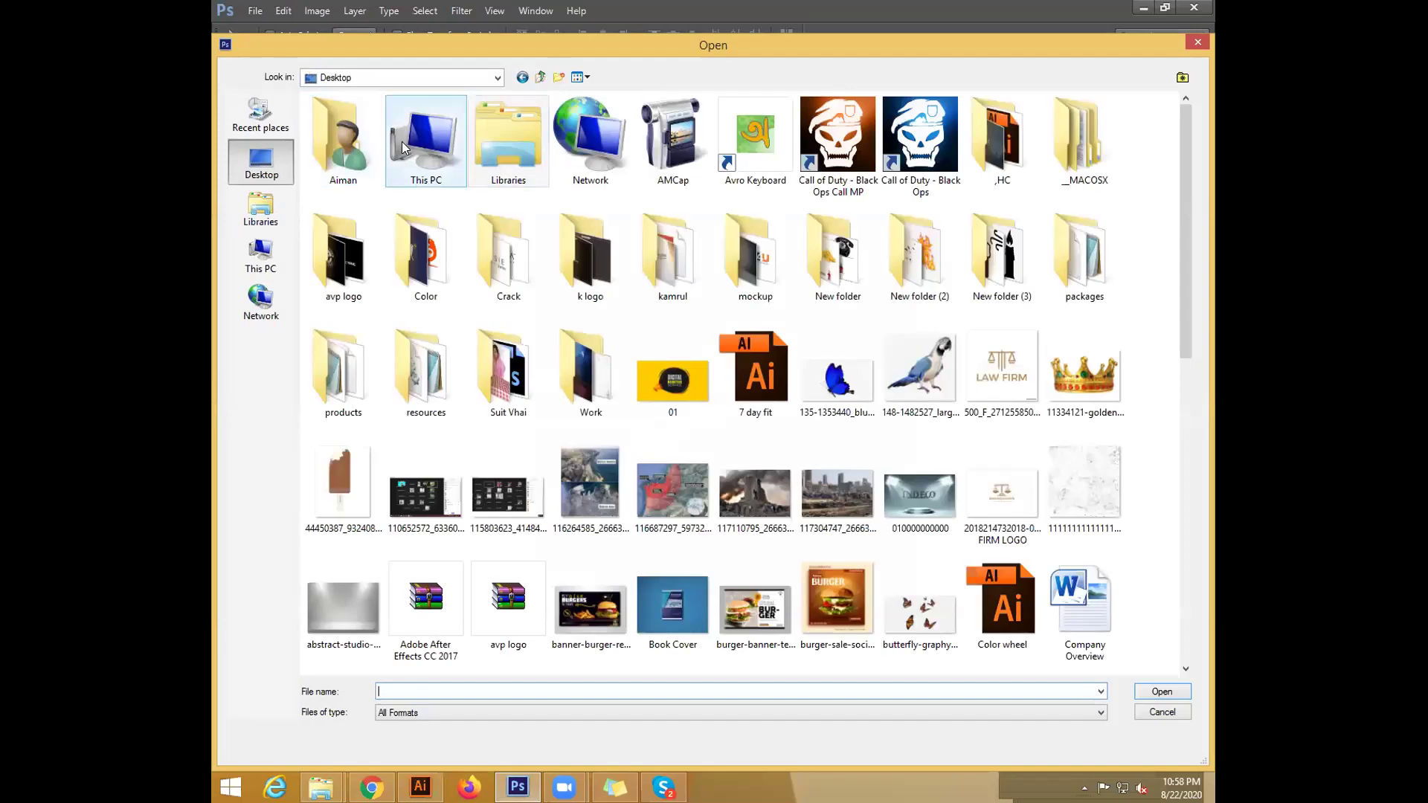
pyautogui.doubleClick(346, 144)
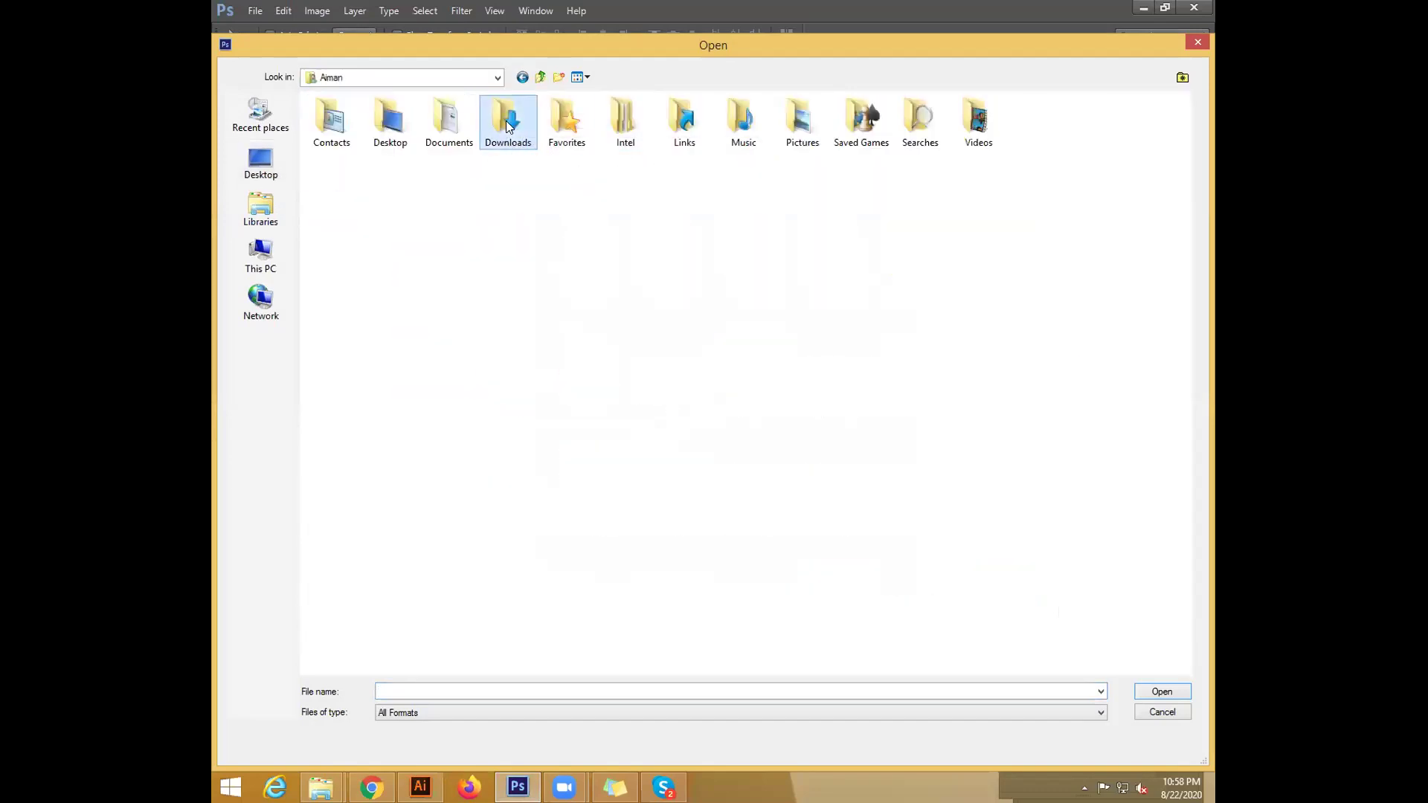
pyautogui.doubleClick(505, 120)
pyautogui.moveTo(1183, 177); pyautogui.dragTo(1200, 446)
pyautogui.scroll(-6, 1201, 446)
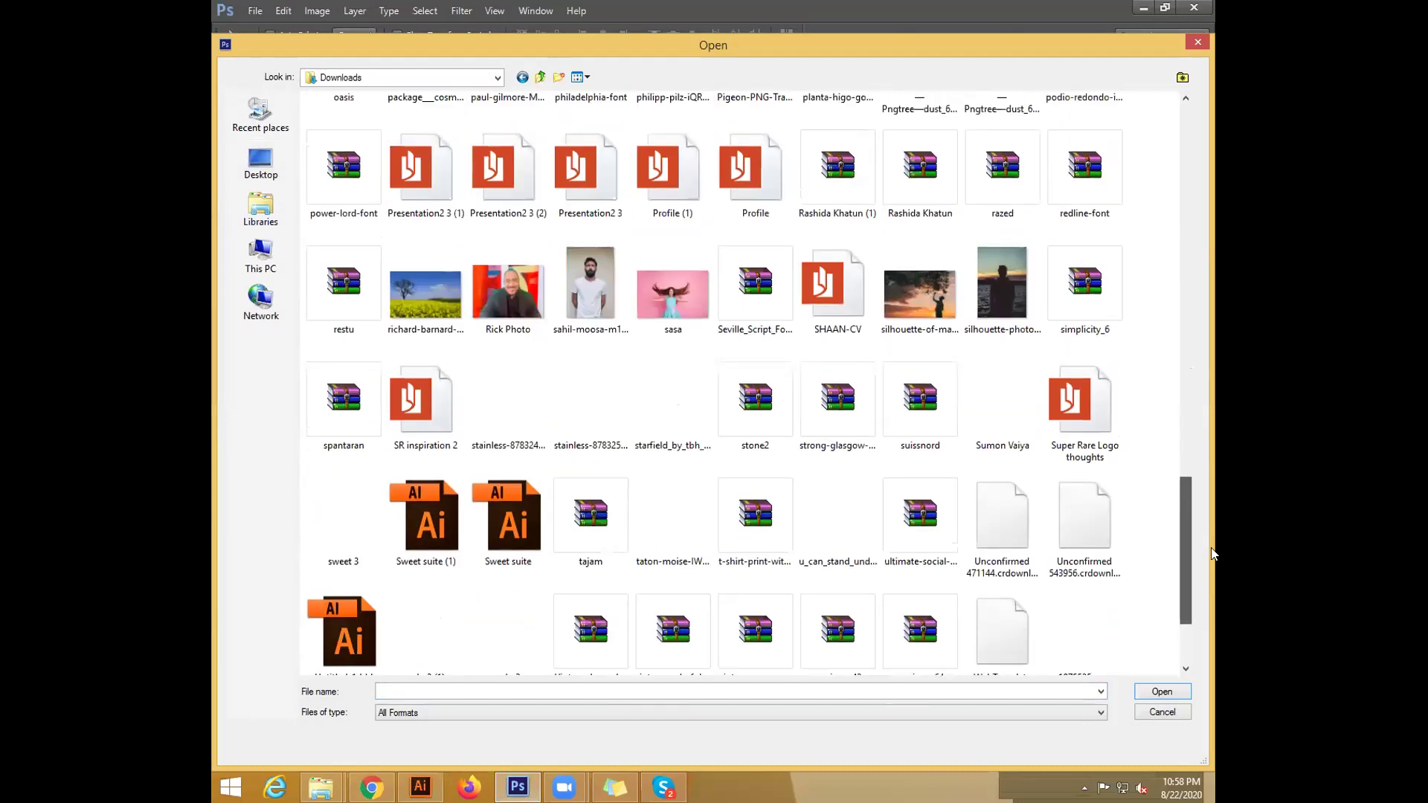
pyautogui.scroll(6, 1214, 521)
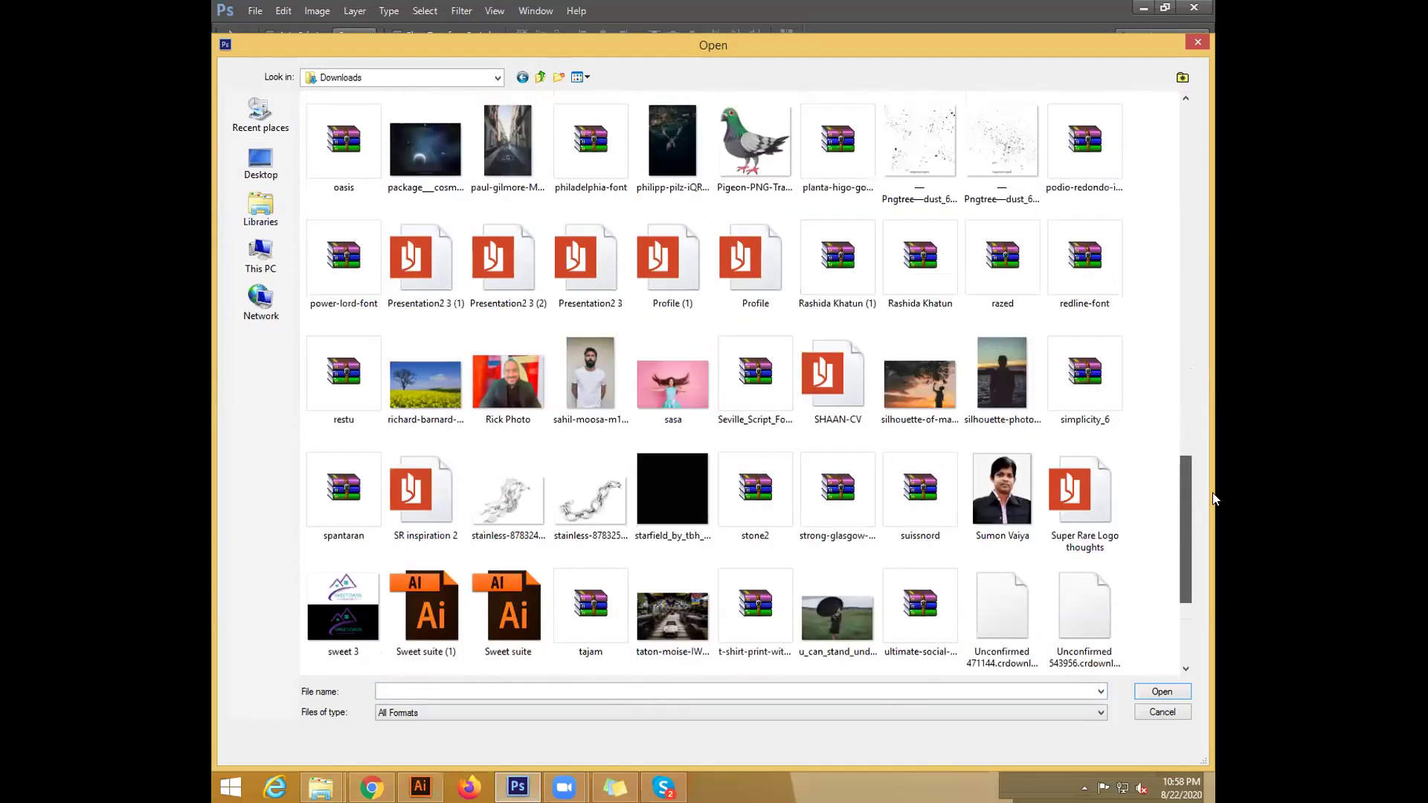
pyautogui.scroll(3, 398, 93)
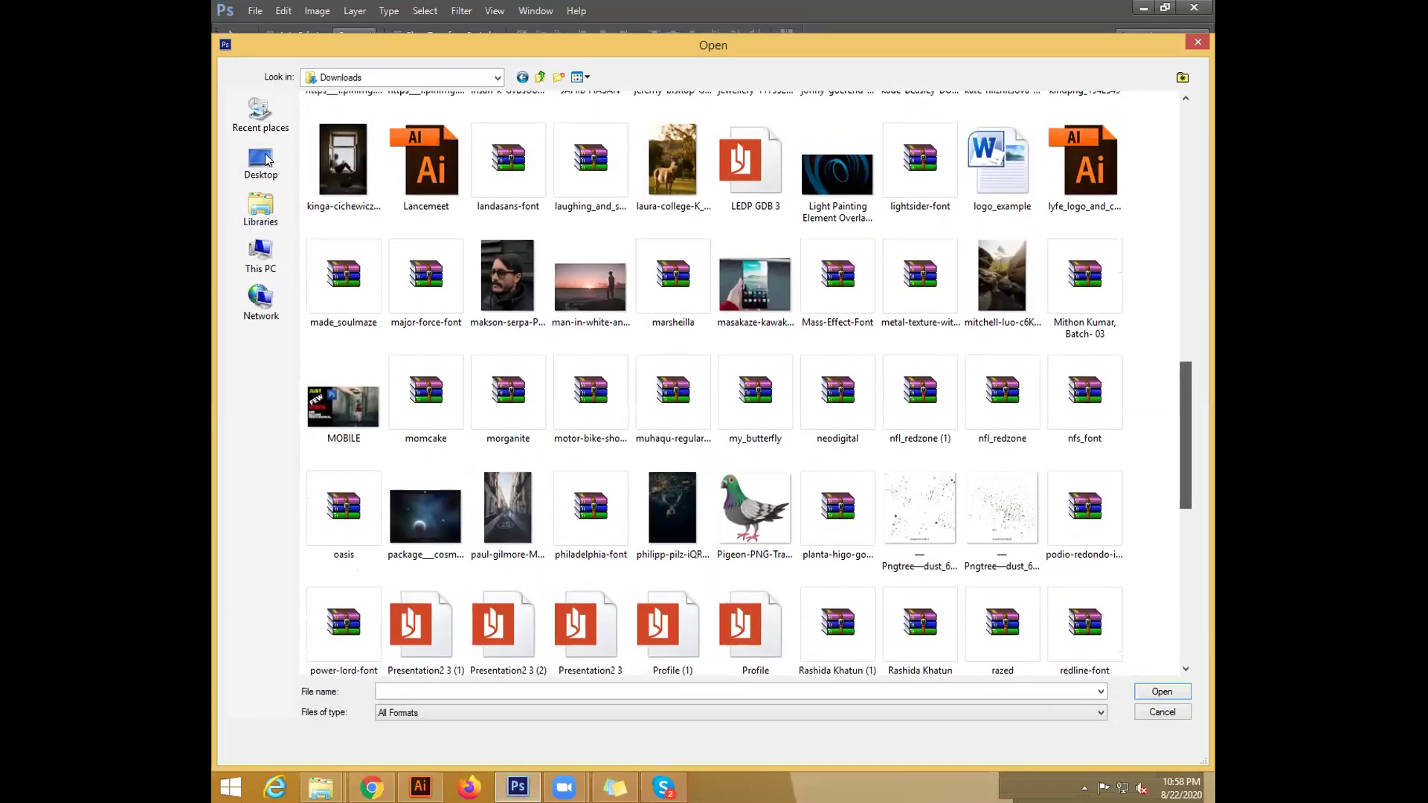
# Open abstract-studio-white-gray-background_41981-1483 from the Desktop and convert its locked background into the regular layer Layer 0
pyautogui.click(260, 160)
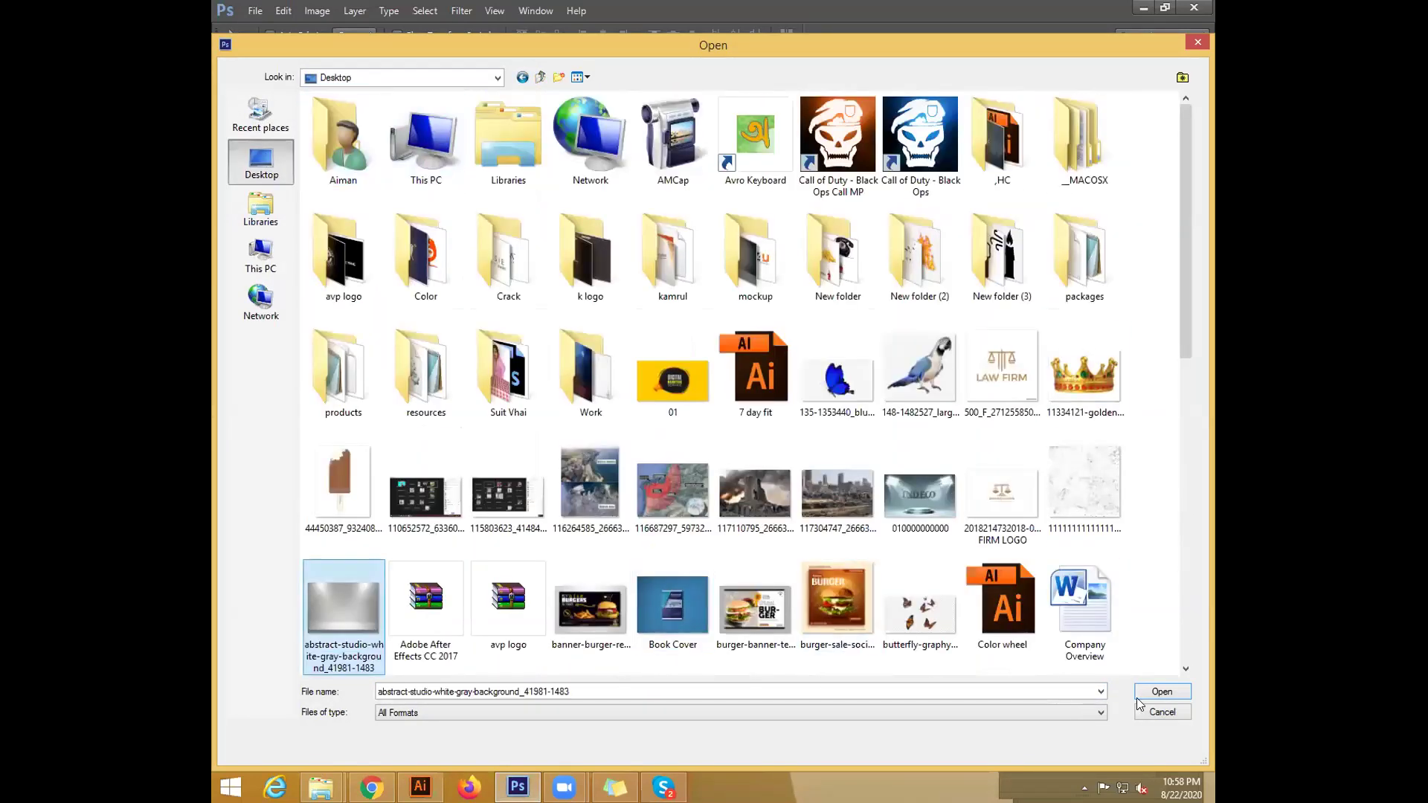
pyautogui.click(1184, 699)
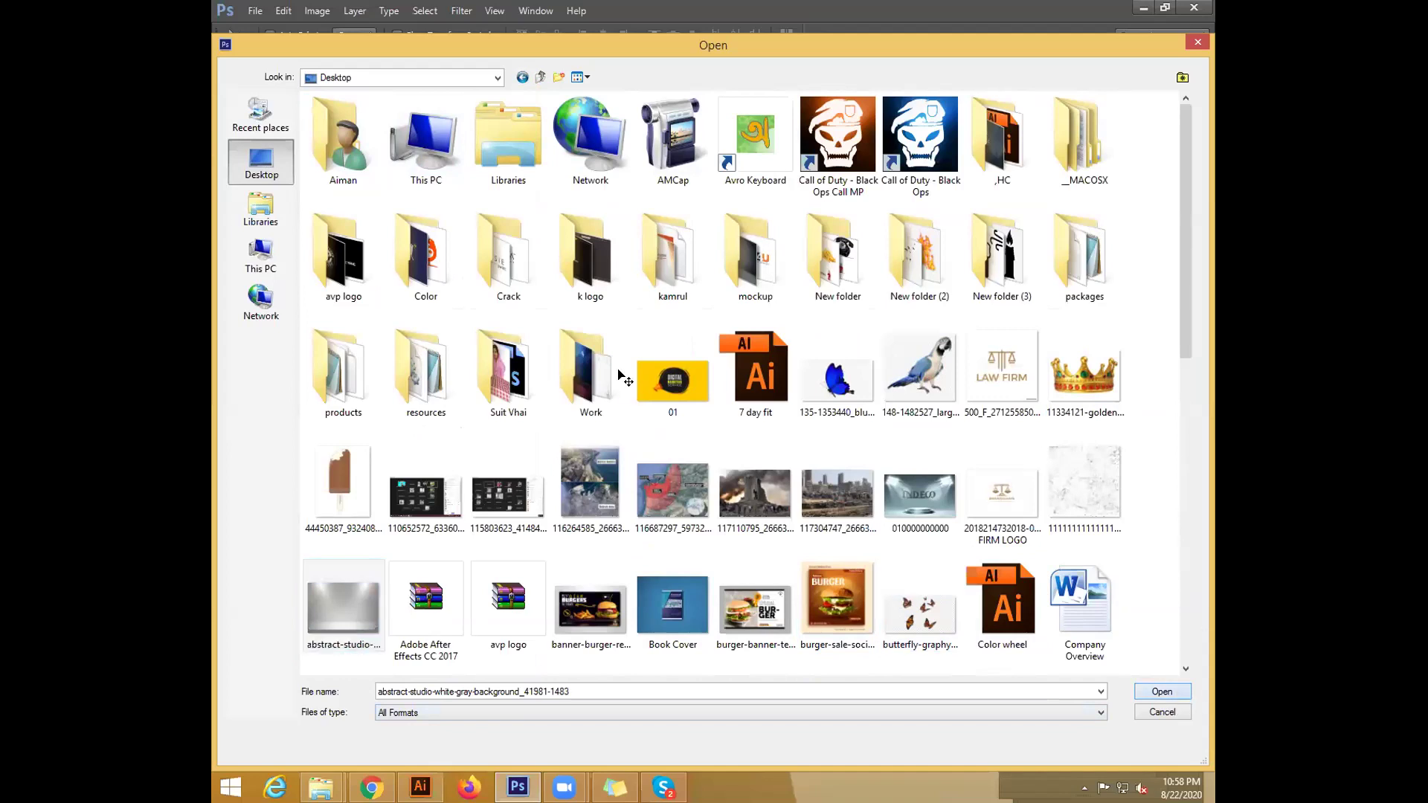
pyautogui.moveTo(752, 389); pyautogui.dragTo(816, 278)
pyautogui.click(716, 298)
pyautogui.doubleClick(1157, 342)
pyautogui.click(843, 254)
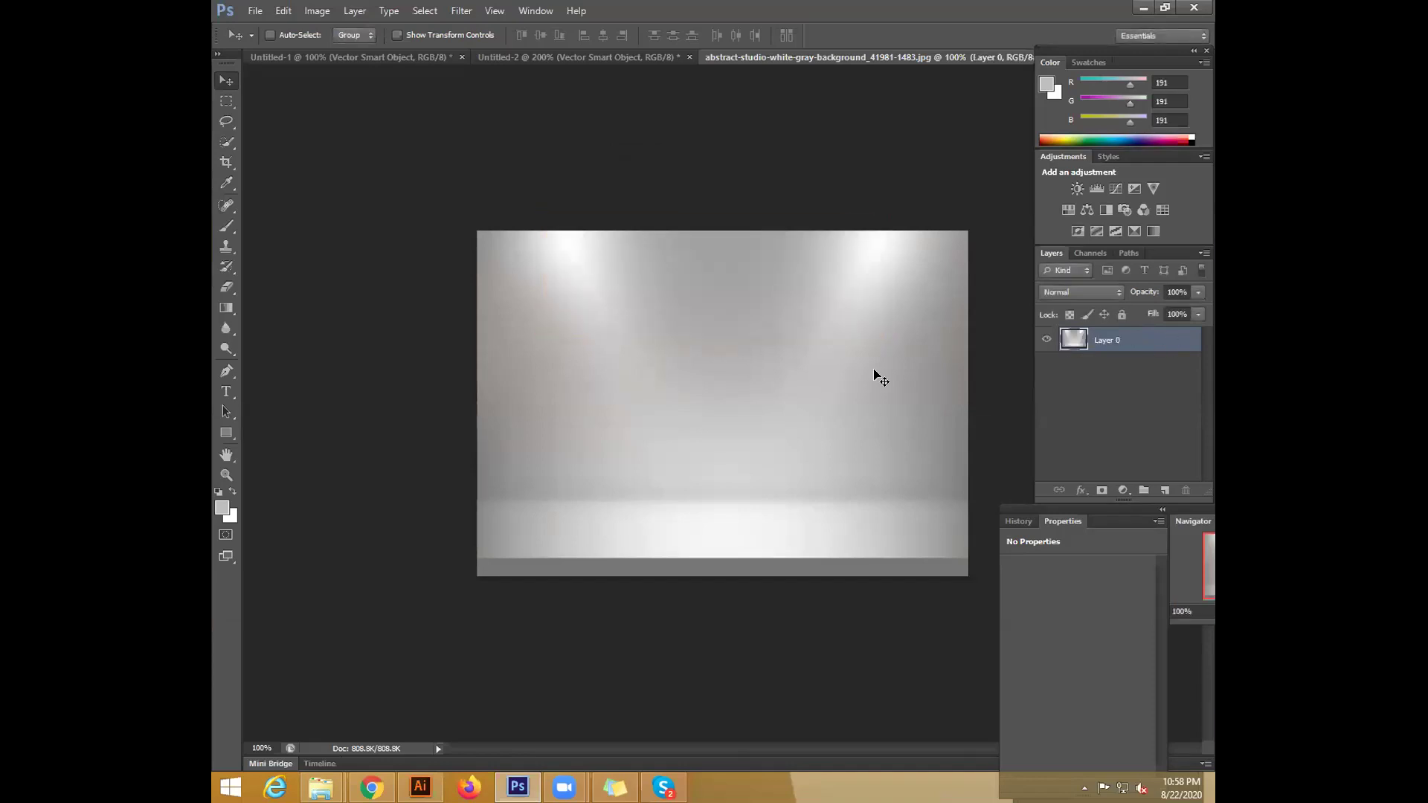
# Copy the studio background into Untitled-1 and resize it, leaving an empty strip along the canvas's upper edge
pyautogui.moveTo(841, 243); pyautogui.dragTo(924, 468)
pyautogui.hotkey('ctrl', 't')
pyautogui.hotkey('ctrl', '-')
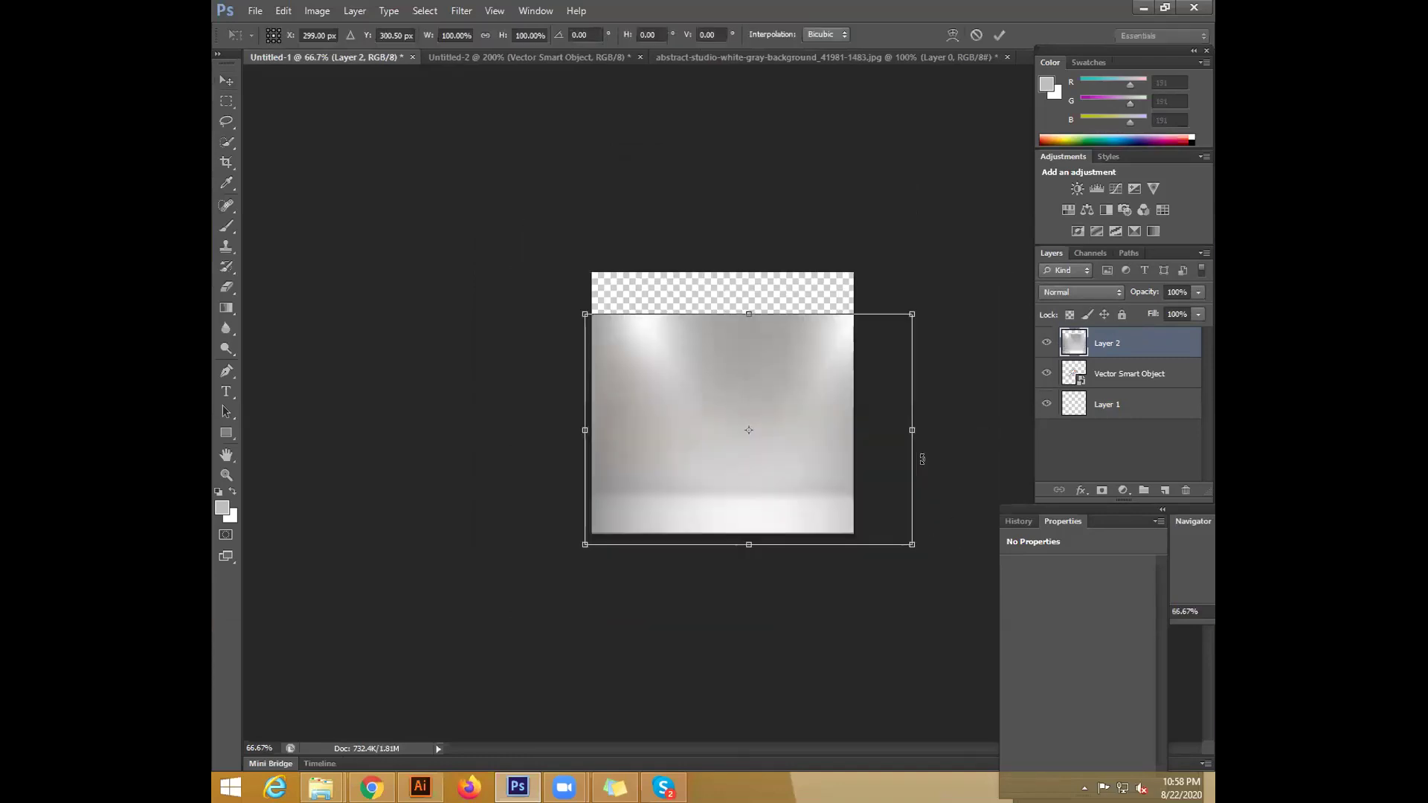
pyautogui.moveTo(748, 314); pyautogui.dragTo(748, 272)
pyautogui.moveTo(807, 369); pyautogui.dragTo(782, 368)
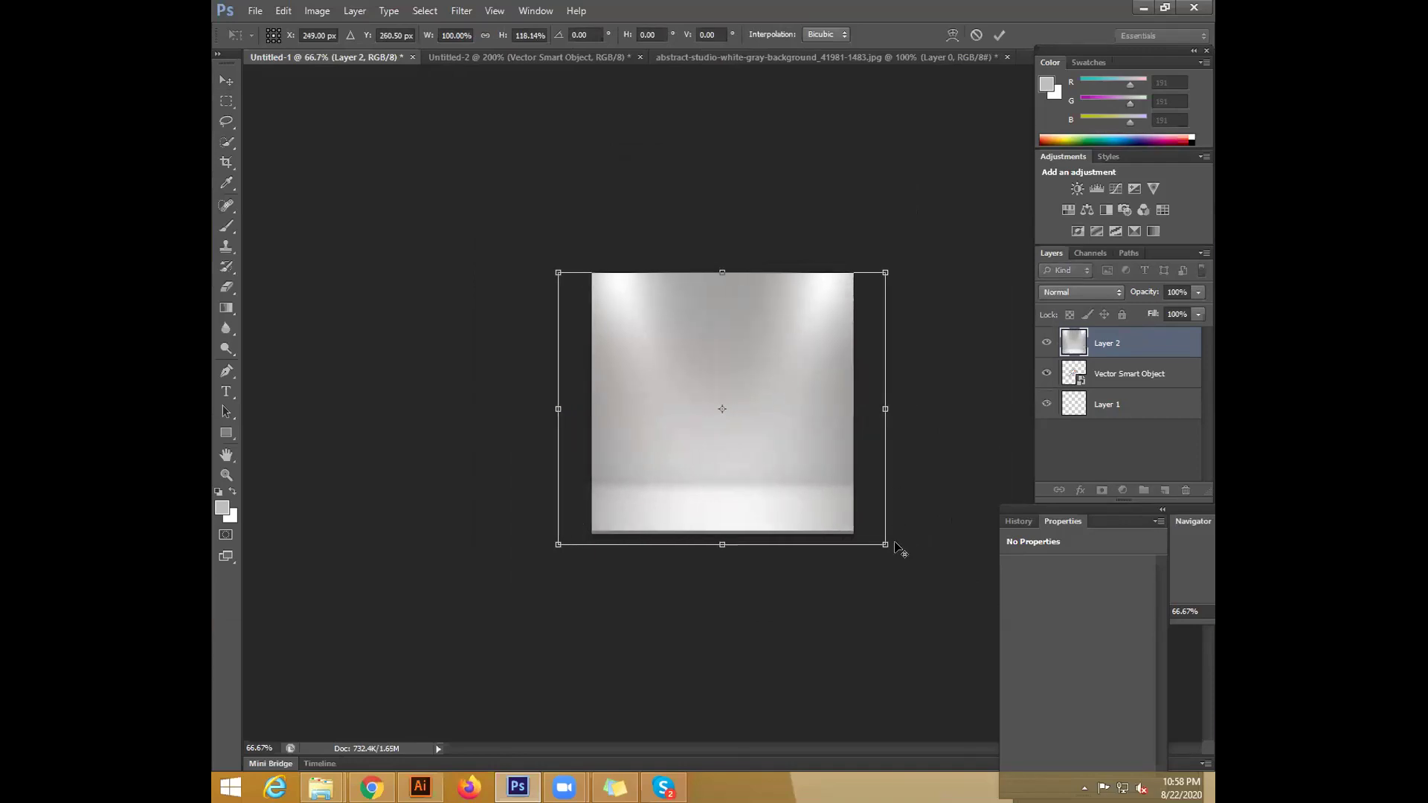
pyautogui.moveTo(888, 543); pyautogui.dragTo(872, 533)
pyautogui.moveTo(722, 283); pyautogui.dragTo(719, 320)
pyautogui.press('Return')
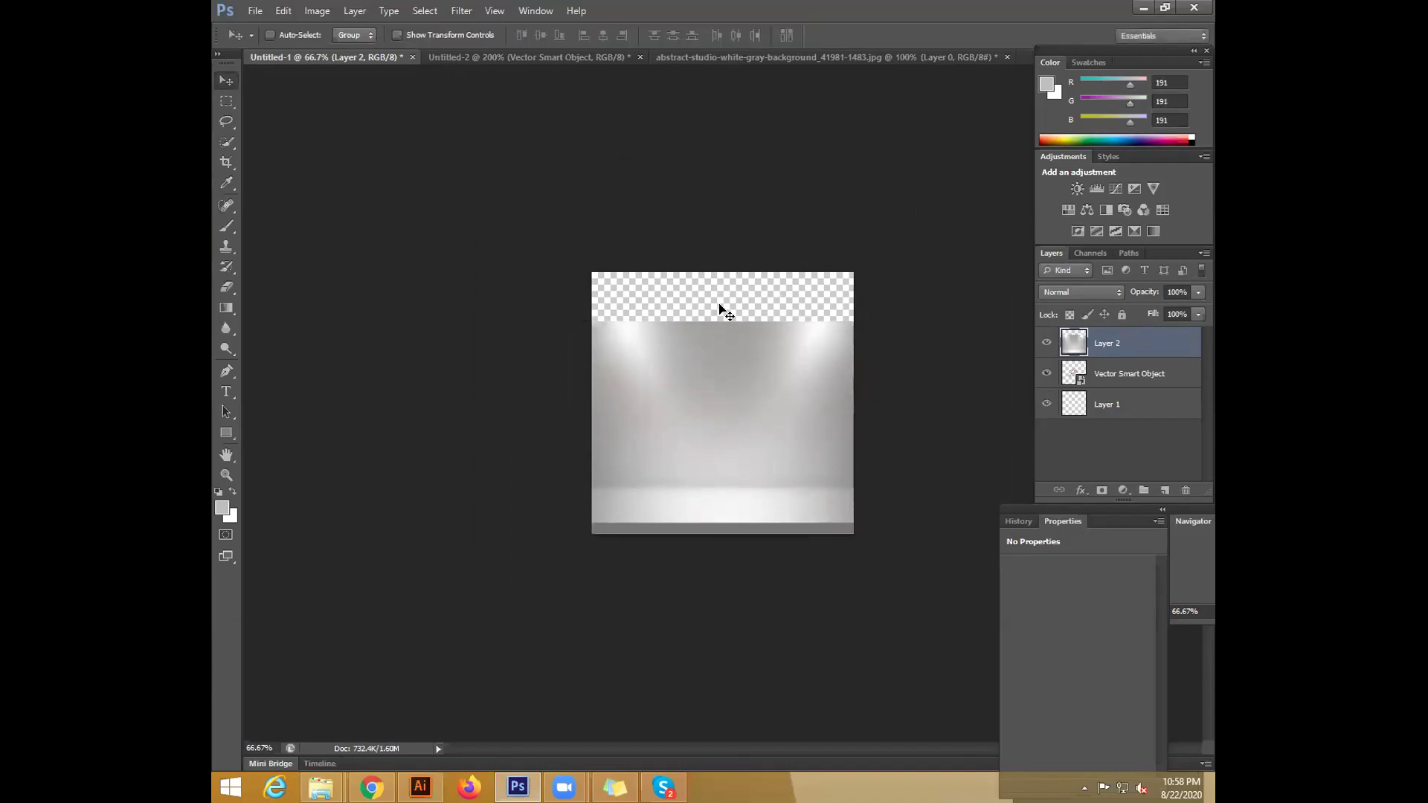
# Place the studio background layer beneath the Vector Smart Object layer and crop the canvas to the background image's edges
pyautogui.hotkey('ctrl', '+')
pyautogui.moveTo(1061, 337); pyautogui.dragTo(1149, 393)
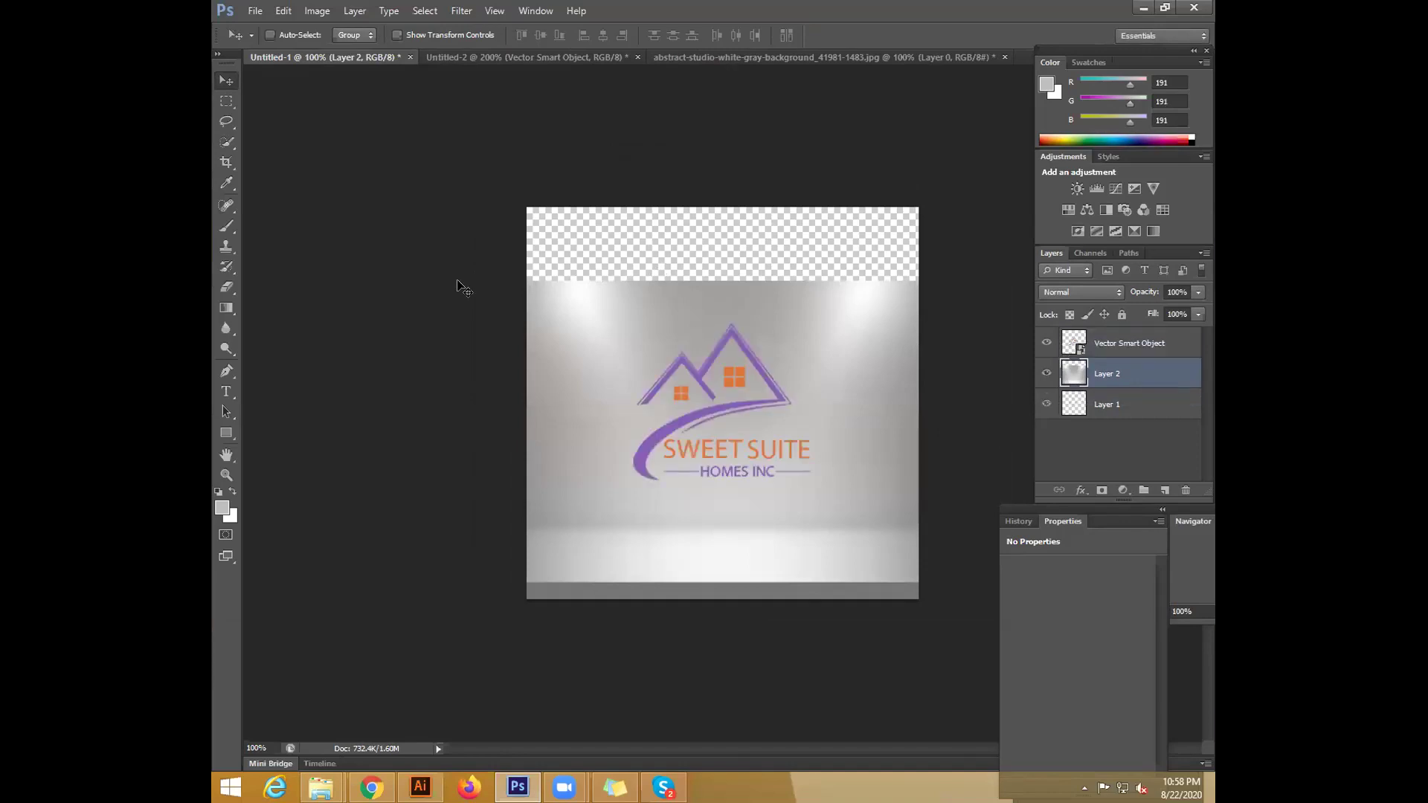
pyautogui.click(226, 162)
pyautogui.moveTo(724, 210); pyautogui.dragTo(726, 217)
pyautogui.moveTo(919, 410); pyautogui.dragTo(927, 402)
pyautogui.moveTo(504, 403); pyautogui.dragTo(497, 384)
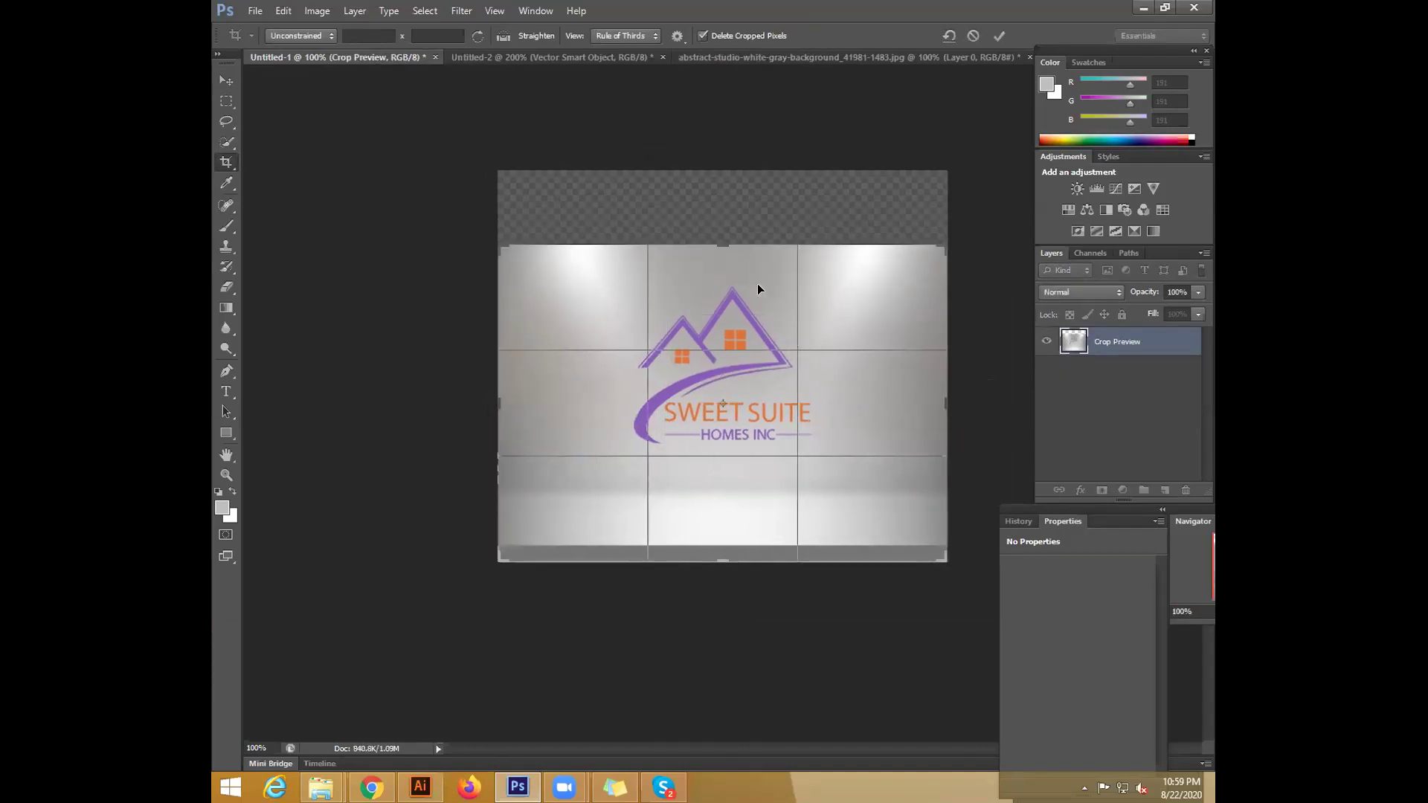
pyautogui.press('Return')
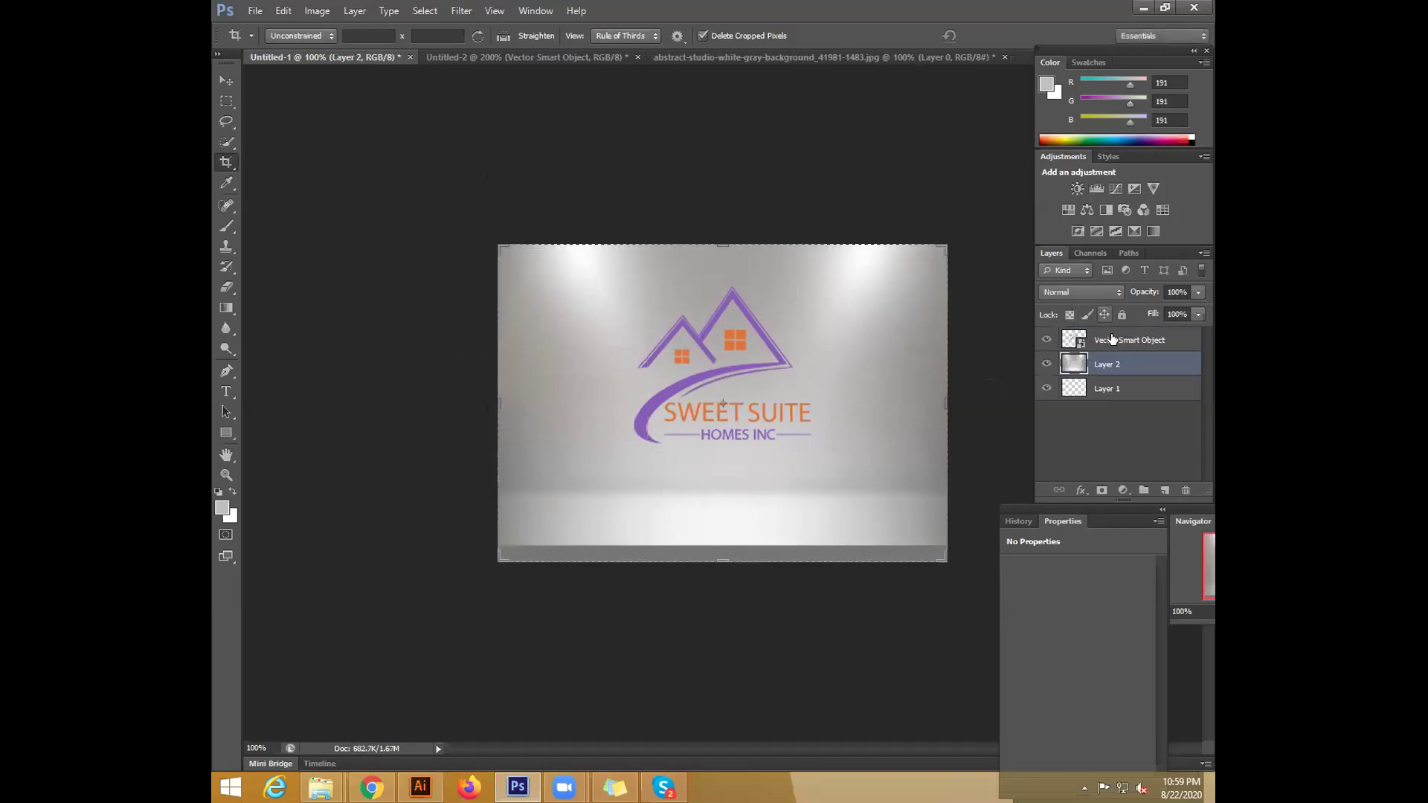
# Select the Vector Smart Object layer and shift the logo slightly sideways to recentre it on the studio background
pyautogui.click(1134, 341)
pyautogui.click(227, 81)
pyautogui.moveTo(735, 365); pyautogui.dragTo(775, 367)
pyautogui.hotkey('ctrl', '+')
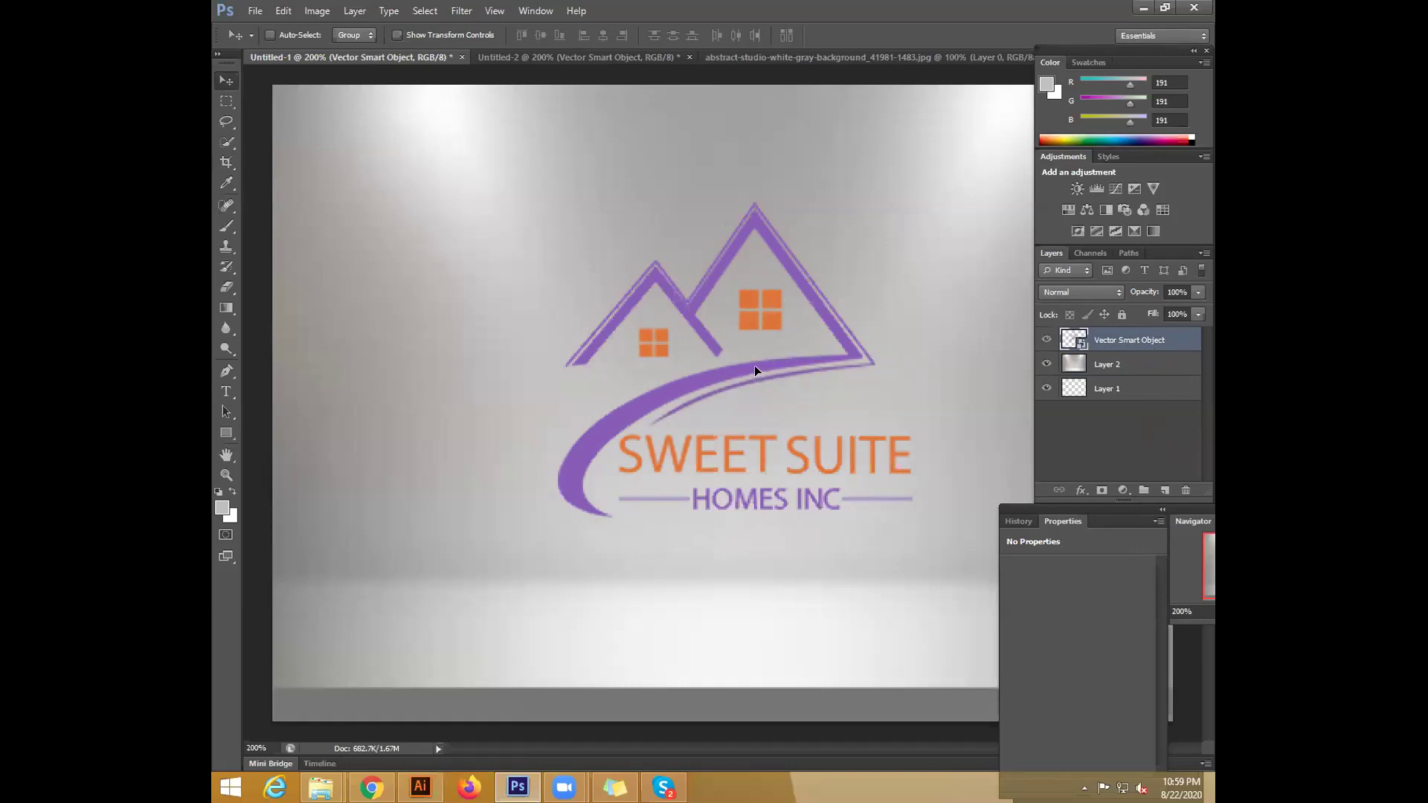
pyautogui.moveTo(754, 369); pyautogui.dragTo(750, 370)
# Apply a Drop Shadow with its default settings to the logo on the Vector Smart Object layer
pyautogui.click(1123, 491)
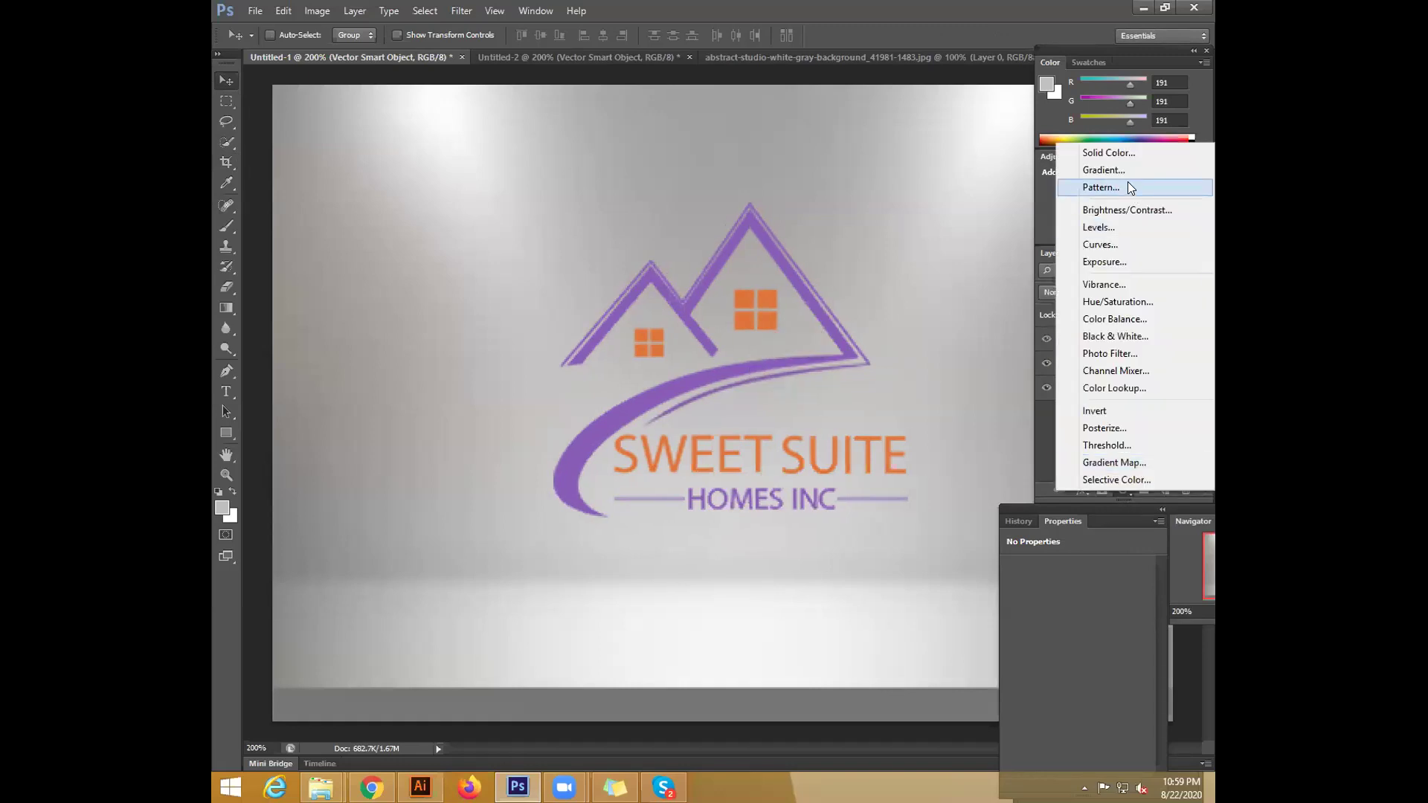
pyautogui.click(1041, 423)
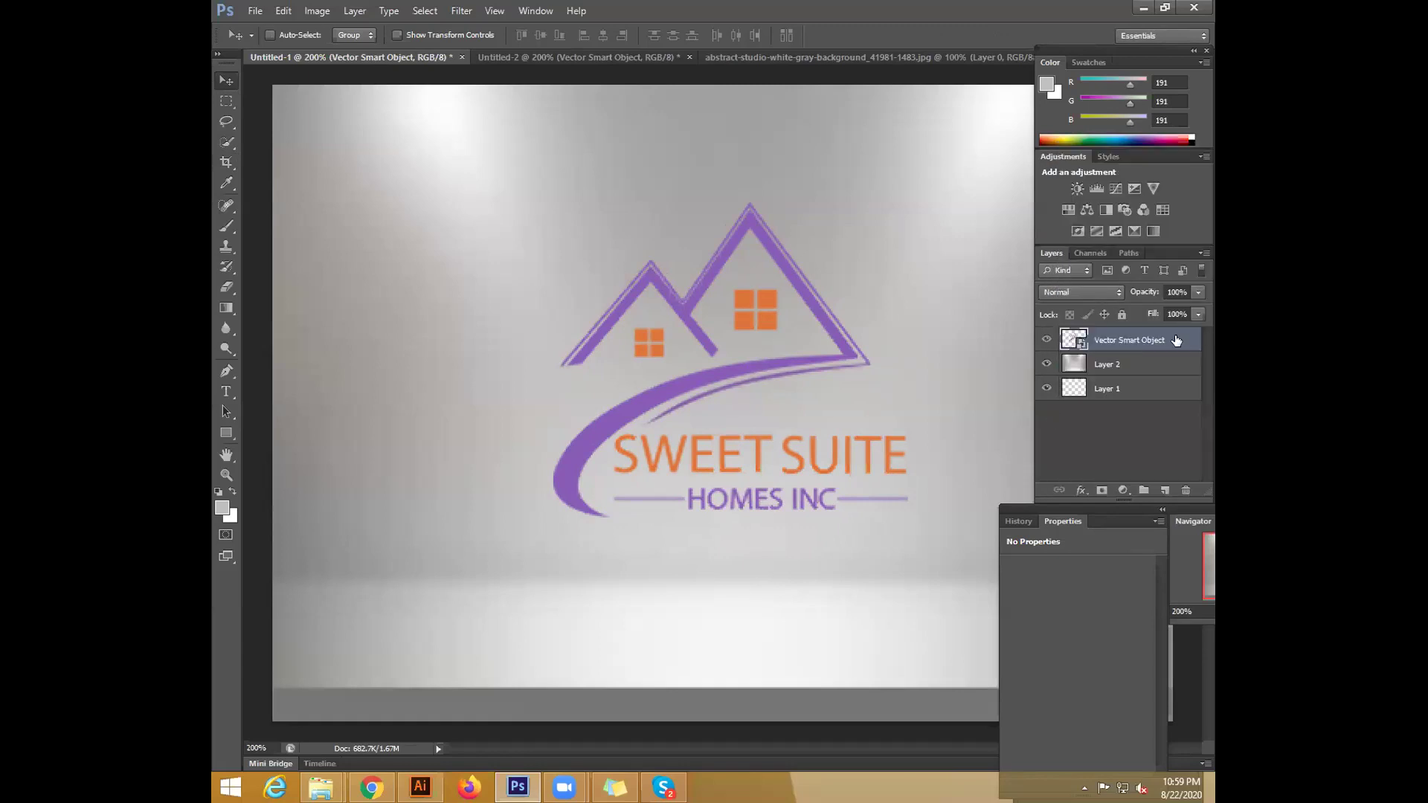
pyautogui.doubleClick(1175, 340)
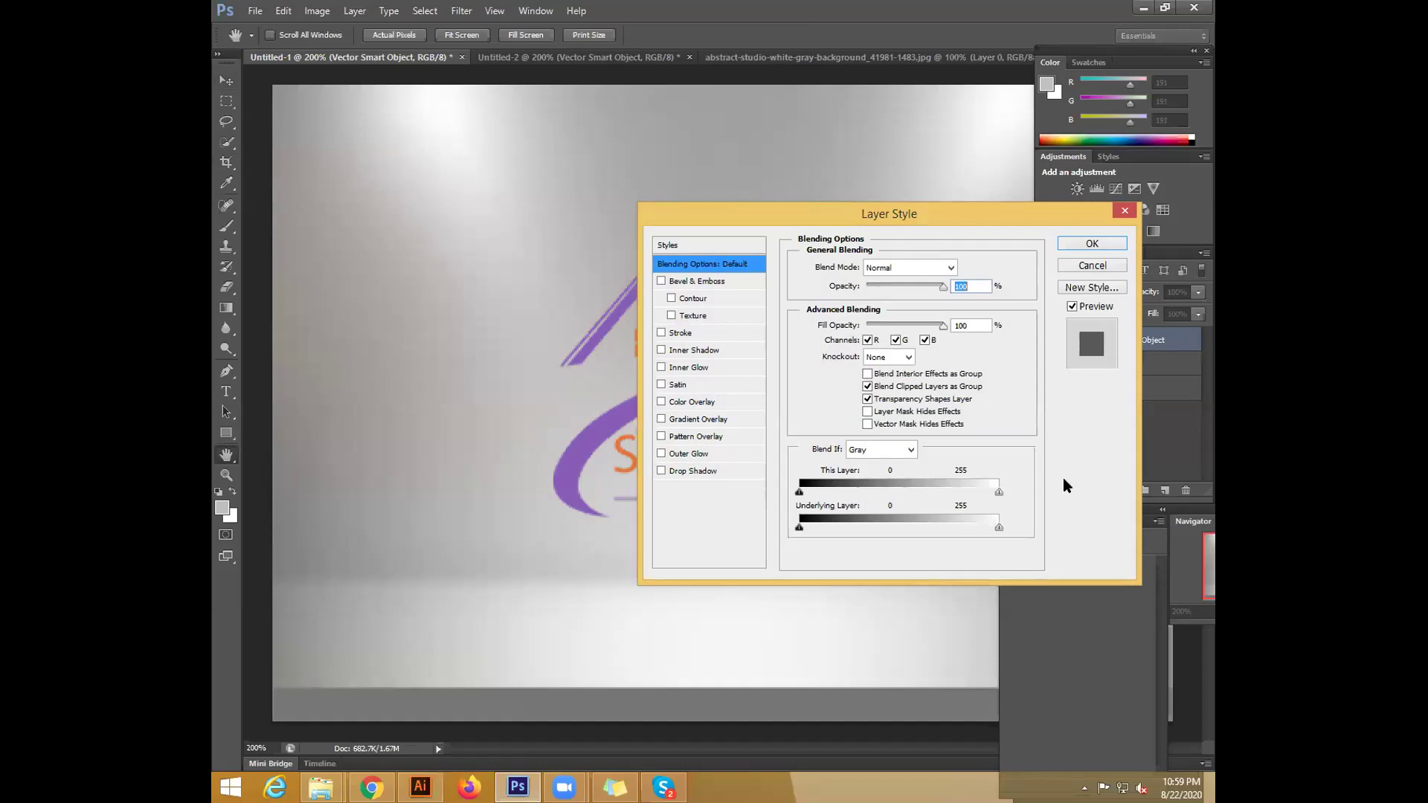
pyautogui.moveTo(930, 224); pyautogui.dragTo(1121, 376)
pyautogui.click(879, 623)
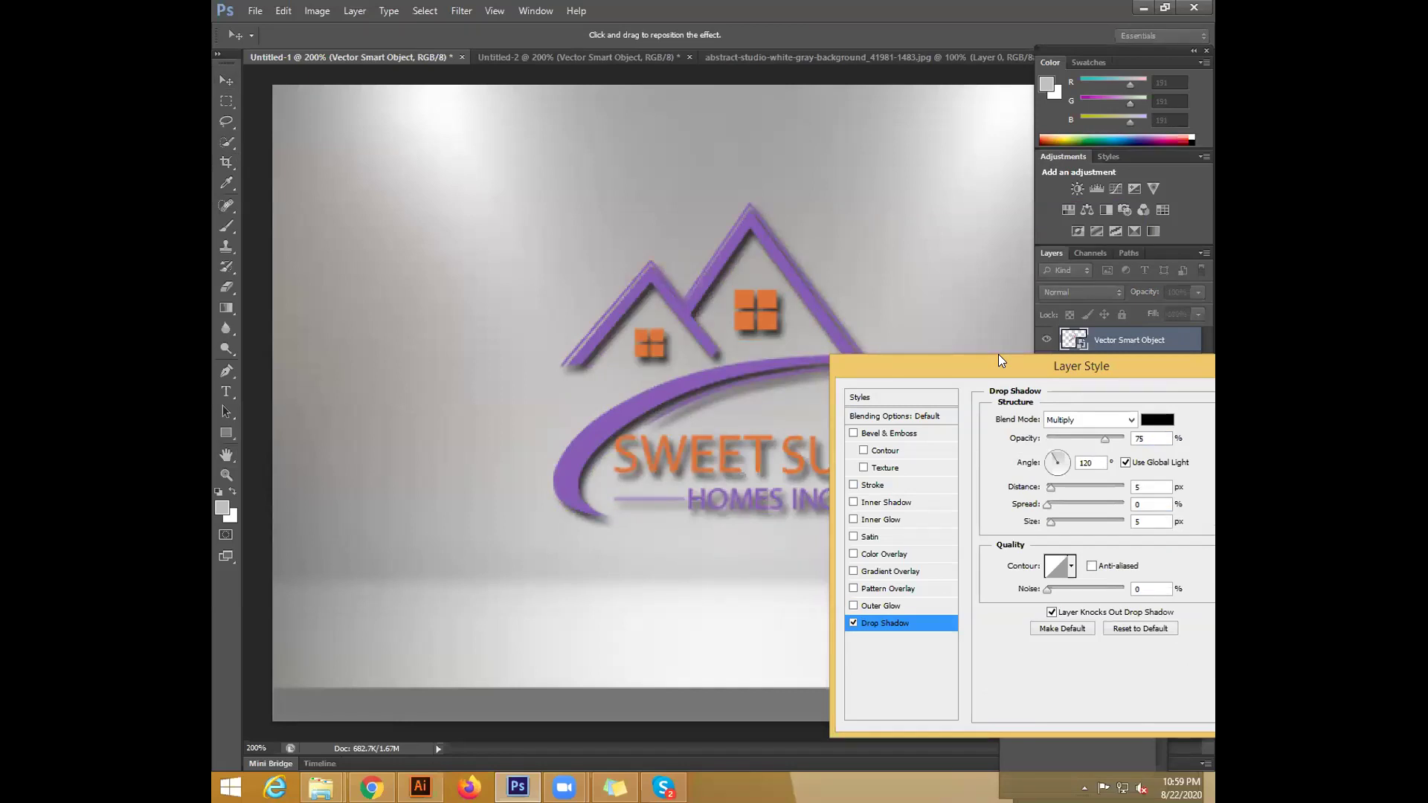
pyautogui.moveTo(998, 354); pyautogui.dragTo(683, 303)
pyautogui.hotkey('ctrl', '-')
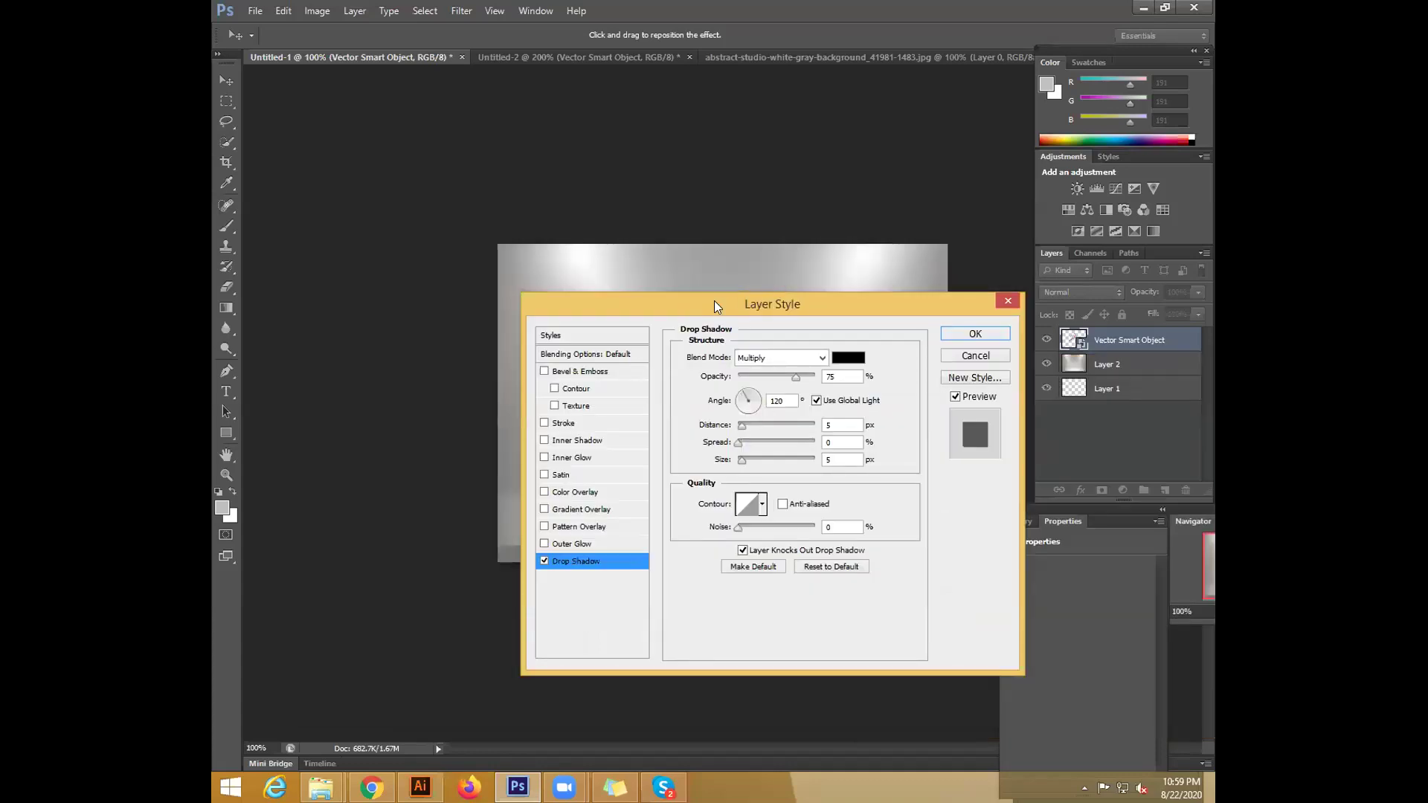
pyautogui.moveTo(772, 297); pyautogui.dragTo(1095, 218)
pyautogui.hotkey('ctrl', '+')
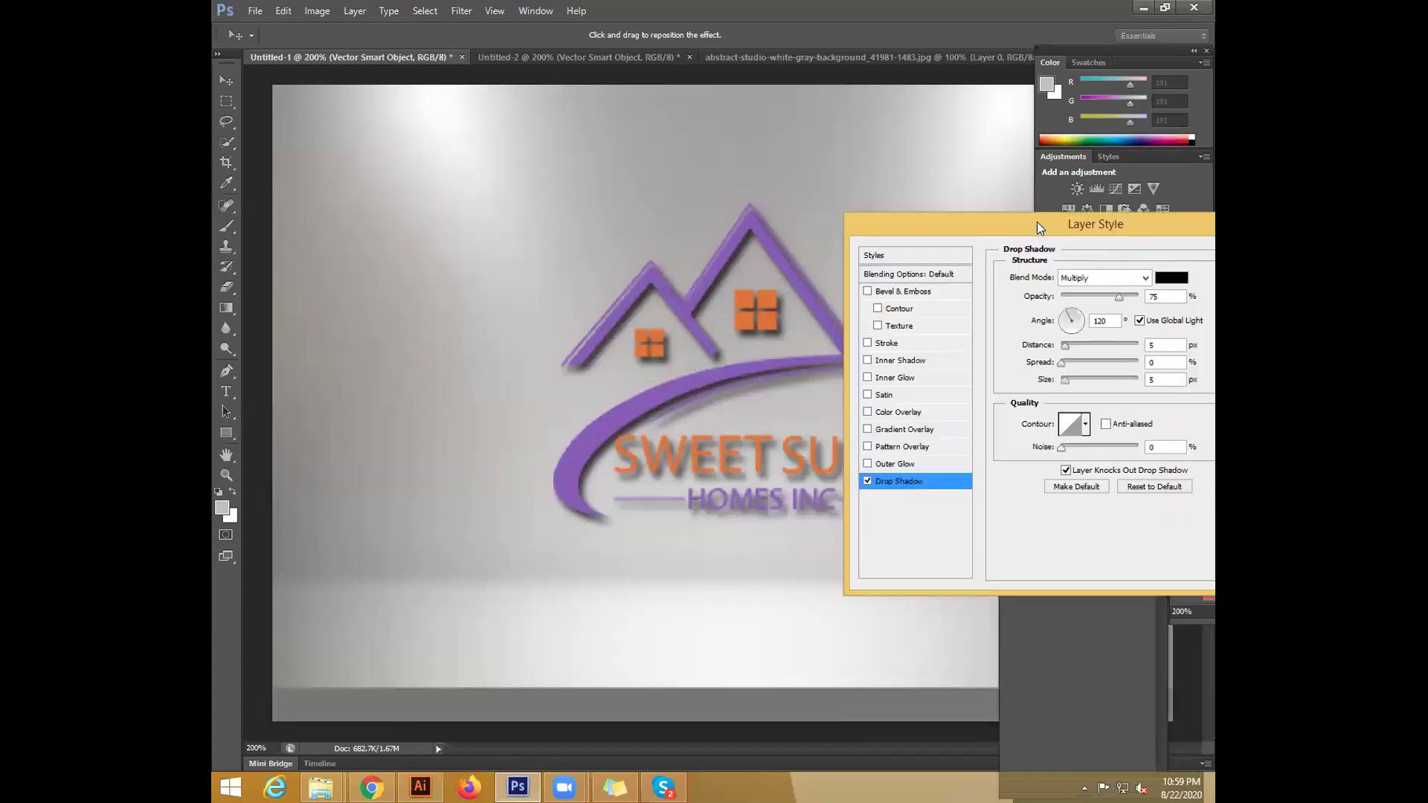
pyautogui.press('Return')
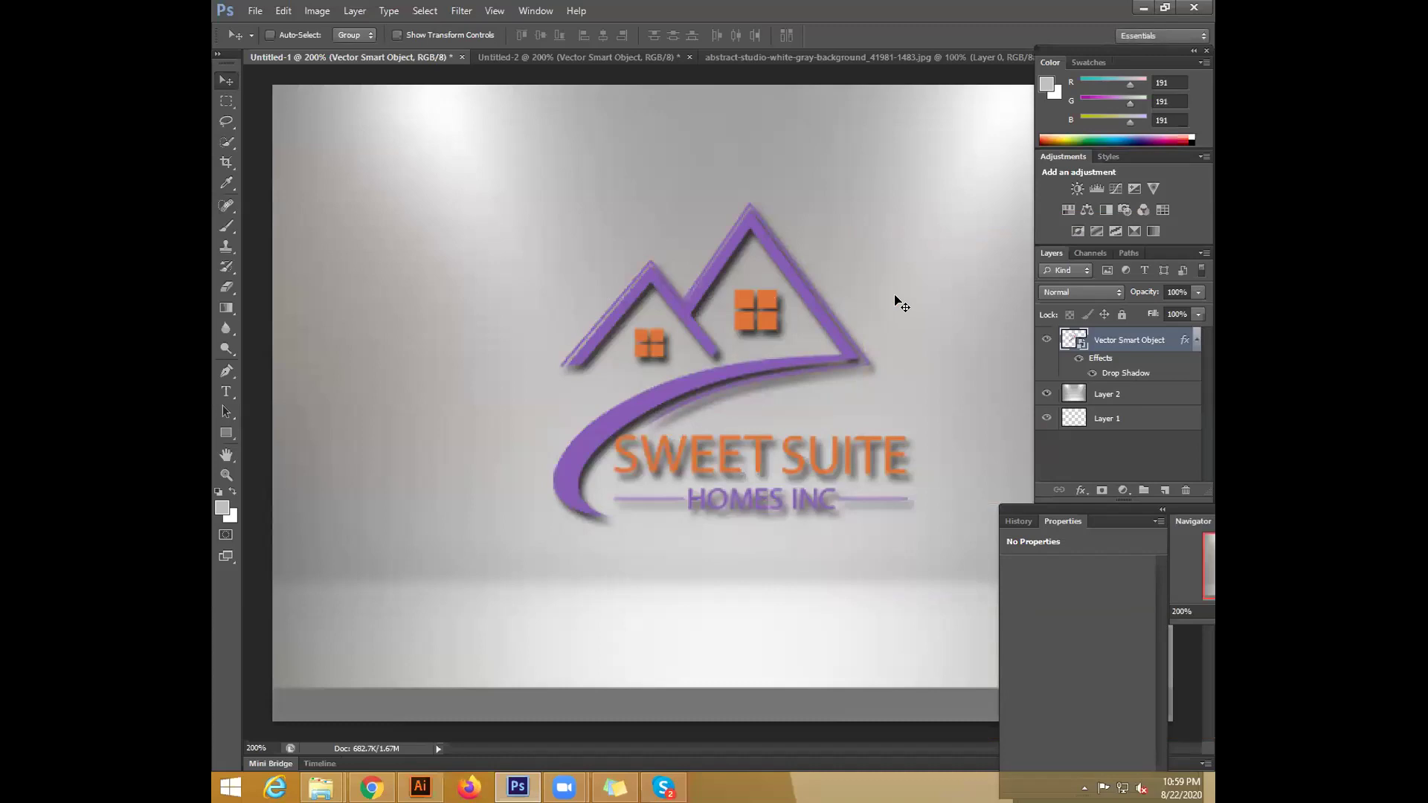
# Soften the Vector Smart Object layer's Drop Shadow to 41% opacity, 3 px distance and 7 px size
pyautogui.doubleClick(1167, 340)
pyautogui.press('Return')
pyautogui.doubleClick(1192, 341)
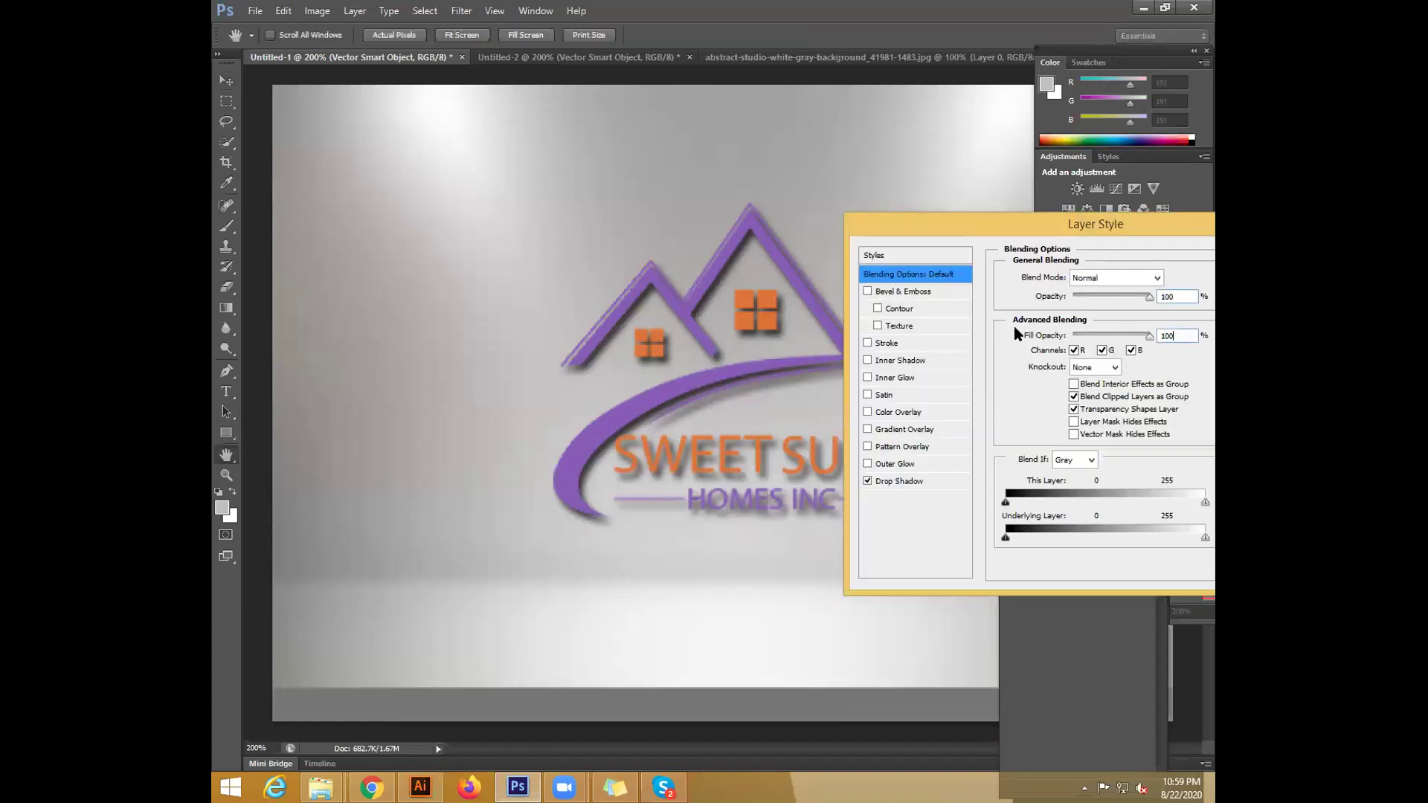
pyautogui.moveTo(1023, 231); pyautogui.dragTo(1047, 194)
pyautogui.click(907, 446)
pyautogui.doubleClick(1162, 260)
pyautogui.moveTo(1113, 262); pyautogui.dragTo(1094, 268)
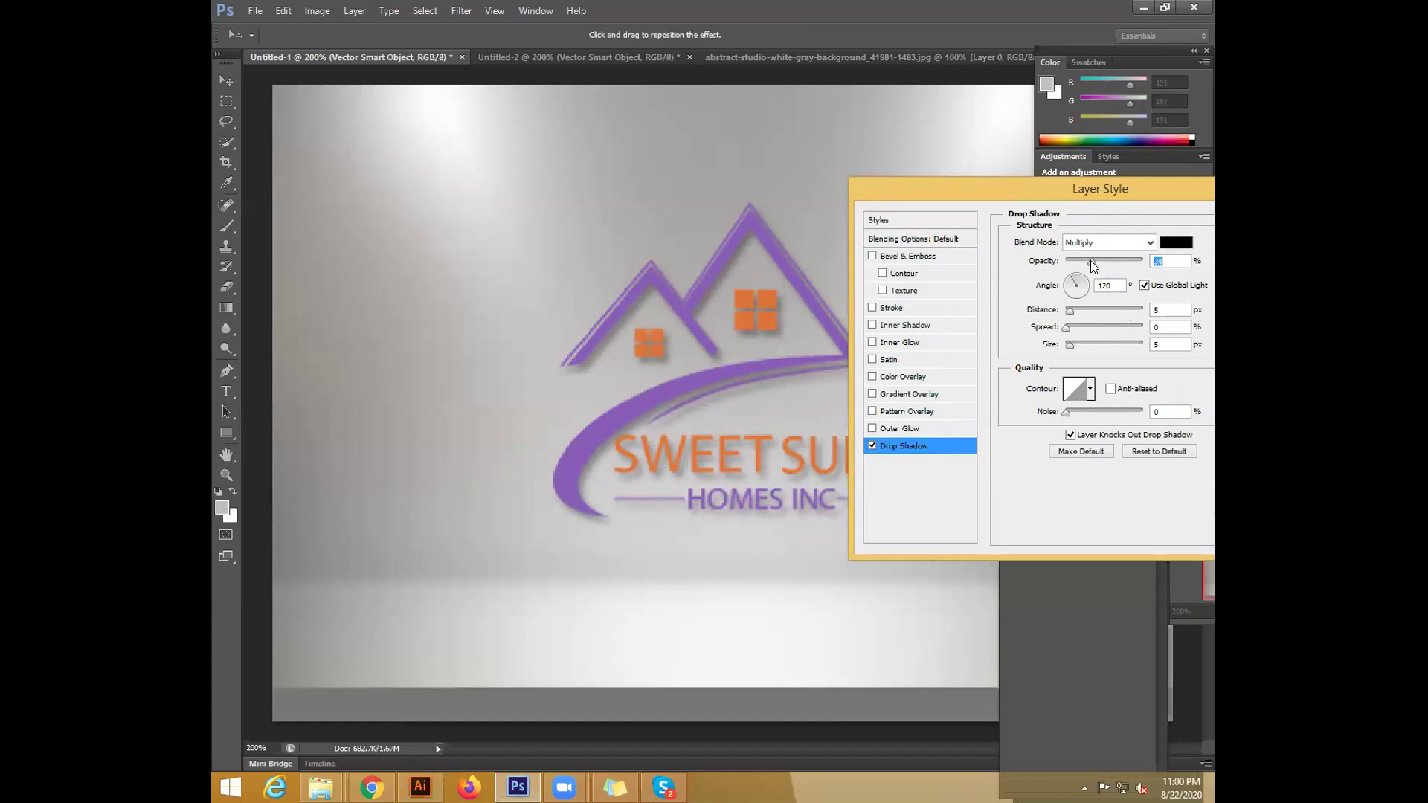
pyautogui.moveTo(1095, 260); pyautogui.dragTo(1097, 261)
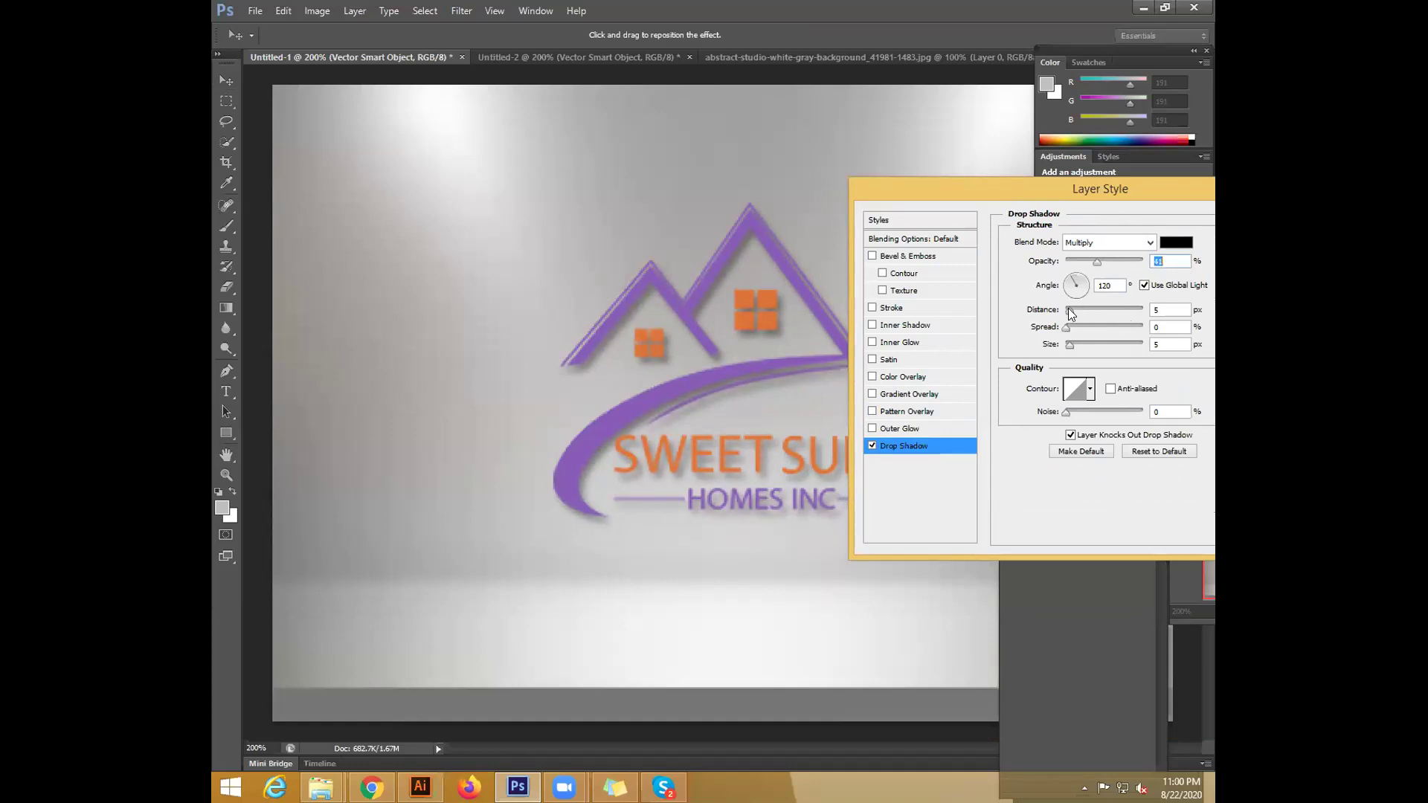
pyautogui.moveTo(1069, 309); pyautogui.dragTo(1069, 340)
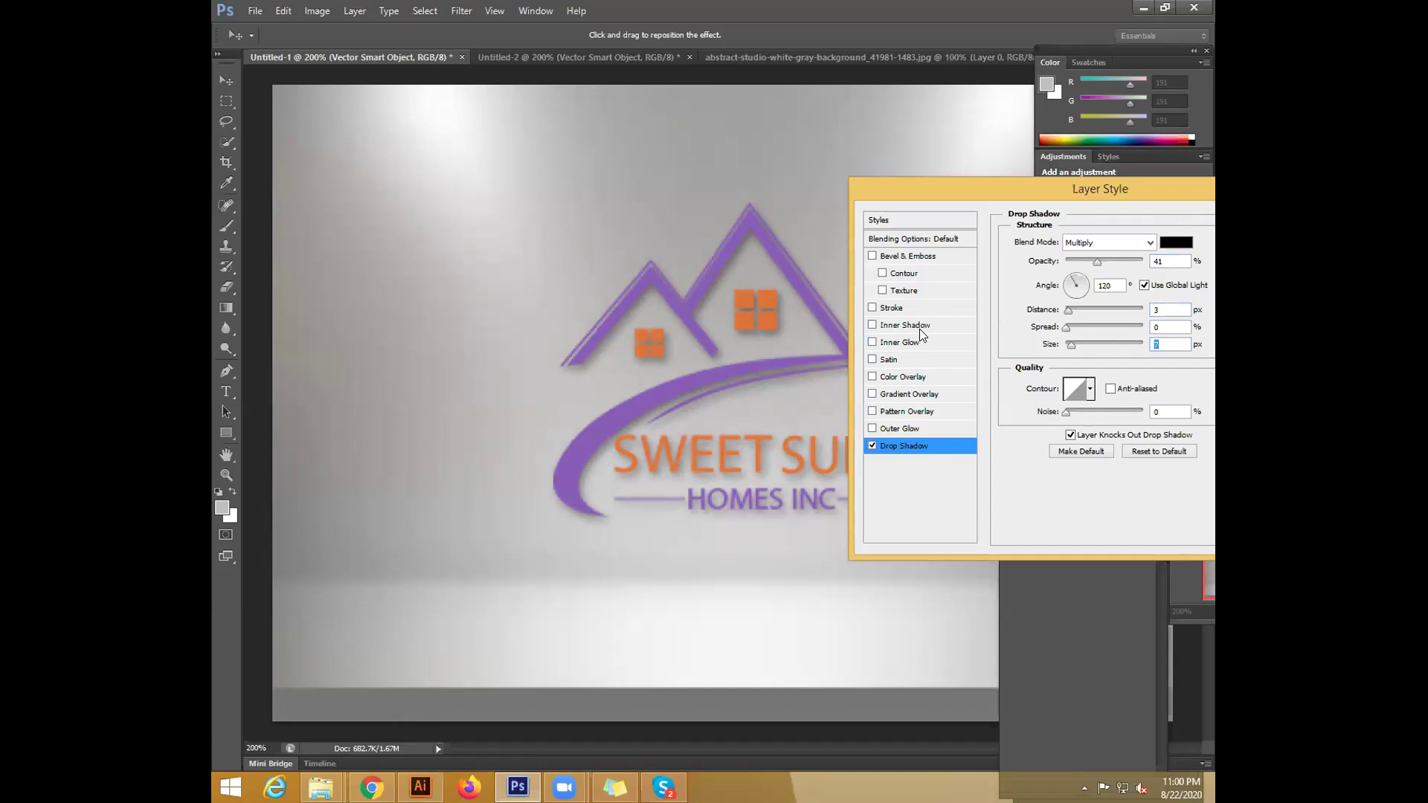
# Add an Inner Shadow to the logo and change its colour to the mid-grey 777676
pyautogui.click(874, 325)
pyautogui.click(897, 326)
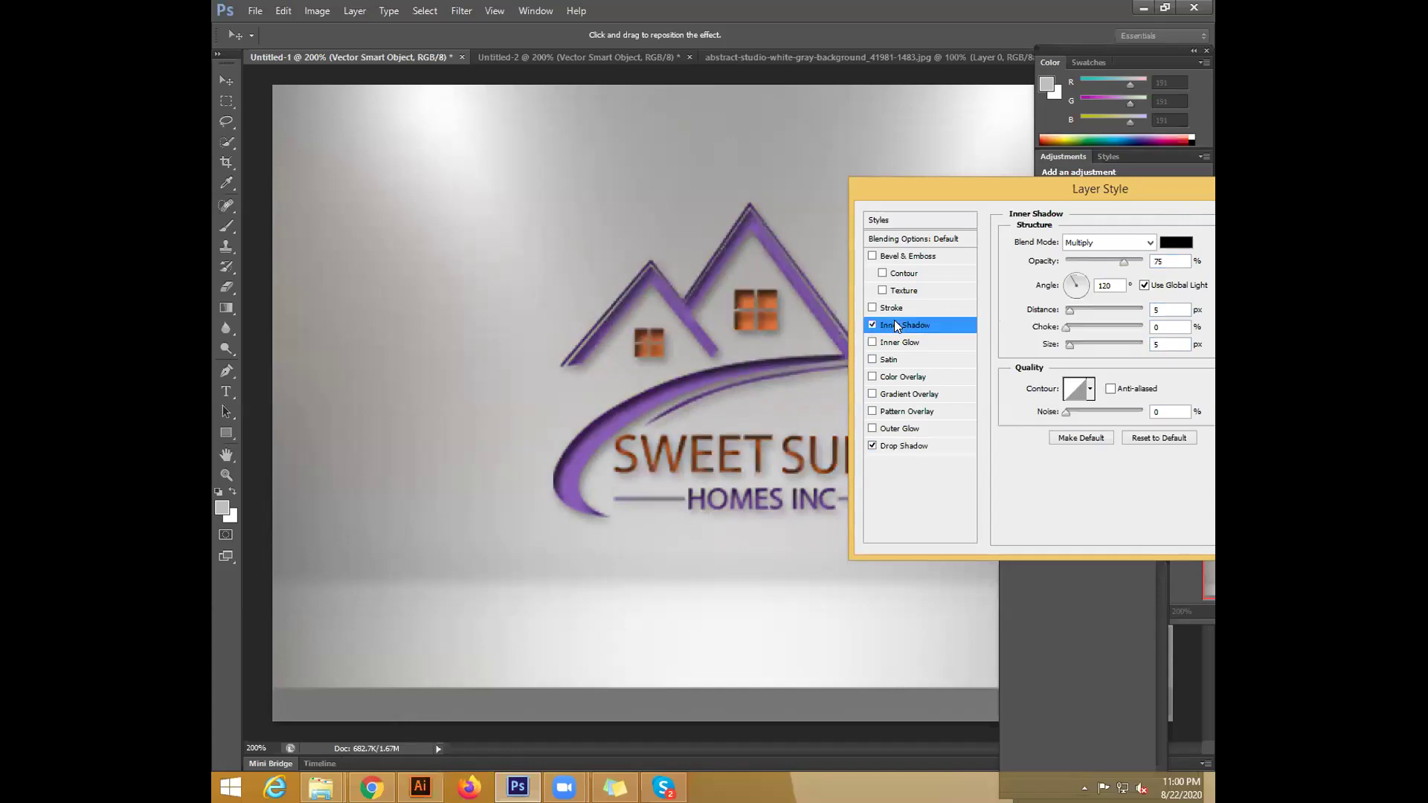
pyautogui.click(1176, 242)
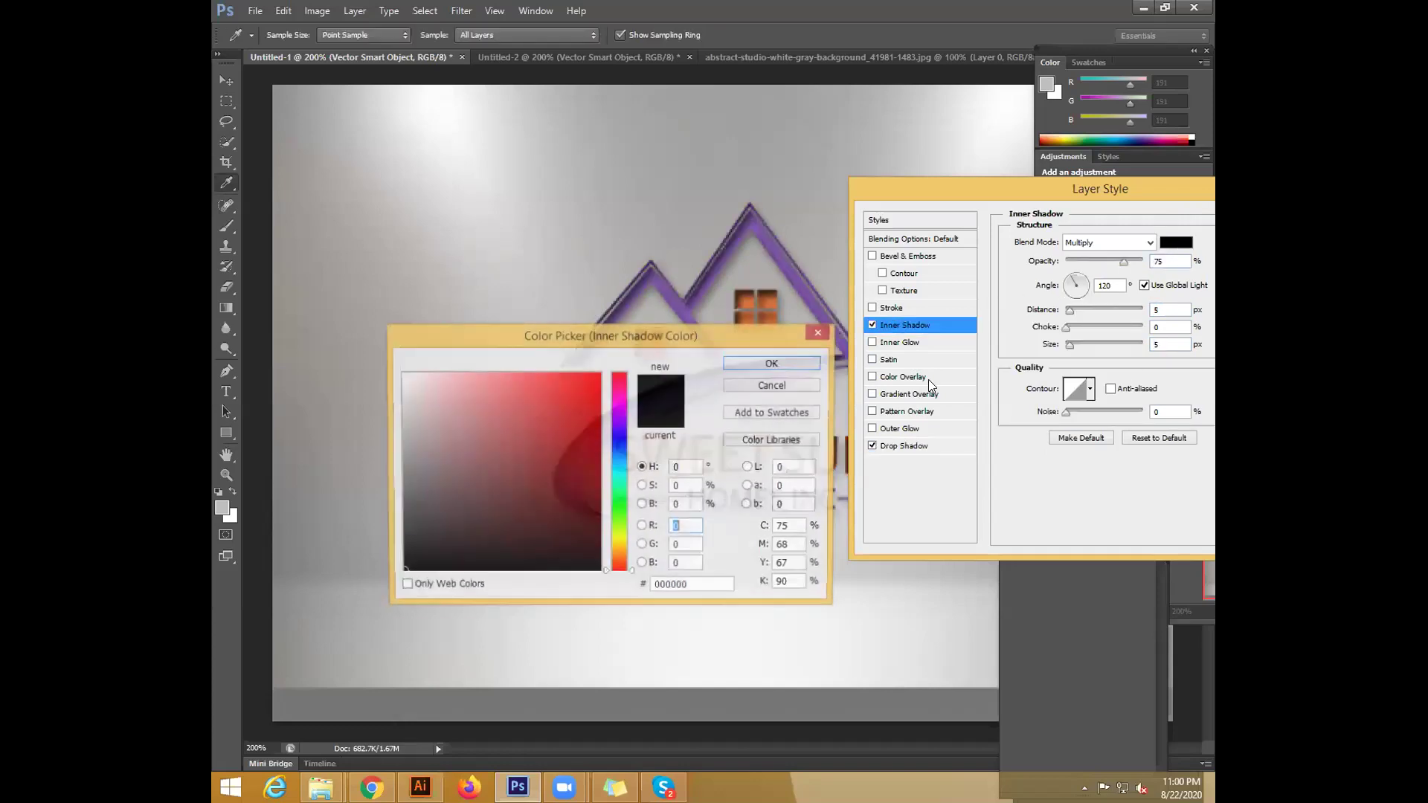
pyautogui.moveTo(405, 380); pyautogui.dragTo(403, 479)
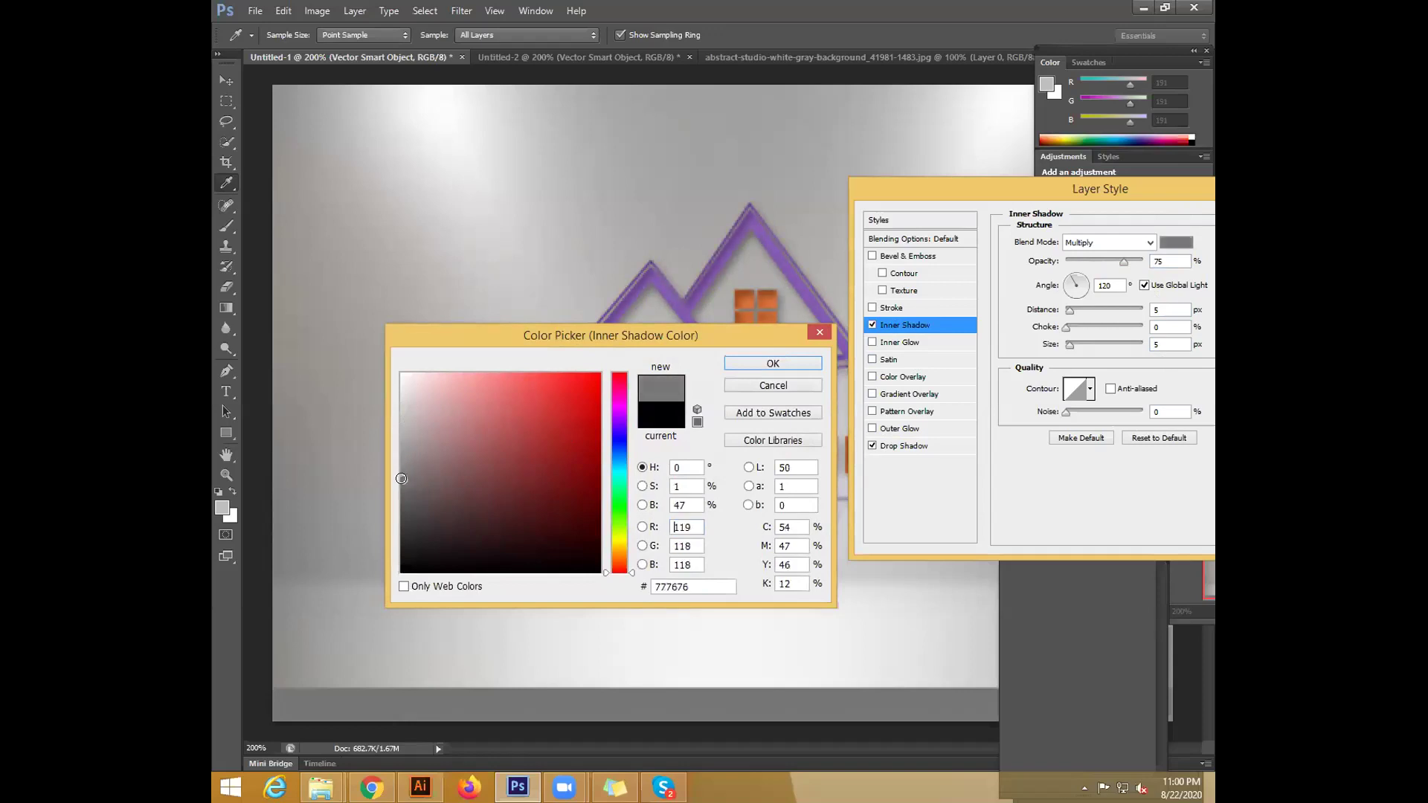
pyautogui.click(774, 363)
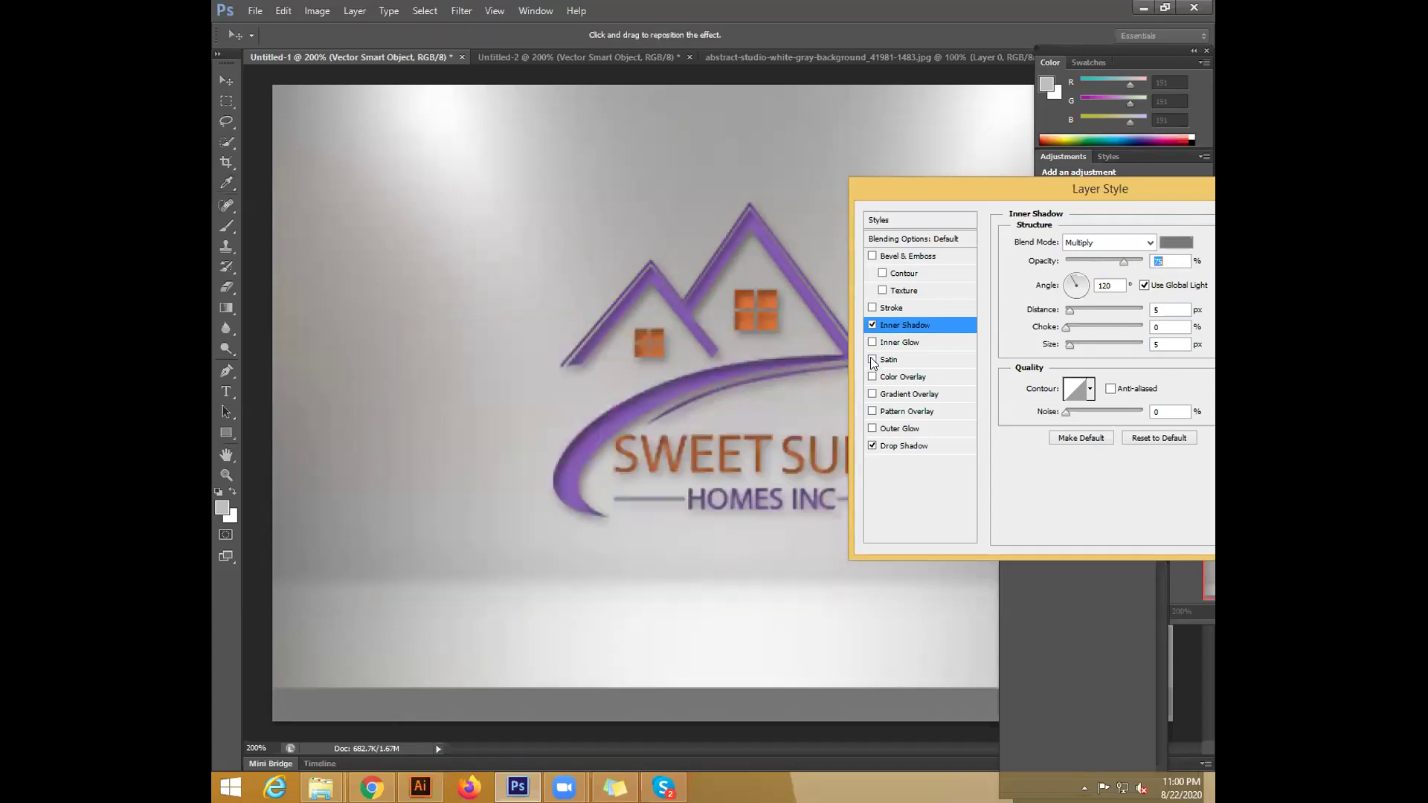
# Set the Inner Shadow to 64% opacity, 2 px distance and 3 px size, leaving its contour curve unedited
pyautogui.moveTo(1122, 261); pyautogui.dragTo(1114, 262)
pyautogui.click(1068, 313)
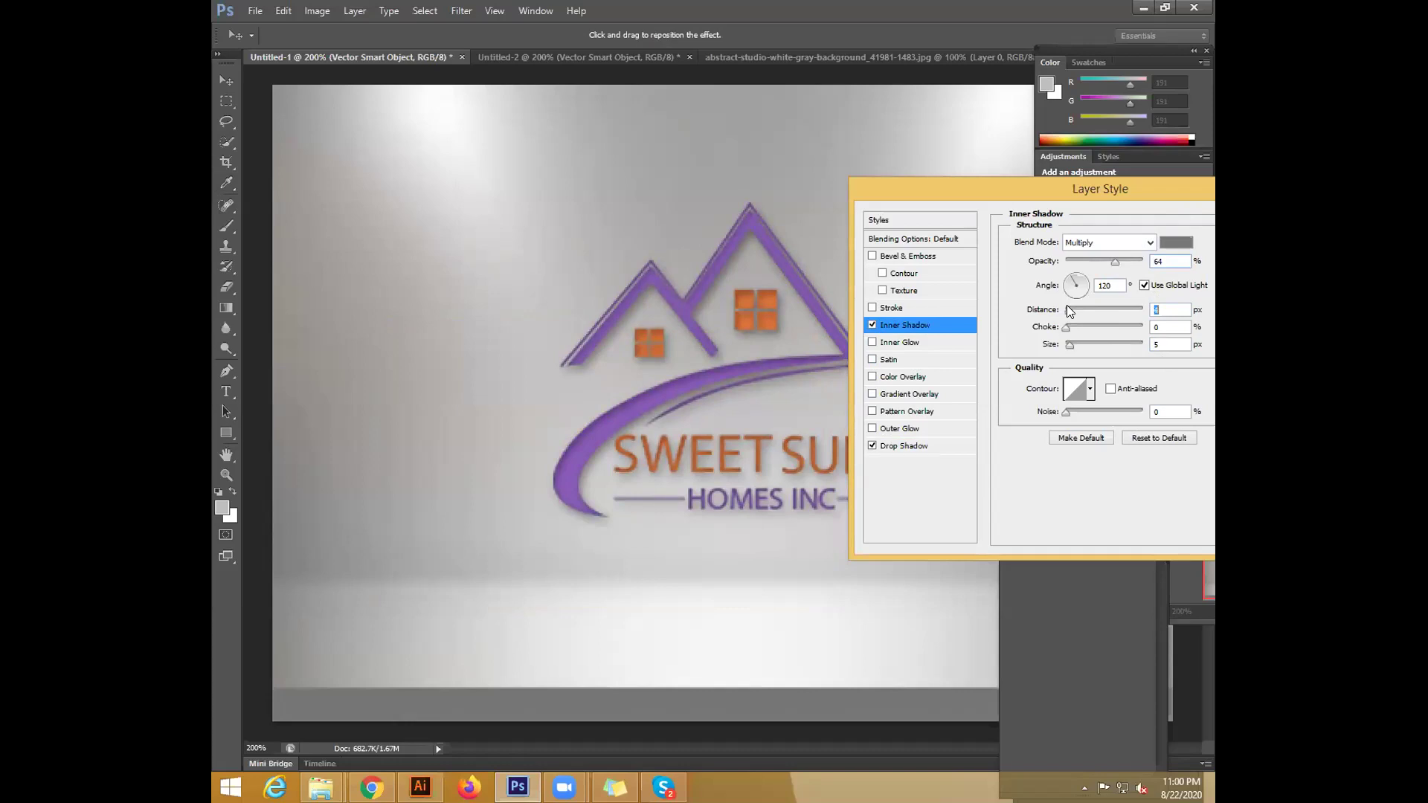
pyautogui.write('24102')
pyautogui.press('BackSpace')
pyautogui.write('3')
pyautogui.click(1086, 388)
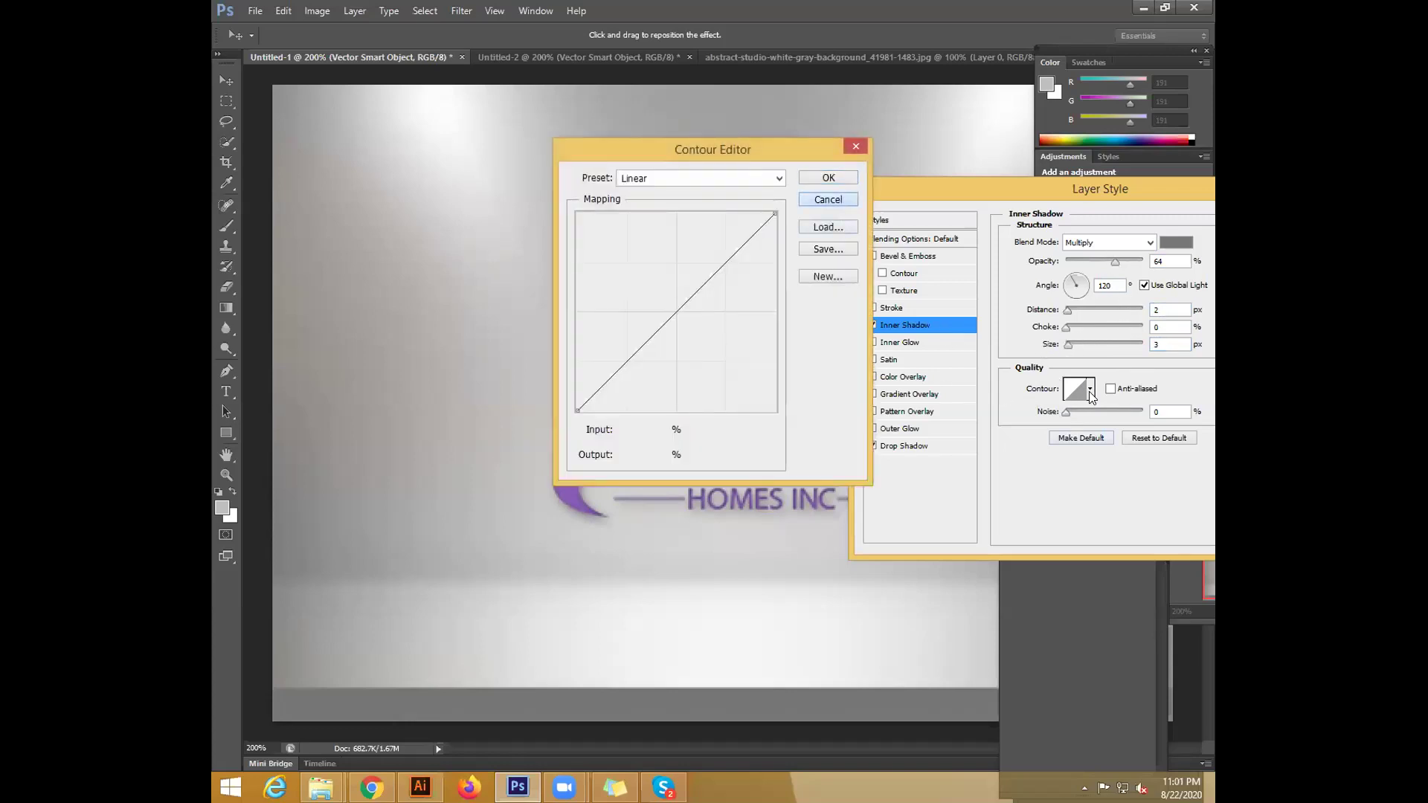
pyautogui.click(828, 199)
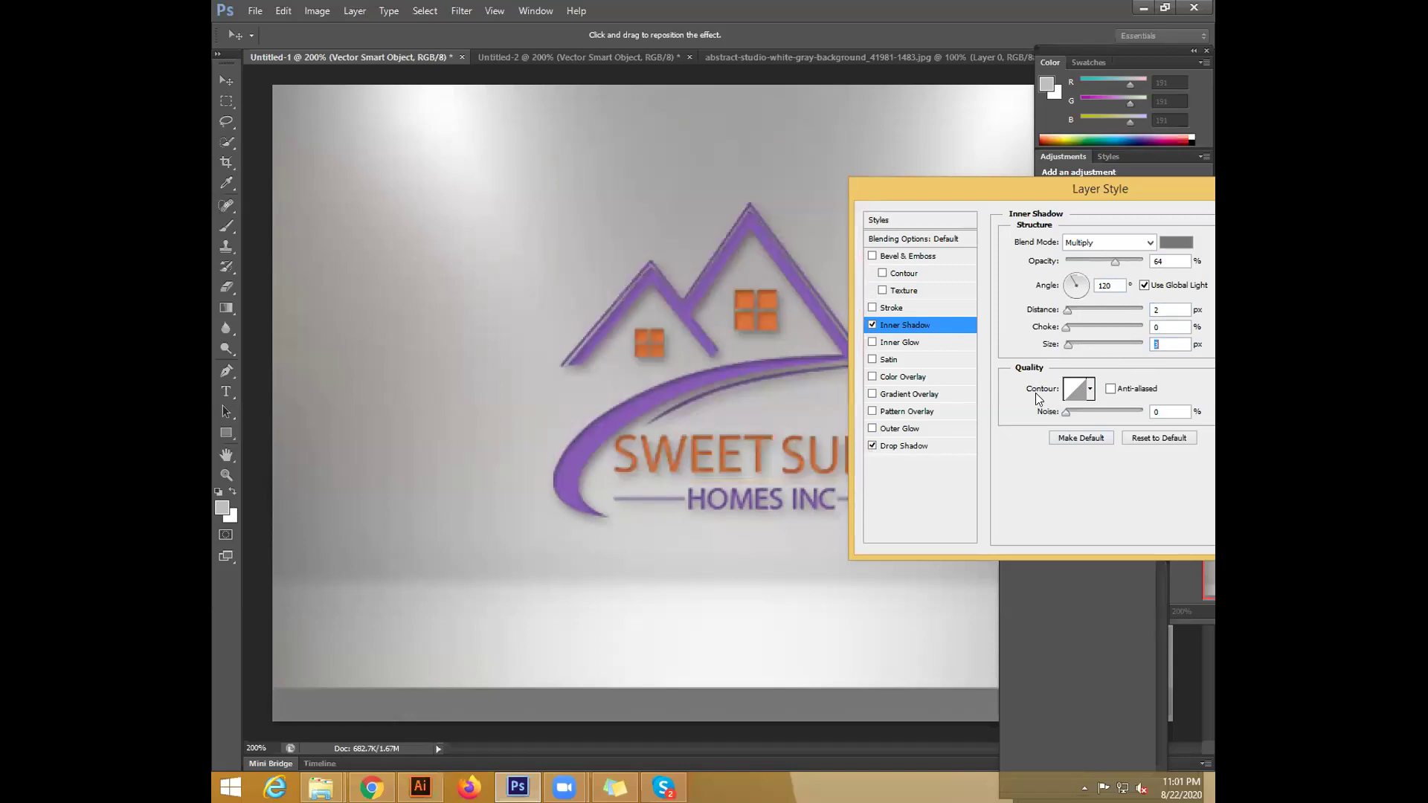
# Give the Inner Shadow the peaked, cone-shaped contour preset and reduce both its size and distance to 1 px
pyautogui.click(1091, 388)
pyautogui.click(1026, 430)
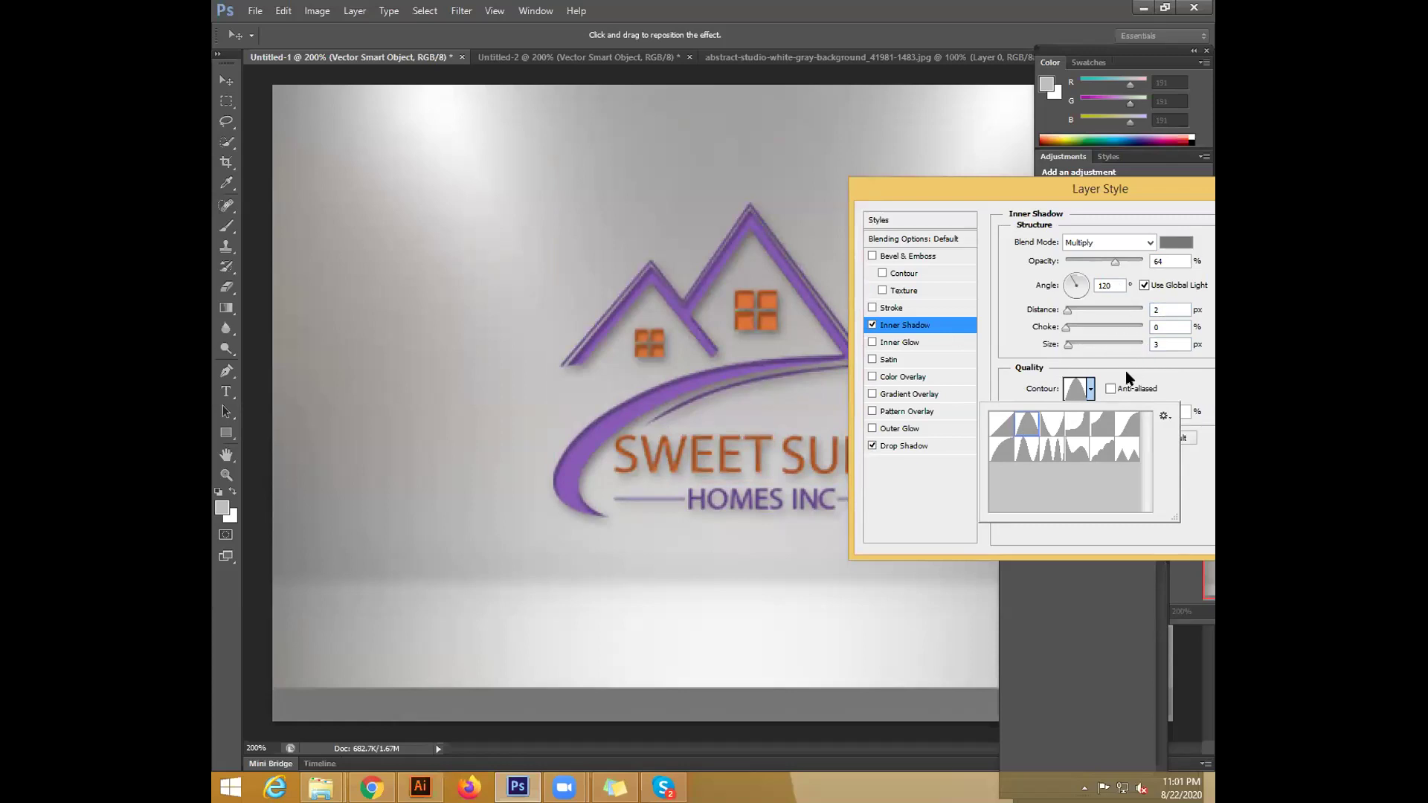
pyautogui.click(1161, 347)
pyautogui.press('BackSpace')
pyautogui.write('2')
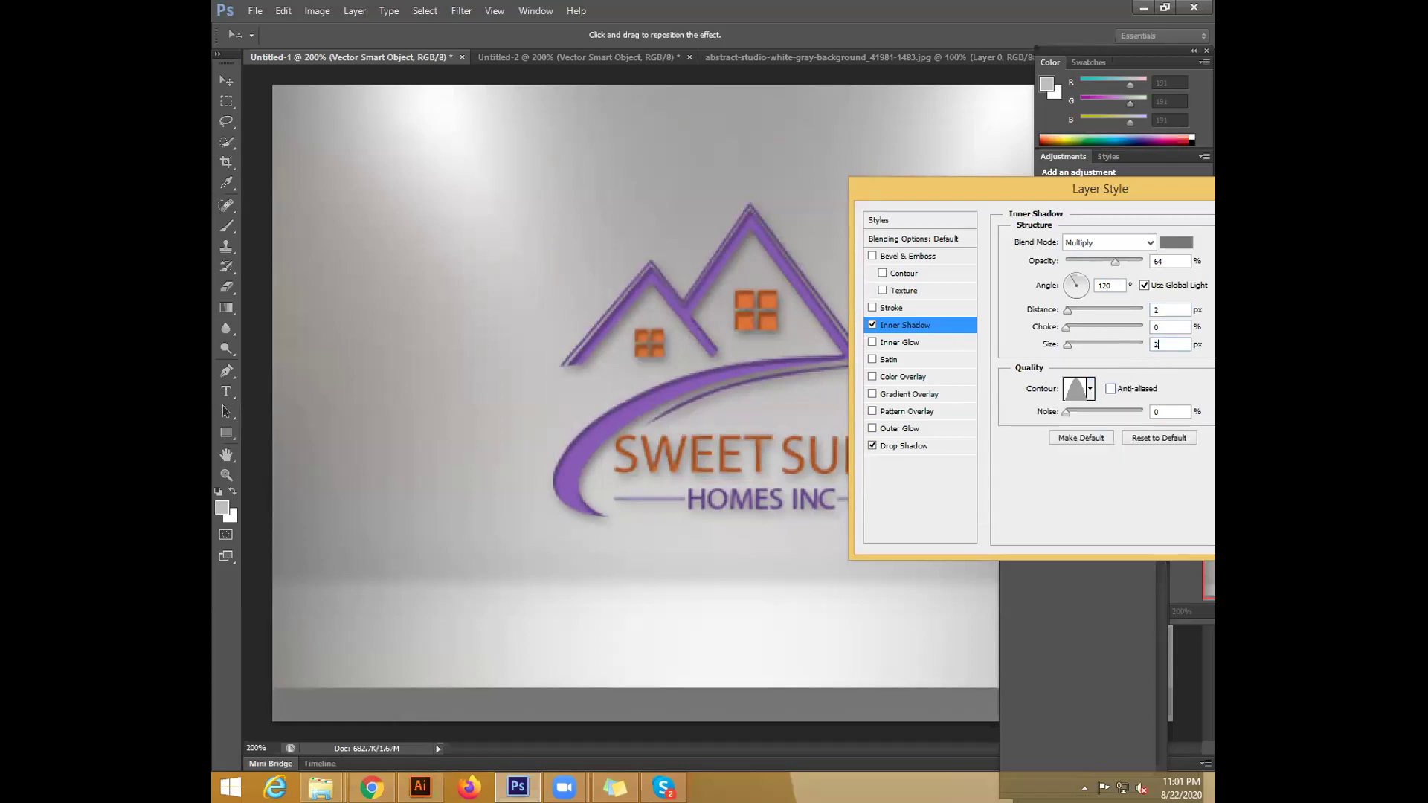
pyautogui.press('BackSpace')
pyautogui.write('1')
pyautogui.click(1172, 310)
pyautogui.press('BackSpace')
pyautogui.write('1')
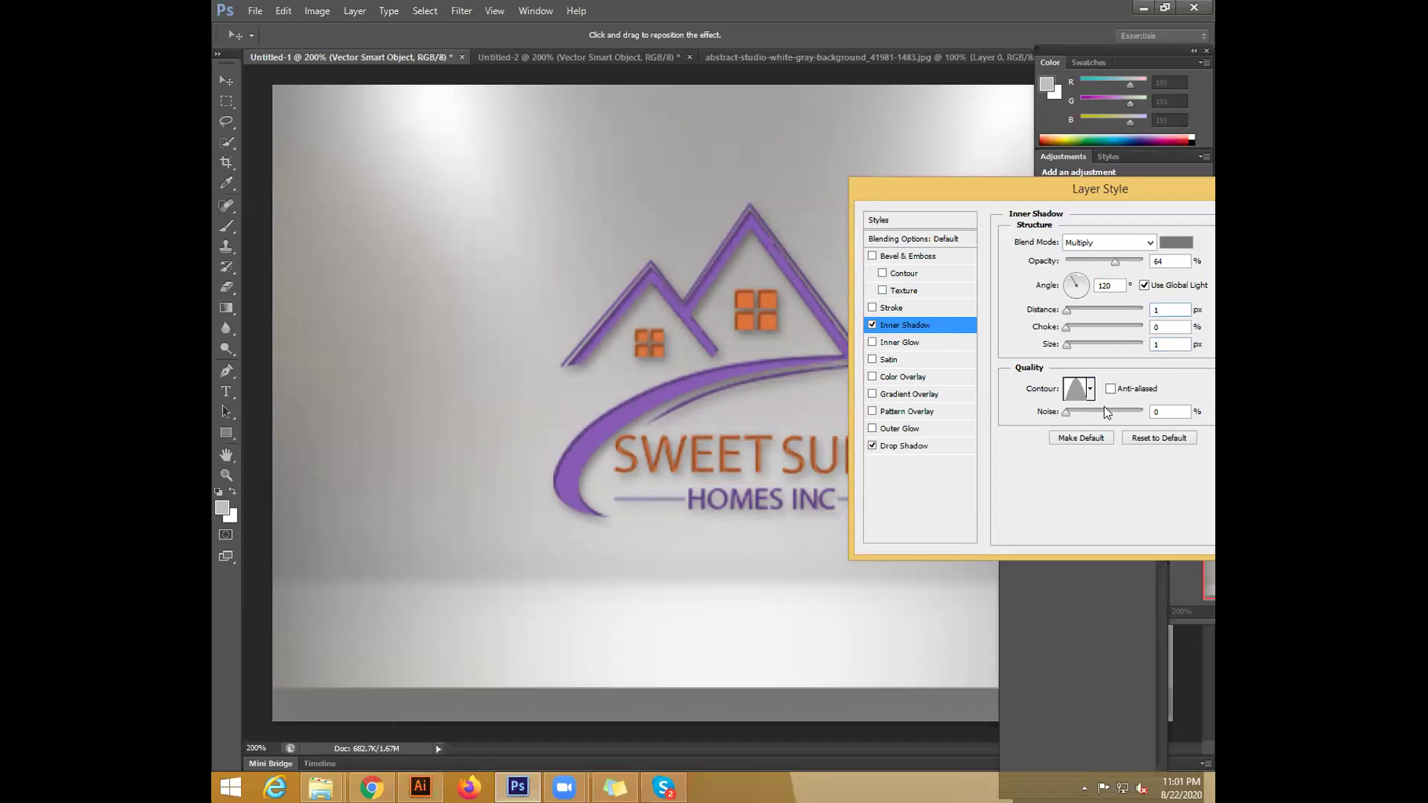
# Try an Inner Glow on the logo, switch it off again and apply the layer style with only the two shadows
pyautogui.click(894, 340)
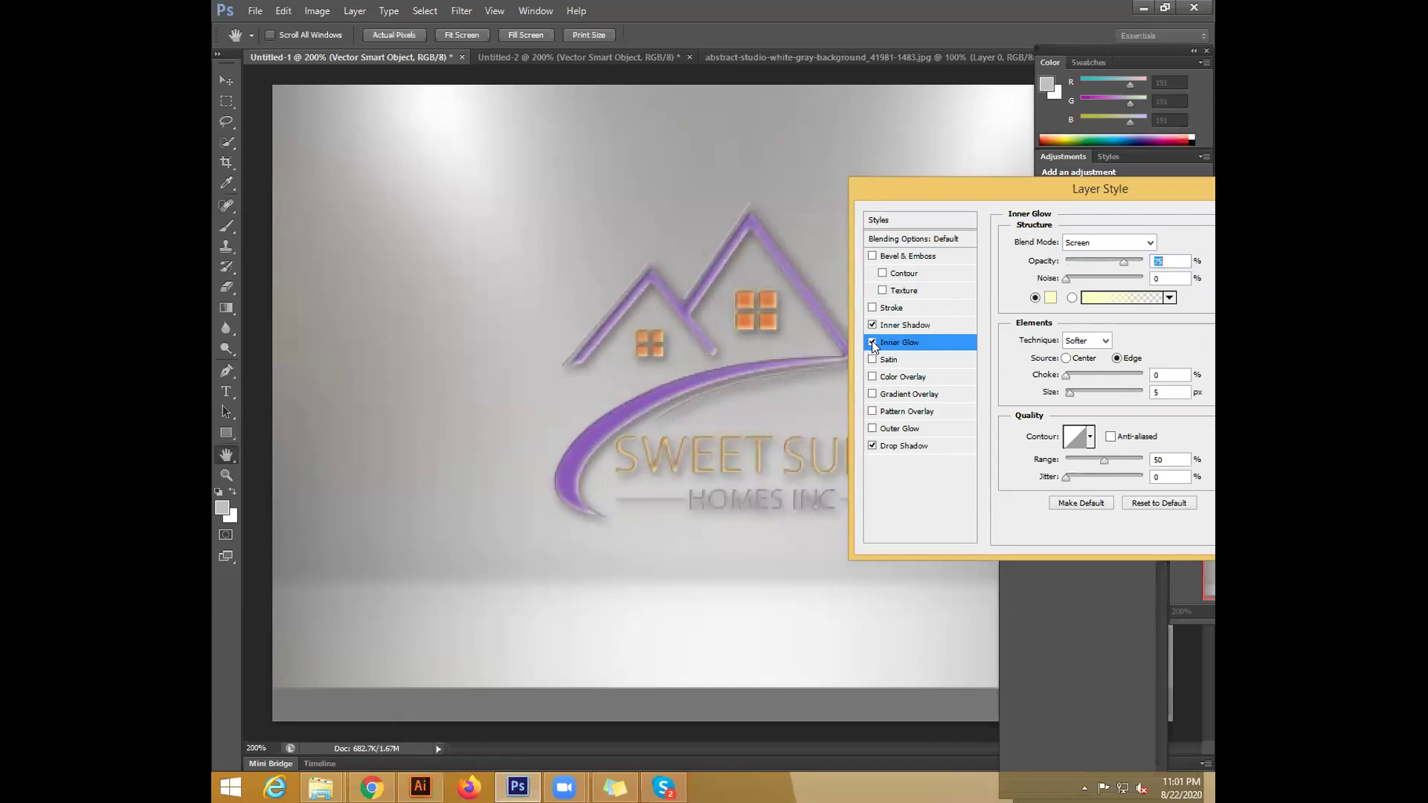
pyautogui.click(872, 342)
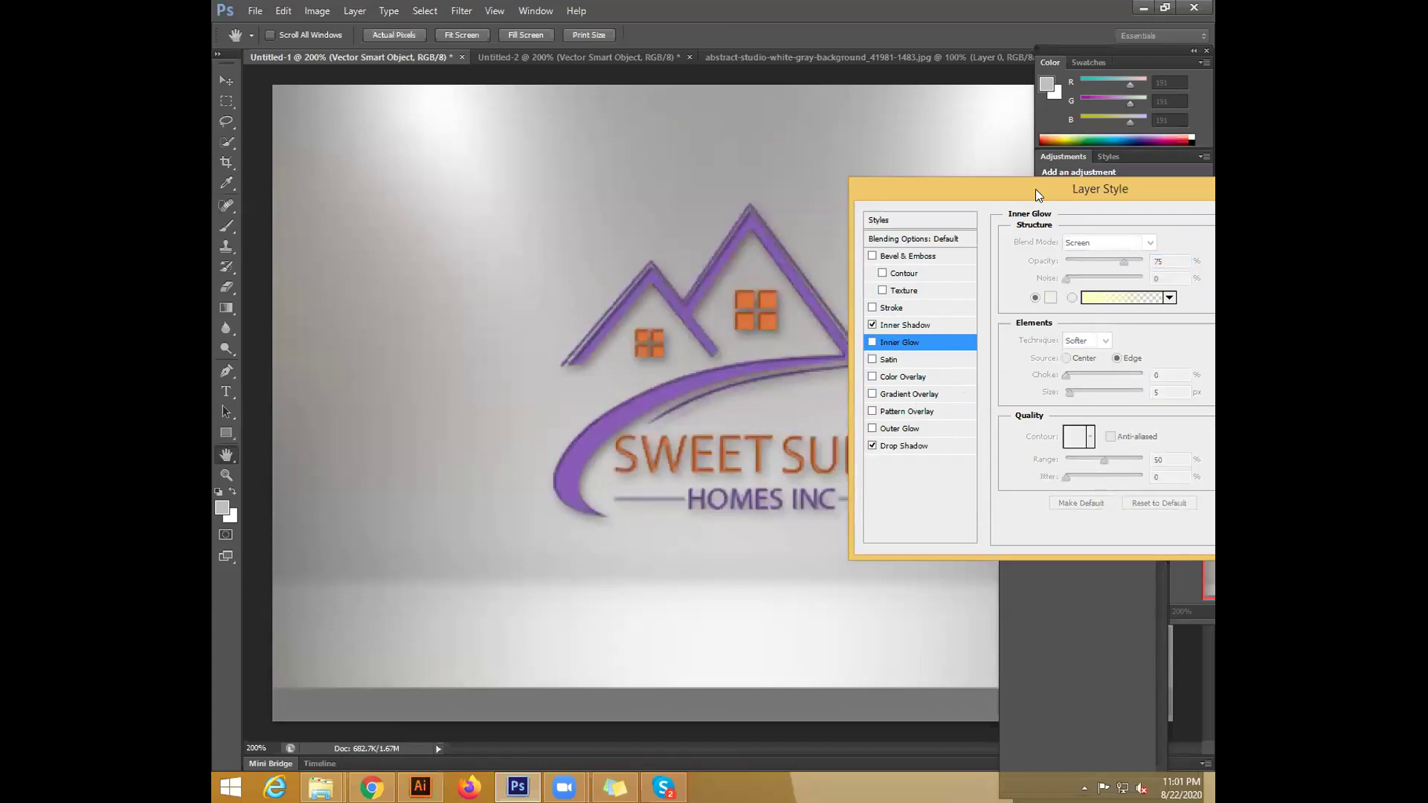
pyautogui.moveTo(1035, 189); pyautogui.dragTo(764, 198)
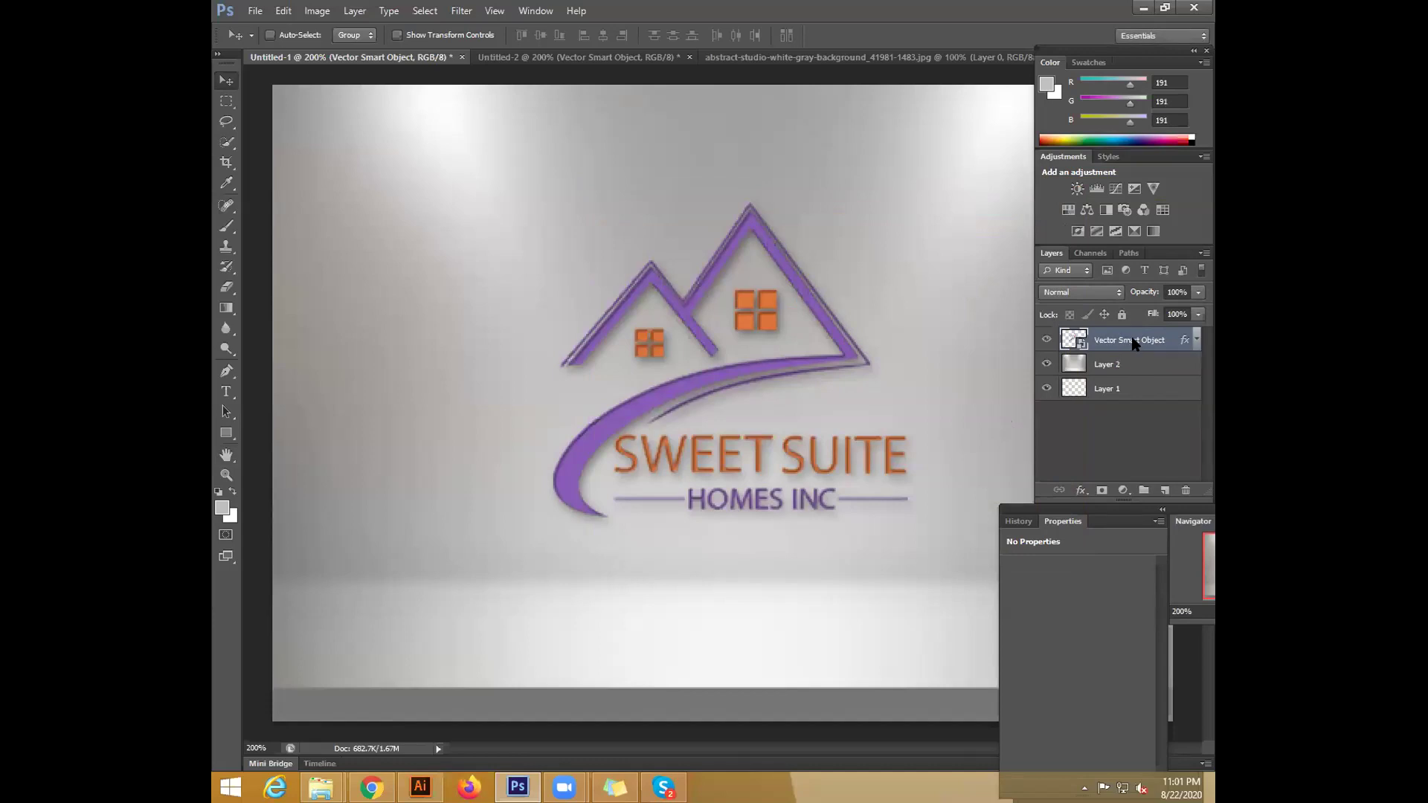
# Duplicate the Vector Smart Object layer within Untitled-1 under the name 02
pyautogui.rightClick(1132, 339)
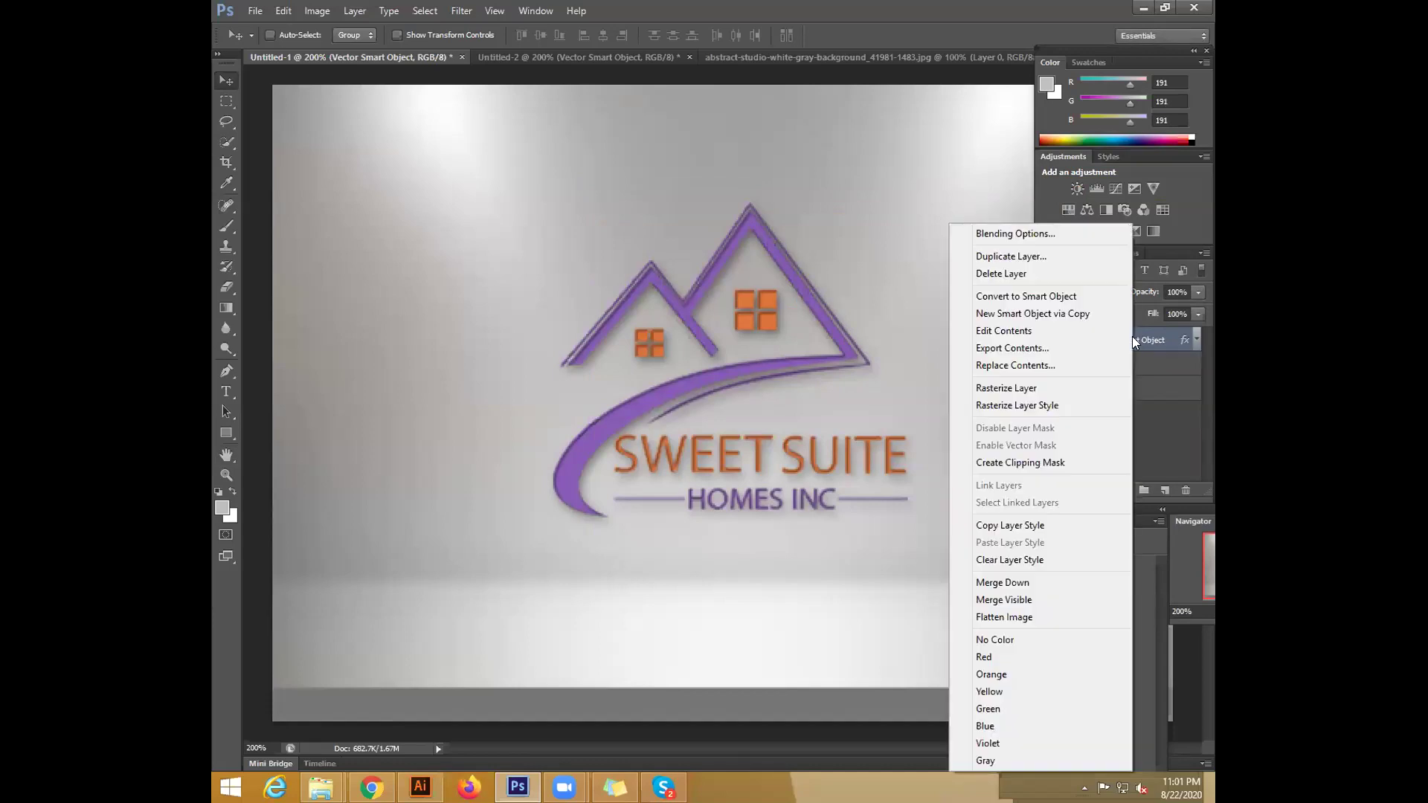
pyautogui.click(1056, 256)
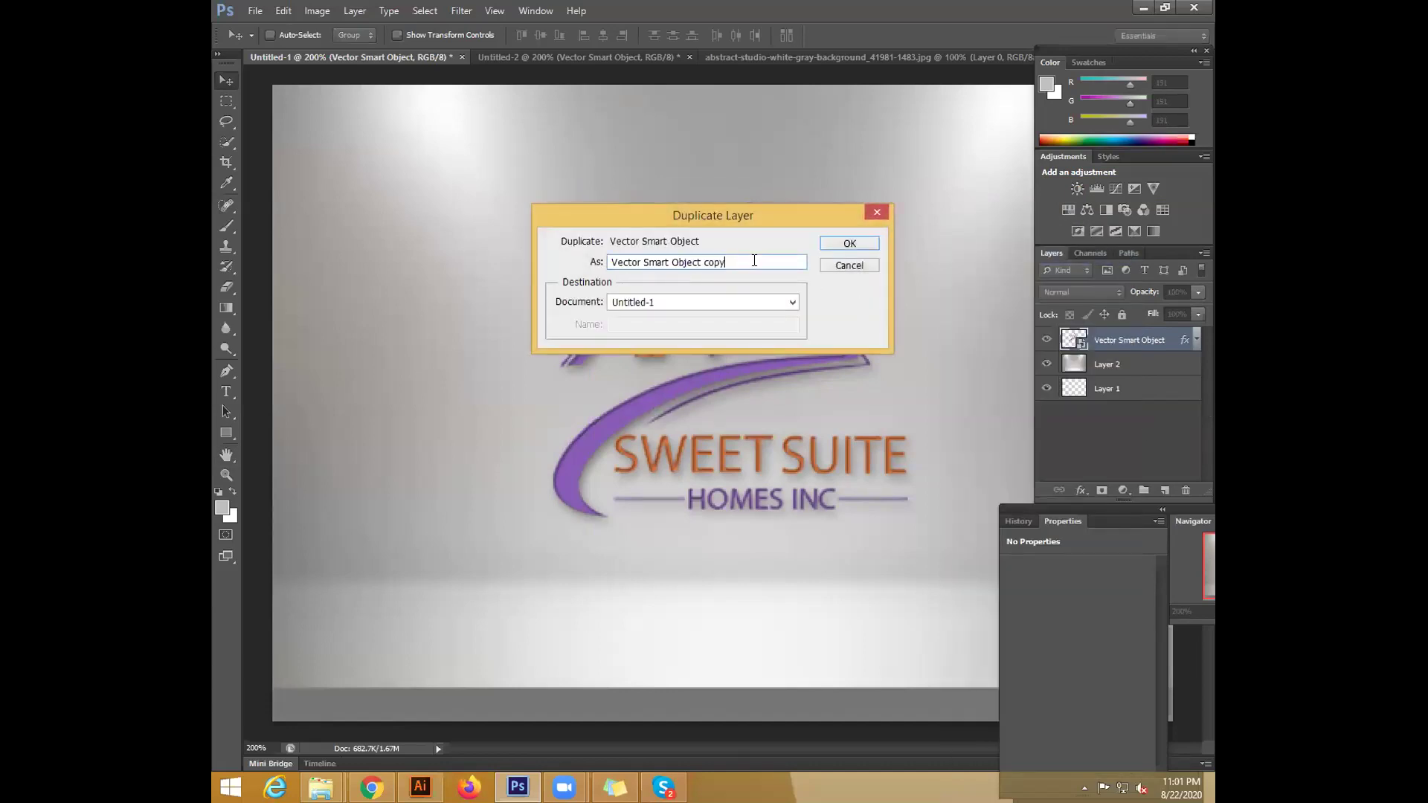
pyautogui.write('02')
pyautogui.click(867, 246)
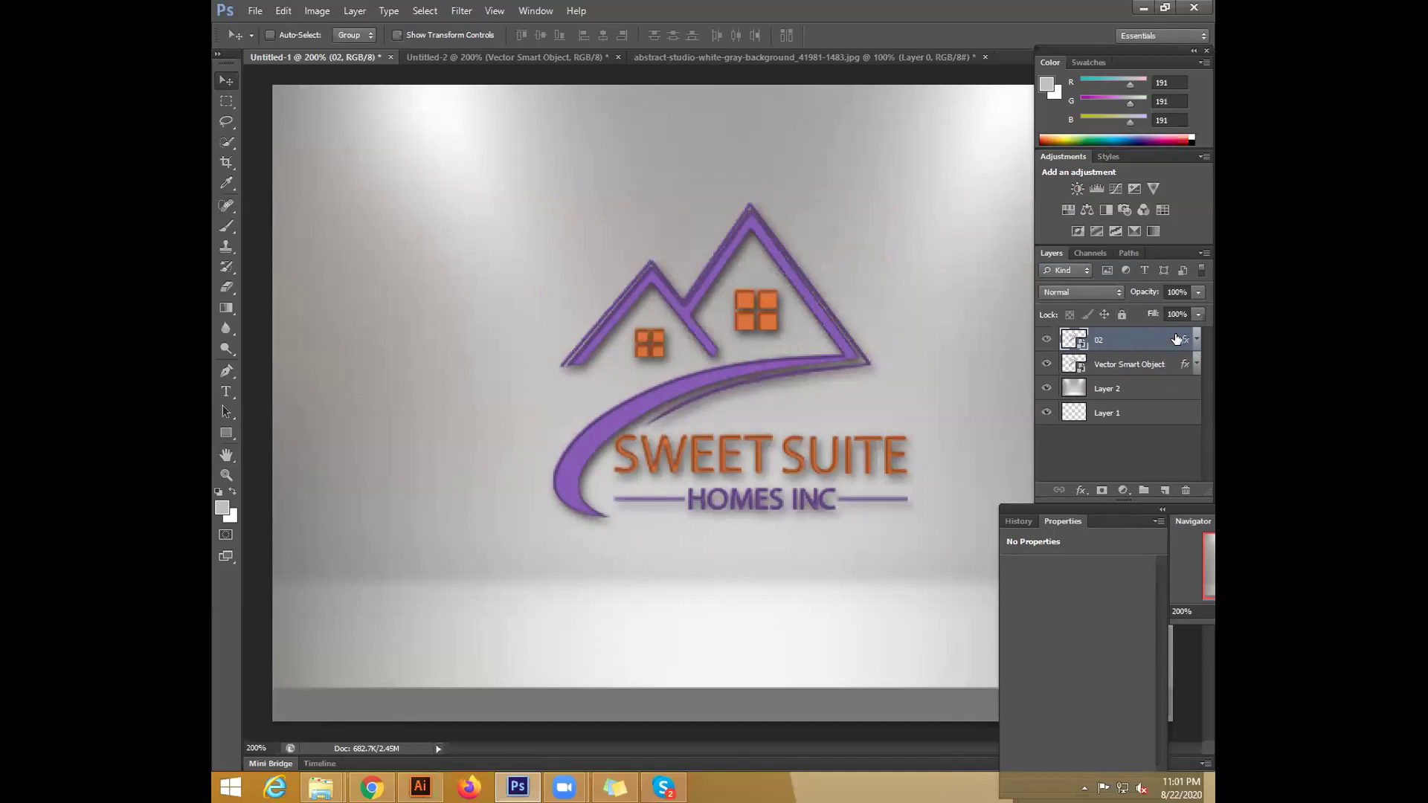
# Add Bevel & Emboss to layer 02 and lower the layer's blending opacity to about 42%
pyautogui.doubleClick(1179, 340)
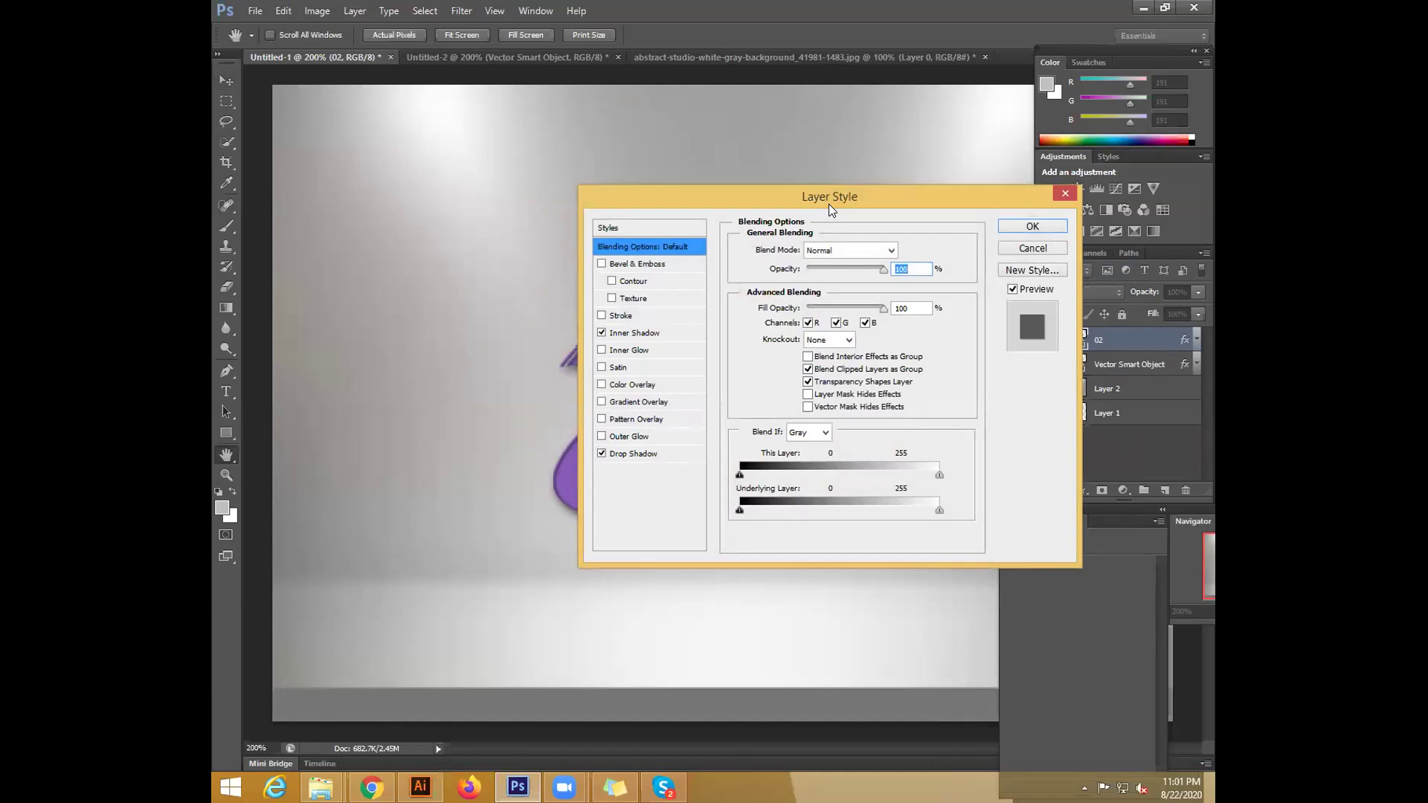
pyautogui.moveTo(828, 204); pyautogui.dragTo(1066, 367)
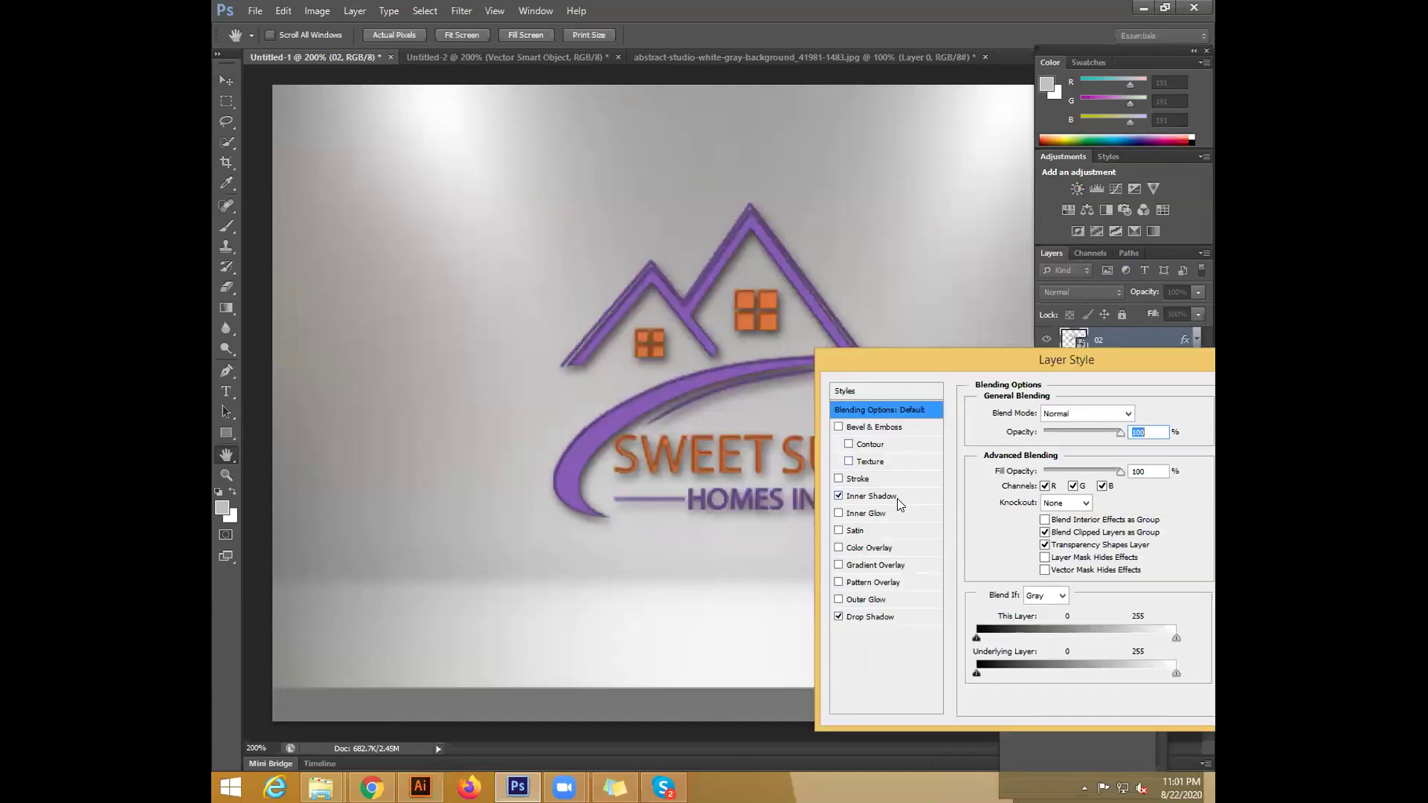
pyautogui.click(838, 425)
pyautogui.moveTo(1000, 362); pyautogui.dragTo(997, 363)
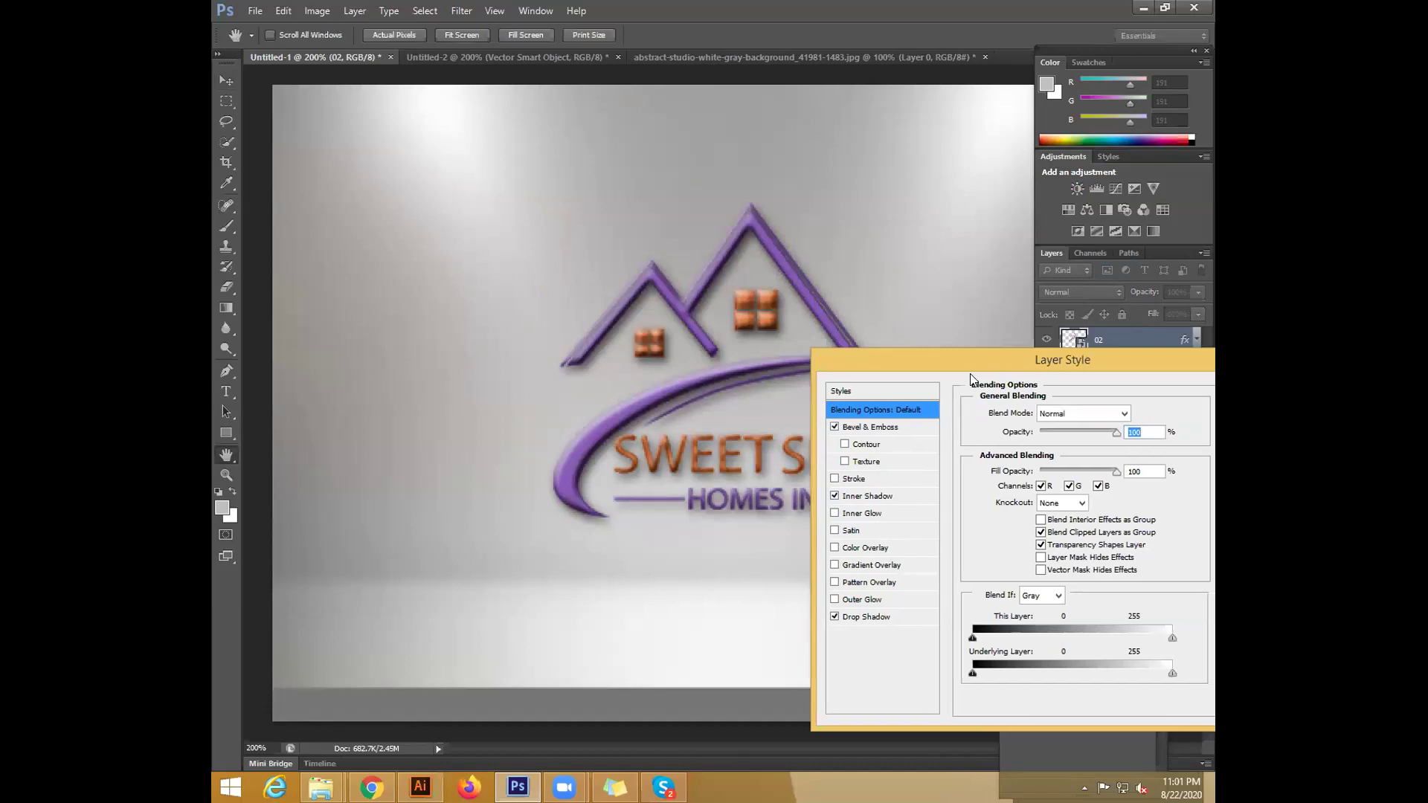
pyautogui.moveTo(1022, 429); pyautogui.dragTo(976, 428)
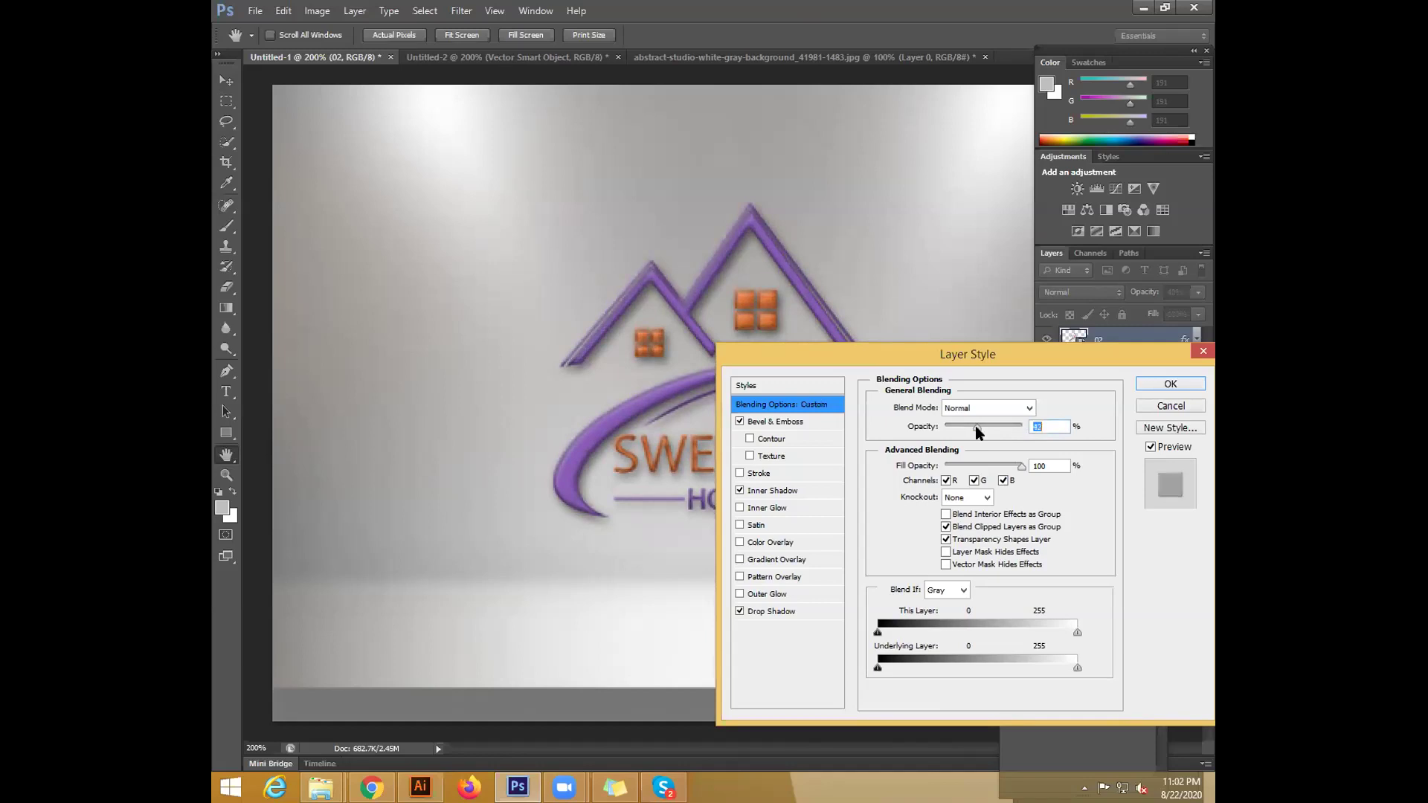
# Try a red Color Overlay on layer 02, then replace it with a Gradient Overlay at 92% scale and about 60% opacity
pyautogui.click(767, 545)
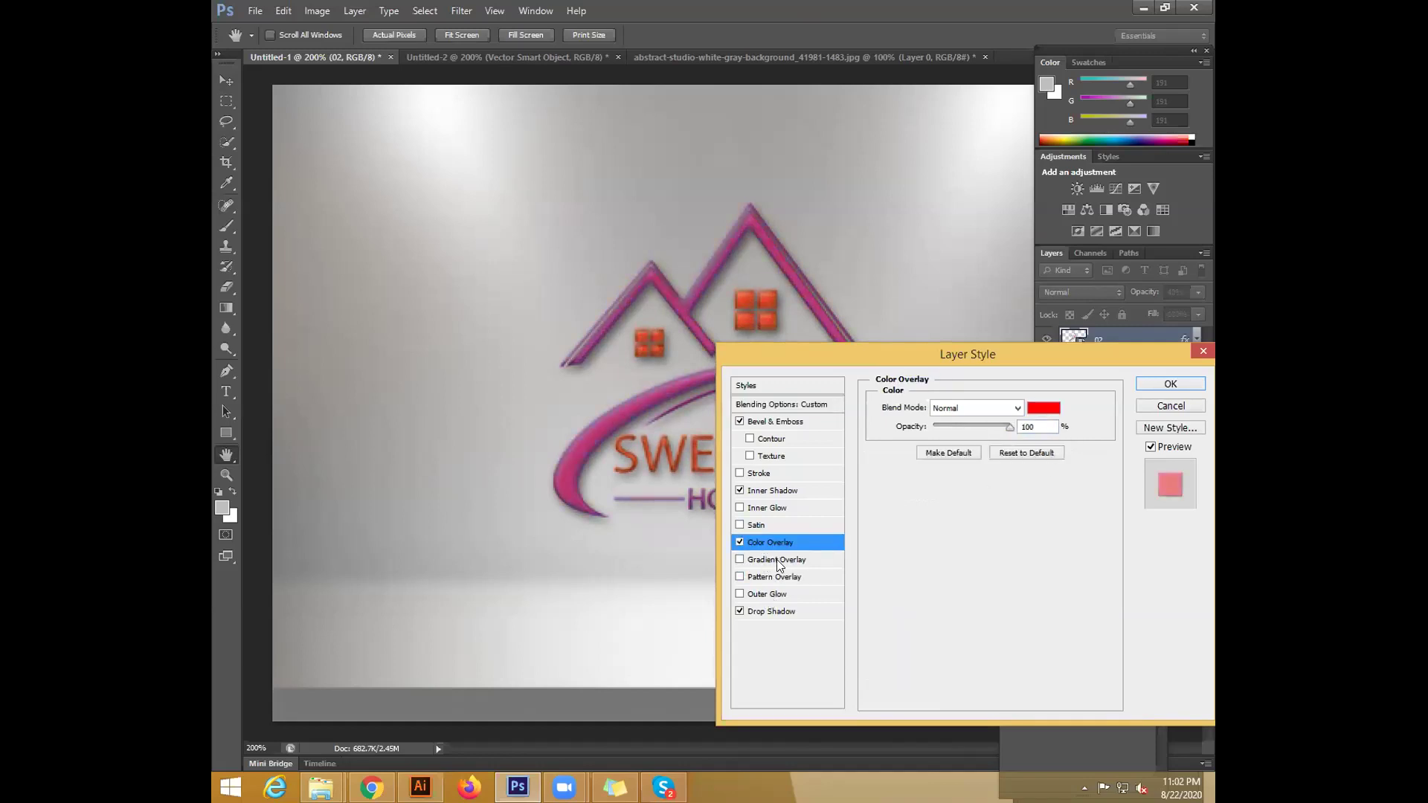
pyautogui.click(766, 560)
pyautogui.click(753, 562)
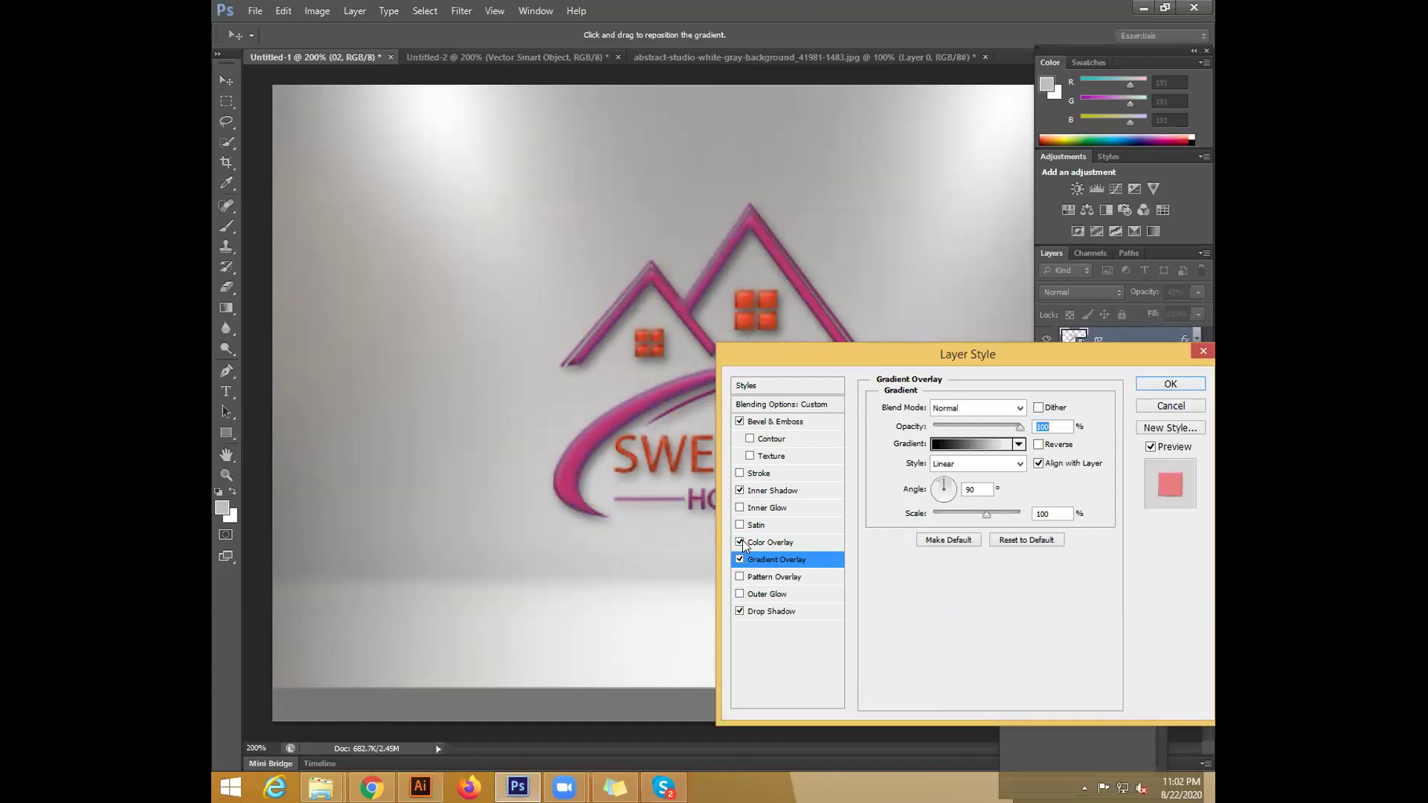
pyautogui.click(740, 542)
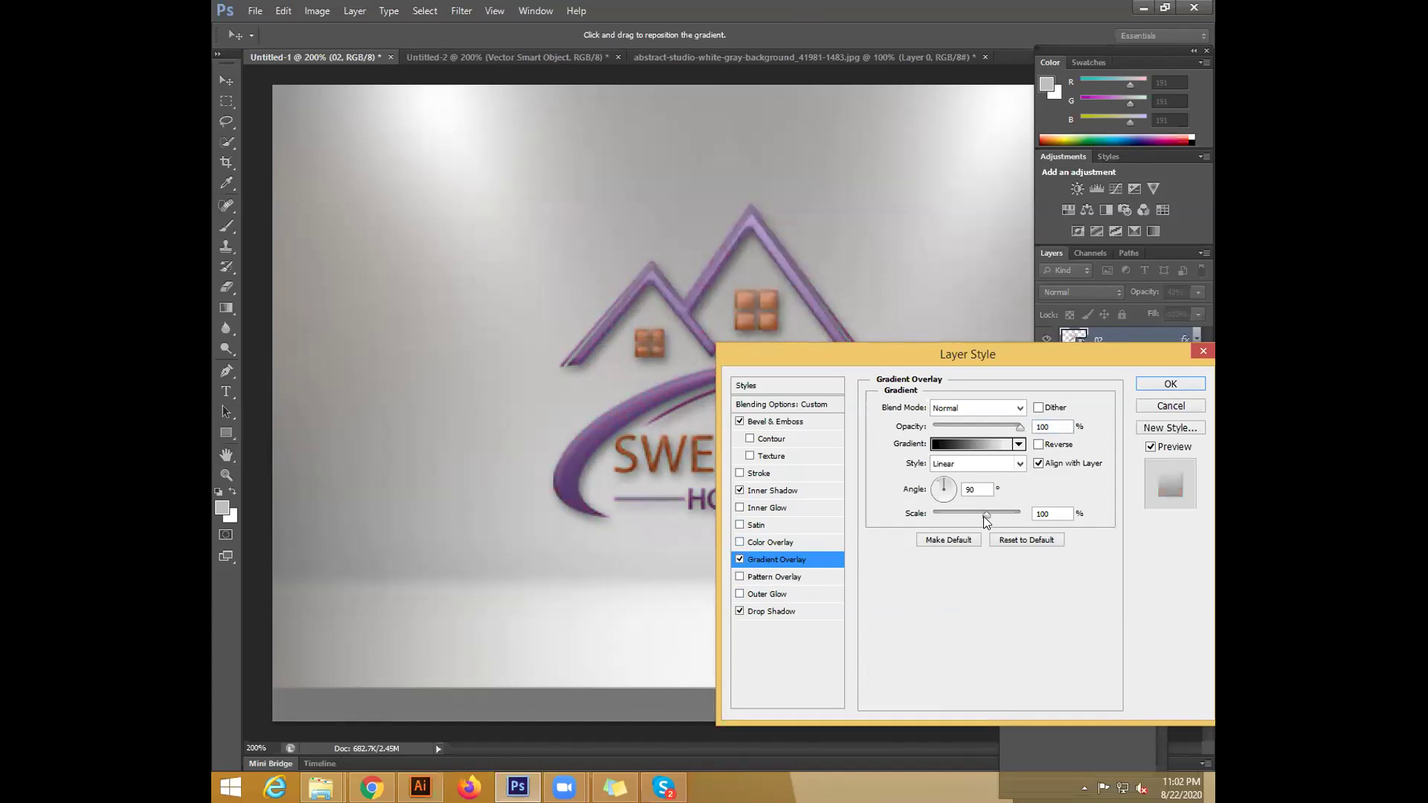
pyautogui.moveTo(1010, 512)
pyautogui.mouseDown()
pyautogui.moveTo(944, 516)
pyautogui.moveTo(979, 511)
pyautogui.mouseUp()
pyautogui.moveTo(1021, 427); pyautogui.dragTo(981, 429)
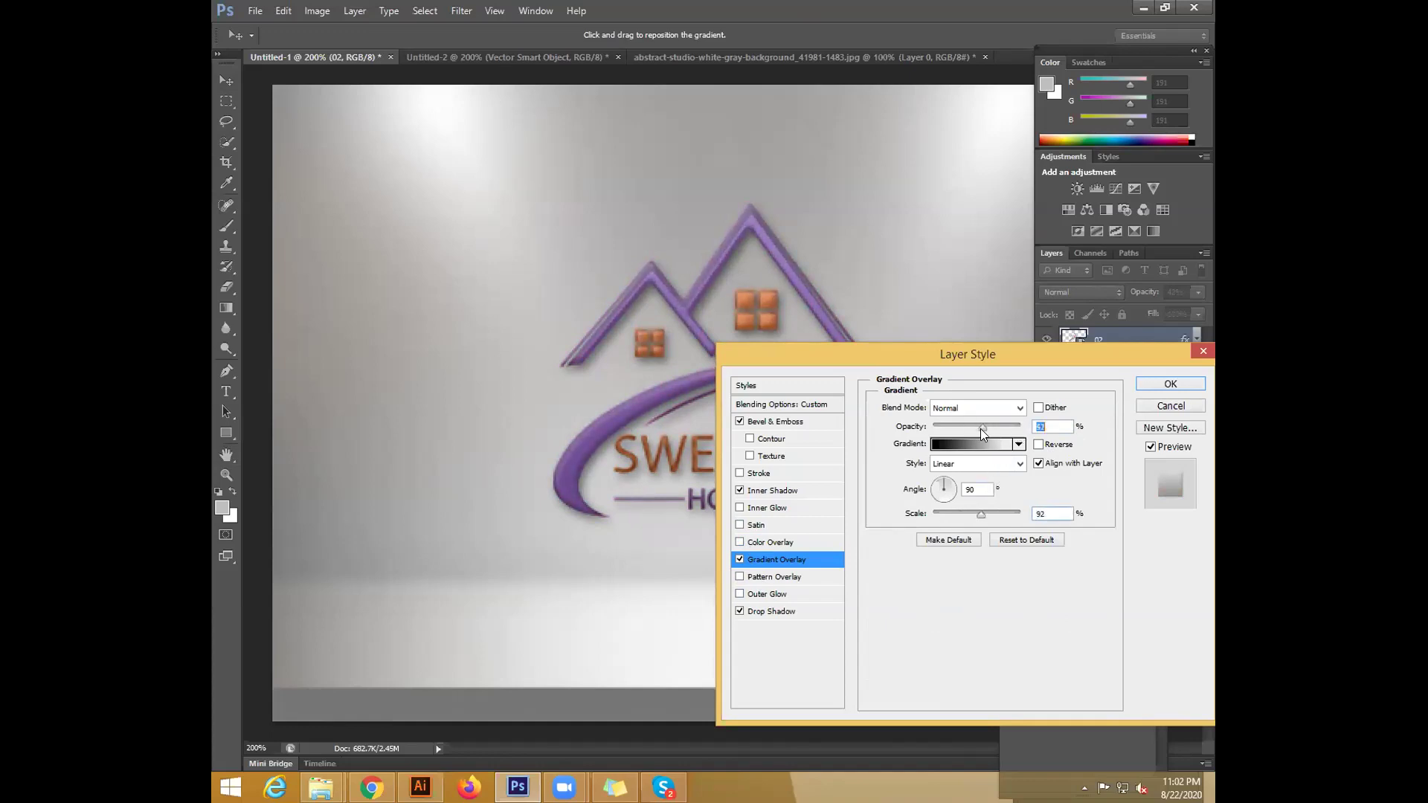
# Refine layer 02's Bevel & Emboss to depth 1%, size 24 px, soften 1 px and highlight opacity 48%, and apply the style
pyautogui.click(786, 427)
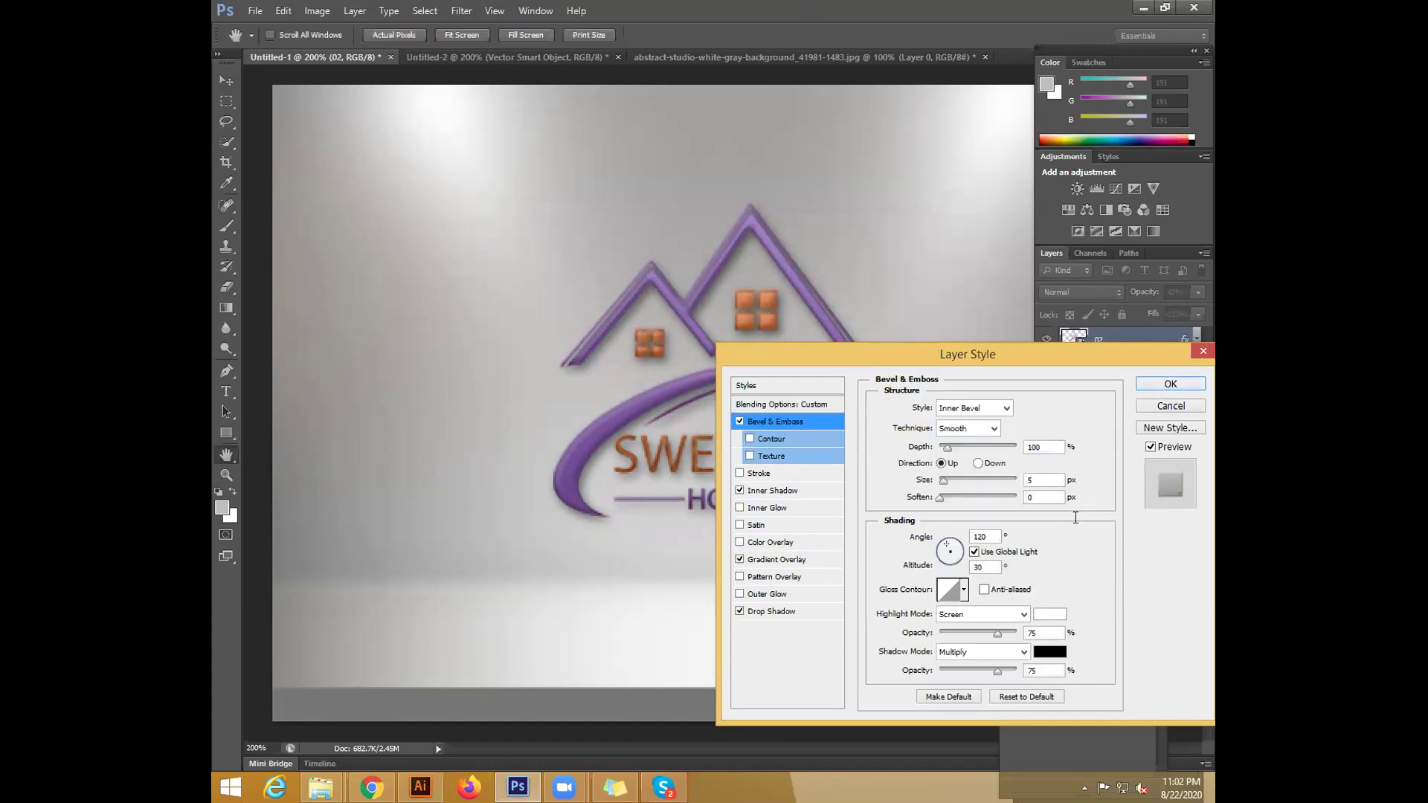
pyautogui.moveTo(946, 448); pyautogui.dragTo(918, 463)
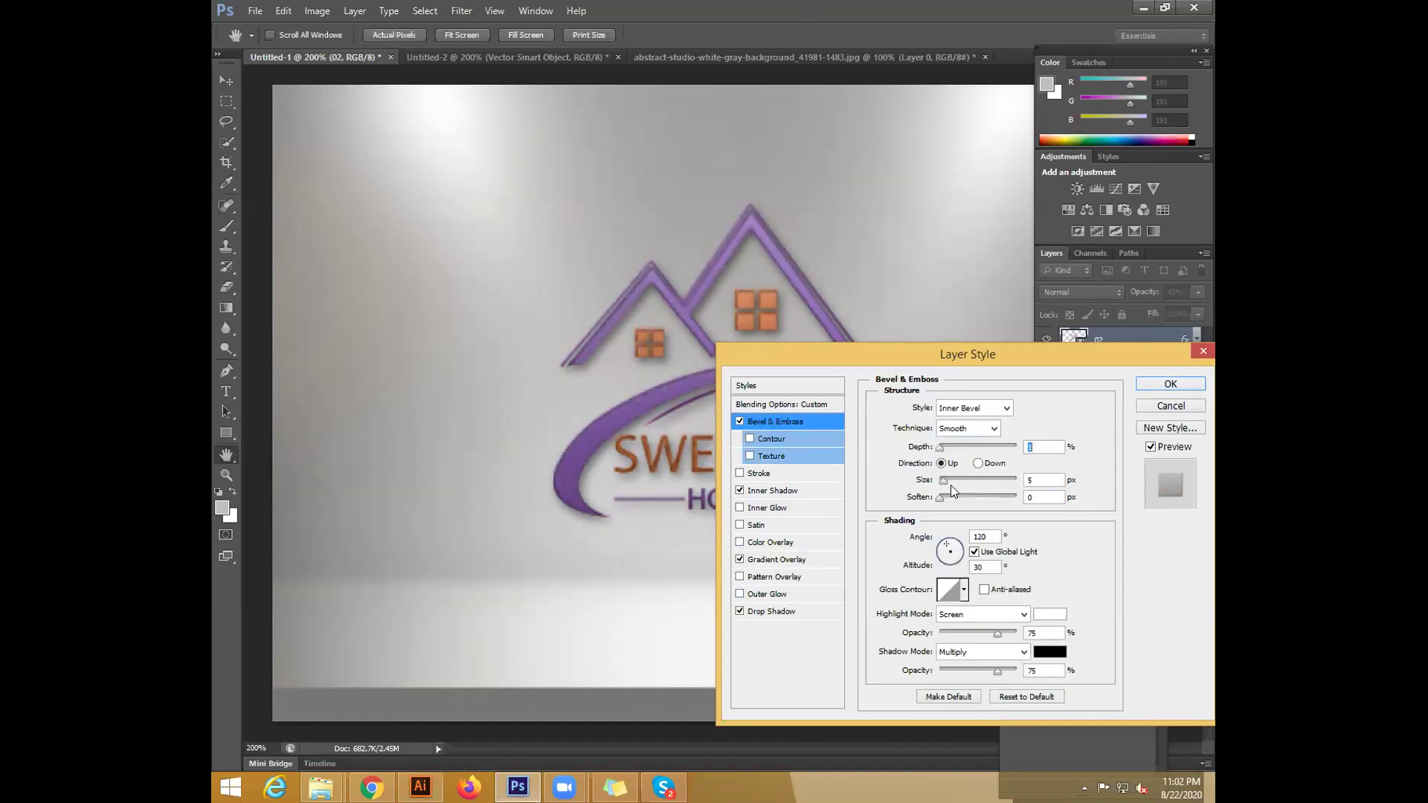
pyautogui.moveTo(941, 479)
pyautogui.mouseDown()
pyautogui.moveTo(964, 480)
pyautogui.moveTo(950, 482)
pyautogui.mouseUp()
pyautogui.click(943, 498)
pyautogui.moveTo(996, 630); pyautogui.dragTo(973, 630)
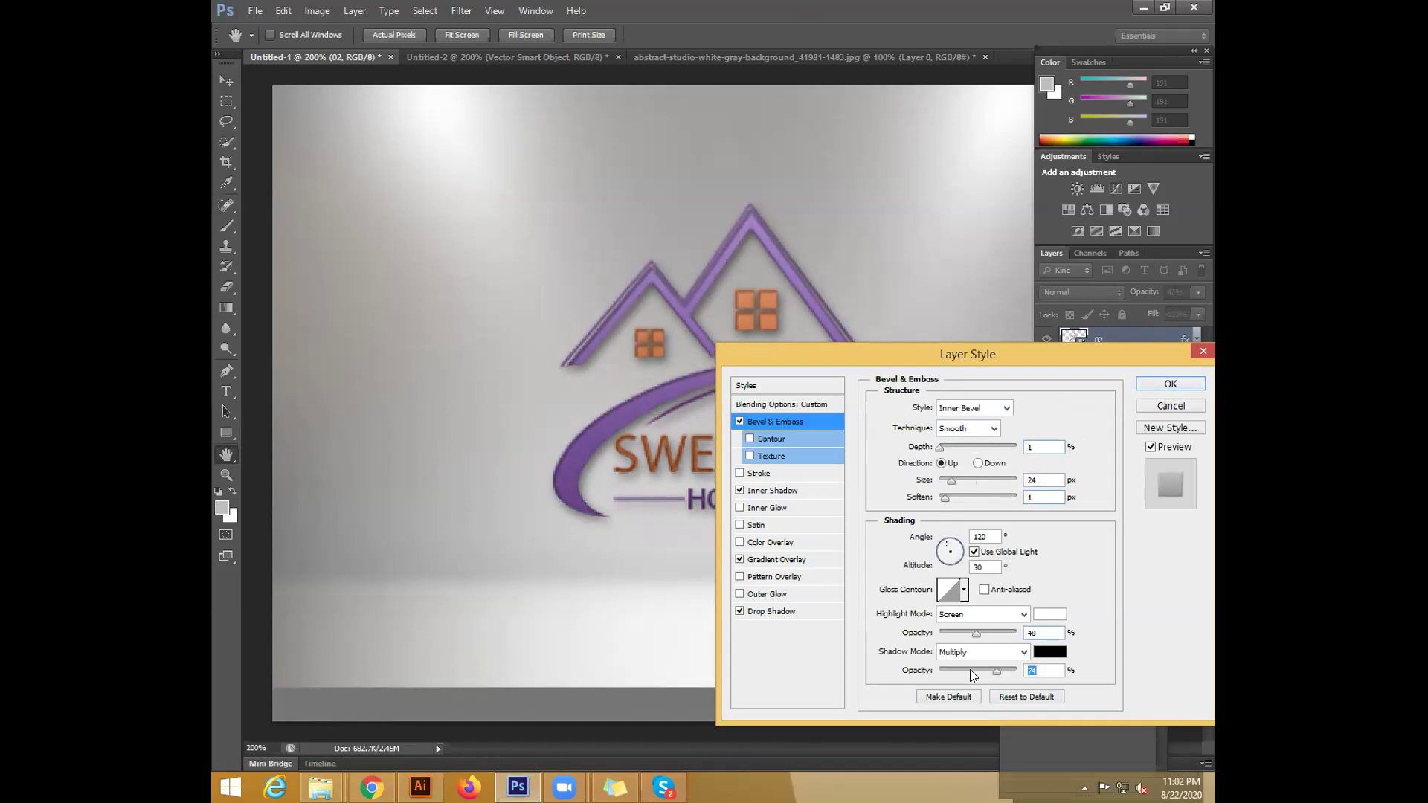
pyautogui.press('Return')
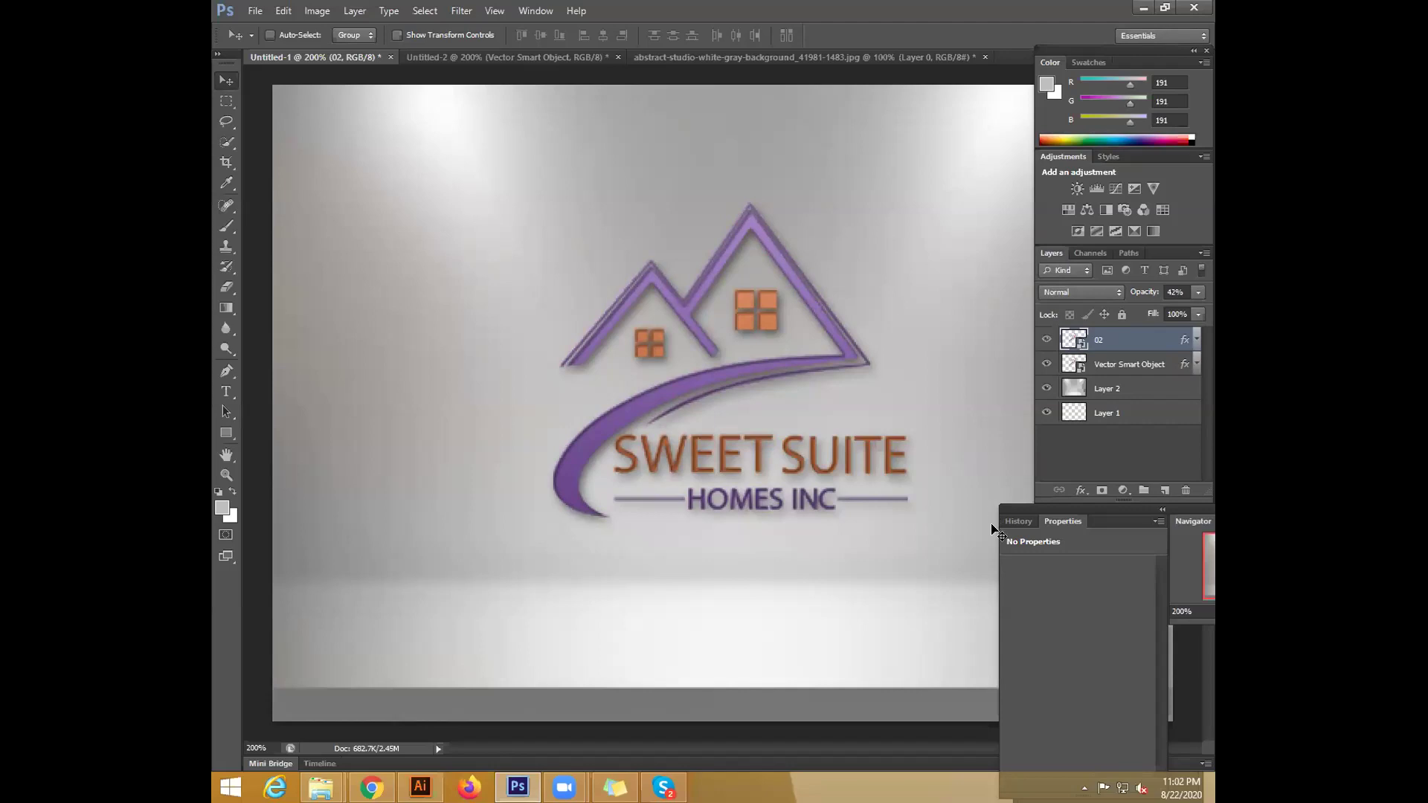
# Duplicate layer 02 within Untitled-1 as "place older" and open the duplicate's Smart Object contents
pyautogui.hotkey('ctrl', '-')
pyautogui.hotkey('ctrl', '+')
pyautogui.rightClick(1135, 336)
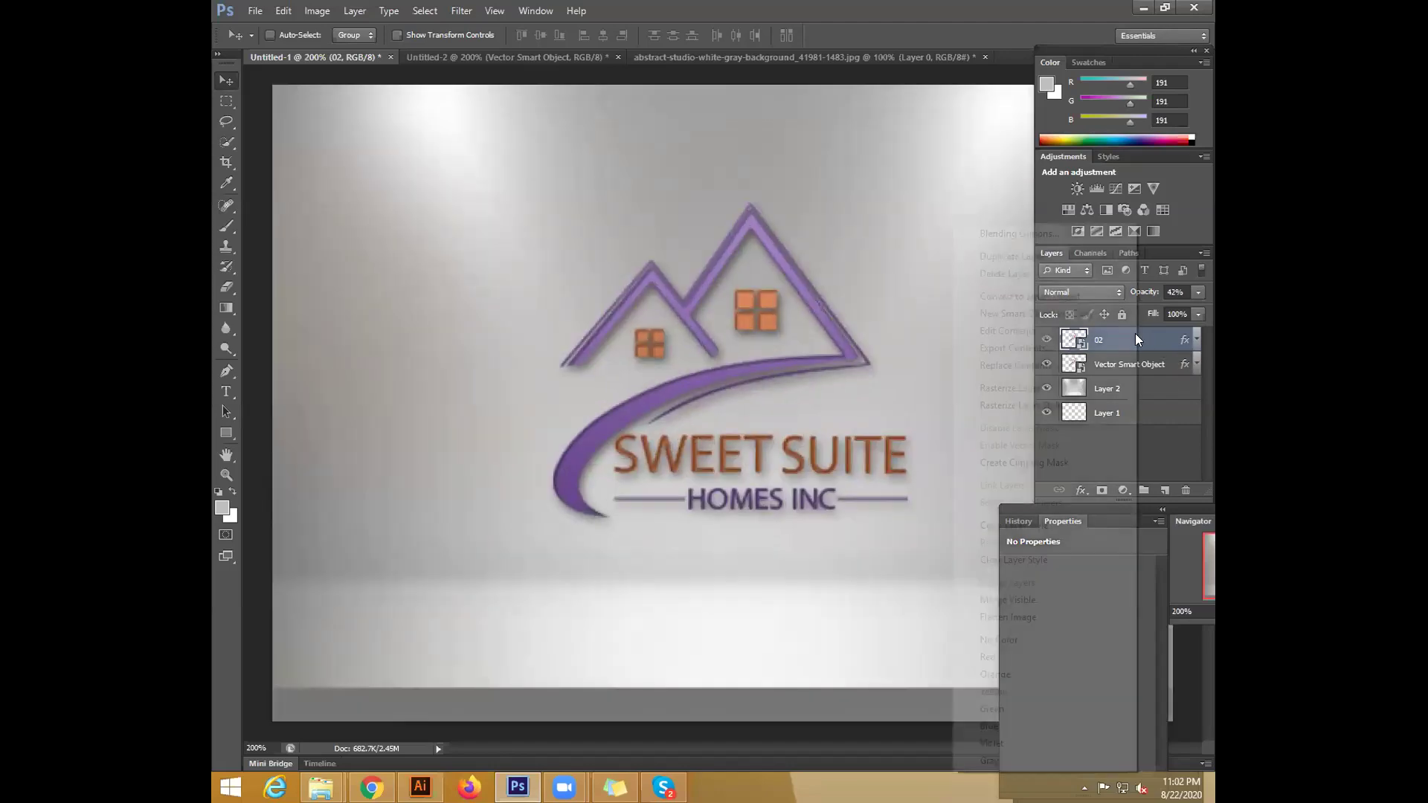
pyautogui.click(1049, 256)
pyautogui.write('p')
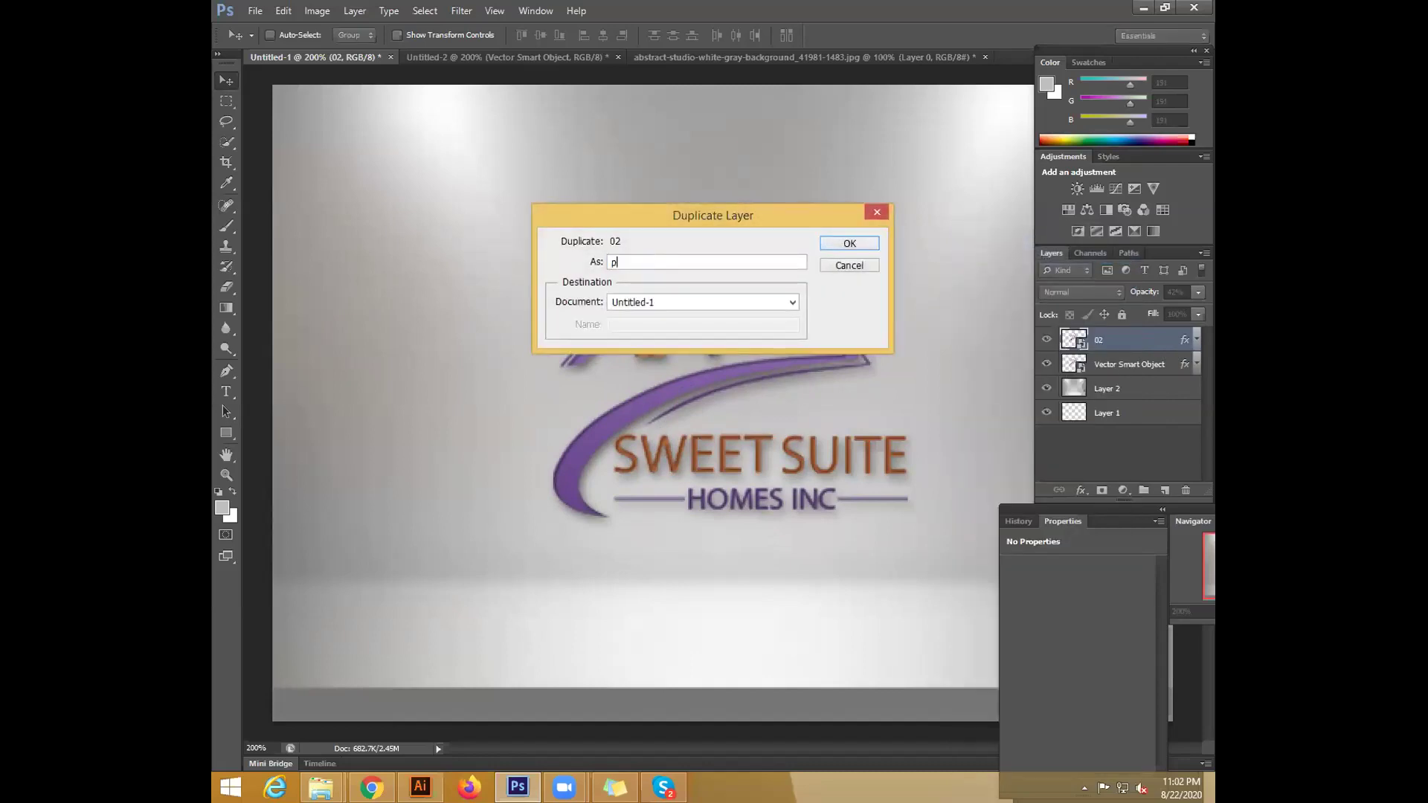
pyautogui.write('lace older')
pyautogui.click(858, 245)
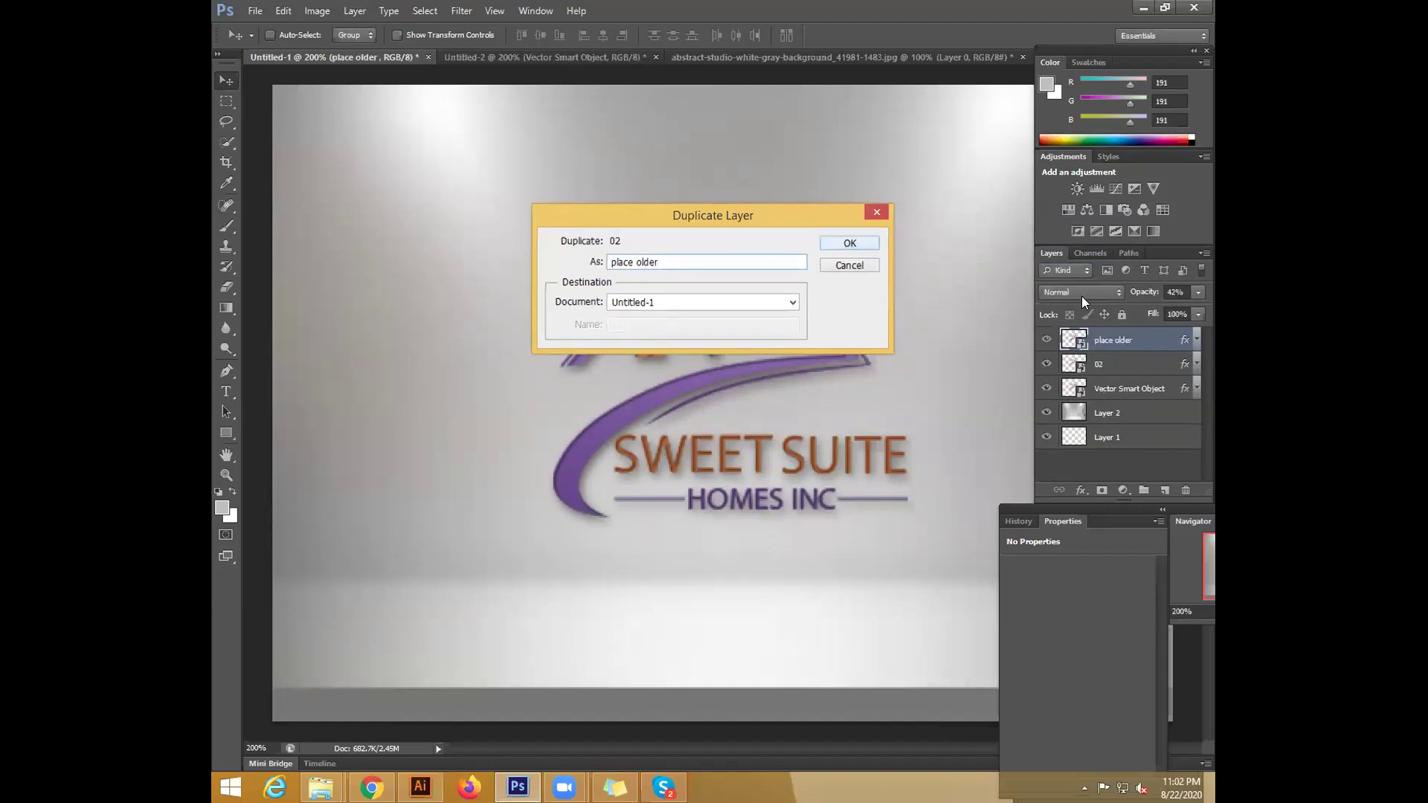
pyautogui.doubleClick(1070, 341)
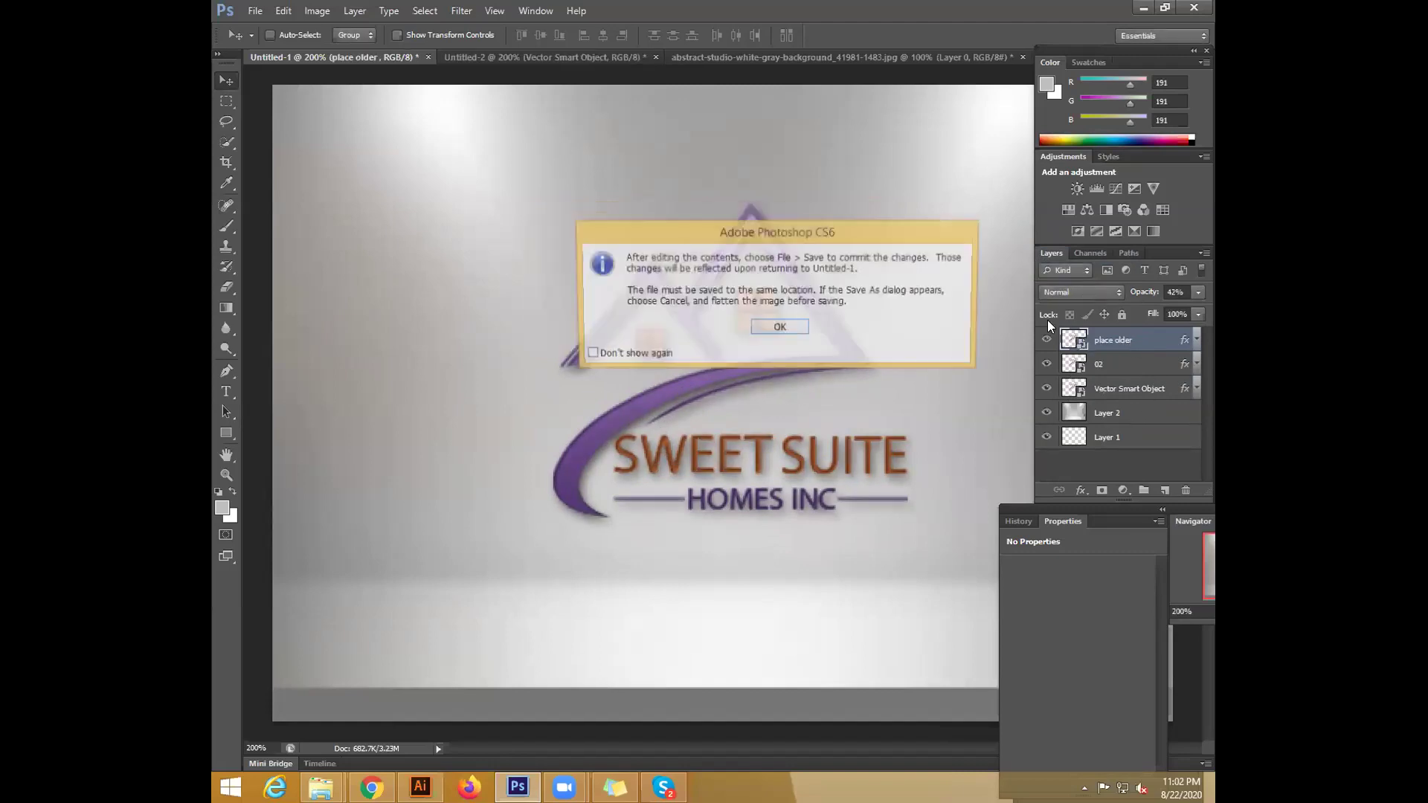
pyautogui.click(785, 328)
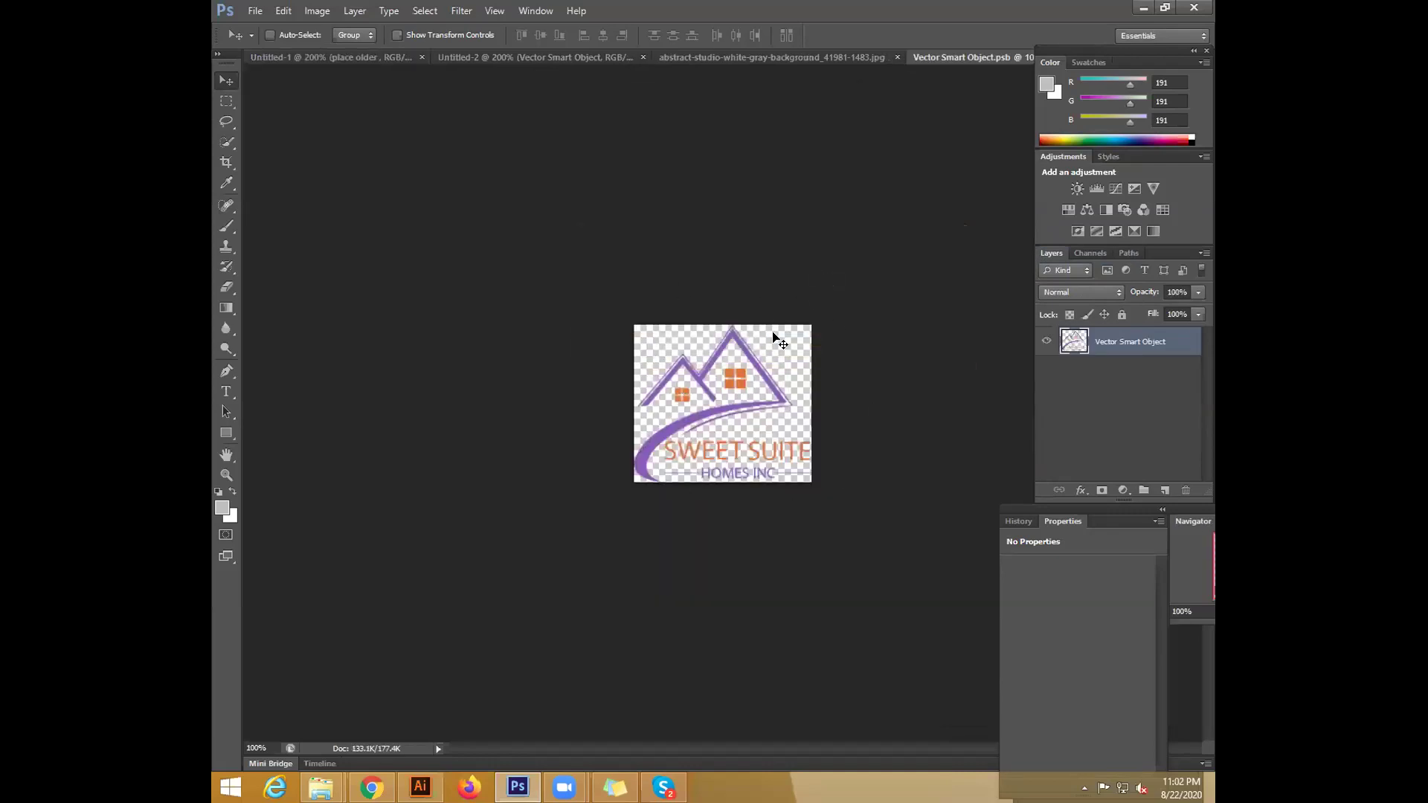
# Switch to Illustrator and open SDFGDFGDFG from the Crowd folder on New Volume (E:), accepting the font substitutions
pyautogui.click(420, 787)
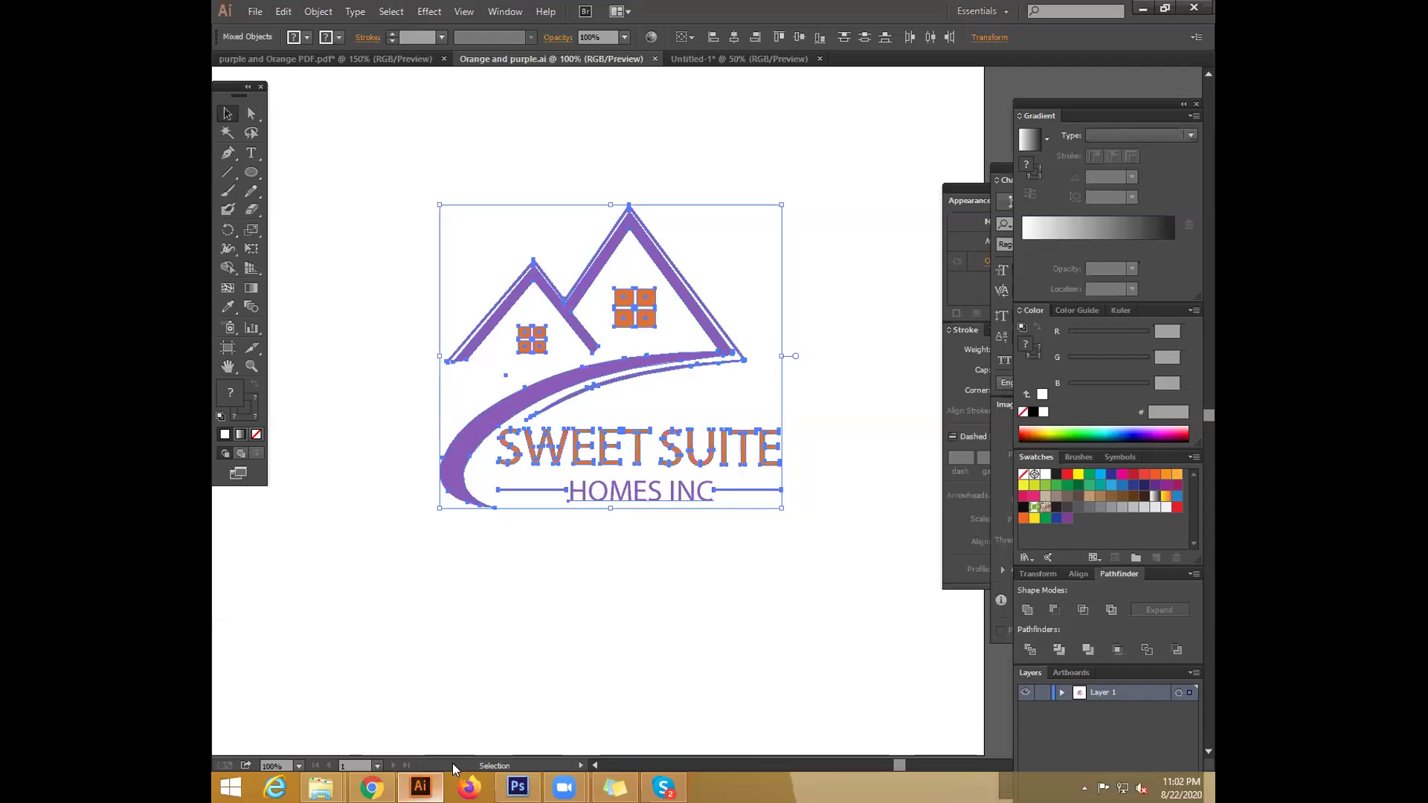
pyautogui.click(548, 117)
pyautogui.click(409, 60)
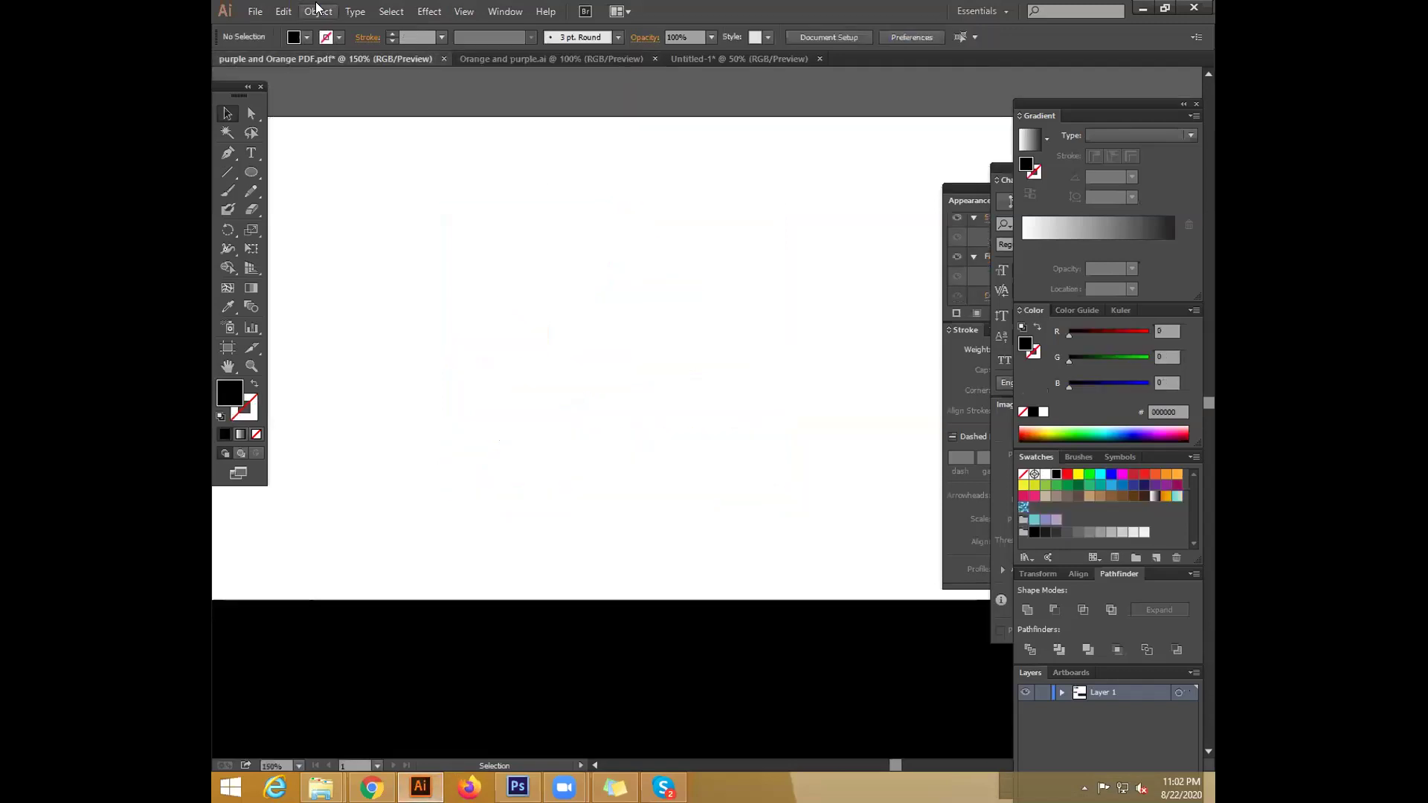
pyautogui.click(283, 11)
pyautogui.click(283, 64)
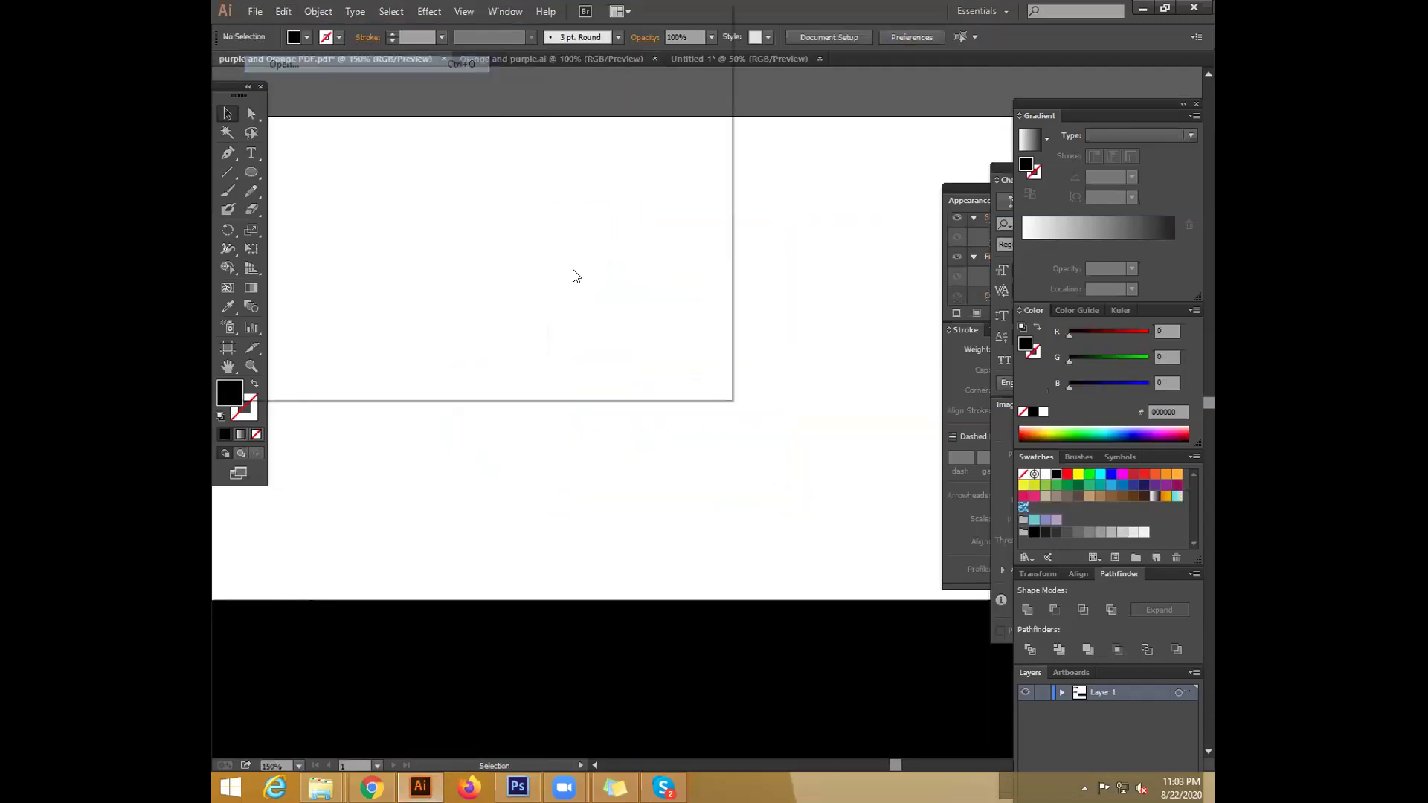
pyautogui.click(291, 372)
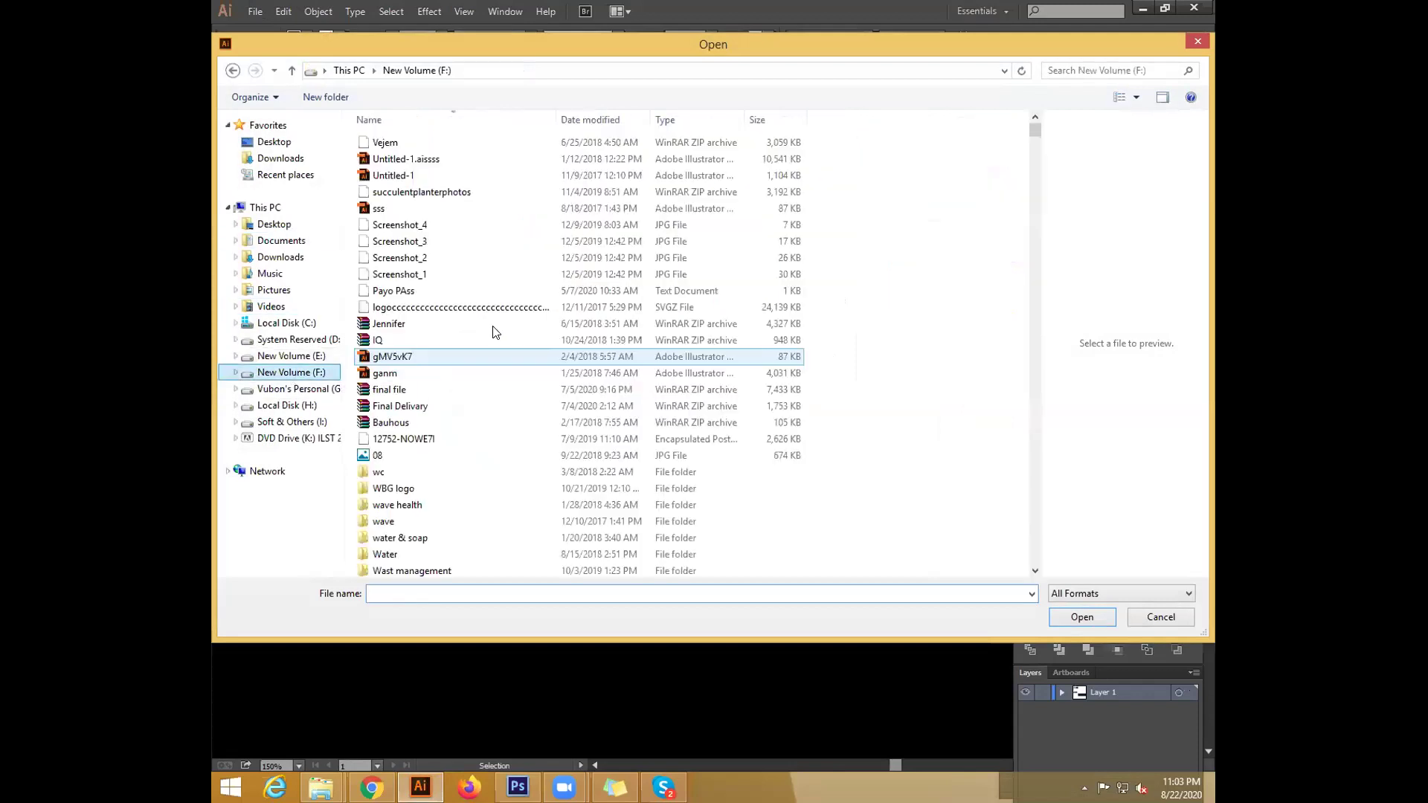
pyautogui.doubleClick(408, 471)
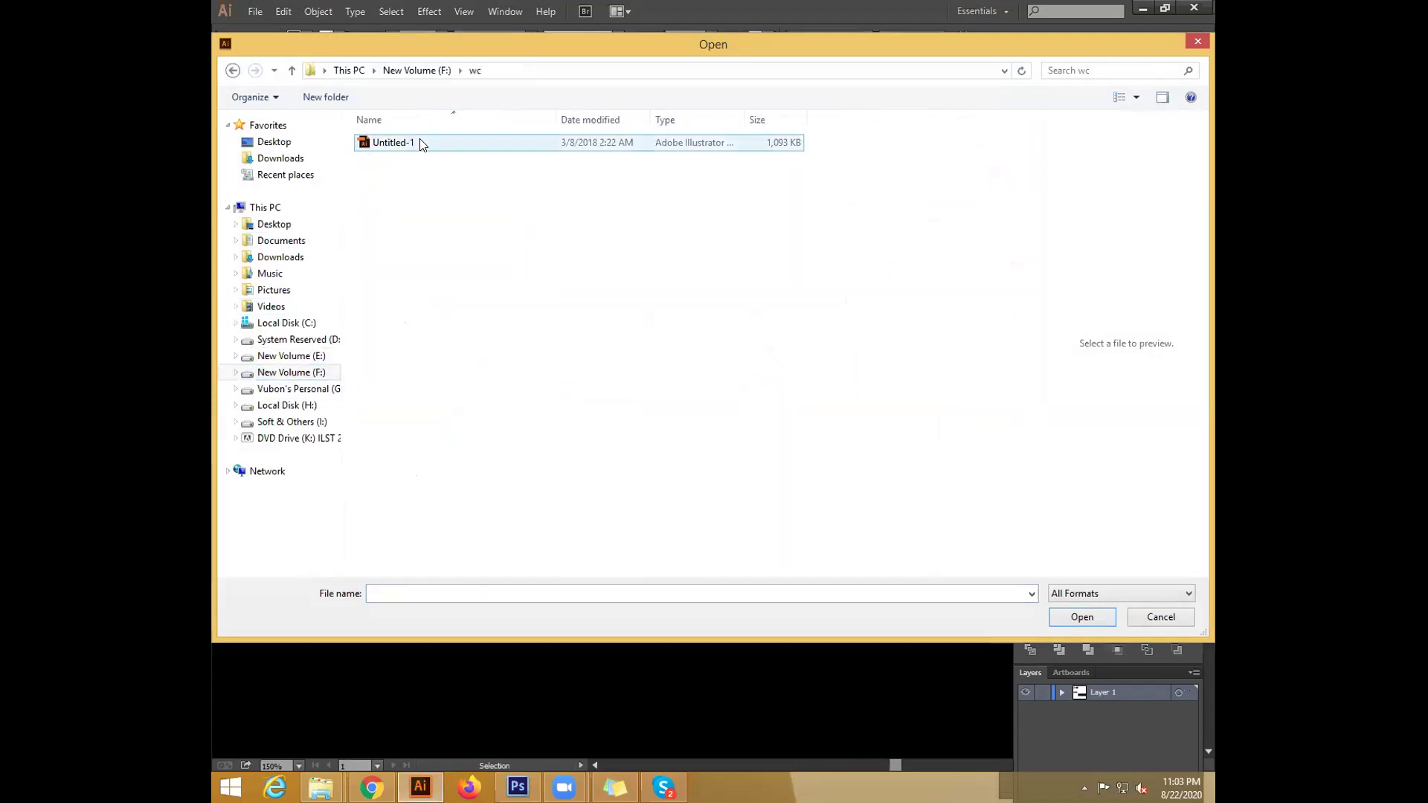
pyautogui.click(291, 339)
pyautogui.click(291, 355)
pyautogui.doubleClick(387, 476)
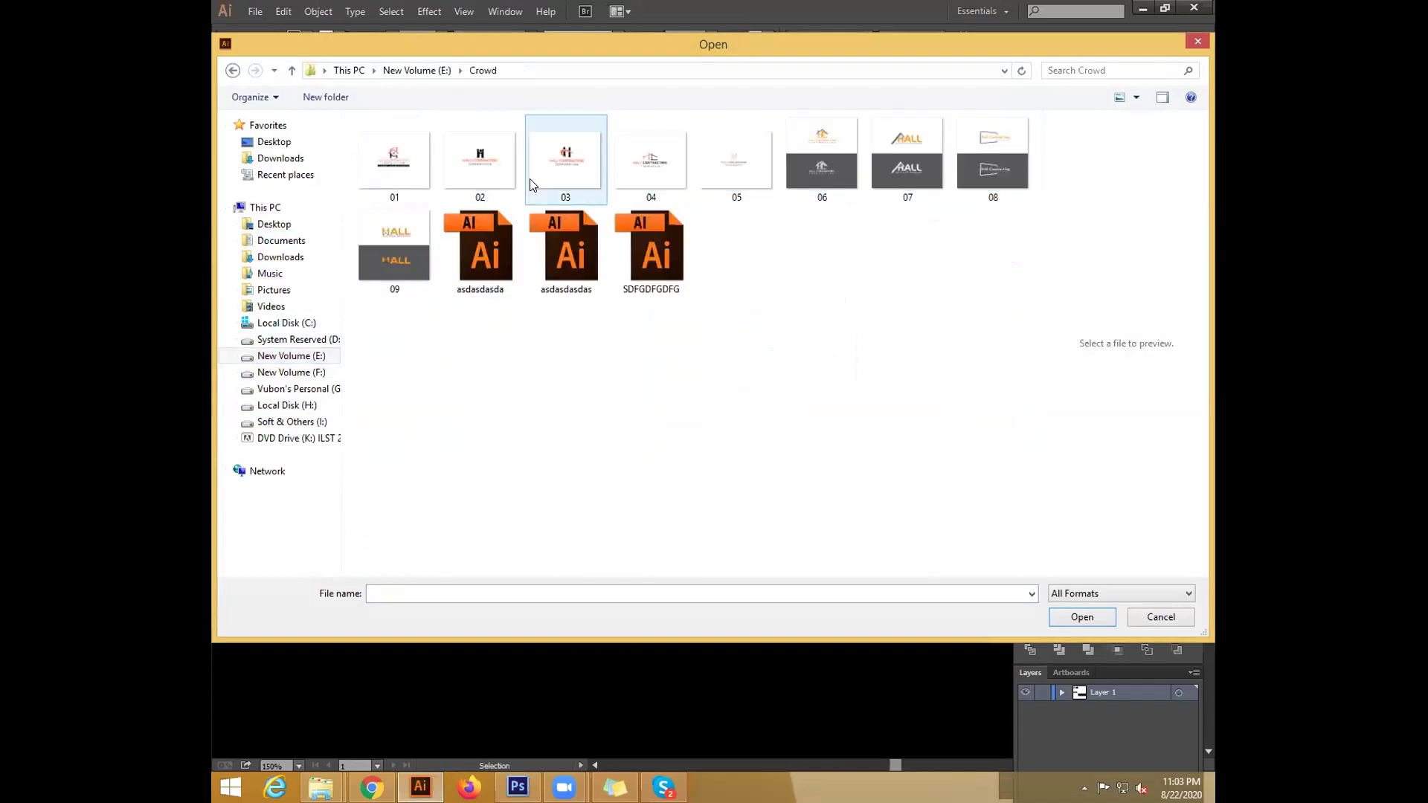
pyautogui.click(658, 236)
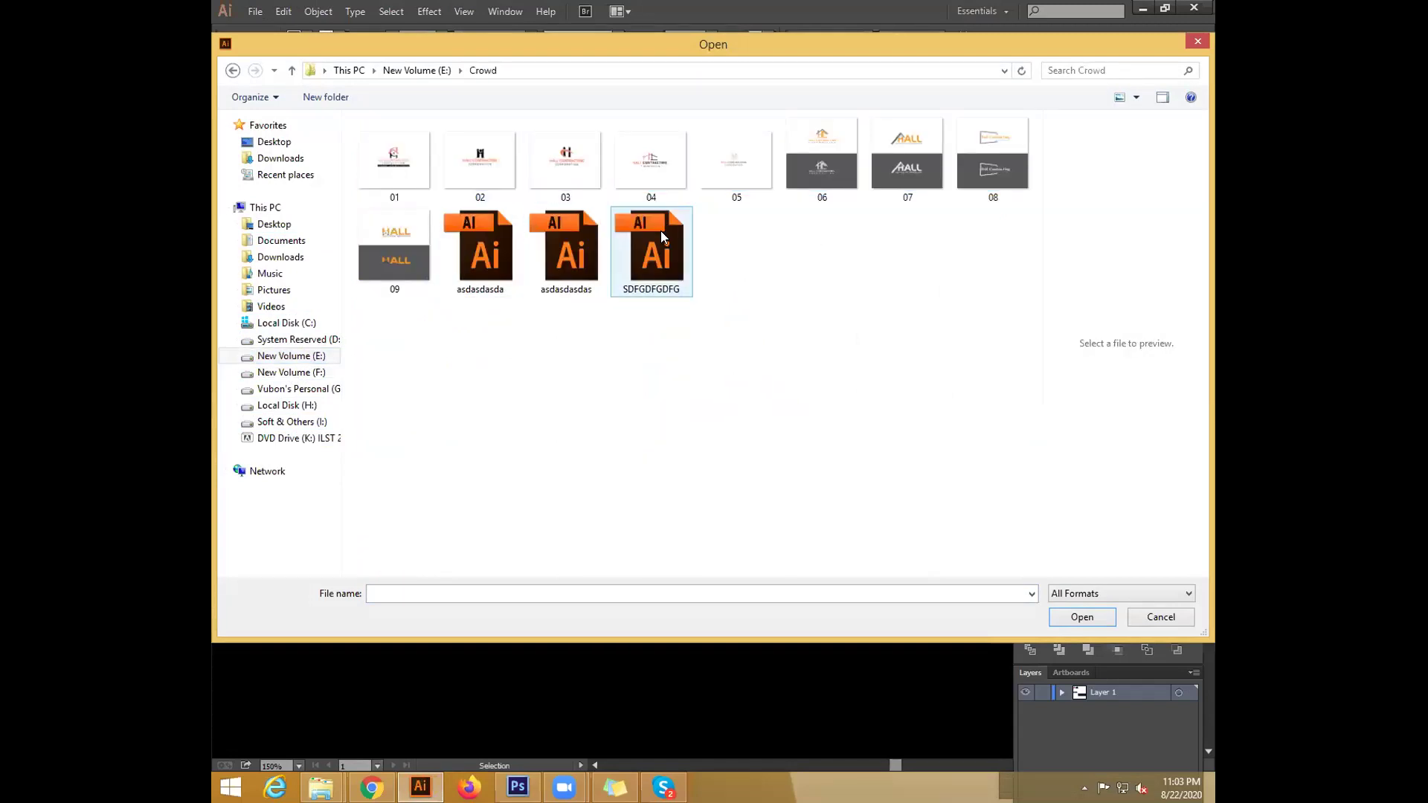
pyautogui.click(1083, 622)
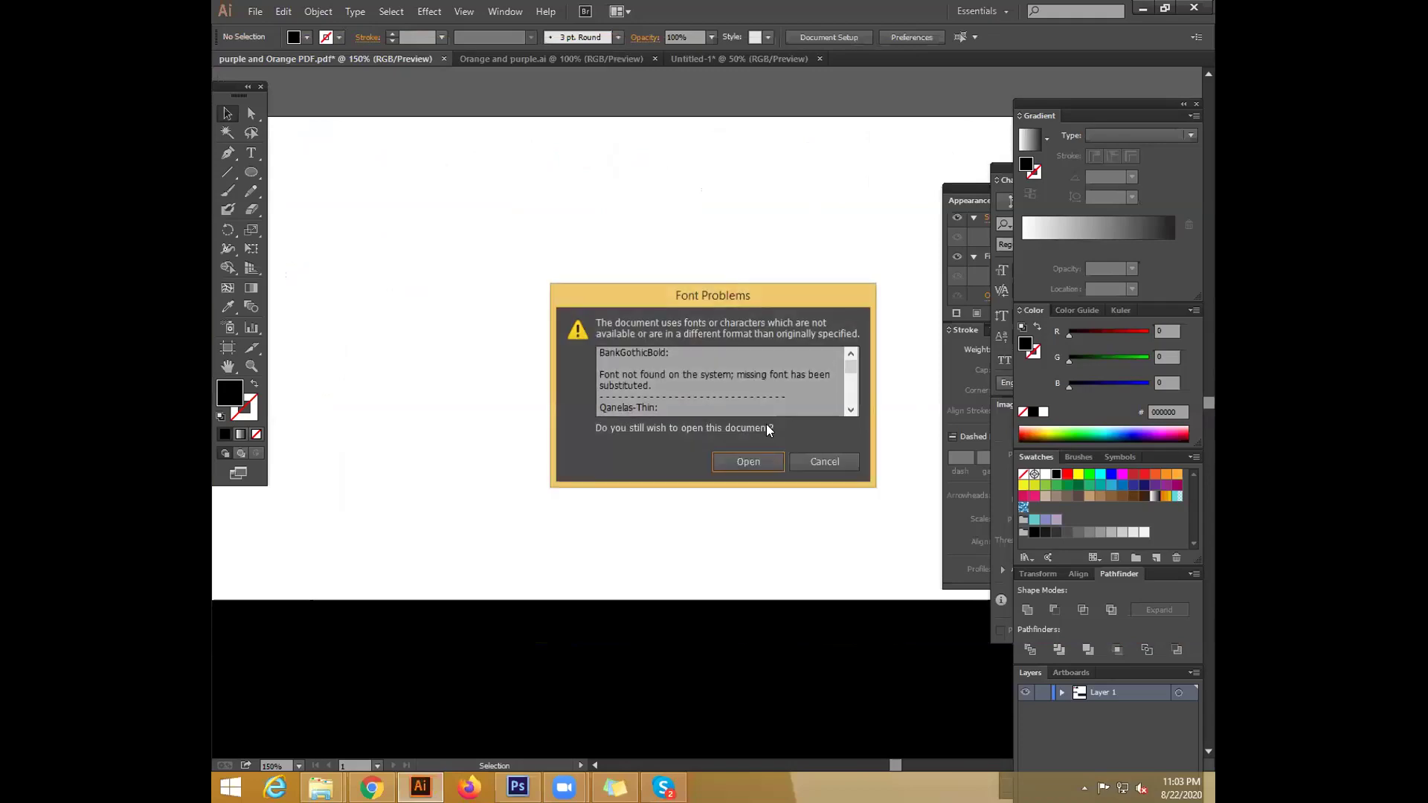
pyautogui.press('Return')
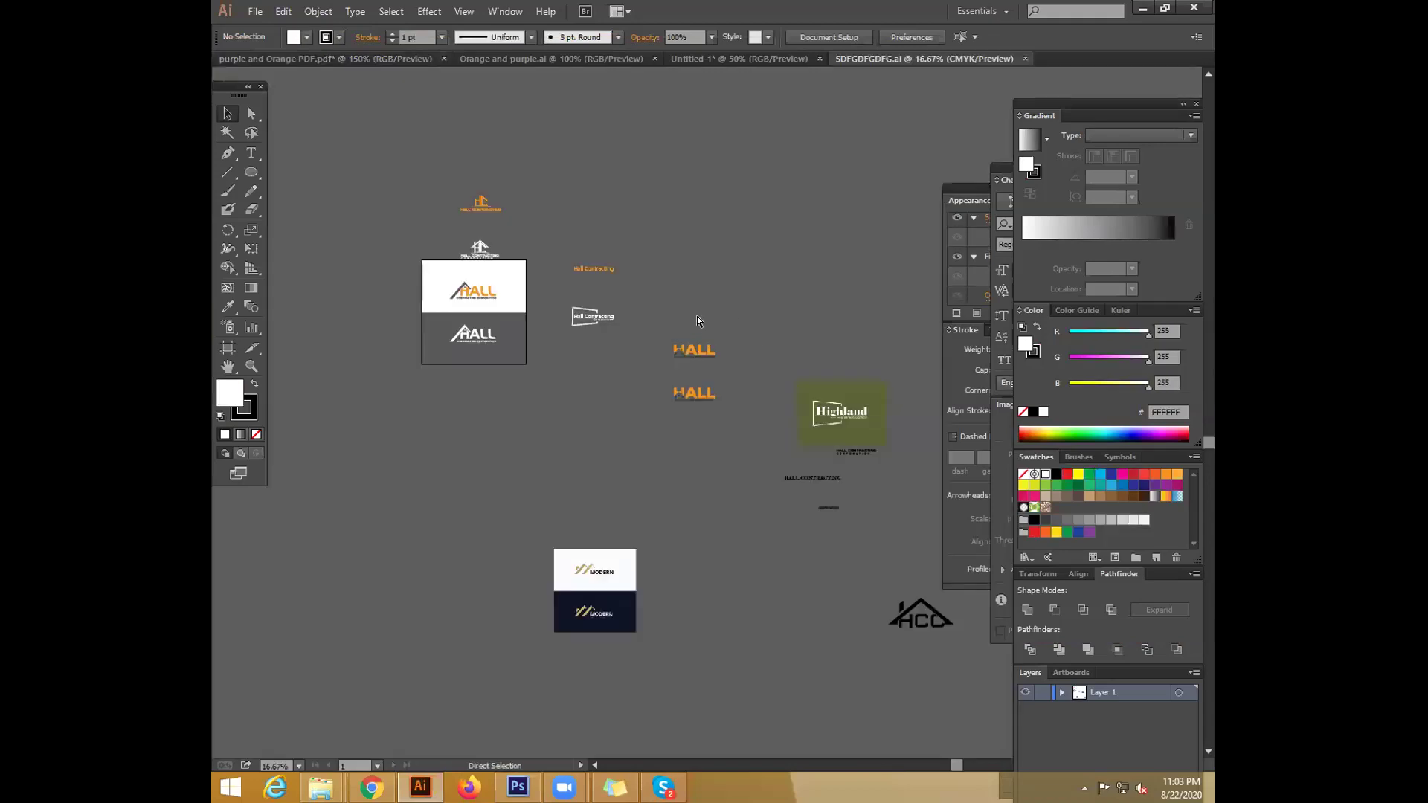
# Select the lower orange HALL logo and copy it
pyautogui.hotkey('ctrl', '+')
pyautogui.hotkey('ctrl', '+')
pyautogui.hotkey('ctrl', '+')
pyautogui.moveTo(879, 471); pyautogui.dragTo(880, 470)
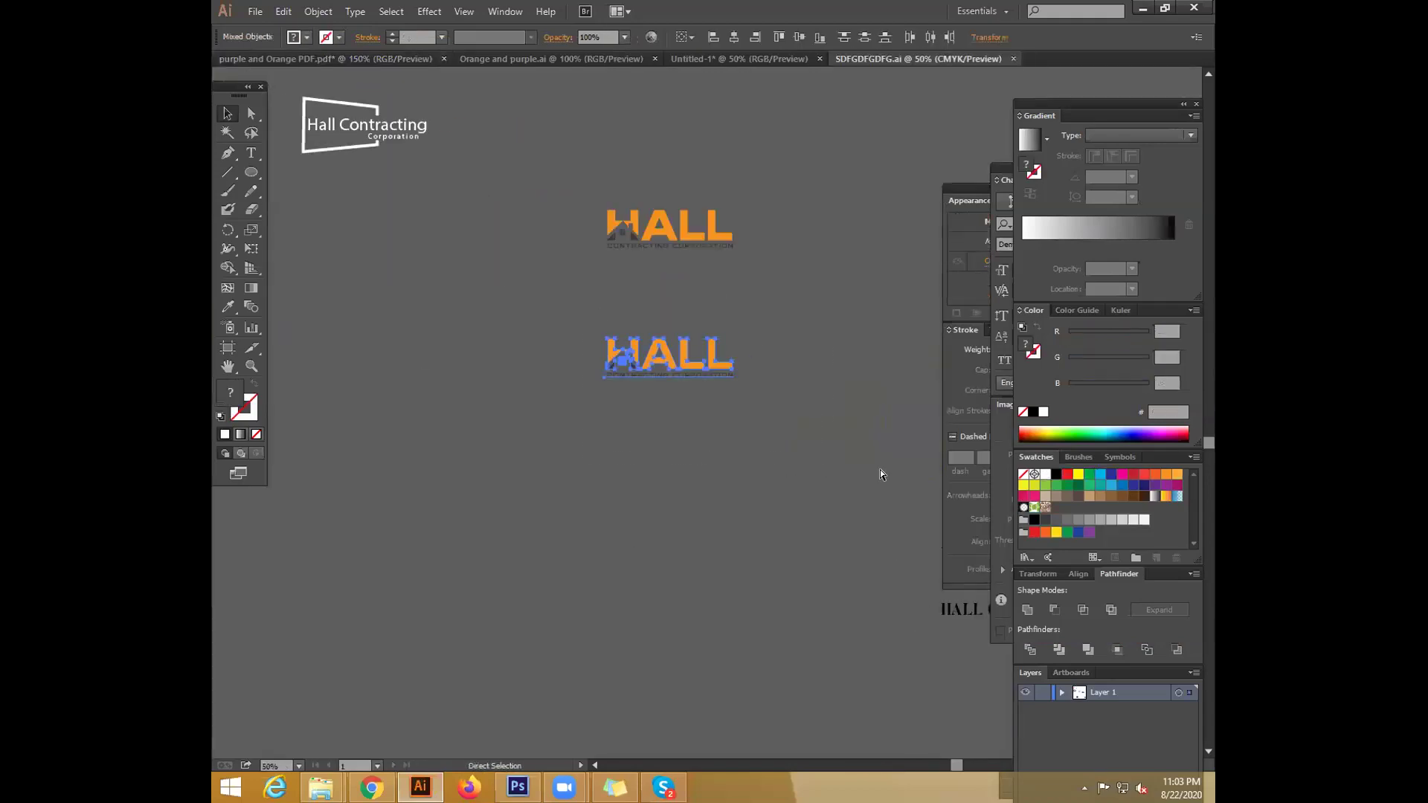
# Switch to Photoshop, hide the existing logo layer and paste the HALL logo as a Smart Object scaled to about 84%
pyautogui.hotkey('alt', 'Tab')
pyautogui.click(1046, 341)
pyautogui.hotkey('ctrl', 'v')
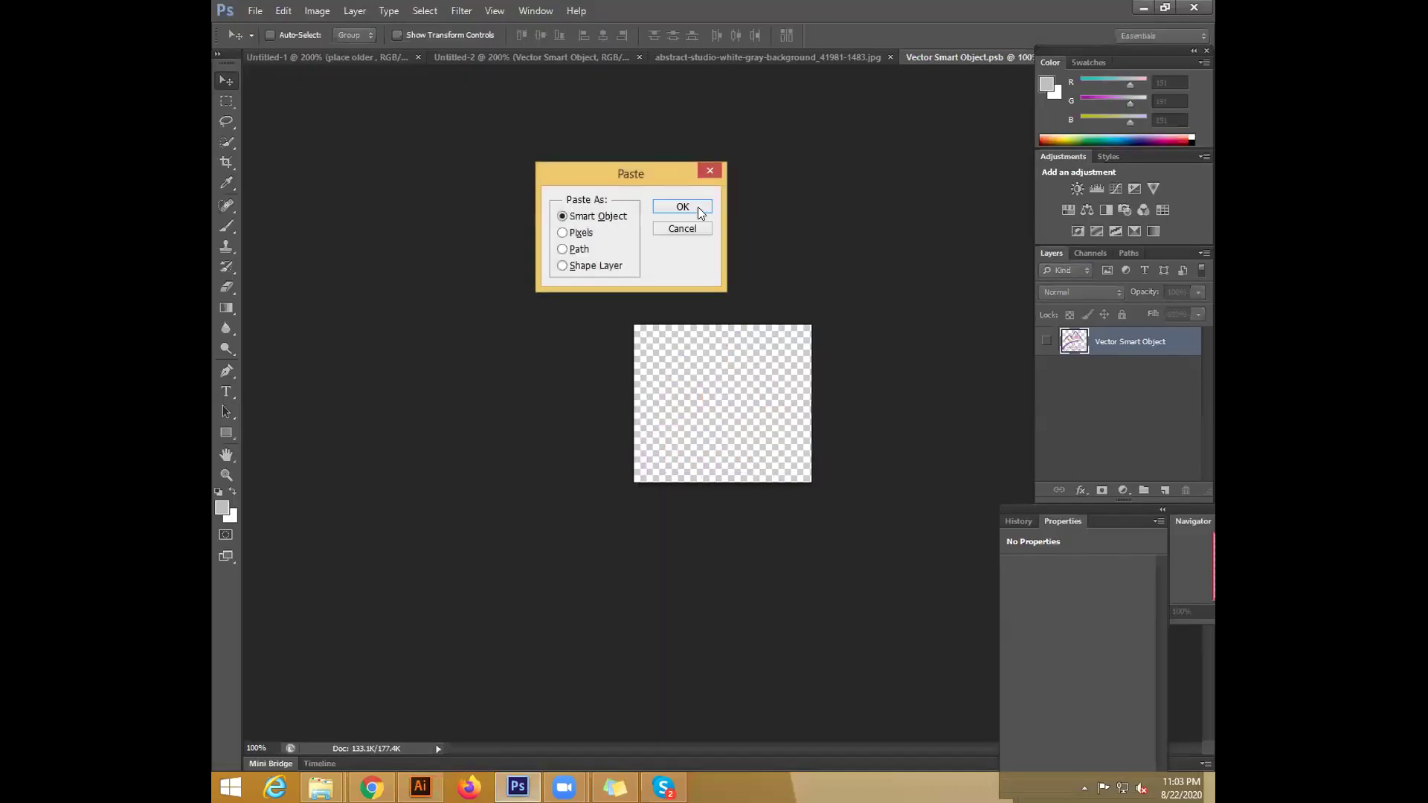
pyautogui.click(698, 207)
pyautogui.moveTo(814, 432); pyautogui.dragTo(797, 425)
pyautogui.press('Return')
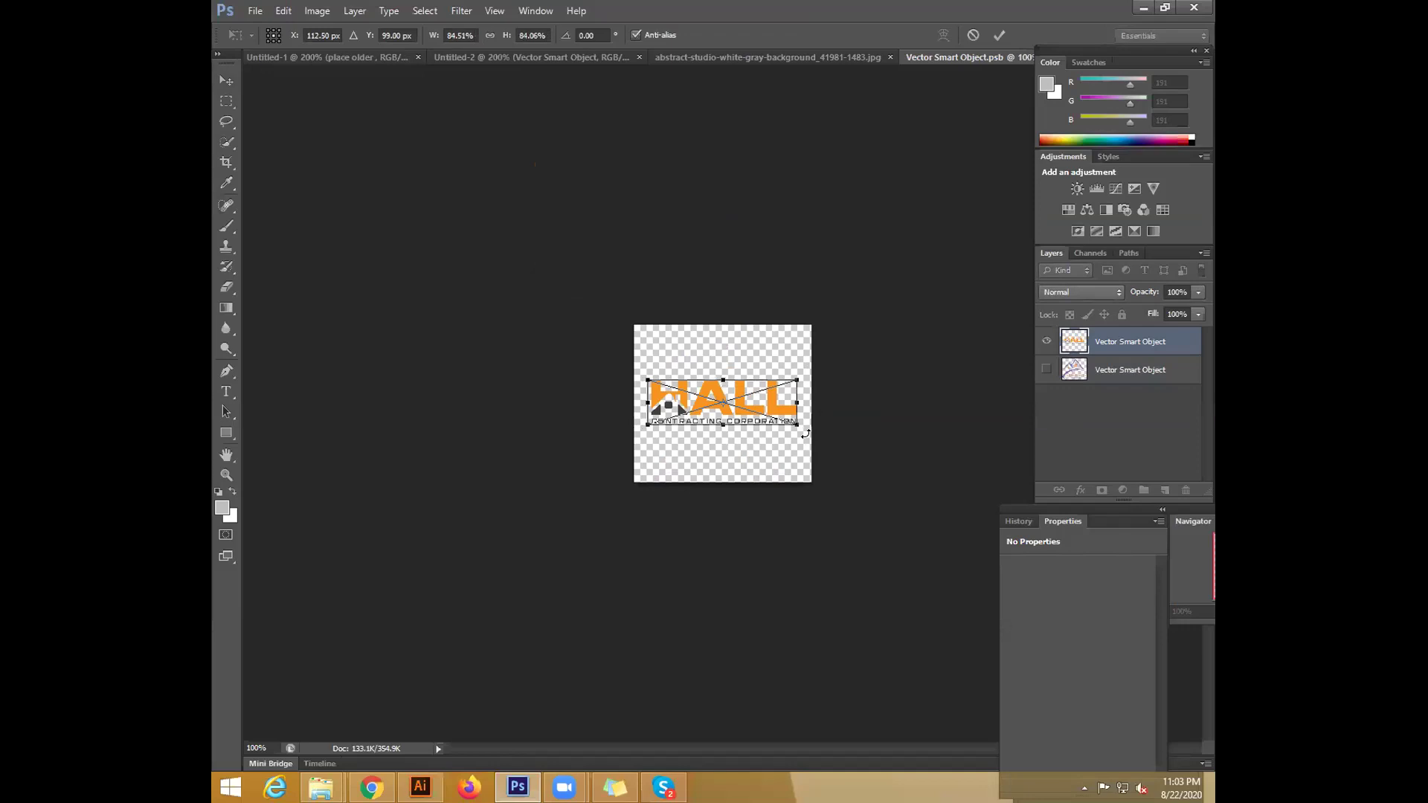
# Close the Smart Object contents and save the changes to update the mockup
pyautogui.moveTo(1147, 50); pyautogui.dragTo(1142, 109)
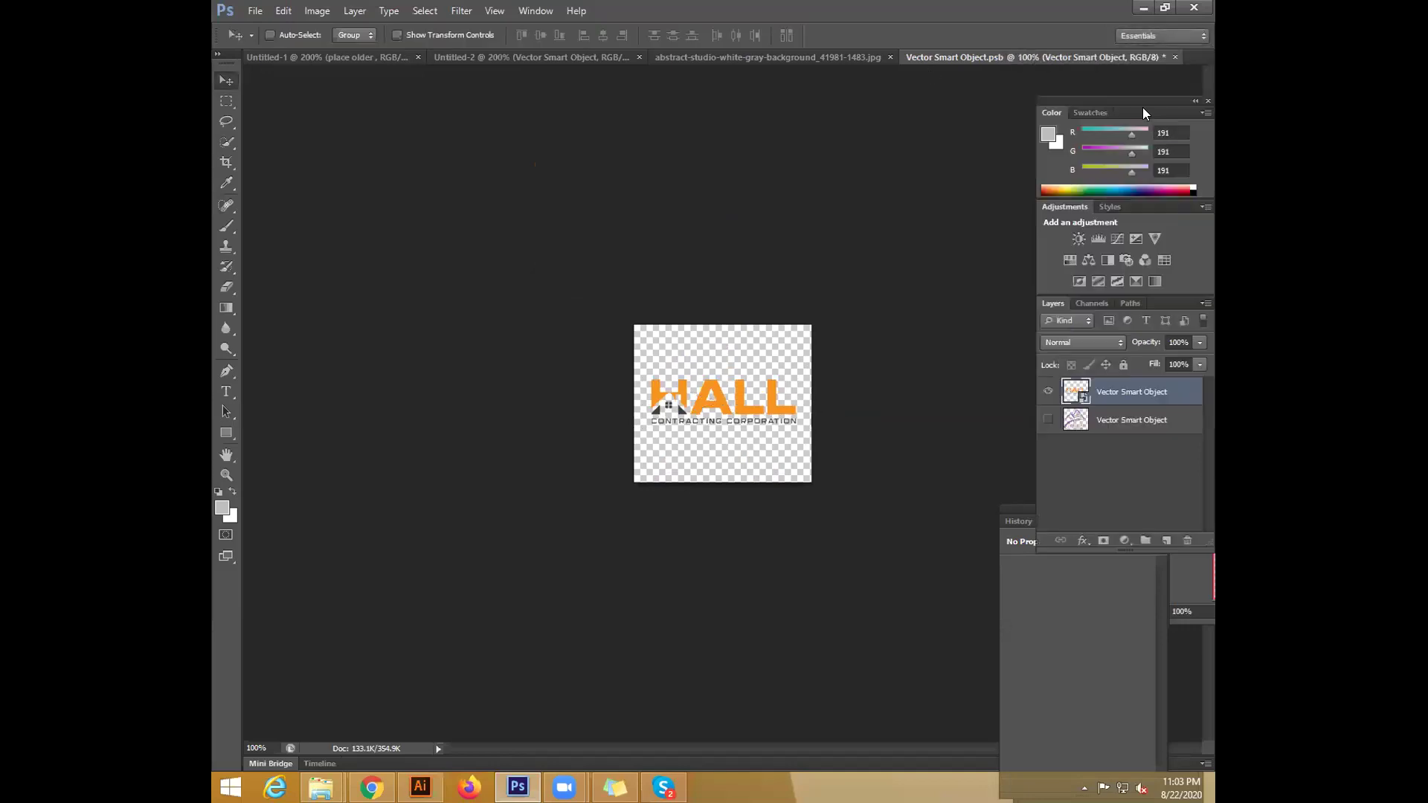
pyautogui.click(1175, 57)
pyautogui.click(661, 302)
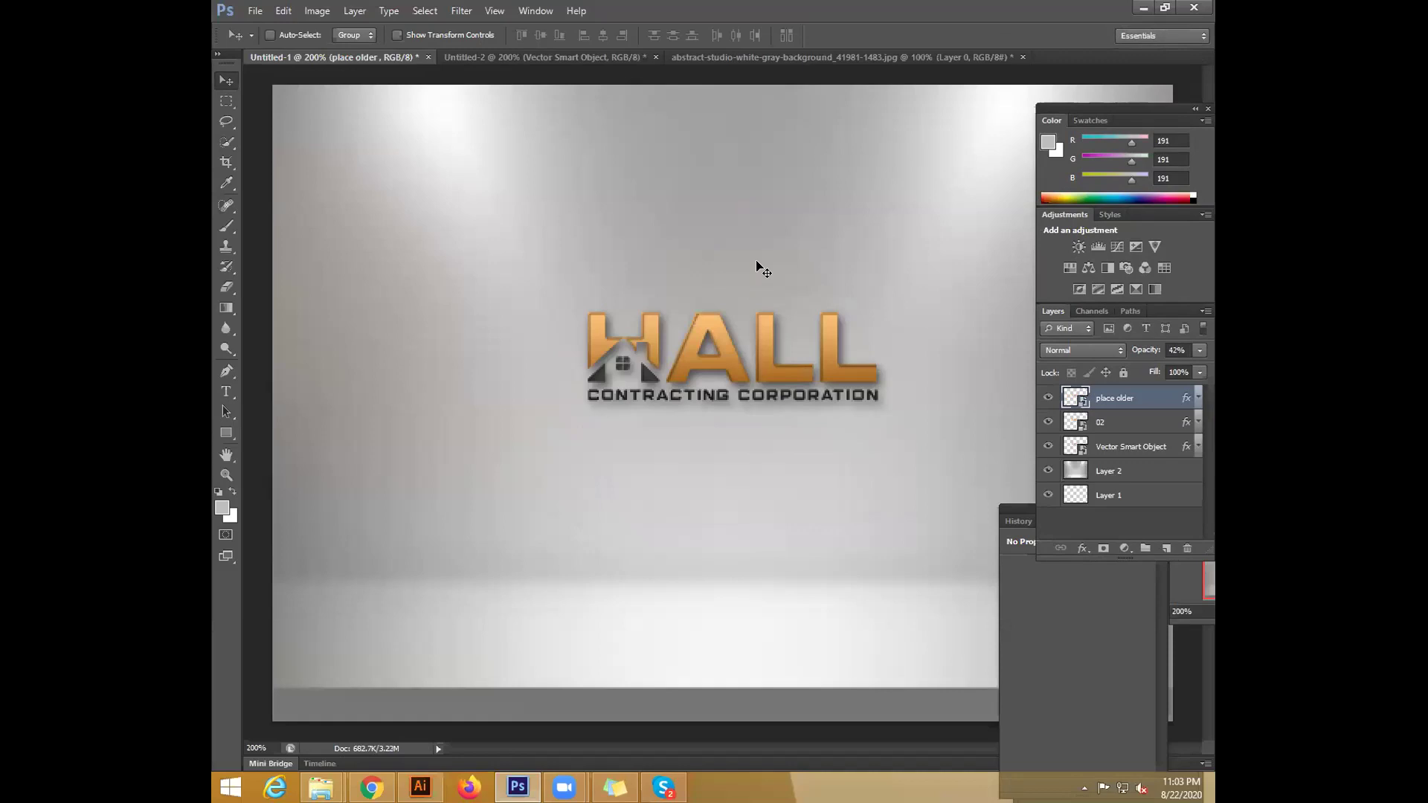
pyautogui.hotkey('ctrl', '-')
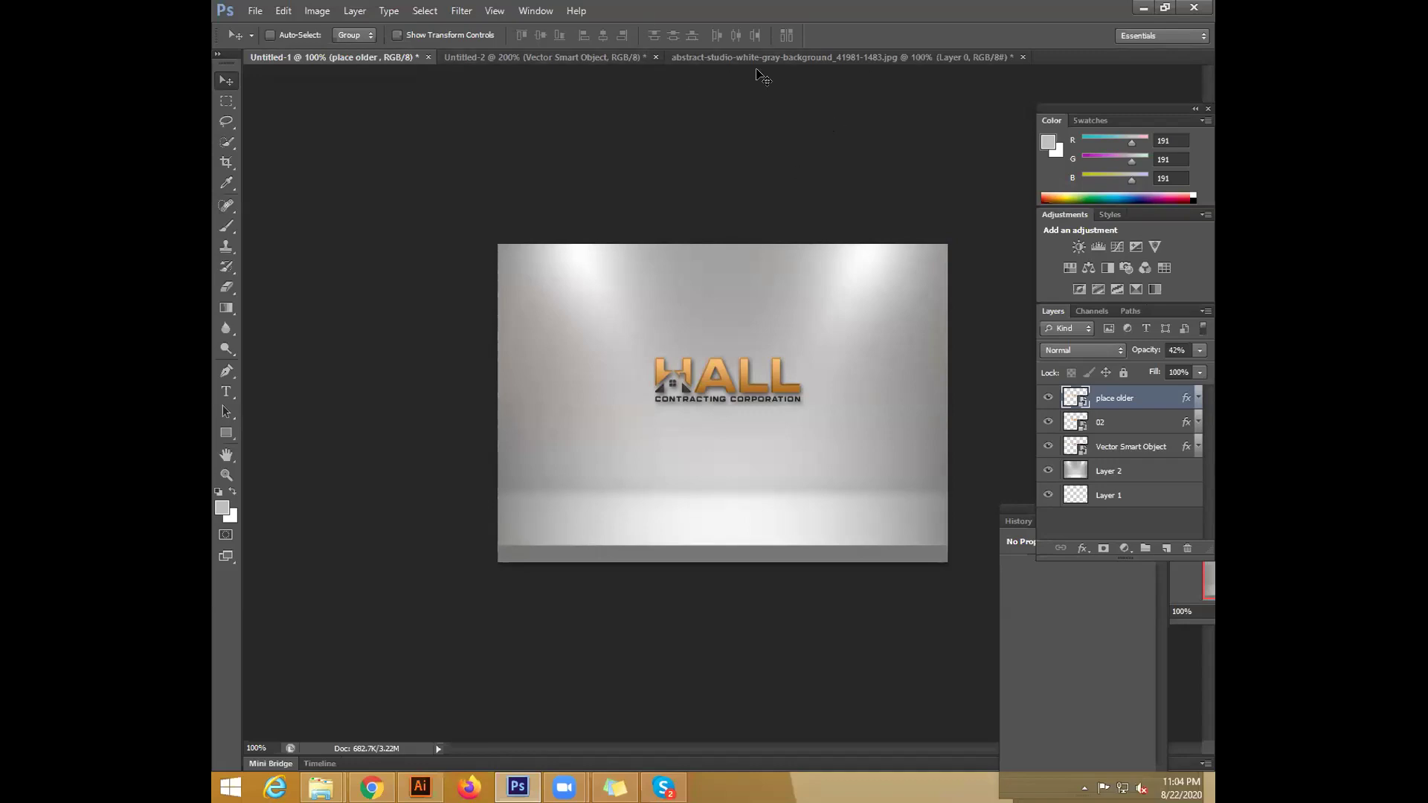
pyautogui.click(558, 58)
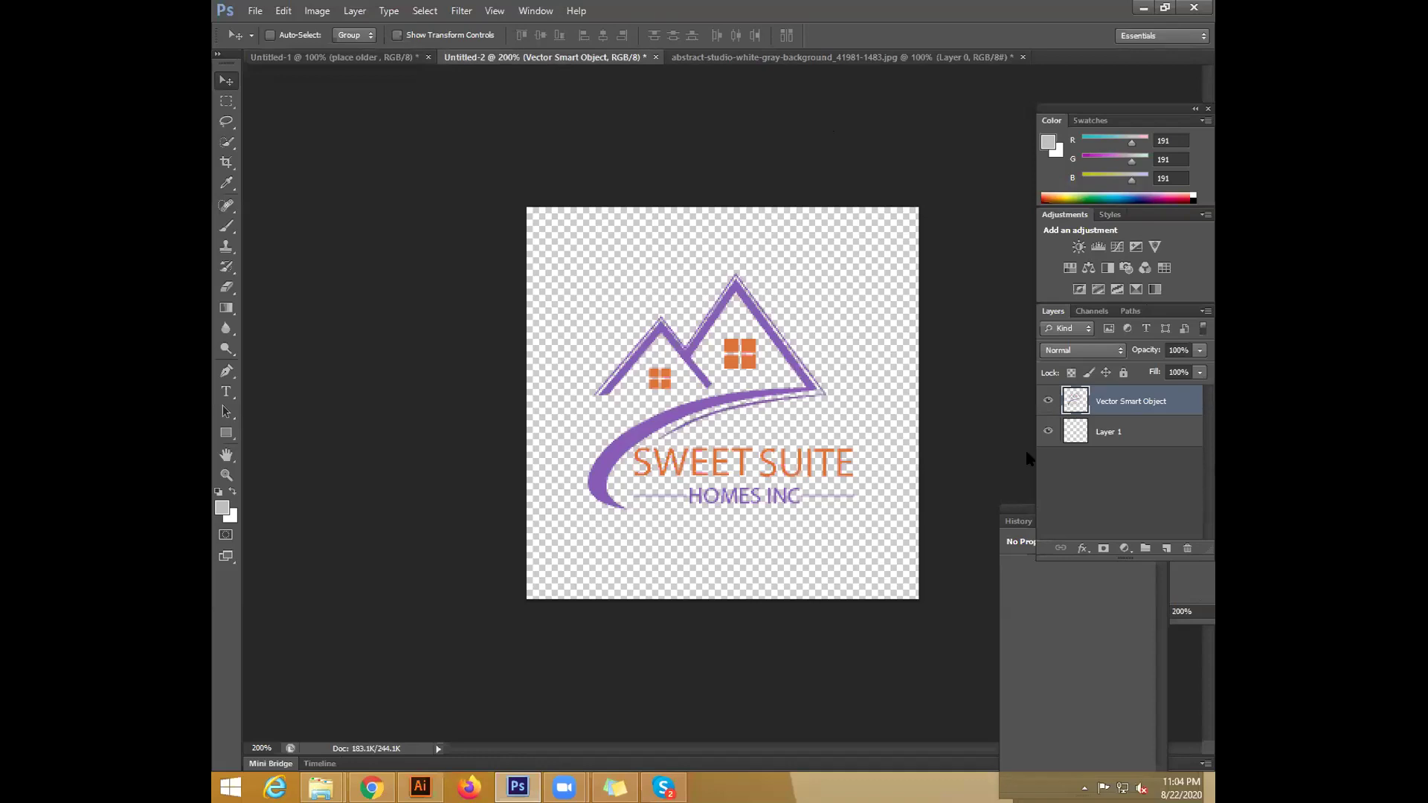
pyautogui.click(731, 57)
pyautogui.click(329, 58)
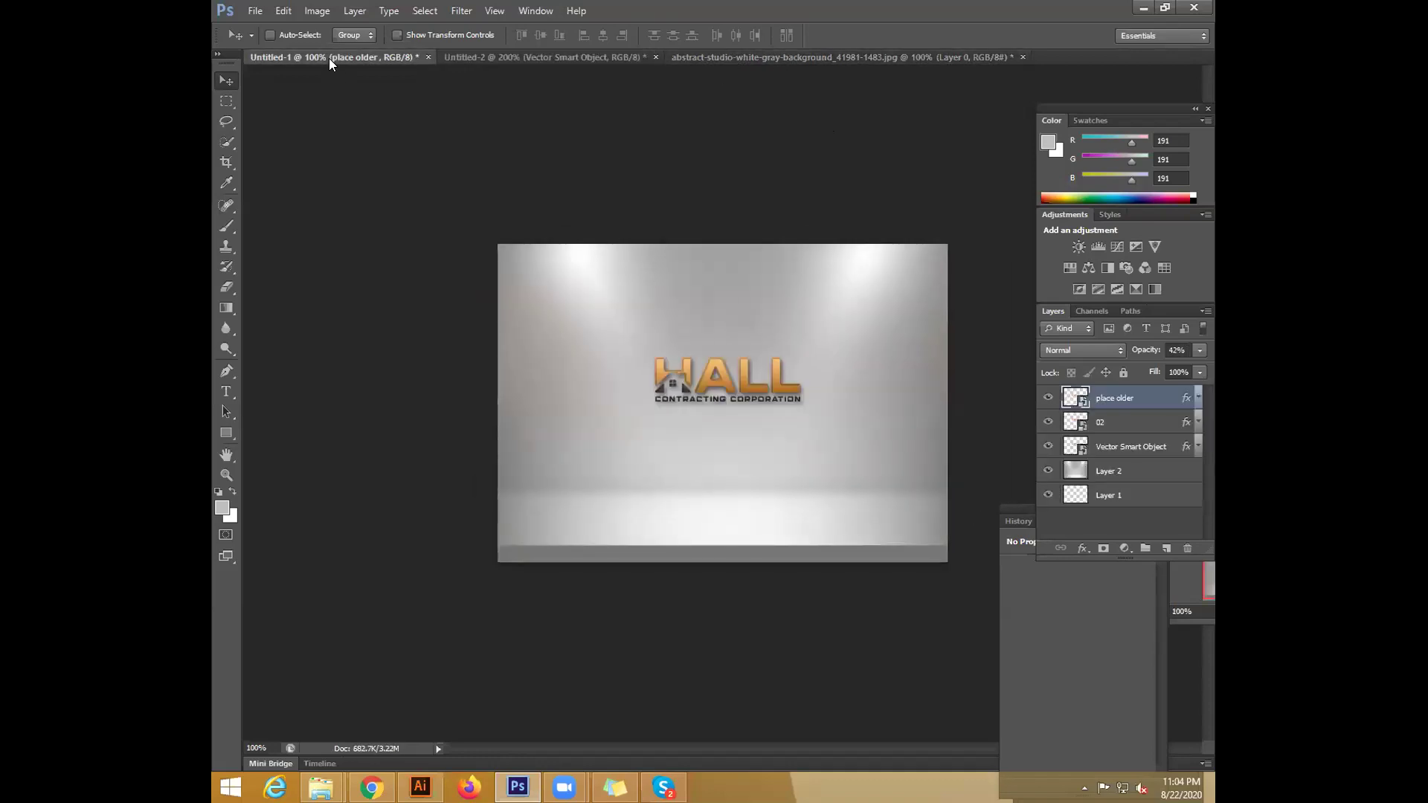
pyautogui.click(576, 57)
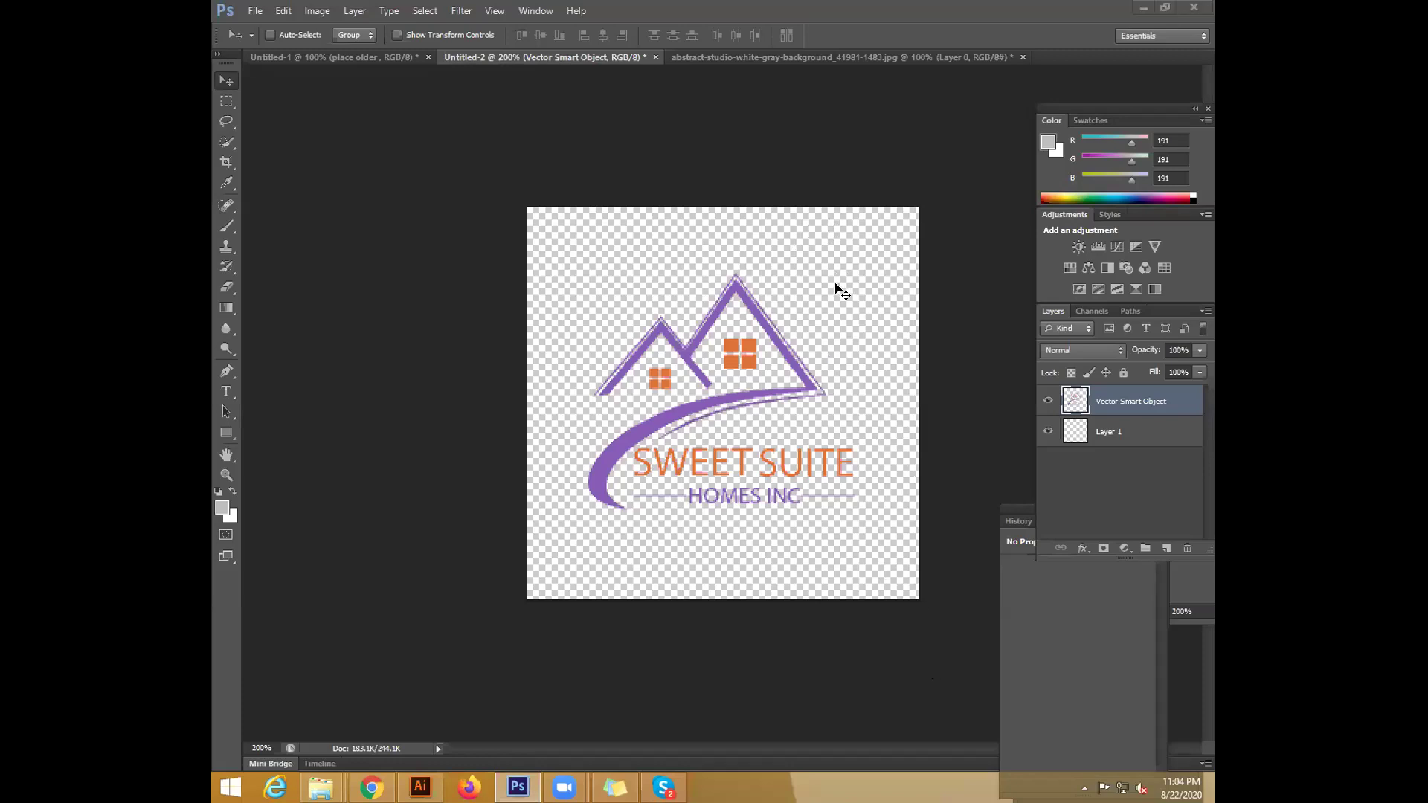
pyautogui.click(255, 10)
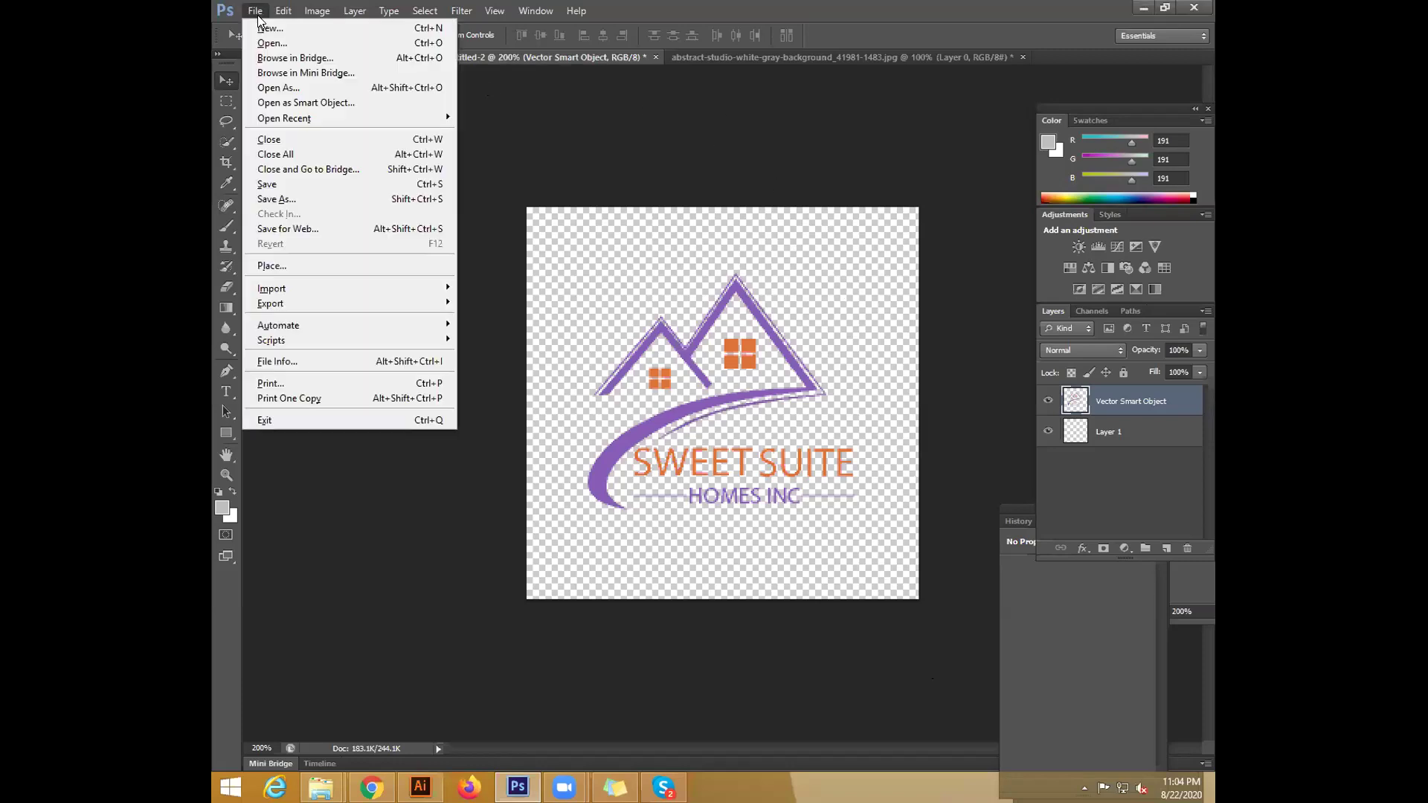
pyautogui.press('Escape')
# Create a new transparent RGB document Untitled-3 of 200 x 200 pixels at 300 pixels/inch
pyautogui.hotkey('ctrl', 'n')
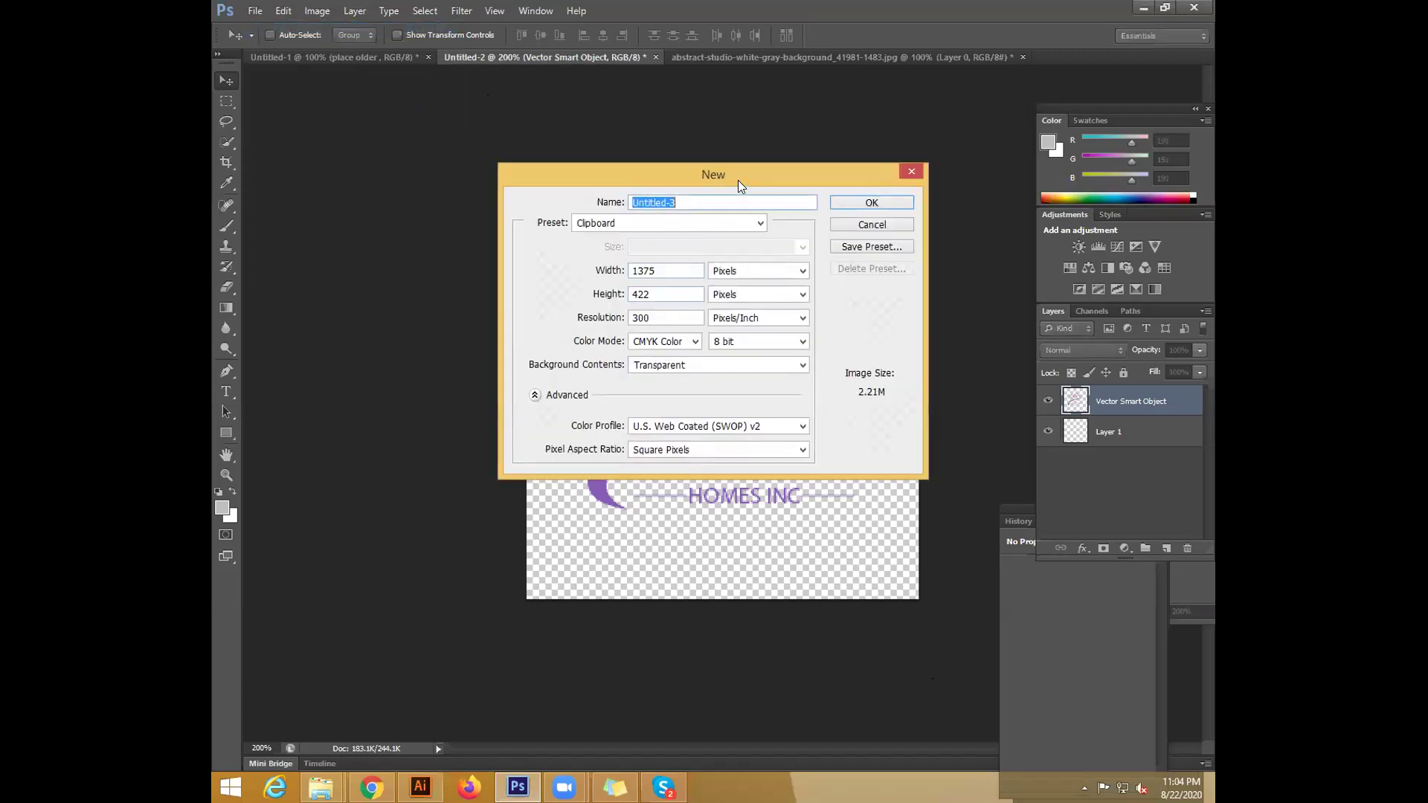
pyautogui.moveTo(738, 180); pyautogui.dragTo(749, 201)
pyautogui.click(684, 362)
pyautogui.click(673, 398)
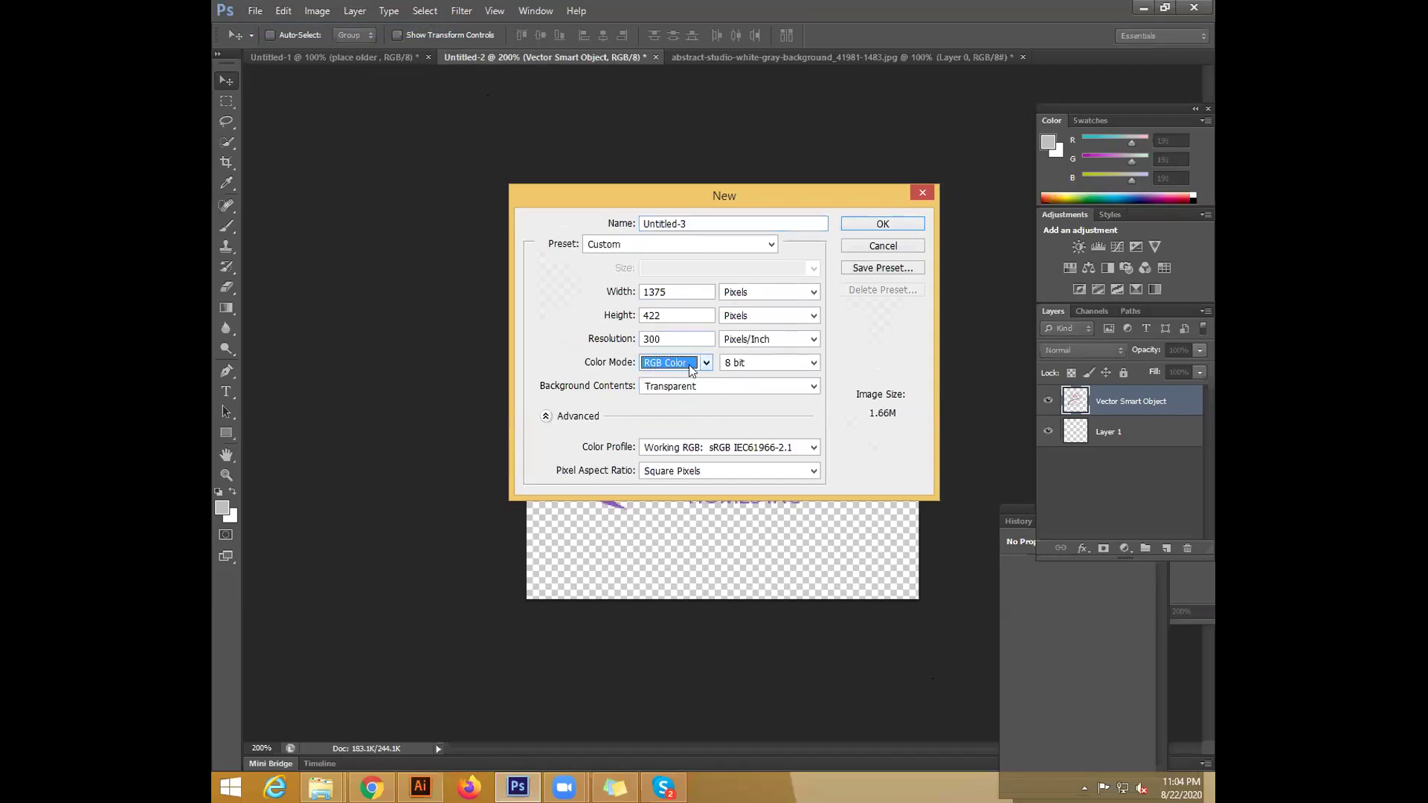
pyautogui.doubleClick(678, 292)
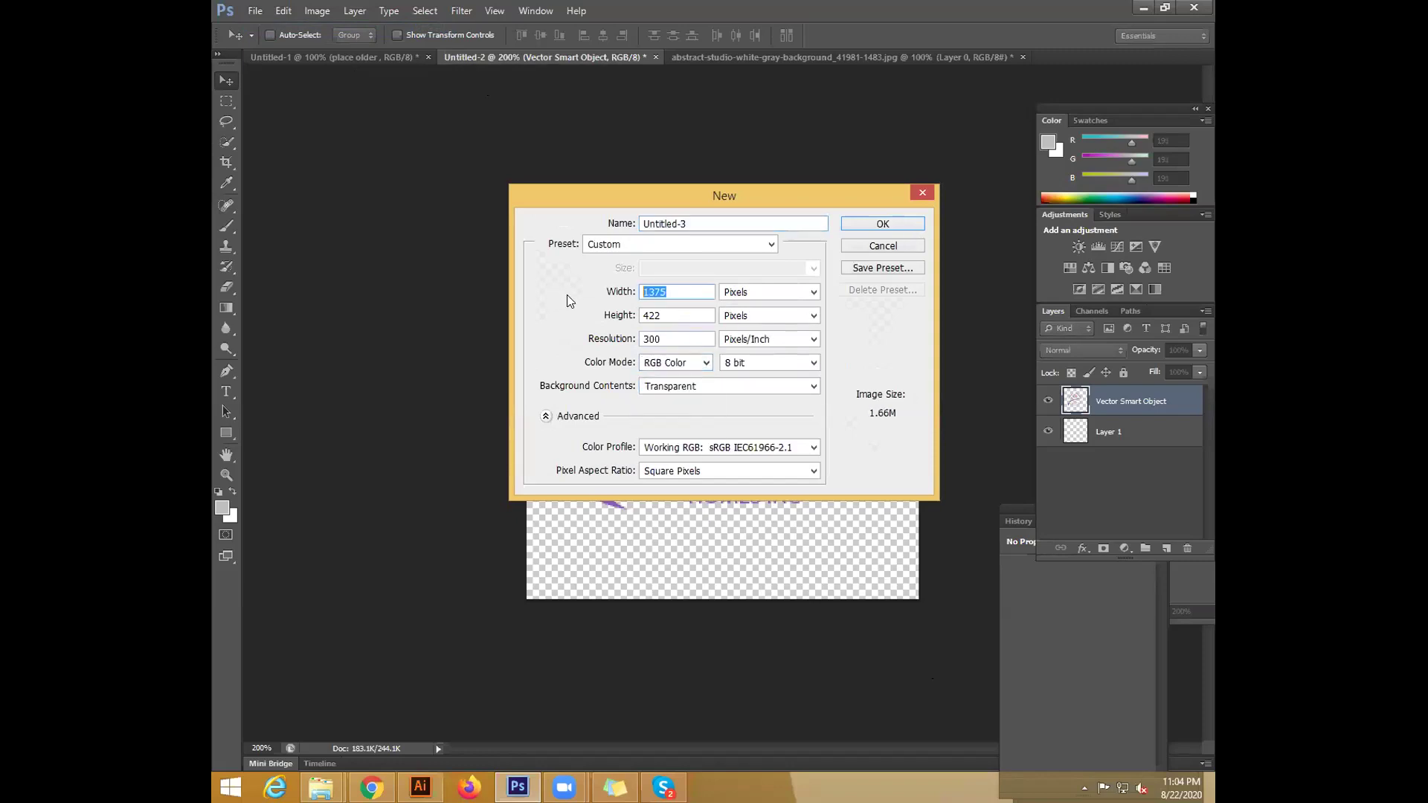
pyautogui.write('1000')
pyautogui.press('Tab')
pyautogui.doubleClick(676, 291)
pyautogui.write('200')
pyautogui.doubleClick(670, 314)
pyautogui.write('200')
pyautogui.click(881, 225)
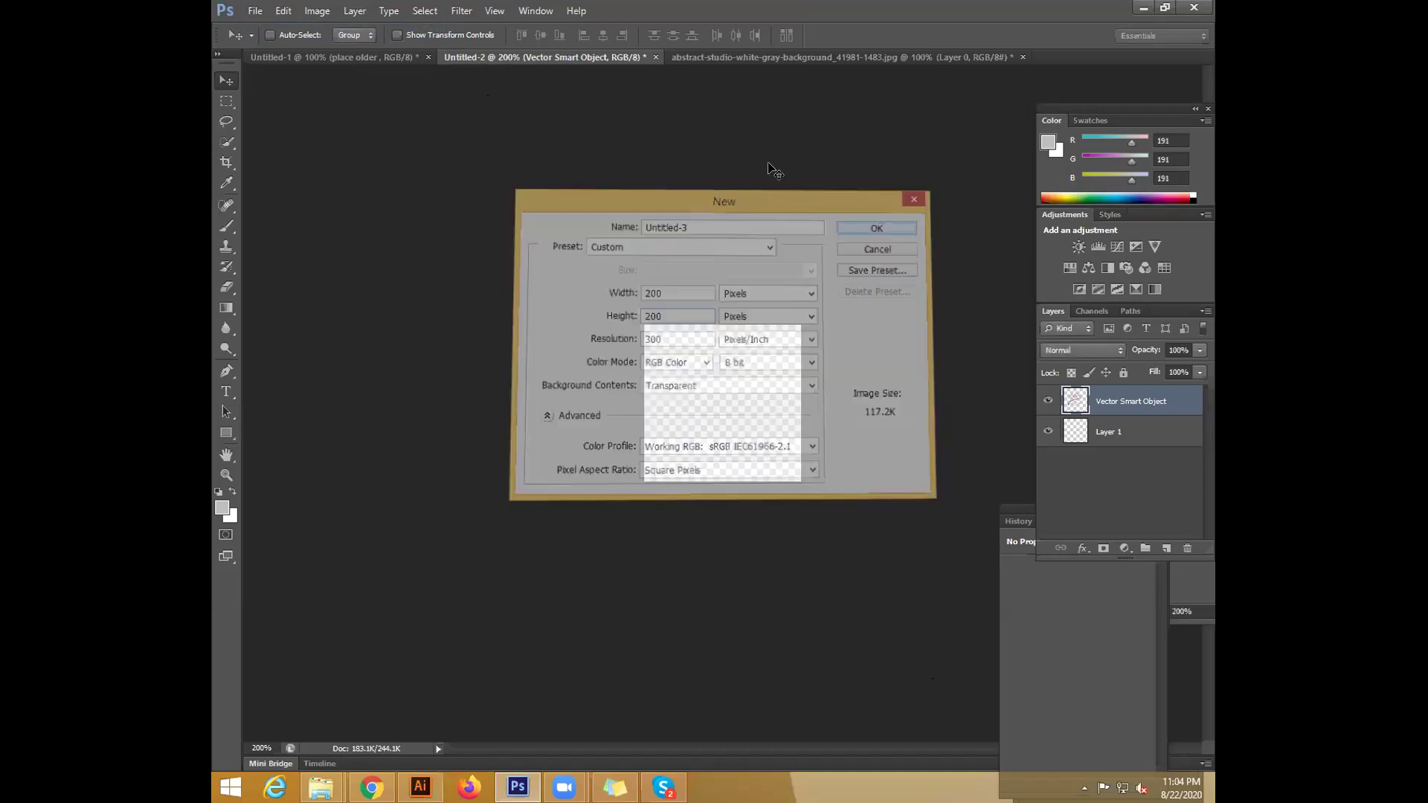
pyautogui.click(253, 11)
pyautogui.click(722, 216)
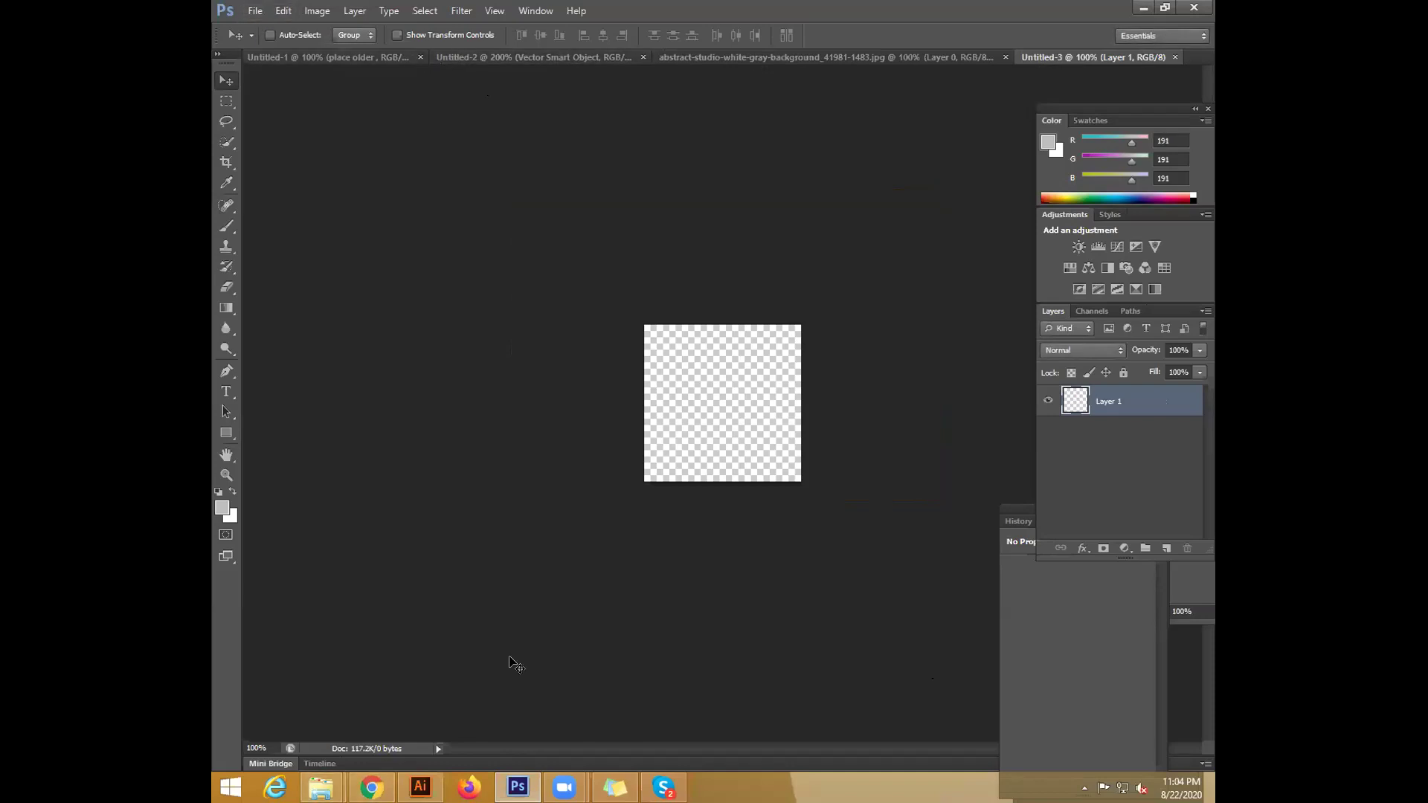
# Paste the copied HALL logo from Illustrator into Photoshop's Untitled-3 as a Smart Object and scale it to about 86%
pyautogui.hotkey('alt', 'Tab')
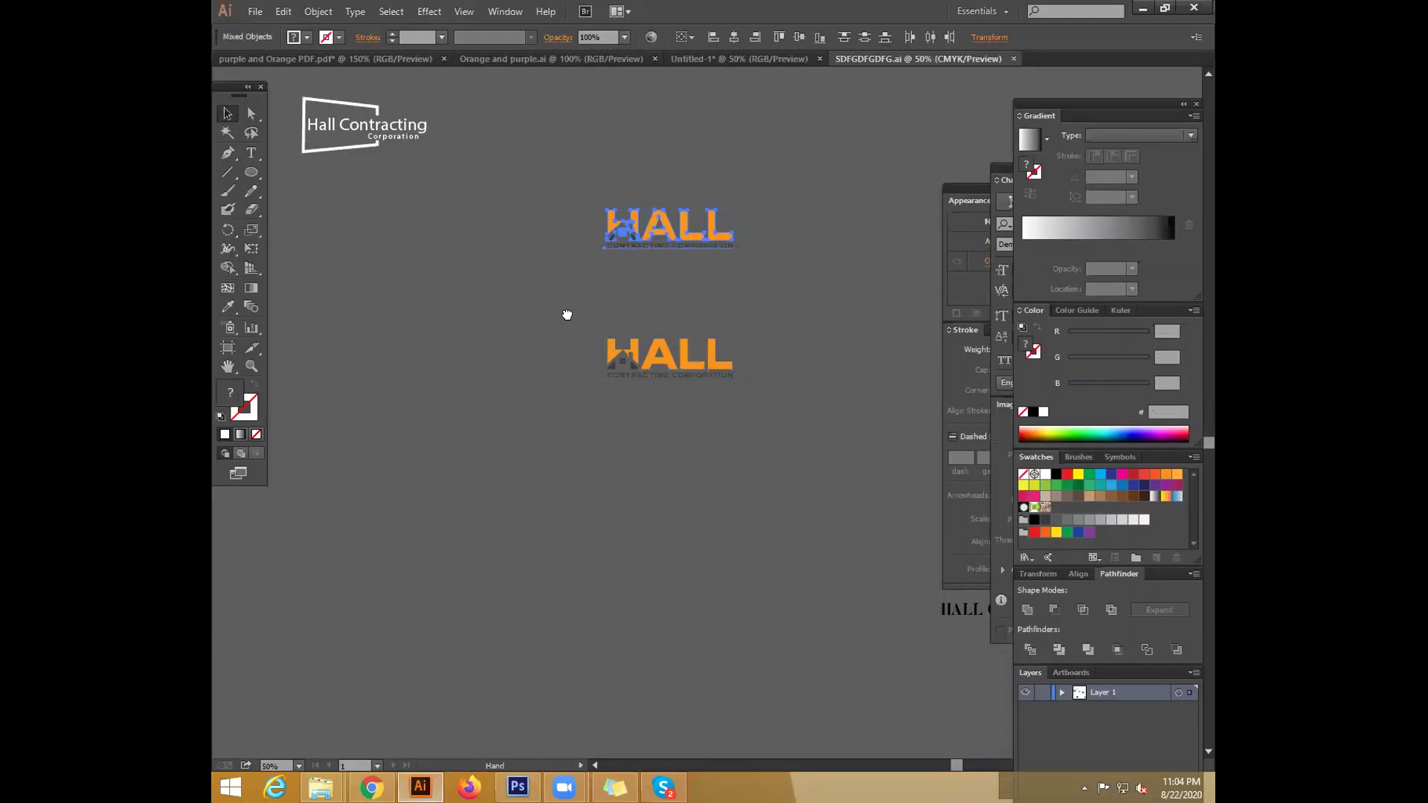
pyautogui.press('v')
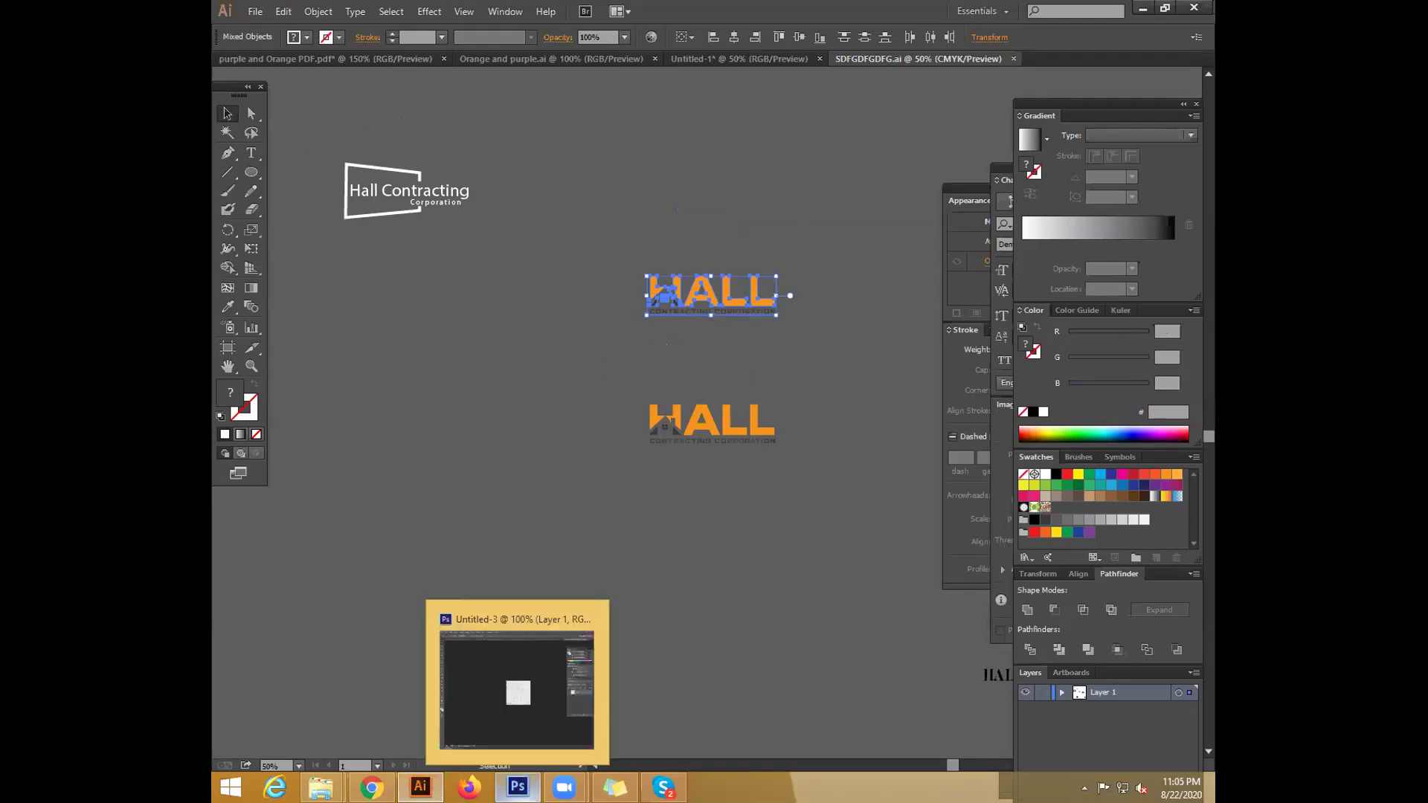
pyautogui.click(519, 787)
pyautogui.hotkey('ctrl', 'v')
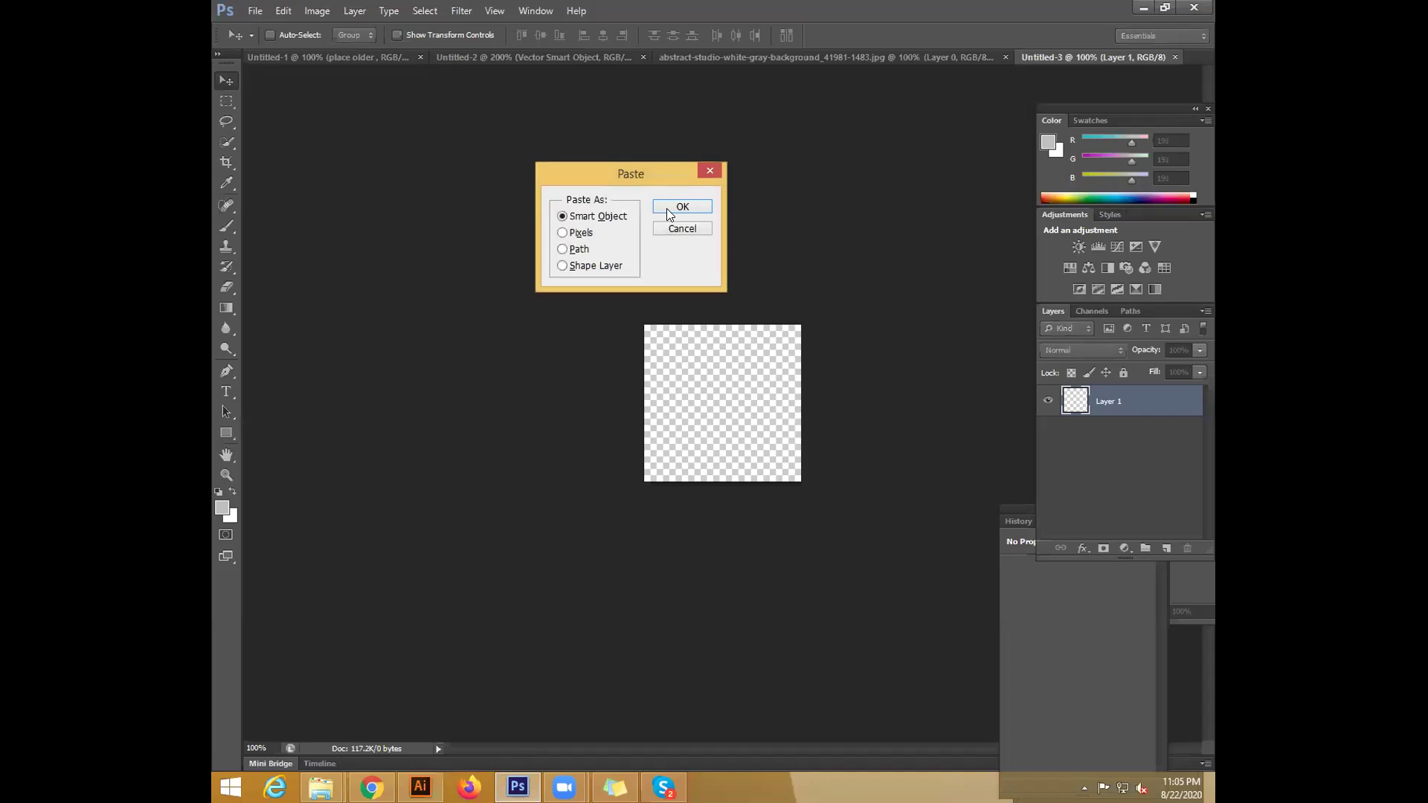
pyautogui.click(667, 210)
pyautogui.hotkey('ctrl', '+')
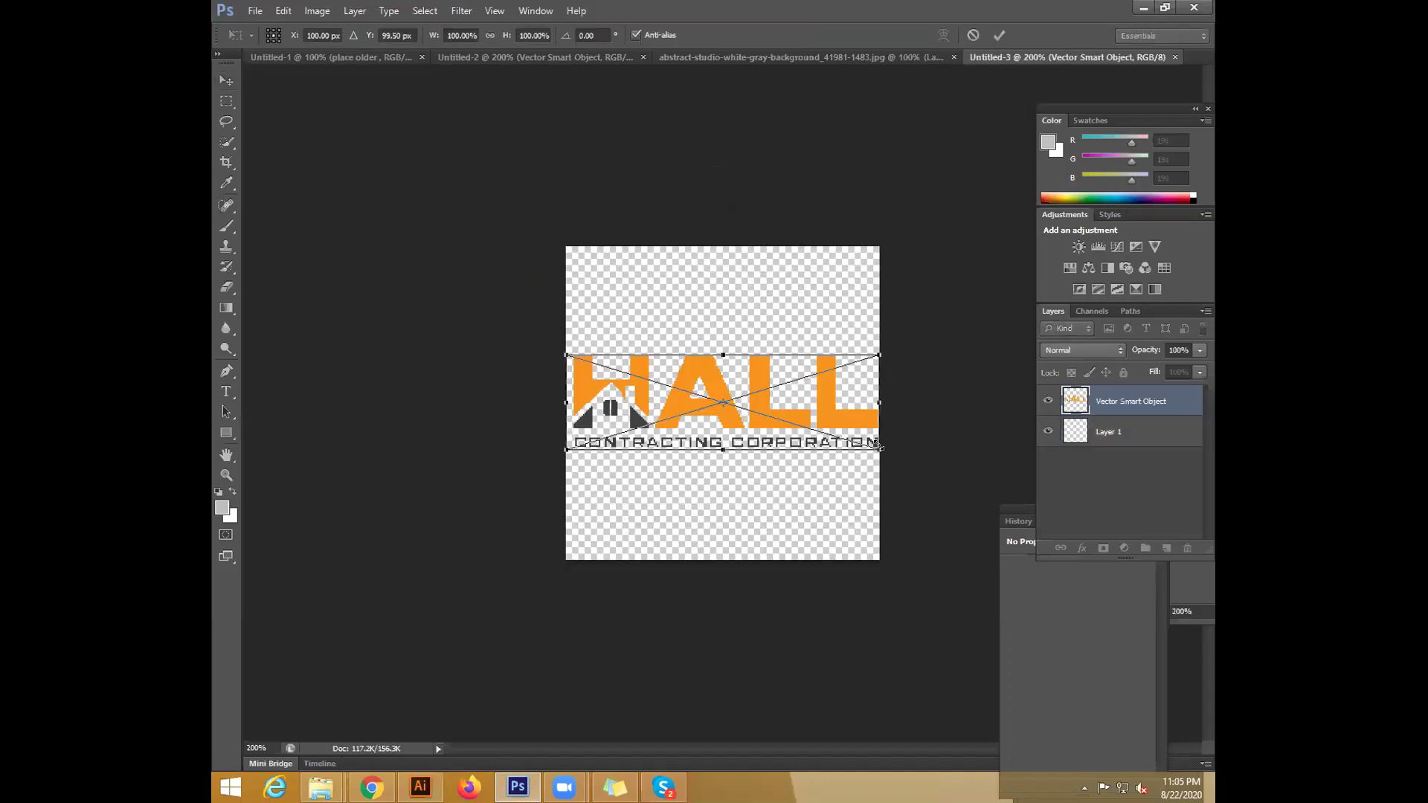
pyautogui.moveTo(879, 447); pyautogui.dragTo(858, 443)
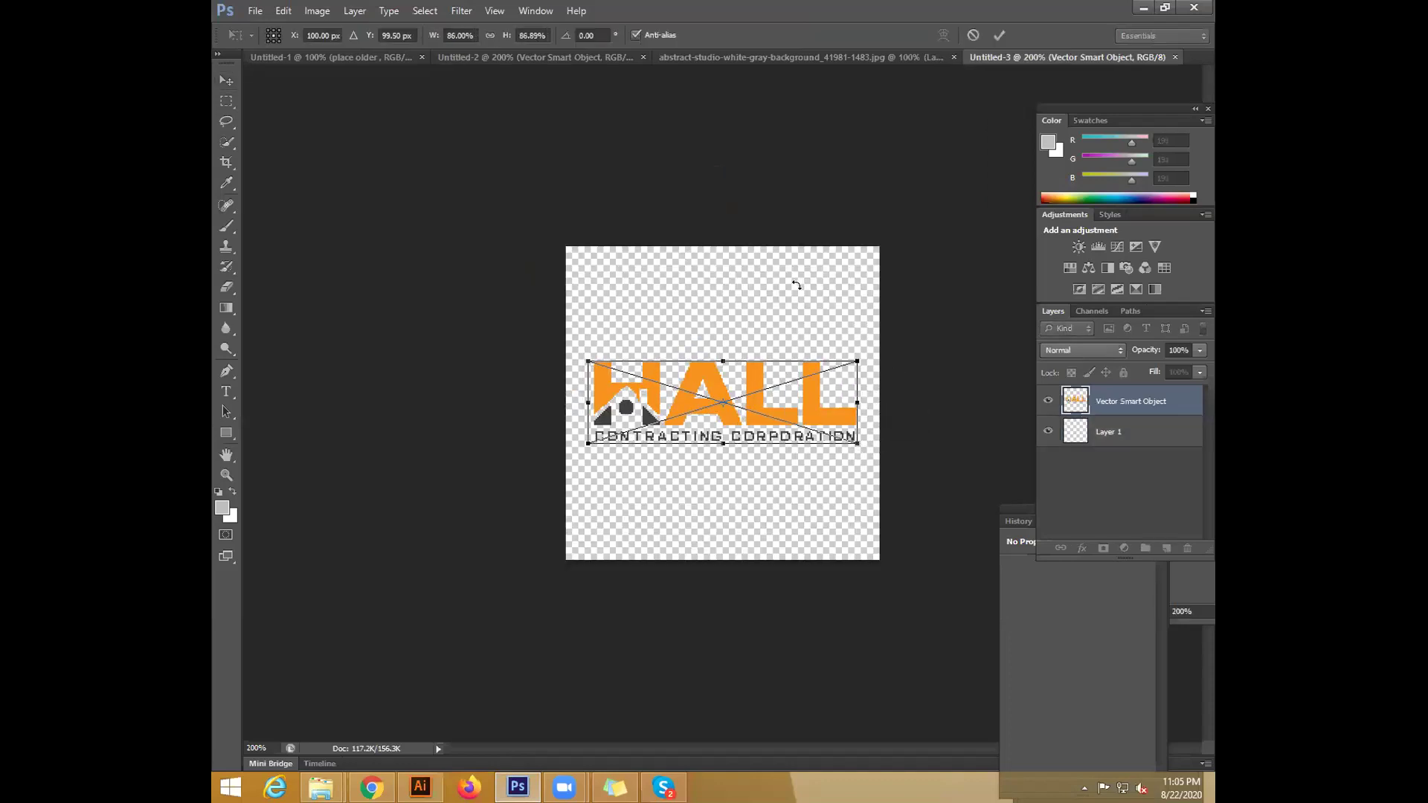
pyautogui.press('Return')
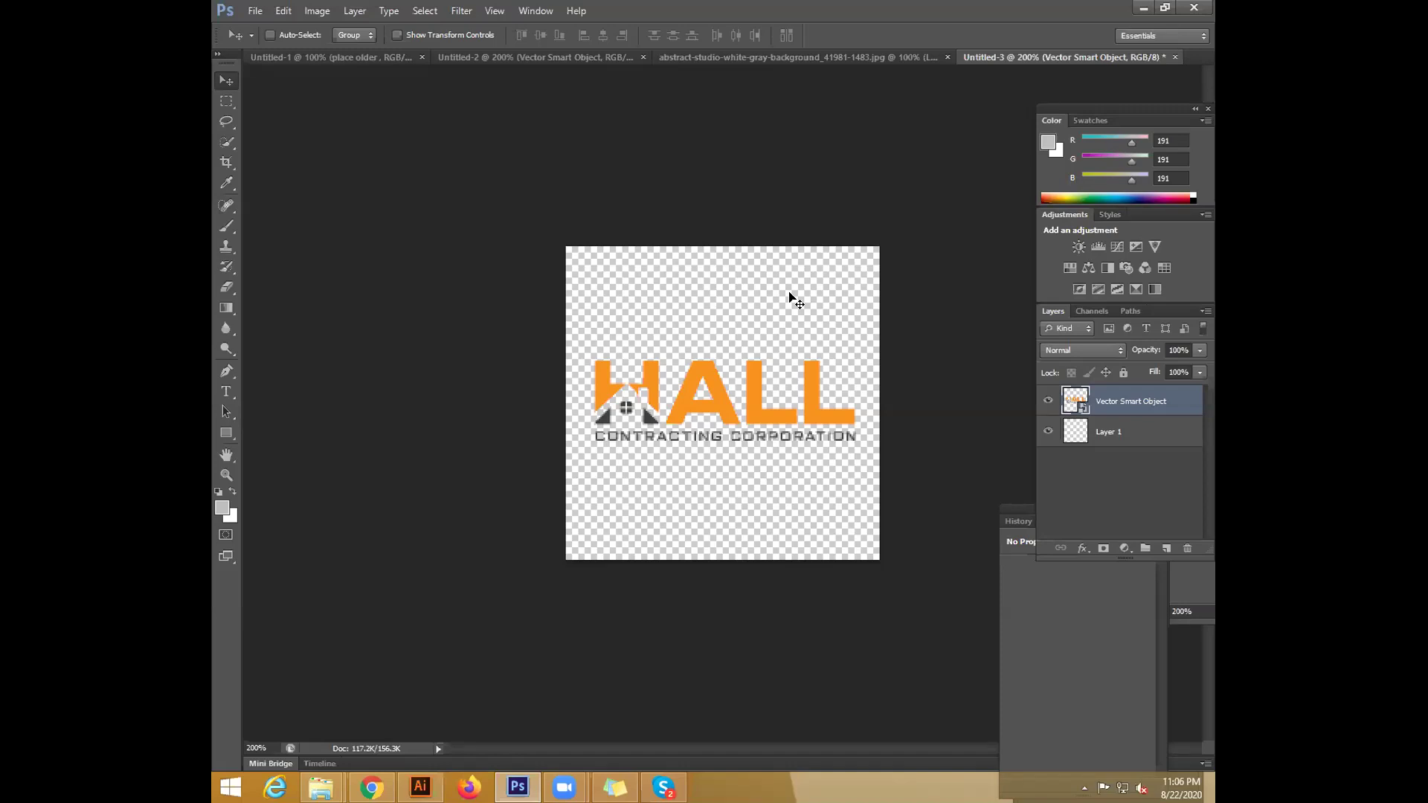
# Close Untitled-1, Untitled-2 and the abstract studio background document without saving, keeping Untitled-3 open
pyautogui.click(339, 56)
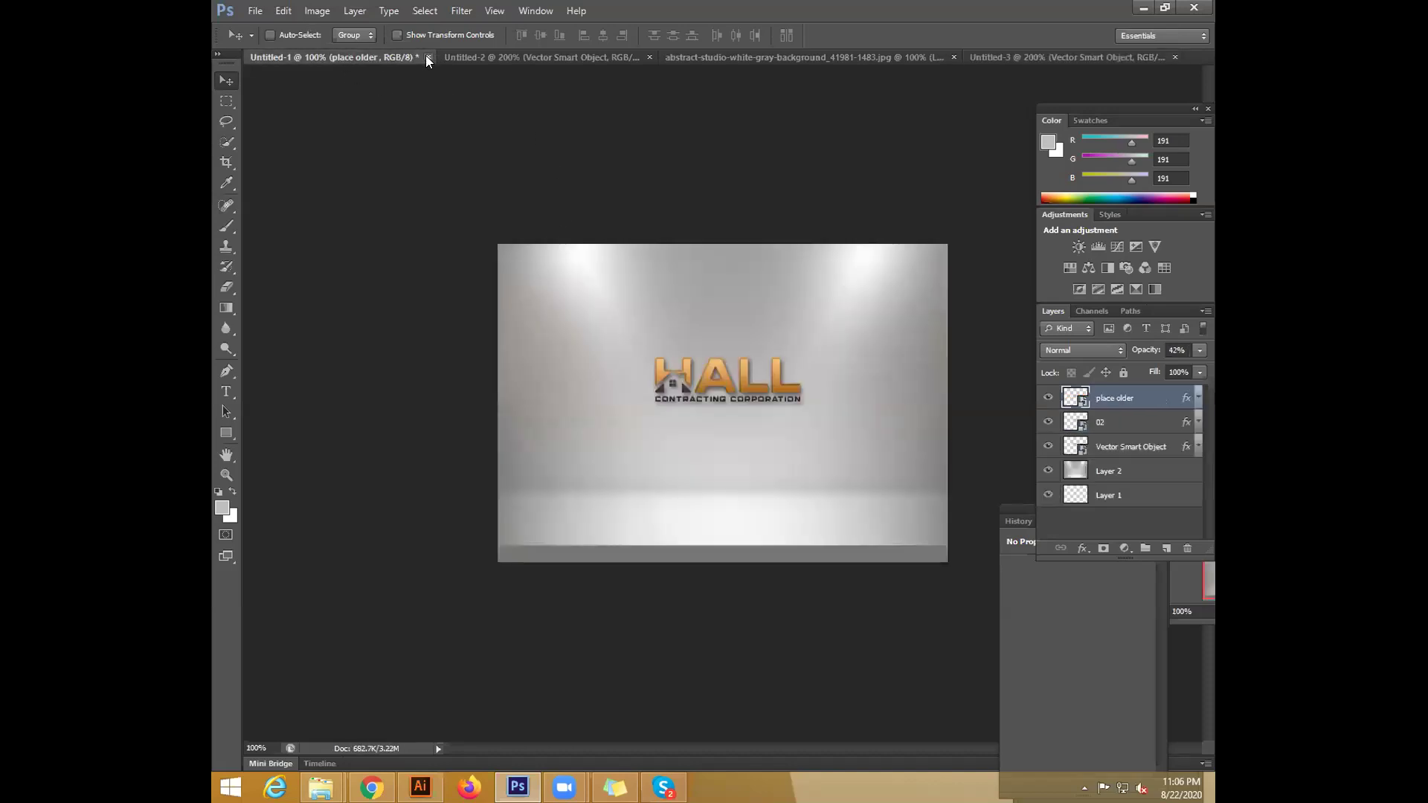
pyautogui.click(429, 57)
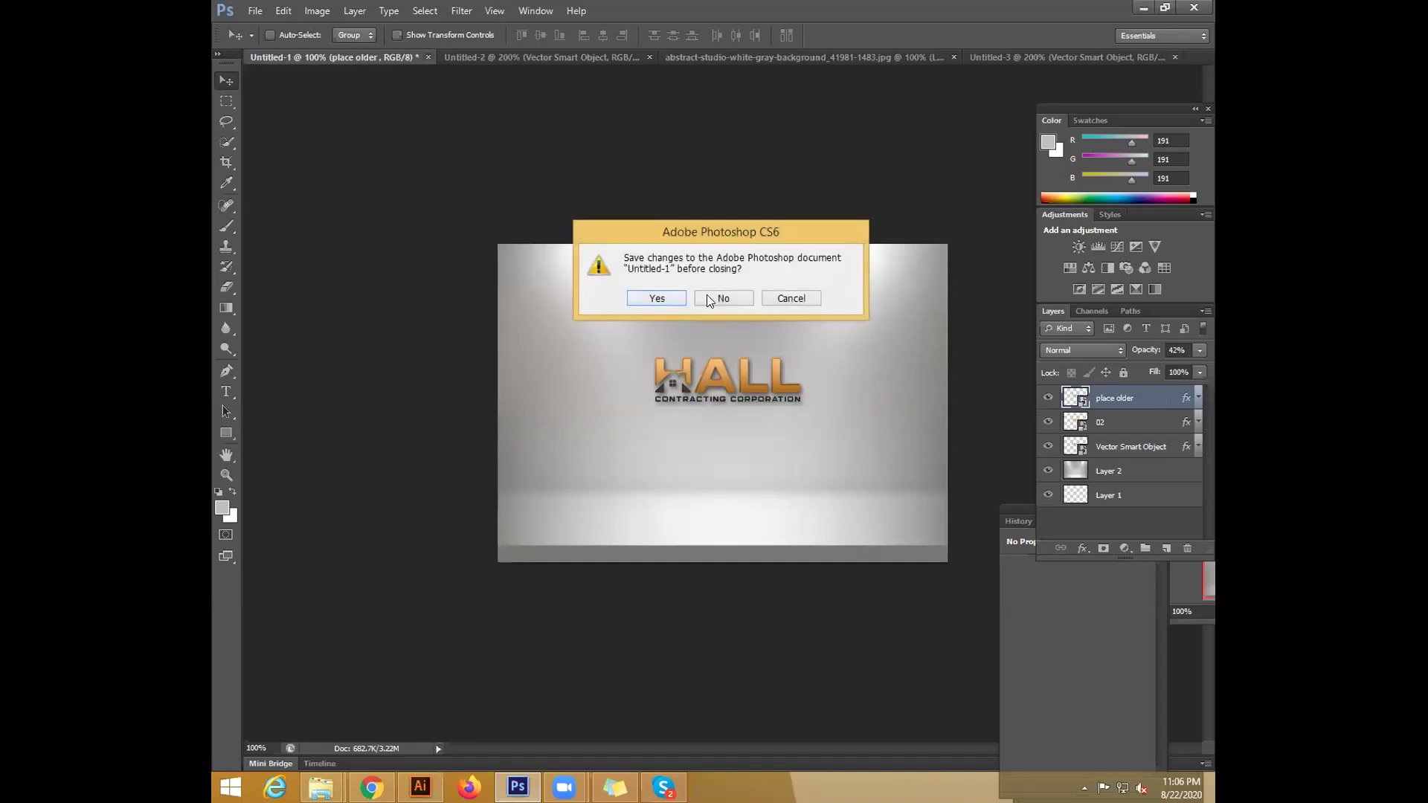
pyautogui.click(707, 295)
pyautogui.click(421, 56)
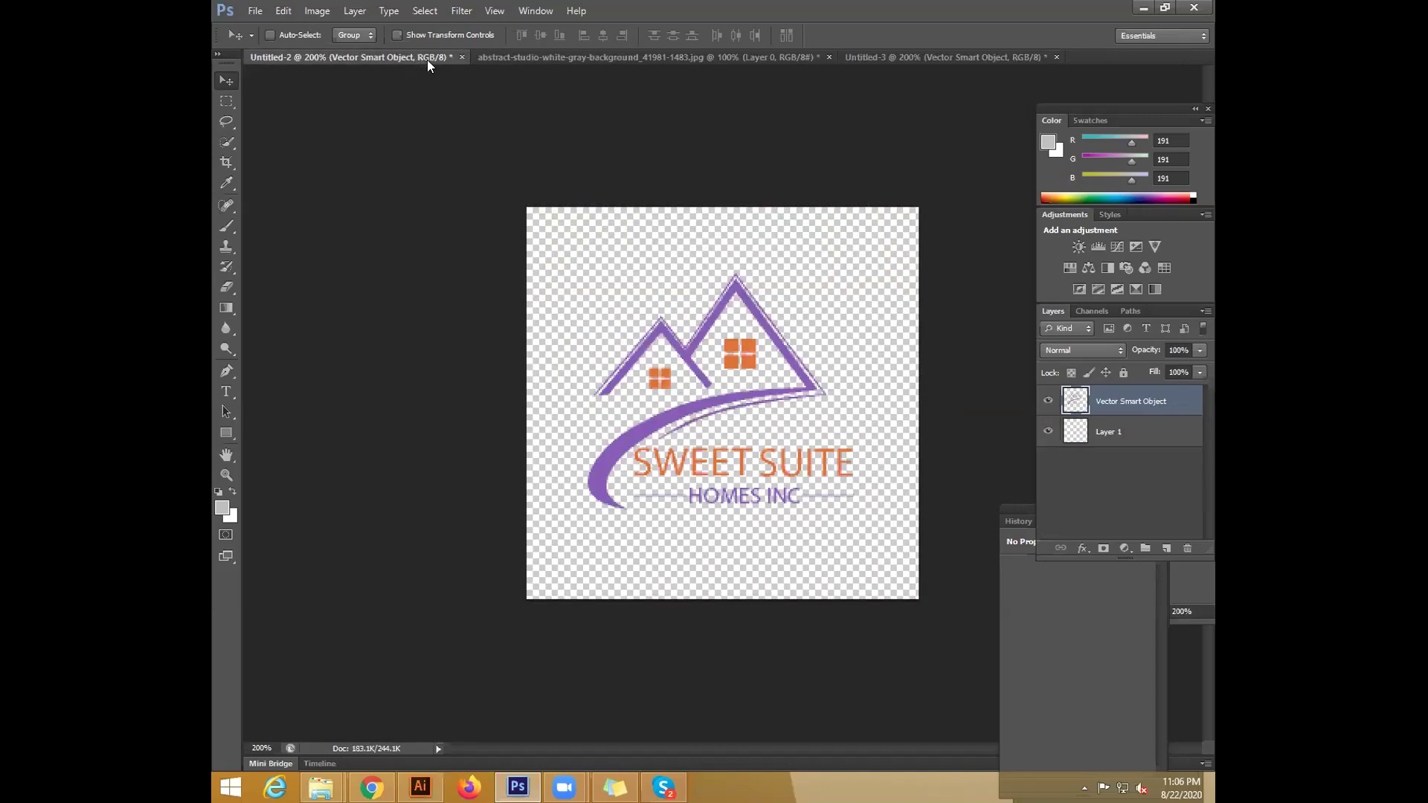
pyautogui.click(463, 57)
pyautogui.click(718, 297)
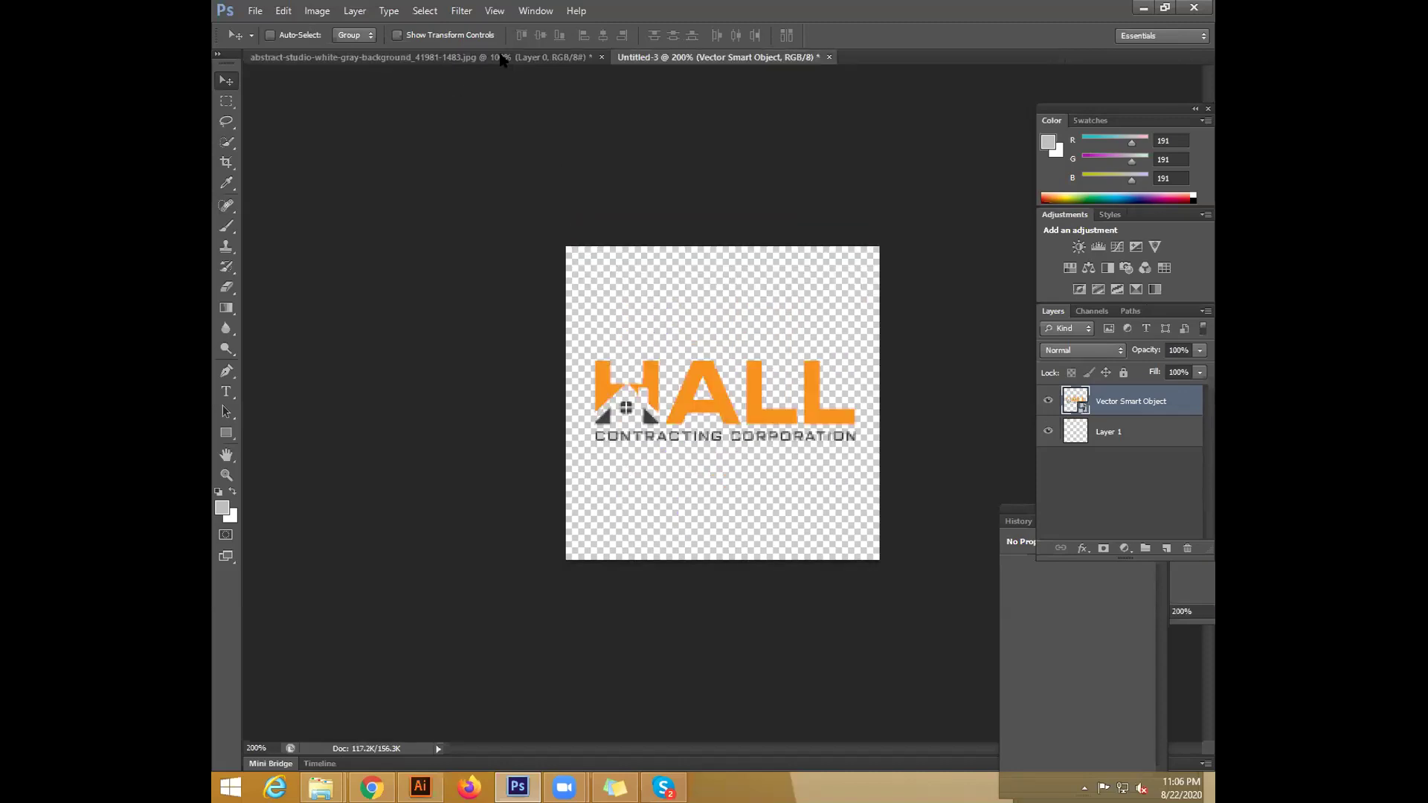
pyautogui.click(560, 57)
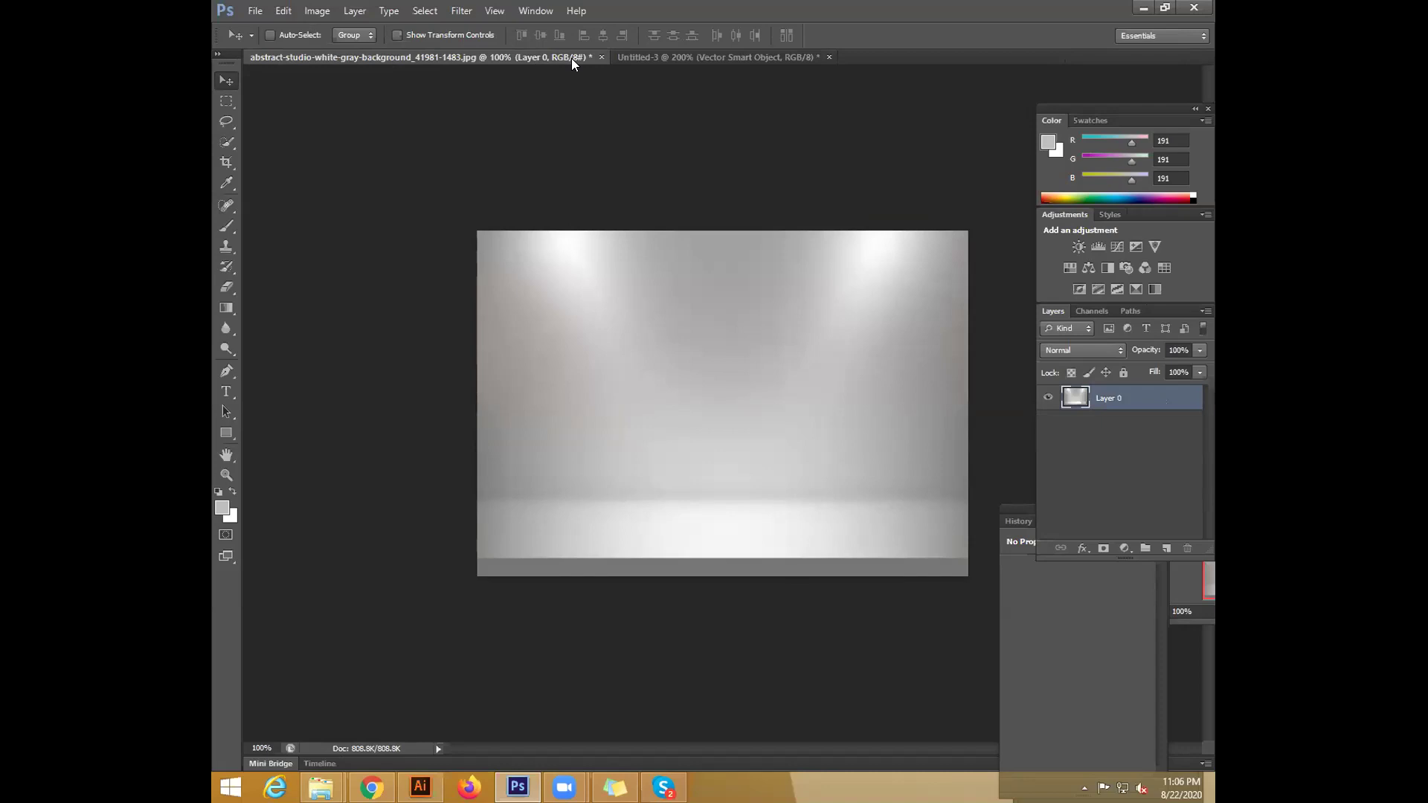
pyautogui.hotkey('ctrl', 'w')
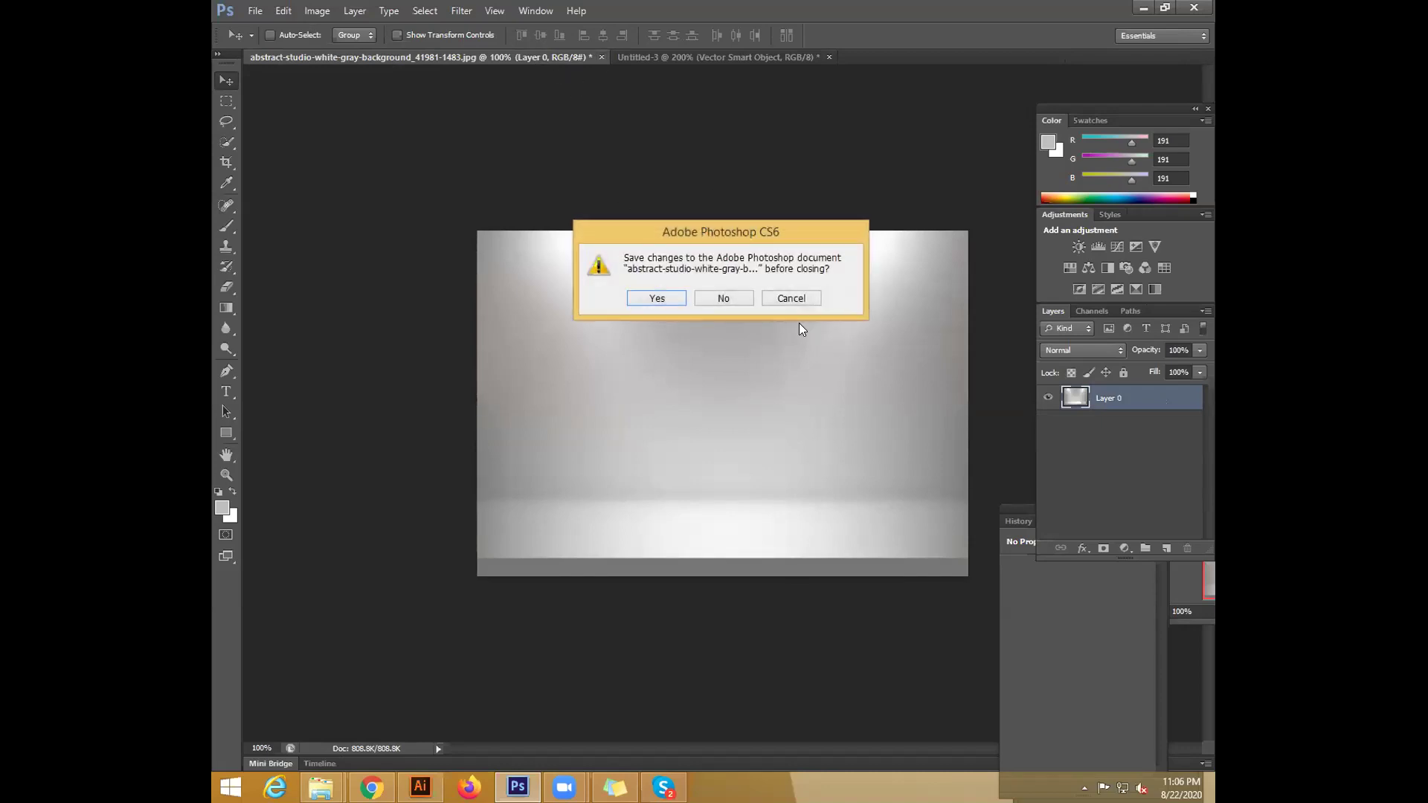
pyautogui.click(738, 299)
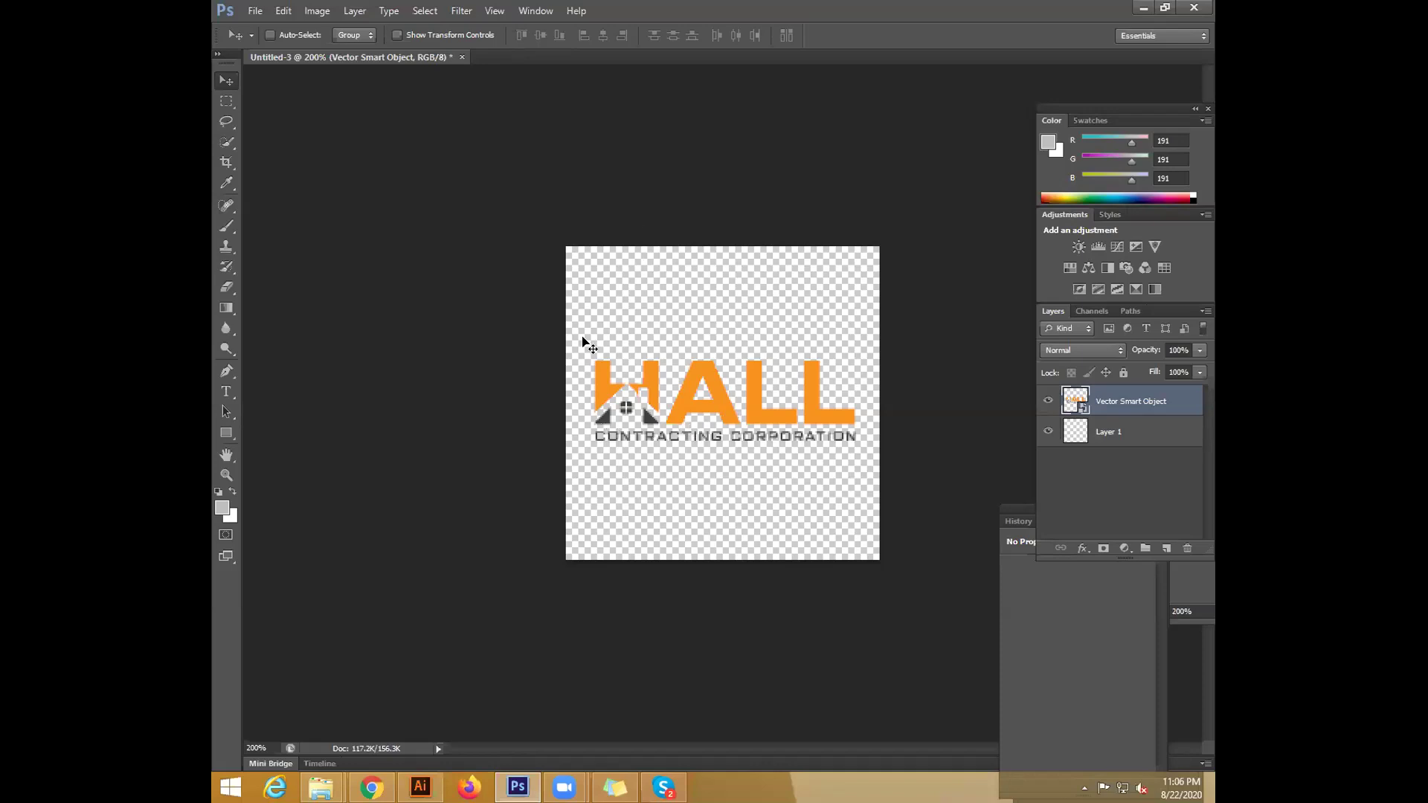
# Nudge the HALL logo slightly to the right and rasterize its Vector Smart Object layer
pyautogui.moveTo(561, 320)
pyautogui.mouseDown()
pyautogui.moveTo(687, 360)
pyautogui.moveTo(558, 328)
pyautogui.moveTo(558, 316)
pyautogui.mouseUp()
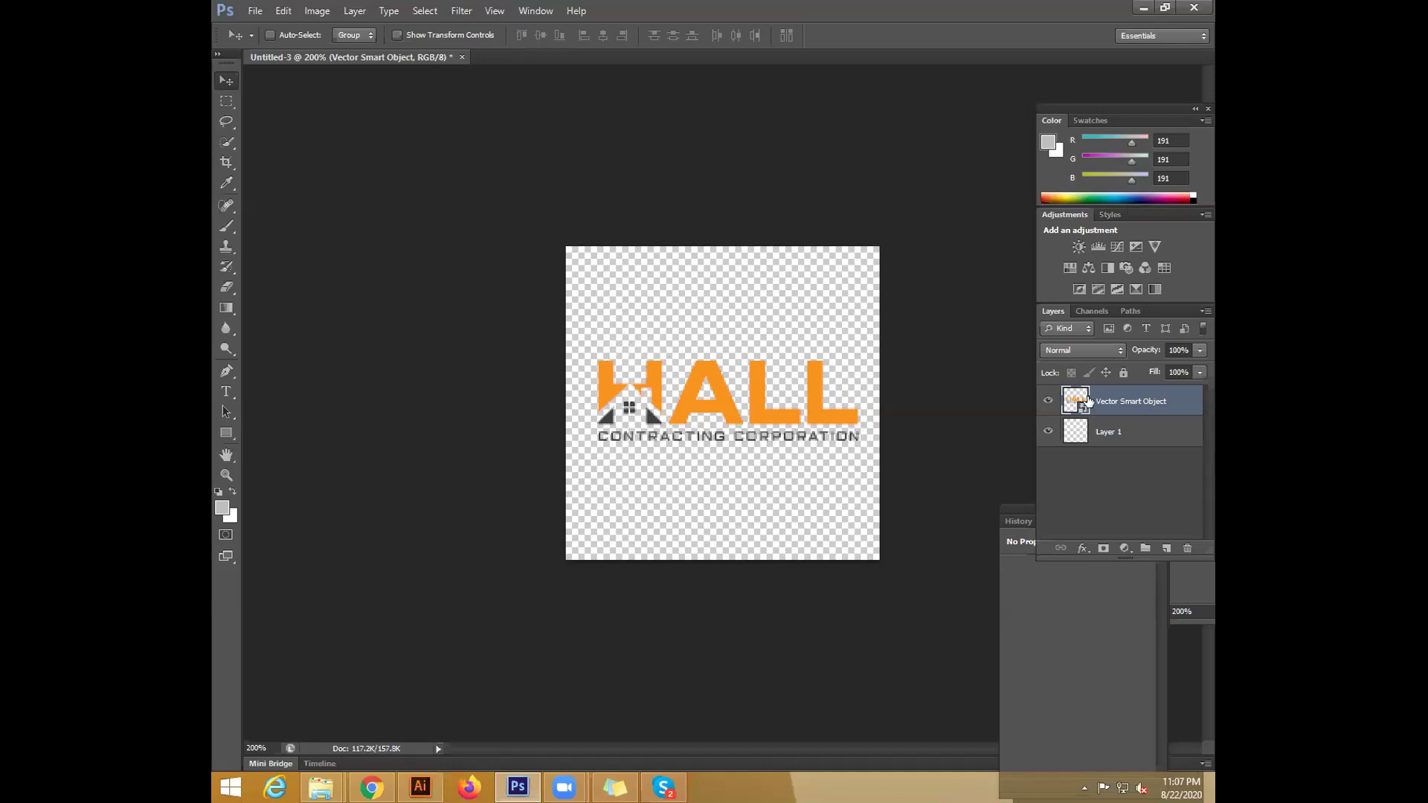
pyautogui.rightClick(1110, 400)
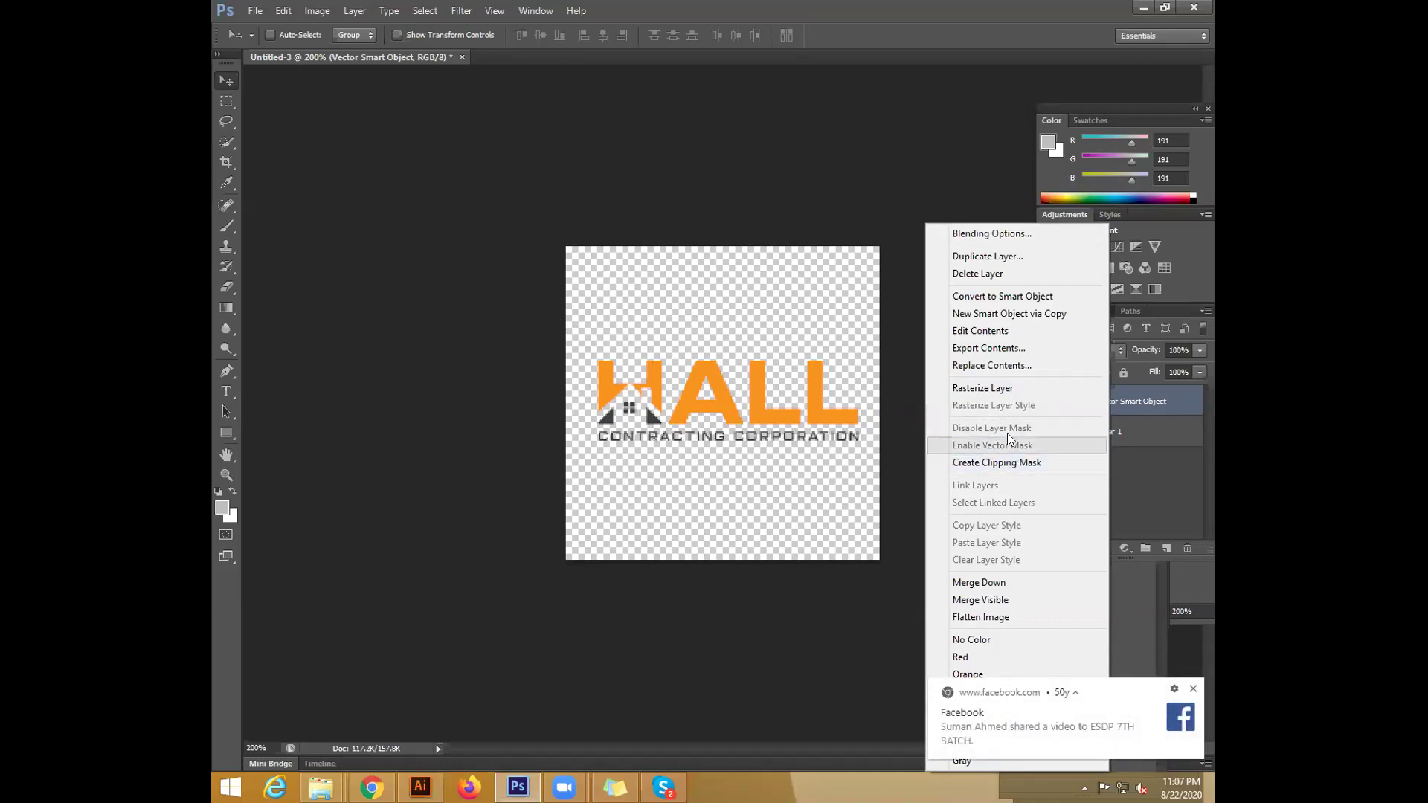
pyautogui.click(1006, 389)
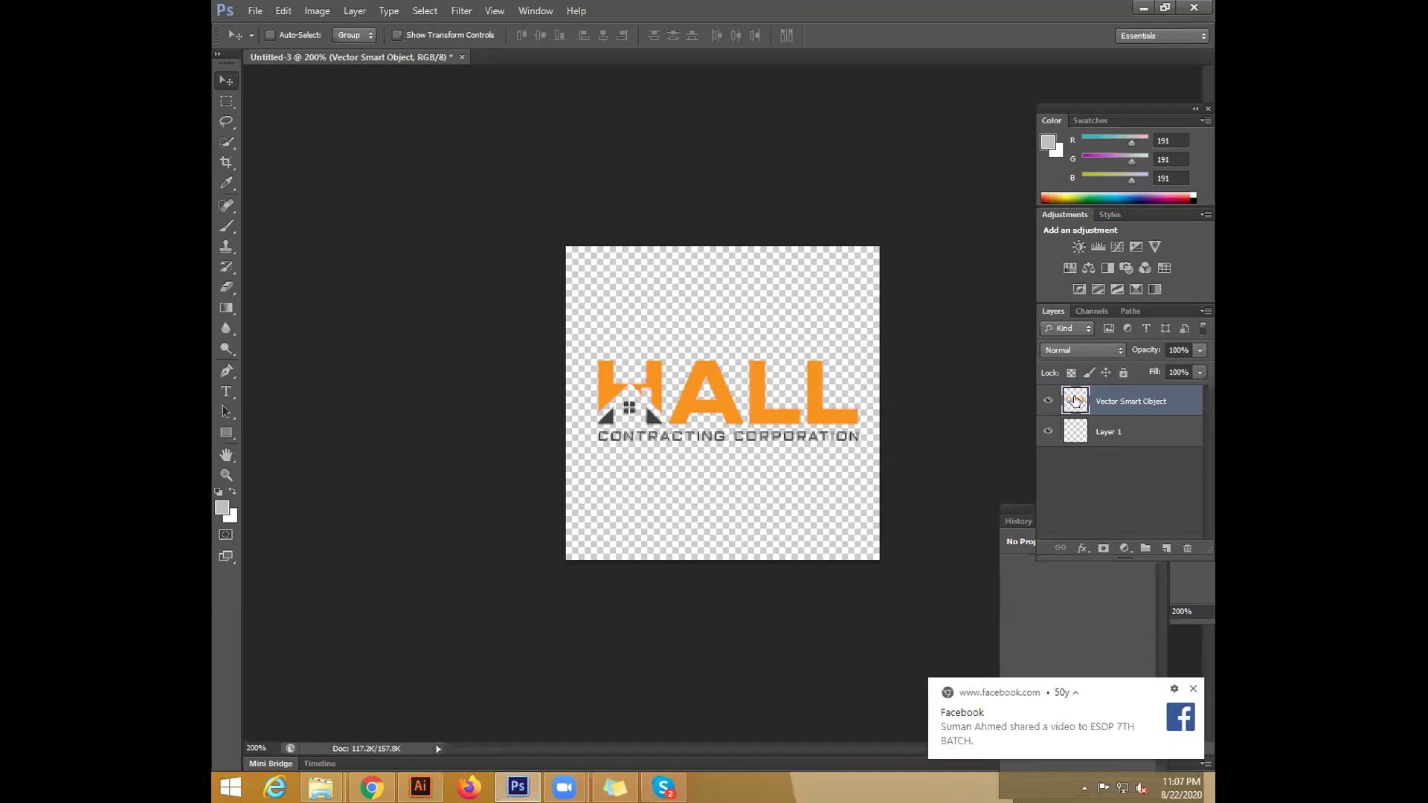
pyautogui.rightClick(1156, 403)
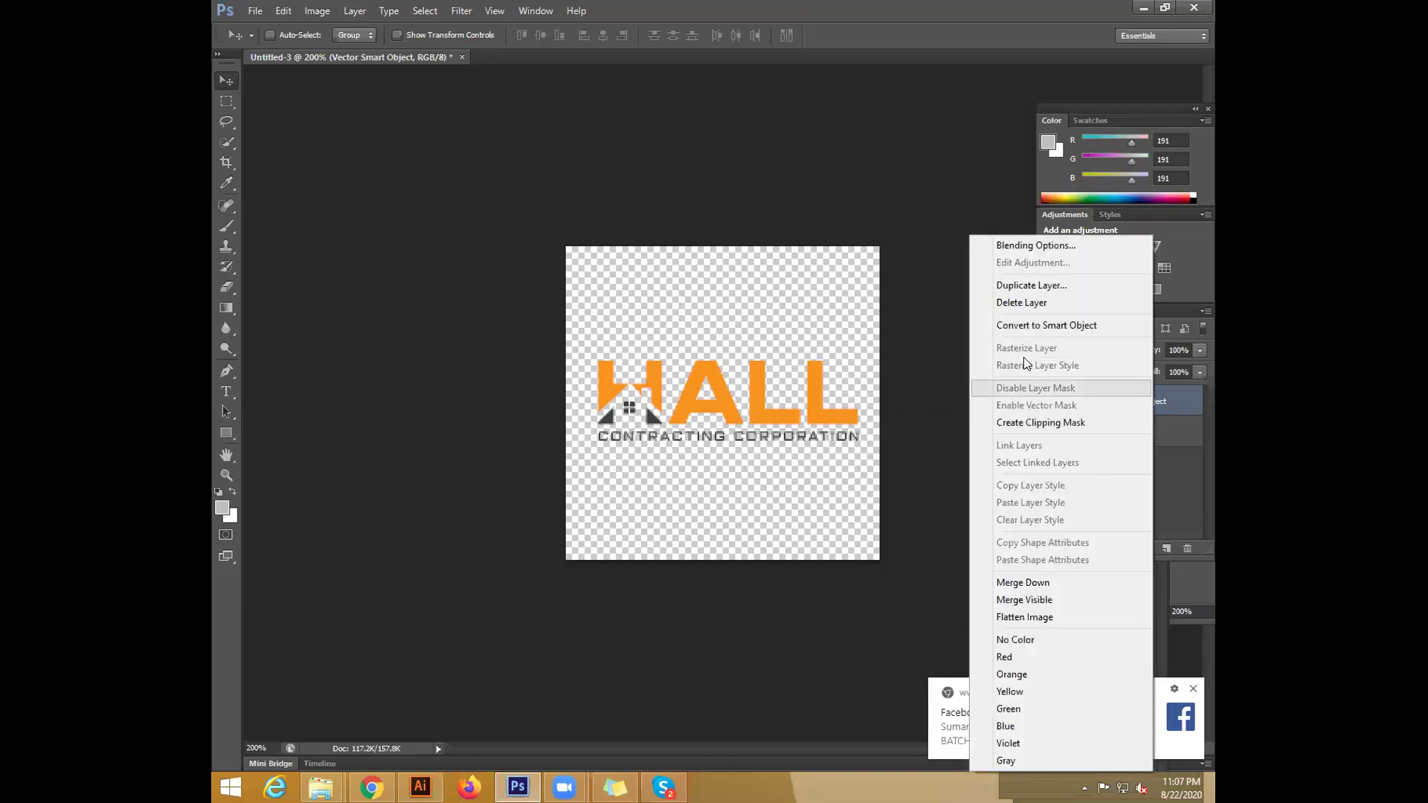
pyautogui.click(760, 402)
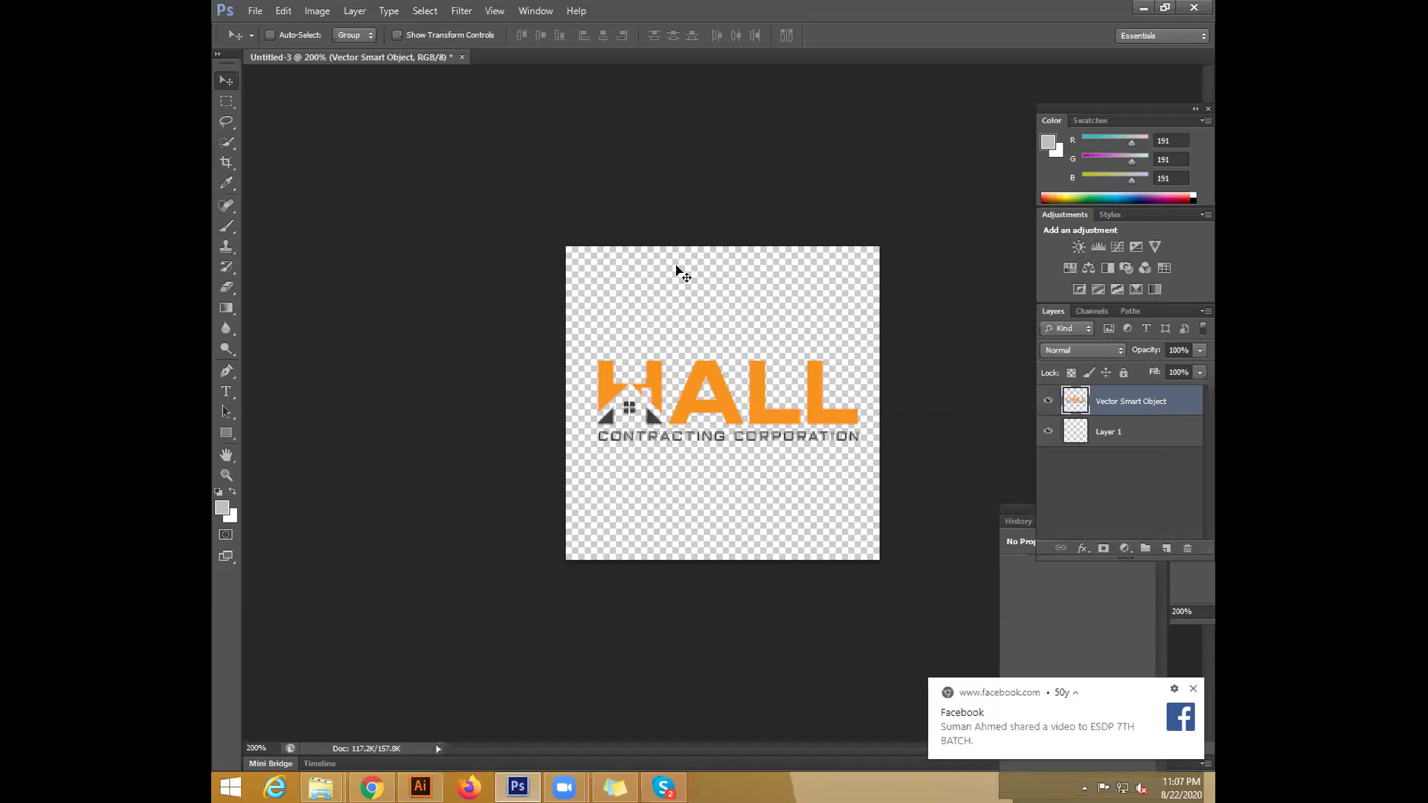
# Open the image abstract-studio-white-gray-background_41981-1483.jpg from the Desktop
pyautogui.click(255, 11)
pyautogui.click(283, 42)
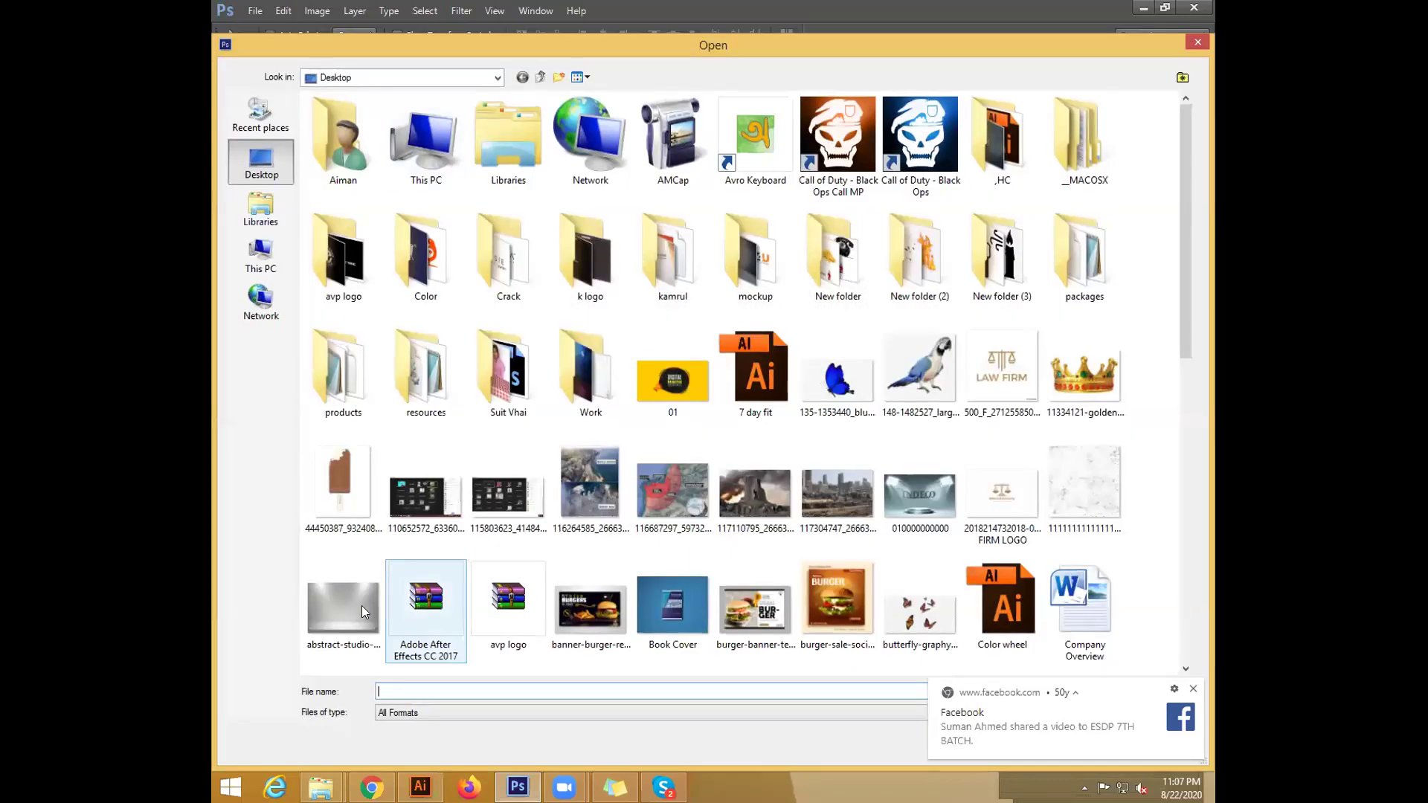
pyautogui.click(362, 612)
pyautogui.click(1162, 691)
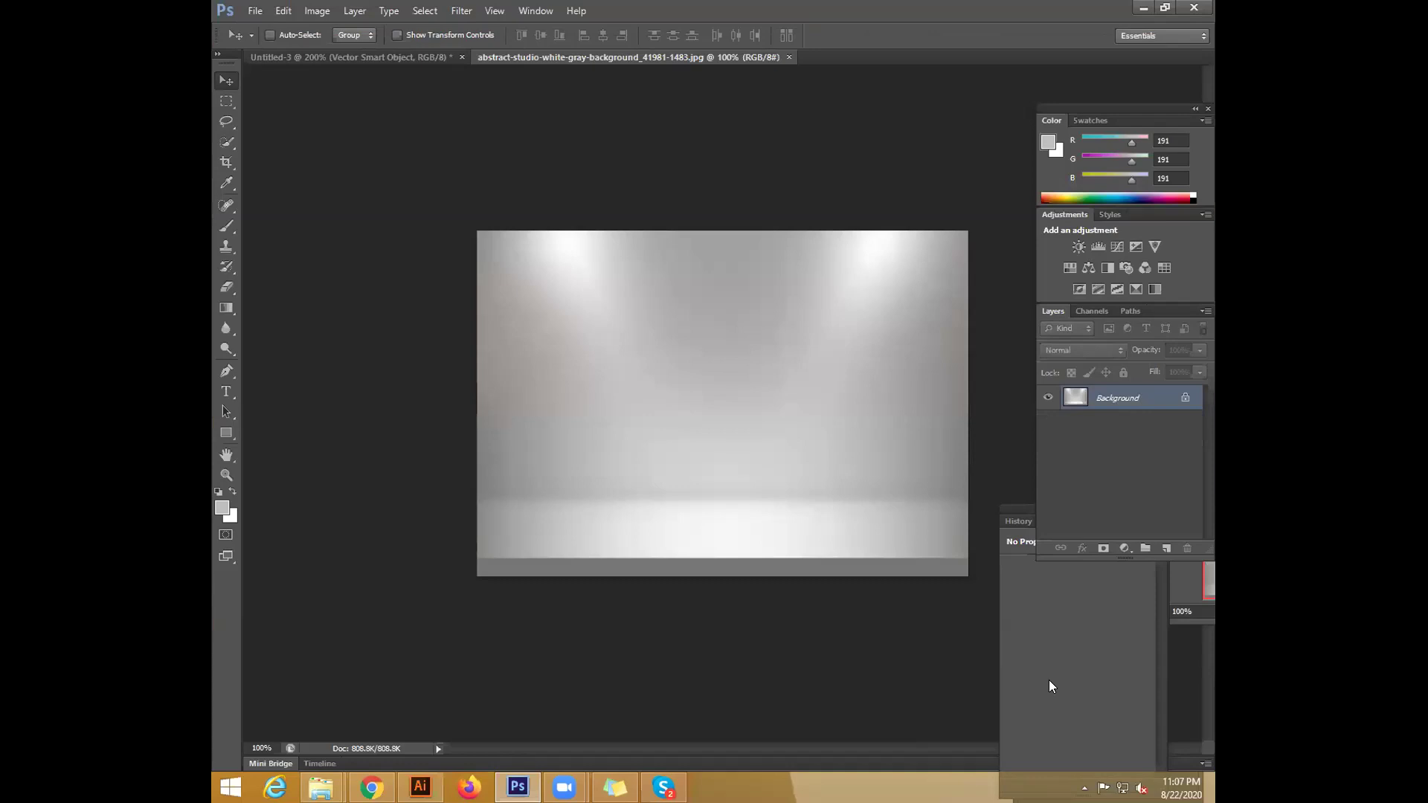
# Unlock the studio image's Background by converting it to a regular layer named Layer 0
pyautogui.click(405, 54)
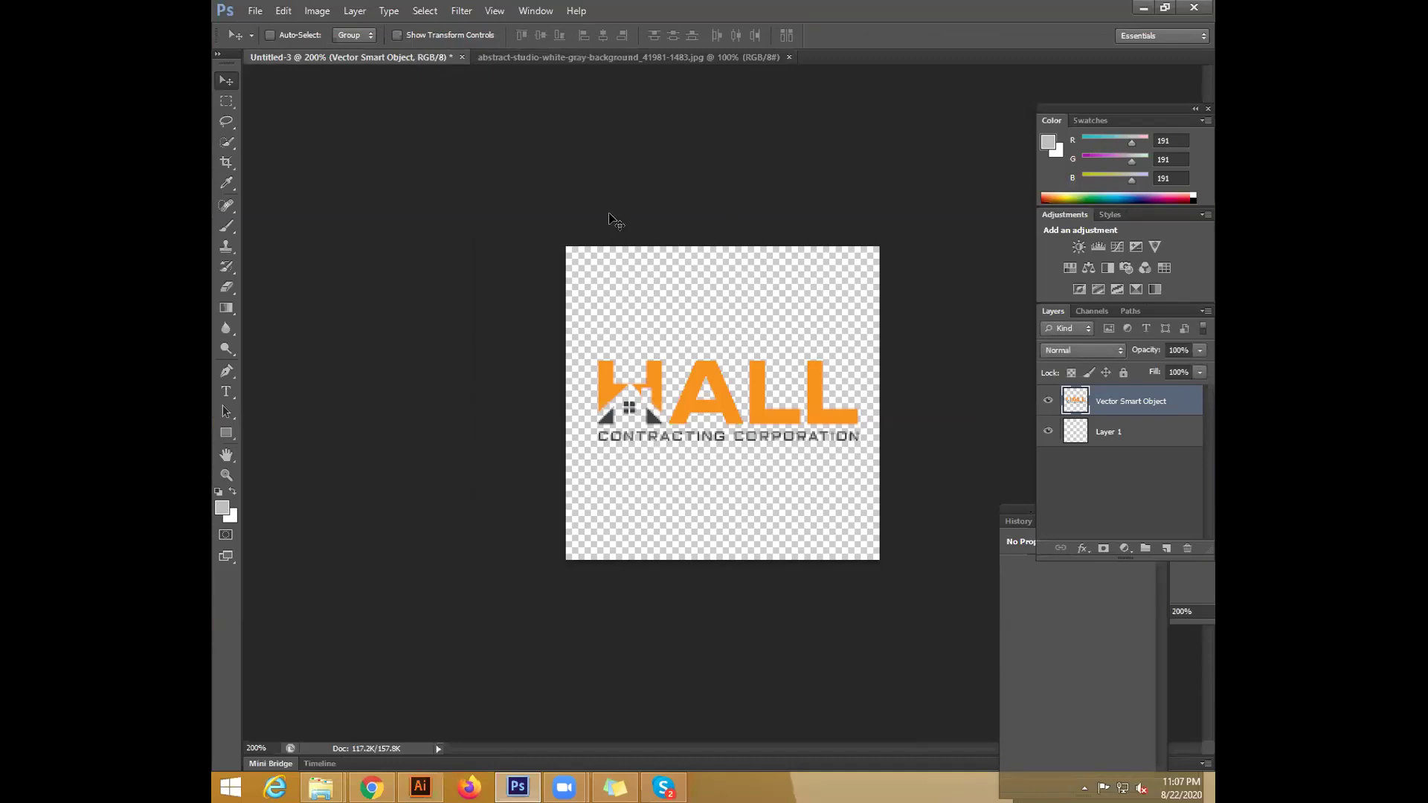
pyautogui.click(638, 58)
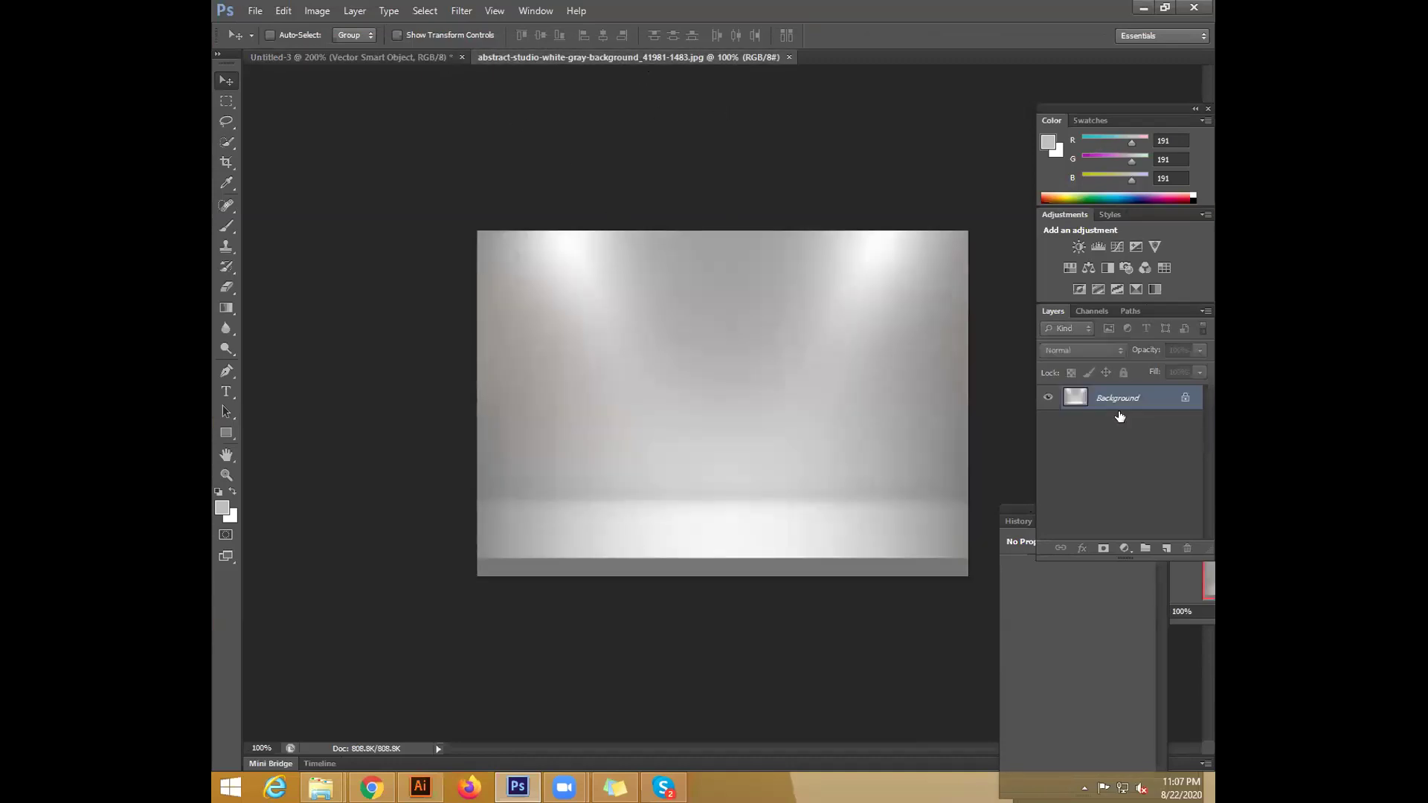
pyautogui.doubleClick(1112, 399)
pyautogui.click(845, 245)
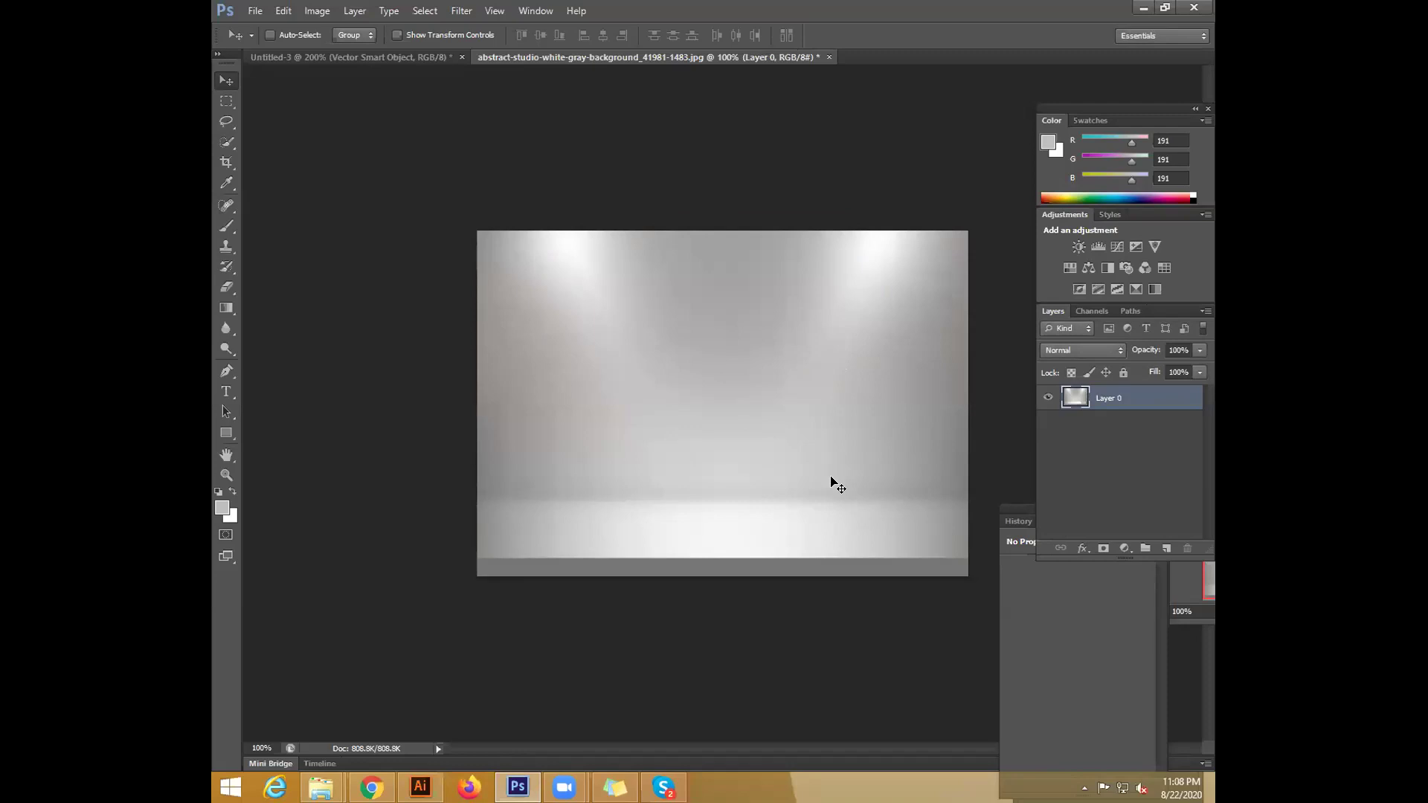
# Place the HALL logo enlarged in the middle of the studio background image and convert its layer to a Smart Object
pyautogui.click(435, 56)
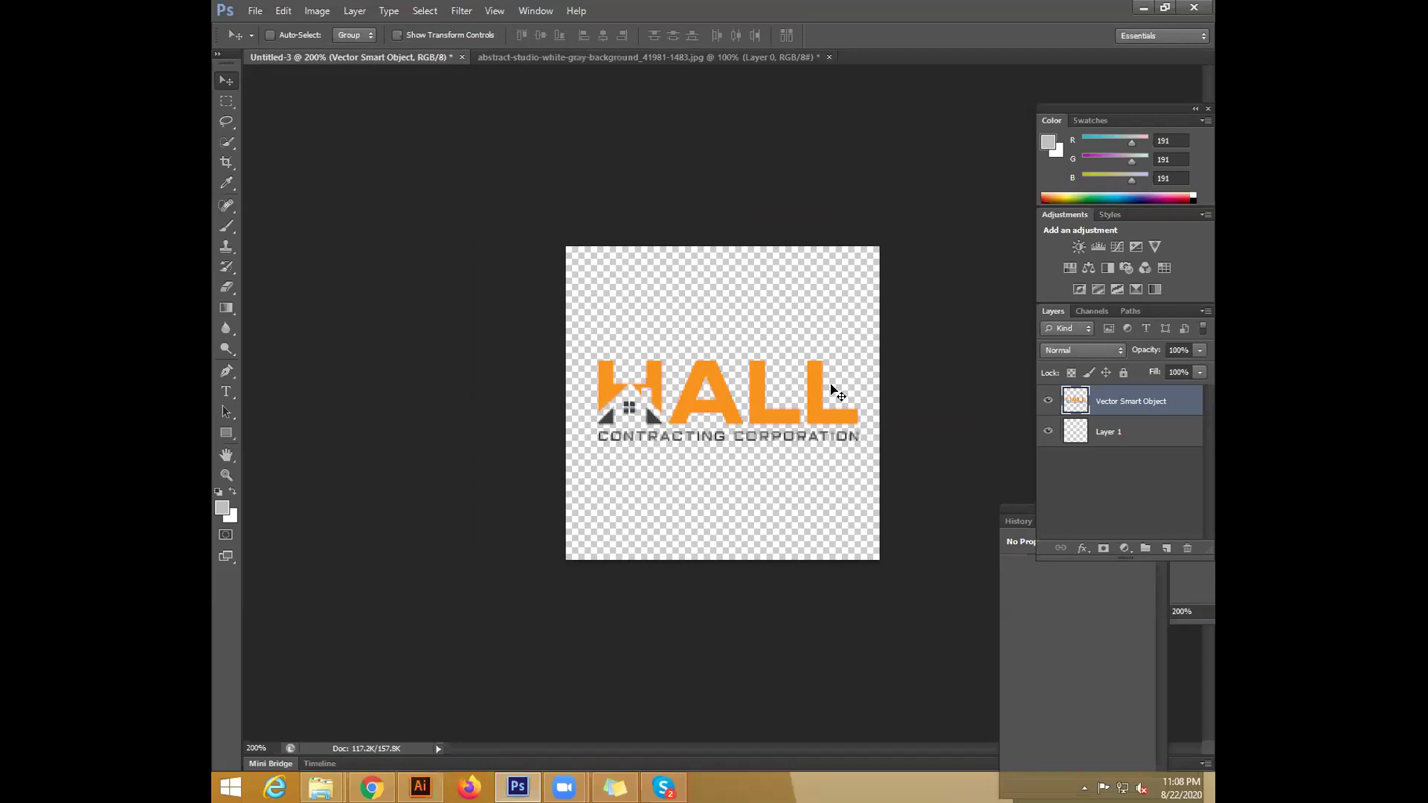
pyautogui.moveTo(790, 420); pyautogui.dragTo(834, 415)
pyautogui.hotkey('ctrl', 't')
pyautogui.press('Return')
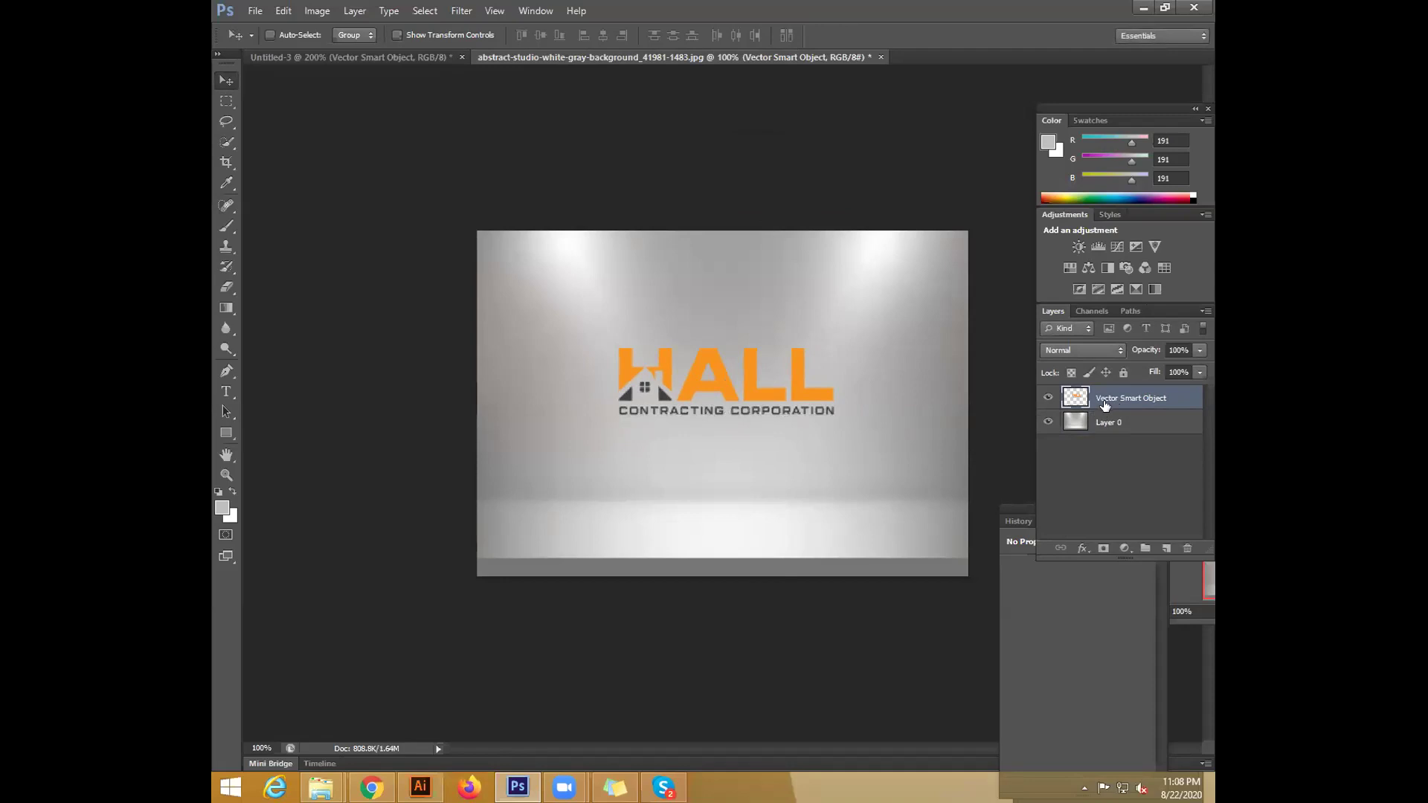
pyautogui.rightClick(1154, 402)
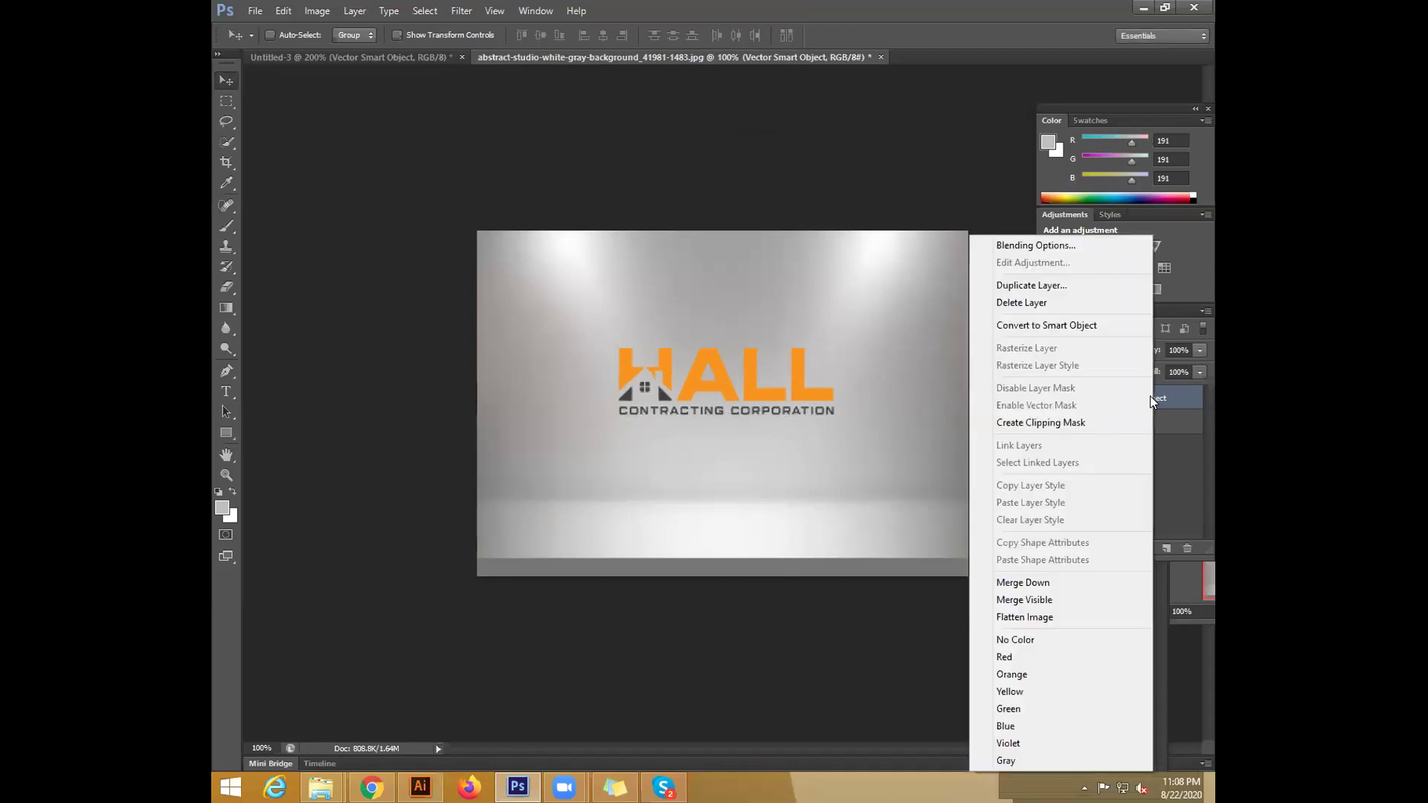
pyautogui.click(1111, 325)
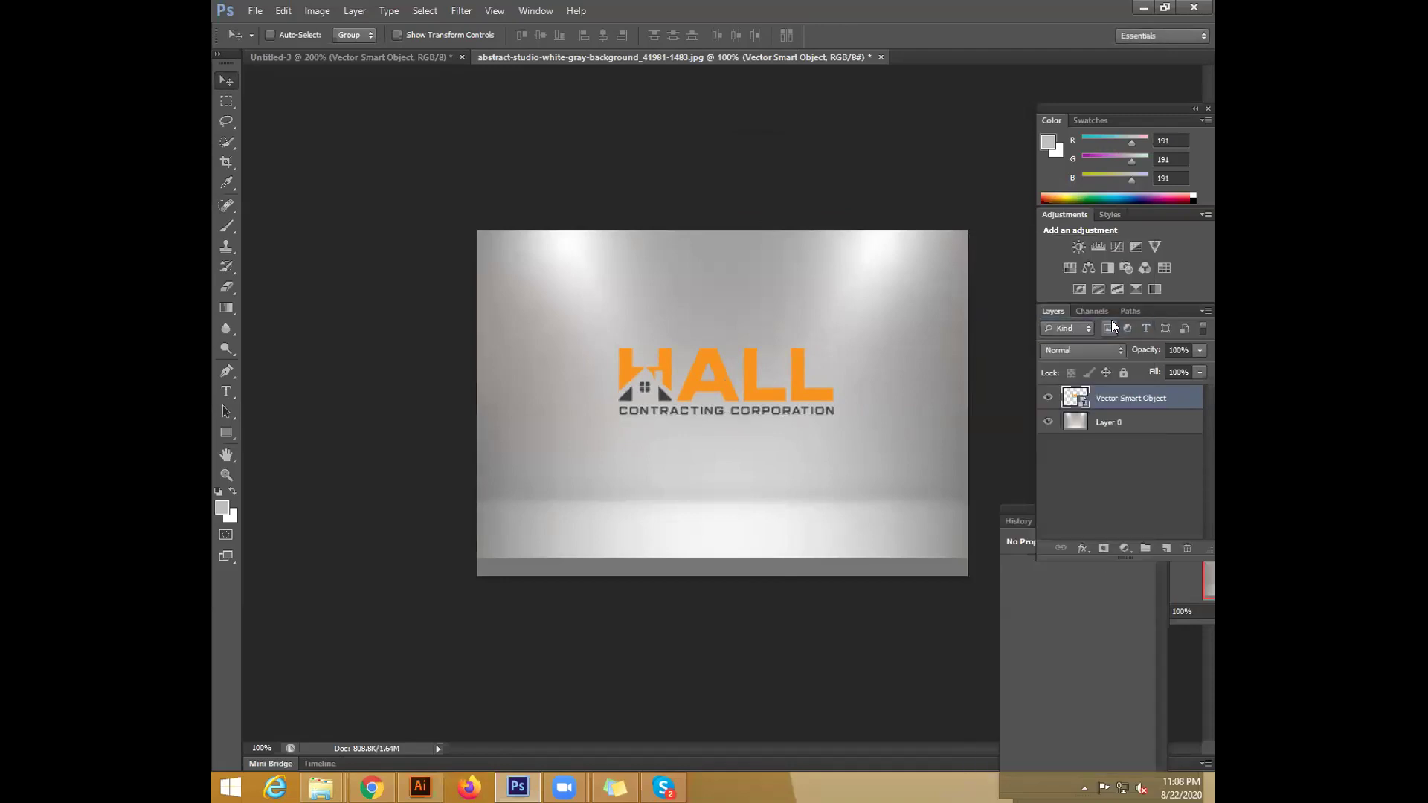
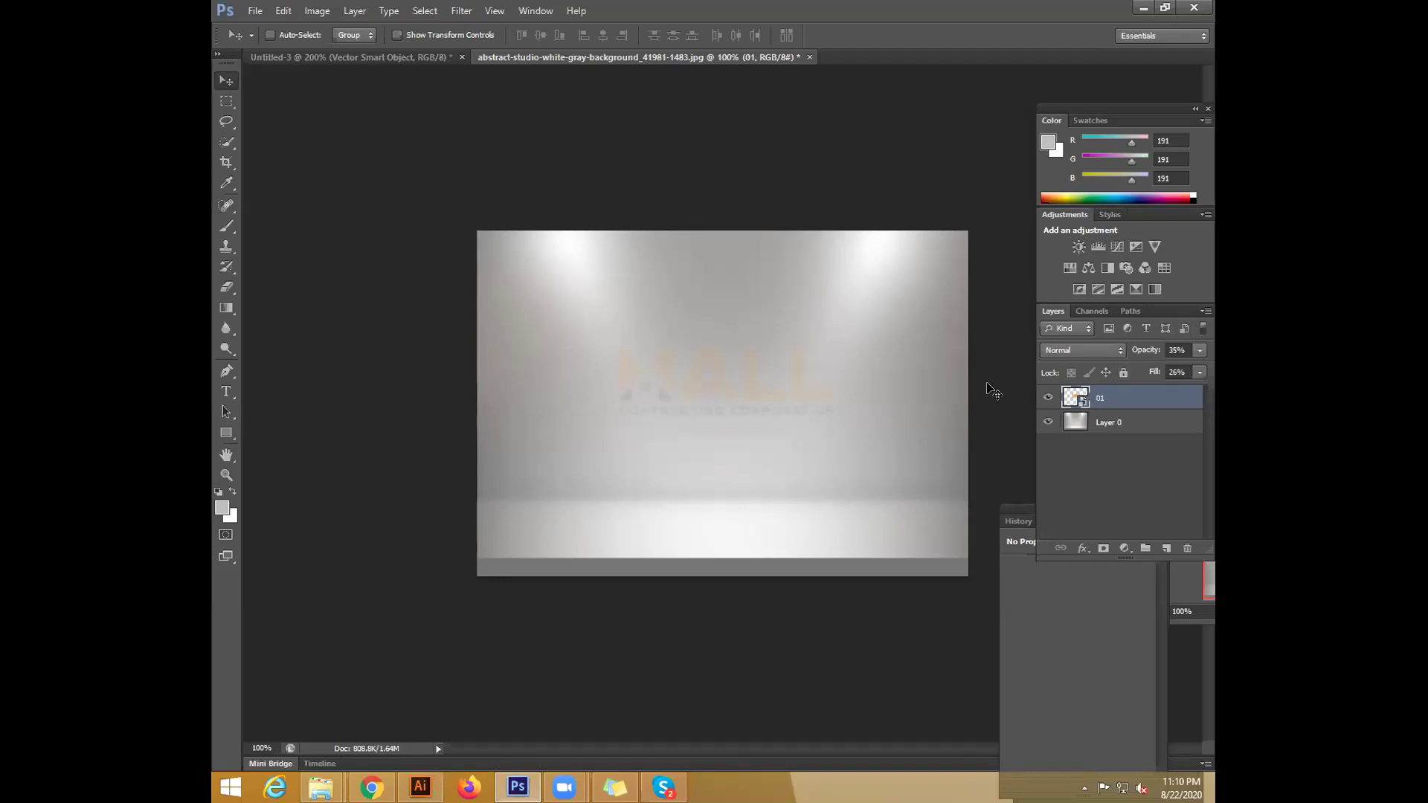
# Open the layer style of logo layer 01 and add an Inner Shadow, keeping the logo in view
pyautogui.moveTo(1166, 364); pyautogui.dragTo(1164, 410)
pyautogui.press('h')
pyautogui.doubleClick(1160, 398)
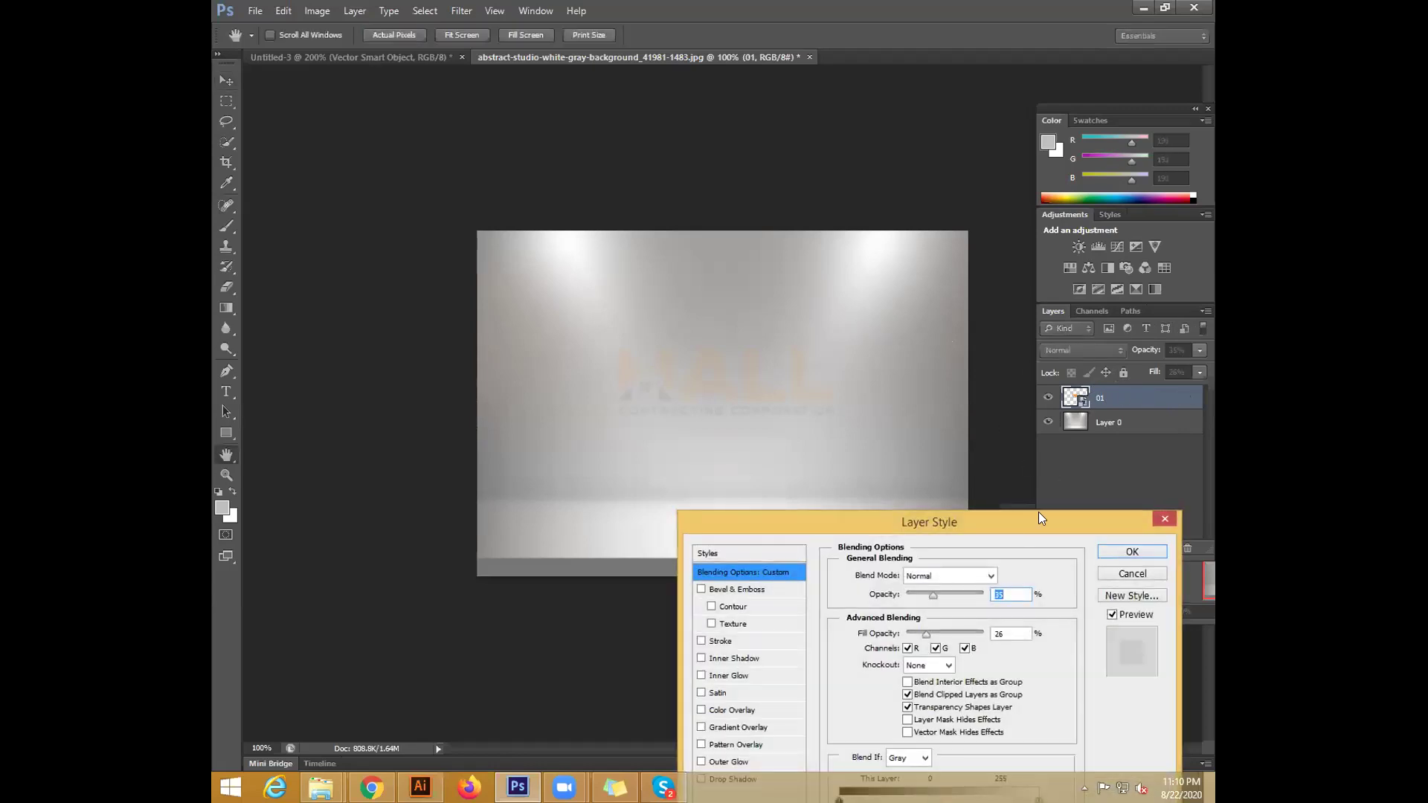
pyautogui.moveTo(1038, 517); pyautogui.dragTo(1174, 374)
pyautogui.click(869, 514)
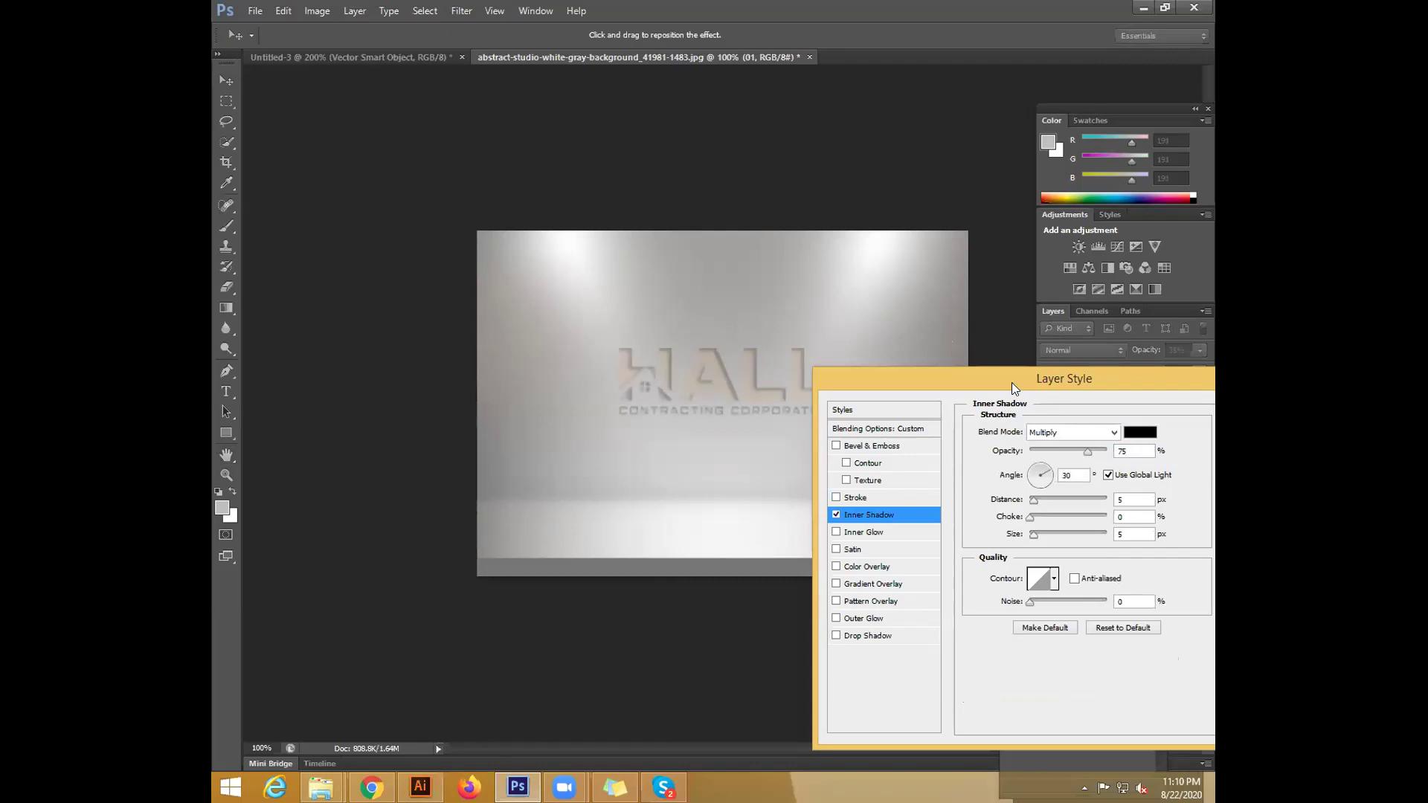
pyautogui.moveTo(1024, 369); pyautogui.dragTo(1039, 329)
# Set the Inner Shadow to about 35% opacity, a 20° angle and a size of 6 px
pyautogui.moveTo(1102, 413); pyautogui.dragTo(1070, 414)
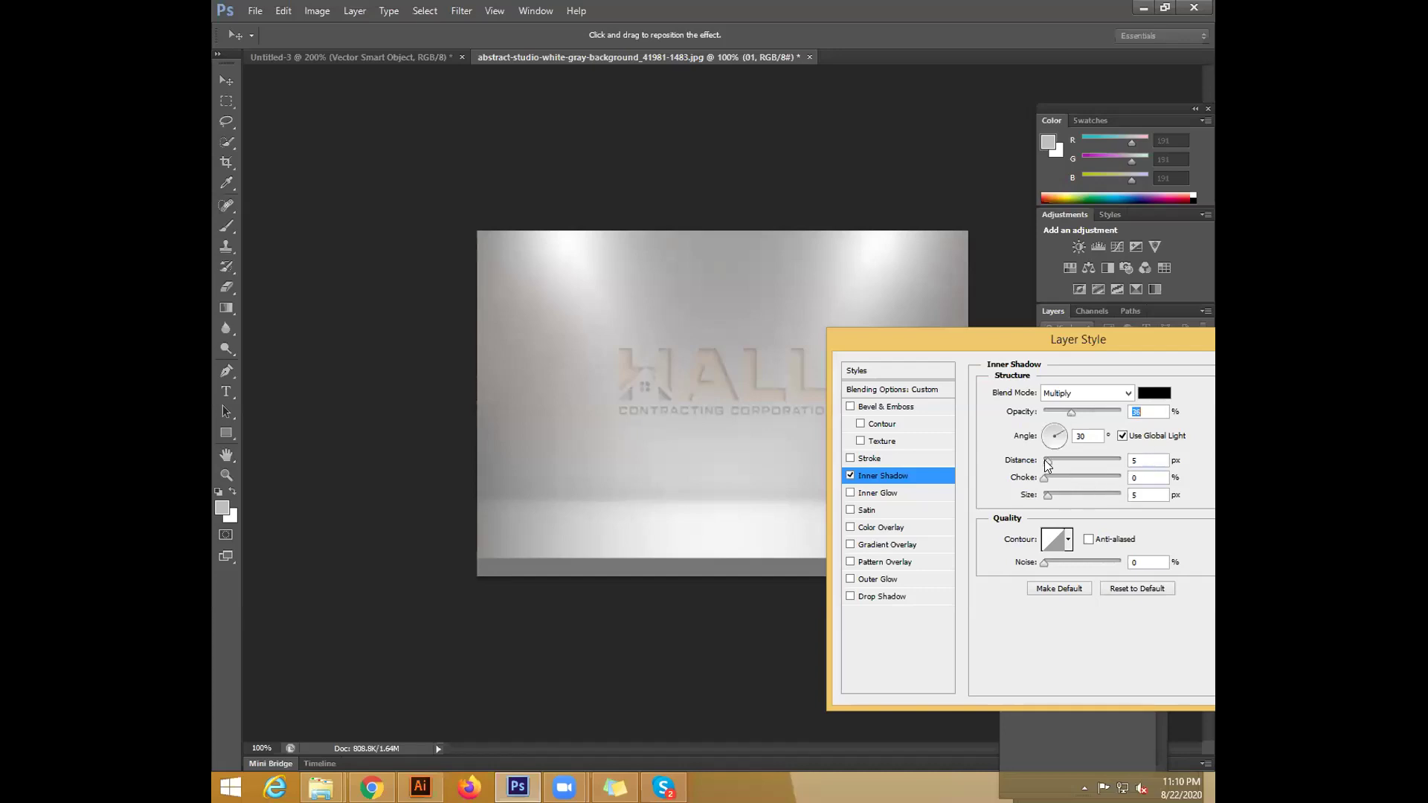
pyautogui.moveTo(1047, 496); pyautogui.dragTo(1048, 498)
pyautogui.click(1067, 447)
pyautogui.click(1066, 439)
pyautogui.click(1071, 431)
pyautogui.moveTo(1071, 413)
pyautogui.mouseDown()
pyautogui.moveTo(1087, 420)
pyautogui.moveTo(1071, 417)
pyautogui.mouseUp()
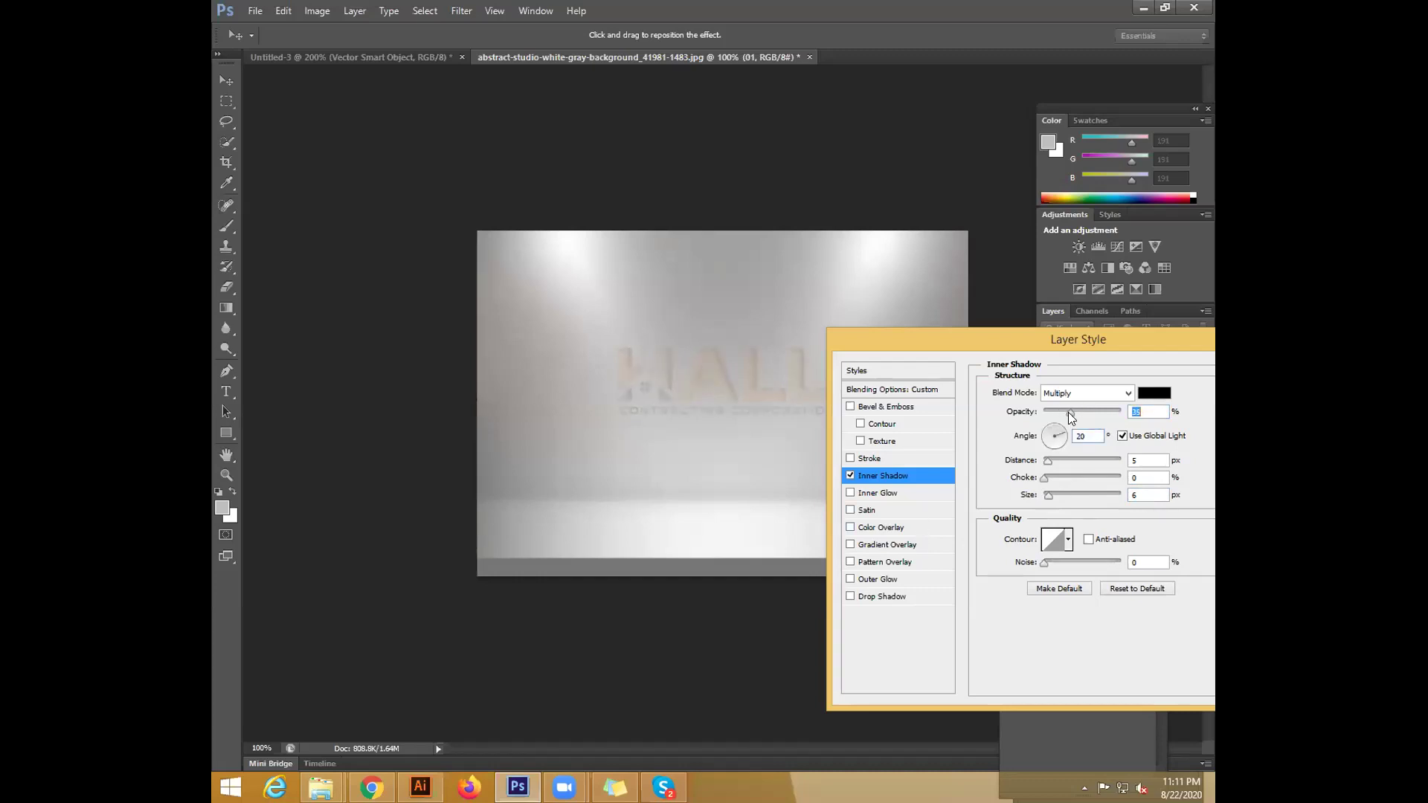
# Add a Drop Shadow to logo layer 01 with 4% opacity, 8 px distance, 32 px size and the cone-shaped contour, and apply the style
pyautogui.click(893, 495)
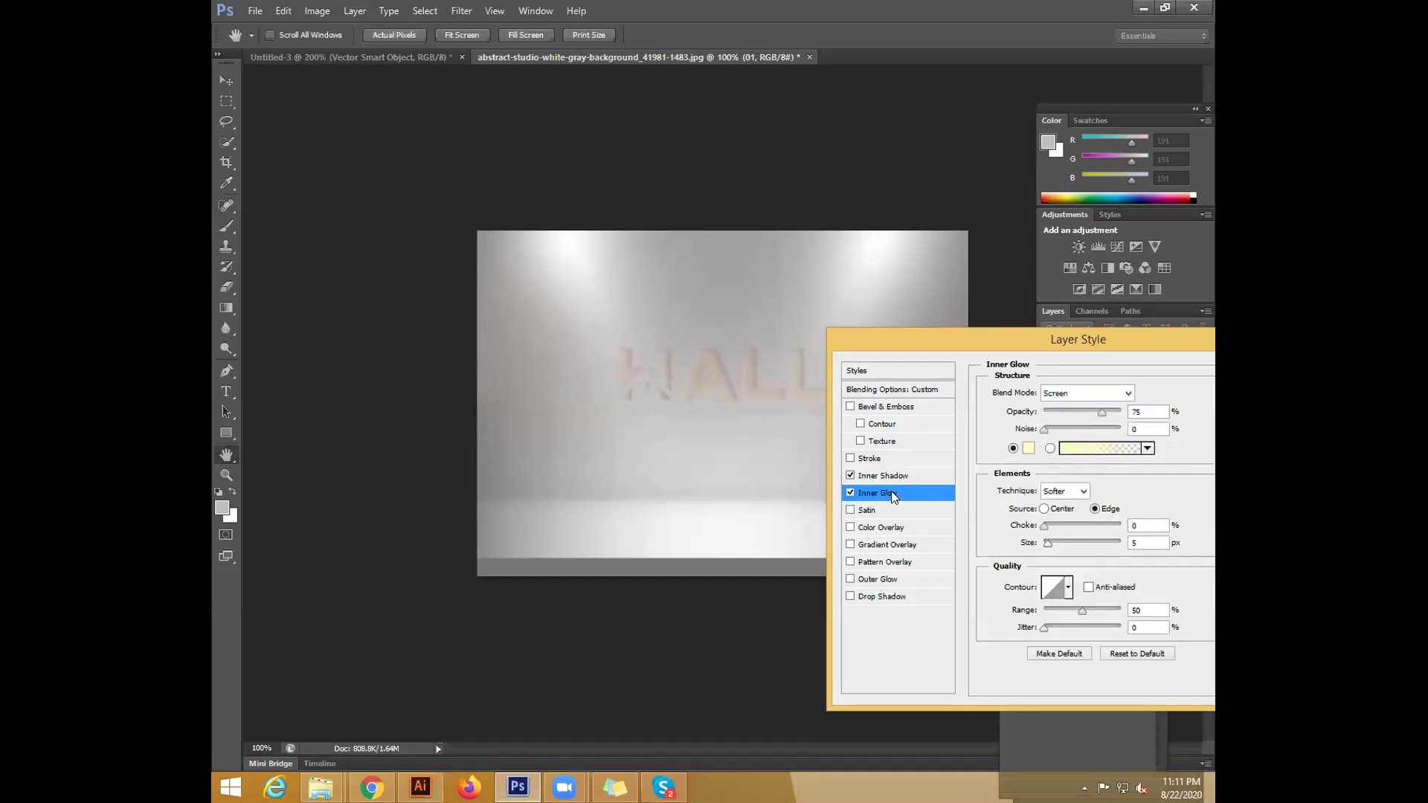
pyautogui.click(852, 493)
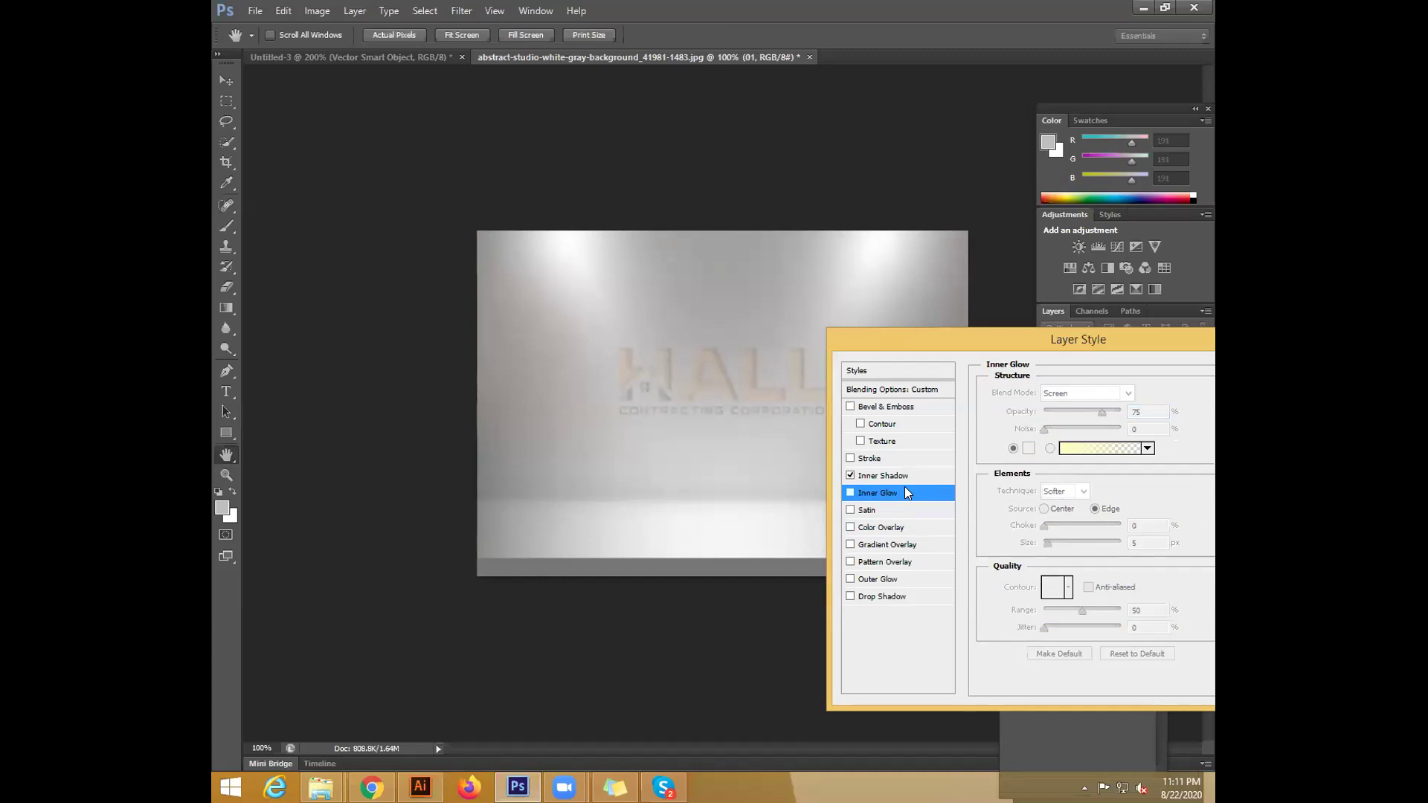
pyautogui.click(890, 599)
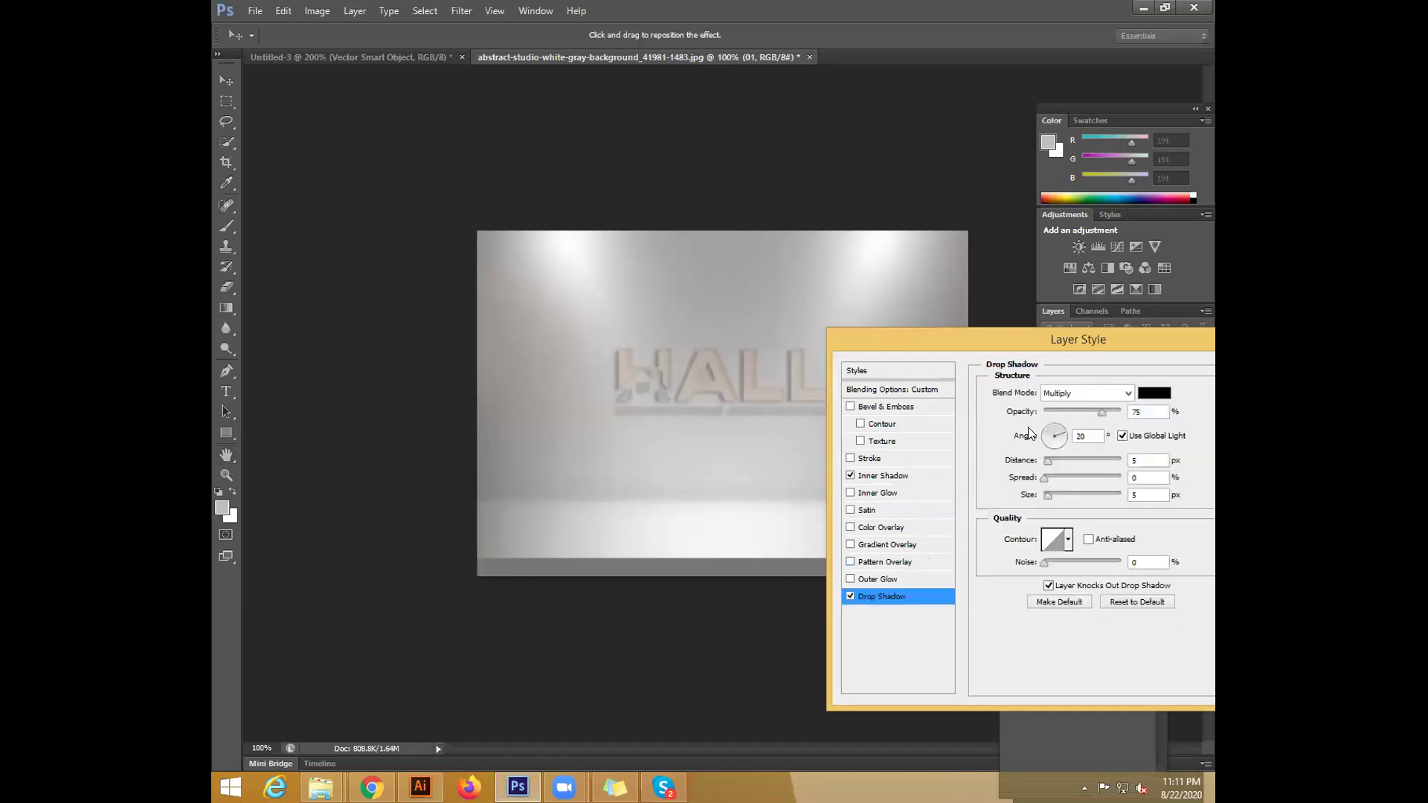
pyautogui.moveTo(1102, 412); pyautogui.dragTo(1047, 414)
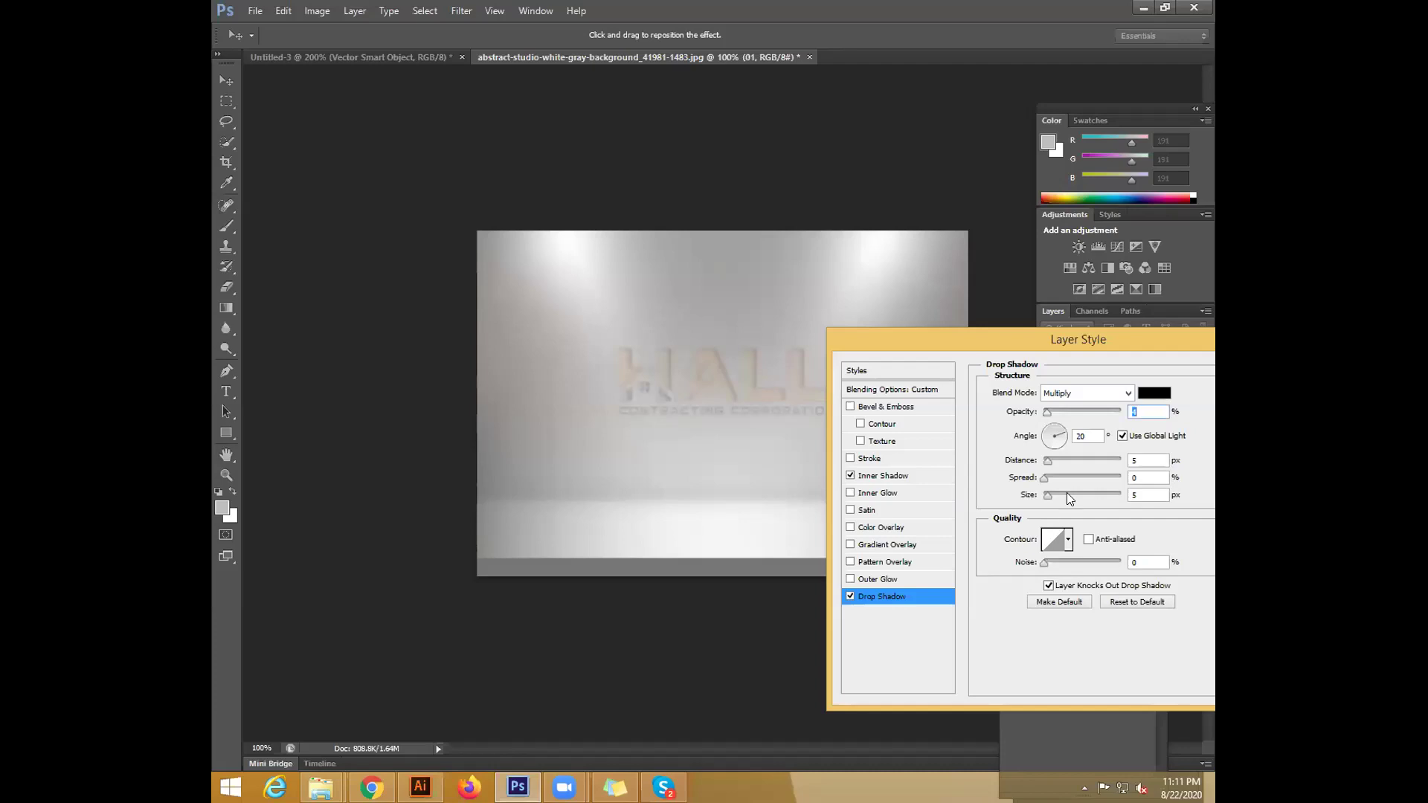
pyautogui.moveTo(1054, 502); pyautogui.dragTo(1049, 464)
pyautogui.click(1071, 541)
pyautogui.click(1013, 574)
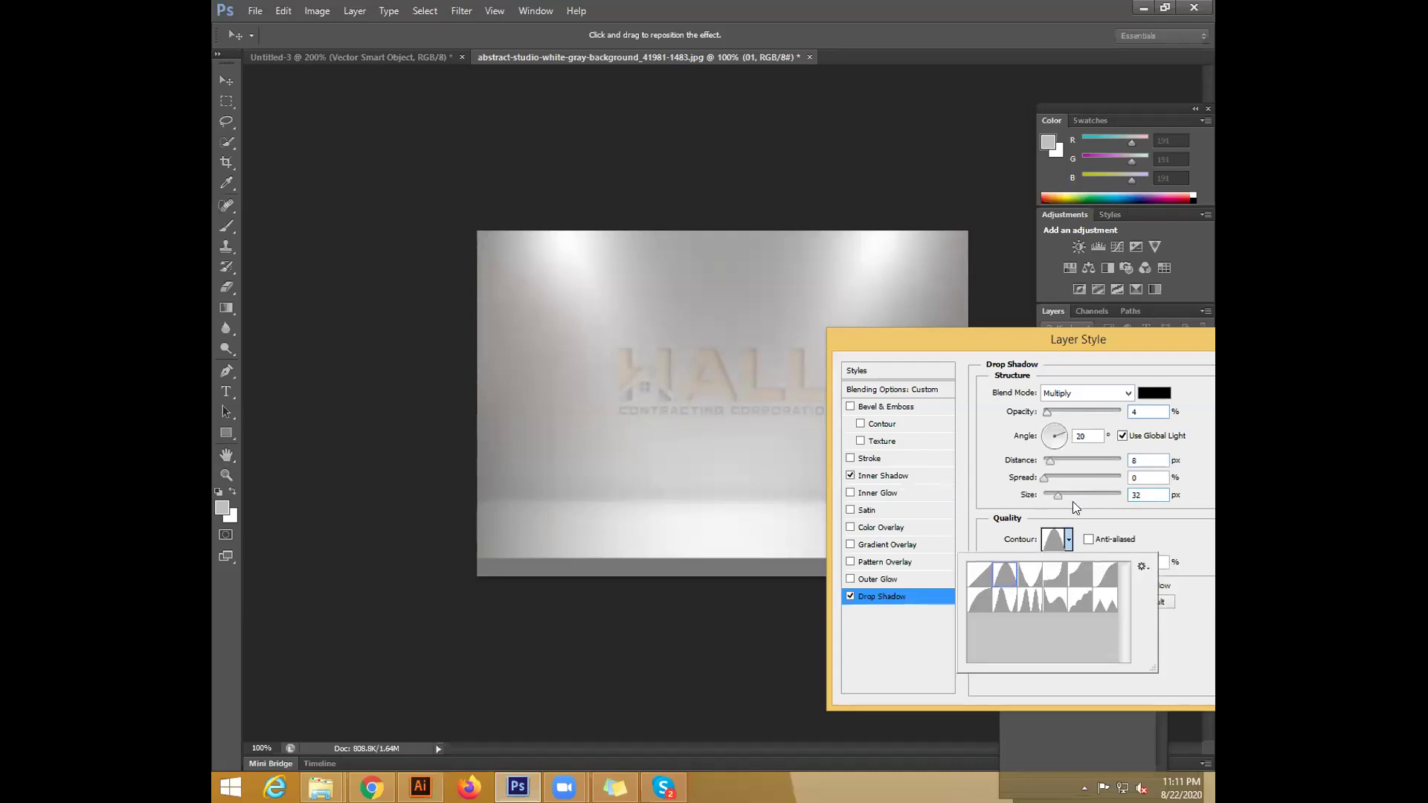
pyautogui.click(1108, 357)
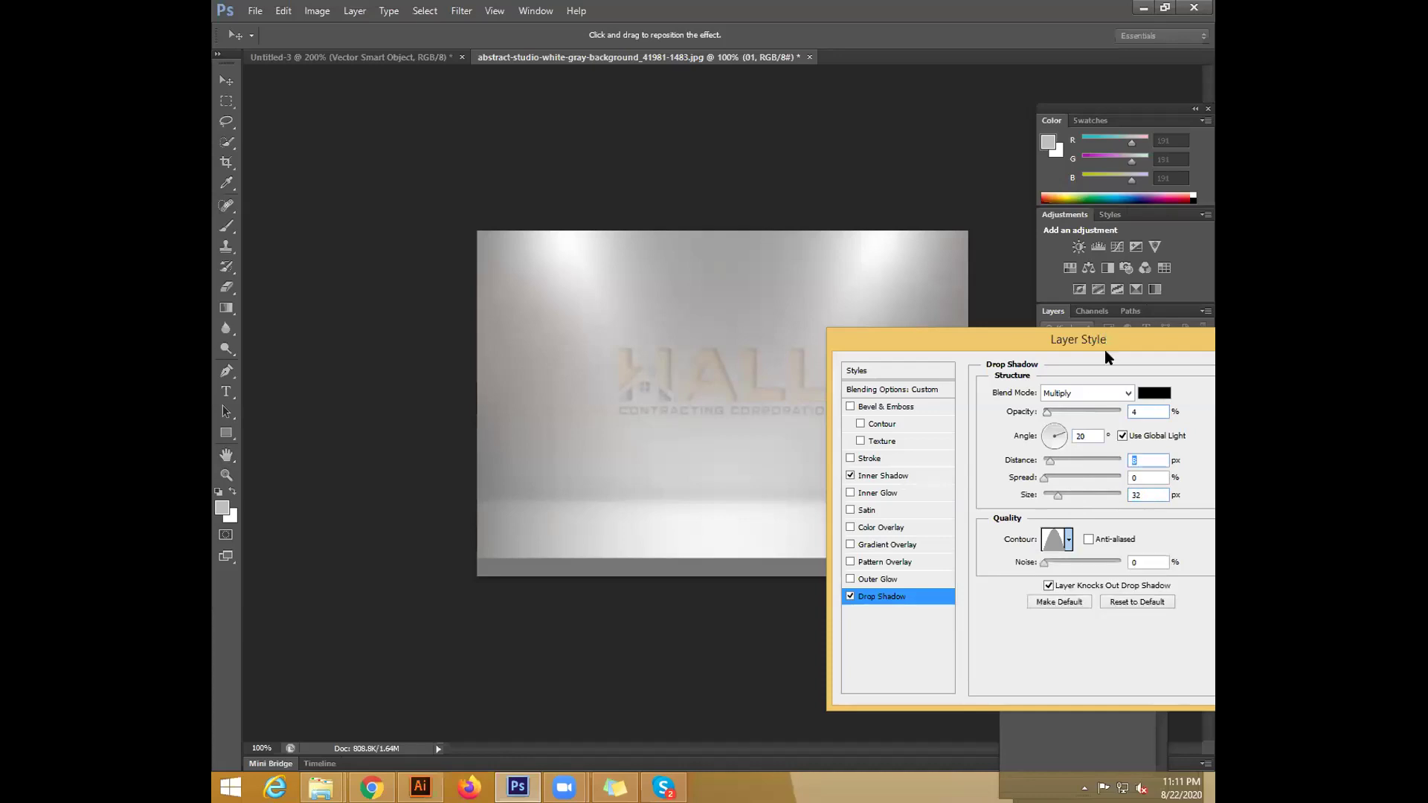
pyautogui.moveTo(1107, 354); pyautogui.dragTo(948, 350)
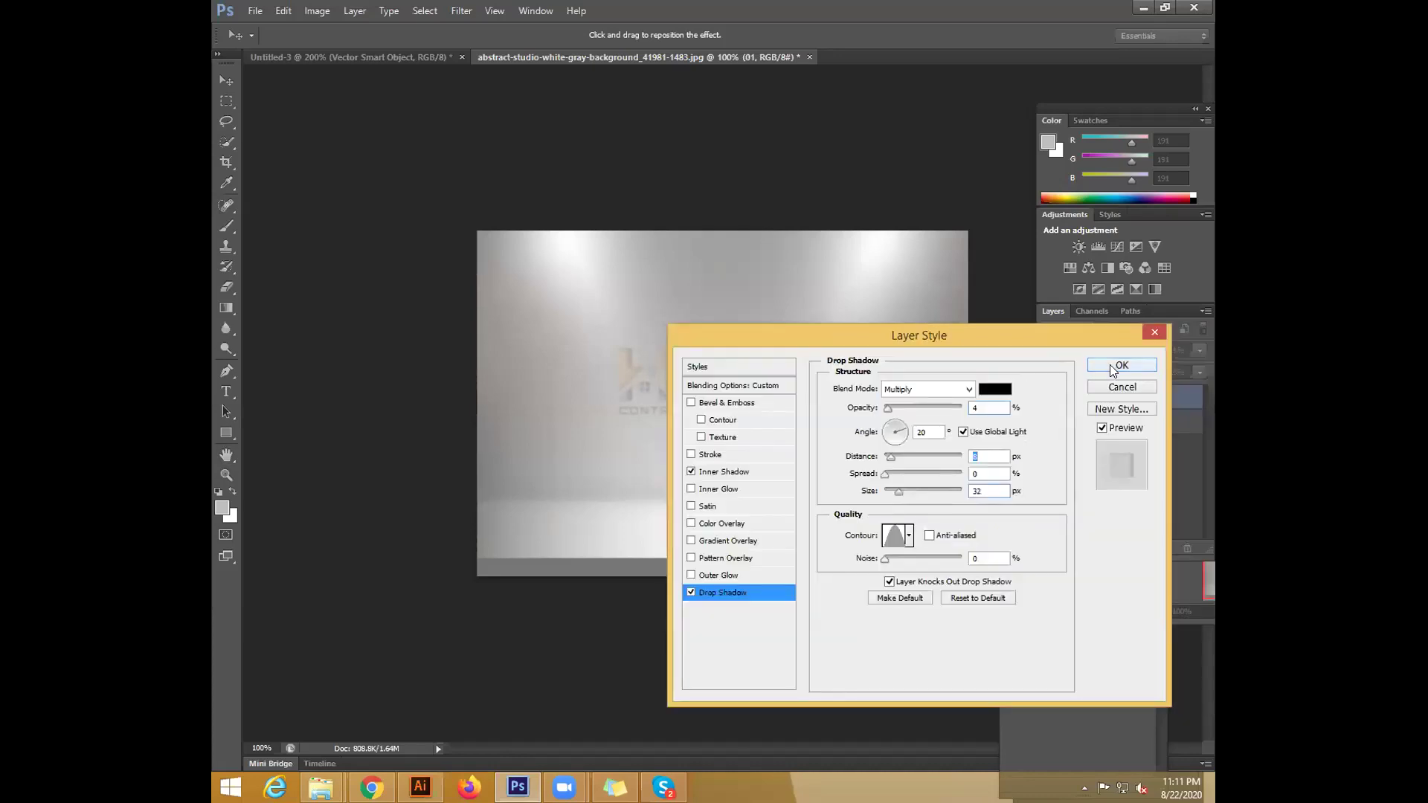
pyautogui.click(1114, 365)
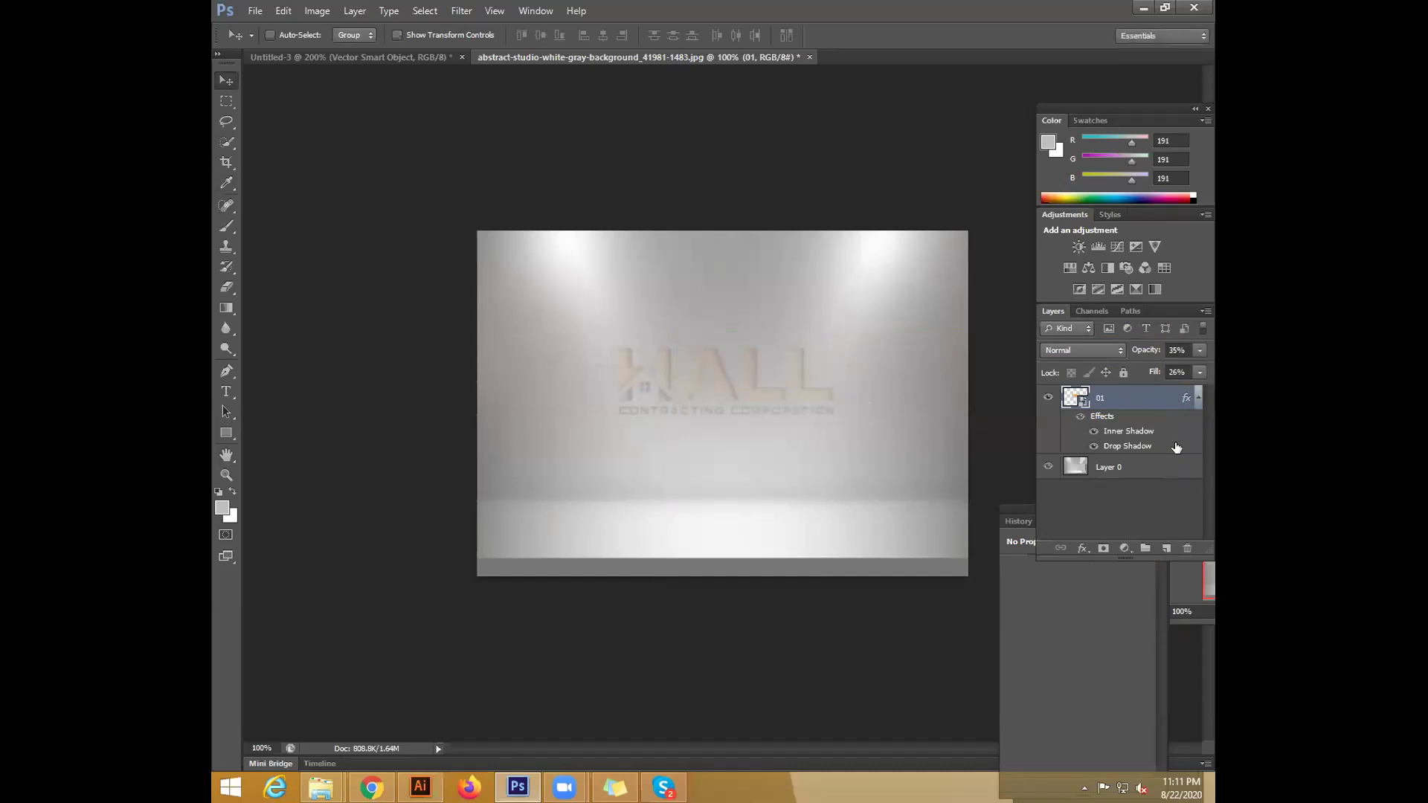
# Duplicate the styled logo layer 01 within the same document and name the copy 02
pyautogui.rightClick(1121, 396)
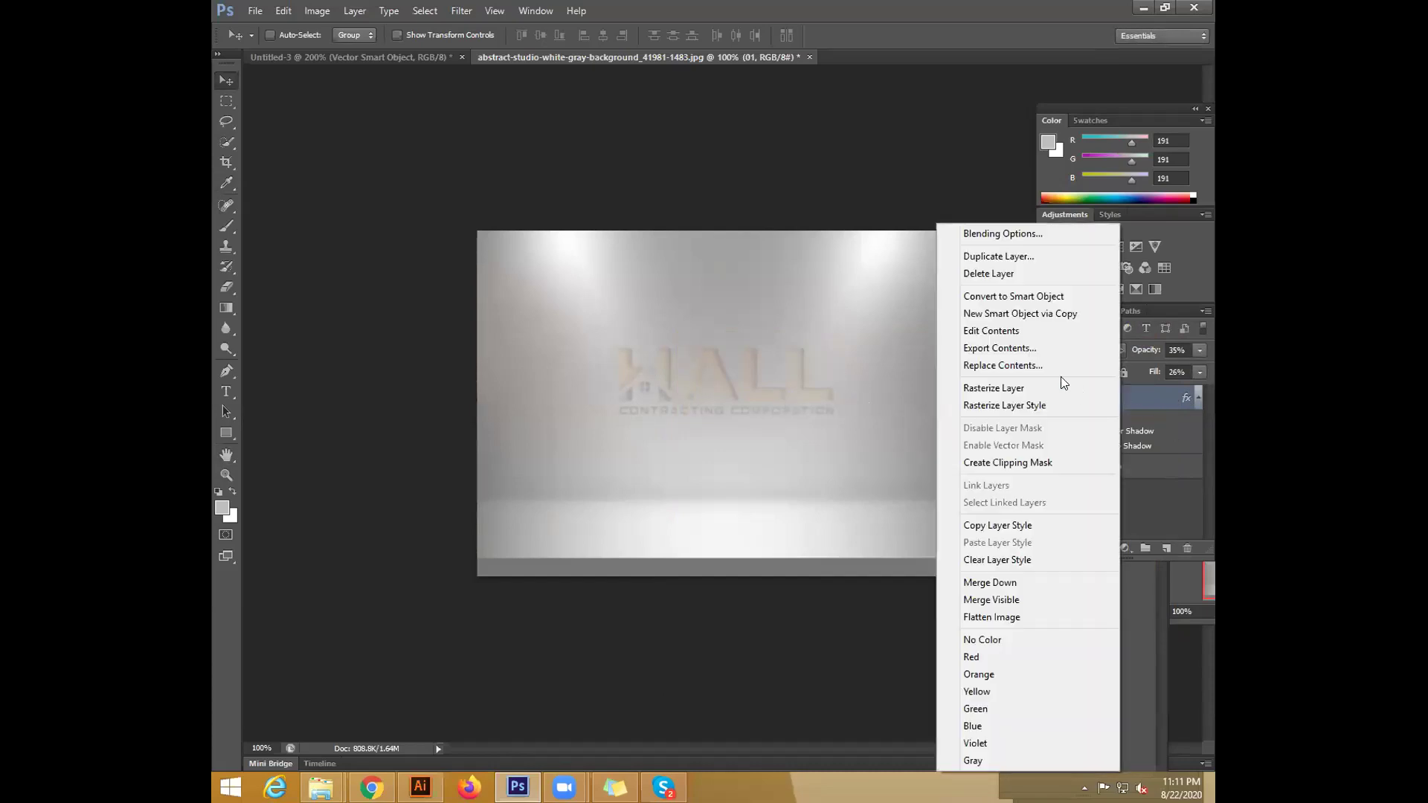
pyautogui.click(1011, 257)
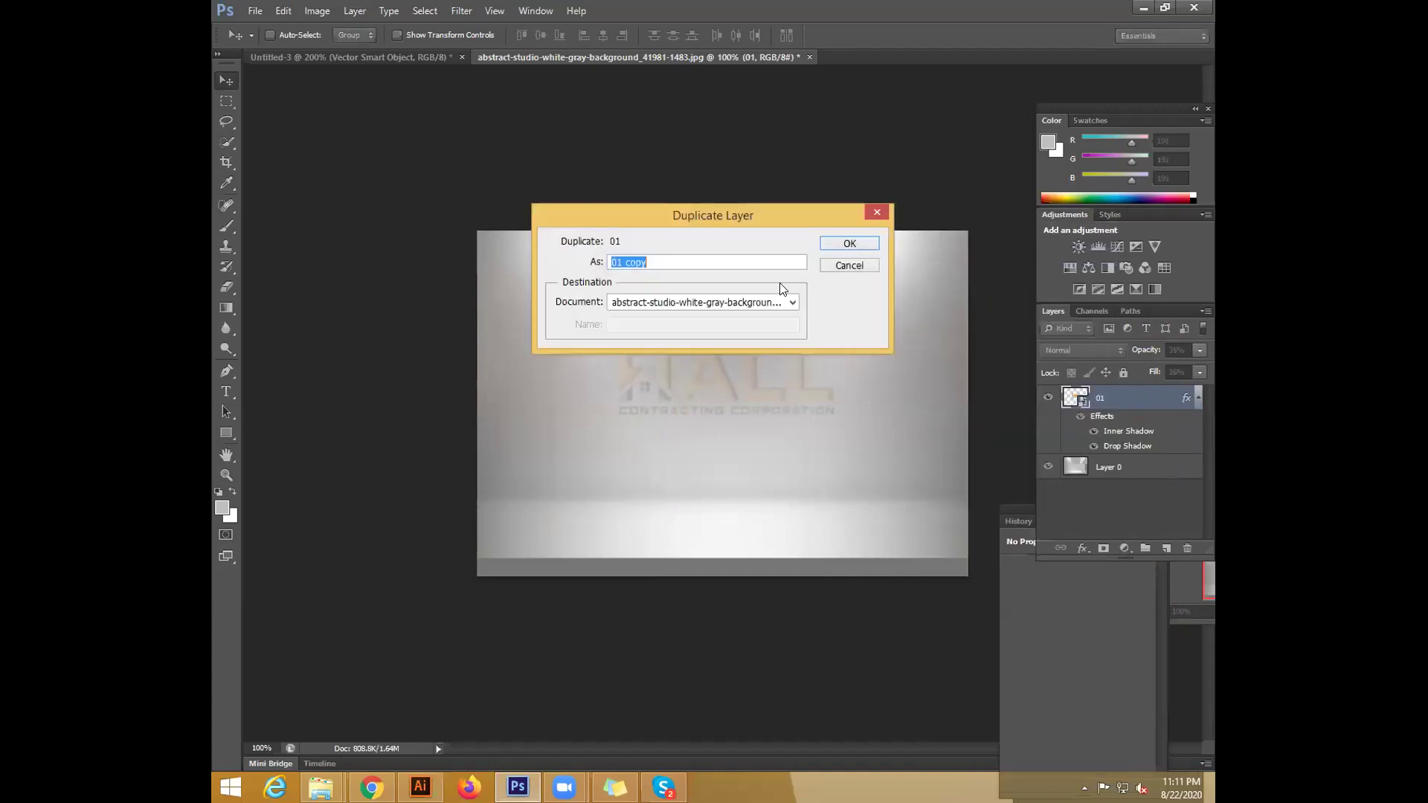
pyautogui.write('02')
pyautogui.click(839, 243)
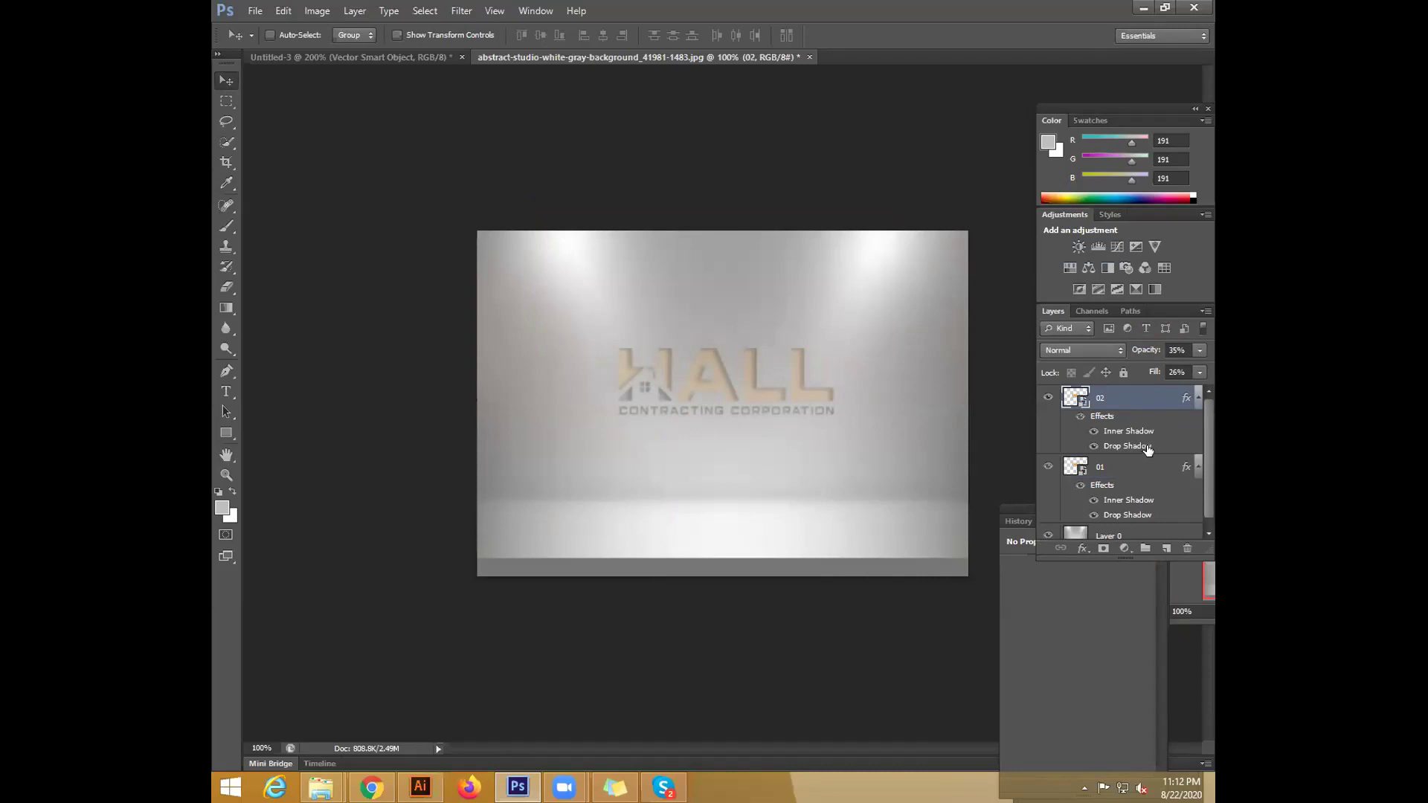
# Raise layer 02's opacity and fill to 100% and open its layer style, keeping the logo in view
pyautogui.moveTo(1146, 353); pyautogui.dragTo(1209, 380)
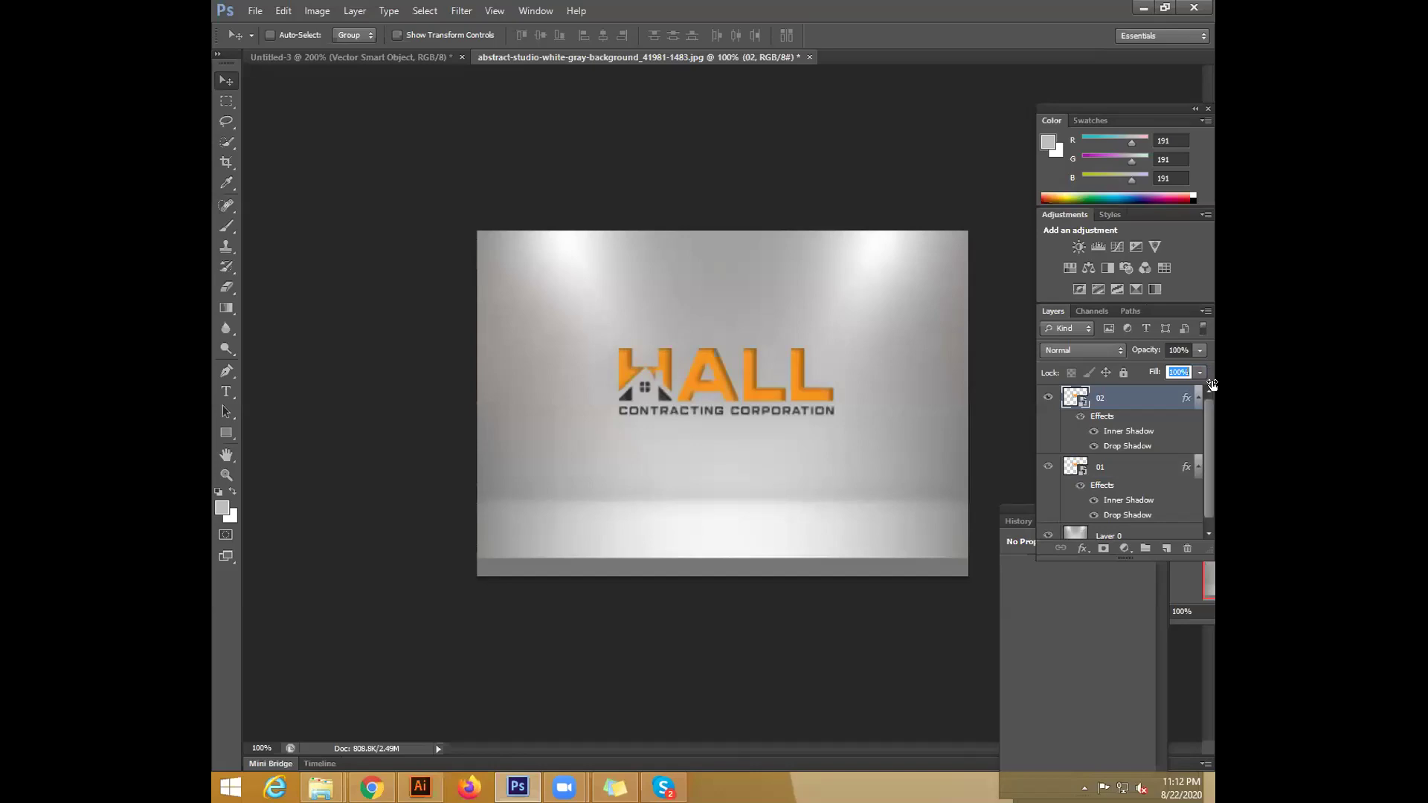
pyautogui.doubleClick(1115, 392)
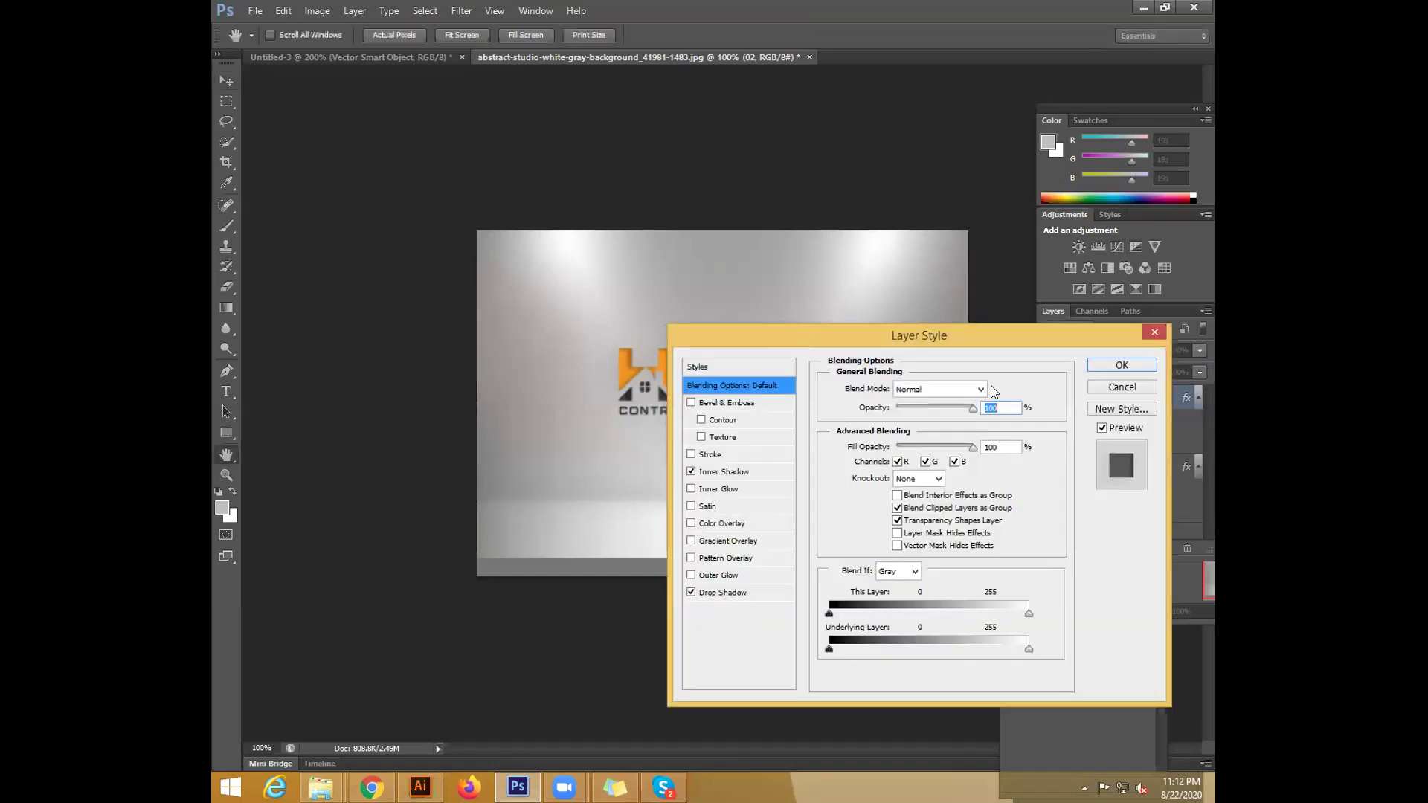
pyautogui.moveTo(806, 337); pyautogui.dragTo(970, 306)
# Try a Gradient Overlay on layer 02 with the Orange, Yellow, Orange preset and remove its middle yellow stop
pyautogui.click(872, 513)
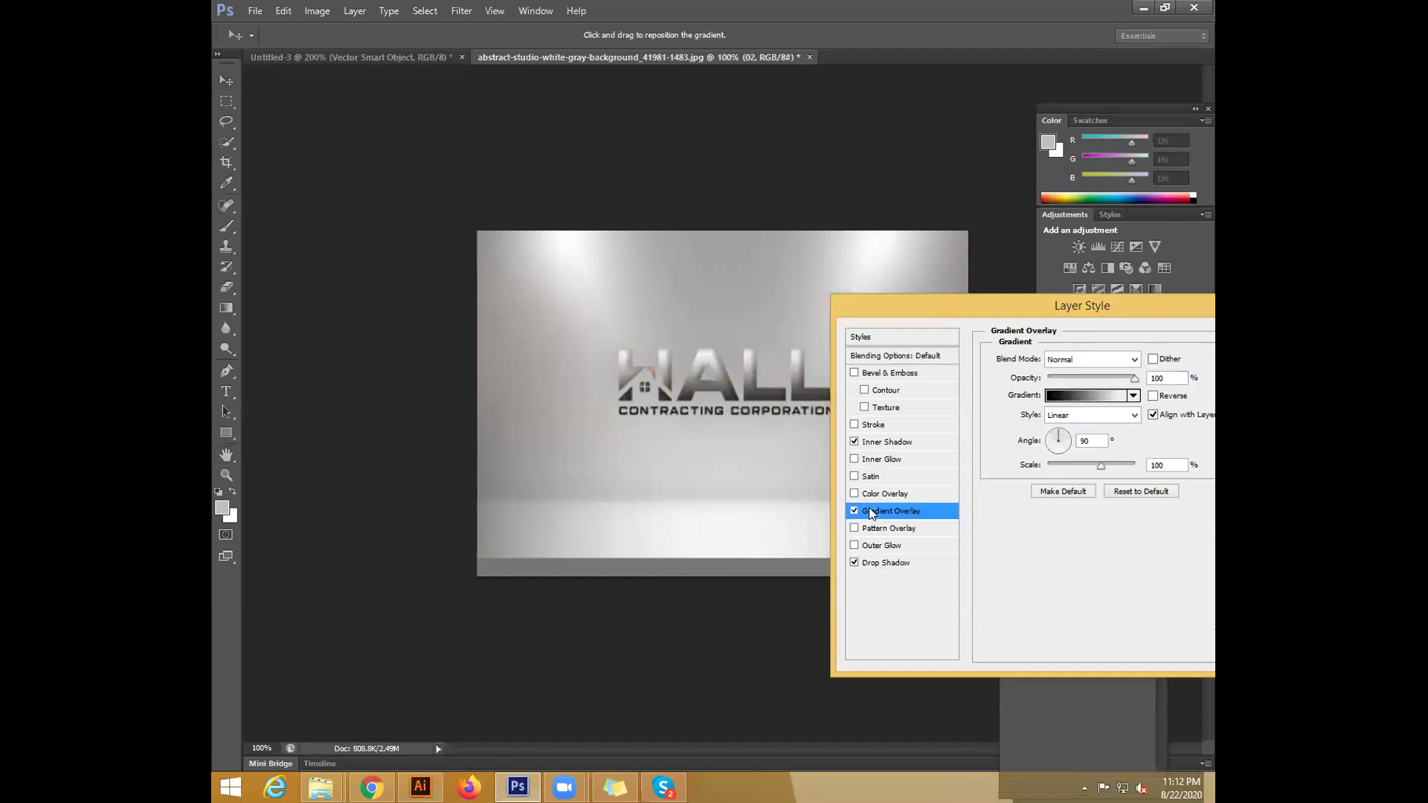
pyautogui.click(1104, 394)
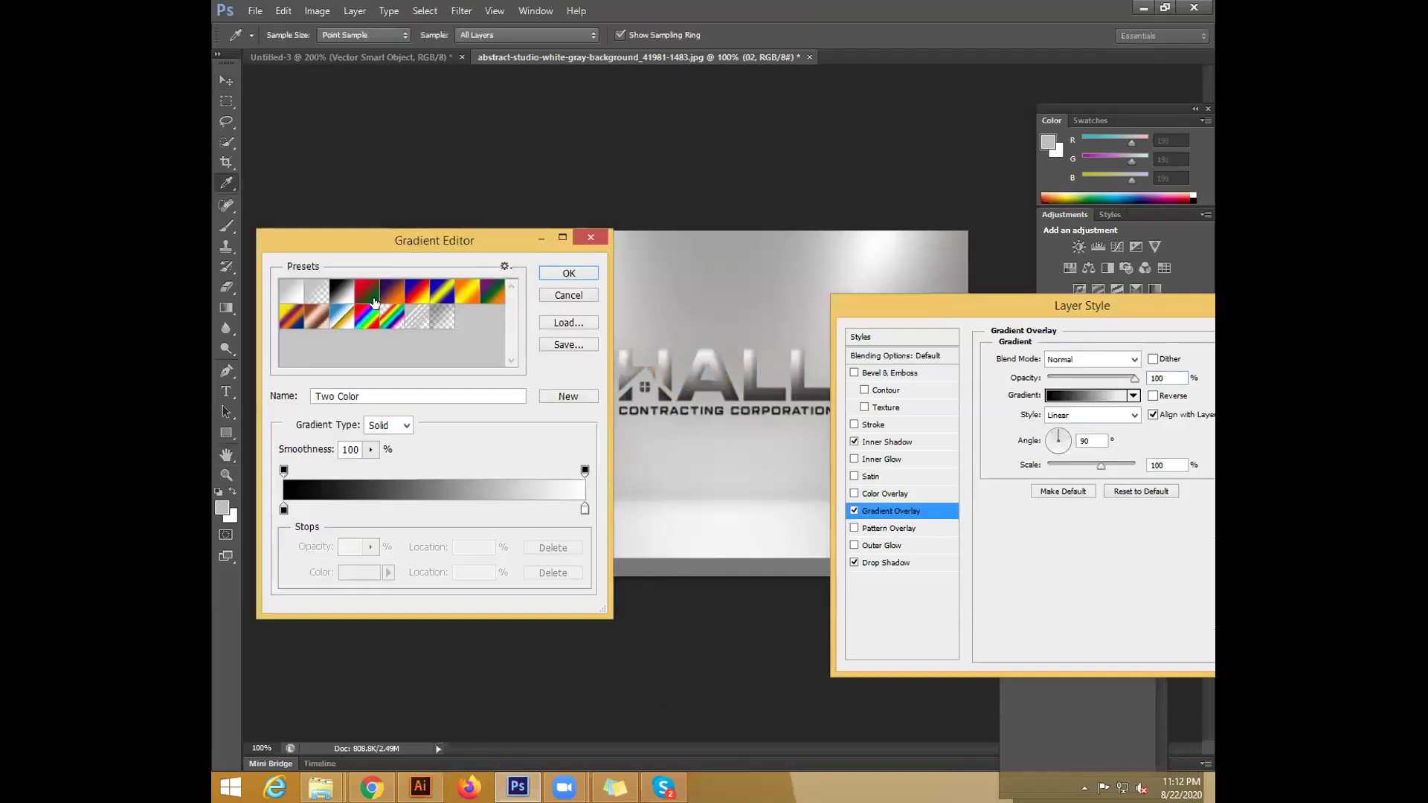
pyautogui.moveTo(439, 243); pyautogui.dragTo(634, 284)
pyautogui.click(662, 331)
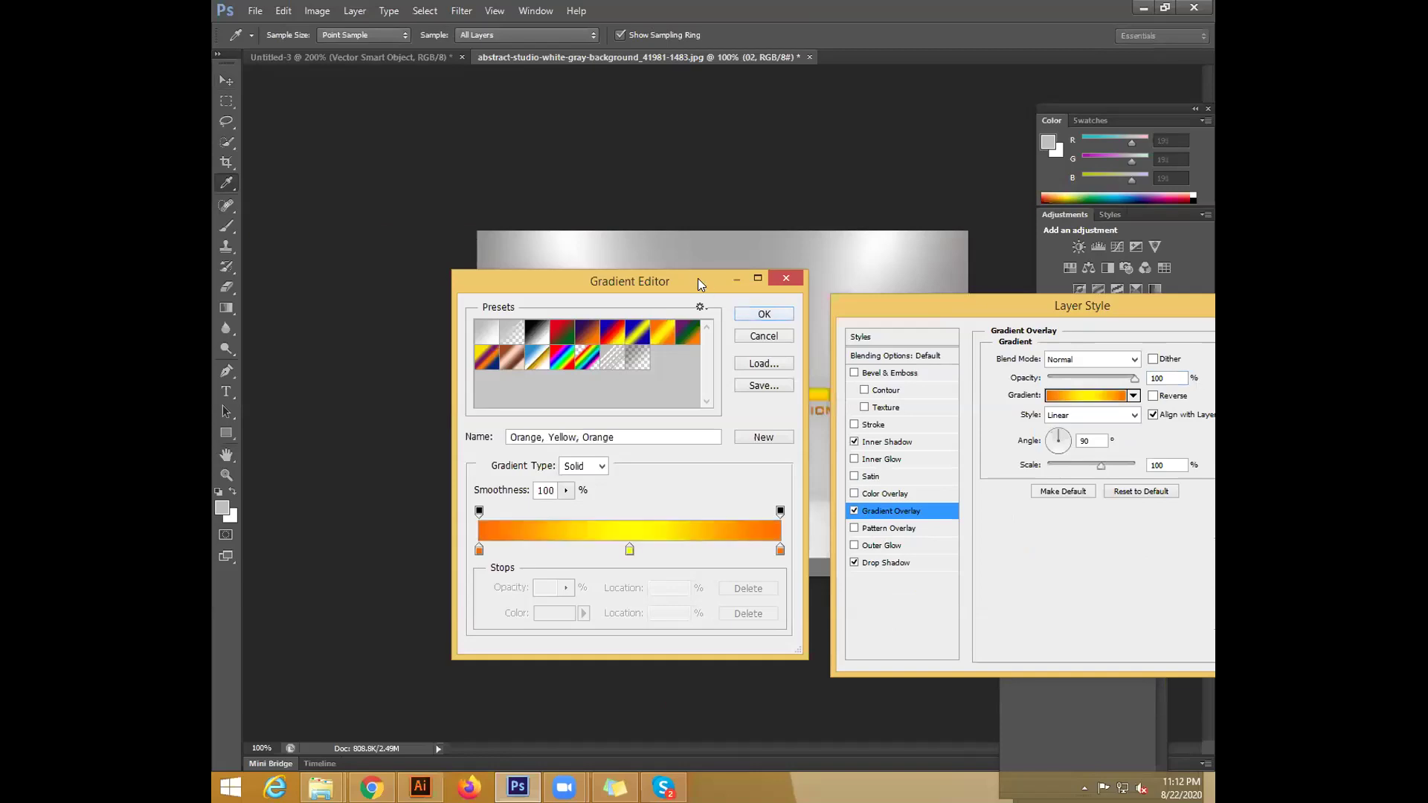
pyautogui.moveTo(697, 278); pyautogui.dragTo(592, 289)
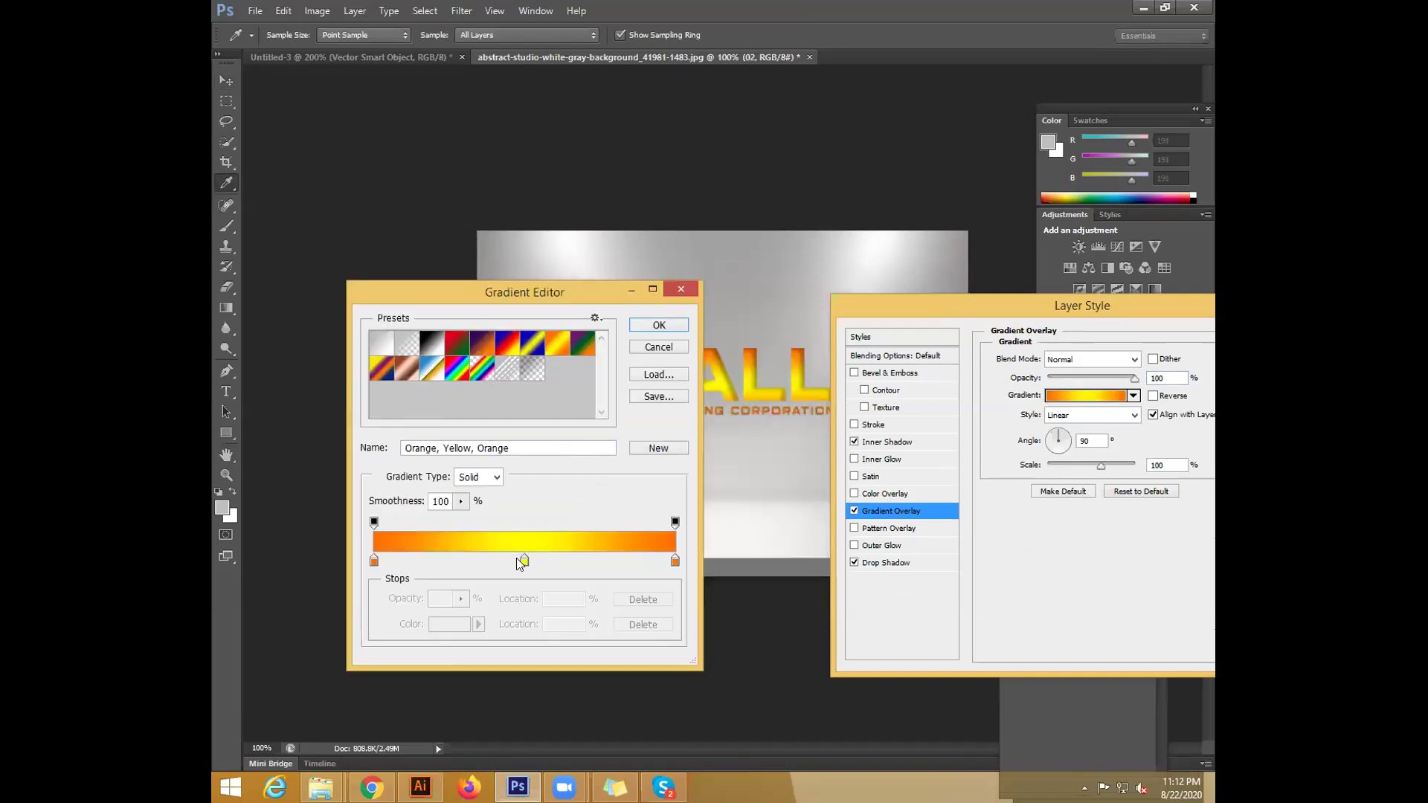
pyautogui.moveTo(524, 560); pyautogui.dragTo(551, 592)
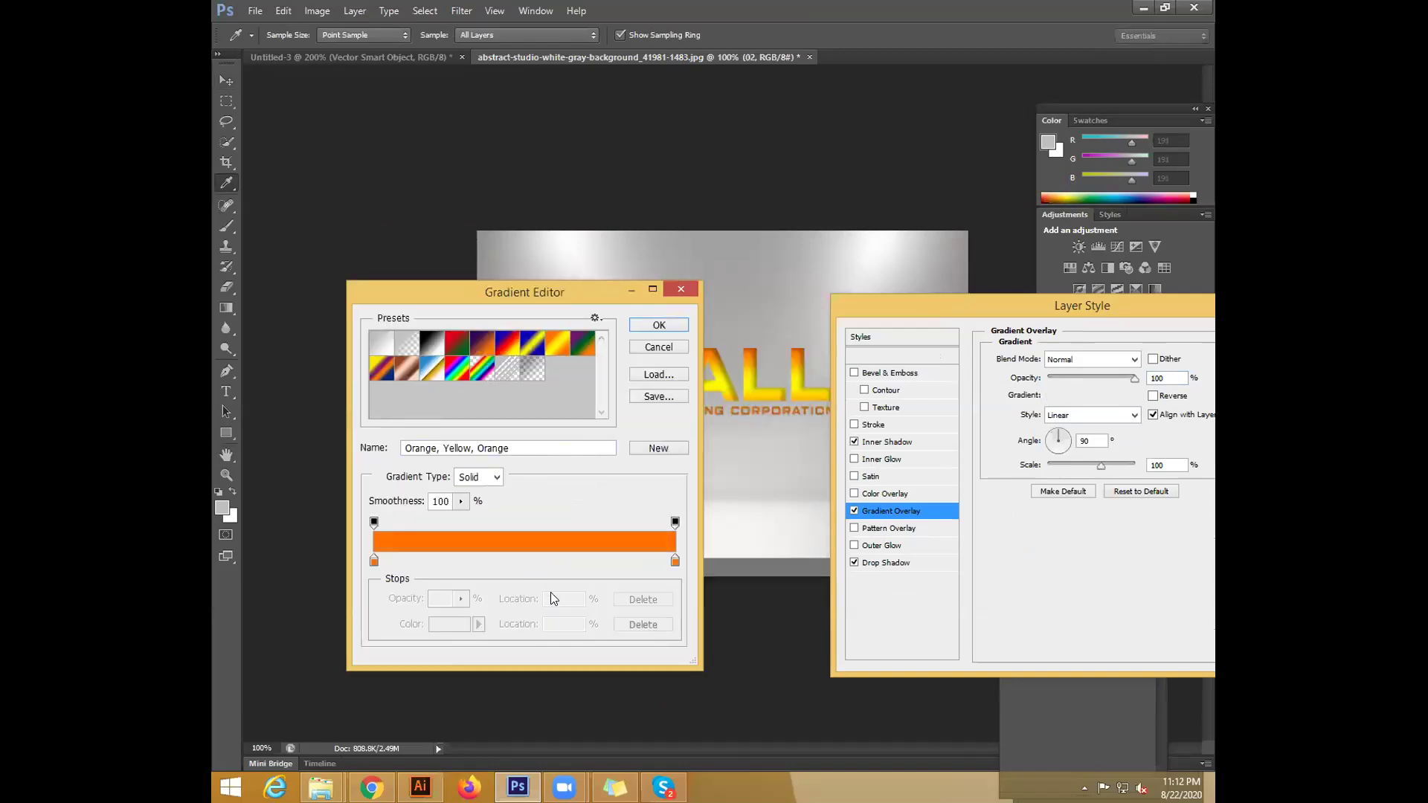
# Try a gray-to-white gradient in the overlay and recolor its start stop to golden yellow #f8cf10
pyautogui.click(429, 352)
pyautogui.click(373, 560)
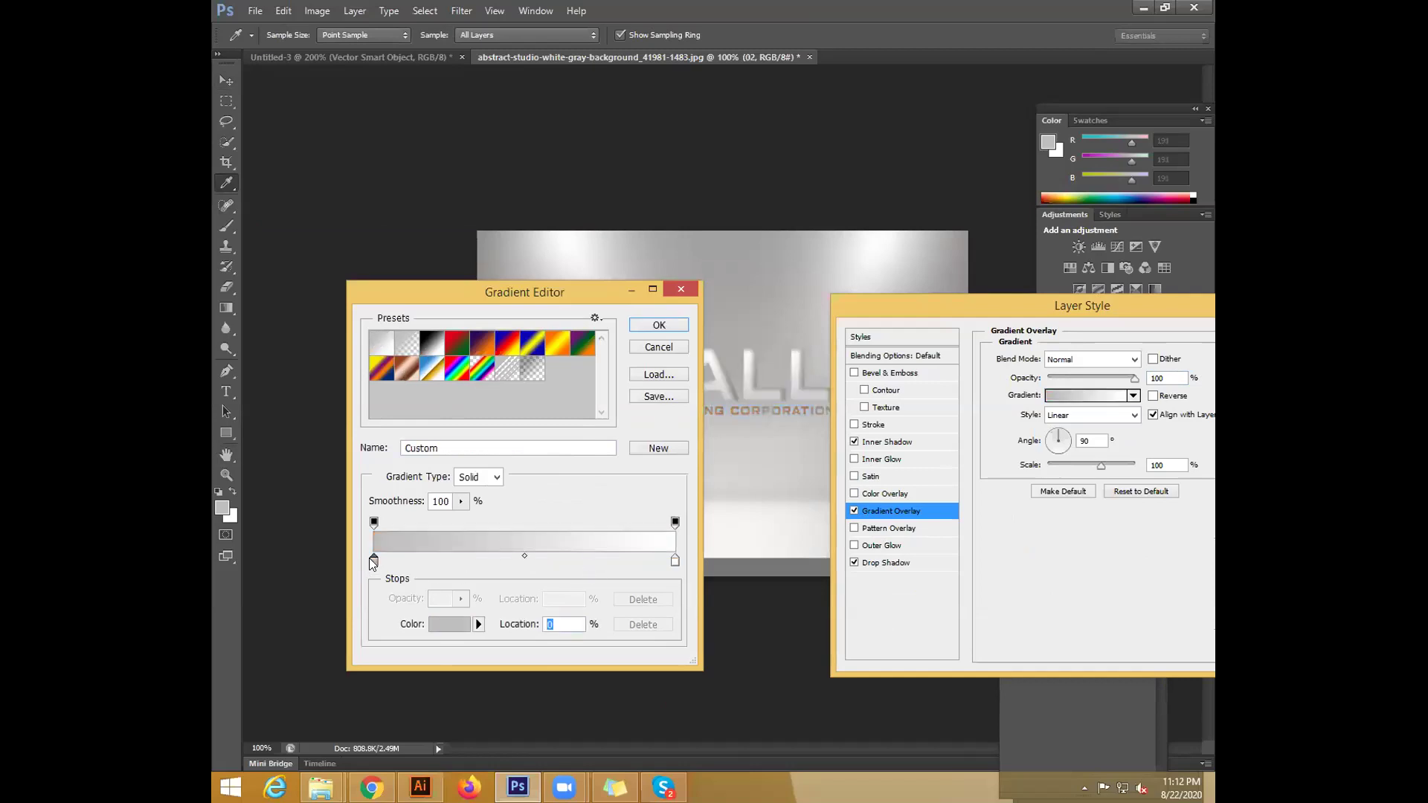
pyautogui.doubleClick(373, 561)
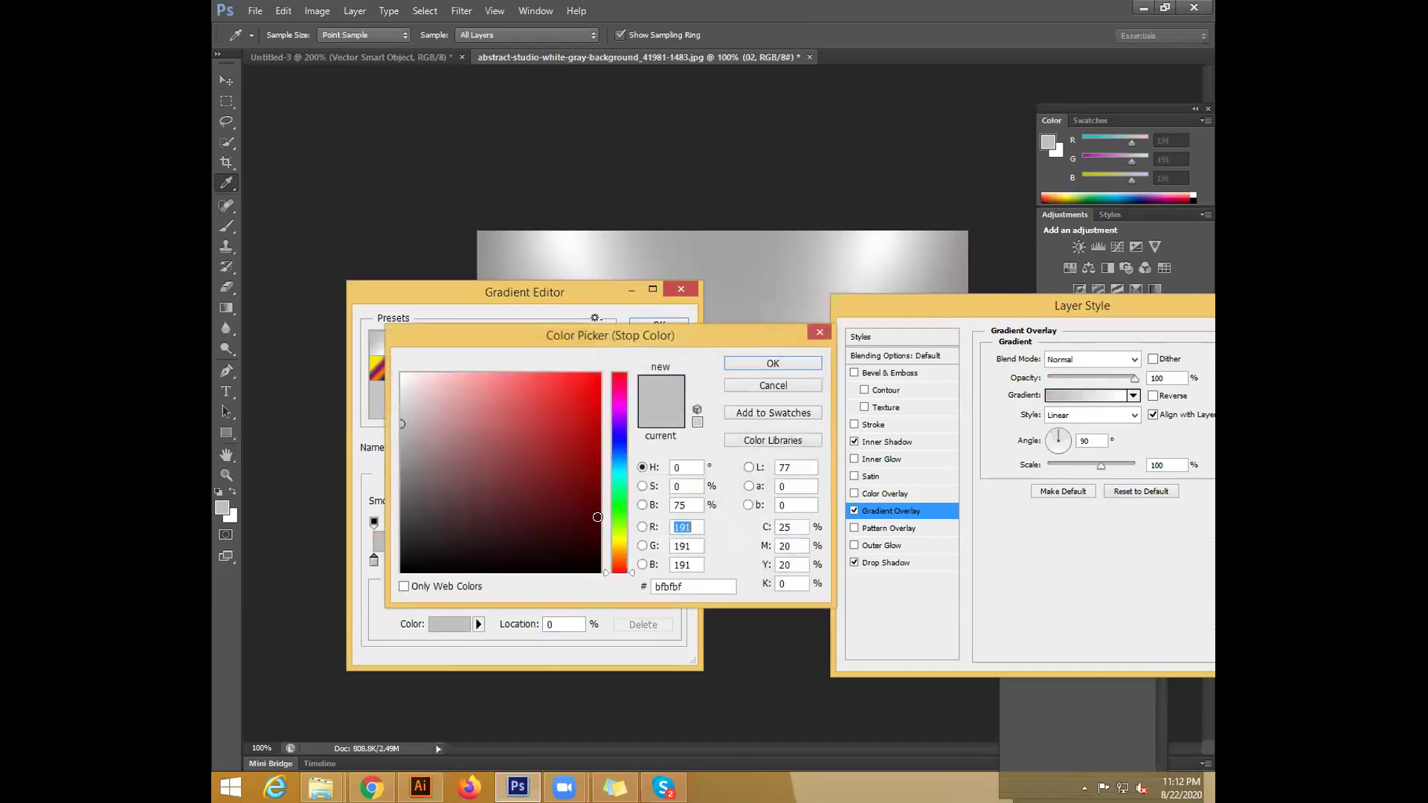
pyautogui.click(622, 543)
pyautogui.moveTo(623, 535); pyautogui.dragTo(622, 543)
pyautogui.click(588, 379)
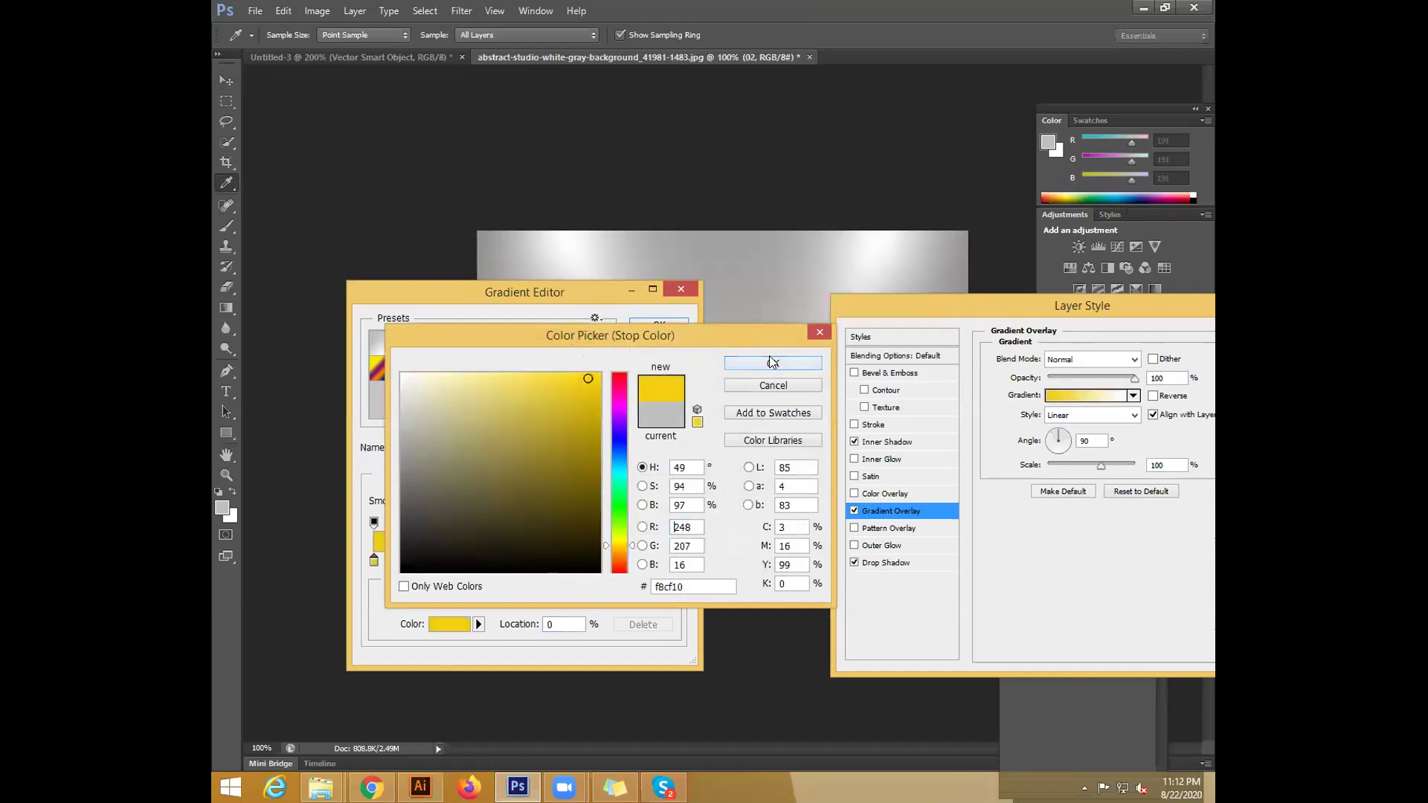
pyautogui.press('Return')
# Try light yellow #f9f746 as the gradient's end stop, cancel the gradient edits and turn off the Gradient Overlay
pyautogui.click(675, 560)
pyautogui.doubleClick(674, 560)
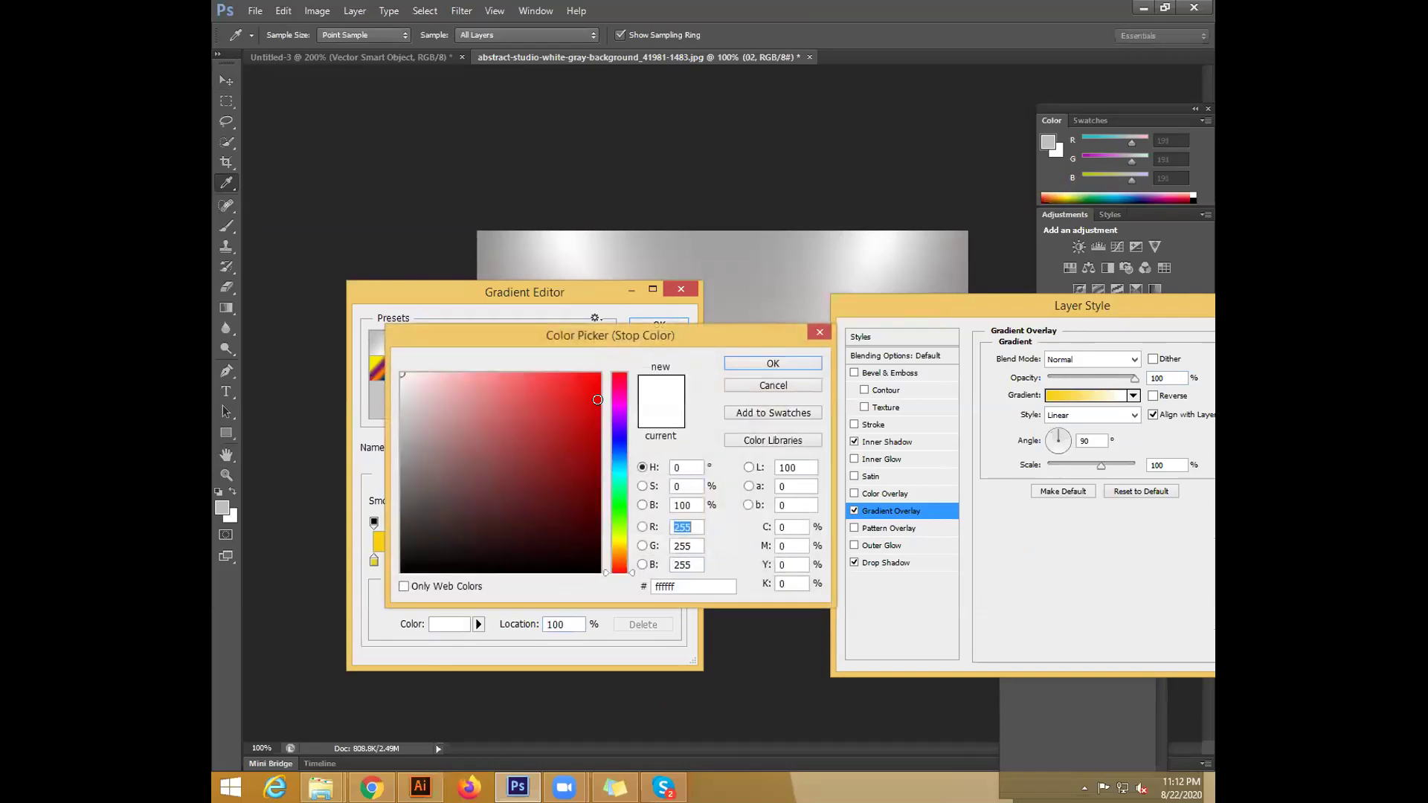
pyautogui.click(420, 787)
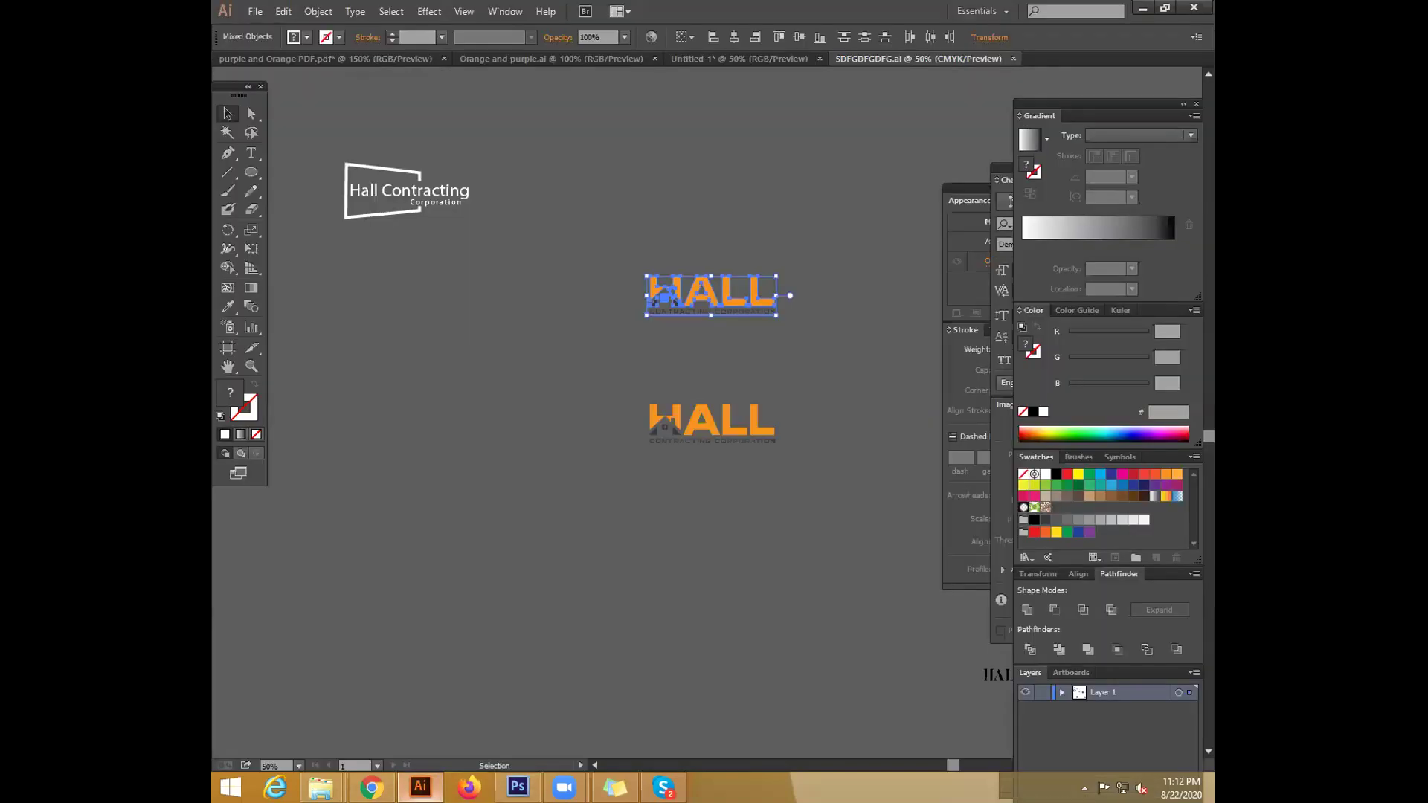
pyautogui.hotkey('alt', 'Tab')
pyautogui.moveTo(407, 394); pyautogui.dragTo(402, 438)
pyautogui.moveTo(627, 541); pyautogui.dragTo(629, 542)
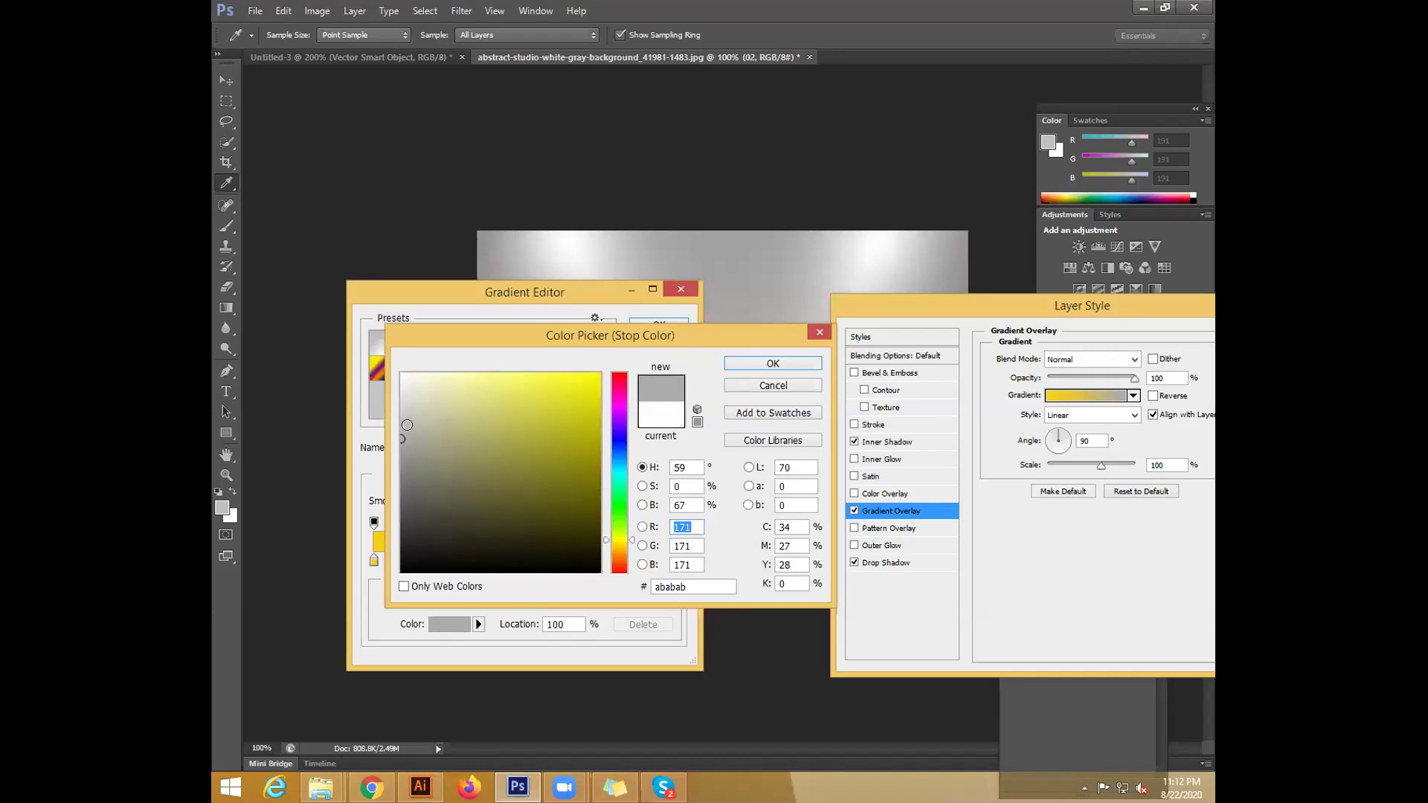
pyautogui.moveTo(501, 370); pyautogui.dragTo(544, 378)
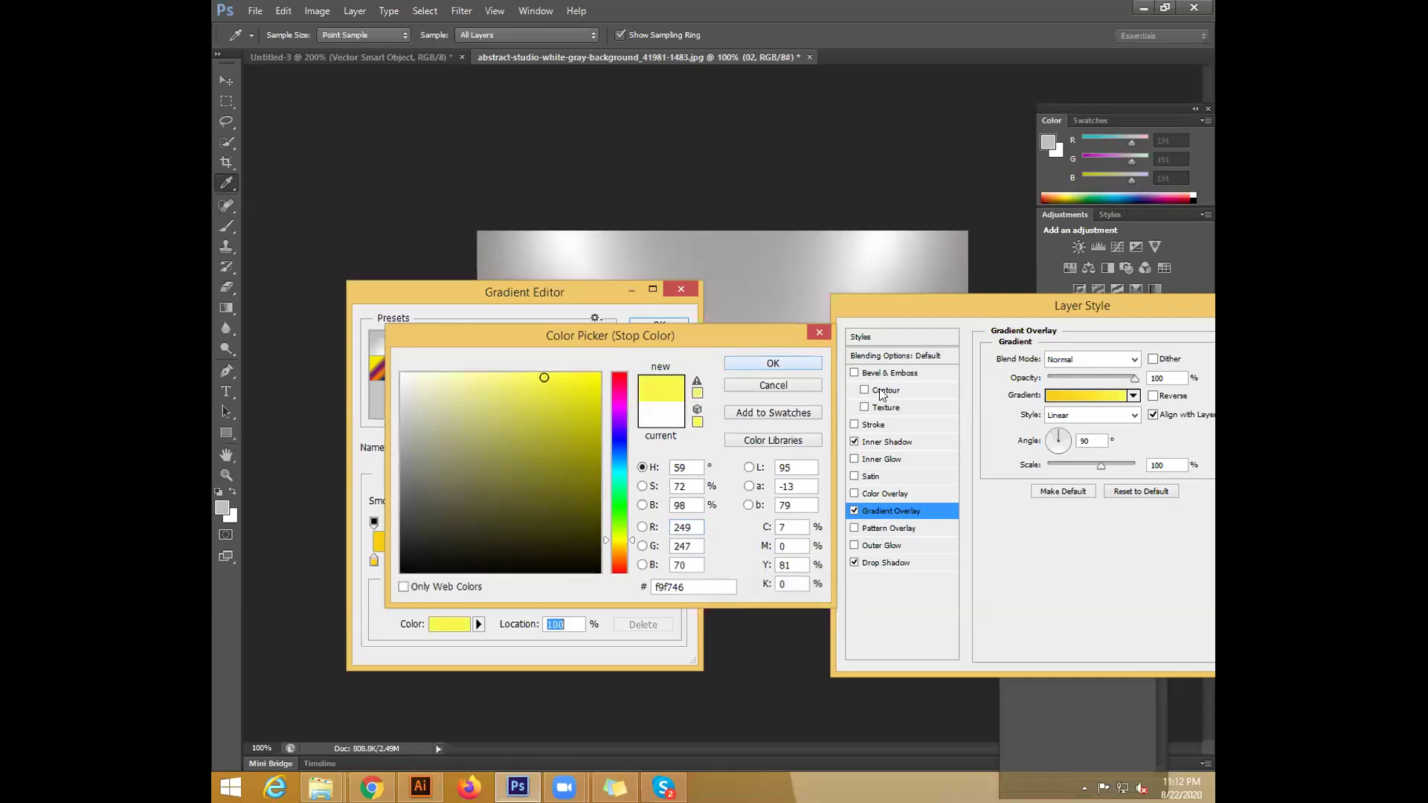
pyautogui.click(773, 363)
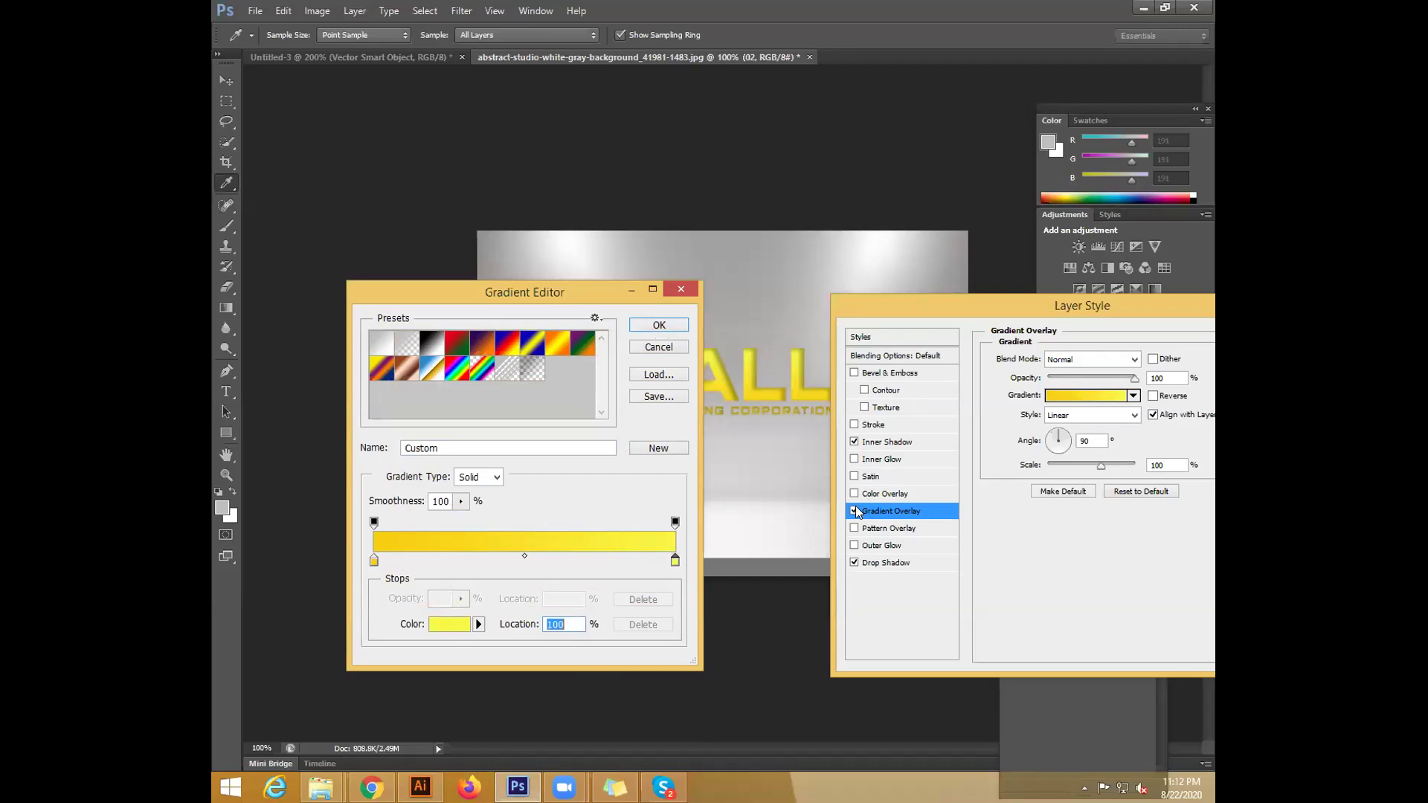
pyautogui.click(659, 347)
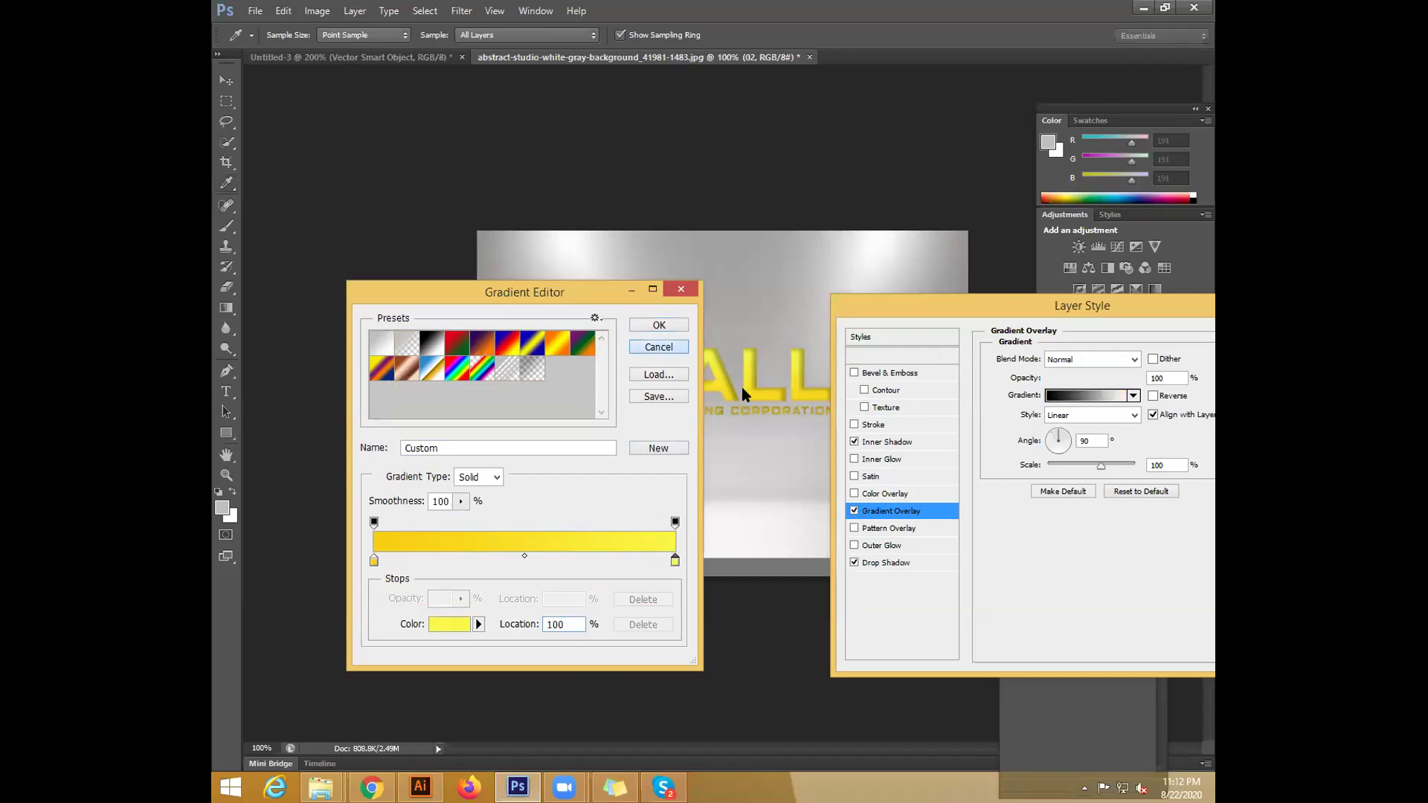
pyautogui.click(854, 511)
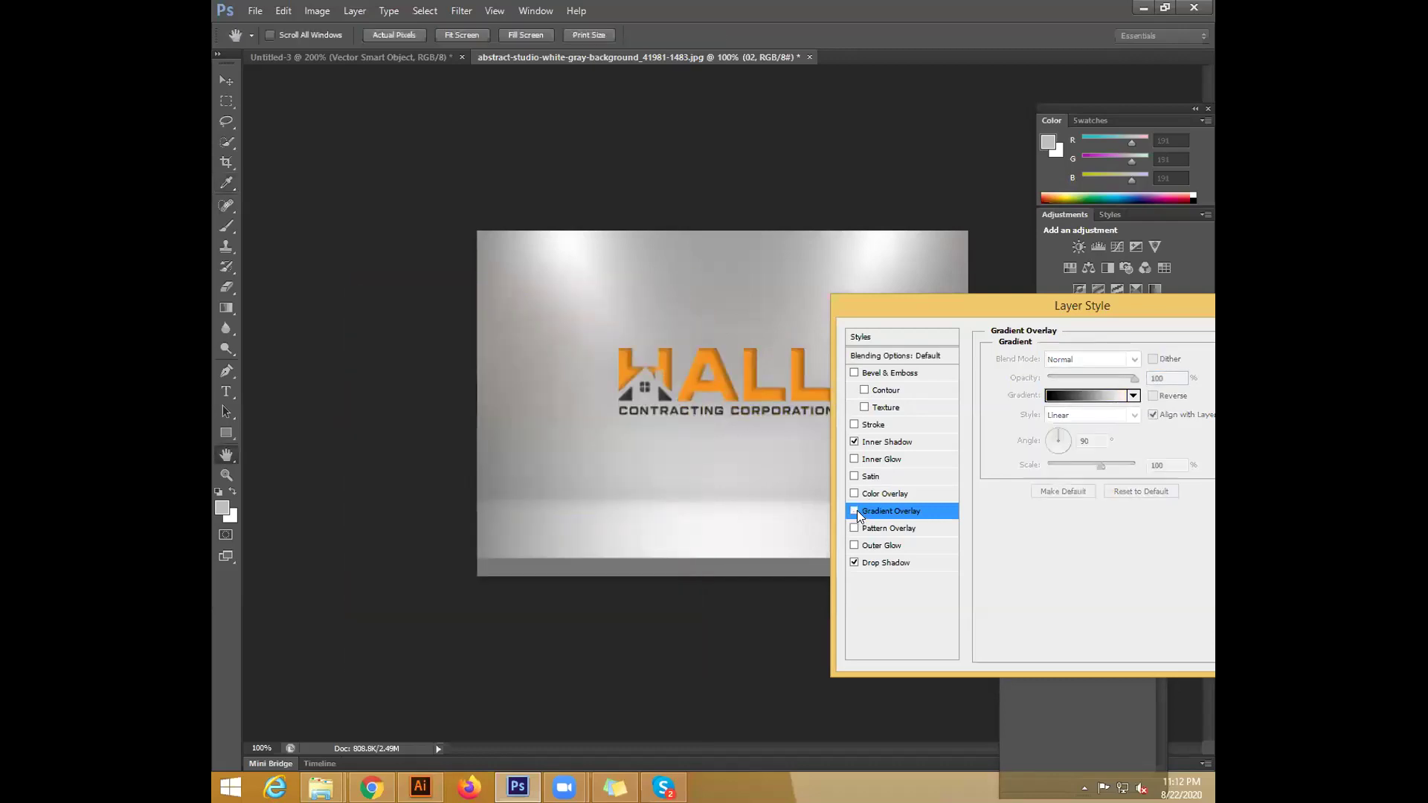
# Try Pattern Overlay and Color Overlay one at a time on layer 02, turning each off again
pyautogui.click(894, 530)
pyautogui.click(854, 528)
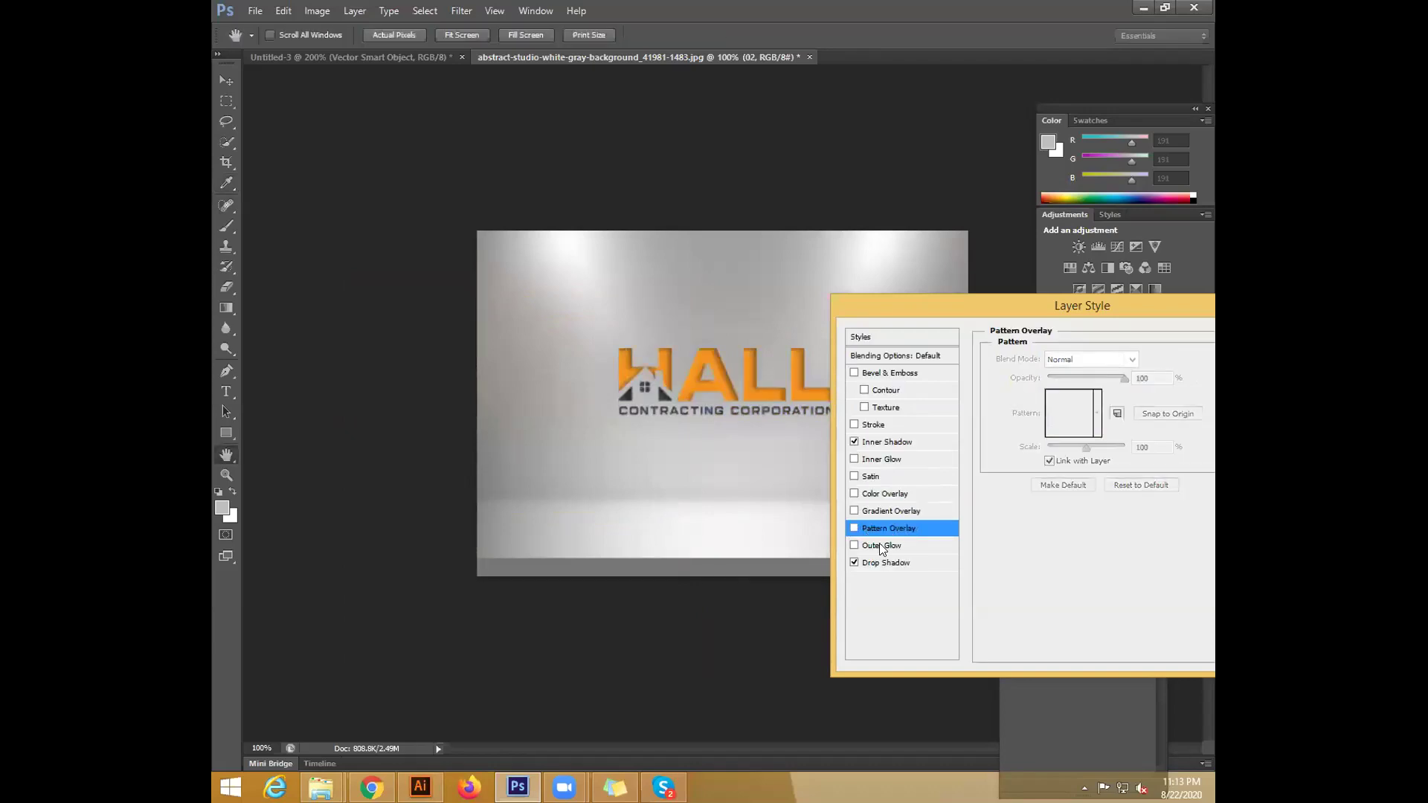
pyautogui.click(857, 494)
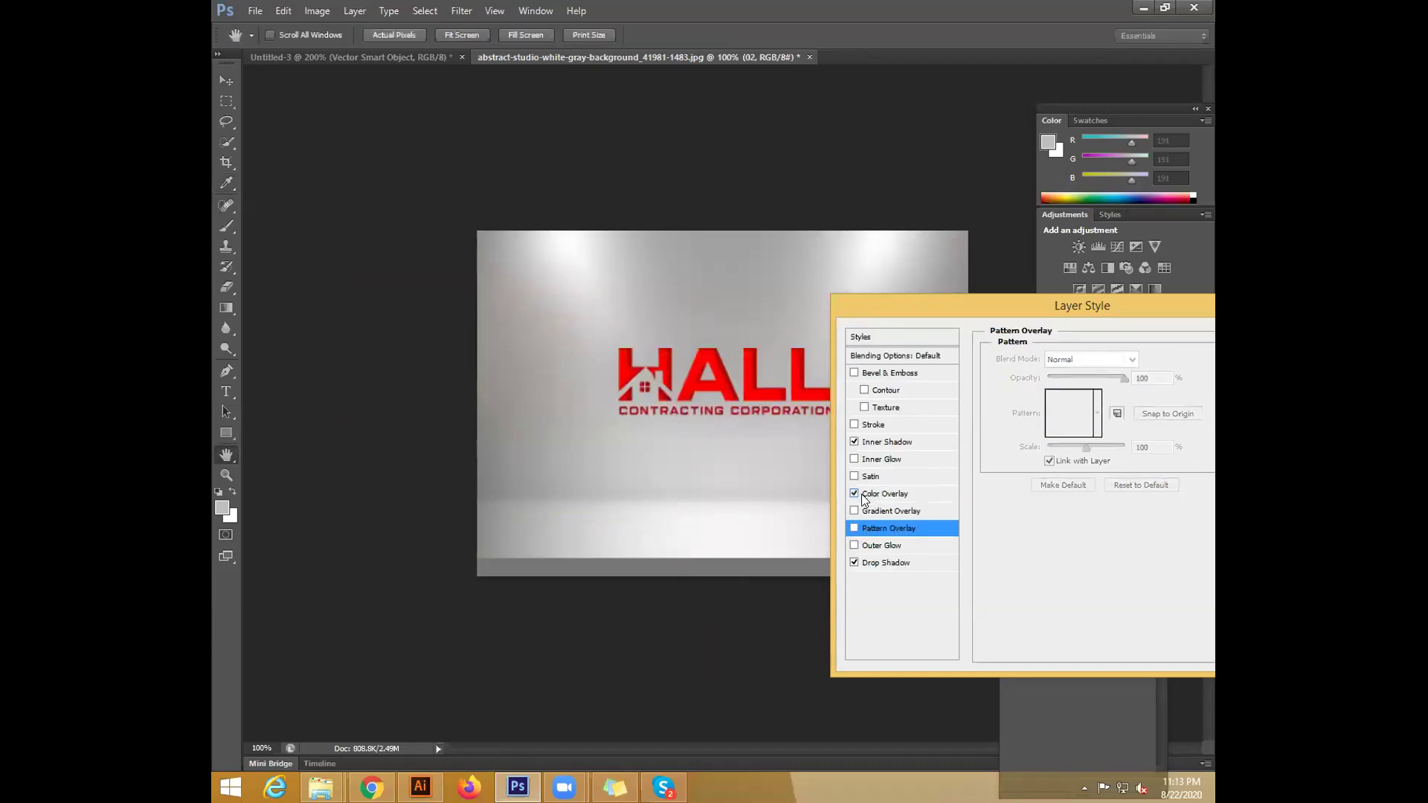
pyautogui.click(867, 497)
pyautogui.click(856, 494)
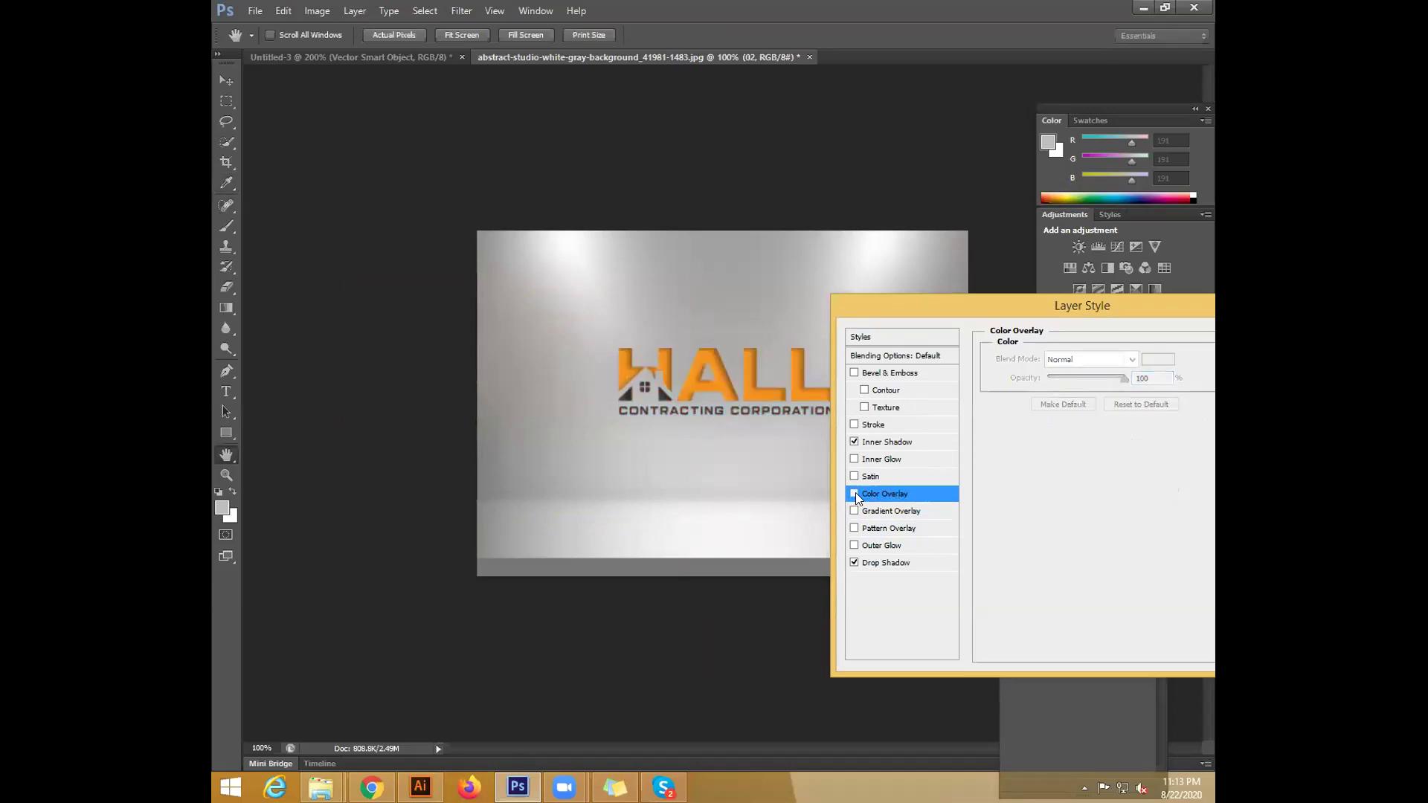
# Try Satin, Inner Glow and Stroke in turn on layer 02, turning each effect off again
pyautogui.click(866, 478)
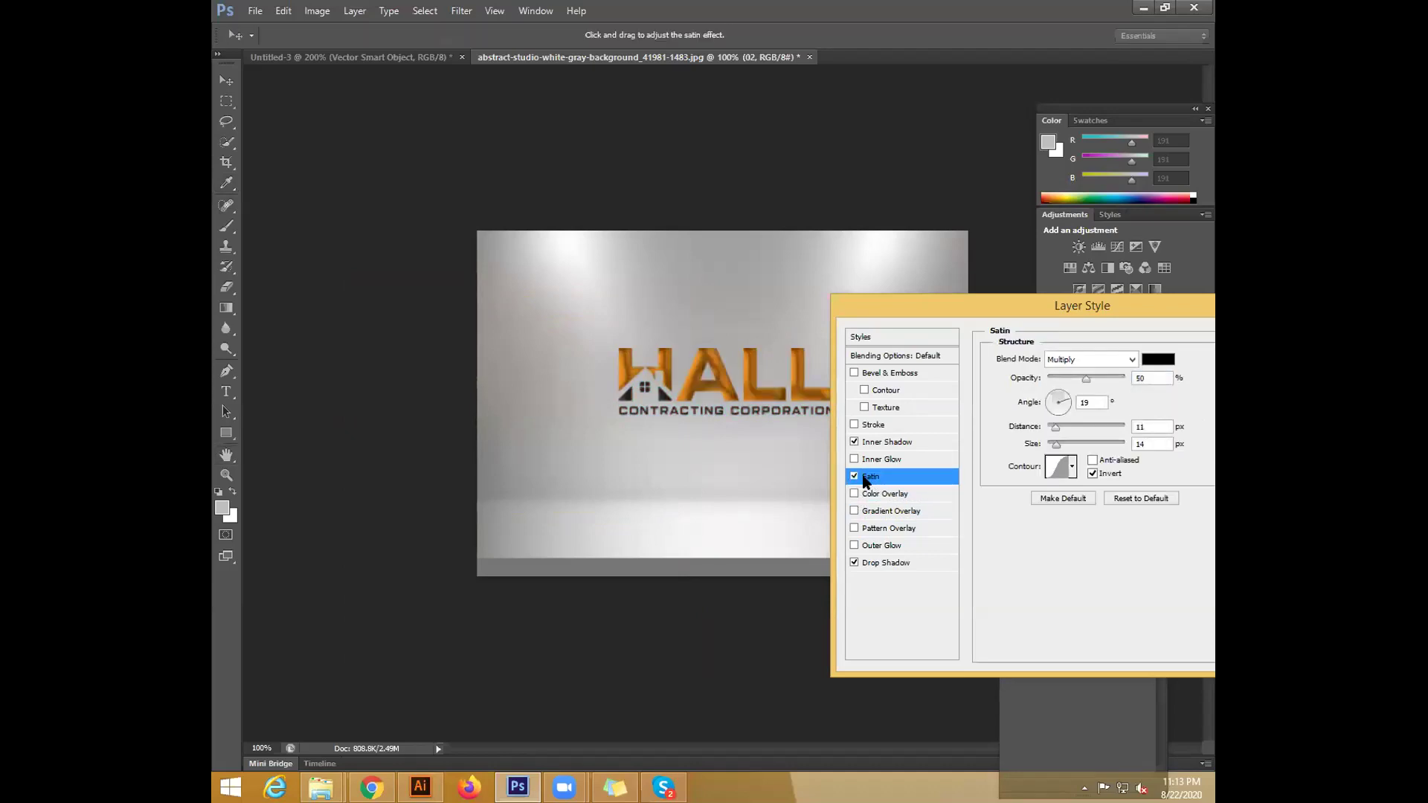
pyautogui.click(872, 461)
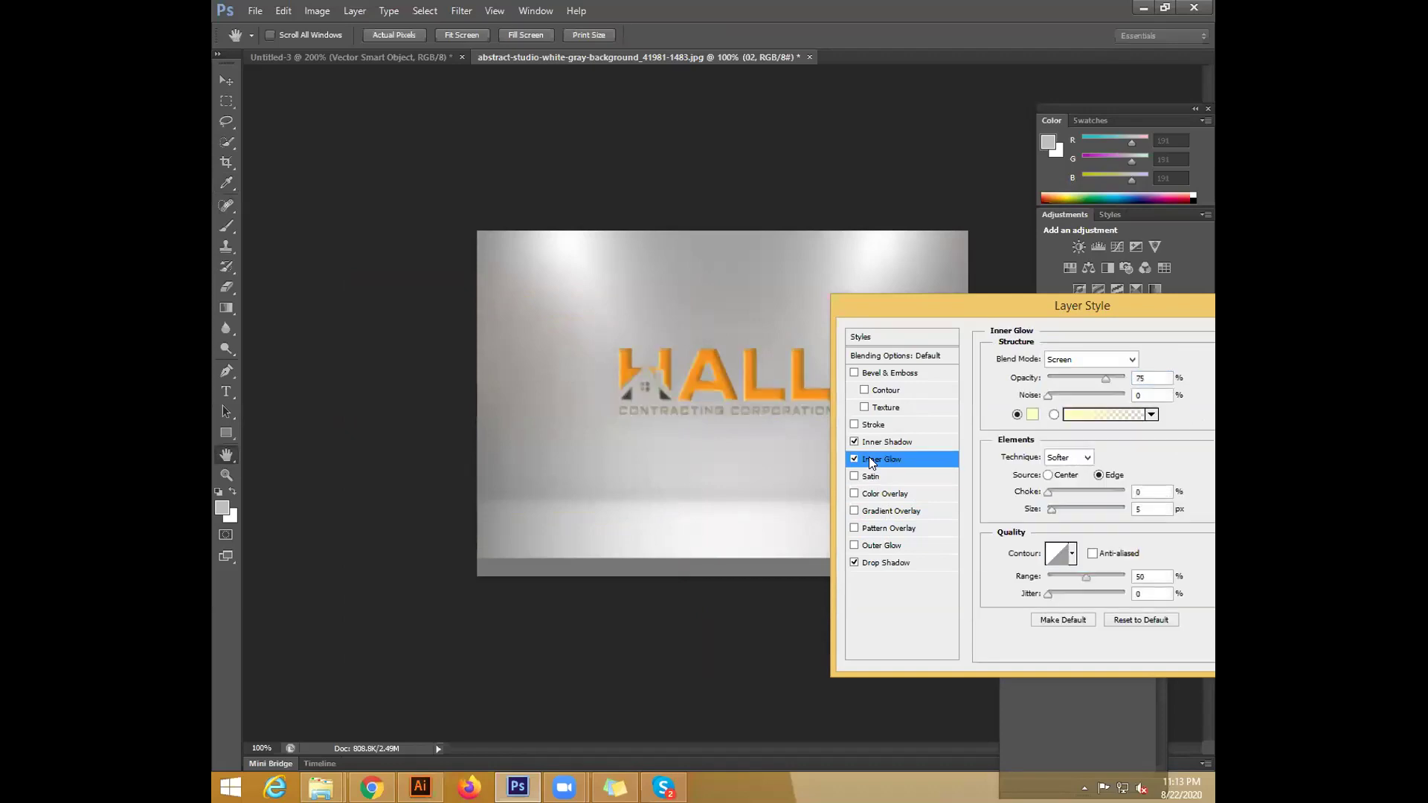
pyautogui.click(855, 461)
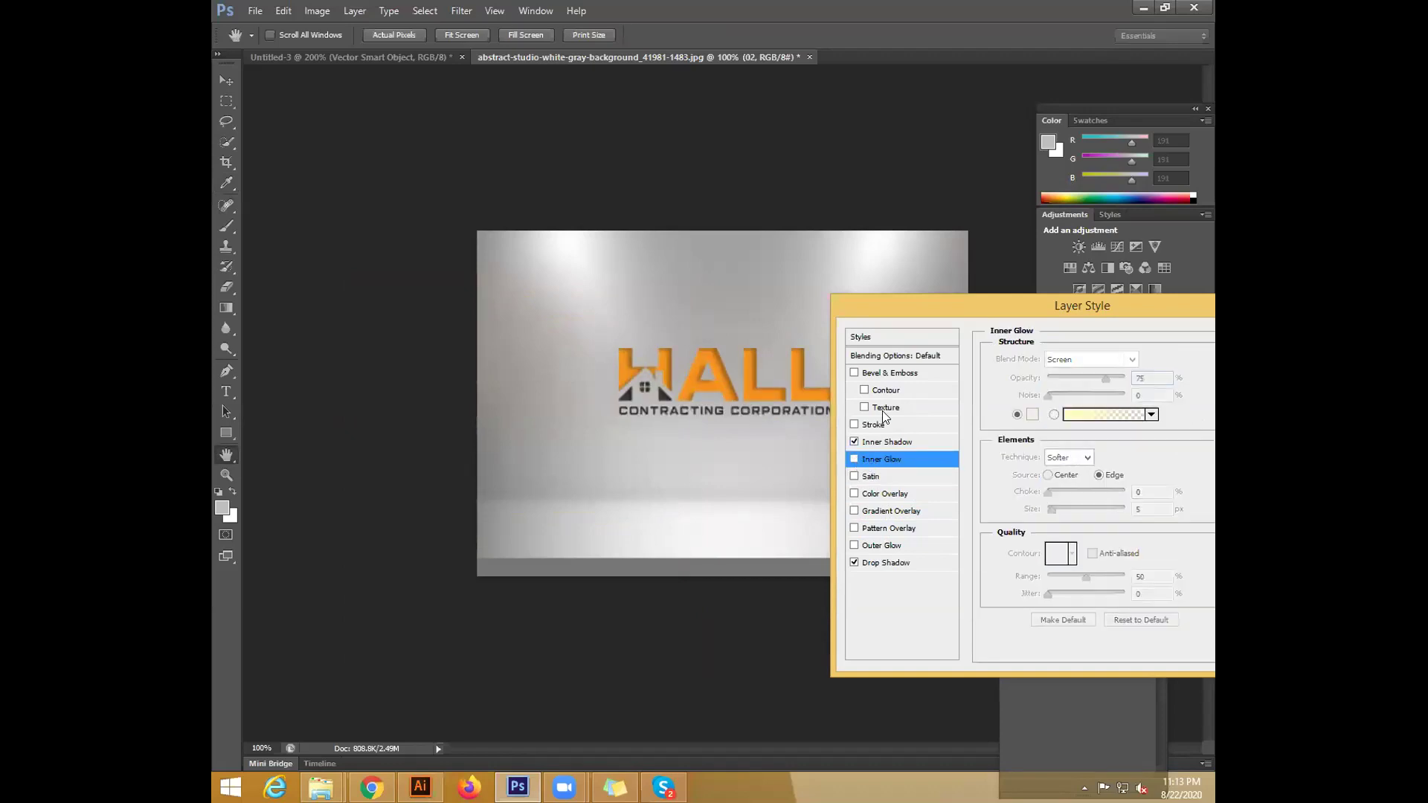
pyautogui.click(855, 424)
pyautogui.click(855, 424)
# Enable Bevel & Emboss with its Texture option on layer 02
pyautogui.click(889, 410)
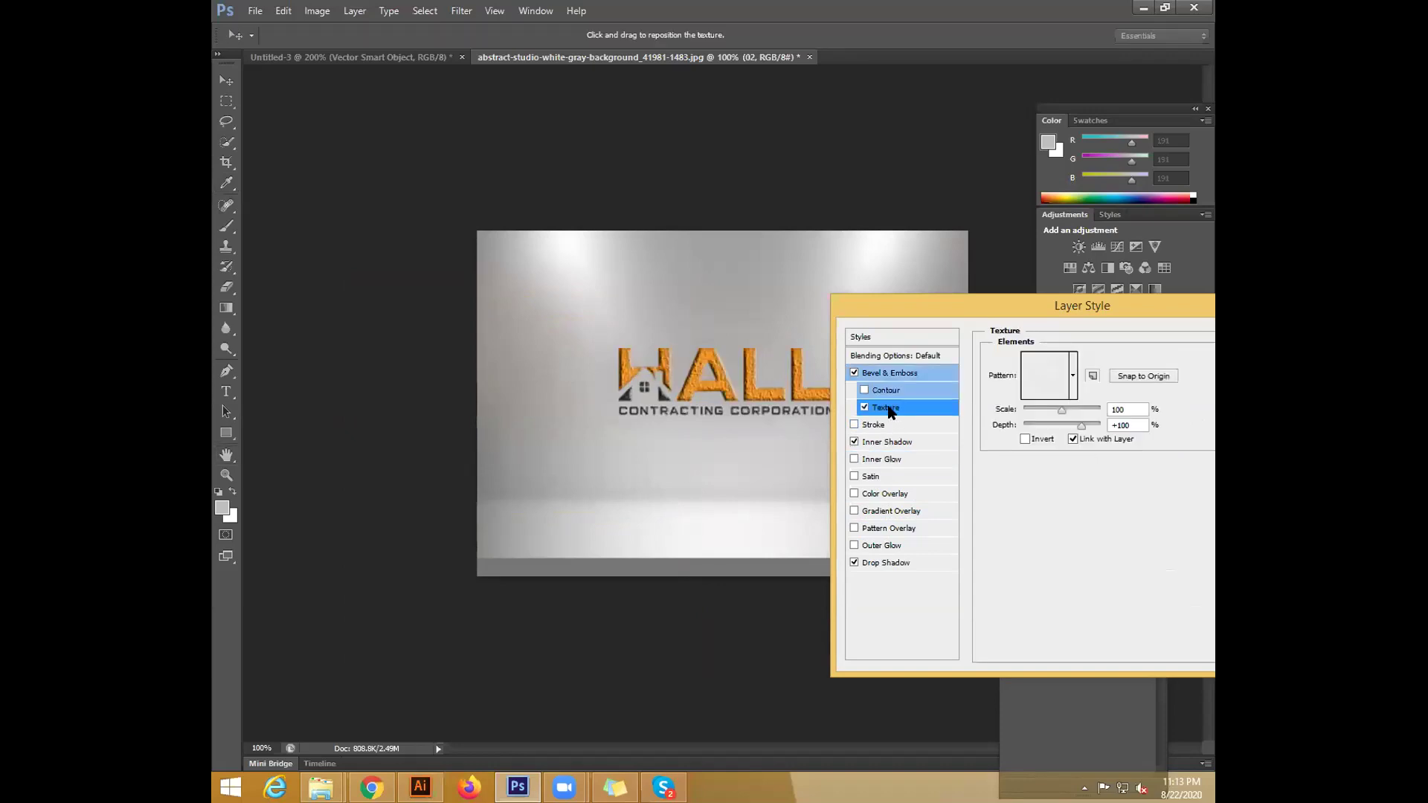
# Turn off the Texture option of the logo's Bevel & Emboss effect
pyautogui.click(865, 409)
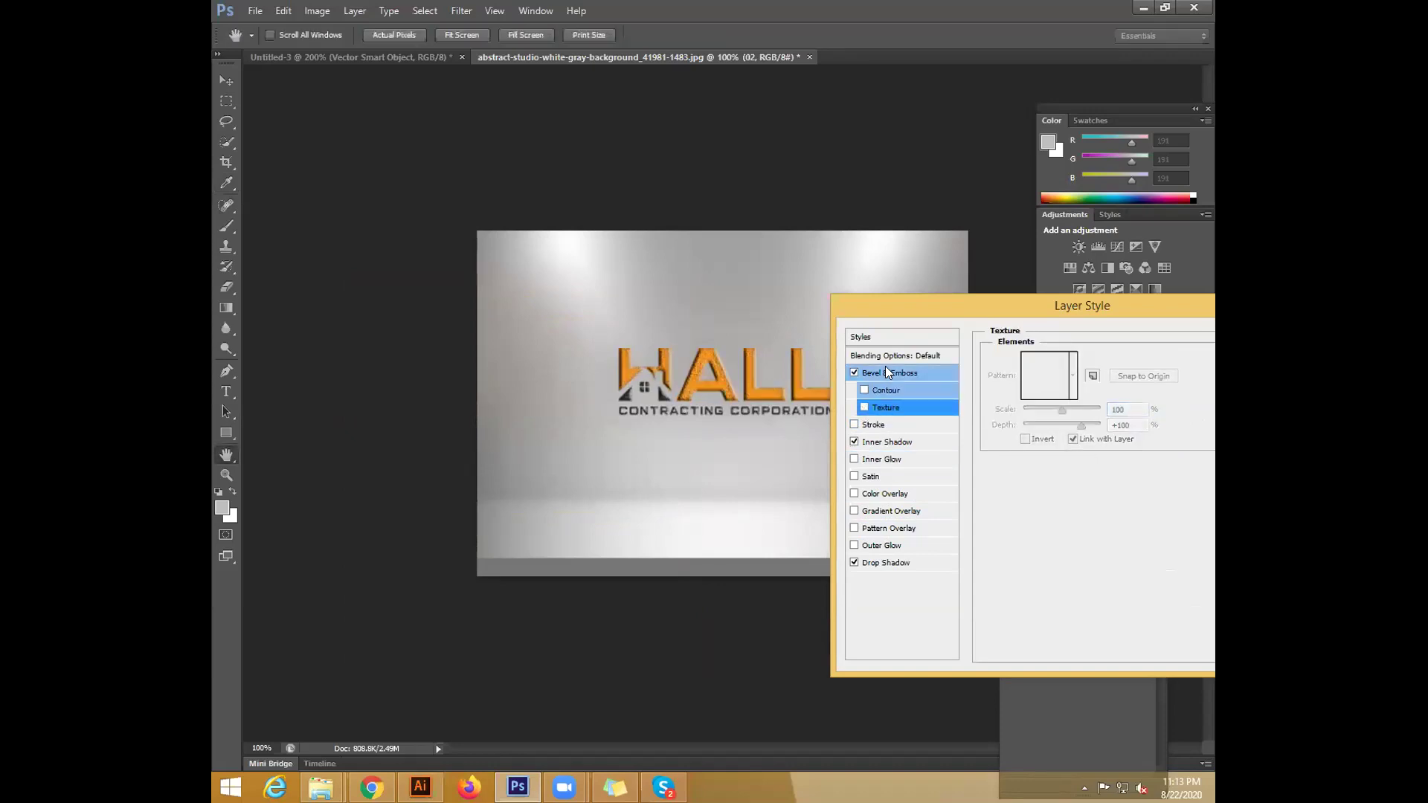
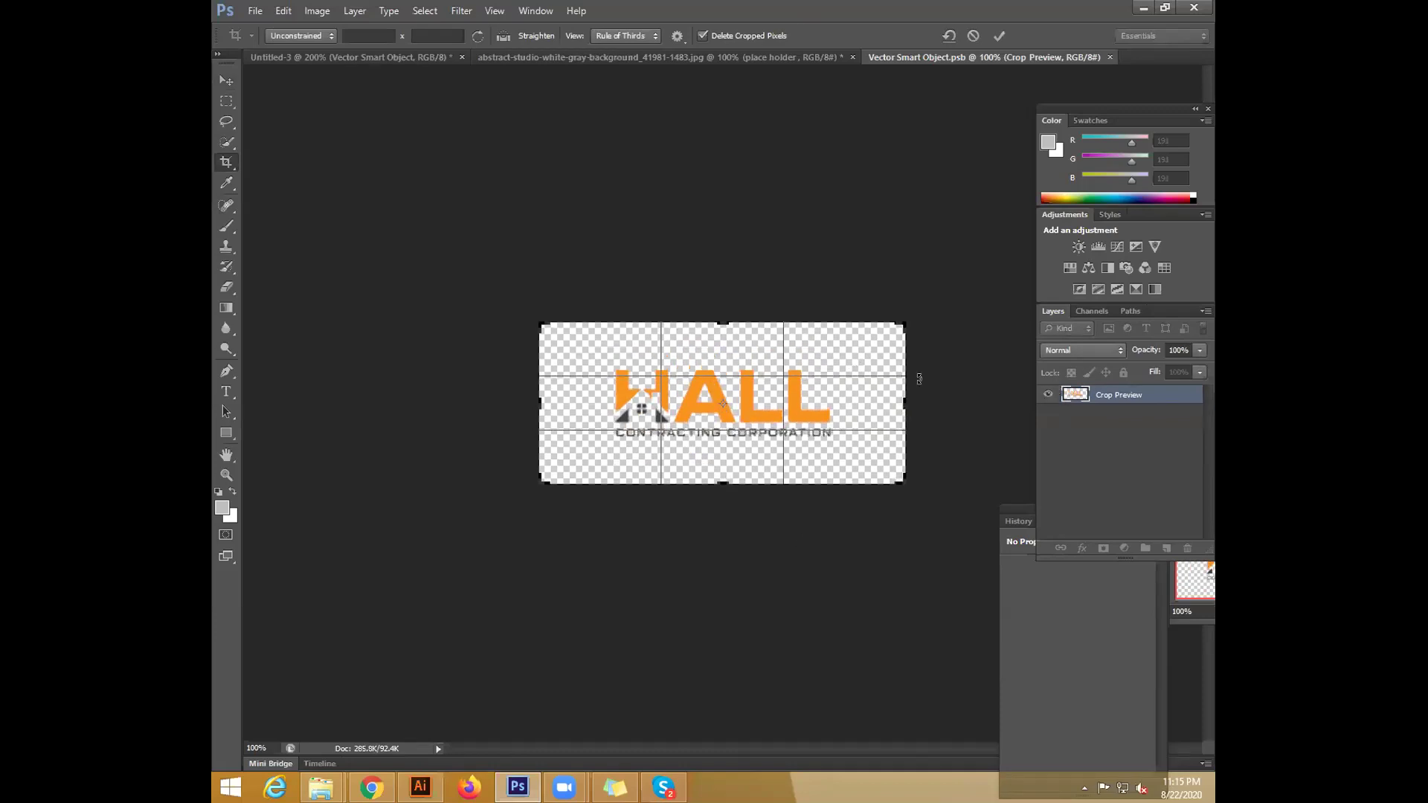
# Hide the HALL logo layer in the smart object, switch to Illustrator and copy the orange and gray house-shaped HC logo
pyautogui.press('Return')
pyautogui.click(1048, 394)
pyautogui.click(420, 787)
pyautogui.click(471, 273)
pyautogui.moveTo(471, 273); pyautogui.dragTo(660, 325)
pyautogui.click(616, 246)
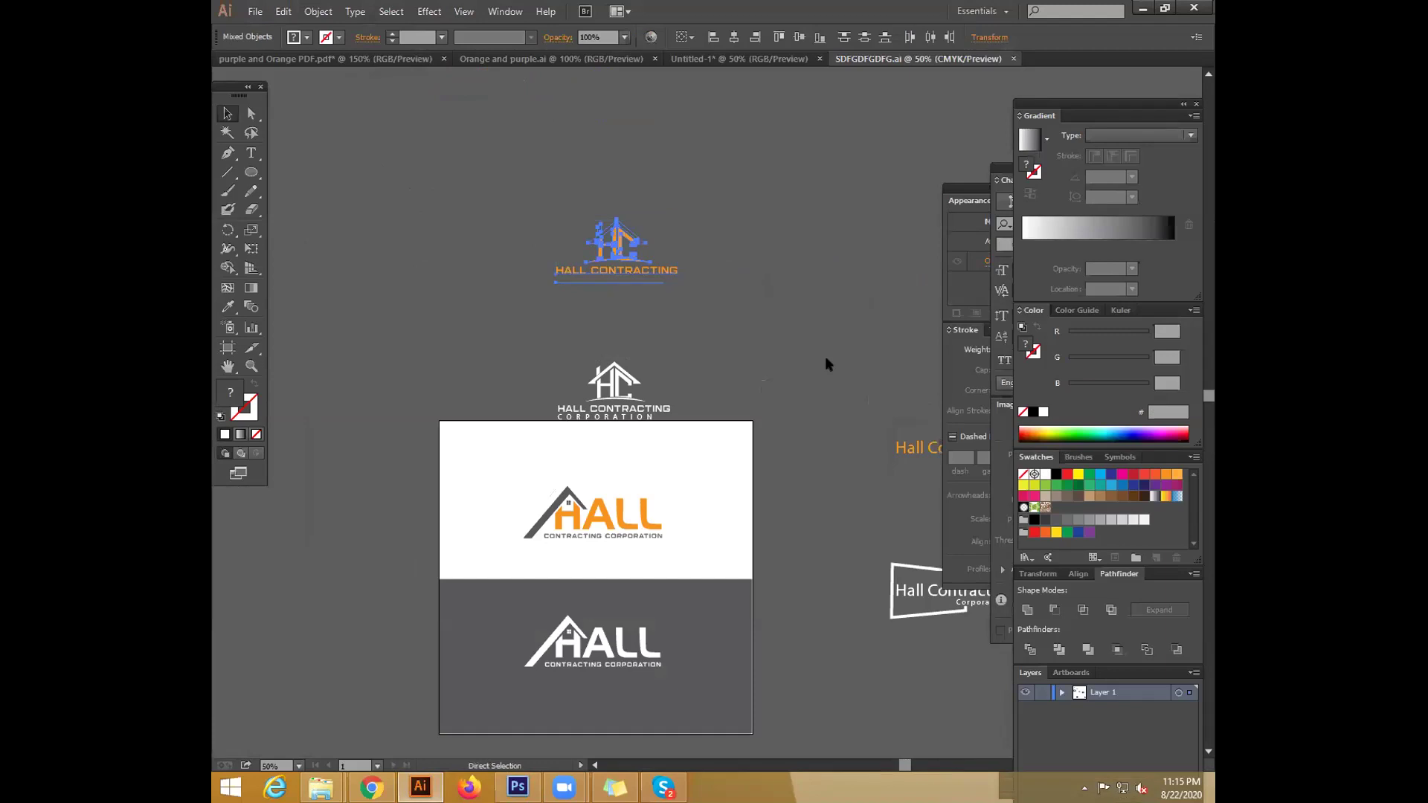
pyautogui.hotkey('ctrl', 'c')
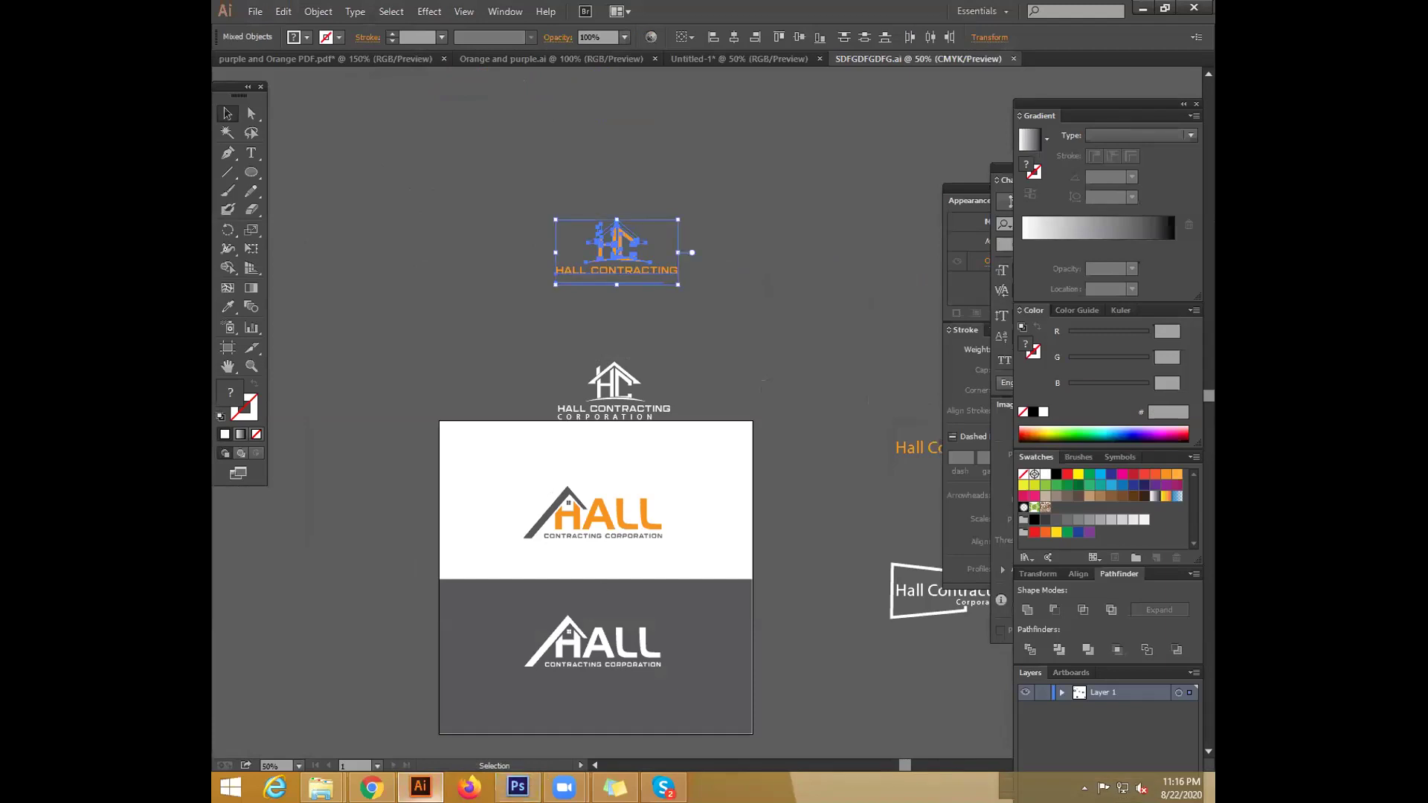
# Switch back to Photoshop and paste the copied HC logo as a Smart Object, placed within the canvas
pyautogui.click(518, 787)
pyautogui.hotkey('ctrl', 'v')
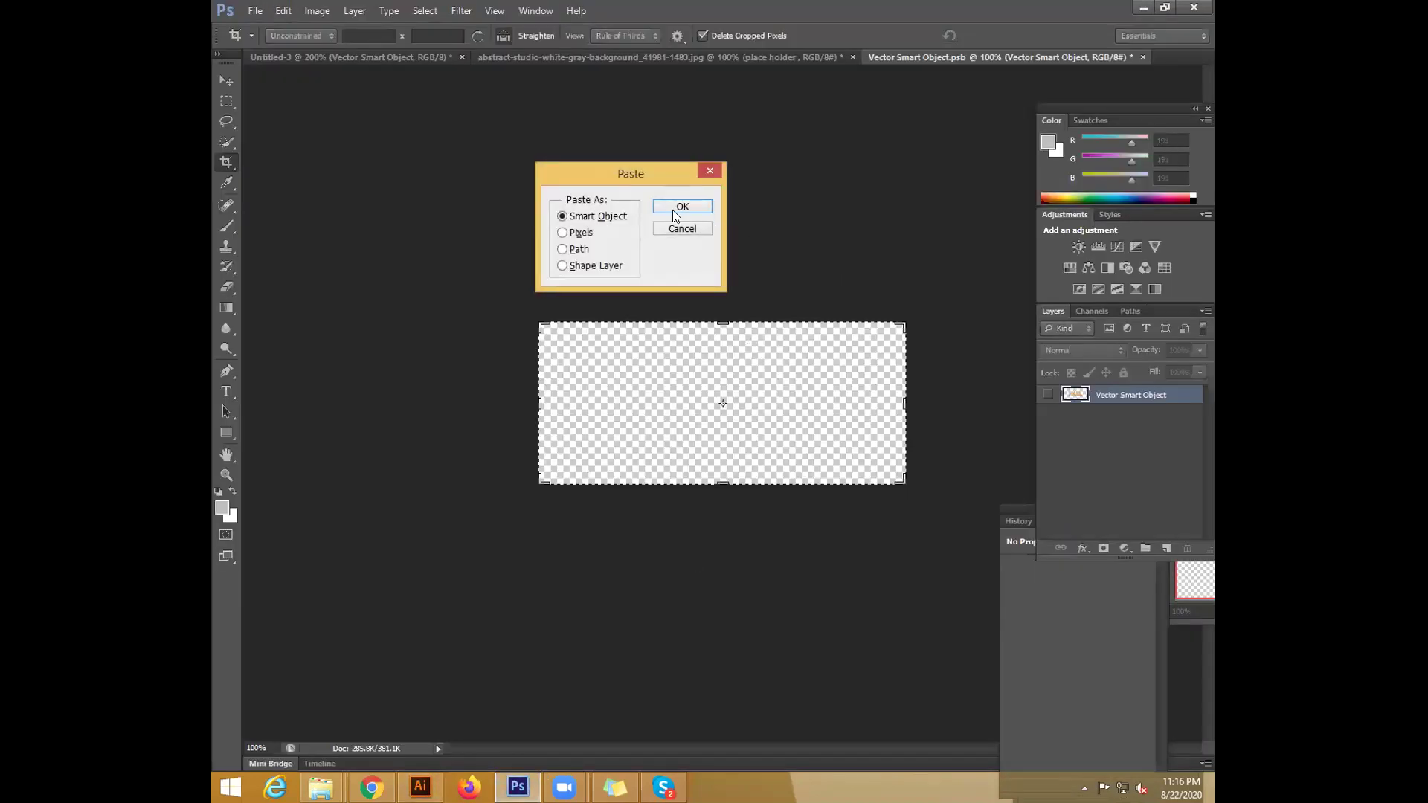
pyautogui.press('Return')
pyautogui.moveTo(874, 486); pyautogui.dragTo(835, 459)
pyautogui.press('Return')
# Close the Vector Smart Object document and save its changes so the studio mockup uses the HC logo
pyautogui.press('c')
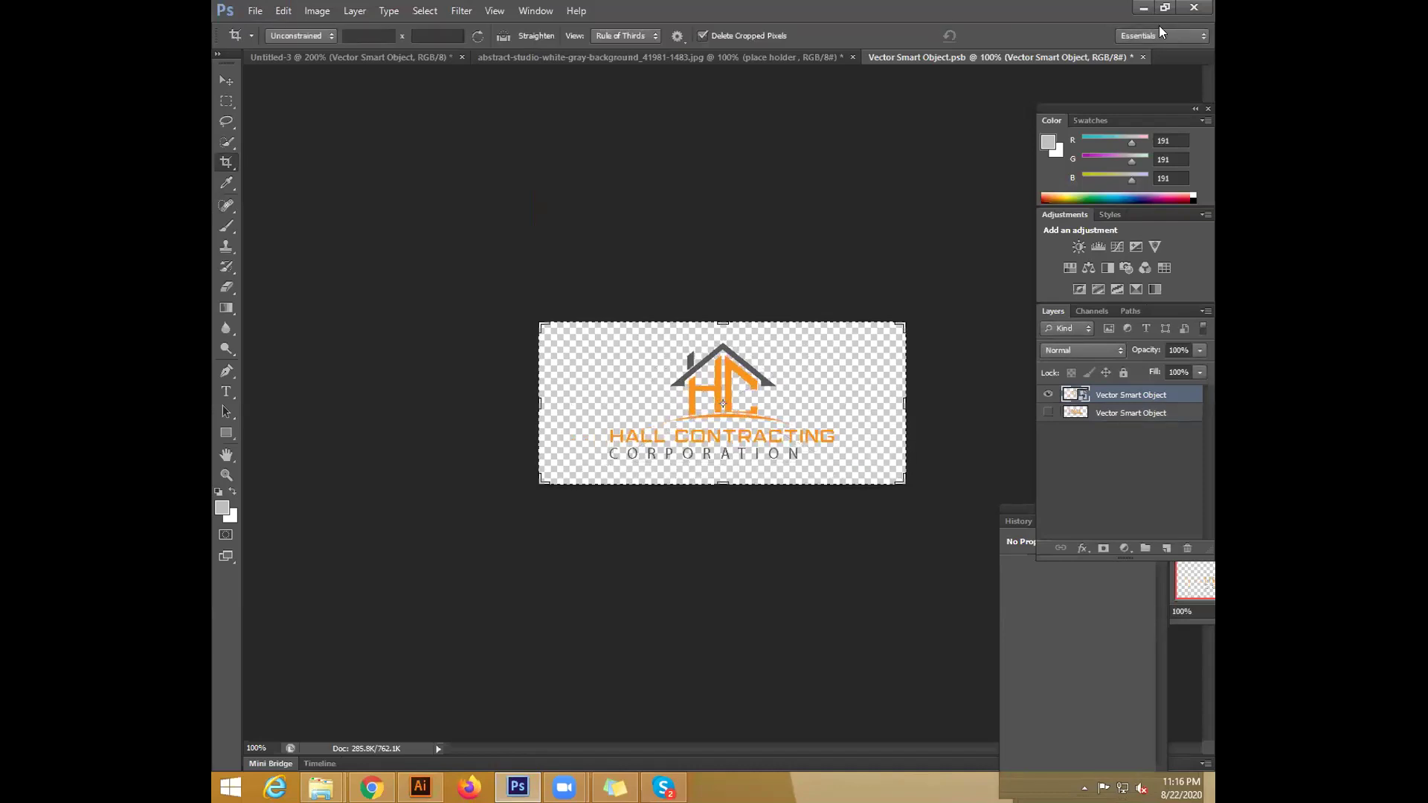
pyautogui.click(1143, 57)
pyautogui.click(656, 298)
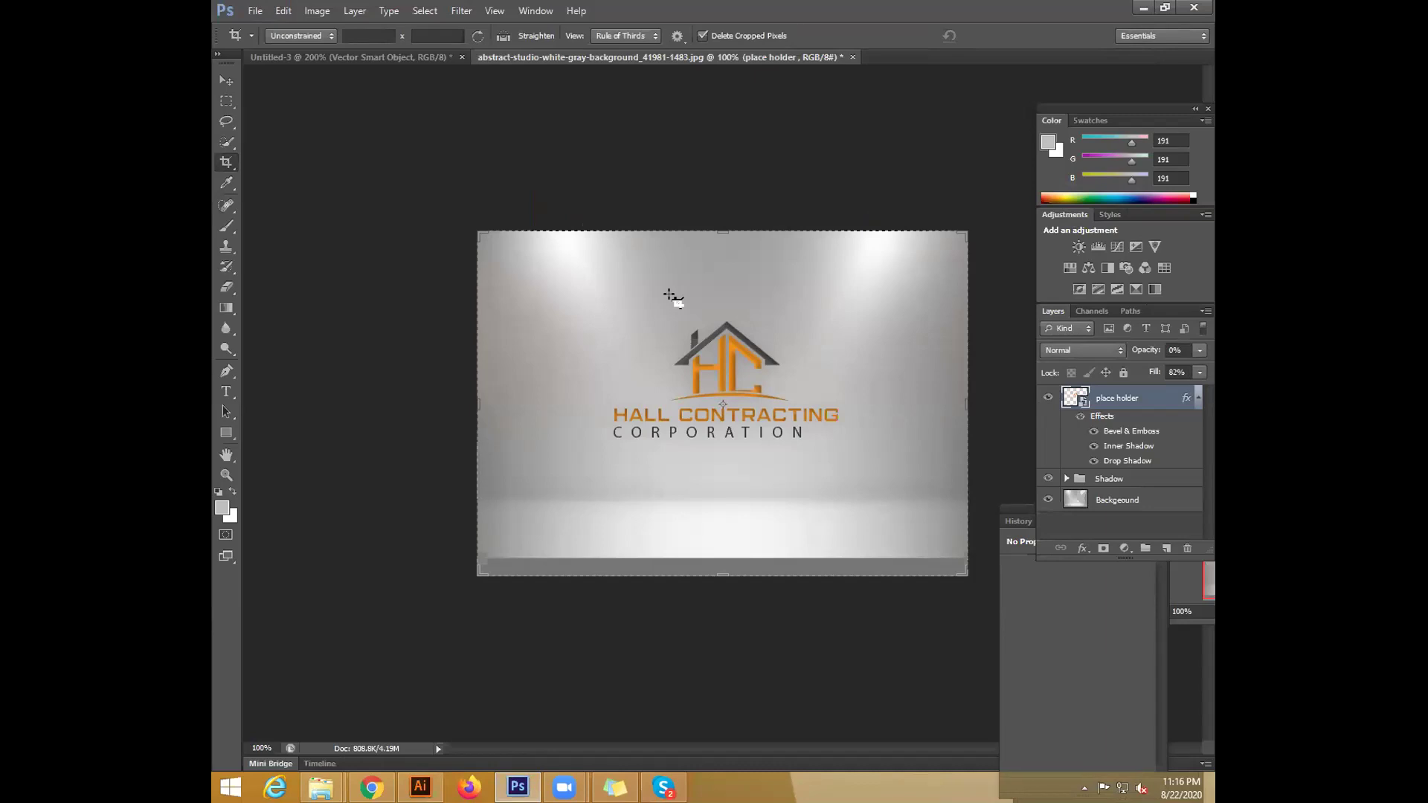
# Switch to Chrome and save the embossed paper logo mockup image from the image results to the Desktop as Embossed-background
pyautogui.click(372, 786)
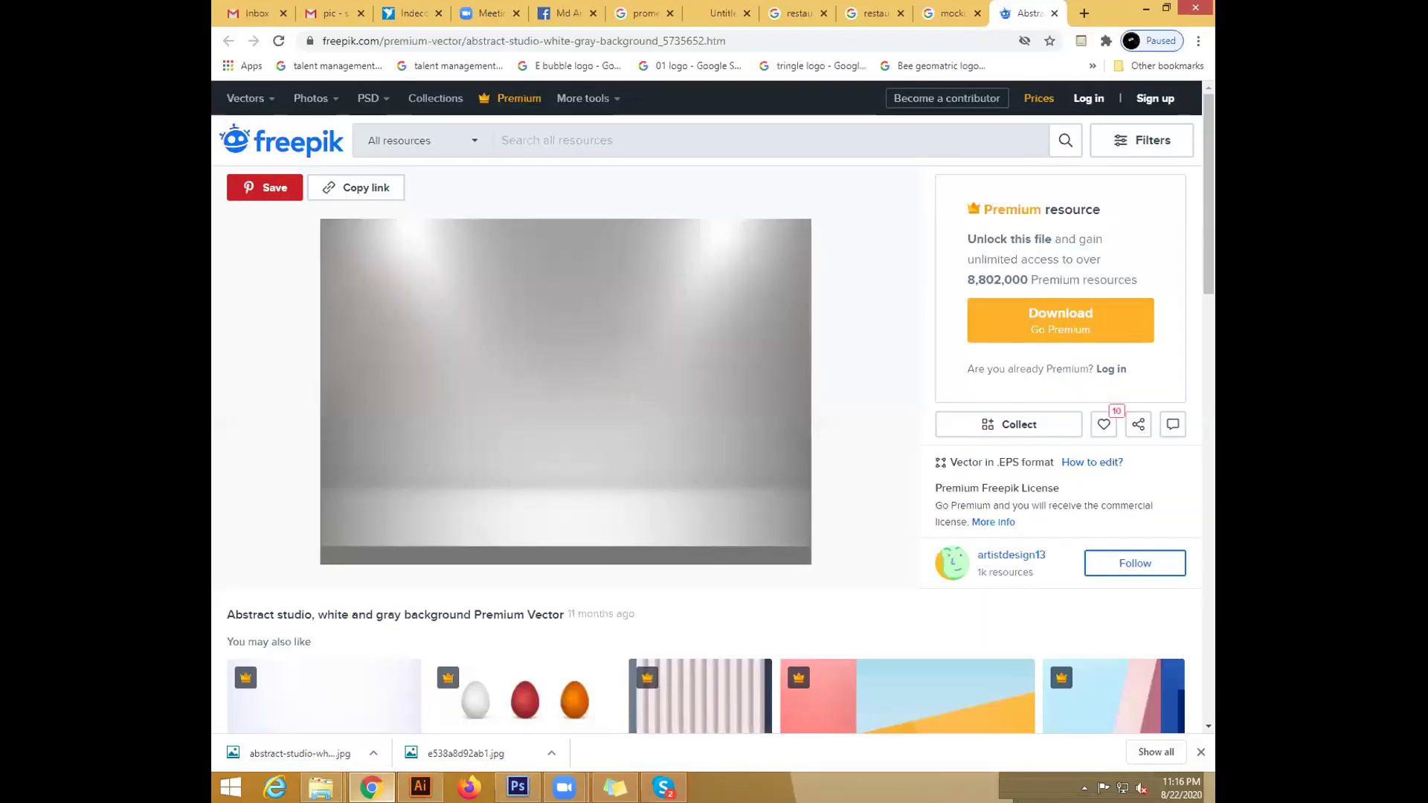
pyautogui.click(927, 9)
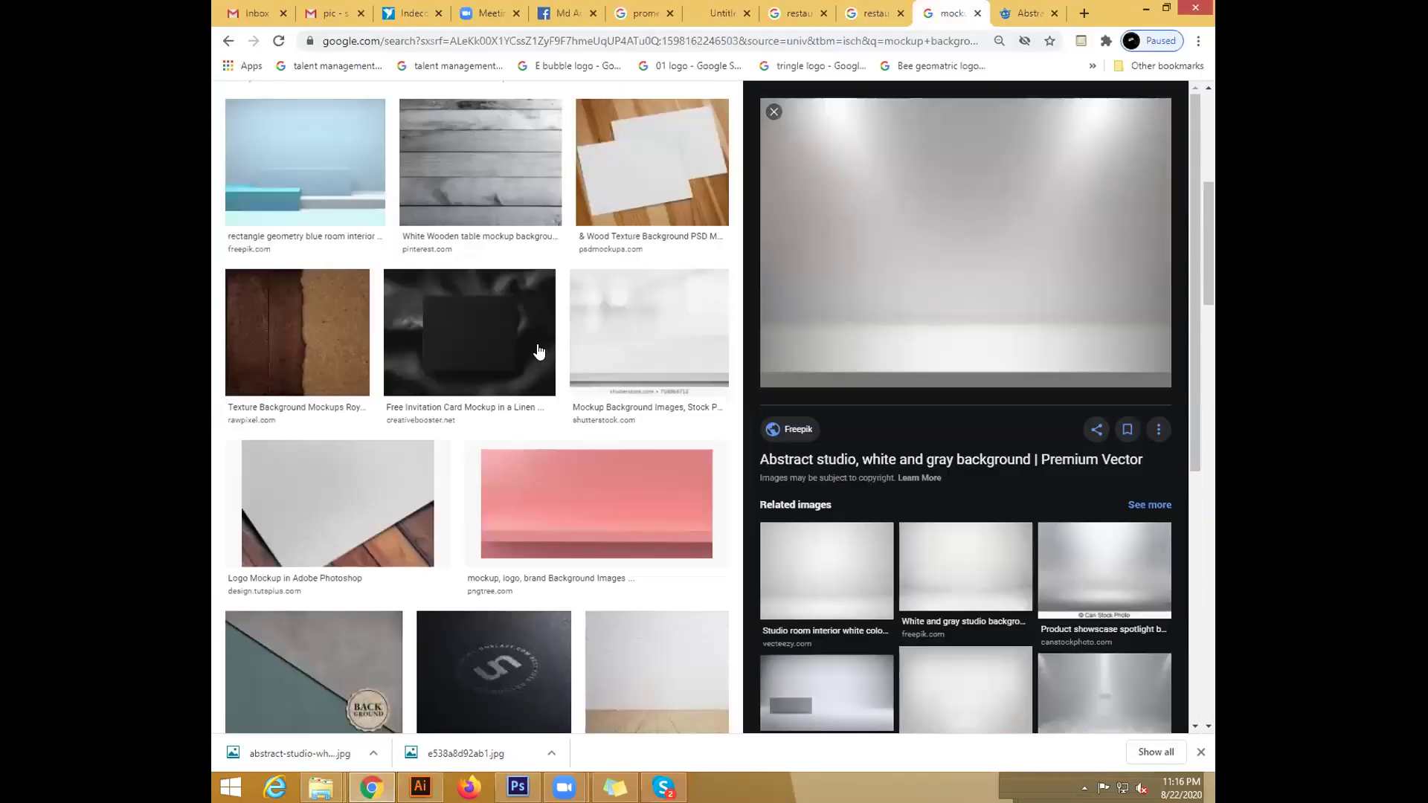
pyautogui.click(349, 524)
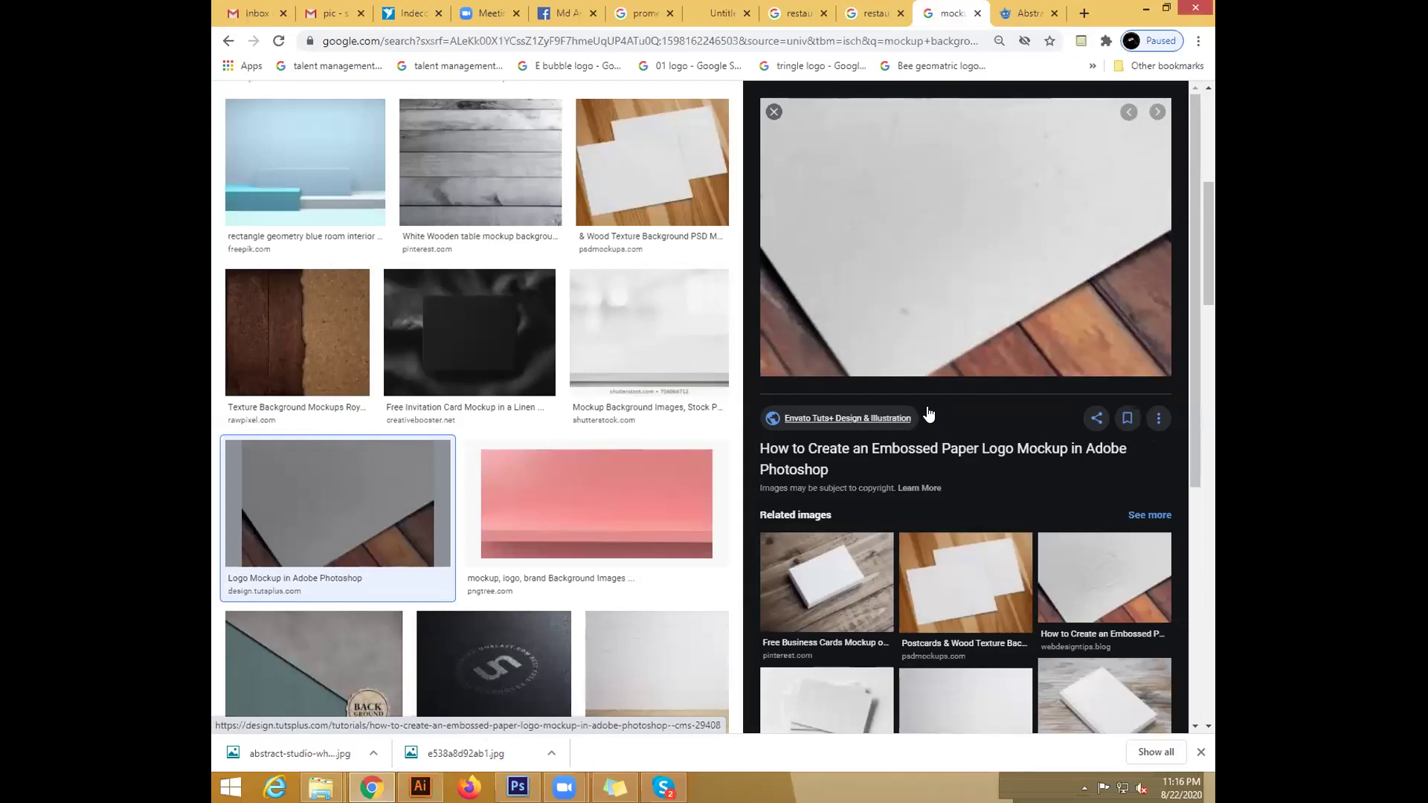
pyautogui.rightClick(982, 240)
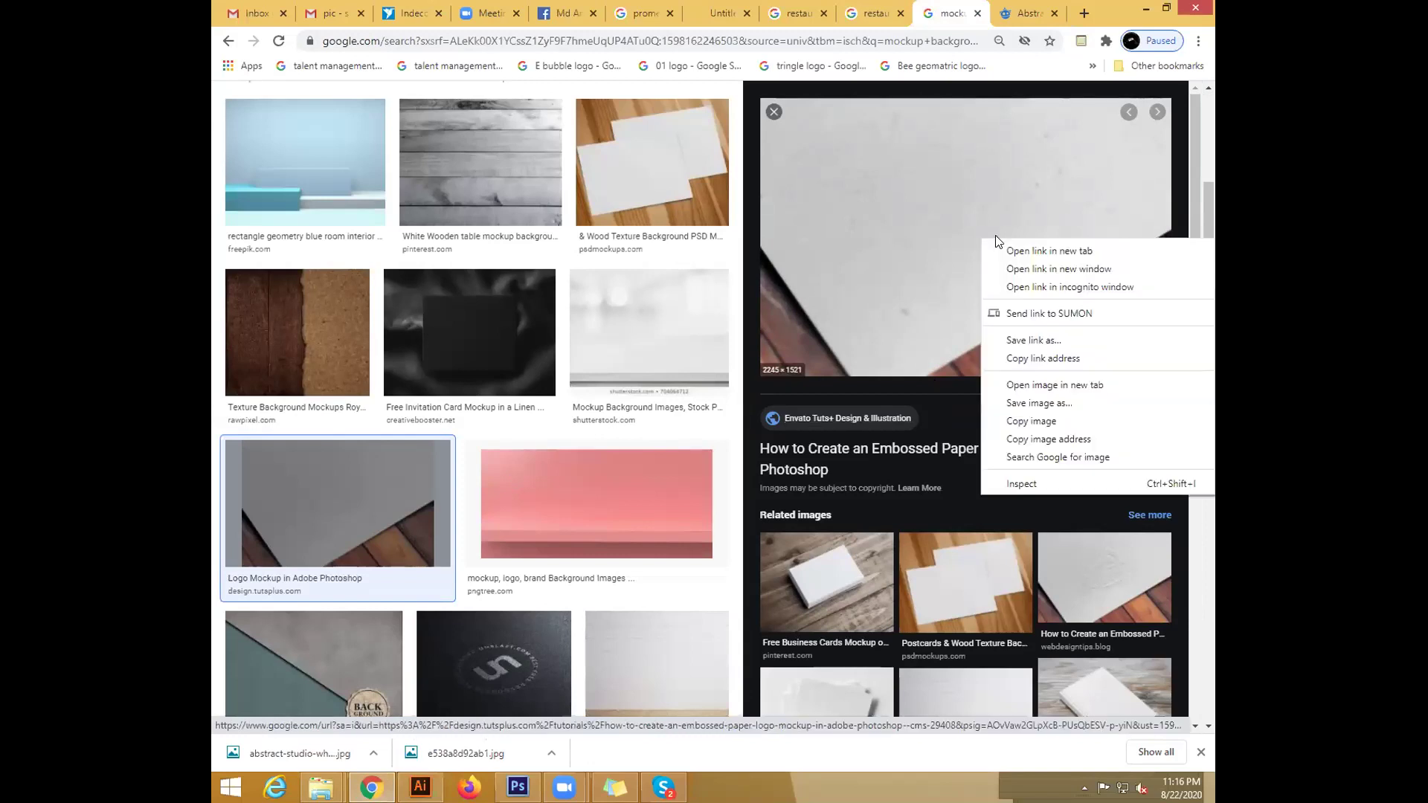
pyautogui.click(1072, 407)
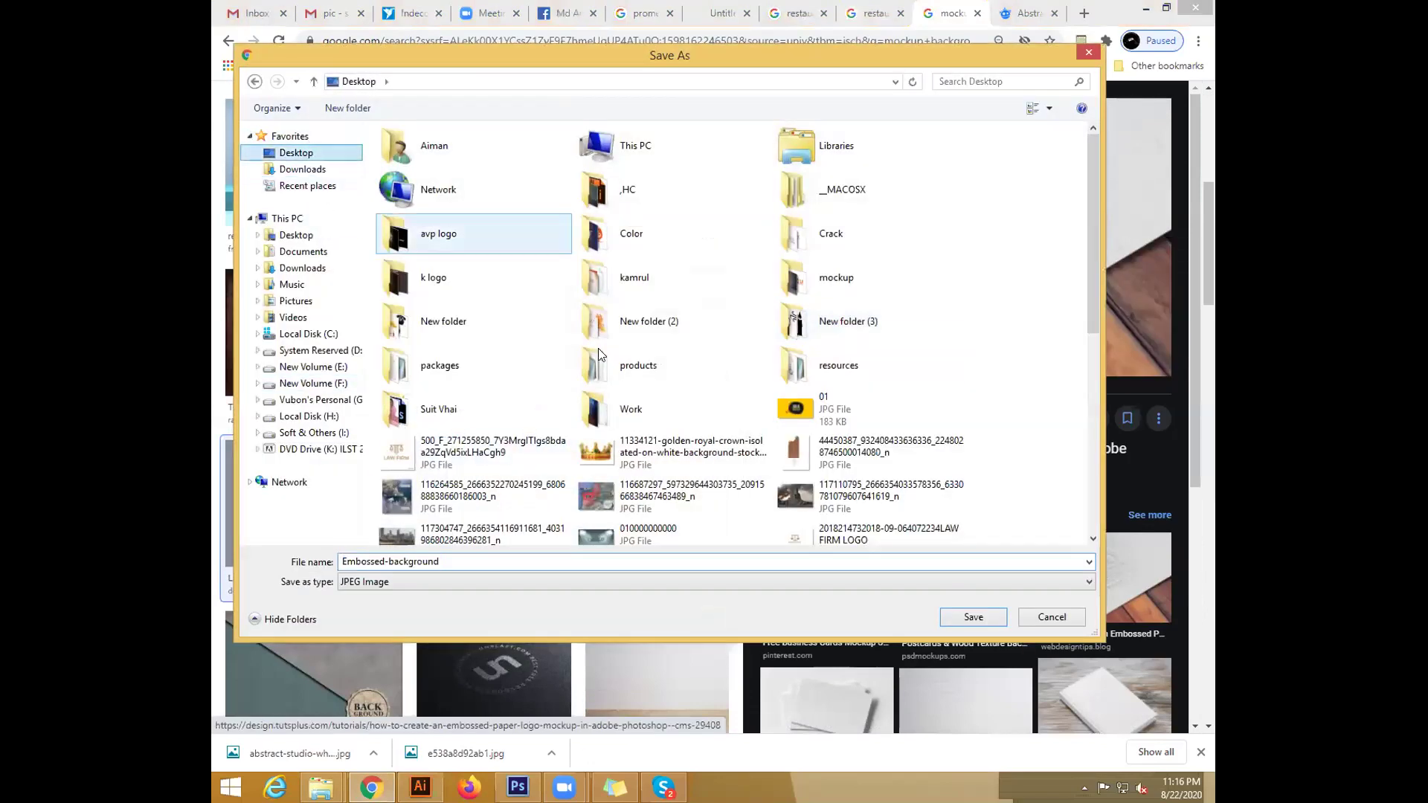
pyautogui.click(980, 622)
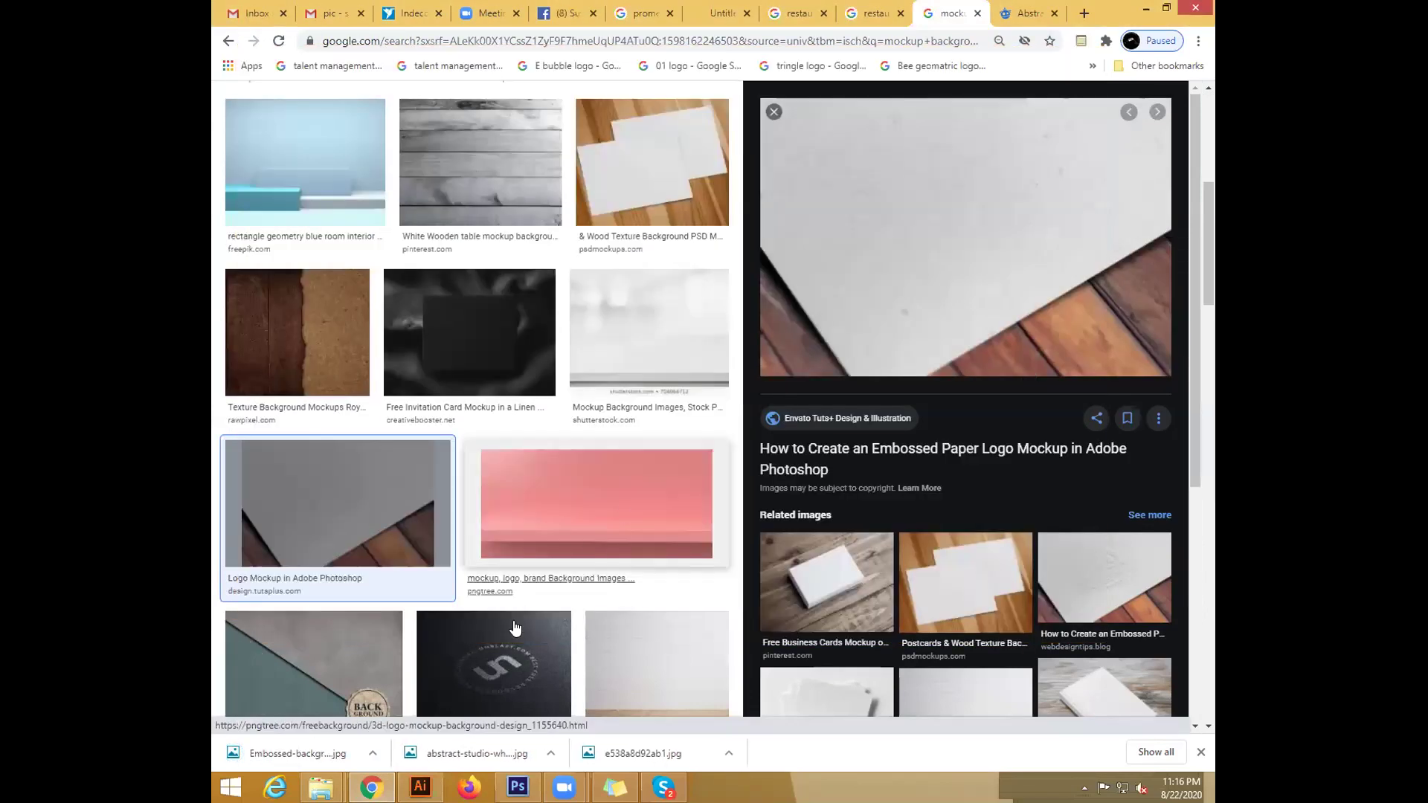
# Switch to Photoshop, open Embossed-background from the Desktop and convert its locked Background into a regular layer
pyautogui.hotkey('alt', 'Tab')
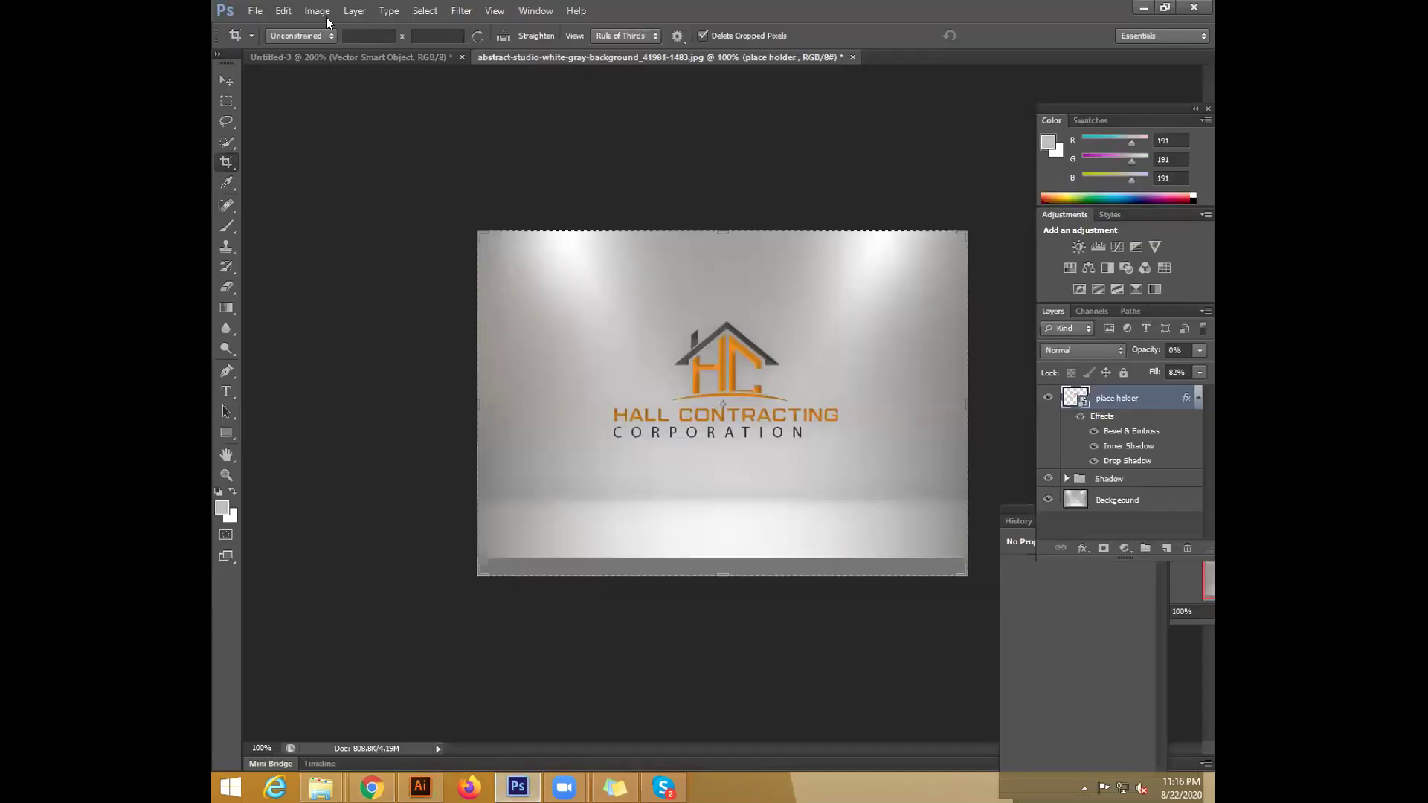
pyautogui.click(256, 11)
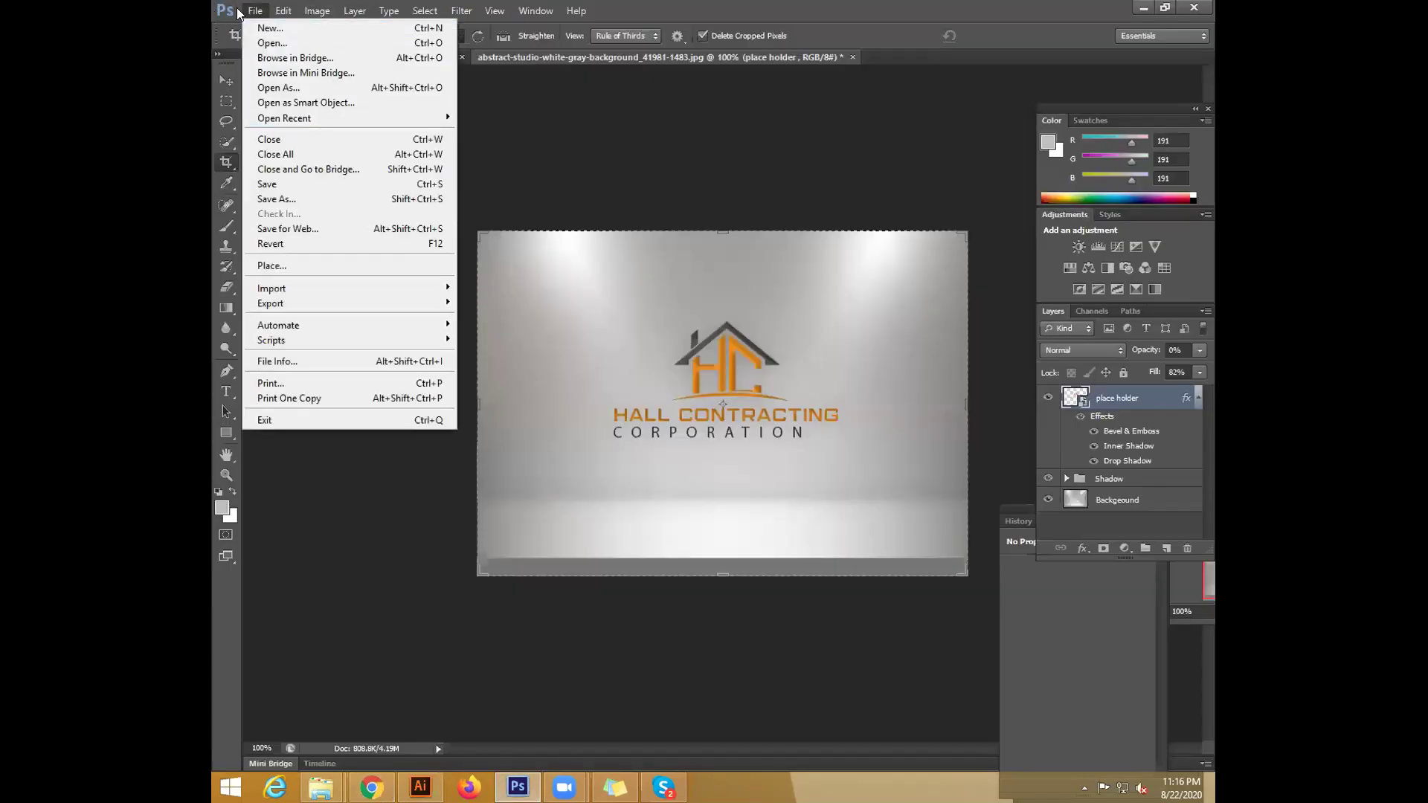
pyautogui.click(272, 42)
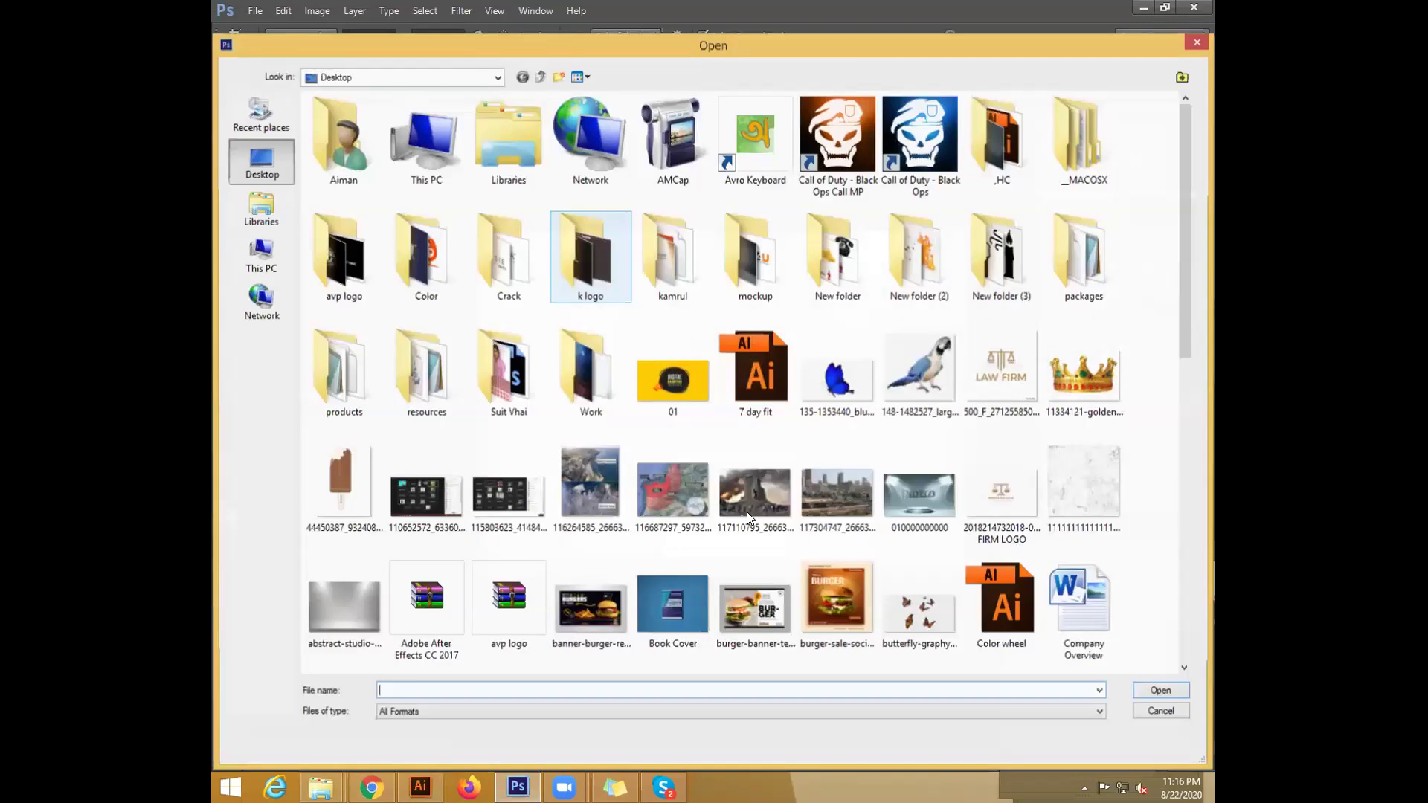
pyautogui.scroll(-5, 1192, 461)
pyautogui.moveTo(1207, 537); pyautogui.dragTo(1213, 309)
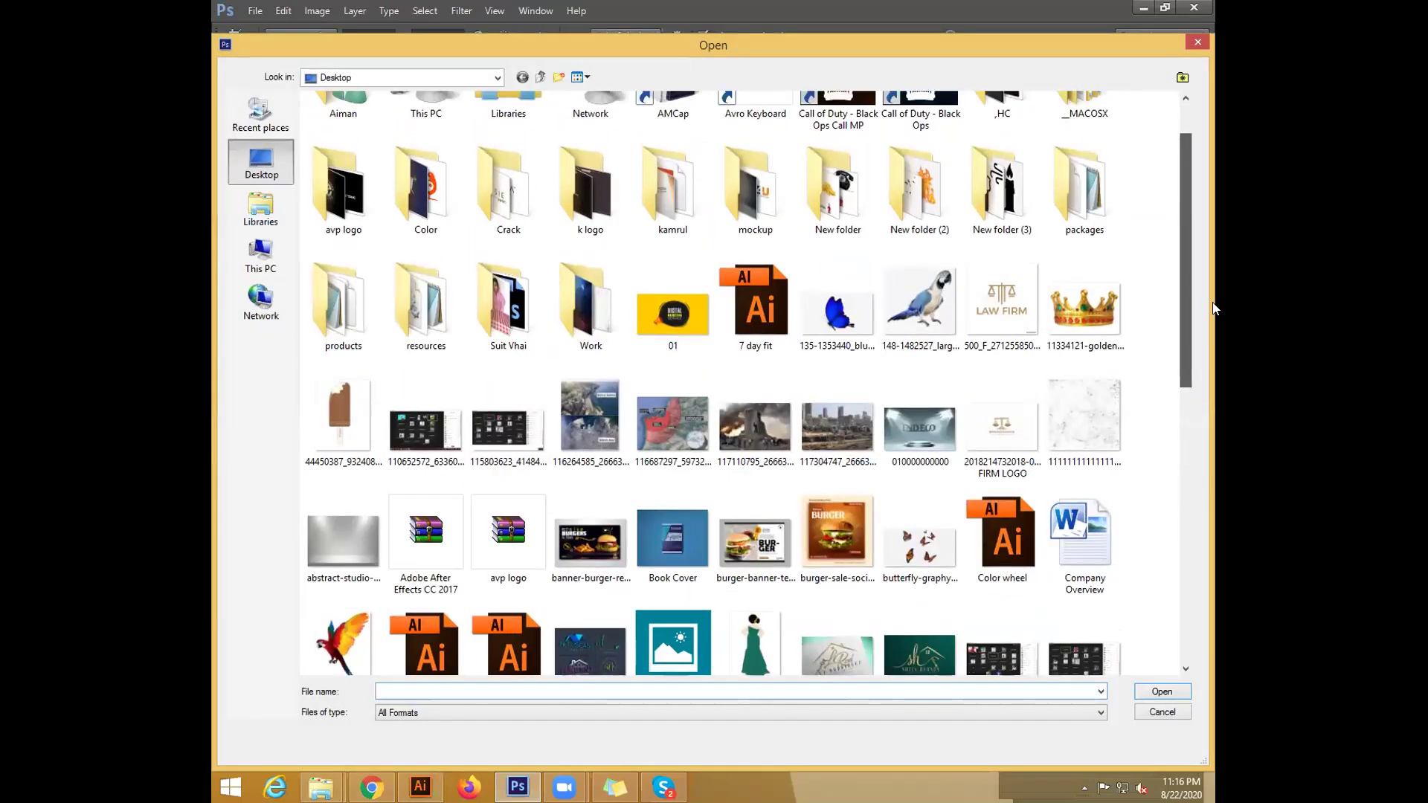
pyautogui.scroll(-3, 1213, 310)
pyautogui.click(675, 617)
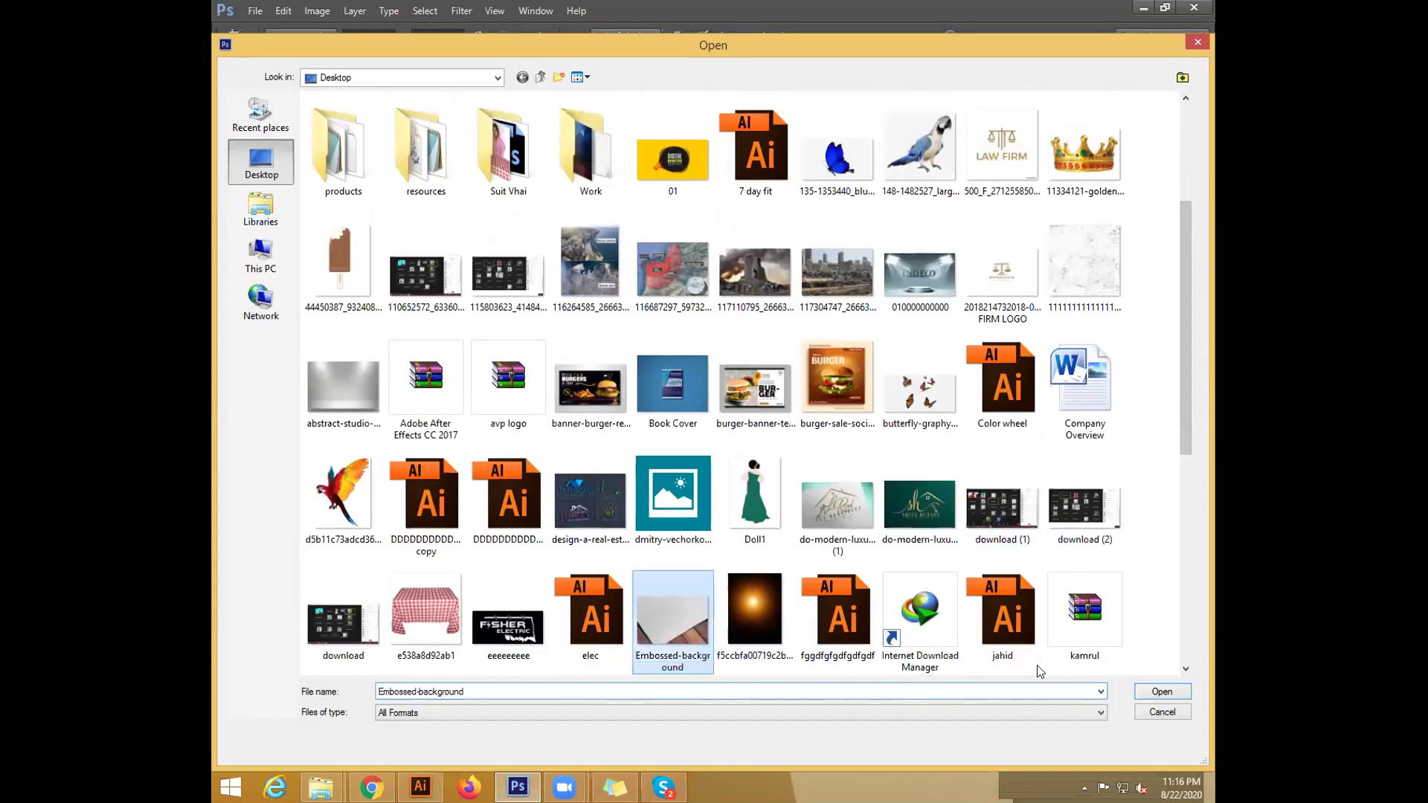
pyautogui.press('Return')
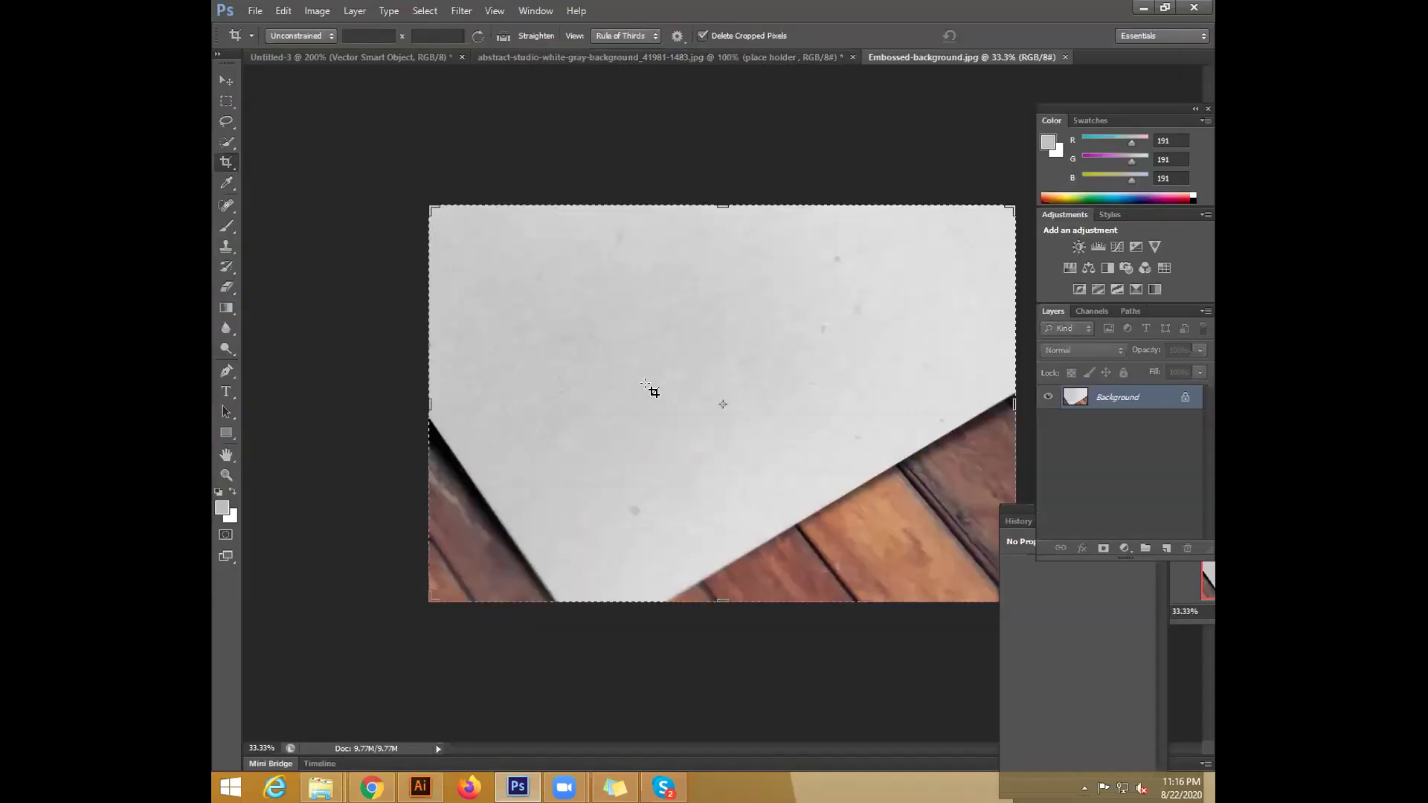
pyautogui.doubleClick(1152, 397)
pyautogui.click(865, 260)
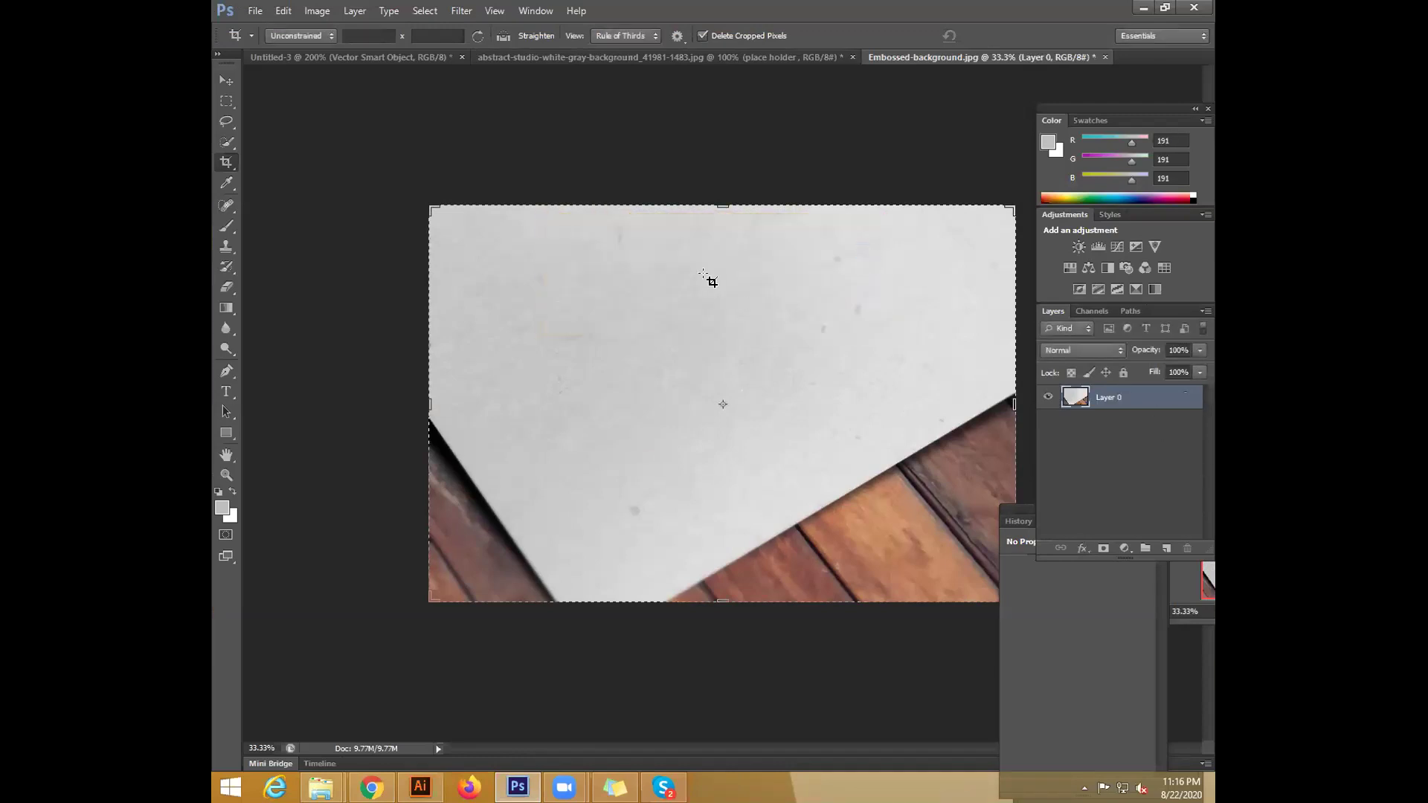
# Move a copy of the HALL logo from the Untitled-3 document into the Embossed-background document, without cropping Untitled-3
pyautogui.click(318, 57)
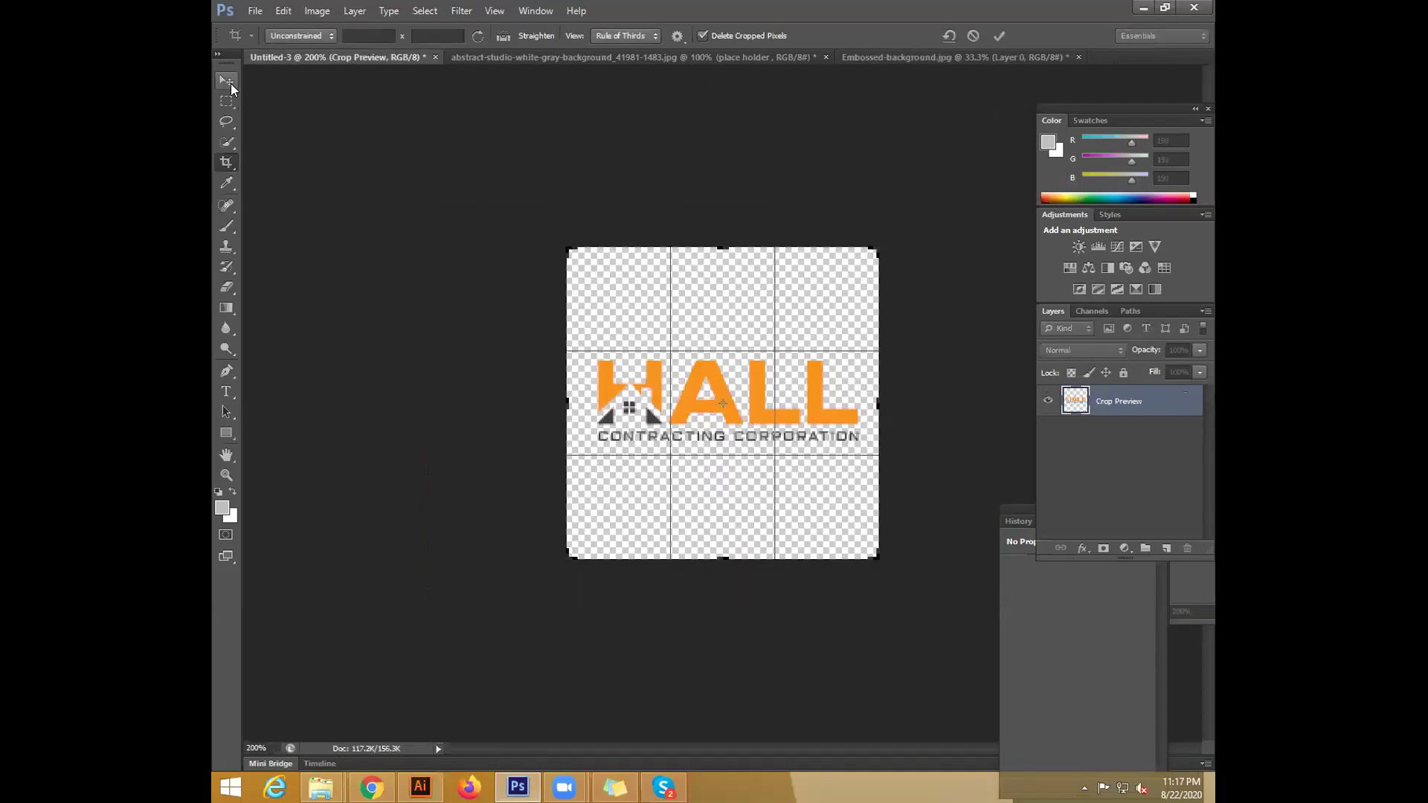
pyautogui.click(227, 81)
pyautogui.click(660, 297)
pyautogui.moveTo(759, 413); pyautogui.dragTo(394, 57)
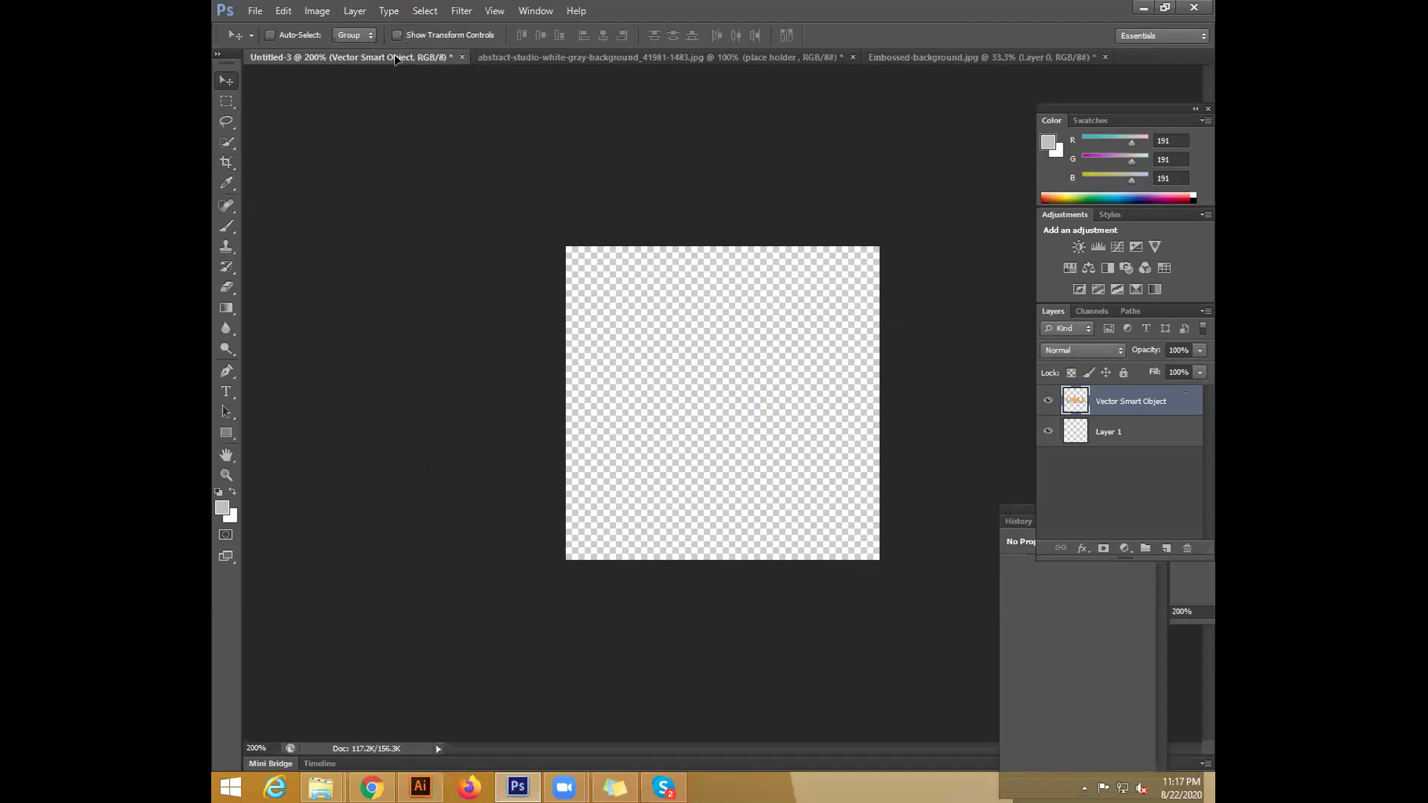
pyautogui.moveTo(517, 56); pyautogui.dragTo(869, 483)
# Scale, rotate and position the HALL logo on the paper so it runs parallel to the paper's lower diagonal edge
pyautogui.hotkey('ctrl', 't')
pyautogui.moveTo(867, 354); pyautogui.dragTo(773, 263)
pyautogui.moveTo(732, 380); pyautogui.dragTo(840, 399)
pyautogui.moveTo(823, 290)
pyautogui.mouseDown()
pyautogui.moveTo(847, 278)
pyautogui.moveTo(838, 299)
pyautogui.mouseUp()
pyautogui.press('Return')
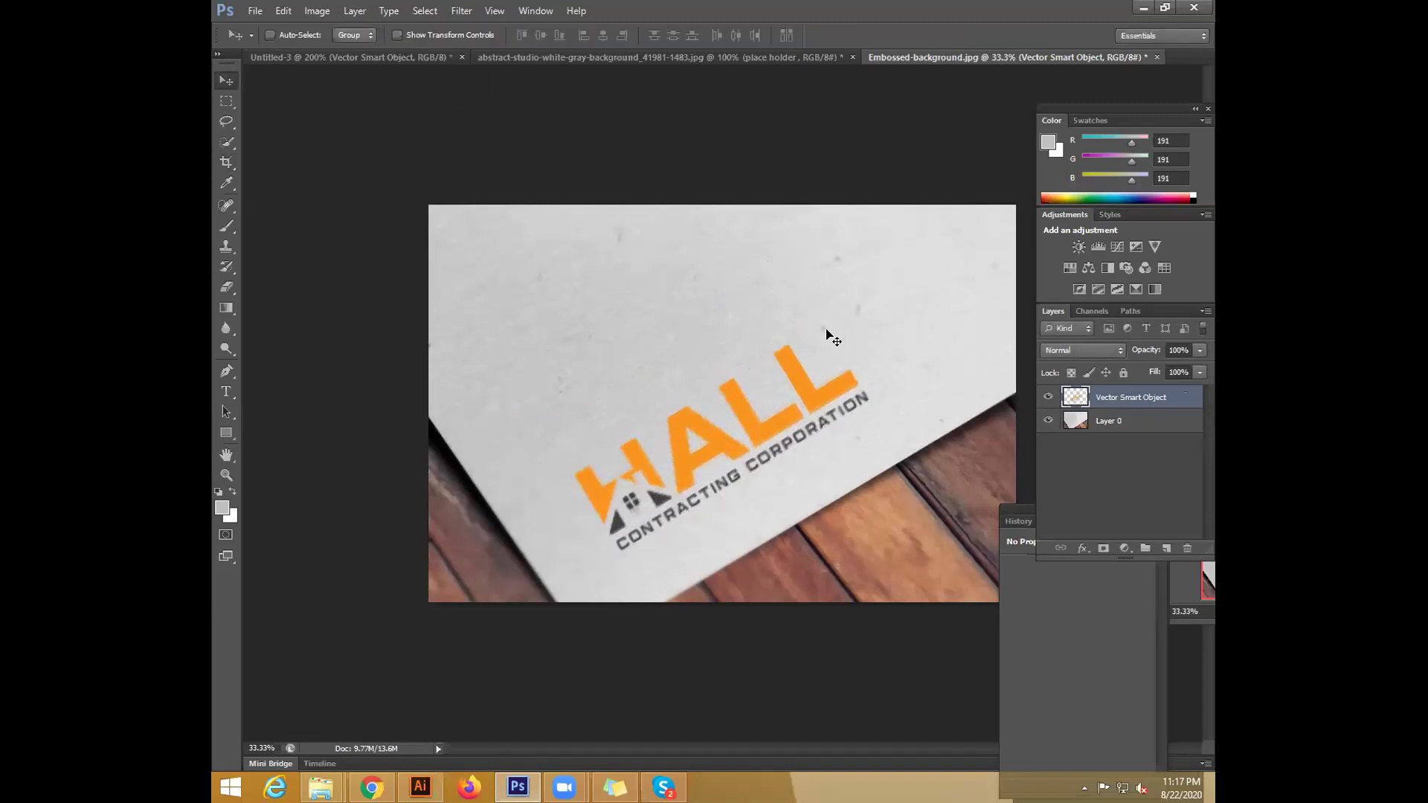
pyautogui.hotkey('ctrl', 't')
pyautogui.moveTo(888, 301); pyautogui.dragTo(885, 307)
pyautogui.press('Return')
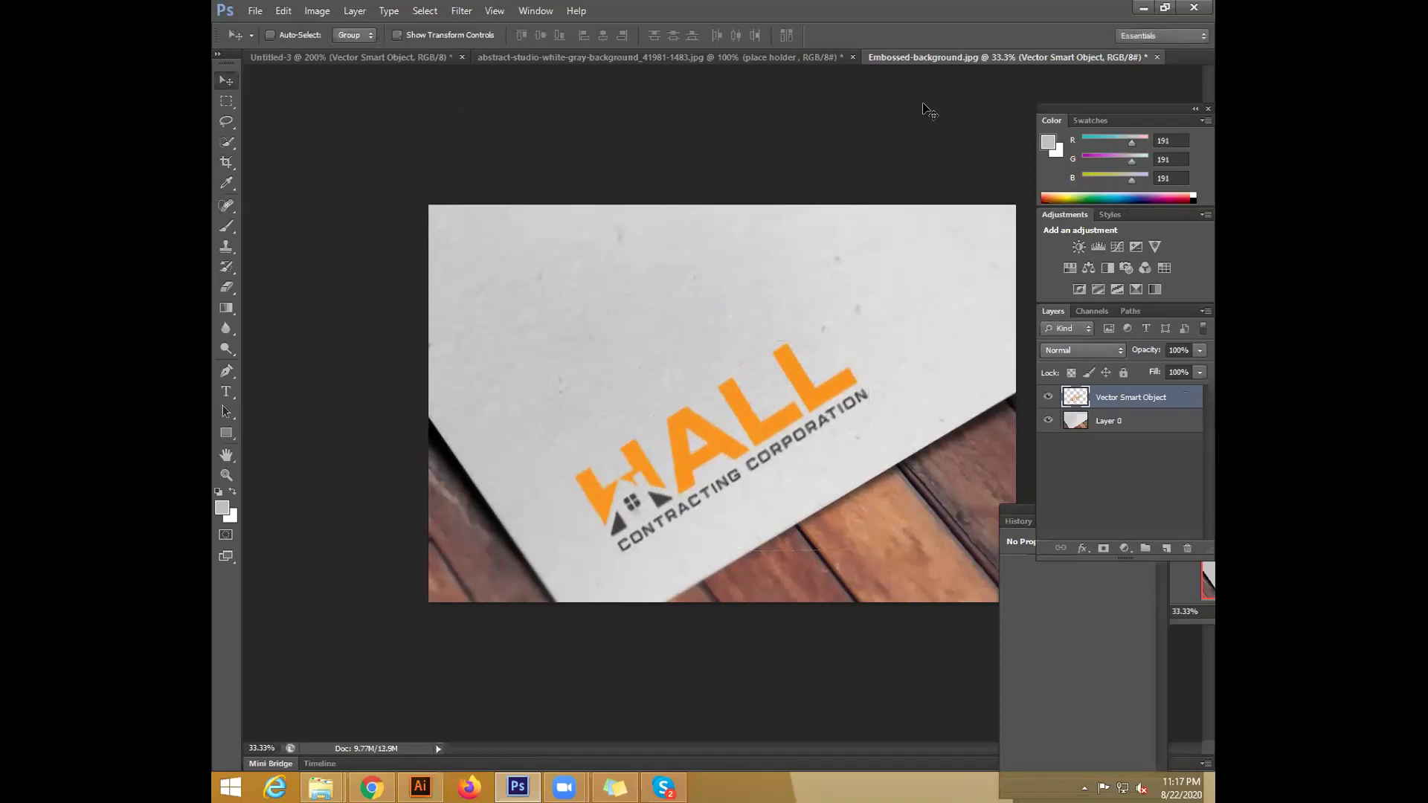
# Try to warp the HALL logo from its lower-left corner and undo the distortion
pyautogui.hotkey('ctrl', 't')
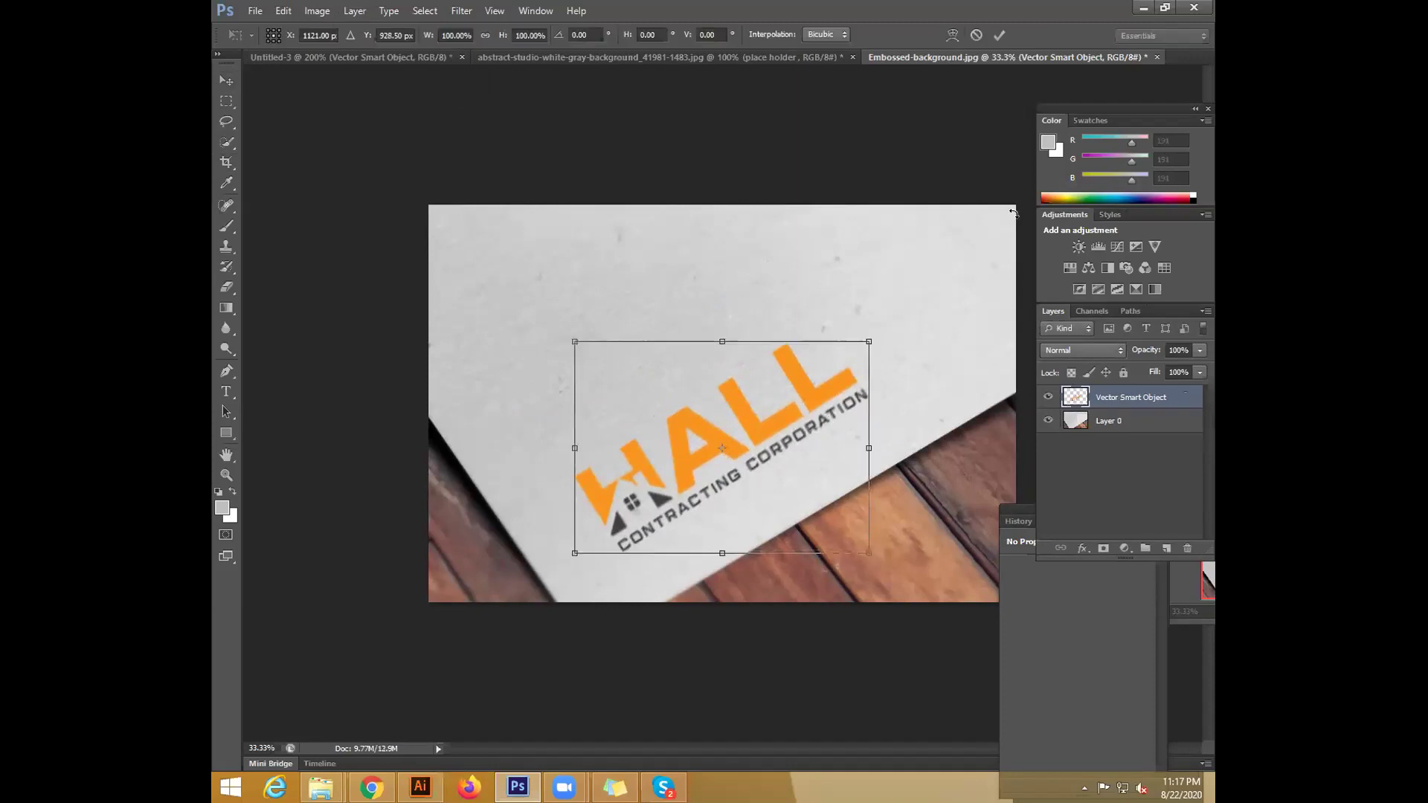
pyautogui.click(952, 35)
pyautogui.moveTo(574, 554); pyautogui.dragTo(665, 538)
pyautogui.hotkey('ctrl', 'z')
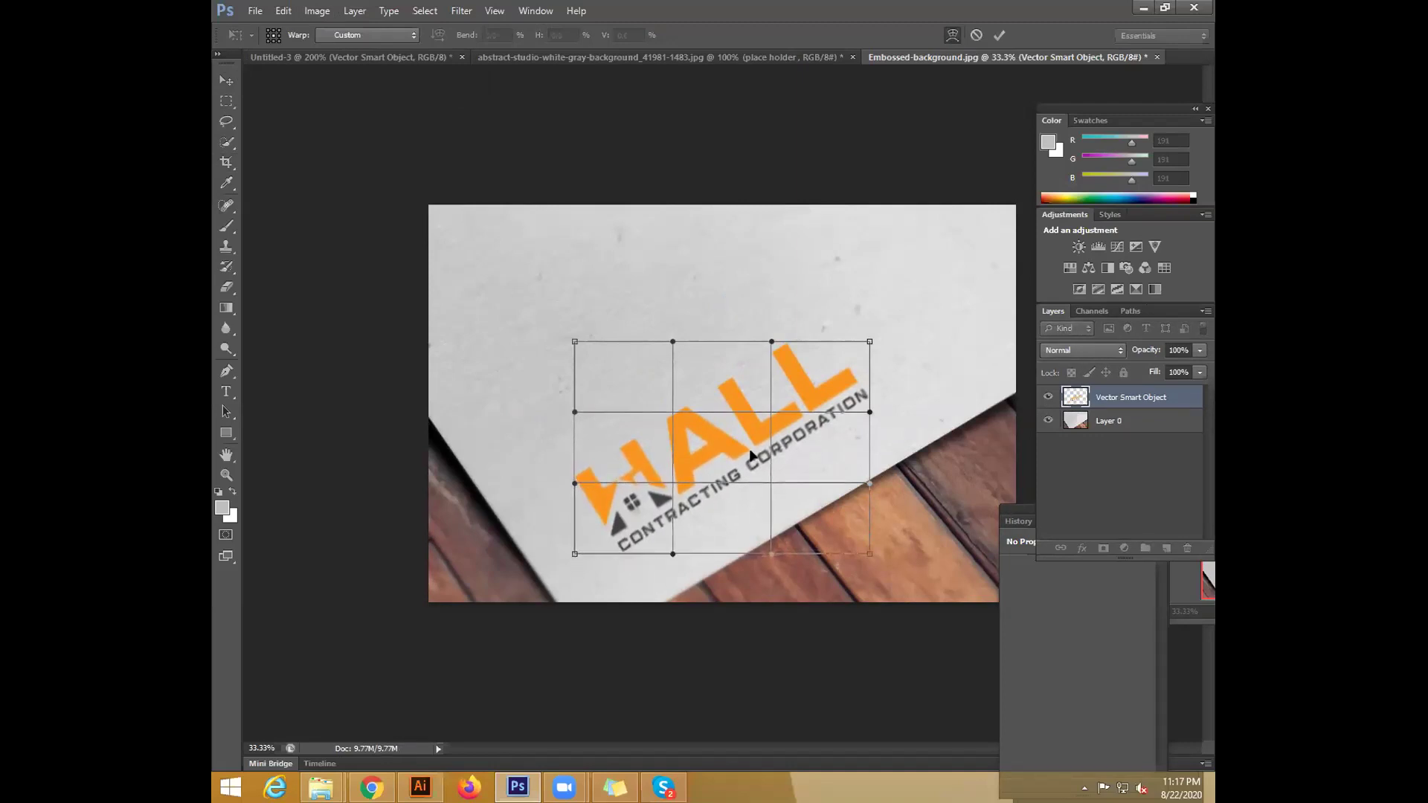
pyautogui.press('Return')
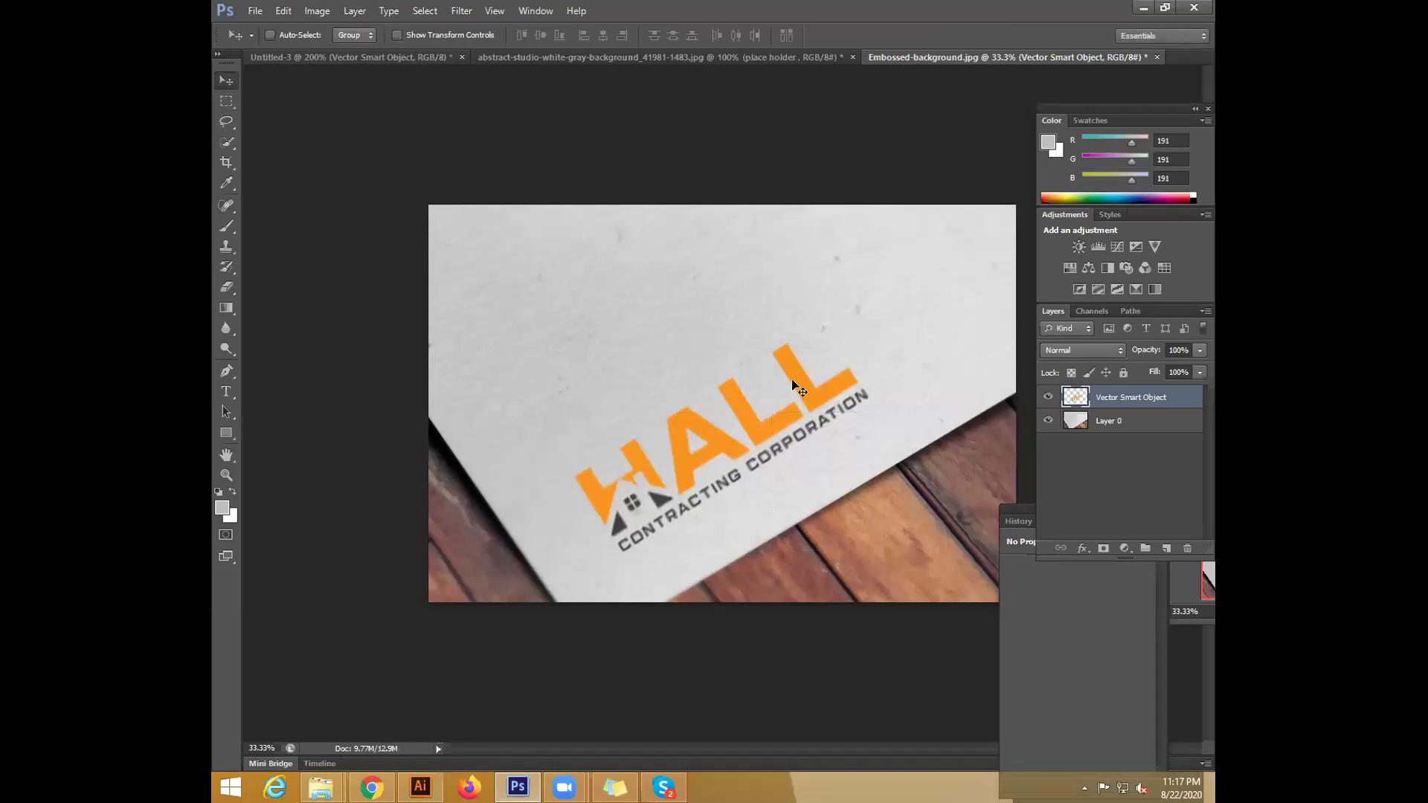
# Apply a Perspective transform to the HALL logo, narrowing its bottom edge slightly and shortening its right side
pyautogui.hotkey('ctrl', 't')
pyautogui.click(316, 10)
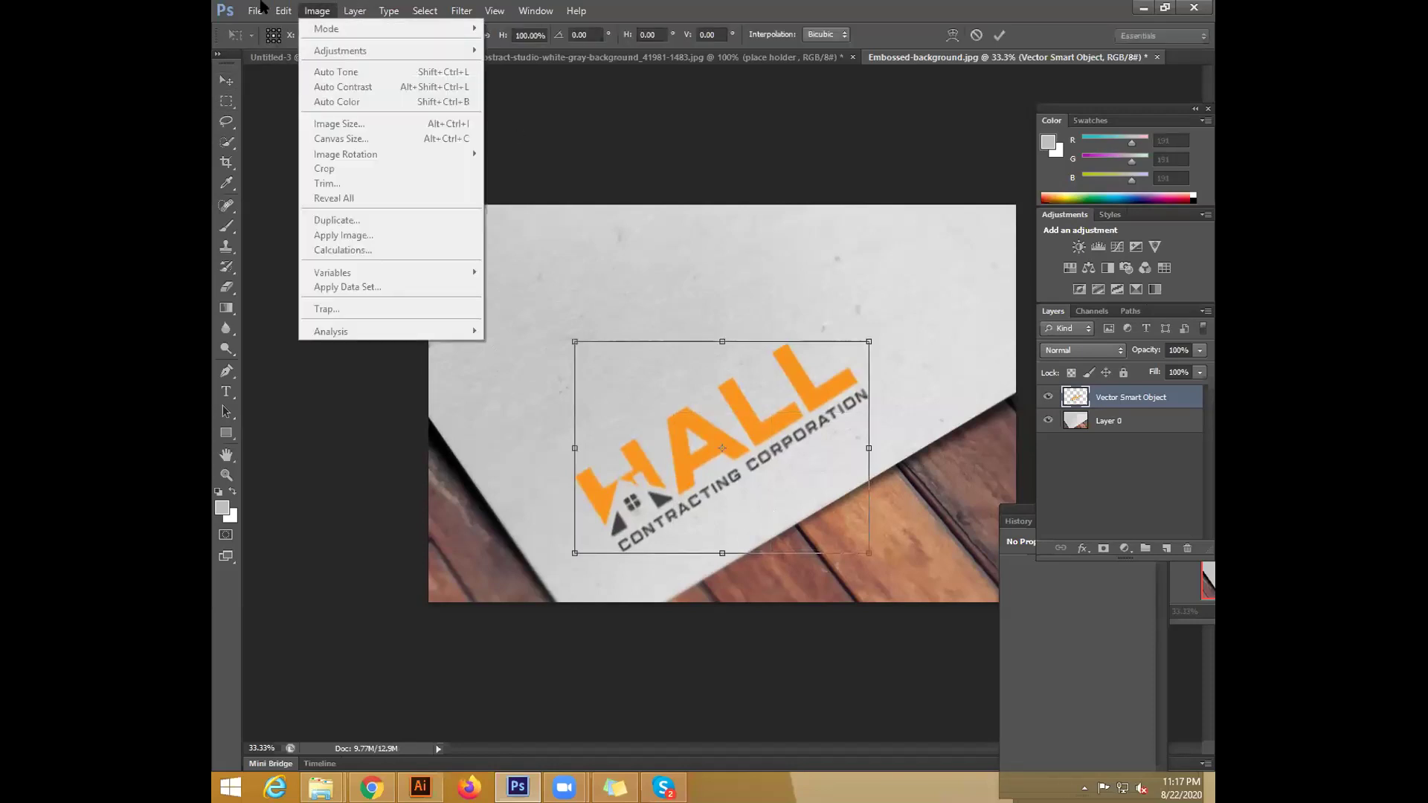
pyautogui.click(261, 10)
pyautogui.click(279, 16)
pyautogui.moveTo(406, 316)
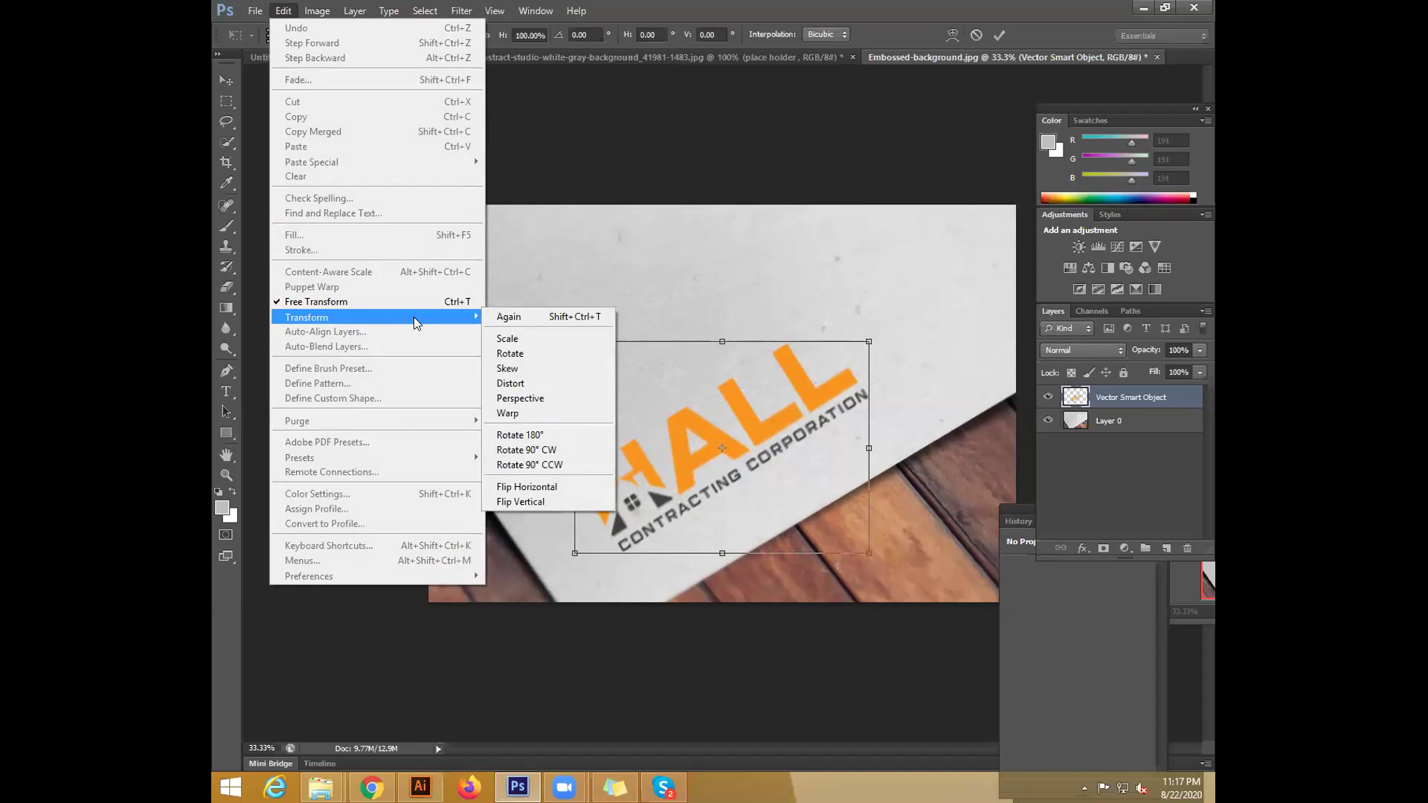
pyautogui.click(549, 396)
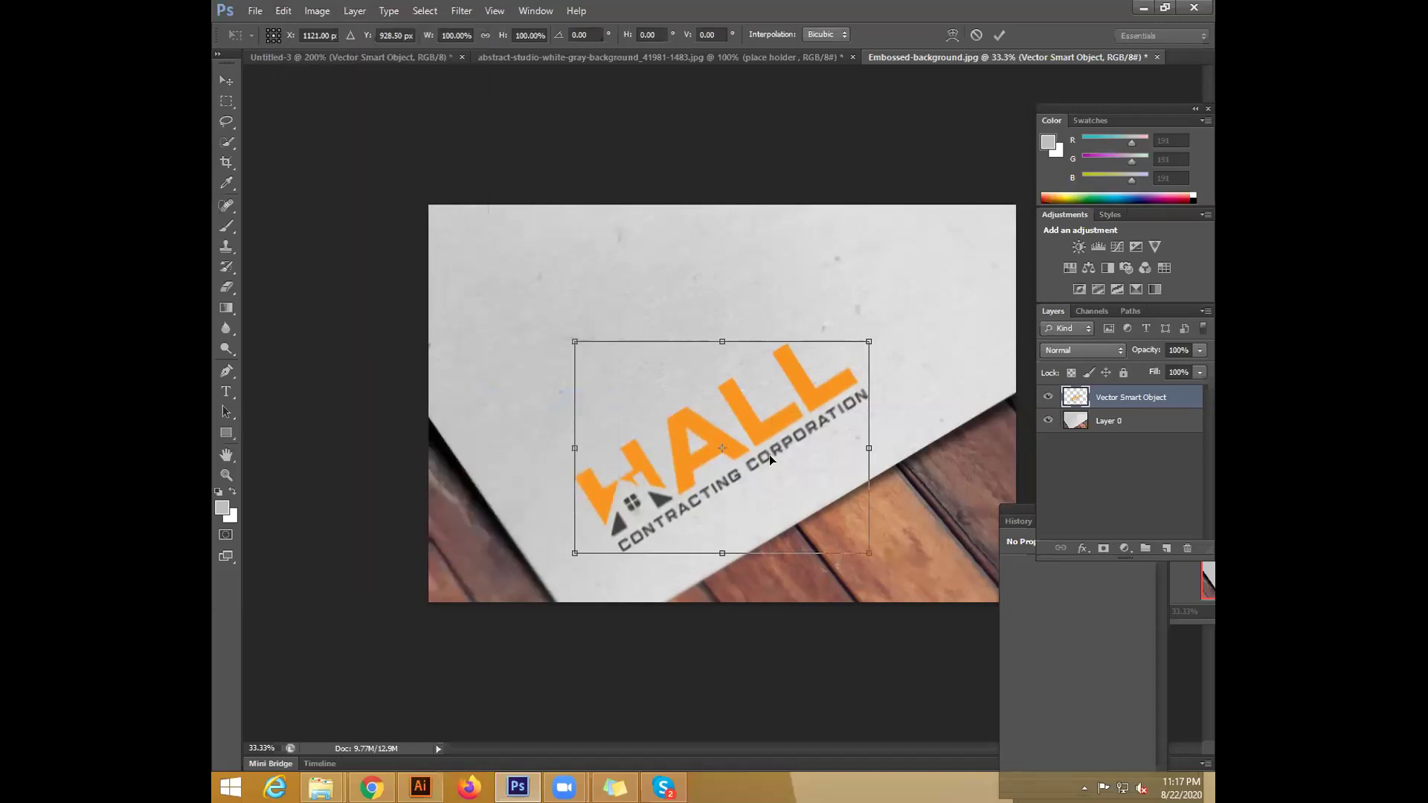
pyautogui.moveTo(573, 554)
pyautogui.mouseDown()
pyautogui.moveTo(576, 567)
pyautogui.moveTo(582, 553)
pyautogui.mouseUp()
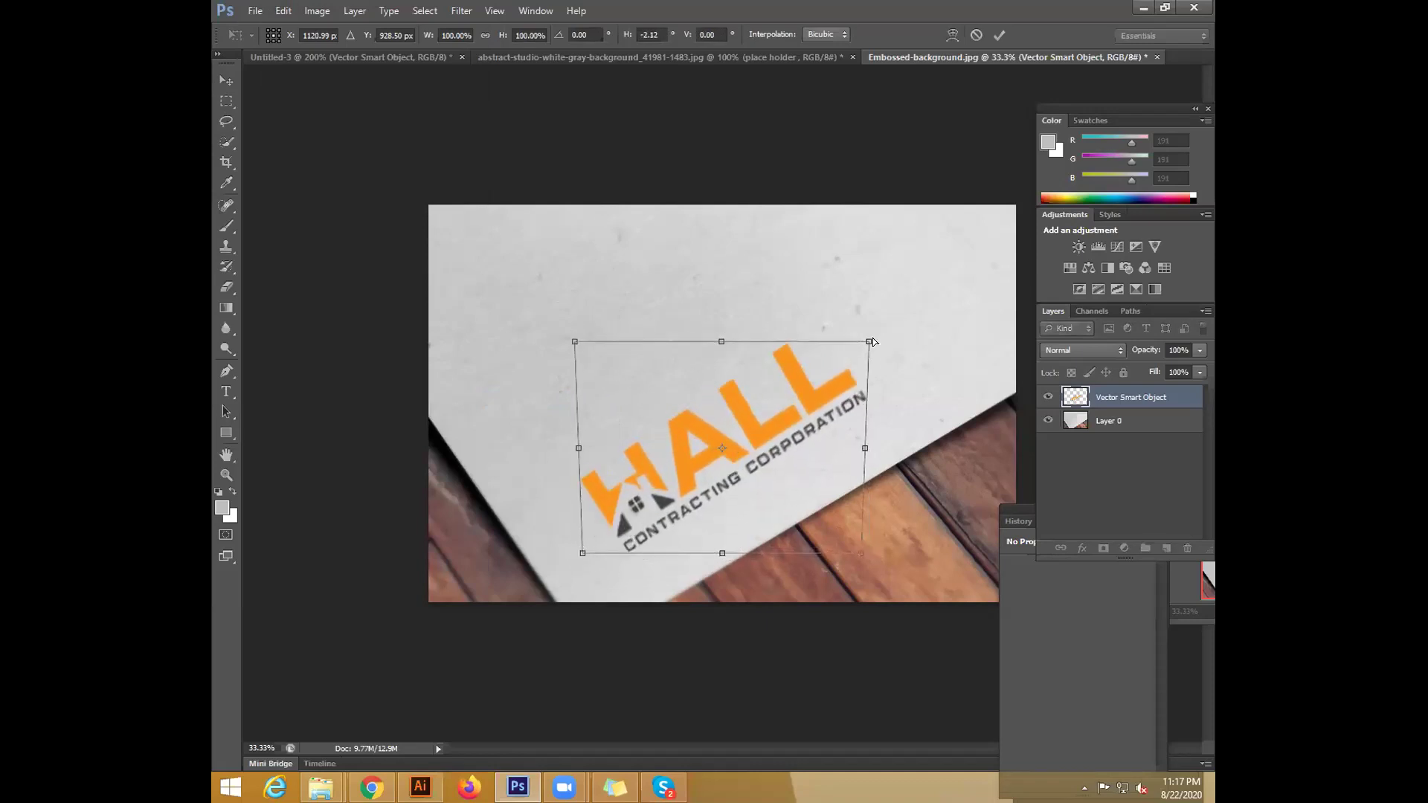
pyautogui.moveTo(864, 339); pyautogui.dragTo(846, 358)
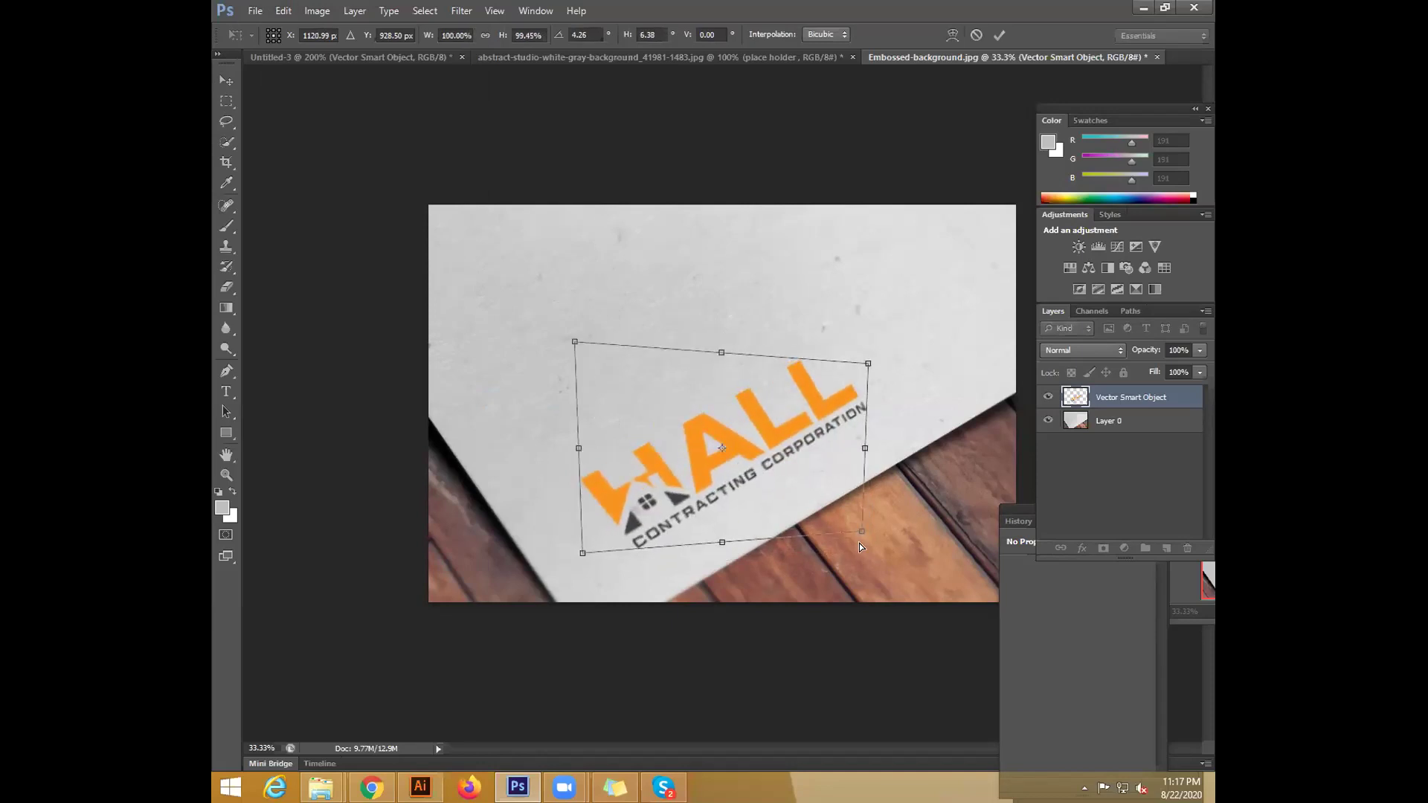
# Refine the logo's perspective by making its left side taller and widening its bottom edge, skew it slightly, and apply the transform
pyautogui.moveTo(860, 531)
pyautogui.mouseDown()
pyautogui.moveTo(880, 507)
pyautogui.moveTo(855, 538)
pyautogui.mouseUp()
pyautogui.moveTo(571, 341); pyautogui.dragTo(573, 326)
pyautogui.moveTo(859, 540); pyautogui.dragTo(867, 538)
pyautogui.moveTo(575, 448); pyautogui.dragTo(569, 424)
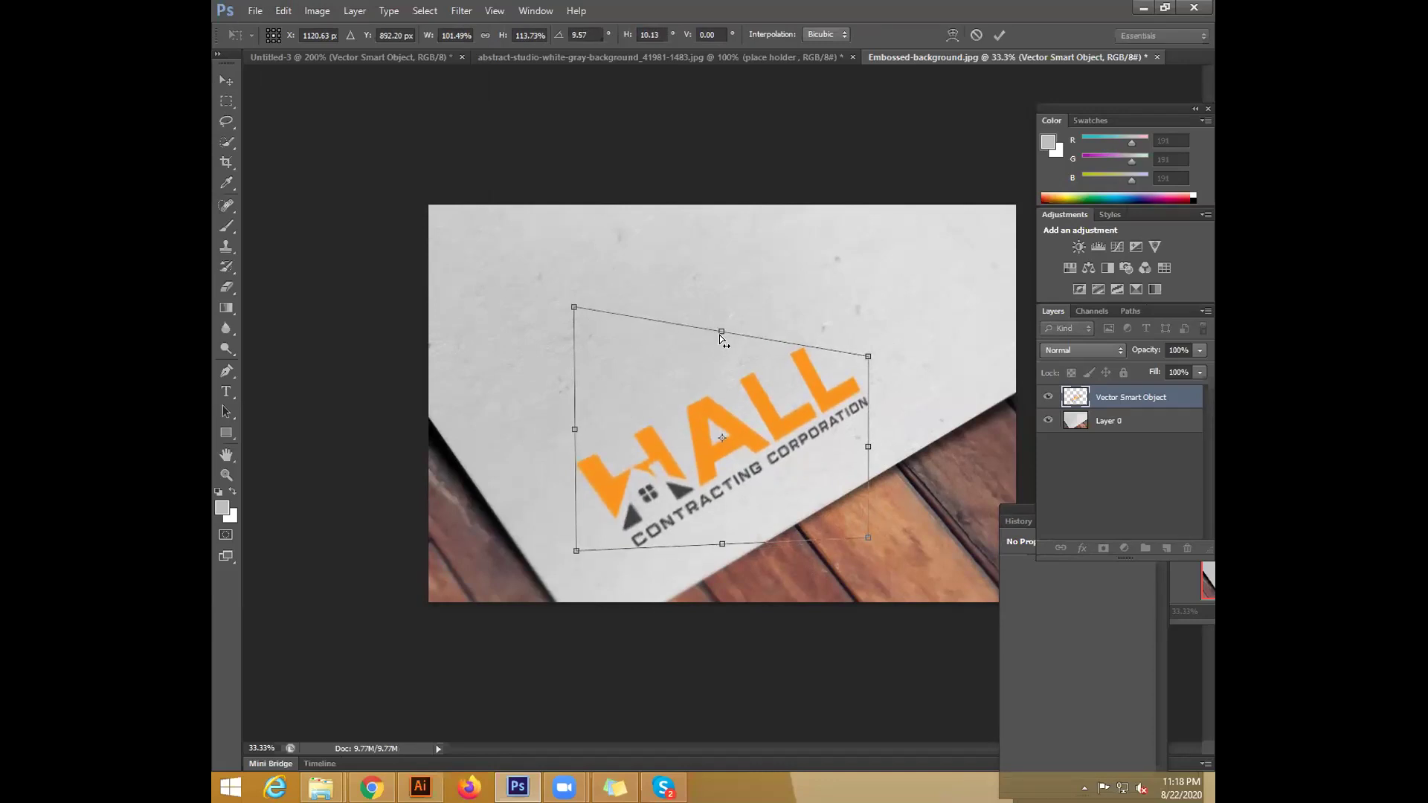
pyautogui.moveTo(721, 318); pyautogui.dragTo(721, 318)
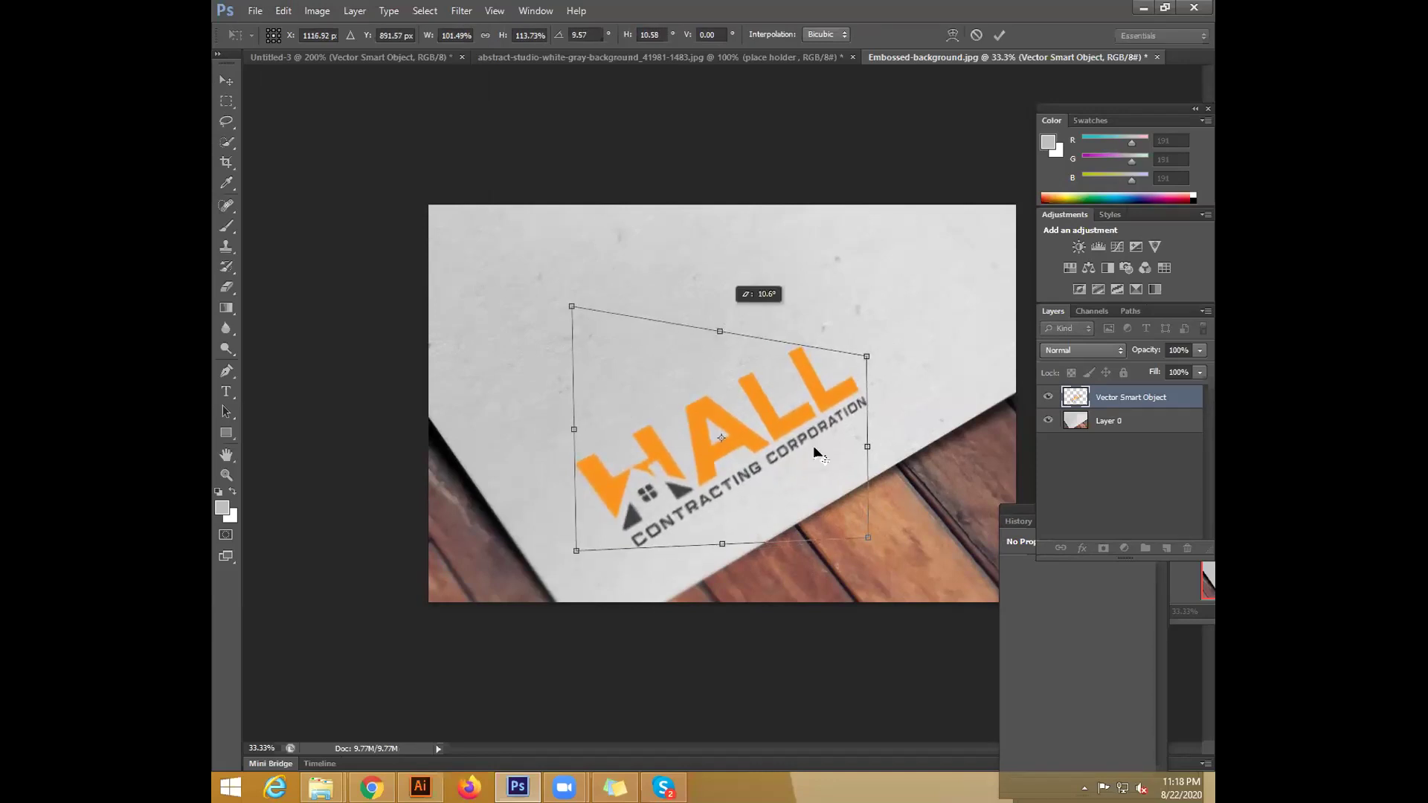
pyautogui.press('Return')
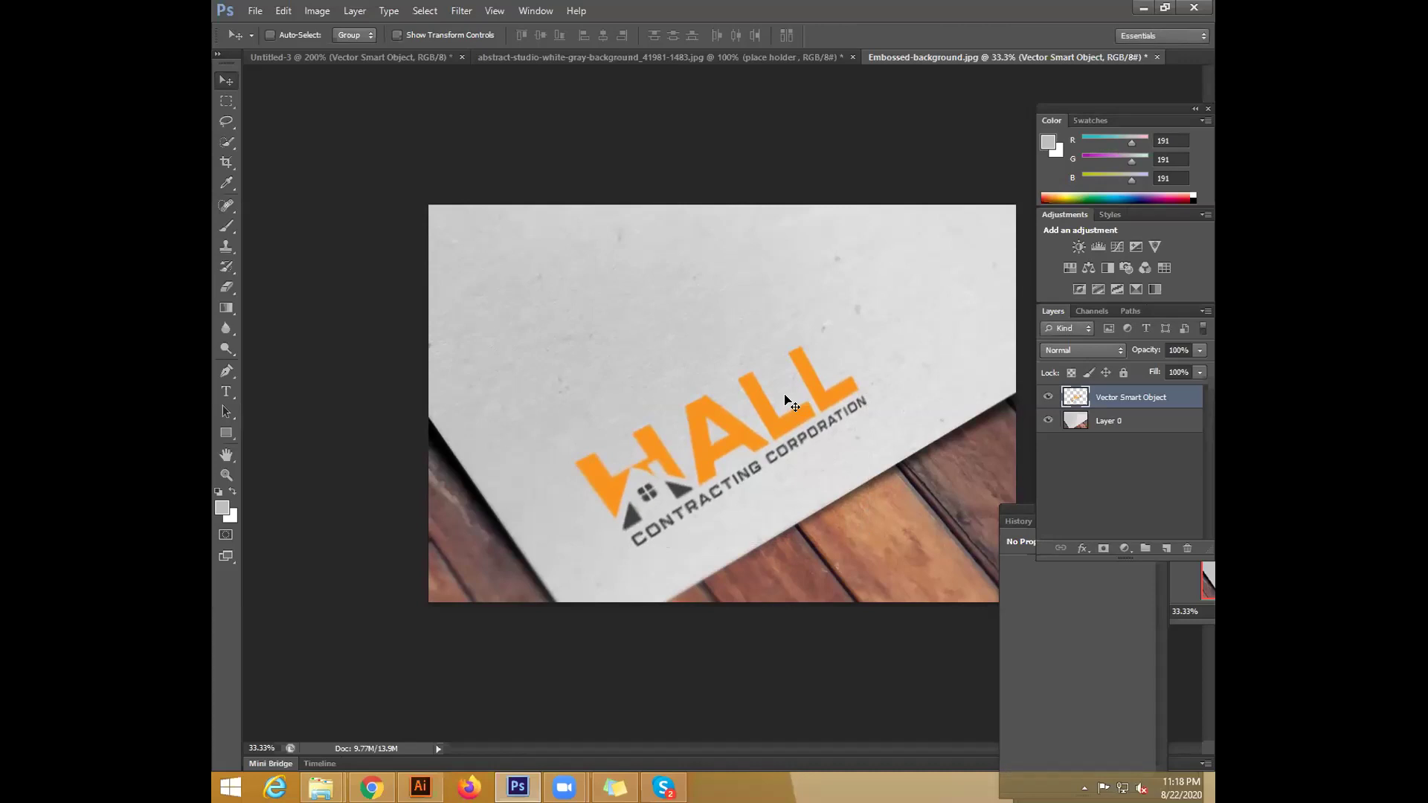
# Convert the HALL logo layer to a smart object and move the logo higher on the paper
pyautogui.rightClick(1099, 394)
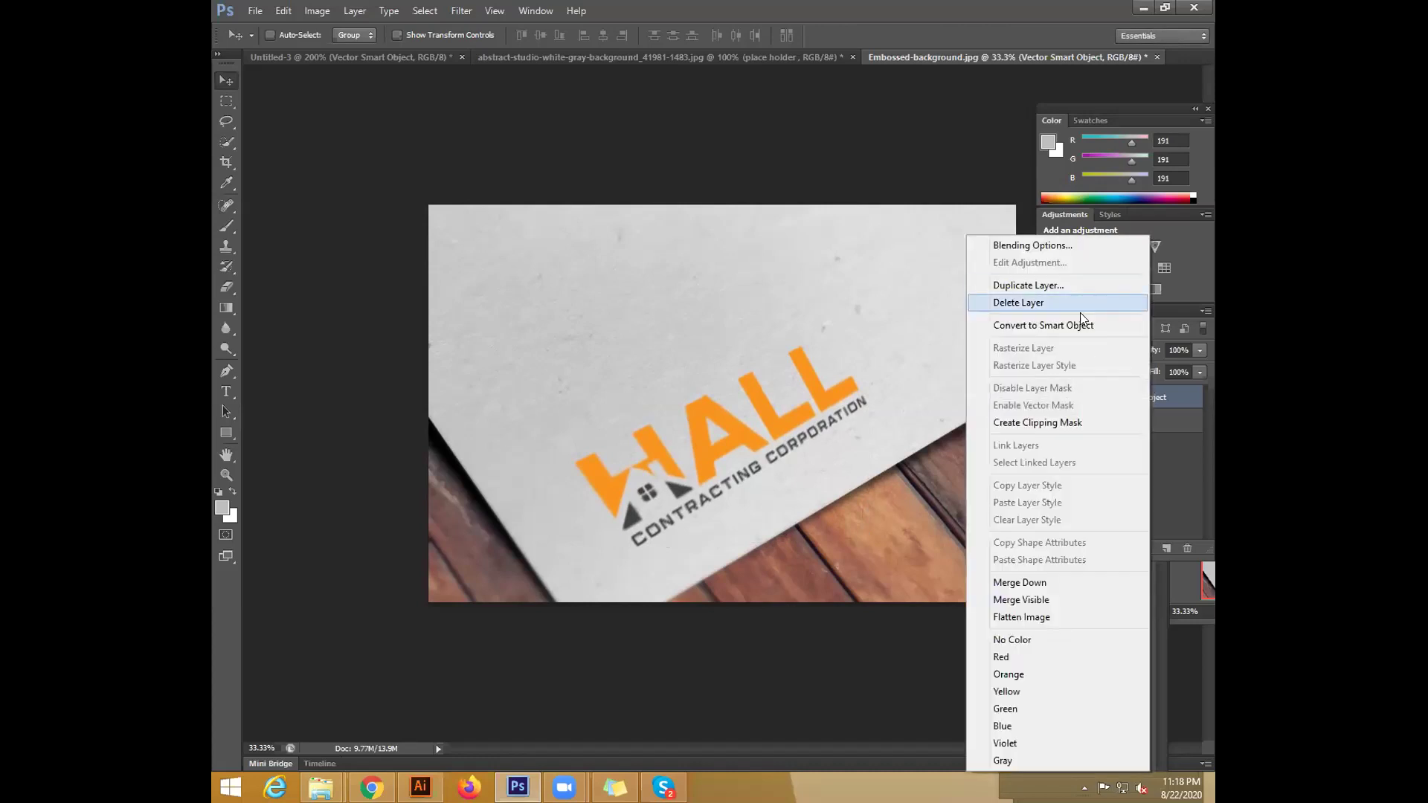
pyautogui.click(742, 298)
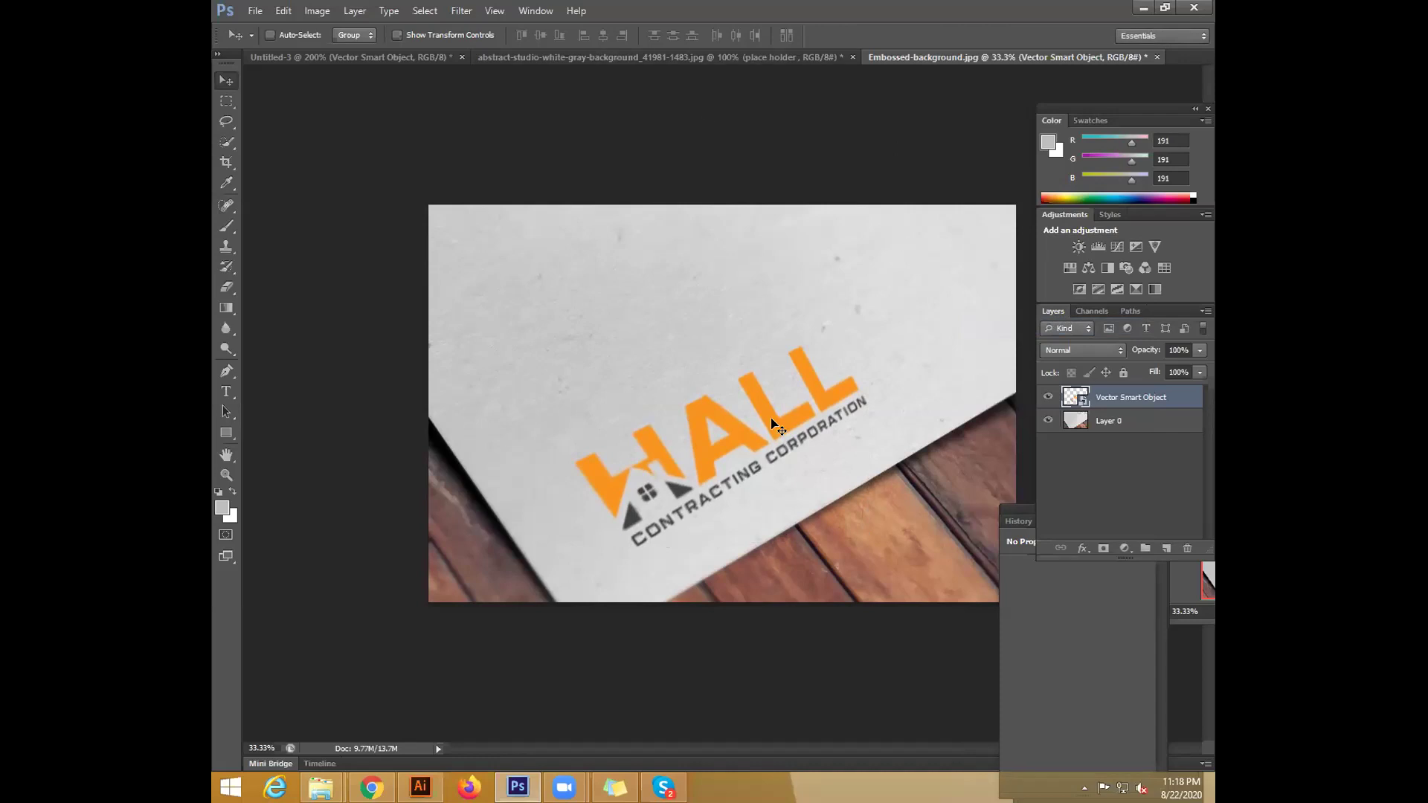
pyautogui.moveTo(747, 359); pyautogui.dragTo(725, 306)
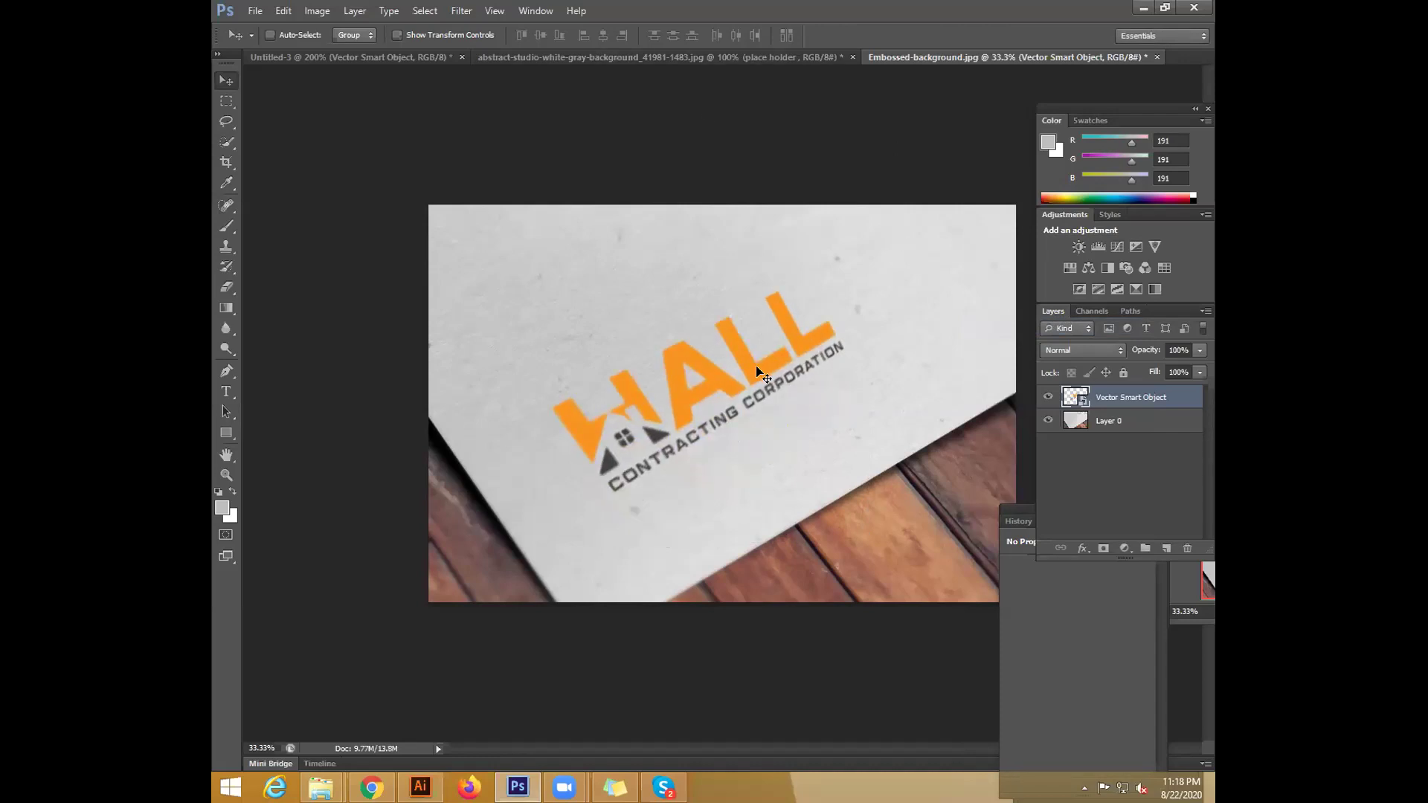
# Enlarge the HALL logo with Free Transform and shift it slightly down on the paper
pyautogui.hotkey('ctrl', 't')
pyautogui.moveTo(885, 528); pyautogui.dragTo(902, 501)
pyautogui.press('Return')
pyautogui.moveTo(773, 348); pyautogui.dragTo(783, 376)
# Open the HALL logo's smart object contents for viewing and close them without changes
pyautogui.doubleClick(1068, 396)
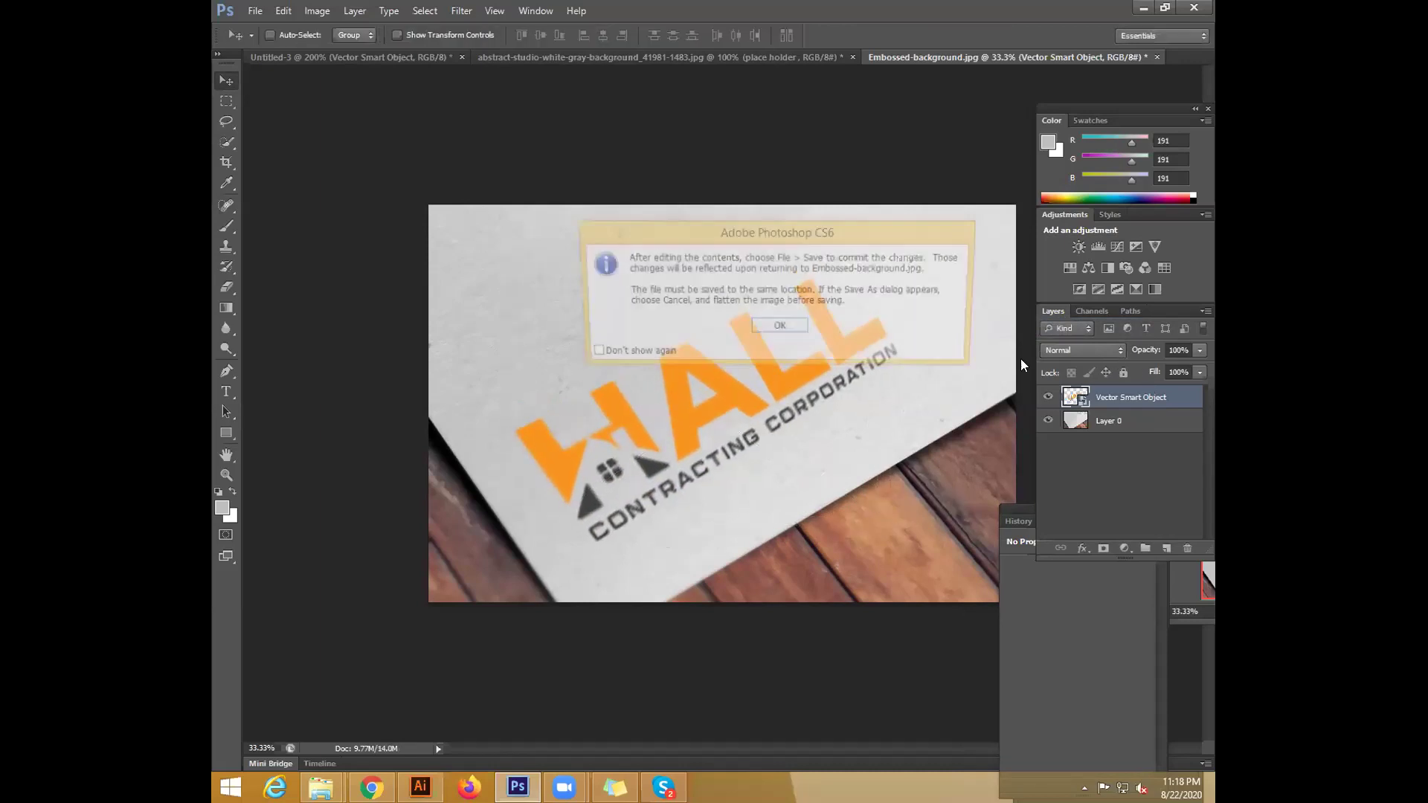
pyautogui.click(778, 325)
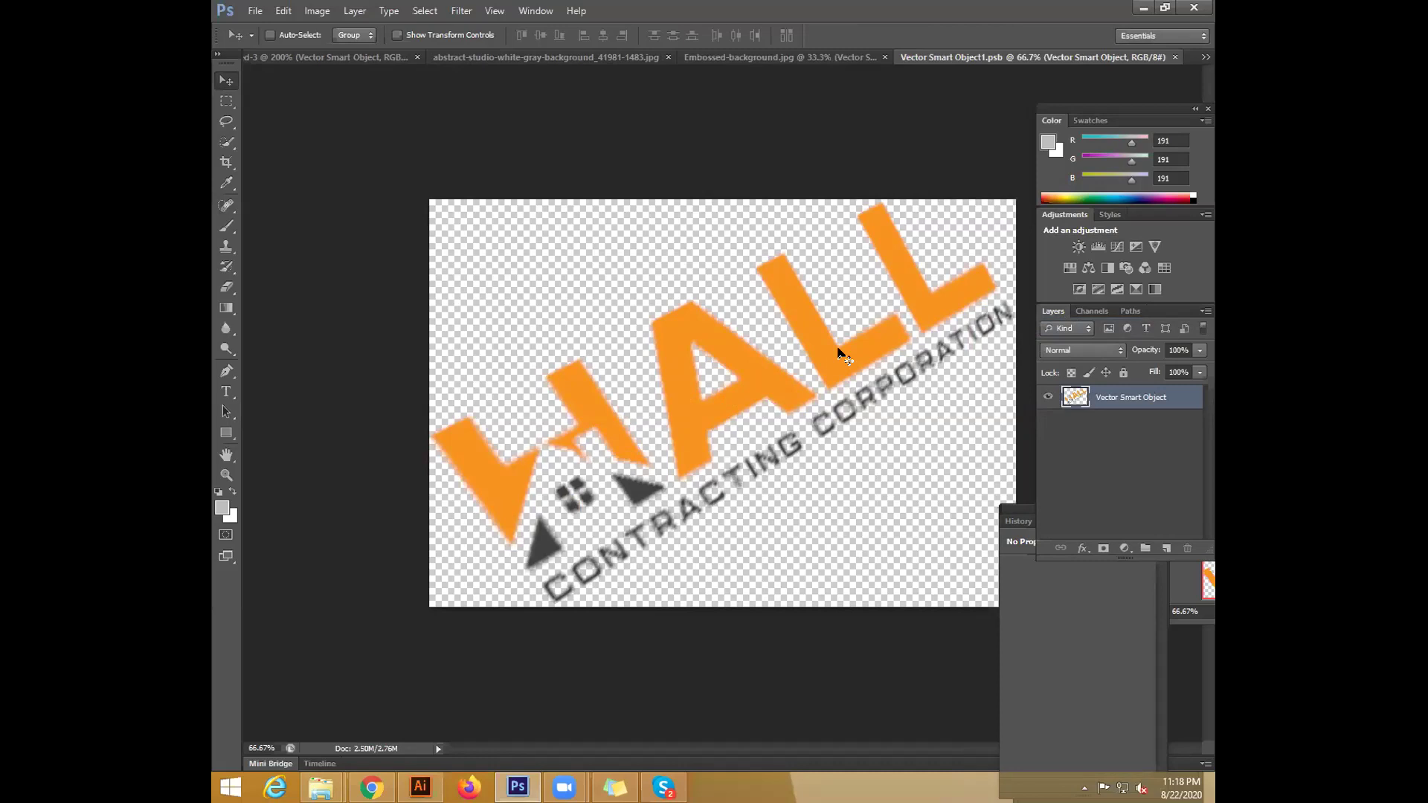
pyautogui.click(1175, 56)
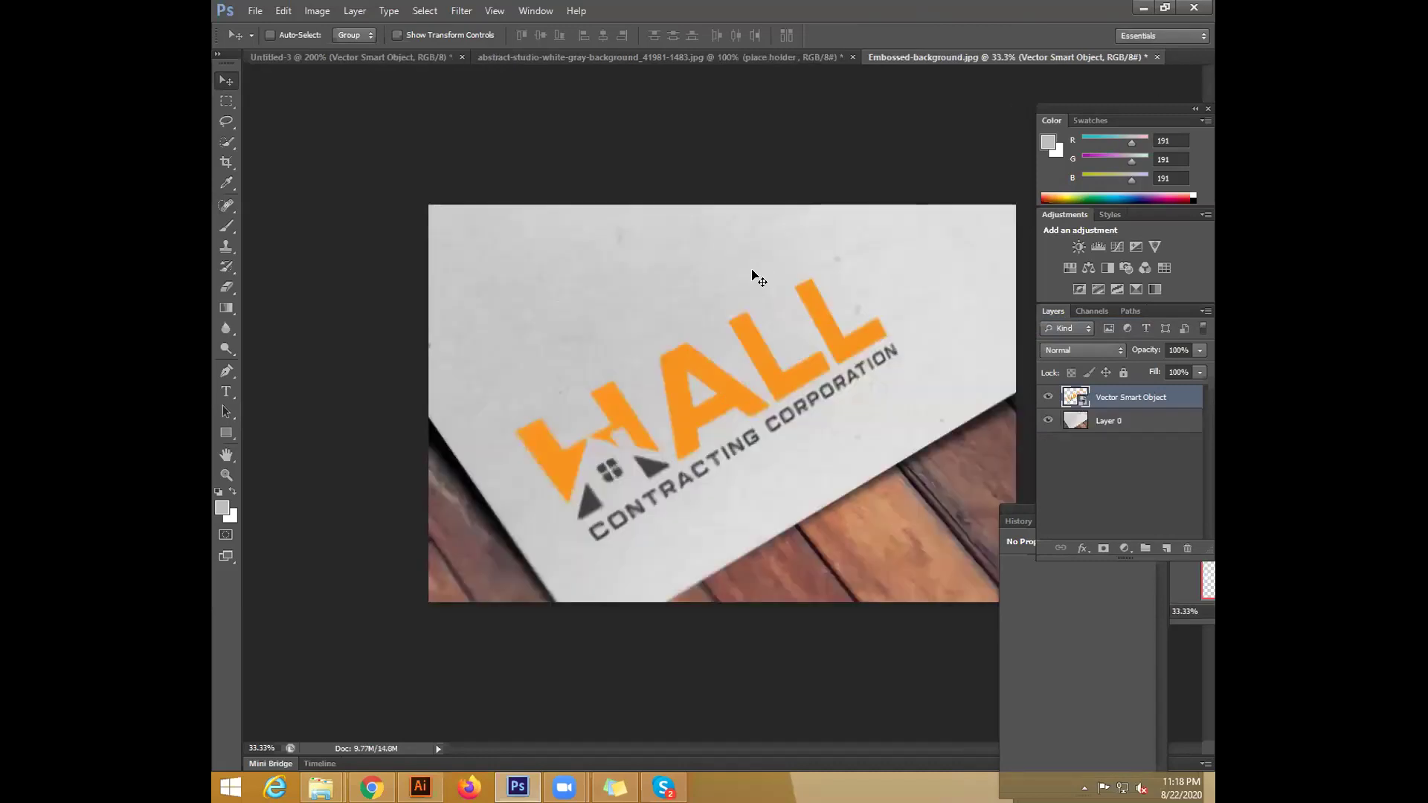
# Fine-tune the HALL logo's position so it sits centrally above the paper's lower diagonal edge
pyautogui.moveTo(797, 368); pyautogui.dragTo(789, 367)
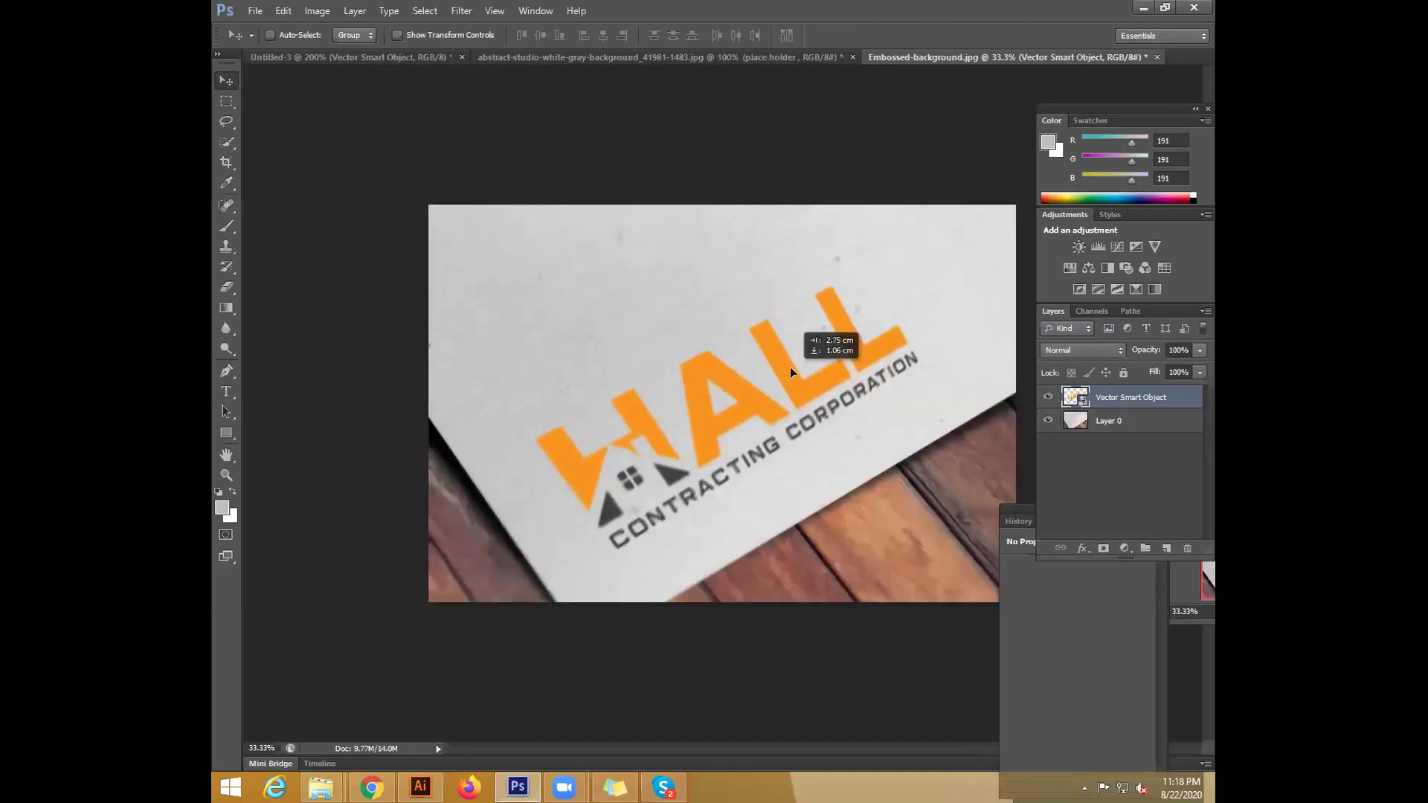
pyautogui.moveTo(790, 367); pyautogui.dragTo(789, 368)
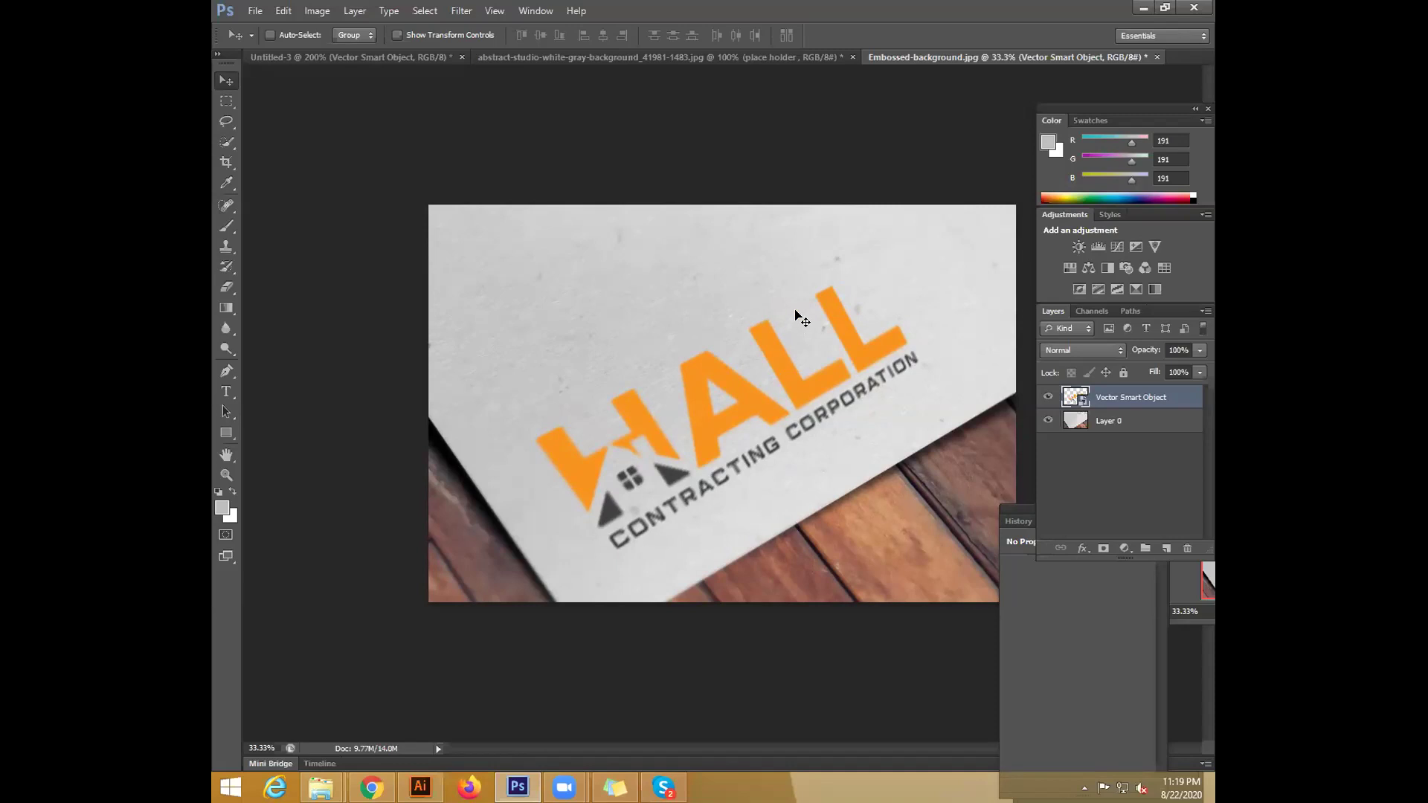
pyautogui.moveTo(791, 389); pyautogui.dragTo(790, 405)
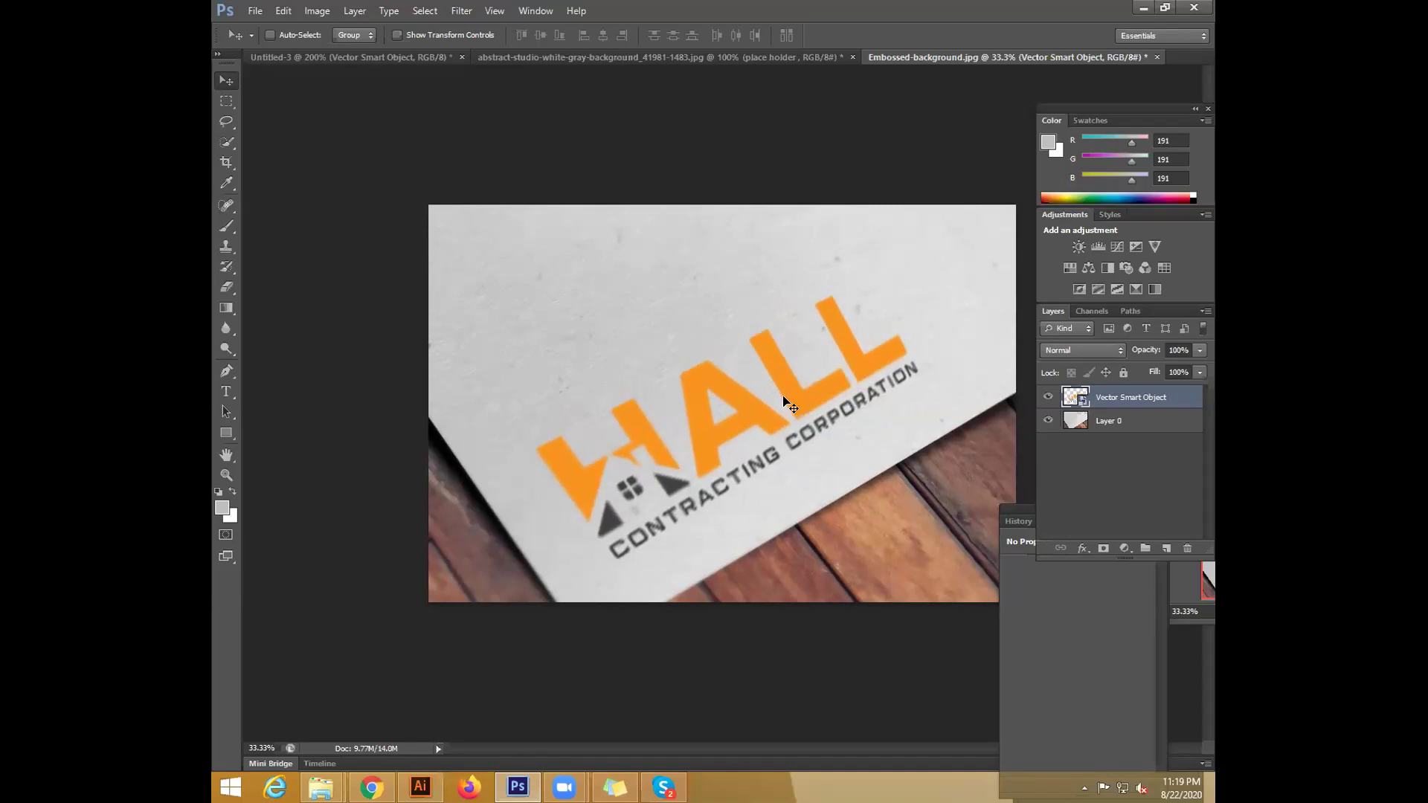
pyautogui.moveTo(782, 395); pyautogui.dragTo(787, 379)
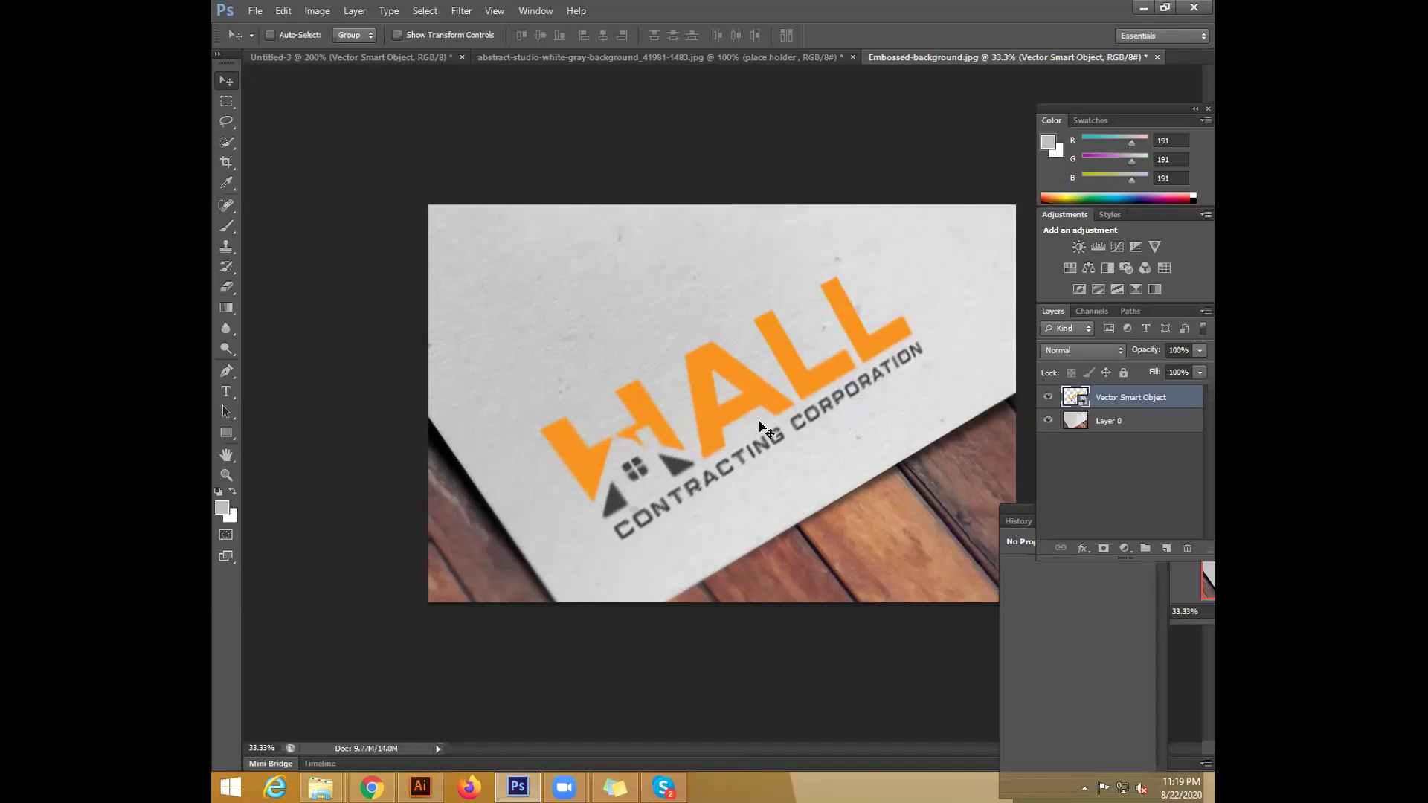
# Try straightening the logo to horizontal inside its smart object, rotated about 30.65° and scaled to 91.33%, and close the contents without saving
pyautogui.doubleClick(1071, 398)
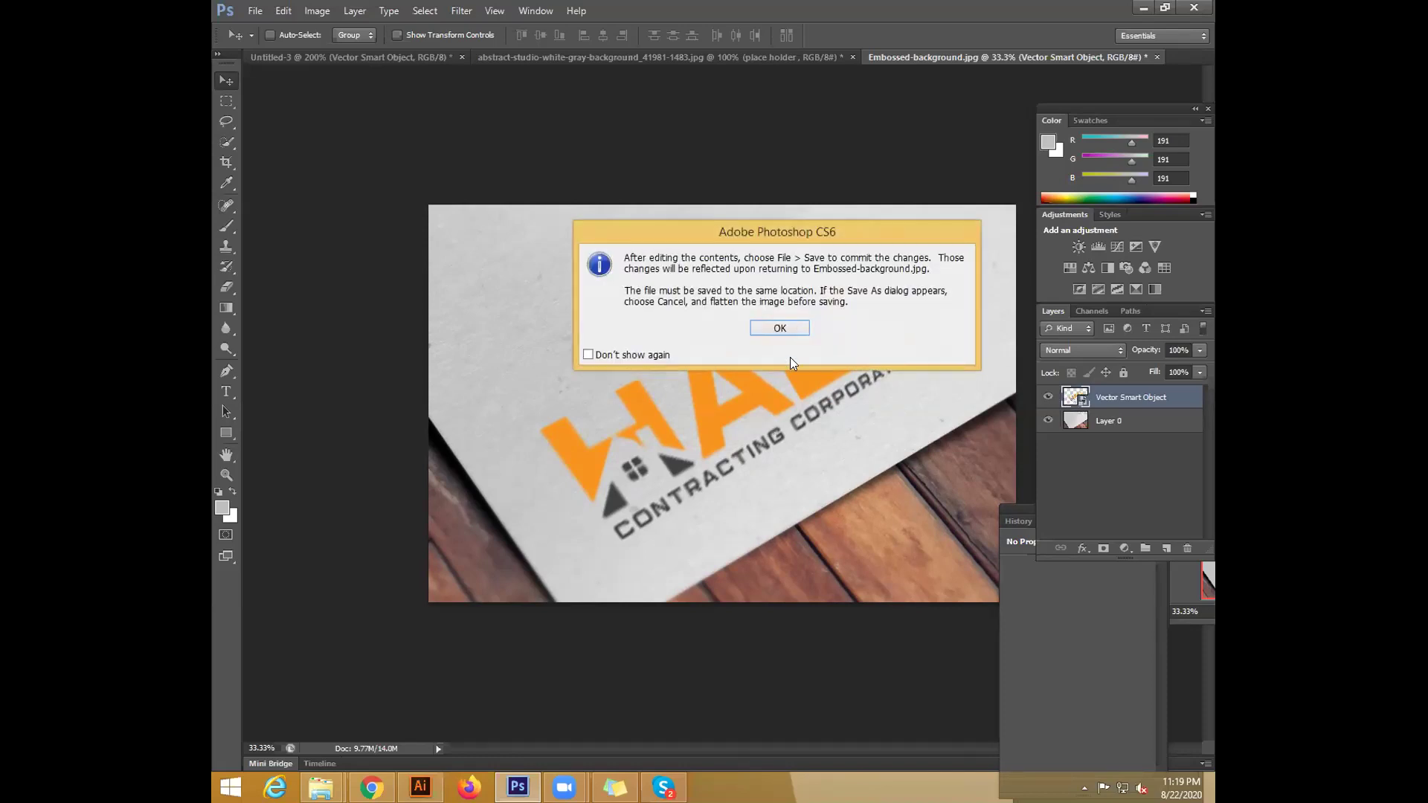
pyautogui.click(785, 321)
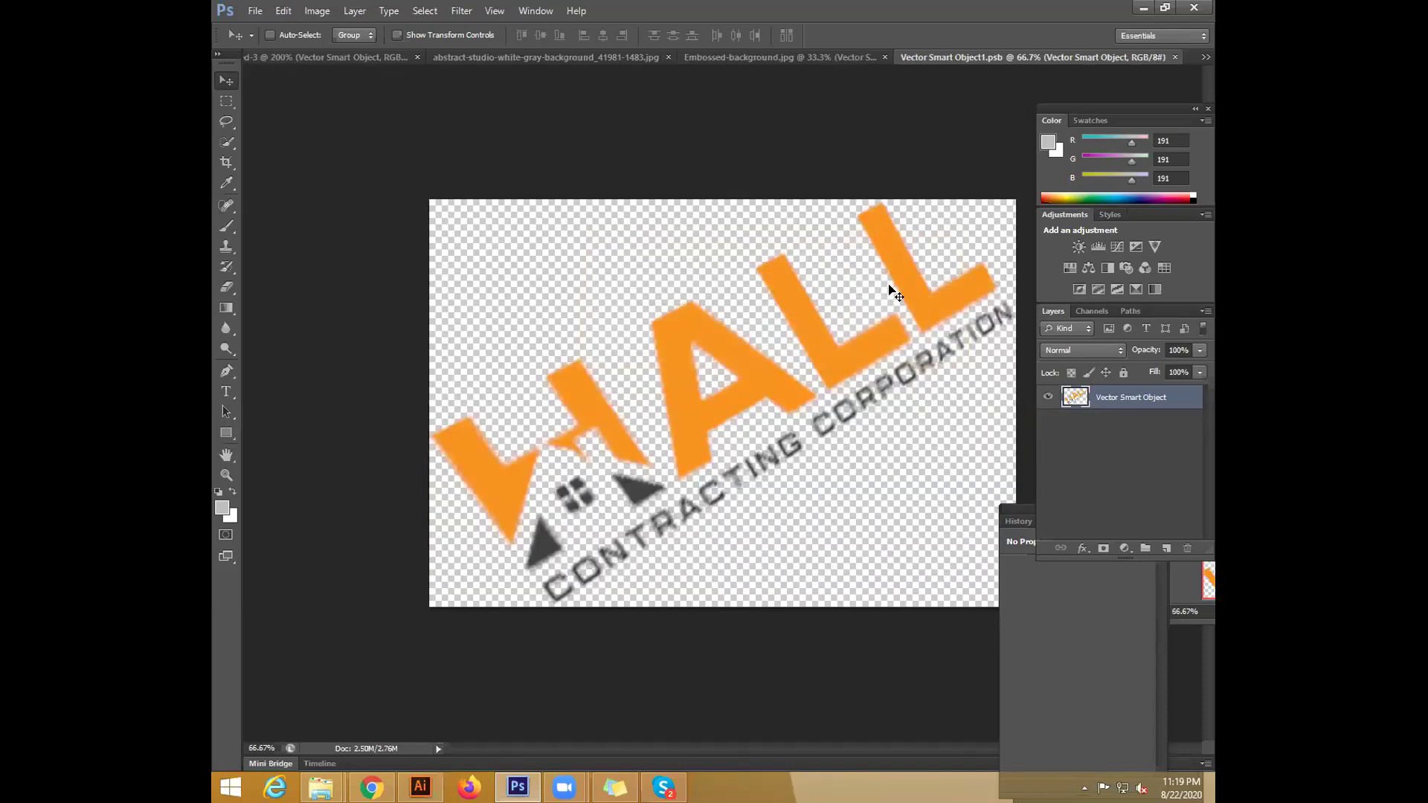
pyautogui.hotkey('ctrl', 't')
pyautogui.moveTo(1046, 217); pyautogui.dragTo(1068, 355)
pyautogui.moveTo(576, 79); pyautogui.dragTo(587, 107)
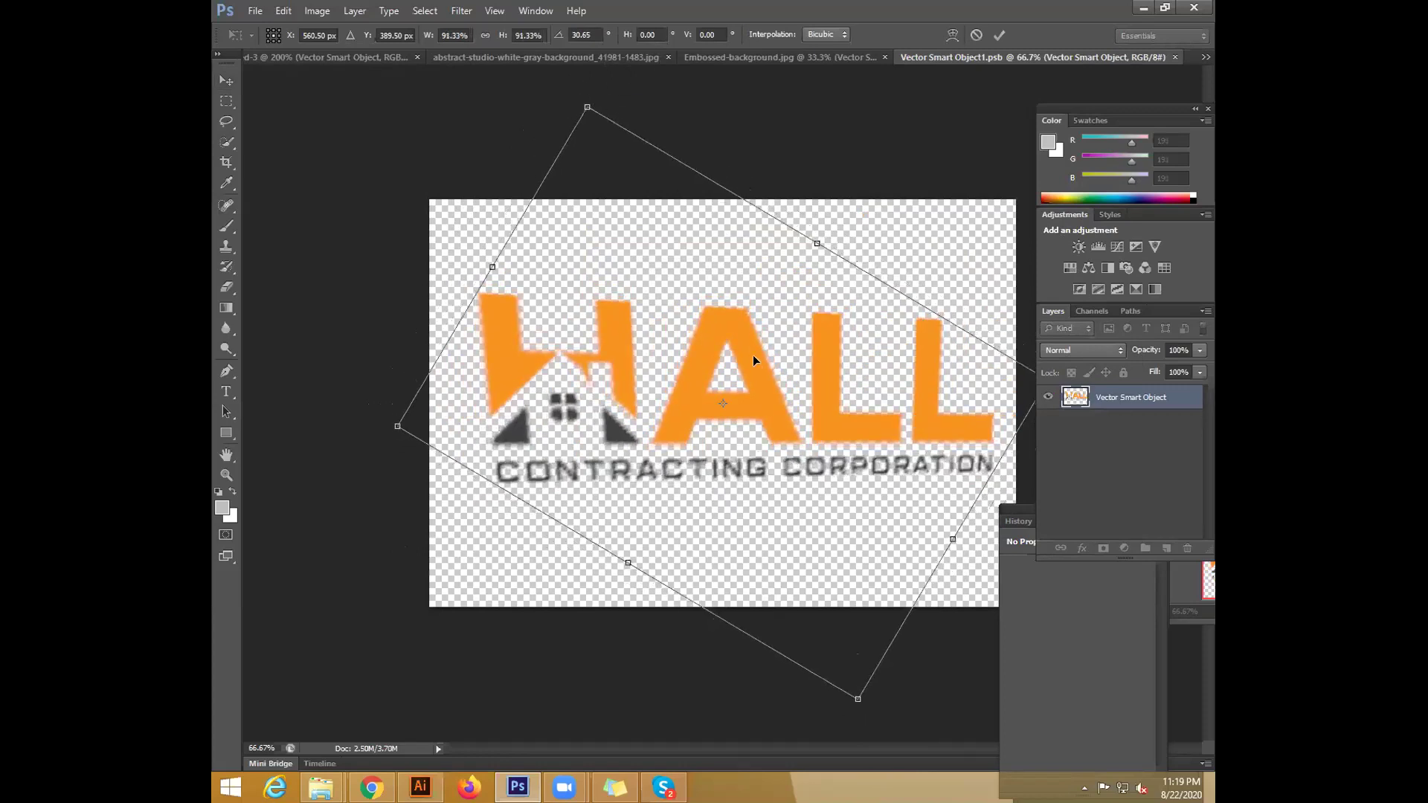
pyautogui.press('Return')
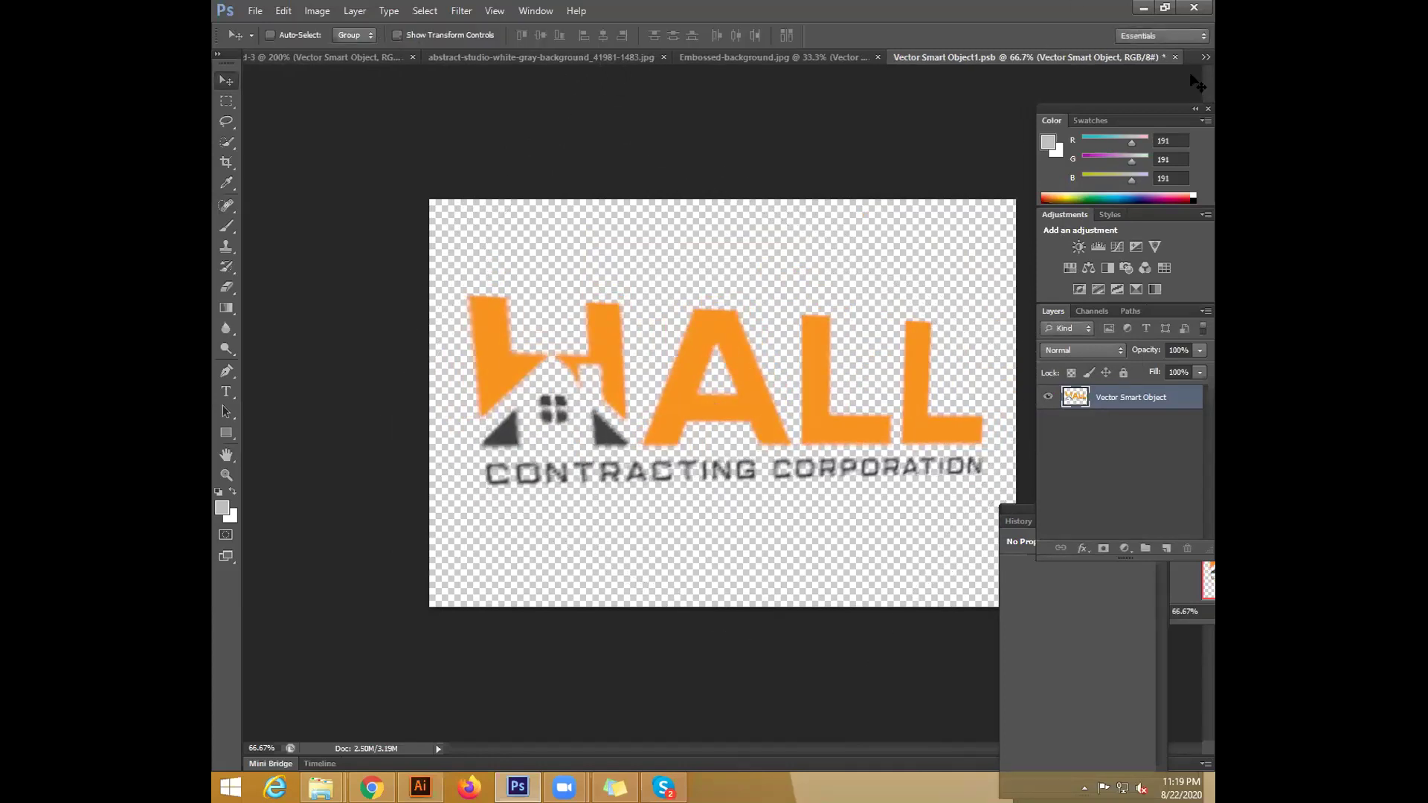
pyautogui.click(1176, 57)
pyautogui.click(656, 298)
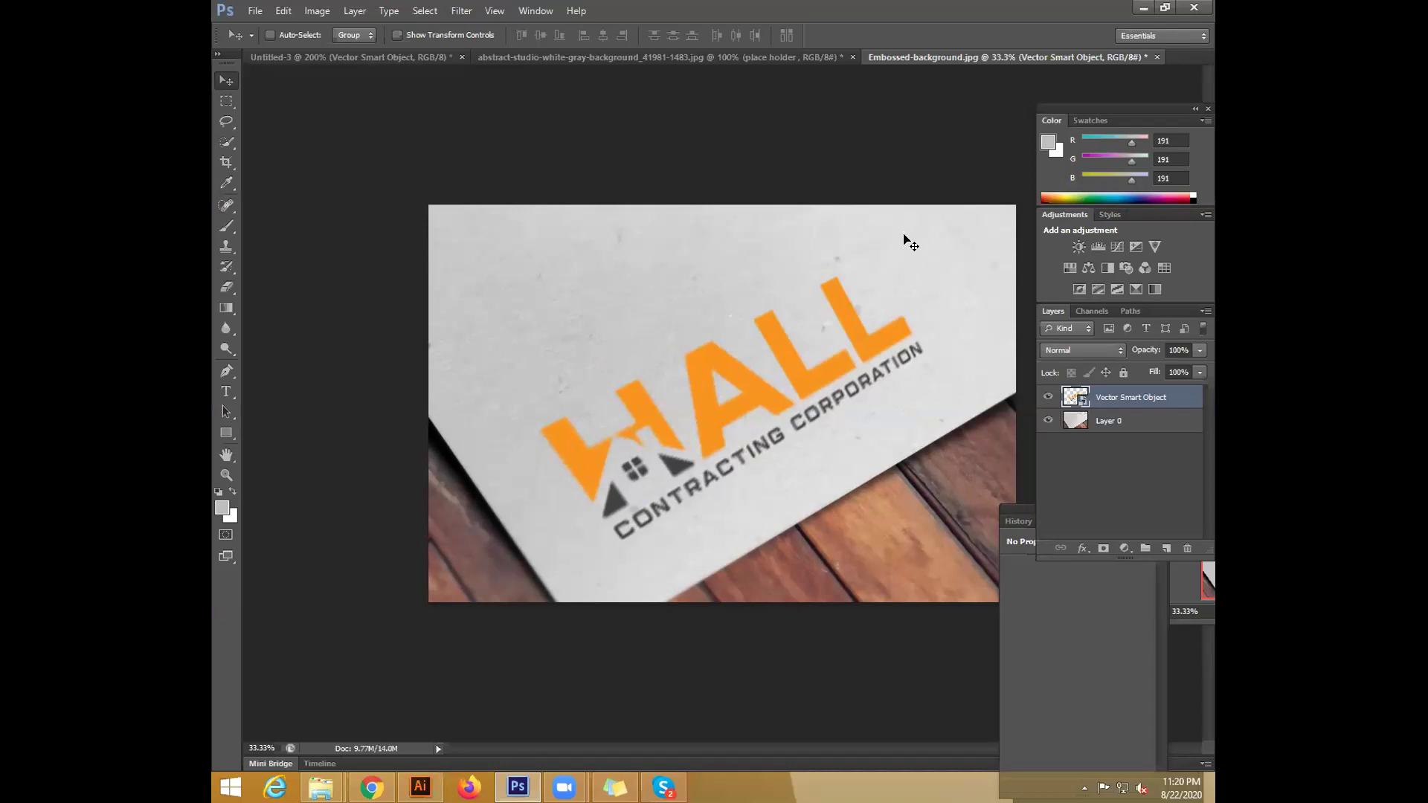
# Rotate the HALL logo about 0.95° clockwise with Free Transform and apply it
pyautogui.hotkey('ctrl', 't')
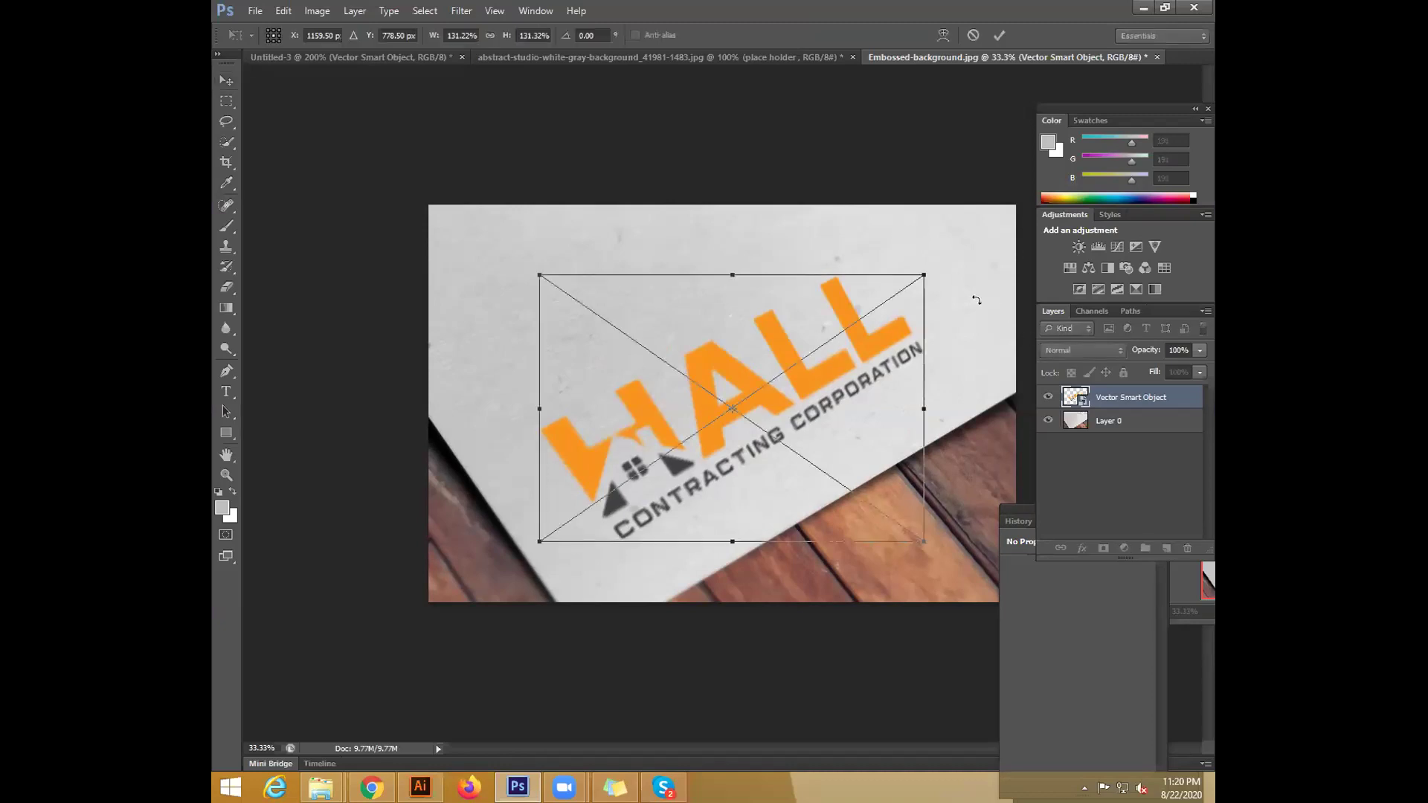
pyautogui.moveTo(950, 274); pyautogui.dragTo(954, 275)
pyautogui.press('Return')
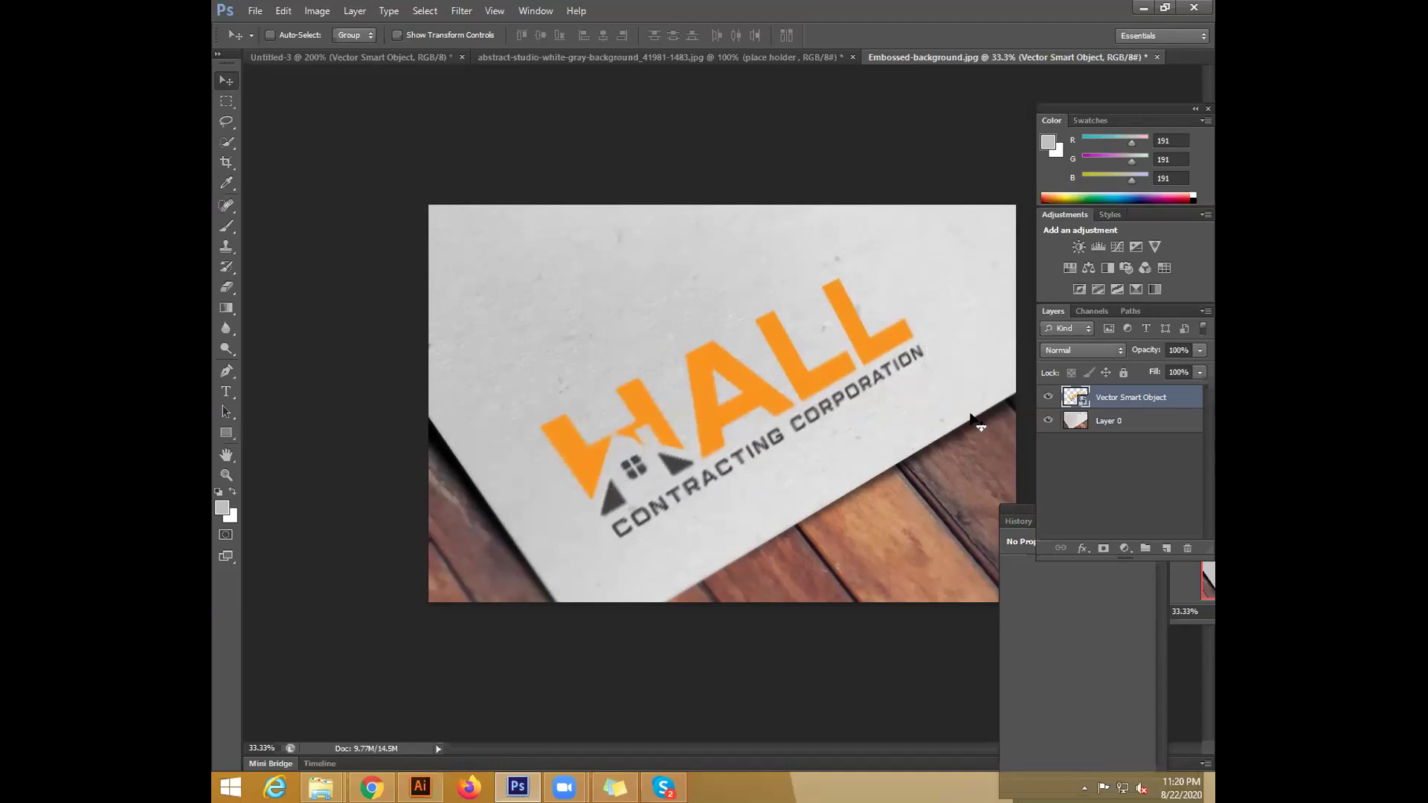
# Duplicate the logo layer as "Vector Smart Object copy" within Embossed-background.jpg and hide the original logo layer
pyautogui.rightClick(1140, 398)
pyautogui.click(1037, 258)
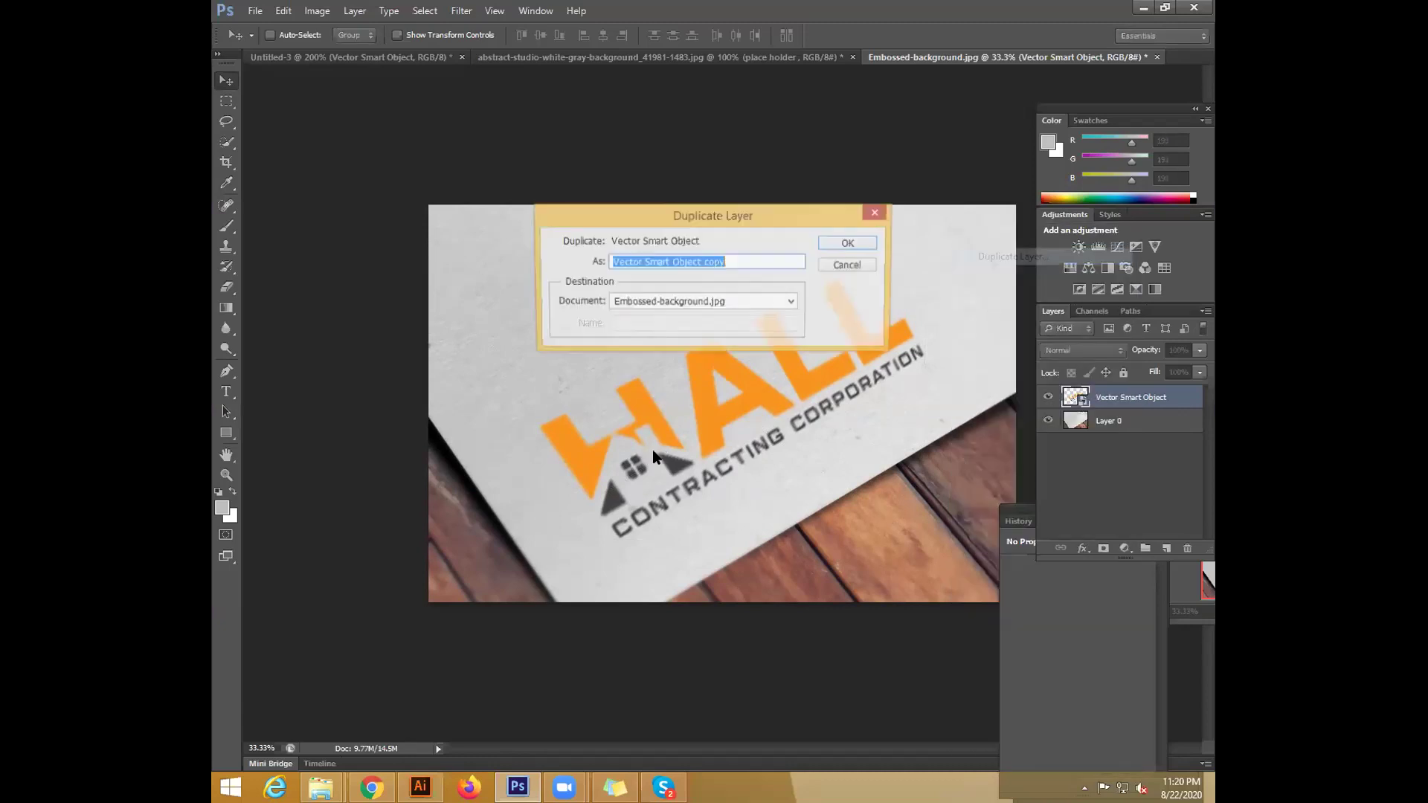
pyautogui.click(849, 243)
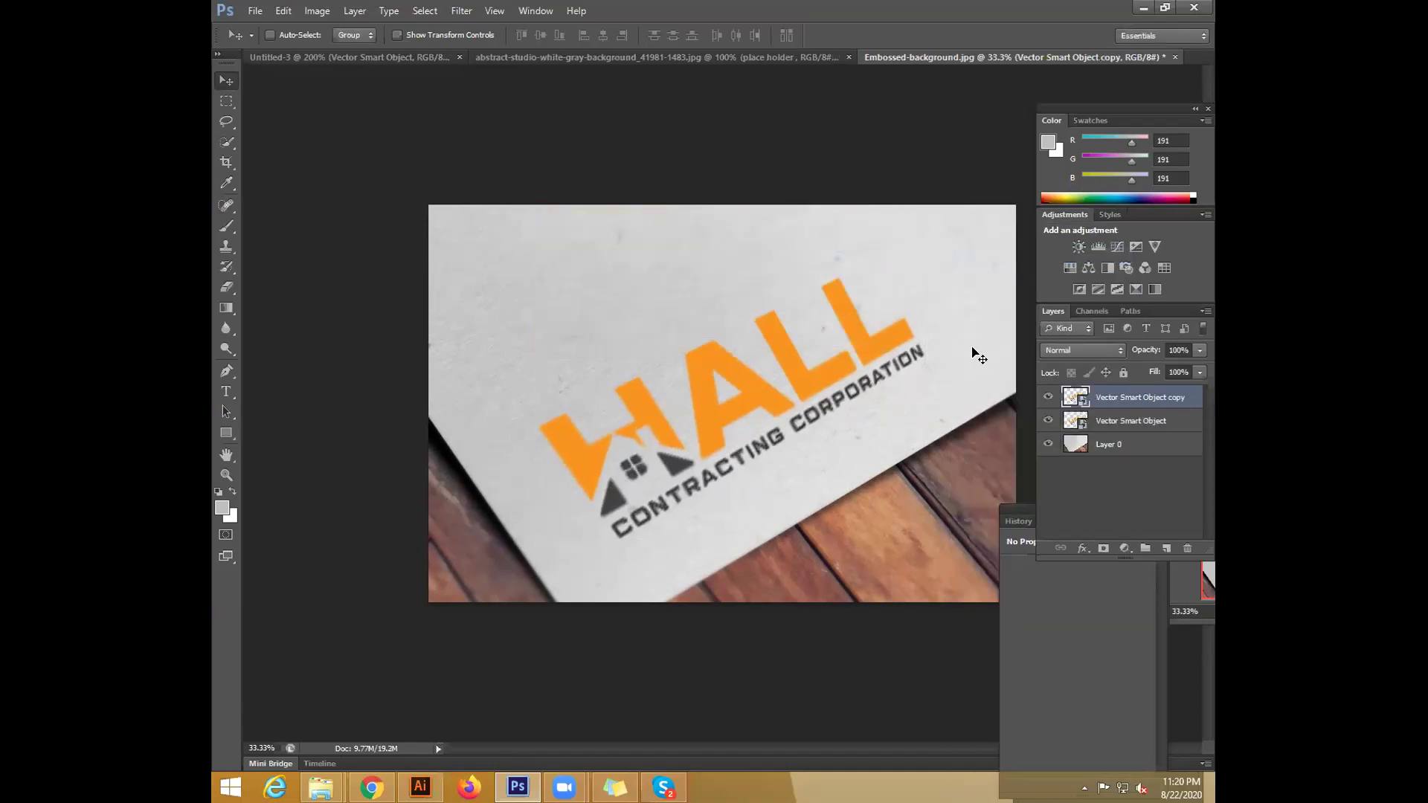
pyautogui.click(1048, 420)
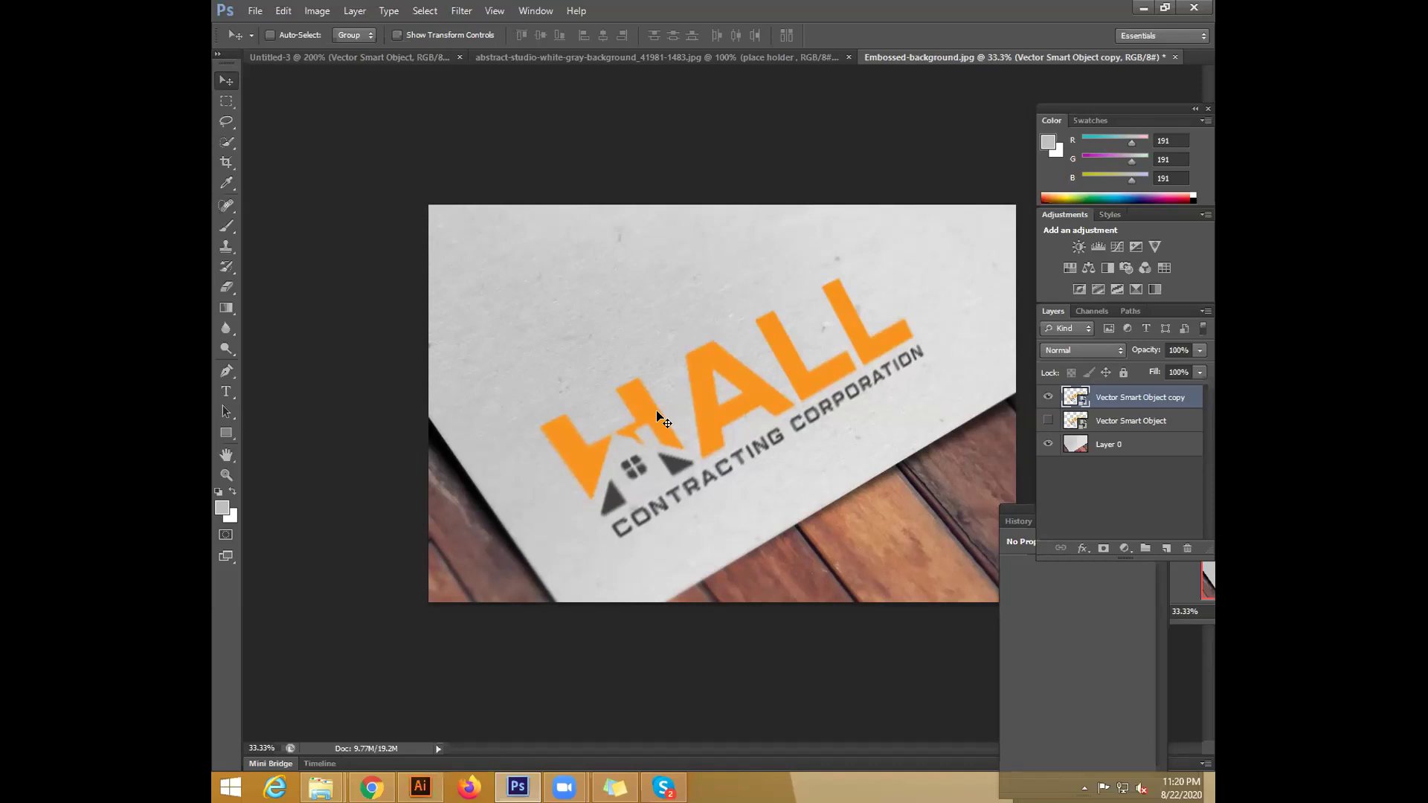
# Try rotating the duplicated logo clockwise with Free Transform
pyautogui.hotkey('ctrl', 't')
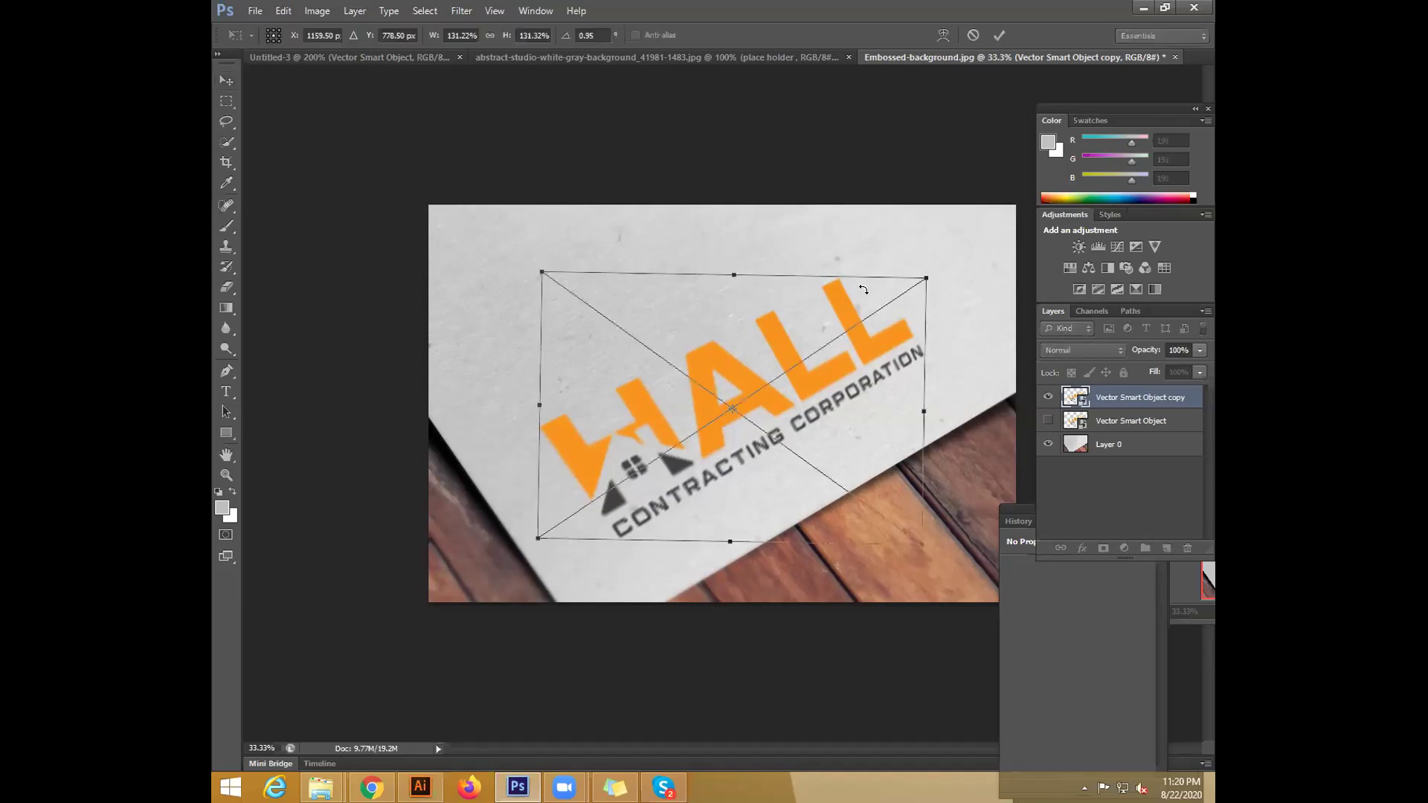
pyautogui.moveTo(956, 255); pyautogui.dragTo(1001, 340)
pyautogui.press('Return')
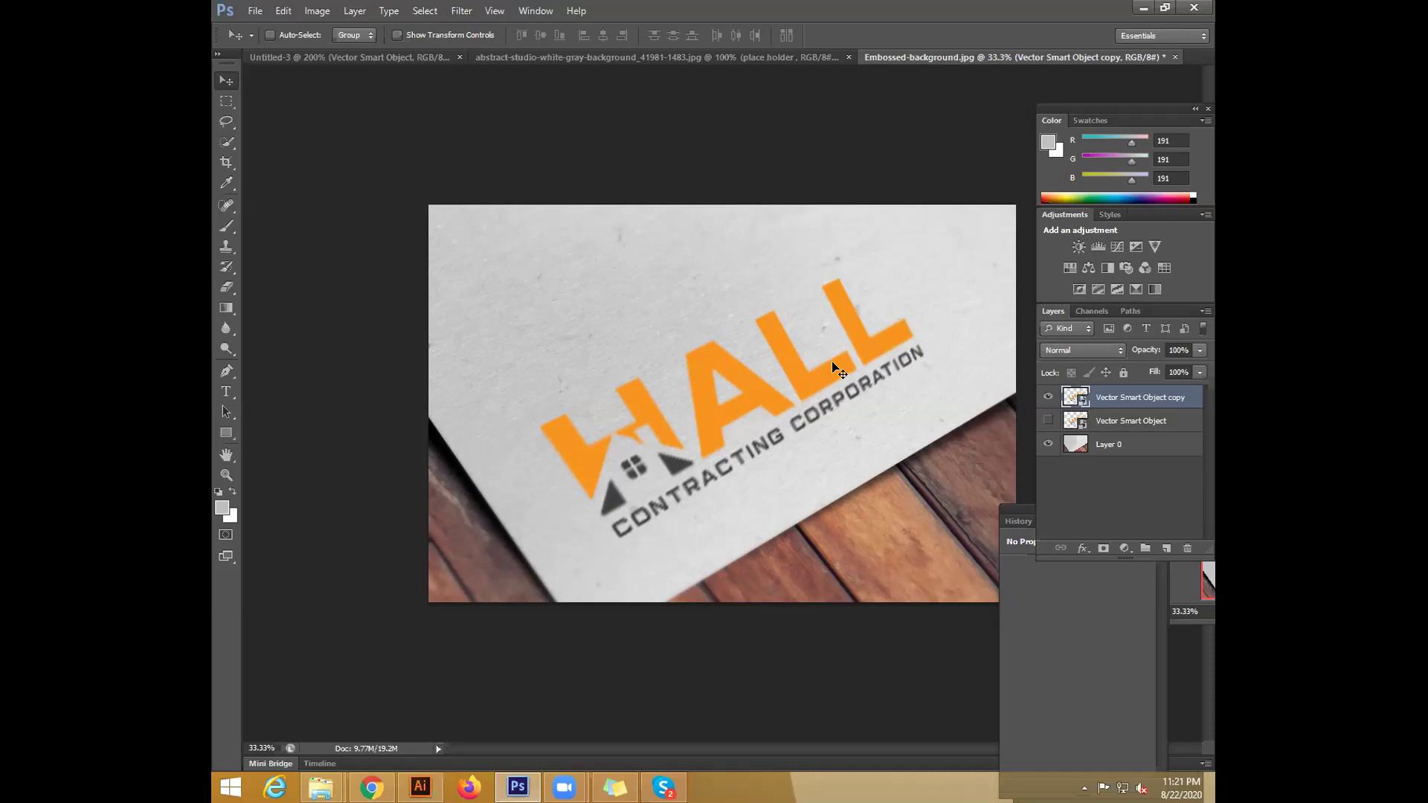
# View the duplicated logo layer's smart object contents and close them without editing
pyautogui.doubleClick(1076, 401)
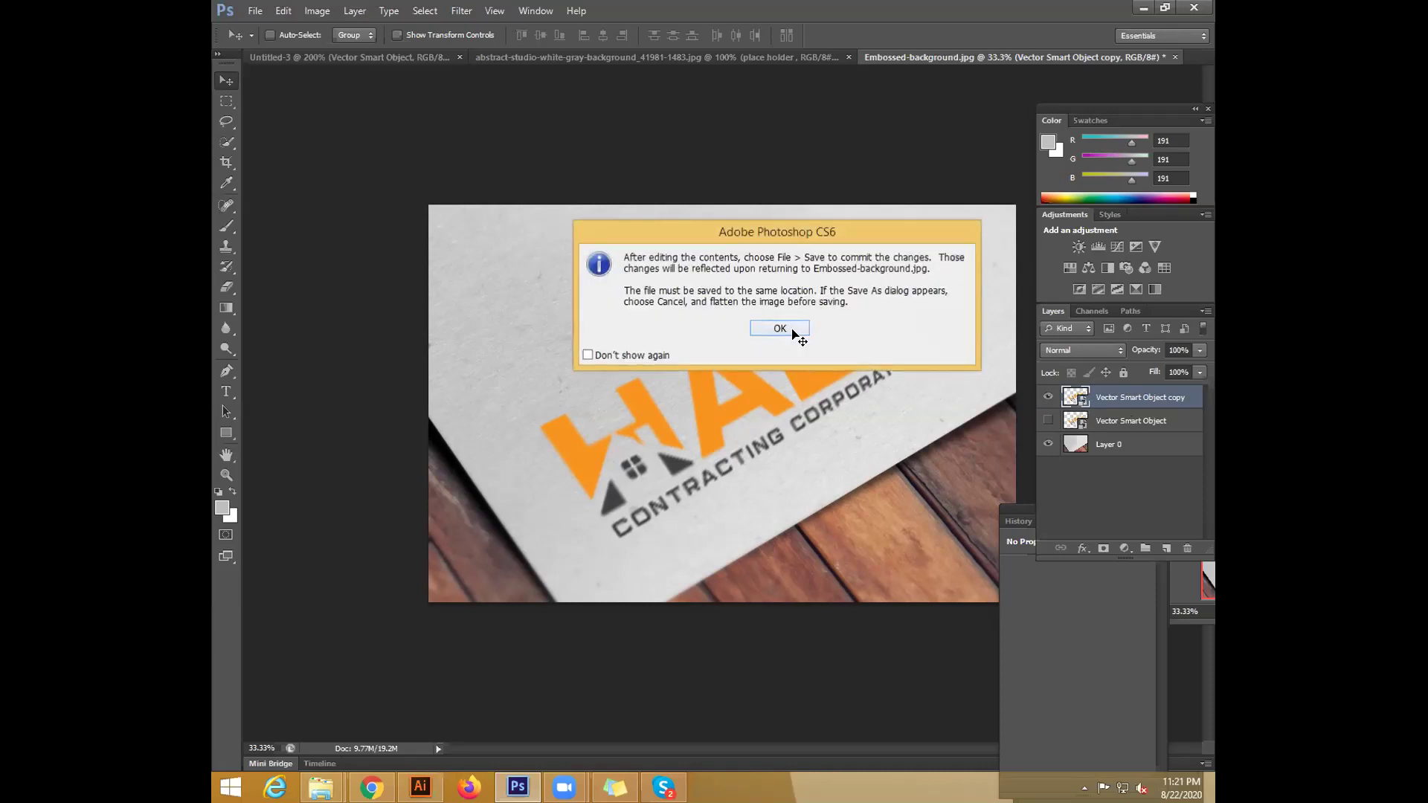
pyautogui.click(780, 330)
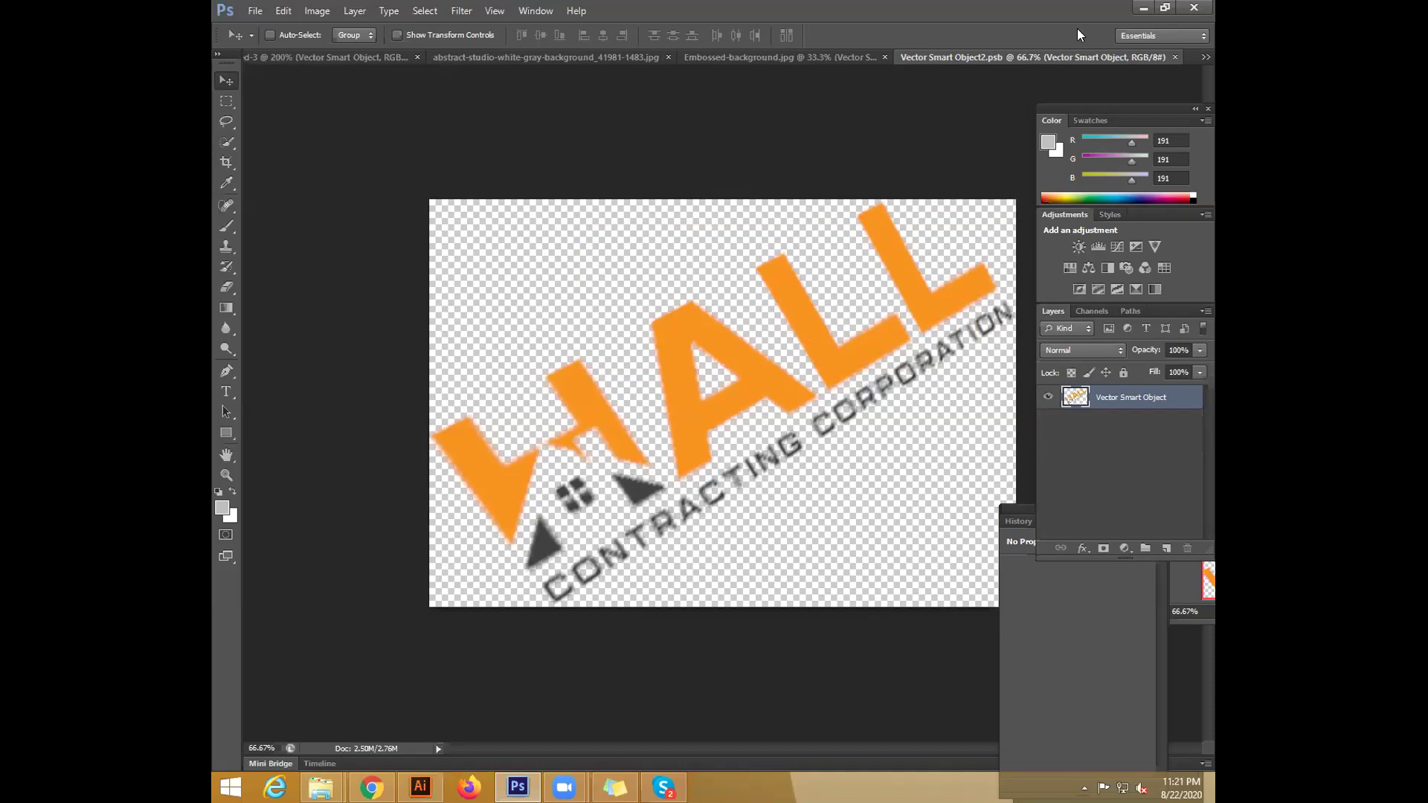
pyautogui.click(1175, 57)
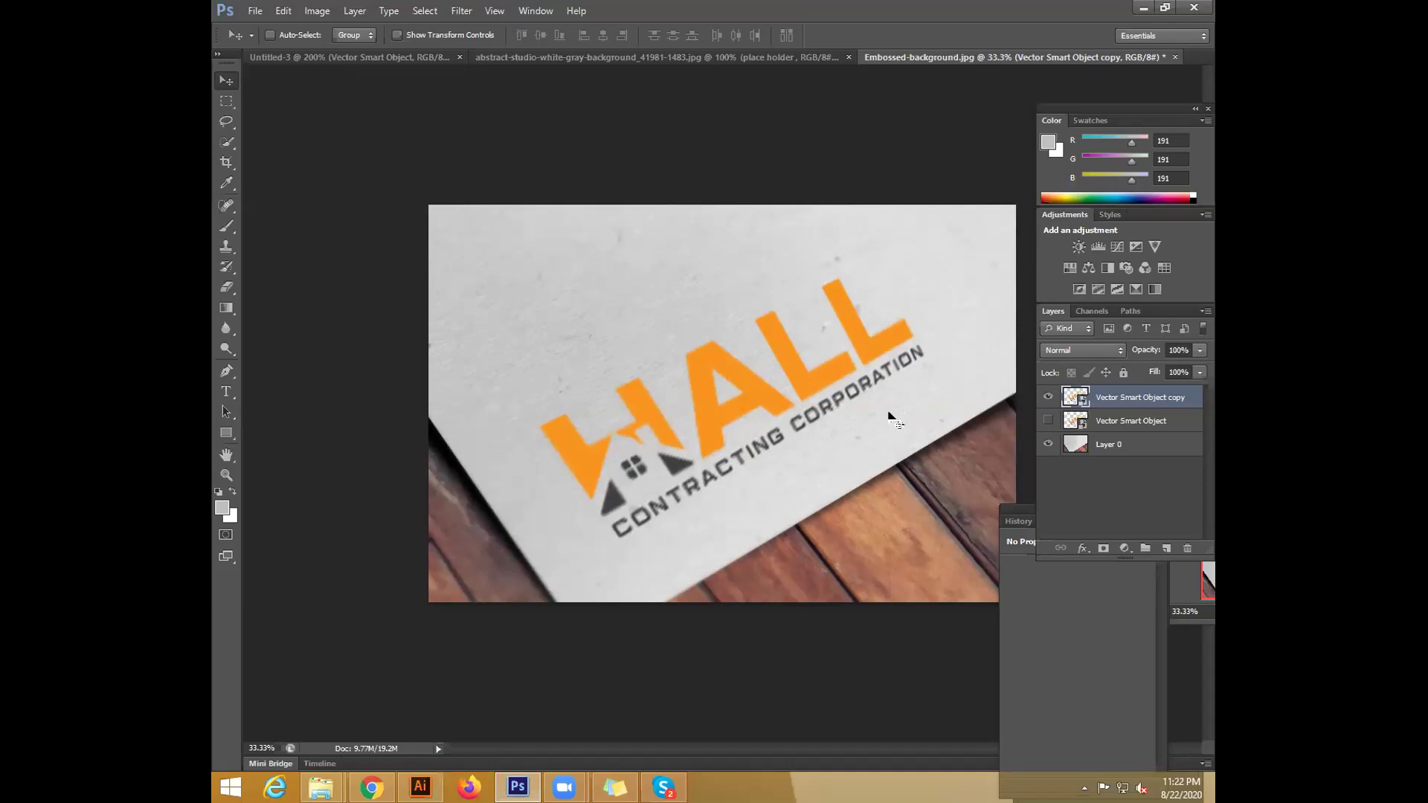
# Offset the duplicated logo slightly right and down, and compare it with the original by toggling both layers' visibility
pyautogui.moveTo(800, 381); pyautogui.dragTo(820, 386)
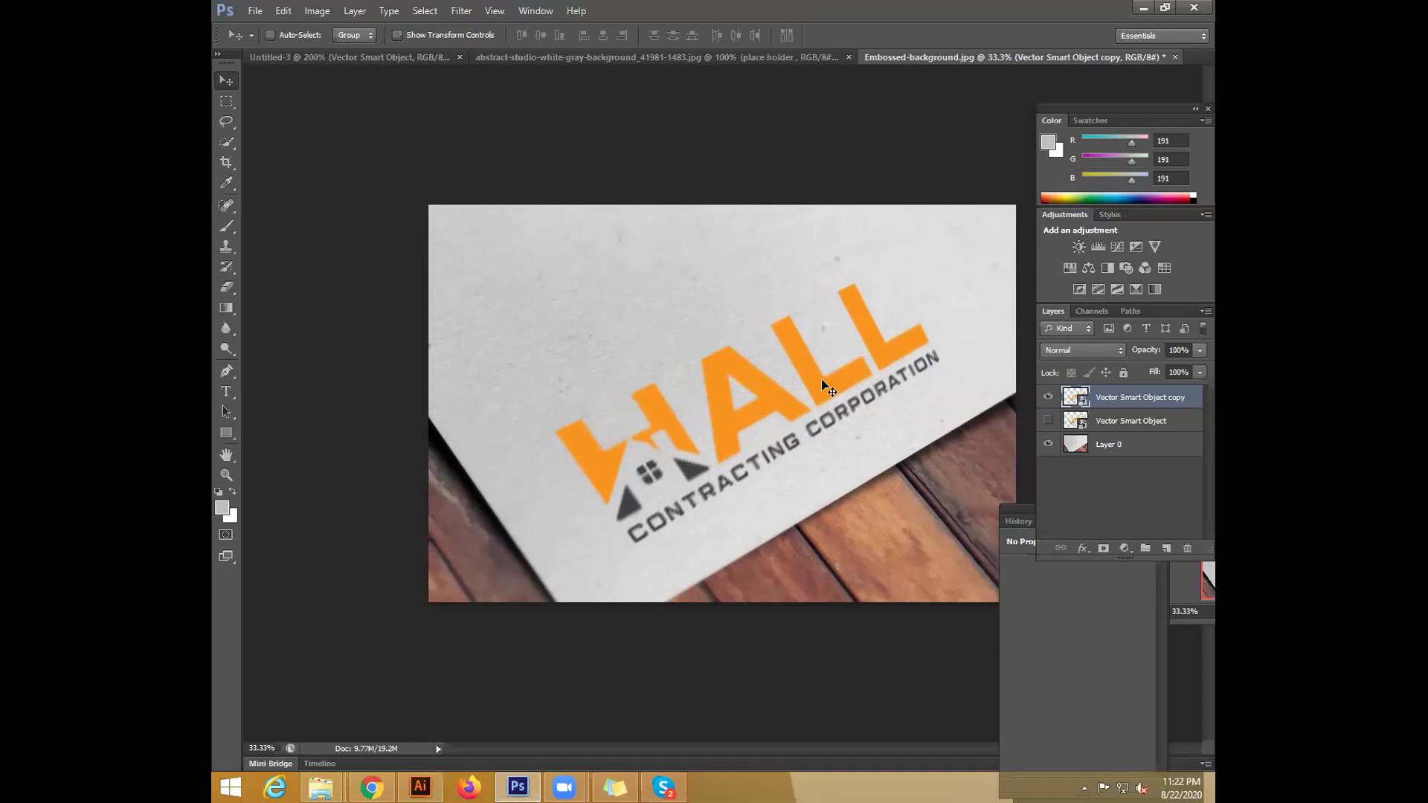
pyautogui.click(1049, 420)
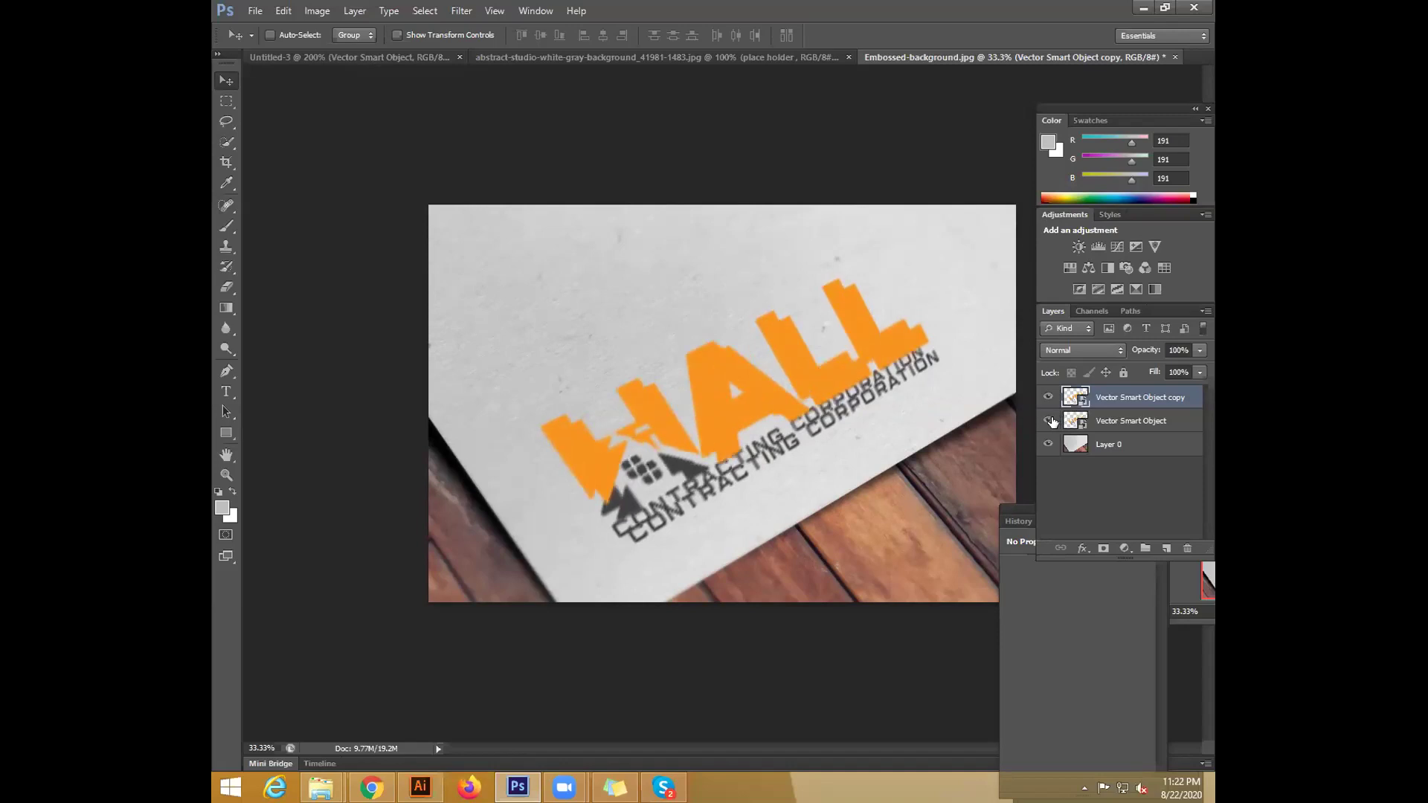
pyautogui.click(1045, 393)
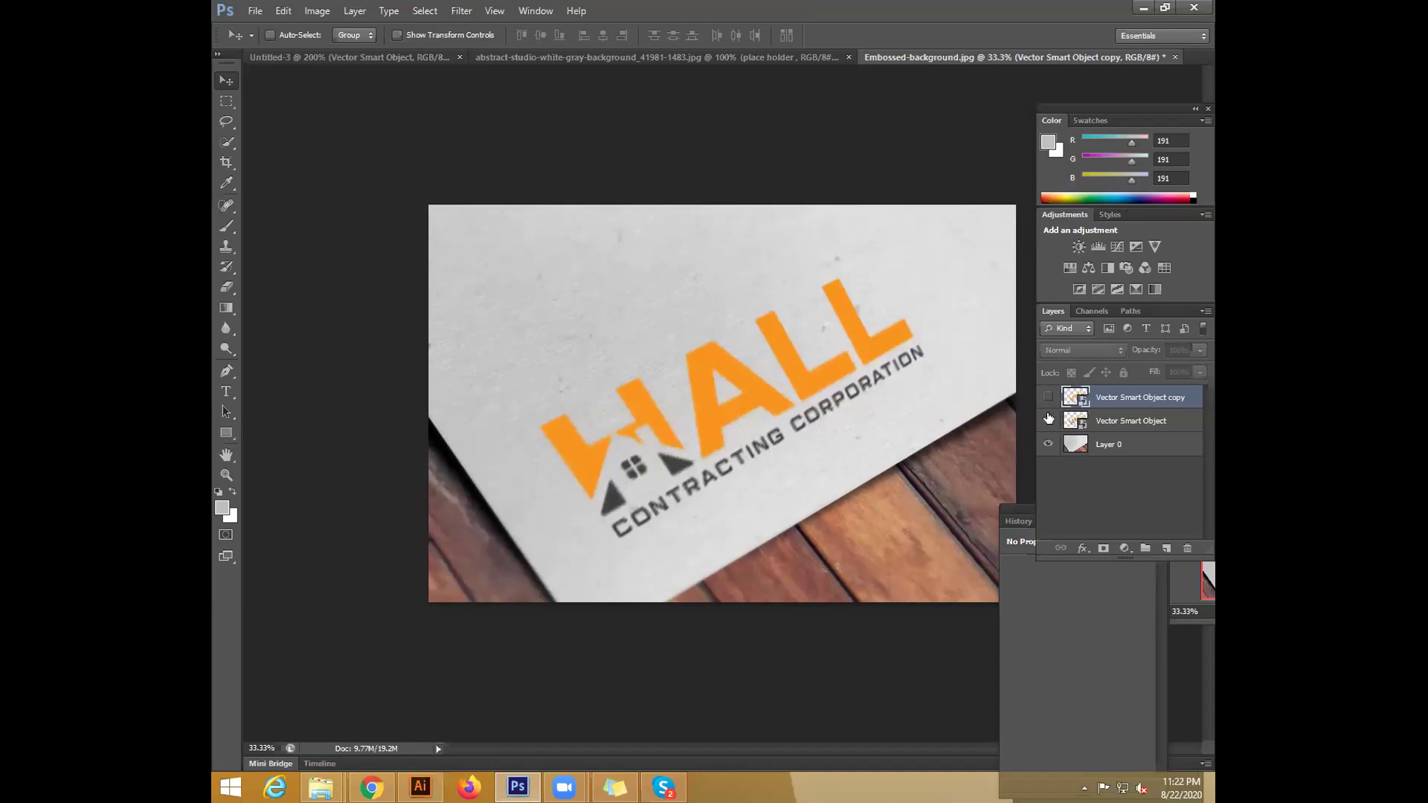
pyautogui.click(1048, 419)
pyautogui.click(1048, 421)
pyautogui.click(1048, 397)
# Delete the original logo layer and move the remaining copy slightly up and left on the paper
pyautogui.moveTo(1122, 427); pyautogui.dragTo(1188, 548)
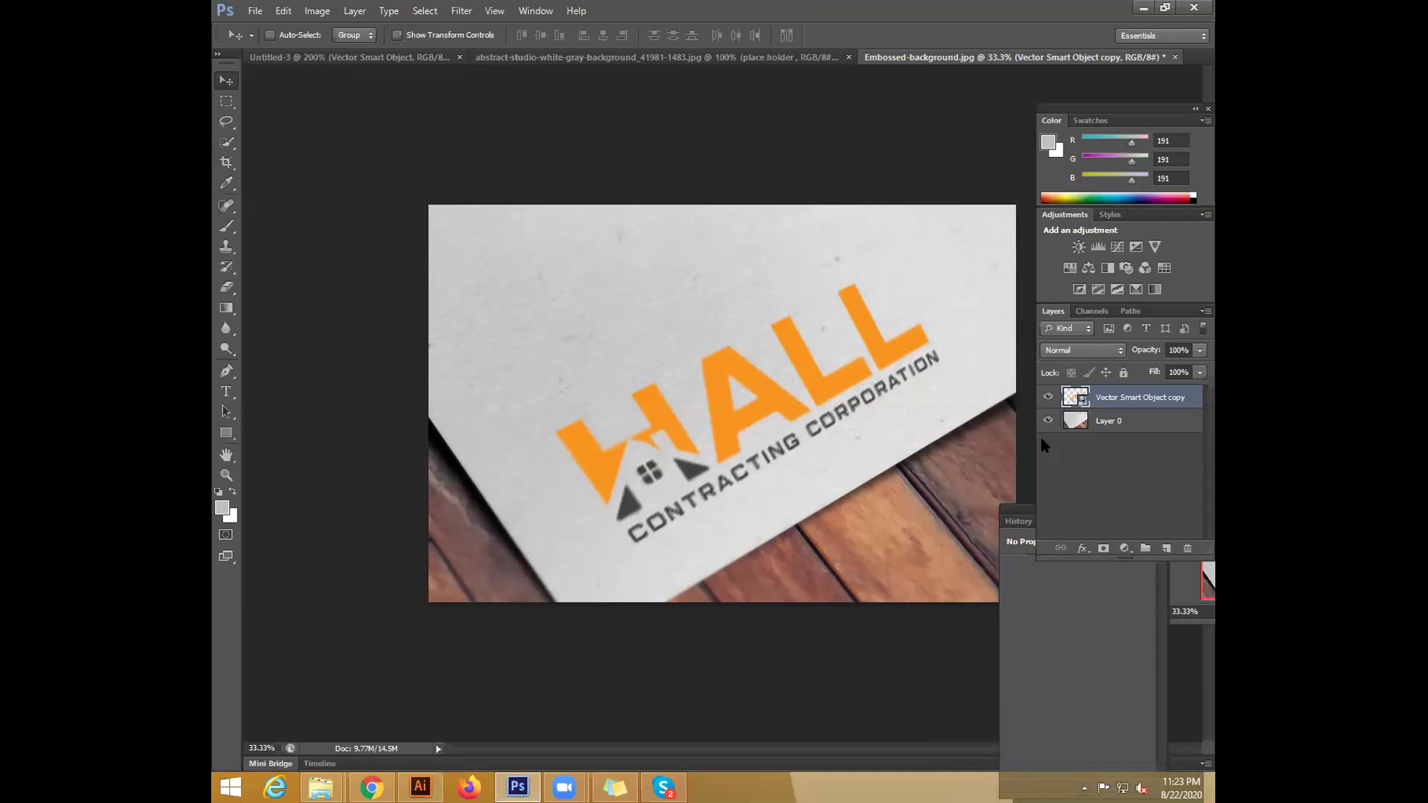
pyautogui.moveTo(693, 448); pyautogui.dragTo(688, 439)
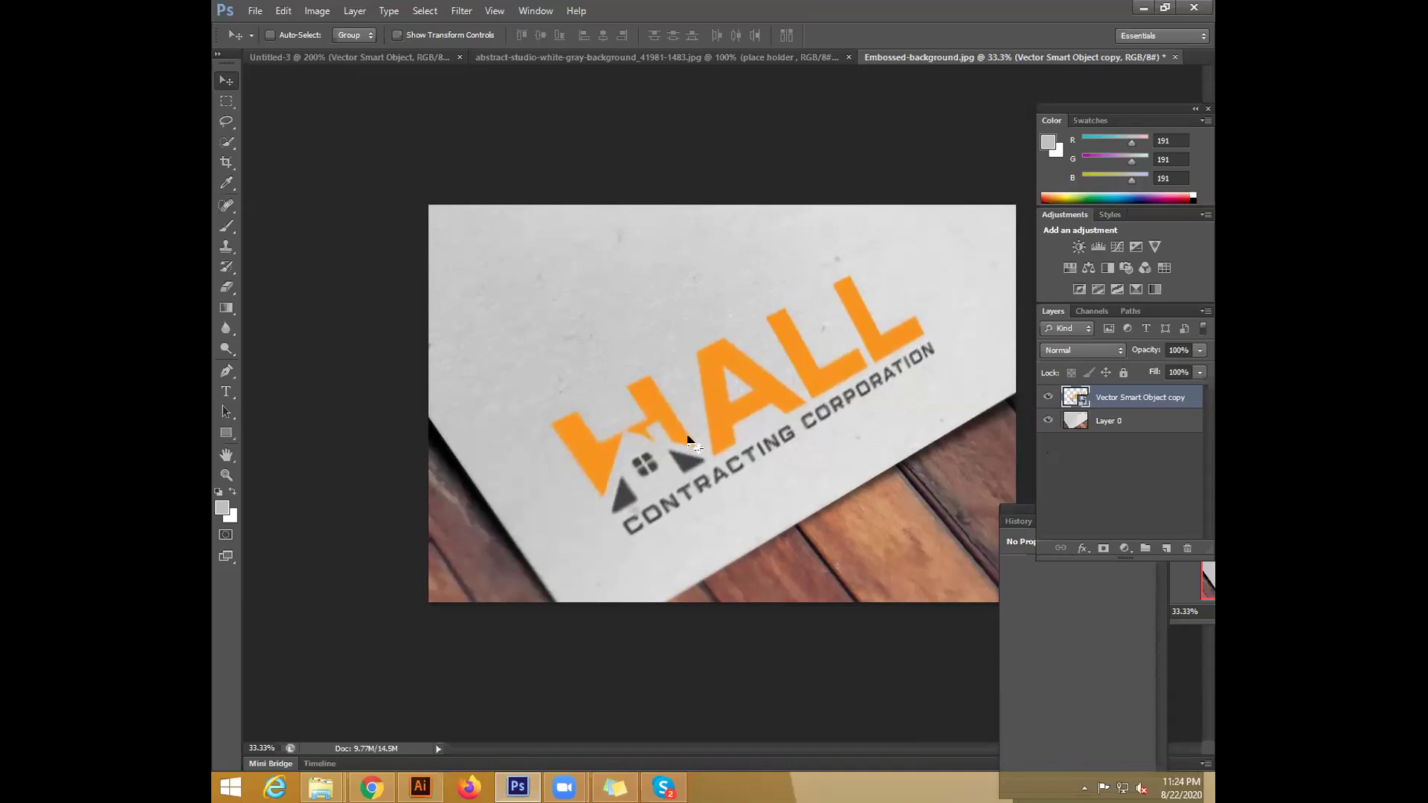
# Inspect the remaining logo's smart object contents, close them, and nudge the logo slightly down on the paper
pyautogui.doubleClick(1073, 399)
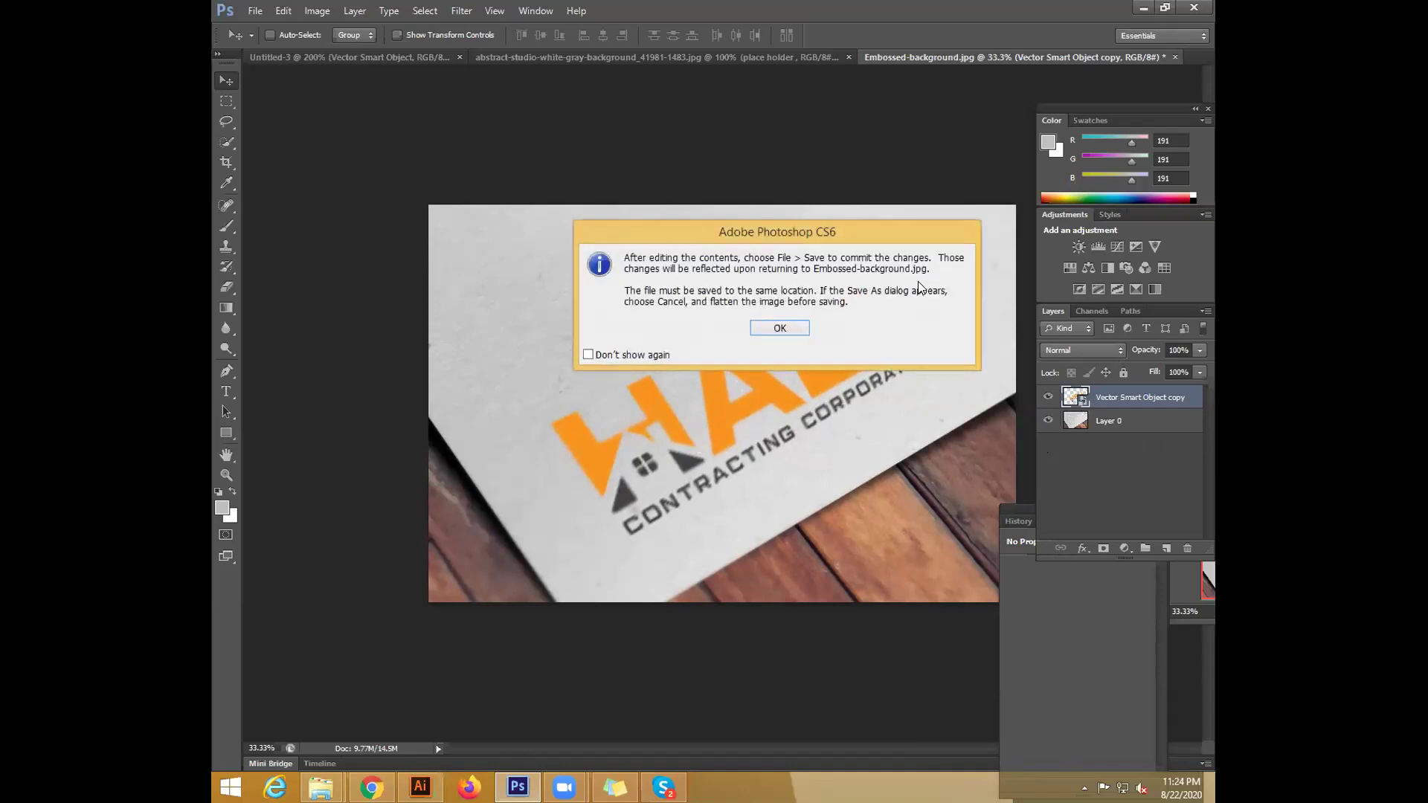
pyautogui.click(779, 328)
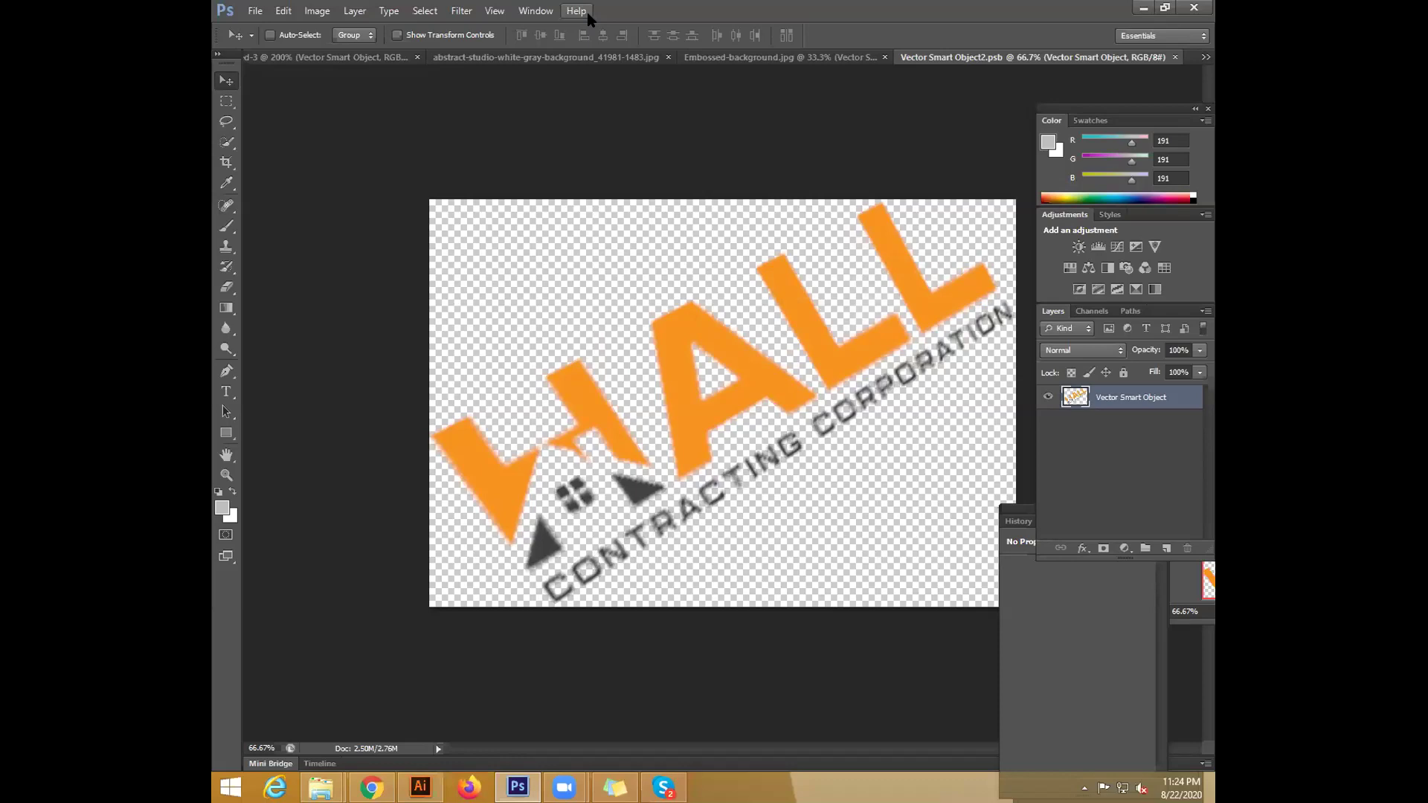
pyautogui.click(1175, 57)
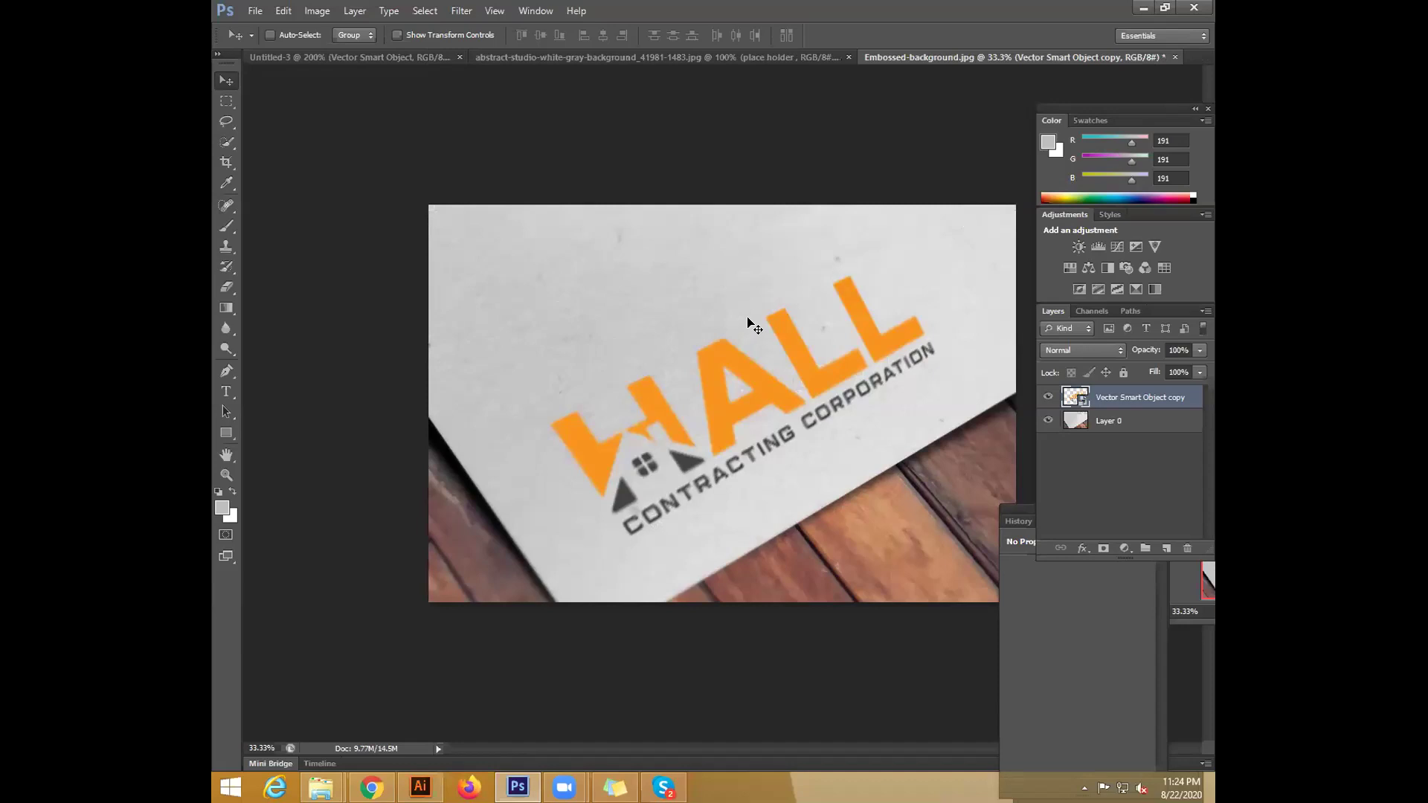
pyautogui.moveTo(784, 382); pyautogui.dragTo(783, 386)
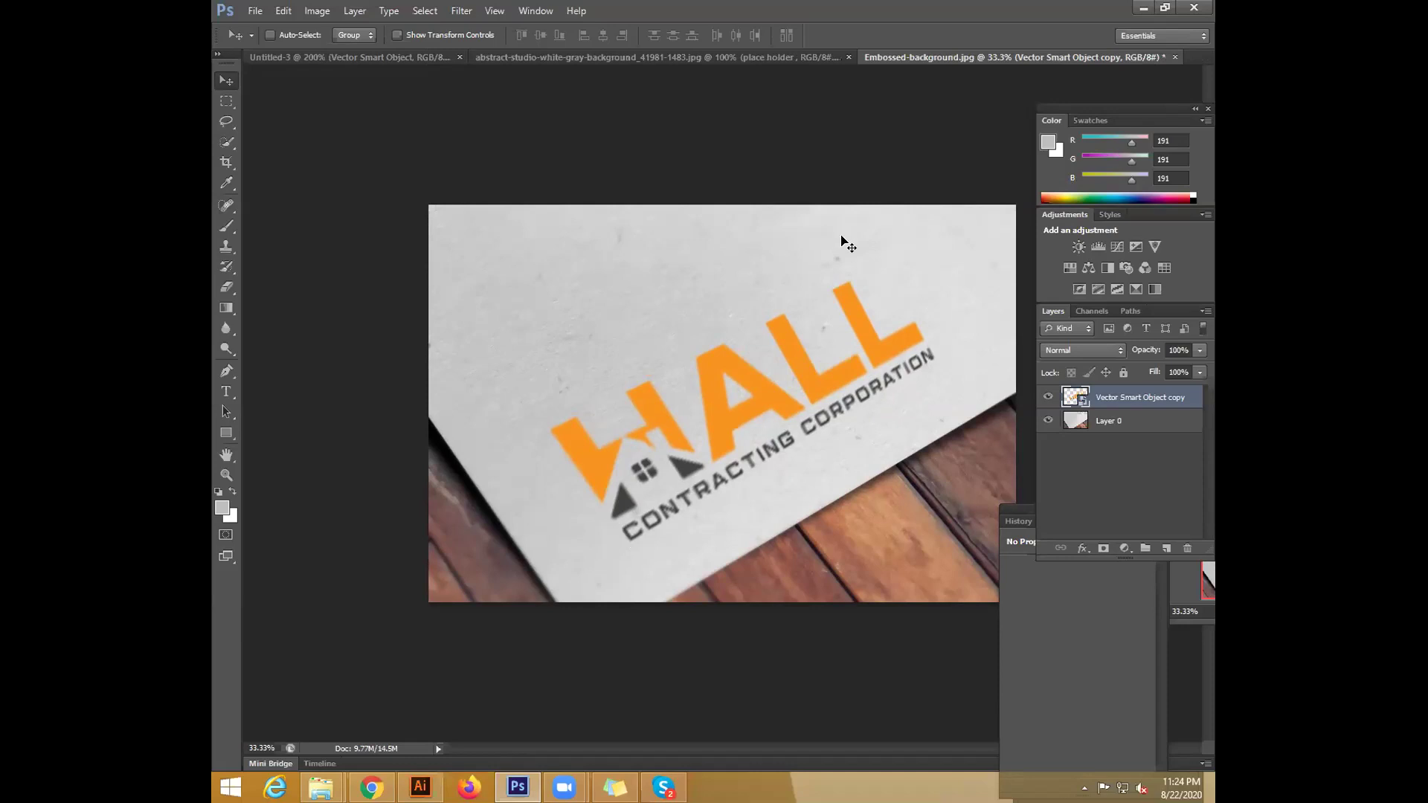
# Switch to File Explorer and search This PC for "old mockup"
pyautogui.click(255, 10)
pyautogui.click(290, 43)
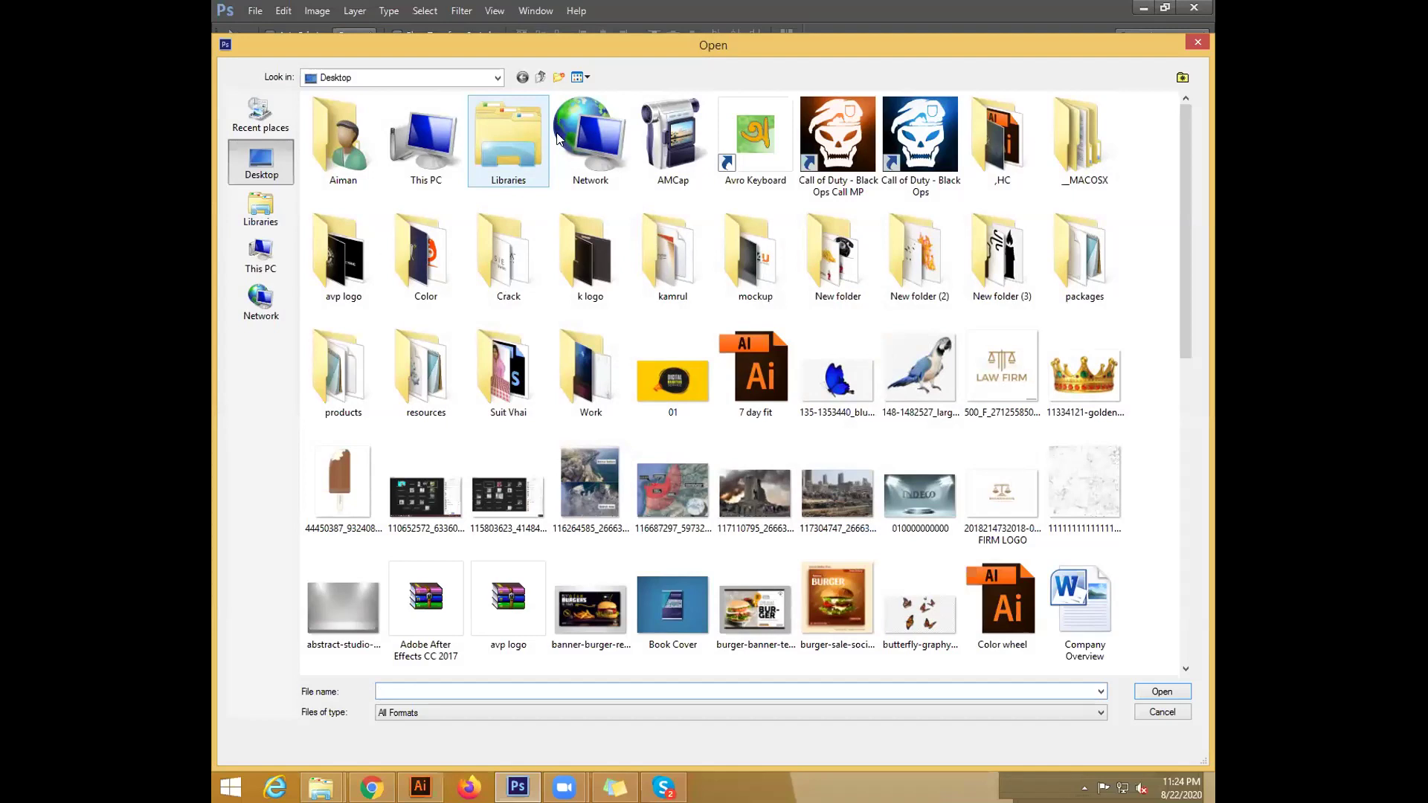
pyautogui.click(320, 786)
pyautogui.click(313, 688)
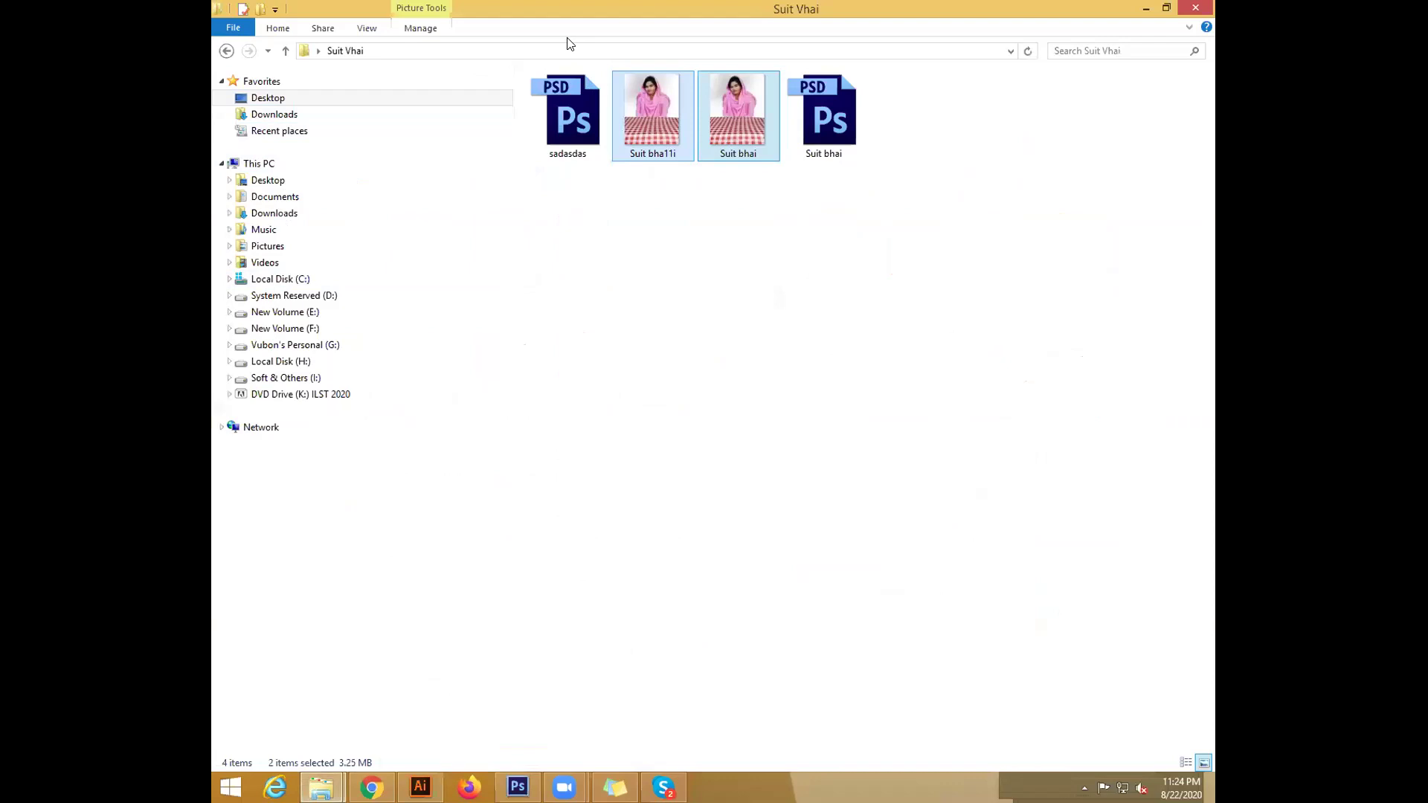
pyautogui.click(282, 168)
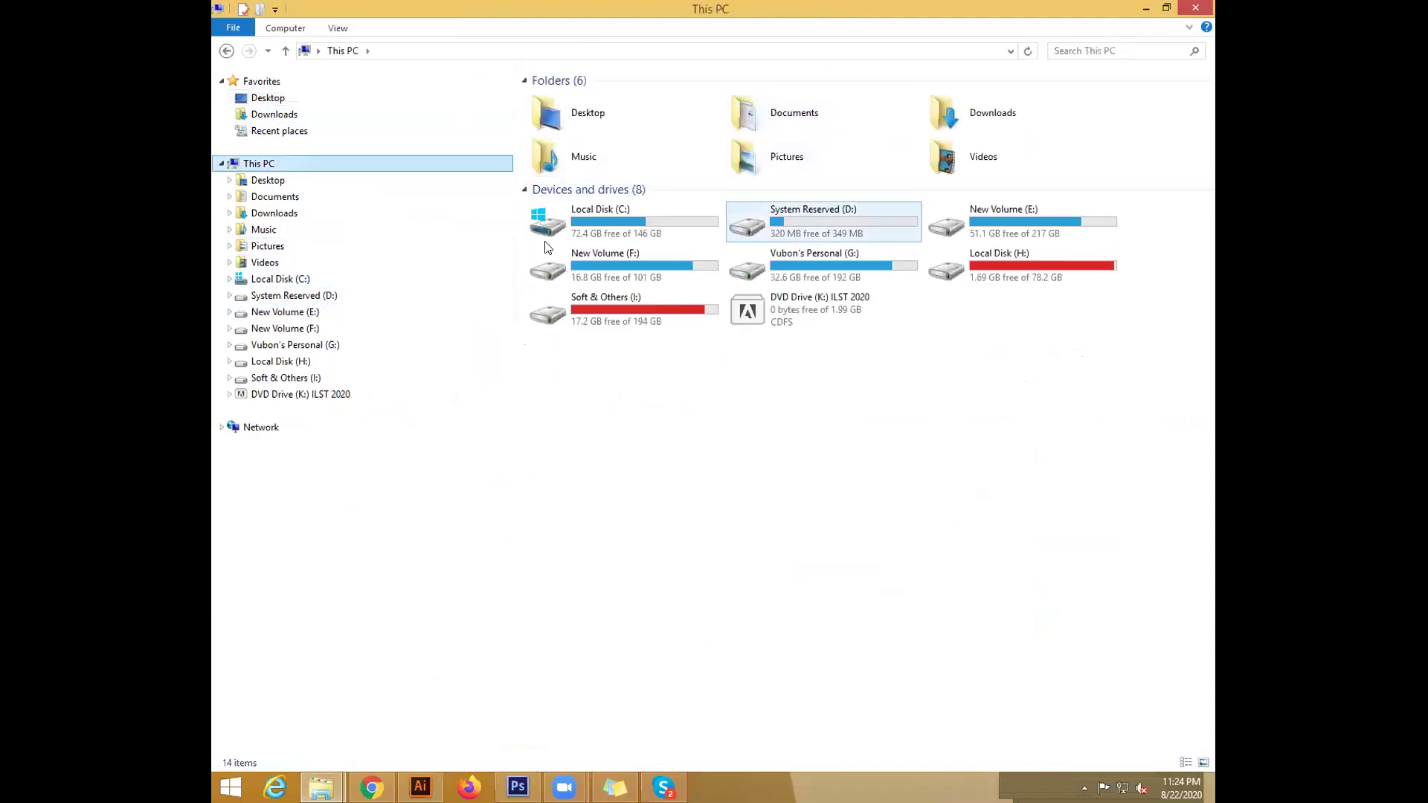
pyautogui.hotkey('ctrl', 'e')
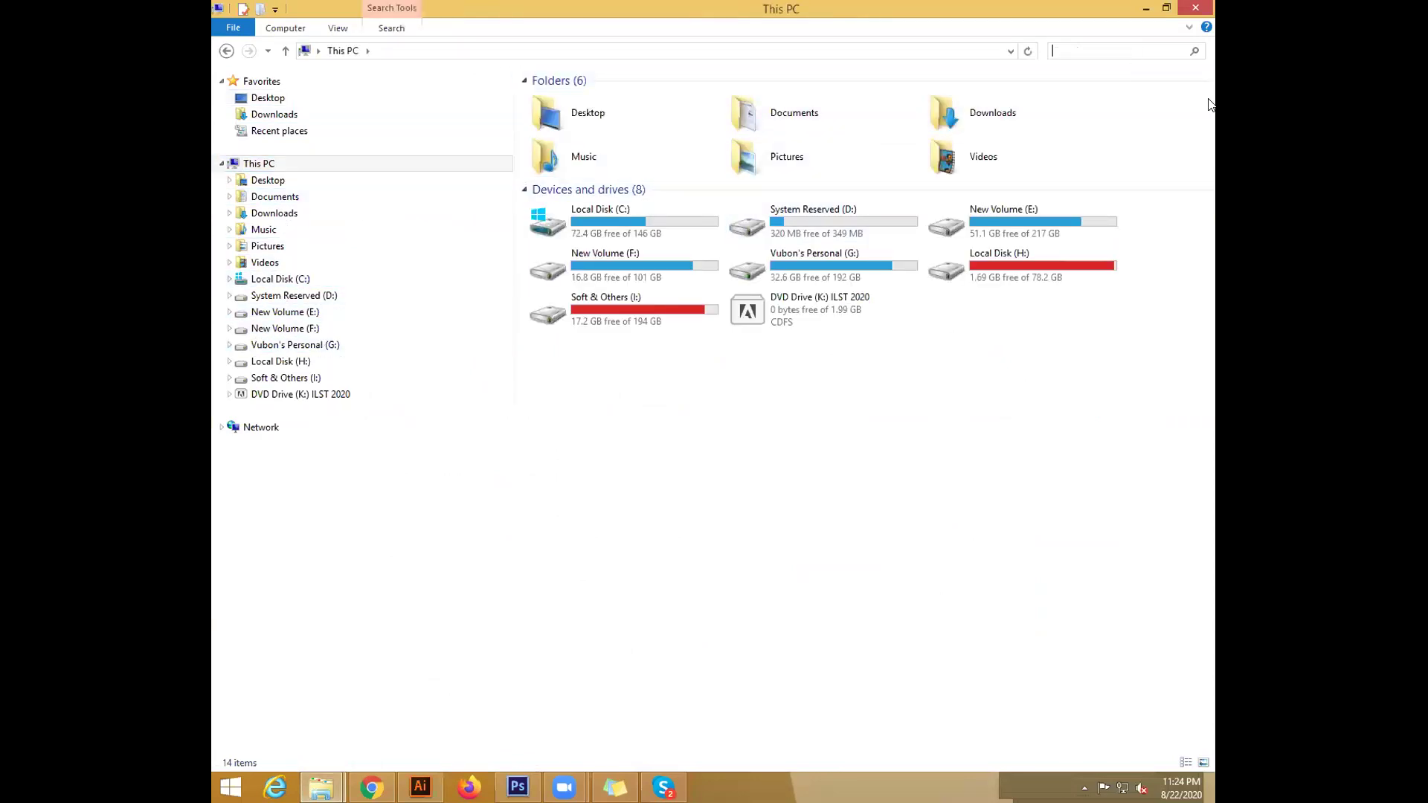
pyautogui.write(',ock')
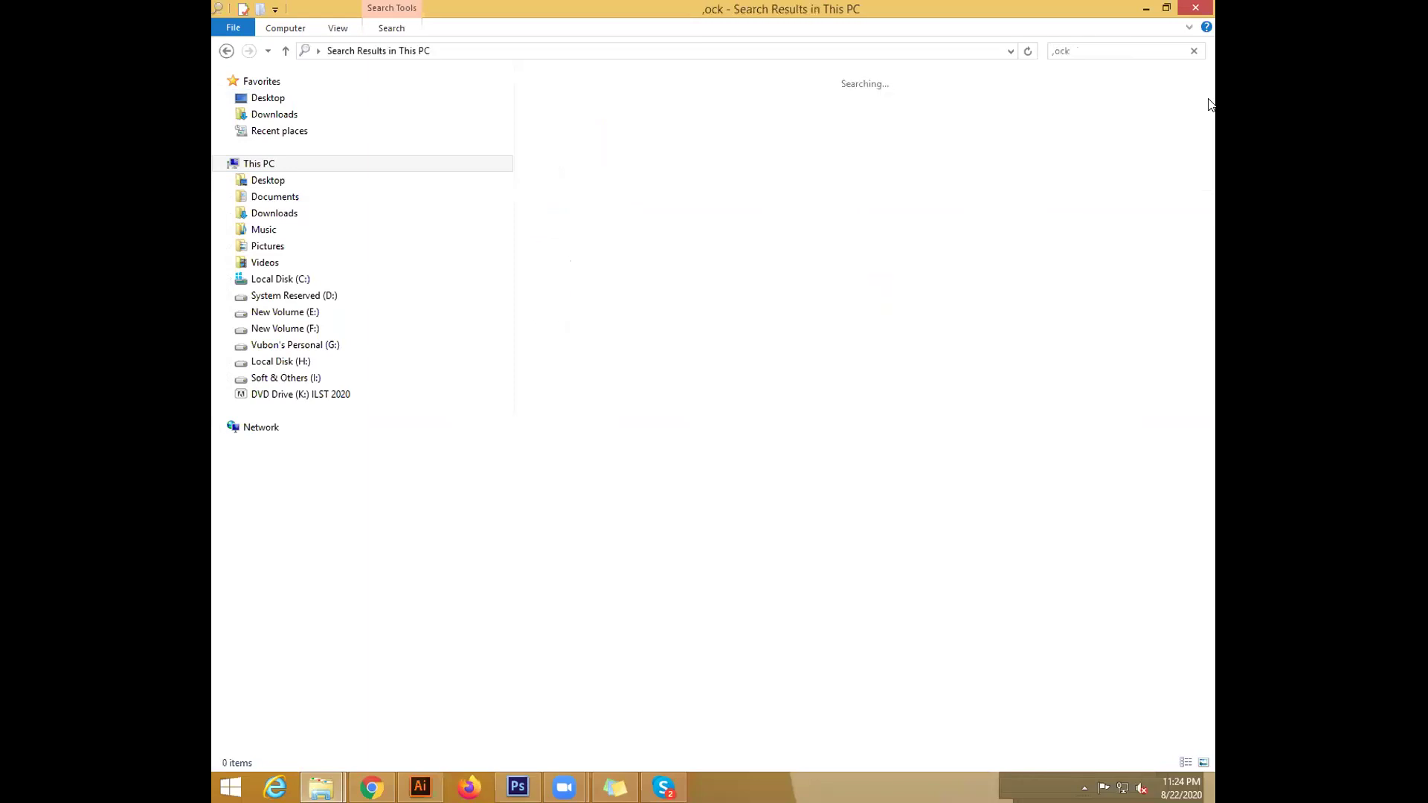
pyautogui.write('up')
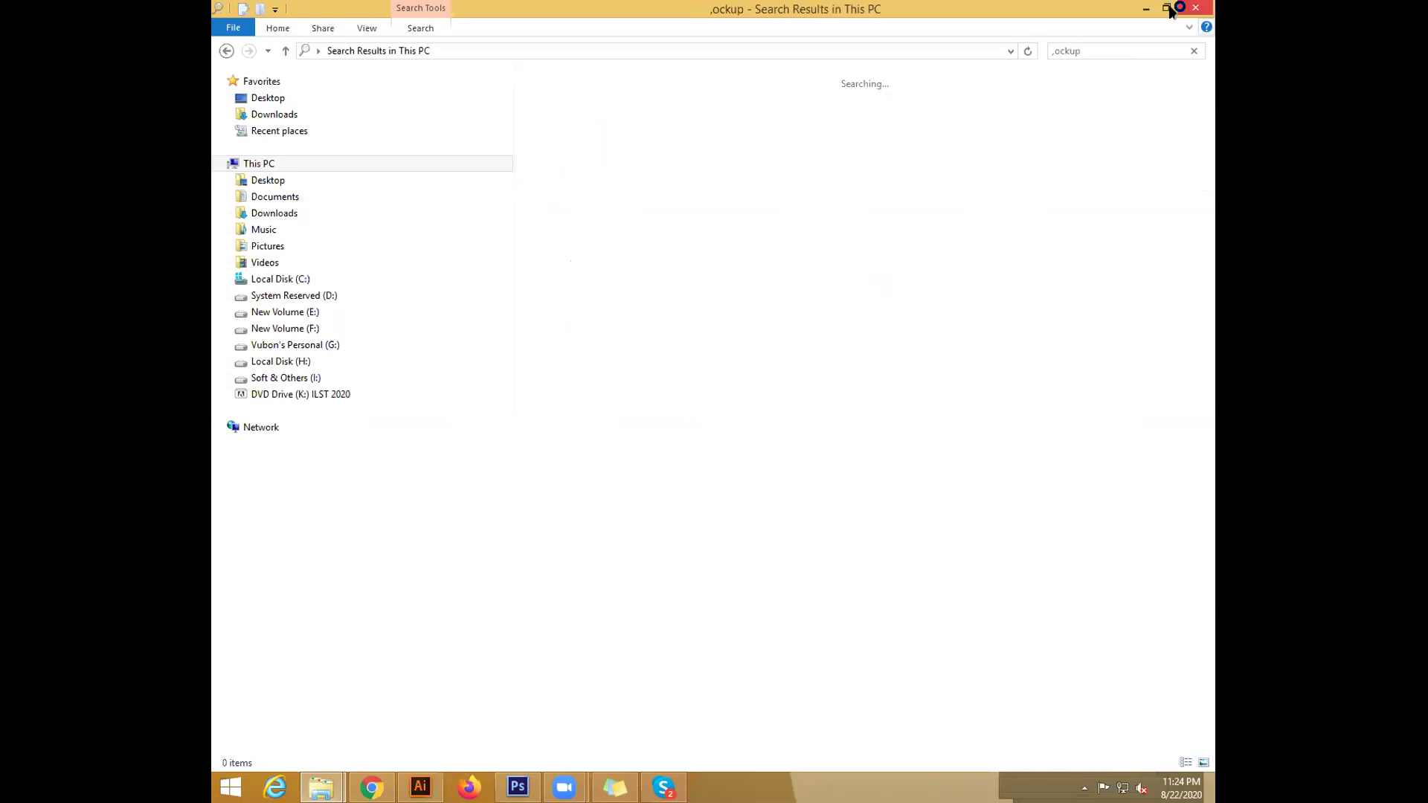
pyautogui.hotkey('ctrl', 'a')
pyautogui.write('old mo')
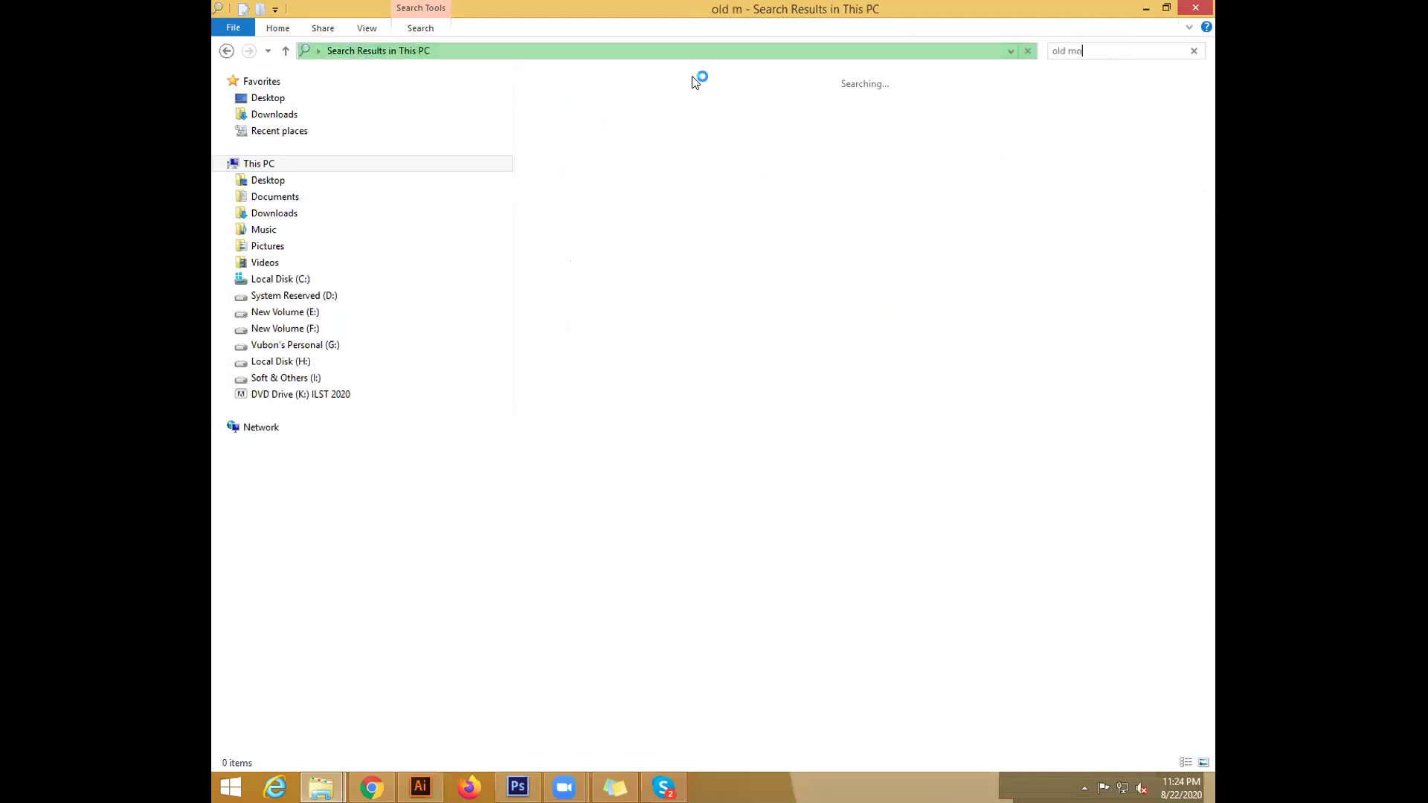
pyautogui.write('ckup')
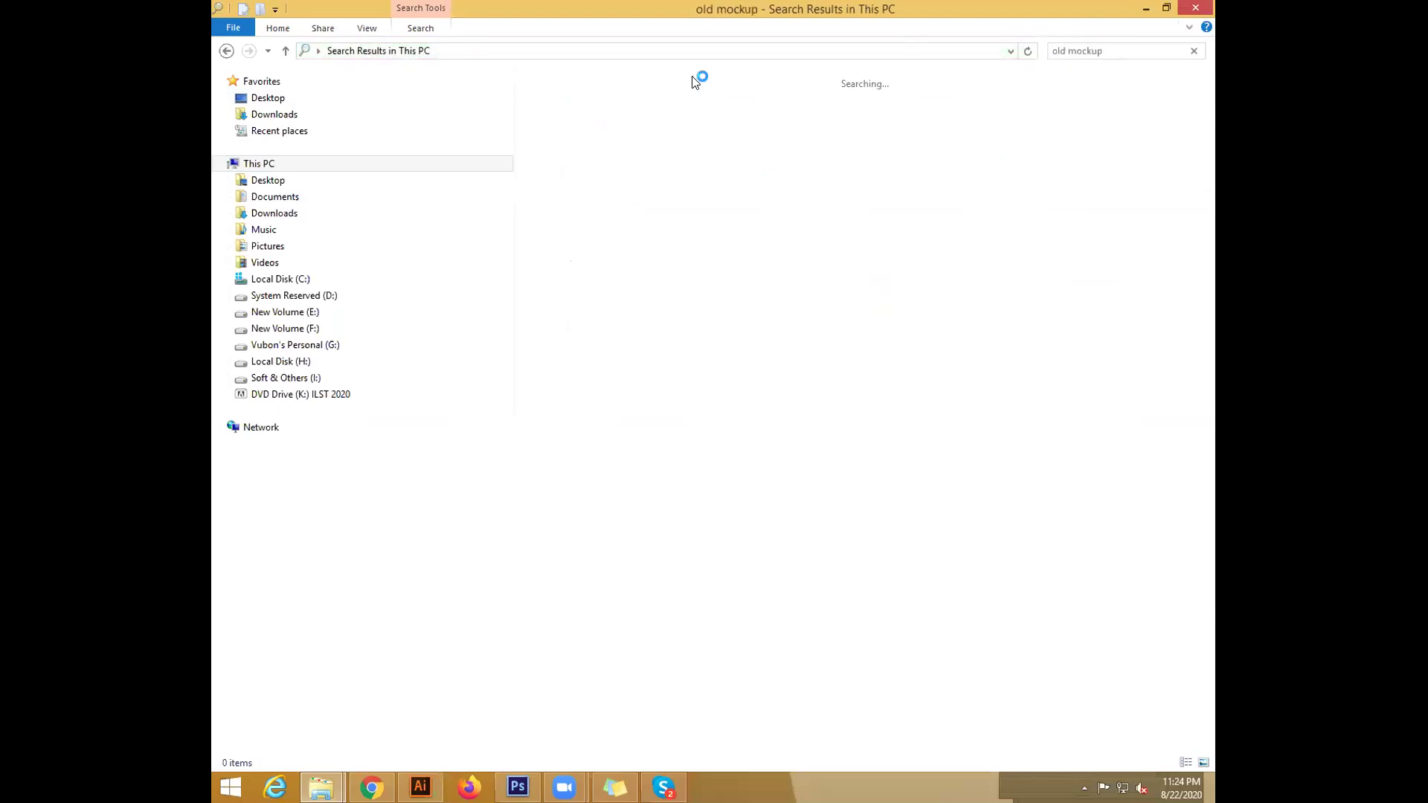
pyautogui.click(262, 164)
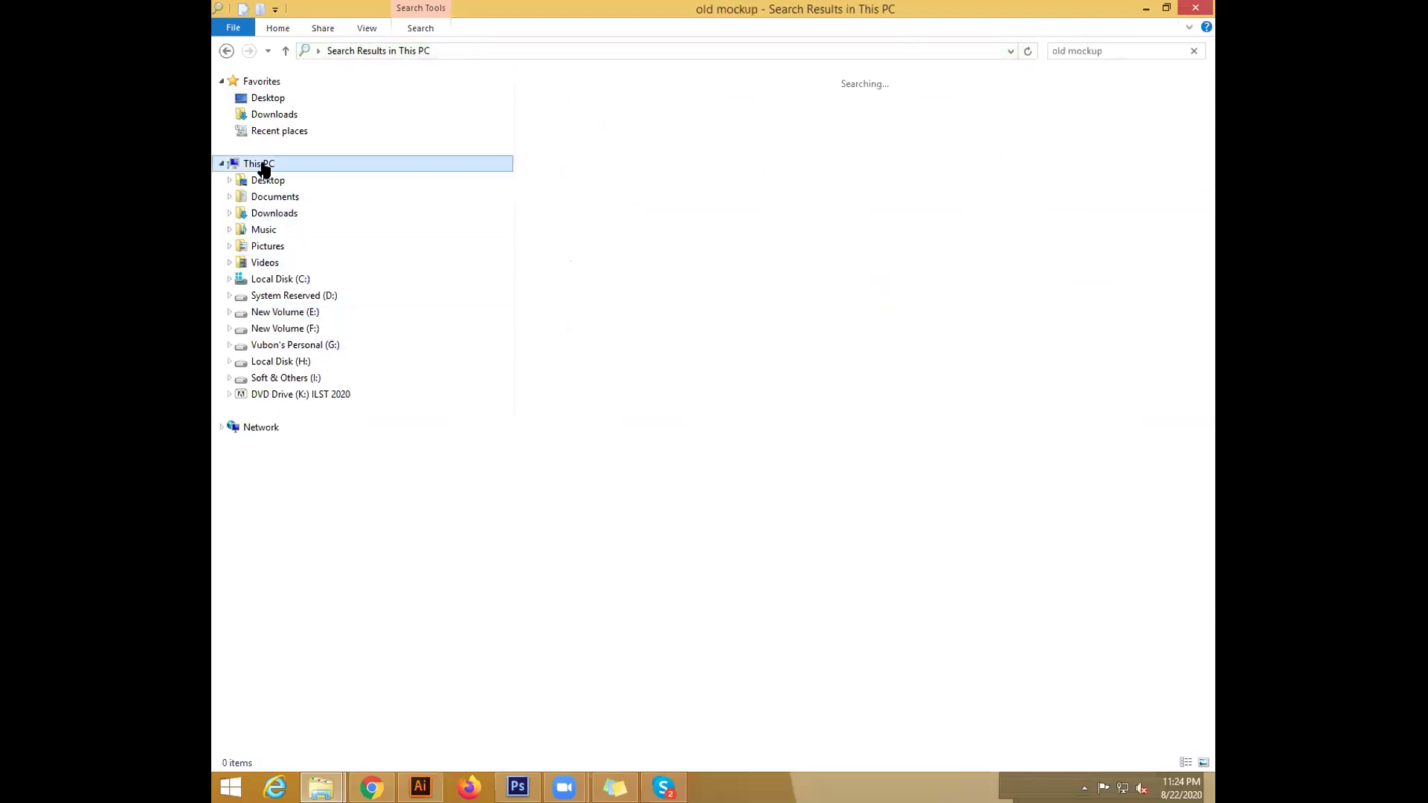
pyautogui.click(1067, 48)
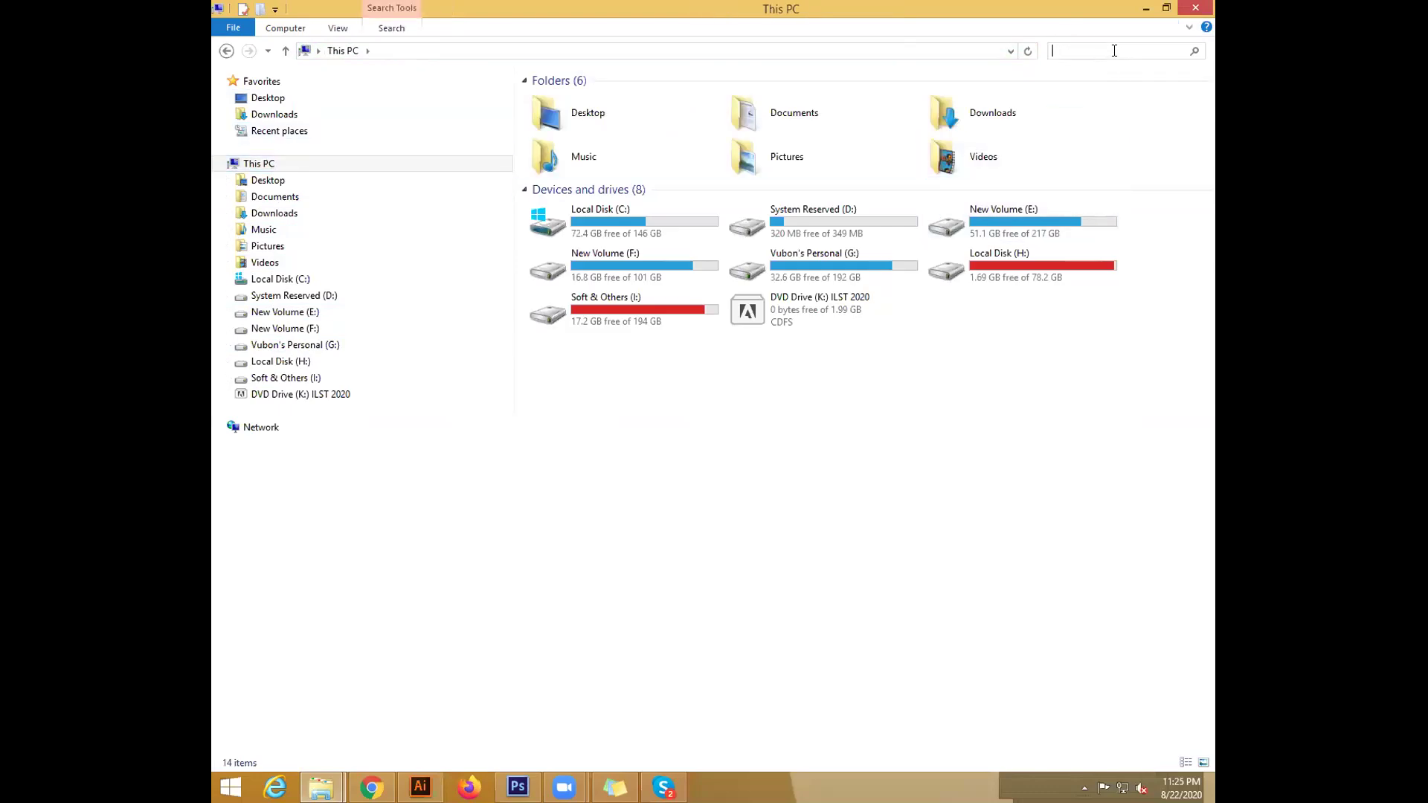
pyautogui.write('old mockup')
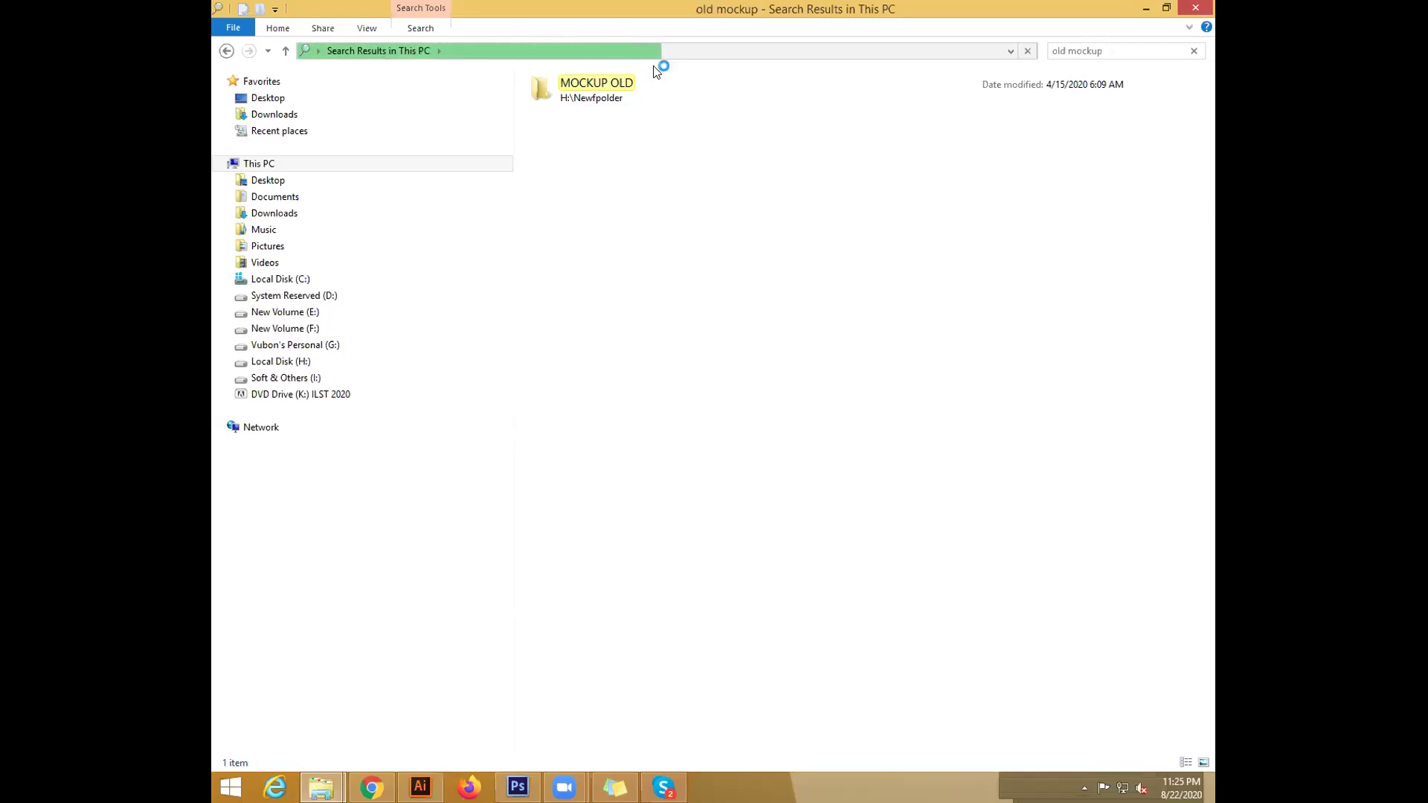
# Open 6.psd from the MOCKUP OLD folder in Photoshop and view its logo layer's smart object contents
pyautogui.doubleClick(626, 93)
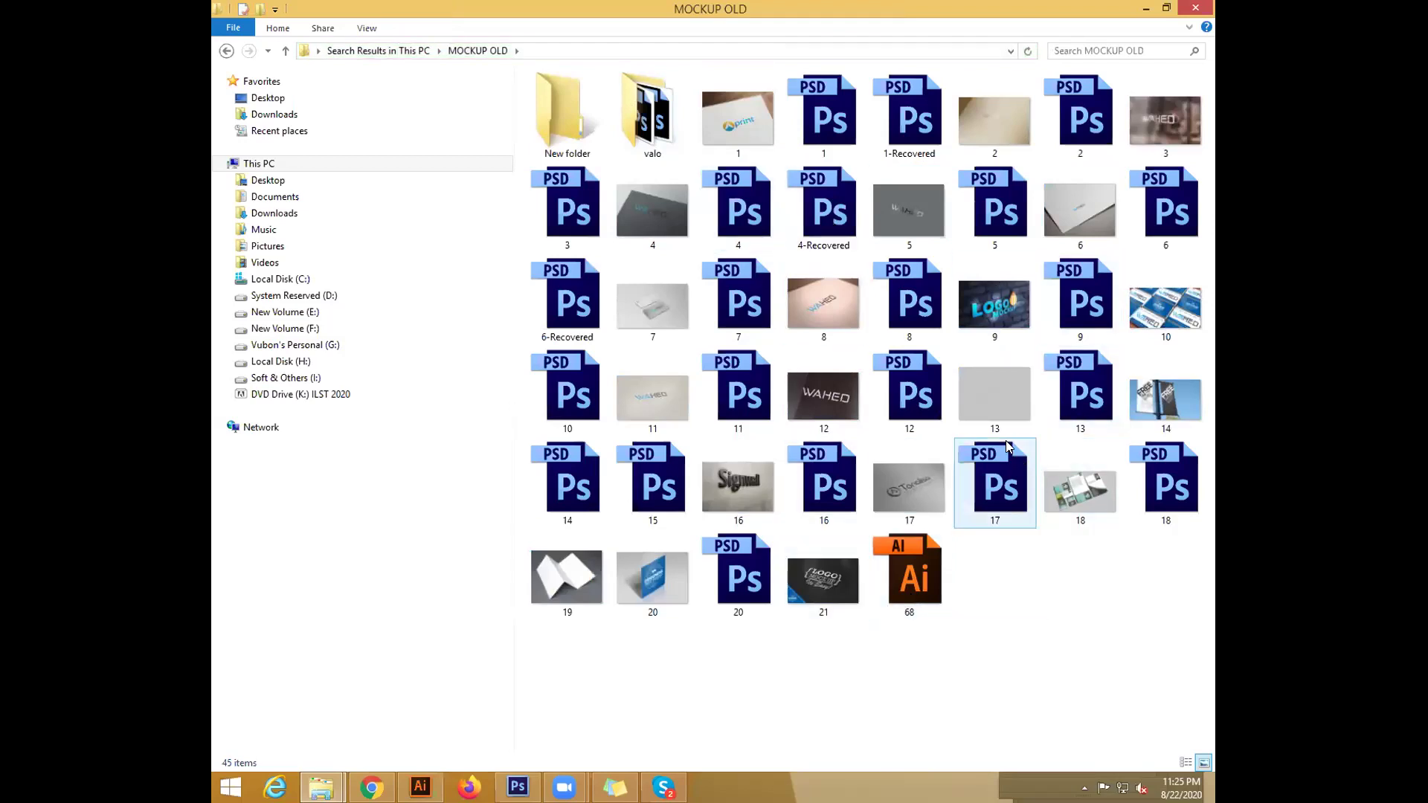
pyautogui.click(1060, 217)
pyautogui.click(1162, 208)
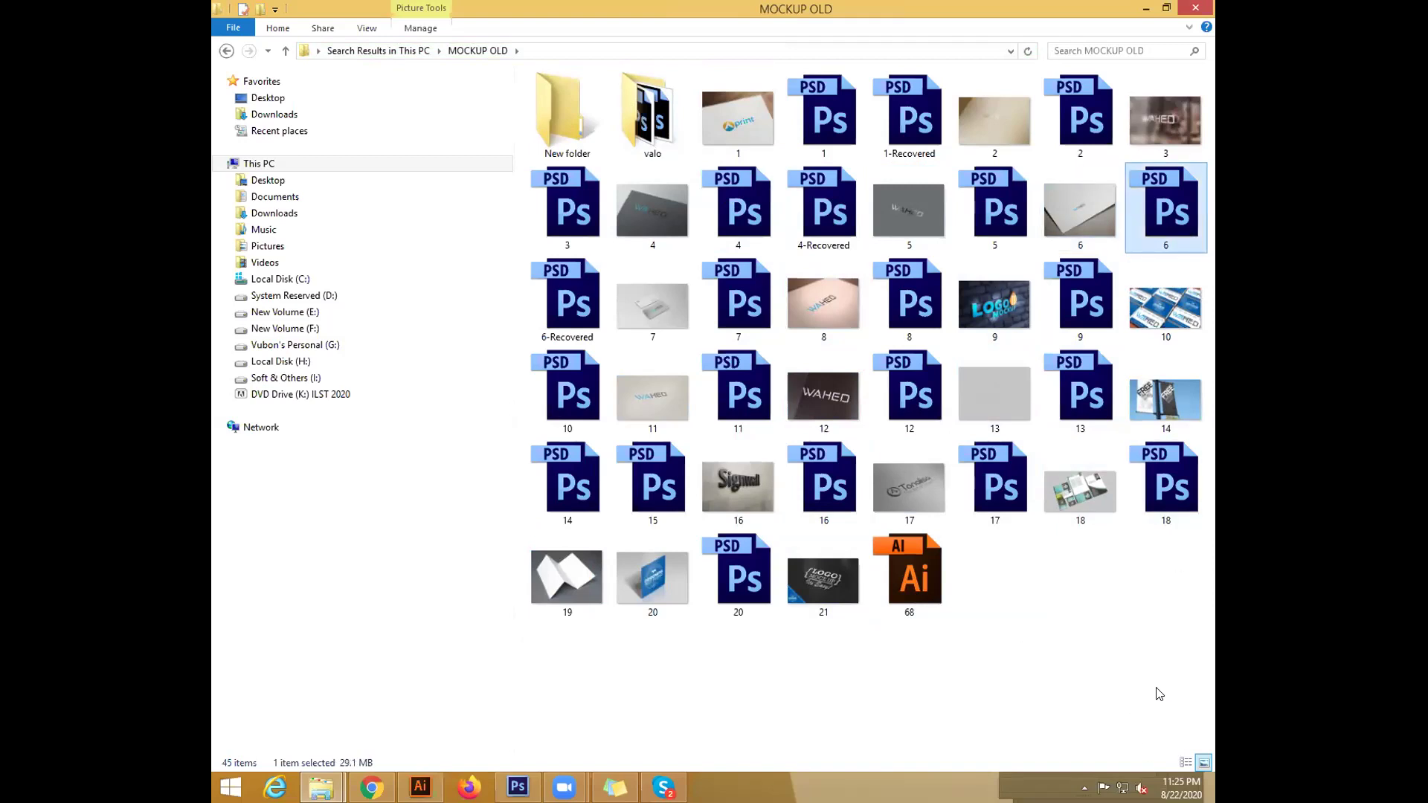
pyautogui.hotkey('alt', 'Tab')
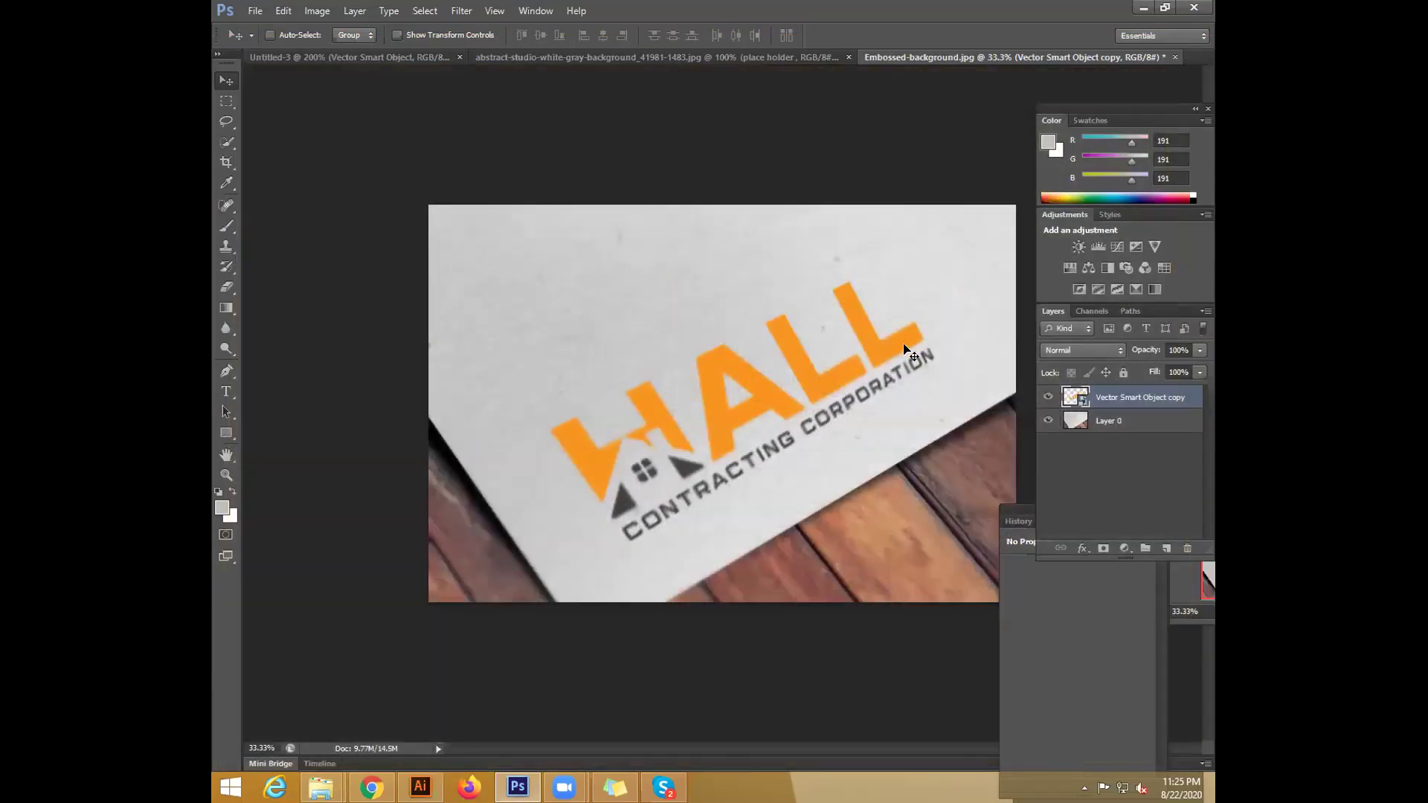
pyautogui.doubleClick(1075, 398)
pyautogui.click(798, 328)
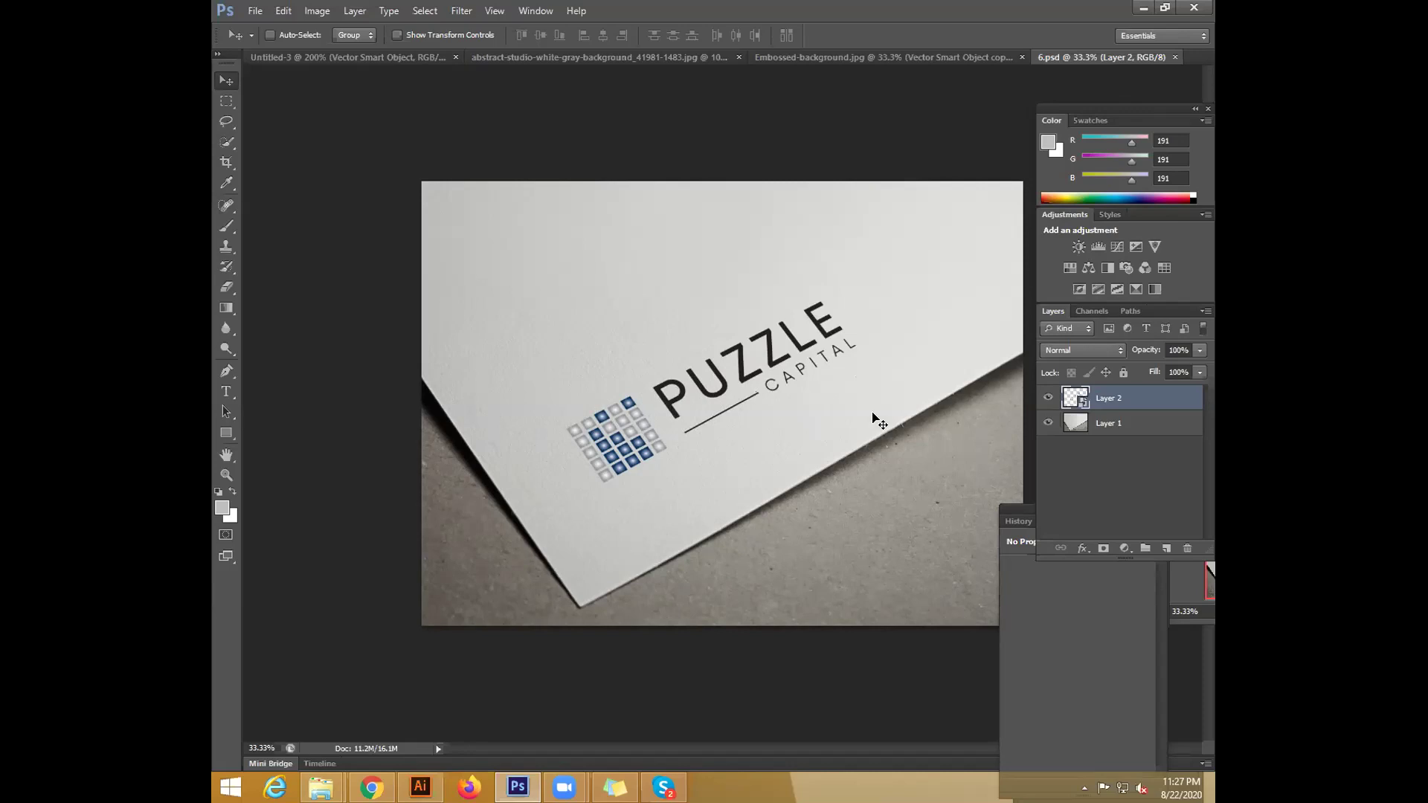
# Examine how 6.psd is built by toggling the visibility of the logo layer and the background layer
pyautogui.click(1048, 399)
pyautogui.click(1048, 399)
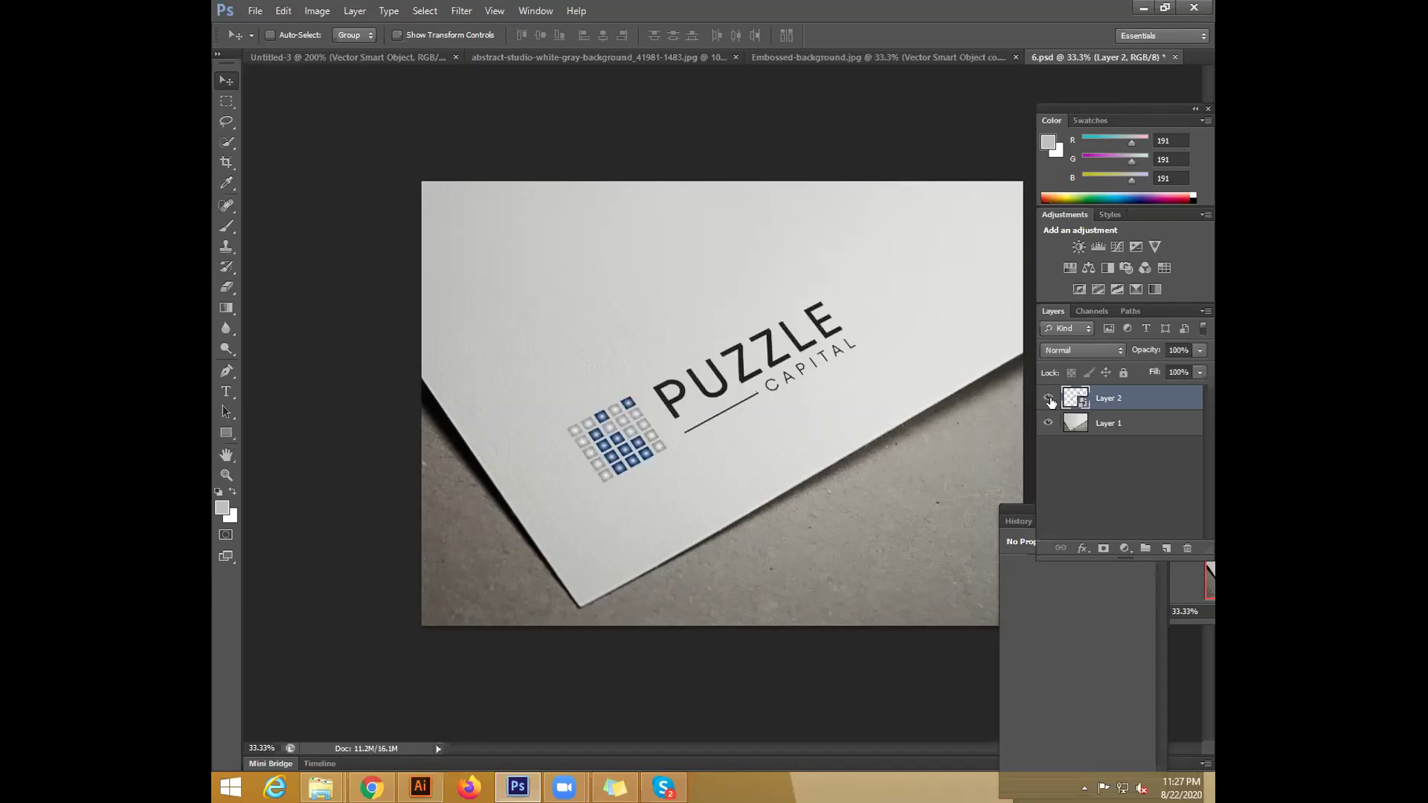
pyautogui.click(1049, 422)
pyautogui.click(1049, 422)
pyautogui.click(1050, 422)
pyautogui.click(1049, 422)
pyautogui.click(1050, 422)
pyautogui.click(1049, 423)
pyautogui.click(1049, 422)
pyautogui.click(1049, 422)
pyautogui.click(1049, 423)
pyautogui.click(1050, 422)
pyautogui.click(1049, 423)
pyautogui.click(1050, 422)
pyautogui.click(1049, 422)
pyautogui.click(1049, 422)
pyautogui.click(1049, 422)
pyautogui.click(1050, 422)
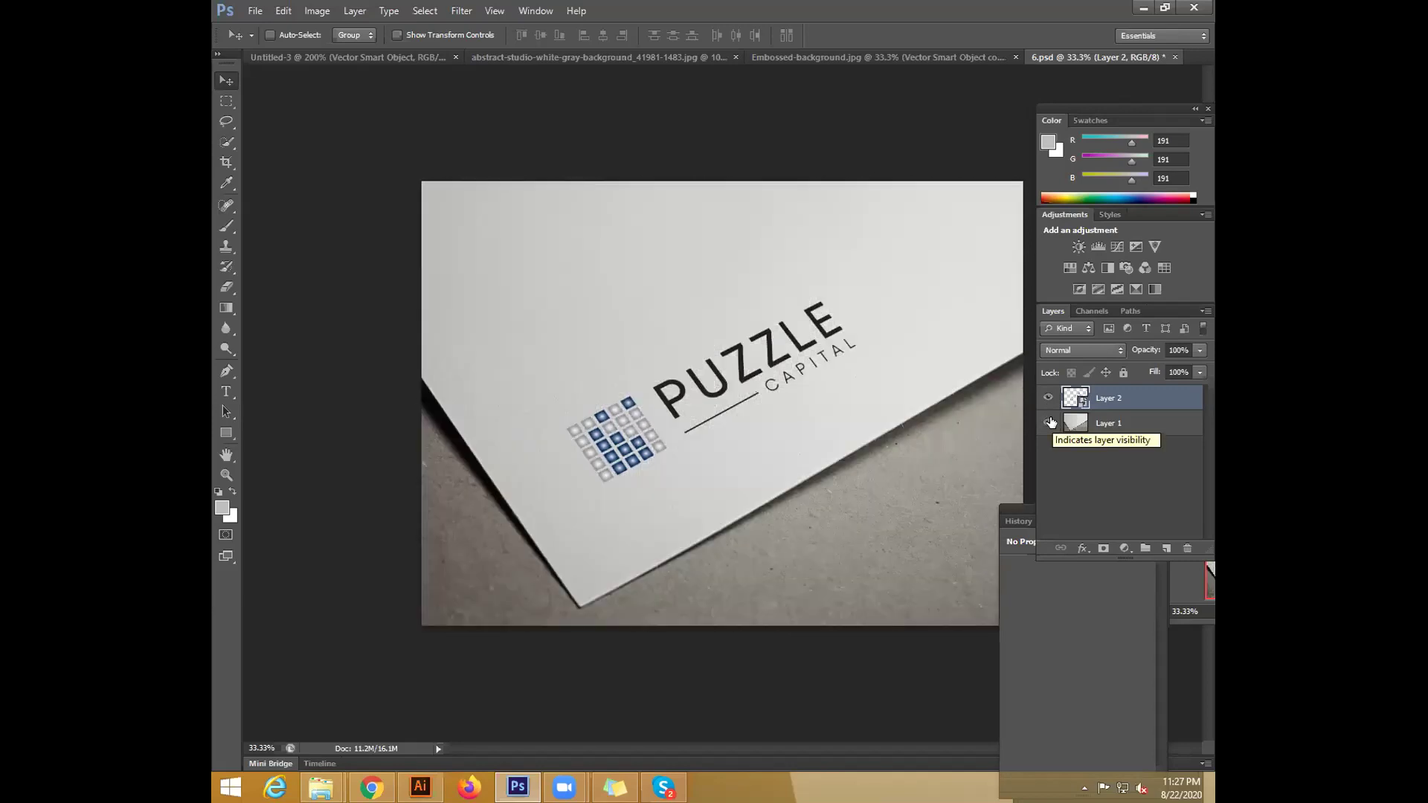
# Check the studio mockup, and toggle the background layer's visibility in Embossed-background.jpg to compare its structure with 6.psd
pyautogui.click(618, 57)
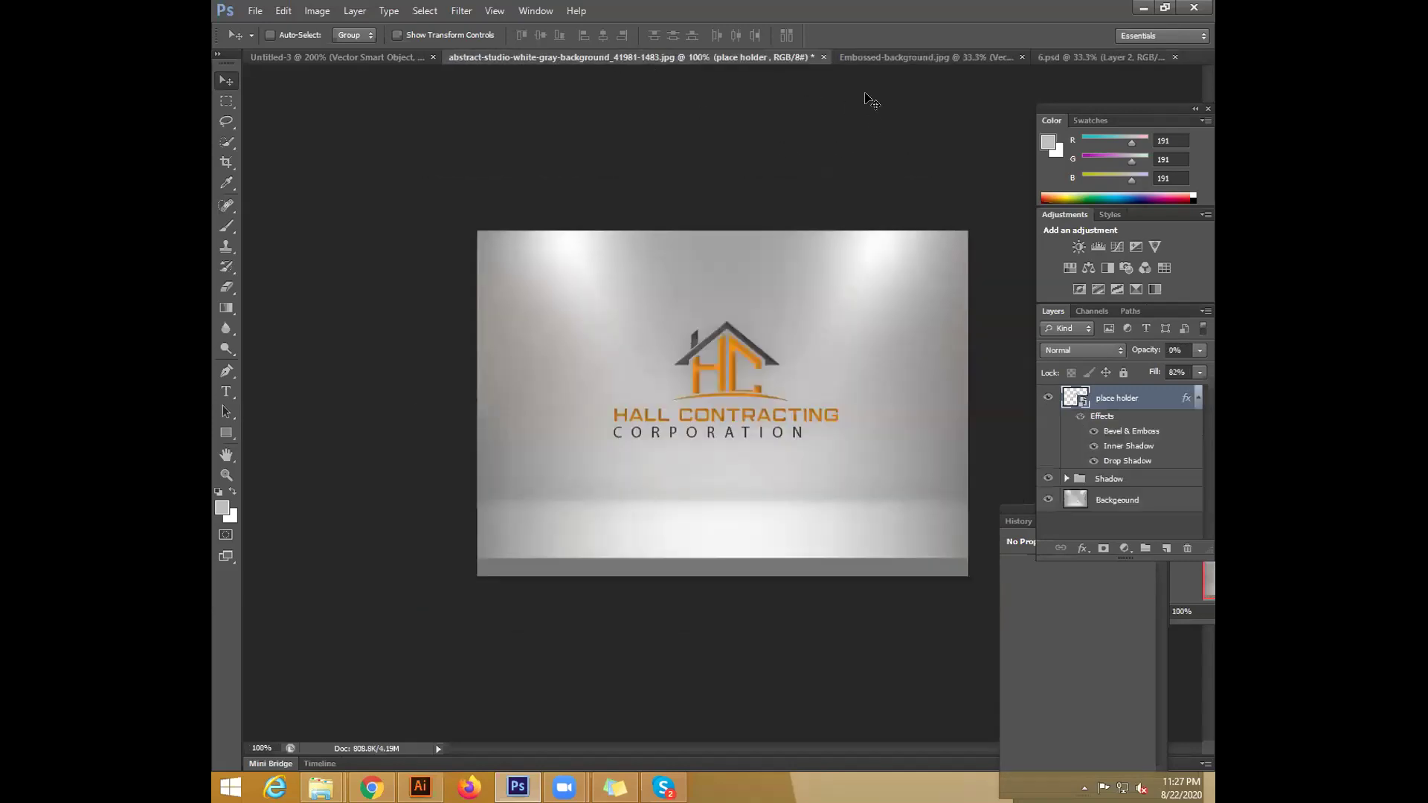
pyautogui.click(926, 57)
pyautogui.click(1048, 421)
pyautogui.click(1048, 421)
pyautogui.click(1049, 421)
pyautogui.click(1049, 421)
pyautogui.click(1048, 421)
pyautogui.click(1049, 421)
pyautogui.click(1048, 421)
pyautogui.click(1048, 421)
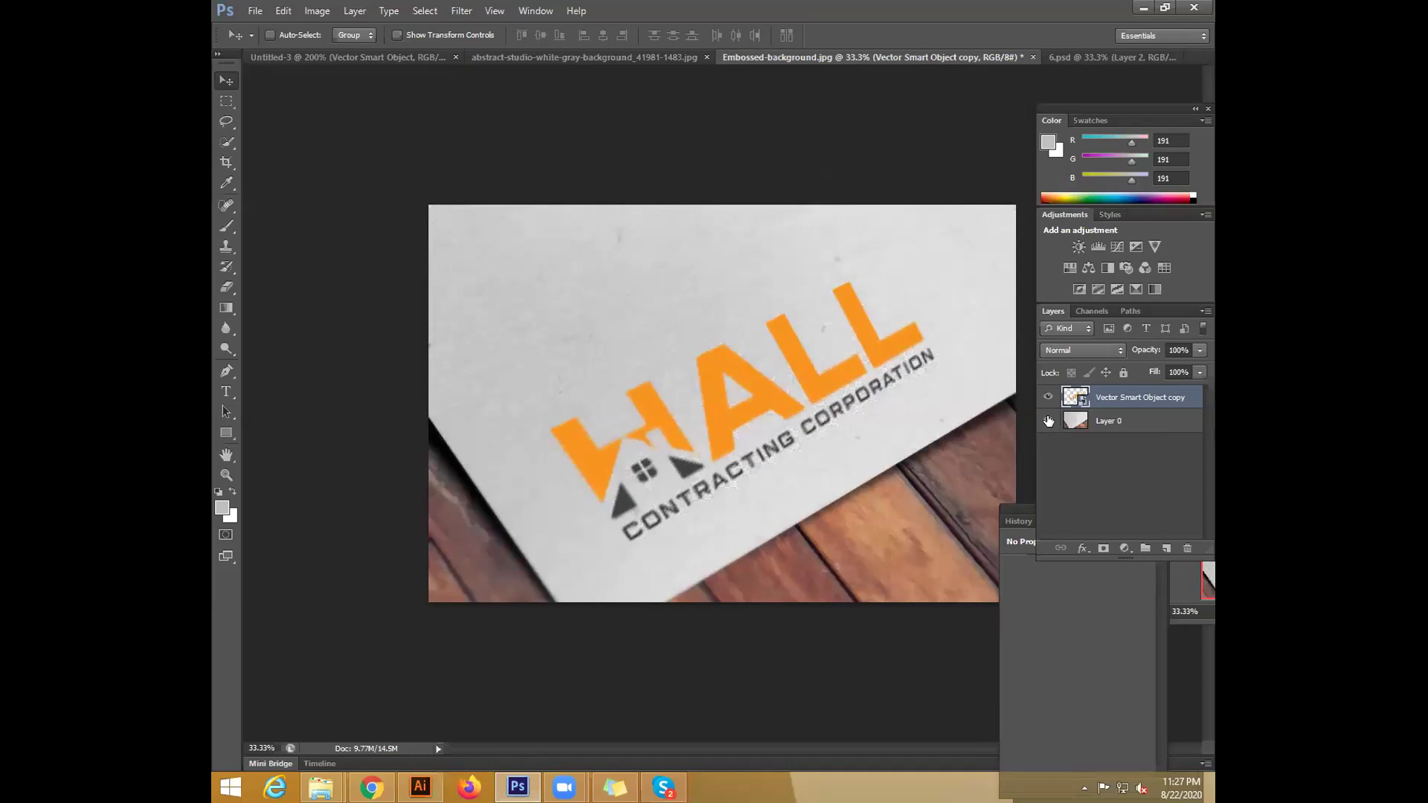
pyautogui.click(1048, 421)
pyautogui.click(1048, 421)
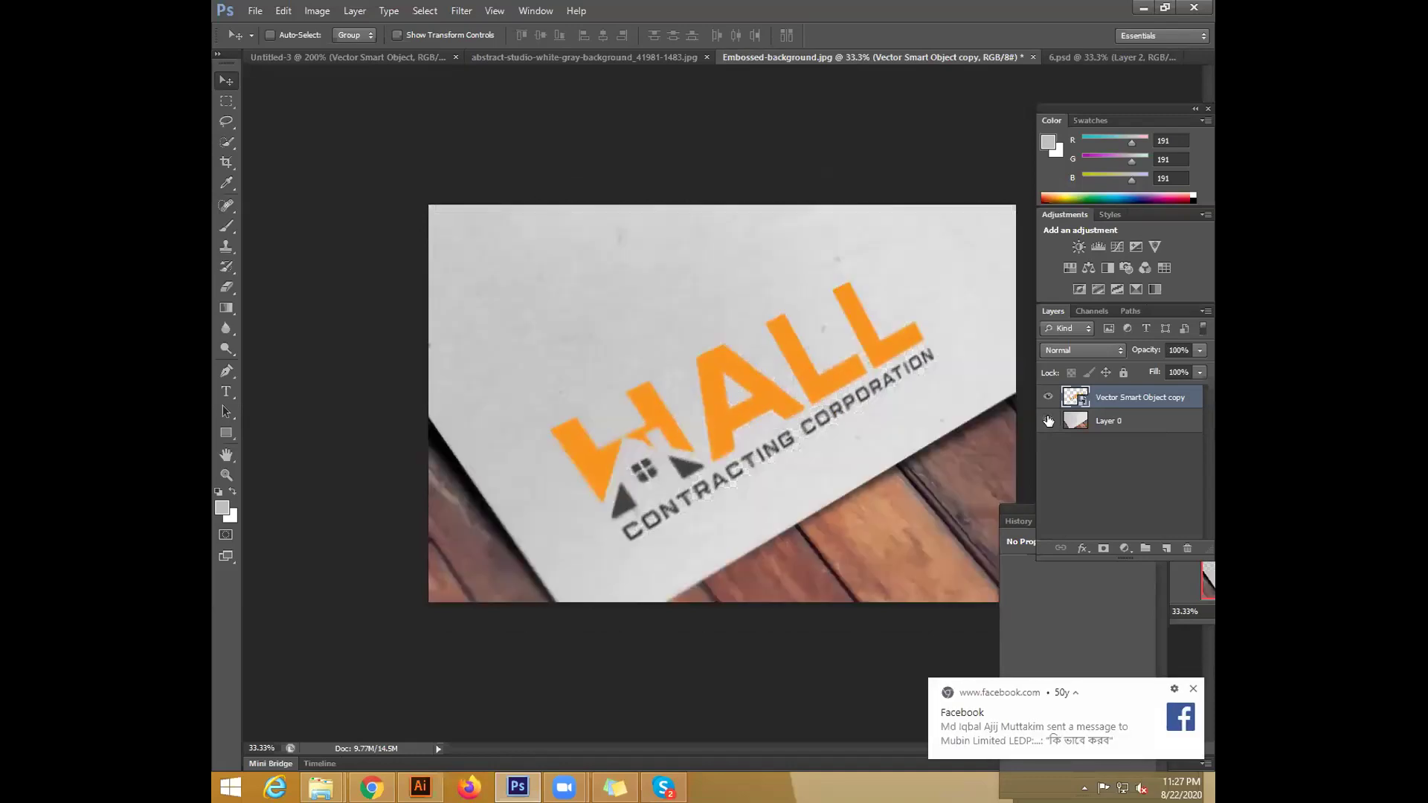
# Inspect Layer 2's blending options in 6.psd without changing them and compare the file with the other open mockups
pyautogui.click(1112, 57)
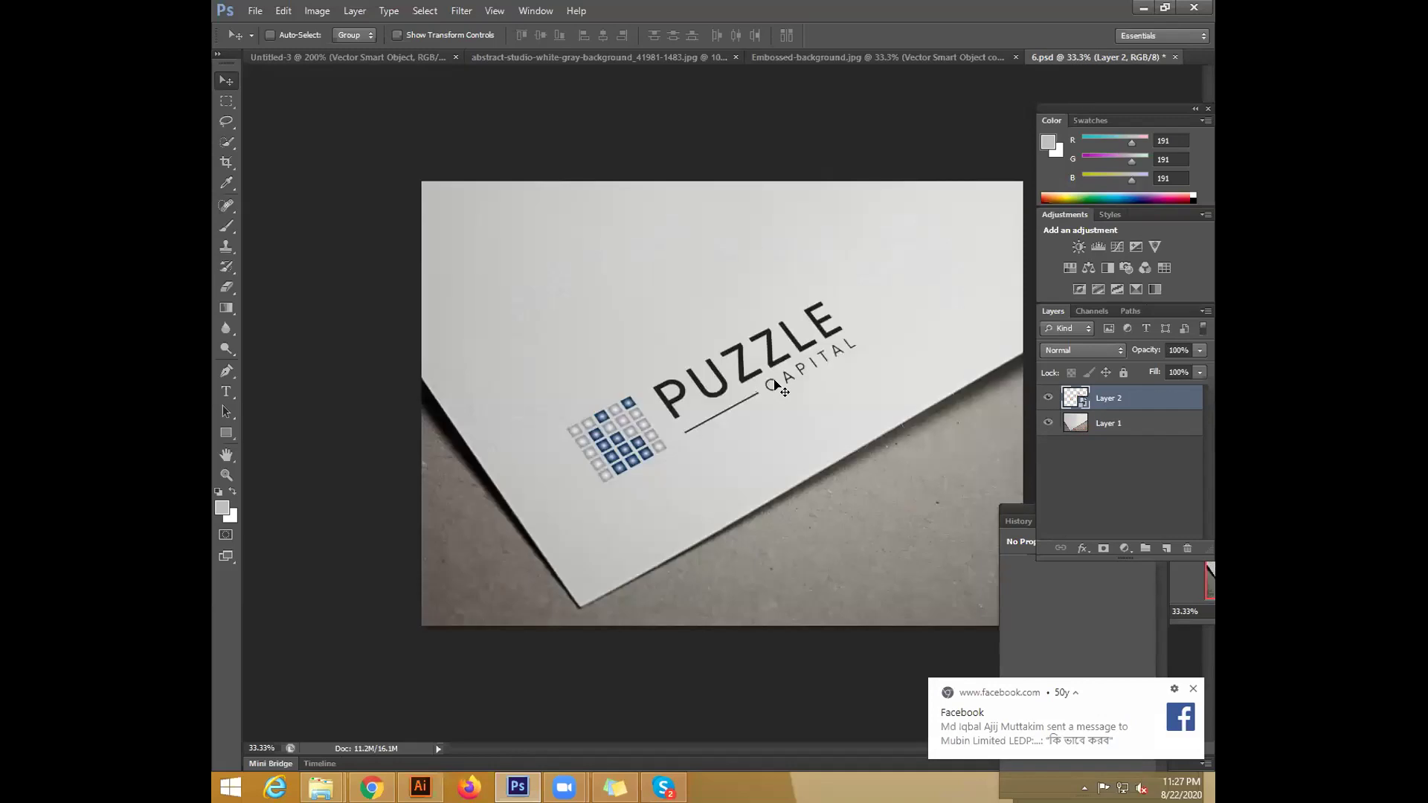
pyautogui.doubleClick(1171, 400)
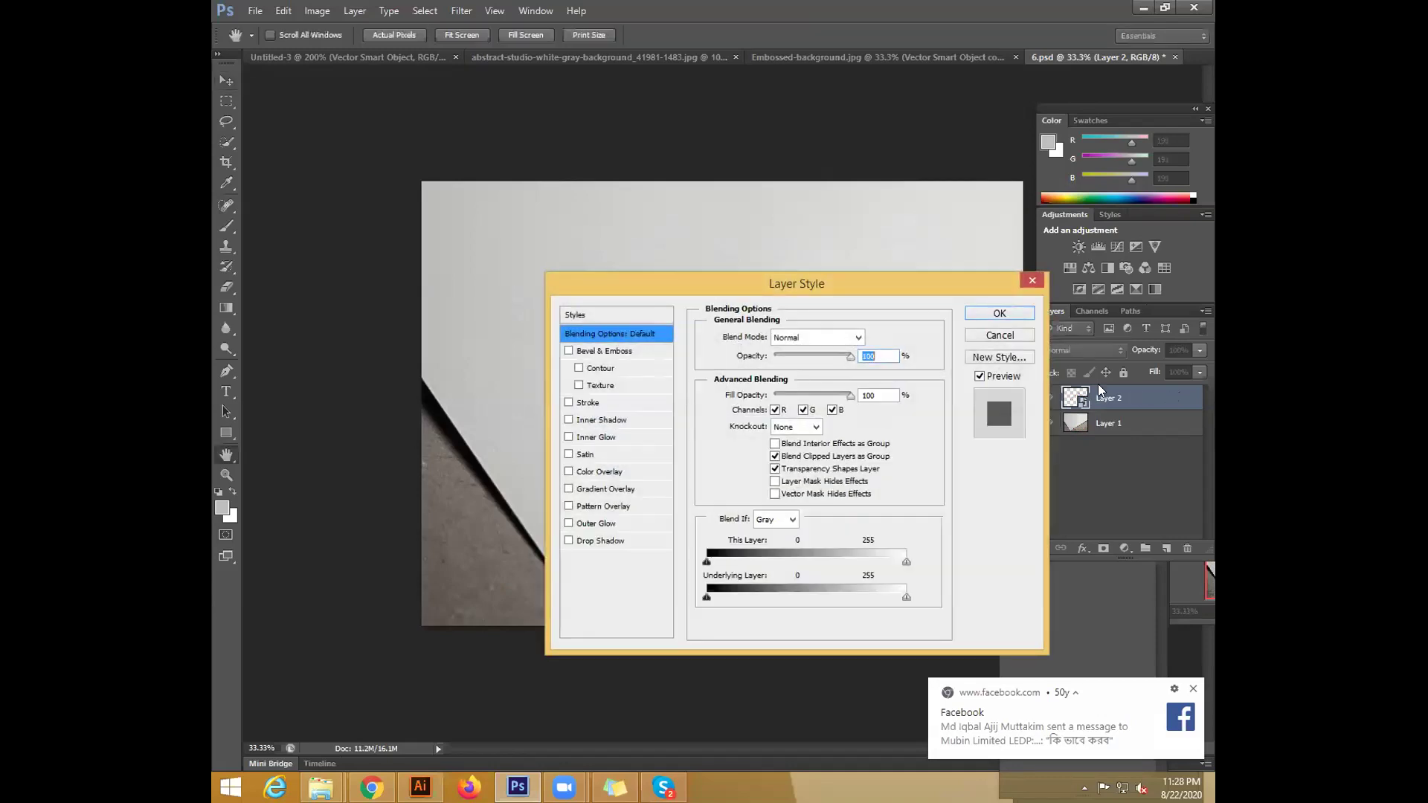
pyautogui.click(1023, 334)
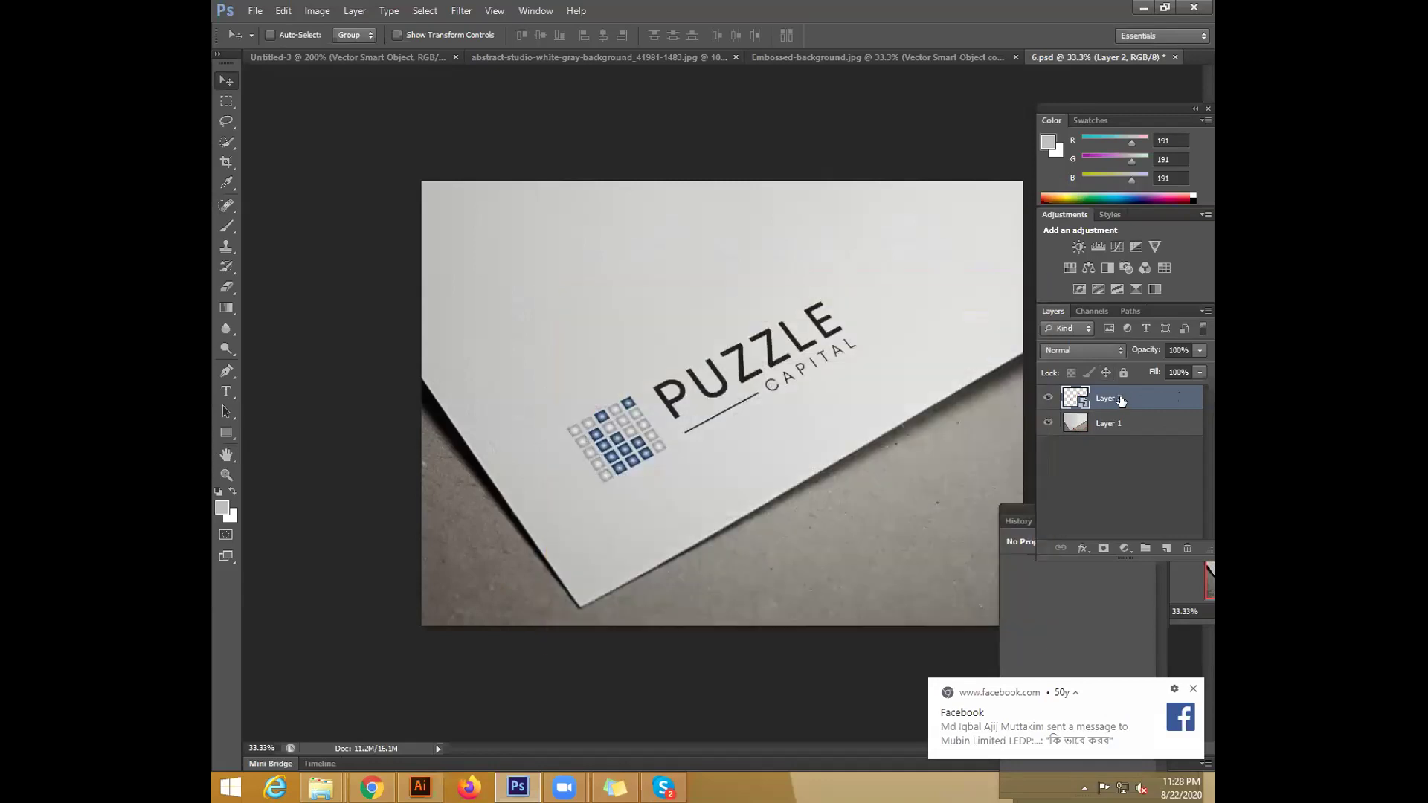
pyautogui.click(959, 56)
pyautogui.click(1060, 55)
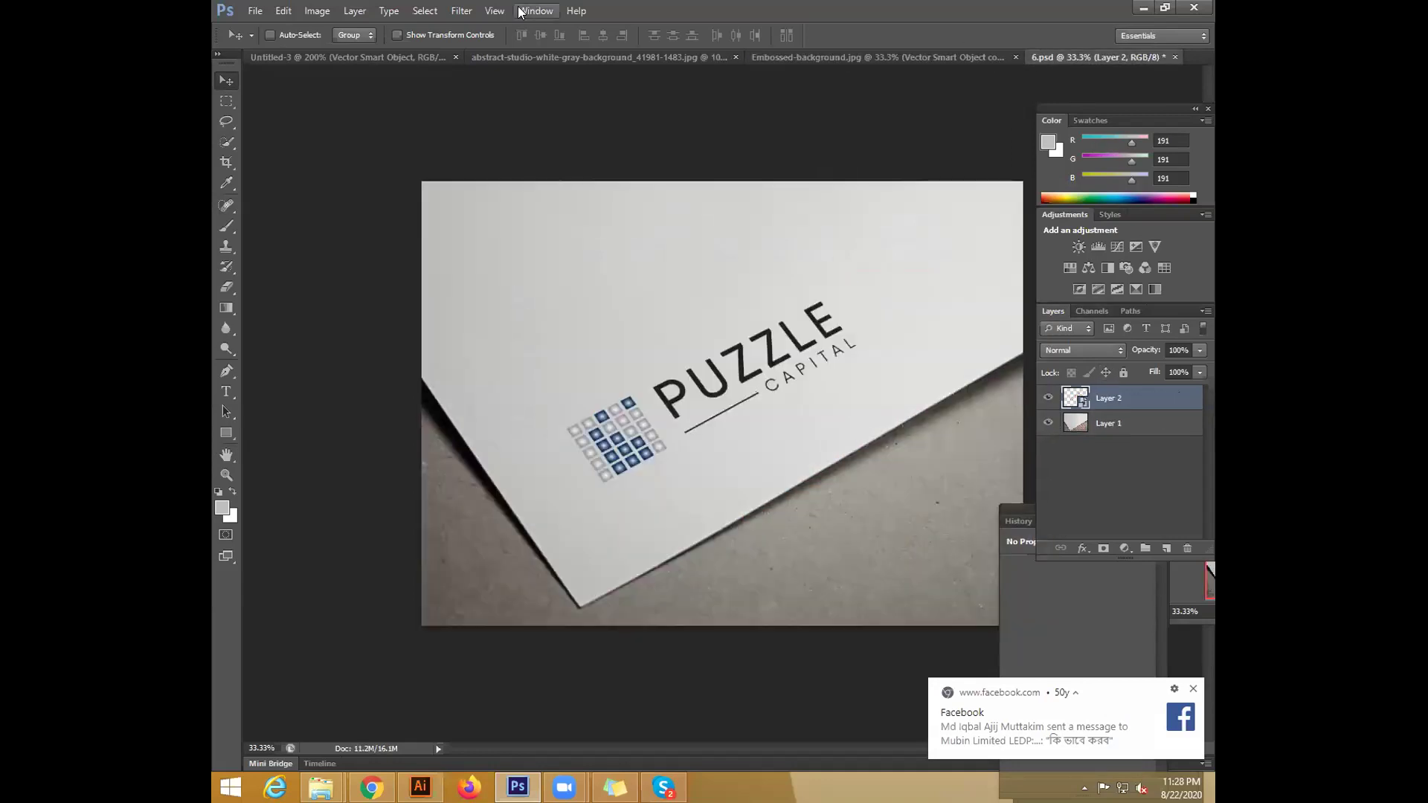
pyautogui.click(397, 57)
pyautogui.click(1073, 56)
# Rename the logo layer in Embossed-background.jpg to 01 and open its smart object contents
pyautogui.click(873, 56)
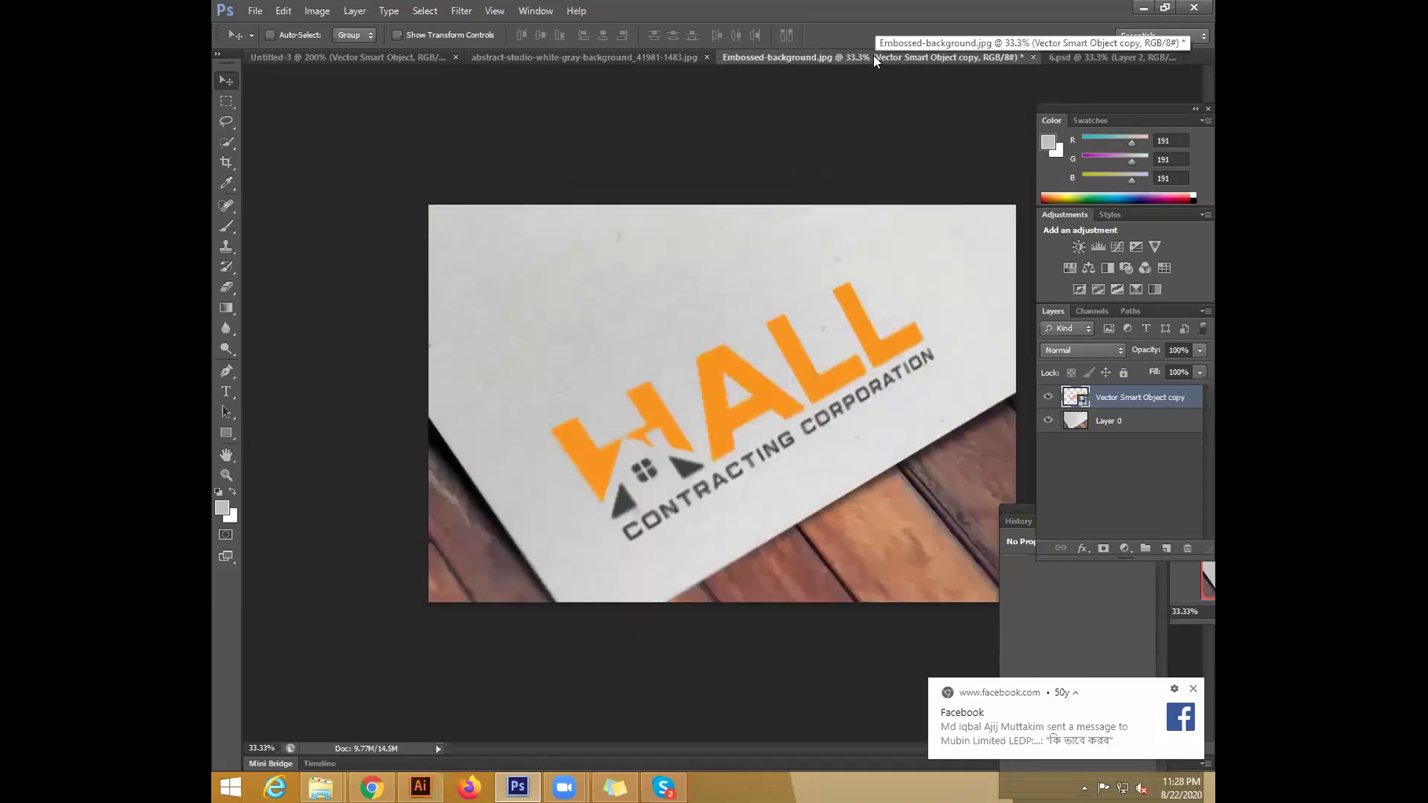
pyautogui.click(1141, 349)
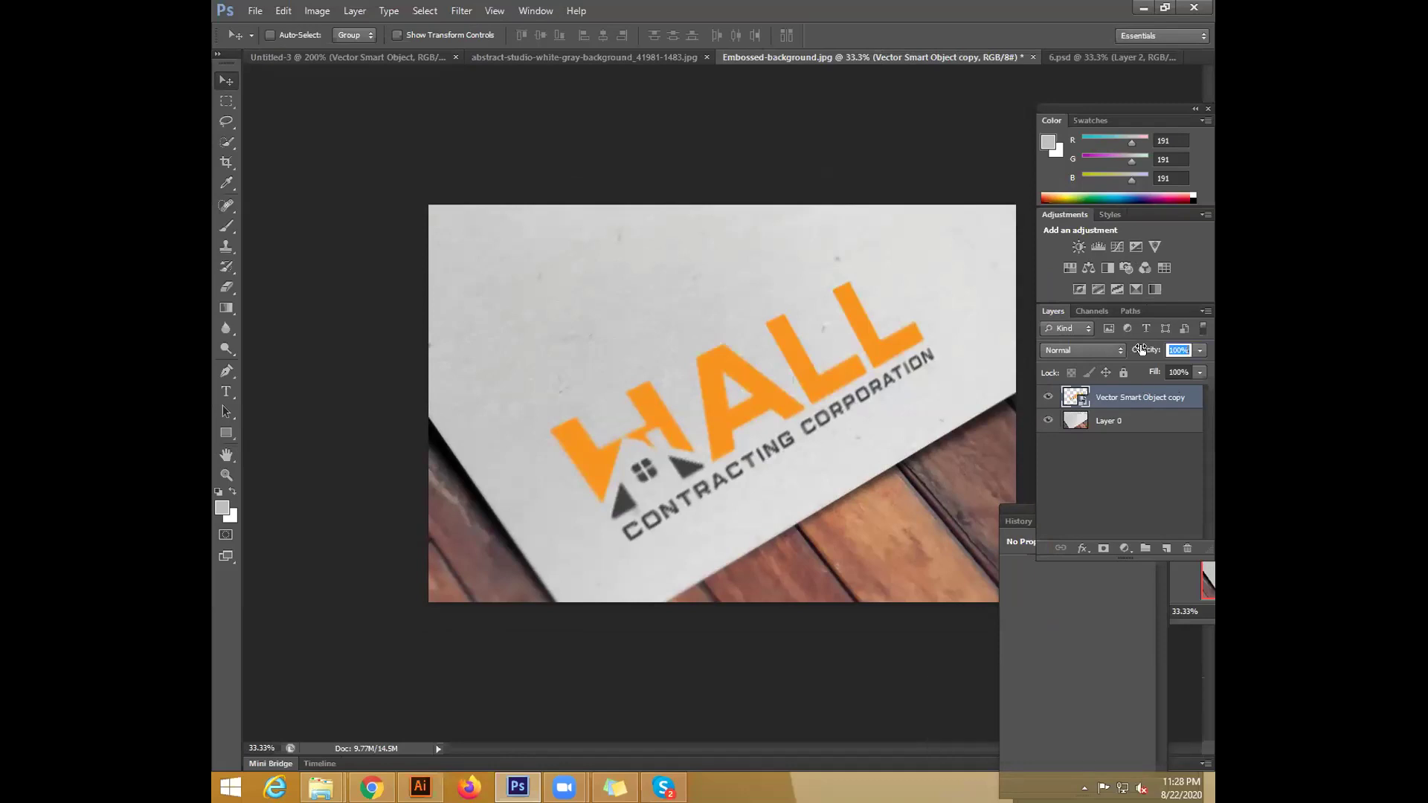
pyautogui.doubleClick(1157, 398)
pyautogui.write('01')
pyautogui.click(1140, 434)
pyautogui.doubleClick(1075, 398)
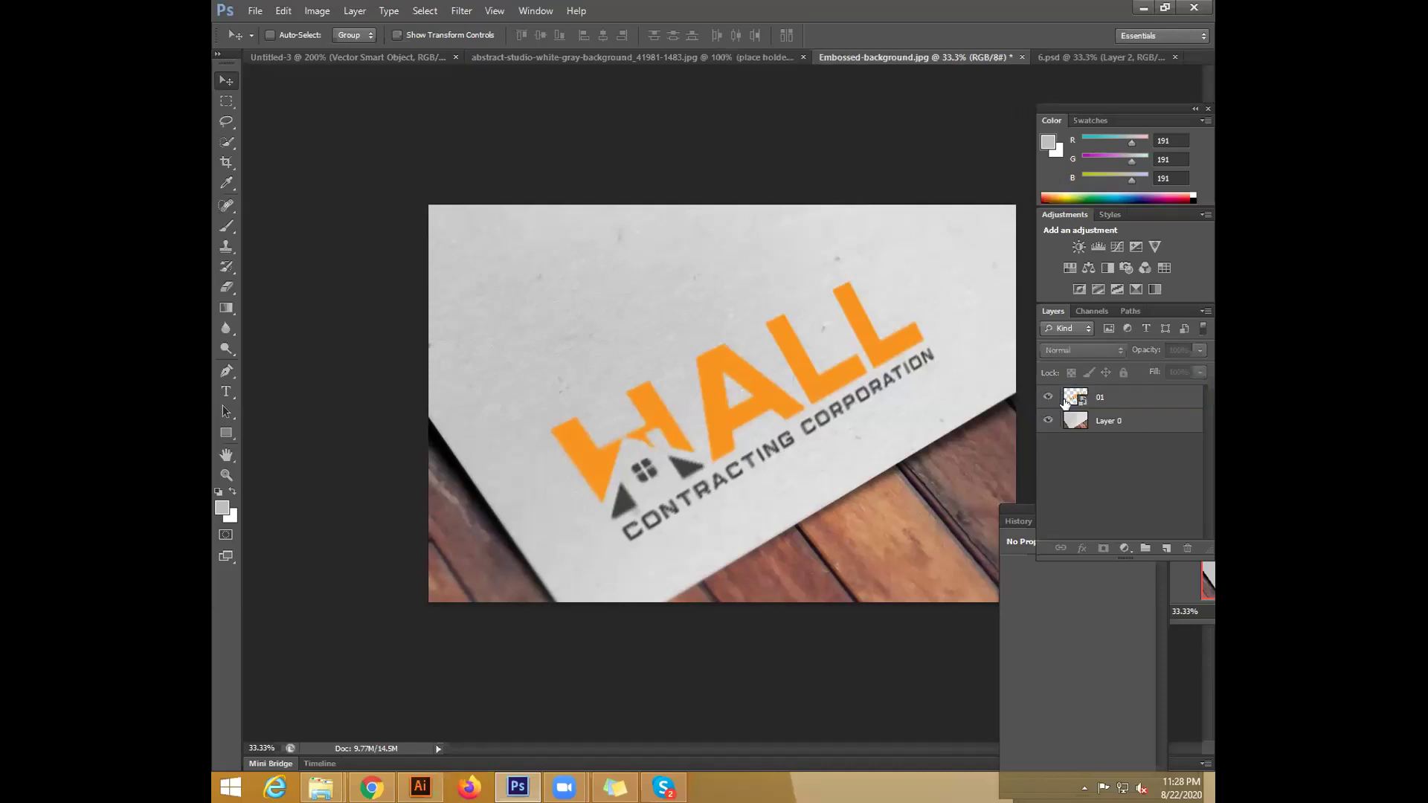
pyautogui.click(778, 327)
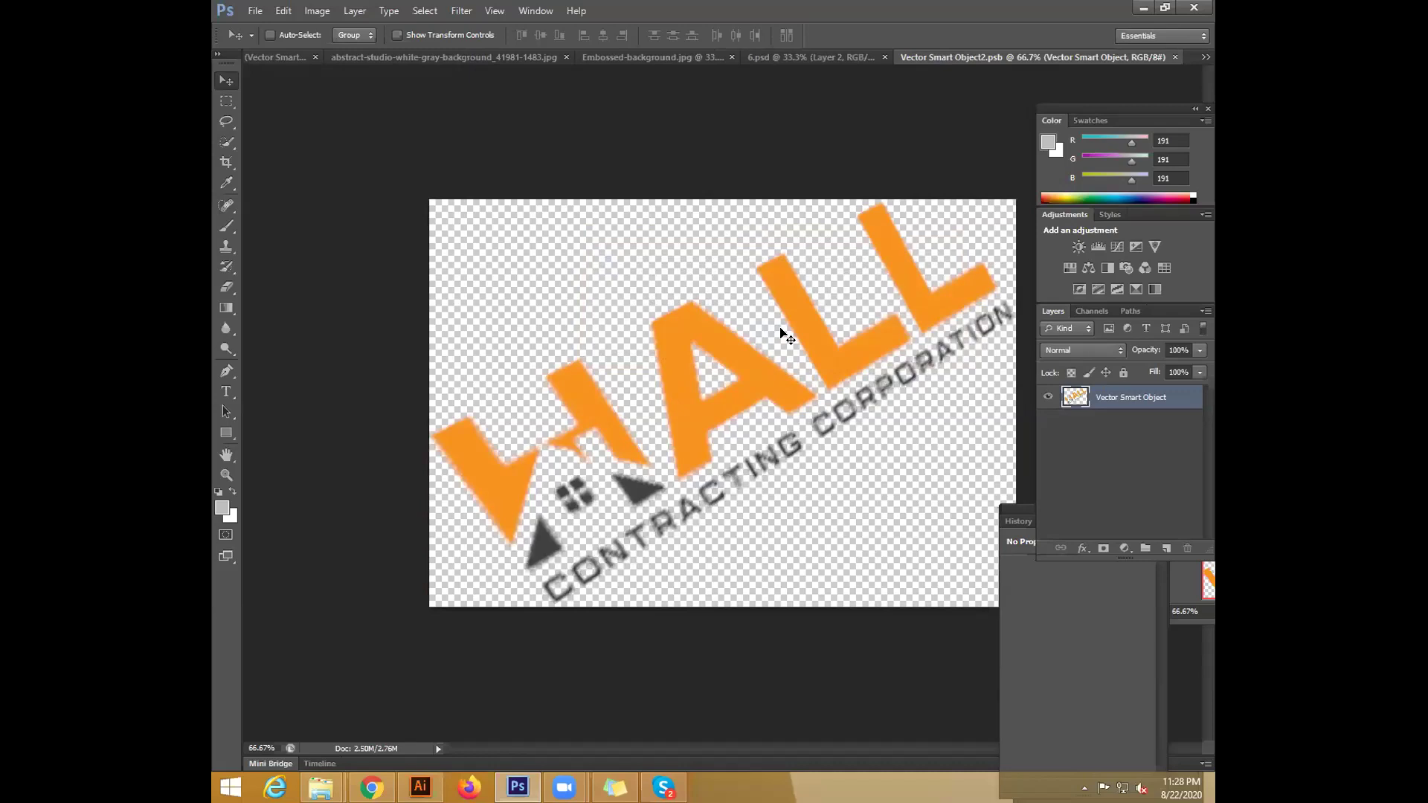
# Move the Puzzle Capital logo slightly right and down in 6.psd, and open its smart object contents
pyautogui.click(826, 56)
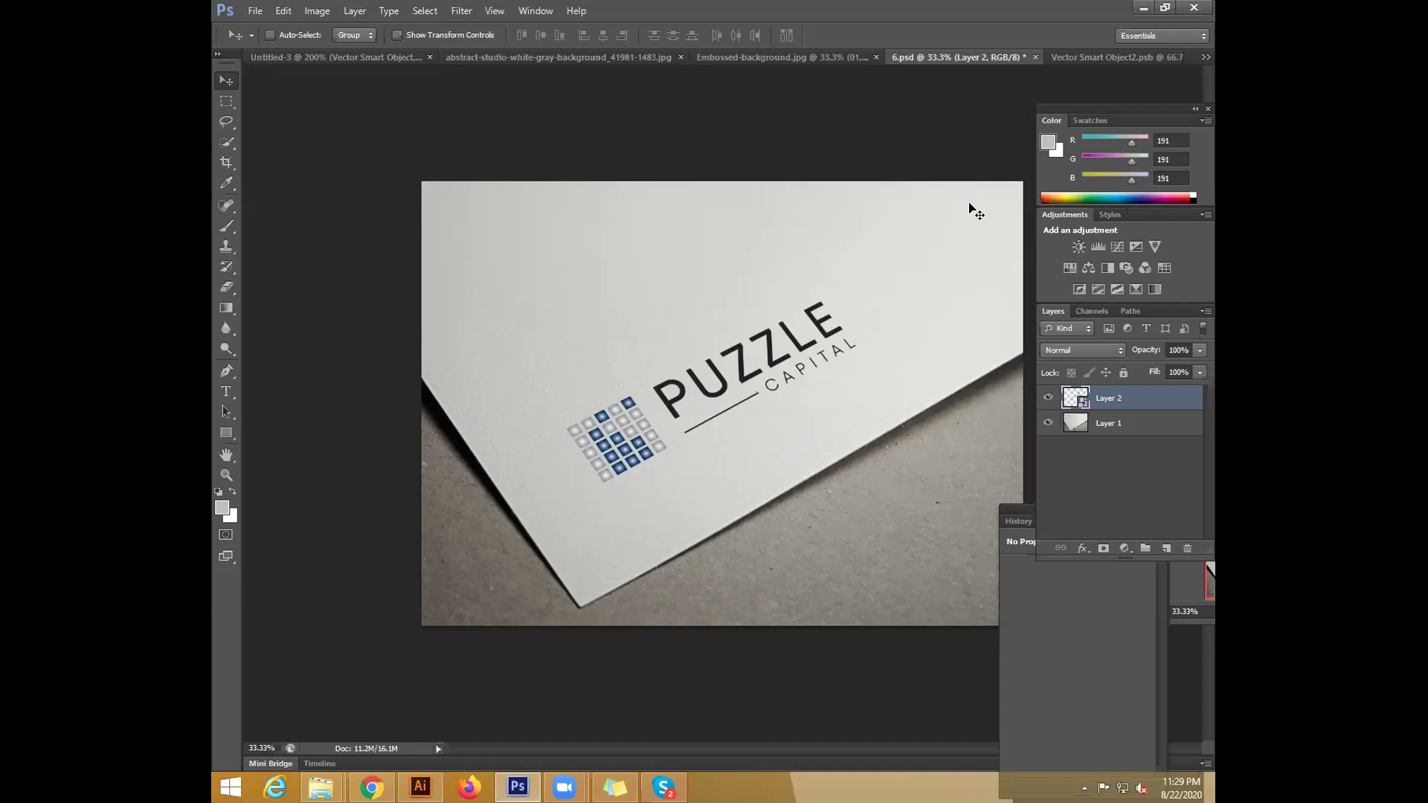
pyautogui.moveTo(782, 328)
pyautogui.mouseDown()
pyautogui.moveTo(792, 348)
pyautogui.moveTo(789, 334)
pyautogui.mouseUp()
pyautogui.doubleClick(1071, 397)
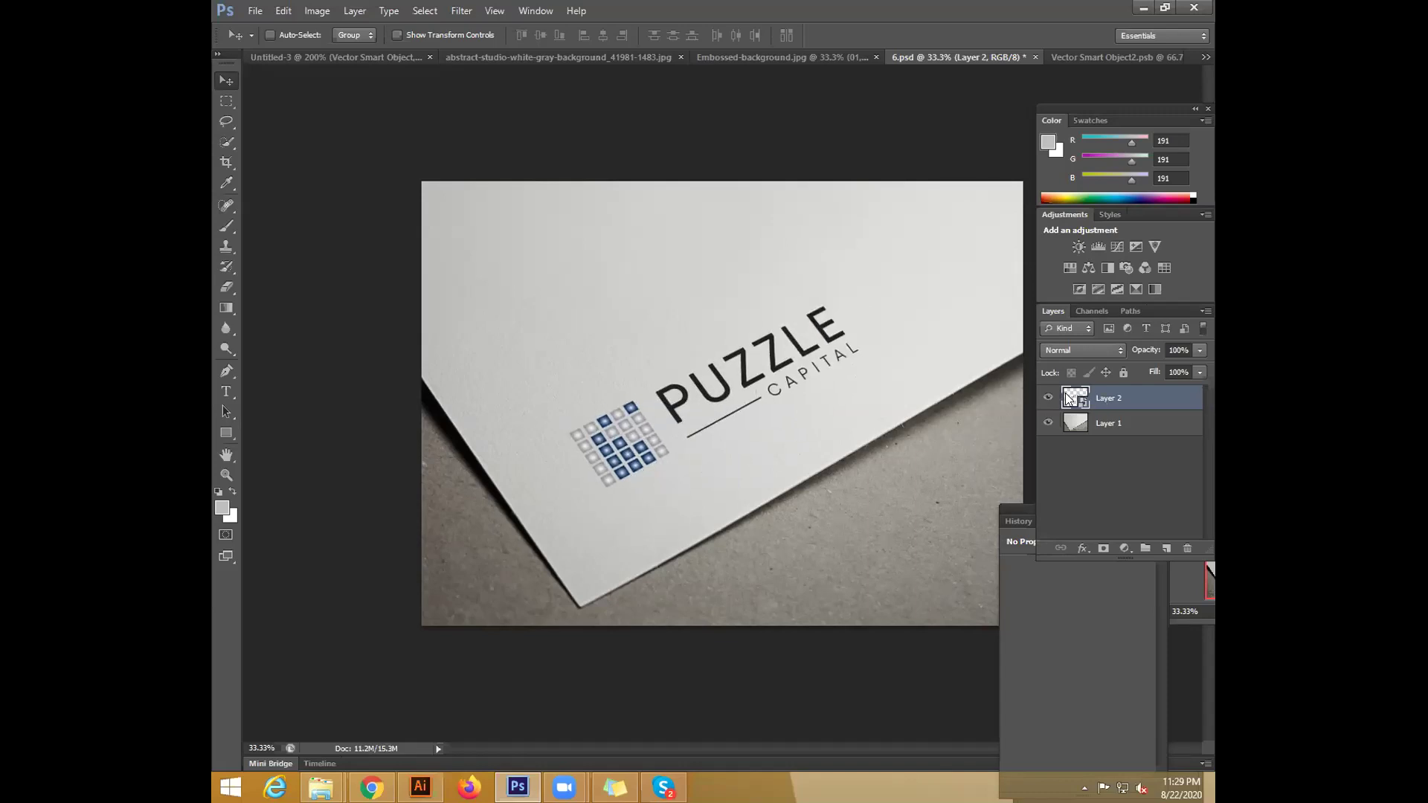
pyautogui.click(780, 328)
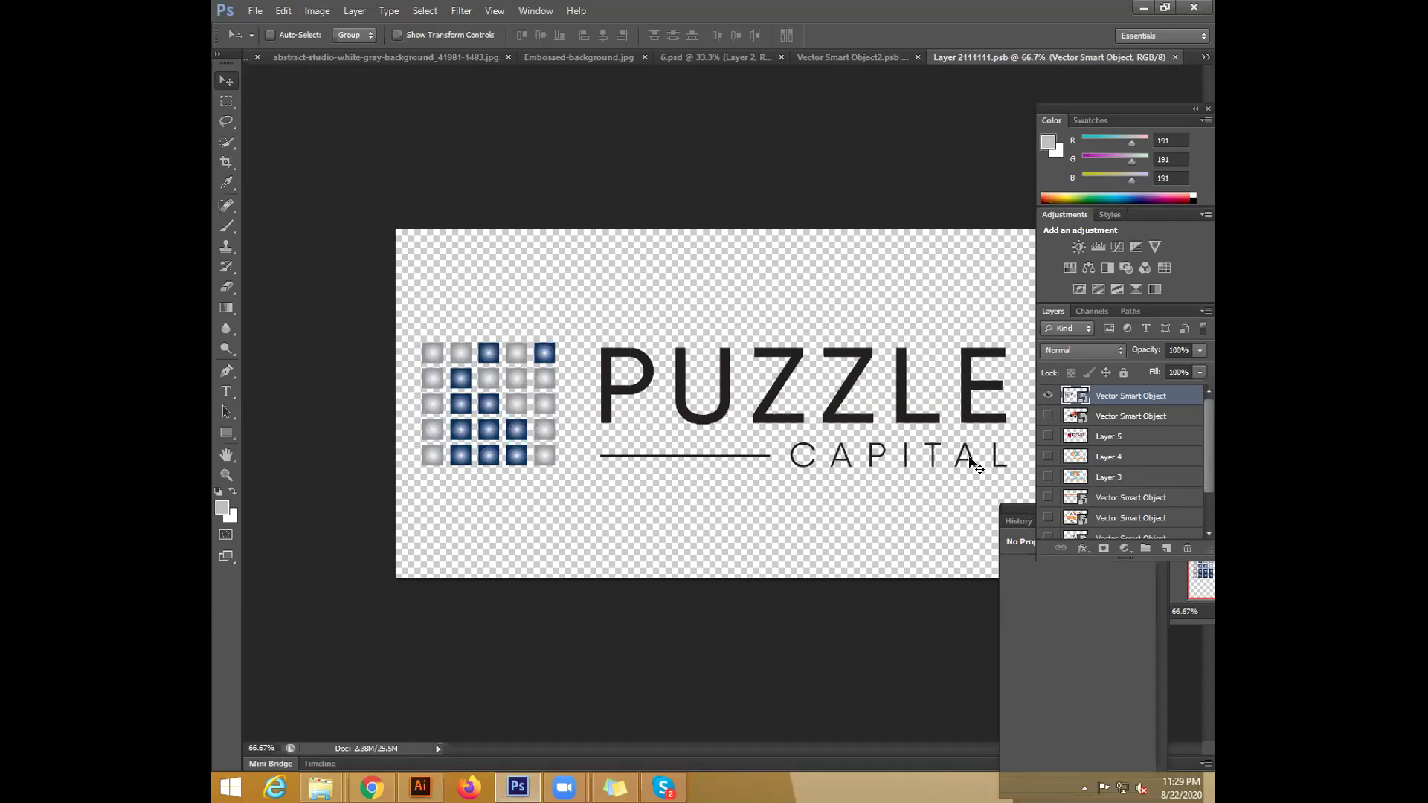
# Save the smart object contents to the Desktop as Layer 2111111sssss in Photoshop PSD format with maximum compatibility
pyautogui.click(255, 10)
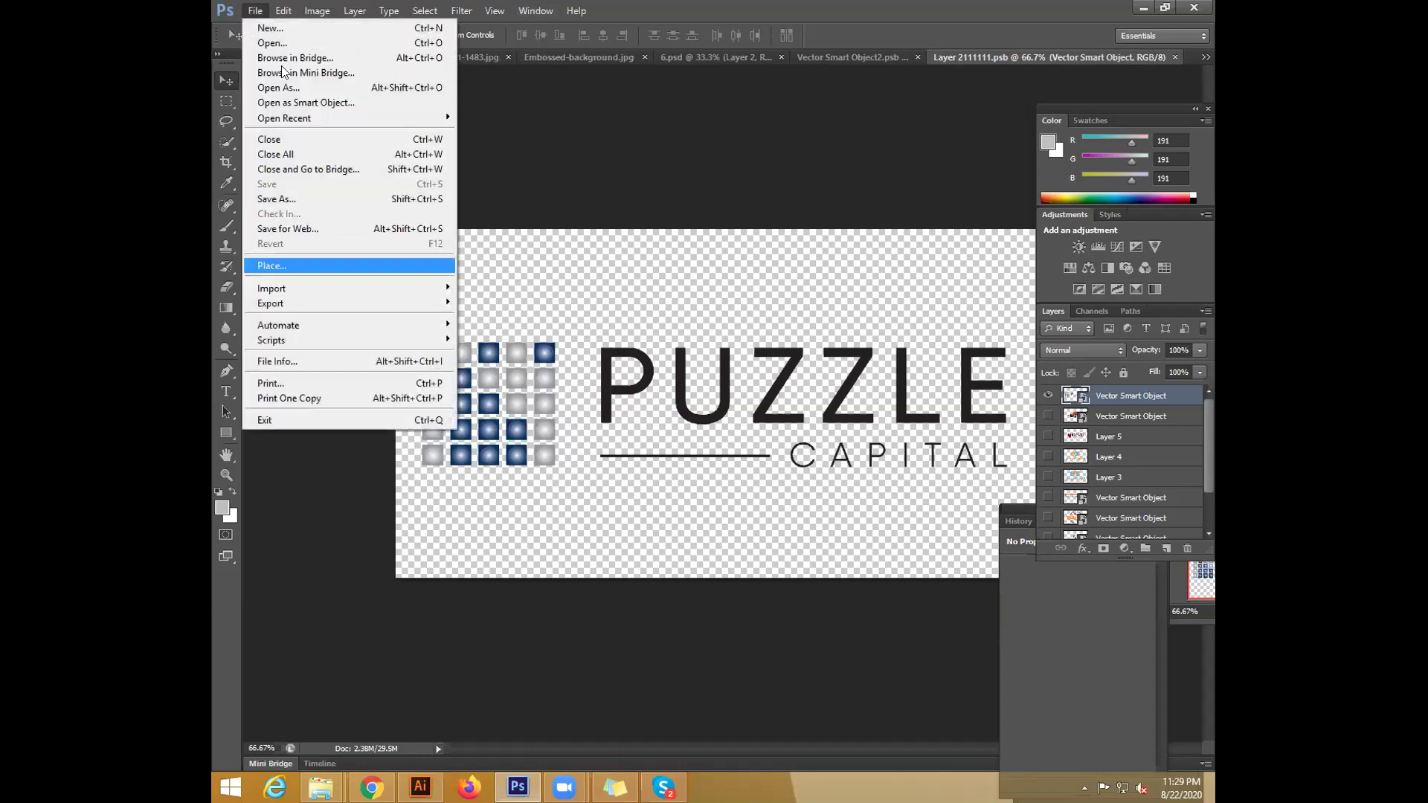
pyautogui.click(304, 198)
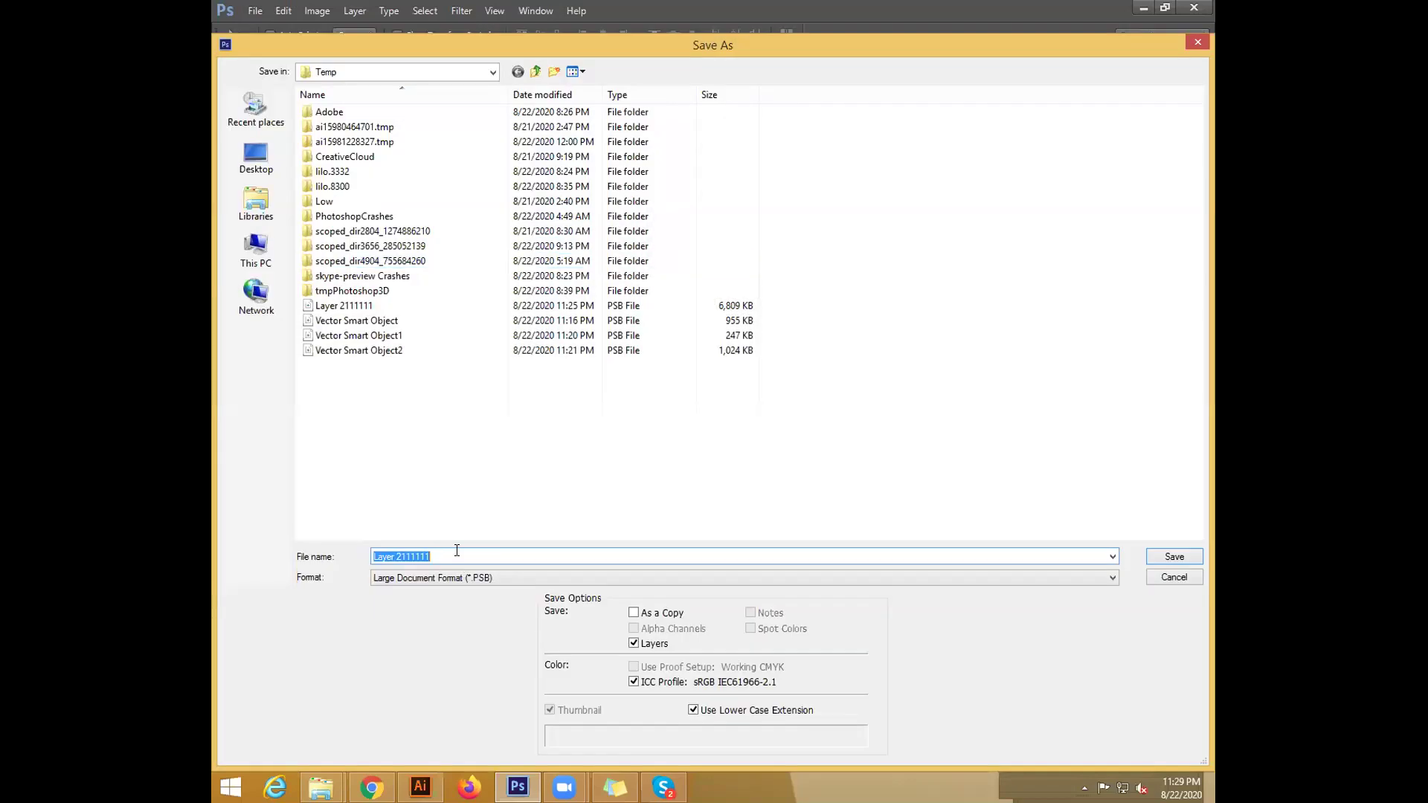
pyautogui.click(455, 552)
pyautogui.write('sssss')
pyautogui.click(480, 578)
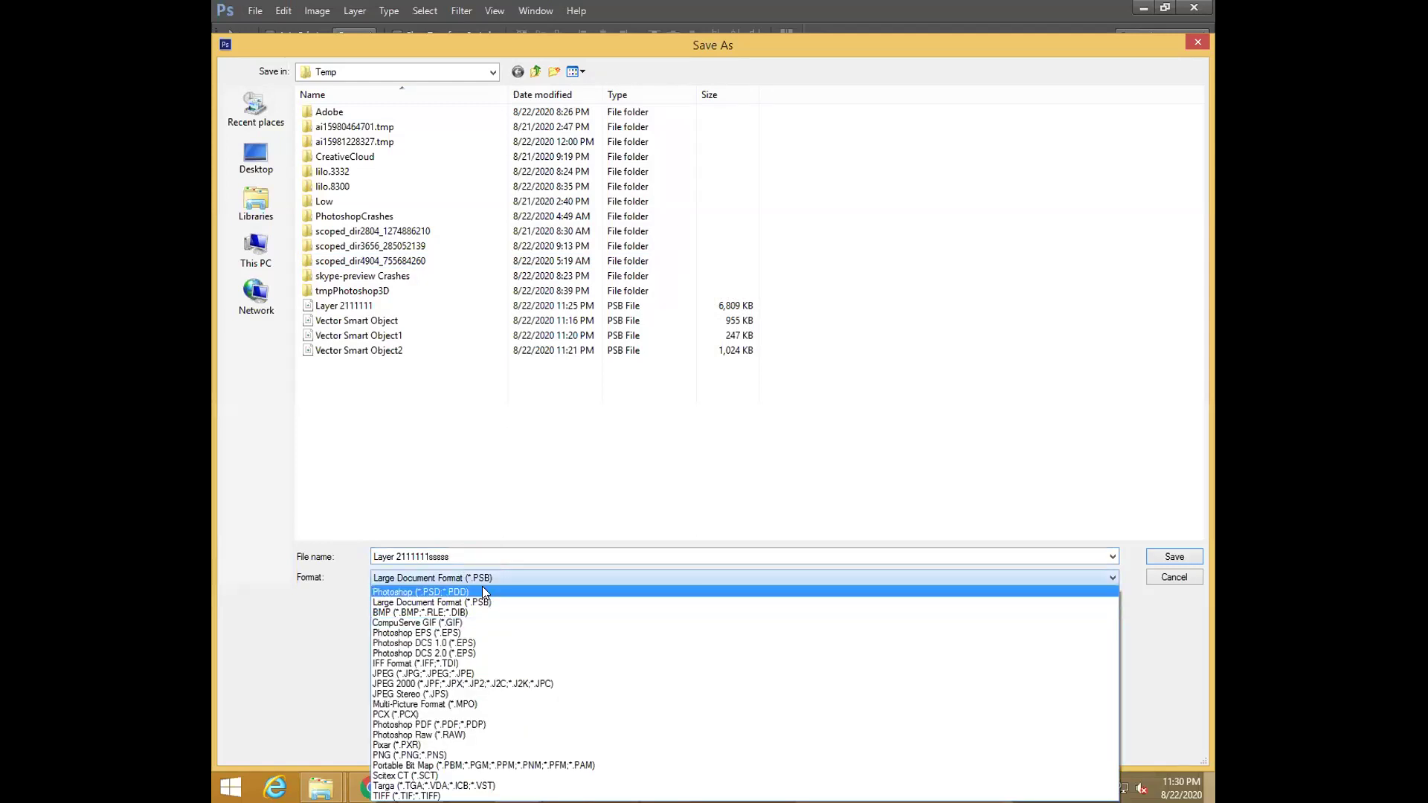
pyautogui.click(458, 724)
pyautogui.click(533, 576)
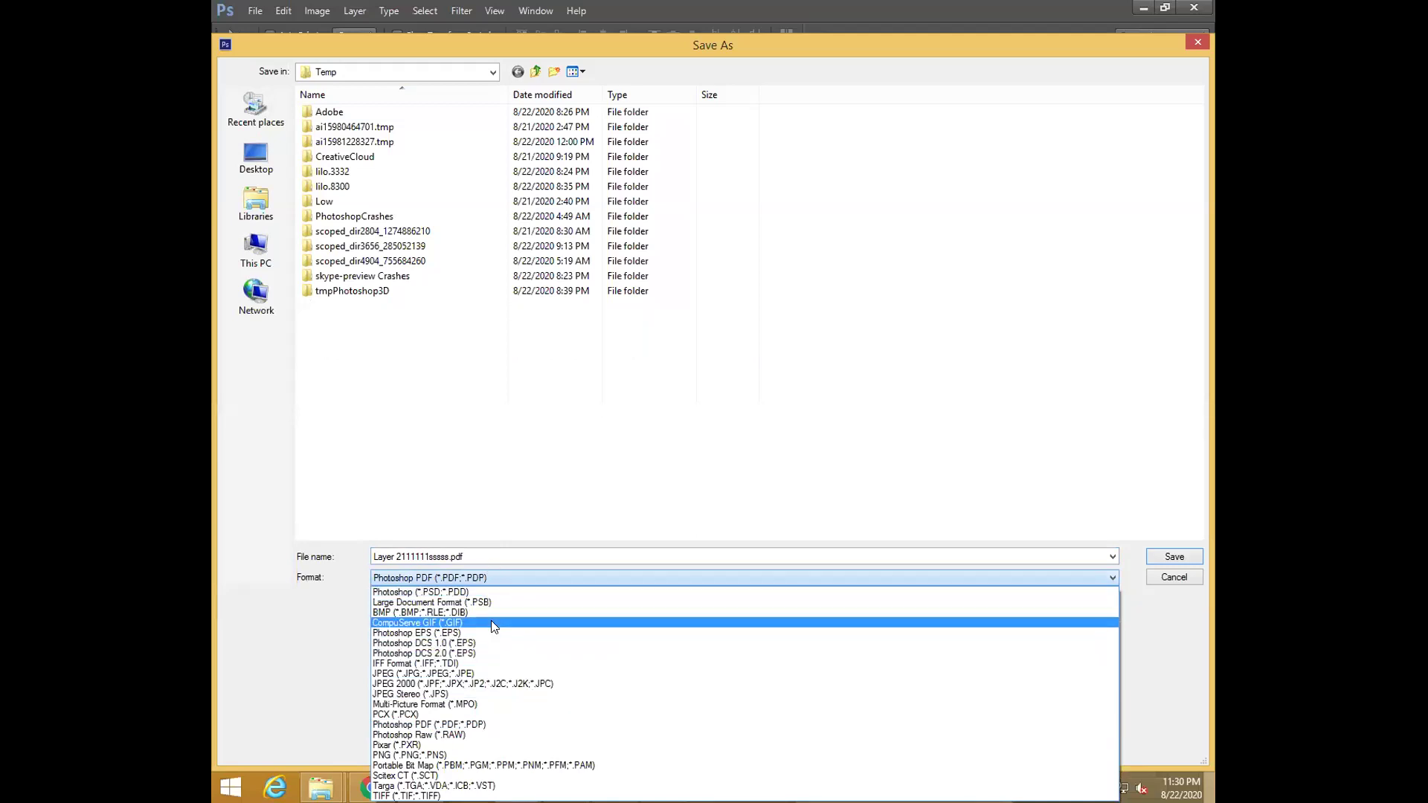
pyautogui.click(471, 591)
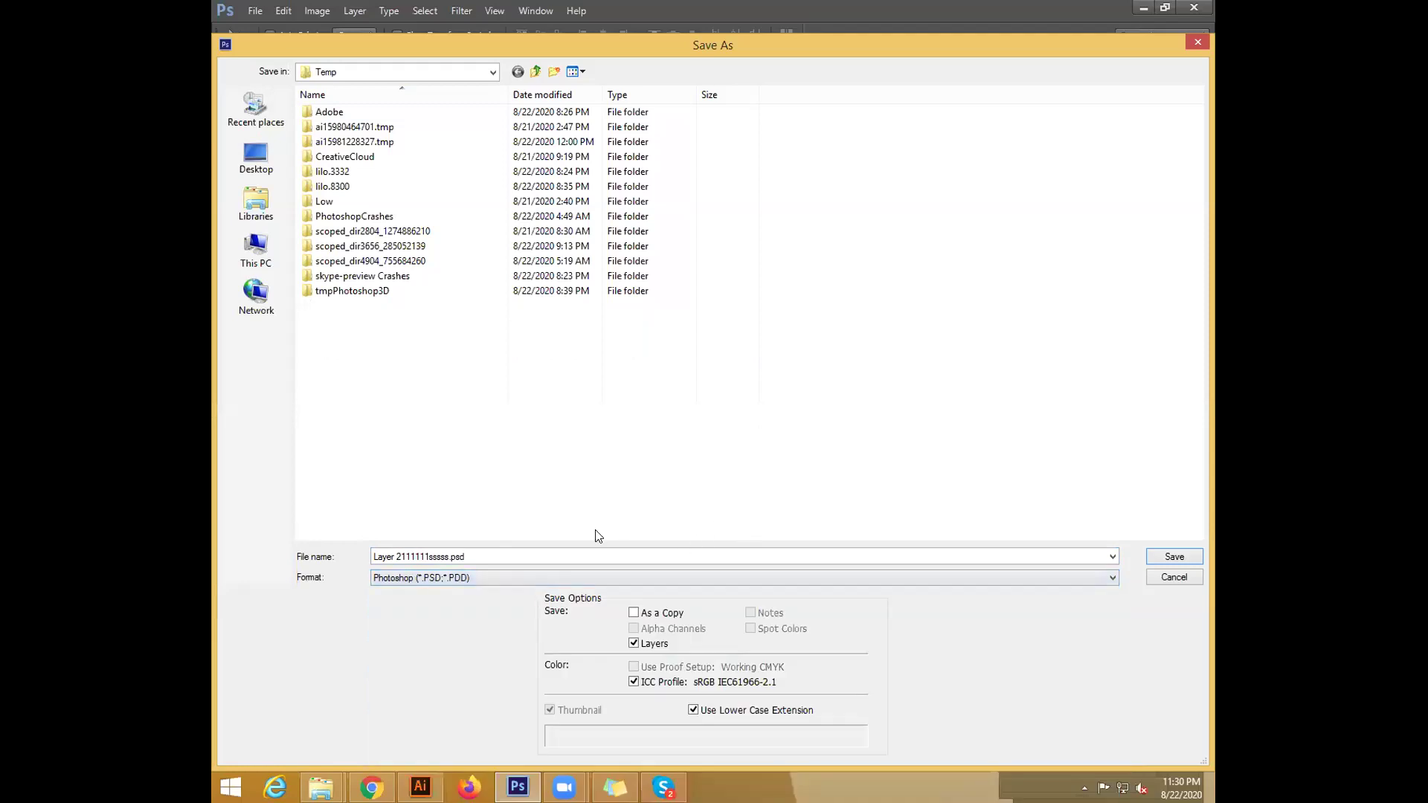
pyautogui.click(253, 154)
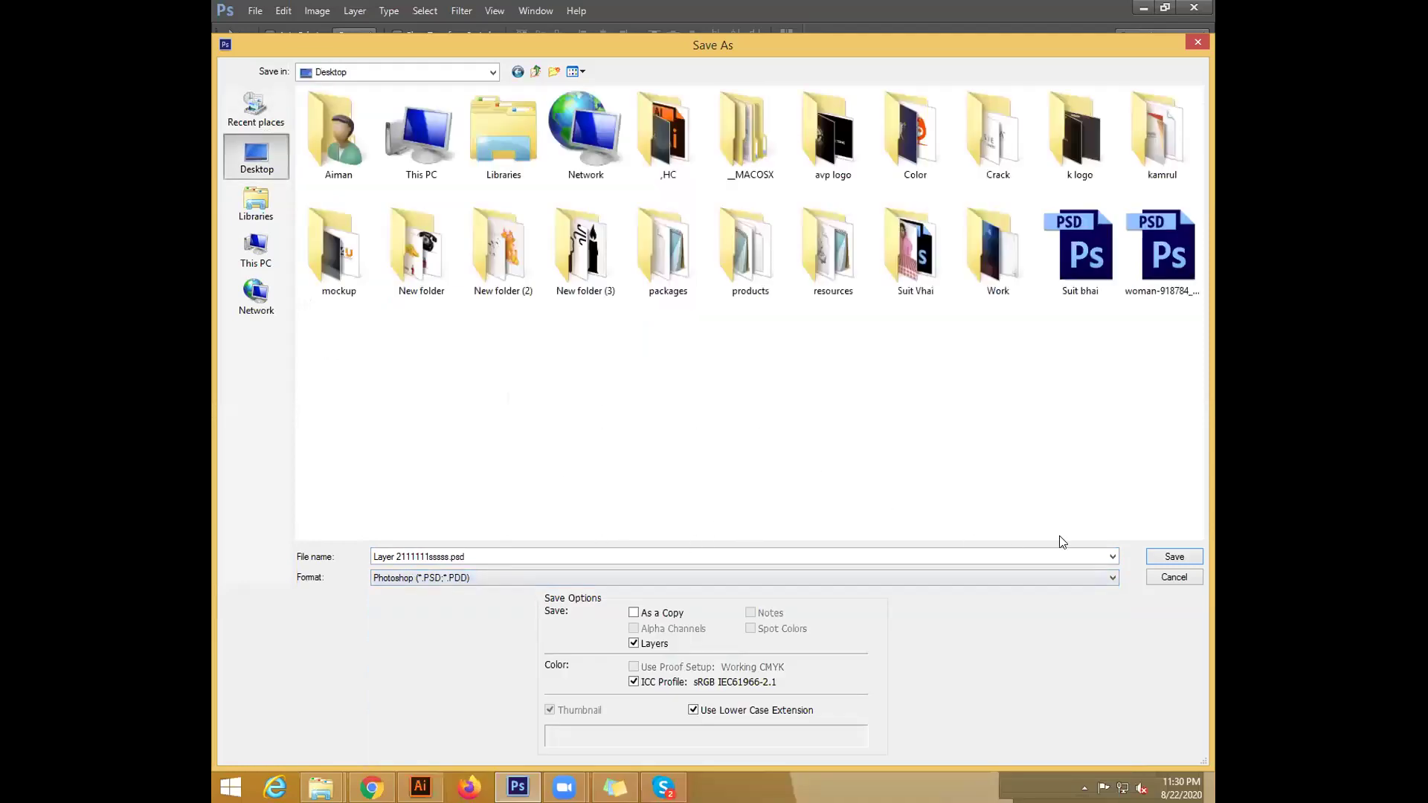
pyautogui.press('Return')
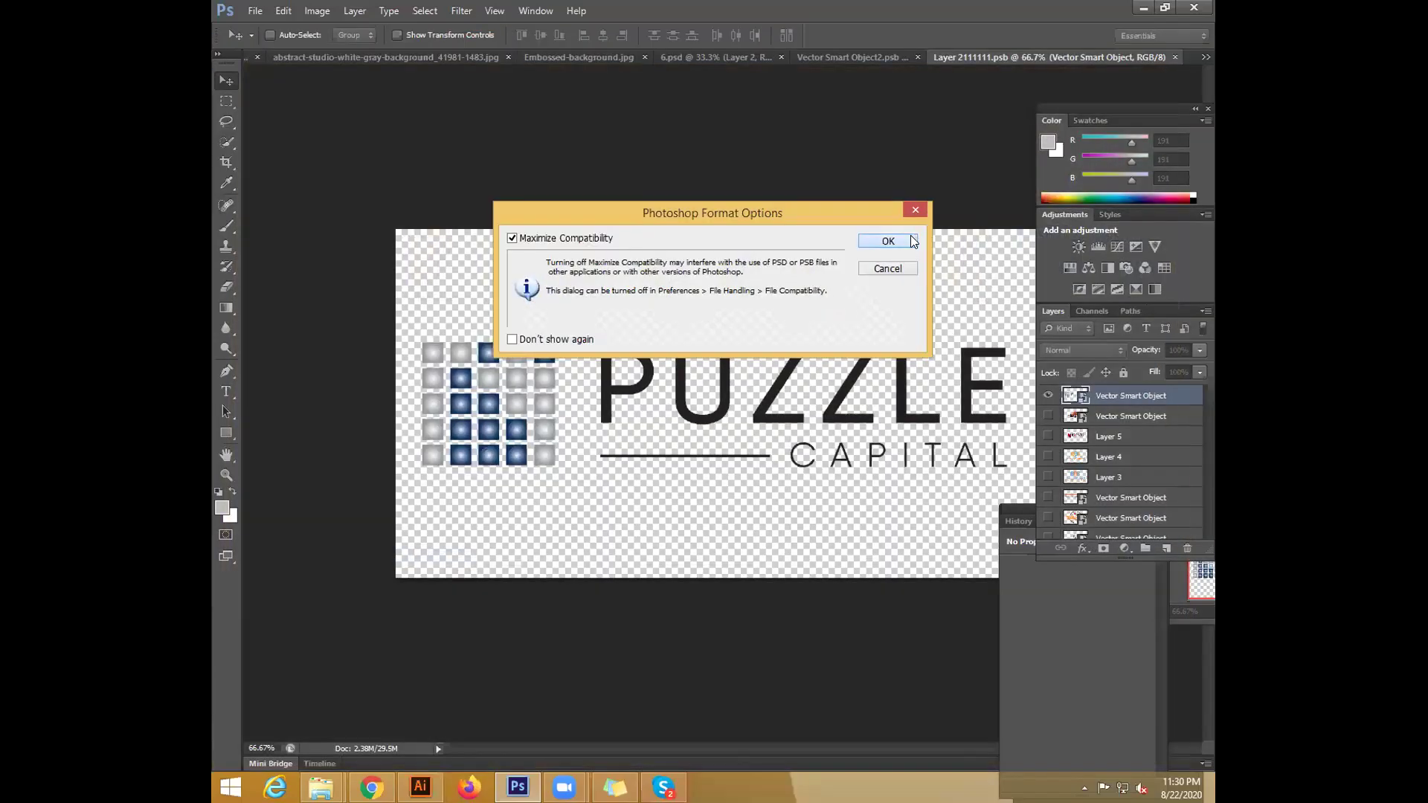
pyautogui.click(913, 237)
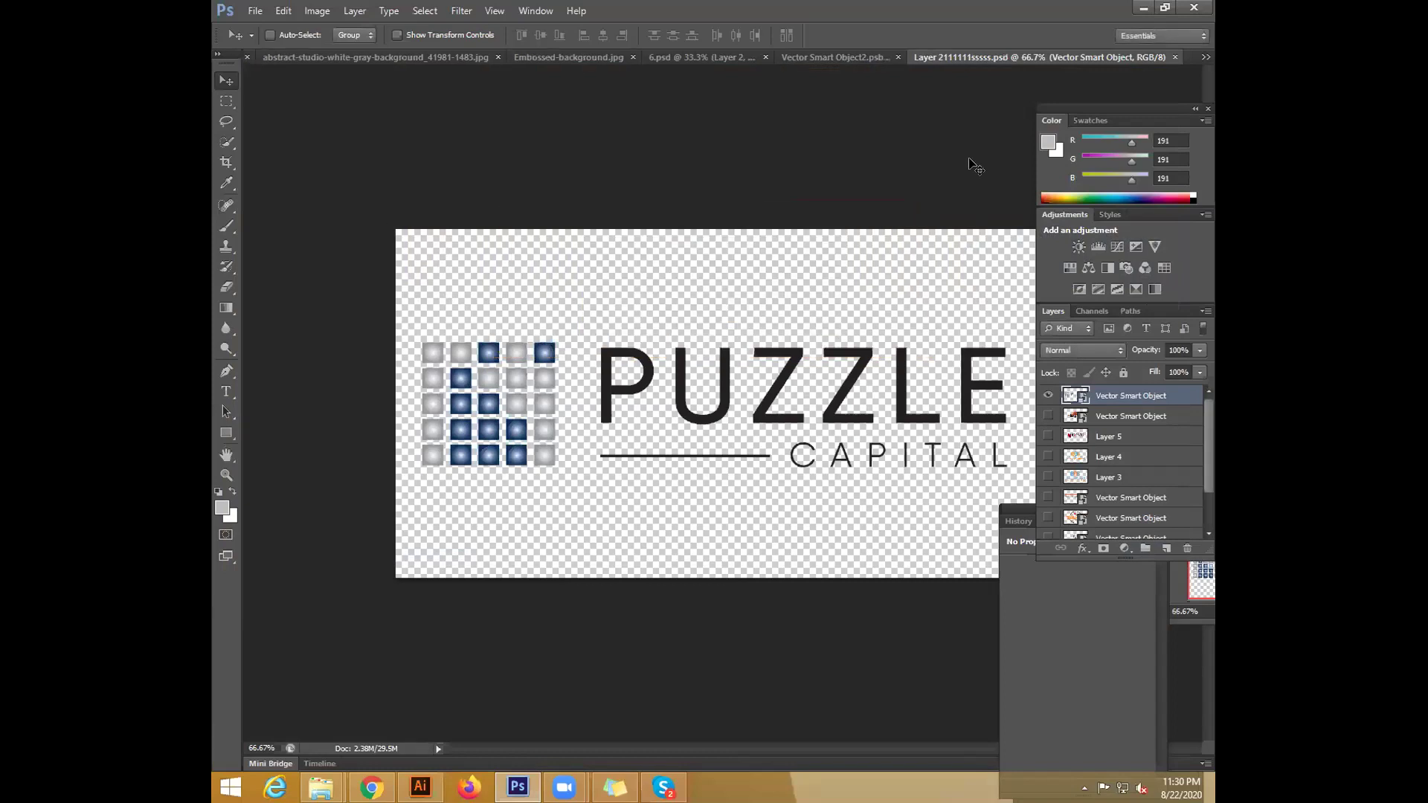
# Close Layer 2111111sssss.psd and Vector Smart Object2.psb
pyautogui.click(1174, 56)
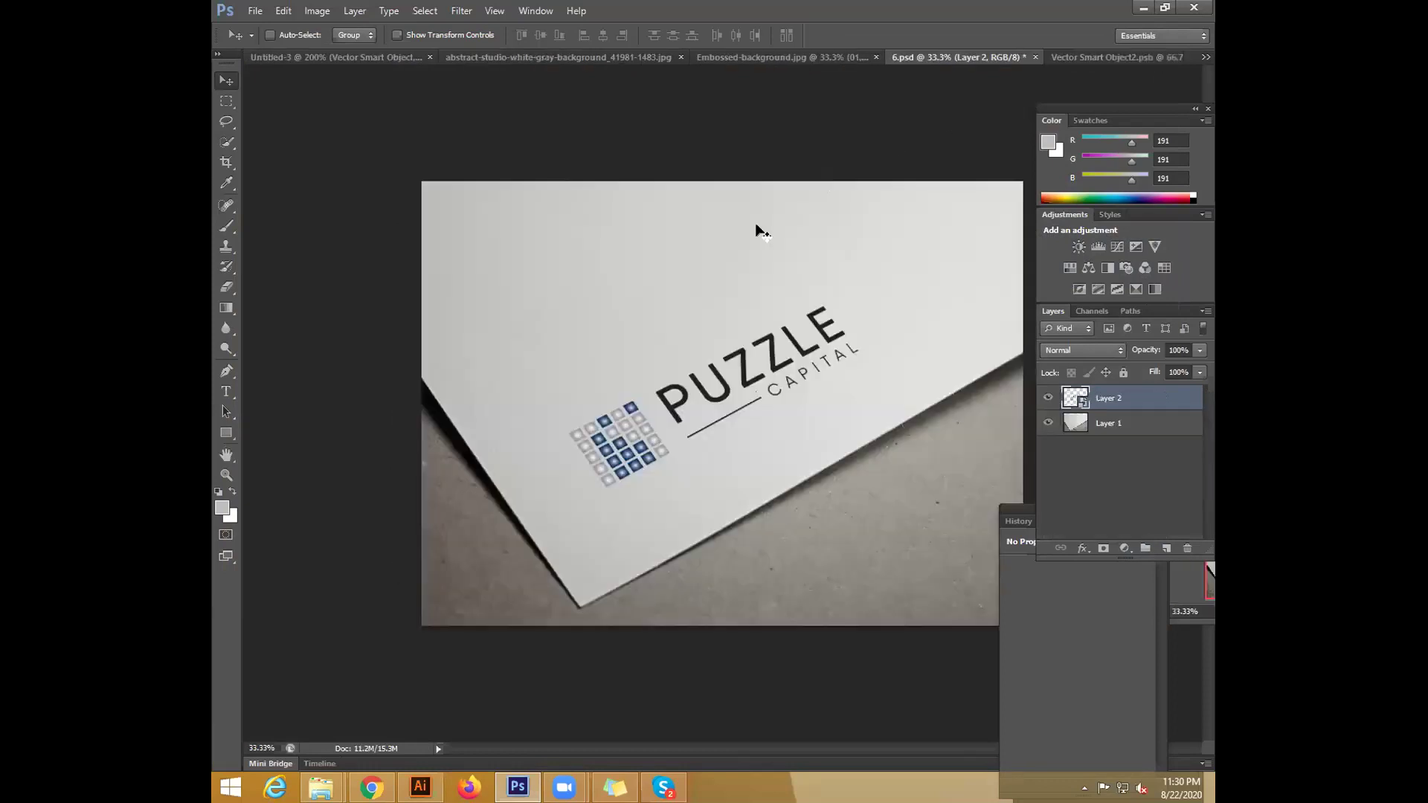
pyautogui.click(1056, 57)
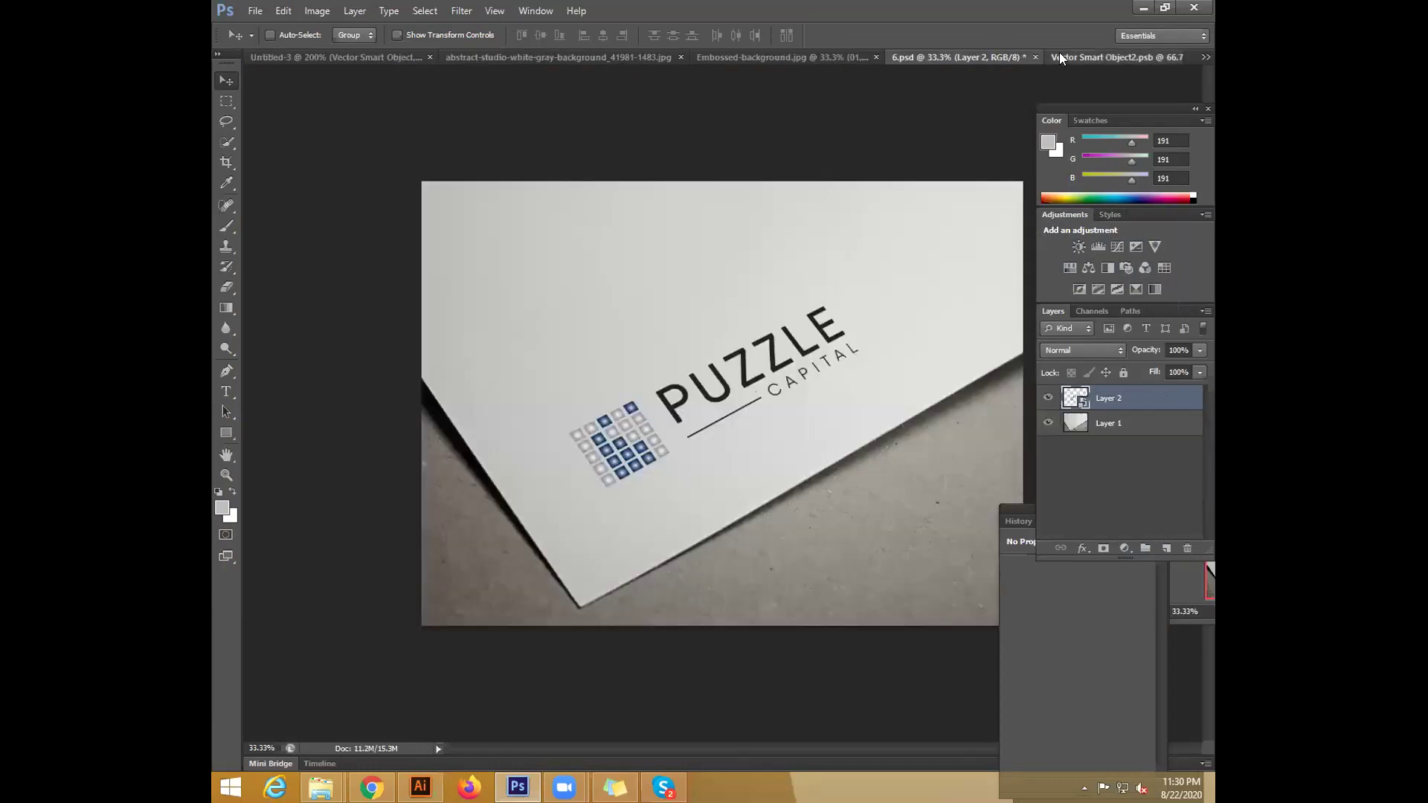
pyautogui.click(1175, 56)
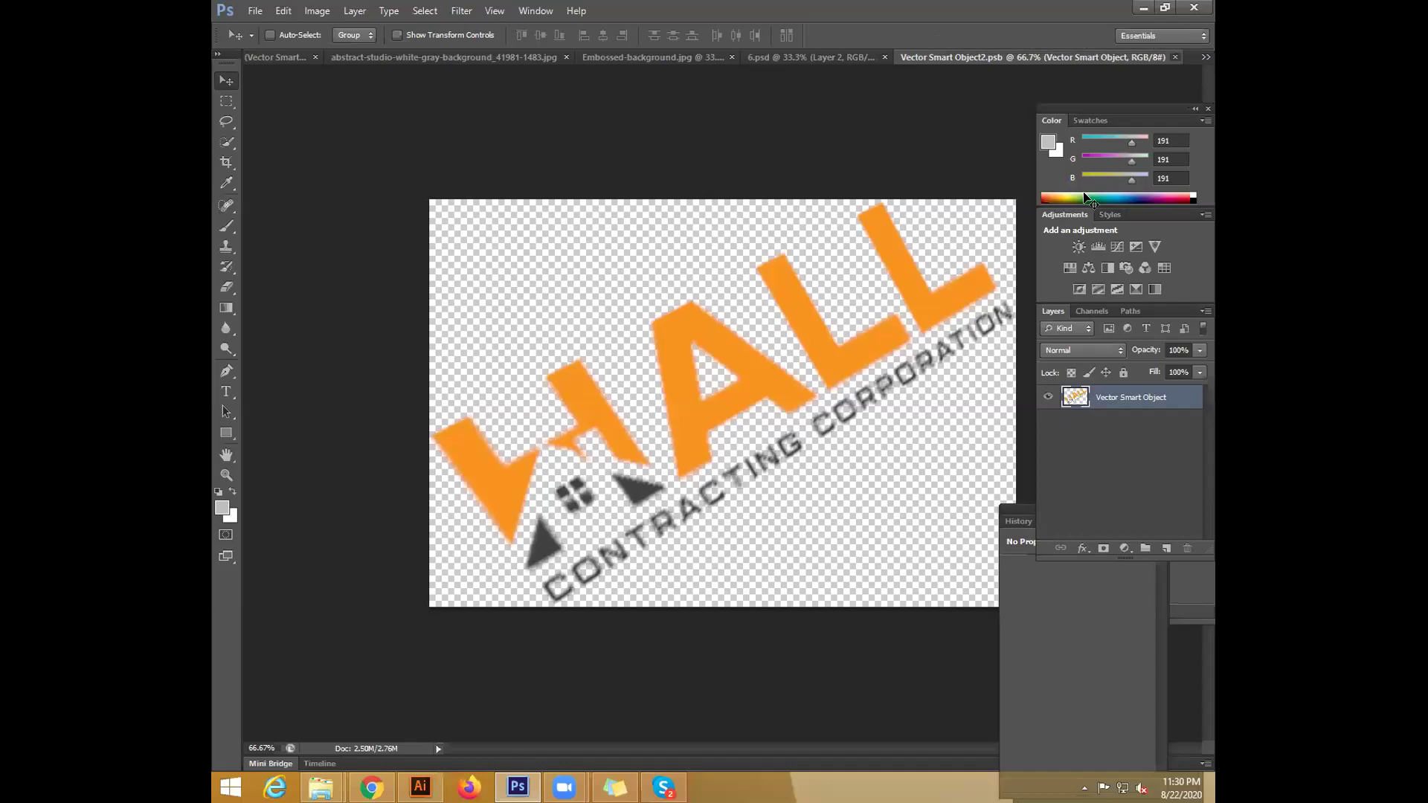
# Check the studio and embossed mockups, and open Layer 2111111sssss.psd from the Desktop
pyautogui.click(698, 57)
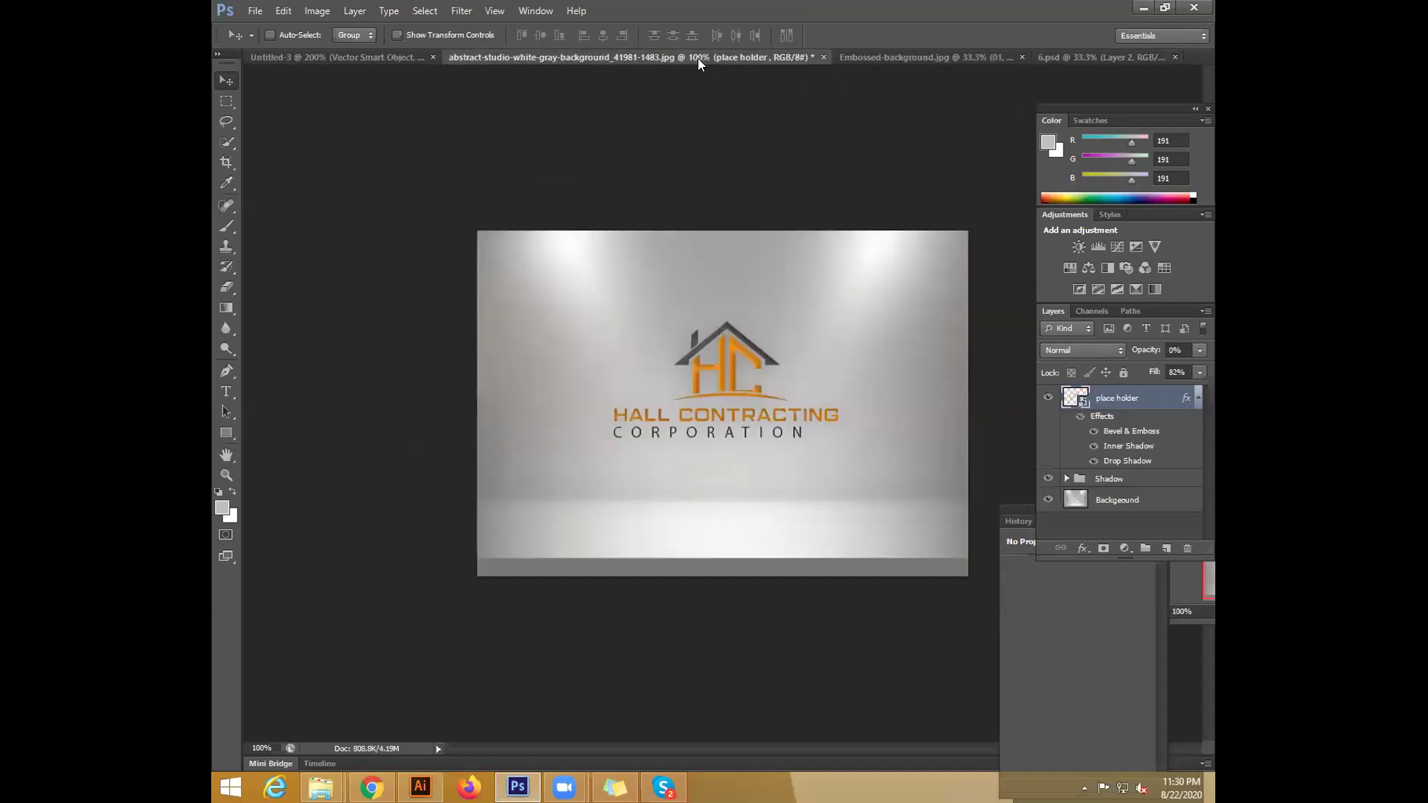
pyautogui.click(899, 55)
pyautogui.click(255, 11)
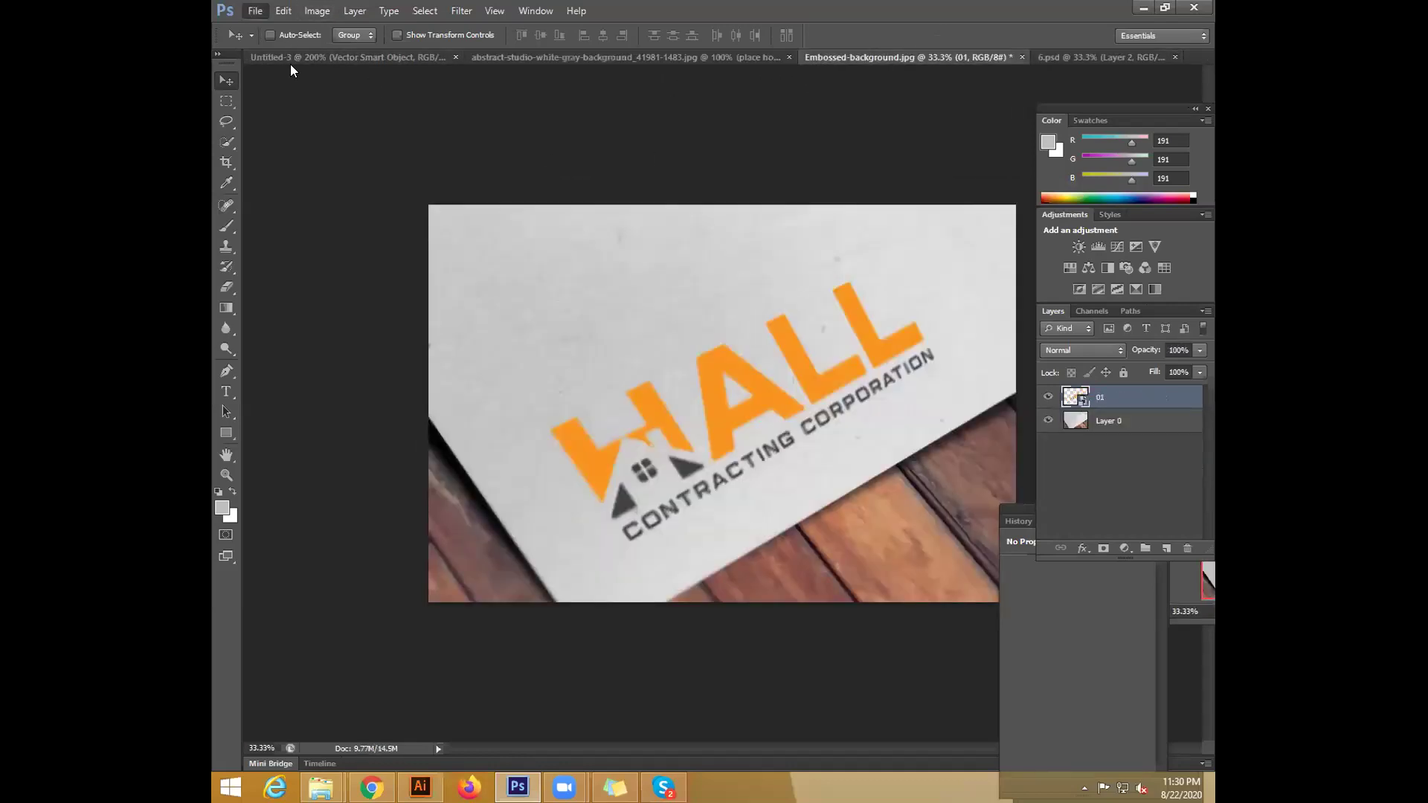
pyautogui.click(279, 42)
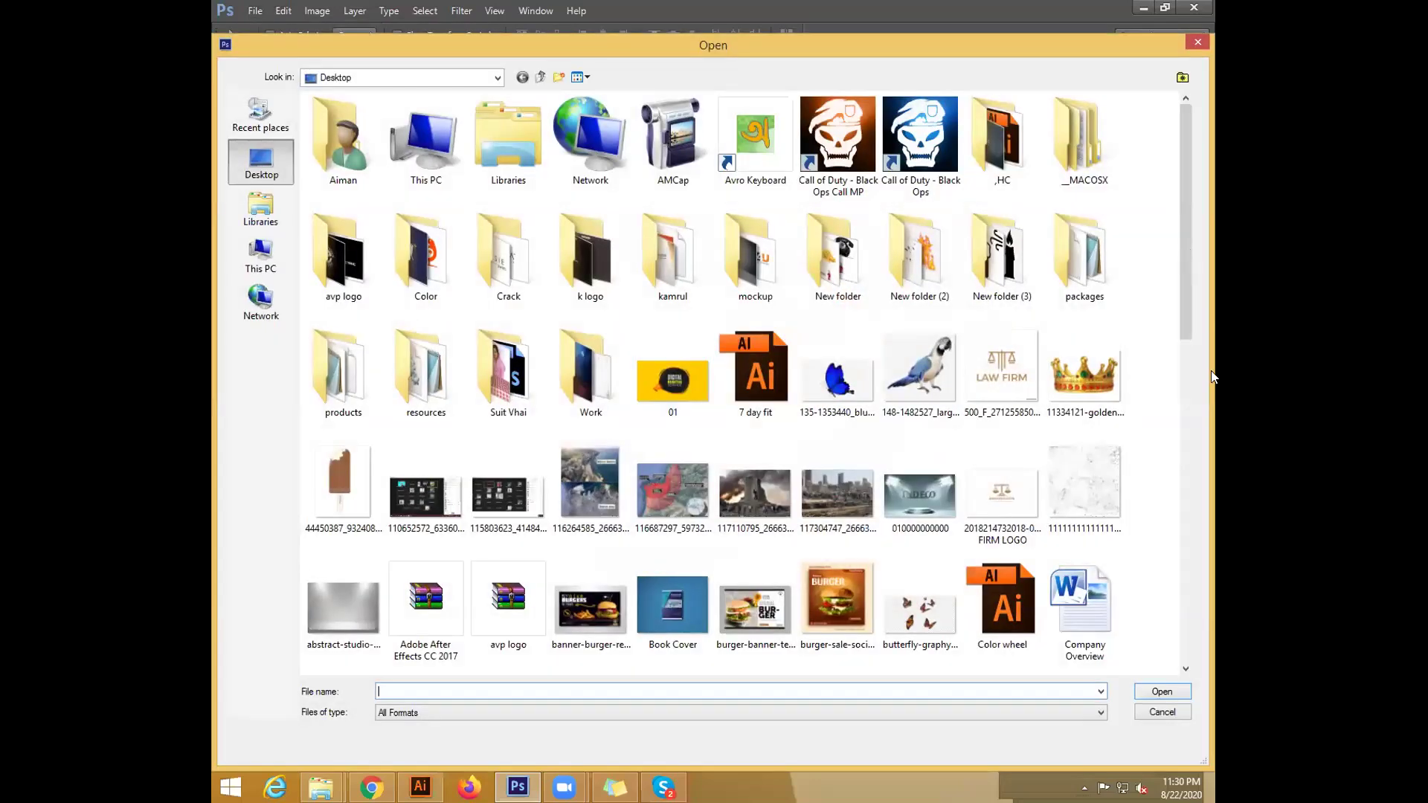
pyautogui.scroll(-2, 1214, 618)
pyautogui.scroll(-7, 1214, 619)
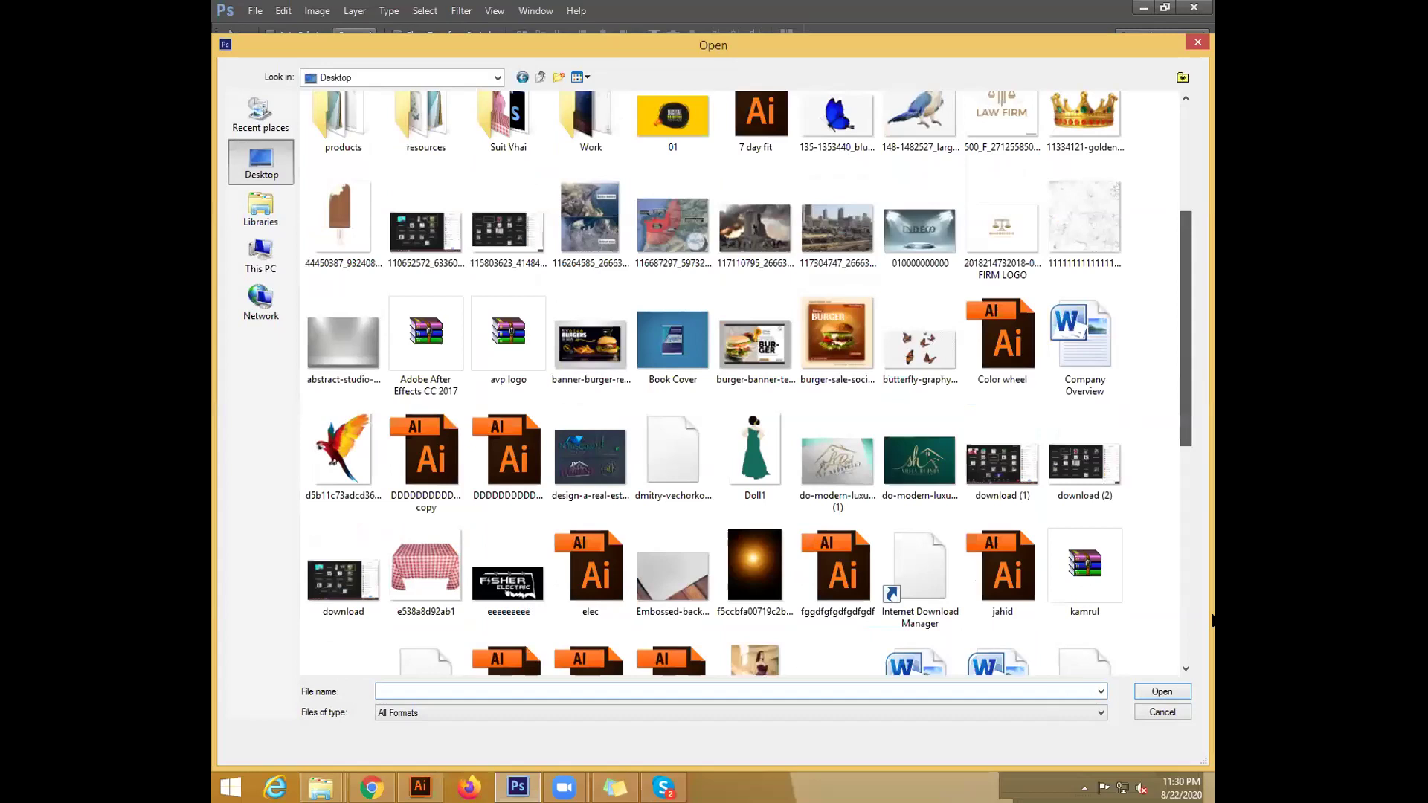
pyautogui.doubleClick(428, 149)
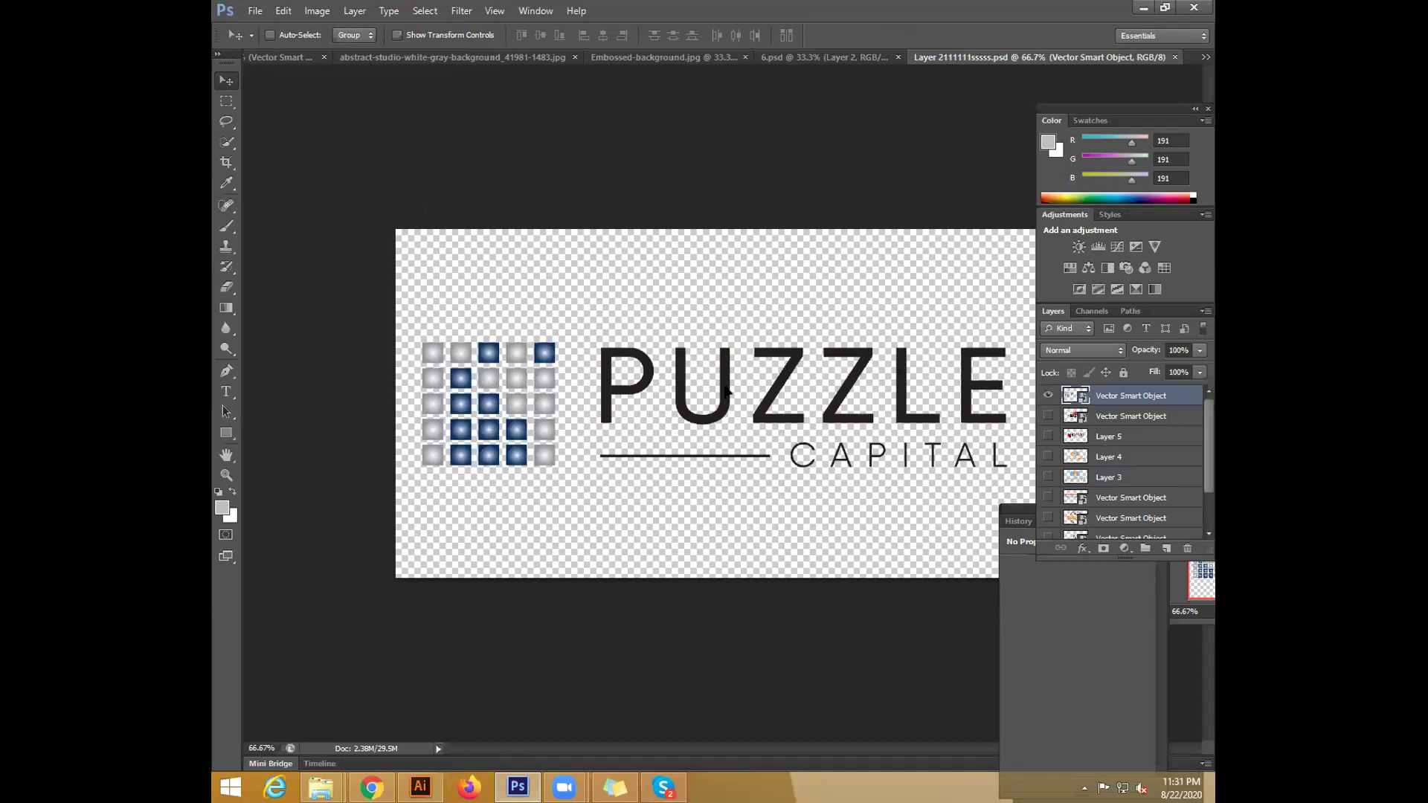
# Move the Puzzle Capital logo slightly right and down, and view its vector smart object contents in Illustrator before returning to Photoshop
pyautogui.moveTo(725, 392)
pyautogui.mouseDown()
pyautogui.moveTo(644, 164)
pyautogui.moveTo(741, 396)
pyautogui.mouseUp()
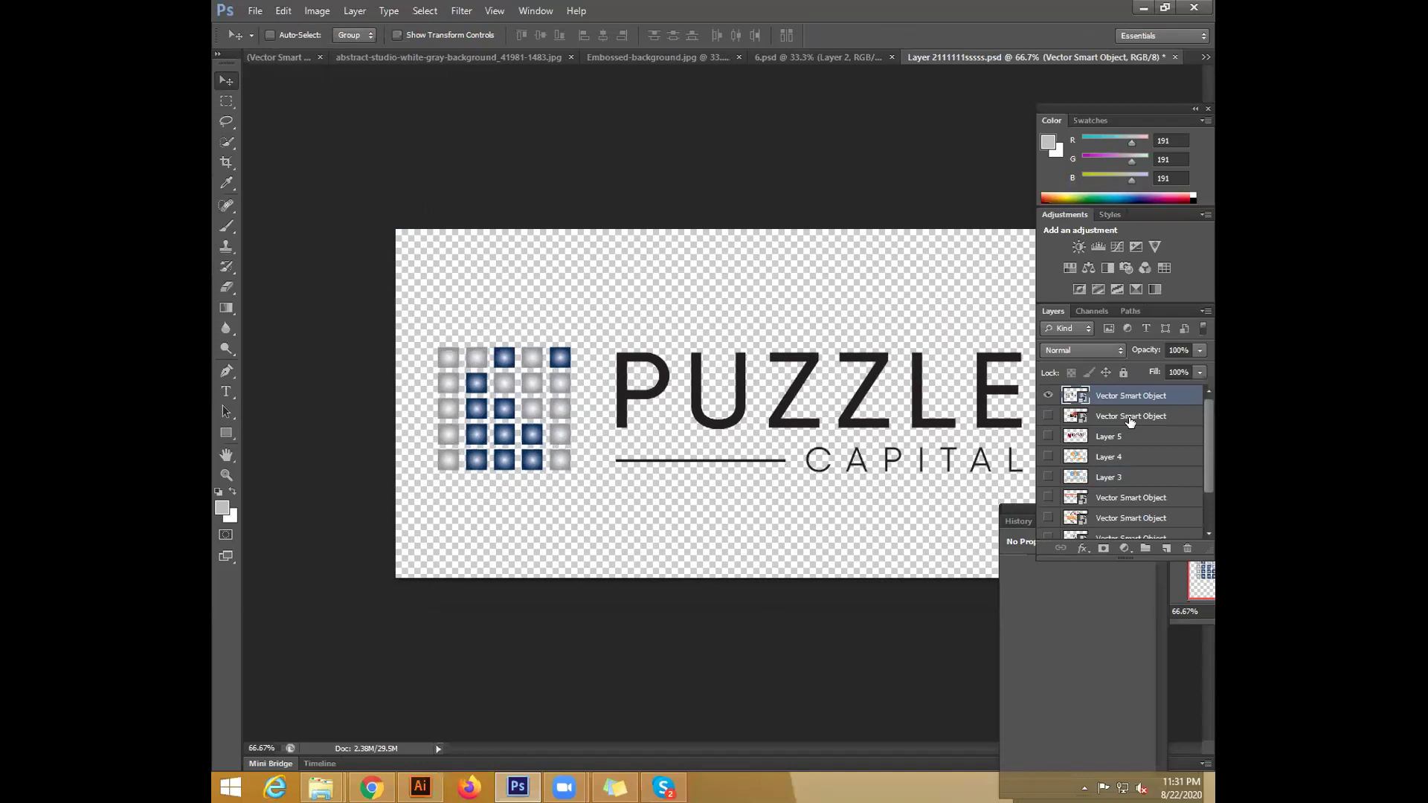
pyautogui.doubleClick(1075, 395)
pyautogui.click(779, 328)
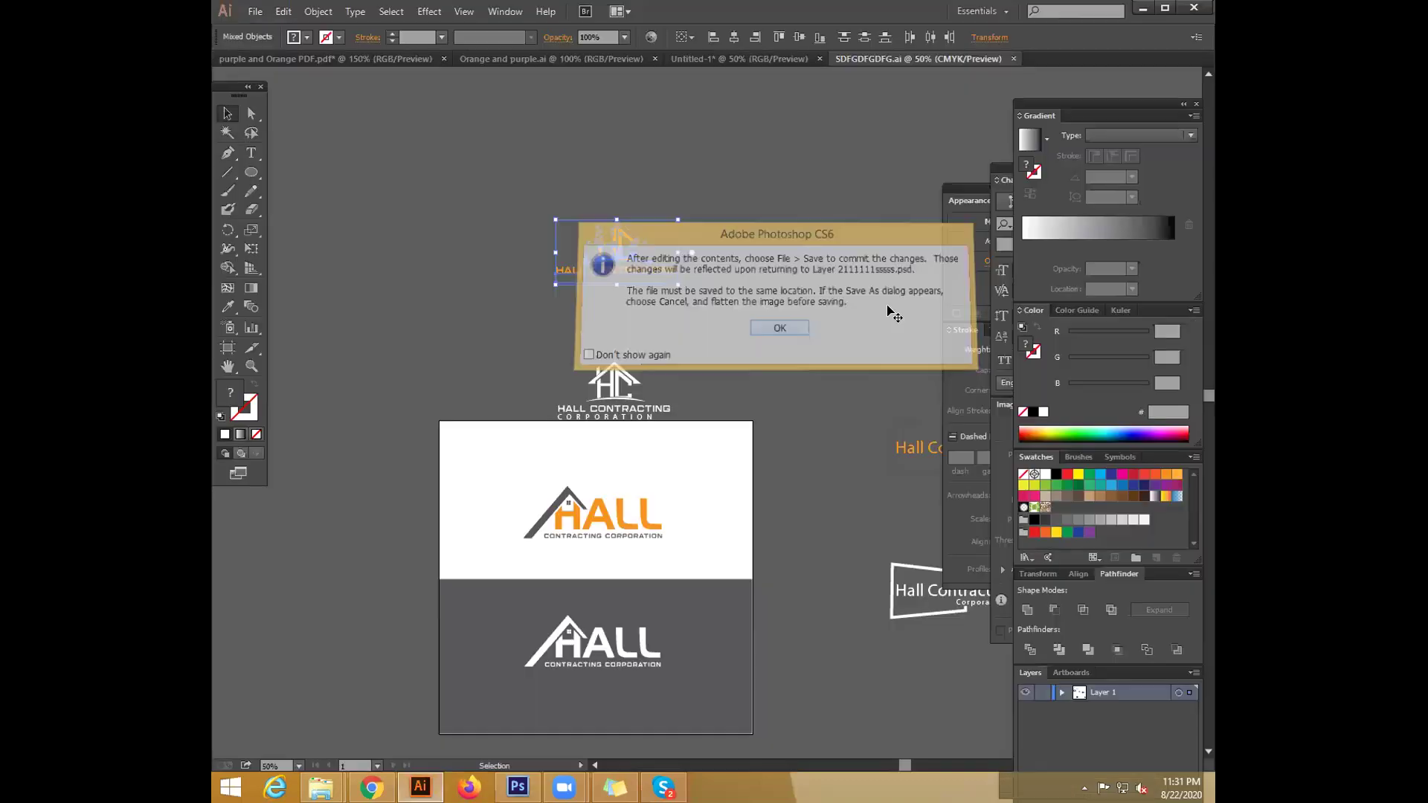
pyautogui.click(749, 462)
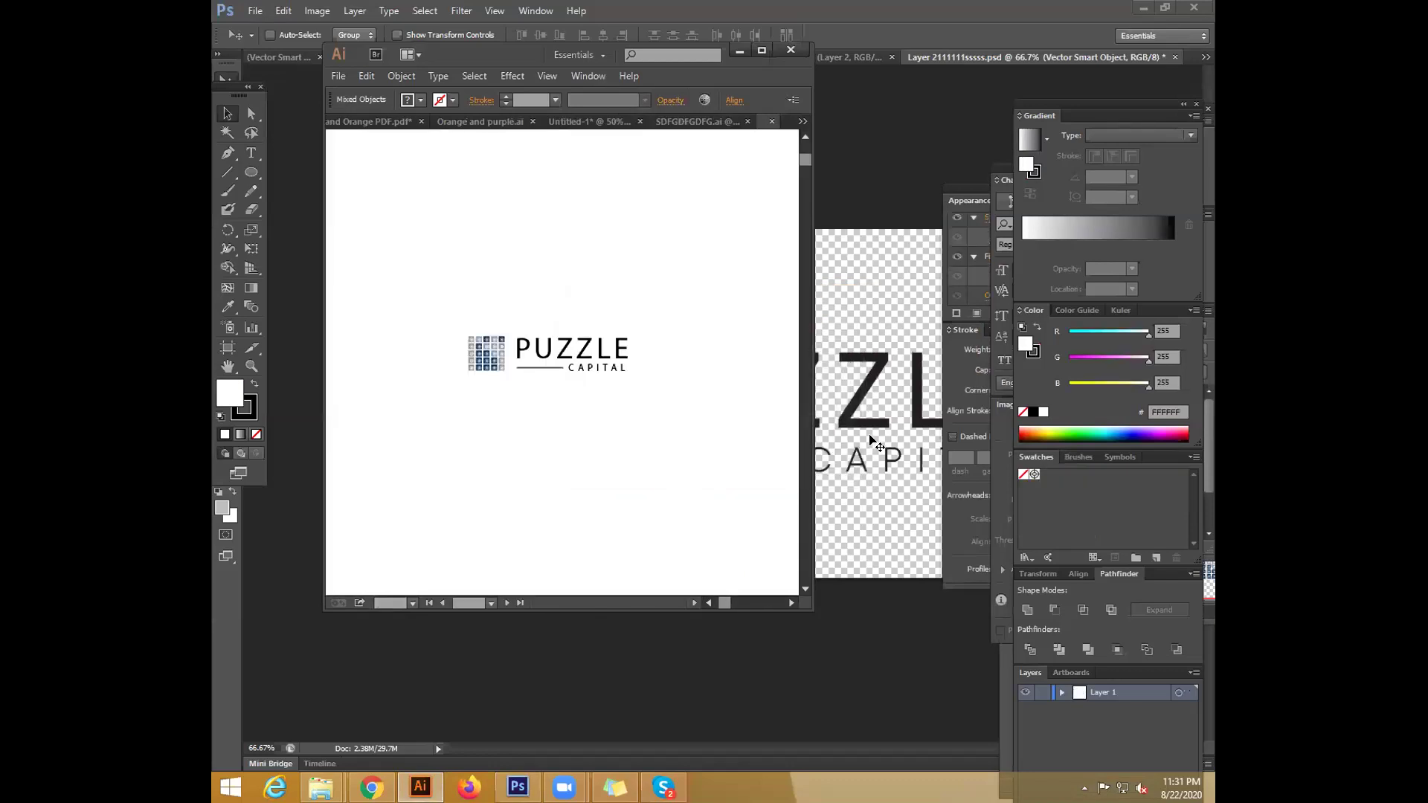
pyautogui.click(790, 50)
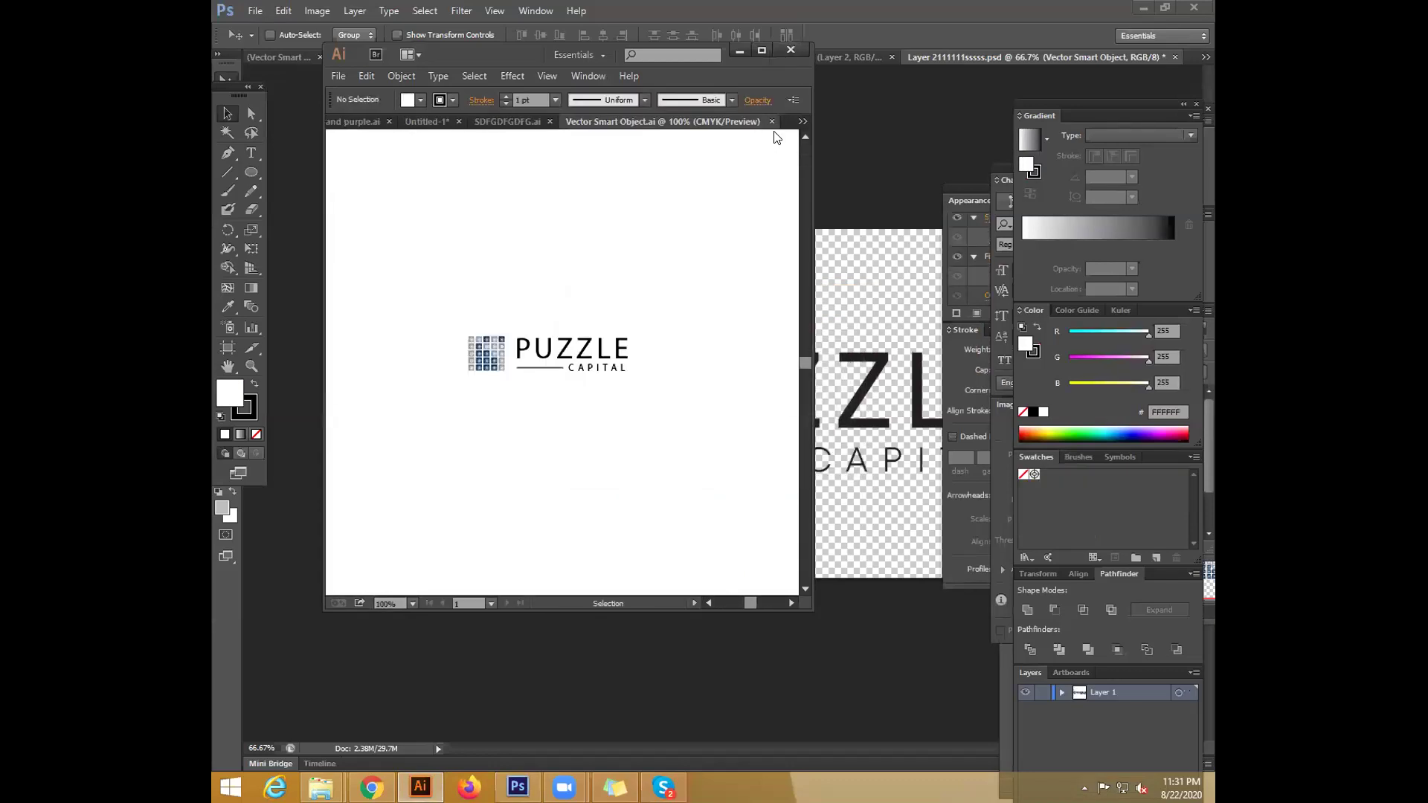
pyautogui.click(740, 51)
# Compare Embossed-background.jpg, 6.psd and Layer 2111111sssss.psd, and open Layer 2's smart object contents from 6.psd
pyautogui.click(658, 57)
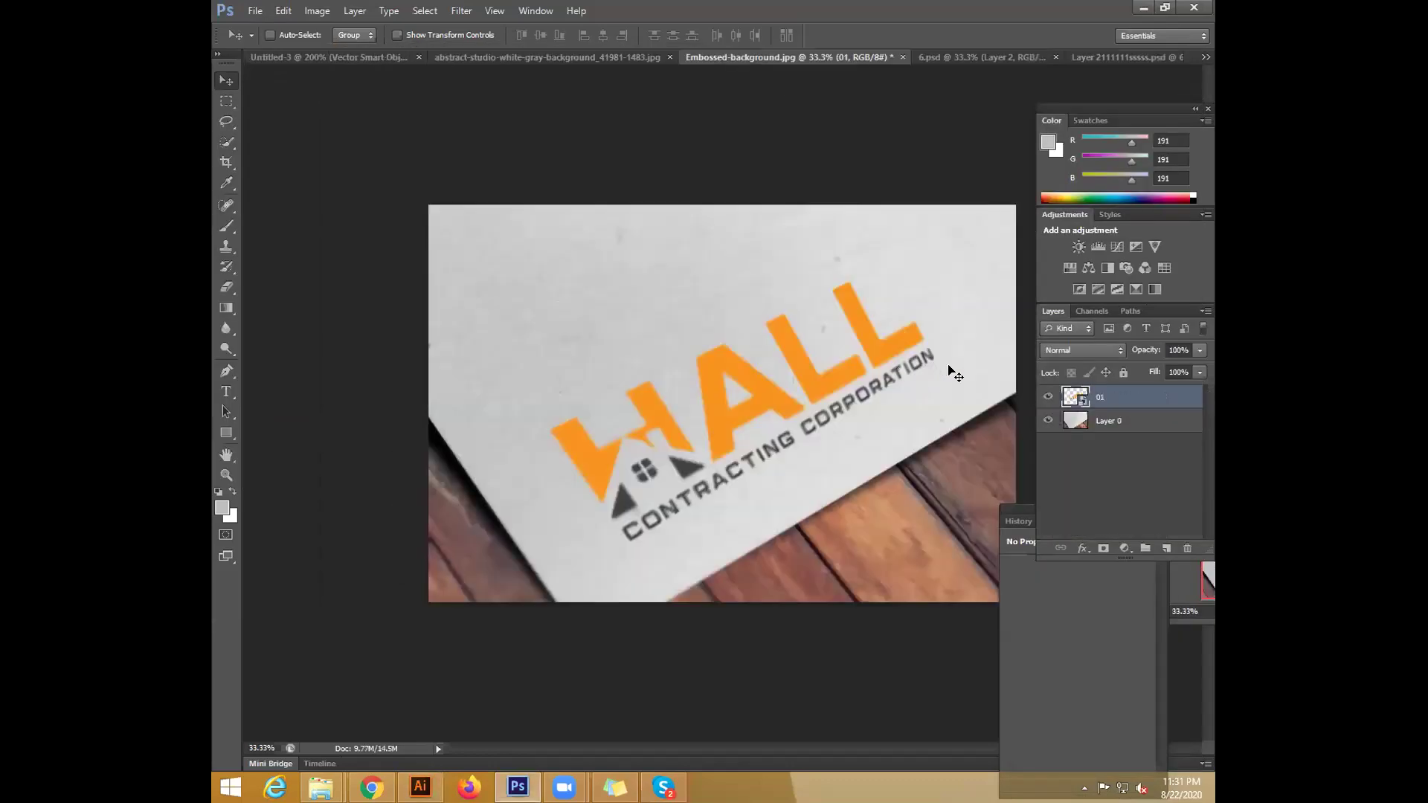
pyautogui.click(934, 58)
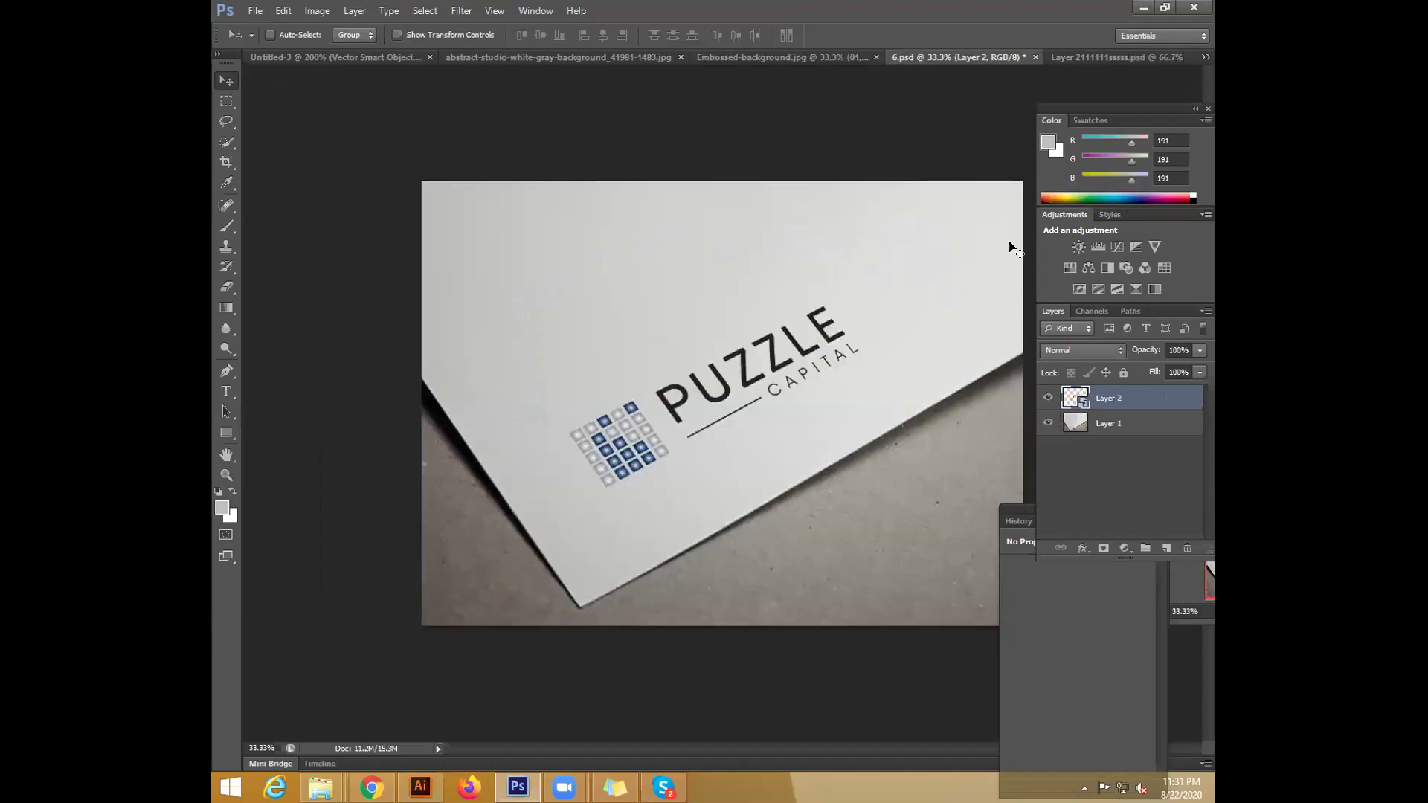
pyautogui.click(1124, 58)
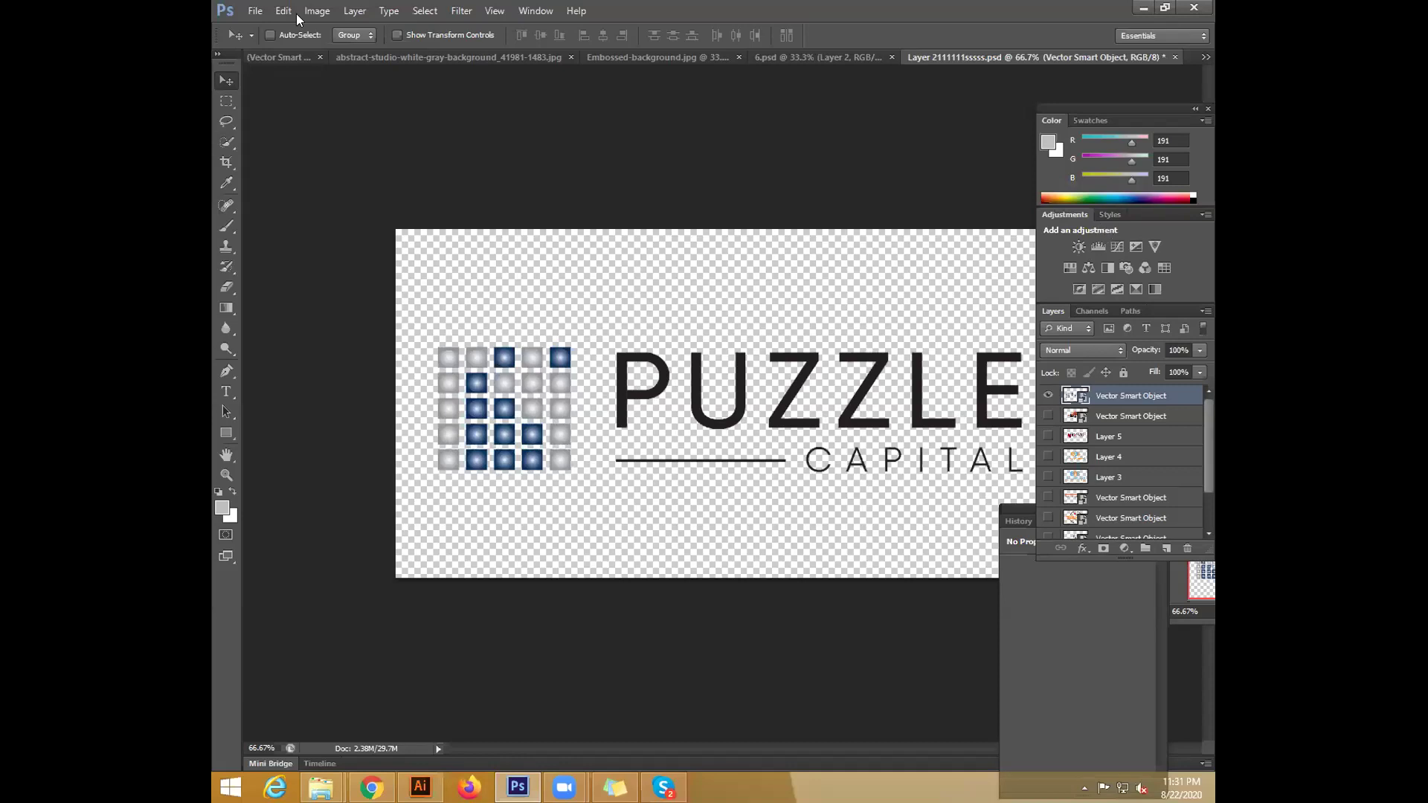
pyautogui.click(841, 57)
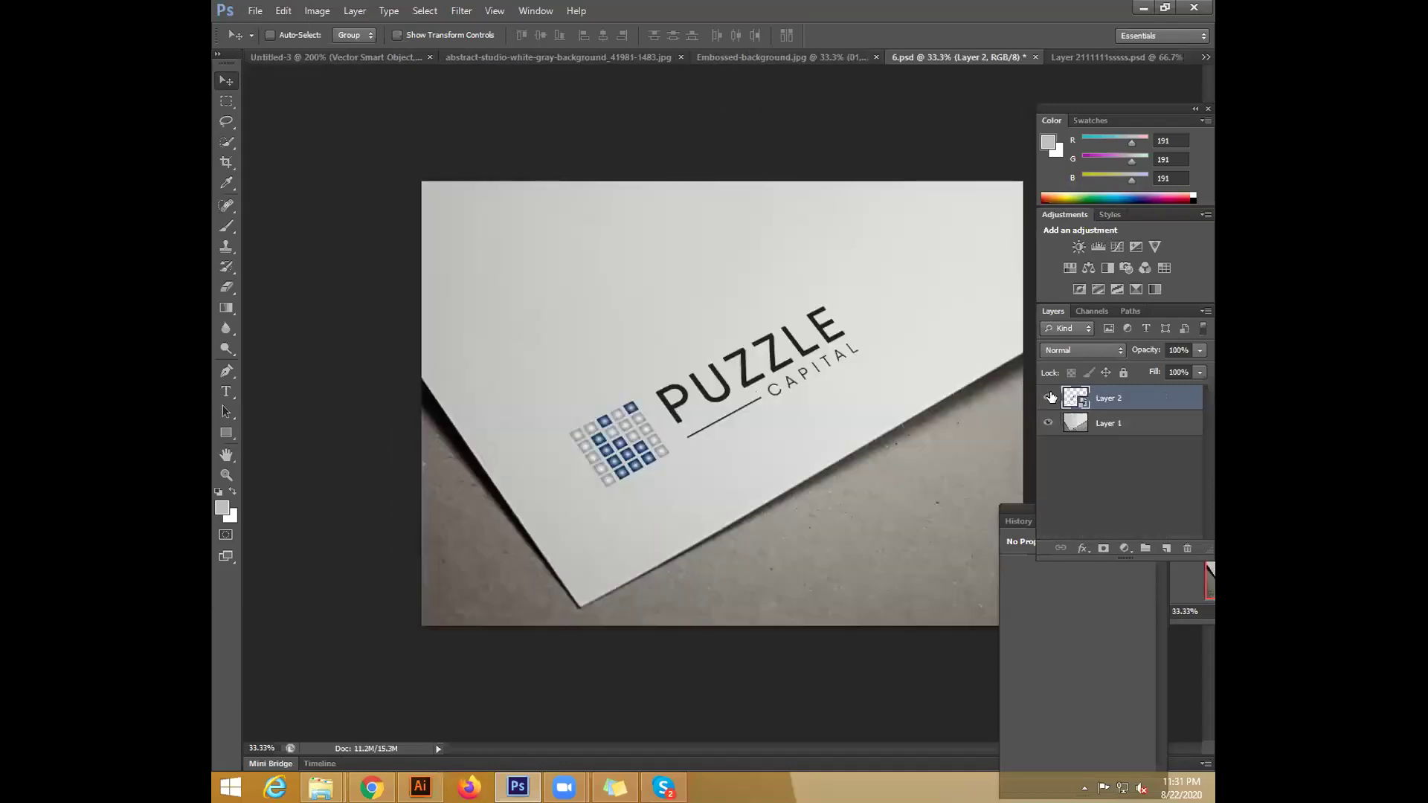
pyautogui.doubleClick(1072, 405)
pyautogui.click(791, 327)
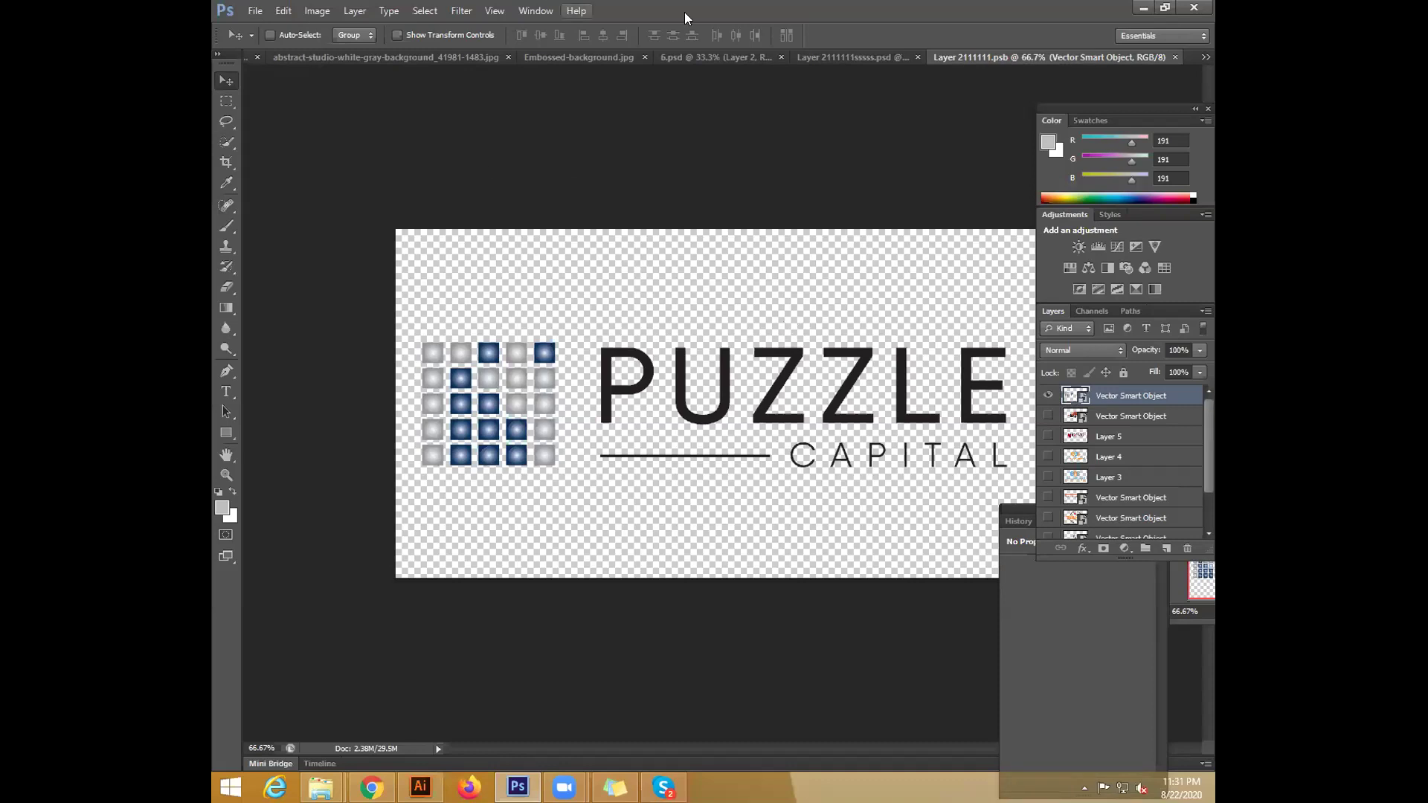
# Compare Layer 2111111sssss.psd with the studio mockup and Embossed-background.jpg
pyautogui.click(840, 57)
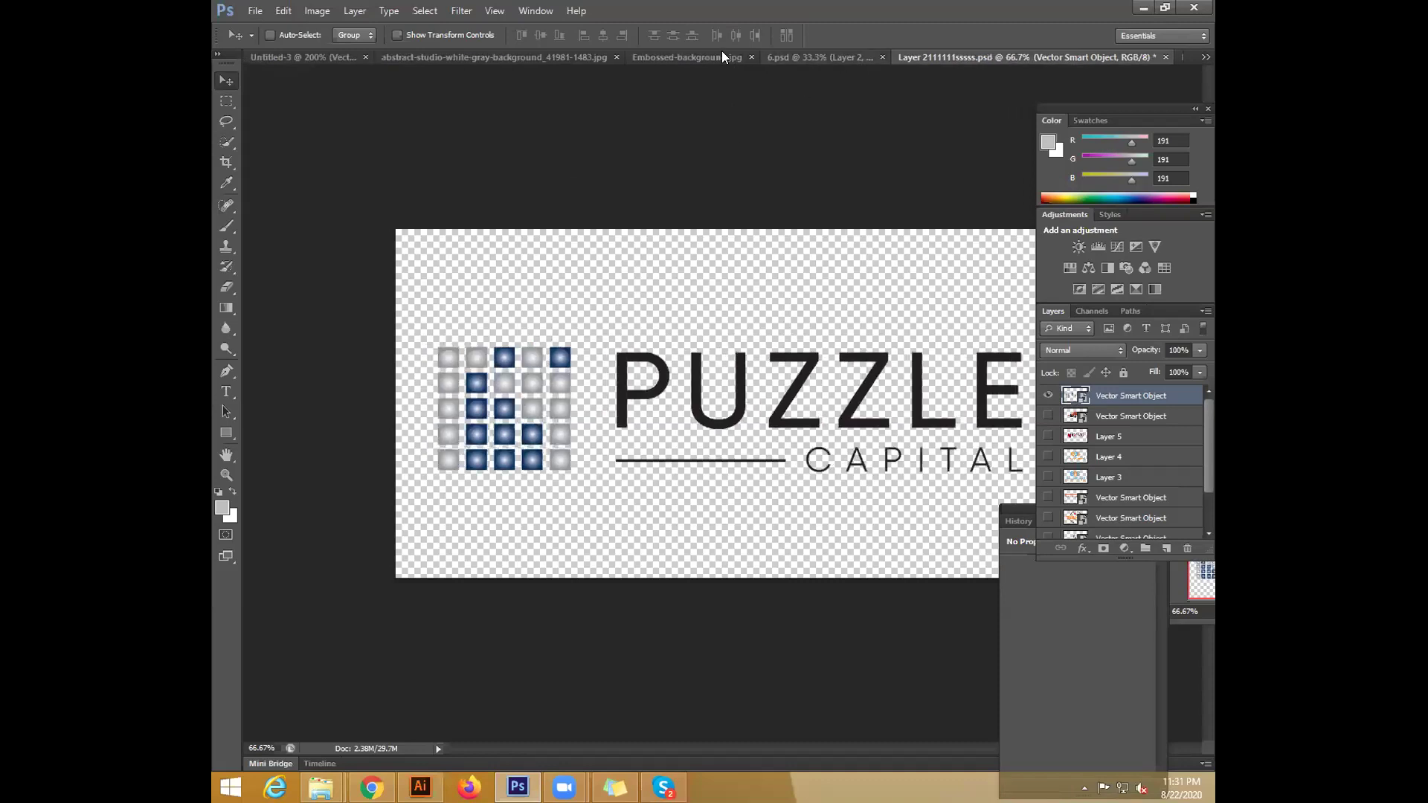
pyautogui.click(559, 57)
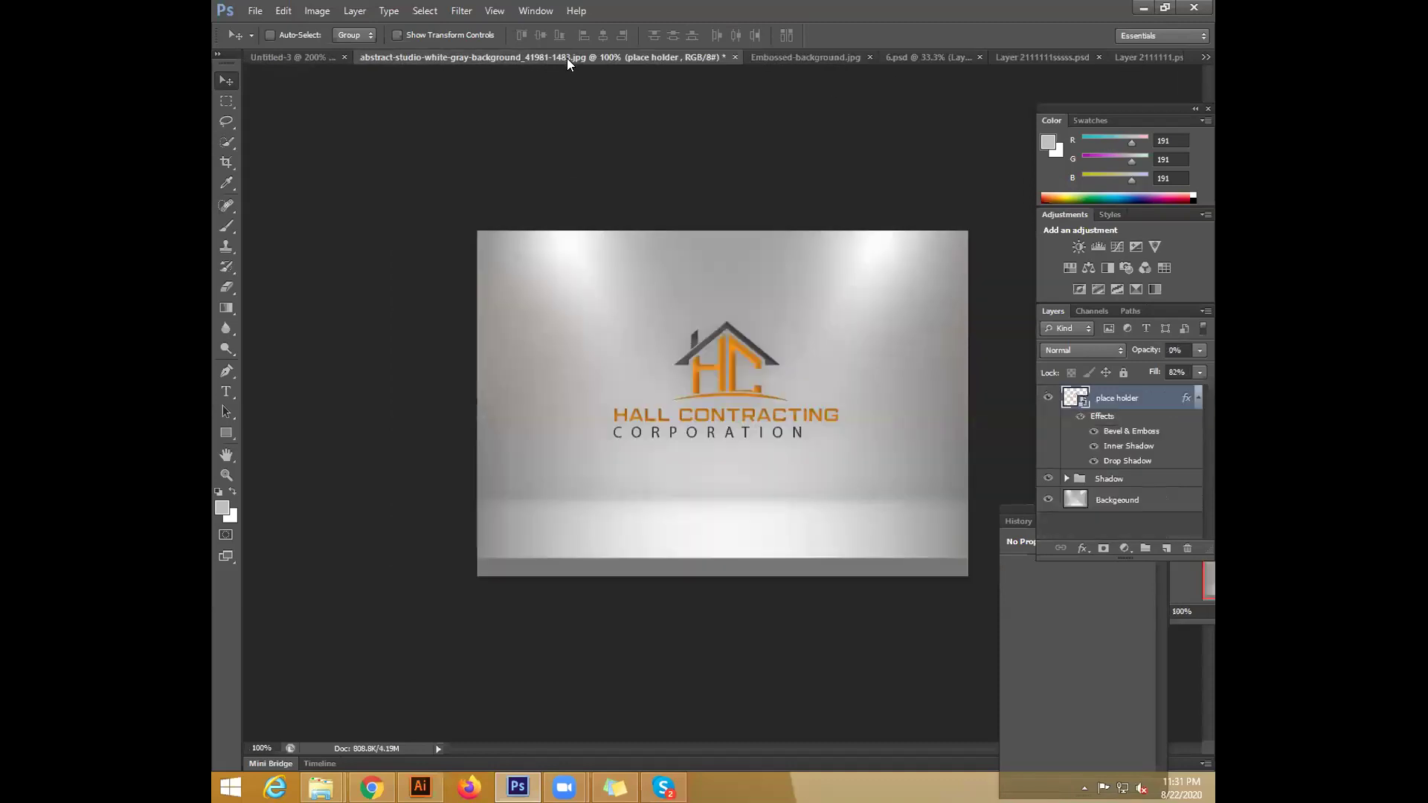
pyautogui.click(784, 58)
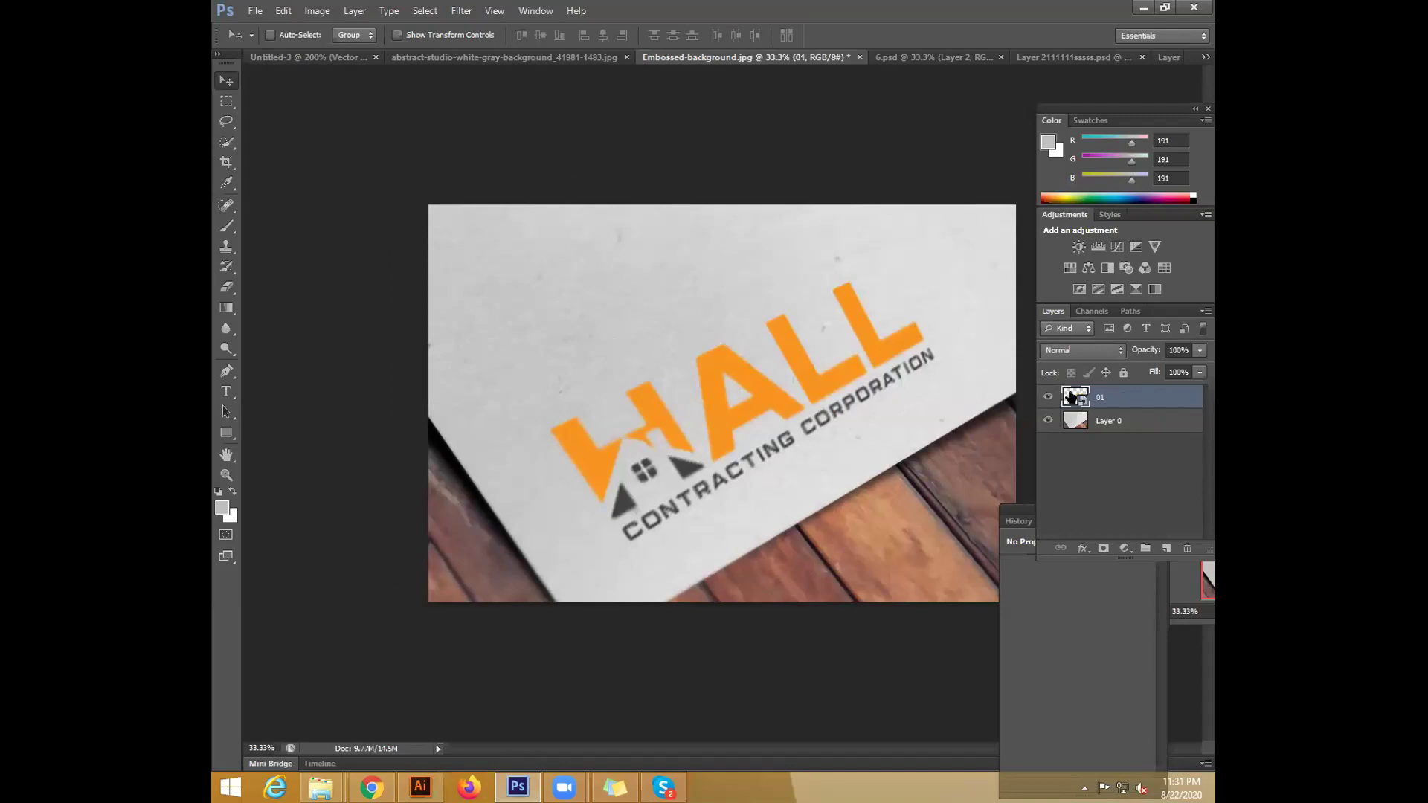
# Create a new document 250 pixels wide and 250 pixels high
pyautogui.click(255, 11)
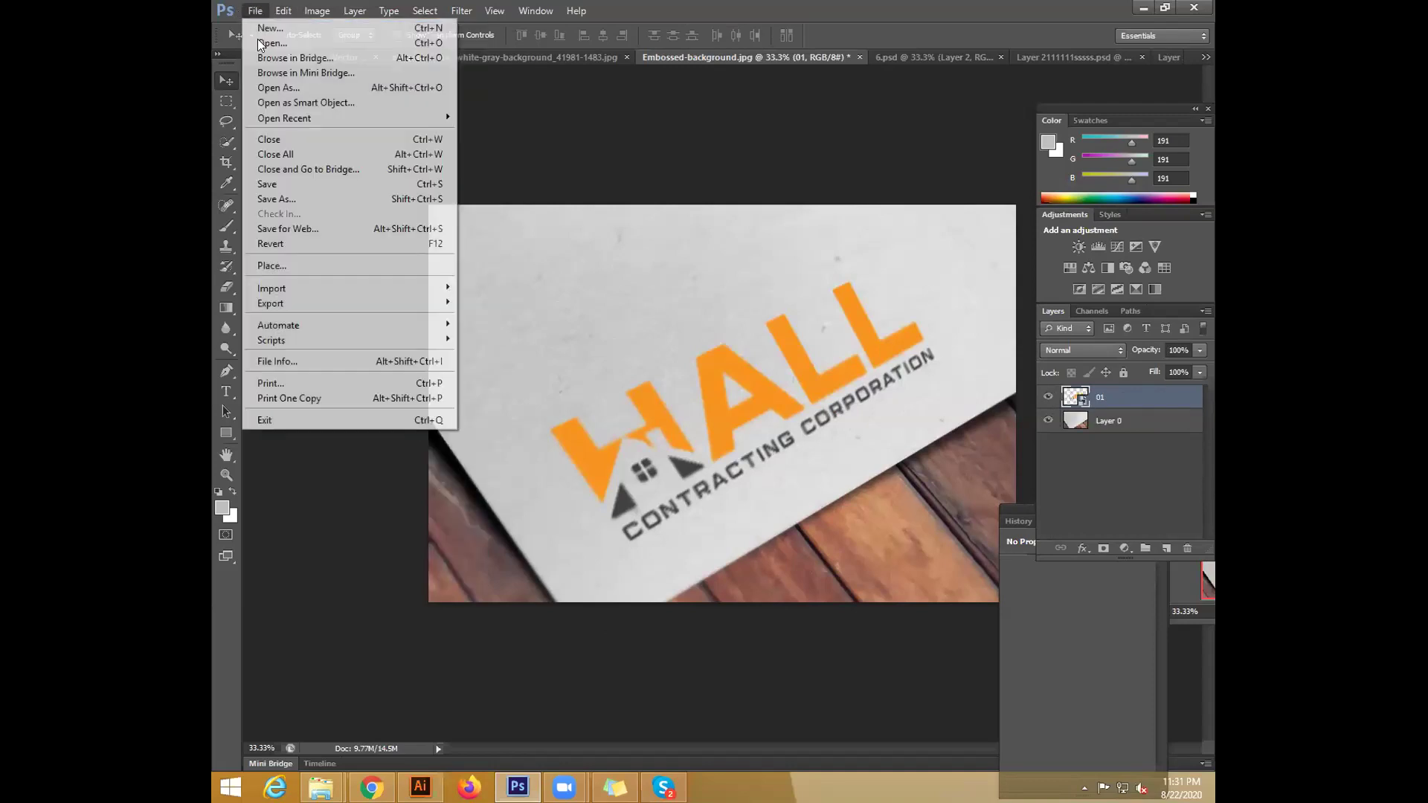
pyautogui.click(286, 29)
pyautogui.doubleClick(678, 292)
pyautogui.write('250')
pyautogui.press('Tab')
pyautogui.press('Tab')
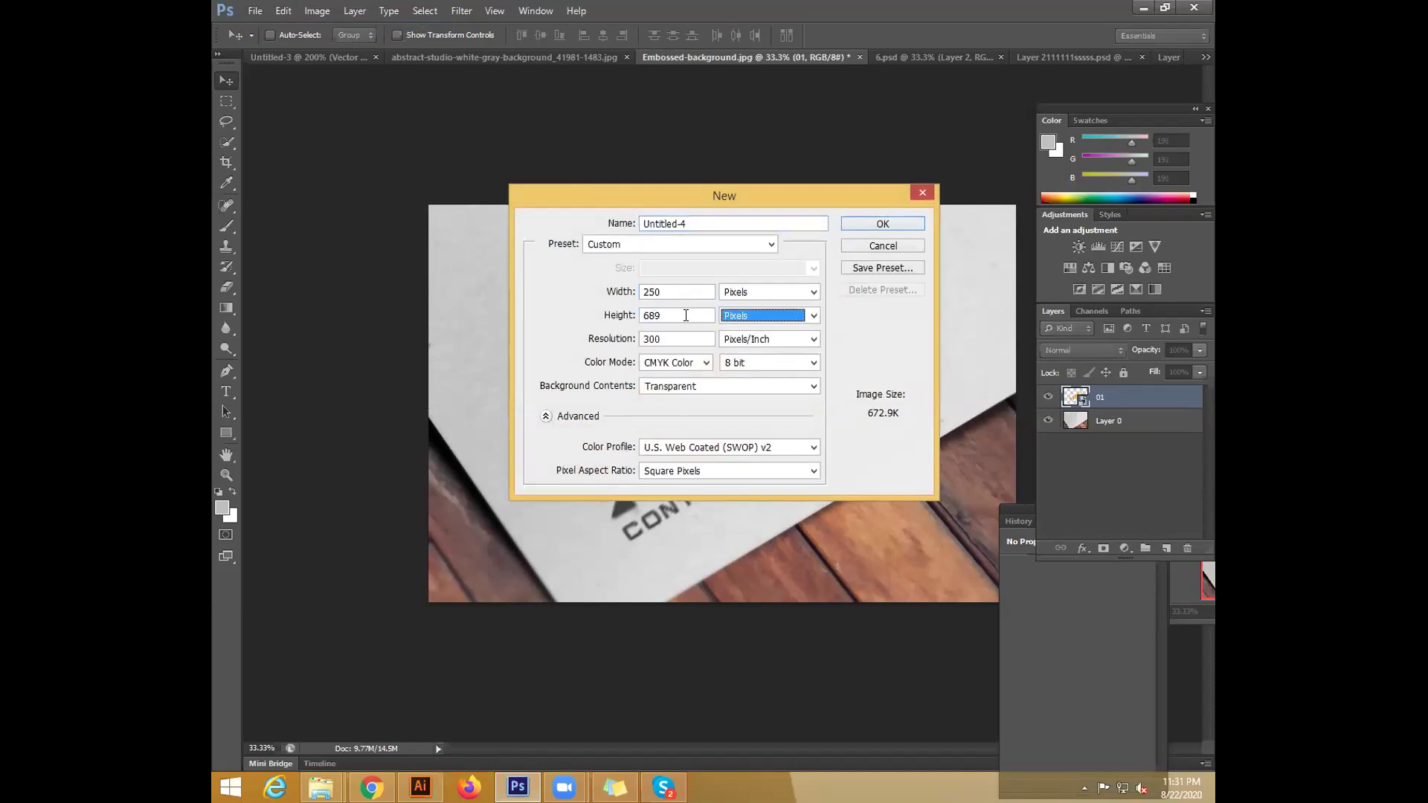
pyautogui.doubleClick(686, 315)
pyautogui.write('250')
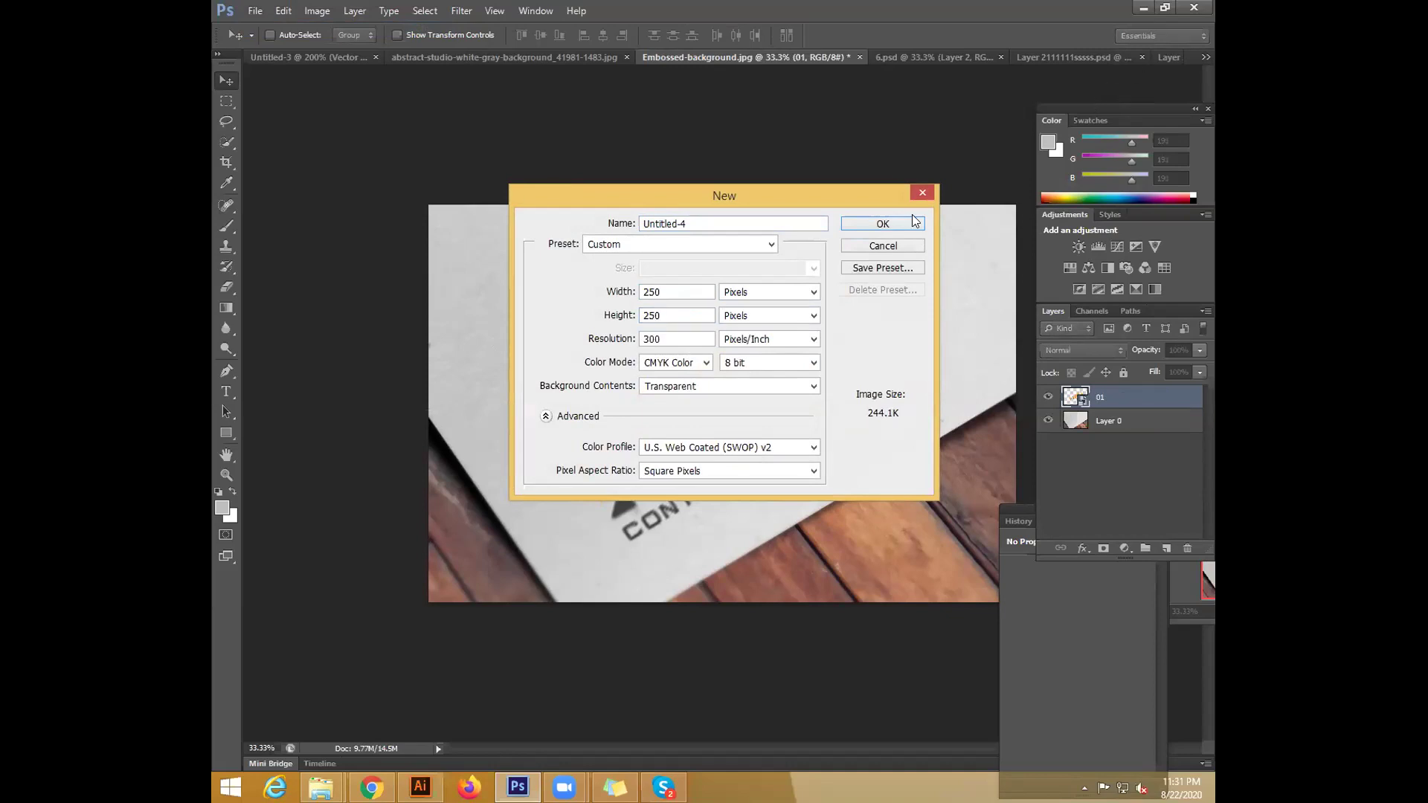
pyautogui.click(900, 223)
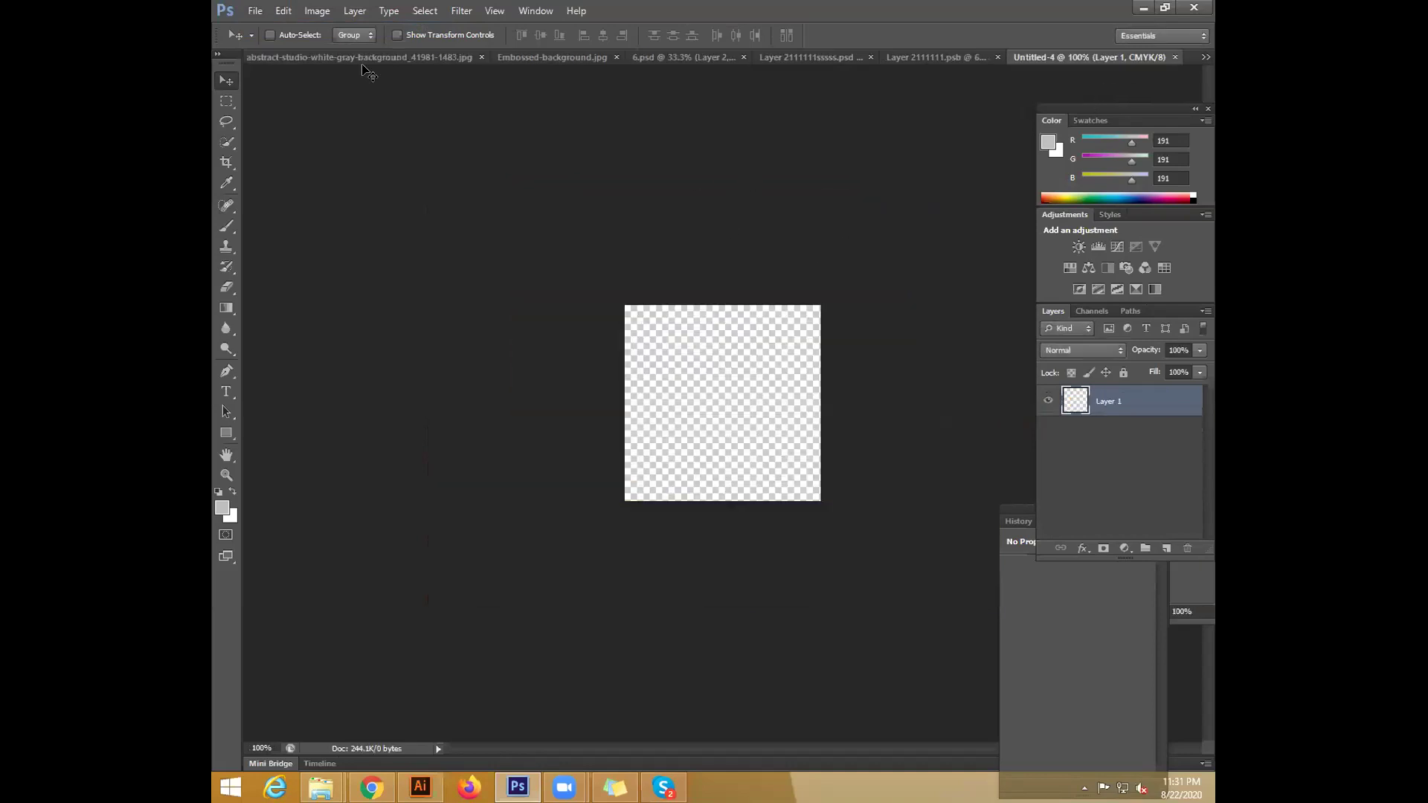
# Switch to Illustrator and select the orange and grey HALL Contracting Corporation logo in SDFGDFGDFG.ai
pyautogui.click(255, 11)
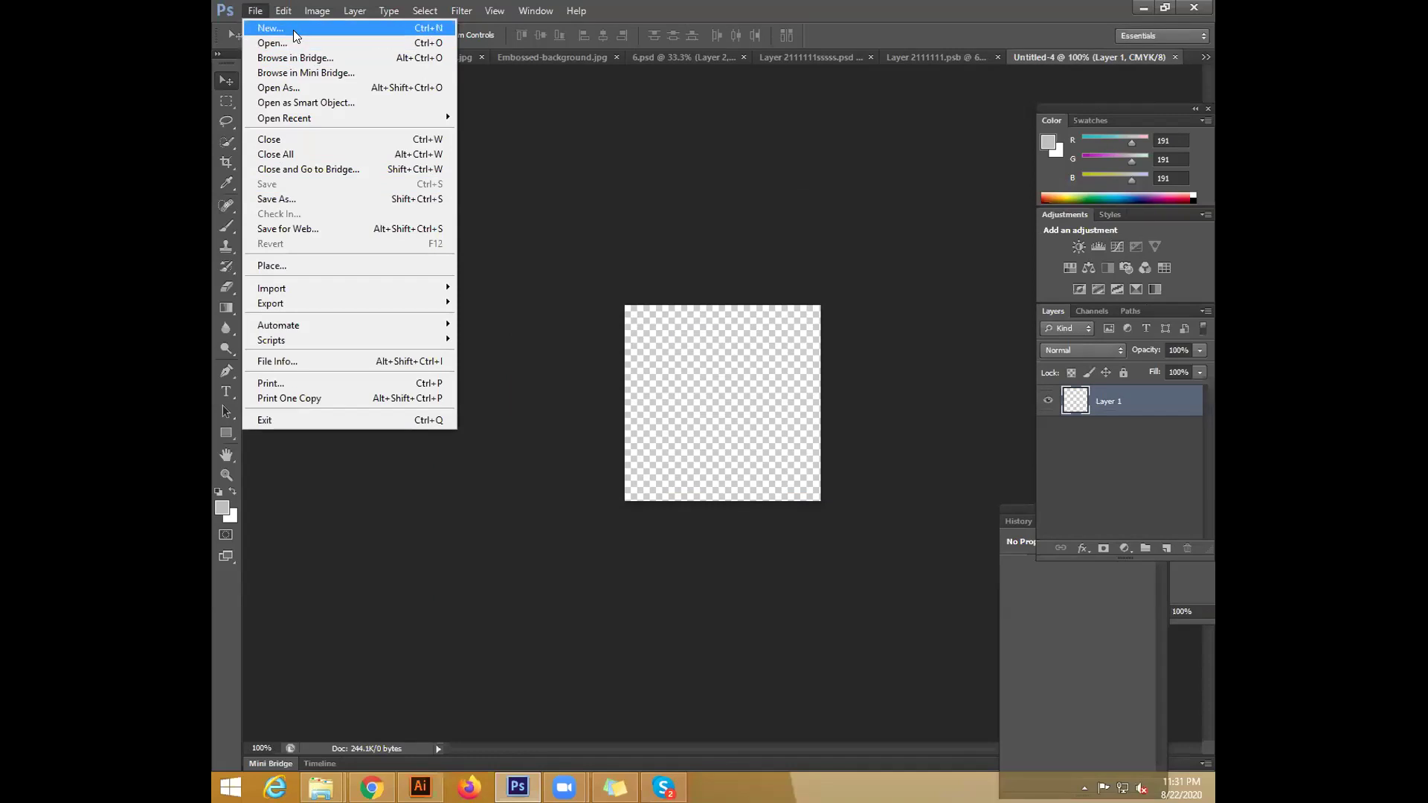
pyautogui.click(559, 464)
pyautogui.click(421, 787)
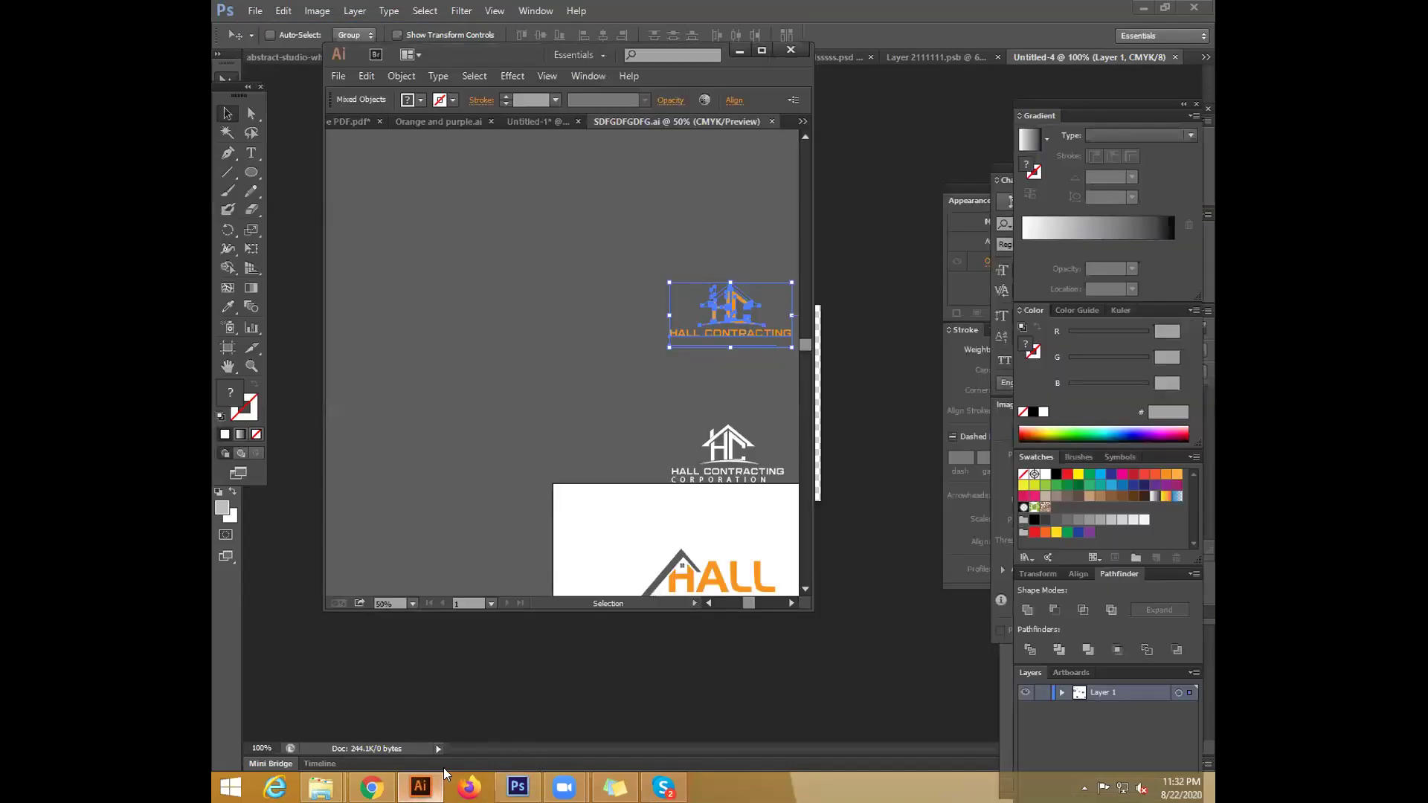
pyautogui.click(761, 50)
pyautogui.moveTo(638, 232); pyautogui.dragTo(509, 56)
pyautogui.click(484, 468)
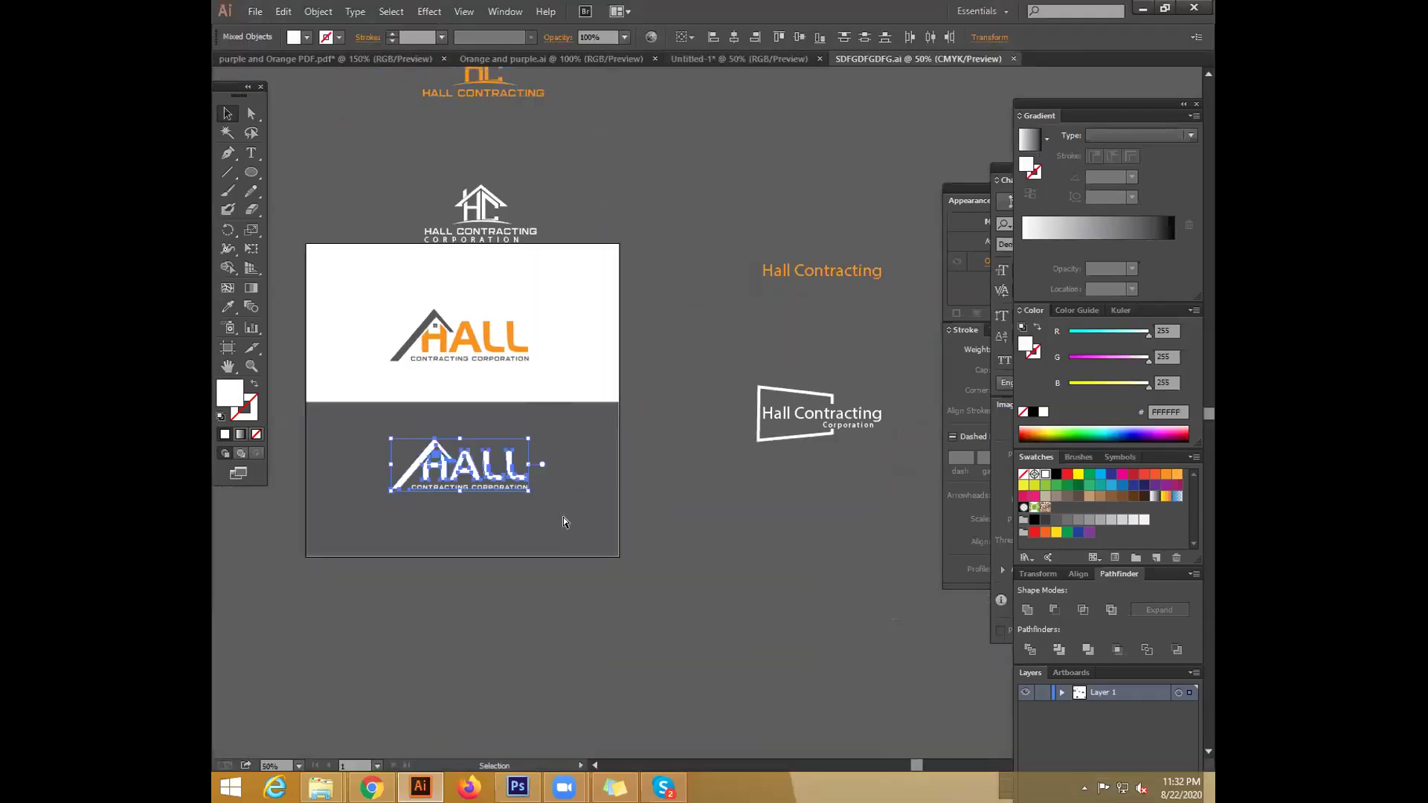
pyautogui.moveTo(368, 309); pyautogui.dragTo(584, 368)
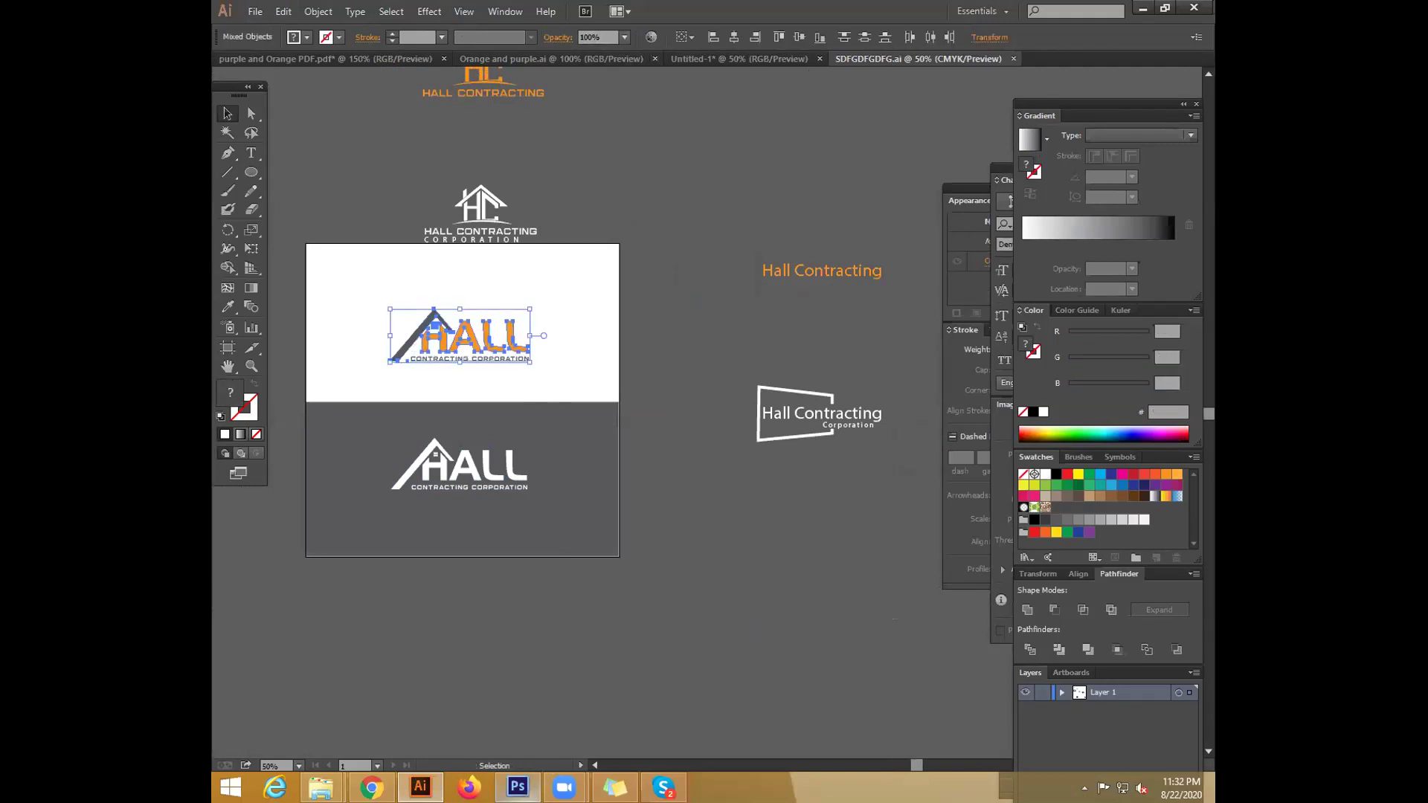
# Paste the HALL logo as a smart object into Untitled-4 in Photoshop, fitting it within the canvas
pyautogui.click(518, 787)
pyautogui.hotkey('ctrl', 'v')
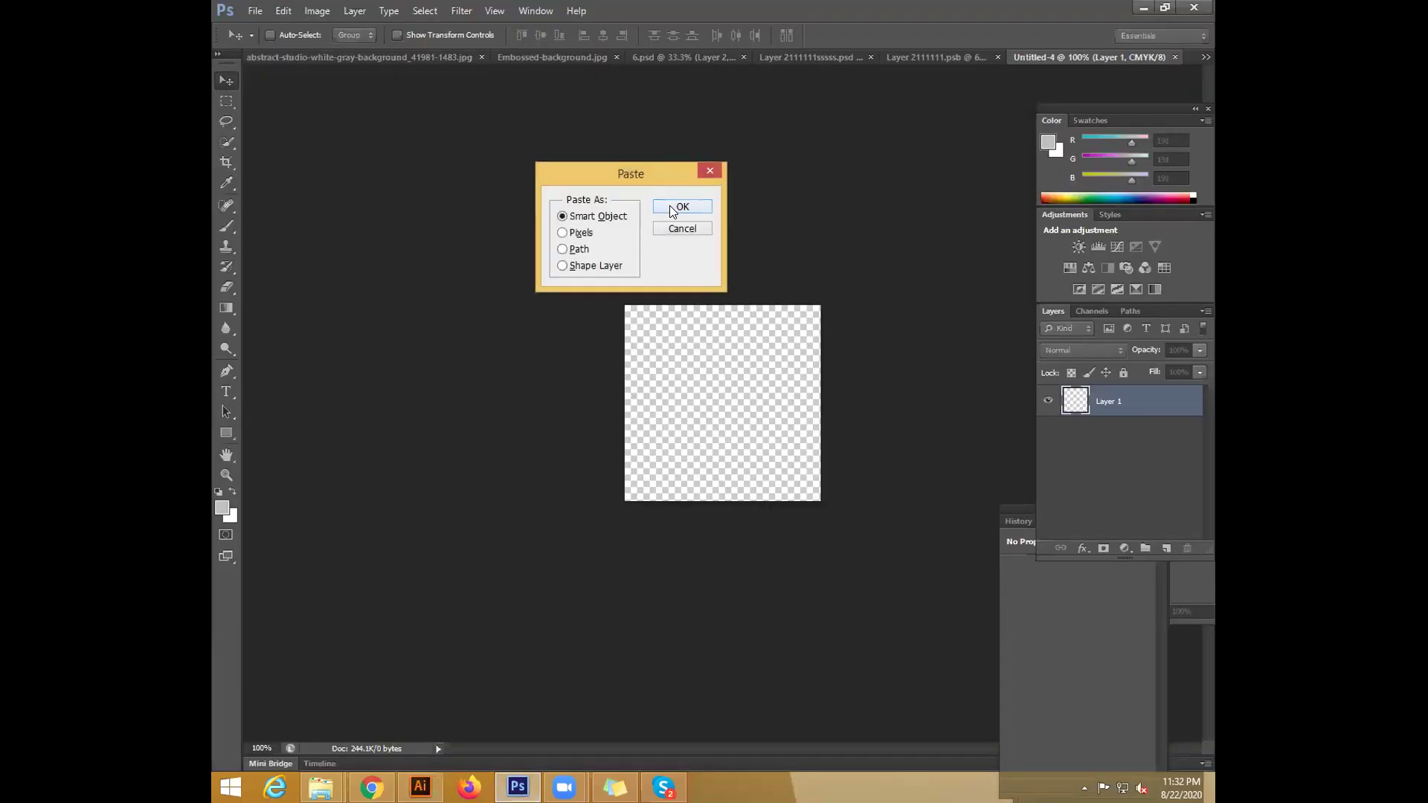
pyautogui.click(673, 211)
pyautogui.moveTo(819, 440); pyautogui.dragTo(811, 442)
pyautogui.press('Return')
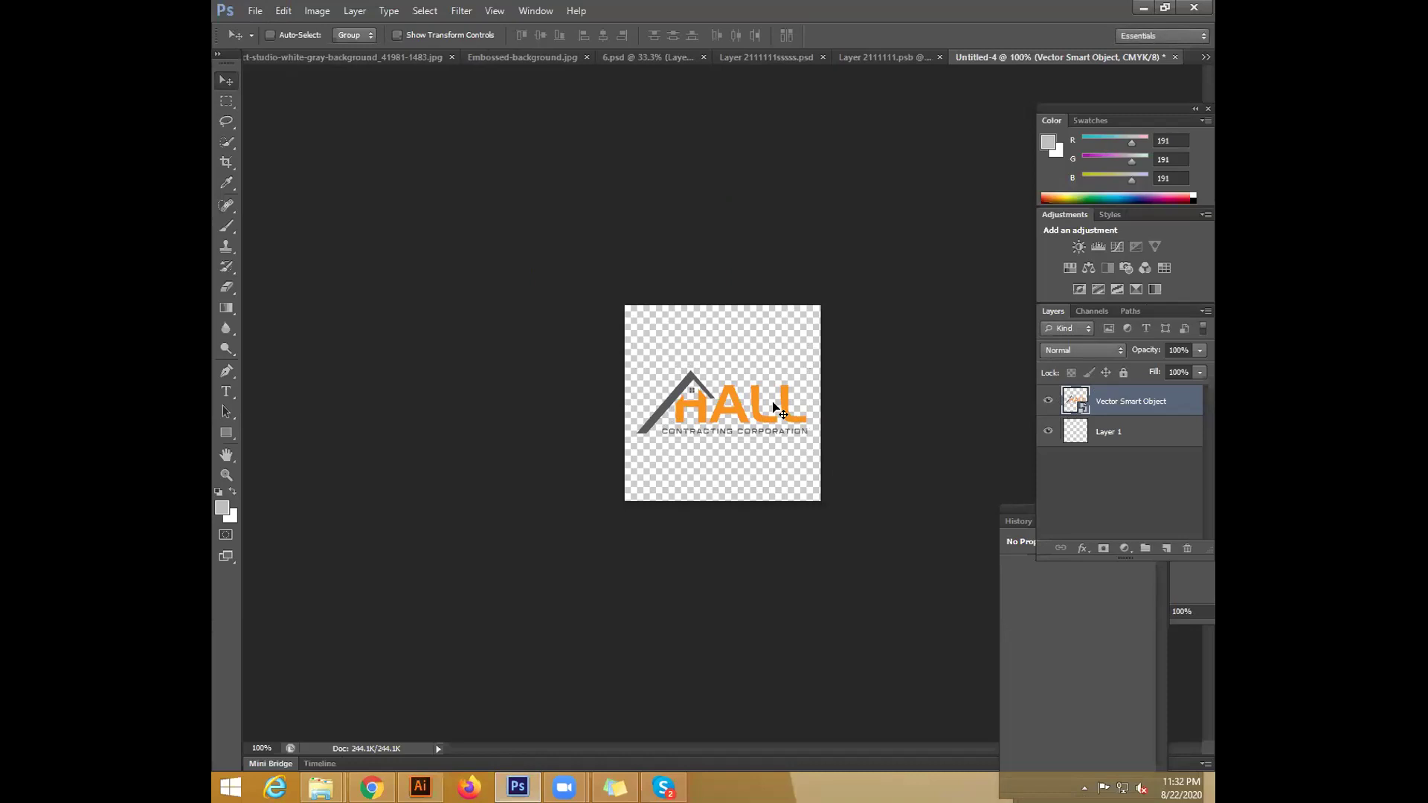
# Close Layer 2111111.psb, Layer 2111111sssss.psd and 6.psd, keeping Untitled-4 and the background images open
pyautogui.click(790, 57)
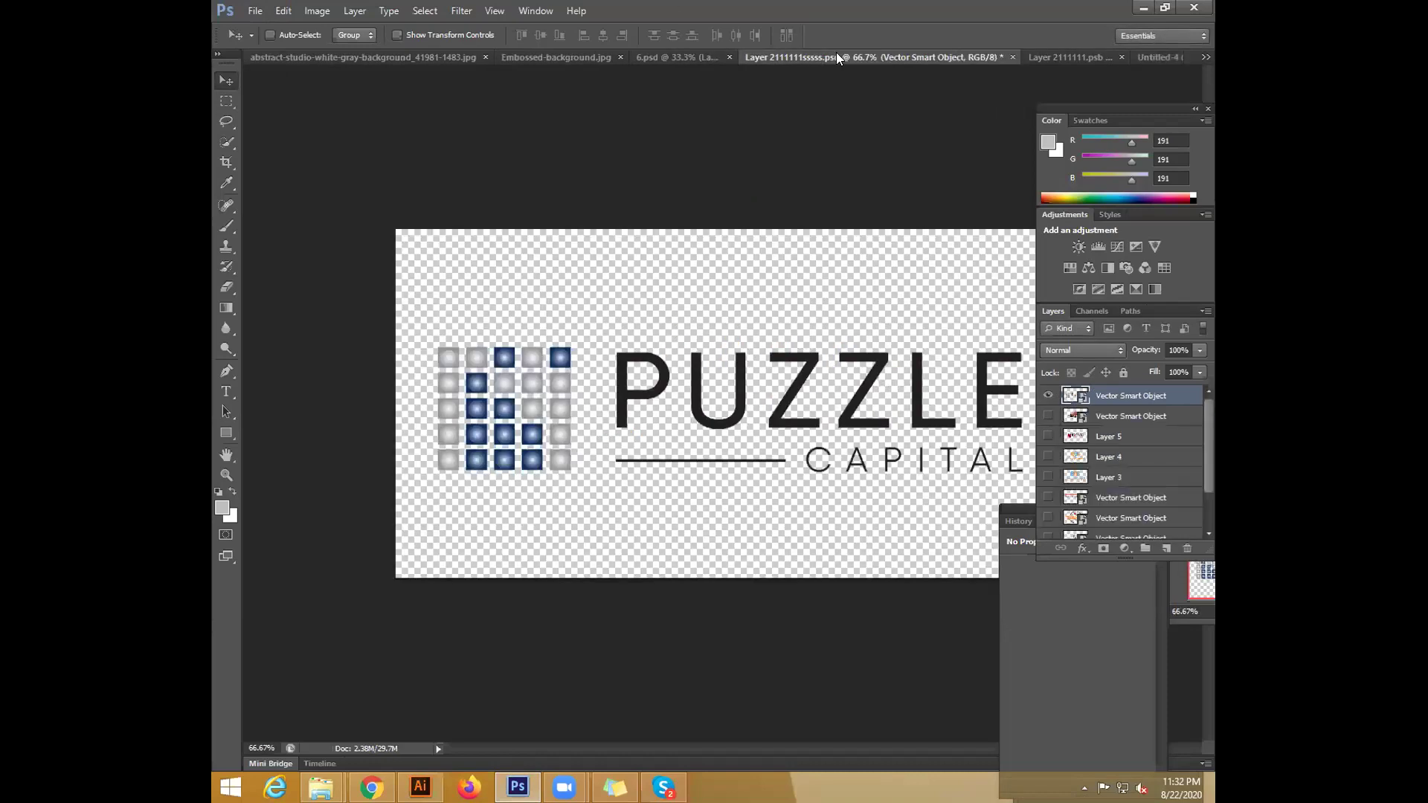
pyautogui.click(688, 55)
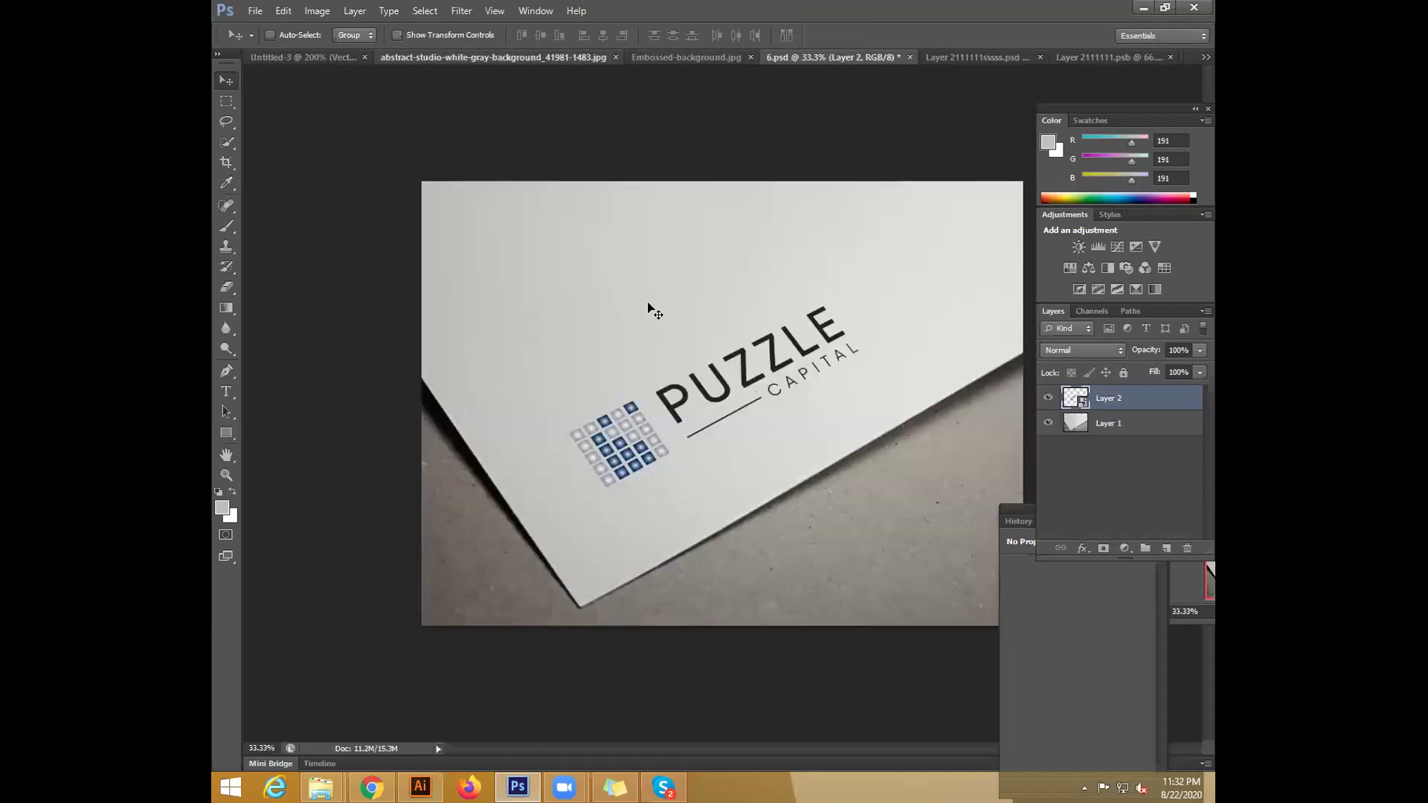
pyautogui.click(401, 57)
pyautogui.click(305, 55)
pyautogui.click(1097, 56)
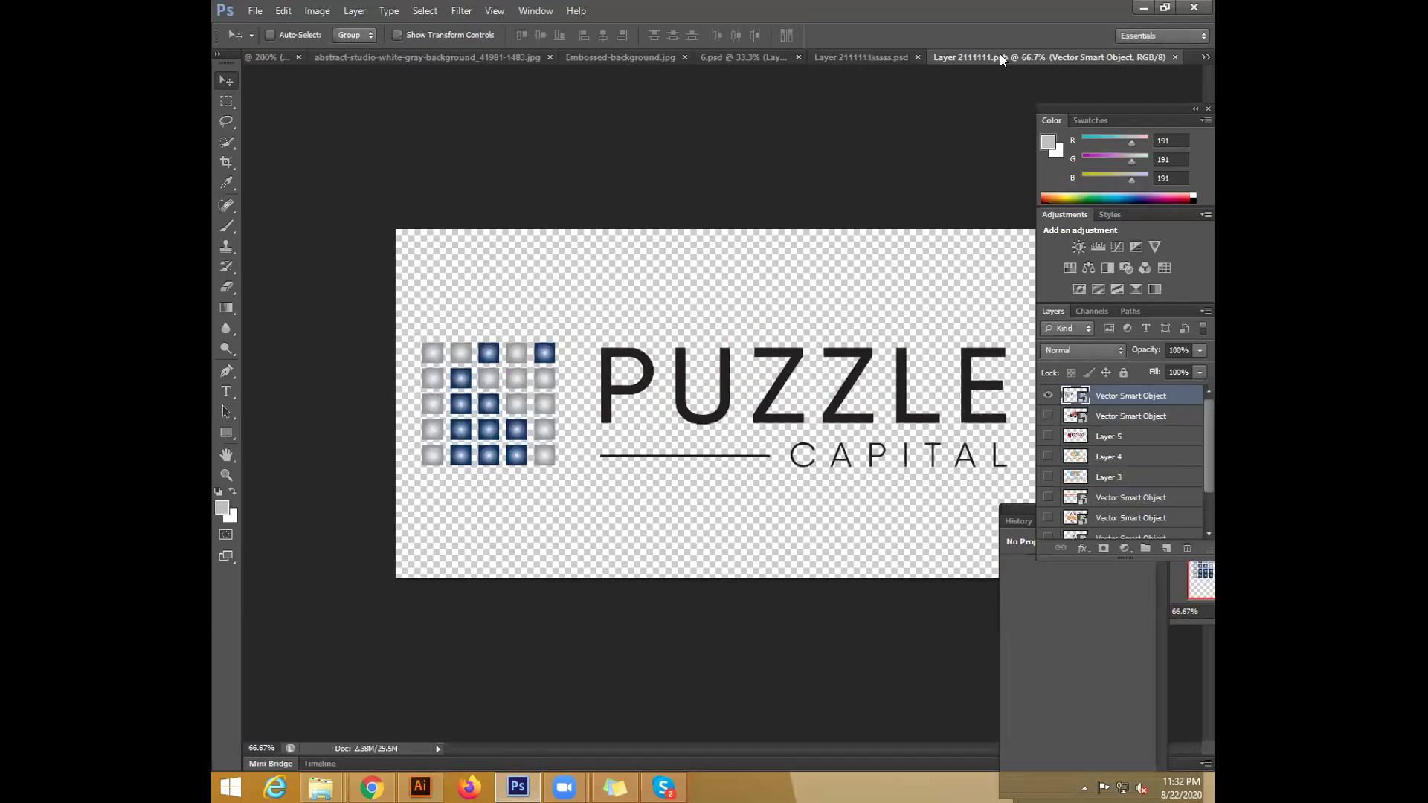
pyautogui.click(1175, 57)
pyautogui.click(1180, 57)
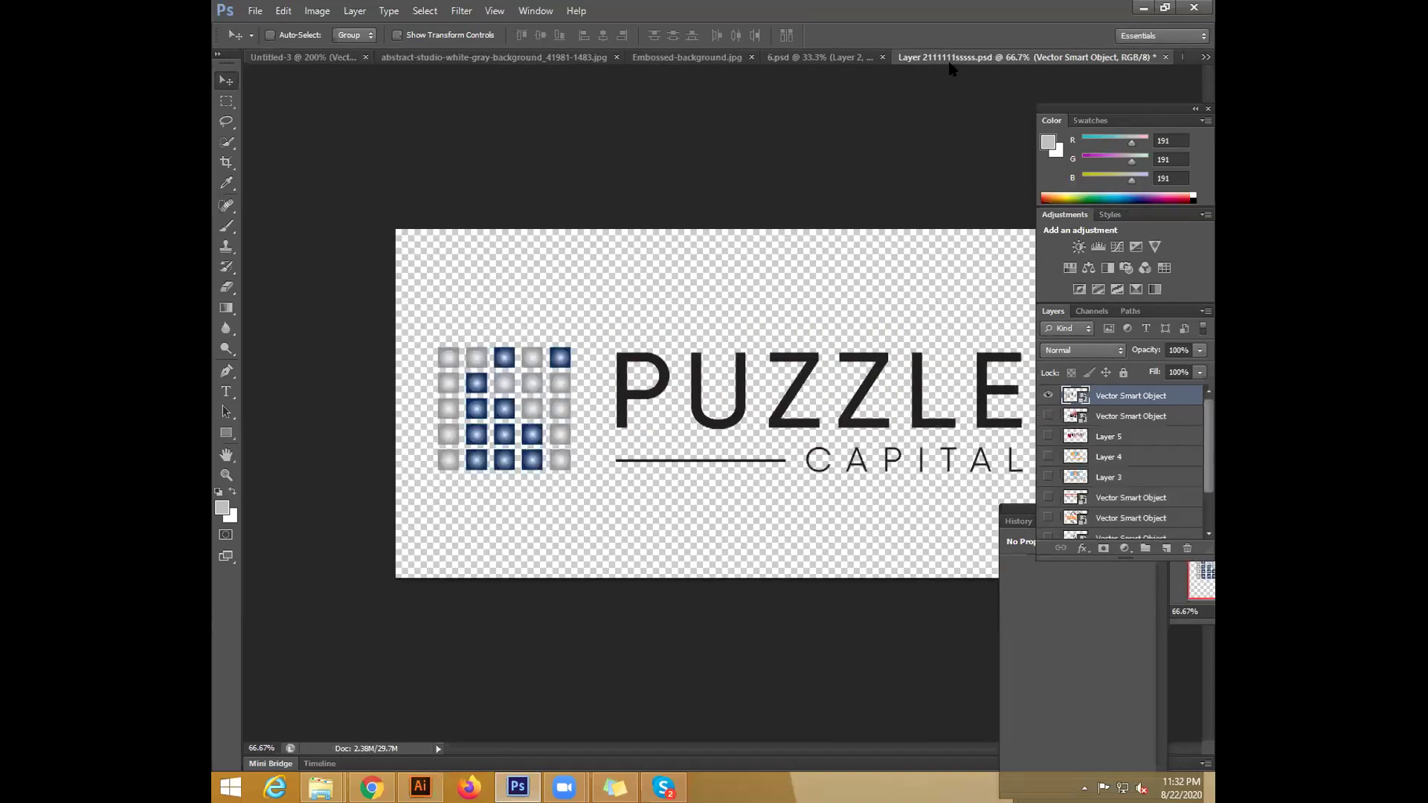
pyautogui.click(1165, 57)
pyautogui.click(718, 297)
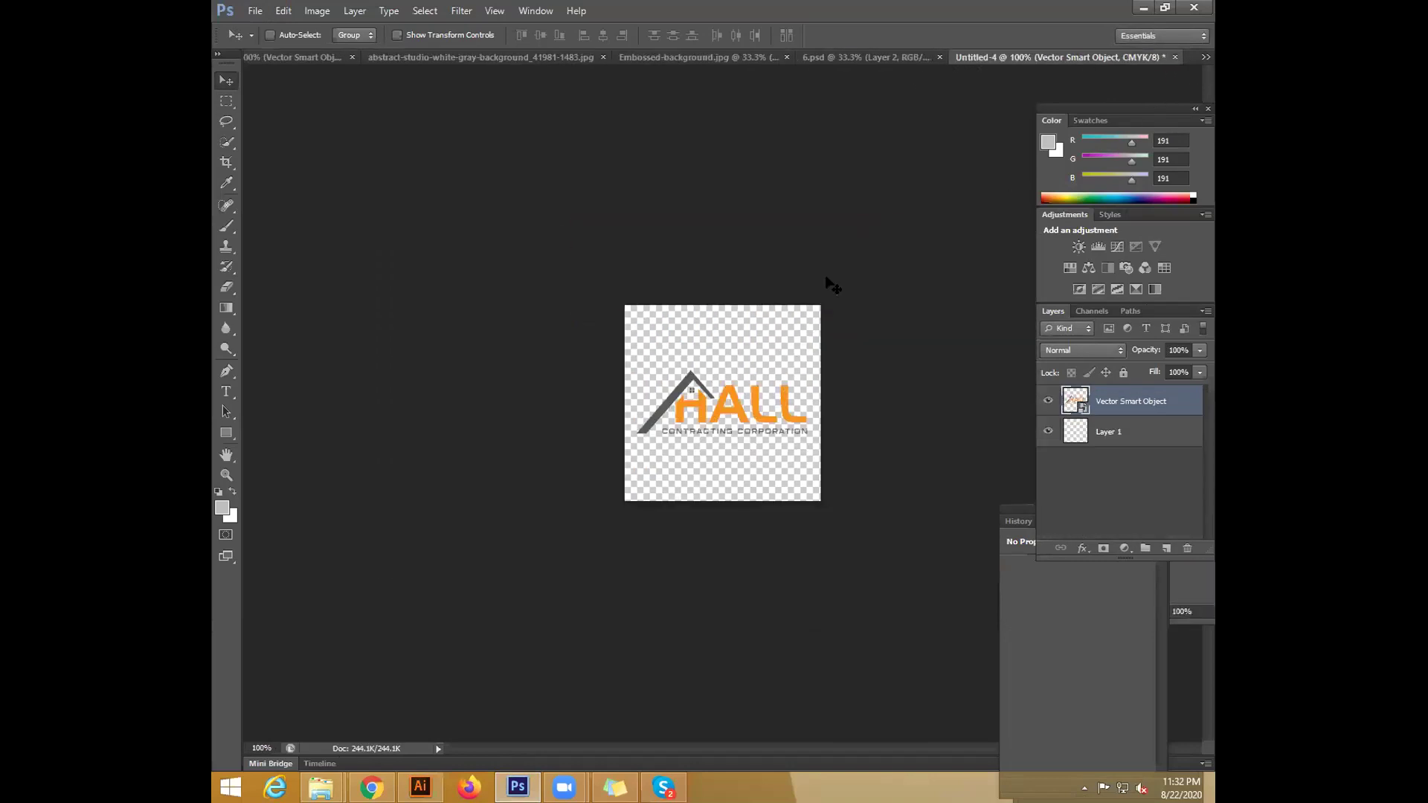
pyautogui.click(860, 55)
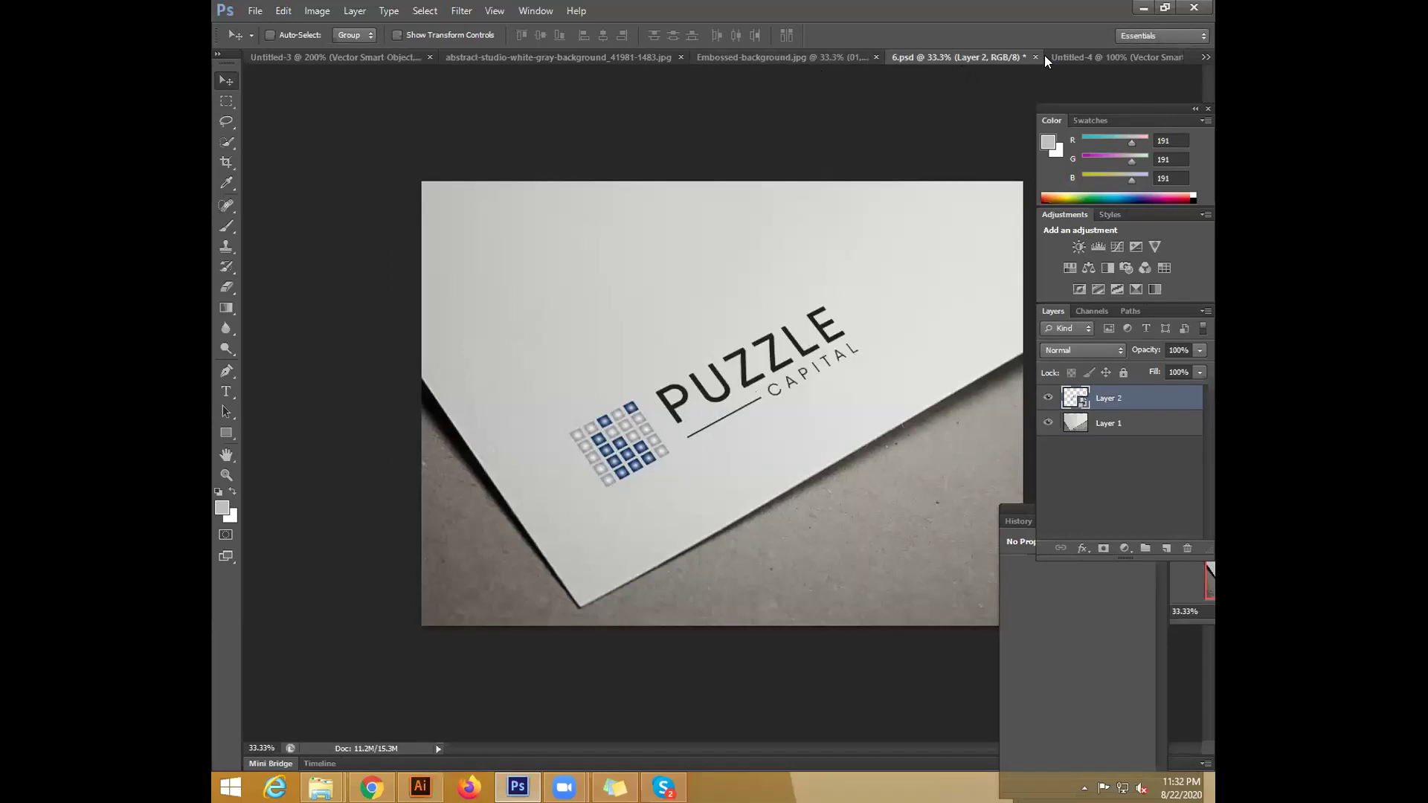
pyautogui.hotkey('ctrl', 'w')
pyautogui.click(720, 295)
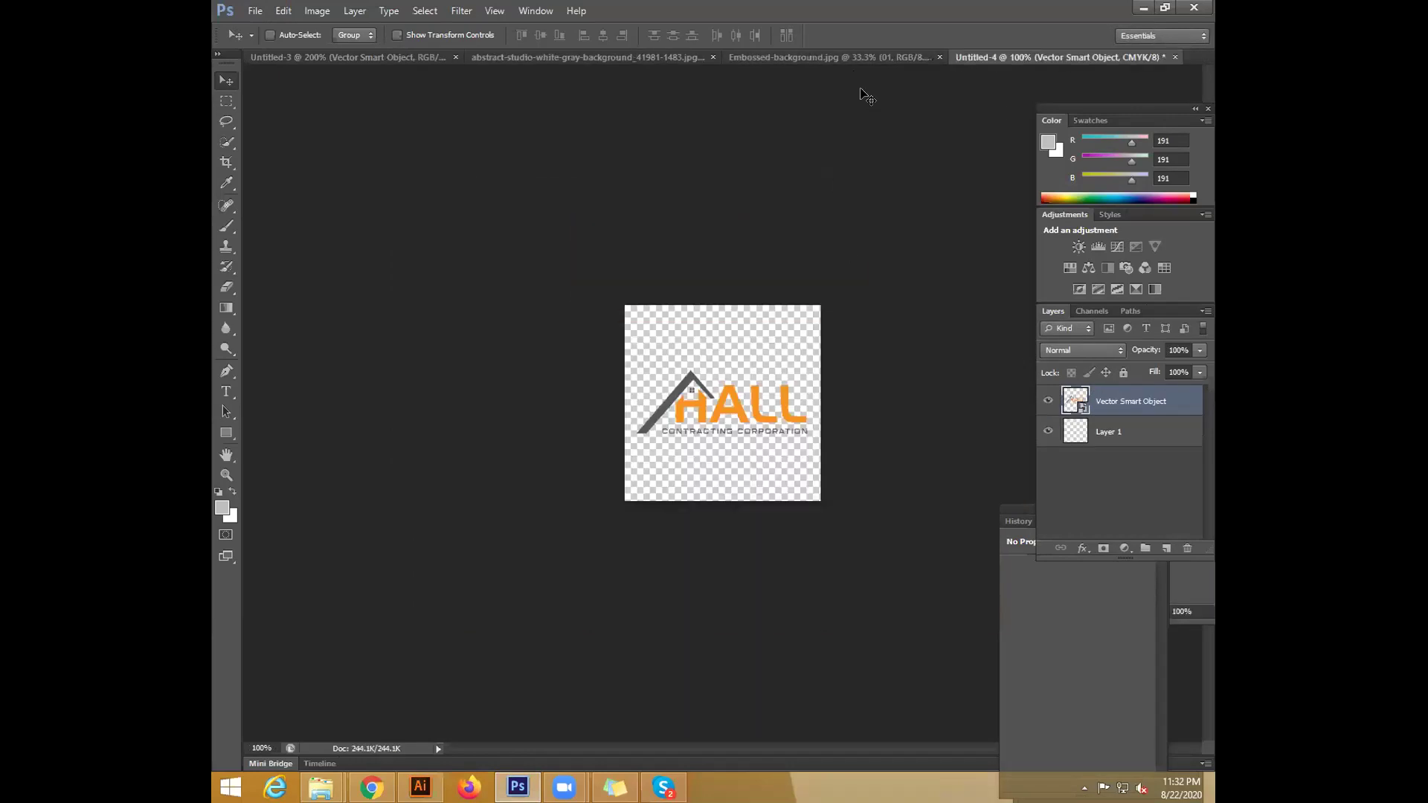
# Replace the existing 01 logo group in Embossed-background.jpg with the HALL logo smart object from Untitled-4
pyautogui.click(857, 60)
pyautogui.moveTo(1124, 395); pyautogui.dragTo(1187, 547)
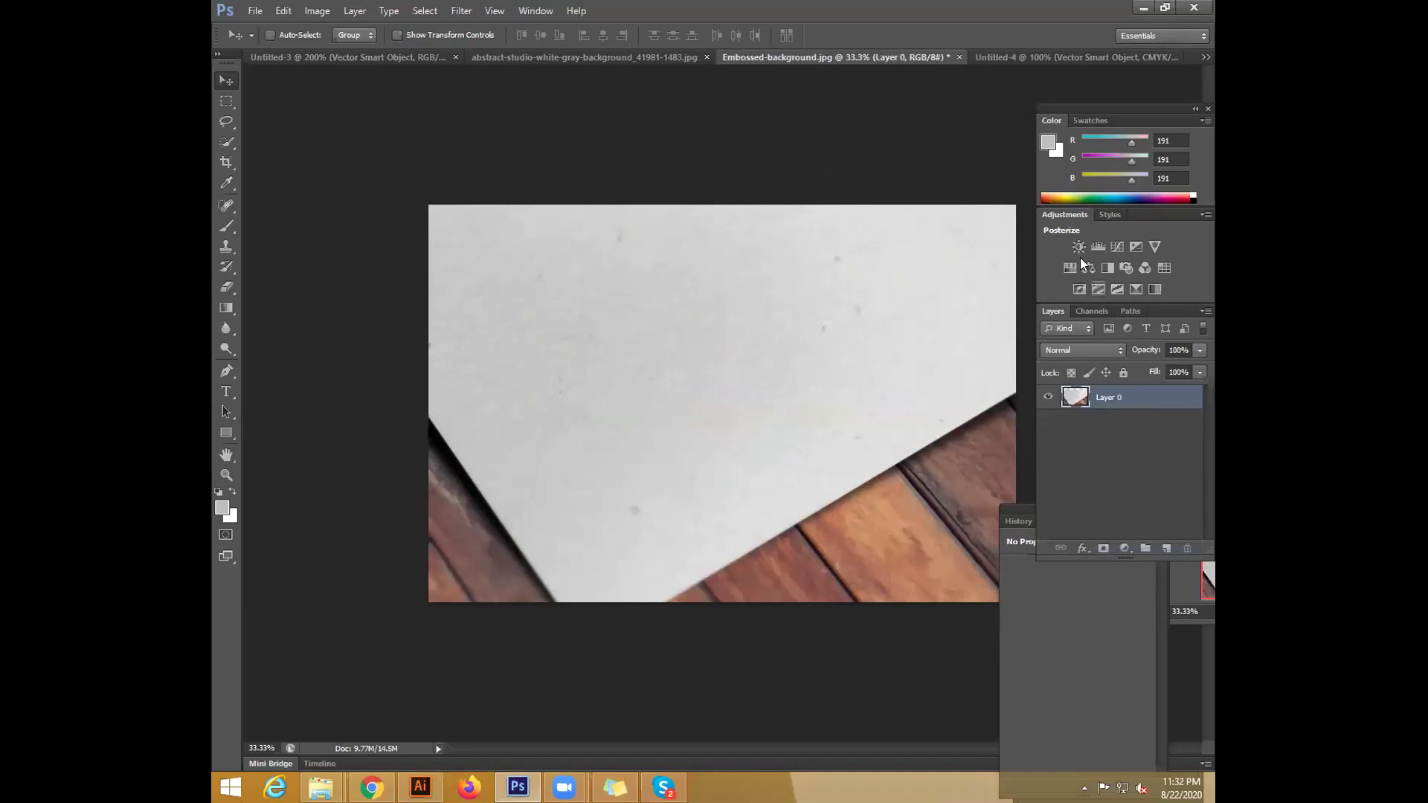
pyautogui.click(1049, 60)
pyautogui.moveTo(751, 425)
pyautogui.mouseDown()
pyautogui.moveTo(714, 105)
pyautogui.moveTo(745, 51)
pyautogui.moveTo(736, 465)
pyautogui.moveTo(732, 438)
pyautogui.mouseUp()
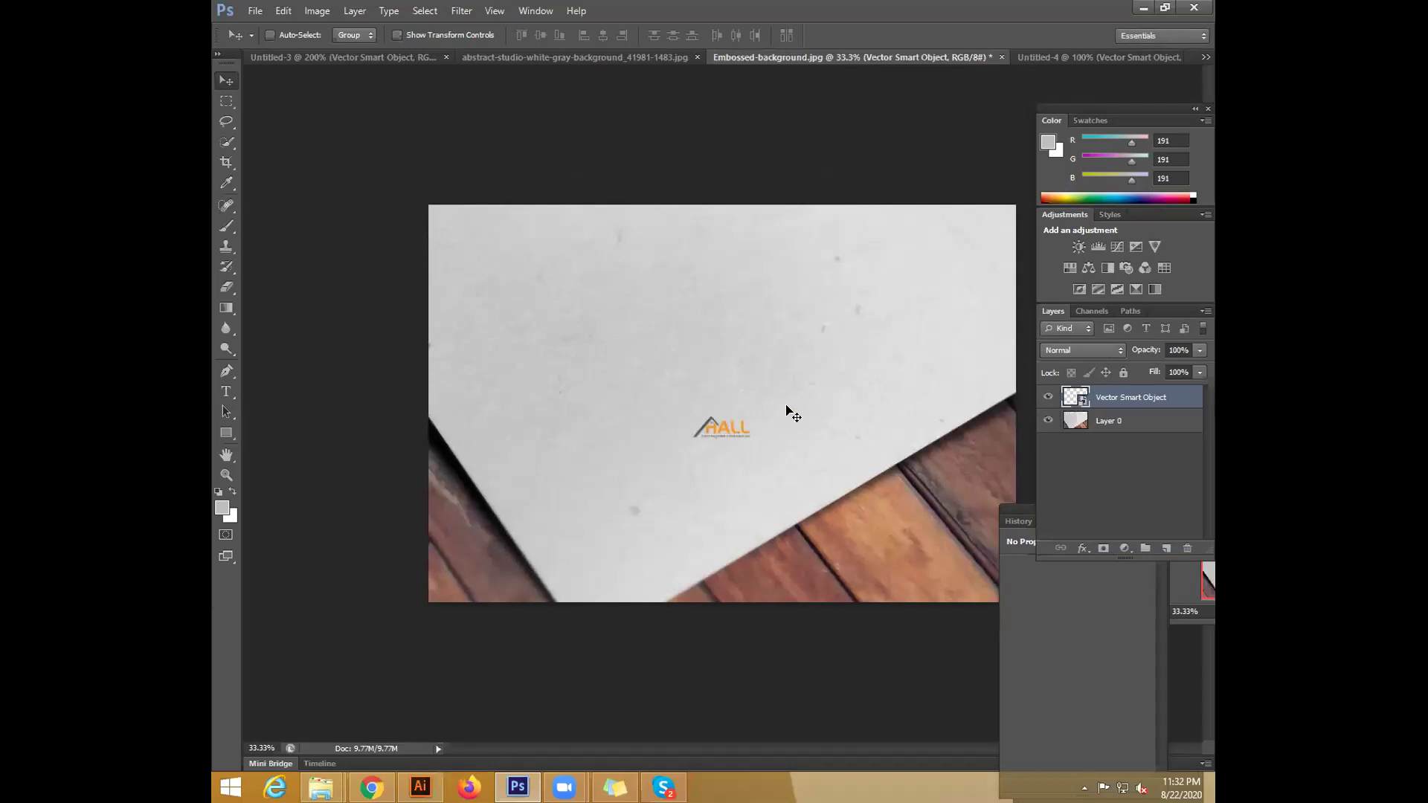
# Enlarge the HALL logo to about 418% and rotate it about -31.5° along the paper's edge, centred near the paper's lower corner
pyautogui.hotkey('ctrl', 't')
pyautogui.moveTo(806, 385); pyautogui.dragTo(903, 464)
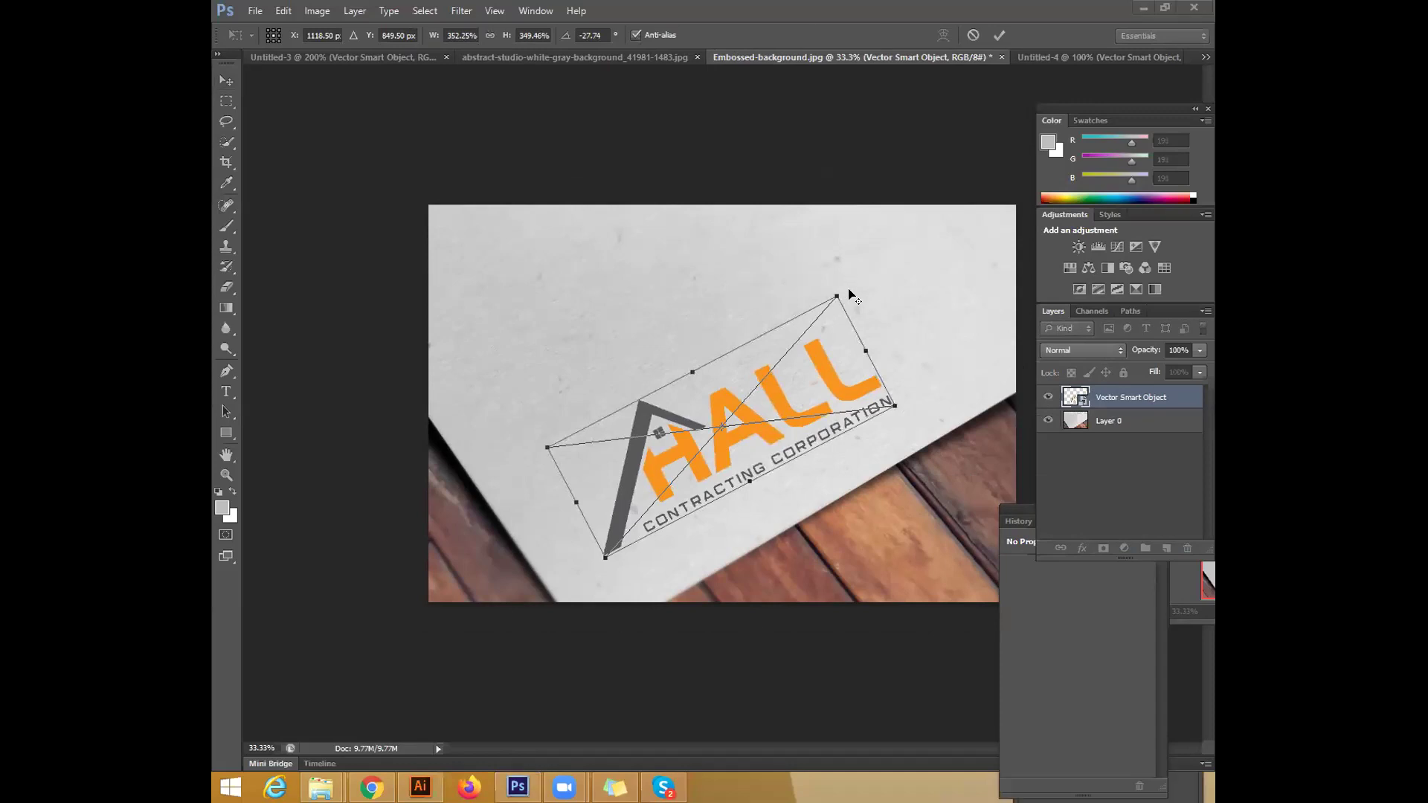
pyautogui.moveTo(840, 275); pyautogui.dragTo(832, 260)
pyautogui.moveTo(892, 395); pyautogui.dragTo(930, 420)
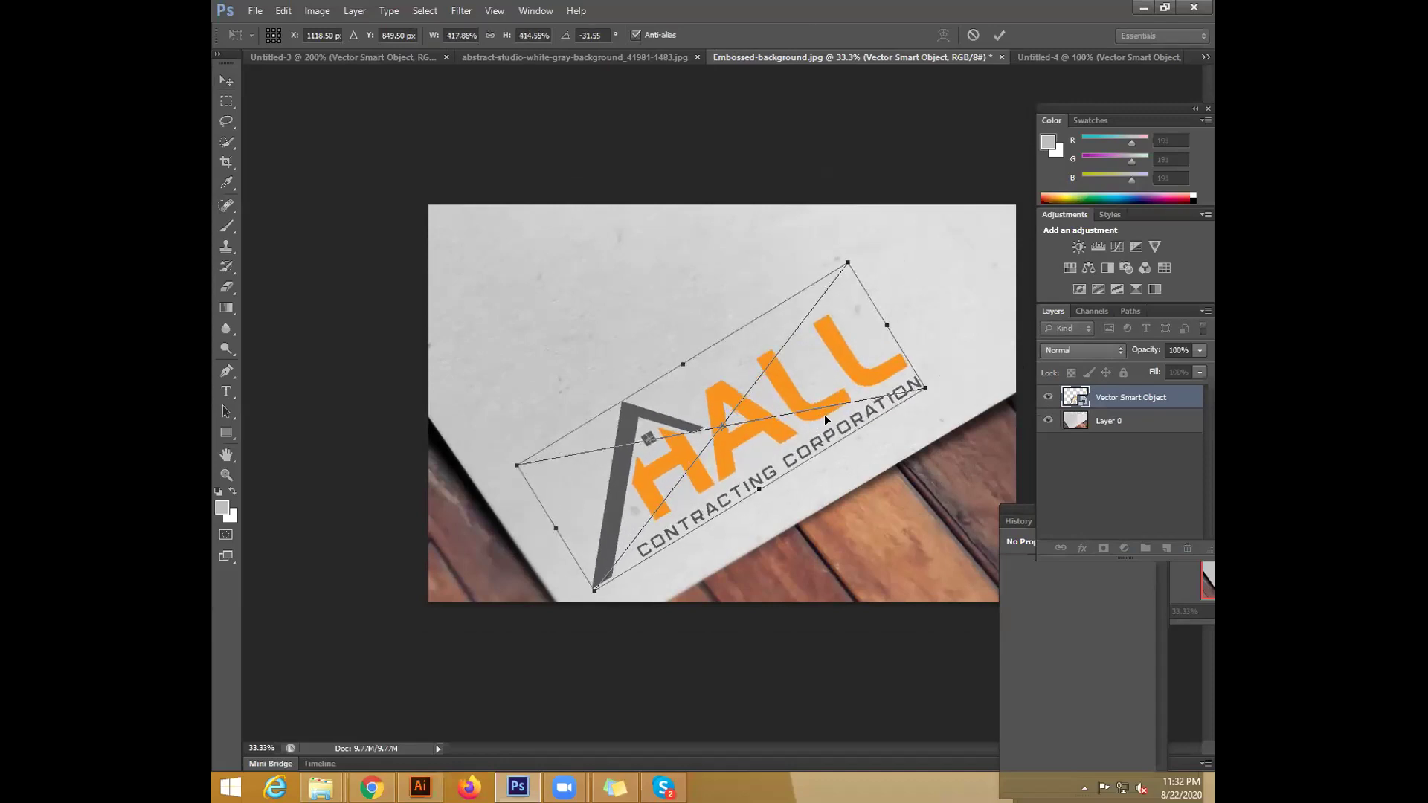
pyautogui.moveTo(824, 414); pyautogui.dragTo(840, 405)
pyautogui.press('Return')
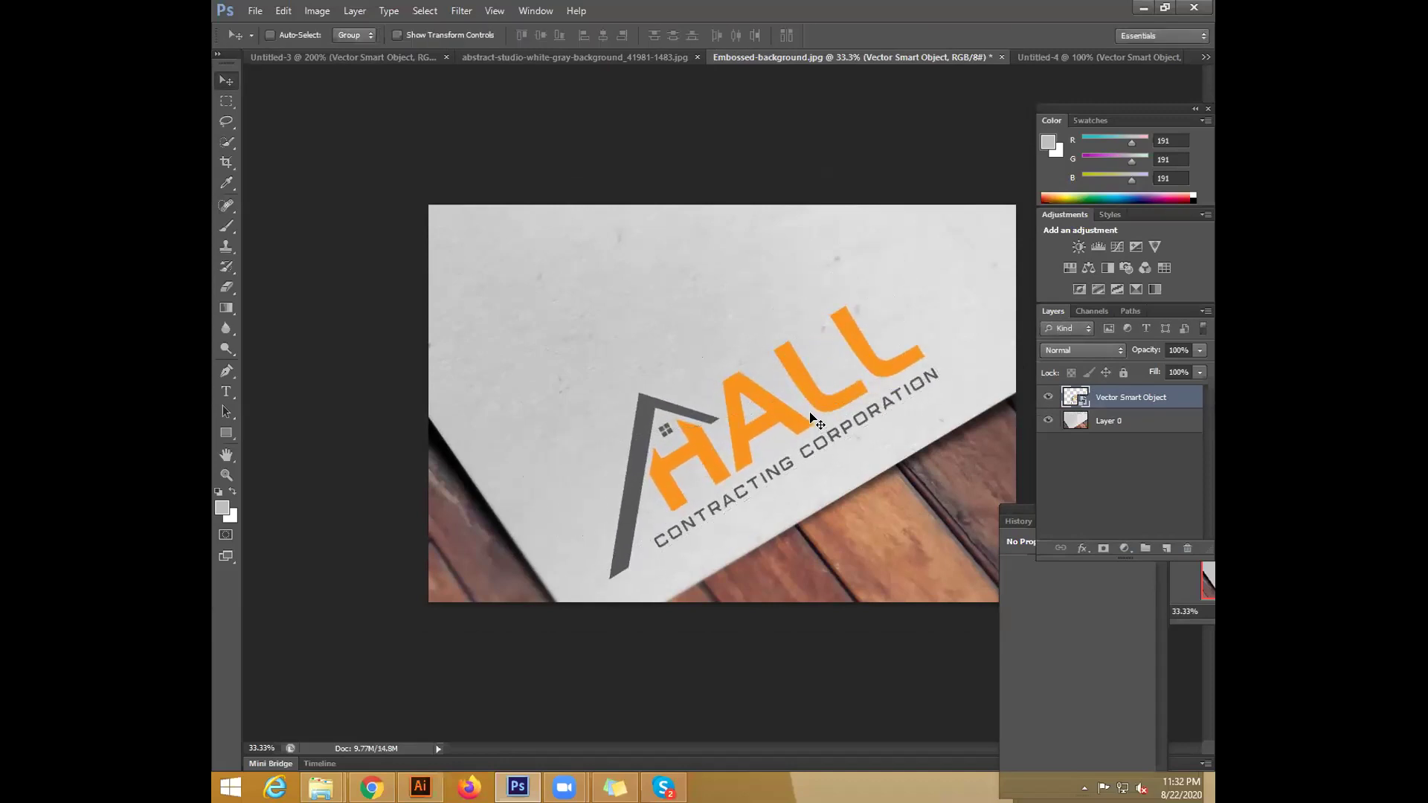
# View the HALL logo's vector smart object contents in Illustrator and return to the Photoshop mockup
pyautogui.doubleClick(1075, 398)
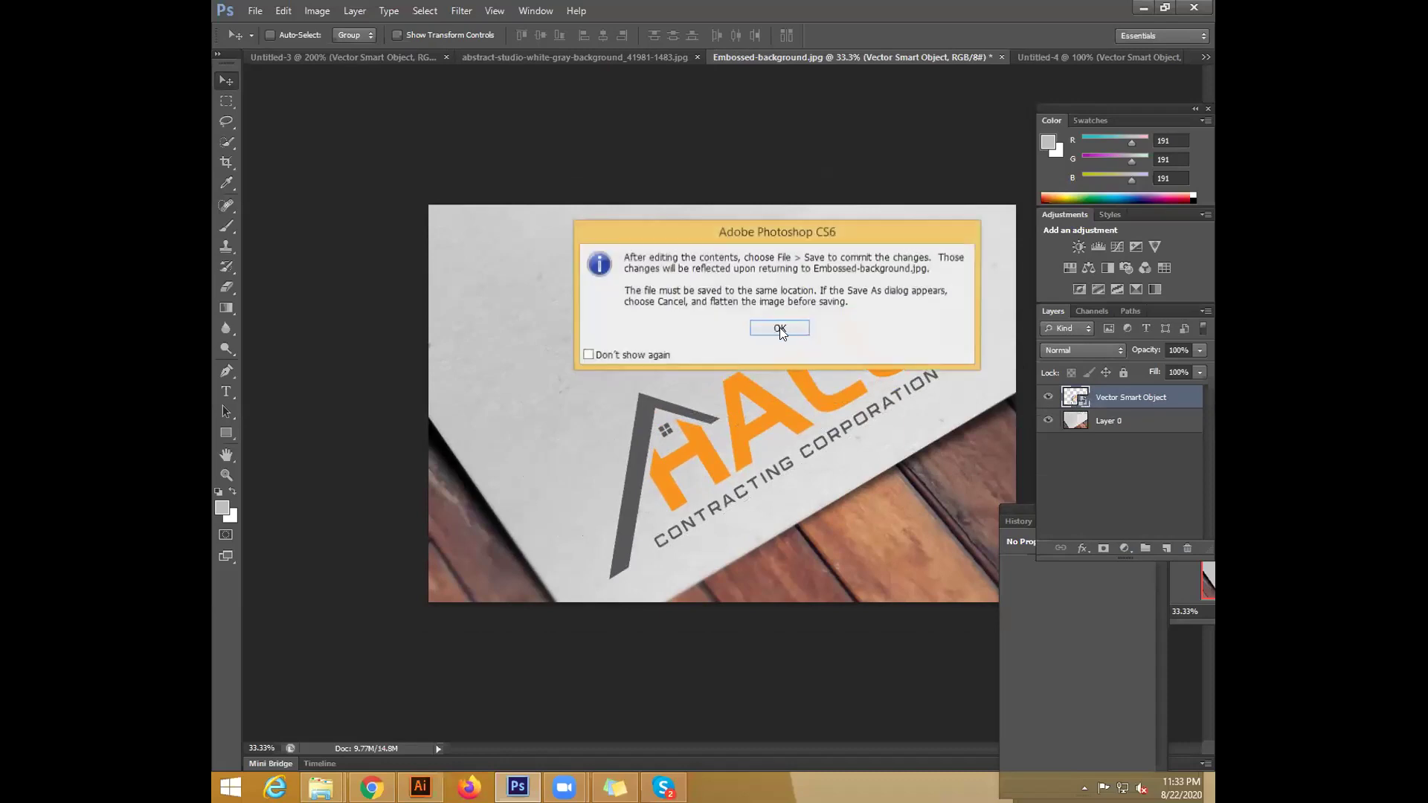
pyautogui.click(780, 328)
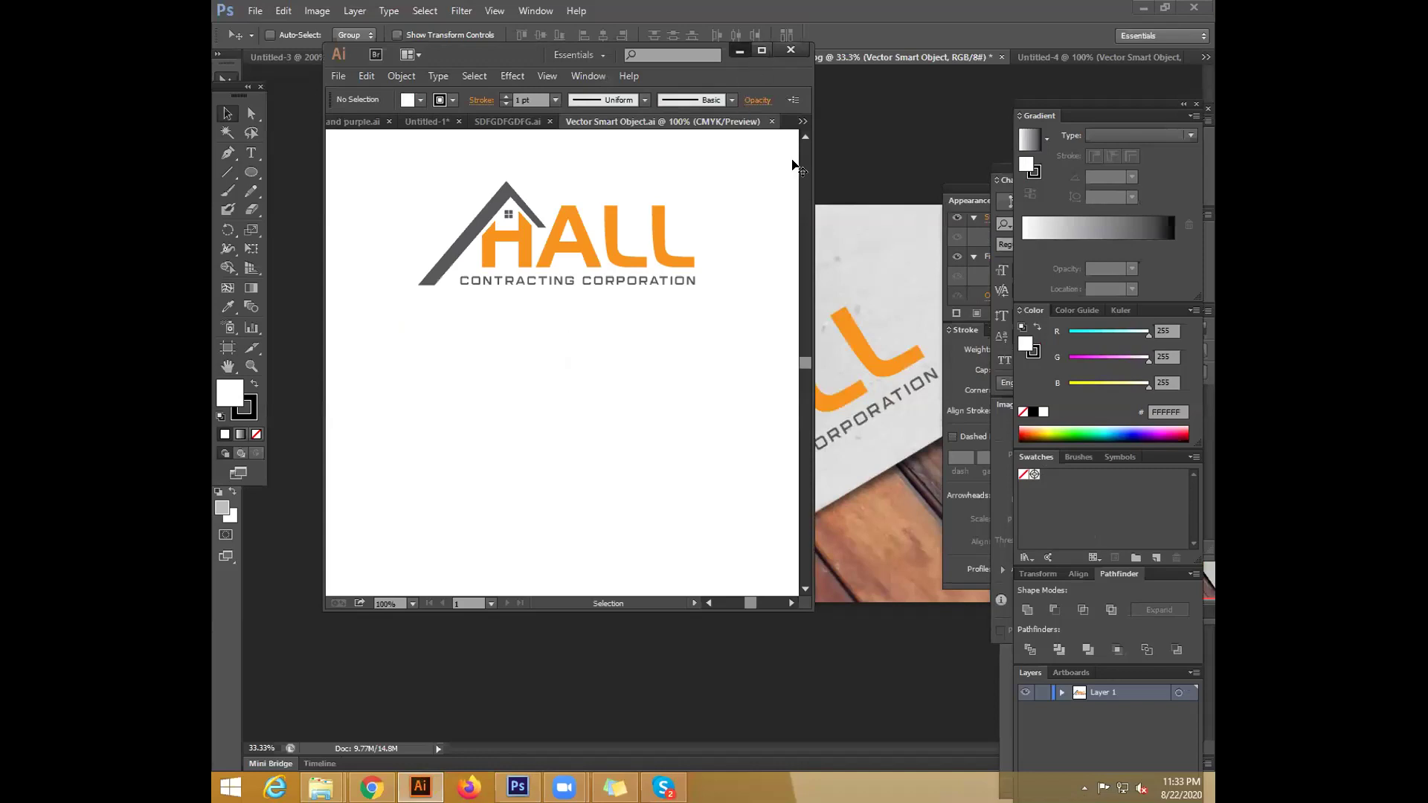
pyautogui.click(743, 52)
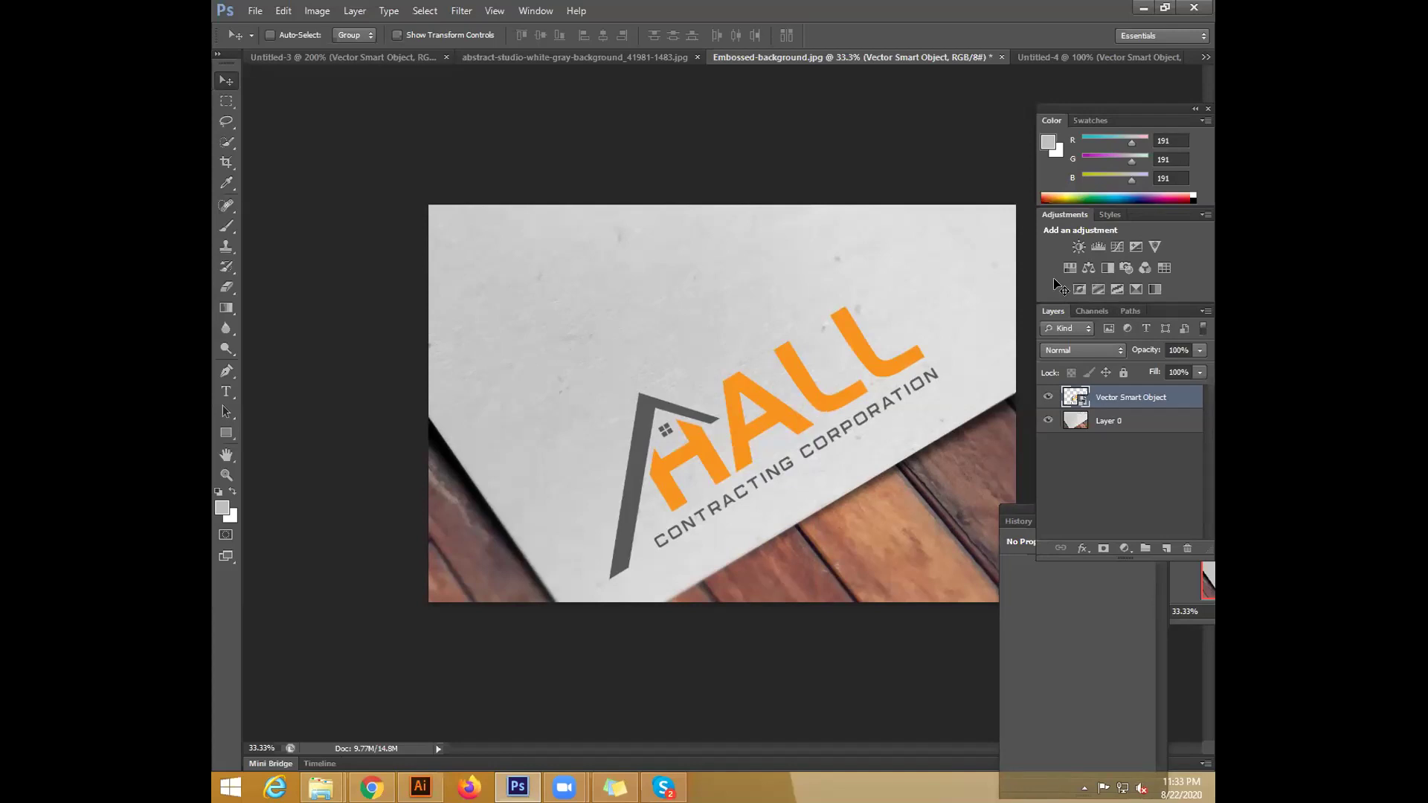
# Add a Multiply drop shadow to the Vector Smart Object layer and increase the shadow's opacity
pyautogui.doubleClick(1134, 397)
pyautogui.press('Return')
pyautogui.doubleClick(1176, 395)
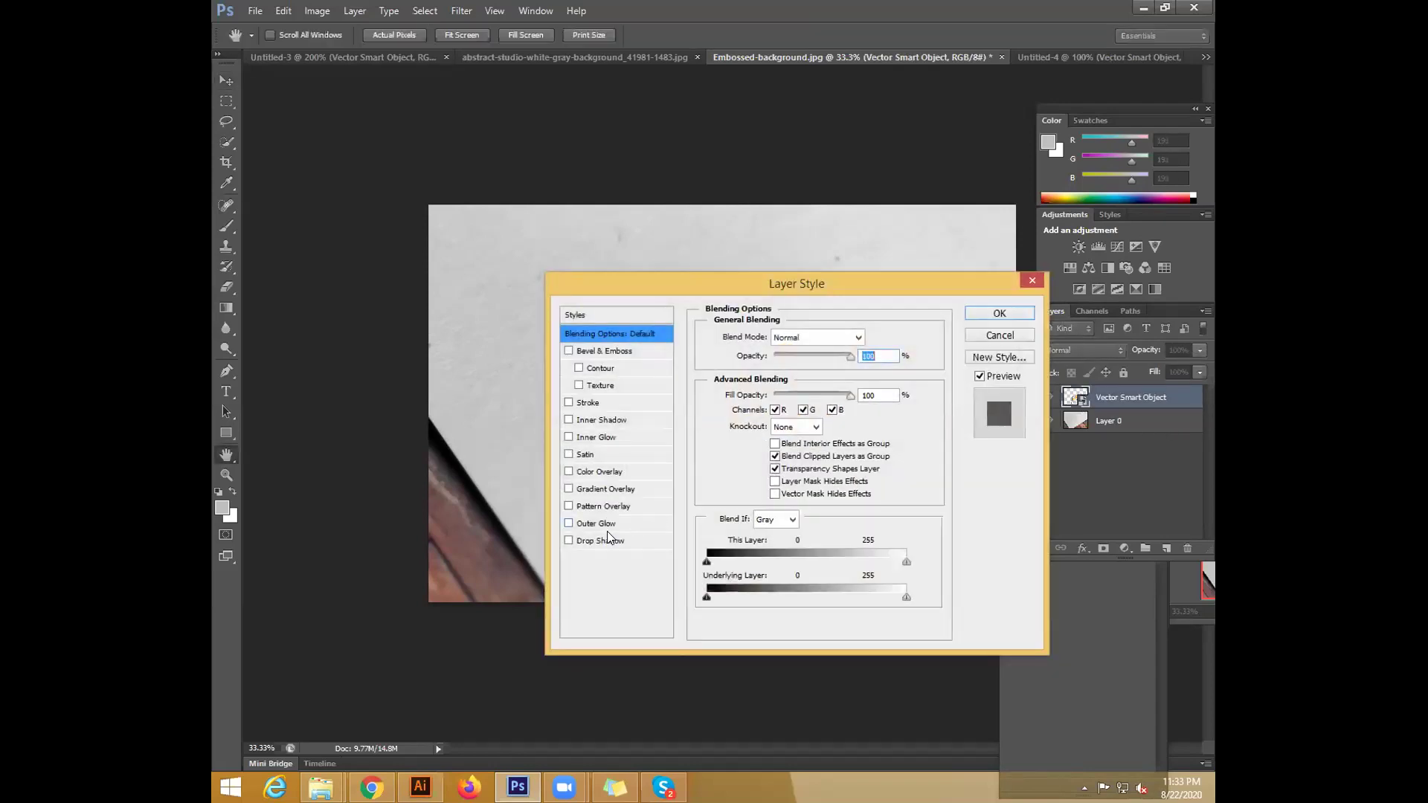
pyautogui.moveTo(802, 291); pyautogui.dragTo(1145, 192)
pyautogui.click(904, 586)
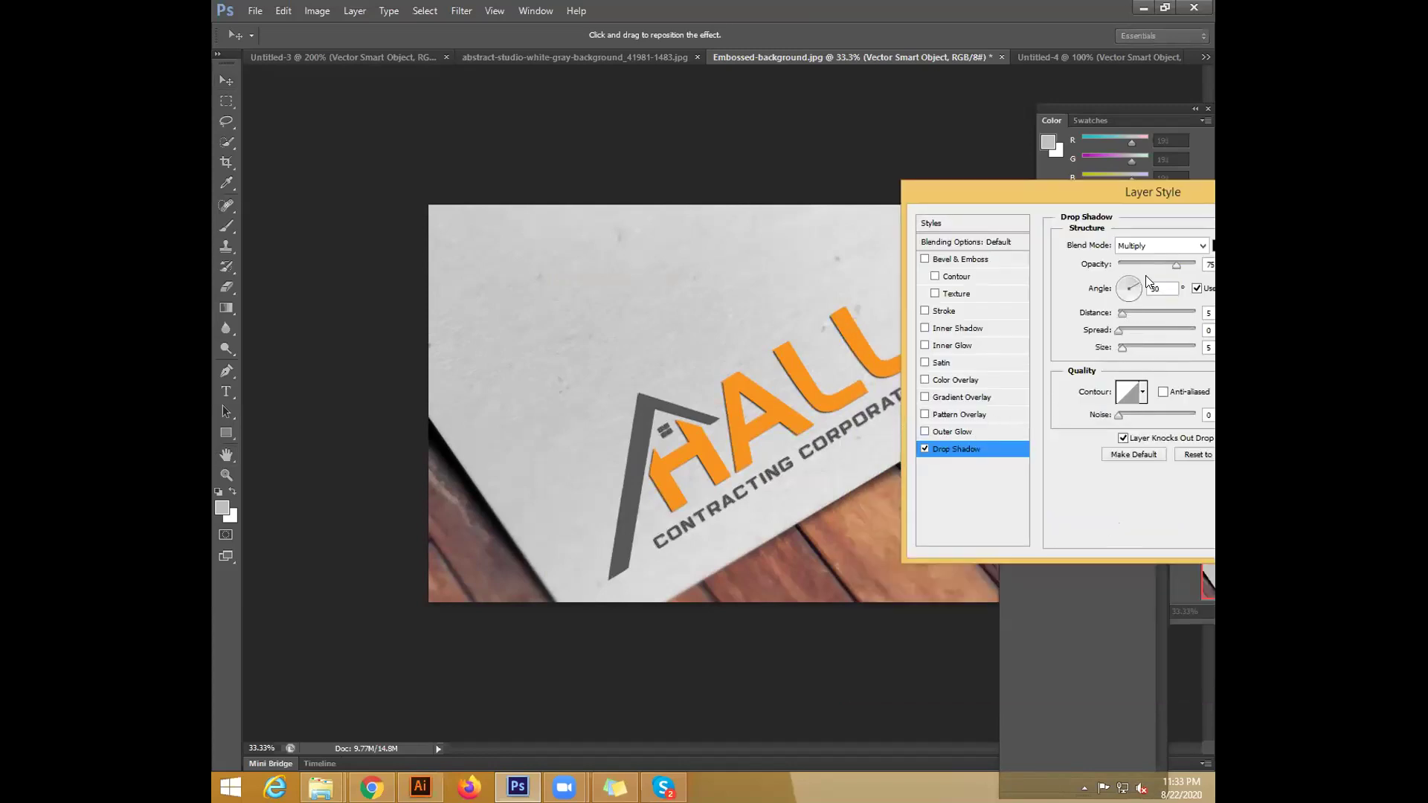
pyautogui.moveTo(1176, 265); pyautogui.dragTo(1196, 270)
pyautogui.moveTo(1167, 201); pyautogui.dragTo(691, 195)
pyautogui.click(1043, 228)
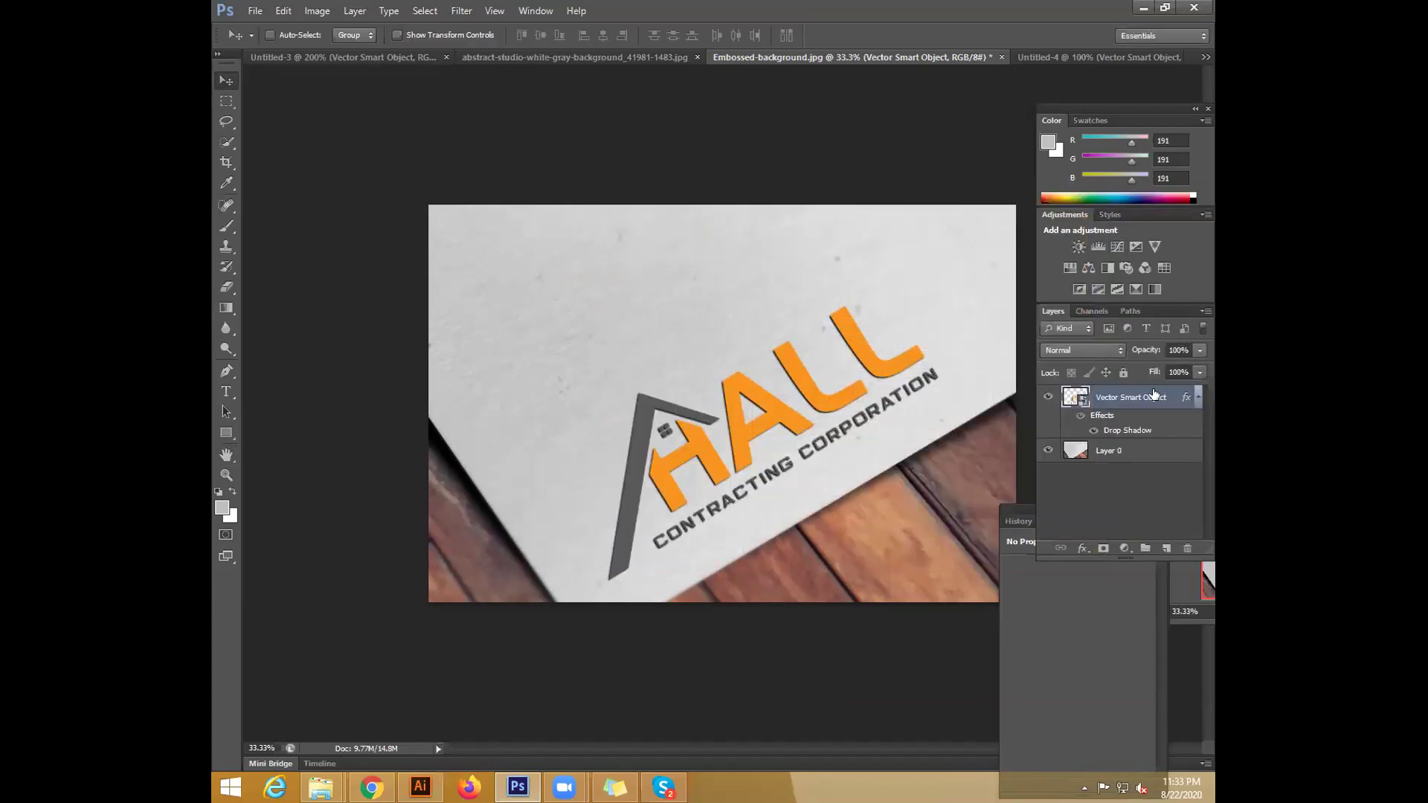
# Open the shadowed logo's smart object contents in Illustrator and select the whole HALL logo
pyautogui.doubleClick(1158, 397)
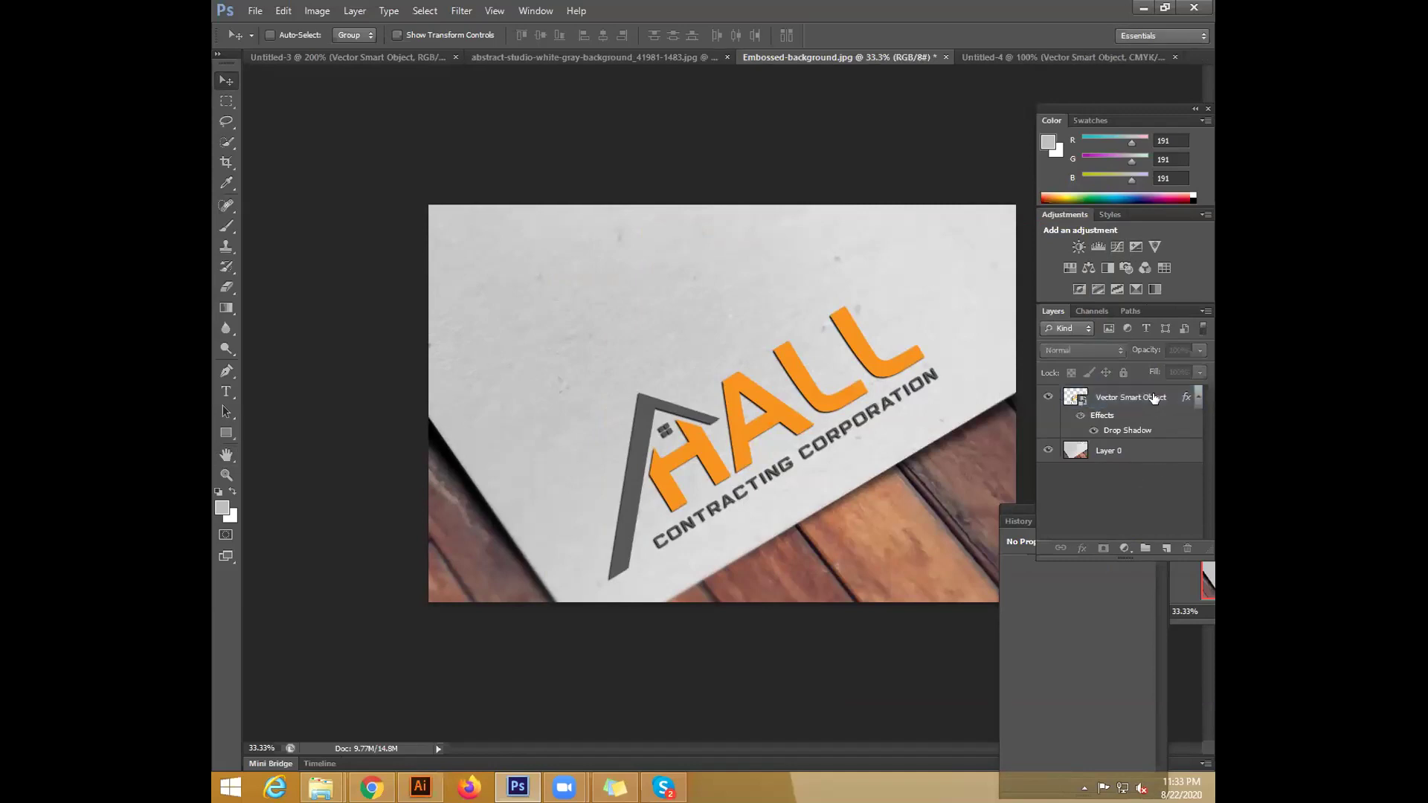
pyautogui.doubleClick(1075, 396)
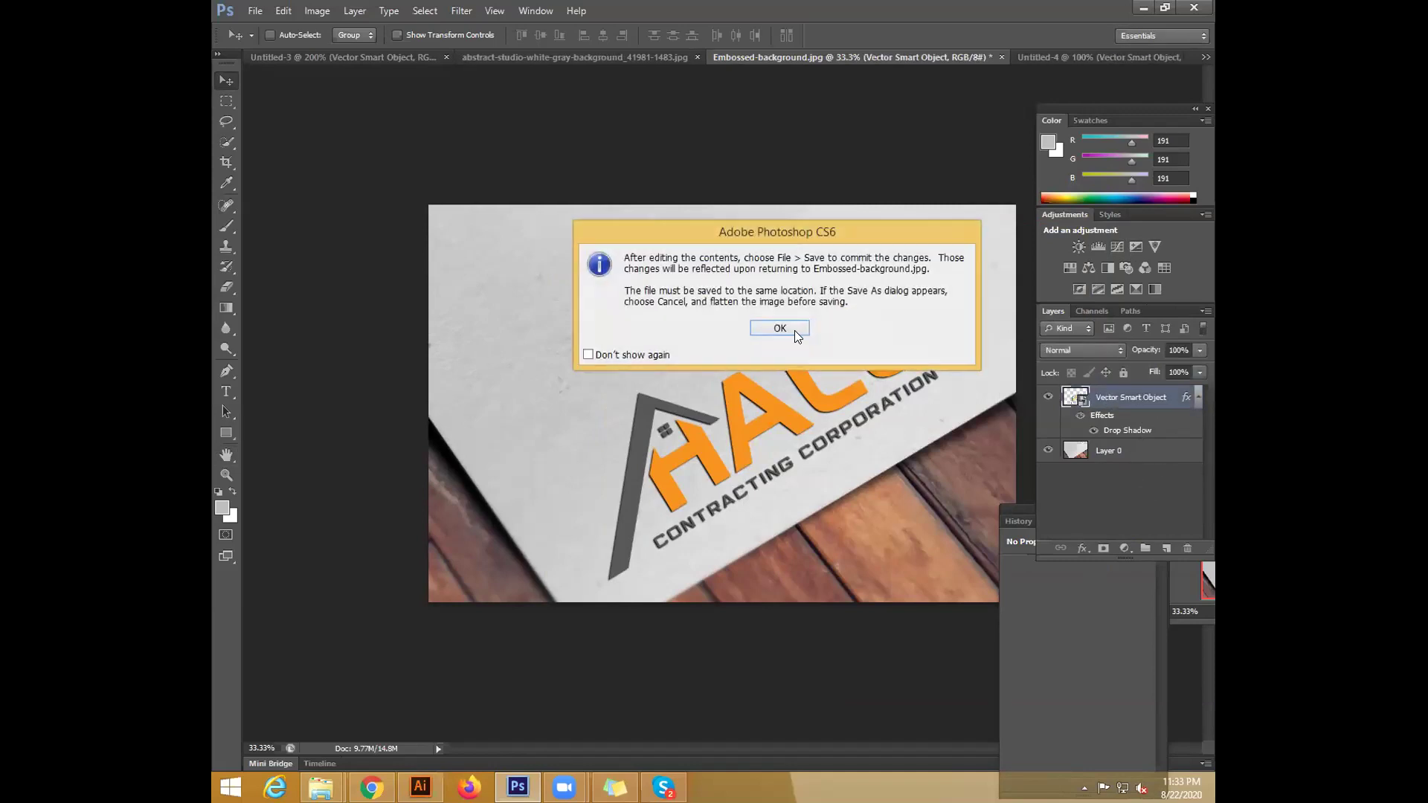
pyautogui.click(795, 331)
pyautogui.moveTo(416, 172); pyautogui.dragTo(701, 316)
pyautogui.hotkey('ctrl', '-')
pyautogui.hotkey('ctrl', '-')
pyautogui.hotkey('ctrl', '-')
pyautogui.hotkey('ctrl', '-')
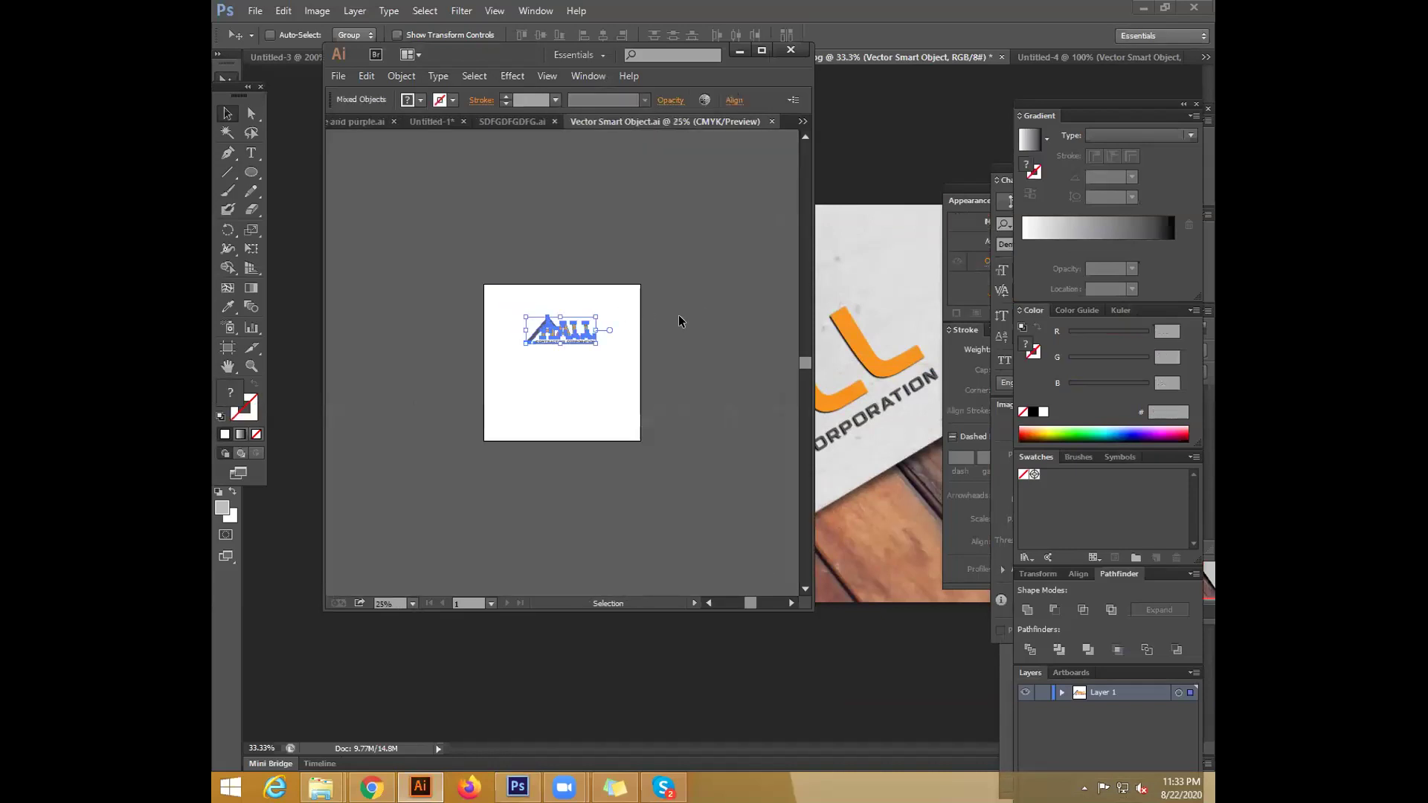
pyautogui.hotkey('ctrl', '=')
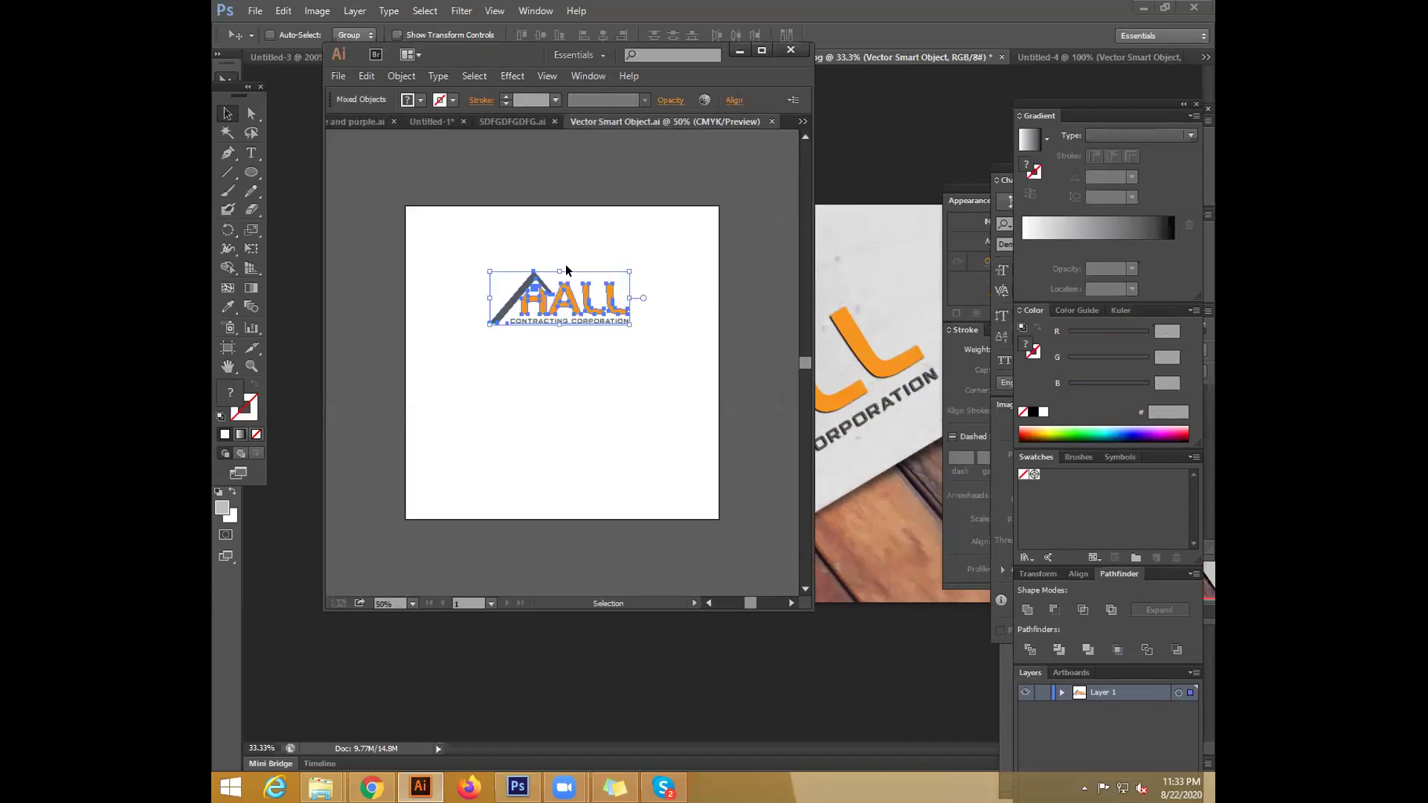
# Shrink the artboard around the HALL logo on all four sides to 558 px wide and 210 px high
pyautogui.click(228, 347)
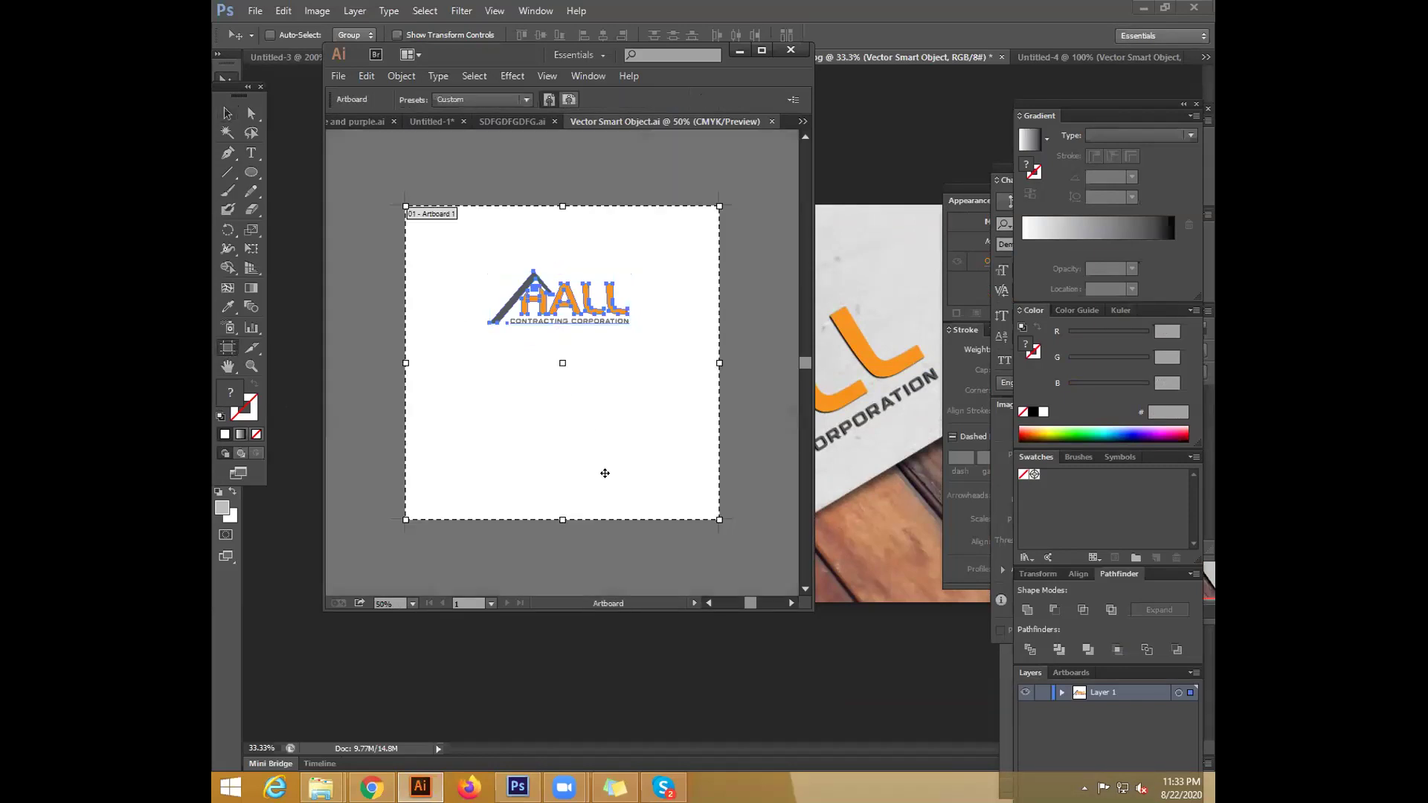
pyautogui.moveTo(562, 519); pyautogui.dragTo(563, 345)
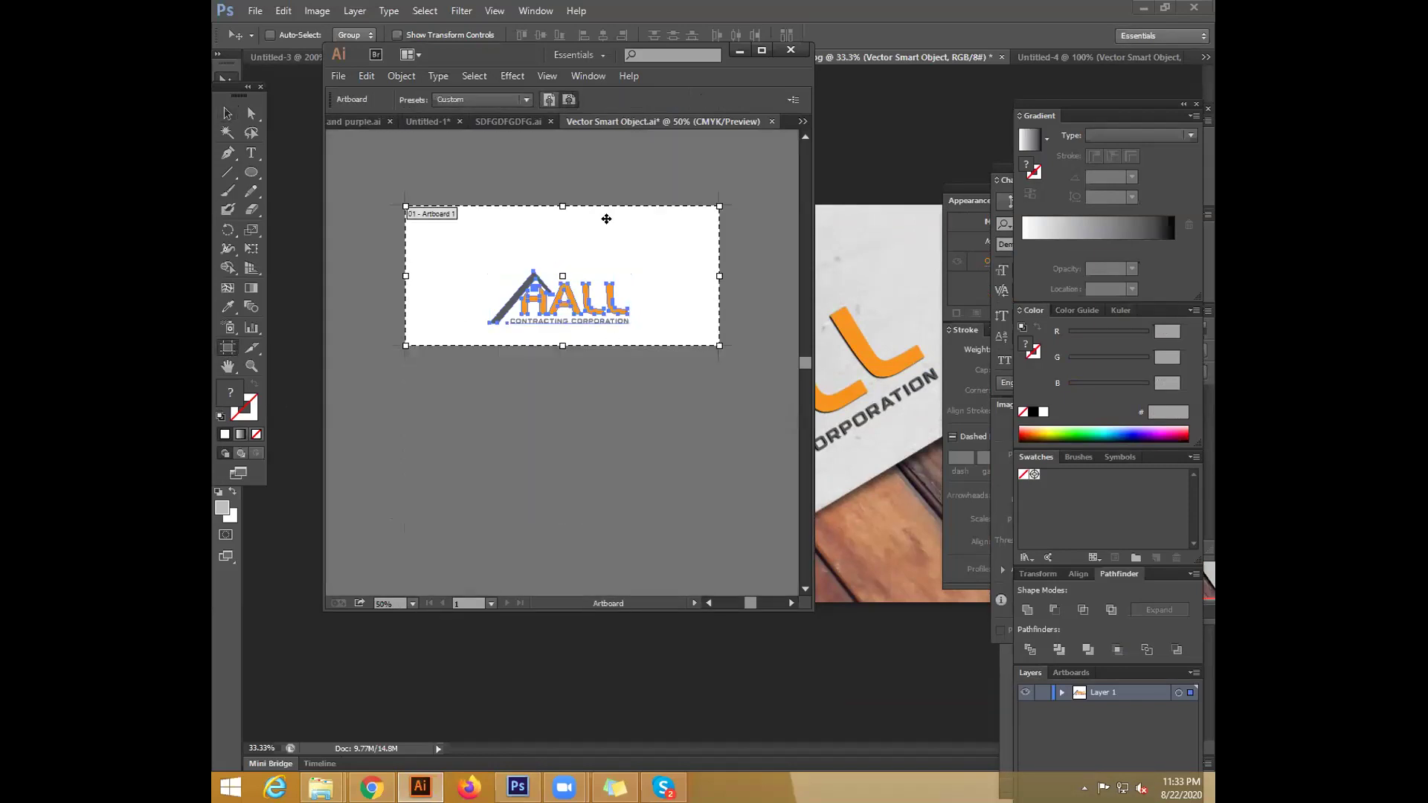
pyautogui.moveTo(563, 209); pyautogui.dragTo(563, 263)
pyautogui.moveTo(720, 304); pyautogui.dragTo(672, 304)
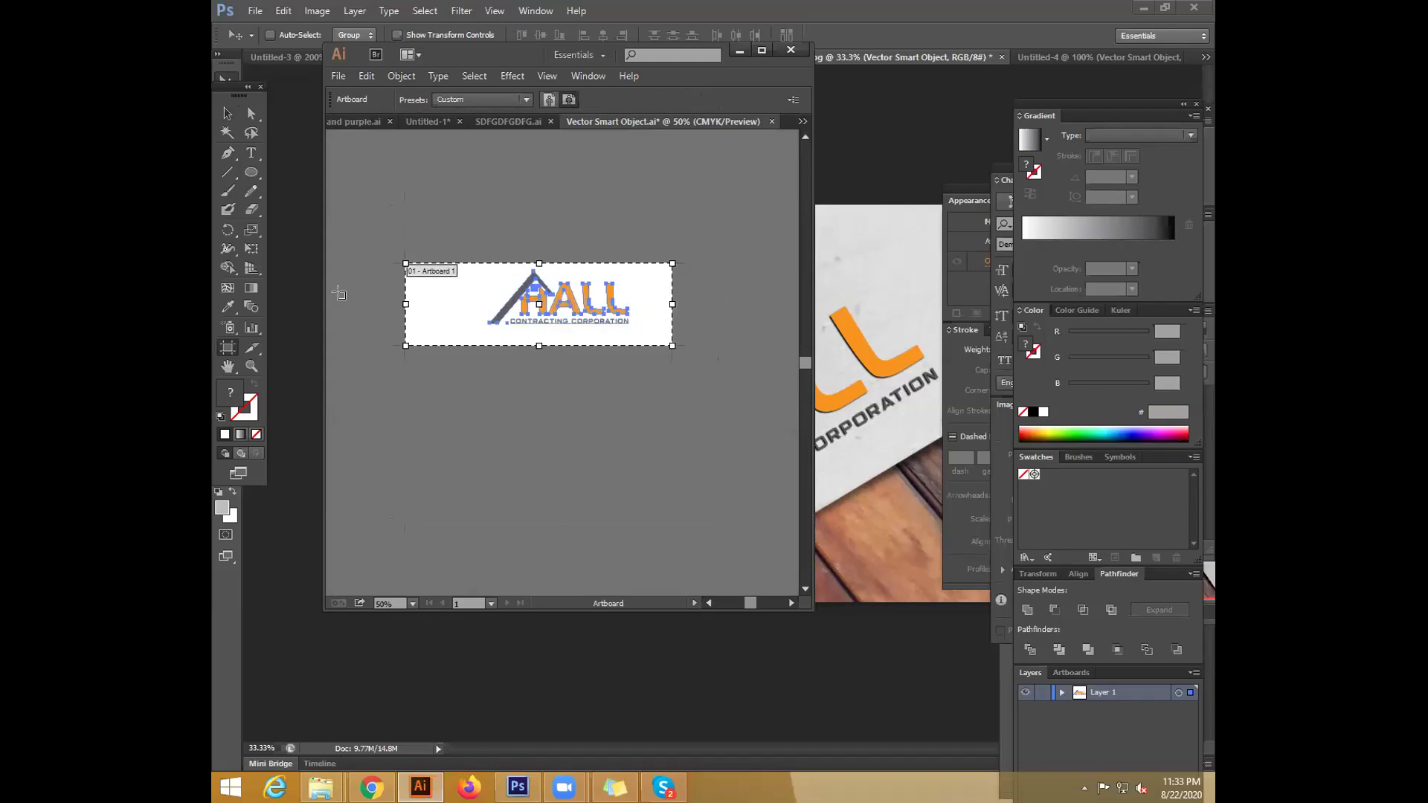
pyautogui.moveTo(421, 304); pyautogui.dragTo(454, 304)
pyautogui.press('Return')
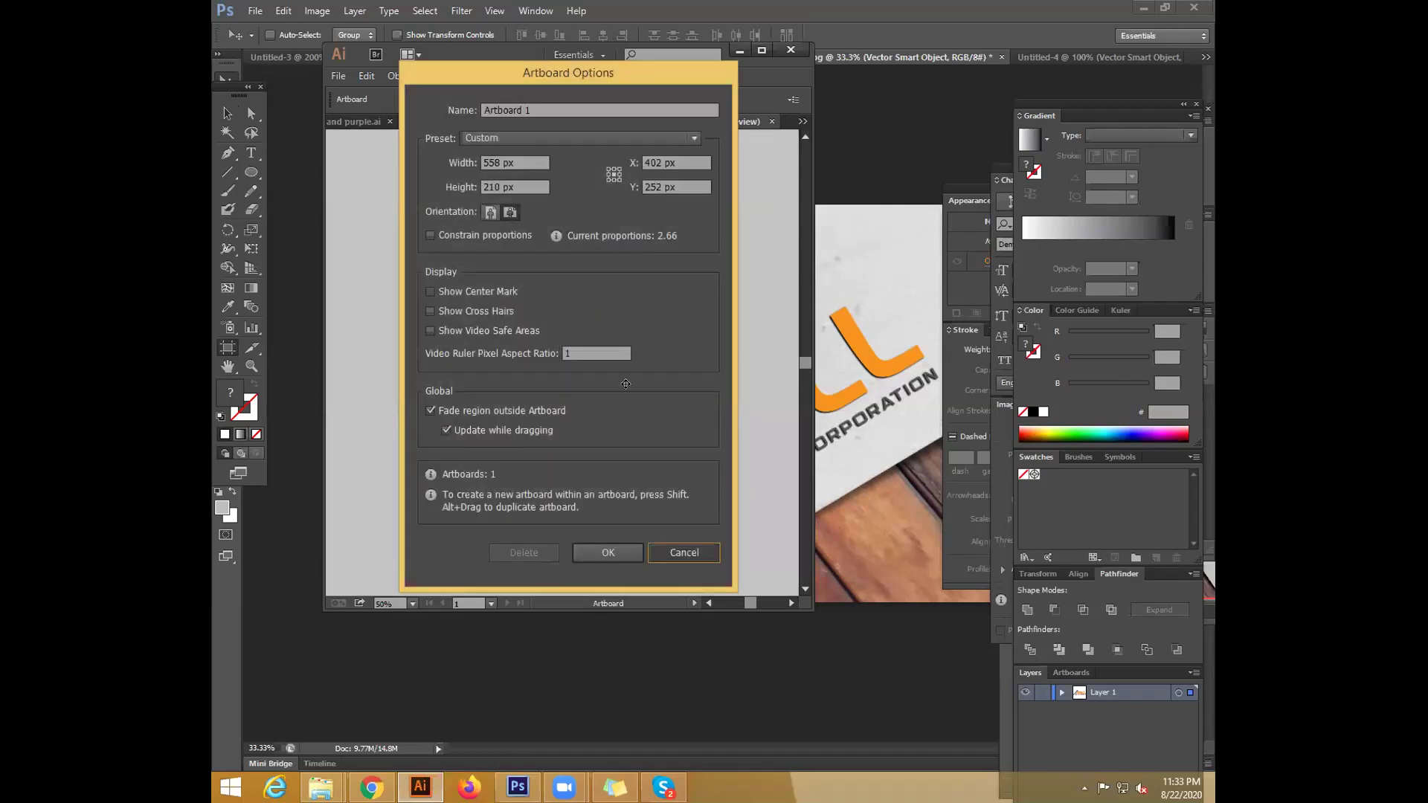
pyautogui.click(679, 550)
pyautogui.click(227, 113)
pyautogui.click(744, 215)
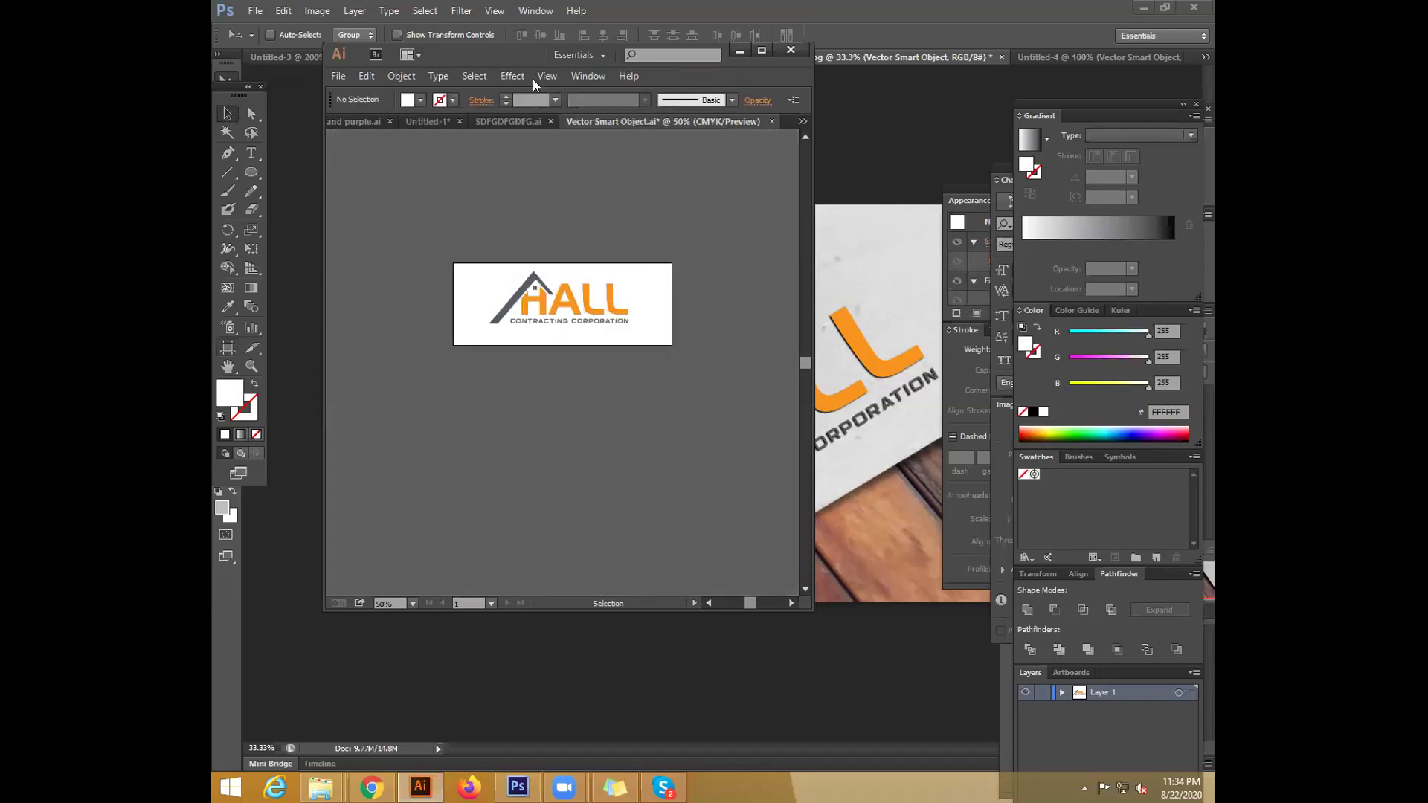
# Replace the HALL artwork in Vector Smart Object.ai with the orange HC Hall Contracting logo from SDFGDFGDFG.ai
pyautogui.hotkey('ctrl', 'shift', 'Tab')
pyautogui.press('a')
pyautogui.scroll(3, 644, 223)
pyautogui.moveTo(521, 218); pyautogui.dragTo(742, 339)
pyautogui.press('v')
pyautogui.click(743, 121)
pyautogui.hotkey('ctrl', 'a')
pyautogui.press('Delete')
pyautogui.hotkey('ctrl', 'v')
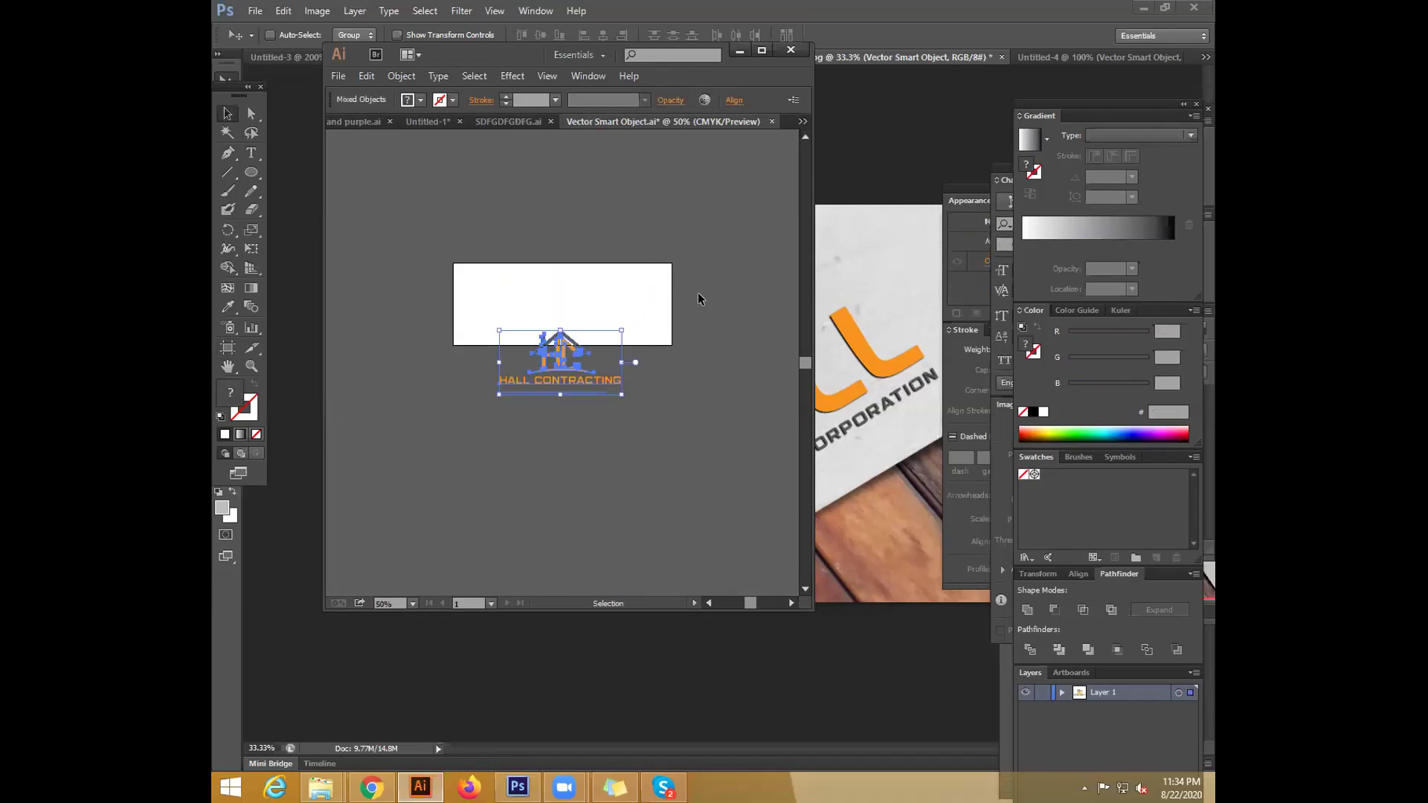
# Move the pasted HC Hall Contracting logo up onto the artboard and close Vector Smart Object.ai
pyautogui.moveTo(625, 384); pyautogui.dragTo(628, 323)
pyautogui.click(702, 296)
pyautogui.click(772, 122)
pyautogui.click(558, 357)
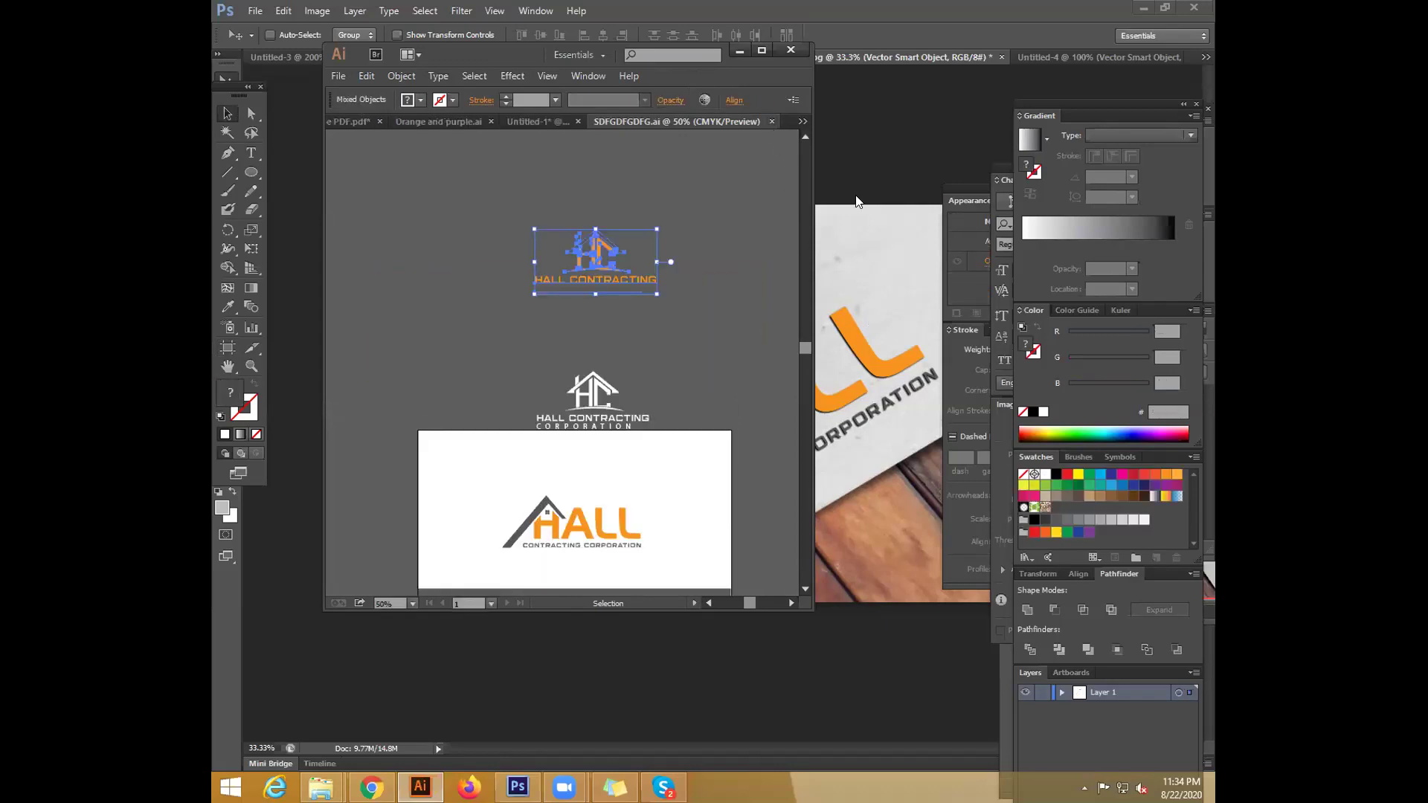
# Switch to the Photoshop mockup and open the HC logo's smart object contents in Illustrator, accepting the font substitution
pyautogui.click(890, 276)
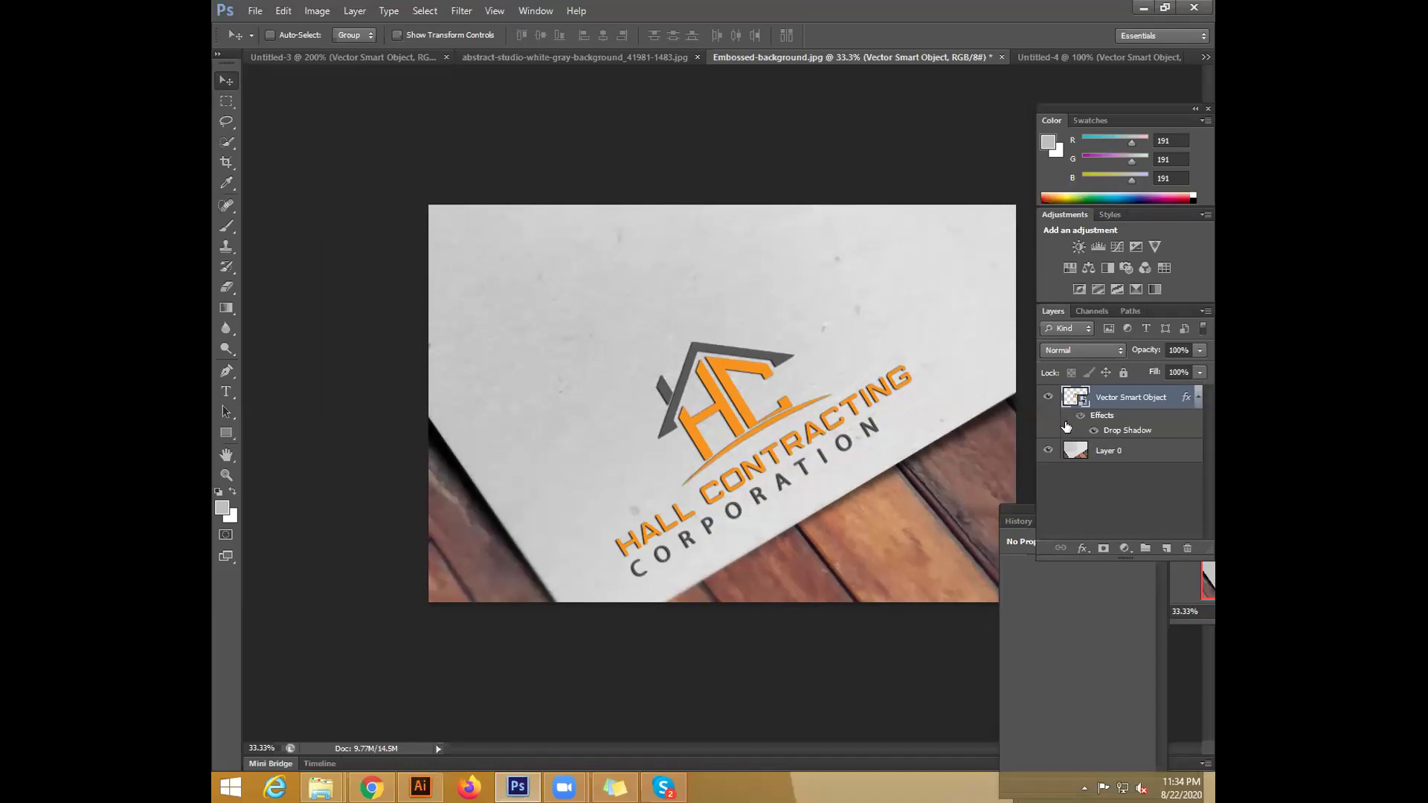
pyautogui.doubleClick(1080, 400)
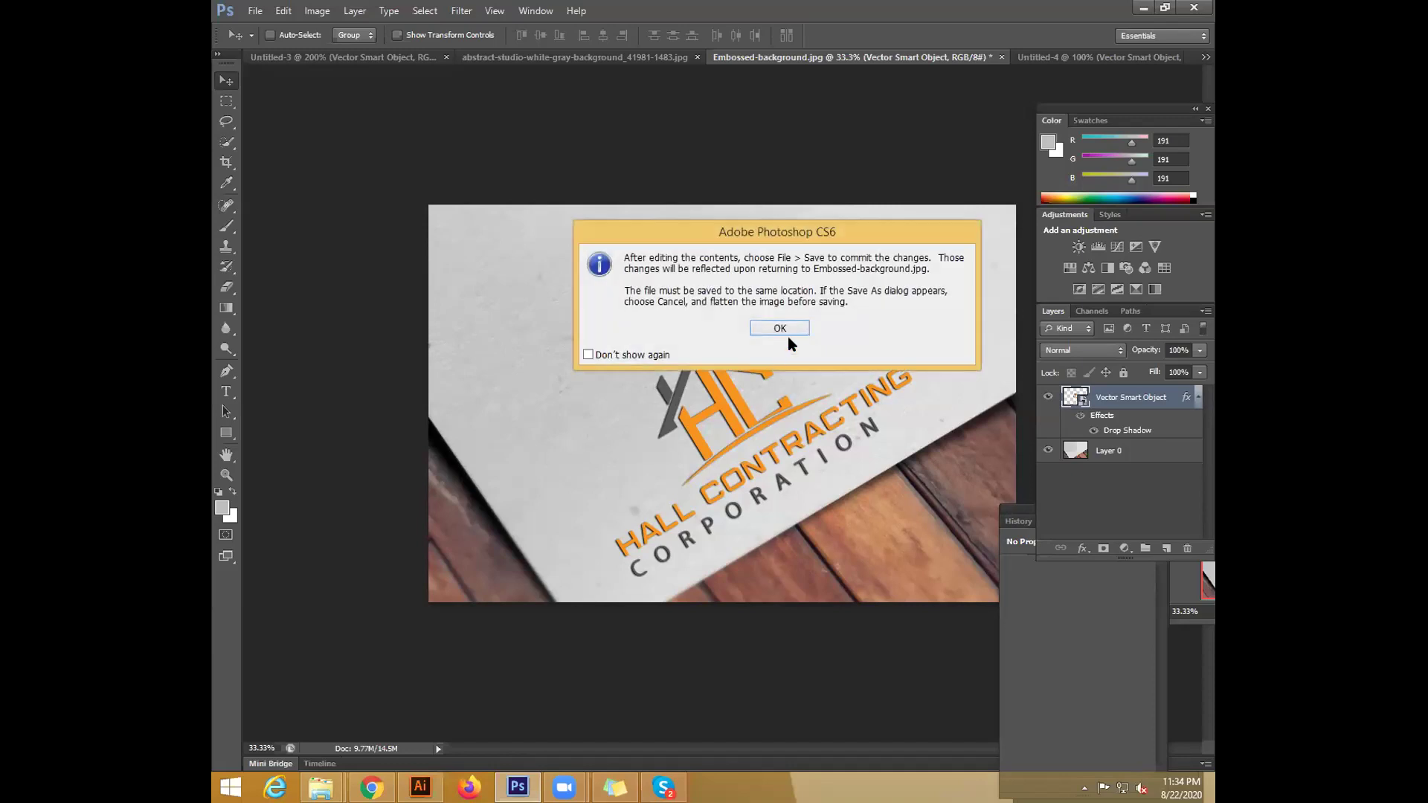
pyautogui.click(794, 328)
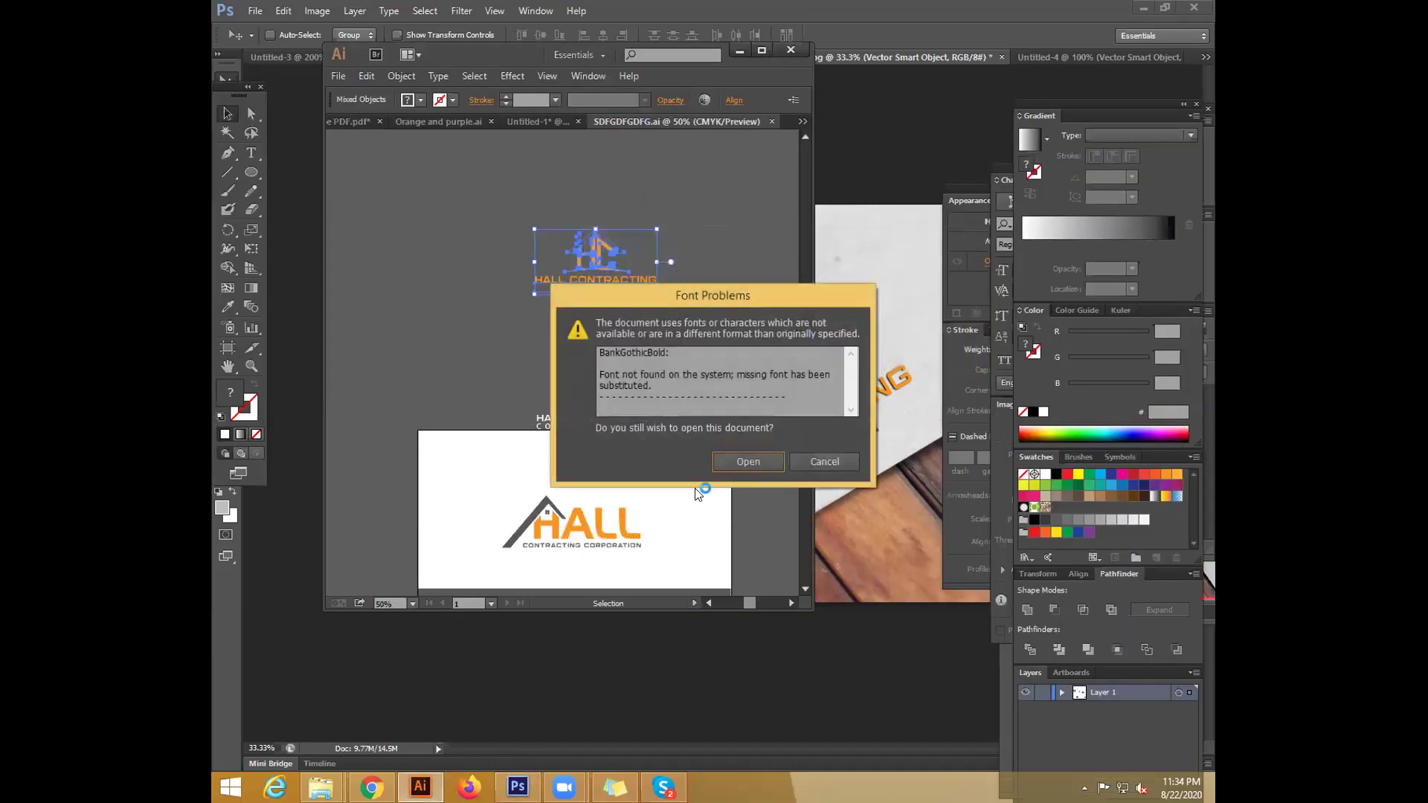
pyautogui.click(727, 463)
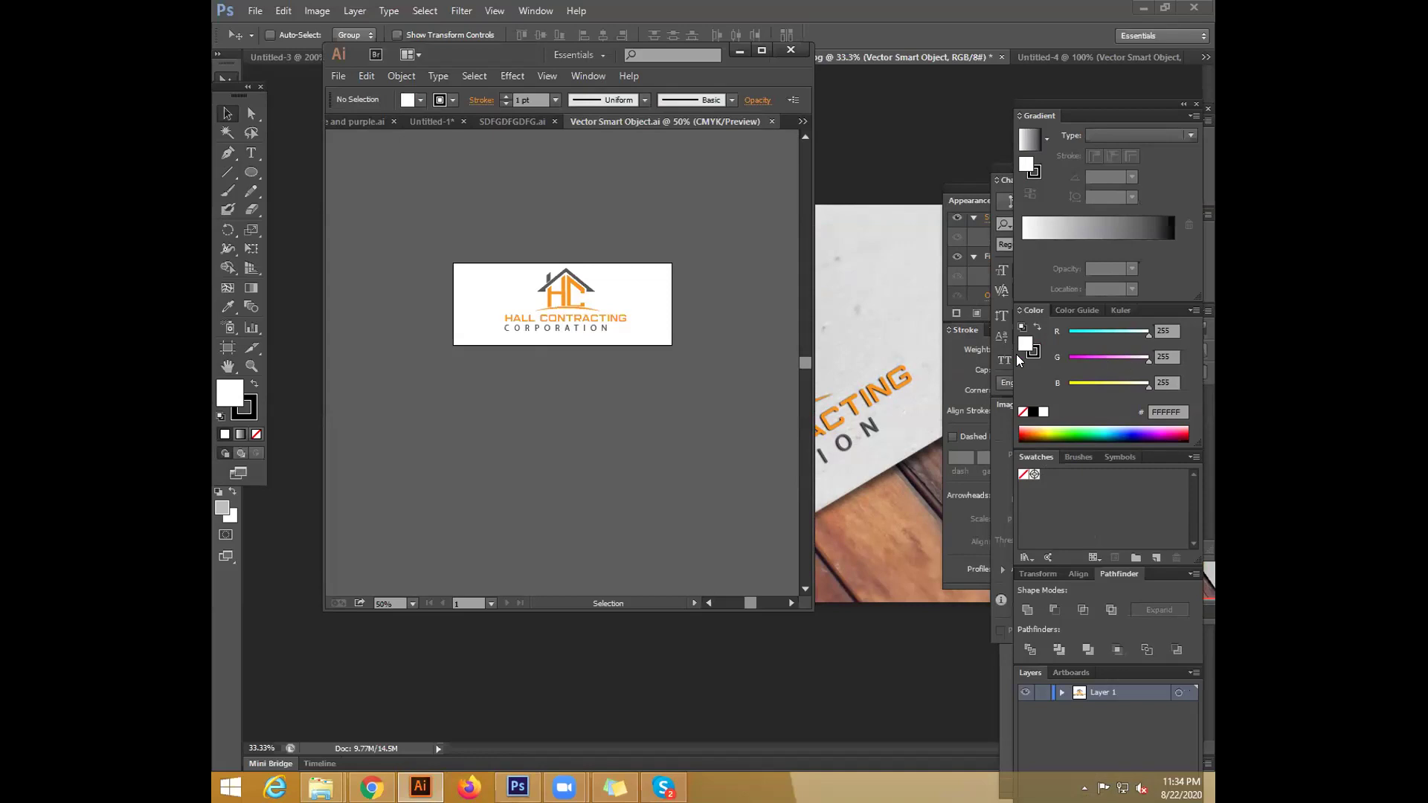
# Check the HC logo artwork in Vector Smart Object.ai against the mockup, selecting and deselecting it, and return to Photoshop
pyautogui.click(885, 342)
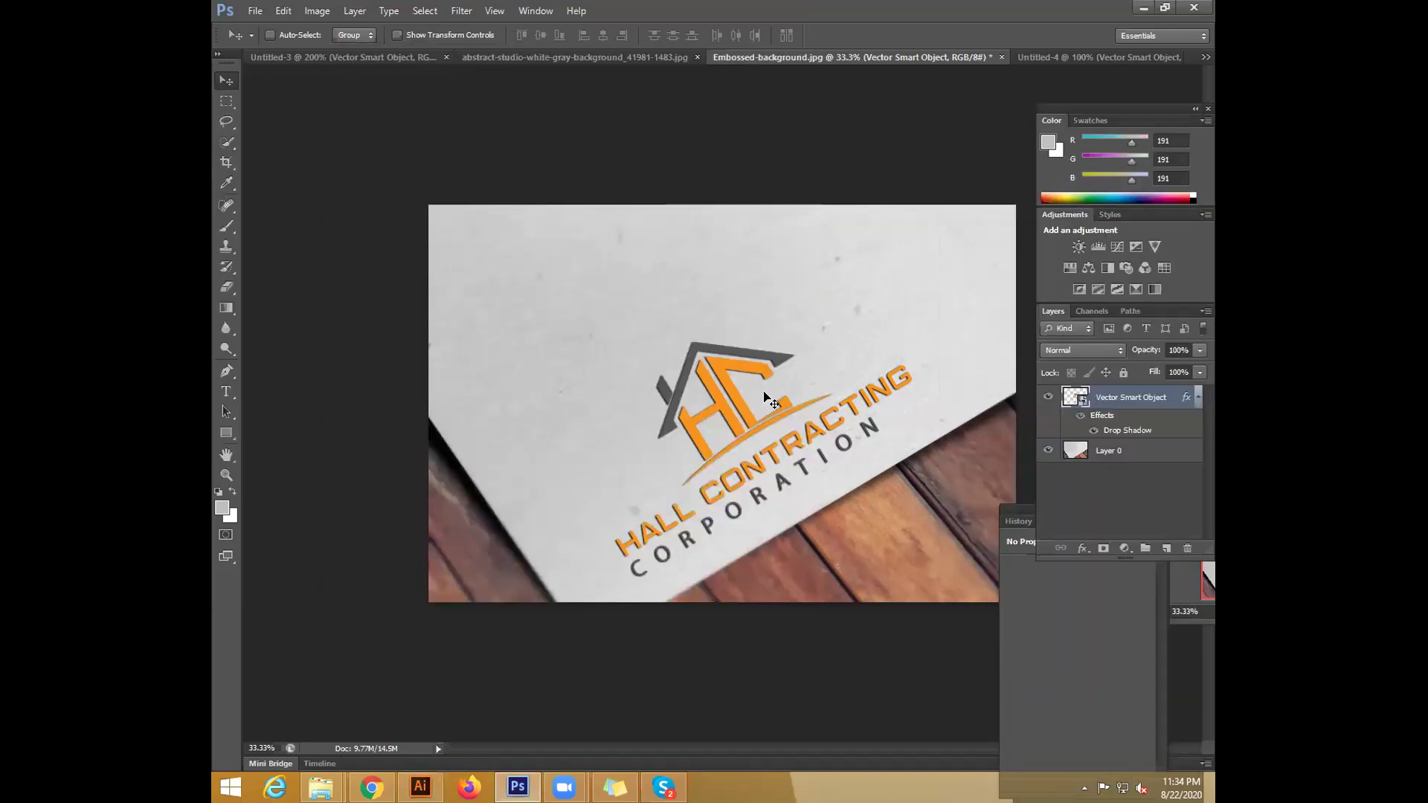
pyautogui.doubleClick(1068, 398)
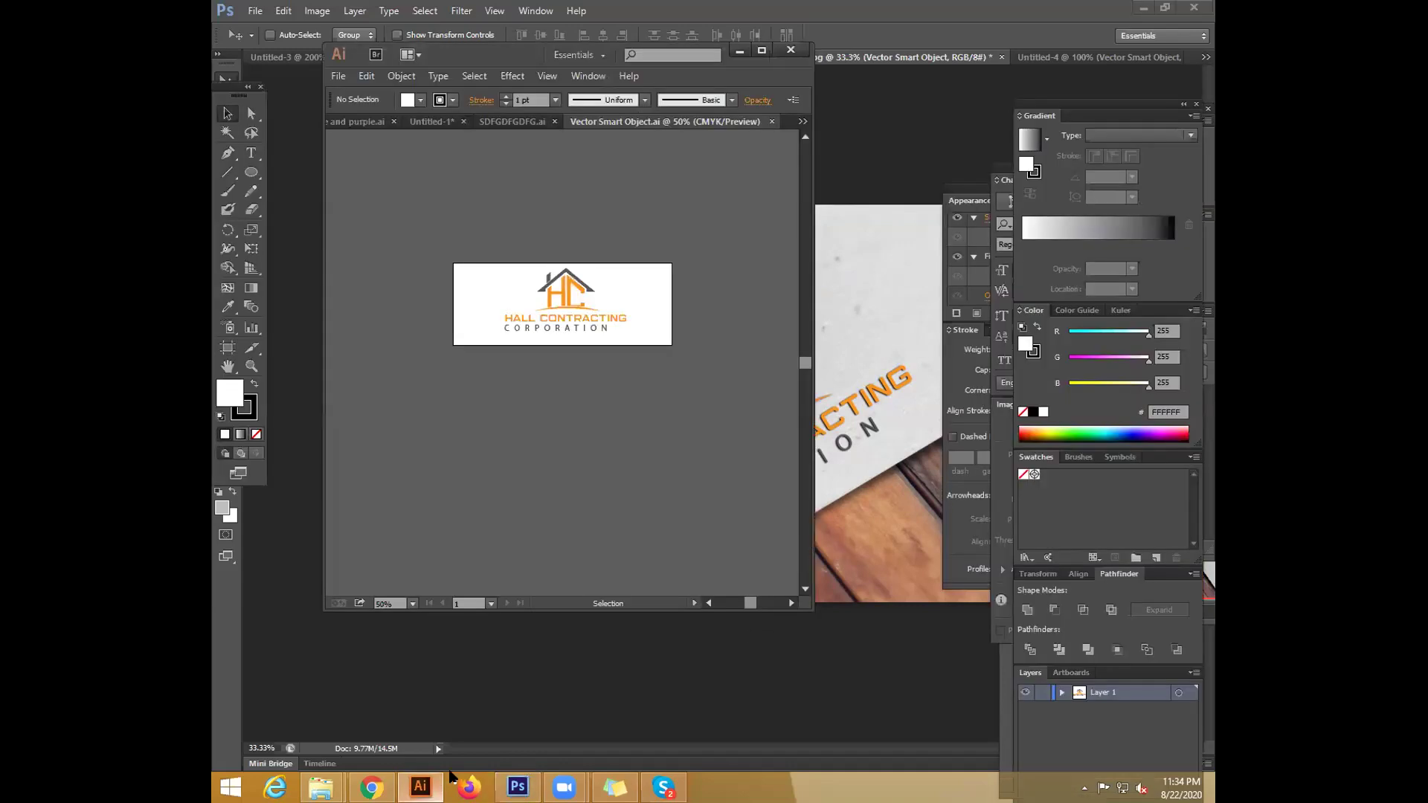
pyautogui.moveTo(405, 239)
pyautogui.mouseDown()
pyautogui.moveTo(685, 383)
pyautogui.moveTo(654, 409)
pyautogui.mouseUp()
pyautogui.click(653, 408)
pyautogui.moveTo(488, 265); pyautogui.dragTo(633, 389)
pyautogui.click(632, 389)
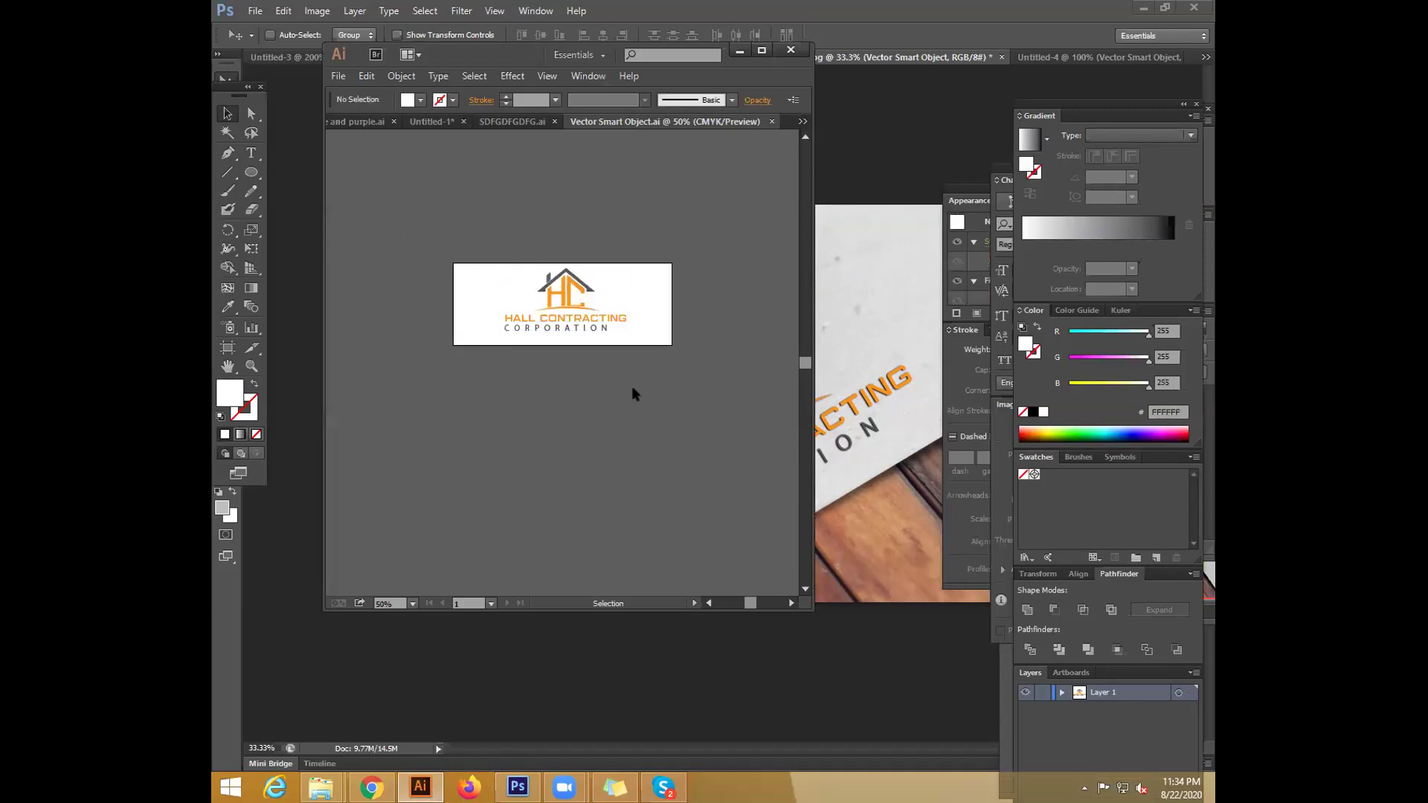
pyautogui.click(869, 267)
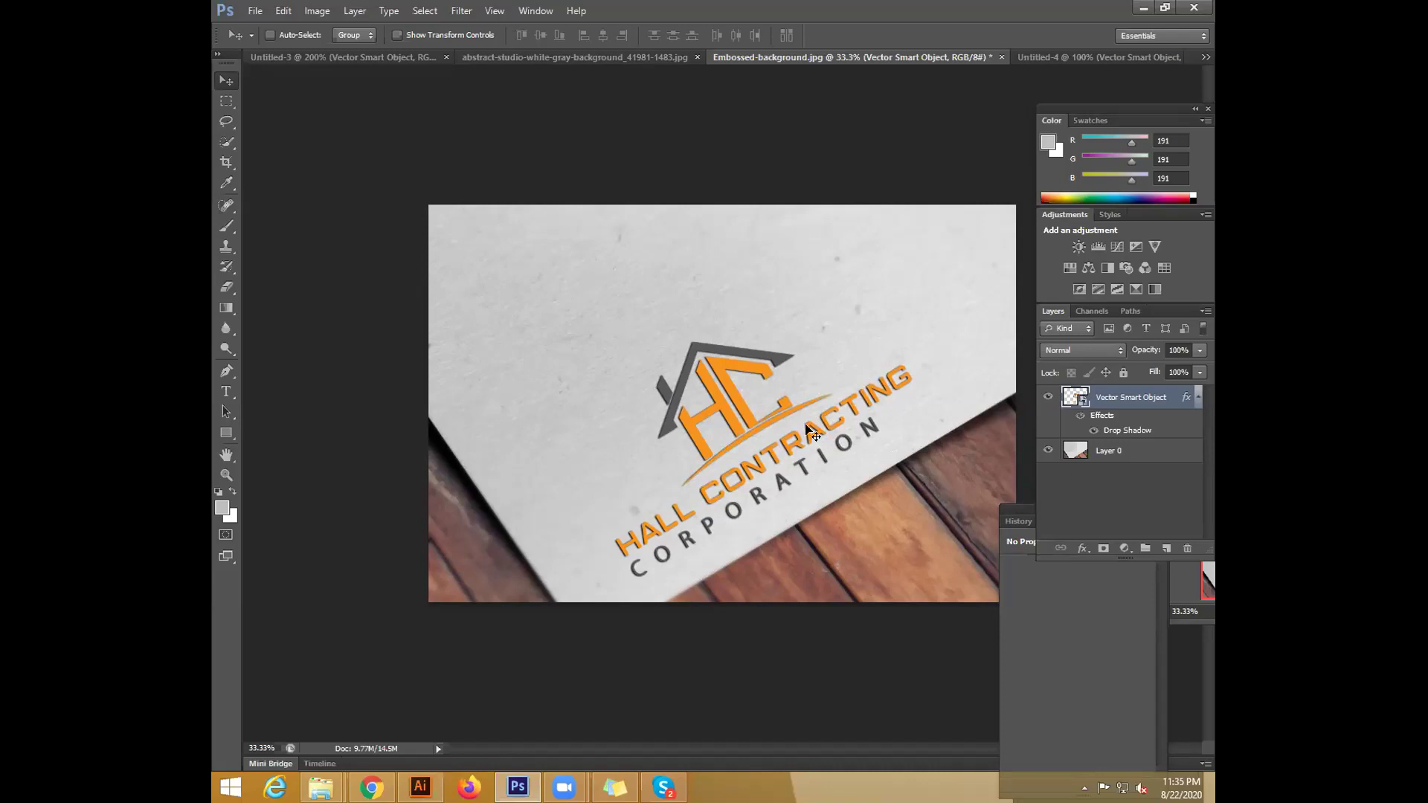
# Duplicate the Vector Smart Object layer within Embossed-background.jpg under the name 03
pyautogui.doubleClick(1150, 397)
pyautogui.press('Return')
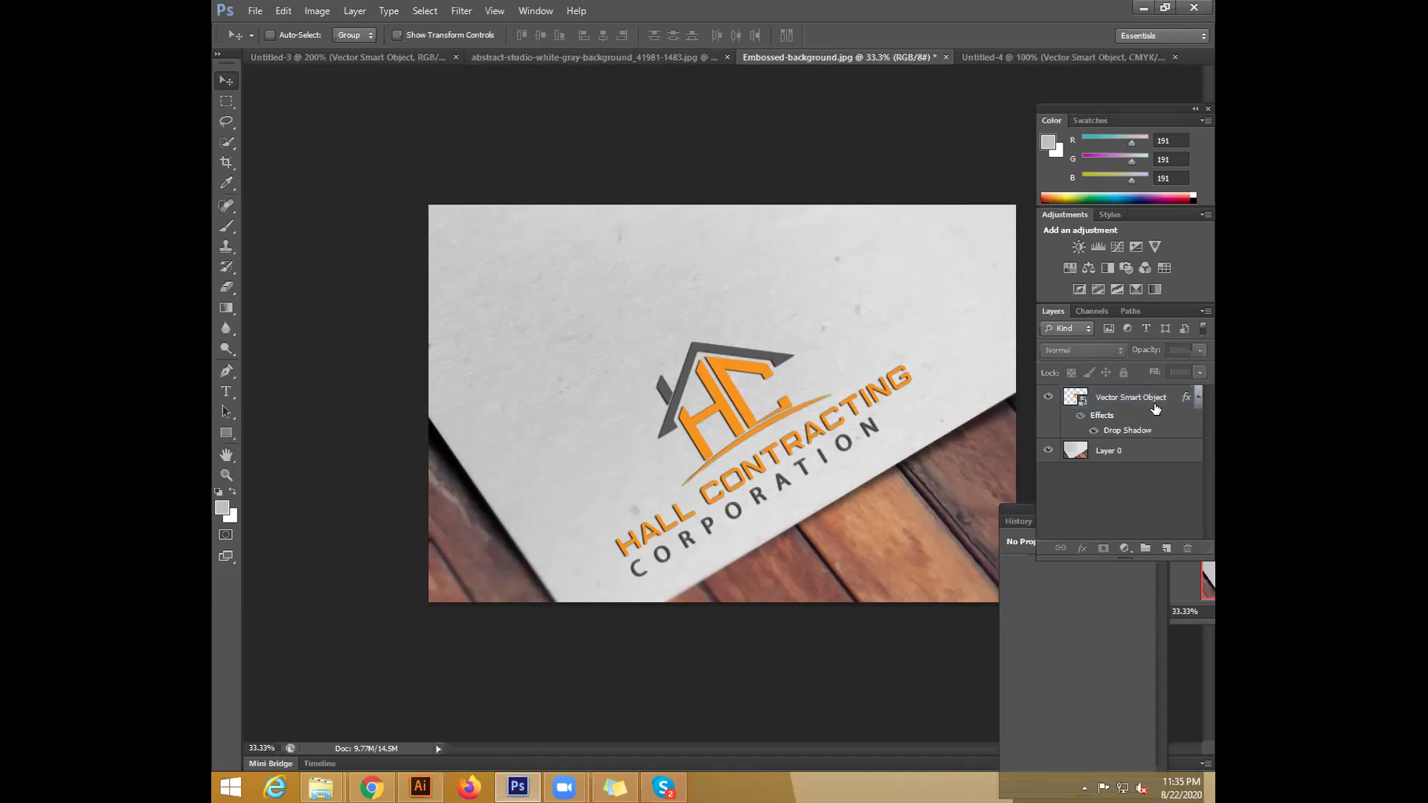
pyautogui.rightClick(1155, 404)
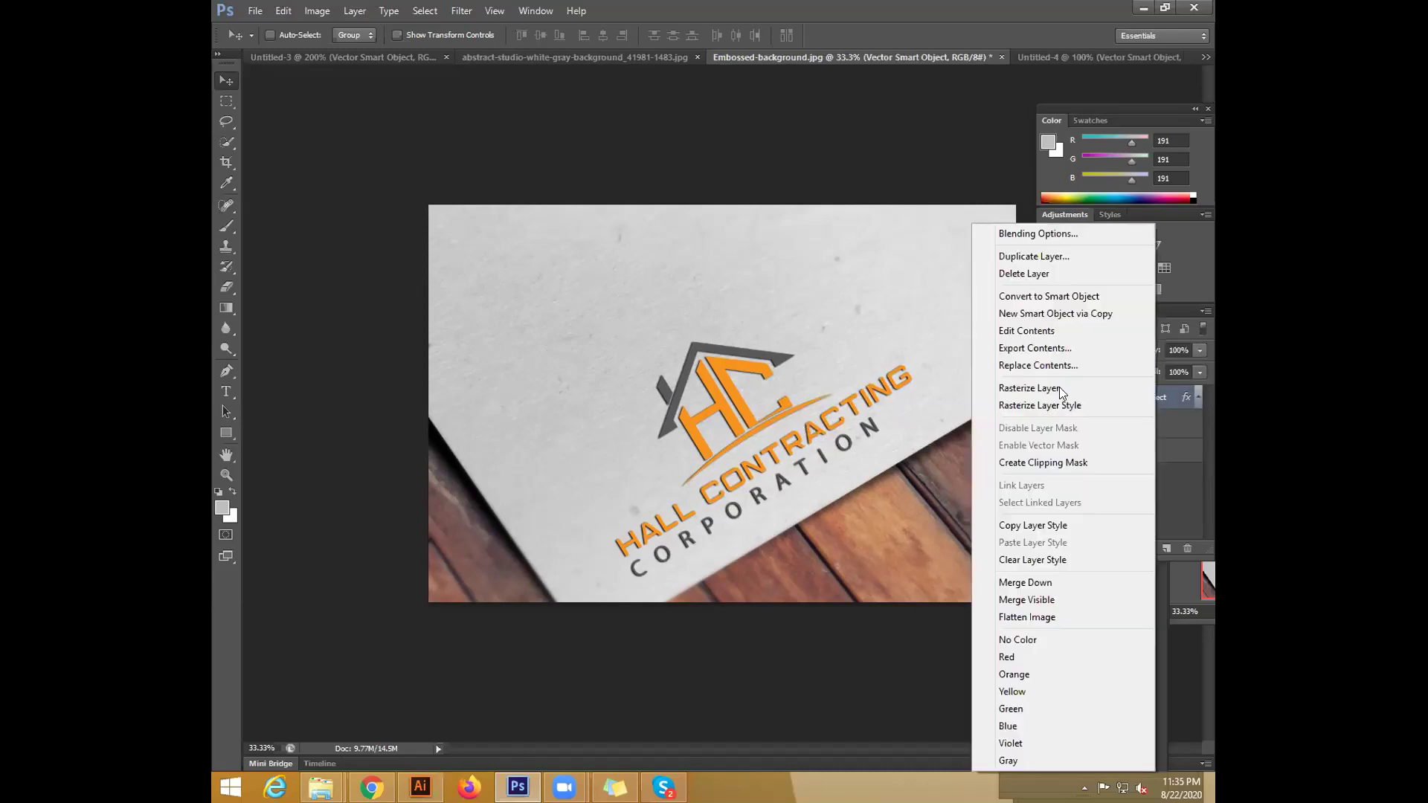
pyautogui.click(1046, 257)
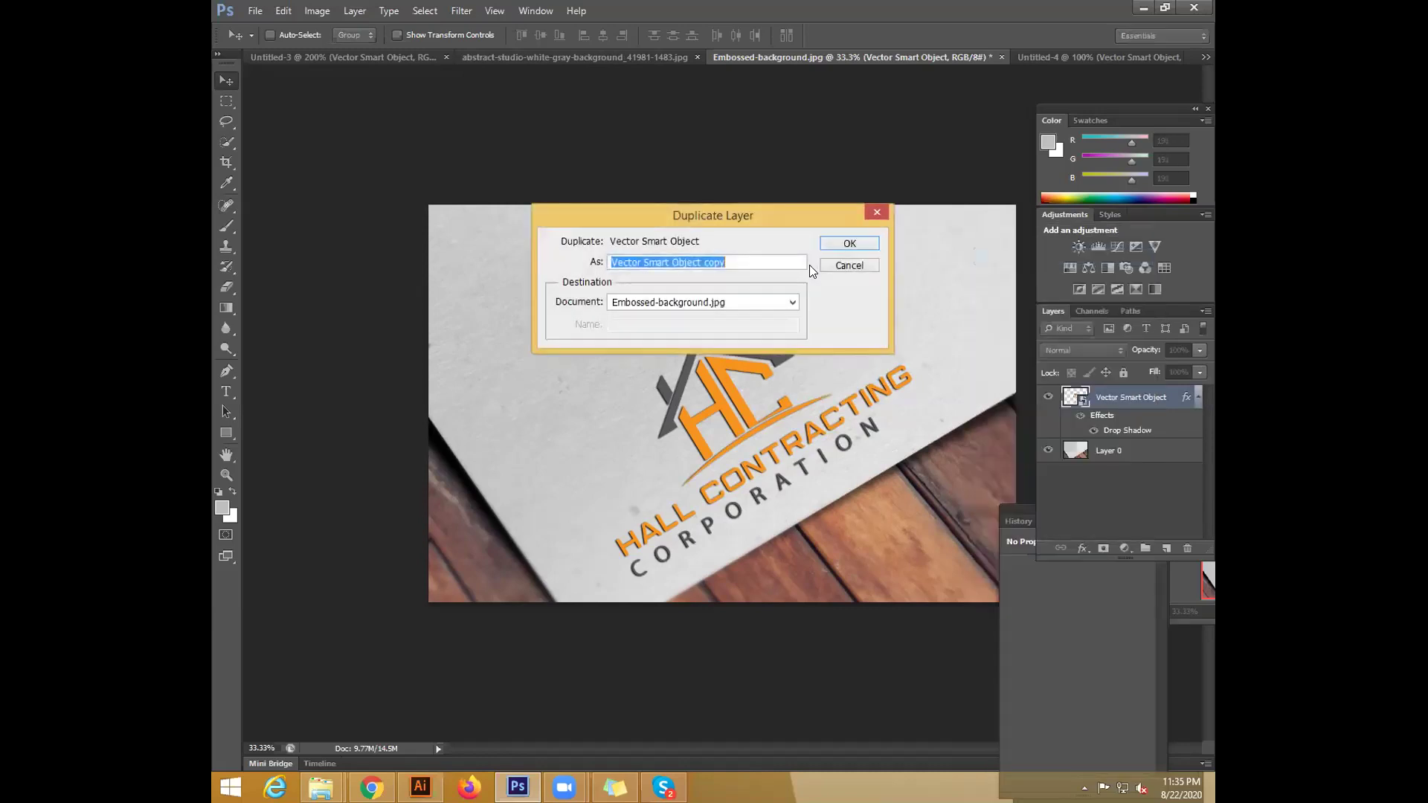
pyautogui.write('03')
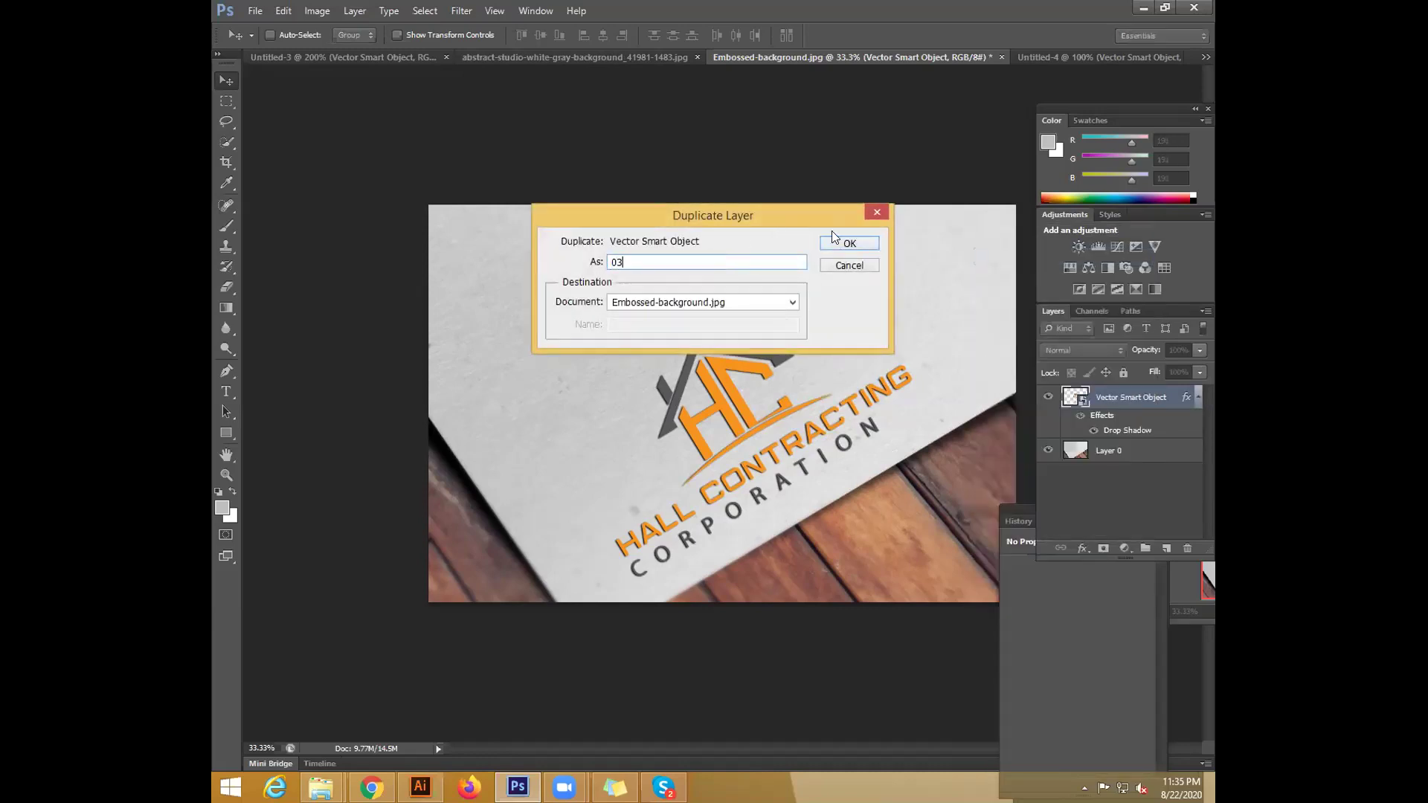
pyautogui.click(868, 246)
# Reduce layer 03's opacity to 71% and set its Drop Shadow to 65% opacity, 18 px distance and 68 px size
pyautogui.doubleClick(1134, 402)
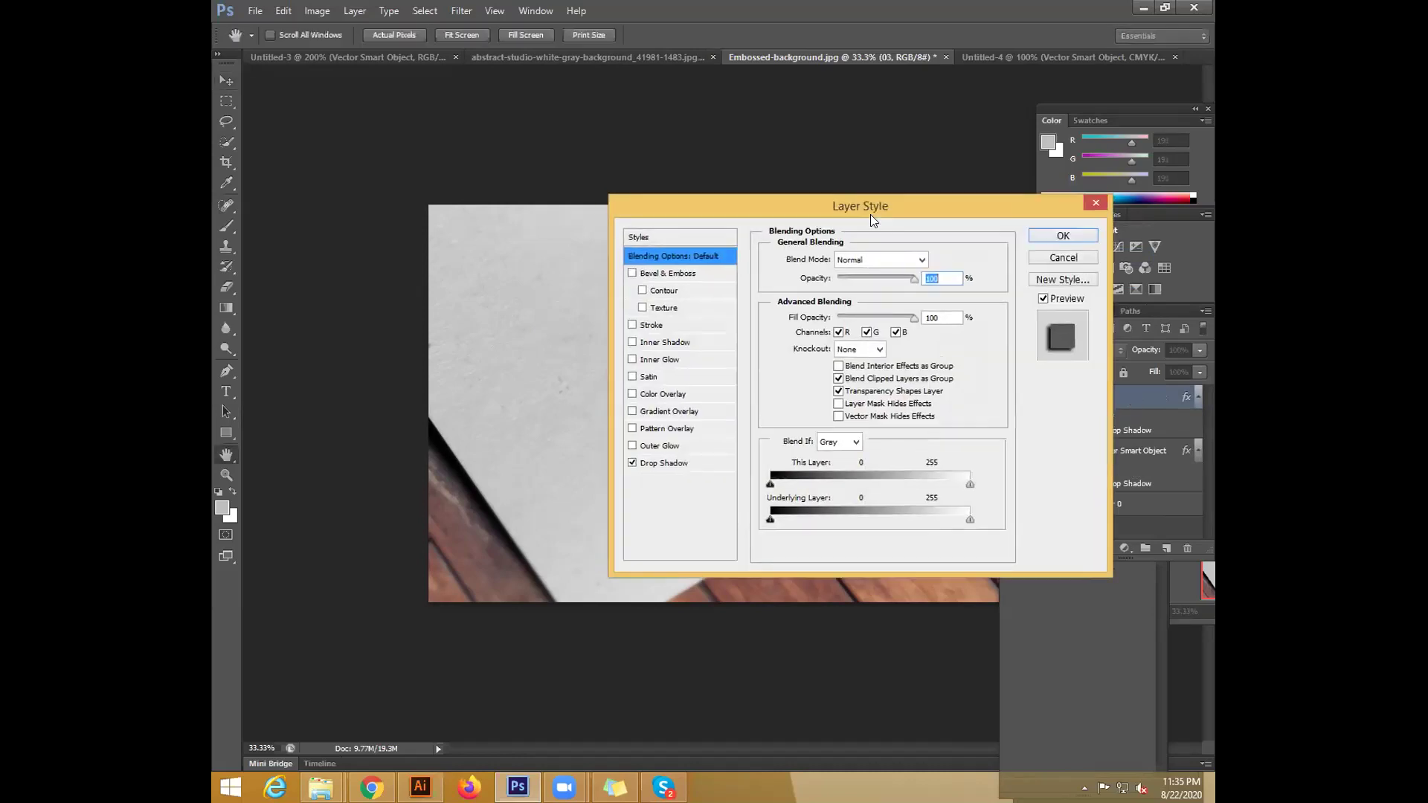
pyautogui.moveTo(870, 214); pyautogui.dragTo(980, 361)
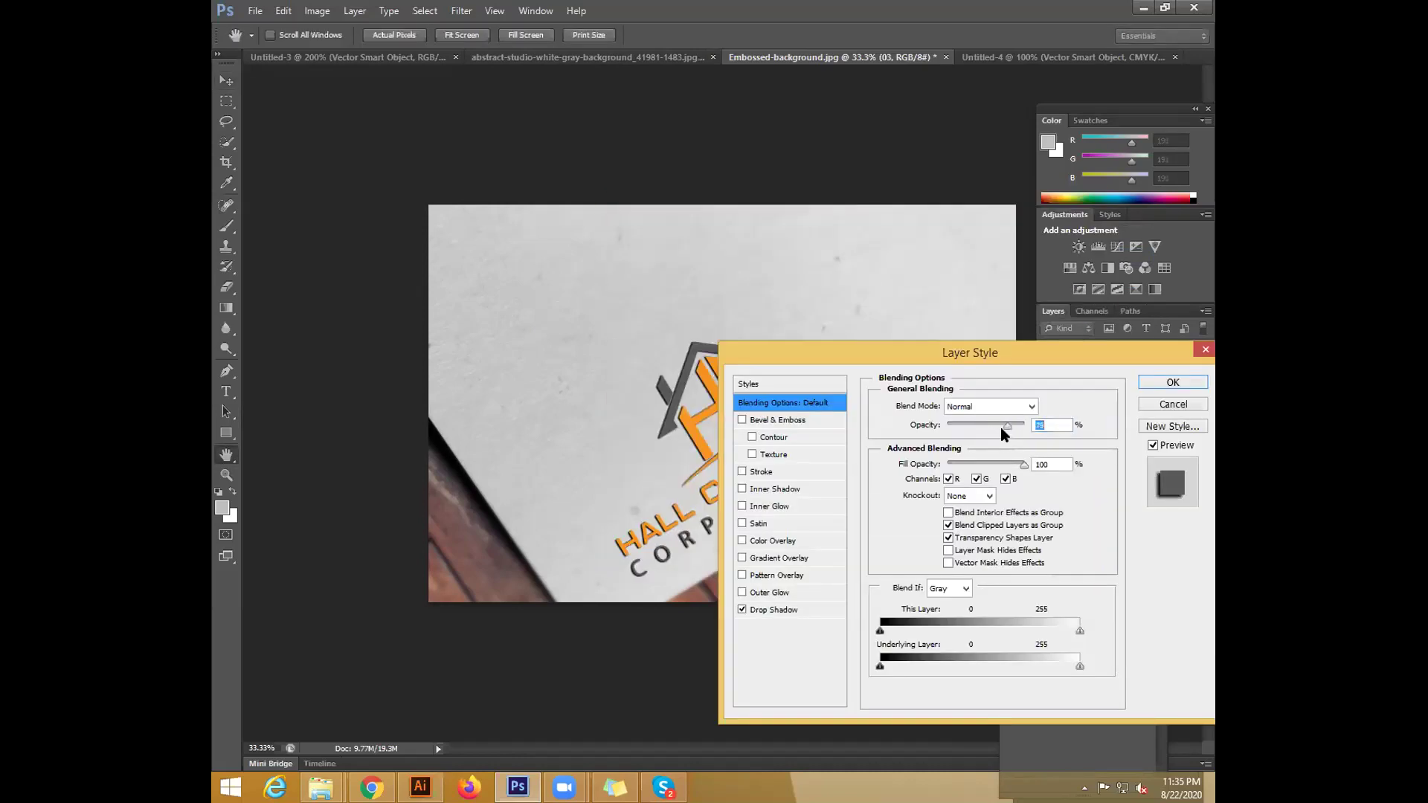
pyautogui.click(811, 610)
pyautogui.click(955, 425)
pyautogui.moveTo(970, 472); pyautogui.dragTo(959, 510)
pyautogui.moveTo(941, 574)
pyautogui.mouseDown()
pyautogui.moveTo(986, 574)
pyautogui.moveTo(939, 576)
pyautogui.mouseUp()
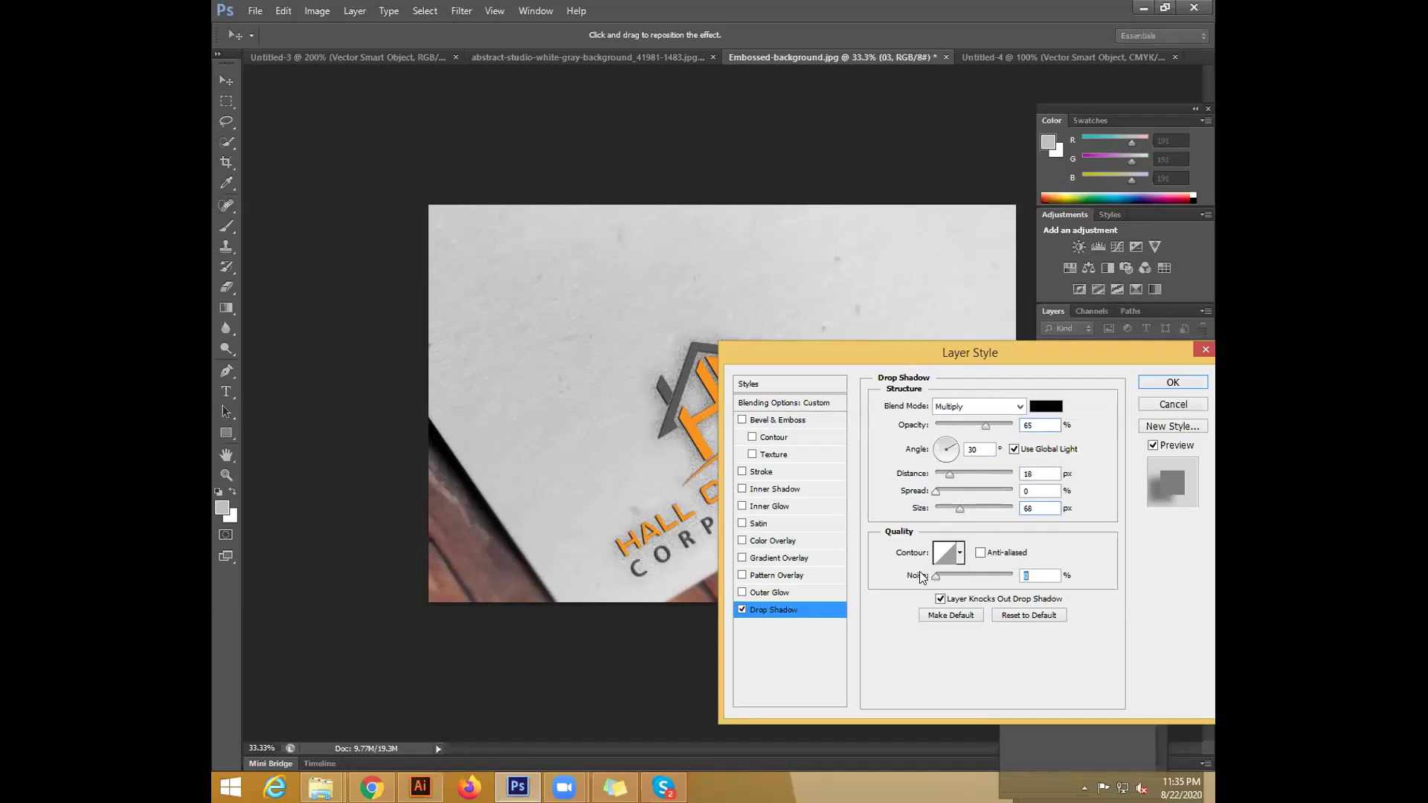
# Add a light grey Inner Shadow to layer 03 with 100% opacity, 17 px distance, 26% choke, 7 px size and about 32% noise
pyautogui.click(773, 489)
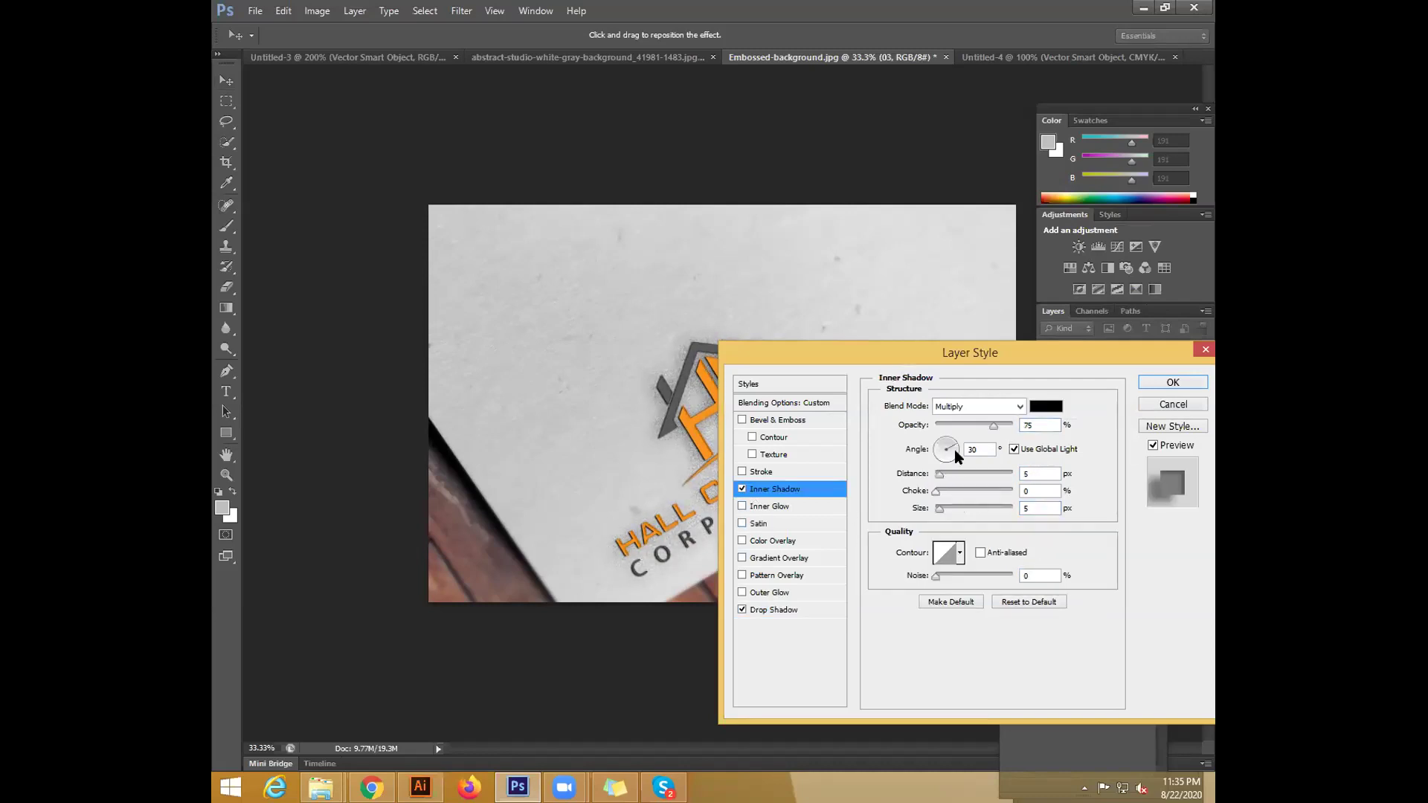
pyautogui.click(1046, 406)
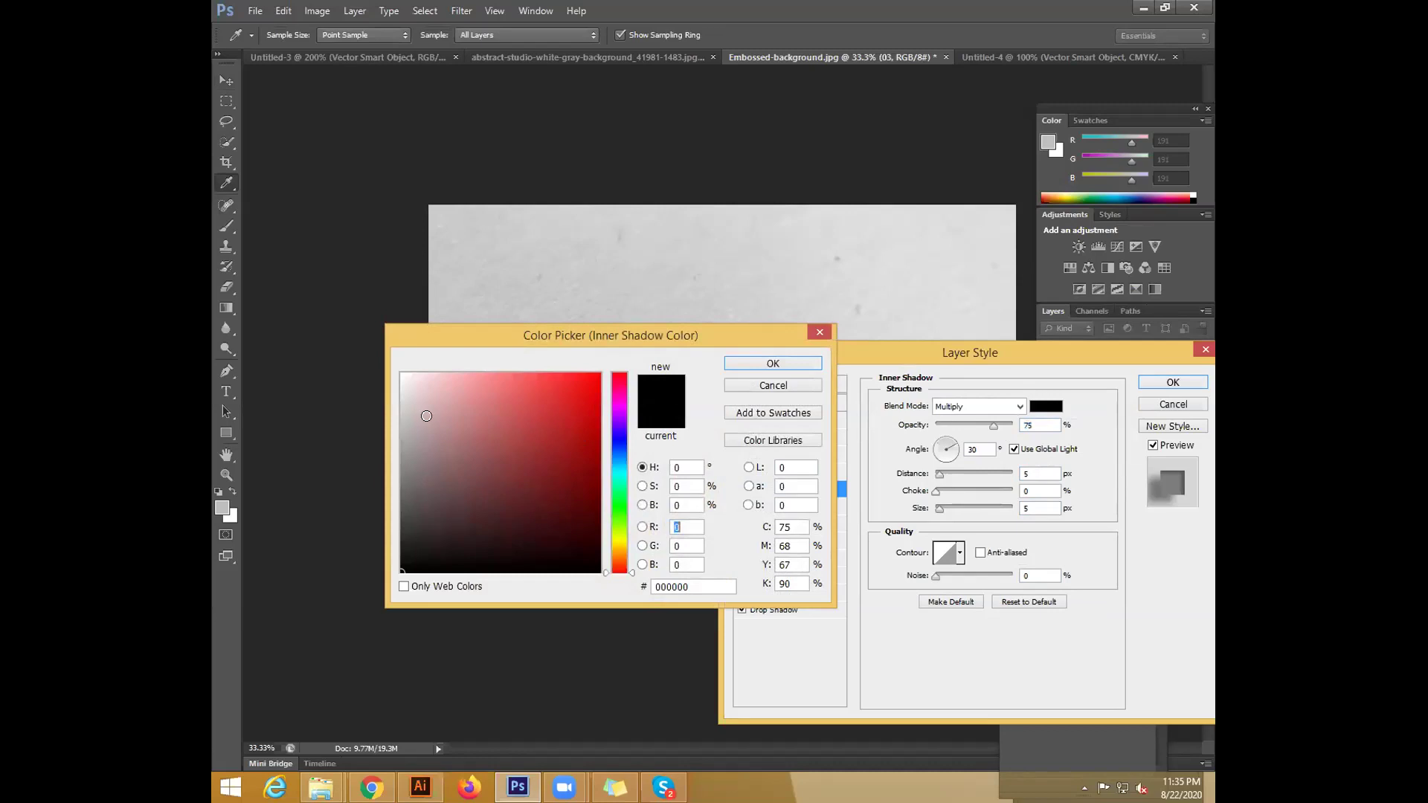
pyautogui.moveTo(424, 417); pyautogui.dragTo(399, 410)
pyautogui.press('Return')
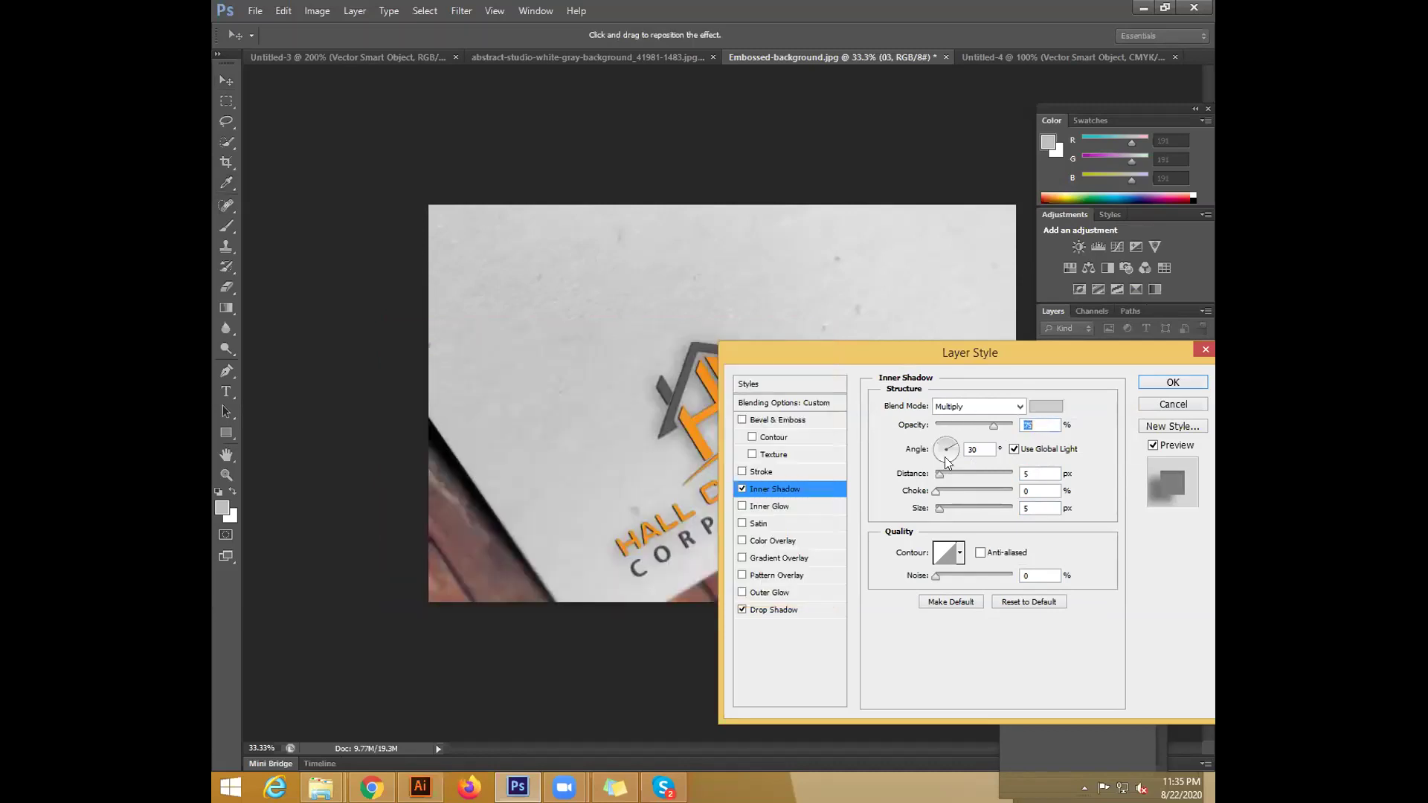
pyautogui.moveTo(934, 468); pyautogui.dragTo(953, 494)
pyautogui.moveTo(994, 427); pyautogui.dragTo(1022, 426)
pyautogui.moveTo(936, 577)
pyautogui.mouseDown()
pyautogui.moveTo(977, 577)
pyautogui.moveTo(958, 578)
pyautogui.mouseUp()
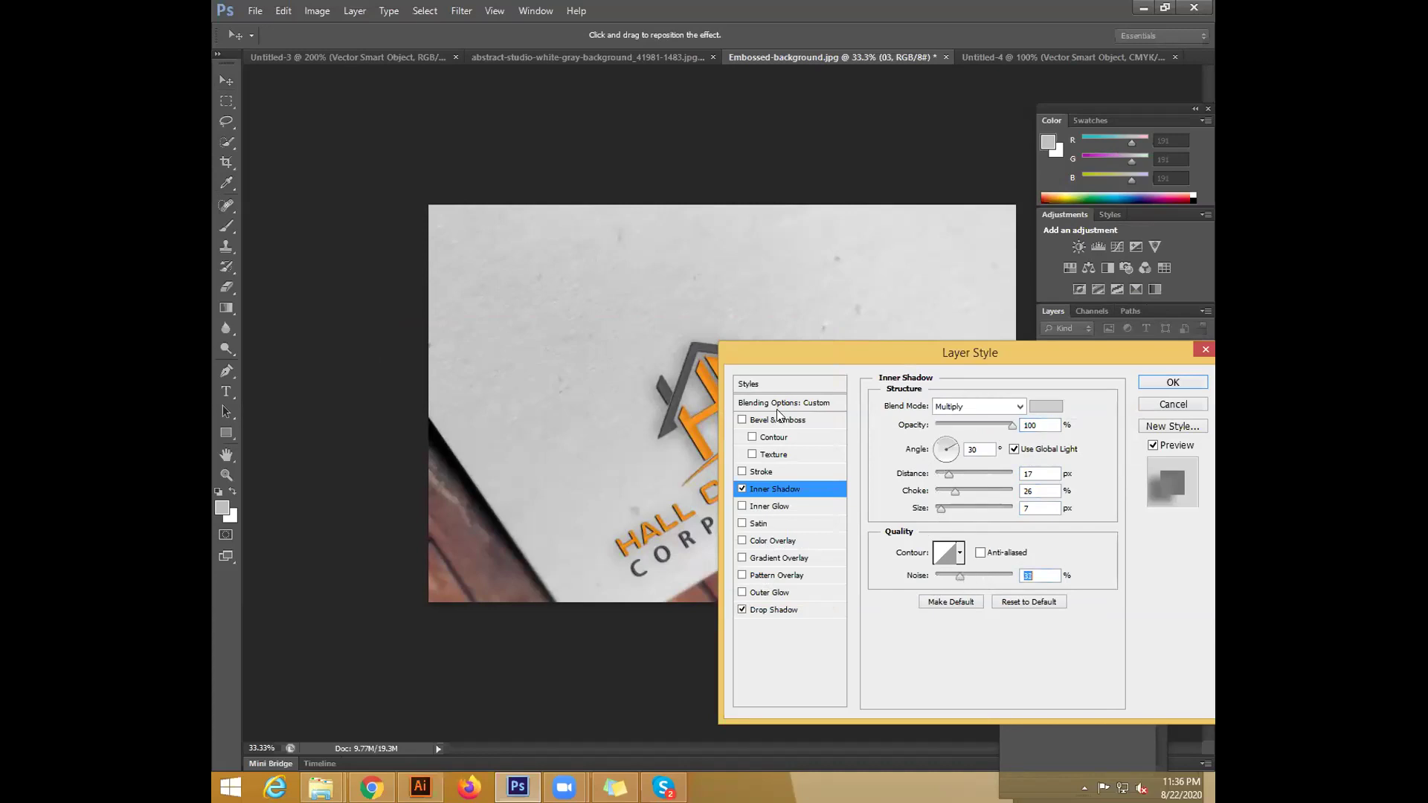
# Enable Bevel & Emboss on layer 03, set Inner Shadow opacity to 51% and distance to 18 px, enlarge its size, and apply the styles
pyautogui.click(742, 420)
pyautogui.moveTo(1002, 424); pyautogui.dragTo(966, 509)
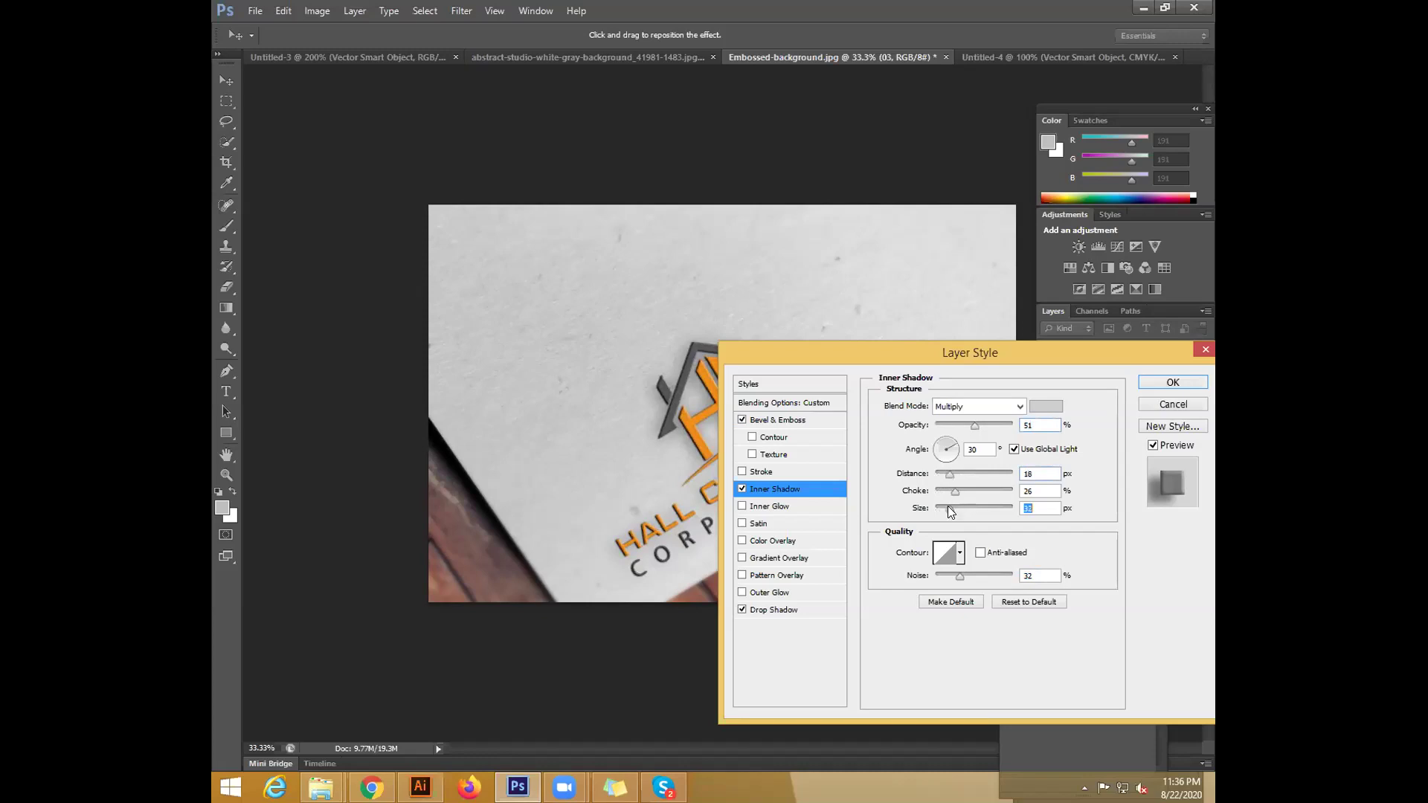
pyautogui.click(1199, 383)
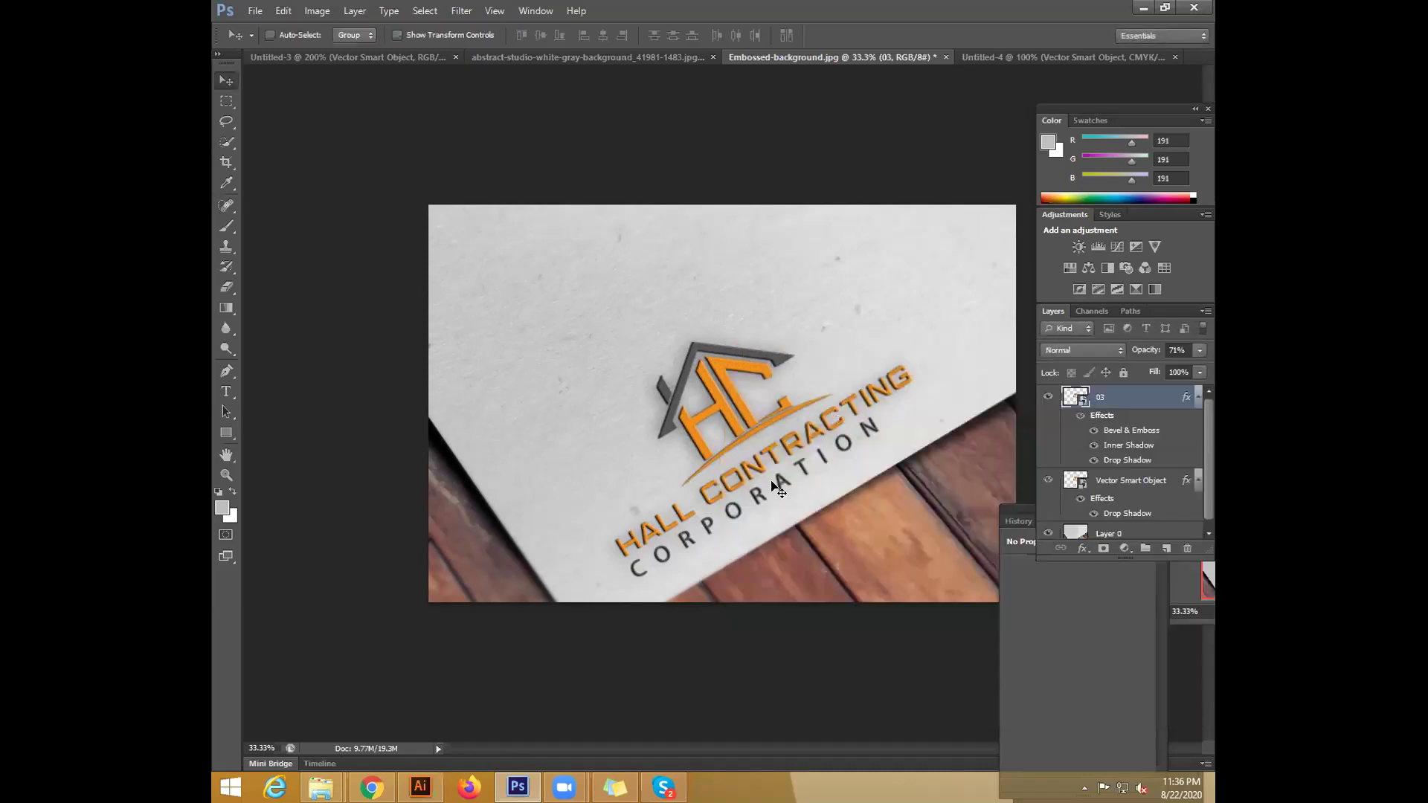
# View layer 03's smart object contents in Illustrator, close Vector Smart Object.ai and return to Photoshop
pyautogui.doubleClick(1075, 400)
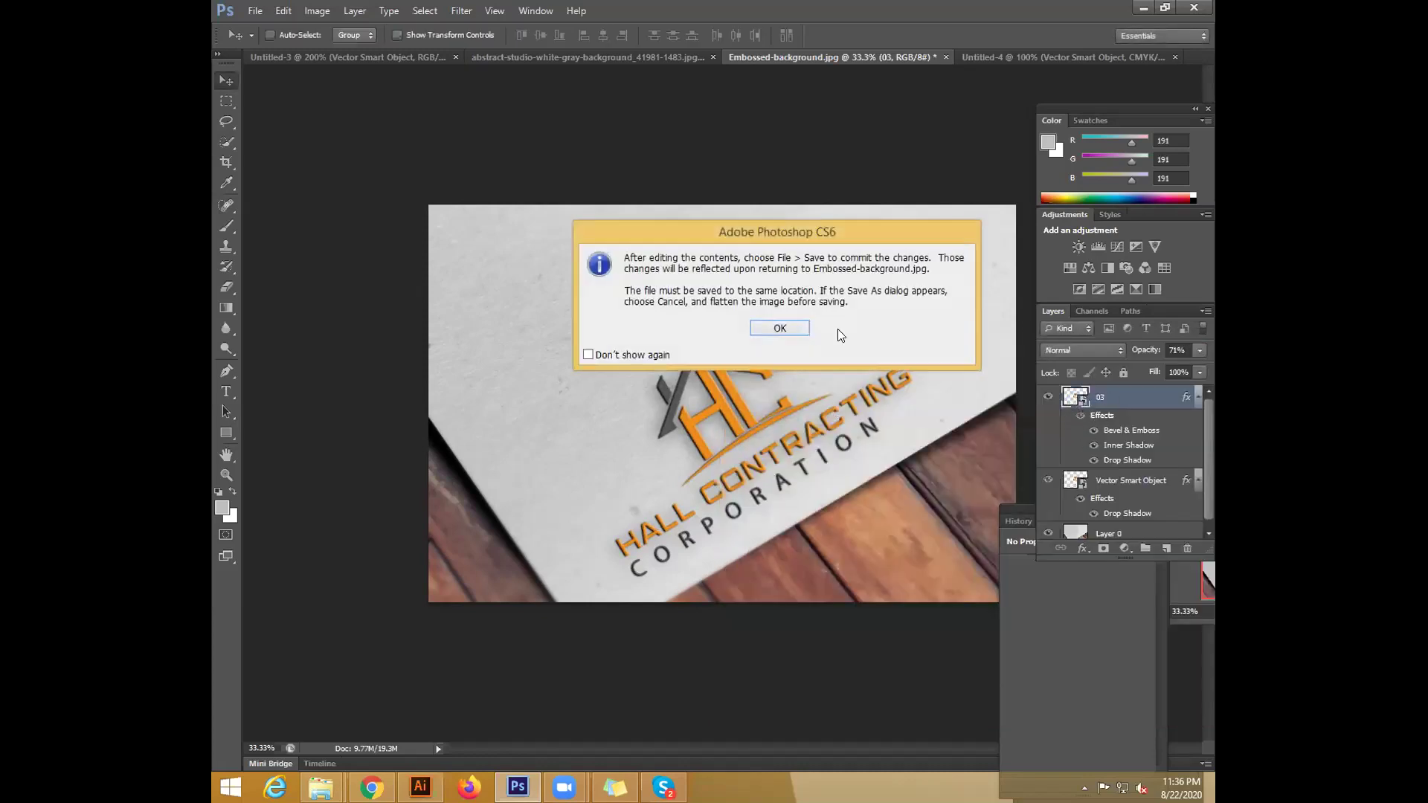
pyautogui.click(787, 324)
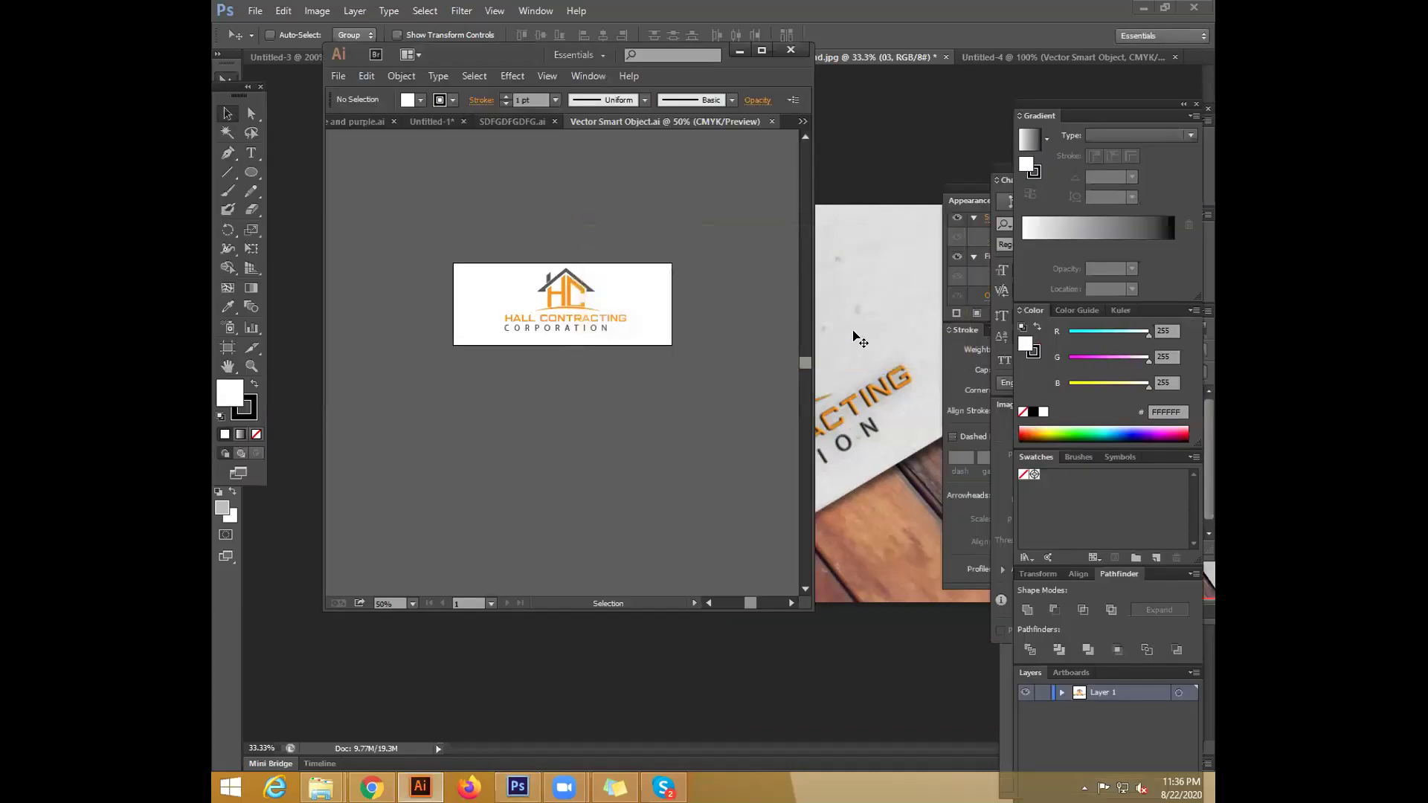
pyautogui.click(772, 121)
pyautogui.click(895, 333)
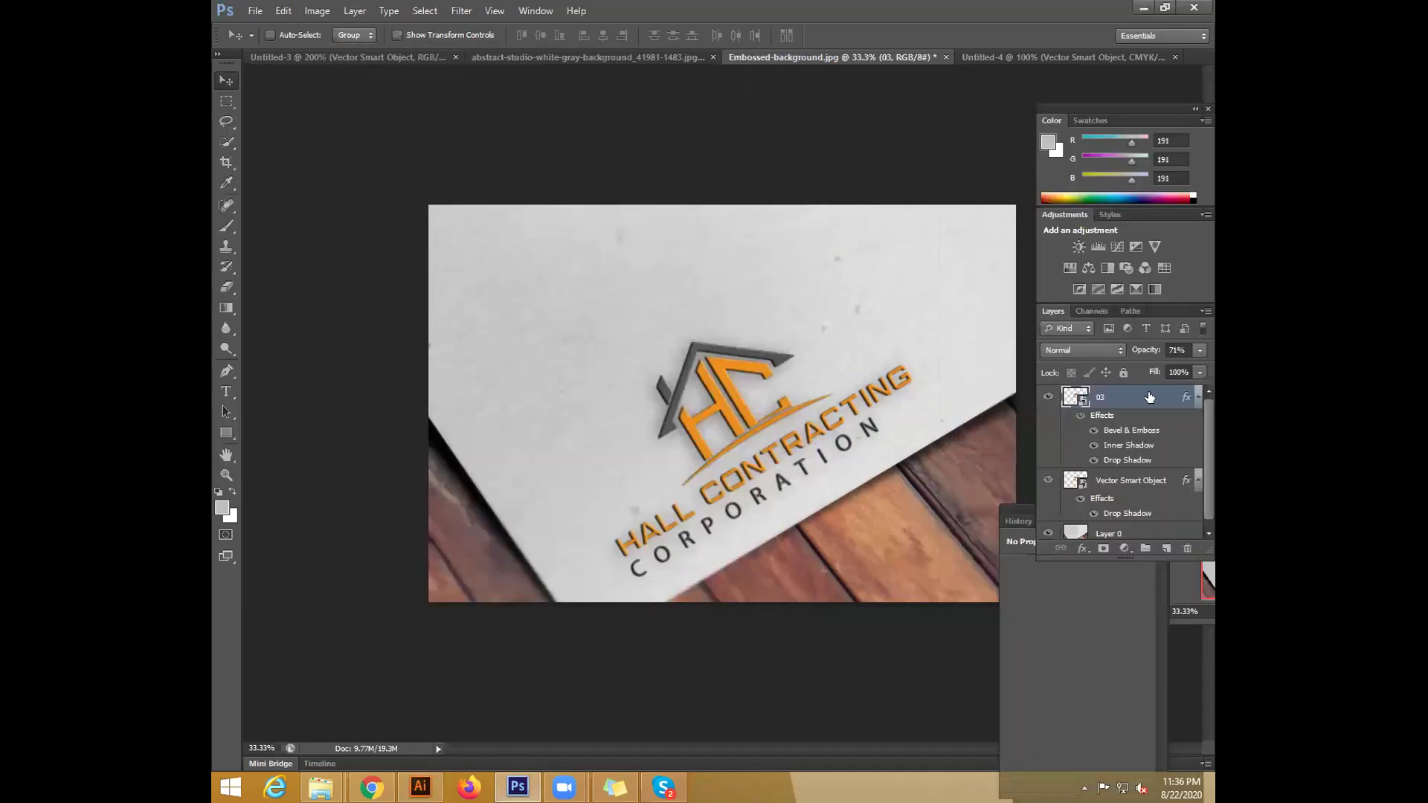
# Duplicate layer 03 and rename the copy "place holder"
pyautogui.rightClick(1147, 402)
pyautogui.click(1036, 257)
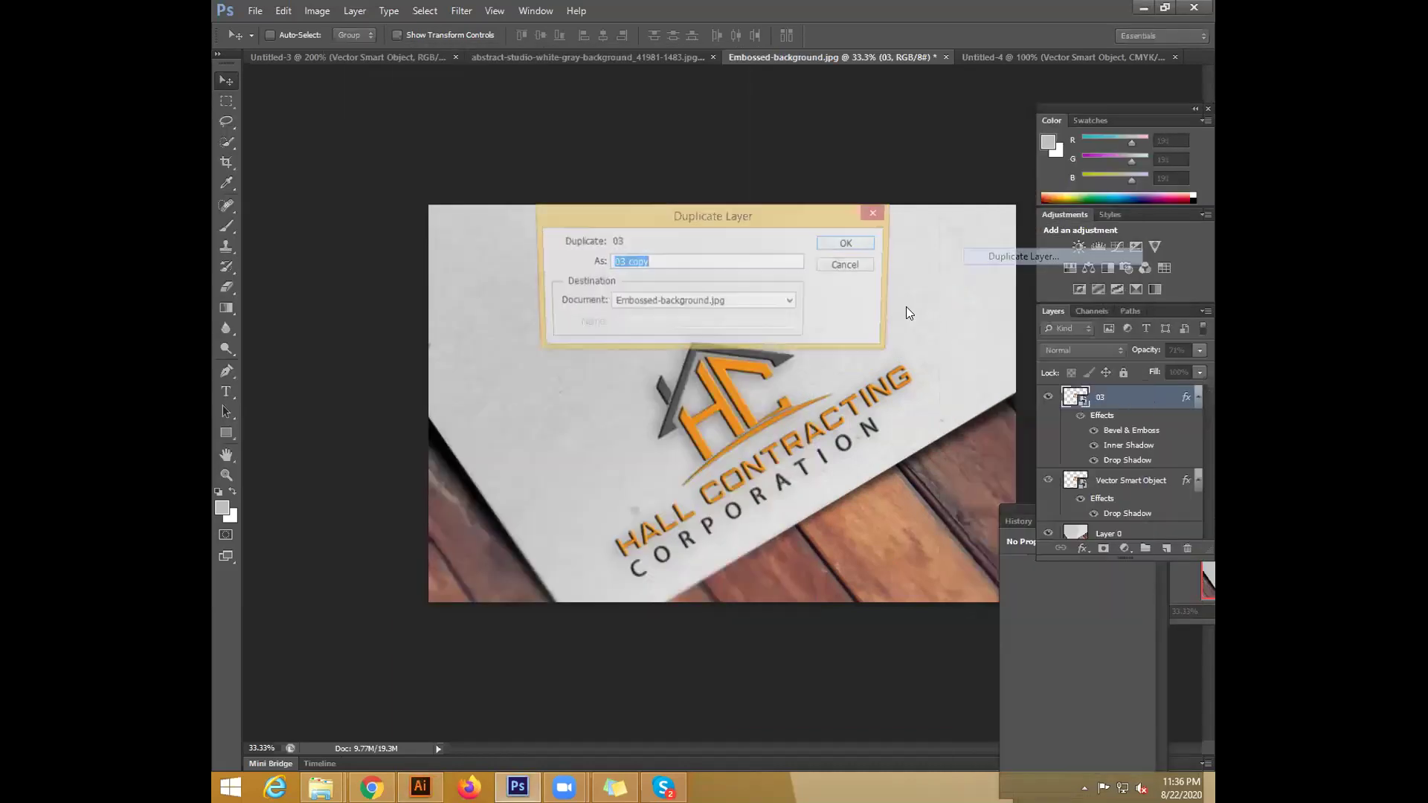
pyautogui.click(848, 246)
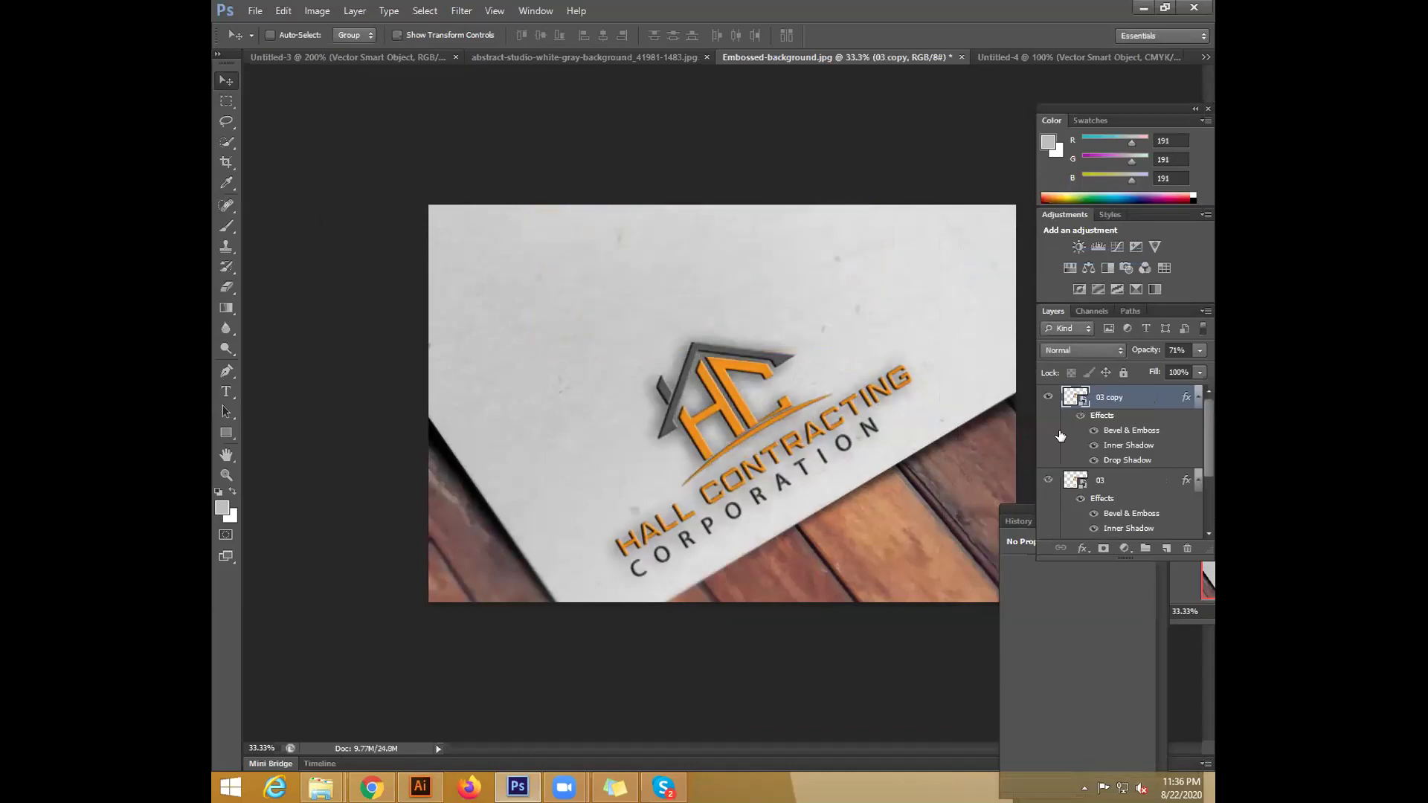
pyautogui.doubleClick(1116, 398)
pyautogui.write('place holder')
pyautogui.press('Return')
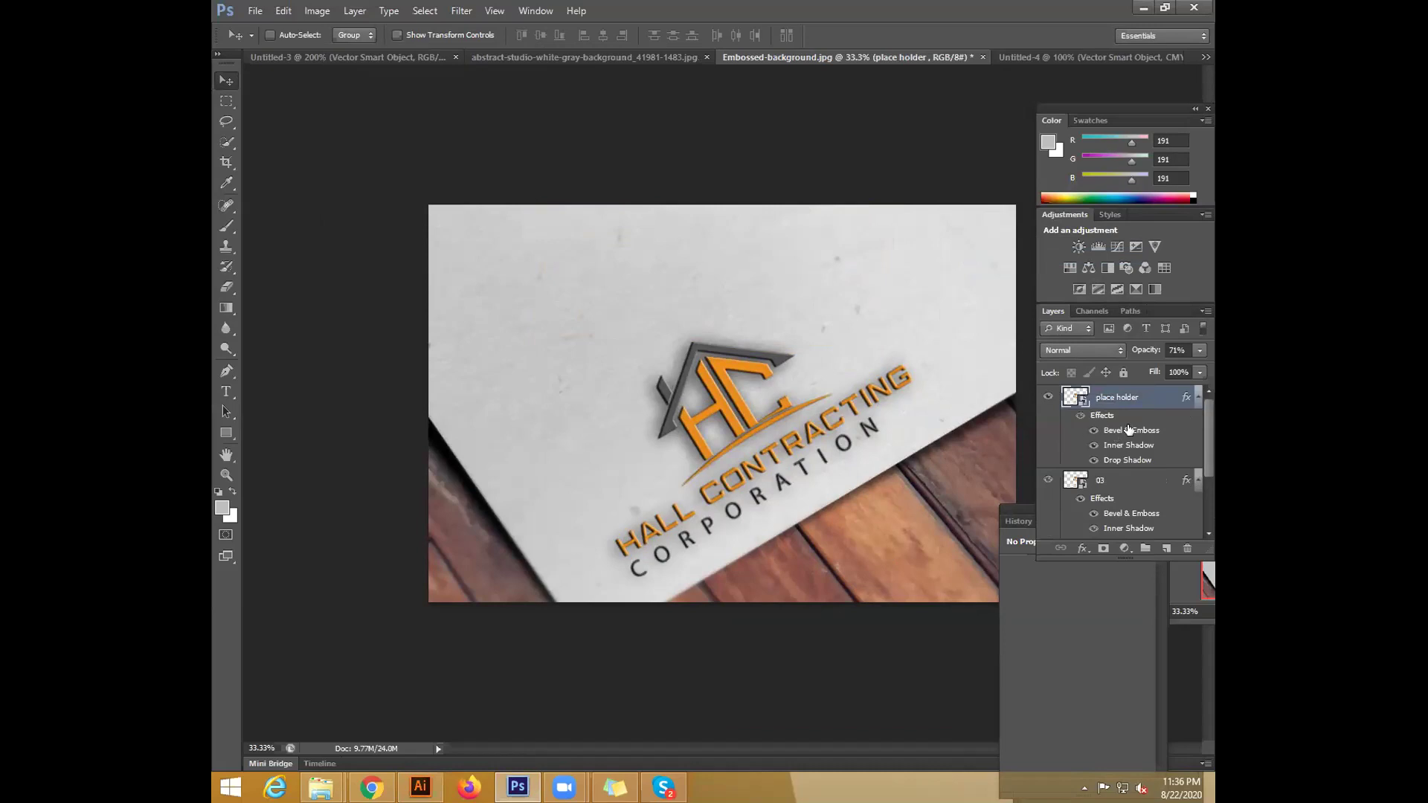
# Collapse the effects list of the place holder layer and hide layer 03
pyautogui.click(1198, 397)
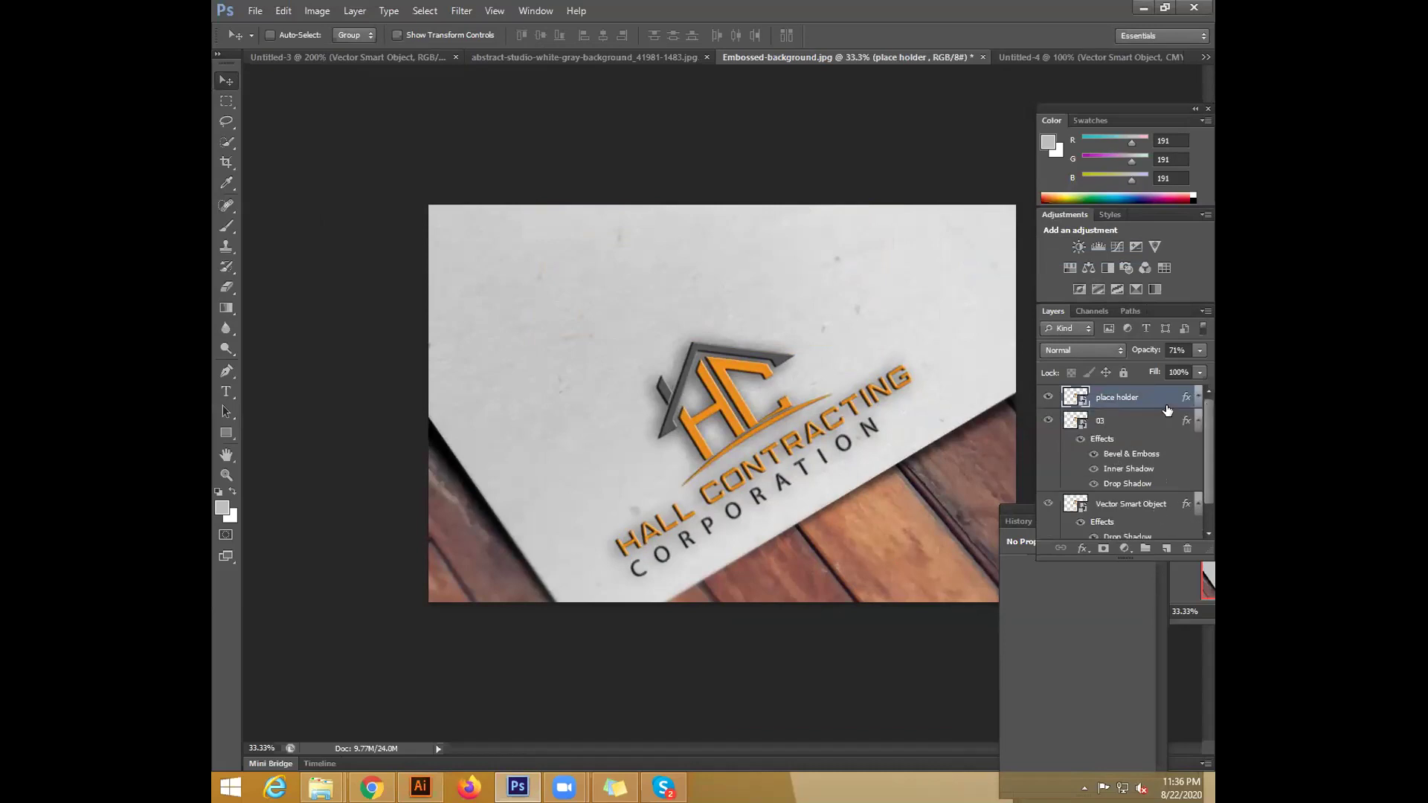
pyautogui.click(1198, 398)
pyautogui.click(1199, 398)
pyautogui.click(1048, 420)
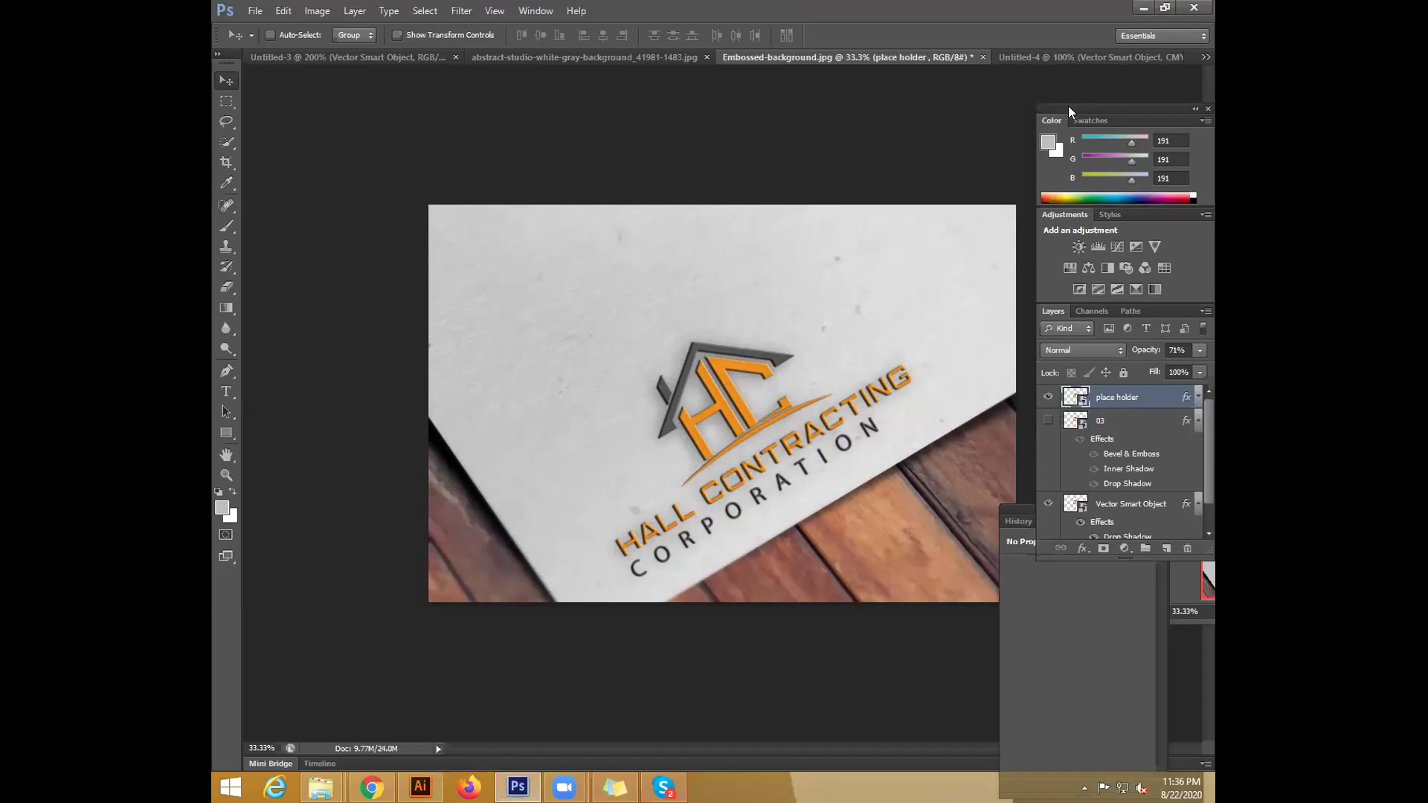
# Open the place holder layer's smart object contents in Illustrator, accepting the font substitution
pyautogui.doubleClick(1069, 394)
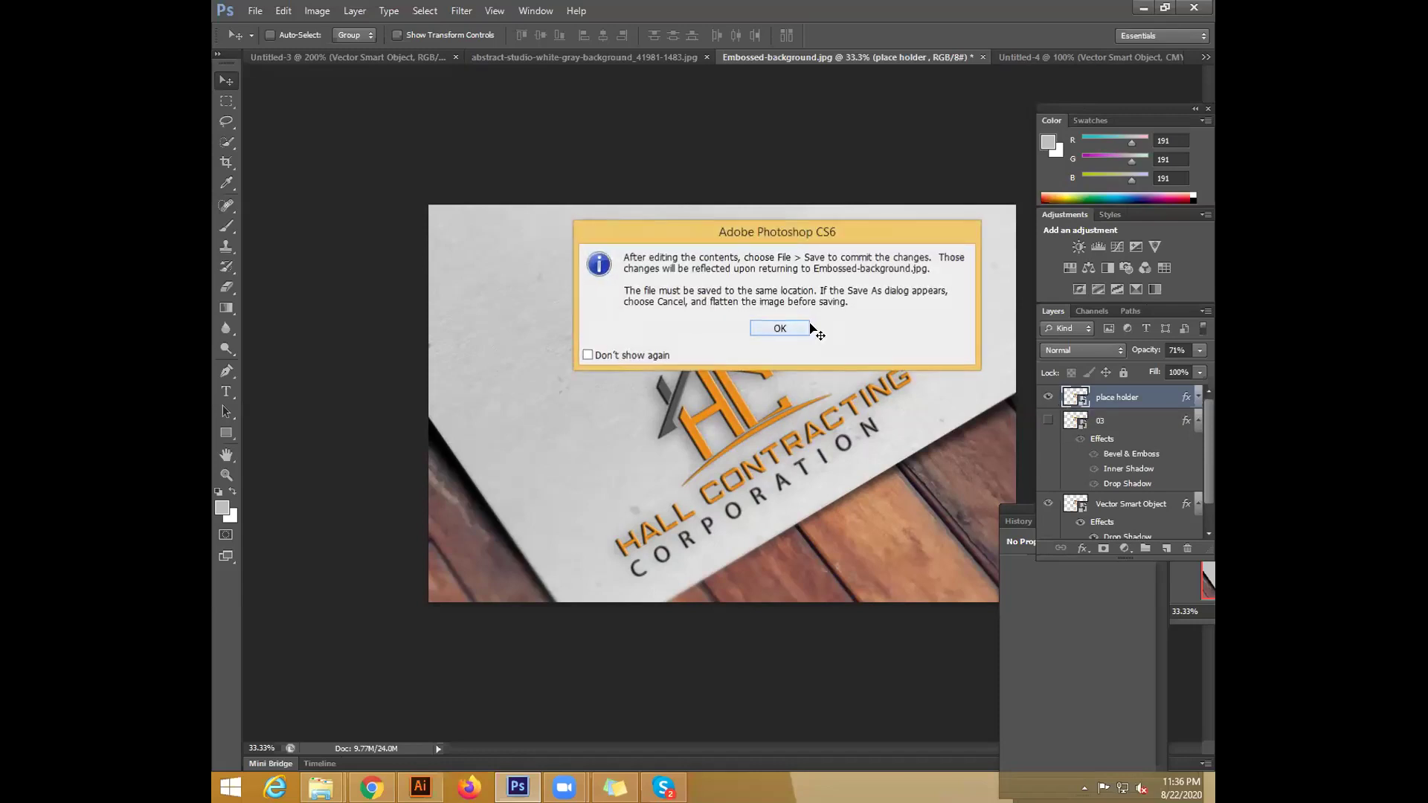
pyautogui.click(809, 328)
pyautogui.click(770, 460)
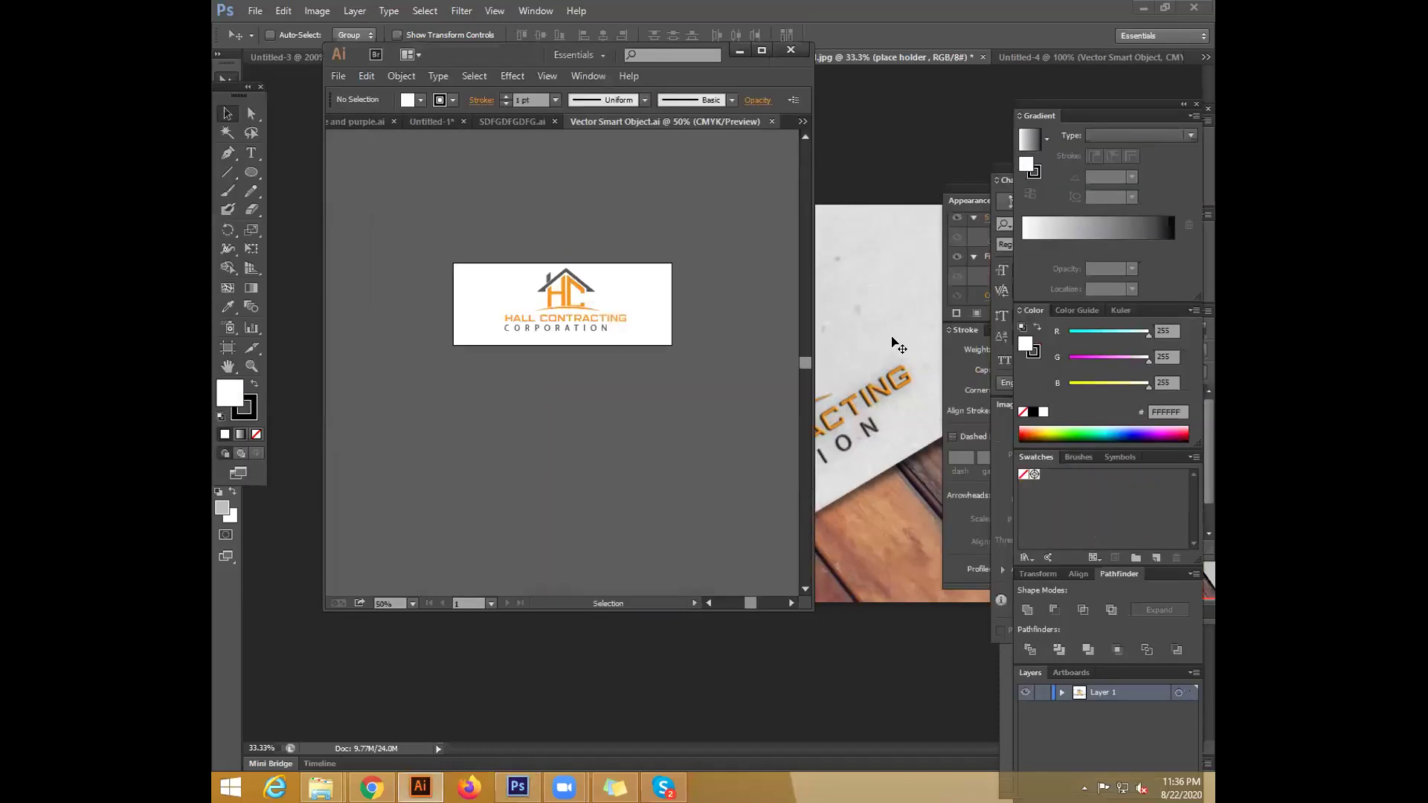
# Copy the orange HALL logo with the small house inside the H from SDFGDFGDFG.ai
pyautogui.click(508, 122)
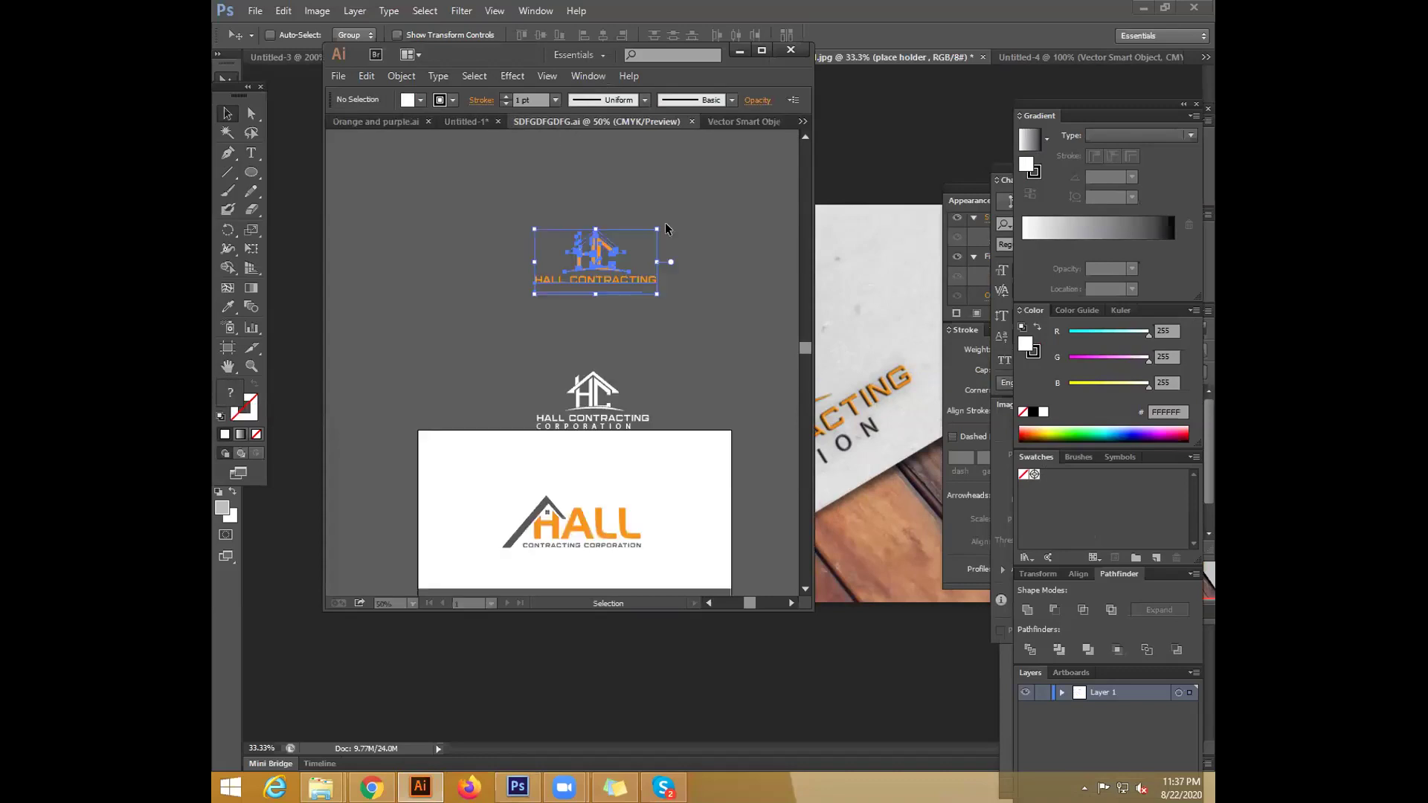
pyautogui.click(522, 264)
pyautogui.scroll(-3, 523, 264)
pyautogui.moveTo(804, 361); pyautogui.dragTo(577, 377)
pyautogui.moveTo(752, 473)
pyautogui.mouseDown()
pyautogui.moveTo(717, 484)
pyautogui.moveTo(735, 488)
pyautogui.mouseUp()
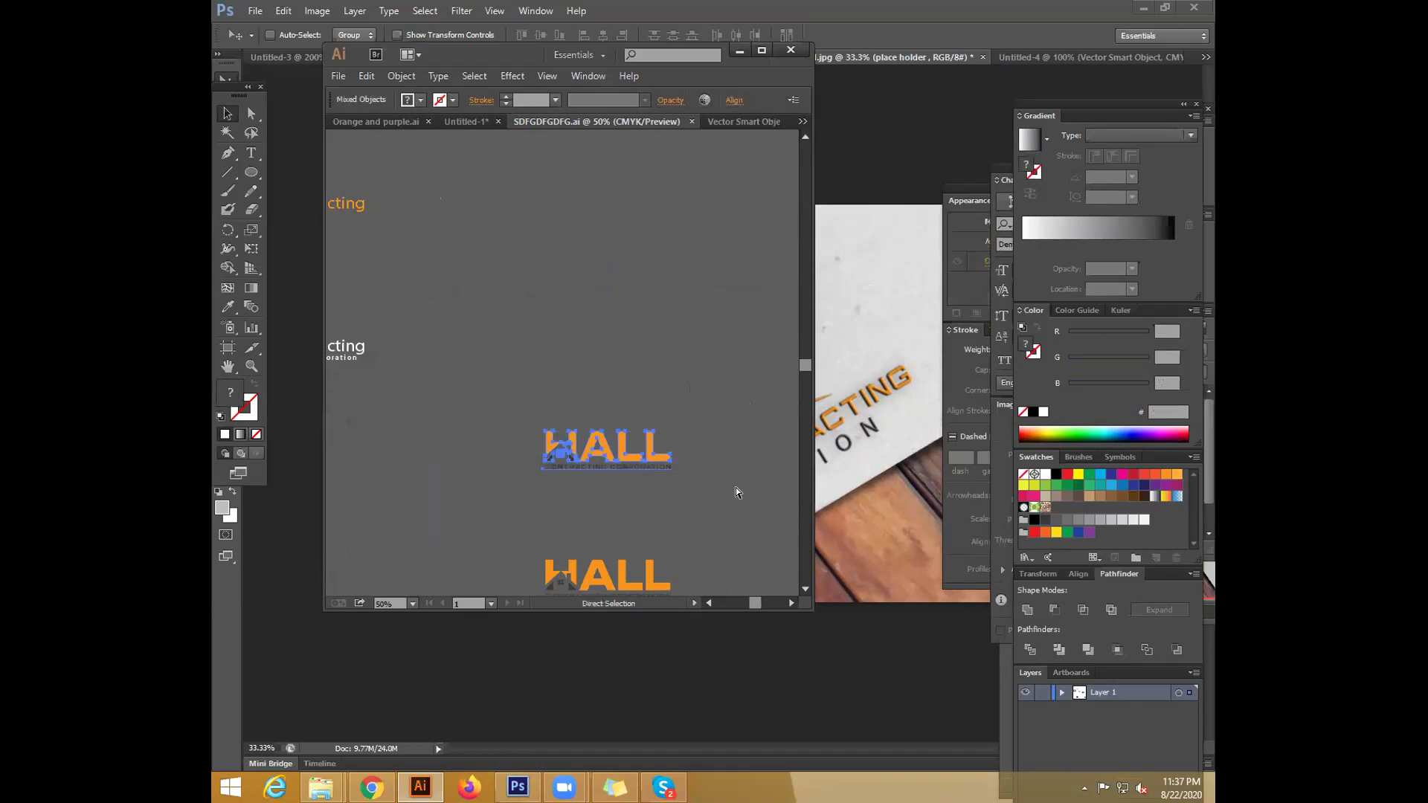
# Replace the HC logo in Vector Smart Object.ai with the copied HALL logo and move it onto the artboard
pyautogui.click(723, 119)
pyautogui.moveTo(531, 275); pyautogui.dragTo(663, 364)
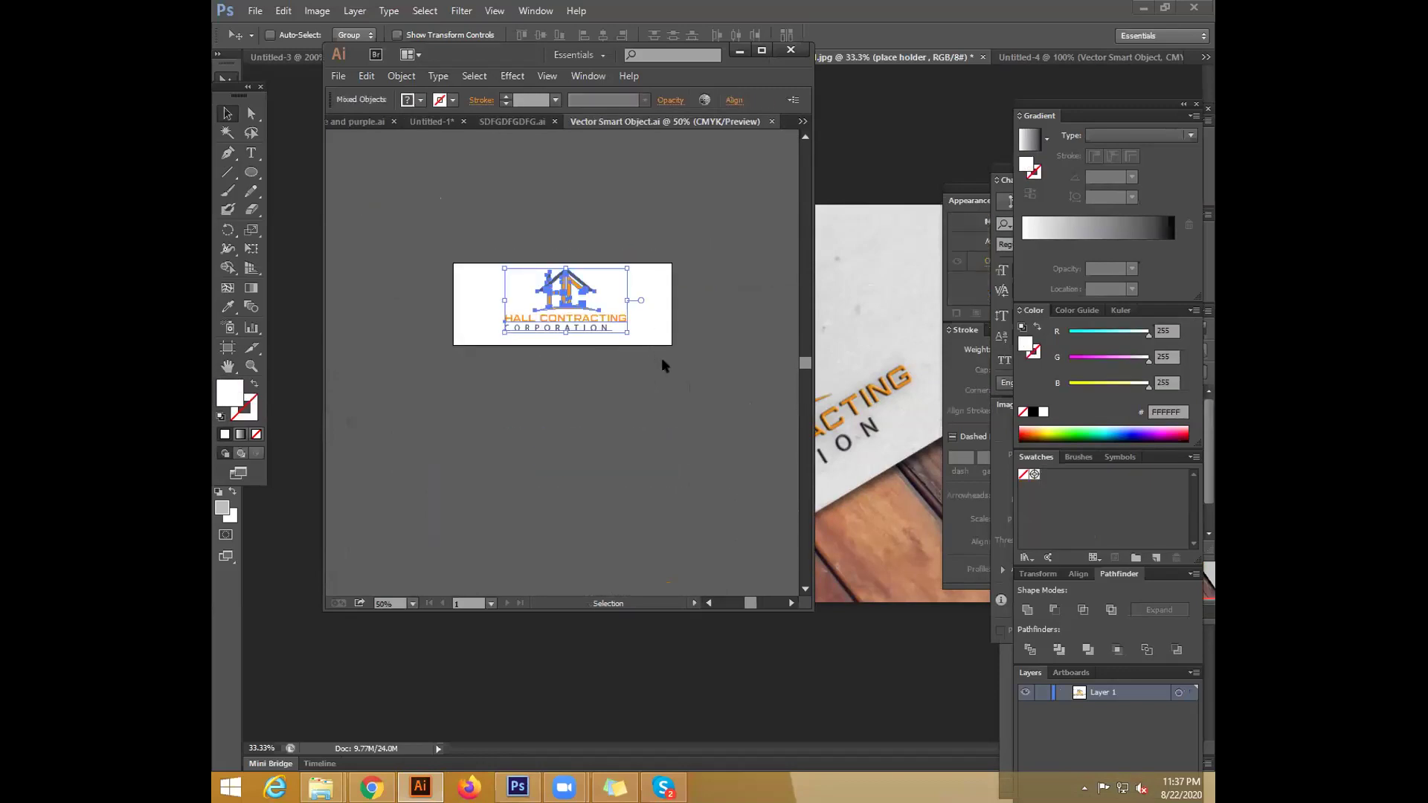
pyautogui.press('Delete')
pyautogui.hotkey('ctrl', 'v')
pyautogui.moveTo(568, 377); pyautogui.dragTo(573, 316)
pyautogui.click(702, 213)
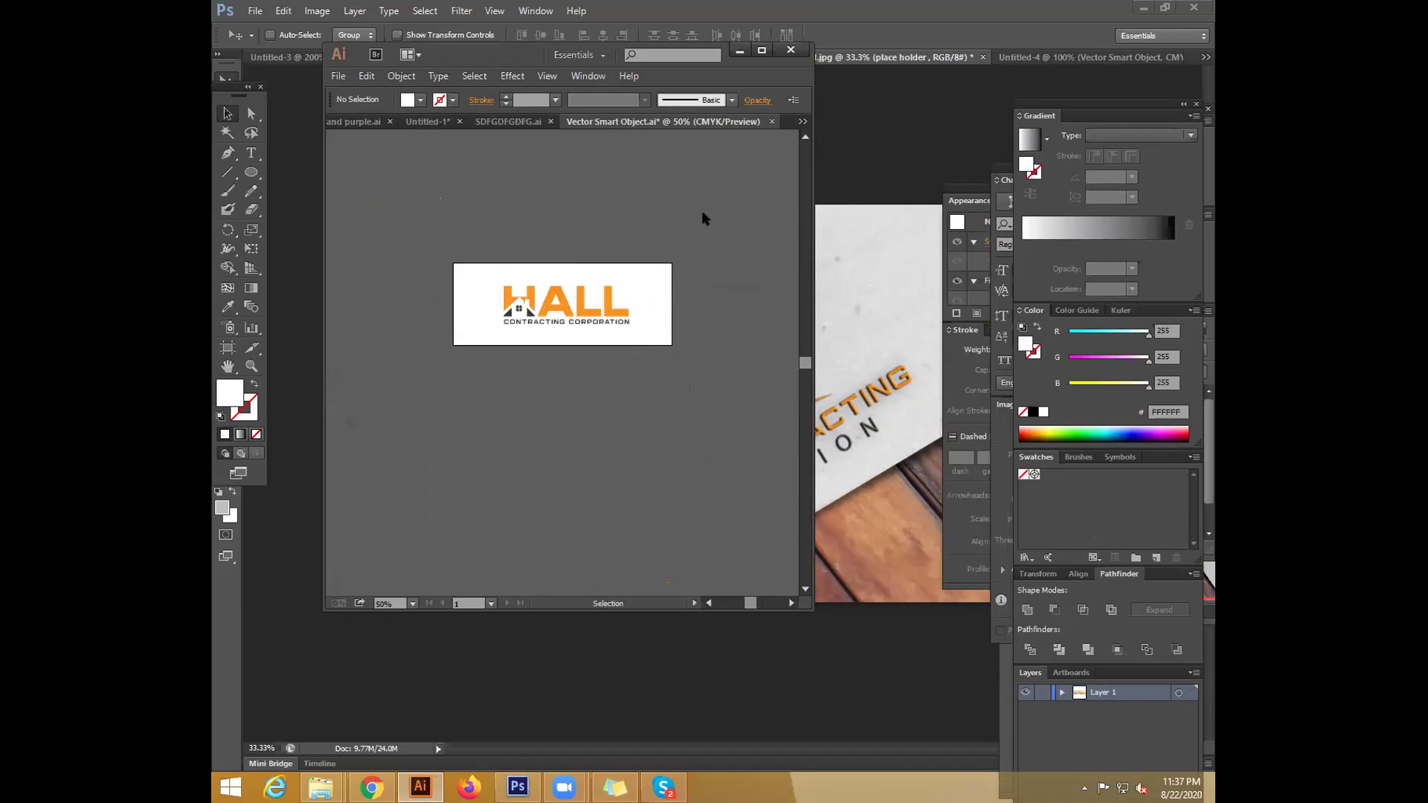
# Close Vector Smart Object.ai with its changes saved and switch back to the Embossed-background.jpg mockup in Photoshop
pyautogui.click(772, 121)
pyautogui.press('Return')
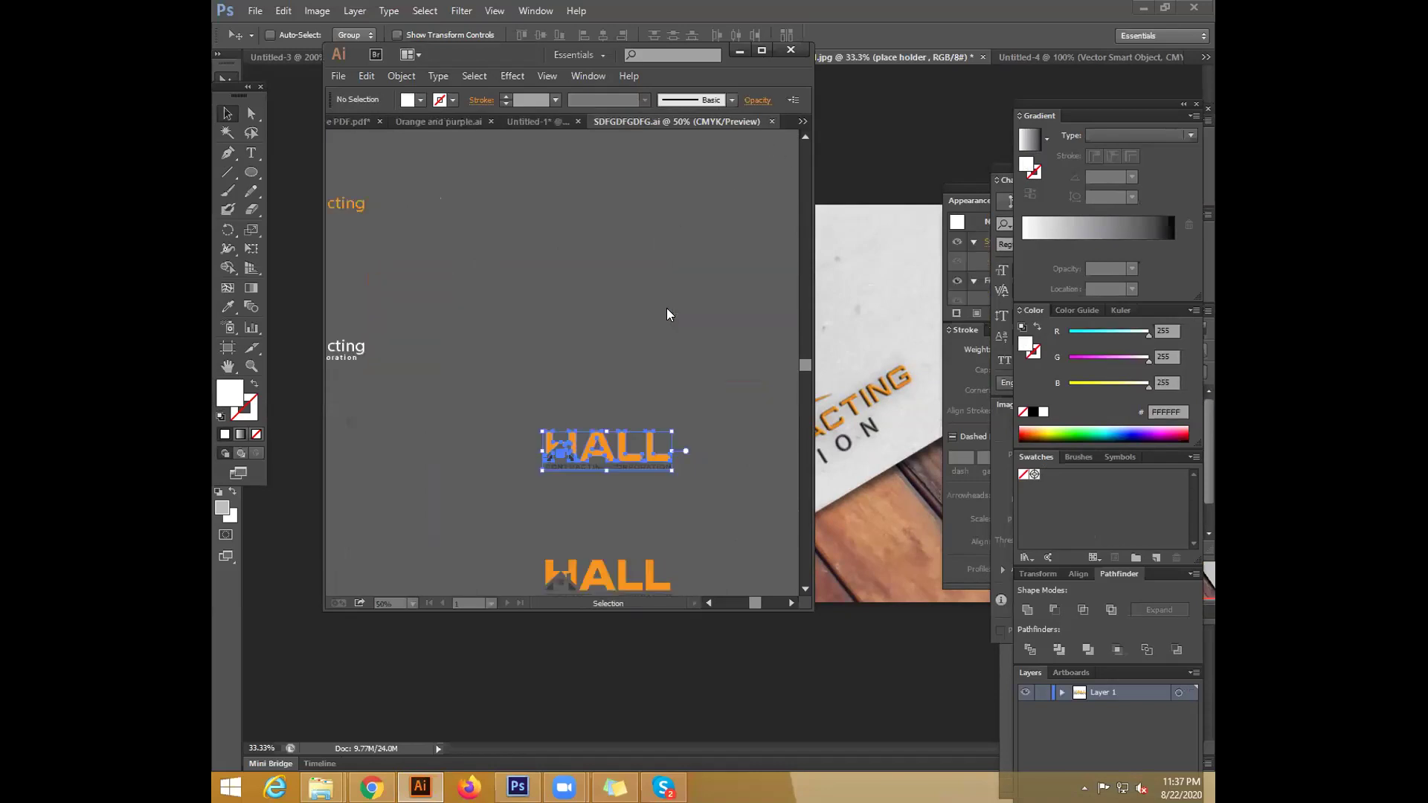
pyautogui.click(861, 252)
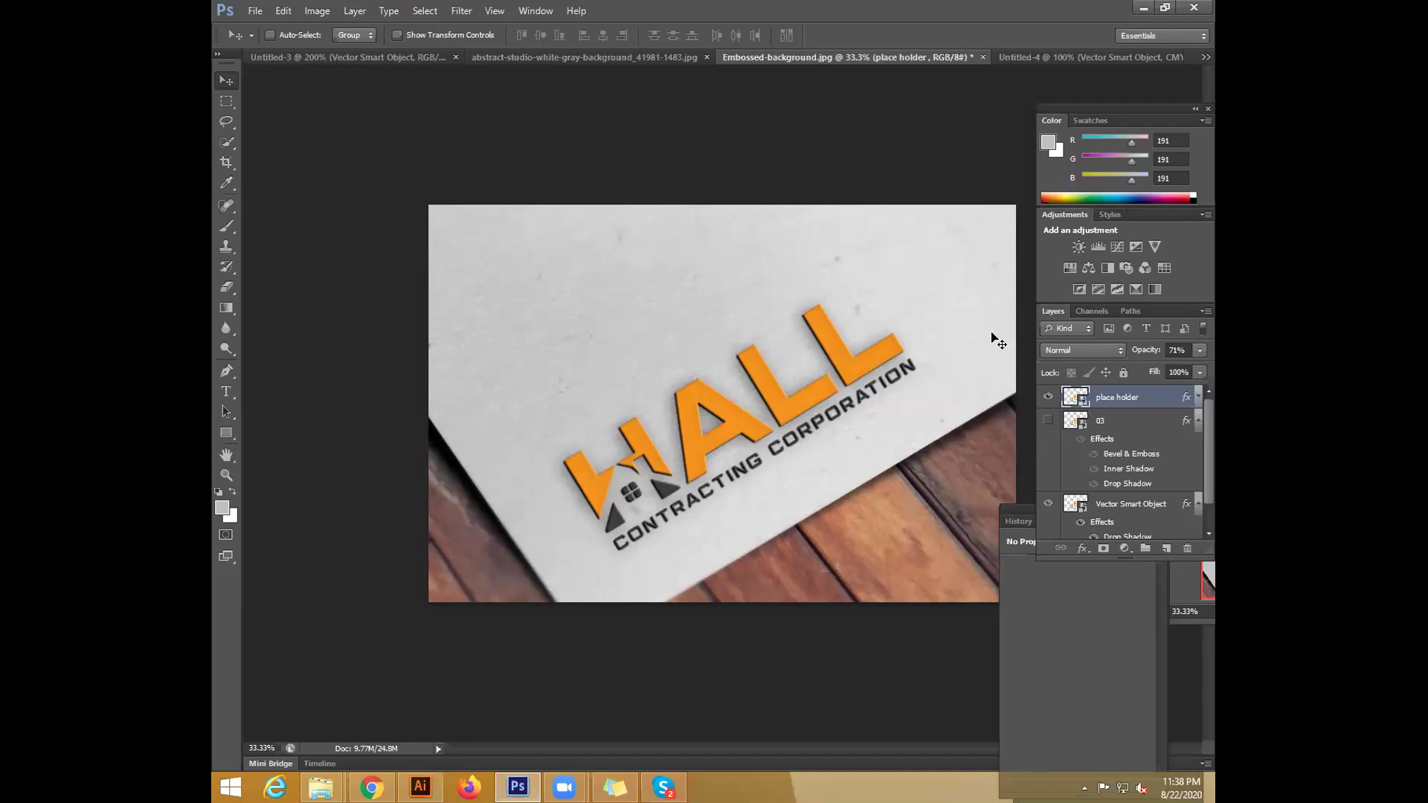
pyautogui.moveTo(1214, 2)
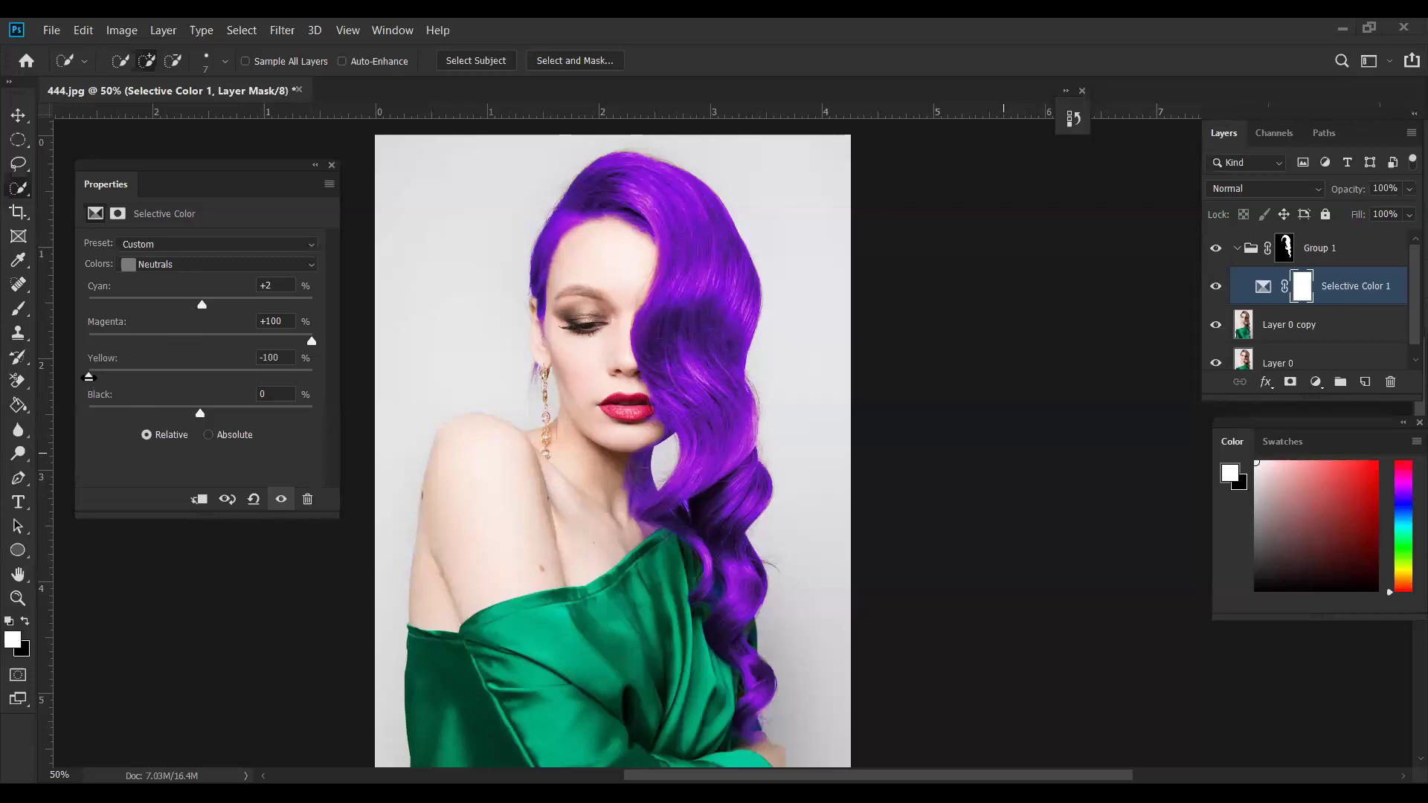
# Set Yellow to -87% and Cyan to -36% for the Neutrals in the Selective Color 1 adjustment
pyautogui.moveTo(89, 377); pyautogui.dragTo(105, 378)
pyautogui.moveTo(201, 306); pyautogui.dragTo(154, 321)
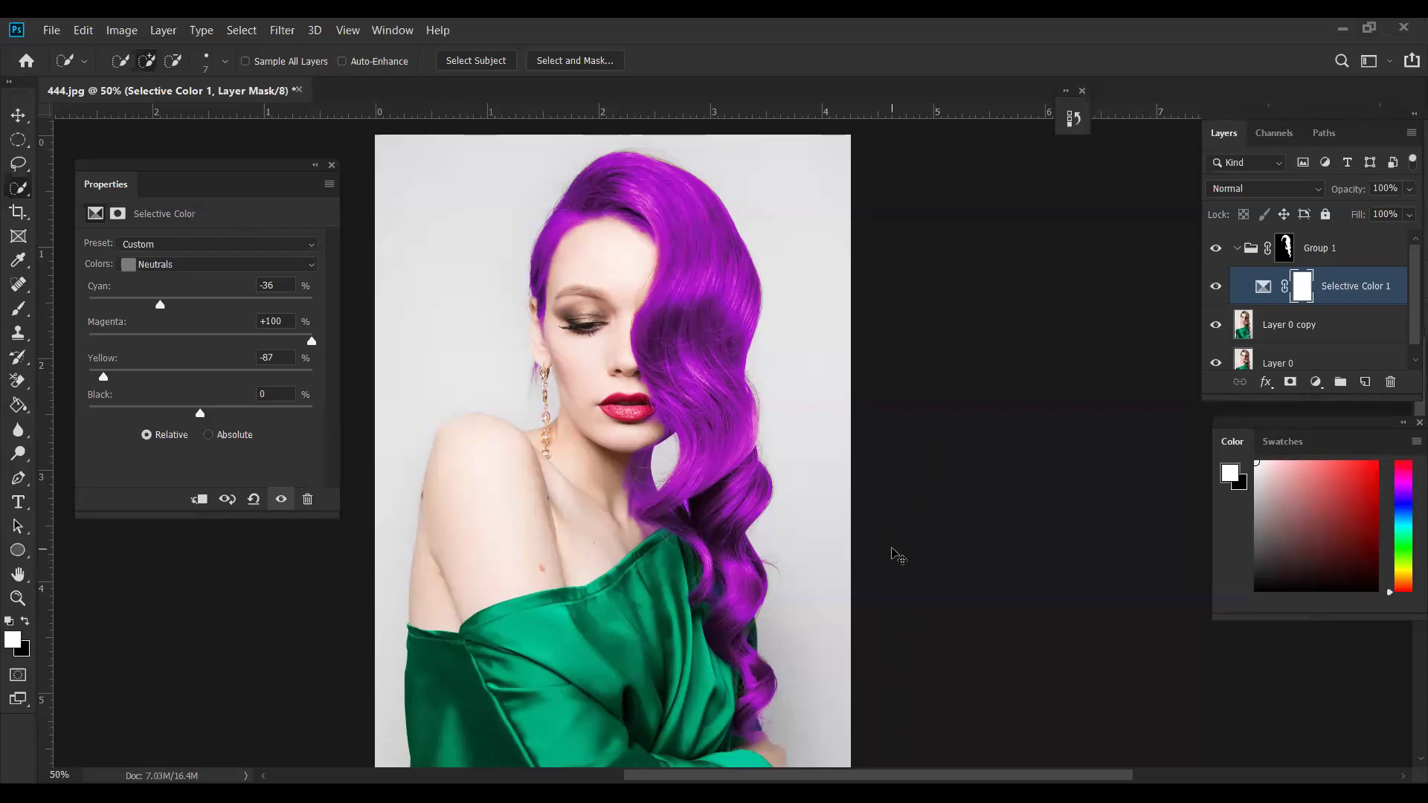
# Examine the recoloured purple hair at 100% zoom, from the crown down to the curls over the green dress
pyautogui.hotkey('ctrl', '+')
pyautogui.hotkey('ctrl', '+')
pyautogui.hotkey('ctrl', '+')
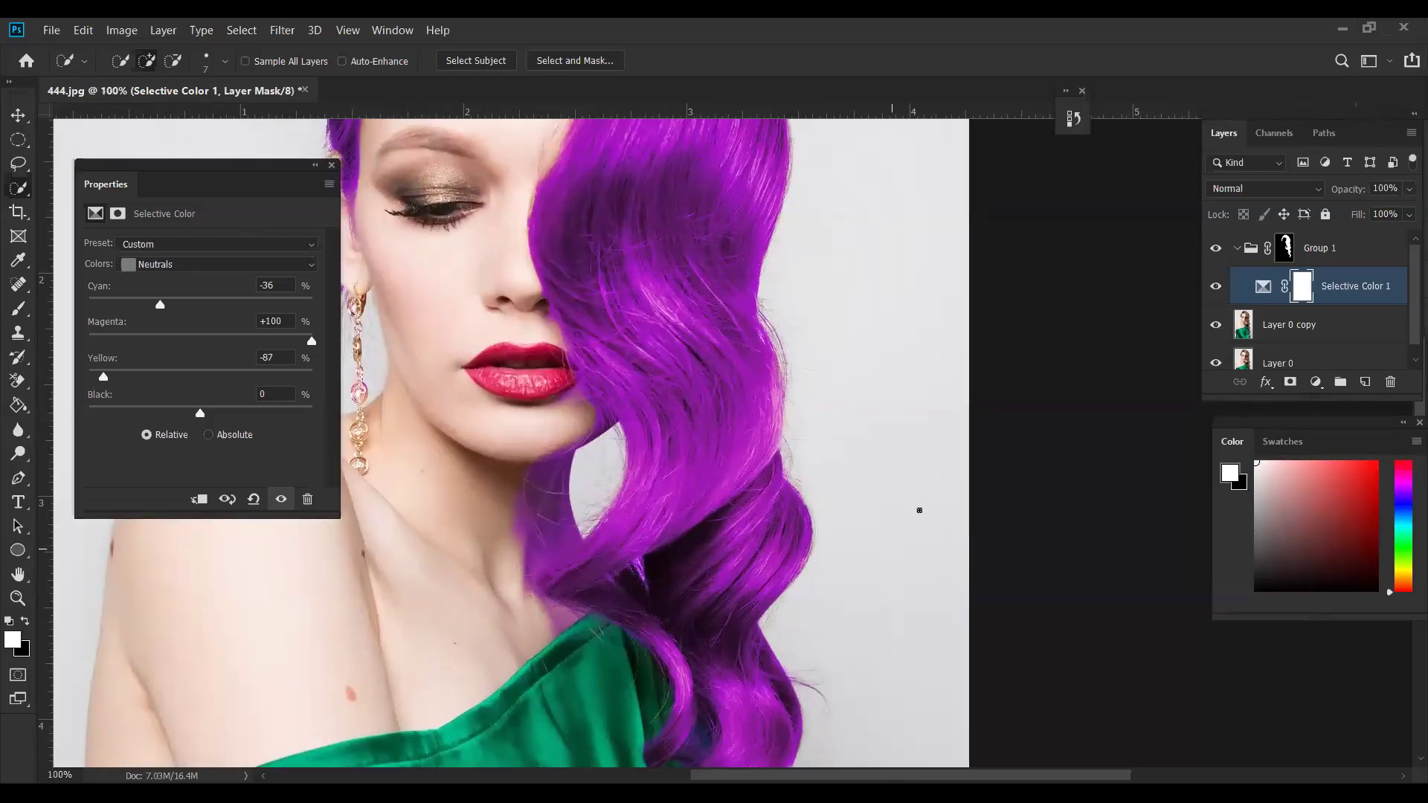
pyautogui.scroll(-2, 919, 510)
pyautogui.scroll(-1, 919, 510)
pyautogui.scroll(-1, 919, 510)
pyautogui.scroll(-1, 919, 510)
pyautogui.scroll(3, 920, 510)
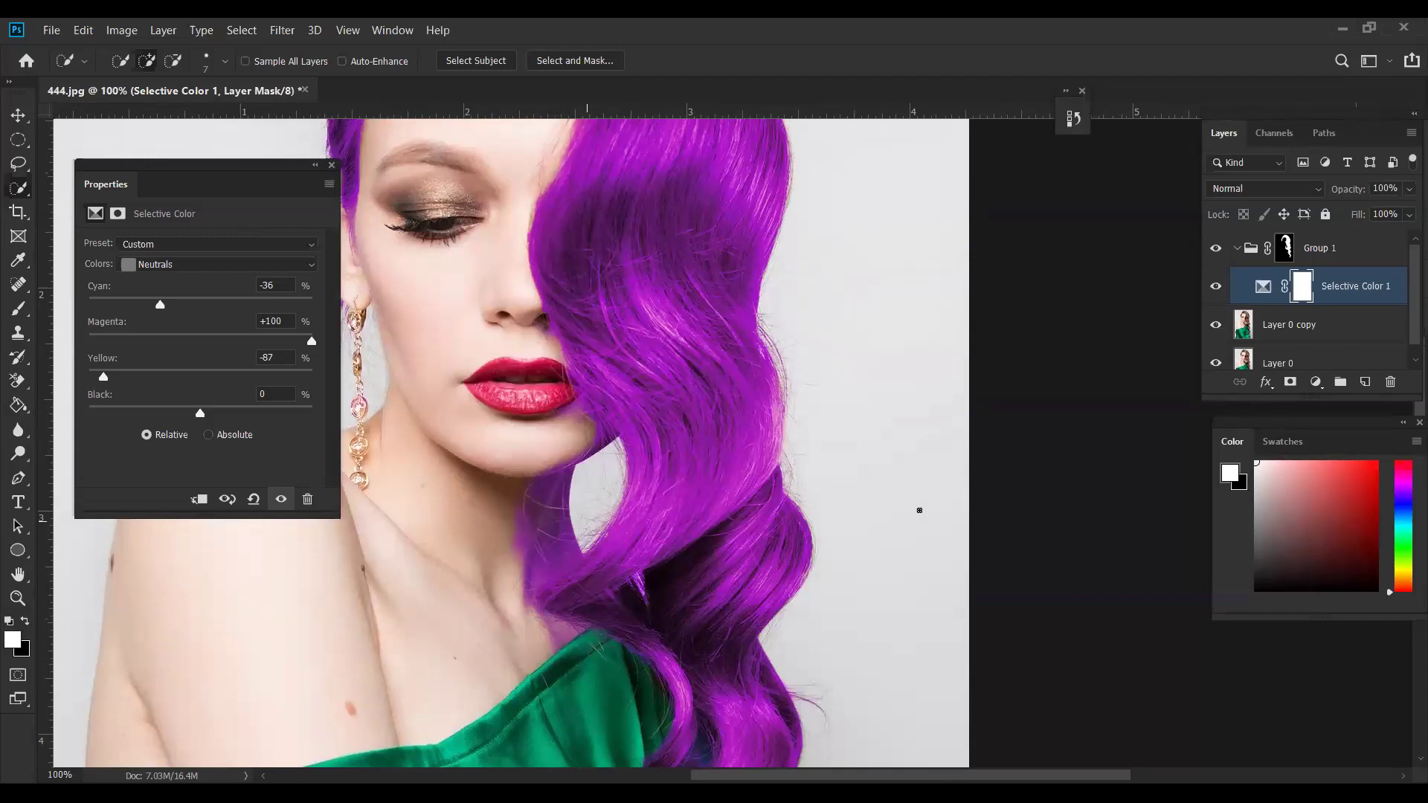
pyautogui.scroll(3, 919, 510)
pyautogui.scroll(-3, 919, 510)
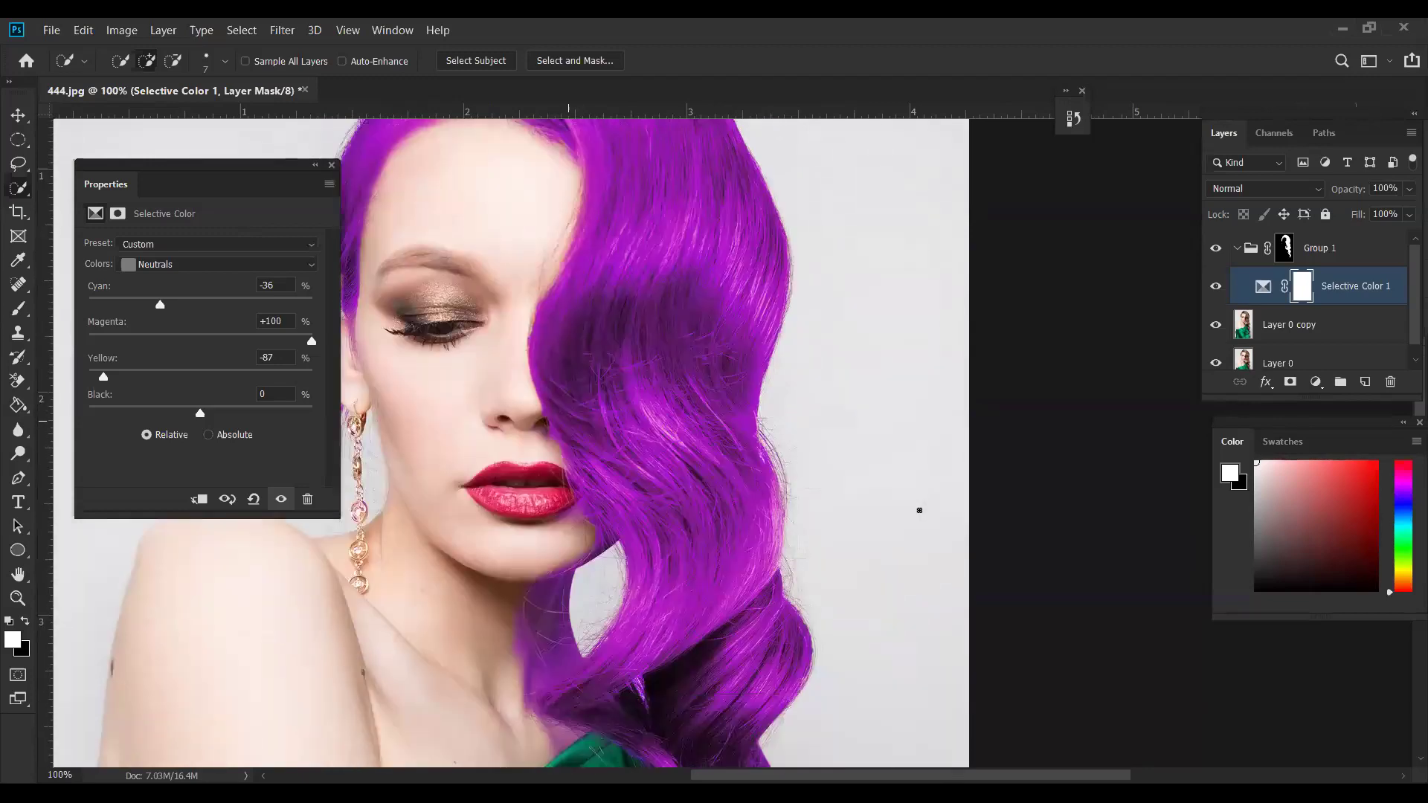
pyautogui.scroll(-6, 919, 510)
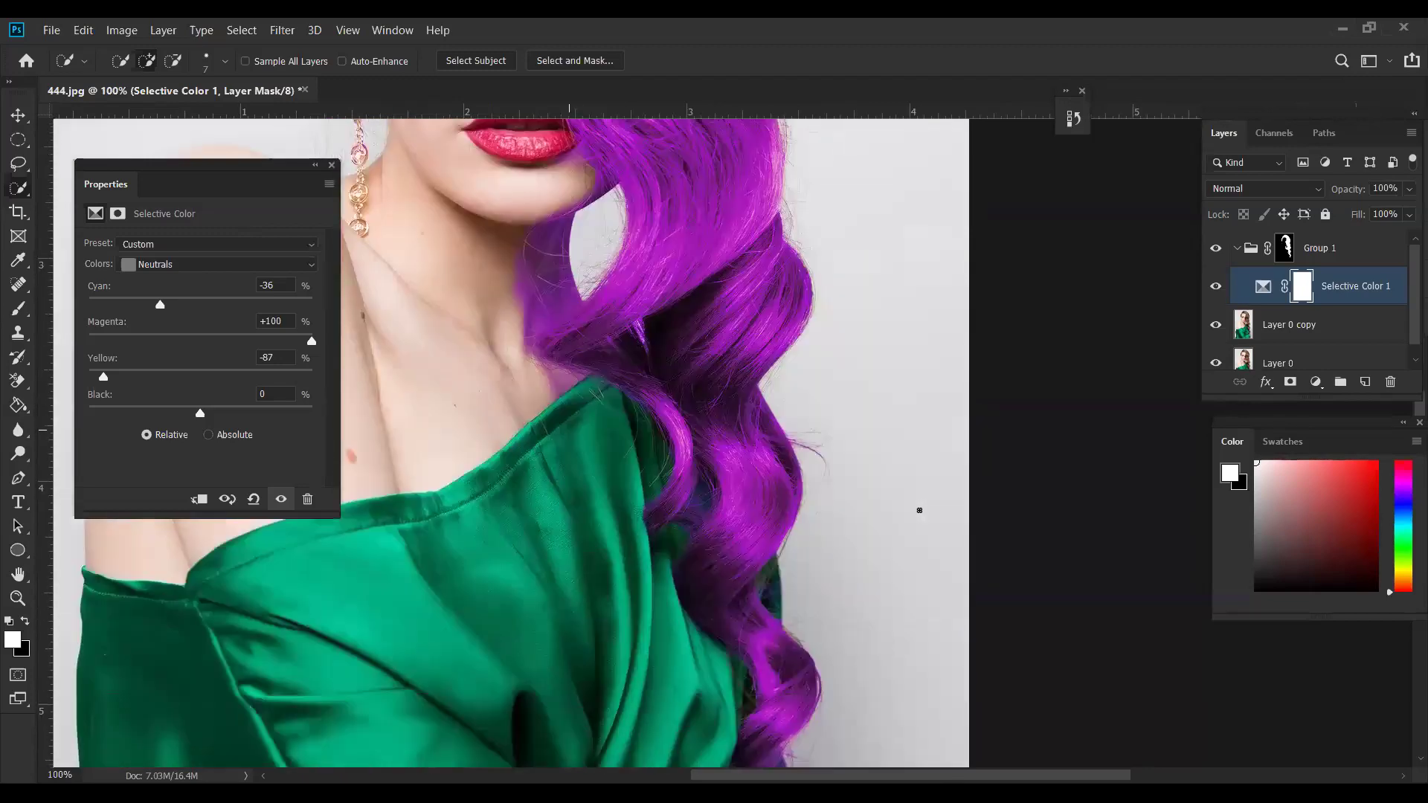
pyautogui.scroll(5, 919, 510)
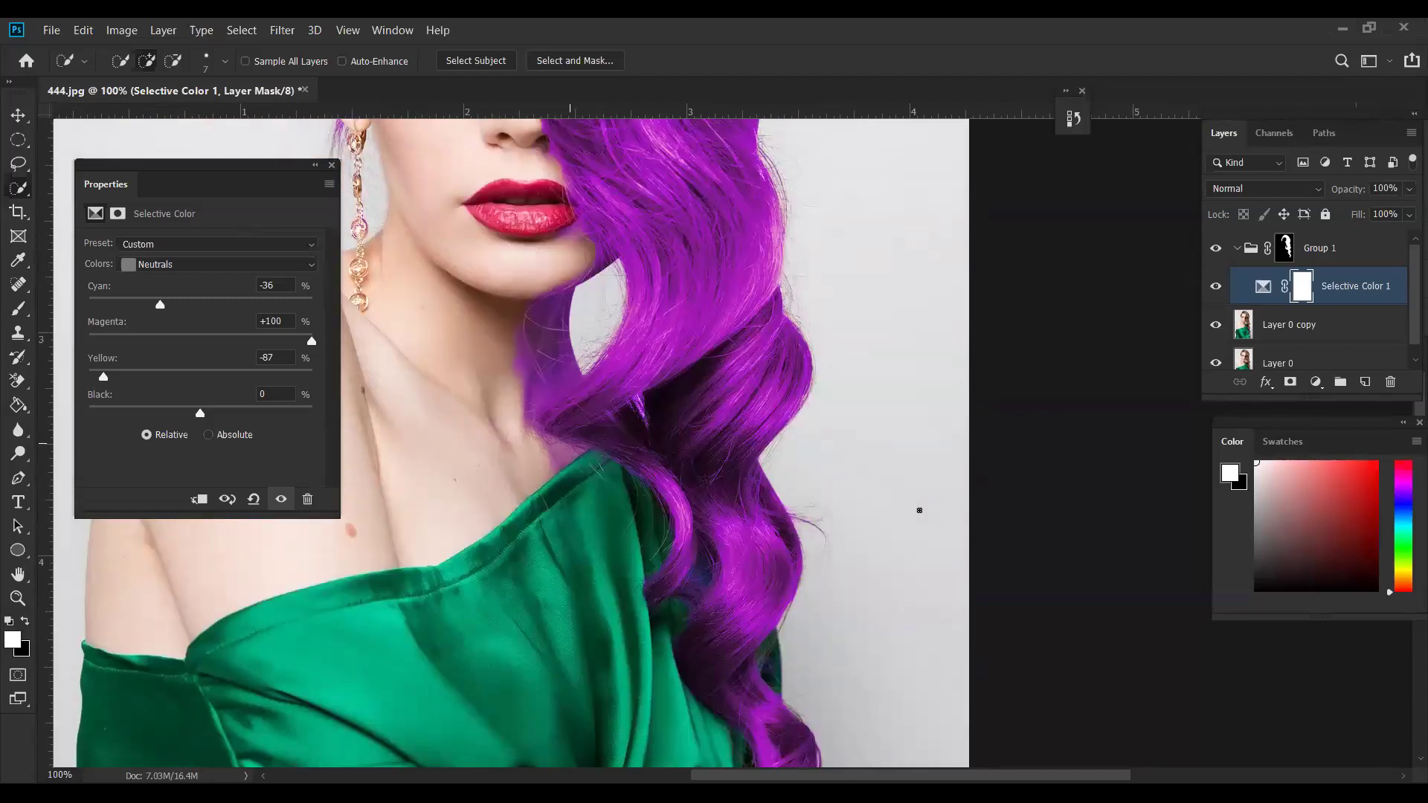
pyautogui.scroll(1, 919, 510)
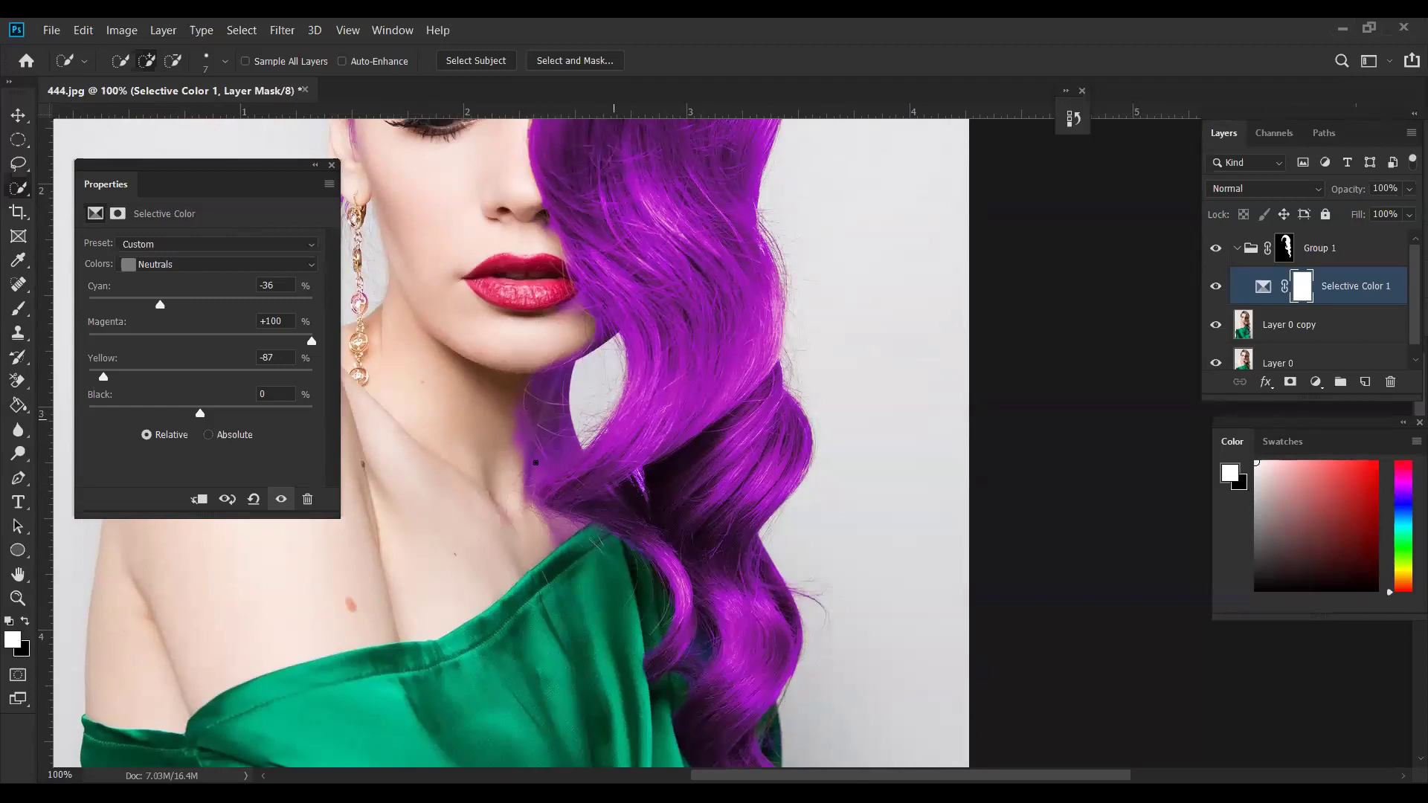
pyautogui.scroll(-2, 535, 462)
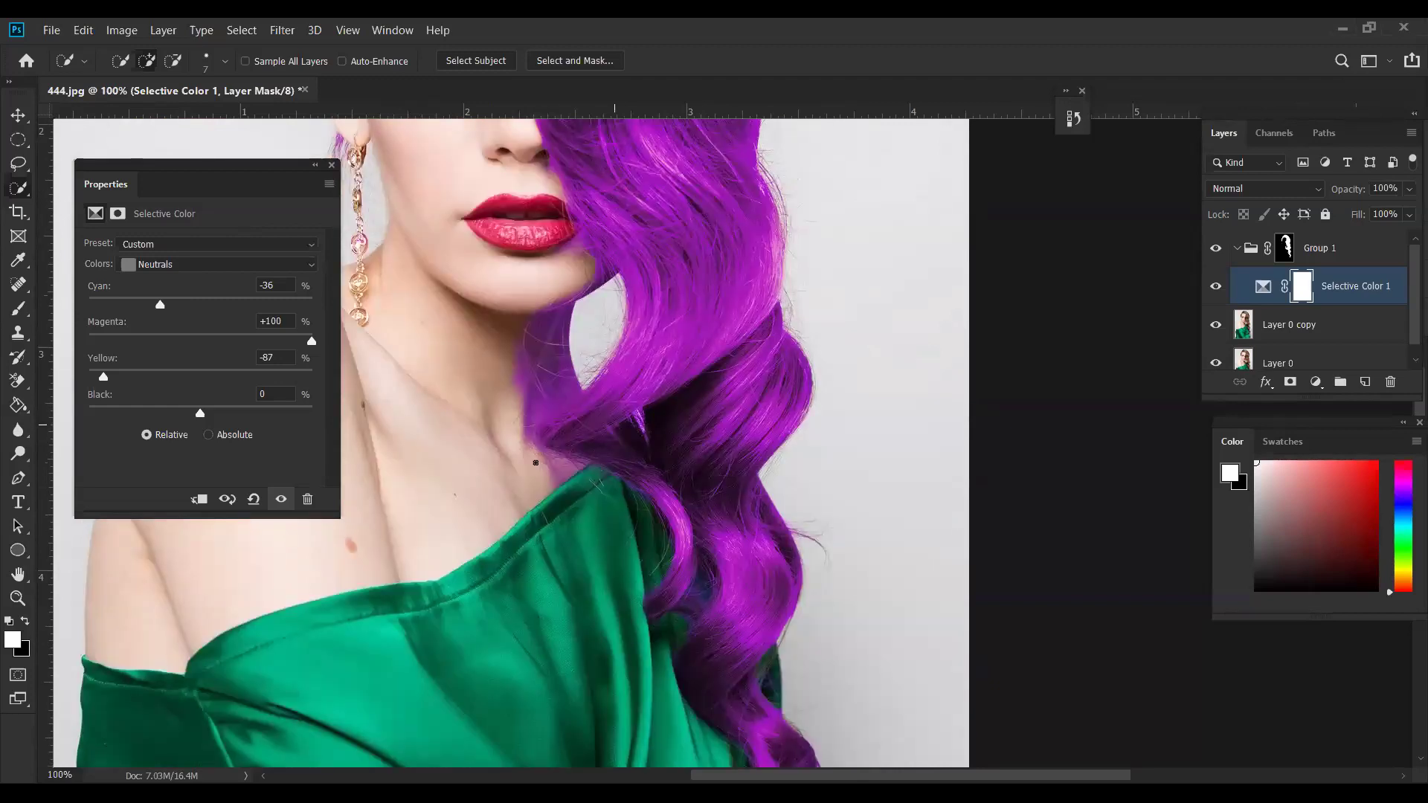
pyautogui.scroll(-5, 535, 462)
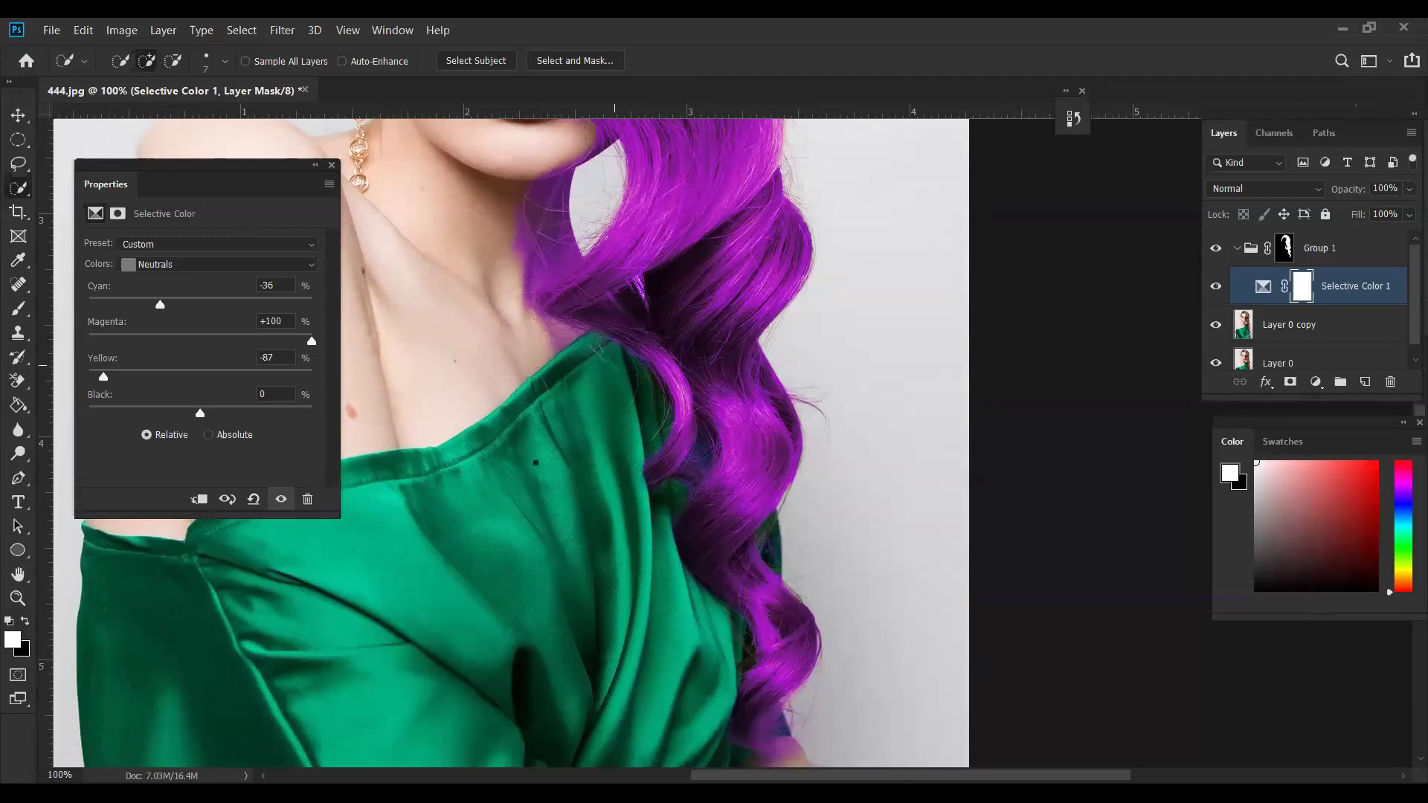
pyautogui.scroll(-5, 536, 463)
pyautogui.scroll(6, 536, 463)
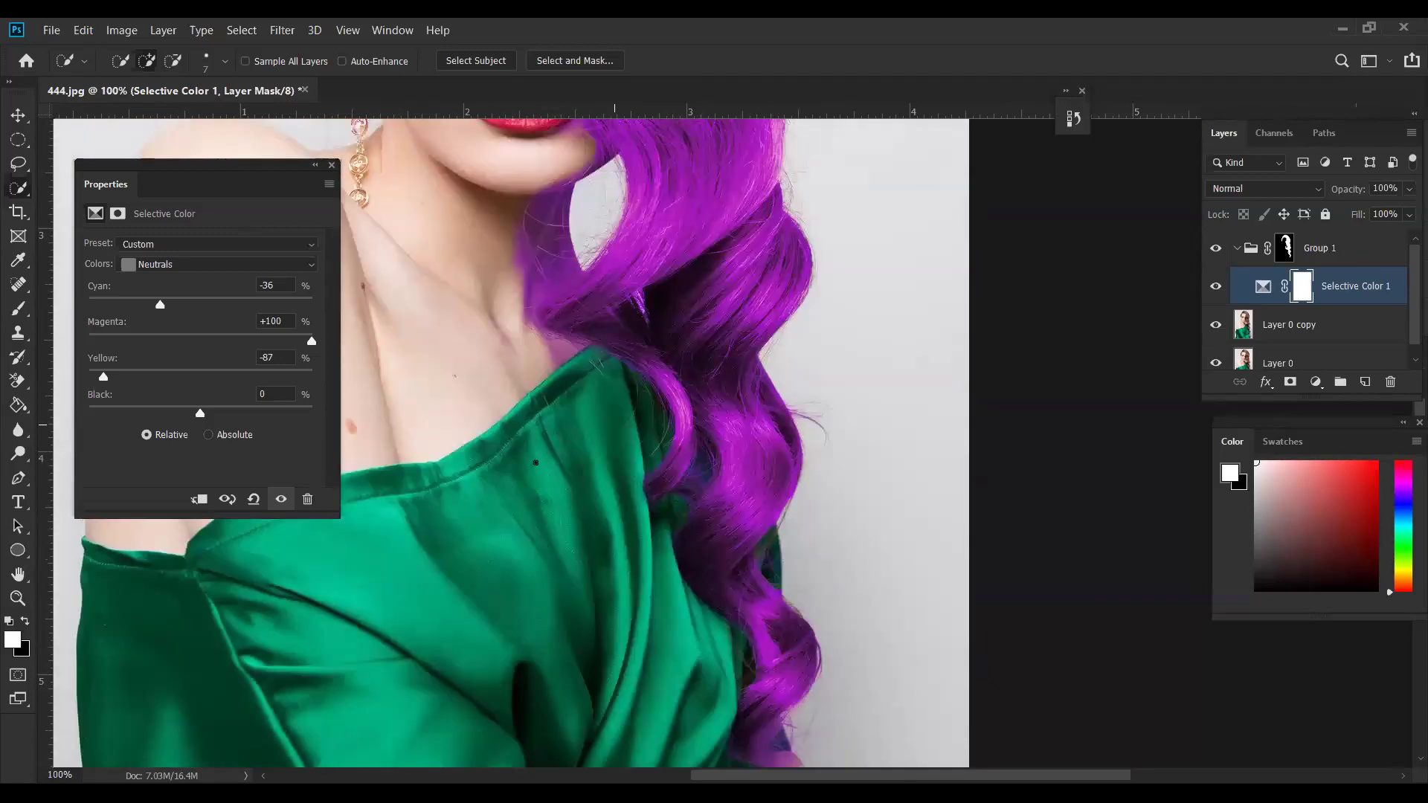
pyautogui.scroll(8, 535, 463)
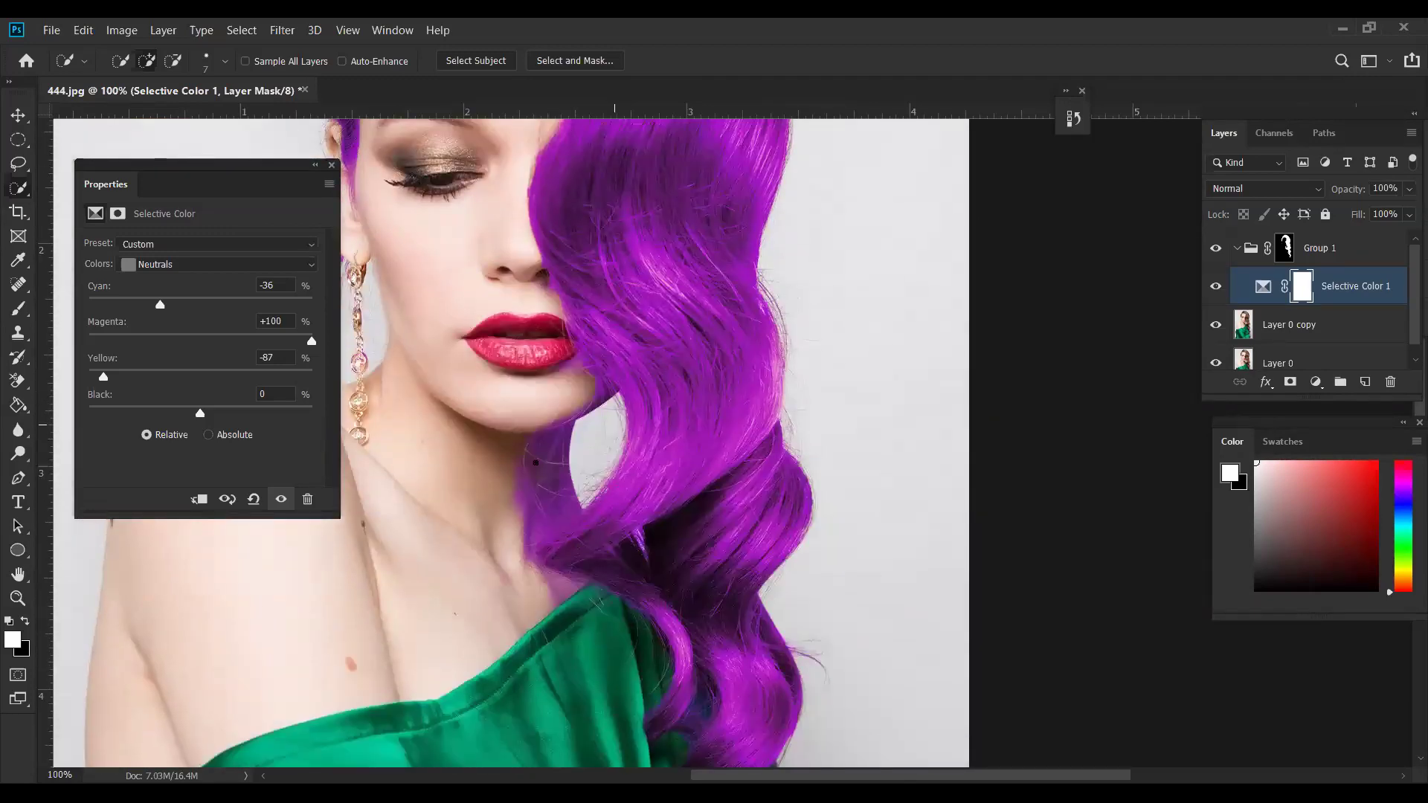
pyautogui.scroll(9, 536, 462)
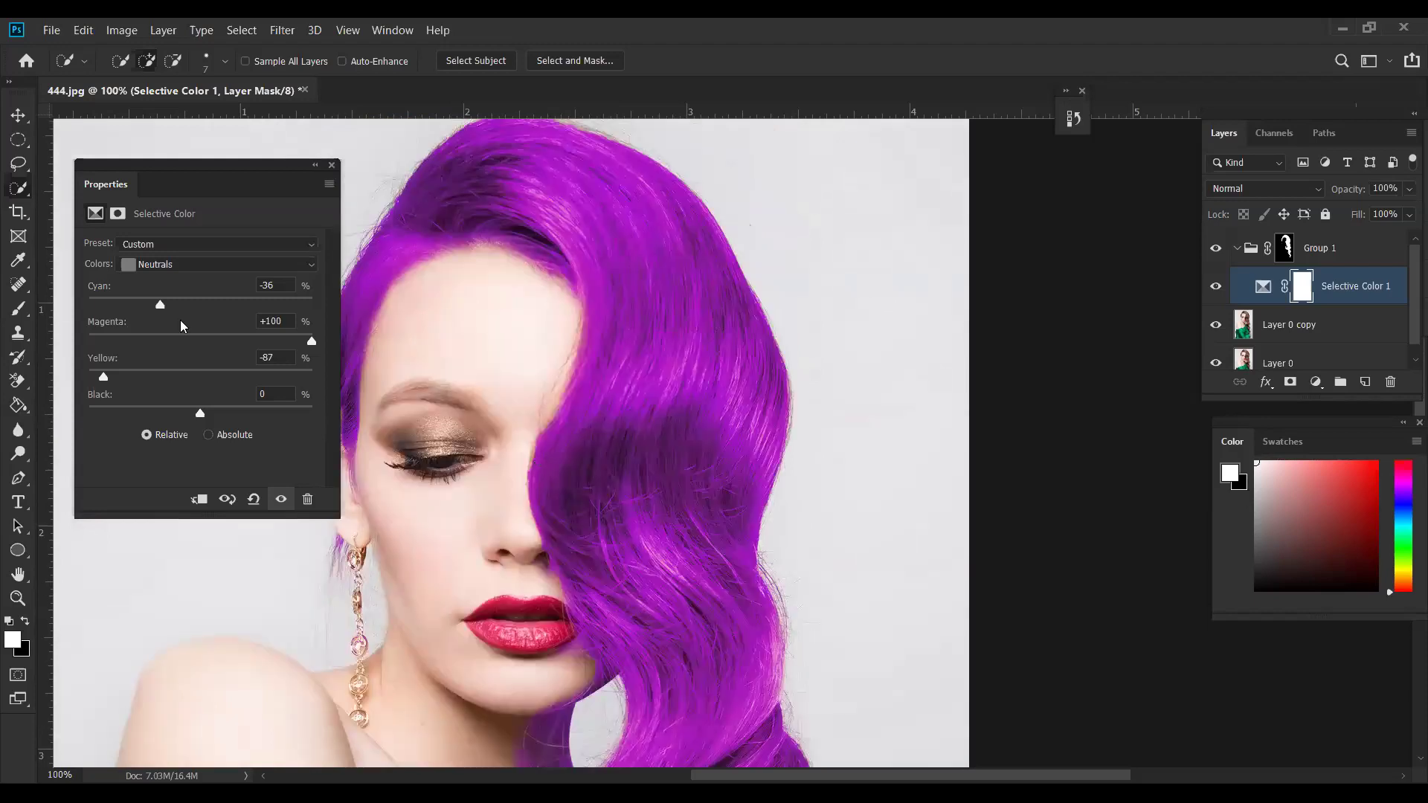
# Set Cyan to -88% and Yellow to -82% for the Neutrals in Selective Color 1 to turn the hair pinker
pyautogui.moveTo(159, 306); pyautogui.dragTo(102, 305)
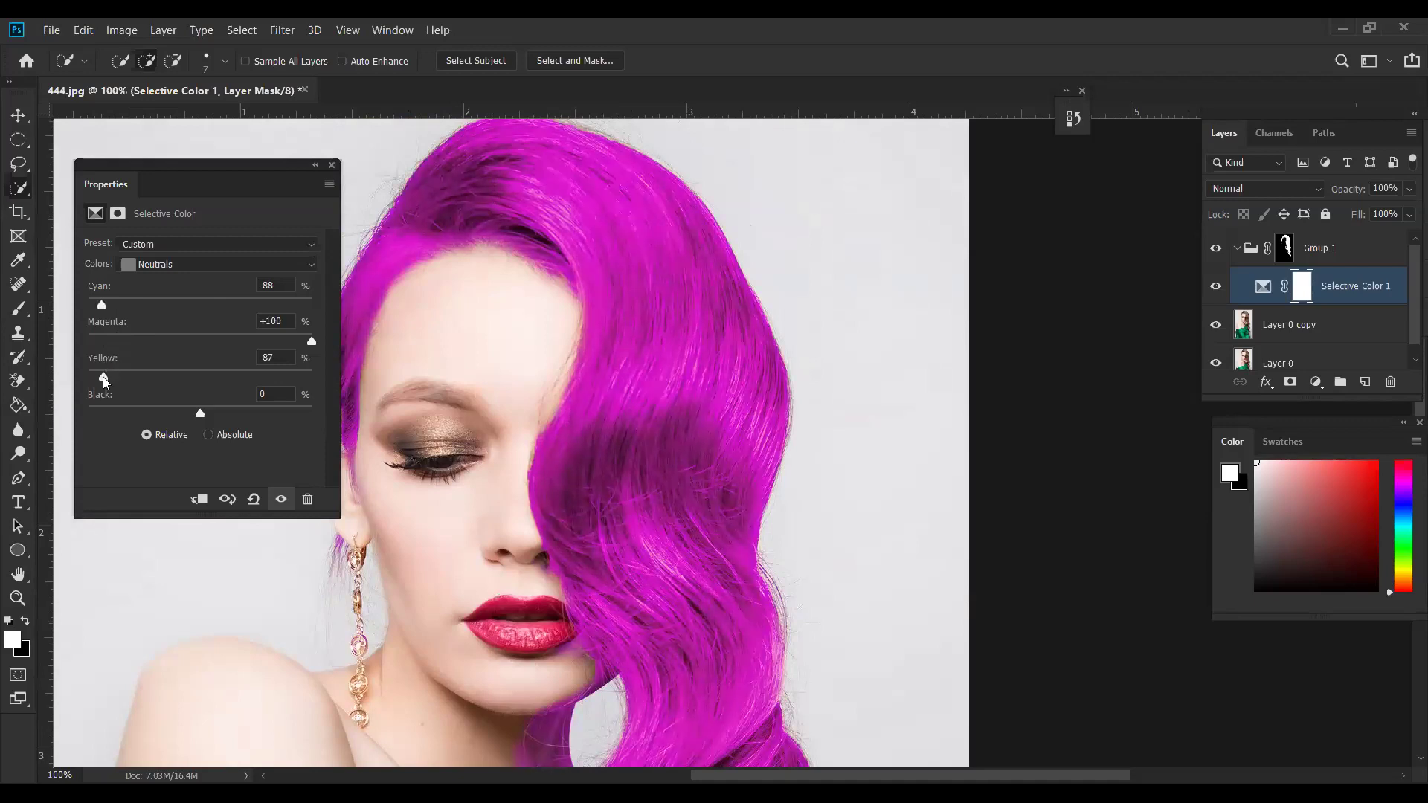
pyautogui.moveTo(102, 377)
pyautogui.mouseDown()
pyautogui.moveTo(182, 386)
pyautogui.moveTo(109, 394)
pyautogui.mouseUp()
pyautogui.scroll(-5, 768, 618)
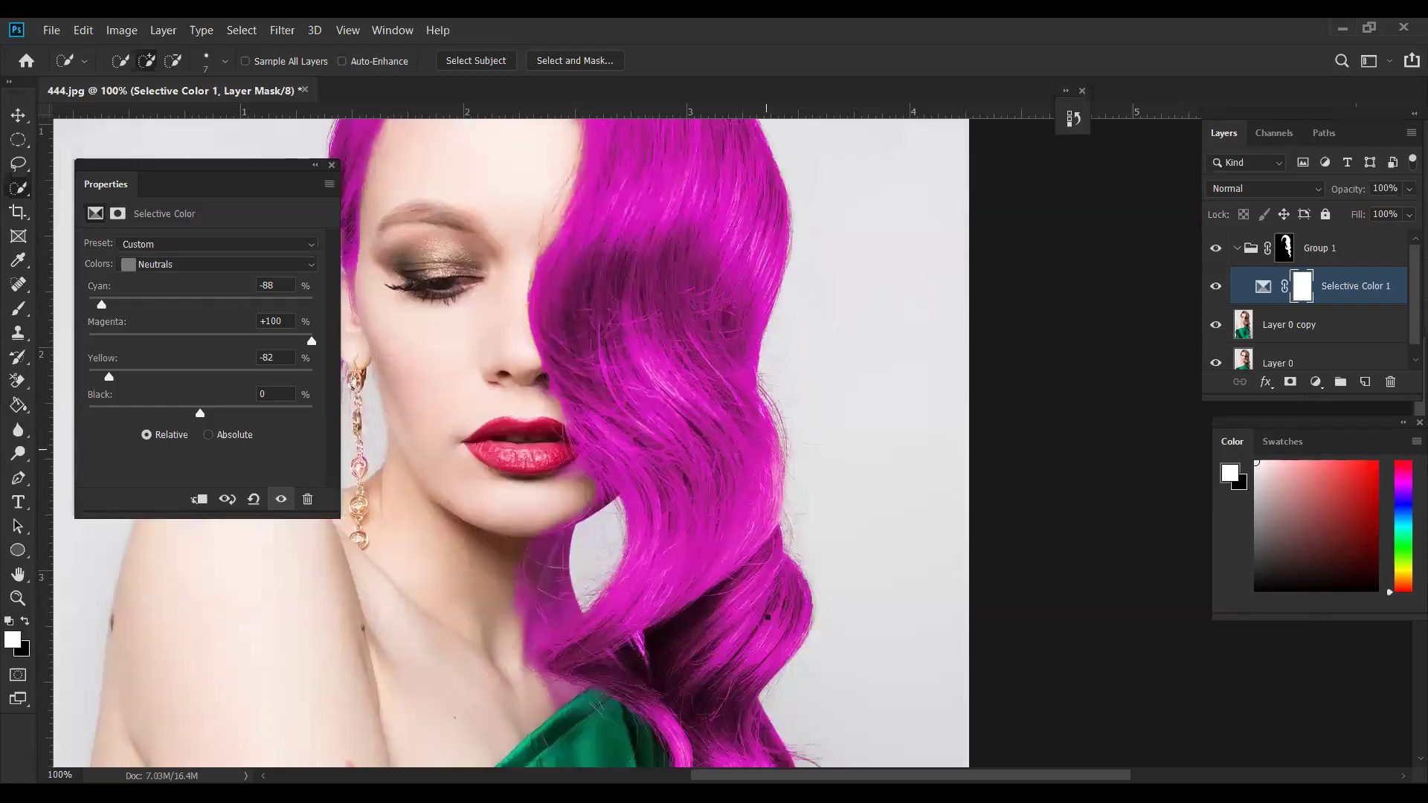
pyautogui.scroll(-5, 767, 617)
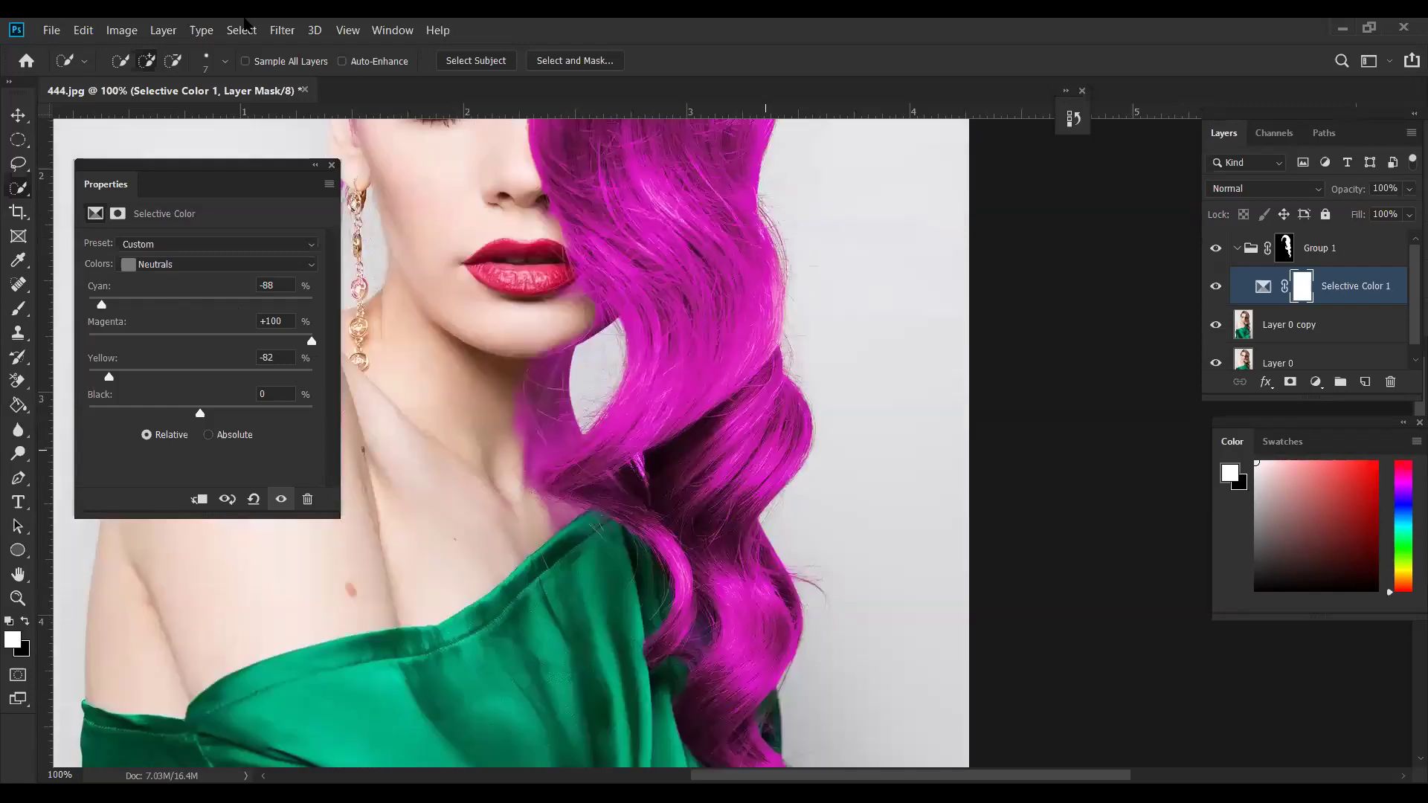
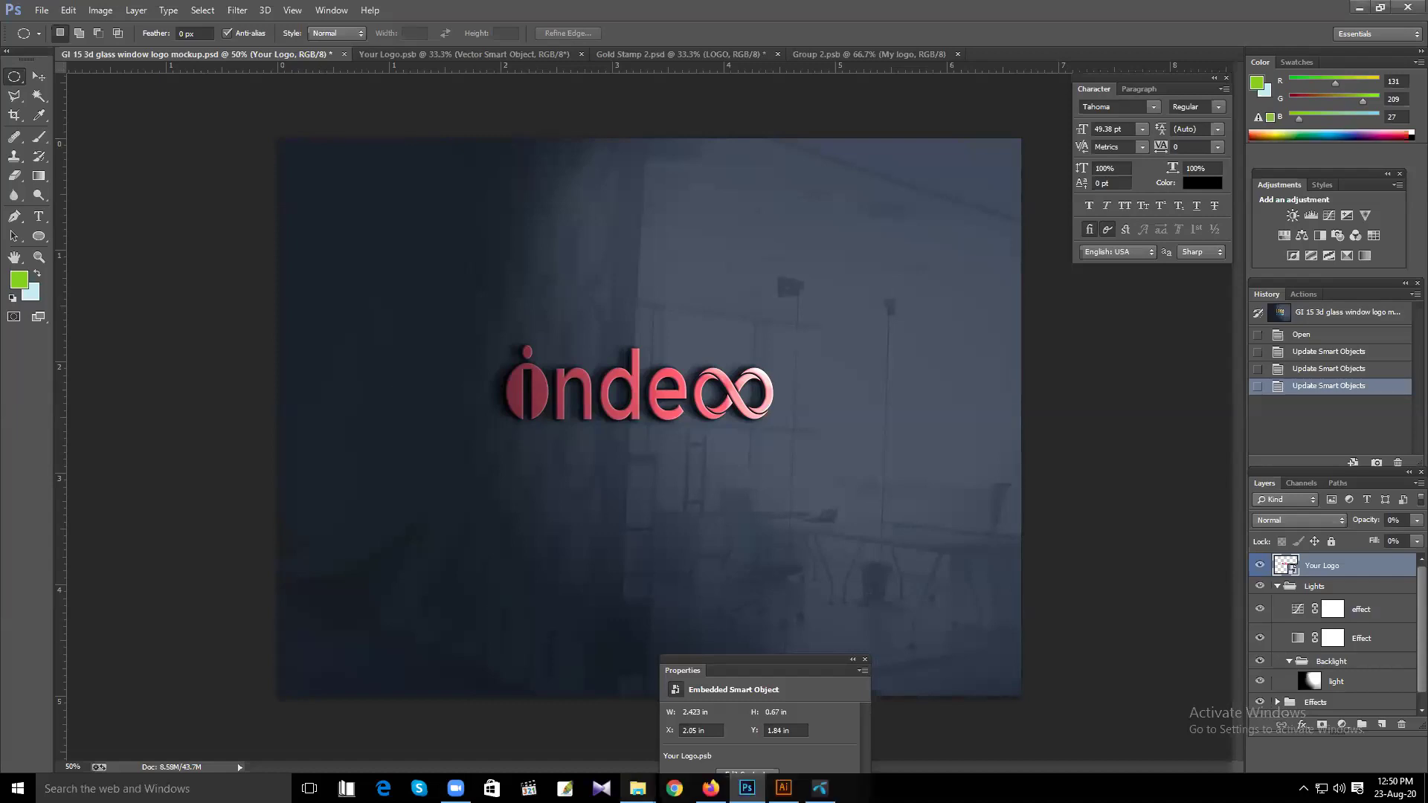
# Switch to the Indeco Logo Design contest in Firefox, view entry #9 enlarged and close it again
pyautogui.hotkey('alt', 'Tab')
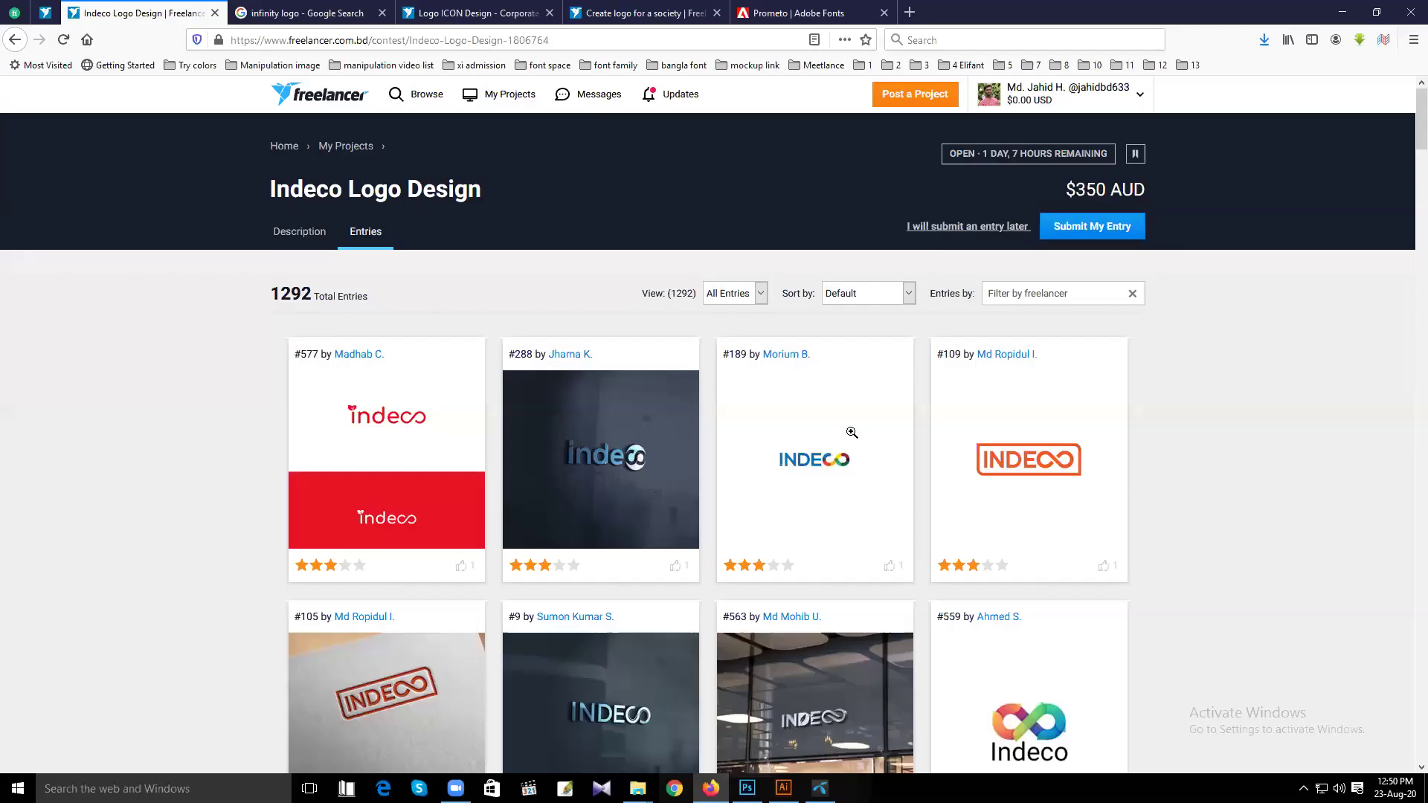
pyautogui.scroll(-3, 978, 410)
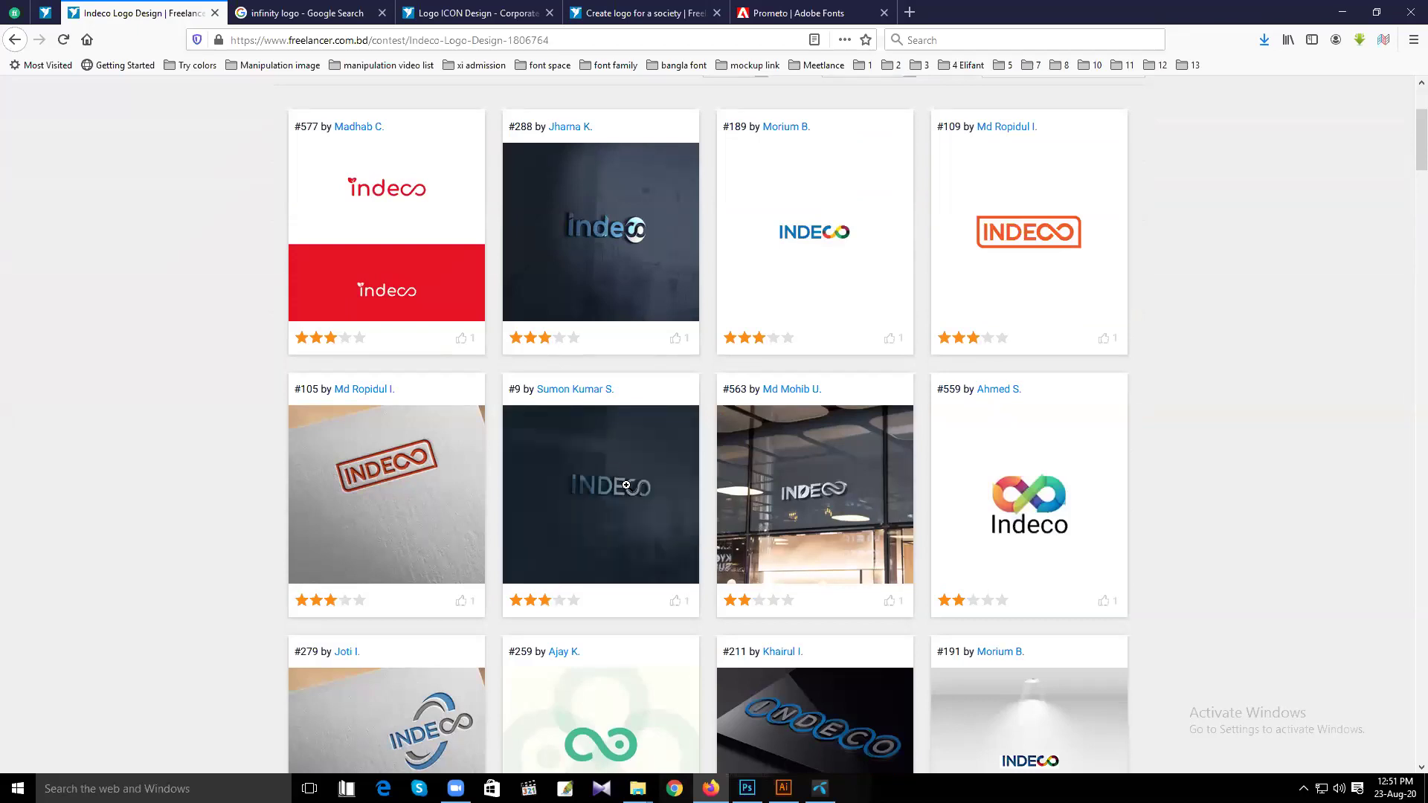
pyautogui.click(626, 430)
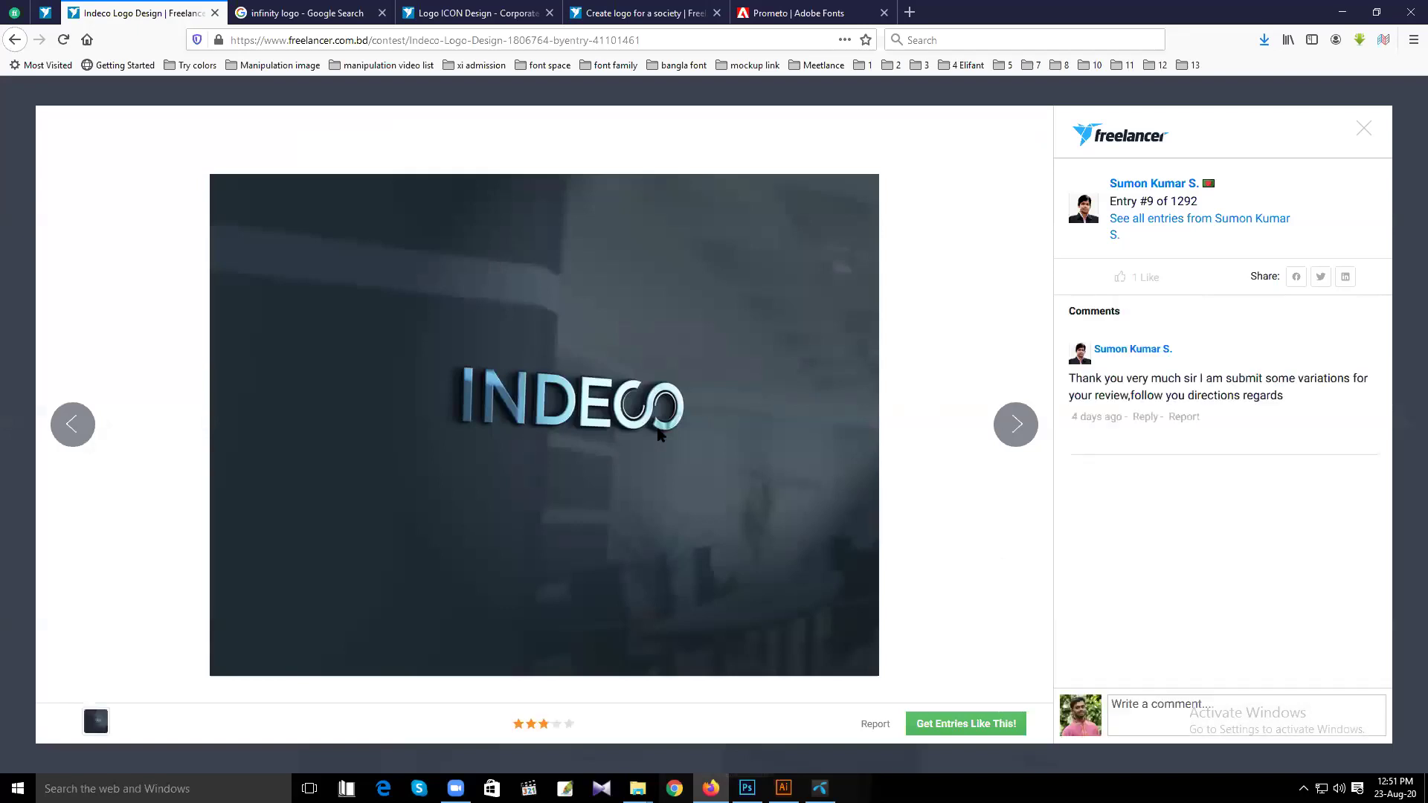
pyautogui.click(1368, 129)
pyautogui.scroll(2, 875, 409)
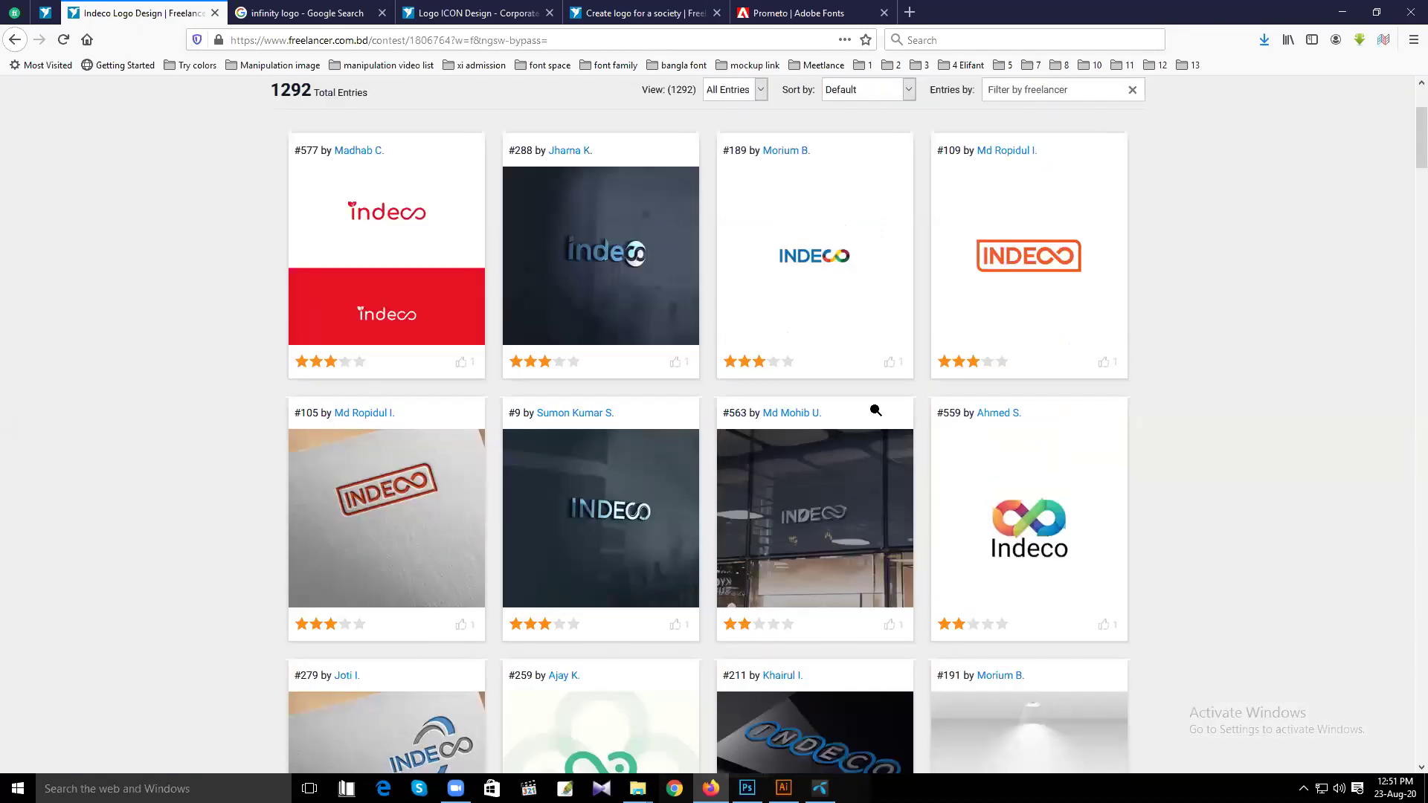
# Browse the submitted entries of the Indeco contest, comparing the plain logos with those shown on mockups
pyautogui.scroll(-10, 876, 410)
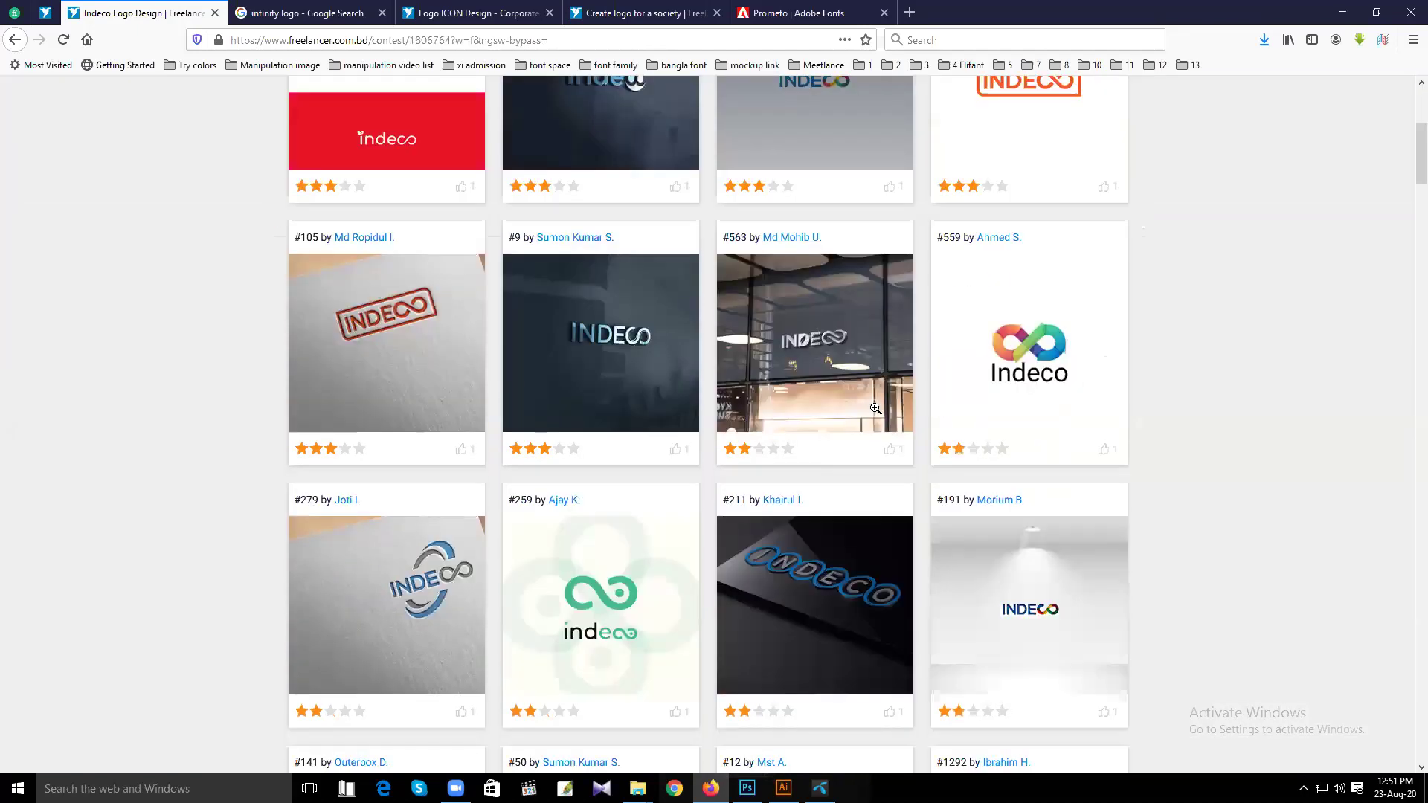
pyautogui.scroll(-1, 876, 409)
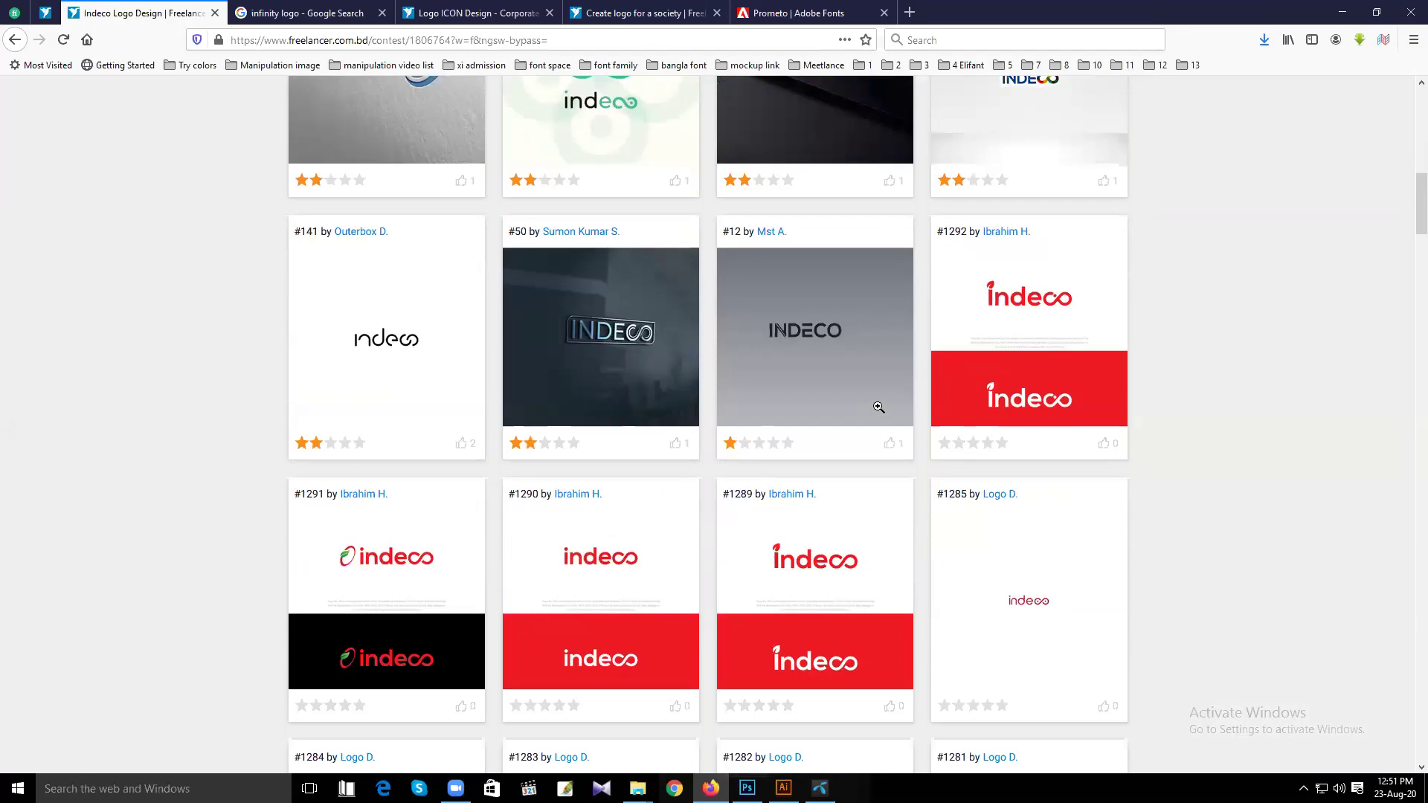
pyautogui.scroll(4, 878, 407)
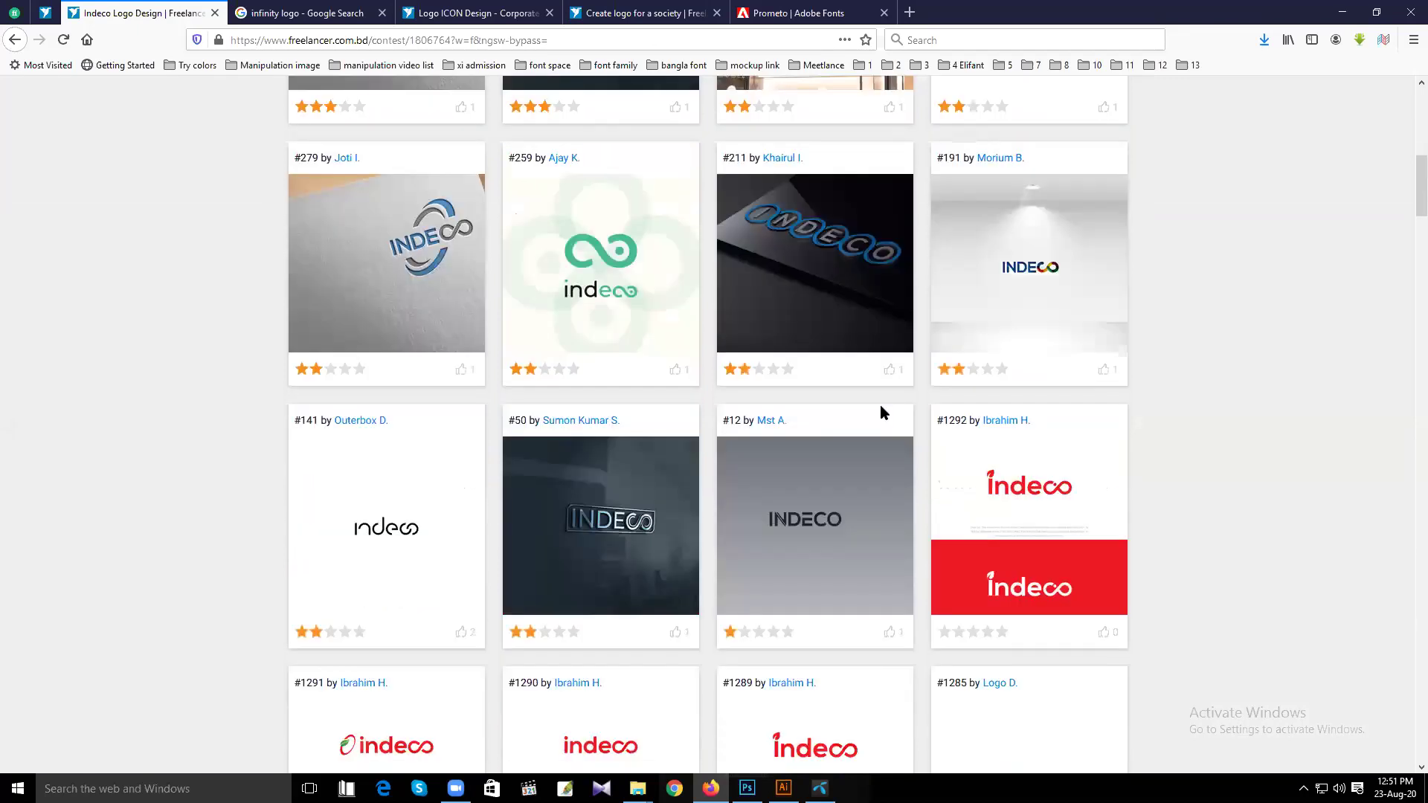
pyautogui.scroll(8, 880, 404)
pyautogui.scroll(2, 881, 407)
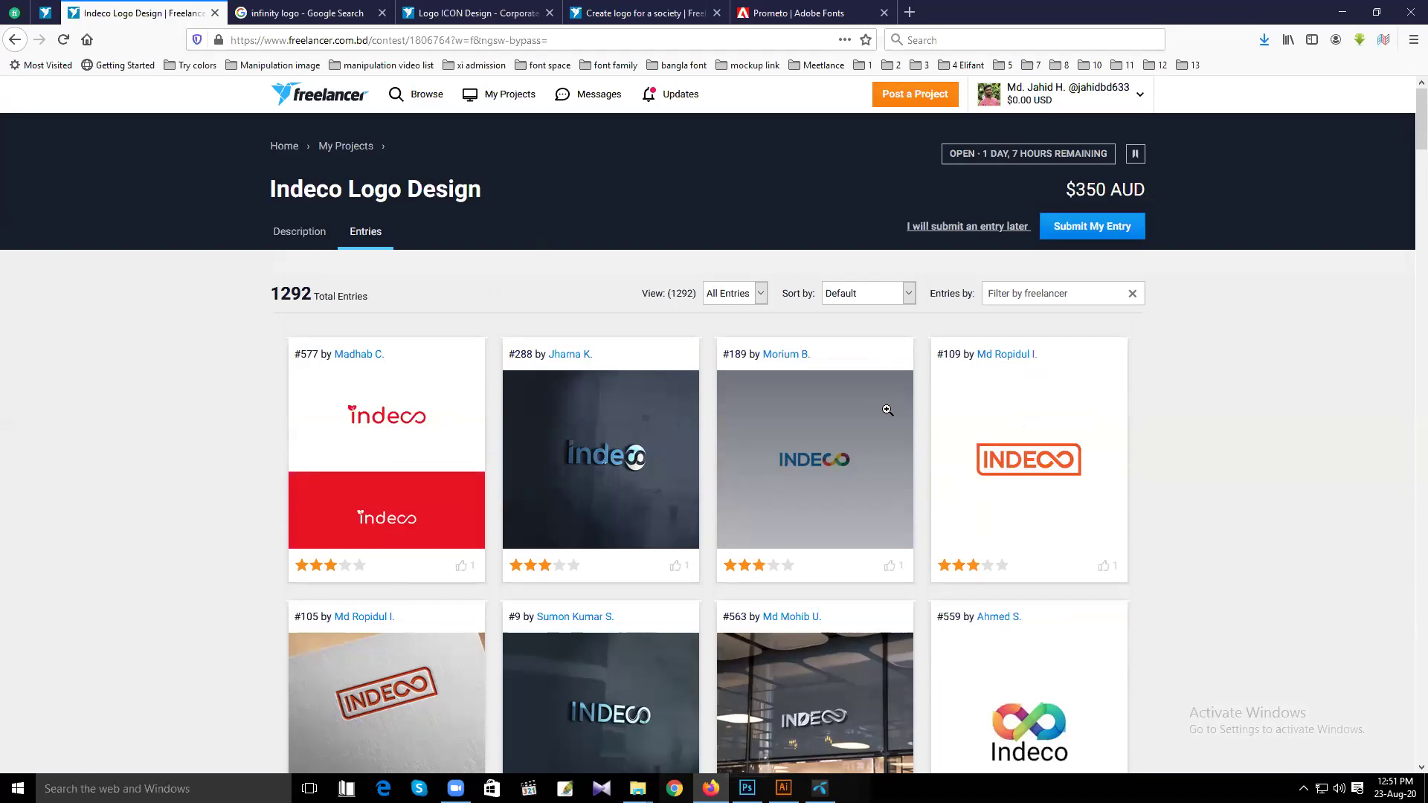
pyautogui.scroll(-2, 885, 413)
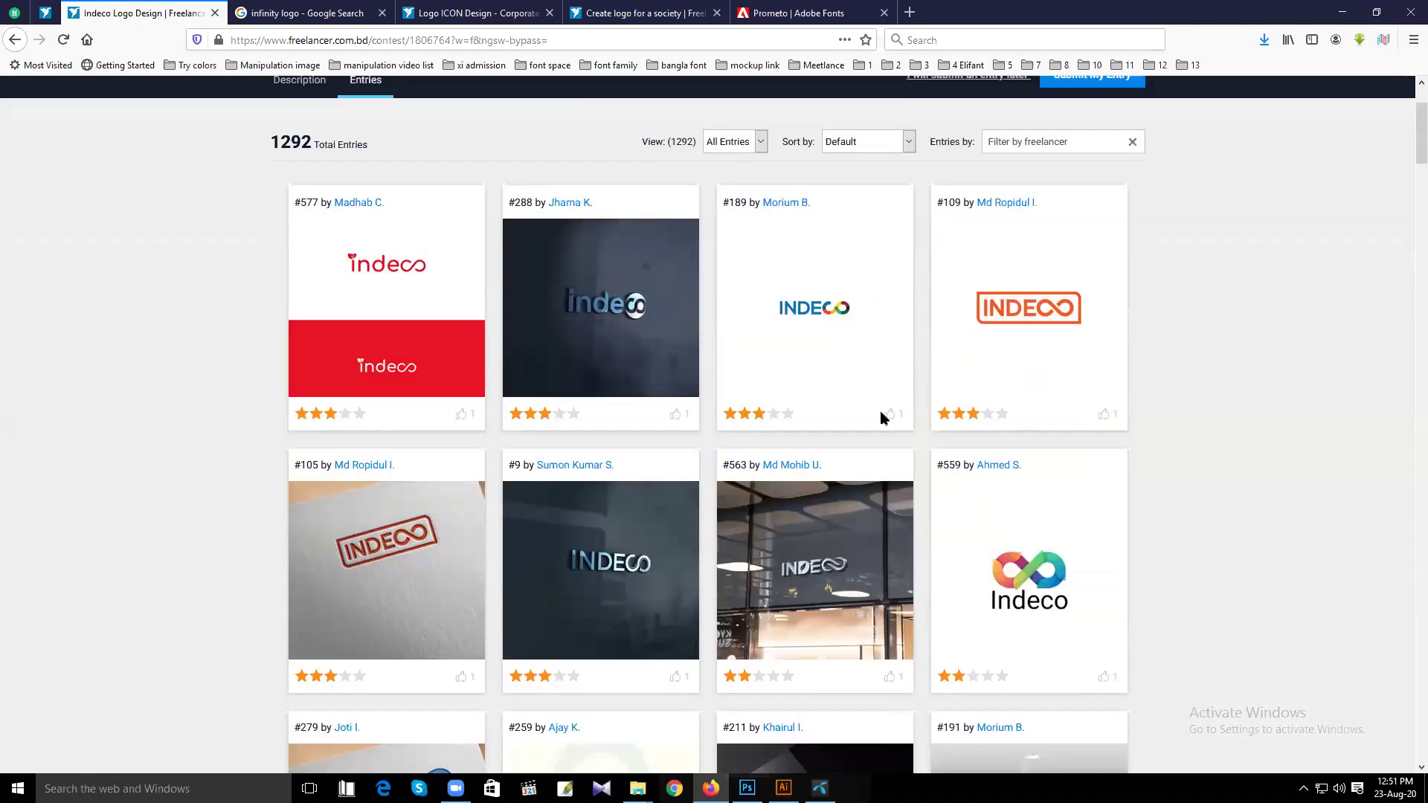
pyautogui.scroll(-3, 883, 417)
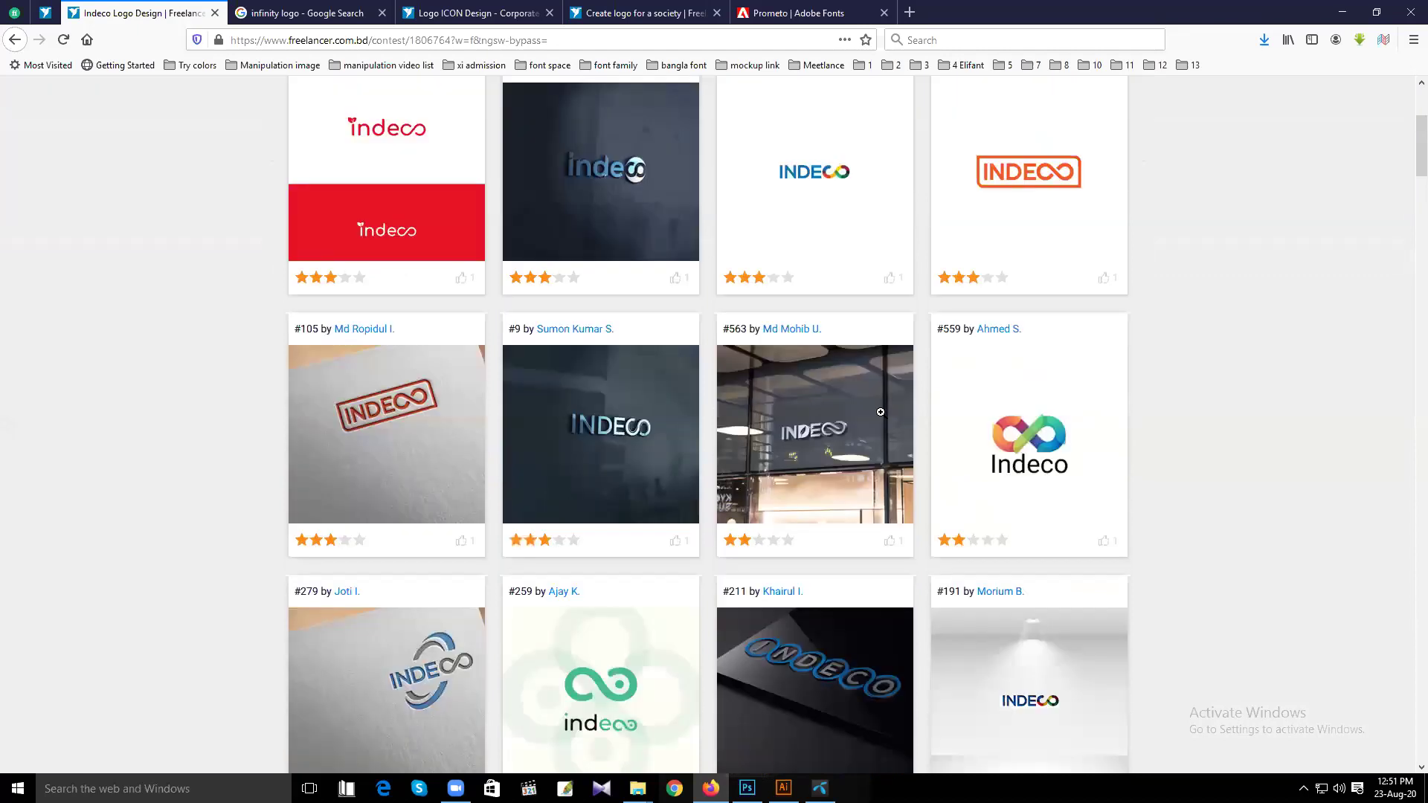
pyautogui.scroll(5, 879, 421)
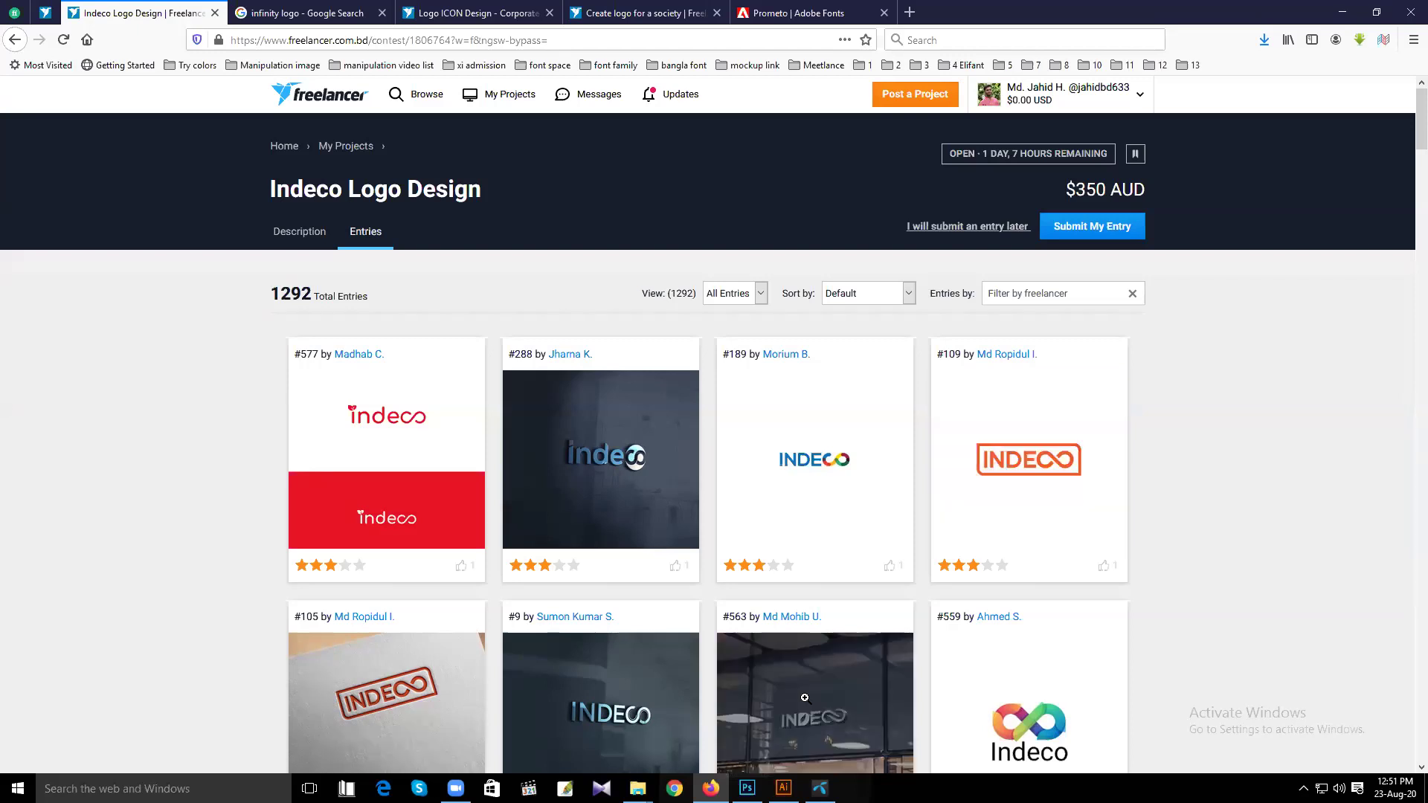
# Copy the upper red INDECO infinity logo from indeco.ai in Illustrator into Untitled-3.ai, below the lowercase indeco logo
pyautogui.click(783, 788)
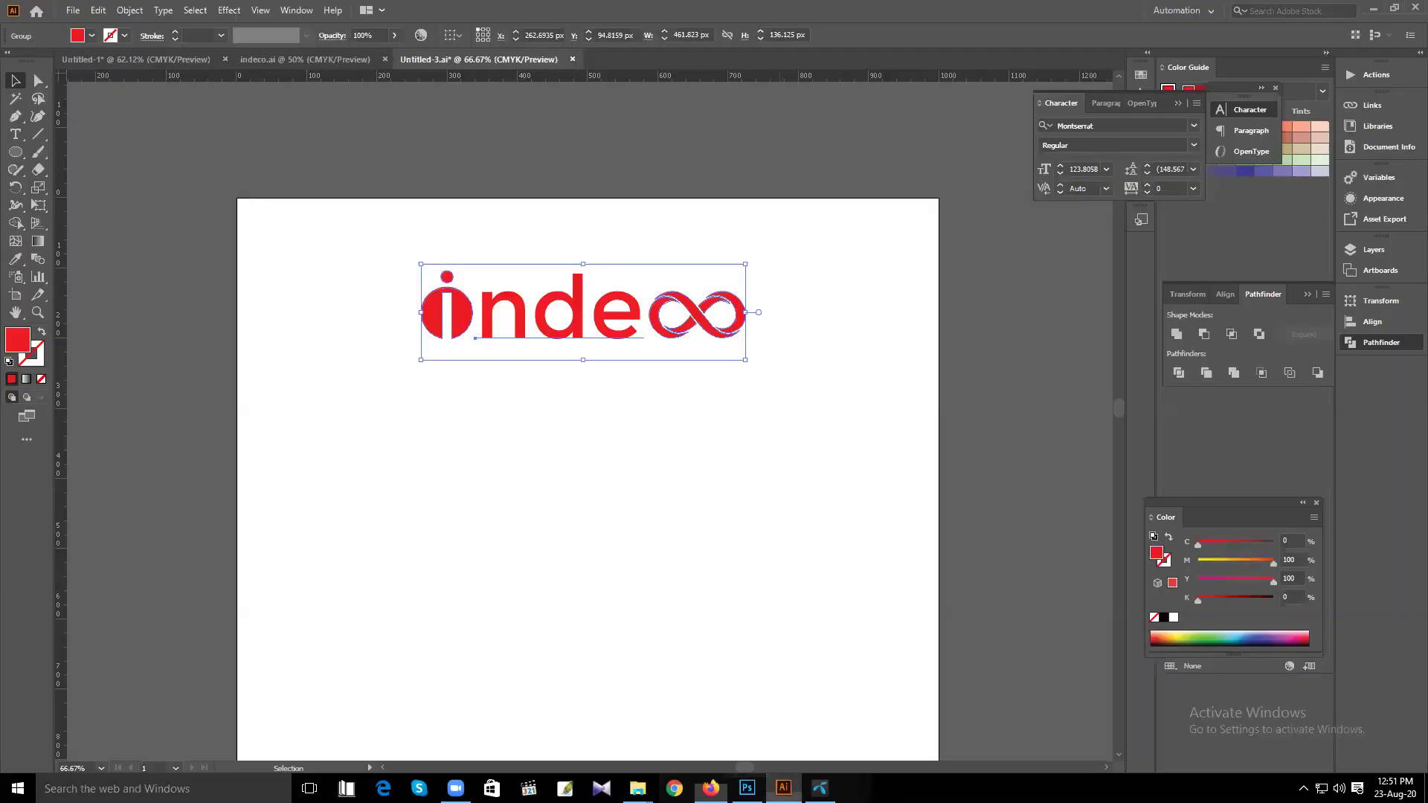
pyautogui.click(315, 64)
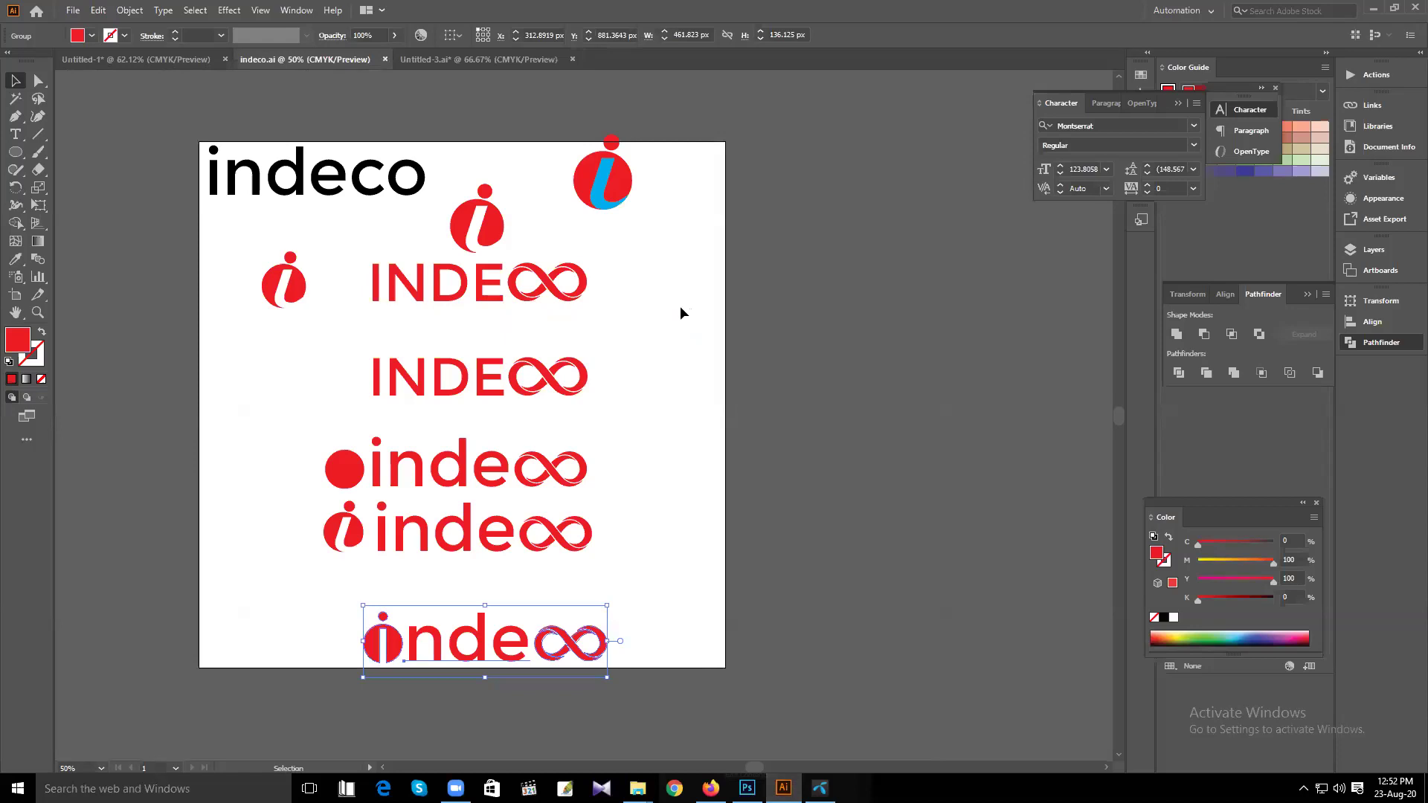
pyautogui.click(589, 292)
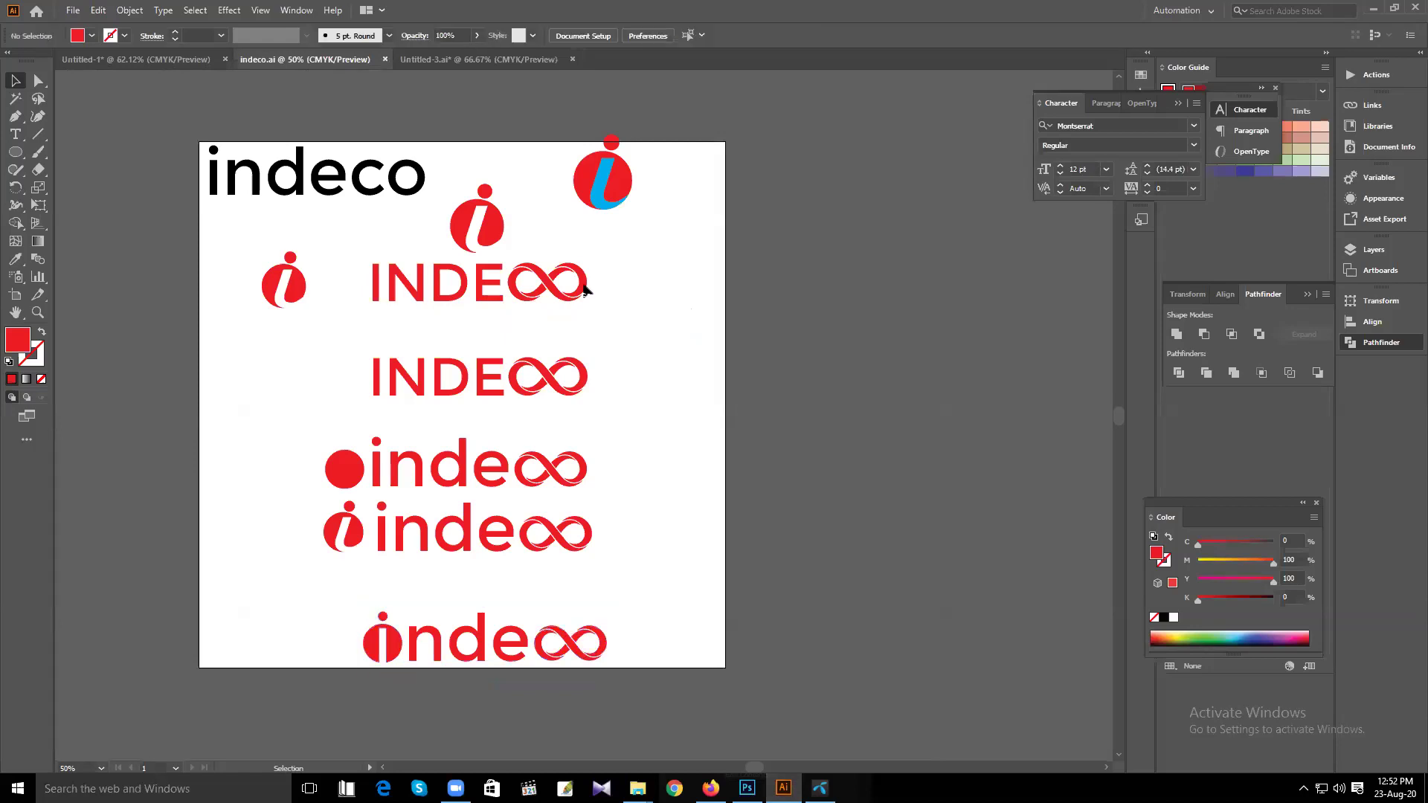
pyautogui.click(380, 300)
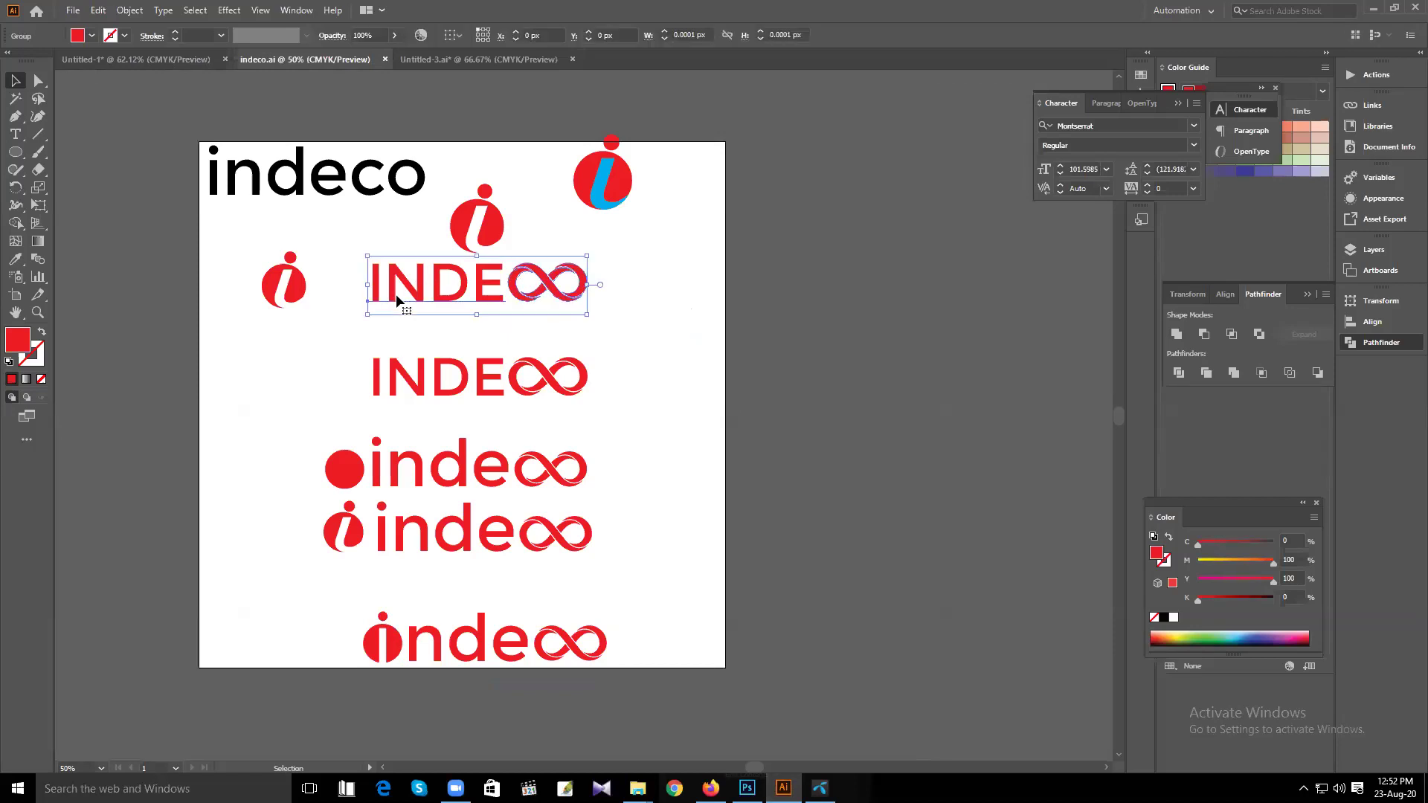
pyautogui.moveTo(399, 300); pyautogui.dragTo(586, 482)
pyautogui.click(854, 368)
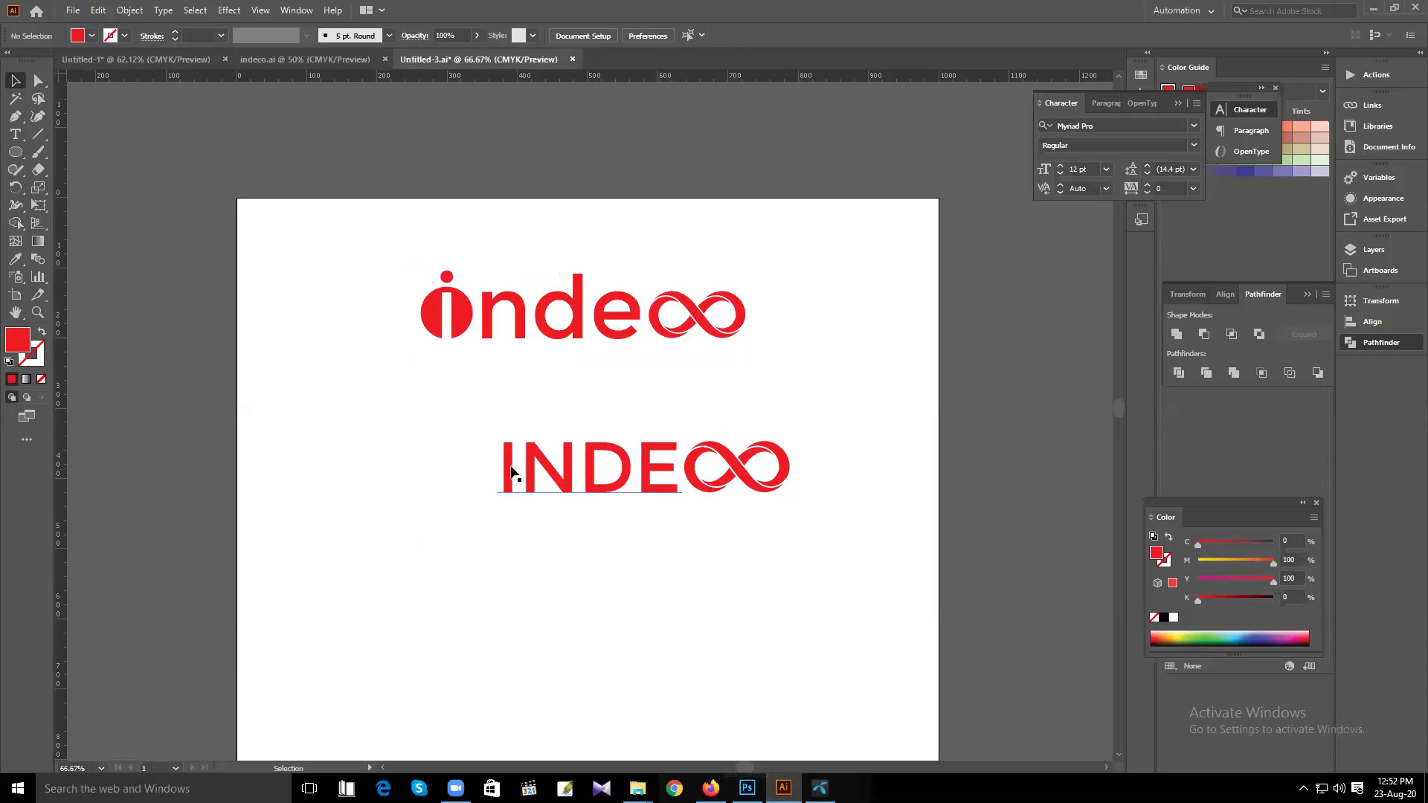
# Examine the lowercase indeco logo and the uppercase INDECO logo at several magnifications in Untitled-3.ai
pyautogui.press('a')
pyautogui.hotkey('ctrl', '1')
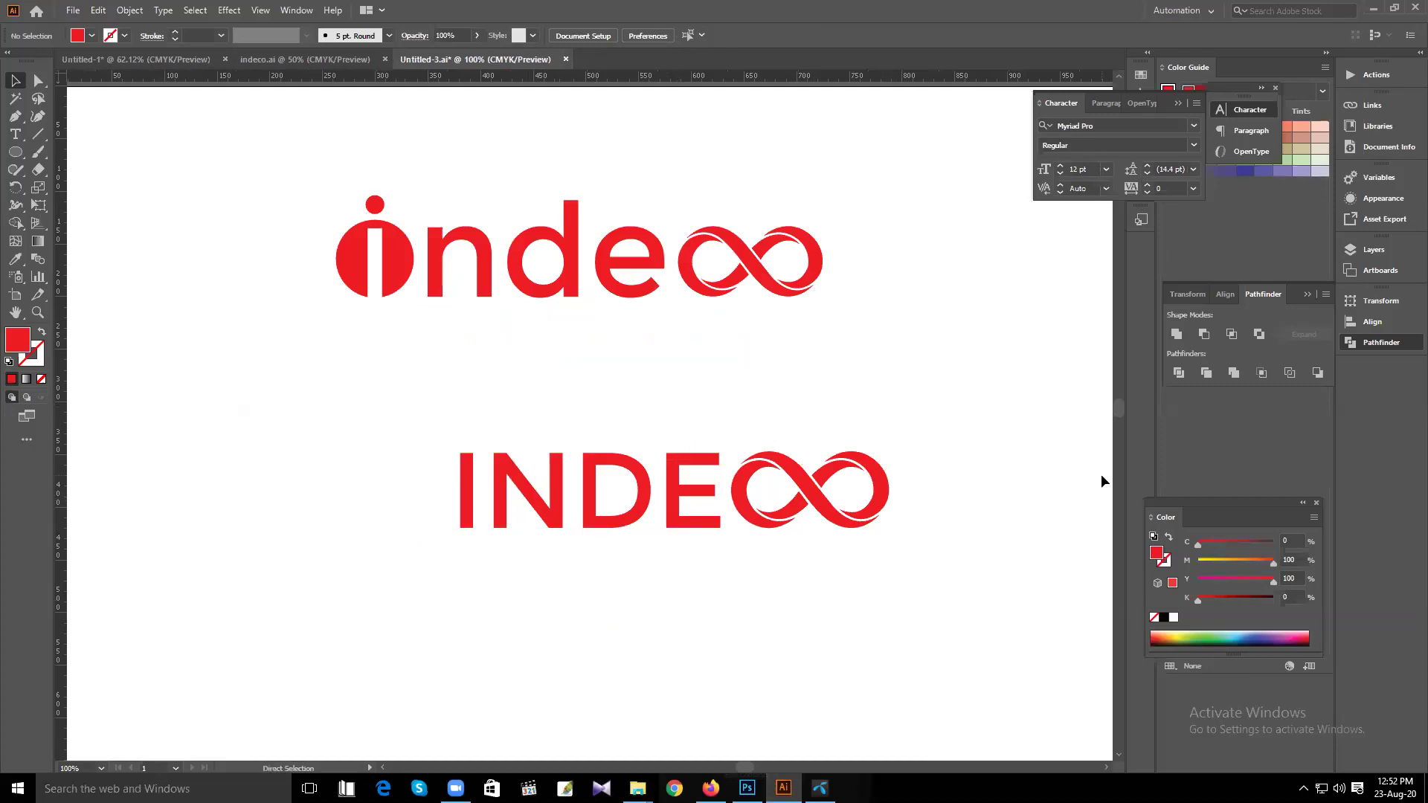
pyautogui.hotkey('ctrl', '=')
pyautogui.scroll(-2, 902, 384)
pyautogui.hscroll(3, 902, 383)
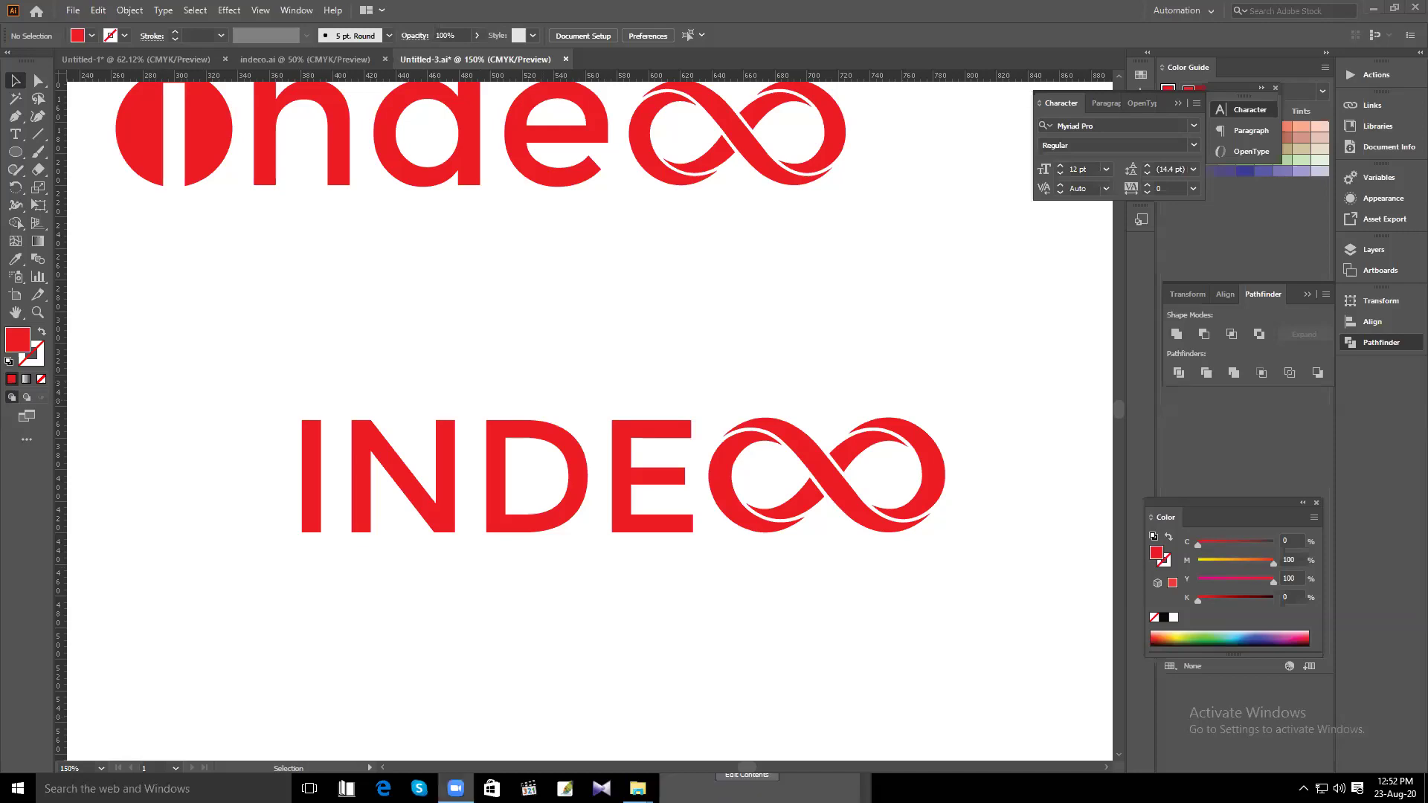
pyautogui.scroll(3, 882, 243)
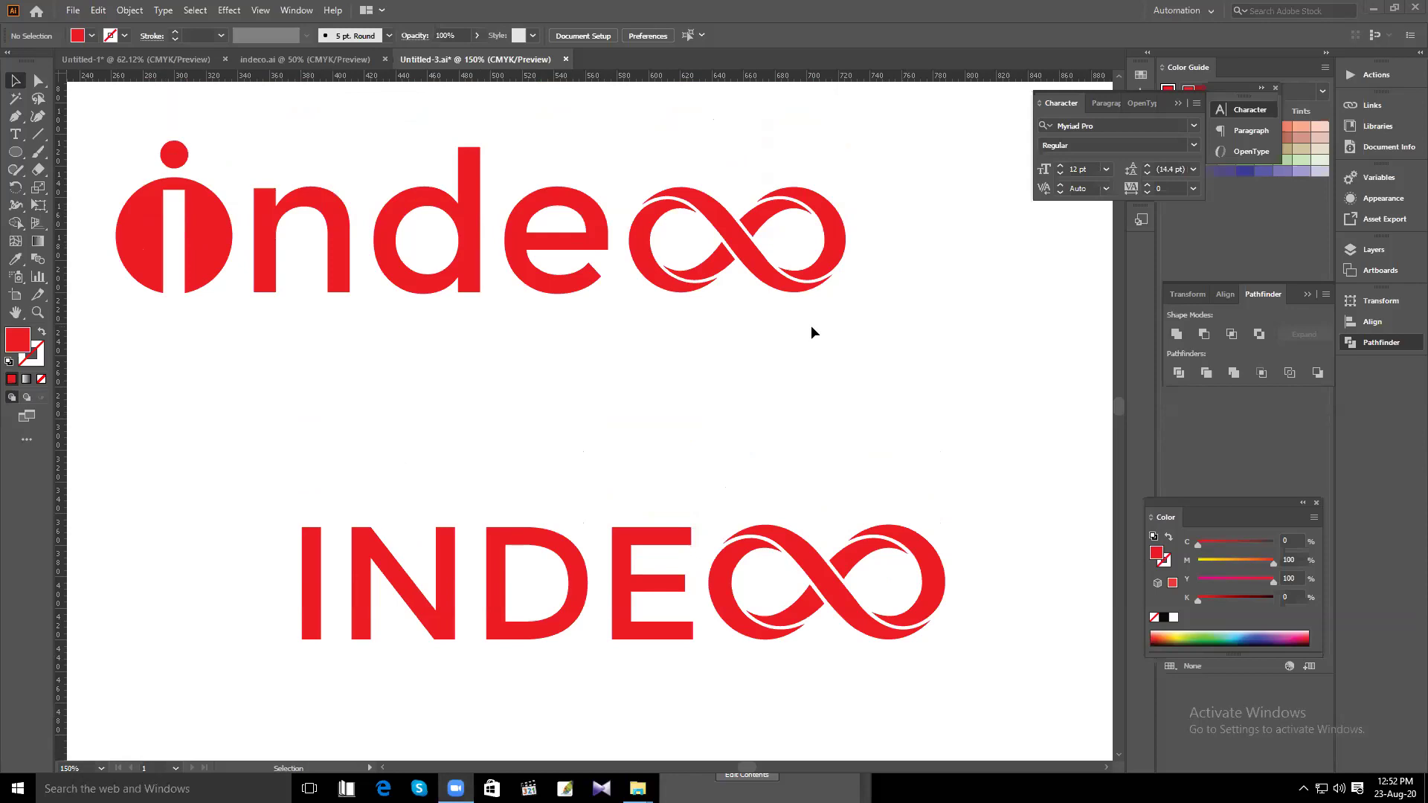
pyautogui.press('a')
pyautogui.hotkey('ctrl', '-')
pyautogui.press('v')
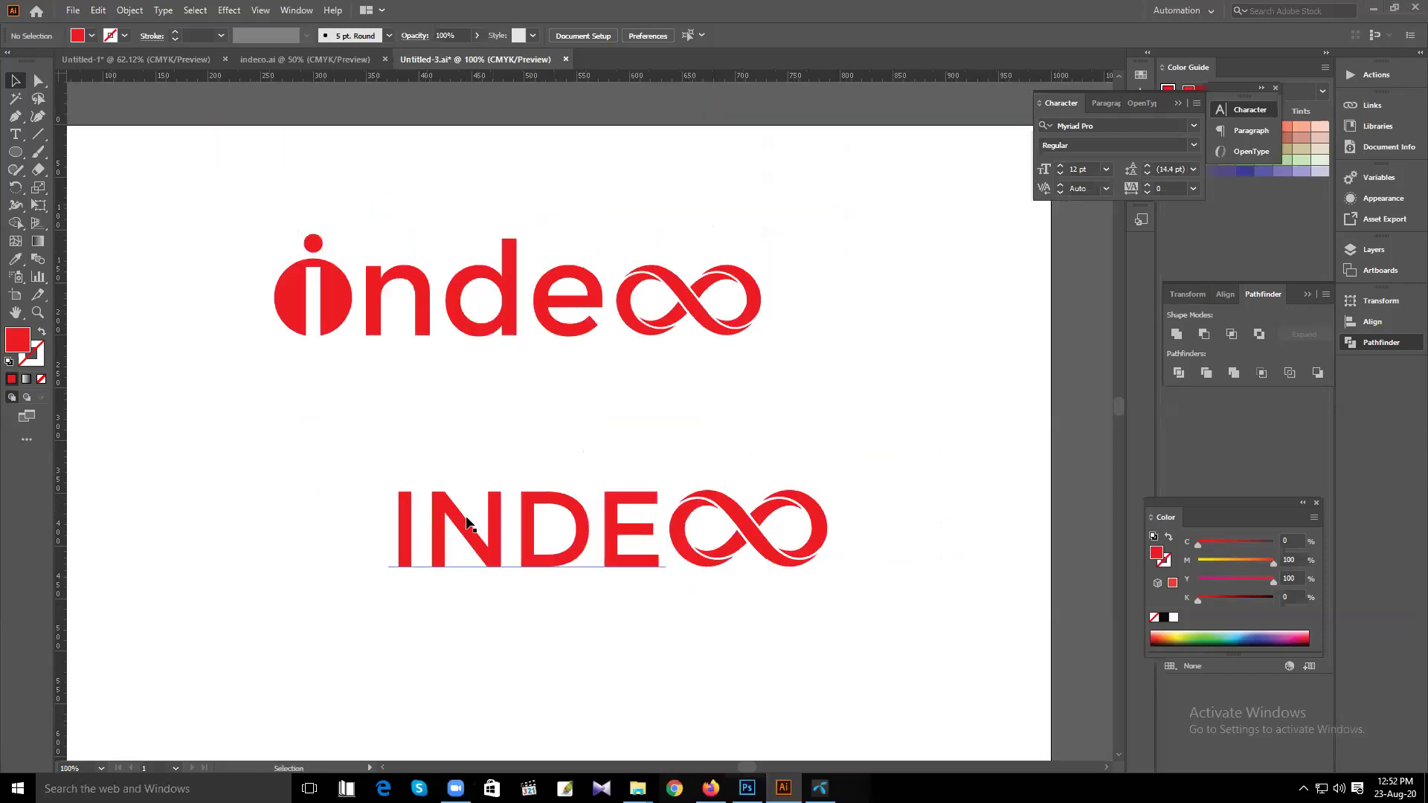
pyautogui.click(440, 514)
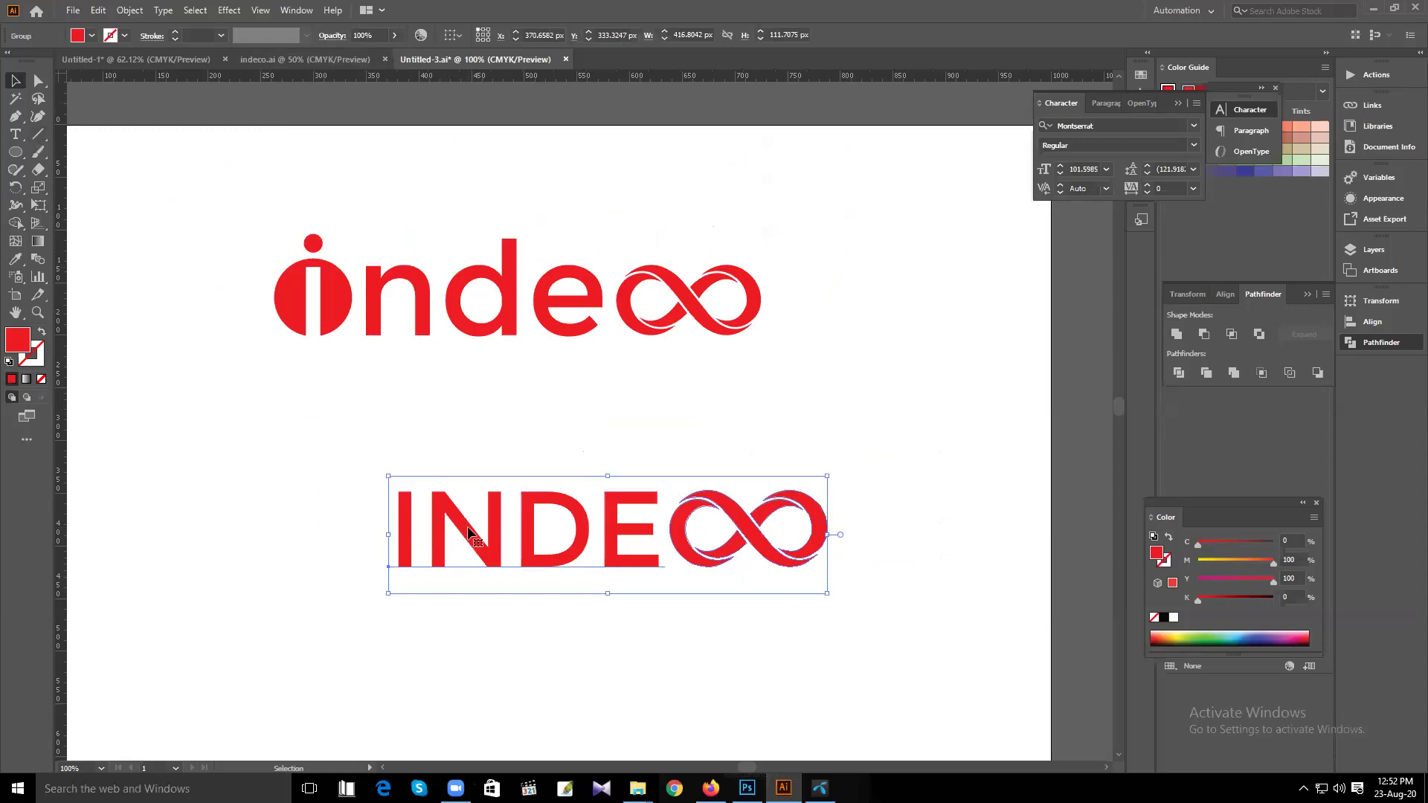
pyautogui.rightClick(470, 529)
pyautogui.click(898, 421)
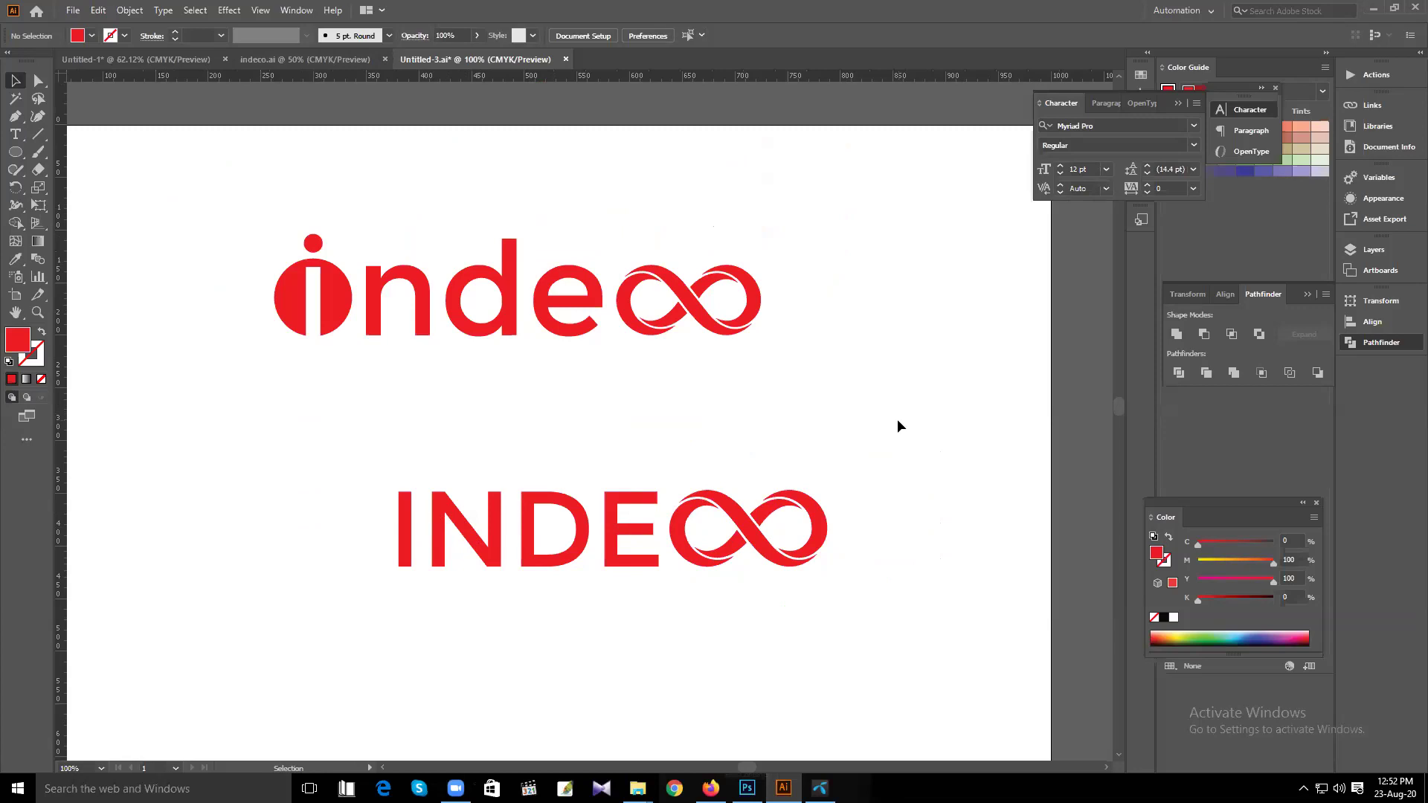
pyautogui.press('a')
pyautogui.press('v')
pyautogui.scroll(1, 898, 421)
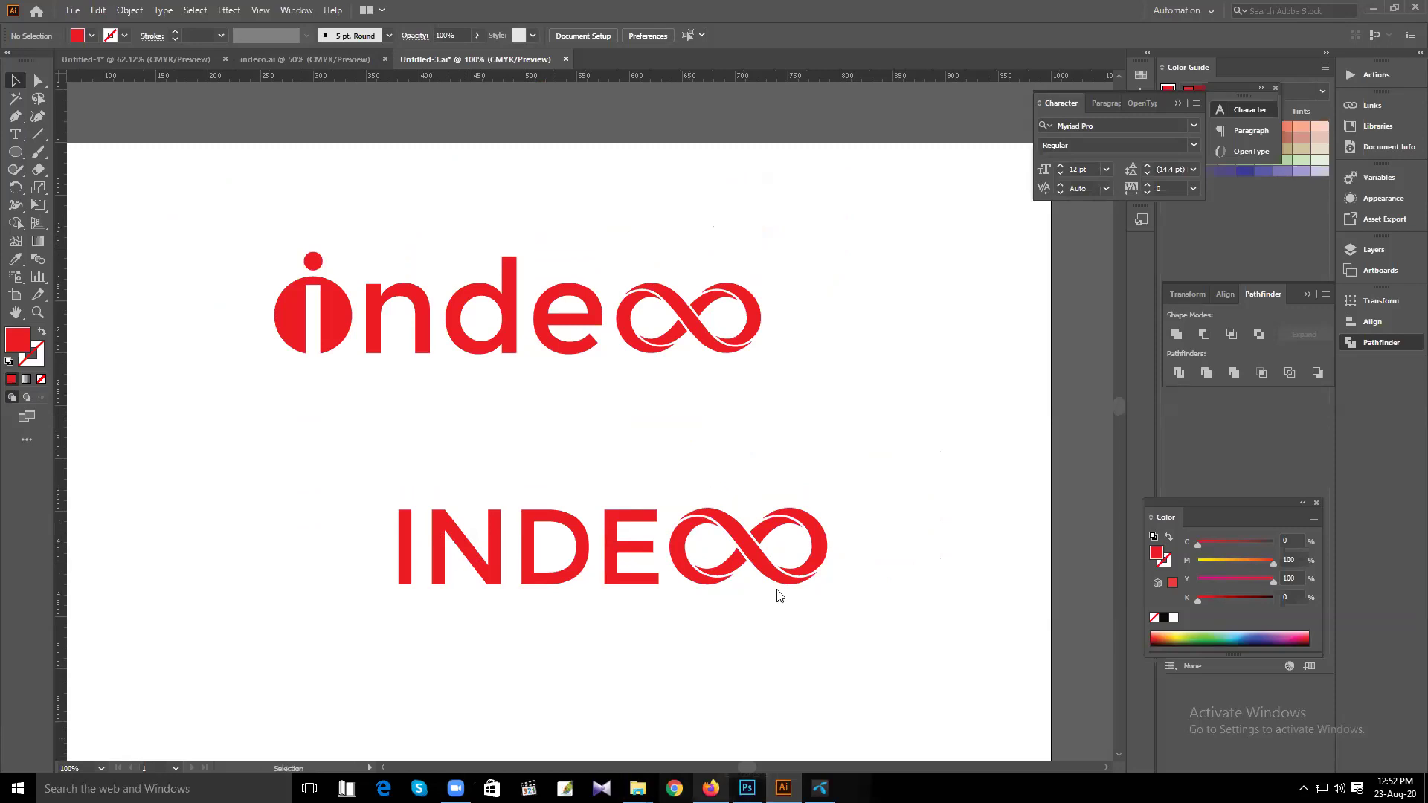
# Switch to Firefox to look over the Indeco contest entries, and return to Illustrator
pyautogui.hotkey('alt', 'Tab')
pyautogui.scroll(-4, 779, 595)
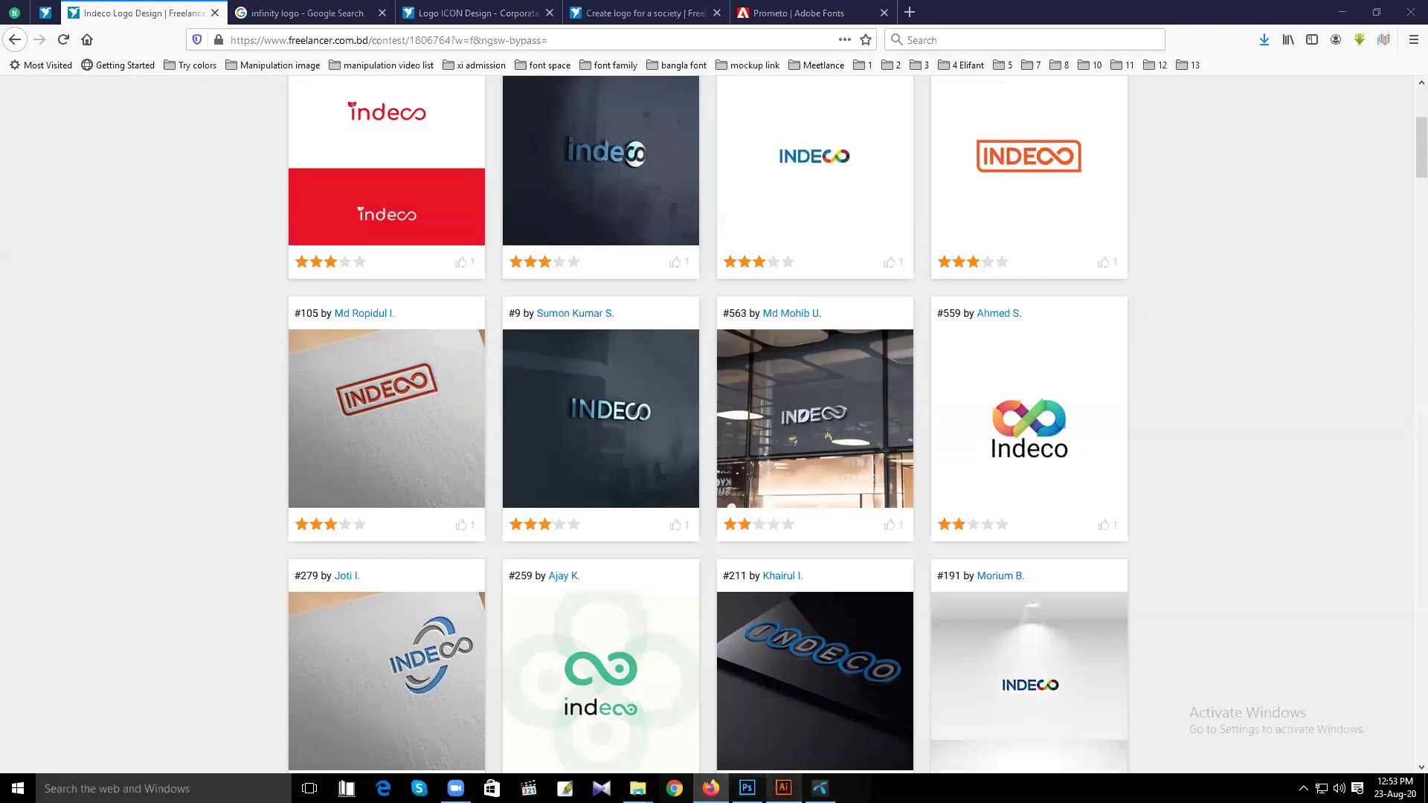
pyautogui.click(783, 789)
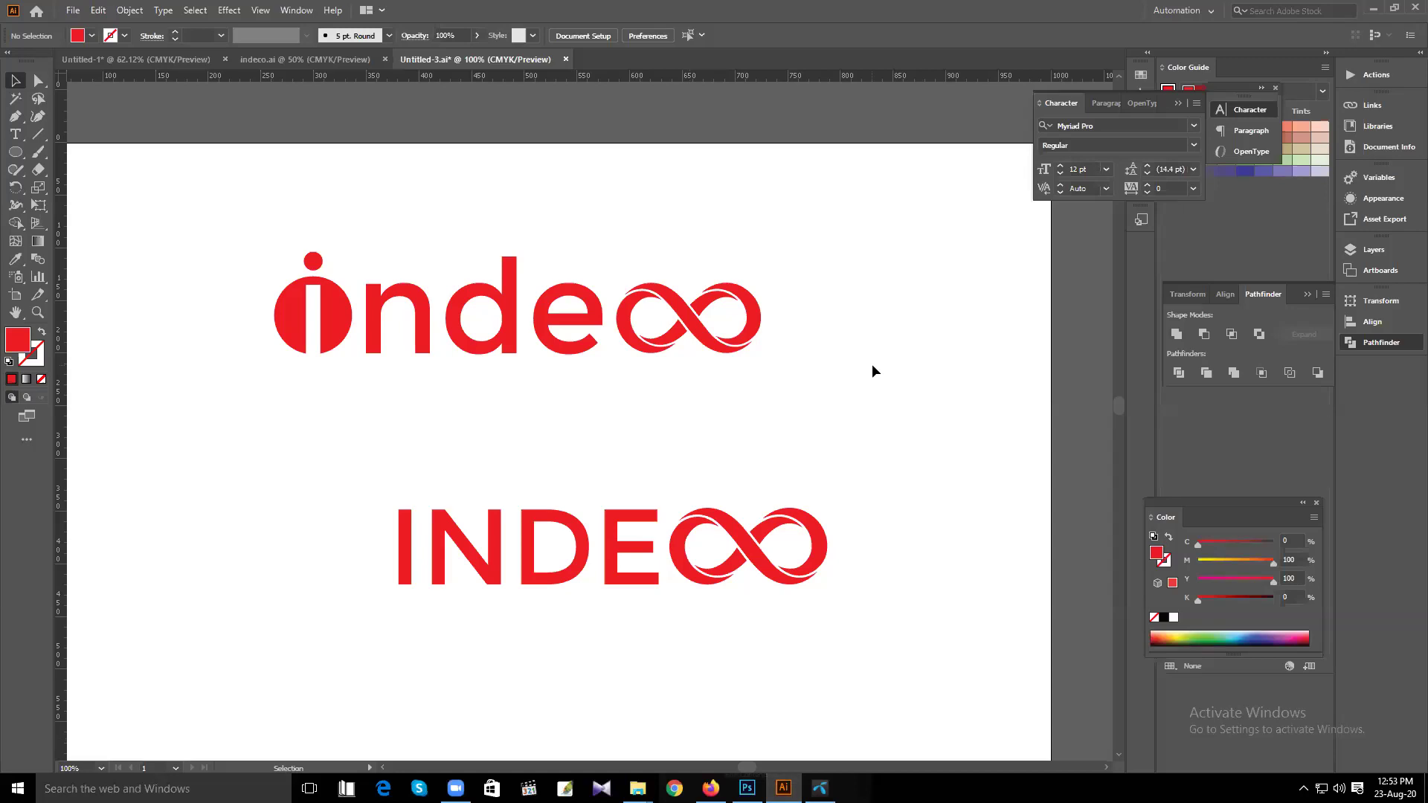
# Ungroup the uppercase INDECO logo to separate its infinity symbol from the lettering
pyautogui.press('a')
pyautogui.hotkey('ctrl', '+')
pyautogui.hotkey('ctrl', '+')
pyautogui.scroll(-2, 870, 357)
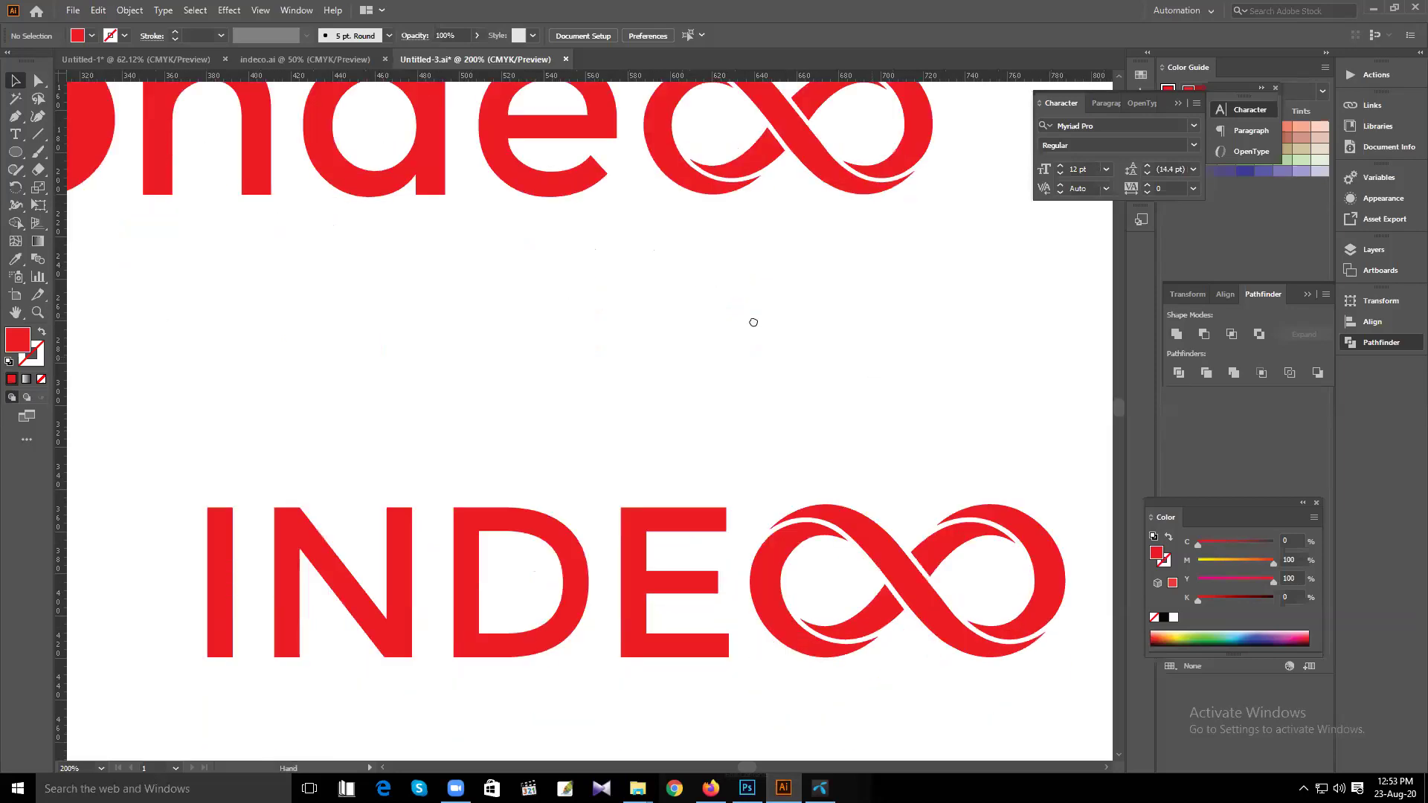
pyautogui.moveTo(753, 322); pyautogui.dragTo(584, 198)
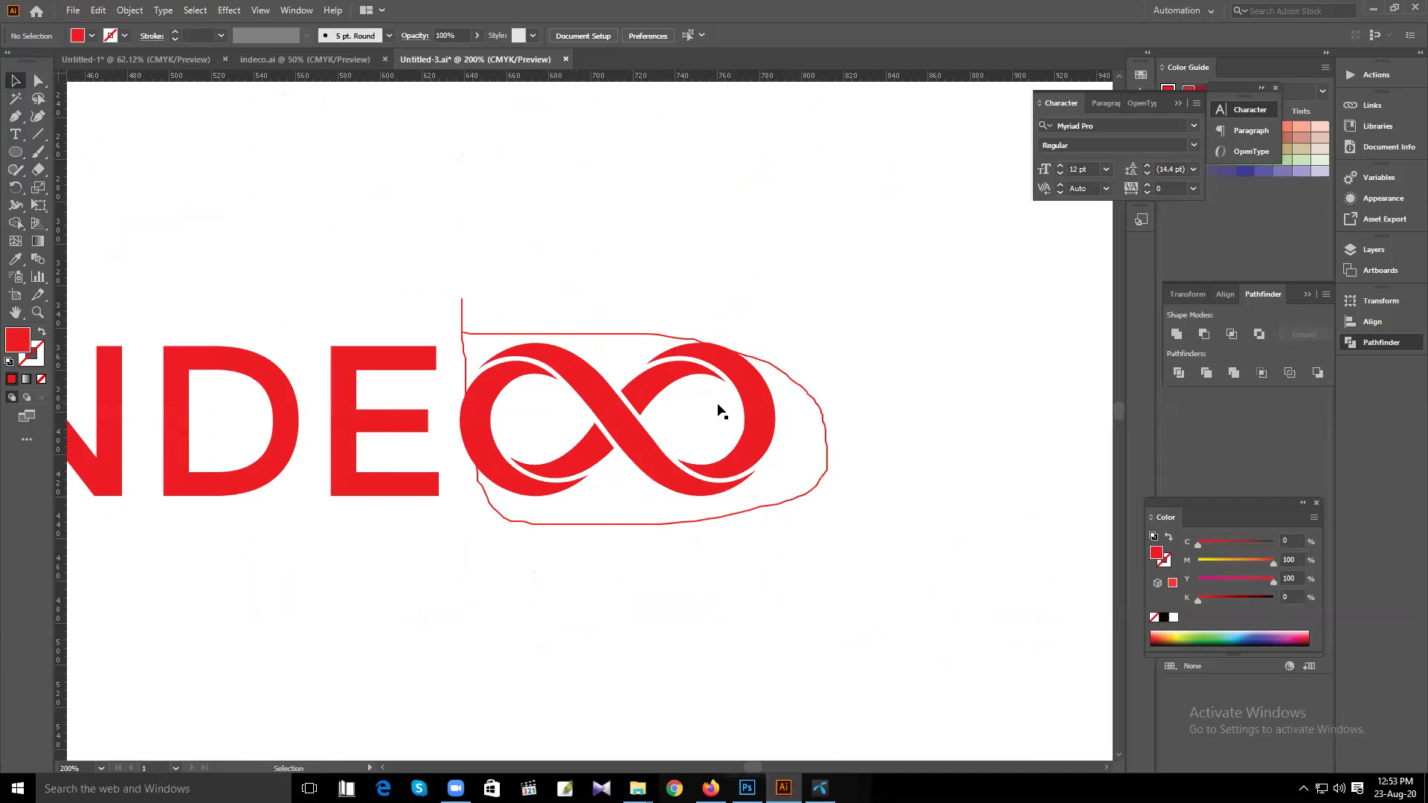
pyautogui.click(757, 409)
pyautogui.rightClick(759, 408)
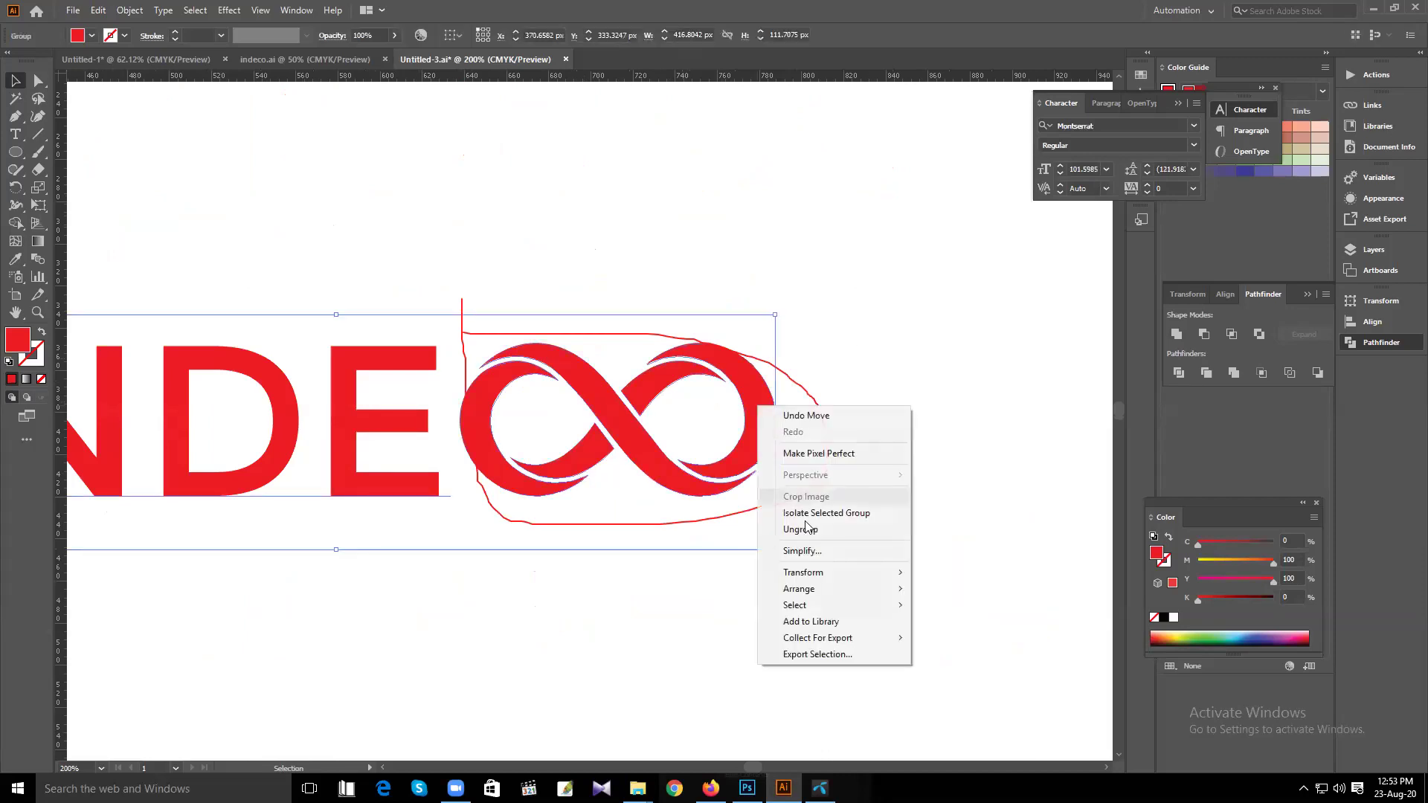
pyautogui.click(944, 398)
# Reflect the uppercase logo's infinity symbol across the vertical axis with preview enabled, and ungroup it into separate pieces
pyautogui.click(771, 422)
pyautogui.rightClick(770, 418)
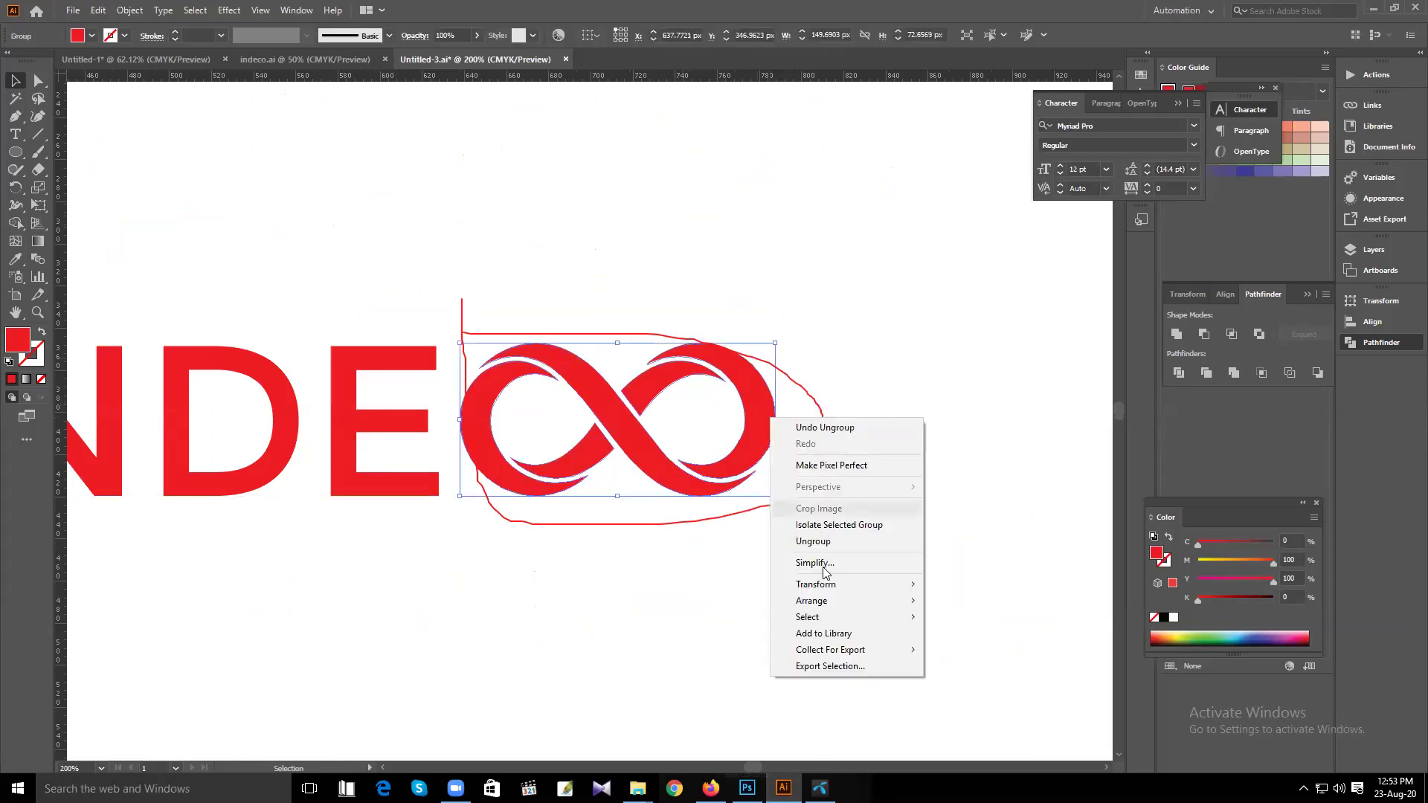
pyautogui.moveTo(823, 585)
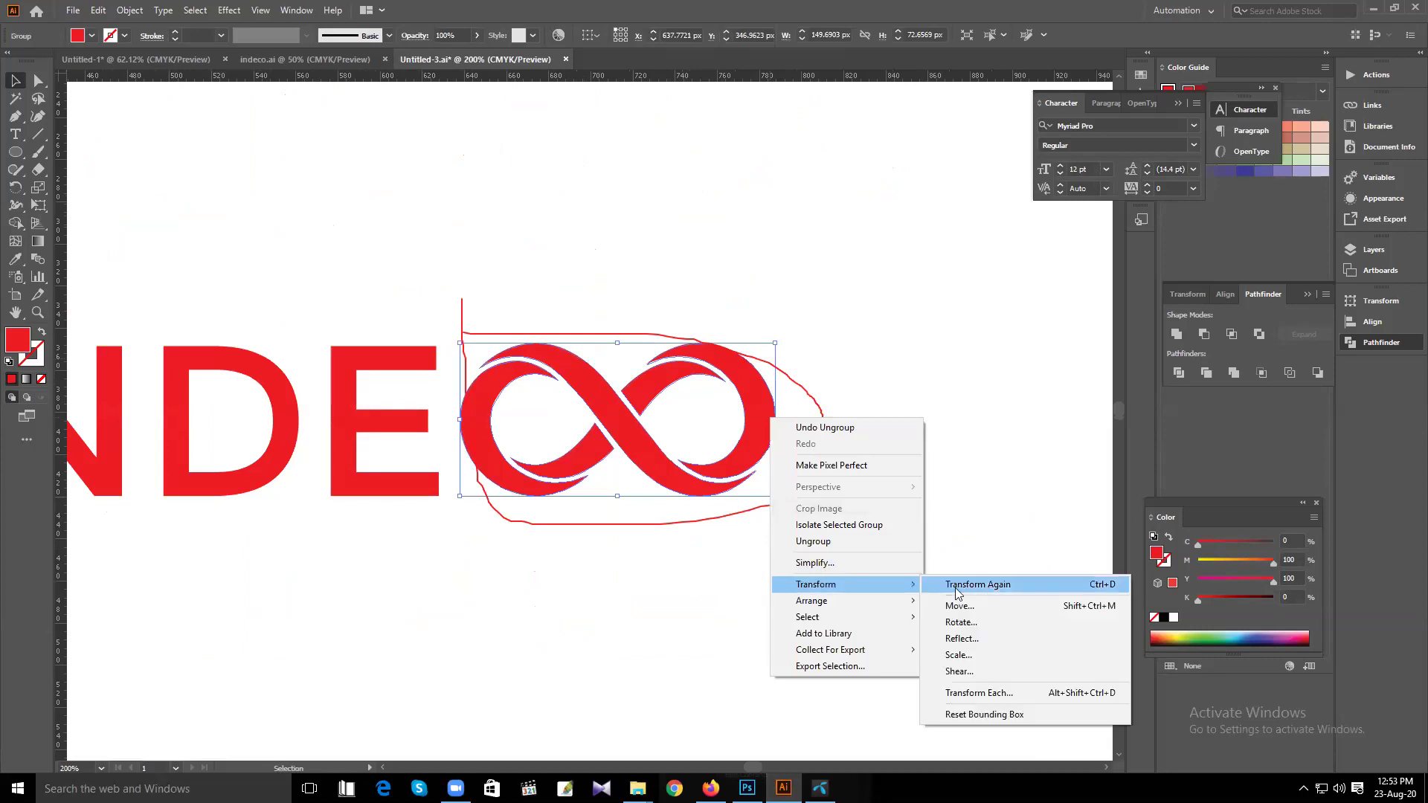
pyautogui.click(969, 639)
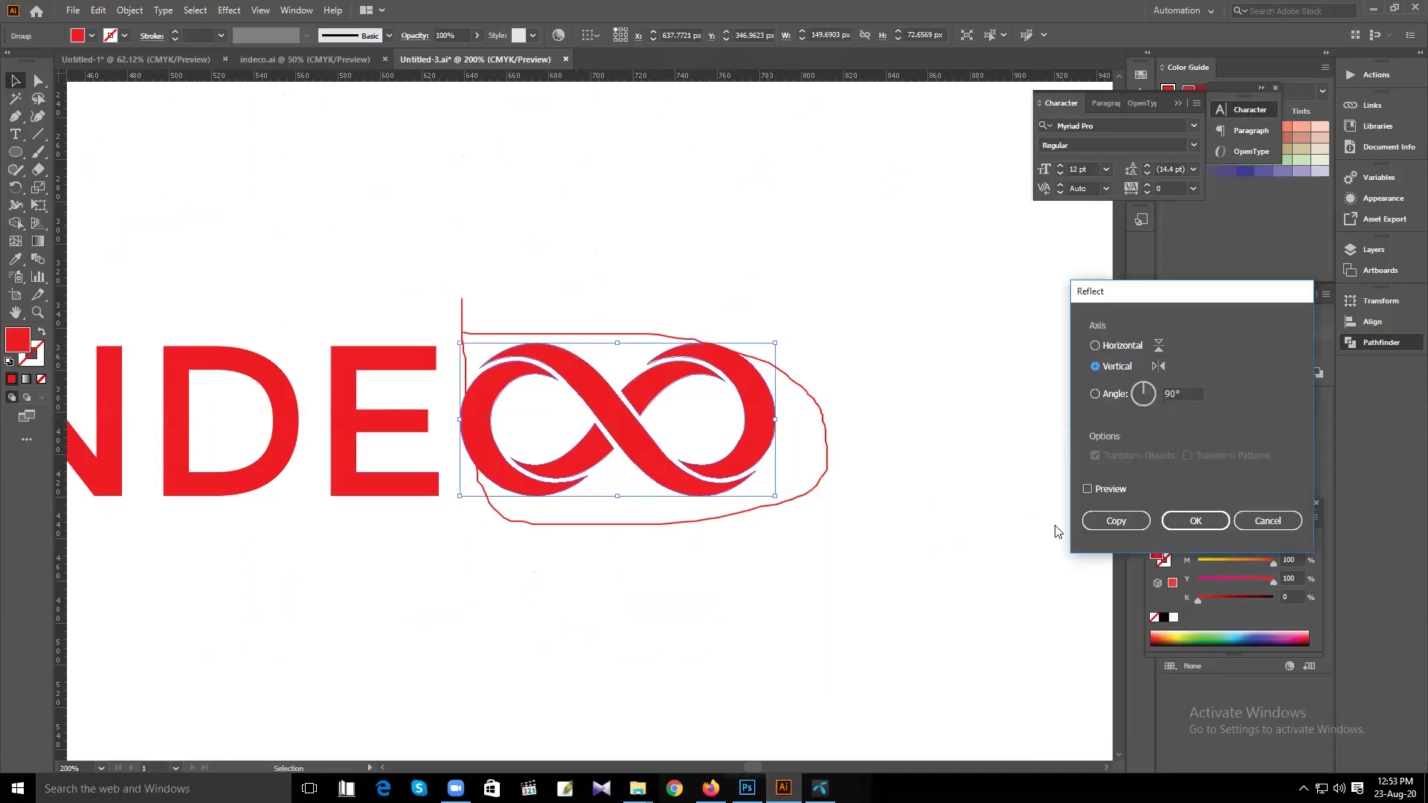
pyautogui.click(1100, 489)
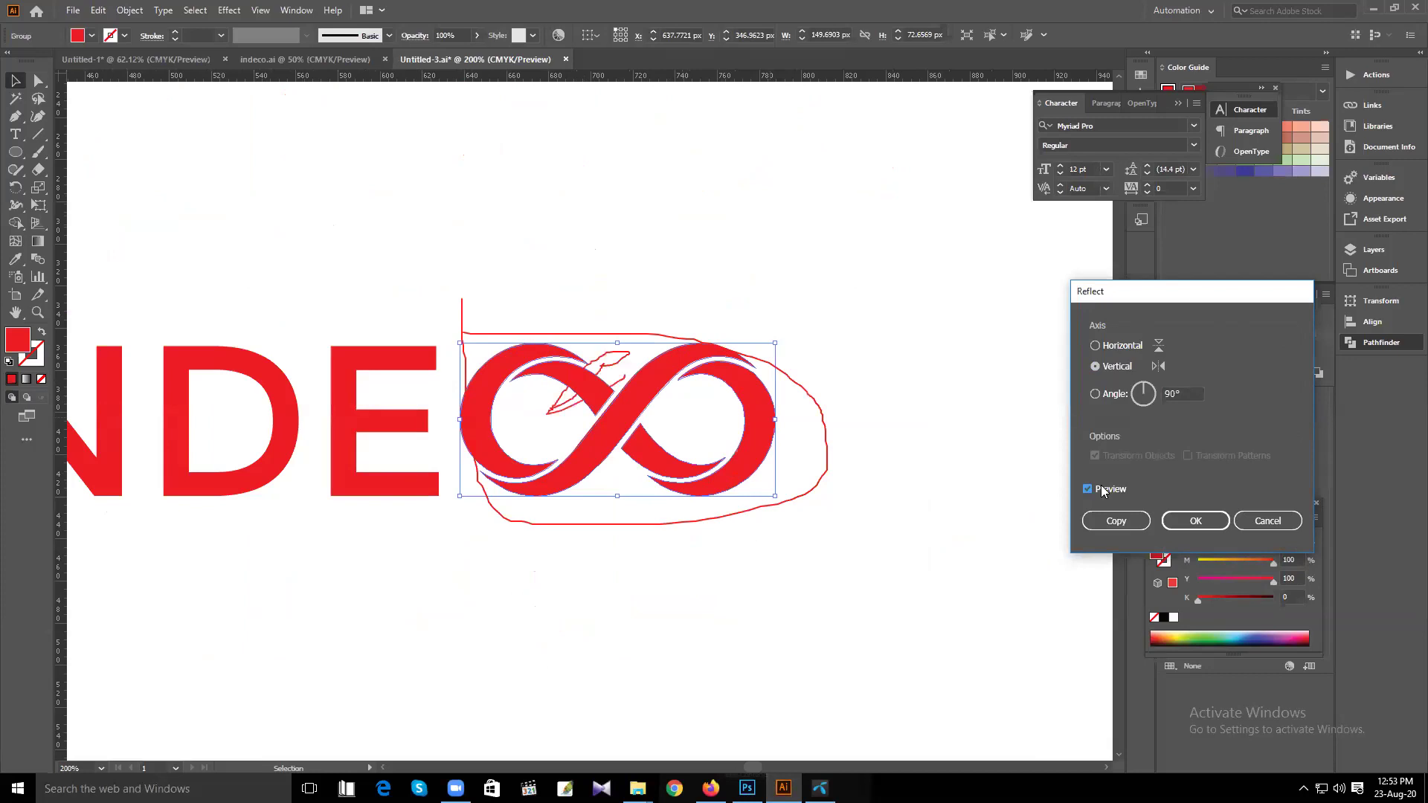
pyautogui.click(1183, 523)
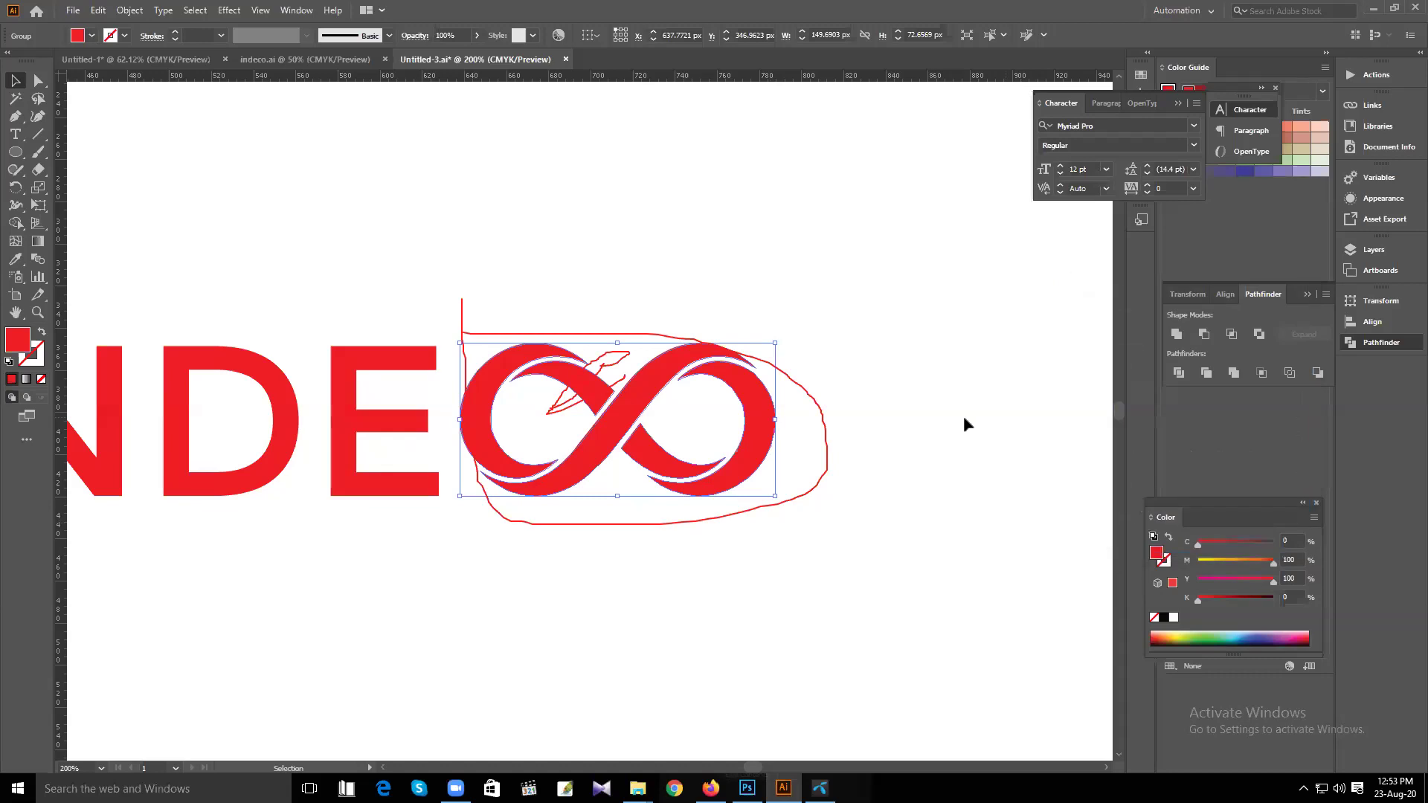
pyautogui.rightClick(593, 388)
pyautogui.click(634, 507)
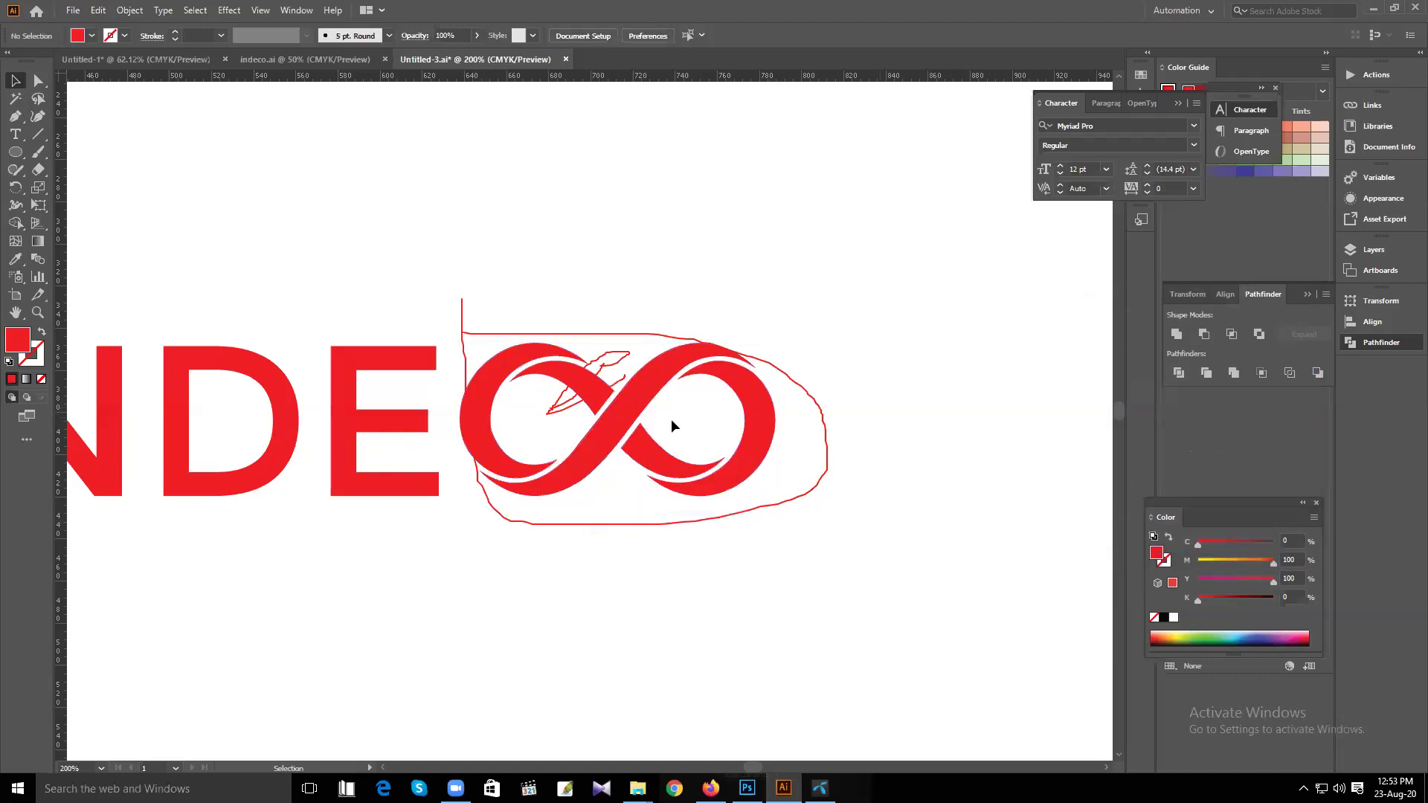
# Try deleting the inner segment of the infinity symbol's upper-left curve, and undo each deletion
pyautogui.click(589, 398)
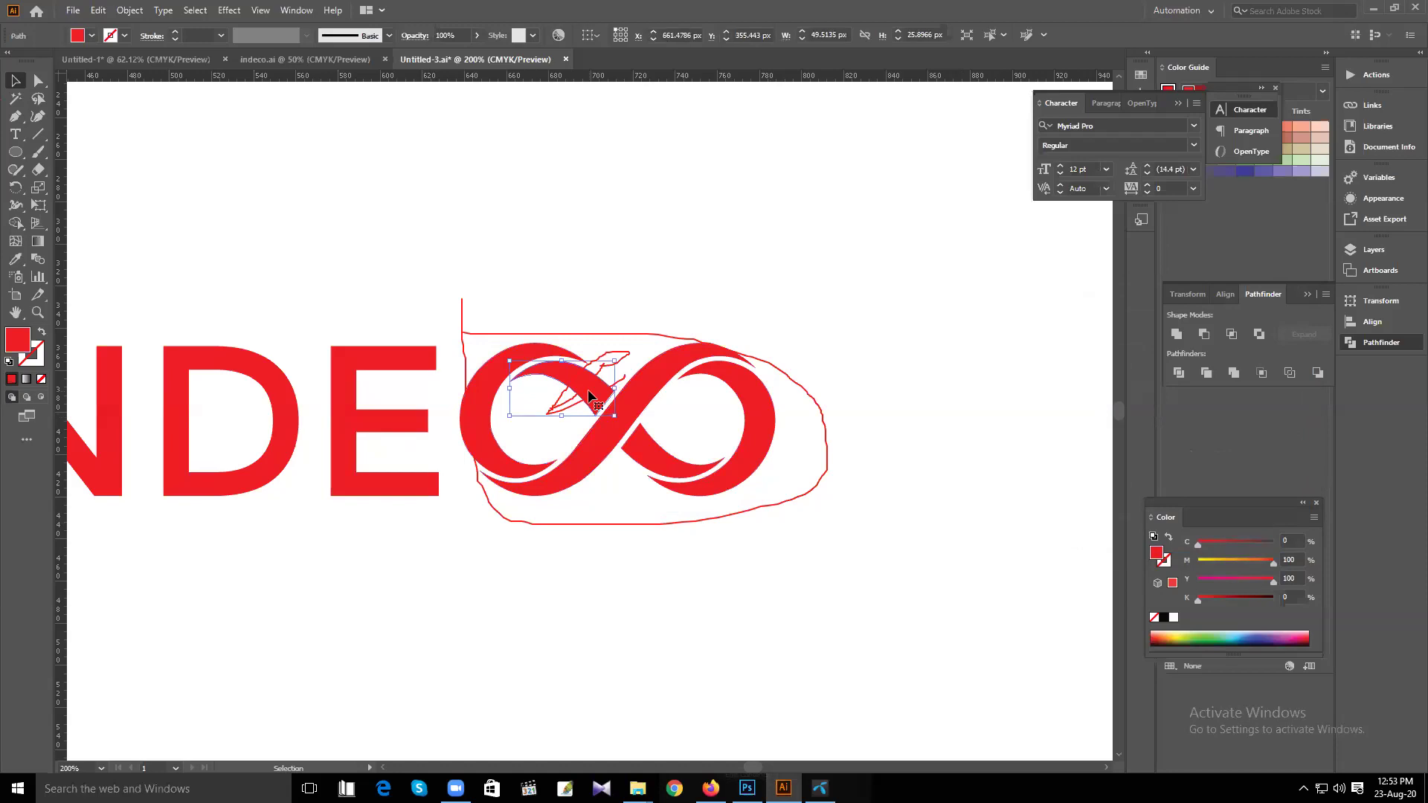
pyautogui.press('Delete')
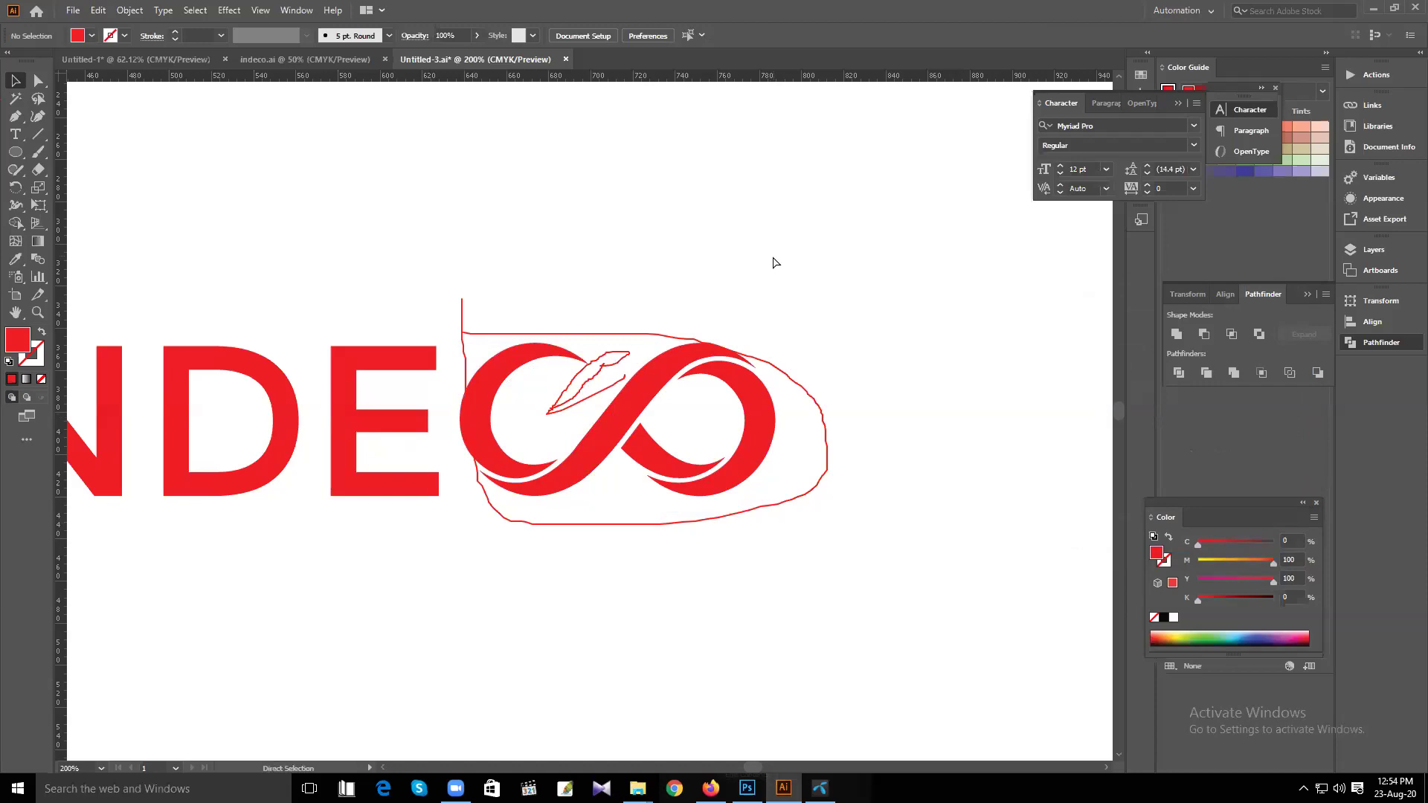
pyautogui.hotkey('ctrl', 'z')
pyautogui.press('a')
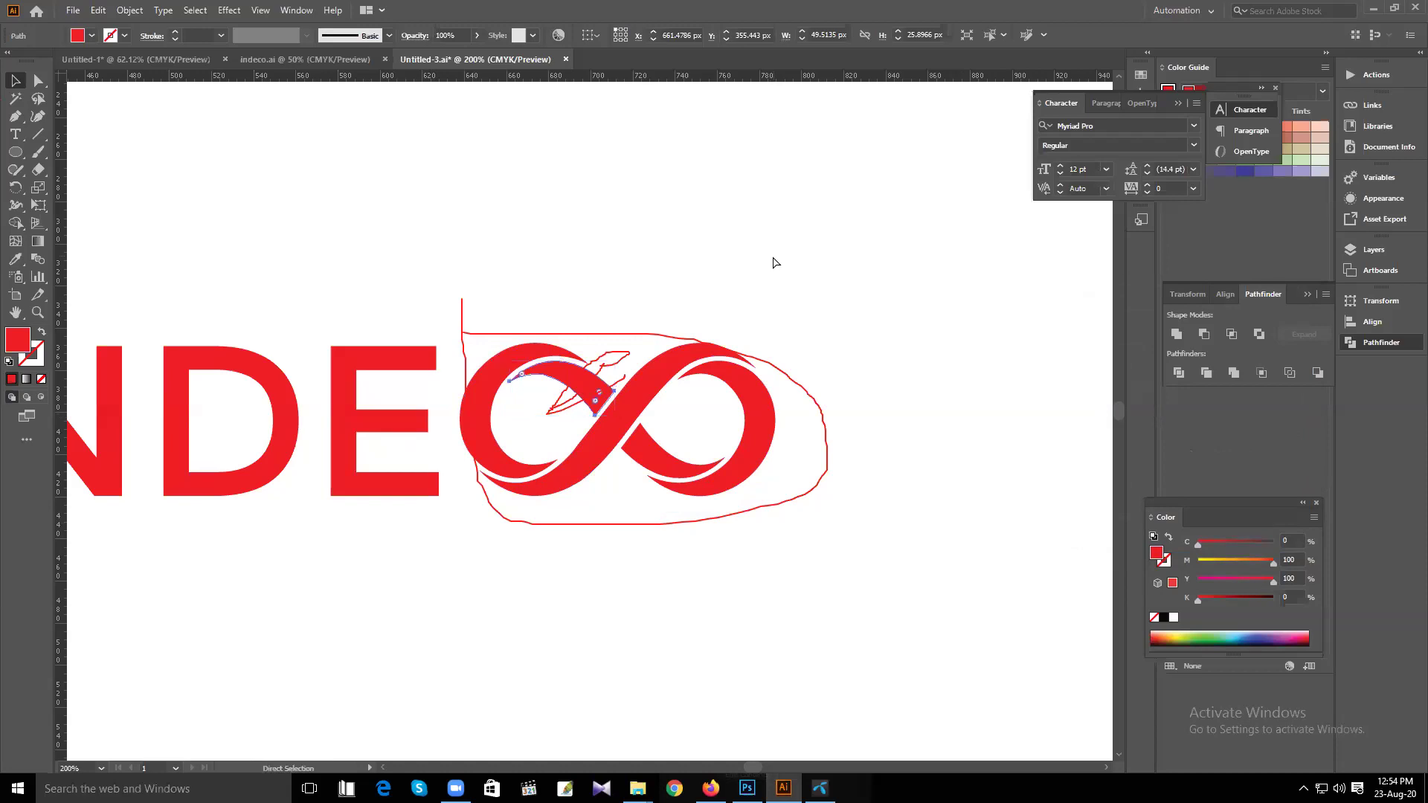
pyautogui.press('v')
pyautogui.press('Delete')
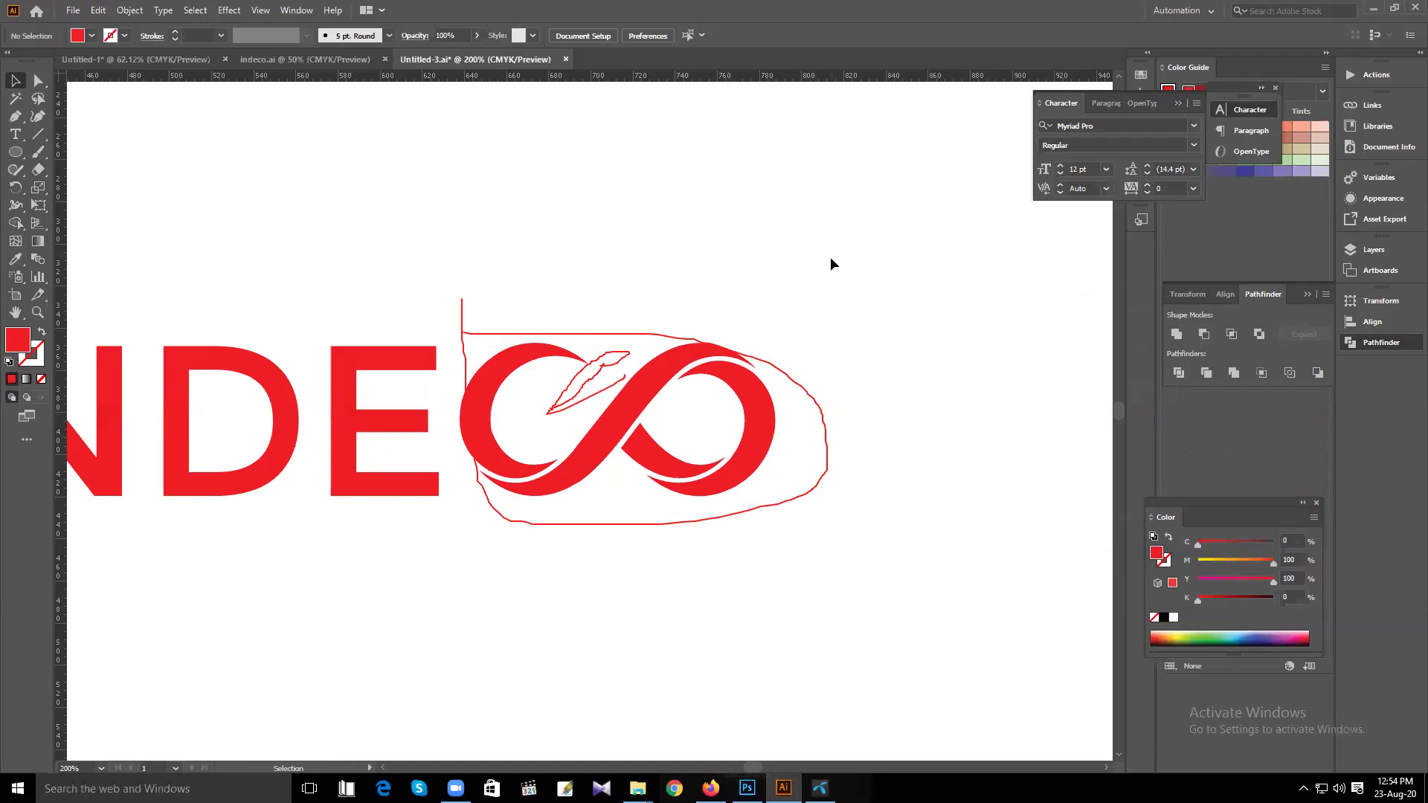
pyautogui.press('a')
pyautogui.hotkey('ctrl', 'z')
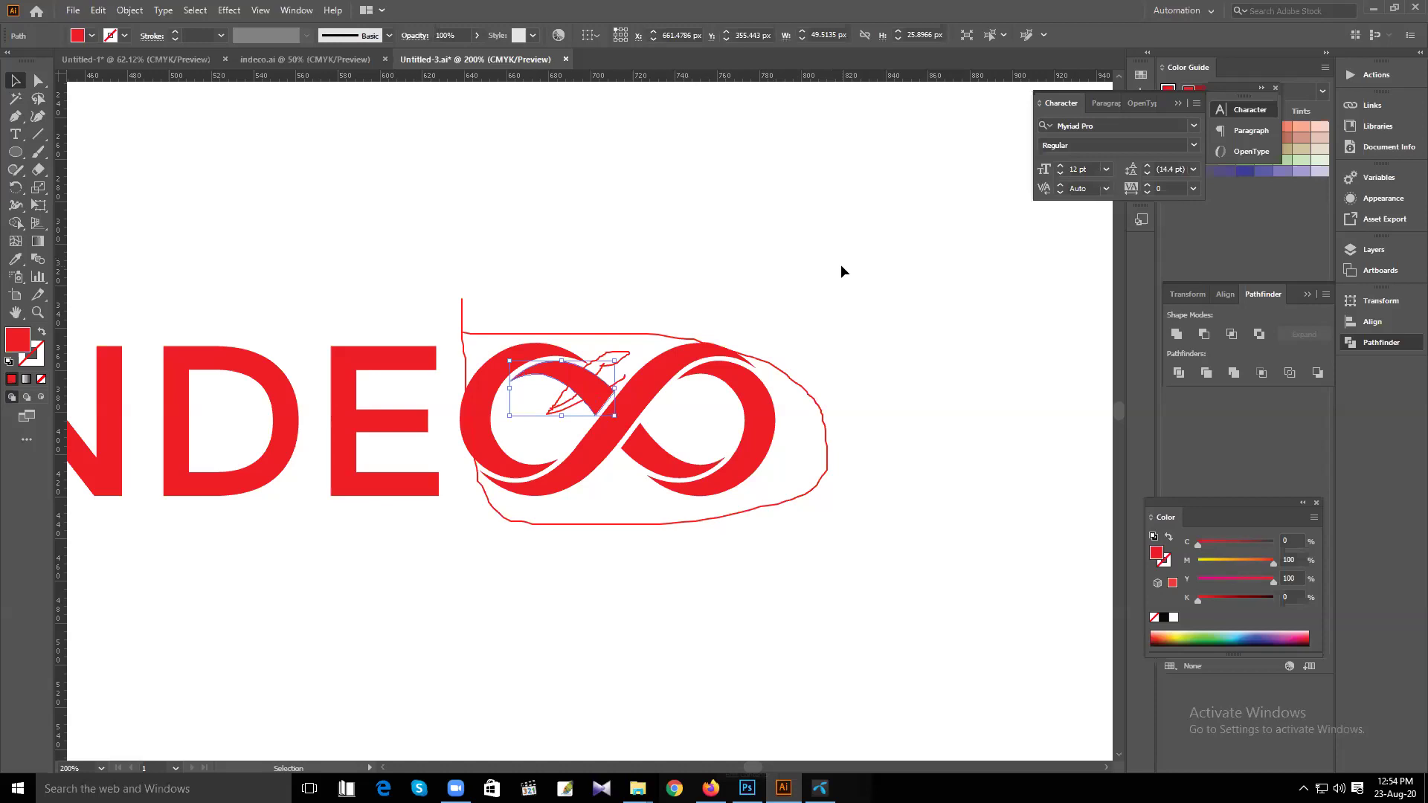
# Rotate the infinity symbol's inner upper-left segment counterclockwise and move it down and left, inside the outer arc
pyautogui.moveTo(622, 374); pyautogui.dragTo(625, 336)
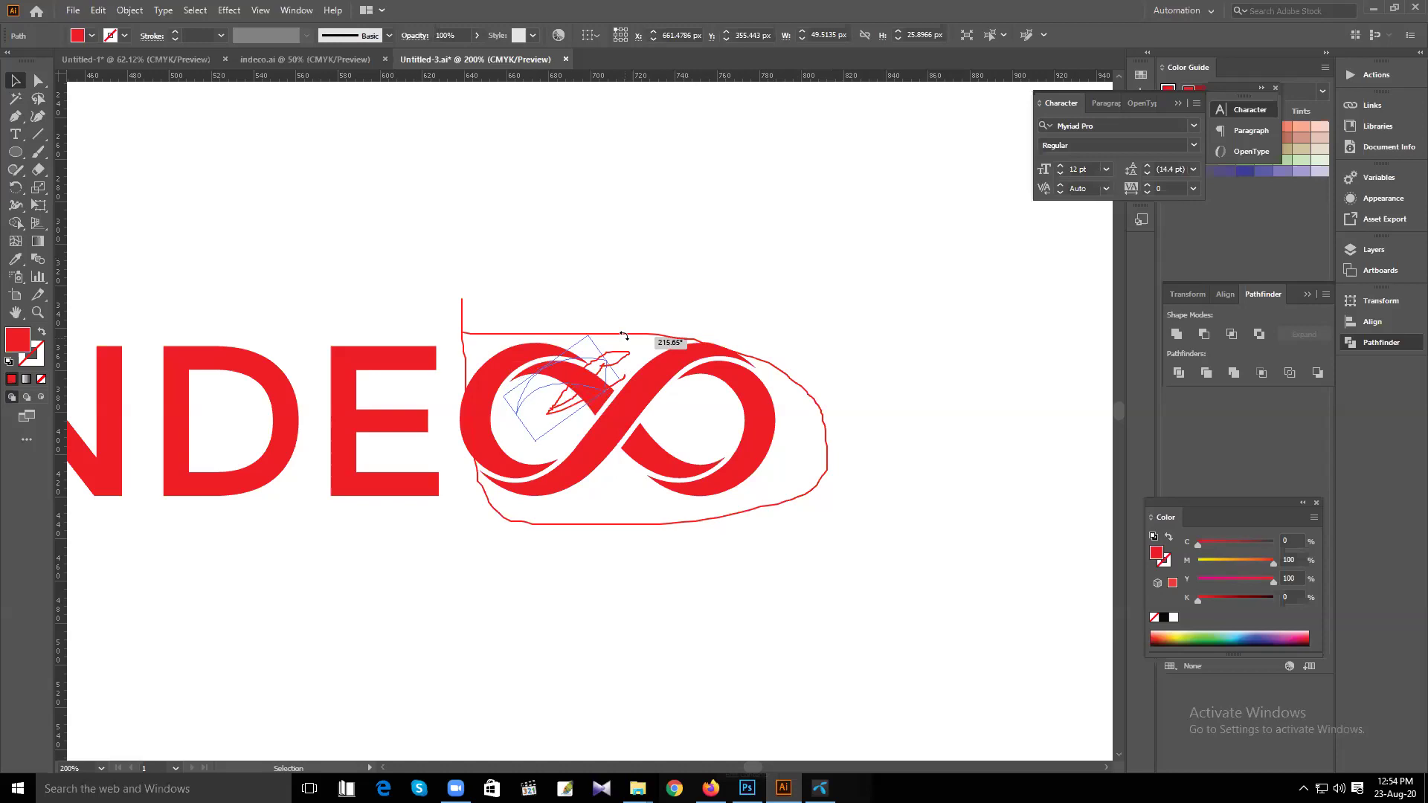
pyautogui.moveTo(625, 336); pyautogui.dragTo(624, 337)
pyautogui.moveTo(563, 374); pyautogui.dragTo(549, 388)
pyautogui.click(704, 252)
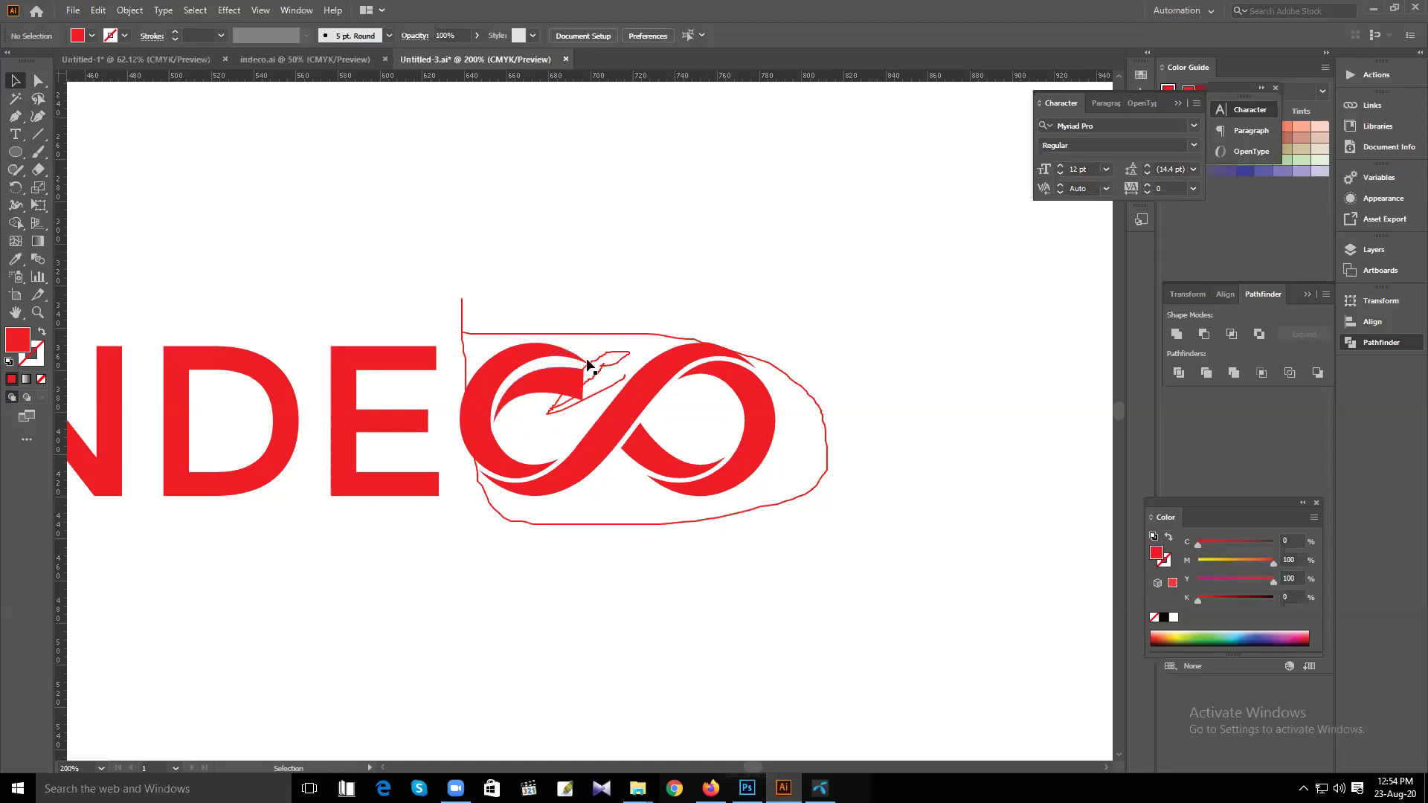
# Fine-tune the inner segment's rotation and nudge it upward to follow the outer arc of the left loop
pyautogui.click(584, 383)
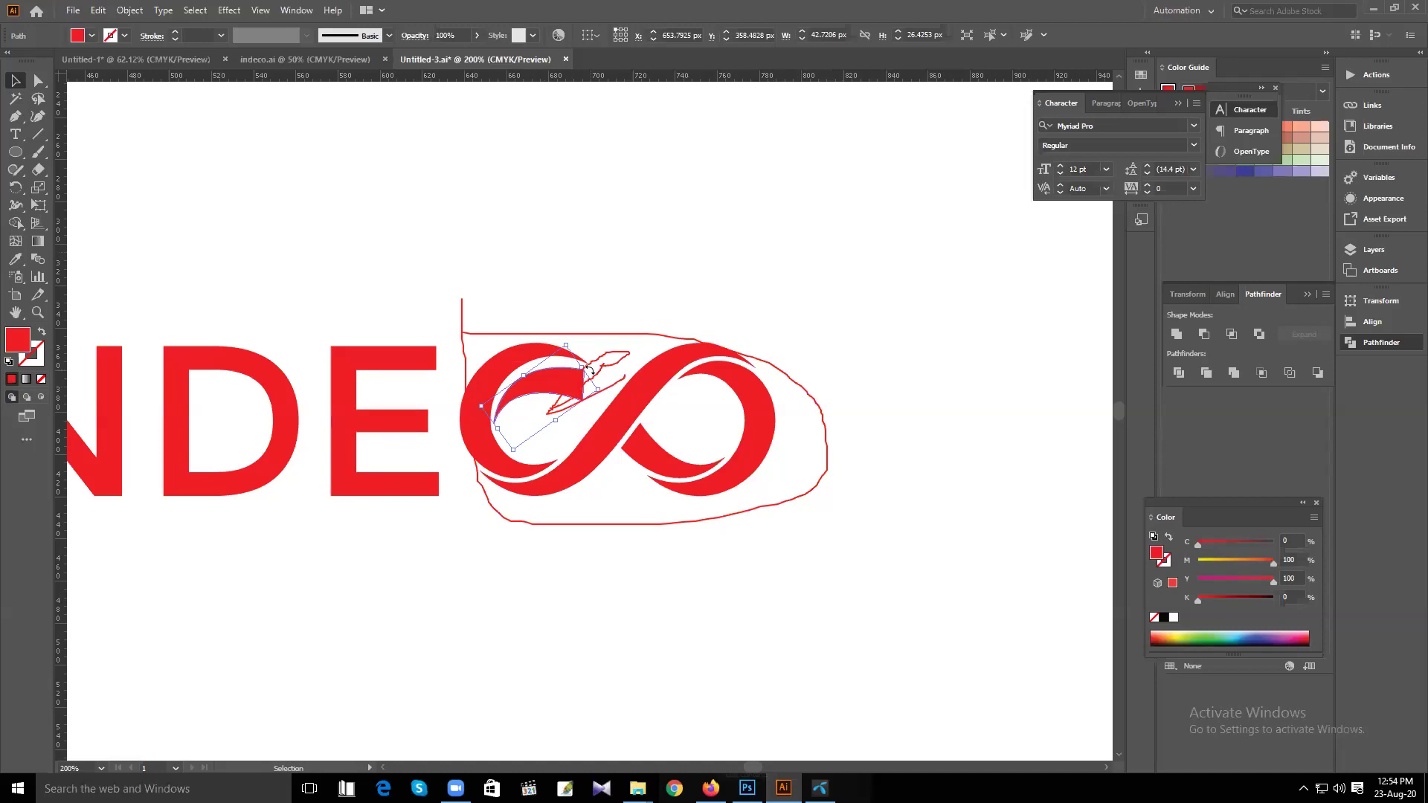
pyautogui.moveTo(590, 370); pyautogui.dragTo(593, 372)
pyautogui.press('Up')
pyautogui.press('Up')
pyautogui.press('Up')
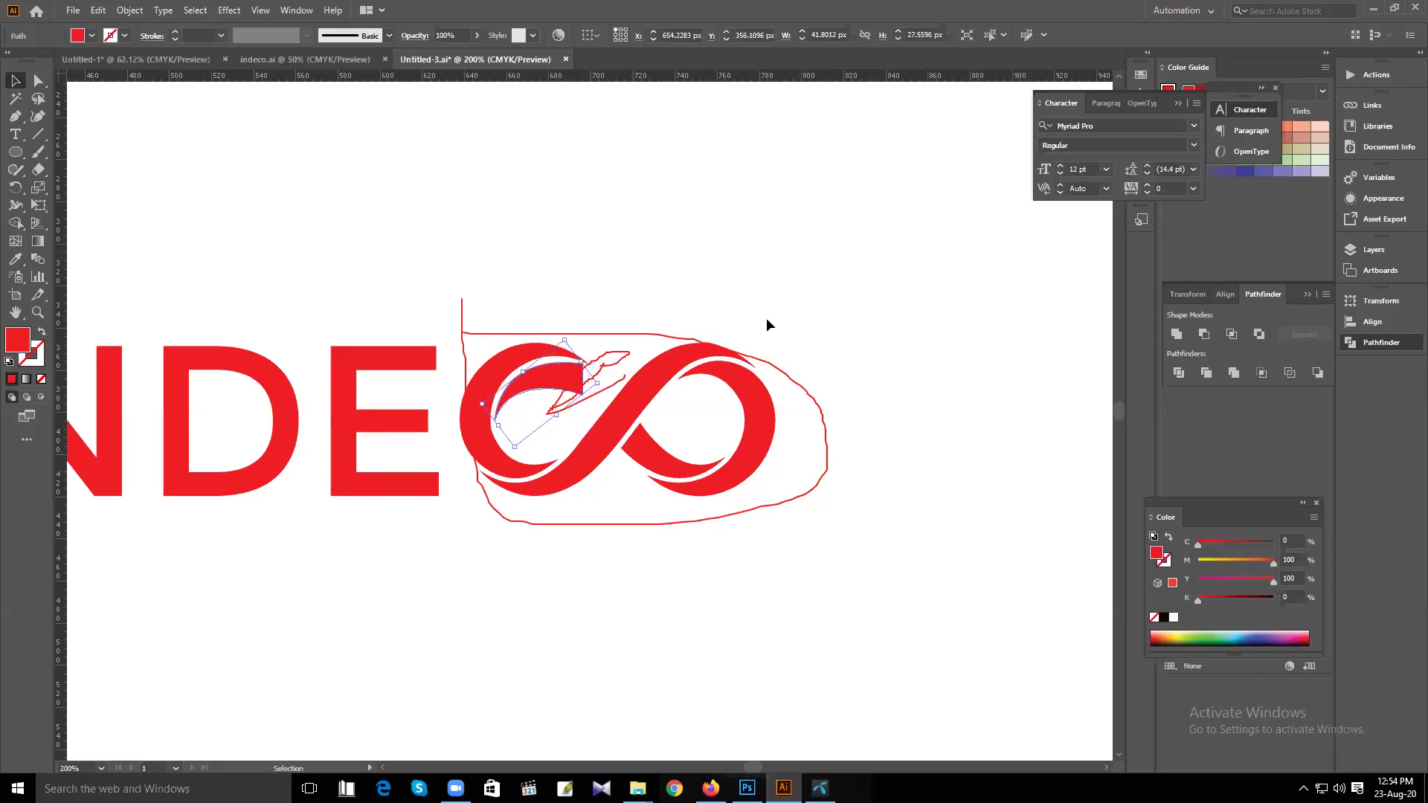
pyautogui.click(673, 257)
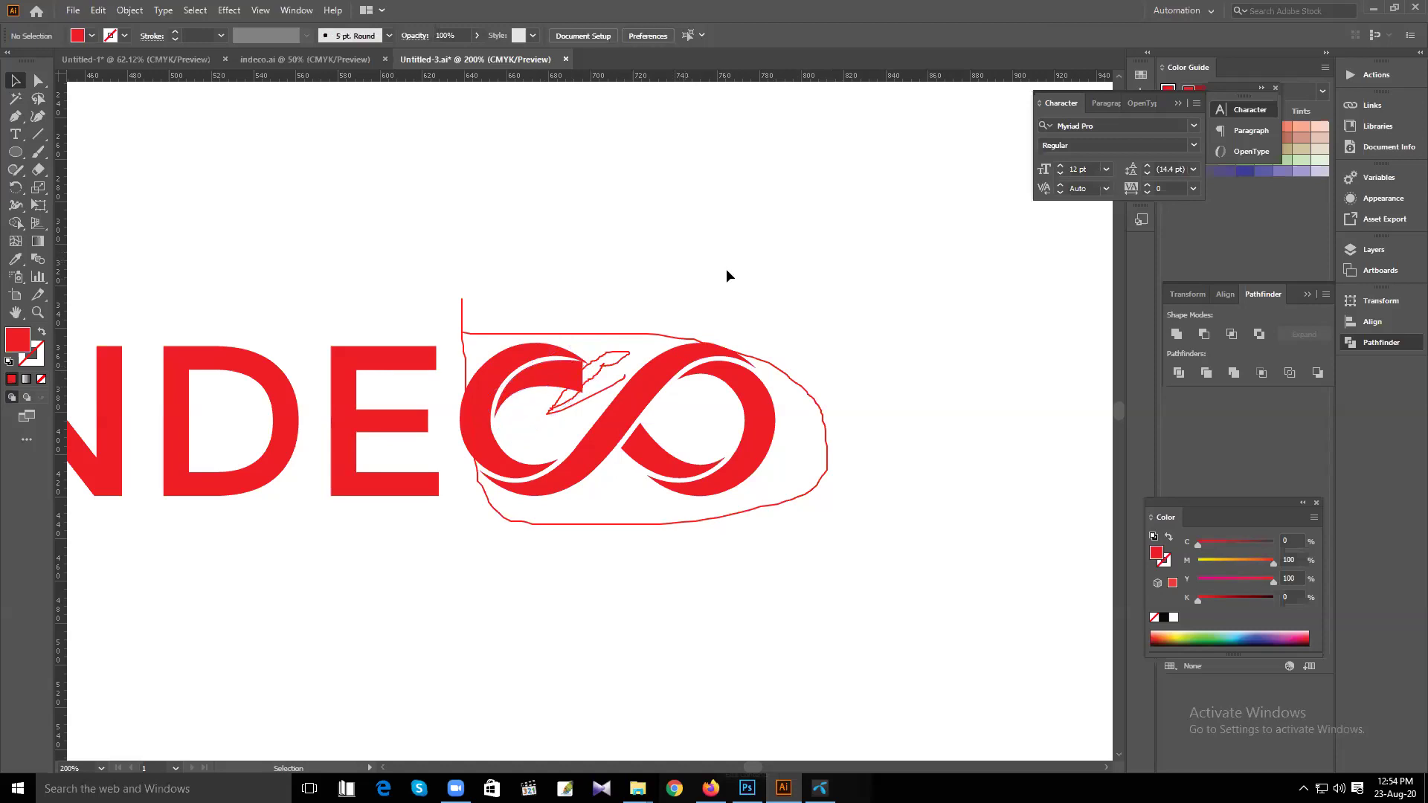
# Examine how the rotated inner segment fits against the outer arc and the rest of the infinity symbol
pyautogui.click(567, 385)
pyautogui.click(682, 307)
pyautogui.press('a')
pyautogui.hotkey('ctrl', '=')
pyautogui.hotkey('ctrl', '=')
pyautogui.hotkey('ctrl', '=')
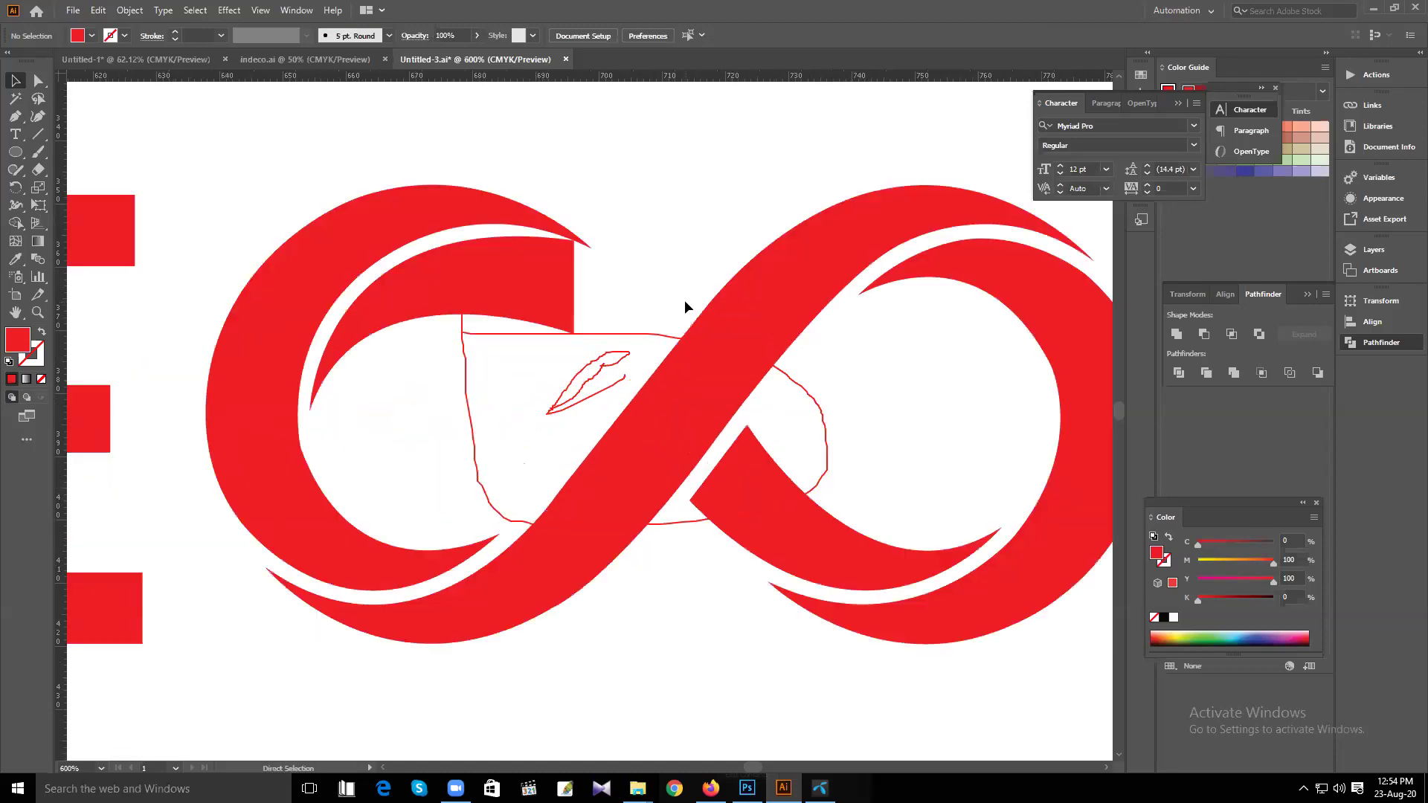
pyautogui.scroll(2, 684, 305)
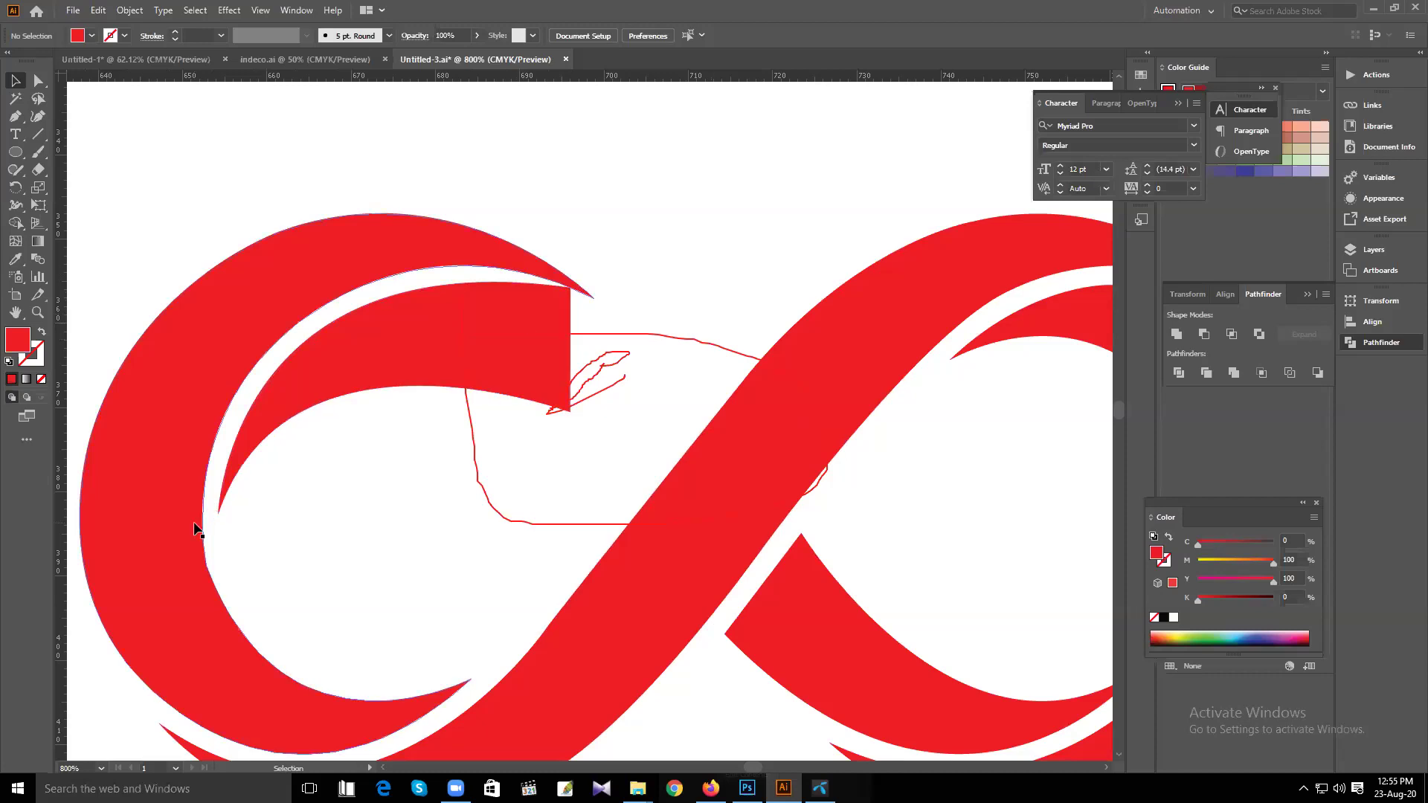
pyautogui.hotkey('ctrl', '-')
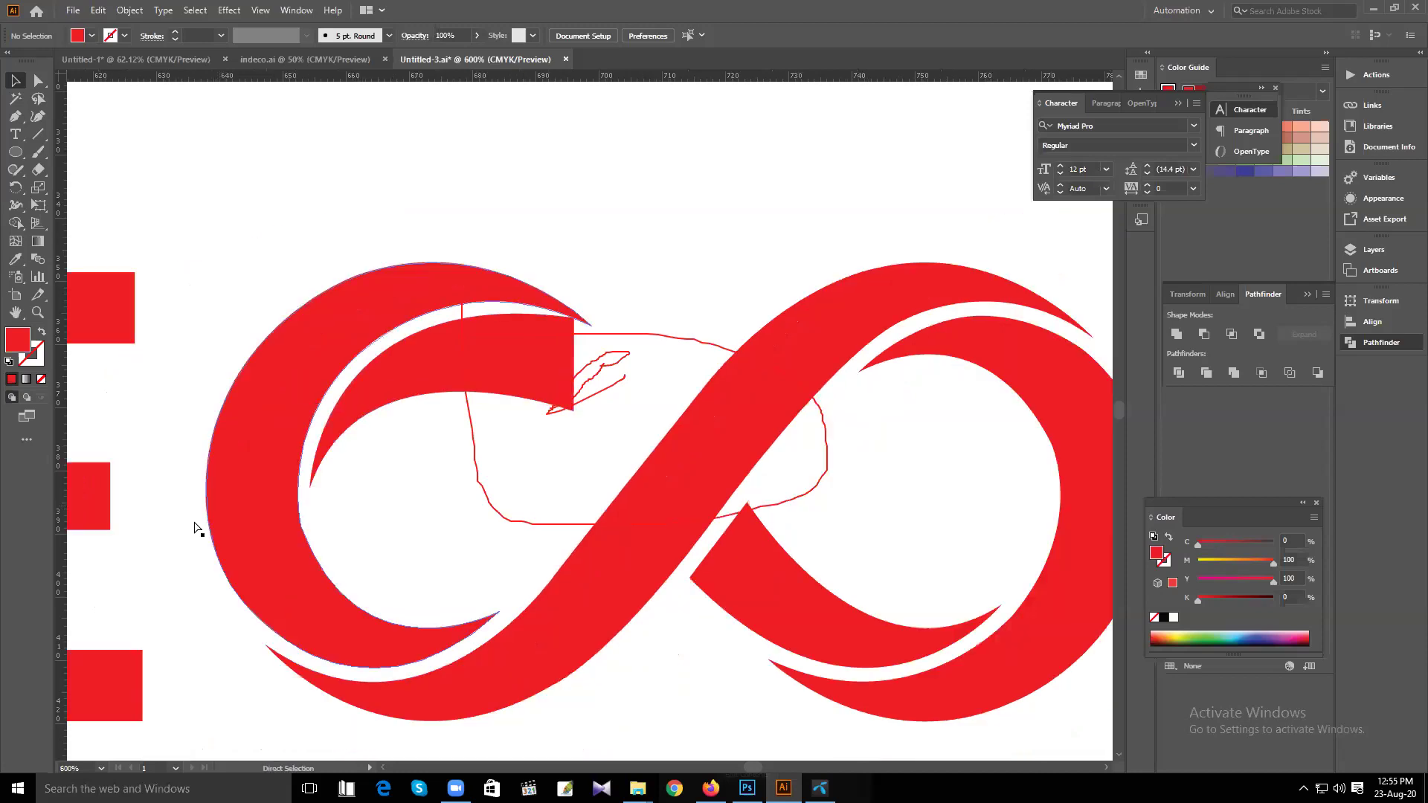
pyautogui.hotkey('ctrl', '-')
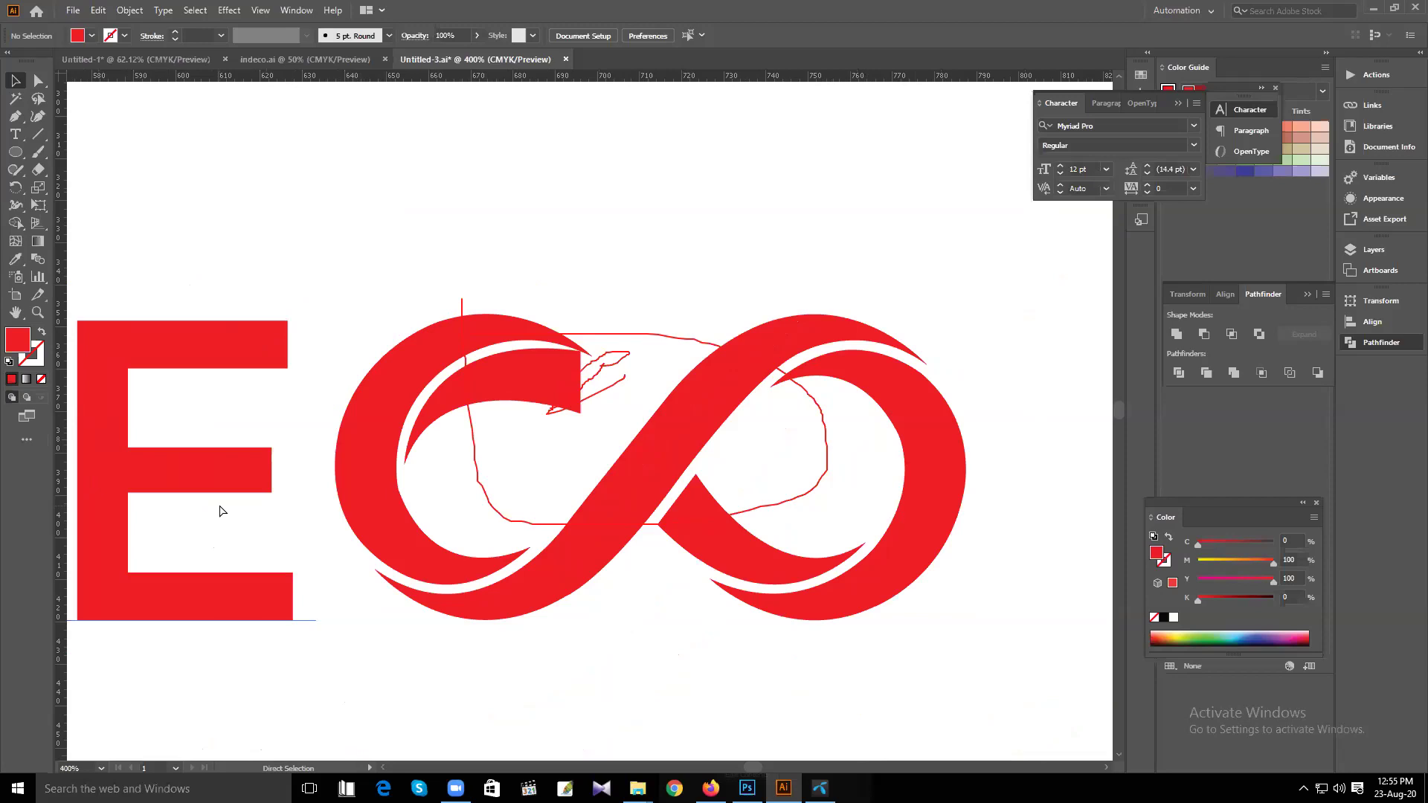
# Draw an unfilled Pen curve along the inner segment's upper edge, ending just below the outer arc's tip and bending to match its curvature
pyautogui.hotkey('ctrl', '=')
pyautogui.hotkey('ctrl', '=')
pyautogui.hotkey('ctrl', '=')
pyautogui.scroll(2, 217, 502)
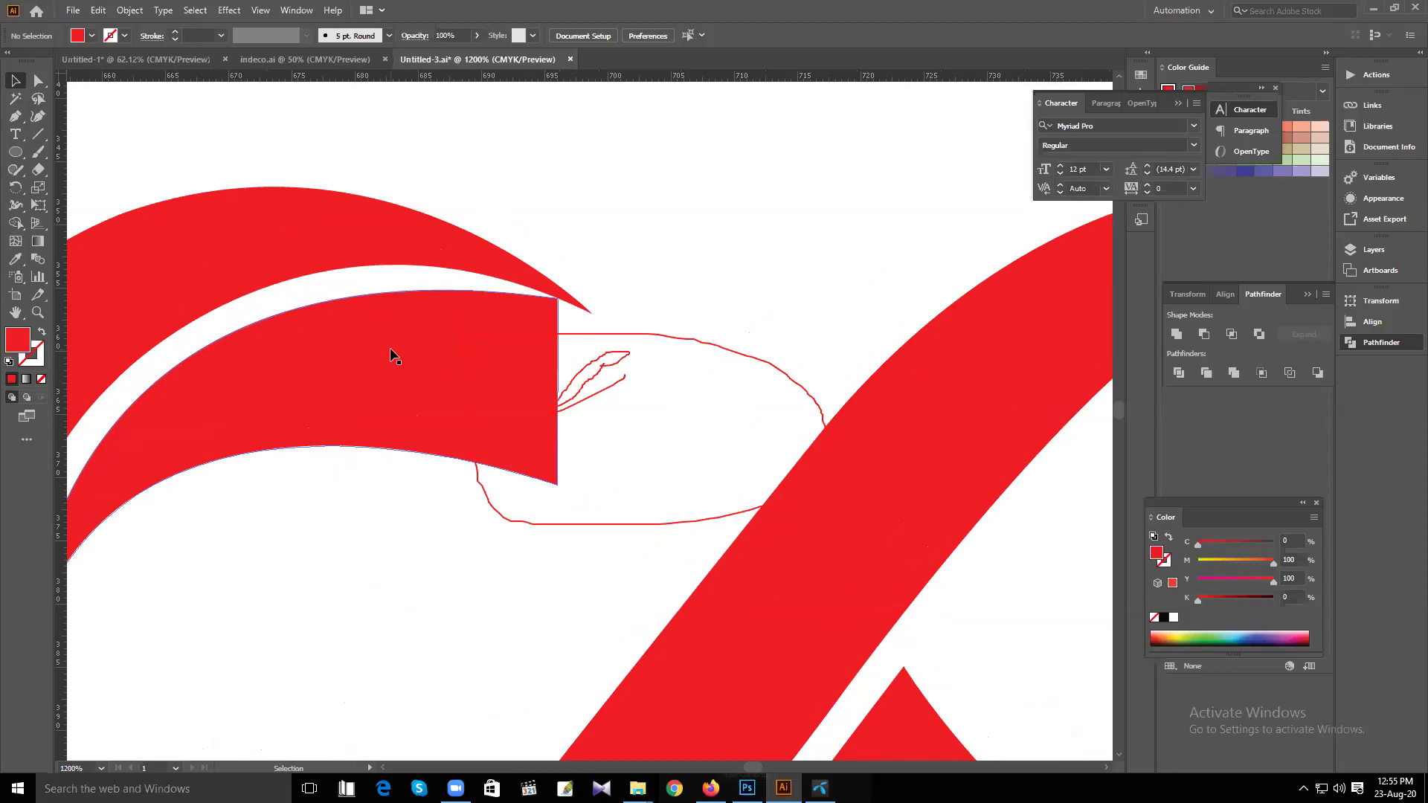
pyautogui.scroll(-1, 389, 347)
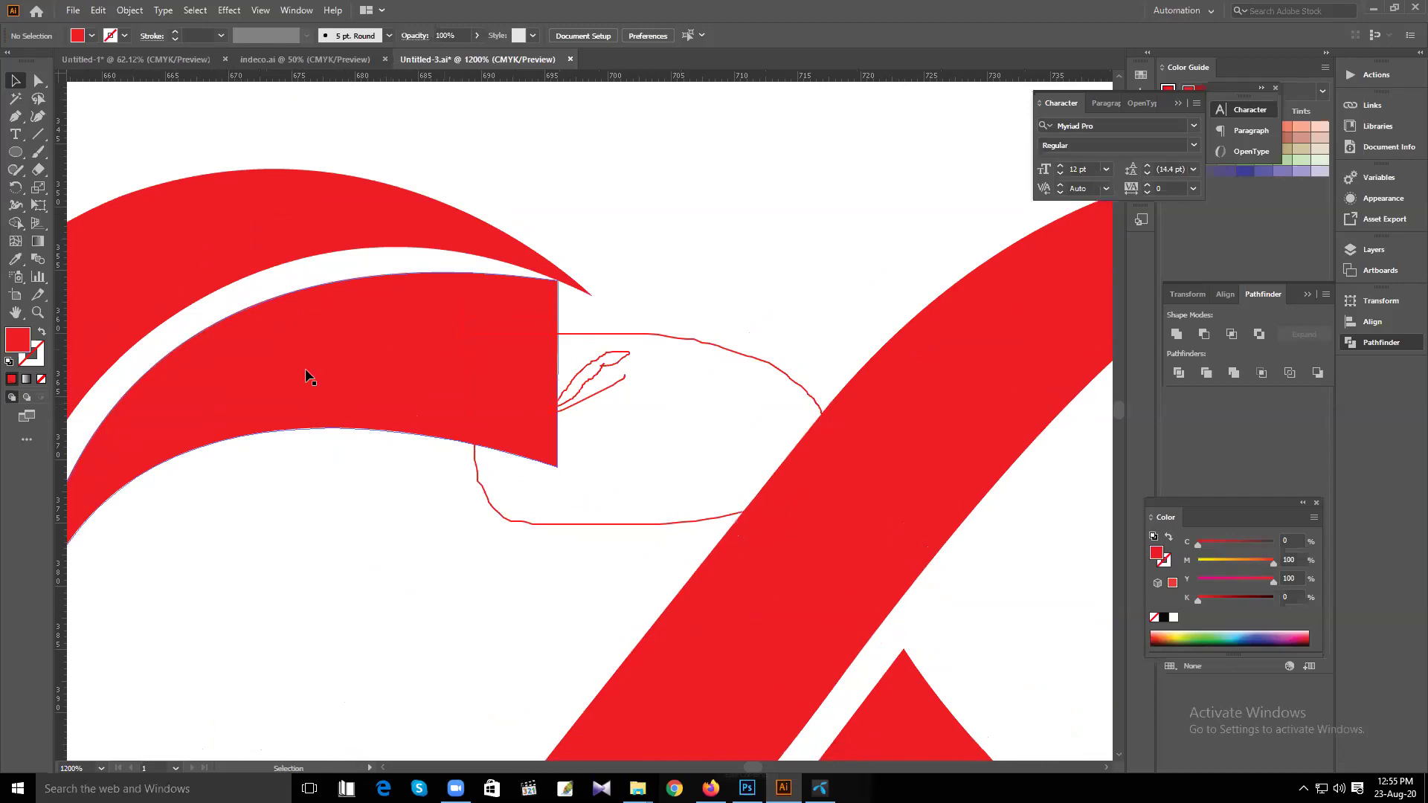
pyautogui.click(16, 121)
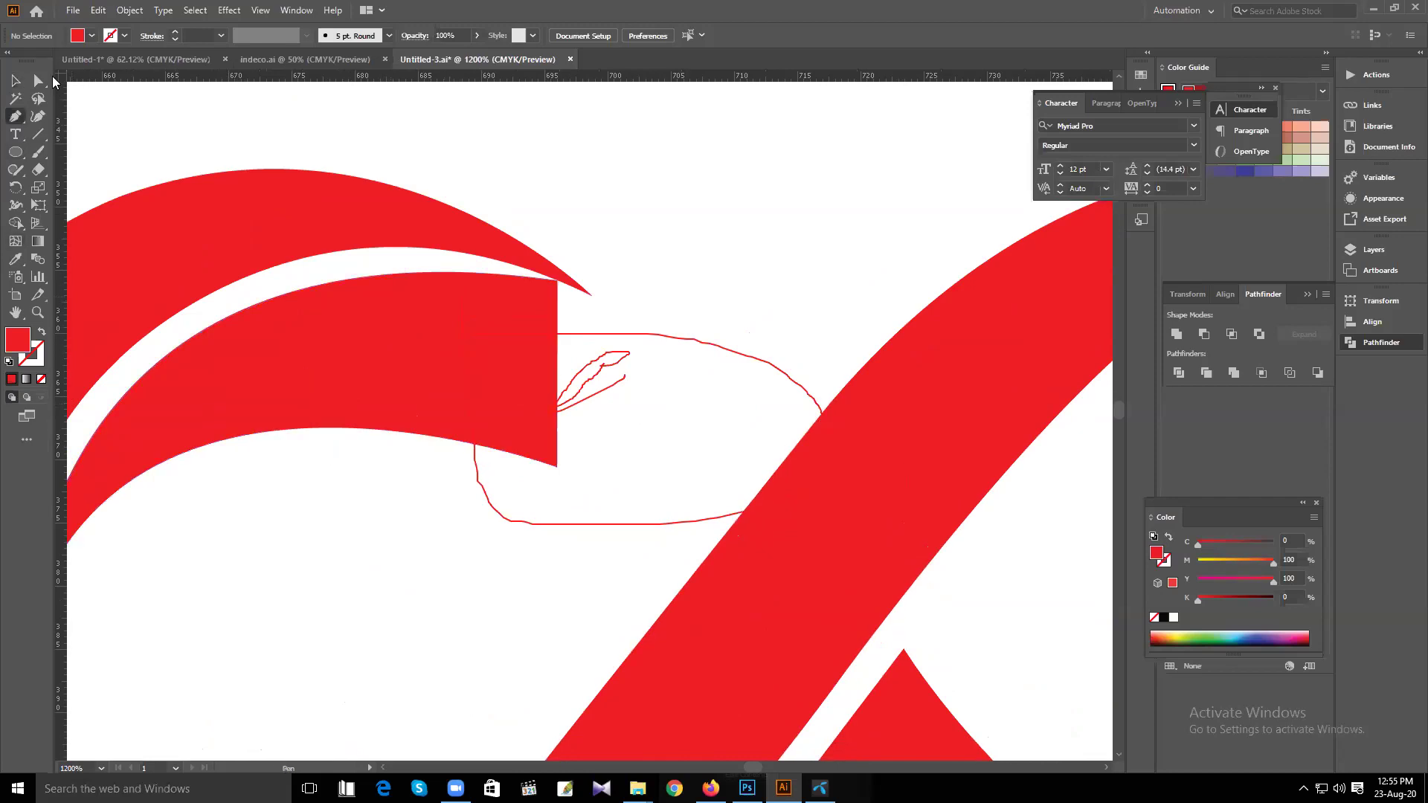
pyautogui.click(42, 380)
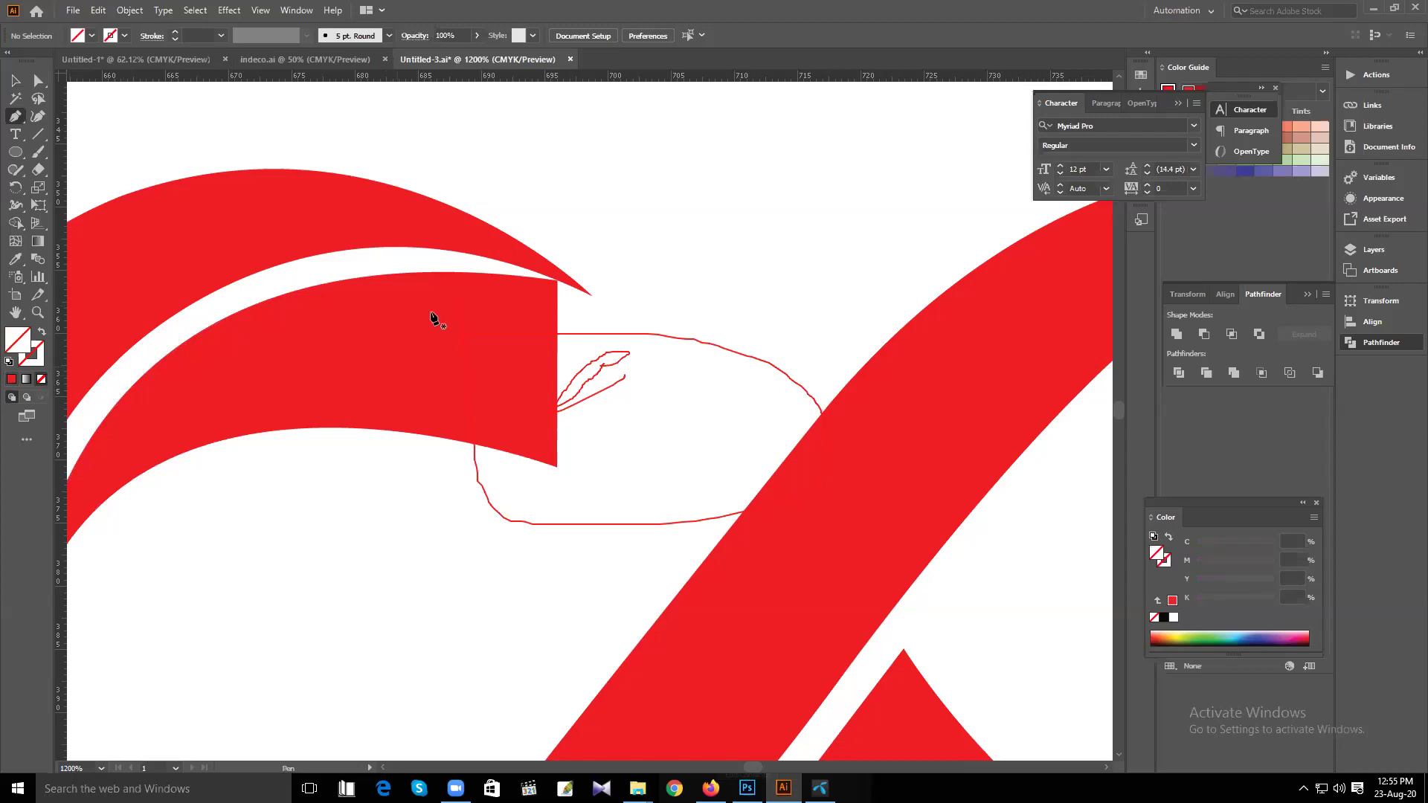
pyautogui.click(269, 301)
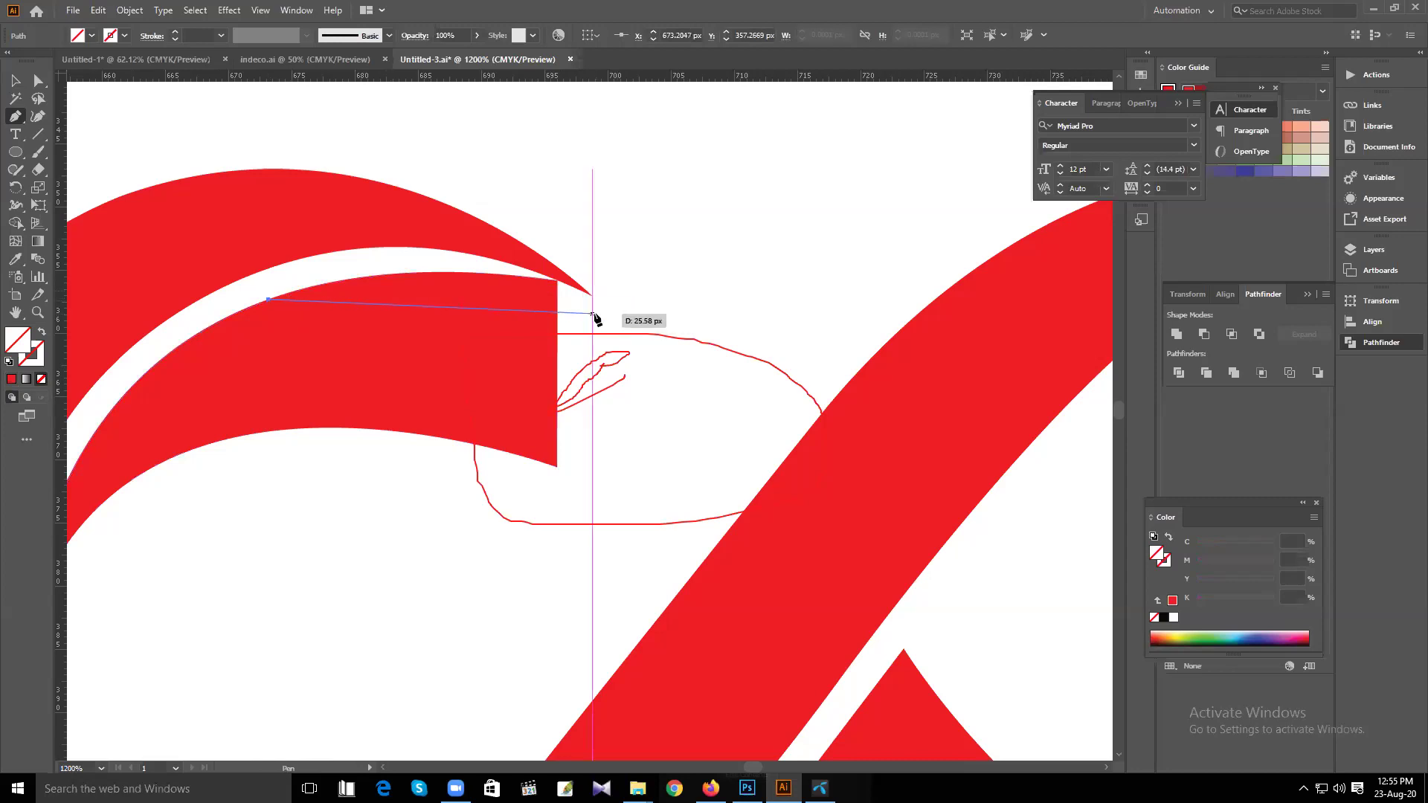
pyautogui.moveTo(592, 314); pyautogui.dragTo(708, 366)
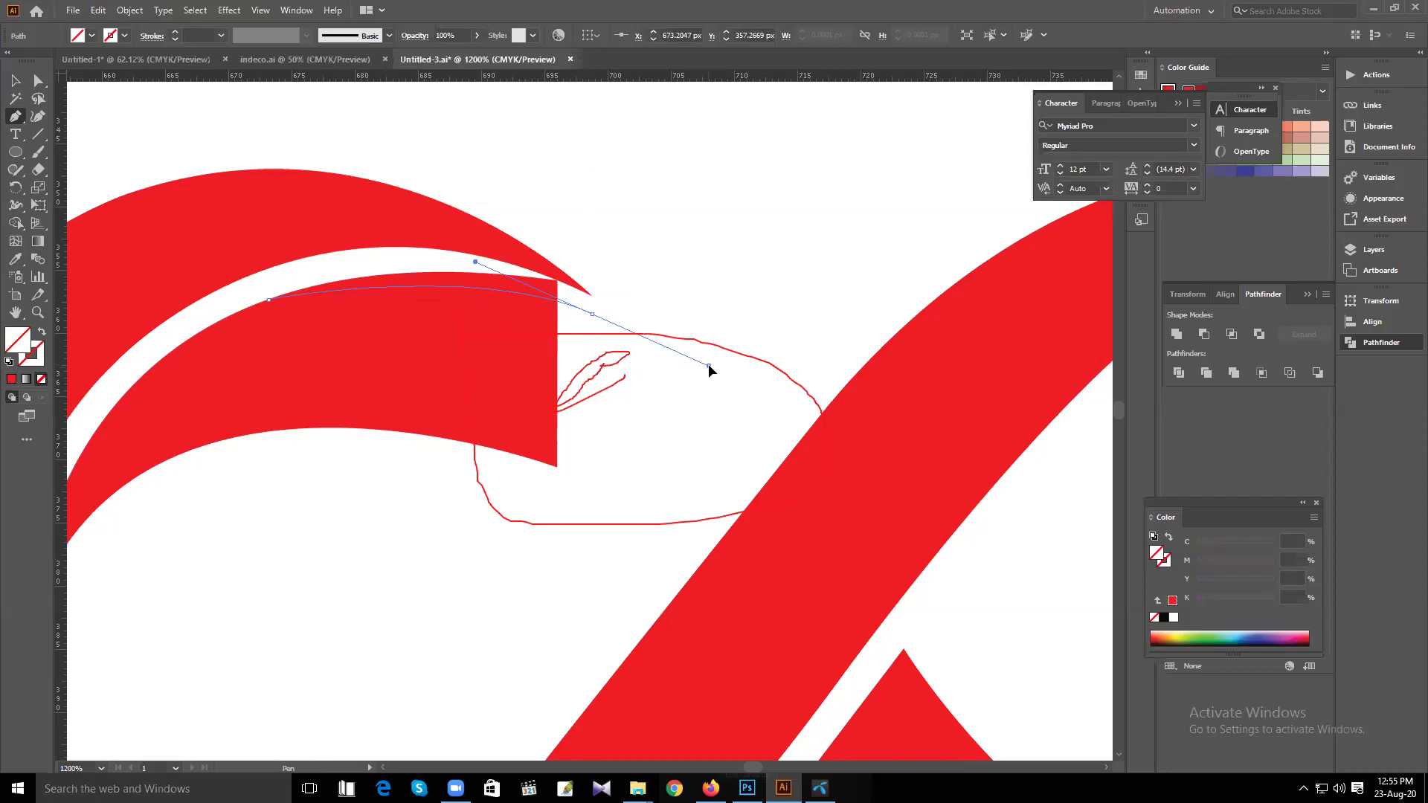
pyautogui.moveTo(709, 368); pyautogui.dragTo(752, 392)
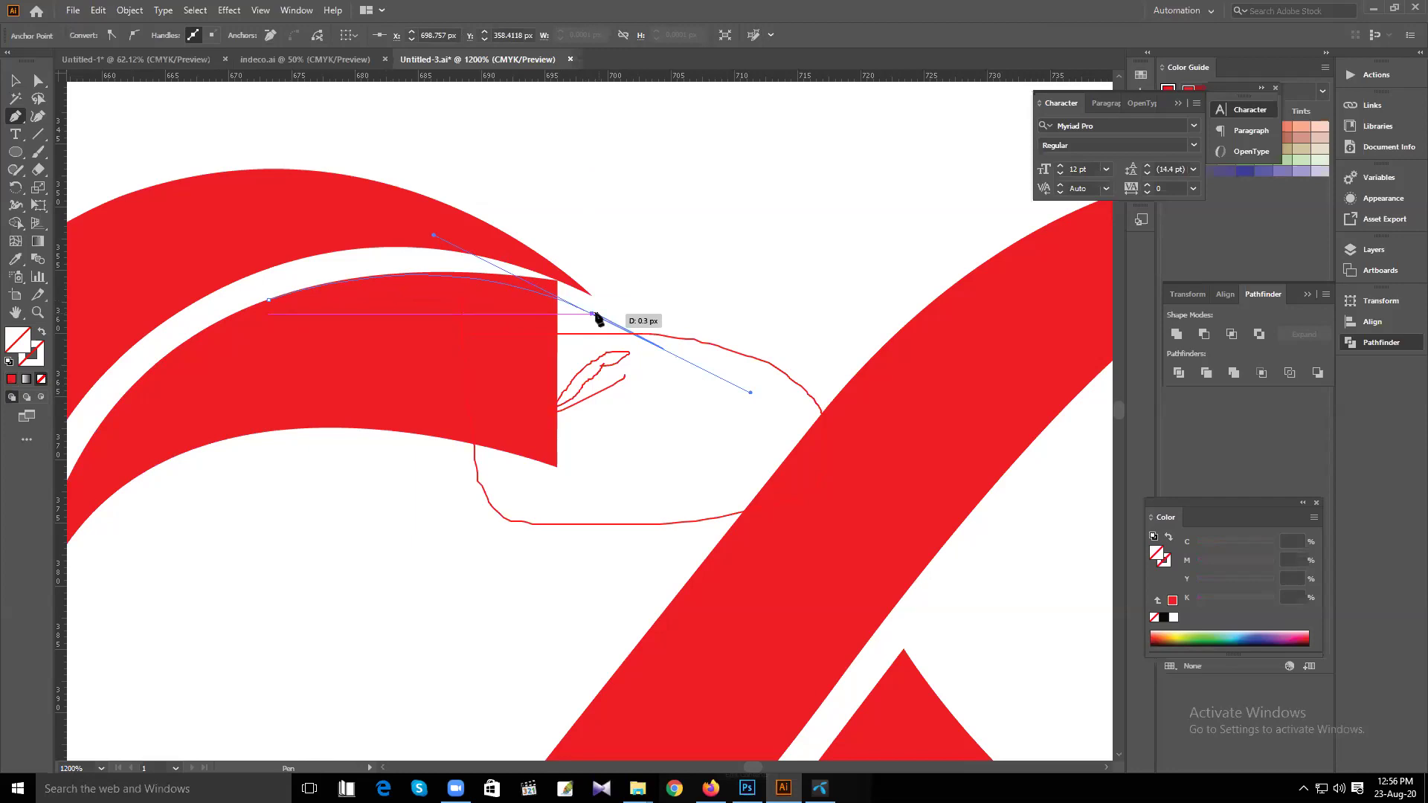
# Remove the end anchor's outgoing handle and close the path around the segment's upper corner and above its upper edge
pyautogui.hotkey('ctrl', '=')
pyautogui.hotkey('ctrl', '=')
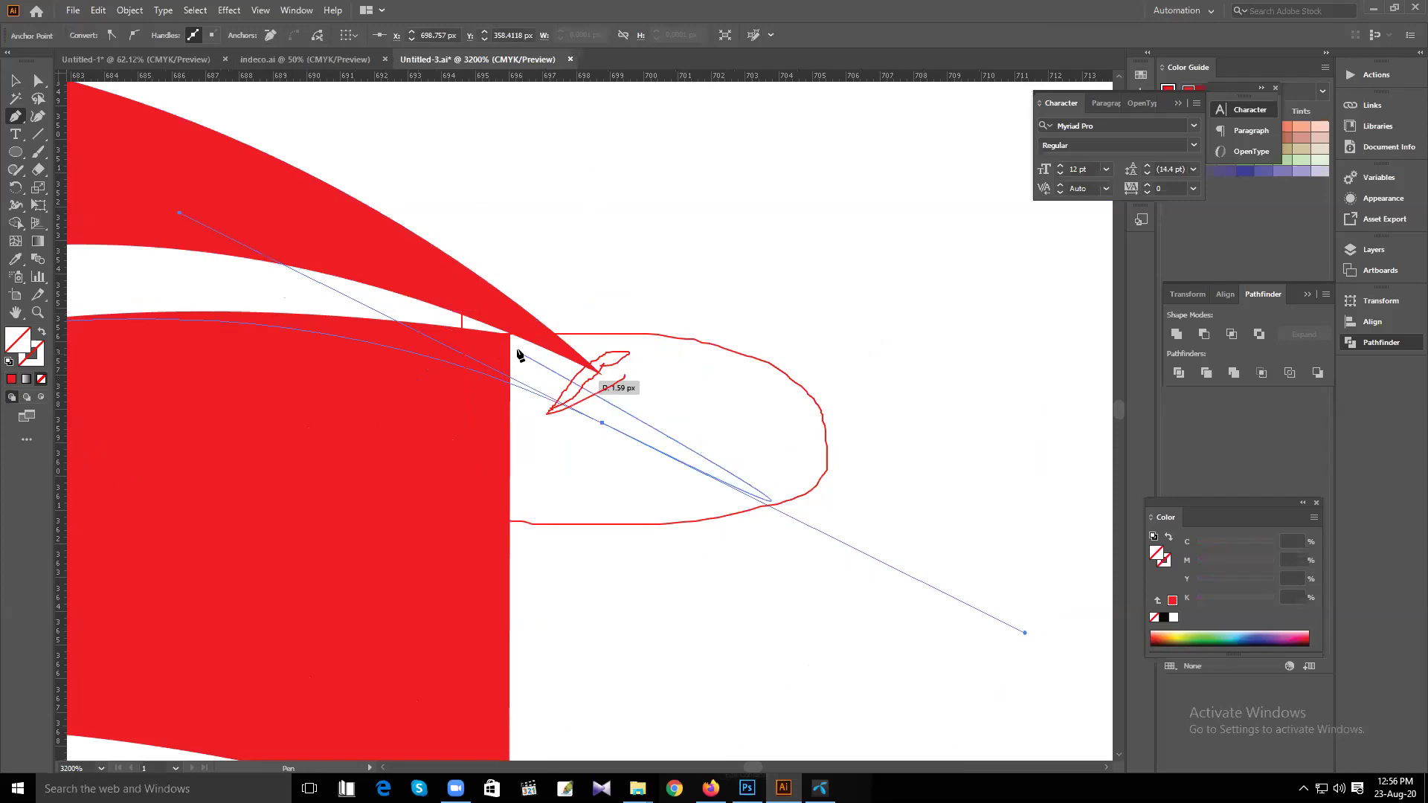
pyautogui.click(601, 423)
pyautogui.click(603, 424)
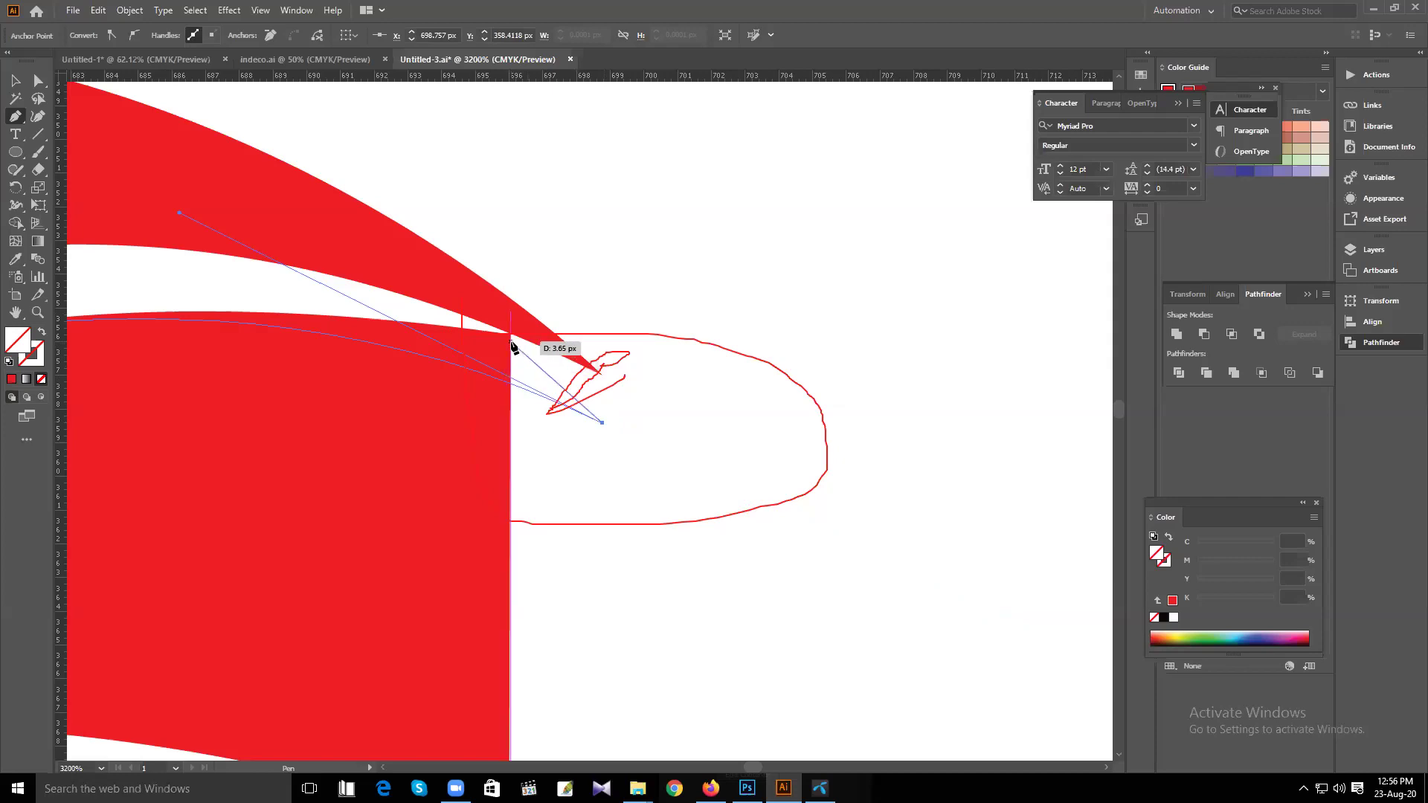
pyautogui.moveTo(512, 346); pyautogui.dragTo(565, 358)
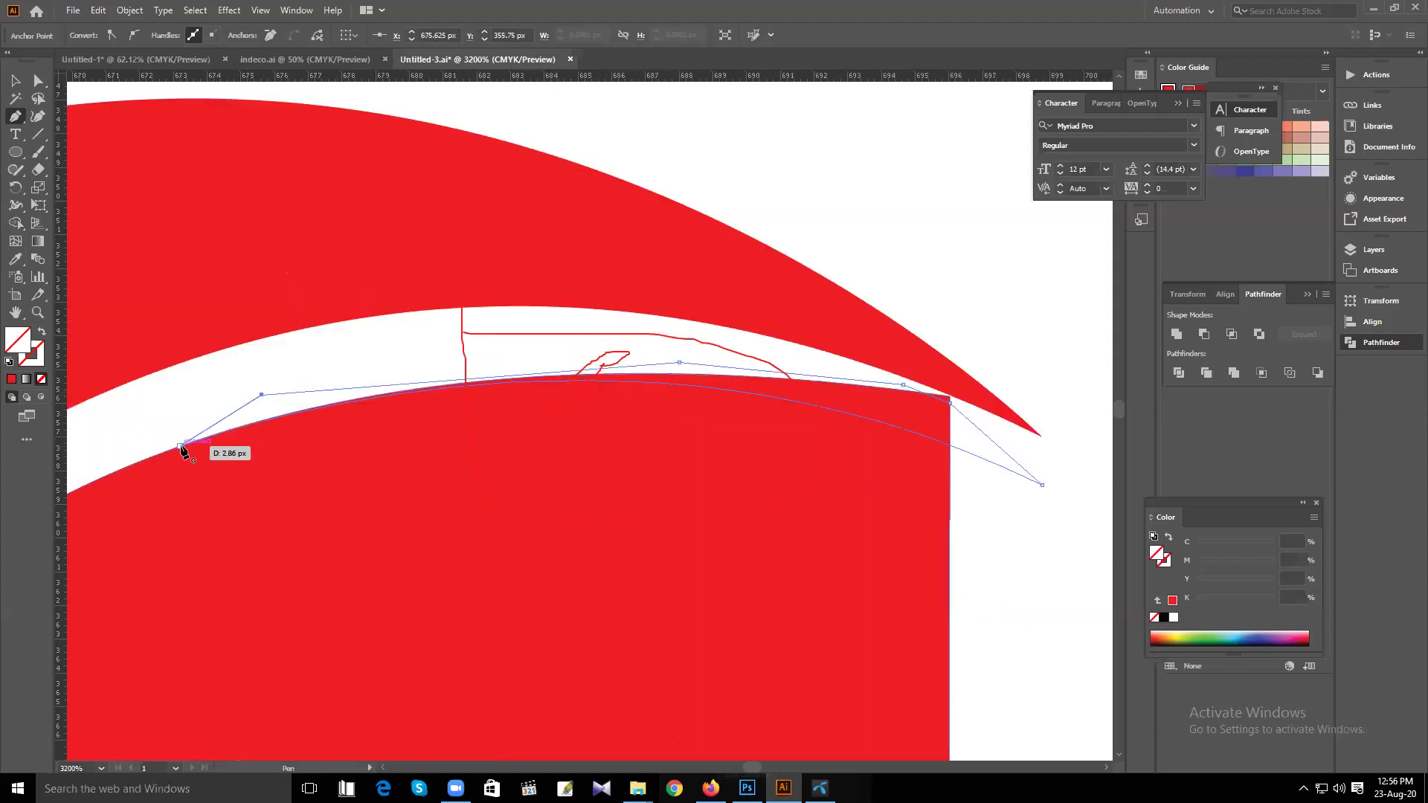
pyautogui.press('v')
pyautogui.press('a')
pyautogui.press('v')
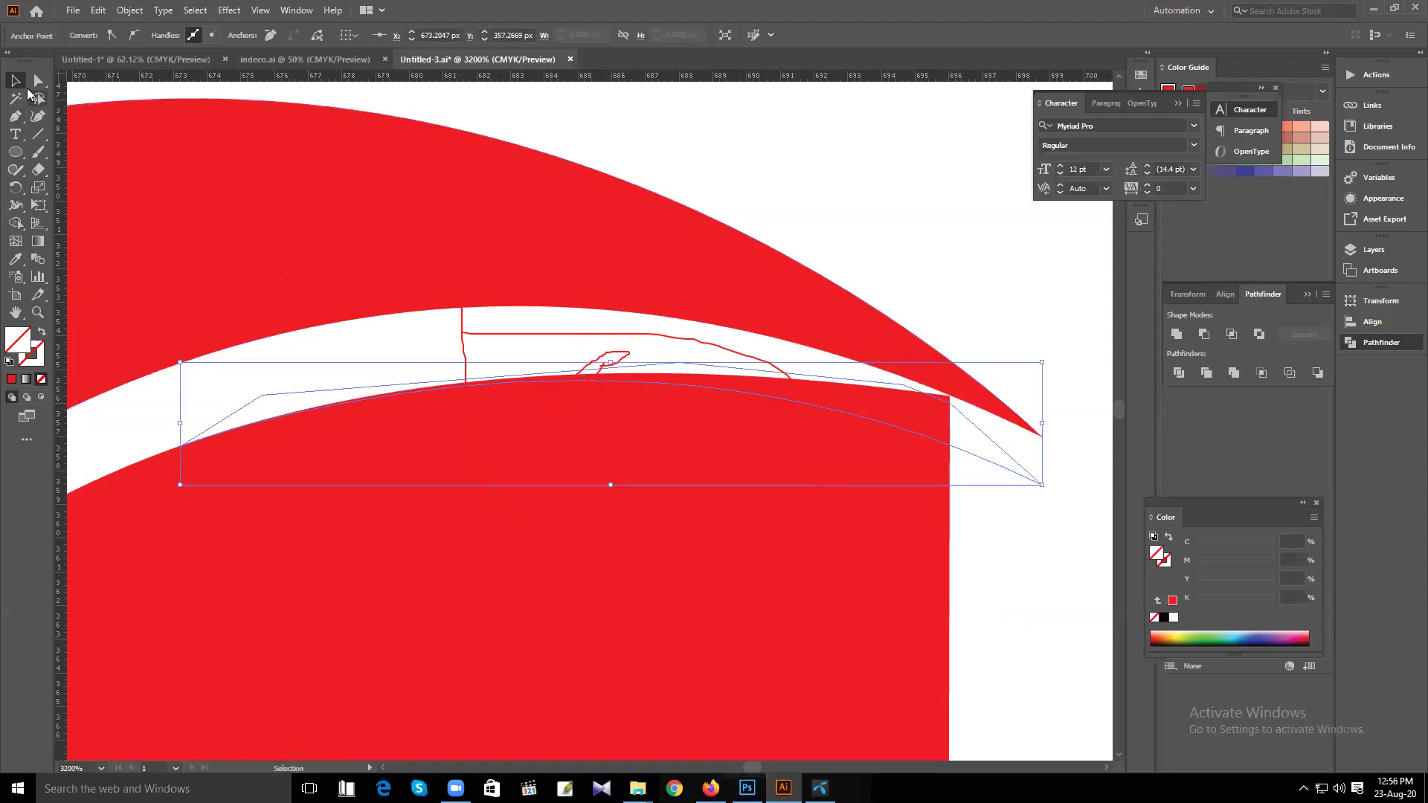
pyautogui.click(1029, 484)
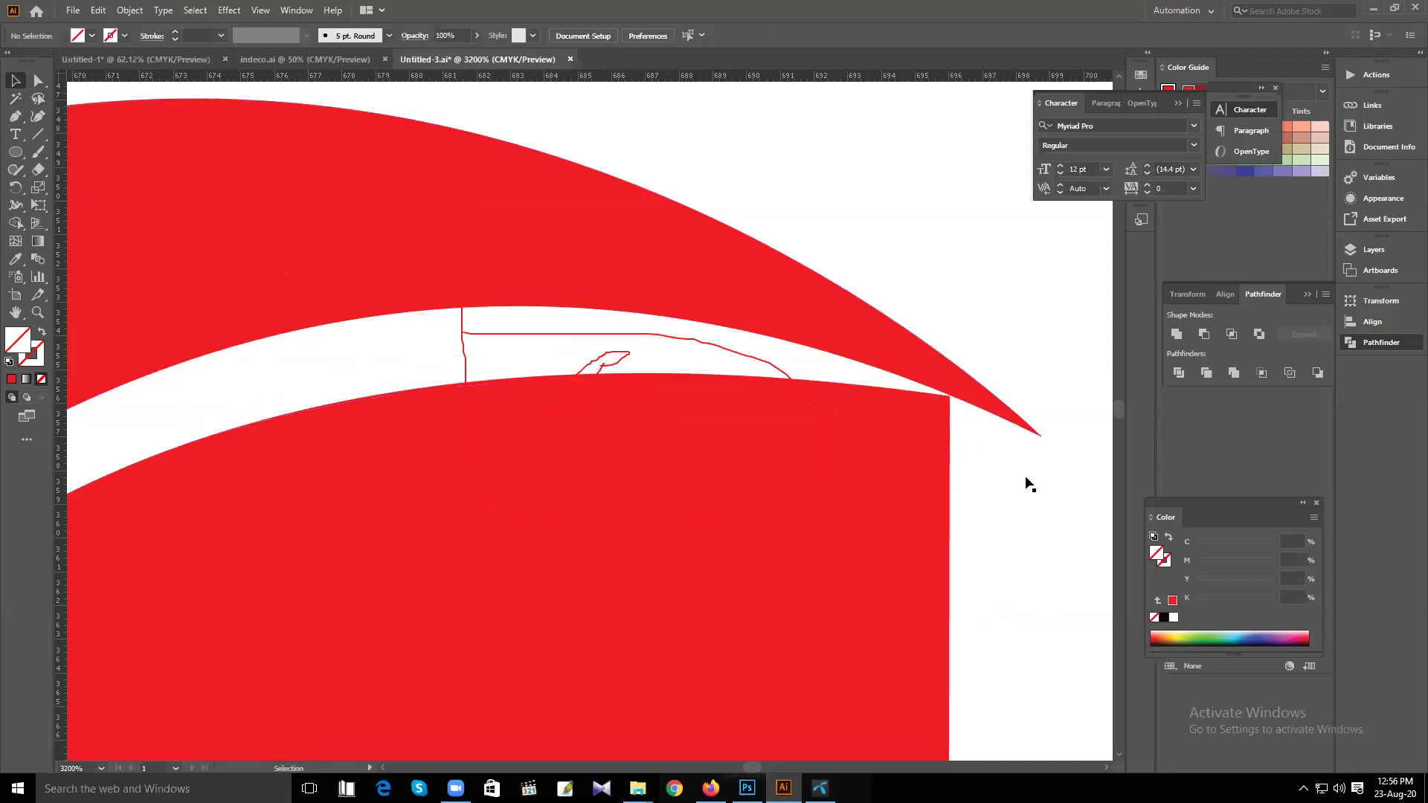
# Select the inner segment with the cutting path and use Shape Builder to remove the excess pieces above the curve
pyautogui.moveTo(1069, 463); pyautogui.dragTo(871, 446)
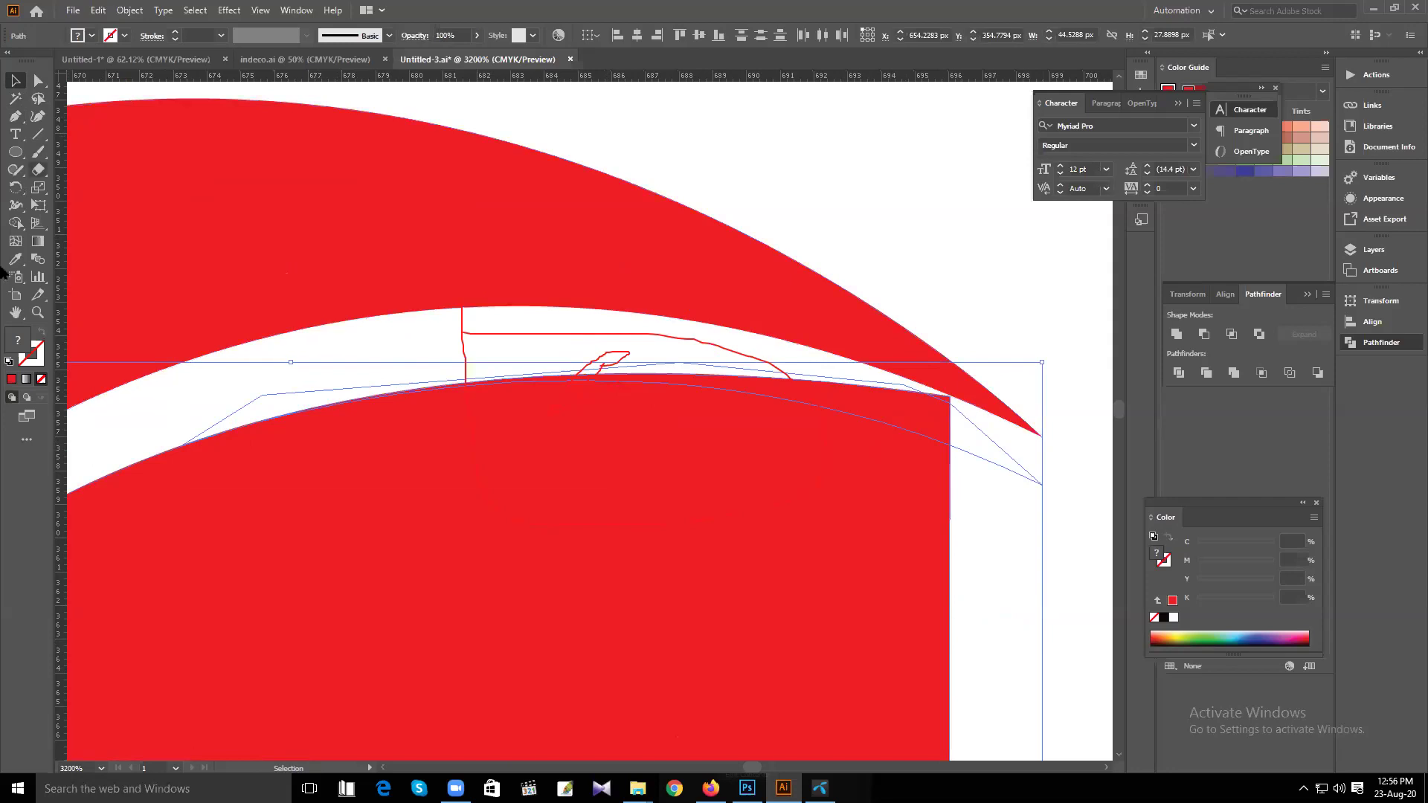
pyautogui.click(15, 223)
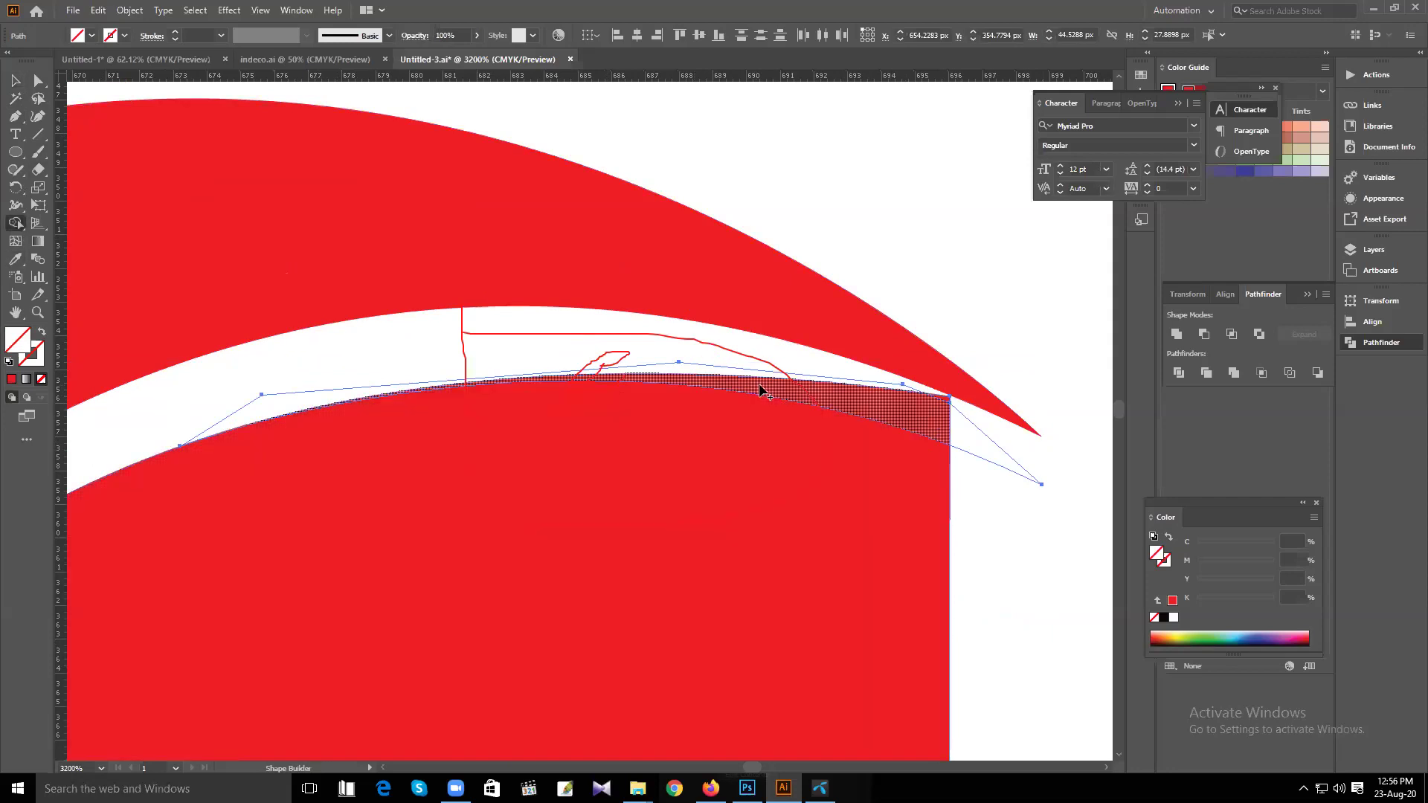
pyautogui.moveTo(759, 387); pyautogui.dragTo(945, 403)
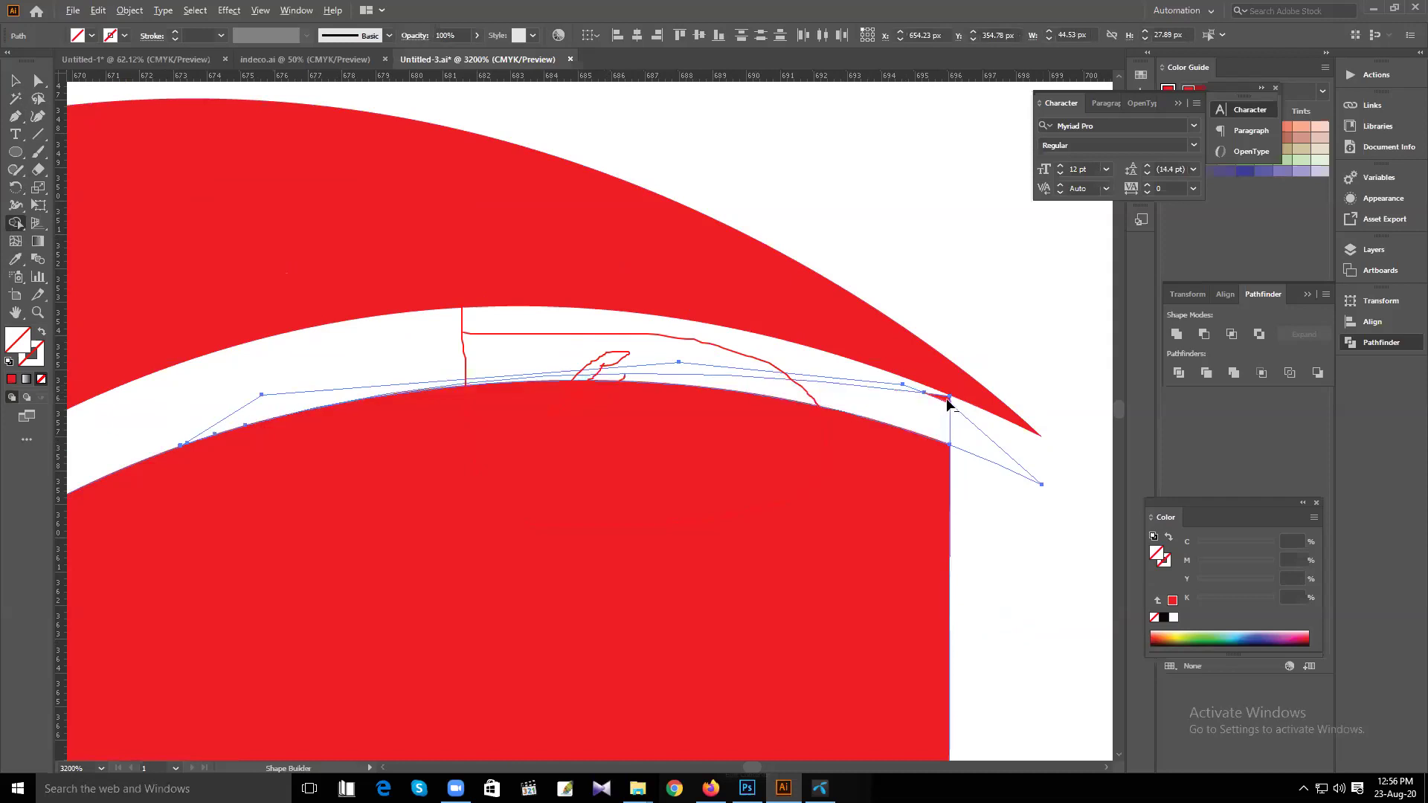
pyautogui.keyDown('alt'); pyautogui.click(1013, 476); pyautogui.keyUp('alt')
pyautogui.keyDown('alt'); pyautogui.click(774, 381); pyautogui.keyUp('alt')
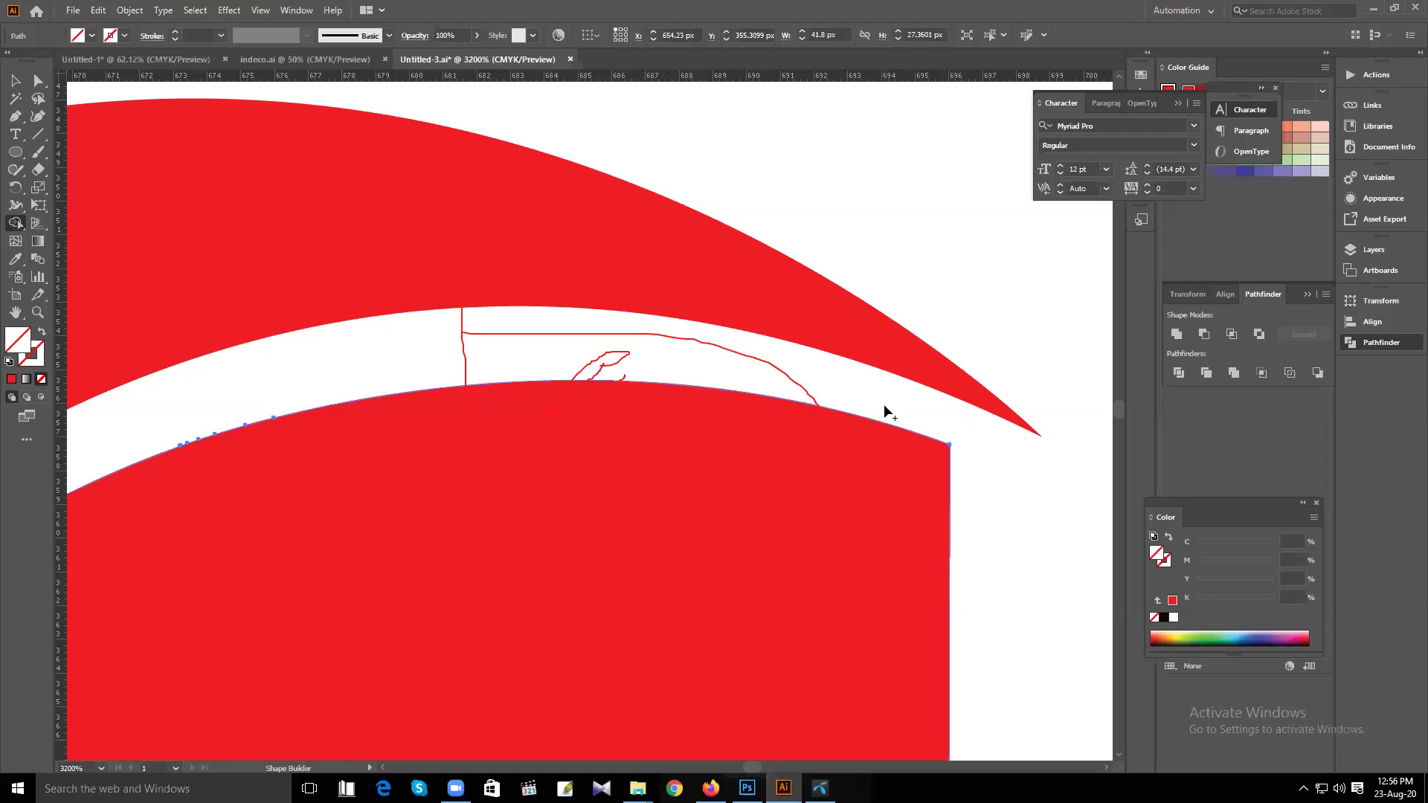
# Examine the trimmed inner segment's upper edge and corner against the gap below the outer arc
pyautogui.press('ctrl')
pyautogui.scroll(-2, 891, 414)
pyautogui.scroll(-1, 891, 414)
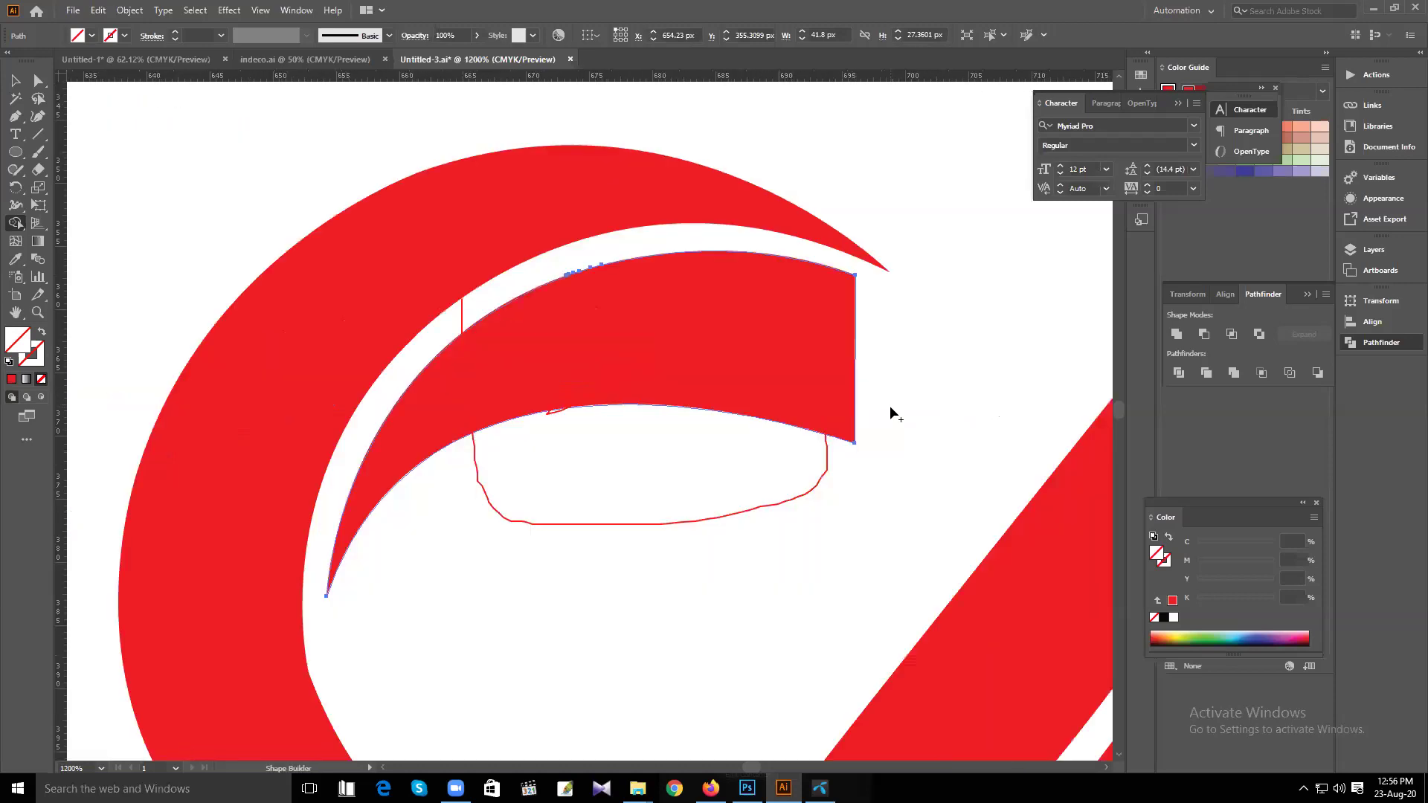
pyautogui.press('ctrl')
pyautogui.press('v')
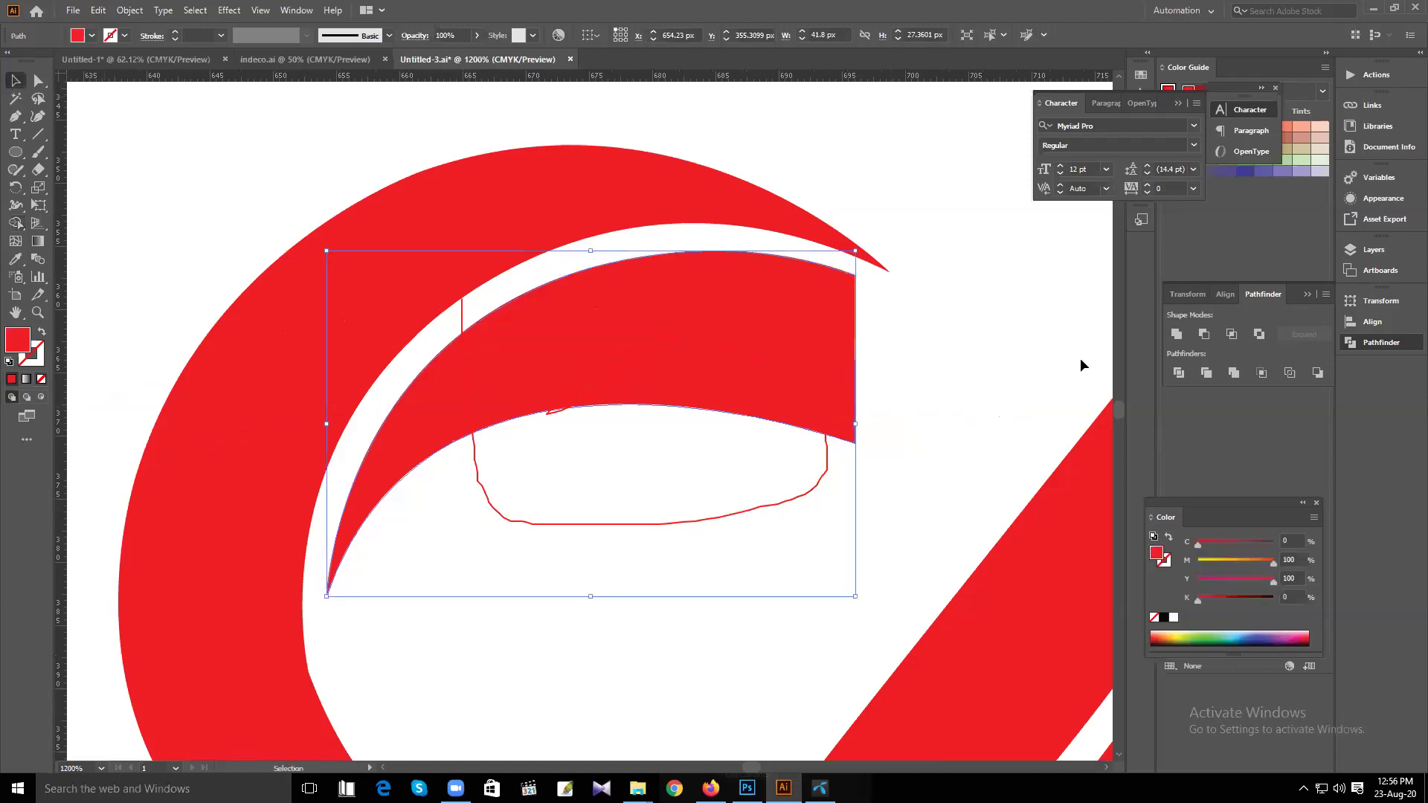
pyautogui.click(869, 341)
pyautogui.click(837, 341)
pyautogui.click(123, 119)
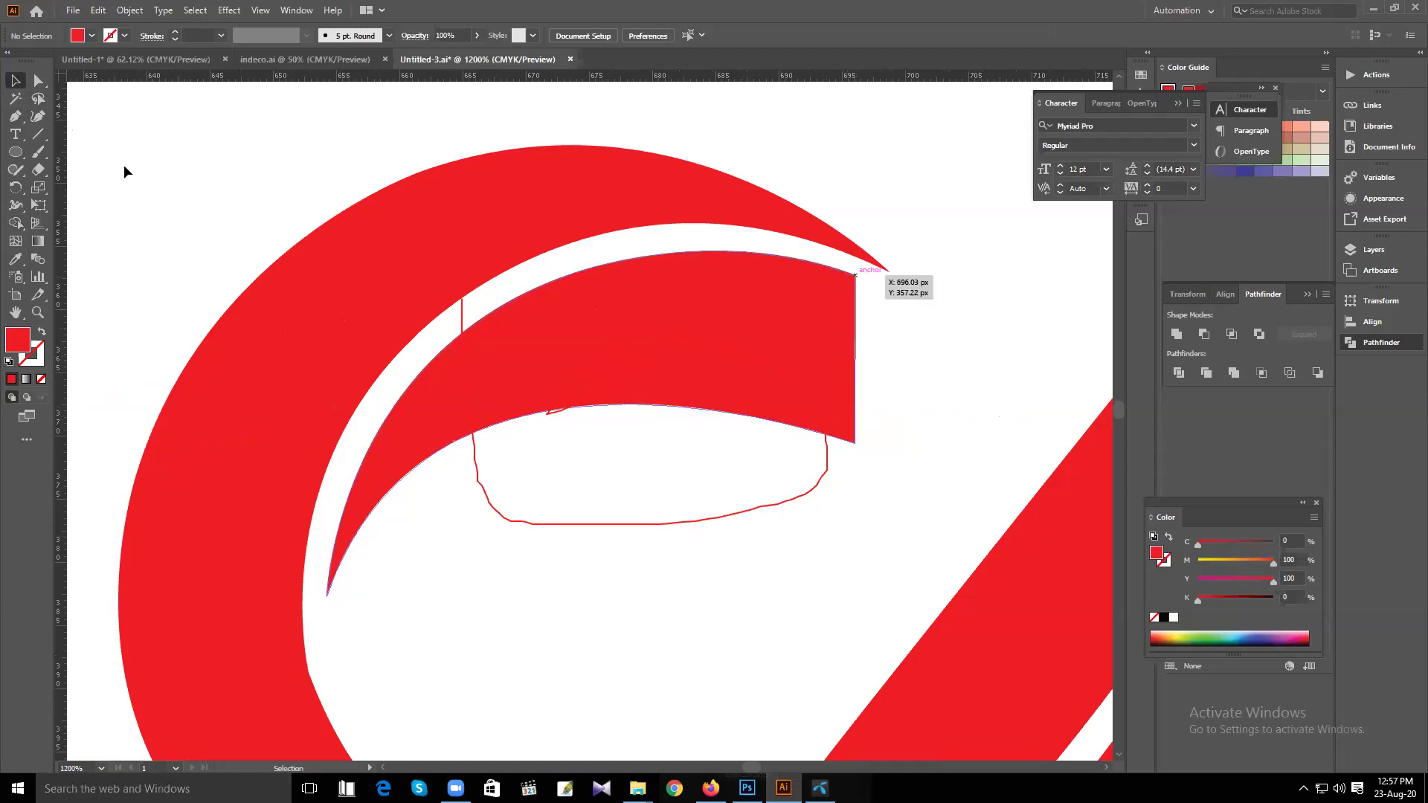
pyautogui.click(15, 116)
pyautogui.click(38, 81)
pyautogui.moveTo(858, 283); pyautogui.dragTo(859, 285)
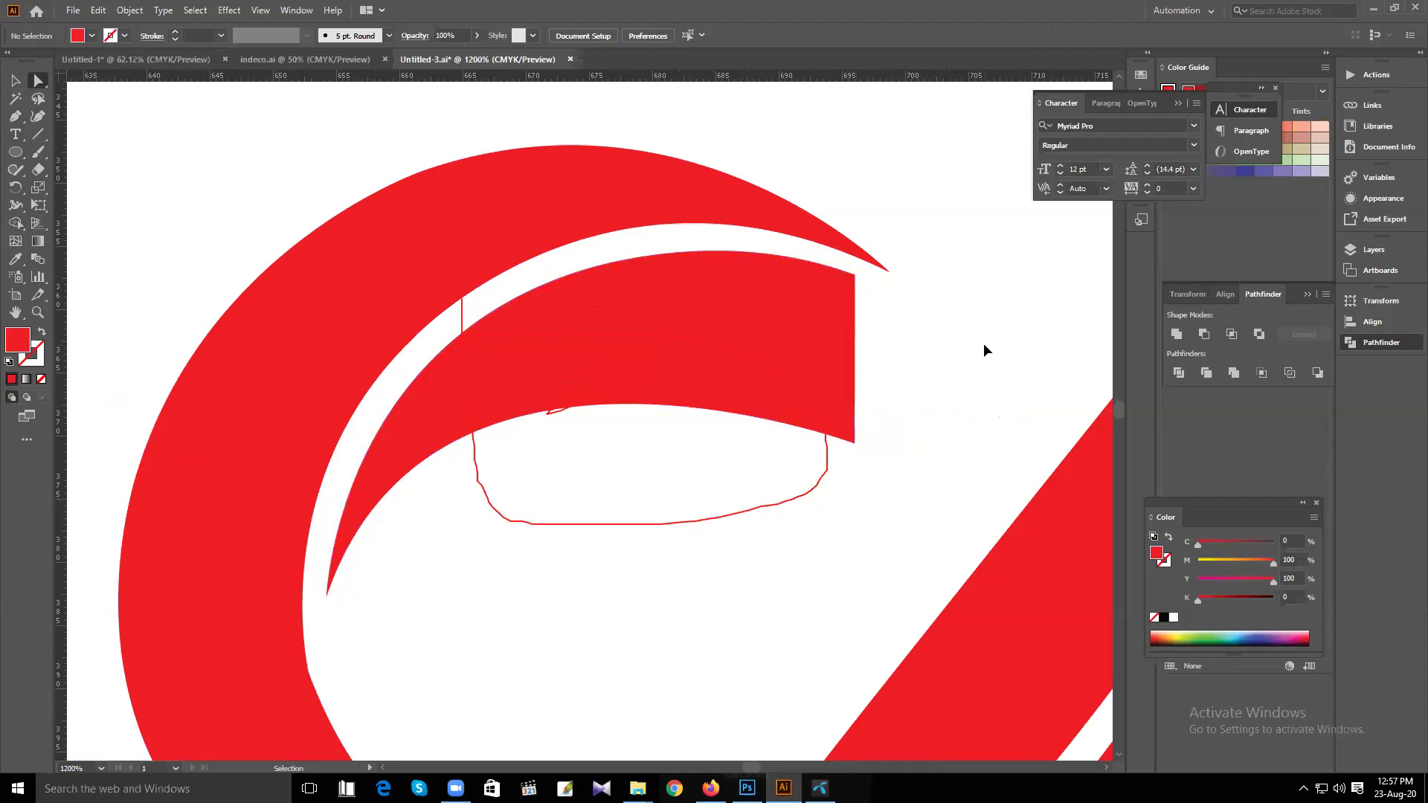
# Undo the last Shape Builder removals and remove only the thin empty region above the inner segment's upper edge
pyautogui.hotkey('ctrl', 'z')
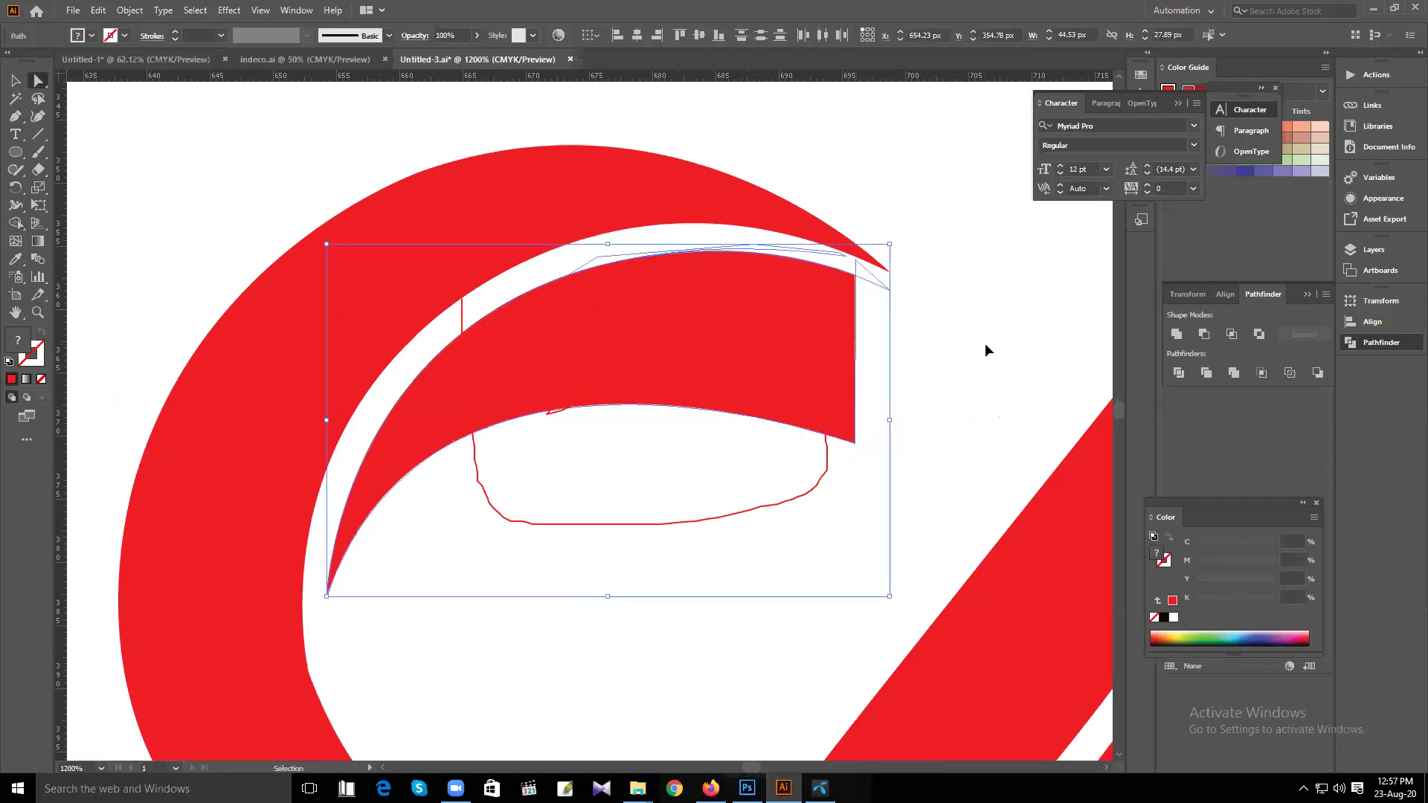
pyautogui.hotkey('ctrl', 'z')
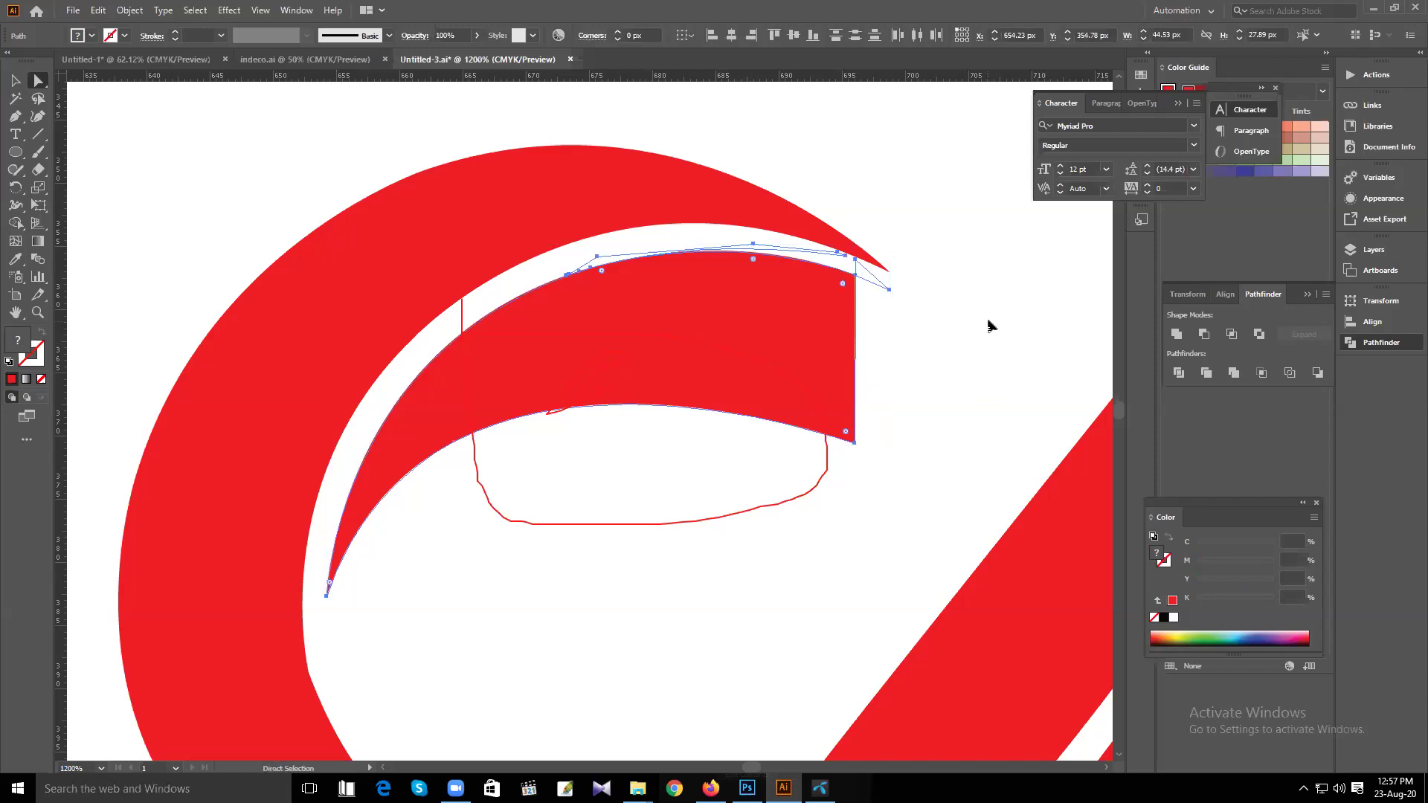
pyautogui.hotkey('ctrl', 'shift', 'z')
pyautogui.hotkey('ctrl', '+')
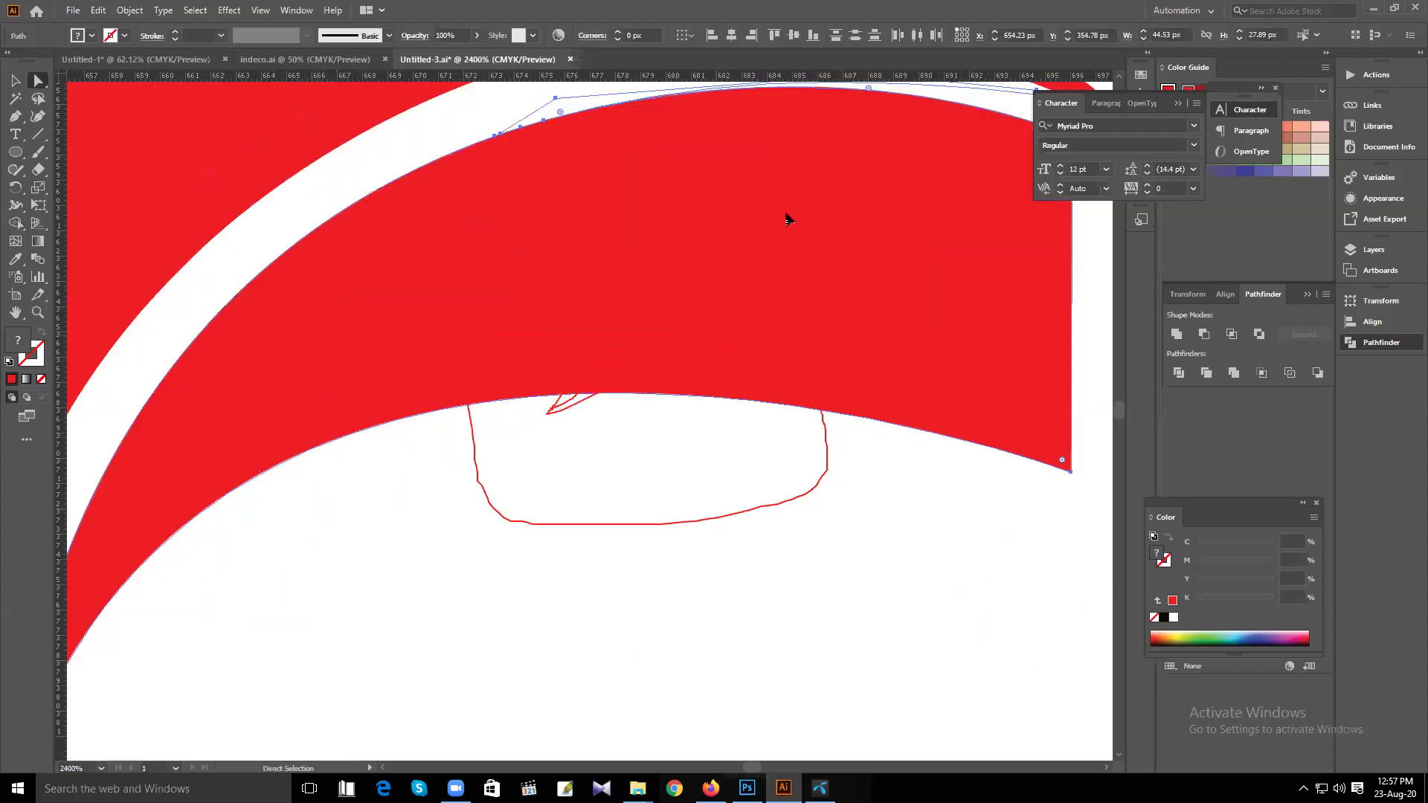
pyautogui.click(14, 225)
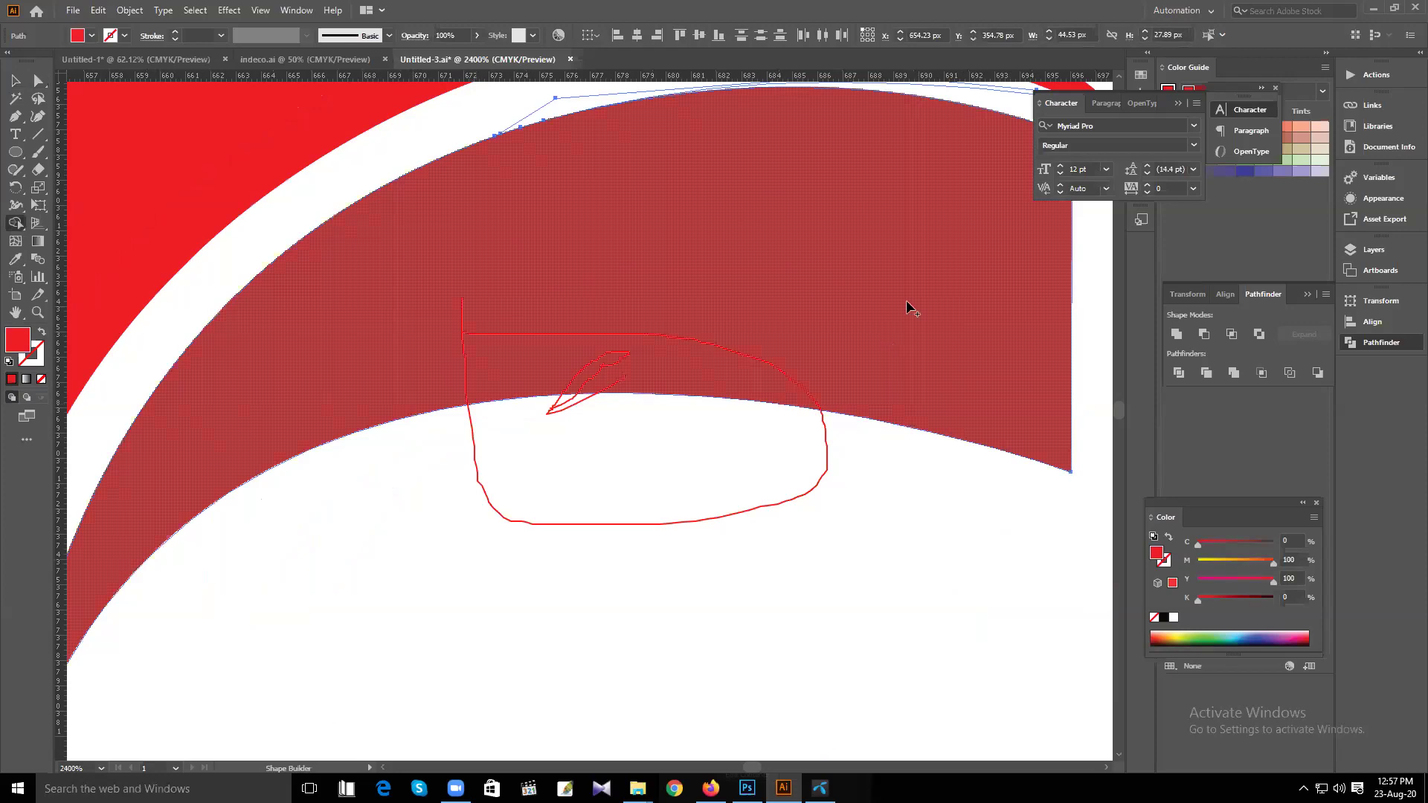
pyautogui.scroll(3, 892, 313)
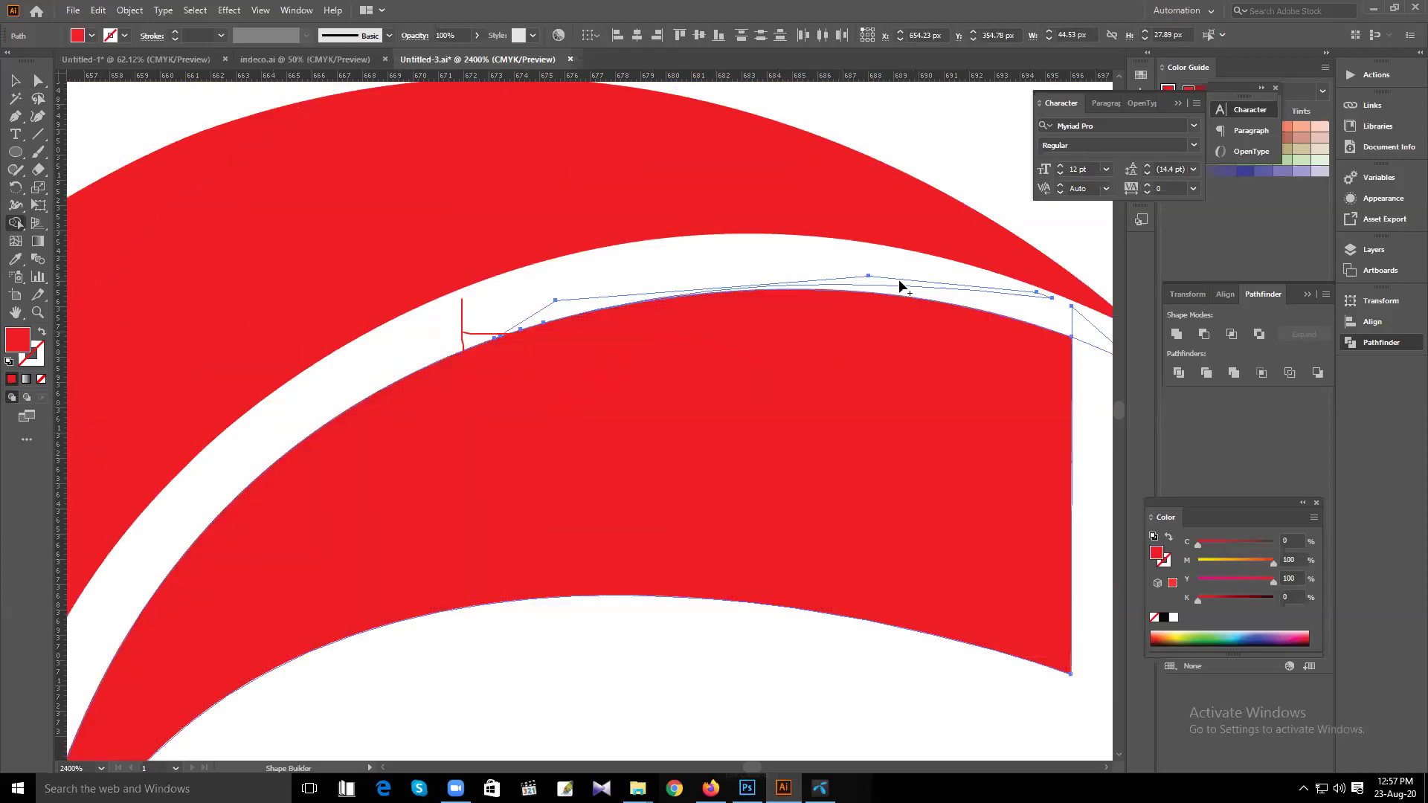
pyautogui.keyDown('alt'); pyautogui.click(900, 287); pyautogui.keyUp('alt')
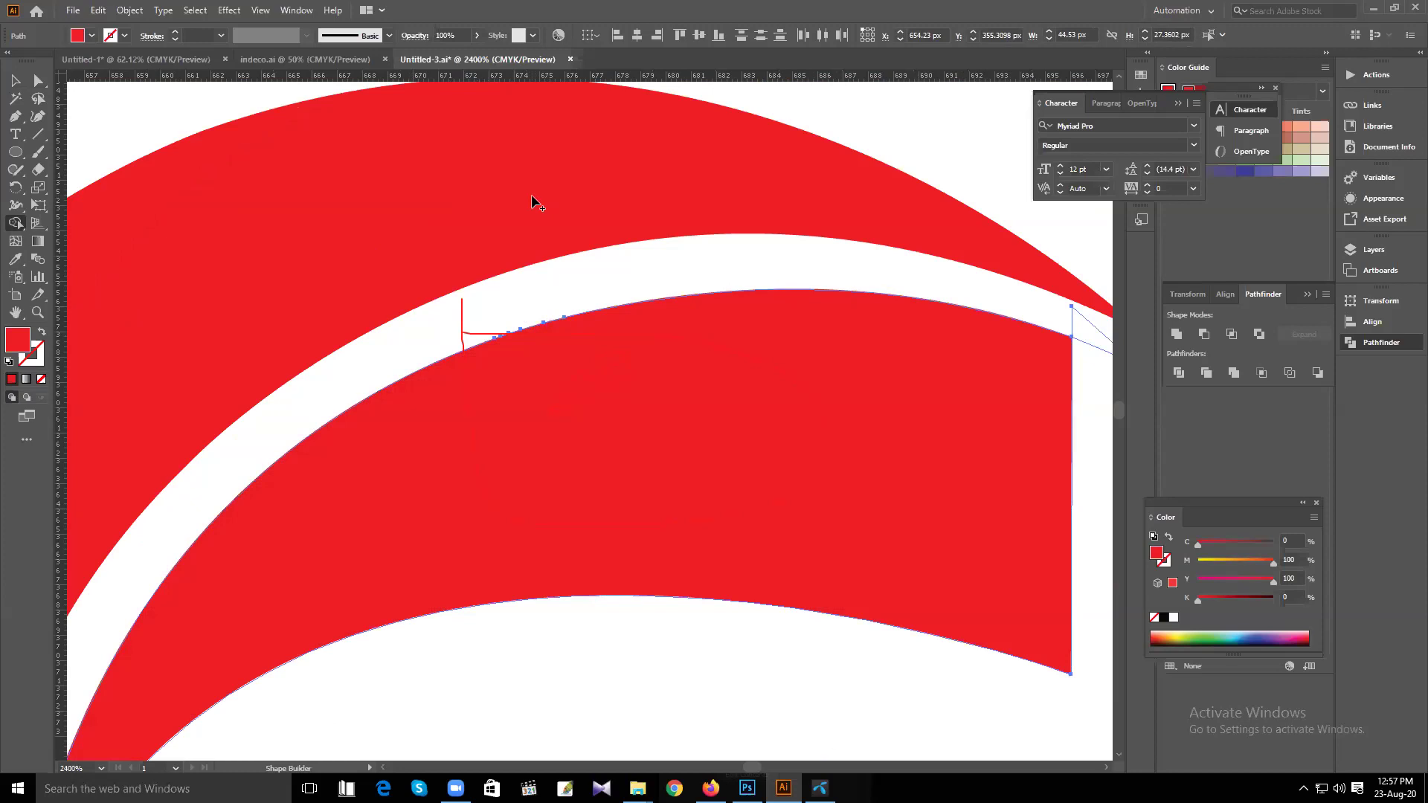
# Try moving the lower edge of the small leftover triangular path beside the inner segment's end downward
pyautogui.press('v')
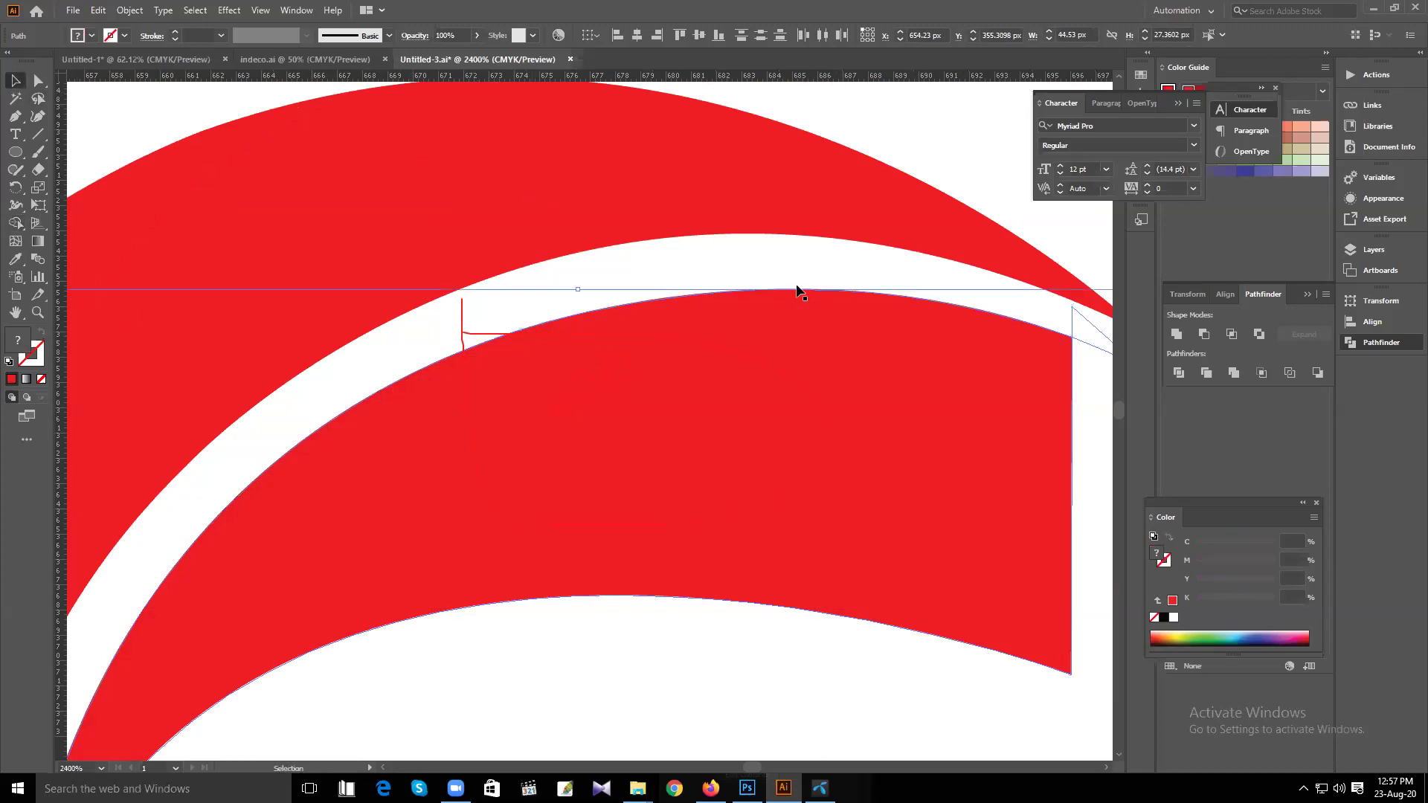
pyautogui.click(939, 195)
pyautogui.moveTo(927, 388); pyautogui.dragTo(619, 279)
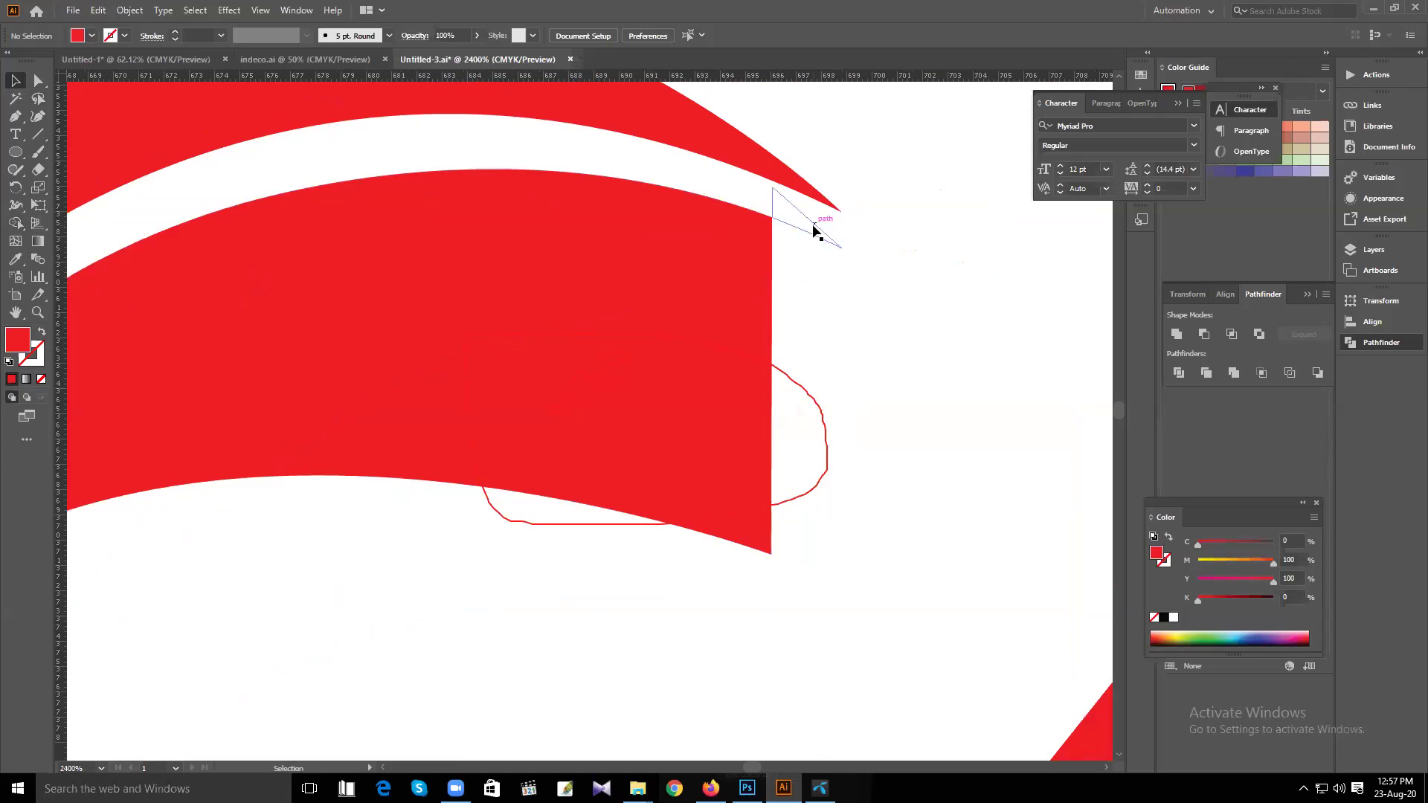
pyautogui.click(37, 82)
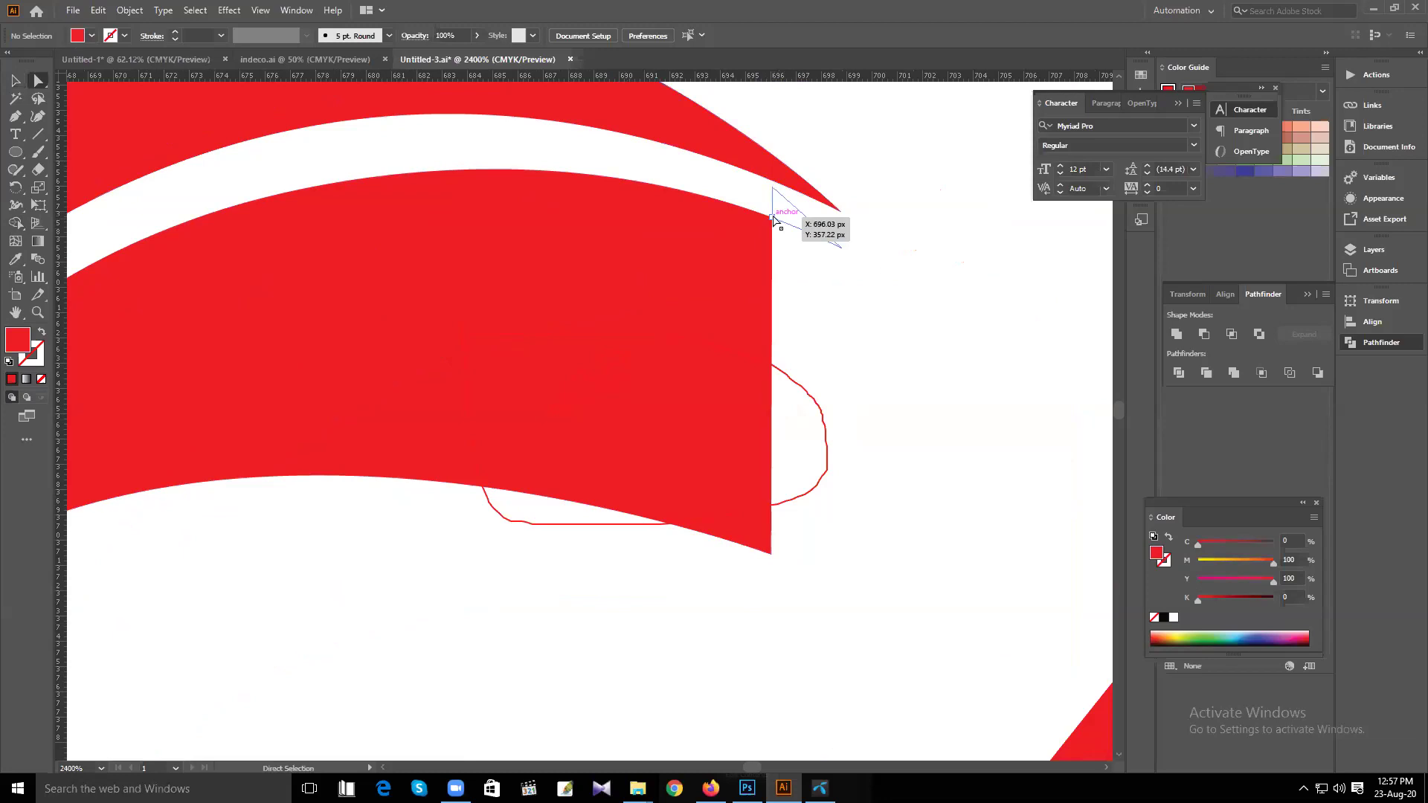
pyautogui.click(772, 217)
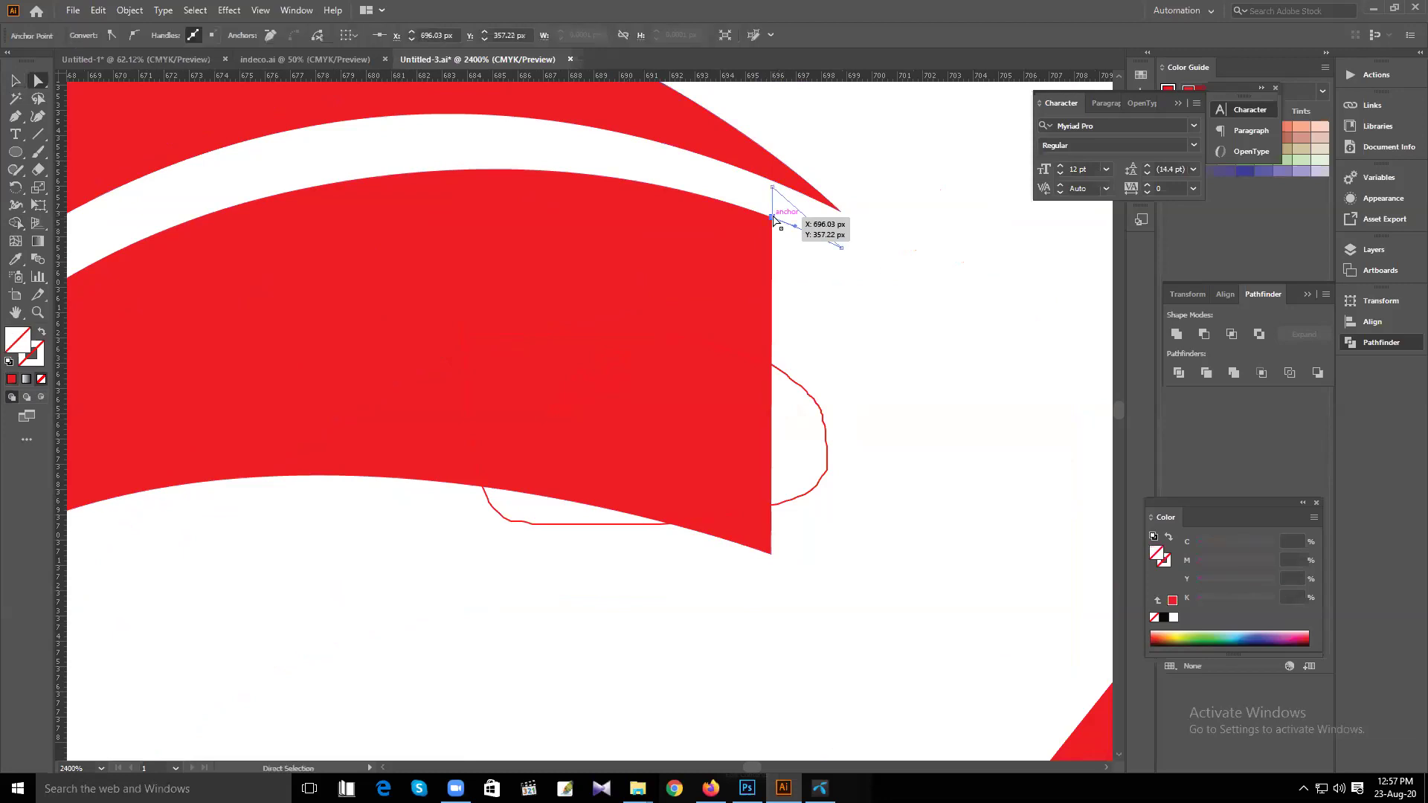
pyautogui.keyDown('shift'); pyautogui.click(841, 248); pyautogui.keyUp('shift')
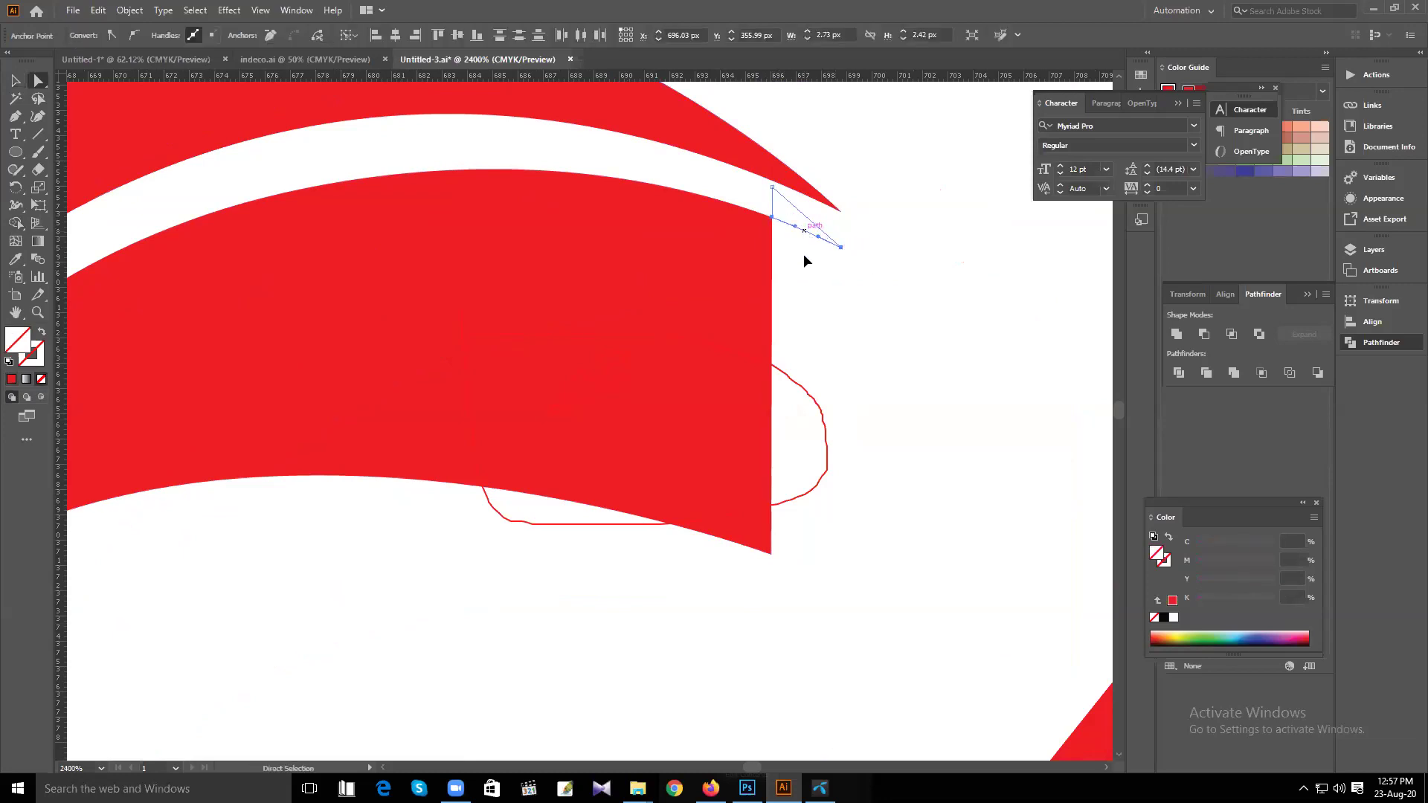
pyautogui.moveTo(815, 231); pyautogui.dragTo(804, 266)
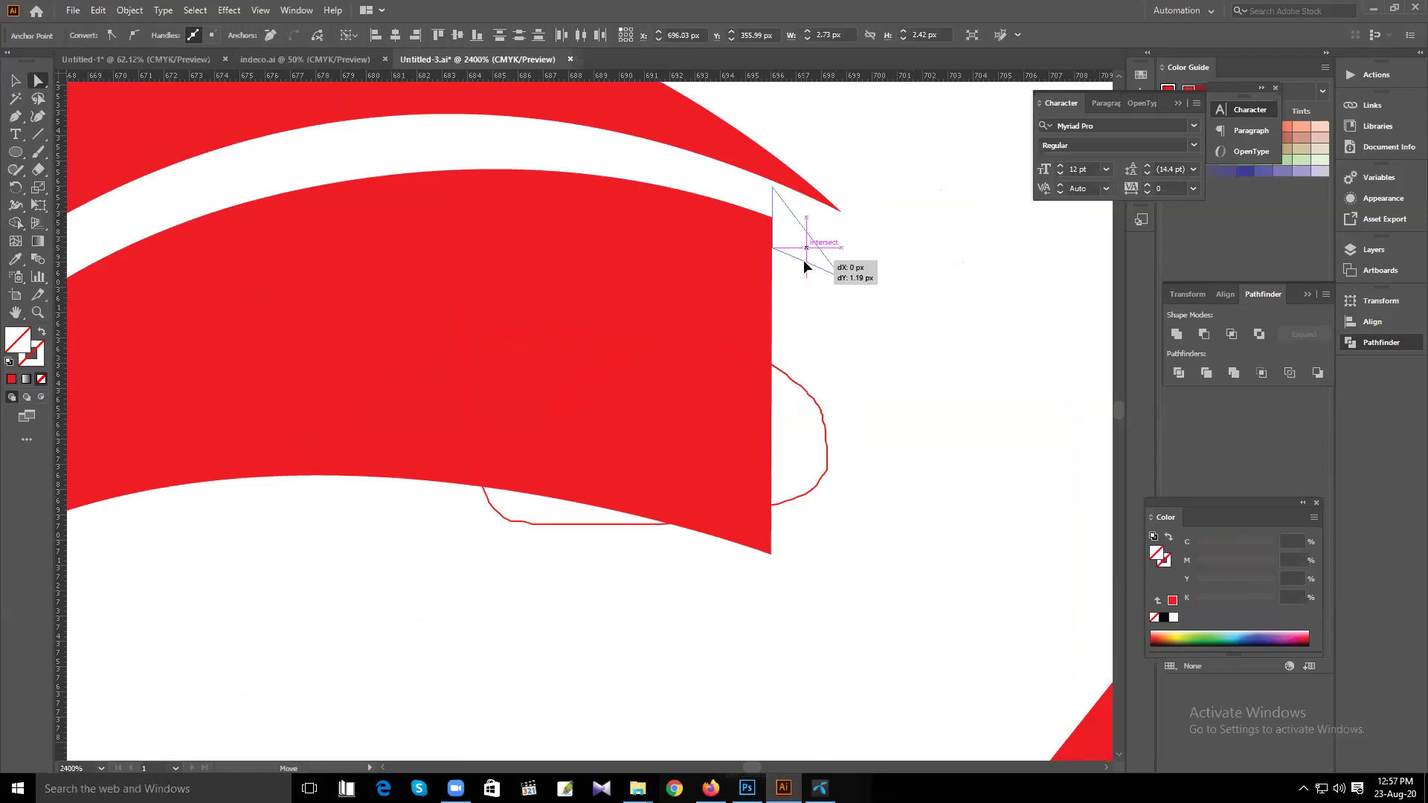
pyautogui.moveTo(804, 266); pyautogui.dragTo(797, 333)
# Undo the move of the leftover triangle's lower edge and deselect all artwork
pyautogui.hotkey('ctrl', 'z')
pyautogui.hotkey('ctrl', 'z')
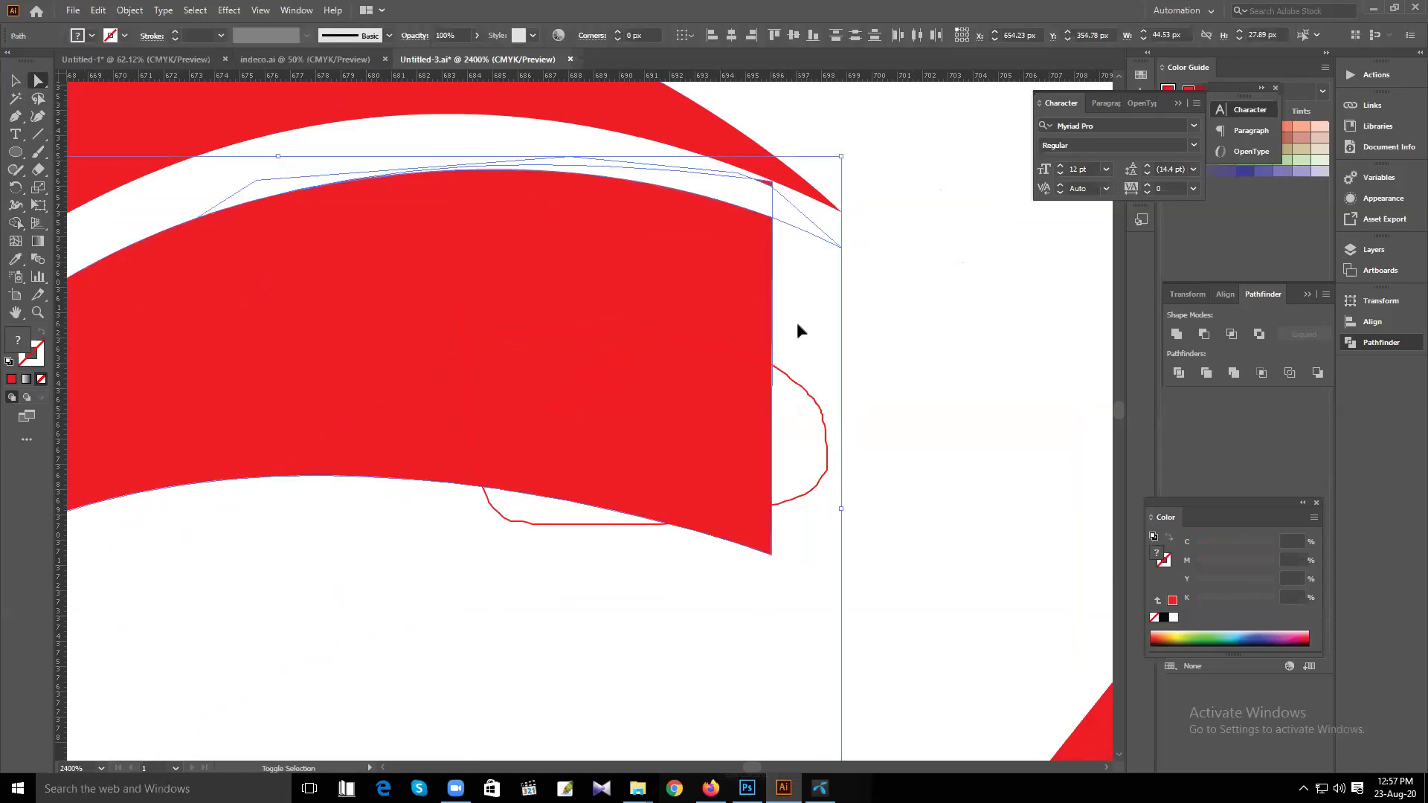
pyautogui.hotkey('ctrl', 'z')
pyautogui.hotkey('ctrl', 'z')
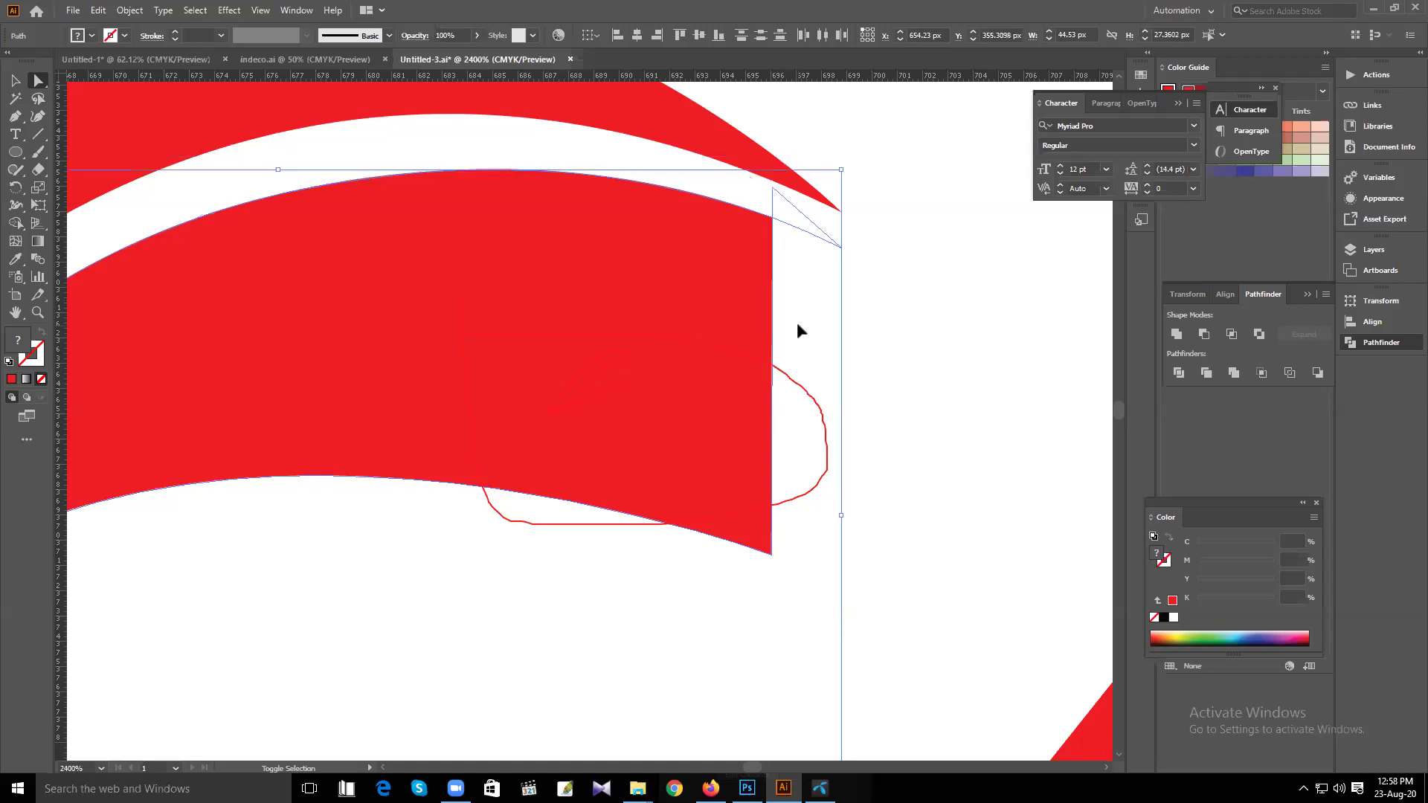
pyautogui.click(957, 178)
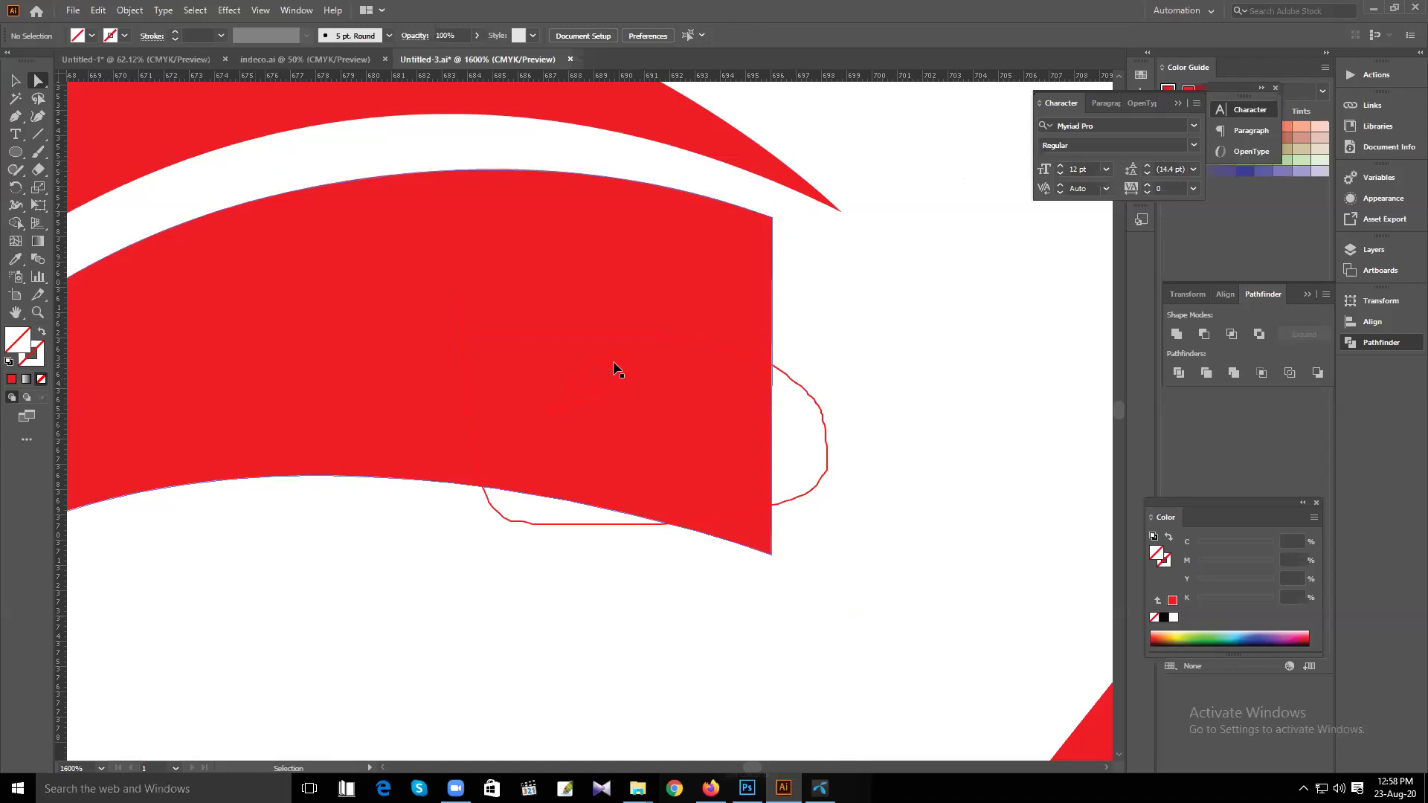
pyautogui.keyDown('alt'); pyautogui.scroll(-5, 614, 367); pyautogui.keyUp('alt')
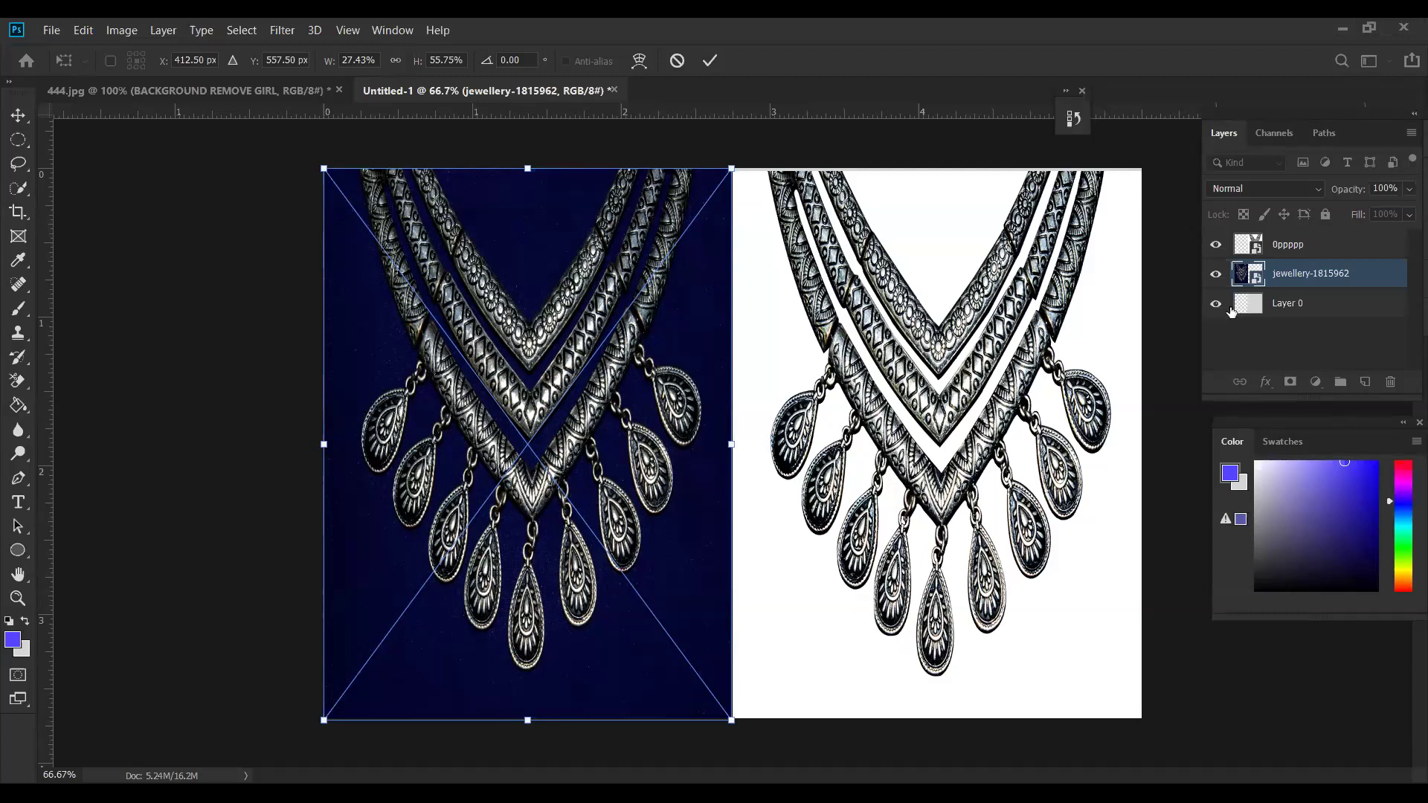
# In Photoshop, commit the transform of the blue-background necklace layer, deselect it, and select the 0ppppp layer
pyautogui.press('Return')
pyautogui.press('v')
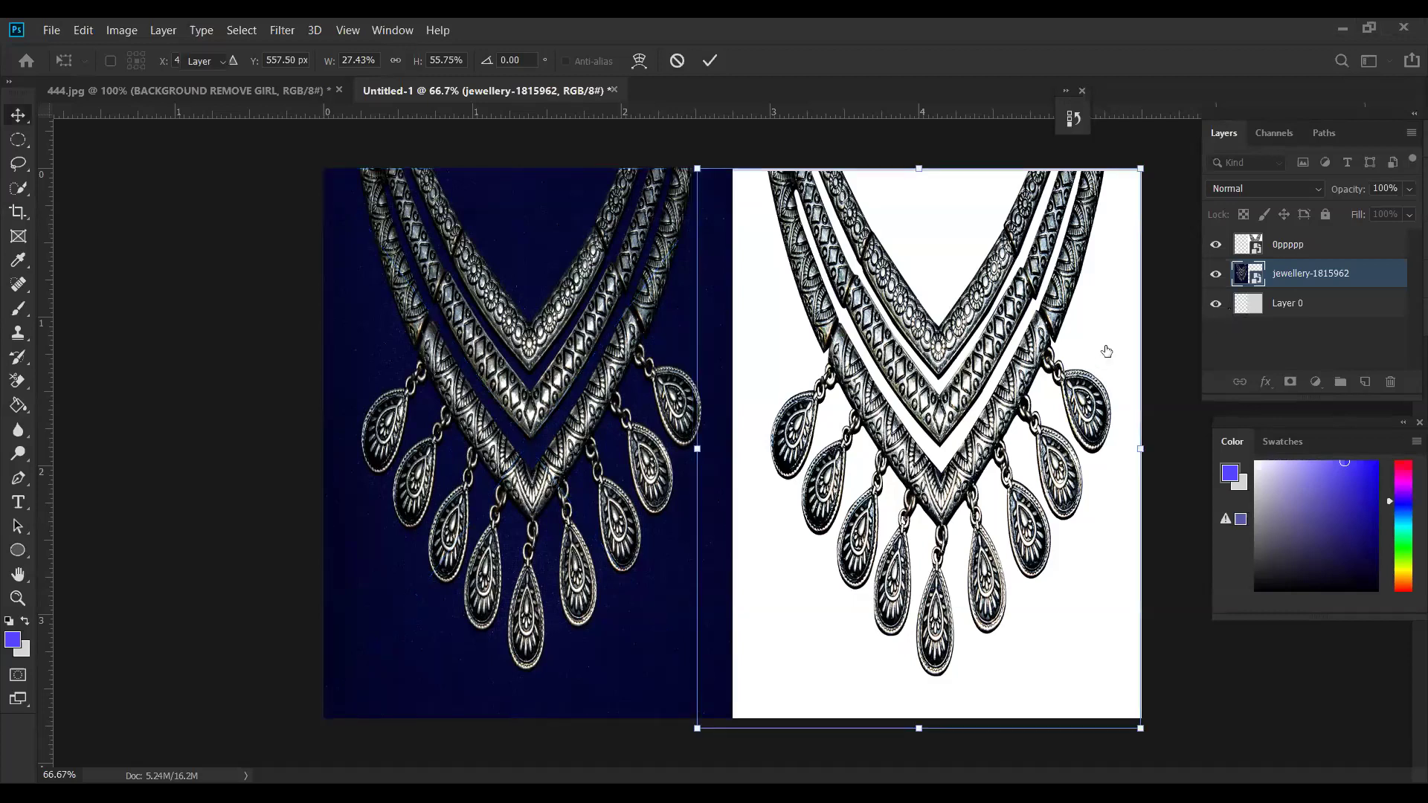
pyautogui.click(1166, 358)
pyautogui.press('ctrl')
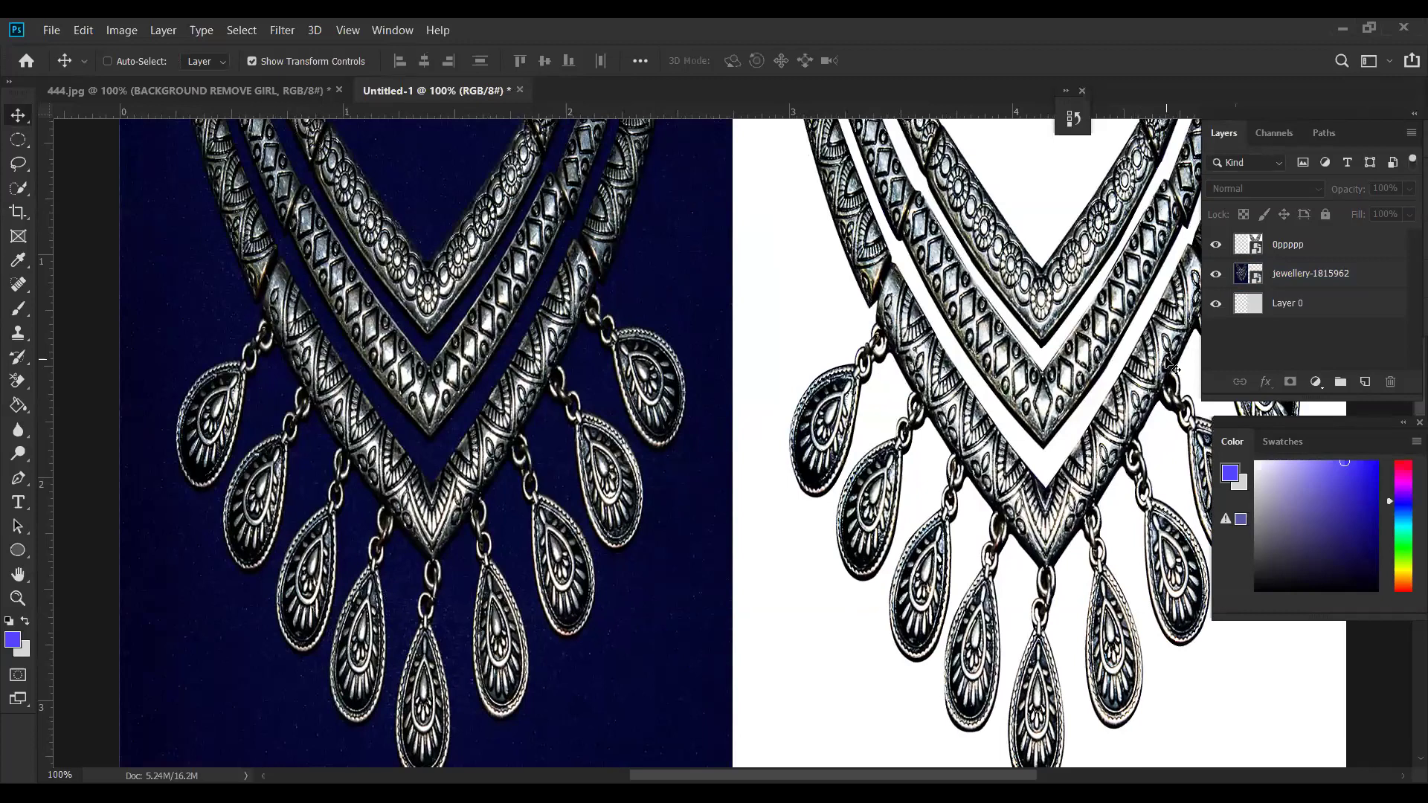
pyautogui.press('ctrl')
pyautogui.click(1238, 306)
pyautogui.click(1243, 275)
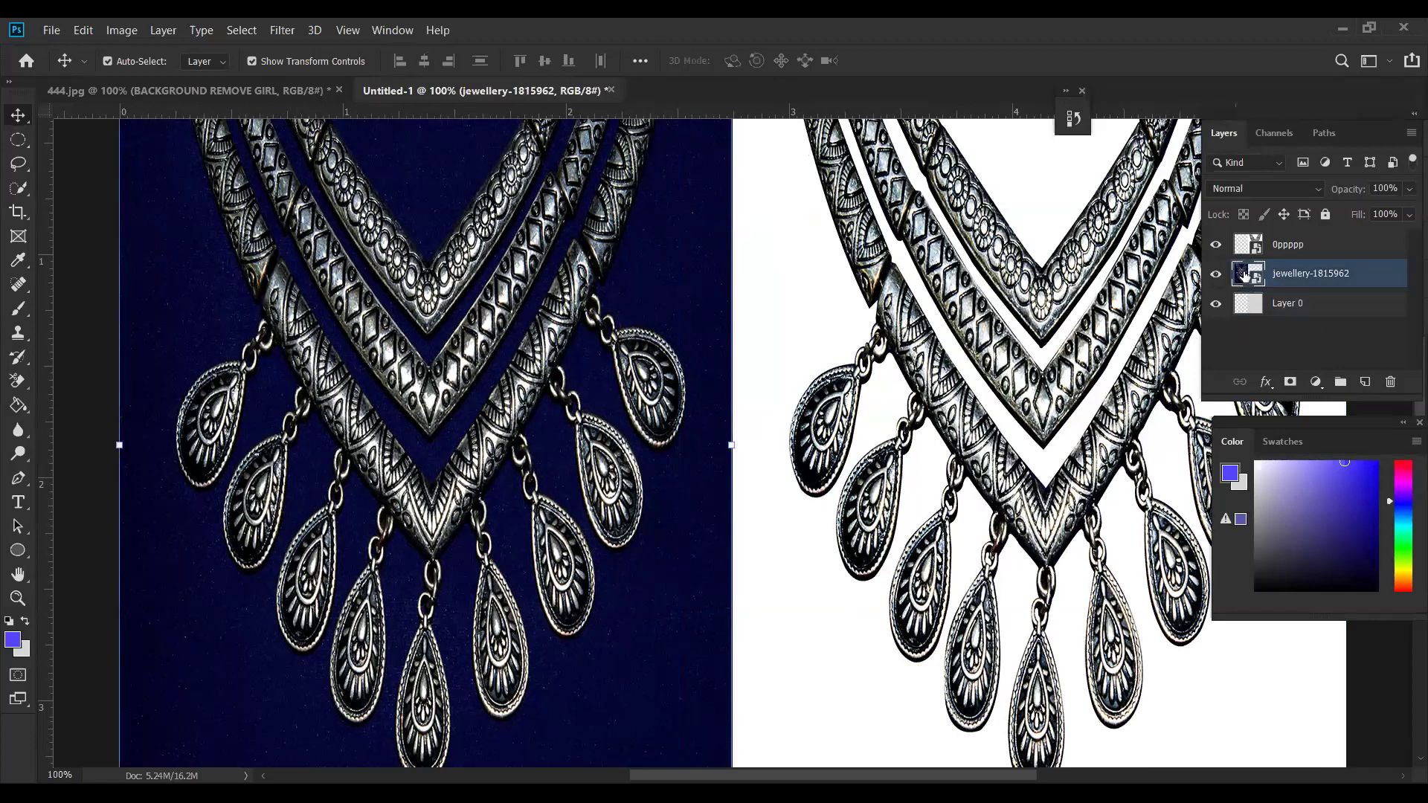
pyautogui.click(1244, 253)
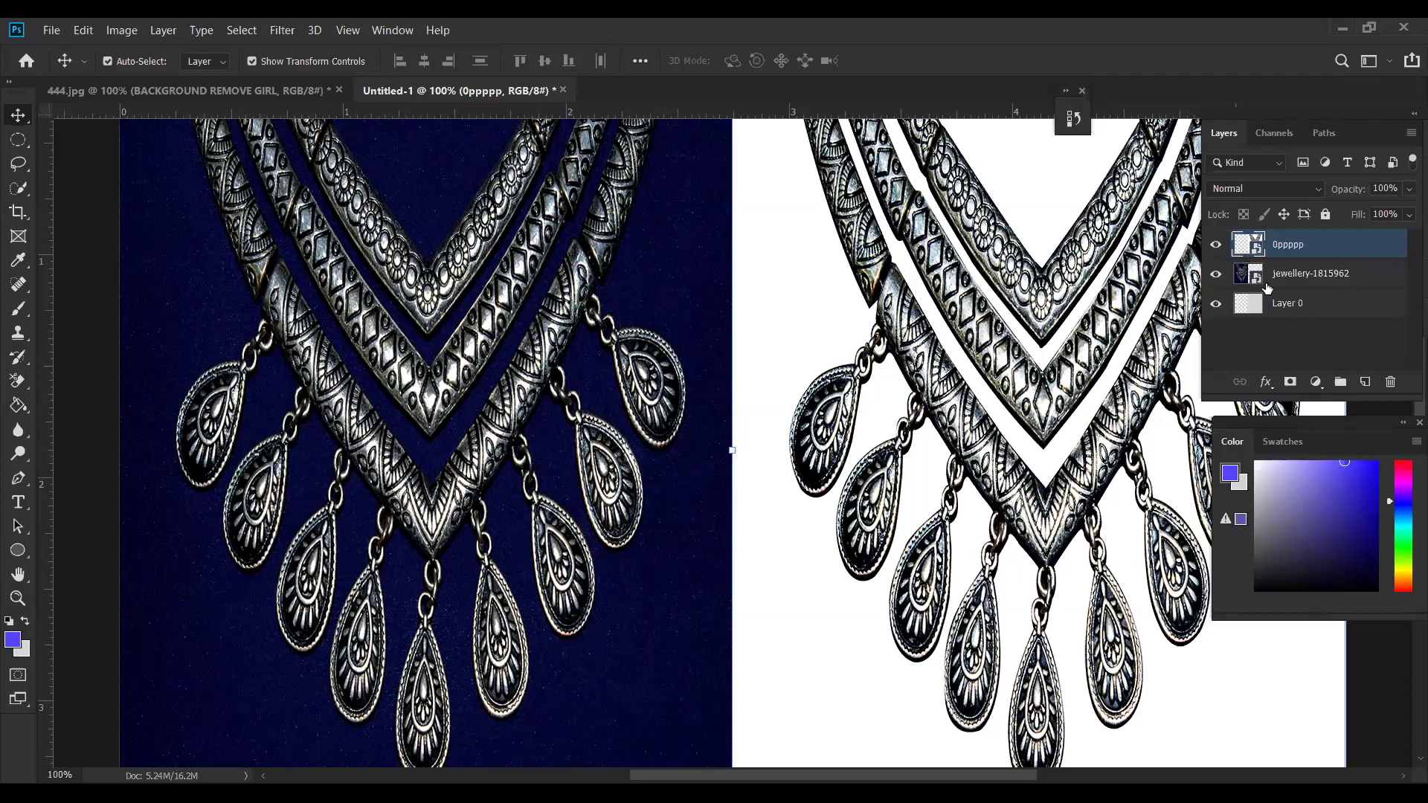
# Try adding an empty layer above the 0ppppp layer, and delete it again
pyautogui.click(1366, 384)
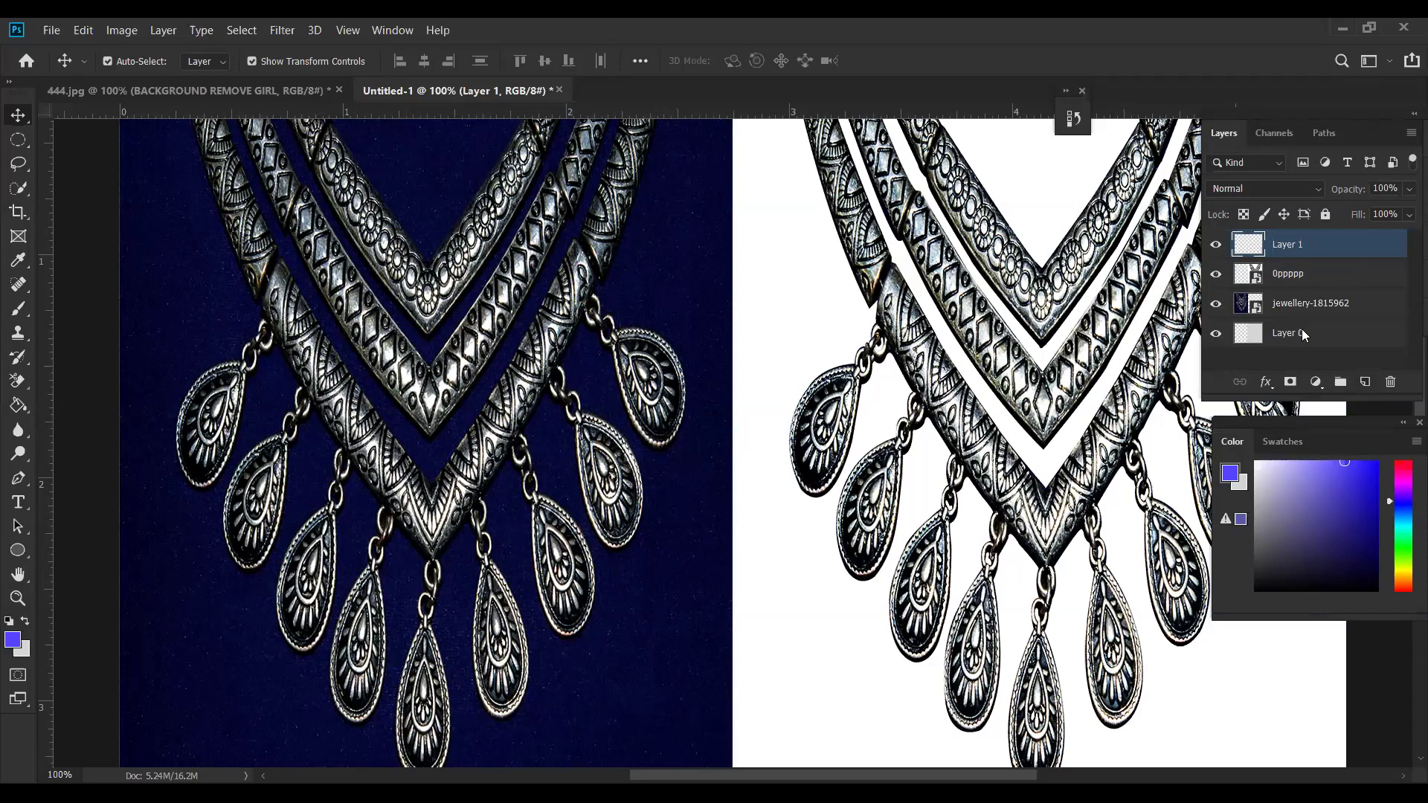
pyautogui.press('Delete')
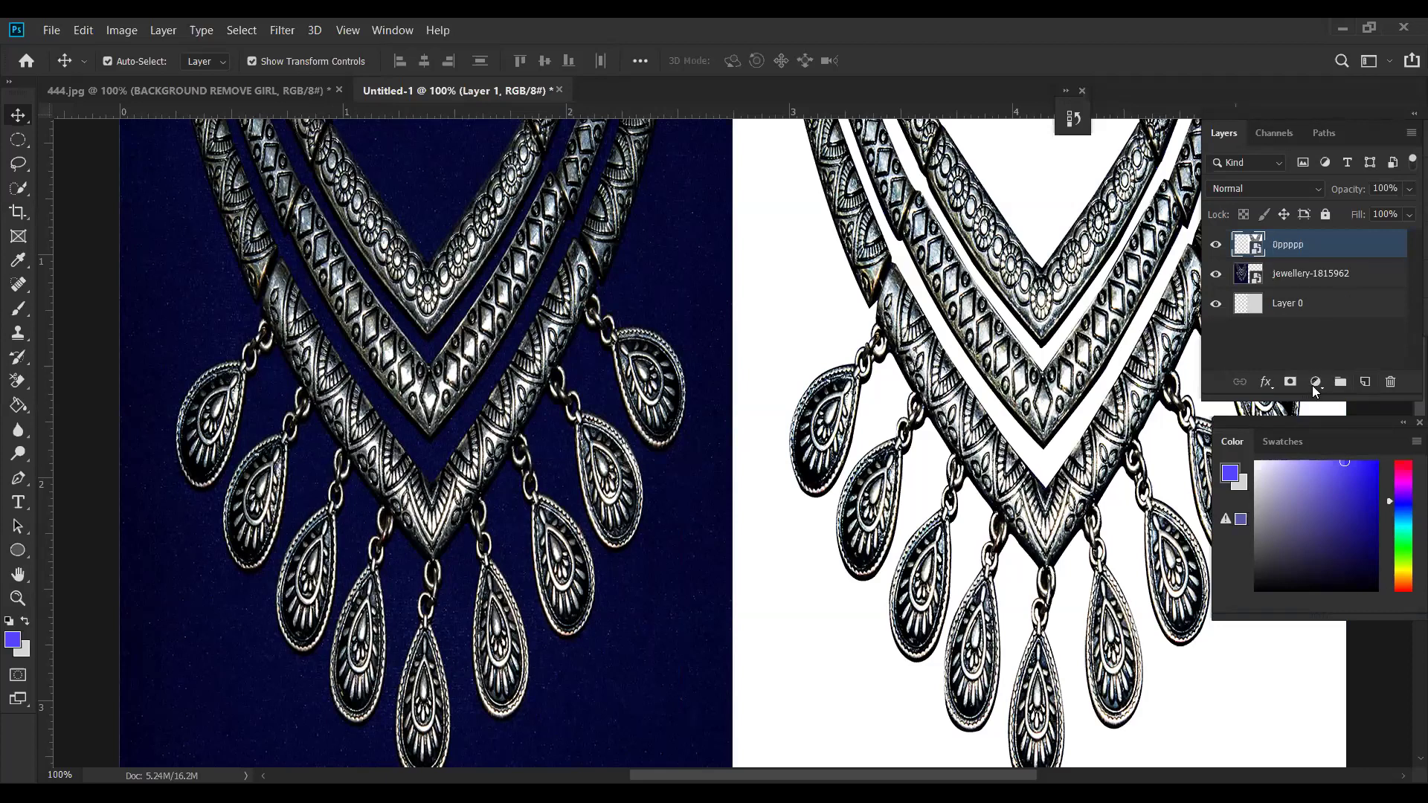
# Try an unclipped Levels adjustment layer above the 0ppppp layer with a slightly raised shadow input level
pyautogui.click(1316, 384)
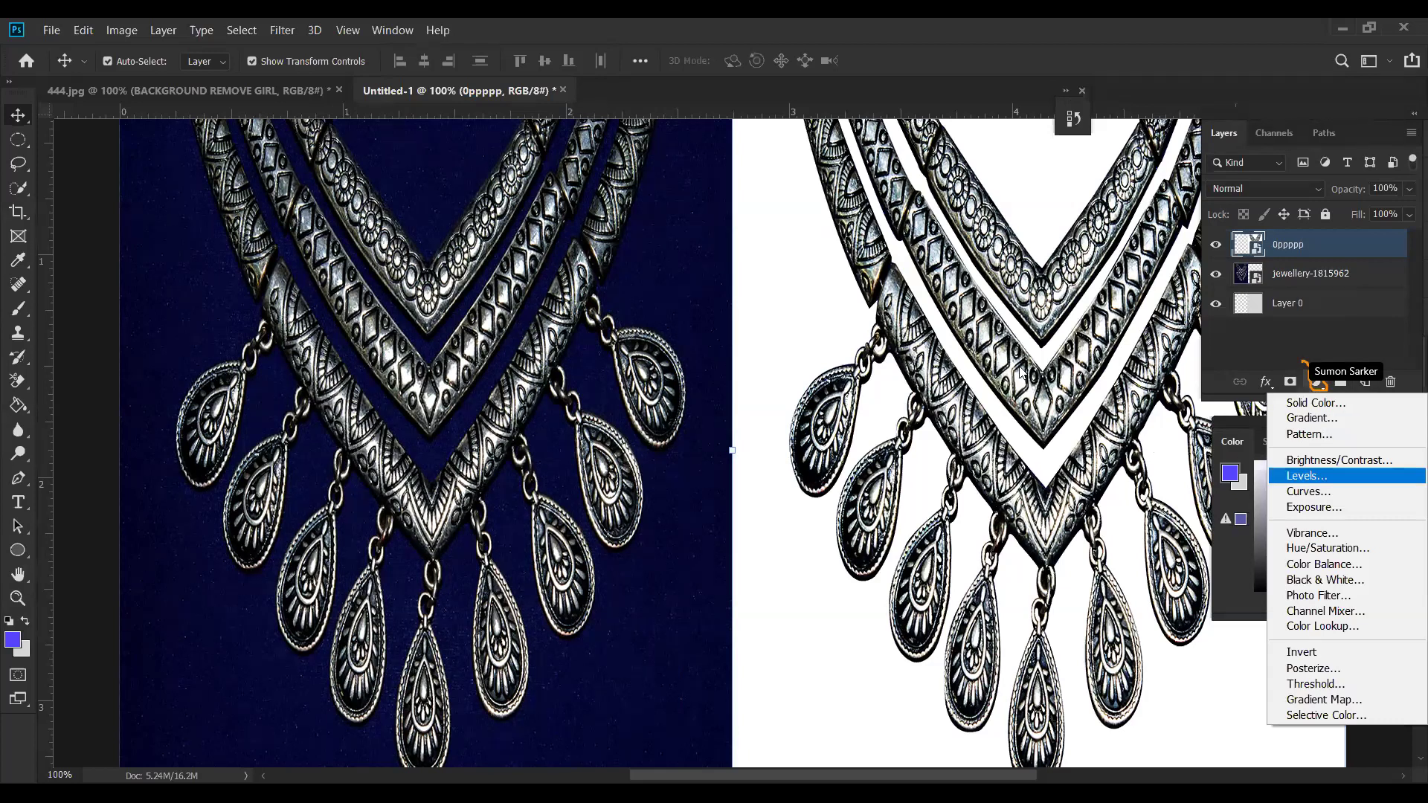
pyautogui.click(1306, 476)
pyautogui.moveTo(591, 159); pyautogui.dragTo(312, 95)
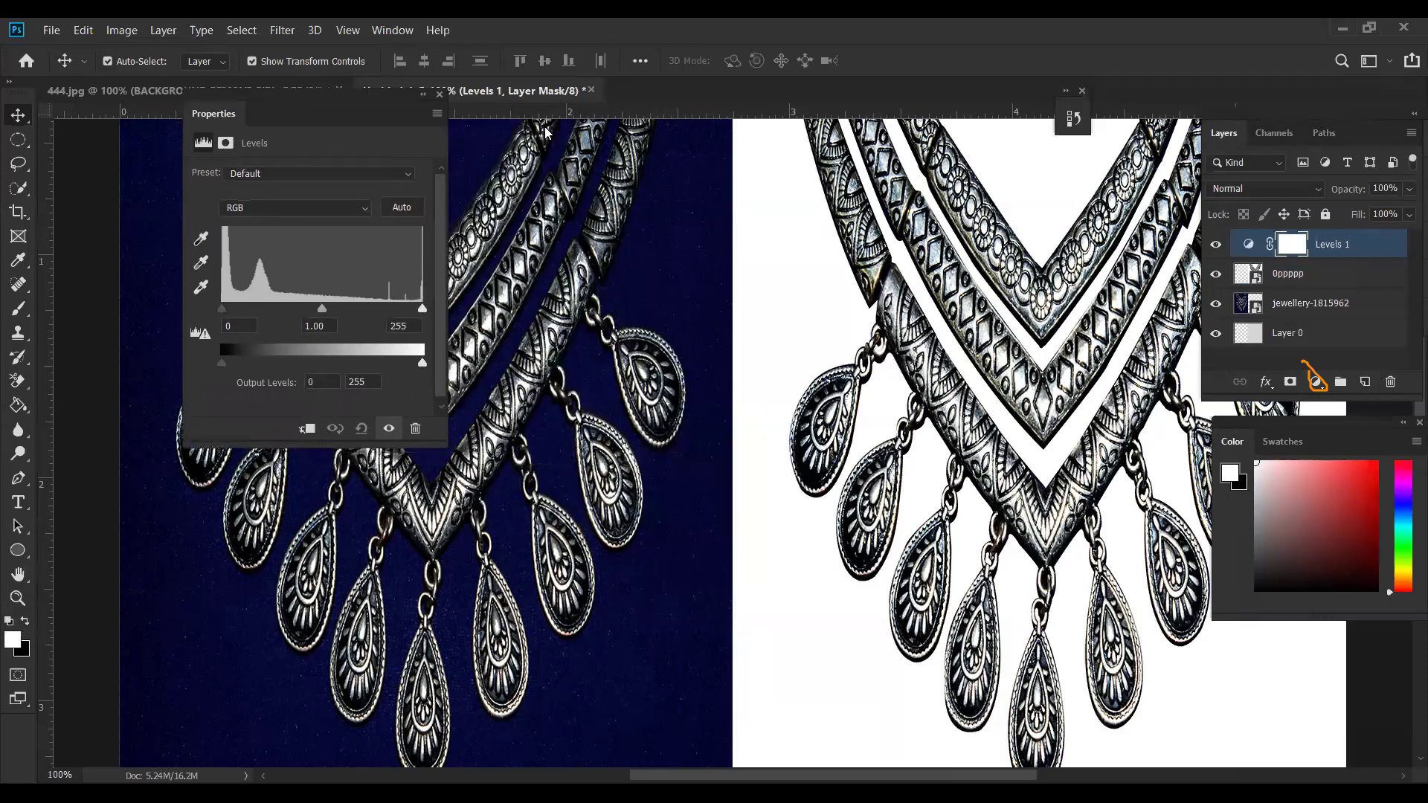
pyautogui.click(310, 430)
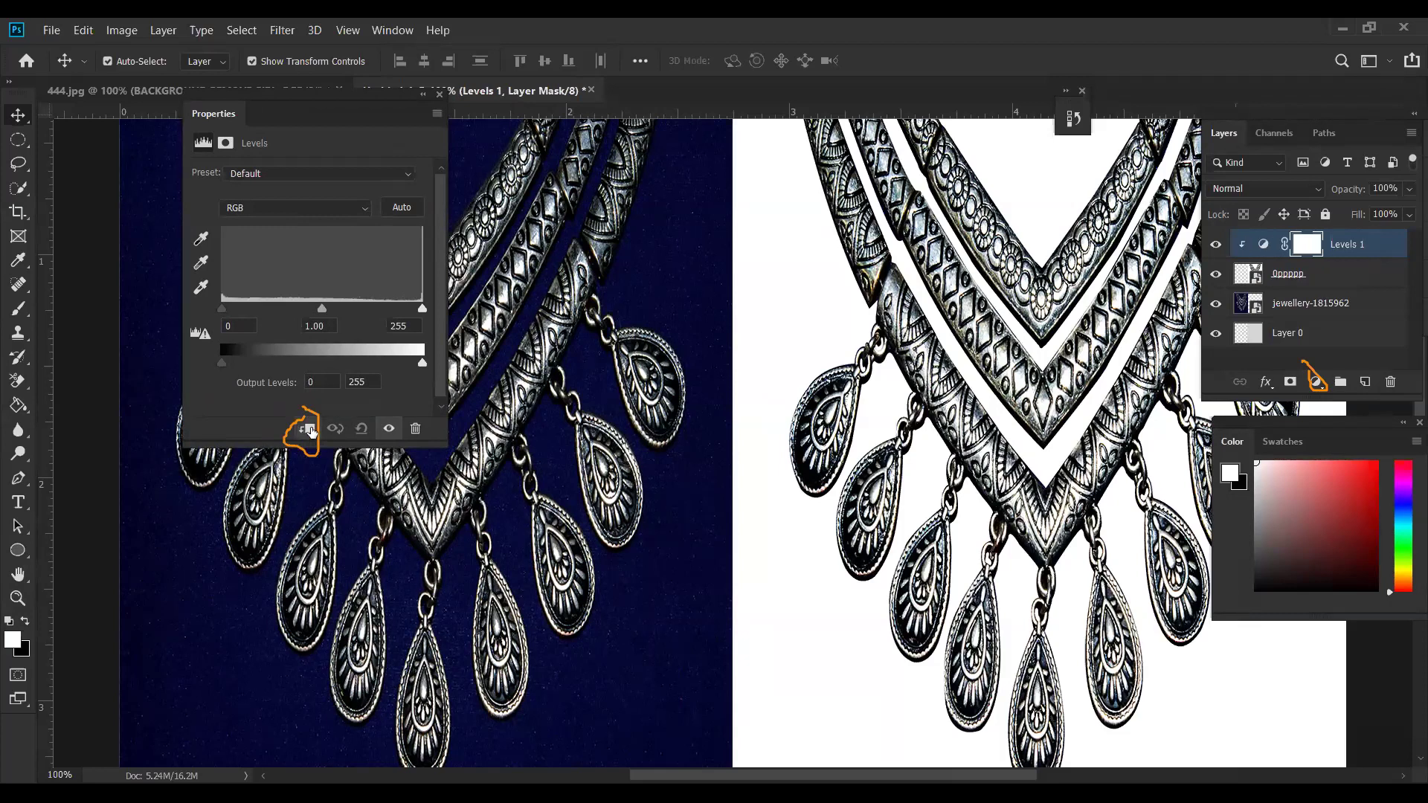
pyautogui.click(311, 431)
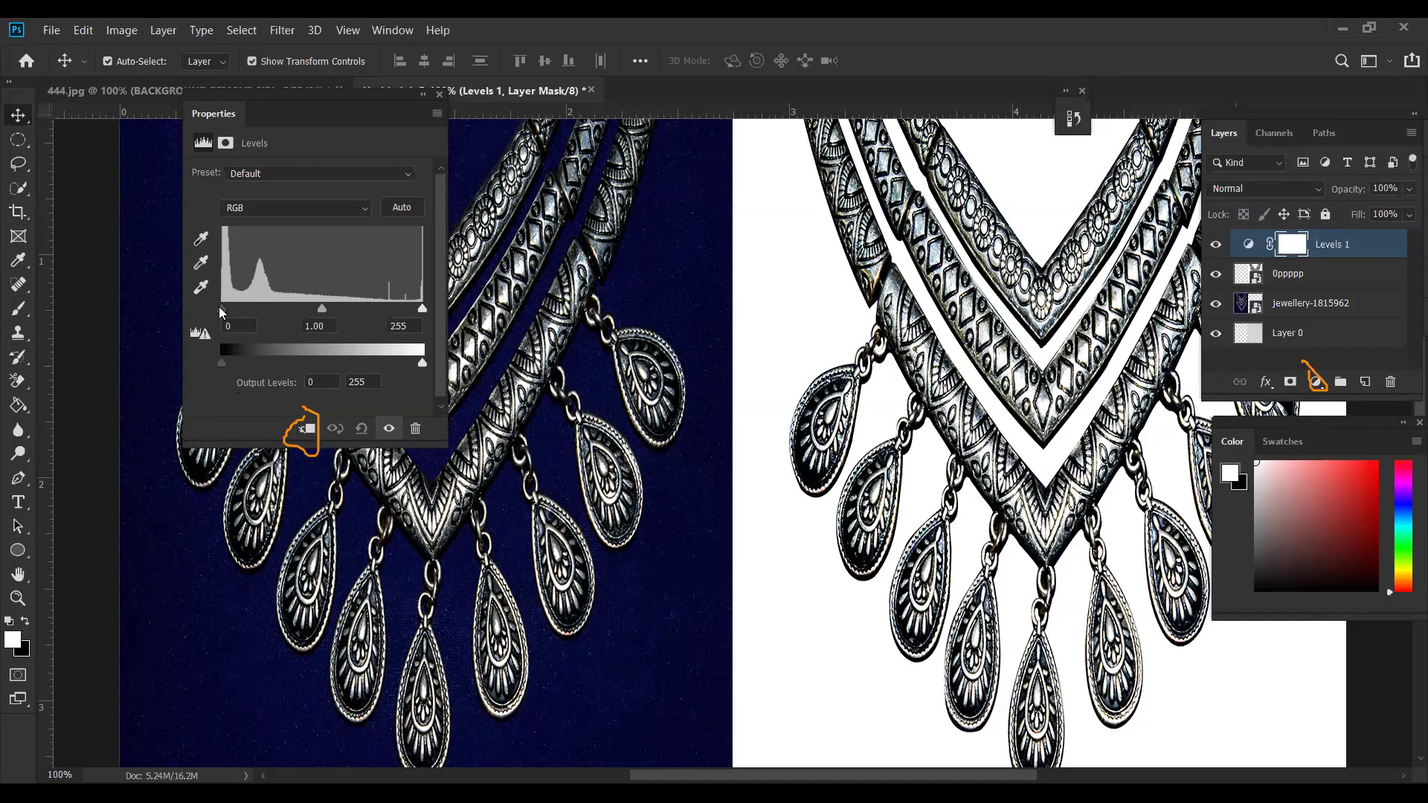
pyautogui.moveTo(224, 308)
pyautogui.mouseDown()
pyautogui.moveTo(254, 311)
pyautogui.moveTo(222, 320)
pyautogui.mouseUp()
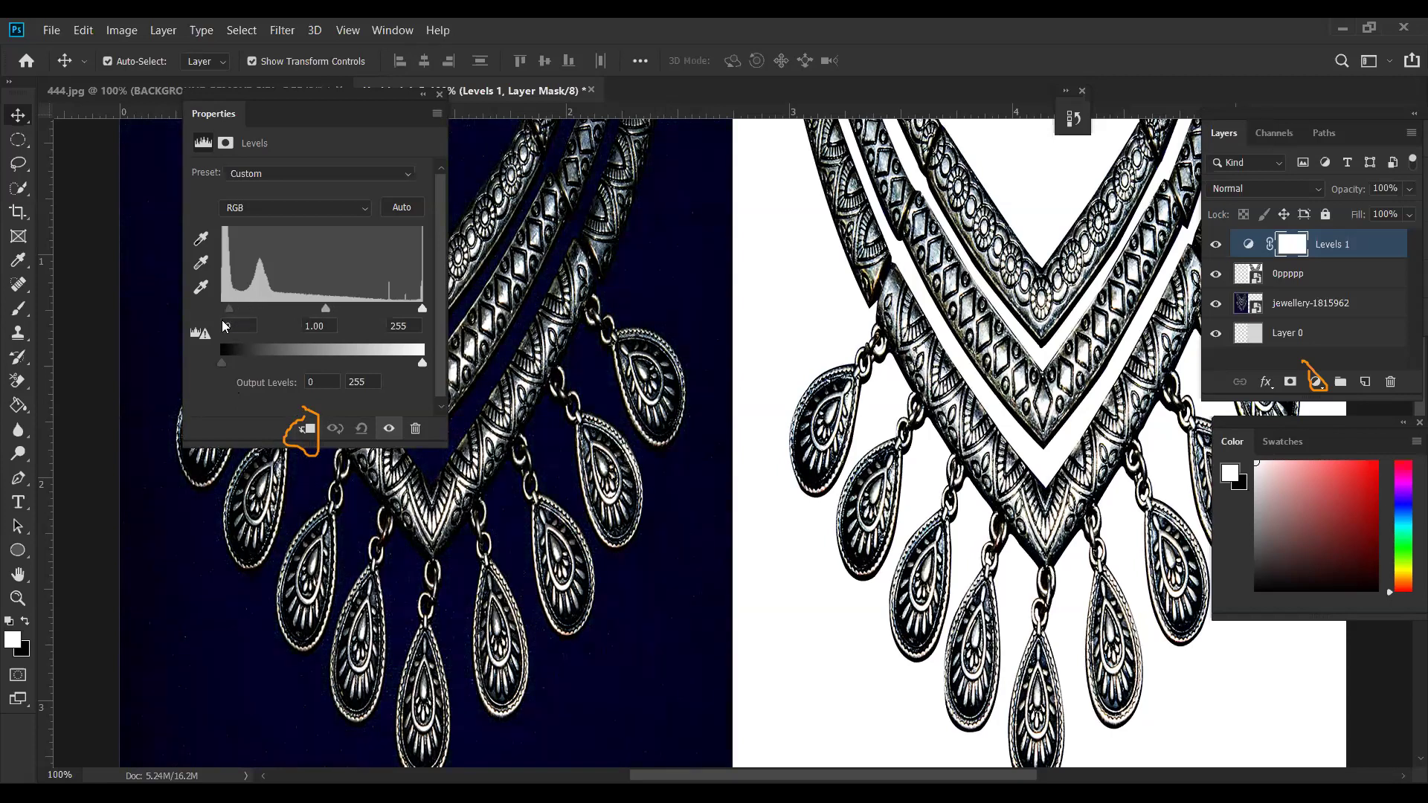
# Check the 0ppppp layer and the Levels layer's mask properties, and delete the Levels adjustment layer
pyautogui.click(1249, 277)
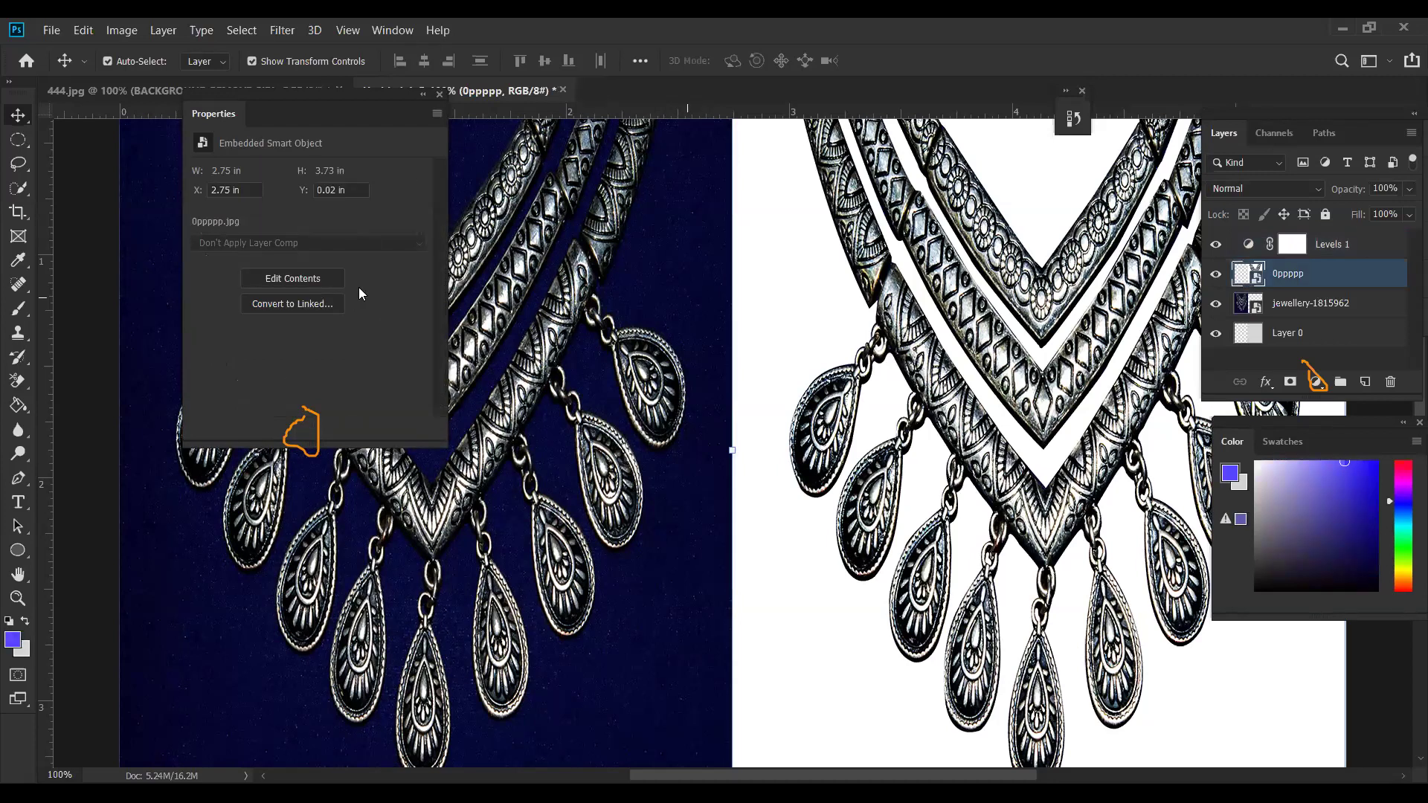
pyautogui.click(1296, 246)
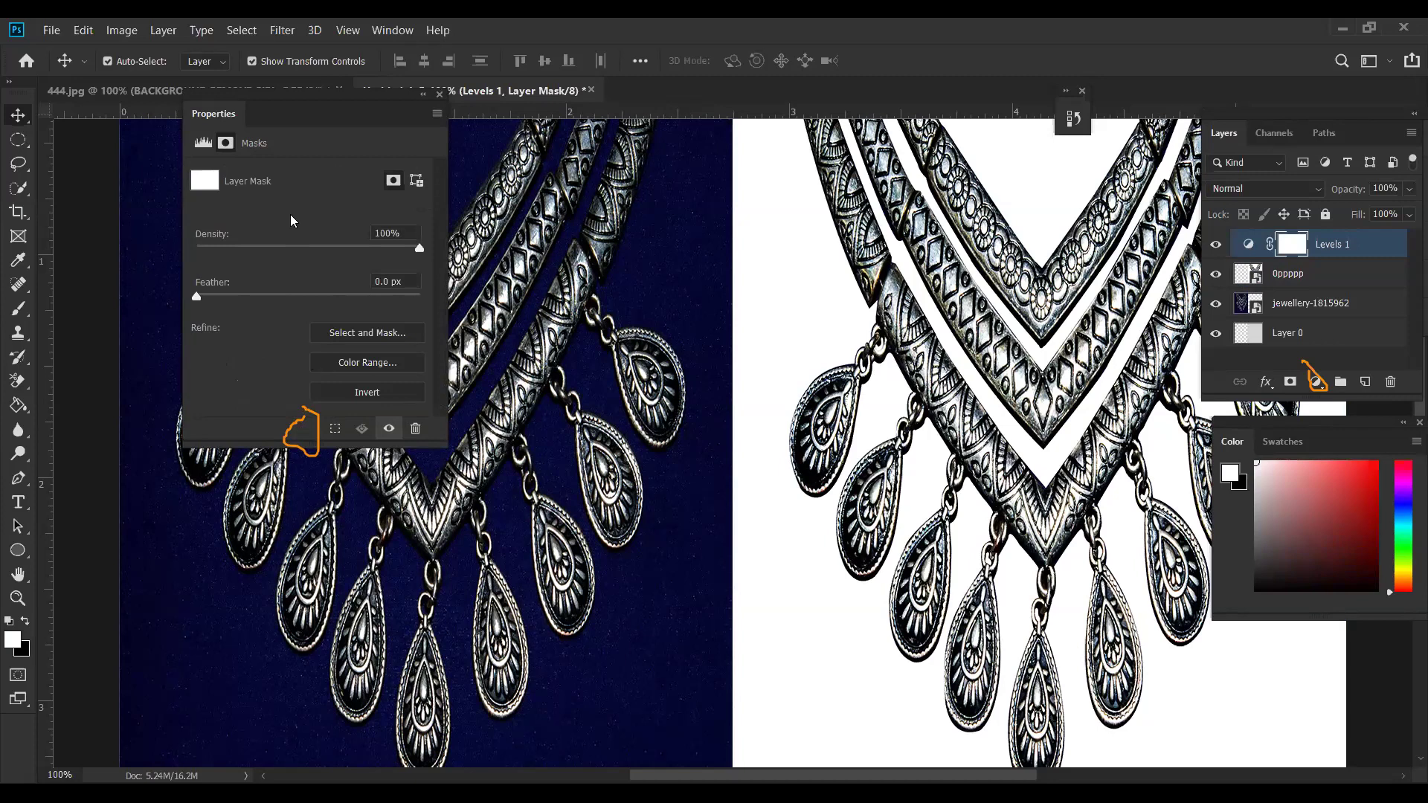
pyautogui.click(1289, 252)
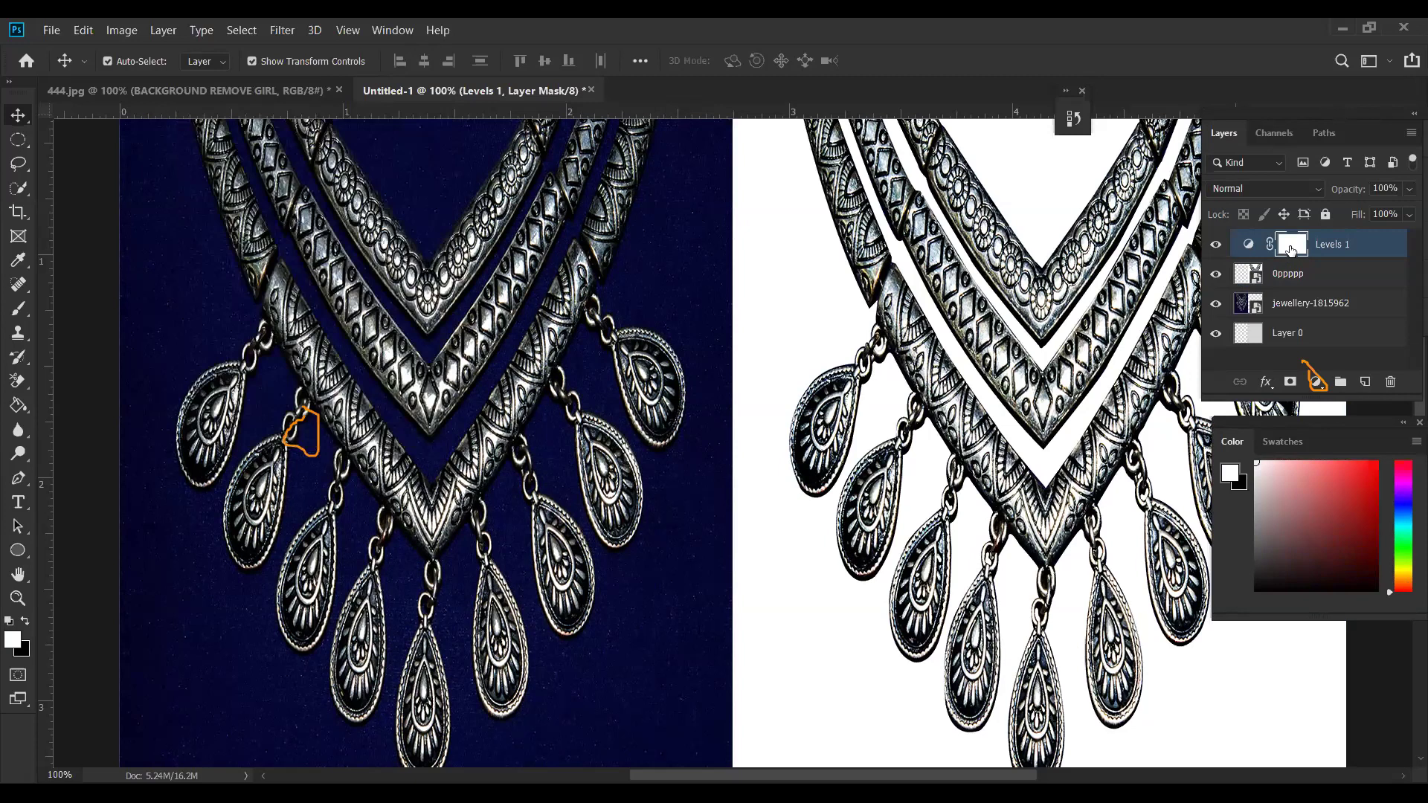
pyautogui.press('Delete')
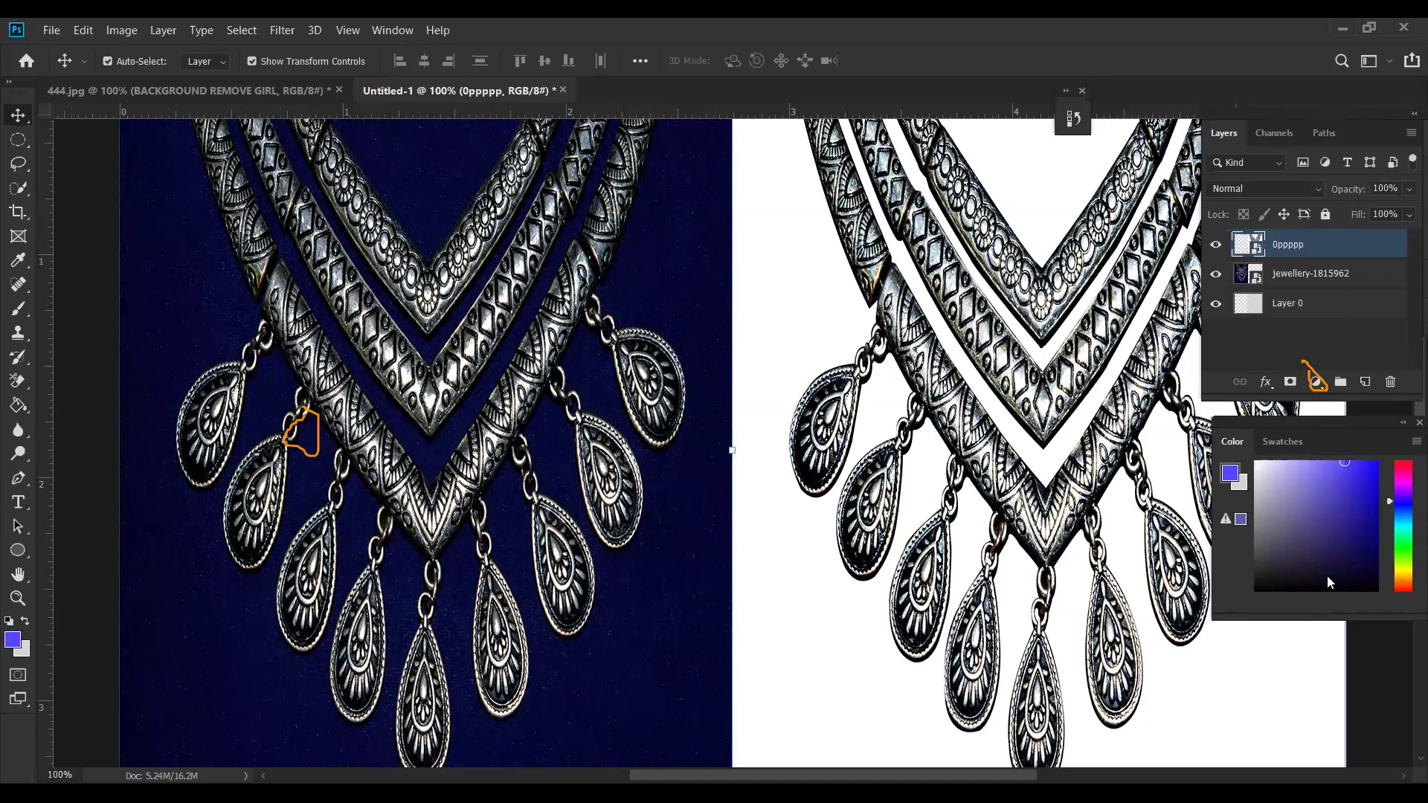
# Add a Levels adjustment clipped to the 0ppppp layer and set its shadow input level to 64
pyautogui.click(1316, 382)
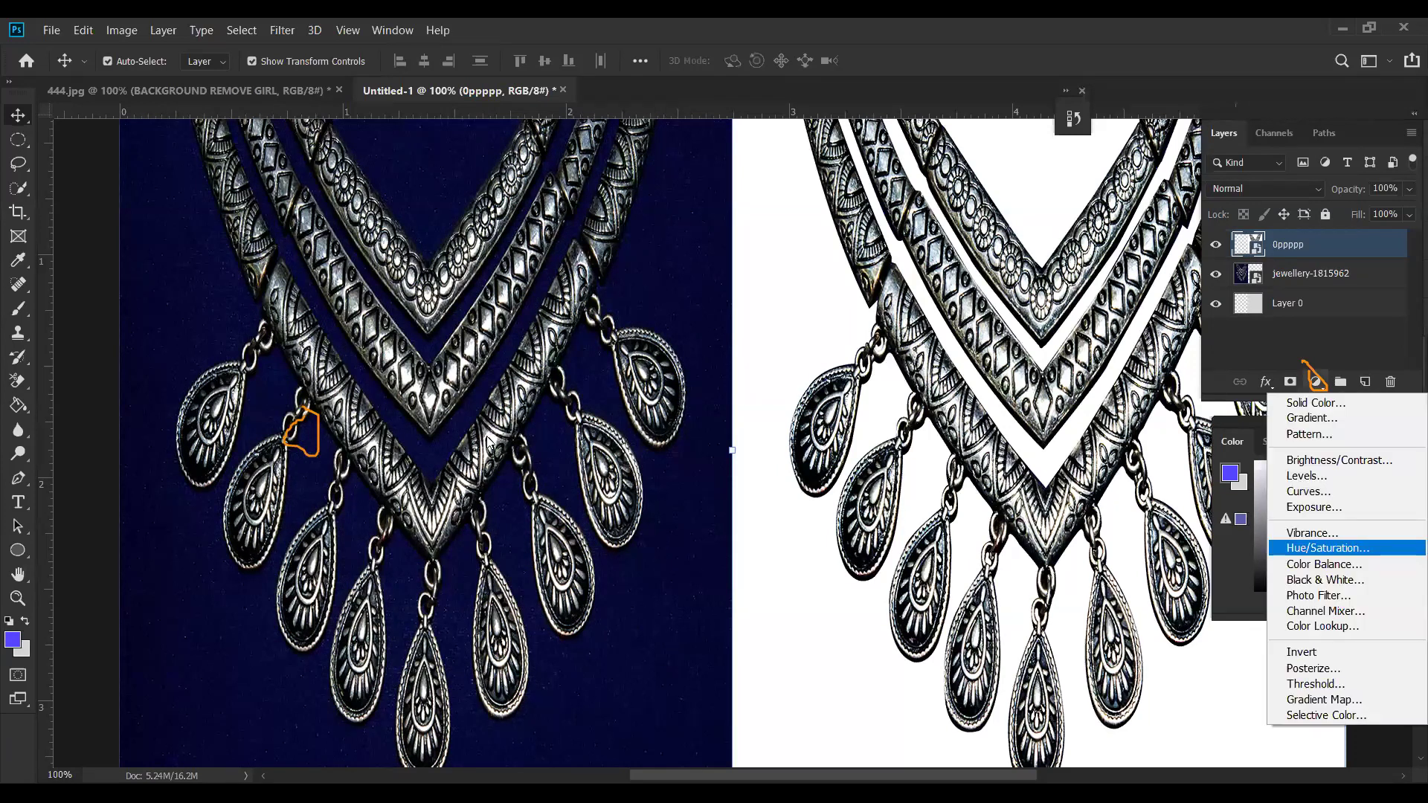
pyautogui.click(1306, 476)
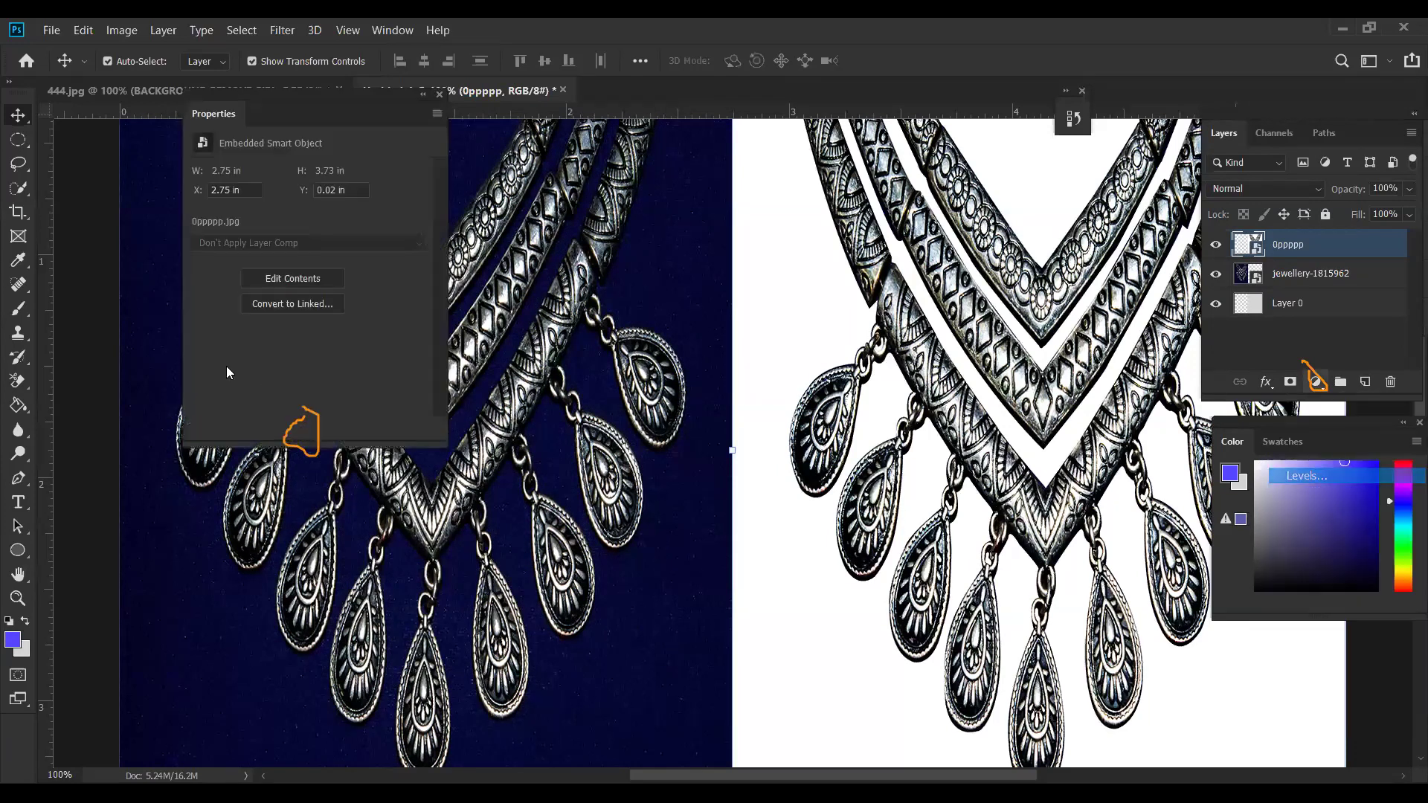
pyautogui.click(307, 429)
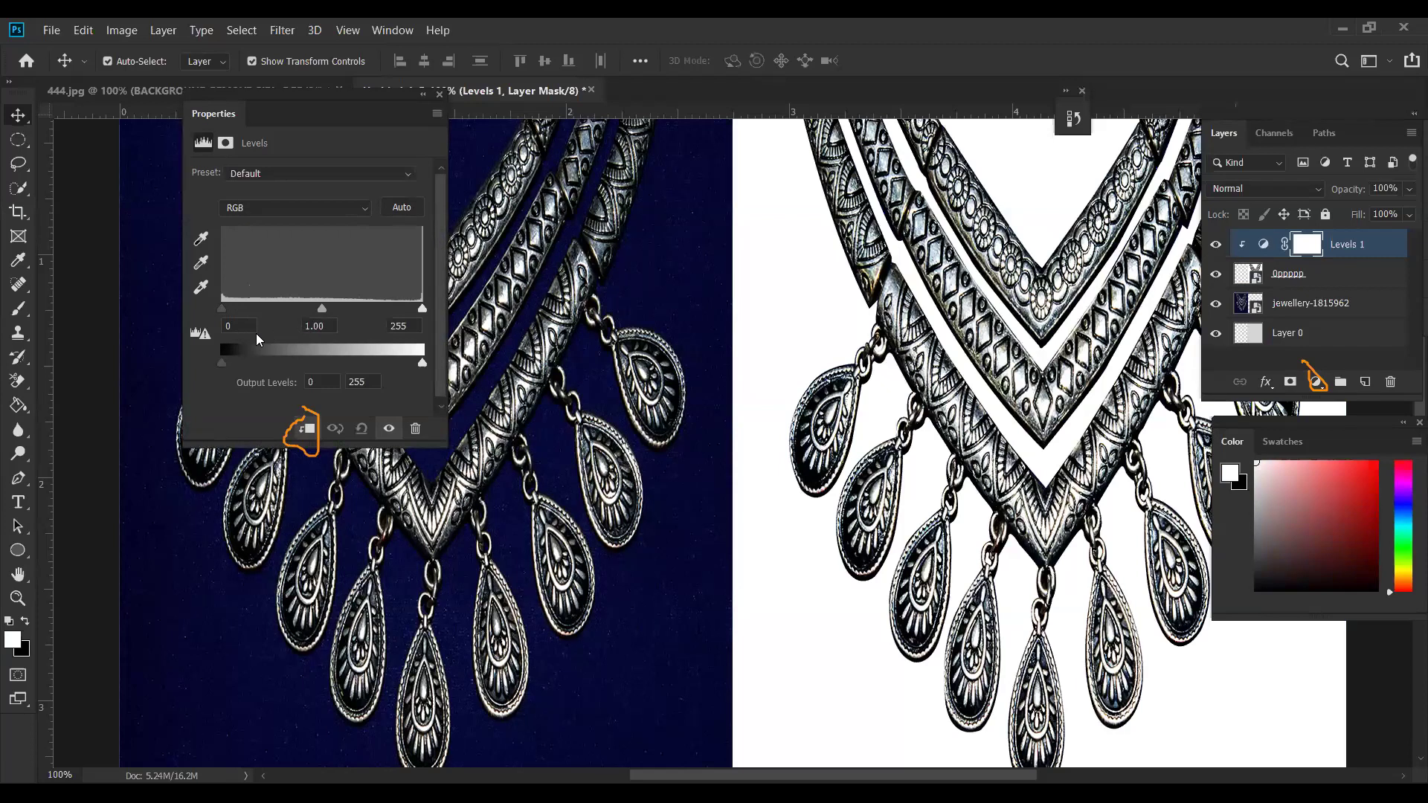
pyautogui.moveTo(196, 333); pyautogui.dragTo(232, 325)
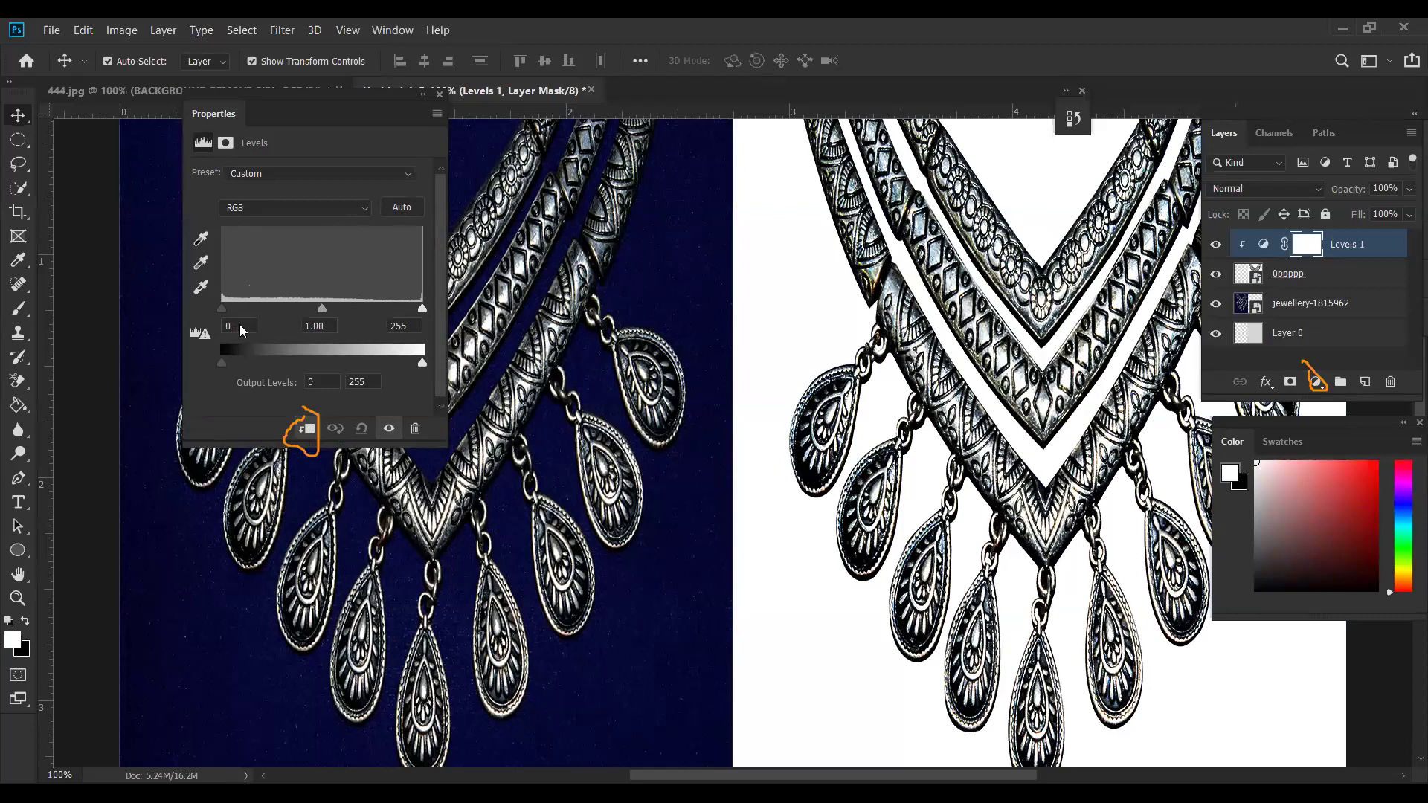
pyautogui.write('4')
pyautogui.press('BackSpace')
pyautogui.press('BackSpace')
pyautogui.write('64')
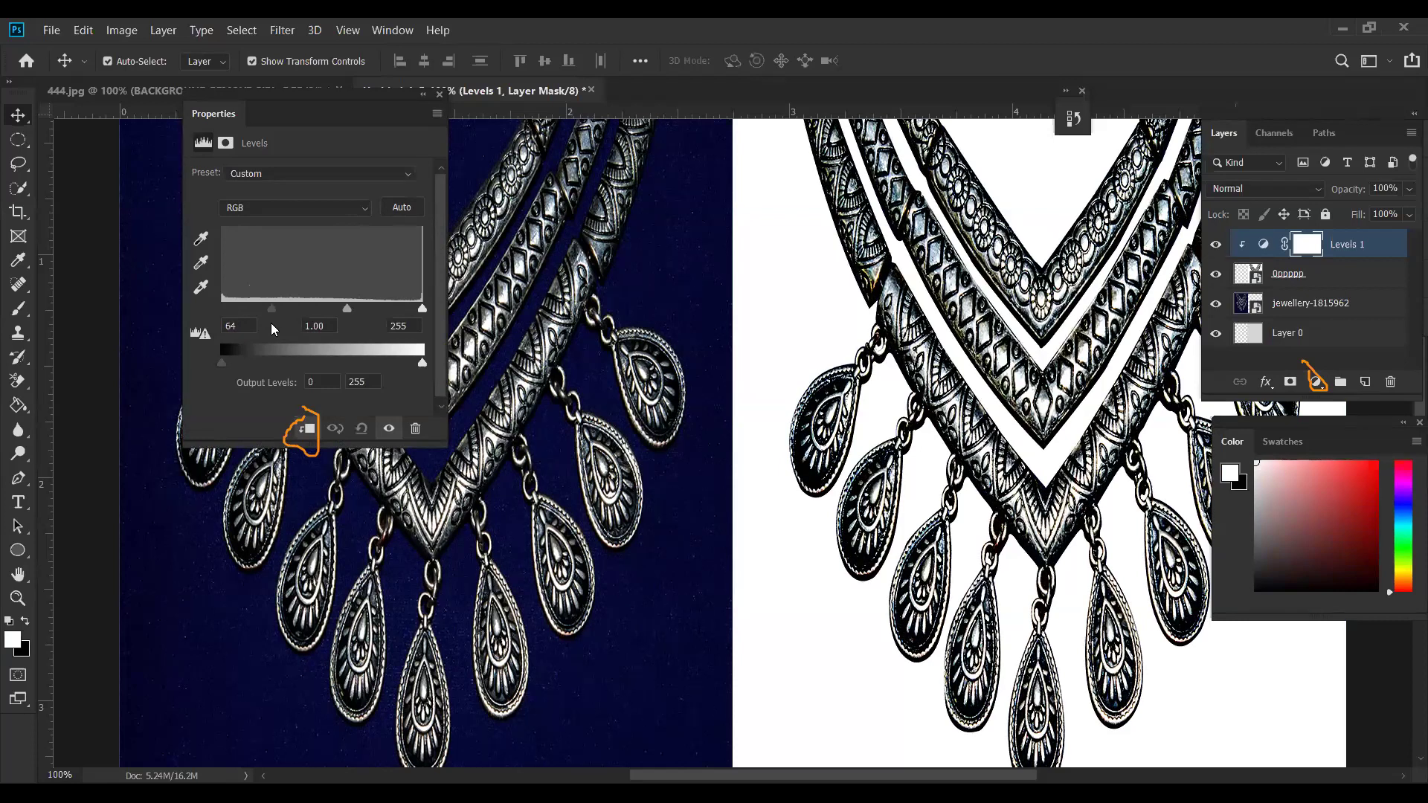
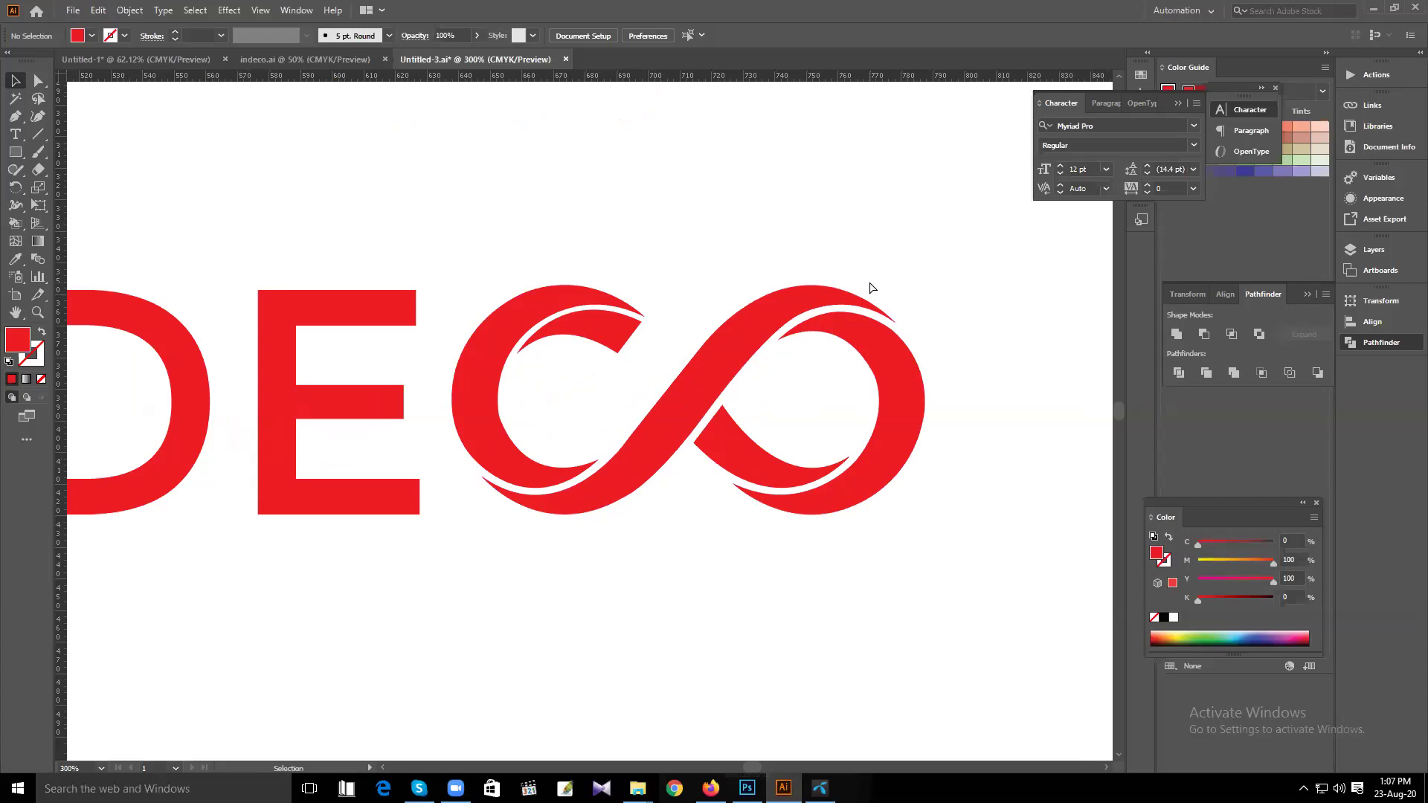
# In Illustrator, try nudging the left loop's inner segment sideways, return it to its original position, and deselect it
pyautogui.scroll(1, 870, 286)
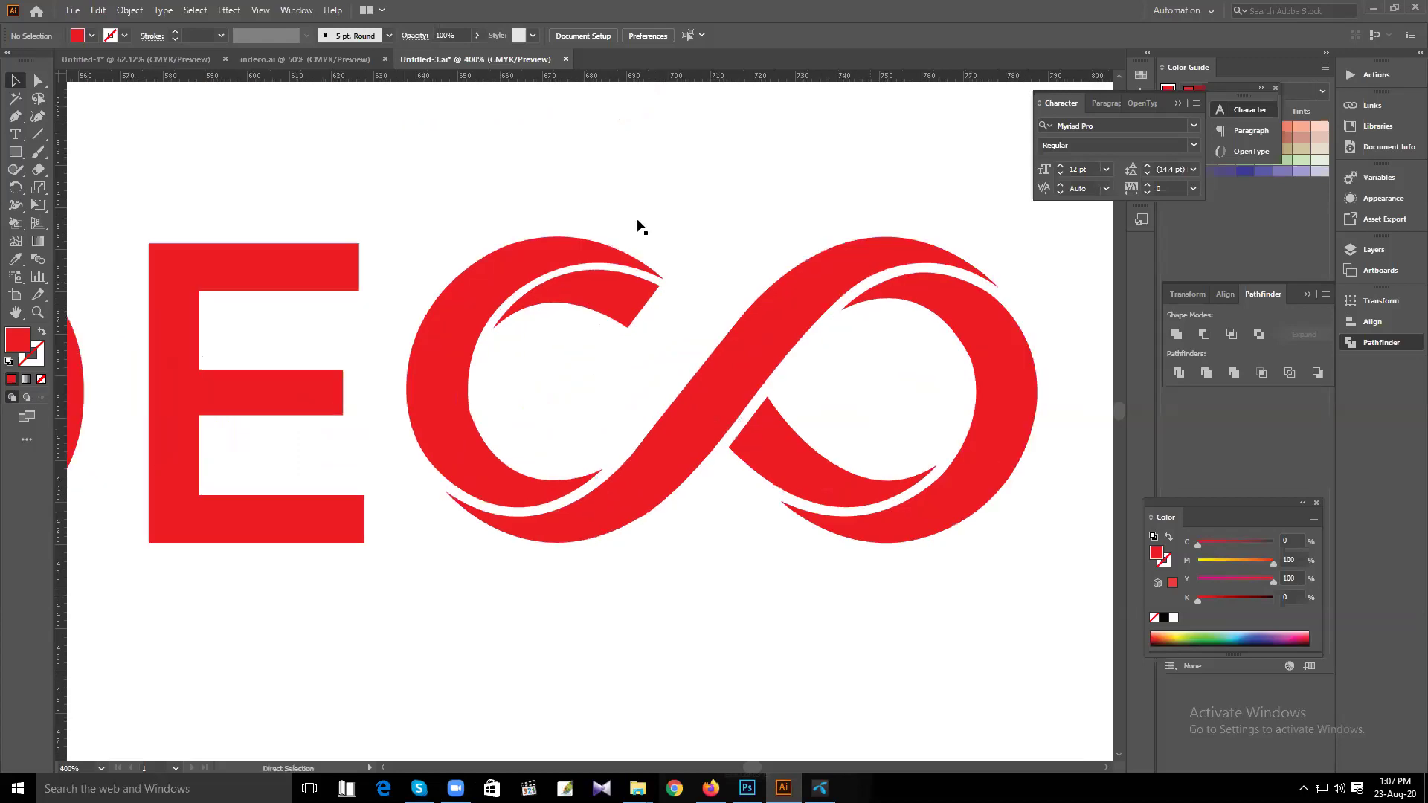
pyautogui.scroll(1, 610, 225)
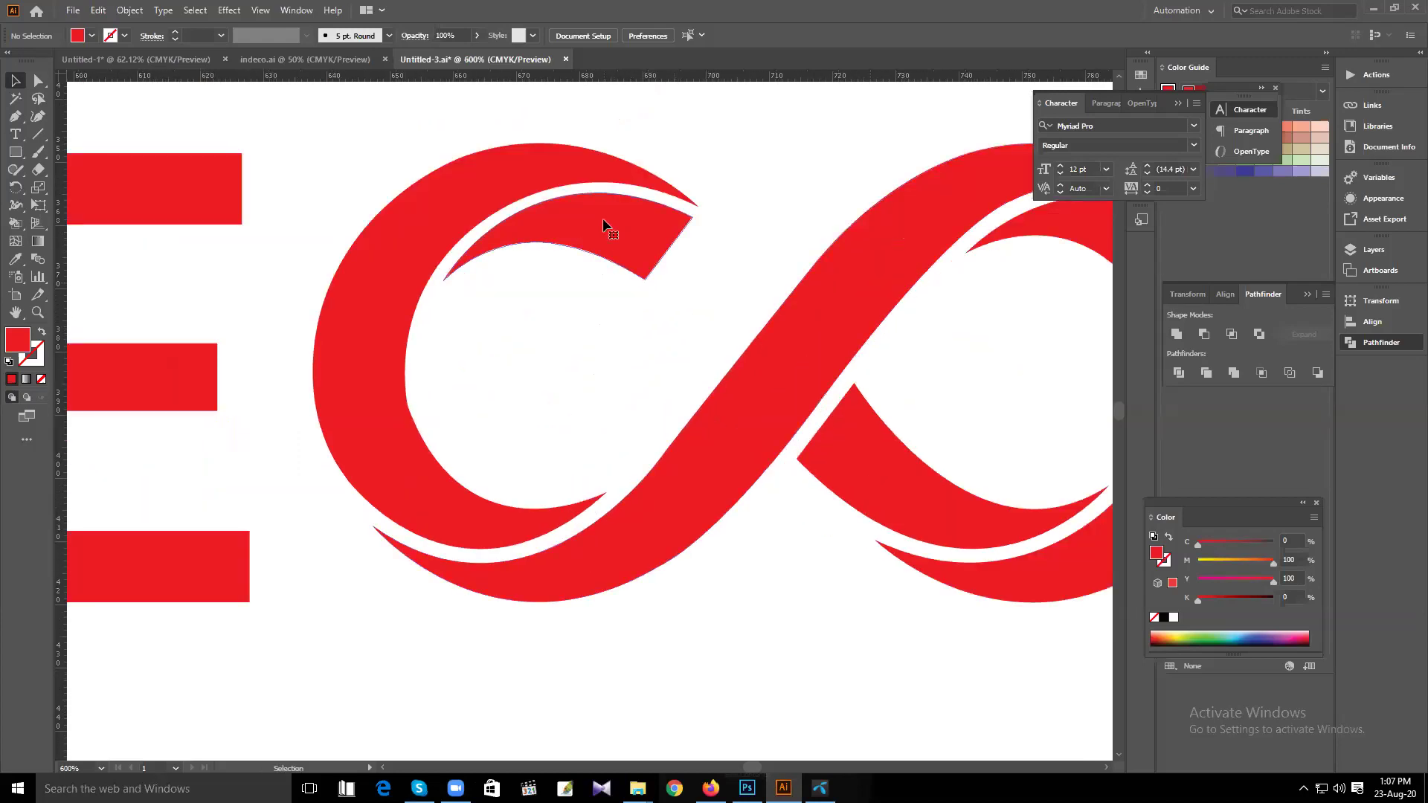
pyautogui.click(604, 224)
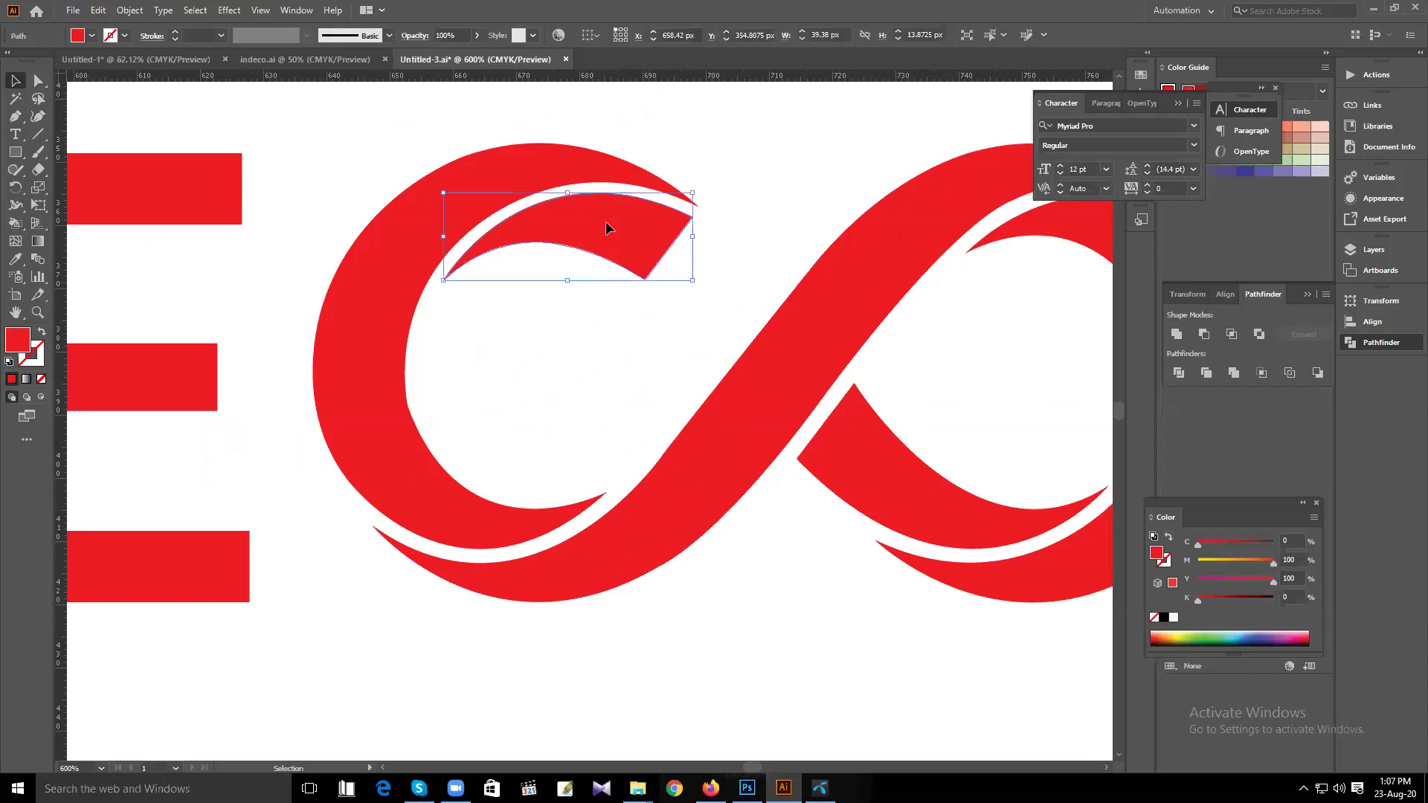
pyautogui.moveTo(609, 223); pyautogui.dragTo(608, 226)
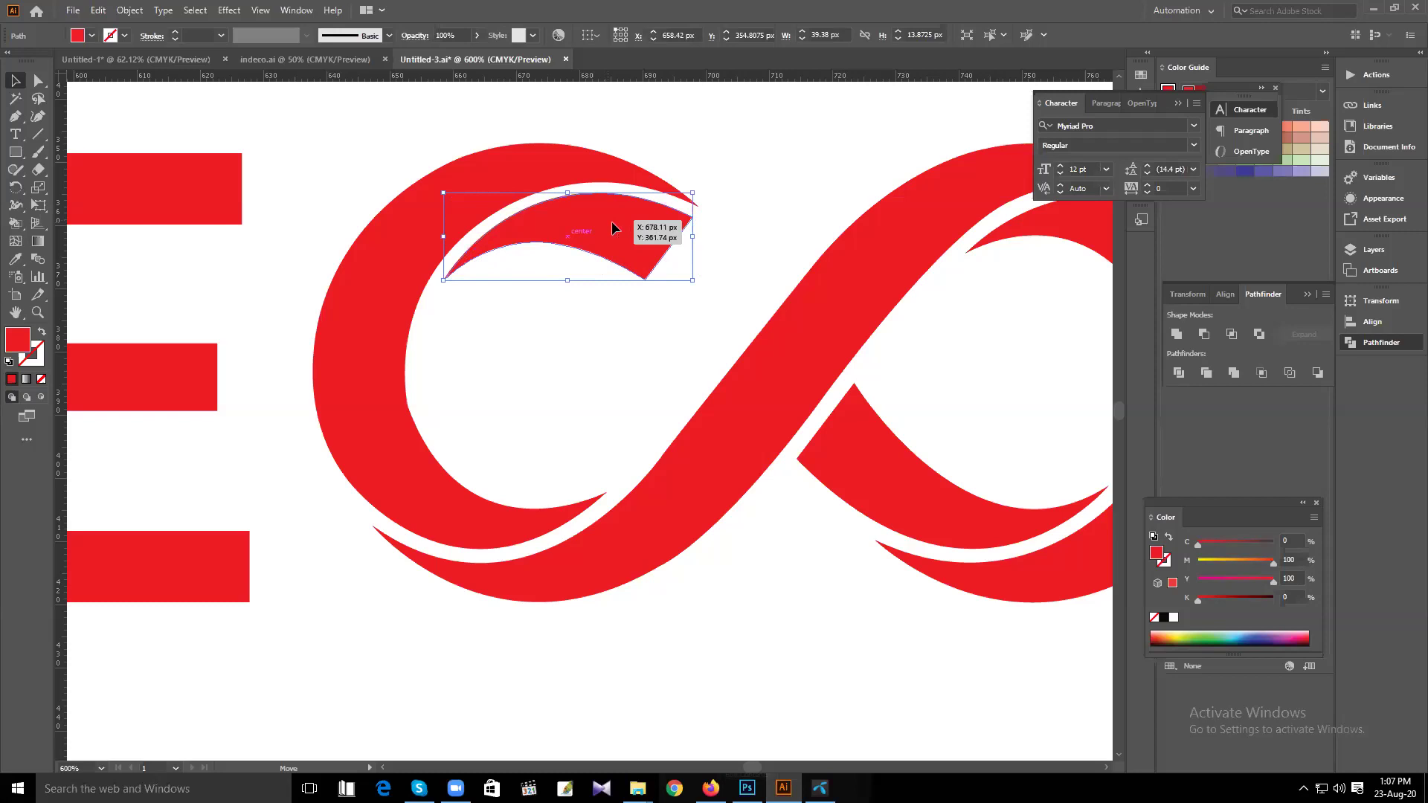
pyautogui.press('Right')
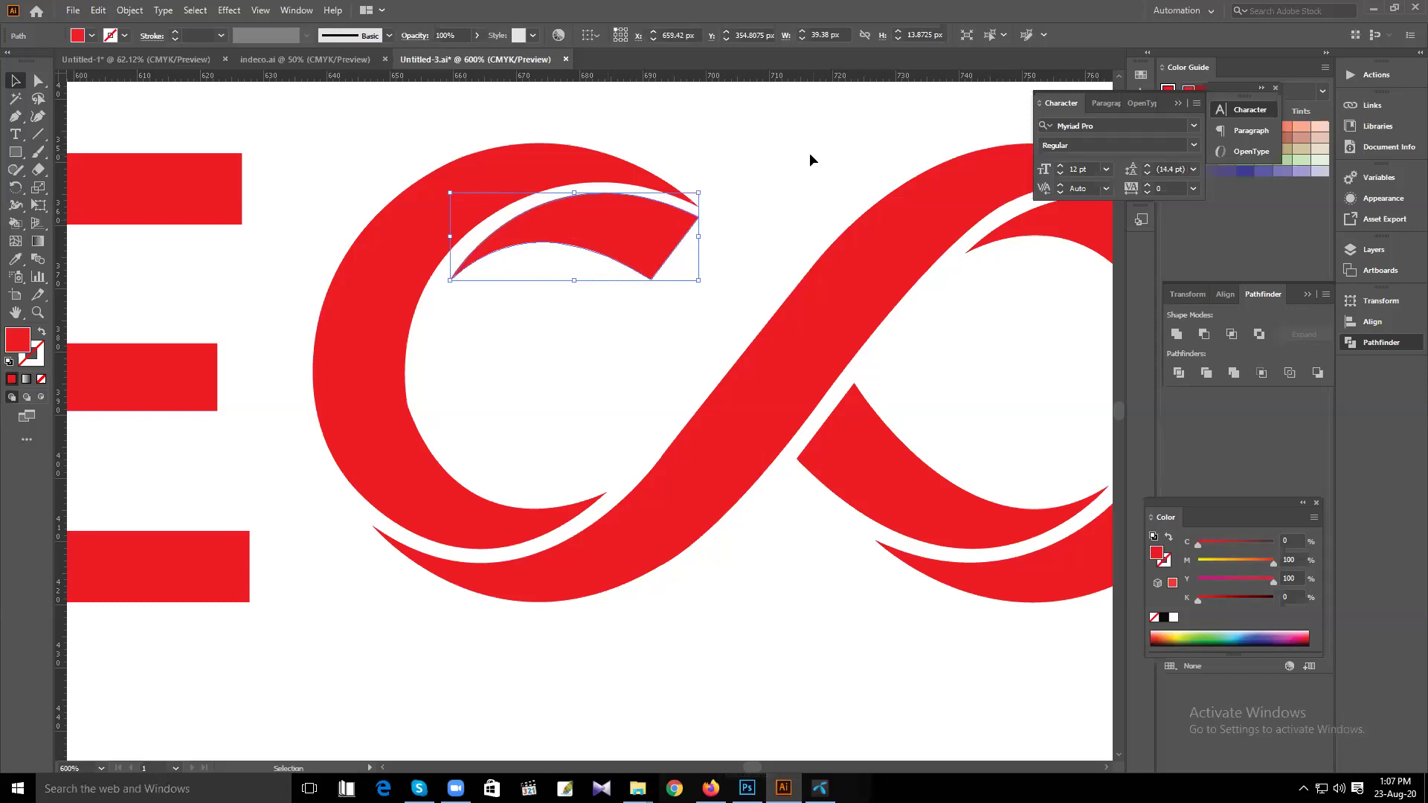
pyautogui.press('Right')
pyautogui.press('Left')
pyautogui.press('Left')
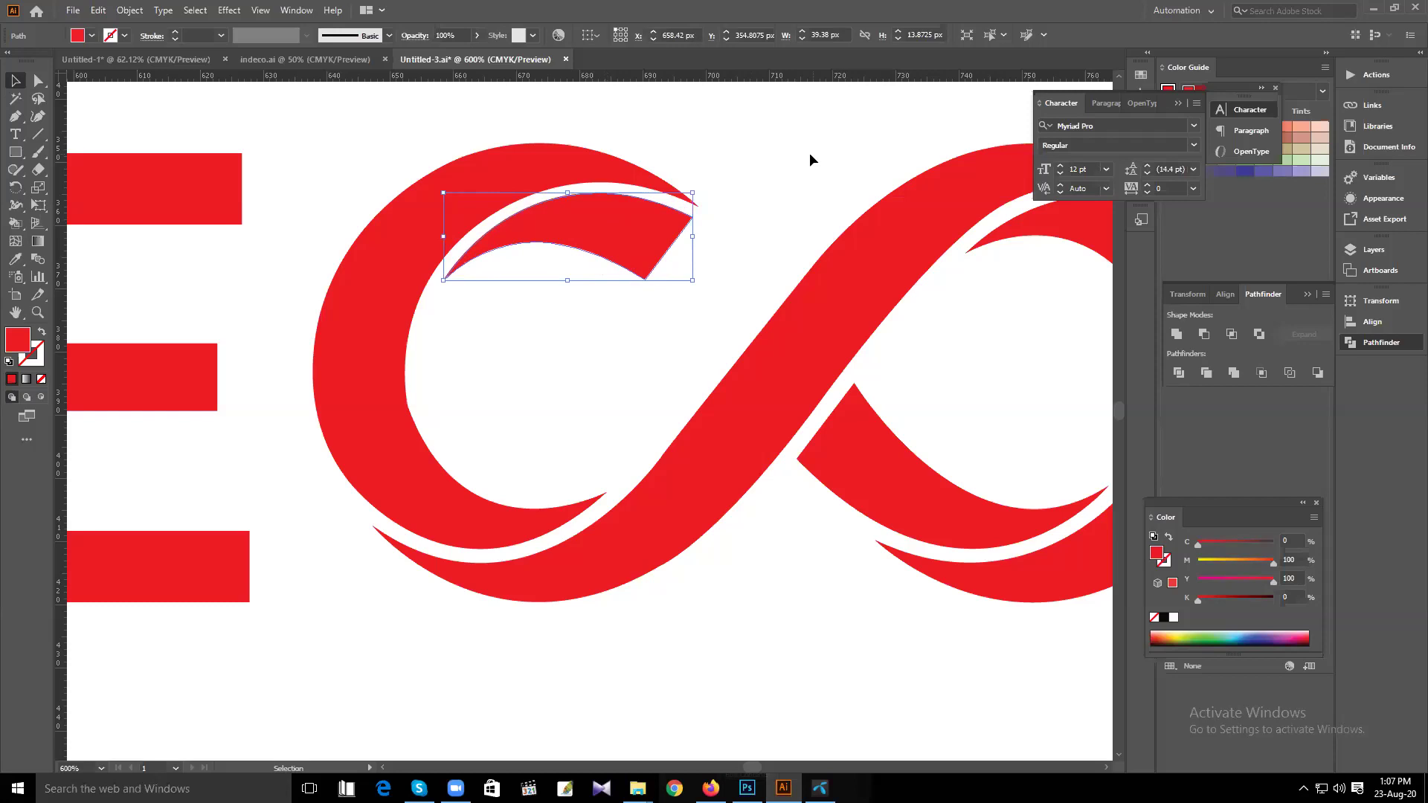
pyautogui.press('Right')
pyautogui.press('Left')
pyautogui.click(806, 153)
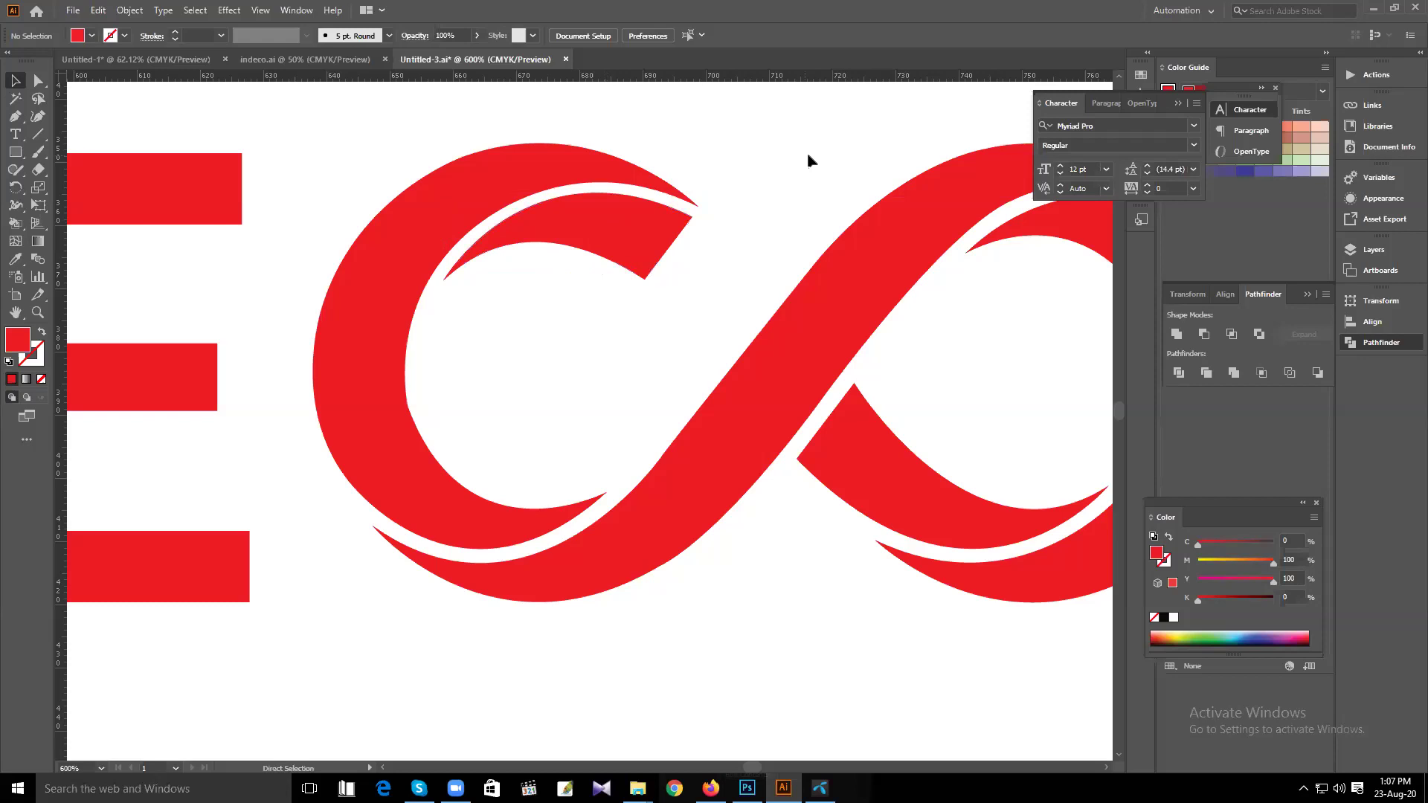
# Duplicate the whole uppercase INDECO logo, including its infinity symbol, into the empty space below the original
pyautogui.hotkey('ctrl', '-')
pyautogui.hotkey('ctrl', '-')
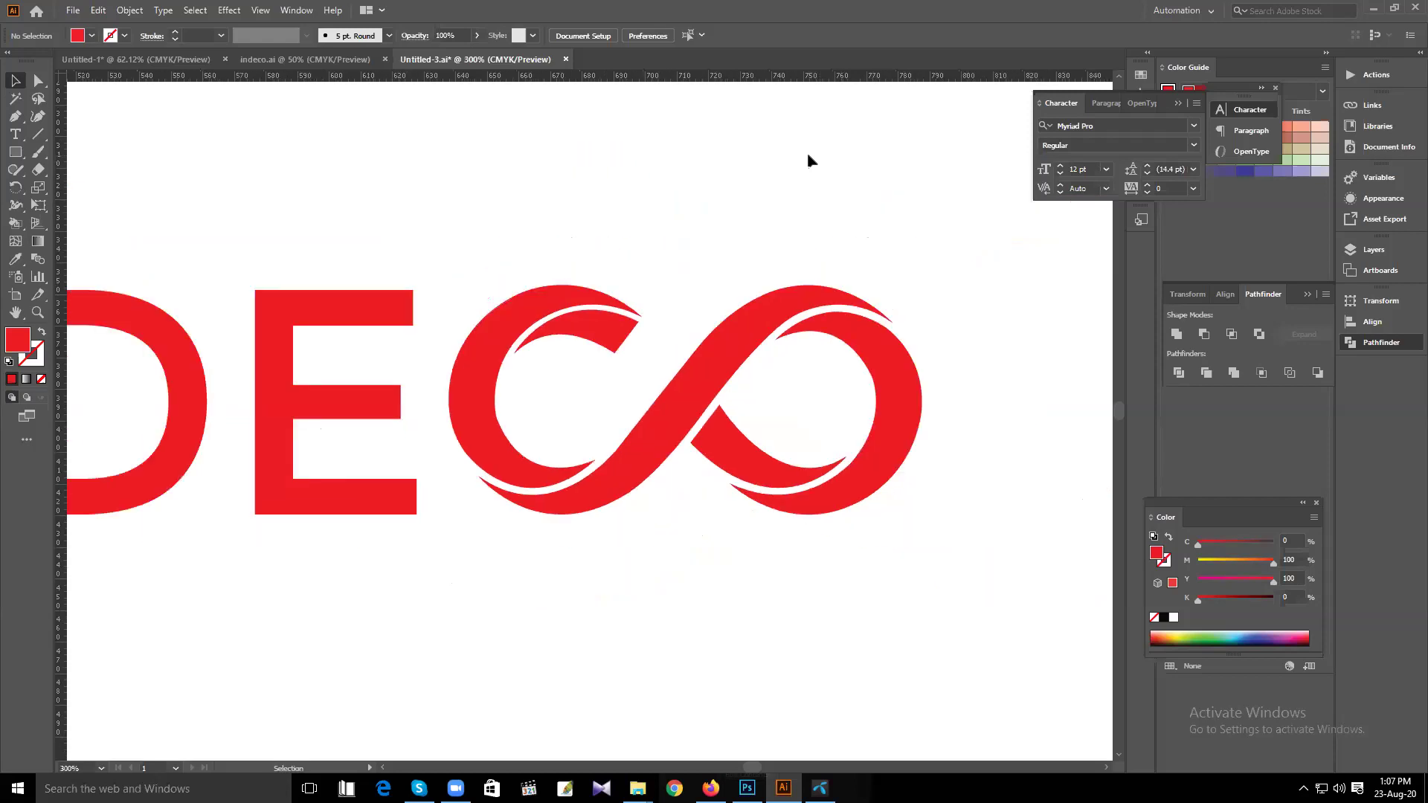
pyautogui.hotkey('ctrl', '-')
pyautogui.hotkey('ctrl', '-')
pyautogui.hotkey('ctrl', '-')
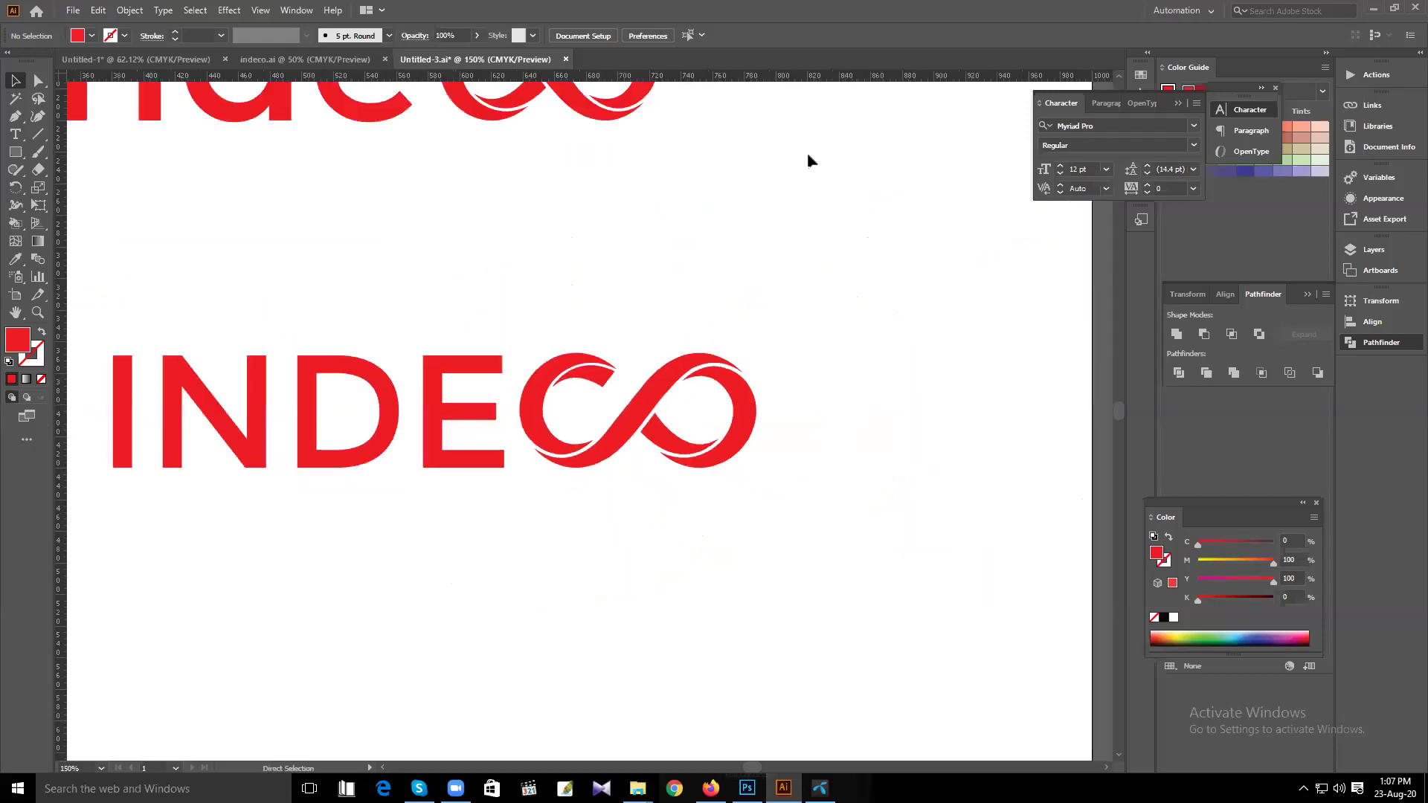
pyautogui.hotkey('ctrl', '-')
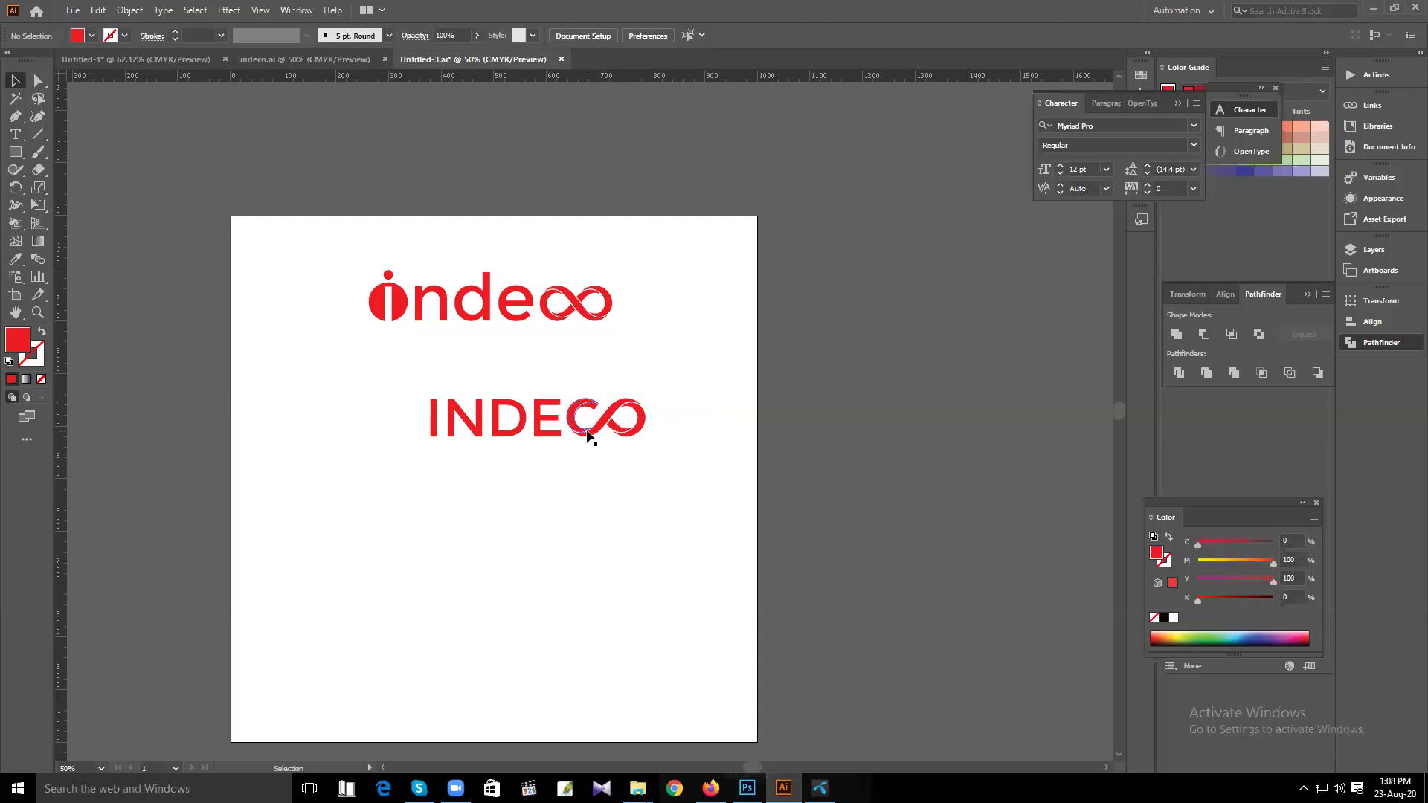
pyautogui.hotkey('ctrl', '+')
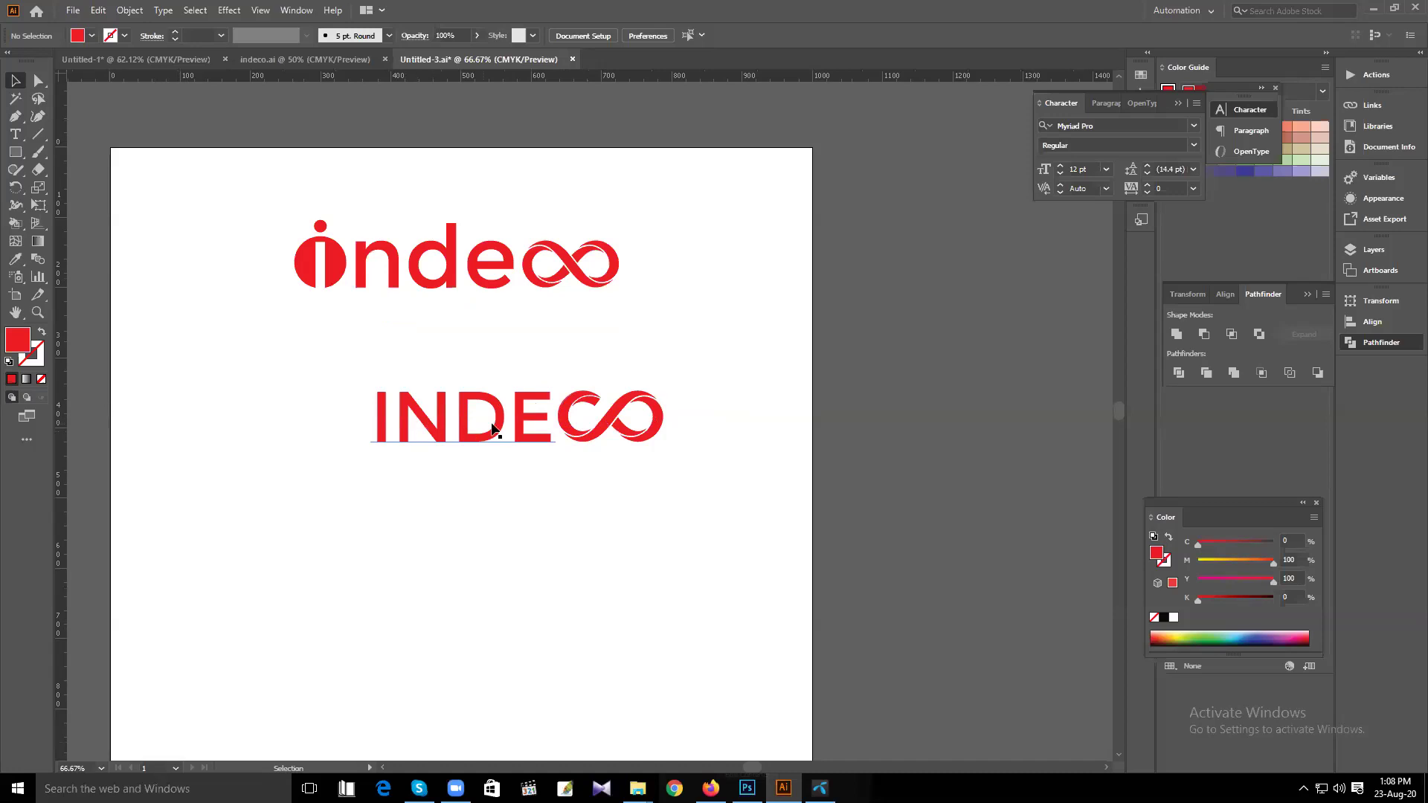
pyautogui.moveTo(351, 398); pyautogui.dragTo(581, 588)
pyautogui.scroll(-1, 708, 461)
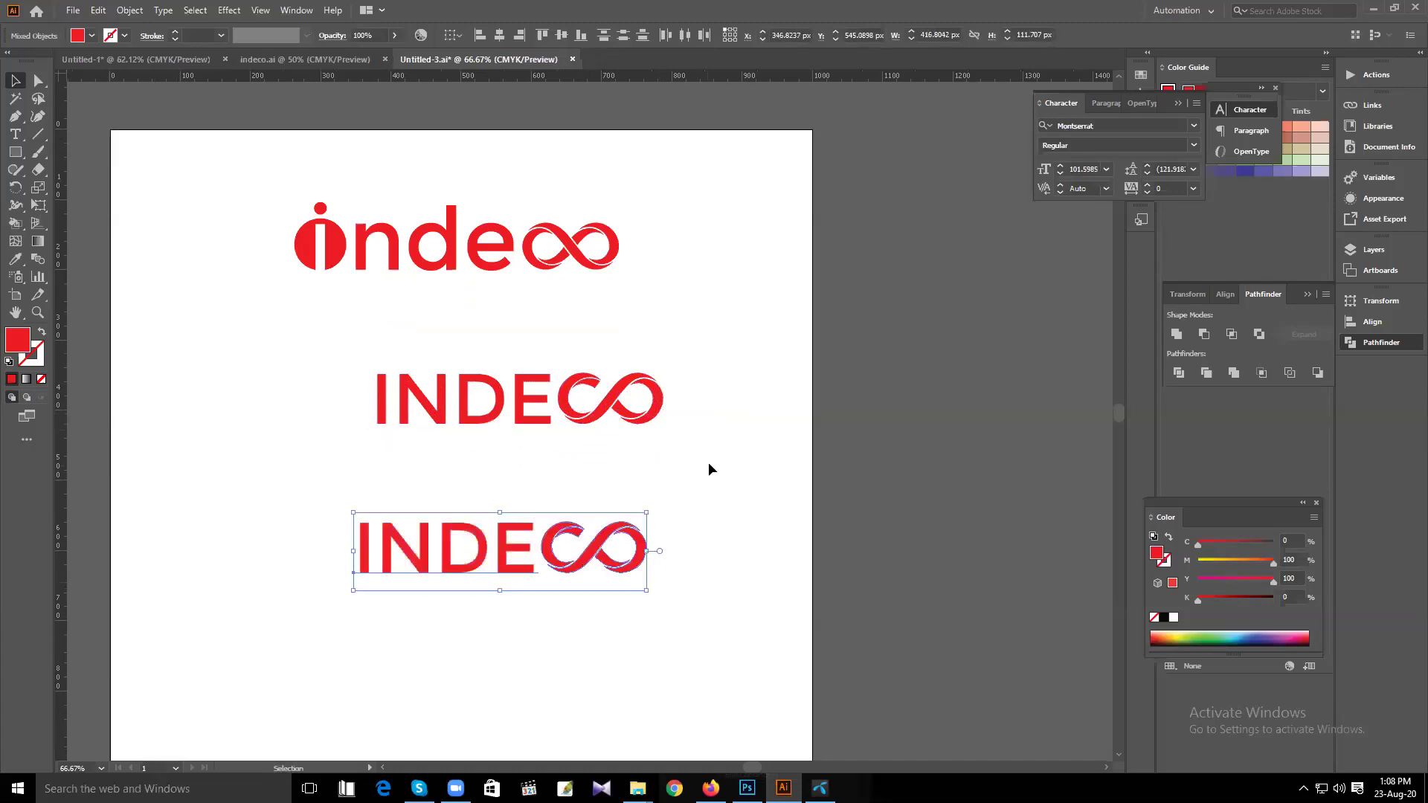
pyautogui.scroll(-2, 251, 388)
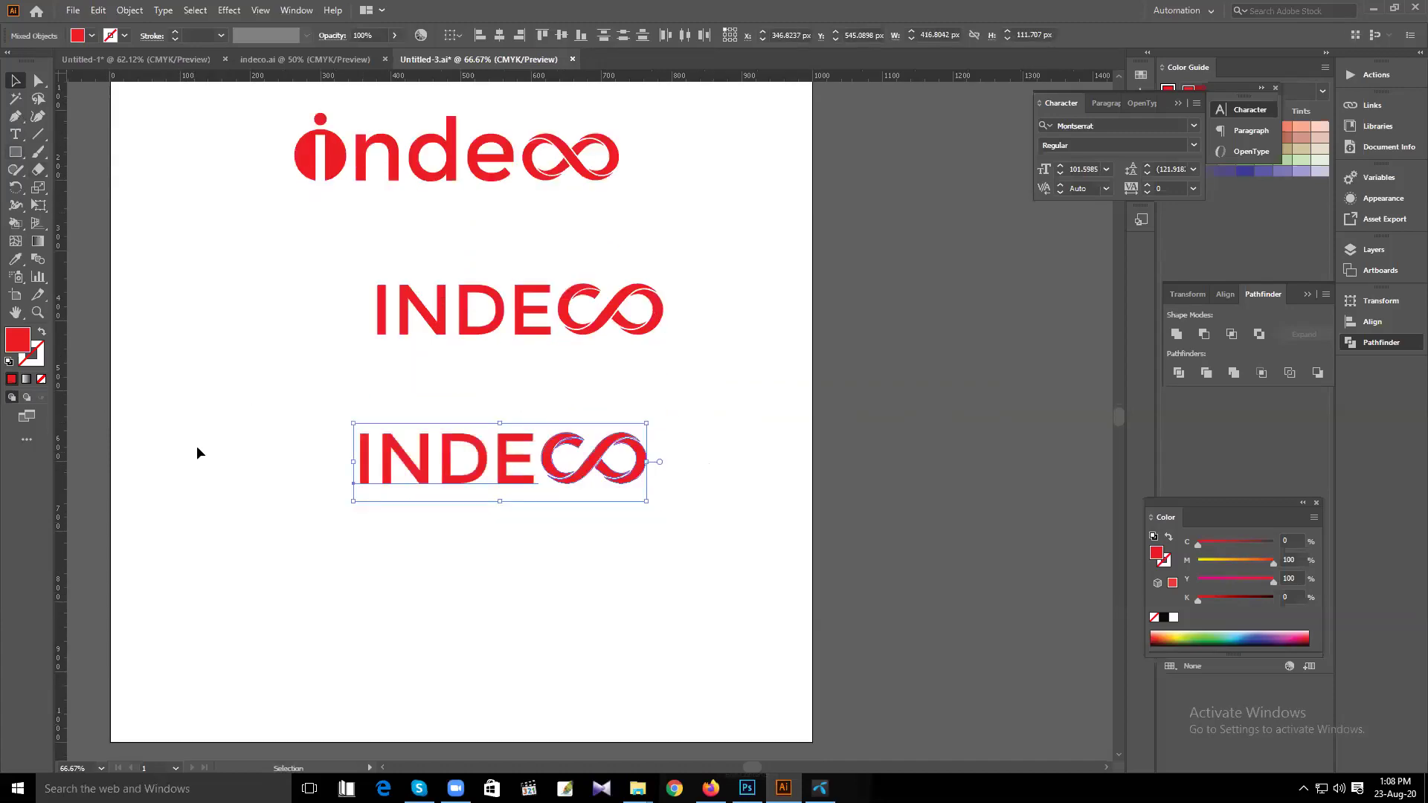
# Edit the lowest logo's text to replace the capitals IND with lowercase "ind", keeping the capital E
pyautogui.hotkey('ctrl', 'shift', 'a')
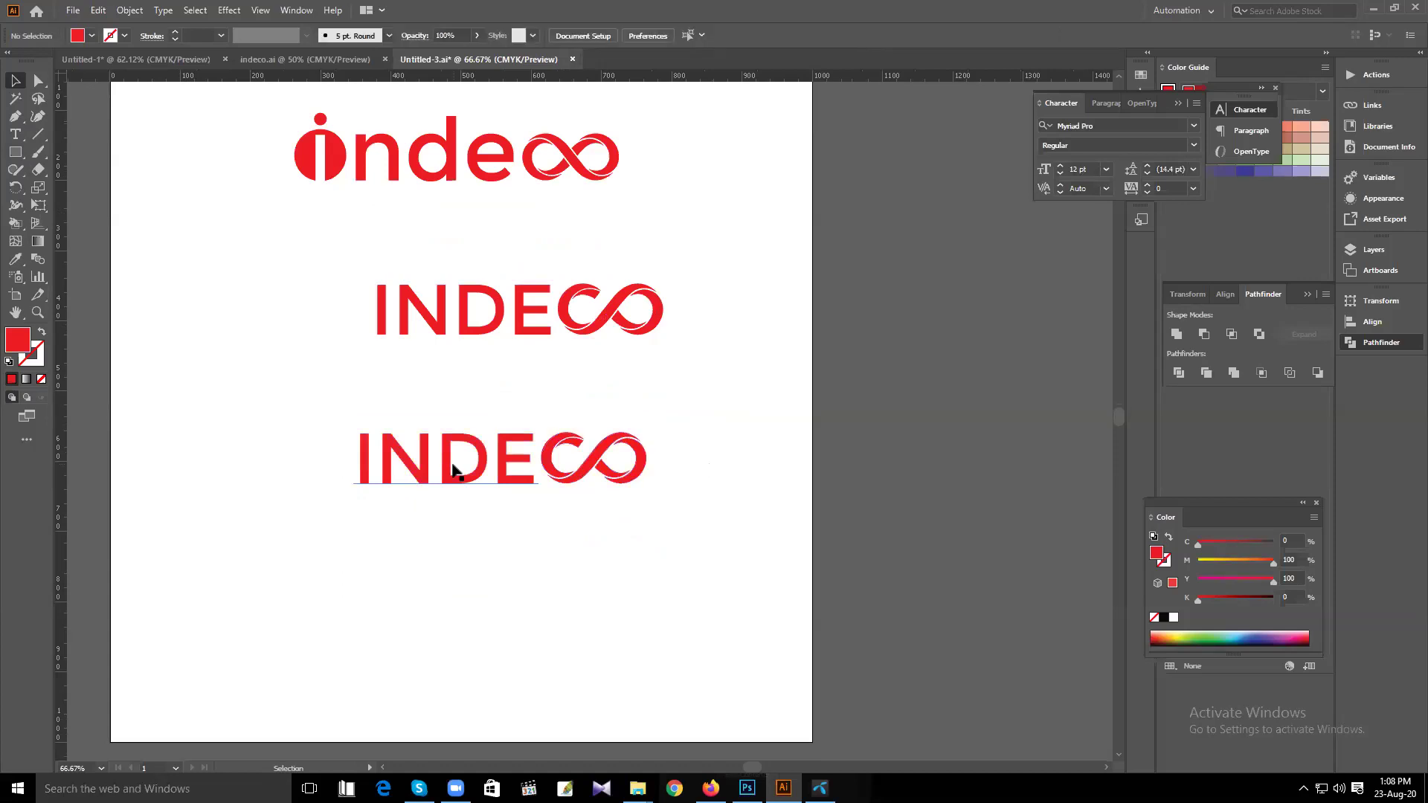
pyautogui.click(415, 473)
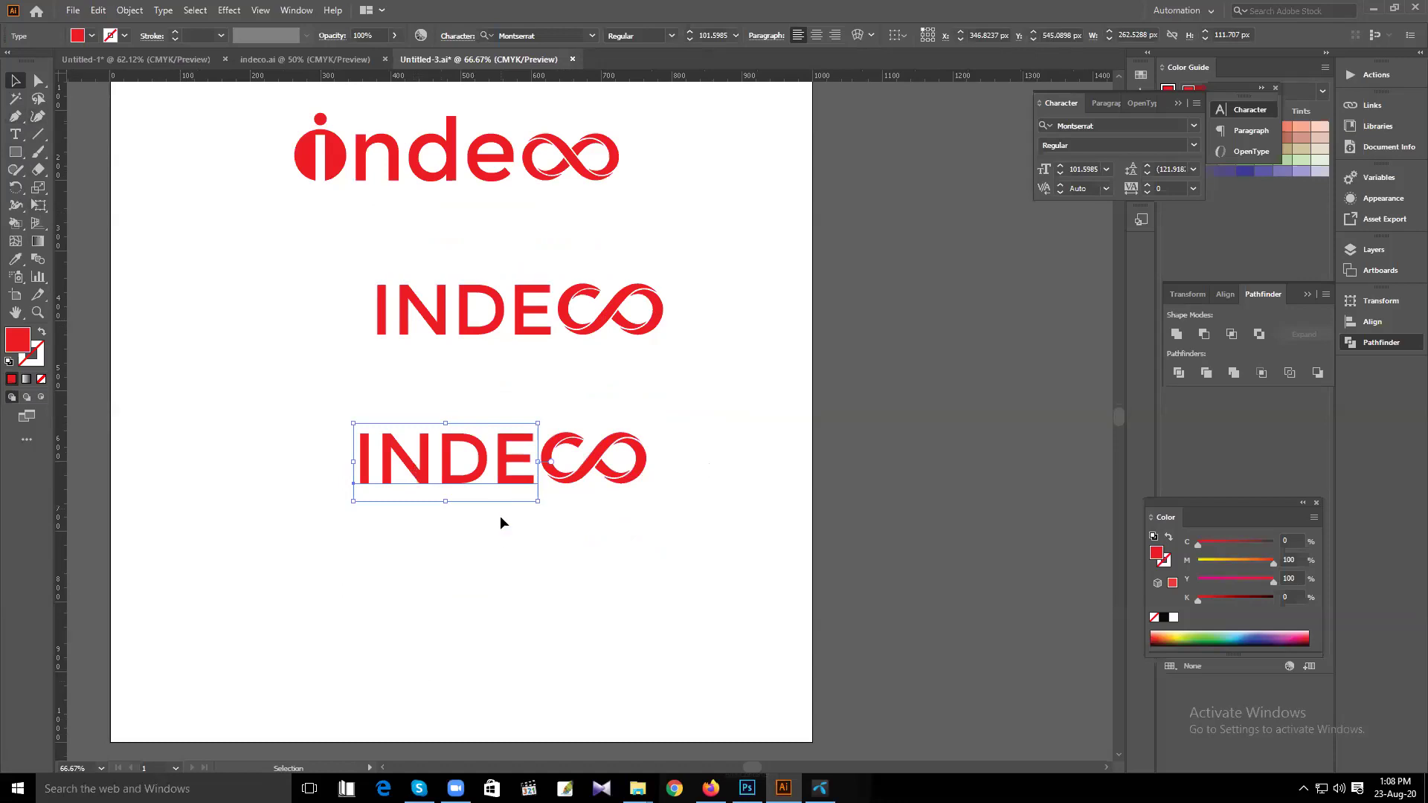
pyautogui.click(498, 552)
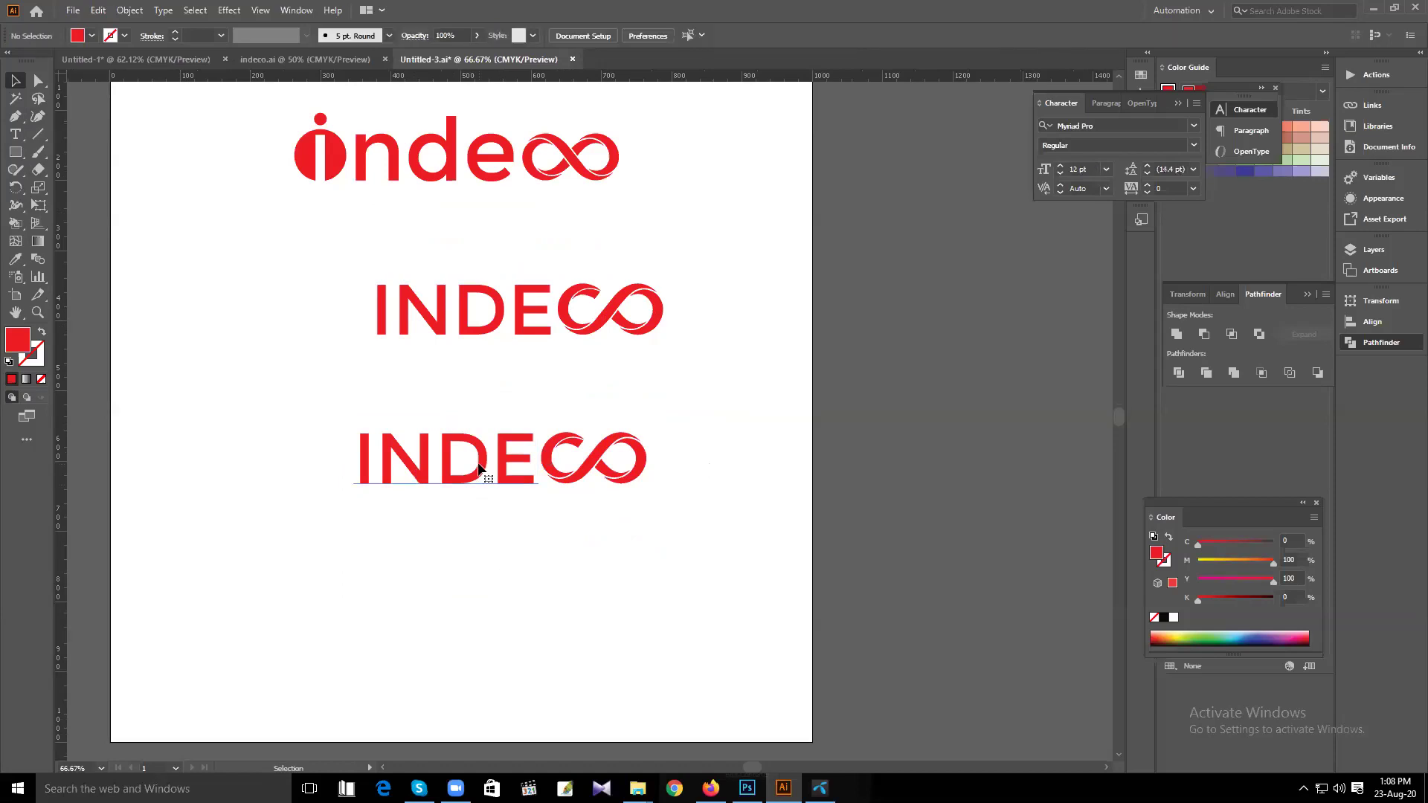
pyautogui.click(479, 473)
pyautogui.click(15, 134)
pyautogui.click(480, 458)
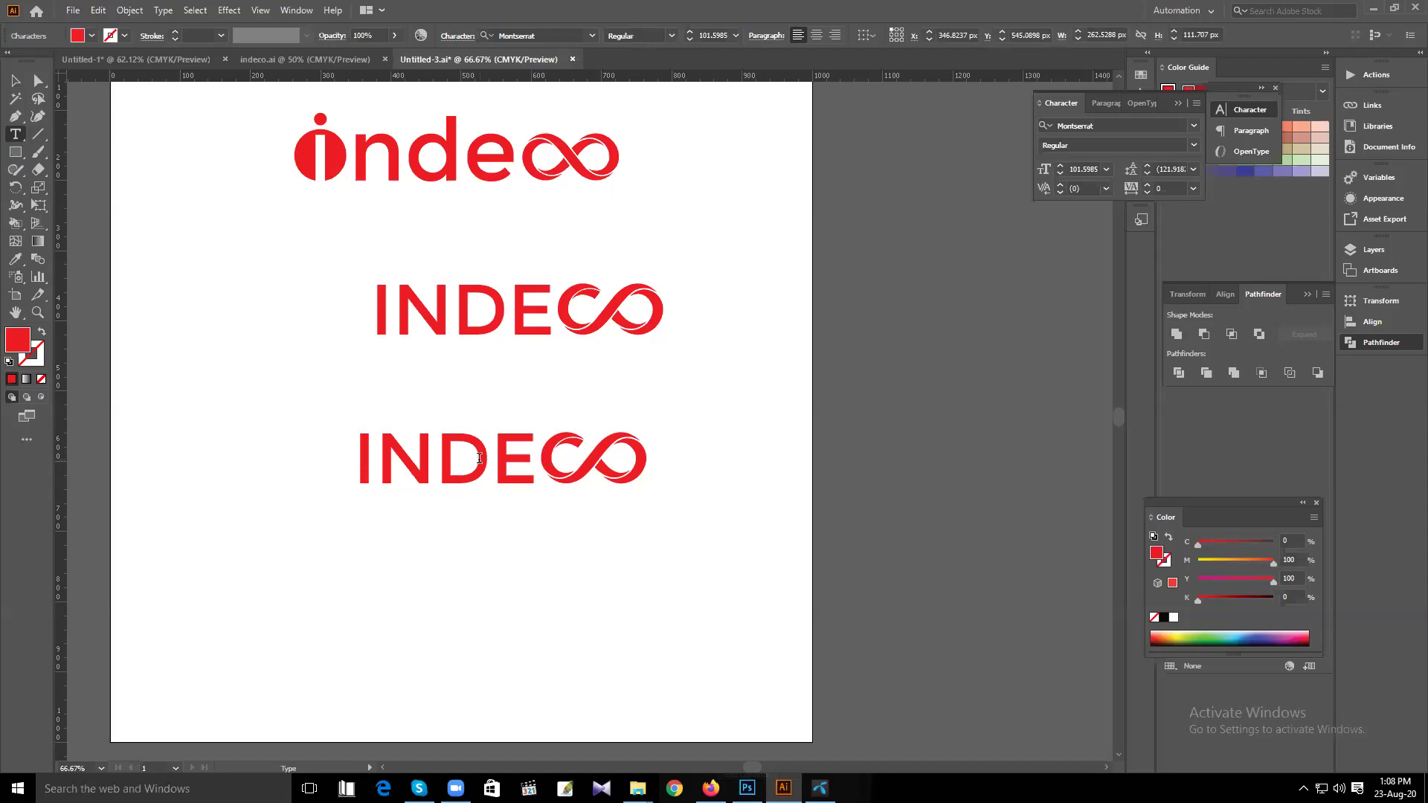
pyautogui.press('BackSpace')
pyautogui.press('BackSpace')
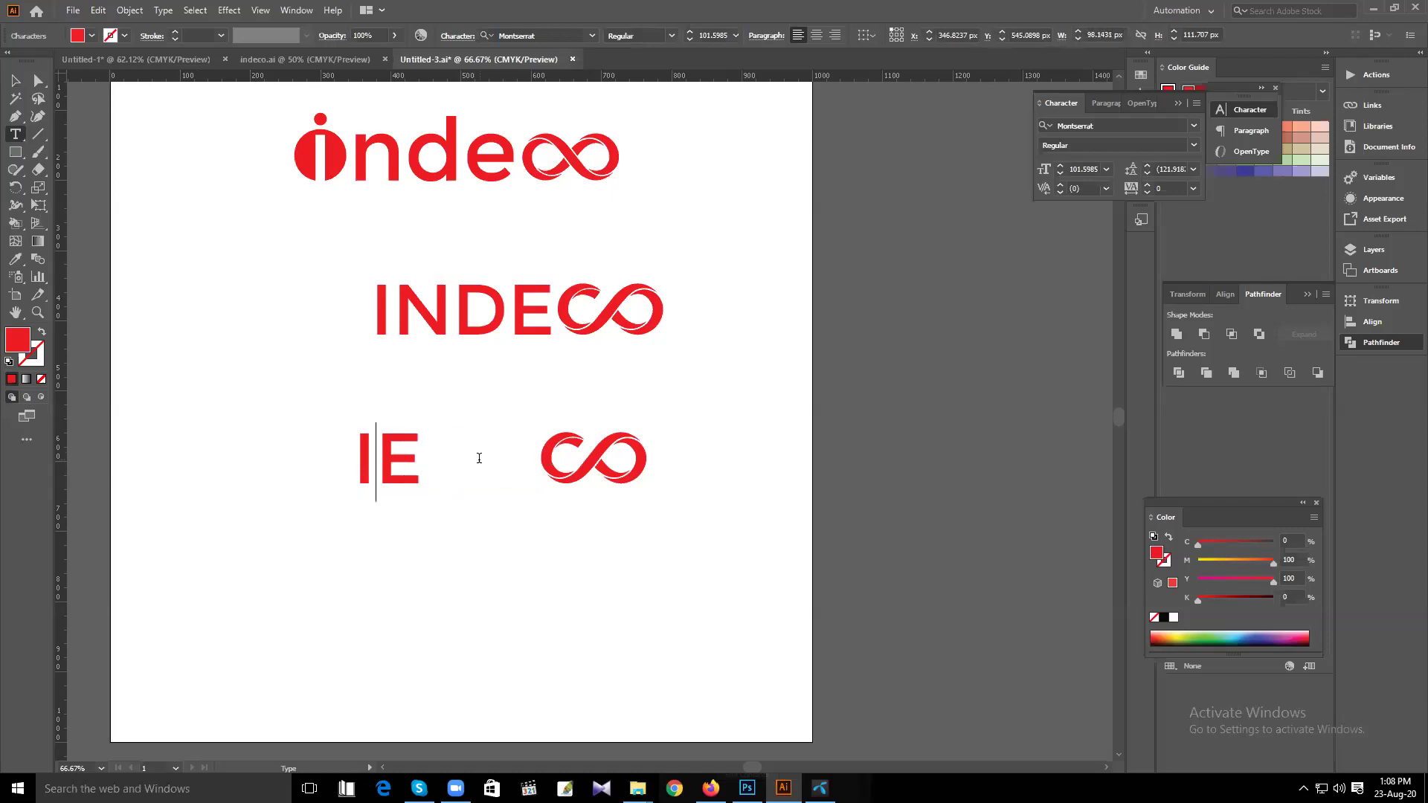
pyautogui.press('BackSpace')
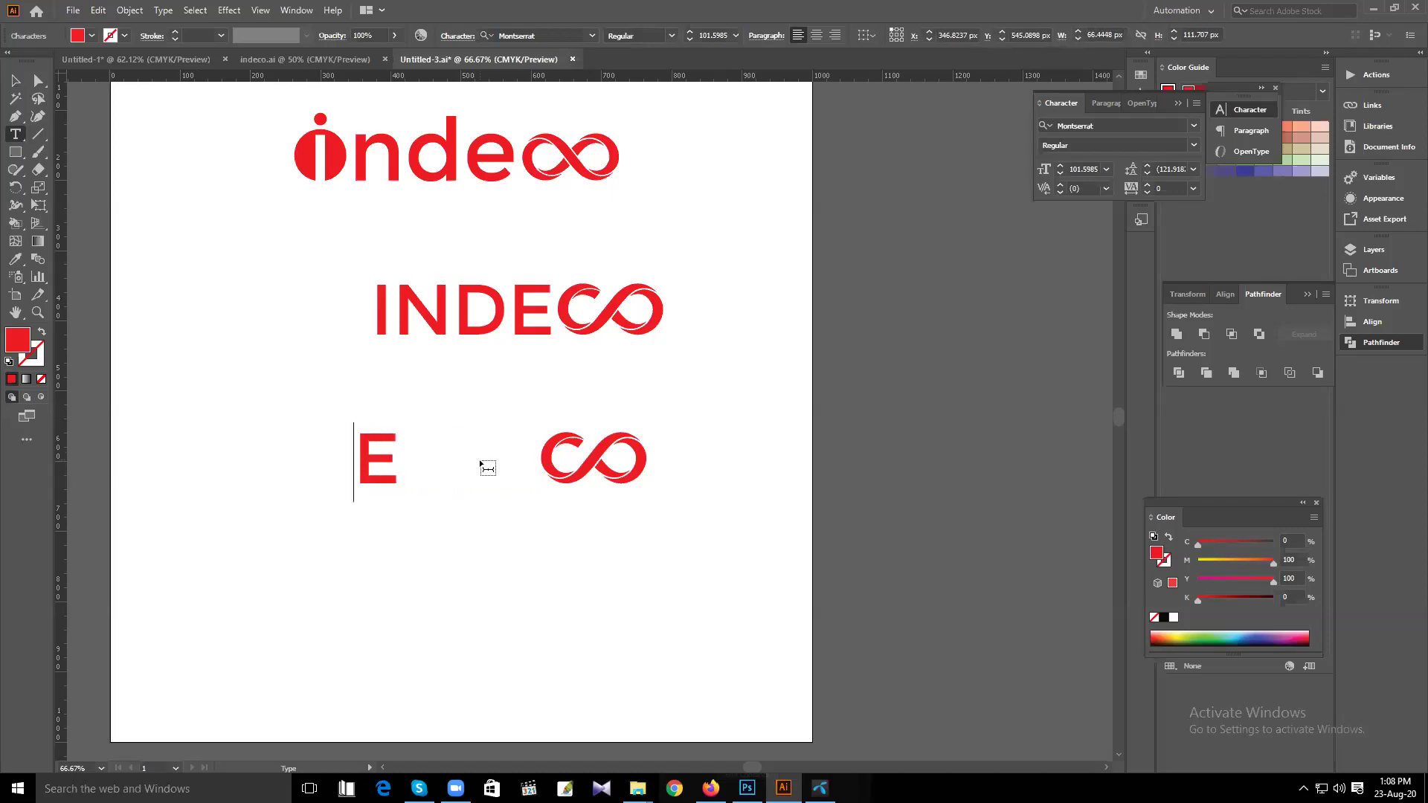
pyautogui.write('I')
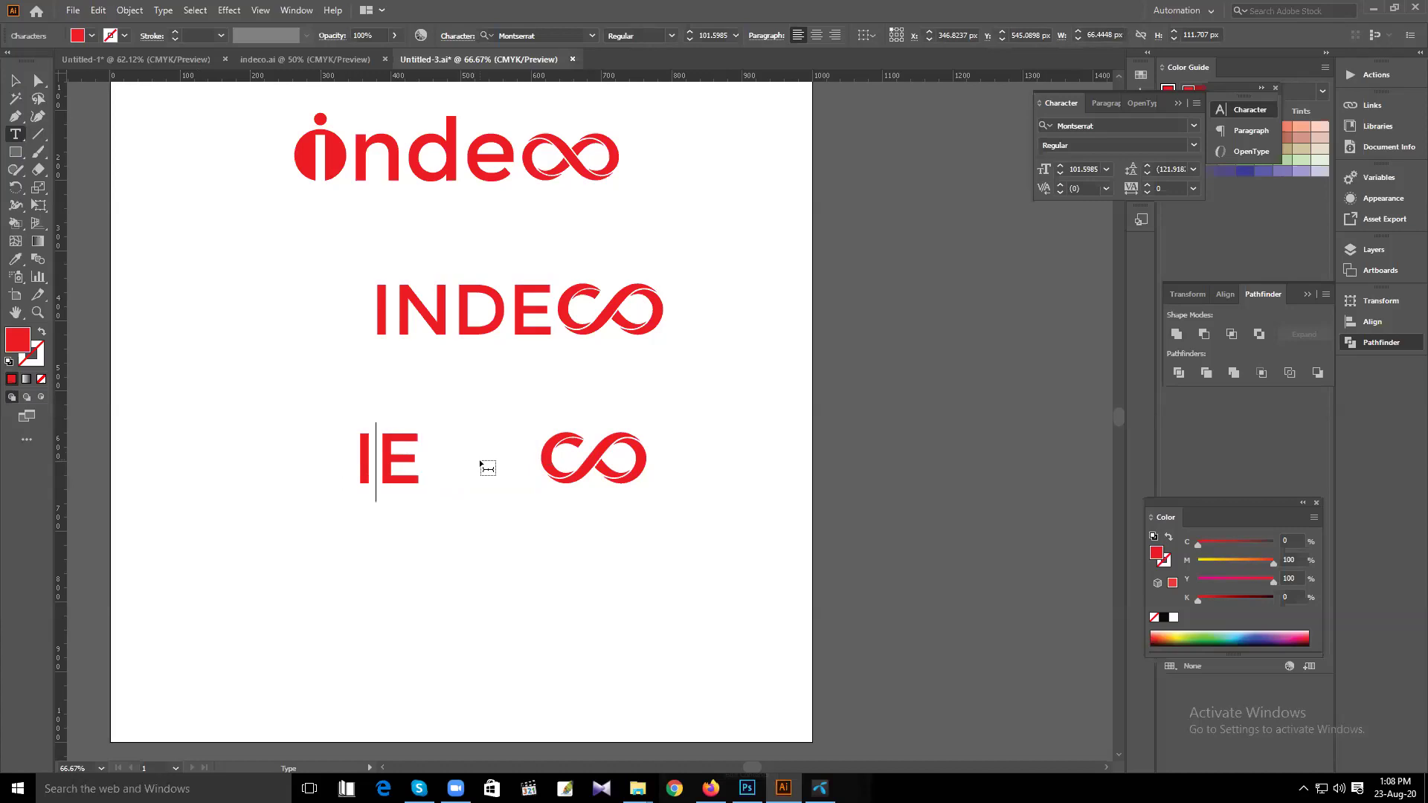
pyautogui.press('BackSpace')
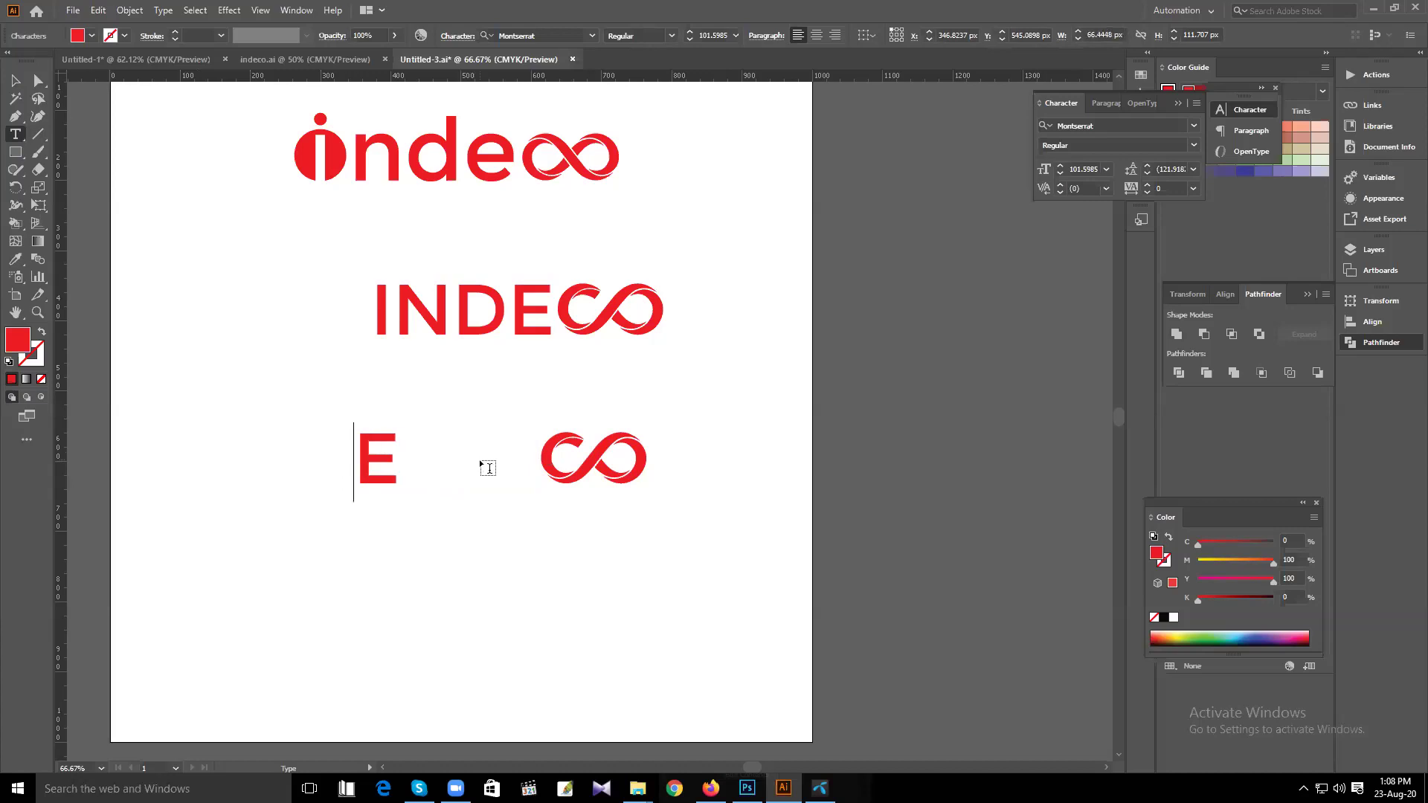
pyautogui.write('ind')
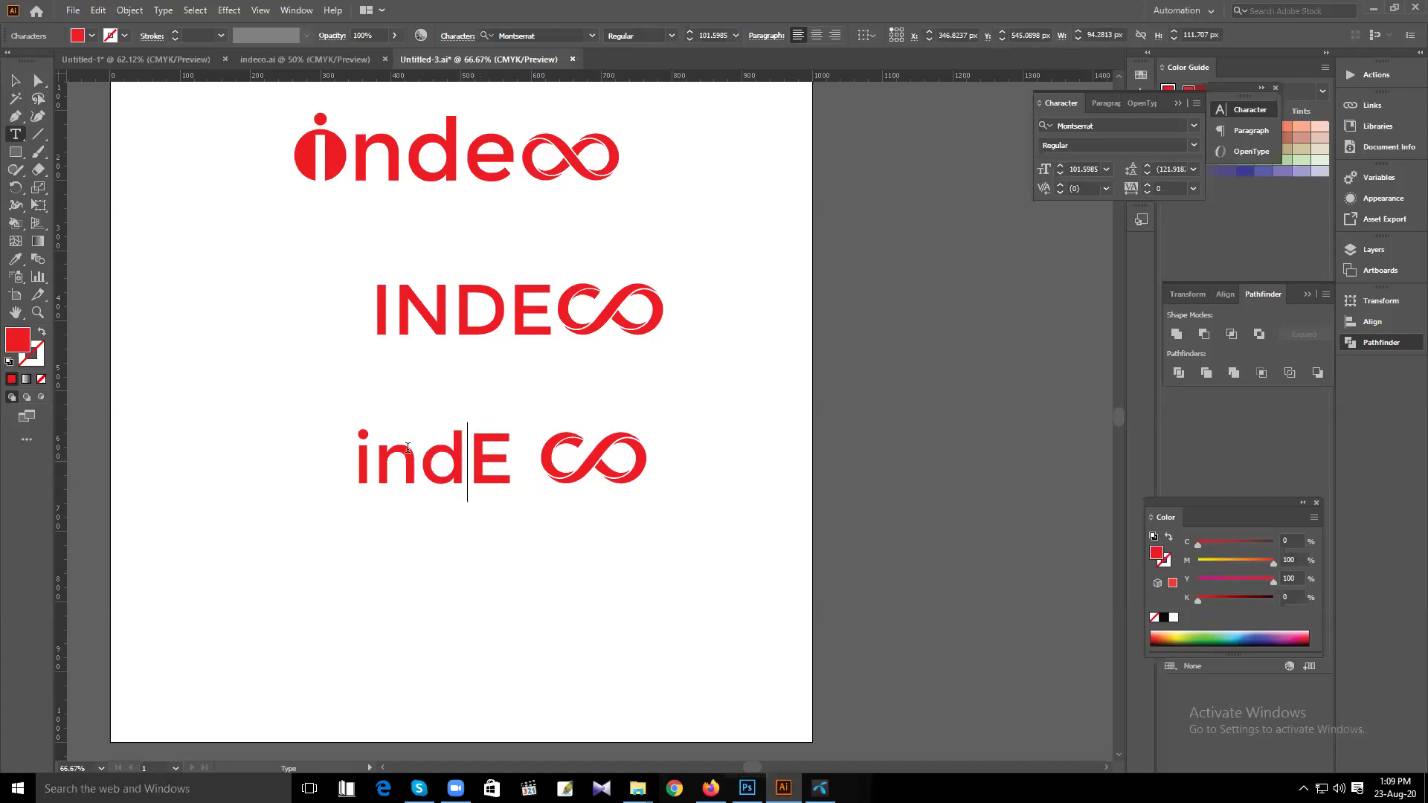
pyautogui.press('Escape')
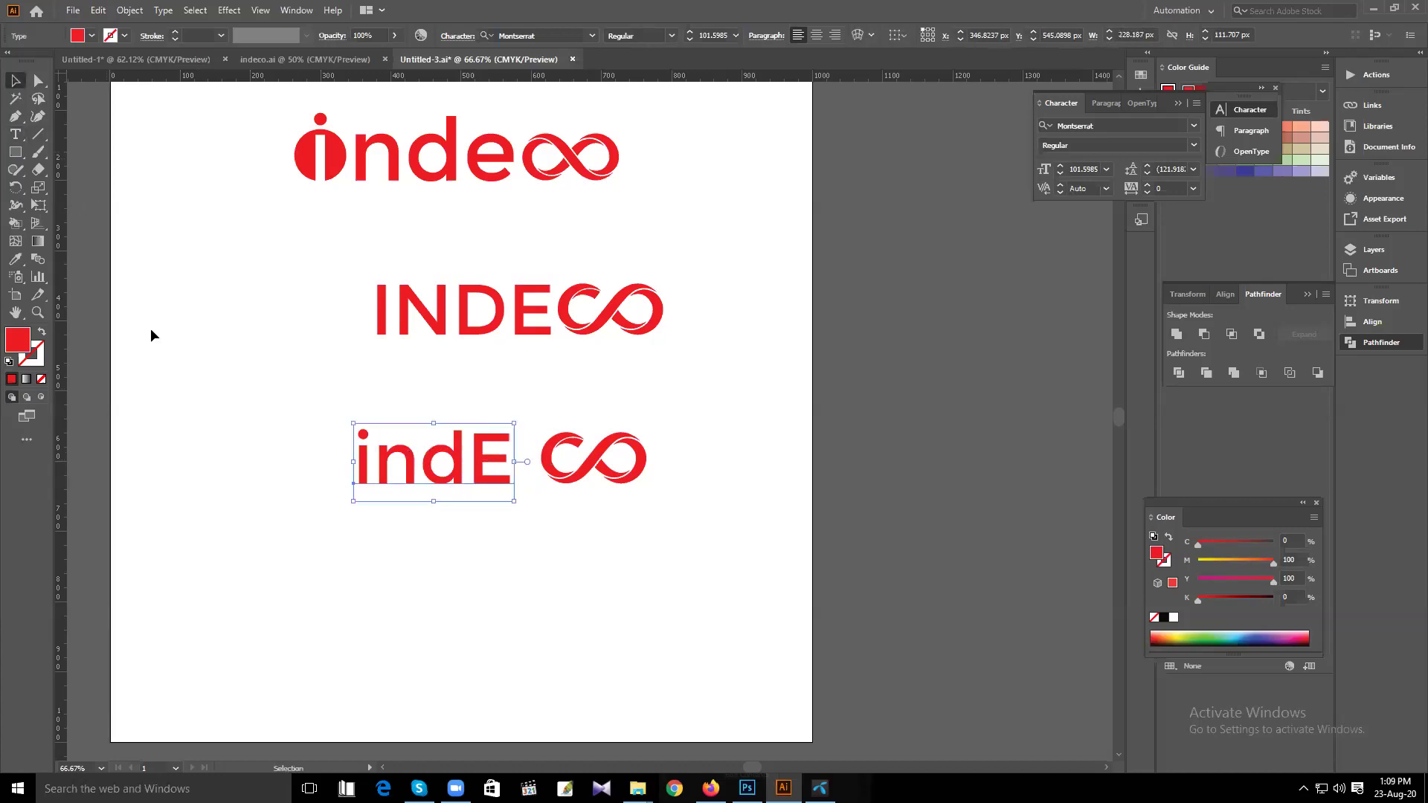
# Nudge the "indE" text sideways until it sits directly against its infinity symbol, and deselect it
pyautogui.hotkey('shift', 'Right')
pyautogui.hotkey('shift', 'Right')
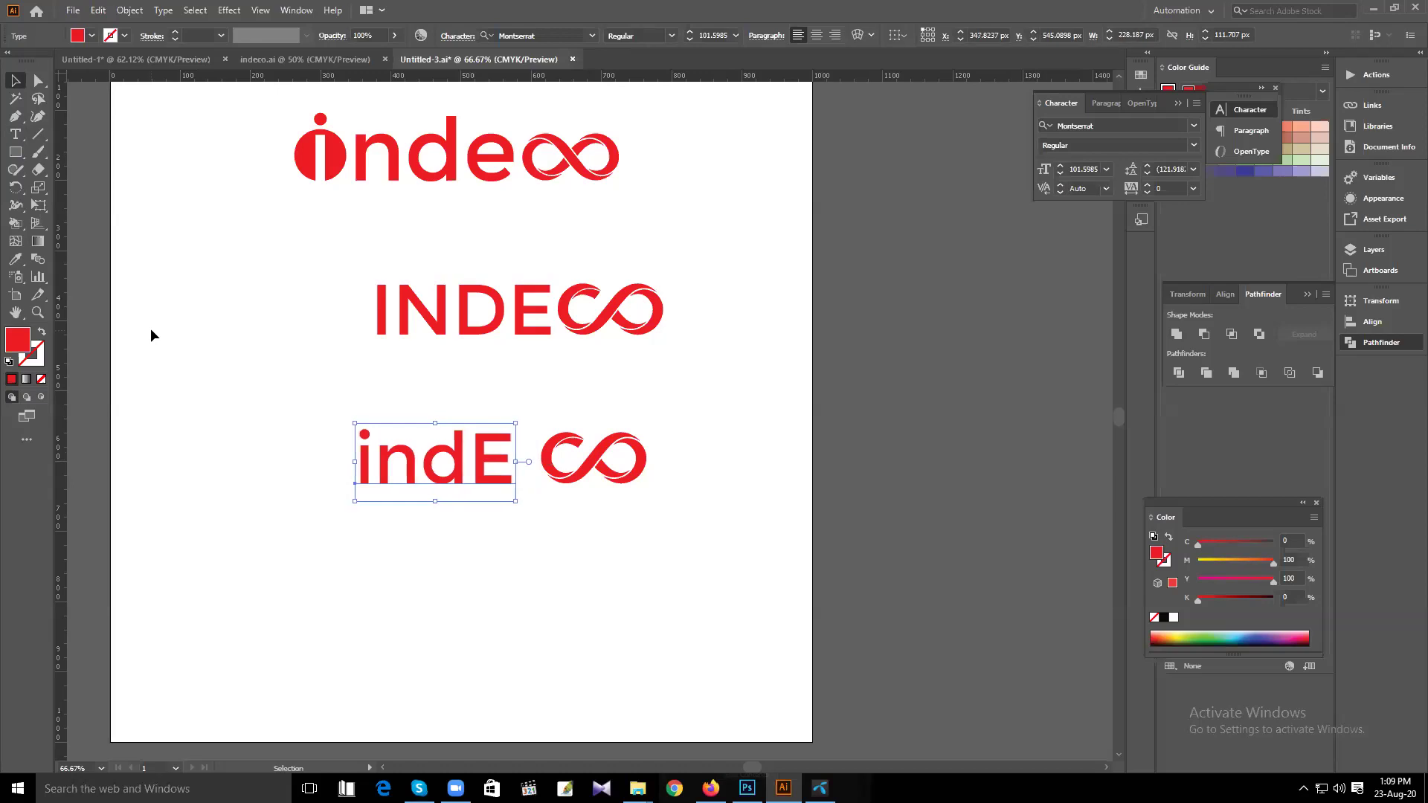
pyautogui.hotkey('shift', 'Right')
pyautogui.hotkey('shift', 'Right')
pyautogui.hotkey('shift', 'Right')
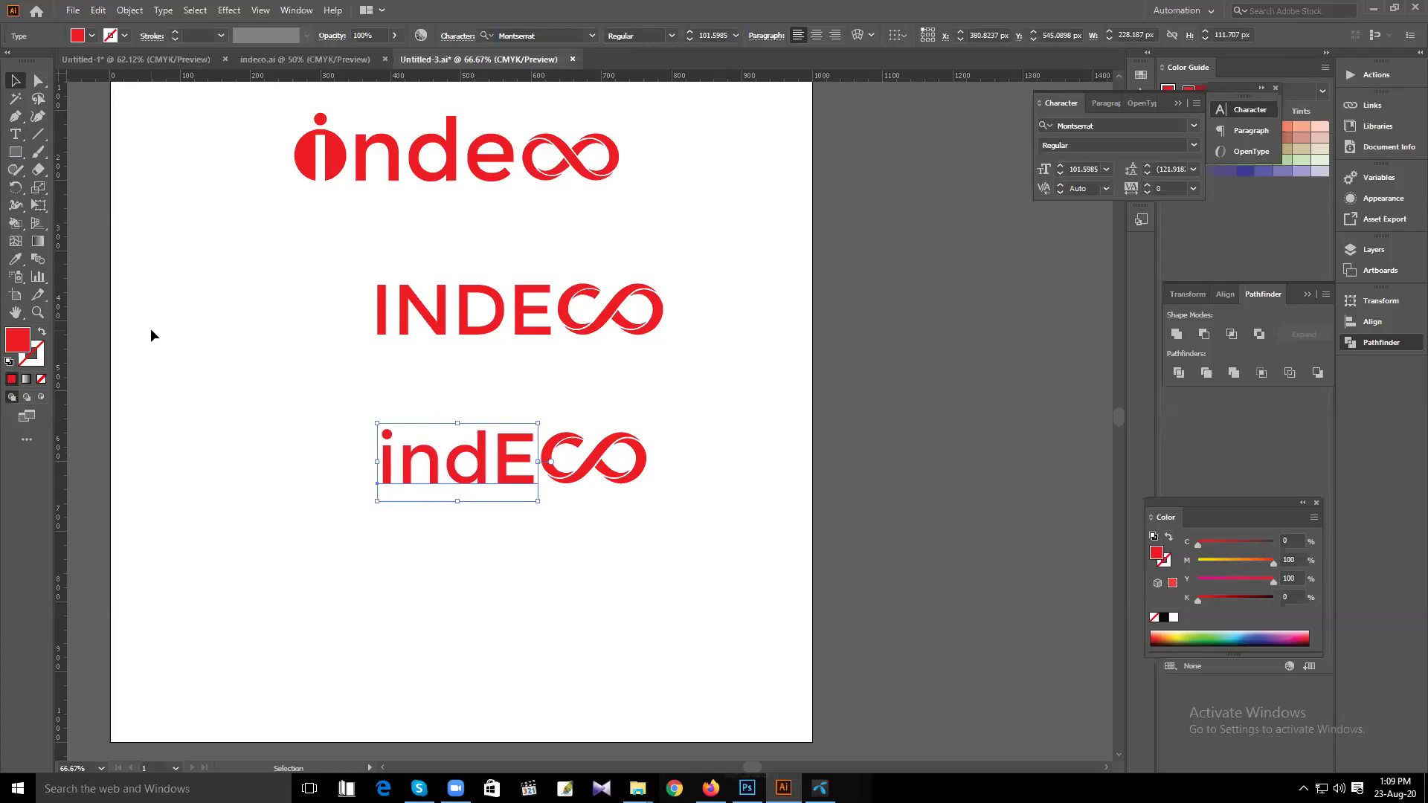
pyautogui.click(659, 301)
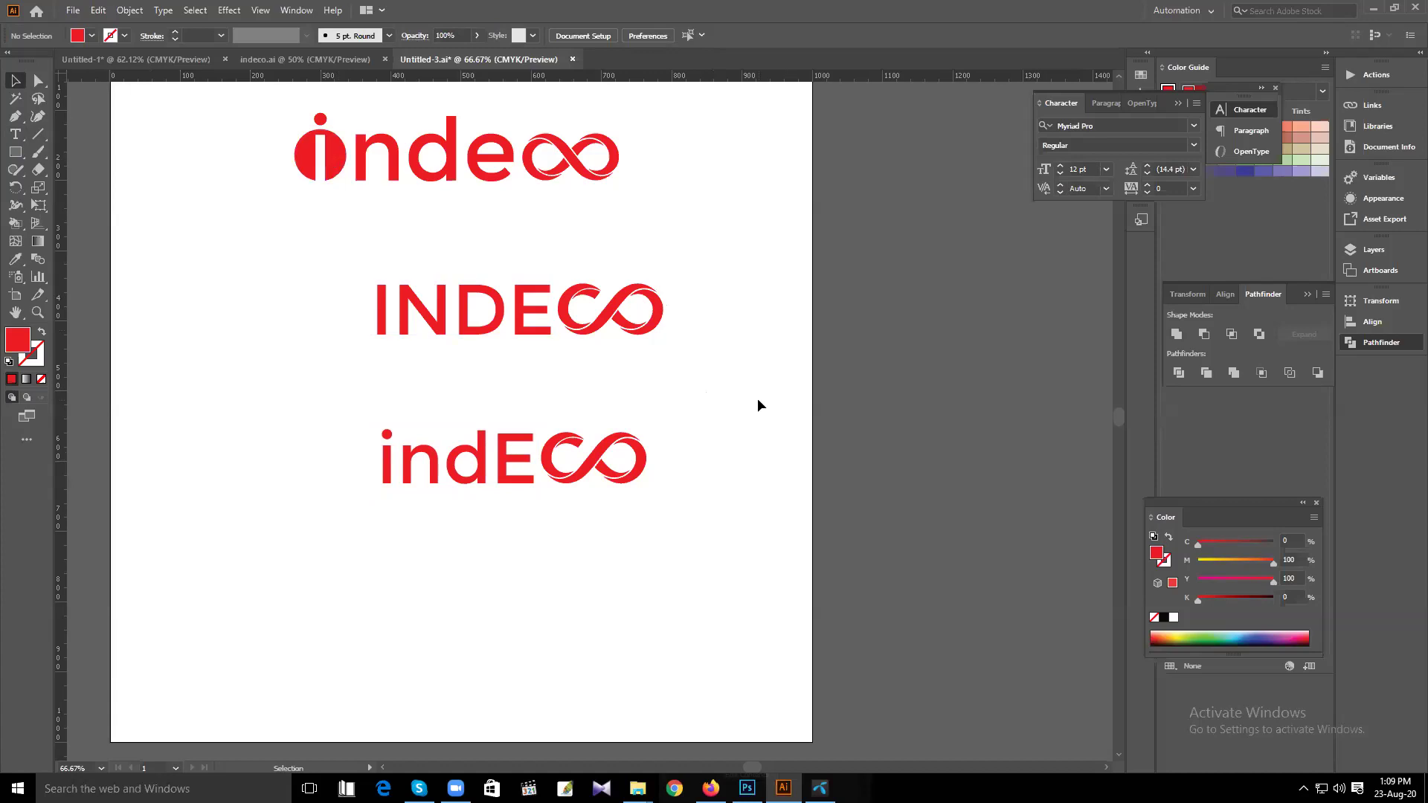
# Duplicate the mixed-case indECO logo, including its infinity symbol, into the empty space below it
pyautogui.scroll(-1, 669, 431)
pyautogui.click(519, 456)
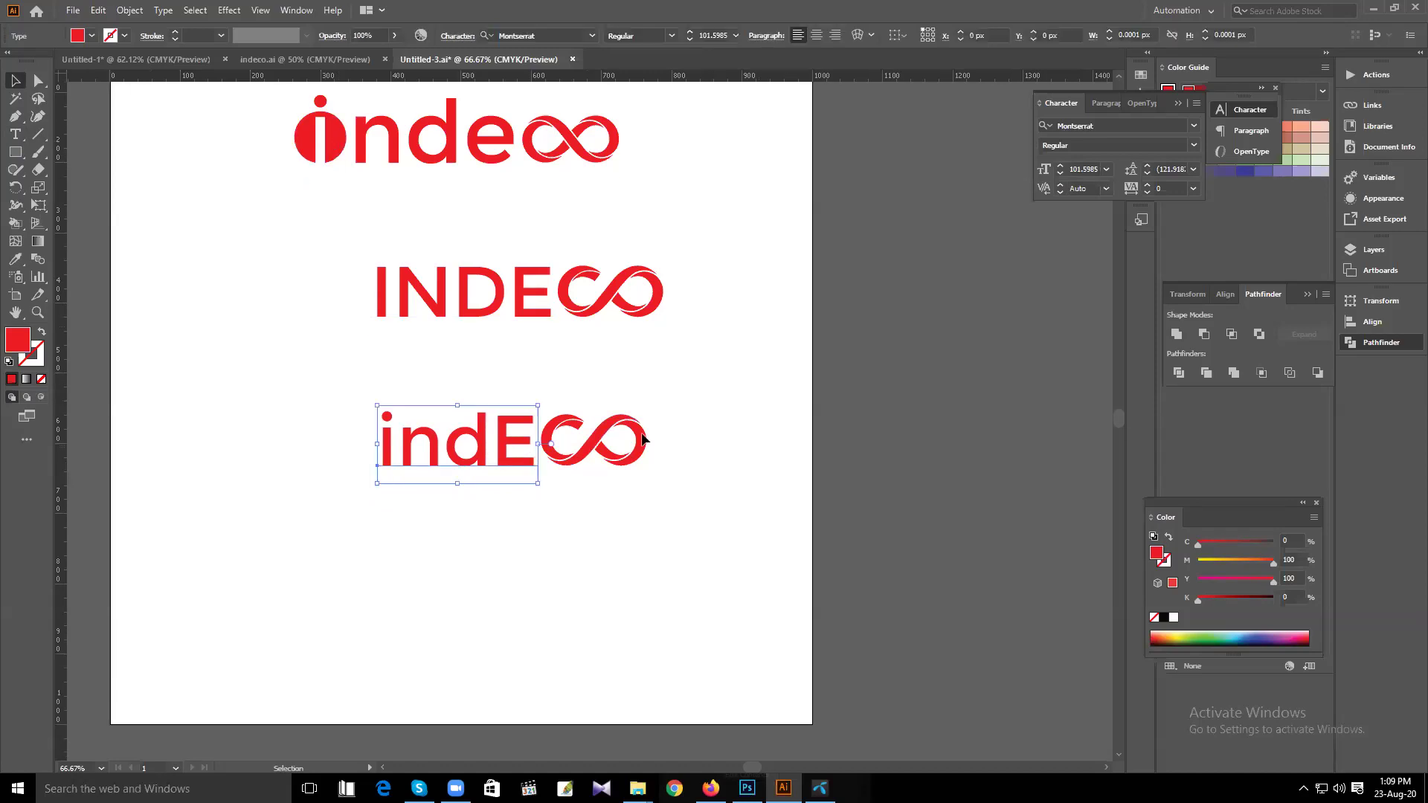
pyautogui.click(727, 434)
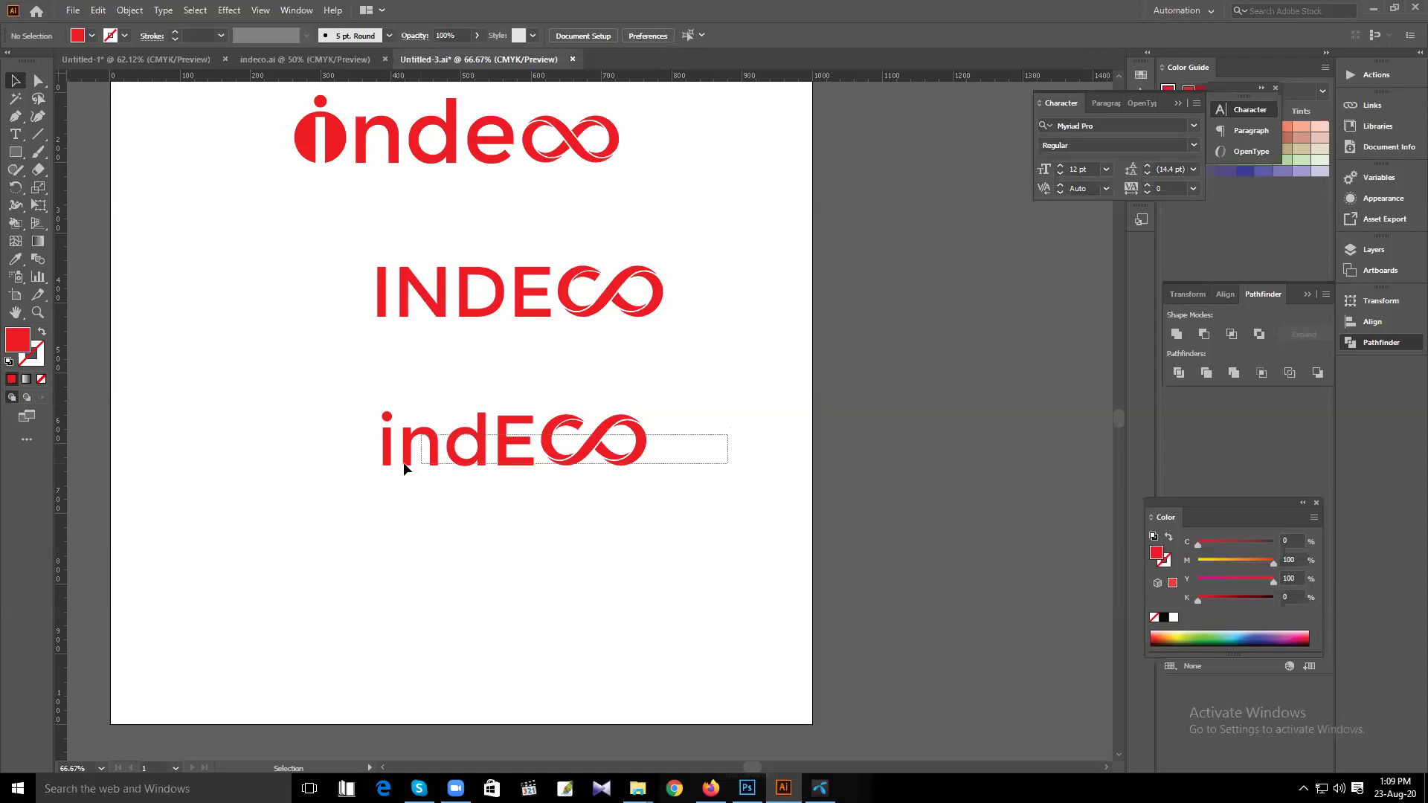
pyautogui.moveTo(369, 467); pyautogui.dragTo(479, 619)
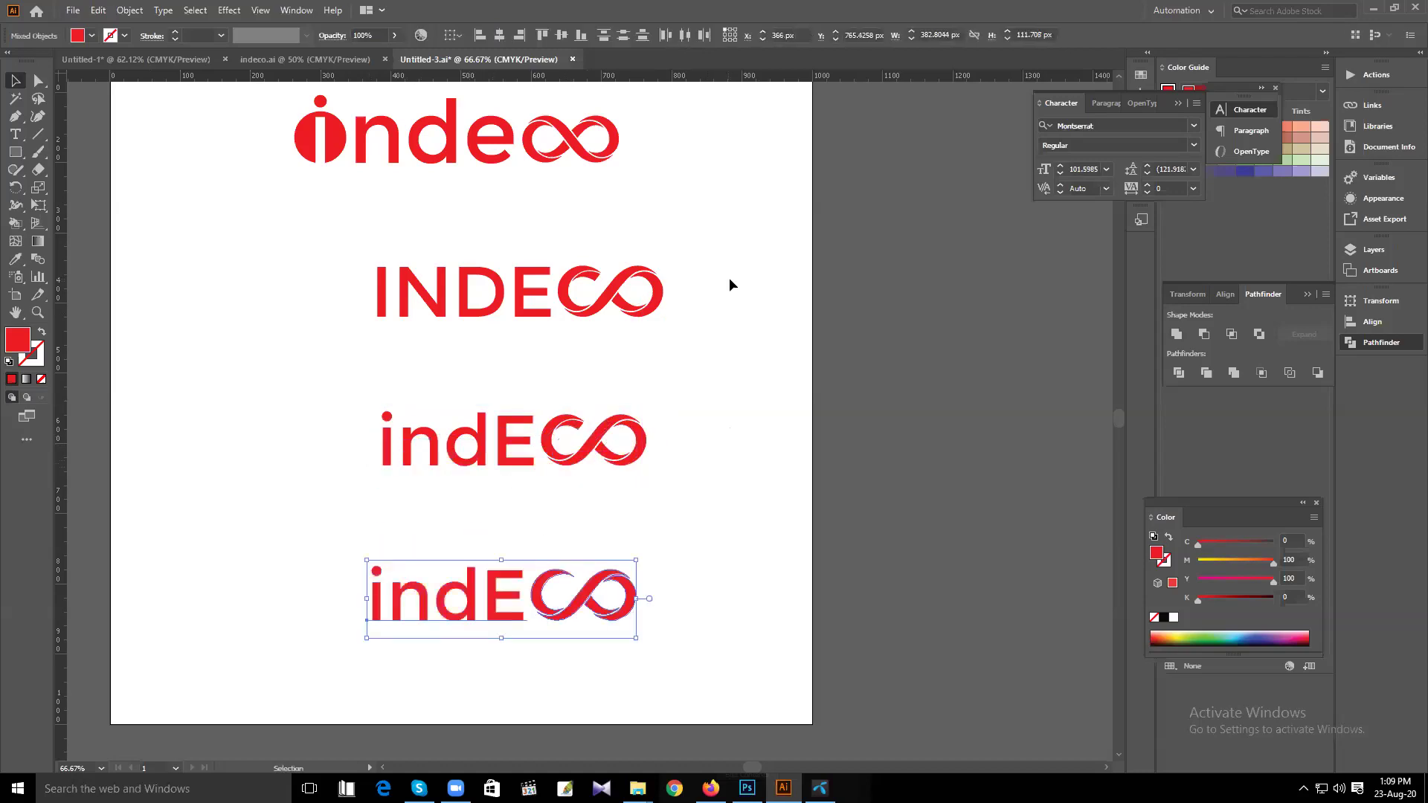
pyautogui.click(708, 294)
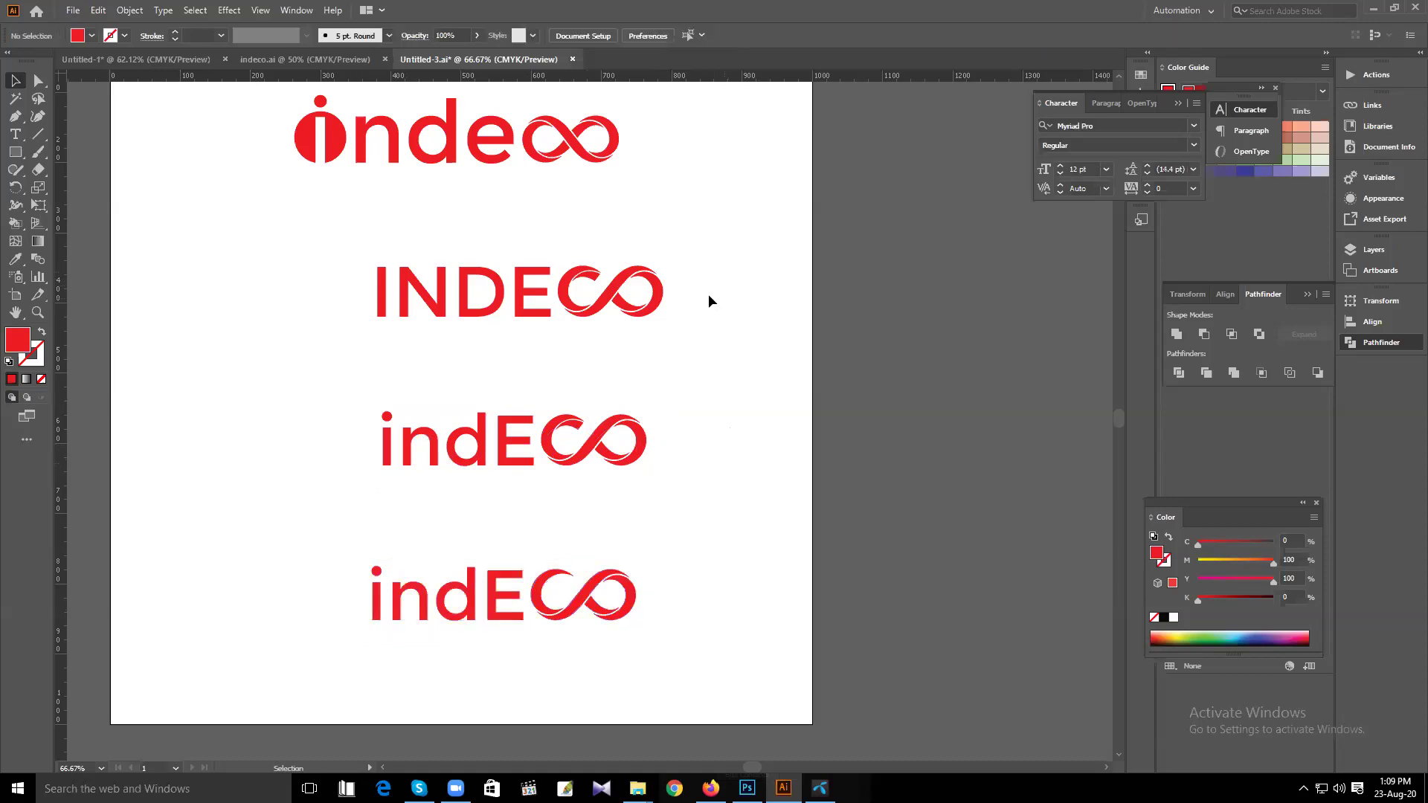
# Try moving the uppercase INDECO logo down towards the mixed-case one, undo the move, and deselect
pyautogui.moveTo(707, 293); pyautogui.dragTo(357, 316)
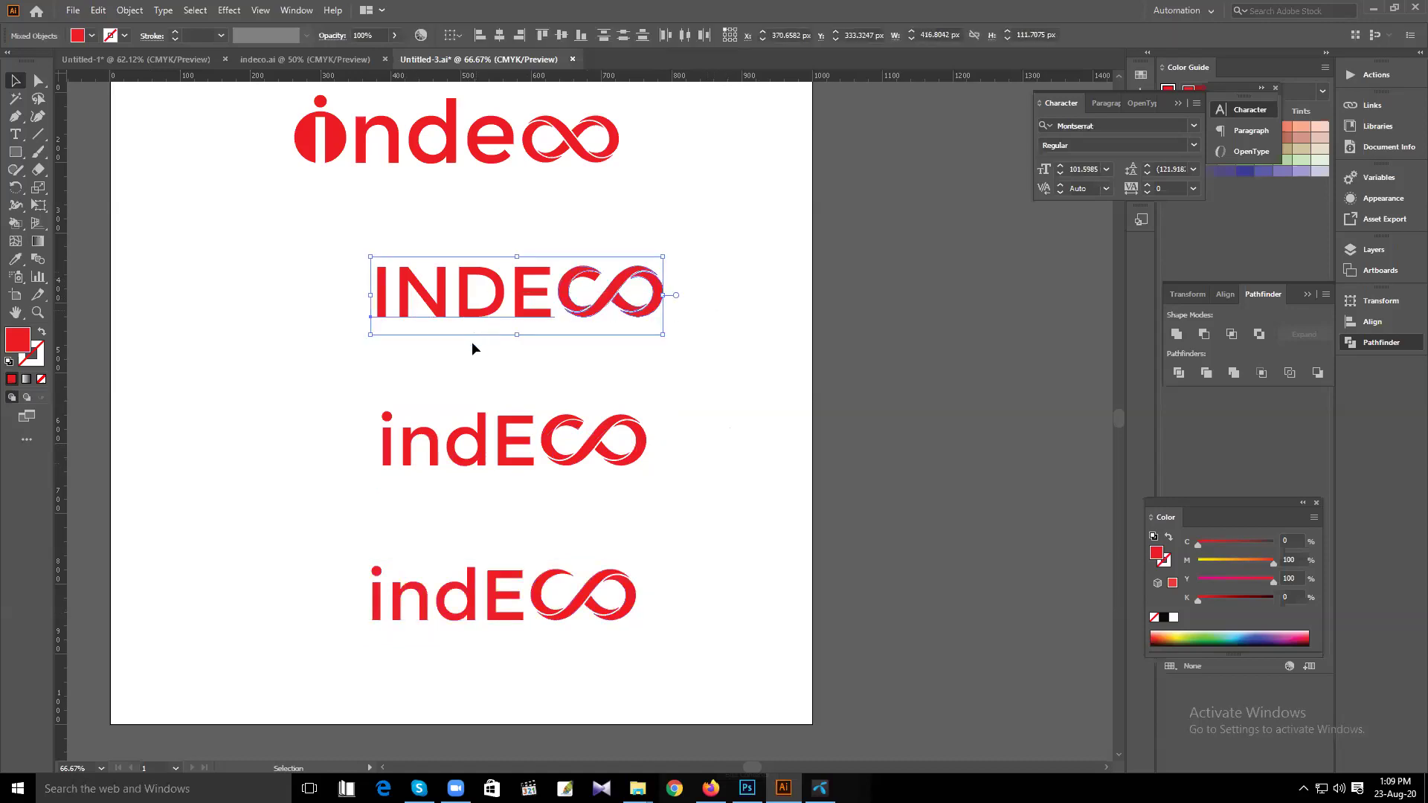
pyautogui.moveTo(476, 298); pyautogui.dragTo(479, 363)
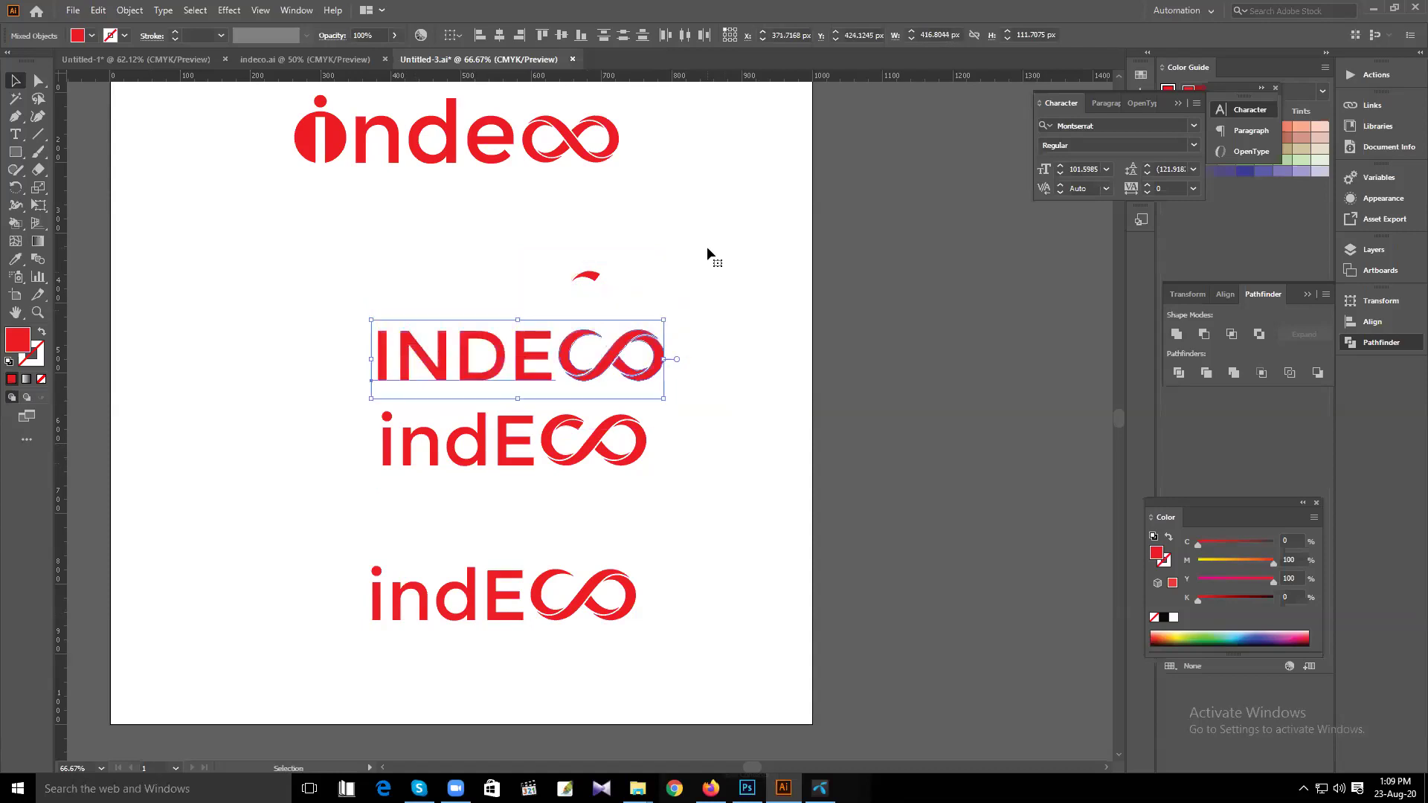
pyautogui.hotkey('ctrl', 'z')
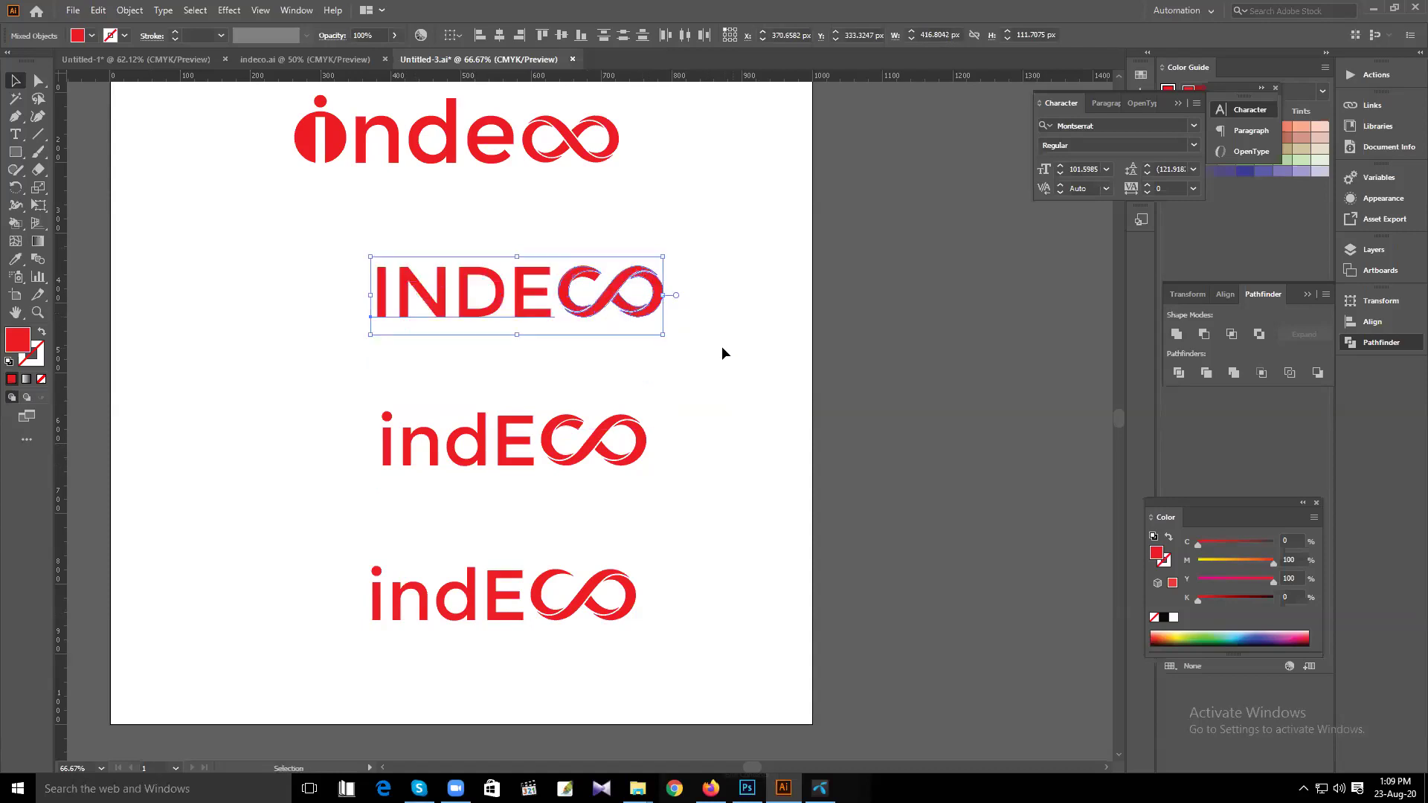
pyautogui.click(633, 255)
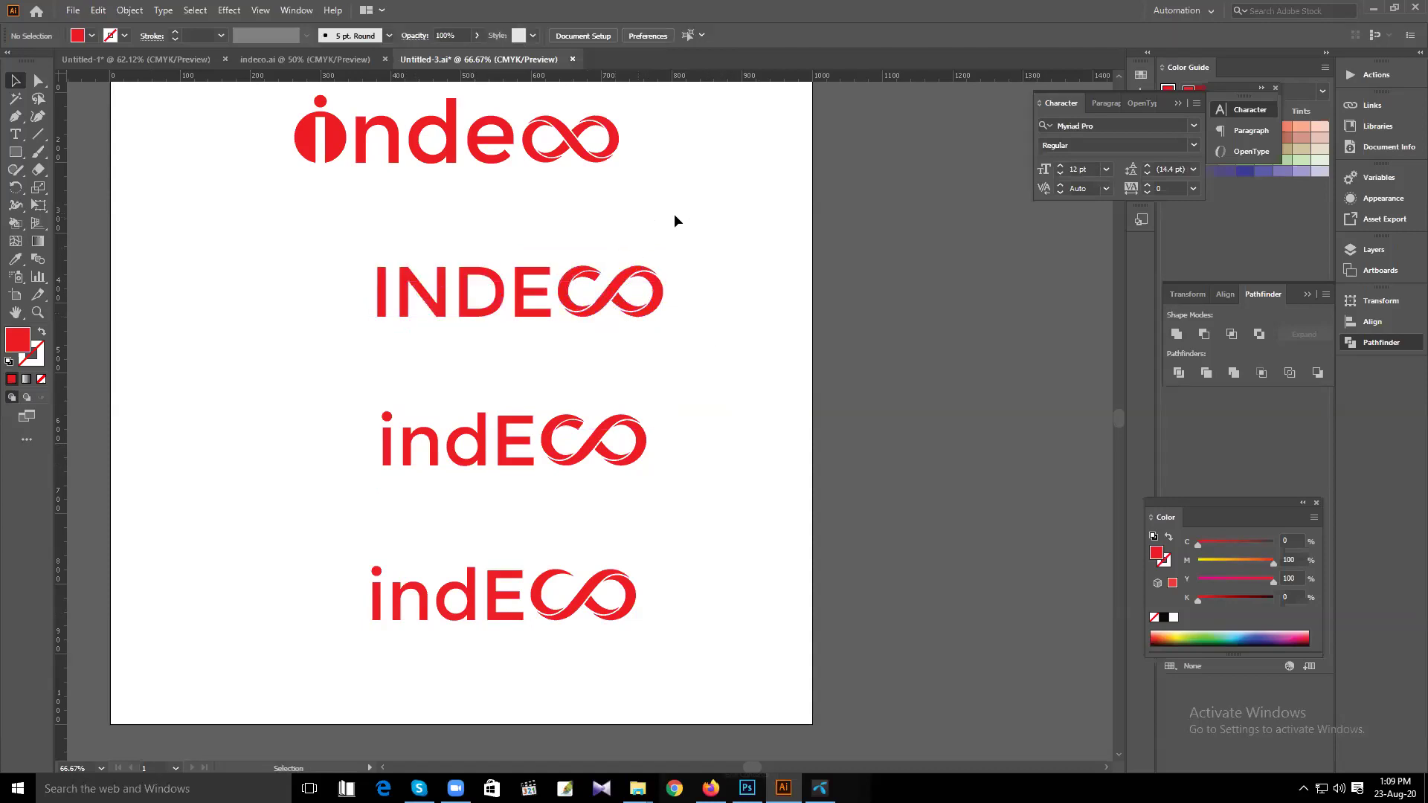
# Group all the pieces of the uppercase INDECO logo's infinity symbol
pyautogui.click(591, 281)
pyautogui.rightClick(592, 281)
pyautogui.click(669, 367)
pyautogui.moveTo(695, 290); pyautogui.dragTo(587, 312)
pyautogui.rightClick(604, 300)
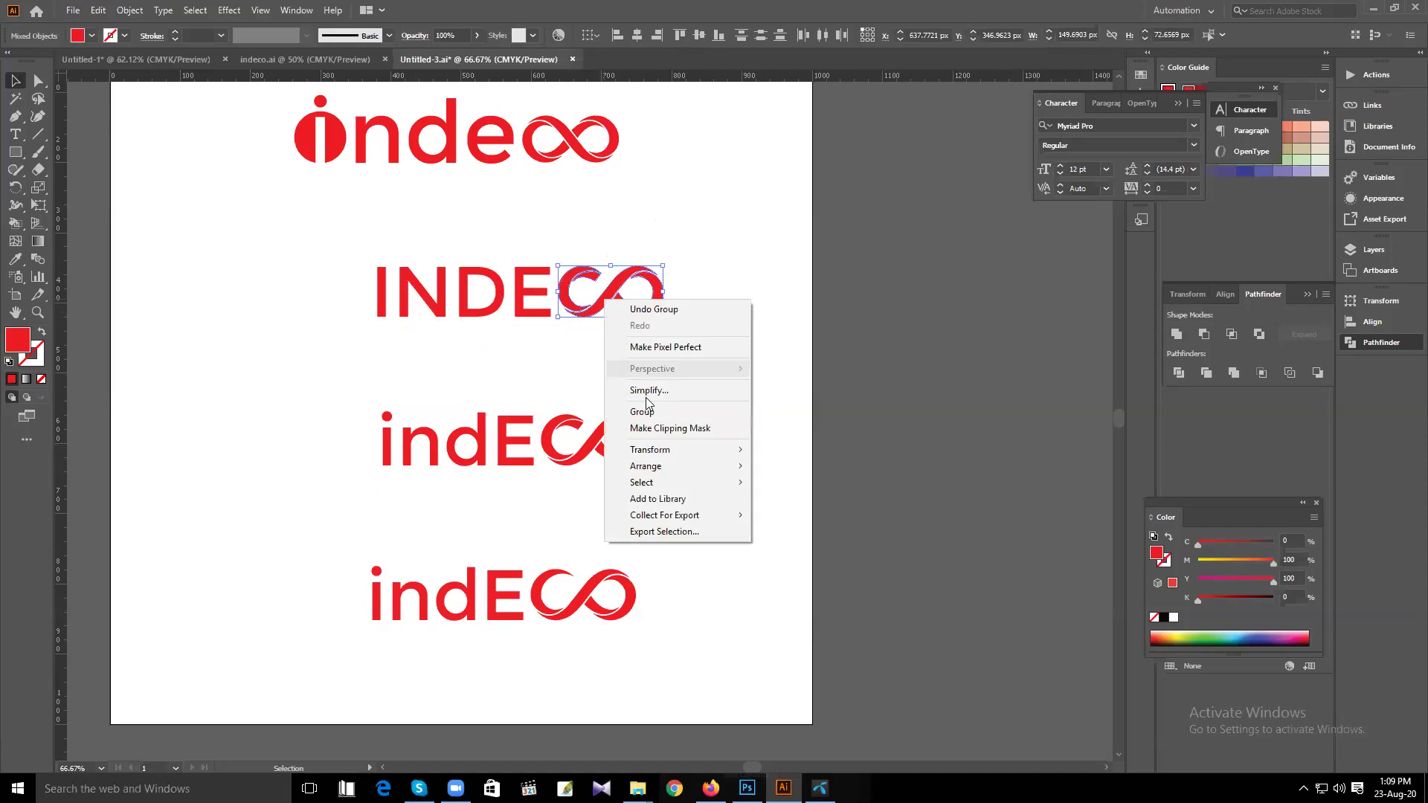
pyautogui.click(645, 413)
pyautogui.click(687, 296)
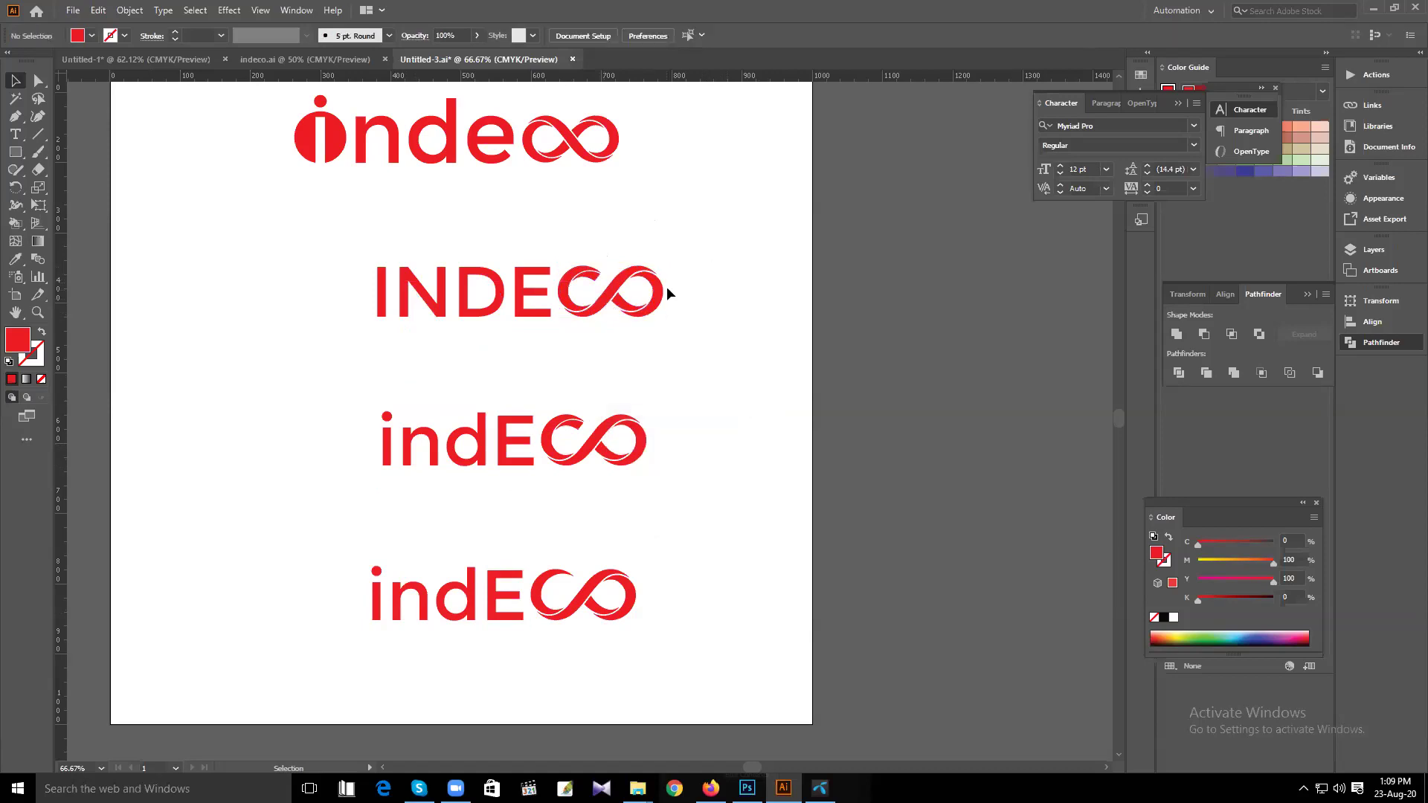
# Duplicate the whole uppercase INDECO logo, stacking the two versions above the mixed-case logos
pyautogui.moveTo(700, 285); pyautogui.dragTo(367, 320)
pyautogui.moveTo(518, 327); pyautogui.dragTo(527, 281)
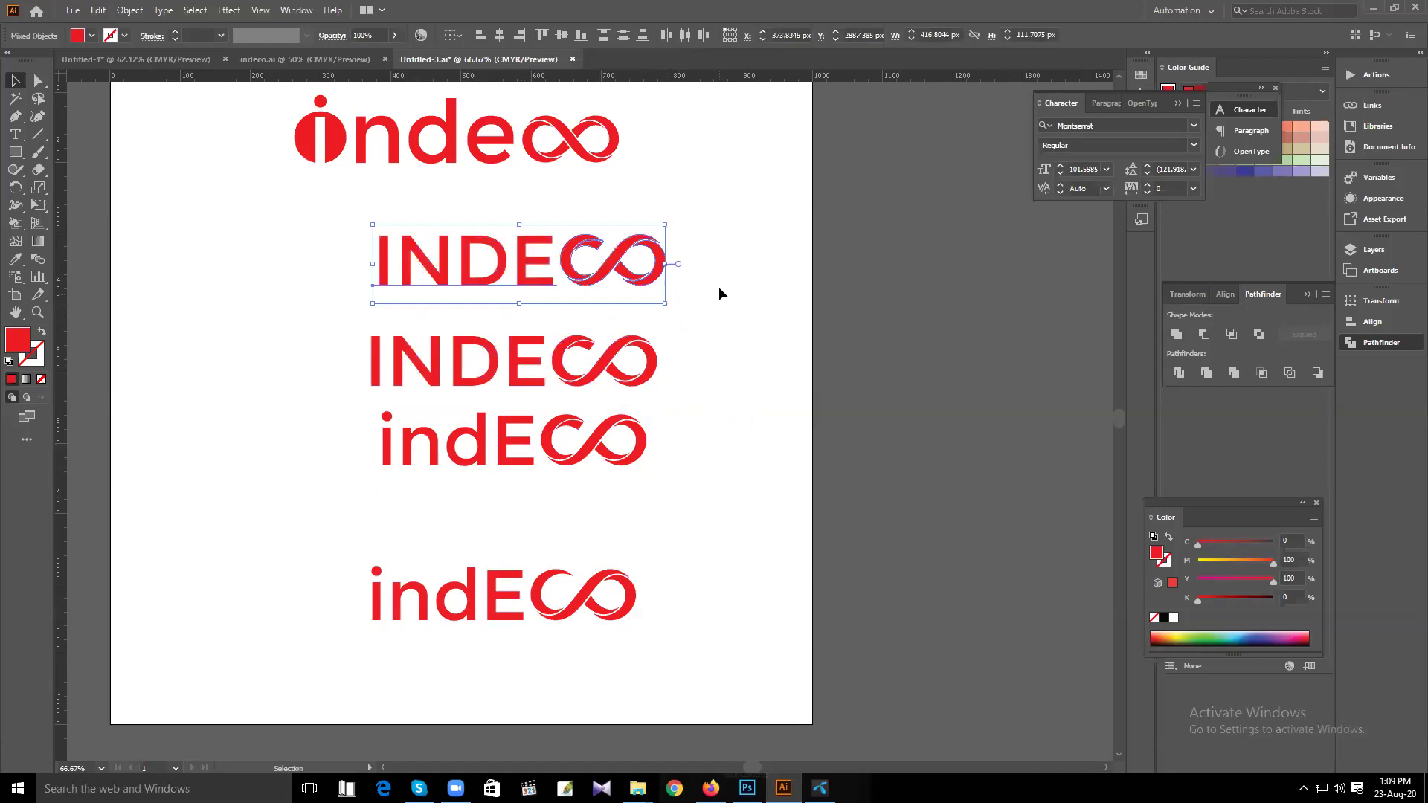
pyautogui.click(719, 287)
pyautogui.press('a')
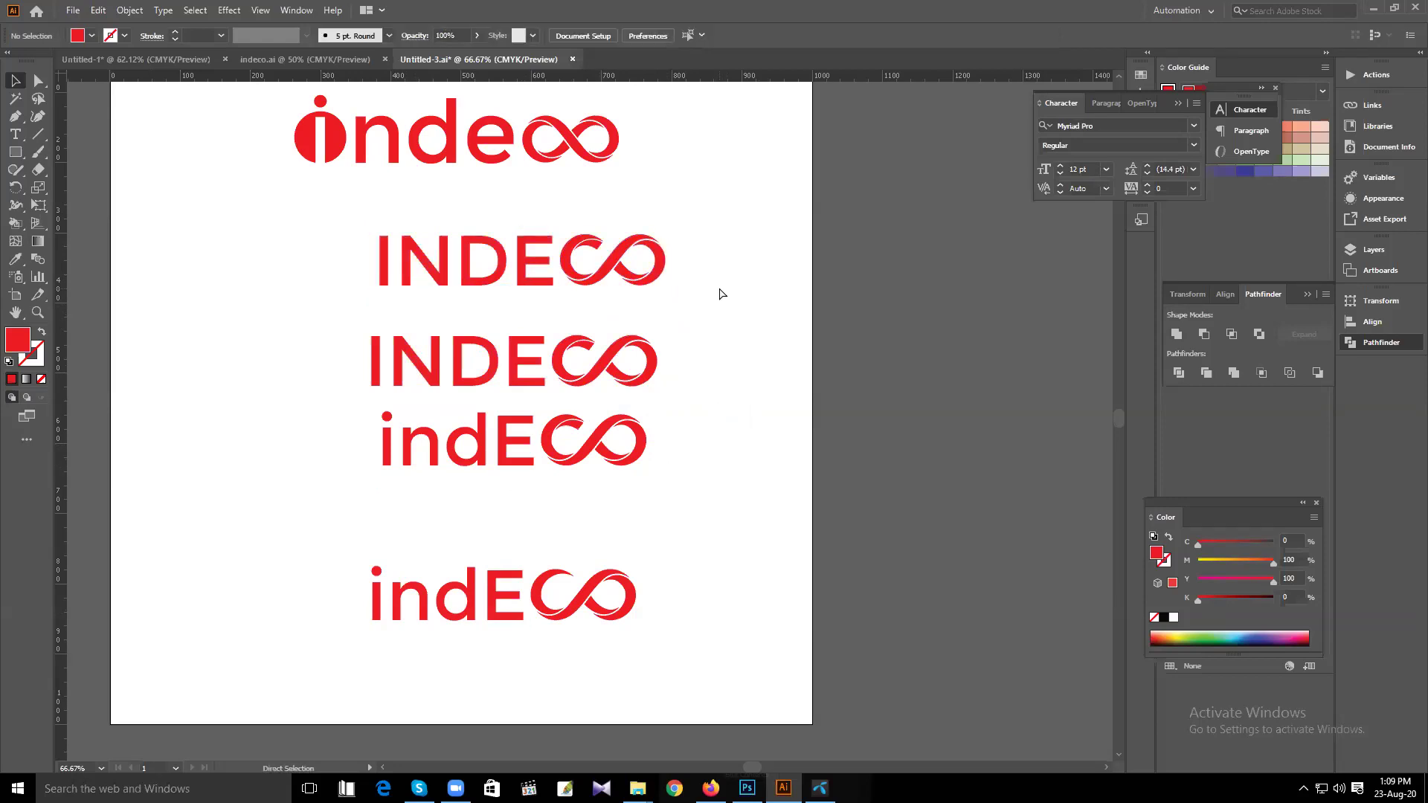
pyautogui.press('v')
pyautogui.click(582, 147)
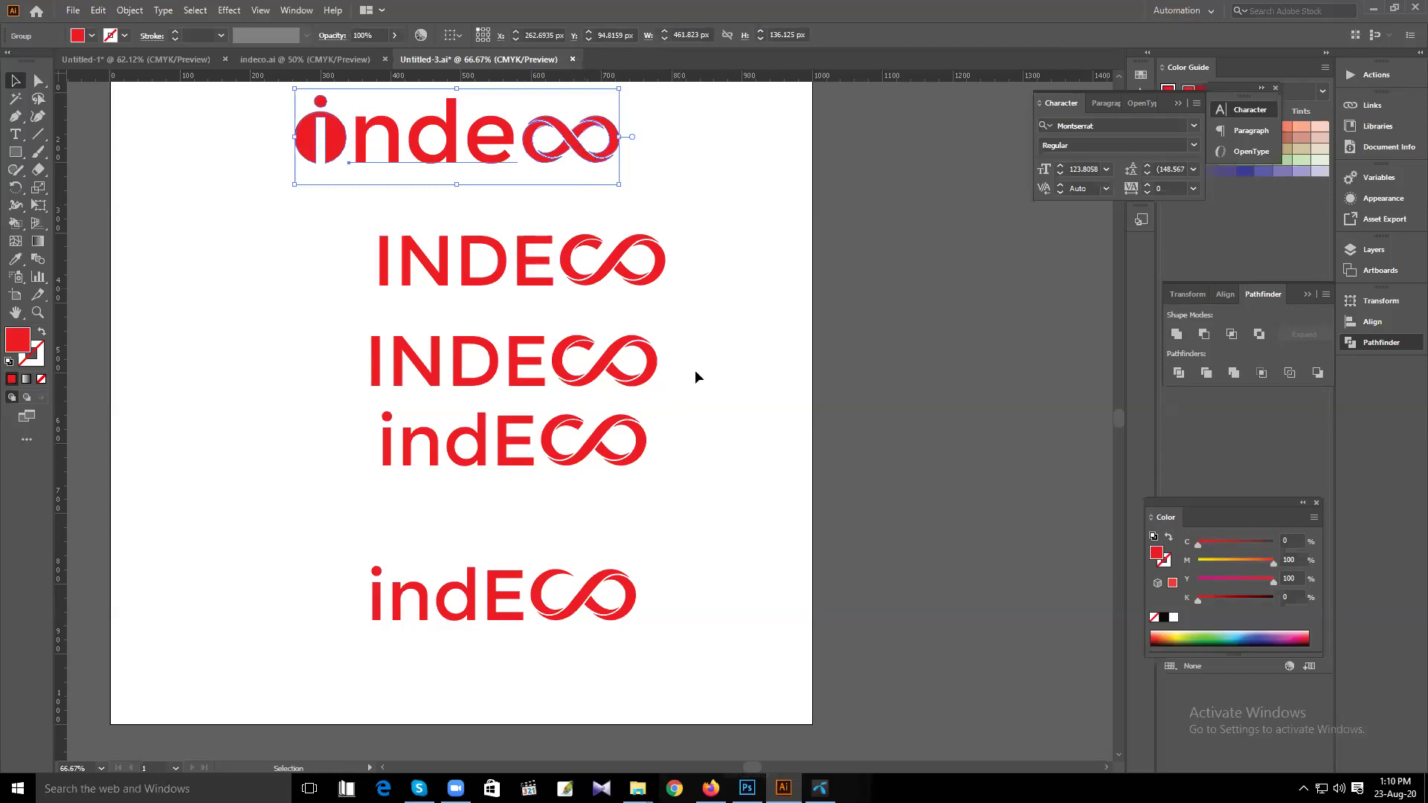
pyautogui.scroll(1, 697, 519)
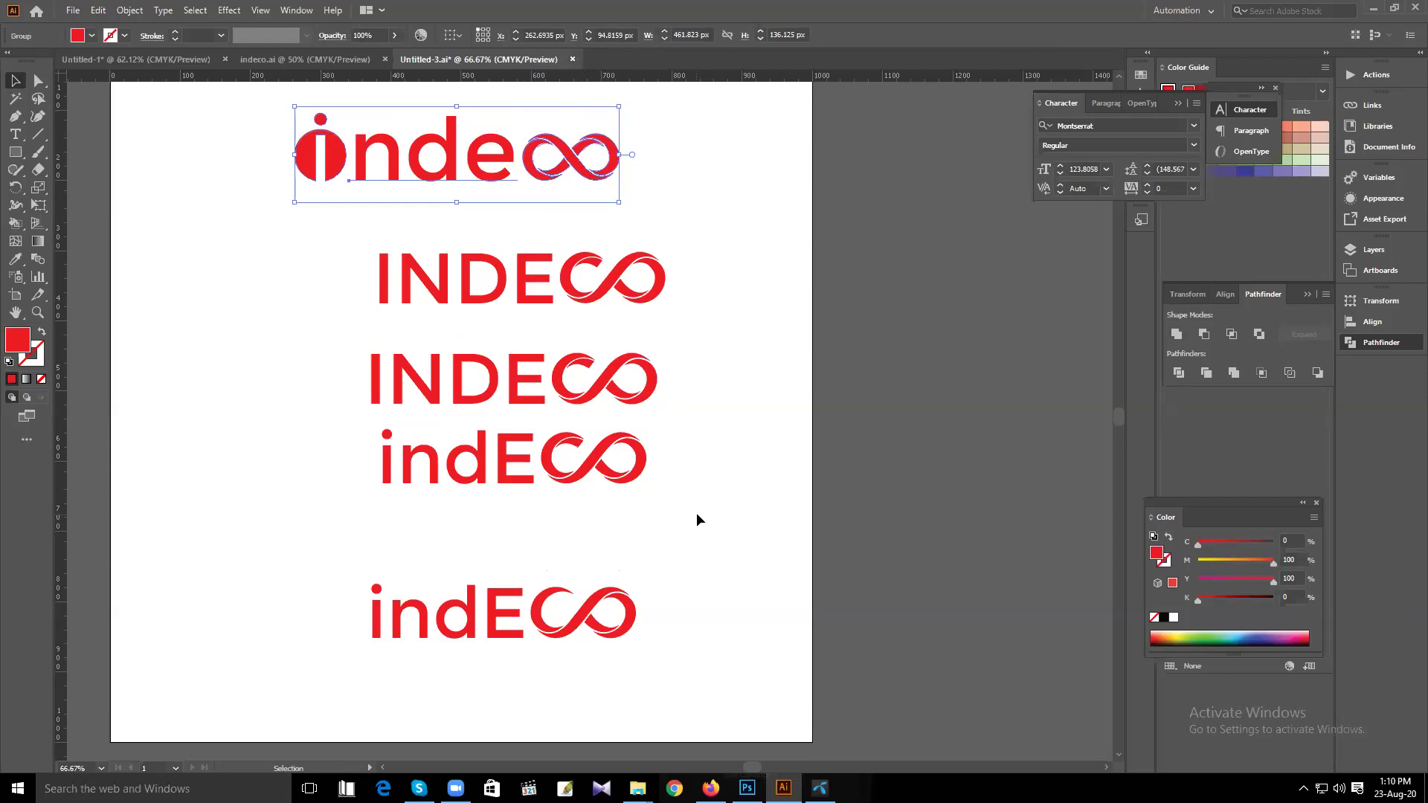
pyautogui.scroll(5, 696, 515)
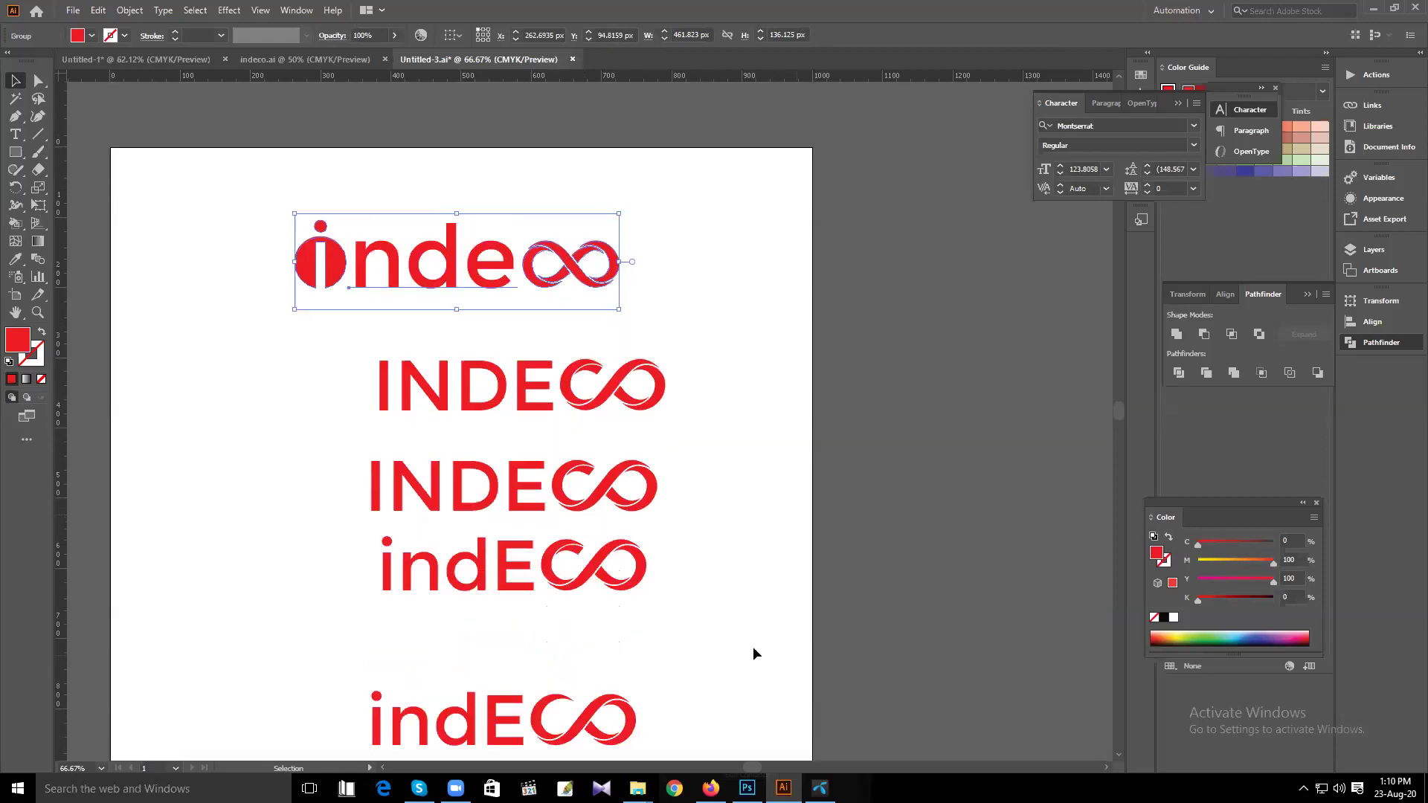
pyautogui.click(743, 368)
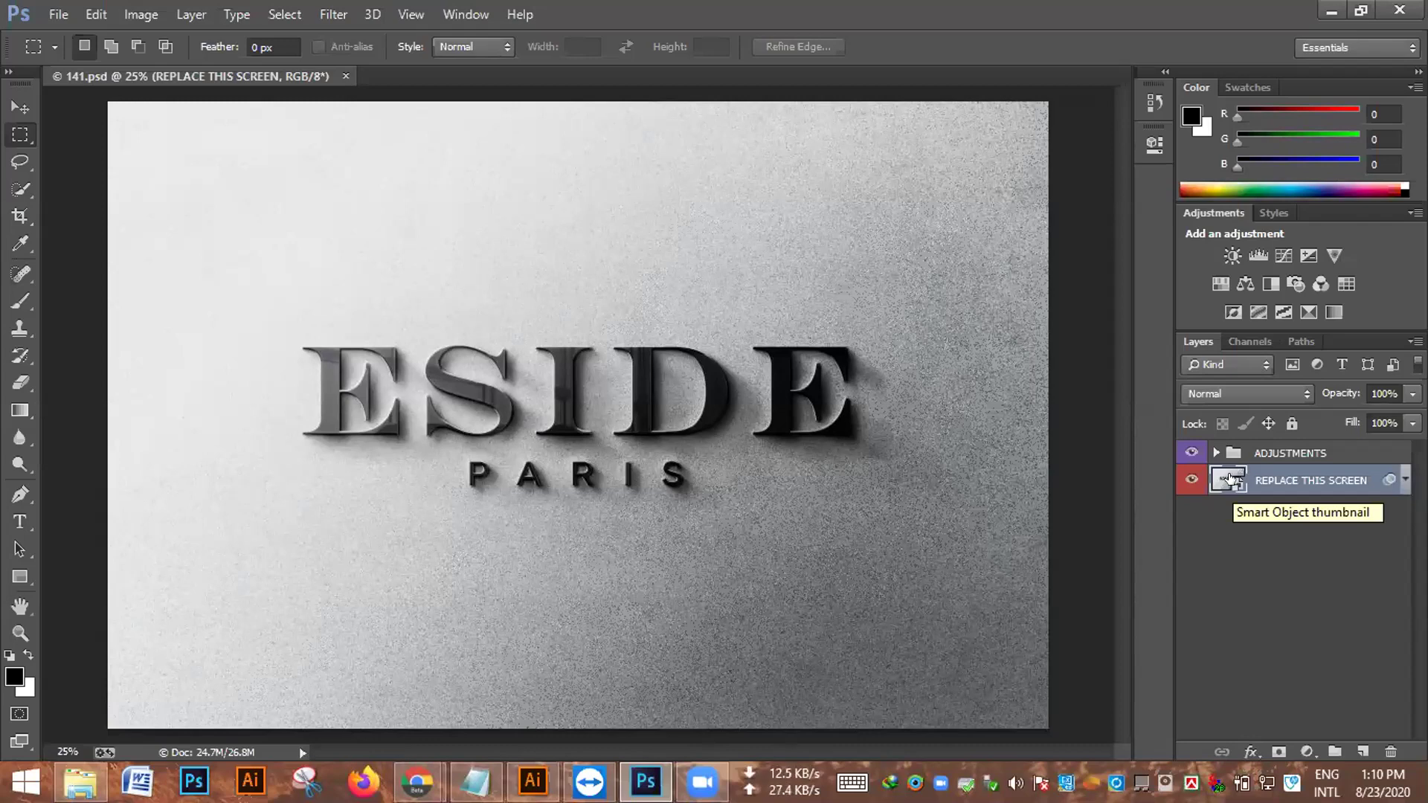
# In Photoshop, open the REPLACE THIS SCREEN smart object with its layers kept, and open its nested REPLACE THIS LOGO smart object
pyautogui.click(703, 321)
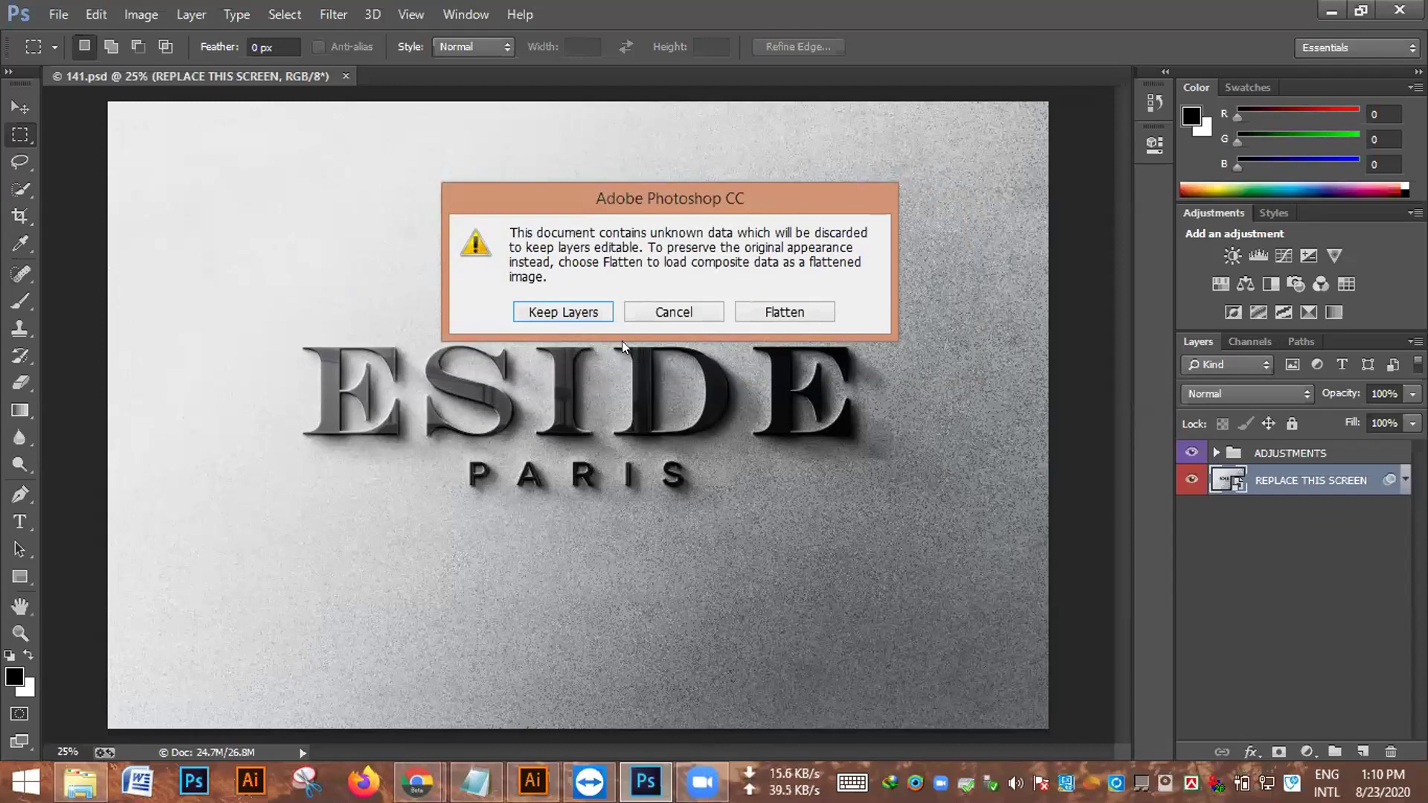
pyautogui.click(605, 303)
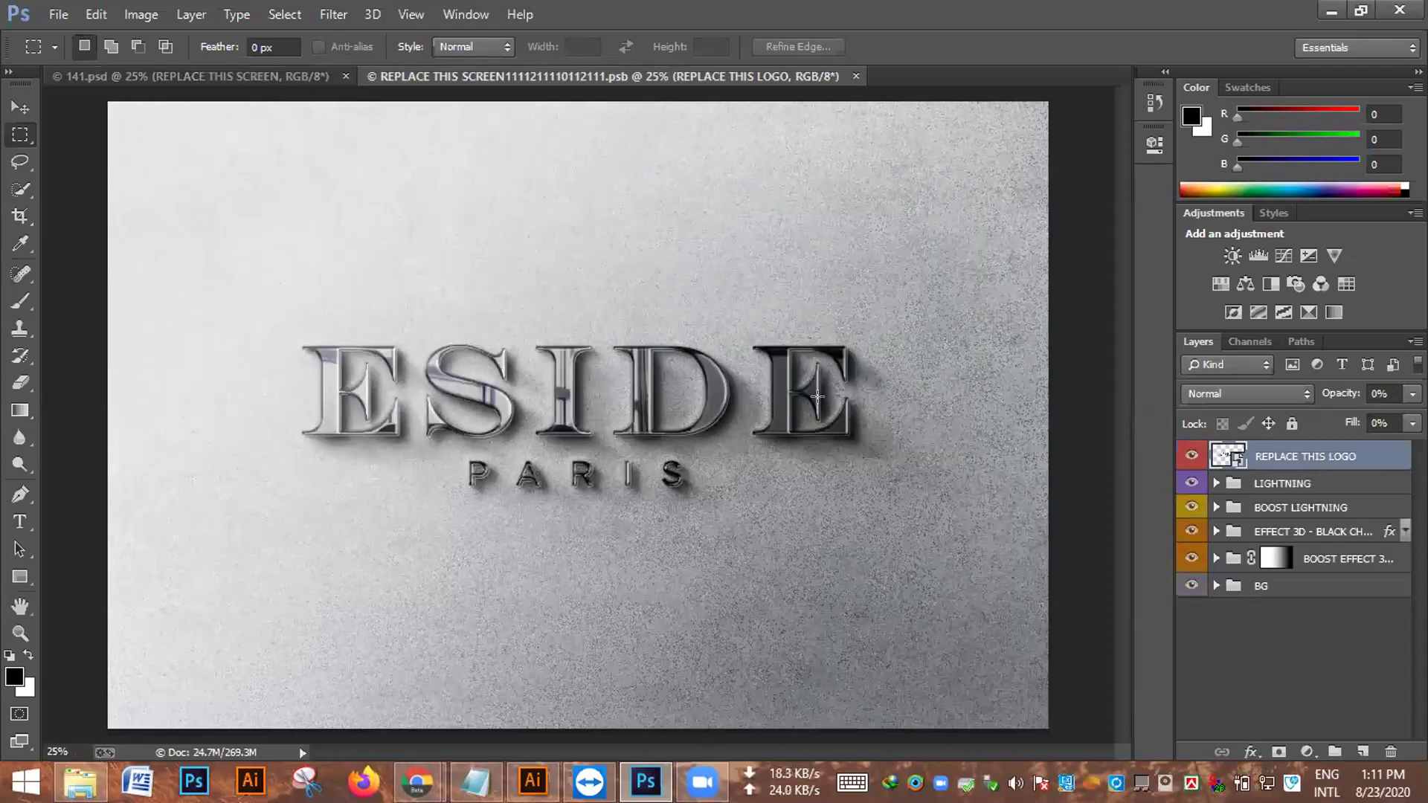
pyautogui.doubleClick(1229, 452)
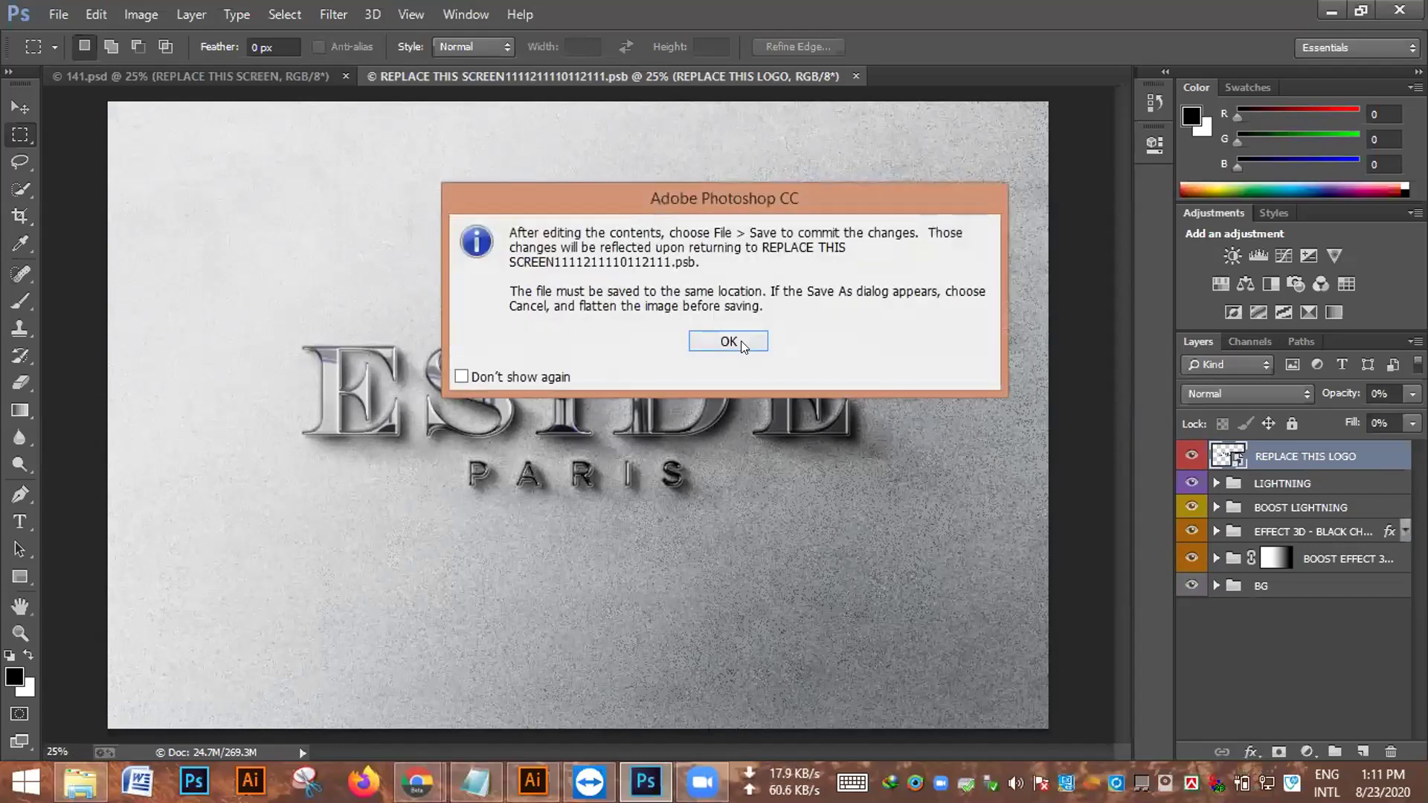
pyautogui.click(728, 341)
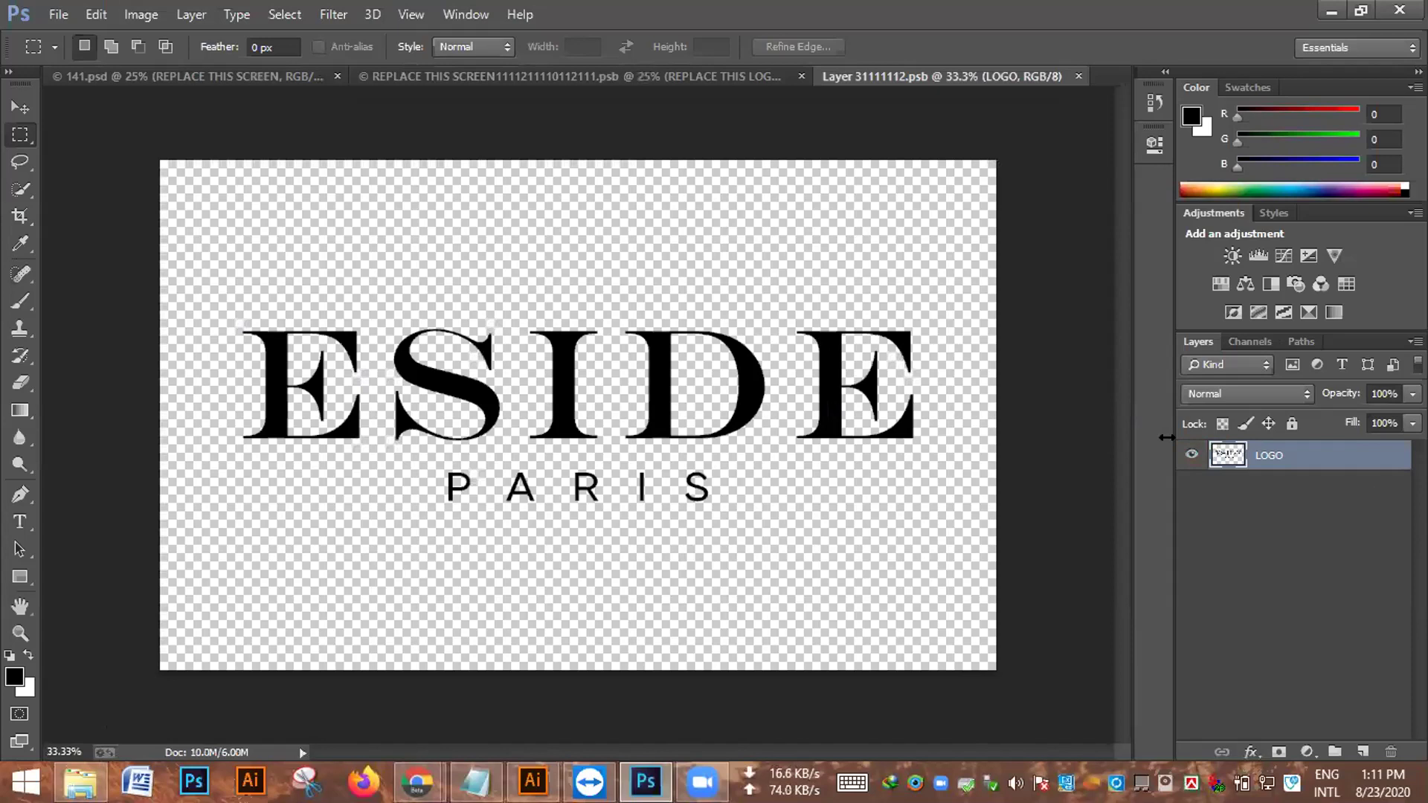
# Hide the LOGO layer with the ESIDE PARIS artwork and switch to the Untitled-1 document in Illustrator
pyautogui.click(1192, 454)
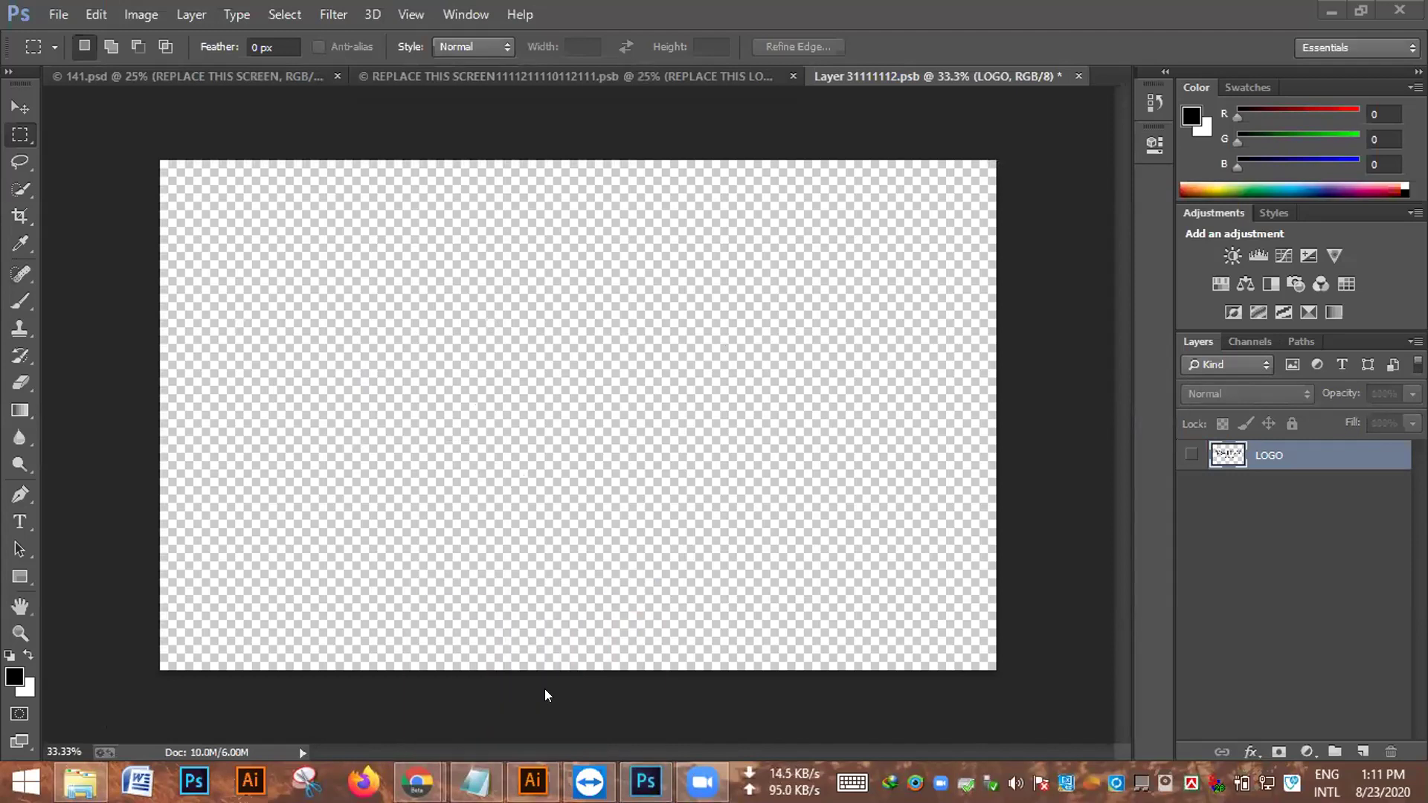
pyautogui.moveTo(532, 781)
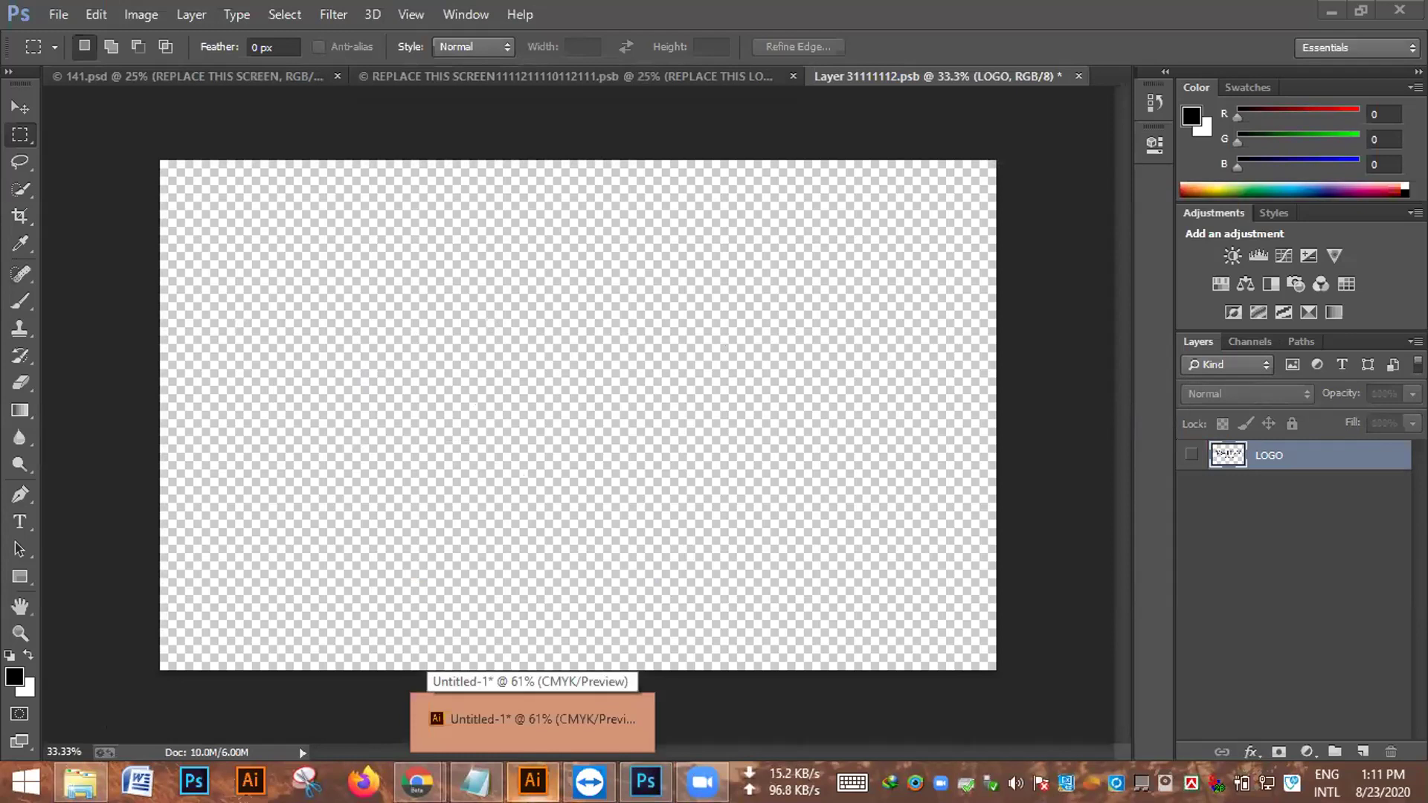